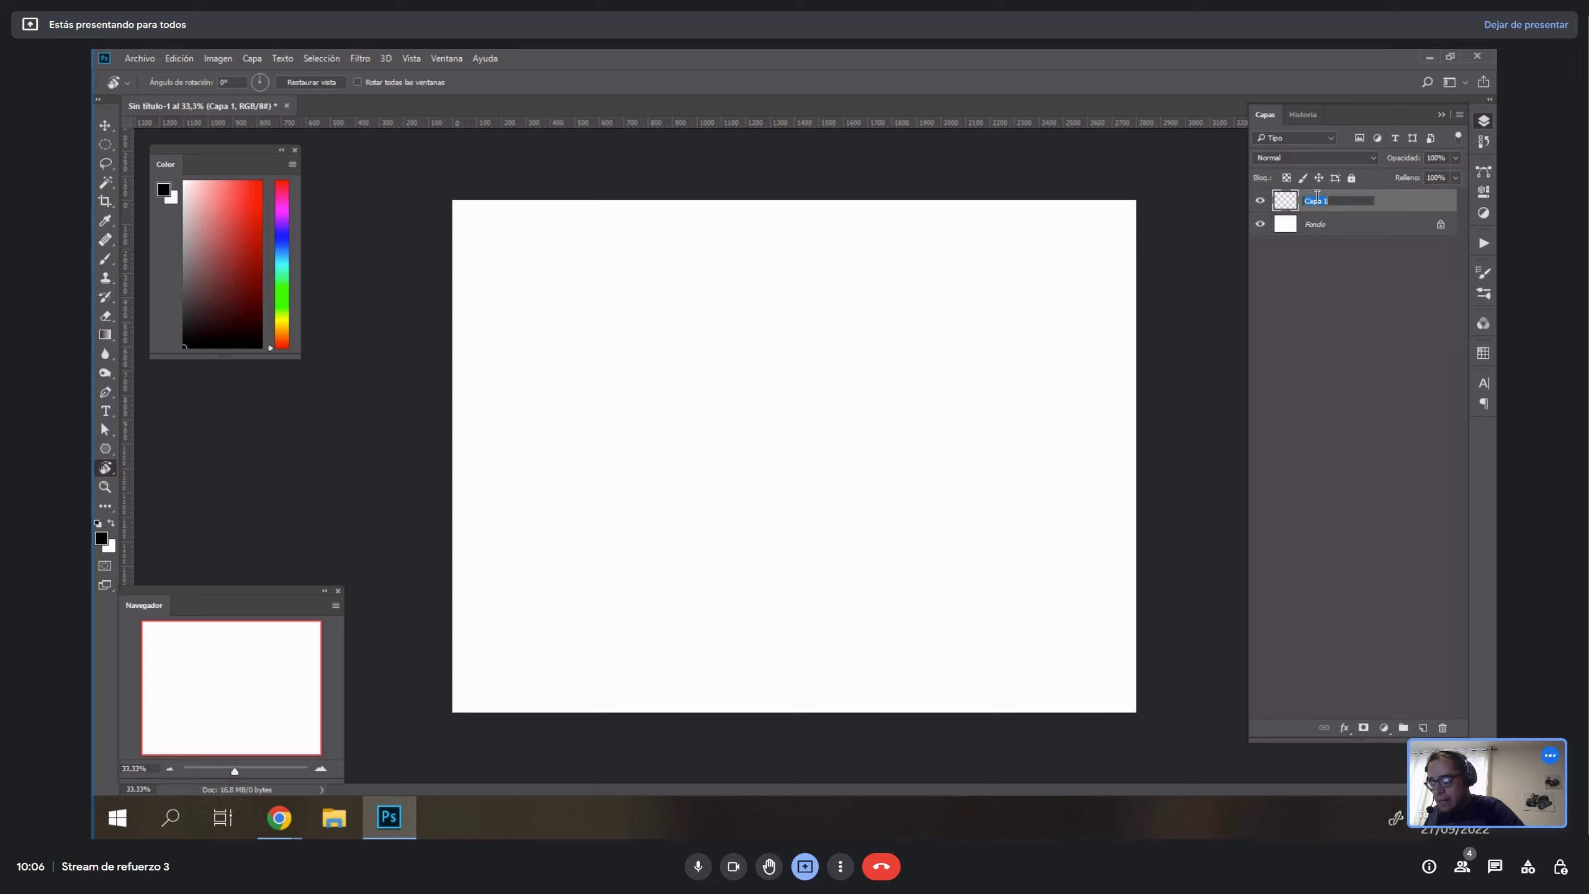
Rename the empty new layer above the background to "sketch 1".
{"action": "type", "text": "sketch"}
{"action": "key", "text": "Return"}
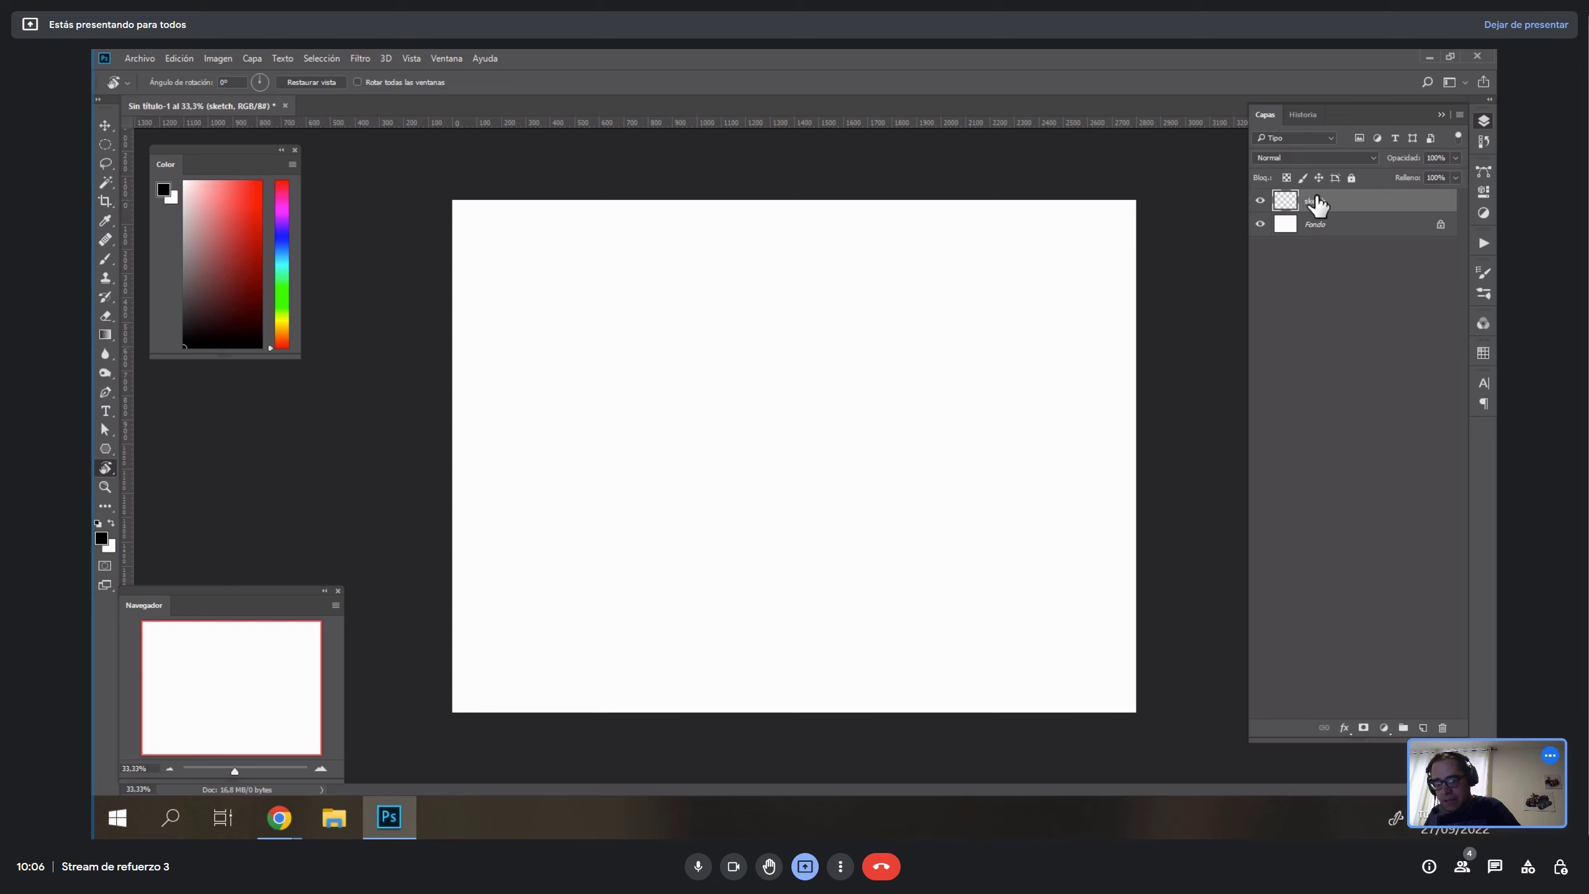
{"action": "double_click", "coordinate": [1320, 201]}
{"action": "left_click", "coordinate": [1341, 202]}
{"action": "type", "text": "21"}
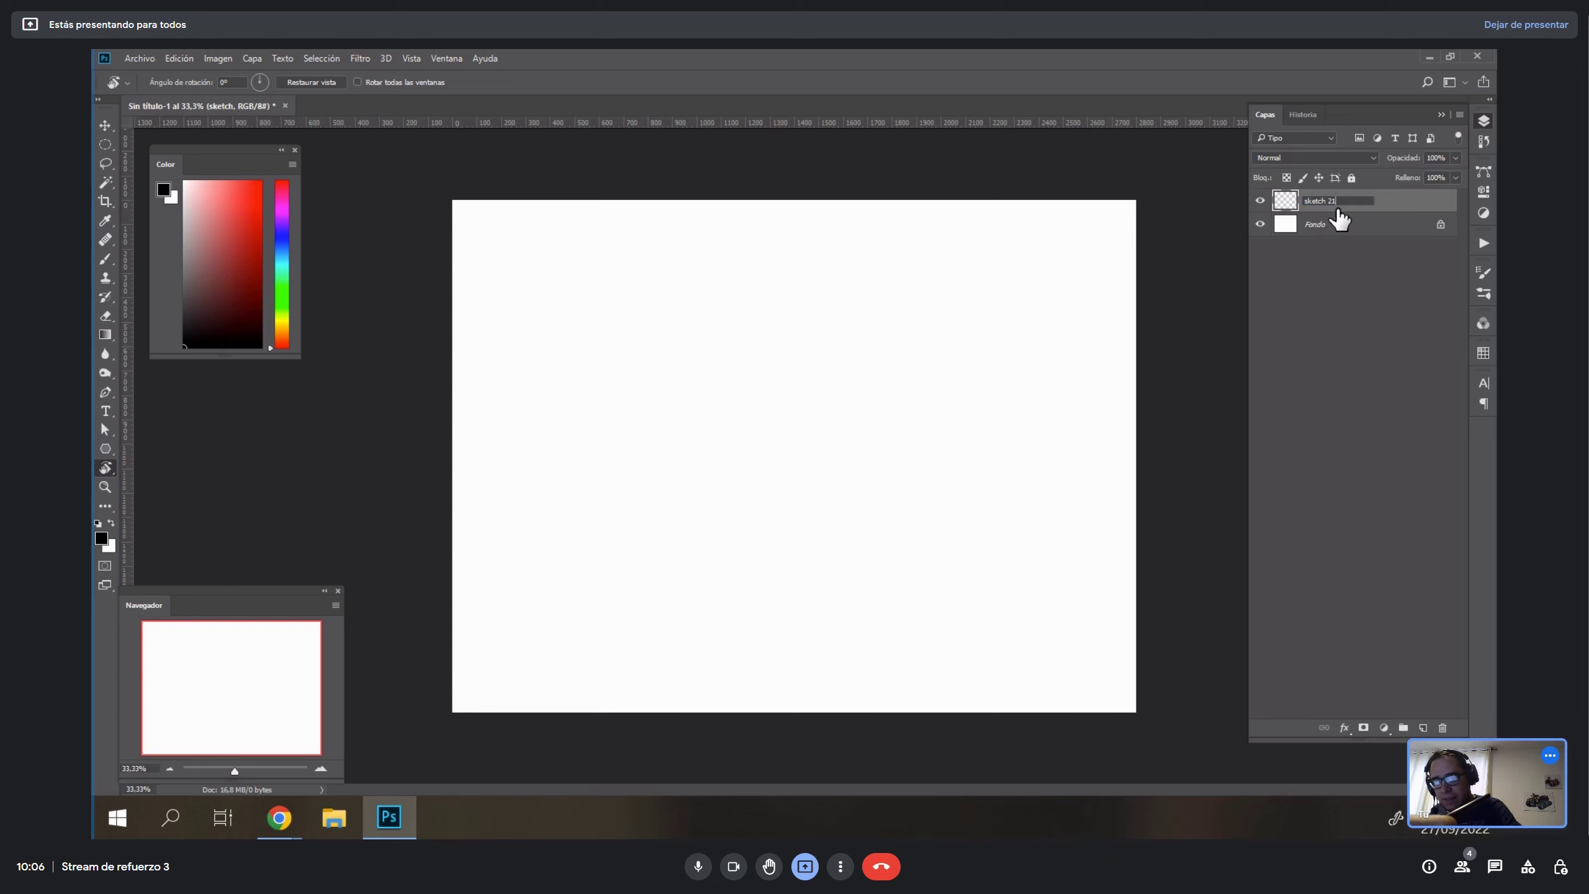
{"action": "type", "text": "1"}
{"action": "key", "text": "Return"}
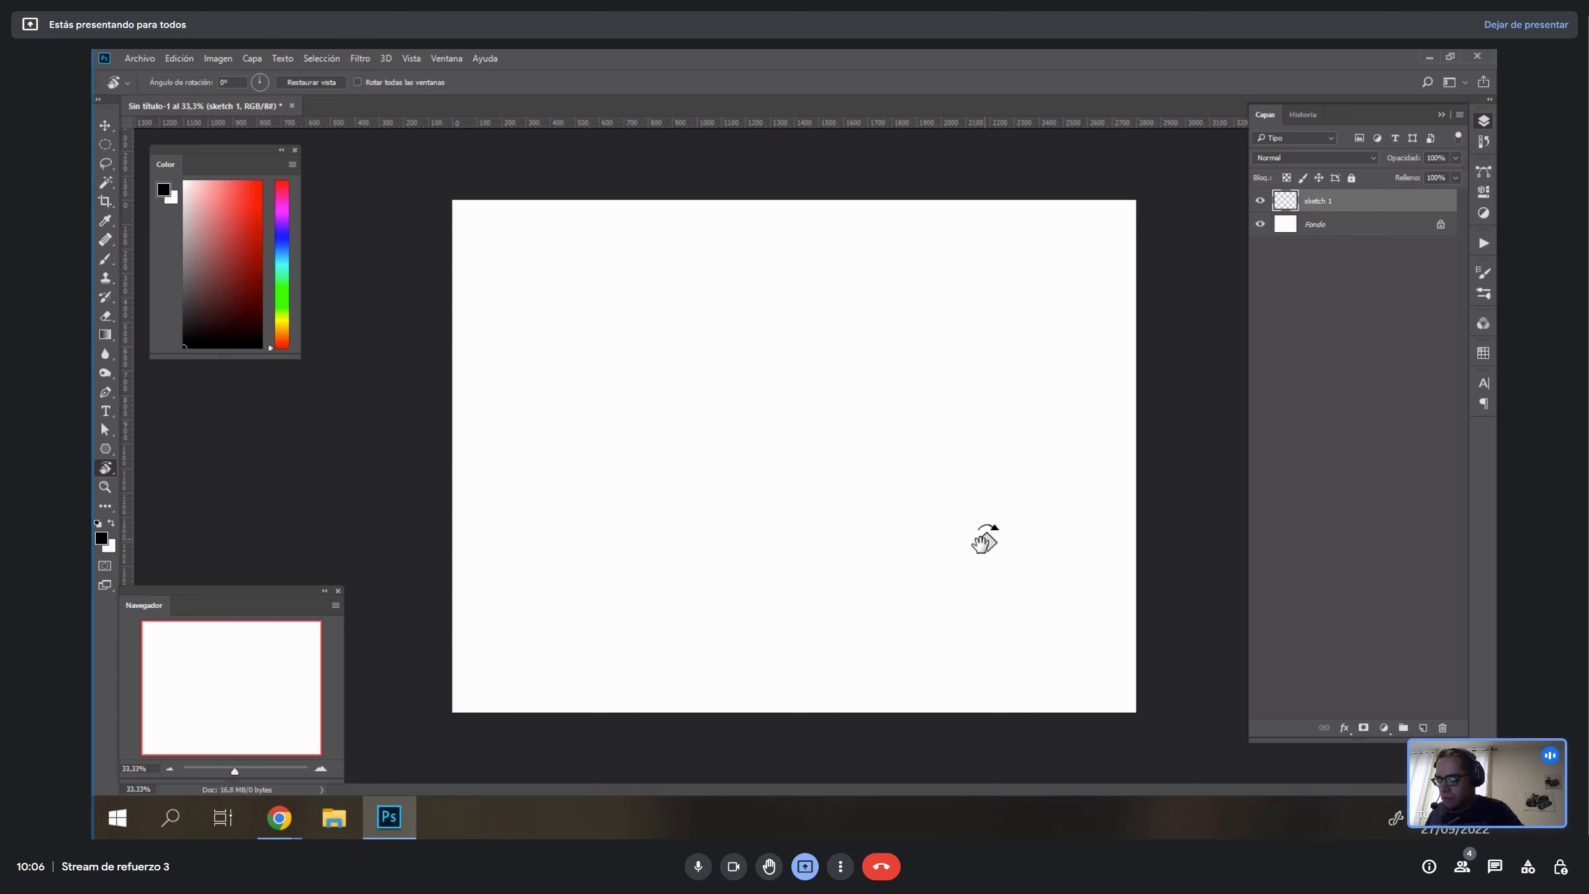
Switch to the Brush tool and choose the basic_brush preset.
{"action": "key", "text": "b"}
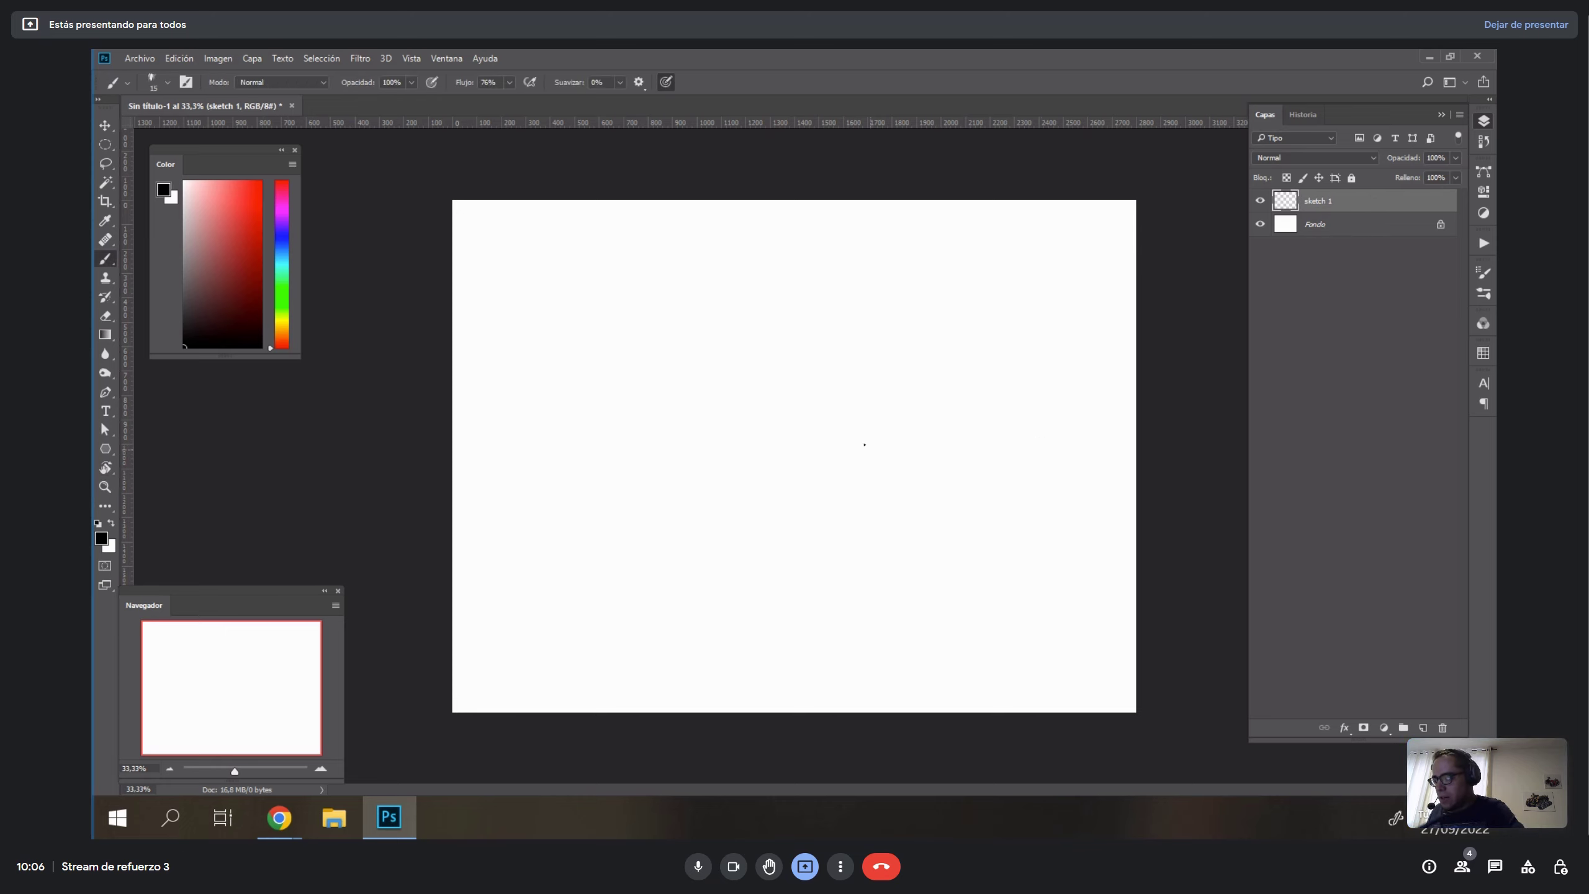
{"action": "right_click", "coordinate": [658, 347]}
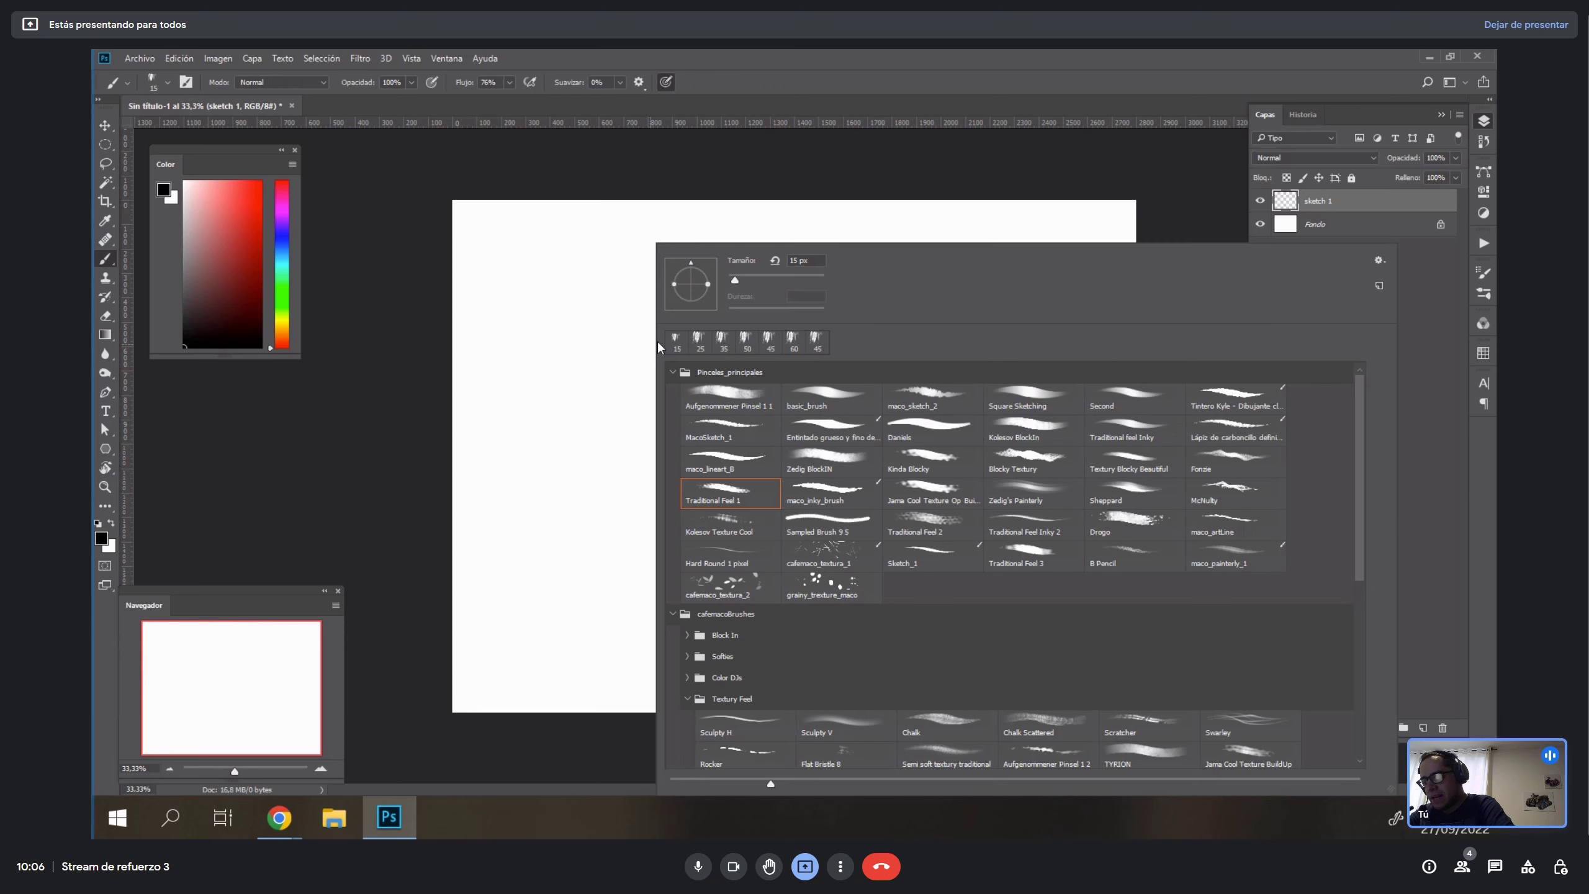
{"action": "left_click", "coordinate": [826, 397]}
{"action": "left_click", "coordinate": [536, 358]}
Turn on pen-pressure opacity for the brush, comparing black zigzag test strokes before and after and undoing them.
{"action": "mouse_move", "coordinate": [530, 328]}
{"action": "left_mouse_down"}
{"action": "mouse_move", "coordinate": [578, 500]}
{"action": "mouse_move", "coordinate": [749, 648]}
{"action": "mouse_move", "coordinate": [855, 275]}
{"action": "left_mouse_up"}
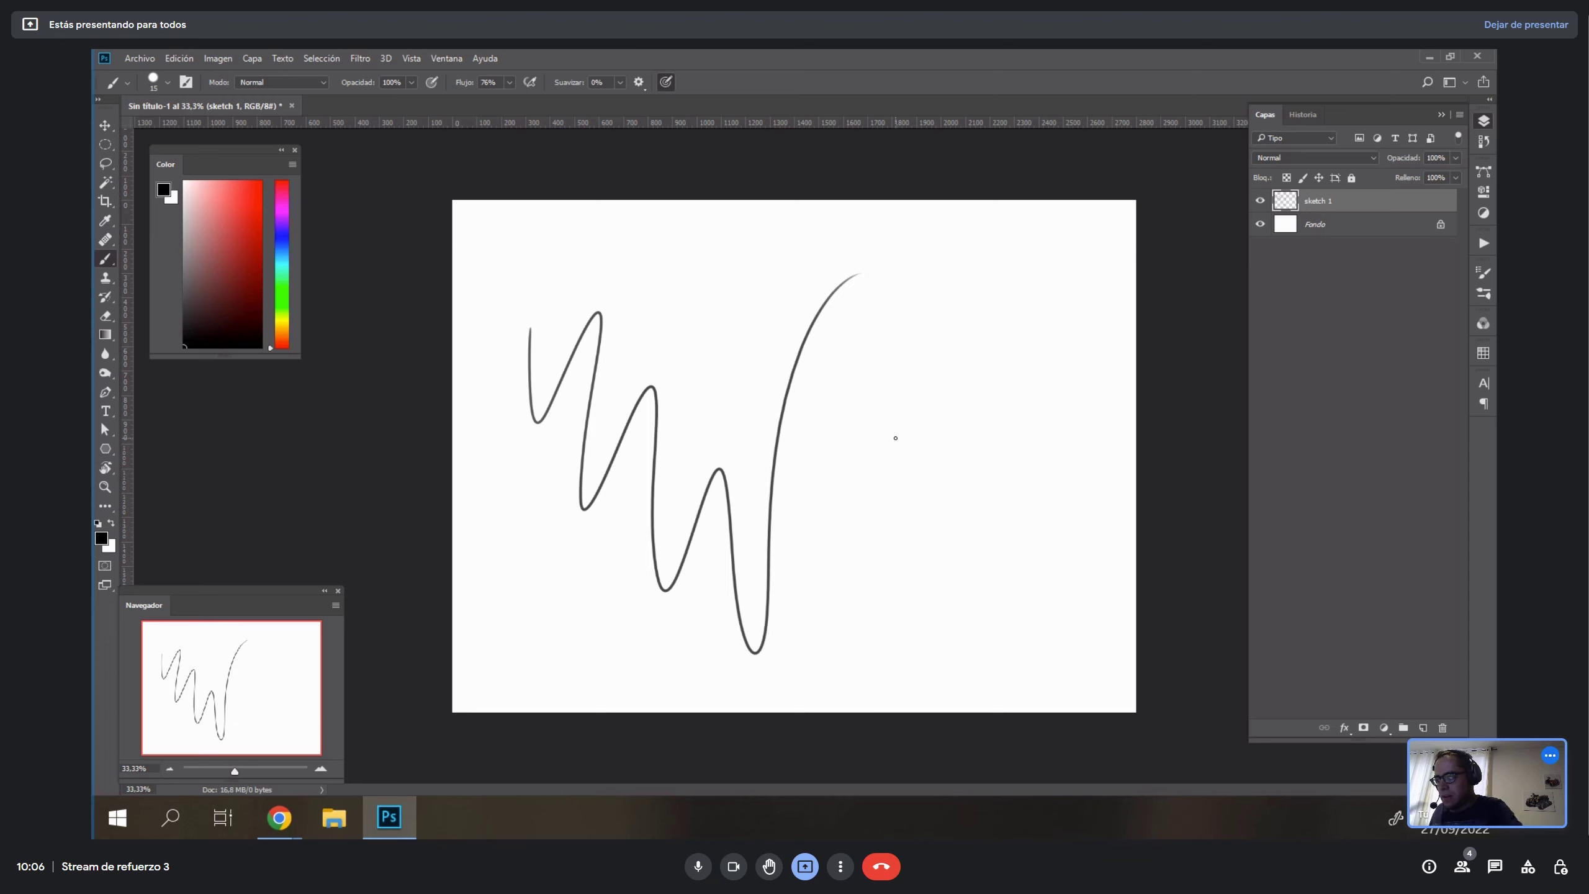
{"action": "key", "text": "ctrl+z"}
{"action": "left_click", "coordinate": [431, 83]}
{"action": "mouse_move", "coordinate": [678, 515]}
{"action": "left_mouse_down"}
{"action": "mouse_move", "coordinate": [743, 462]}
{"action": "mouse_move", "coordinate": [895, 651]}
{"action": "left_mouse_up"}
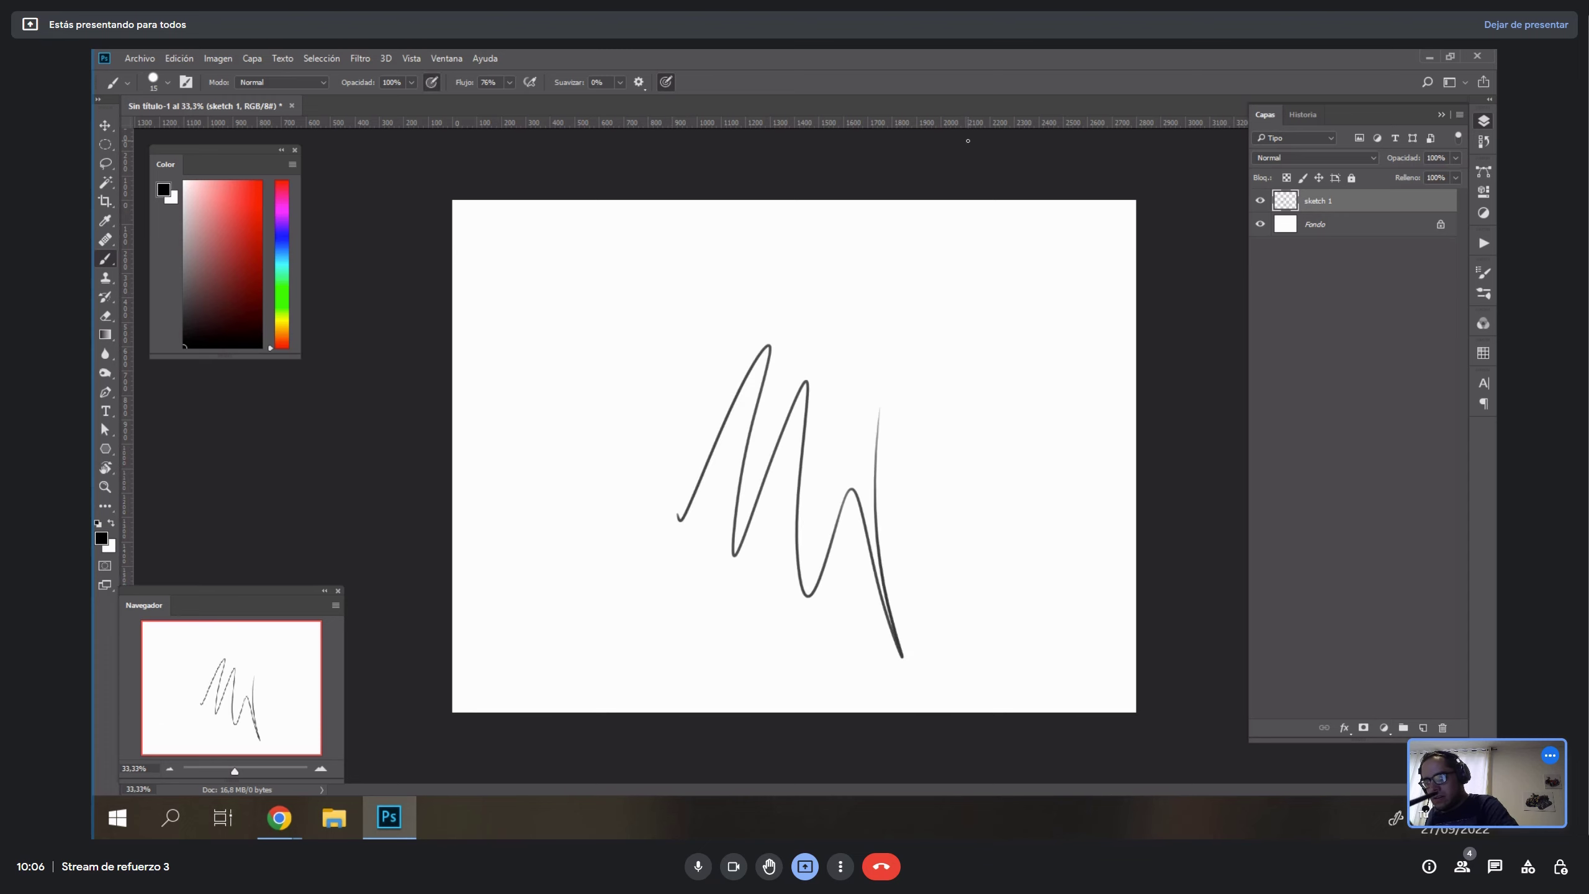
{"action": "key", "text": "ctrl+z"}
{"action": "key", "text": "ctrl+z"}
Set a light pink as the painting colour, try pink and black test strokes on the canvas, and undo them.
{"action": "key", "text": "x"}
{"action": "left_click_drag", "start_coordinate": [233, 201], "coordinate": [206, 194]}
{"action": "mouse_move", "coordinate": [699, 383]}
{"action": "left_mouse_down"}
{"action": "mouse_move", "coordinate": [750, 444]}
{"action": "mouse_move", "coordinate": [974, 485]}
{"action": "left_mouse_up"}
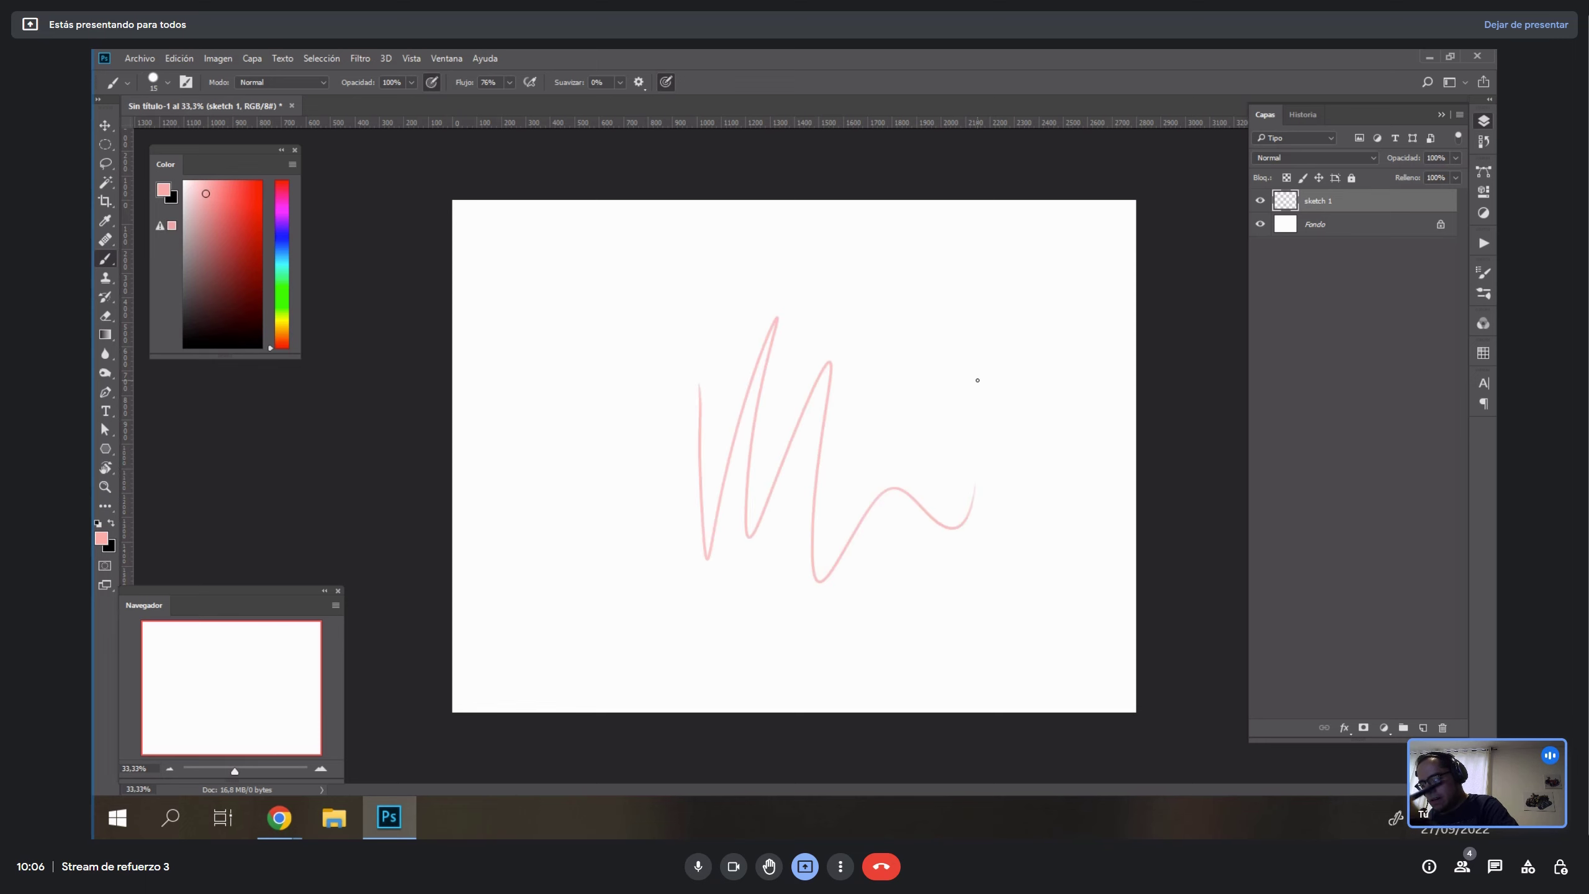
{"action": "key", "text": "x"}
{"action": "key", "text": "c"}
{"action": "key", "text": "b"}
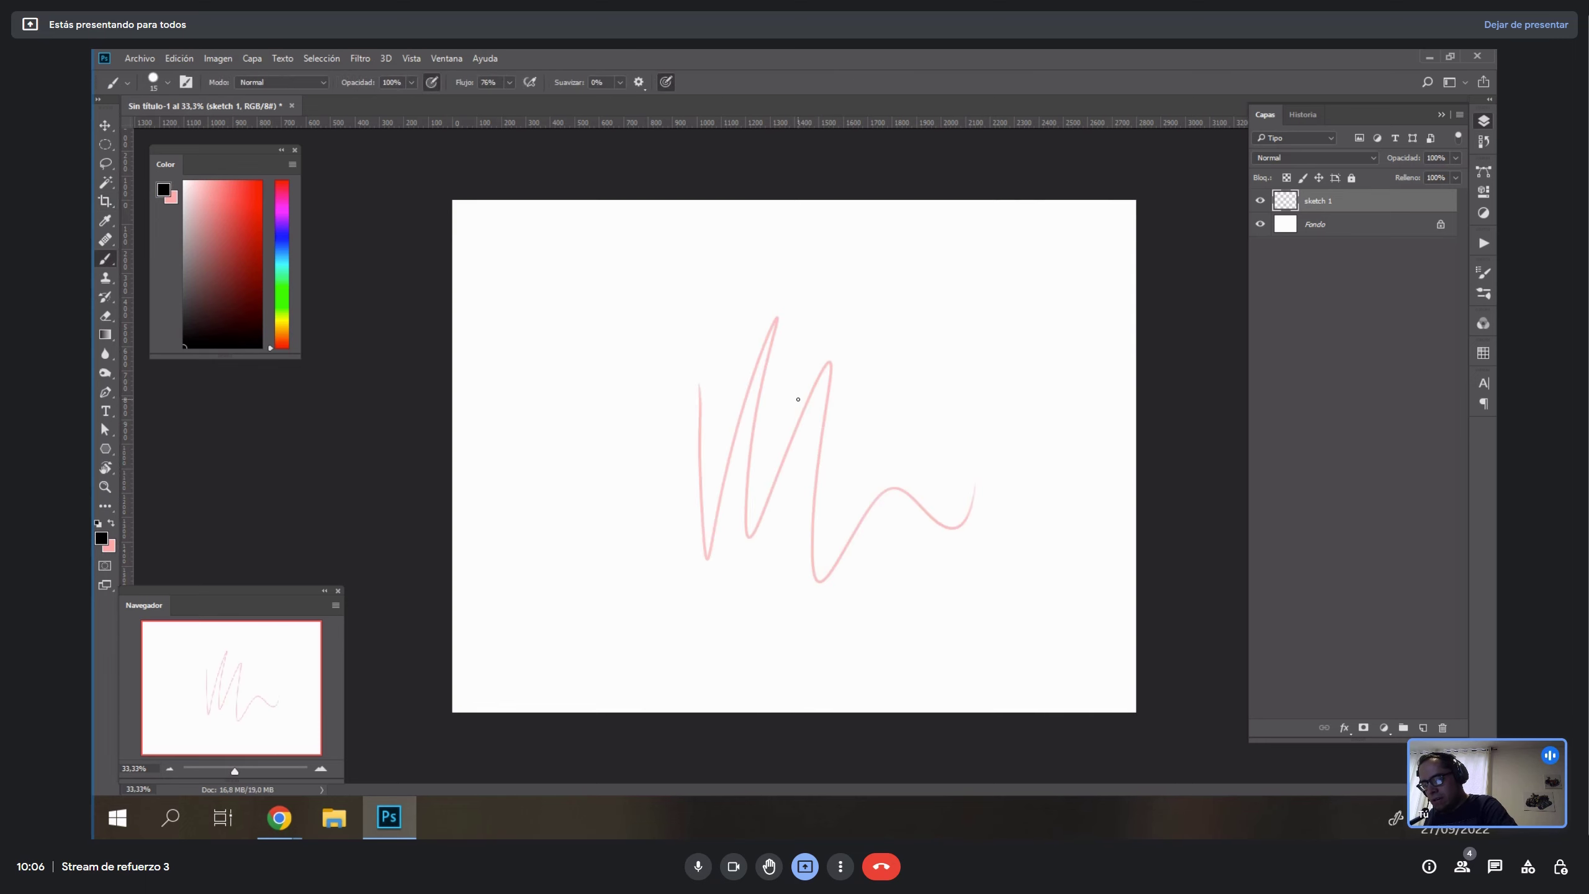
{"action": "mouse_move", "coordinate": [816, 388]}
{"action": "left_mouse_down"}
{"action": "mouse_move", "coordinate": [779, 467]}
{"action": "mouse_move", "coordinate": [866, 349]}
{"action": "left_mouse_up"}
{"action": "key", "text": "ctrl+z"}
{"action": "key", "text": "ctrl+z"}
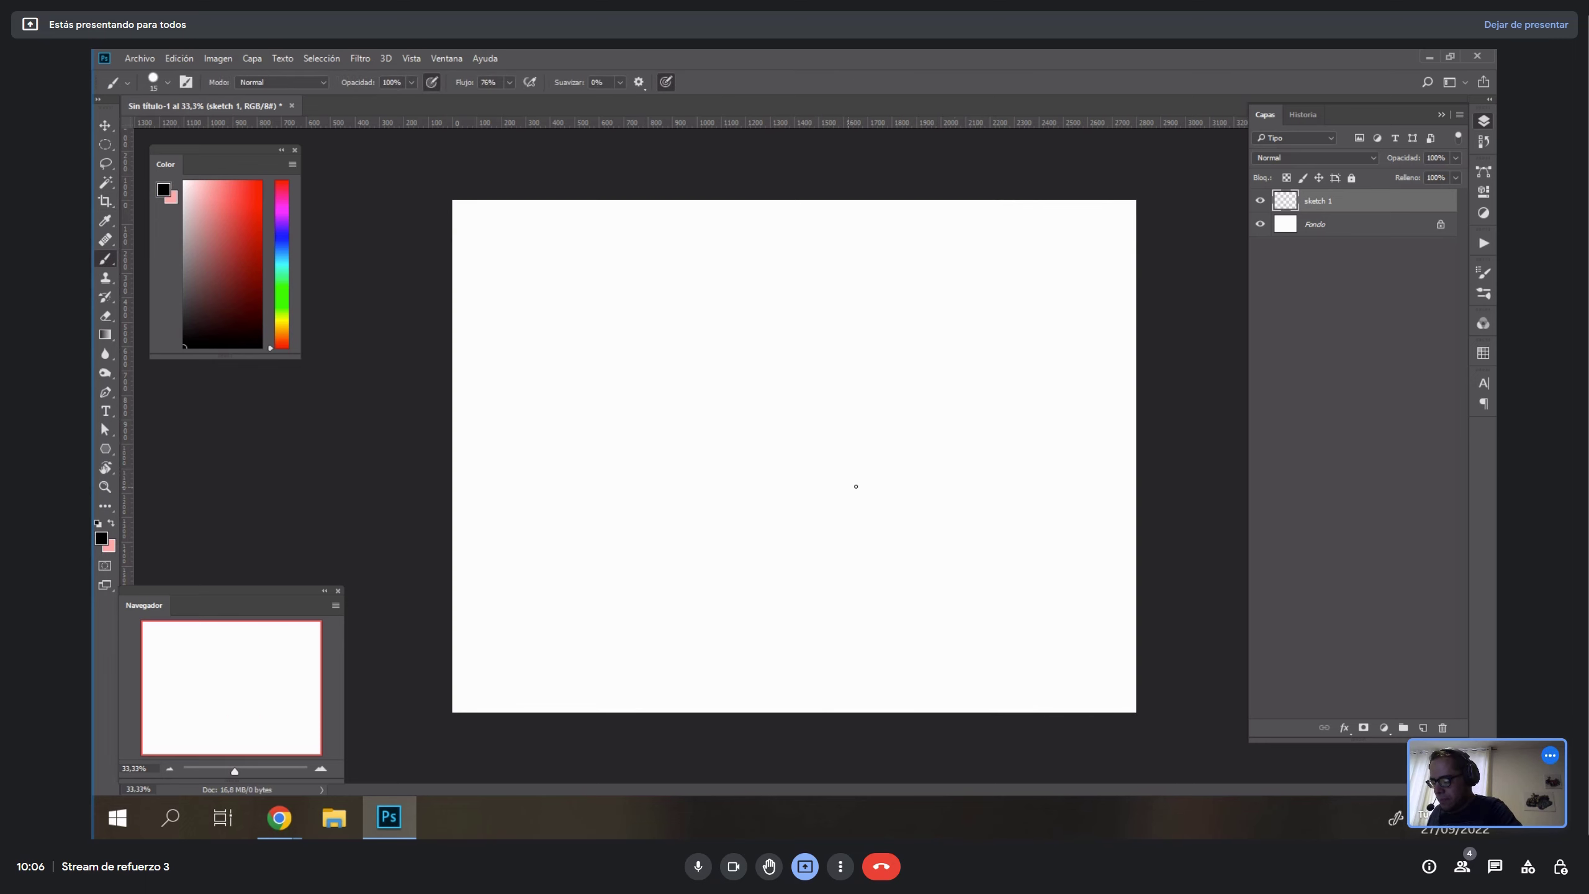
Try rotating the canvas view, reset it to upright, and make light pink the foreground colour again.
{"action": "key", "text": "r"}
{"action": "left_click_drag", "start_coordinate": [968, 465], "coordinate": [1004, 316]}
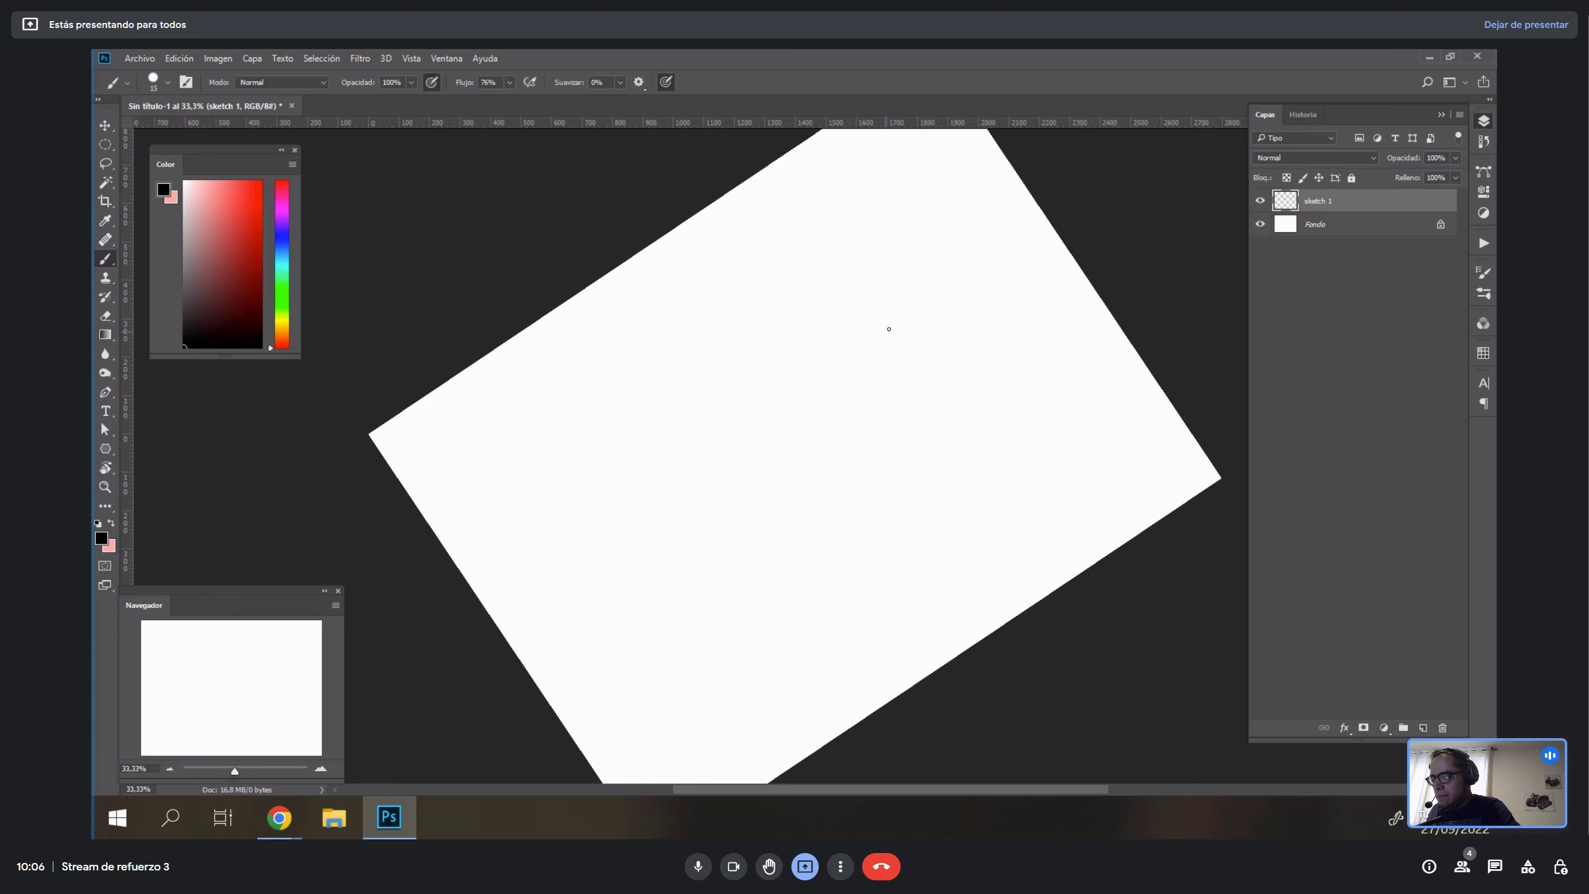
{"action": "key", "text": "x"}
{"action": "key", "text": "Escape"}
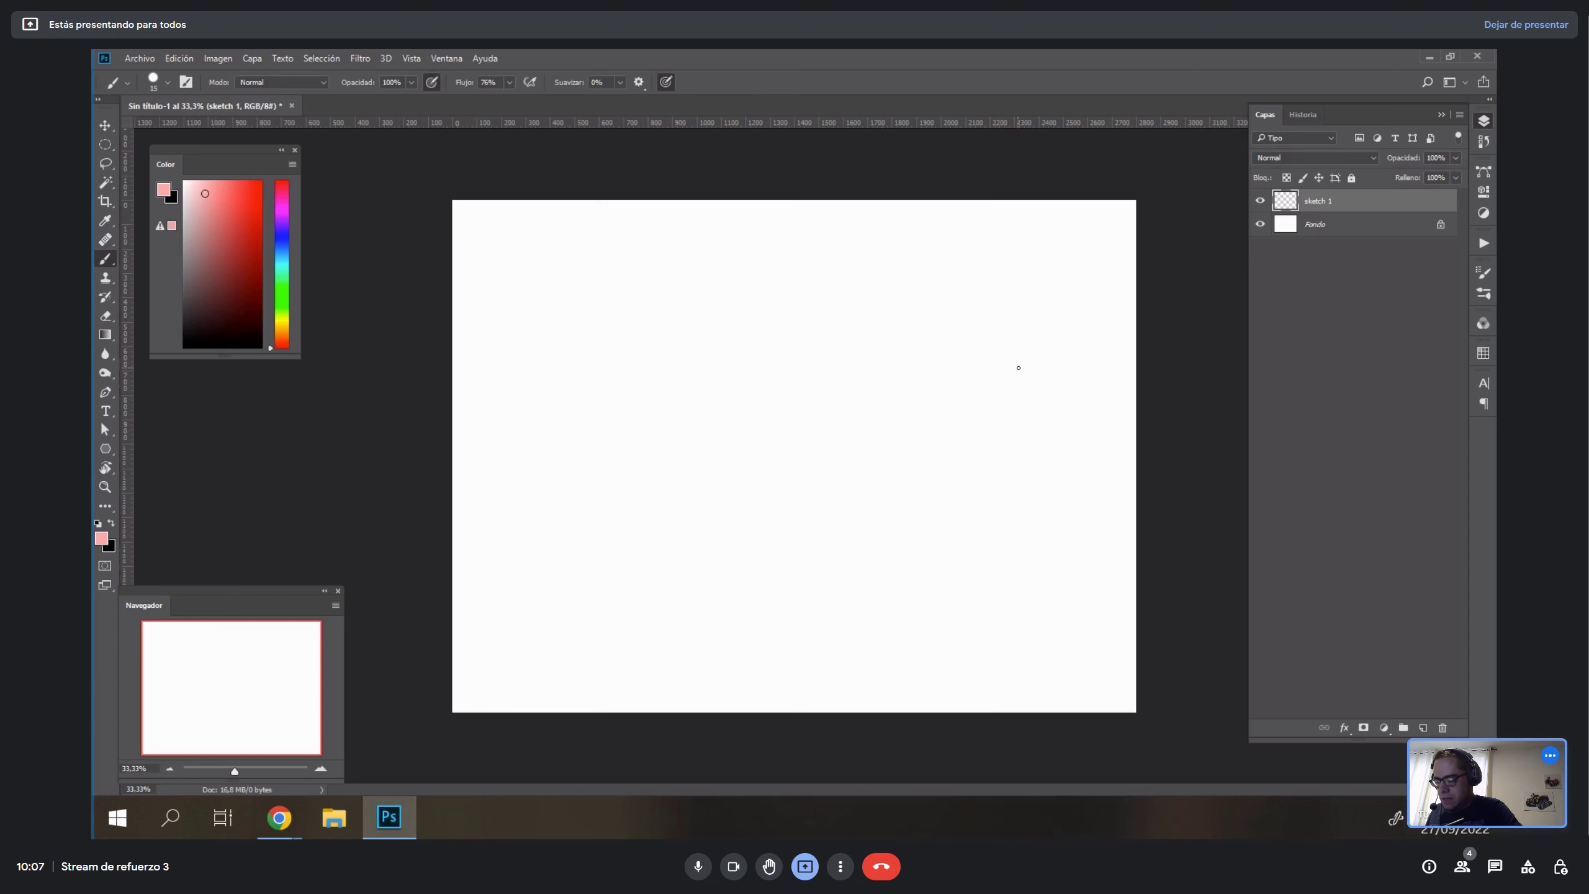
Set the minimum diameter in the brush's Shape Dynamics to 30%.
{"action": "key", "text": "F5"}
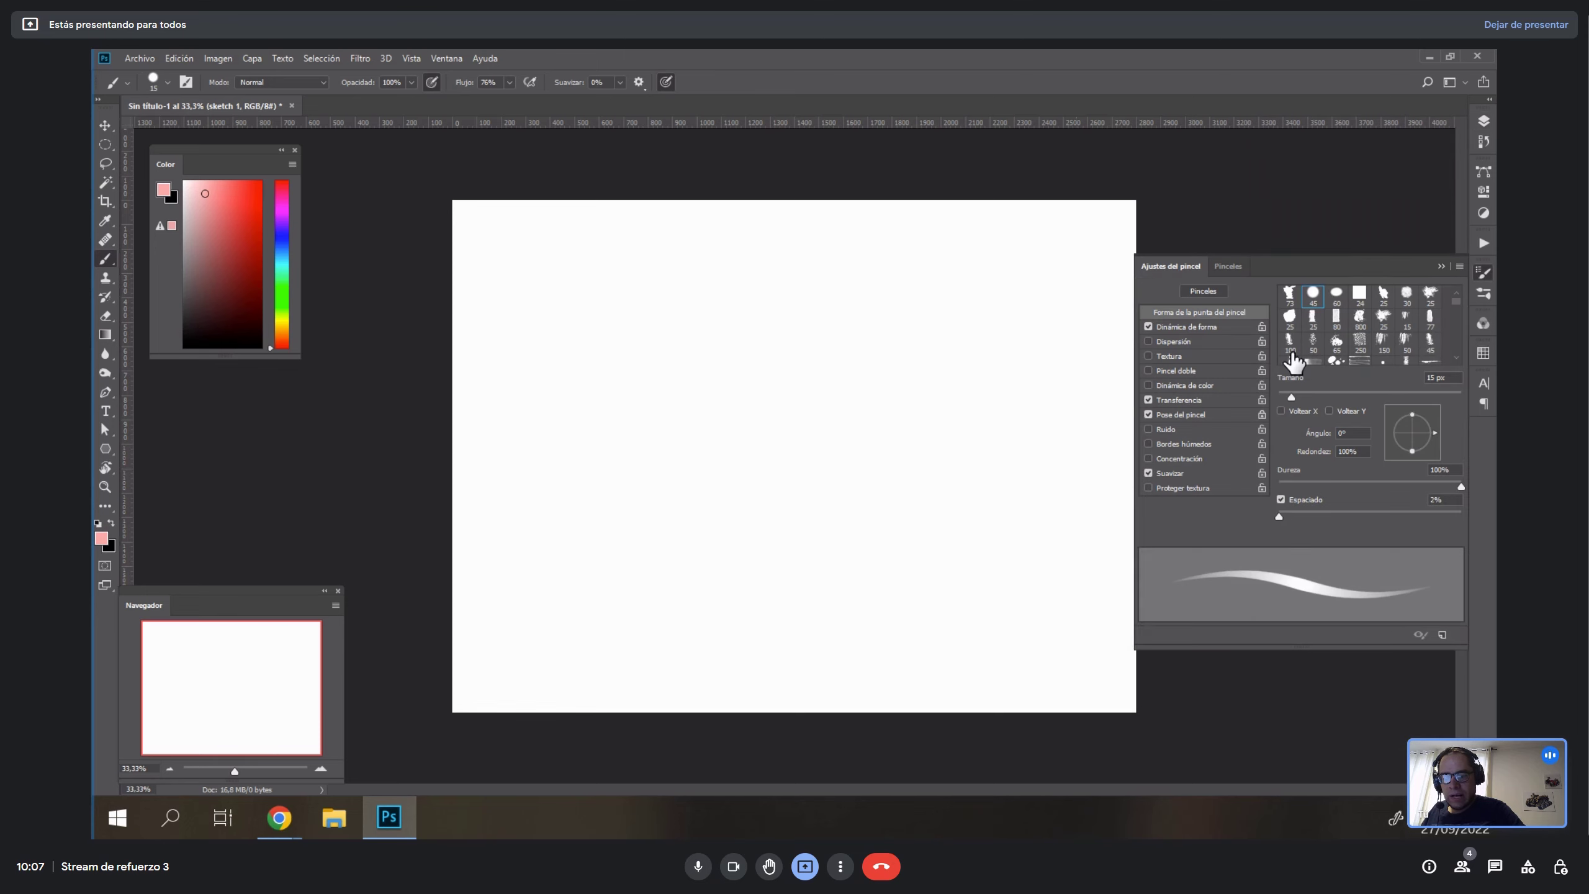
{"action": "left_click", "coordinate": [1182, 328]}
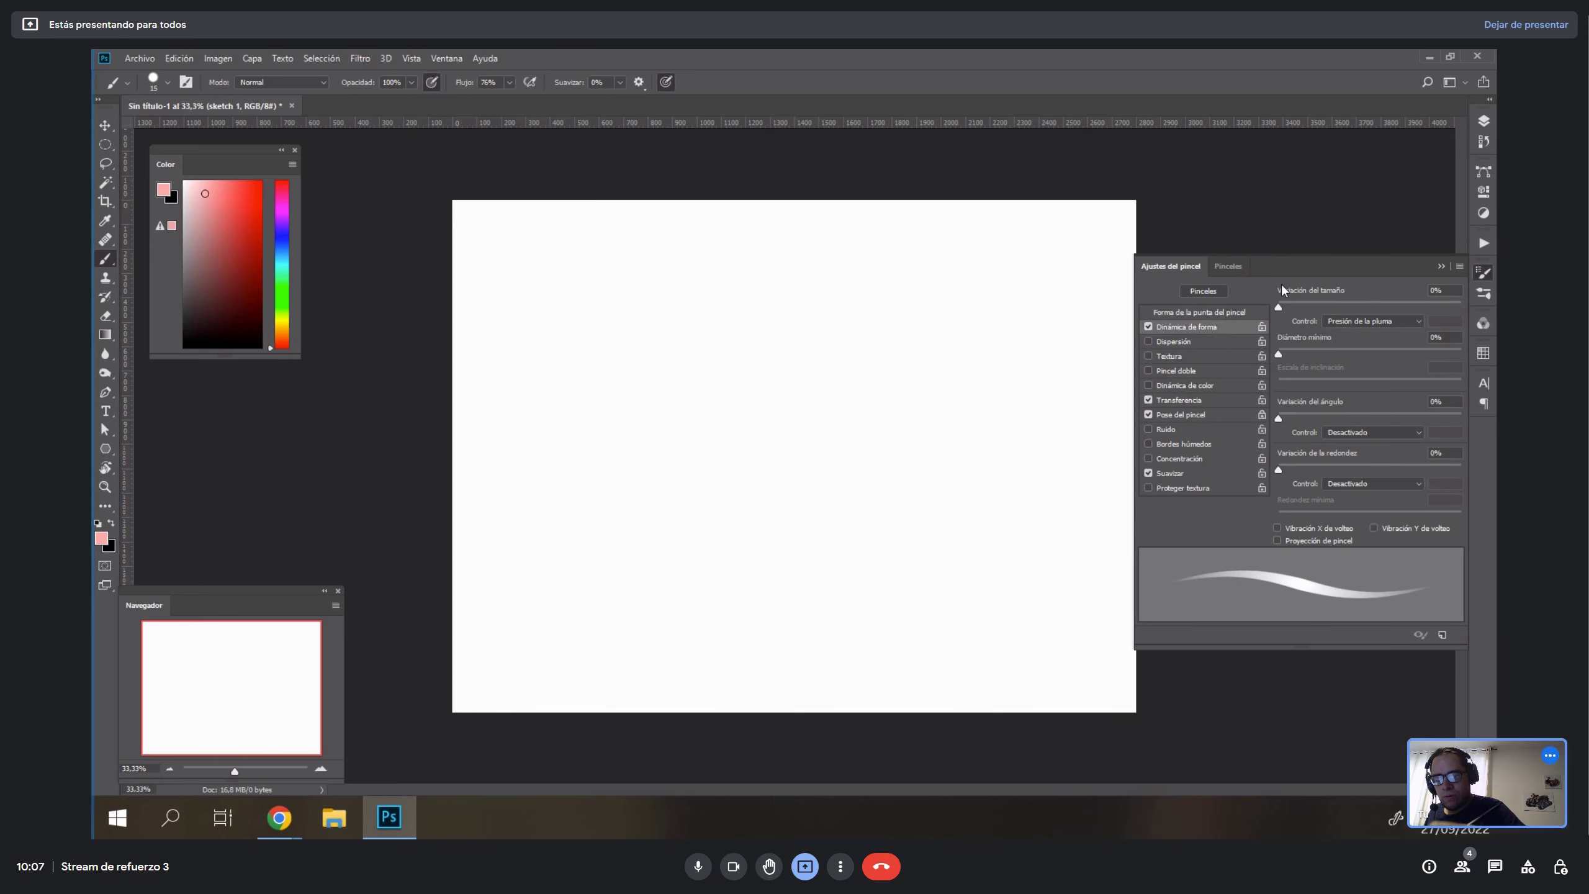
{"action": "left_click", "coordinate": [1331, 353]}
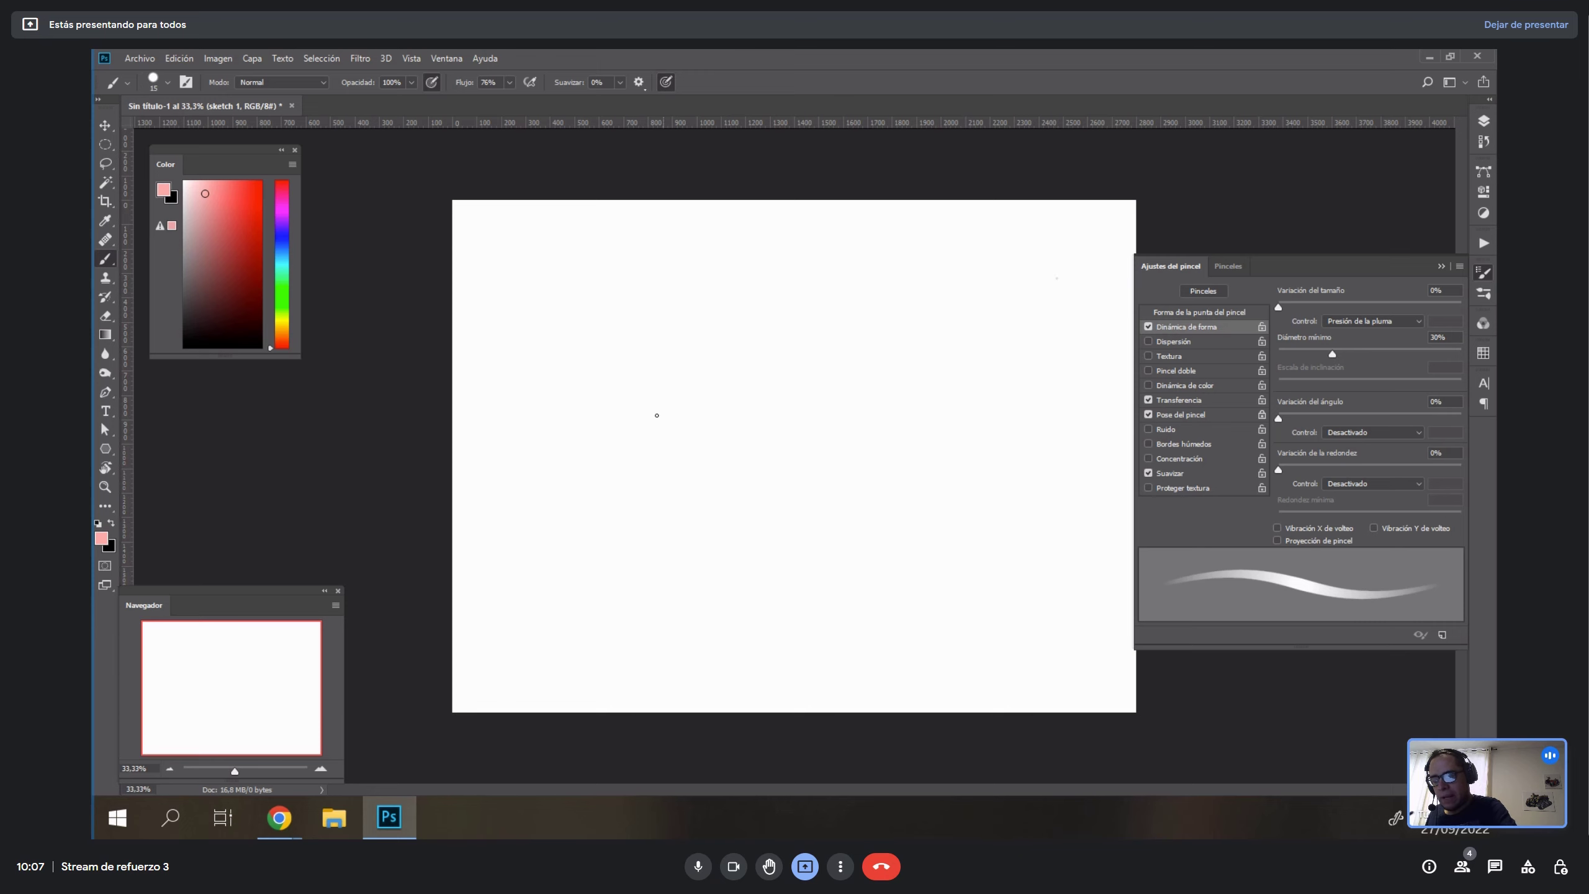
Draw five straight light pink lines across the canvas, rising and converging toward the right.
{"action": "left_click_drag", "start_coordinate": [602, 415], "coordinate": [964, 304]}
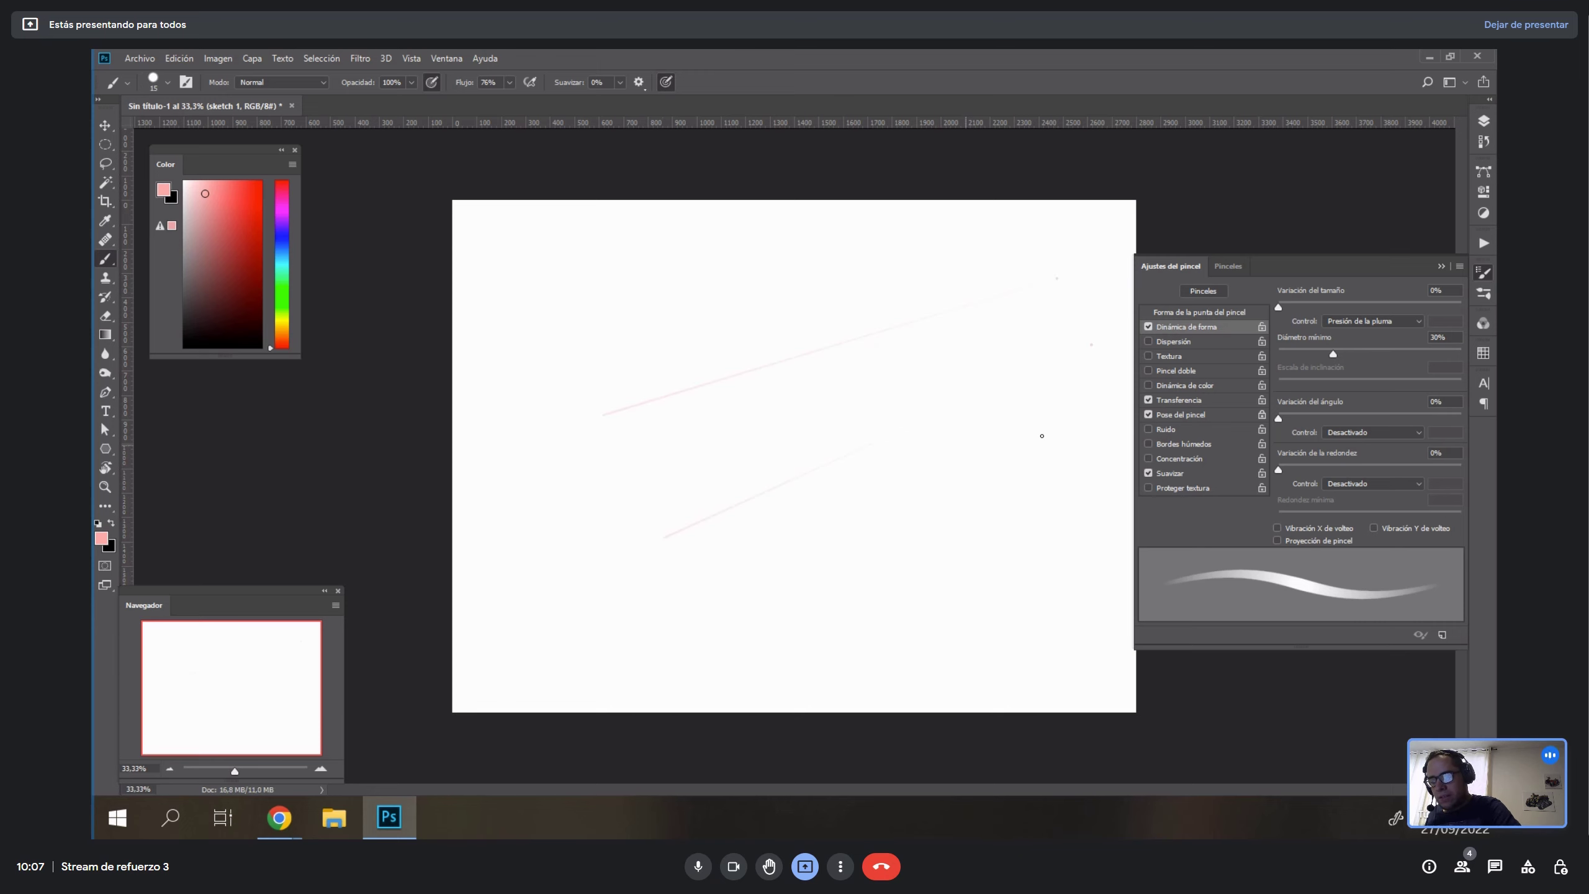
{"action": "left_click_drag", "start_coordinate": [1109, 400], "coordinate": [743, 607]}
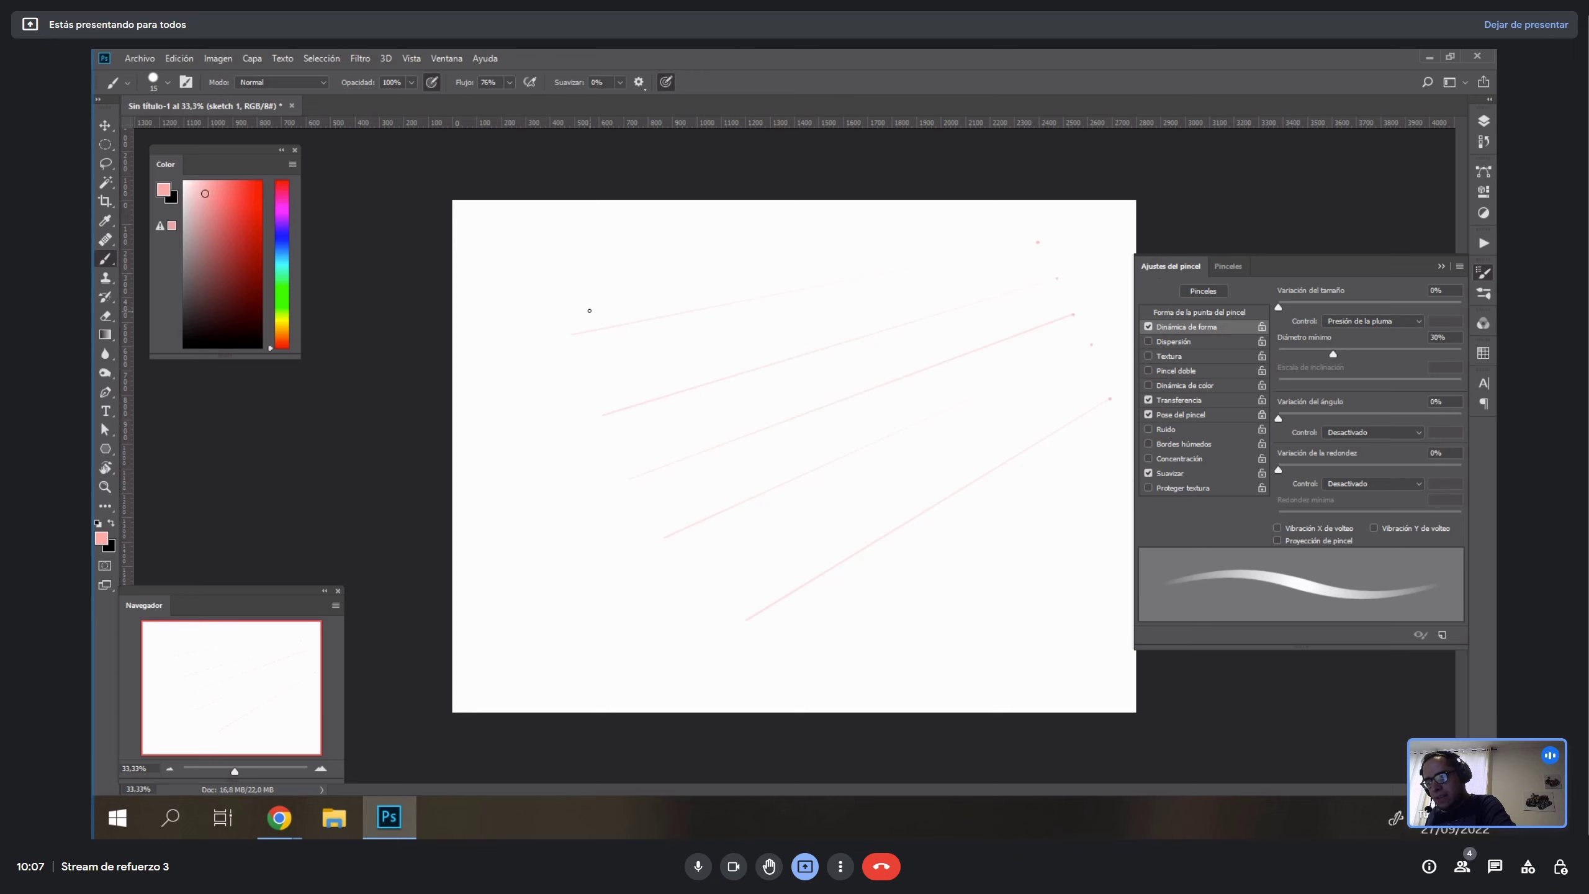
Draw four straight pink lines descending toward the right across the rising lines, redoing any misplaced one.
{"action": "left_click_drag", "start_coordinate": [586, 308], "coordinate": [988, 503]}
{"action": "left_click", "coordinate": [951, 603], "text": "shift"}
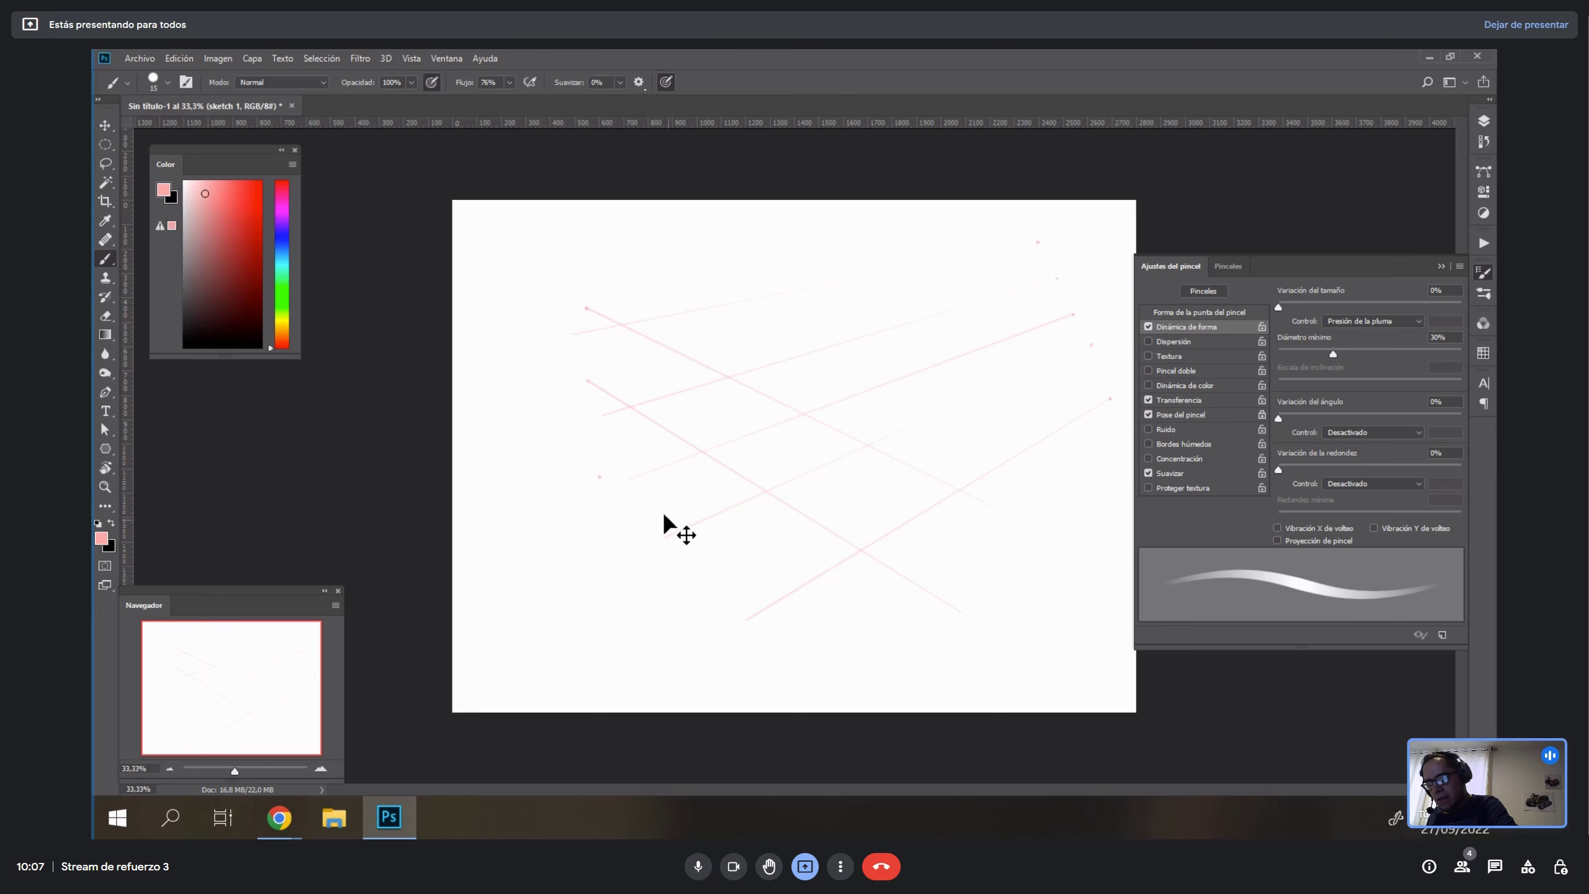
{"action": "left_click", "coordinate": [600, 473]}
{"action": "left_click", "coordinate": [796, 653], "text": "shift"}
{"action": "key", "text": "ctrl+z"}
{"action": "left_click", "coordinate": [1074, 433], "text": "shift"}
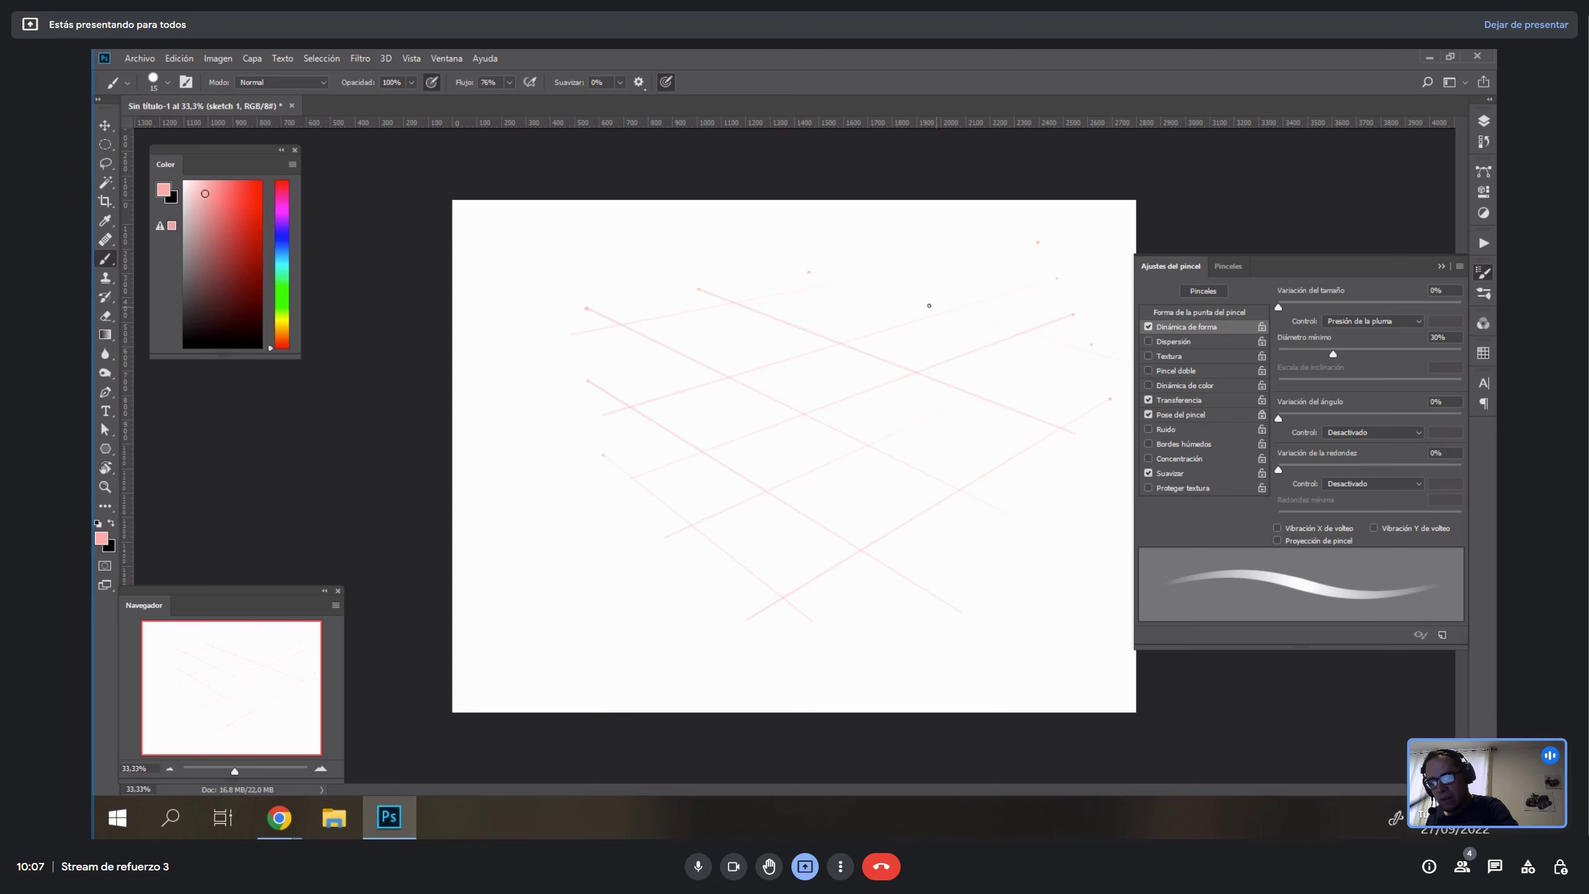
Try another descending line from the canvas's upper middle, undo it, and set the brush's minimum diameter to 17%.
{"action": "left_click", "coordinate": [808, 272]}
{"action": "left_click", "coordinate": [1121, 360], "text": "shift"}
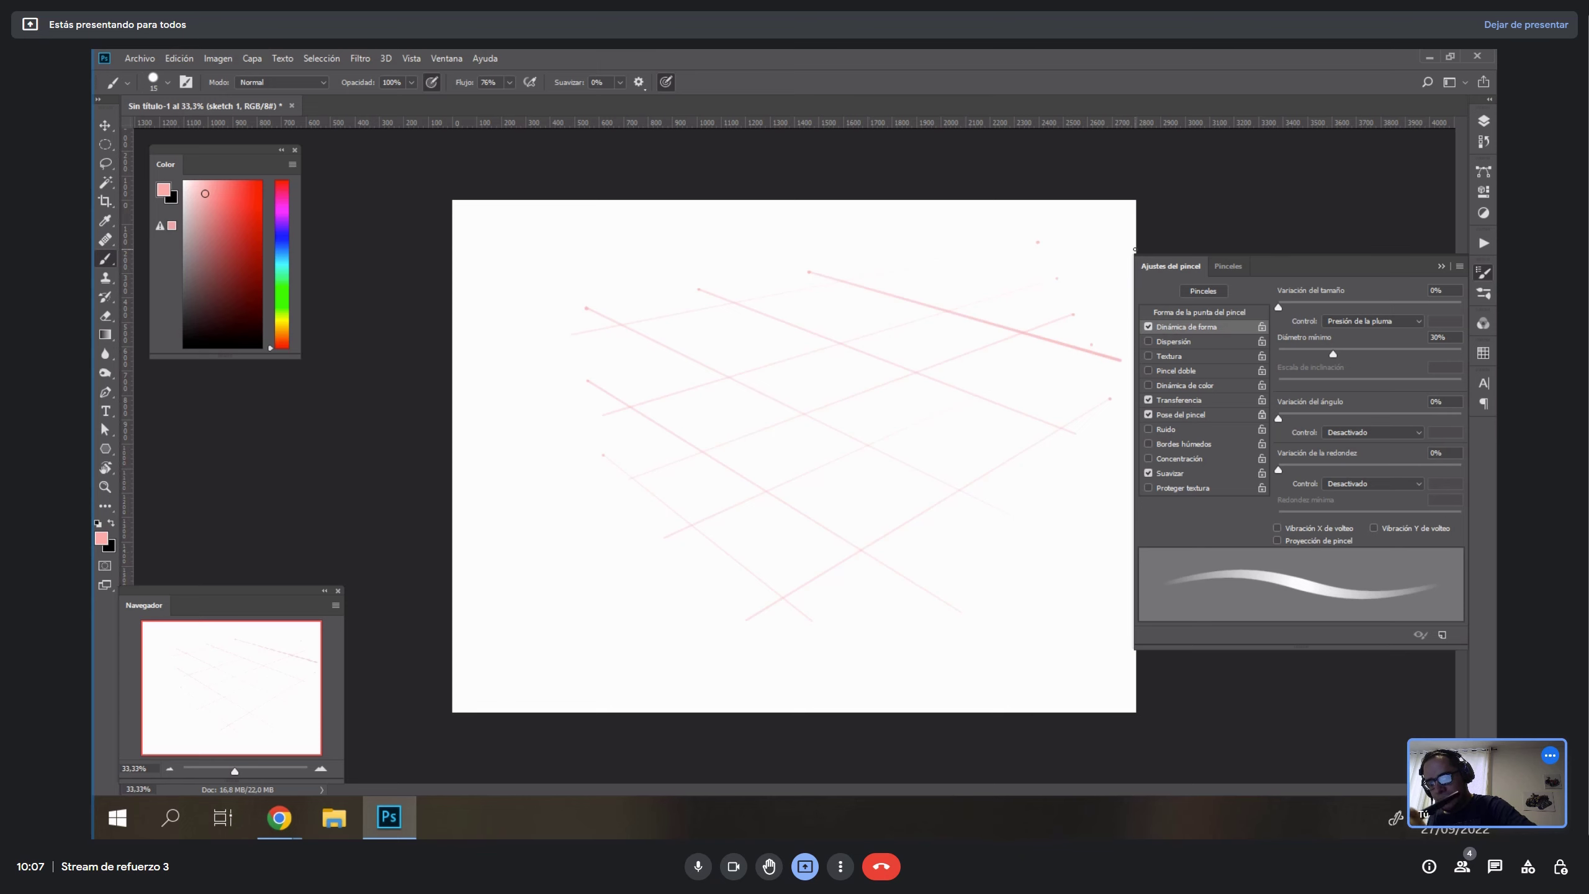
{"action": "key", "text": "ctrl+z"}
{"action": "left_click_drag", "start_coordinate": [1333, 354], "coordinate": [1309, 352]}
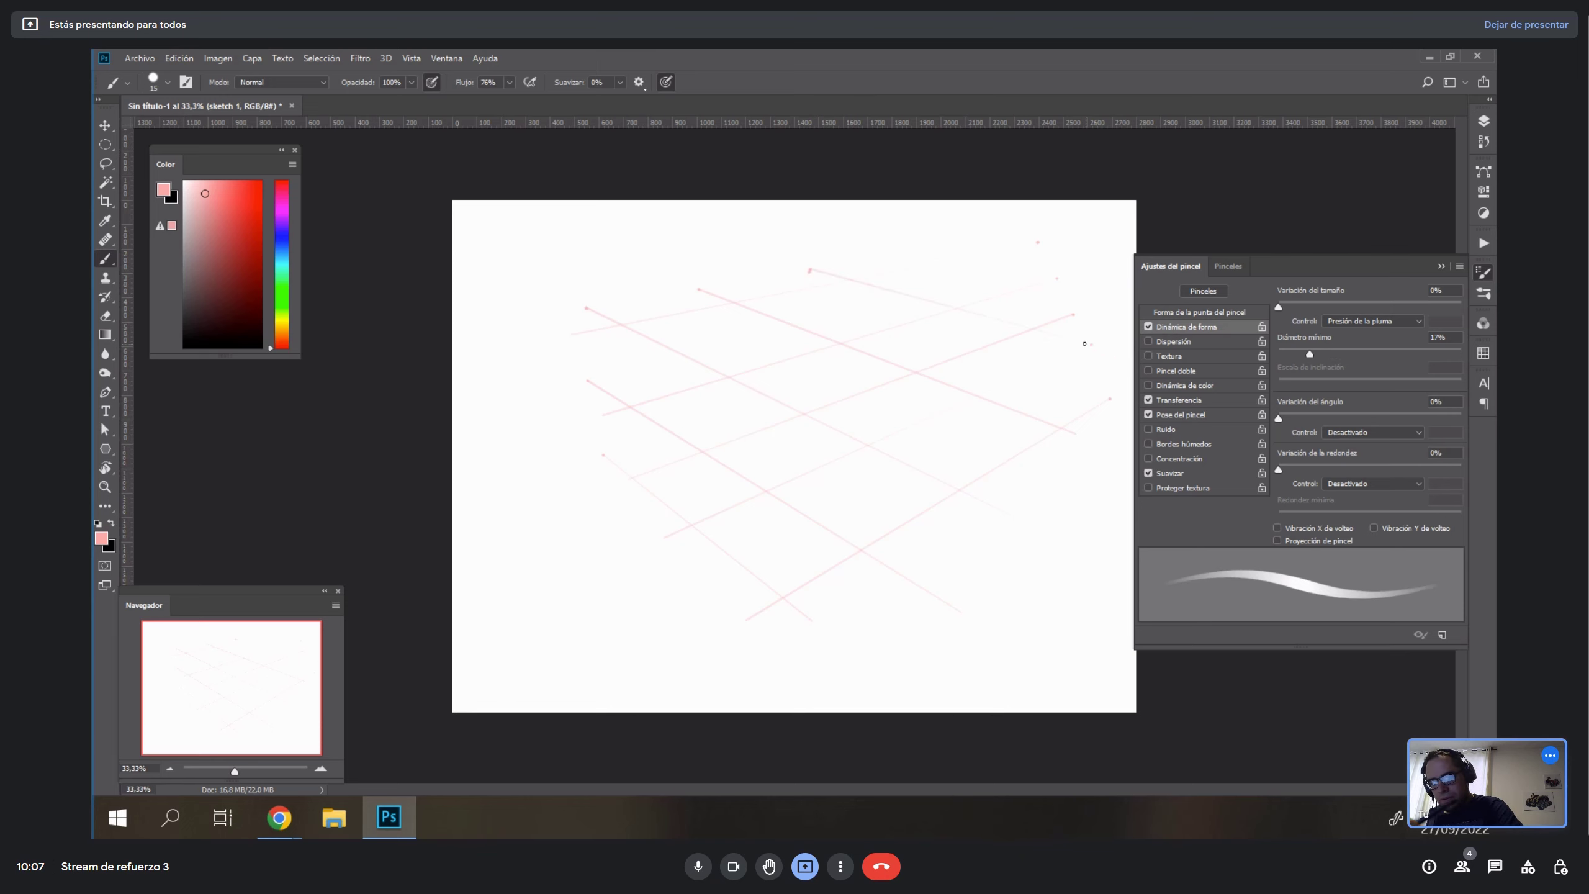
Draw three near-vertical straight pink lines through the middle of the grid, undoing and redrawing the too-thick one more lightly.
{"action": "left_click", "coordinate": [820, 230], "text": "shift"}
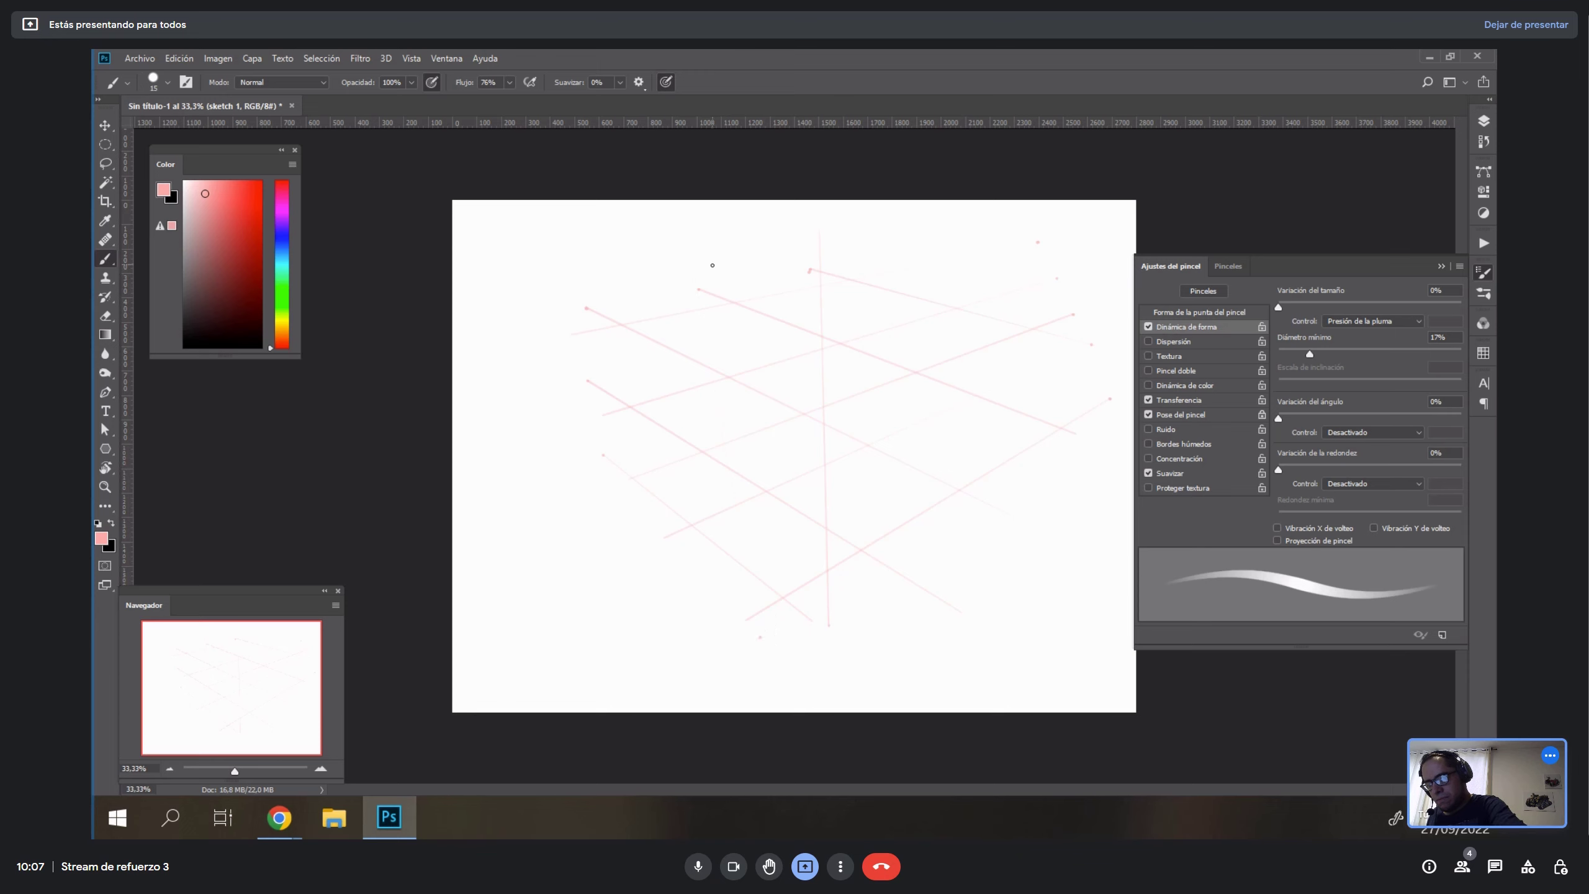
{"action": "left_click_drag", "start_coordinate": [712, 263], "coordinate": [731, 435]}
{"action": "left_click", "coordinate": [757, 634], "text": "shift"}
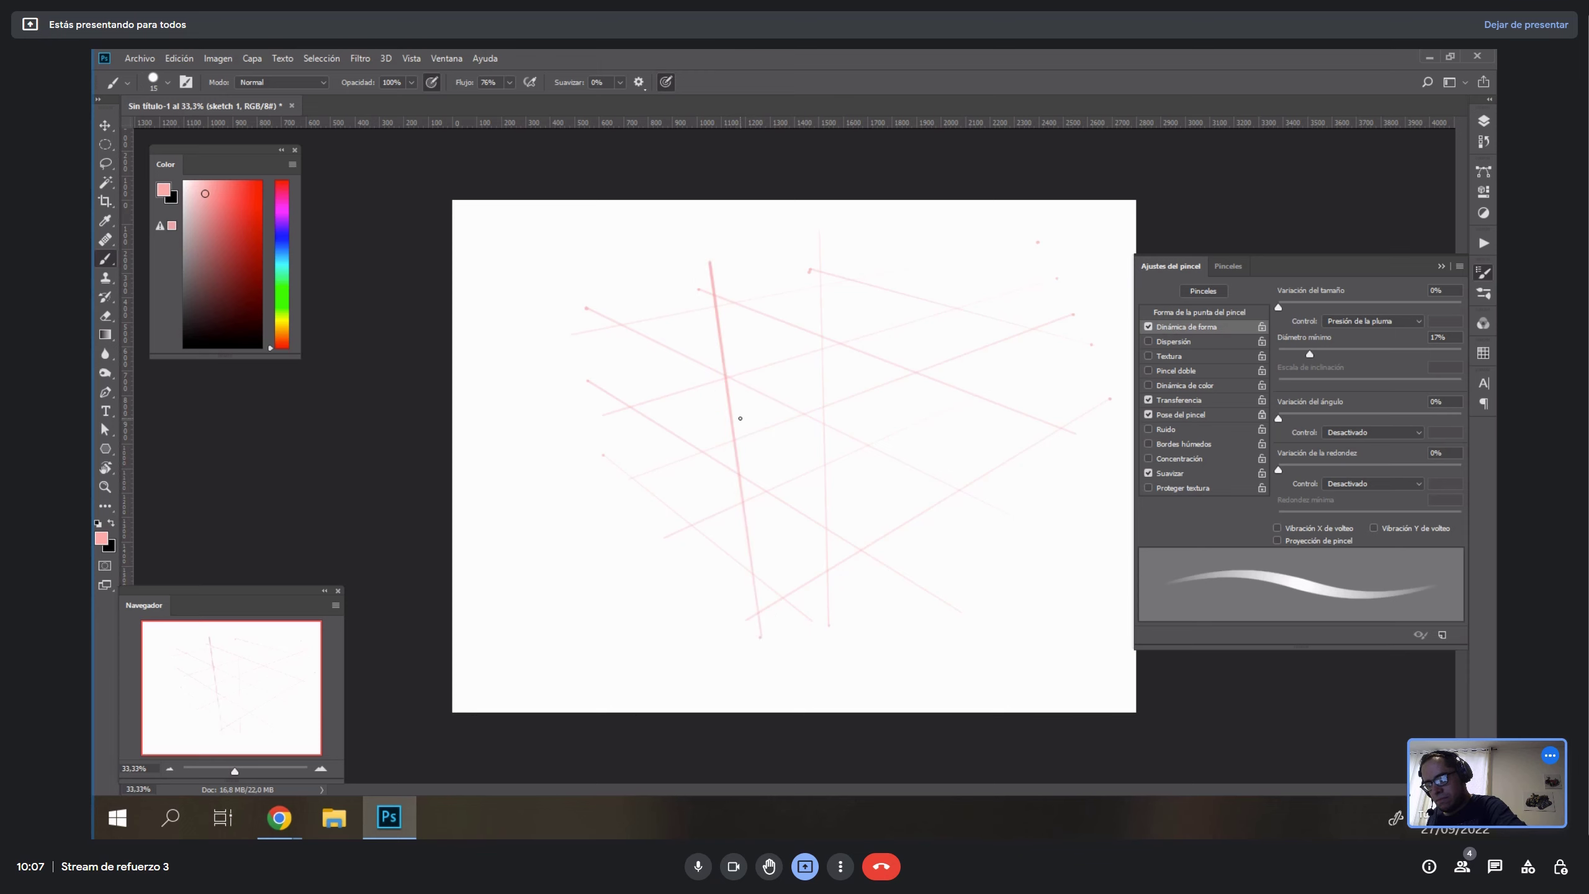
{"action": "key", "text": "ctrl+z"}
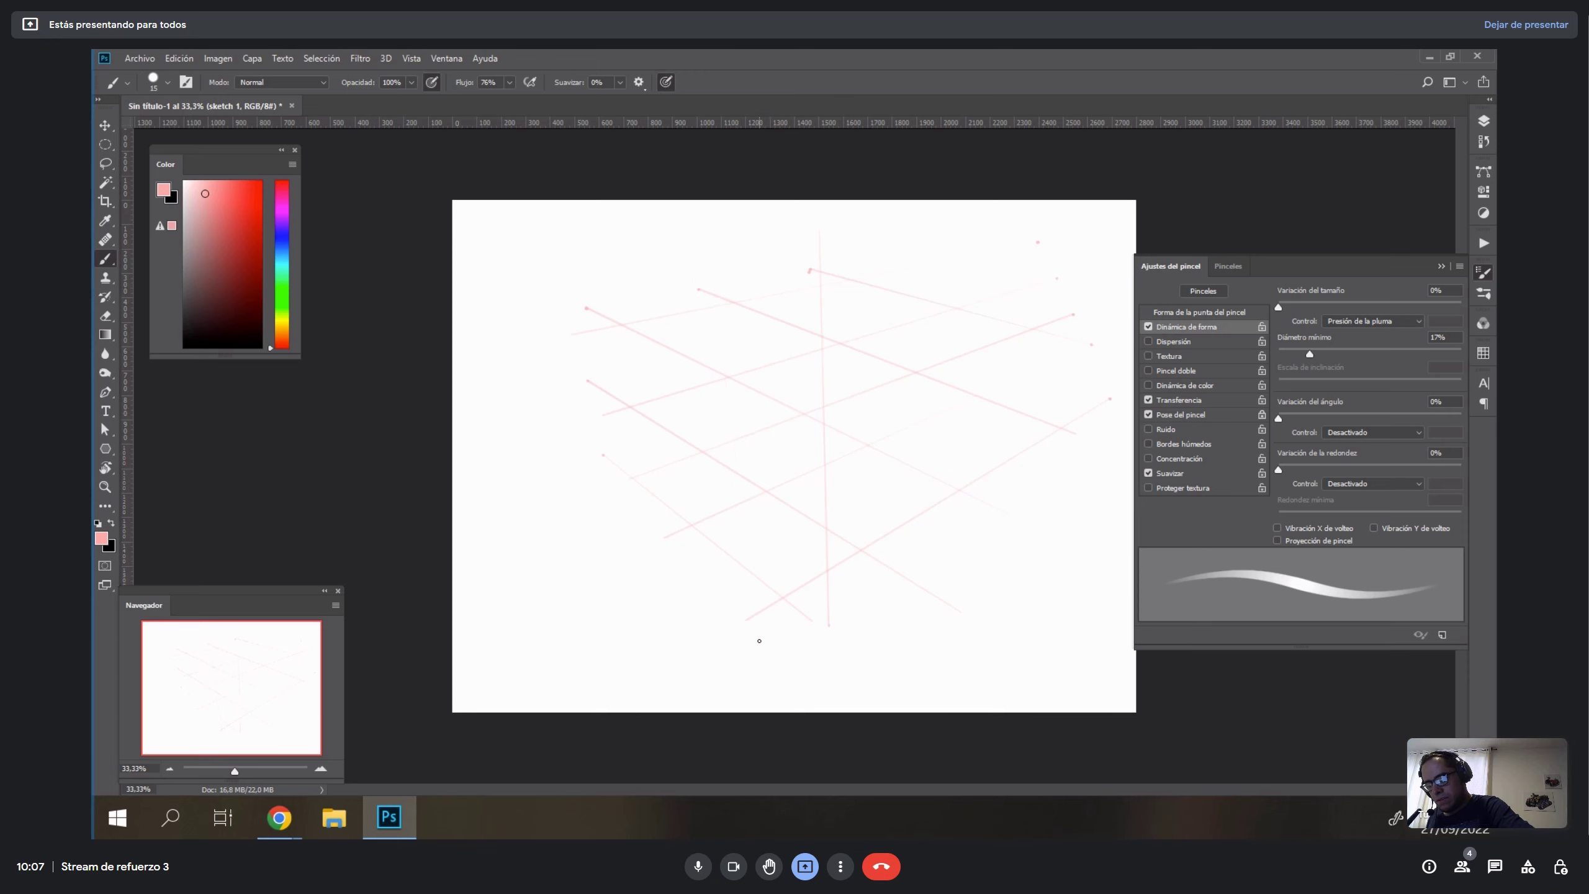
{"action": "left_click", "coordinate": [712, 275], "text": "shift"}
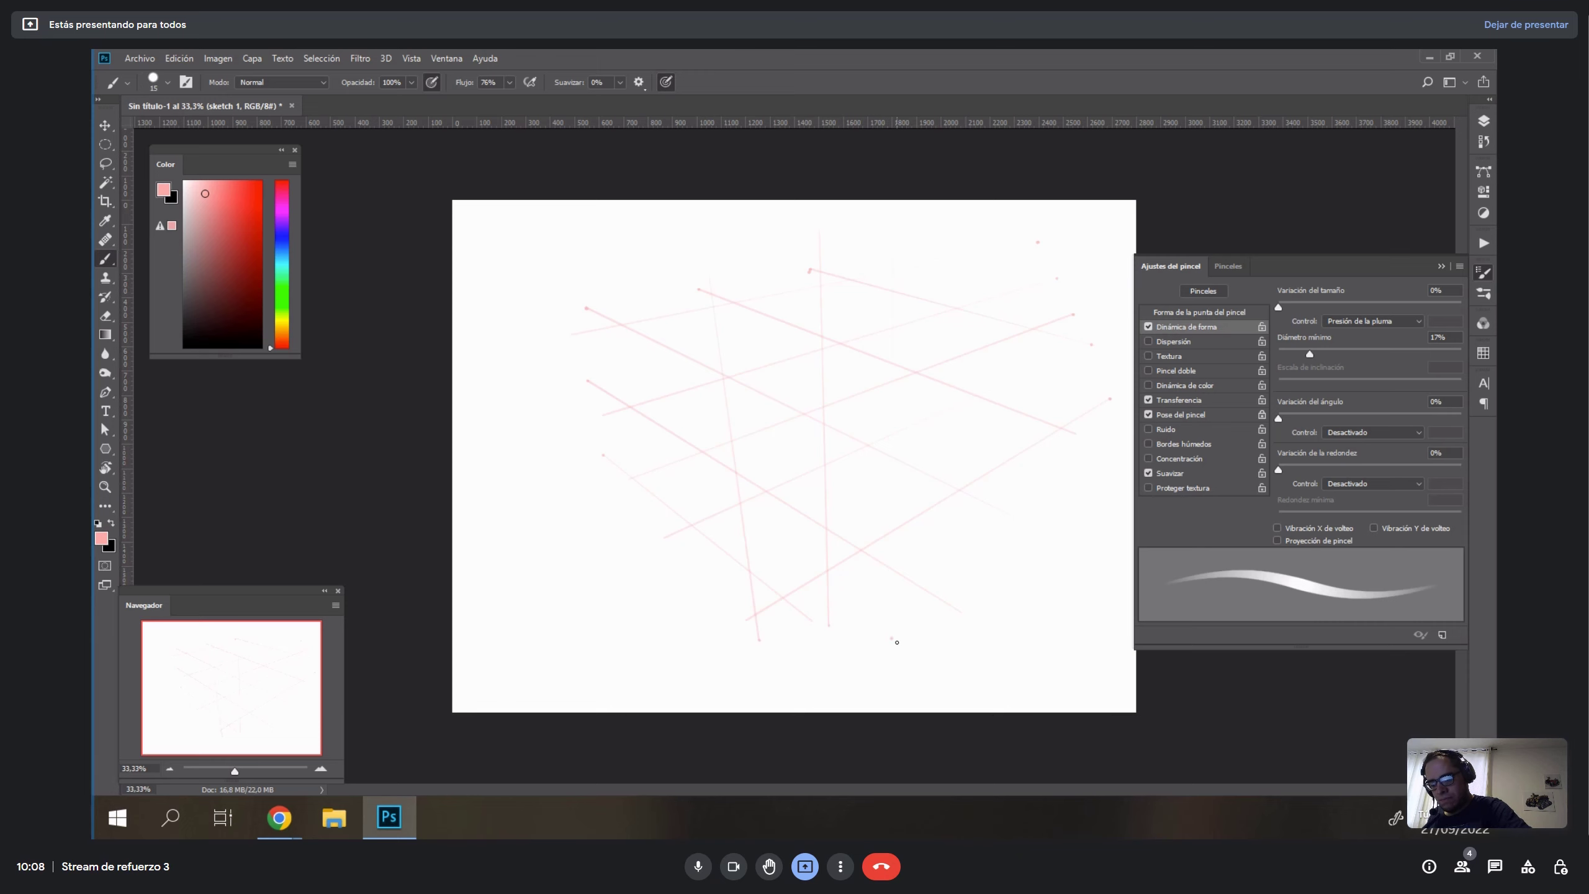
{"action": "left_click_drag", "start_coordinate": [897, 501], "coordinate": [900, 256]}
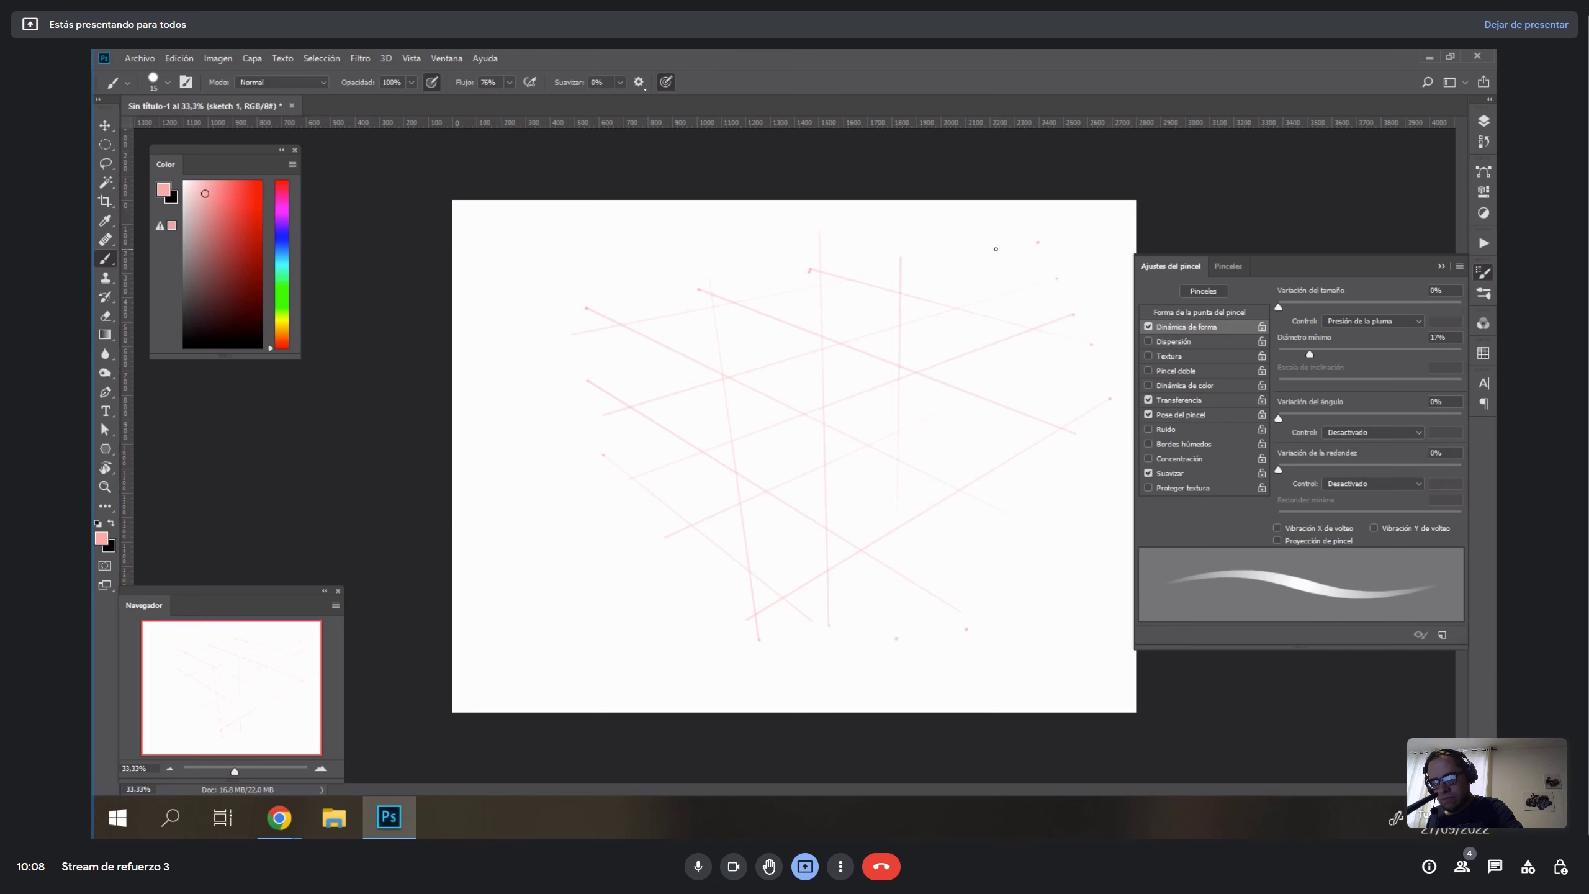
Draw a near-vertical straight line on the grid's right side, undoing and redrawing it, and another on its left side.
{"action": "left_click", "coordinate": [971, 629], "text": "shift"}
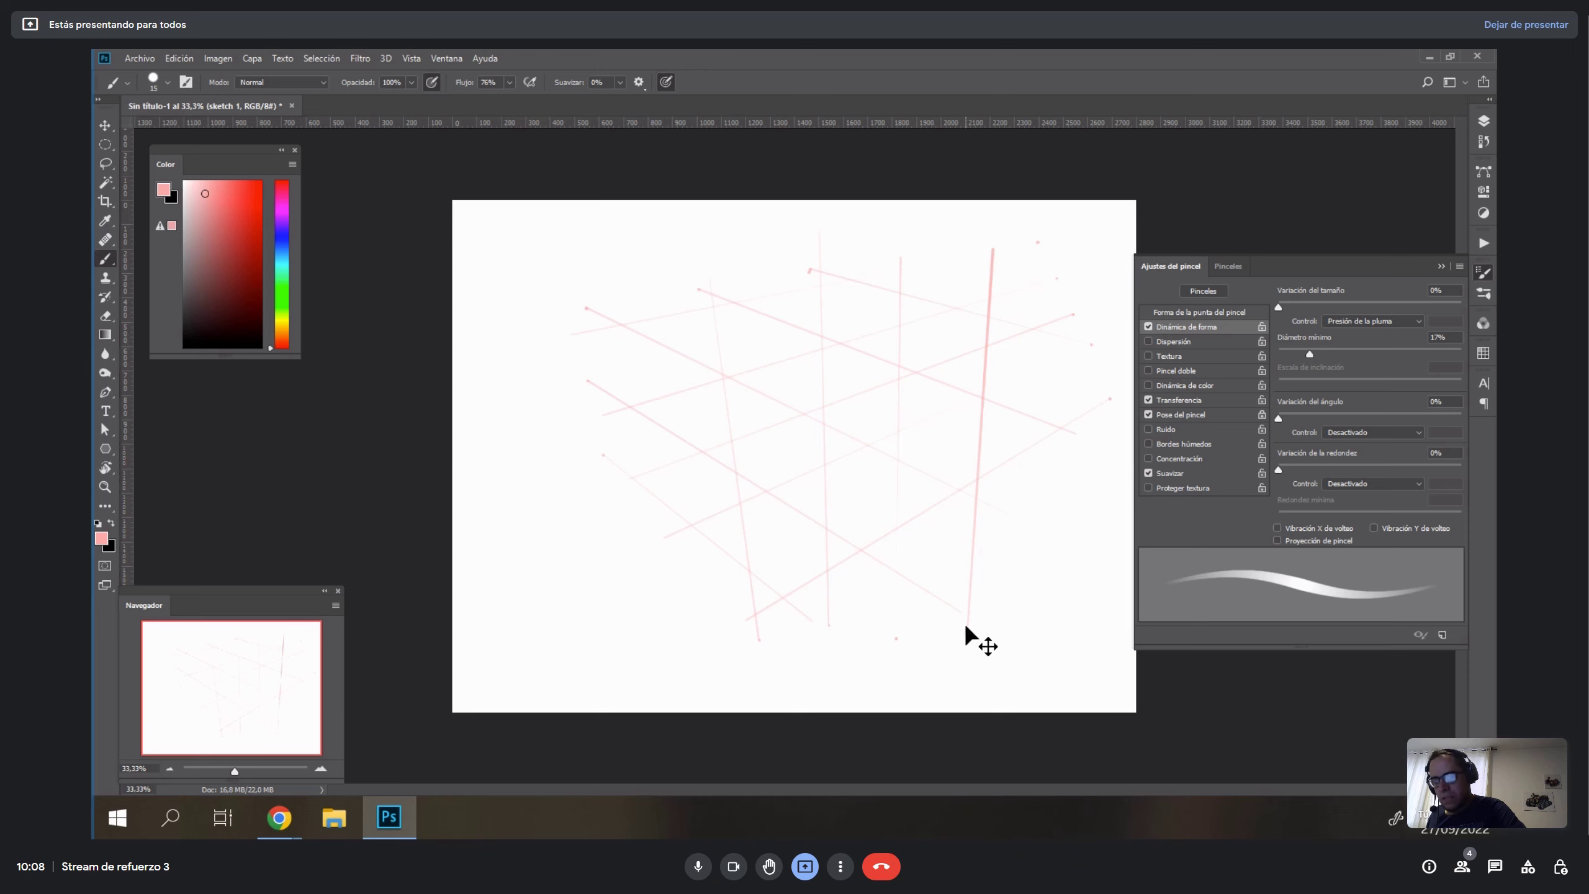
{"action": "key", "text": "ctrl+z"}
{"action": "left_click", "coordinate": [967, 629]}
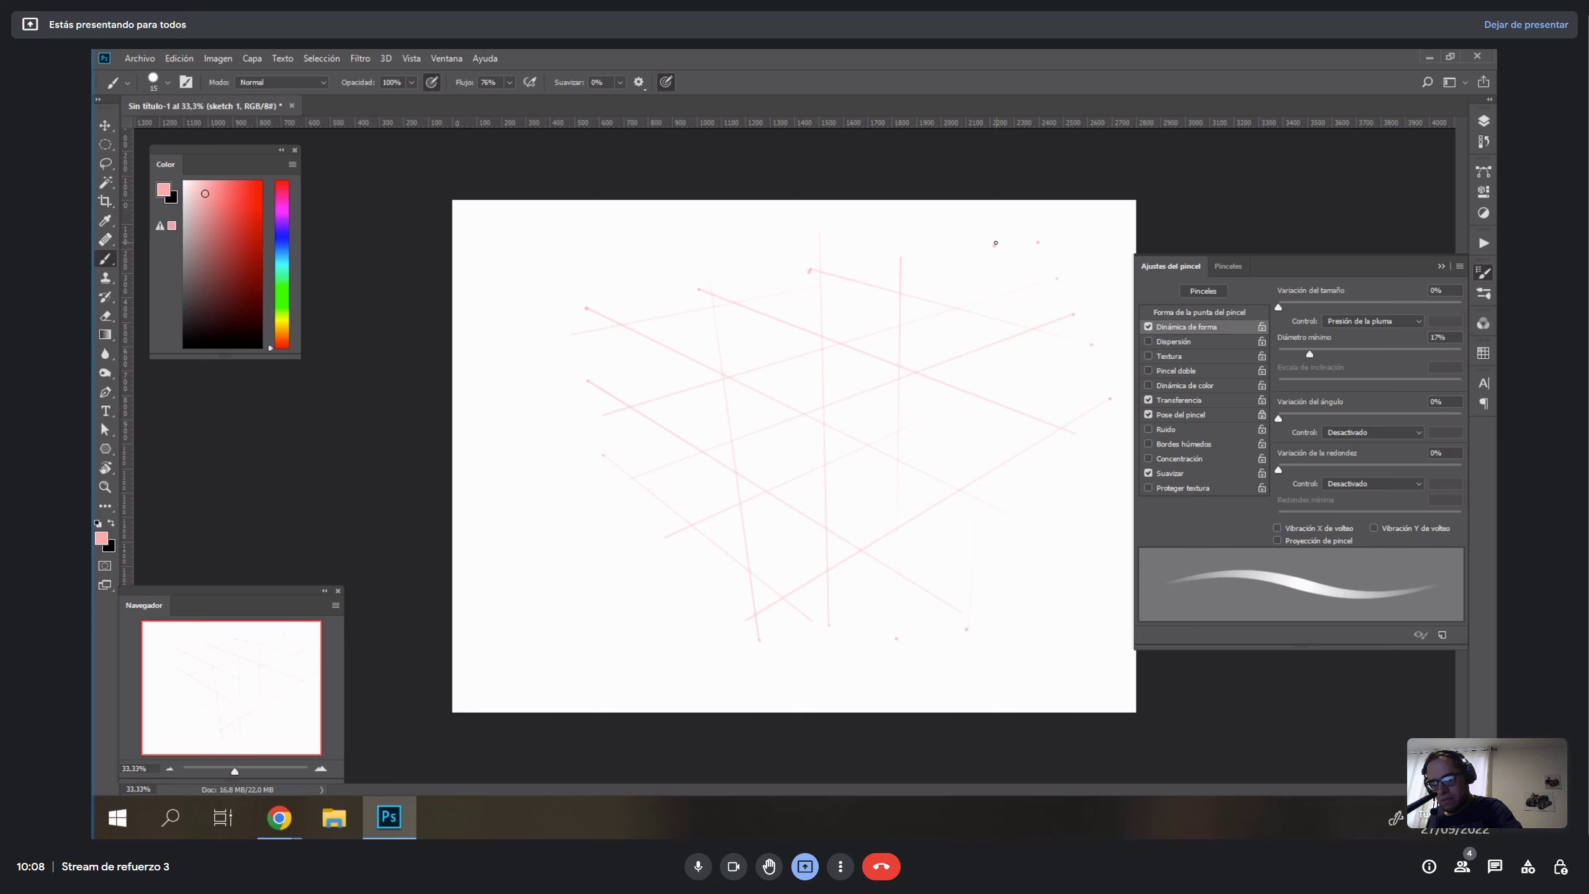
{"action": "left_click", "coordinate": [996, 243], "text": "shift"}
{"action": "key", "text": "ctrl+z"}
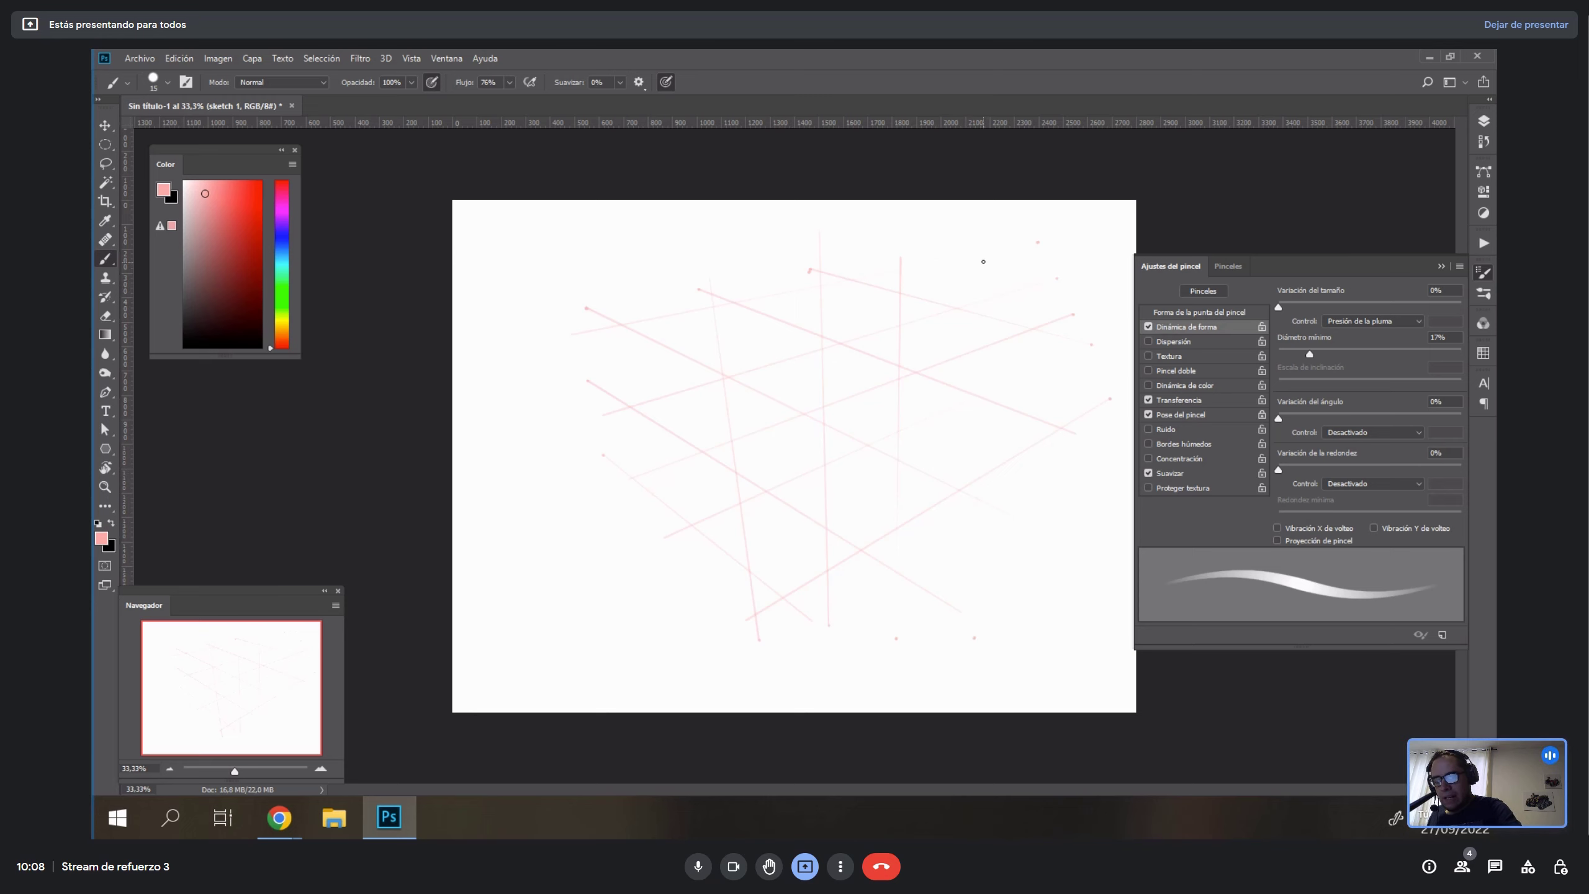
{"action": "left_click", "coordinate": [975, 633], "text": "shift"}
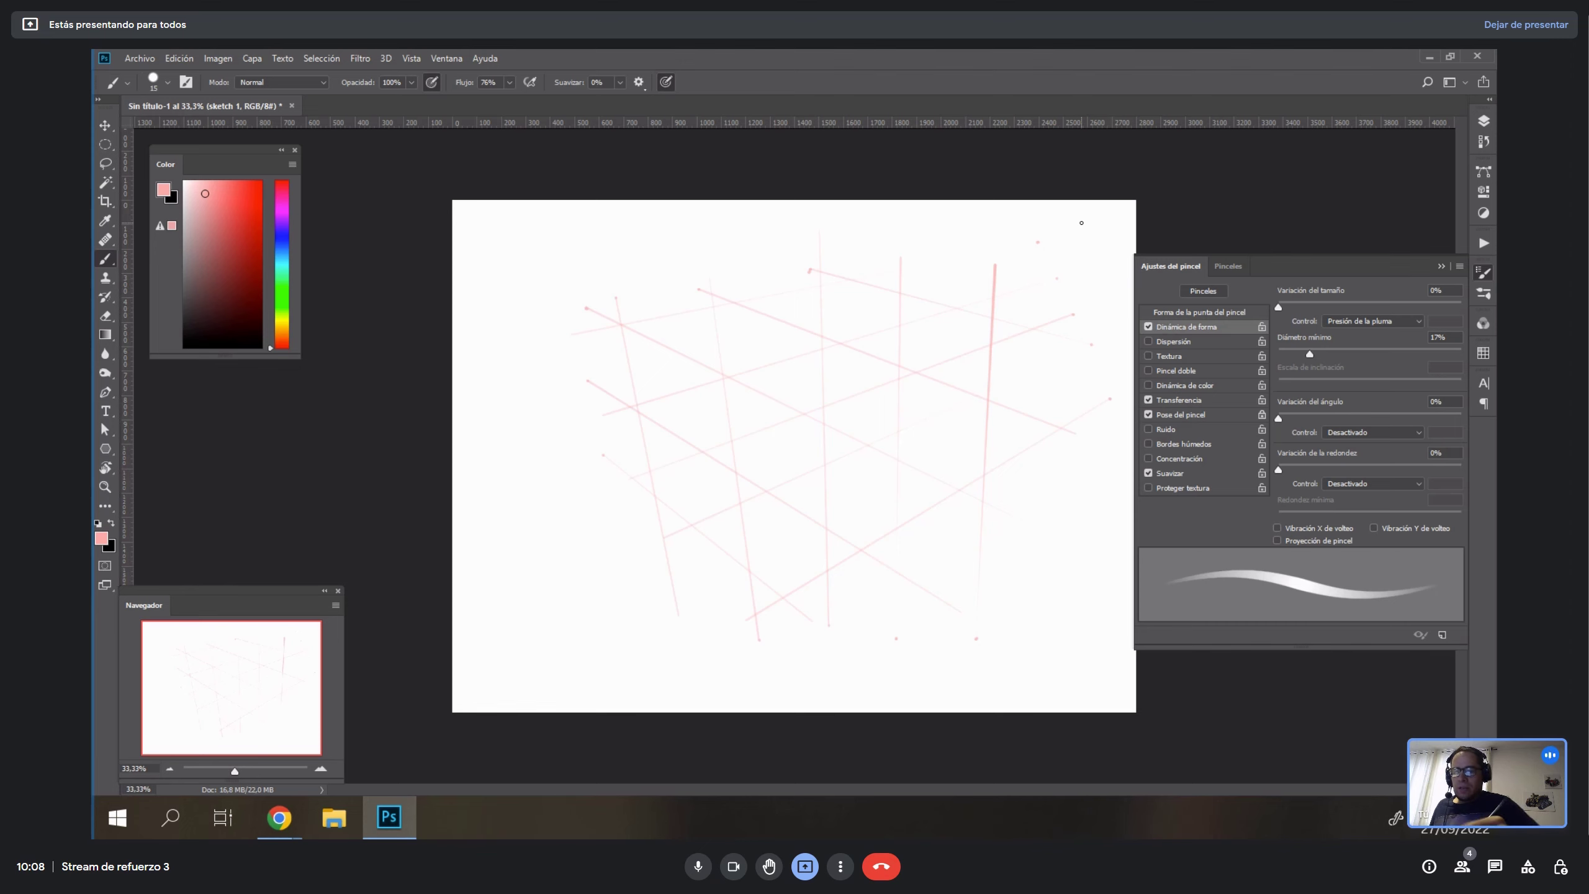
Add a new layer above sketch 1 and hide the sketch 1 layer.
{"action": "left_click", "coordinate": [1482, 120]}
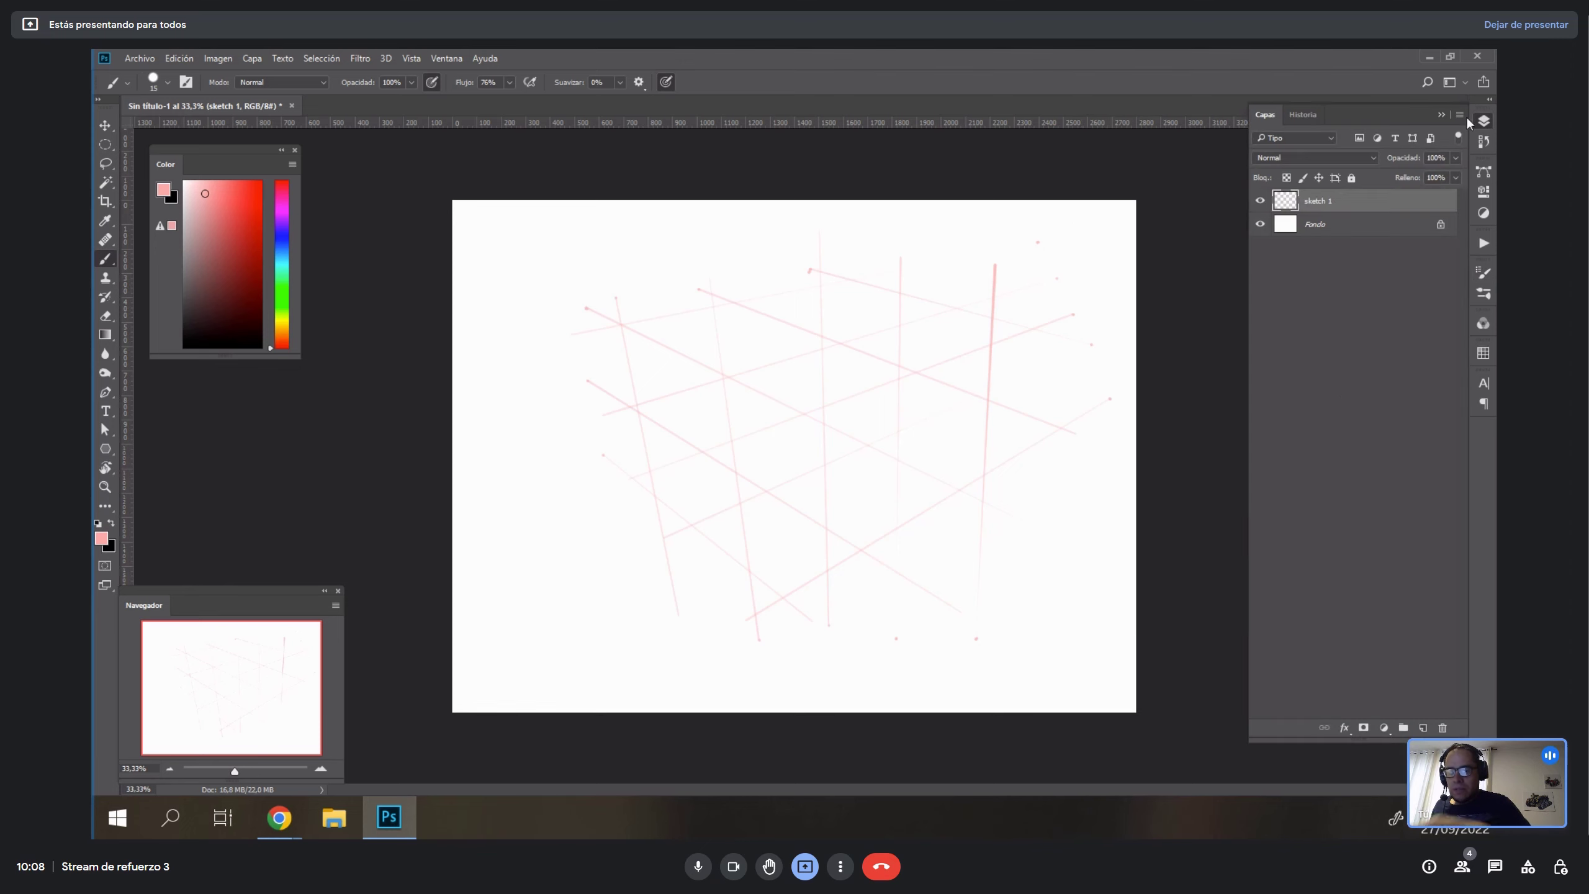
{"action": "left_click", "coordinate": [1423, 728]}
{"action": "left_click", "coordinate": [1260, 224]}
Set the brush's minimum diameter to 39% and draw five straight pink lines fanning out from one point in the canvas's upper left.
{"action": "key", "text": "F5"}
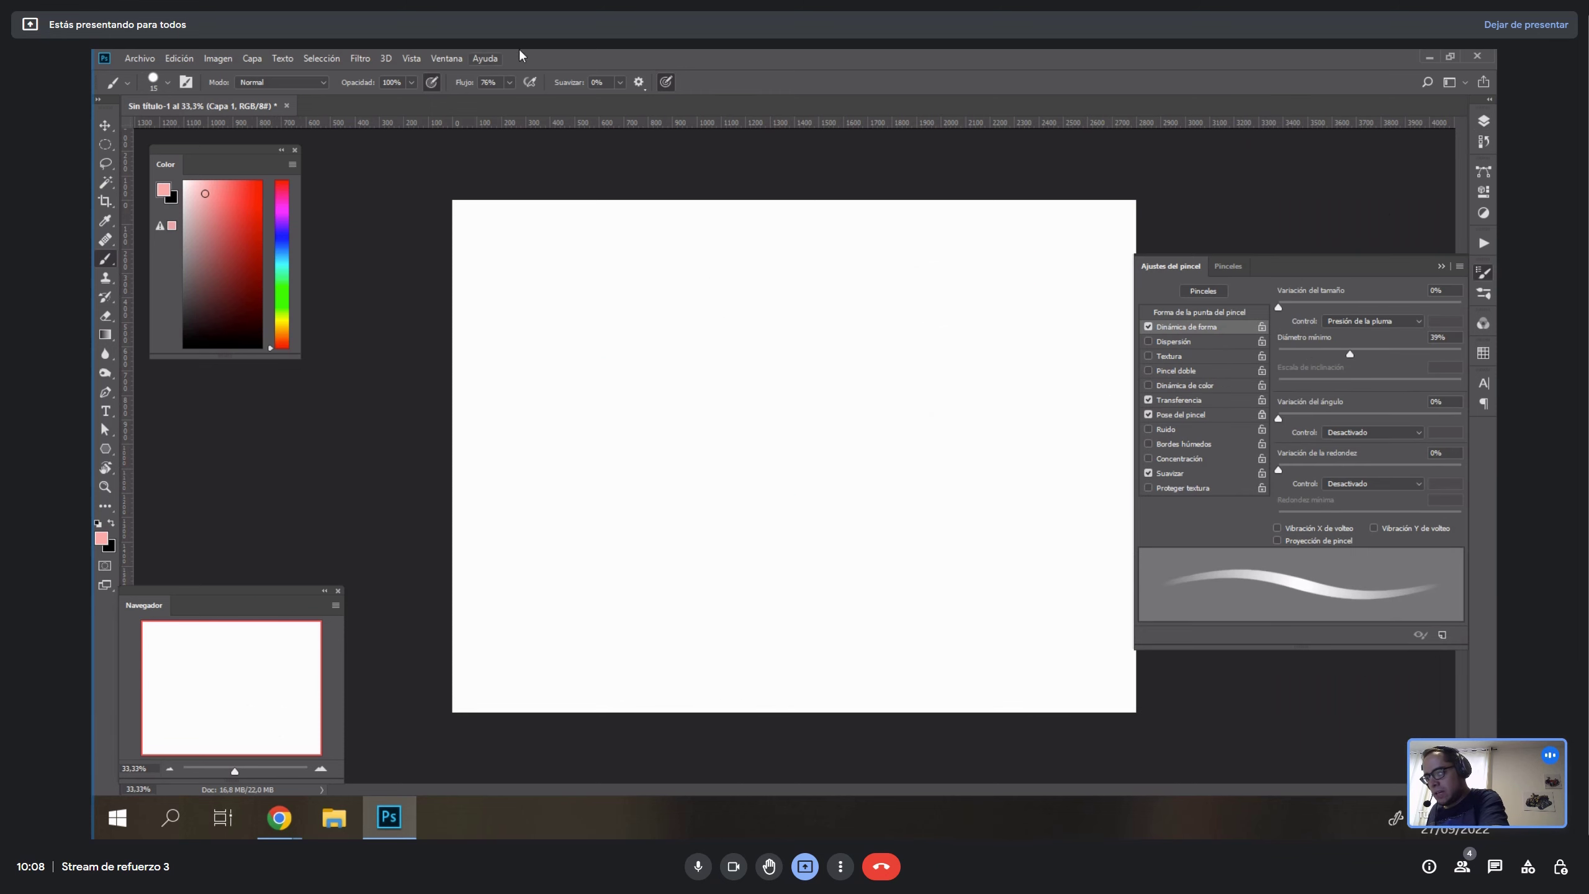
{"action": "left_click", "coordinate": [785, 526], "text": "shift"}
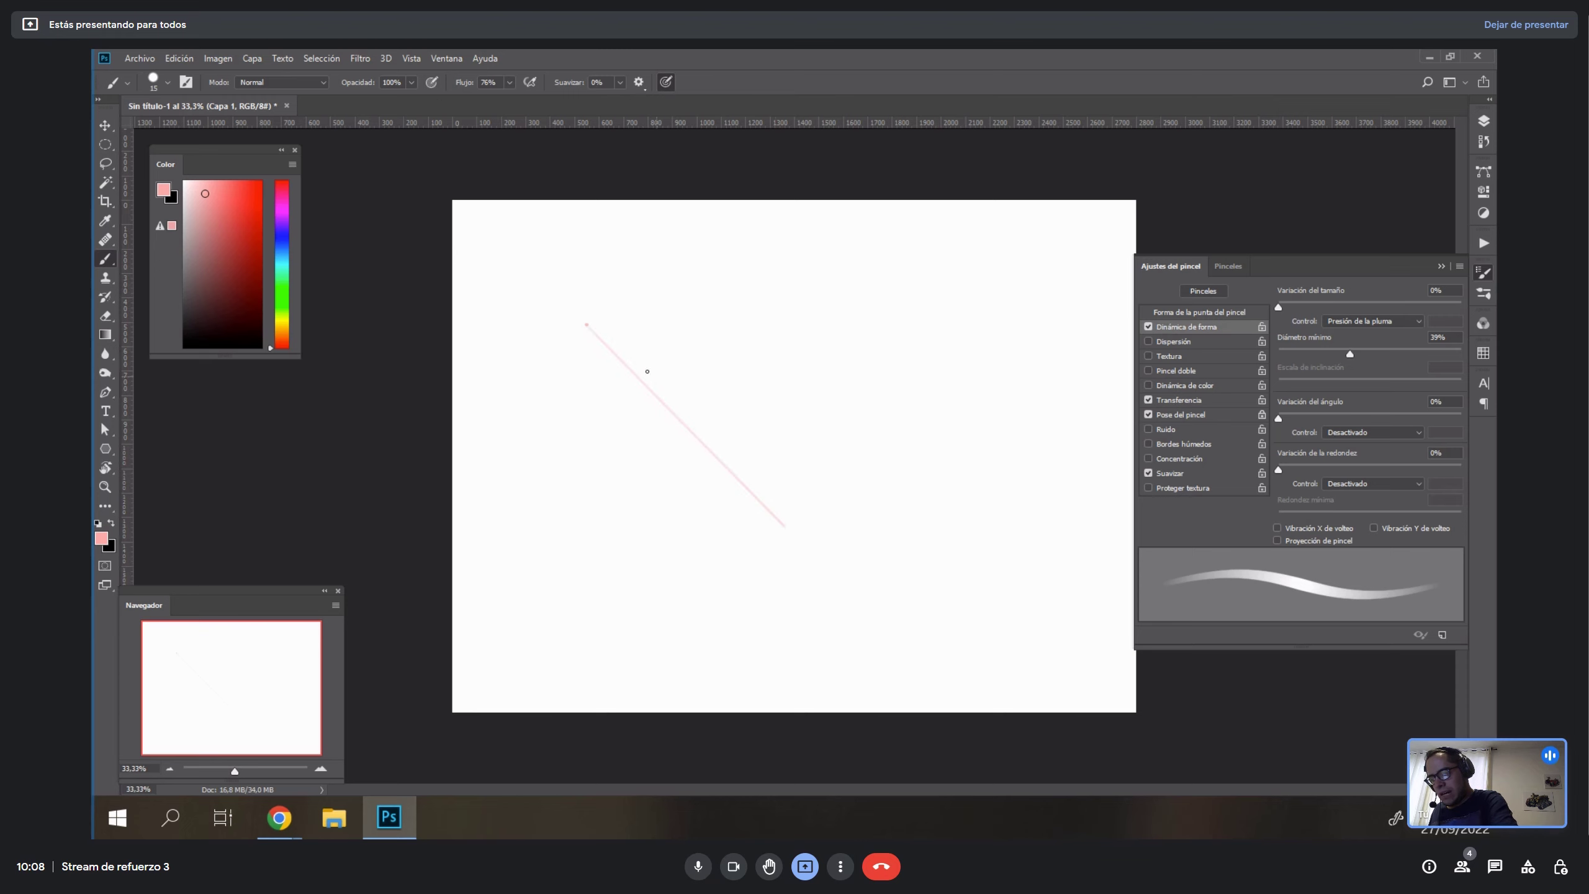
{"action": "left_click_drag", "start_coordinate": [710, 561], "coordinate": [605, 320]}
{"action": "mouse_move", "coordinate": [638, 561]}
{"action": "left_mouse_down"}
{"action": "mouse_move", "coordinate": [586, 324]}
{"action": "mouse_move", "coordinate": [820, 464]}
{"action": "left_mouse_up"}
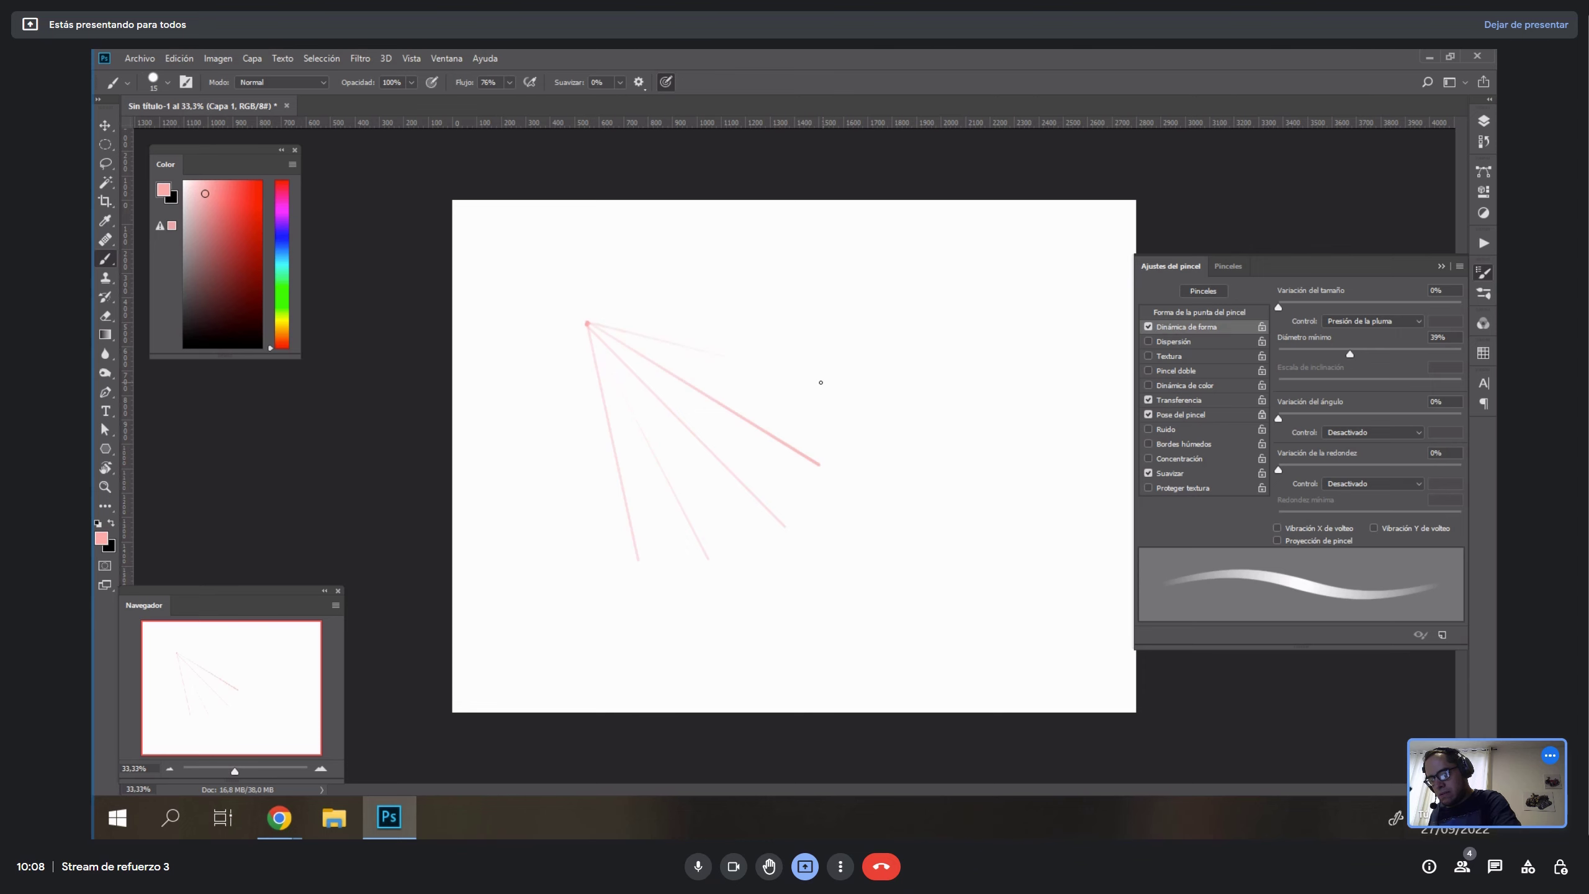
{"action": "left_click_drag", "start_coordinate": [823, 380], "coordinate": [584, 319]}
Lasso the whole fan of pink lines and move a copy of it over to the right.
{"action": "key", "text": "l"}
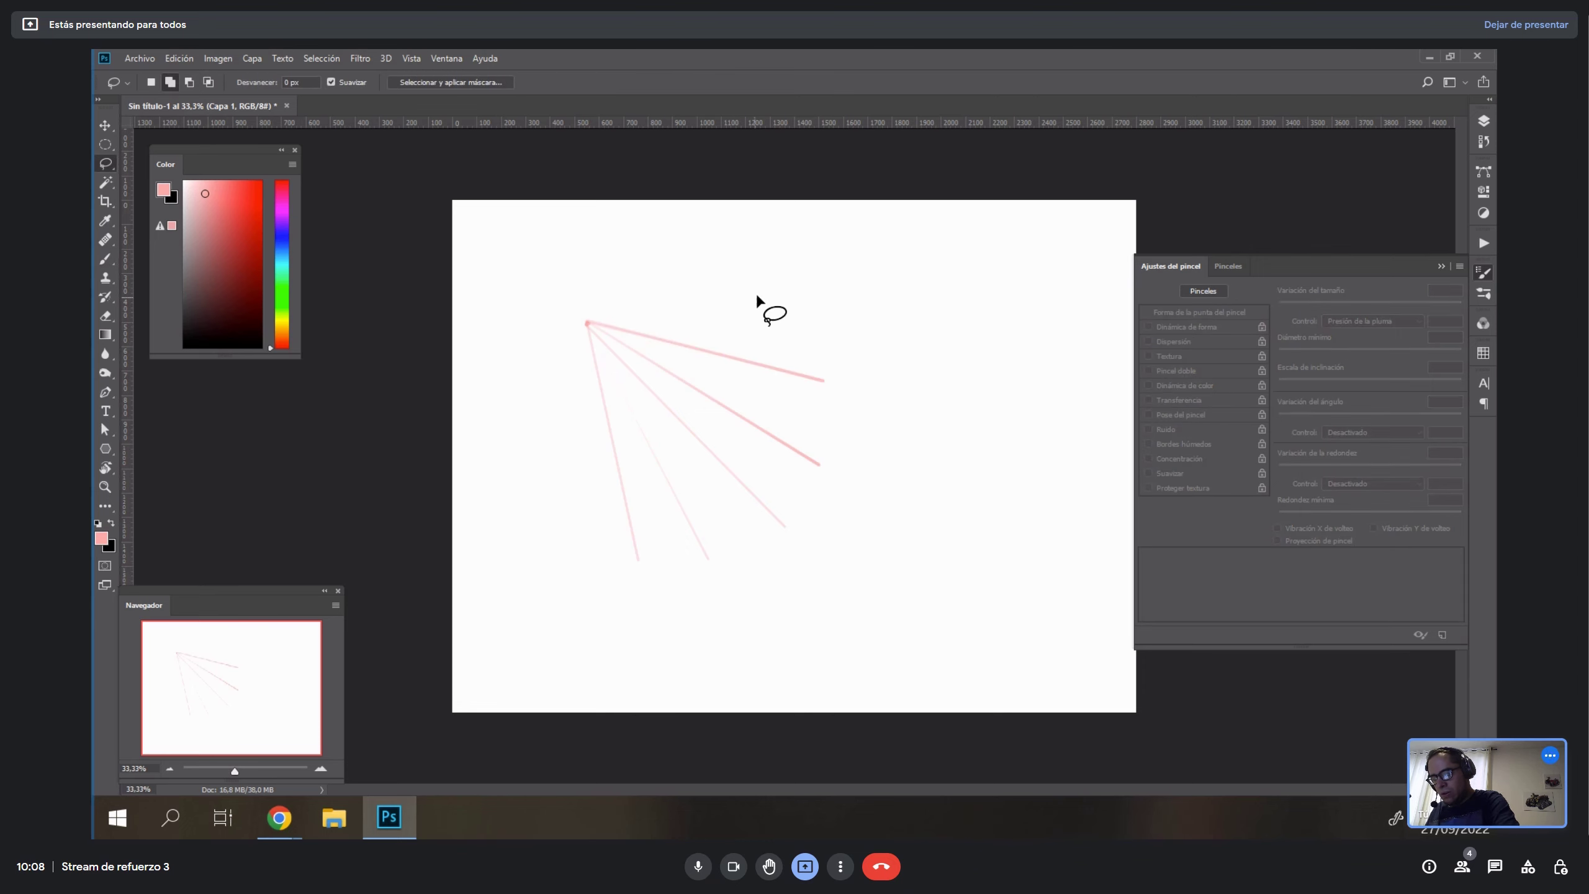
{"action": "mouse_move", "coordinate": [785, 255]}
{"action": "left_mouse_down"}
{"action": "mouse_move", "coordinate": [603, 620]}
{"action": "mouse_move", "coordinate": [787, 258]}
{"action": "left_mouse_up"}
{"action": "key", "text": "v"}
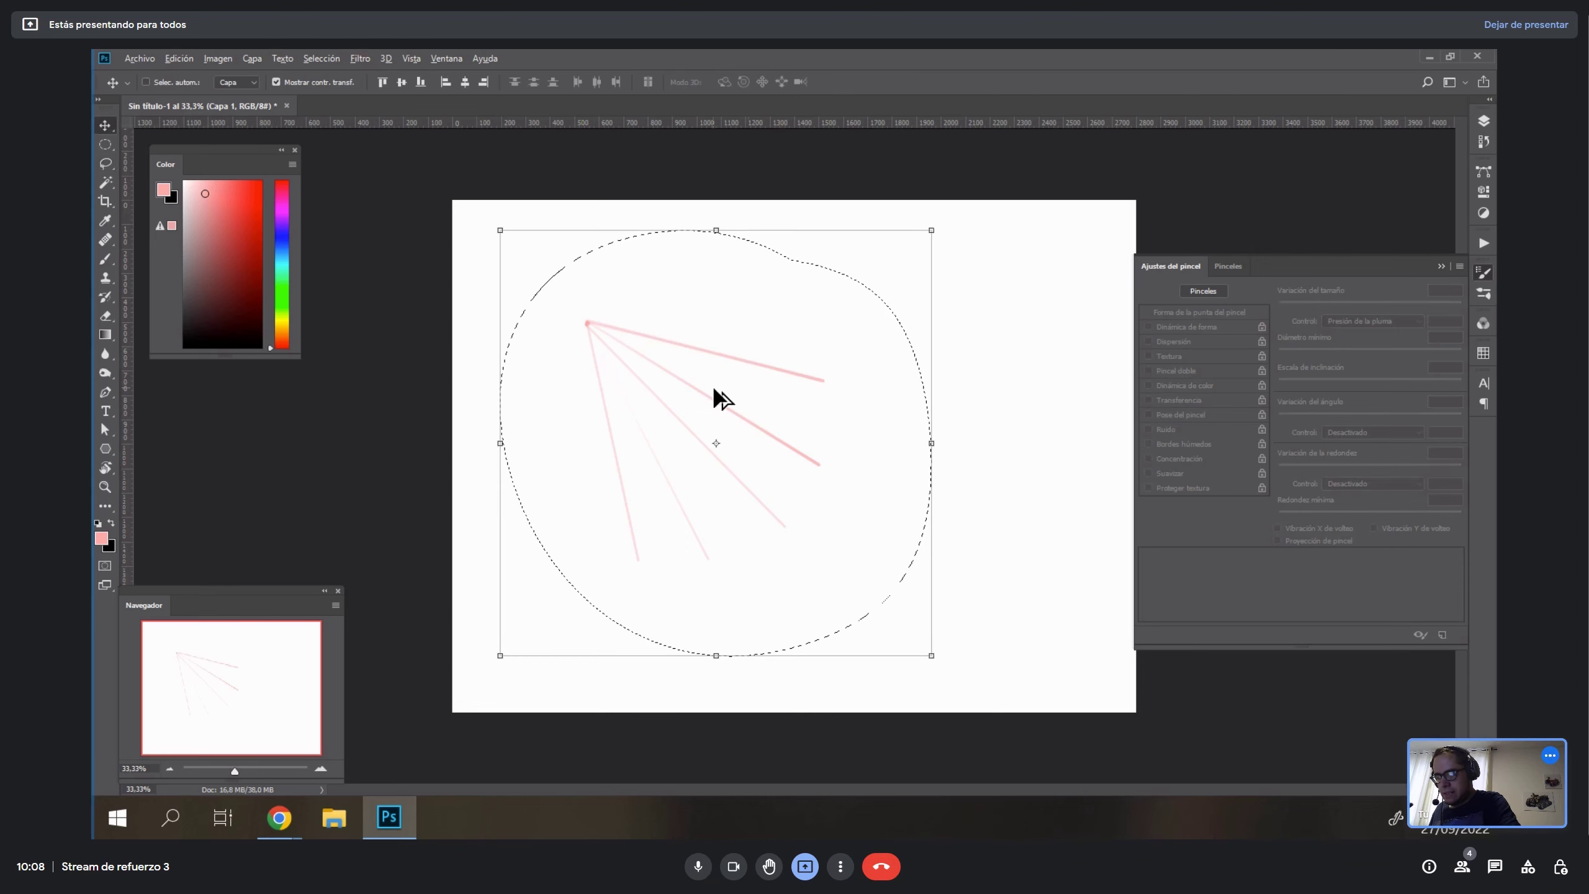
{"action": "left_click_drag", "start_coordinate": [701, 378], "coordinate": [901, 349]}
Rotate the copied fan about 93° and place its vertex opposite the original's, so the two fans cross.
{"action": "key", "text": "ctrl+t"}
{"action": "left_click_drag", "start_coordinate": [1055, 308], "coordinate": [993, 556]}
{"action": "left_click_drag", "start_coordinate": [1016, 395], "coordinate": [875, 412]}
{"action": "left_click_drag", "start_coordinate": [953, 349], "coordinate": [934, 311]}
{"action": "left_click_drag", "start_coordinate": [857, 410], "coordinate": [865, 382]}
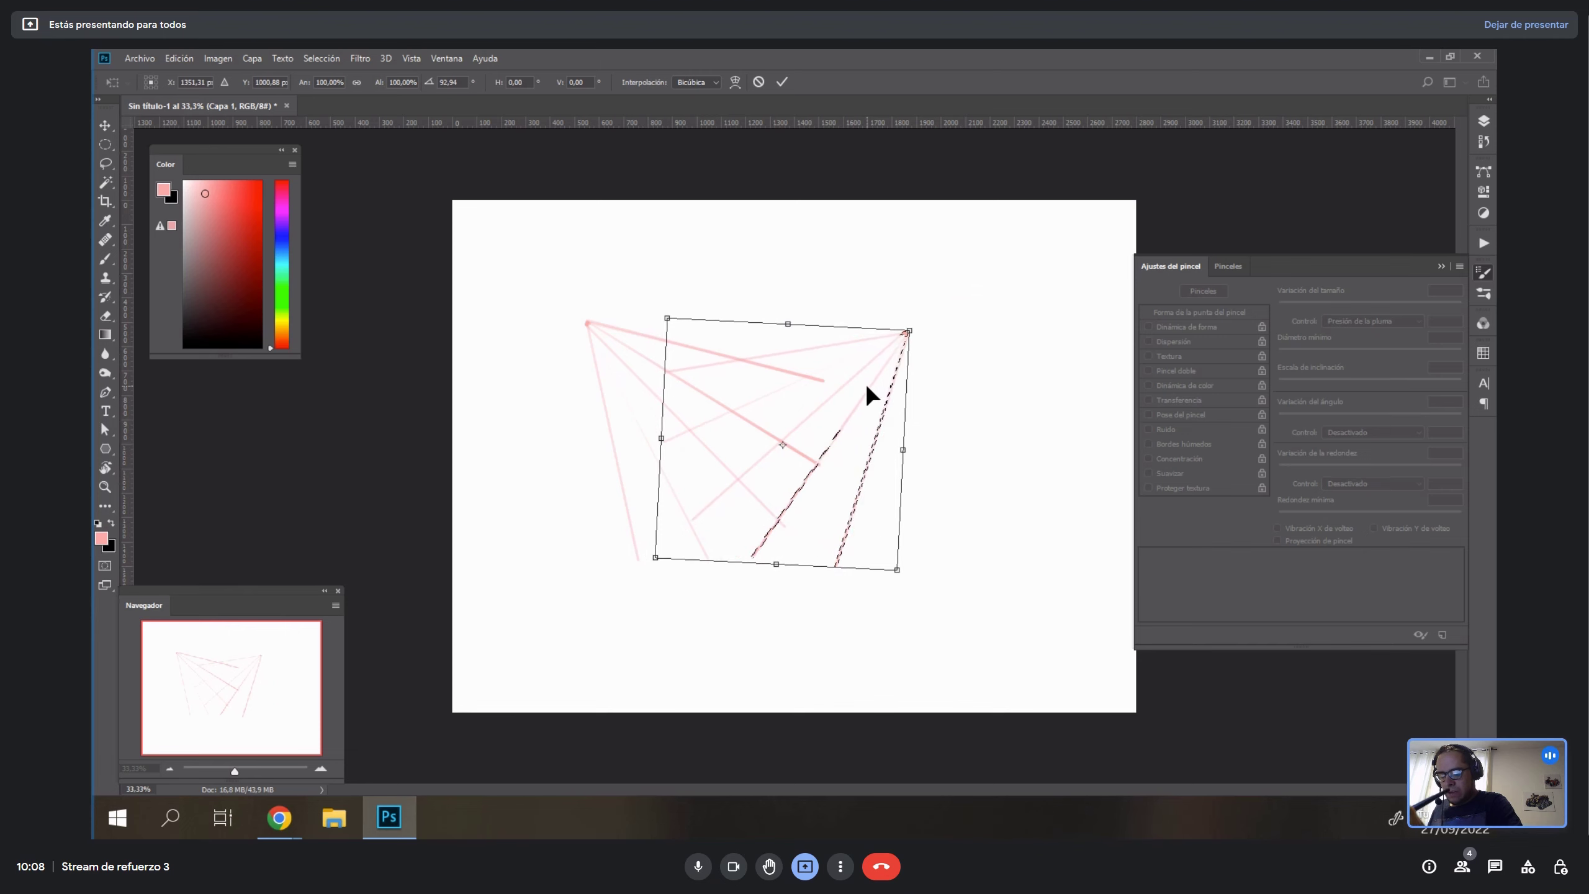
{"action": "key", "text": "Return"}
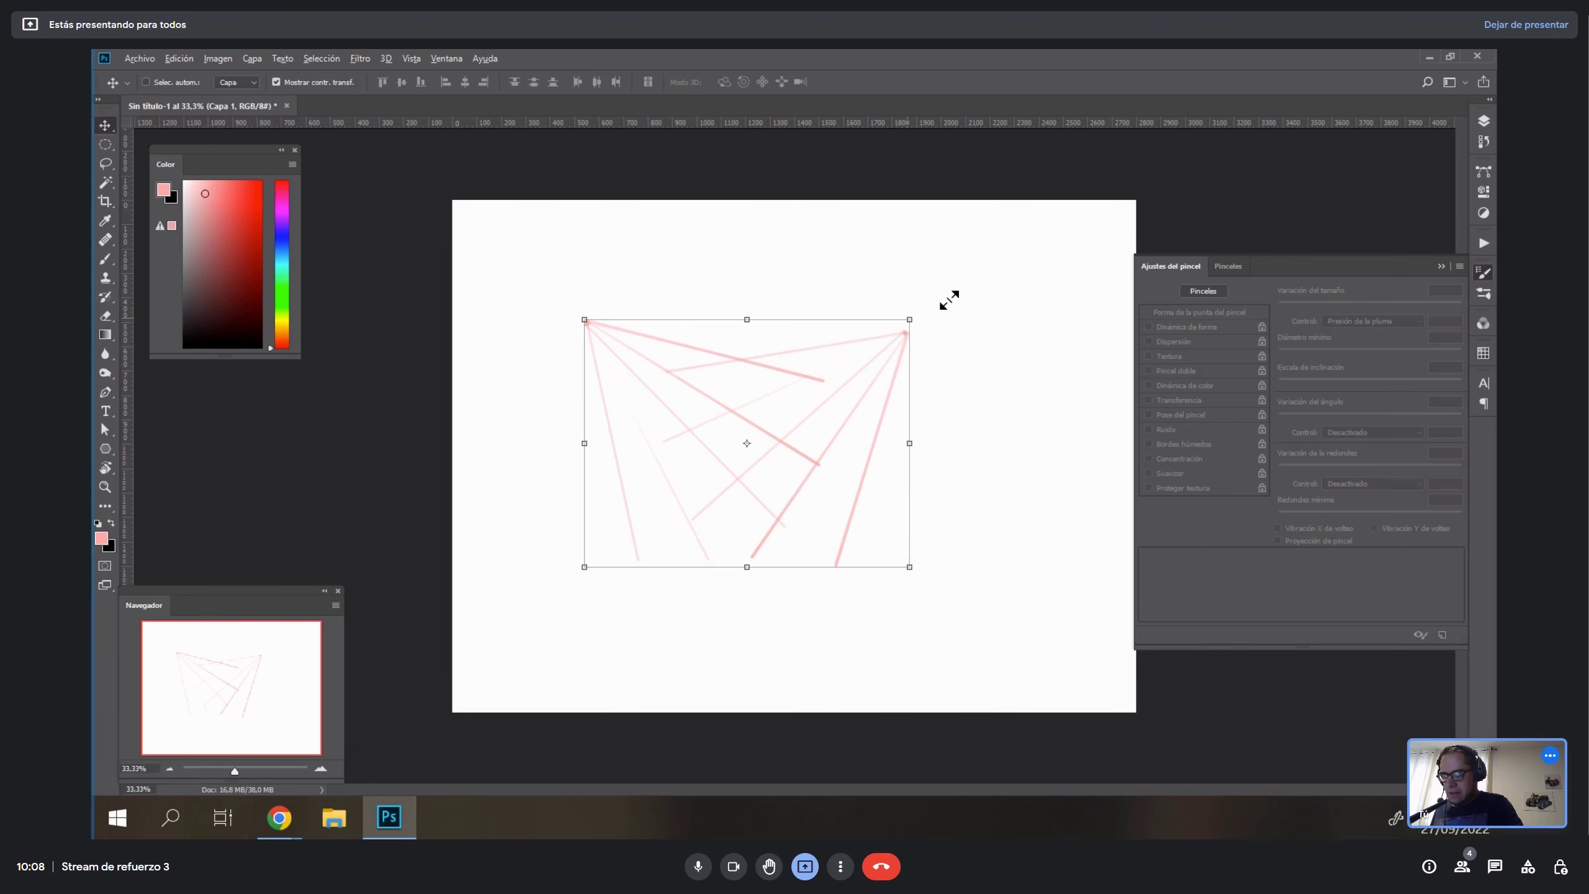
Enlarge both fans together to about 181% and reposition them to fill most of the canvas.
{"action": "left_click_drag", "start_coordinate": [909, 319], "coordinate": [1036, 215]}
{"action": "left_click_drag", "start_coordinate": [936, 438], "coordinate": [992, 450]}
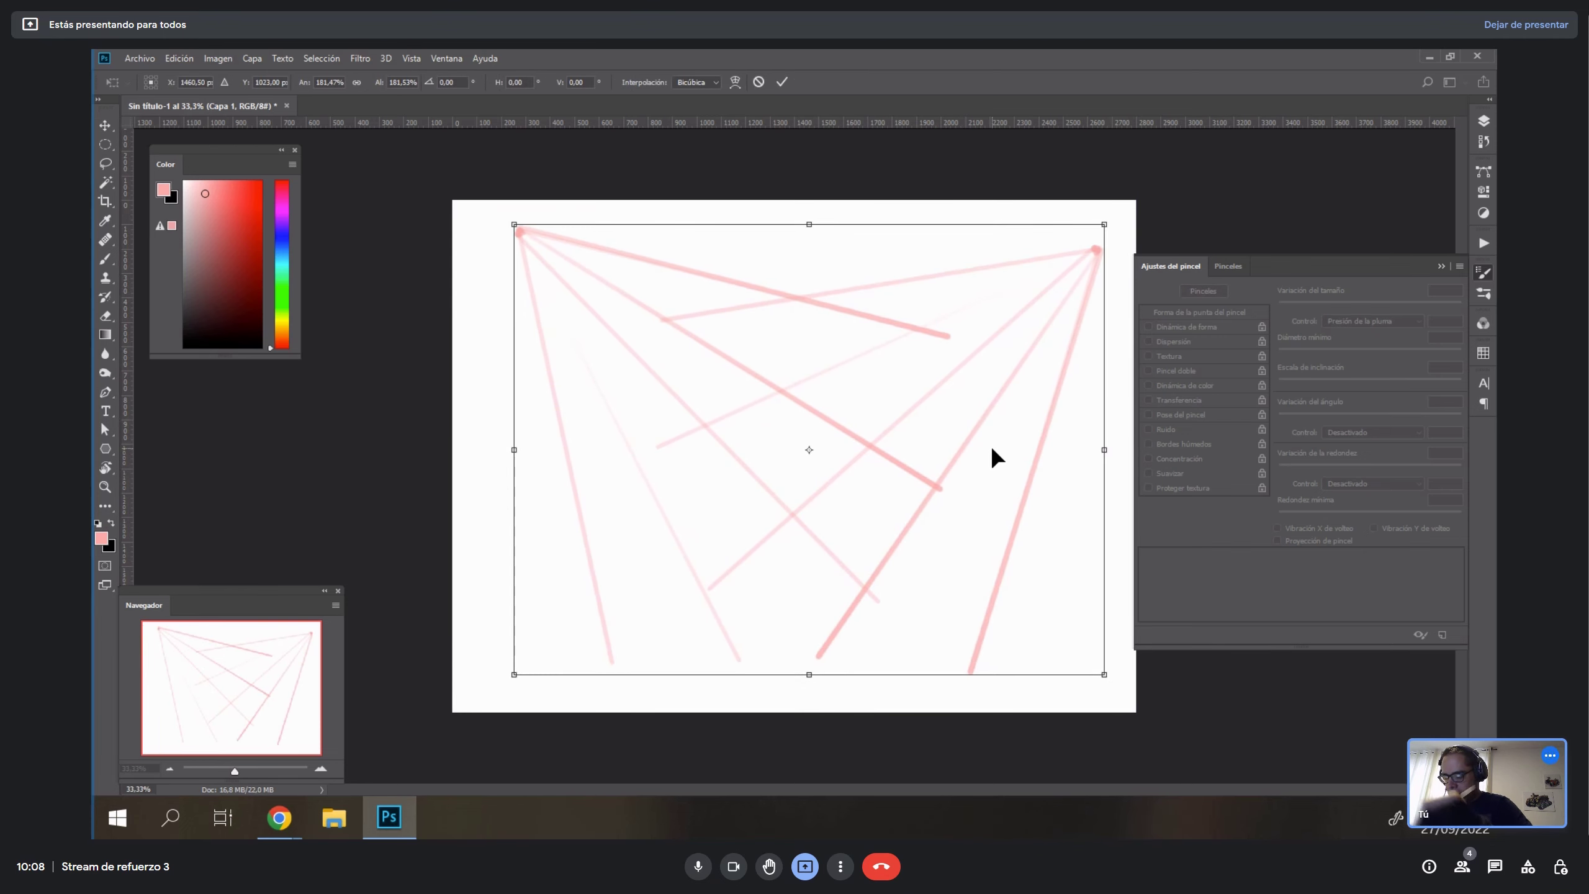
{"action": "key", "text": "Return"}
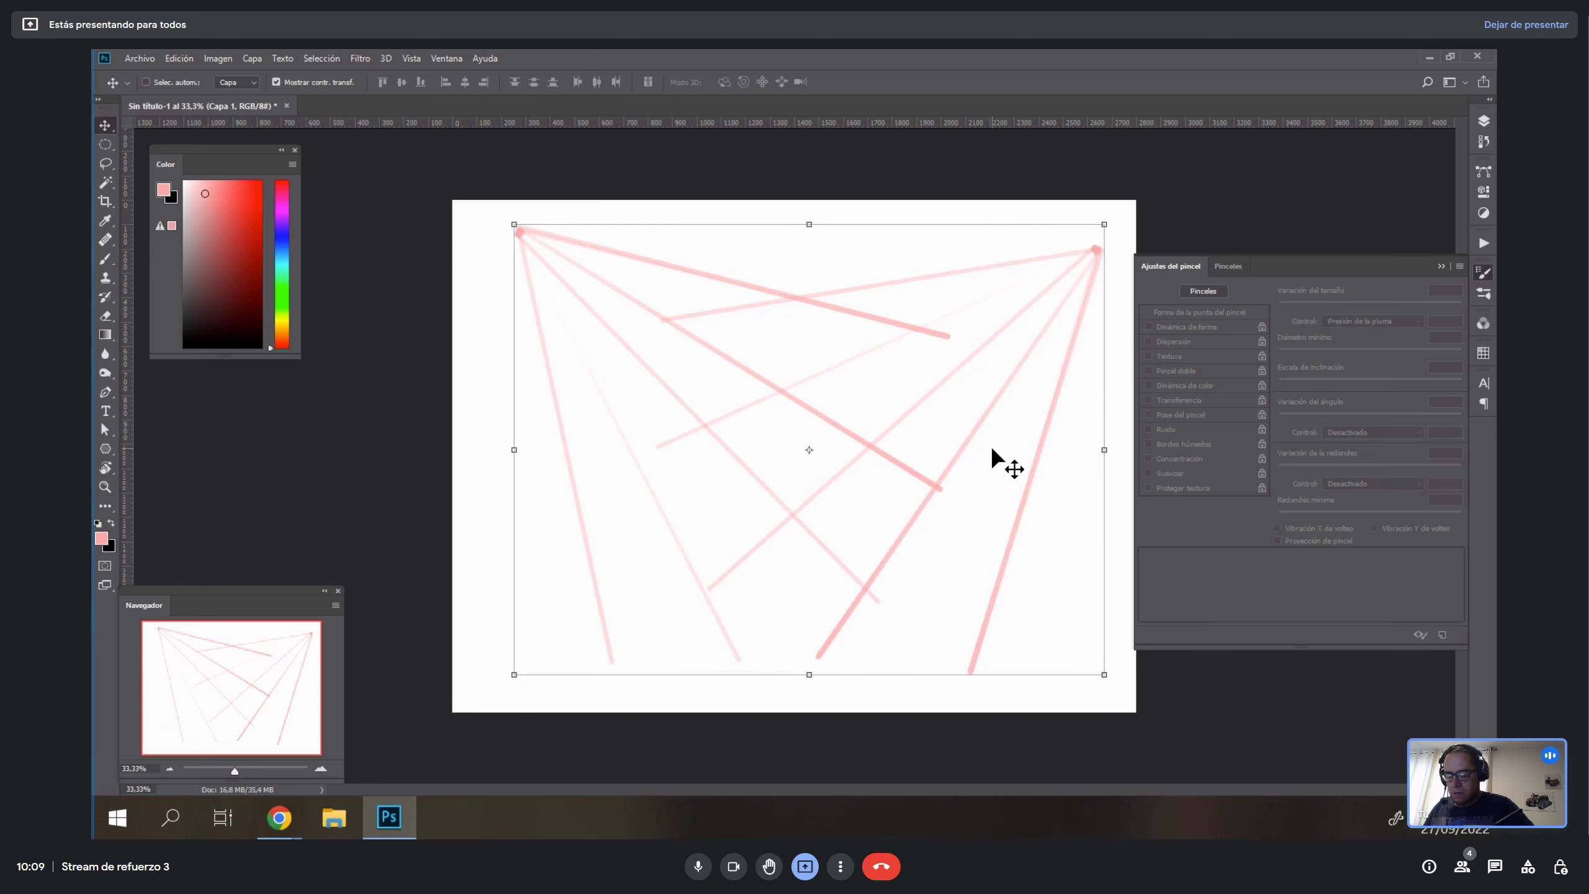
Add a new layer above Capa 1 and activate the Brush tool.
{"action": "key", "text": "F7"}
{"action": "left_click", "coordinate": [1422, 727]}
{"action": "key", "text": "b"}
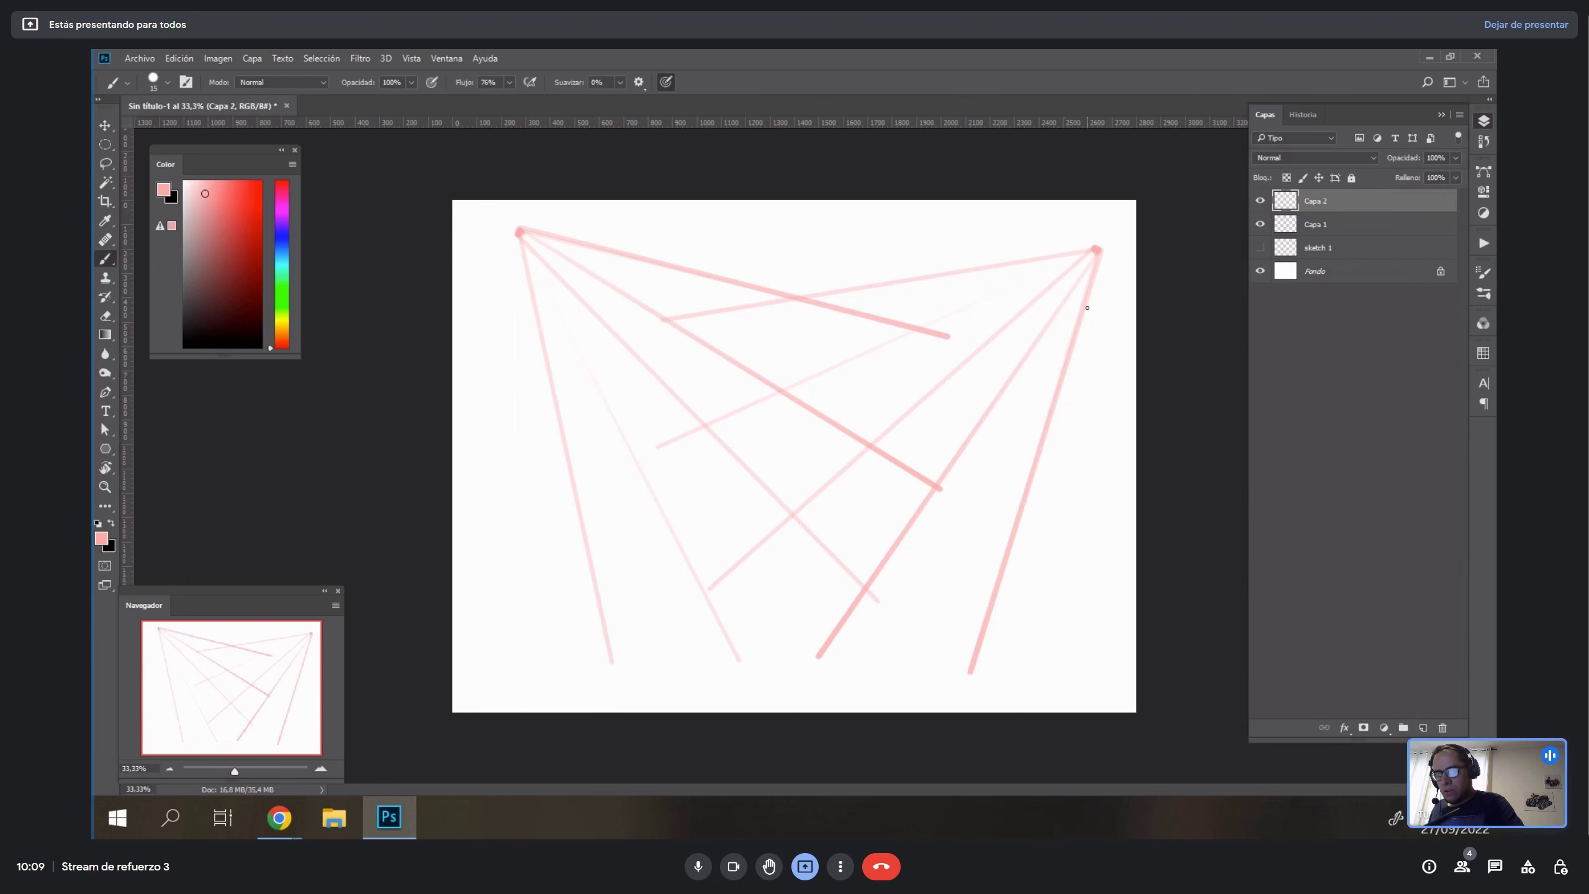
Switch the brush colour to black and try strokes along a pink guide line, undoing them.
{"action": "key", "text": "r"}
{"action": "mouse_move", "coordinate": [852, 290]}
{"action": "left_mouse_down"}
{"action": "mouse_move", "coordinate": [983, 518]}
{"action": "mouse_move", "coordinate": [838, 408]}
{"action": "left_mouse_up"}
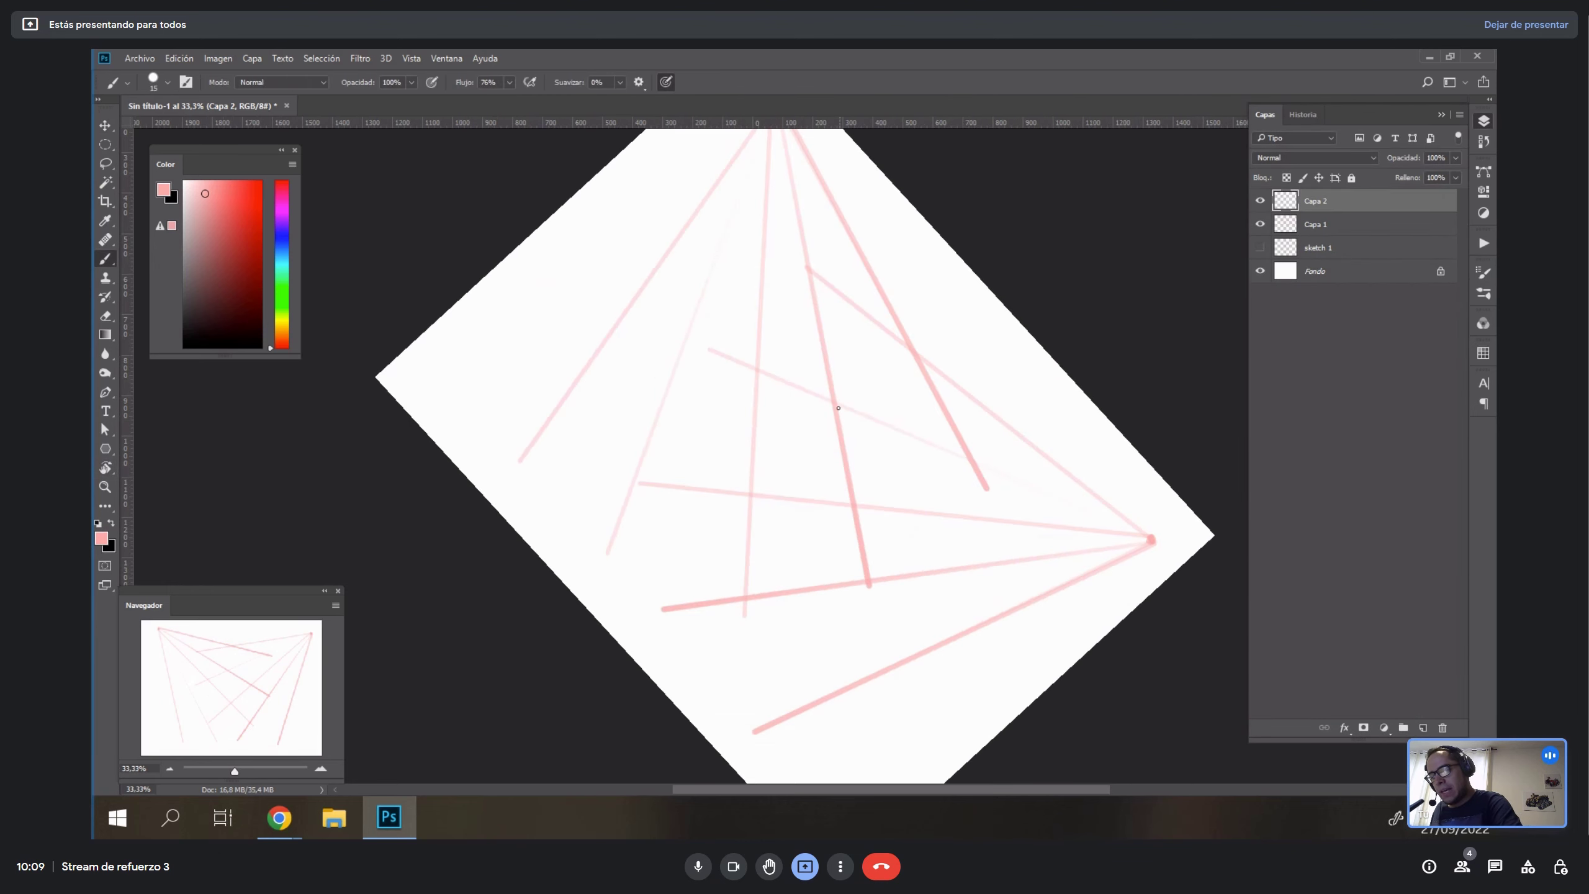
{"action": "left_click_drag", "start_coordinate": [813, 296], "coordinate": [845, 430]}
{"action": "key", "text": "ctrl+z"}
{"action": "key", "text": "x"}
{"action": "left_click_drag", "start_coordinate": [808, 271], "coordinate": [837, 412]}
{"action": "key", "text": "ctrl+z"}
Set the brush's minimum diameter to 5% and test black strokes along the guide line, undoing them.
{"action": "key", "text": "F5"}
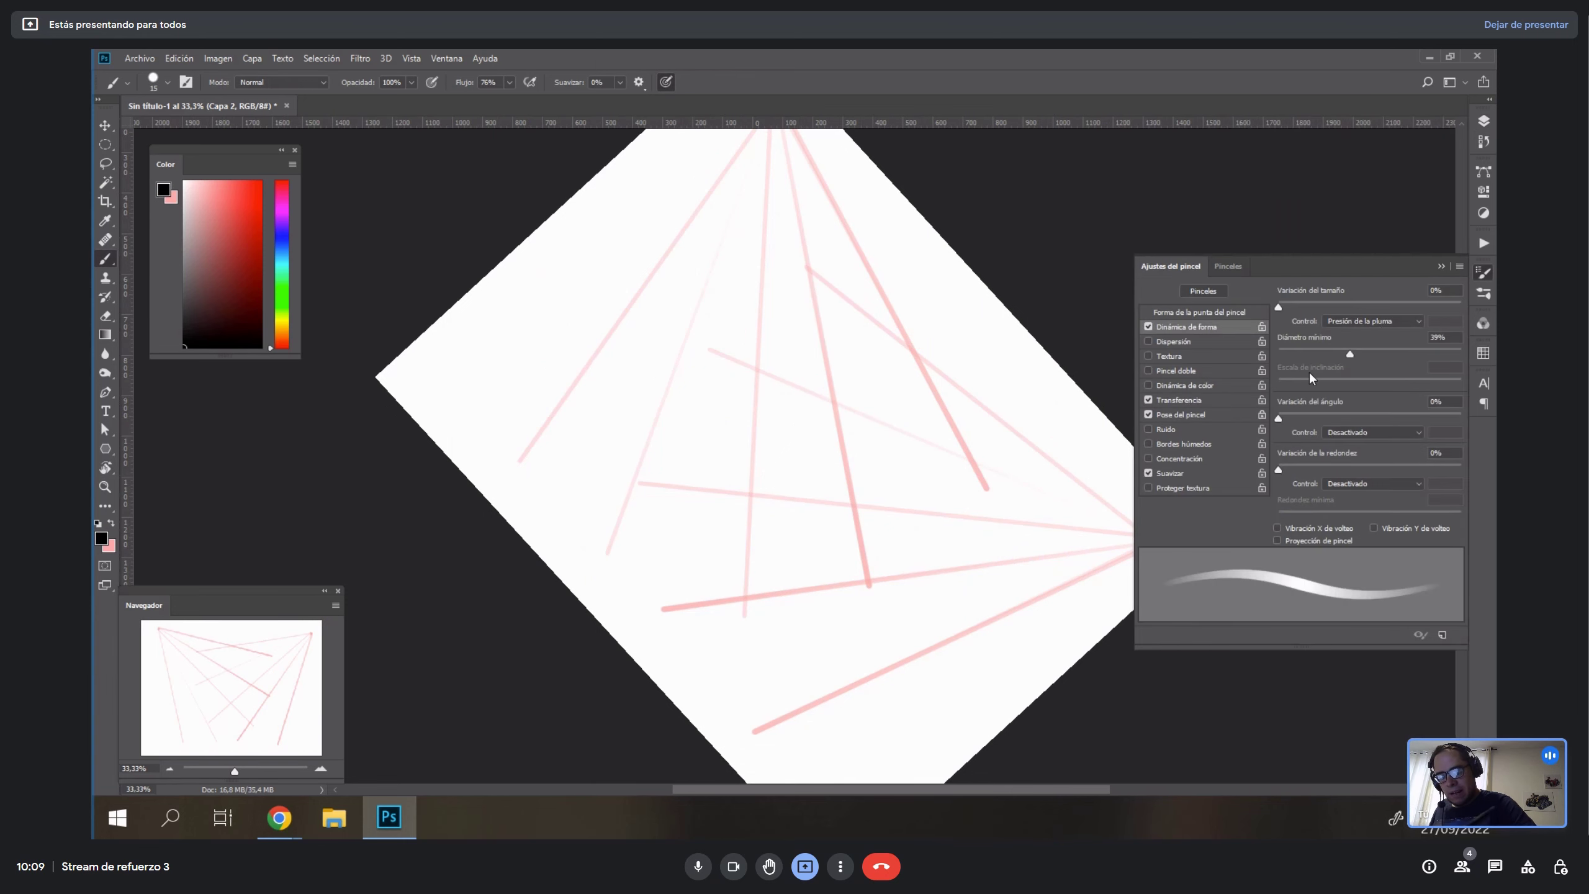
{"action": "left_click", "coordinate": [1285, 354]}
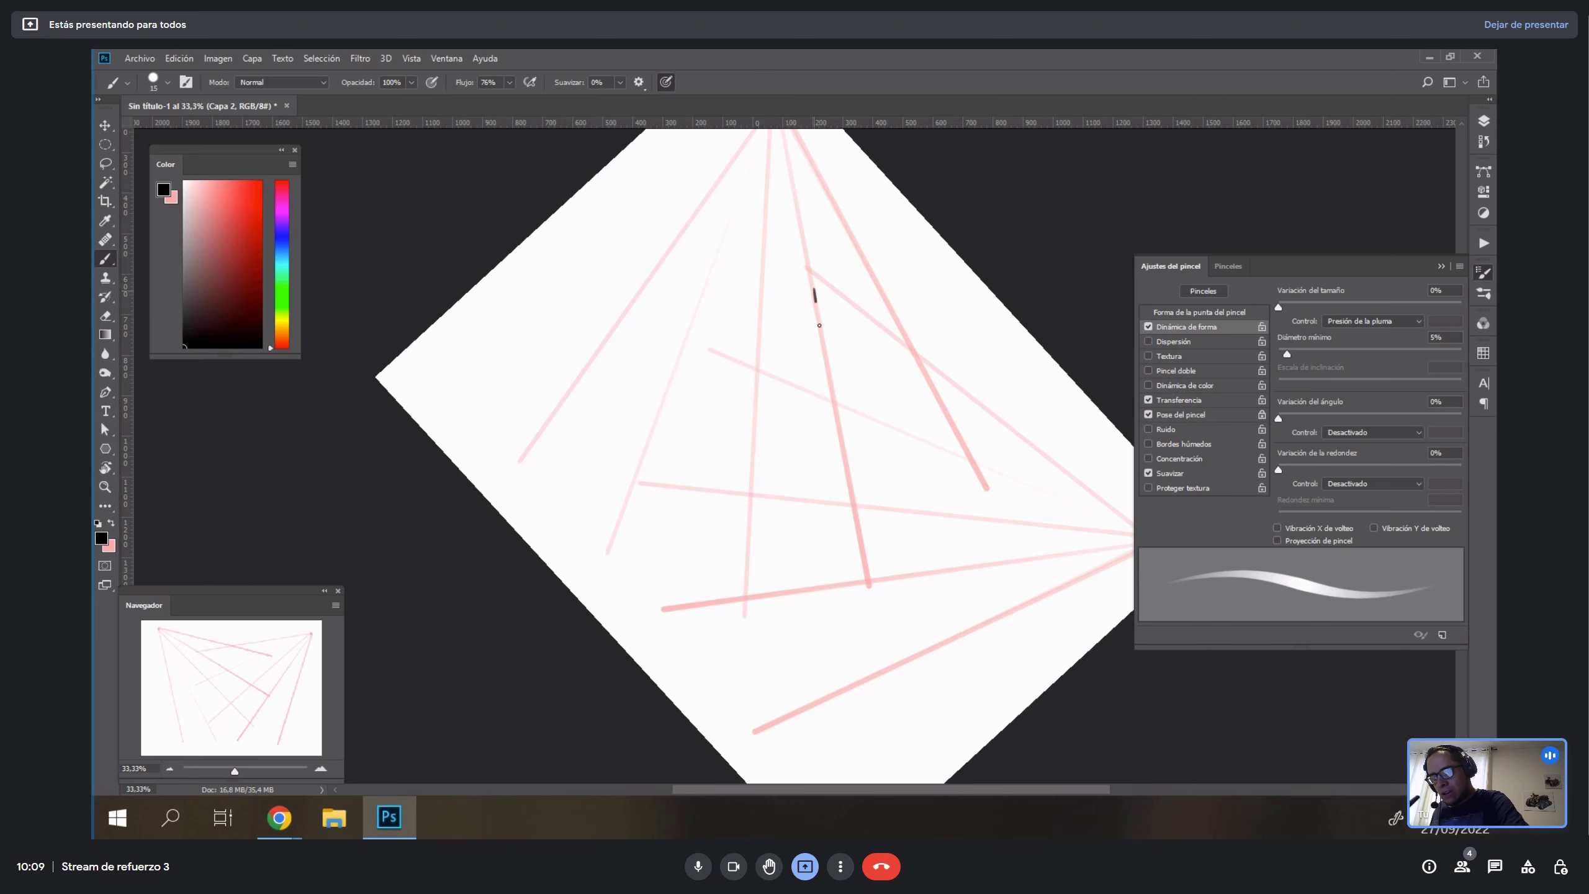
{"action": "left_click_drag", "start_coordinate": [819, 325], "coordinate": [833, 393]}
{"action": "left_click_drag", "start_coordinate": [812, 277], "coordinate": [838, 418]}
{"action": "key", "text": "ctrl+z"}
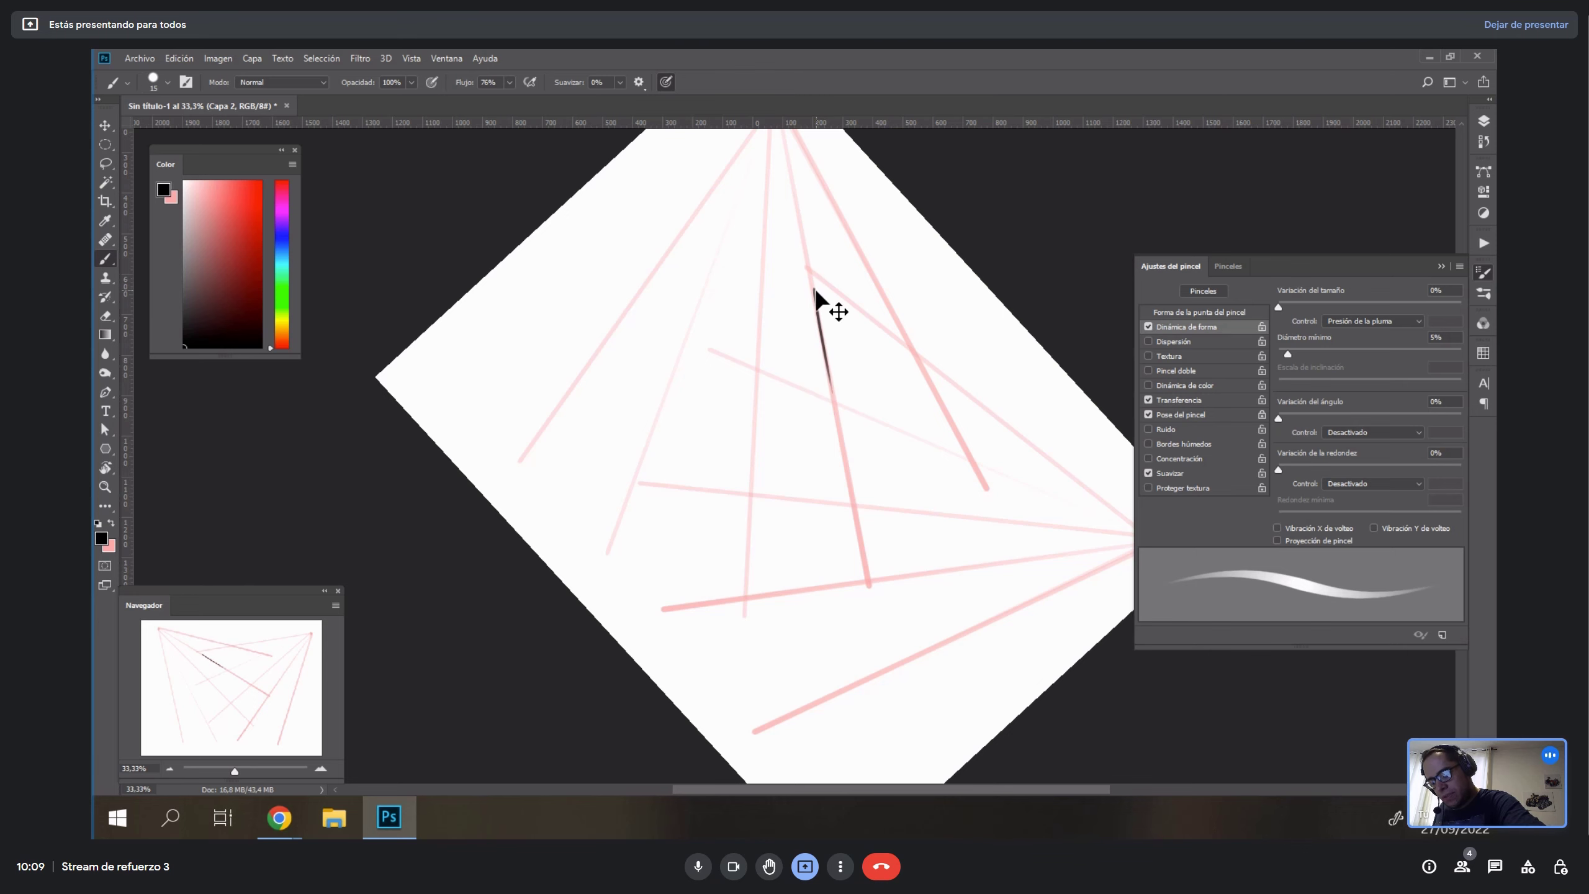
{"action": "key", "text": "ctrl+z"}
Draw three straight black edges of a box's top face along the crossing guide lines.
{"action": "key", "text": "r"}
{"action": "key", "text": "Escape"}
{"action": "left_click_drag", "start_coordinate": [968, 383], "coordinate": [851, 100]}
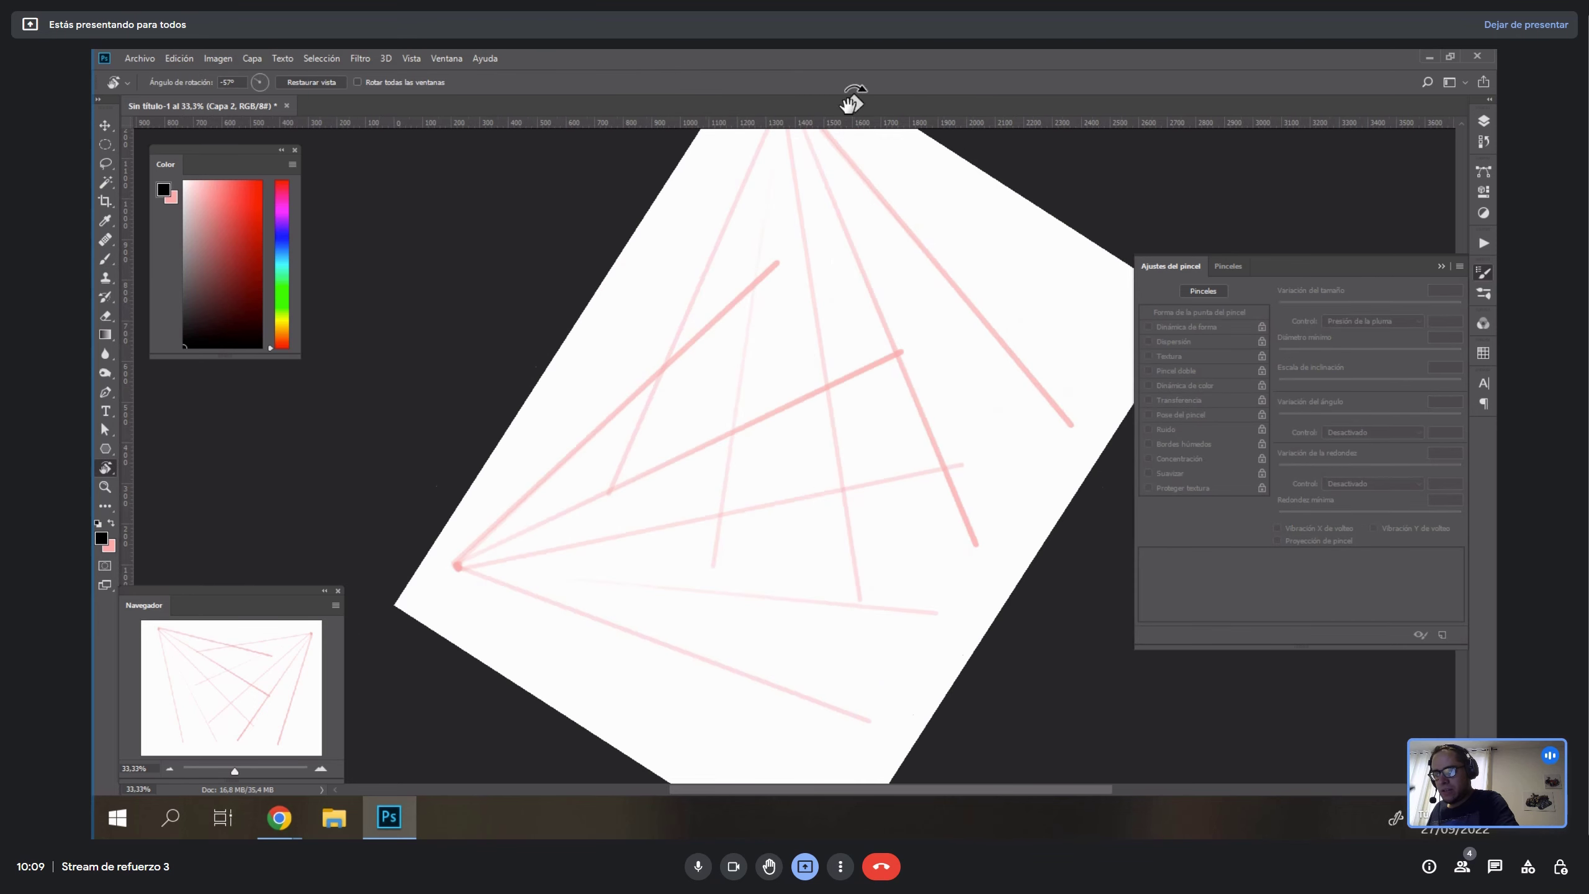
{"action": "key", "text": "b"}
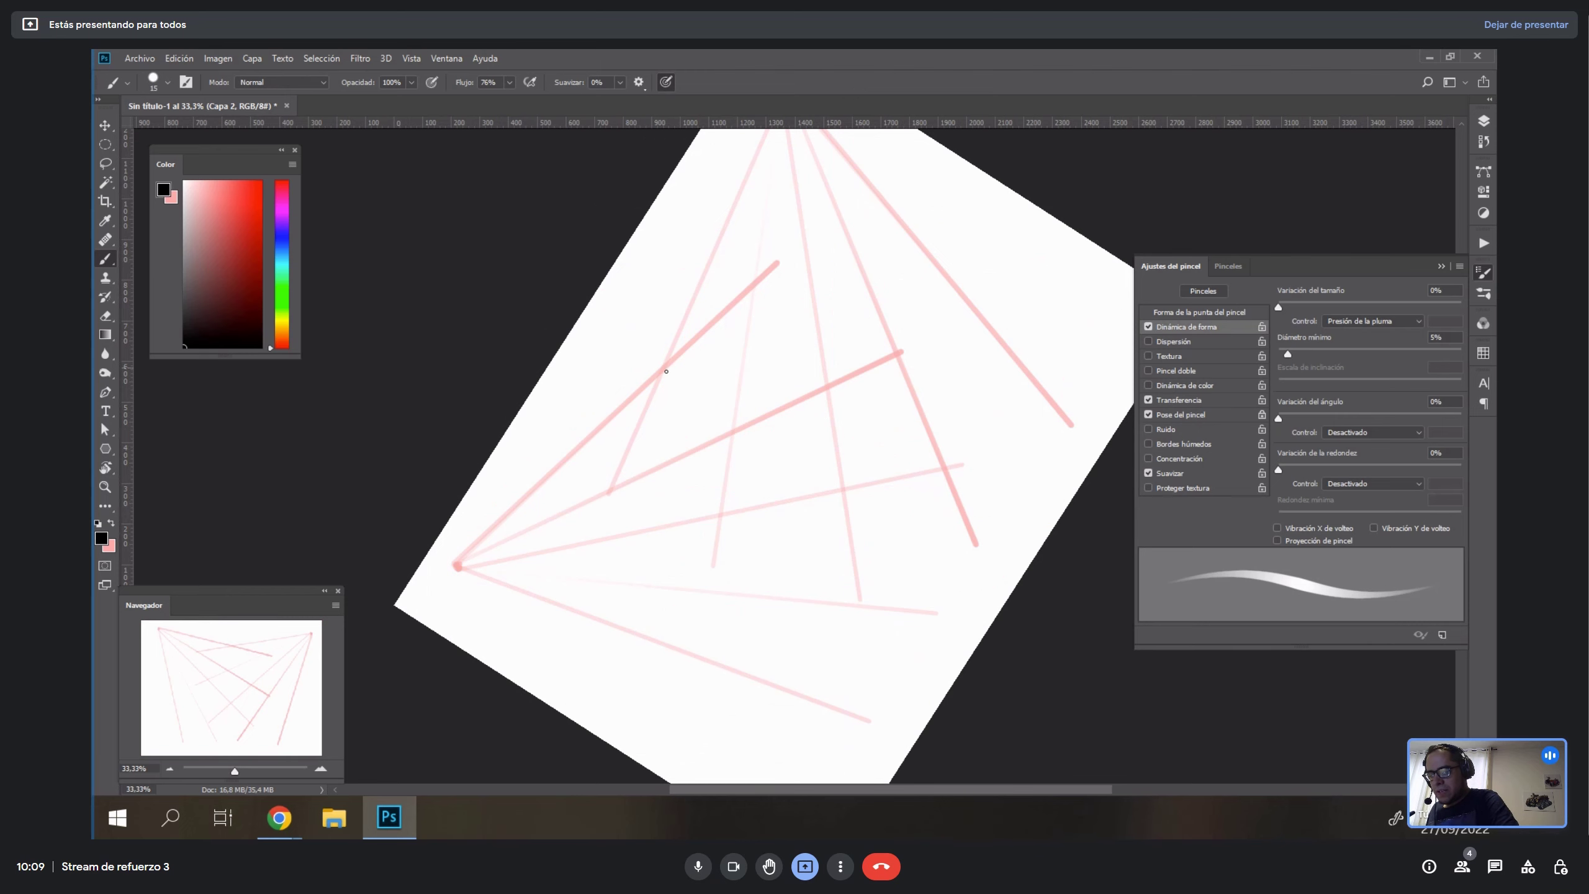
{"action": "left_click_drag", "start_coordinate": [666, 371], "coordinate": [616, 490]}
{"action": "mouse_move", "coordinate": [659, 371]}
{"action": "left_mouse_down"}
{"action": "mouse_move", "coordinate": [764, 271]}
{"action": "mouse_move", "coordinate": [779, 410]}
{"action": "left_mouse_up"}
Close the box's top face, redrawing its front-left edge, and draw the three remaining edges of the left side face.
{"action": "key", "text": "r"}
{"action": "left_click_drag", "start_coordinate": [1003, 255], "coordinate": [960, 692]}
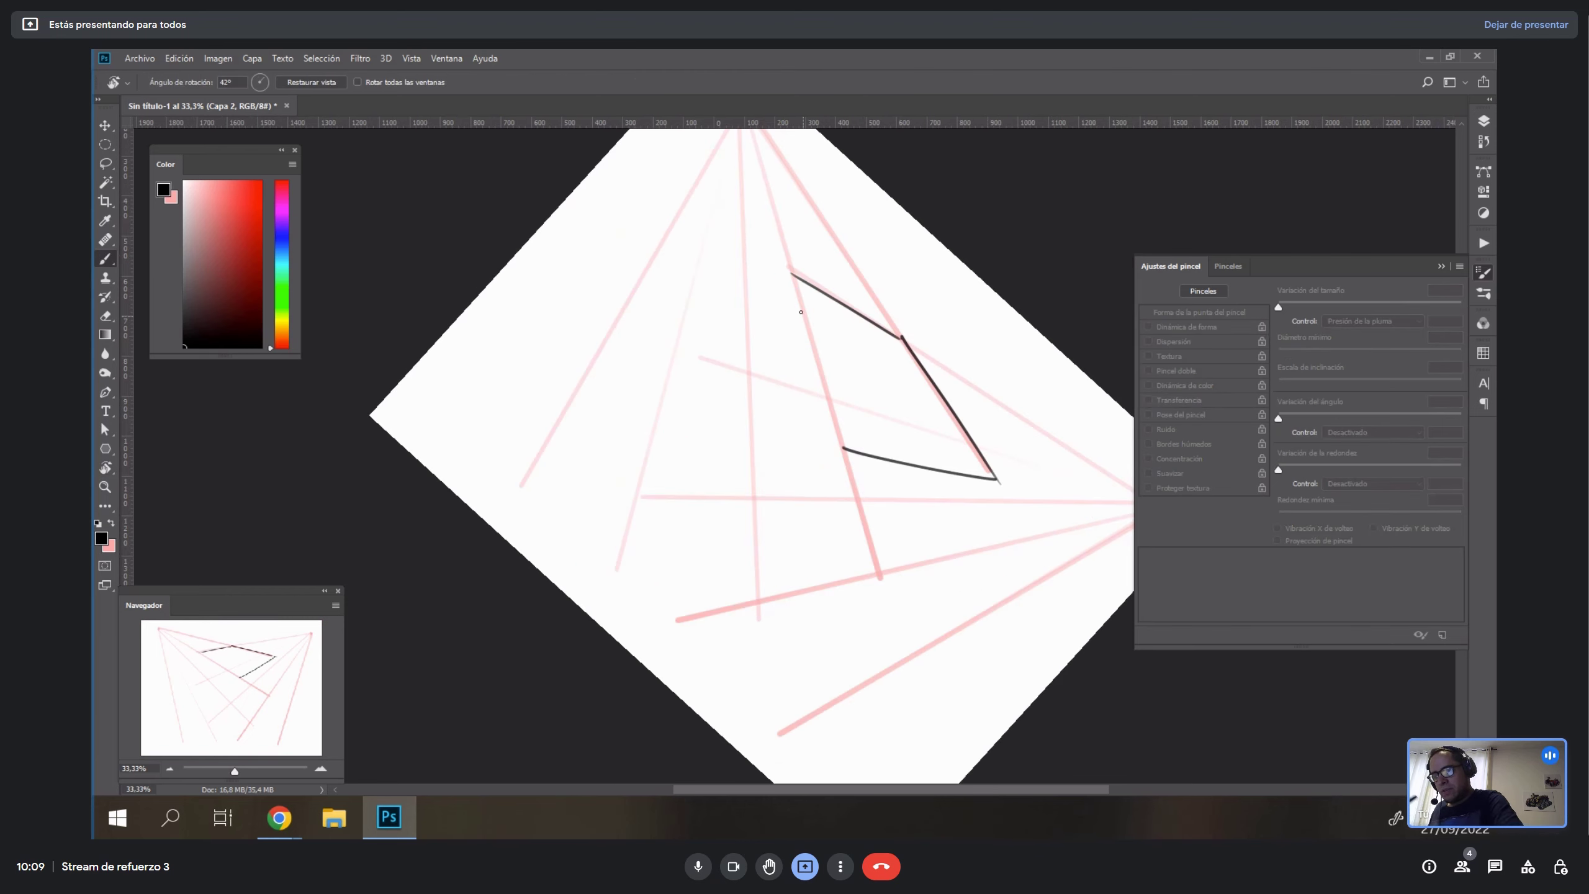
{"action": "left_click_drag", "start_coordinate": [791, 276], "coordinate": [849, 441]}
{"action": "key", "text": "ctrl+z"}
{"action": "mouse_move", "coordinate": [792, 278]}
{"action": "left_mouse_down"}
{"action": "mouse_move", "coordinate": [840, 453]}
{"action": "mouse_move", "coordinate": [837, 432]}
{"action": "mouse_move", "coordinate": [753, 562]}
{"action": "left_mouse_up"}
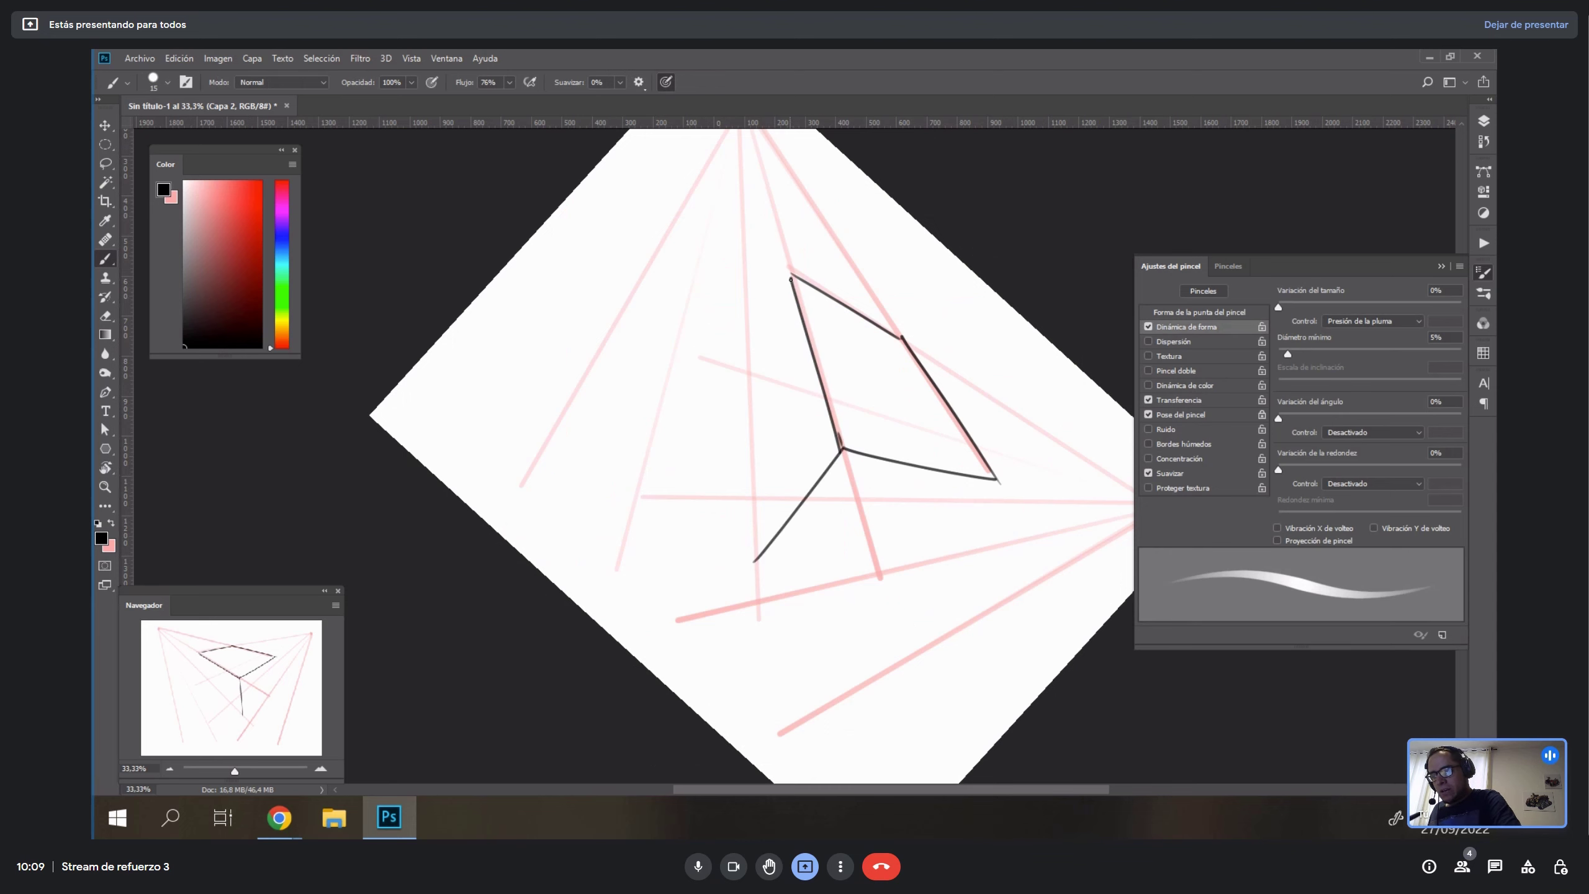
{"action": "mouse_move", "coordinate": [791, 281]}
{"action": "left_mouse_down"}
{"action": "mouse_move", "coordinate": [741, 352]}
{"action": "mouse_move", "coordinate": [756, 562]}
{"action": "left_mouse_up"}
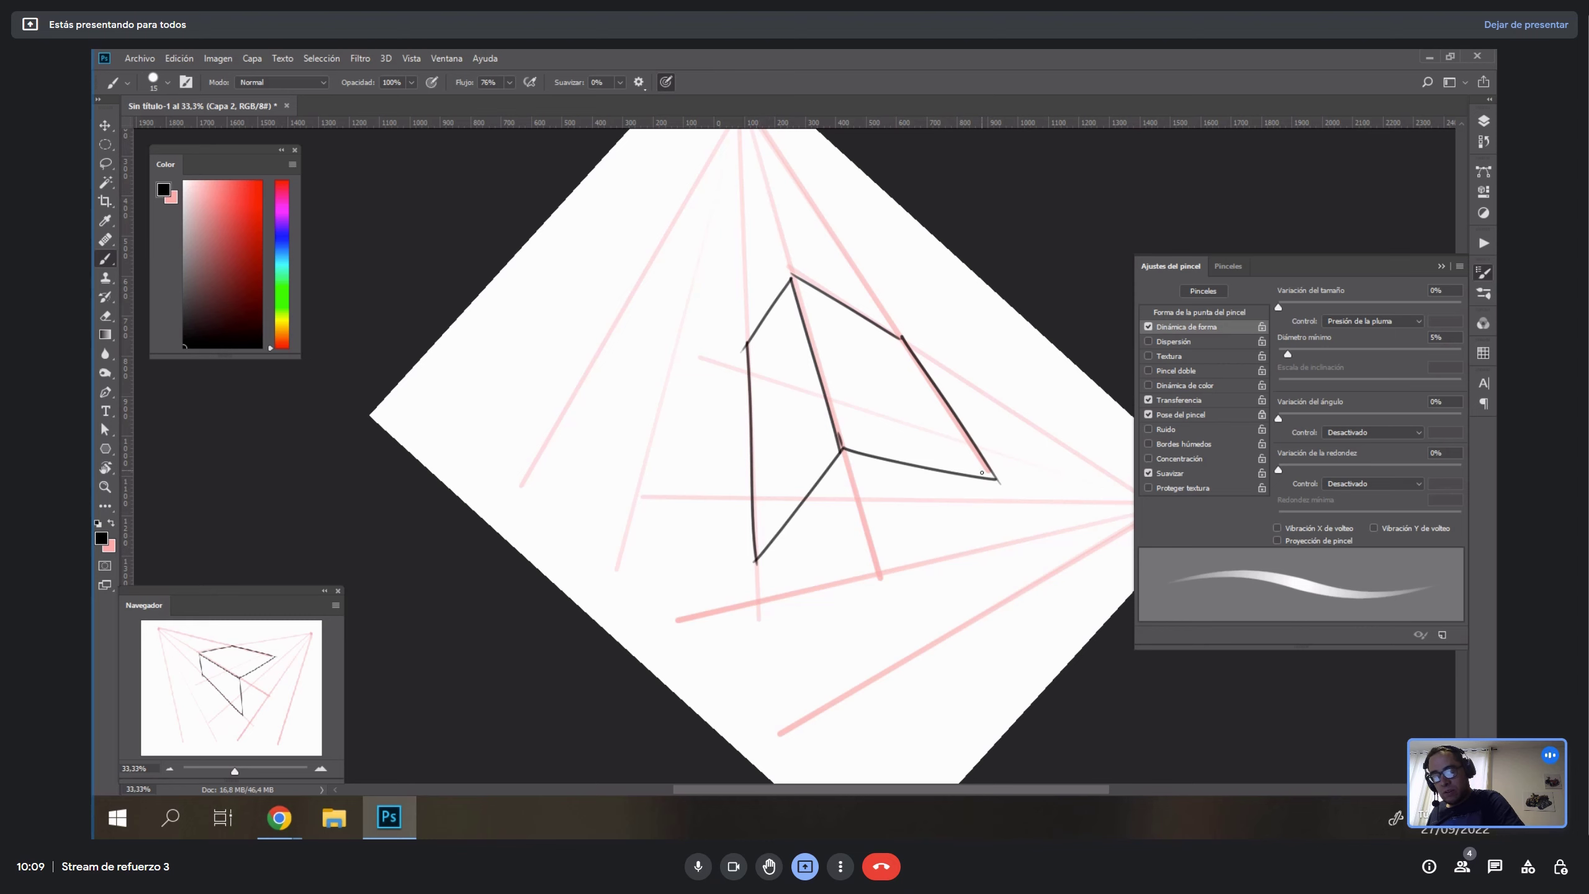
Draw the vertical and bottom edges that close the box's right side face, and circle the whole box.
{"action": "key", "text": "Escape"}
{"action": "left_click_drag", "start_coordinate": [960, 339], "coordinate": [951, 433]}
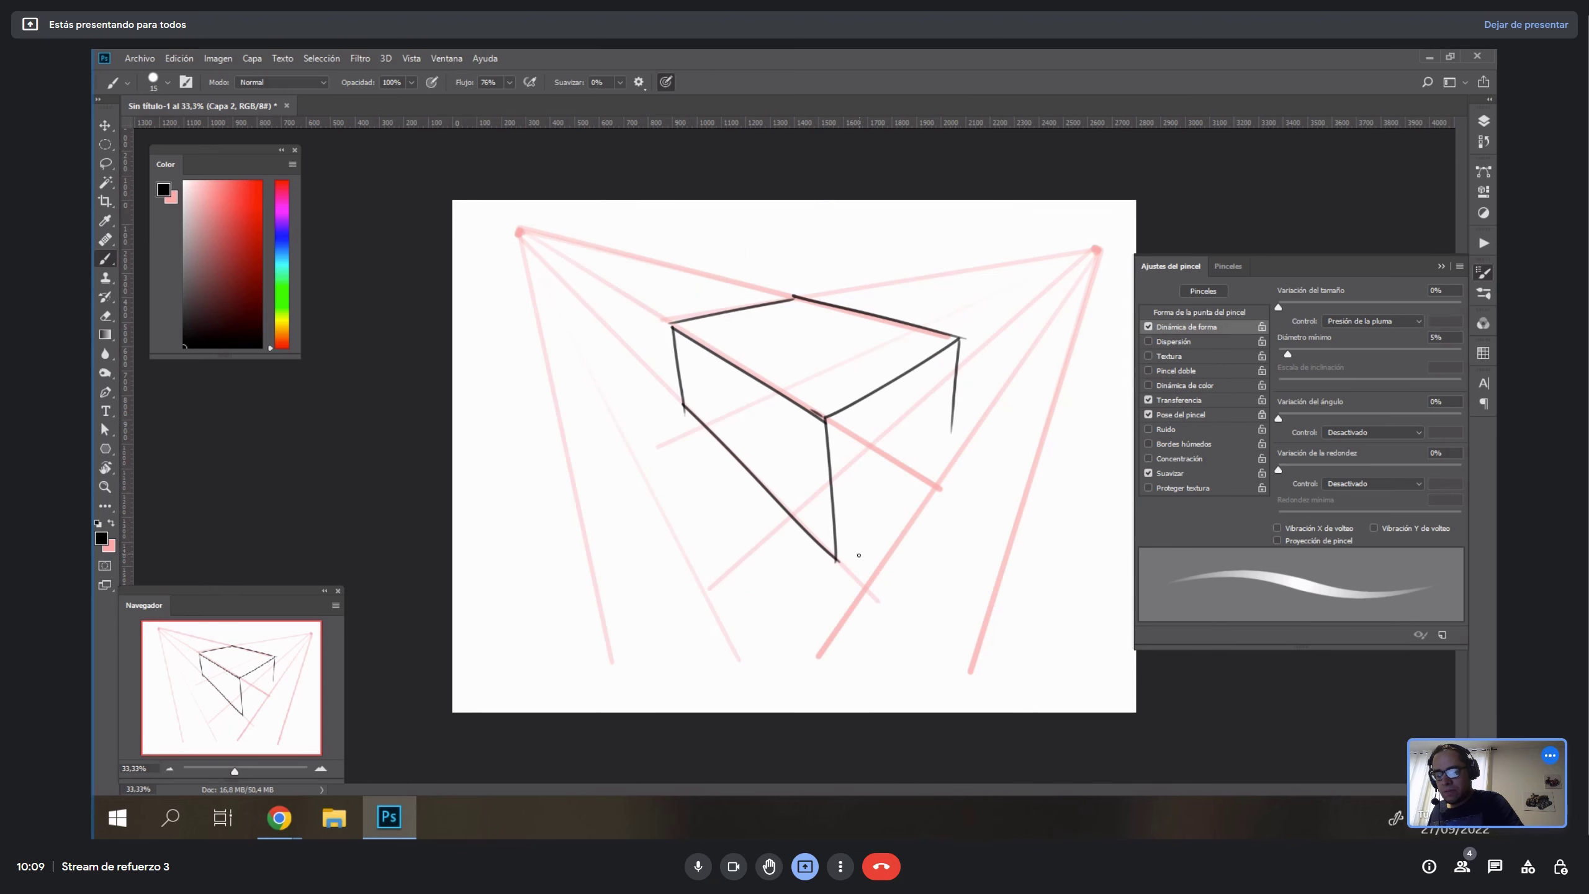
{"action": "left_click_drag", "start_coordinate": [837, 561], "coordinate": [963, 414]}
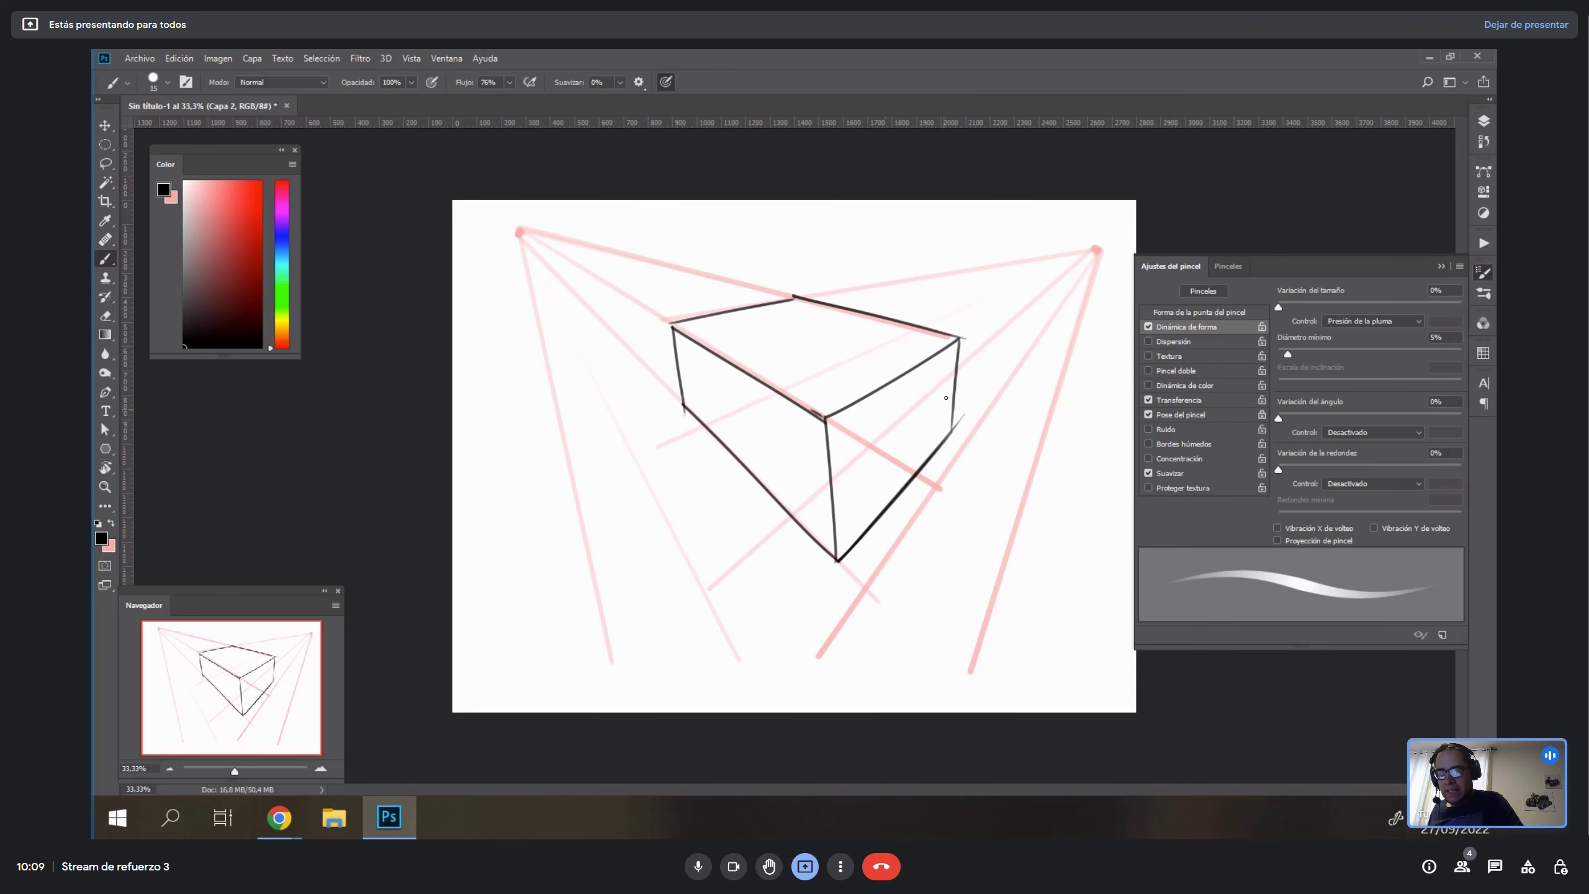
{"action": "left_click_drag", "start_coordinate": [959, 338], "coordinate": [955, 439]}
{"action": "key", "text": "ctrl+z"}
{"action": "left_click_drag", "start_coordinate": [959, 340], "coordinate": [953, 433]}
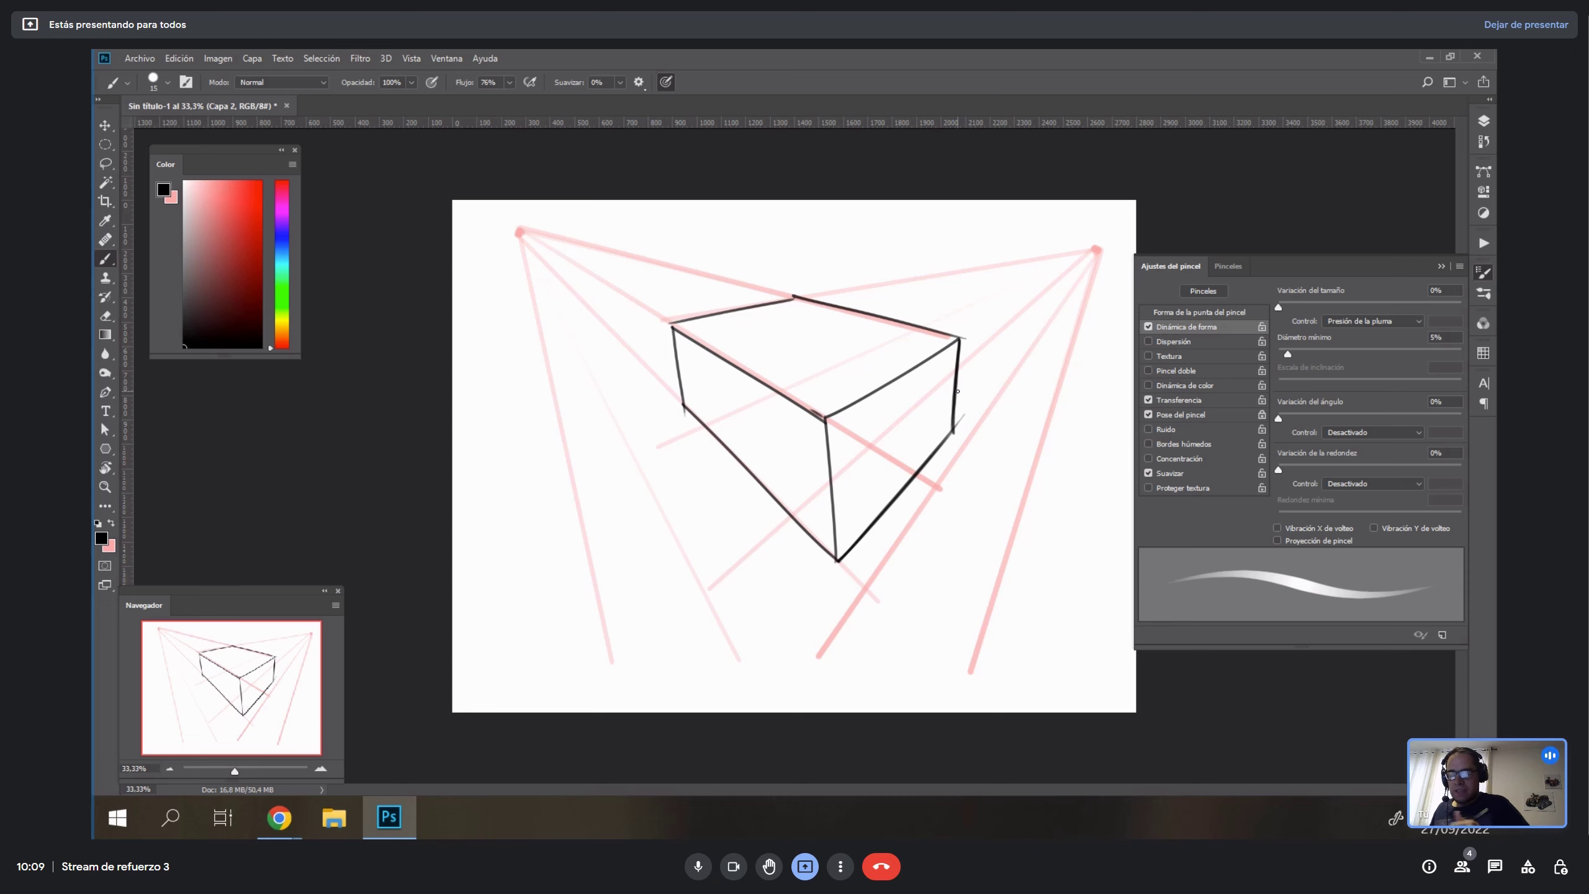
{"action": "mouse_move", "coordinate": [907, 269]}
{"action": "left_mouse_down"}
{"action": "mouse_move", "coordinate": [857, 244]}
{"action": "mouse_move", "coordinate": [675, 262]}
{"action": "mouse_move", "coordinate": [955, 266]}
{"action": "mouse_move", "coordinate": [732, 240]}
{"action": "left_mouse_up"}
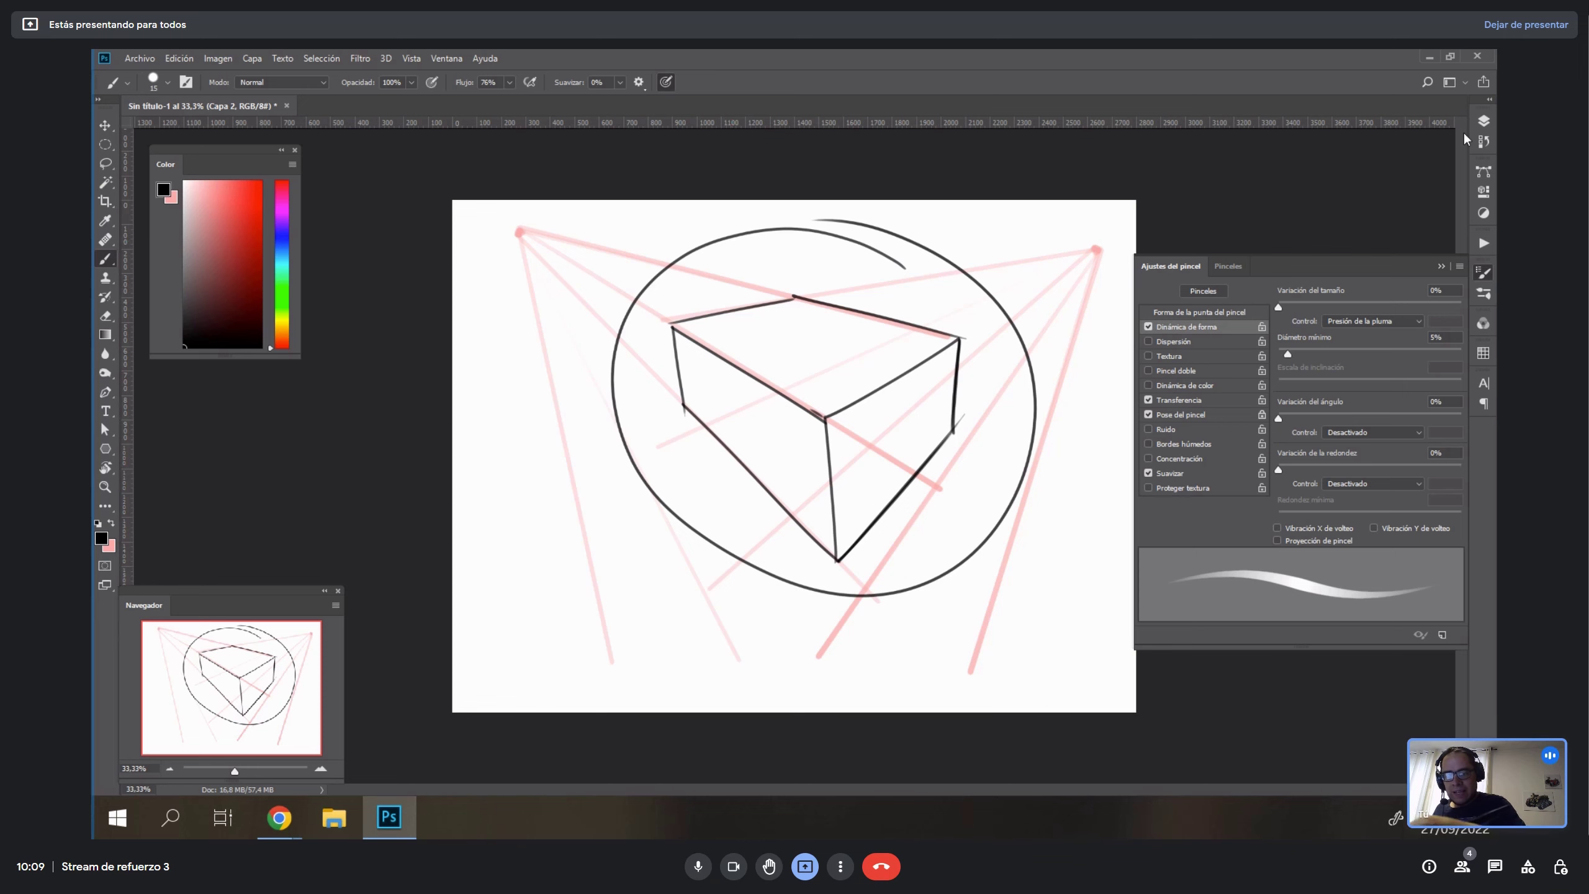
Hide the Capa 2 and Capa 1 layers, then show and select the sketch 1 layer.
{"action": "left_click", "coordinate": [1484, 121]}
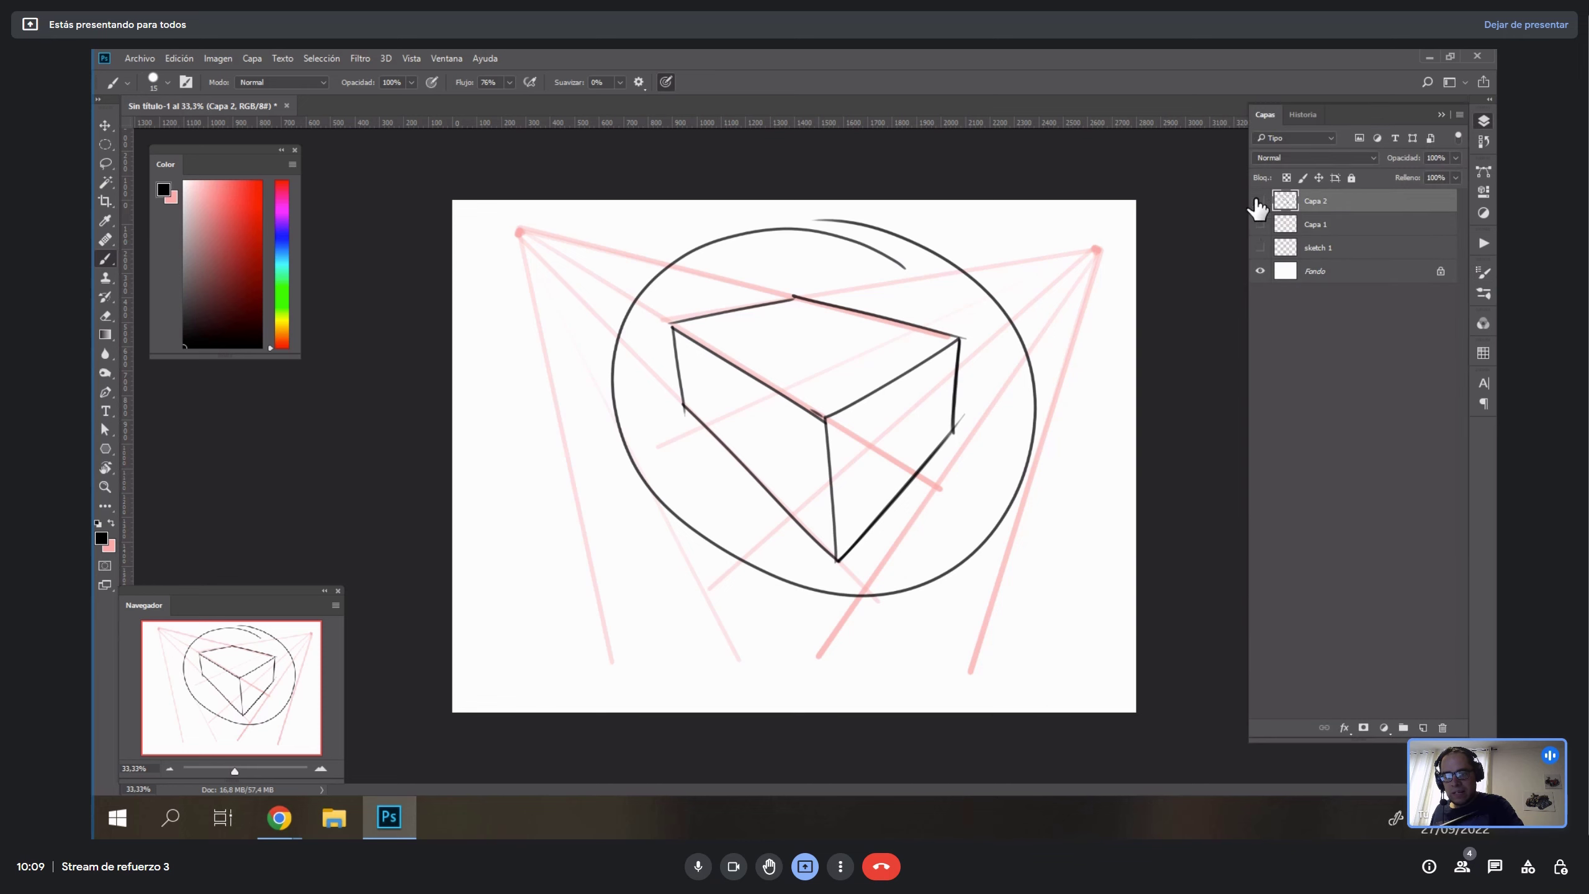
{"action": "left_click_drag", "start_coordinate": [1260, 200], "coordinate": [1259, 224]}
{"action": "left_click", "coordinate": [1259, 247]}
{"action": "left_click", "coordinate": [1338, 247]}
Enlarge the sketch 1 line grid from two opposite corners until it extends past the canvas edges.
{"action": "key", "text": "v"}
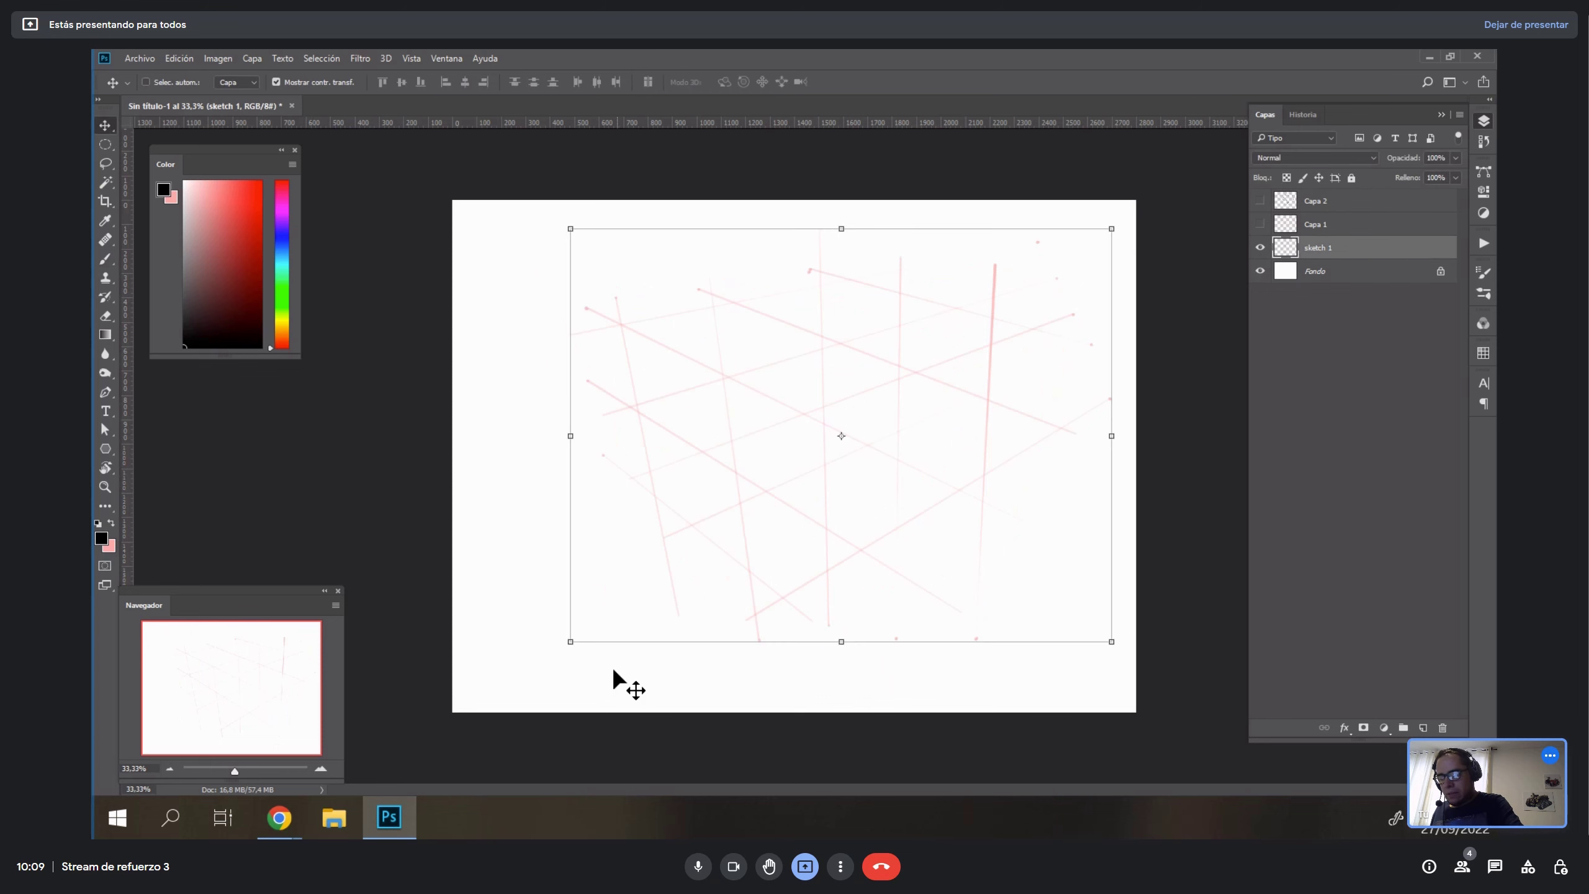
{"action": "left_click_drag", "start_coordinate": [568, 643], "coordinate": [487, 718]}
{"action": "left_click_drag", "start_coordinate": [436, 746], "coordinate": [428, 748]}
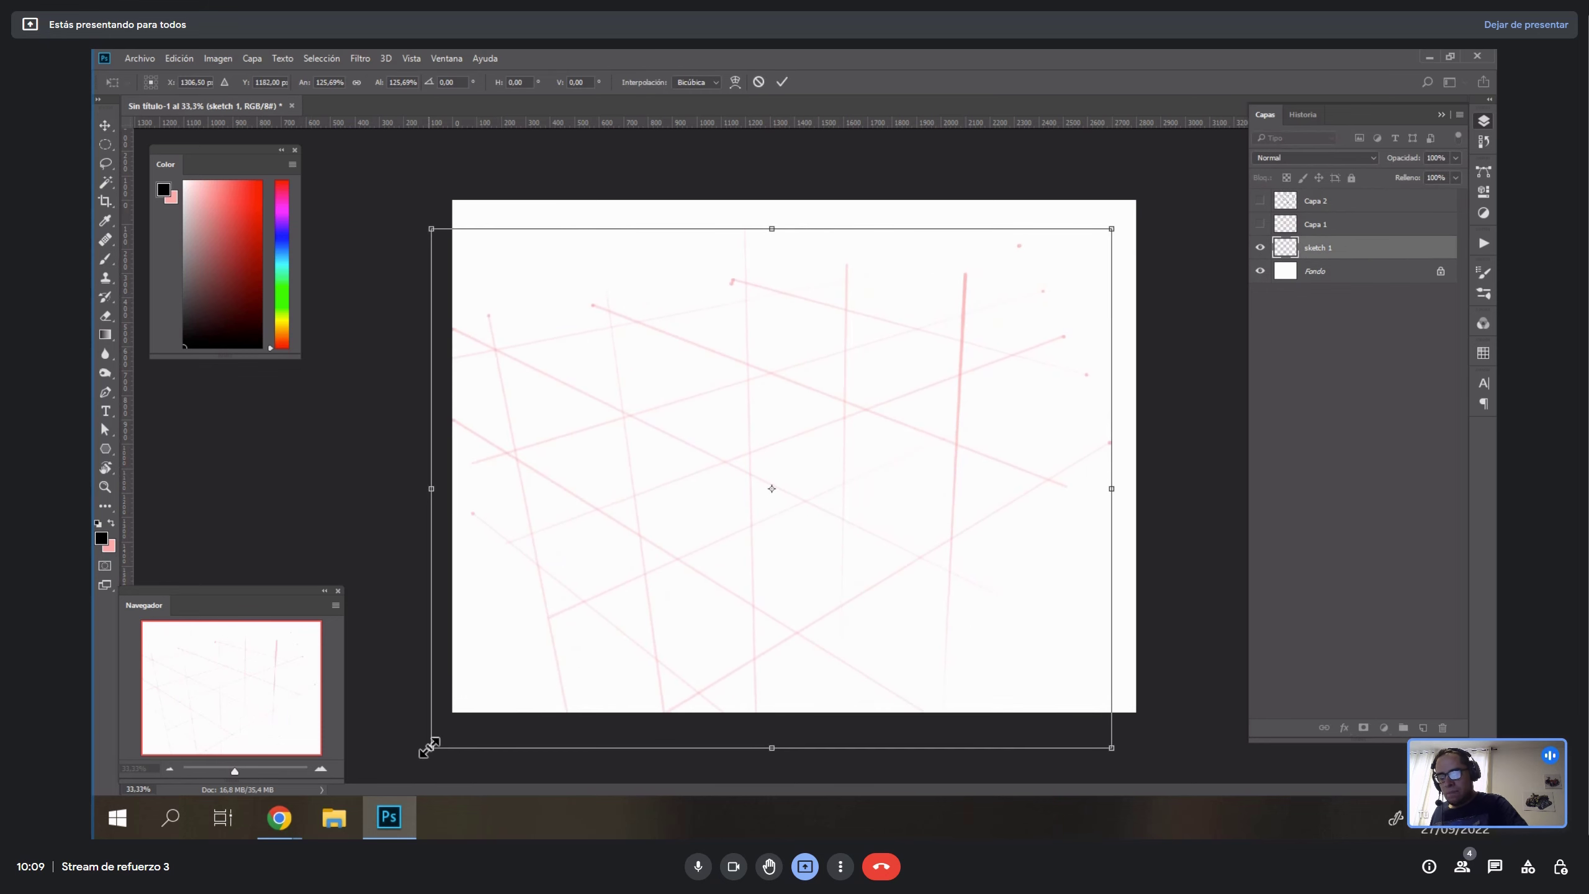
{"action": "left_click_drag", "start_coordinate": [1113, 226], "coordinate": [1157, 187]}
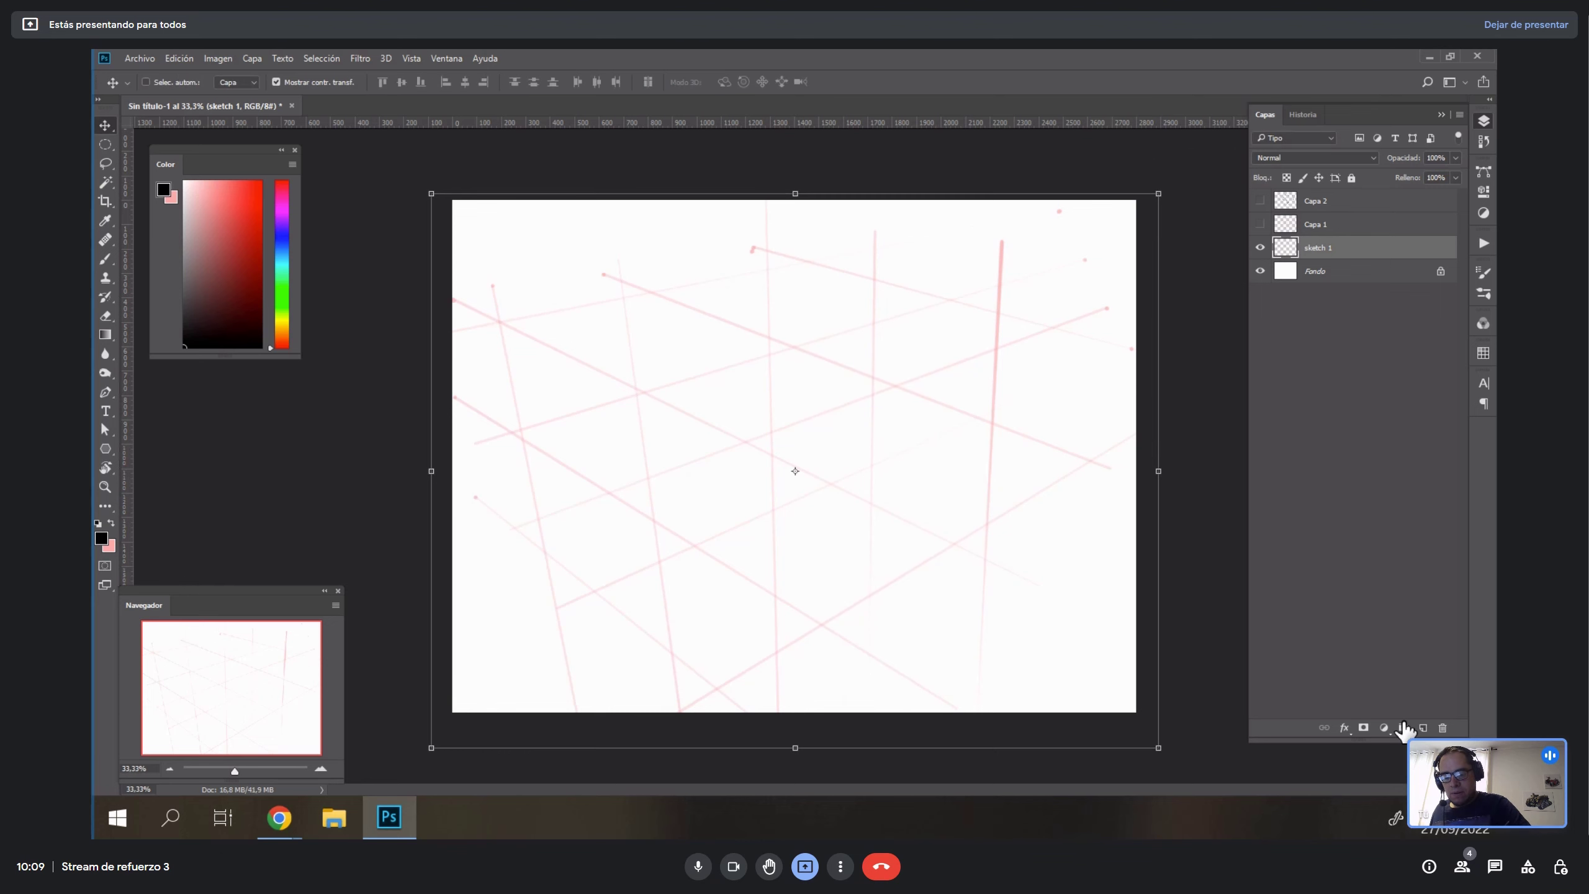
Add a new layer above sketch 1 and try a long brush stroke across the canvas, undoing it.
{"action": "left_click", "coordinate": [1423, 728]}
{"action": "key", "text": "b"}
{"action": "mouse_move", "coordinate": [533, 287]}
{"action": "left_mouse_down"}
{"action": "mouse_move", "coordinate": [729, 538]}
{"action": "mouse_move", "coordinate": [1063, 489]}
{"action": "left_mouse_up"}
{"action": "key", "text": "ctrl+z"}
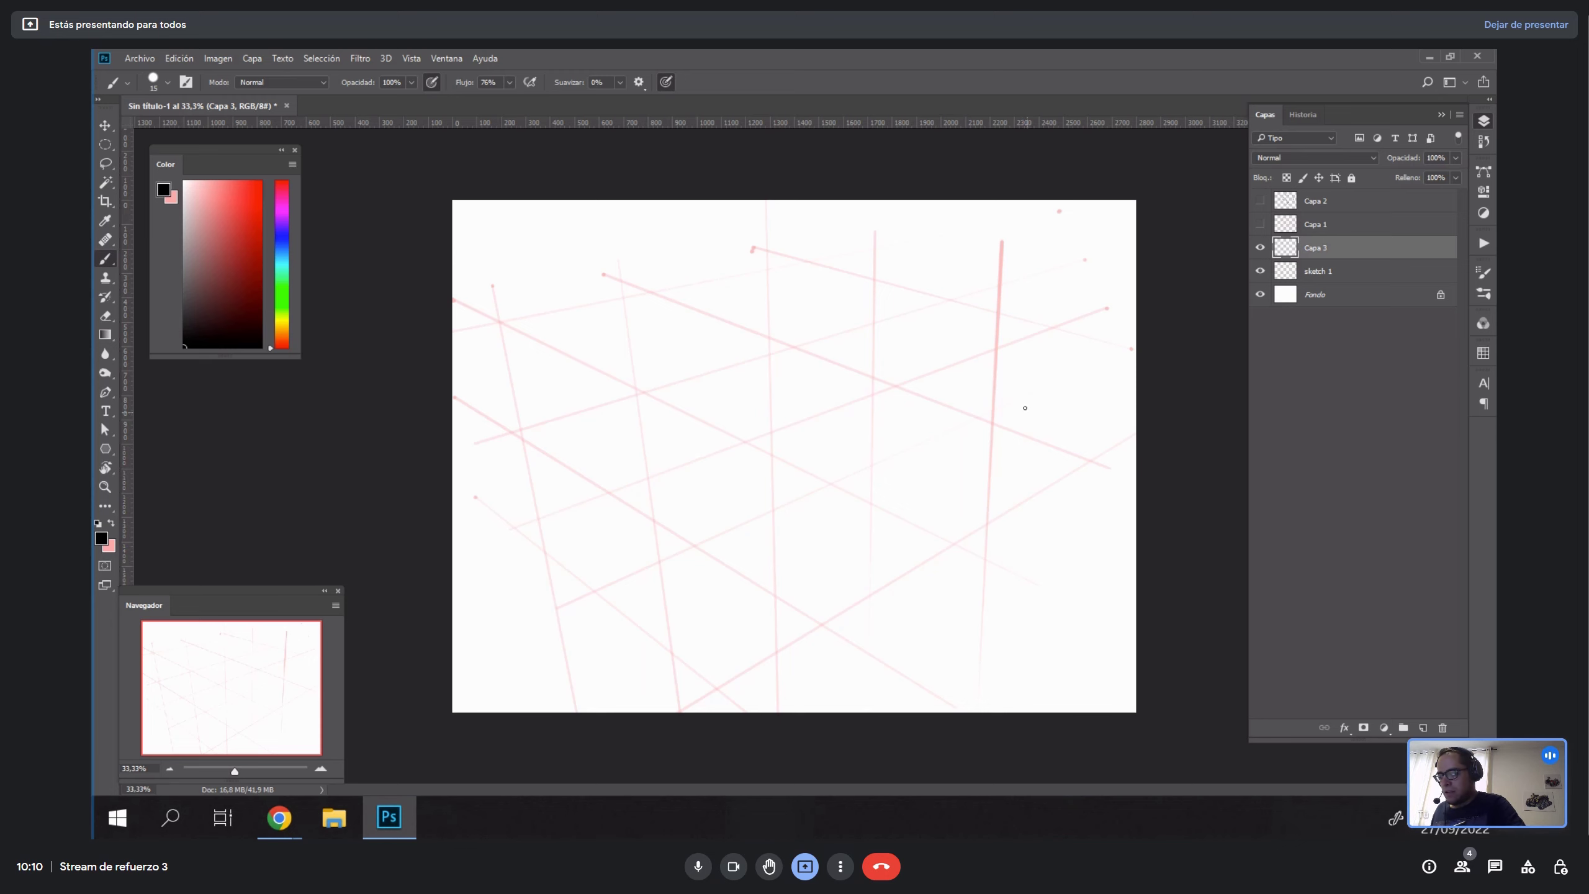
Set the brush colour to a pale light blue.
{"action": "key", "text": "x"}
{"action": "key", "text": "x"}
{"action": "left_click", "coordinate": [282, 248]}
{"action": "left_click", "coordinate": [204, 192]}
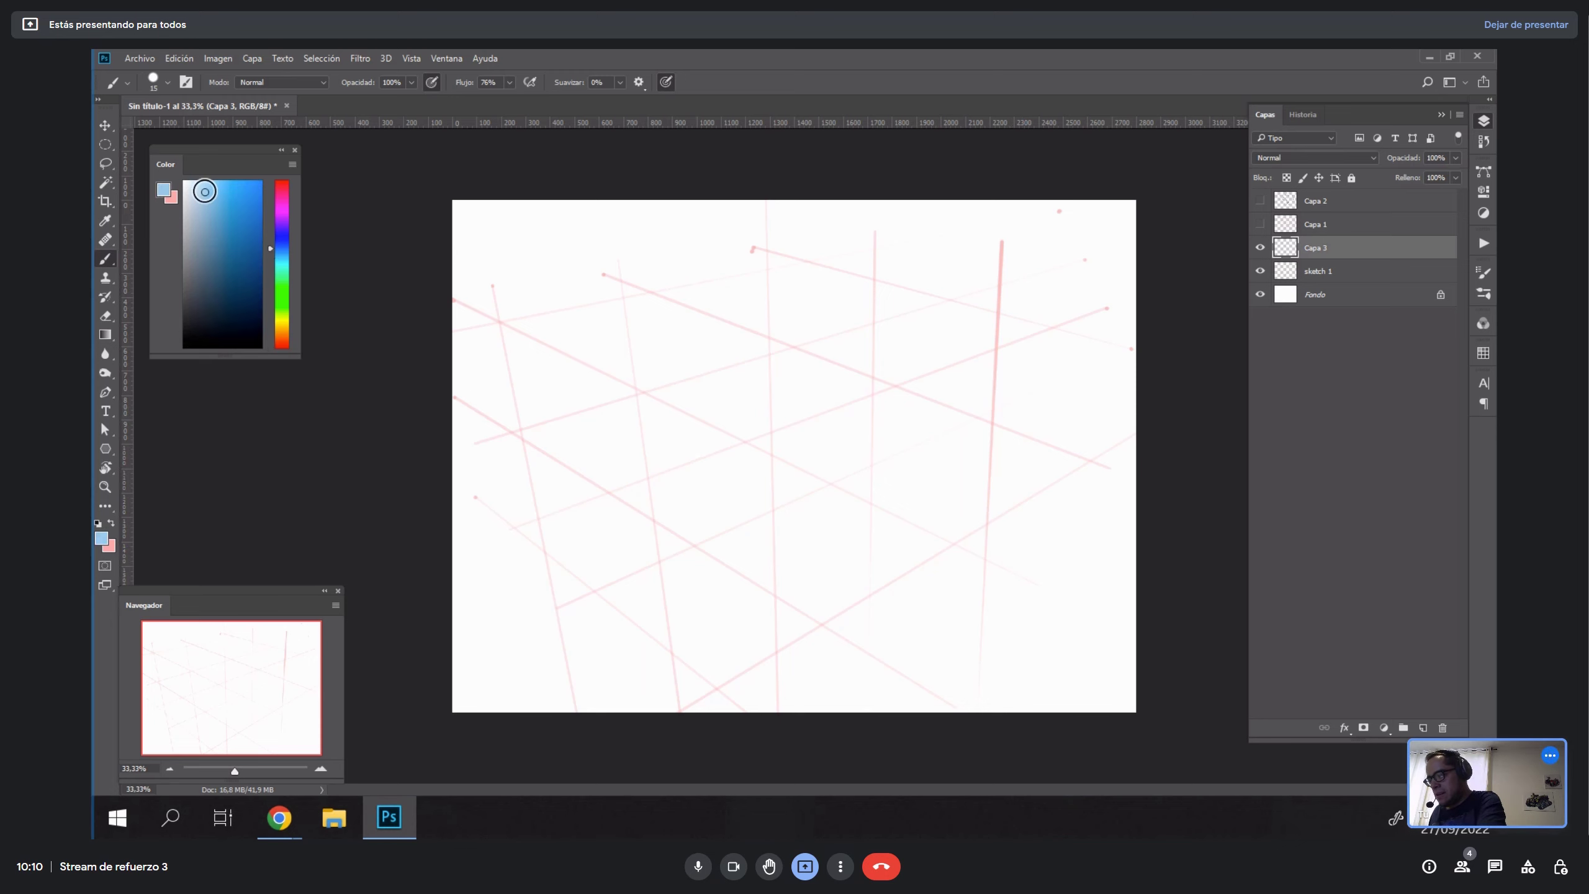
{"action": "left_click_drag", "start_coordinate": [205, 192], "coordinate": [199, 180]}
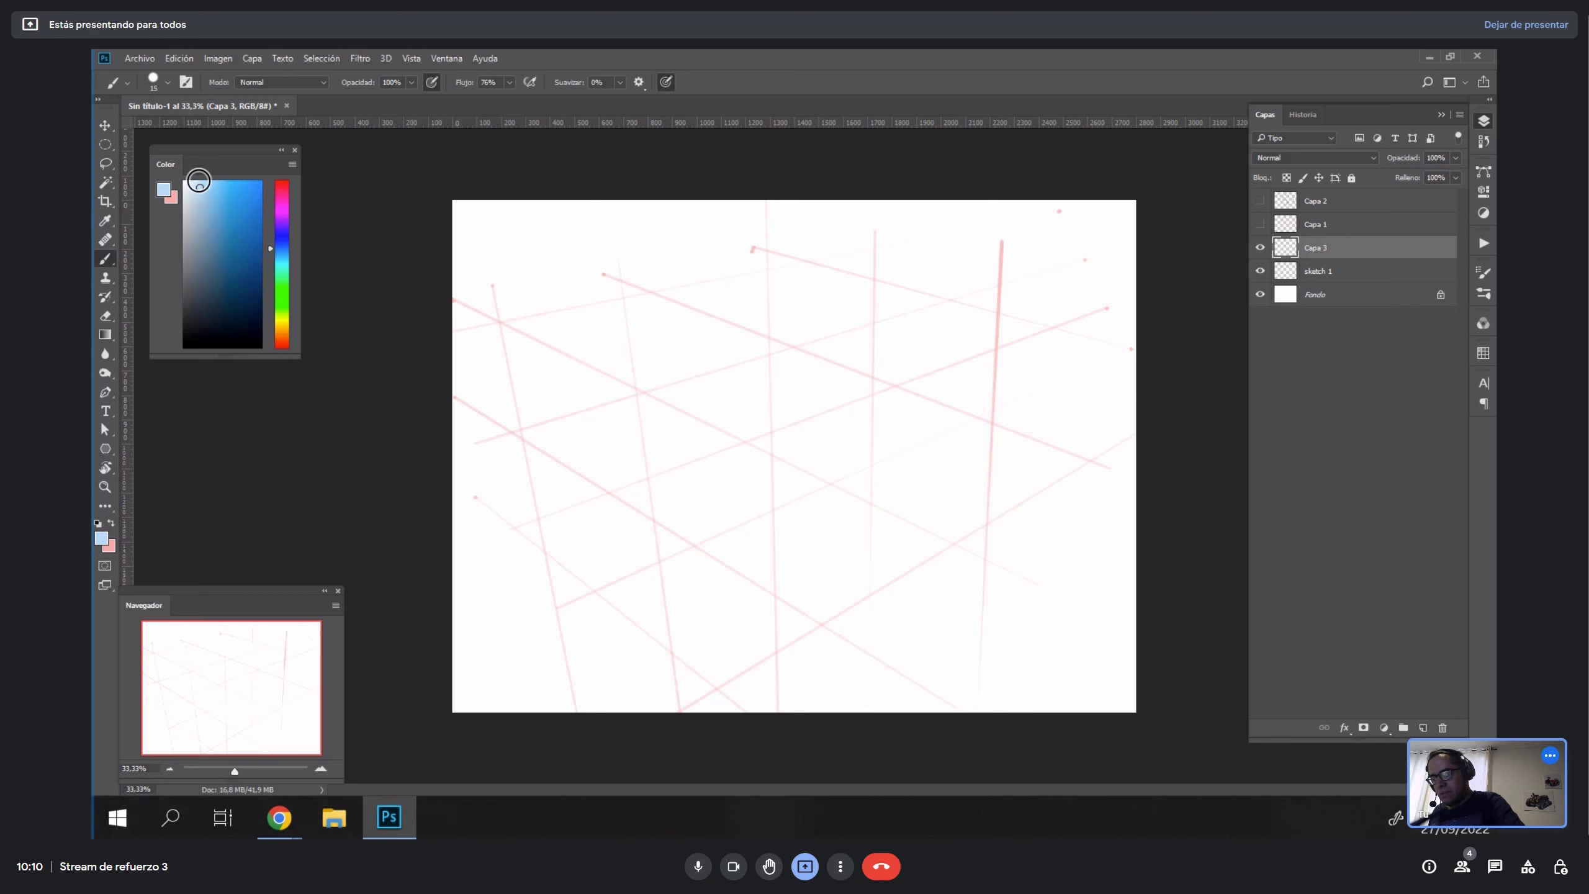
Draw a diagonal and a vertical light blue line across the full canvas height, undoing a first attempt.
{"action": "left_click_drag", "start_coordinate": [926, 190], "coordinate": [936, 748]}
{"action": "key", "text": "ctrl+z"}
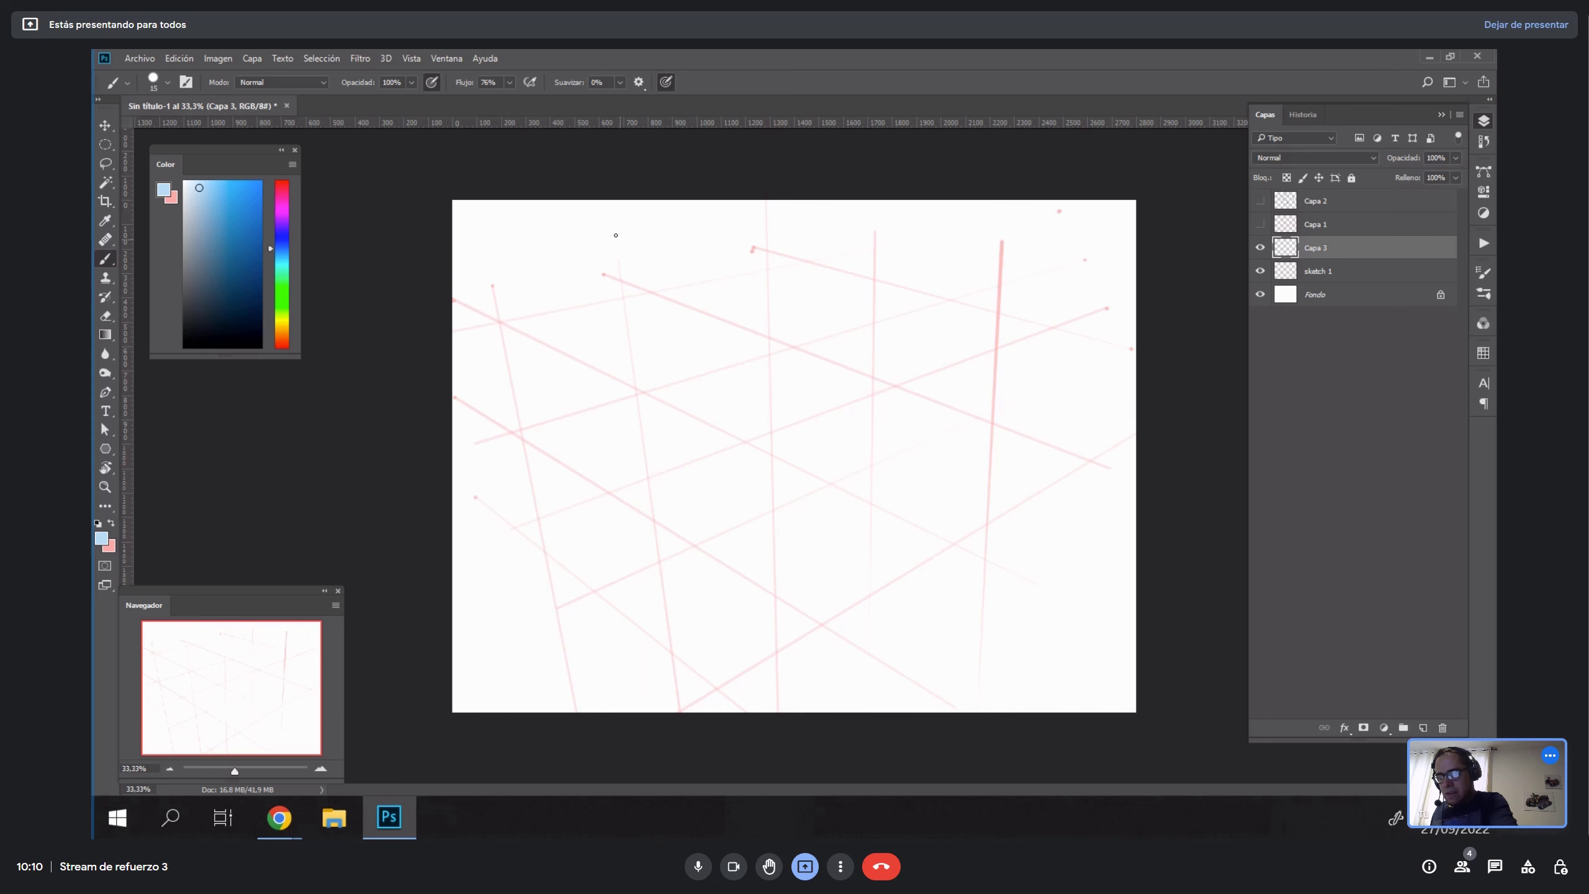
{"action": "left_click_drag", "start_coordinate": [582, 200], "coordinate": [1020, 712]}
{"action": "left_click_drag", "start_coordinate": [913, 201], "coordinate": [913, 712]}
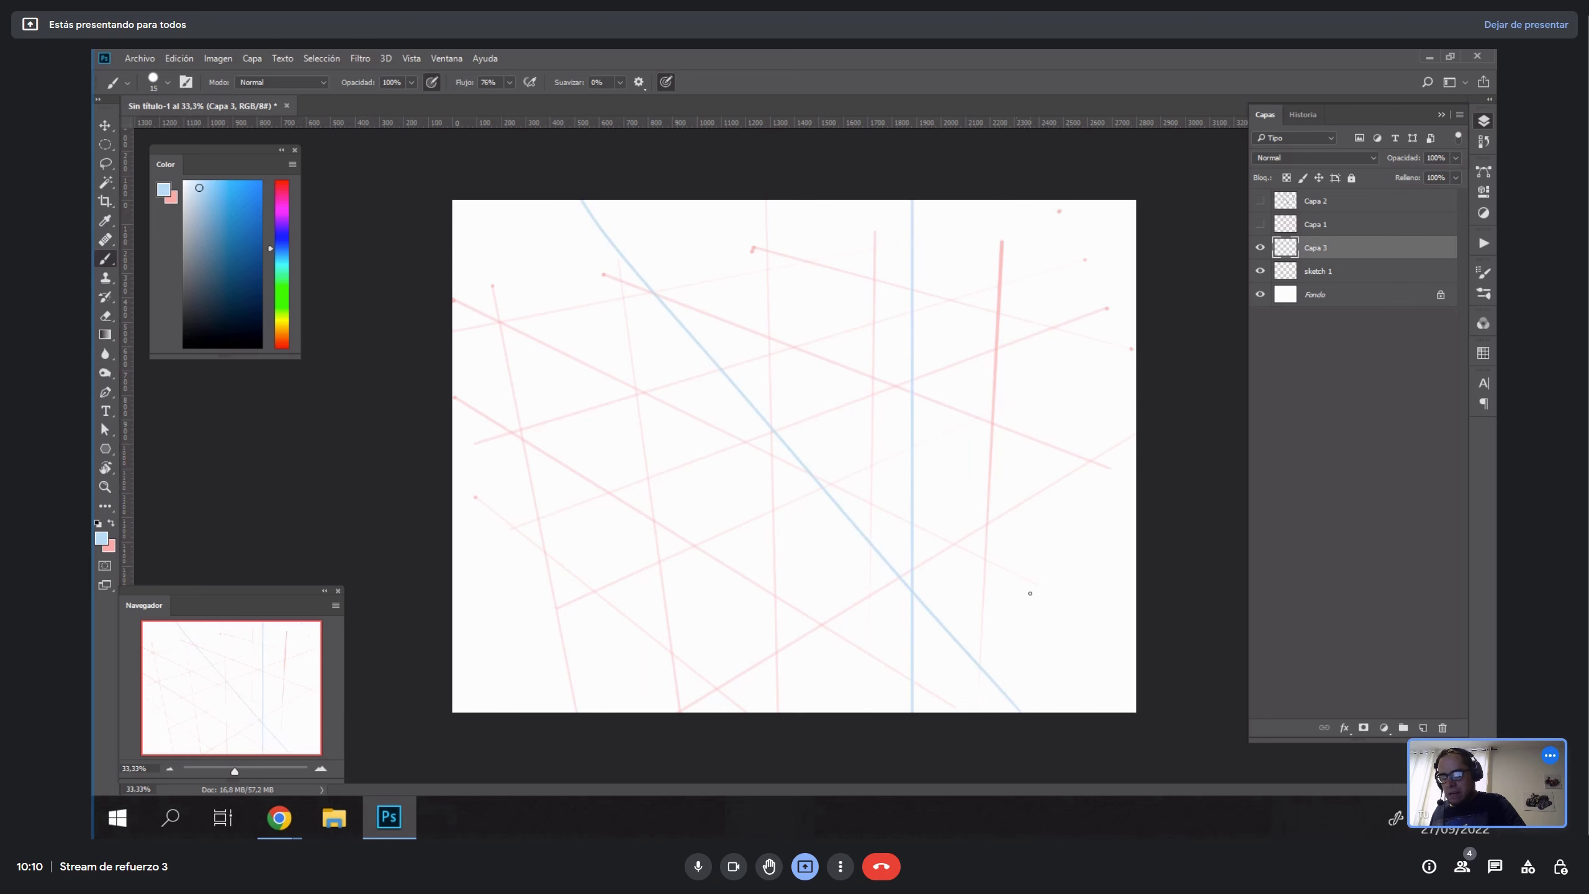
Try two more light blue diagonals over the pink guides and undo both.
{"action": "key", "text": "r"}
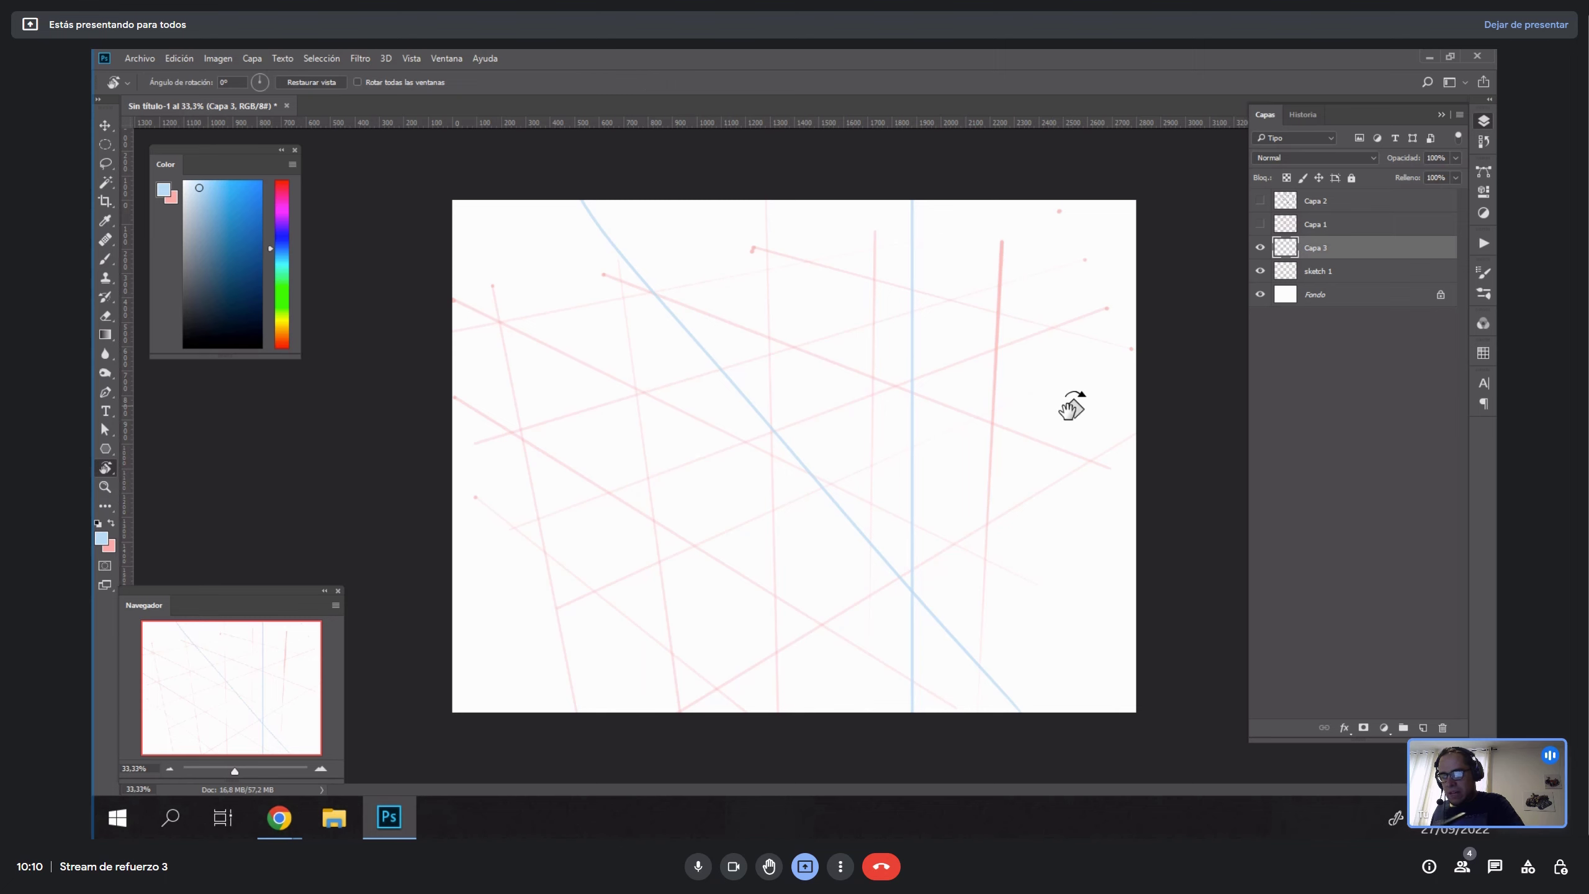
{"action": "key", "text": "b"}
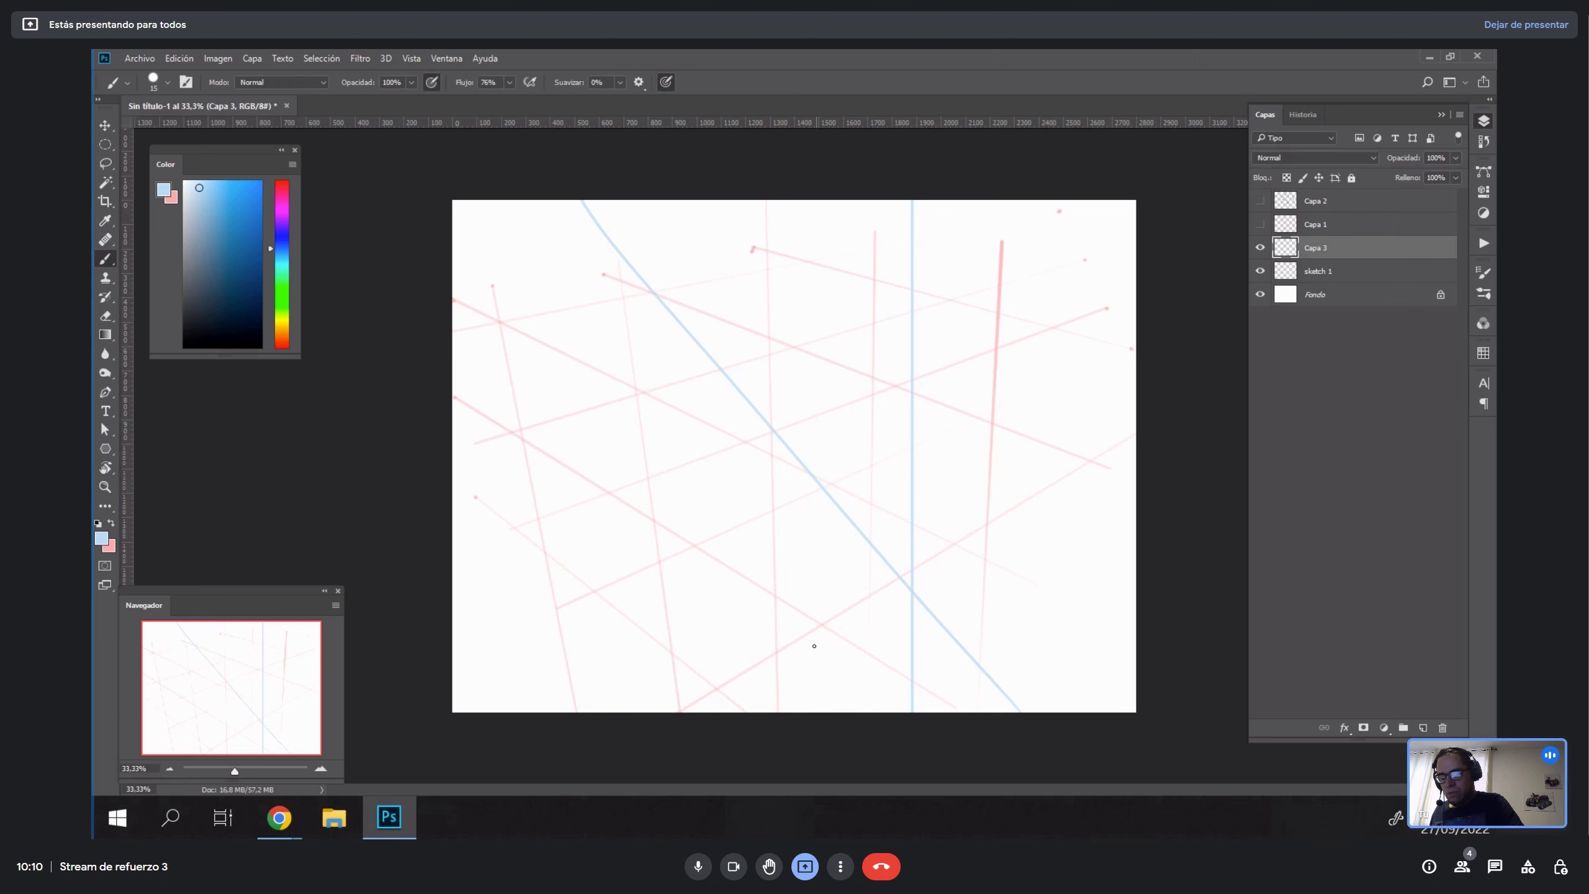
{"action": "mouse_move", "coordinate": [679, 711]}
{"action": "left_mouse_down"}
{"action": "mouse_move", "coordinate": [892, 569]}
{"action": "mouse_move", "coordinate": [1136, 504]}
{"action": "left_mouse_up"}
{"action": "mouse_move", "coordinate": [852, 533]}
{"action": "left_mouse_down"}
{"action": "mouse_move", "coordinate": [777, 511]}
{"action": "mouse_move", "coordinate": [470, 288]}
{"action": "left_mouse_up"}
{"action": "key", "text": "ctrl+alt+z"}
{"action": "key", "text": "ctrl+alt+z"}
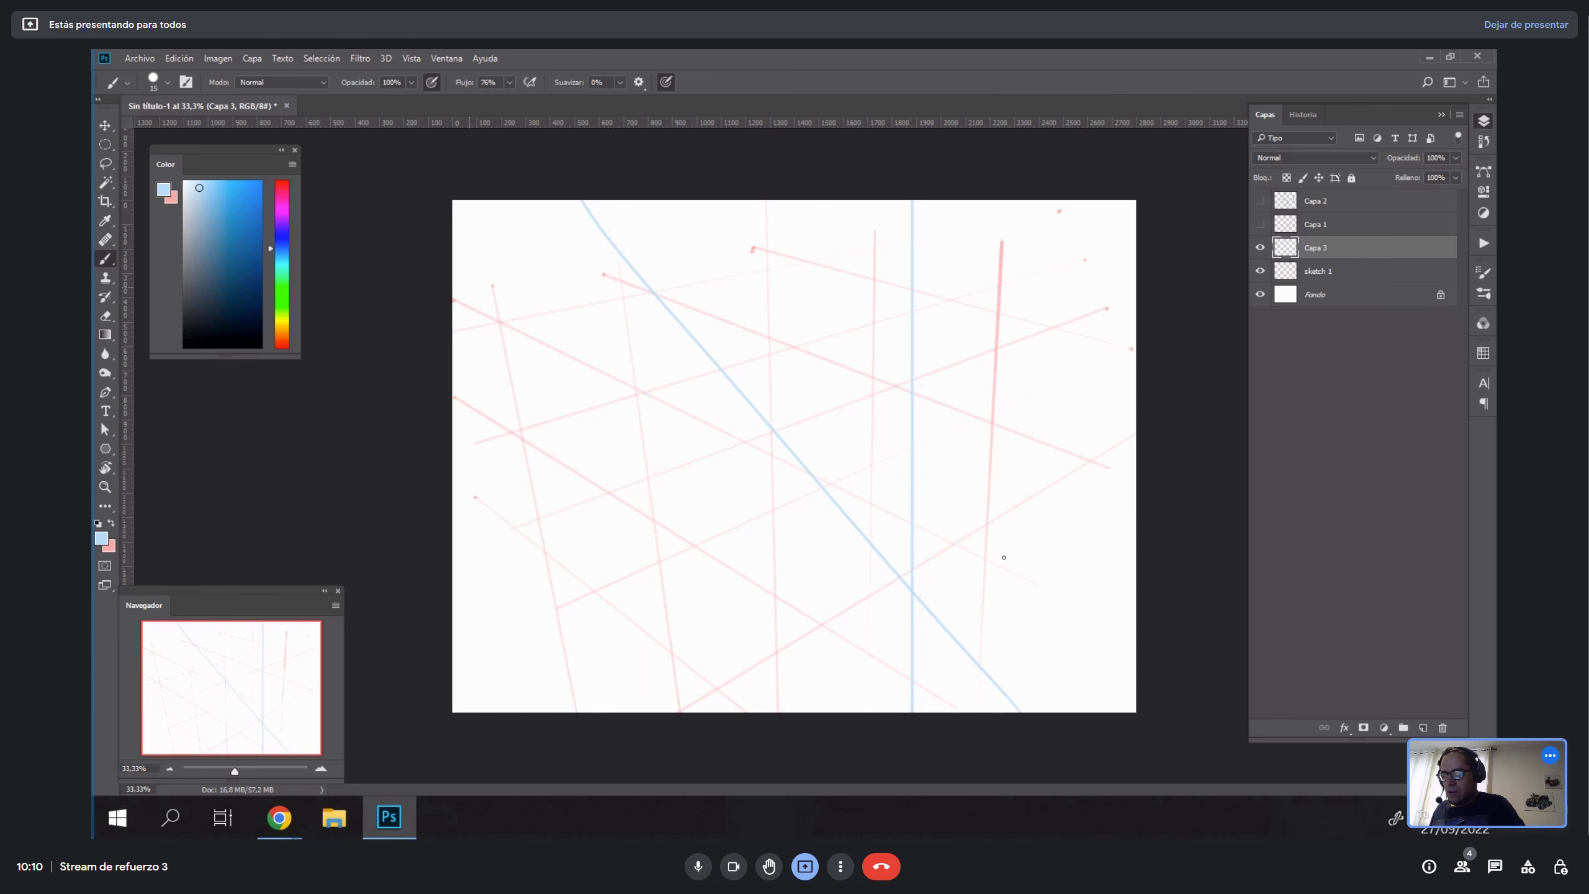
Set the brush colour to black and draw a straight line along the lower pink guide, ending near the blue lines' crossing.
{"action": "key", "text": "x"}
{"action": "left_click_drag", "start_coordinate": [209, 309], "coordinate": [178, 352]}
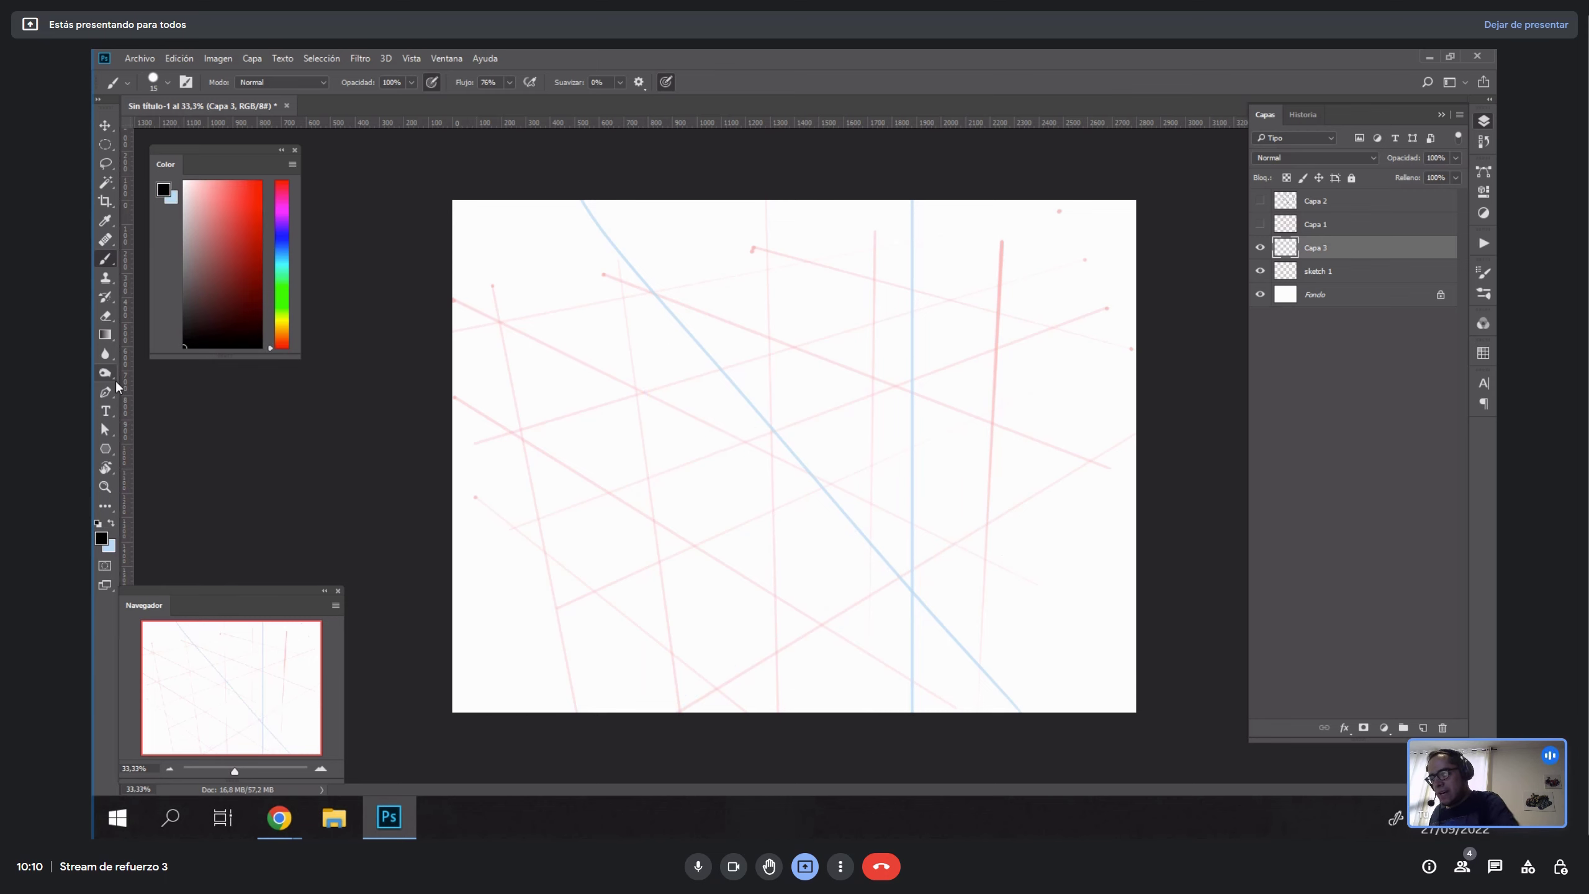
{"action": "key", "text": "r"}
{"action": "left_click_drag", "start_coordinate": [1040, 546], "coordinate": [1080, 380]}
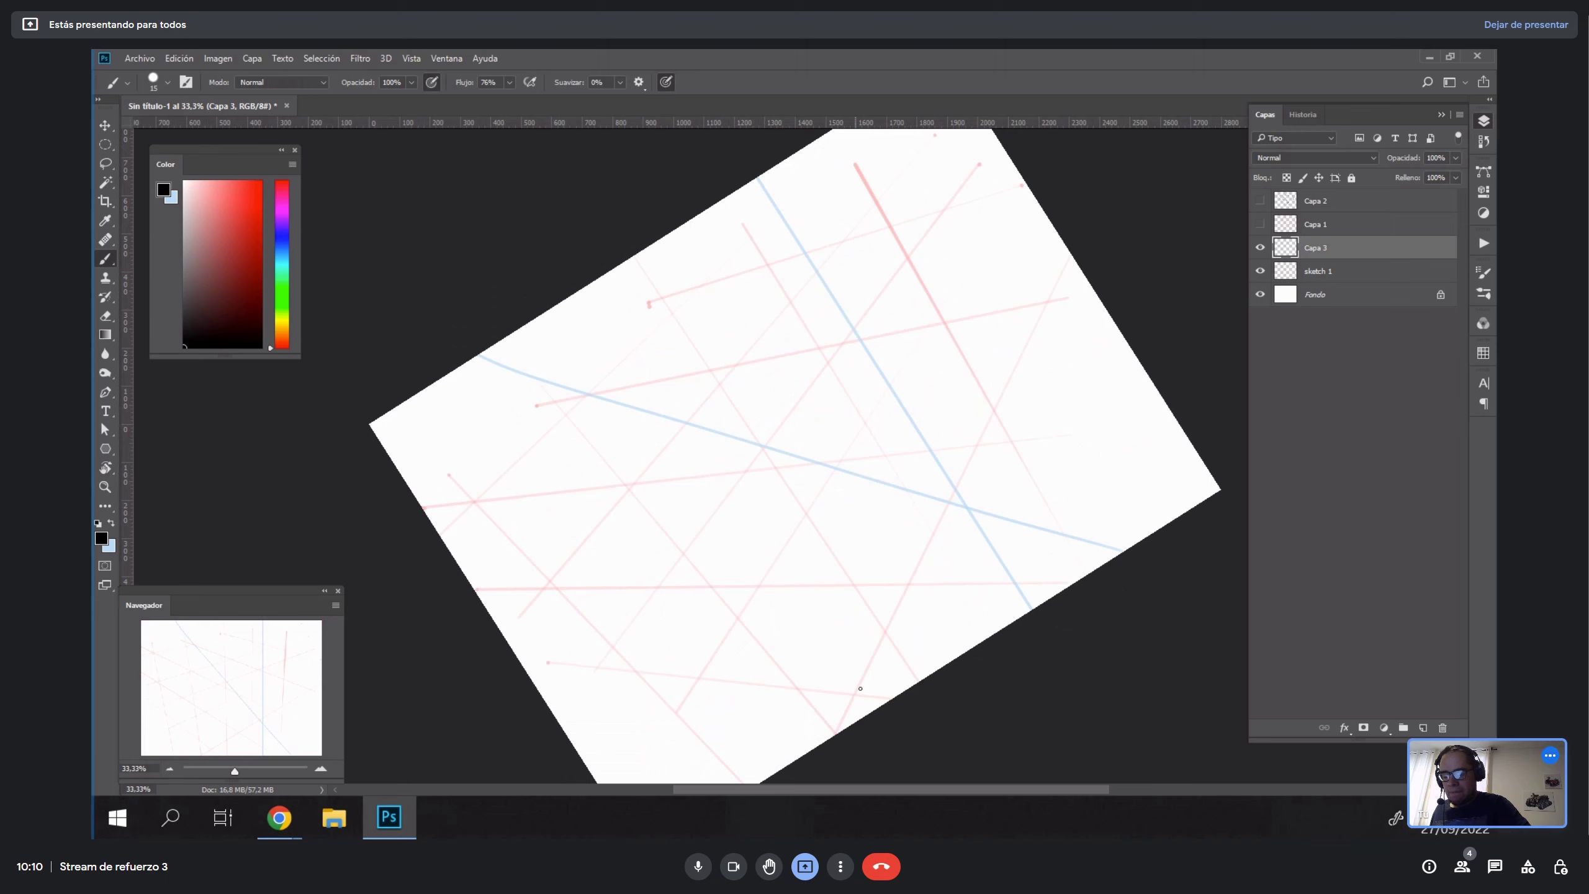
{"action": "left_click_drag", "start_coordinate": [855, 700], "coordinate": [940, 523]}
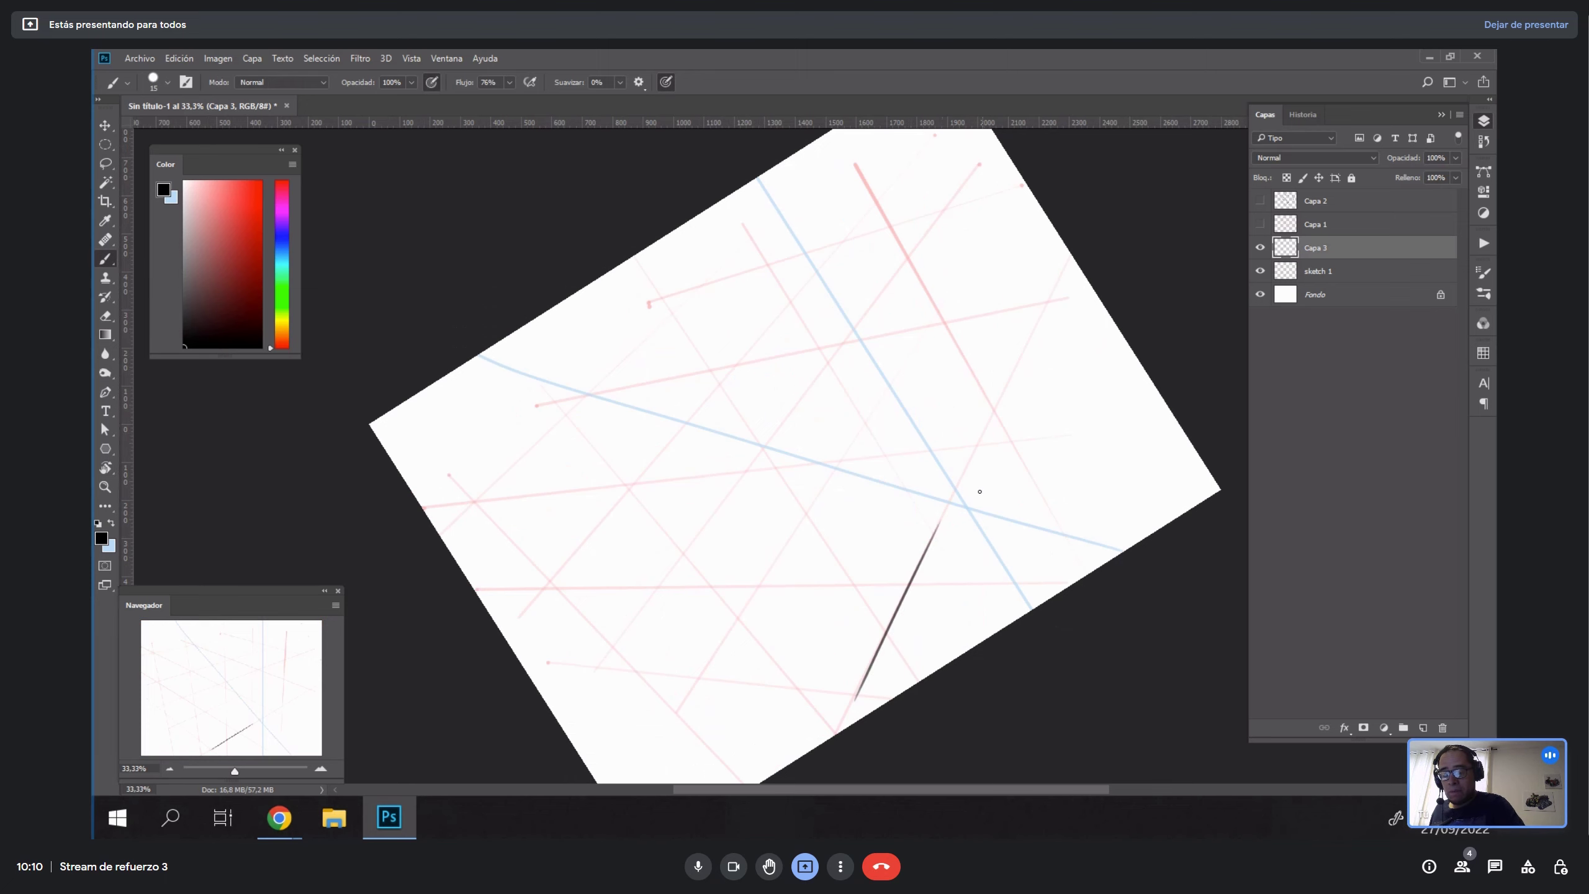
Extend the black ledge line through a notch to the canvas's right edge and rough in a small upright figure block beside the notch.
{"action": "mouse_move", "coordinate": [939, 524]}
{"action": "left_mouse_down"}
{"action": "mouse_move", "coordinate": [934, 462]}
{"action": "mouse_move", "coordinate": [1048, 329]}
{"action": "left_mouse_up"}
{"action": "mouse_move", "coordinate": [924, 465]}
{"action": "left_mouse_down"}
{"action": "mouse_move", "coordinate": [1092, 284]}
{"action": "mouse_move", "coordinate": [829, 741]}
{"action": "left_mouse_up"}
{"action": "key", "text": "Escape"}
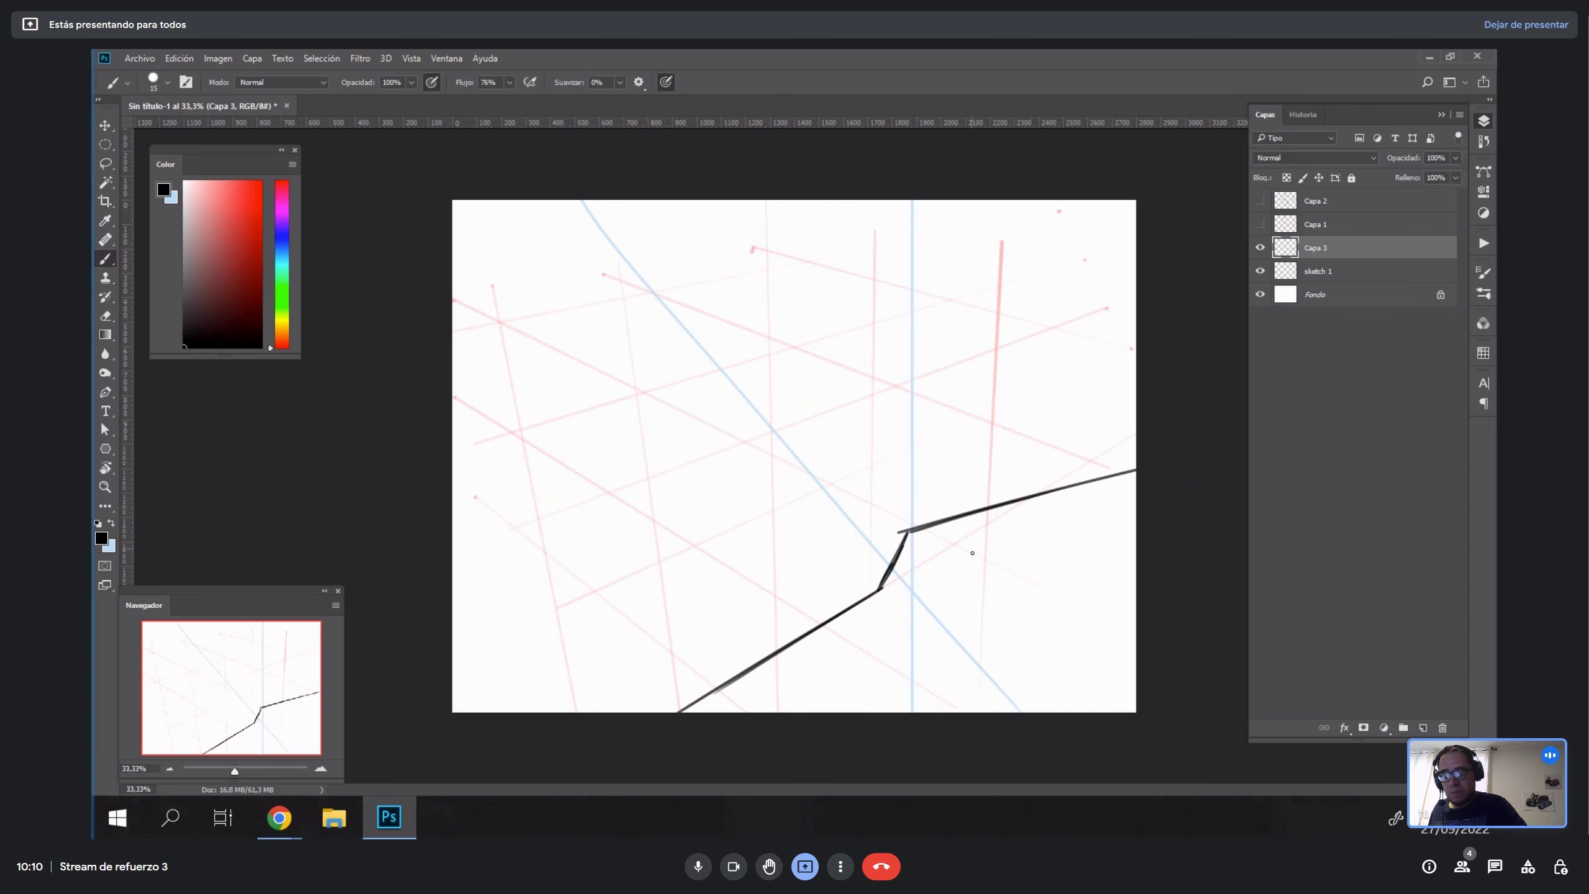
{"action": "mouse_move", "coordinate": [913, 569]}
{"action": "left_mouse_down"}
{"action": "mouse_move", "coordinate": [905, 604]}
{"action": "mouse_move", "coordinate": [933, 612]}
{"action": "mouse_move", "coordinate": [961, 592]}
{"action": "mouse_move", "coordinate": [920, 523]}
{"action": "mouse_move", "coordinate": [934, 491]}
{"action": "mouse_move", "coordinate": [963, 576]}
{"action": "mouse_move", "coordinate": [949, 489]}
{"action": "left_mouse_up"}
{"action": "left_click_drag", "start_coordinate": [908, 620], "coordinate": [926, 516]}
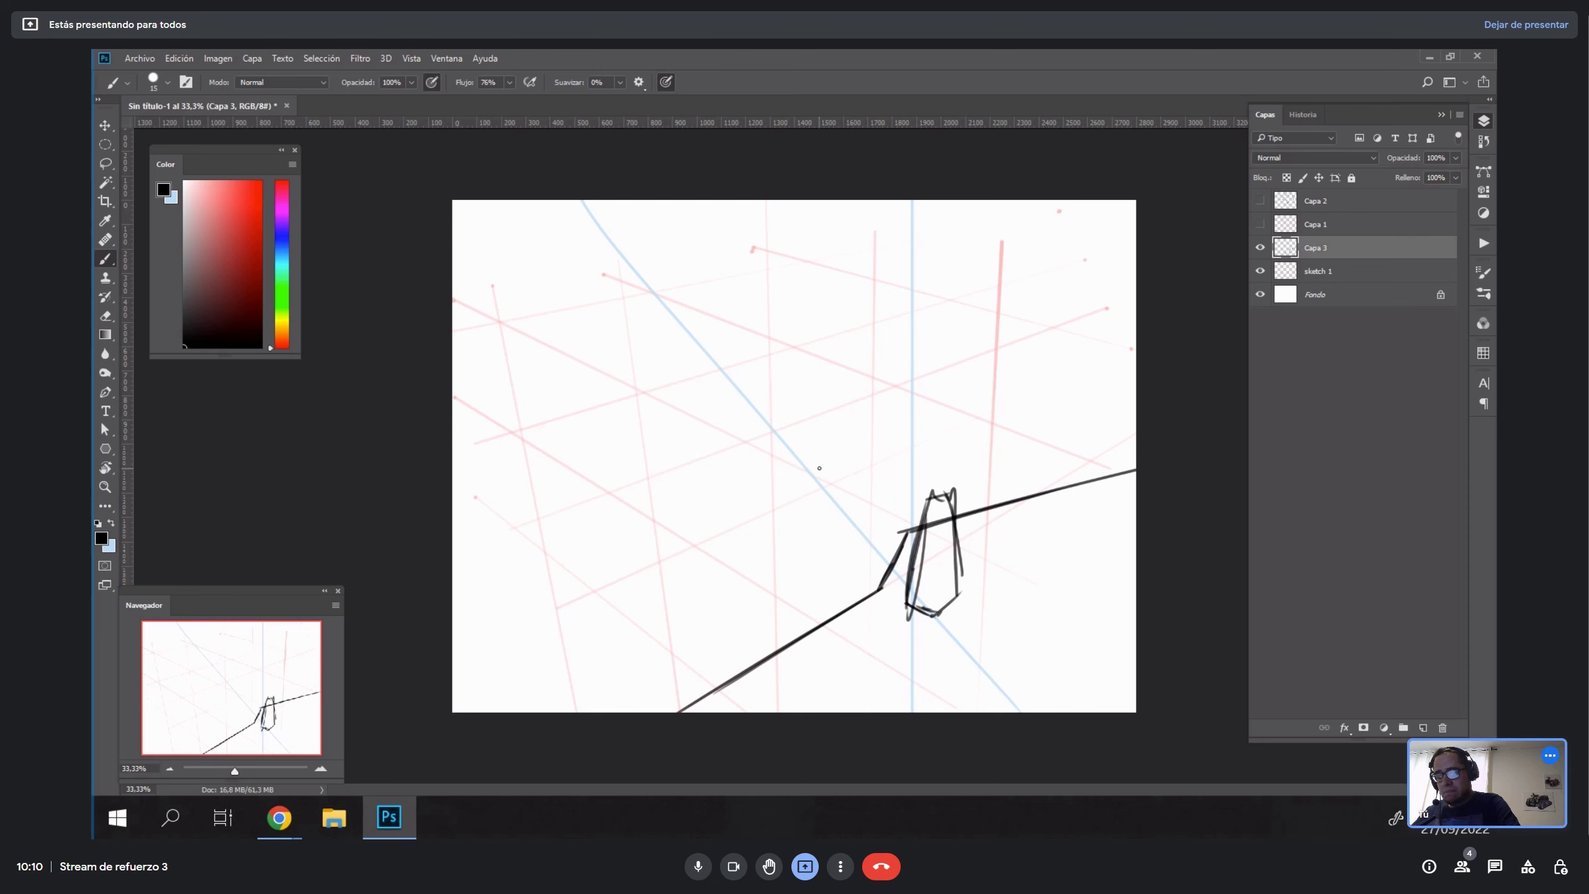
With a smaller brush, sketch a tall black box in perspective left of the ledge, with its top face, vertical edges and bottom edges.
{"action": "key", "text": "bracketleft"}
{"action": "mouse_move", "coordinate": [796, 460]}
{"action": "left_mouse_down"}
{"action": "mouse_move", "coordinate": [770, 530]}
{"action": "mouse_move", "coordinate": [821, 491]}
{"action": "left_mouse_up"}
{"action": "key", "text": "ctrl+z"}
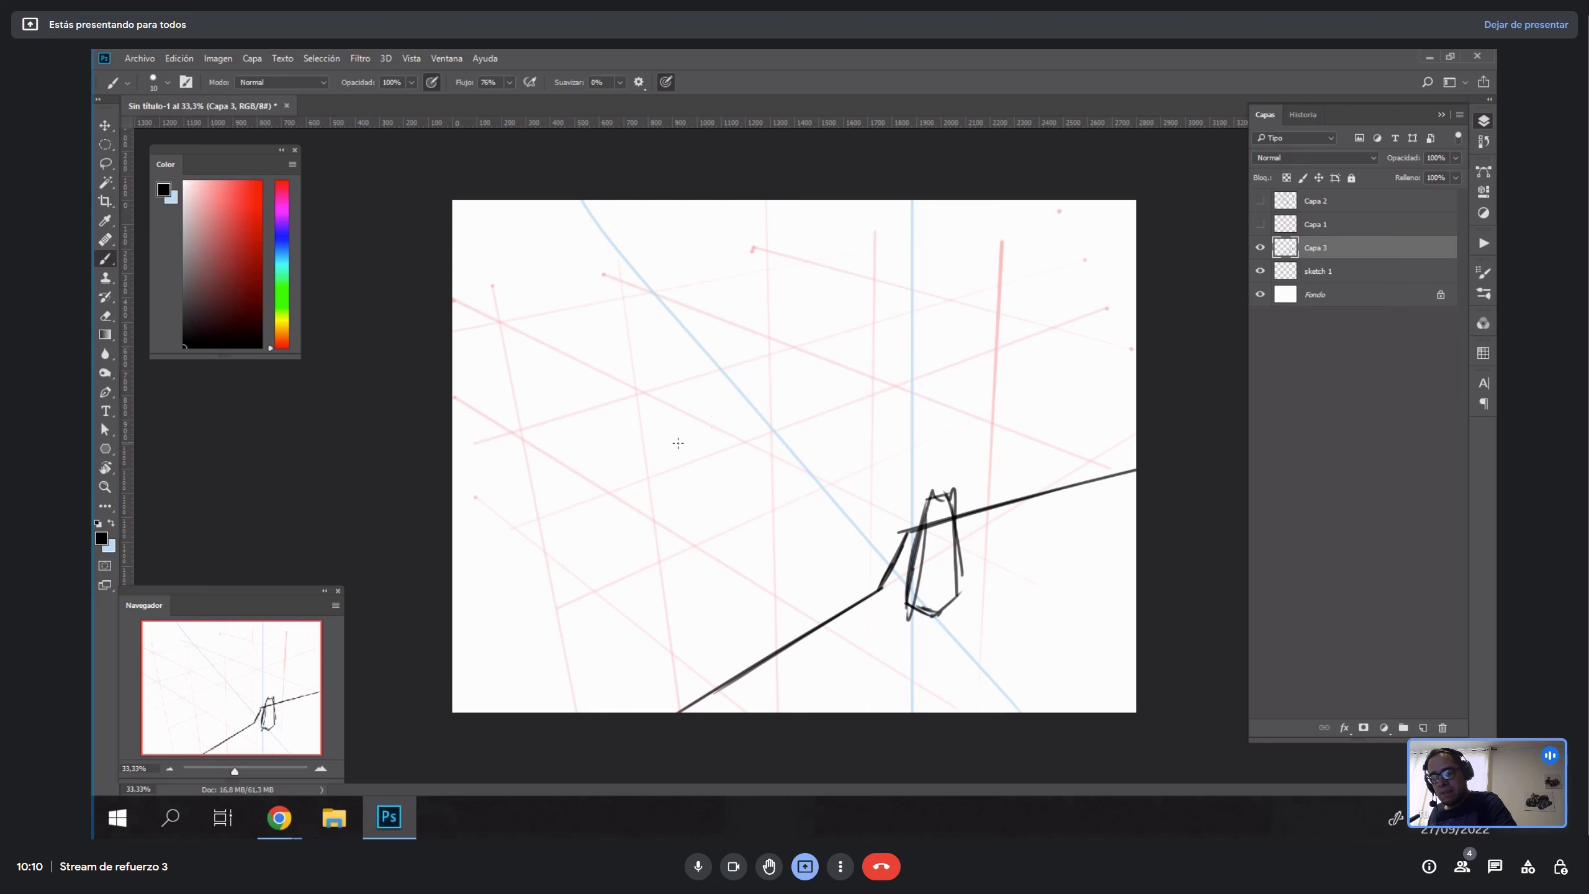
{"action": "mouse_move", "coordinate": [698, 435]}
{"action": "left_mouse_down"}
{"action": "mouse_move", "coordinate": [645, 471]}
{"action": "mouse_move", "coordinate": [695, 491]}
{"action": "mouse_move", "coordinate": [729, 472]}
{"action": "mouse_move", "coordinate": [710, 435]}
{"action": "left_mouse_up"}
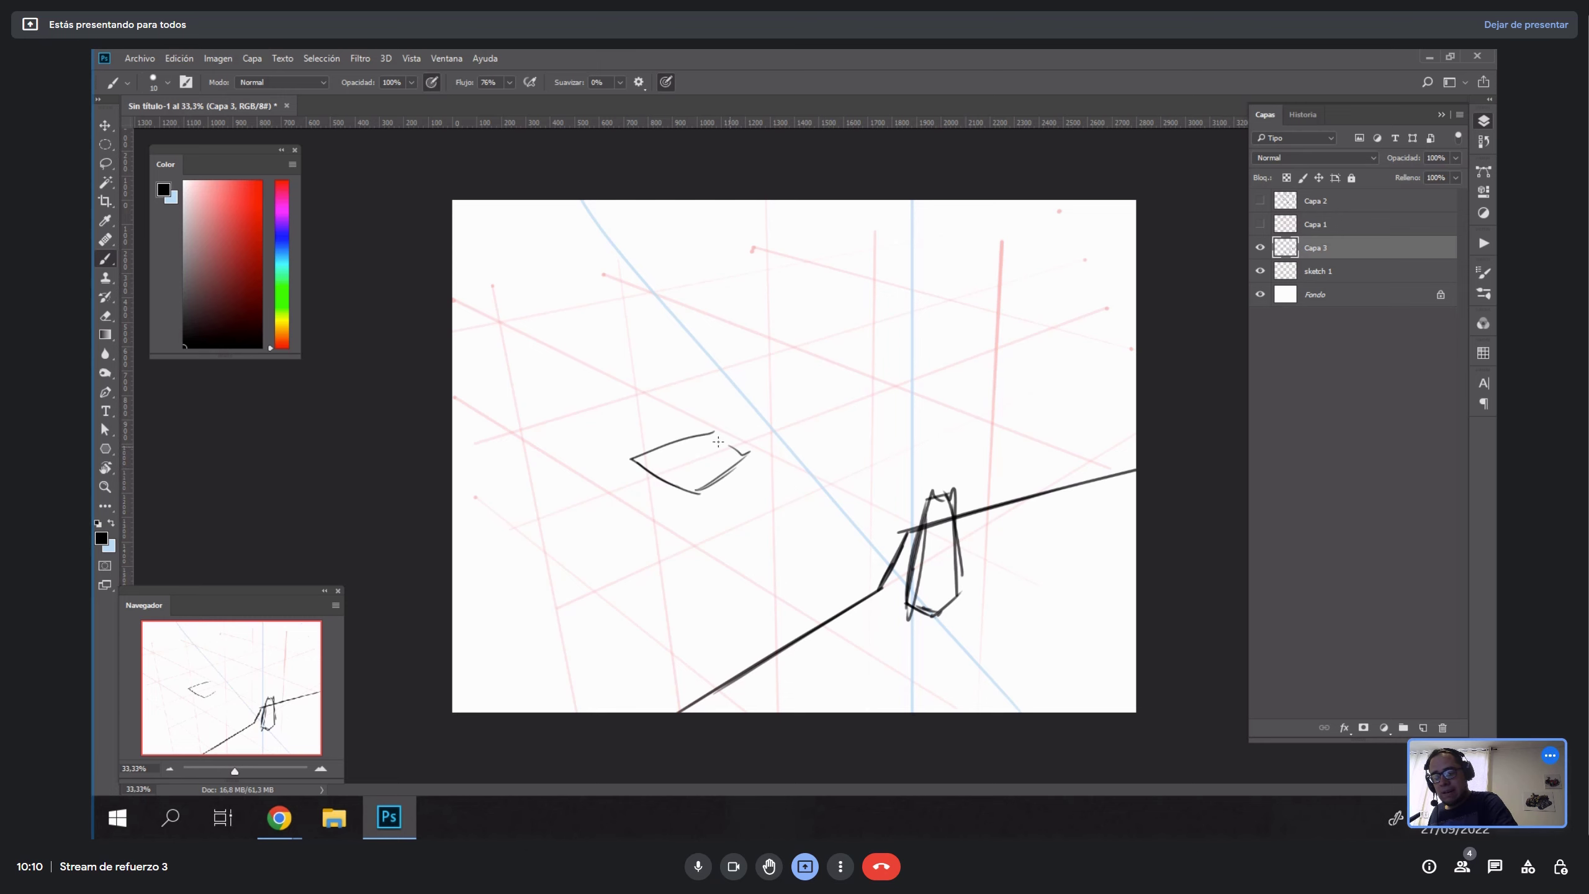
{"action": "left_click_drag", "start_coordinate": [715, 495], "coordinate": [691, 517]}
{"action": "mouse_move", "coordinate": [739, 466]}
{"action": "left_mouse_down"}
{"action": "mouse_move", "coordinate": [700, 500]}
{"action": "mouse_move", "coordinate": [695, 636]}
{"action": "mouse_move", "coordinate": [742, 576]}
{"action": "left_mouse_up"}
{"action": "left_click_drag", "start_coordinate": [632, 467], "coordinate": [634, 579]}
{"action": "mouse_move", "coordinate": [633, 494]}
{"action": "left_mouse_down"}
{"action": "mouse_move", "coordinate": [634, 581]}
{"action": "mouse_move", "coordinate": [688, 646]}
{"action": "left_mouse_up"}
{"action": "left_click_drag", "start_coordinate": [689, 644], "coordinate": [747, 584]}
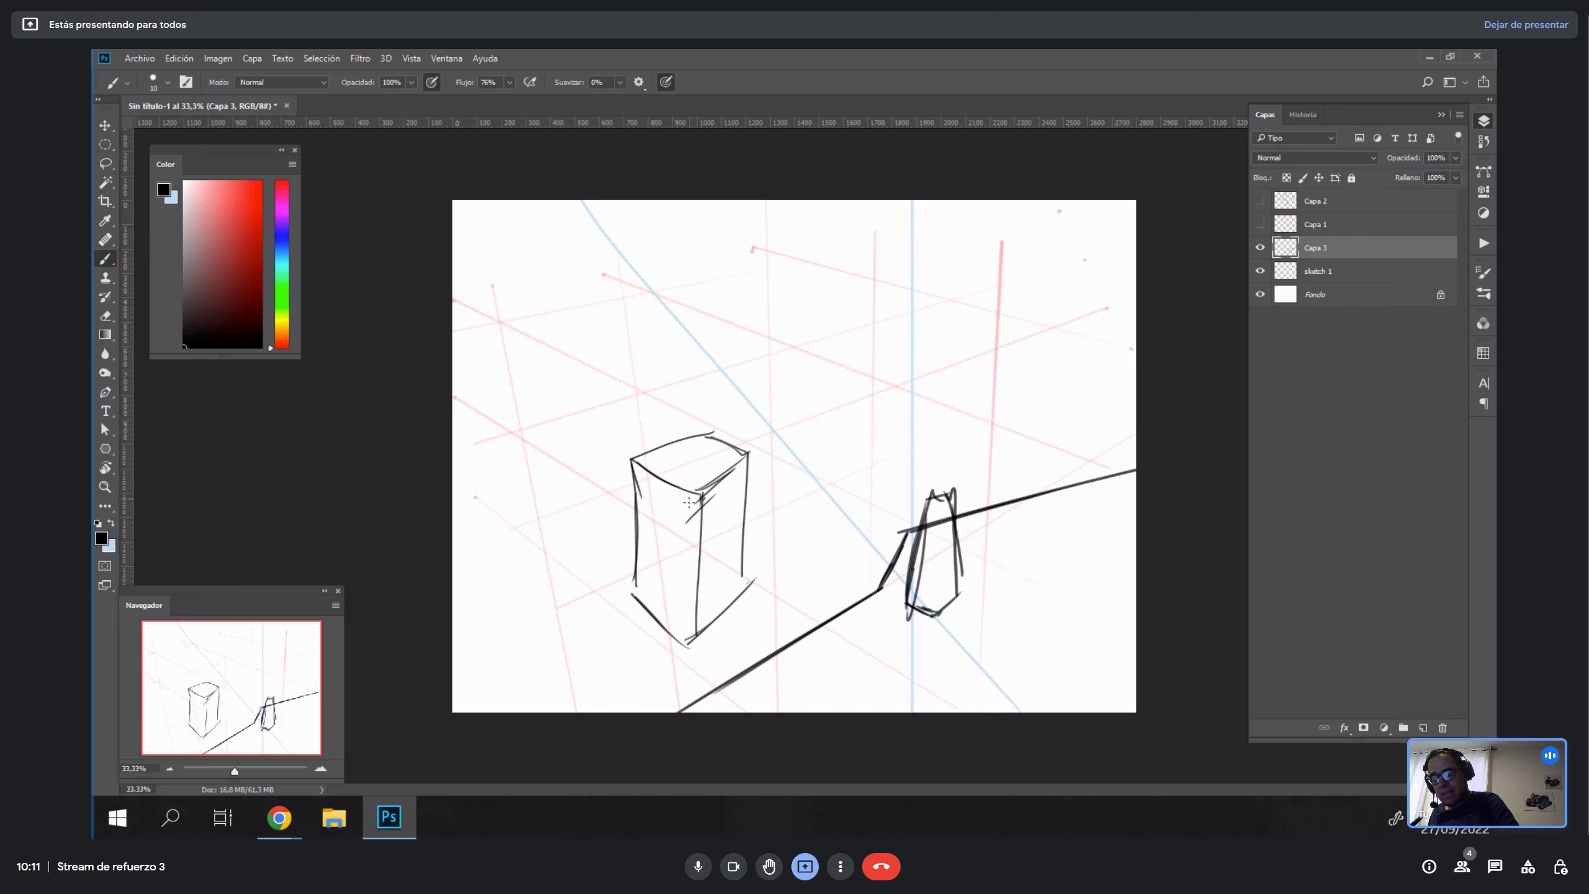
{"action": "left_click_drag", "start_coordinate": [688, 502], "coordinate": [692, 637]}
Add a wider stepped base under the front box, with sloping edges and short verticals at both outer corners.
{"action": "mouse_move", "coordinate": [747, 568]}
{"action": "left_mouse_down"}
{"action": "mouse_move", "coordinate": [759, 594]}
{"action": "mouse_move", "coordinate": [692, 659]}
{"action": "left_mouse_up"}
{"action": "left_click_drag", "start_coordinate": [747, 561], "coordinate": [691, 654]}
{"action": "mouse_move", "coordinate": [634, 589]}
{"action": "left_mouse_down"}
{"action": "mouse_move", "coordinate": [633, 614]}
{"action": "mouse_move", "coordinate": [599, 636]}
{"action": "mouse_move", "coordinate": [657, 692]}
{"action": "left_mouse_up"}
{"action": "left_click_drag", "start_coordinate": [698, 639], "coordinate": [672, 687]}
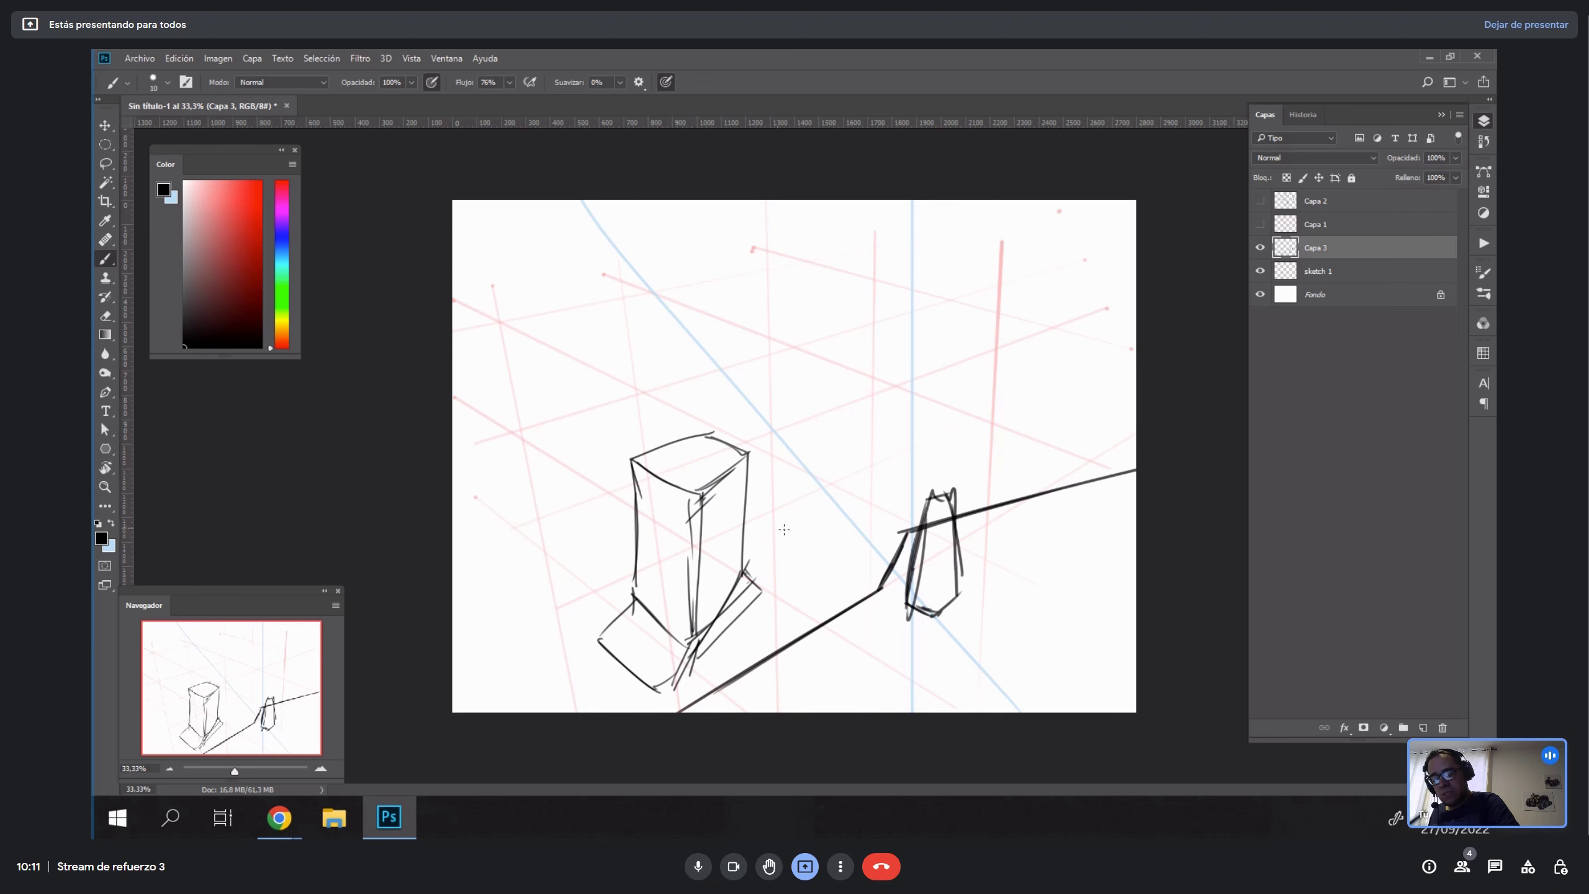
{"action": "left_click_drag", "start_coordinate": [756, 587], "coordinate": [773, 643]}
{"action": "left_click_drag", "start_coordinate": [599, 642], "coordinate": [598, 695]}
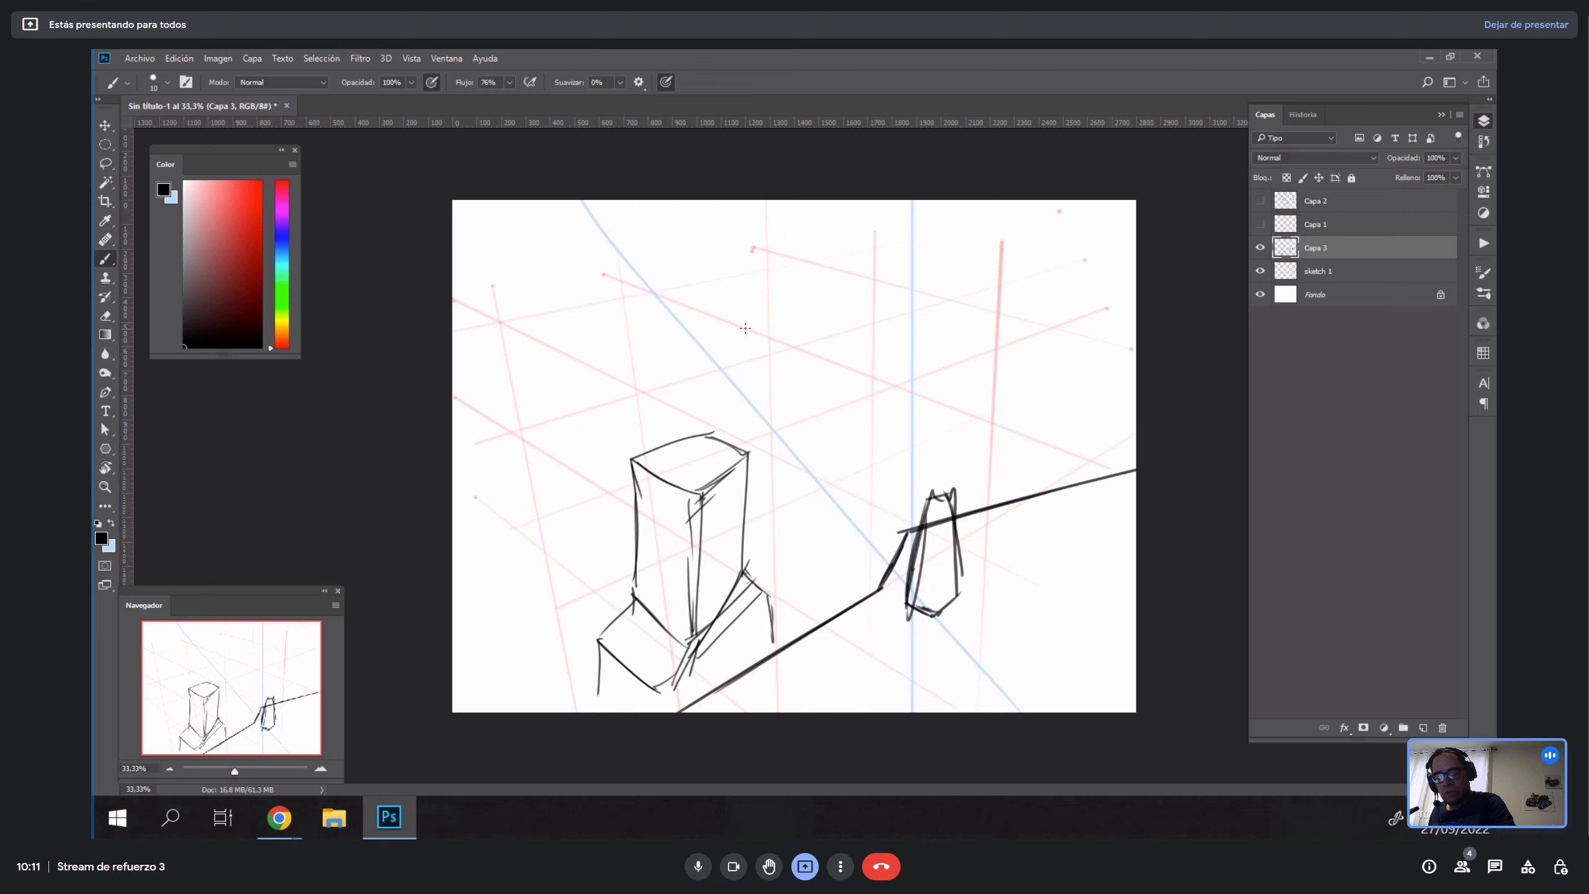
Sketch a second, larger box behind the first one toward the canvas's upper right, with its top face and three vertical edges.
{"action": "left_click_drag", "start_coordinate": [756, 319], "coordinate": [864, 295]}
{"action": "mouse_move", "coordinate": [756, 320]}
{"action": "left_mouse_down"}
{"action": "mouse_move", "coordinate": [828, 357]}
{"action": "mouse_move", "coordinate": [905, 313]}
{"action": "mouse_move", "coordinate": [878, 309]}
{"action": "mouse_move", "coordinate": [915, 320]}
{"action": "left_mouse_up"}
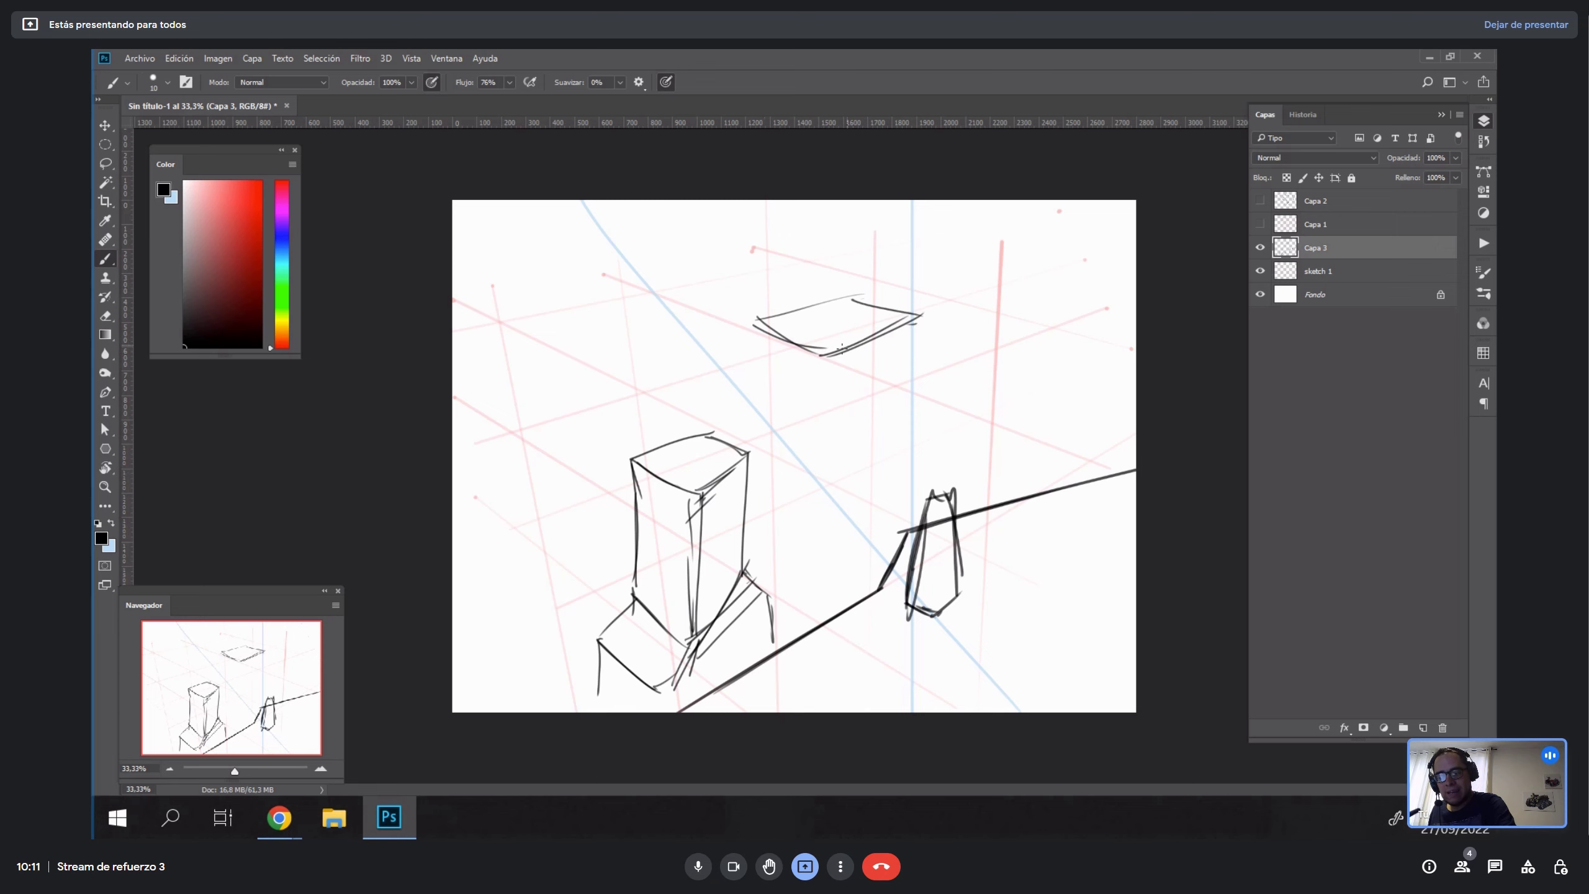
{"action": "left_click_drag", "start_coordinate": [753, 323], "coordinate": [758, 452]}
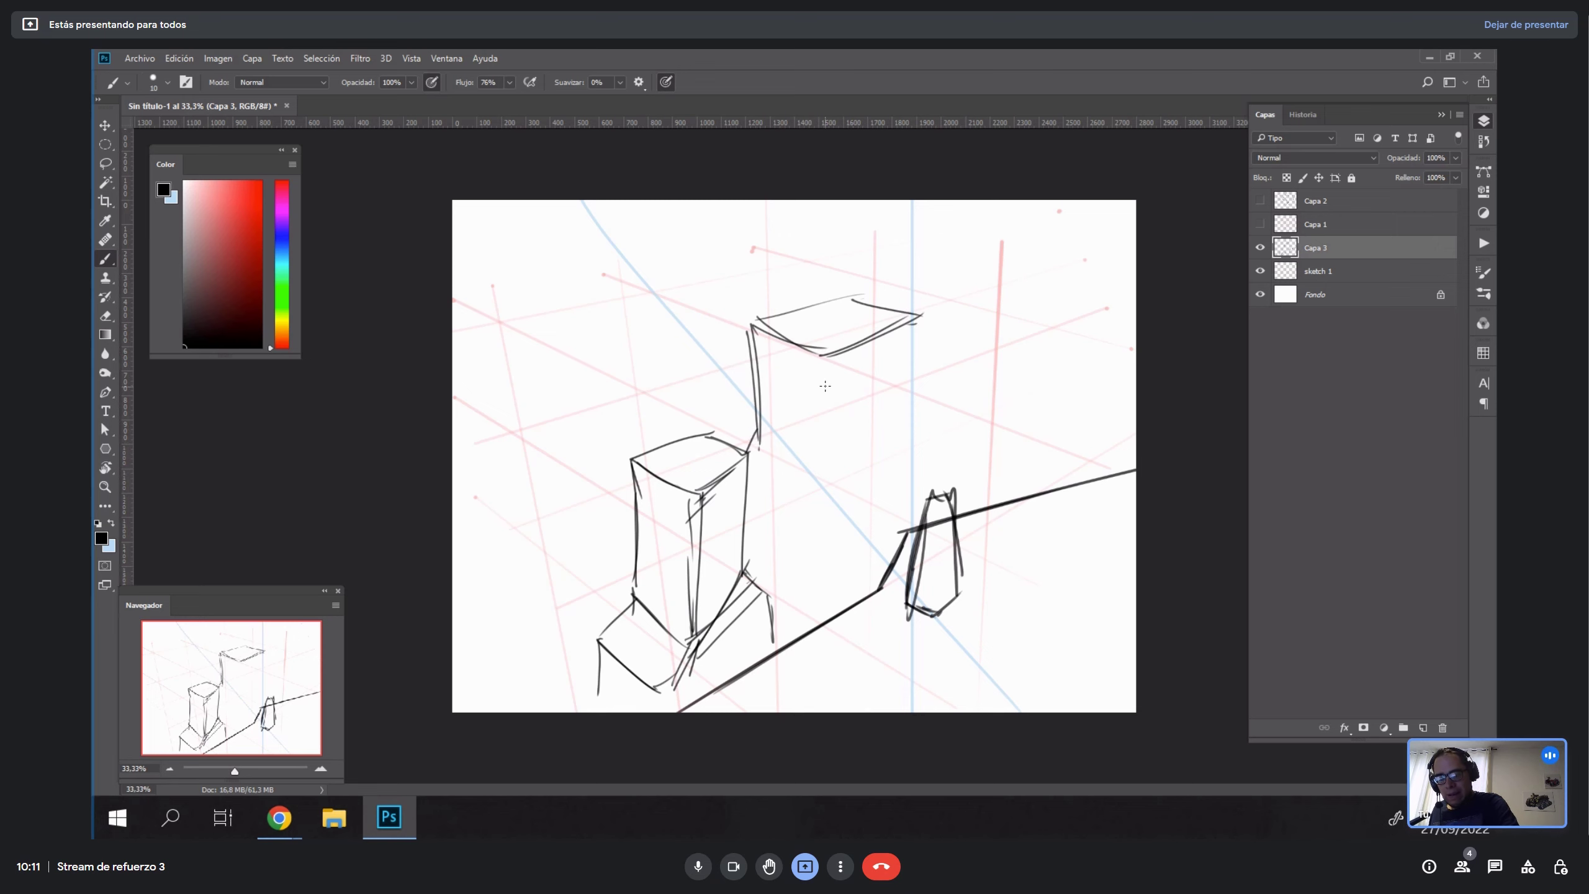
{"action": "left_click_drag", "start_coordinate": [818, 360], "coordinate": [811, 524]}
{"action": "left_click_drag", "start_coordinate": [758, 432], "coordinate": [810, 531]}
{"action": "left_click_drag", "start_coordinate": [824, 363], "coordinate": [815, 526]}
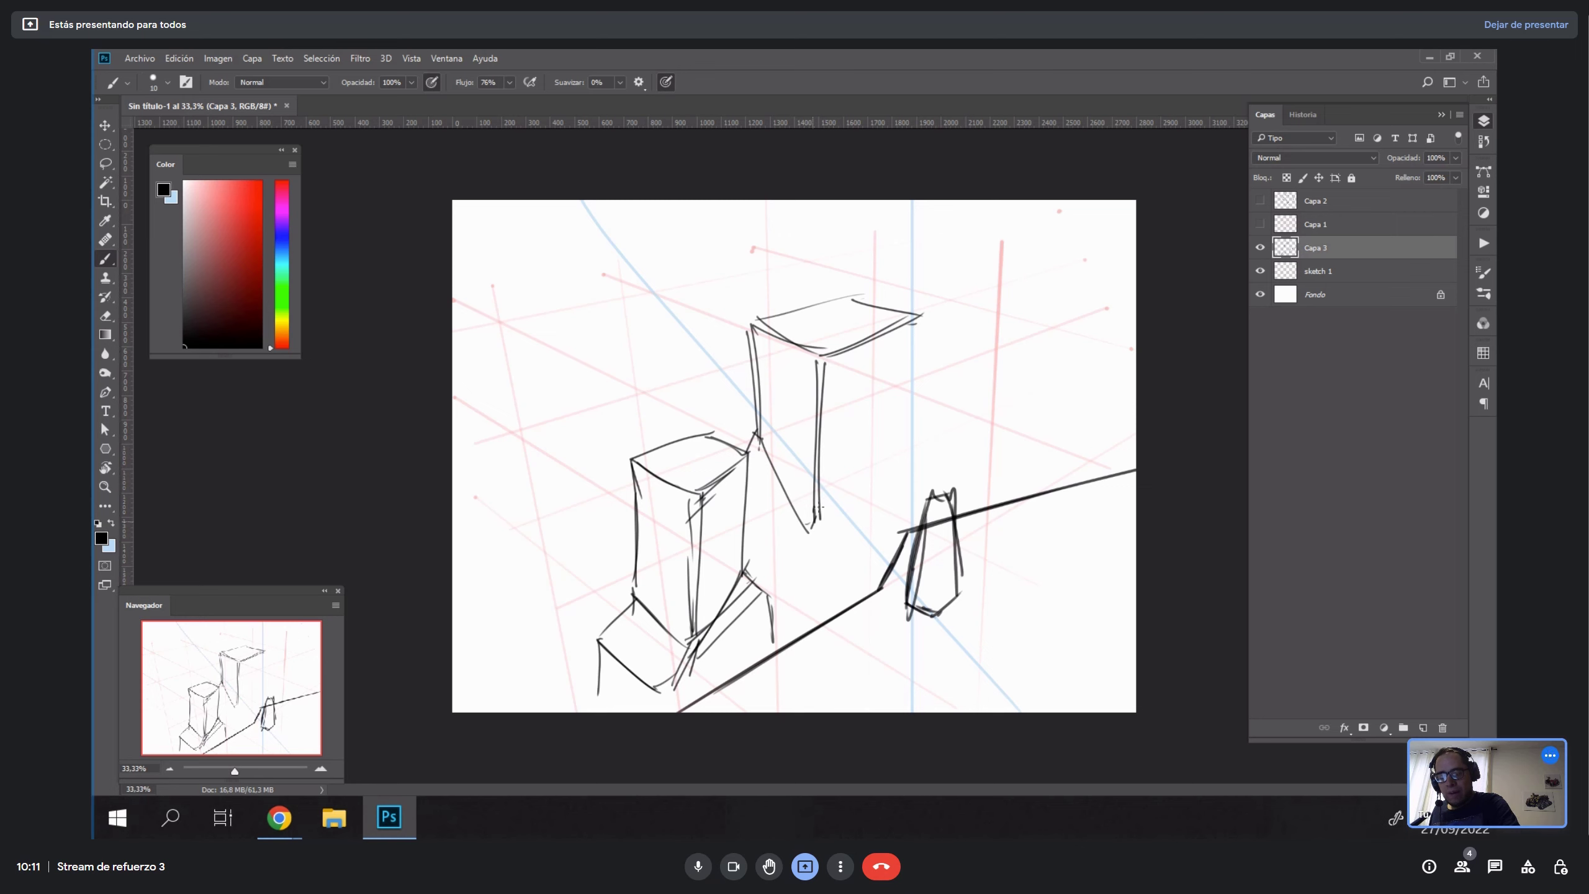
{"action": "left_click_drag", "start_coordinate": [919, 316], "coordinate": [911, 460]}
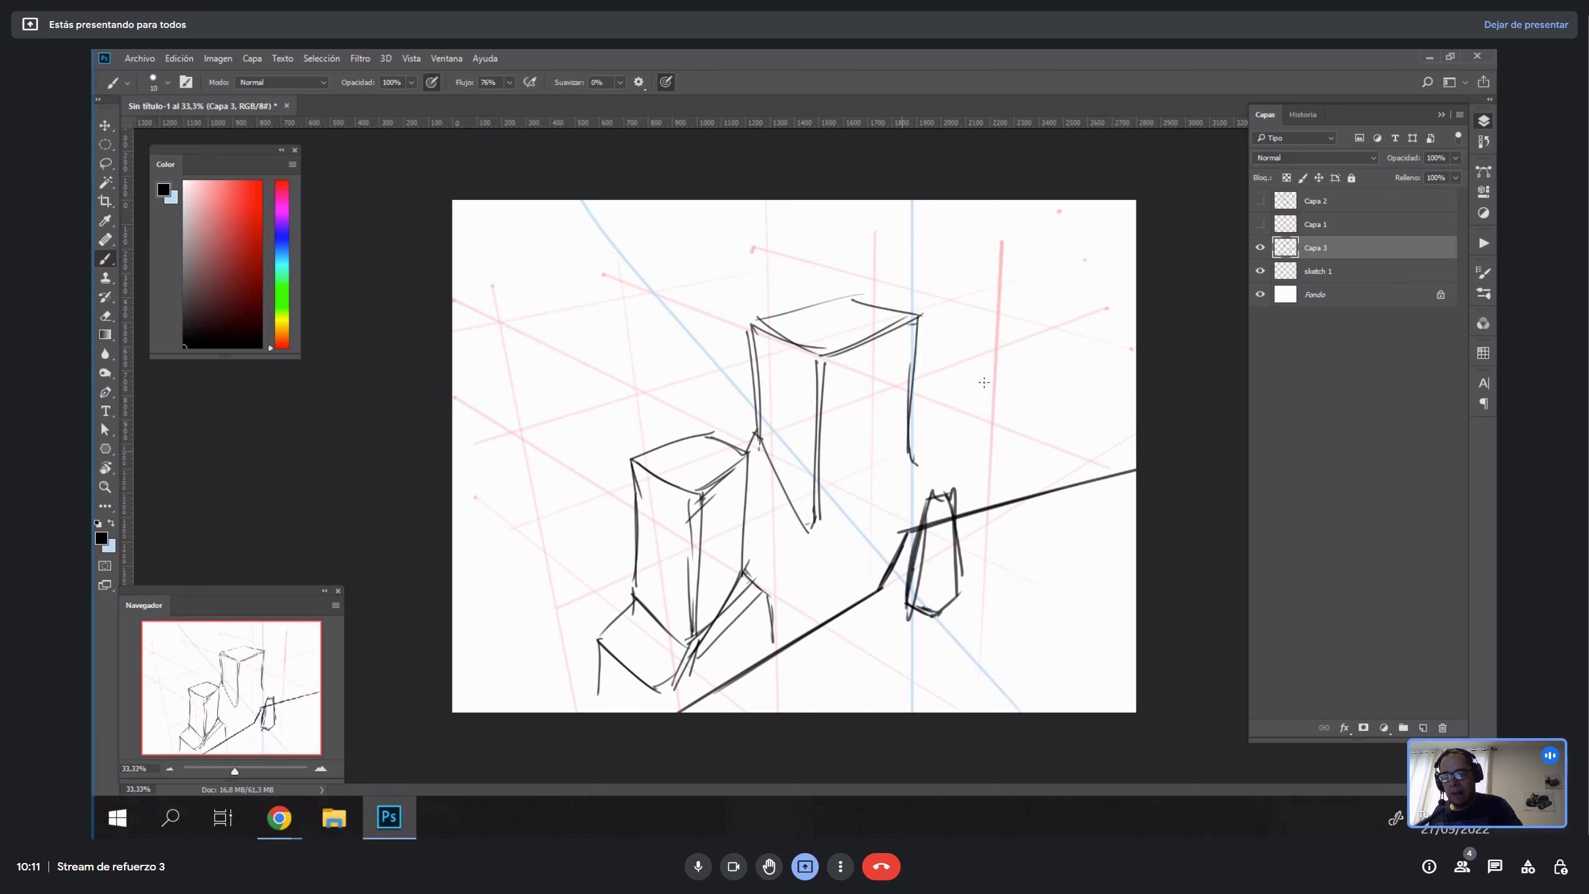
{"action": "left_click_drag", "start_coordinate": [912, 463], "coordinate": [935, 486]}
{"action": "left_click", "coordinate": [973, 502]}
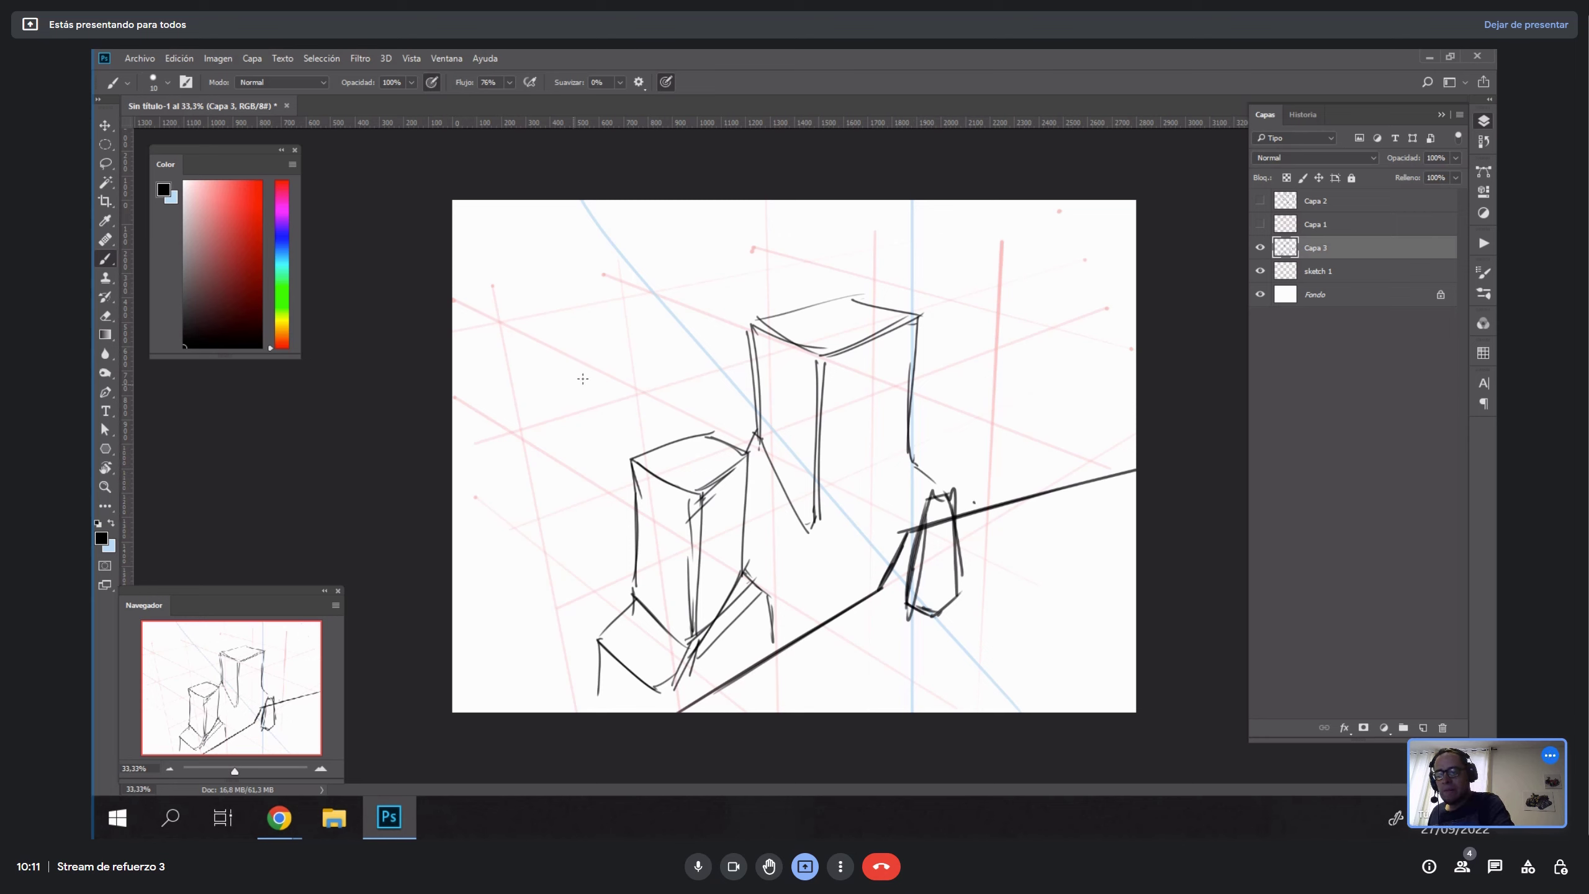
Sketch a third tall box behind the front box's left side, including its bottom edges and the start of a base.
{"action": "mouse_move", "coordinate": [588, 342]}
{"action": "left_mouse_down"}
{"action": "mouse_move", "coordinate": [542, 360]}
{"action": "mouse_move", "coordinate": [588, 377]}
{"action": "mouse_move", "coordinate": [590, 340]}
{"action": "mouse_move", "coordinate": [612, 331]}
{"action": "mouse_move", "coordinate": [680, 349]}
{"action": "left_mouse_up"}
{"action": "mouse_move", "coordinate": [557, 366]}
{"action": "left_mouse_down"}
{"action": "mouse_move", "coordinate": [614, 380]}
{"action": "mouse_move", "coordinate": [655, 352]}
{"action": "mouse_move", "coordinate": [638, 365]}
{"action": "mouse_move", "coordinate": [607, 545]}
{"action": "left_mouse_up"}
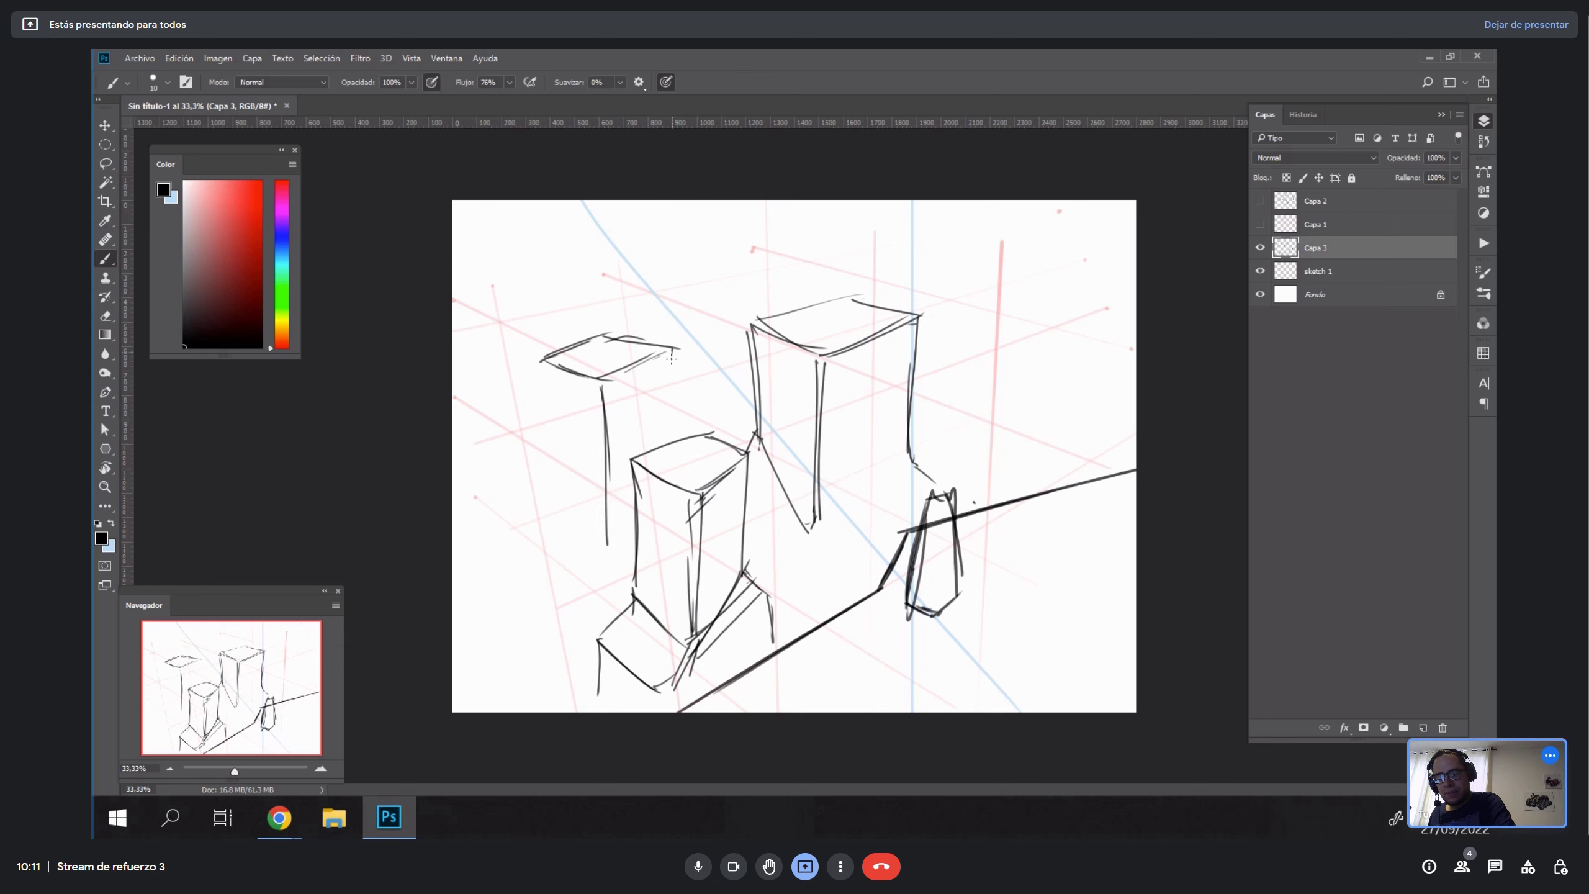
{"action": "left_click_drag", "start_coordinate": [673, 349], "coordinate": [669, 446]}
{"action": "mouse_move", "coordinate": [542, 362]}
{"action": "left_mouse_down"}
{"action": "mouse_move", "coordinate": [551, 510]}
{"action": "mouse_move", "coordinate": [600, 545]}
{"action": "mouse_move", "coordinate": [533, 527]}
{"action": "mouse_move", "coordinate": [501, 570]}
{"action": "left_mouse_up"}
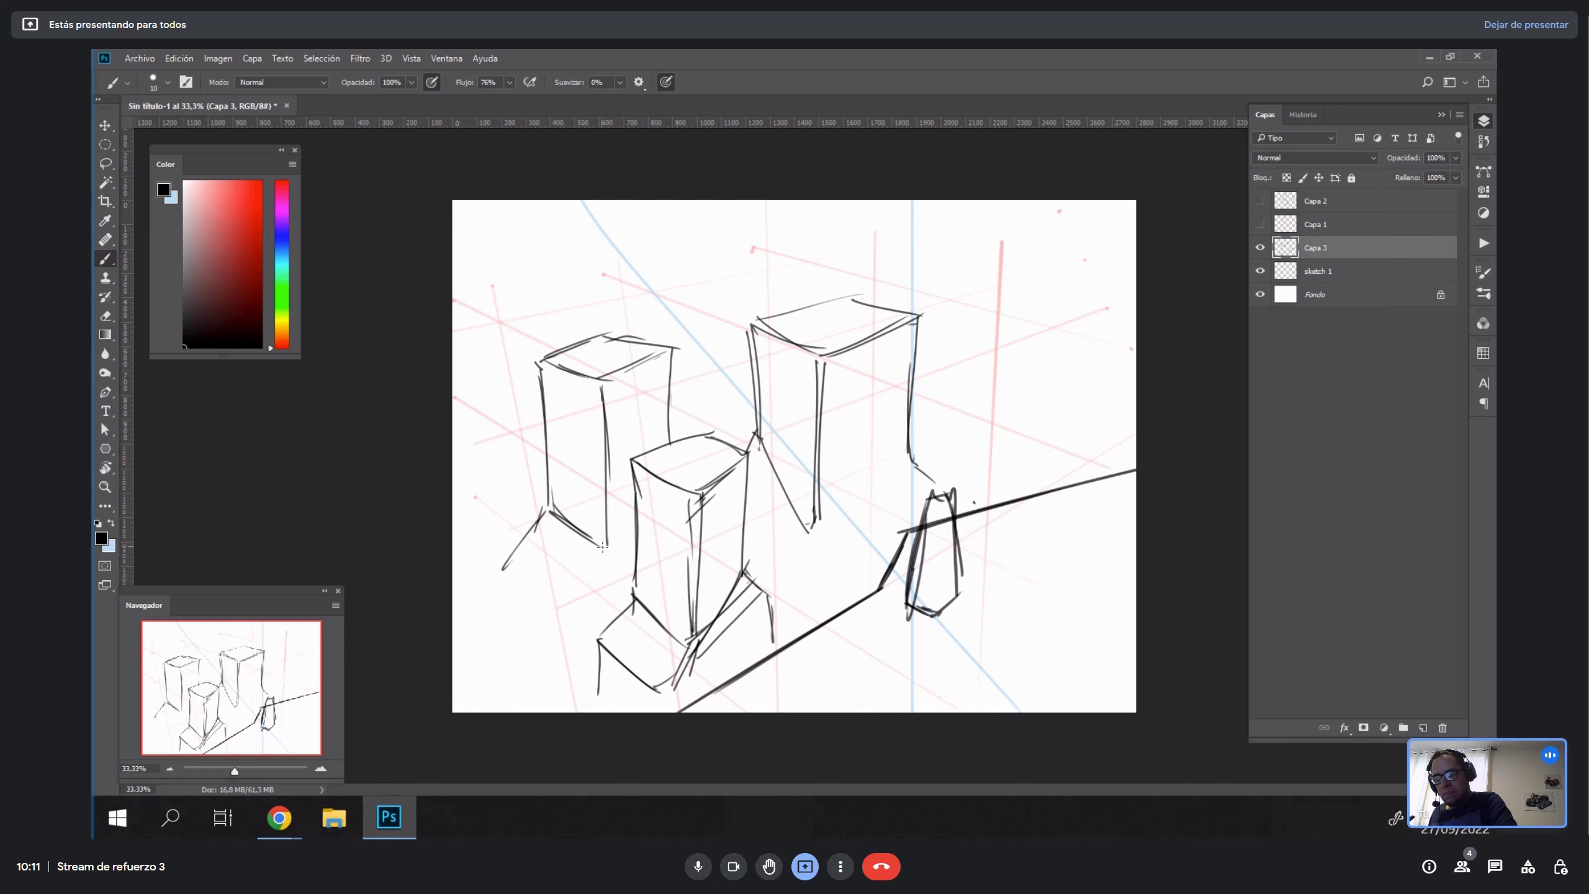
{"action": "left_click_drag", "start_coordinate": [600, 548], "coordinate": [633, 532]}
{"action": "left_click_drag", "start_coordinate": [610, 558], "coordinate": [613, 586]}
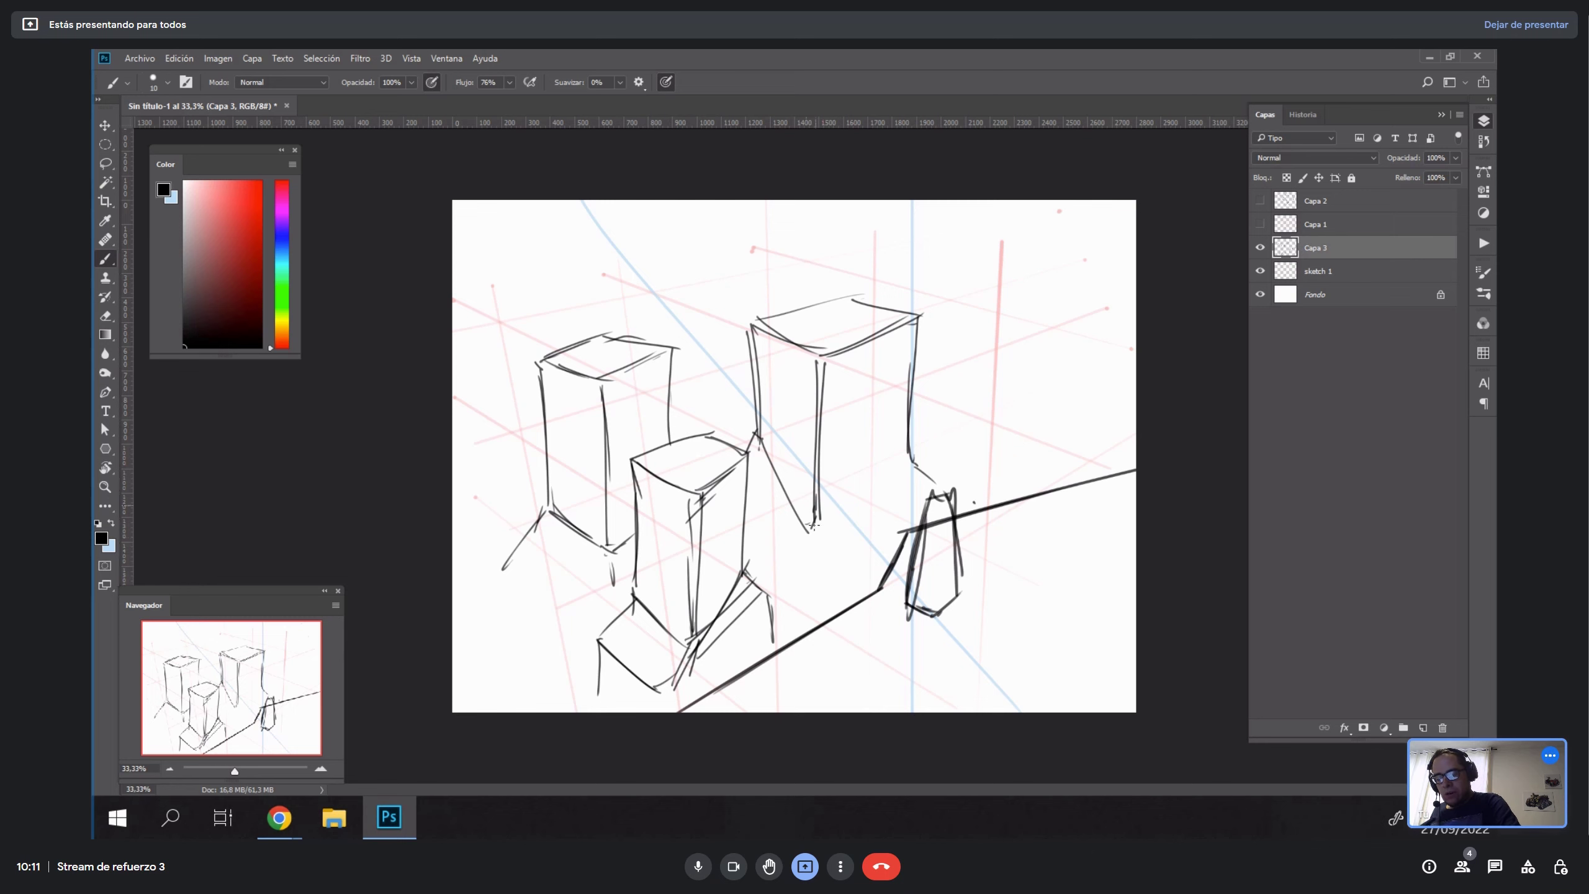
Draw V-shaped base bands below the large rear box and reinforce its right vertical edge.
{"action": "mouse_move", "coordinate": [807, 539]}
{"action": "left_mouse_down"}
{"action": "mouse_move", "coordinate": [883, 435]}
{"action": "mouse_move", "coordinate": [872, 476]}
{"action": "left_mouse_up"}
{"action": "mouse_move", "coordinate": [846, 514]}
{"action": "left_mouse_down"}
{"action": "mouse_move", "coordinate": [813, 564]}
{"action": "mouse_move", "coordinate": [882, 503]}
{"action": "mouse_move", "coordinate": [825, 595]}
{"action": "left_mouse_up"}
{"action": "left_click_drag", "start_coordinate": [768, 517], "coordinate": [820, 596]}
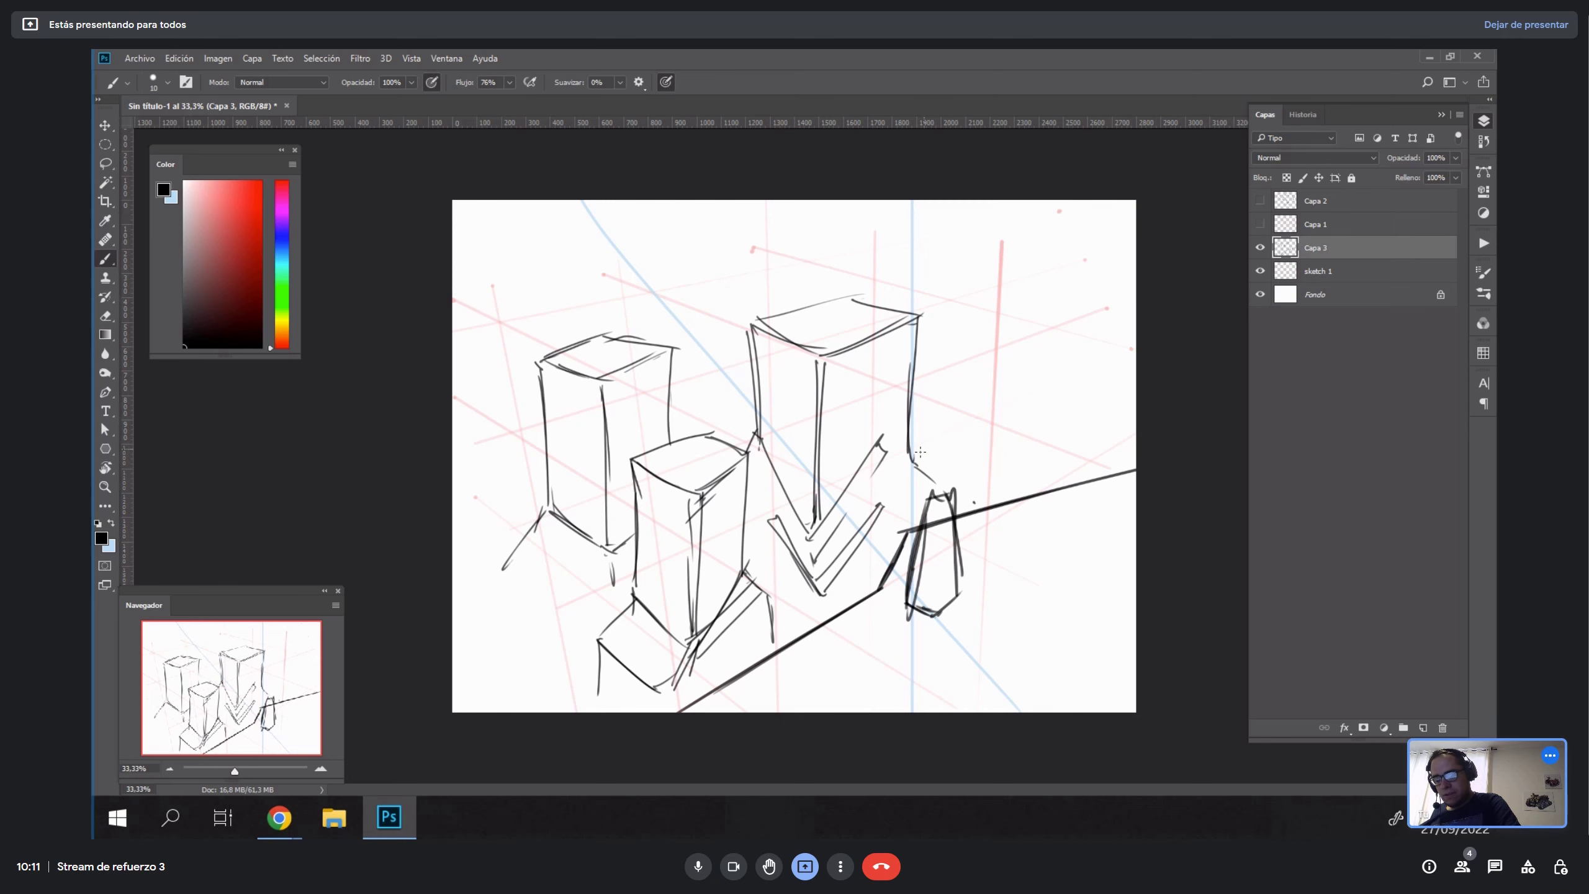
{"action": "left_click_drag", "start_coordinate": [884, 450], "coordinate": [817, 552]}
{"action": "left_click_drag", "start_coordinate": [918, 327], "coordinate": [917, 461]}
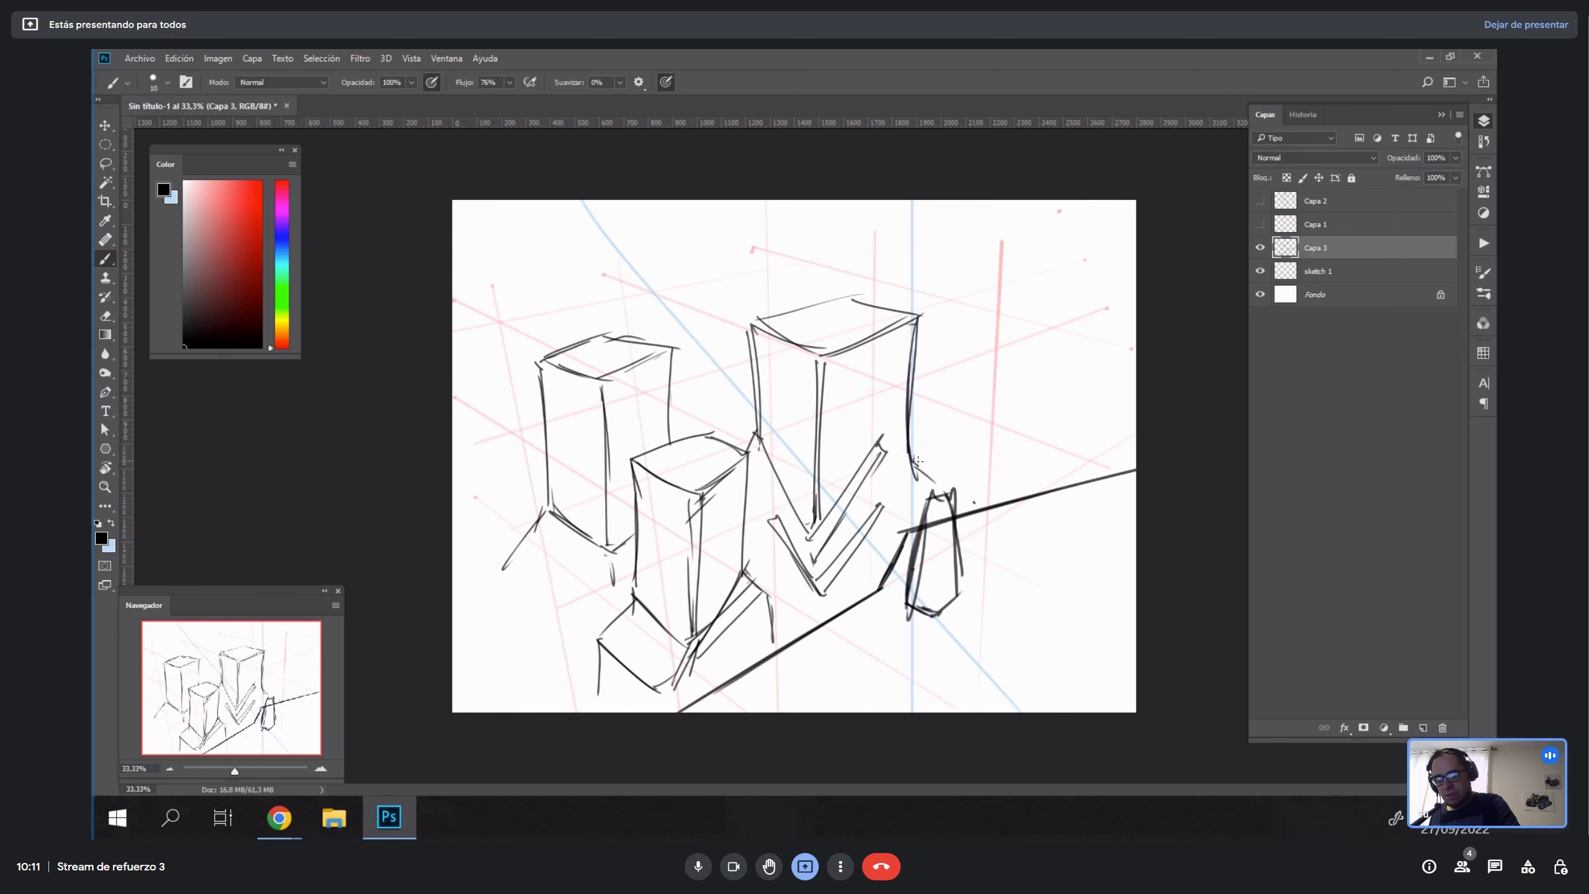
Extend the left box's base down toward the canvas's bottom with repeated vertical strokes and reinforce the large box's back top edge.
{"action": "left_click_drag", "start_coordinate": [539, 524], "coordinate": [504, 571]}
{"action": "mouse_move", "coordinate": [504, 572]}
{"action": "left_mouse_down"}
{"action": "mouse_move", "coordinate": [522, 623]}
{"action": "mouse_move", "coordinate": [514, 709]}
{"action": "left_mouse_up"}
{"action": "left_click_drag", "start_coordinate": [510, 583], "coordinate": [507, 669]}
{"action": "left_click_drag", "start_coordinate": [508, 587], "coordinate": [515, 680]}
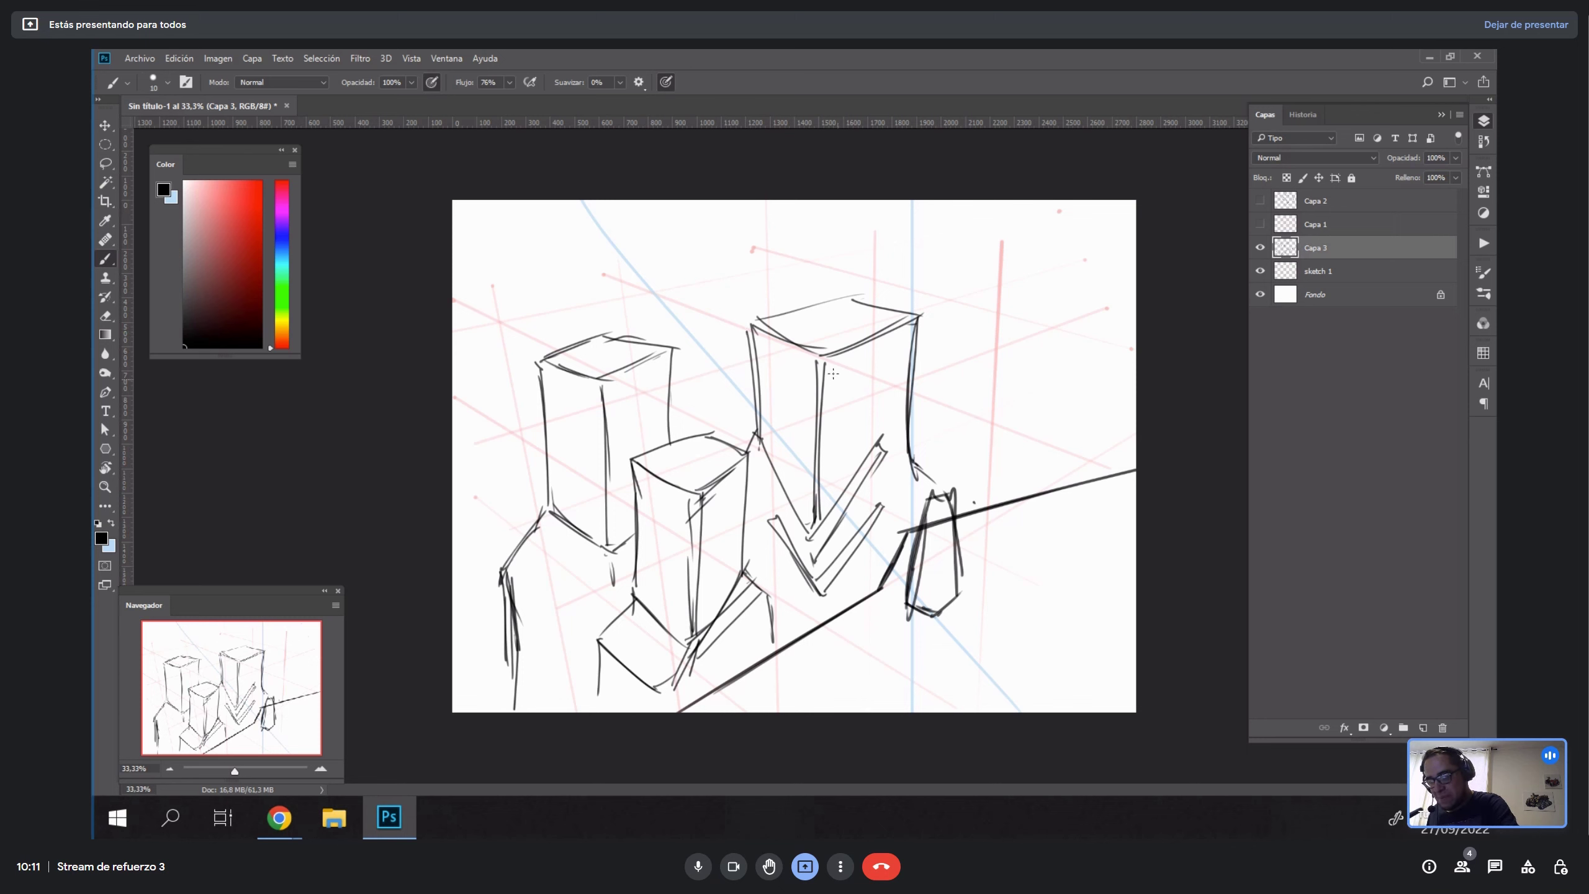
{"action": "mouse_move", "coordinate": [757, 317]}
{"action": "left_mouse_down"}
{"action": "mouse_move", "coordinate": [756, 376]}
{"action": "mouse_move", "coordinate": [798, 307]}
{"action": "mouse_move", "coordinate": [841, 298]}
{"action": "left_mouse_up"}
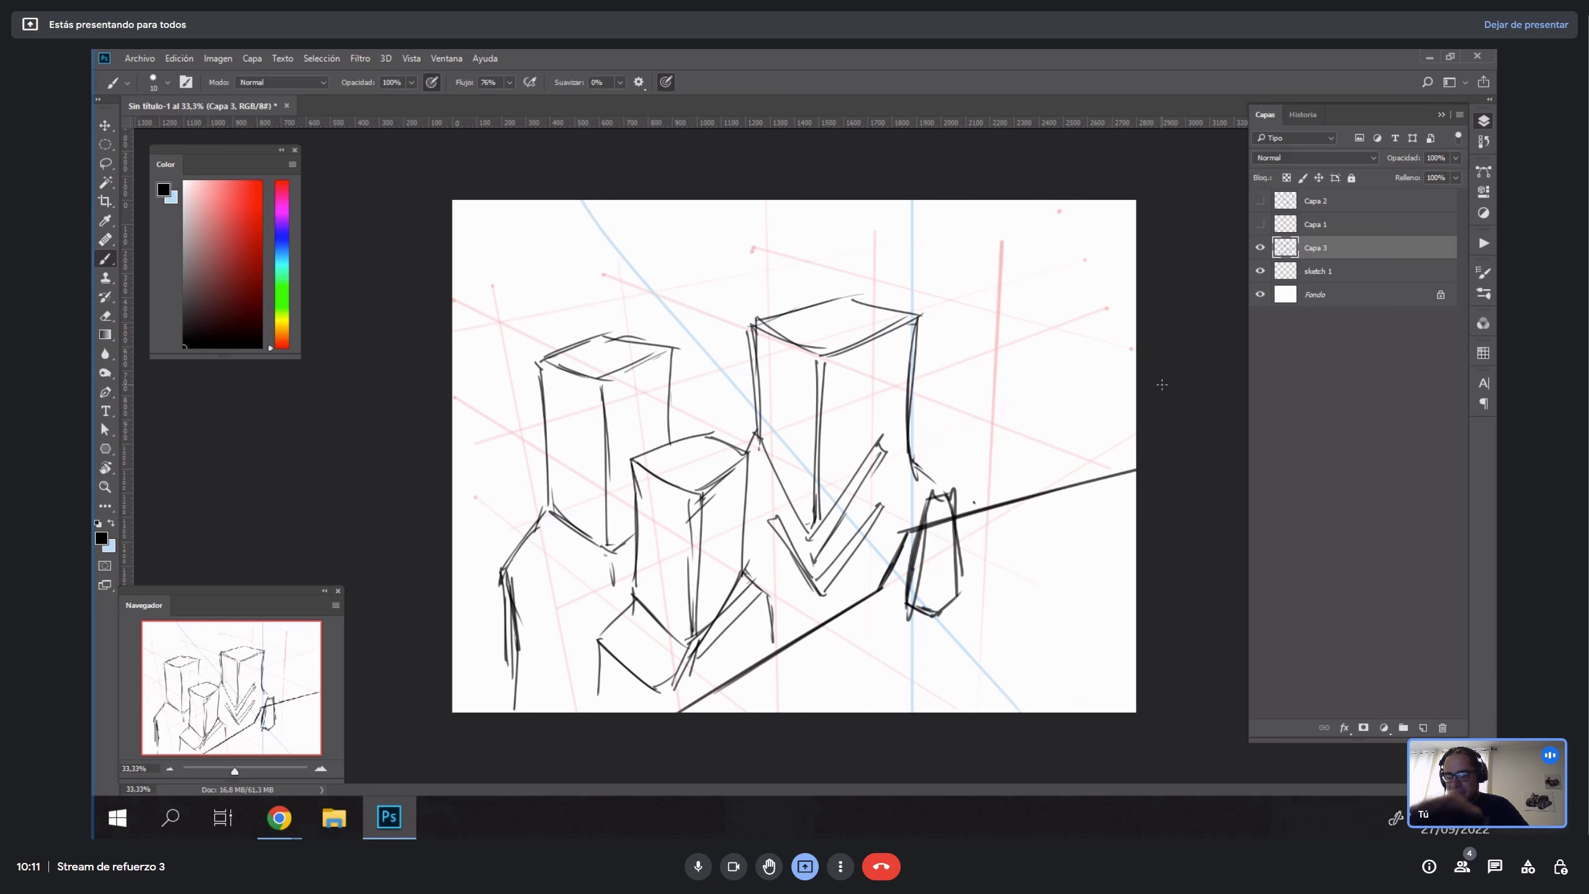
Lower the opacity of layer Capa 3 to 20% and add a new layer above it.
{"action": "key", "text": "v"}
{"action": "left_click", "coordinate": [1036, 493], "text": "alt"}
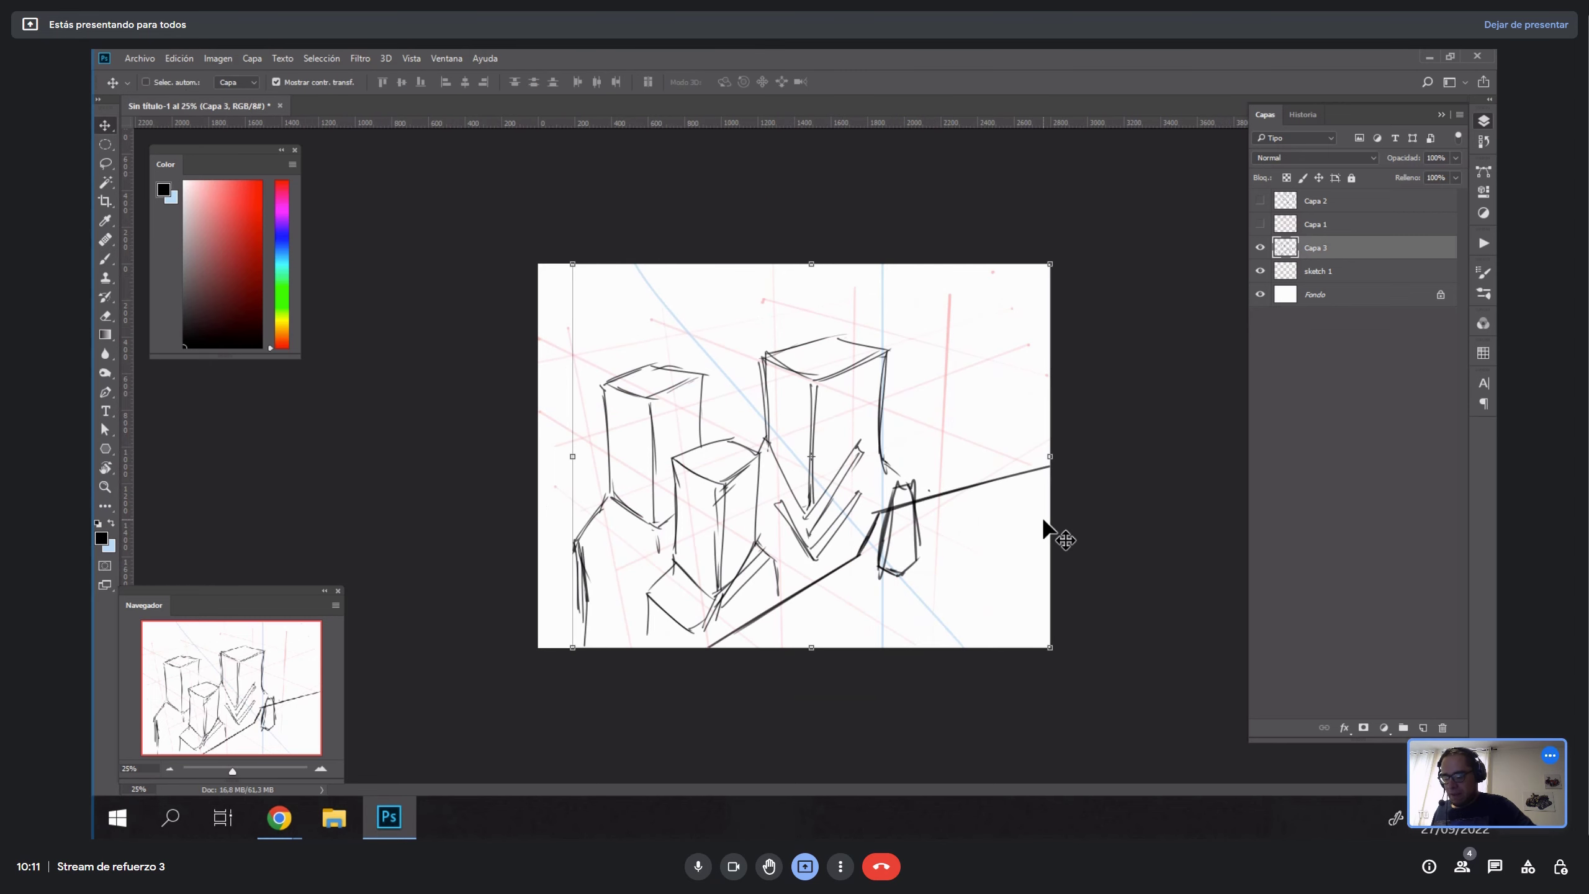
{"action": "key", "text": "2"}
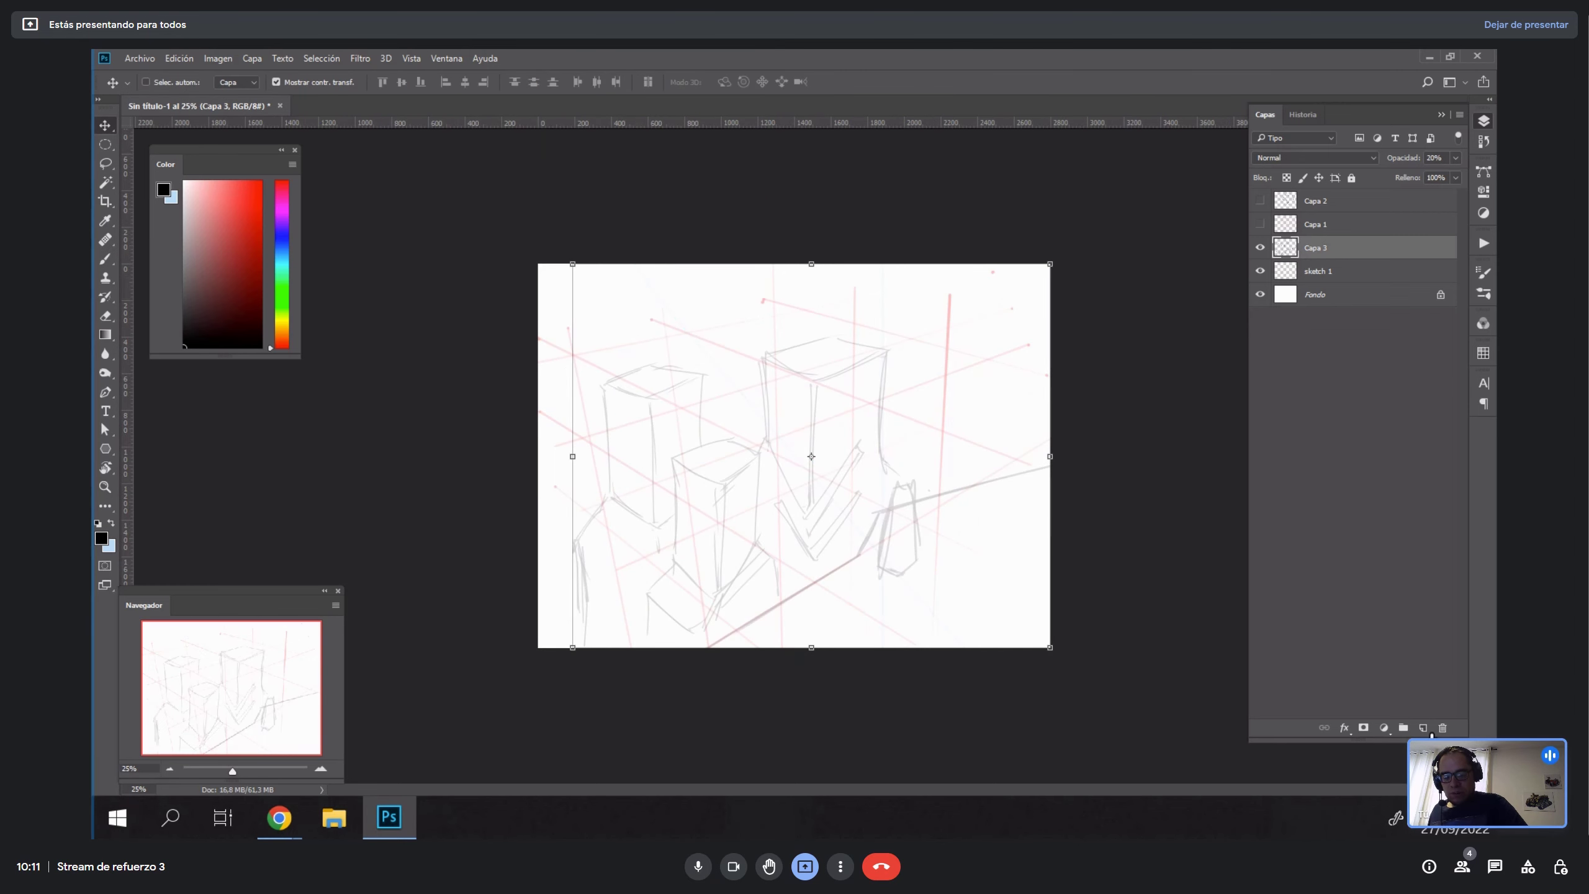
{"action": "left_click", "coordinate": [1423, 728]}
With a larger black brush, draw a small figure with a pointed hat, filled robe and staff over the rough figure block.
{"action": "key", "text": "b"}
{"action": "key", "text": "bracketright"}
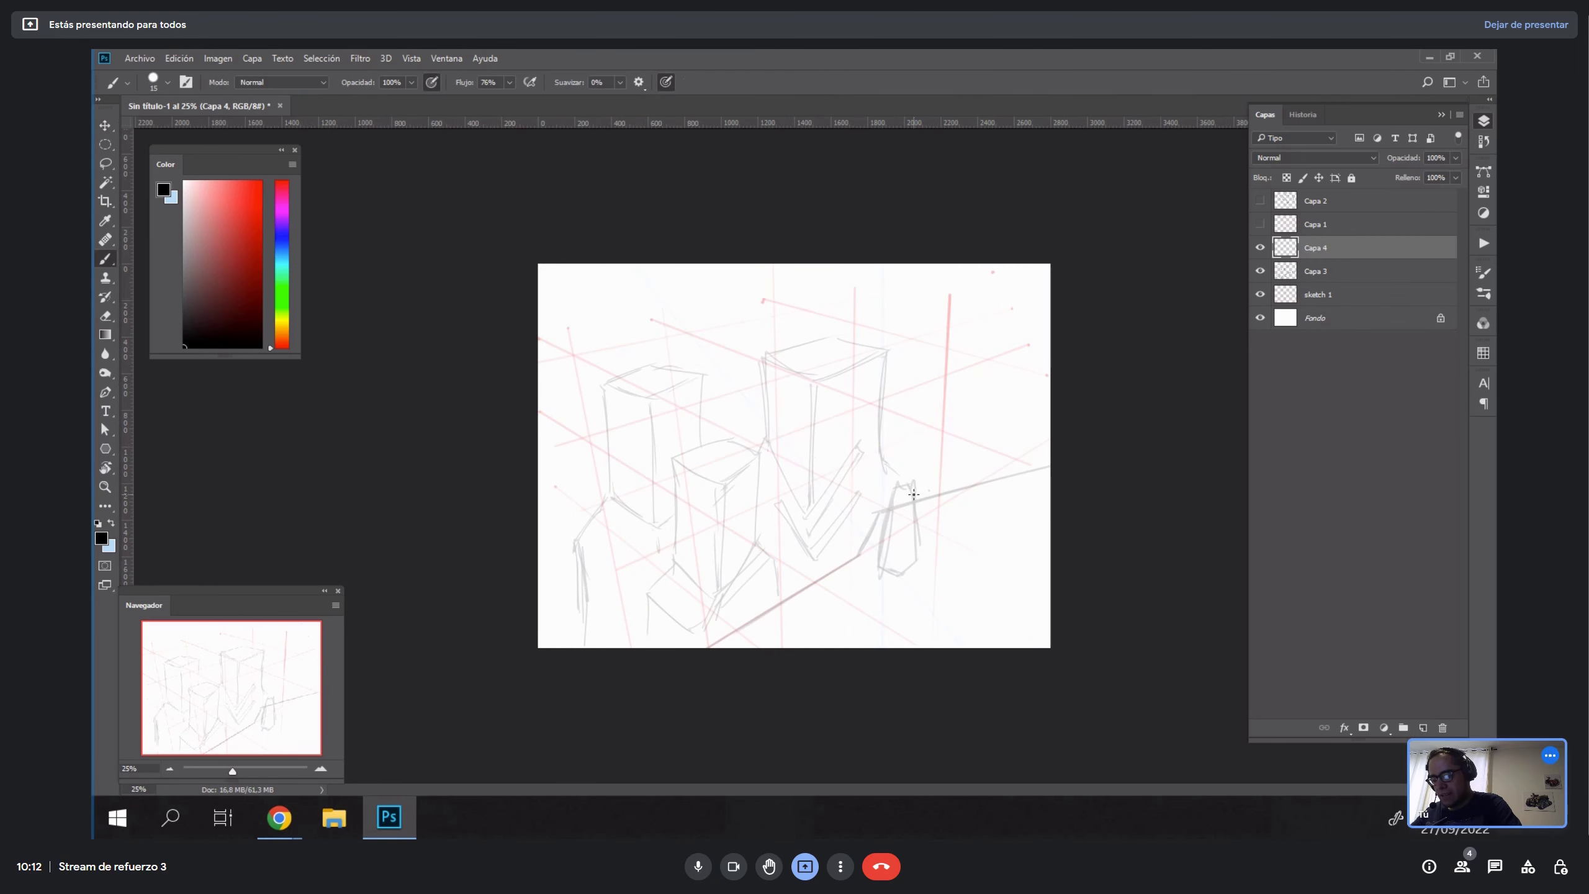
{"action": "mouse_move", "coordinate": [907, 477]}
{"action": "left_mouse_down"}
{"action": "mouse_move", "coordinate": [891, 496]}
{"action": "mouse_move", "coordinate": [902, 515]}
{"action": "mouse_move", "coordinate": [907, 476]}
{"action": "mouse_move", "coordinate": [912, 513]}
{"action": "mouse_move", "coordinate": [904, 484]}
{"action": "mouse_move", "coordinate": [886, 563]}
{"action": "mouse_move", "coordinate": [921, 556]}
{"action": "mouse_move", "coordinate": [894, 579]}
{"action": "mouse_move", "coordinate": [899, 599]}
{"action": "mouse_move", "coordinate": [904, 568]}
{"action": "mouse_move", "coordinate": [915, 595]}
{"action": "left_mouse_up"}
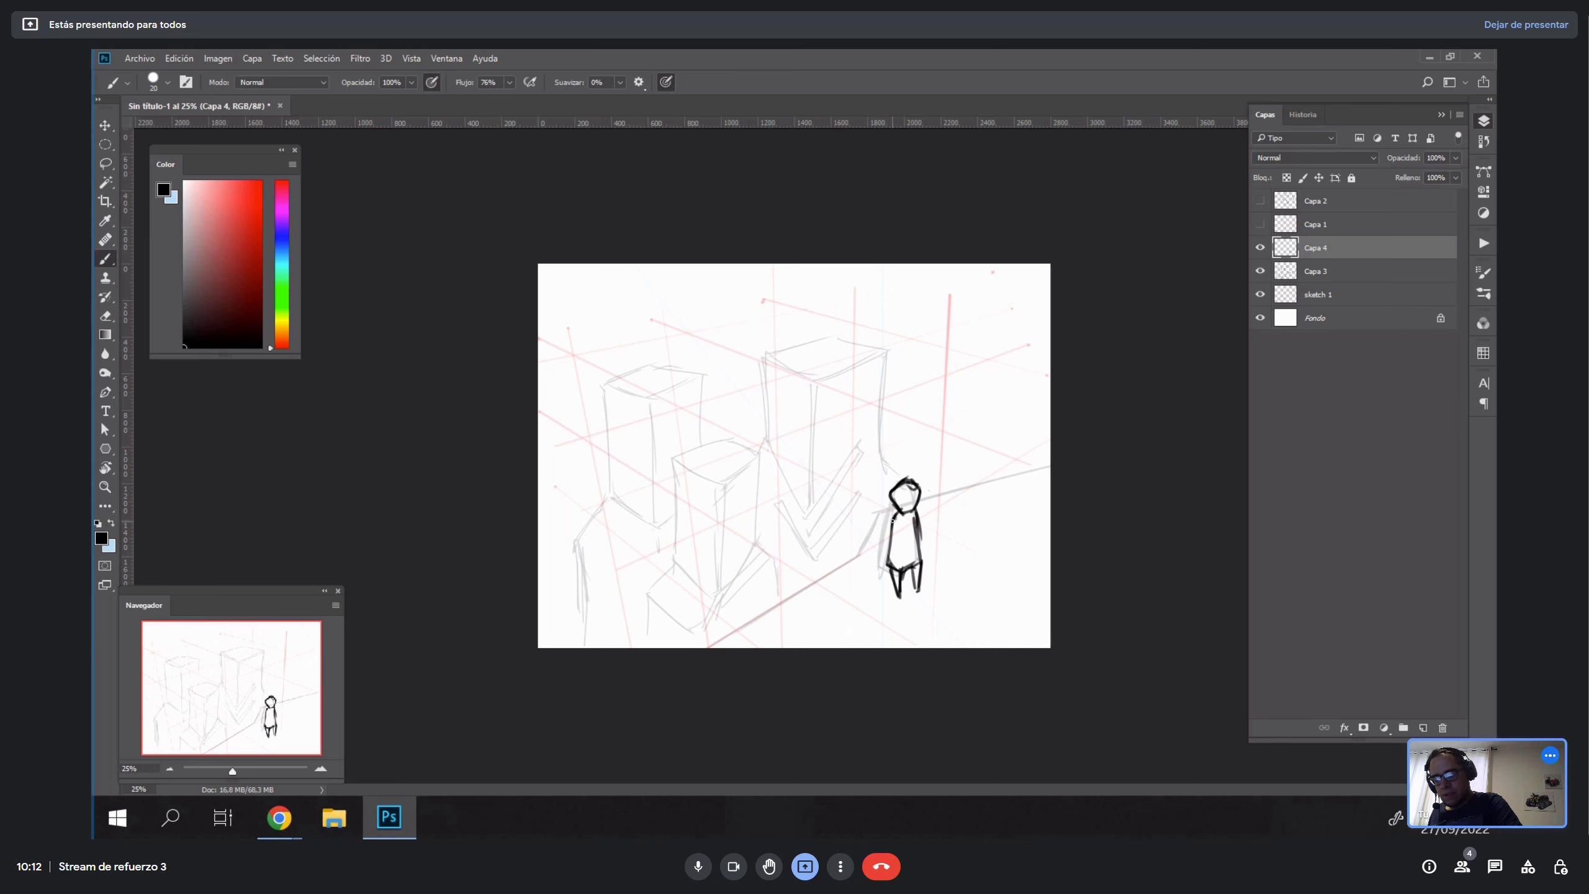
{"action": "left_click_drag", "start_coordinate": [892, 520], "coordinate": [872, 567]}
{"action": "mouse_move", "coordinate": [862, 480]}
{"action": "left_mouse_down"}
{"action": "mouse_move", "coordinate": [877, 595]}
{"action": "mouse_move", "coordinate": [867, 548]}
{"action": "left_mouse_up"}
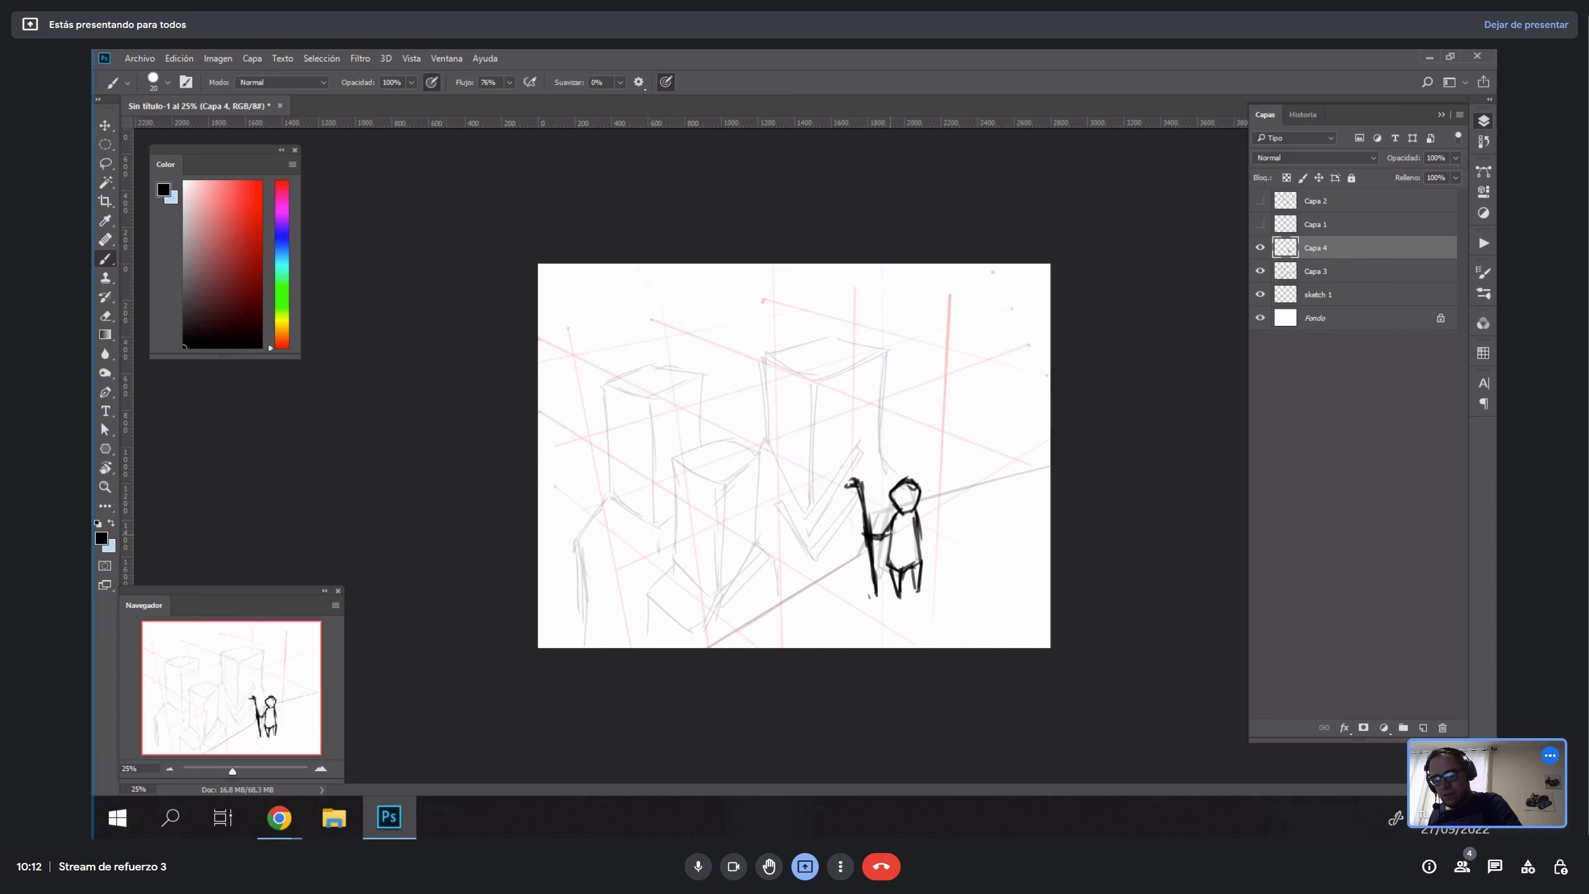
{"action": "mouse_move", "coordinate": [880, 492]}
{"action": "left_mouse_down"}
{"action": "mouse_move", "coordinate": [912, 504]}
{"action": "mouse_move", "coordinate": [940, 486]}
{"action": "mouse_move", "coordinate": [875, 489]}
{"action": "mouse_move", "coordinate": [928, 492]}
{"action": "mouse_move", "coordinate": [903, 475]}
{"action": "mouse_move", "coordinate": [918, 451]}
{"action": "mouse_move", "coordinate": [901, 566]}
{"action": "mouse_move", "coordinate": [917, 566]}
{"action": "left_mouse_up"}
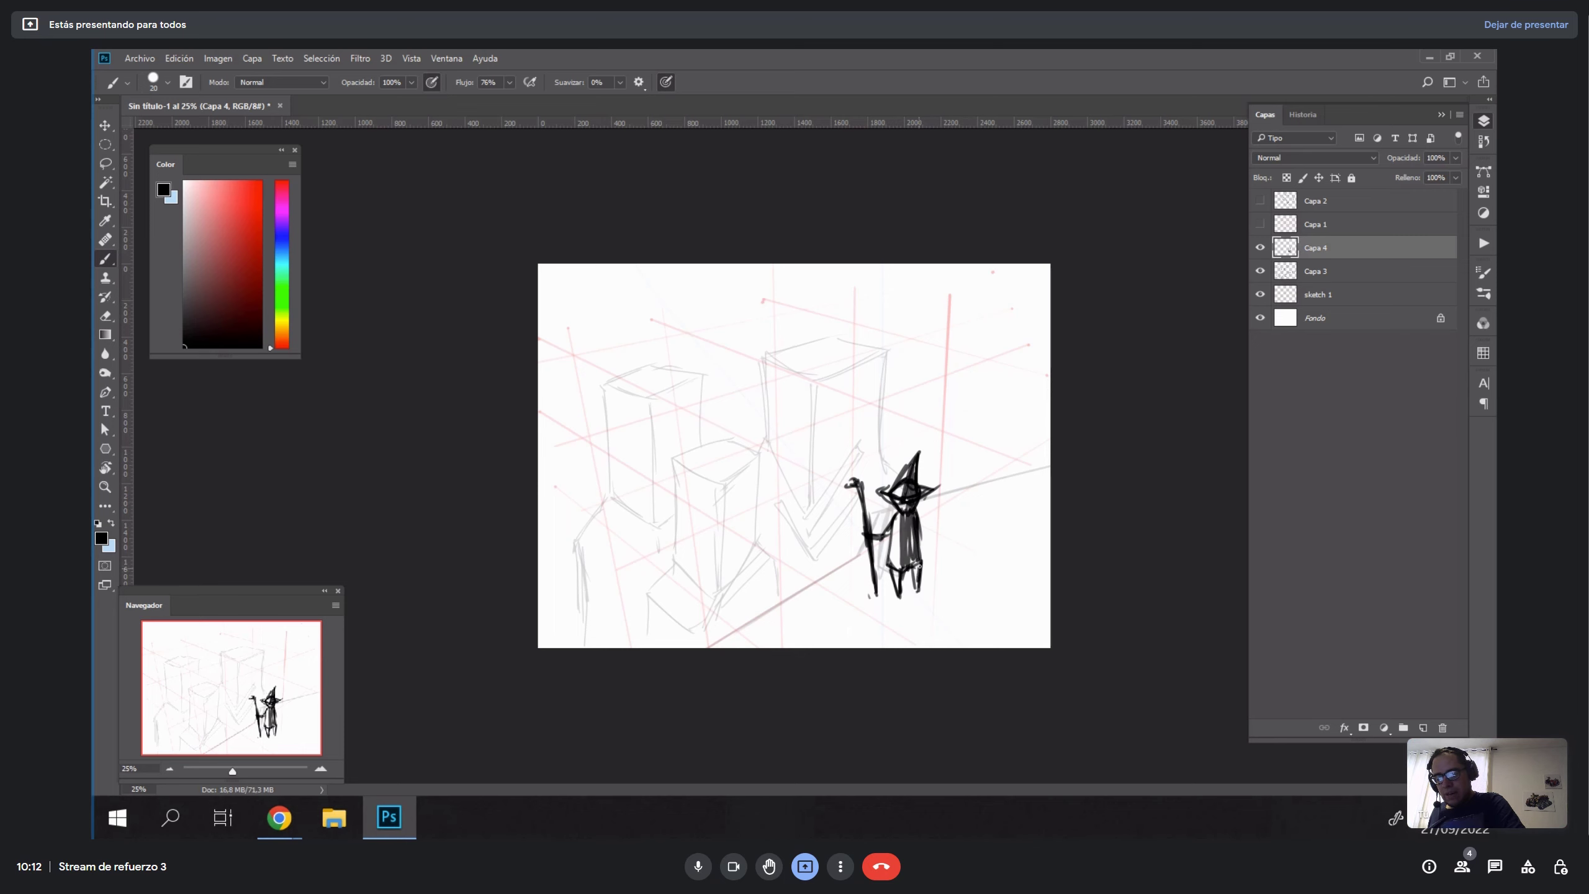
{"action": "left_click_drag", "start_coordinate": [892, 526], "coordinate": [887, 537]}
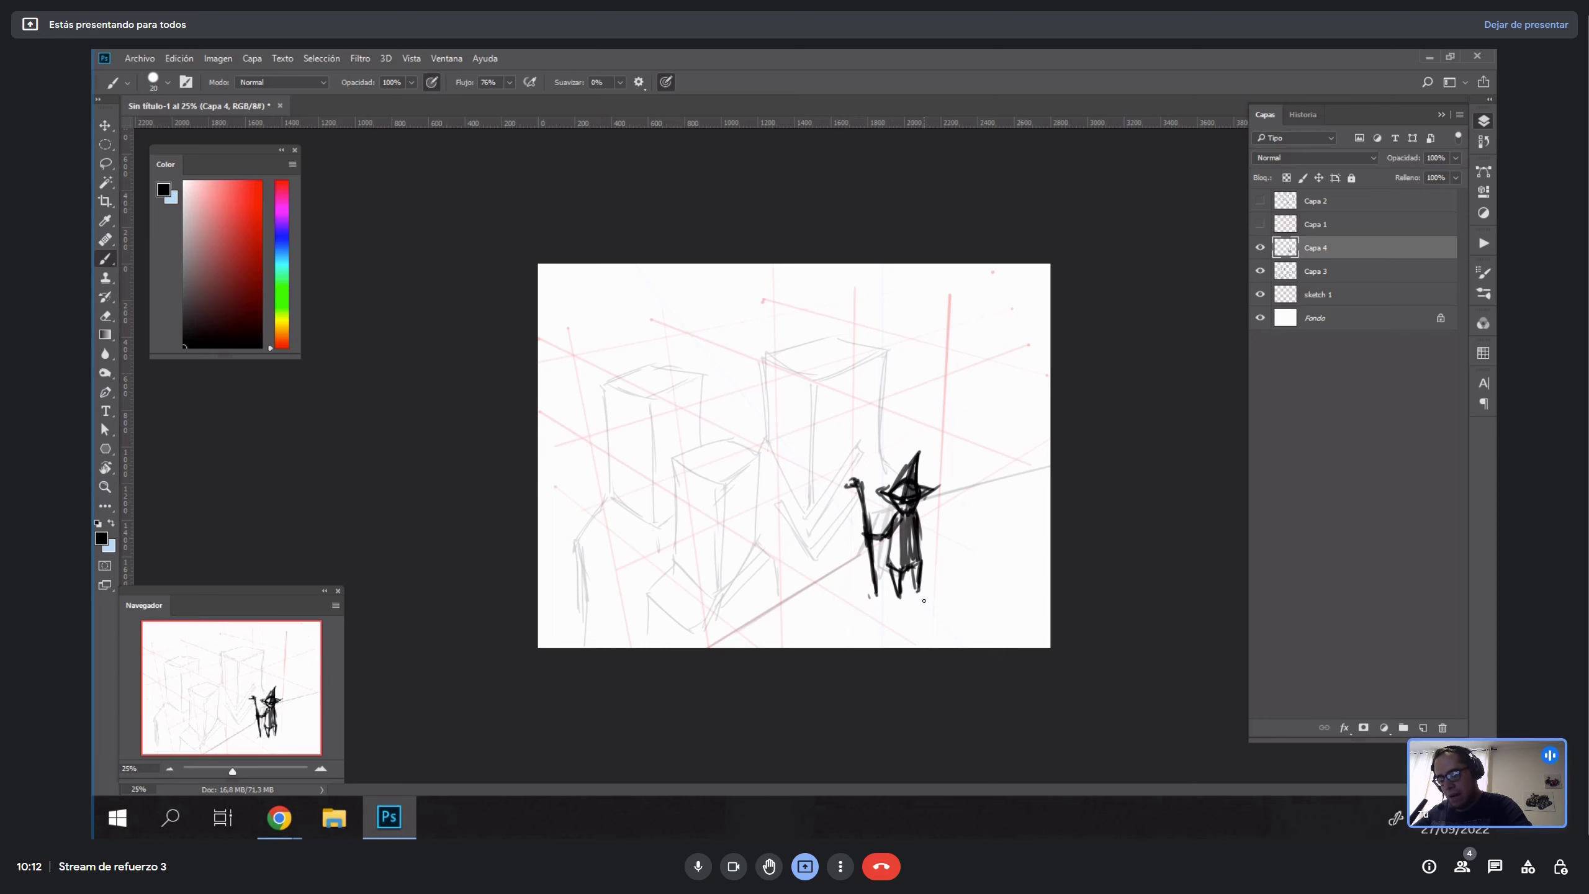
With a larger brush, paint a long dark cast shadow from the figure's feet and staff toward the canvas's lower-right corner.
{"action": "key", "text": "bracketright"}
{"action": "mouse_move", "coordinate": [875, 595]}
{"action": "left_mouse_down"}
{"action": "mouse_move", "coordinate": [960, 648]}
{"action": "mouse_move", "coordinate": [946, 646]}
{"action": "left_mouse_up"}
{"action": "mouse_move", "coordinate": [899, 597]}
{"action": "left_mouse_down"}
{"action": "mouse_move", "coordinate": [971, 642]}
{"action": "mouse_move", "coordinate": [953, 615]}
{"action": "mouse_move", "coordinate": [963, 645]}
{"action": "mouse_move", "coordinate": [998, 645]}
{"action": "mouse_move", "coordinate": [958, 607]}
{"action": "mouse_move", "coordinate": [1007, 638]}
{"action": "left_mouse_up"}
Undo the last shadow stroke and, with a smaller brush, trace the ledge line behind the figure and its zigzag notch.
{"action": "mouse_move", "coordinate": [963, 619]}
{"action": "left_mouse_down"}
{"action": "mouse_move", "coordinate": [1021, 651]}
{"action": "mouse_move", "coordinate": [1100, 450]}
{"action": "mouse_move", "coordinate": [1001, 282]}
{"action": "left_mouse_up"}
{"action": "key", "text": "r"}
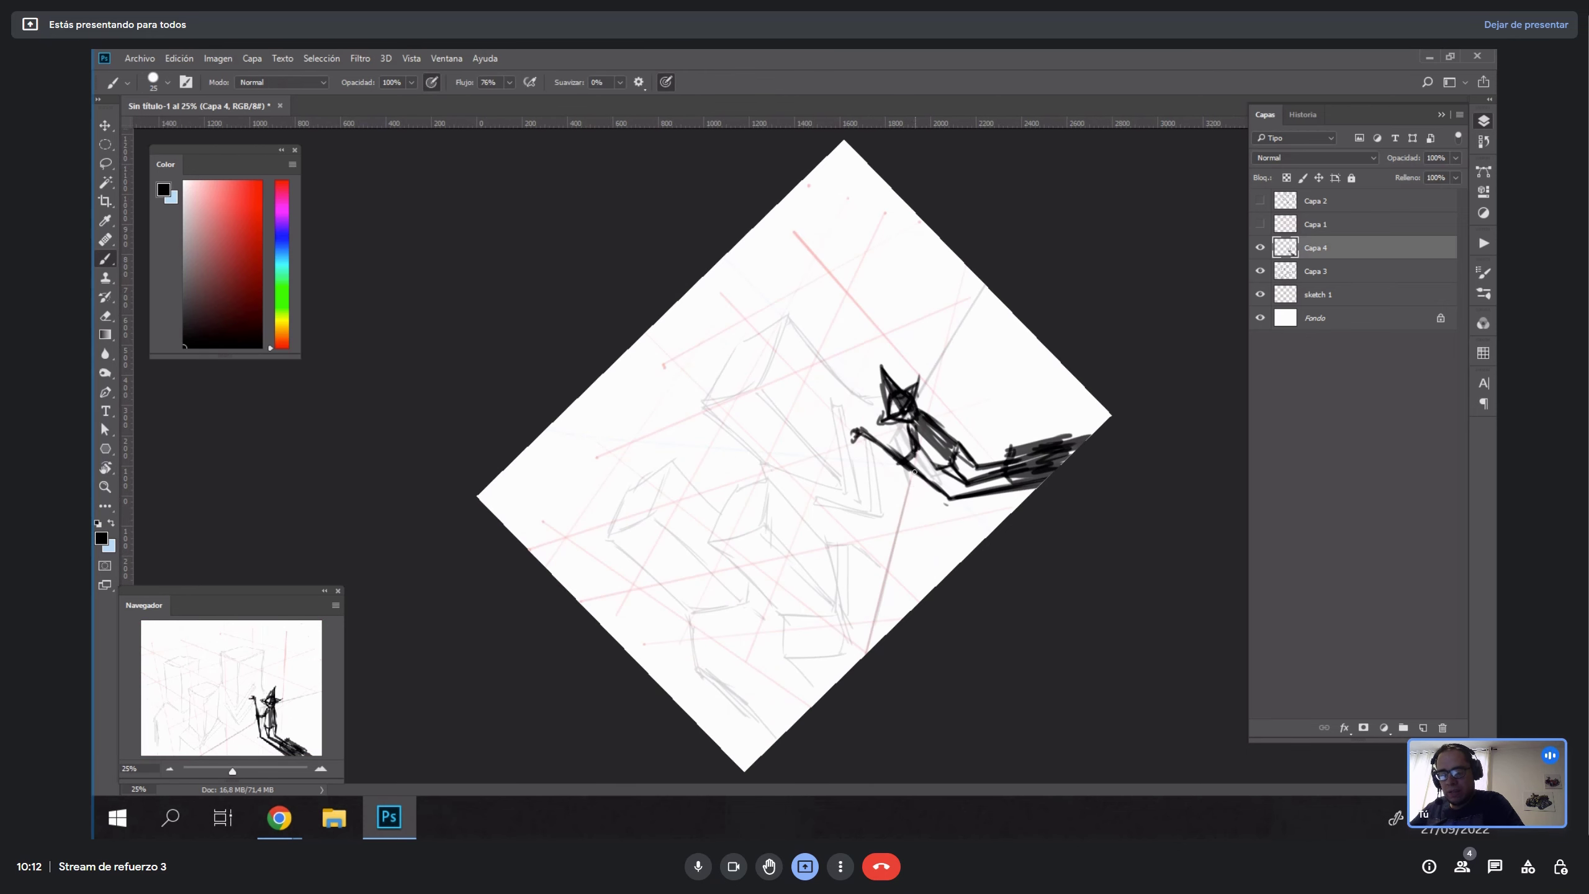
{"action": "key", "text": "bracketleft"}
{"action": "key", "text": "ctrl+z"}
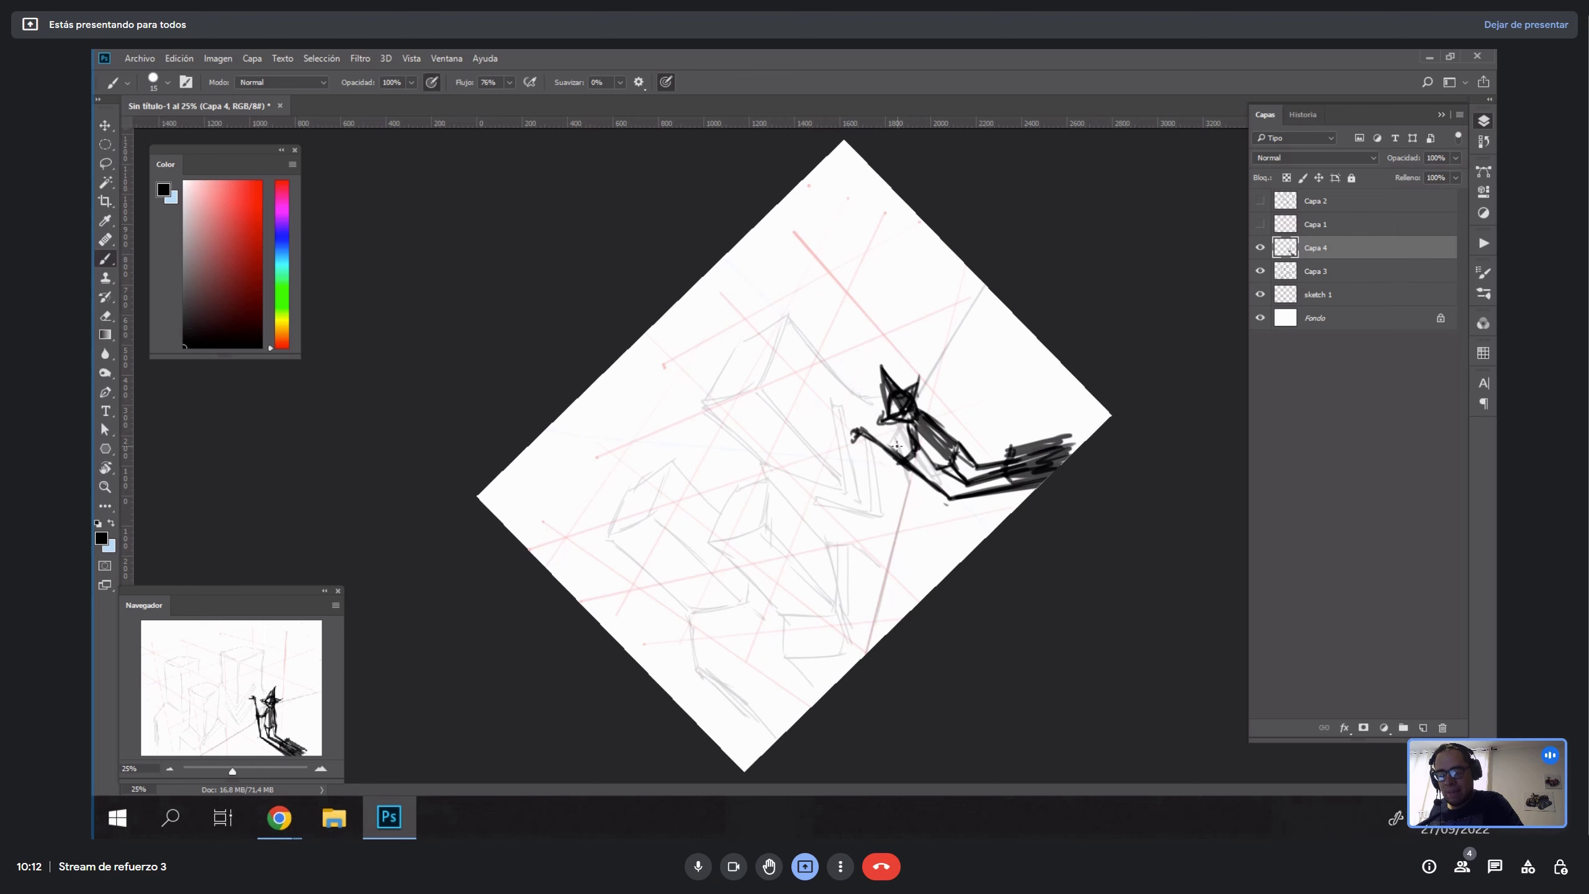
{"action": "left_click_drag", "start_coordinate": [896, 446], "coordinate": [981, 274]}
{"action": "mouse_move", "coordinate": [890, 459]}
{"action": "left_mouse_down"}
{"action": "mouse_move", "coordinate": [872, 521]}
{"action": "mouse_move", "coordinate": [896, 509]}
{"action": "mouse_move", "coordinate": [871, 523]}
{"action": "mouse_move", "coordinate": [901, 513]}
{"action": "mouse_move", "coordinate": [886, 586]}
{"action": "left_mouse_up"}
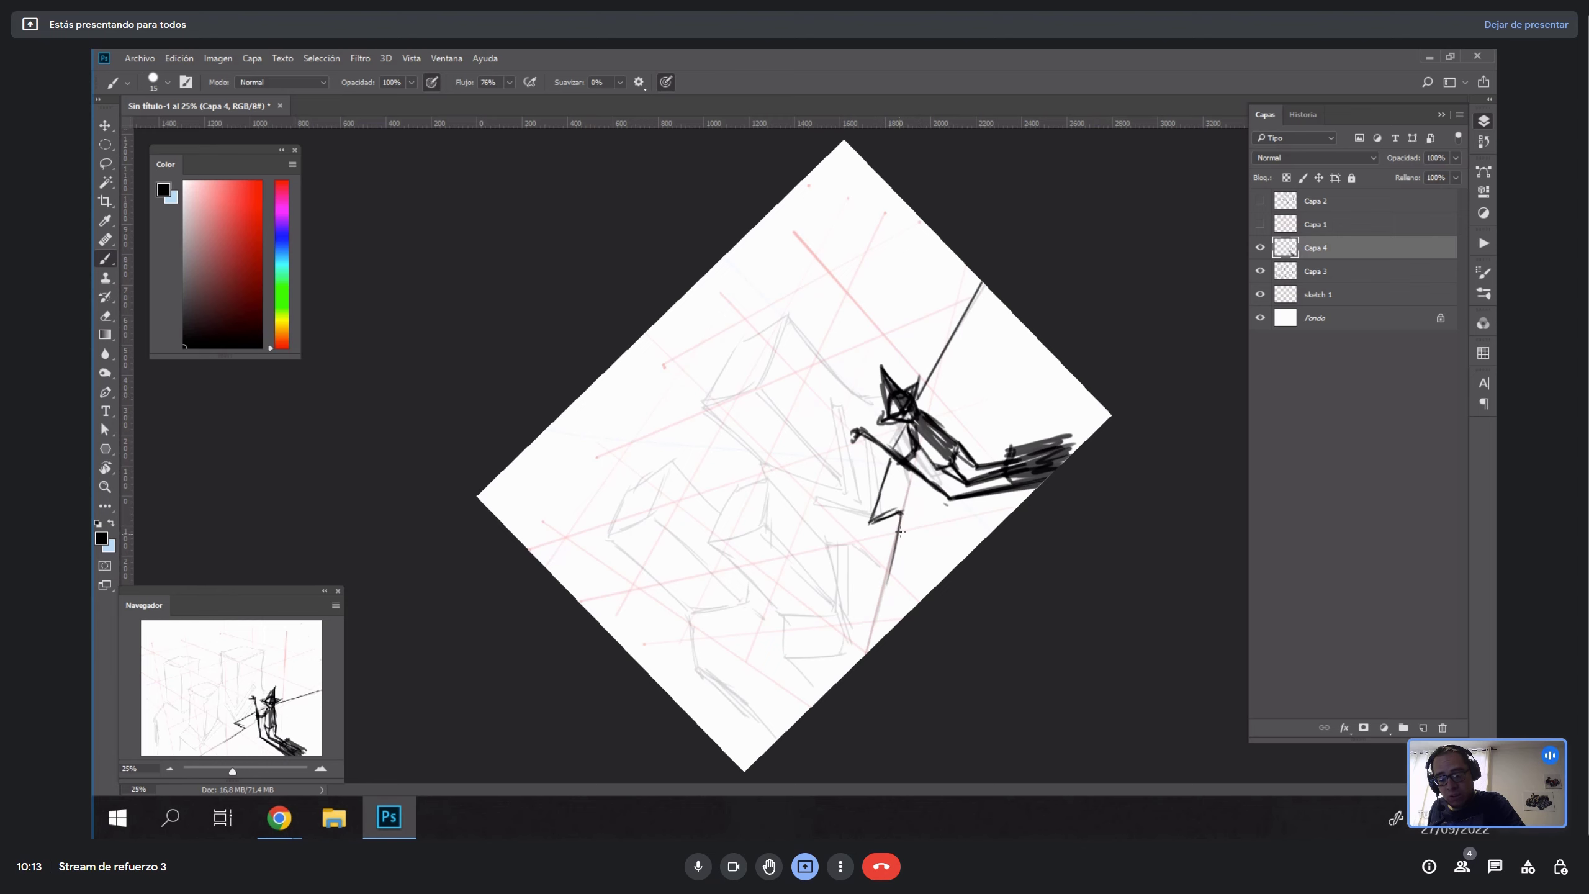
Continue the ledge line from the notch to the canvas's bottom edge and double the line right of the figure, undoing stray strokes.
{"action": "left_click_drag", "start_coordinate": [901, 513], "coordinate": [874, 646]}
{"action": "mouse_move", "coordinate": [898, 542]}
{"action": "left_mouse_down"}
{"action": "mouse_move", "coordinate": [871, 524]}
{"action": "mouse_move", "coordinate": [893, 553]}
{"action": "mouse_move", "coordinate": [901, 517]}
{"action": "mouse_move", "coordinate": [873, 648]}
{"action": "left_mouse_up"}
{"action": "key", "text": "ctrl+z"}
{"action": "left_click_drag", "start_coordinate": [920, 392], "coordinate": [970, 294]}
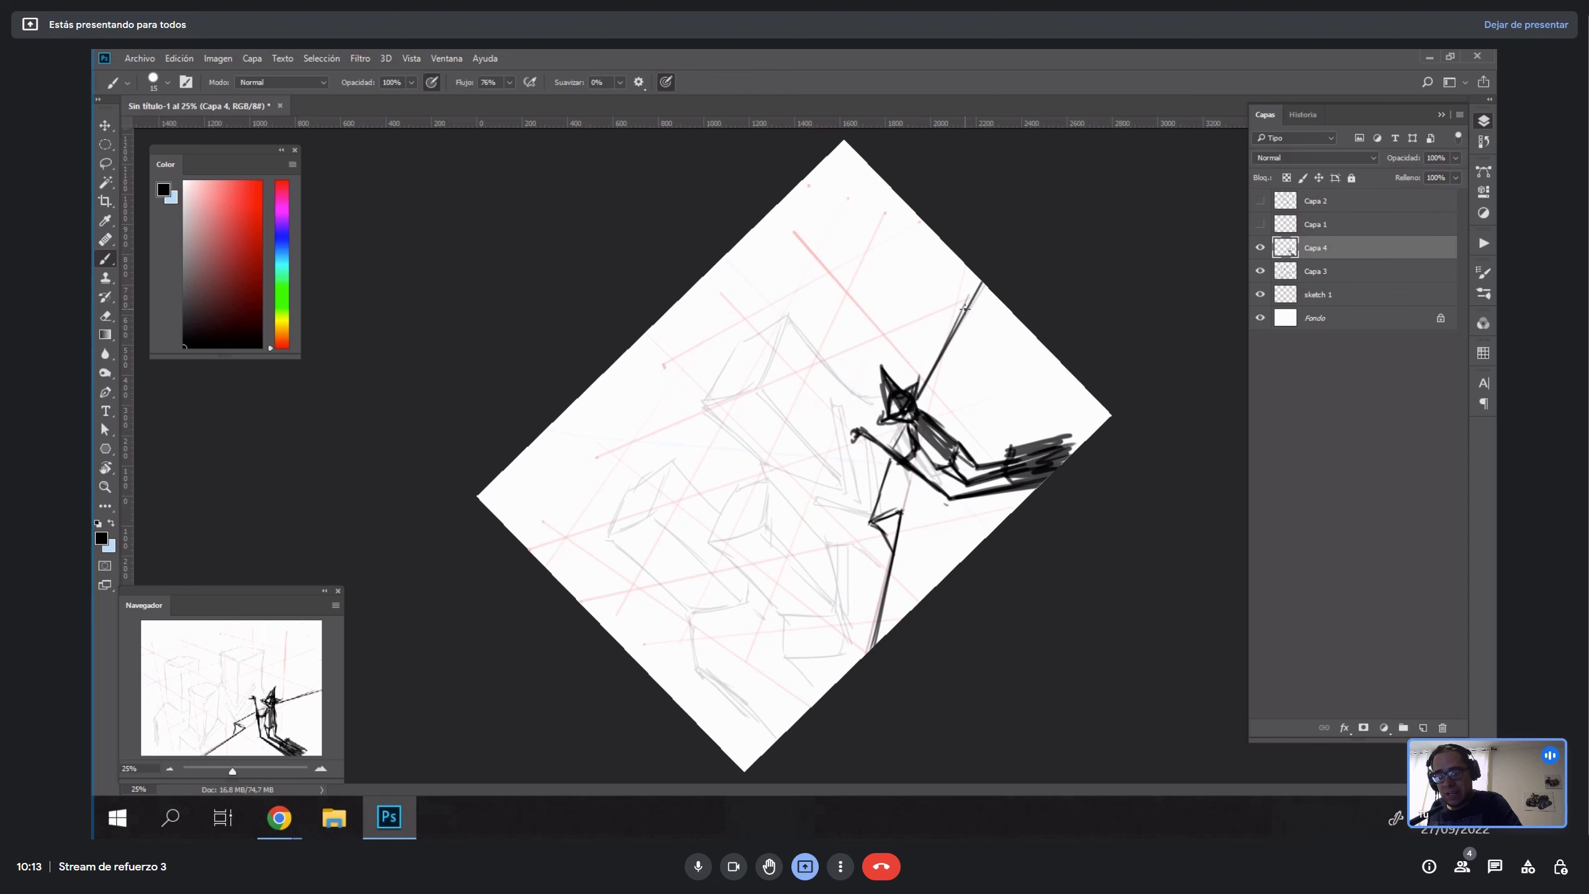
{"action": "key", "text": "ctrl+z"}
{"action": "left_click_drag", "start_coordinate": [934, 374], "coordinate": [970, 295]}
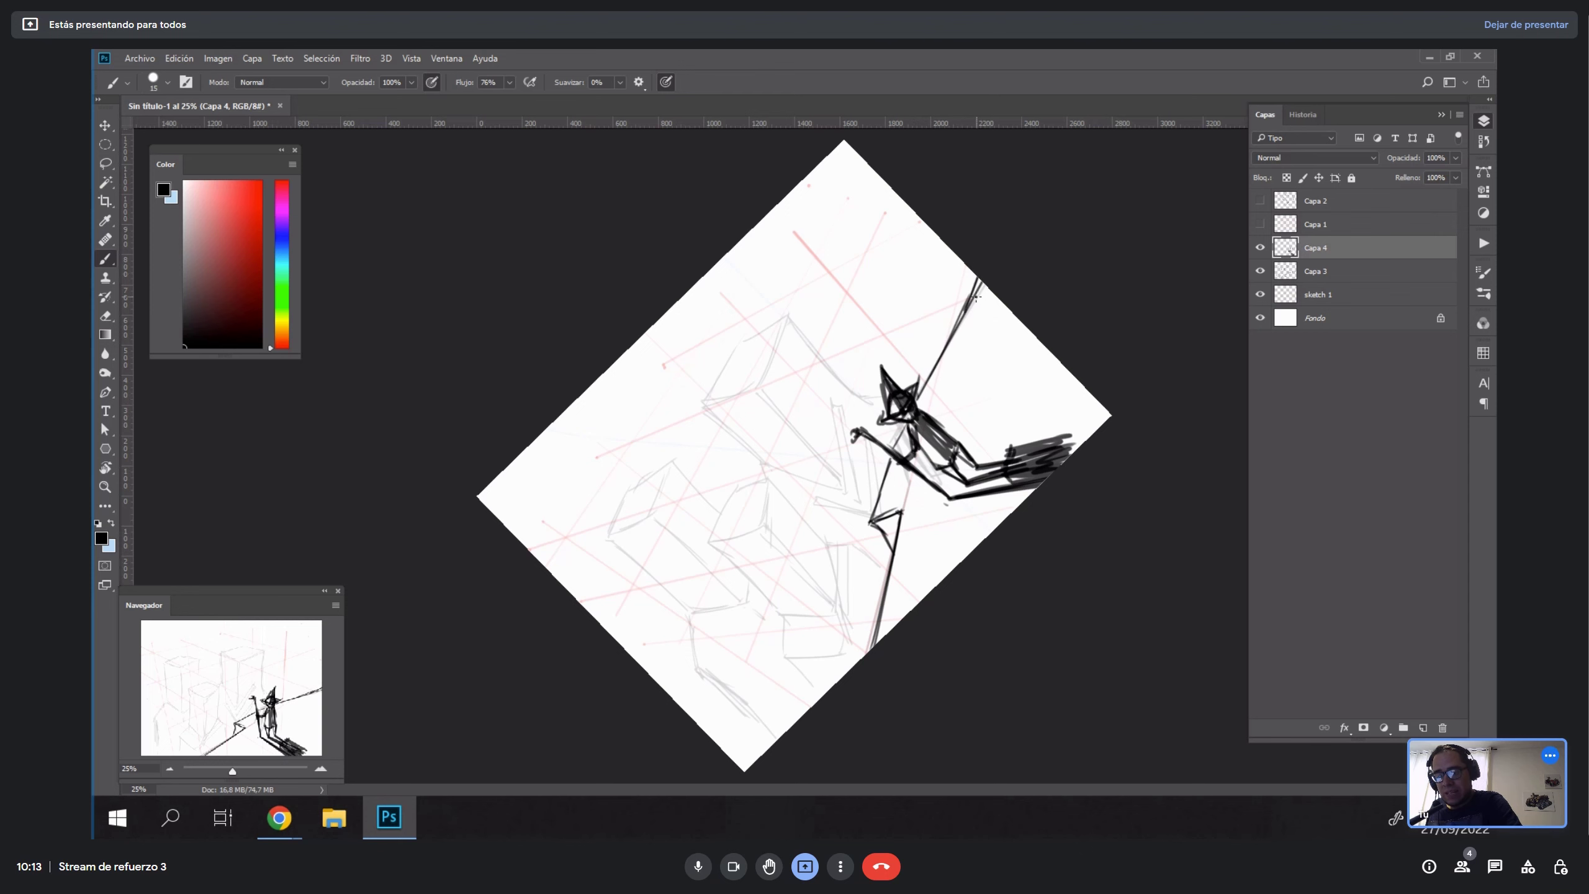
{"action": "key", "text": "e"}
{"action": "key", "text": "Escape"}
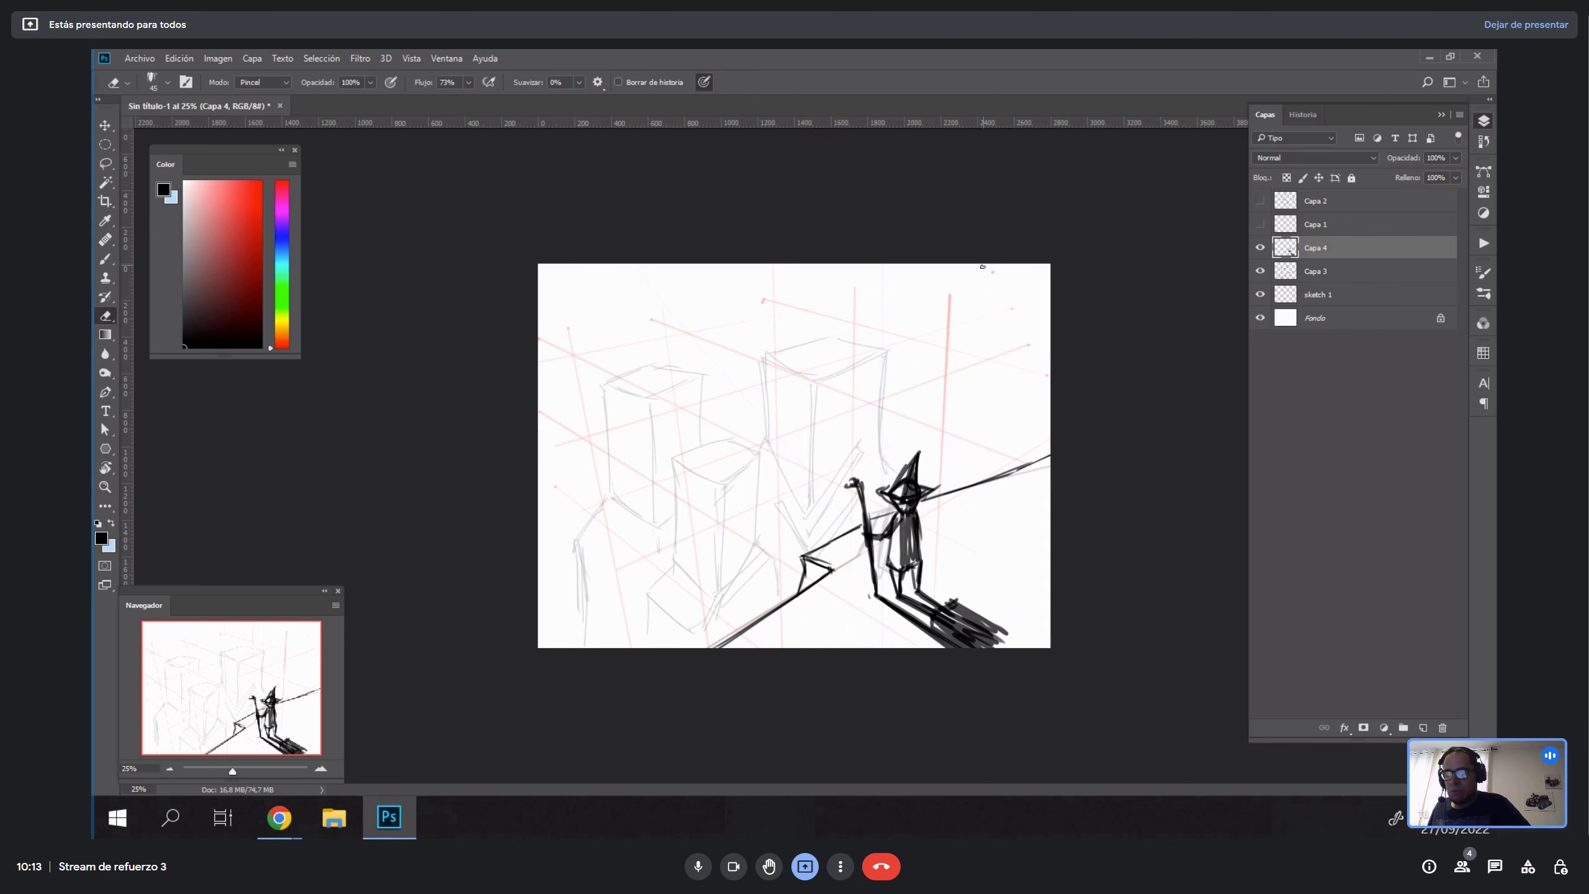
Ink the top face and long vertical edges of the short middle tower over its rough sketch, working on a rotated canvas.
{"action": "key", "text": "r"}
{"action": "mouse_move", "coordinate": [1039, 521]}
{"action": "left_mouse_down"}
{"action": "mouse_move", "coordinate": [1103, 407]}
{"action": "mouse_move", "coordinate": [1057, 400]}
{"action": "mouse_move", "coordinate": [1005, 421]}
{"action": "mouse_move", "coordinate": [988, 372]}
{"action": "left_mouse_up"}
{"action": "key", "text": "b"}
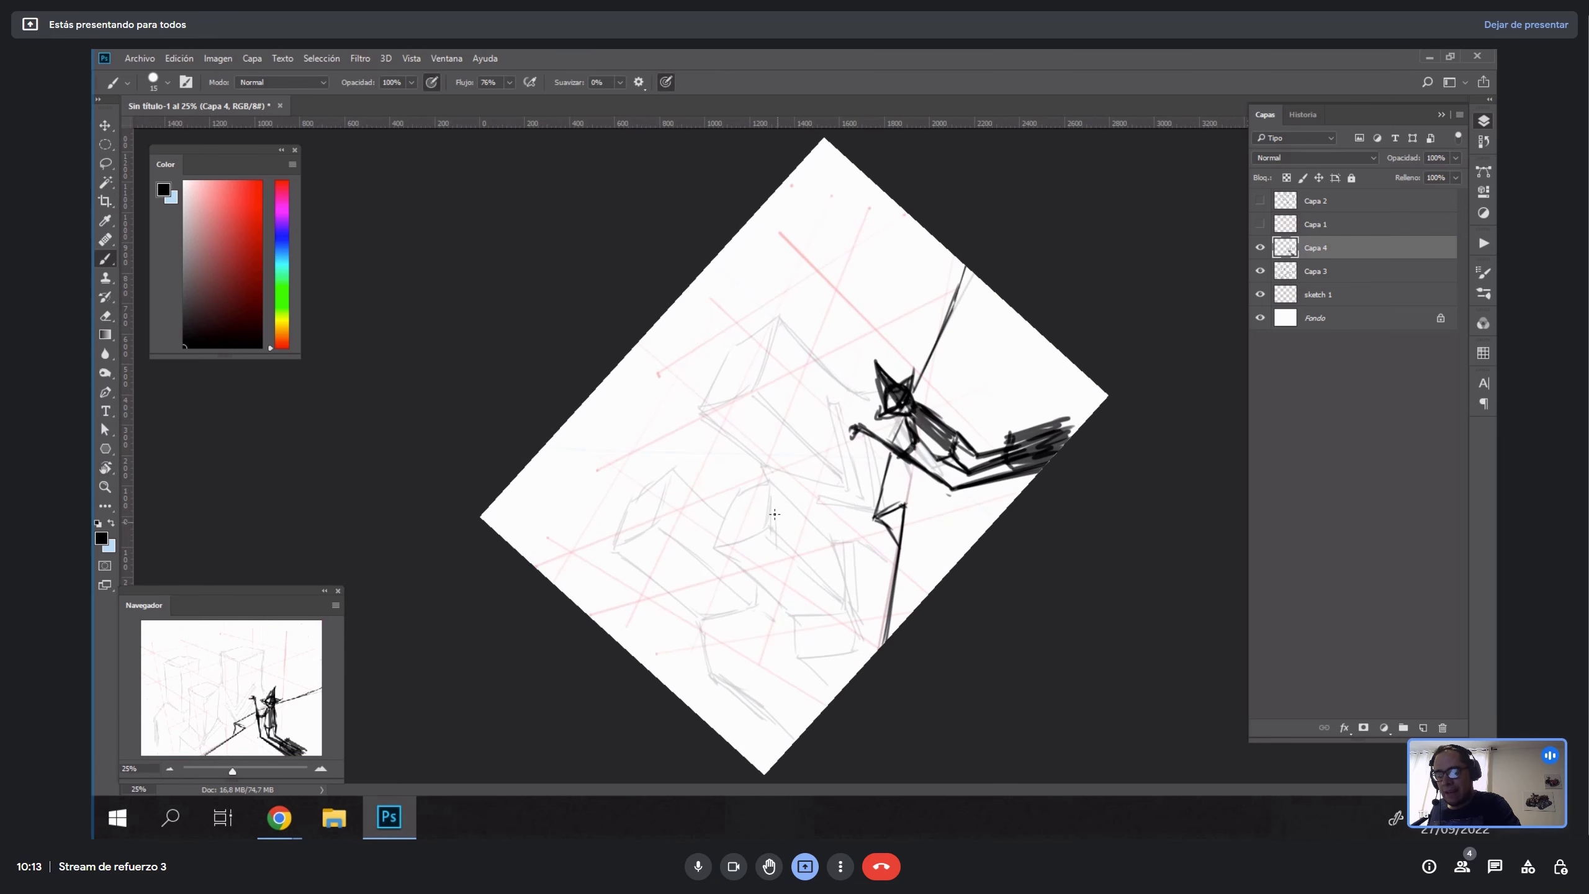
{"action": "left_click_drag", "start_coordinate": [770, 485], "coordinate": [783, 555]}
{"action": "mouse_move", "coordinate": [751, 501]}
{"action": "left_mouse_down"}
{"action": "mouse_move", "coordinate": [758, 579]}
{"action": "mouse_move", "coordinate": [785, 550]}
{"action": "mouse_move", "coordinate": [765, 583]}
{"action": "mouse_move", "coordinate": [771, 483]}
{"action": "left_mouse_up"}
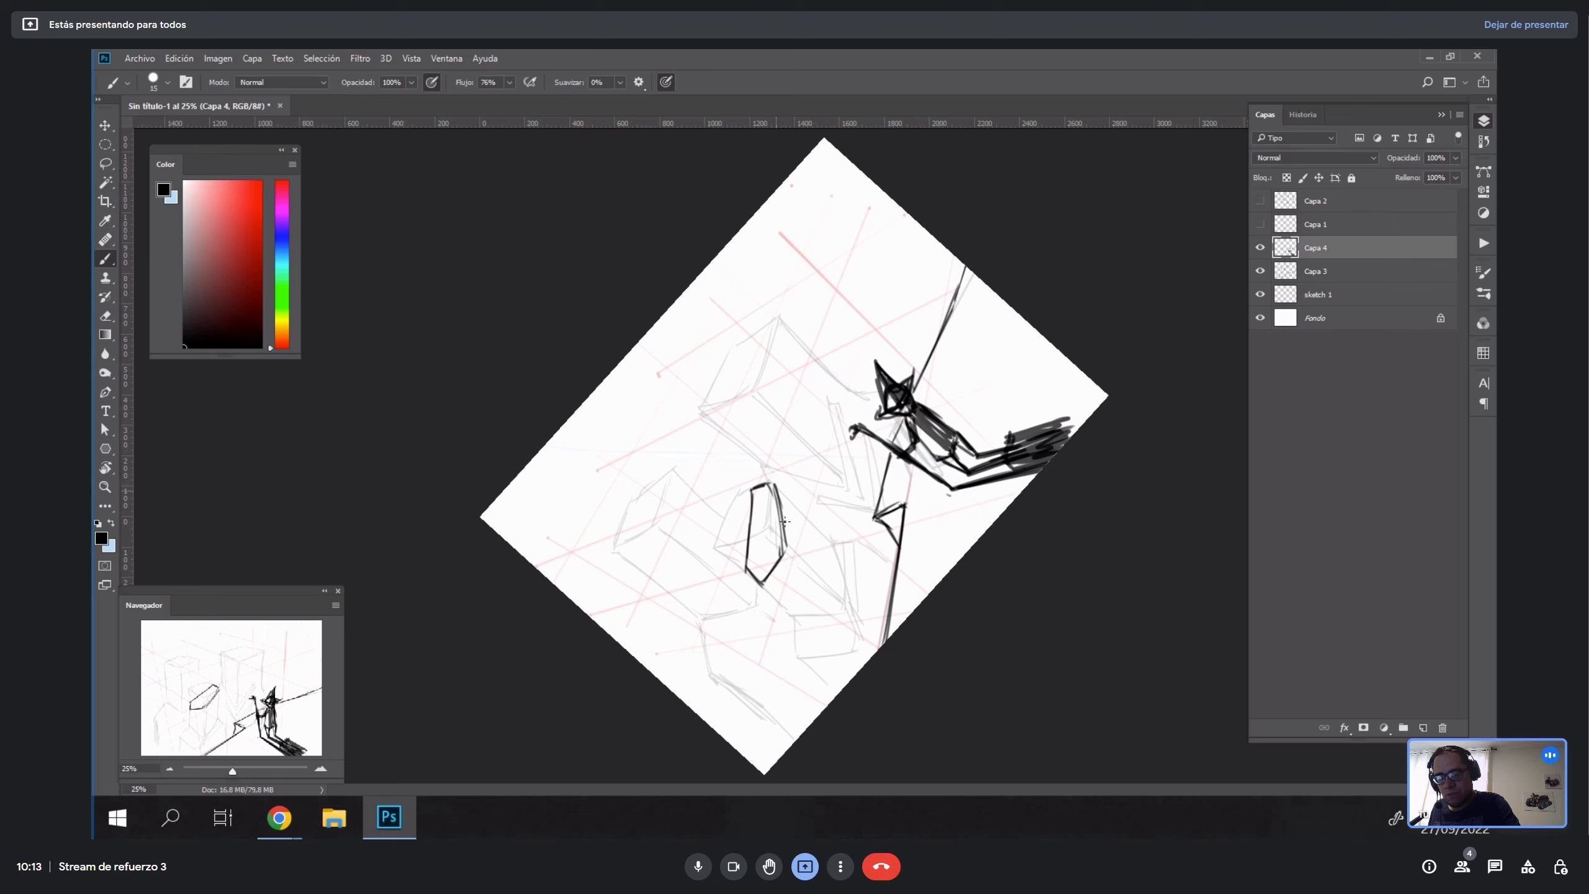
{"action": "left_click_drag", "start_coordinate": [760, 582], "coordinate": [786, 609]}
{"action": "left_click_drag", "start_coordinate": [788, 551], "coordinate": [825, 585]}
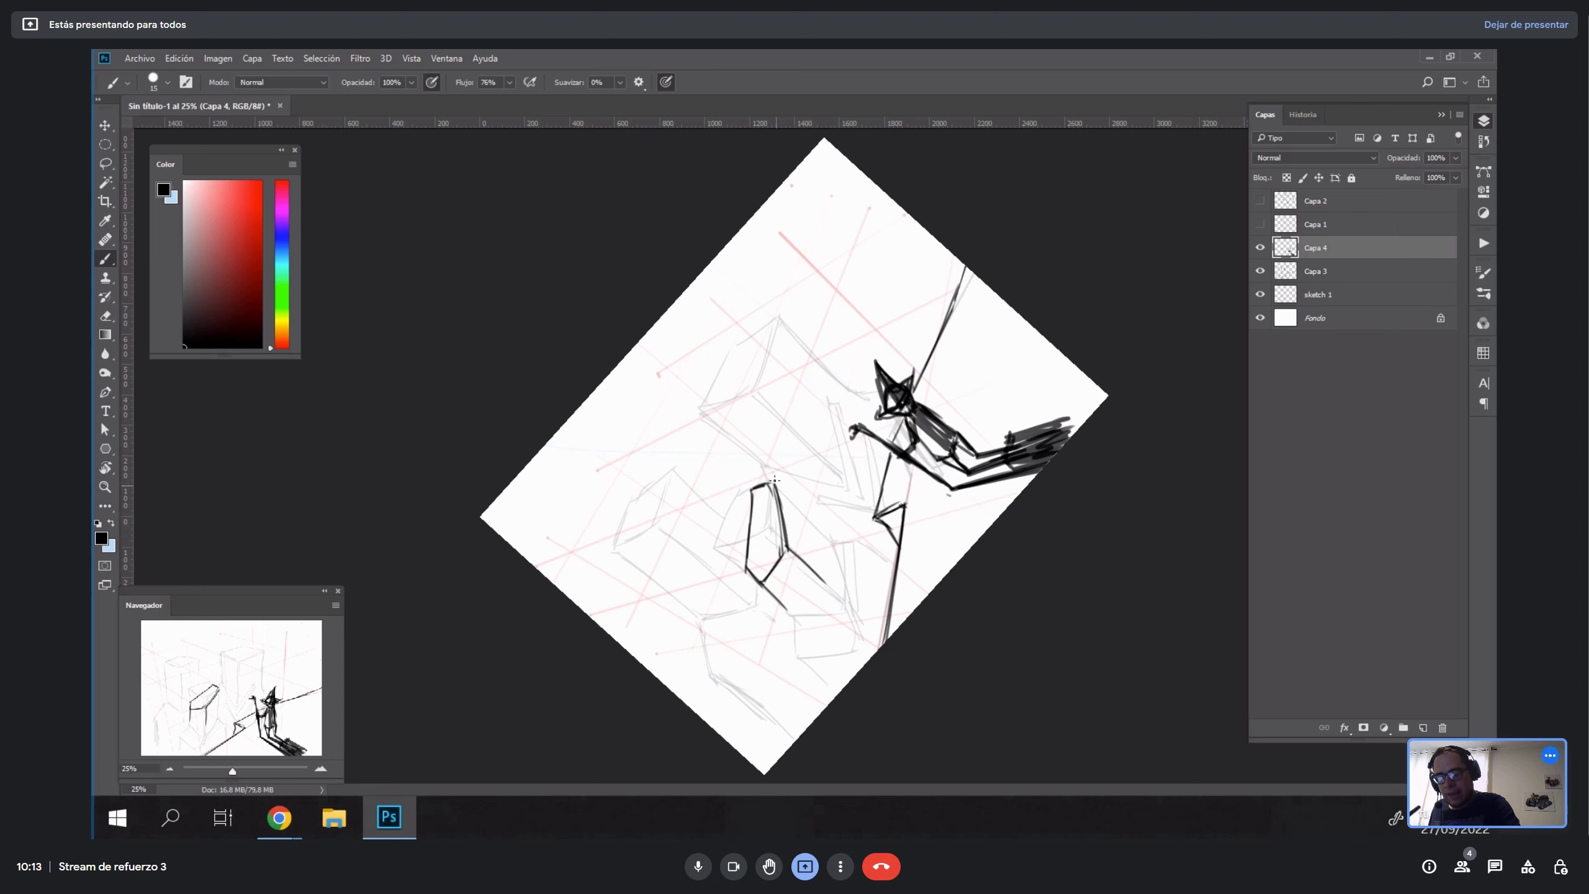
{"action": "left_click_drag", "start_coordinate": [771, 481], "coordinate": [840, 551]}
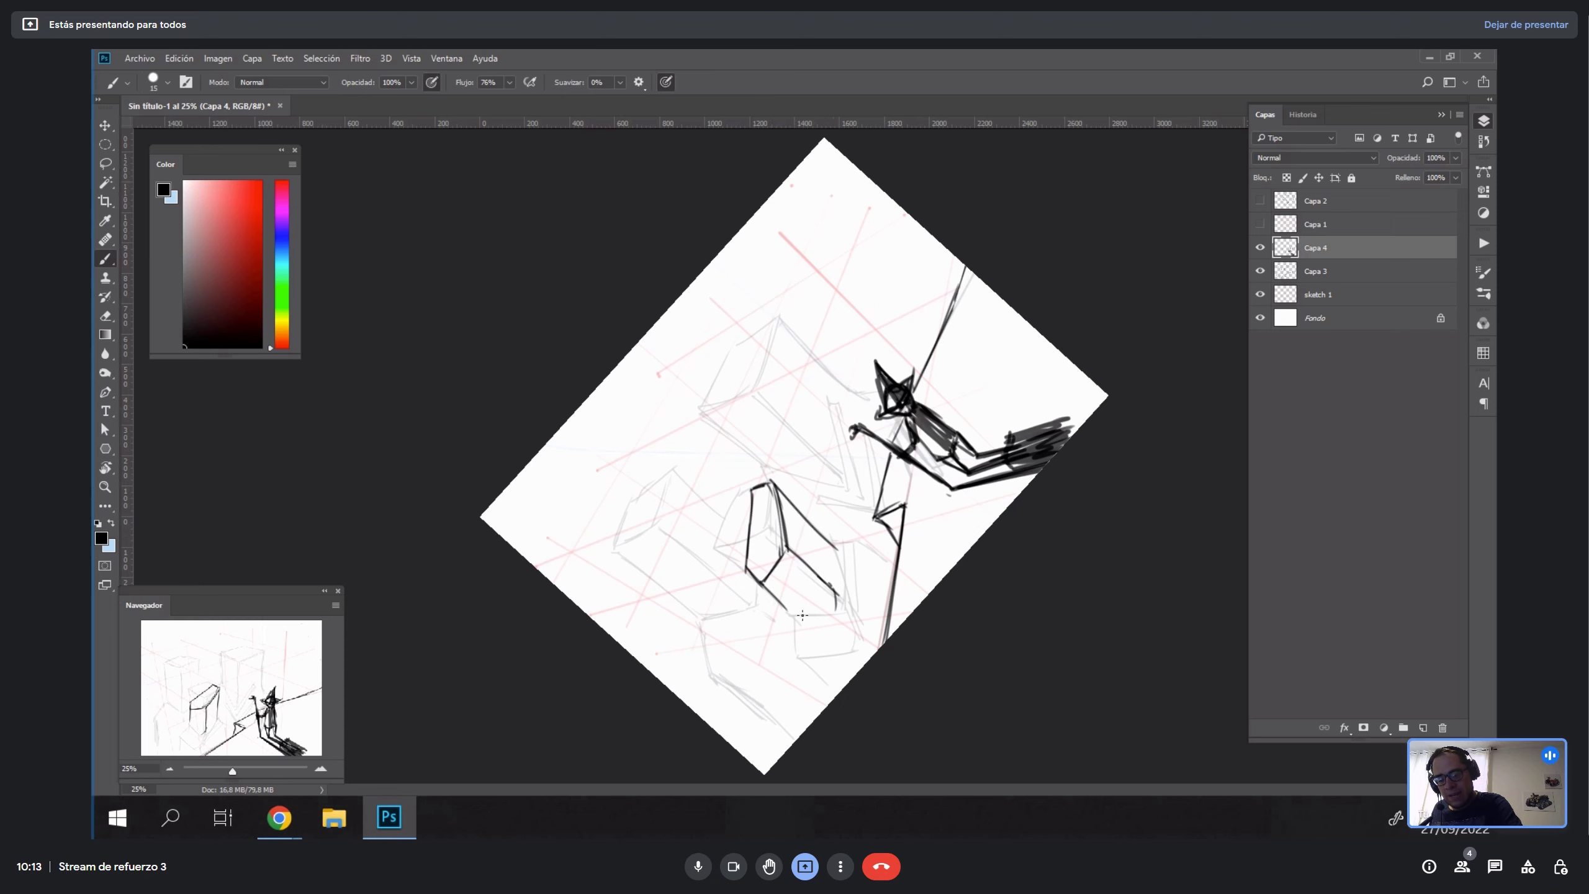
Close the bottom of the short middle tower with a V-shaped line and ink the sloping base lines around it.
{"action": "left_click_drag", "start_coordinate": [790, 614], "coordinate": [842, 597]}
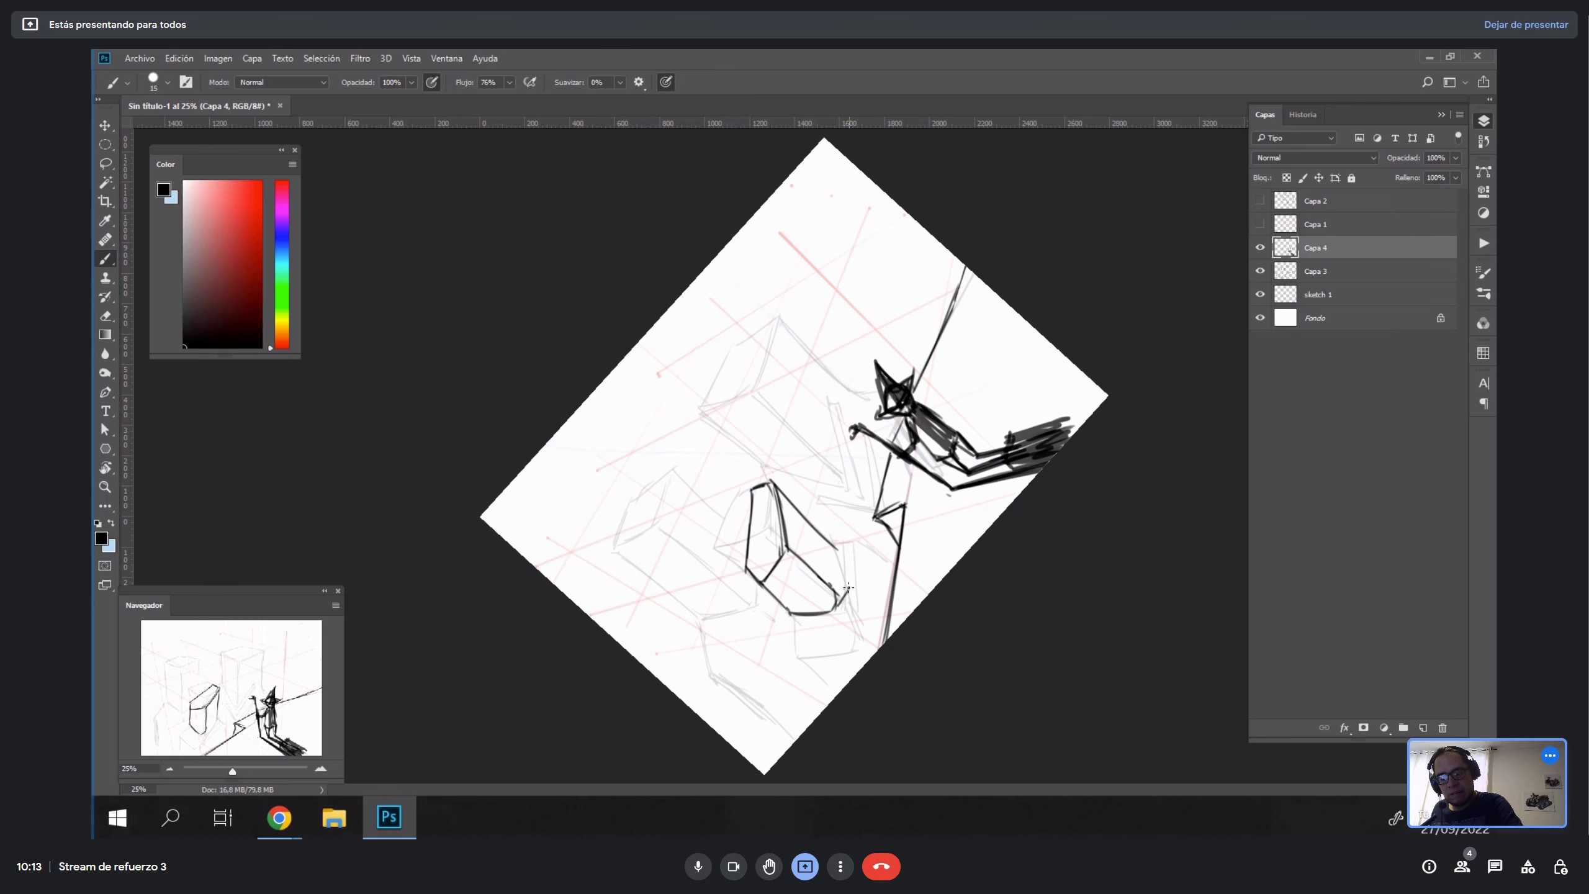
{"action": "left_click_drag", "start_coordinate": [833, 540], "coordinate": [852, 618]}
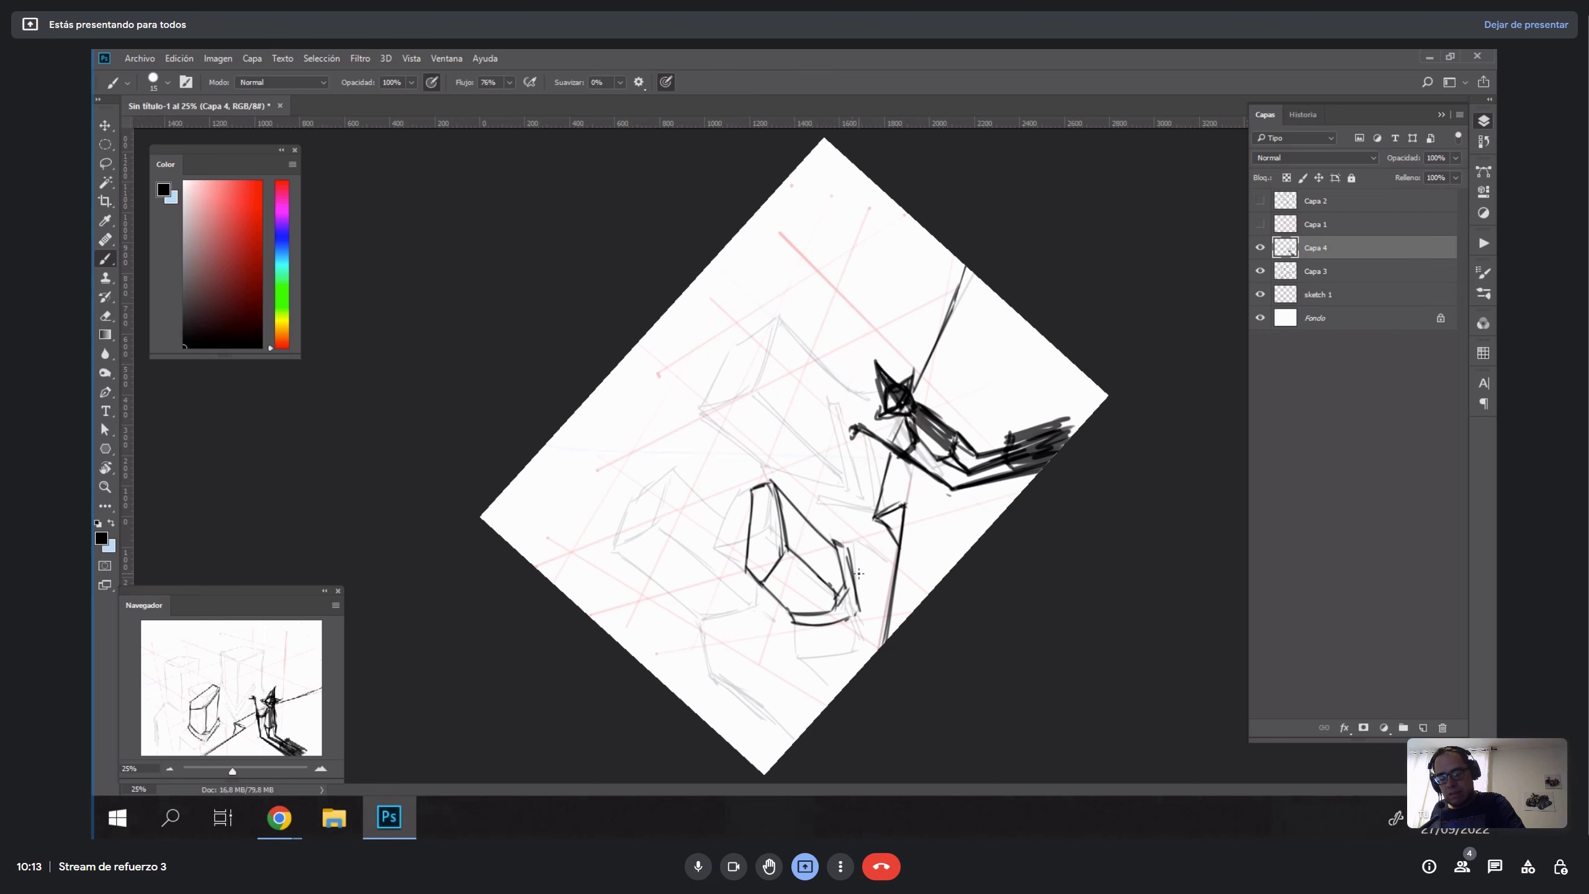
{"action": "left_click_drag", "start_coordinate": [851, 548], "coordinate": [888, 571]}
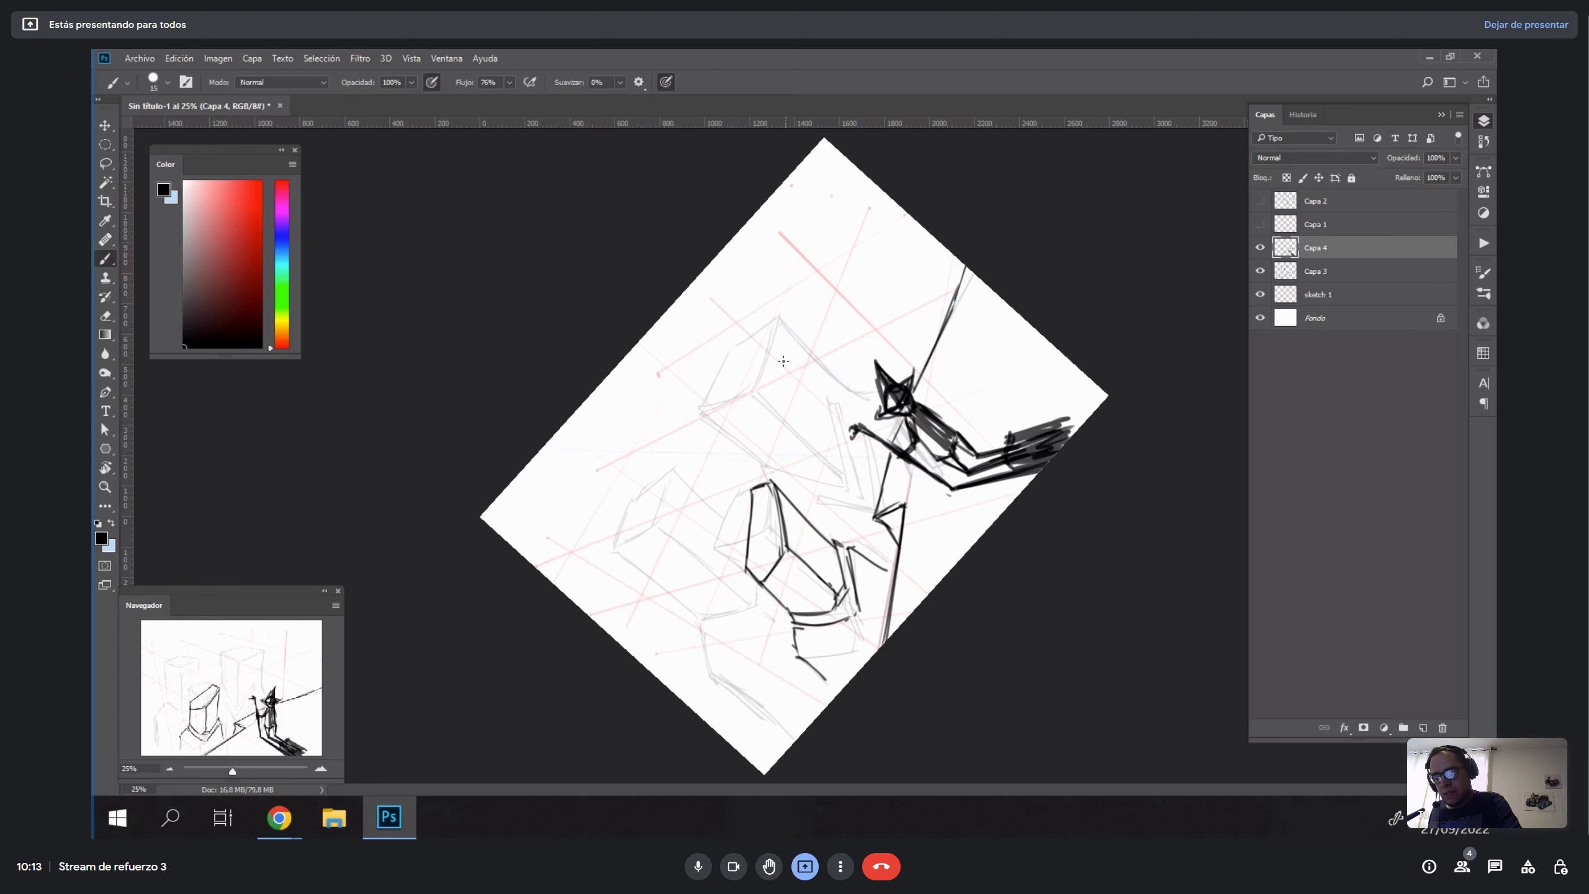
Ink the tall central tower's polygonal top face, its vertical edges and the first sloping line at its foot.
{"action": "mouse_move", "coordinate": [800, 349]}
{"action": "left_mouse_down"}
{"action": "mouse_move", "coordinate": [715, 381]}
{"action": "mouse_move", "coordinate": [732, 439]}
{"action": "mouse_move", "coordinate": [790, 431]}
{"action": "mouse_move", "coordinate": [814, 391]}
{"action": "mouse_move", "coordinate": [800, 349]}
{"action": "left_mouse_up"}
{"action": "left_click", "coordinate": [801, 355]}
{"action": "key", "text": "Escape"}
{"action": "mouse_move", "coordinate": [764, 399]}
{"action": "left_mouse_down"}
{"action": "mouse_move", "coordinate": [771, 458]}
{"action": "mouse_move", "coordinate": [801, 499]}
{"action": "left_mouse_up"}
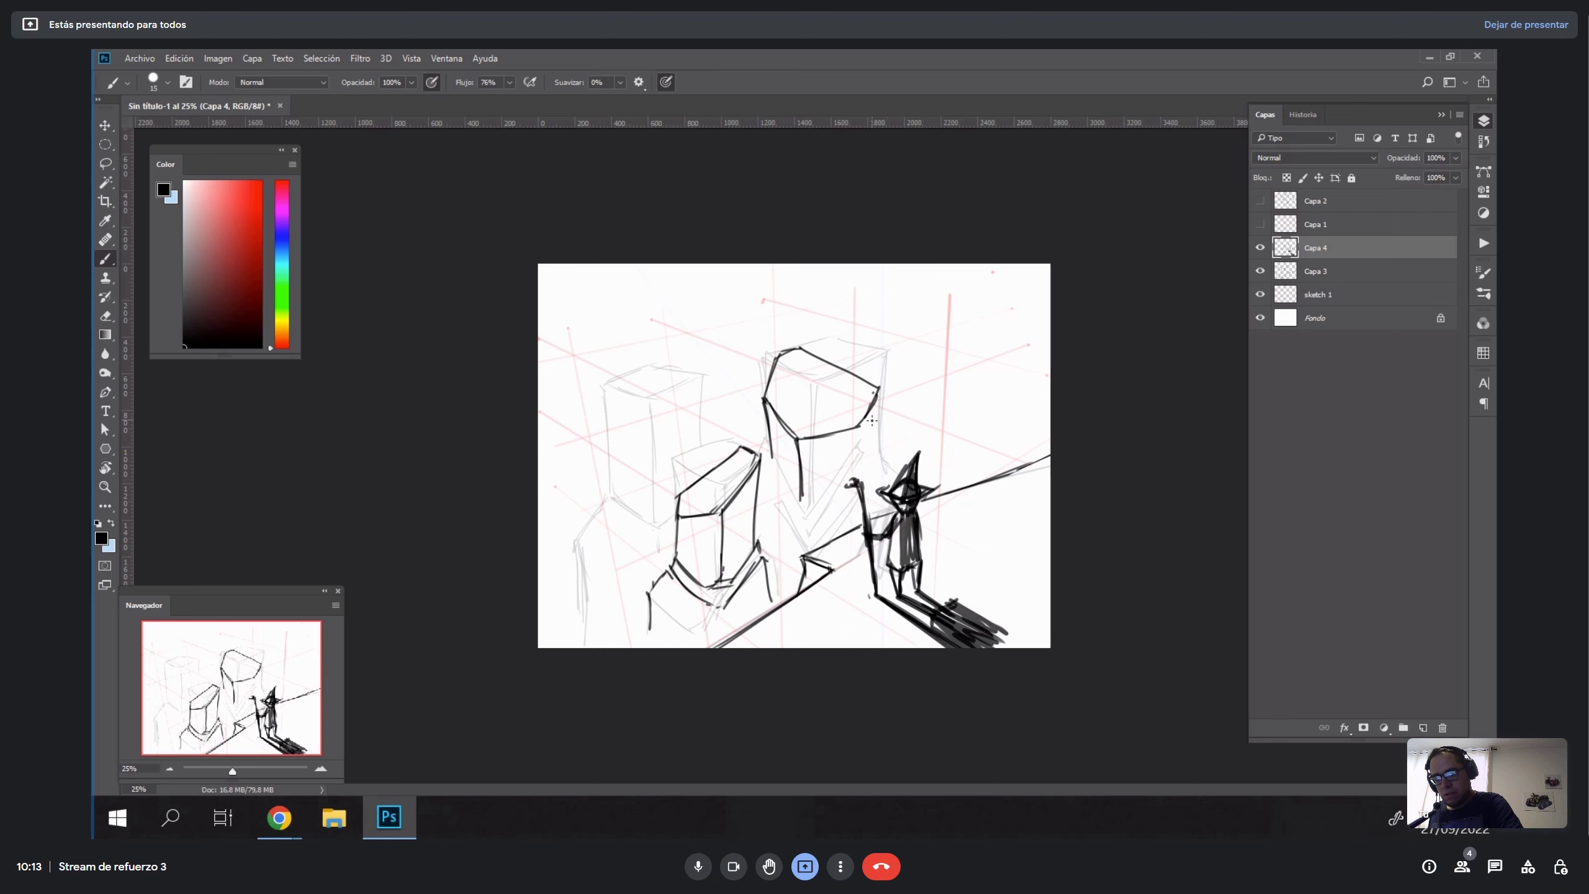
{"action": "left_click_drag", "start_coordinate": [880, 392], "coordinate": [884, 469]}
{"action": "mouse_move", "coordinate": [799, 441]}
{"action": "left_mouse_down"}
{"action": "mouse_move", "coordinate": [805, 526]}
{"action": "mouse_move", "coordinate": [776, 475]}
{"action": "mouse_move", "coordinate": [794, 515]}
{"action": "mouse_move", "coordinate": [866, 480]}
{"action": "left_mouse_up"}
Add the remaining base lines under the tall central tower, between the short tower and the figure.
{"action": "key", "text": "r"}
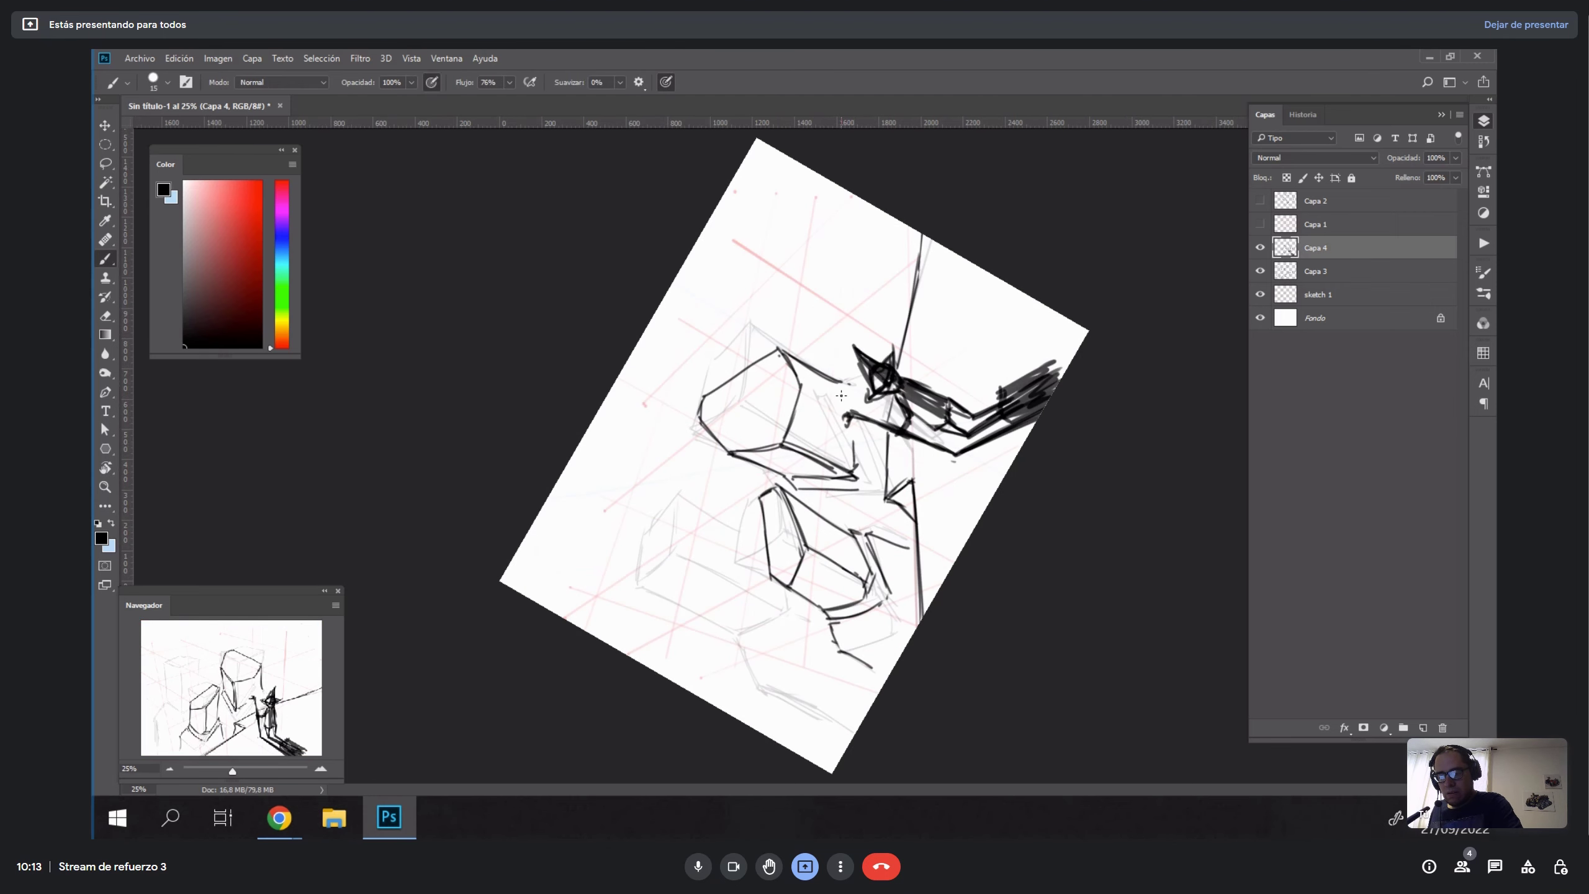
{"action": "left_click_drag", "start_coordinate": [861, 426], "coordinate": [868, 489]}
{"action": "key", "text": "Escape"}
{"action": "left_click_drag", "start_coordinate": [770, 482], "coordinate": [763, 546]}
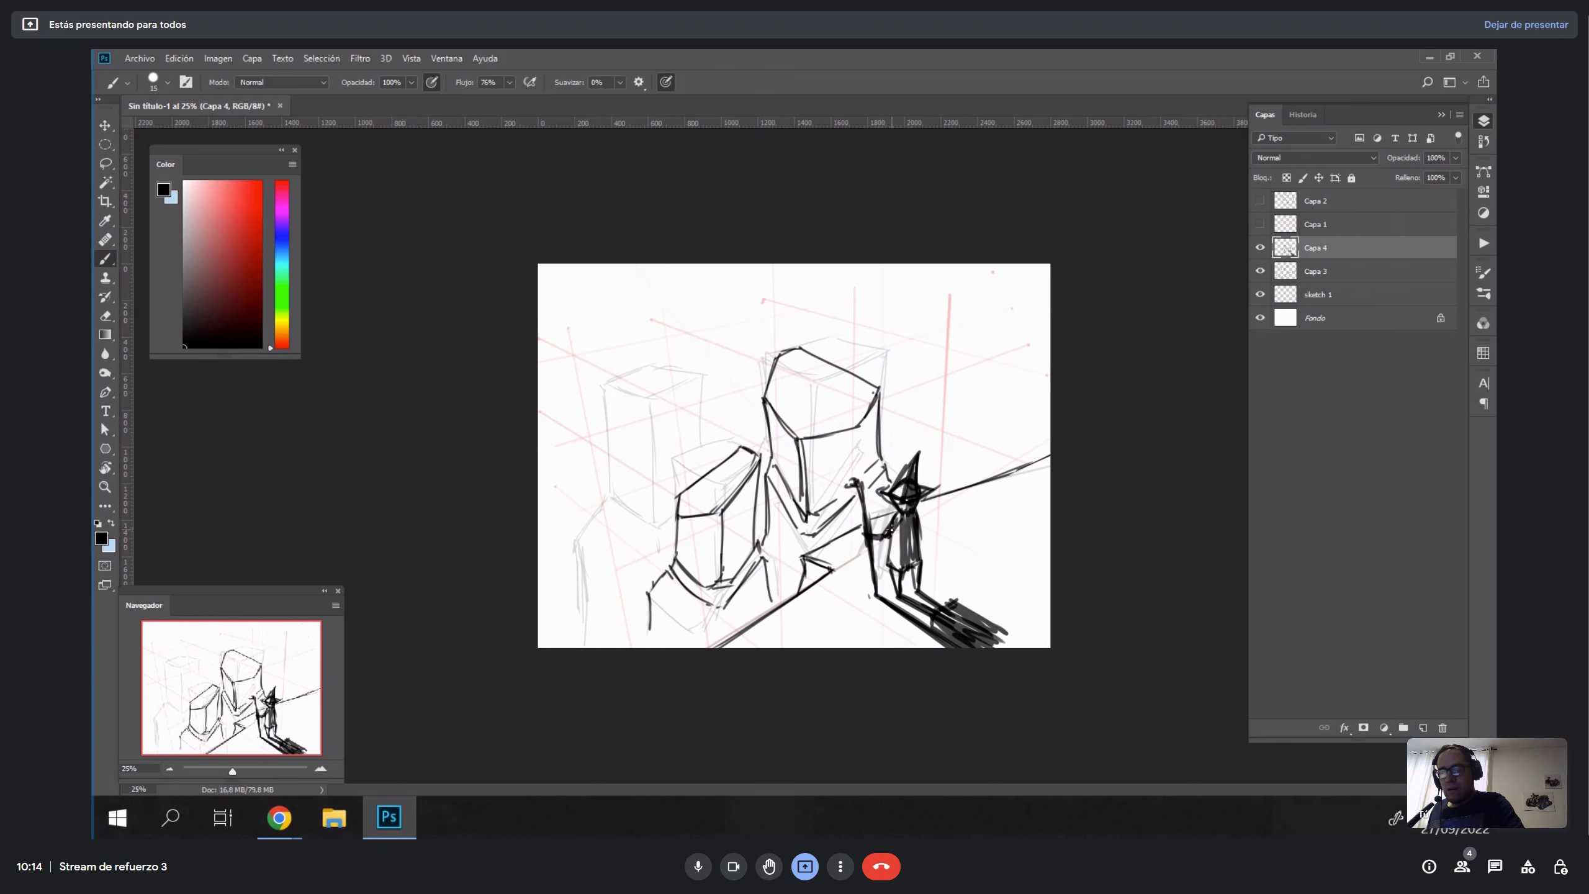
Ink a small four-sided top face for the leftmost tower on the rotated canvas and restore the upright view.
{"action": "key", "text": "r"}
{"action": "left_click_drag", "start_coordinate": [891, 531], "coordinate": [918, 425]}
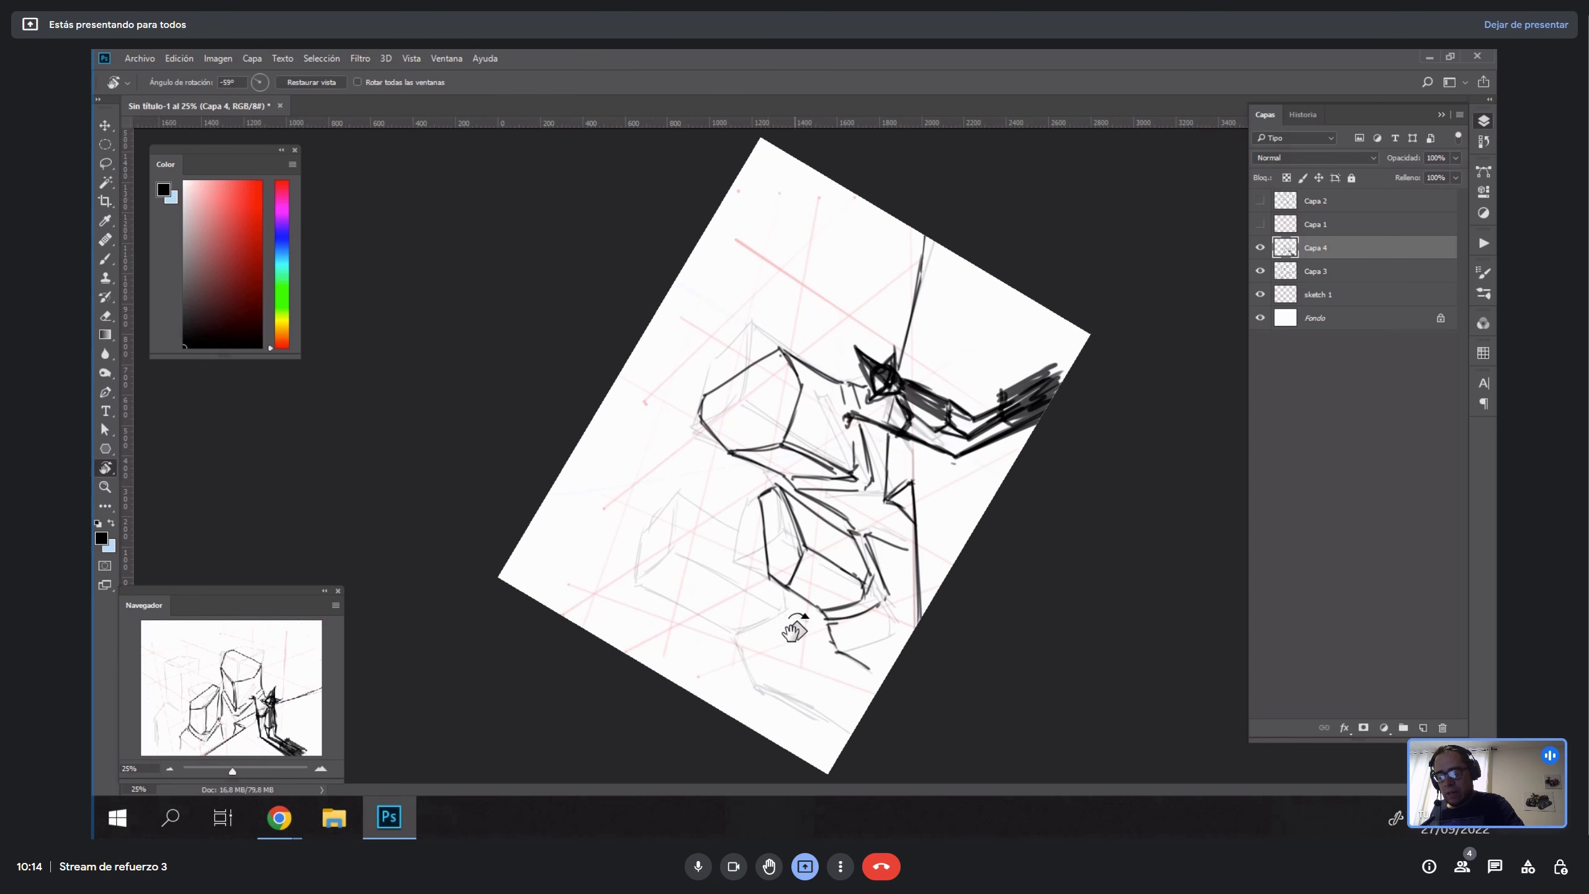
{"action": "key", "text": "b"}
{"action": "mouse_move", "coordinate": [677, 519]}
{"action": "left_mouse_down"}
{"action": "mouse_move", "coordinate": [673, 548]}
{"action": "mouse_move", "coordinate": [636, 526]}
{"action": "mouse_move", "coordinate": [638, 557]}
{"action": "mouse_move", "coordinate": [670, 547]}
{"action": "left_mouse_up"}
{"action": "key", "text": "Escape"}
Lasso the leftmost tower's top face, skew it vertically by -14.25 with Free Transform, and deselect it.
{"action": "key", "text": "l"}
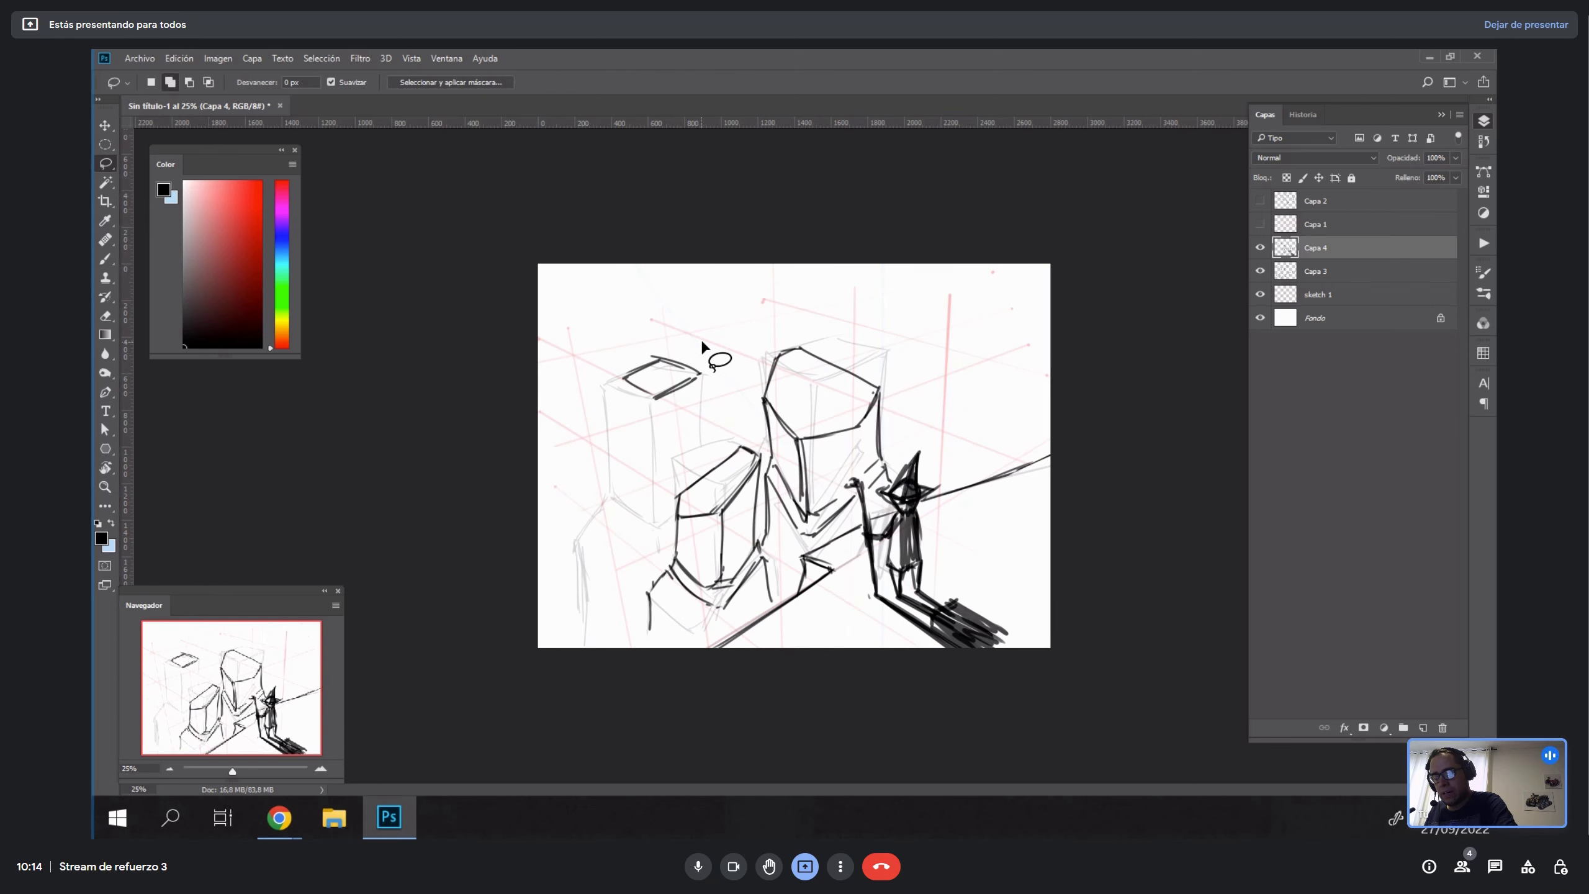
{"action": "mouse_move", "coordinate": [700, 338]}
{"action": "left_mouse_down"}
{"action": "mouse_move", "coordinate": [689, 399]}
{"action": "mouse_move", "coordinate": [696, 373]}
{"action": "left_mouse_up"}
{"action": "key", "text": "v"}
{"action": "key", "text": "ctrl+t"}
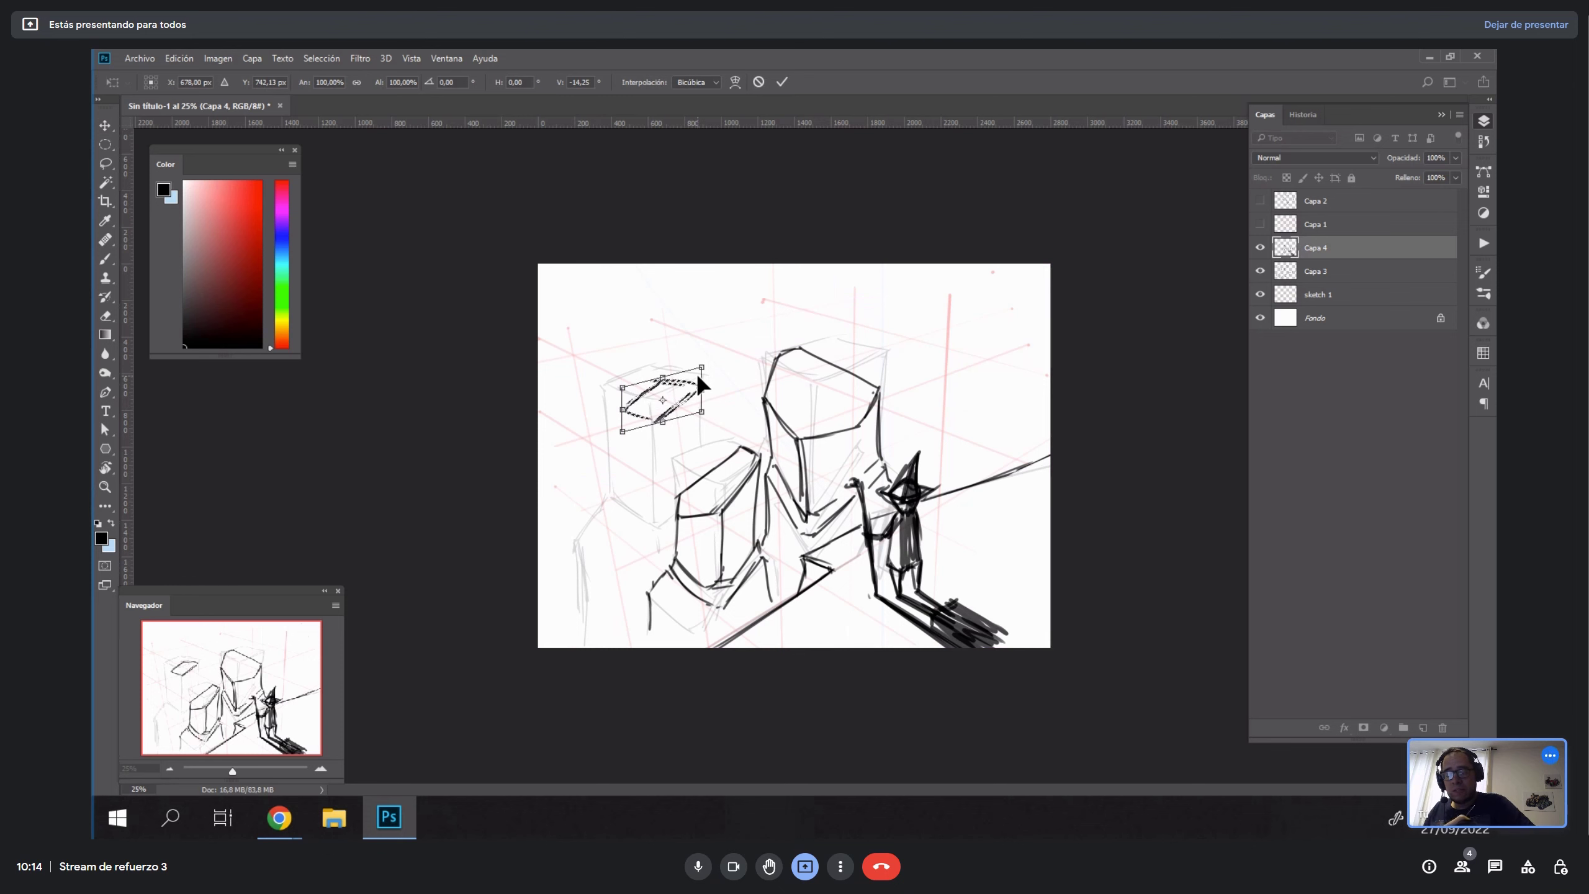
{"action": "key", "text": "Return"}
{"action": "key", "text": "ctrl+d"}
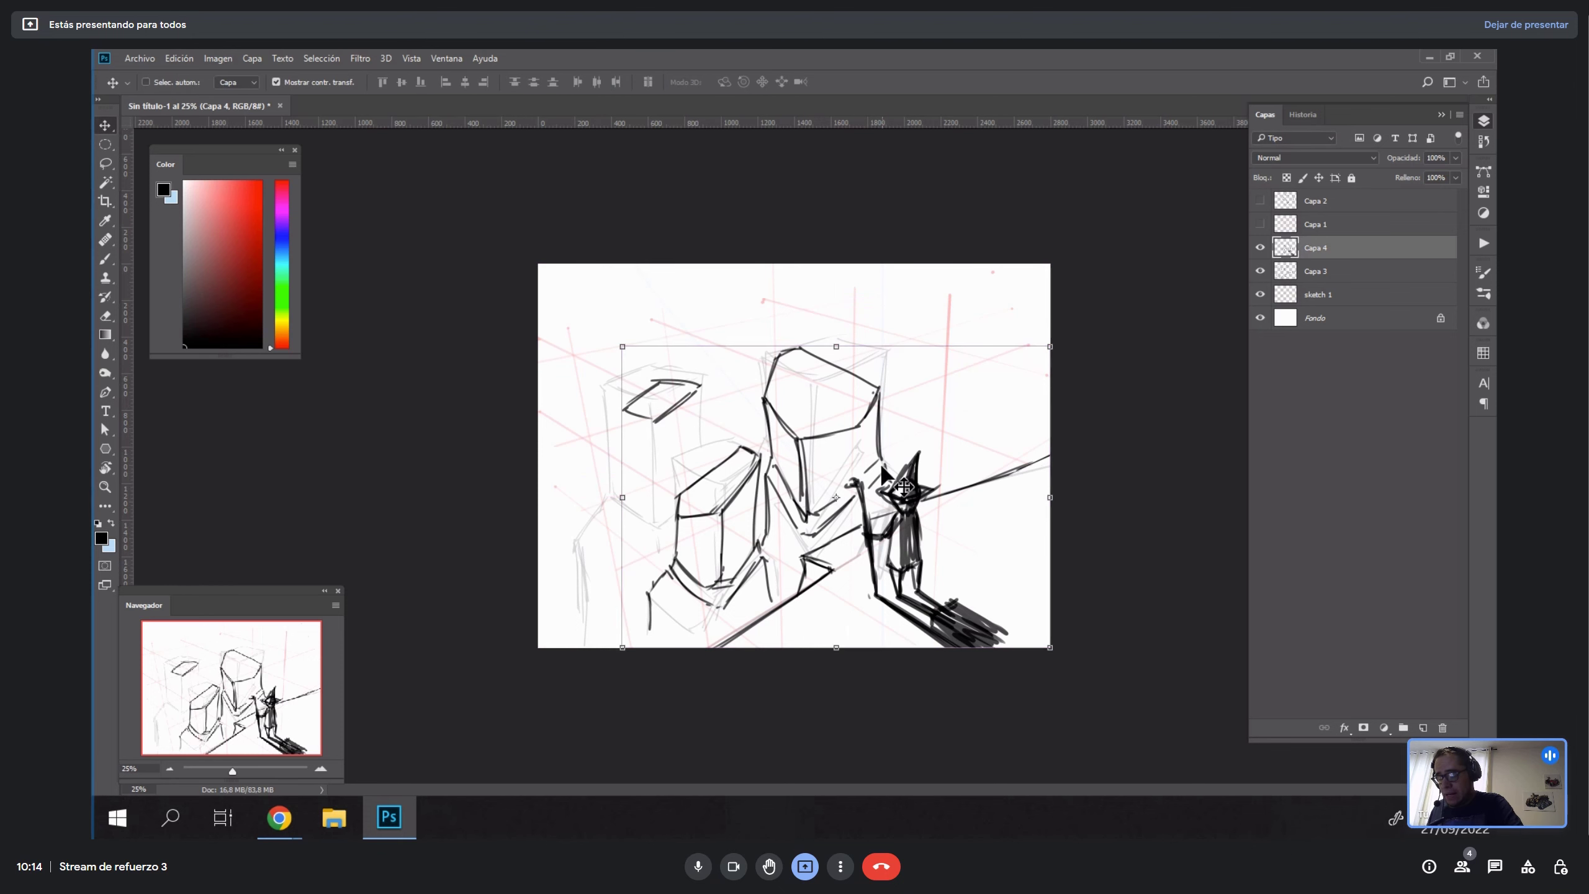
Ink the leftmost tower's three vertical edges and its angled bottom line from the skewed top face, working on a rotated canvas.
{"action": "key", "text": "r"}
{"action": "left_click_drag", "start_coordinate": [892, 474], "coordinate": [886, 370]}
{"action": "key", "text": "b"}
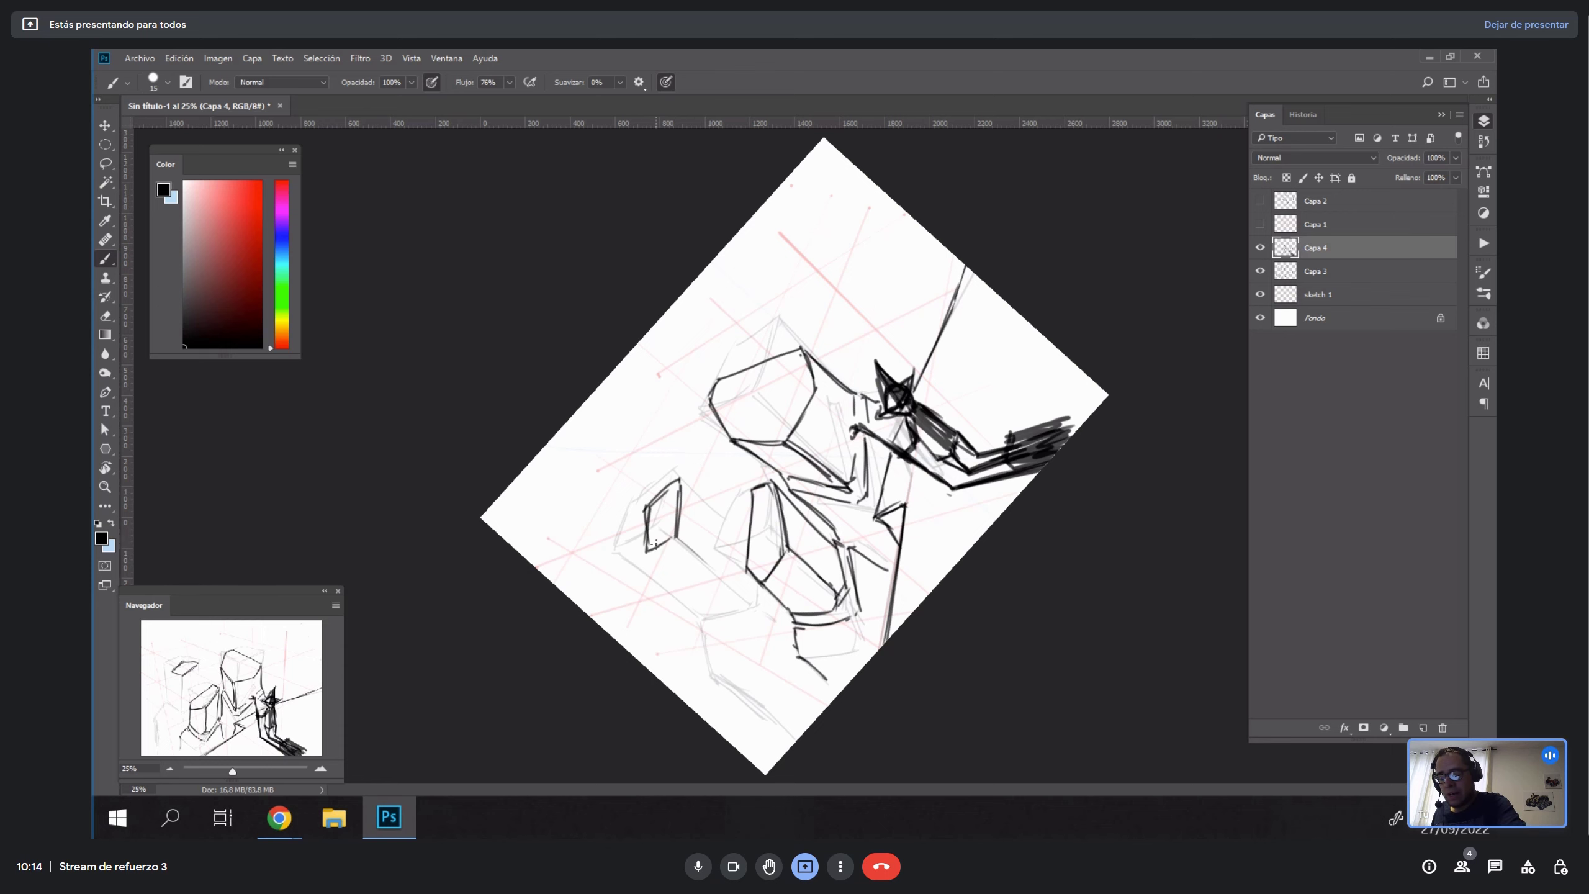
{"action": "mouse_move", "coordinate": [648, 553]}
{"action": "left_mouse_down"}
{"action": "mouse_move", "coordinate": [707, 612]}
{"action": "mouse_move", "coordinate": [677, 536]}
{"action": "mouse_move", "coordinate": [738, 531]}
{"action": "left_mouse_up"}
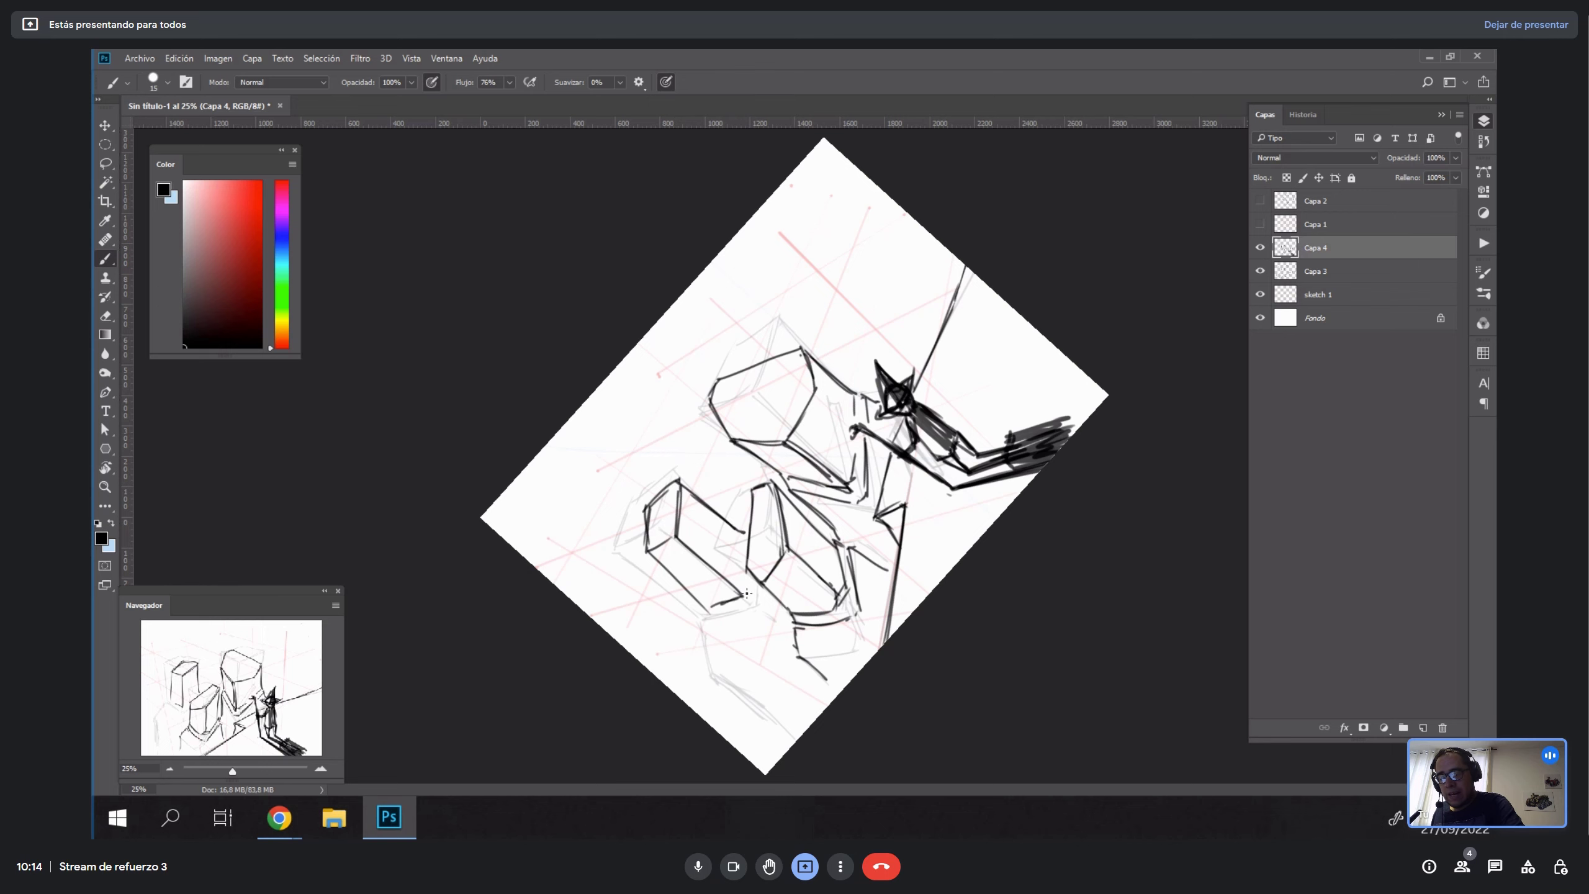
{"action": "left_click_drag", "start_coordinate": [716, 607], "coordinate": [757, 587]}
{"action": "key", "text": "Escape"}
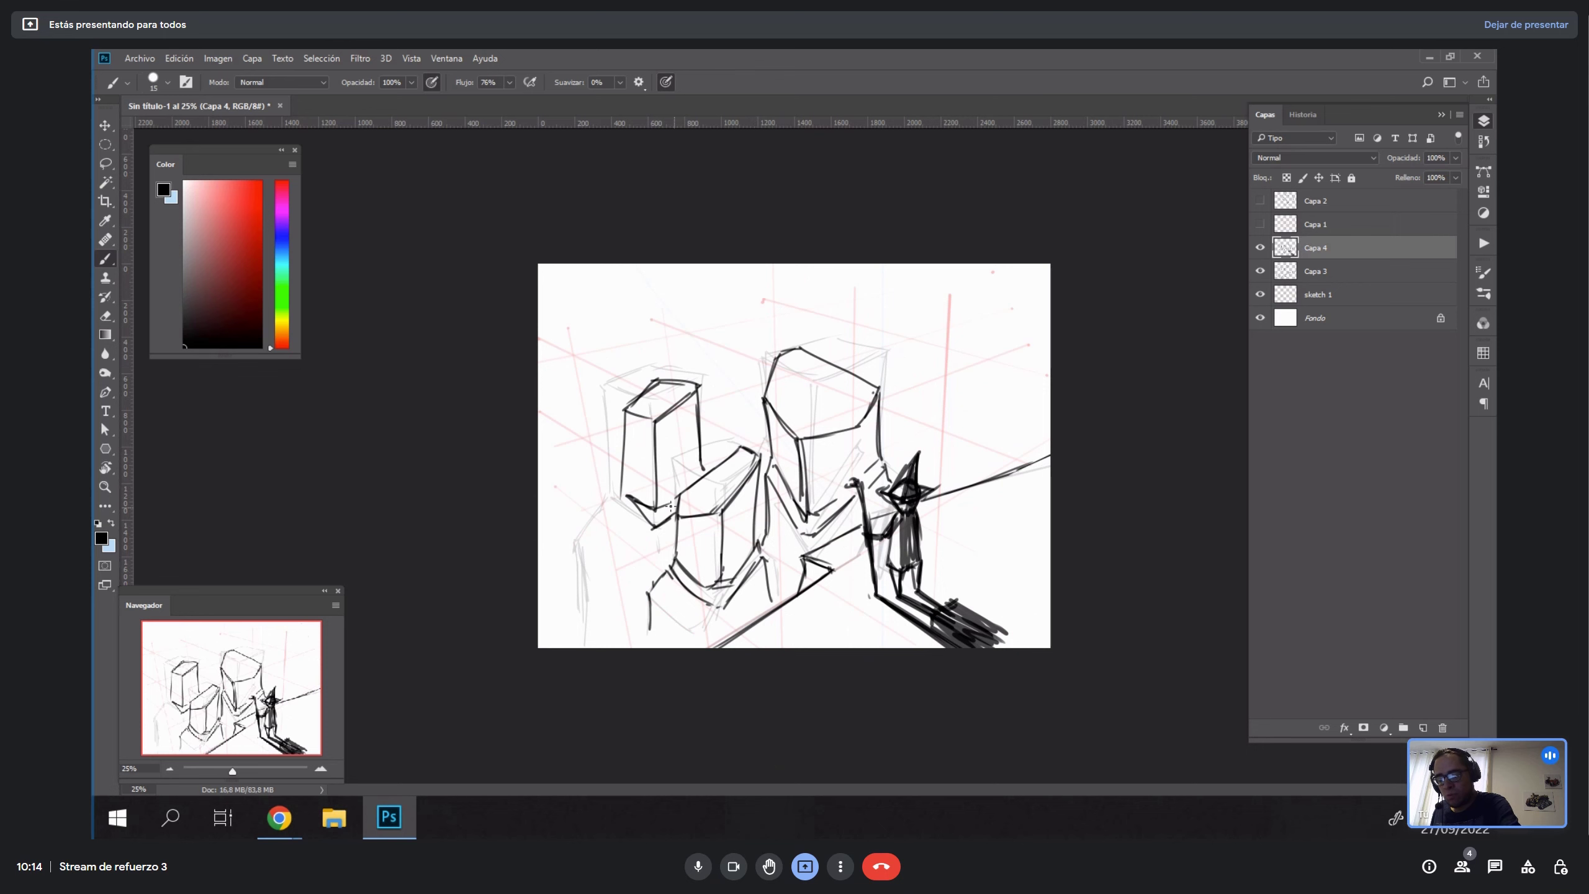
Ink the widening base block under the leftmost tower and extend its edges down to the canvas's bottom edge.
{"action": "mouse_move", "coordinate": [622, 501]}
{"action": "left_mouse_down"}
{"action": "mouse_move", "coordinate": [660, 548]}
{"action": "mouse_move", "coordinate": [672, 531]}
{"action": "mouse_move", "coordinate": [663, 587]}
{"action": "mouse_move", "coordinate": [806, 646]}
{"action": "mouse_move", "coordinate": [794, 656]}
{"action": "mouse_move", "coordinate": [815, 642]}
{"action": "left_mouse_up"}
{"action": "key", "text": "r"}
{"action": "key", "text": "Escape"}
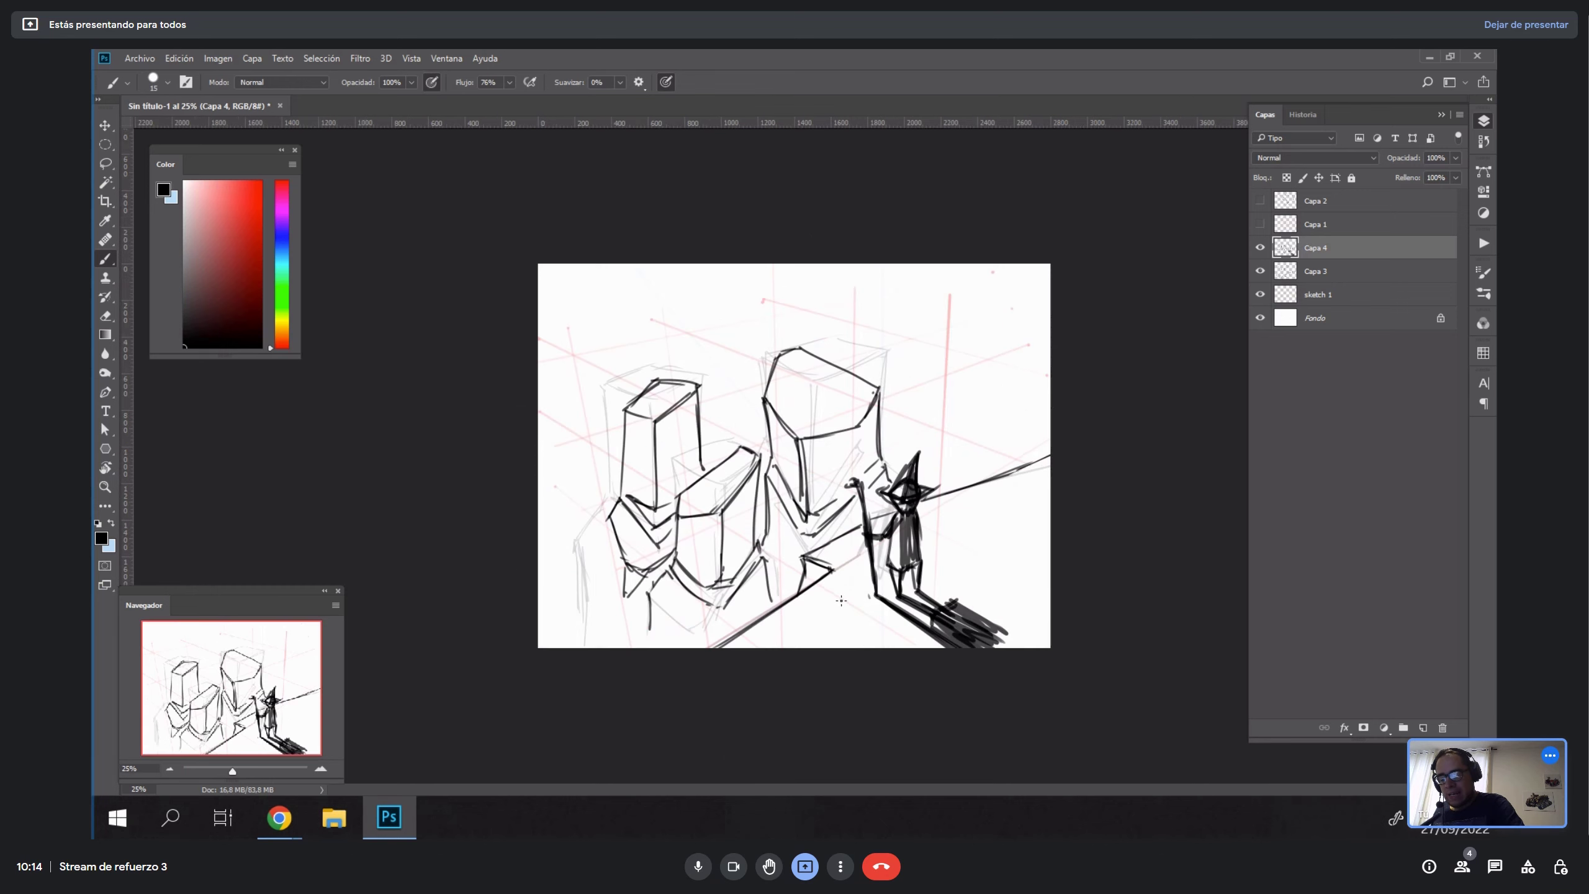
{"action": "left_click_drag", "start_coordinate": [608, 520], "coordinate": [602, 616]}
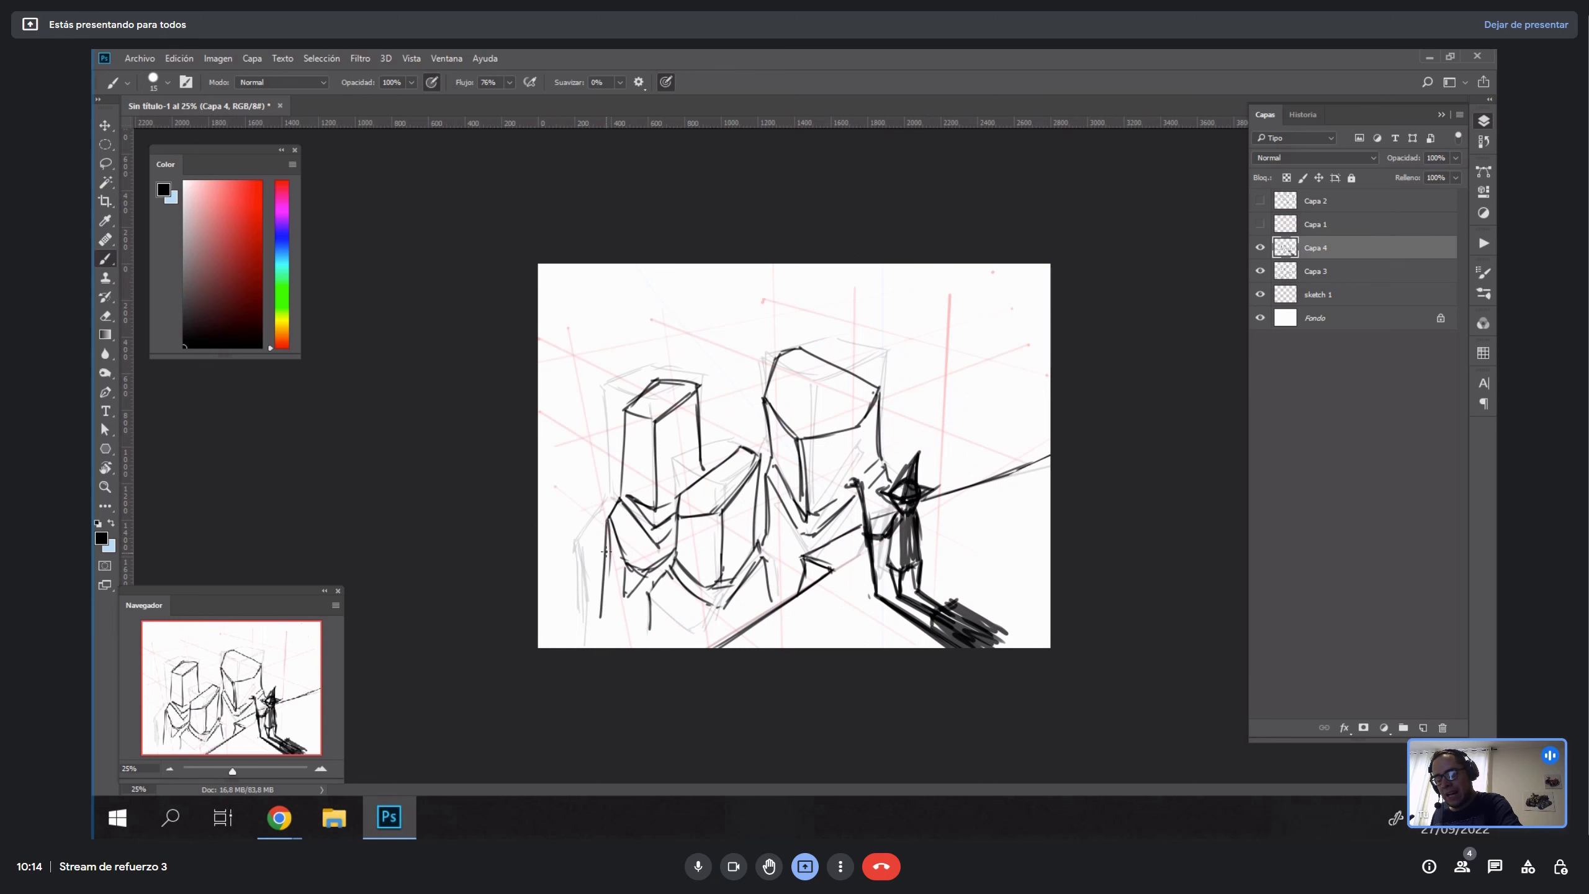
{"action": "mouse_move", "coordinate": [605, 560]}
{"action": "left_mouse_down"}
{"action": "mouse_move", "coordinate": [602, 626]}
{"action": "mouse_move", "coordinate": [653, 648]}
{"action": "left_mouse_up"}
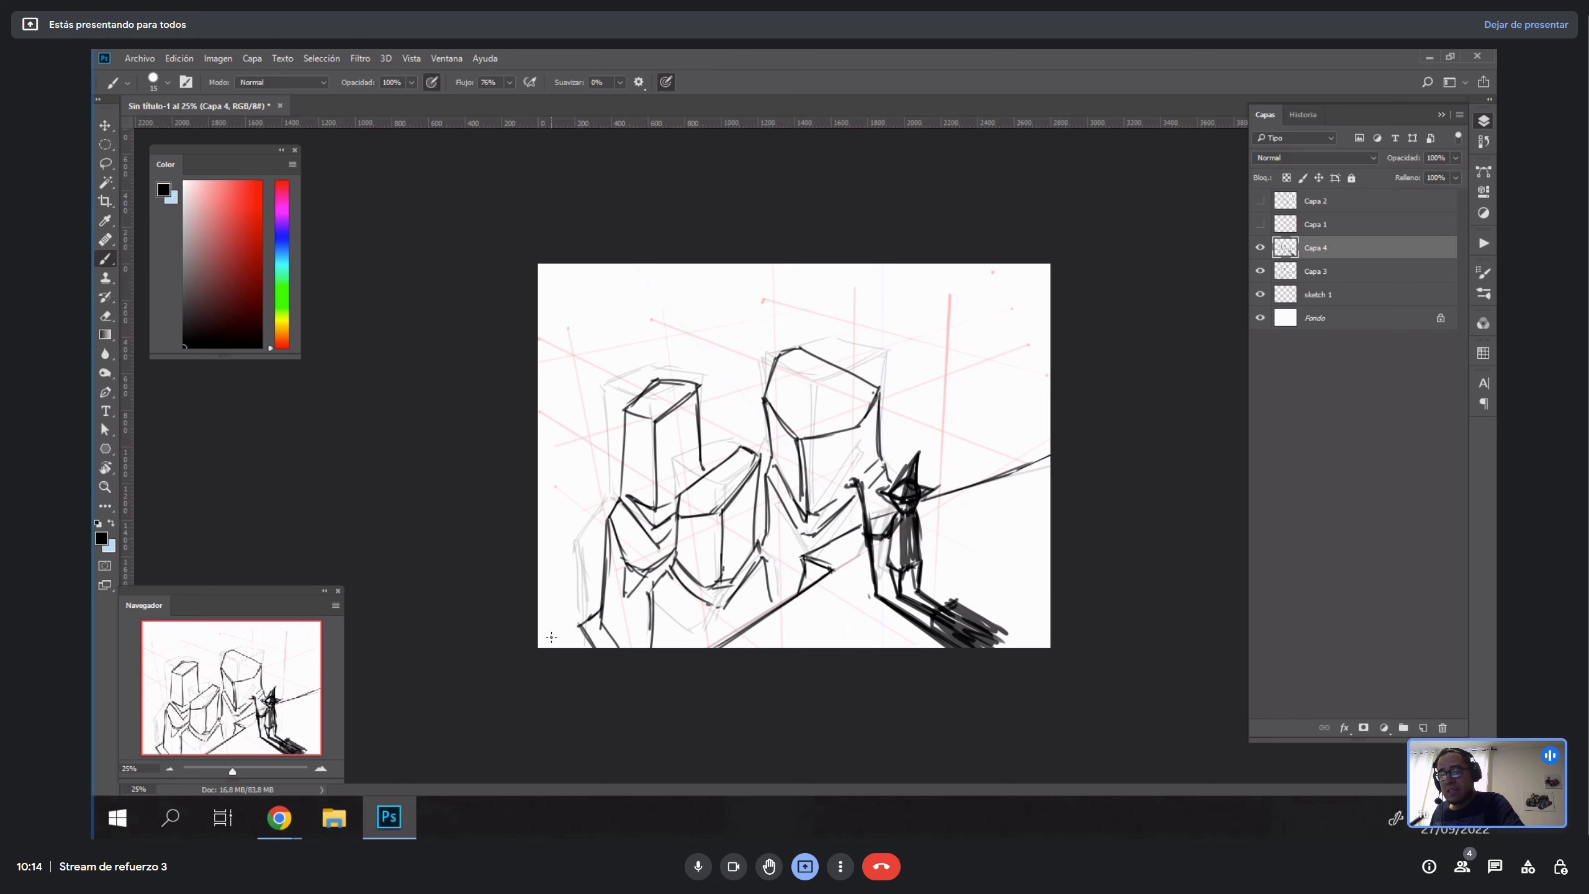
Ink the sloping ground line in the canvas's lower-left corner and undo the stray stroke across the scene.
{"action": "key", "text": "r"}
{"action": "mouse_move", "coordinate": [551, 638]}
{"action": "left_mouse_down"}
{"action": "mouse_move", "coordinate": [719, 720]}
{"action": "mouse_move", "coordinate": [863, 754]}
{"action": "left_mouse_up"}
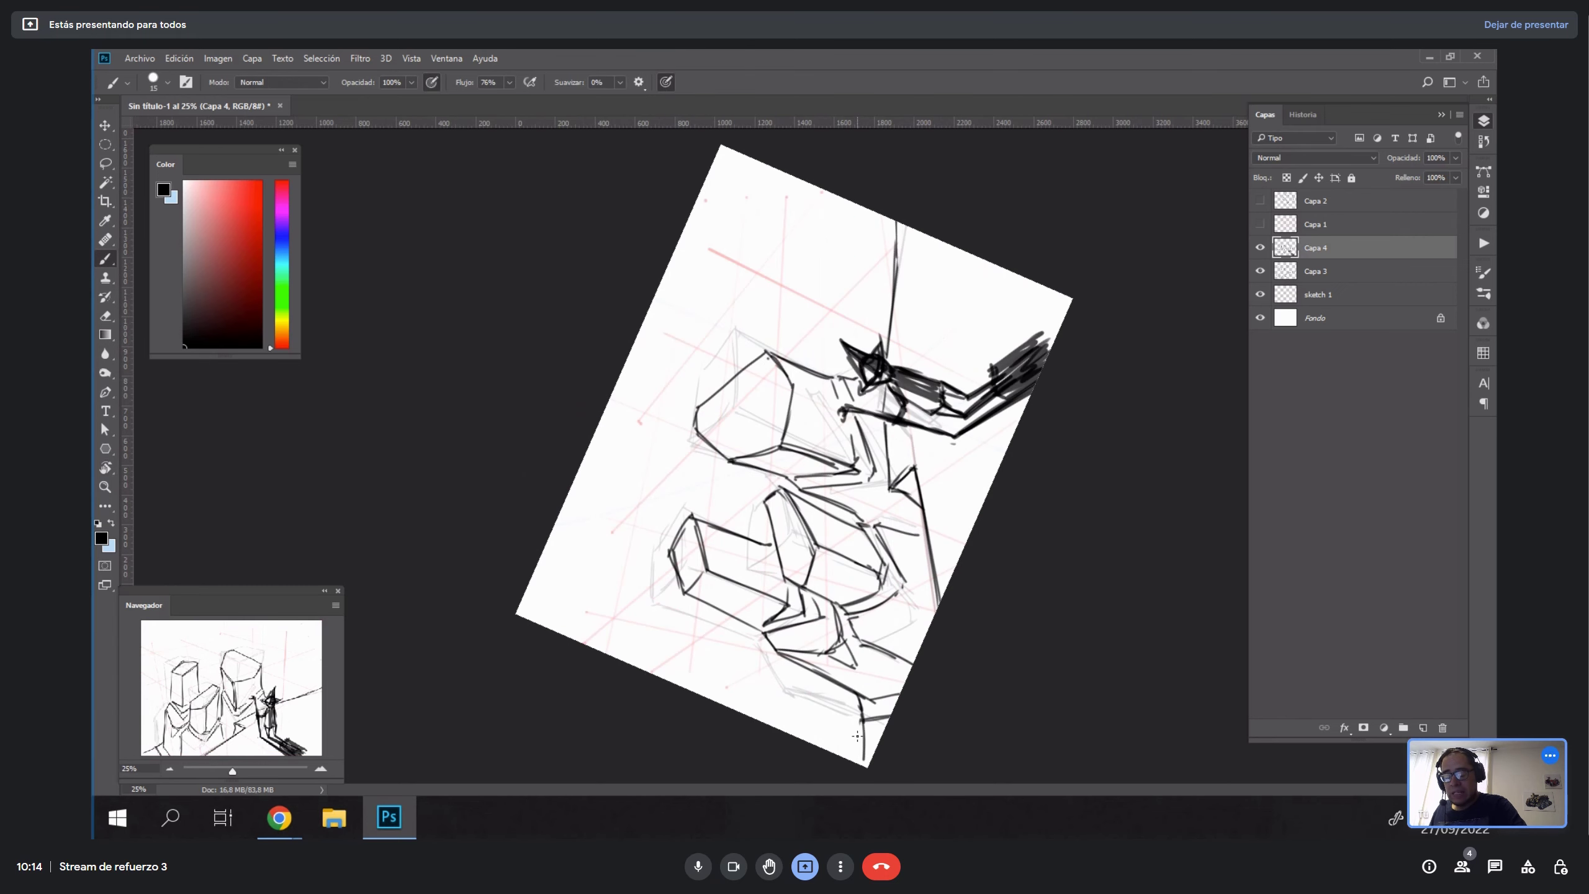
{"action": "key", "text": "Escape"}
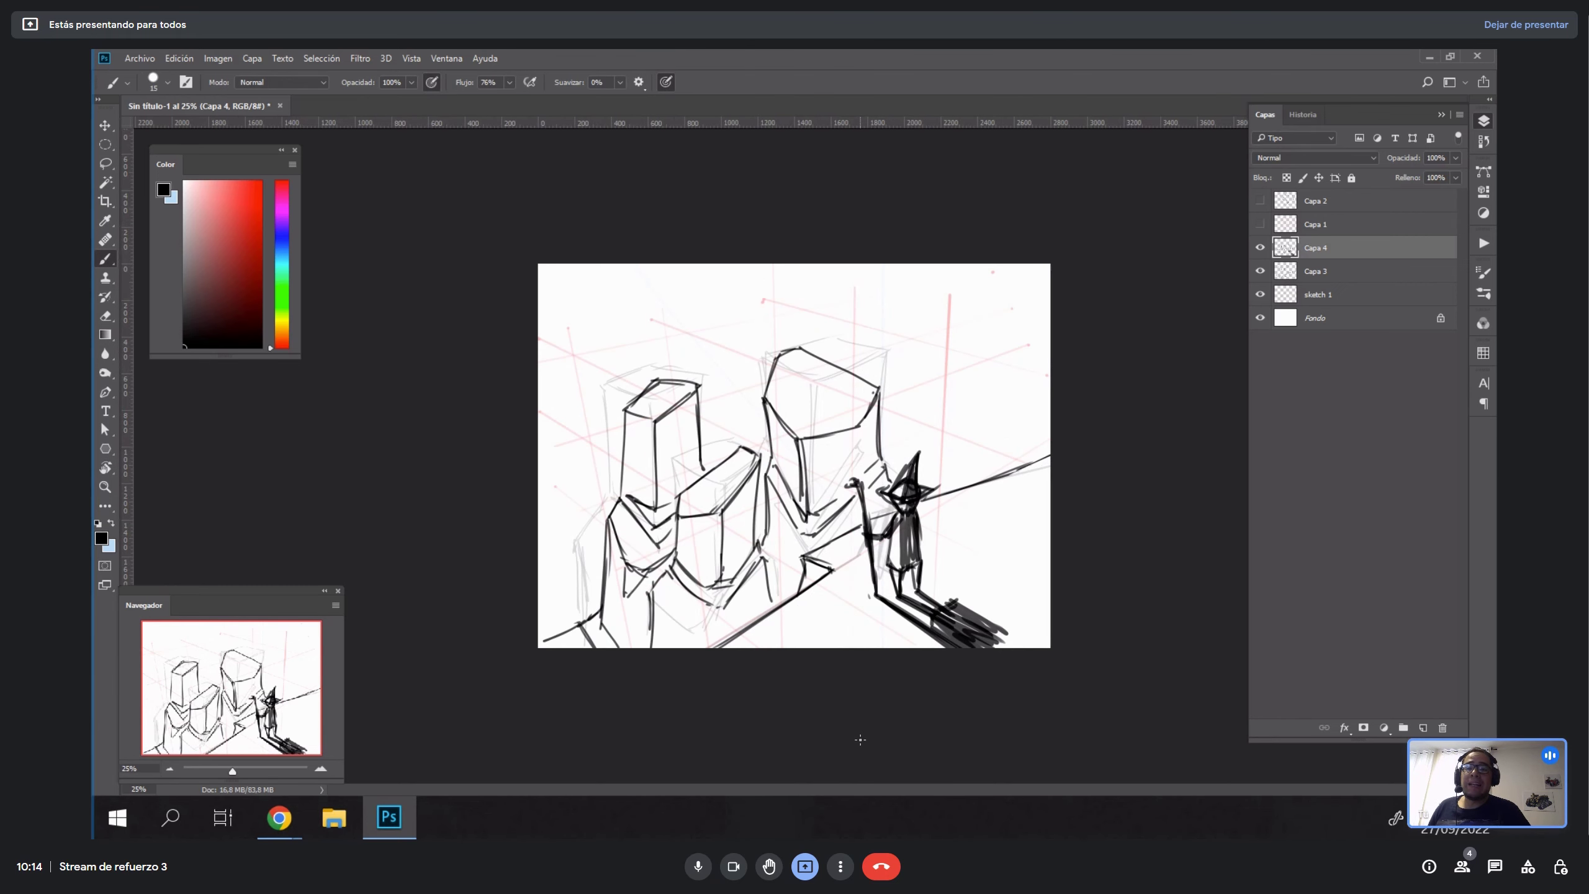
{"action": "left_click_drag", "start_coordinate": [547, 464], "coordinate": [1063, 464]}
{"action": "key", "text": "ctrl+z"}
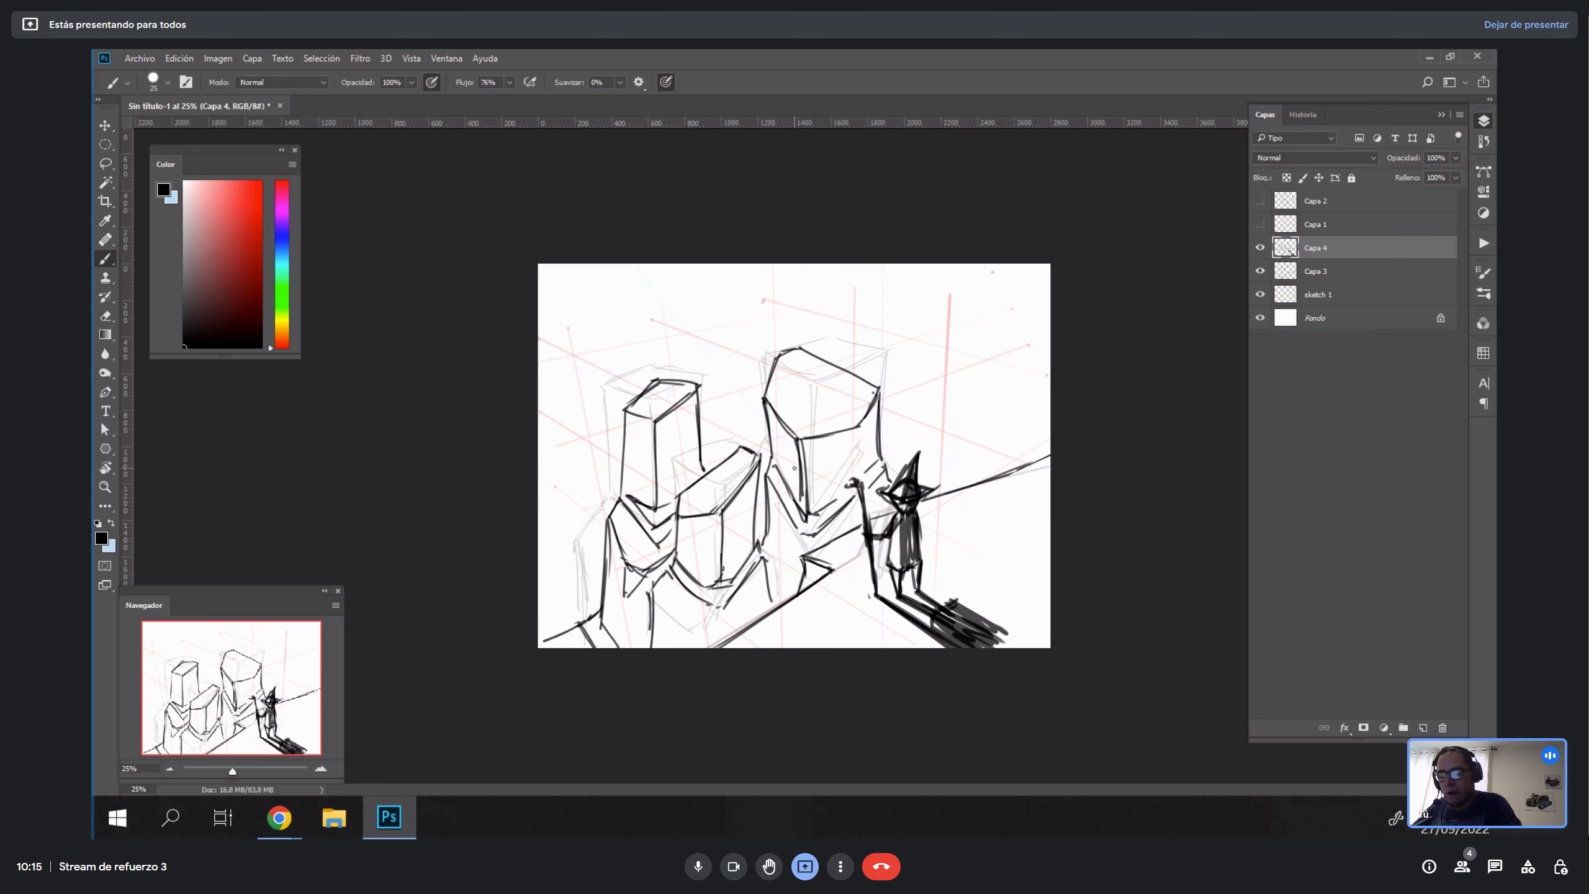
Set the brush mode to Oscurecer, choose mid grey as foreground and black as background color, and make Capa 4 active.
{"action": "left_click", "coordinate": [280, 82]}
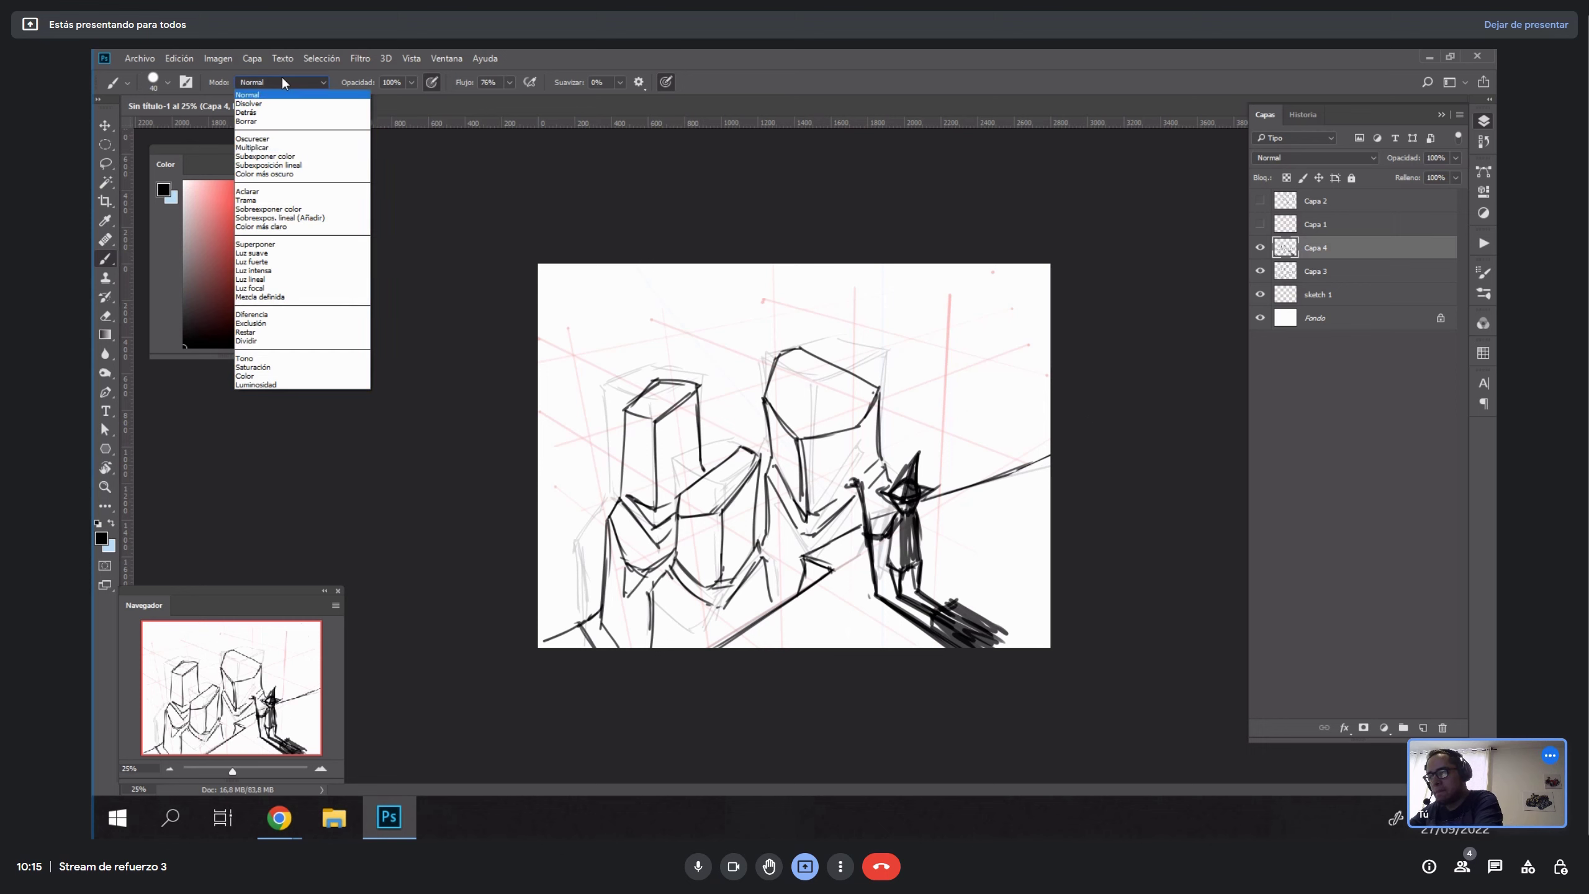
{"action": "left_click", "coordinate": [305, 139]}
{"action": "left_click", "coordinate": [1281, 419]}
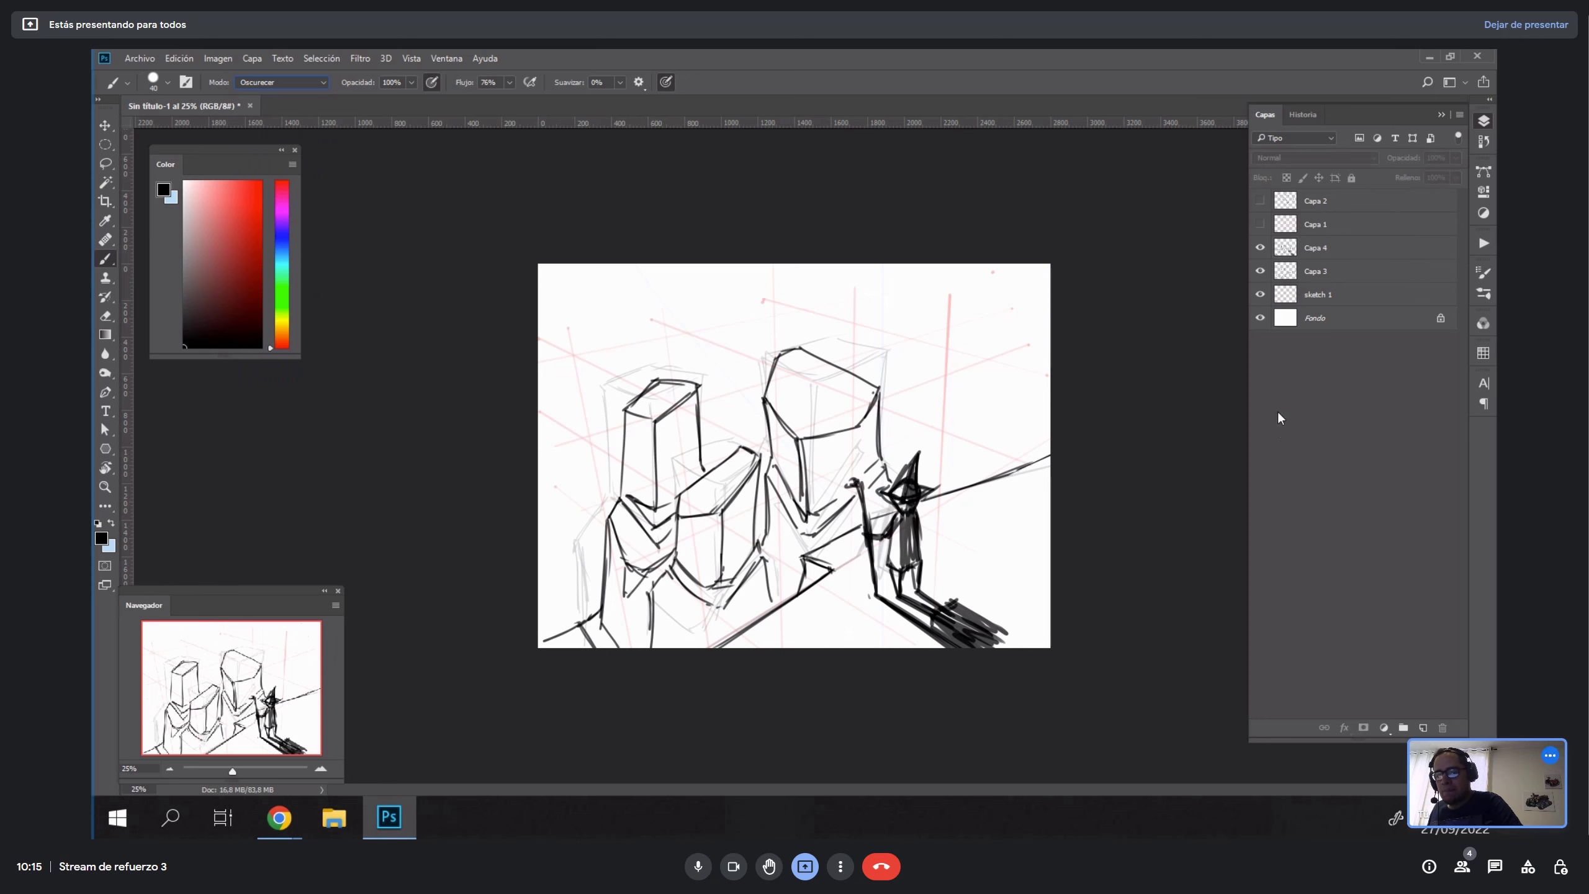
{"action": "left_click_drag", "start_coordinate": [182, 259], "coordinate": [155, 246]}
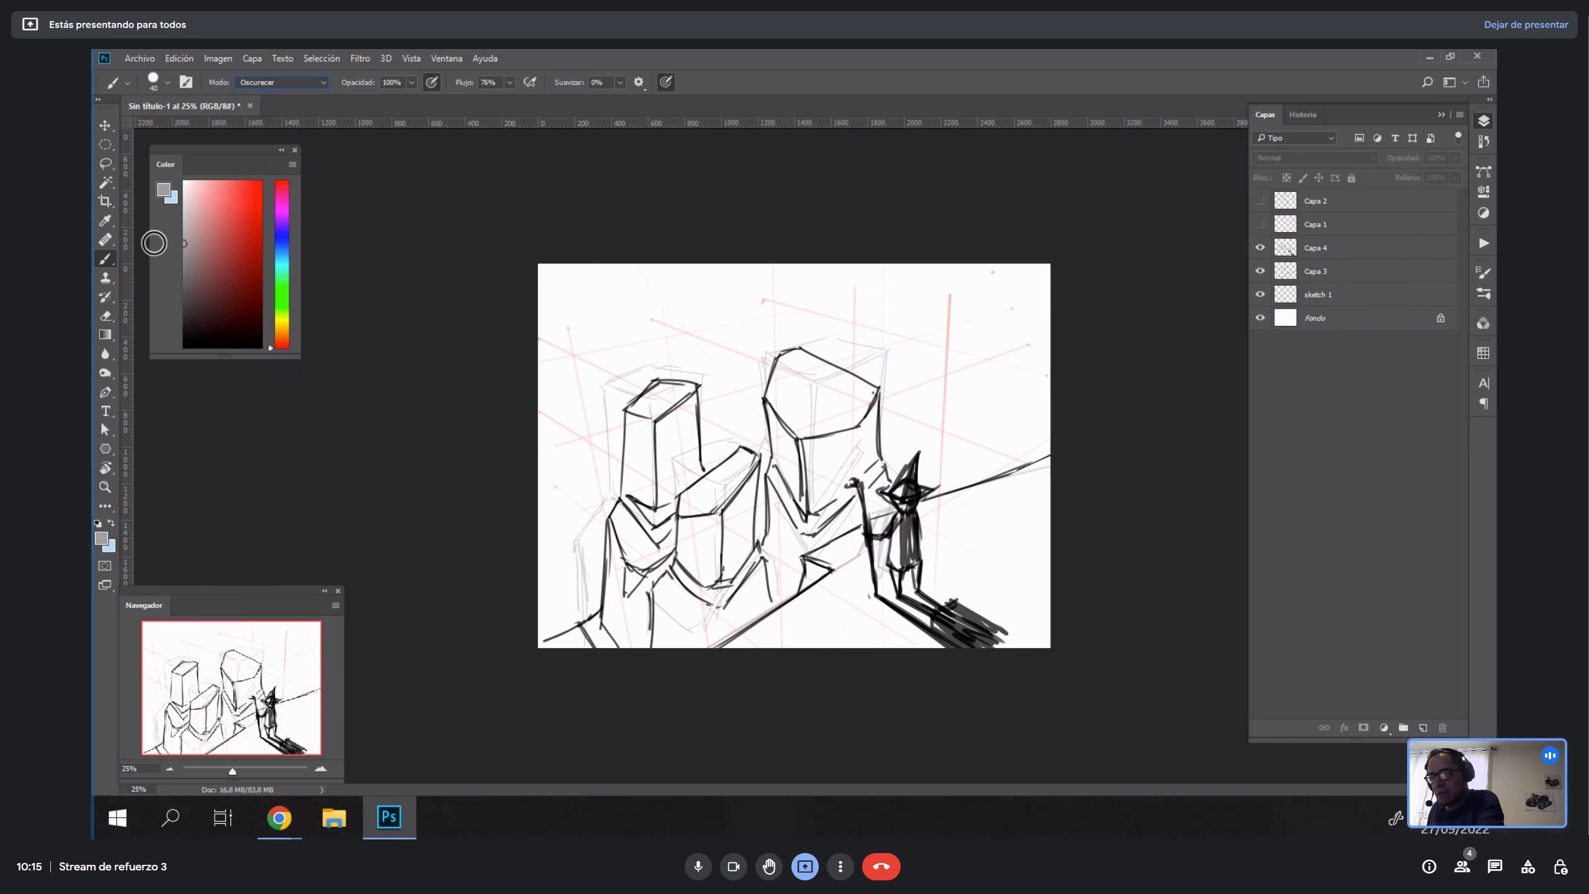
{"action": "key", "text": "x"}
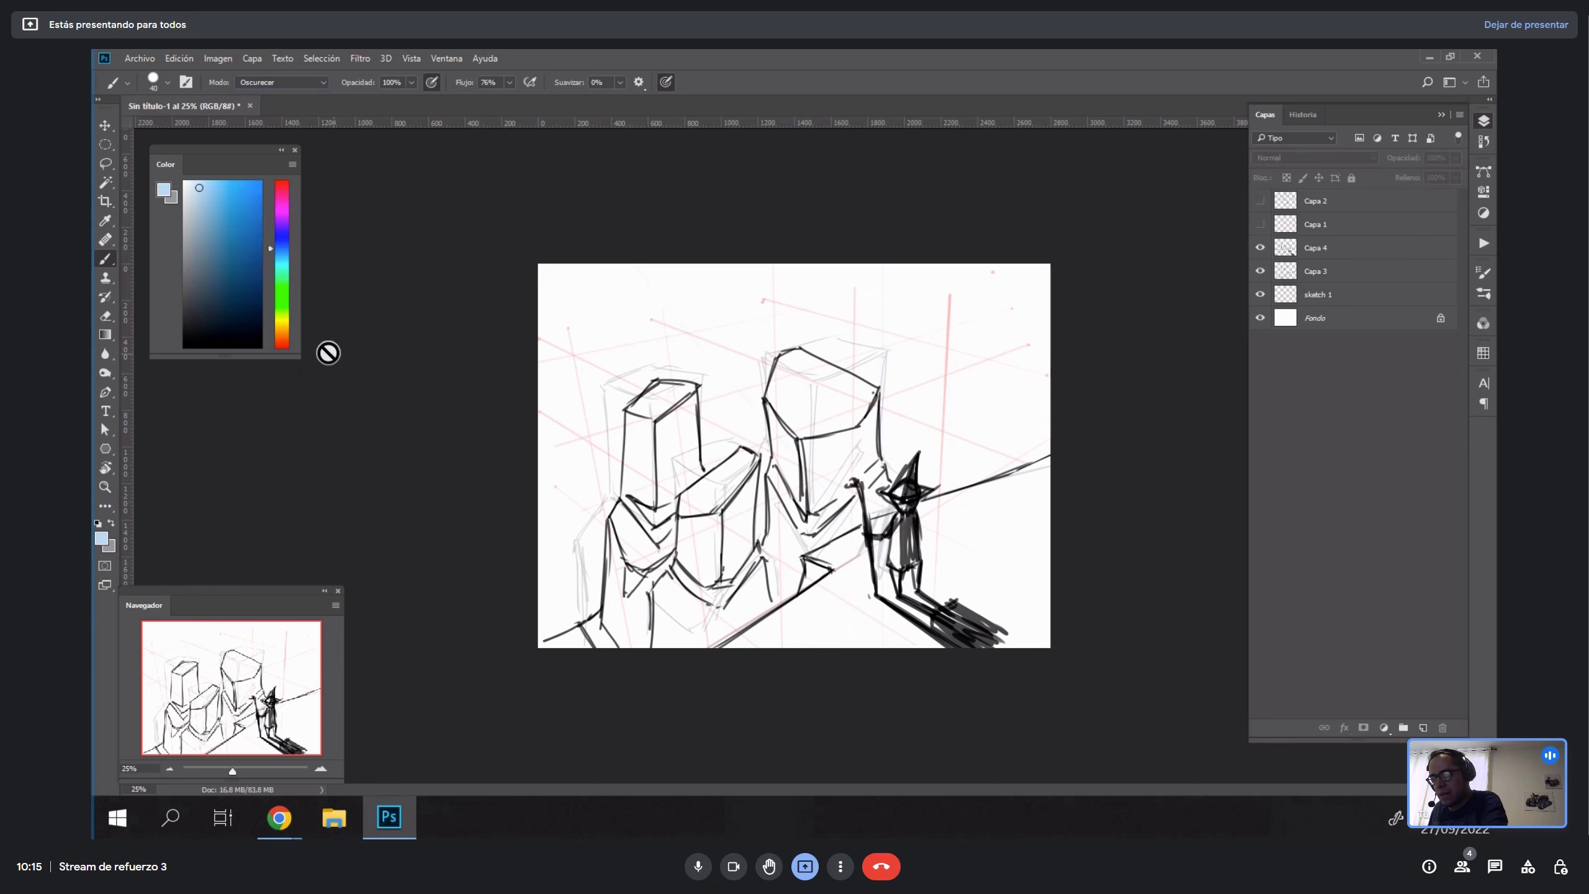
{"action": "left_click_drag", "start_coordinate": [200, 310], "coordinate": [130, 414]}
{"action": "key", "text": "x"}
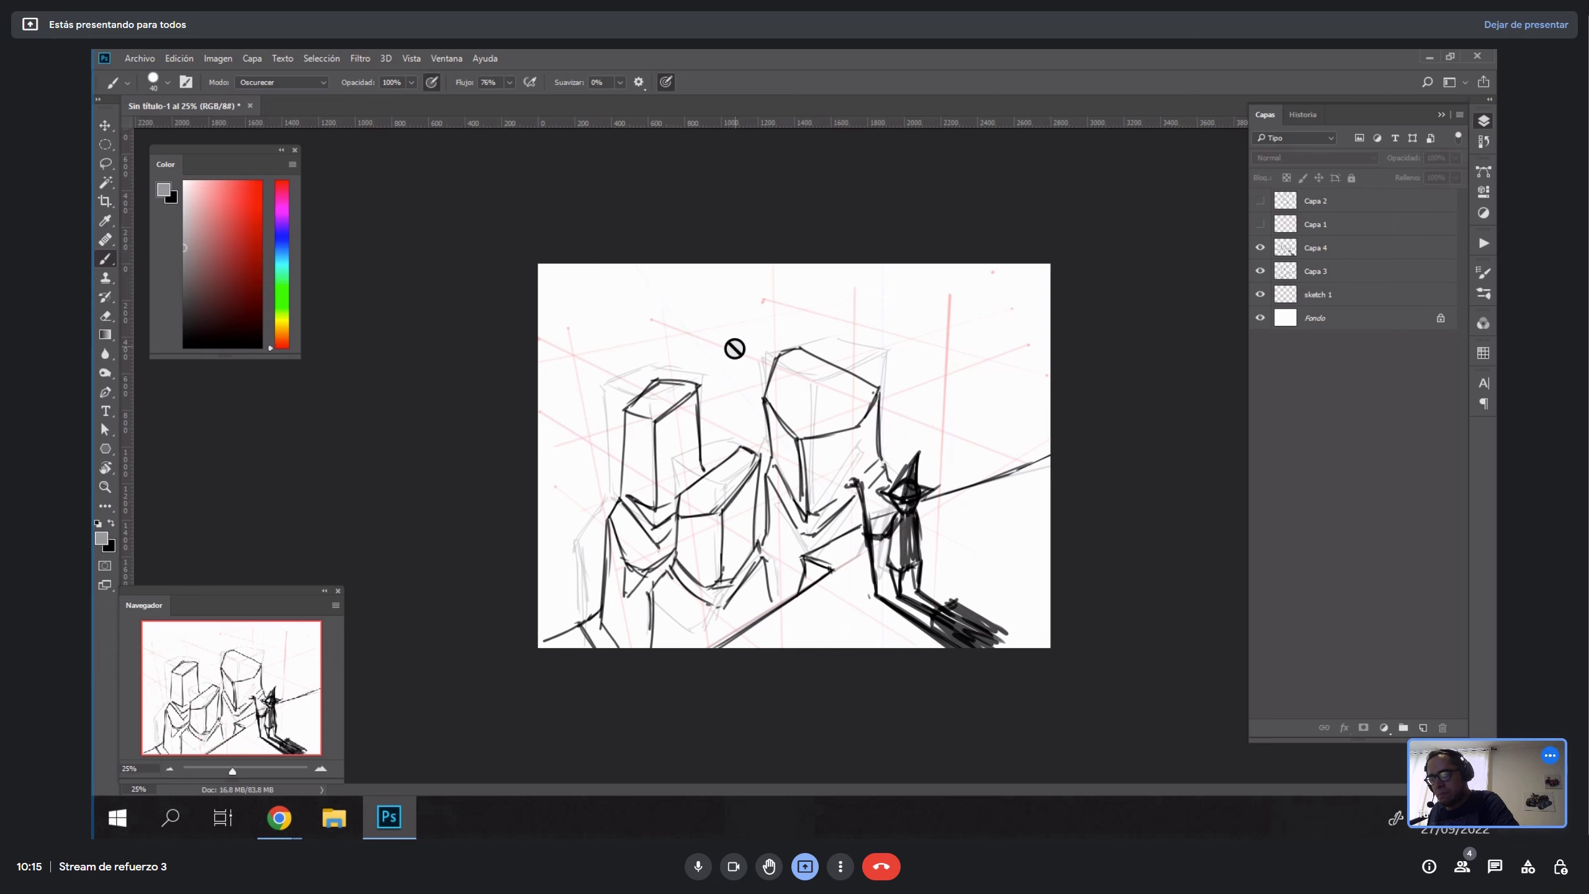
{"action": "left_click", "coordinate": [1341, 245]}
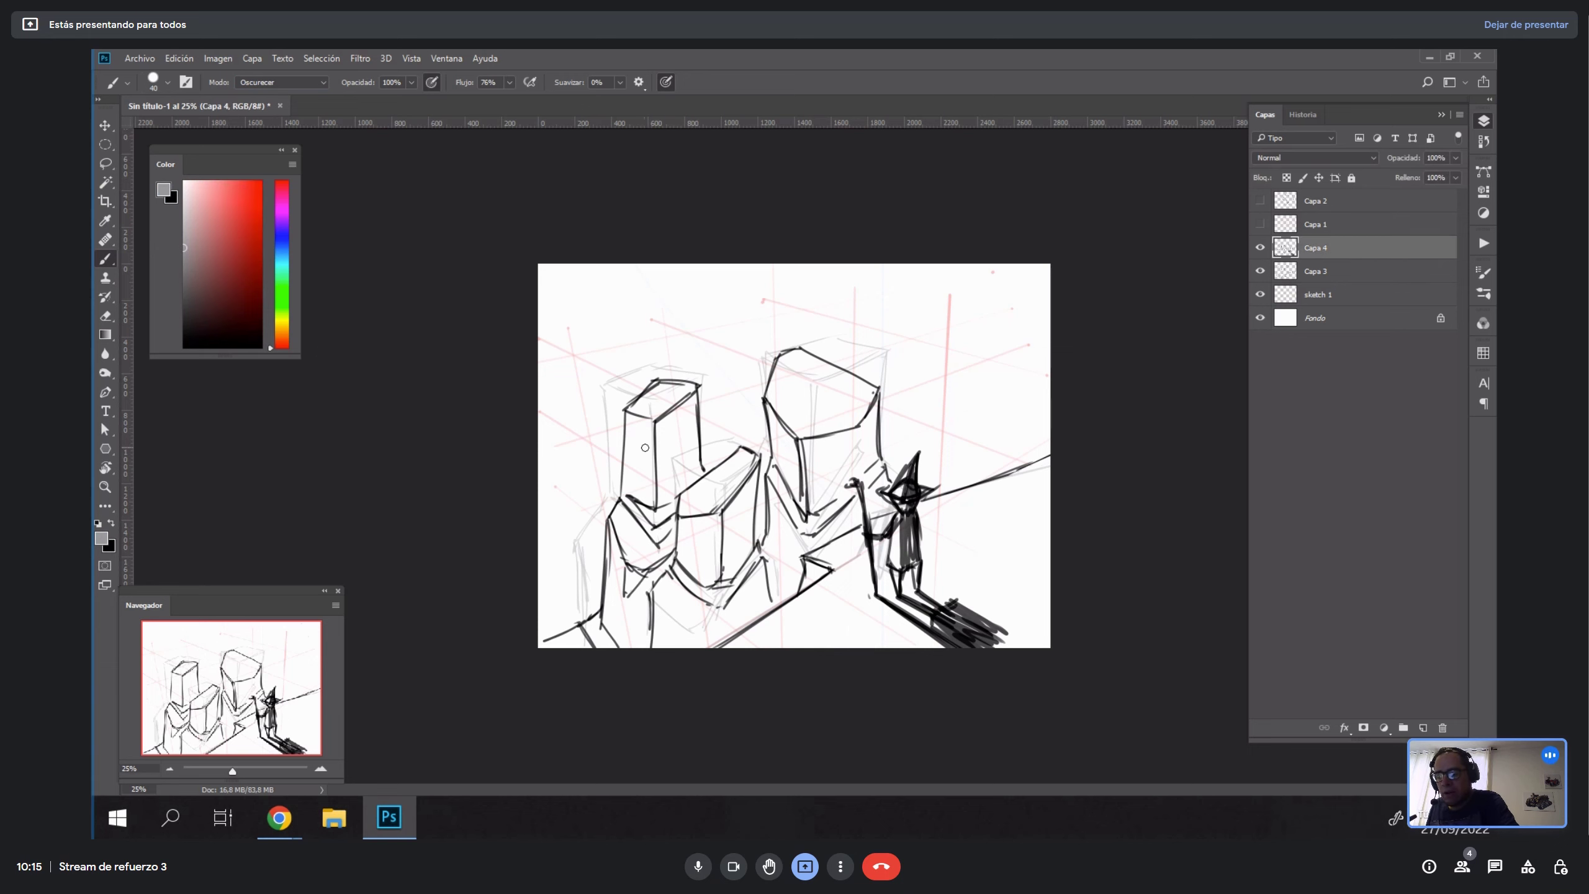
With the brush enlarged to 70, shade the left-facing sides and bases of the three towers in mid grey.
{"action": "key", "text": "bracketright"}
{"action": "mouse_move", "coordinate": [634, 451]}
{"action": "left_mouse_down"}
{"action": "mouse_move", "coordinate": [630, 481]}
{"action": "mouse_move", "coordinate": [632, 426]}
{"action": "mouse_move", "coordinate": [650, 503]}
{"action": "mouse_move", "coordinate": [629, 510]}
{"action": "mouse_move", "coordinate": [624, 551]}
{"action": "mouse_move", "coordinate": [641, 533]}
{"action": "mouse_move", "coordinate": [648, 563]}
{"action": "mouse_move", "coordinate": [623, 597]}
{"action": "mouse_move", "coordinate": [626, 644]}
{"action": "mouse_move", "coordinate": [613, 530]}
{"action": "mouse_move", "coordinate": [598, 642]}
{"action": "mouse_move", "coordinate": [554, 636]}
{"action": "mouse_move", "coordinate": [600, 630]}
{"action": "mouse_move", "coordinate": [581, 646]}
{"action": "left_mouse_up"}
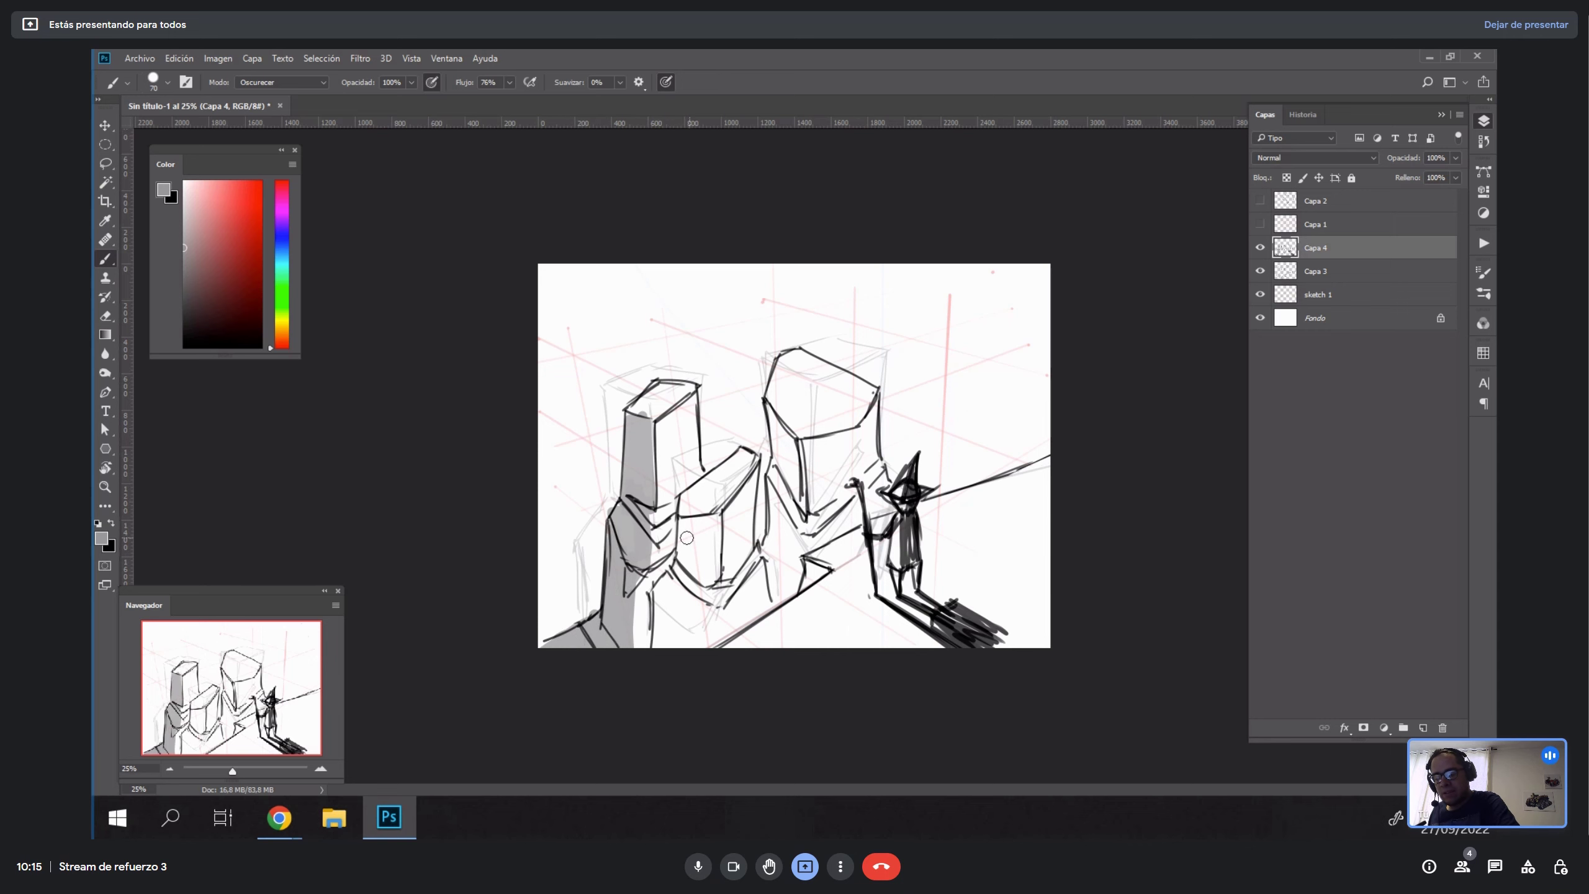
{"action": "mouse_move", "coordinate": [684, 525]}
{"action": "left_mouse_down"}
{"action": "mouse_move", "coordinate": [686, 570]}
{"action": "mouse_move", "coordinate": [716, 583]}
{"action": "mouse_move", "coordinate": [679, 572]}
{"action": "mouse_move", "coordinate": [705, 599]}
{"action": "mouse_move", "coordinate": [689, 585]}
{"action": "mouse_move", "coordinate": [656, 645]}
{"action": "mouse_move", "coordinate": [669, 571]}
{"action": "left_mouse_up"}
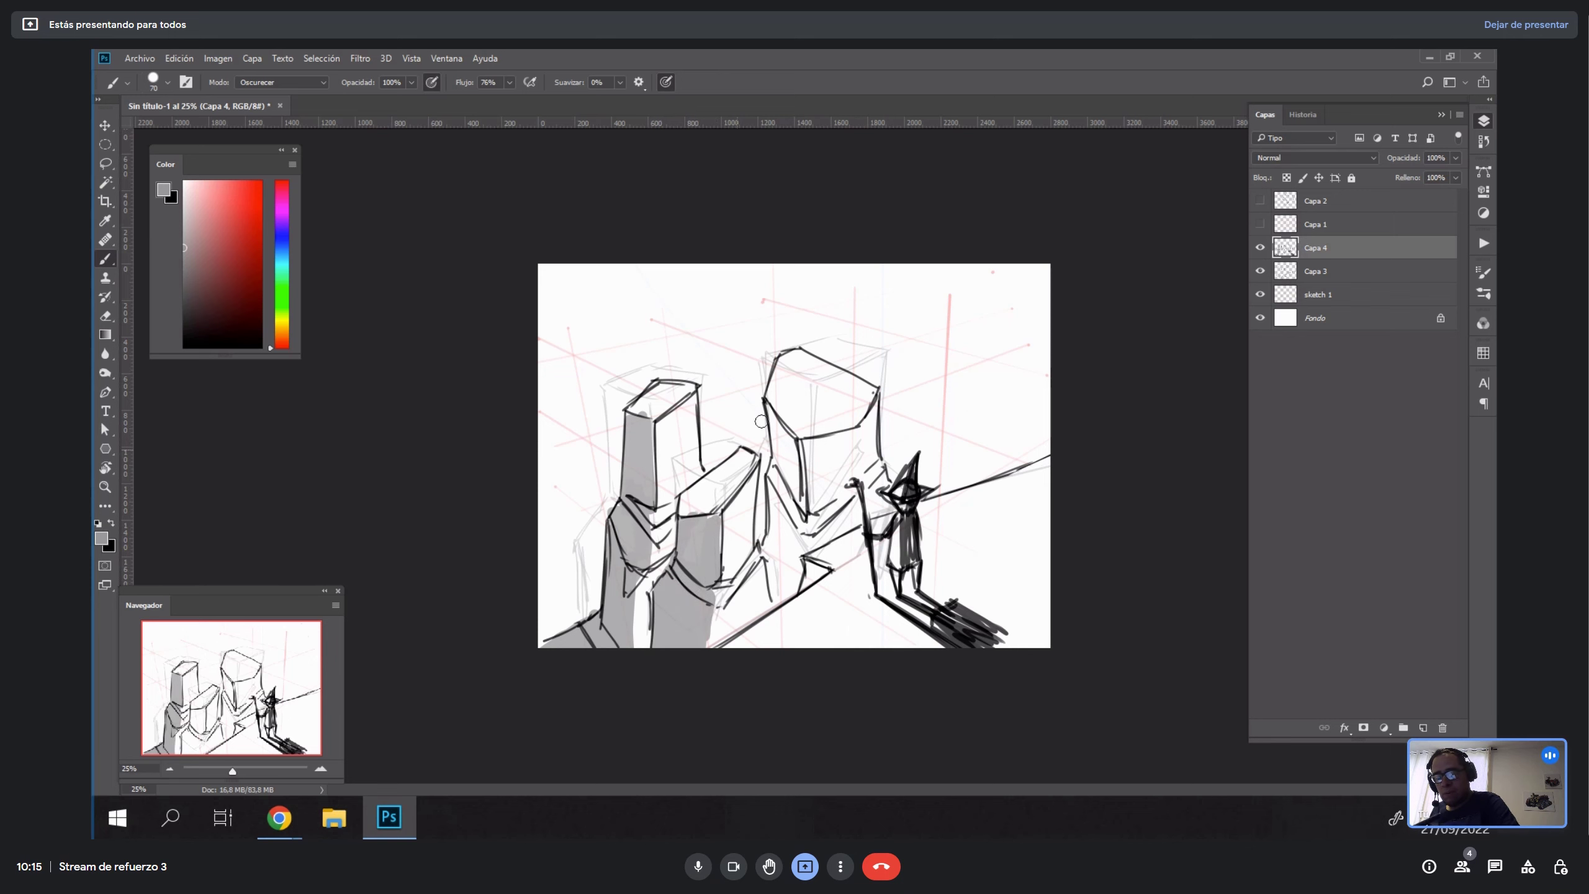
{"action": "mouse_move", "coordinate": [770, 414]}
{"action": "left_mouse_down"}
{"action": "mouse_move", "coordinate": [805, 535]}
{"action": "mouse_move", "coordinate": [785, 601]}
{"action": "mouse_move", "coordinate": [768, 563]}
{"action": "mouse_move", "coordinate": [775, 598]}
{"action": "mouse_move", "coordinate": [773, 517]}
{"action": "mouse_move", "coordinate": [779, 504]}
{"action": "mouse_move", "coordinate": [795, 556]}
{"action": "mouse_move", "coordinate": [796, 460]}
{"action": "mouse_move", "coordinate": [769, 421]}
{"action": "left_mouse_up"}
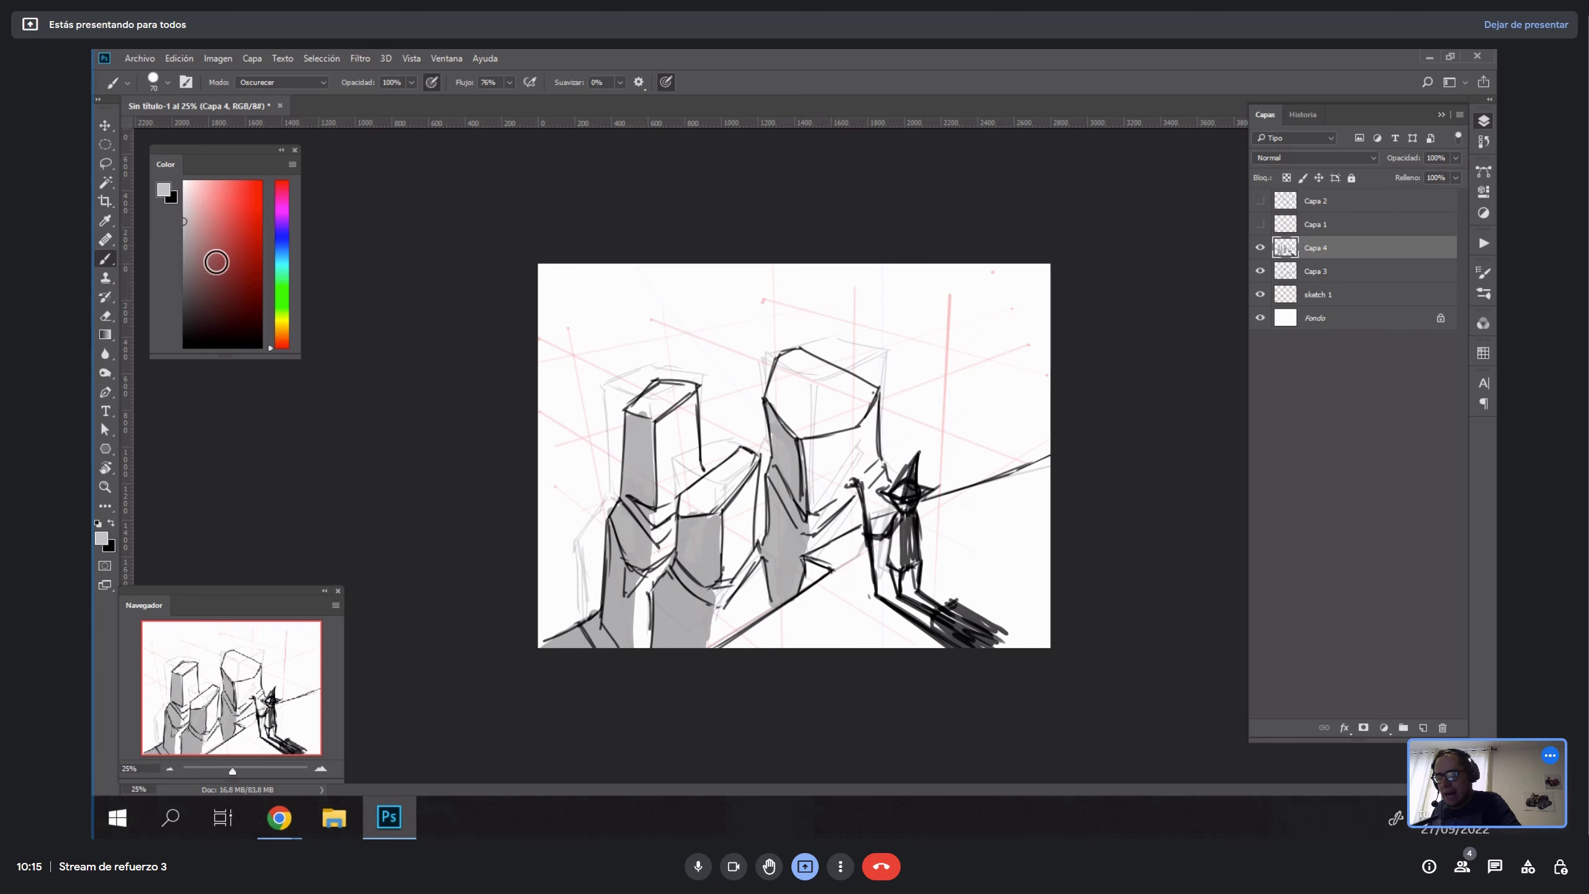
With a lighter grey brush at size 60, paint a distant tower silhouette at far left and outline another between the inked towers.
{"action": "key", "text": "bracketleft"}
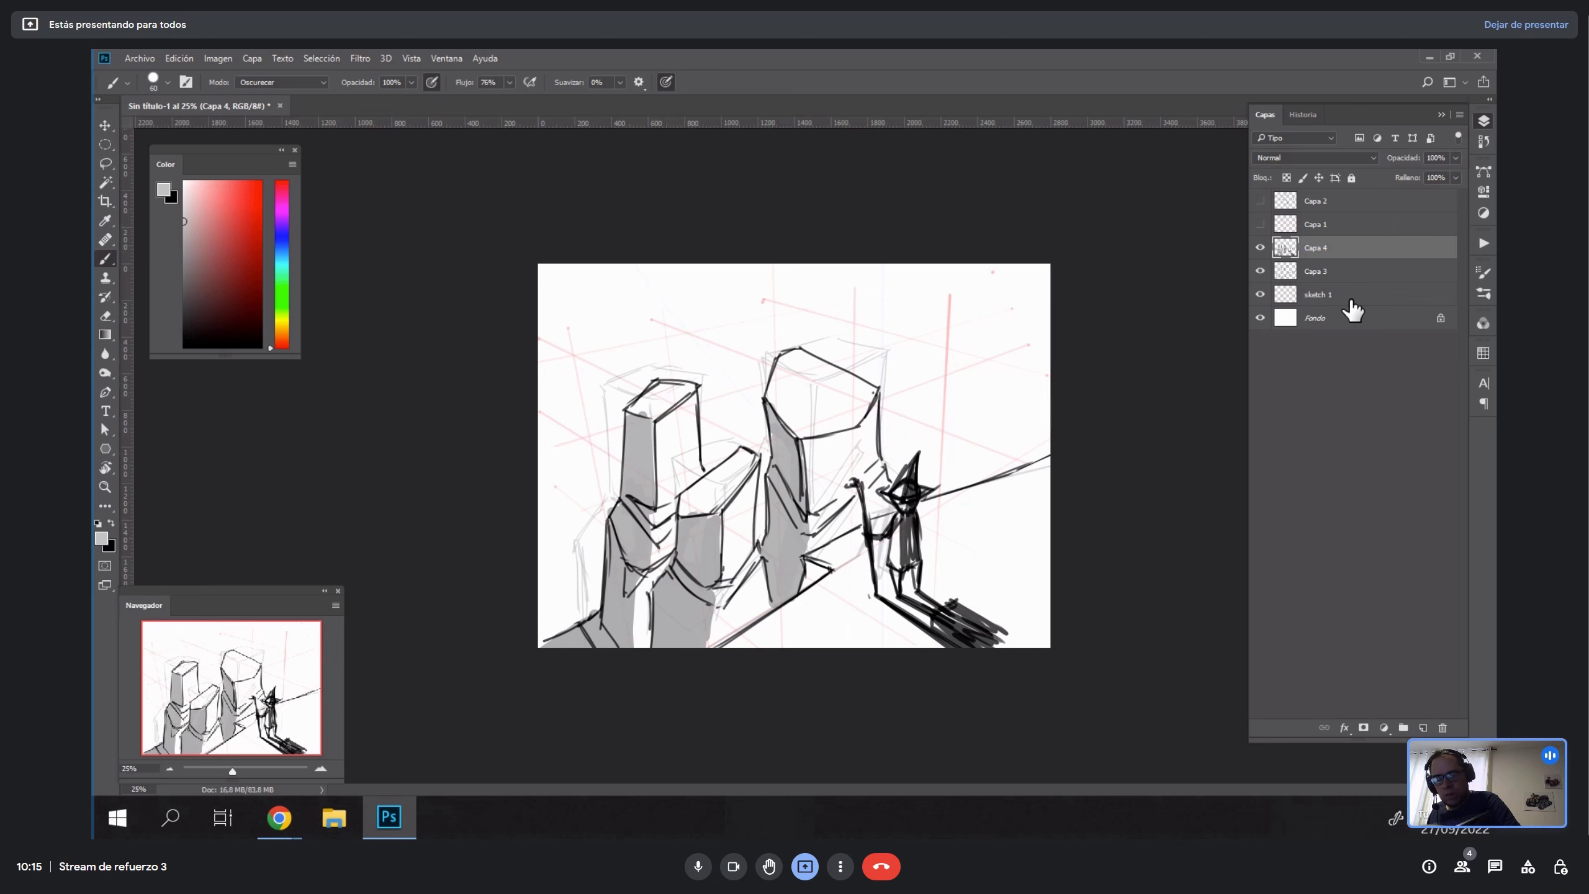
{"action": "mouse_move", "coordinate": [561, 409]}
{"action": "left_mouse_down"}
{"action": "mouse_move", "coordinate": [592, 310]}
{"action": "mouse_move", "coordinate": [613, 322]}
{"action": "mouse_move", "coordinate": [584, 312]}
{"action": "mouse_move", "coordinate": [625, 316]}
{"action": "mouse_move", "coordinate": [634, 401]}
{"action": "mouse_move", "coordinate": [612, 478]}
{"action": "left_mouse_up"}
{"action": "mouse_move", "coordinate": [610, 322]}
{"action": "left_mouse_down"}
{"action": "mouse_move", "coordinate": [616, 417]}
{"action": "mouse_move", "coordinate": [560, 438]}
{"action": "mouse_move", "coordinate": [608, 482]}
{"action": "mouse_move", "coordinate": [575, 435]}
{"action": "mouse_move", "coordinate": [607, 484]}
{"action": "mouse_move", "coordinate": [551, 449]}
{"action": "mouse_move", "coordinate": [605, 500]}
{"action": "mouse_move", "coordinate": [603, 518]}
{"action": "mouse_move", "coordinate": [544, 484]}
{"action": "mouse_move", "coordinate": [597, 542]}
{"action": "left_mouse_up"}
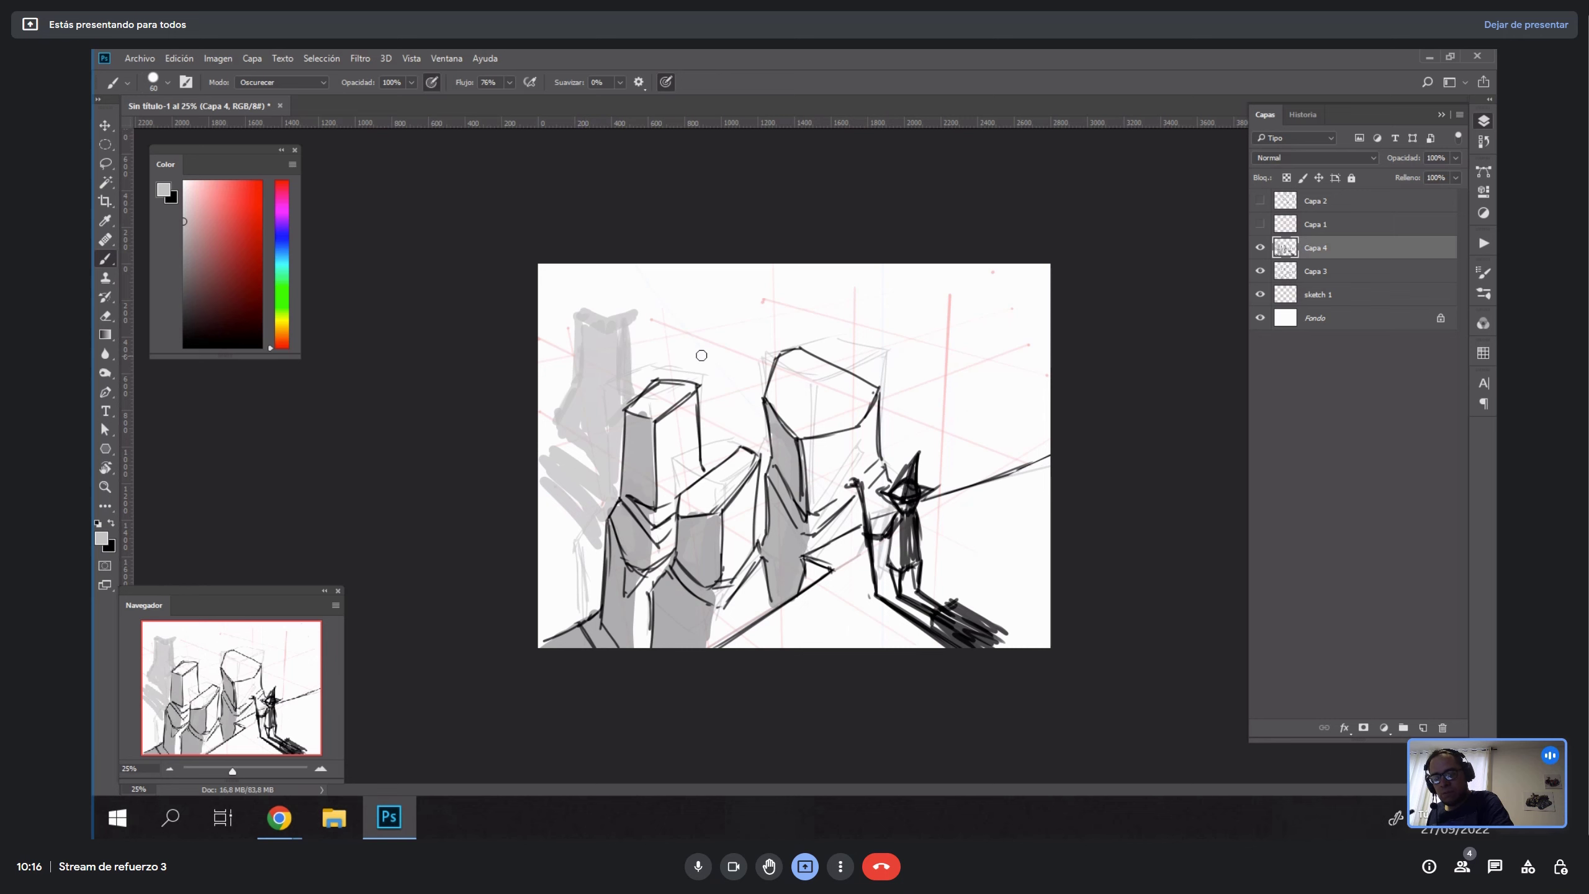
{"action": "mouse_move", "coordinate": [578, 313]}
{"action": "left_mouse_down"}
{"action": "mouse_move", "coordinate": [642, 301]}
{"action": "mouse_move", "coordinate": [702, 365]}
{"action": "mouse_move", "coordinate": [729, 316]}
{"action": "mouse_move", "coordinate": [739, 345]}
{"action": "mouse_move", "coordinate": [765, 336]}
{"action": "mouse_move", "coordinate": [753, 406]}
{"action": "left_mouse_up"}
{"action": "left_click_drag", "start_coordinate": [760, 335], "coordinate": [762, 445]}
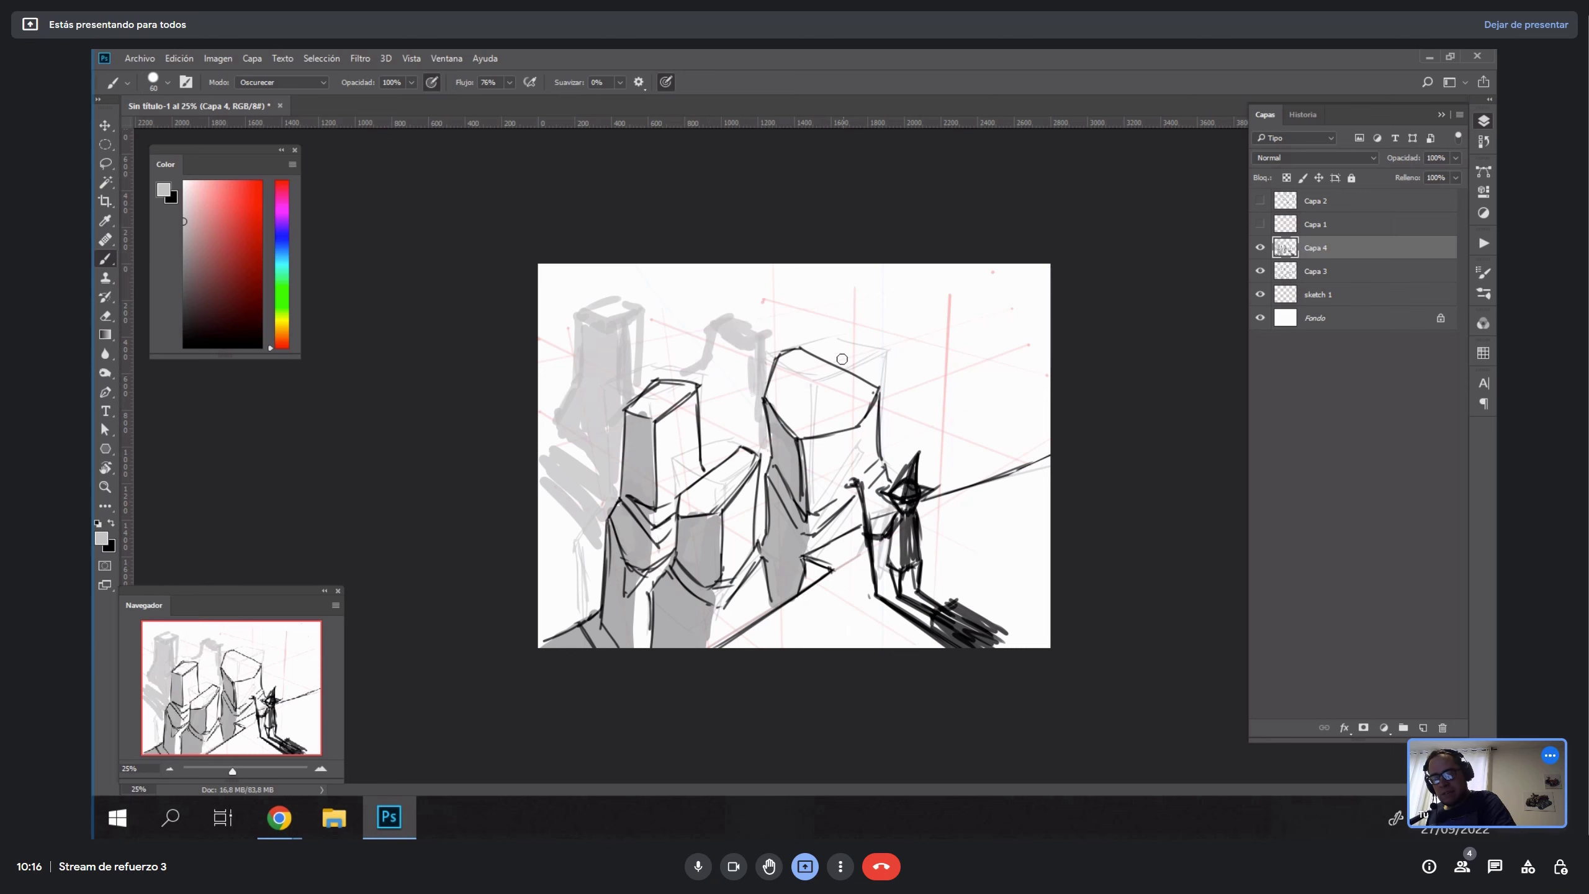
Paint grey distant silhouettes behind the large tower and the figure, and fill in the outlined tower between the inked ones.
{"action": "mouse_move", "coordinate": [837, 362]}
{"action": "left_mouse_down"}
{"action": "mouse_move", "coordinate": [871, 324]}
{"action": "mouse_move", "coordinate": [844, 362]}
{"action": "mouse_move", "coordinate": [855, 373]}
{"action": "mouse_move", "coordinate": [876, 329]}
{"action": "mouse_move", "coordinate": [907, 384]}
{"action": "mouse_move", "coordinate": [919, 371]}
{"action": "mouse_move", "coordinate": [903, 451]}
{"action": "mouse_move", "coordinate": [882, 369]}
{"action": "mouse_move", "coordinate": [888, 466]}
{"action": "mouse_move", "coordinate": [907, 433]}
{"action": "mouse_move", "coordinate": [920, 453]}
{"action": "mouse_move", "coordinate": [929, 366]}
{"action": "mouse_move", "coordinate": [932, 463]}
{"action": "mouse_move", "coordinate": [937, 411]}
{"action": "mouse_move", "coordinate": [954, 476]}
{"action": "mouse_move", "coordinate": [982, 411]}
{"action": "mouse_move", "coordinate": [988, 434]}
{"action": "left_mouse_up"}
{"action": "left_click_drag", "start_coordinate": [970, 443], "coordinate": [949, 448]}
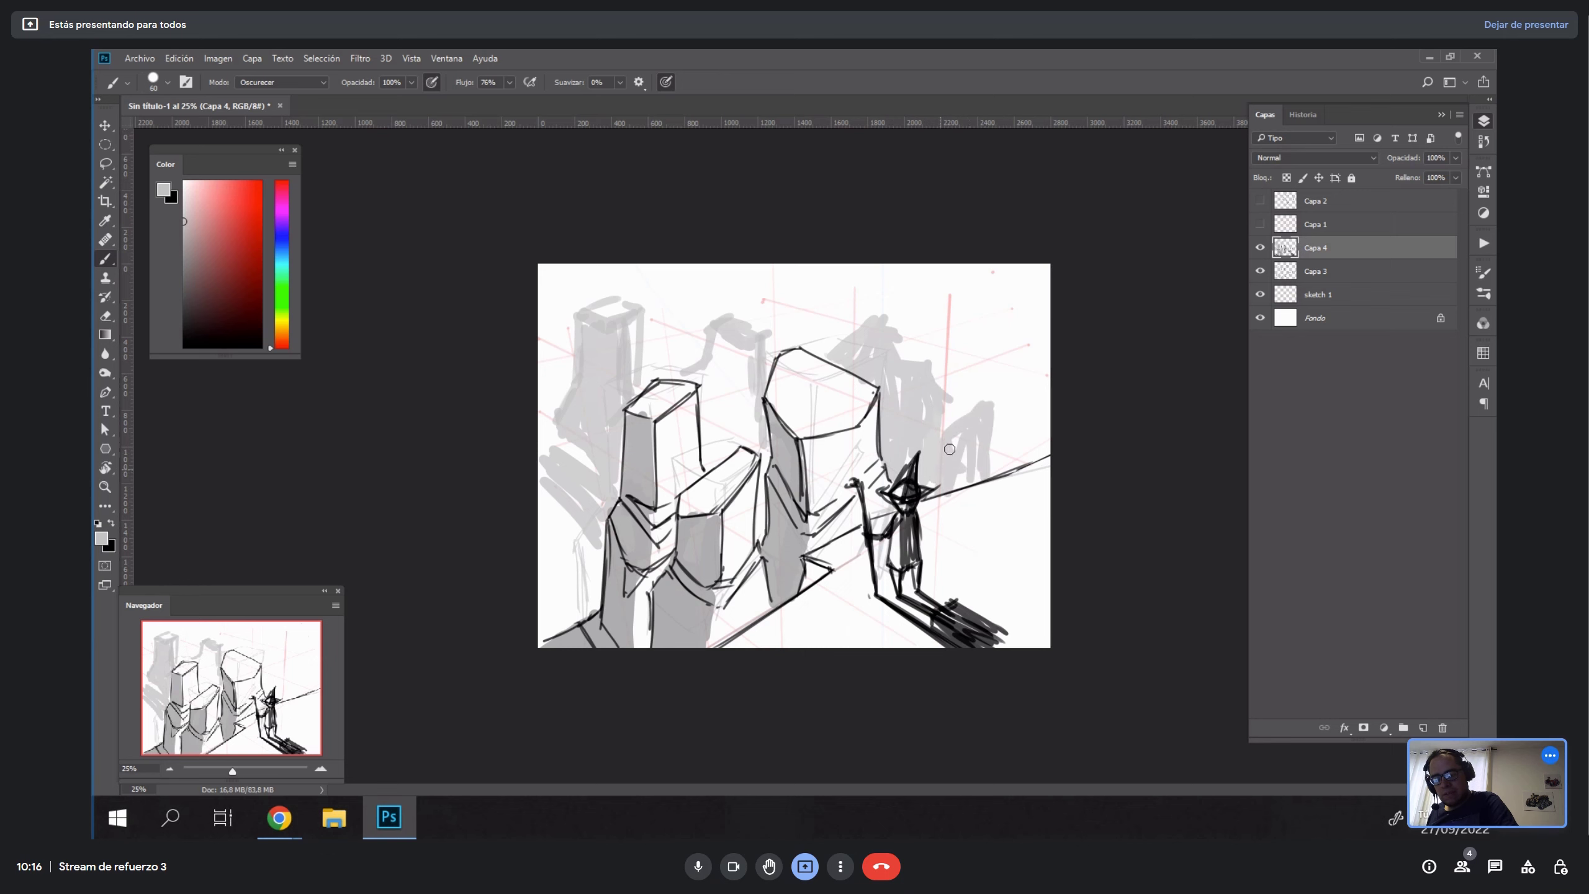
{"action": "key", "text": "r"}
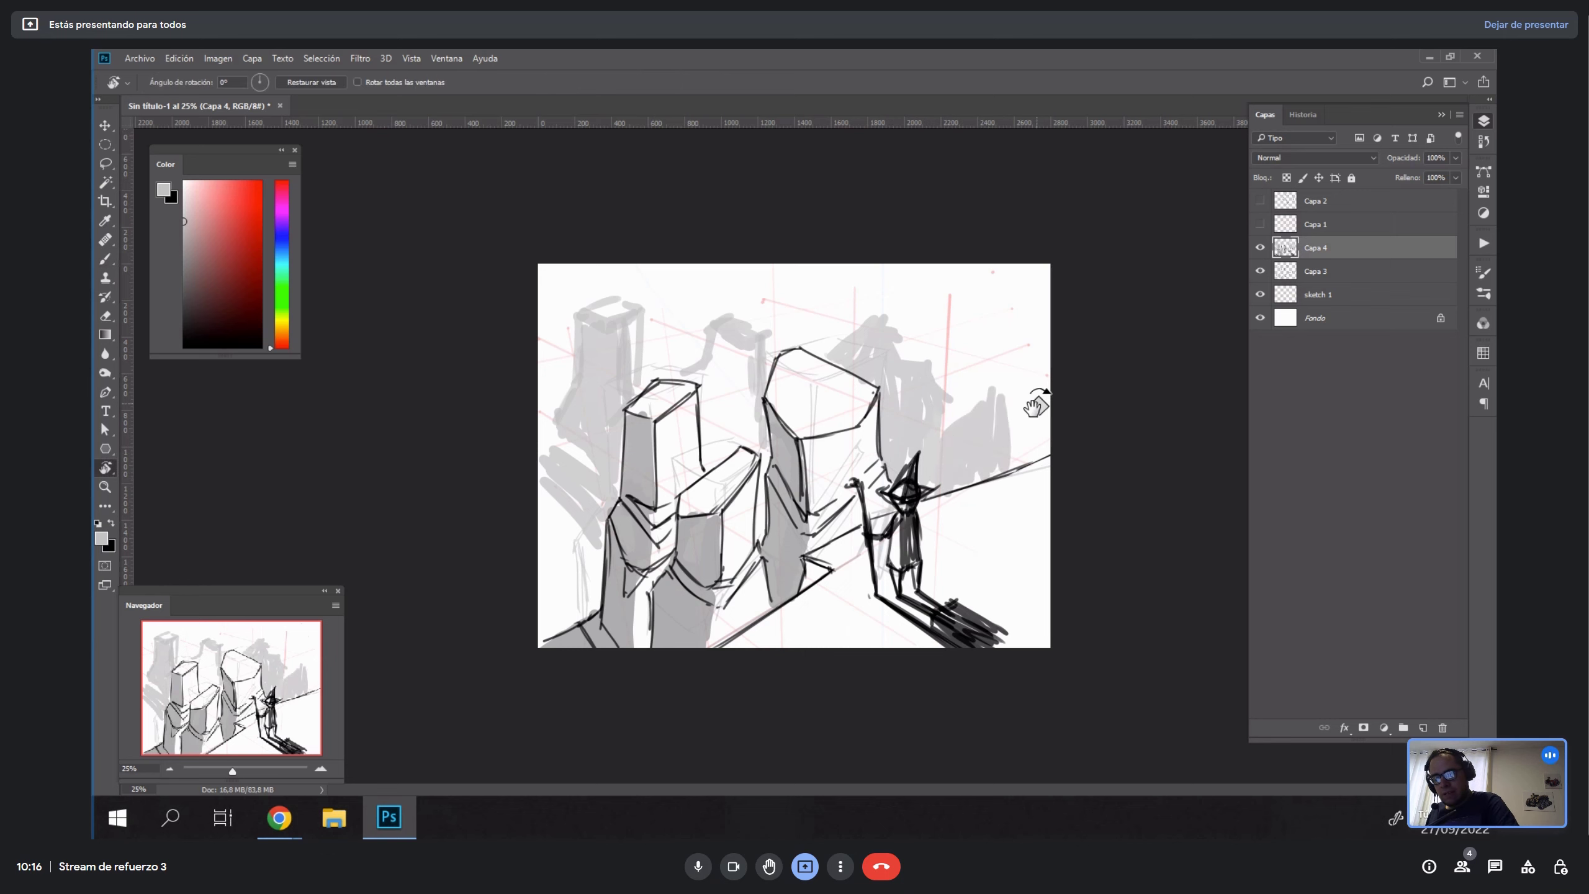
{"action": "key", "text": "b"}
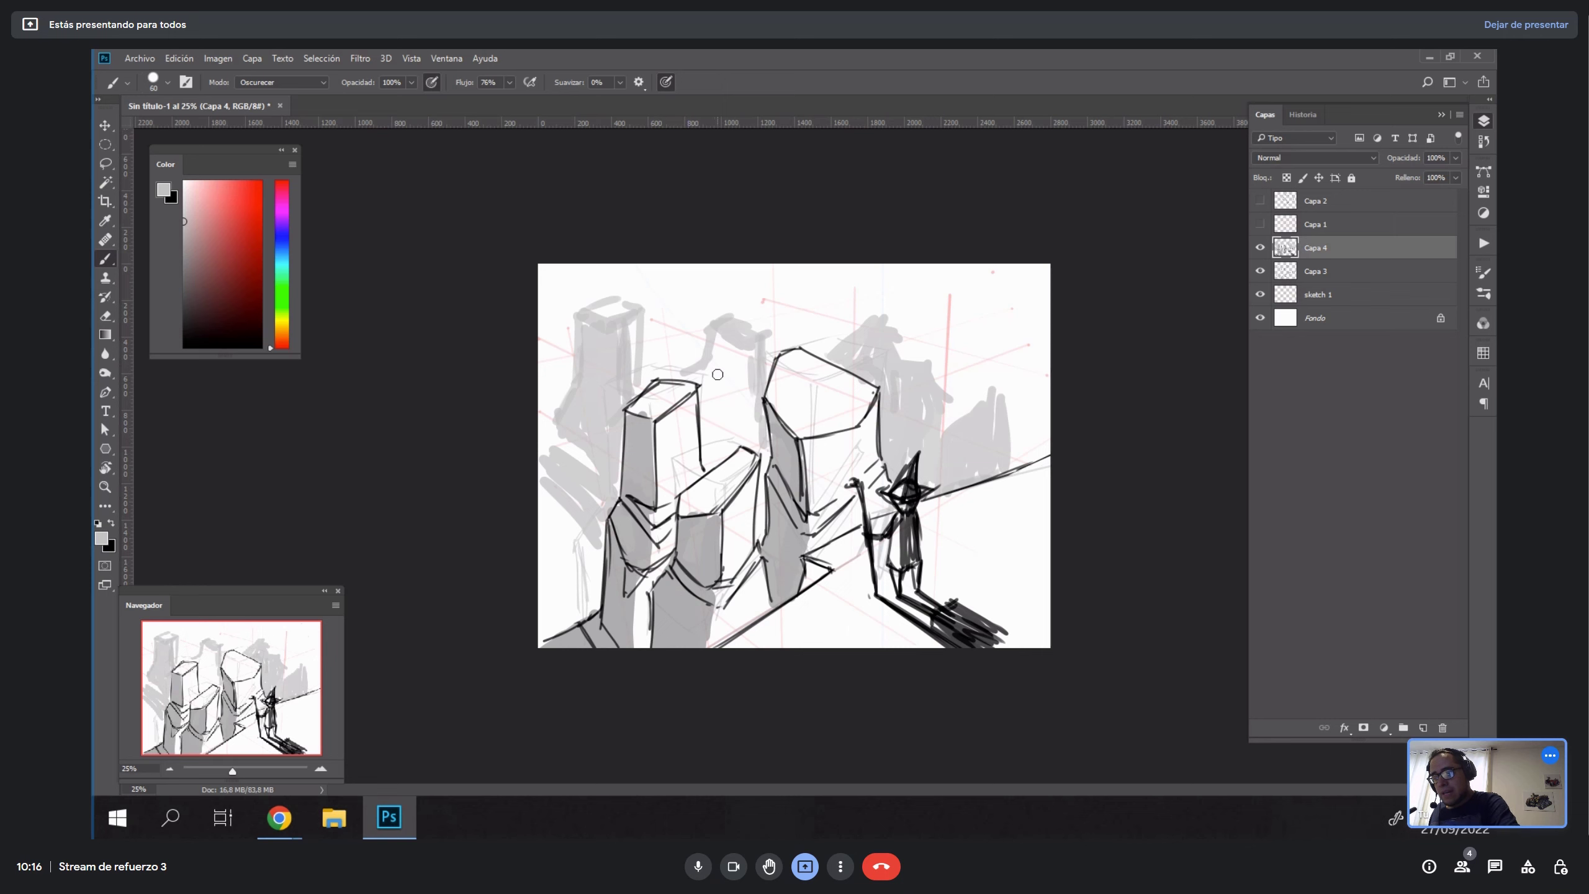
{"action": "mouse_move", "coordinate": [731, 371]}
{"action": "left_mouse_down"}
{"action": "mouse_move", "coordinate": [720, 352]}
{"action": "mouse_move", "coordinate": [707, 462]}
{"action": "mouse_move", "coordinate": [697, 380]}
{"action": "mouse_move", "coordinate": [681, 374]}
{"action": "mouse_move", "coordinate": [729, 420]}
{"action": "mouse_move", "coordinate": [747, 382]}
{"action": "mouse_move", "coordinate": [738, 432]}
{"action": "mouse_move", "coordinate": [732, 352]}
{"action": "mouse_move", "coordinate": [755, 396]}
{"action": "mouse_move", "coordinate": [758, 532]}
{"action": "mouse_move", "coordinate": [764, 485]}
{"action": "left_mouse_up"}
Hide the sketch 1 and Capa 3 layers so only the inked and shaded drawing shows over the background.
{"action": "key", "text": "z"}
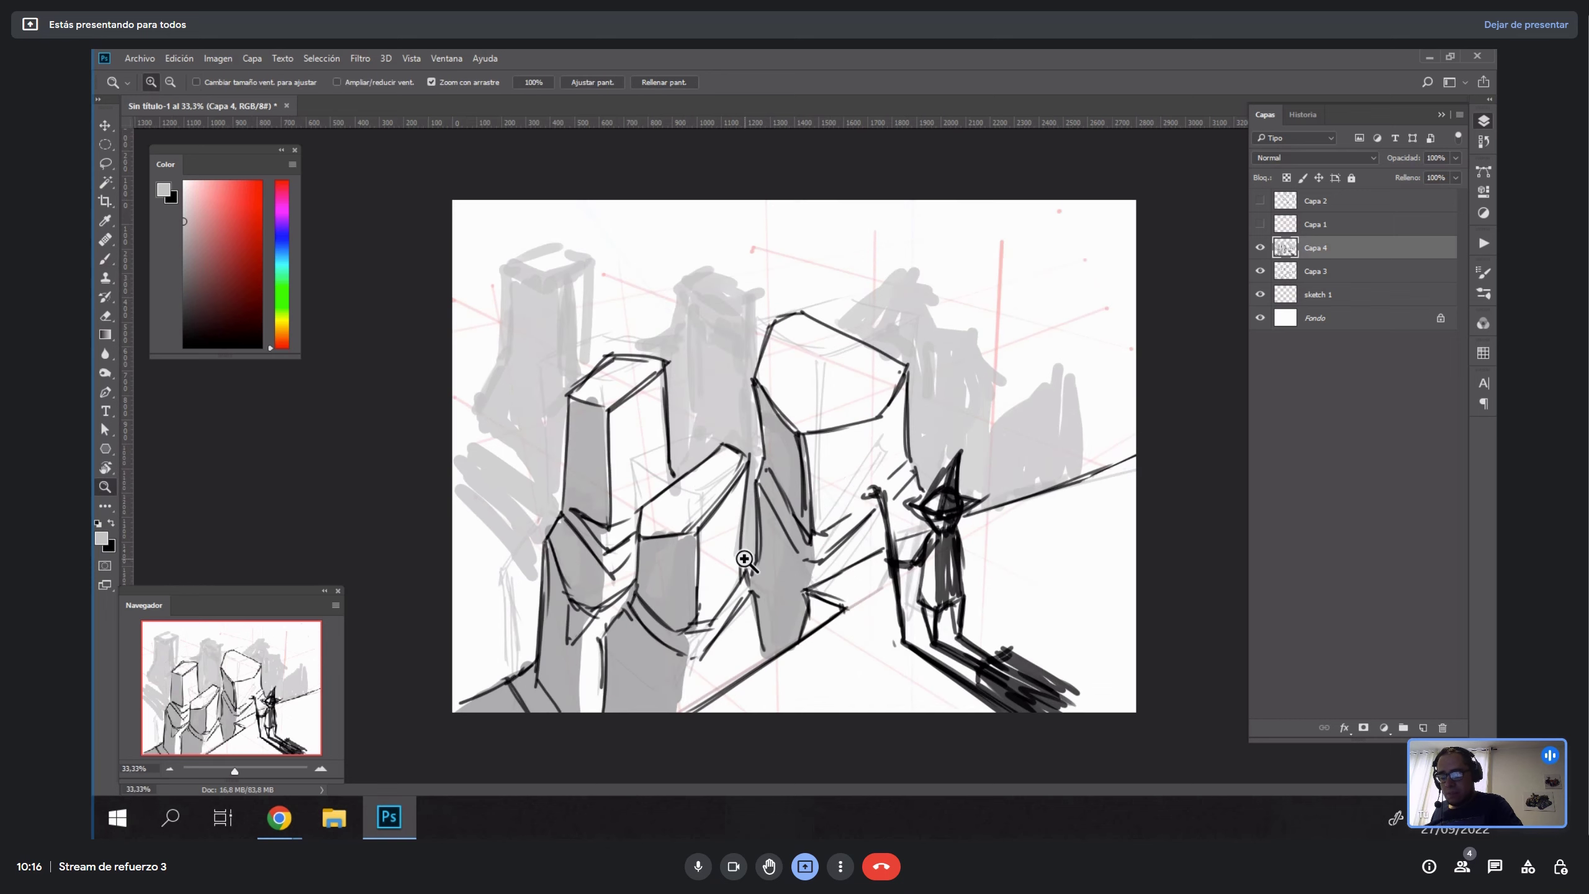
{"action": "left_click", "coordinate": [754, 544]}
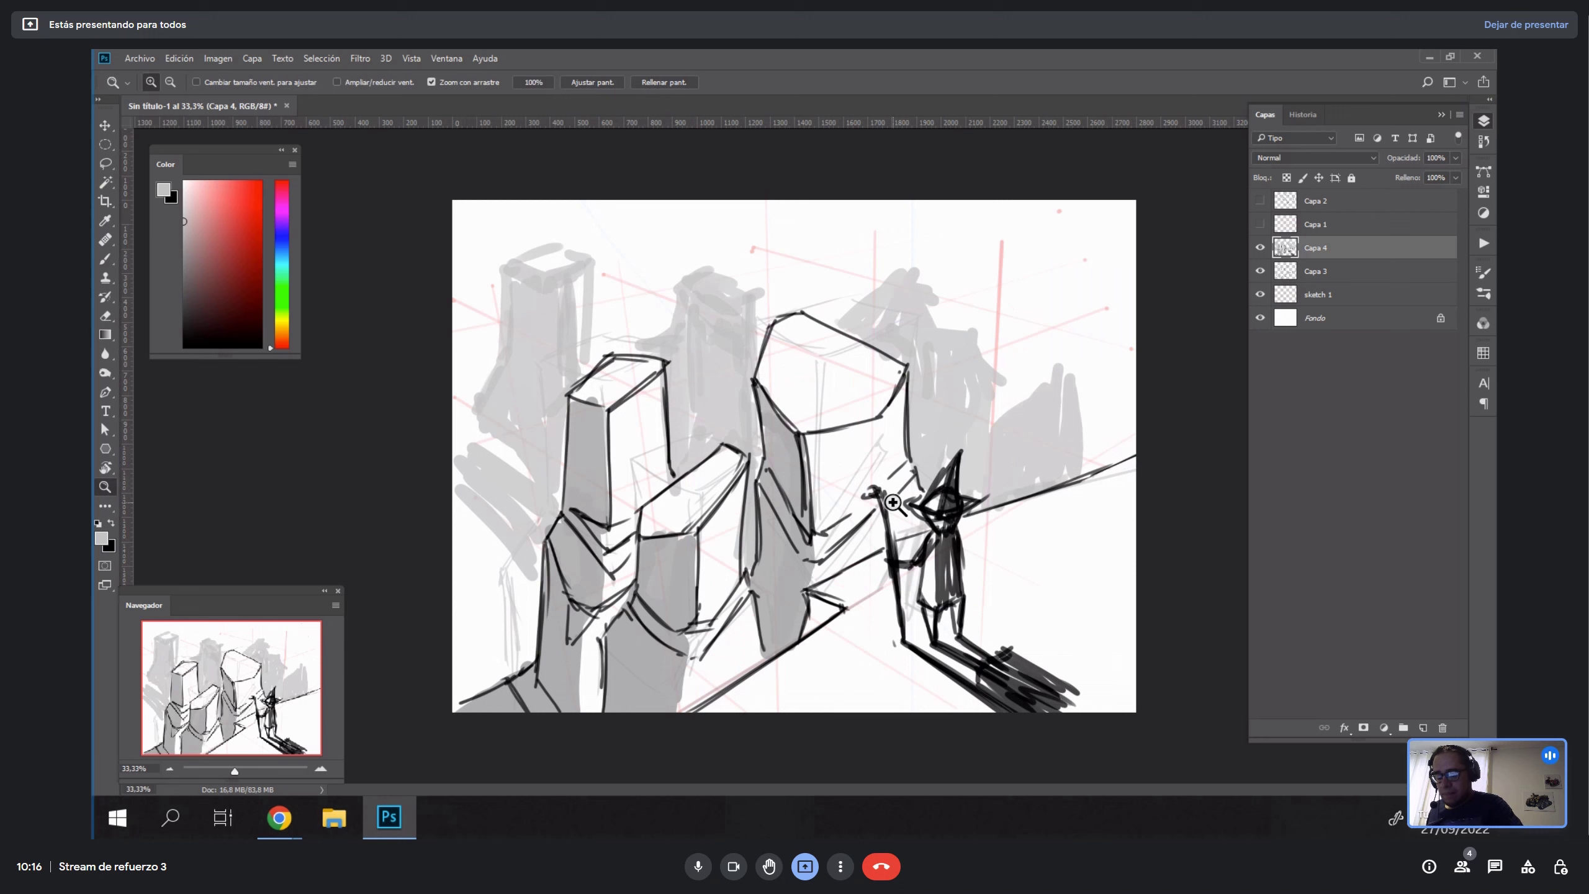
{"action": "left_click", "coordinate": [1260, 294]}
{"action": "left_click", "coordinate": [1260, 271]}
{"action": "left_click", "coordinate": [1261, 272]}
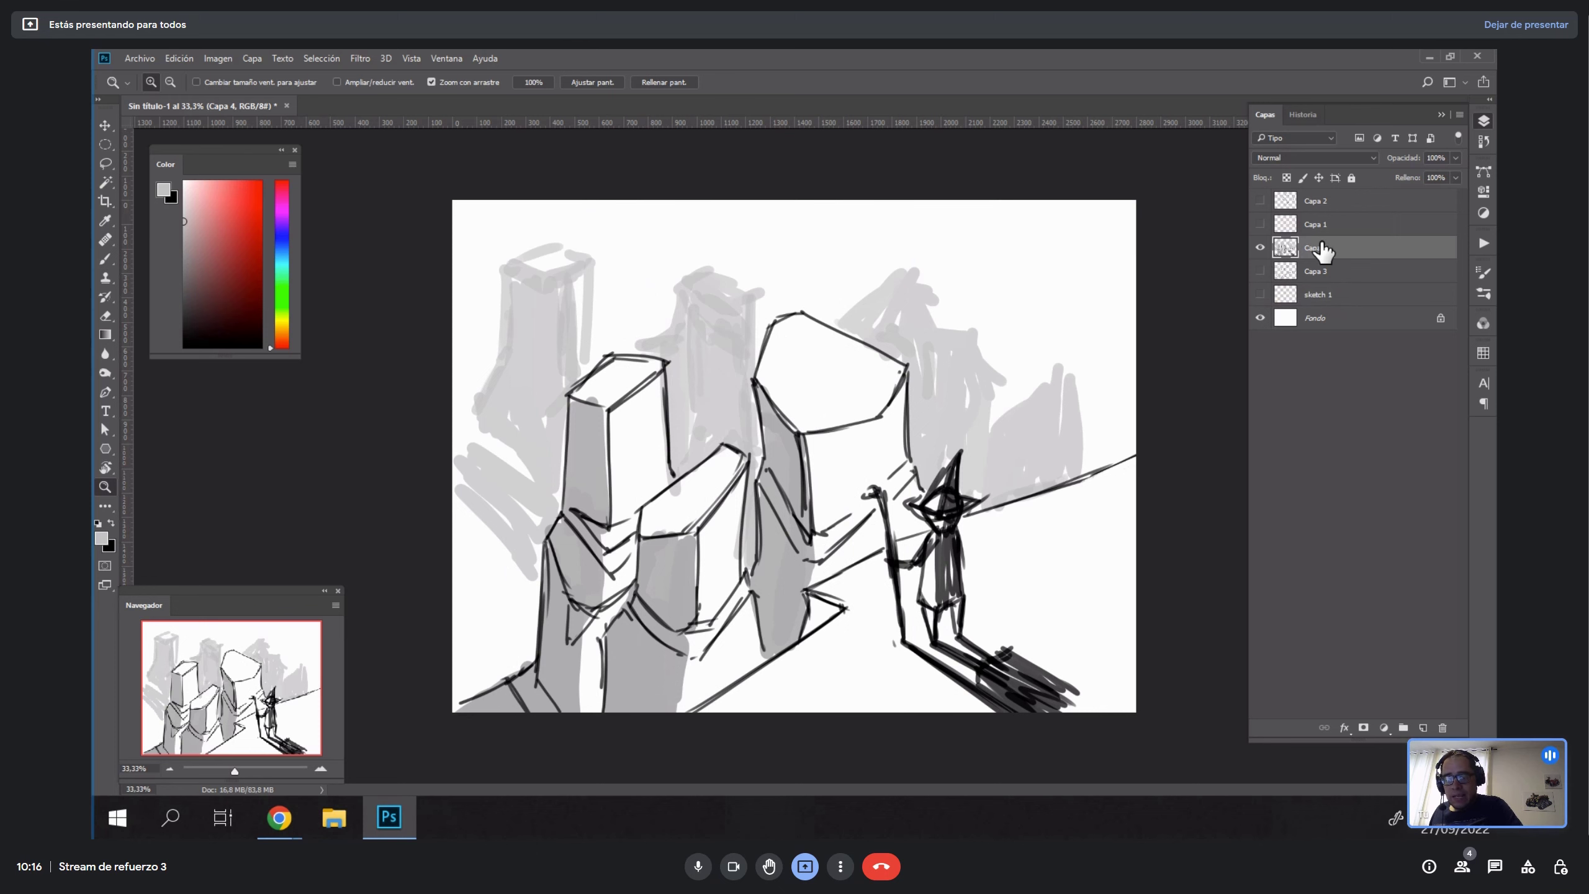
Extend the grey distant silhouettes on Capa 4, adding another tower at far right and more rock at the left edge.
{"action": "key", "text": "b"}
{"action": "mouse_move", "coordinate": [497, 553]}
{"action": "left_mouse_down"}
{"action": "mouse_move", "coordinate": [521, 576]}
{"action": "mouse_move", "coordinate": [527, 540]}
{"action": "mouse_move", "coordinate": [542, 599]}
{"action": "mouse_move", "coordinate": [534, 540]}
{"action": "mouse_move", "coordinate": [539, 606]}
{"action": "mouse_move", "coordinate": [482, 545]}
{"action": "mouse_move", "coordinate": [502, 572]}
{"action": "left_mouse_up"}
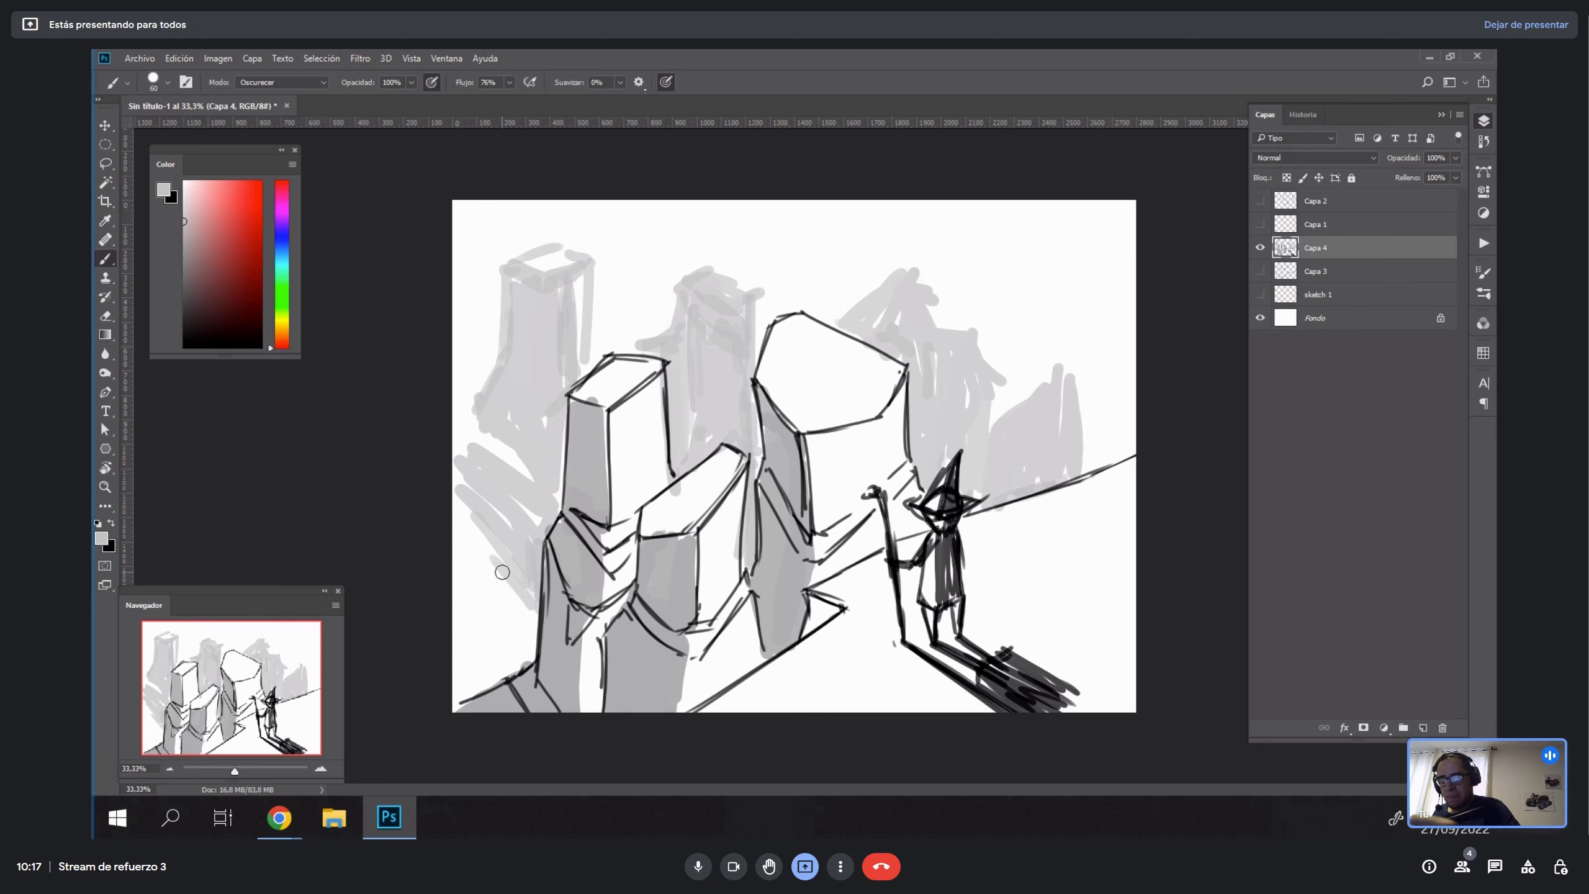
{"action": "mouse_move", "coordinate": [1031, 416]}
{"action": "left_mouse_down"}
{"action": "mouse_move", "coordinate": [1026, 357]}
{"action": "mouse_move", "coordinate": [1046, 340]}
{"action": "mouse_move", "coordinate": [1042, 359]}
{"action": "mouse_move", "coordinate": [1080, 393]}
{"action": "mouse_move", "coordinate": [1080, 366]}
{"action": "mouse_move", "coordinate": [1077, 380]}
{"action": "mouse_move", "coordinate": [1110, 342]}
{"action": "mouse_move", "coordinate": [1048, 334]}
{"action": "mouse_move", "coordinate": [1044, 367]}
{"action": "mouse_move", "coordinate": [1042, 340]}
{"action": "mouse_move", "coordinate": [1058, 345]}
{"action": "mouse_move", "coordinate": [1029, 390]}
{"action": "mouse_move", "coordinate": [1083, 416]}
{"action": "mouse_move", "coordinate": [1065, 445]}
{"action": "mouse_move", "coordinate": [1078, 371]}
{"action": "mouse_move", "coordinate": [1110, 418]}
{"action": "mouse_move", "coordinate": [1067, 319]}
{"action": "left_mouse_up"}
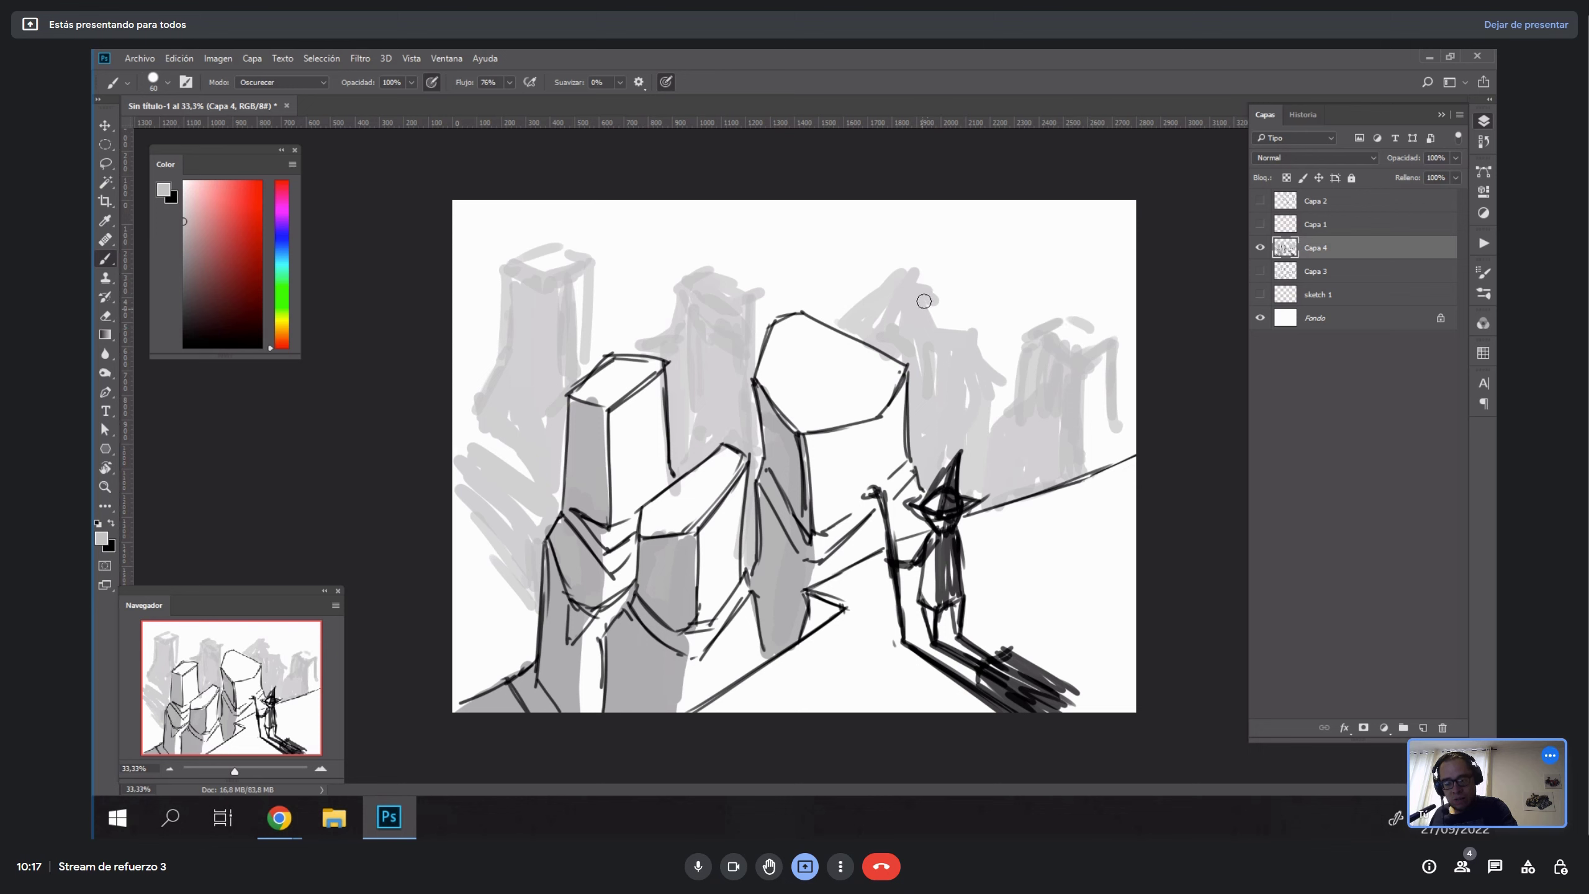
{"action": "mouse_move", "coordinate": [924, 301]}
{"action": "left_mouse_down"}
{"action": "mouse_move", "coordinate": [911, 267]}
{"action": "mouse_move", "coordinate": [929, 325]}
{"action": "mouse_move", "coordinate": [980, 324]}
{"action": "mouse_move", "coordinate": [979, 299]}
{"action": "mouse_move", "coordinate": [998, 304]}
{"action": "mouse_move", "coordinate": [979, 338]}
{"action": "mouse_move", "coordinate": [1009, 369]}
{"action": "mouse_move", "coordinate": [990, 436]}
{"action": "mouse_move", "coordinate": [999, 386]}
{"action": "left_mouse_up"}
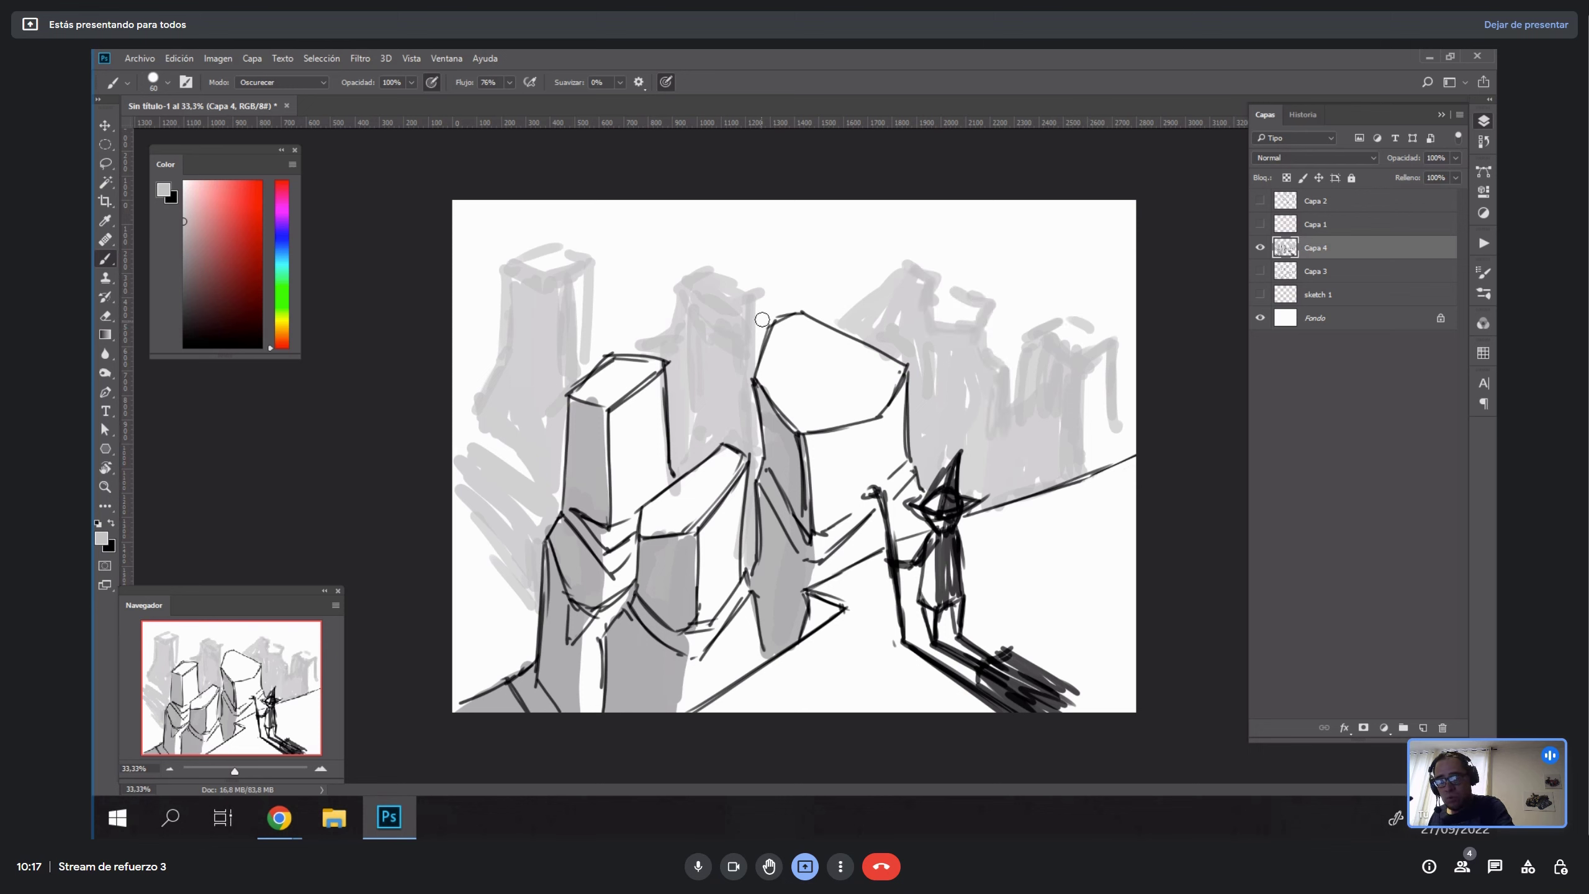
{"action": "left_click_drag", "start_coordinate": [763, 282], "coordinate": [759, 320]}
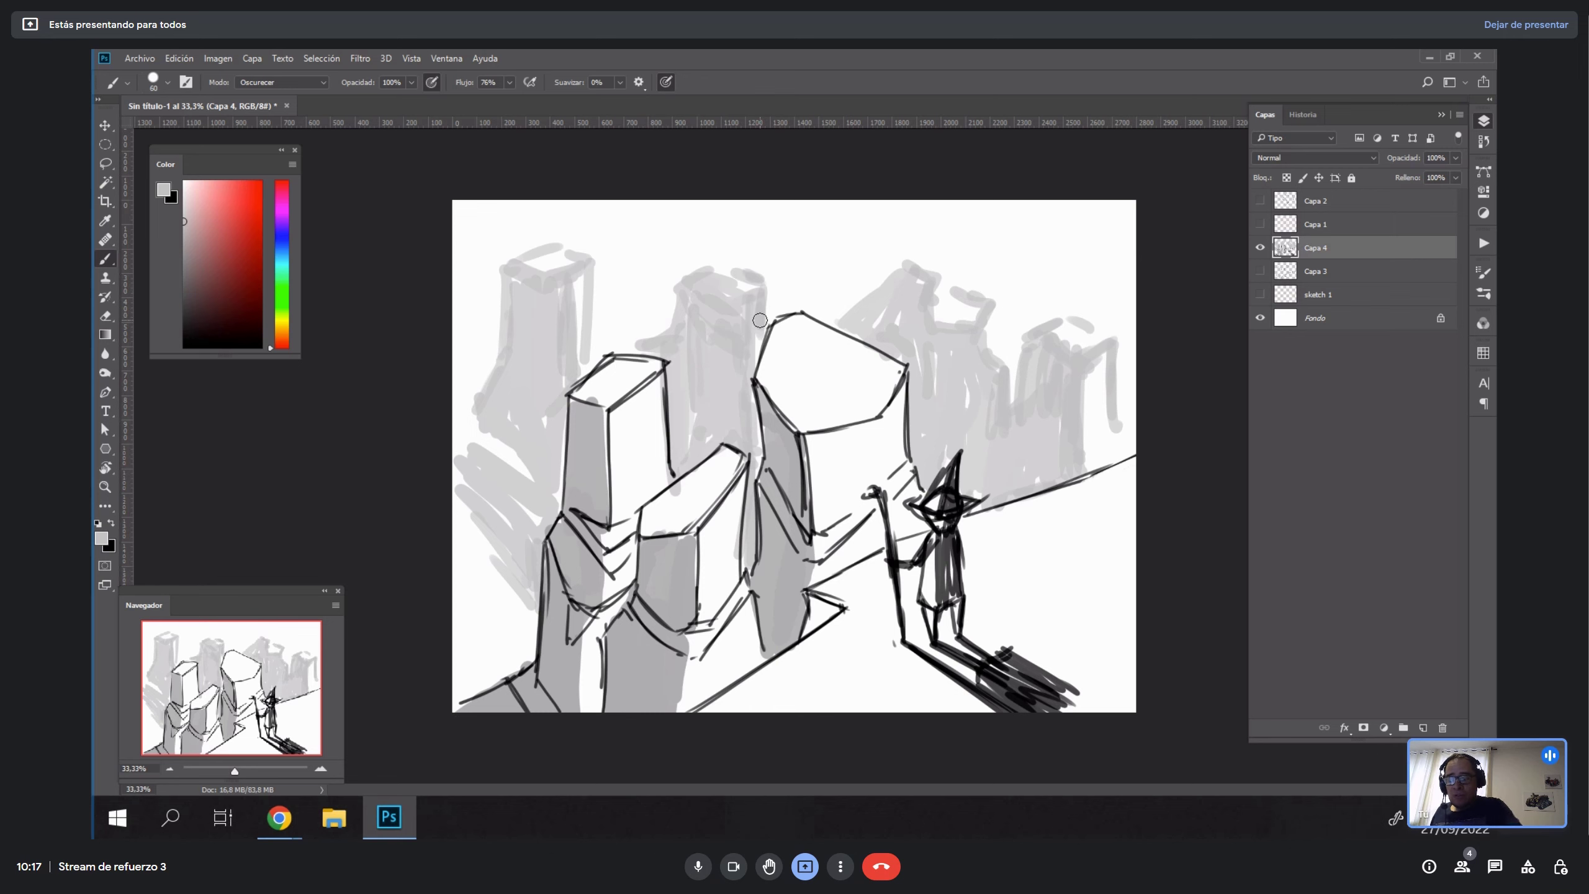
{"action": "left_click_drag", "start_coordinate": [466, 429], "coordinate": [478, 491]}
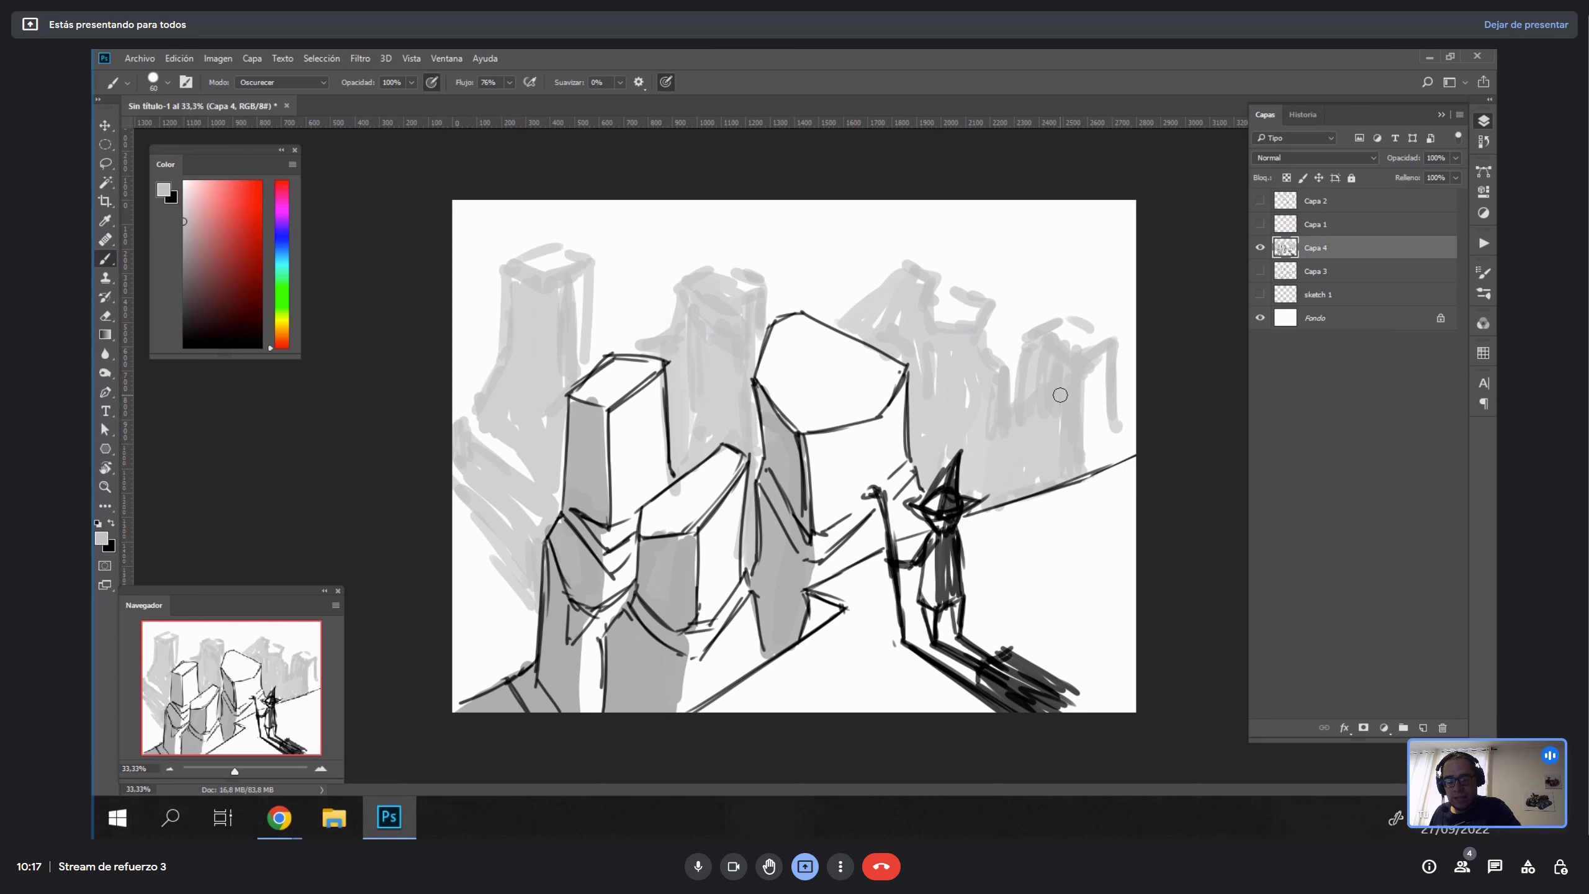
Switch the eraser to a solid round tip and turn off Transferencia in its brush settings.
{"action": "key", "text": "e"}
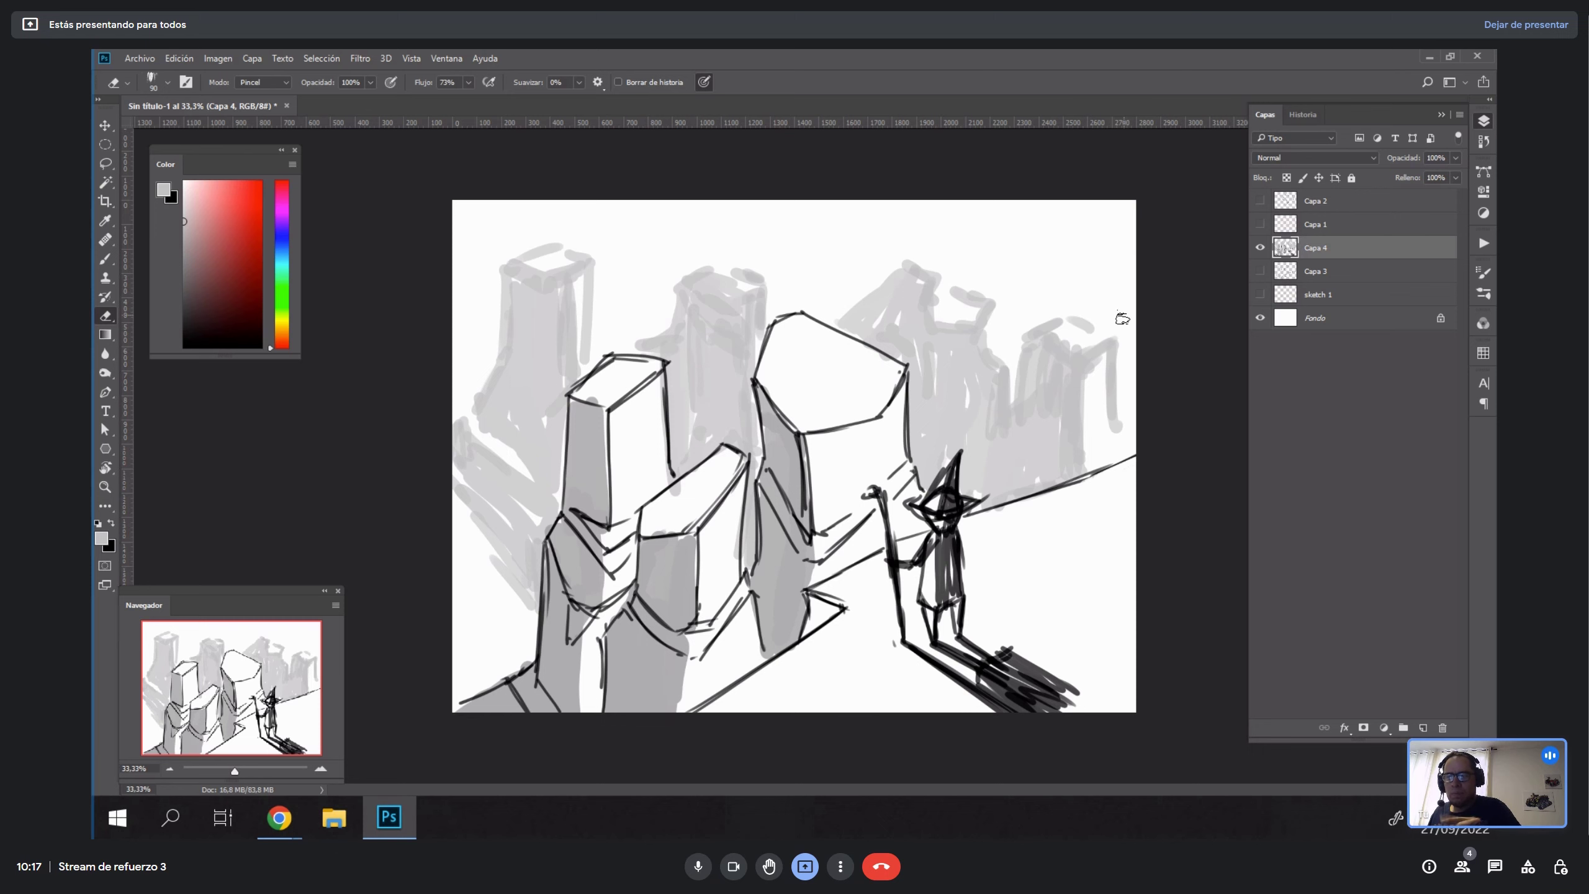
{"action": "key", "text": "b"}
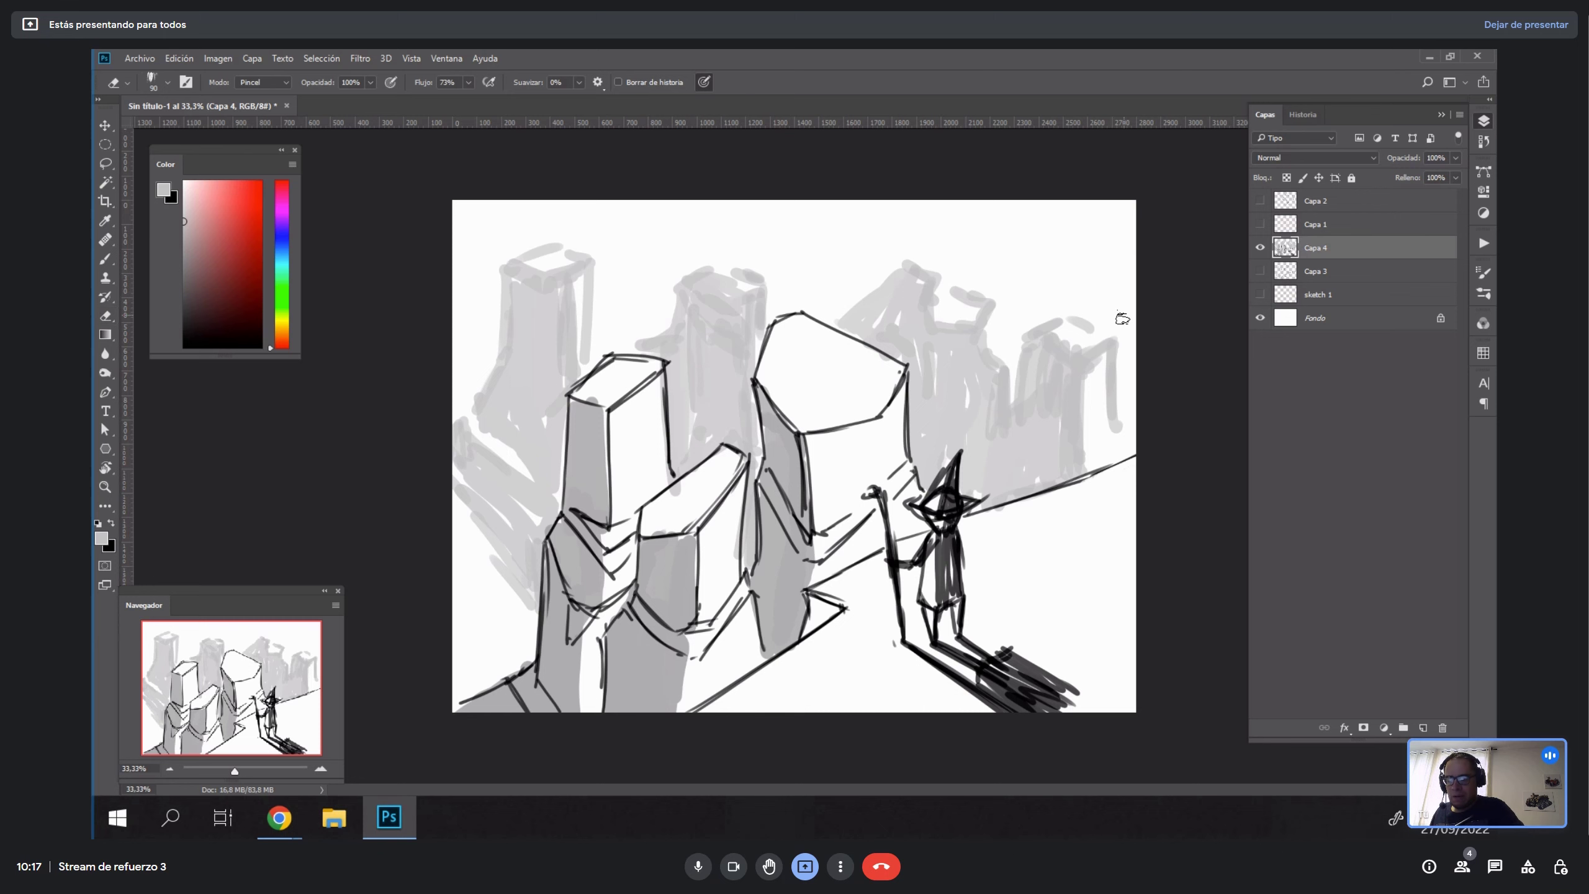
{"action": "key", "text": "e"}
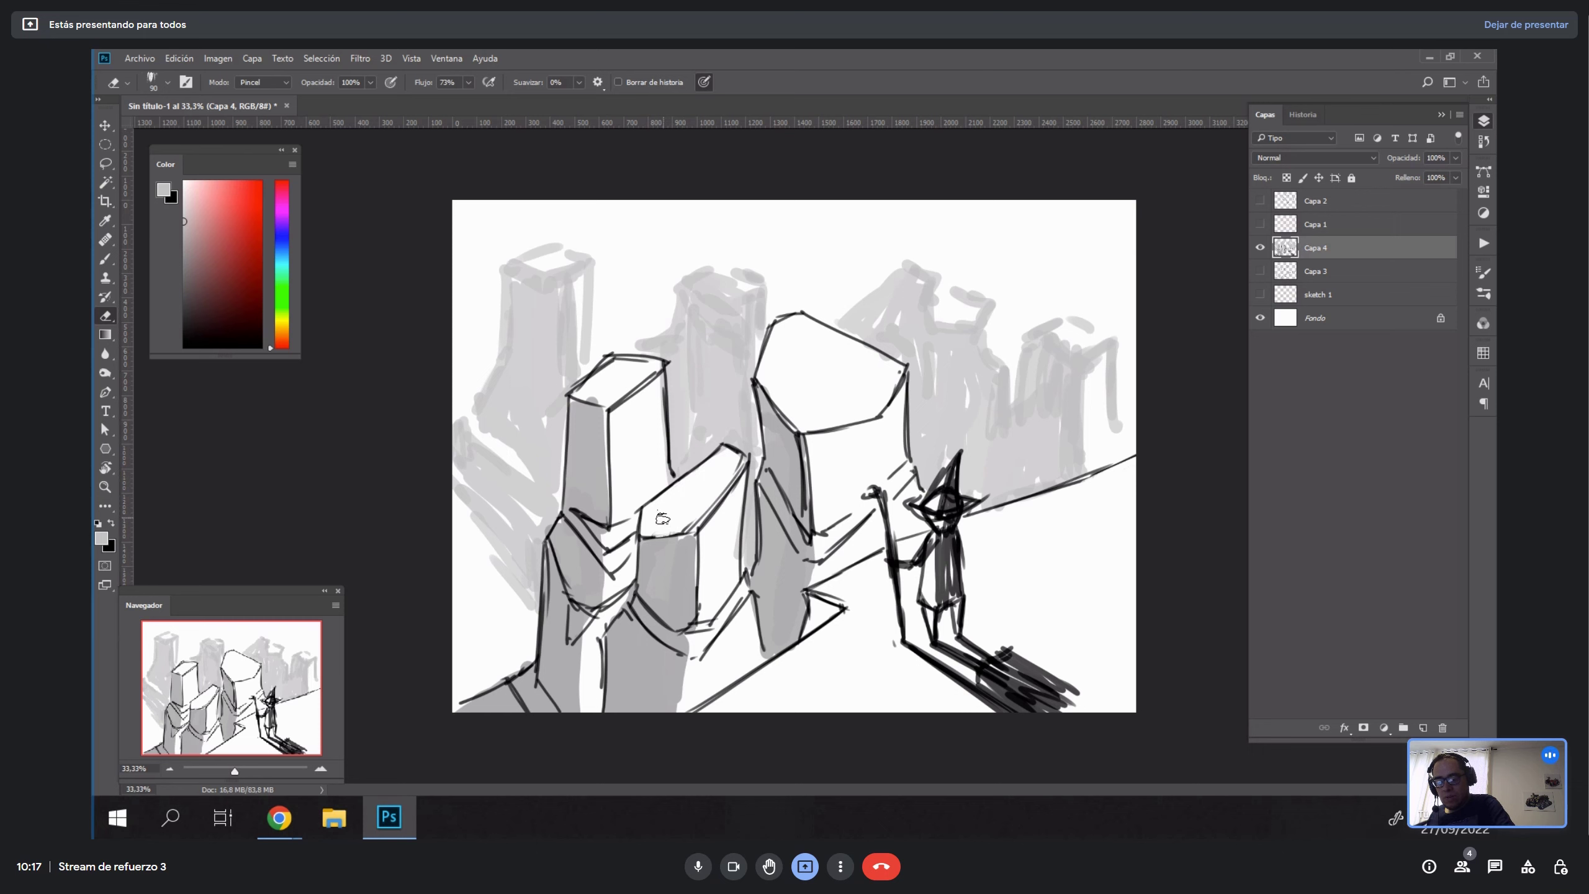
{"action": "right_click", "coordinate": [1047, 316]}
{"action": "left_click", "coordinate": [799, 342]}
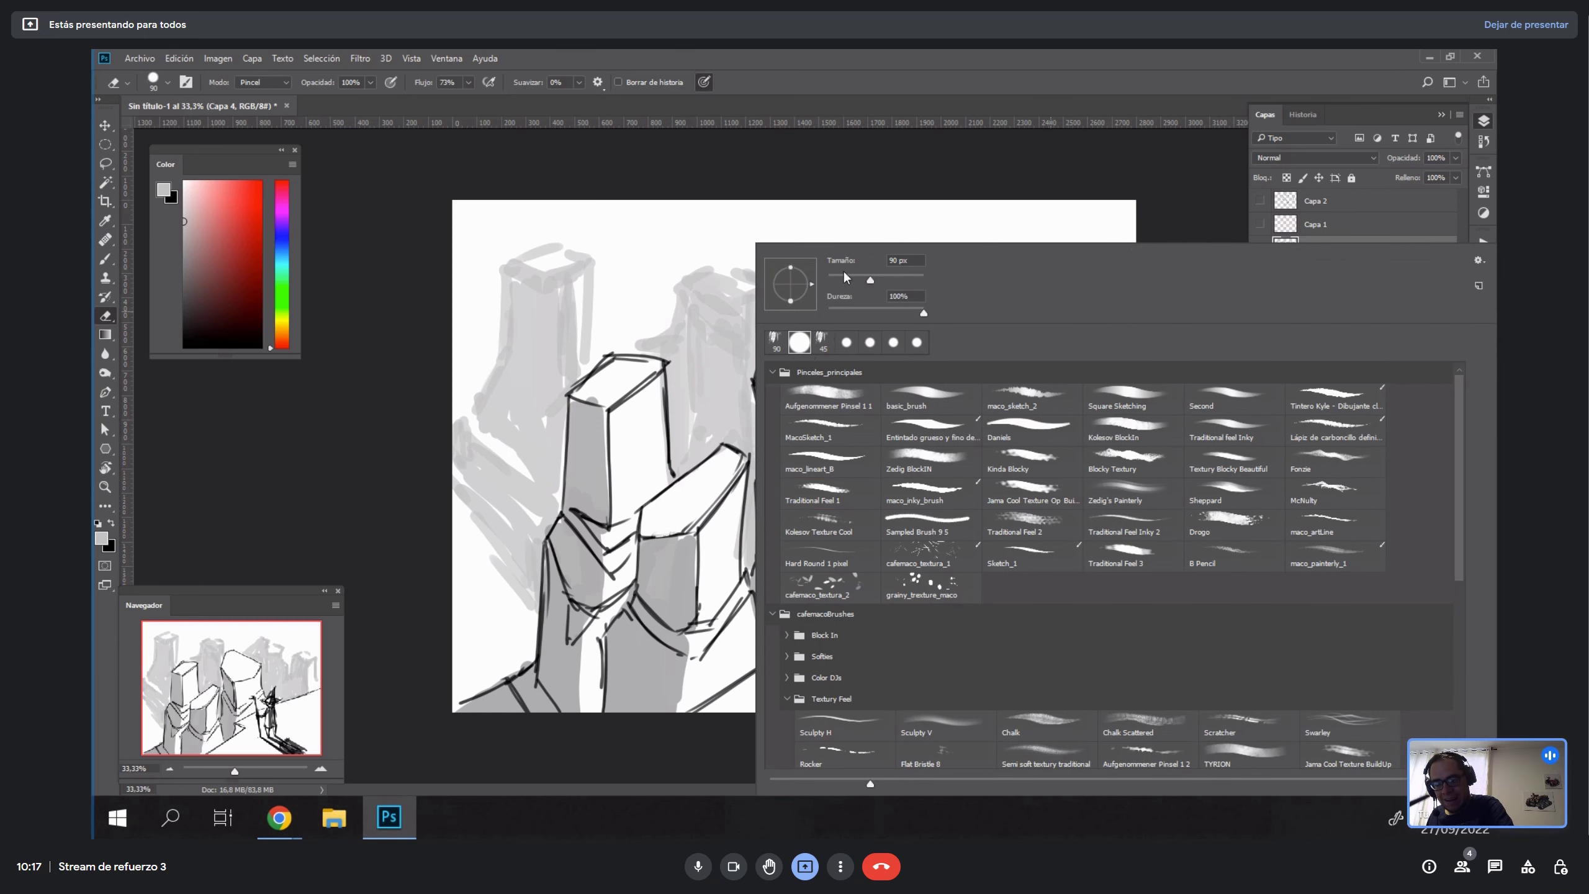
{"action": "key", "text": "Return"}
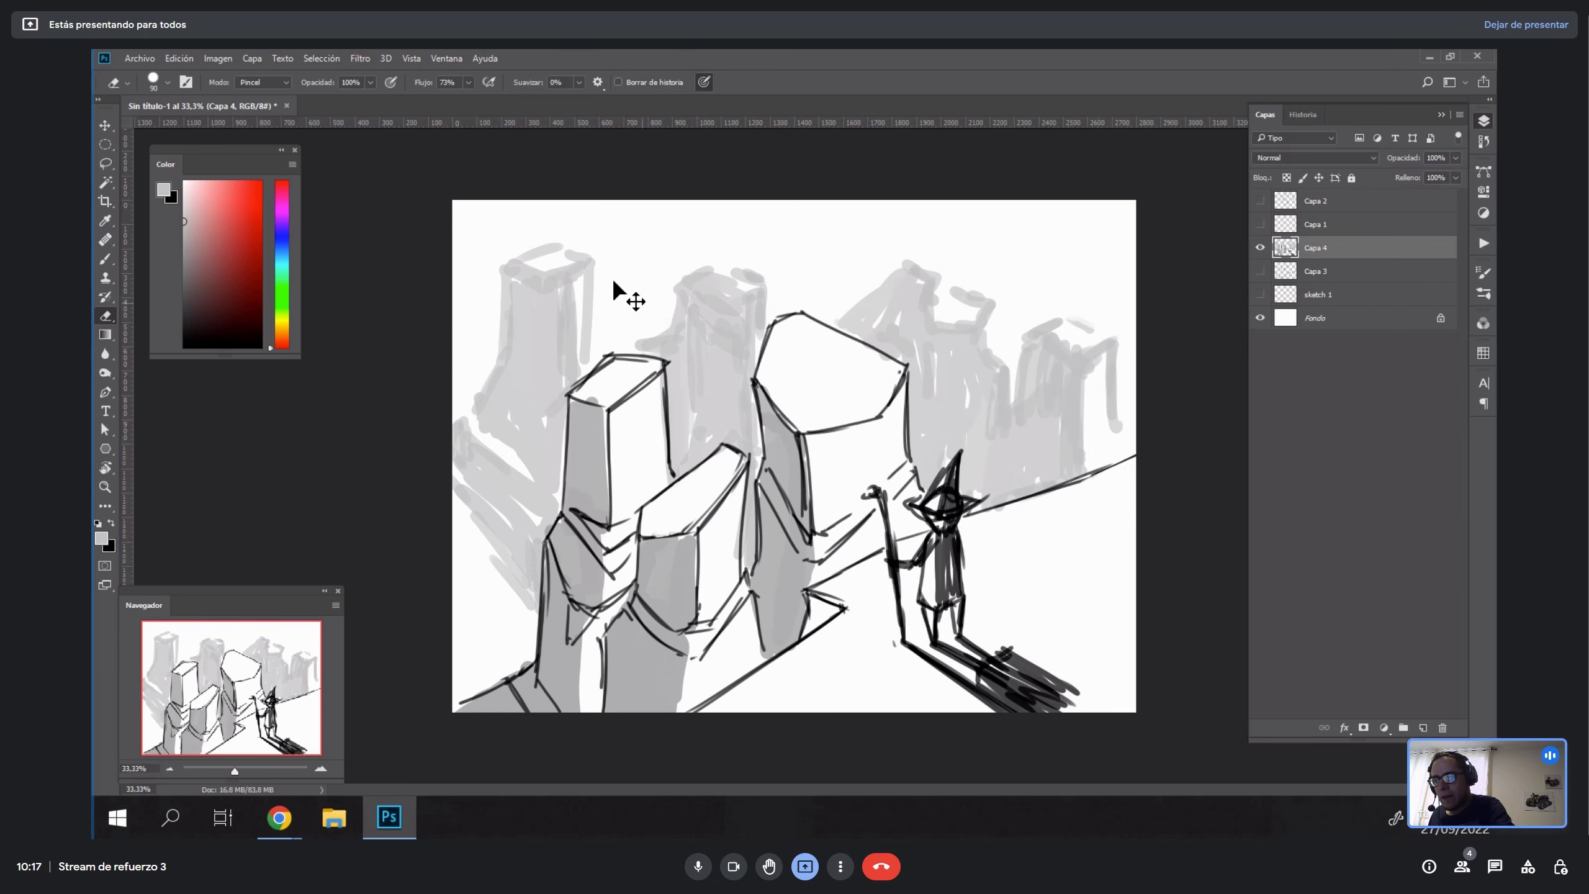
{"action": "key", "text": "F5"}
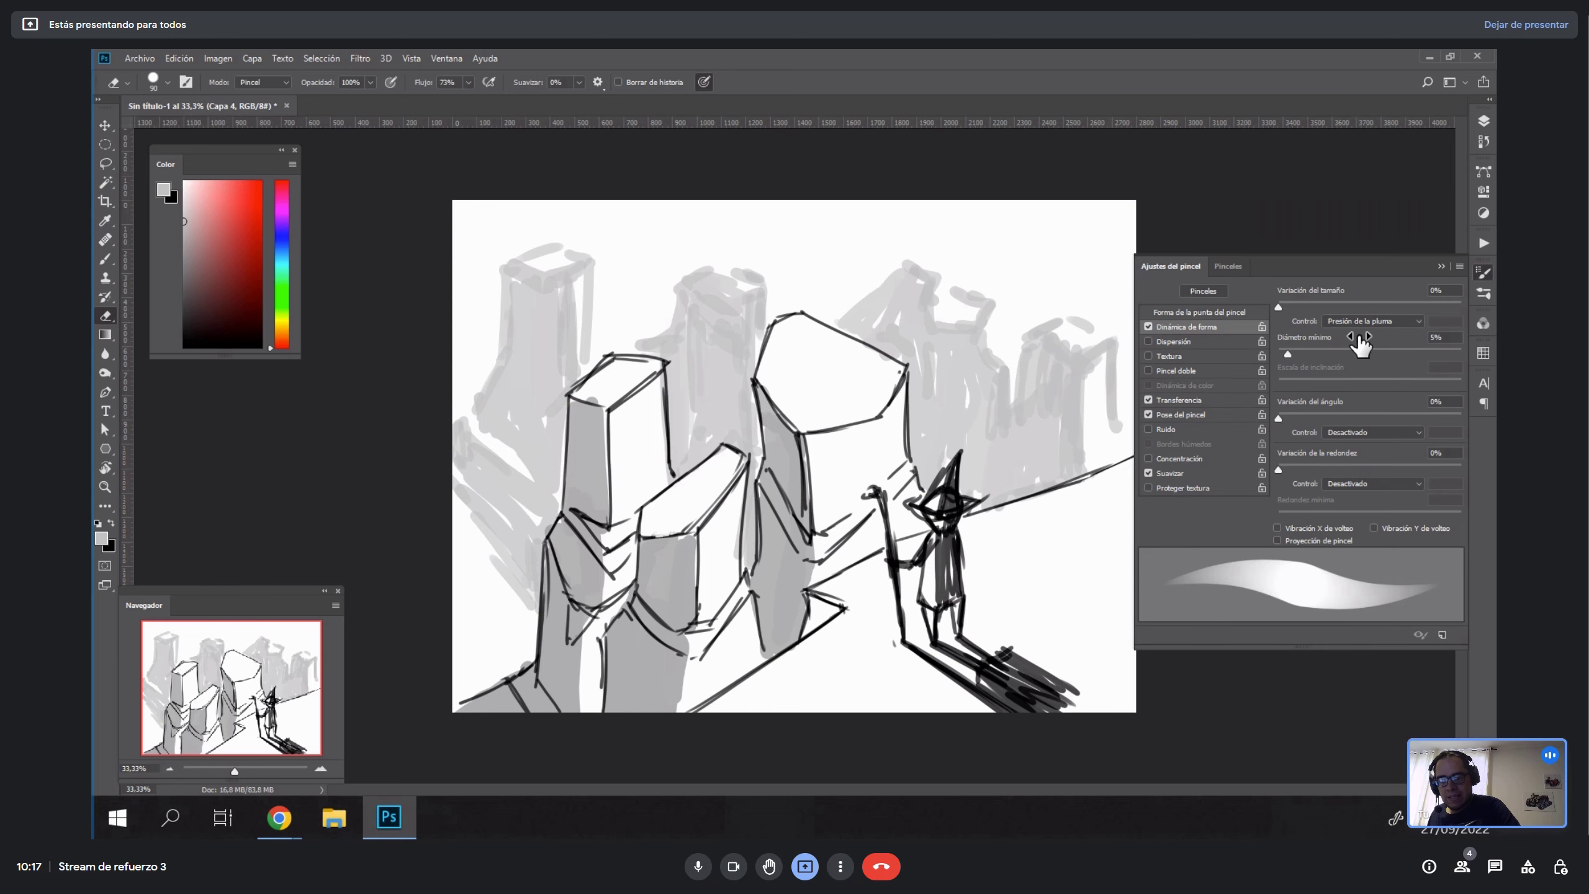
{"action": "left_click", "coordinate": [1148, 400]}
{"action": "key", "text": "F5"}
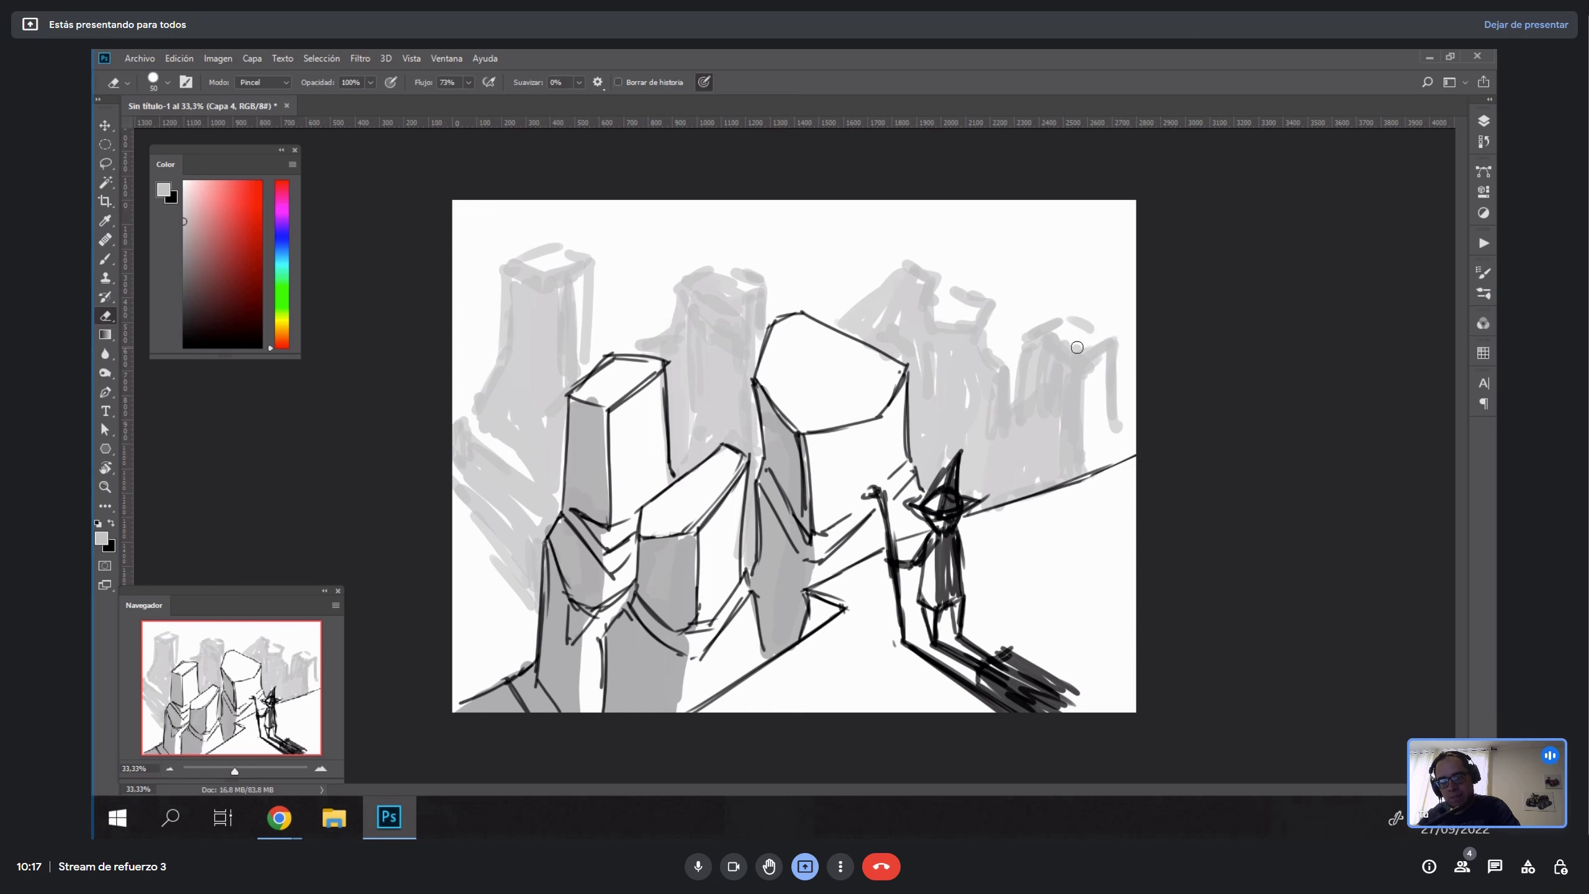
Erase the lit top and right side of the far-right distant tower and clean the top edges of the neighbouring silhouette.
{"action": "left_click_drag", "start_coordinate": [1063, 346], "coordinate": [1075, 327]}
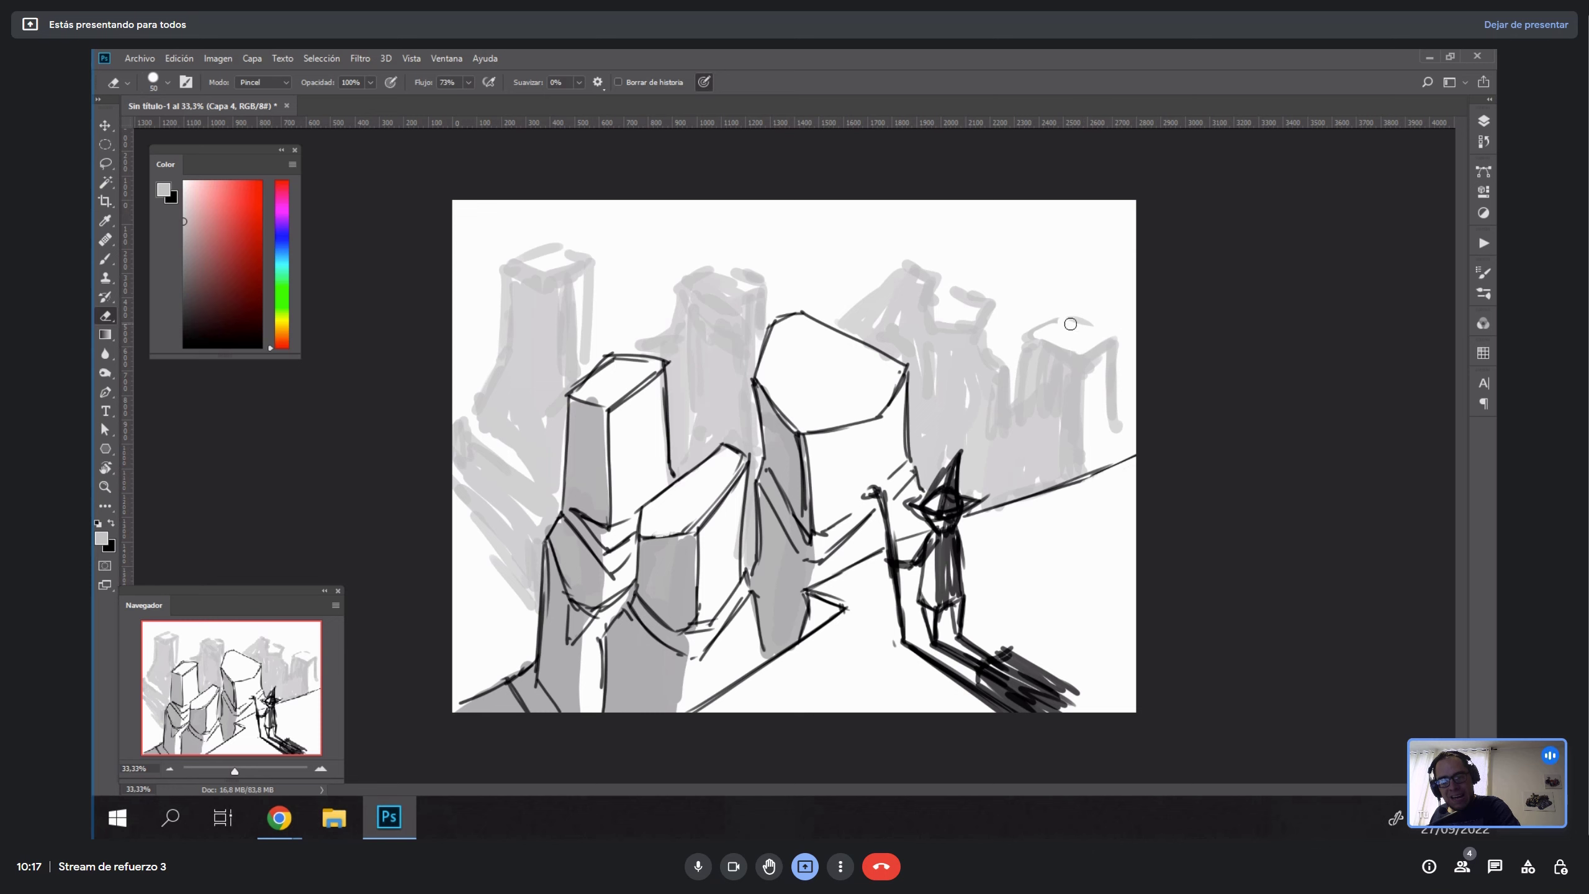
{"action": "left_click_drag", "start_coordinate": [1123, 426], "coordinate": [1103, 359]}
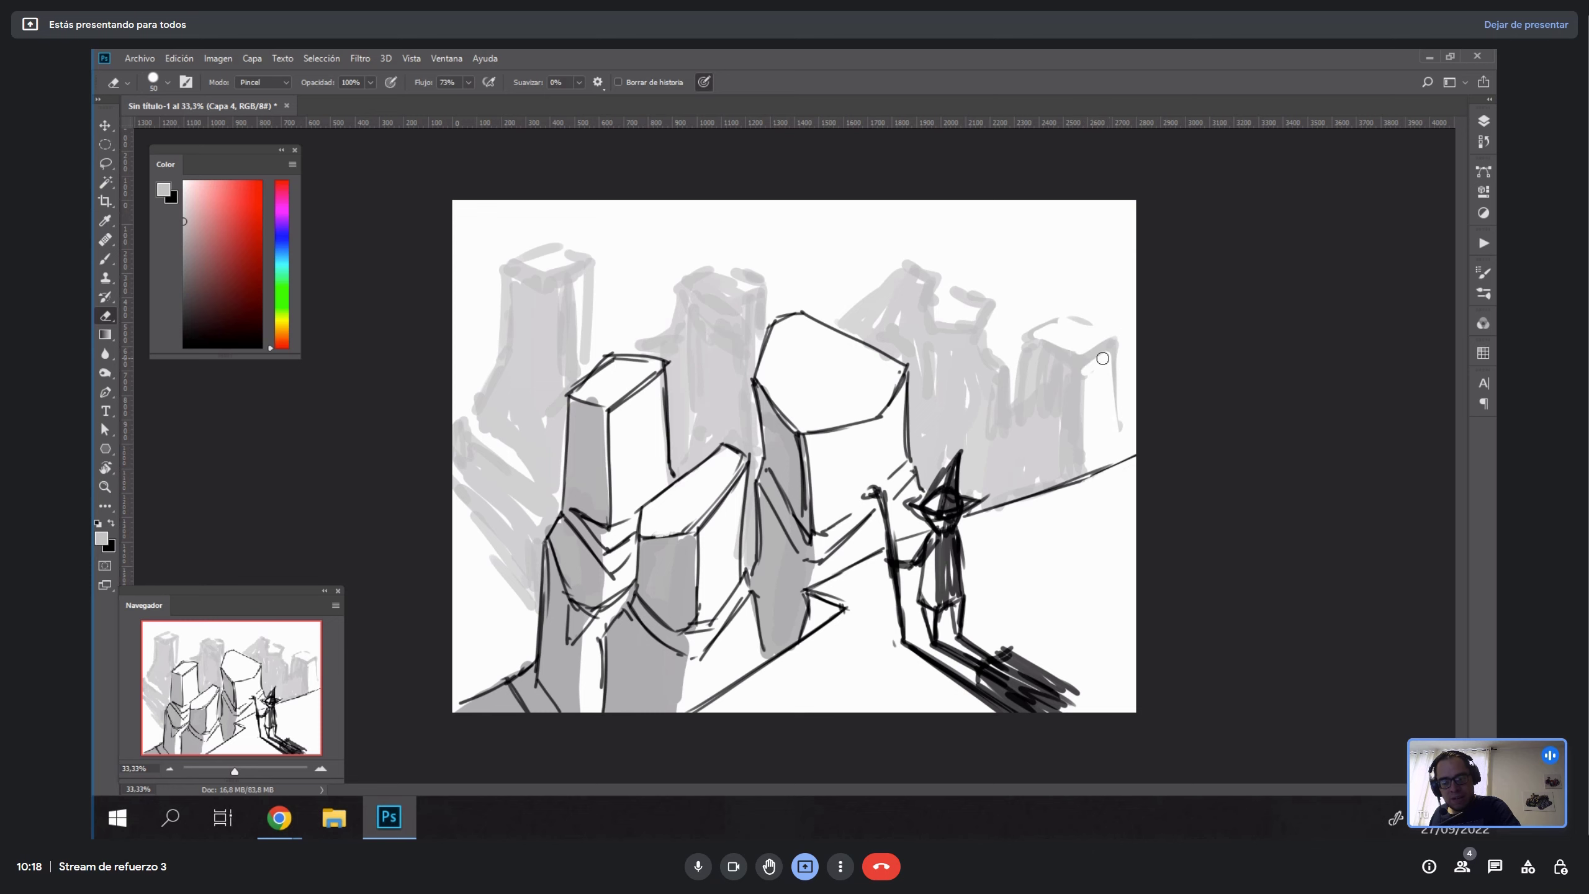
{"action": "mouse_move", "coordinate": [989, 322]}
{"action": "left_mouse_down"}
{"action": "mouse_move", "coordinate": [987, 269]}
{"action": "mouse_move", "coordinate": [985, 290]}
{"action": "mouse_move", "coordinate": [956, 285]}
{"action": "mouse_move", "coordinate": [998, 306]}
{"action": "left_mouse_up"}
{"action": "left_click_drag", "start_coordinate": [912, 256], "coordinate": [935, 279]}
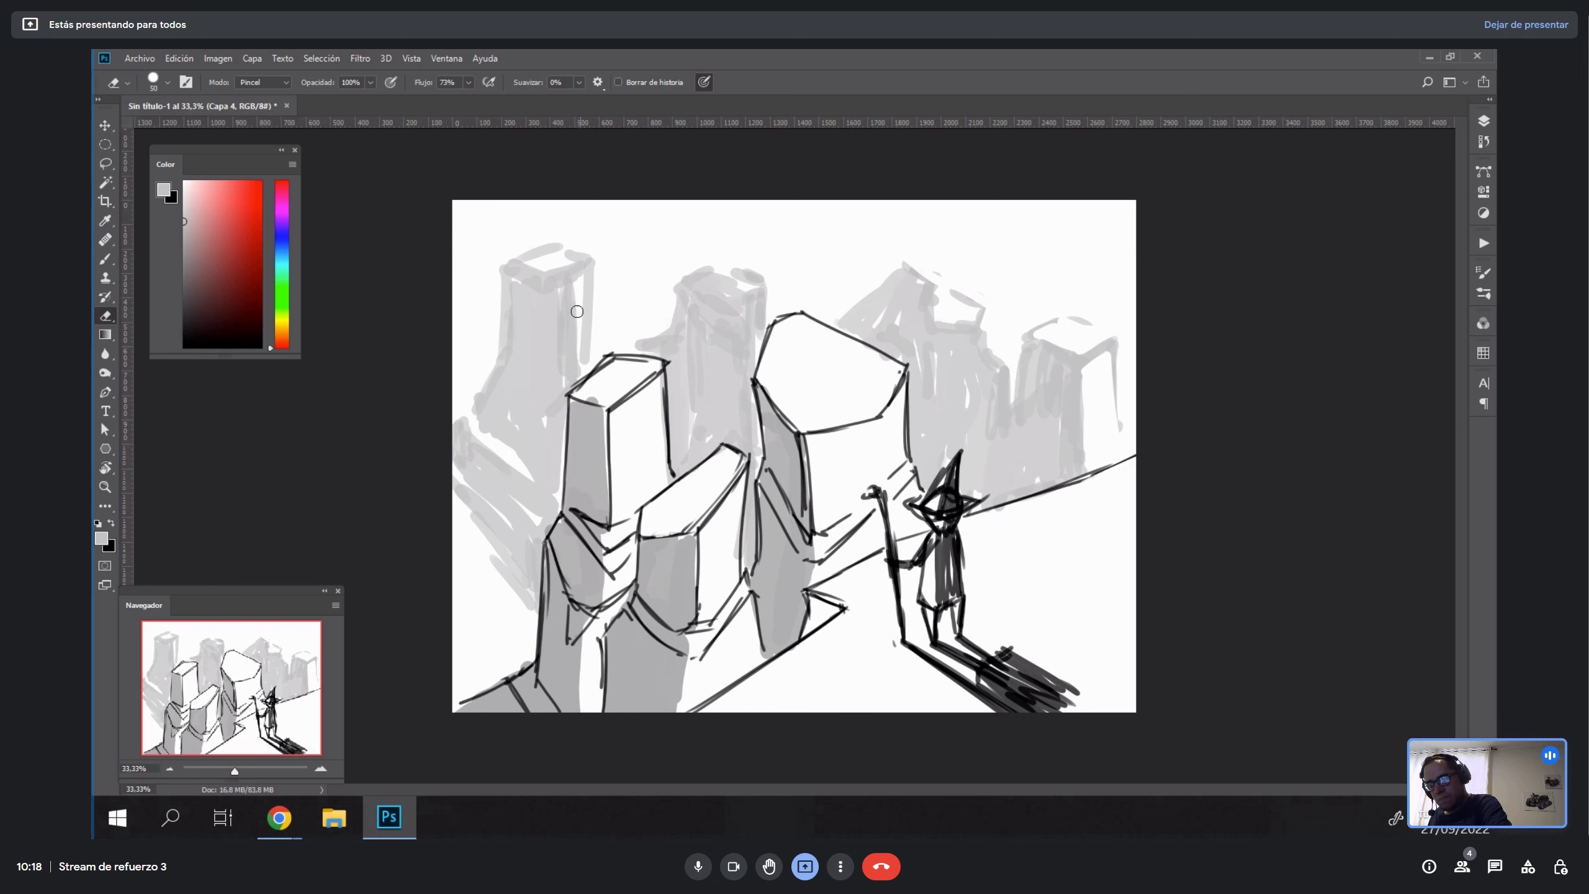
Erase V-shaped highlights in the far-left distant tower, then sample a lighter grey and brush over the area around them.
{"action": "mouse_move", "coordinate": [576, 311]}
{"action": "left_mouse_down"}
{"action": "mouse_move", "coordinate": [556, 348]}
{"action": "mouse_move", "coordinate": [544, 342]}
{"action": "left_mouse_up"}
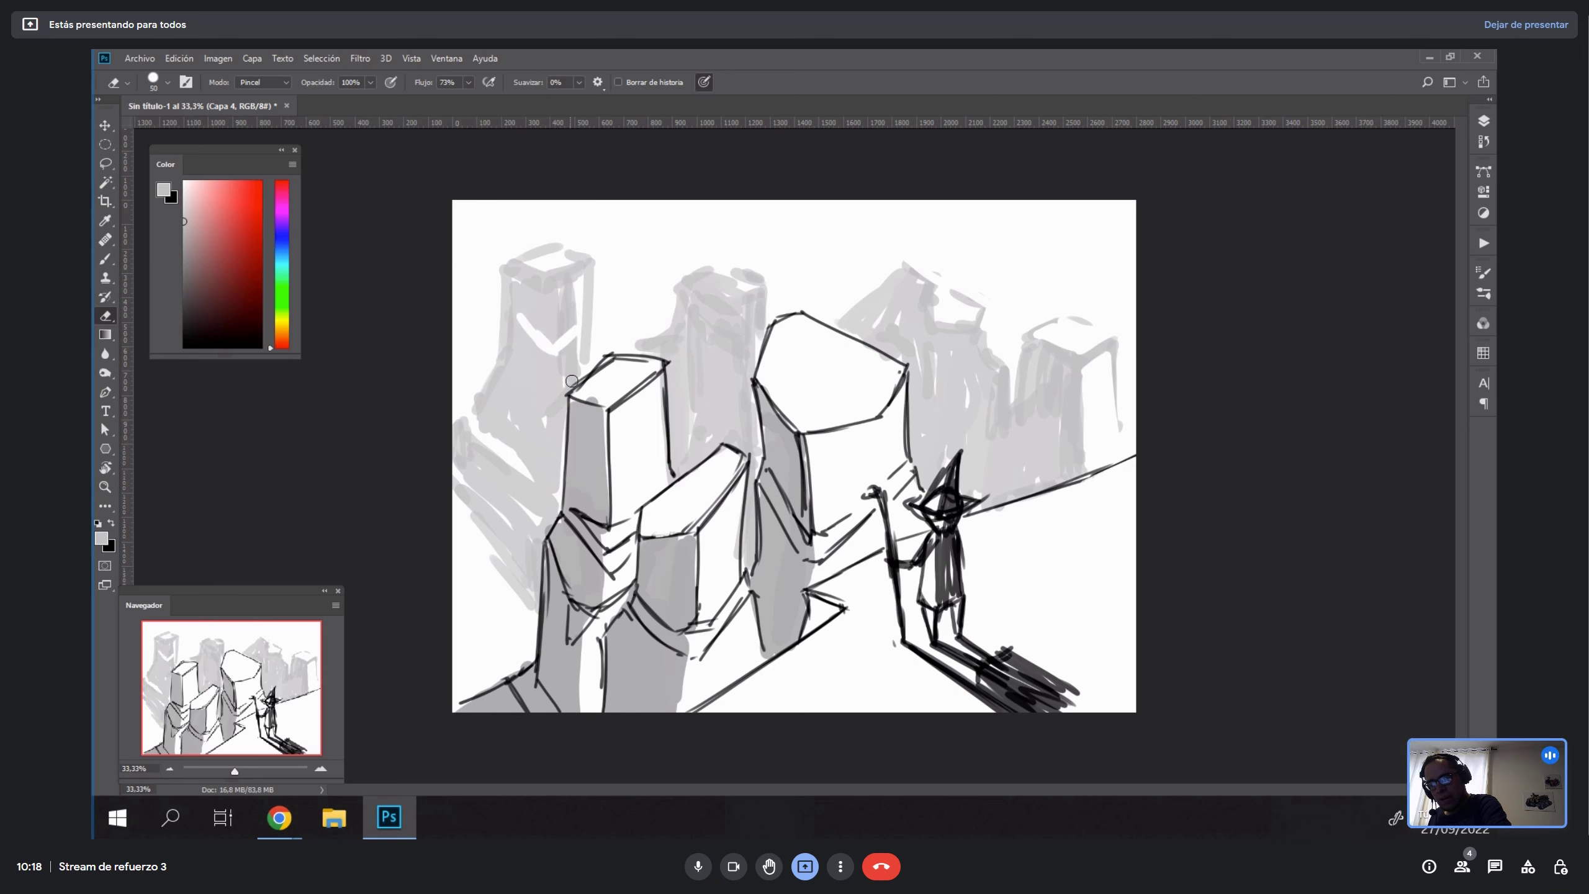
{"action": "key", "text": "b"}
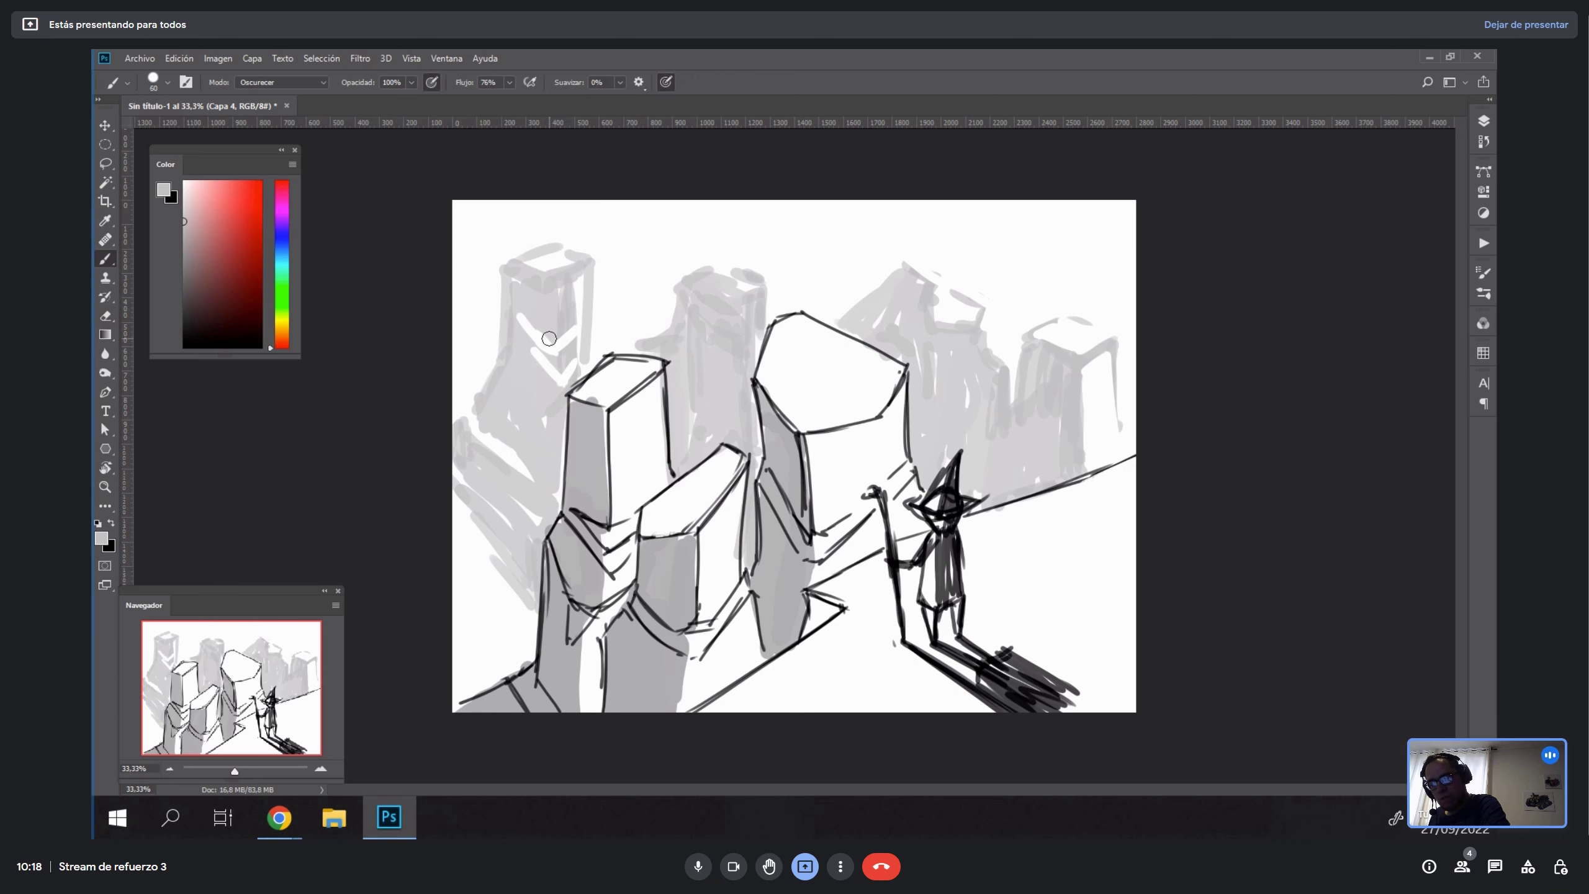
{"action": "key", "text": "x"}
{"action": "left_click", "coordinate": [543, 319], "text": "alt"}
{"action": "mouse_move", "coordinate": [528, 314]}
{"action": "left_mouse_down"}
{"action": "mouse_move", "coordinate": [558, 371]}
{"action": "mouse_move", "coordinate": [541, 352]}
{"action": "left_mouse_up"}
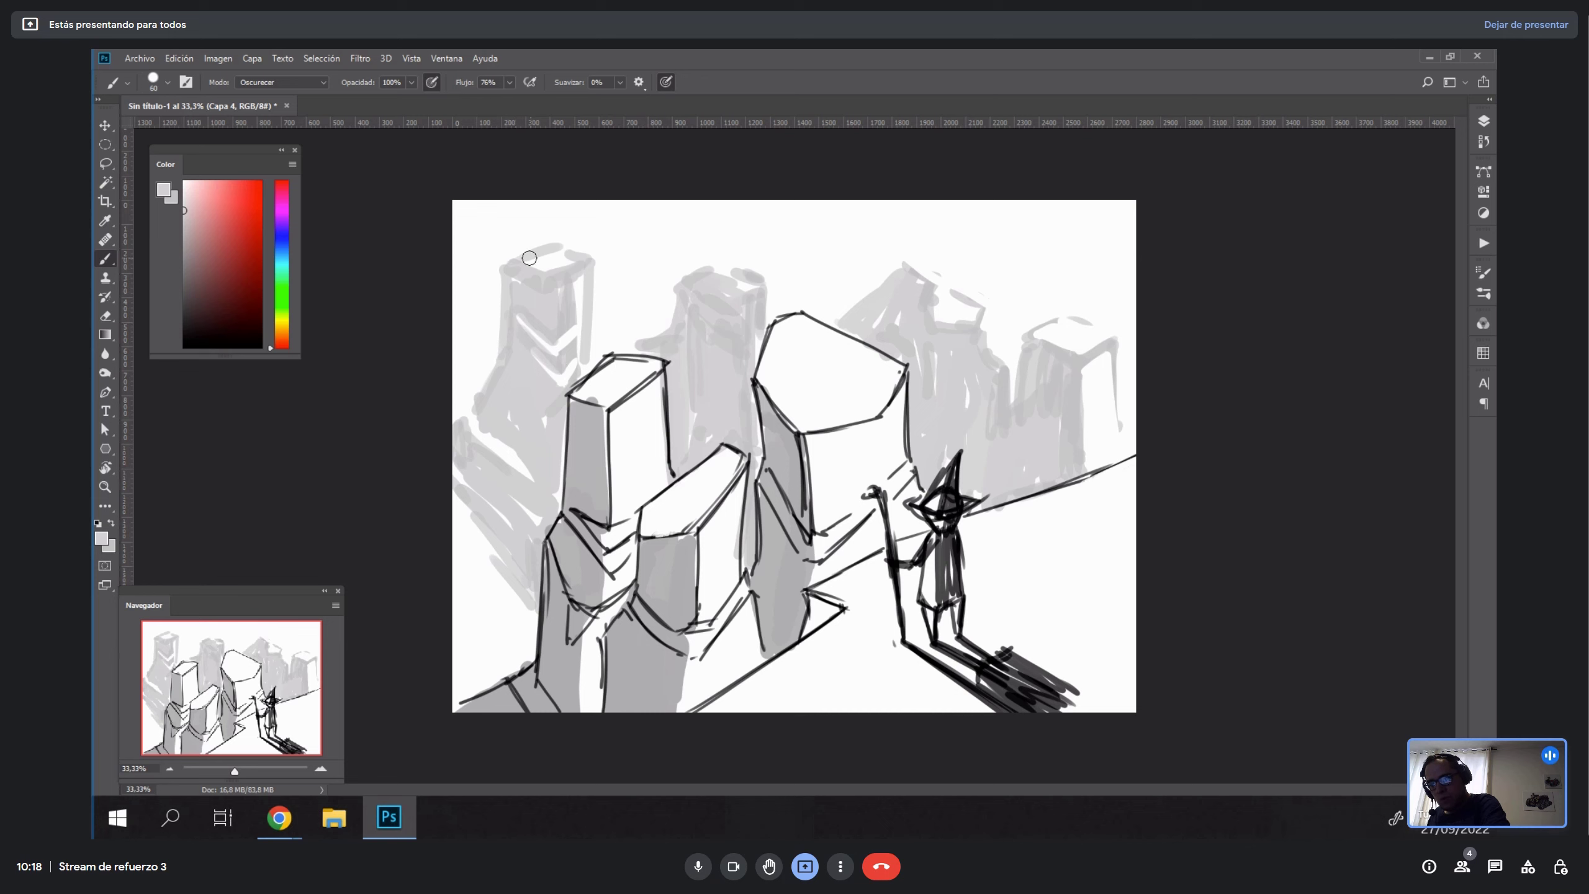
Erase along the left contour of the far-left distant tower and the rock below it, undoing the last stroke.
{"action": "key", "text": "e"}
{"action": "mouse_move", "coordinate": [501, 267]}
{"action": "left_mouse_down"}
{"action": "mouse_move", "coordinate": [498, 350]}
{"action": "mouse_move", "coordinate": [497, 258]}
{"action": "mouse_move", "coordinate": [499, 354]}
{"action": "mouse_move", "coordinate": [471, 414]}
{"action": "mouse_move", "coordinate": [481, 391]}
{"action": "mouse_move", "coordinate": [510, 465]}
{"action": "mouse_move", "coordinate": [472, 417]}
{"action": "mouse_move", "coordinate": [476, 494]}
{"action": "mouse_move", "coordinate": [450, 450]}
{"action": "mouse_move", "coordinate": [479, 512]}
{"action": "mouse_move", "coordinate": [450, 472]}
{"action": "mouse_move", "coordinate": [526, 608]}
{"action": "left_mouse_up"}
{"action": "key", "text": "ctrl+z"}
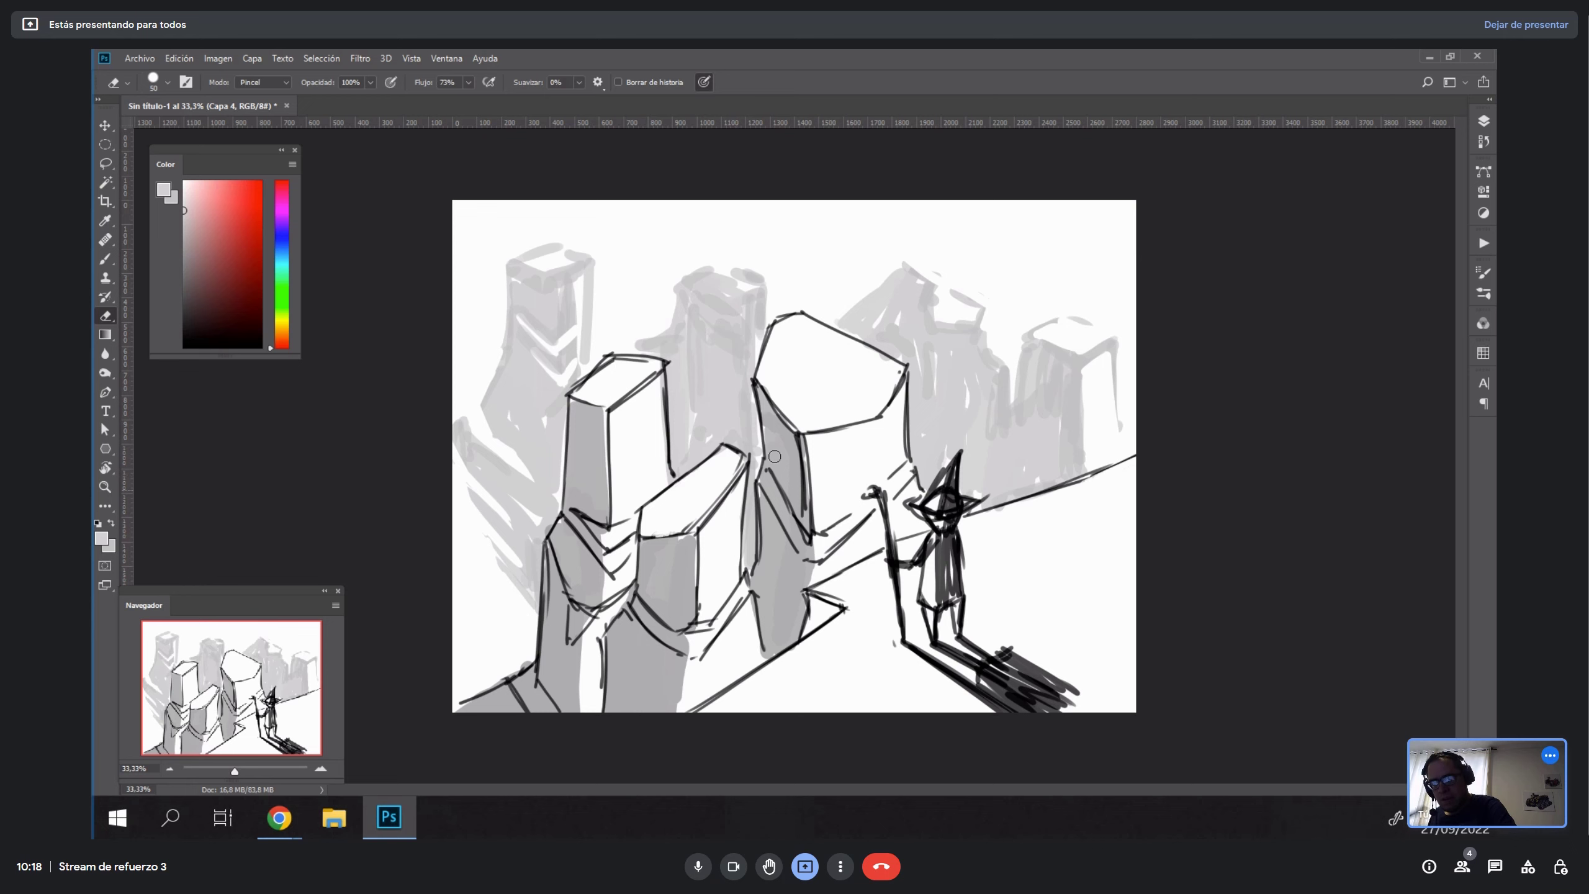
Erase the top face and V-shaped highlights of the middle distant tower, and touch up its side in light grey.
{"action": "mouse_move", "coordinate": [726, 271]}
{"action": "left_mouse_down"}
{"action": "mouse_move", "coordinate": [694, 285]}
{"action": "mouse_move", "coordinate": [743, 287]}
{"action": "mouse_move", "coordinate": [733, 300]}
{"action": "mouse_move", "coordinate": [686, 285]}
{"action": "mouse_move", "coordinate": [711, 270]}
{"action": "mouse_move", "coordinate": [685, 277]}
{"action": "mouse_move", "coordinate": [753, 284]}
{"action": "left_mouse_up"}
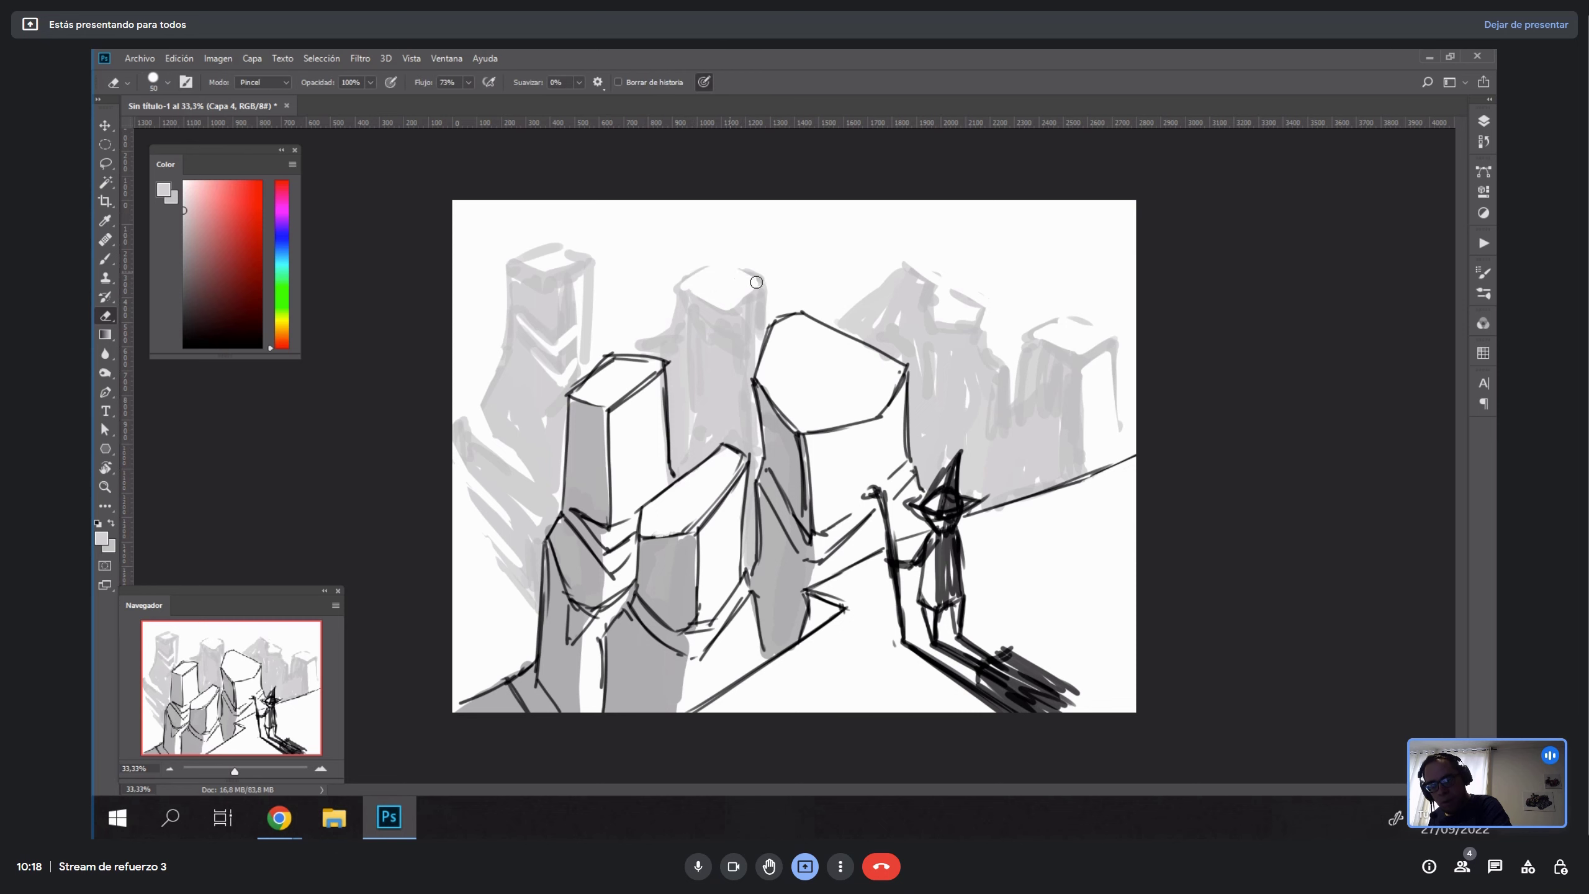
{"action": "mouse_move", "coordinate": [688, 327]}
{"action": "left_mouse_down"}
{"action": "mouse_move", "coordinate": [719, 371]}
{"action": "mouse_move", "coordinate": [760, 358]}
{"action": "left_mouse_up"}
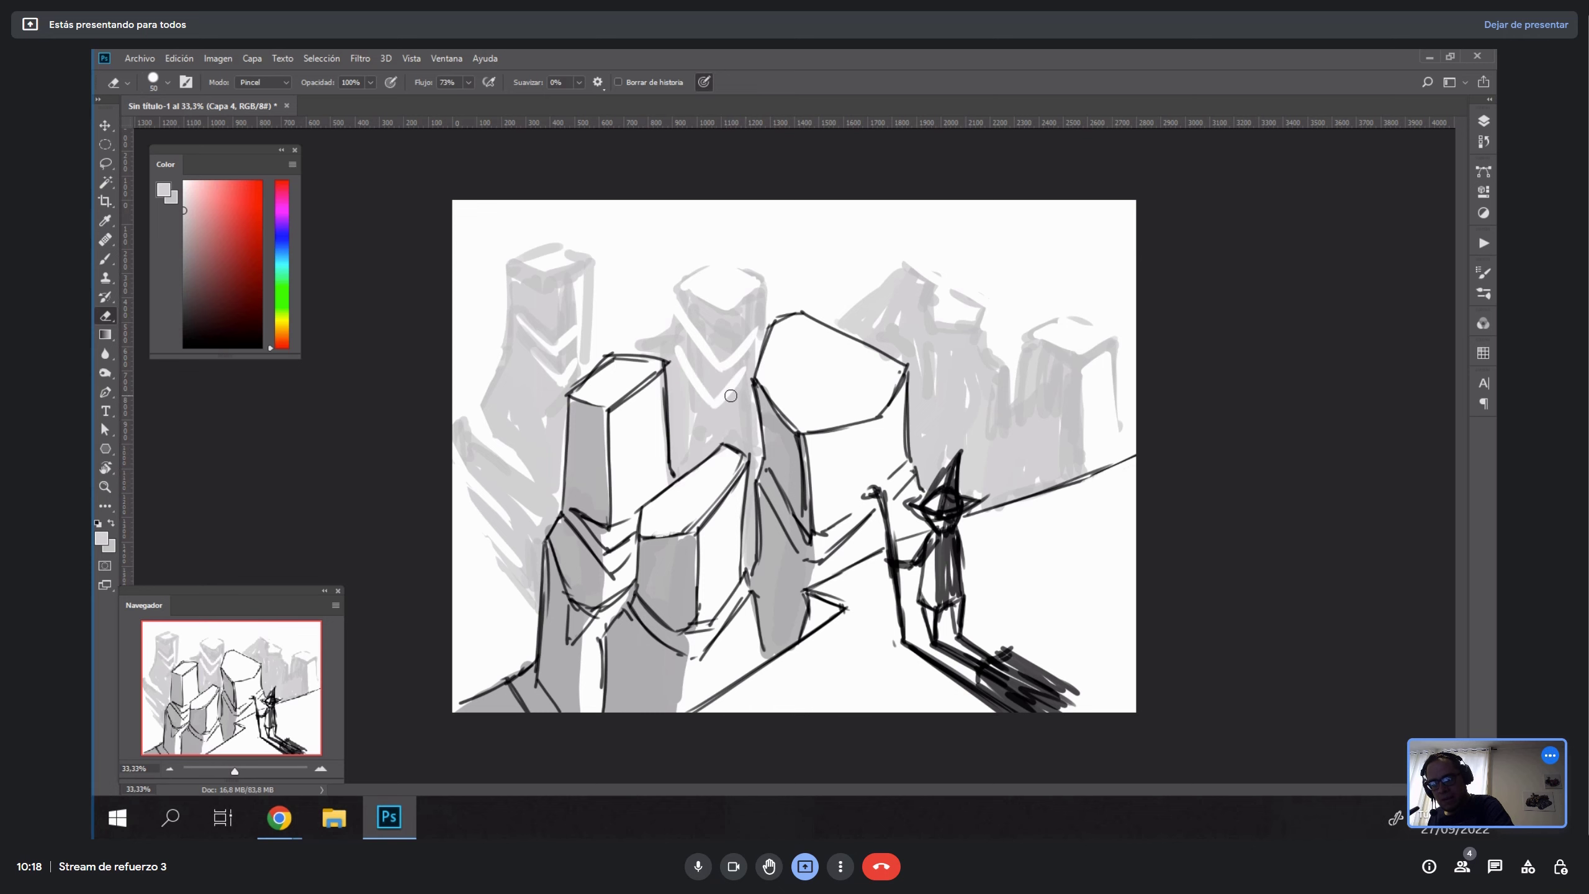
{"action": "key", "text": "b"}
{"action": "mouse_move", "coordinate": [687, 383]}
{"action": "left_mouse_down"}
{"action": "mouse_move", "coordinate": [686, 328]}
{"action": "mouse_move", "coordinate": [710, 363]}
{"action": "mouse_move", "coordinate": [665, 346]}
{"action": "left_mouse_up"}
Erase V-shaped highlights and a flat top face into the distant tower directly behind the figure.
{"action": "key", "text": "e"}
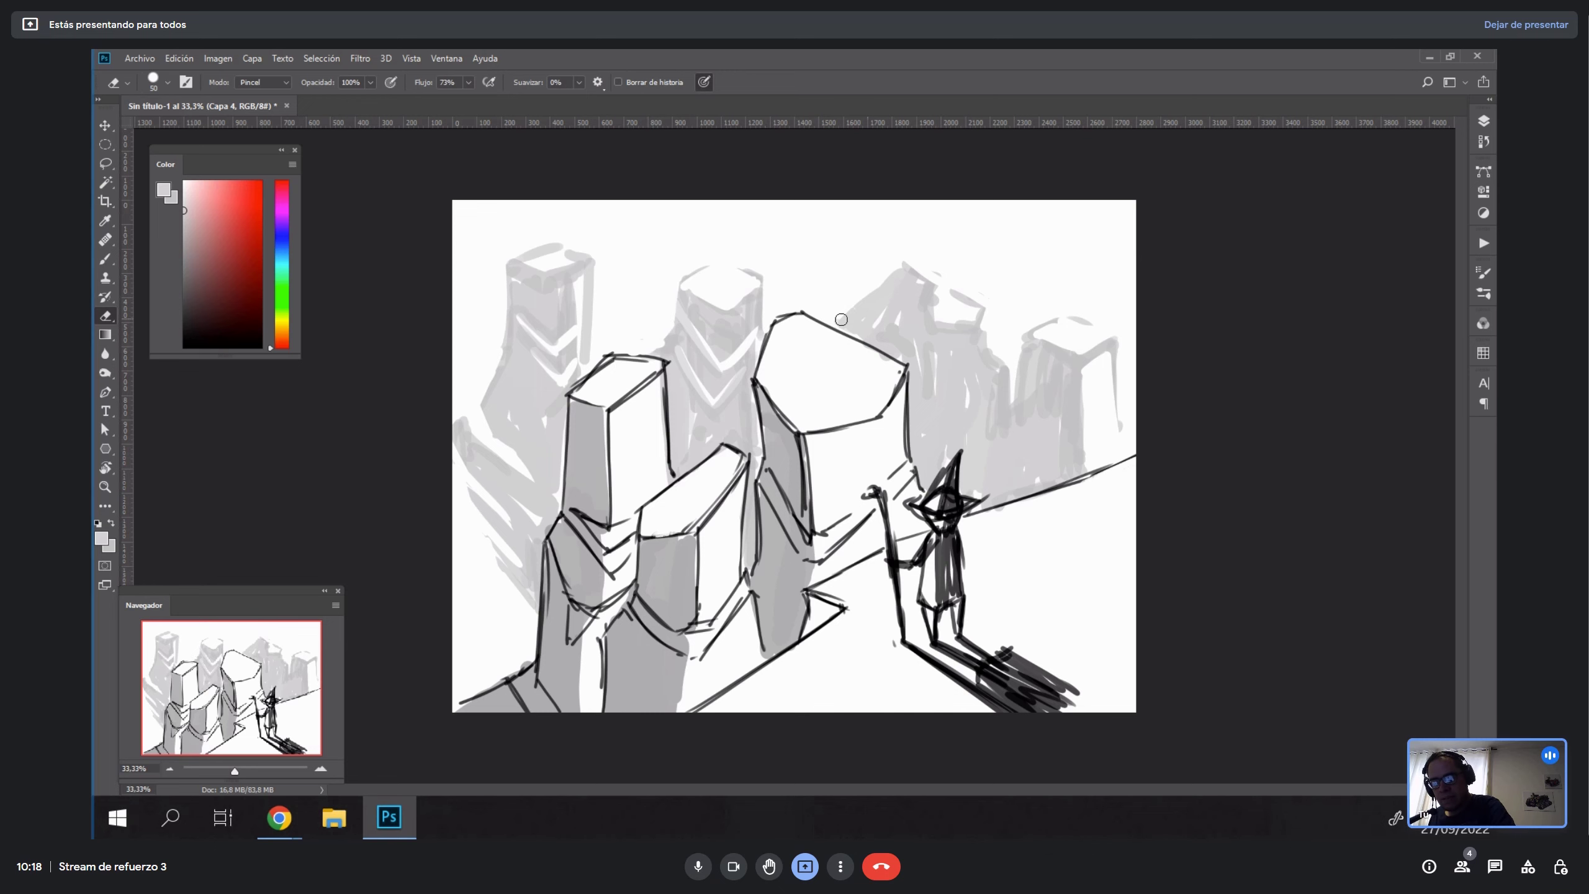
{"action": "mouse_move", "coordinate": [985, 319]}
{"action": "left_mouse_down"}
{"action": "mouse_move", "coordinate": [950, 374]}
{"action": "mouse_move", "coordinate": [914, 346]}
{"action": "mouse_move", "coordinate": [956, 400]}
{"action": "mouse_move", "coordinate": [996, 364]}
{"action": "mouse_move", "coordinate": [978, 440]}
{"action": "mouse_move", "coordinate": [1007, 373]}
{"action": "mouse_move", "coordinate": [966, 407]}
{"action": "mouse_move", "coordinate": [983, 361]}
{"action": "mouse_move", "coordinate": [958, 378]}
{"action": "mouse_move", "coordinate": [993, 343]}
{"action": "mouse_move", "coordinate": [943, 377]}
{"action": "left_mouse_up"}
{"action": "key", "text": "b"}
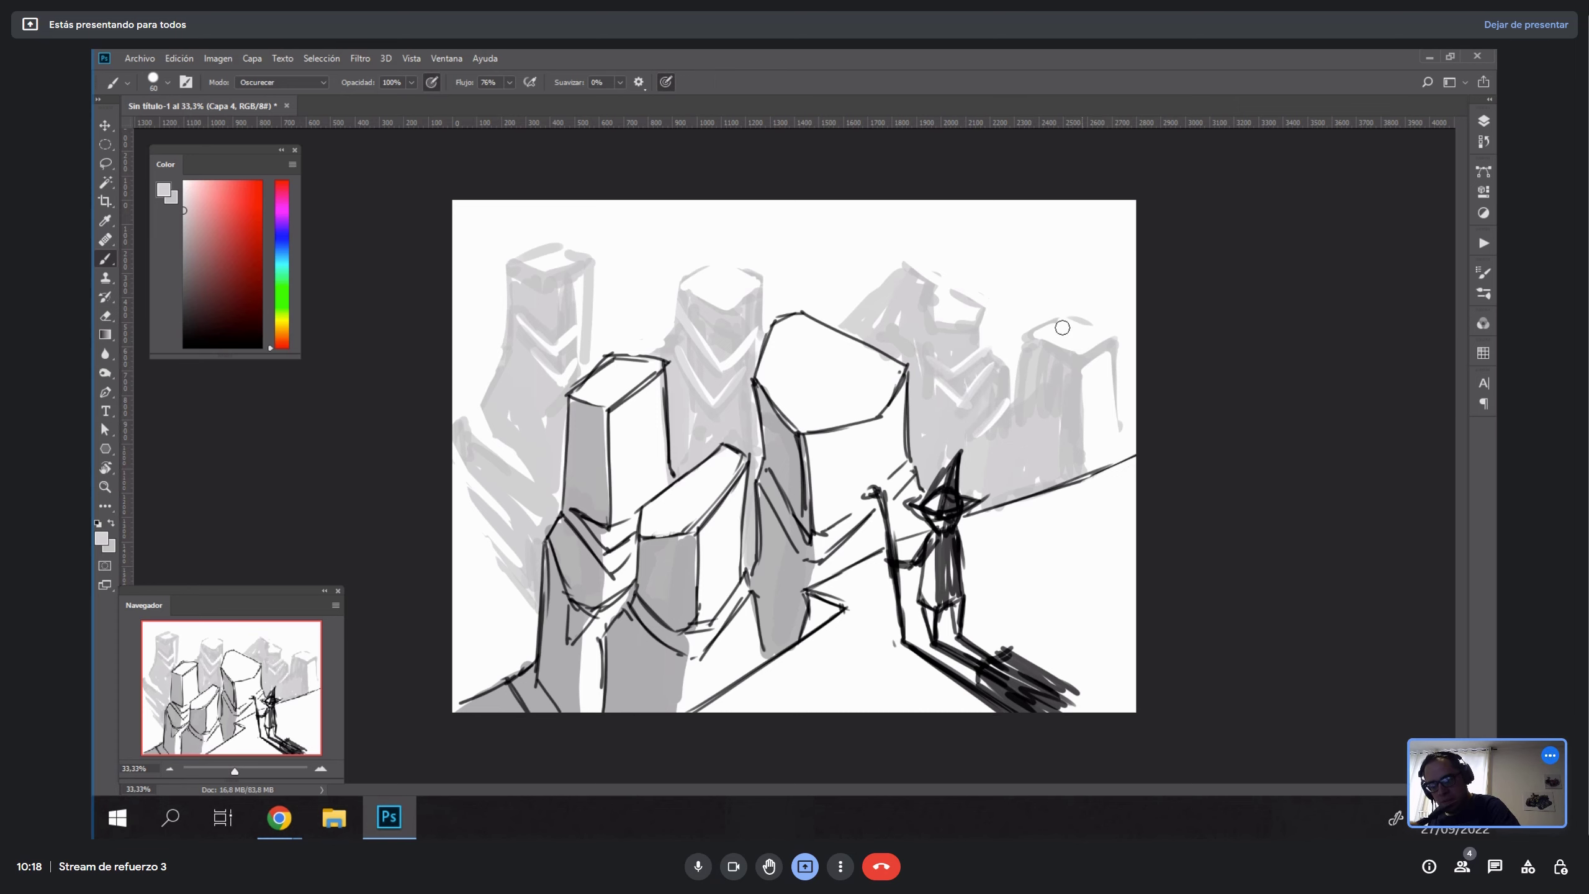
{"action": "key", "text": "e"}
{"action": "left_click_drag", "start_coordinate": [939, 290], "coordinate": [988, 309]}
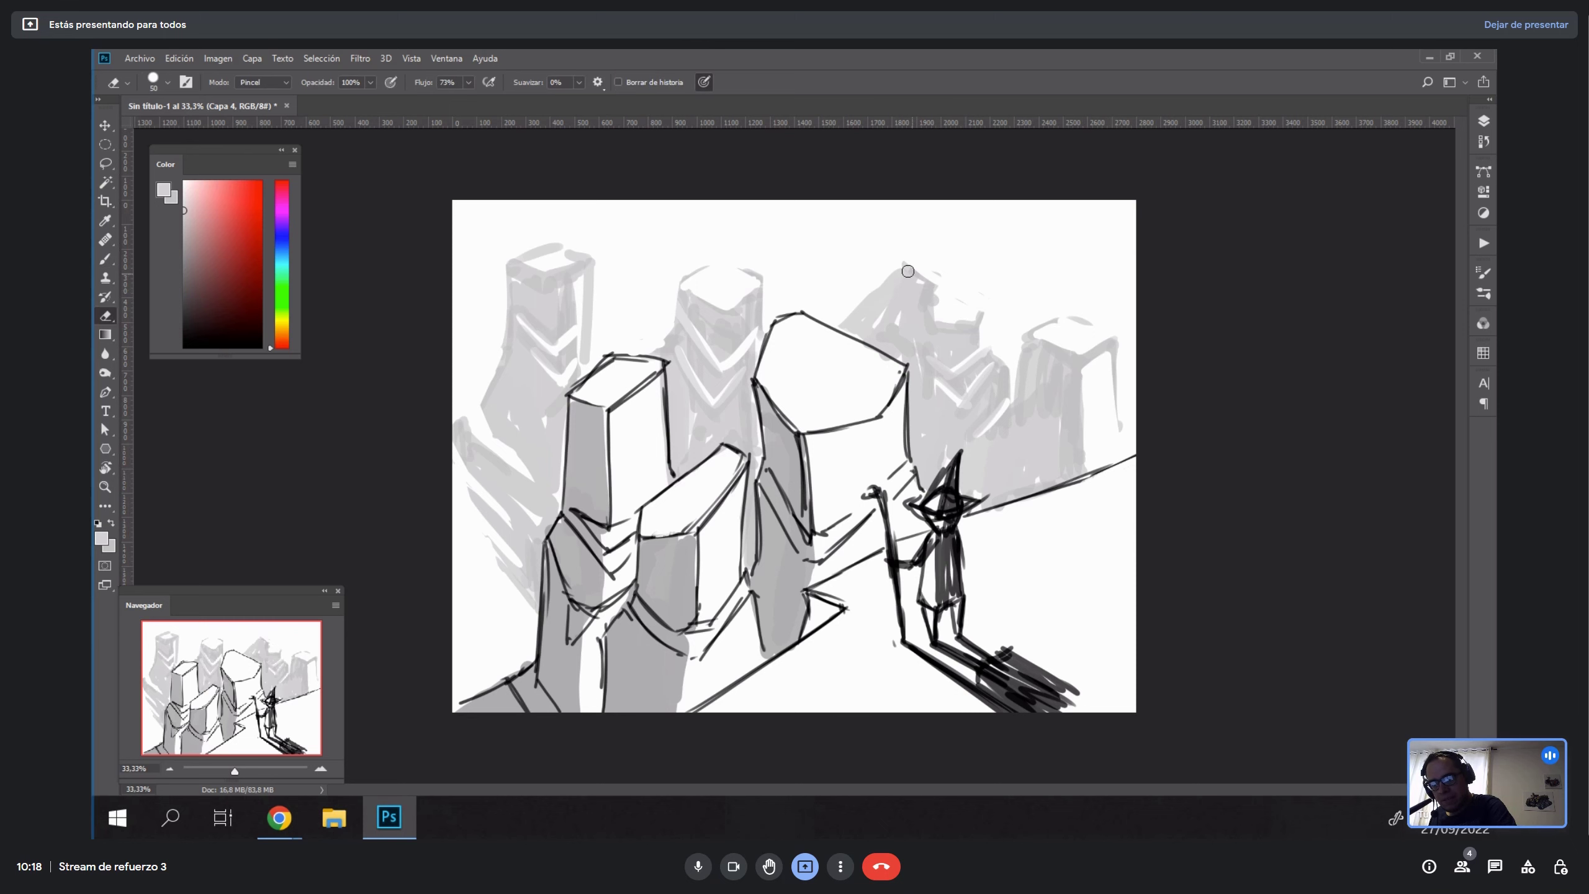
{"action": "left_click_drag", "start_coordinate": [908, 271], "coordinate": [933, 297]}
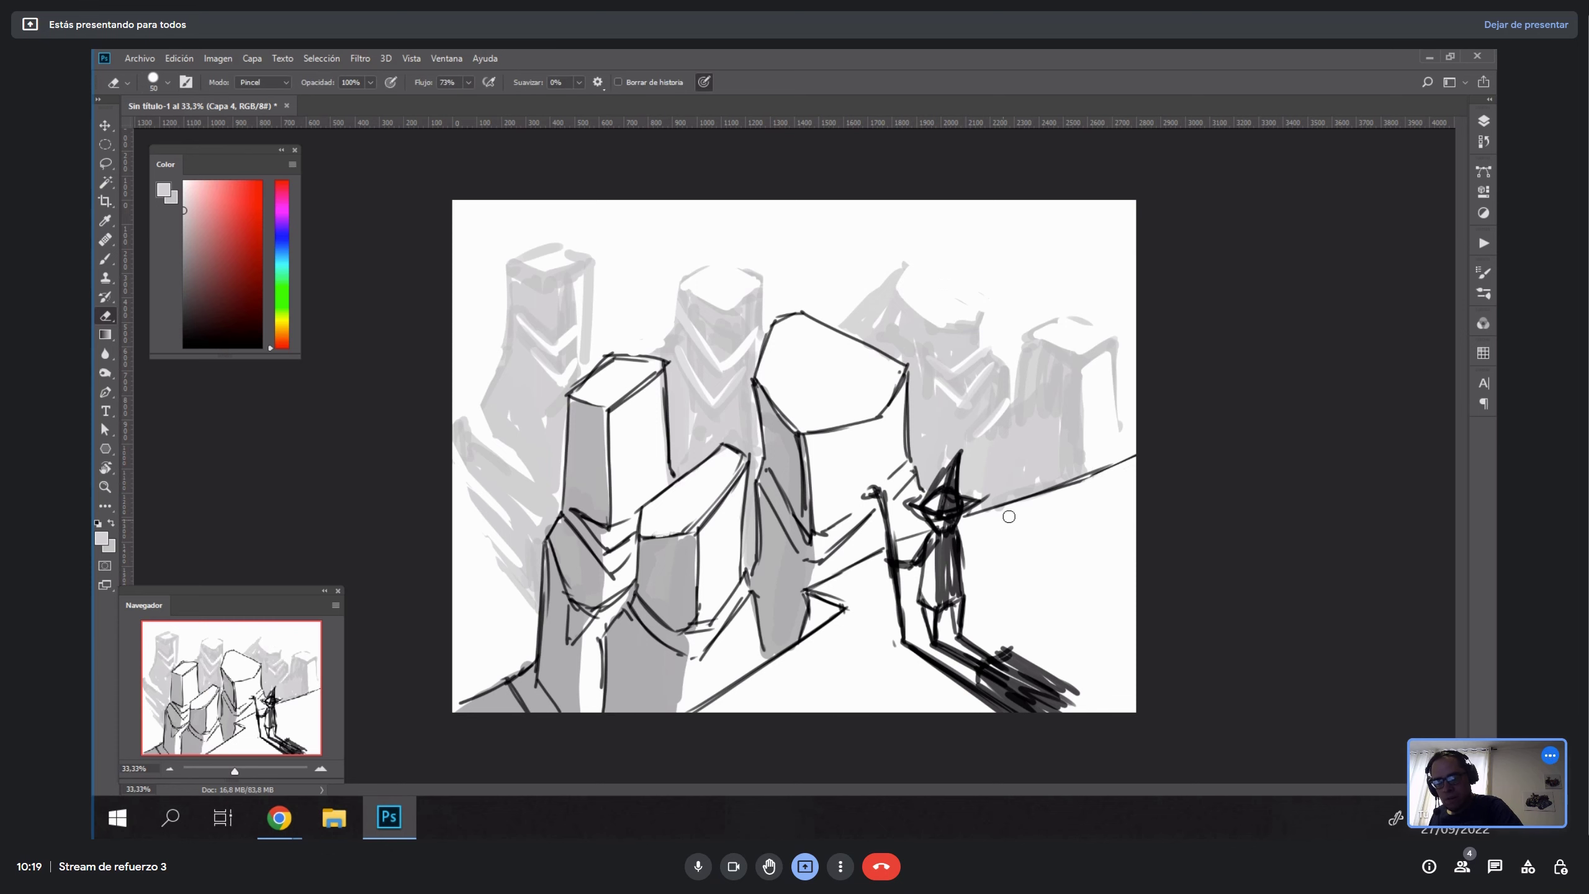
Shade the right side of the far-right distant tower in light grey, redoing the first stroke, and add erased V-shaped highlights.
{"action": "key", "text": "b"}
{"action": "left_click_drag", "start_coordinate": [1090, 409], "coordinate": [1100, 382]}
{"action": "key", "text": "ctrl+z"}
{"action": "key", "text": "e"}
{"action": "key", "text": "b"}
{"action": "left_click_drag", "start_coordinate": [1084, 439], "coordinate": [1102, 369]}
{"action": "key", "text": "e"}
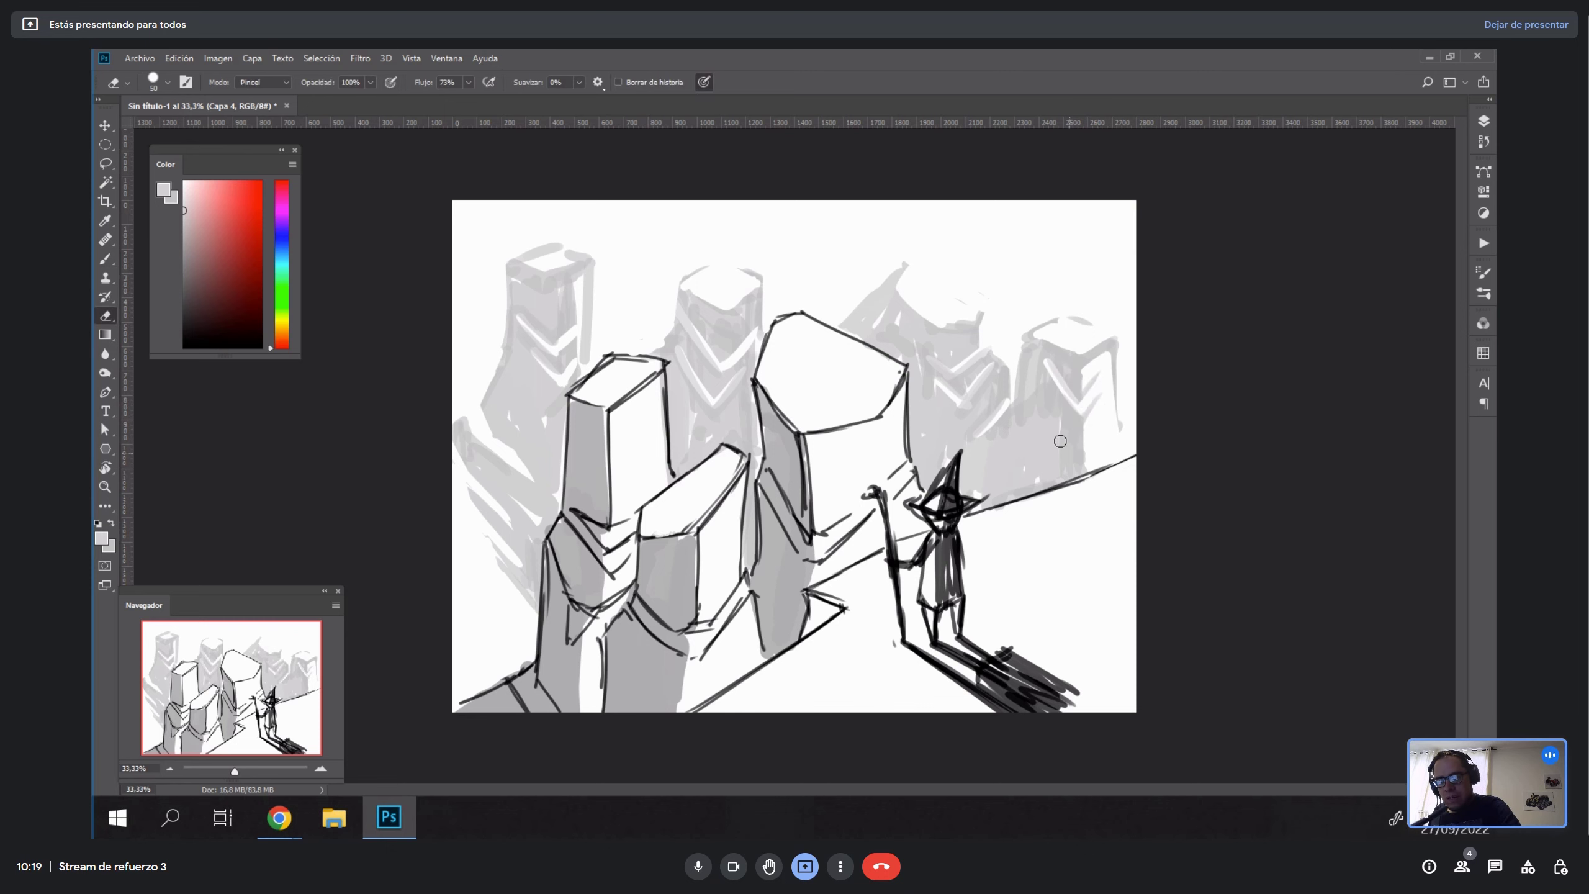
Touch up the grey between the two rightmost distant towers and erase the shading around the tip of the figure's hat.
{"action": "key", "text": "b"}
{"action": "mouse_move", "coordinate": [1007, 400]}
{"action": "left_mouse_down"}
{"action": "mouse_move", "coordinate": [988, 430]}
{"action": "mouse_move", "coordinate": [1016, 414]}
{"action": "left_mouse_up"}
{"action": "key", "text": "e"}
{"action": "left_click_drag", "start_coordinate": [924, 486], "coordinate": [944, 458]}
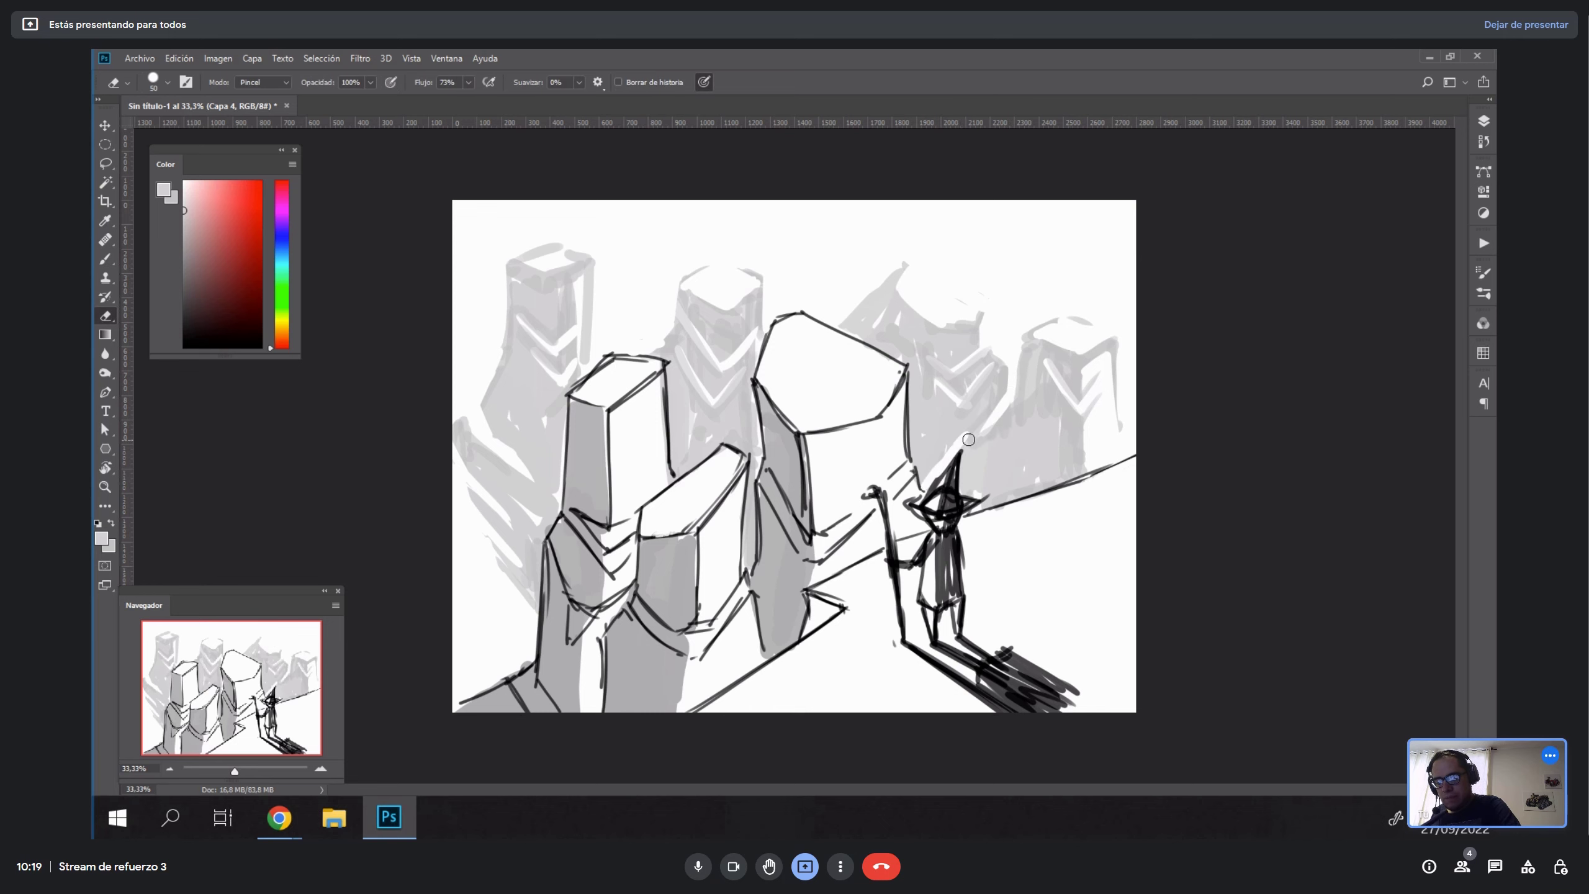
{"action": "key", "text": "b"}
{"action": "key", "text": "e"}
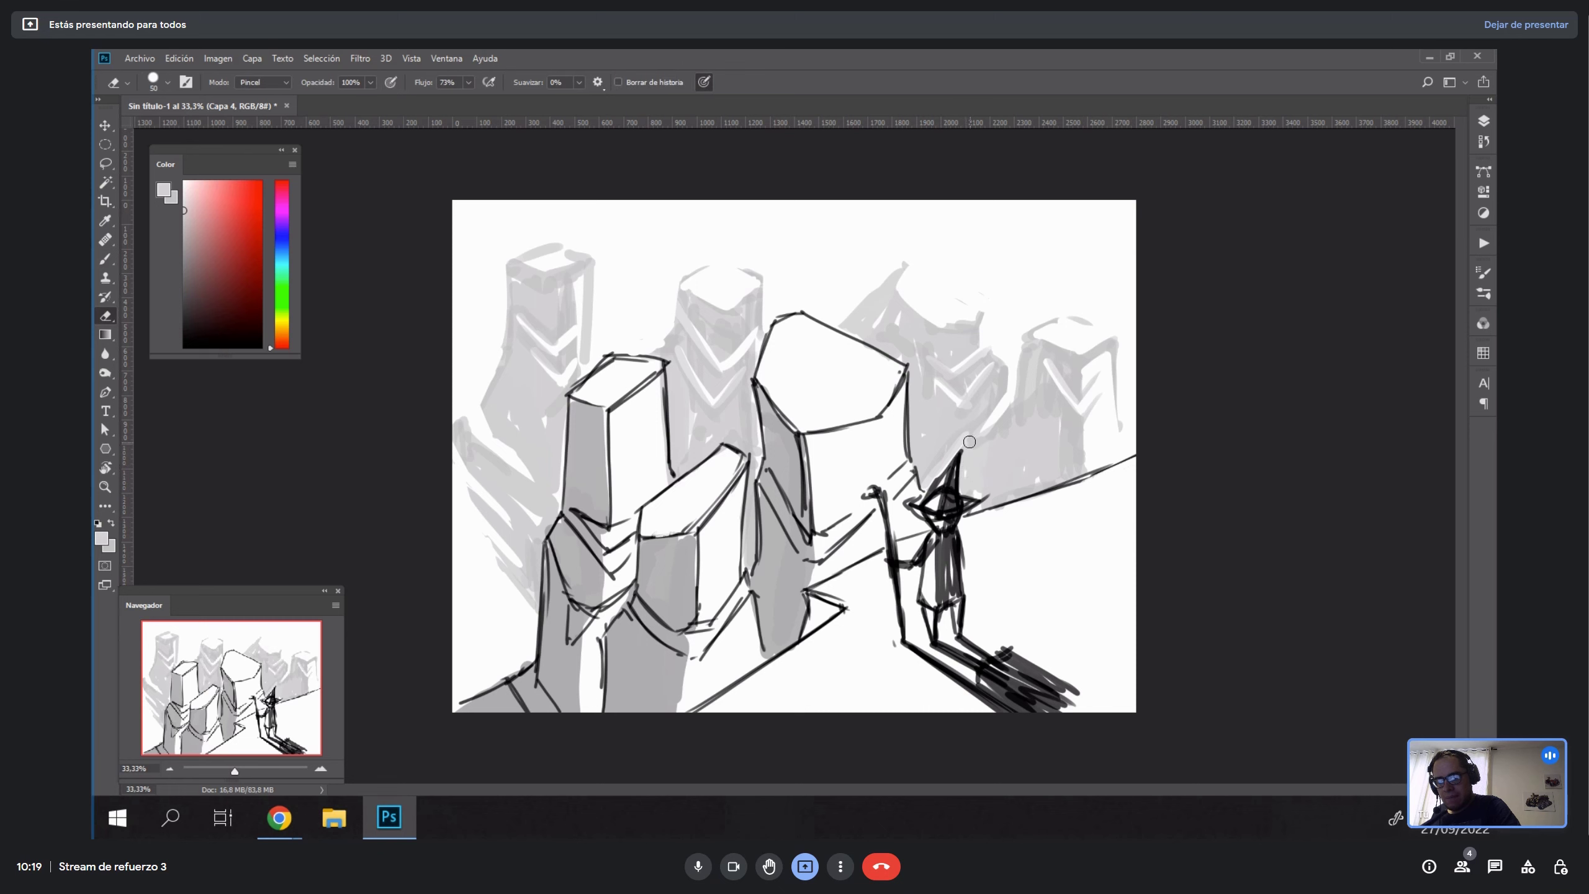
{"action": "mouse_move", "coordinate": [968, 443]}
{"action": "left_mouse_down"}
{"action": "mouse_move", "coordinate": [963, 485]}
{"action": "mouse_move", "coordinate": [962, 441]}
{"action": "left_mouse_up"}
{"action": "key", "text": "b"}
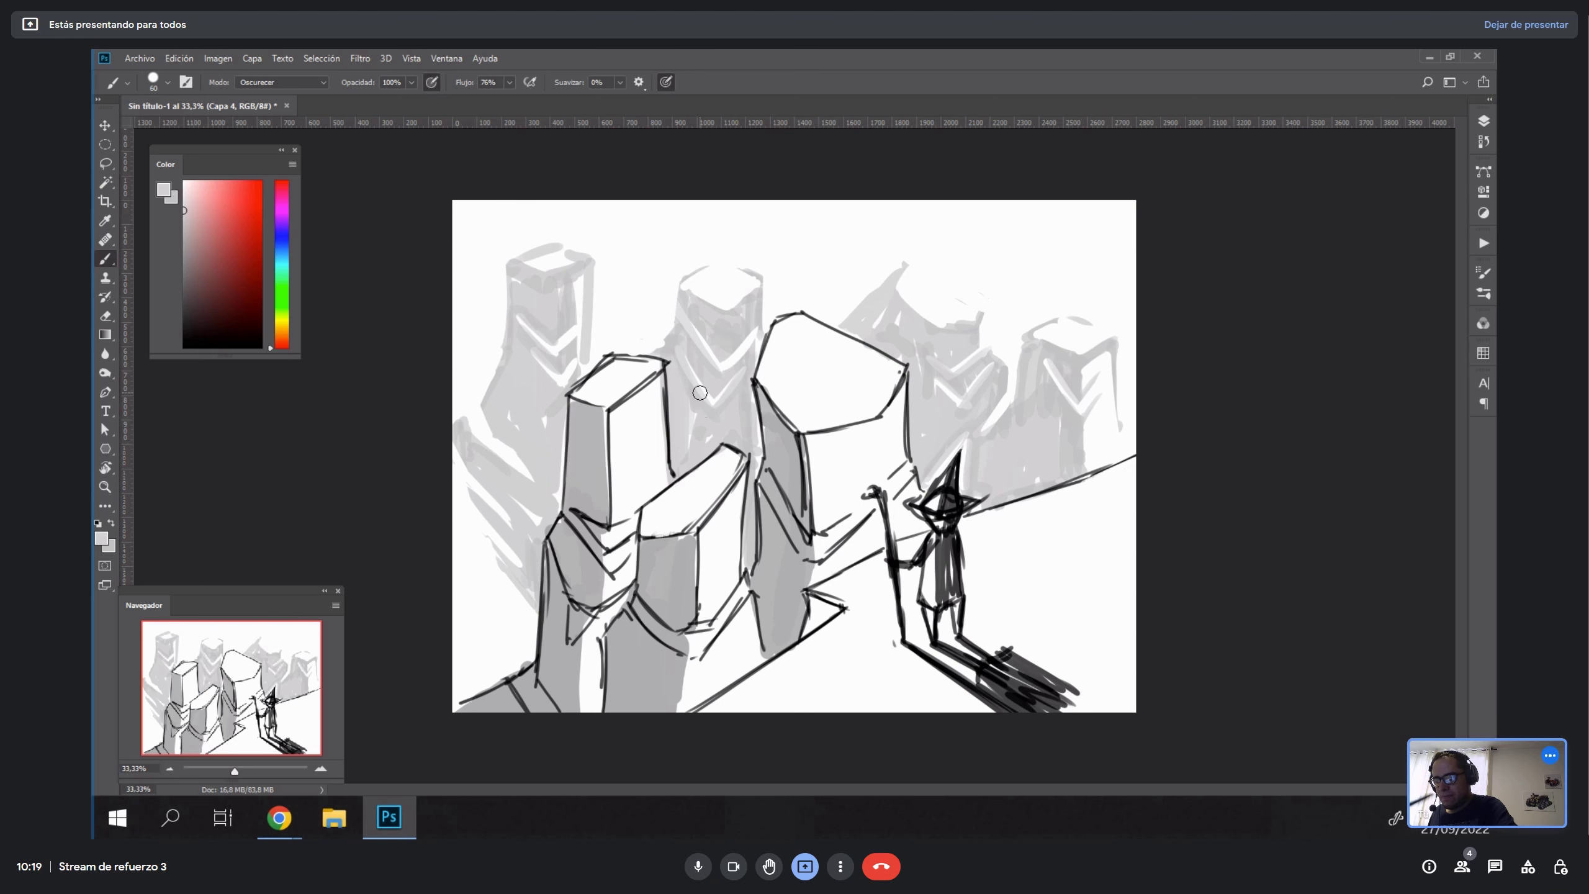
Hide the finished scene layer Capa 4 and show only the sketch 1 perspective guides over the background.
{"action": "key", "text": "z"}
{"action": "left_click", "coordinate": [971, 599], "text": "alt"}
{"action": "left_click", "coordinate": [950, 592], "text": "alt"}
{"action": "left_click", "coordinate": [933, 587]}
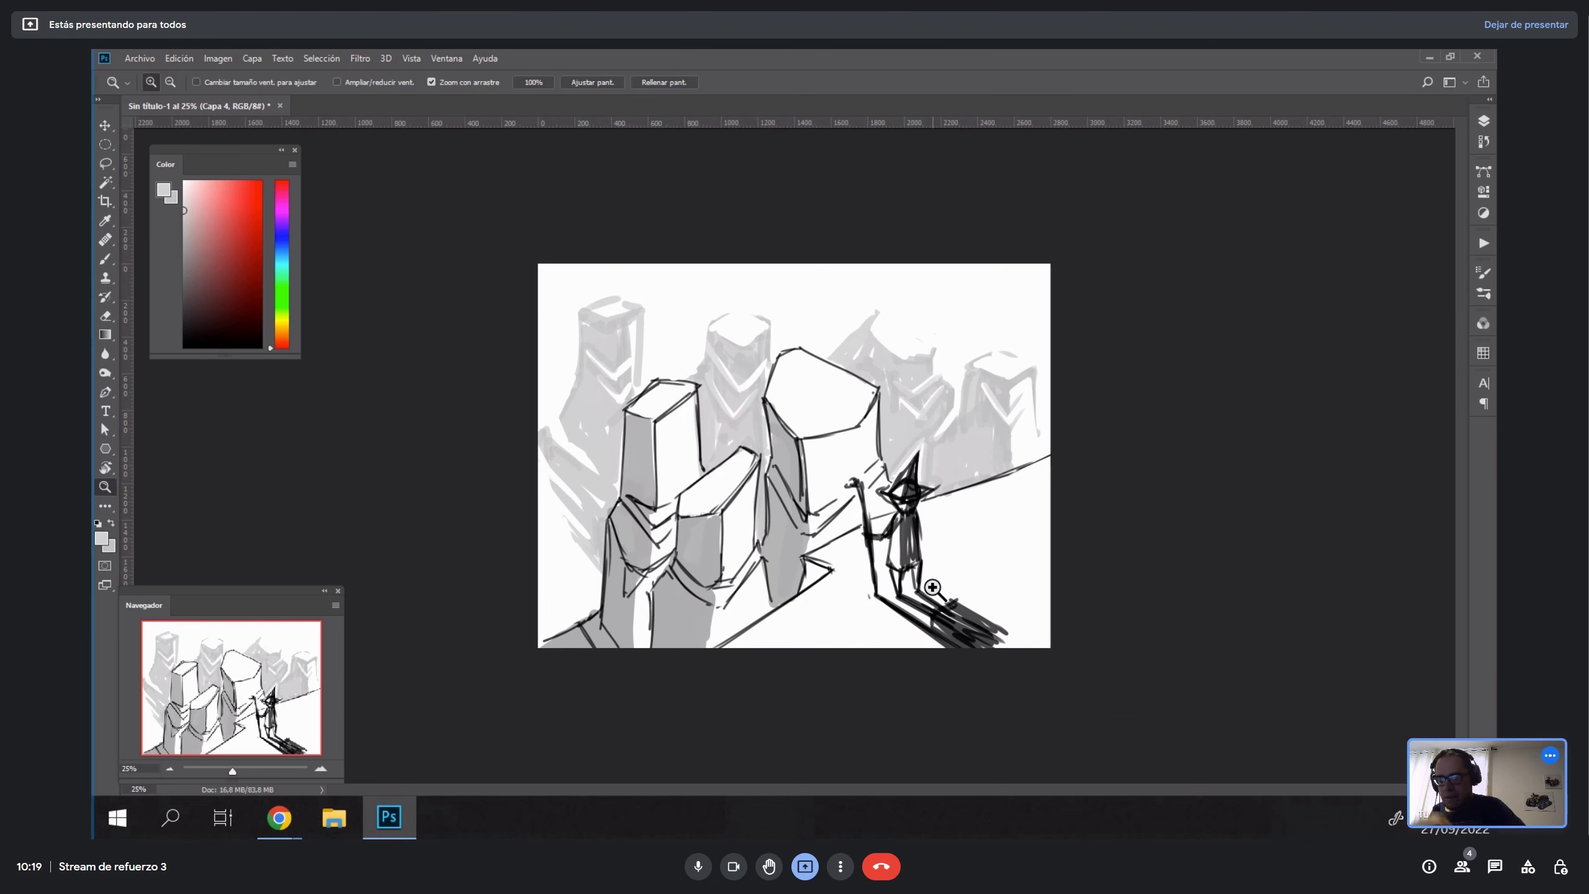
{"action": "key", "text": "b"}
{"action": "key", "text": "e"}
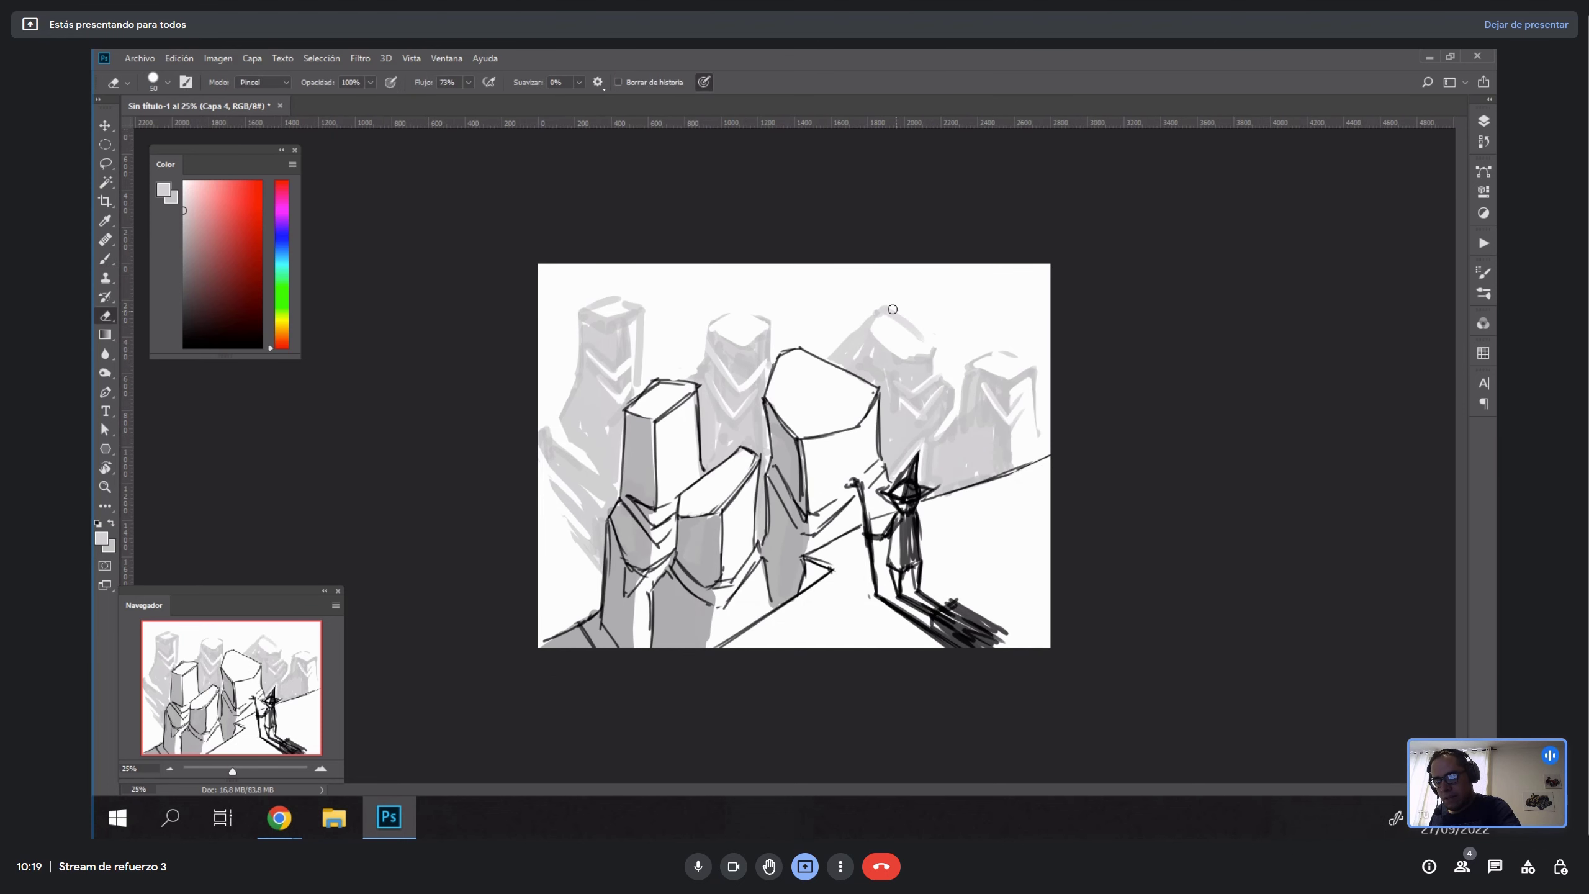
{"action": "key", "text": "F7"}
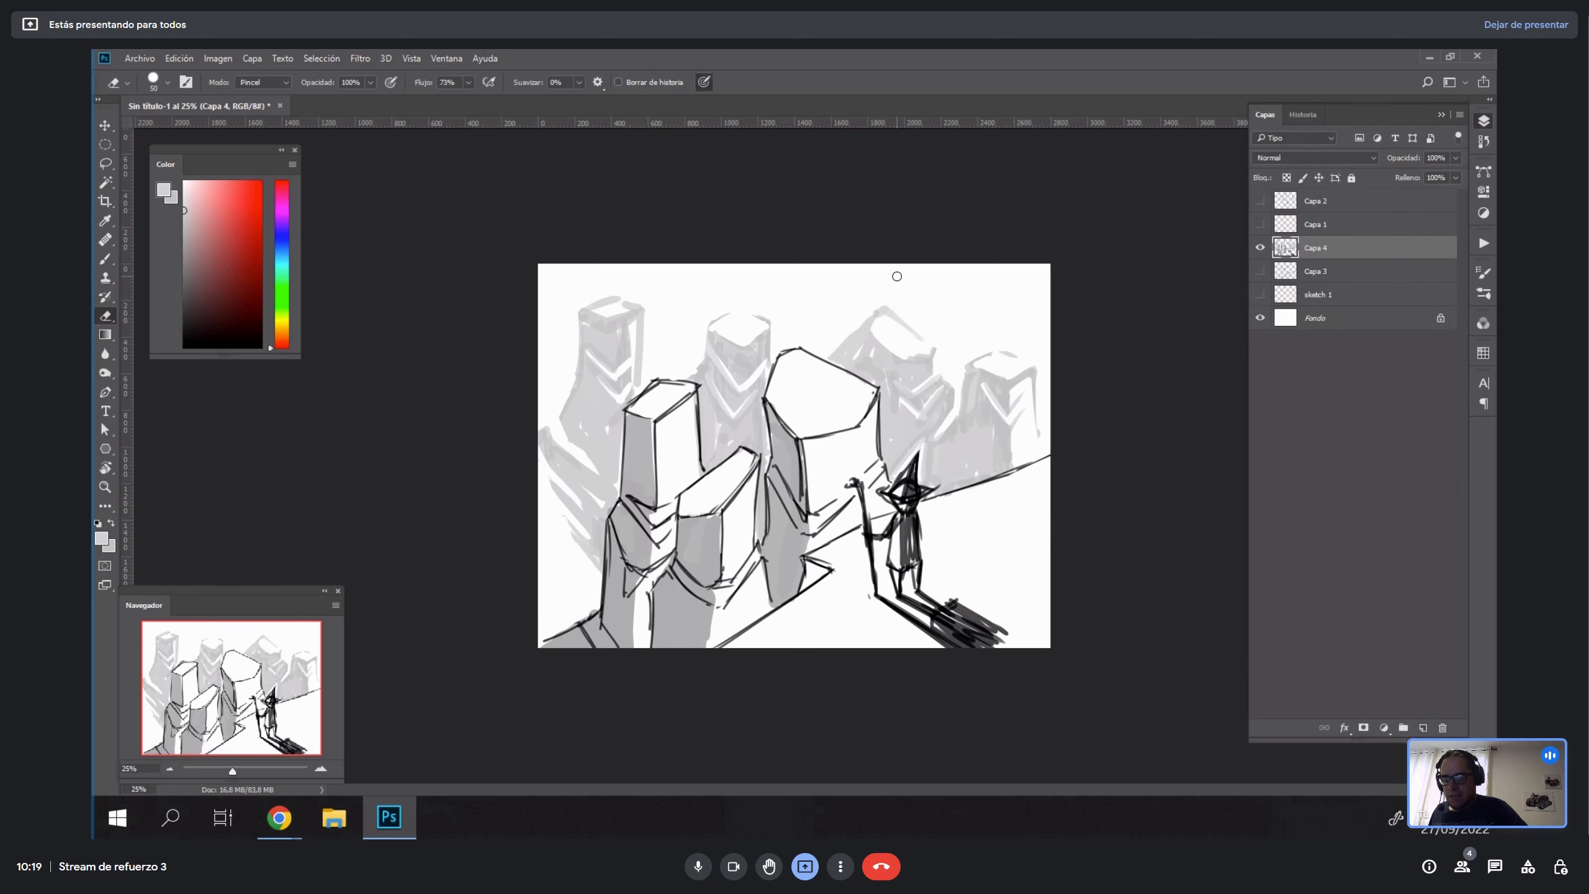
{"action": "left_click", "coordinate": [1259, 247]}
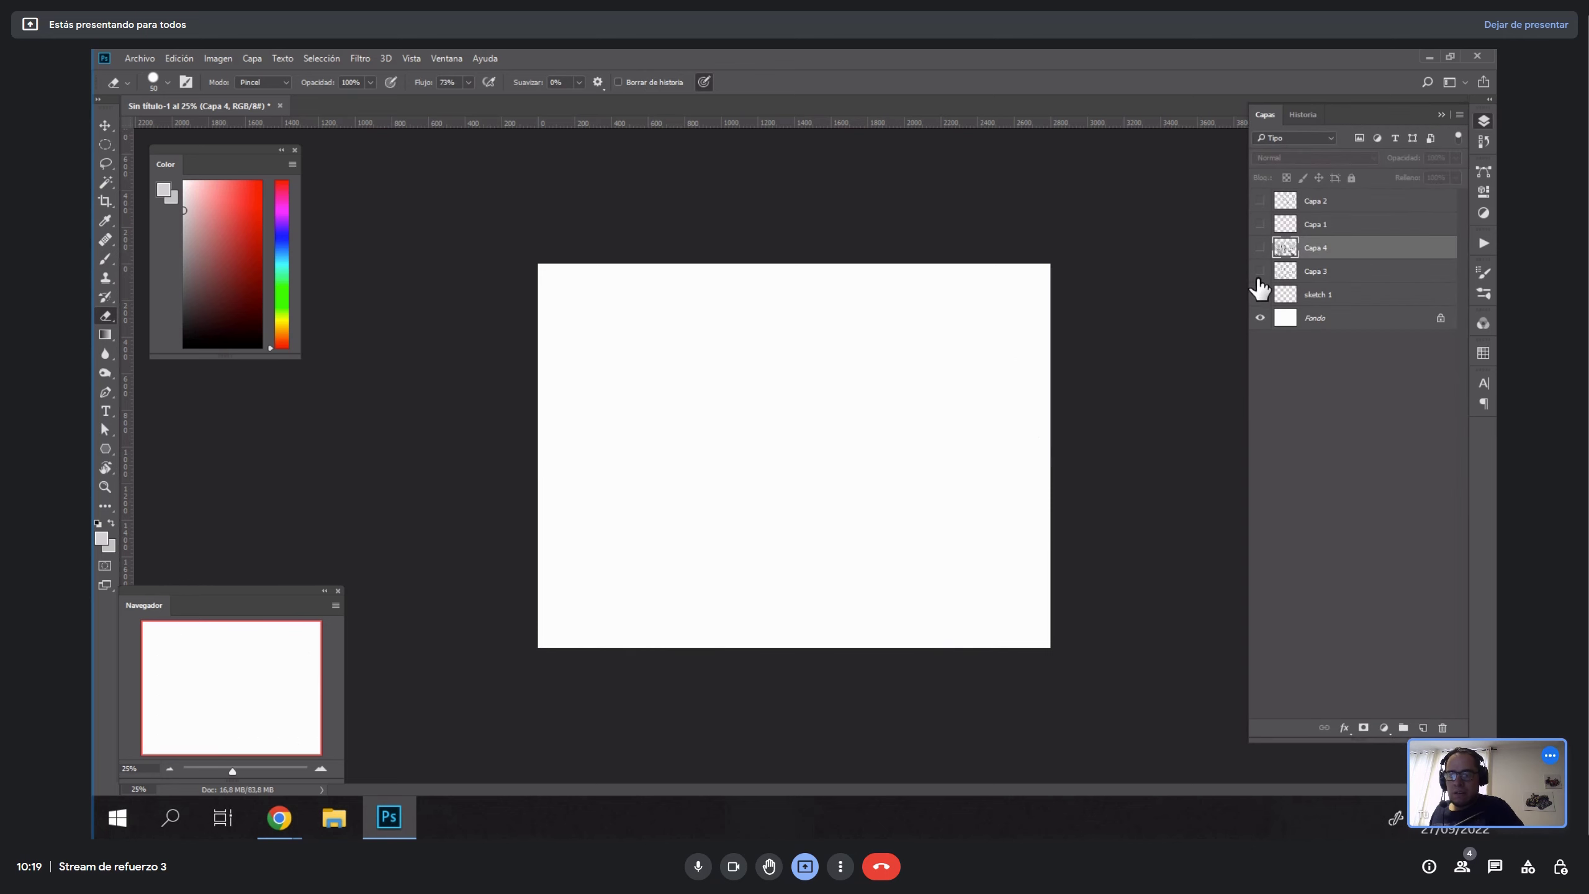
{"action": "left_click", "coordinate": [1259, 271]}
{"action": "left_click", "coordinate": [1260, 294]}
{"action": "left_click", "coordinate": [1260, 271]}
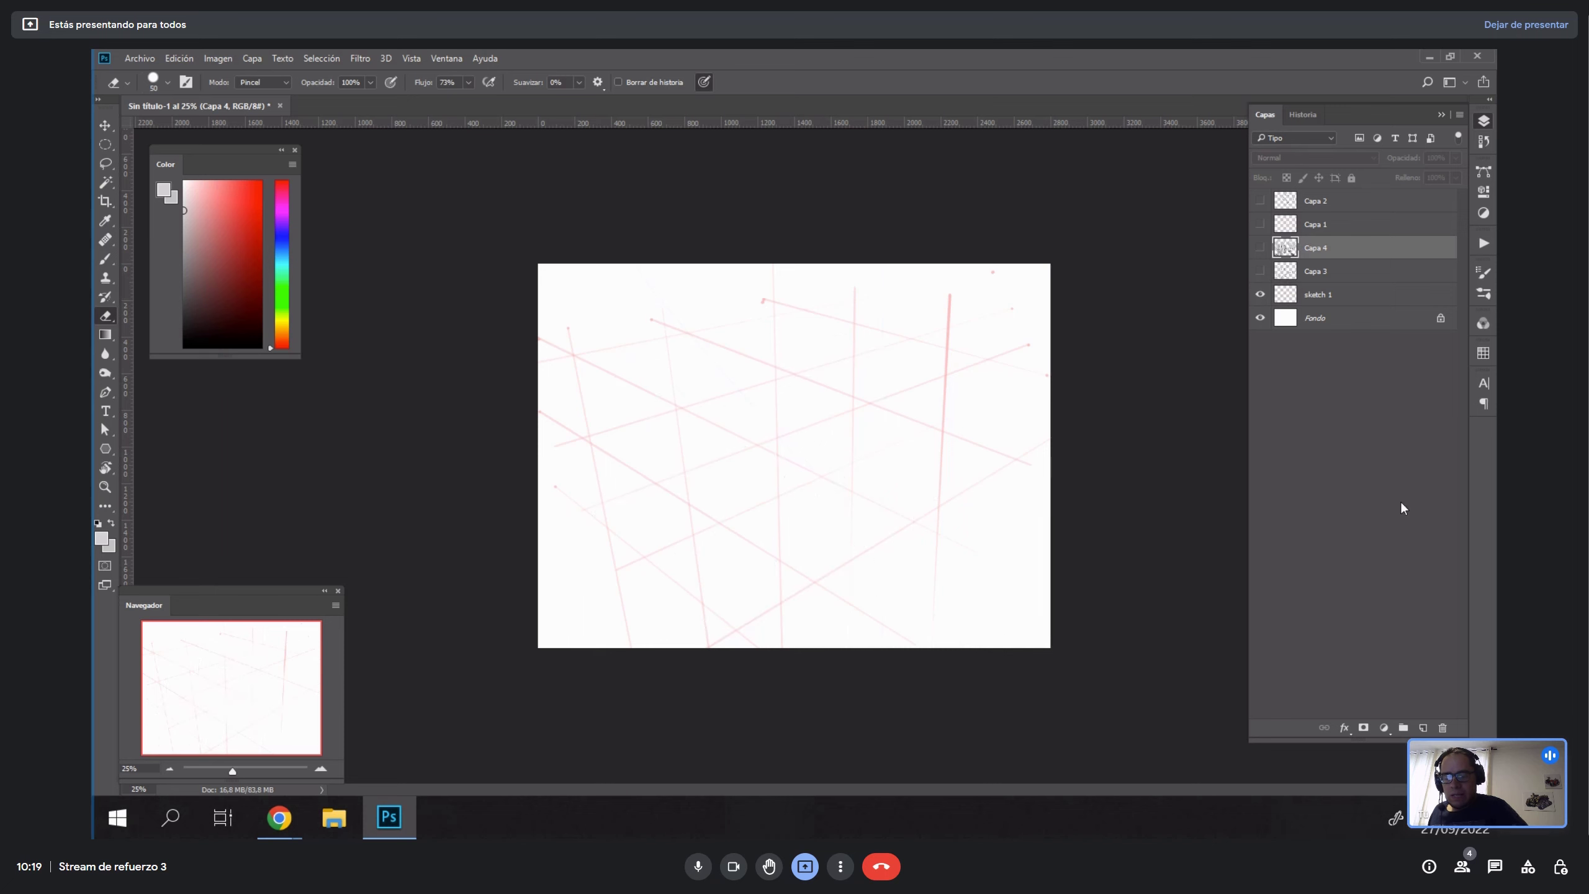
Add a new layer above Capa 4 and prepare a small dark grey brush for drawing.
{"action": "left_click", "coordinate": [1423, 728]}
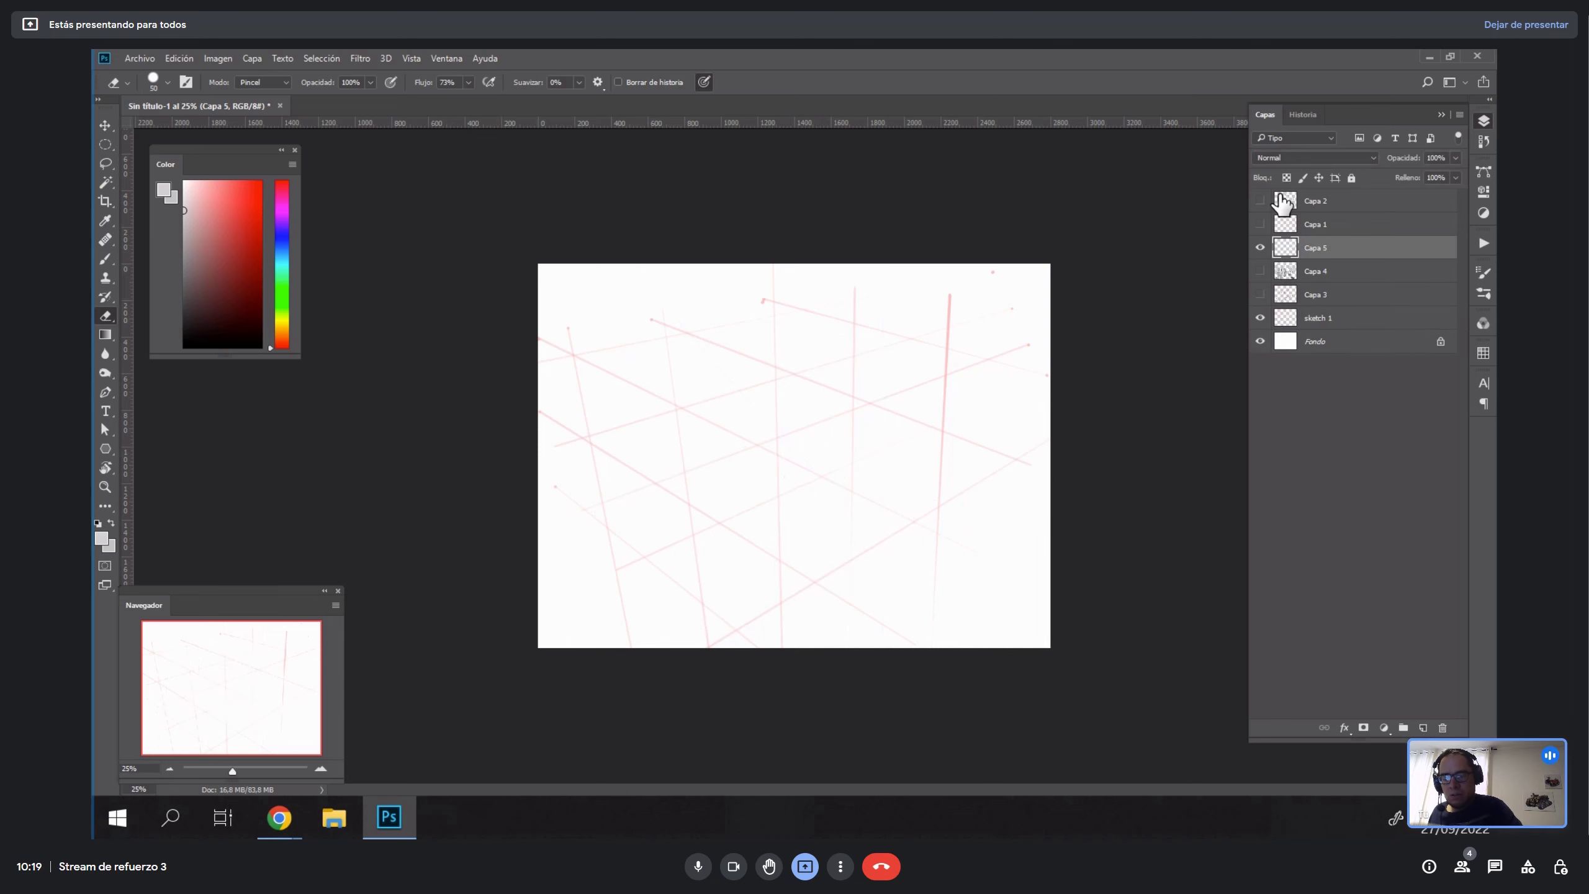
{"action": "key", "text": "z"}
{"action": "left_click", "coordinate": [744, 479]}
{"action": "key", "text": "b"}
{"action": "key", "text": "bracketleft"}
{"action": "key", "text": "bracketleft"}
{"action": "key", "text": "bracketleft"}
{"action": "key", "text": "bracketleft"}
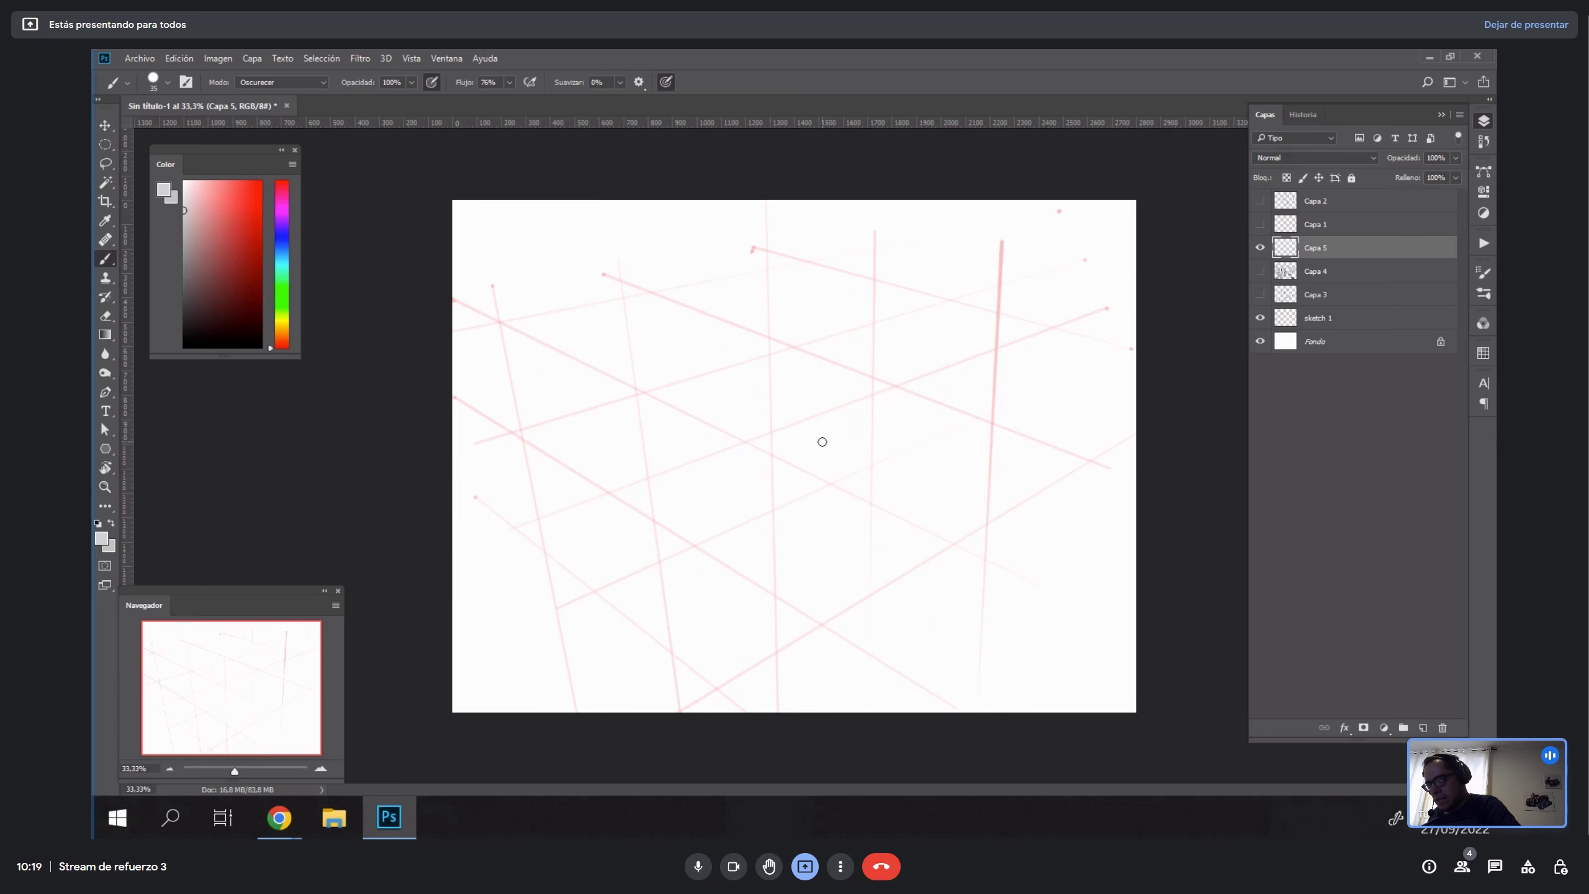
{"action": "mouse_move", "coordinate": [205, 328]}
{"action": "left_mouse_down"}
{"action": "mouse_move", "coordinate": [112, 339]}
{"action": "mouse_move", "coordinate": [163, 291]}
{"action": "mouse_move", "coordinate": [151, 305]}
{"action": "left_mouse_up"}
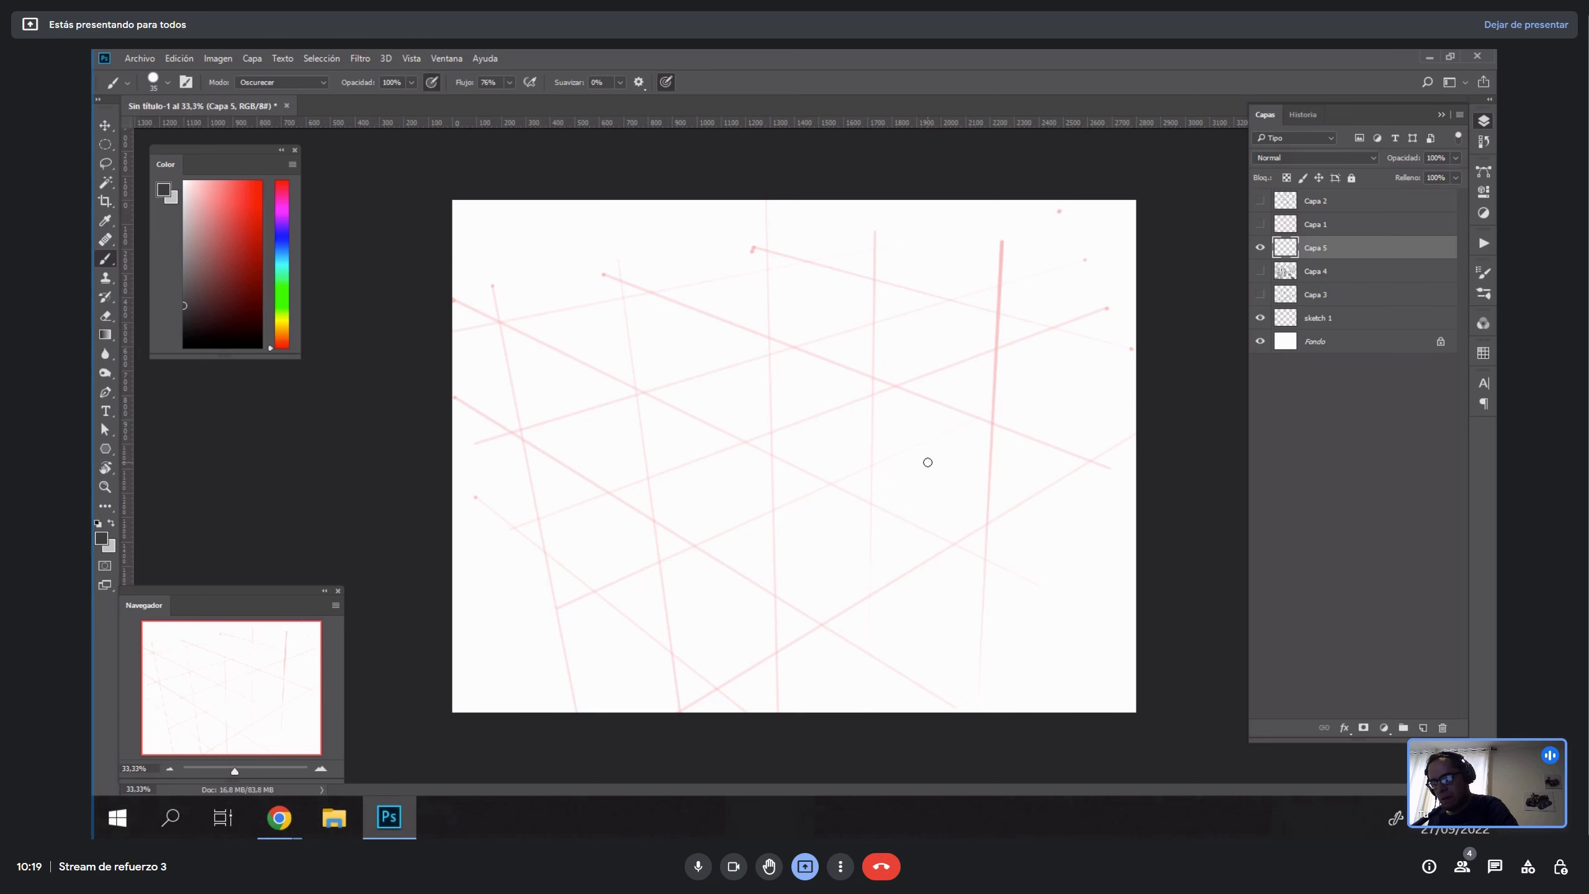
{"action": "key", "text": "bracketleft"}
{"action": "key", "text": "bracketleft"}
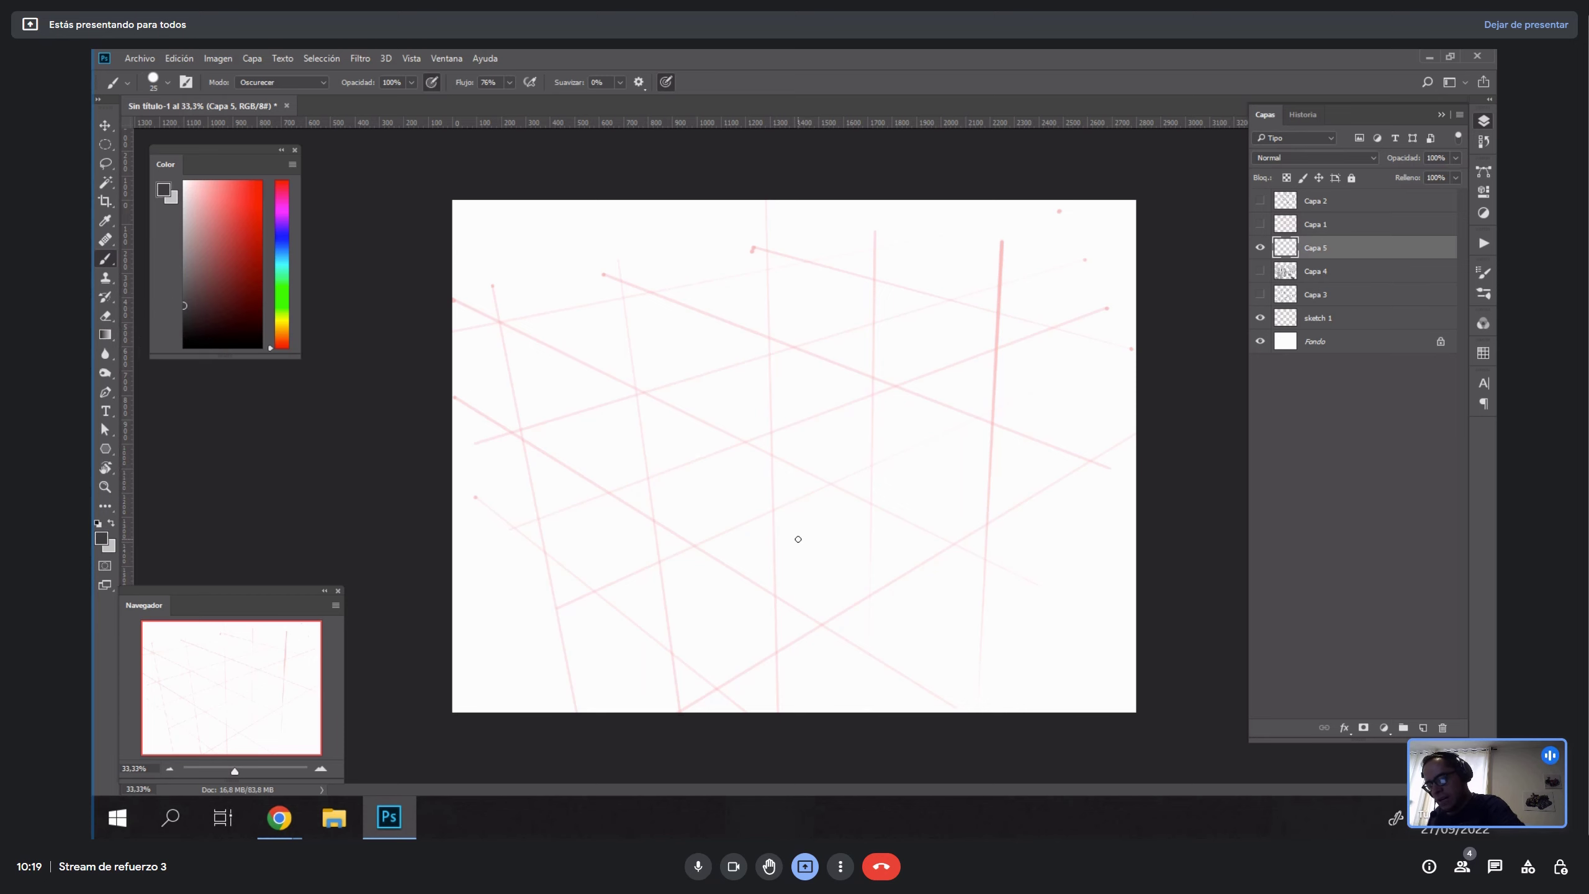
Set the brush flow to 55% and try it out with strokes that are undone.
{"action": "key", "text": "ctrl+z"}
{"action": "left_click_drag", "start_coordinate": [656, 538], "coordinate": [706, 419]}
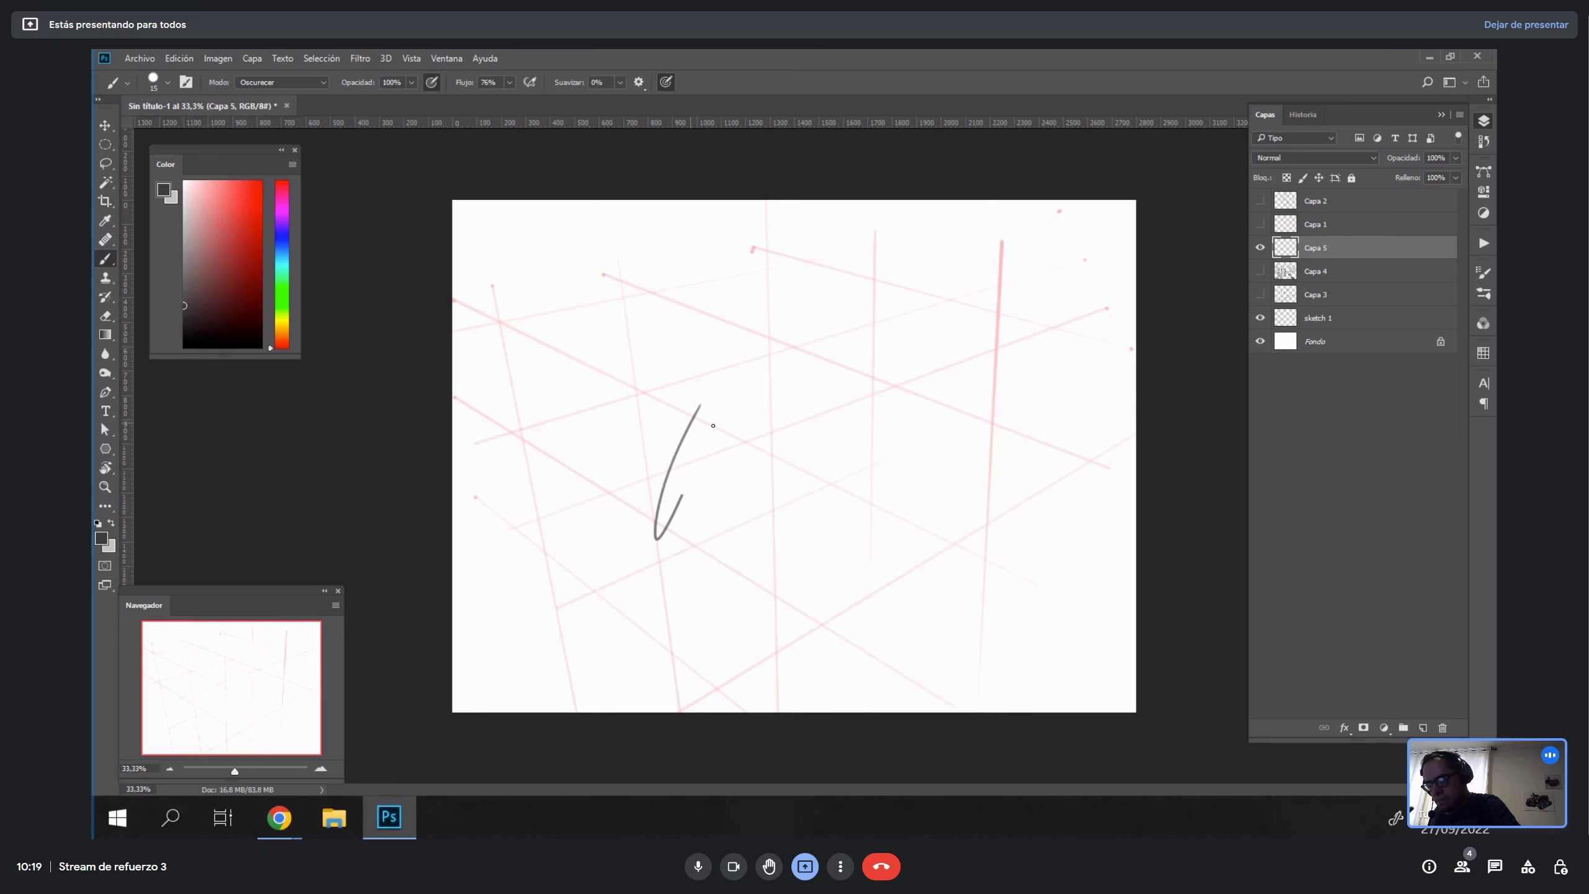
{"action": "key", "text": "ctrl+z"}
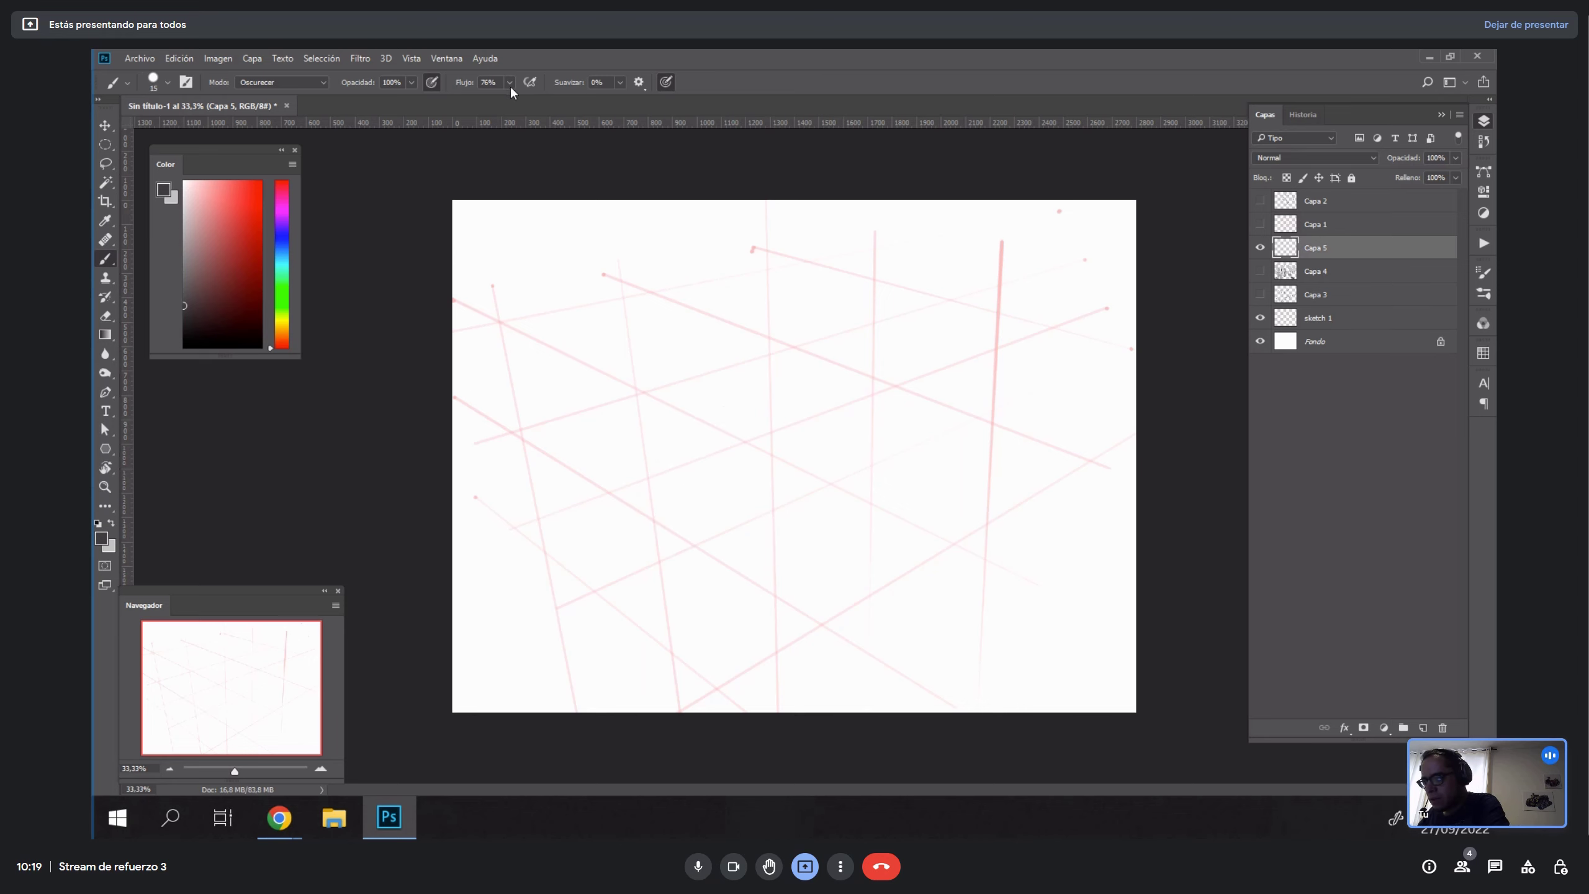
{"action": "left_click", "coordinate": [496, 99]}
{"action": "left_click_drag", "start_coordinate": [695, 455], "coordinate": [843, 520]}
{"action": "key", "text": "ctrl+z"}
Set the brush's minimum diameter to 2% in its shape dynamics and undo a test stroke.
{"action": "key", "text": "F5"}
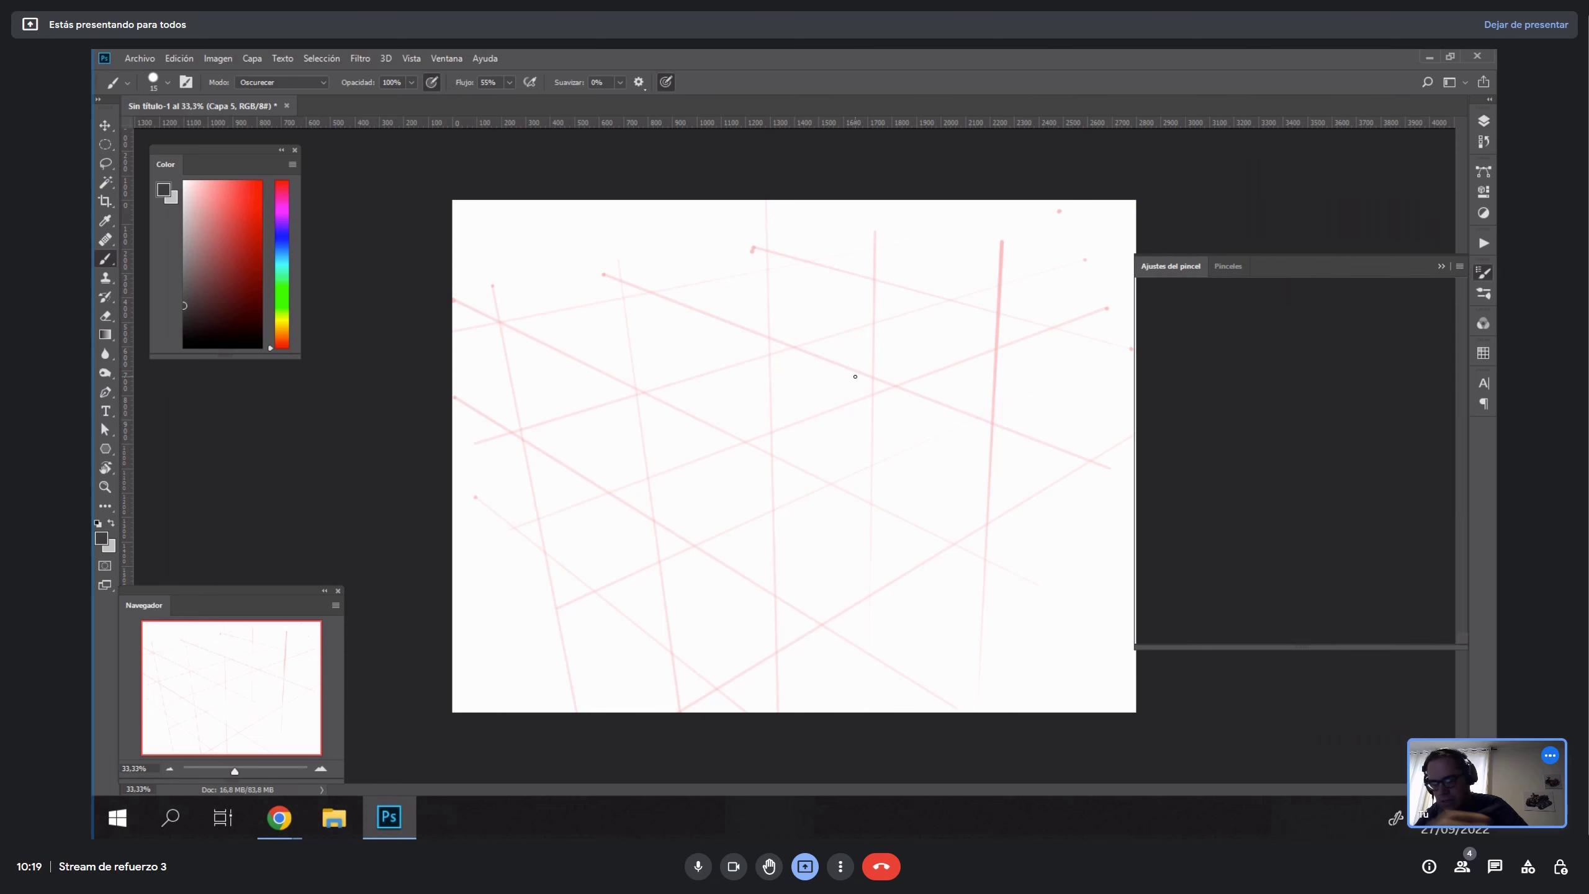
{"action": "left_click_drag", "start_coordinate": [1287, 354], "coordinate": [1282, 353]}
{"action": "mouse_move", "coordinate": [676, 554]}
{"action": "left_mouse_down"}
{"action": "mouse_move", "coordinate": [685, 418]}
{"action": "mouse_move", "coordinate": [901, 592]}
{"action": "left_mouse_up"}
{"action": "key", "text": "ctrl+z"}
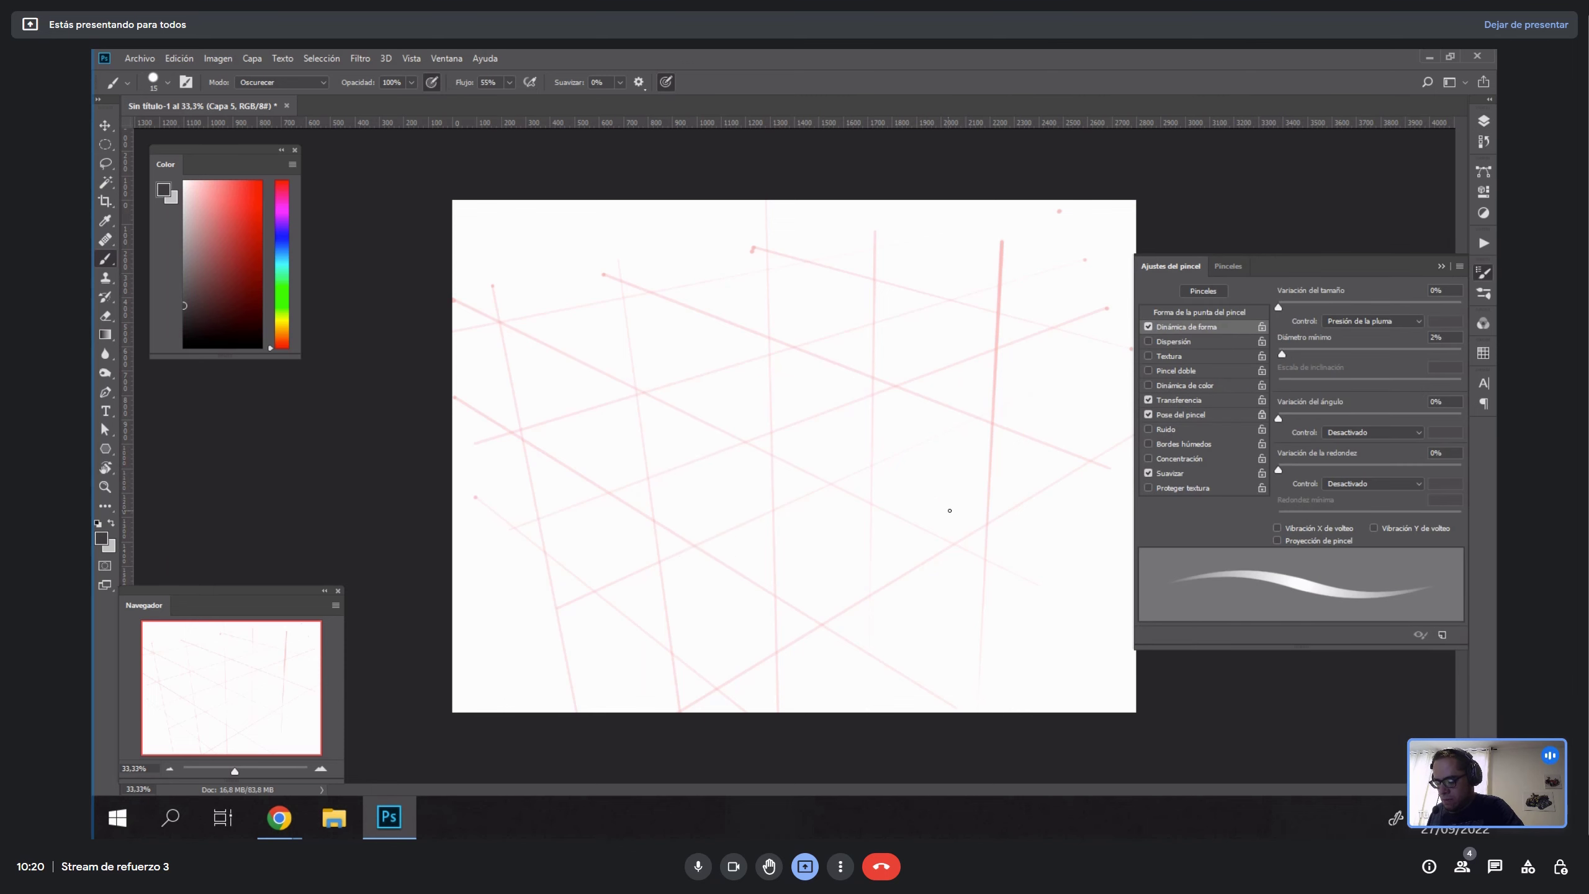
Draw the front-left edge of a box base and its two receding side edges along the perspective guides.
{"action": "left_click_drag", "start_coordinate": [629, 511], "coordinate": [750, 582]}
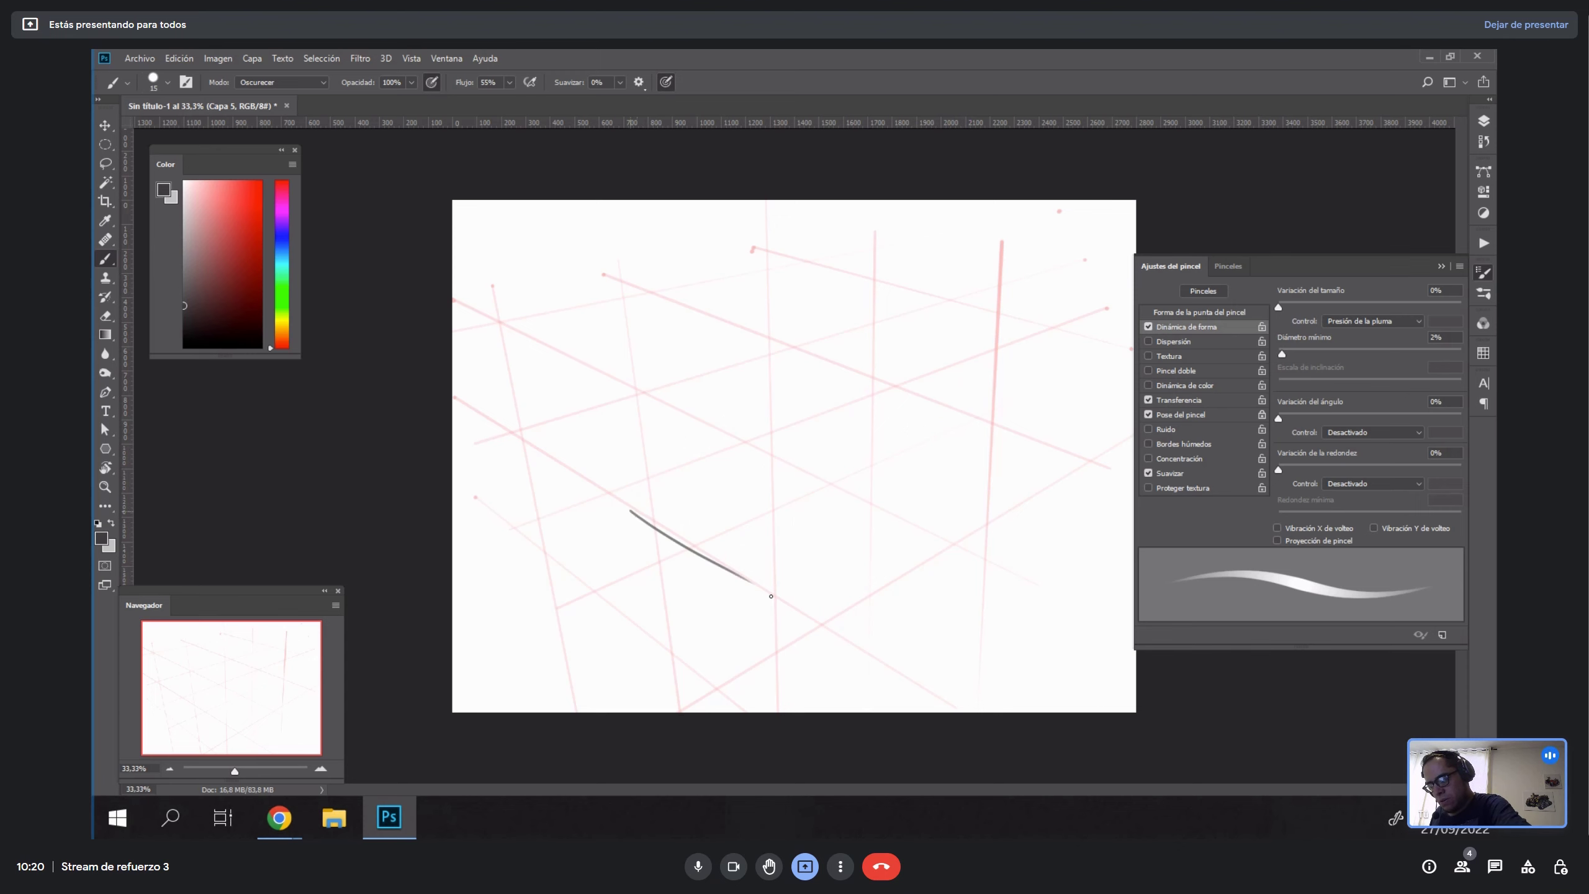
{"action": "key", "text": "ctrl+z"}
{"action": "left_click_drag", "start_coordinate": [633, 512], "coordinate": [753, 586]}
{"action": "key", "text": "r"}
{"action": "left_click_drag", "start_coordinate": [883, 561], "coordinate": [940, 482]}
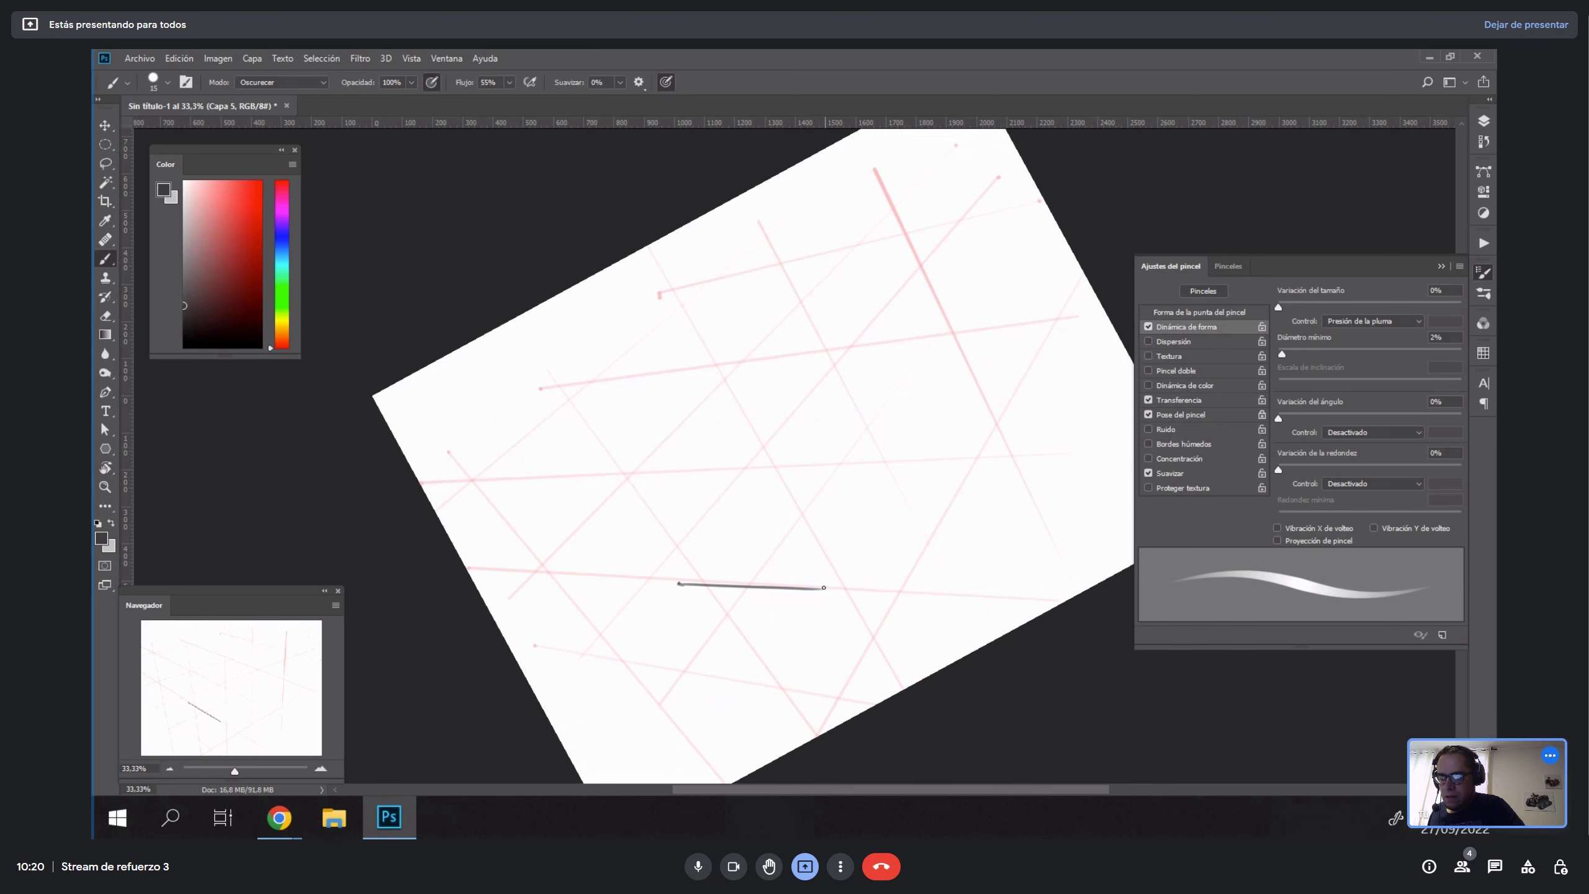
{"action": "left_click_drag", "start_coordinate": [824, 587], "coordinate": [958, 394]}
{"action": "left_click_drag", "start_coordinate": [679, 584], "coordinate": [815, 408]}
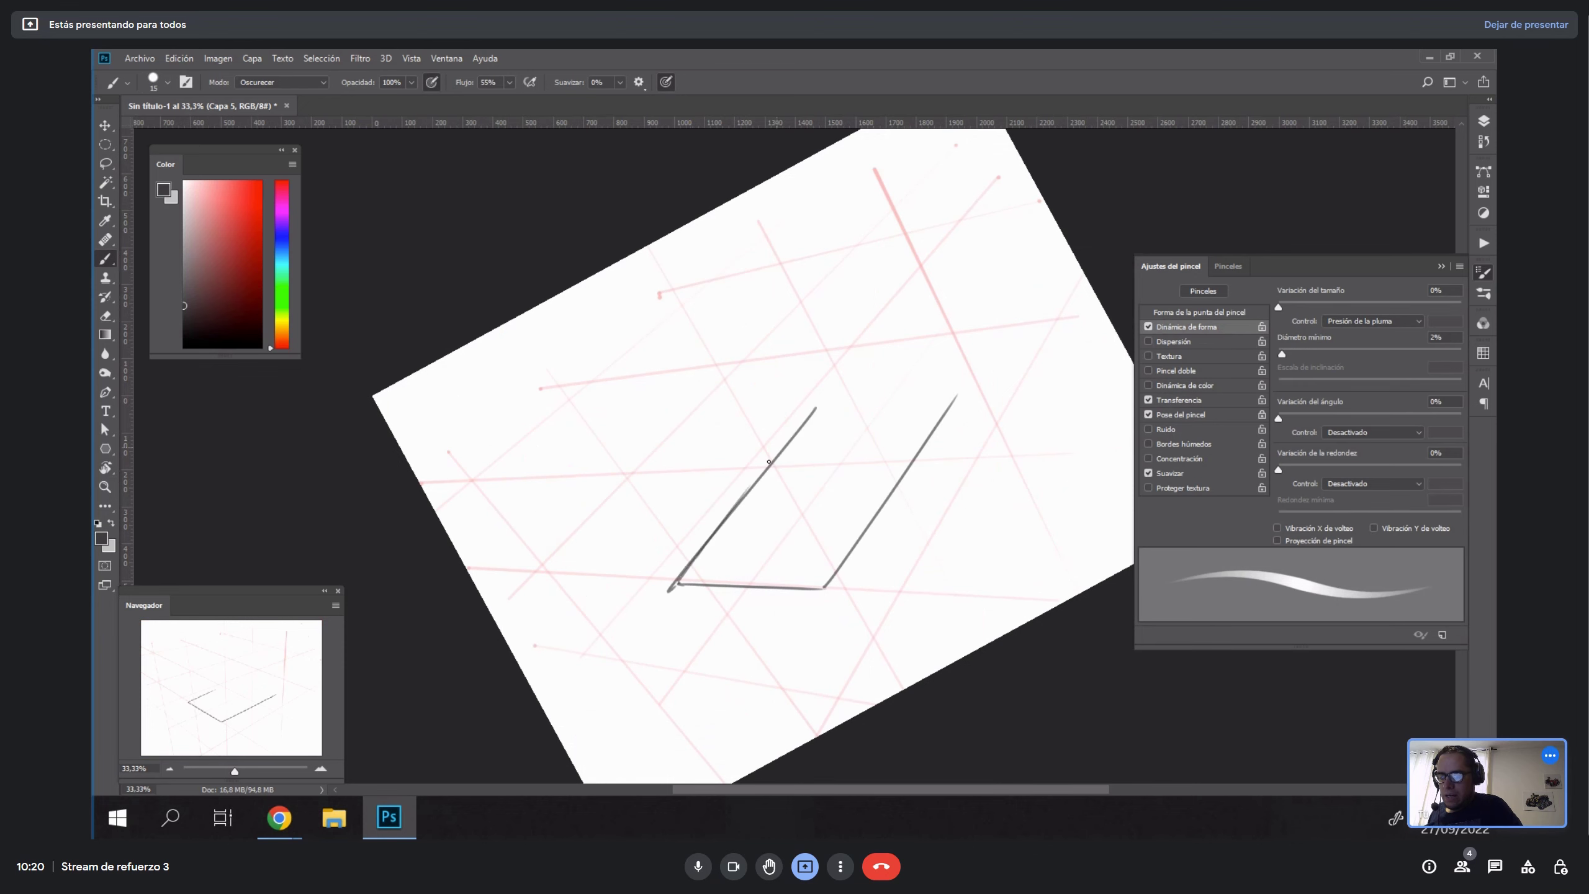
Close the box base with its back-right edge, redrawing it to follow the guides, and restore the canvas rotation.
{"action": "key", "text": "r"}
{"action": "left_click_drag", "start_coordinate": [876, 362], "coordinate": [869, 541]}
{"action": "key", "text": "b"}
{"action": "left_click_drag", "start_coordinate": [810, 438], "coordinate": [803, 615]}
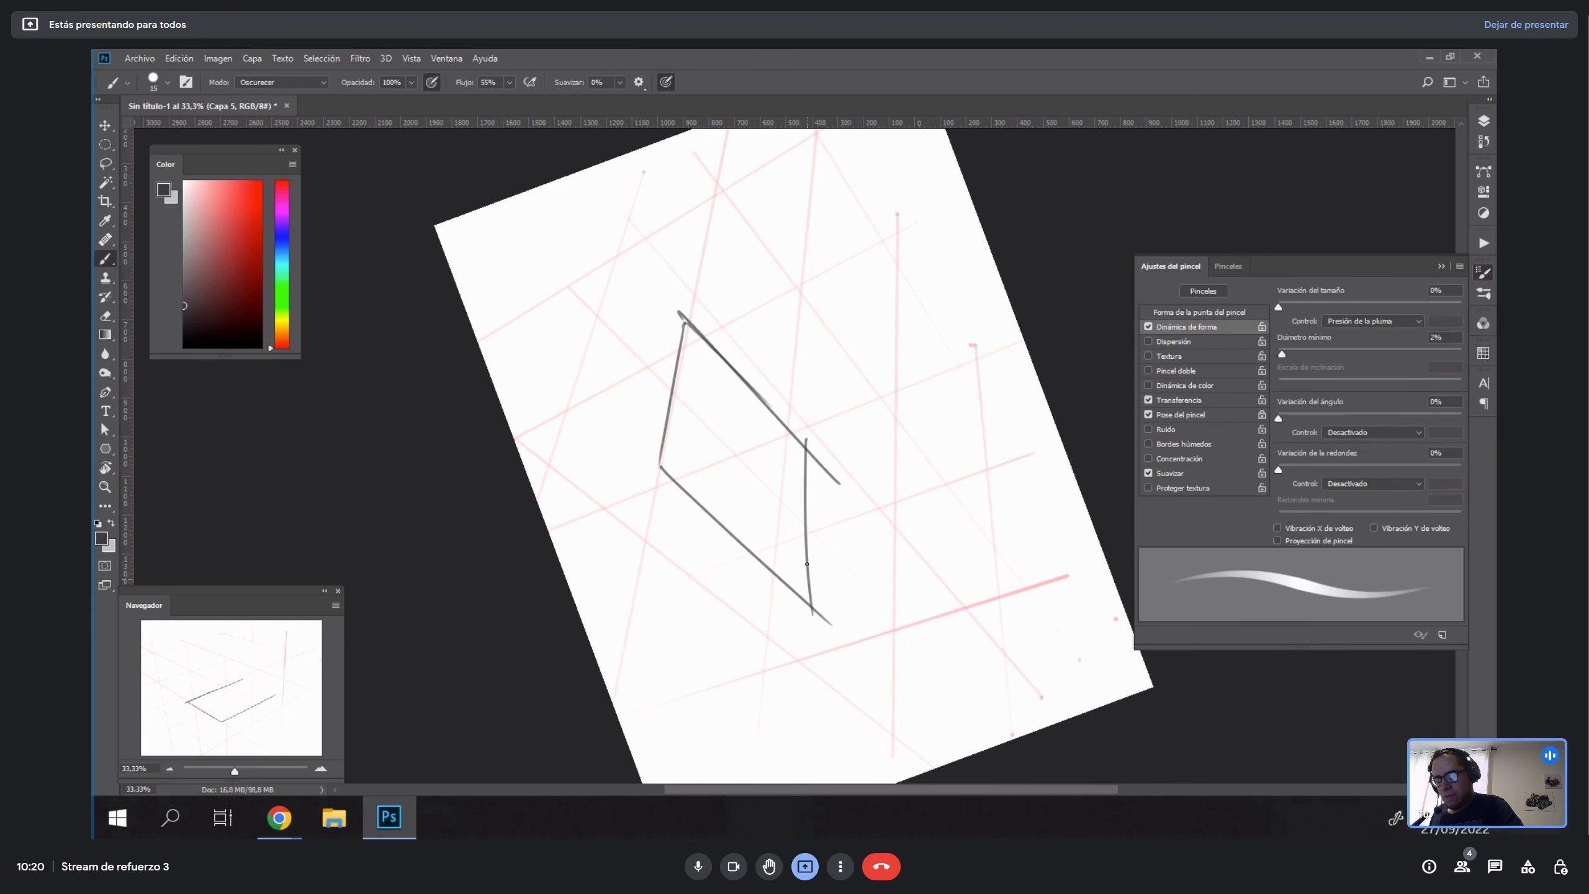
{"action": "key", "text": "ctrl+z"}
{"action": "left_click_drag", "start_coordinate": [807, 445], "coordinate": [792, 596]}
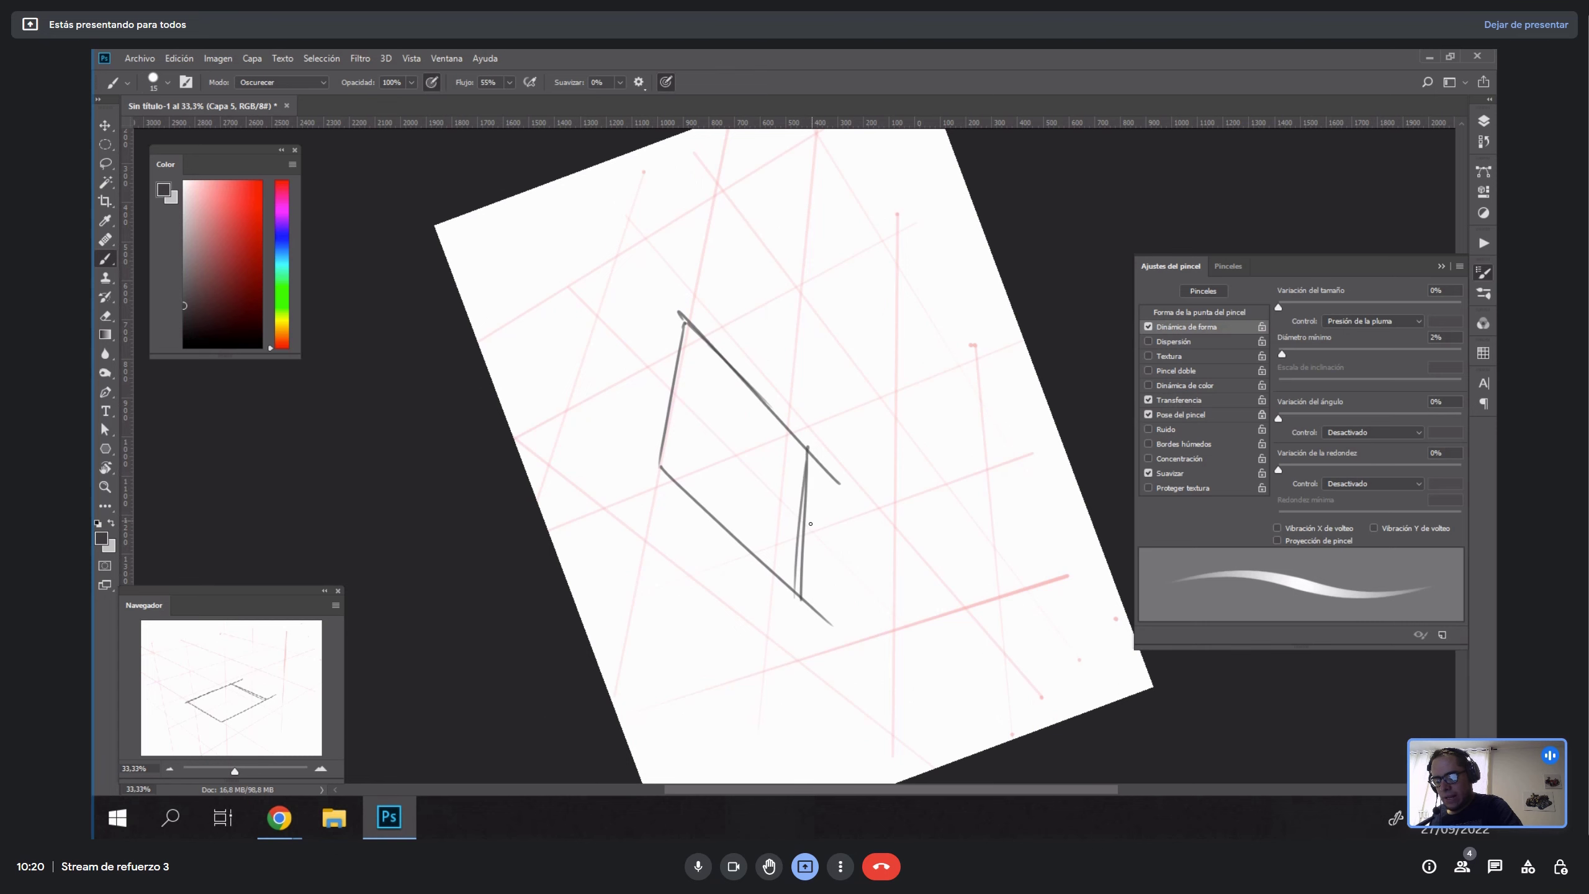
{"action": "key", "text": "ctrl+z"}
{"action": "left_click_drag", "start_coordinate": [811, 446], "coordinate": [798, 602]}
{"action": "key", "text": "Escape"}
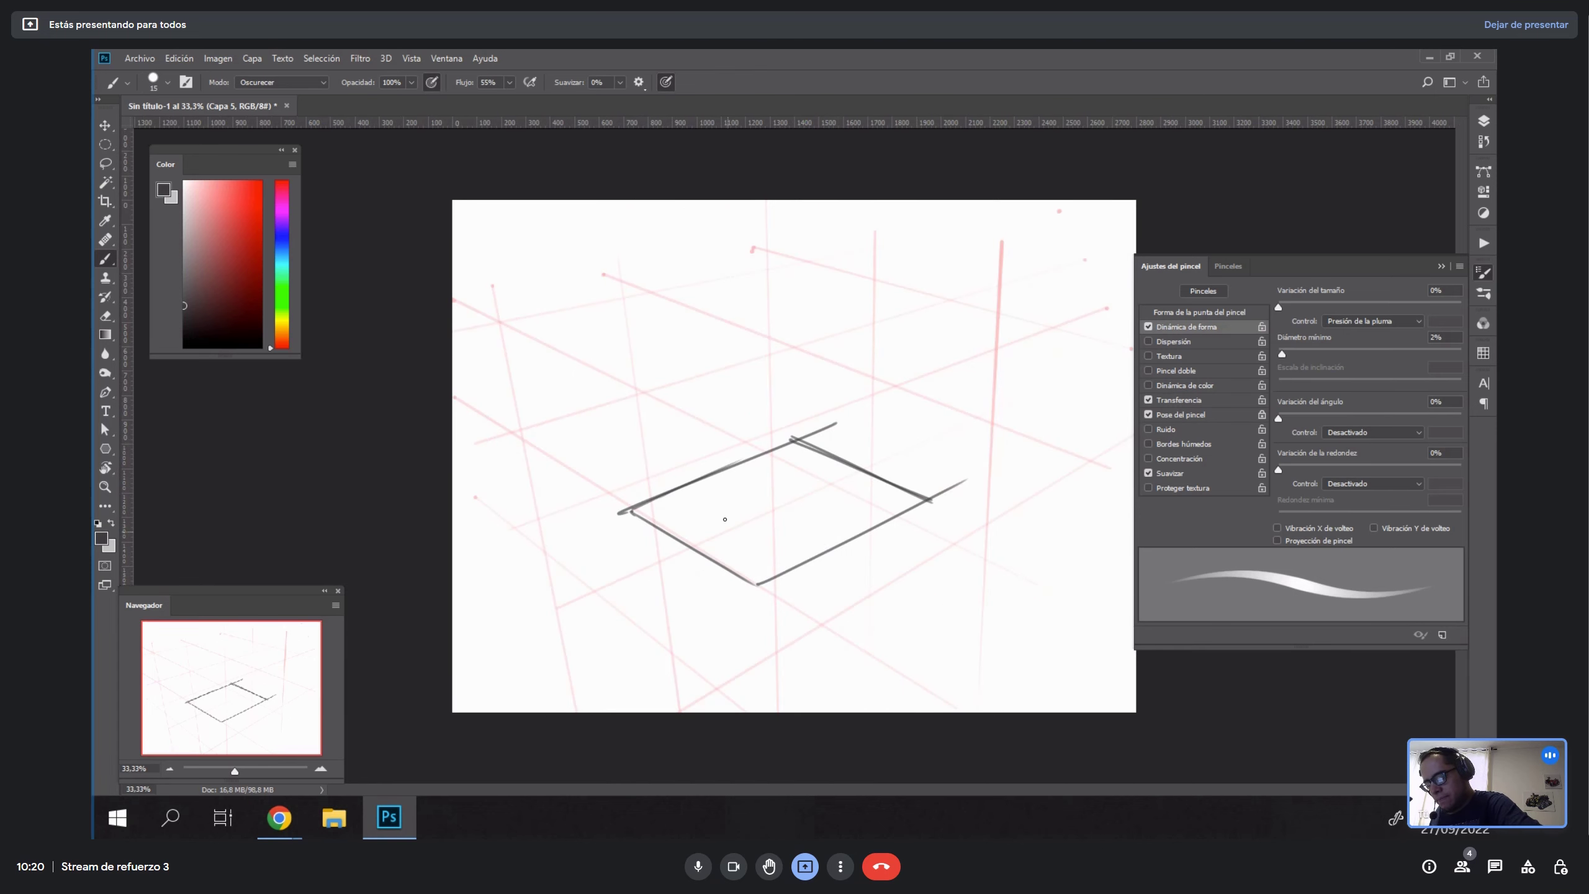
Draw the vertical edges rising from the left and back corners of the box base.
{"action": "left_click_drag", "start_coordinate": [628, 511], "coordinate": [607, 367]}
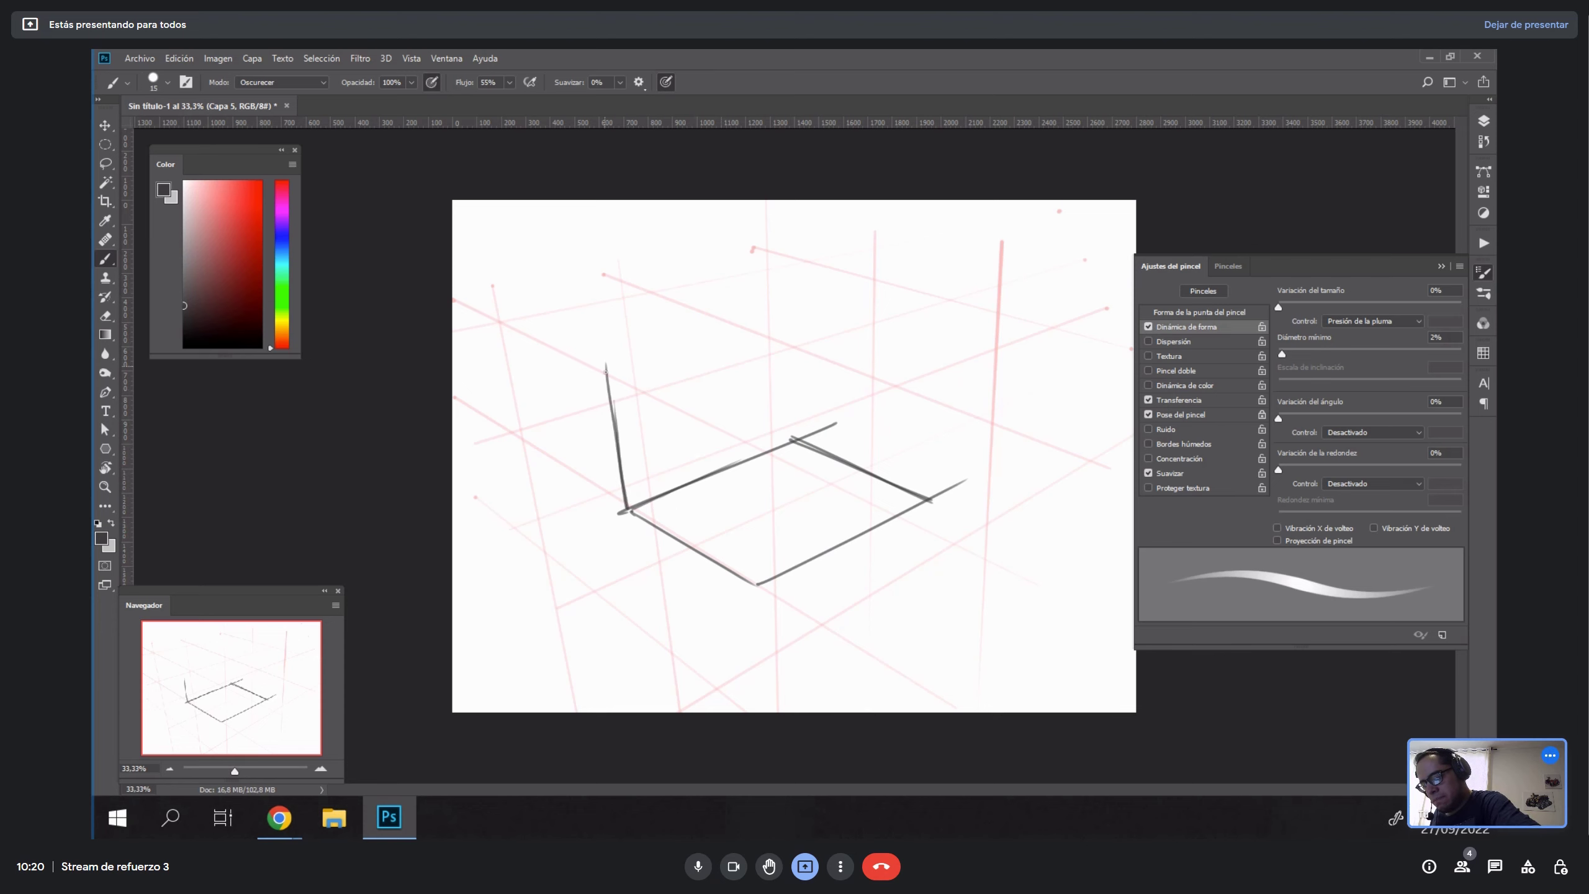
{"action": "left_click_drag", "start_coordinate": [792, 436], "coordinate": [785, 309]}
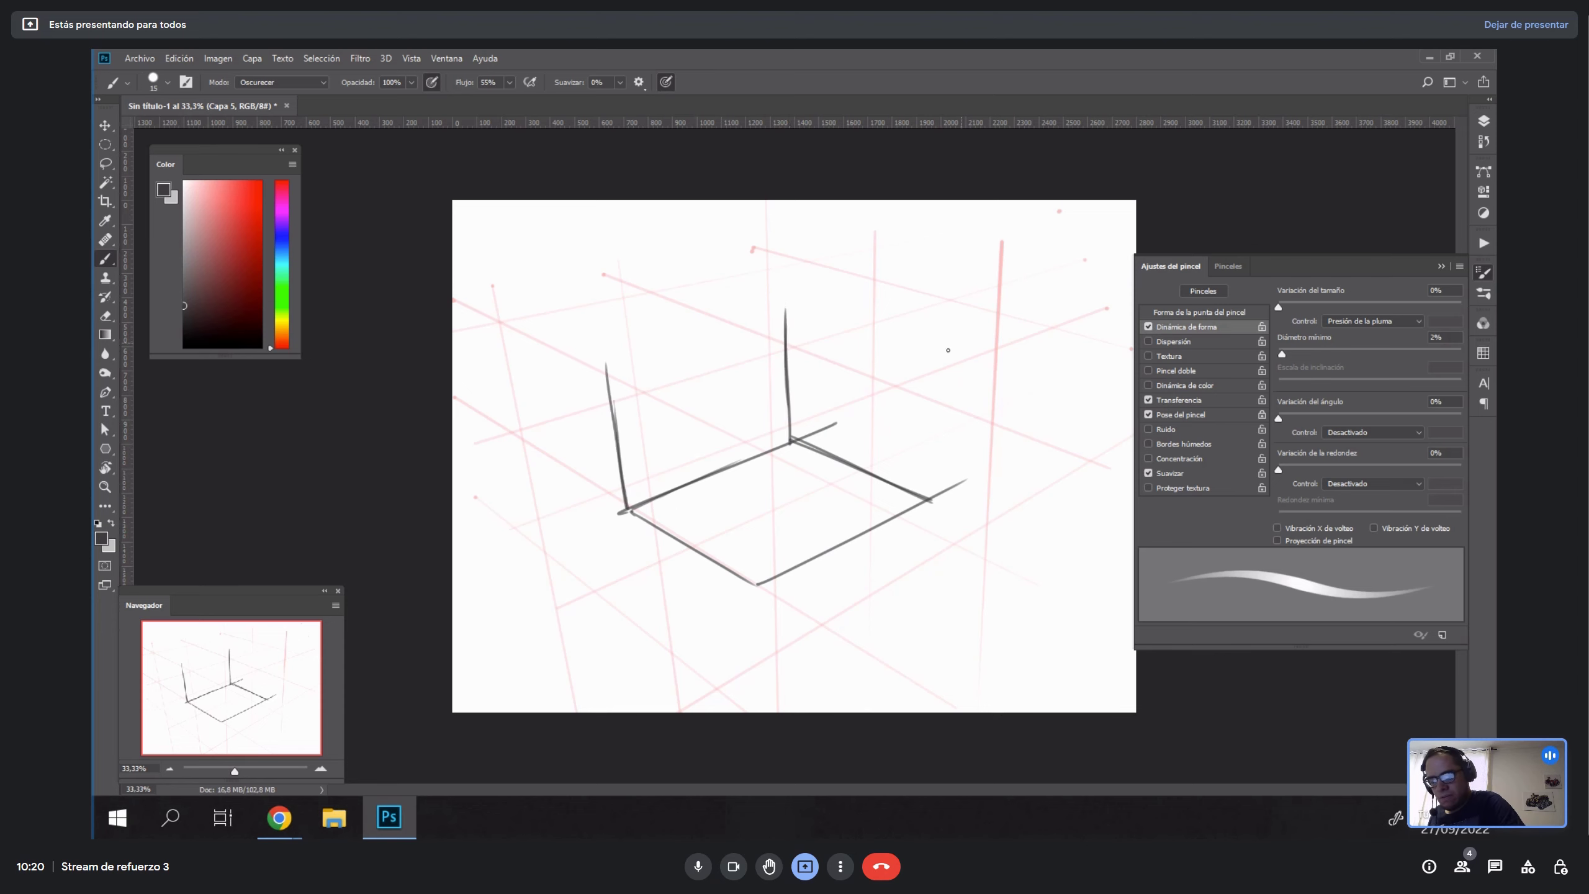
{"action": "left_click_drag", "start_coordinate": [901, 455], "coordinate": [1039, 333]}
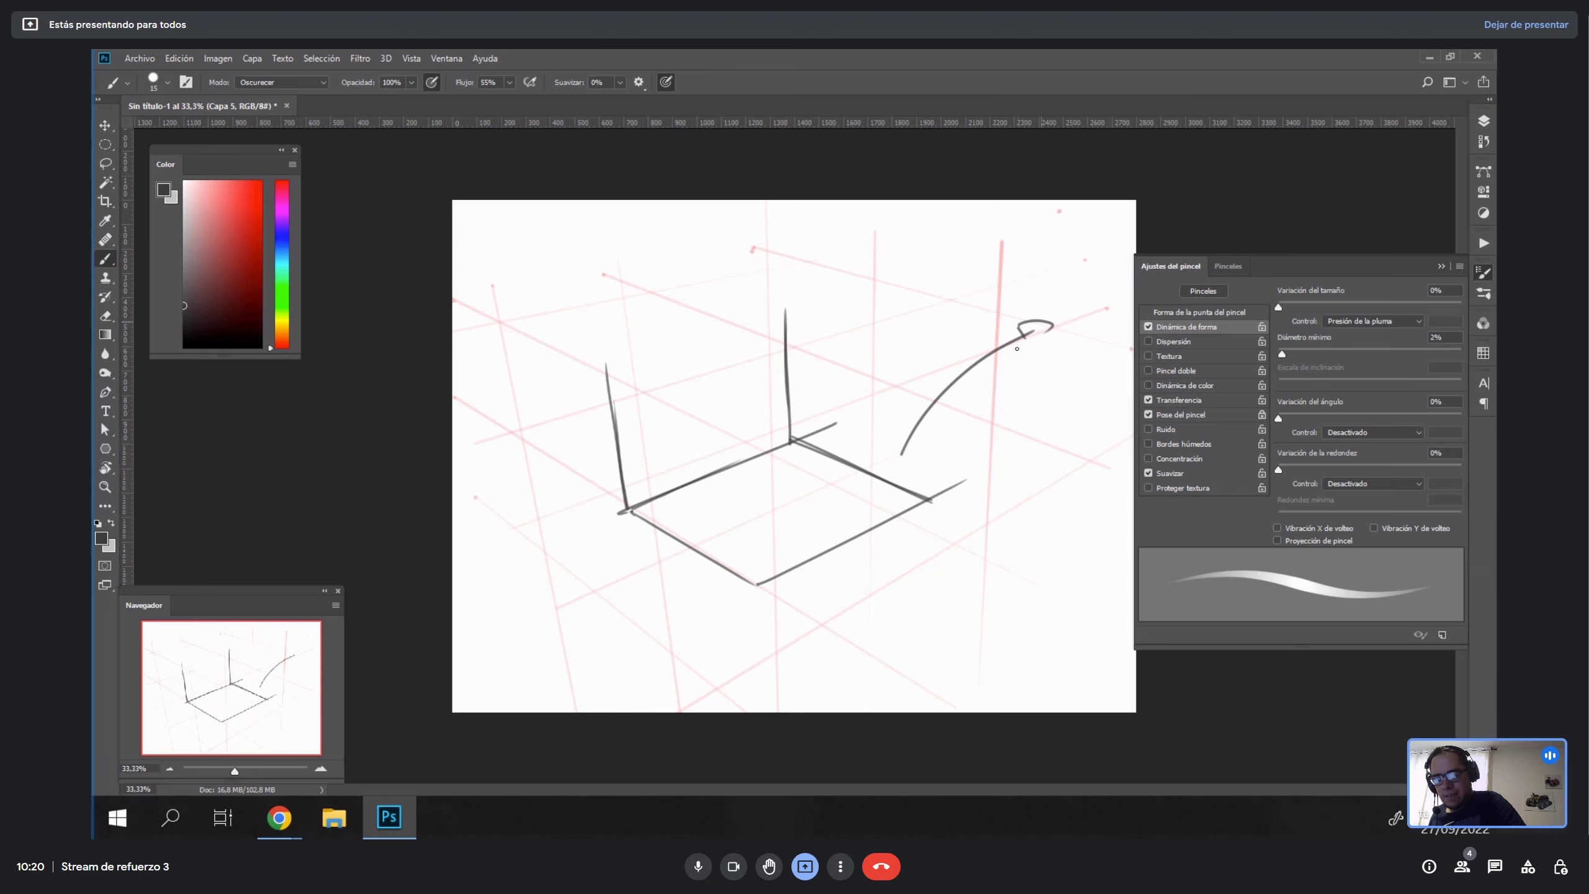
{"action": "left_click_drag", "start_coordinate": [902, 441], "coordinate": [925, 450]}
{"action": "key", "text": "ctrl+z"}
{"action": "key", "text": "ctrl+z"}
{"action": "key", "text": "ctrl+z"}
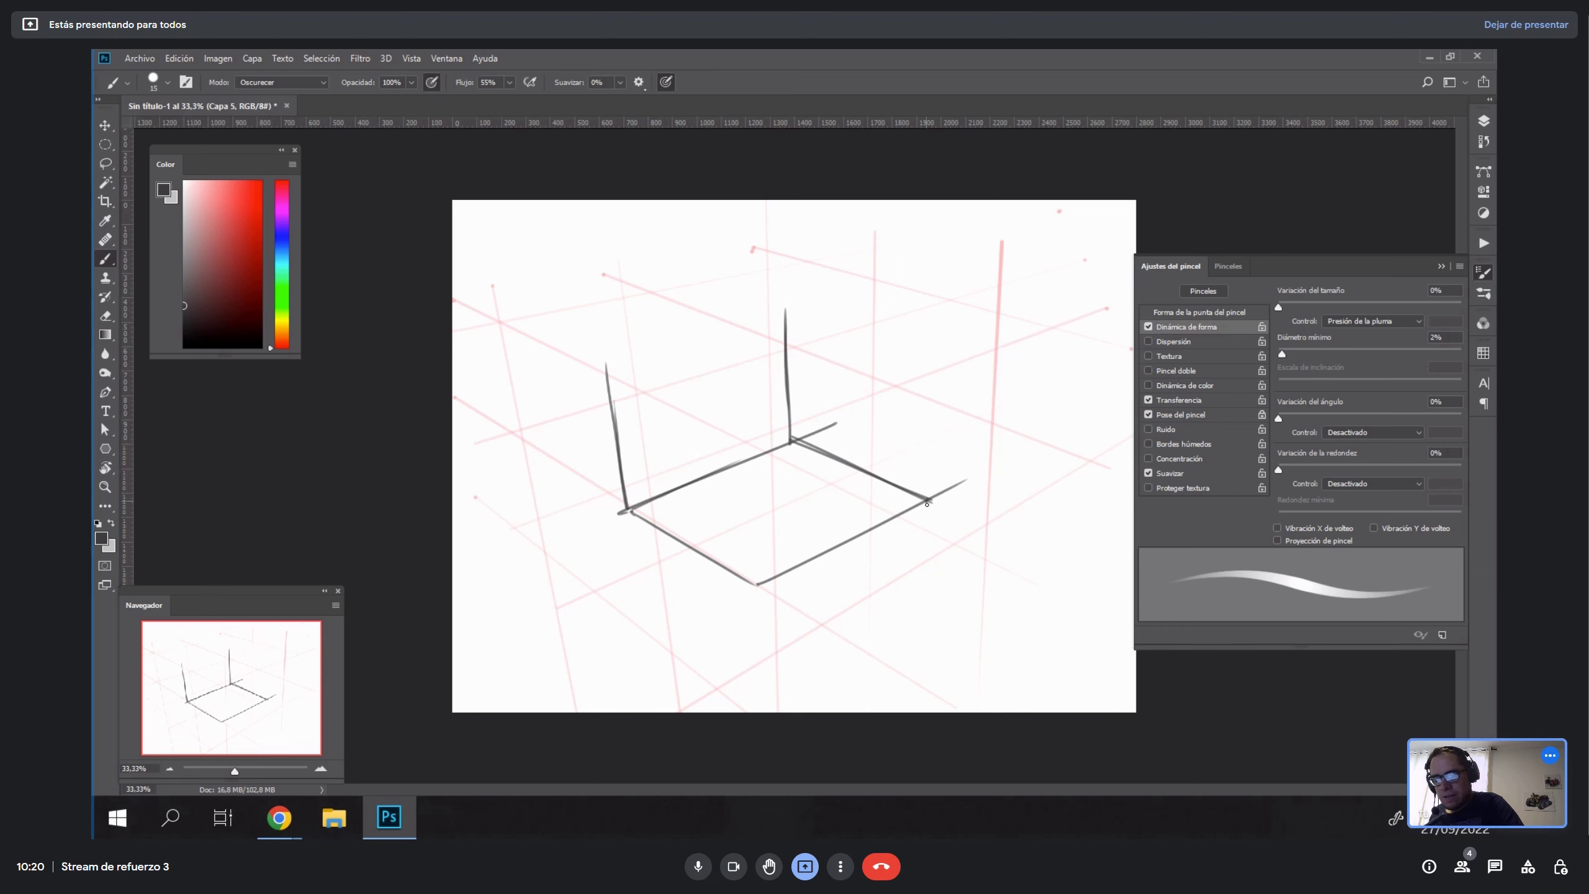
Draw the vertical edge at the right corner of the box base, redoing it with the canvas rotated.
{"action": "left_click_drag", "start_coordinate": [927, 499], "coordinate": [928, 426]}
{"action": "key", "text": "ctrl+z"}
{"action": "left_click_drag", "start_coordinate": [932, 331], "coordinate": [922, 525]}
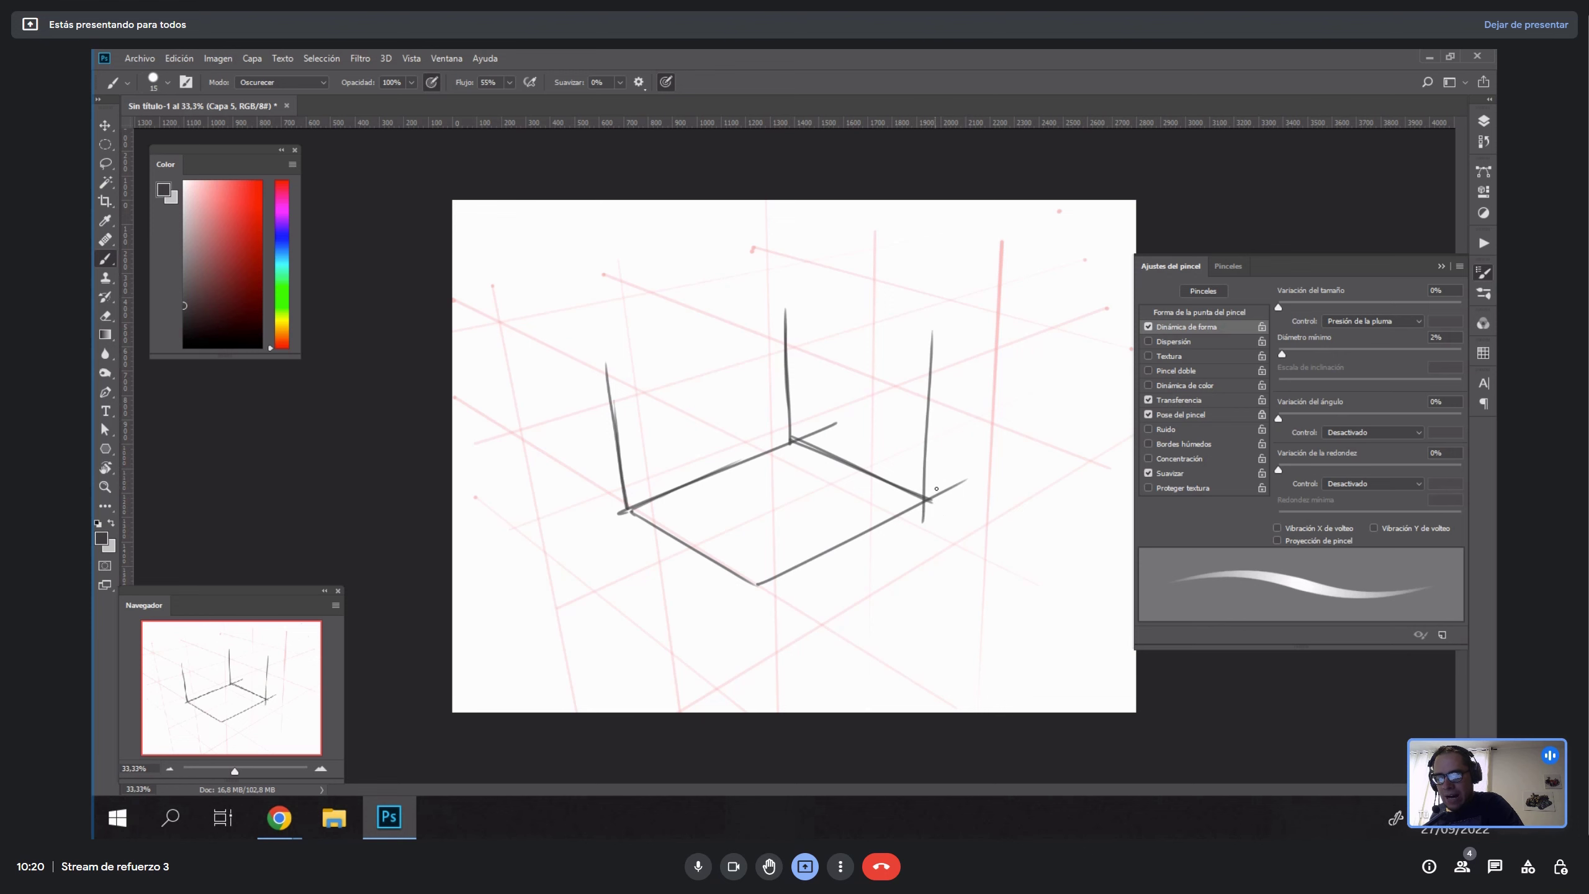
{"action": "key", "text": "r"}
{"action": "left_click_drag", "start_coordinate": [1004, 433], "coordinate": [1032, 525]}
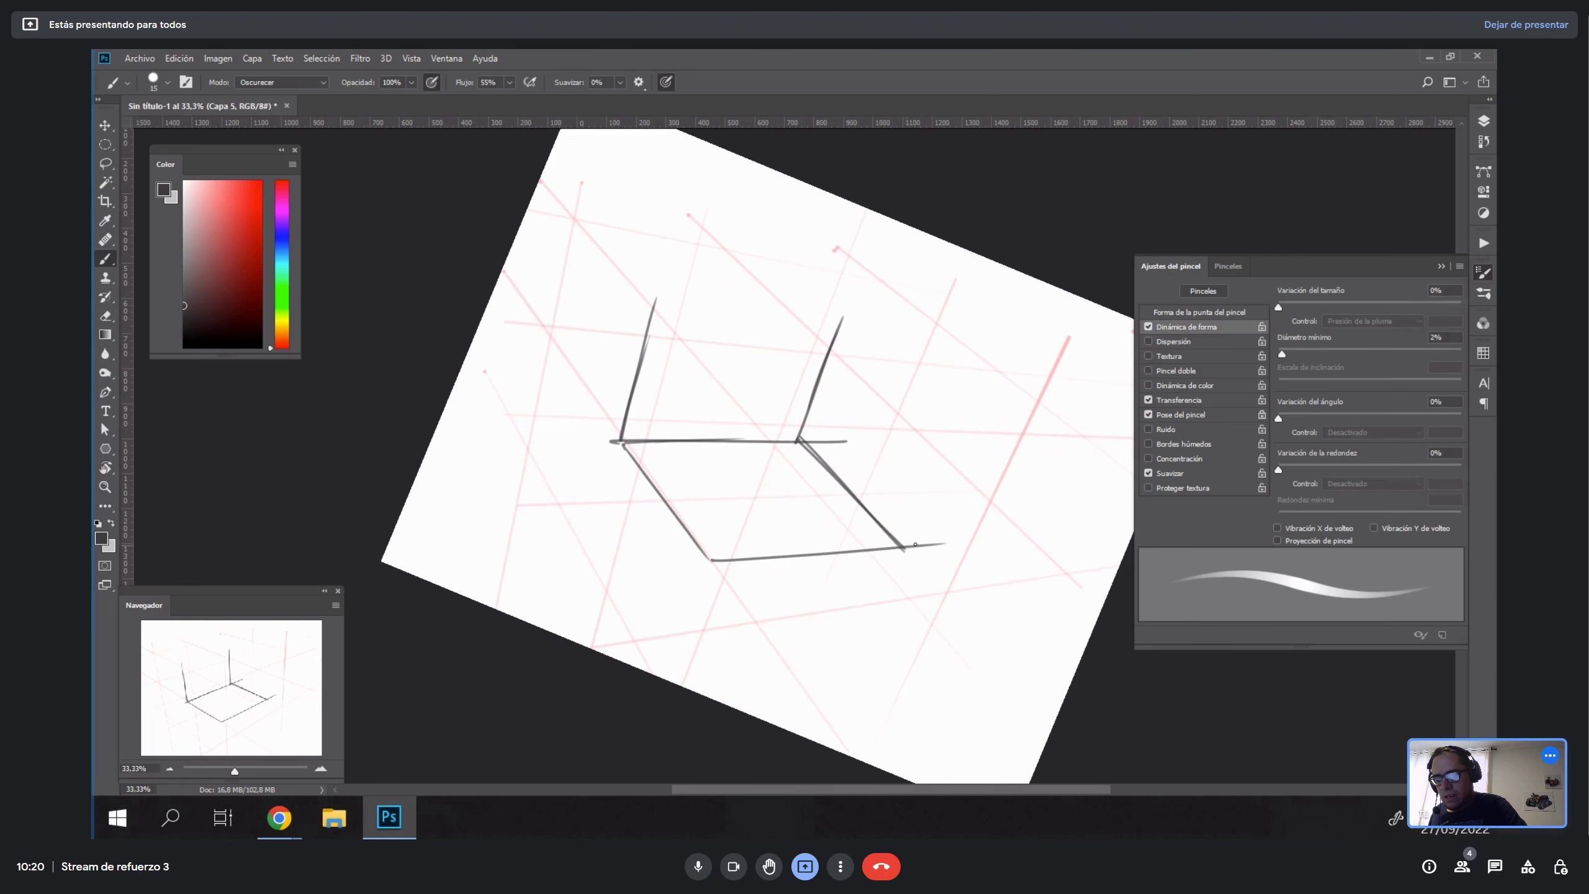
{"action": "key", "text": "ctrl+z"}
{"action": "left_click_drag", "start_coordinate": [902, 550], "coordinate": [956, 426]}
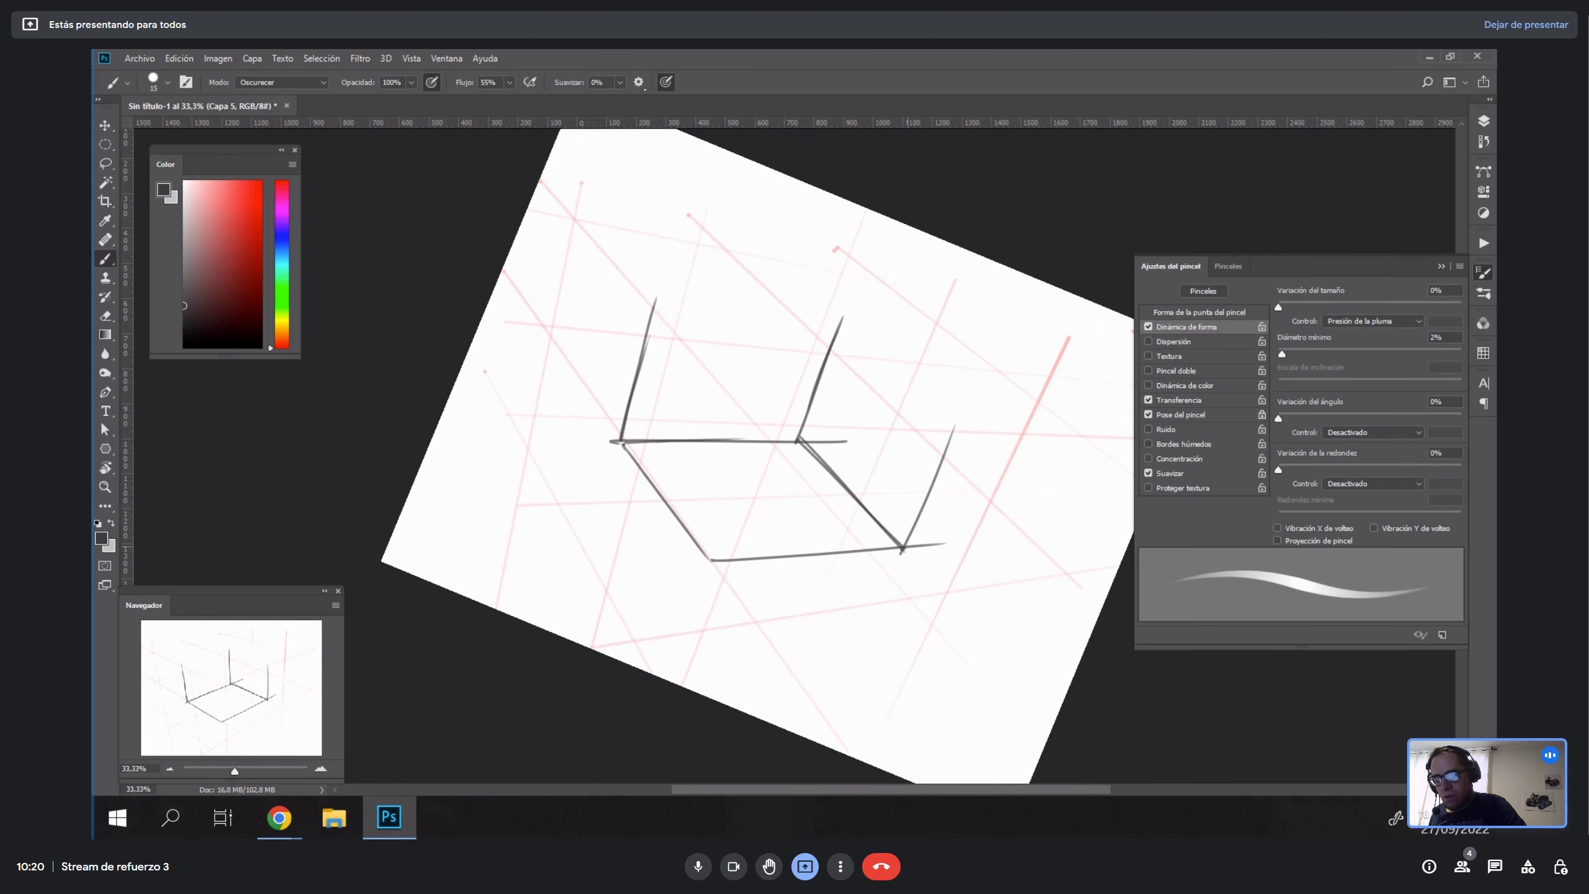
{"action": "left_click_drag", "start_coordinate": [902, 550], "coordinate": [973, 385]}
Draw the box's back-left and back-right top edges between its vertical edges, then straighten the canvas.
{"action": "key", "text": "r"}
{"action": "left_click_drag", "start_coordinate": [994, 461], "coordinate": [841, 184]}
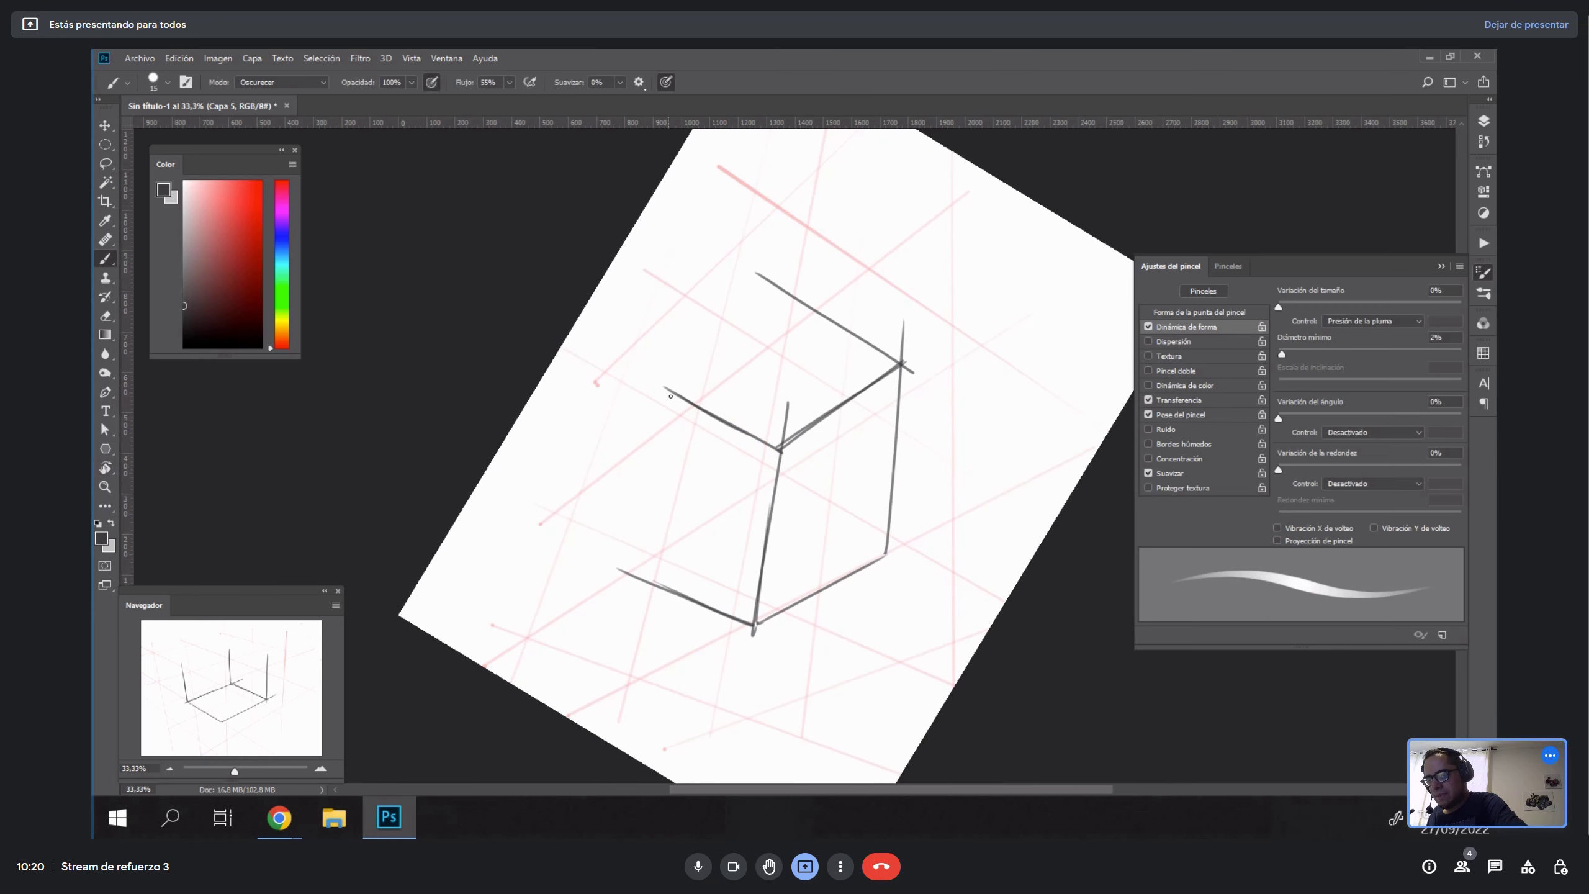
{"action": "left_click_drag", "start_coordinate": [669, 391], "coordinate": [622, 567]}
{"action": "left_click_drag", "start_coordinate": [667, 396], "coordinate": [766, 270]}
{"action": "key", "text": "Escape"}
Undo the back-right top edge and redraw it to meet the right vertical edge at a lower point.
{"action": "key", "text": "r"}
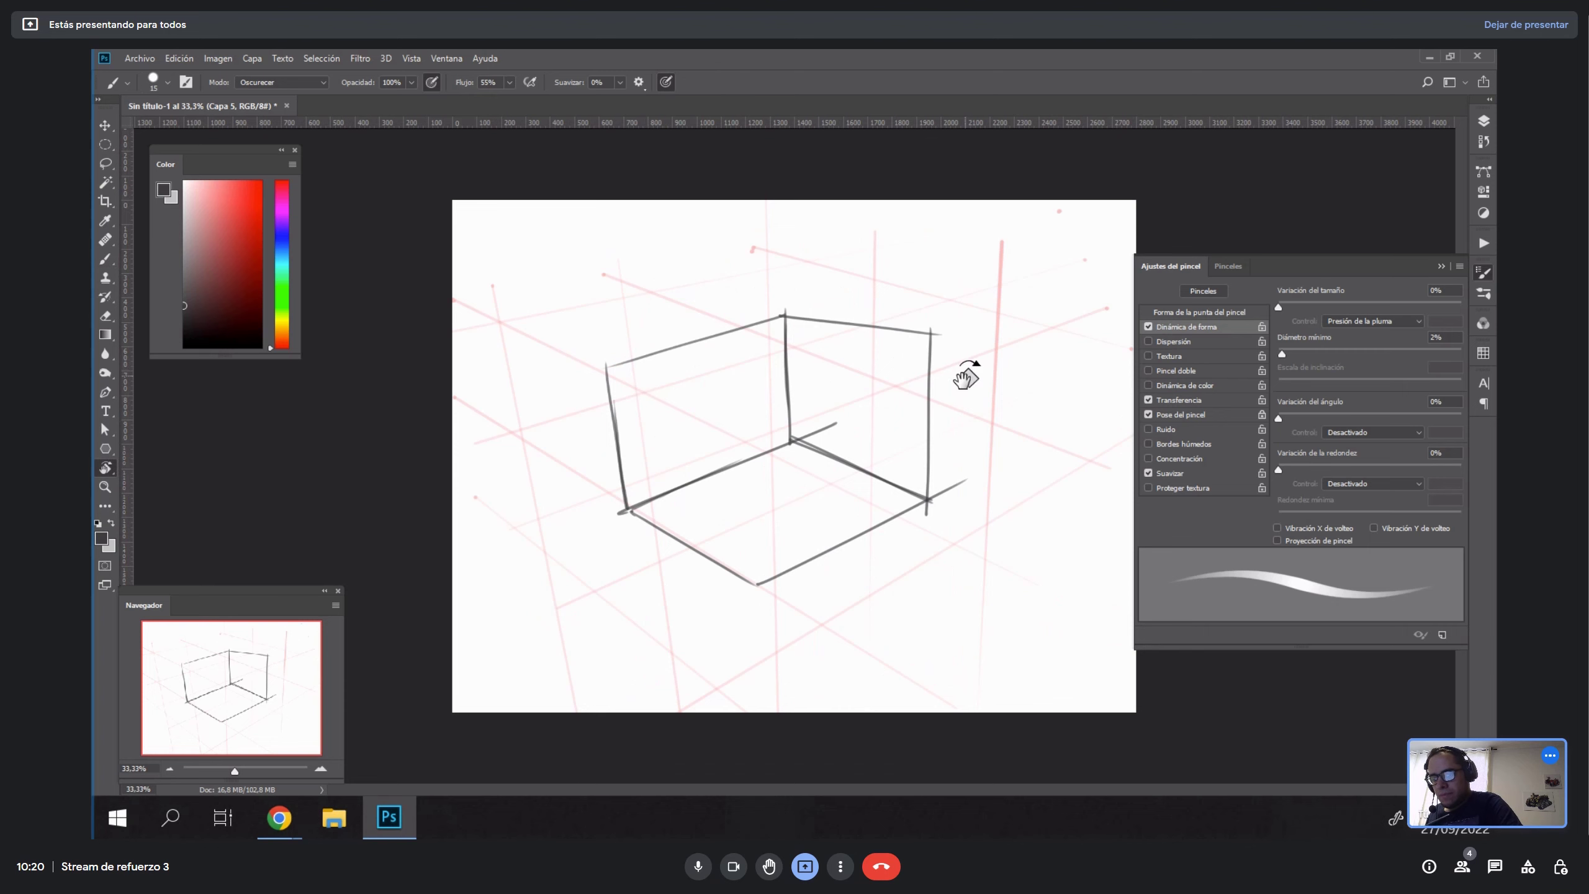
{"action": "key", "text": "ctrl+z"}
{"action": "left_click_drag", "start_coordinate": [982, 399], "coordinate": [762, 173]}
{"action": "key", "text": "b"}
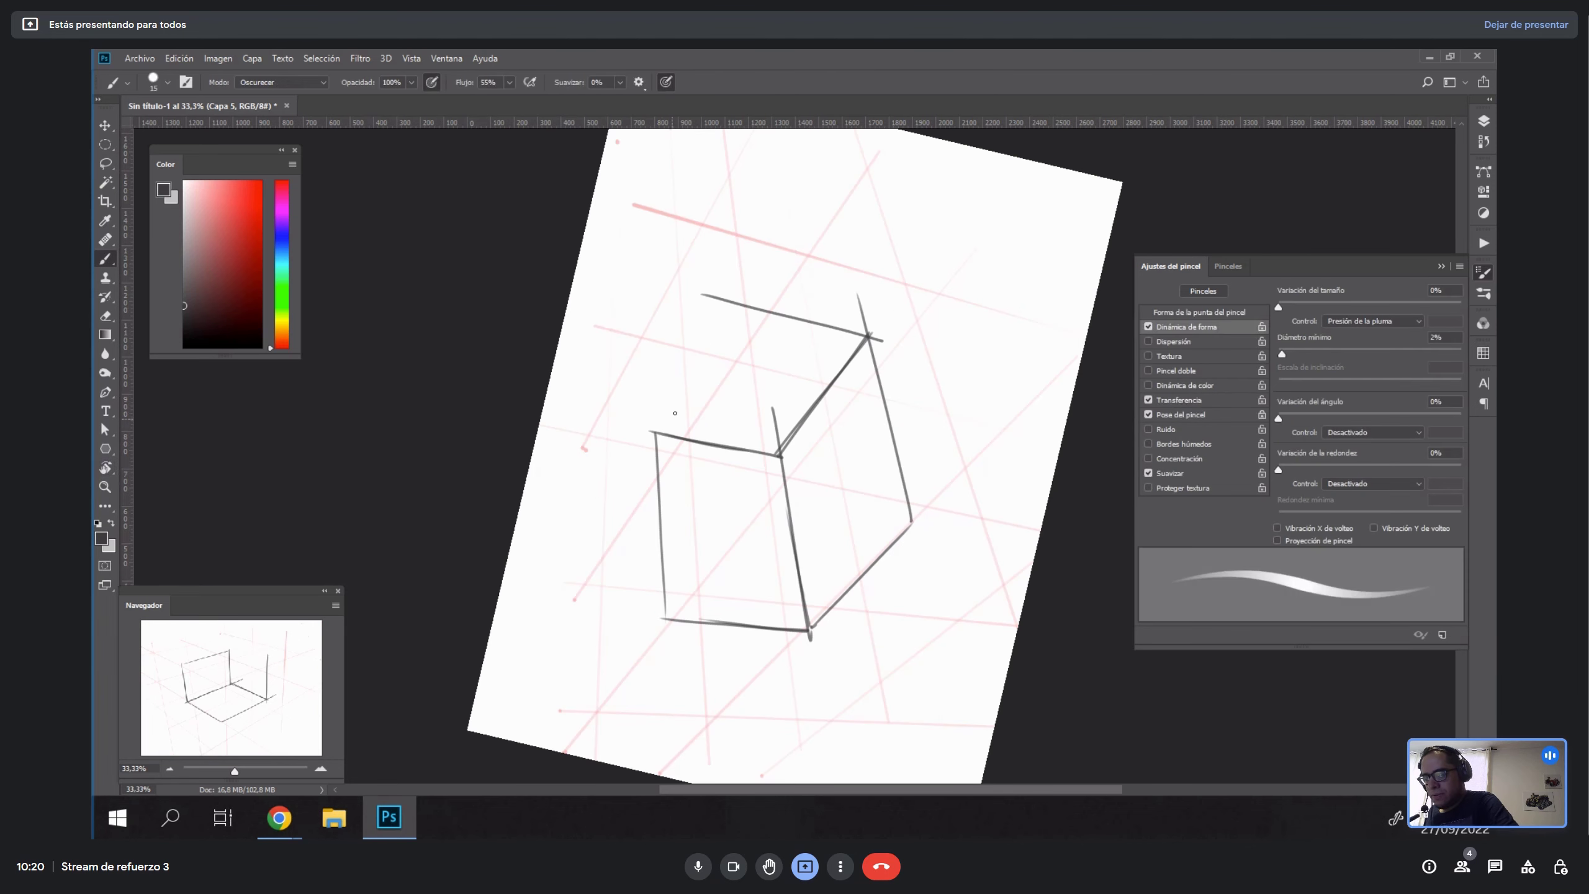
{"action": "left_click_drag", "start_coordinate": [654, 434], "coordinate": [747, 289]}
{"action": "key", "text": "ctrl+z"}
{"action": "mouse_move", "coordinate": [653, 434]}
{"action": "left_mouse_down"}
{"action": "mouse_move", "coordinate": [742, 295]}
{"action": "mouse_move", "coordinate": [757, 452]}
{"action": "left_mouse_up"}
{"action": "key", "text": "ctrl+z"}
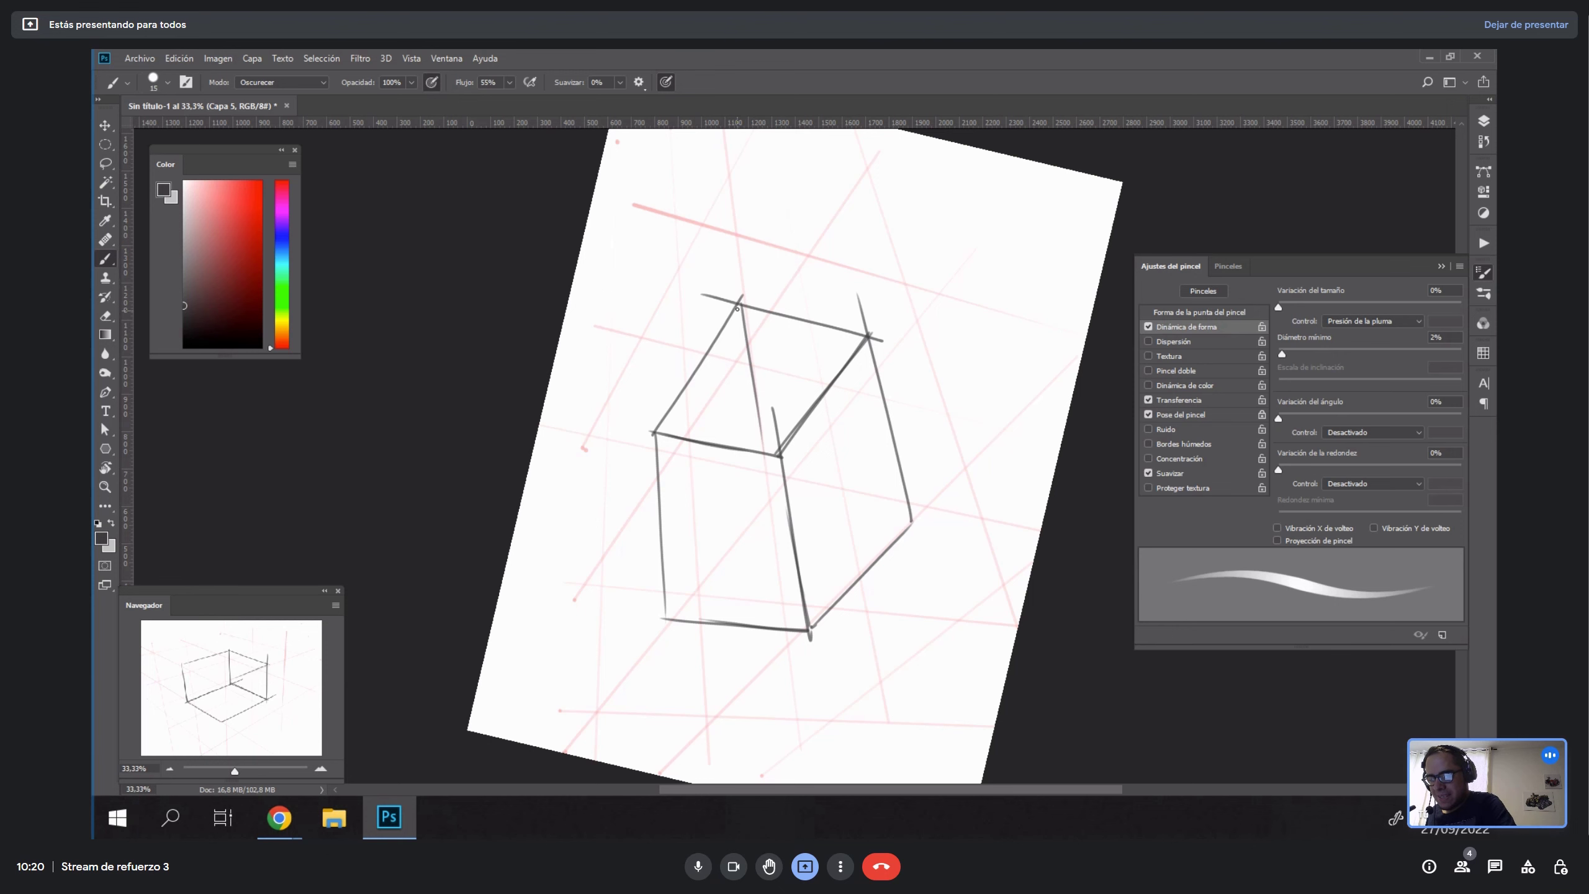
Draw the front-right and front-left top edges so they meet at the box's front top corner.
{"action": "left_click_drag", "start_coordinate": [738, 300], "coordinate": [760, 517]}
{"action": "key", "text": "r"}
{"action": "mouse_move", "coordinate": [918, 472]}
{"action": "left_mouse_down"}
{"action": "mouse_move", "coordinate": [767, 553]}
{"action": "mouse_move", "coordinate": [735, 672]}
{"action": "left_mouse_up"}
{"action": "key", "text": "b"}
{"action": "key", "text": "ctrl+z"}
{"action": "mouse_move", "coordinate": [780, 517]}
{"action": "left_mouse_down"}
{"action": "mouse_move", "coordinate": [746, 614]}
{"action": "mouse_move", "coordinate": [769, 546]}
{"action": "left_mouse_up"}
Draw the front vertical edge from the top corner to the base and restore the canvas rotation.
{"action": "key", "text": "r"}
{"action": "left_click_drag", "start_coordinate": [938, 478], "coordinate": [869, 373]}
{"action": "key", "text": "b"}
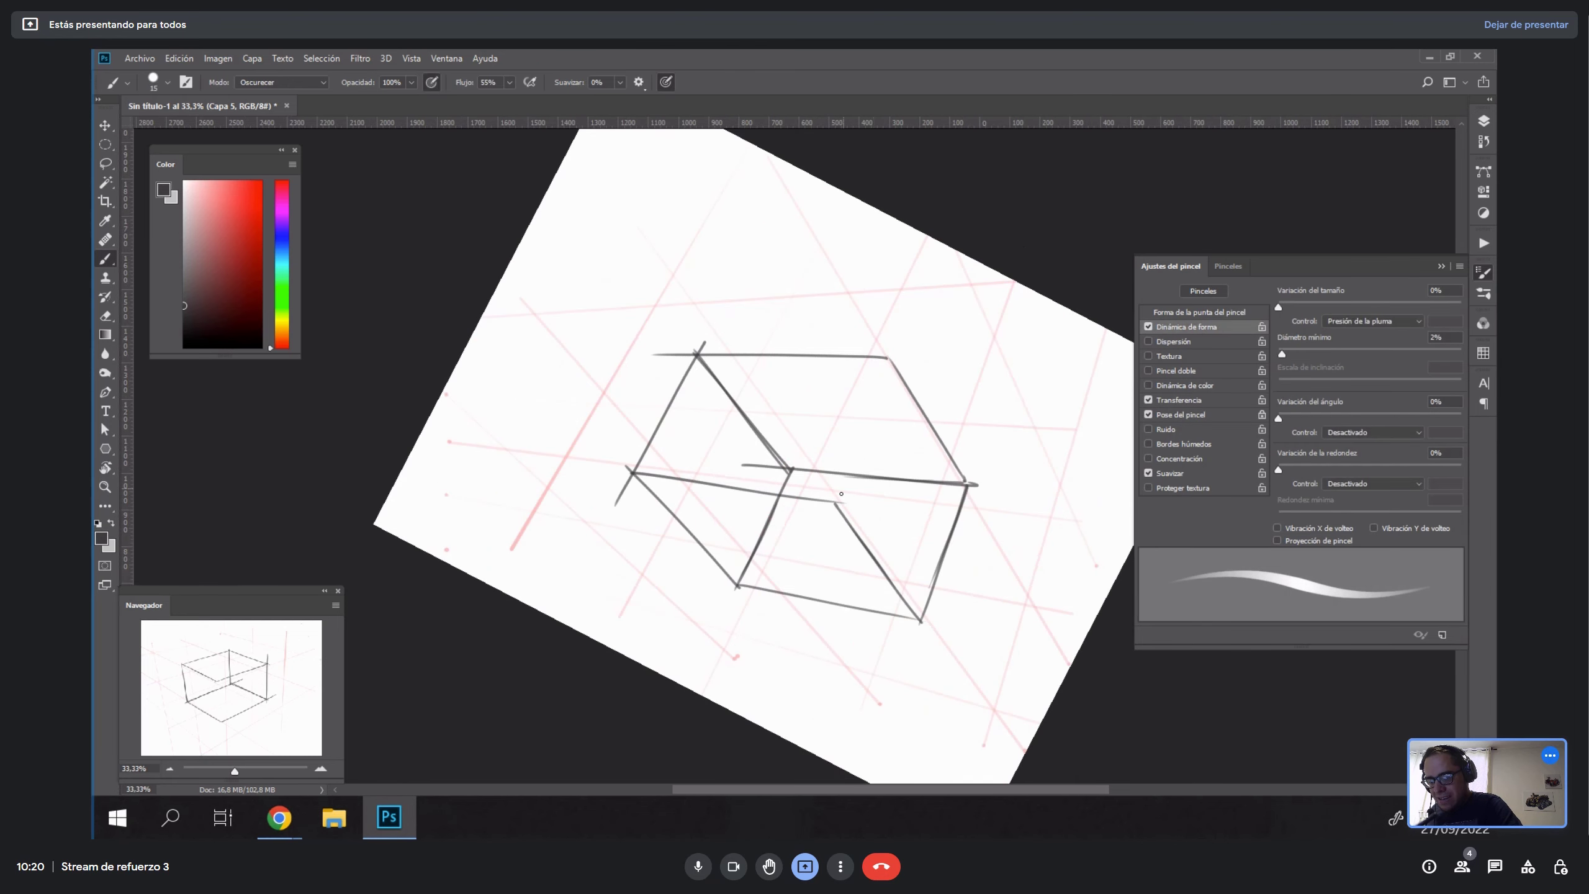
{"action": "left_click_drag", "start_coordinate": [838, 504], "coordinate": [884, 367]}
{"action": "key", "text": "r"}
{"action": "key", "text": "Escape"}
{"action": "key", "text": "b"}
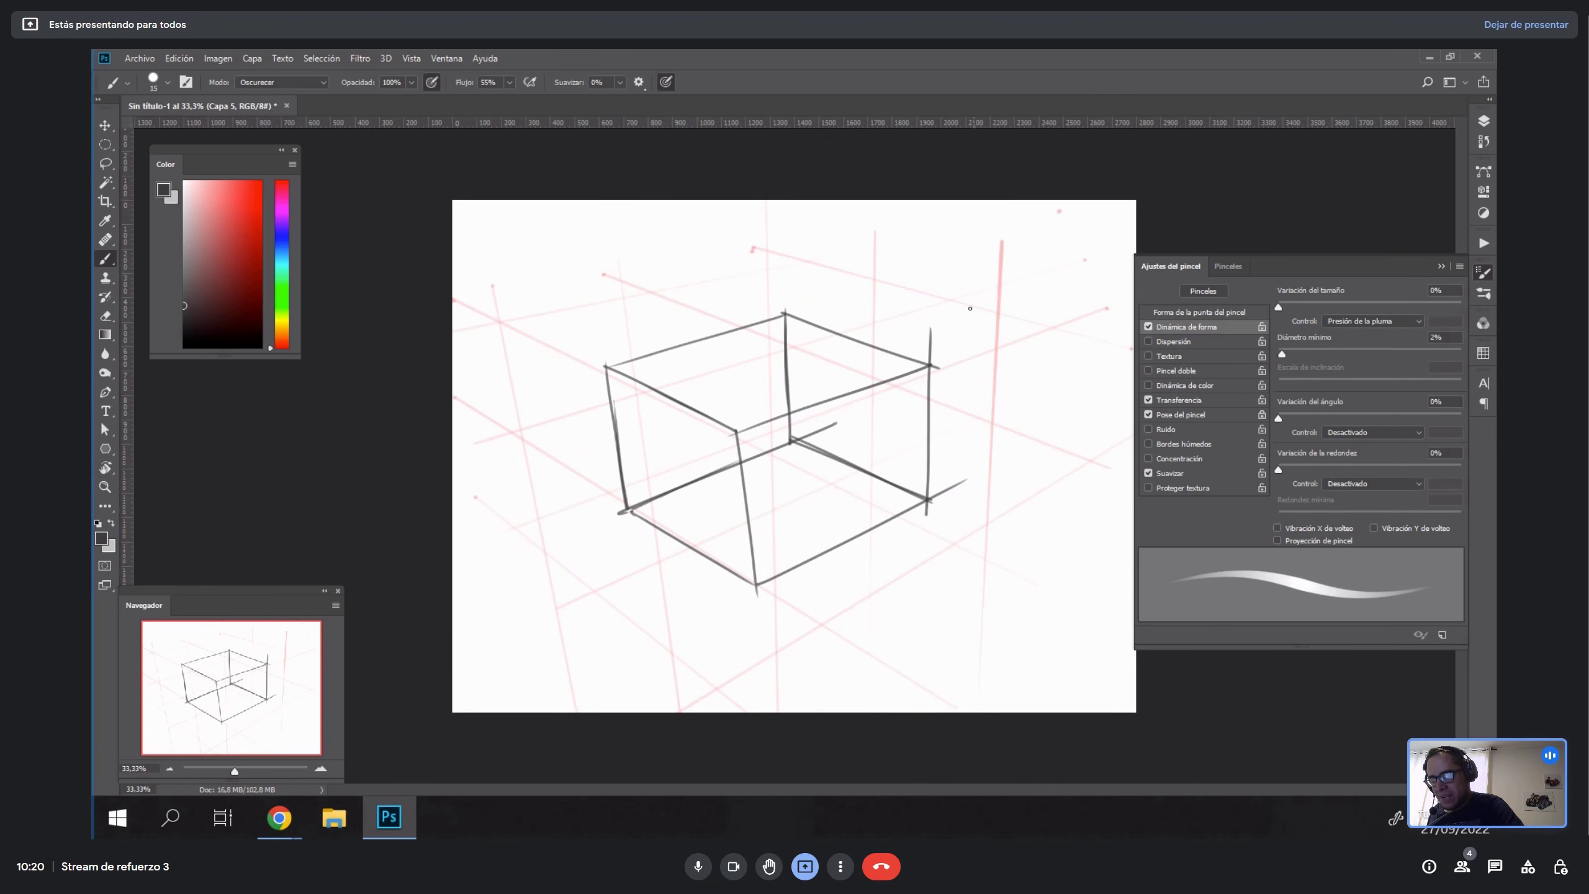
Move the box drawing slightly down and to the right over the guides and return to the brush.
{"action": "key", "text": "v"}
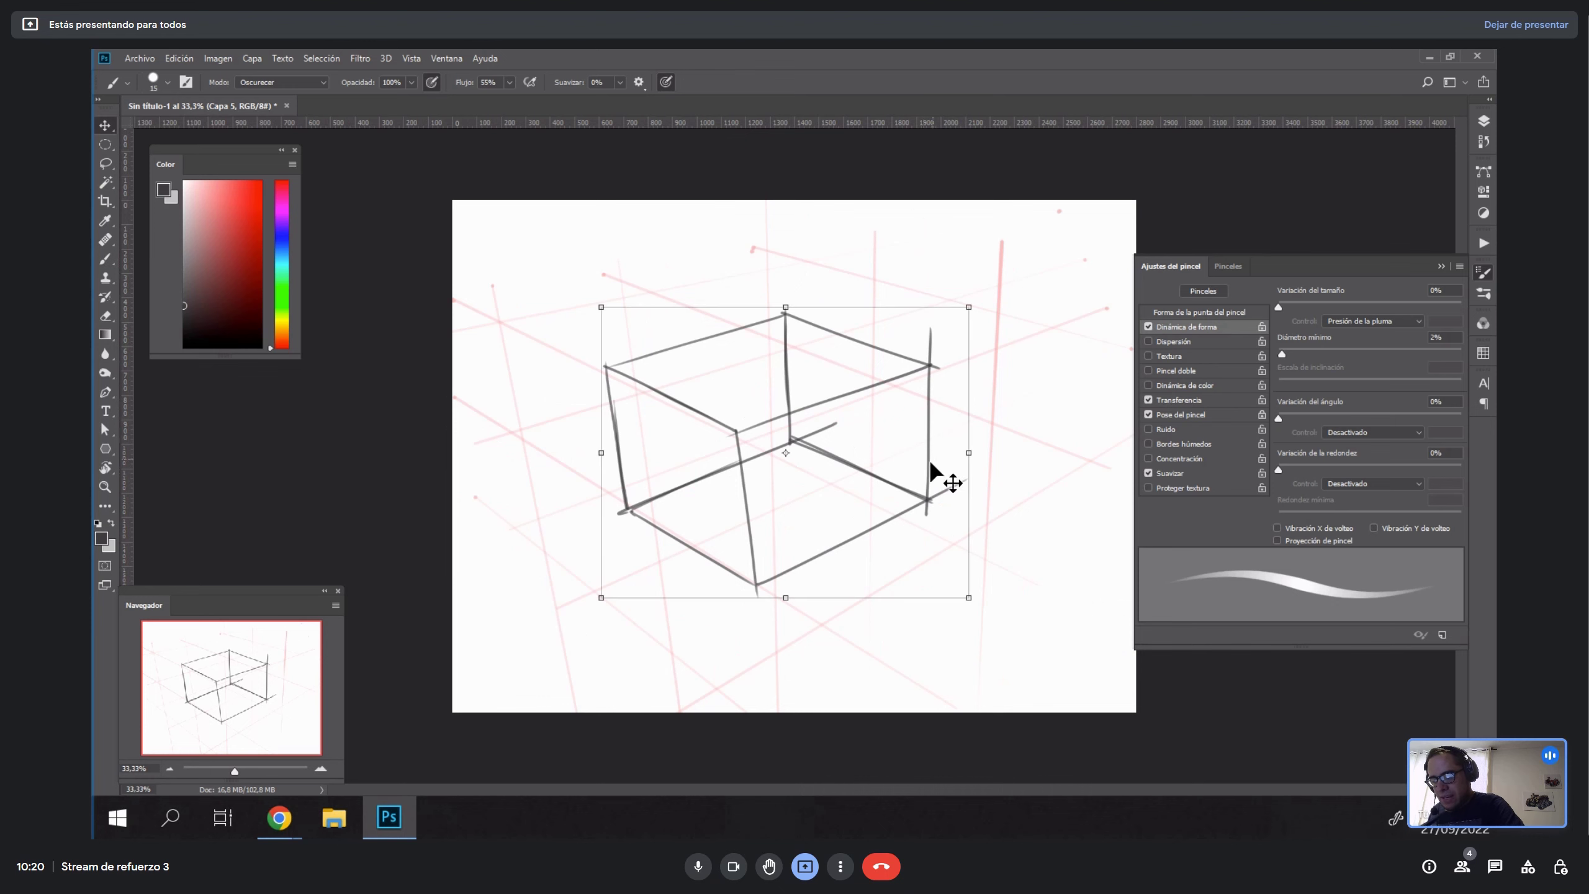
{"action": "left_click_drag", "start_coordinate": [877, 492], "coordinate": [881, 502]}
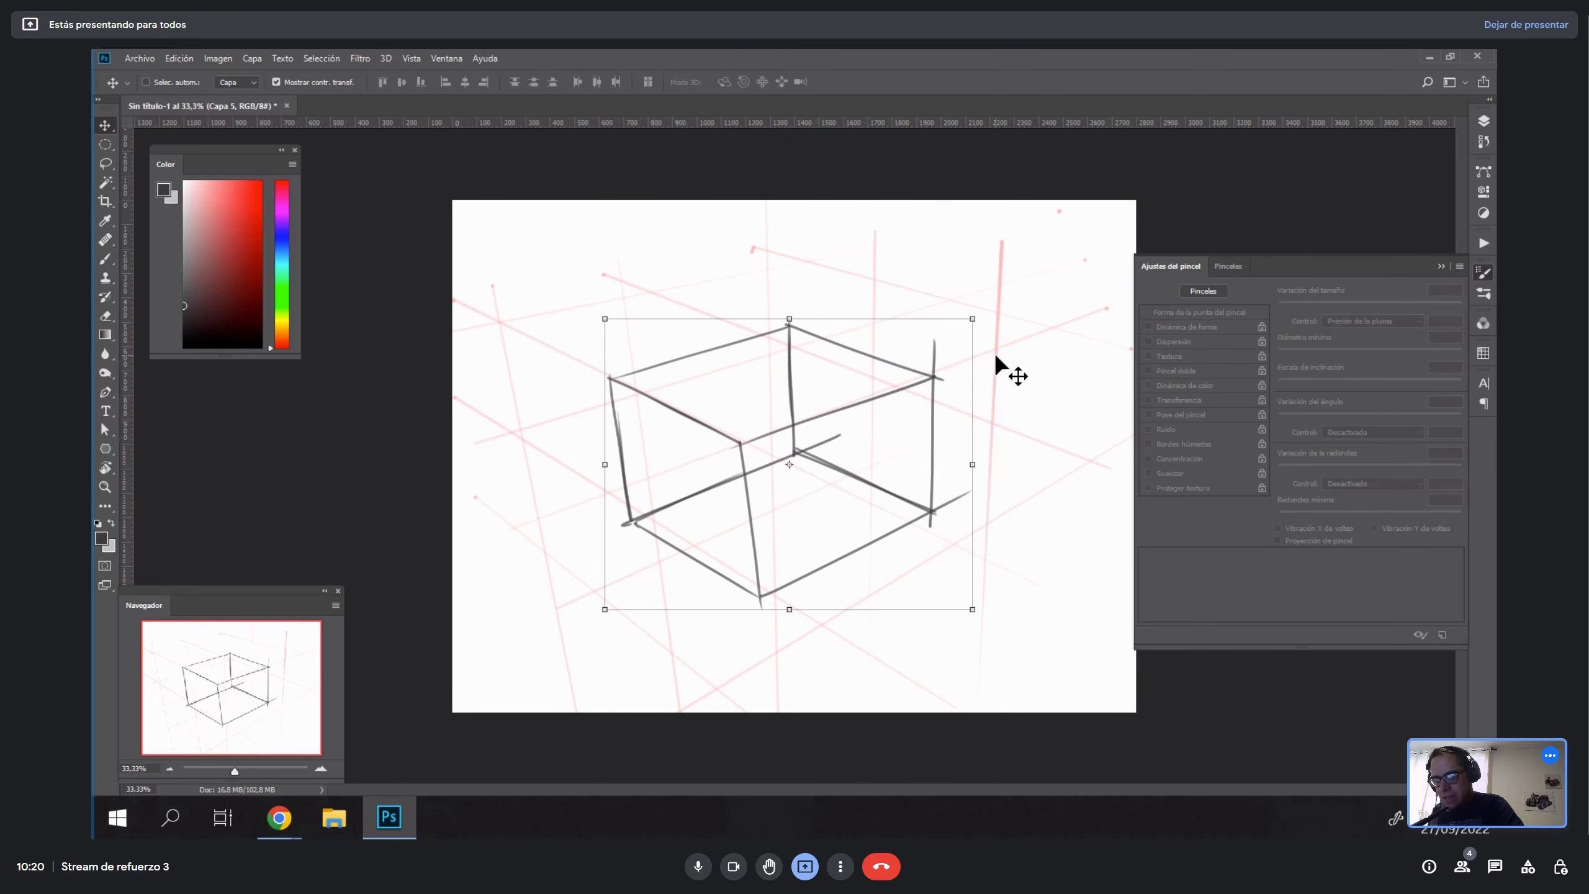
{"action": "key", "text": "b"}
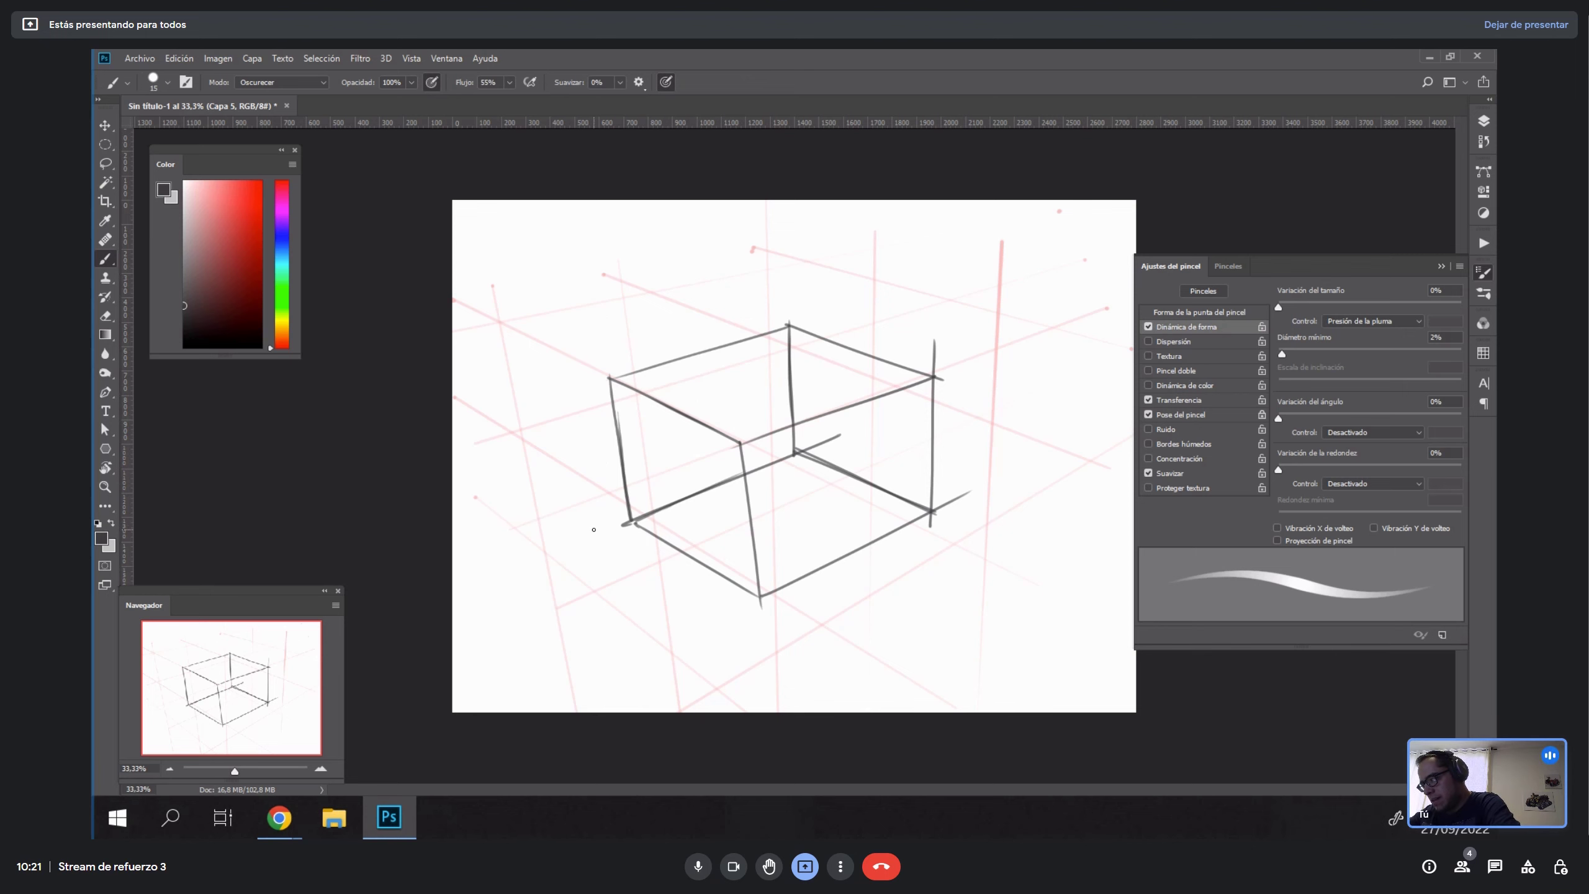
Draw the front base edge of a small block in front of the box's front-left face, replacing the first stroke.
{"action": "key", "text": "bracketleft"}
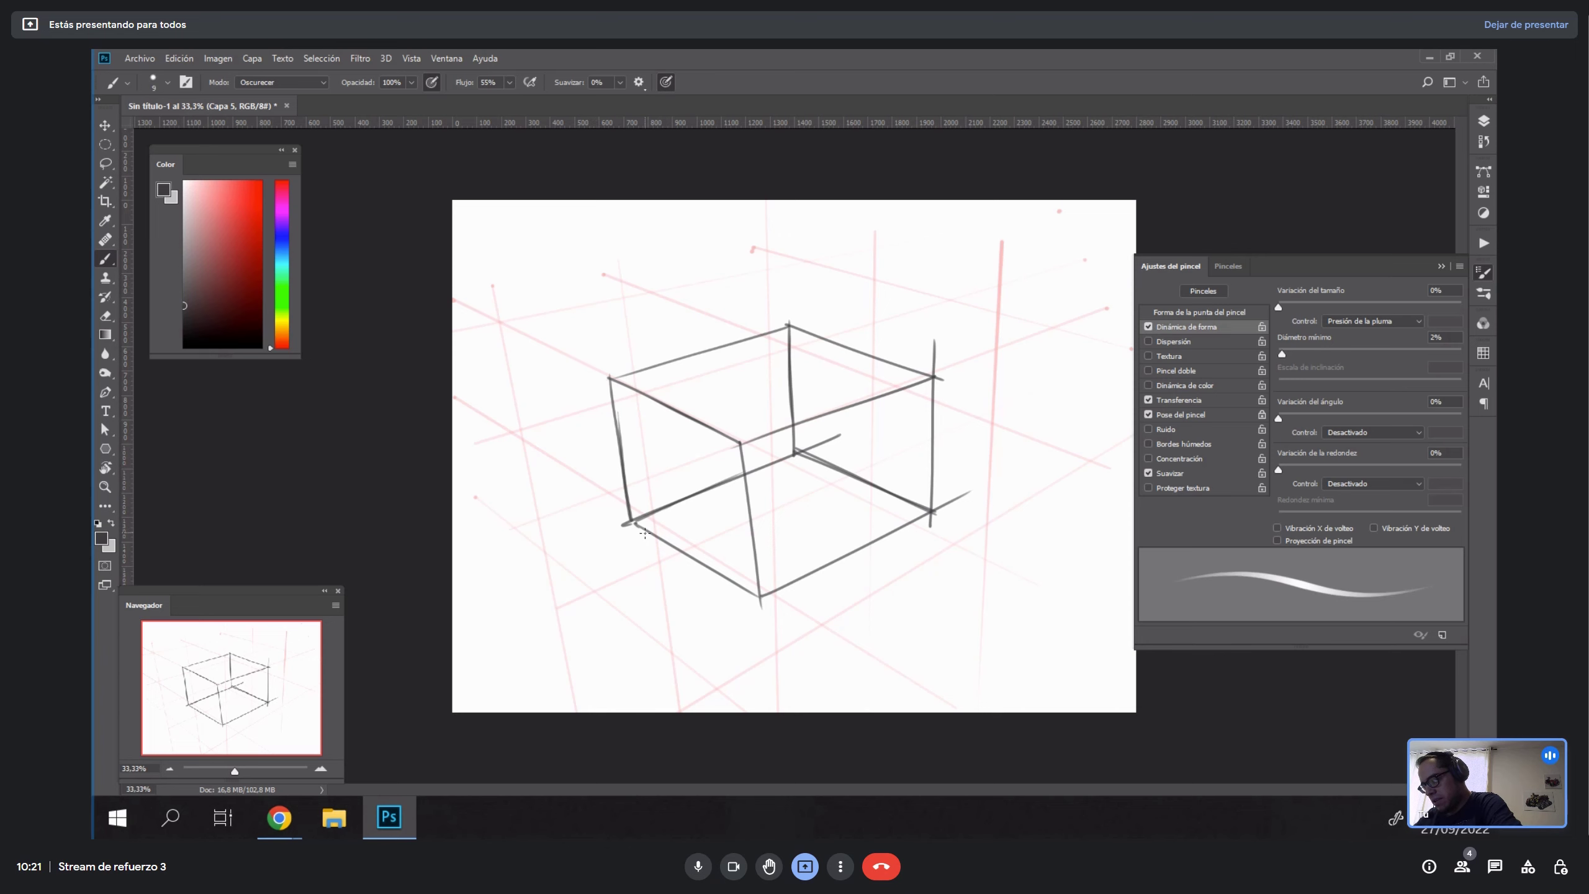
{"action": "key", "text": "bracketright"}
{"action": "left_click_drag", "start_coordinate": [564, 536], "coordinate": [662, 594]}
{"action": "key", "text": "ctrl+z"}
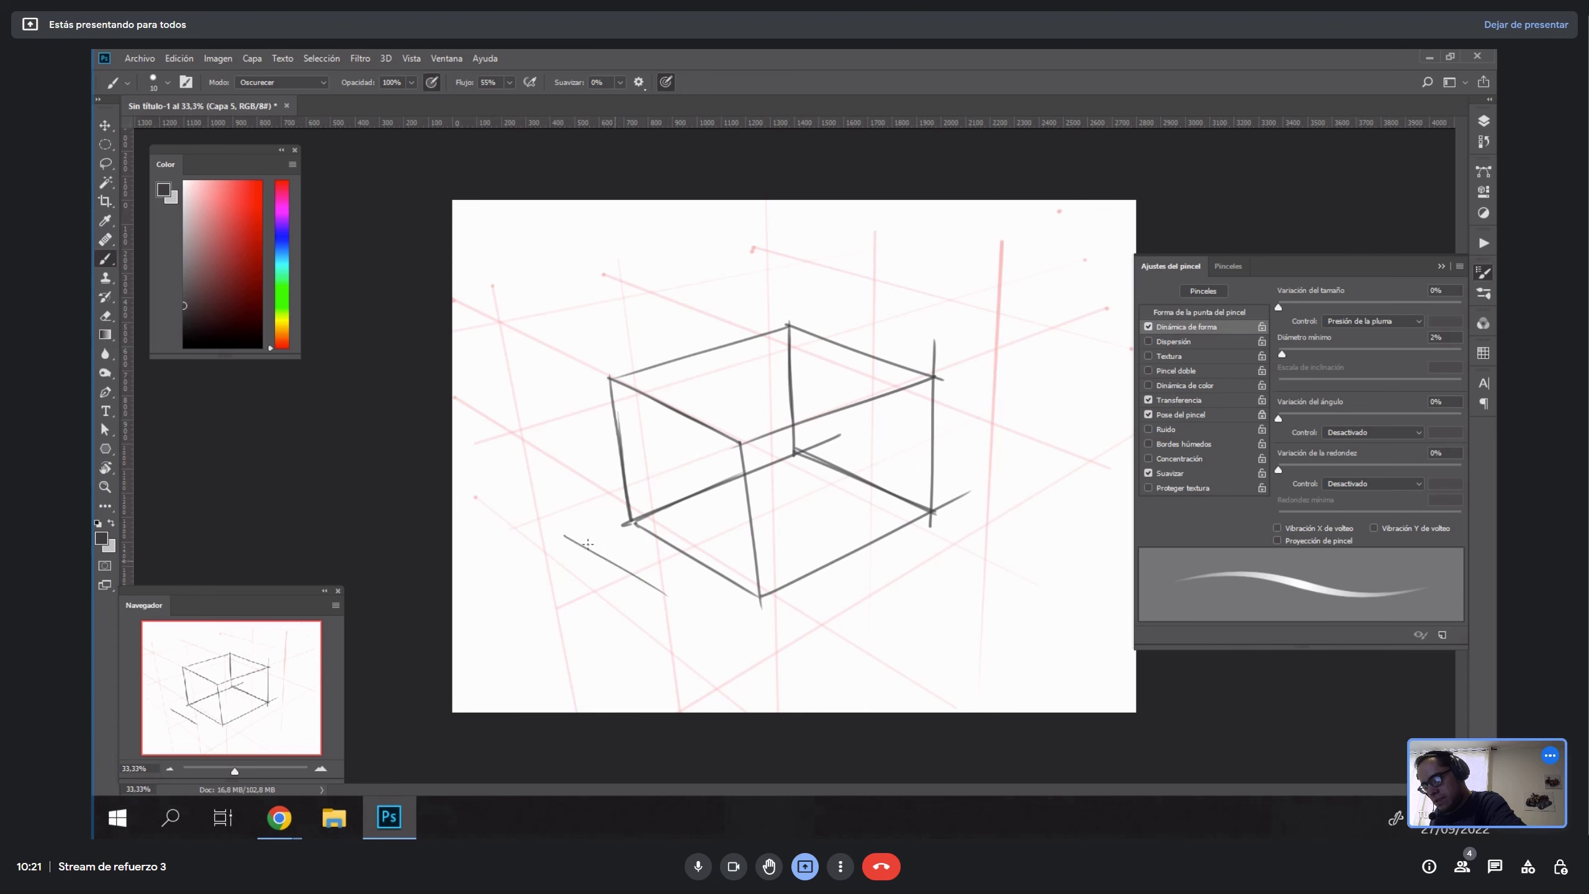
{"action": "key", "text": "ctrl+z"}
{"action": "left_click_drag", "start_coordinate": [569, 534], "coordinate": [654, 593]}
Rotate the canvas and draw the small block's two side base edges back toward the box.
{"action": "key", "text": "r"}
{"action": "left_click_drag", "start_coordinate": [807, 593], "coordinate": [864, 513]}
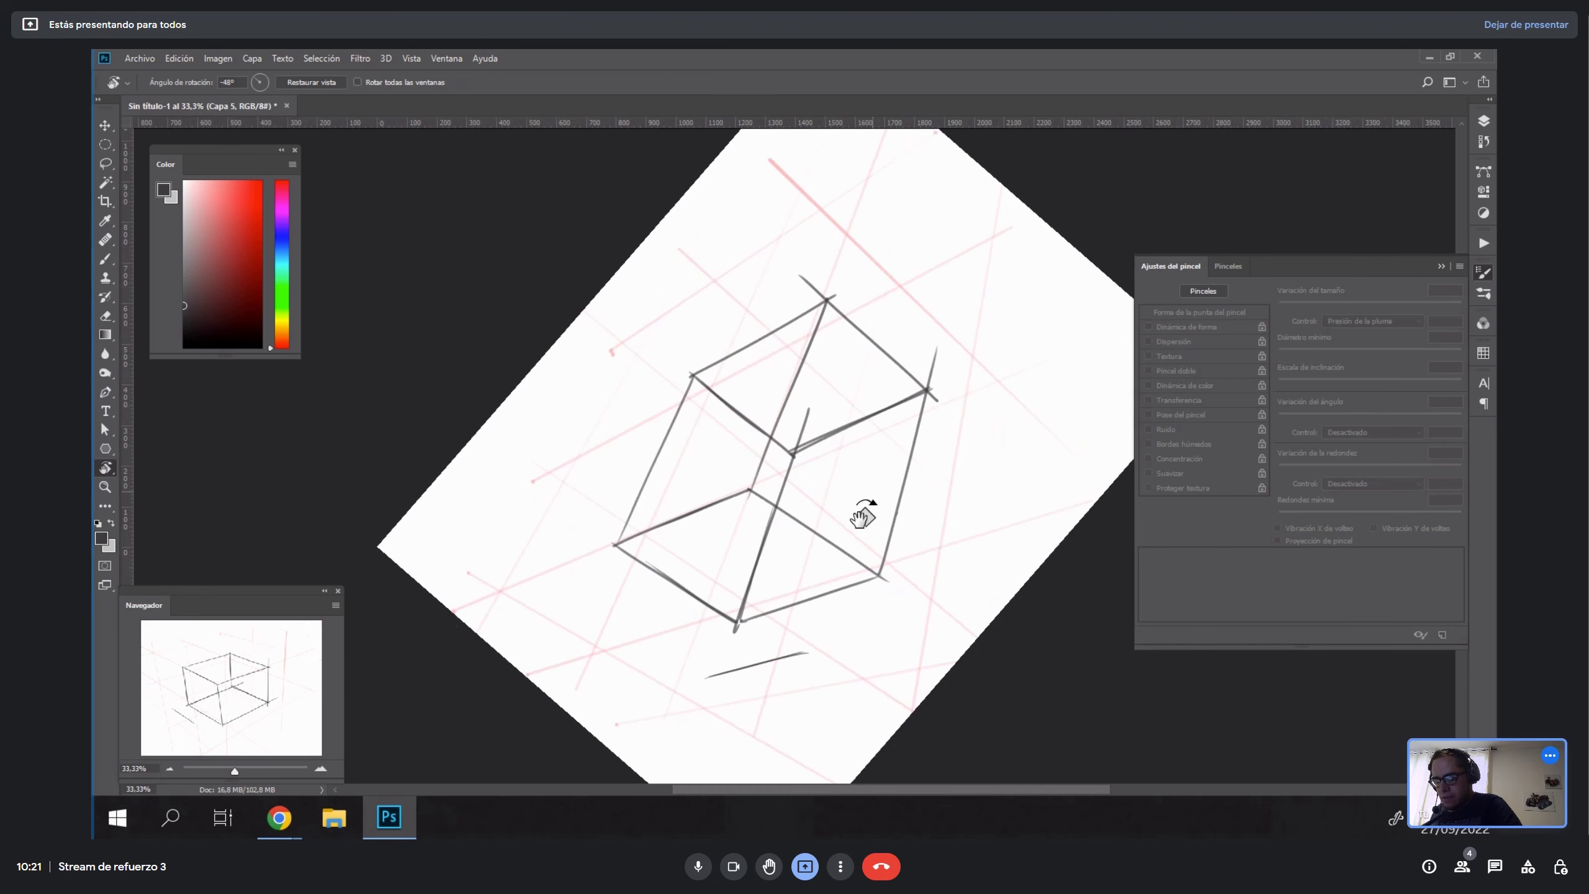
{"action": "left_click_drag", "start_coordinate": [803, 652], "coordinate": [818, 593]}
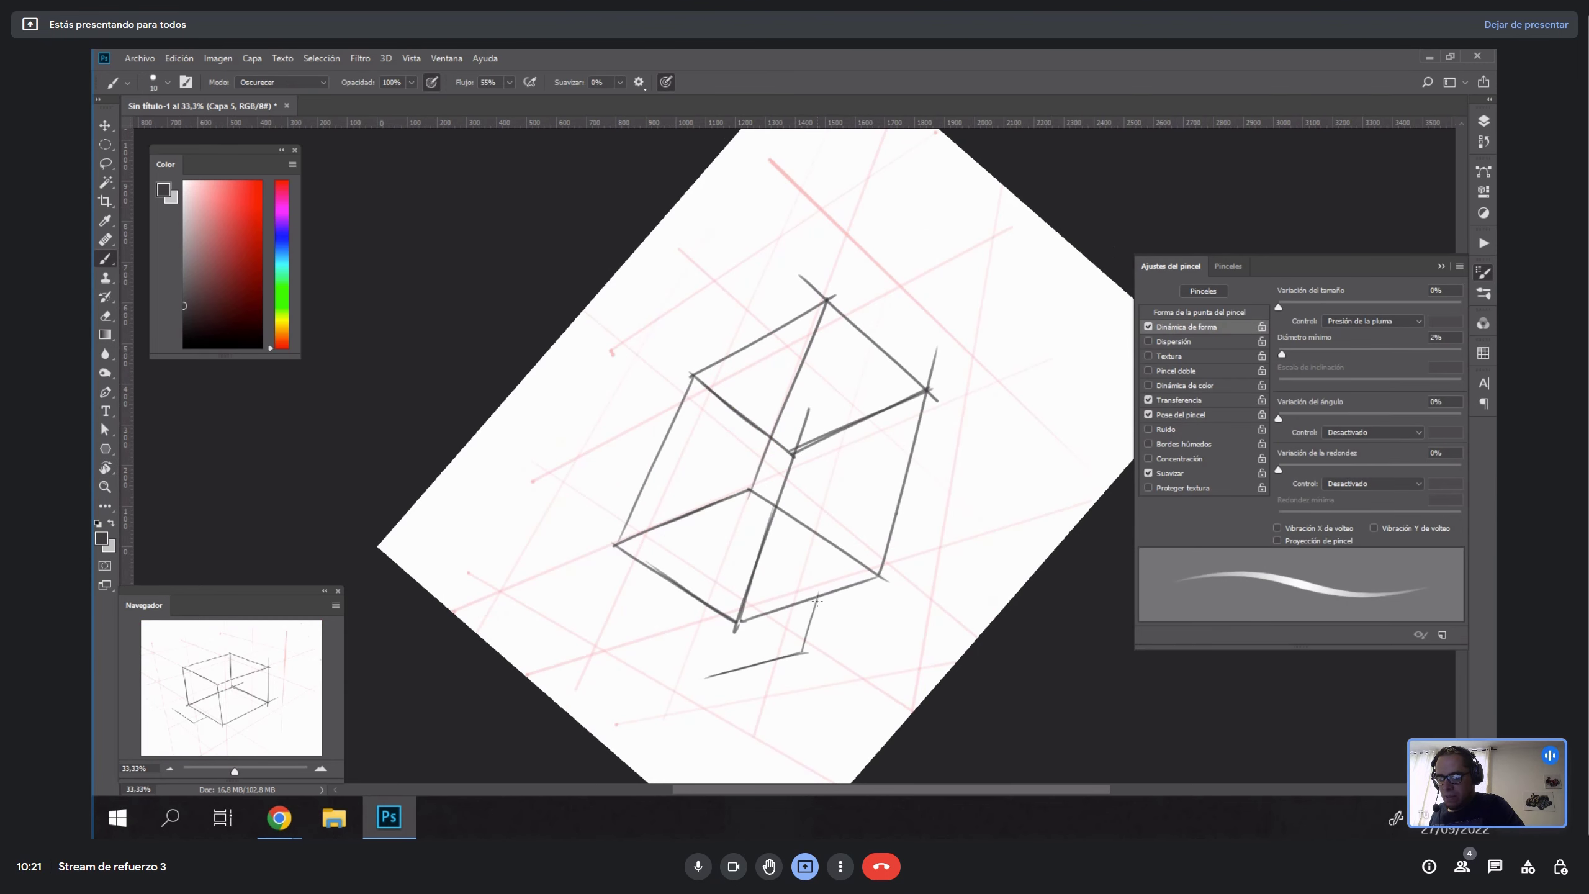
{"action": "left_click_drag", "start_coordinate": [702, 679], "coordinate": [724, 621]}
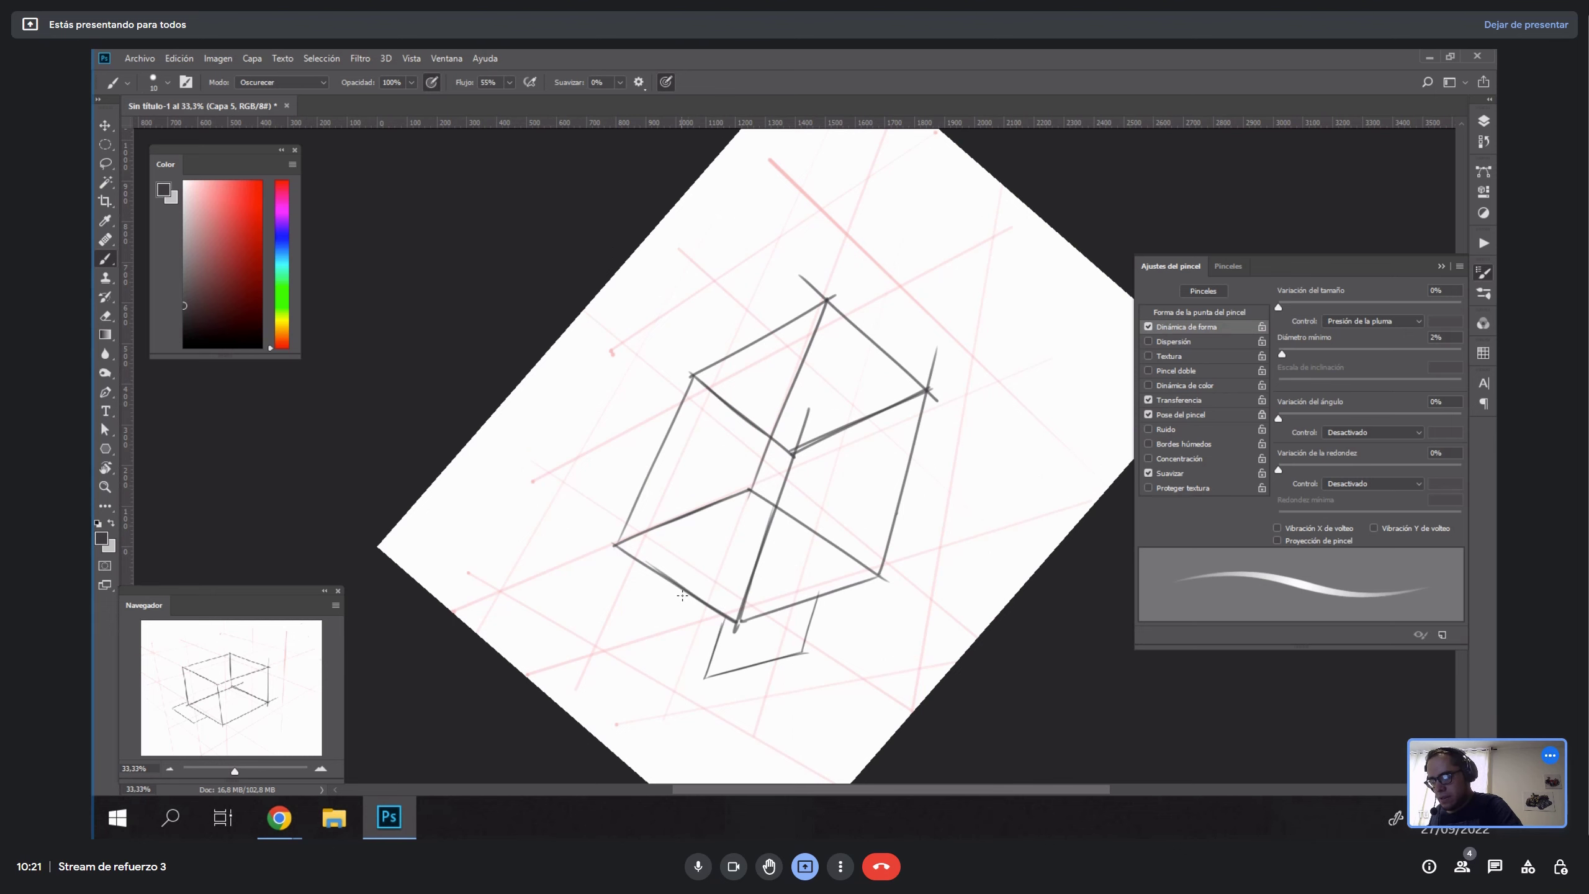
Sketch the small block's top face as a smaller four-sided outline above its base, following the perspective directions.
{"action": "mouse_move", "coordinate": [667, 613]}
{"action": "left_mouse_down"}
{"action": "mouse_move", "coordinate": [685, 563]}
{"action": "mouse_move", "coordinate": [738, 537]}
{"action": "left_mouse_up"}
{"action": "key", "text": "ctrl+z"}
{"action": "key", "text": "r"}
{"action": "left_click_drag", "start_coordinate": [966, 438], "coordinate": [906, 590]}
{"action": "key", "text": "b"}
{"action": "mouse_move", "coordinate": [595, 438]}
{"action": "left_mouse_down"}
{"action": "mouse_move", "coordinate": [640, 466]}
{"action": "mouse_move", "coordinate": [682, 445]}
{"action": "left_mouse_up"}
{"action": "key", "text": "r"}
{"action": "left_click_drag", "start_coordinate": [939, 517], "coordinate": [860, 312]}
{"action": "key", "text": "b"}
{"action": "left_click_drag", "start_coordinate": [794, 565], "coordinate": [800, 614]}
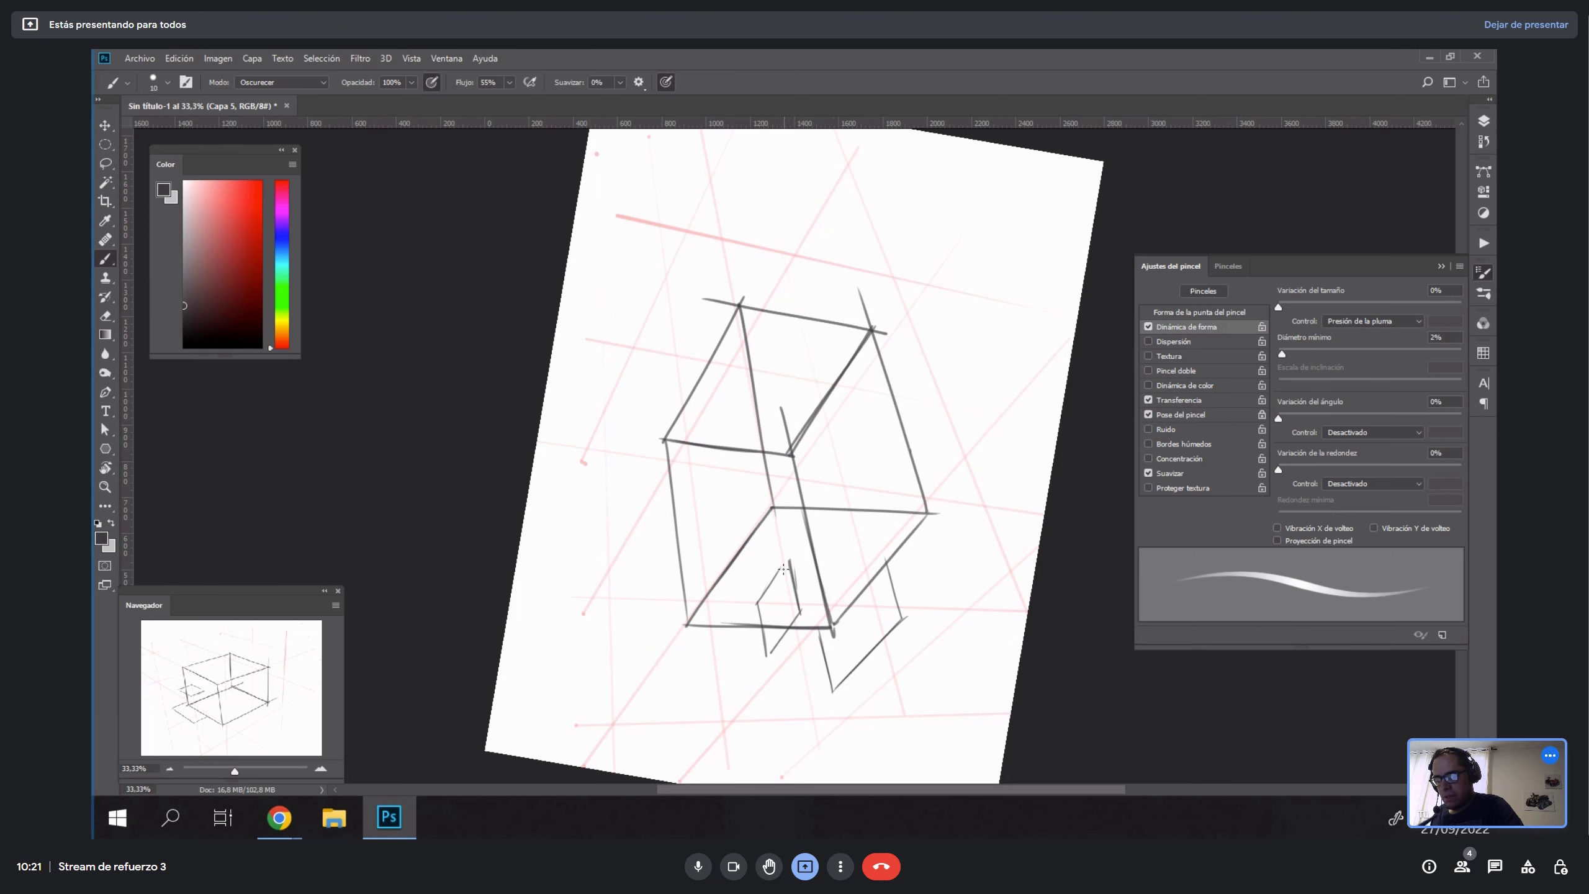
Restore the canvas rotation and draw the edges joining the small block's top face to its base.
{"action": "key", "text": "Escape"}
{"action": "left_click_drag", "start_coordinate": [569, 531], "coordinate": [593, 465]}
{"action": "left_click_drag", "start_coordinate": [639, 525], "coordinate": [648, 583]}
{"action": "left_click_drag", "start_coordinate": [637, 483], "coordinate": [648, 579]}
{"action": "left_click_drag", "start_coordinate": [688, 470], "coordinate": [704, 571]}
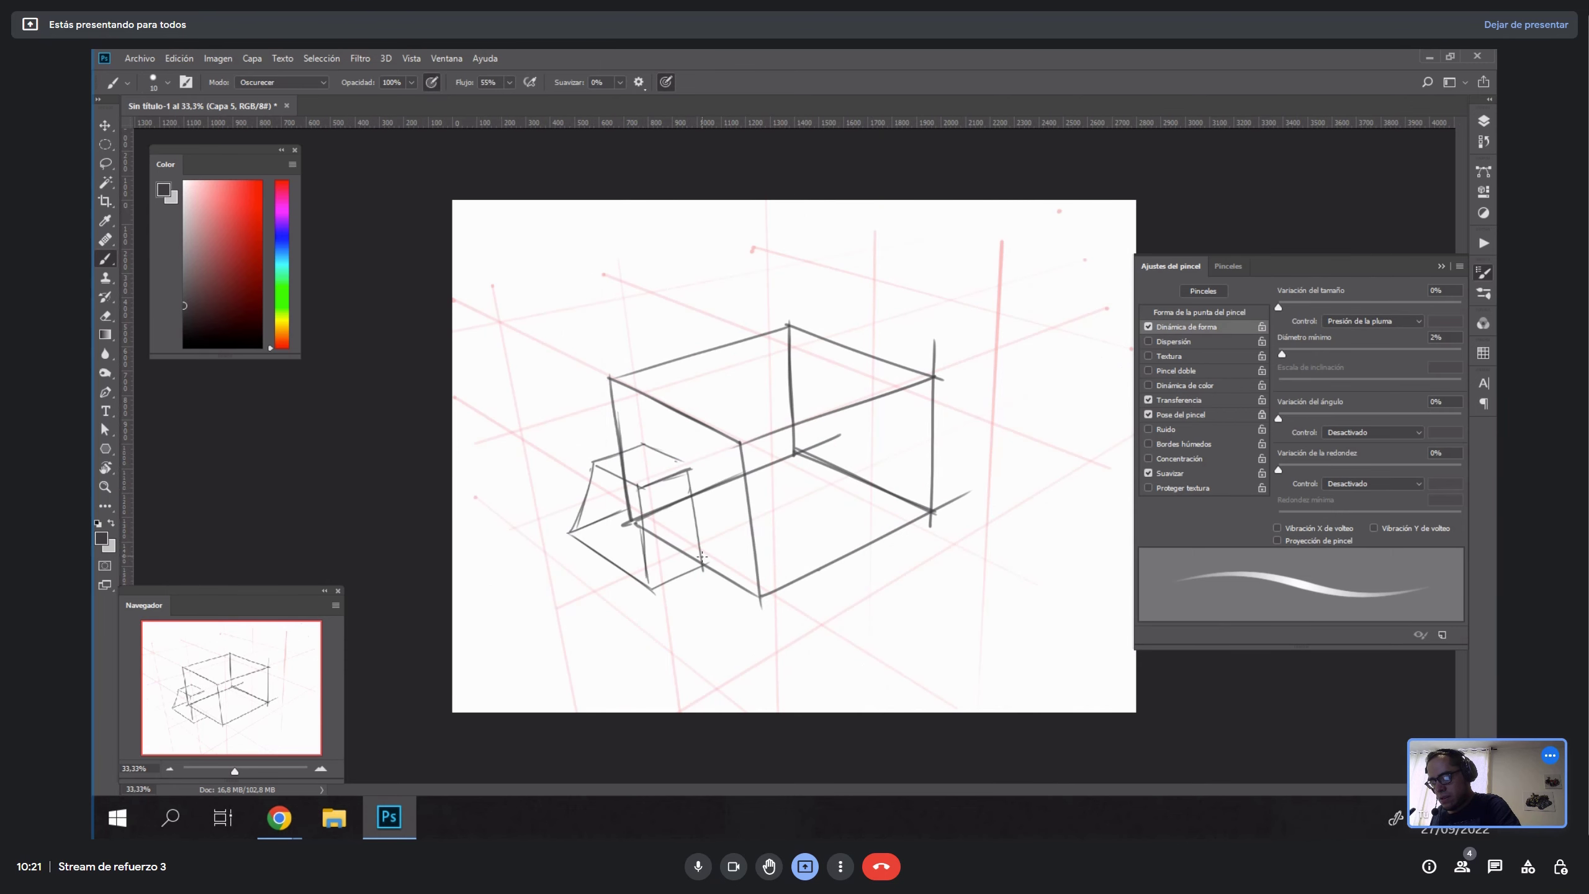
{"action": "left_click_drag", "start_coordinate": [690, 478], "coordinate": [707, 565]}
Sketch the base outline of a second, larger block against the box's front-right side, rotating the canvas for each edge direction.
{"action": "key", "text": "r"}
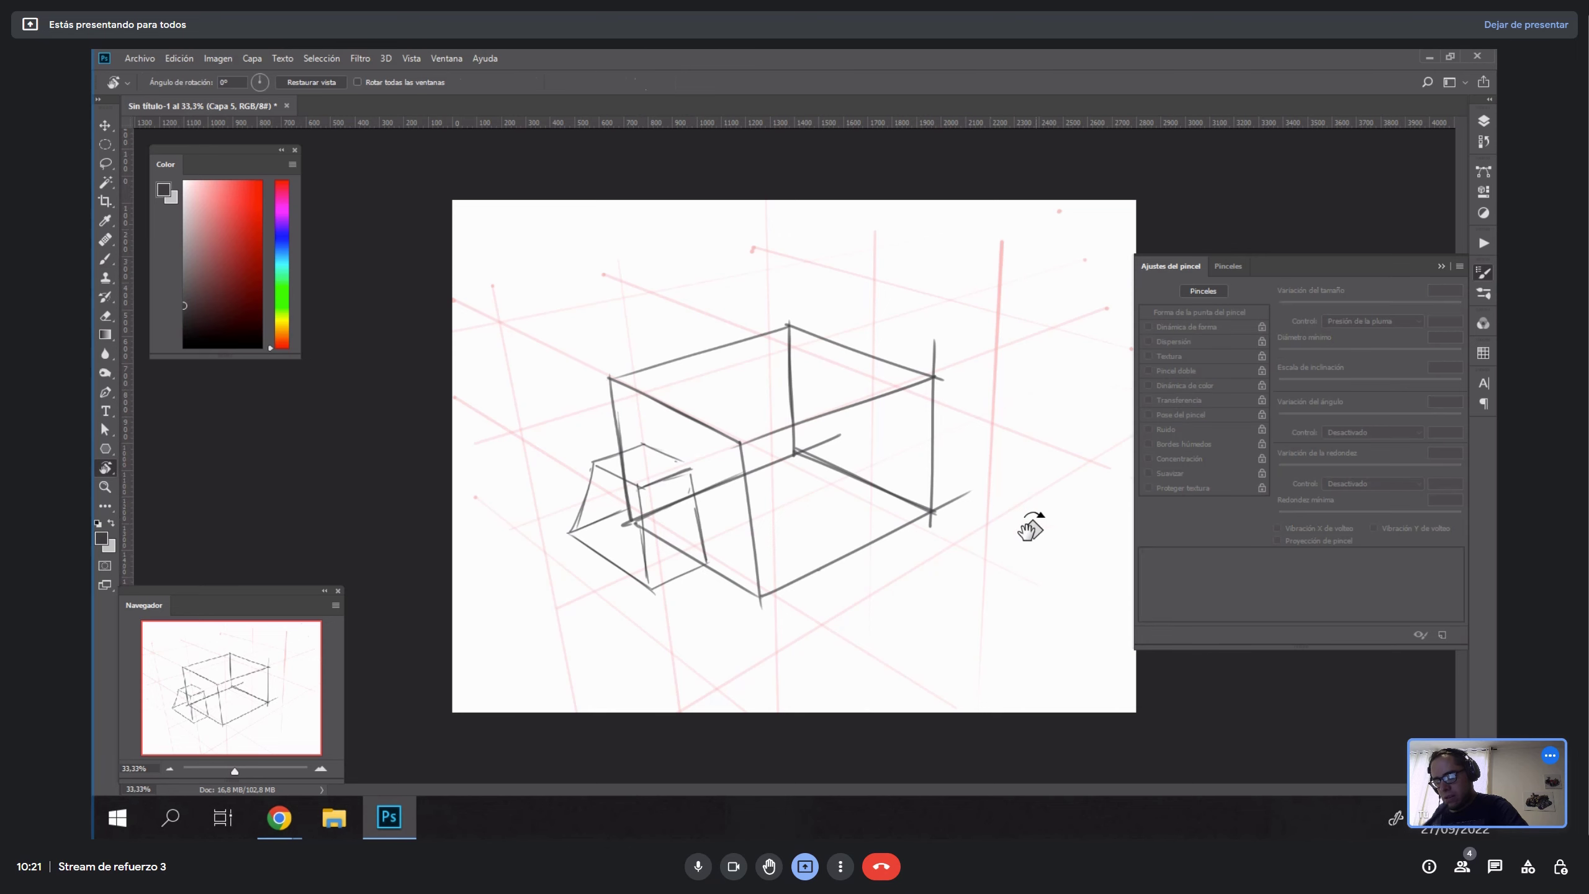
{"action": "mouse_move", "coordinate": [1033, 525]}
{"action": "left_mouse_down"}
{"action": "mouse_move", "coordinate": [841, 561]}
{"action": "mouse_move", "coordinate": [851, 627]}
{"action": "left_mouse_up"}
{"action": "left_click_drag", "start_coordinate": [803, 573], "coordinate": [862, 644]}
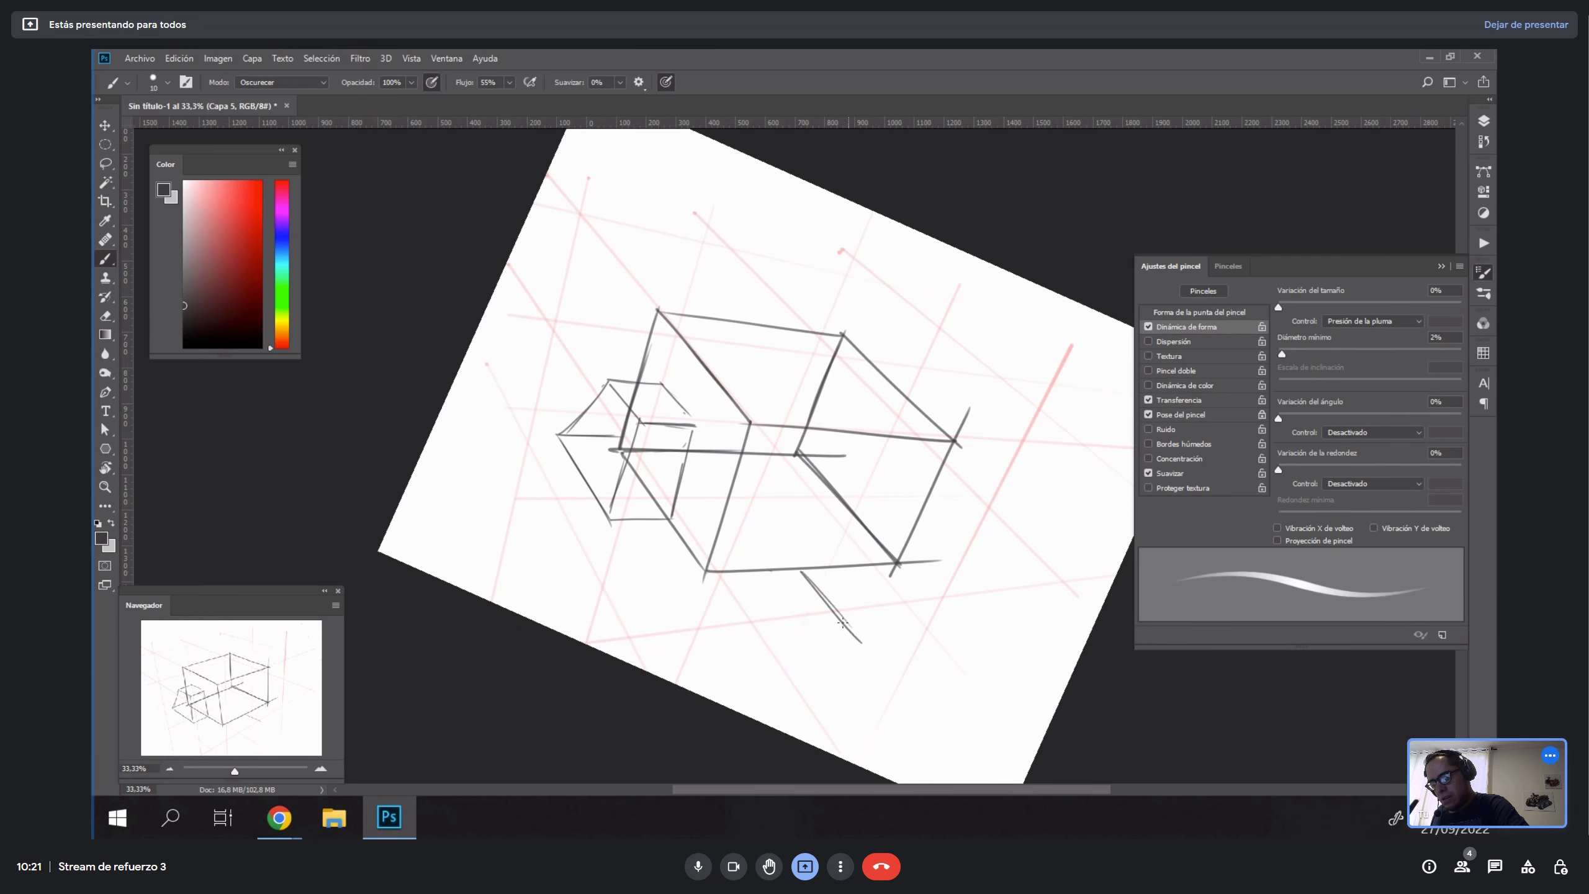
{"action": "left_click_drag", "start_coordinate": [889, 514], "coordinate": [978, 610]}
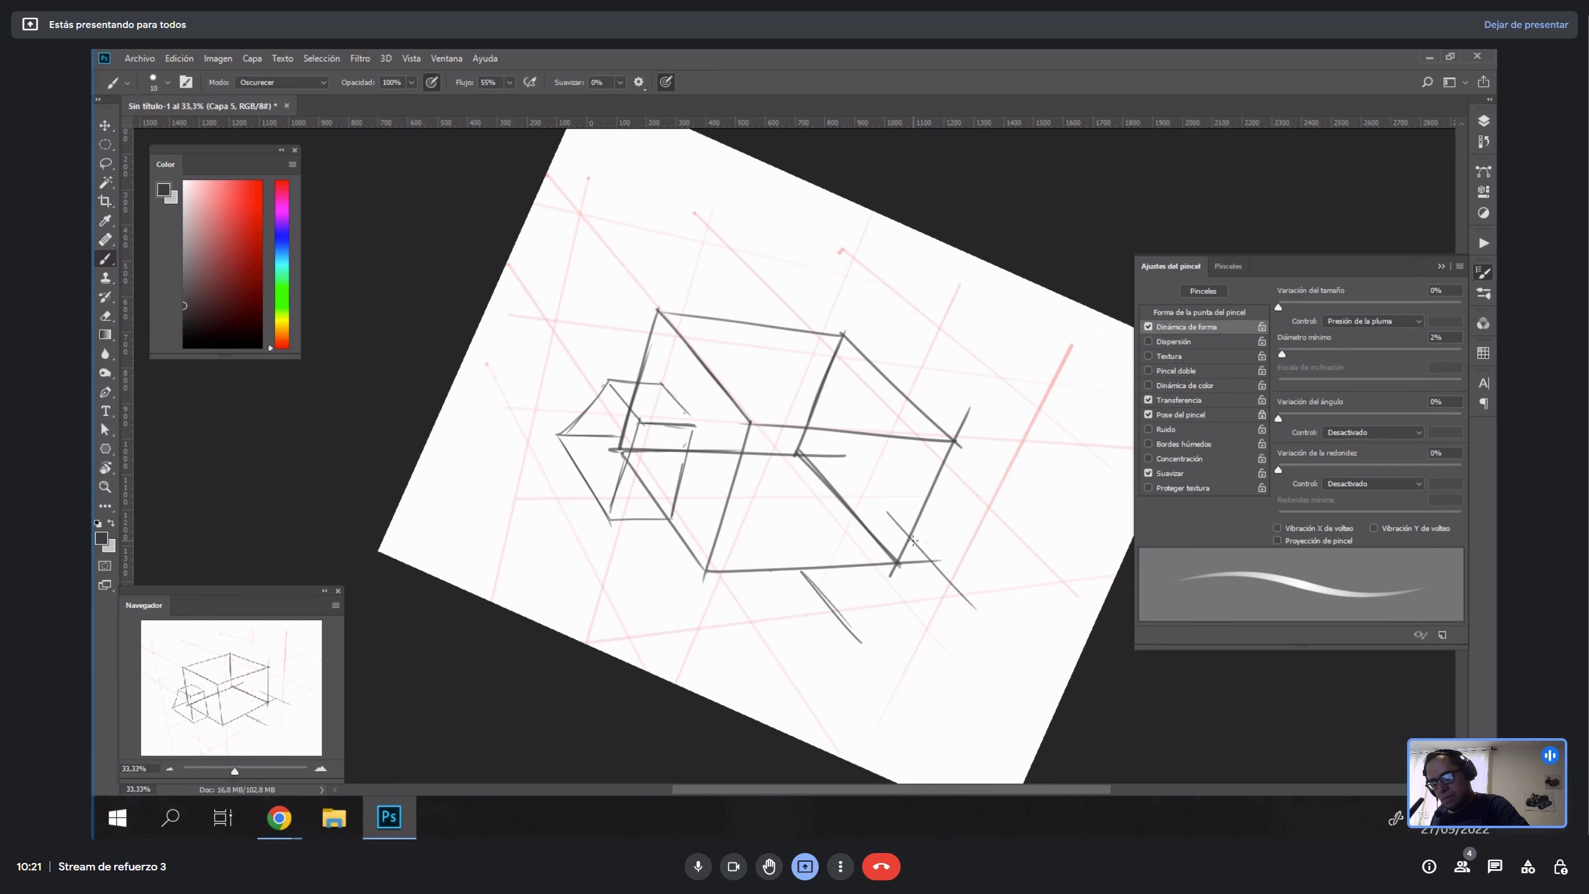
{"action": "key", "text": "r"}
{"action": "mouse_move", "coordinate": [1019, 497]}
{"action": "left_mouse_down"}
{"action": "mouse_move", "coordinate": [926, 253]}
{"action": "mouse_move", "coordinate": [810, 267]}
{"action": "left_mouse_up"}
{"action": "left_click_drag", "start_coordinate": [838, 358], "coordinate": [846, 415]}
{"action": "mouse_move", "coordinate": [972, 358]}
{"action": "left_mouse_down"}
{"action": "mouse_move", "coordinate": [939, 241]}
{"action": "mouse_move", "coordinate": [969, 376]}
{"action": "left_mouse_up"}
{"action": "left_click_drag", "start_coordinate": [866, 328], "coordinate": [940, 237]}
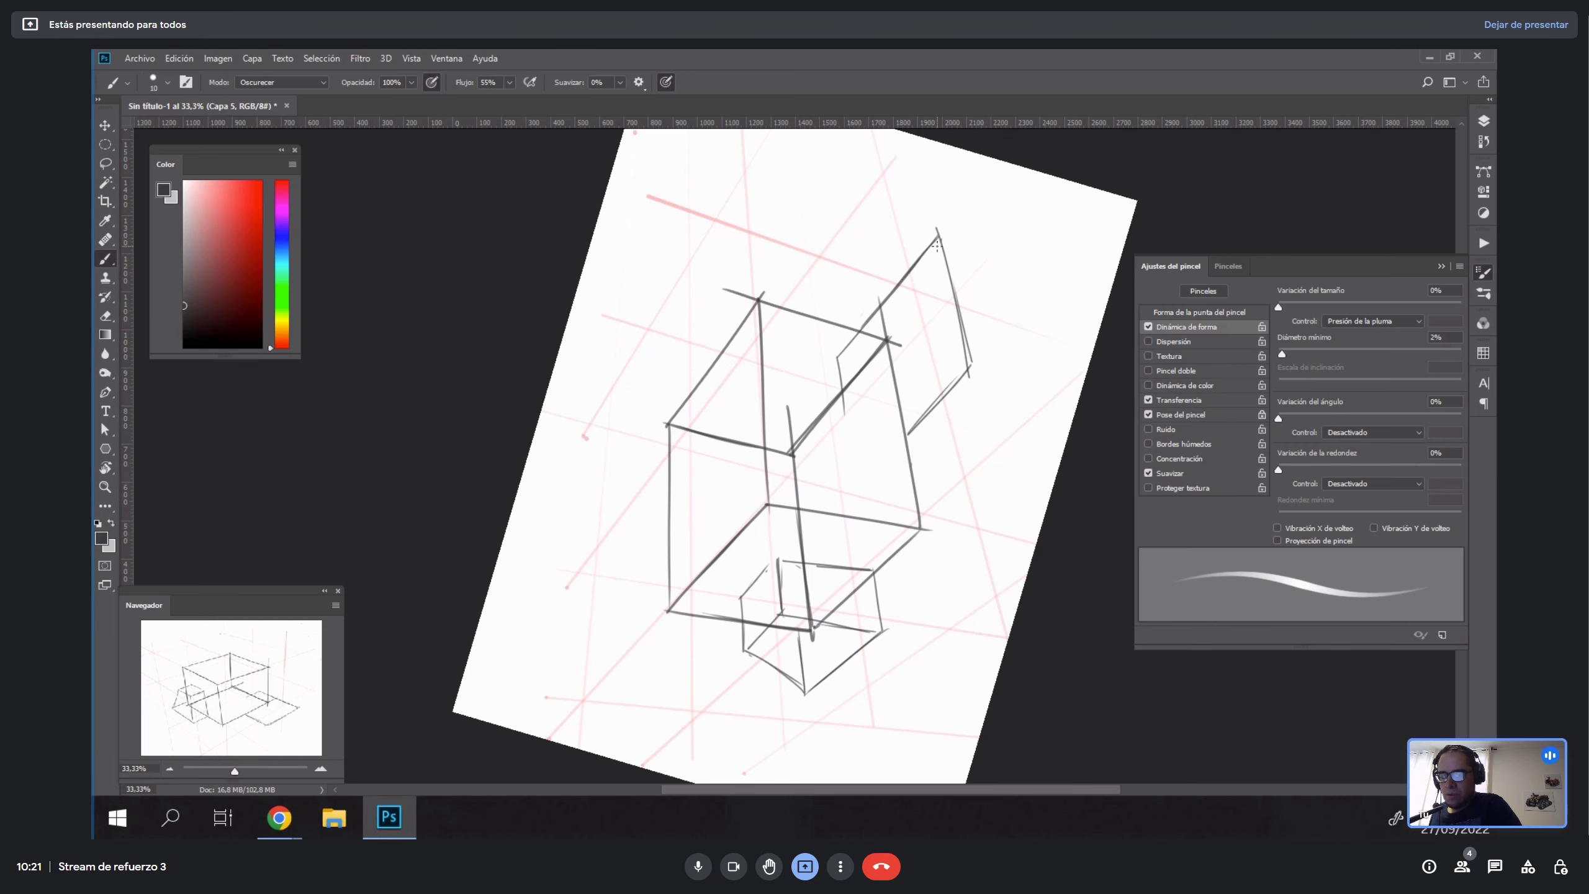
Sketch the second block's smaller top face above its base, redrawing its first edge.
{"action": "key", "text": "Escape"}
{"action": "key", "text": "r"}
{"action": "left_click_drag", "start_coordinate": [1035, 400], "coordinate": [940, 451]}
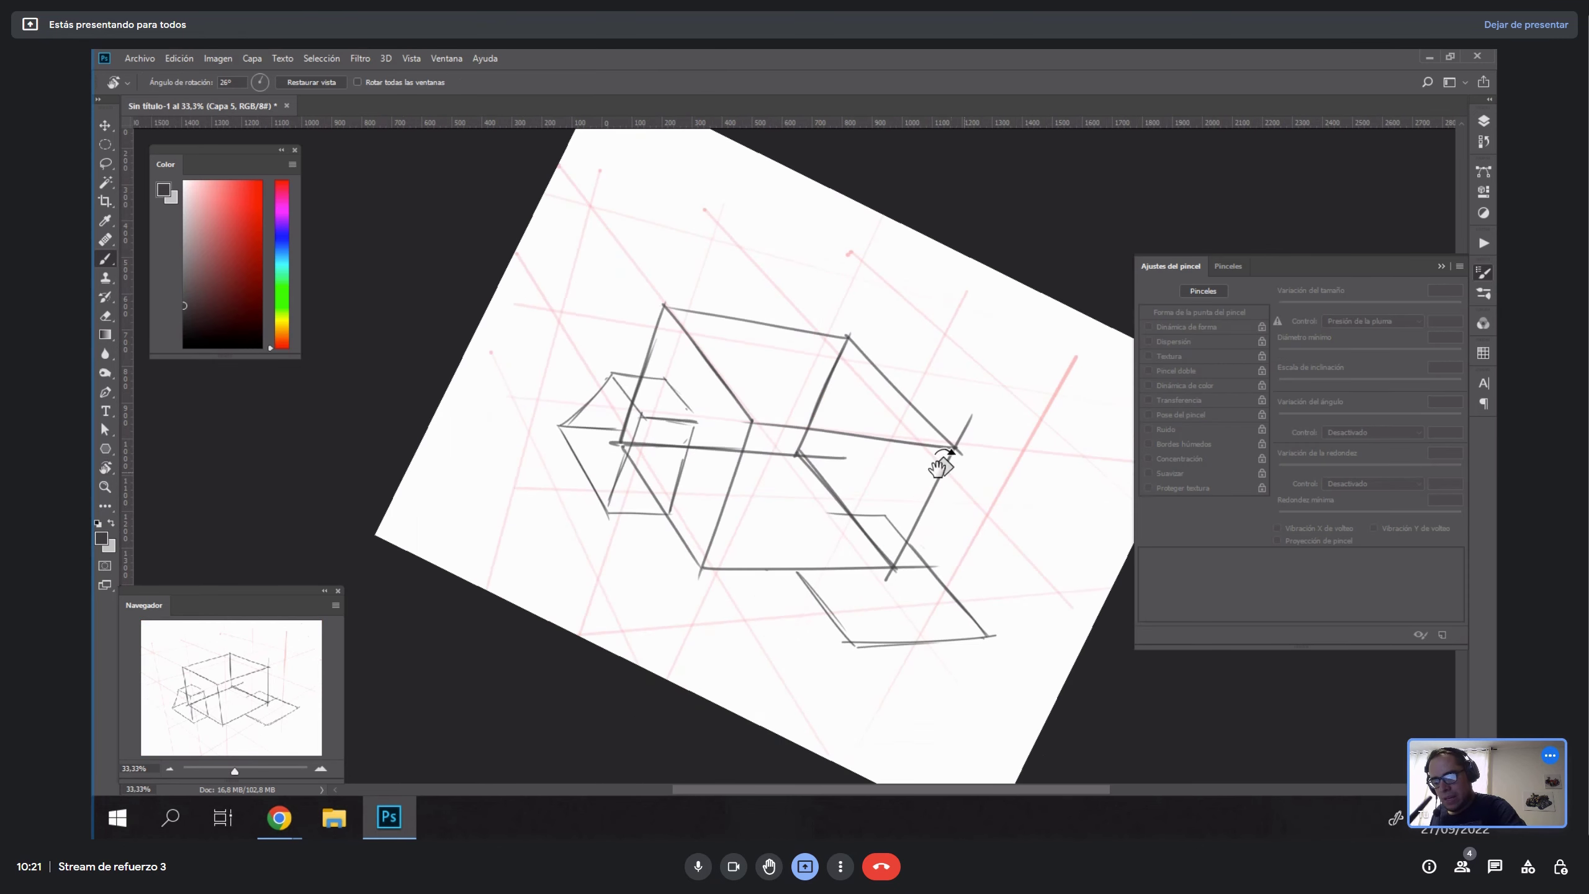
{"action": "key", "text": "b"}
{"action": "left_click_drag", "start_coordinate": [876, 497], "coordinate": [921, 548]}
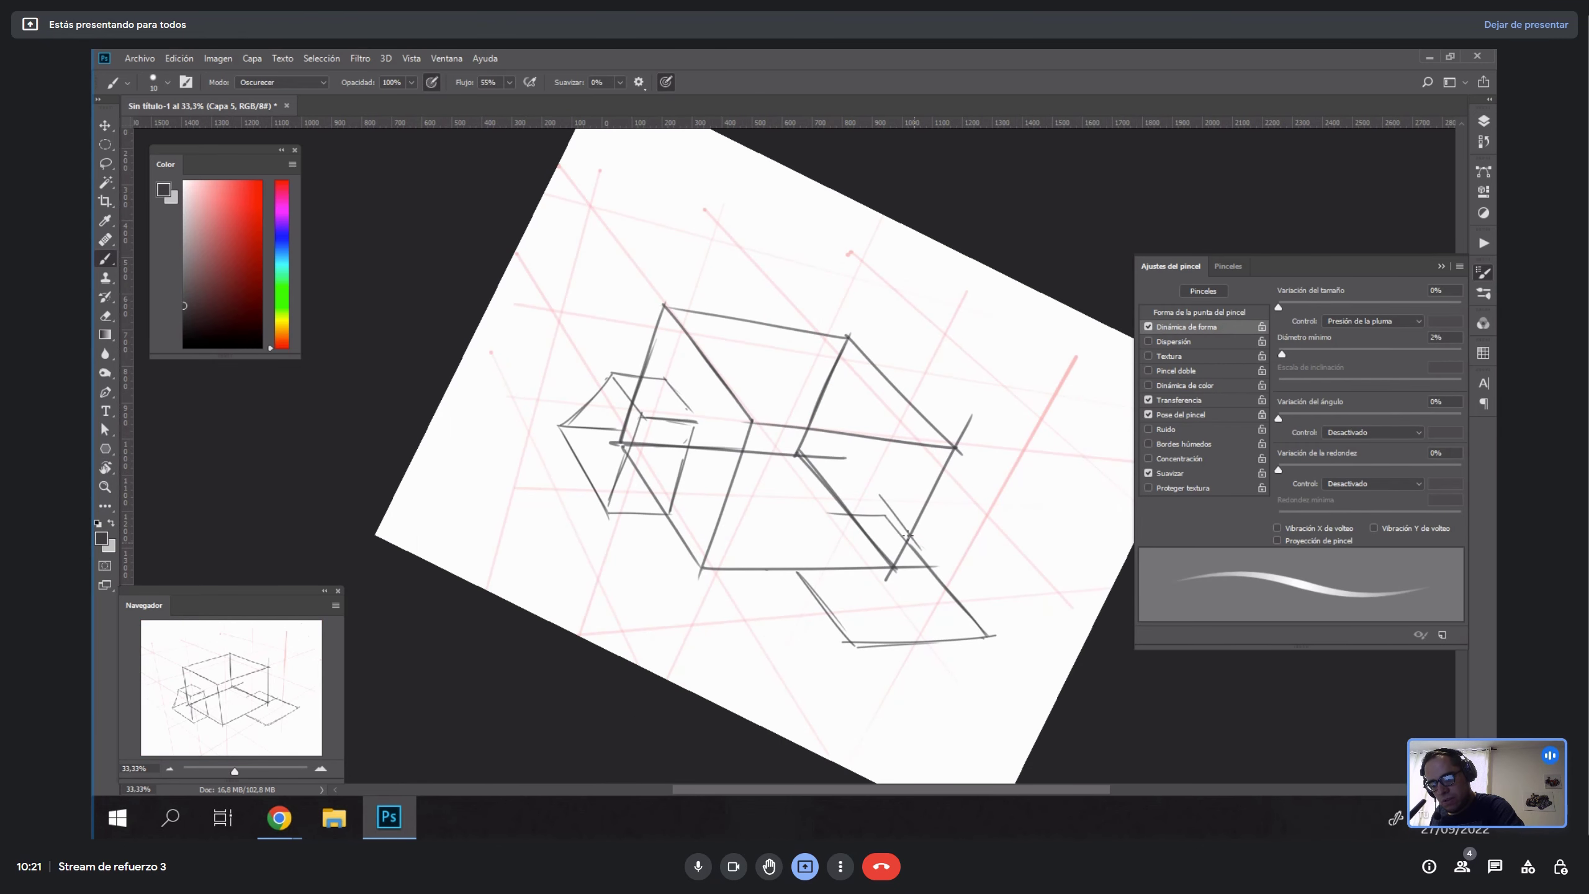
{"action": "key", "text": "ctrl+z"}
{"action": "left_click_drag", "start_coordinate": [872, 493], "coordinate": [903, 531]}
{"action": "key", "text": "r"}
{"action": "mouse_move", "coordinate": [1029, 515]}
{"action": "left_mouse_down"}
{"action": "mouse_move", "coordinate": [926, 376]}
{"action": "mouse_move", "coordinate": [821, 328]}
{"action": "mouse_move", "coordinate": [824, 378]}
{"action": "mouse_move", "coordinate": [867, 273]}
{"action": "left_mouse_up"}
{"action": "key", "text": "b"}
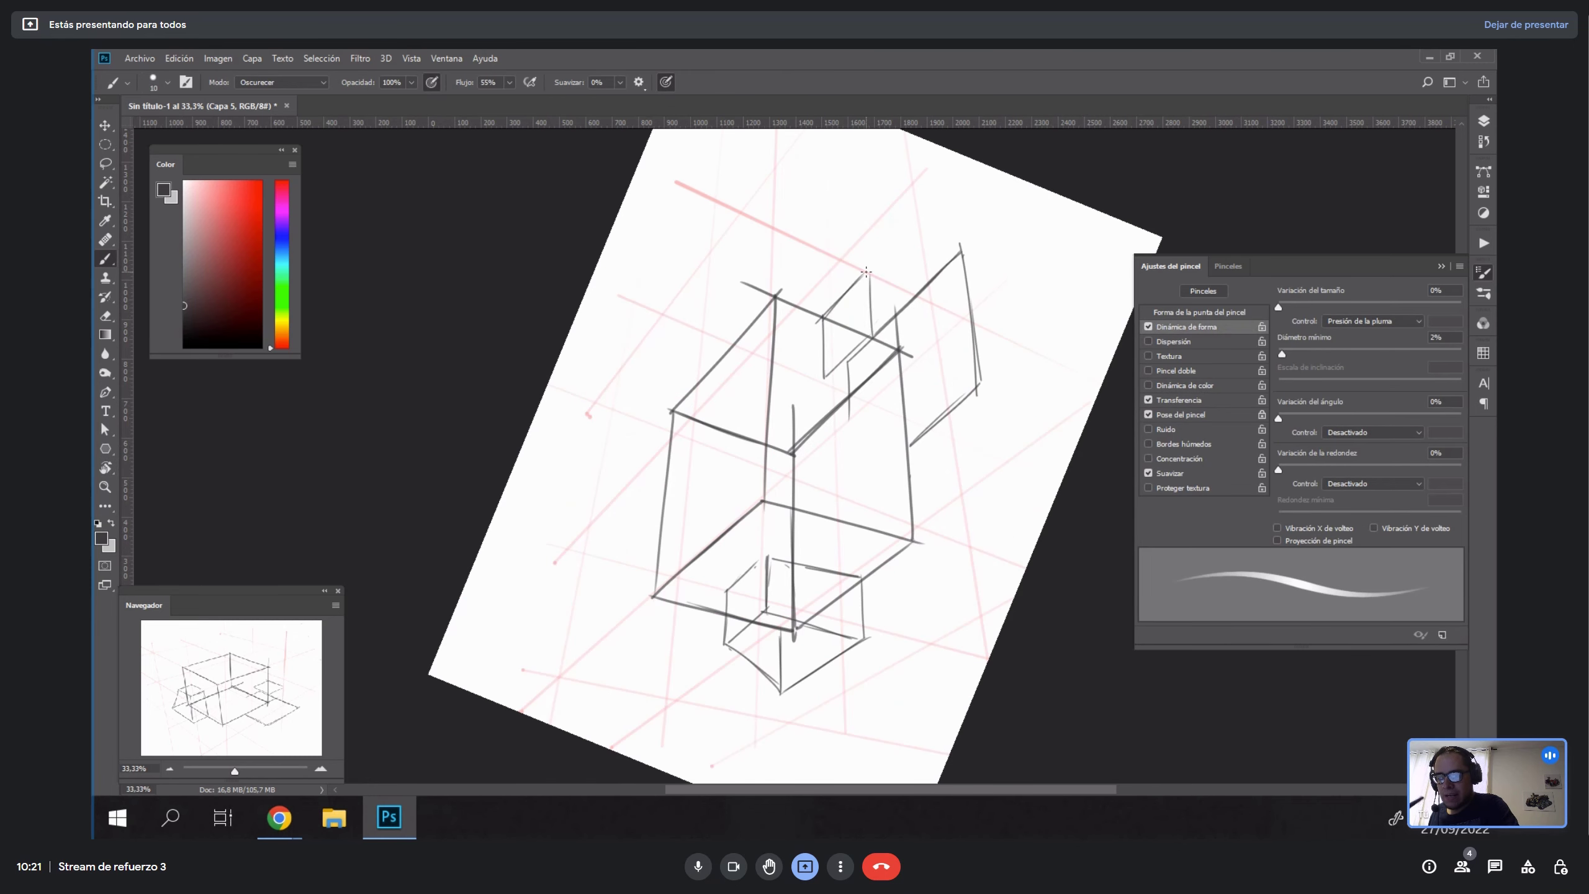
Restore the canvas rotation and draw the slanted side edges joining the second block's top face to its base.
{"action": "key", "text": "Escape"}
{"action": "left_click_drag", "start_coordinate": [933, 481], "coordinate": [926, 594]}
{"action": "left_click_drag", "start_coordinate": [875, 469], "coordinate": [847, 558]}
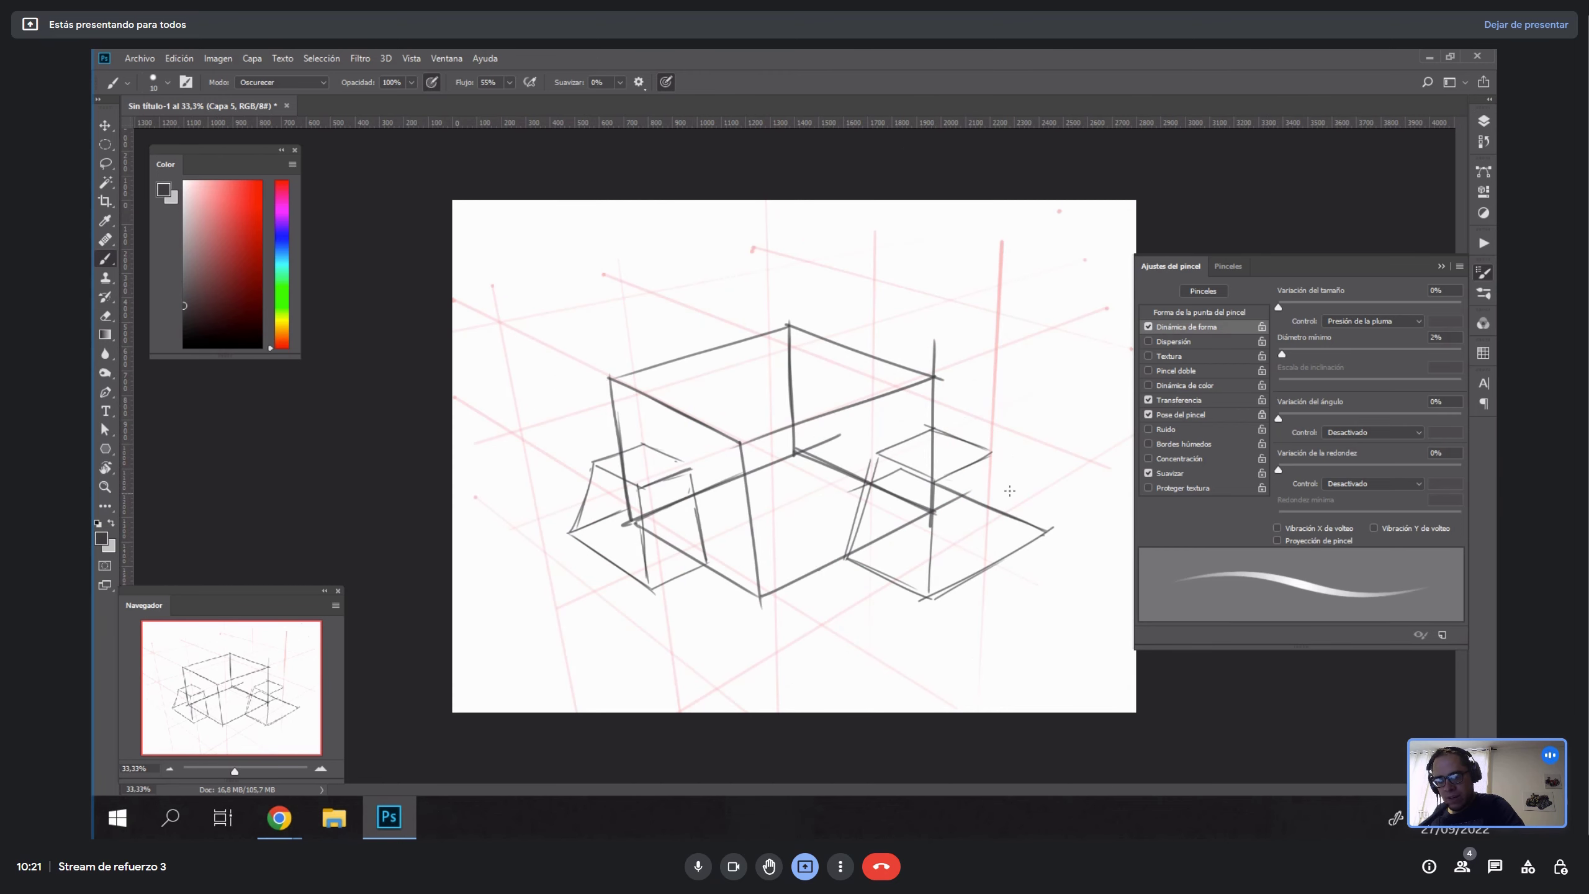
{"action": "left_click_drag", "start_coordinate": [989, 451], "coordinate": [1047, 524]}
{"action": "key", "text": "ctrl+z"}
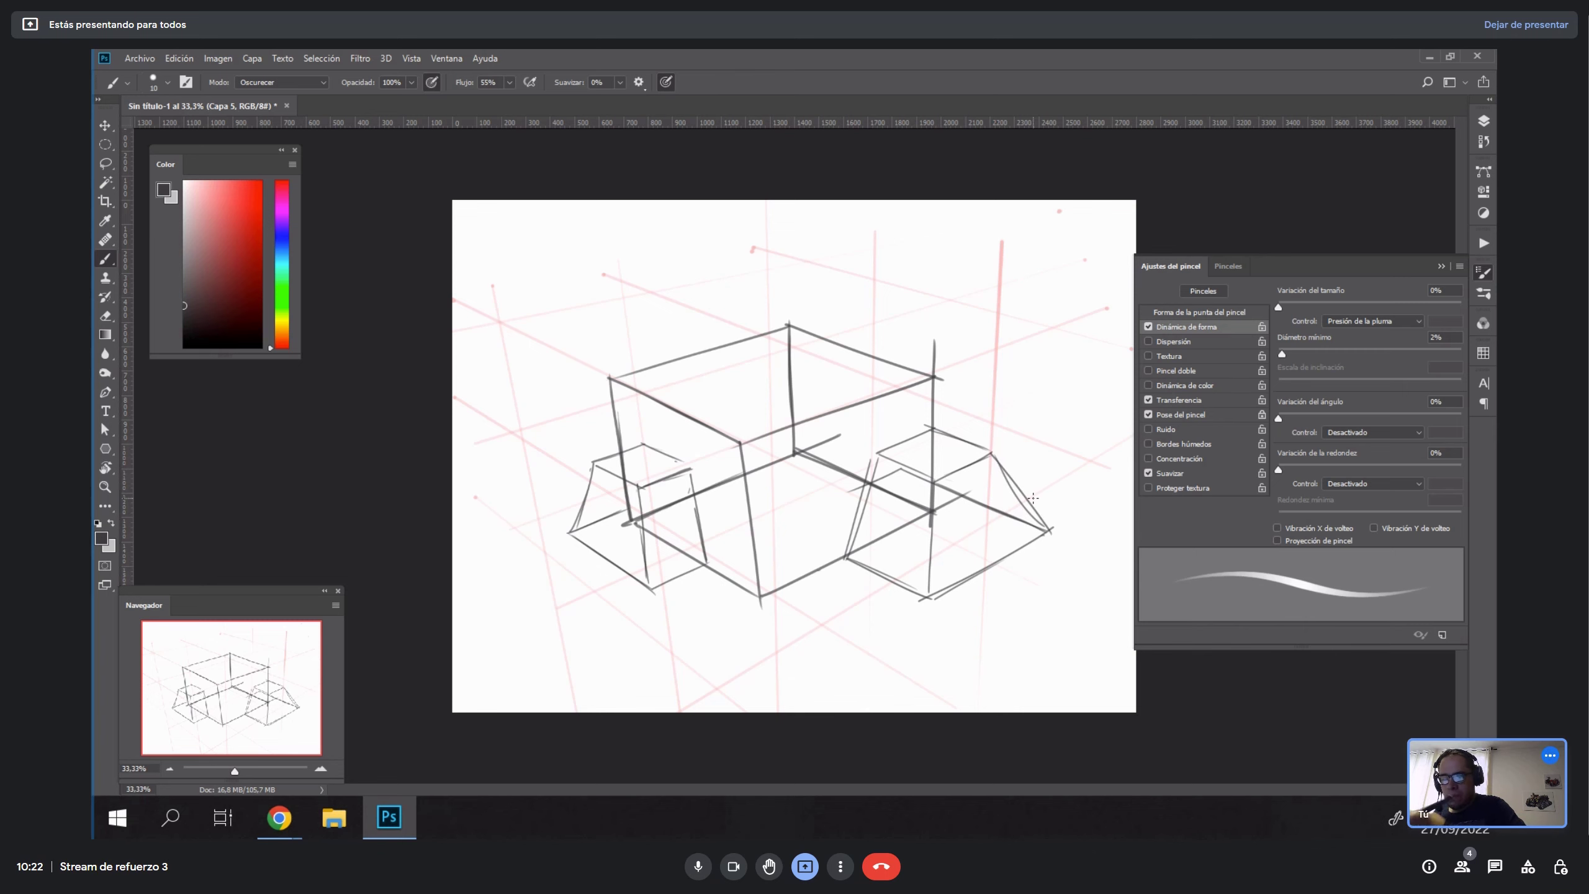
Draw an inset four-sided opening inside the box's top face, parallel to its outer edges, and restore the canvas rotation.
{"action": "key", "text": "r"}
{"action": "mouse_move", "coordinate": [939, 407]}
{"action": "left_mouse_down"}
{"action": "mouse_move", "coordinate": [919, 258]}
{"action": "mouse_move", "coordinate": [694, 438]}
{"action": "left_mouse_up"}
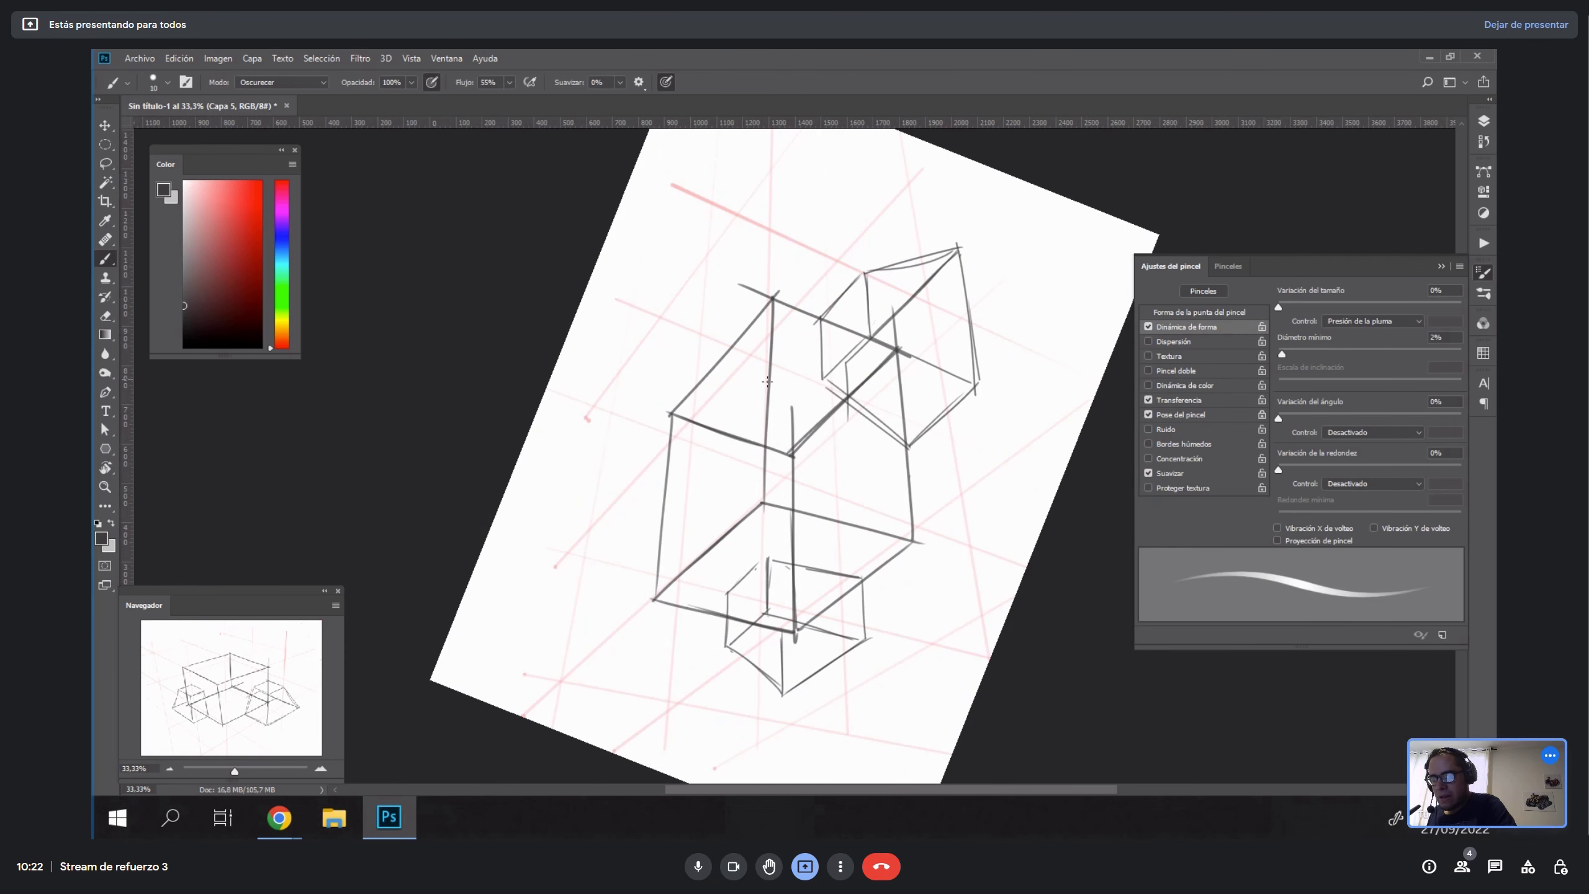
{"action": "left_click_drag", "start_coordinate": [752, 346], "coordinate": [744, 488]}
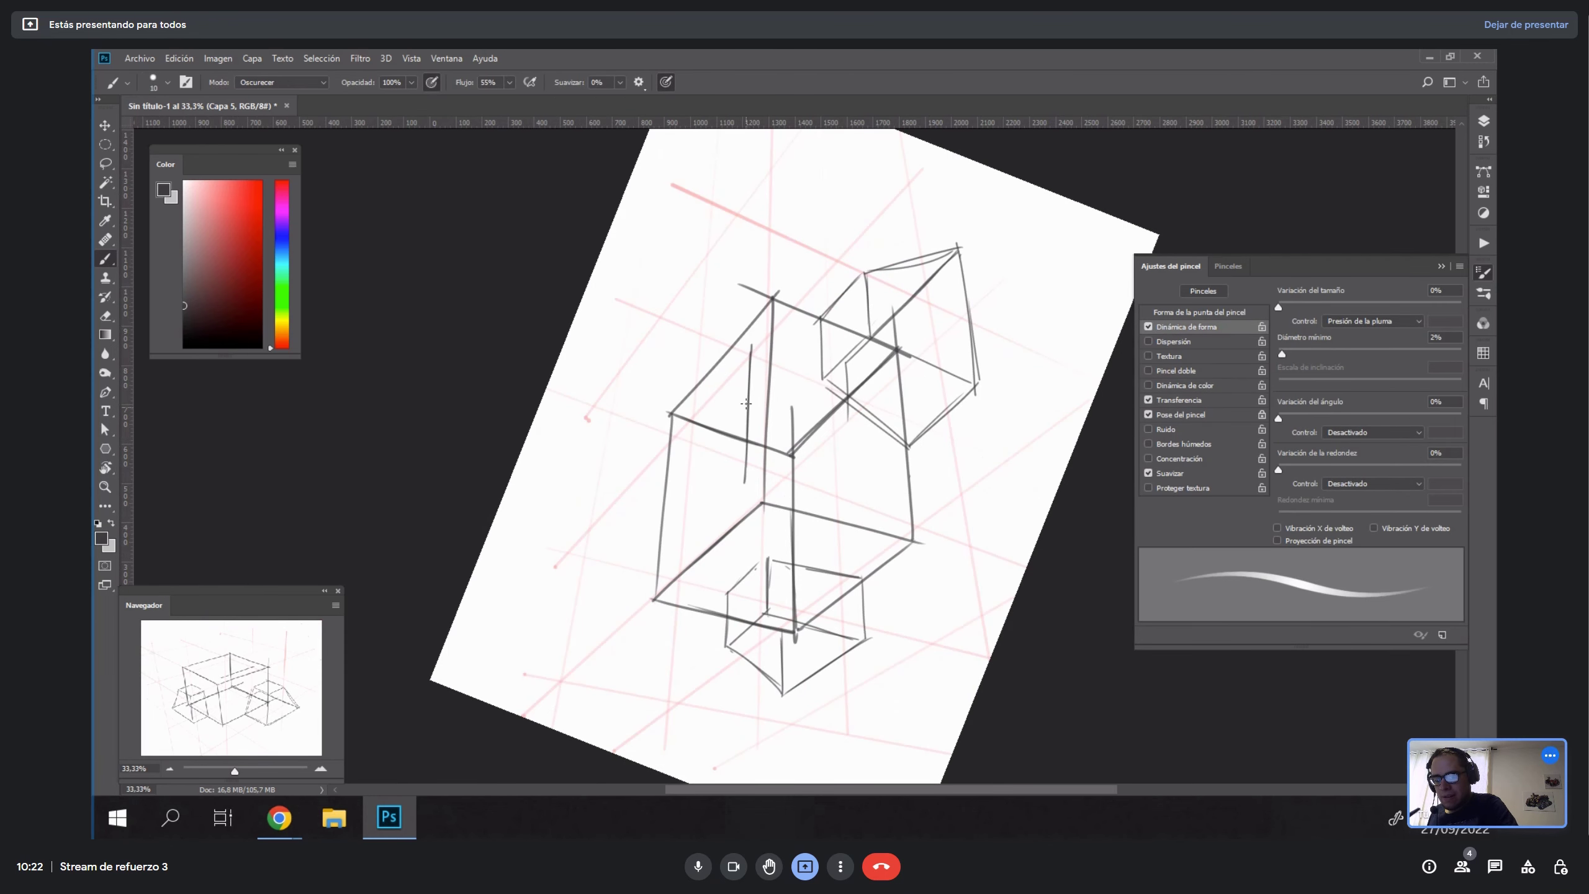
{"action": "key", "text": "r"}
{"action": "left_click_drag", "start_coordinate": [876, 469], "coordinate": [857, 400]}
{"action": "left_click_drag", "start_coordinate": [785, 514], "coordinate": [790, 632]}
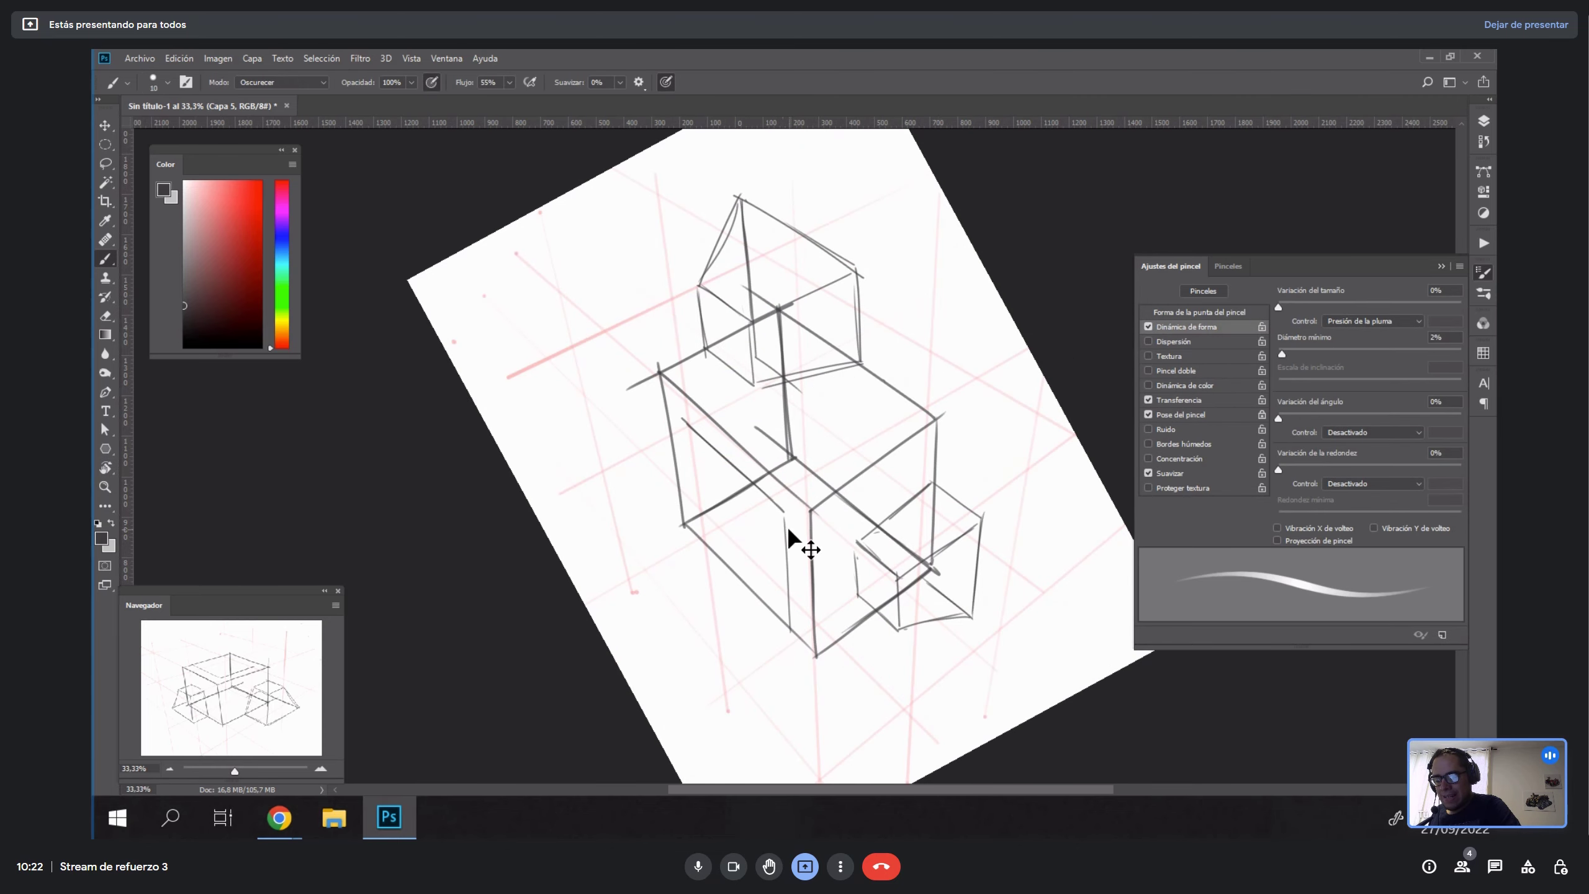
{"action": "key", "text": "ctrl+z"}
{"action": "left_click_drag", "start_coordinate": [786, 514], "coordinate": [793, 607]}
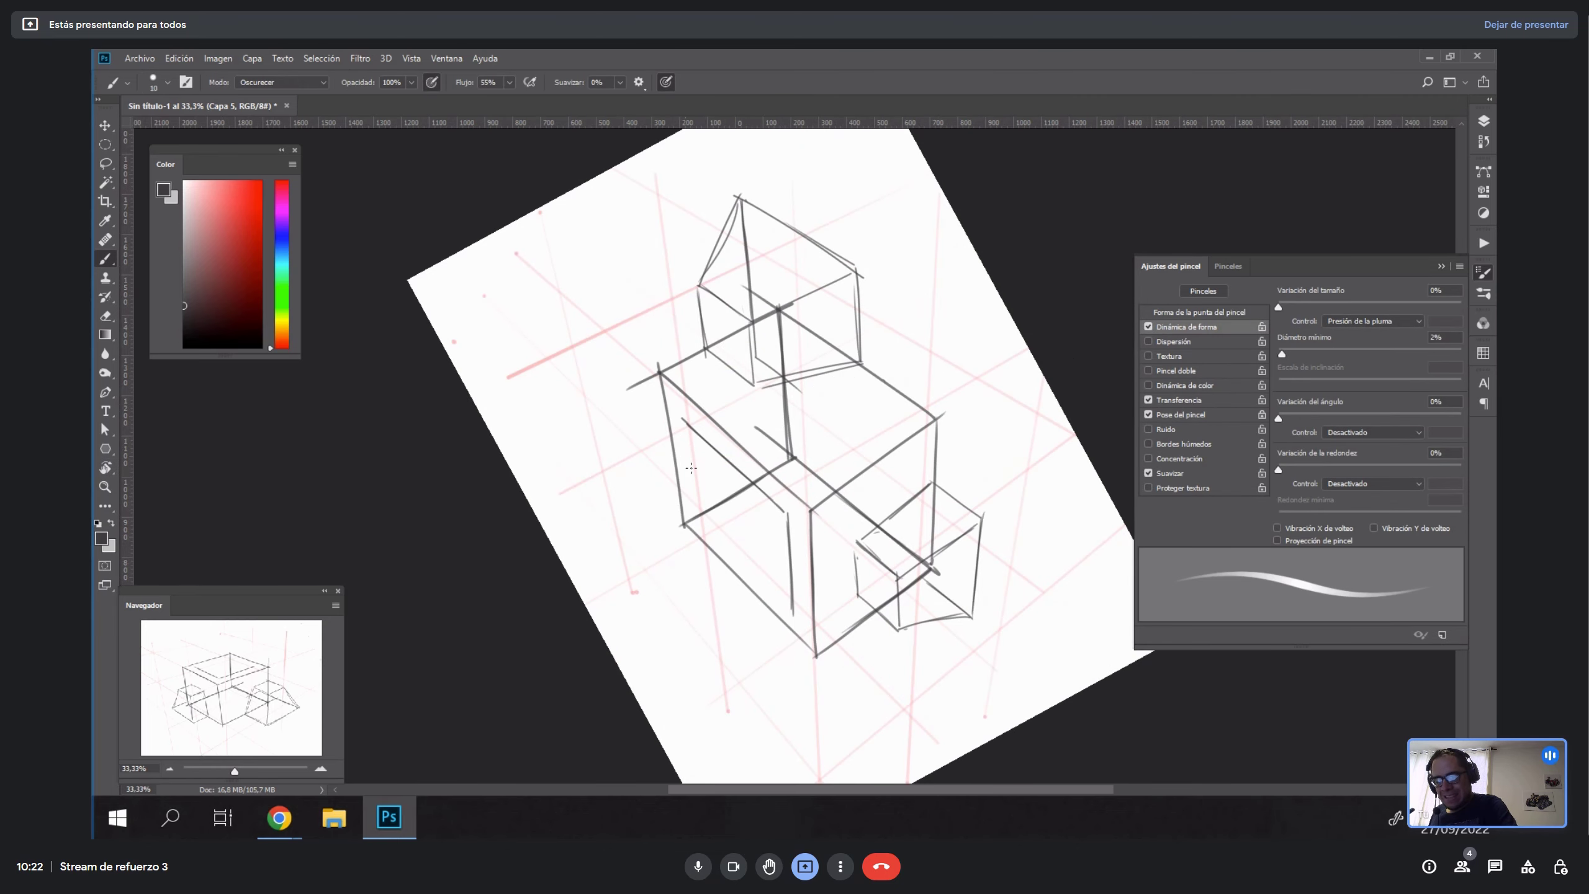
{"action": "mouse_move", "coordinate": [683, 418]}
{"action": "left_mouse_down"}
{"action": "mouse_move", "coordinate": [700, 549]}
{"action": "mouse_move", "coordinate": [773, 587]}
{"action": "left_mouse_up"}
{"action": "left_click_drag", "start_coordinate": [692, 519], "coordinate": [785, 605]}
{"action": "key", "text": "Escape"}
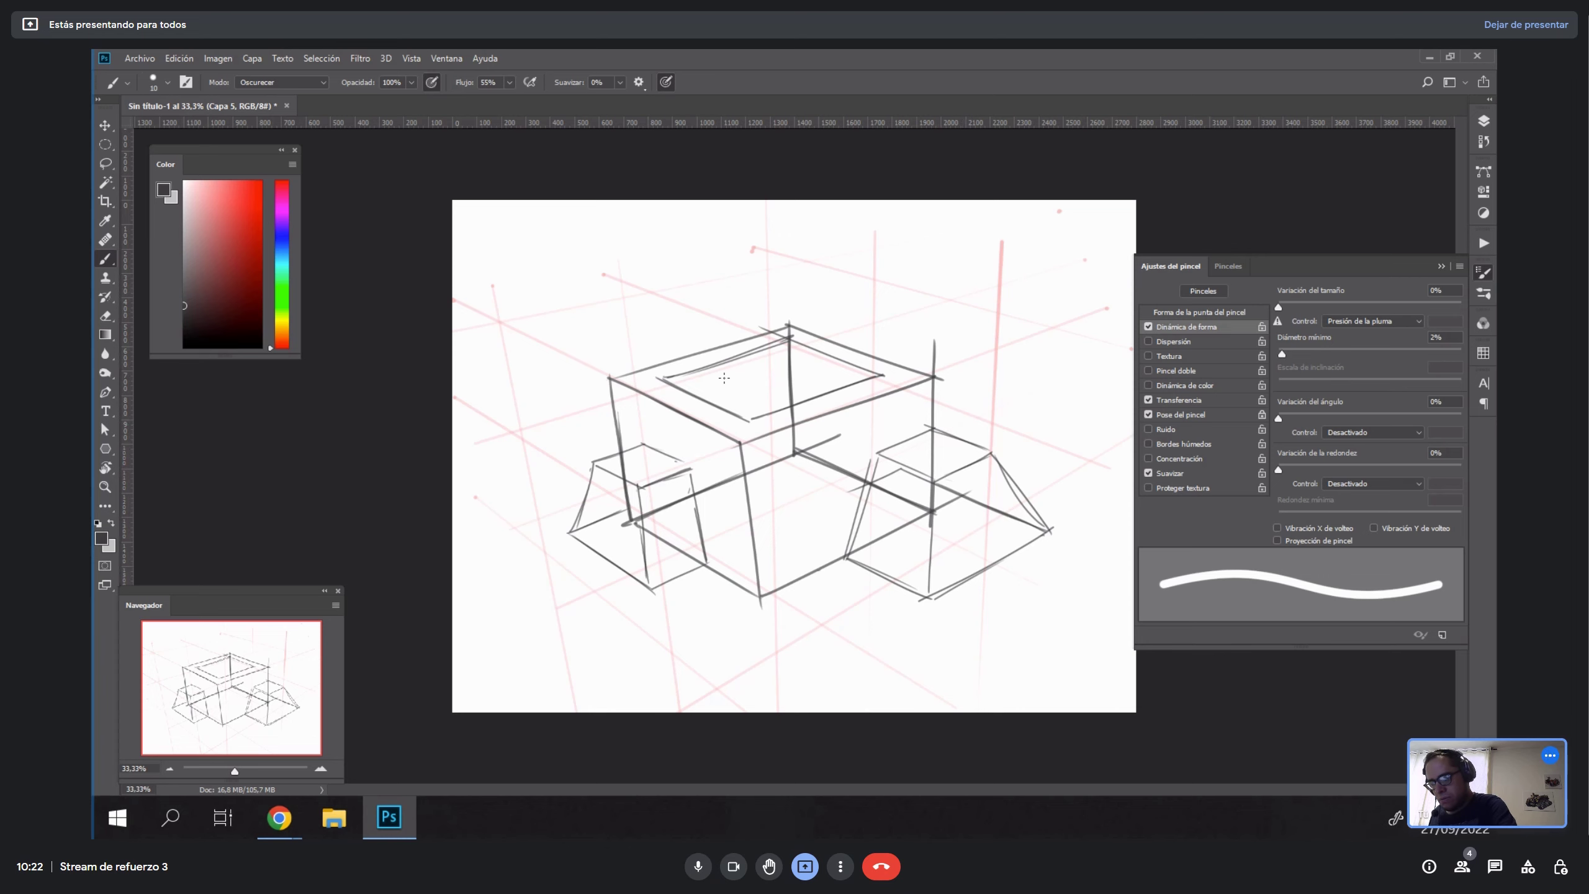
Draw thin straight lines fanning upward out of the opening in the box's top.
{"action": "left_click_drag", "start_coordinate": [716, 397], "coordinate": [651, 284]}
{"action": "mouse_move", "coordinate": [746, 421]}
{"action": "left_mouse_down"}
{"action": "mouse_move", "coordinate": [726, 244]}
{"action": "mouse_move", "coordinate": [793, 400]}
{"action": "mouse_move", "coordinate": [869, 288]}
{"action": "left_mouse_up"}
{"action": "left_click_drag", "start_coordinate": [857, 380], "coordinate": [903, 318]}
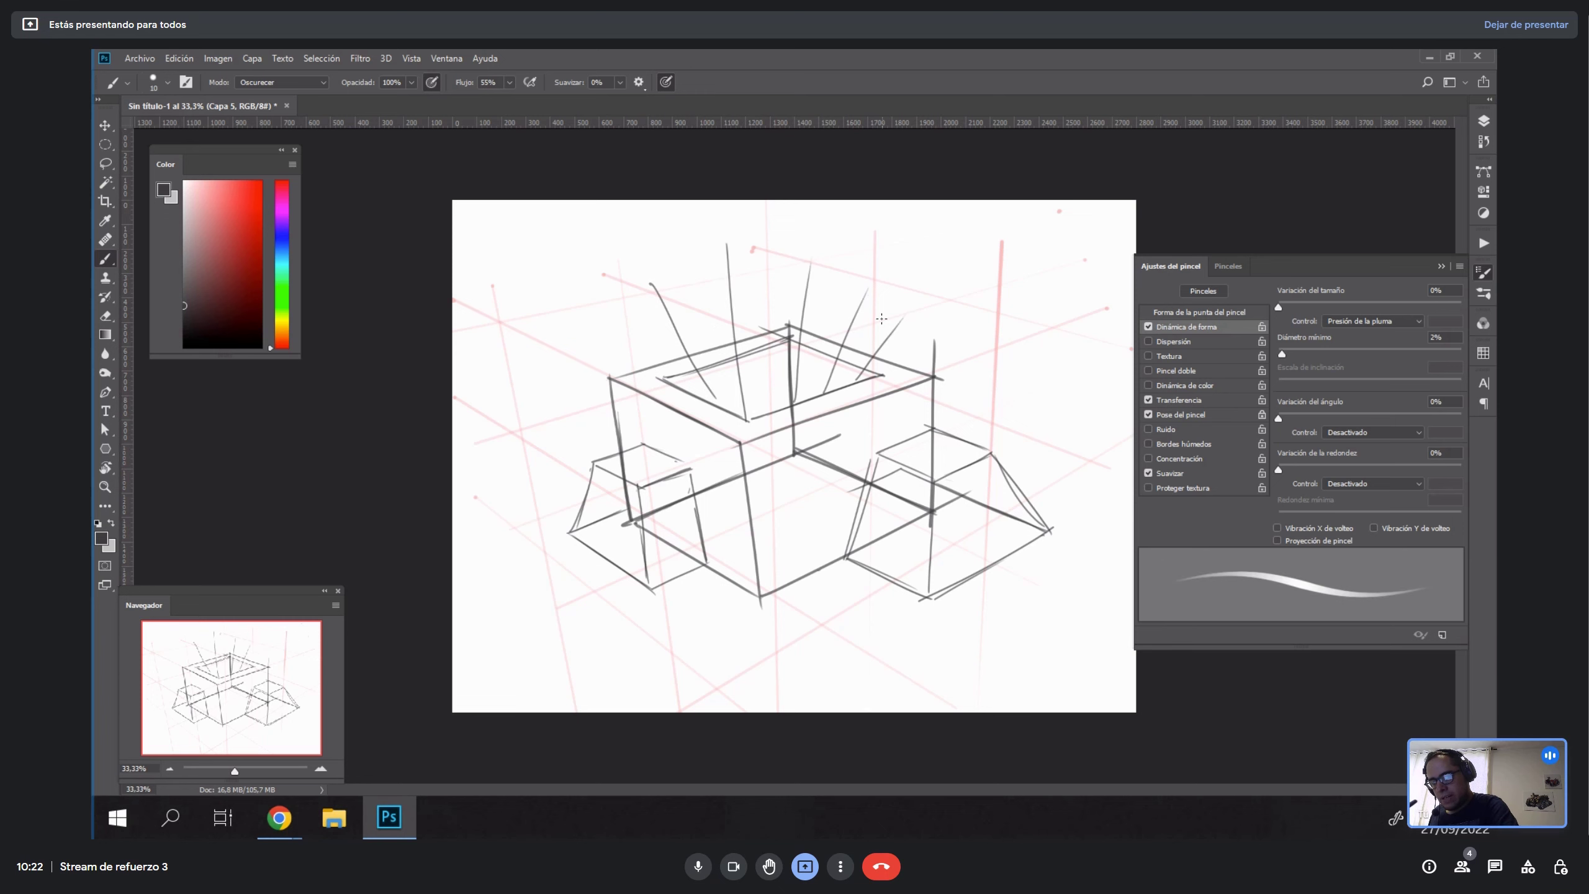
{"action": "left_click_drag", "start_coordinate": [760, 402], "coordinate": [761, 351]}
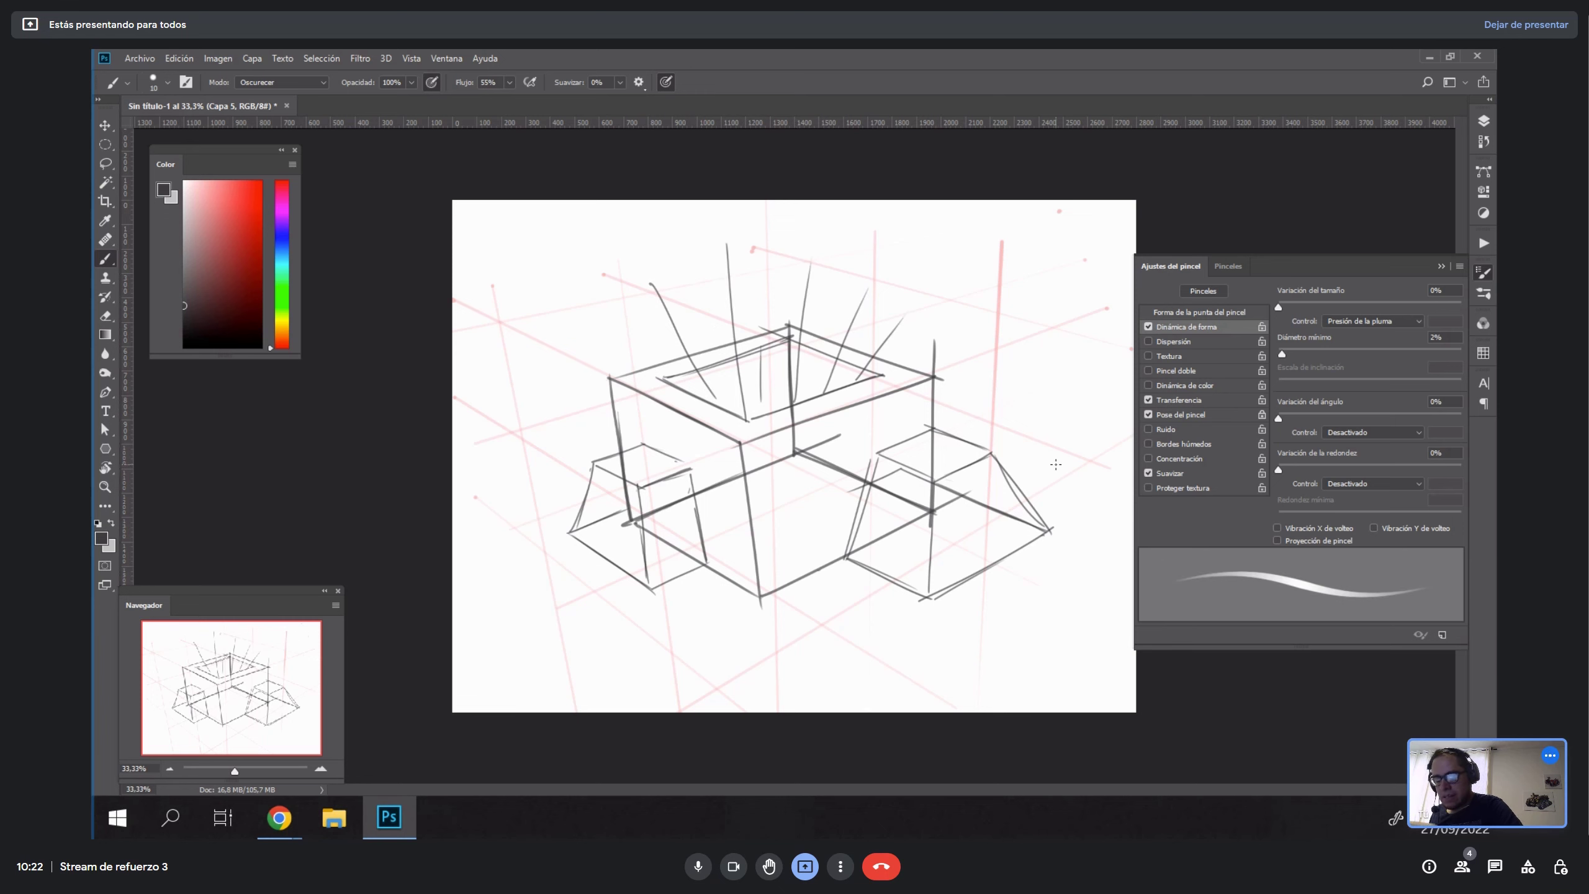
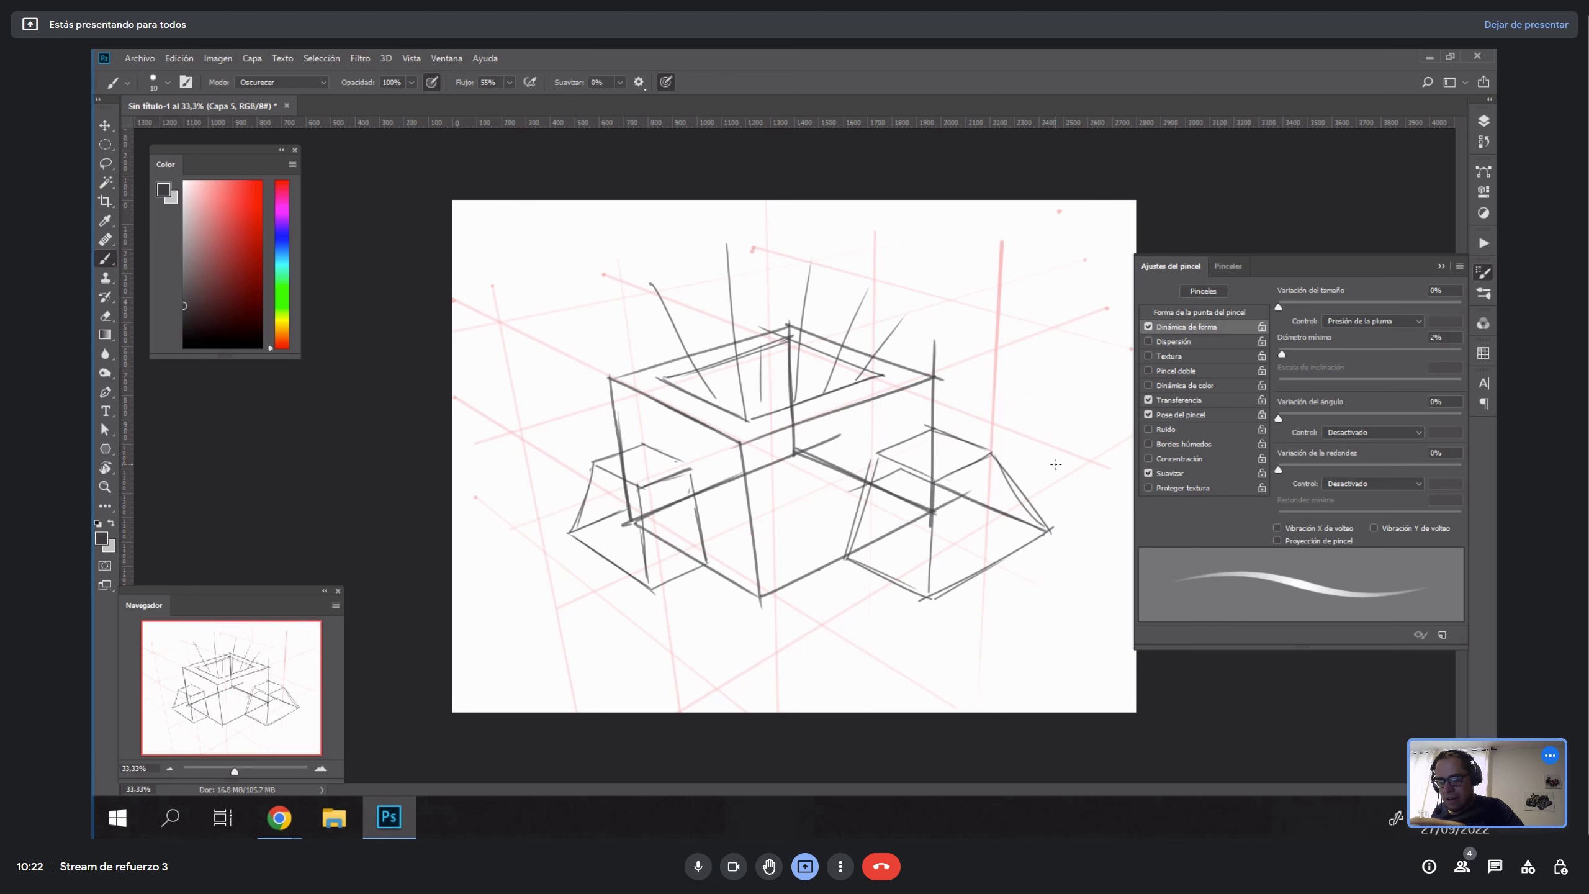
Lower the opacity of layer Capa 5 to 50% and add a new layer above it for the brush.
{"action": "left_click", "coordinate": [1483, 129]}
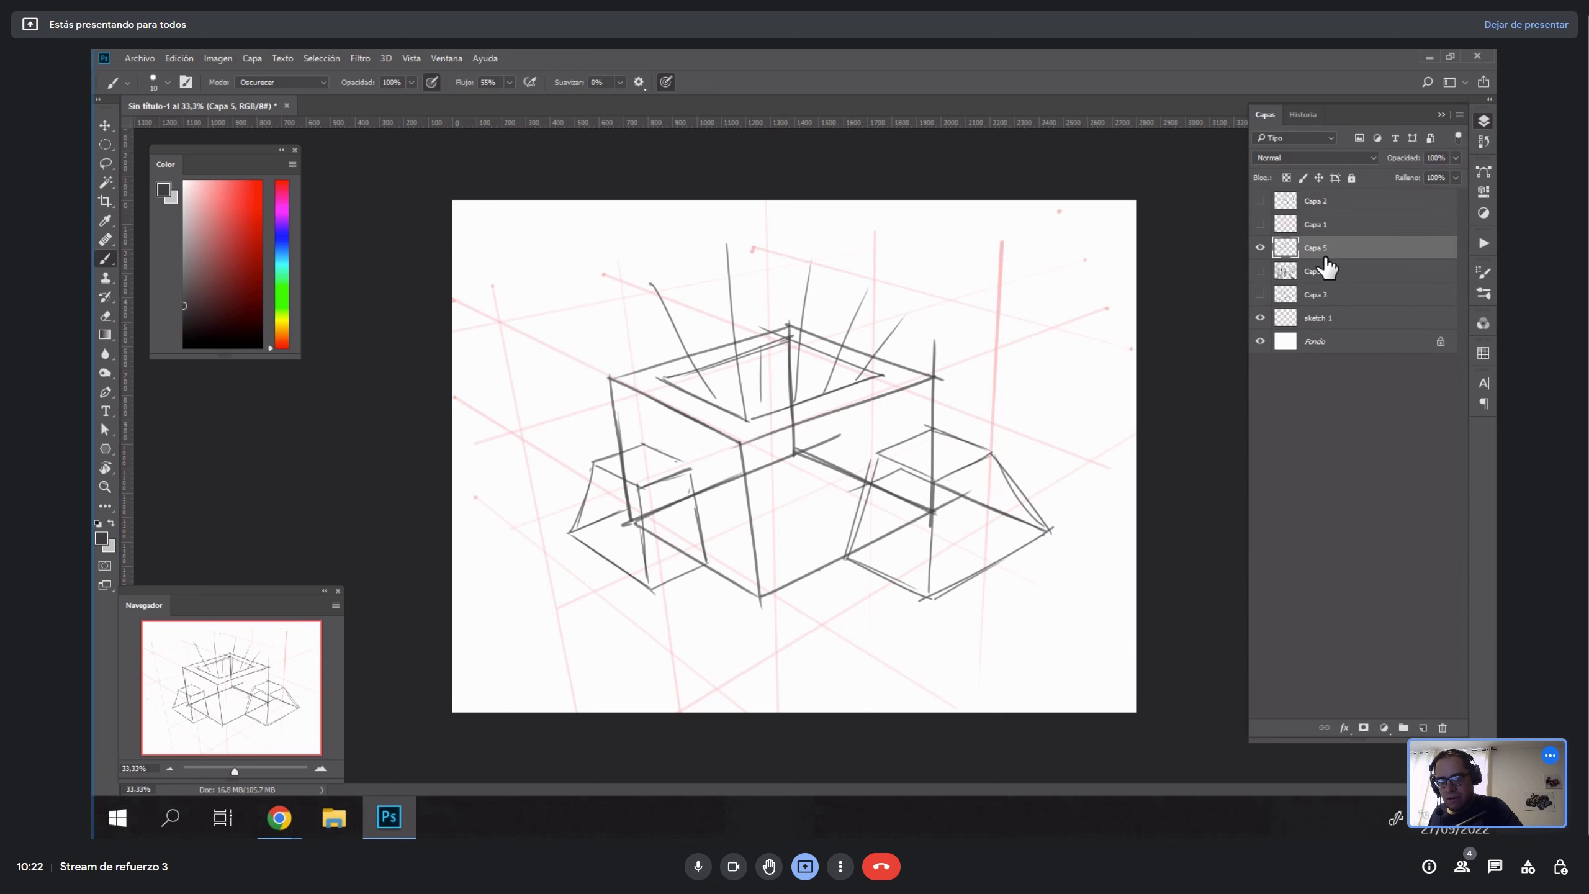
{"action": "key", "text": "v"}
{"action": "key", "text": "5"}
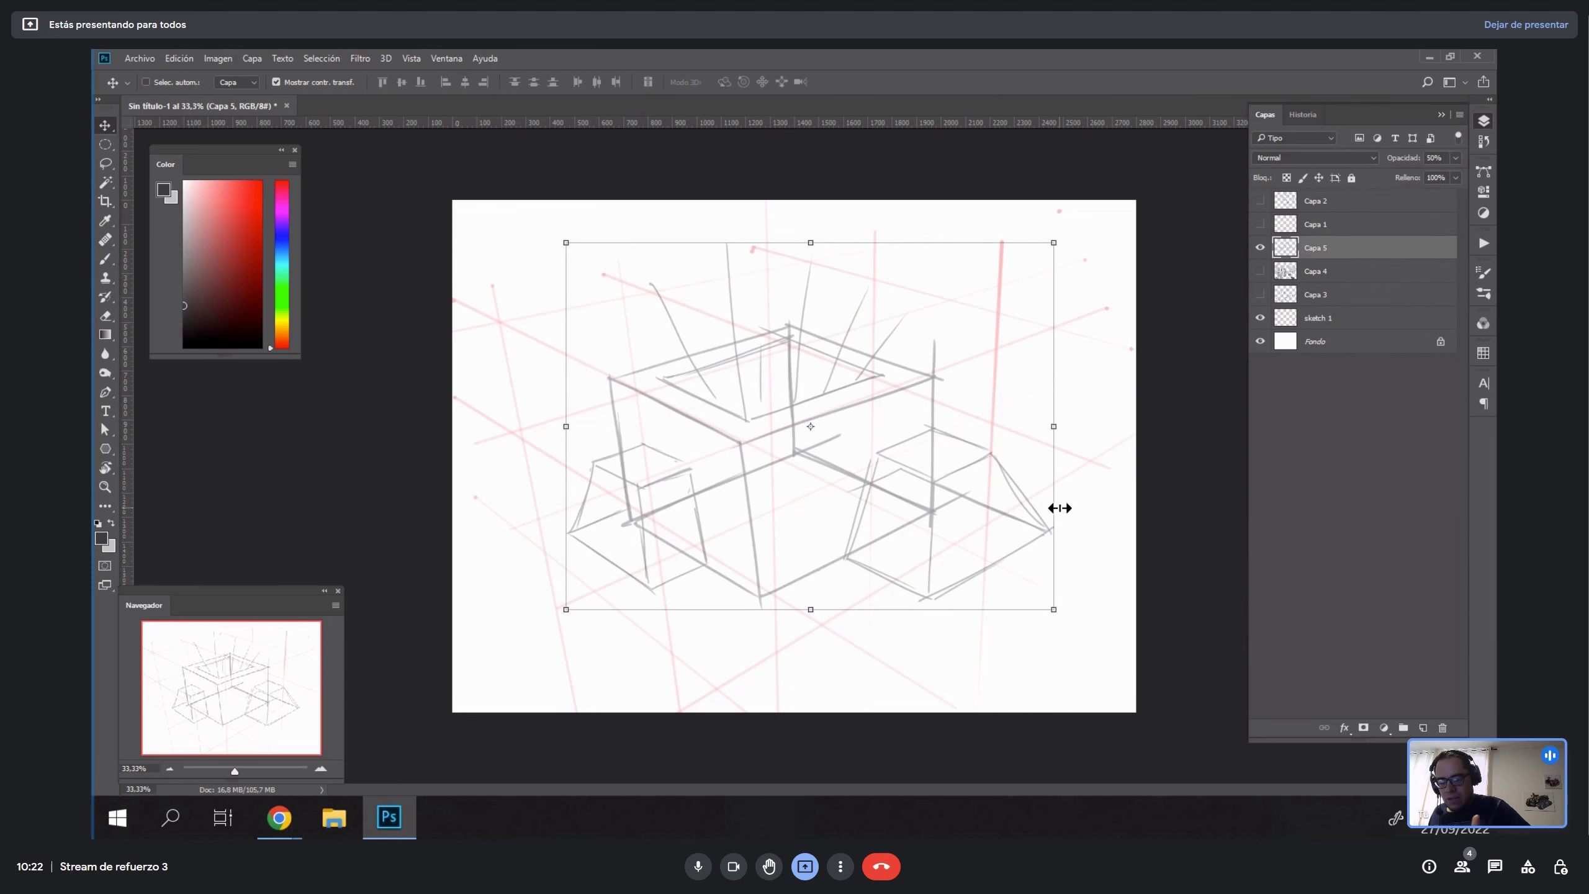
{"action": "left_click", "coordinate": [1422, 728]}
{"action": "key", "text": "b"}
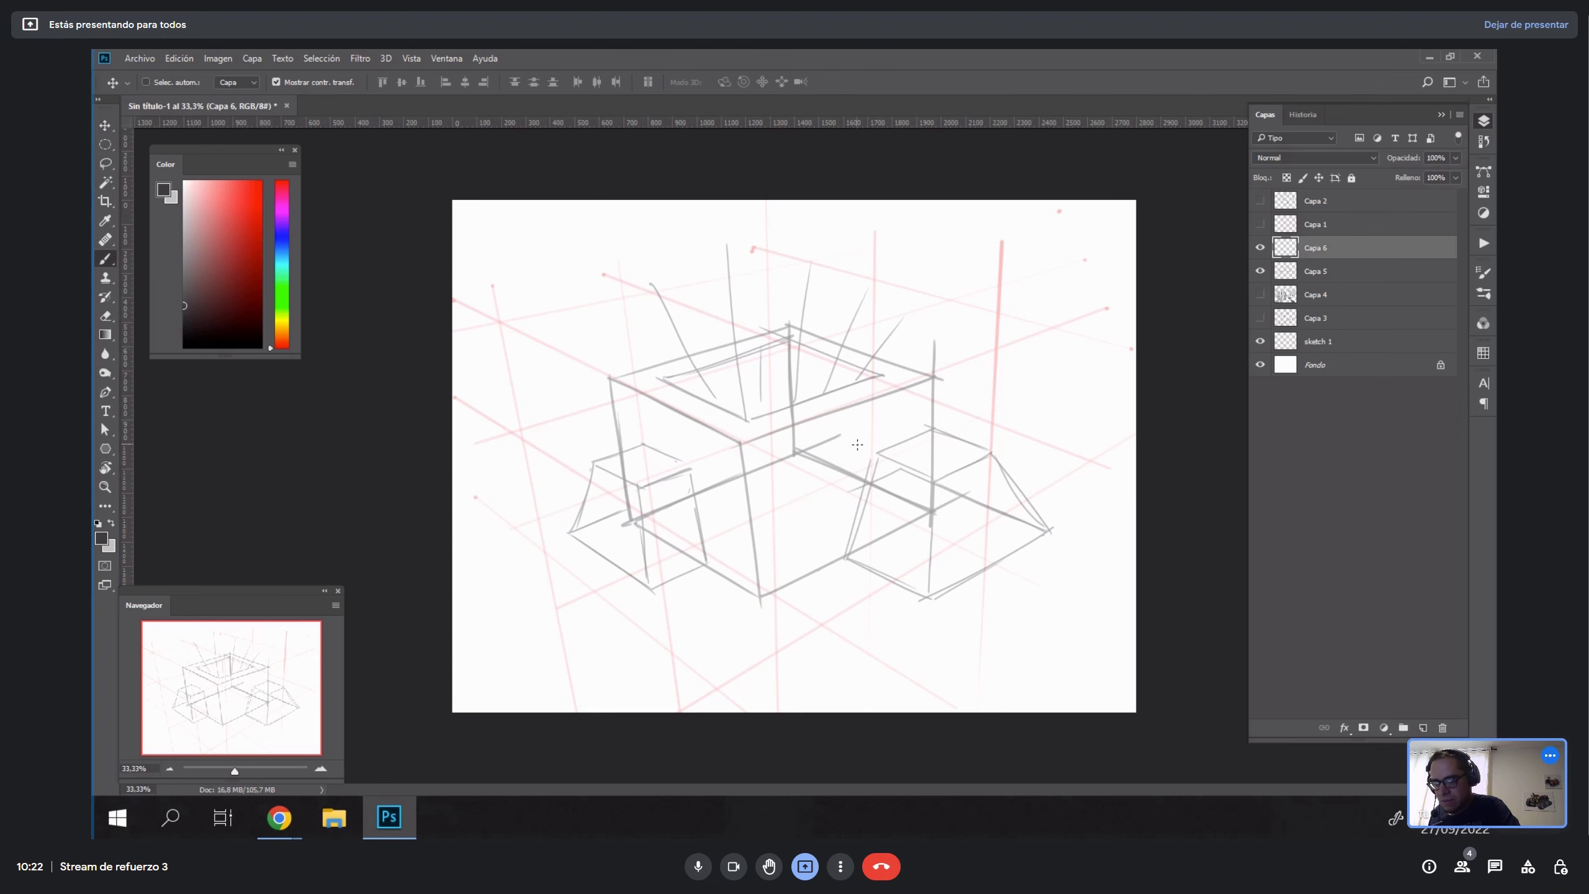
Enlarge the brush, reset its colour to black, and undo a test stroke beside the second block.
{"action": "key", "text": "bracketright"}
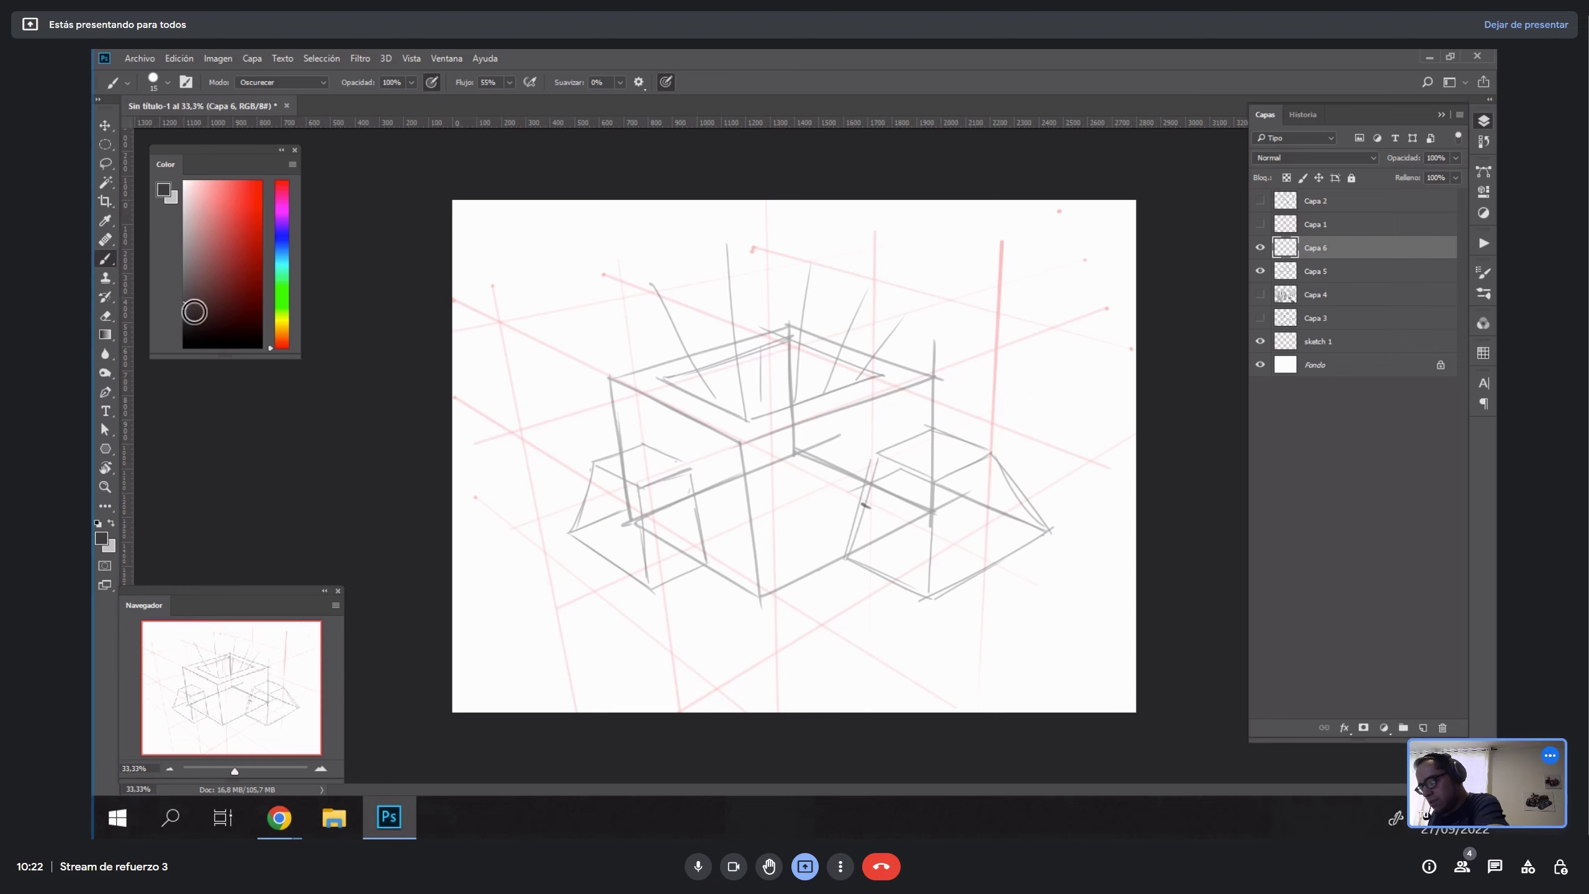
{"action": "key", "text": "d"}
{"action": "left_click_drag", "start_coordinate": [854, 503], "coordinate": [901, 524]}
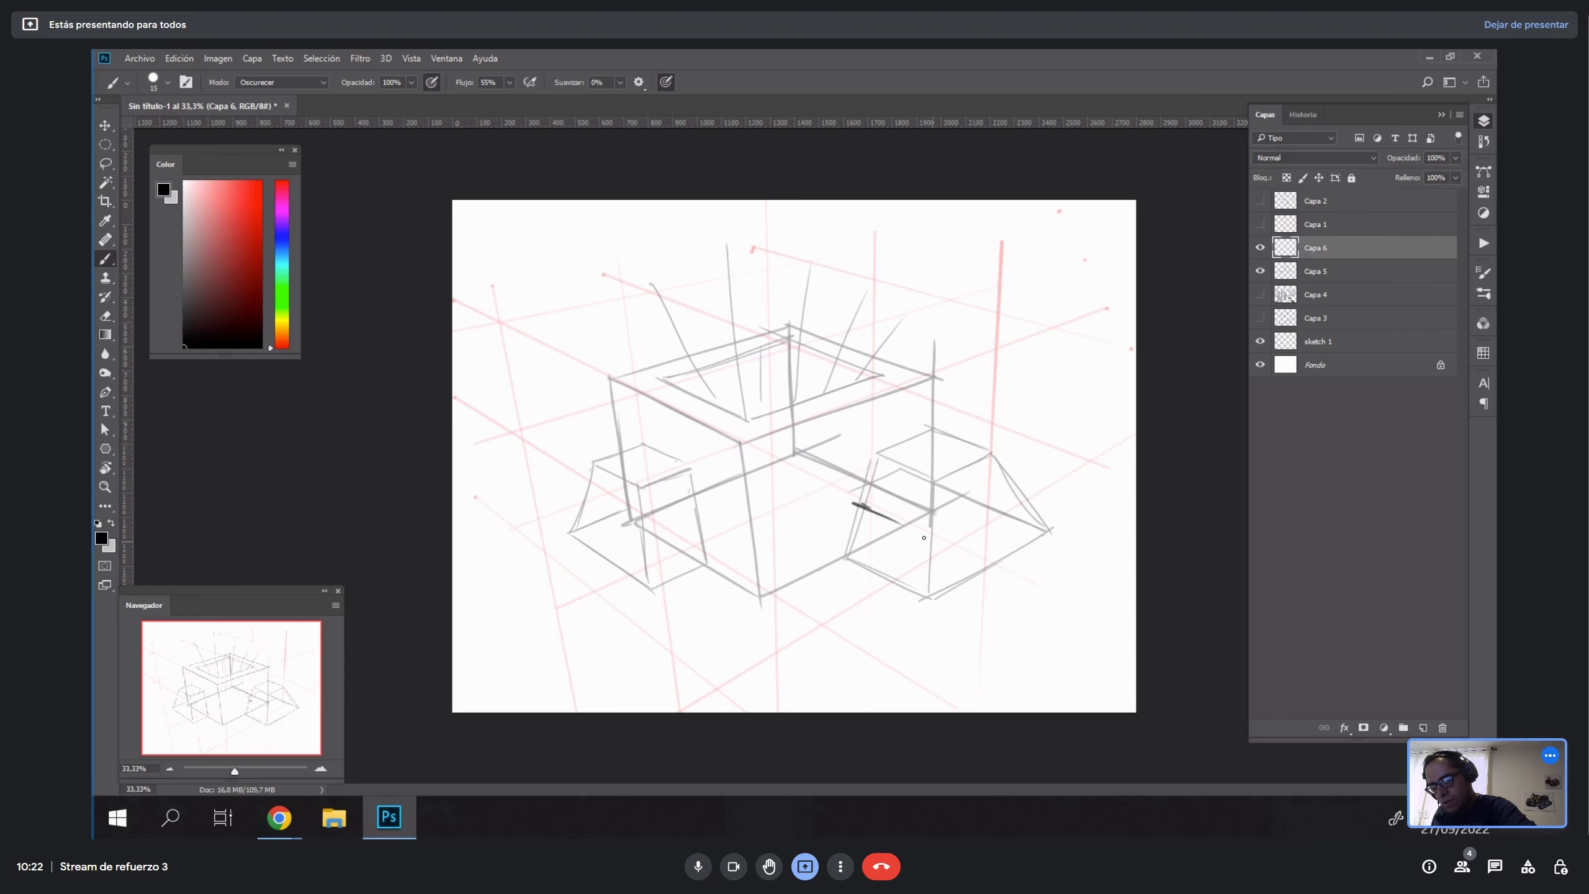
{"action": "key", "text": "ctrl+z"}
Draw the box's front-right overhang in black, with flared edges at the front and right top corners joined by a lower edge.
{"action": "key", "text": "r"}
{"action": "mouse_move", "coordinate": [1026, 401]}
{"action": "left_mouse_down"}
{"action": "mouse_move", "coordinate": [1001, 323]}
{"action": "mouse_move", "coordinate": [964, 283]}
{"action": "left_mouse_up"}
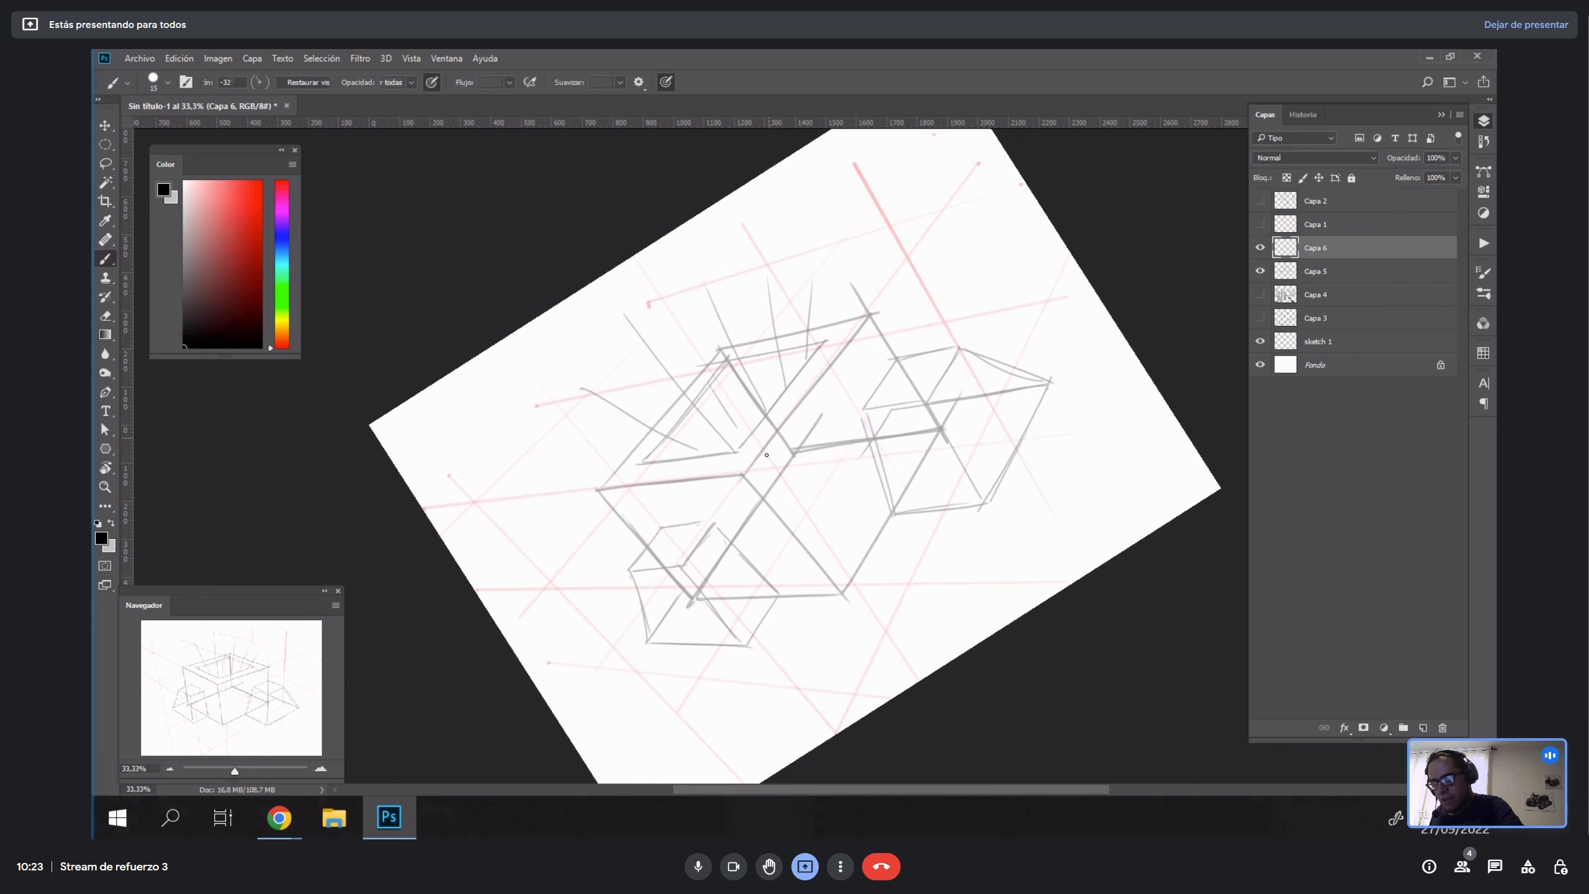
{"action": "mouse_move", "coordinate": [768, 521]}
{"action": "left_mouse_down"}
{"action": "mouse_move", "coordinate": [743, 475]}
{"action": "mouse_move", "coordinate": [765, 520]}
{"action": "mouse_move", "coordinate": [780, 517]}
{"action": "left_mouse_up"}
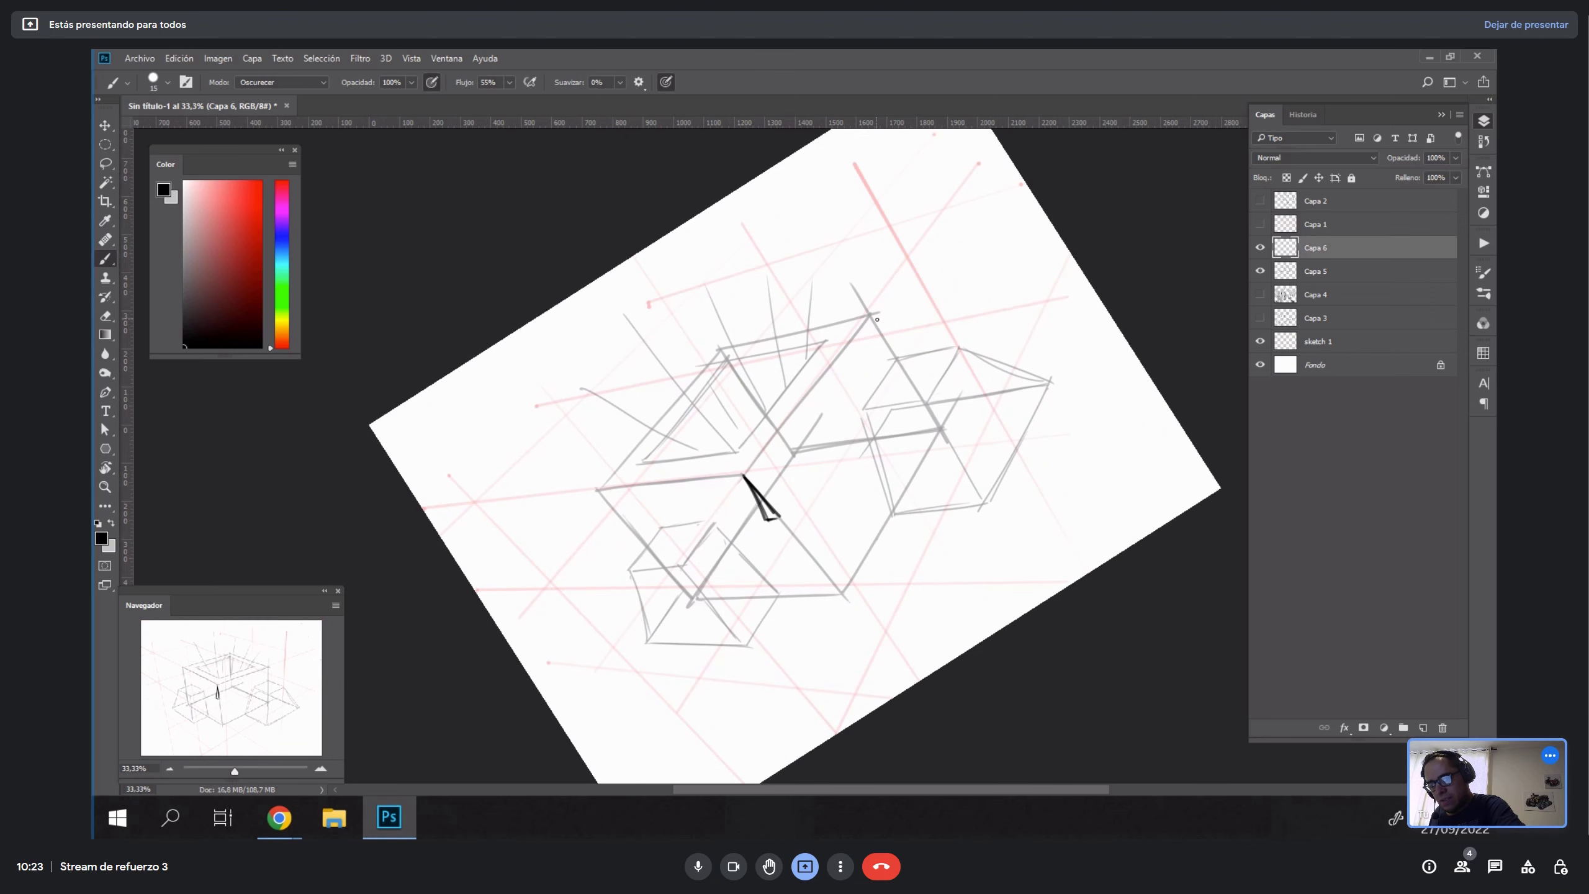
{"action": "mouse_move", "coordinate": [870, 313]}
{"action": "left_mouse_down"}
{"action": "mouse_move", "coordinate": [905, 332]}
{"action": "mouse_move", "coordinate": [885, 363]}
{"action": "left_mouse_up"}
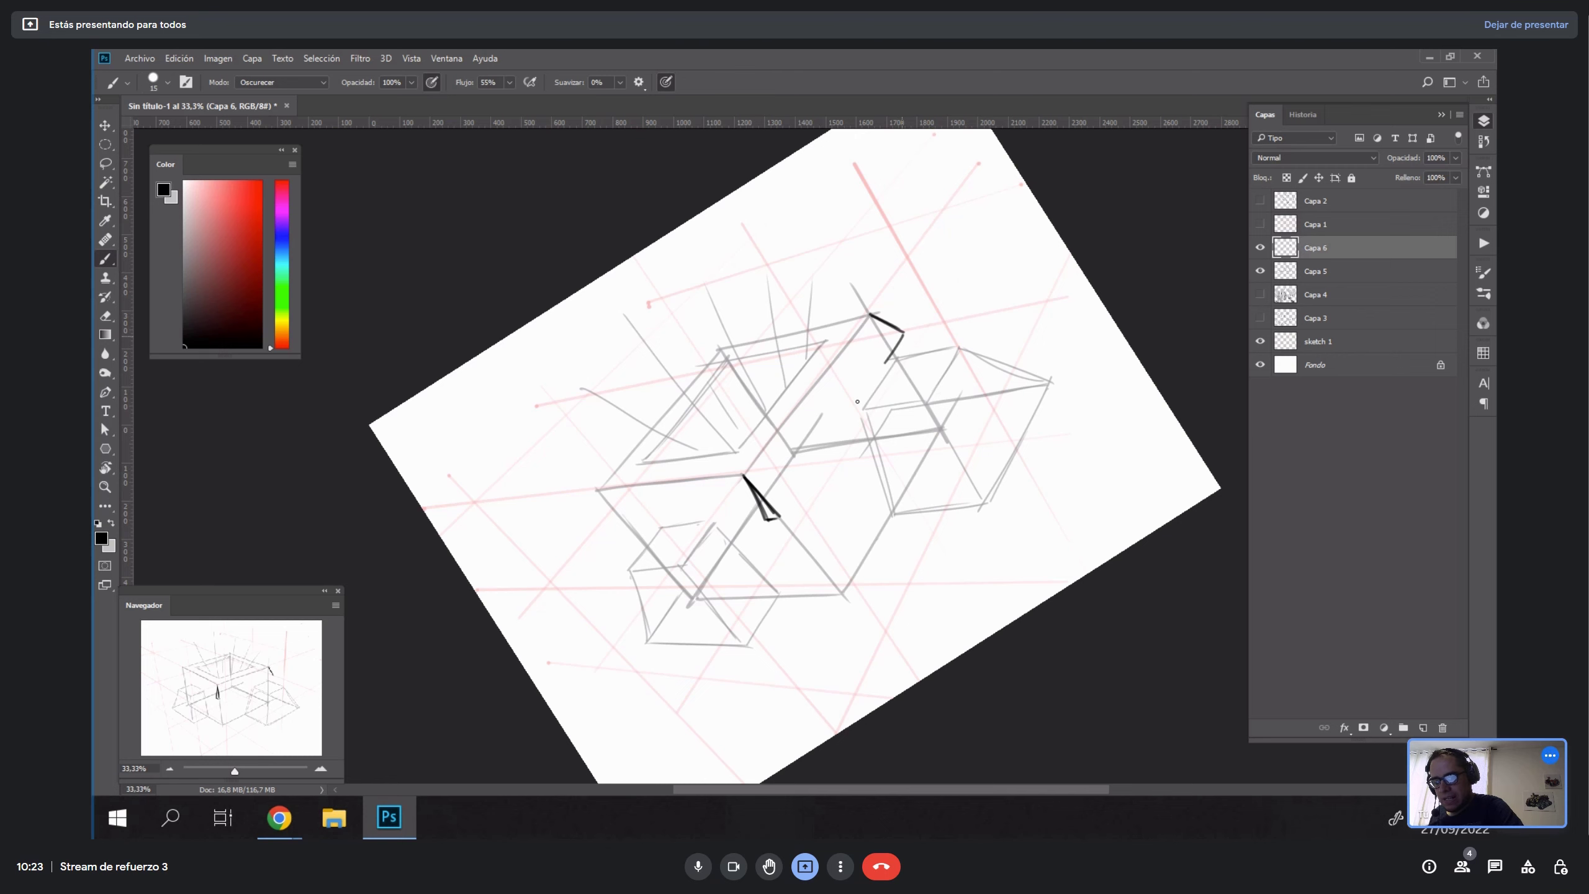
{"action": "left_click_drag", "start_coordinate": [776, 520], "coordinate": [793, 498]}
Draw the front-left overhang's lower edge and flared left corner edge in black, and restore the canvas rotation.
{"action": "key", "text": "r"}
{"action": "left_click_drag", "start_coordinate": [929, 508], "coordinate": [852, 450]}
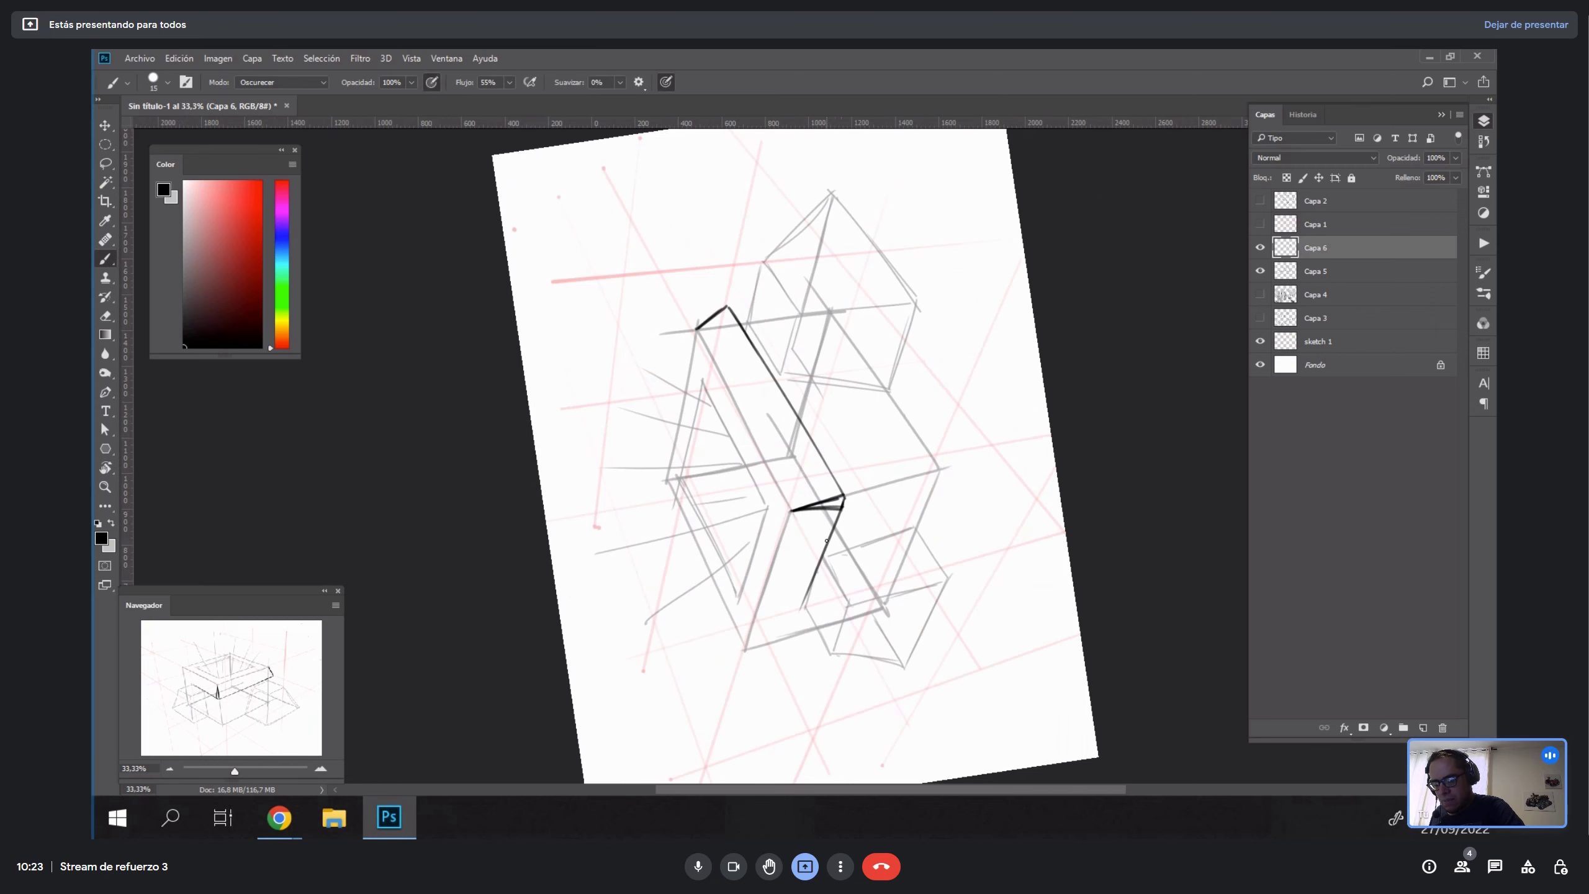
{"action": "key", "text": "ctrl+z"}
{"action": "left_click_drag", "start_coordinate": [841, 510], "coordinate": [807, 601]}
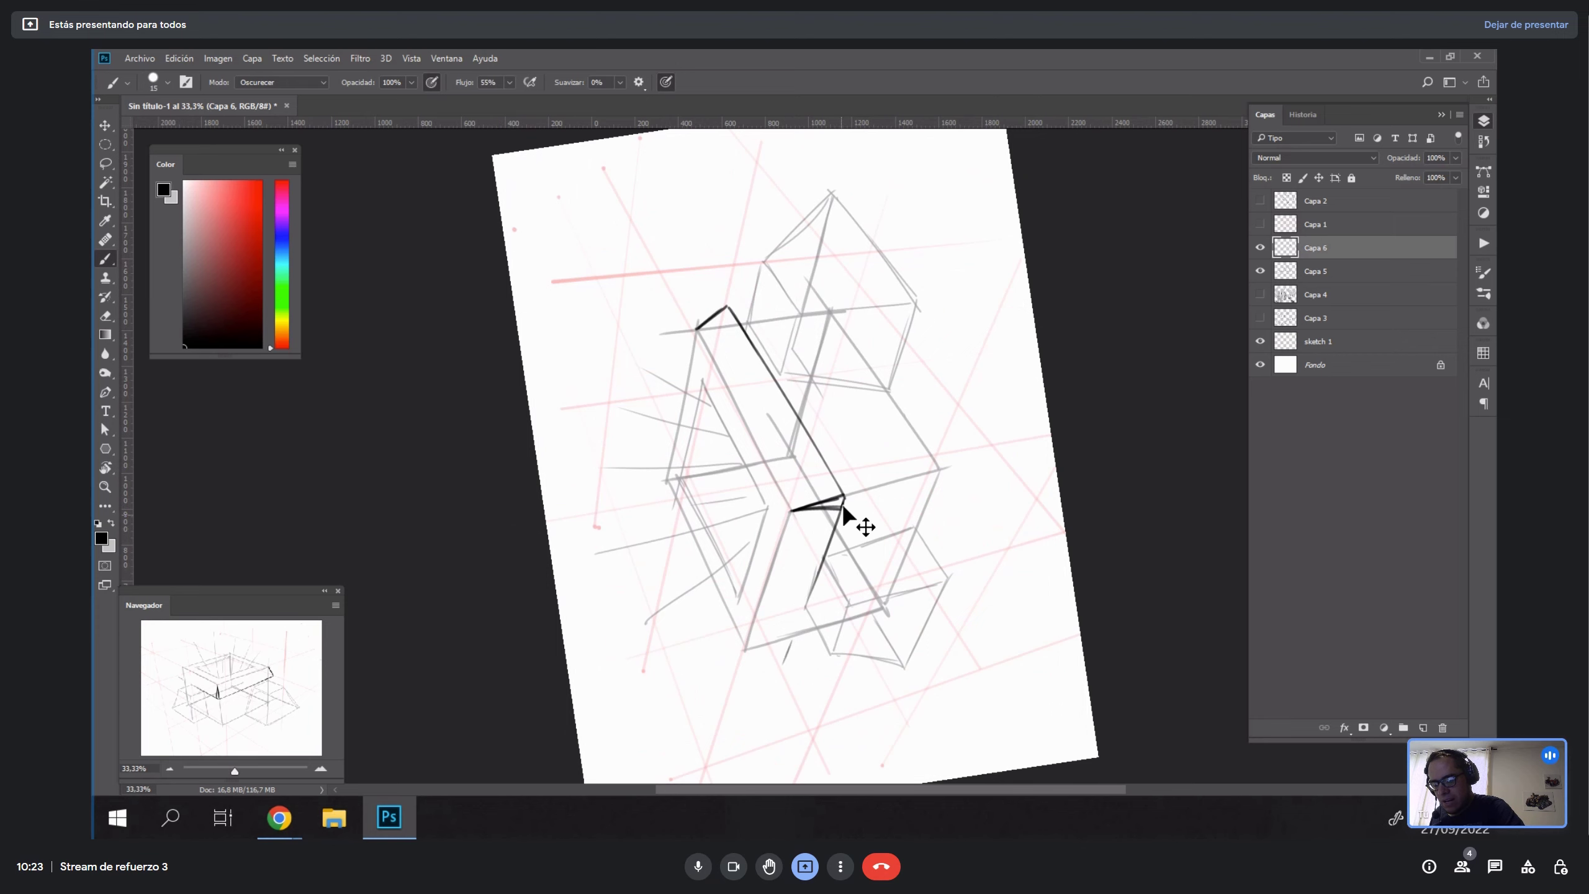
{"action": "mouse_move", "coordinate": [843, 508]}
{"action": "left_mouse_down"}
{"action": "mouse_move", "coordinate": [775, 656]}
{"action": "mouse_move", "coordinate": [790, 664]}
{"action": "mouse_move", "coordinate": [778, 553]}
{"action": "mouse_move", "coordinate": [761, 596]}
{"action": "left_mouse_up"}
{"action": "left_click_drag", "start_coordinate": [790, 514], "coordinate": [770, 576]}
{"action": "key", "text": "Escape"}
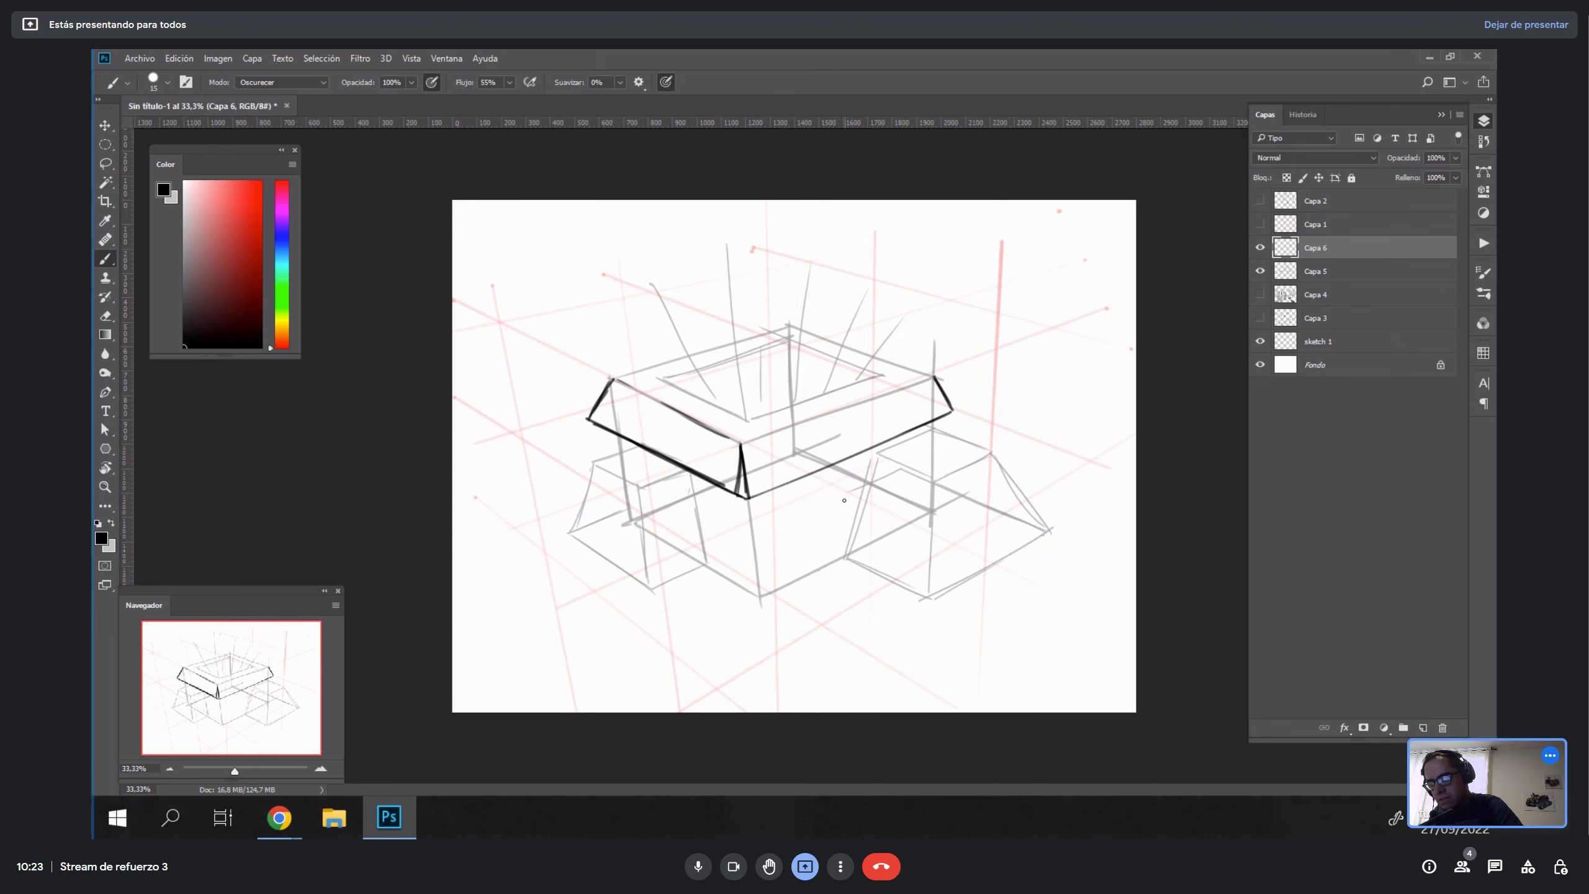
Draw the lower front-left and front-right edges of the right block's flared roof in black over the sketch.
{"action": "key", "text": "r"}
{"action": "mouse_move", "coordinate": [1013, 489]}
{"action": "left_mouse_down"}
{"action": "mouse_move", "coordinate": [1032, 408]}
{"action": "mouse_move", "coordinate": [1020, 394]}
{"action": "mouse_move", "coordinate": [1064, 514]}
{"action": "mouse_move", "coordinate": [1055, 543]}
{"action": "left_mouse_up"}
{"action": "key", "text": "r"}
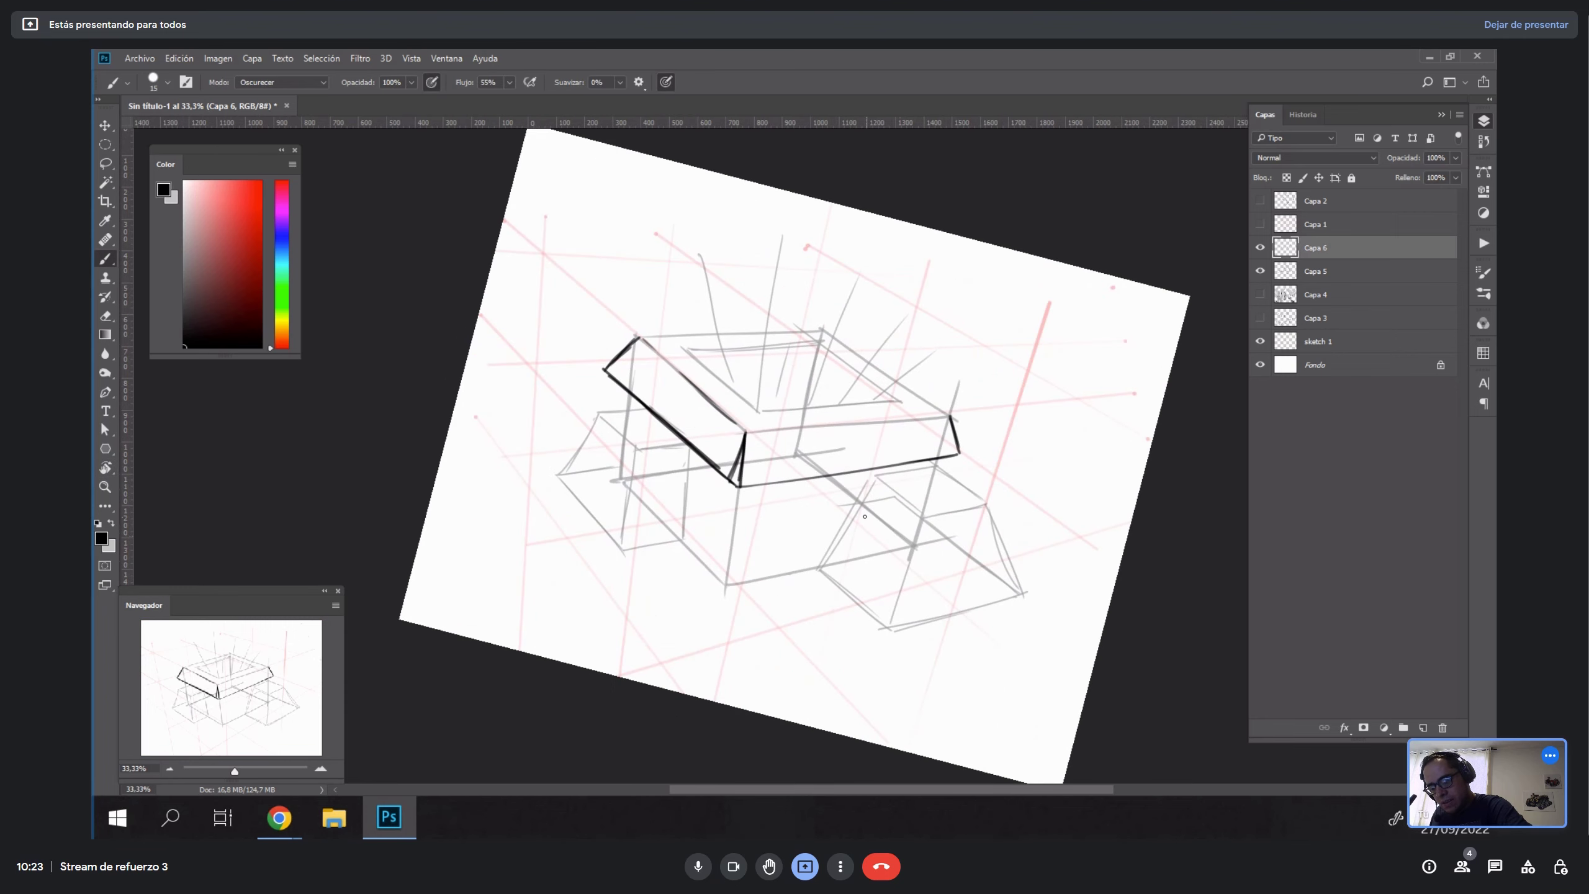
{"action": "left_click_drag", "start_coordinate": [854, 508], "coordinate": [925, 564]}
{"action": "key", "text": "r"}
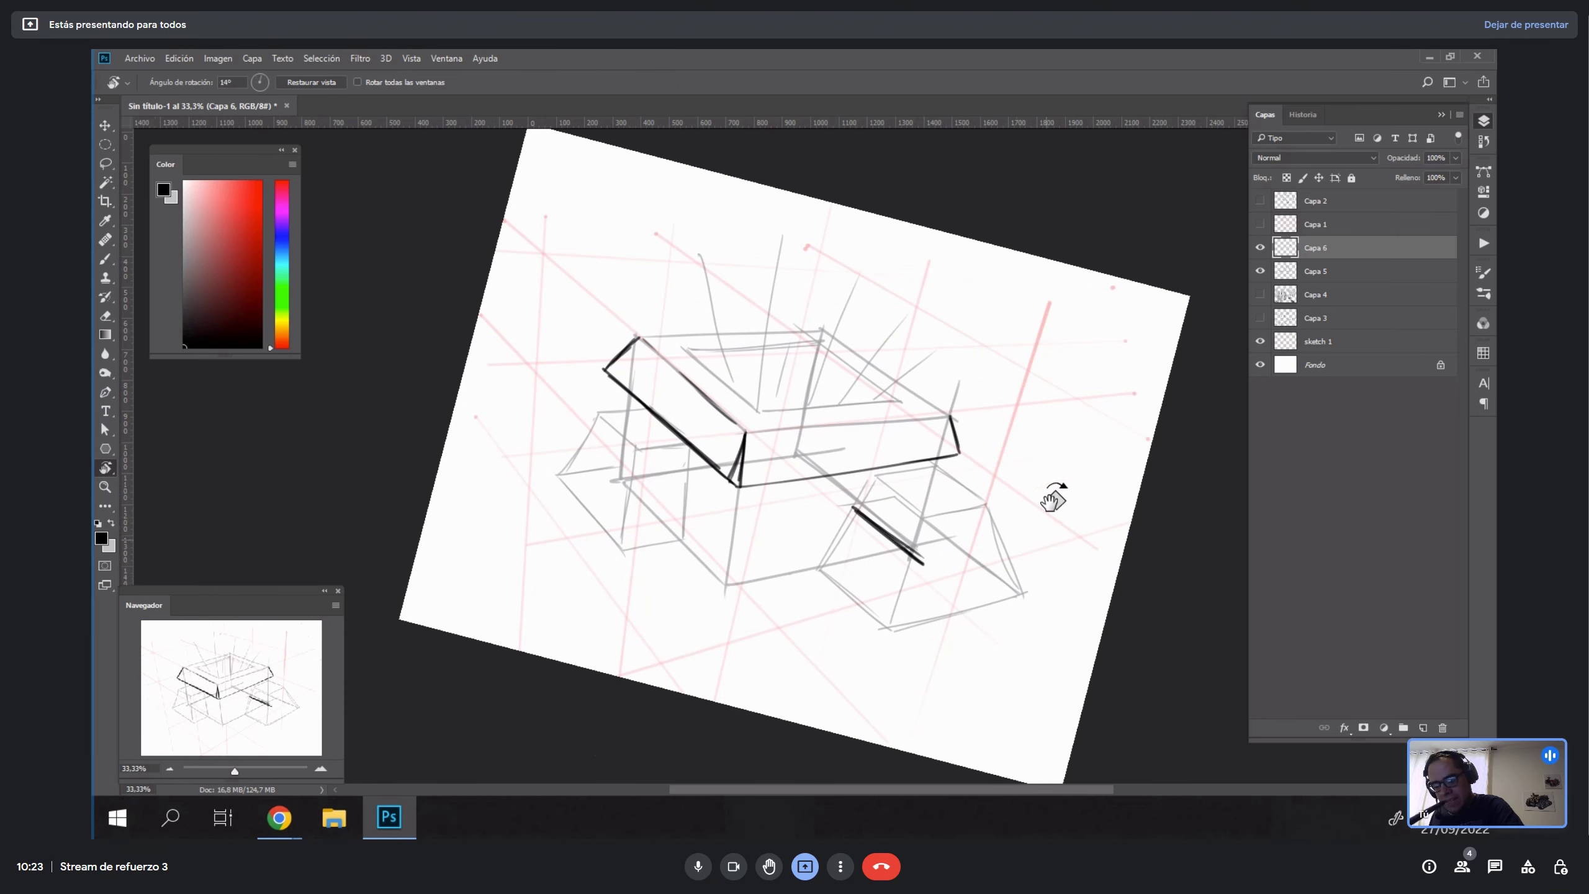
{"action": "left_click_drag", "start_coordinate": [1052, 499], "coordinate": [991, 282]}
{"action": "left_click_drag", "start_coordinate": [956, 420], "coordinate": [999, 346]}
{"action": "key", "text": "ctrl+z"}
{"action": "mouse_move", "coordinate": [956, 418]}
{"action": "left_mouse_down"}
{"action": "mouse_move", "coordinate": [1001, 328]}
{"action": "mouse_move", "coordinate": [1021, 461]}
{"action": "left_mouse_up"}
{"action": "key", "text": "r"}
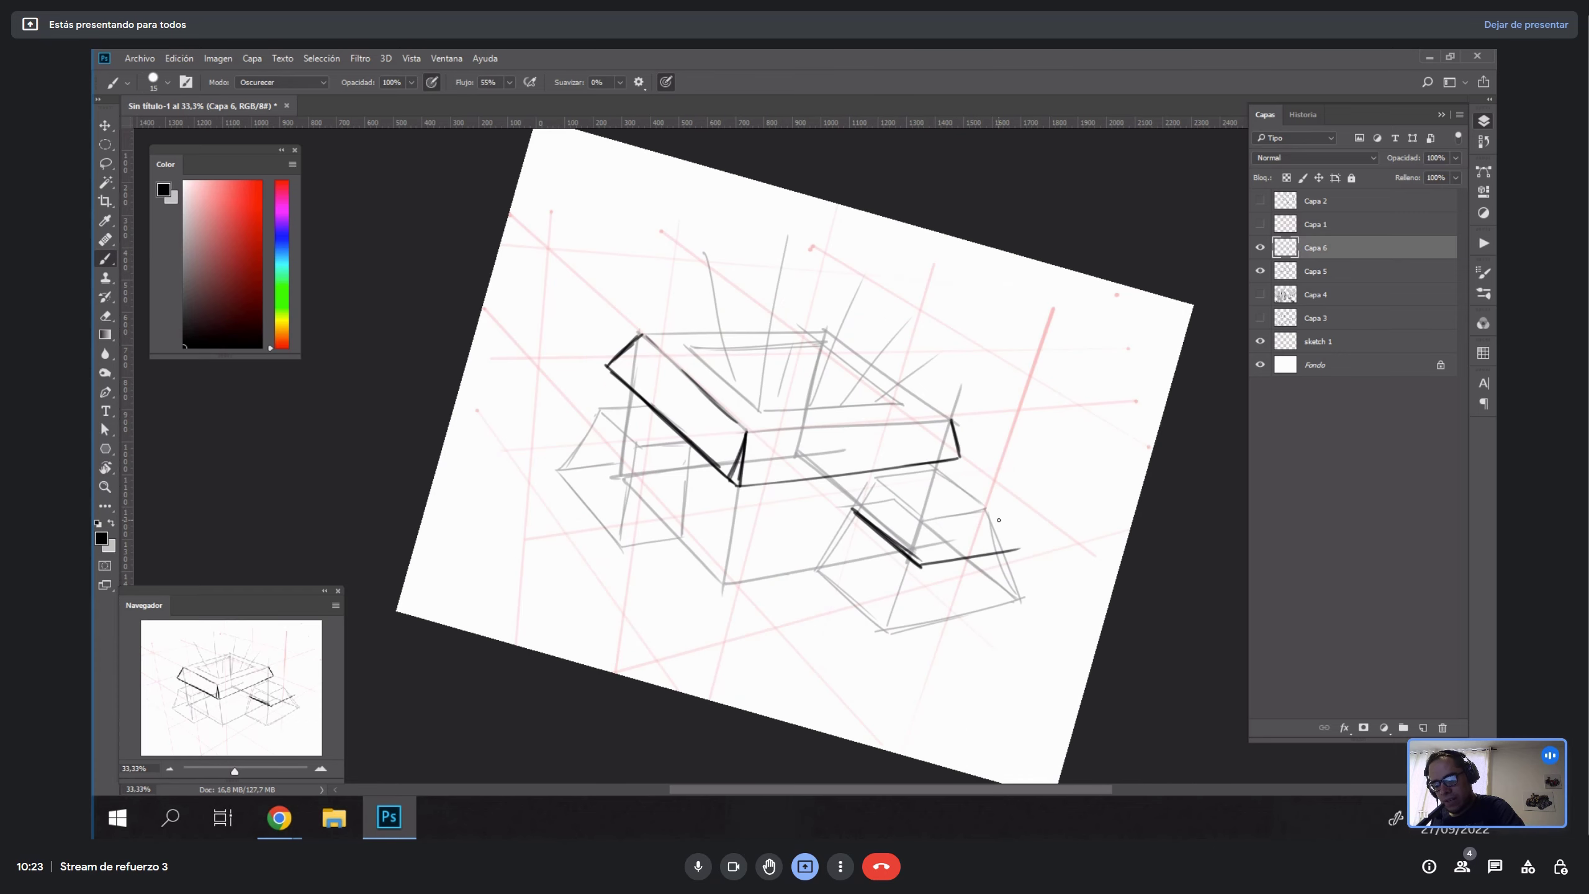
Draw the right block's remaining roof outline and corner edges in black, closing its flared faces.
{"action": "key", "text": "r"}
{"action": "mouse_move", "coordinate": [1011, 532]}
{"action": "left_mouse_down"}
{"action": "mouse_move", "coordinate": [1092, 365]}
{"action": "mouse_move", "coordinate": [976, 481]}
{"action": "mouse_move", "coordinate": [1037, 406]}
{"action": "mouse_move", "coordinate": [1027, 567]}
{"action": "mouse_move", "coordinate": [987, 540]}
{"action": "mouse_move", "coordinate": [951, 309]}
{"action": "left_mouse_up"}
{"action": "key", "text": "r"}
{"action": "key", "text": "r"}
{"action": "left_click_drag", "start_coordinate": [874, 373], "coordinate": [887, 344]}
{"action": "left_click_drag", "start_coordinate": [865, 396], "coordinate": [887, 344]}
{"action": "key", "text": "r"}
{"action": "left_click_drag", "start_coordinate": [1013, 323], "coordinate": [972, 270]}
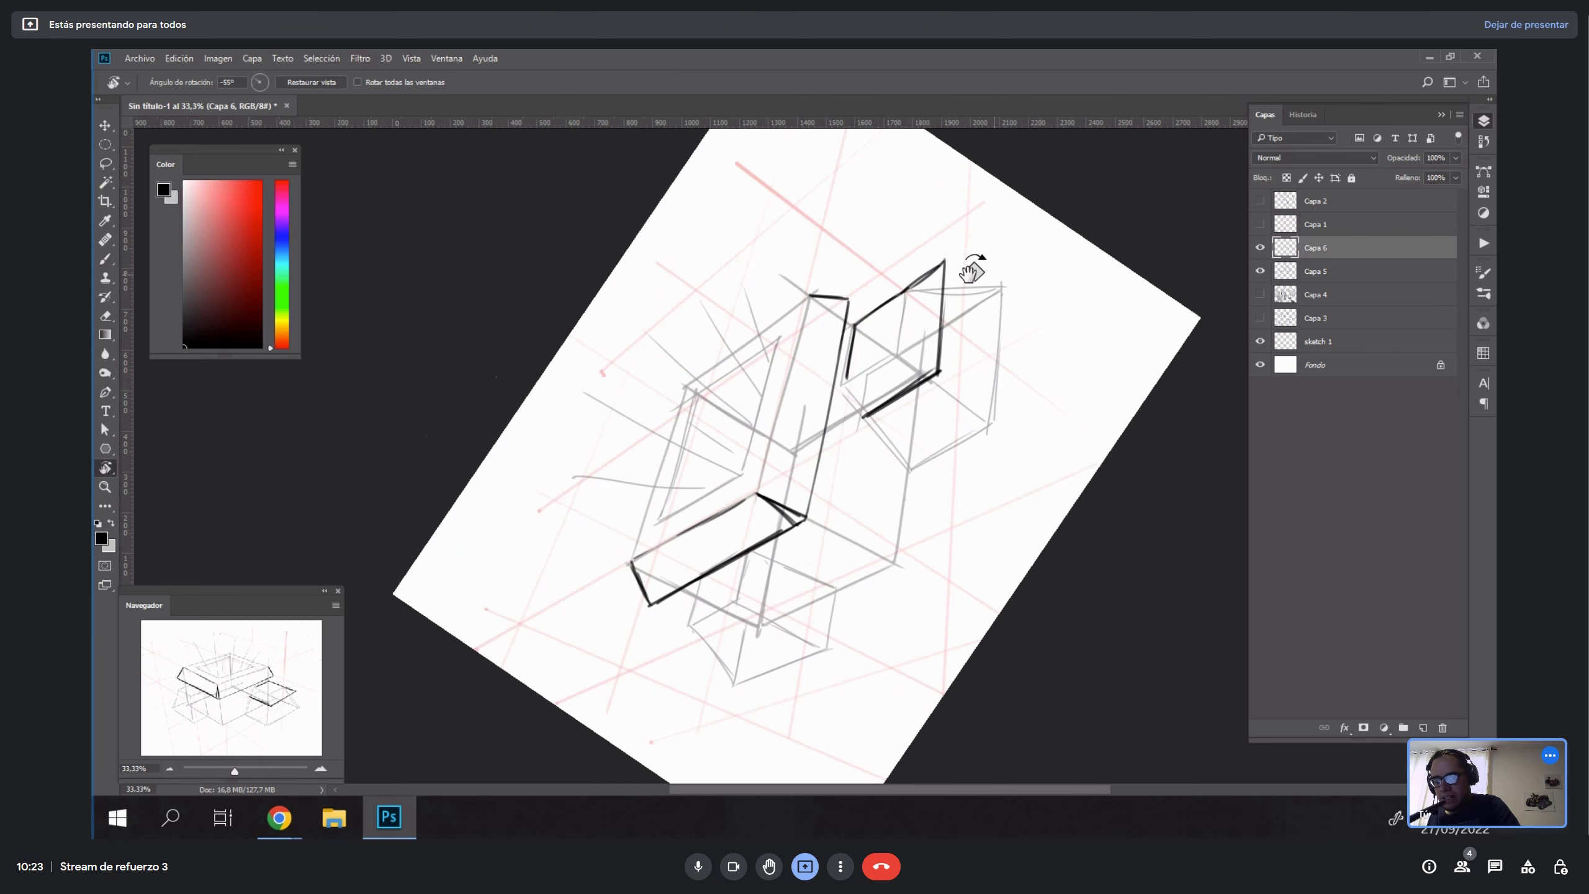
{"action": "left_click_drag", "start_coordinate": [895, 352], "coordinate": [901, 299]}
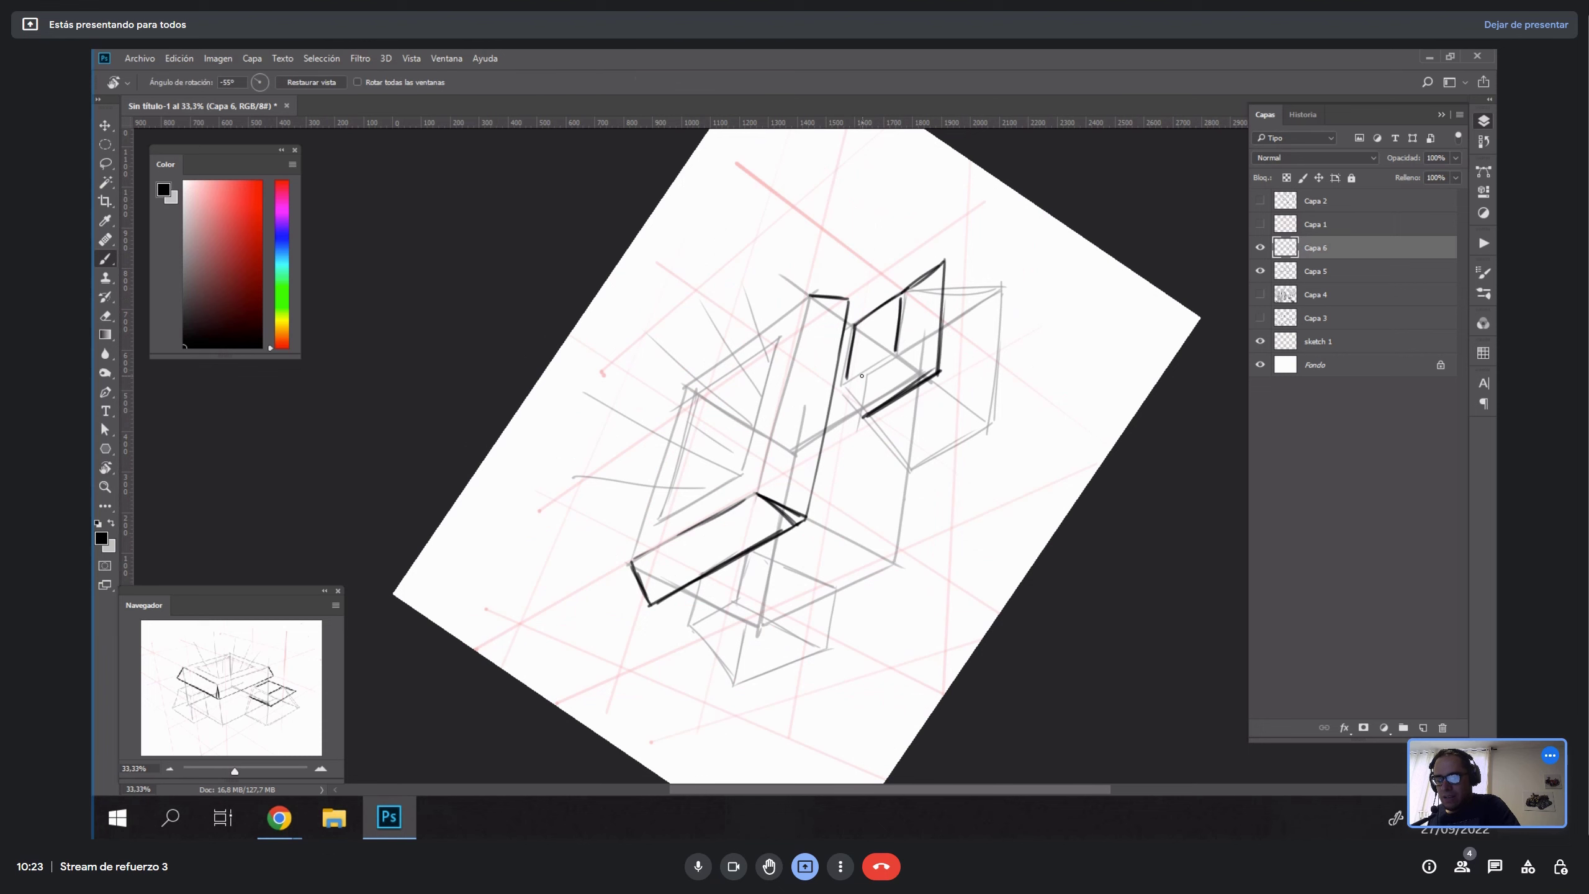
{"action": "mouse_move", "coordinate": [846, 379]}
{"action": "left_mouse_down"}
{"action": "mouse_move", "coordinate": [899, 346]}
{"action": "mouse_move", "coordinate": [935, 371]}
{"action": "mouse_move", "coordinate": [856, 396]}
{"action": "mouse_move", "coordinate": [864, 416]}
{"action": "left_mouse_up"}
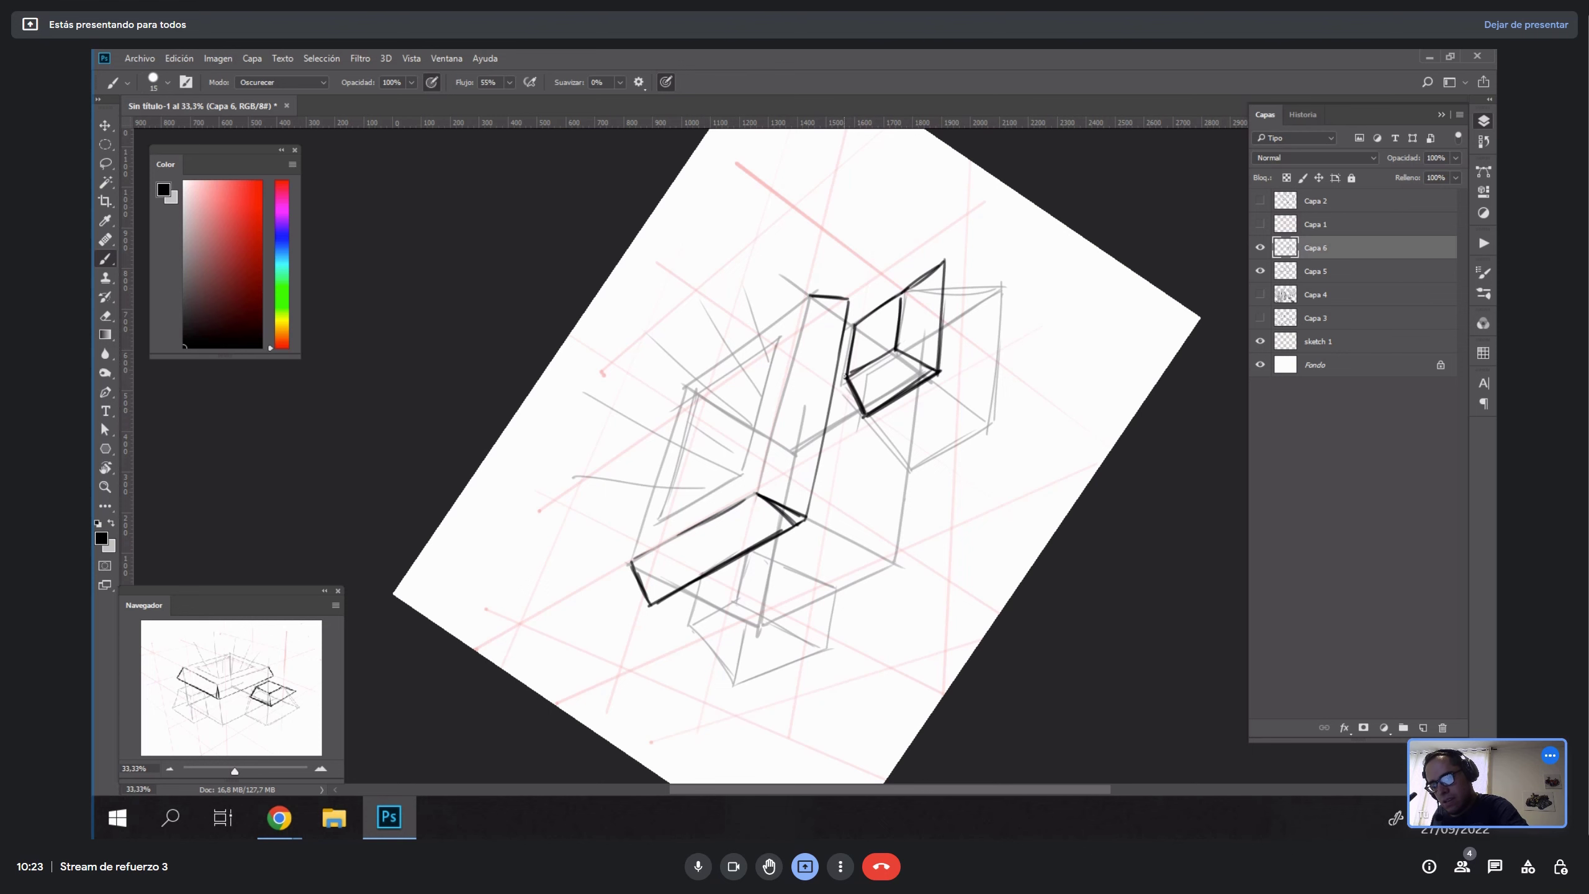
Restore the canvas rotation and draw the right block's curved wall edges in black, flaring outward from beneath the roof.
{"action": "key", "text": "Escape"}
{"action": "left_click_drag", "start_coordinate": [1009, 486], "coordinate": [1036, 530]}
{"action": "left_click_drag", "start_coordinate": [932, 526], "coordinate": [936, 588]}
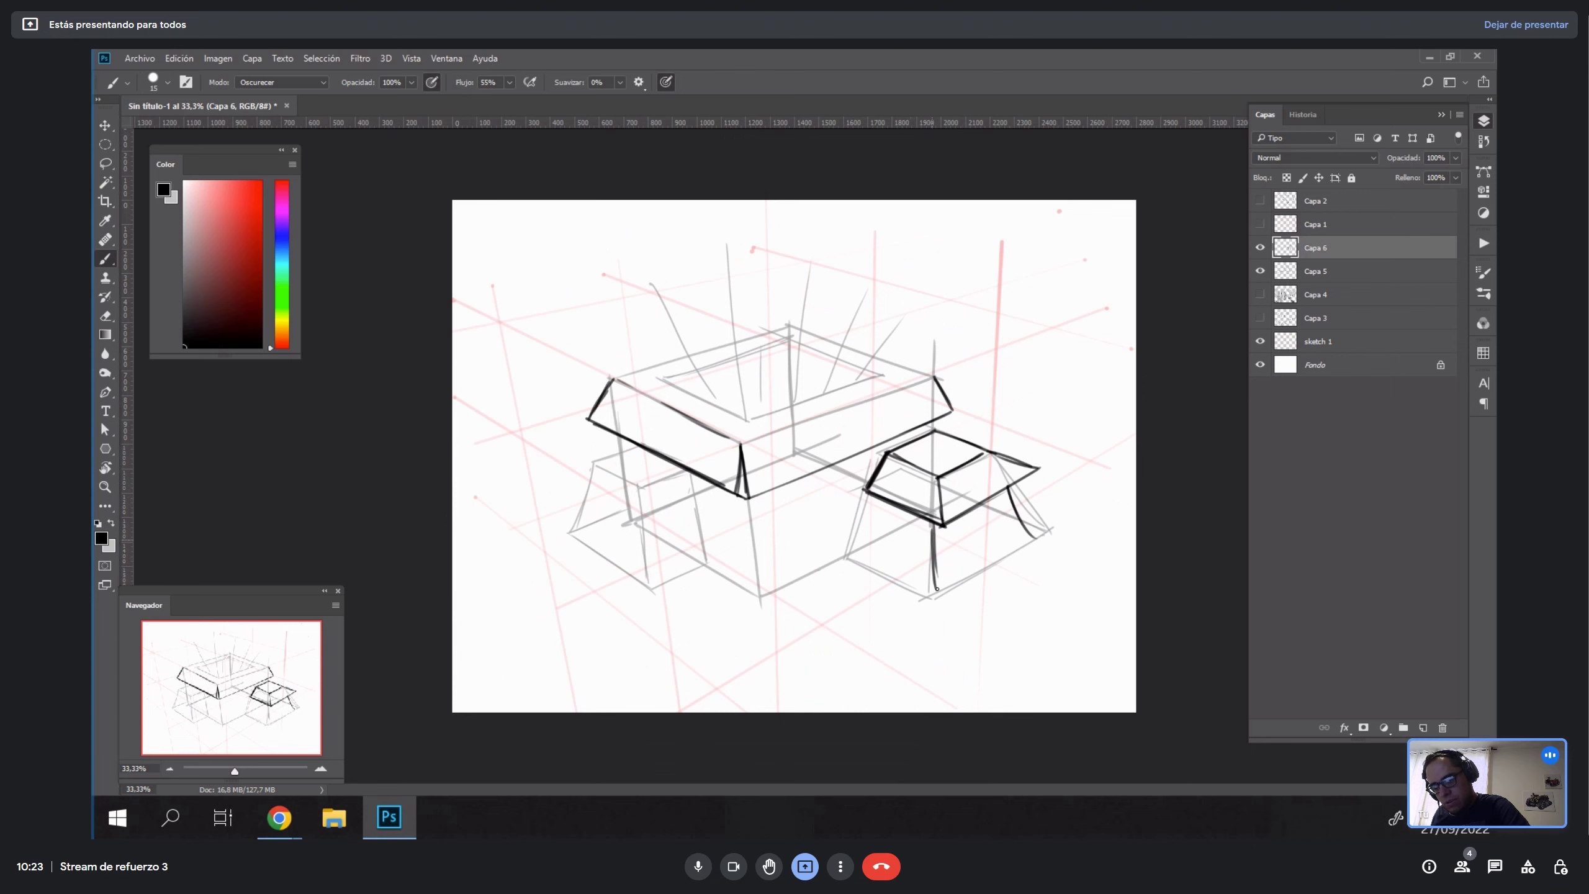
{"action": "left_click_drag", "start_coordinate": [872, 496], "coordinate": [860, 551]}
{"action": "key", "text": "r"}
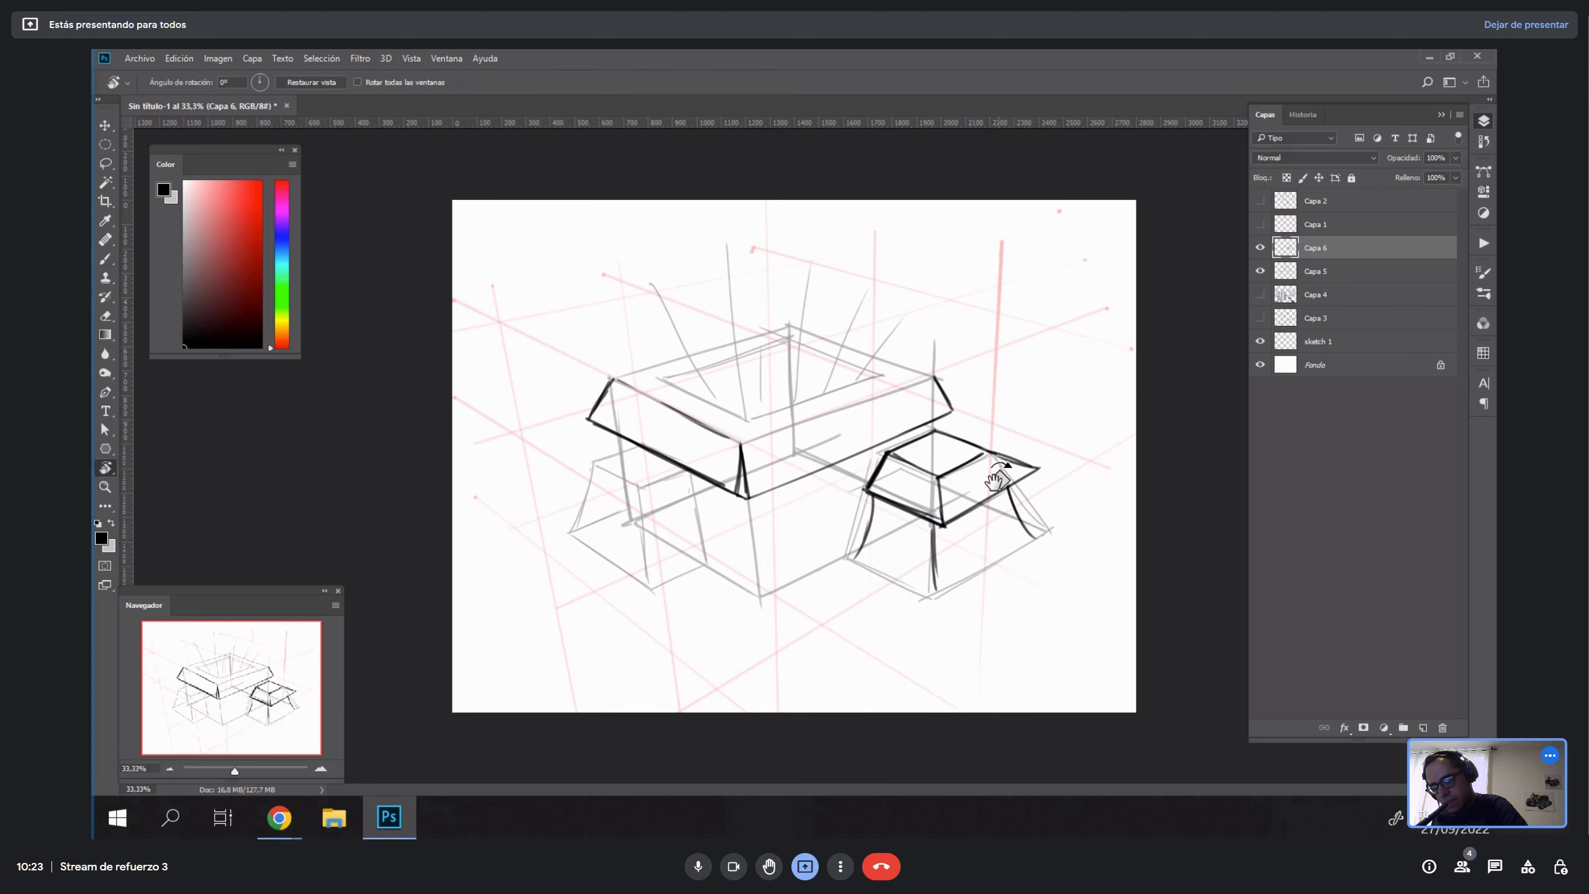
{"action": "key", "text": "b"}
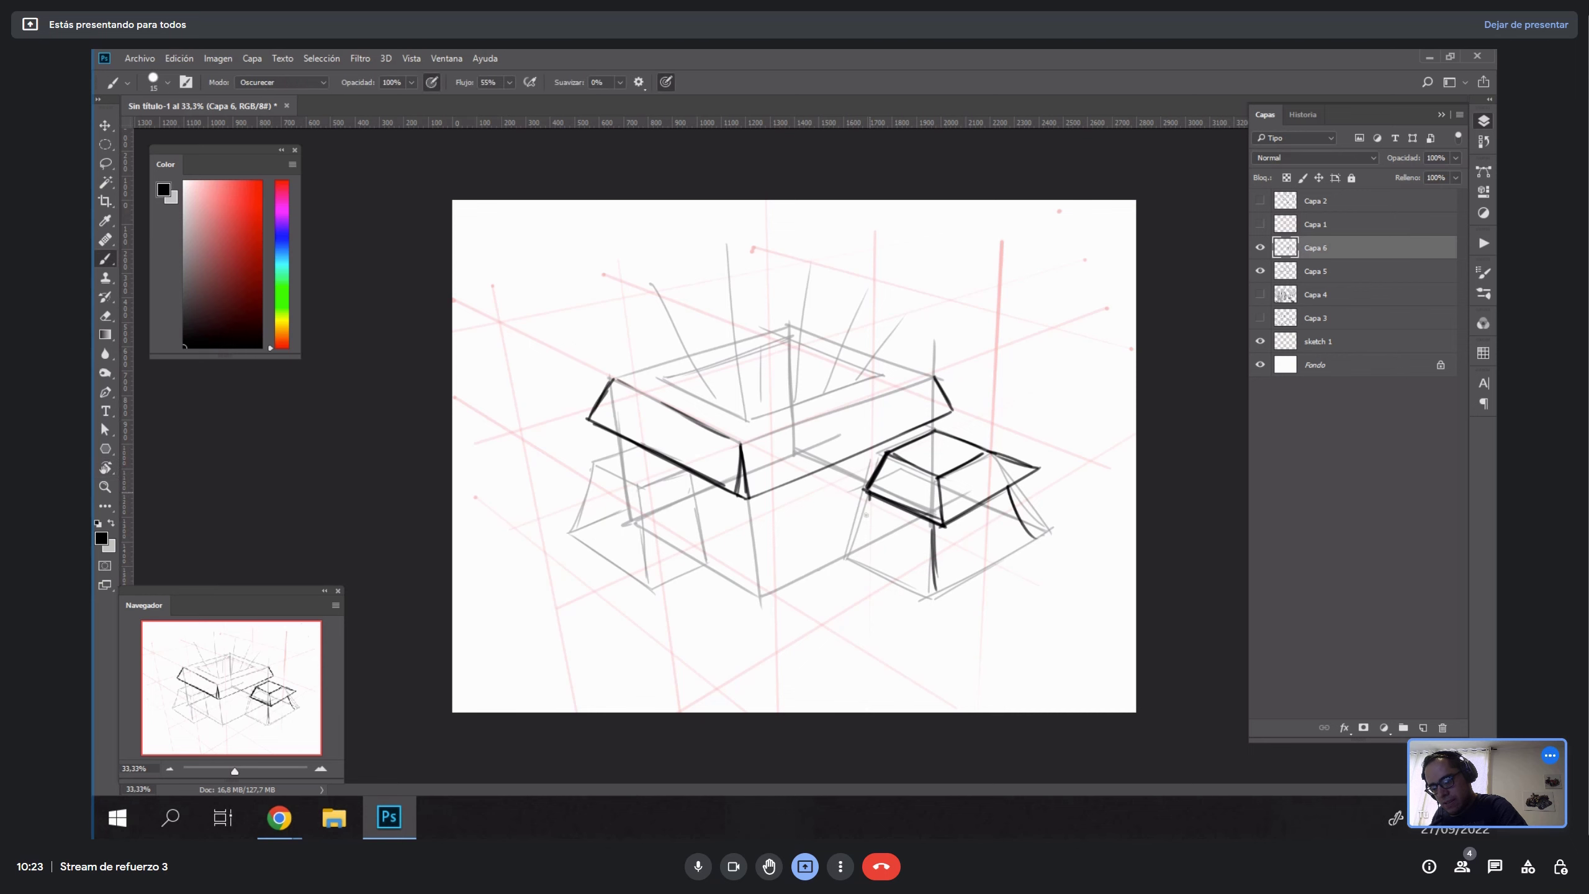
{"action": "left_click_drag", "start_coordinate": [871, 499], "coordinate": [844, 558]}
{"action": "key", "text": "ctrl+z"}
Draw the right block's front-left and front-right base edges in black with a smaller brush.
{"action": "key", "text": "r"}
{"action": "mouse_move", "coordinate": [995, 544]}
{"action": "left_mouse_down"}
{"action": "mouse_move", "coordinate": [946, 267]}
{"action": "mouse_move", "coordinate": [924, 251]}
{"action": "left_mouse_up"}
{"action": "key", "text": "b"}
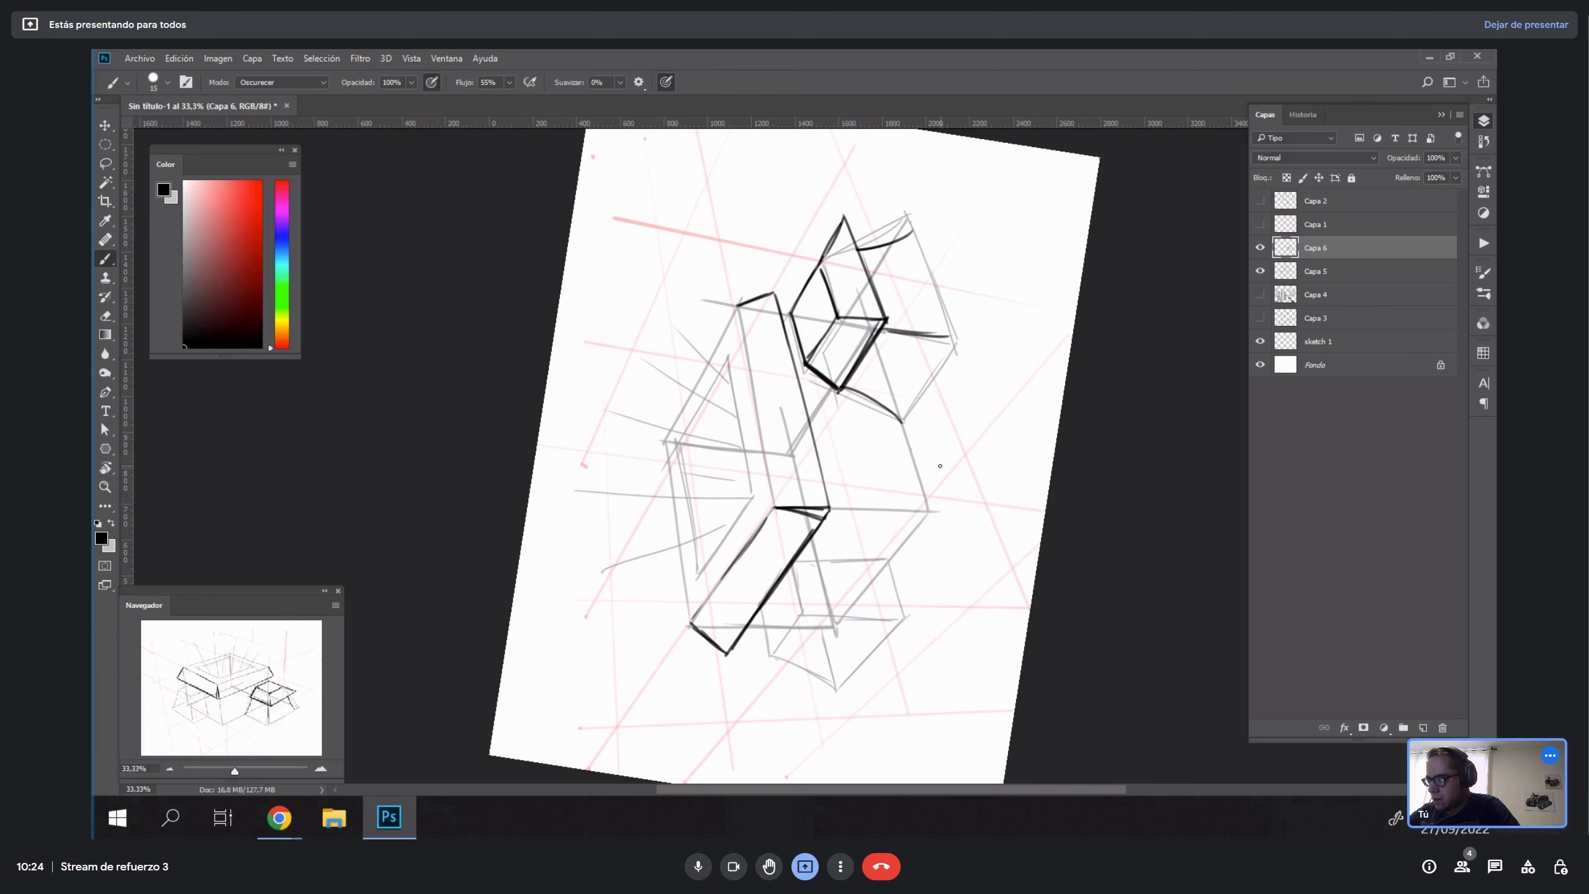
{"action": "key", "text": "bracketleft"}
{"action": "key", "text": "bracketleft"}
{"action": "left_click_drag", "start_coordinate": [901, 421], "coordinate": [962, 337]}
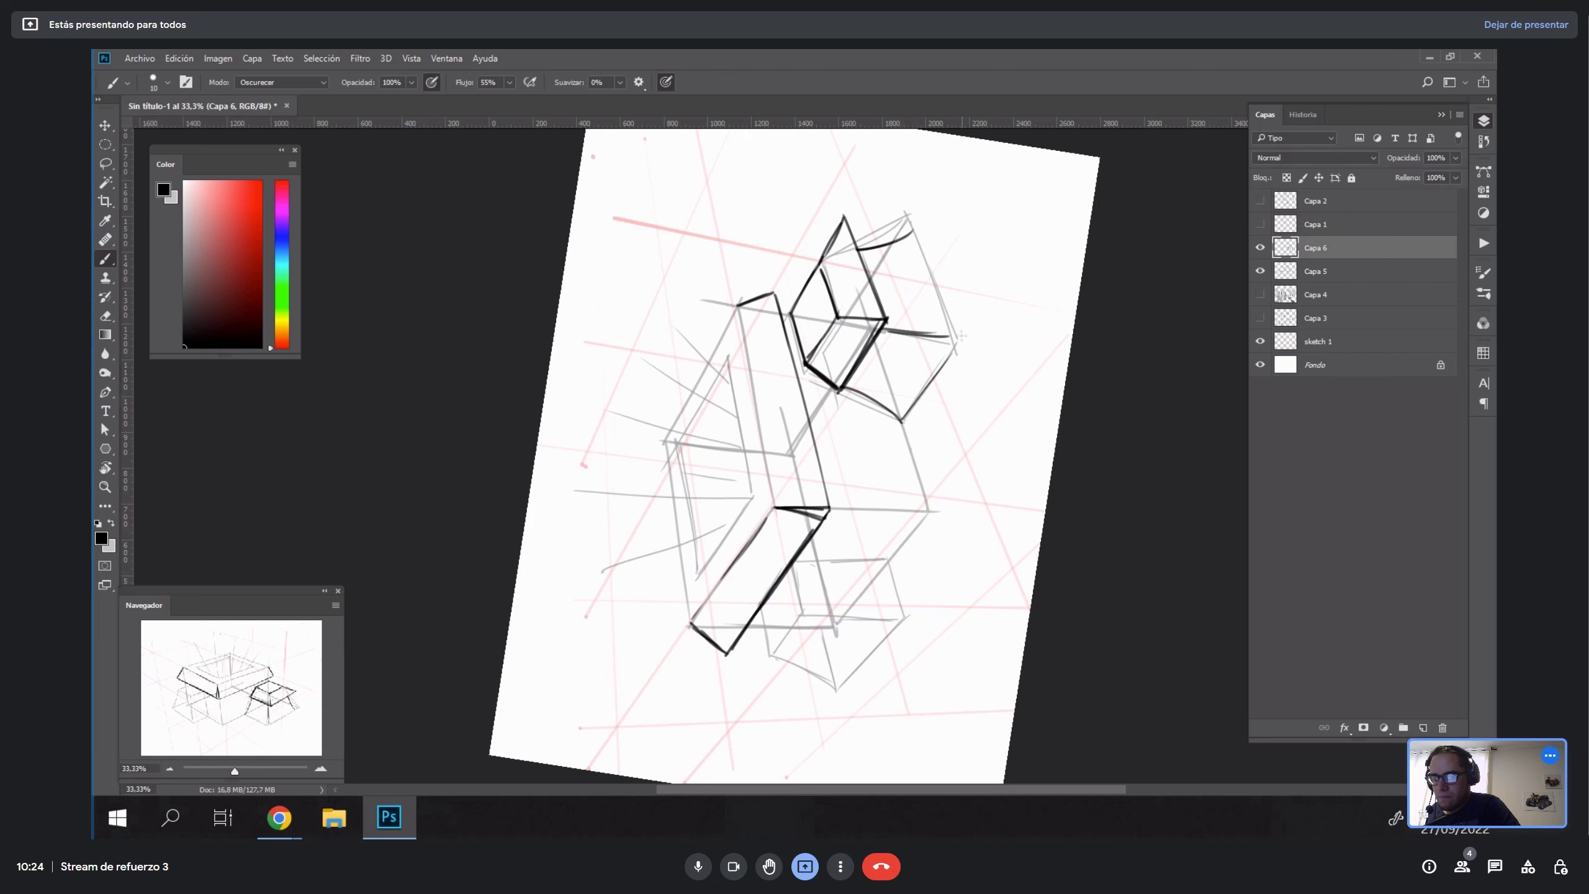
{"action": "left_click_drag", "start_coordinate": [917, 232], "coordinate": [951, 341]}
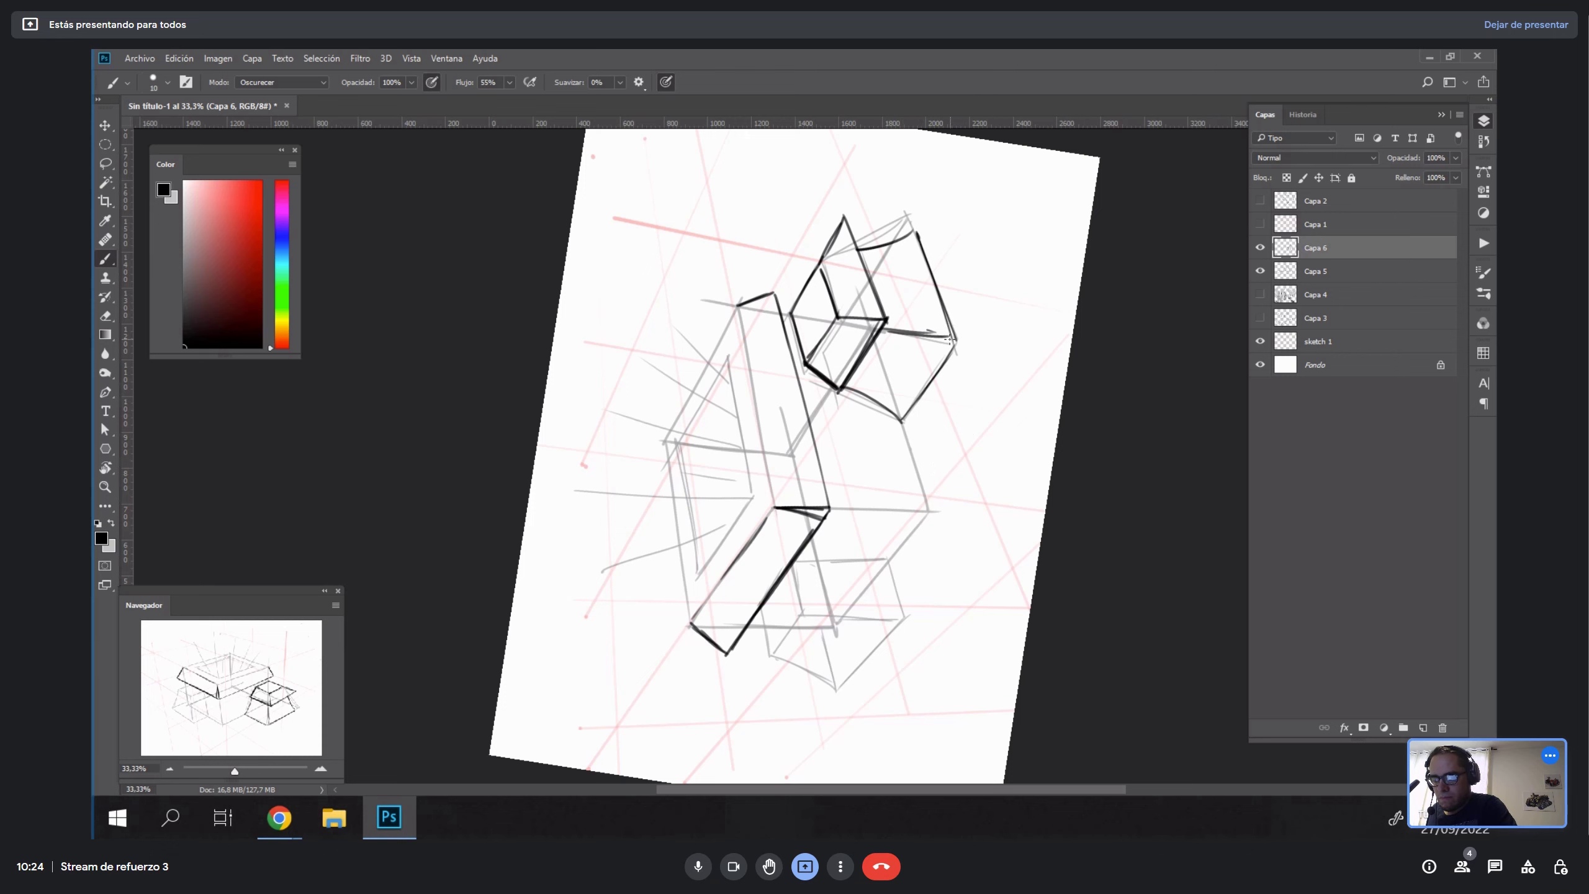
Draw the left block's flared roof in black with its corner edges and lower edges, and restore the canvas rotation.
{"action": "left_click_drag", "start_coordinate": [765, 615], "coordinate": [770, 656]}
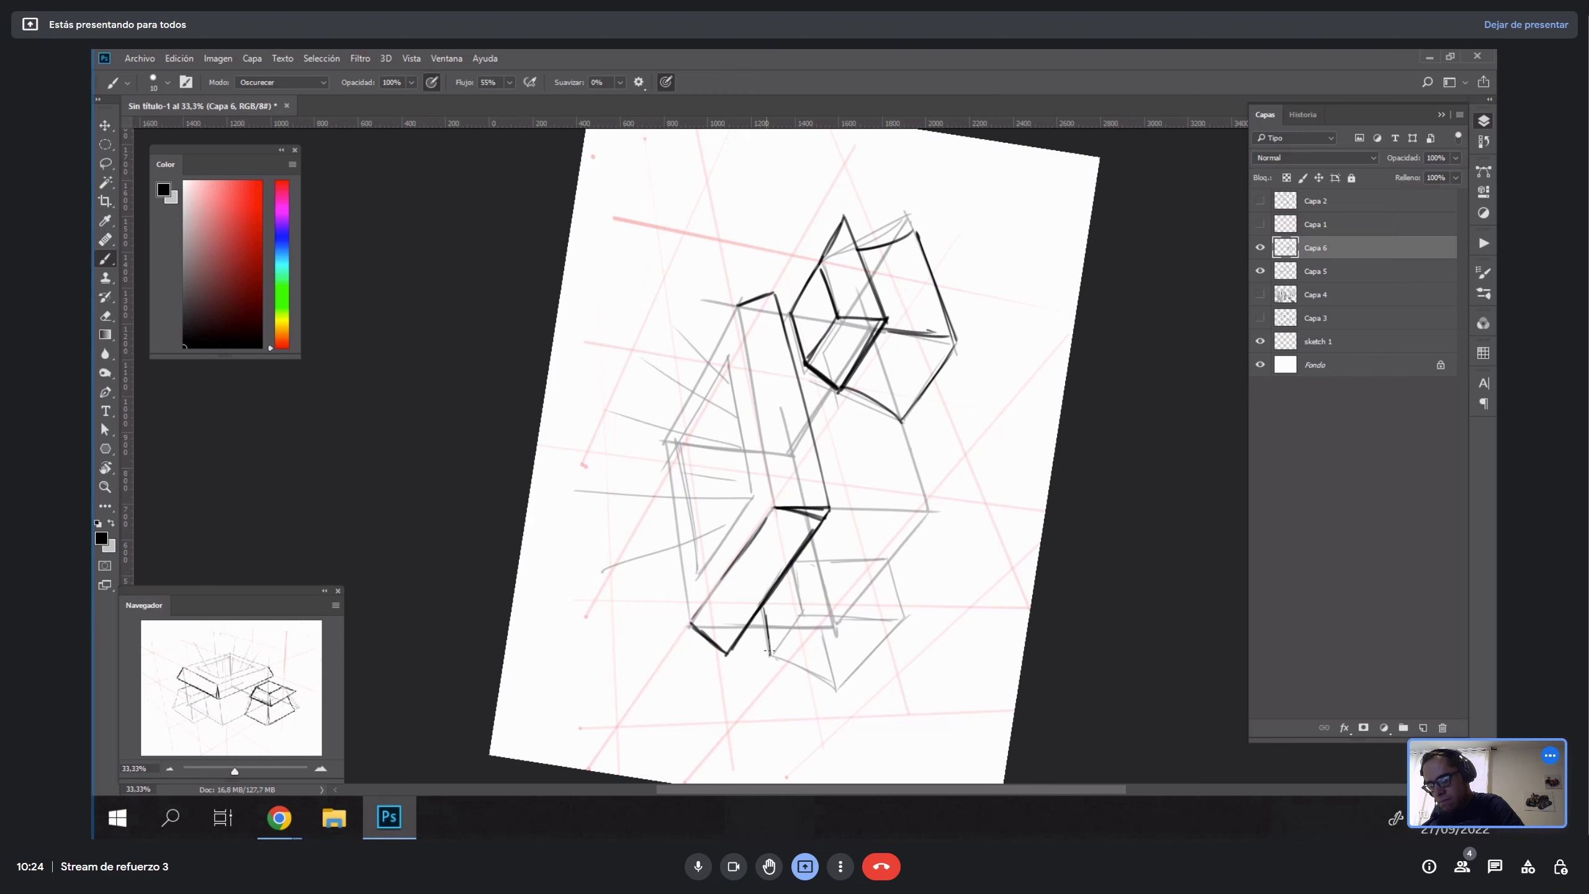
{"action": "left_click_drag", "start_coordinate": [791, 569], "coordinate": [802, 687]}
{"action": "left_click_drag", "start_coordinate": [803, 613], "coordinate": [839, 619]}
{"action": "mouse_move", "coordinate": [825, 561]}
{"action": "left_mouse_down"}
{"action": "mouse_move", "coordinate": [836, 610]}
{"action": "mouse_move", "coordinate": [820, 565]}
{"action": "left_mouse_up"}
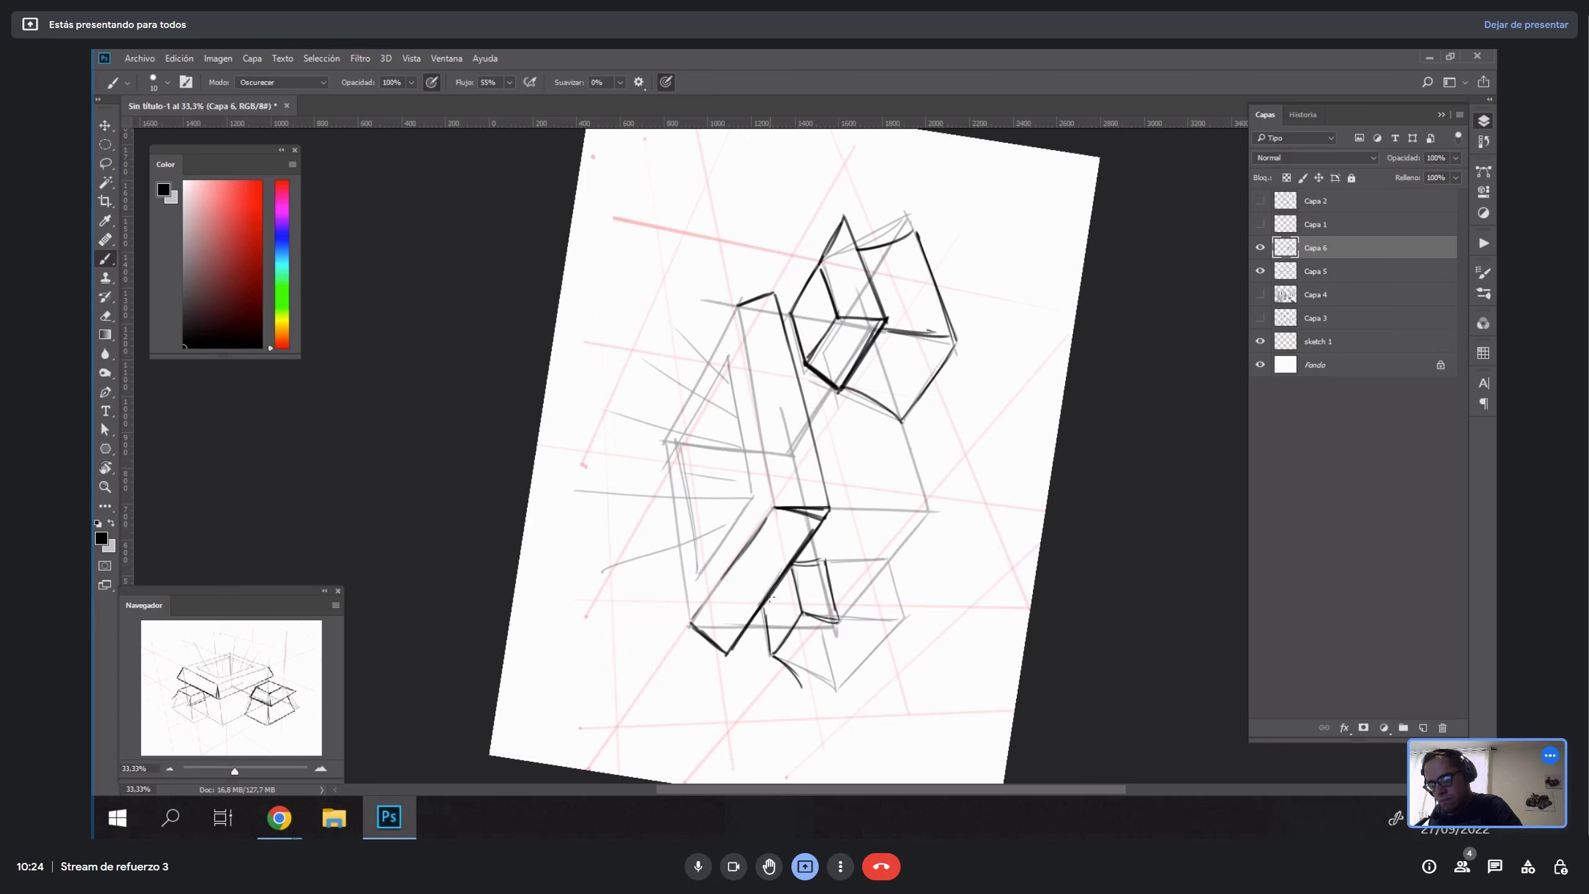
{"action": "left_click_drag", "start_coordinate": [839, 624], "coordinate": [799, 692]}
{"action": "left_click_drag", "start_coordinate": [801, 685], "coordinate": [839, 623]}
{"action": "left_click_drag", "start_coordinate": [838, 624], "coordinate": [795, 693]}
{"action": "key", "text": "e"}
{"action": "key", "text": "b"}
{"action": "key", "text": "Escape"}
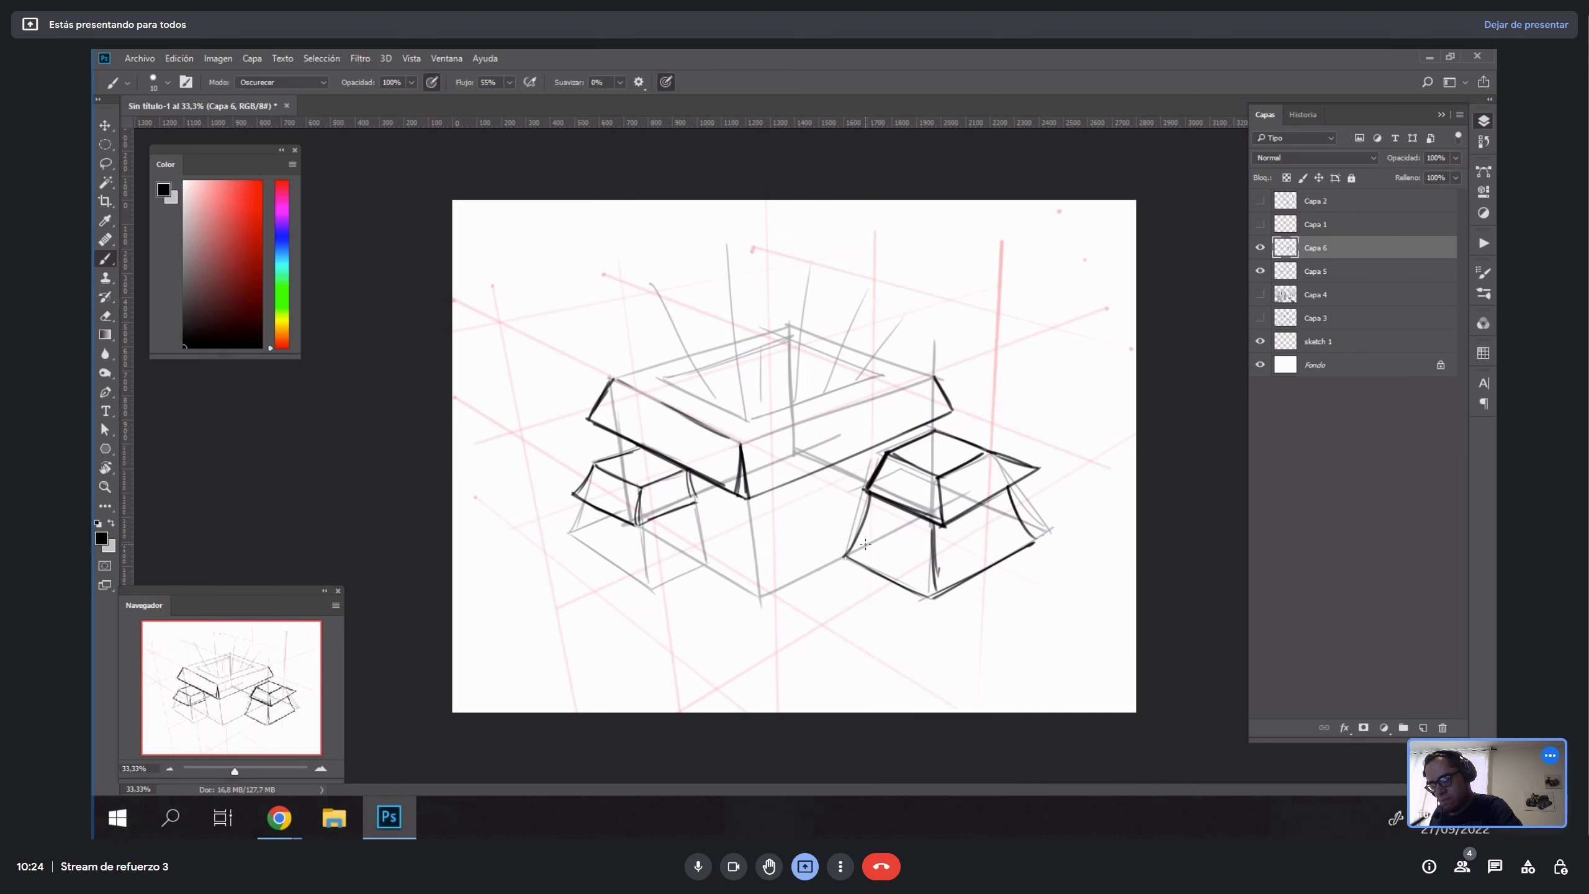
Draw the left block's lower walls in black, with a flared outer edge and both front base edges.
{"action": "mouse_move", "coordinate": [590, 503]}
{"action": "left_mouse_down"}
{"action": "mouse_move", "coordinate": [577, 529]}
{"action": "mouse_move", "coordinate": [646, 582]}
{"action": "left_mouse_up"}
{"action": "left_click_drag", "start_coordinate": [574, 536], "coordinate": [647, 585]}
{"action": "left_click_drag", "start_coordinate": [583, 541], "coordinate": [652, 590]}
{"action": "key", "text": "r"}
{"action": "left_click_drag", "start_coordinate": [846, 548], "coordinate": [842, 505]}
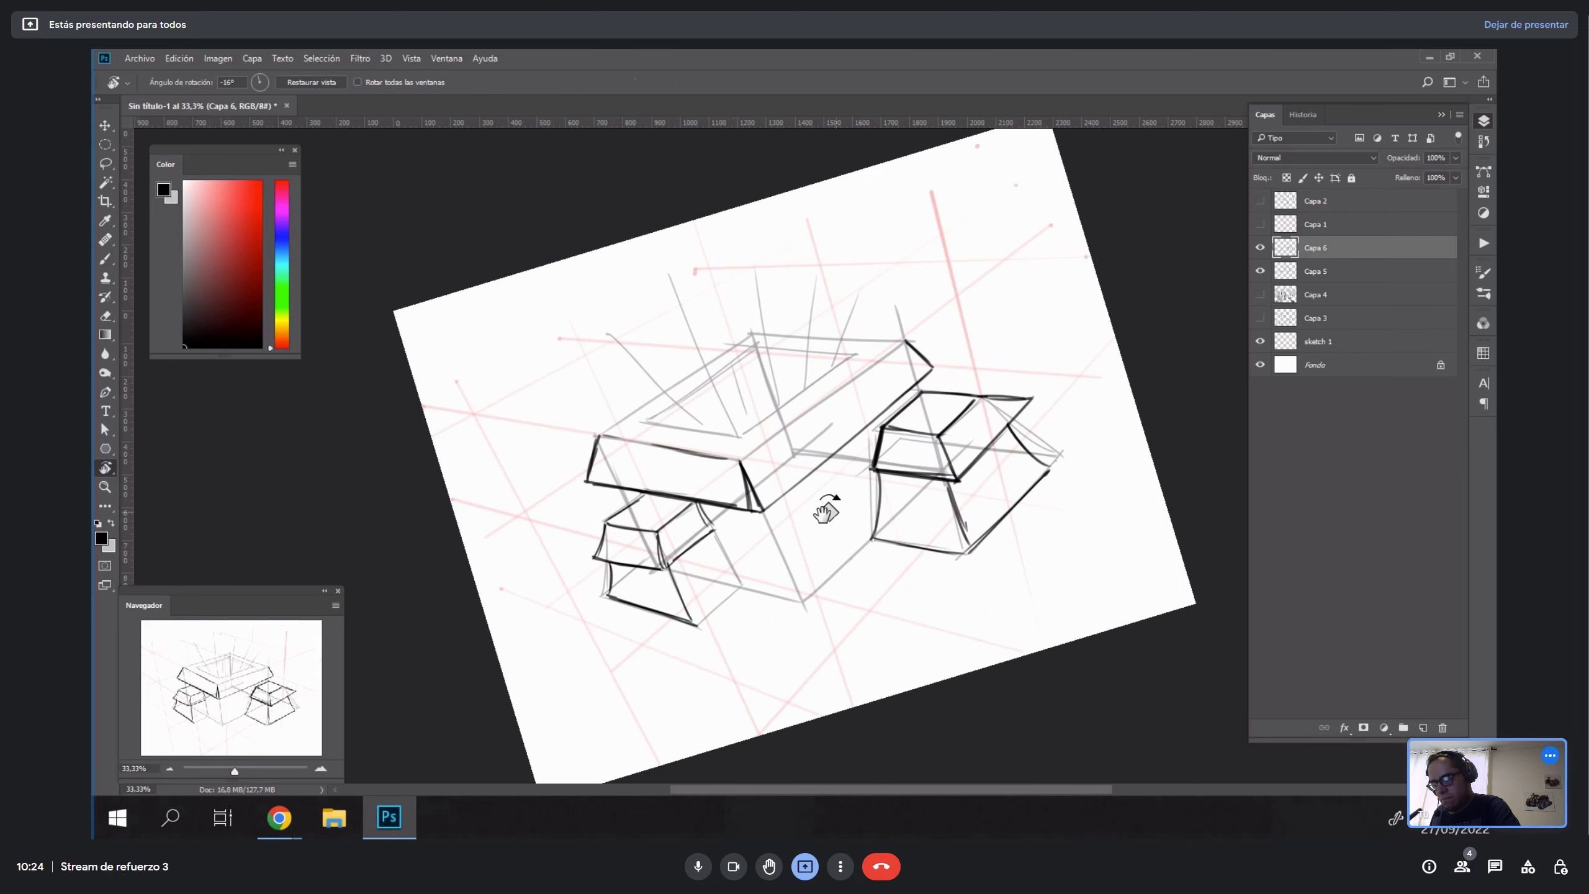
{"action": "left_click_drag", "start_coordinate": [901, 579], "coordinate": [923, 478]}
{"action": "key", "text": "b"}
{"action": "left_click_drag", "start_coordinate": [816, 651], "coordinate": [829, 594]}
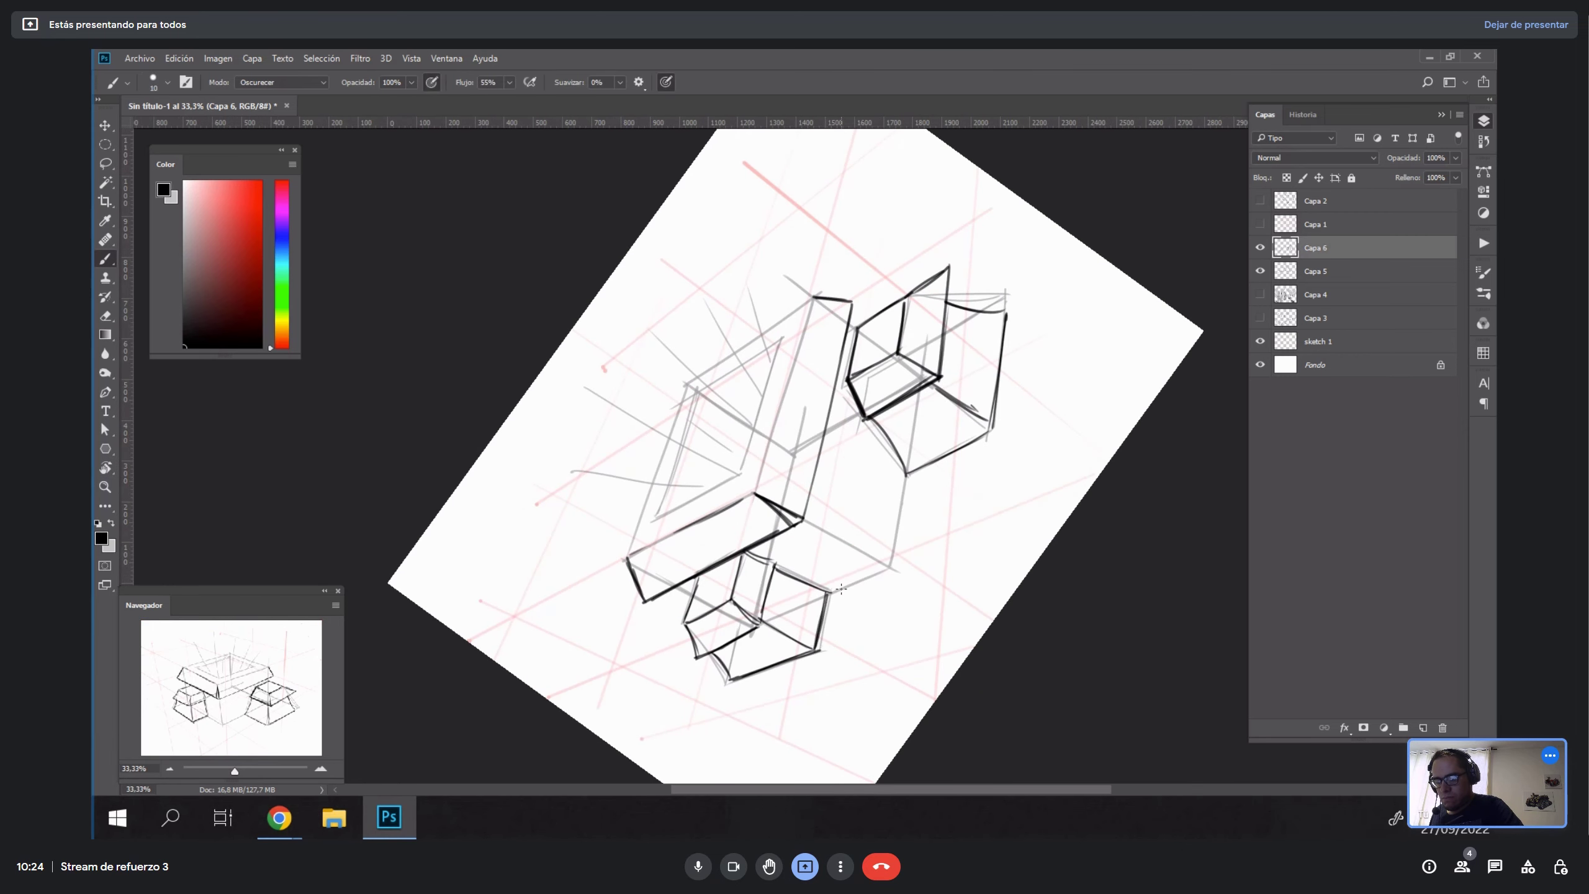
Sketch broken slab outlines on the ground around the right block and add a second line along the left block's base.
{"action": "mouse_move", "coordinate": [955, 450]}
{"action": "left_mouse_down"}
{"action": "mouse_move", "coordinate": [954, 473]}
{"action": "mouse_move", "coordinate": [1017, 437]}
{"action": "left_mouse_up"}
{"action": "mouse_move", "coordinate": [1015, 436]}
{"action": "left_mouse_down"}
{"action": "mouse_move", "coordinate": [1024, 393]}
{"action": "mouse_move", "coordinate": [1000, 382]}
{"action": "mouse_move", "coordinate": [1010, 366]}
{"action": "mouse_move", "coordinate": [1040, 378]}
{"action": "mouse_move", "coordinate": [1006, 382]}
{"action": "mouse_move", "coordinate": [1021, 327]}
{"action": "mouse_move", "coordinate": [1025, 344]}
{"action": "mouse_move", "coordinate": [1012, 357]}
{"action": "mouse_move", "coordinate": [1023, 306]}
{"action": "left_mouse_up"}
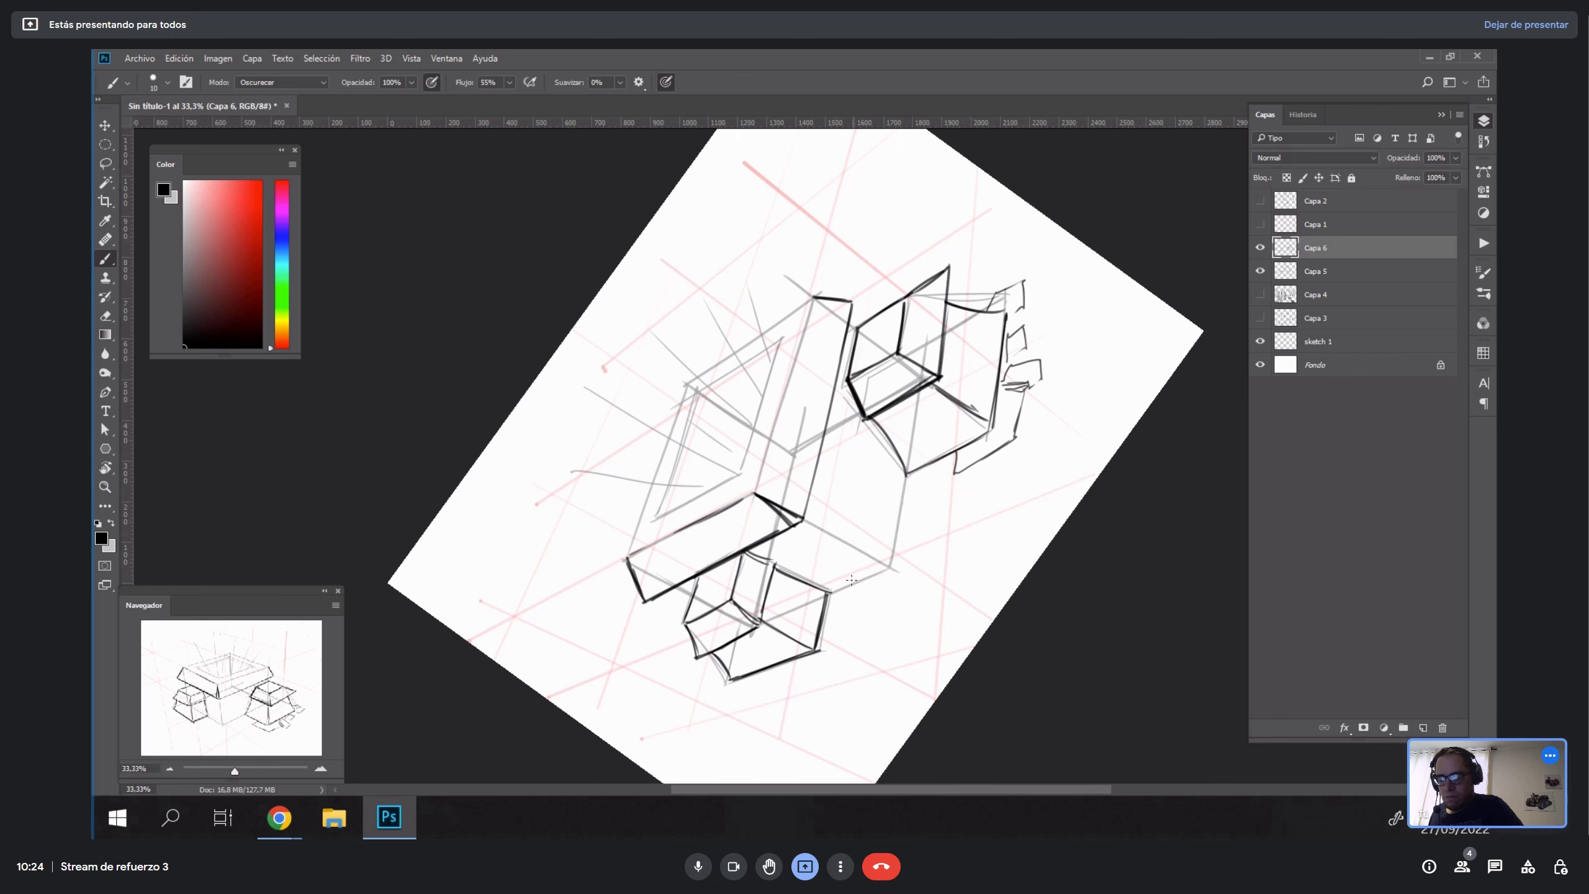
{"action": "mouse_move", "coordinate": [832, 593]}
{"action": "left_mouse_down"}
{"action": "mouse_move", "coordinate": [879, 576]}
{"action": "mouse_move", "coordinate": [812, 637]}
{"action": "left_mouse_up"}
Draw the main box's two front base edges in black, doubling them with parallel lines between the side blocks.
{"action": "key", "text": "r"}
{"action": "mouse_move", "coordinate": [921, 587]}
{"action": "left_mouse_down"}
{"action": "mouse_move", "coordinate": [993, 437]}
{"action": "mouse_move", "coordinate": [986, 406]}
{"action": "left_mouse_up"}
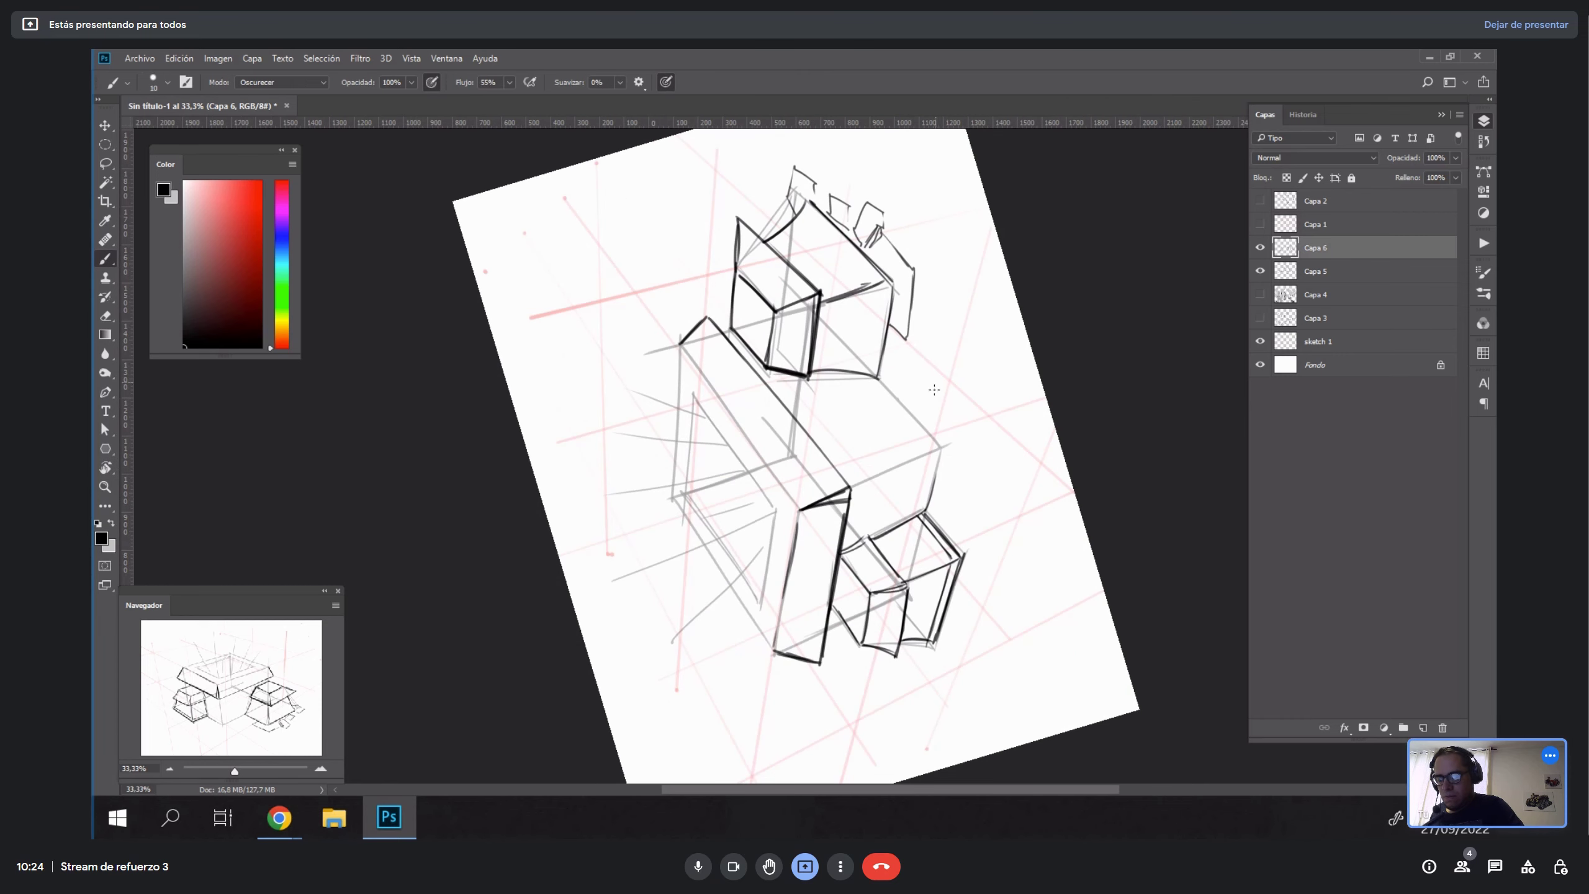
{"action": "mouse_move", "coordinate": [936, 463]}
{"action": "left_mouse_down"}
{"action": "mouse_move", "coordinate": [921, 520]}
{"action": "mouse_move", "coordinate": [917, 505]}
{"action": "left_mouse_up"}
{"action": "key", "text": "r"}
{"action": "mouse_move", "coordinate": [1000, 401]}
{"action": "left_mouse_down"}
{"action": "mouse_move", "coordinate": [956, 672]}
{"action": "mouse_move", "coordinate": [893, 488]}
{"action": "mouse_move", "coordinate": [861, 567]}
{"action": "mouse_move", "coordinate": [894, 489]}
{"action": "left_mouse_up"}
{"action": "key", "text": "ctrl+z"}
{"action": "mouse_move", "coordinate": [856, 576]}
{"action": "left_mouse_down"}
{"action": "mouse_move", "coordinate": [892, 491]}
{"action": "mouse_move", "coordinate": [866, 582]}
{"action": "mouse_move", "coordinate": [986, 397]}
{"action": "left_mouse_up"}
{"action": "key", "text": "r"}
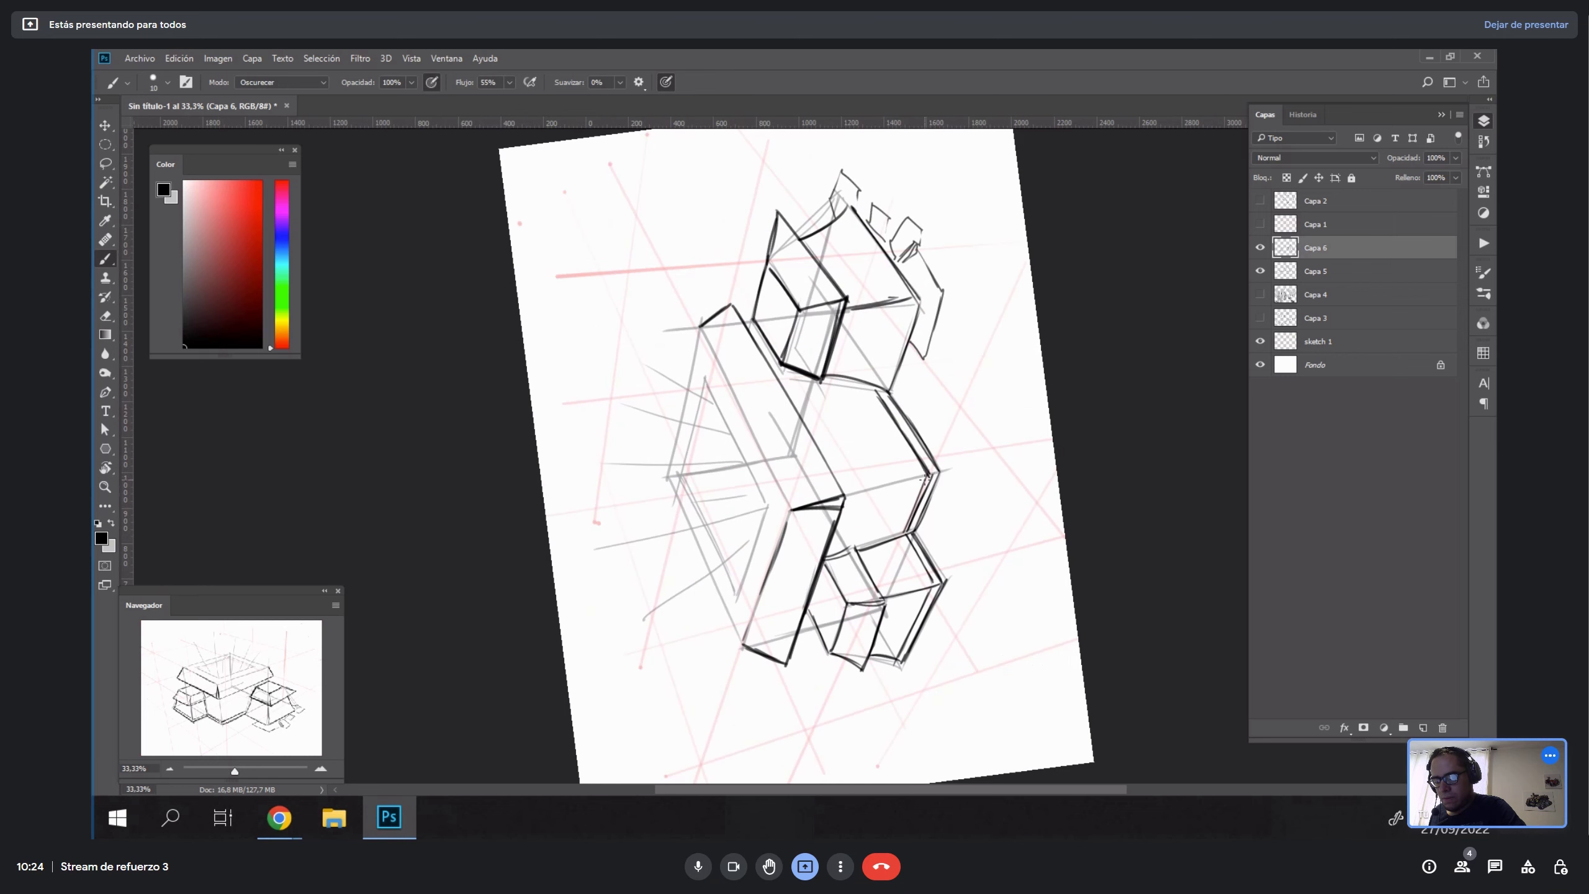
{"action": "mouse_move", "coordinate": [929, 478]}
{"action": "left_mouse_down"}
{"action": "mouse_move", "coordinate": [906, 533]}
{"action": "mouse_move", "coordinate": [926, 582]}
{"action": "mouse_move", "coordinate": [999, 517]}
{"action": "mouse_move", "coordinate": [999, 301]}
{"action": "mouse_move", "coordinate": [984, 285]}
{"action": "left_mouse_up"}
Add a second line along the right block's base edges and restore the canvas rotation.
{"action": "key", "text": "r"}
{"action": "key", "text": "r"}
{"action": "left_click_drag", "start_coordinate": [1046, 419], "coordinate": [930, 362]}
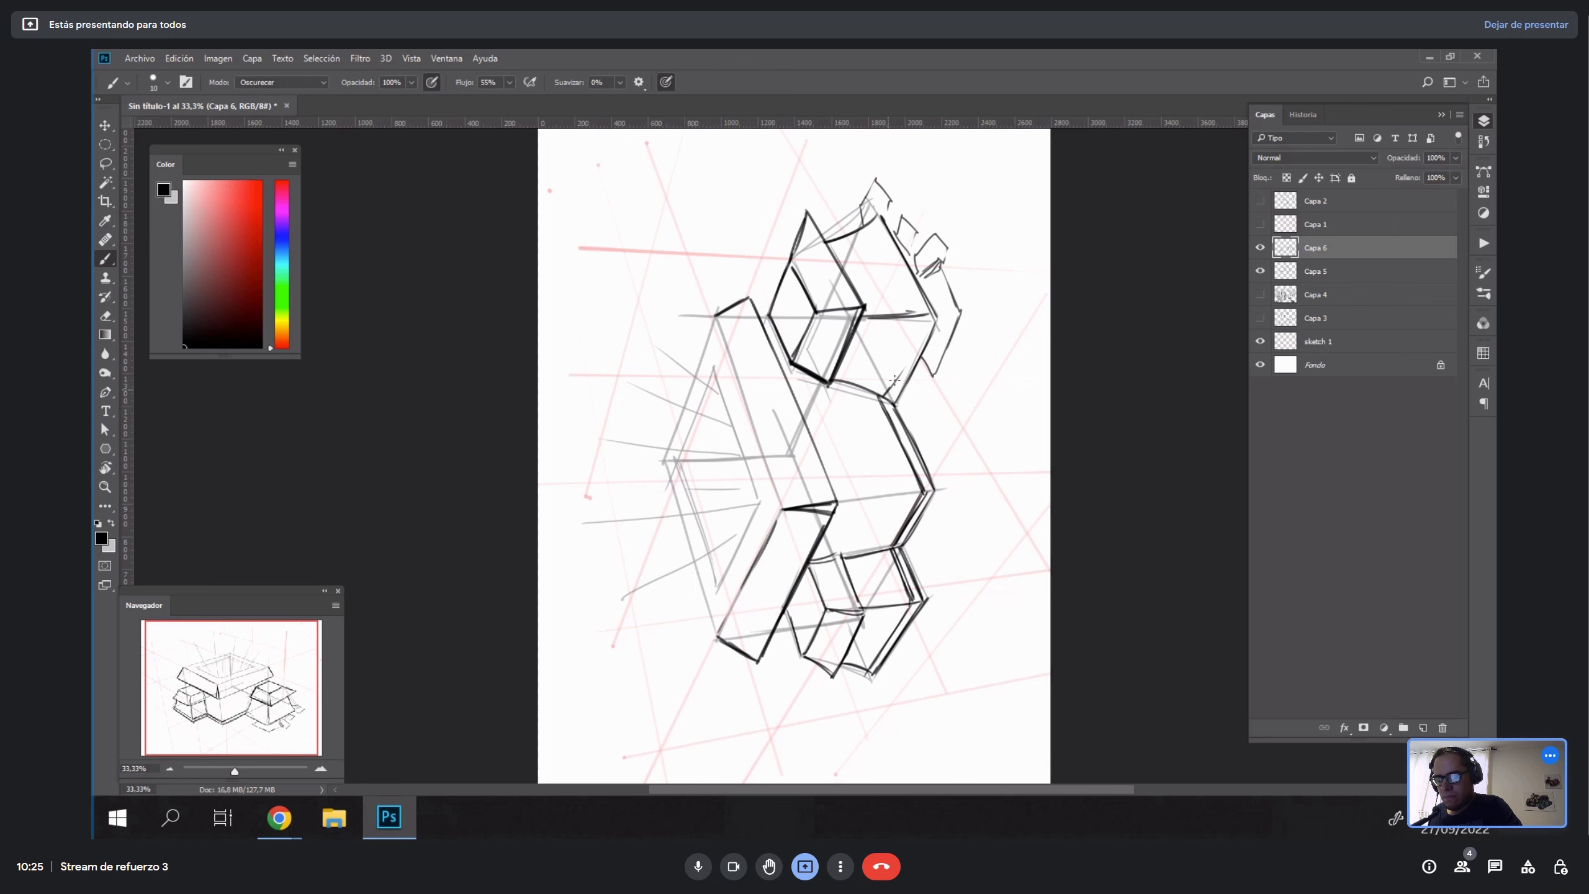
{"action": "mouse_move", "coordinate": [924, 316]}
{"action": "left_mouse_down"}
{"action": "mouse_move", "coordinate": [890, 389]}
{"action": "mouse_move", "coordinate": [912, 349]}
{"action": "mouse_move", "coordinate": [891, 387]}
{"action": "mouse_move", "coordinate": [997, 494]}
{"action": "mouse_move", "coordinate": [989, 532]}
{"action": "mouse_move", "coordinate": [1031, 399]}
{"action": "left_mouse_up"}
{"action": "key", "text": "ctrl+alt+z"}
{"action": "key", "text": "ctrl+alt+z"}
{"action": "key", "text": "r"}
{"action": "key", "text": "b"}
{"action": "key", "text": "Escape"}
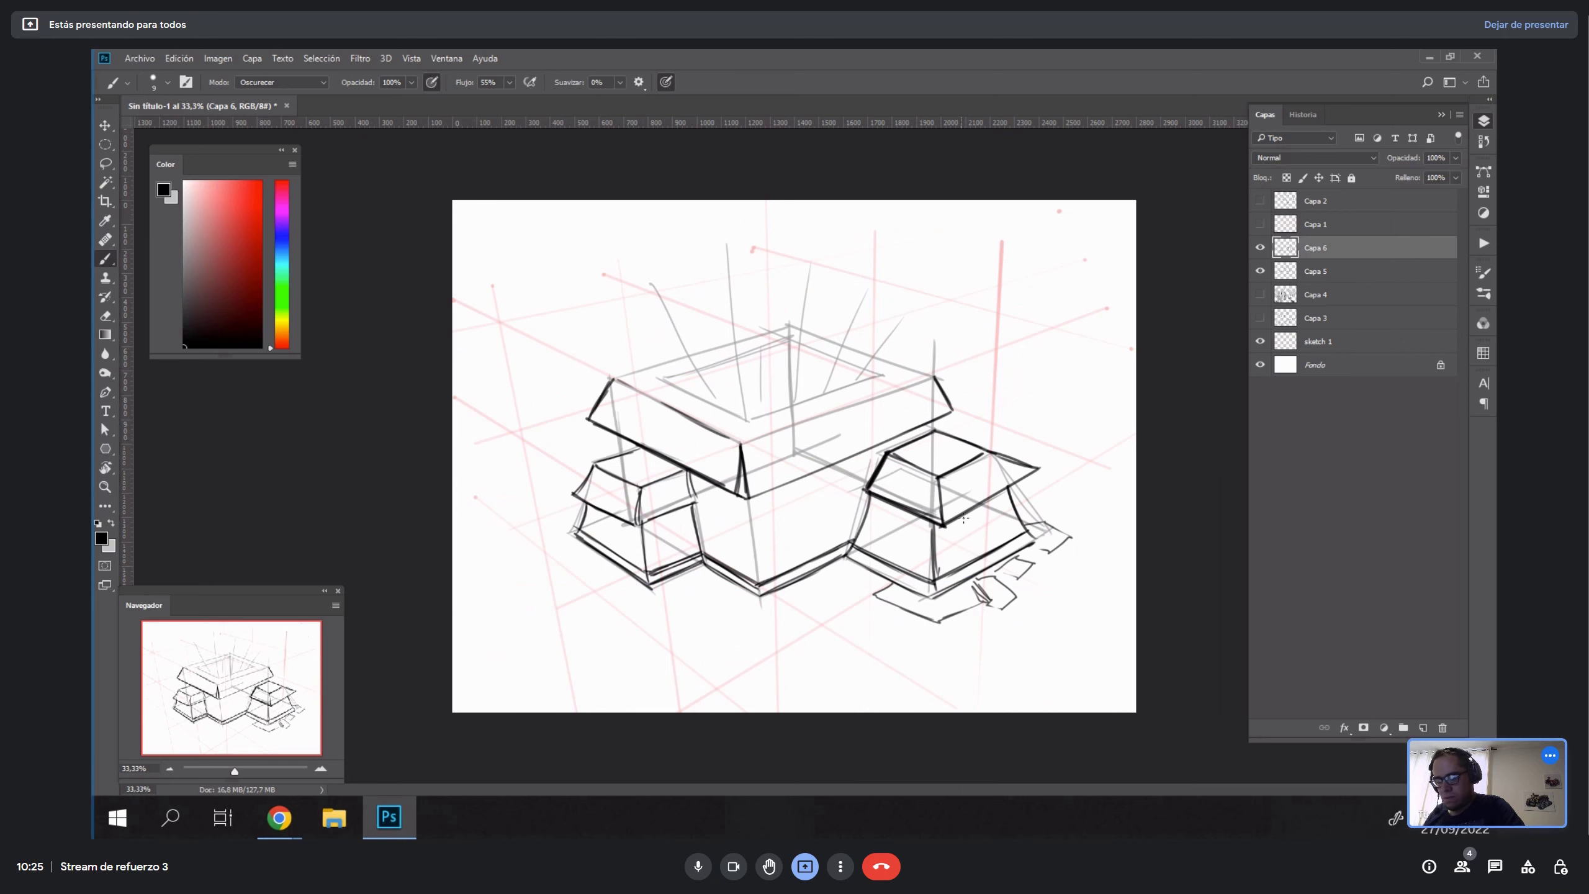
Fill both front faces of the right block's roof with closely spaced tile lines running from top to lower edge.
{"action": "mouse_move", "coordinate": [928, 473]}
{"action": "left_mouse_down"}
{"action": "mouse_move", "coordinate": [924, 526]}
{"action": "mouse_move", "coordinate": [878, 494]}
{"action": "mouse_move", "coordinate": [891, 490]}
{"action": "left_mouse_up"}
{"action": "key", "text": "ctrl+z"}
{"action": "key", "text": "ctrl+z"}
{"action": "left_click_drag", "start_coordinate": [901, 461], "coordinate": [907, 496]}
{"action": "mouse_move", "coordinate": [915, 465]}
{"action": "left_mouse_down"}
{"action": "mouse_move", "coordinate": [905, 499]}
{"action": "mouse_move", "coordinate": [961, 518]}
{"action": "mouse_move", "coordinate": [1001, 494]}
{"action": "left_mouse_up"}
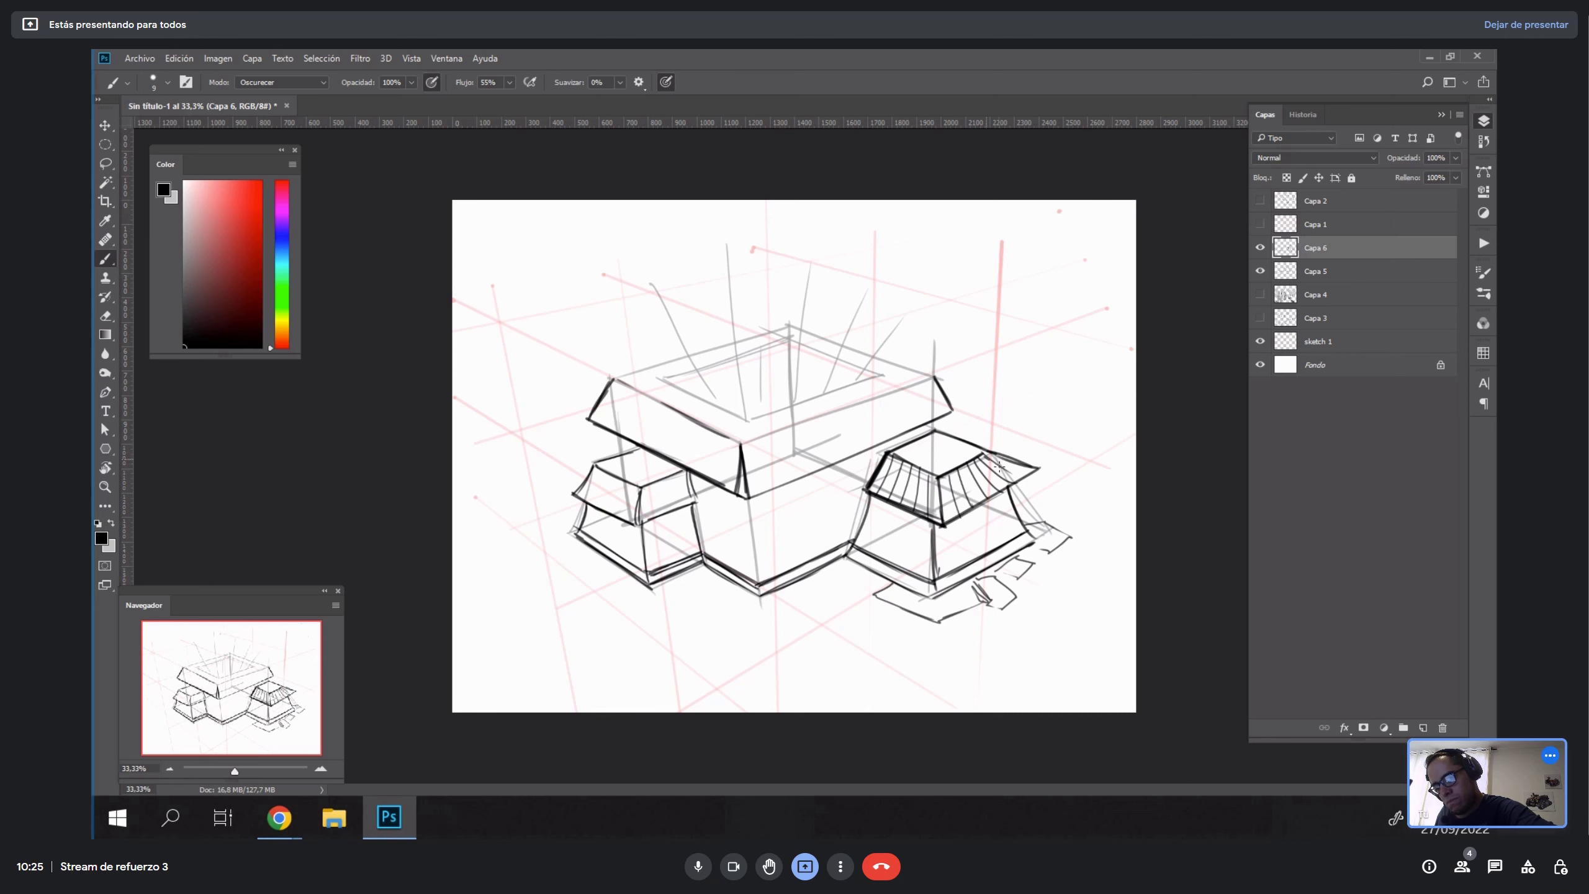
Fill both front faces of the left block's roof with closely spaced tile lines.
{"action": "key", "text": "r"}
{"action": "mouse_move", "coordinate": [1010, 468]}
{"action": "left_mouse_down"}
{"action": "mouse_move", "coordinate": [954, 366]}
{"action": "mouse_move", "coordinate": [888, 300]}
{"action": "left_mouse_up"}
{"action": "key", "text": "b"}
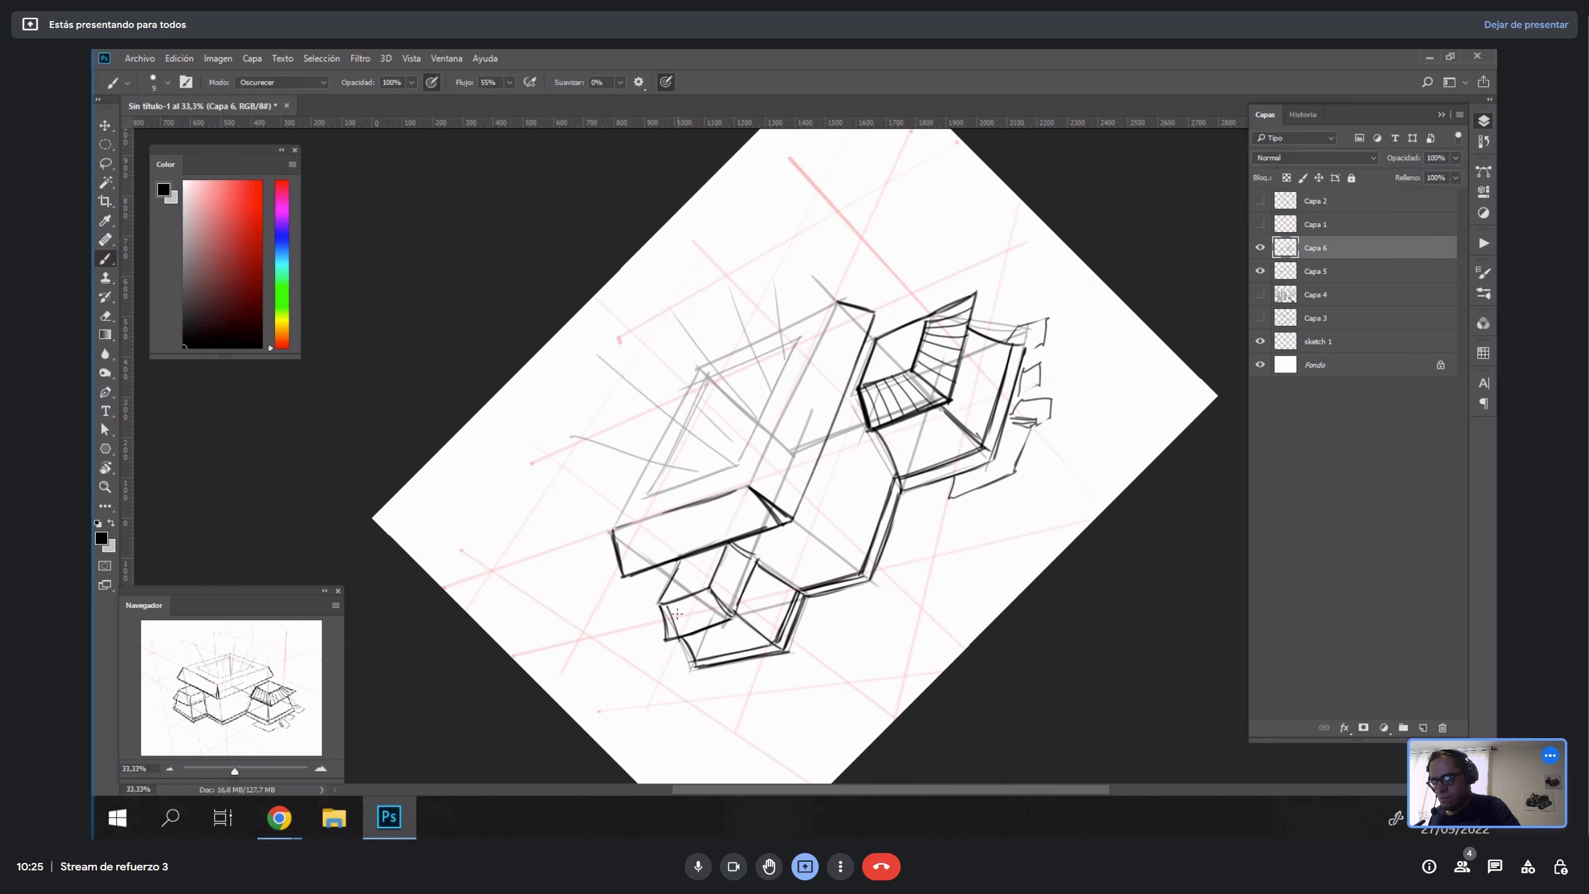
{"action": "mouse_move", "coordinate": [684, 614]}
{"action": "left_mouse_down"}
{"action": "mouse_move", "coordinate": [687, 634]}
{"action": "mouse_move", "coordinate": [741, 607]}
{"action": "mouse_move", "coordinate": [722, 588]}
{"action": "mouse_move", "coordinate": [749, 590]}
{"action": "mouse_move", "coordinate": [754, 564]}
{"action": "left_mouse_up"}
{"action": "key", "text": "ctrl+z"}
{"action": "key", "text": "ctrl+z"}
{"action": "left_click_drag", "start_coordinate": [864, 298], "coordinate": [926, 393]}
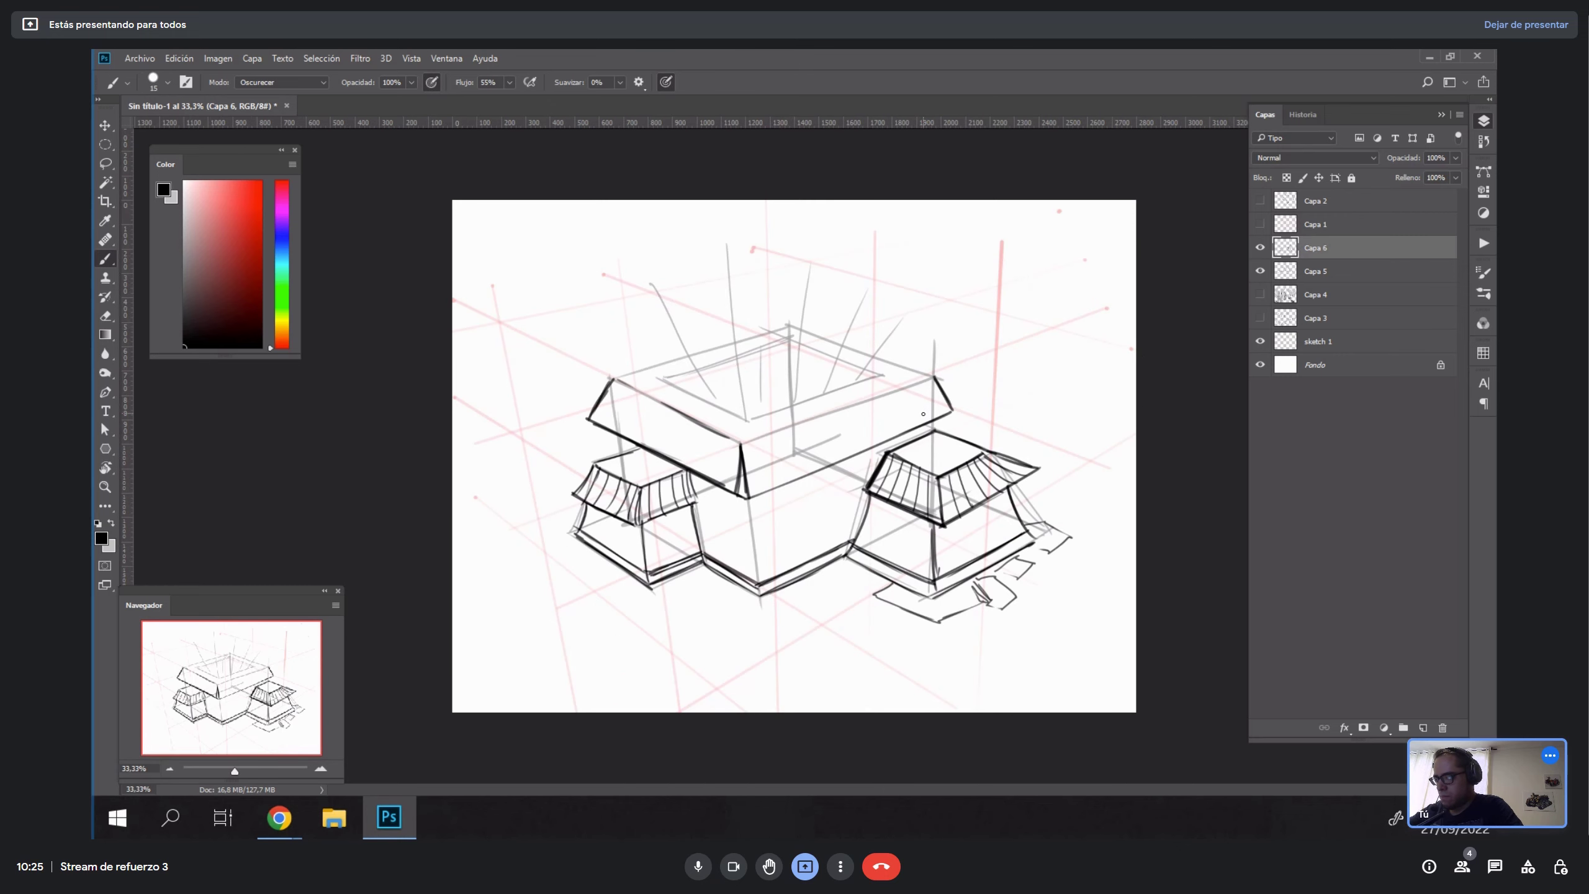
Draw the main box's front-right top edge and the two front edges of its opening in black, then restore the canvas rotation.
{"action": "left_click_drag", "start_coordinate": [962, 401], "coordinate": [833, 326]}
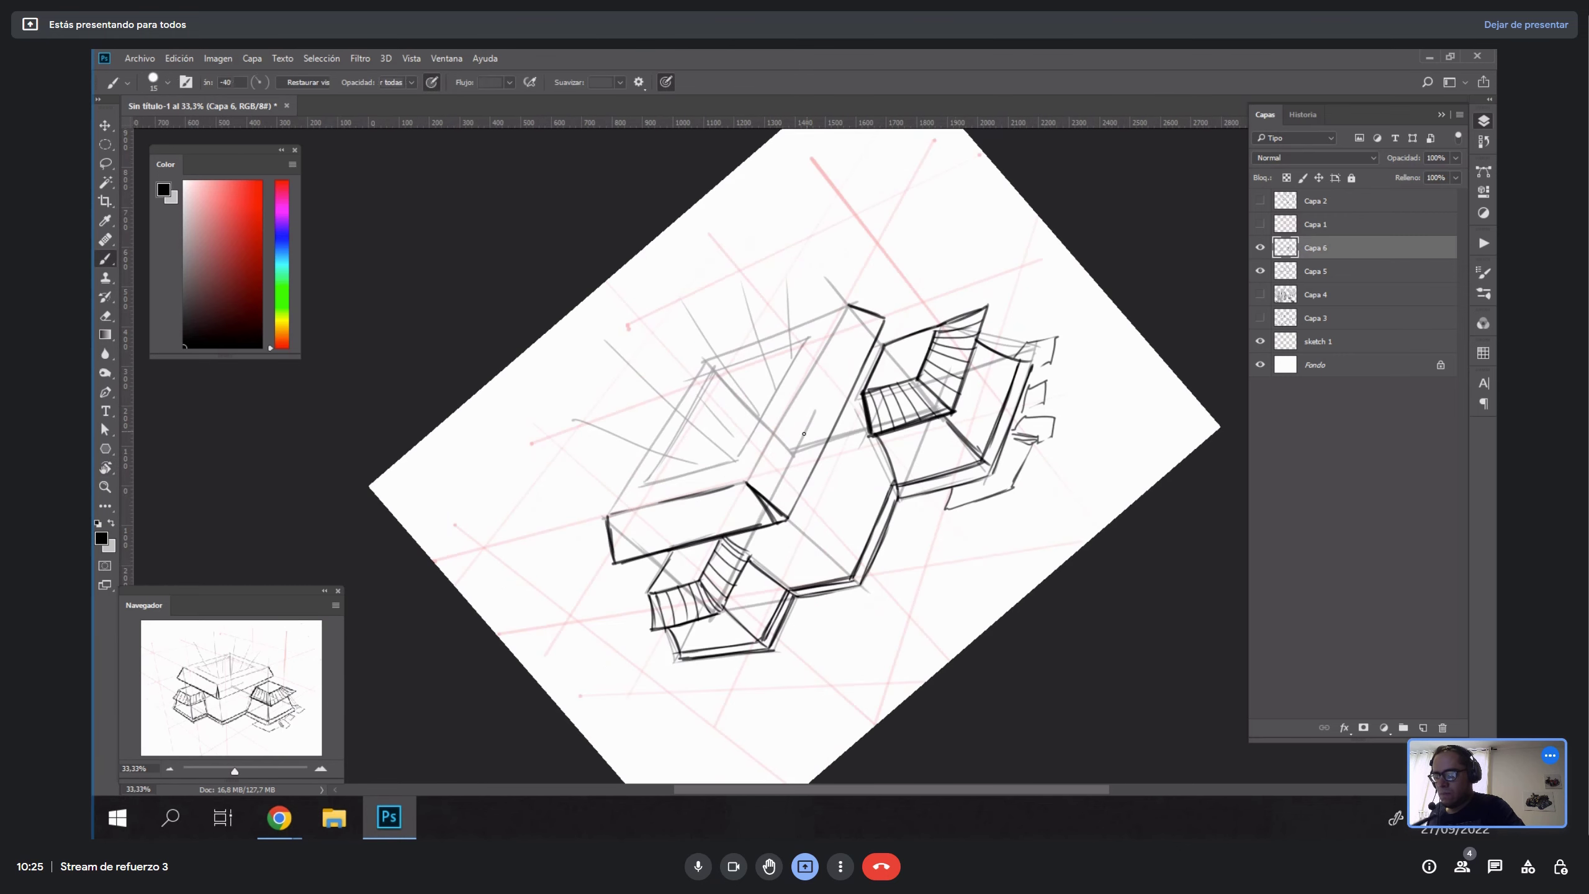
{"action": "left_click_drag", "start_coordinate": [782, 420], "coordinate": [846, 309]}
{"action": "left_click_drag", "start_coordinate": [672, 457], "coordinate": [701, 378]}
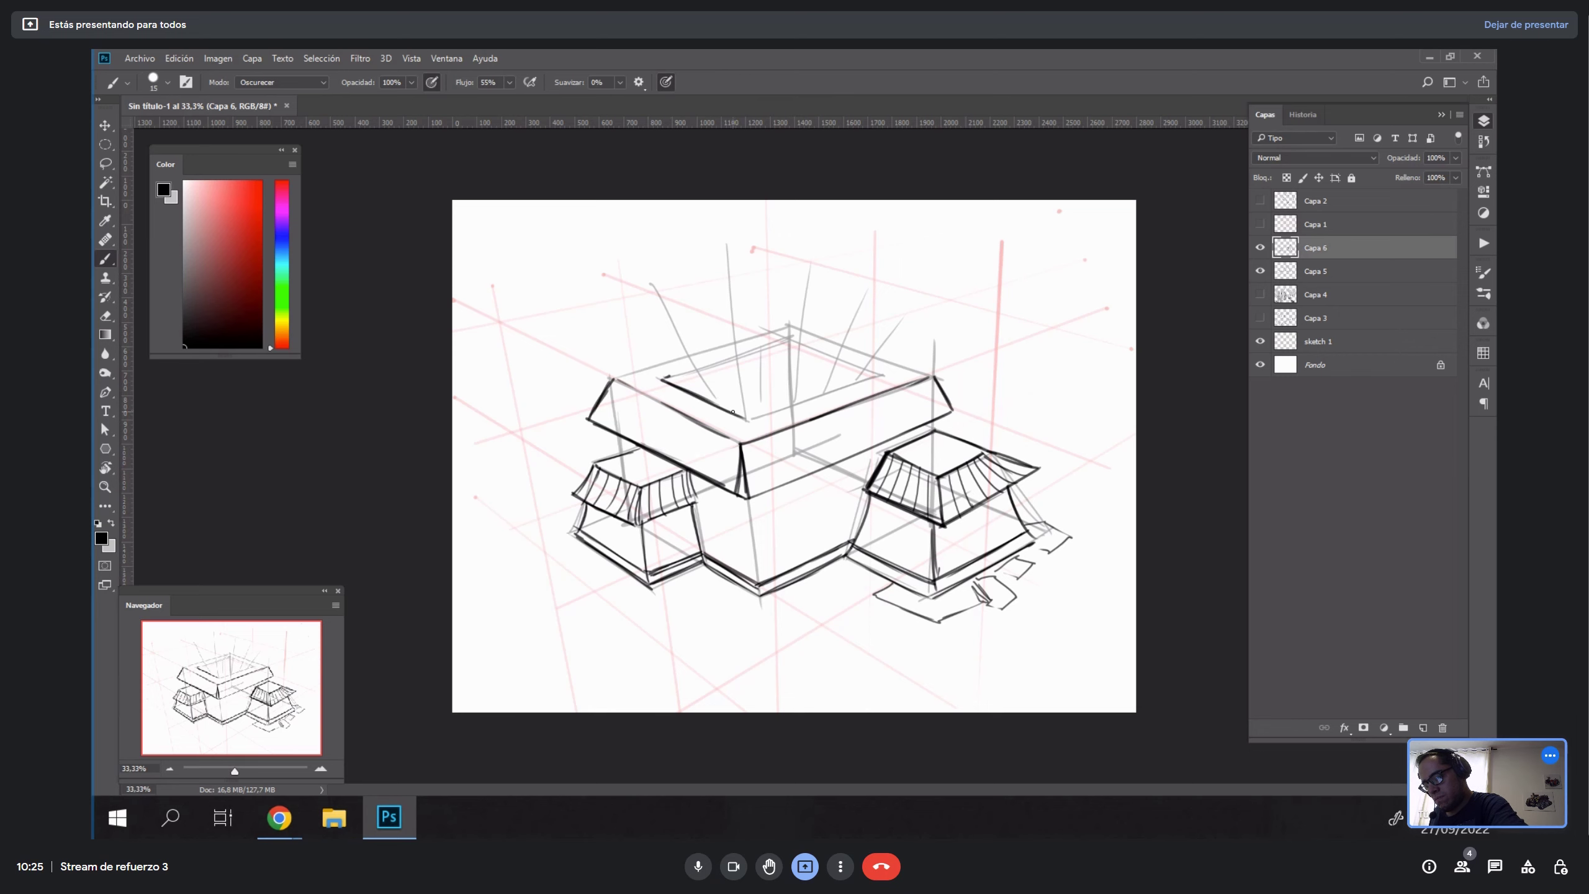
{"action": "key", "text": "r"}
{"action": "mouse_move", "coordinate": [882, 361]}
{"action": "left_mouse_down"}
{"action": "mouse_move", "coordinate": [908, 281]}
{"action": "mouse_move", "coordinate": [873, 263]}
{"action": "left_mouse_up"}
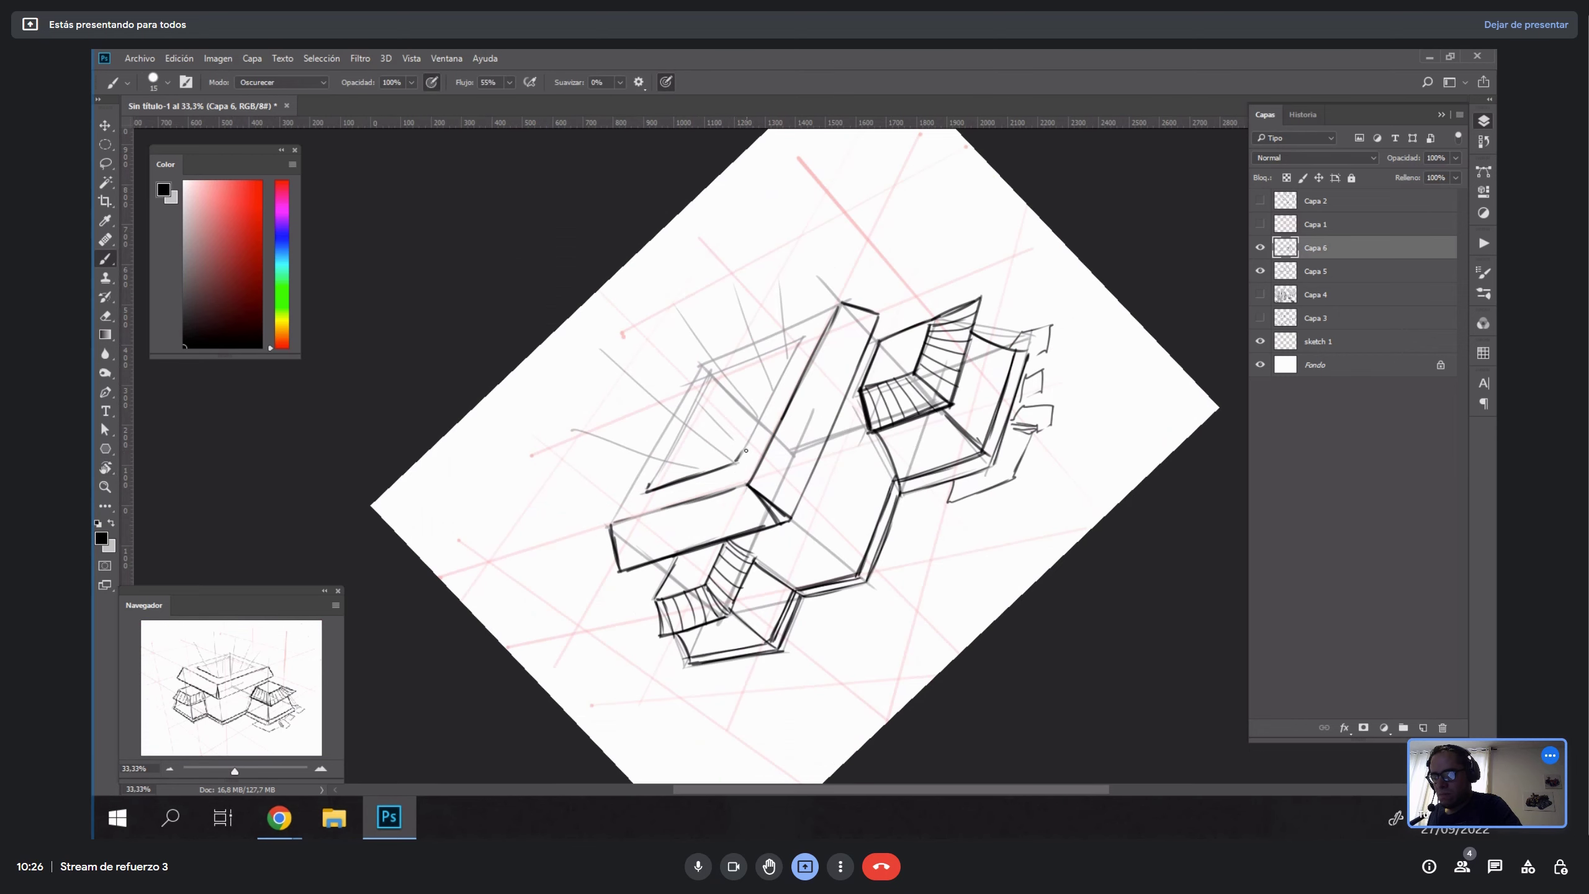
{"action": "left_click_drag", "start_coordinate": [736, 461], "coordinate": [795, 341]}
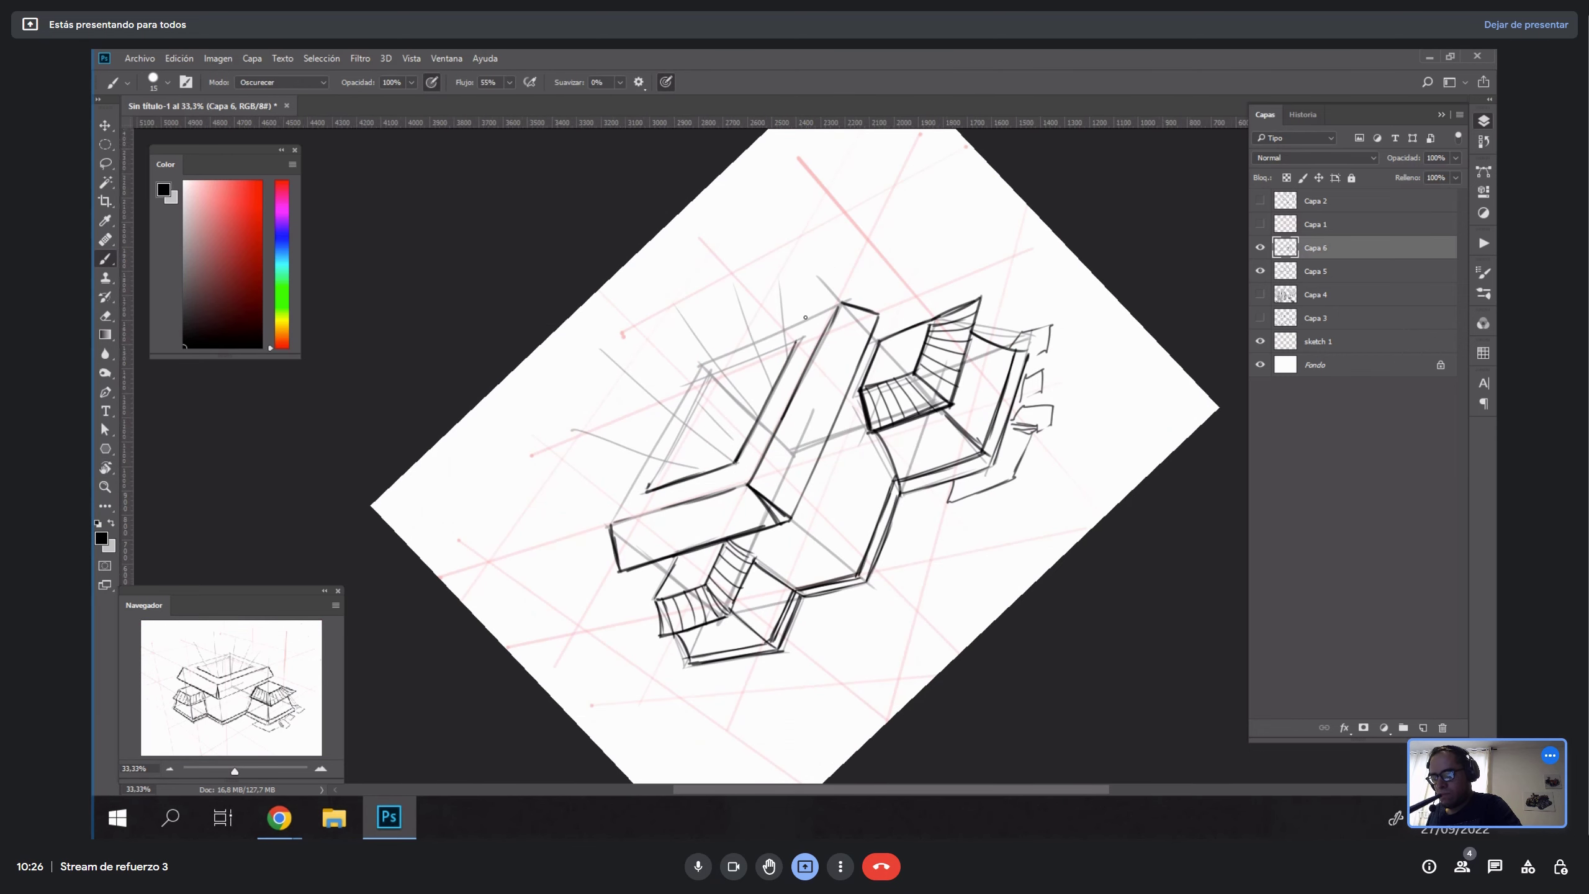
{"action": "key", "text": "Escape"}
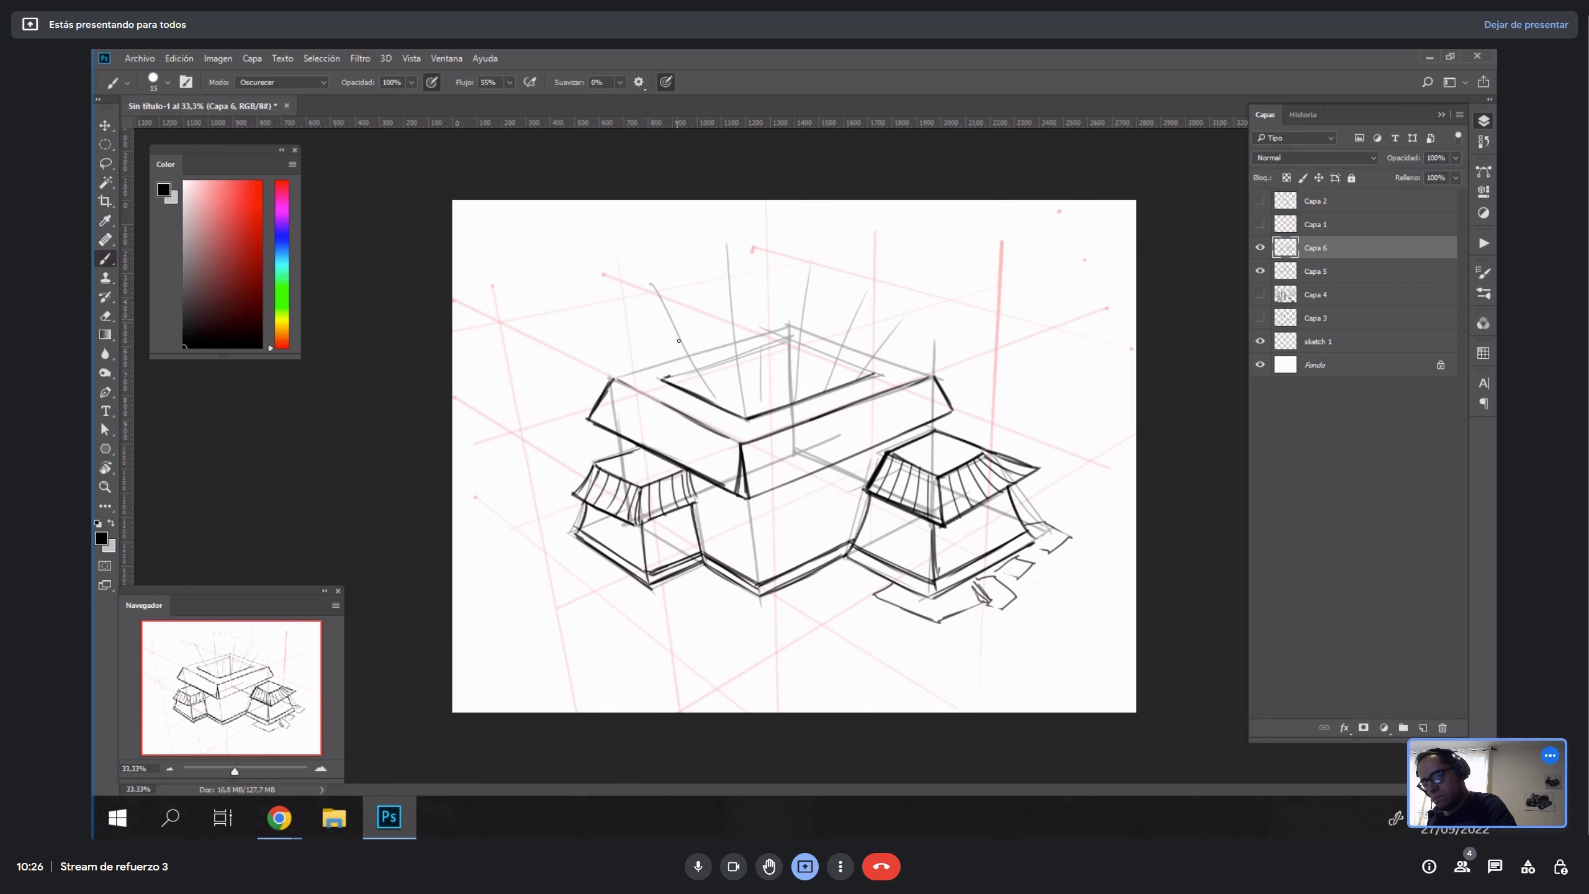
Ink two slanted pipe edges rising from the main box's opening and set the brush size to 12 px.
{"action": "left_click_drag", "start_coordinate": [681, 388], "coordinate": [665, 344]}
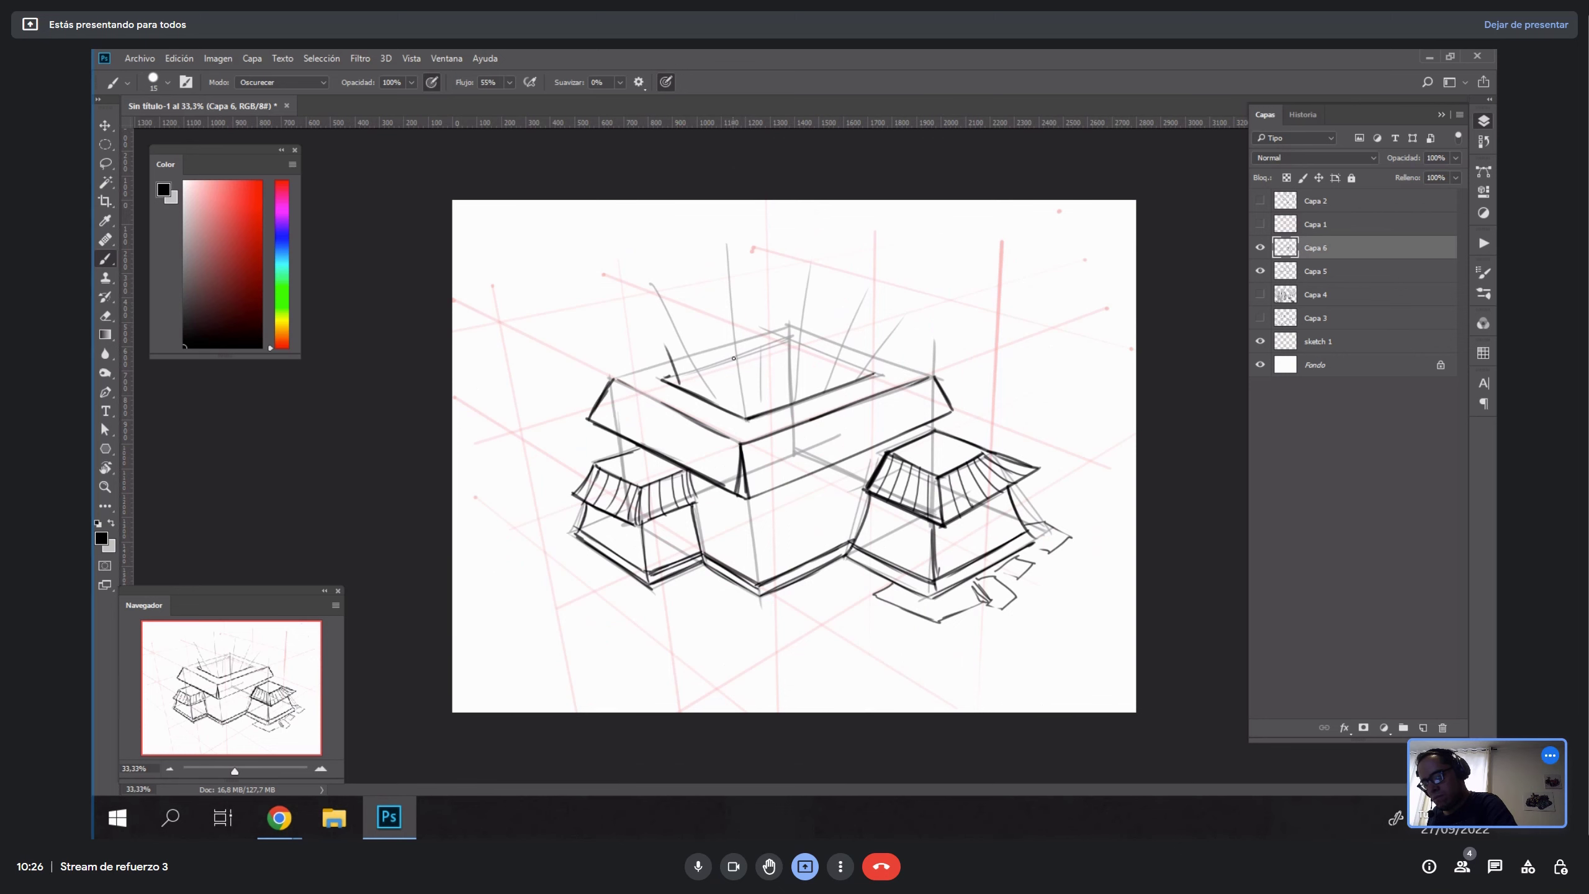
{"action": "left_click_drag", "start_coordinate": [724, 406], "coordinate": [700, 298]}
{"action": "right_click", "coordinate": [719, 277]}
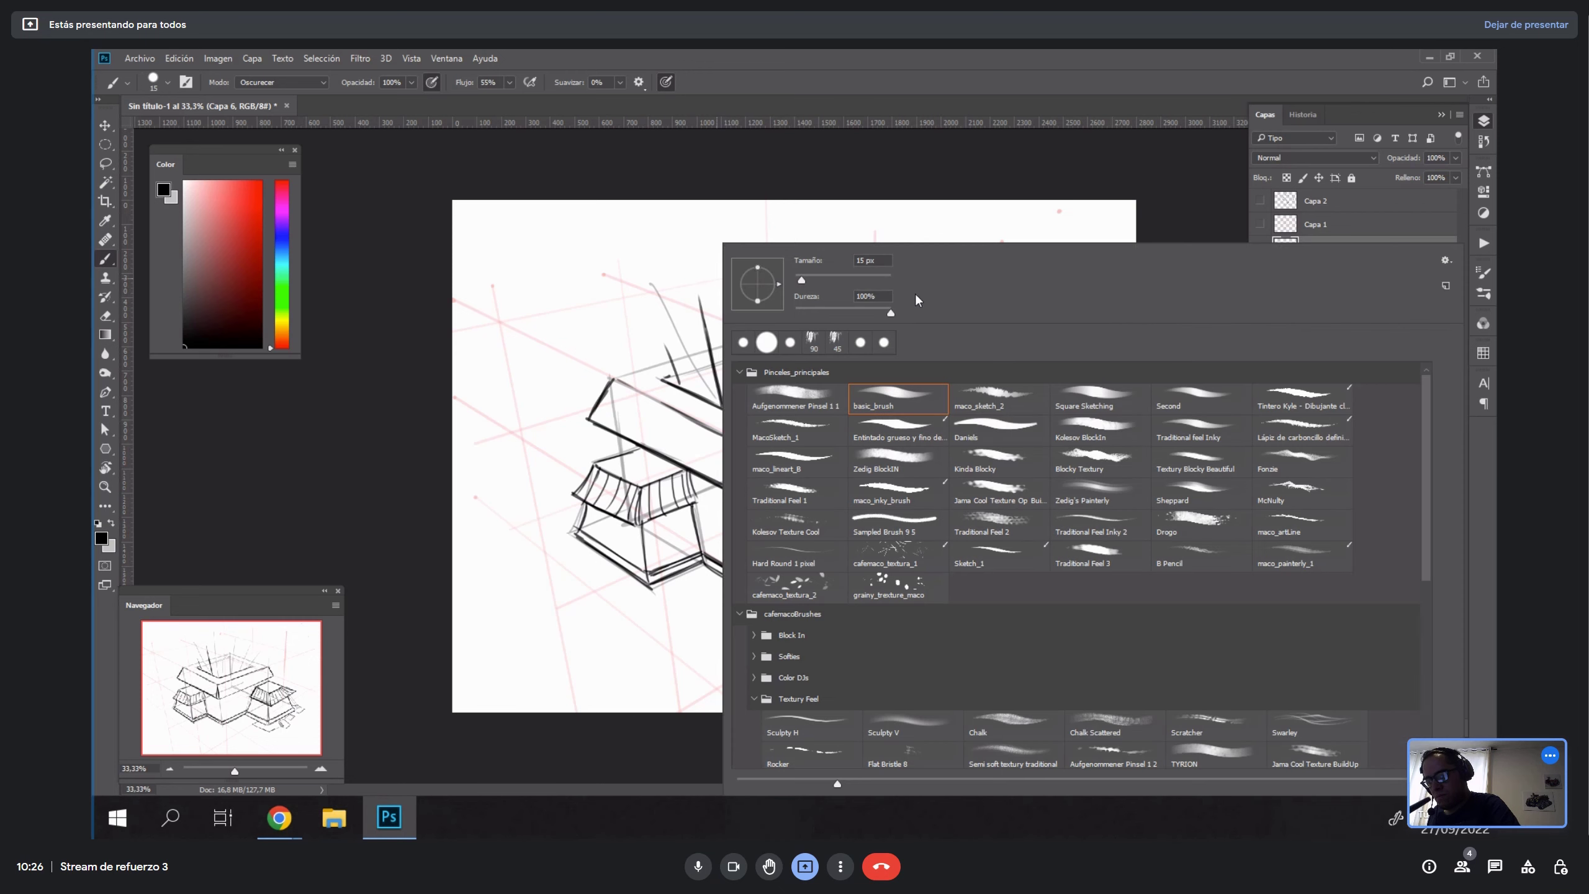
{"action": "type", "text": "12"}
{"action": "key", "text": "Return"}
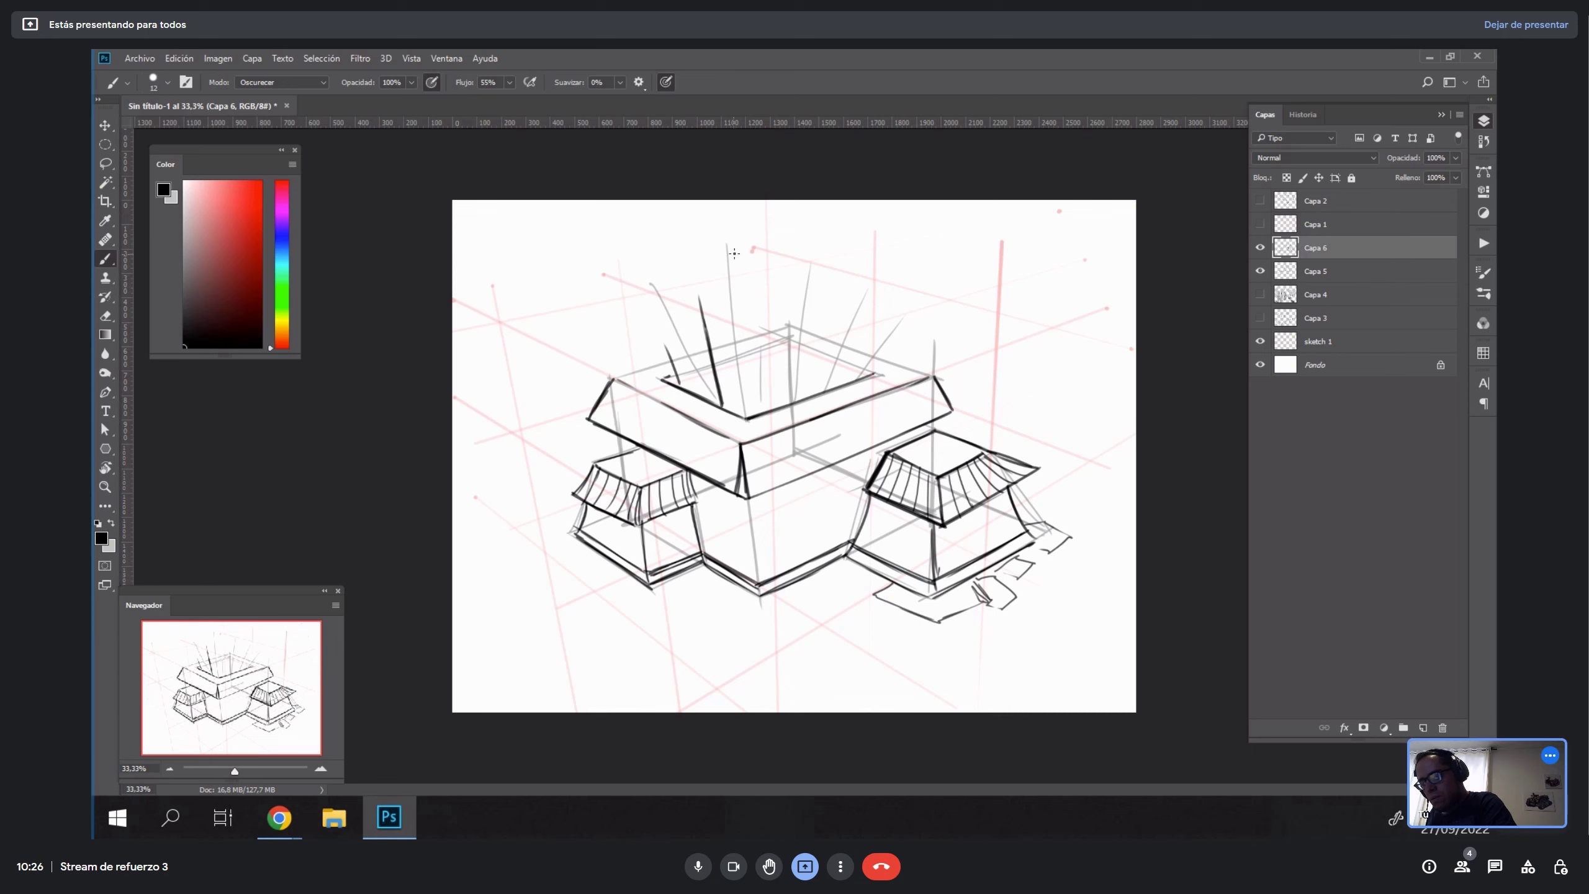
{"action": "mouse_move", "coordinate": [726, 239]}
{"action": "left_mouse_down"}
{"action": "mouse_move", "coordinate": [662, 260]}
{"action": "mouse_move", "coordinate": [666, 304]}
{"action": "mouse_move", "coordinate": [663, 287]}
{"action": "mouse_move", "coordinate": [682, 308]}
{"action": "mouse_move", "coordinate": [690, 289]}
{"action": "left_mouse_up"}
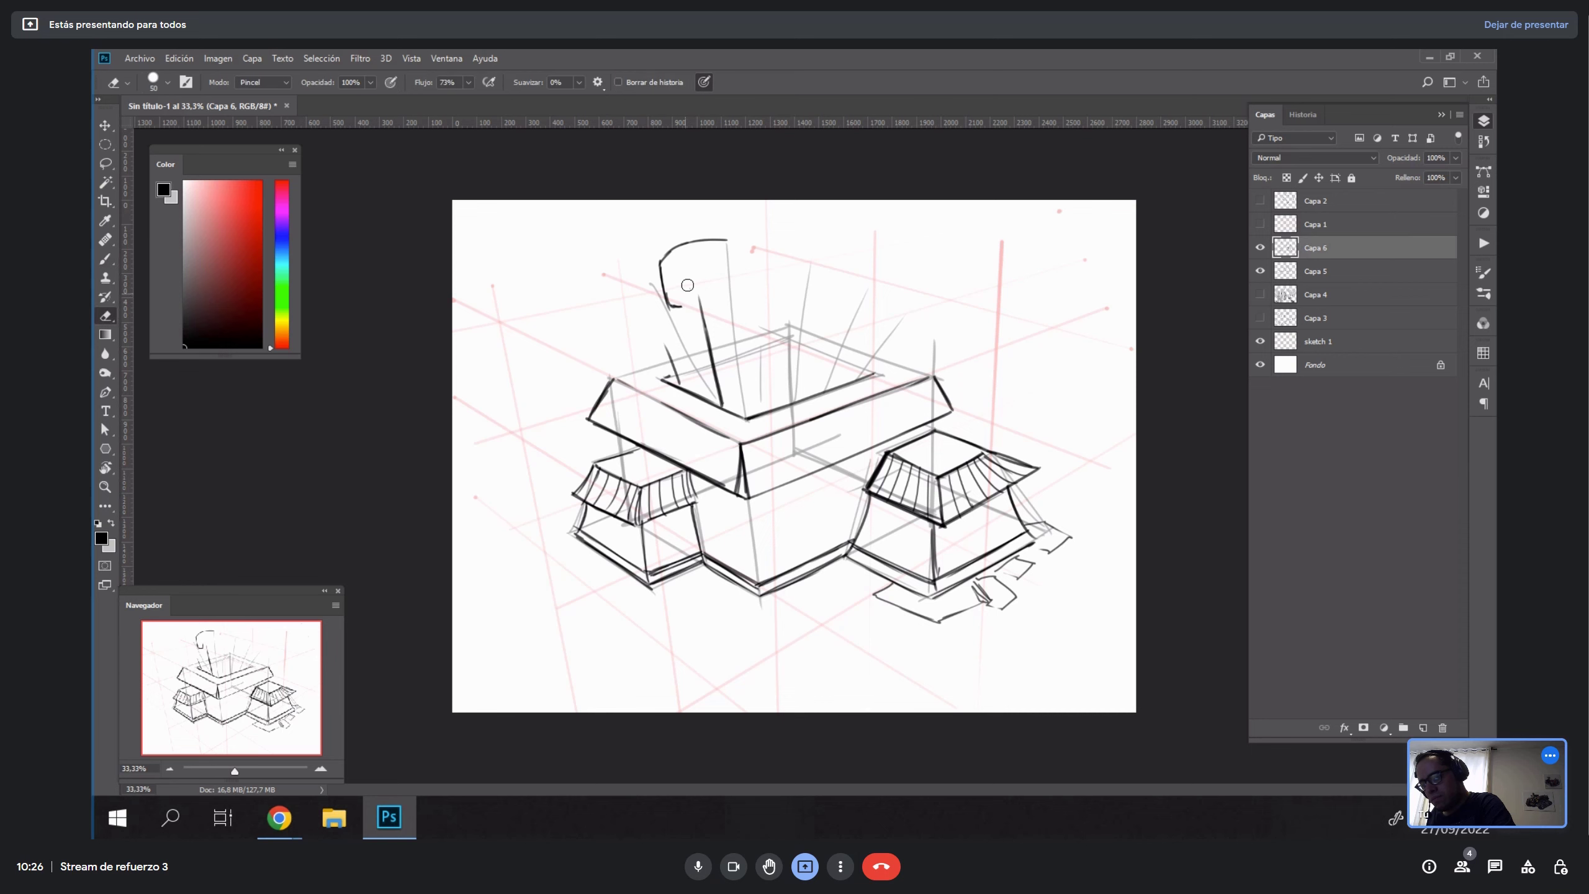
{"action": "key", "text": "l"}
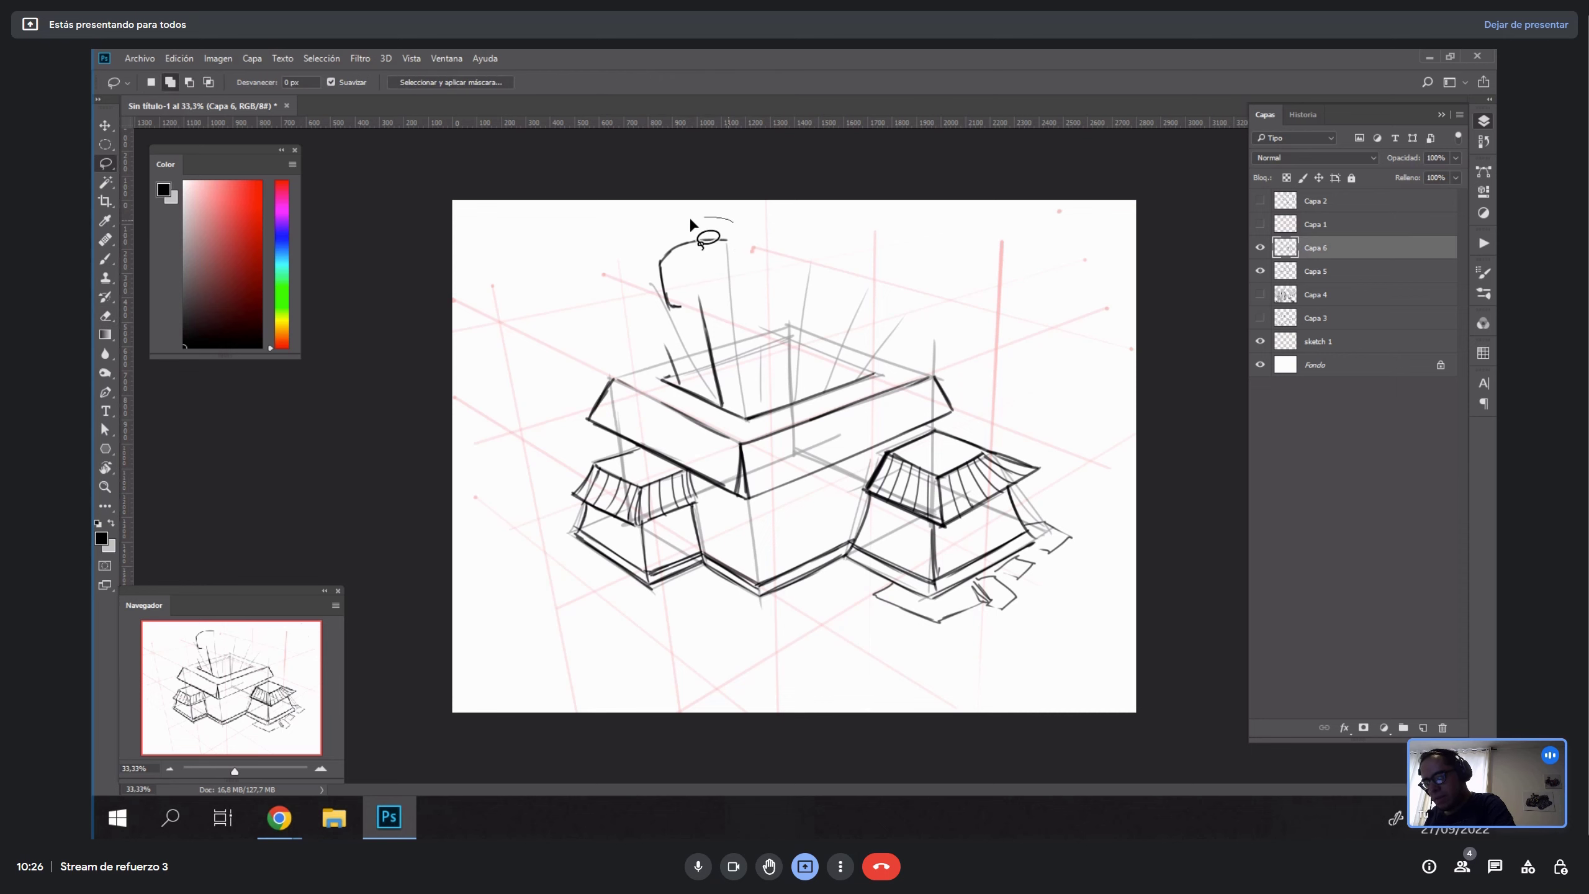
{"action": "left_click_drag", "start_coordinate": [689, 216], "coordinate": [749, 246]}
{"action": "key", "text": "Delete"}
{"action": "key", "text": "ctrl+d"}
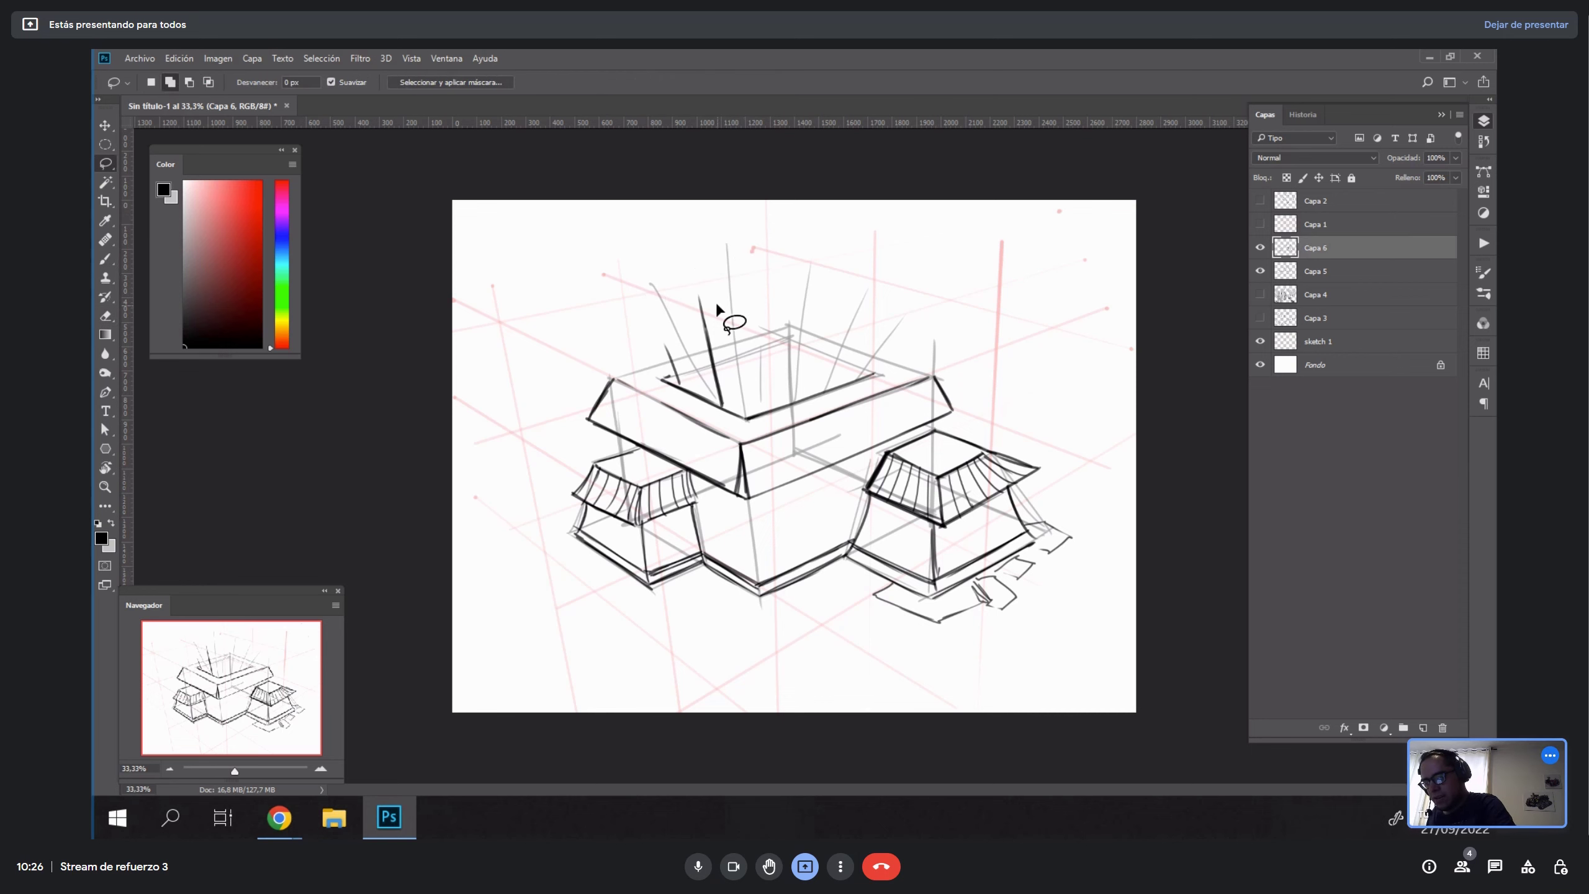
Ink the right edge and elliptical top of the straight pipe rising from the front corner of the opening.
{"action": "key", "text": "b"}
{"action": "left_click_drag", "start_coordinate": [762, 411], "coordinate": [752, 320]}
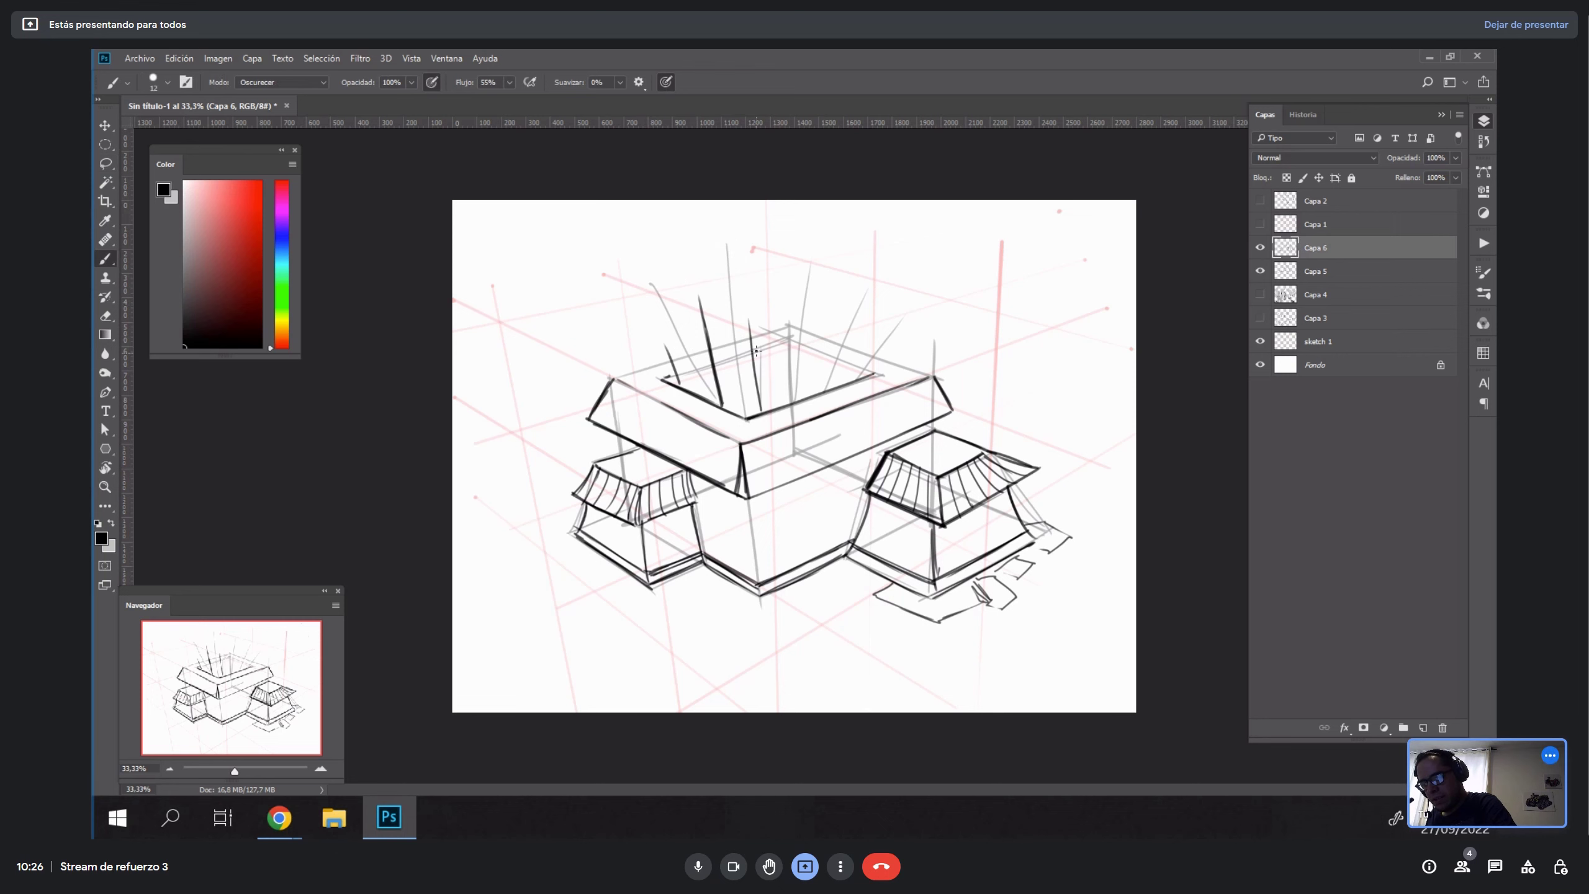
{"action": "key", "text": "ctrl+z"}
{"action": "left_click_drag", "start_coordinate": [762, 408], "coordinate": [752, 283]}
{"action": "mouse_move", "coordinate": [700, 294]}
{"action": "left_mouse_down"}
{"action": "mouse_move", "coordinate": [744, 257]}
{"action": "mouse_move", "coordinate": [750, 283]}
{"action": "mouse_move", "coordinate": [720, 284]}
{"action": "mouse_move", "coordinate": [751, 270]}
{"action": "mouse_move", "coordinate": [729, 284]}
{"action": "mouse_move", "coordinate": [750, 269]}
{"action": "mouse_move", "coordinate": [730, 291]}
{"action": "mouse_move", "coordinate": [754, 297]}
{"action": "left_mouse_up"}
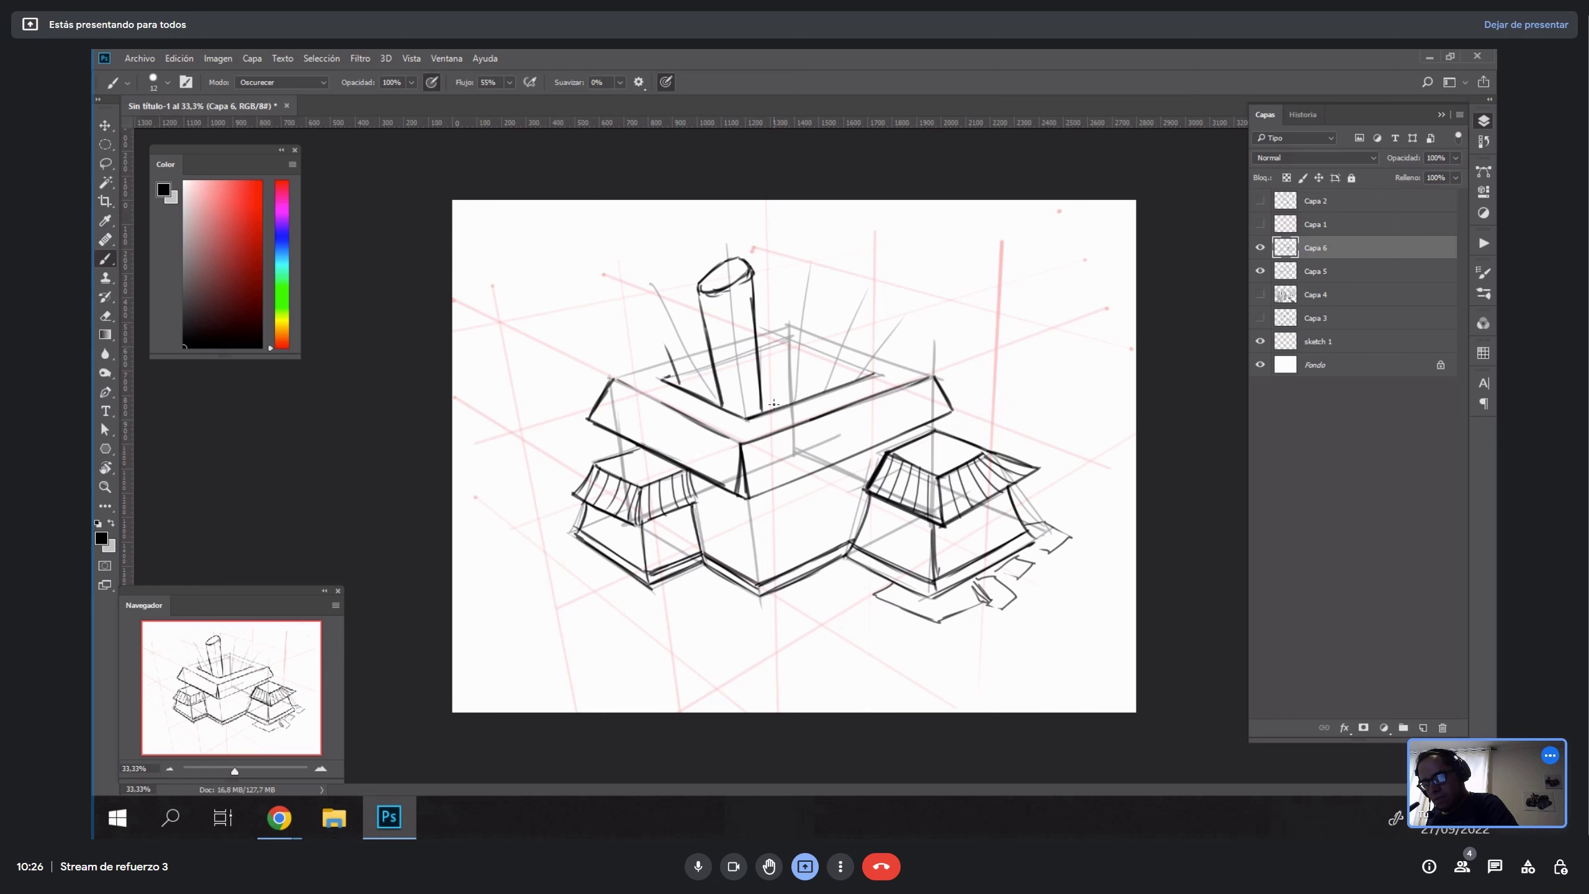
Ink two hook-shaped pipes rising from the opening, one on each side of the straight pipe.
{"action": "mouse_move", "coordinate": [774, 404]}
{"action": "left_mouse_down"}
{"action": "mouse_move", "coordinate": [785, 300]}
{"action": "mouse_move", "coordinate": [835, 336]}
{"action": "mouse_move", "coordinate": [801, 329]}
{"action": "mouse_move", "coordinate": [784, 284]}
{"action": "mouse_move", "coordinate": [799, 270]}
{"action": "mouse_move", "coordinate": [834, 274]}
{"action": "mouse_move", "coordinate": [839, 342]}
{"action": "left_mouse_up"}
{"action": "mouse_move", "coordinate": [832, 281]}
{"action": "left_mouse_down"}
{"action": "mouse_move", "coordinate": [836, 339]}
{"action": "mouse_move", "coordinate": [835, 279]}
{"action": "mouse_move", "coordinate": [808, 391]}
{"action": "left_mouse_up"}
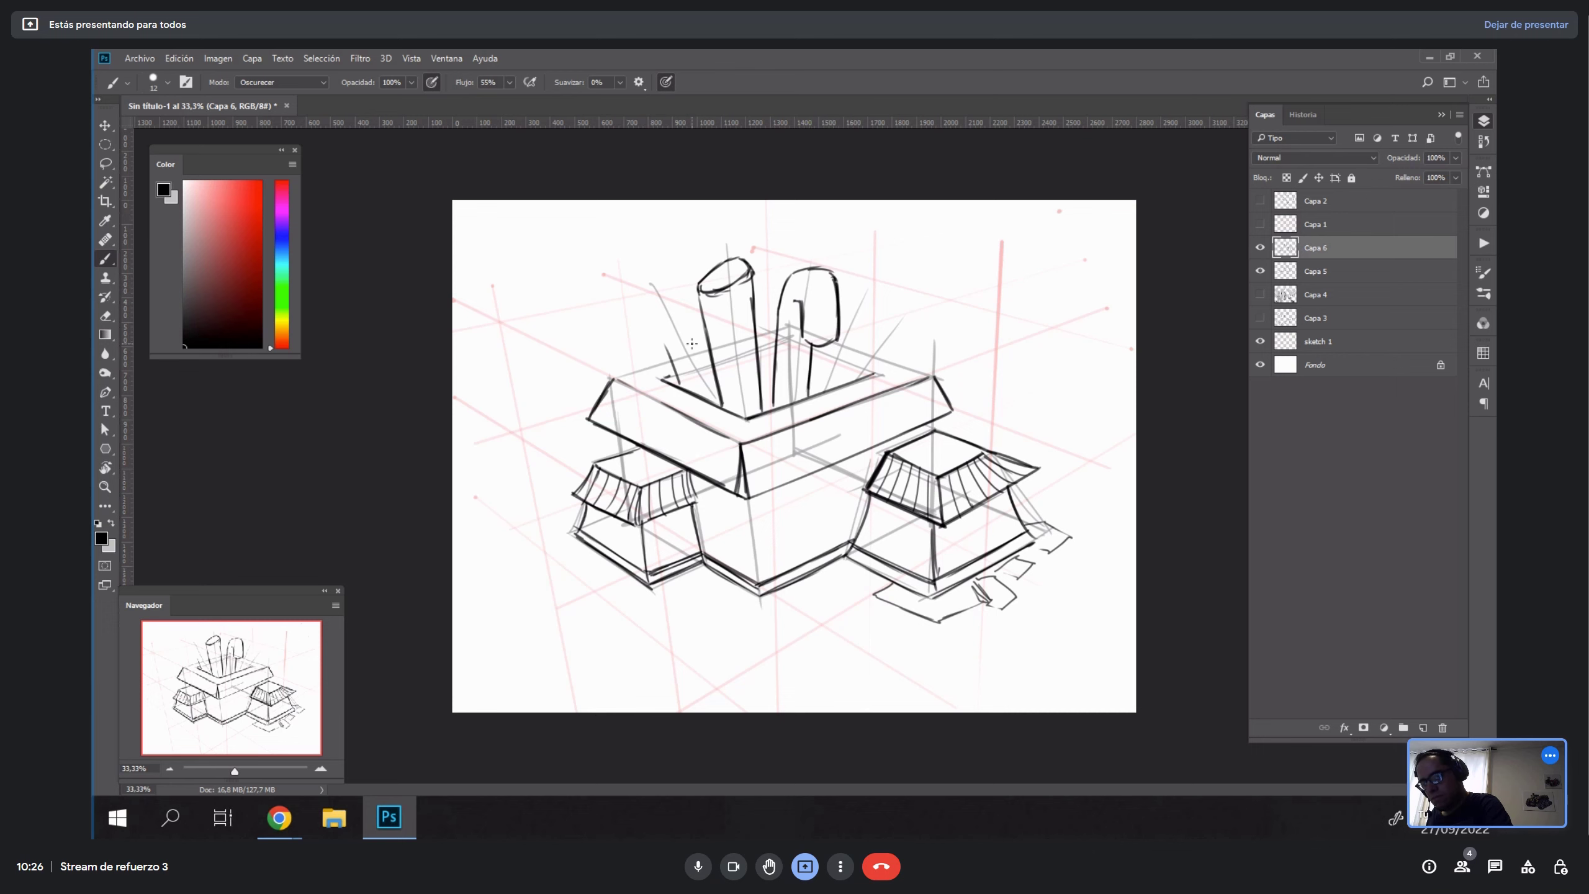
{"action": "mouse_move", "coordinate": [666, 279]}
{"action": "left_mouse_down"}
{"action": "mouse_move", "coordinate": [716, 394]}
{"action": "mouse_move", "coordinate": [714, 382]}
{"action": "left_mouse_up"}
{"action": "left_click_drag", "start_coordinate": [655, 331], "coordinate": [683, 391]}
{"action": "mouse_move", "coordinate": [671, 290]}
{"action": "left_mouse_down"}
{"action": "mouse_move", "coordinate": [660, 270]}
{"action": "mouse_move", "coordinate": [618, 285]}
{"action": "mouse_move", "coordinate": [613, 328]}
{"action": "mouse_move", "coordinate": [643, 335]}
{"action": "mouse_move", "coordinate": [651, 311]}
{"action": "mouse_move", "coordinate": [661, 343]}
{"action": "left_mouse_up"}
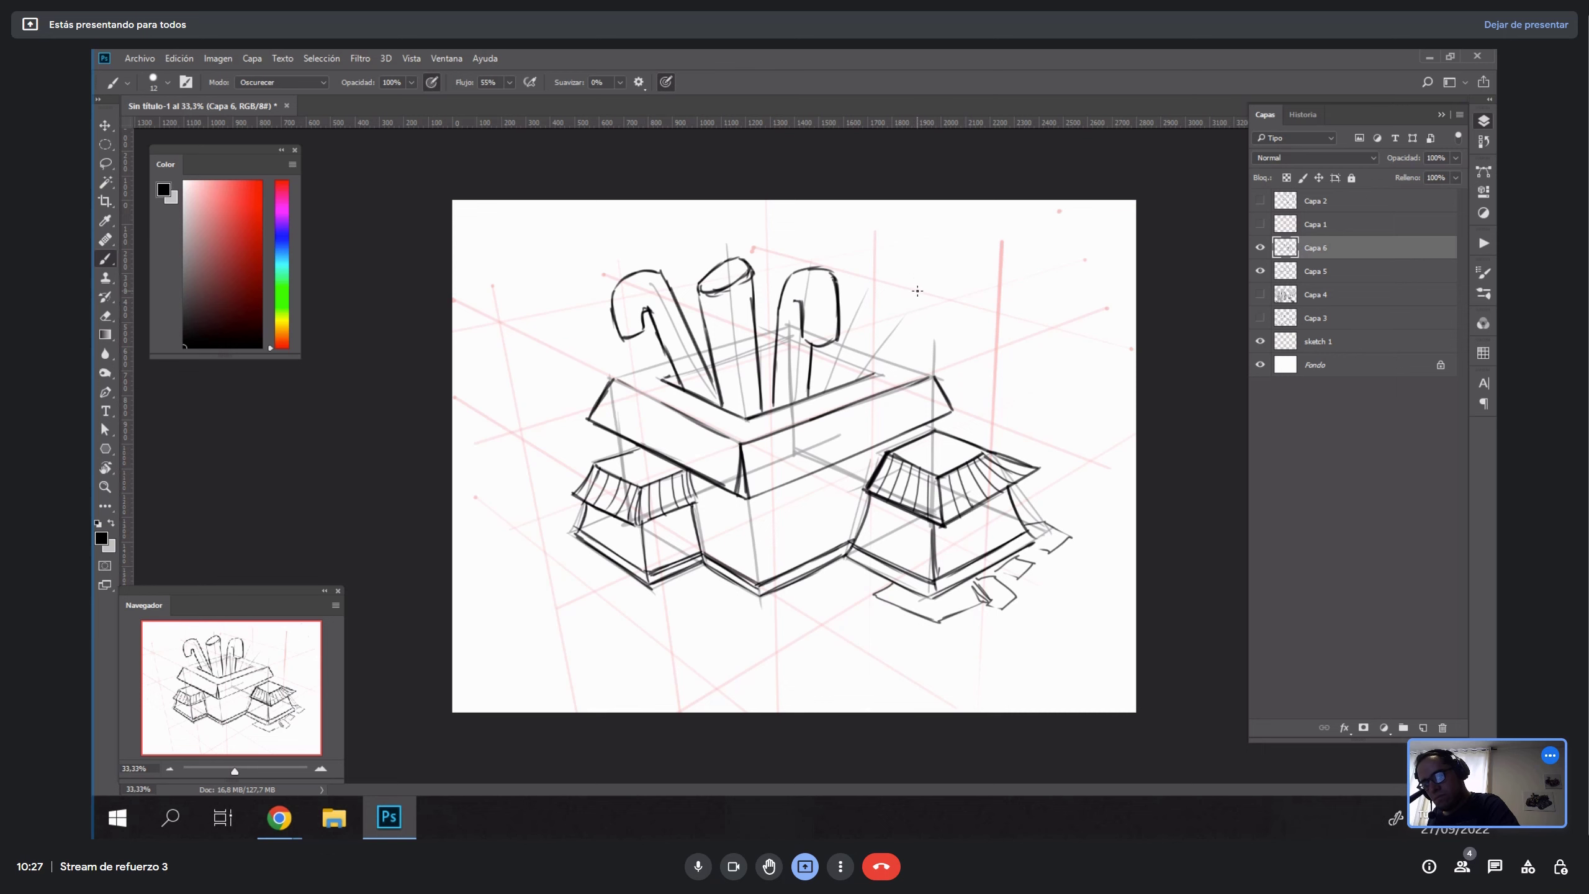
Ink the rightmost pipe with its round banded head and slanted stem, plus the upright pipe end behind it.
{"action": "mouse_move", "coordinate": [917, 290]}
{"action": "left_mouse_down"}
{"action": "mouse_move", "coordinate": [887, 308]}
{"action": "mouse_move", "coordinate": [886, 293]}
{"action": "mouse_move", "coordinate": [927, 335]}
{"action": "mouse_move", "coordinate": [918, 287]}
{"action": "mouse_move", "coordinate": [931, 325]}
{"action": "mouse_move", "coordinate": [879, 295]}
{"action": "mouse_move", "coordinate": [931, 333]}
{"action": "left_mouse_up"}
{"action": "mouse_move", "coordinate": [880, 287]}
{"action": "left_mouse_down"}
{"action": "mouse_move", "coordinate": [878, 318]}
{"action": "mouse_move", "coordinate": [938, 333]}
{"action": "mouse_move", "coordinate": [913, 341]}
{"action": "left_mouse_up"}
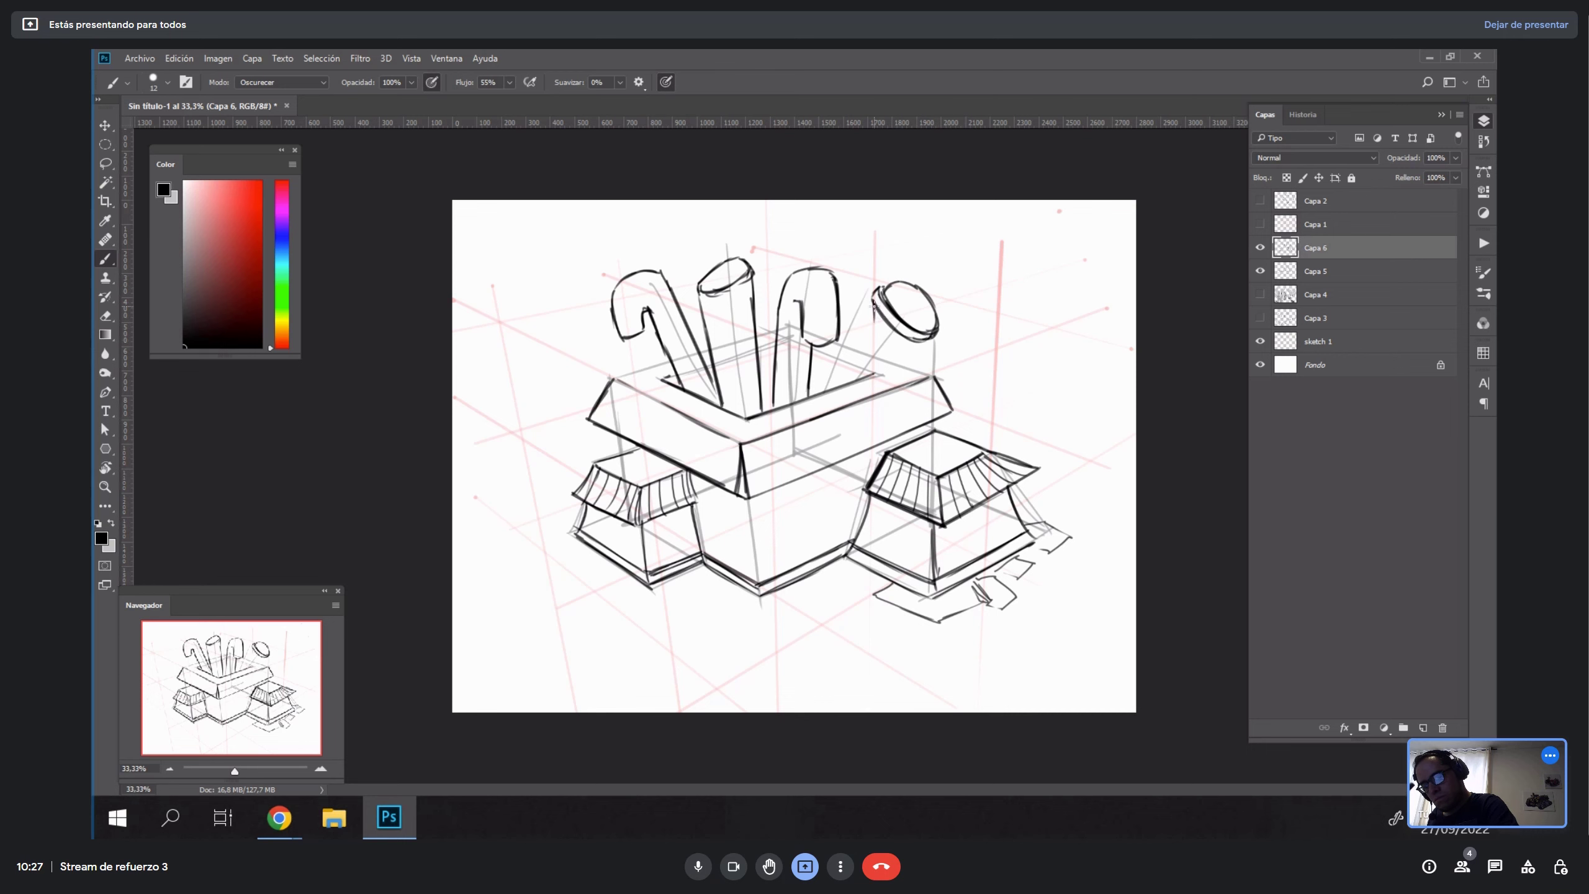
{"action": "key", "text": "r"}
{"action": "mouse_move", "coordinate": [1038, 262]}
{"action": "left_mouse_down"}
{"action": "mouse_move", "coordinate": [599, 213]}
{"action": "mouse_move", "coordinate": [601, 259]}
{"action": "left_mouse_up"}
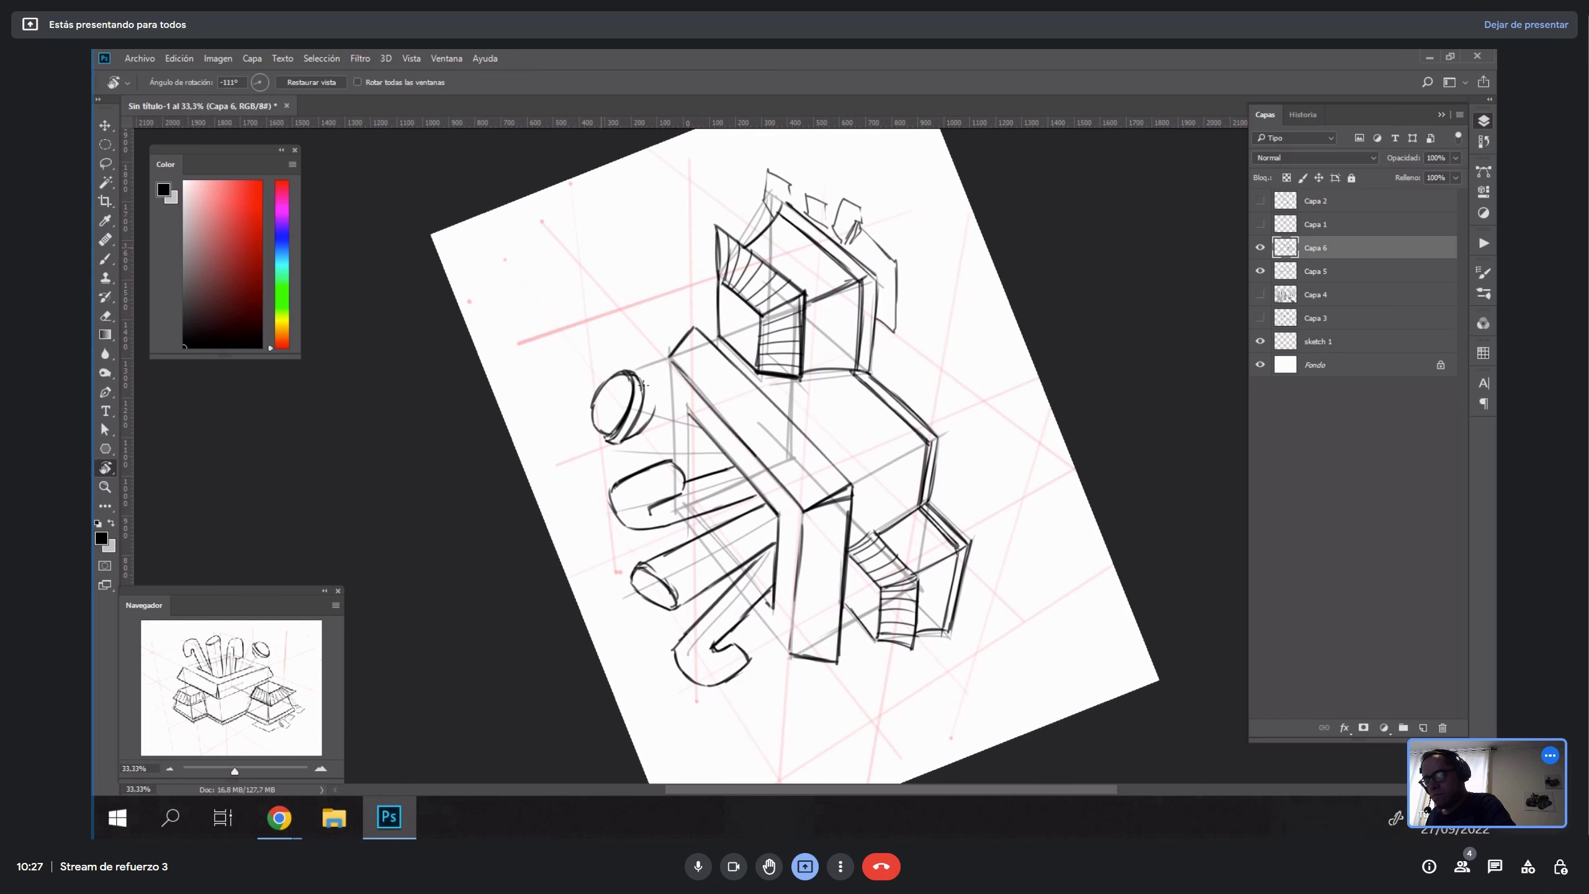
{"action": "key", "text": "b"}
{"action": "mouse_move", "coordinate": [640, 378]}
{"action": "left_mouse_down"}
{"action": "mouse_move", "coordinate": [654, 413]}
{"action": "mouse_move", "coordinate": [627, 442]}
{"action": "mouse_move", "coordinate": [649, 397]}
{"action": "left_mouse_up"}
{"action": "key", "text": "Escape"}
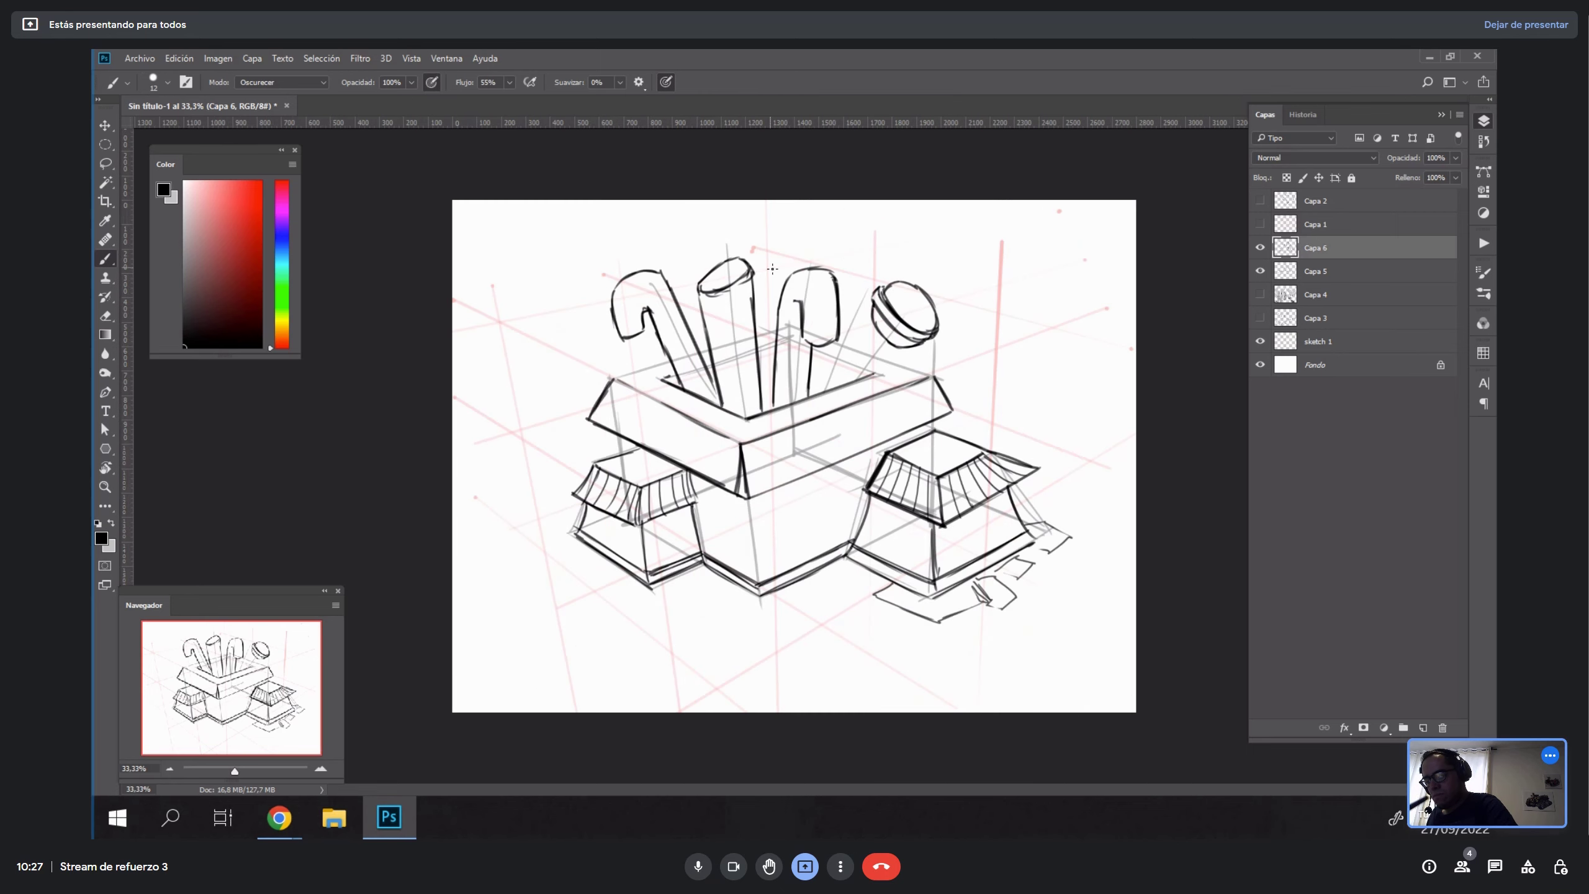
{"action": "mouse_move", "coordinate": [880, 330]}
{"action": "left_mouse_down"}
{"action": "mouse_move", "coordinate": [836, 382]}
{"action": "mouse_move", "coordinate": [851, 380]}
{"action": "left_mouse_up"}
{"action": "mouse_move", "coordinate": [838, 294]}
{"action": "left_mouse_down"}
{"action": "mouse_move", "coordinate": [850, 241]}
{"action": "mouse_move", "coordinate": [889, 234]}
{"action": "mouse_move", "coordinate": [865, 342]}
{"action": "left_mouse_up"}
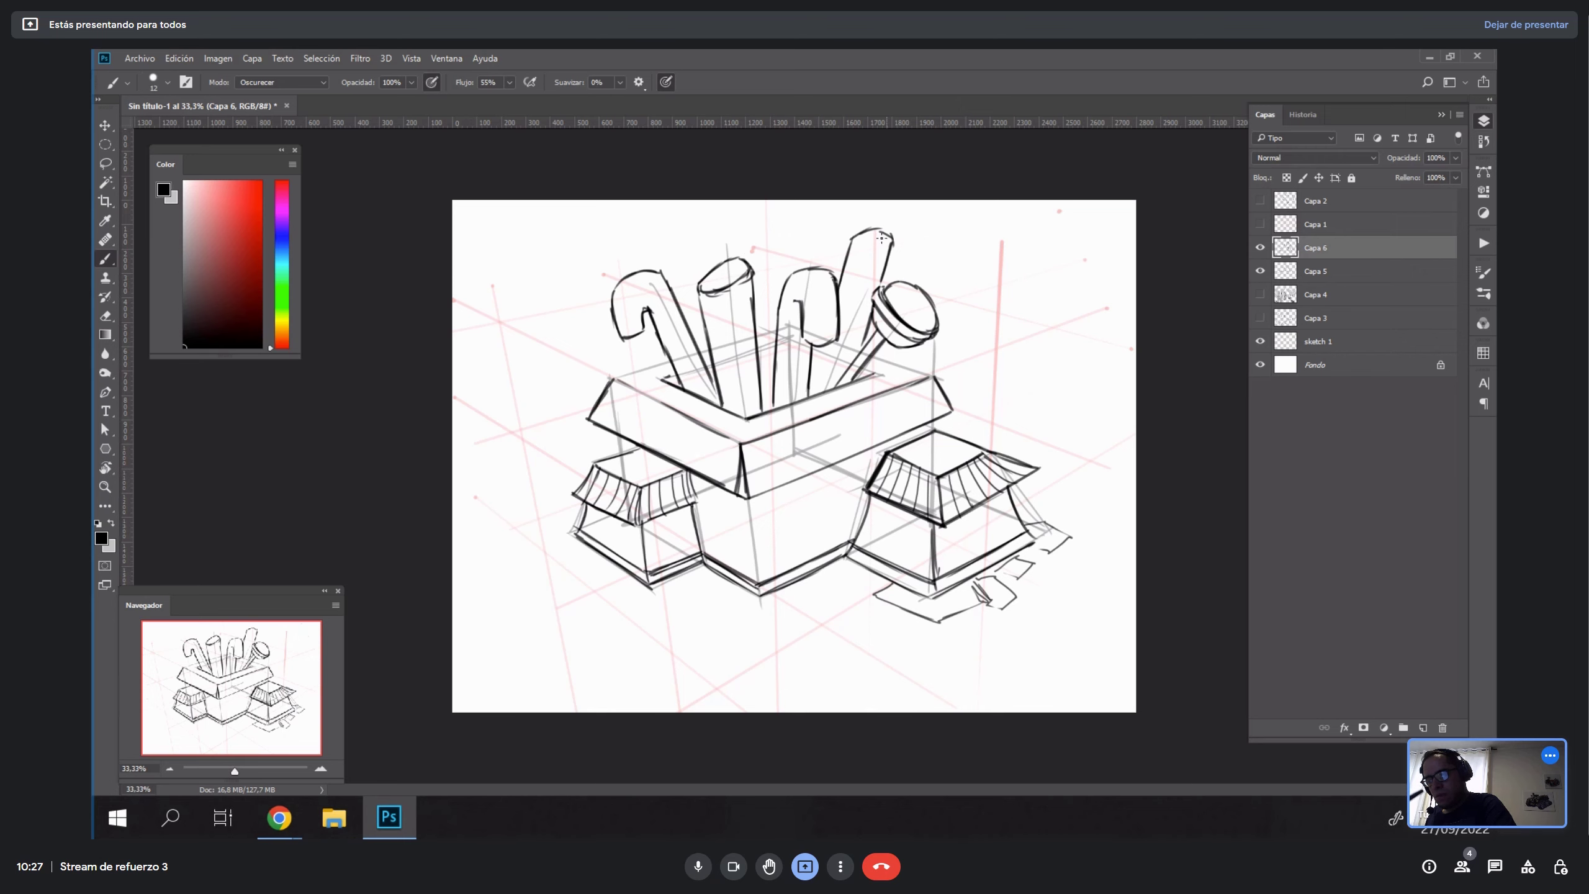
Ink a large flat elliptical top behind the straight pipe, rotating the canvas for the curves and restoring it.
{"action": "key", "text": "r"}
{"action": "mouse_move", "coordinate": [758, 247]}
{"action": "left_mouse_down"}
{"action": "mouse_move", "coordinate": [837, 167]}
{"action": "mouse_move", "coordinate": [561, 445]}
{"action": "mouse_move", "coordinate": [564, 510]}
{"action": "mouse_move", "coordinate": [587, 512]}
{"action": "left_mouse_up"}
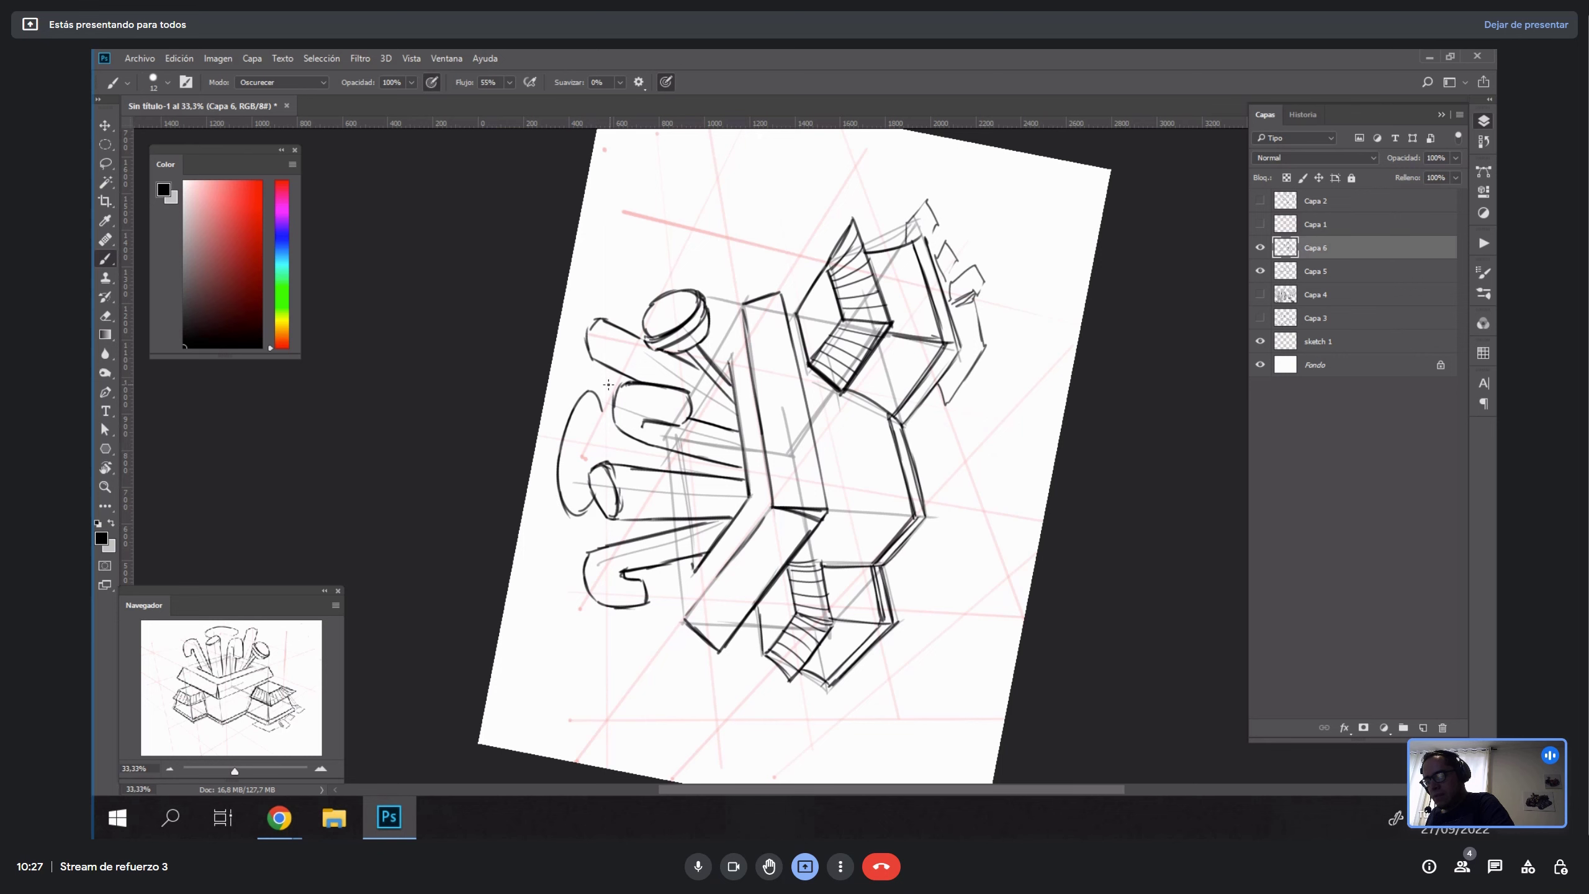
{"action": "mouse_move", "coordinate": [593, 391]}
{"action": "left_mouse_down"}
{"action": "mouse_move", "coordinate": [604, 451]}
{"action": "mouse_move", "coordinate": [620, 407]}
{"action": "mouse_move", "coordinate": [612, 461]}
{"action": "left_mouse_up"}
{"action": "key", "text": "Escape"}
{"action": "key", "text": "r"}
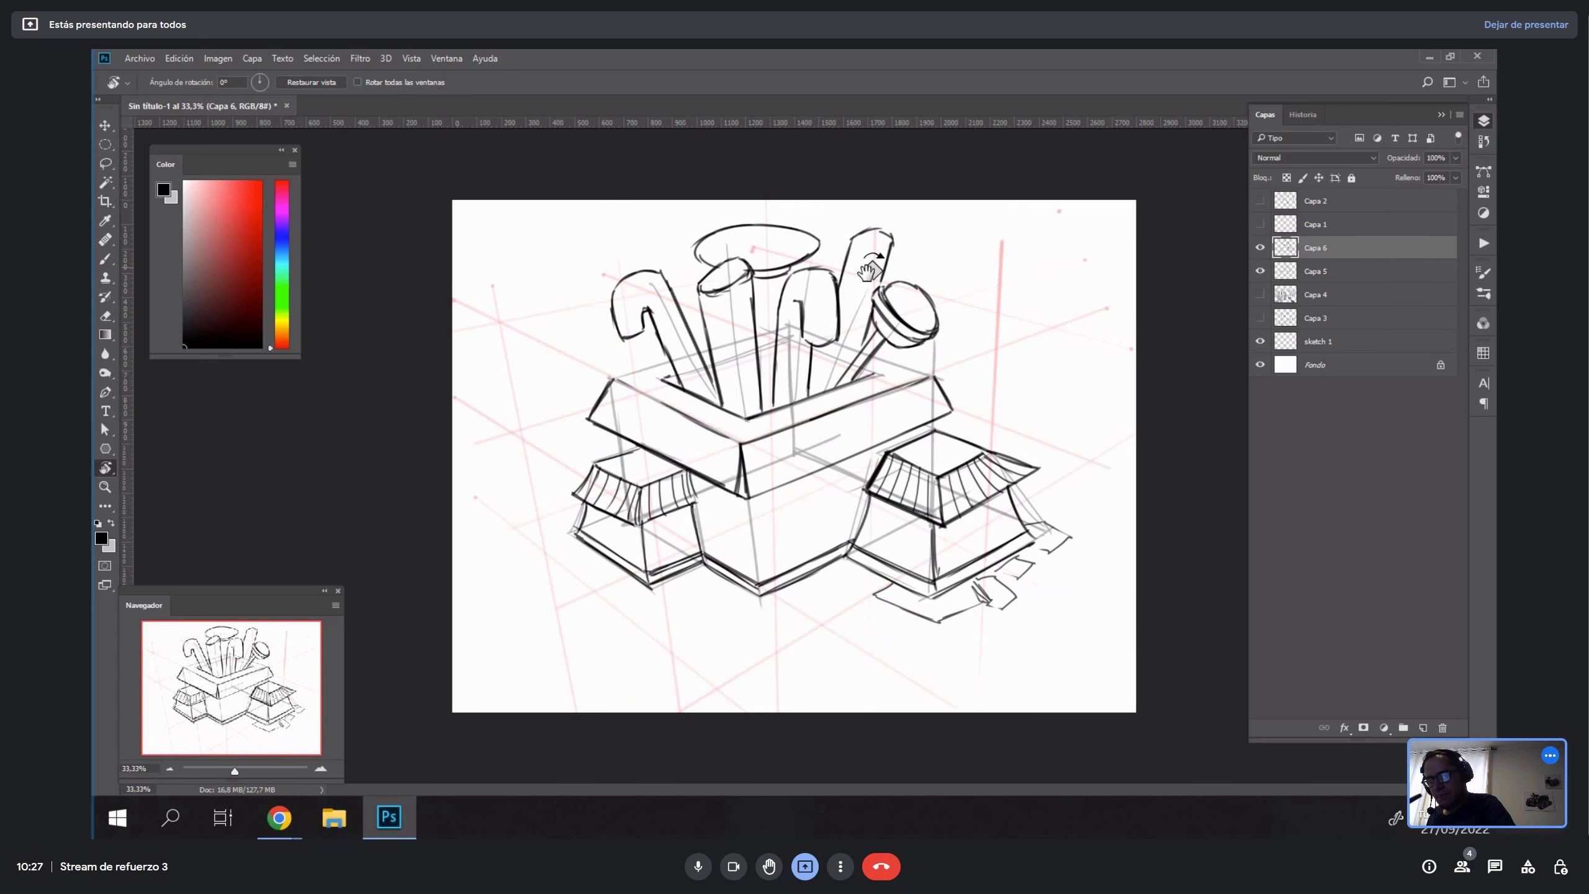
{"action": "key", "text": "b"}
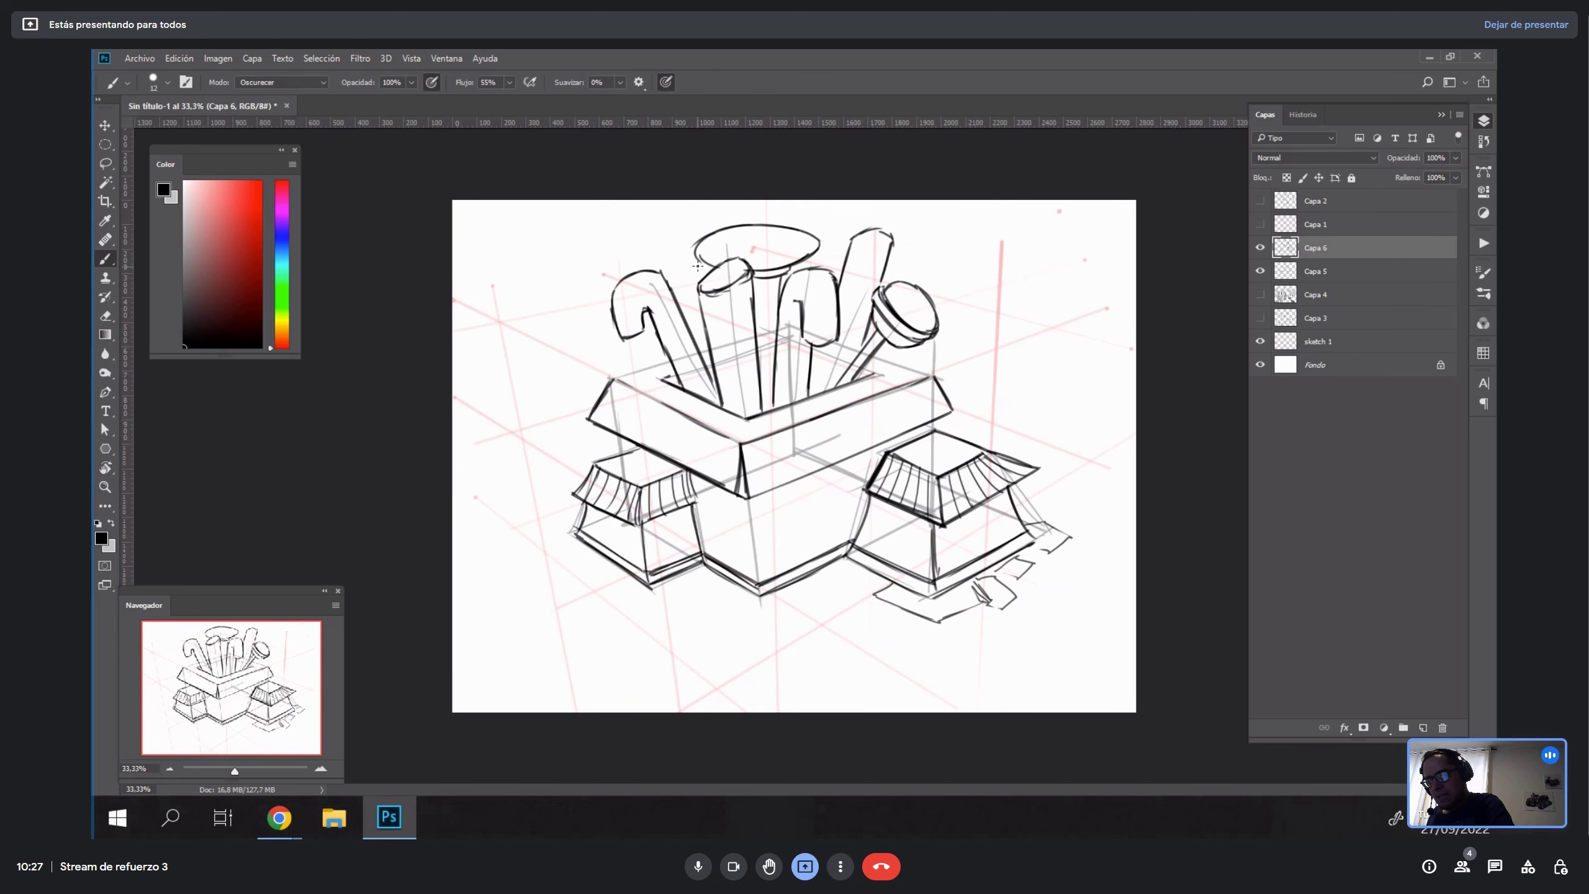
Ink the visible back top edges of the main box beside the pipes and restore the canvas rotation.
{"action": "key", "text": "r"}
{"action": "left_click_drag", "start_coordinate": [957, 355], "coordinate": [751, 269]}
{"action": "key", "text": "b"}
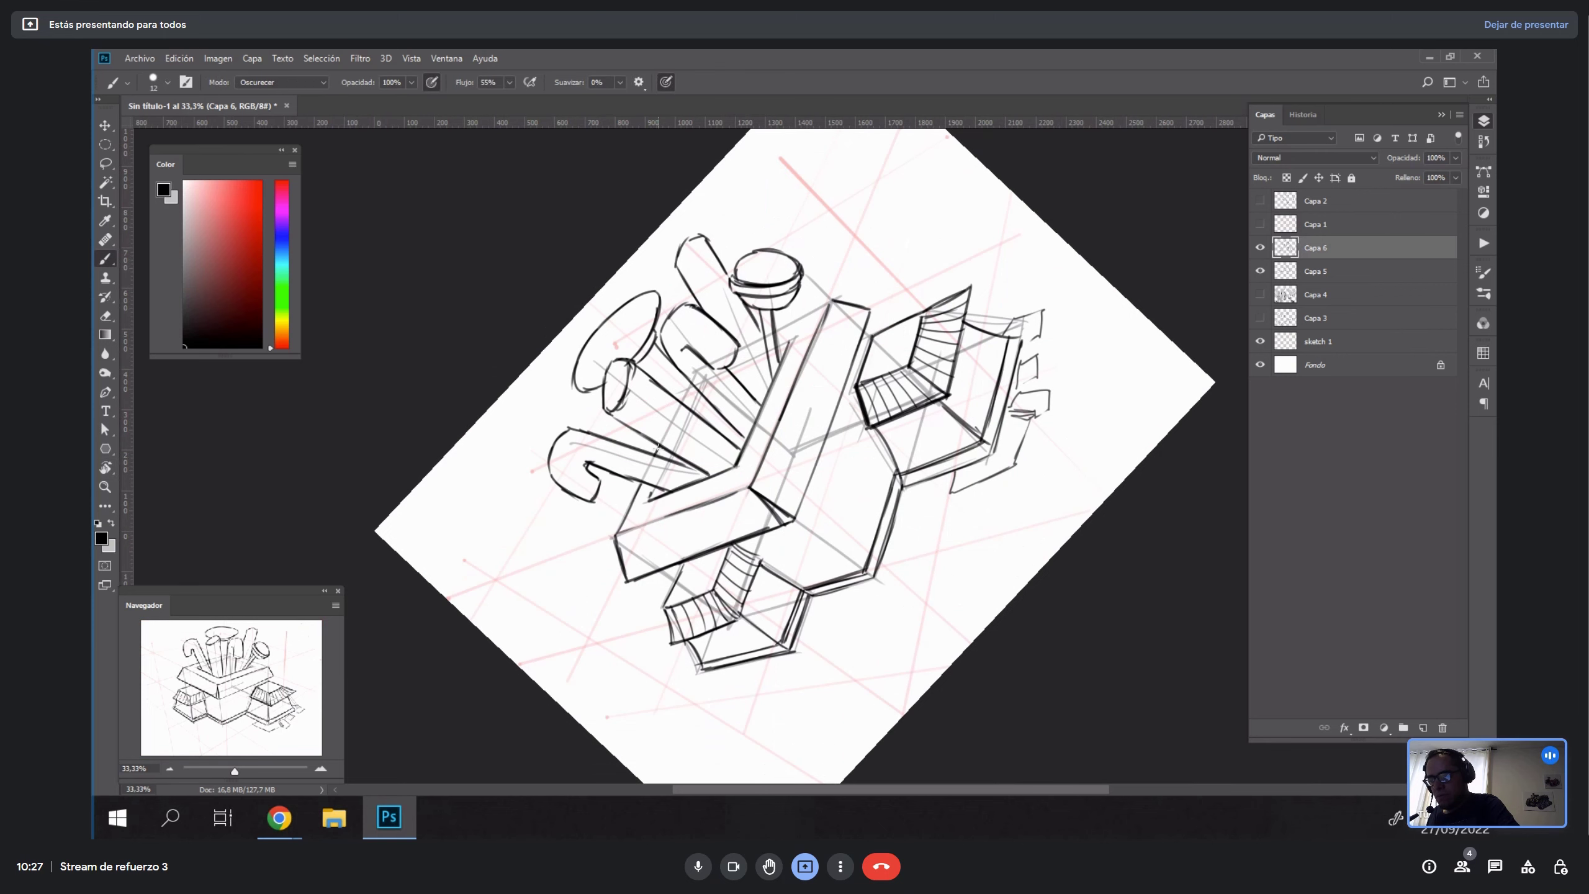
{"action": "key", "text": "r"}
{"action": "mouse_move", "coordinate": [894, 300]}
{"action": "left_mouse_down"}
{"action": "mouse_move", "coordinate": [958, 557]}
{"action": "mouse_move", "coordinate": [922, 594]}
{"action": "left_mouse_up"}
{"action": "key", "text": "b"}
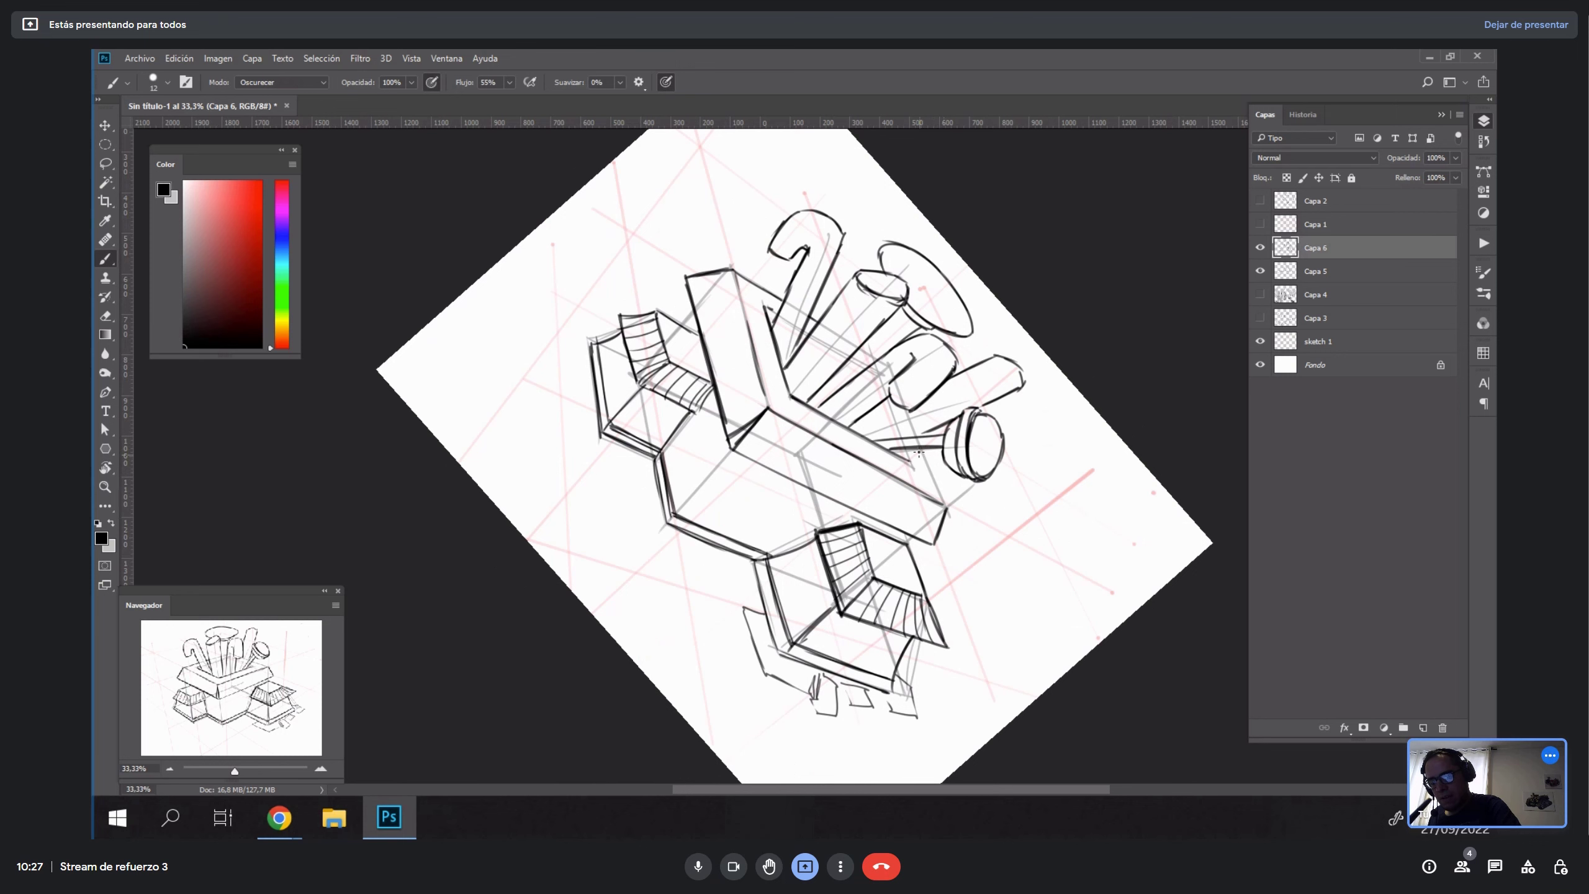
{"action": "left_click_drag", "start_coordinate": [924, 467], "coordinate": [947, 504]}
{"action": "key", "text": "Escape"}
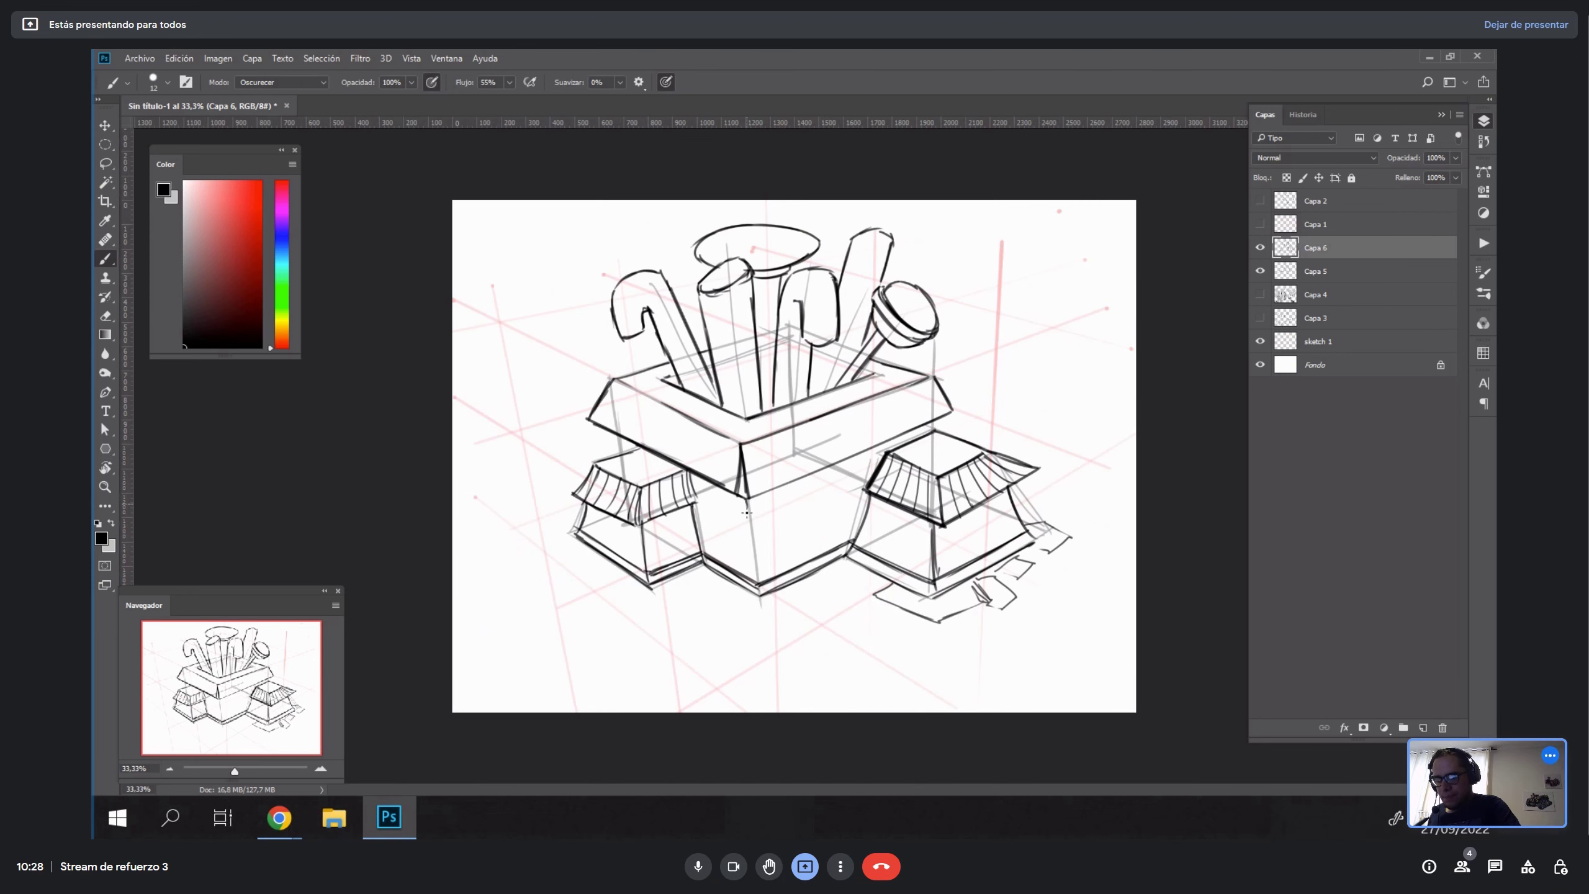
Try two freehand window outlines on the main box's front-right wall, then undo them.
{"action": "key", "text": "z"}
{"action": "left_click", "coordinate": [816, 517]}
{"action": "key", "text": "r"}
{"action": "left_click_drag", "start_coordinate": [1013, 466], "coordinate": [1026, 378]}
{"action": "key", "text": "z"}
{"action": "left_click", "coordinate": [844, 503]}
{"action": "key", "text": "b"}
{"action": "left_click_drag", "start_coordinate": [795, 522], "coordinate": [929, 487]}
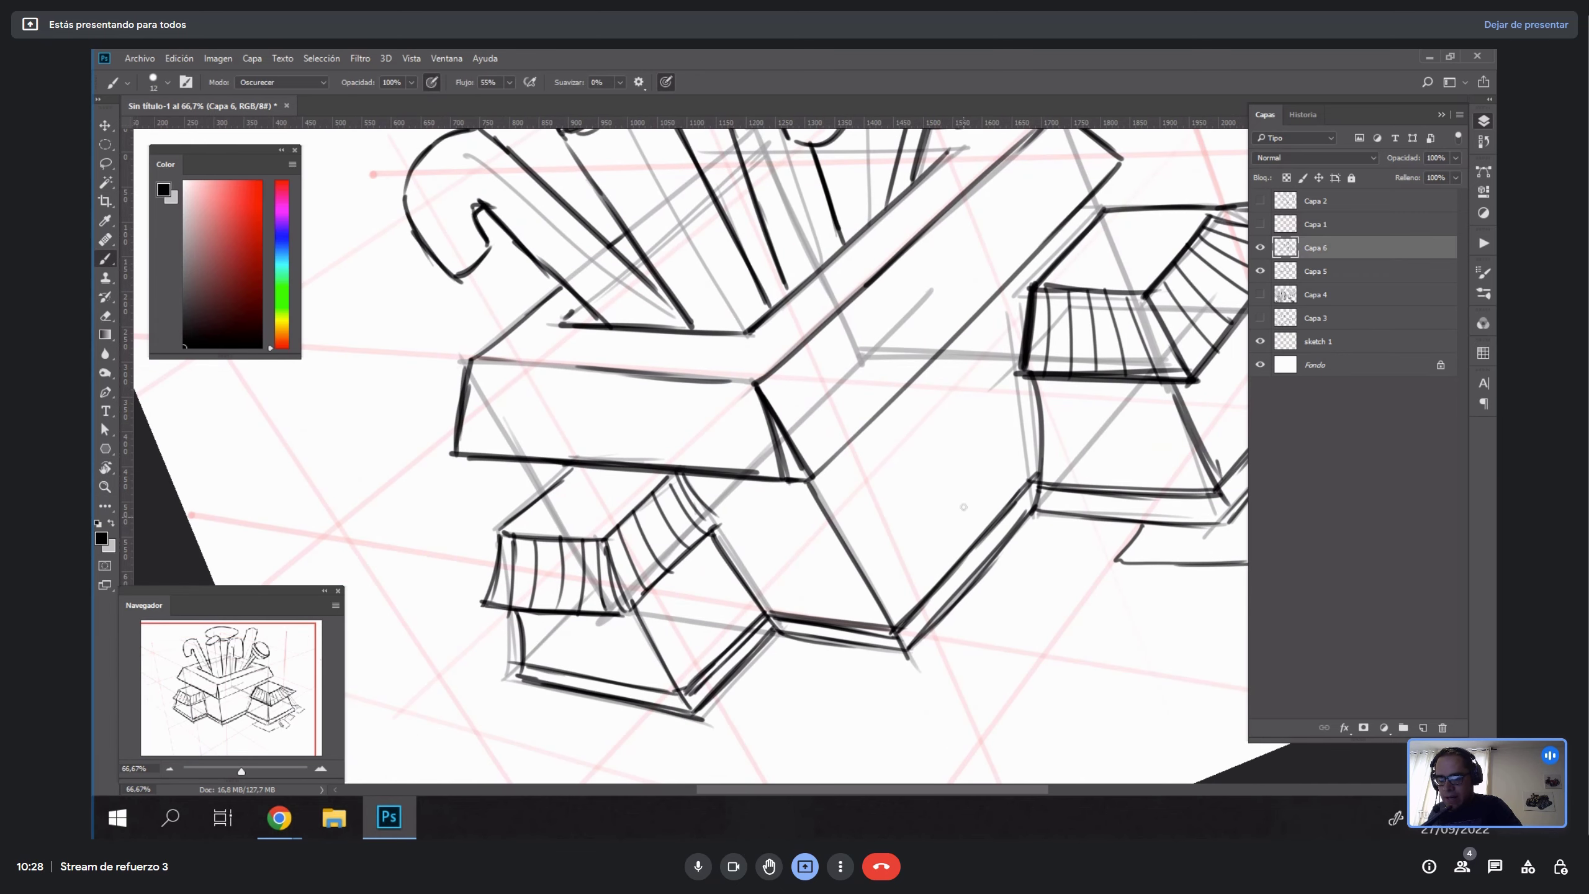
{"action": "key", "text": "x"}
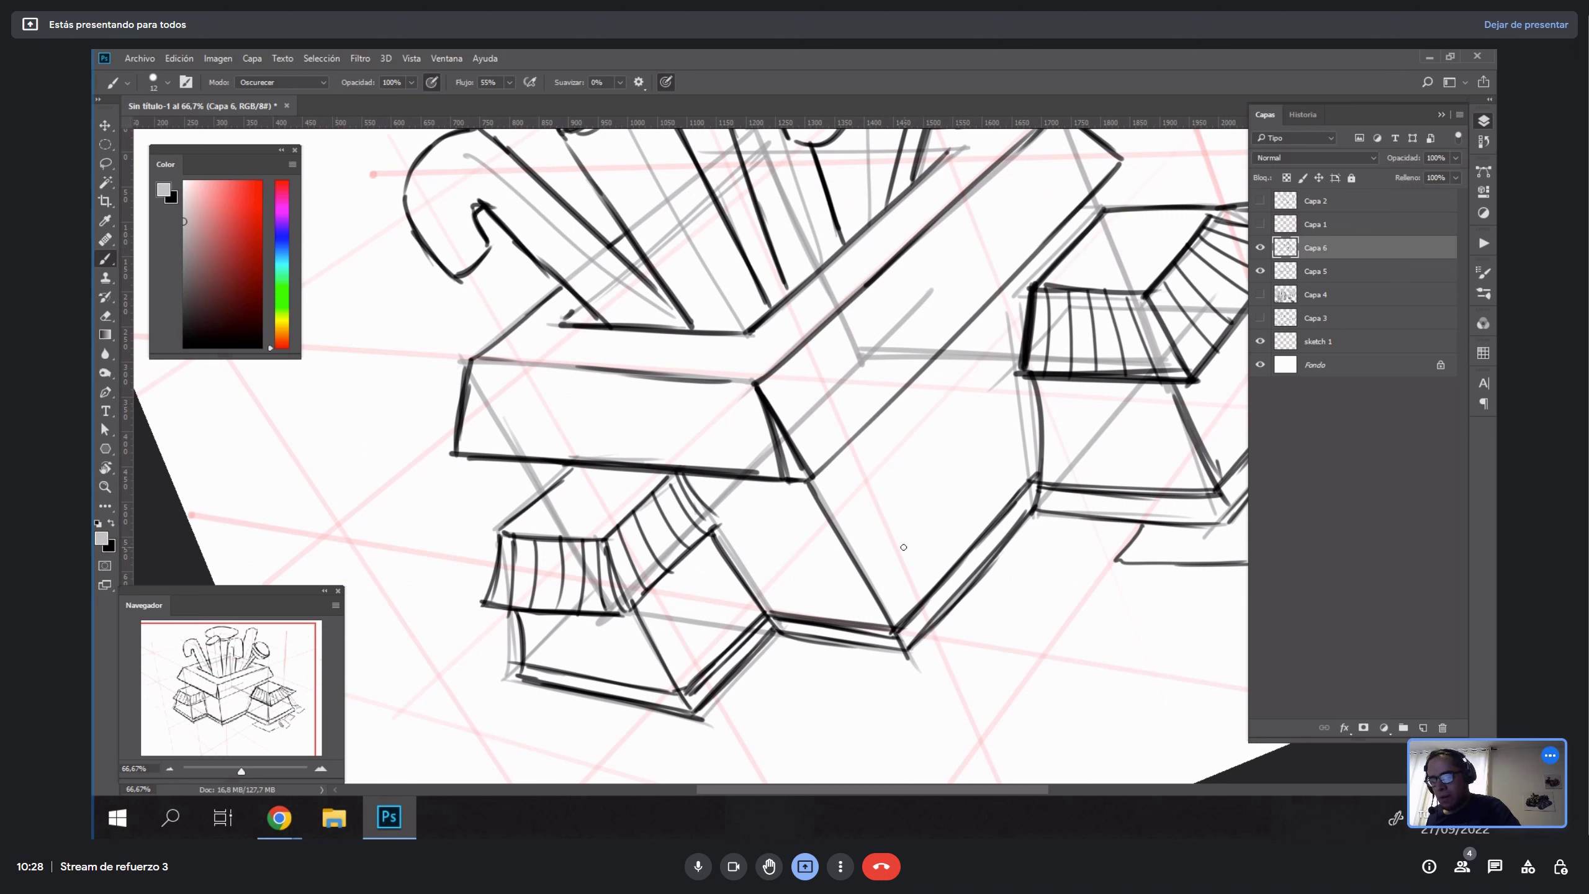
{"action": "key", "text": "x"}
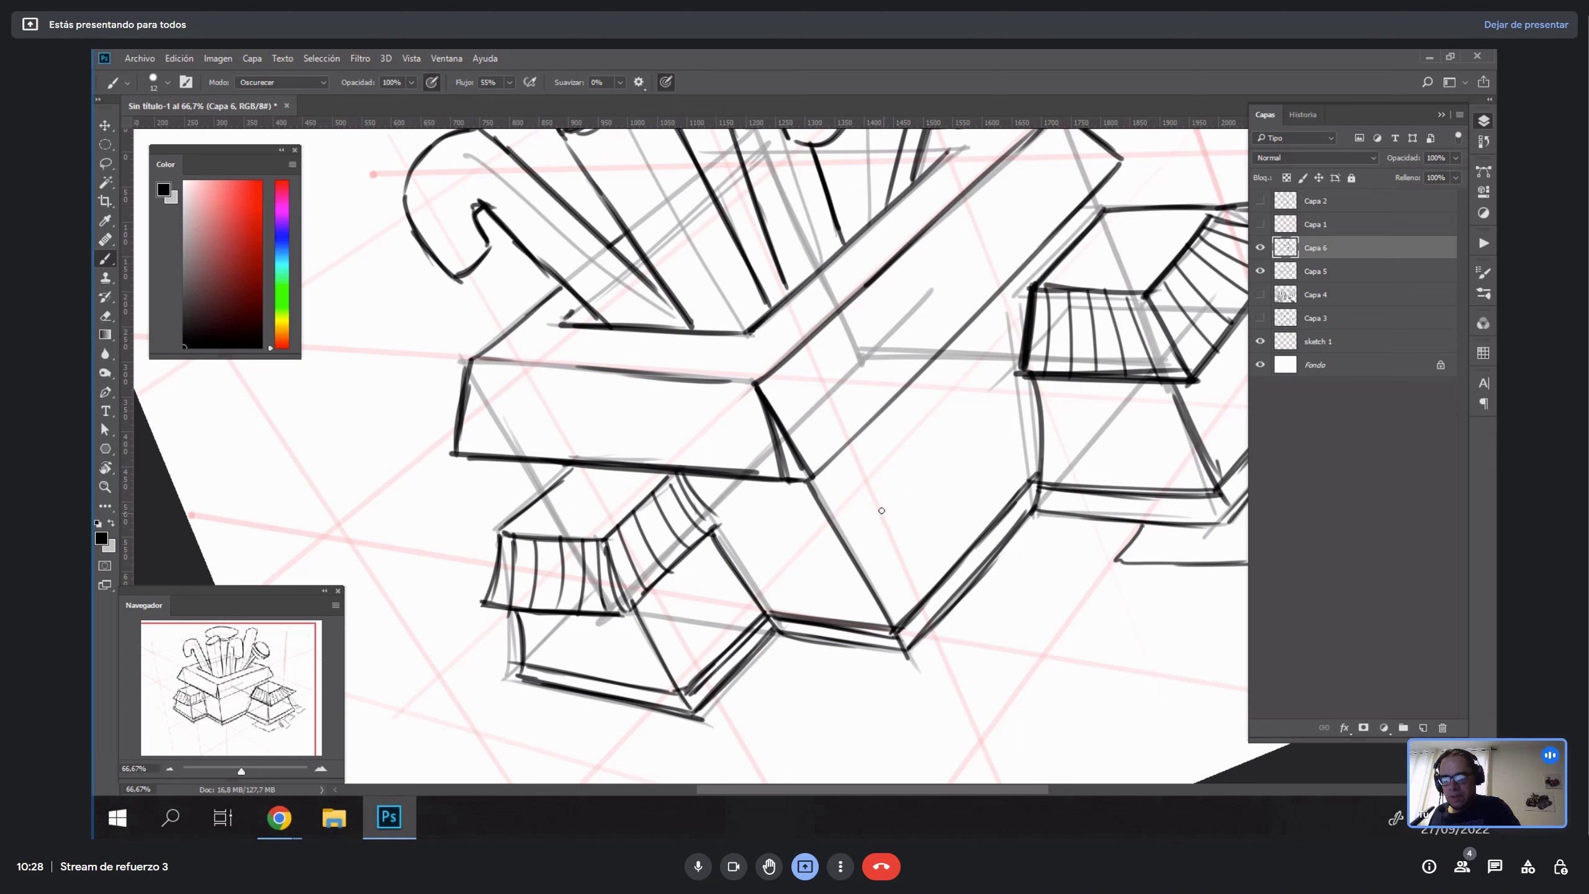
{"action": "mouse_move", "coordinate": [859, 495]}
{"action": "left_mouse_down"}
{"action": "mouse_move", "coordinate": [896, 558]}
{"action": "mouse_move", "coordinate": [929, 523]}
{"action": "left_mouse_up"}
{"action": "left_click_drag", "start_coordinate": [858, 479], "coordinate": [929, 522]}
{"action": "mouse_move", "coordinate": [931, 416]}
{"action": "left_mouse_down"}
{"action": "mouse_move", "coordinate": [956, 484]}
{"action": "mouse_move", "coordinate": [970, 371]}
{"action": "mouse_move", "coordinate": [934, 391]}
{"action": "left_mouse_up"}
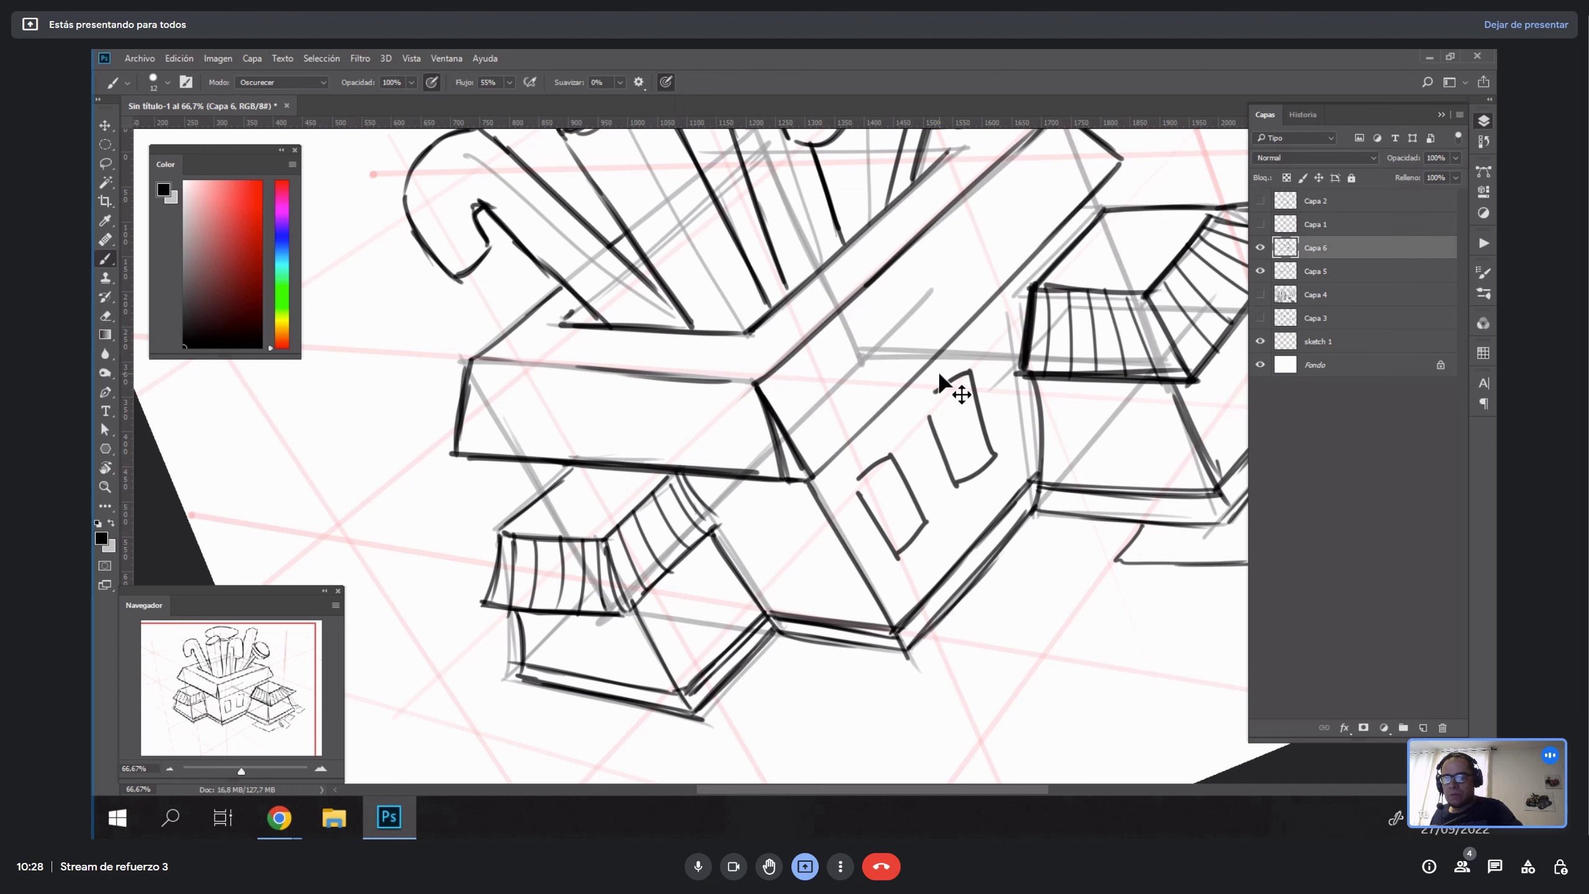
{"action": "key", "text": "ctrl+z"}
{"action": "key", "text": "ctrl+z"}
{"action": "key", "text": "ctrl+z"}
{"action": "key", "text": "ctrl+z"}
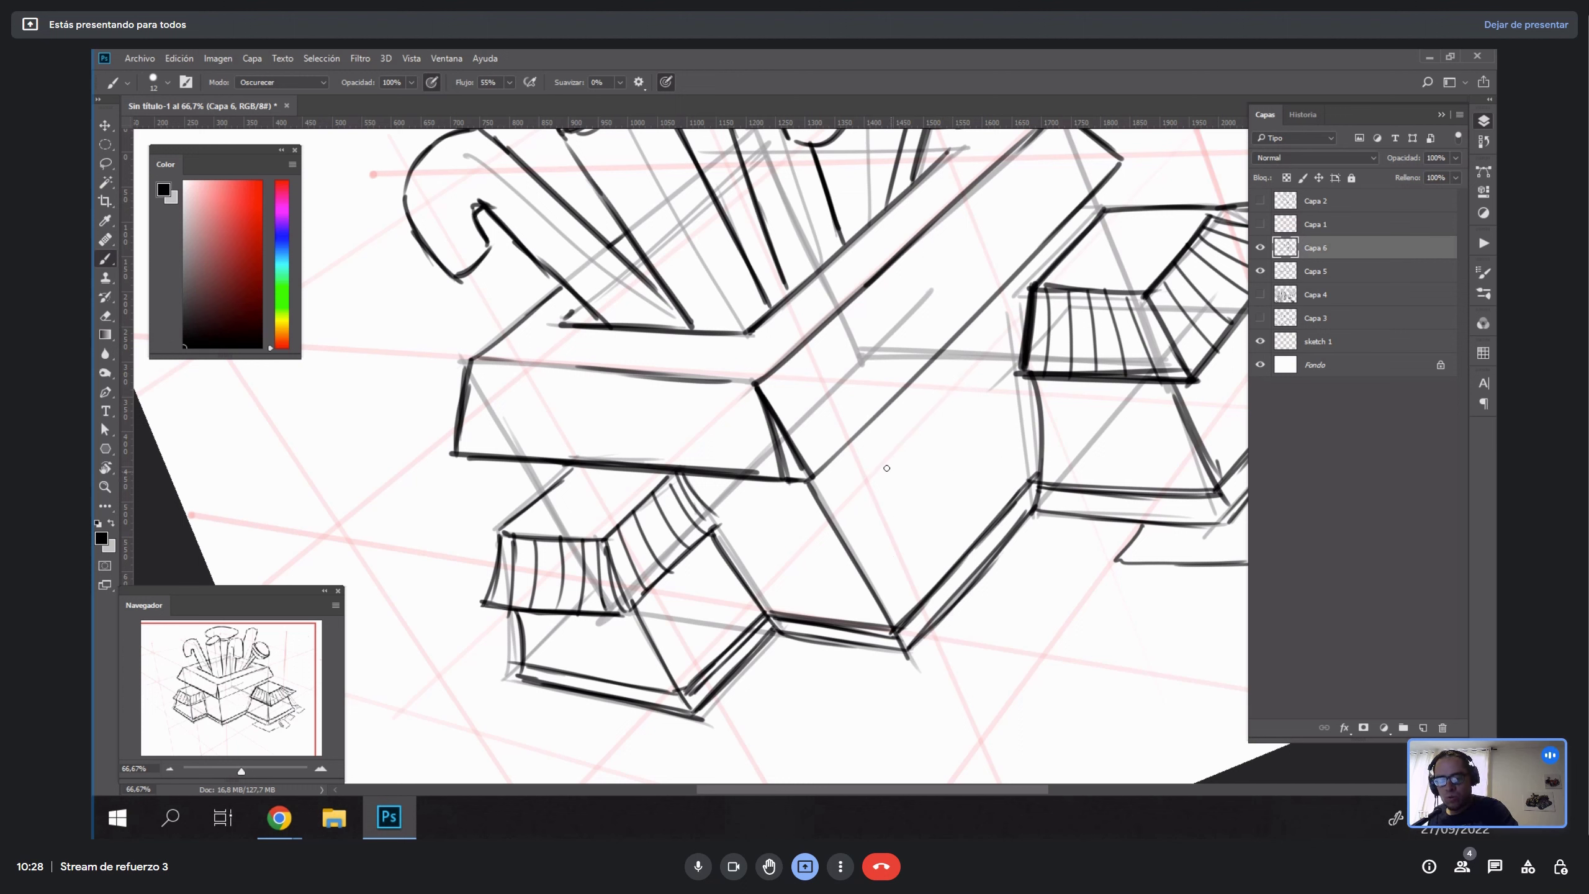
Sketch light grey guide lines across the main box's front-right wall, following its slanted upper and lower edges.
{"action": "key", "text": "x"}
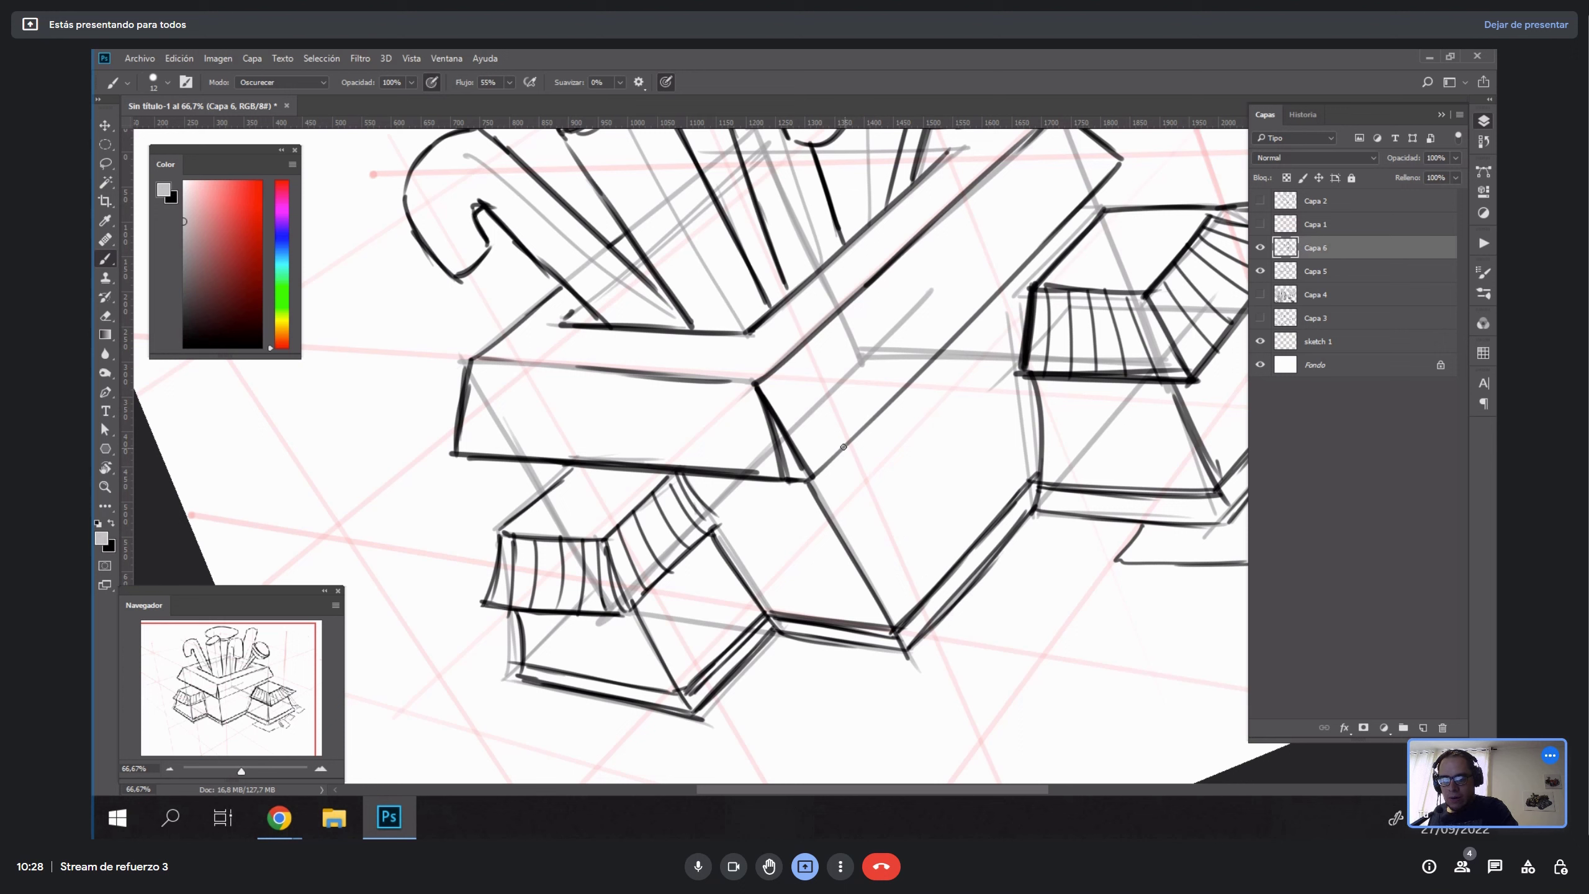
{"action": "left_click_drag", "start_coordinate": [843, 446], "coordinate": [919, 592]}
{"action": "left_click_drag", "start_coordinate": [866, 487], "coordinate": [922, 611]}
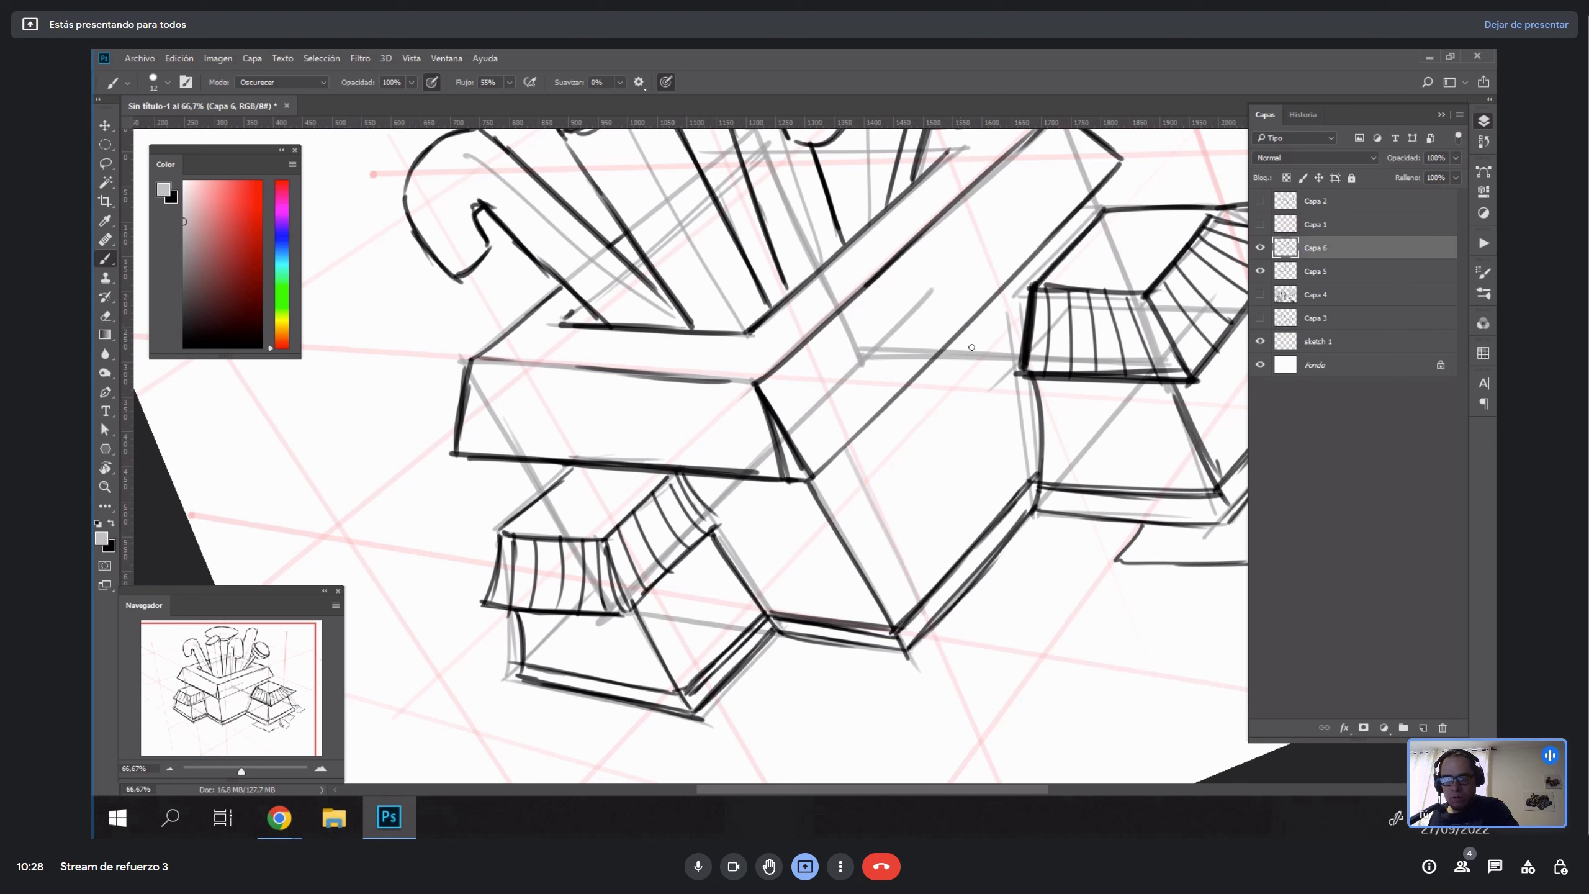
{"action": "left_click_drag", "start_coordinate": [963, 331], "coordinate": [1030, 503]}
{"action": "left_click_drag", "start_coordinate": [849, 476], "coordinate": [981, 343]}
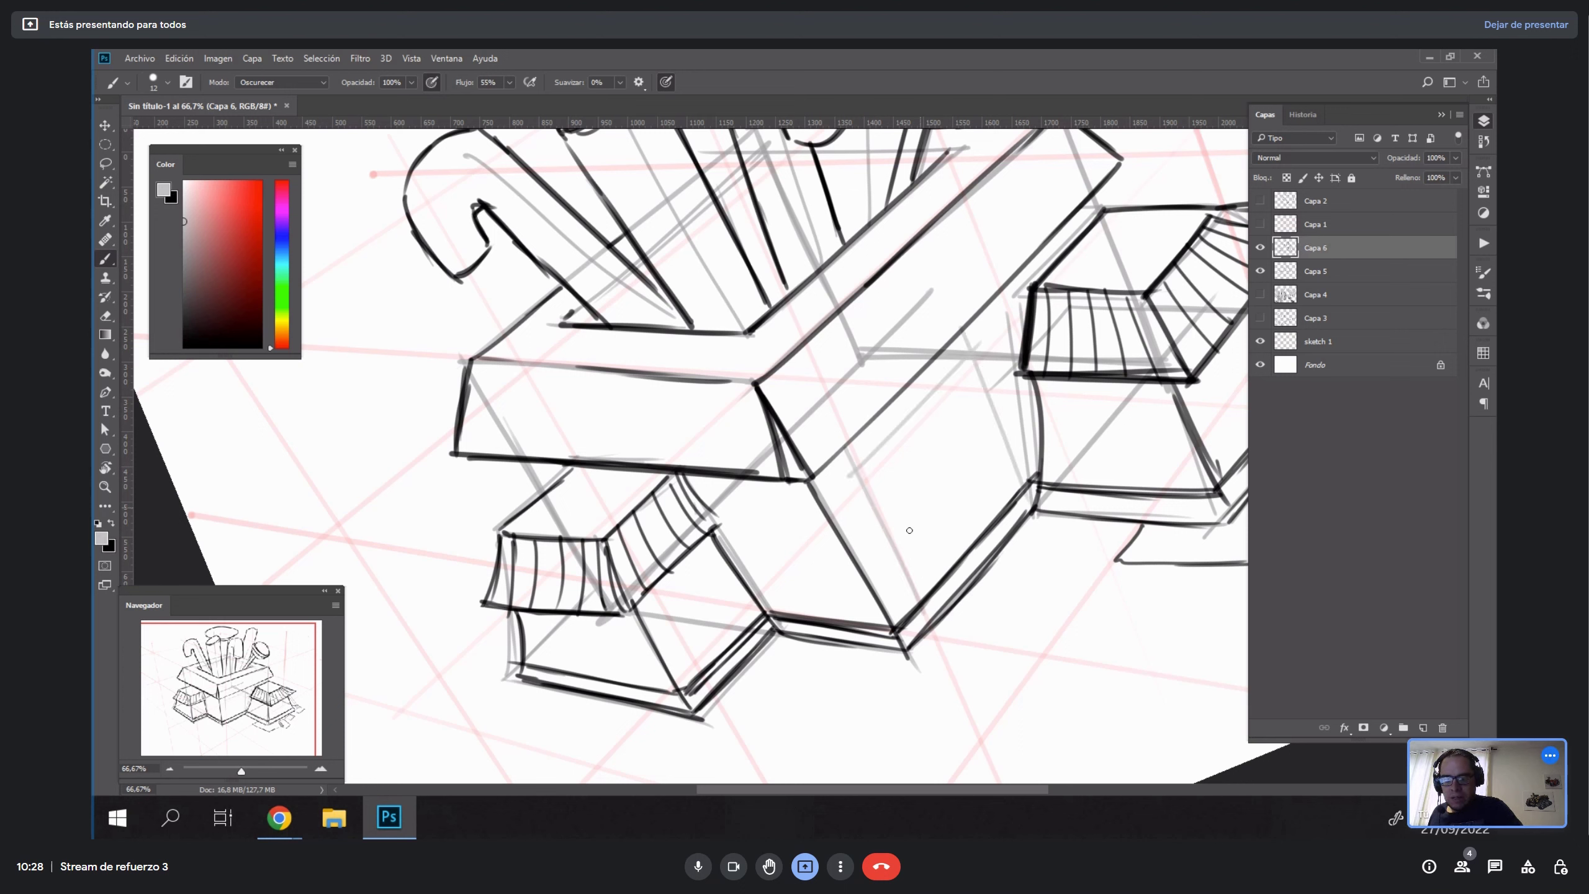
{"action": "left_click_drag", "start_coordinate": [894, 565], "coordinate": [1036, 414]}
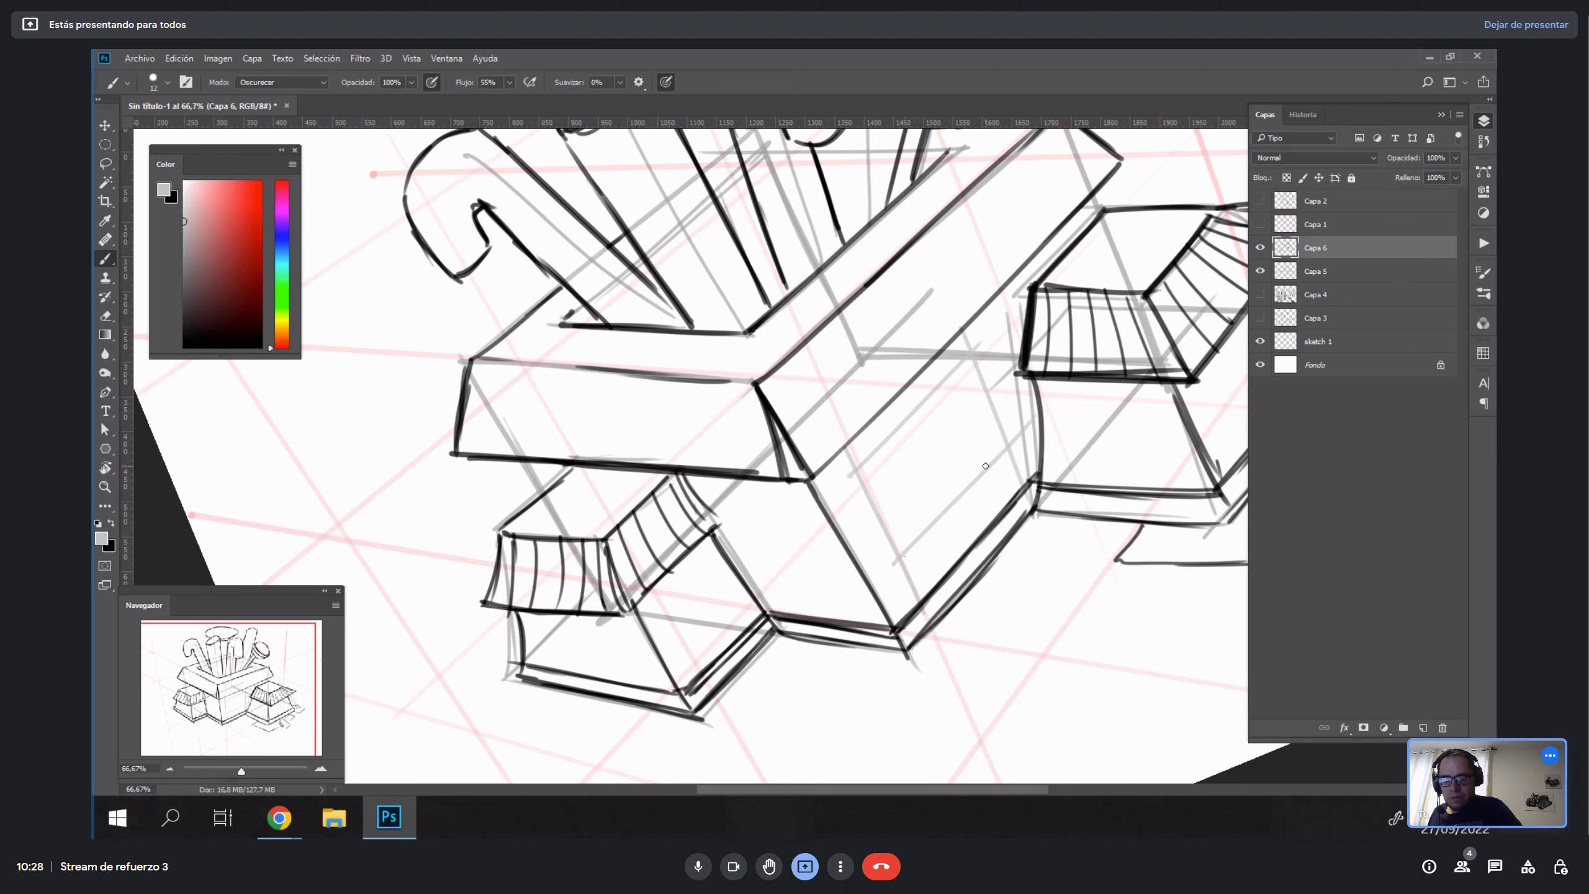
{"action": "left_click_drag", "start_coordinate": [872, 585], "coordinate": [938, 515]}
{"action": "left_click_drag", "start_coordinate": [826, 502], "coordinate": [894, 435]}
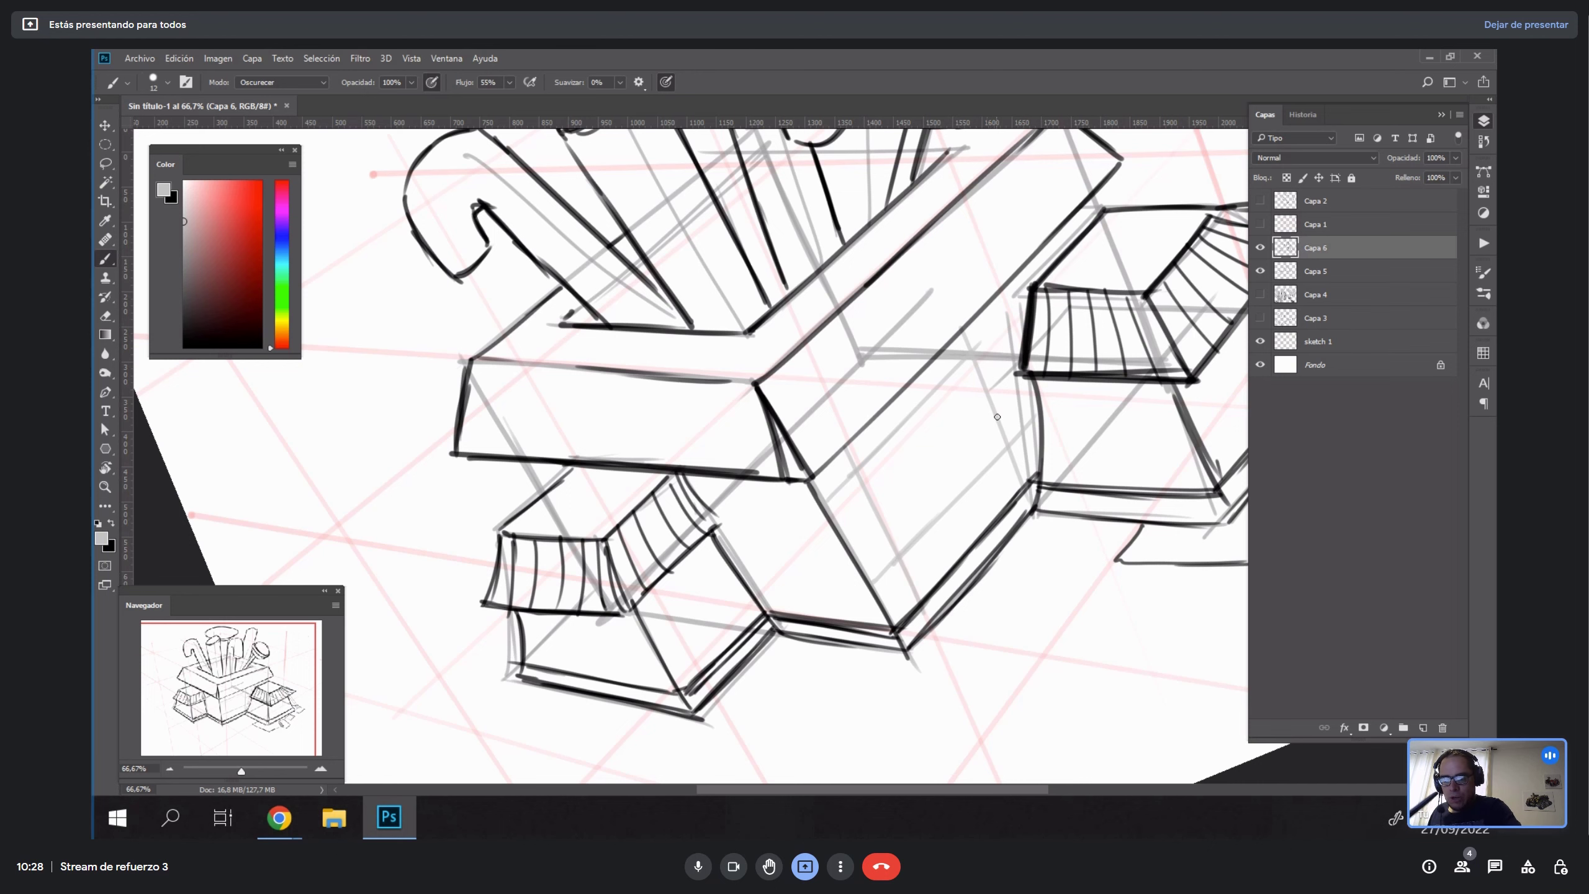
Continue the grey upper and lower guide lines across the main box's front-left wall and restore the canvas rotation.
{"action": "key", "text": "r"}
{"action": "mouse_move", "coordinate": [998, 416]}
{"action": "left_mouse_down"}
{"action": "mouse_move", "coordinate": [782, 426]}
{"action": "mouse_move", "coordinate": [822, 443]}
{"action": "mouse_move", "coordinate": [748, 468]}
{"action": "mouse_move", "coordinate": [757, 358]}
{"action": "left_mouse_up"}
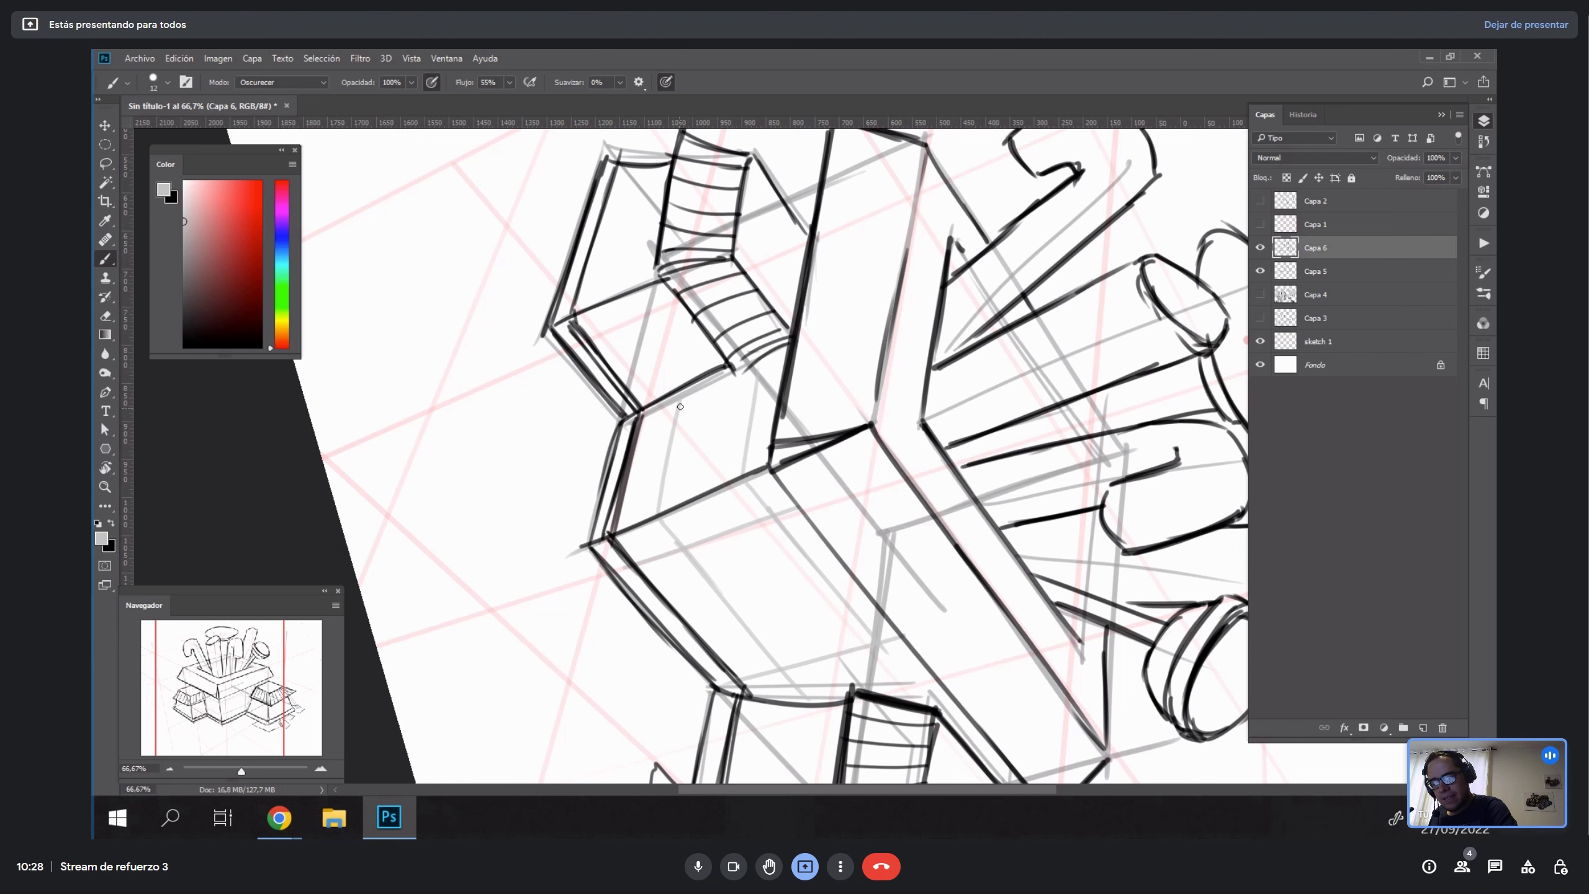
{"action": "key", "text": "Escape"}
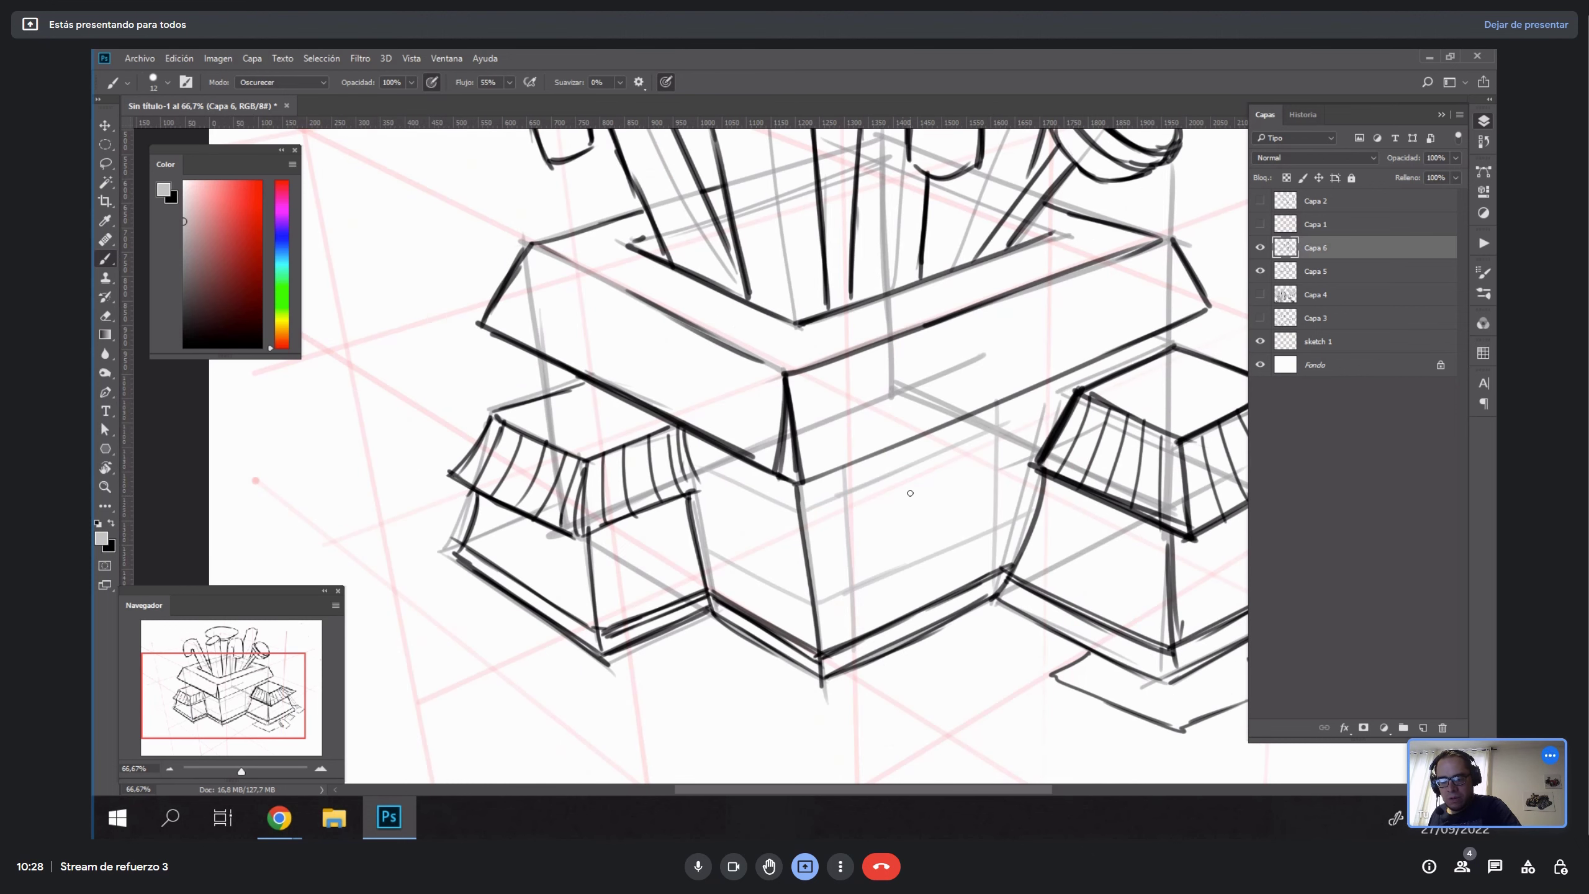
Divide both front walls of the main box with light grey vertical guide strokes between the upper and lower guides.
{"action": "left_click_drag", "start_coordinate": [906, 471], "coordinate": [915, 630]}
{"action": "left_click_drag", "start_coordinate": [855, 512], "coordinate": [858, 651]}
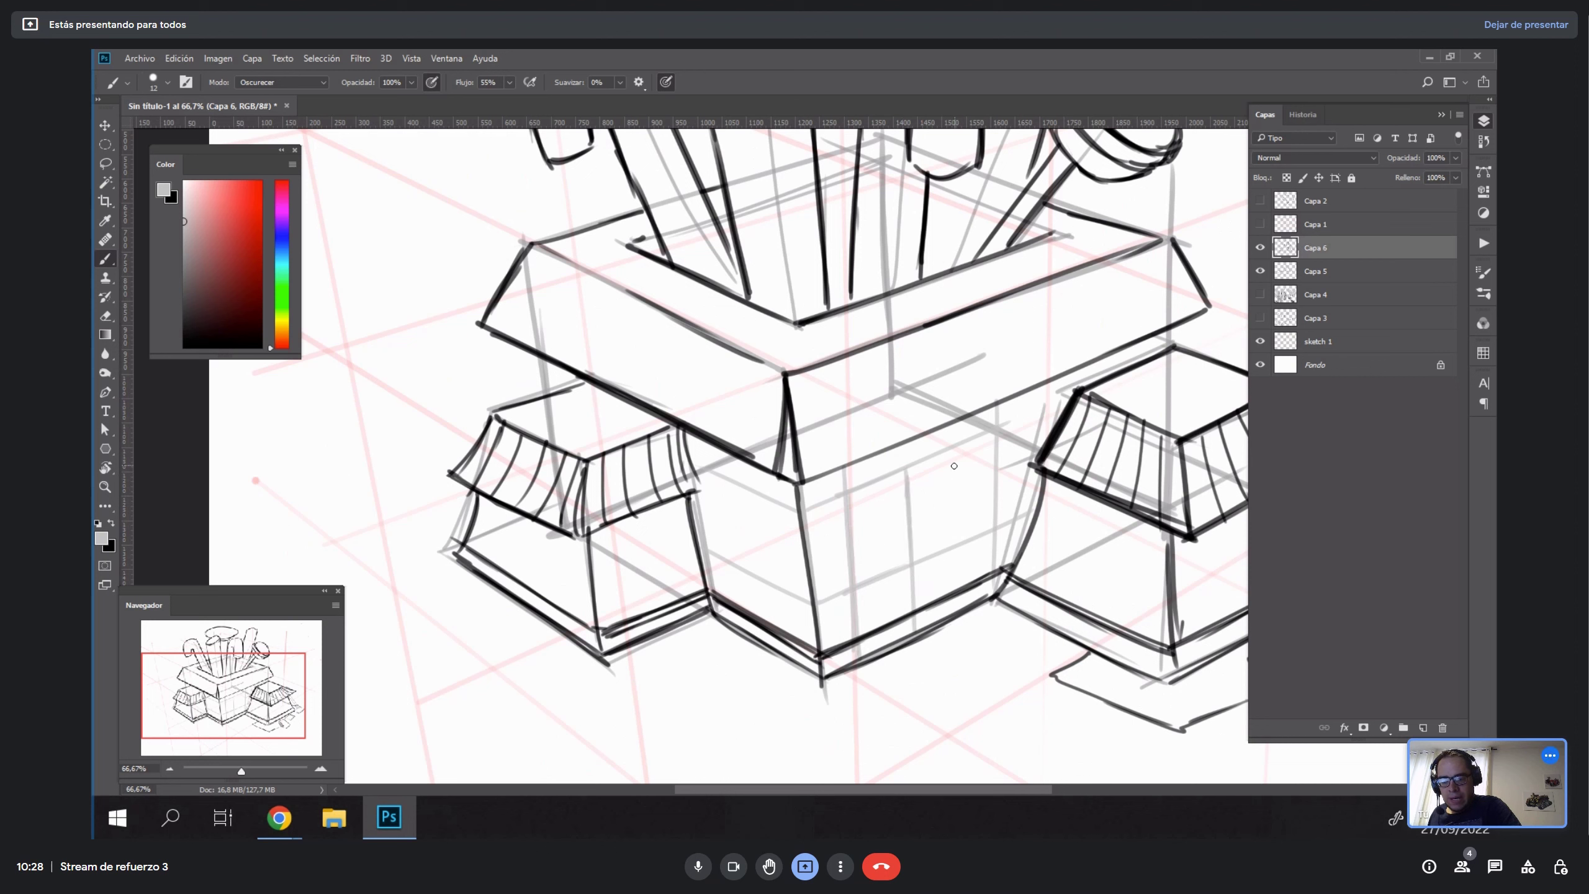
{"action": "left_click_drag", "start_coordinate": [952, 458], "coordinate": [944, 543]}
{"action": "left_click_drag", "start_coordinate": [999, 438], "coordinate": [995, 503]}
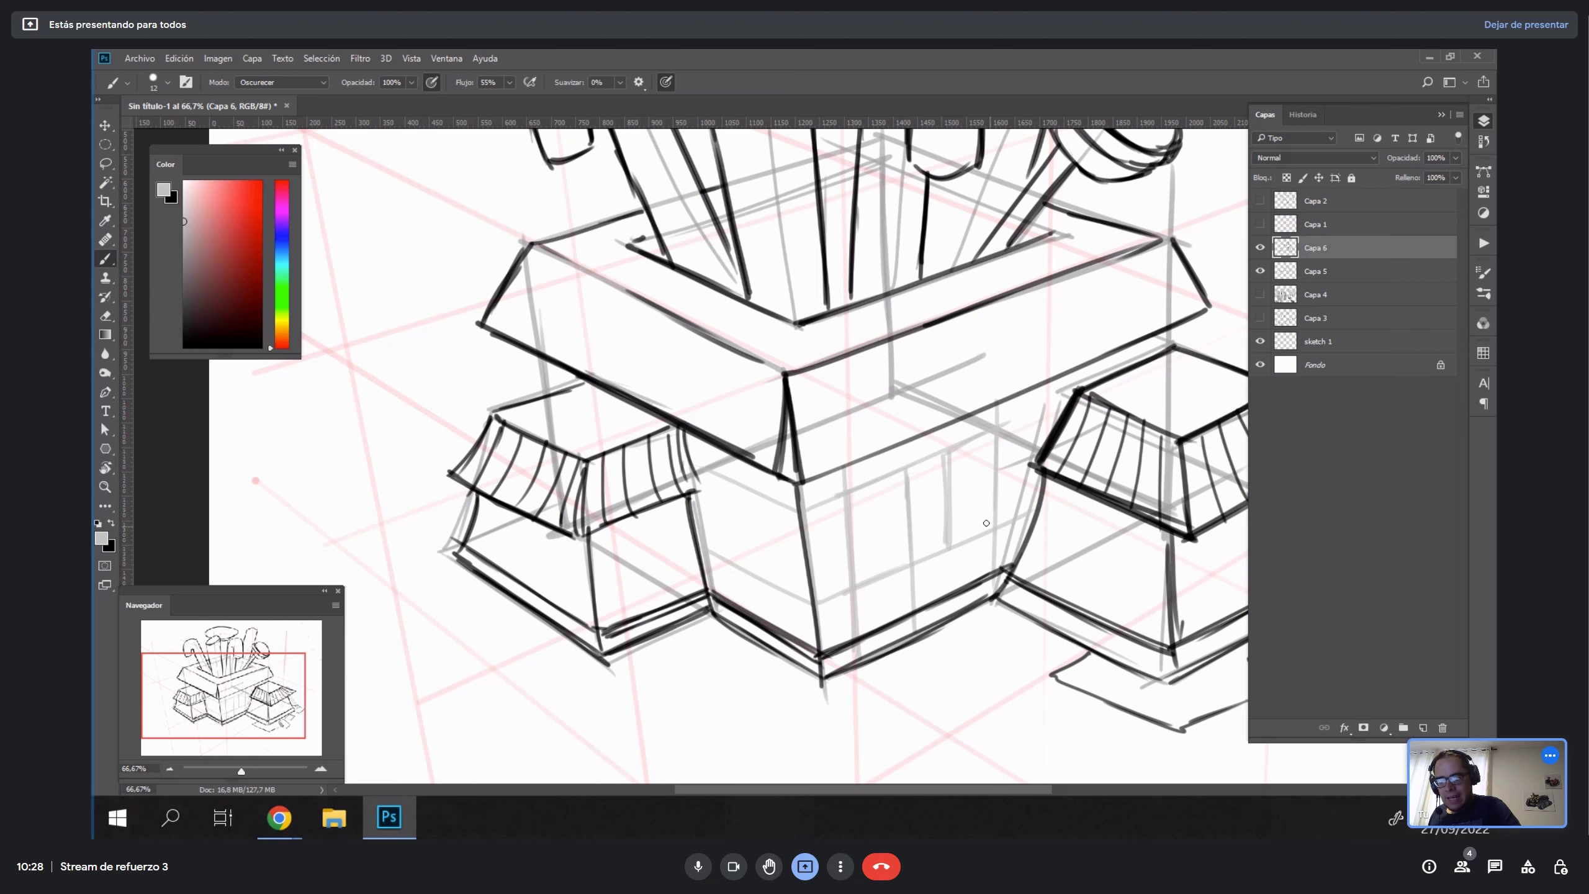
{"action": "left_click_drag", "start_coordinate": [769, 504], "coordinate": [777, 589]}
{"action": "left_click_drag", "start_coordinate": [721, 479], "coordinate": [735, 582]}
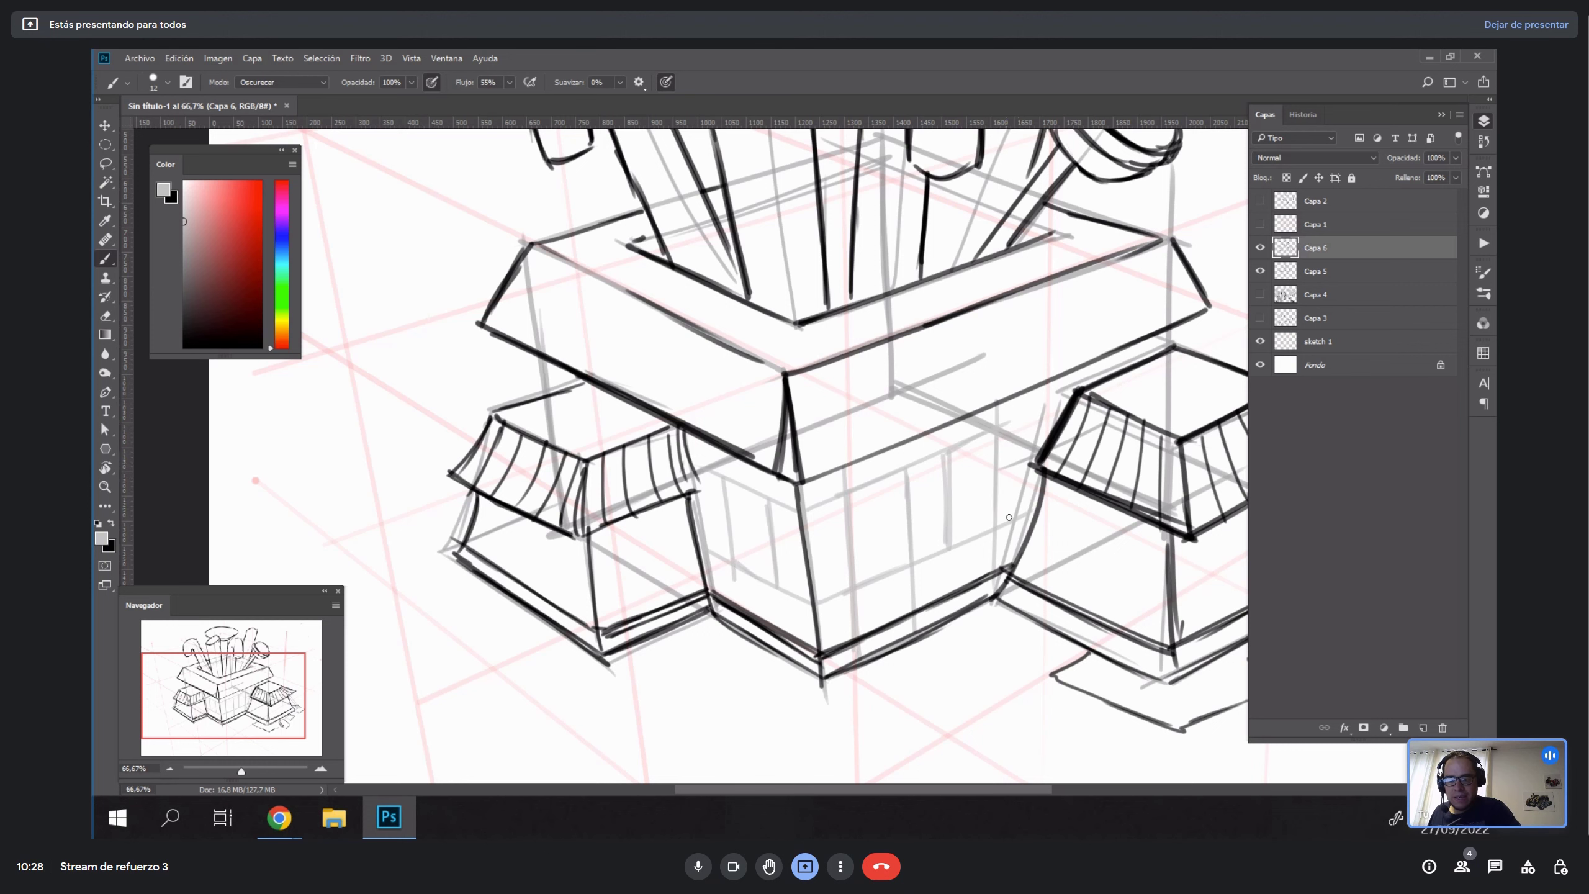
Try a small black parallelogram and an ellipse in the empty area beside the pipes, then undo them.
{"action": "left_click_drag", "start_coordinate": [1008, 517], "coordinate": [883, 411]}
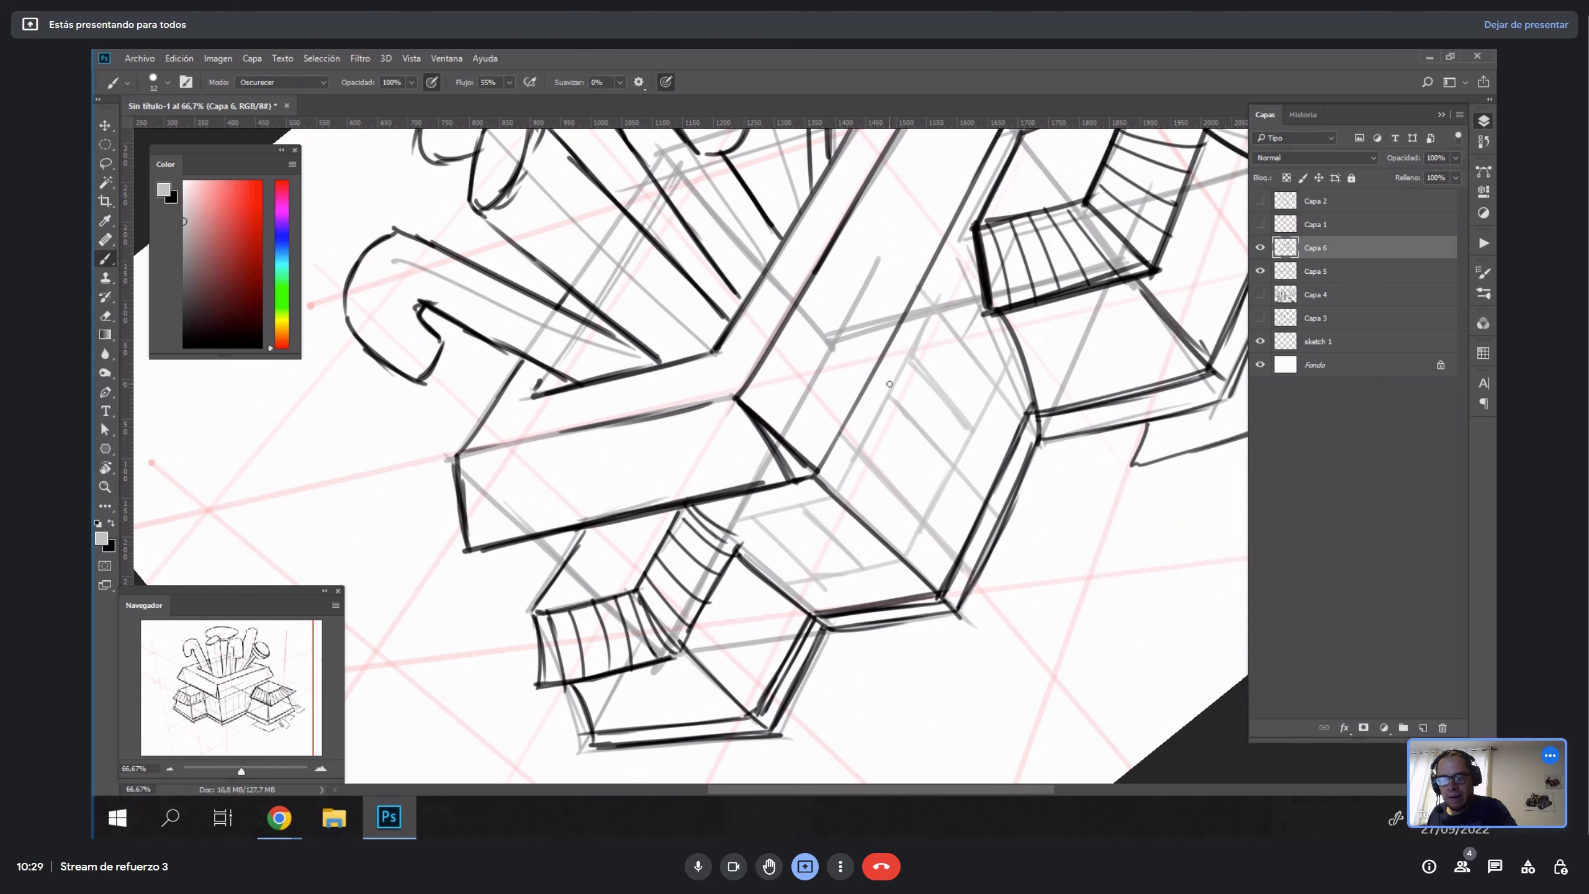
{"action": "key", "text": "Escape"}
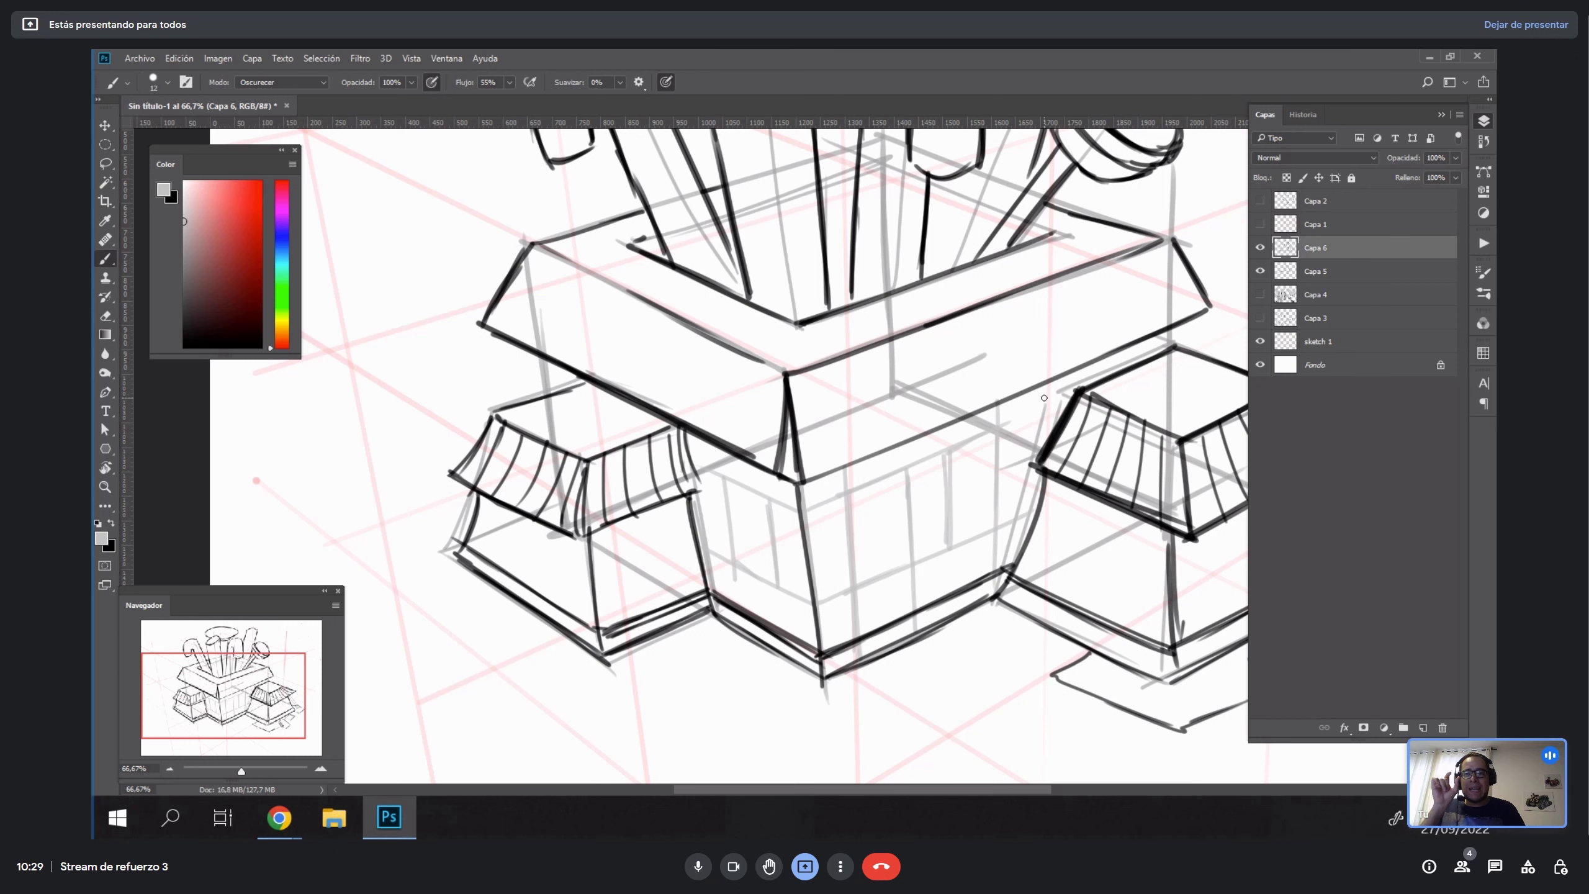
{"action": "left_click_drag", "start_coordinate": [1039, 419], "coordinate": [887, 532]}
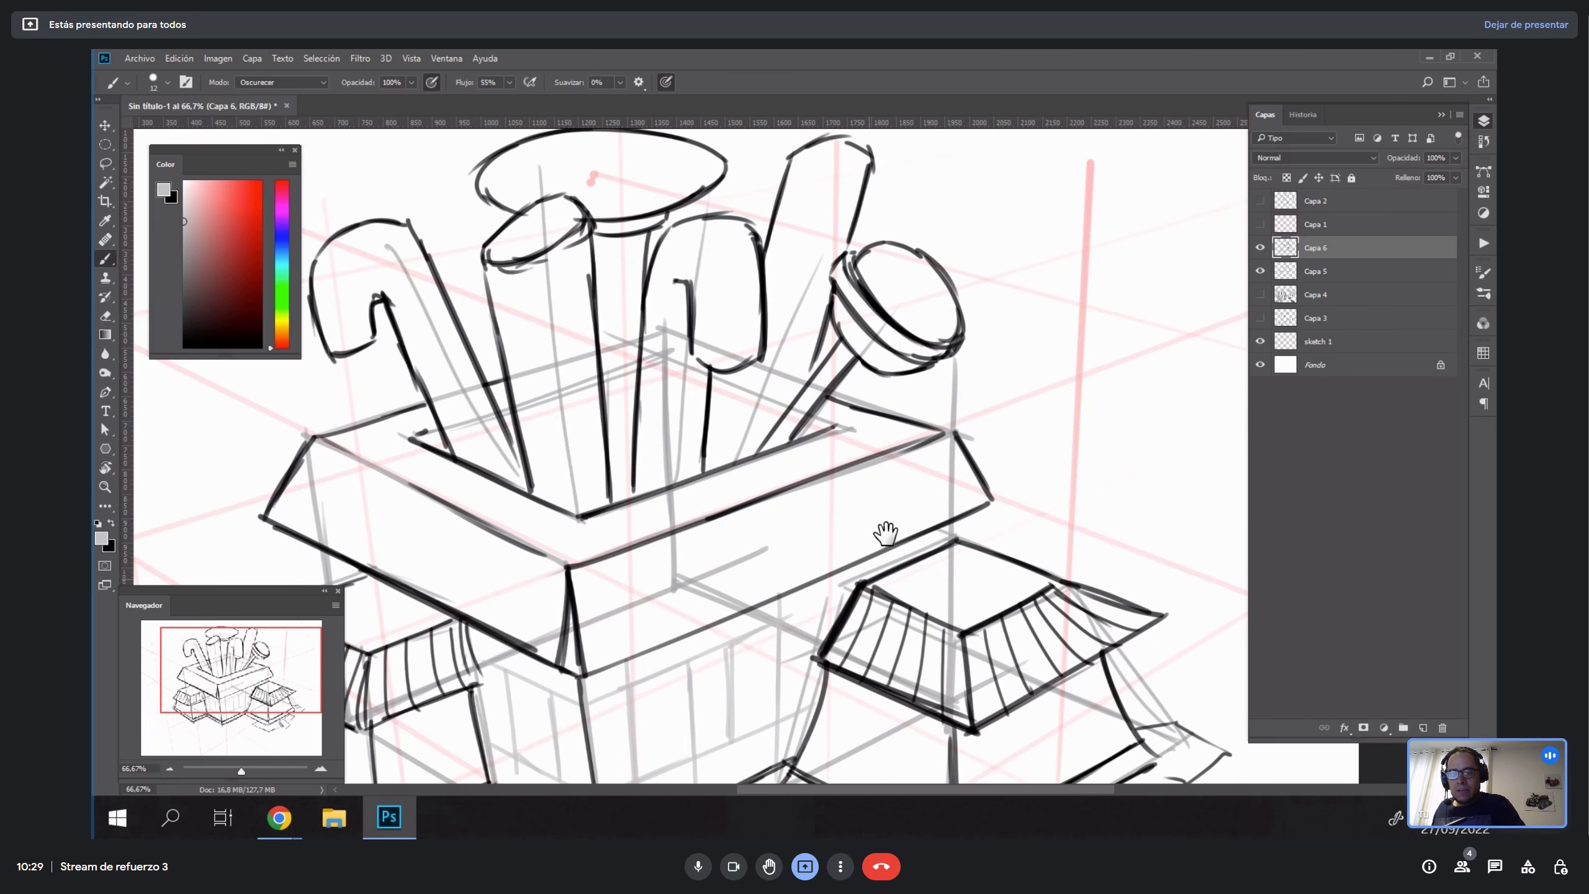
{"action": "mouse_move", "coordinate": [1078, 354]}
{"action": "left_mouse_down"}
{"action": "mouse_move", "coordinate": [1131, 374]}
{"action": "mouse_move", "coordinate": [1082, 358]}
{"action": "left_mouse_up"}
{"action": "key", "text": "ctrl+z"}
{"action": "key", "text": "ctrl+z"}
{"action": "key", "text": "x"}
{"action": "left_click_drag", "start_coordinate": [1082, 357], "coordinate": [1128, 382]}
{"action": "left_click_drag", "start_coordinate": [1127, 382], "coordinate": [1204, 350]}
{"action": "left_click_drag", "start_coordinate": [1149, 338], "coordinate": [1201, 351]}
{"action": "mouse_move", "coordinate": [1176, 405]}
{"action": "left_mouse_down"}
{"action": "mouse_move", "coordinate": [1098, 408]}
{"action": "mouse_move", "coordinate": [1188, 390]}
{"action": "left_mouse_up"}
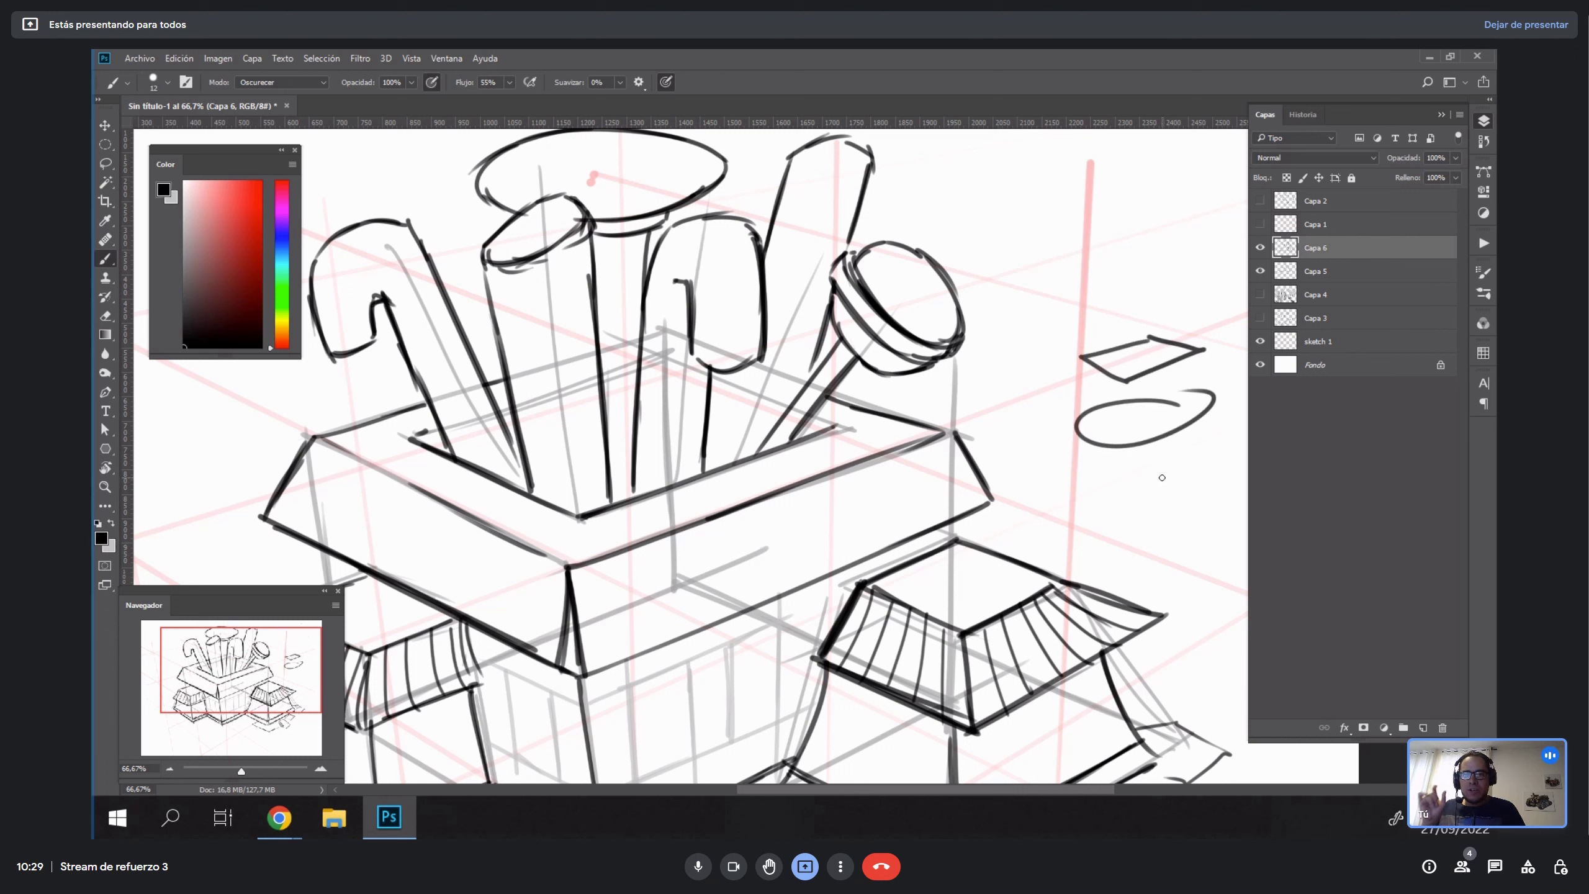
{"action": "key", "text": "ctrl+z"}
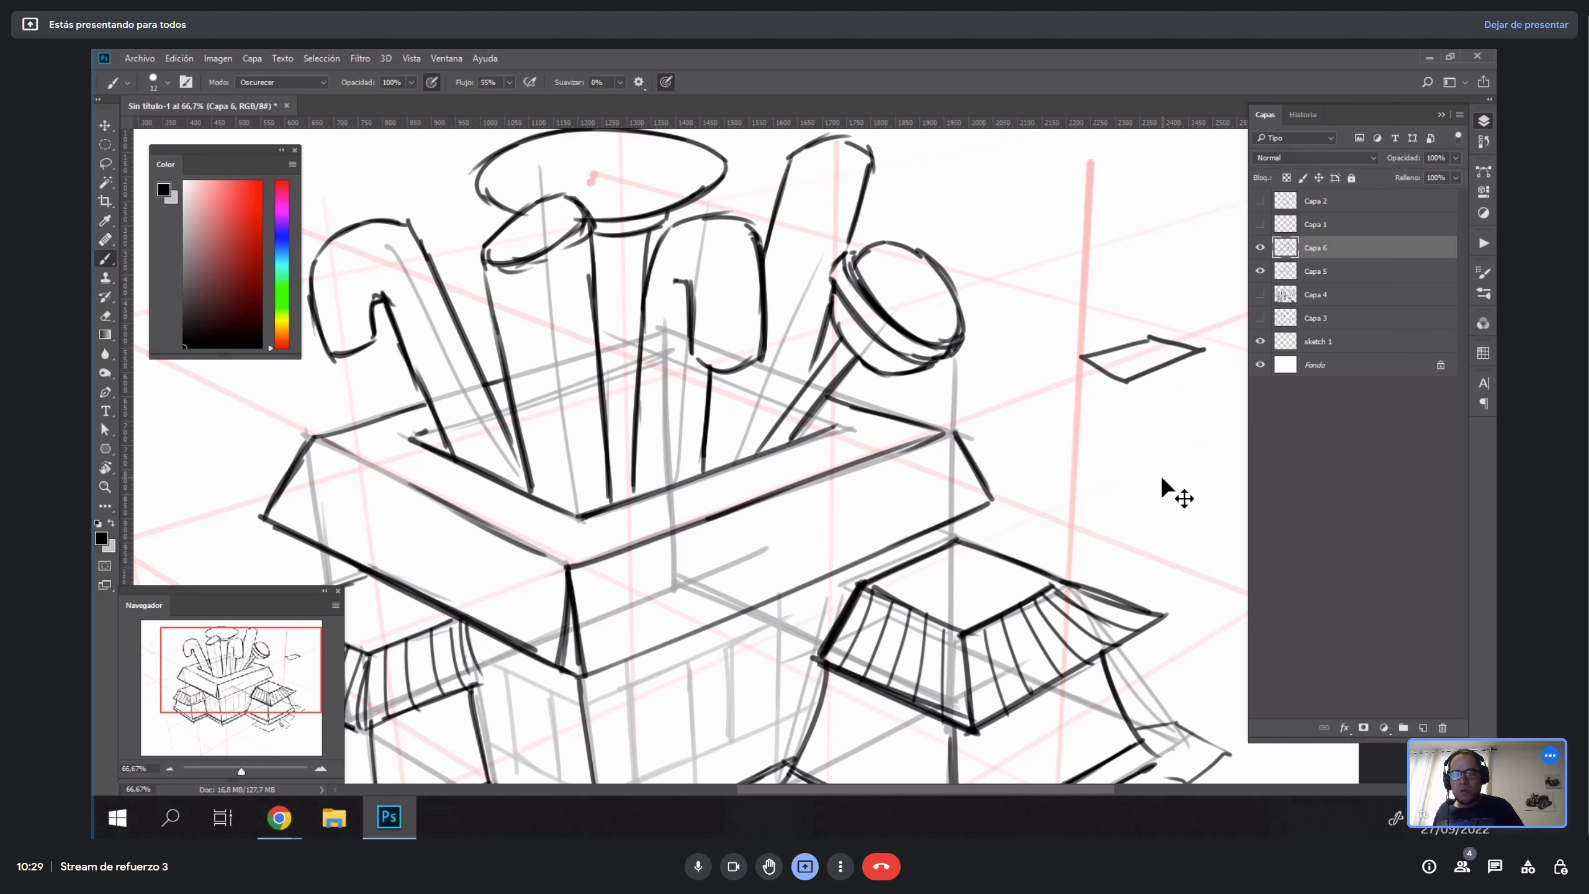
{"action": "key", "text": "ctrl+z"}
Ink a tall door outline in black on the main box's front-right wall and erase the base line crossing its opening.
{"action": "left_click_drag", "start_coordinate": [841, 639], "coordinate": [1001, 399]}
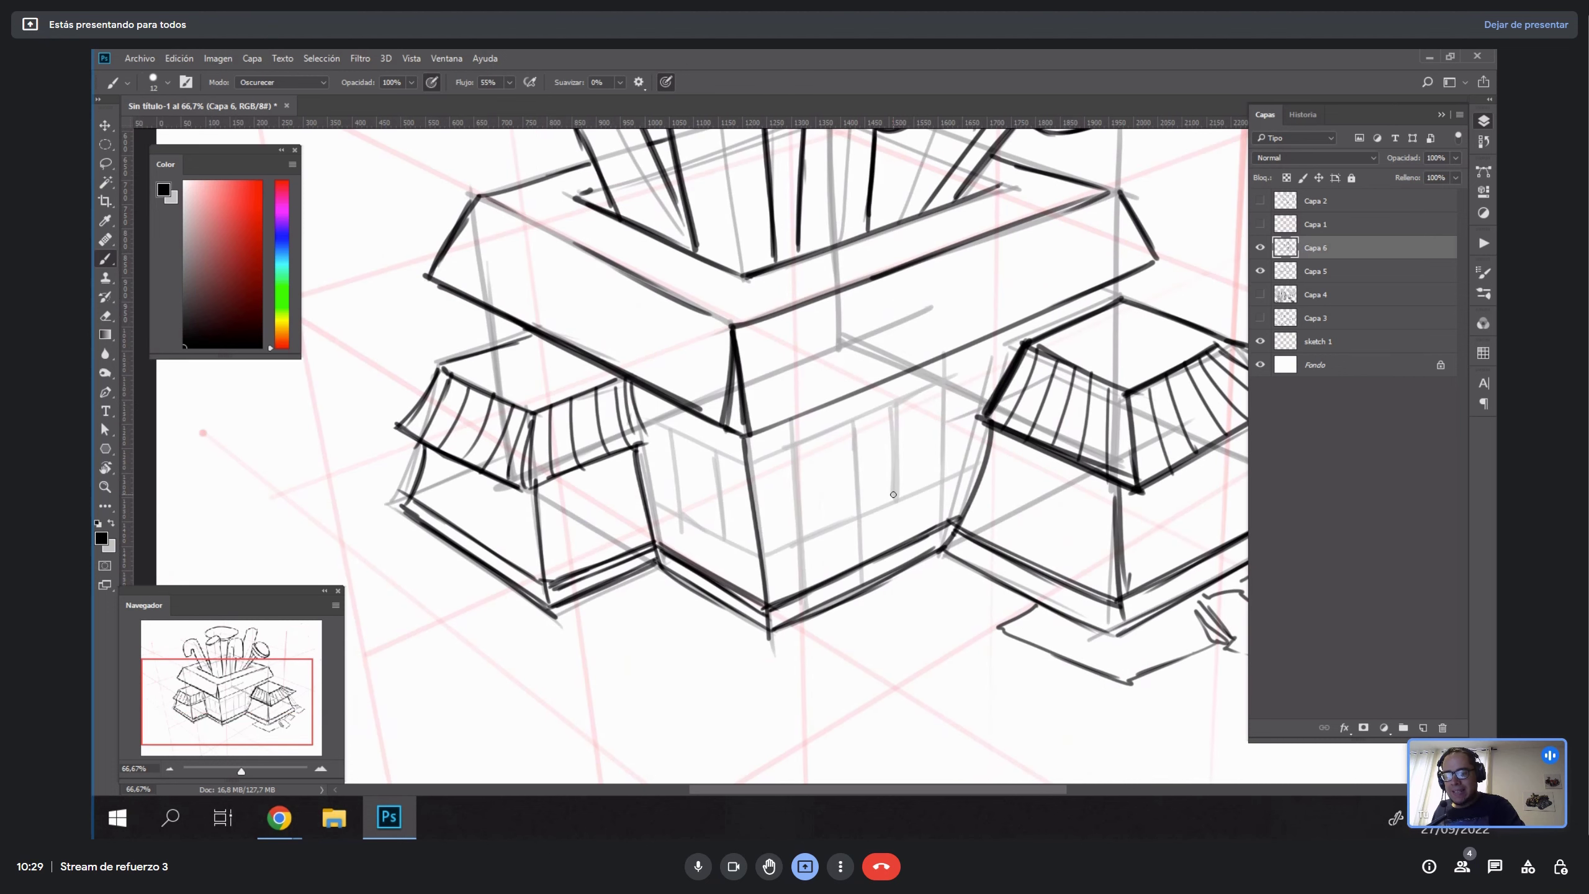
{"action": "key", "text": "r"}
{"action": "left_click_drag", "start_coordinate": [997, 504], "coordinate": [938, 567]}
{"action": "key", "text": "e"}
{"action": "mouse_move", "coordinate": [765, 575]}
{"action": "left_mouse_down"}
{"action": "mouse_move", "coordinate": [804, 555]}
{"action": "mouse_move", "coordinate": [798, 446]}
{"action": "mouse_move", "coordinate": [859, 469]}
{"action": "mouse_move", "coordinate": [800, 614]}
{"action": "left_mouse_up"}
{"action": "key", "text": "b"}
{"action": "key", "text": "x"}
{"action": "key", "text": "x"}
{"action": "key", "text": "r"}
{"action": "mouse_move", "coordinate": [1030, 452]}
{"action": "left_mouse_down"}
{"action": "mouse_move", "coordinate": [845, 348]}
{"action": "mouse_move", "coordinate": [786, 453]}
{"action": "left_mouse_up"}
{"action": "key", "text": "b"}
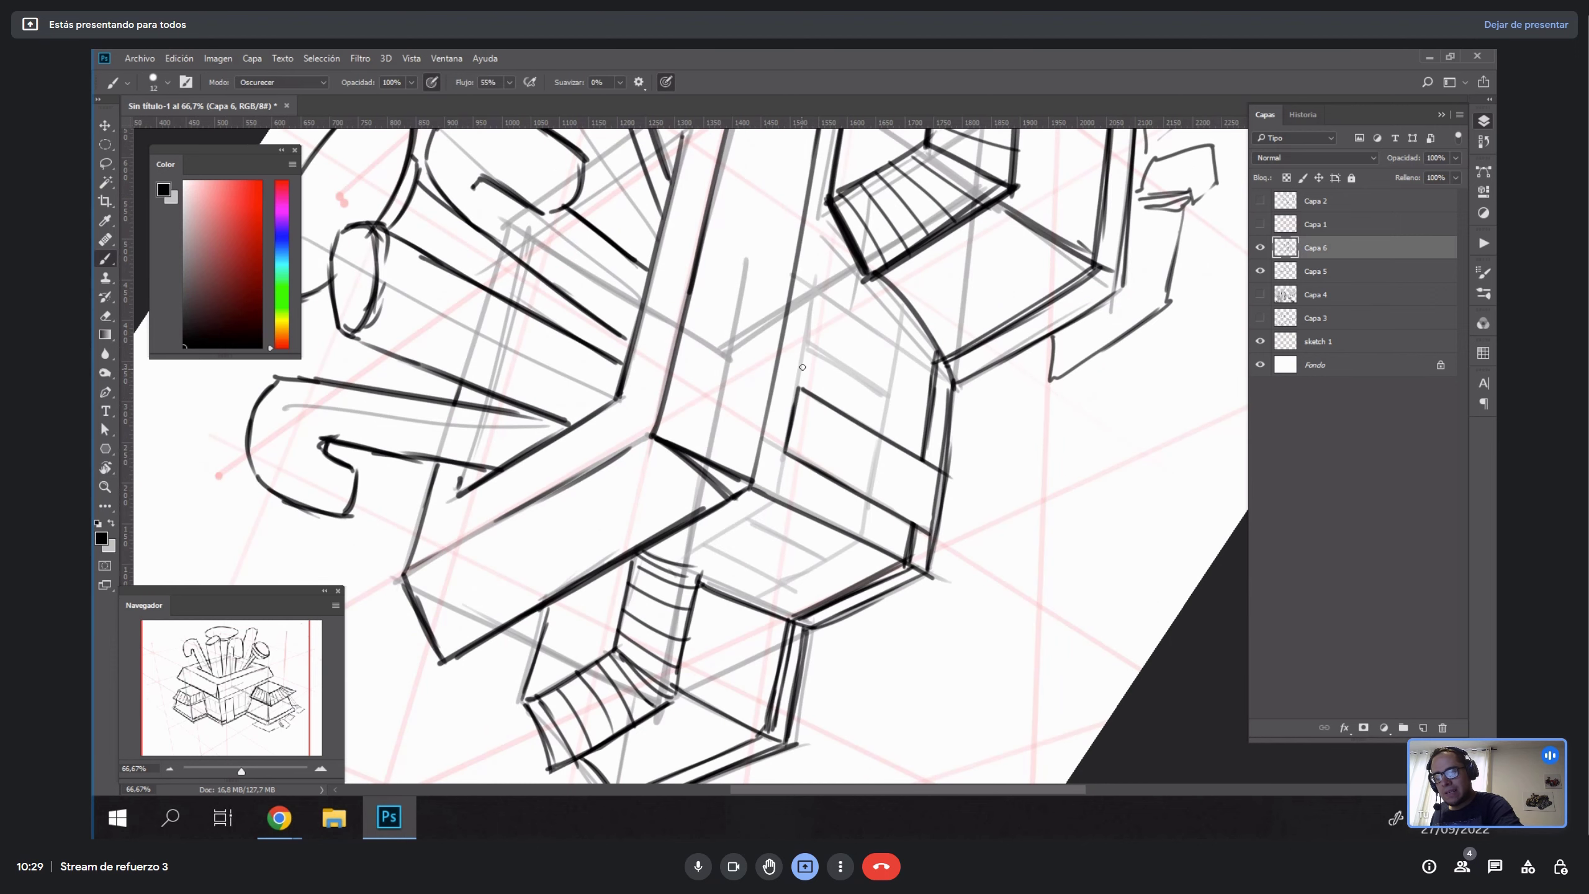
Ink a rectangular window on each front wall of the main box over the grey guides, thickening the front-left window's edge.
{"action": "mouse_move", "coordinate": [805, 343]}
{"action": "left_mouse_down"}
{"action": "mouse_move", "coordinate": [863, 378]}
{"action": "mouse_move", "coordinate": [814, 293]}
{"action": "mouse_move", "coordinate": [889, 342]}
{"action": "mouse_move", "coordinate": [890, 387]}
{"action": "mouse_move", "coordinate": [898, 344]}
{"action": "left_mouse_up"}
{"action": "left_click_drag", "start_coordinate": [707, 548], "coordinate": [779, 588]}
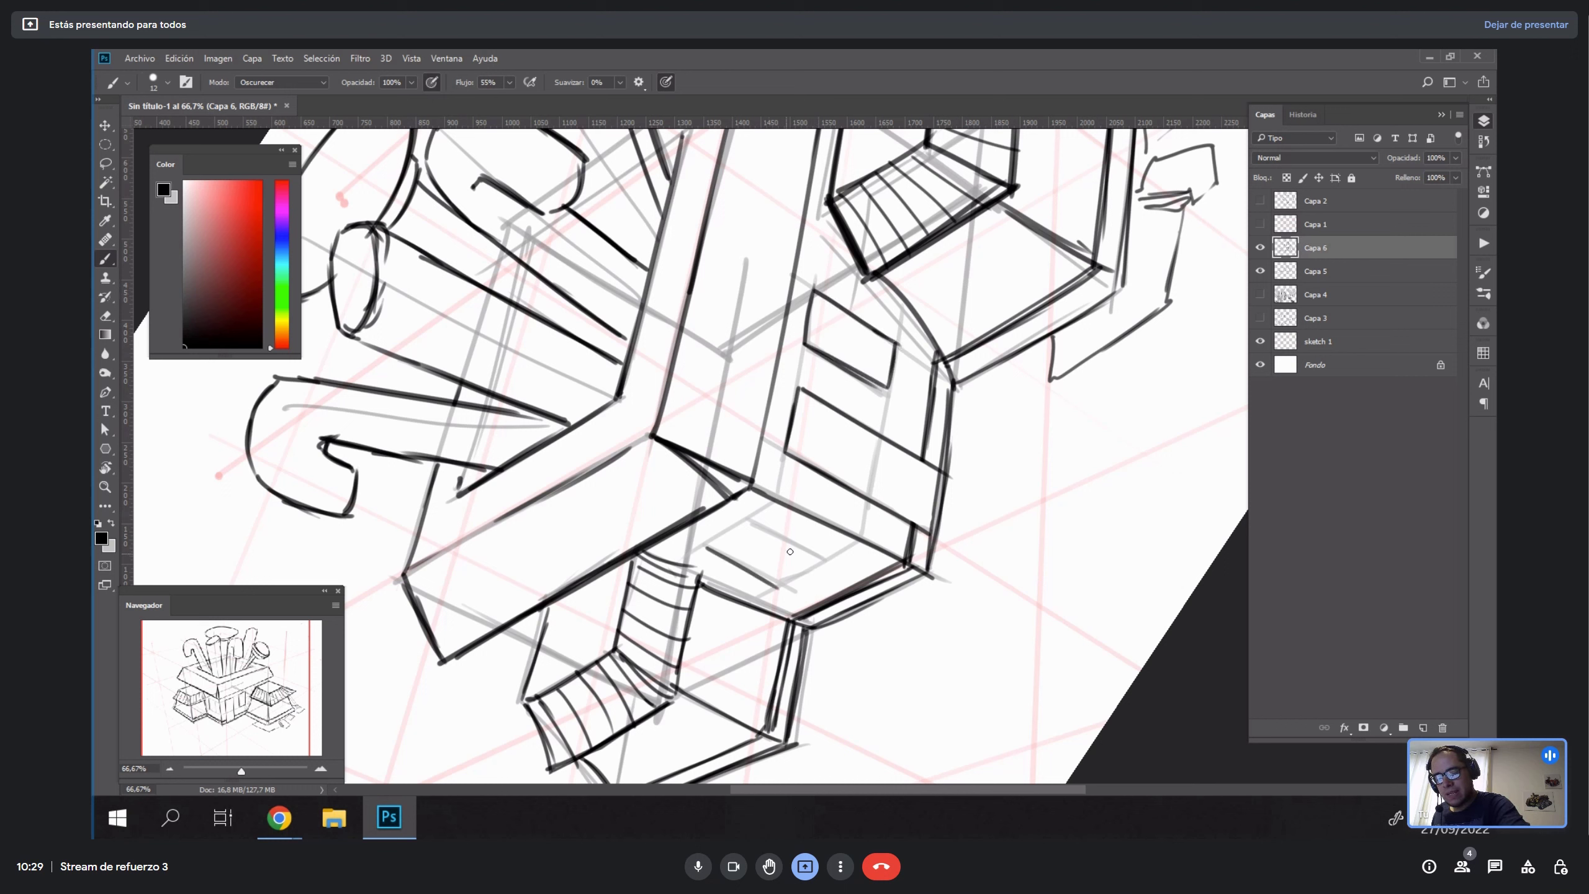
{"action": "left_click_drag", "start_coordinate": [747, 522], "coordinate": [820, 565]}
{"action": "key", "text": "r"}
{"action": "left_click_drag", "start_coordinate": [957, 443], "coordinate": [964, 356]}
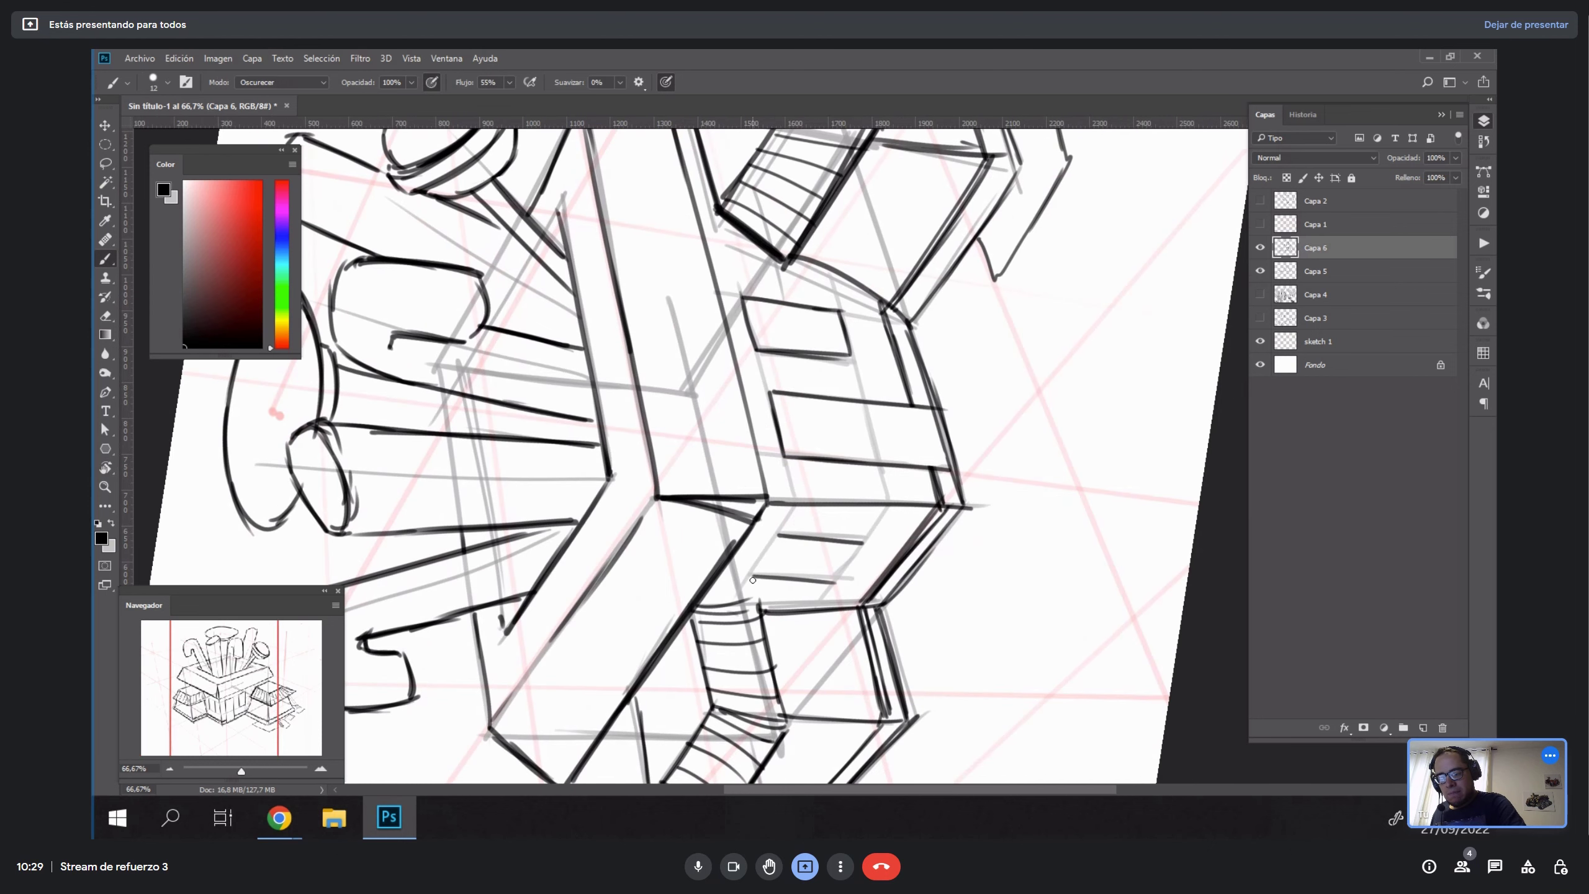
{"action": "mouse_move", "coordinate": [752, 575]}
{"action": "left_mouse_down"}
{"action": "mouse_move", "coordinate": [778, 541]}
{"action": "mouse_move", "coordinate": [858, 544]}
{"action": "mouse_move", "coordinate": [763, 556]}
{"action": "left_mouse_up"}
{"action": "key", "text": "Escape"}
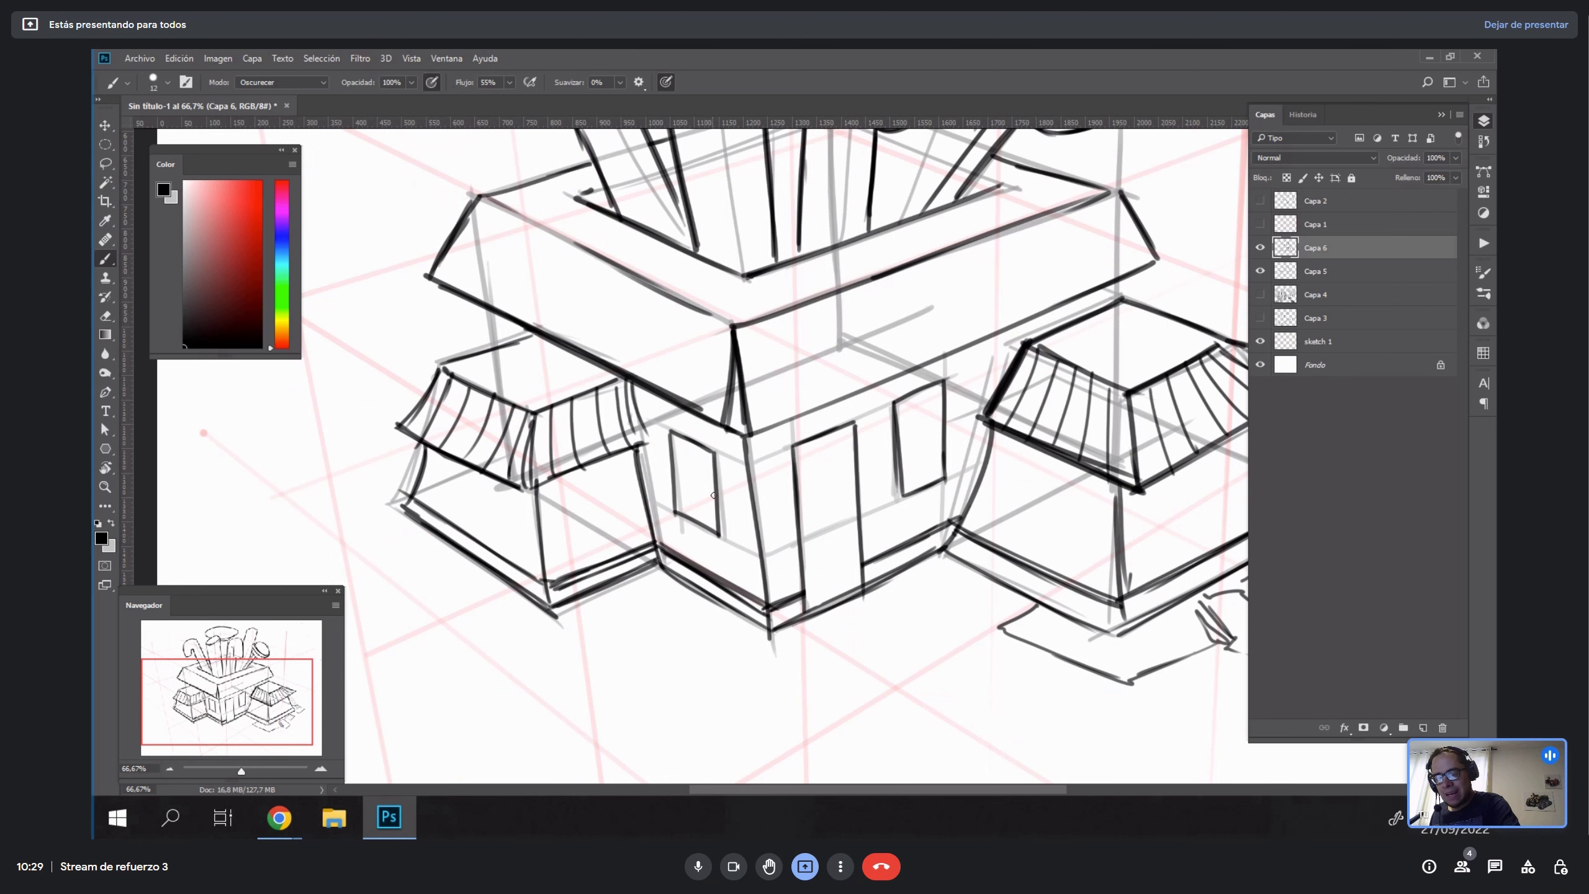
{"action": "left_click_drag", "start_coordinate": [714, 453], "coordinate": [722, 533]}
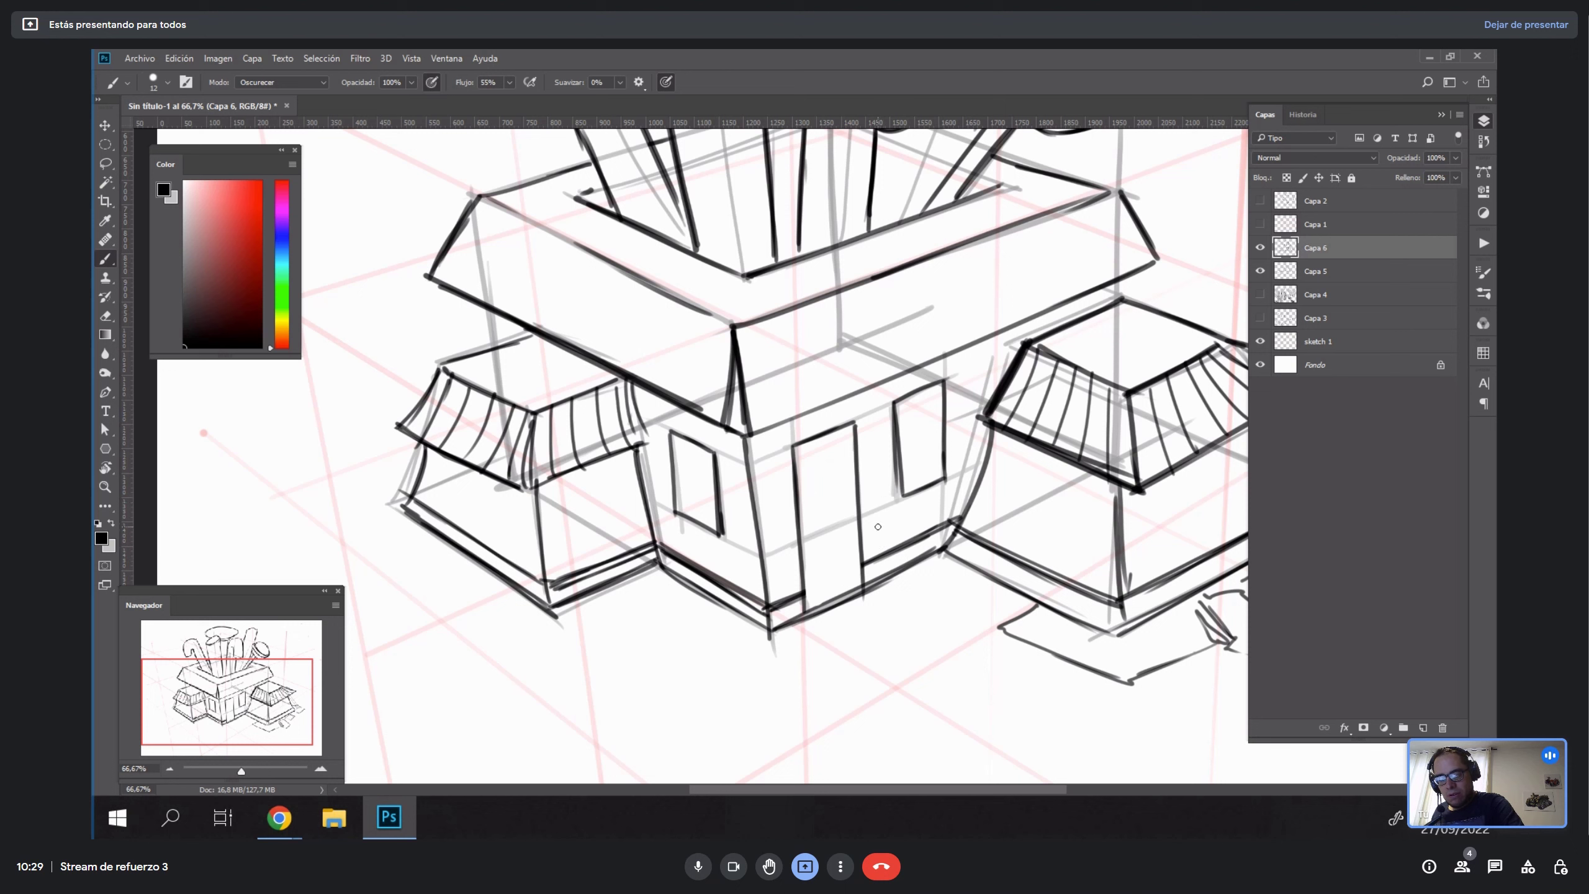
Sketch direction arrows around the door and a zigzag inside it, then undo them.
{"action": "mouse_move", "coordinate": [867, 452]}
{"action": "left_mouse_down"}
{"action": "mouse_move", "coordinate": [882, 455]}
{"action": "mouse_move", "coordinate": [851, 410]}
{"action": "mouse_move", "coordinate": [817, 424]}
{"action": "mouse_move", "coordinate": [851, 408]}
{"action": "left_mouse_up"}
{"action": "key", "text": "ctrl+z"}
{"action": "left_click_drag", "start_coordinate": [845, 404], "coordinate": [849, 413]}
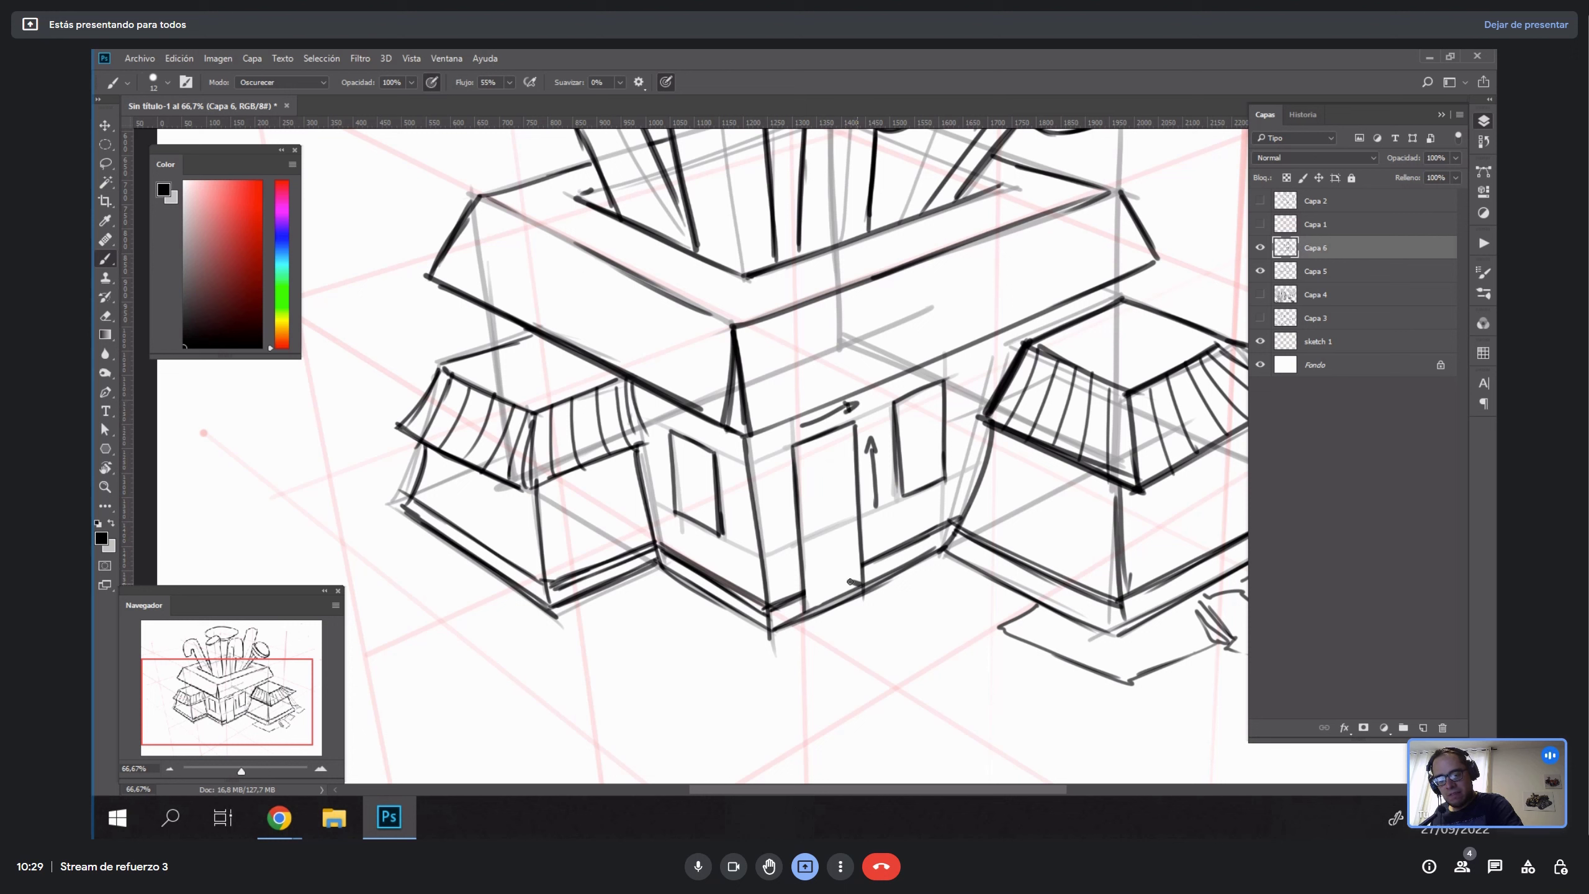
{"action": "left_click_drag", "start_coordinate": [848, 581], "coordinate": [833, 456]}
{"action": "key", "text": "ctrl+z"}
{"action": "key", "text": "ctrl+z"}
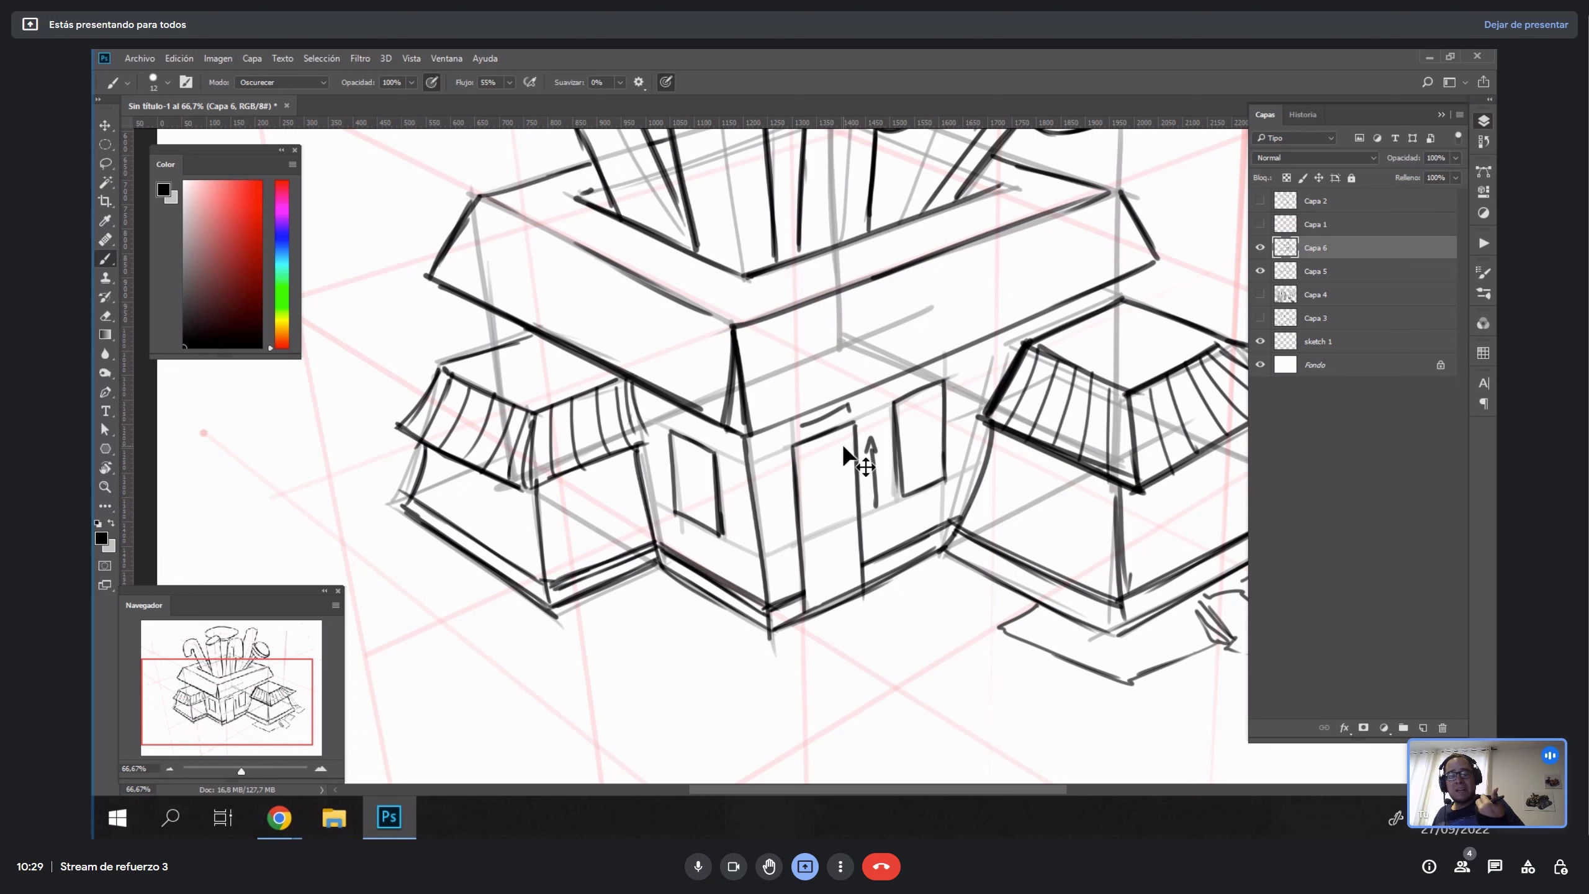
{"action": "key", "text": "ctrl+z"}
{"action": "key", "text": "ctrl+z"}
{"action": "key", "text": "ctrl+z"}
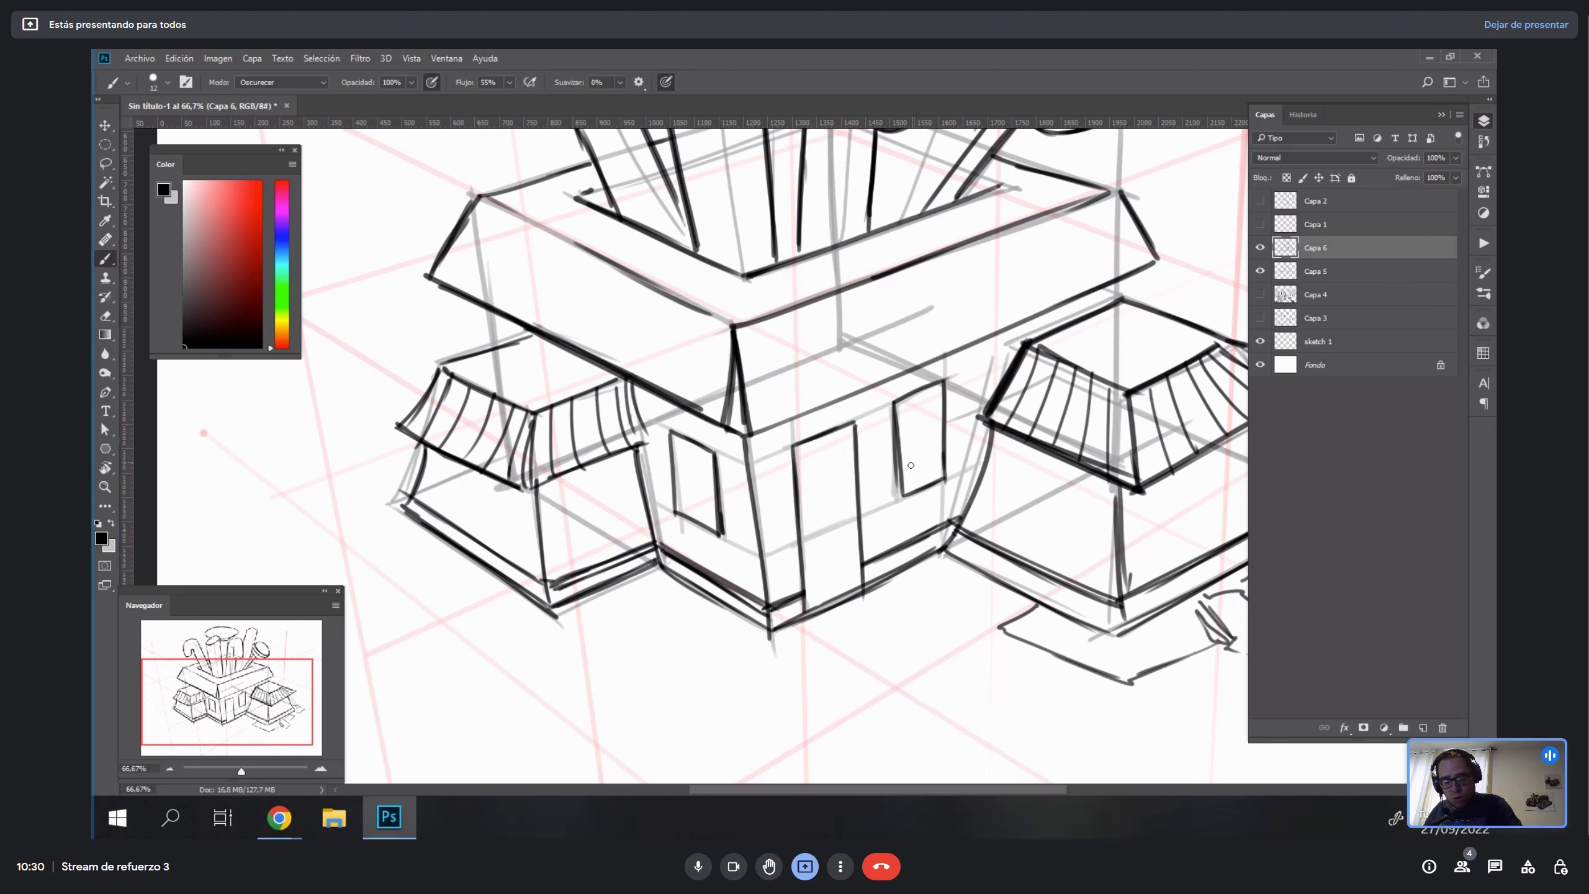
{"action": "mouse_move", "coordinate": [836, 443]}
{"action": "left_mouse_down"}
{"action": "mouse_move", "coordinate": [813, 523]}
{"action": "mouse_move", "coordinate": [842, 612]}
{"action": "left_mouse_up"}
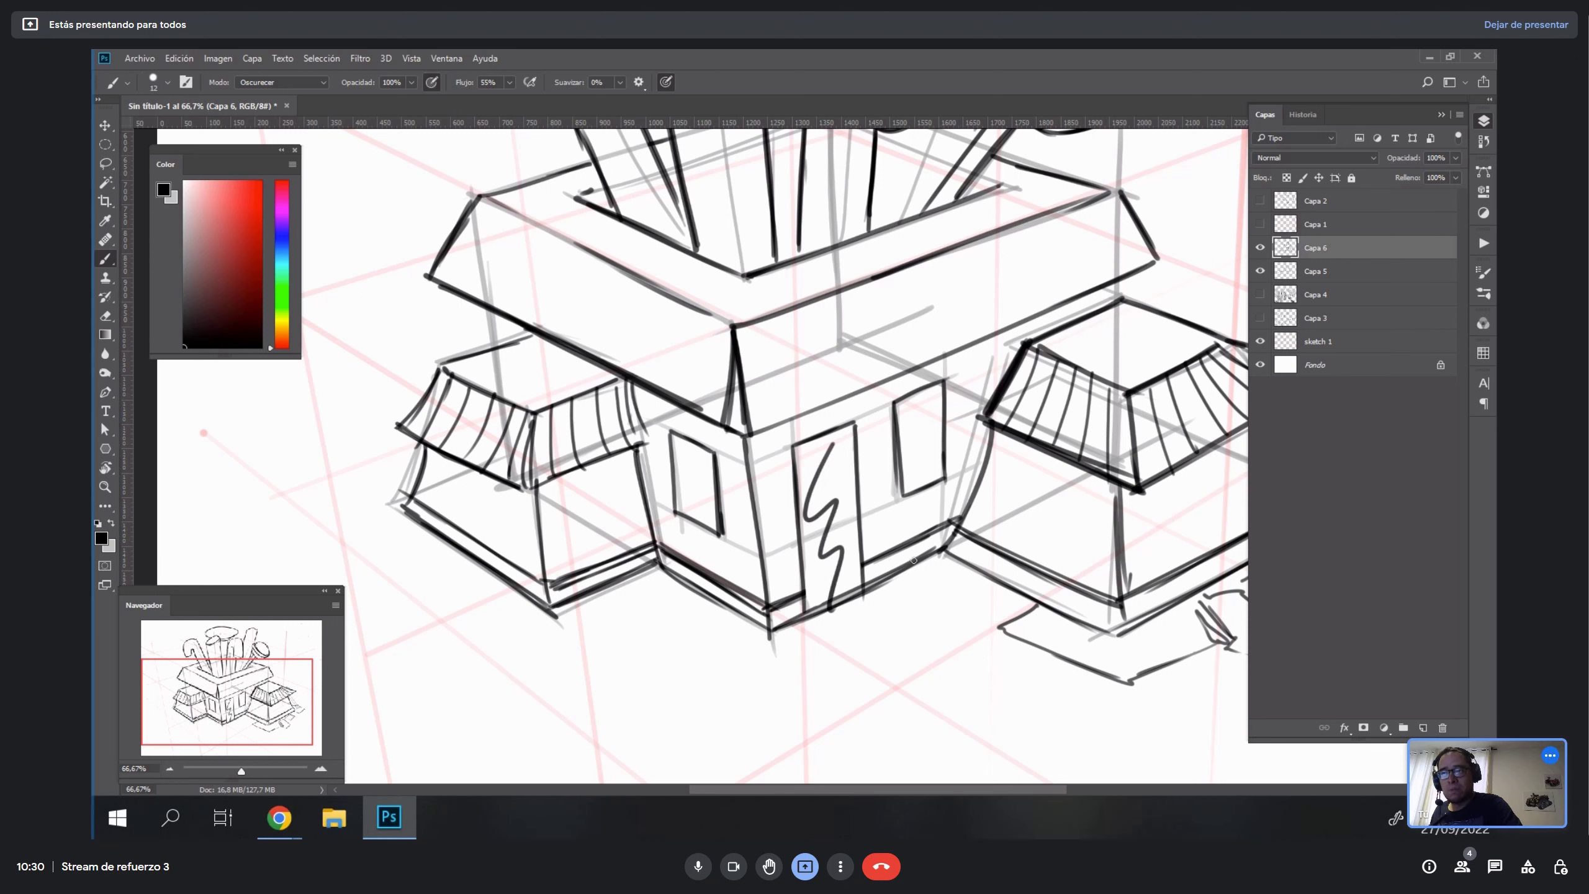
{"action": "key", "text": "ctrl+z"}
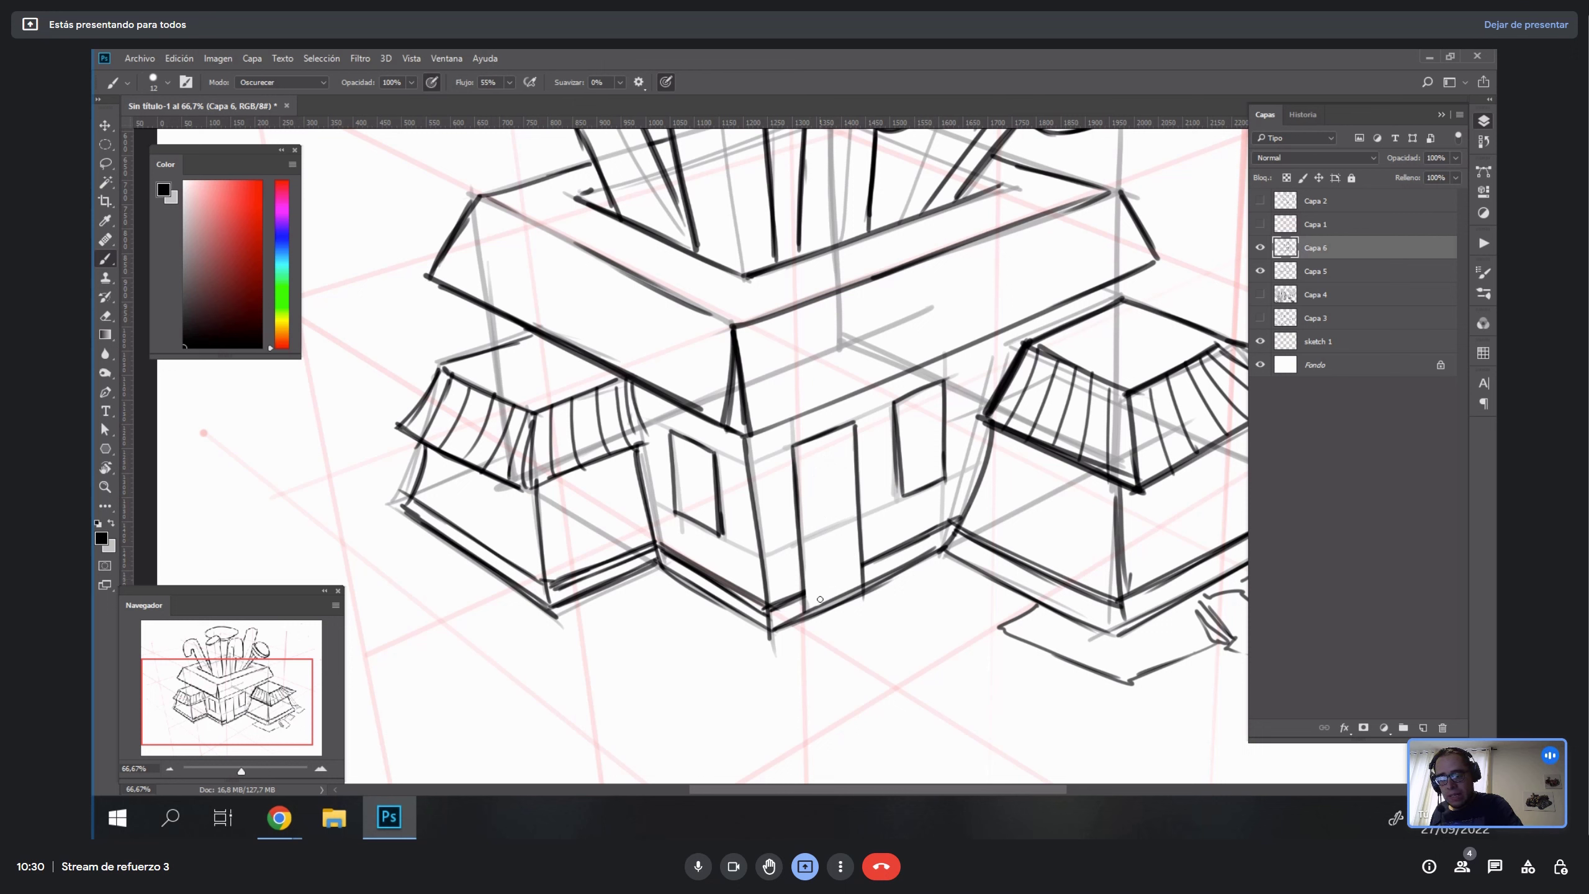
Try recess lines along the door's left side and threshold with a "2" in the opening, then undo them.
{"action": "left_click_drag", "start_coordinate": [809, 614], "coordinate": [817, 597]}
{"action": "left_click_drag", "start_coordinate": [807, 443], "coordinate": [820, 582]}
{"action": "mouse_move", "coordinate": [815, 488]}
{"action": "left_mouse_down"}
{"action": "mouse_move", "coordinate": [823, 589]}
{"action": "mouse_move", "coordinate": [872, 589]}
{"action": "left_mouse_up"}
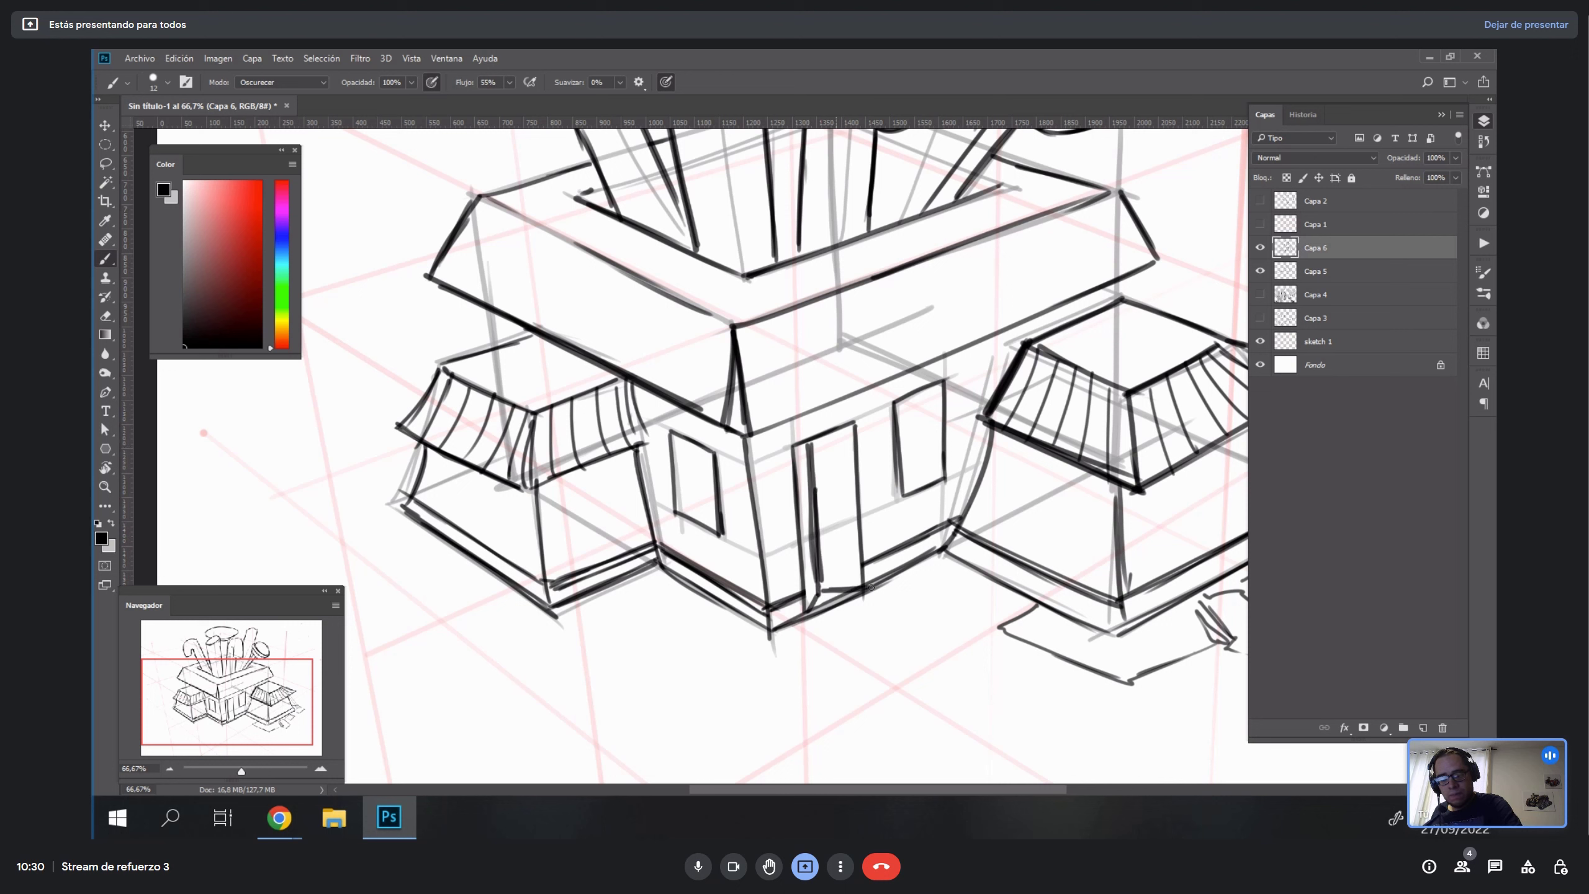
{"action": "left_click_drag", "start_coordinate": [829, 480], "coordinate": [833, 499]}
{"action": "left_click", "coordinate": [839, 517]}
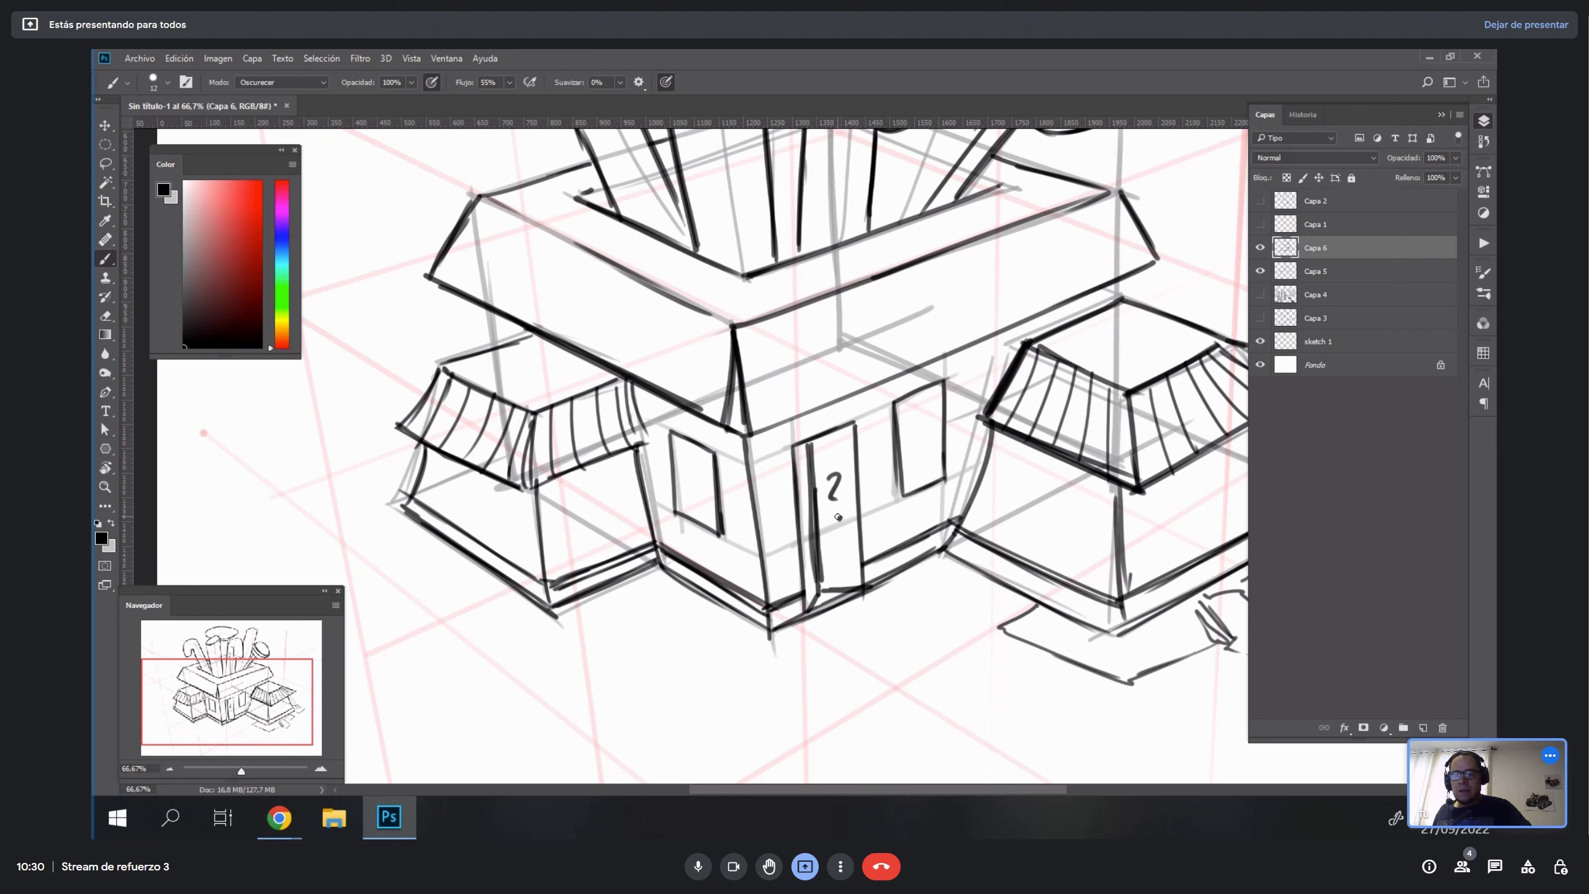
{"action": "key", "text": "ctrl+z"}
{"action": "key", "text": "ctrl+z"}
{"action": "key", "text": "ctrl+z"}
{"action": "key", "text": "ctrl+z"}
{"action": "key", "text": "ctrl+z"}
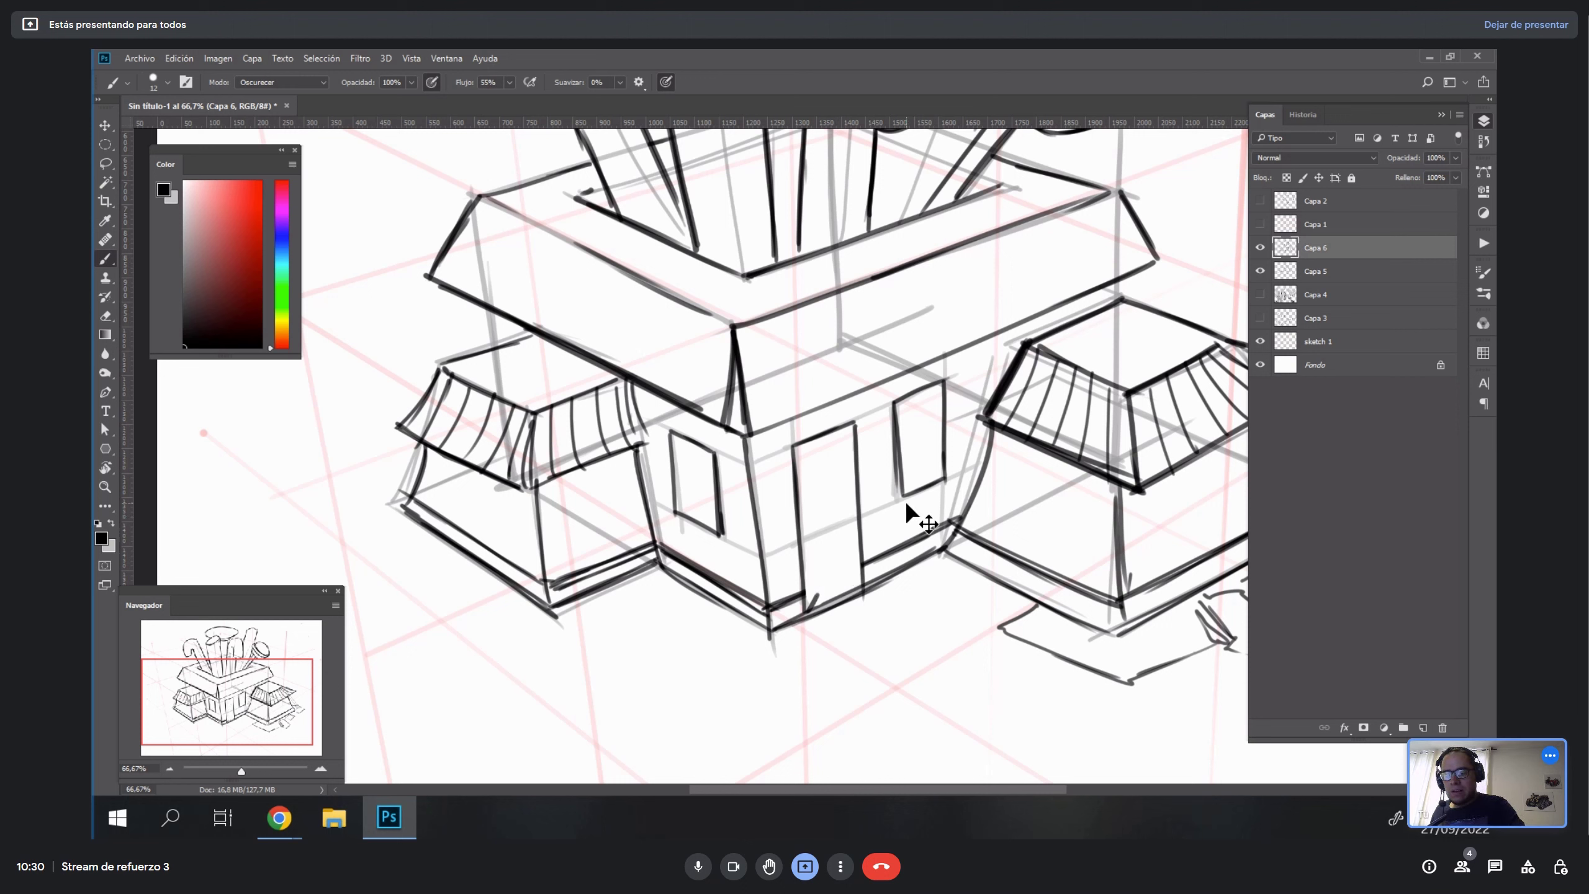
{"action": "key", "text": "ctrl+z"}
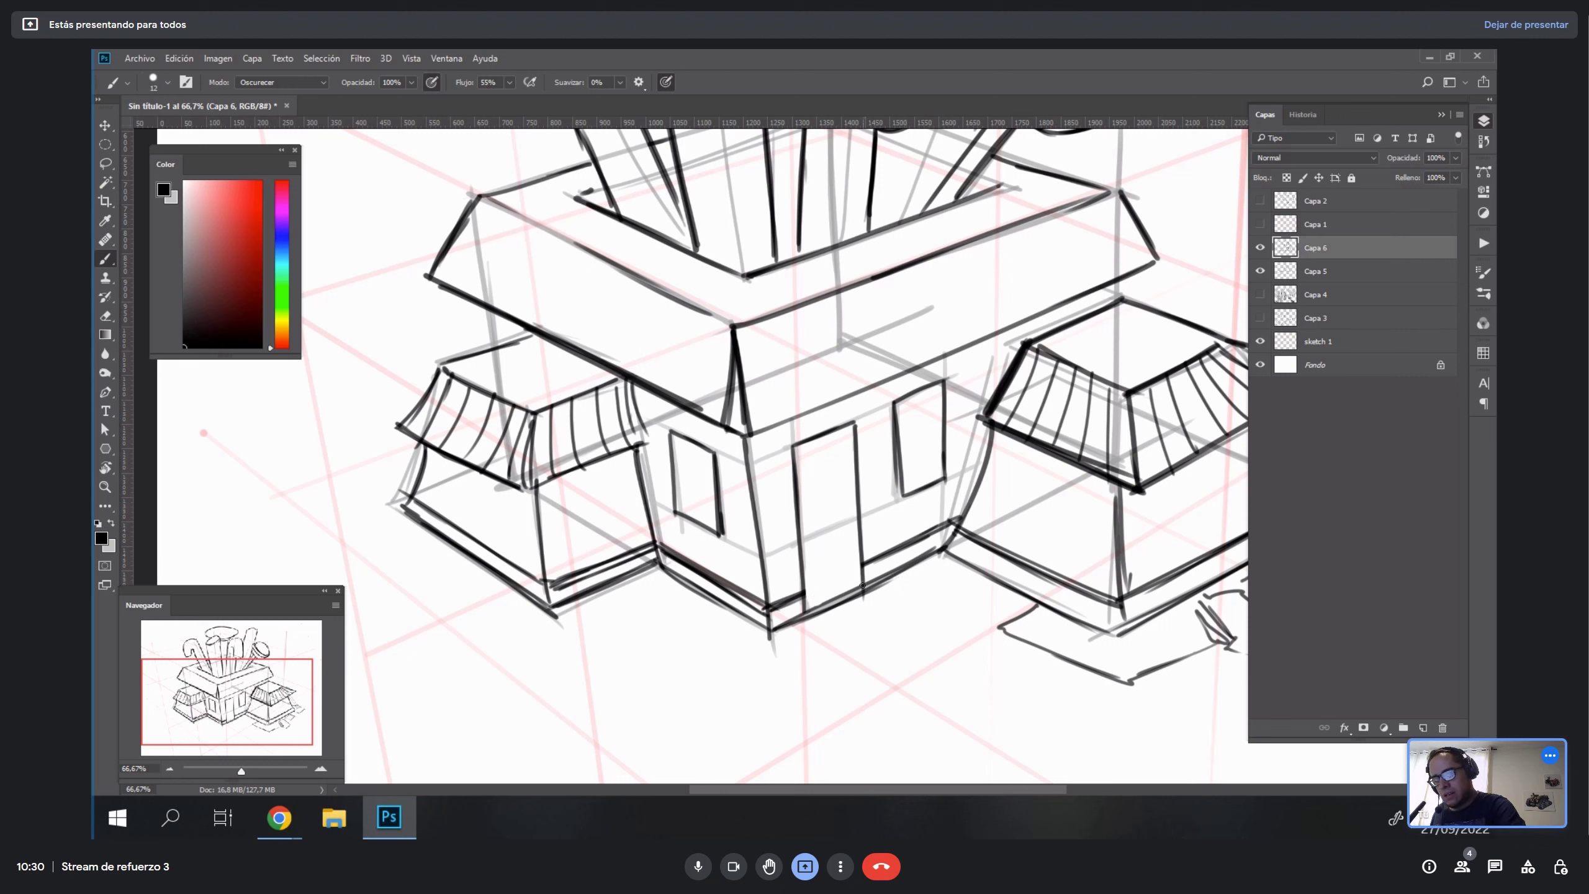
{"action": "left_click_drag", "start_coordinate": [847, 586], "coordinate": [862, 584]}
{"action": "key", "text": "ctrl+z"}
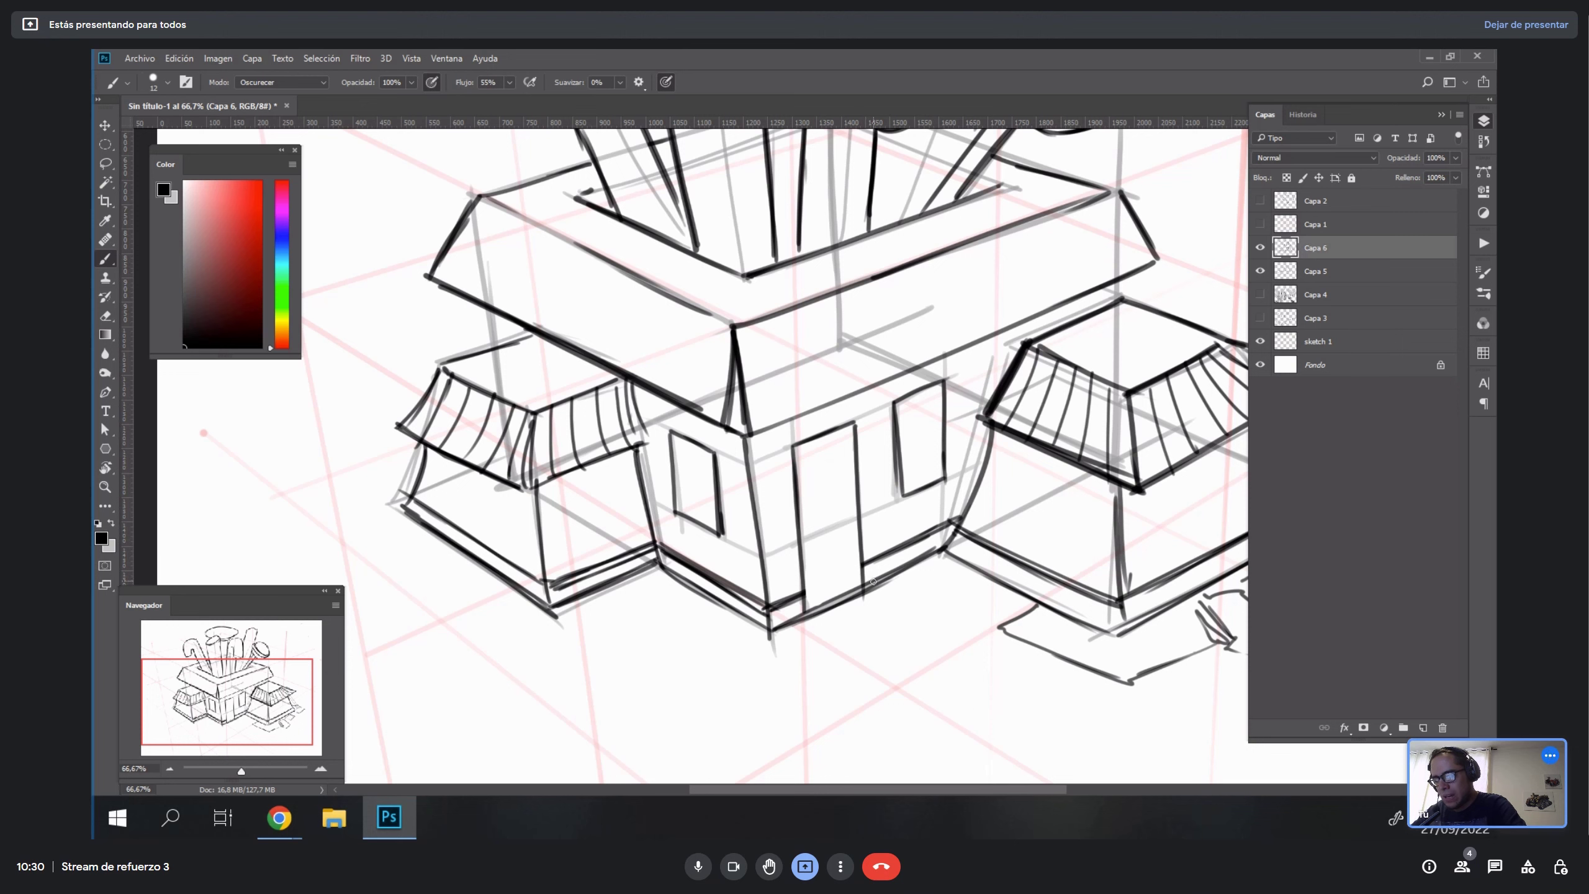
Ink the door's recess with an inner line parallel to its right side and a threshold edge at its base.
{"action": "key", "text": "r"}
{"action": "mouse_move", "coordinate": [893, 547]}
{"action": "left_mouse_down"}
{"action": "mouse_move", "coordinate": [813, 602]}
{"action": "mouse_move", "coordinate": [848, 447]}
{"action": "mouse_move", "coordinate": [803, 592]}
{"action": "mouse_move", "coordinate": [846, 453]}
{"action": "left_mouse_up"}
{"action": "key", "text": "b"}
{"action": "key", "text": "ctrl+z"}
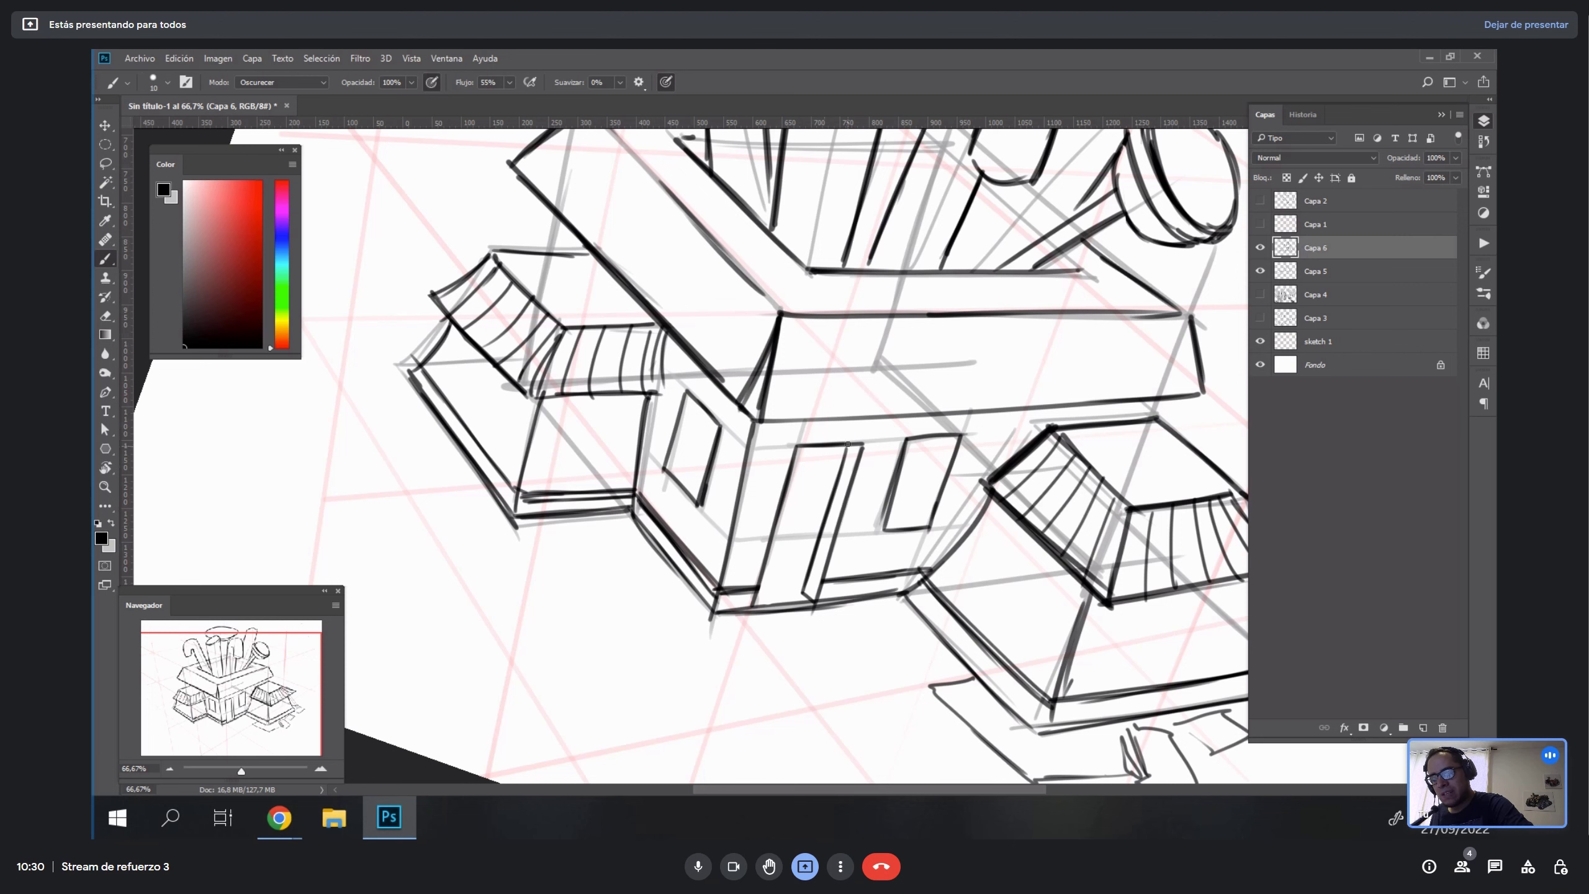
{"action": "key", "text": "r"}
{"action": "left_click_drag", "start_coordinate": [1000, 621], "coordinate": [993, 325]}
{"action": "key", "text": "b"}
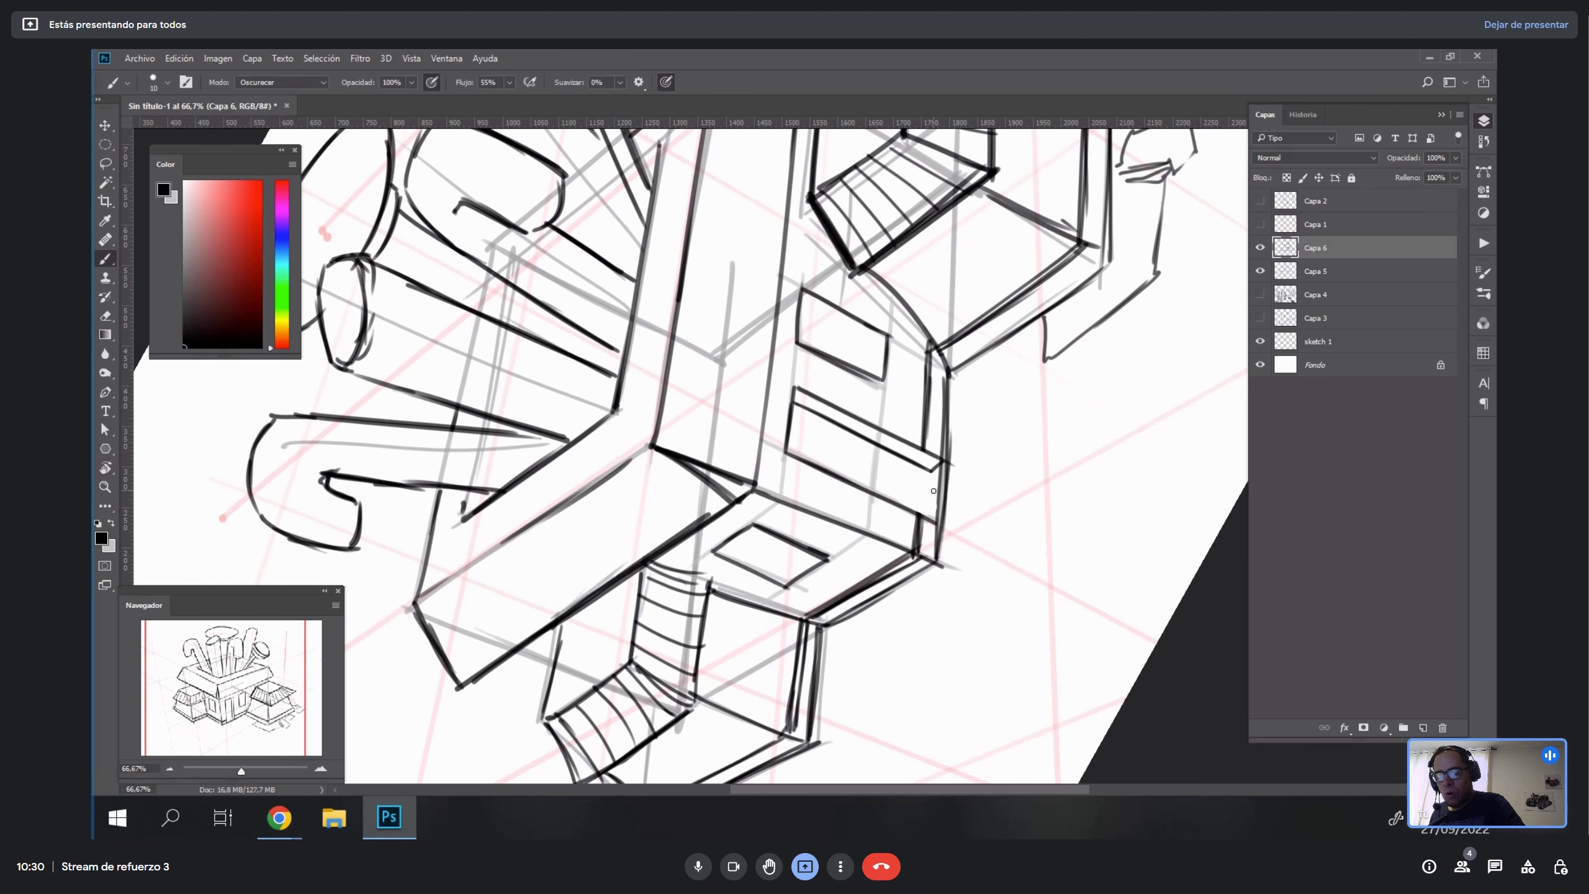
{"action": "mouse_move", "coordinate": [932, 470]}
{"action": "left_mouse_down"}
{"action": "mouse_move", "coordinate": [925, 519]}
{"action": "mouse_move", "coordinate": [928, 502]}
{"action": "left_mouse_up"}
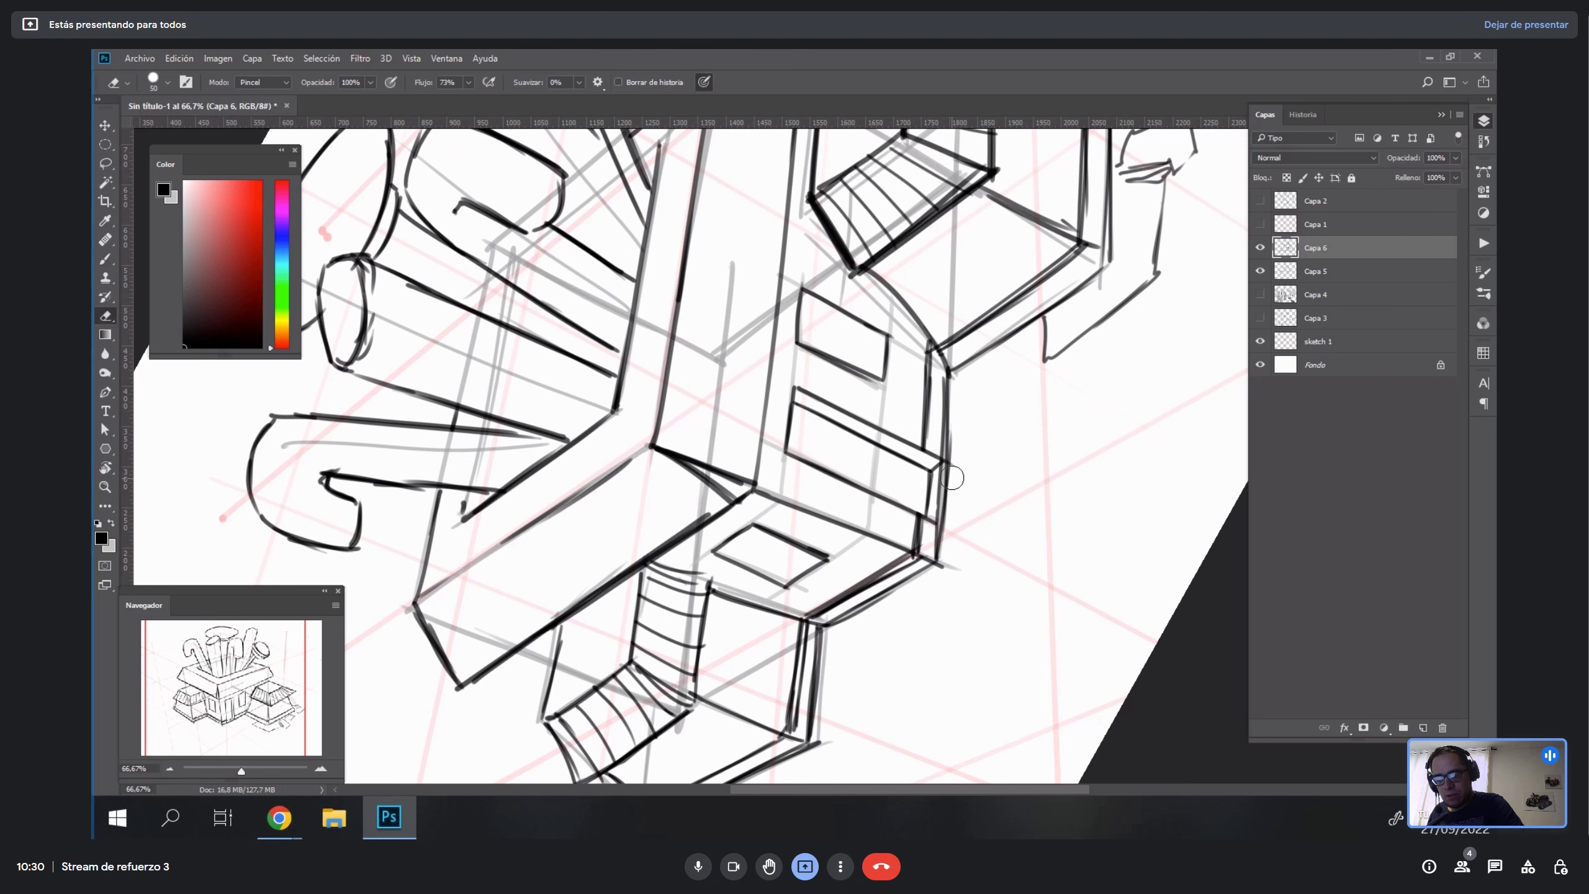
Ink the upper edge of the door frame as a line parallel to the door's top.
{"action": "key", "text": "r"}
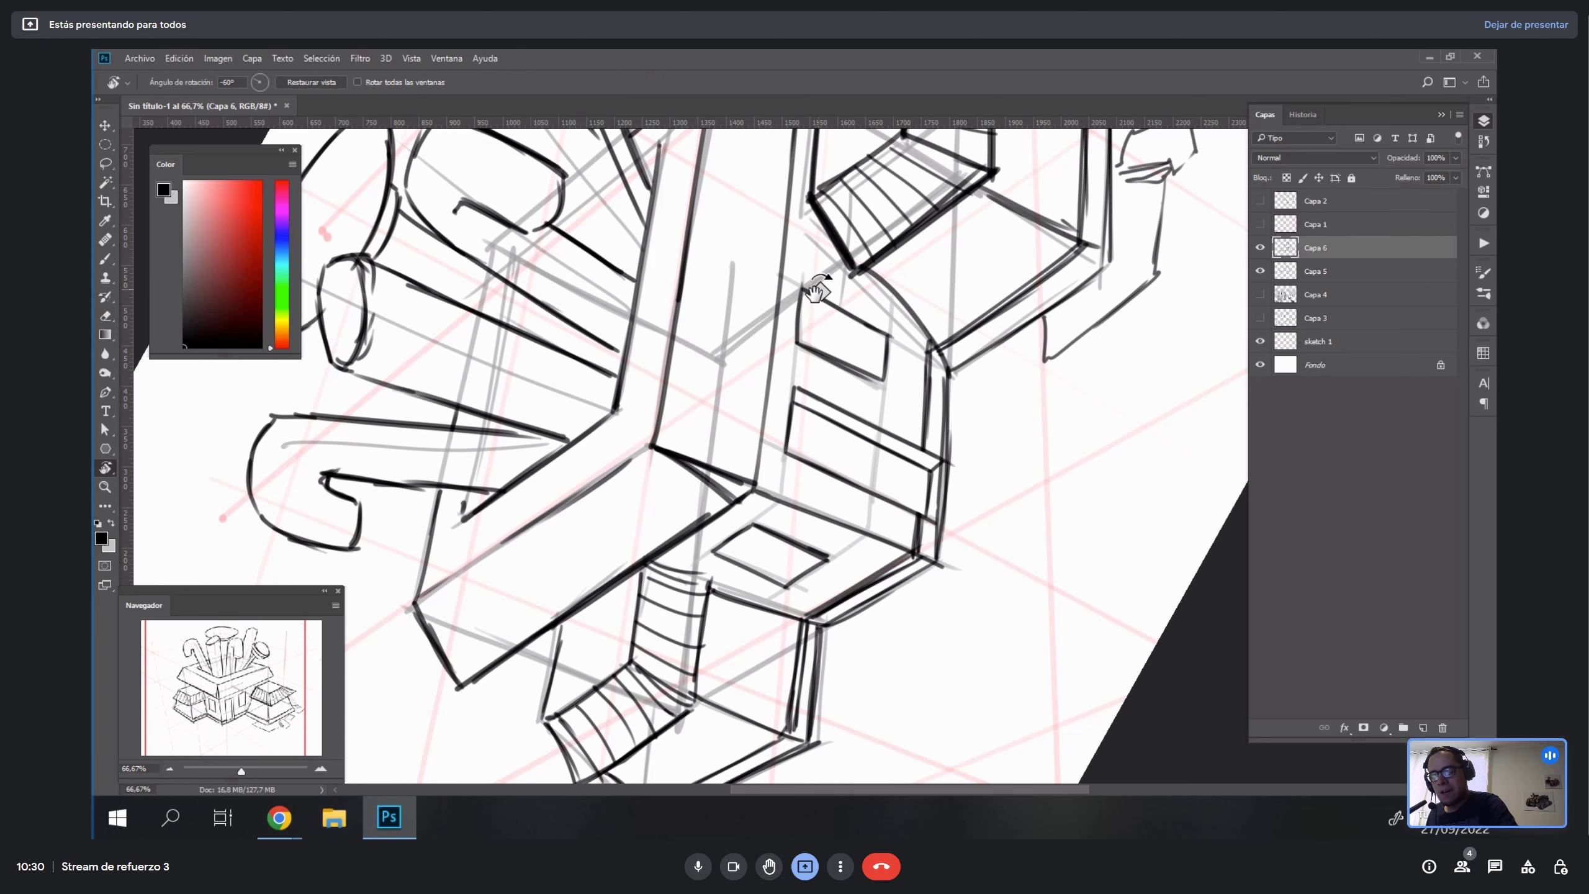
{"action": "mouse_move", "coordinate": [903, 388]}
{"action": "left_mouse_down"}
{"action": "mouse_move", "coordinate": [930, 447]}
{"action": "mouse_move", "coordinate": [915, 427]}
{"action": "left_mouse_up"}
{"action": "key", "text": "b"}
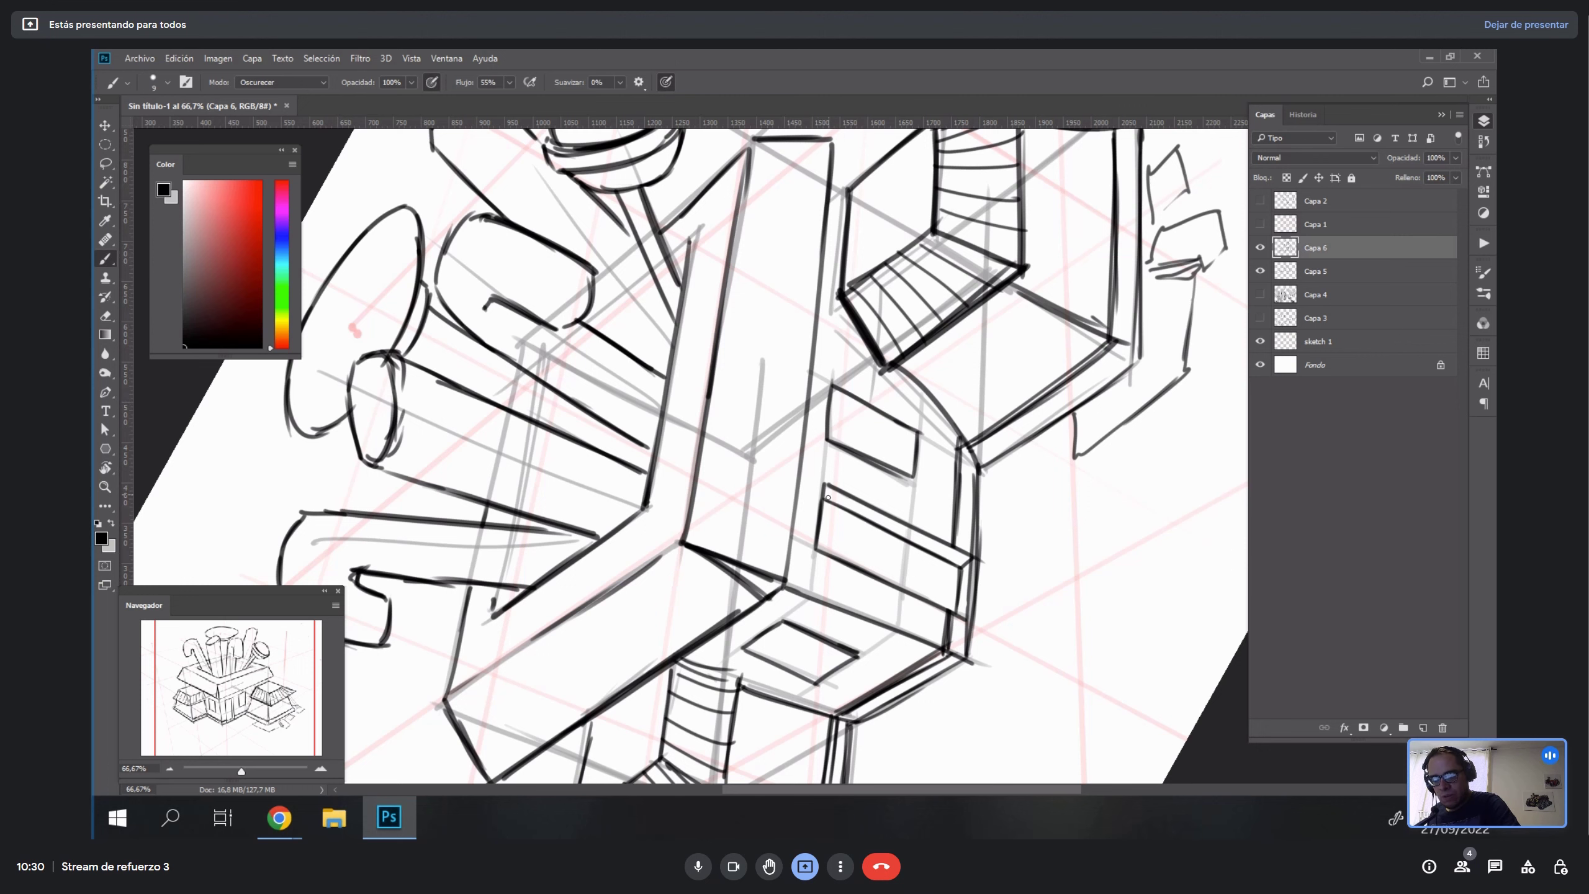
{"action": "left_click_drag", "start_coordinate": [816, 475], "coordinate": [803, 551]}
Erase the main box's front corner edge below the roof and redraw it as one clean black line.
{"action": "key", "text": "r"}
{"action": "mouse_move", "coordinate": [1001, 429]}
{"action": "left_mouse_down"}
{"action": "mouse_move", "coordinate": [1053, 508]}
{"action": "mouse_move", "coordinate": [819, 767]}
{"action": "mouse_move", "coordinate": [785, 763]}
{"action": "left_mouse_up"}
{"action": "key", "text": "e"}
{"action": "left_click_drag", "start_coordinate": [660, 460], "coordinate": [619, 570]}
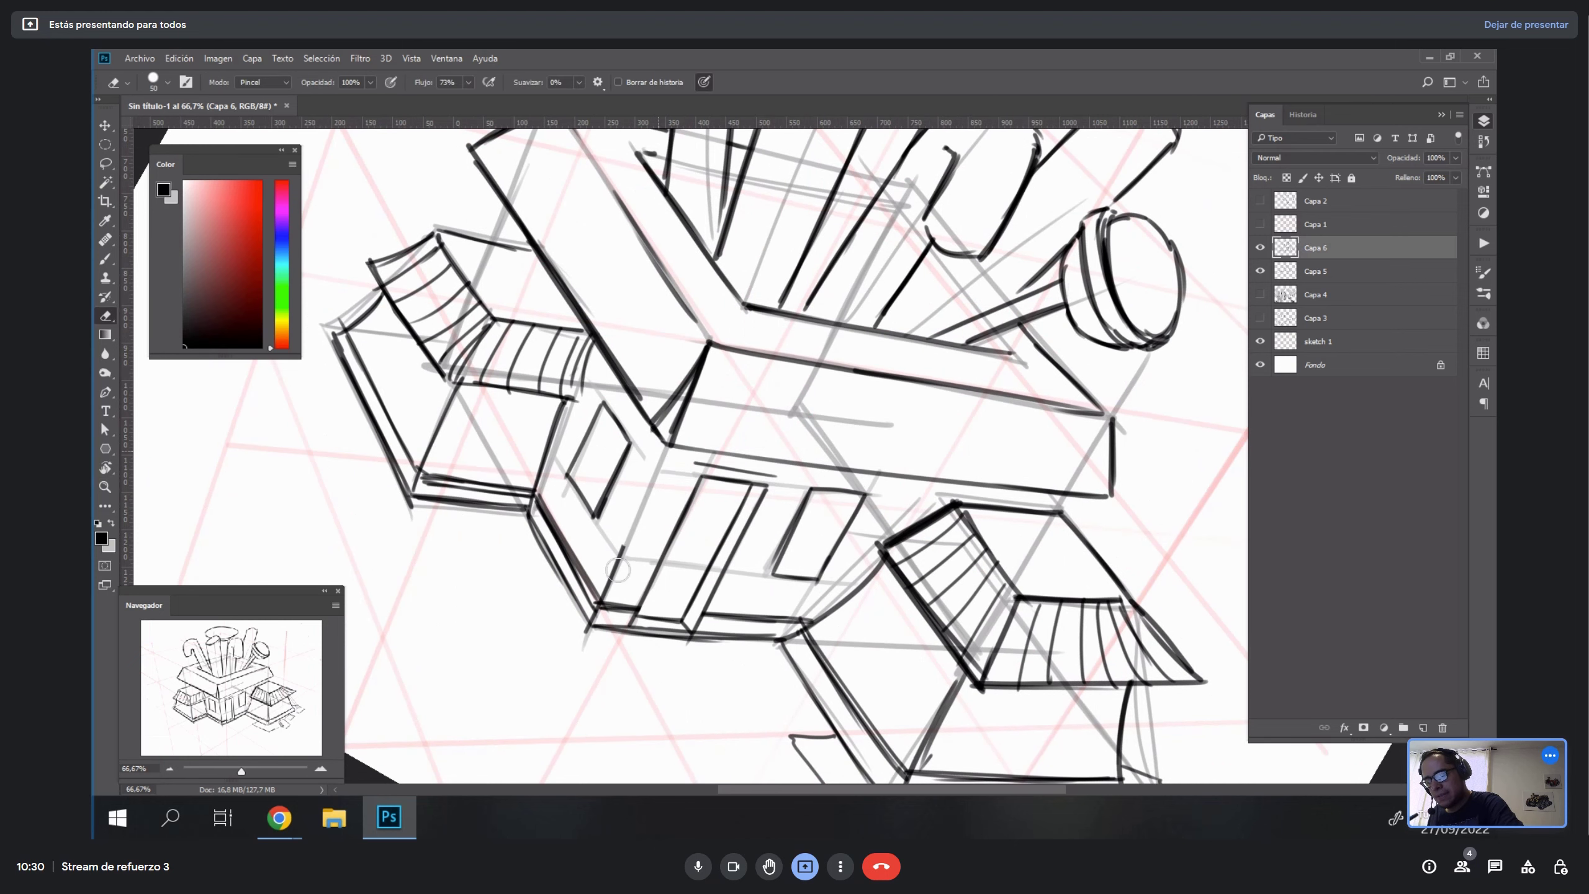
{"action": "key", "text": "b"}
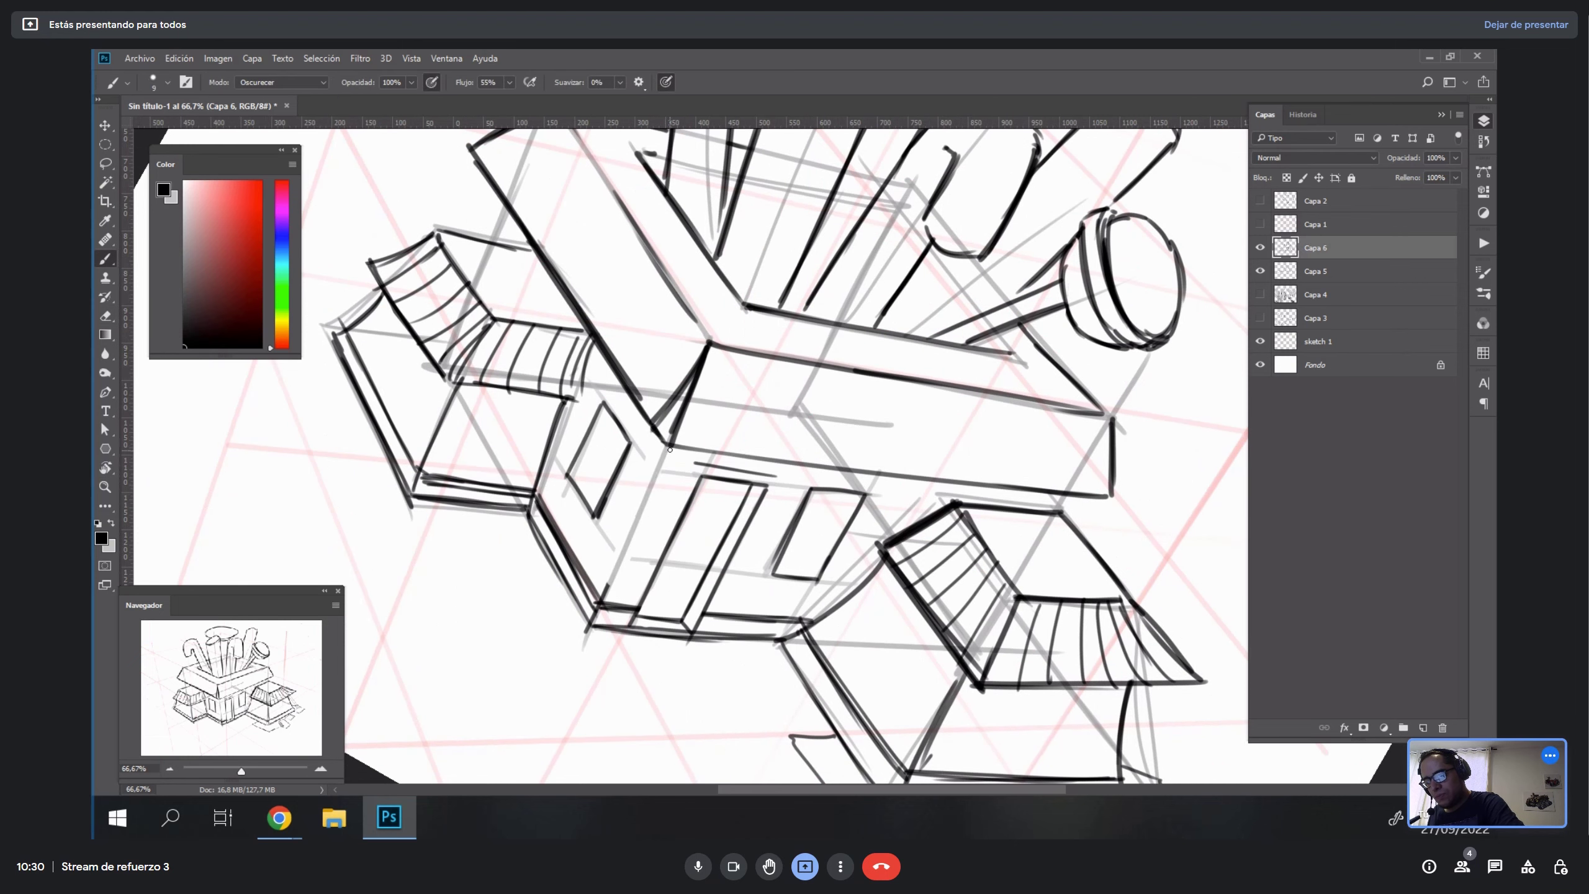
{"action": "left_click_drag", "start_coordinate": [669, 449], "coordinate": [603, 603]}
{"action": "key", "text": "ctrl+z"}
{"action": "left_click_drag", "start_coordinate": [669, 450], "coordinate": [599, 610]}
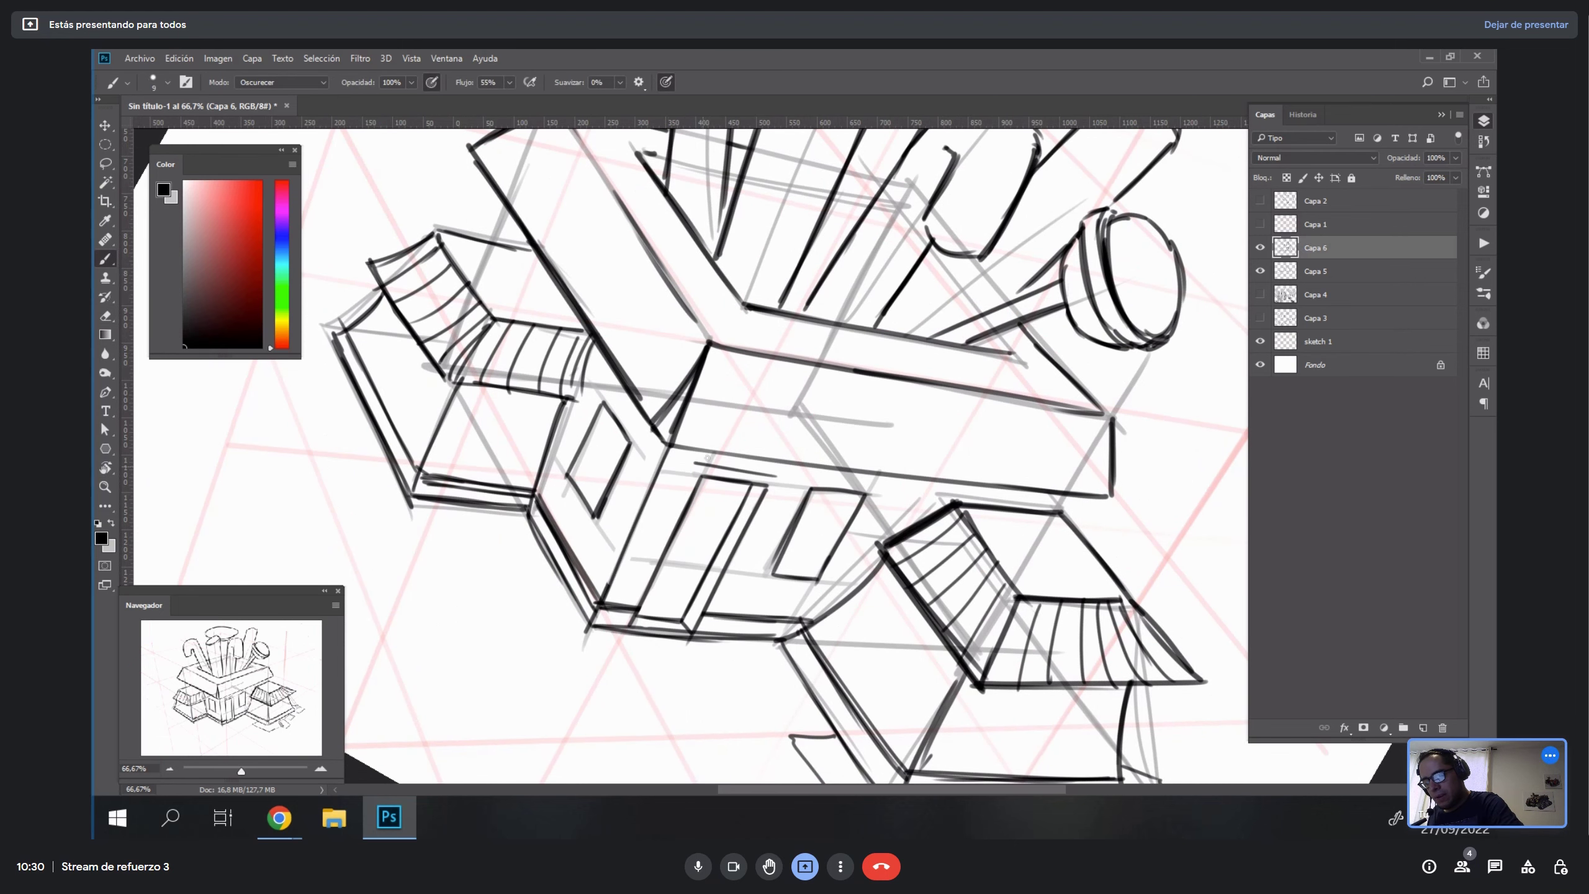
Ink the door frame's outer side lines down to the wall base, then restore the canvas rotation.
{"action": "left_click_drag", "start_coordinate": [695, 465], "coordinate": [623, 625]}
{"action": "key", "text": "ctrl+z"}
{"action": "left_click_drag", "start_coordinate": [624, 624], "coordinate": [694, 459]}
{"action": "key", "text": "ctrl+z"}
{"action": "key", "text": "ctrl+z"}
{"action": "mouse_move", "coordinate": [778, 485]}
{"action": "left_mouse_down"}
{"action": "mouse_move", "coordinate": [705, 632]}
{"action": "mouse_move", "coordinate": [776, 487]}
{"action": "mouse_move", "coordinate": [761, 517]}
{"action": "mouse_move", "coordinate": [626, 618]}
{"action": "mouse_move", "coordinate": [648, 575]}
{"action": "mouse_move", "coordinate": [620, 625]}
{"action": "mouse_move", "coordinate": [643, 576]}
{"action": "mouse_move", "coordinate": [621, 630]}
{"action": "left_mouse_up"}
{"action": "key", "text": "ctrl+z"}
{"action": "key", "text": "e"}
{"action": "key", "text": "b"}
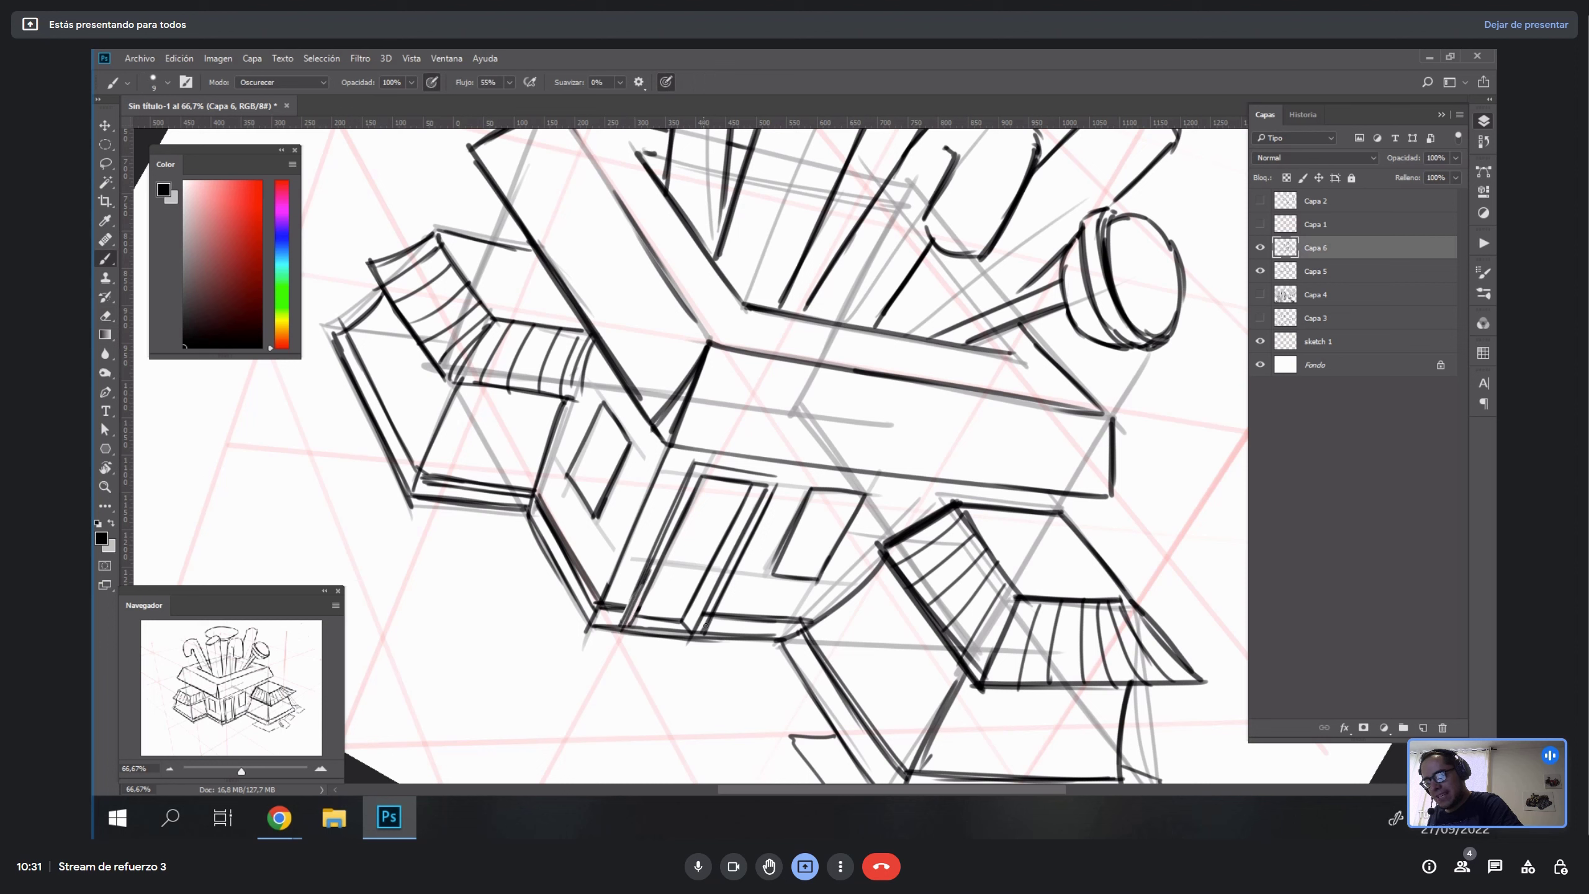
{"action": "key", "text": "e"}
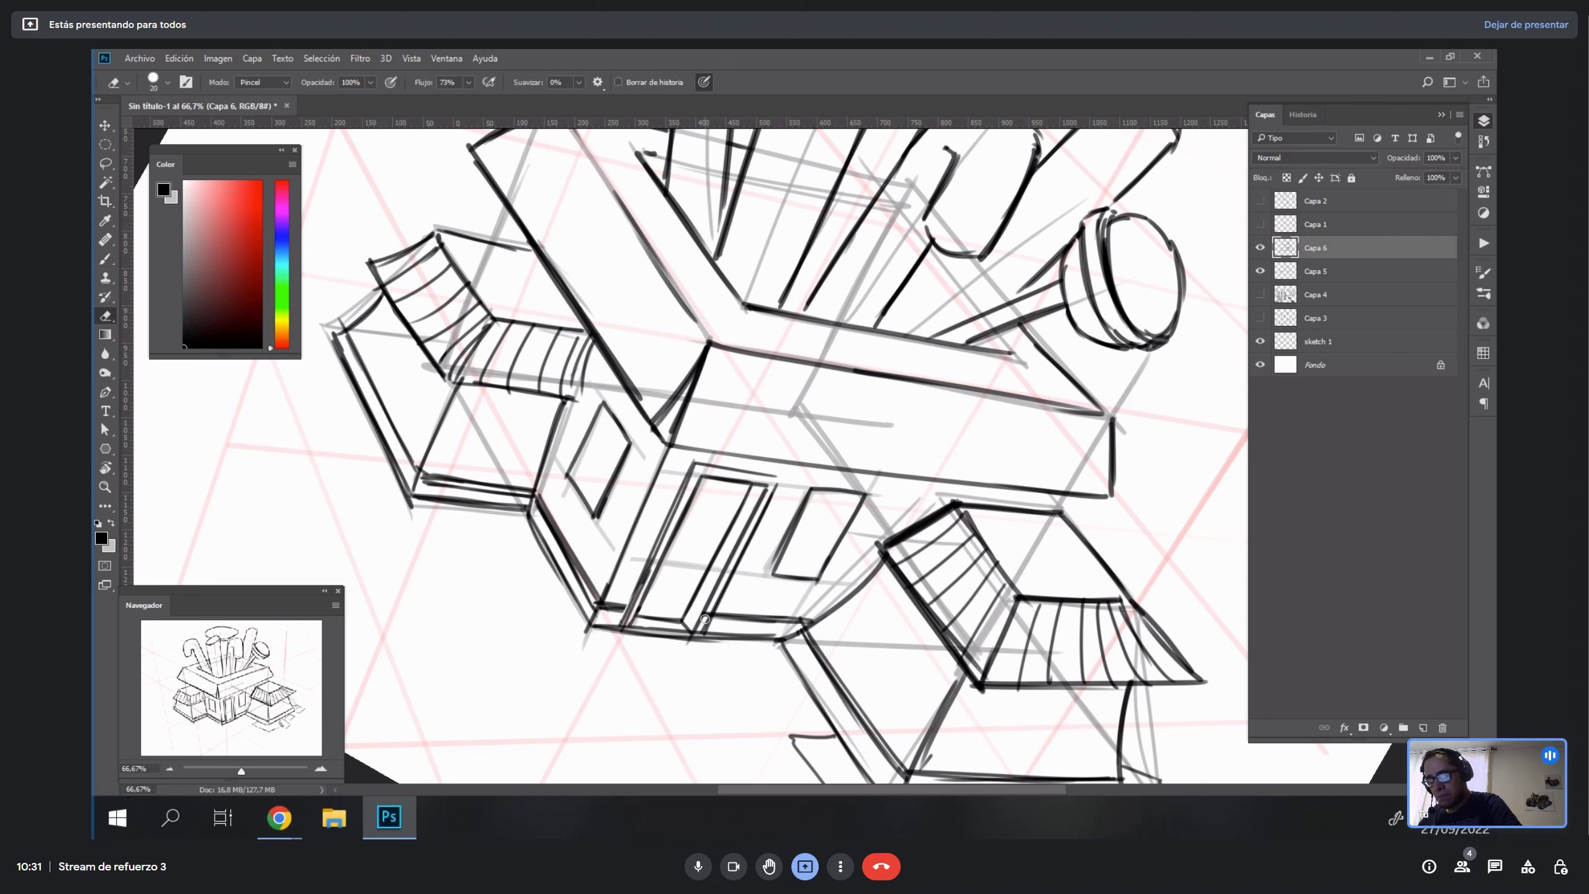
{"action": "key", "text": "b"}
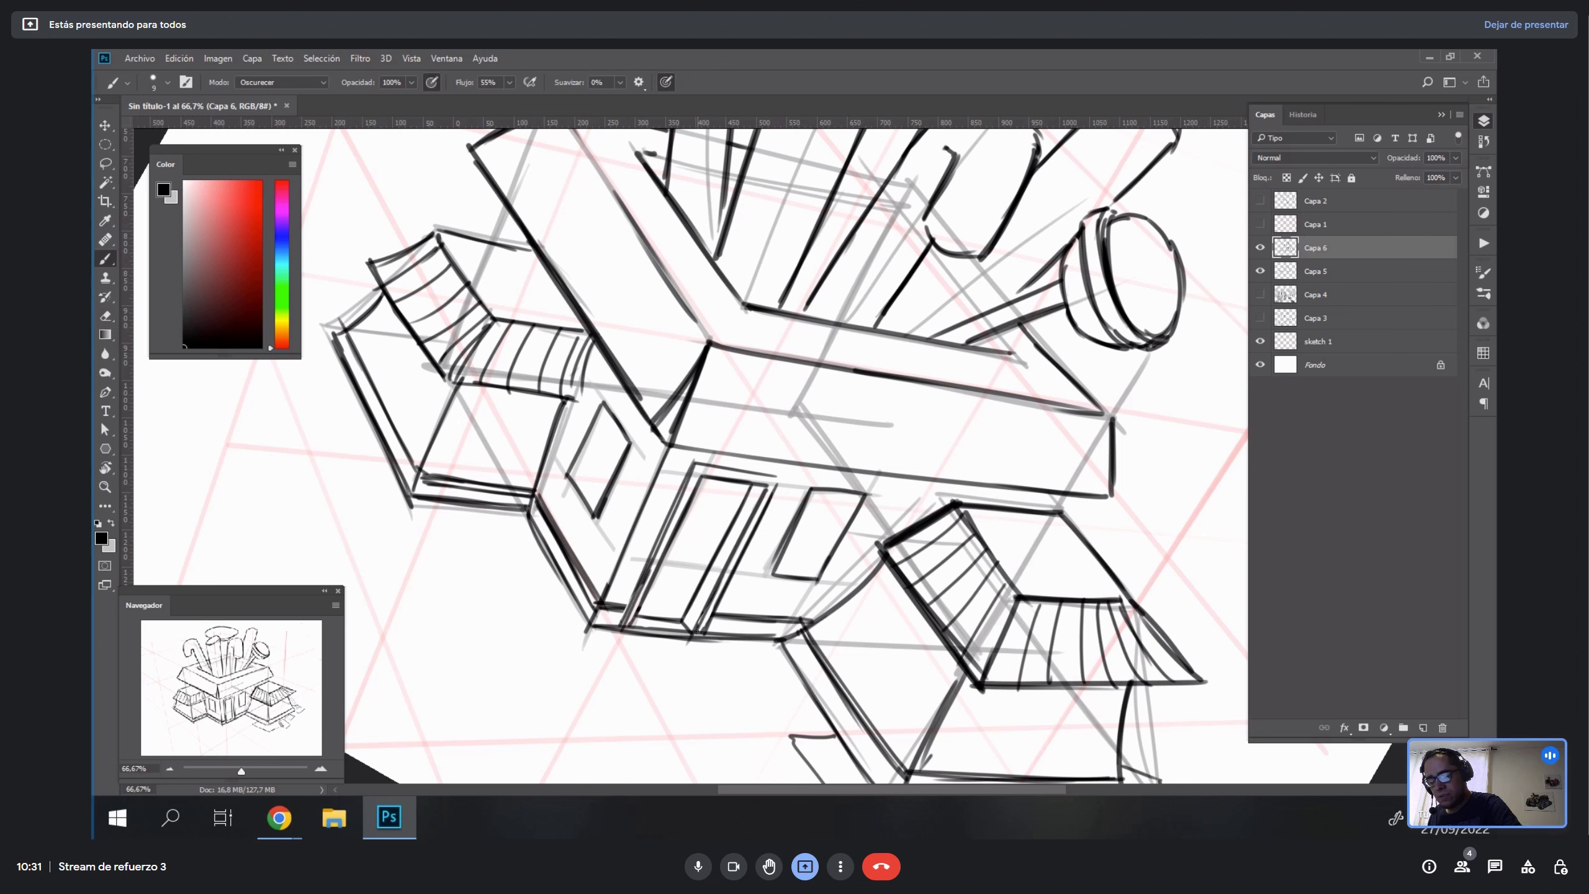
{"action": "left_click_drag", "start_coordinate": [707, 609], "coordinate": [694, 635]}
{"action": "key", "text": "Escape"}
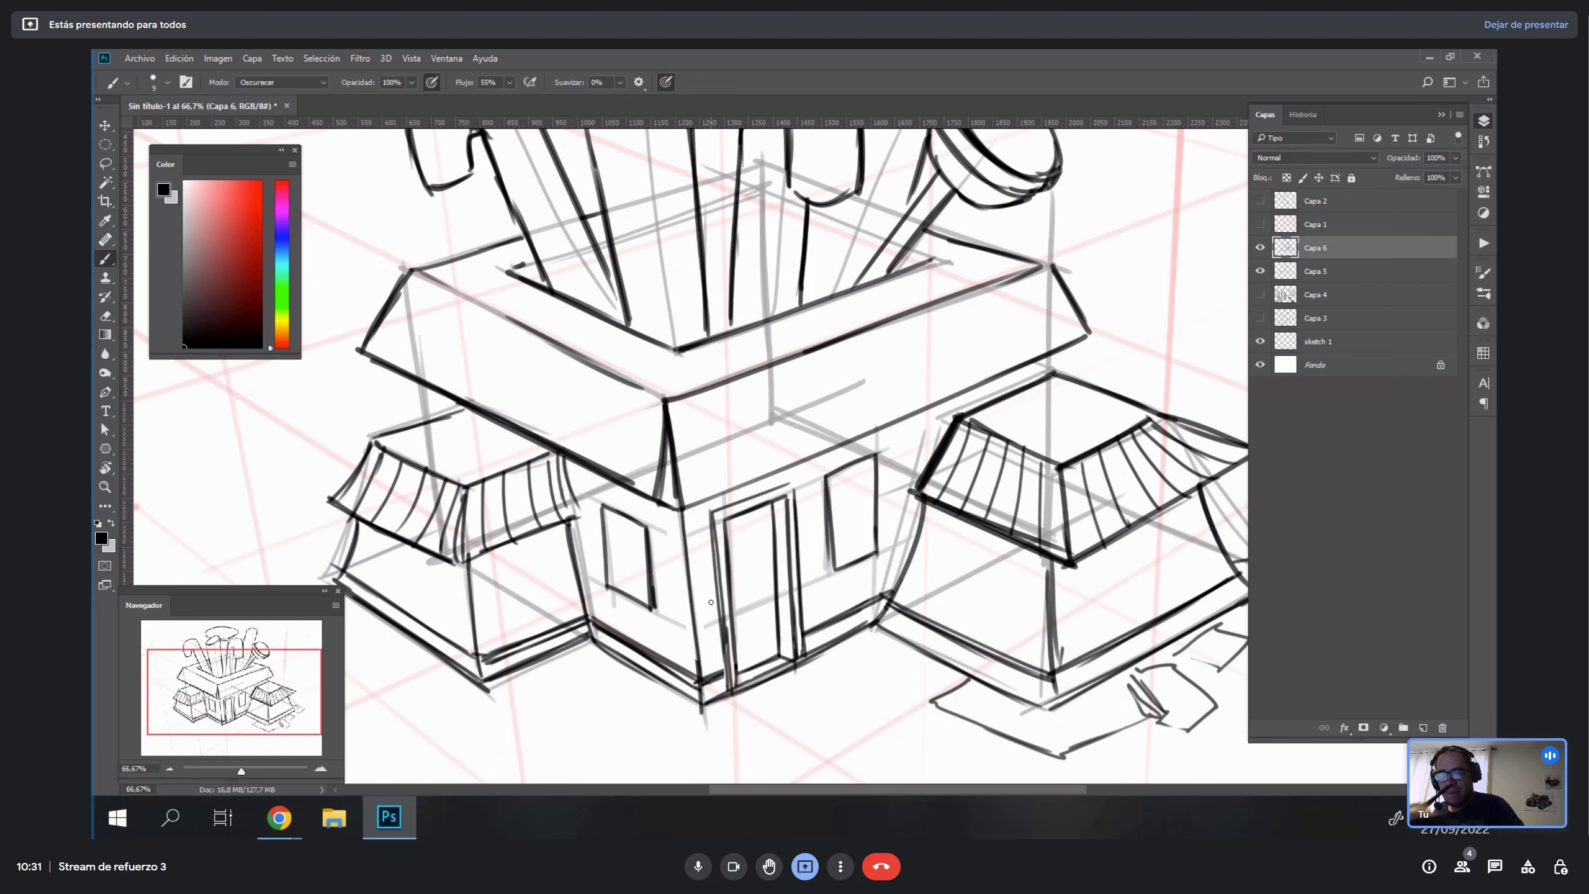
Ink an outer frame around the window on the main box's left wall, with lines parallel to its sides.
{"action": "mouse_move", "coordinate": [846, 514]}
{"action": "left_mouse_down"}
{"action": "mouse_move", "coordinate": [961, 510]}
{"action": "mouse_move", "coordinate": [882, 529]}
{"action": "left_mouse_up"}
{"action": "key", "text": "r"}
{"action": "key", "text": "e"}
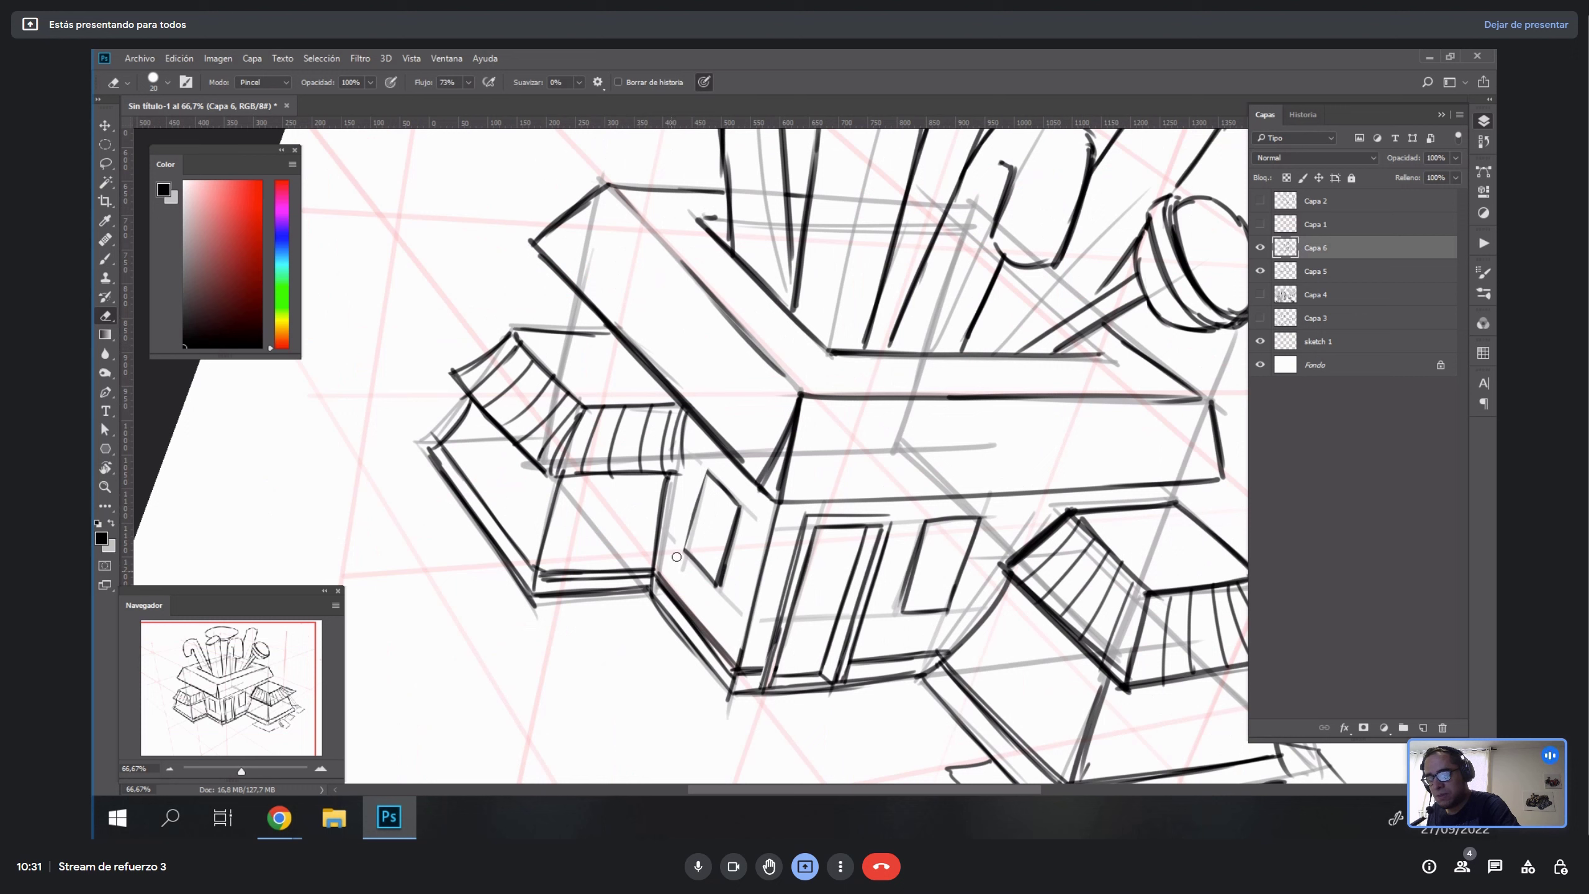
{"action": "key", "text": "b"}
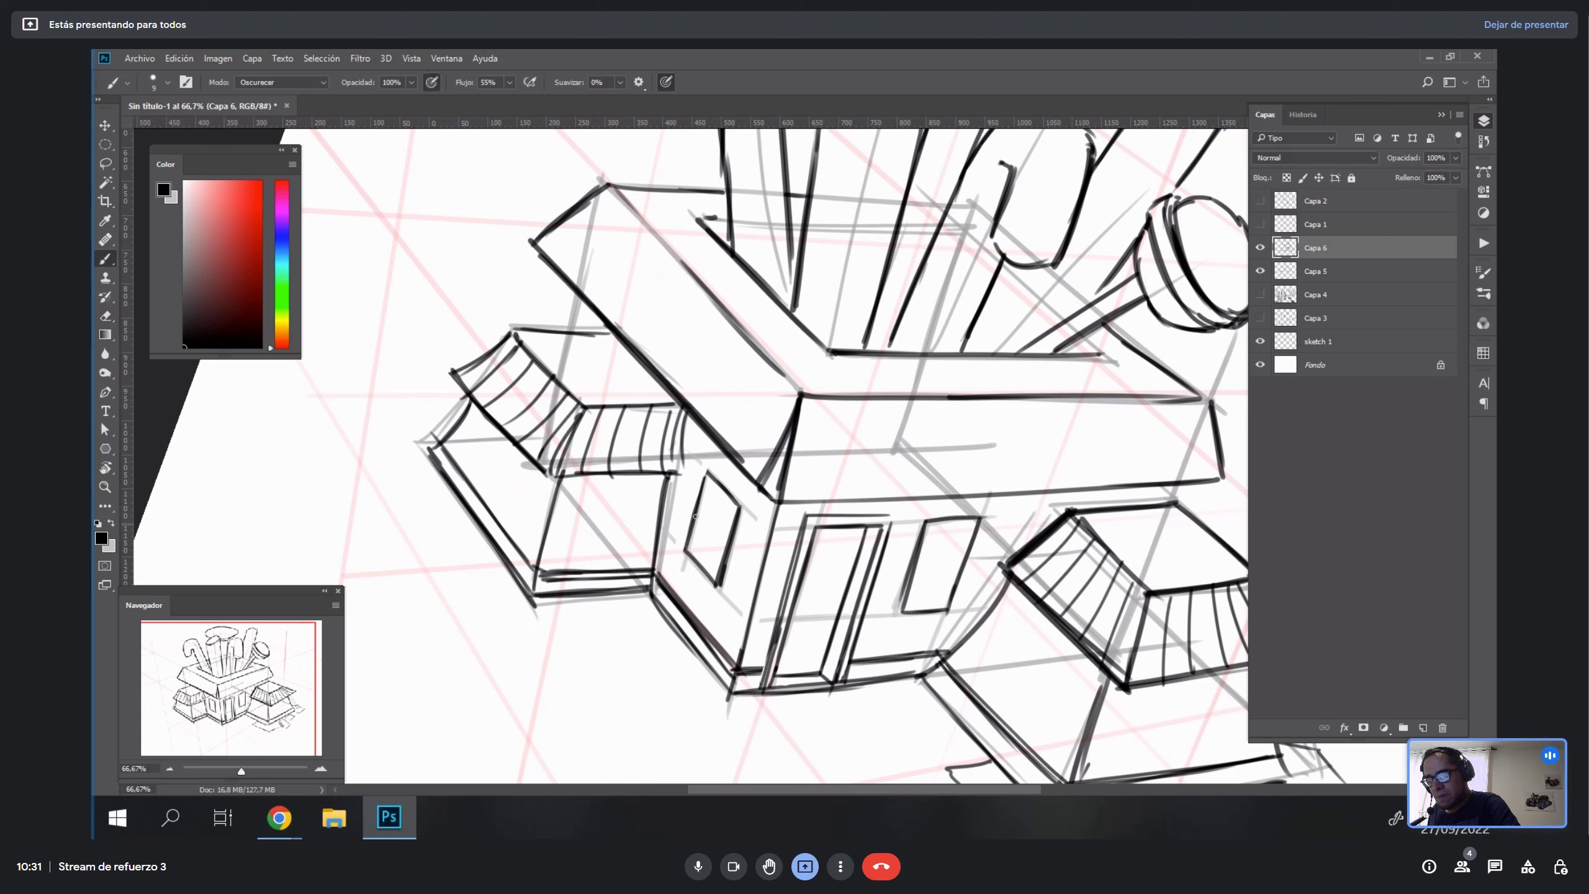
{"action": "left_click_drag", "start_coordinate": [701, 472], "coordinate": [671, 560]}
{"action": "left_click_drag", "start_coordinate": [704, 463], "coordinate": [746, 503]}
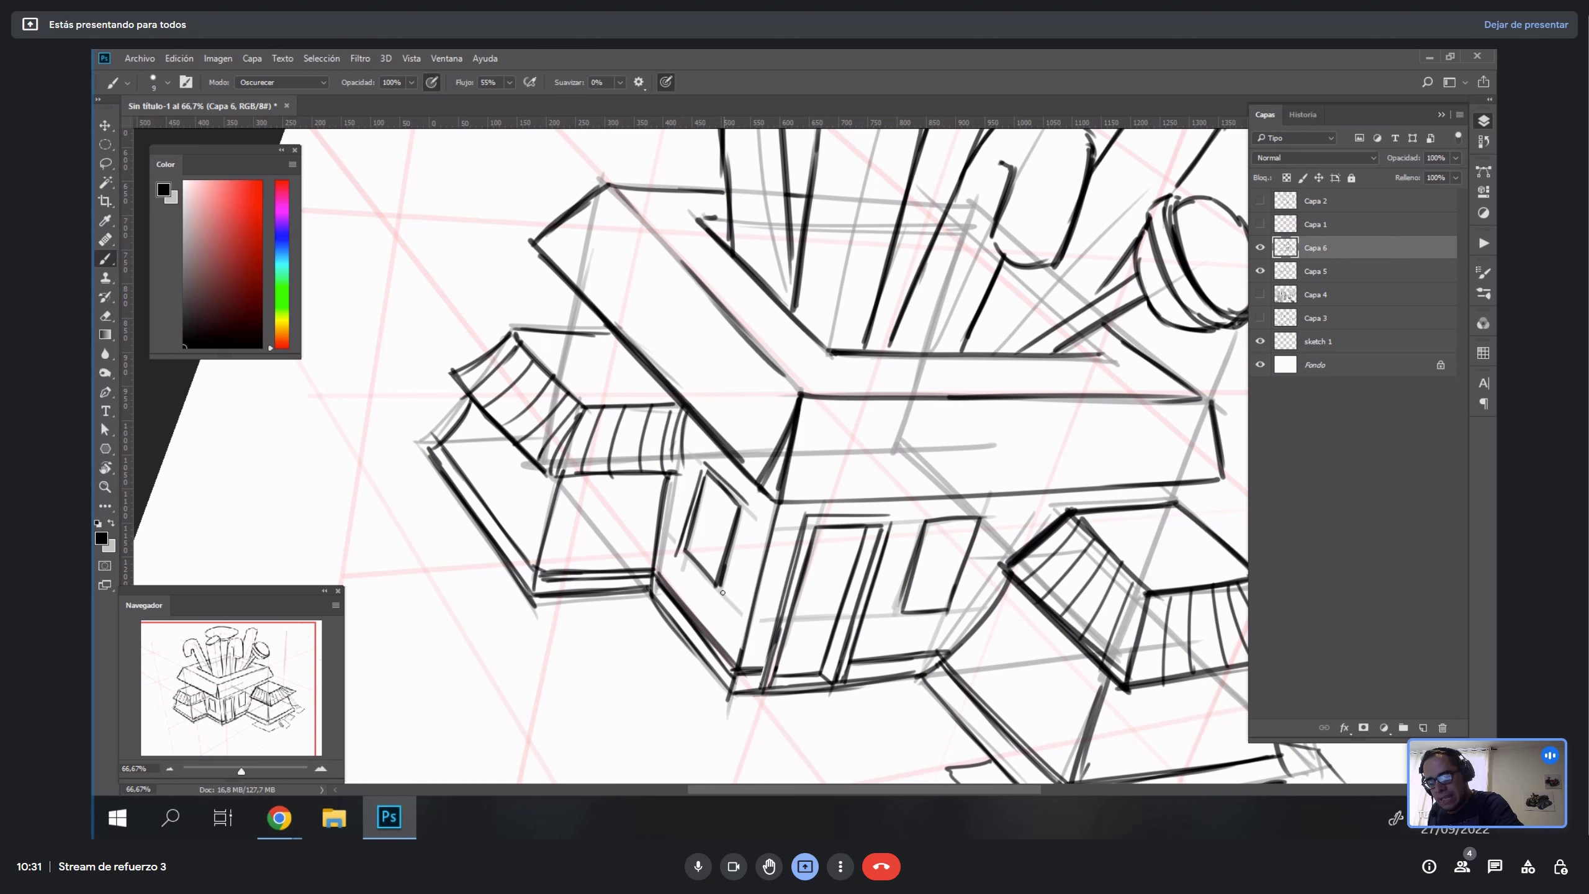
{"action": "mouse_move", "coordinate": [679, 553]}
{"action": "left_mouse_down"}
{"action": "mouse_move", "coordinate": [711, 529]}
{"action": "mouse_move", "coordinate": [735, 564]}
{"action": "mouse_move", "coordinate": [748, 503]}
{"action": "mouse_move", "coordinate": [735, 544]}
{"action": "left_mouse_up"}
Ink an outer frame around the window beside the door, with lines parallel to its edges, undoing the stray strokes.
{"action": "left_click_drag", "start_coordinate": [917, 526], "coordinate": [892, 615]}
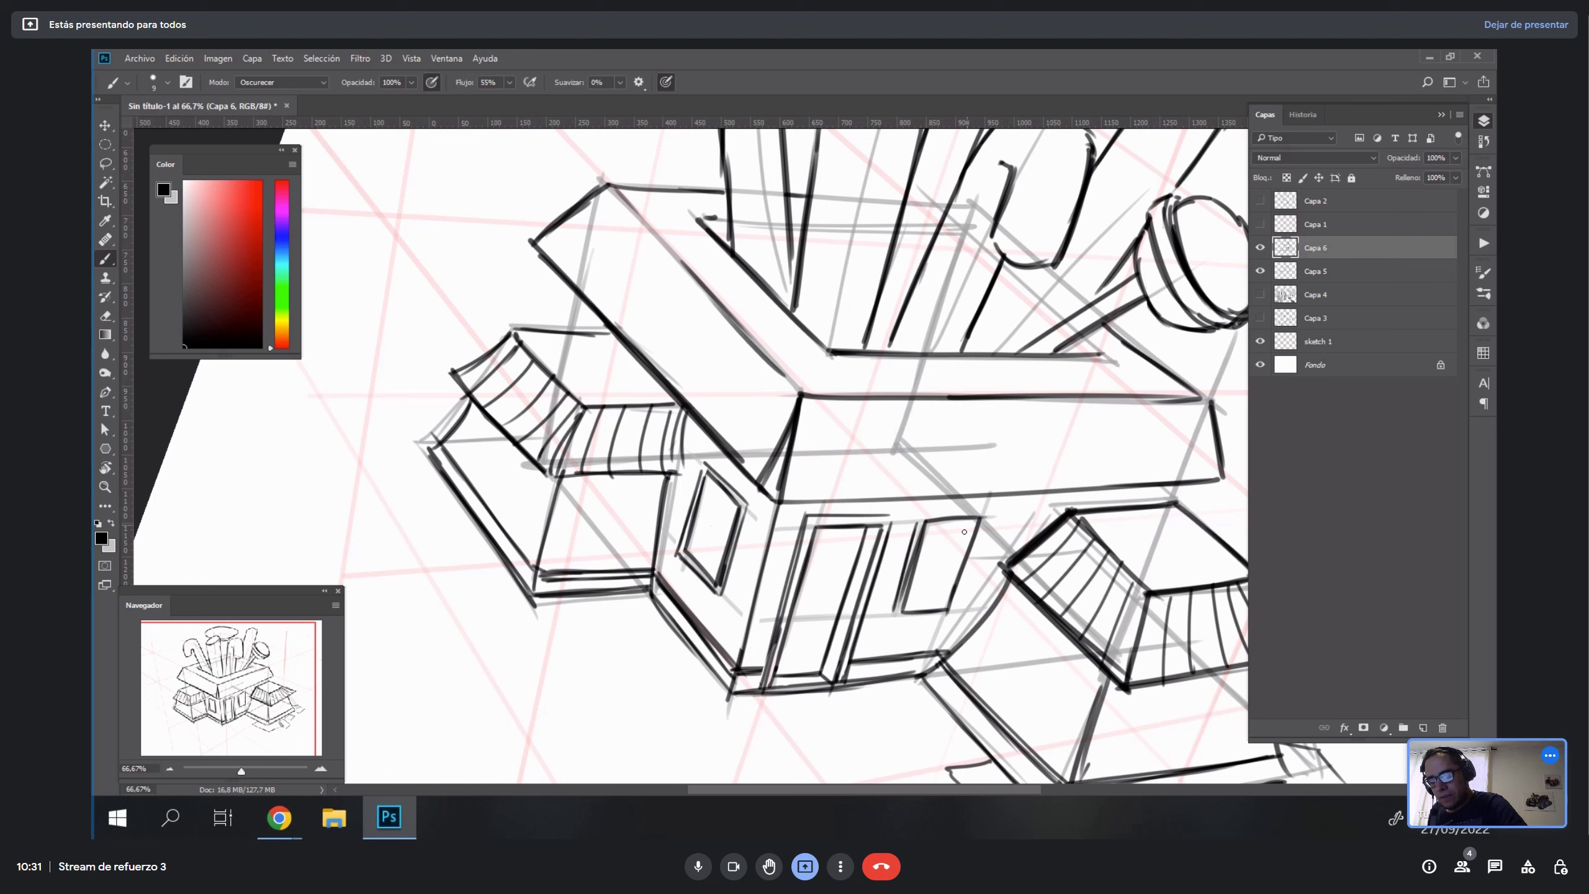
{"action": "mouse_move", "coordinate": [985, 522]}
{"action": "left_mouse_down"}
{"action": "mouse_move", "coordinate": [952, 613]}
{"action": "mouse_move", "coordinate": [891, 358]}
{"action": "left_mouse_up"}
{"action": "key", "text": "r"}
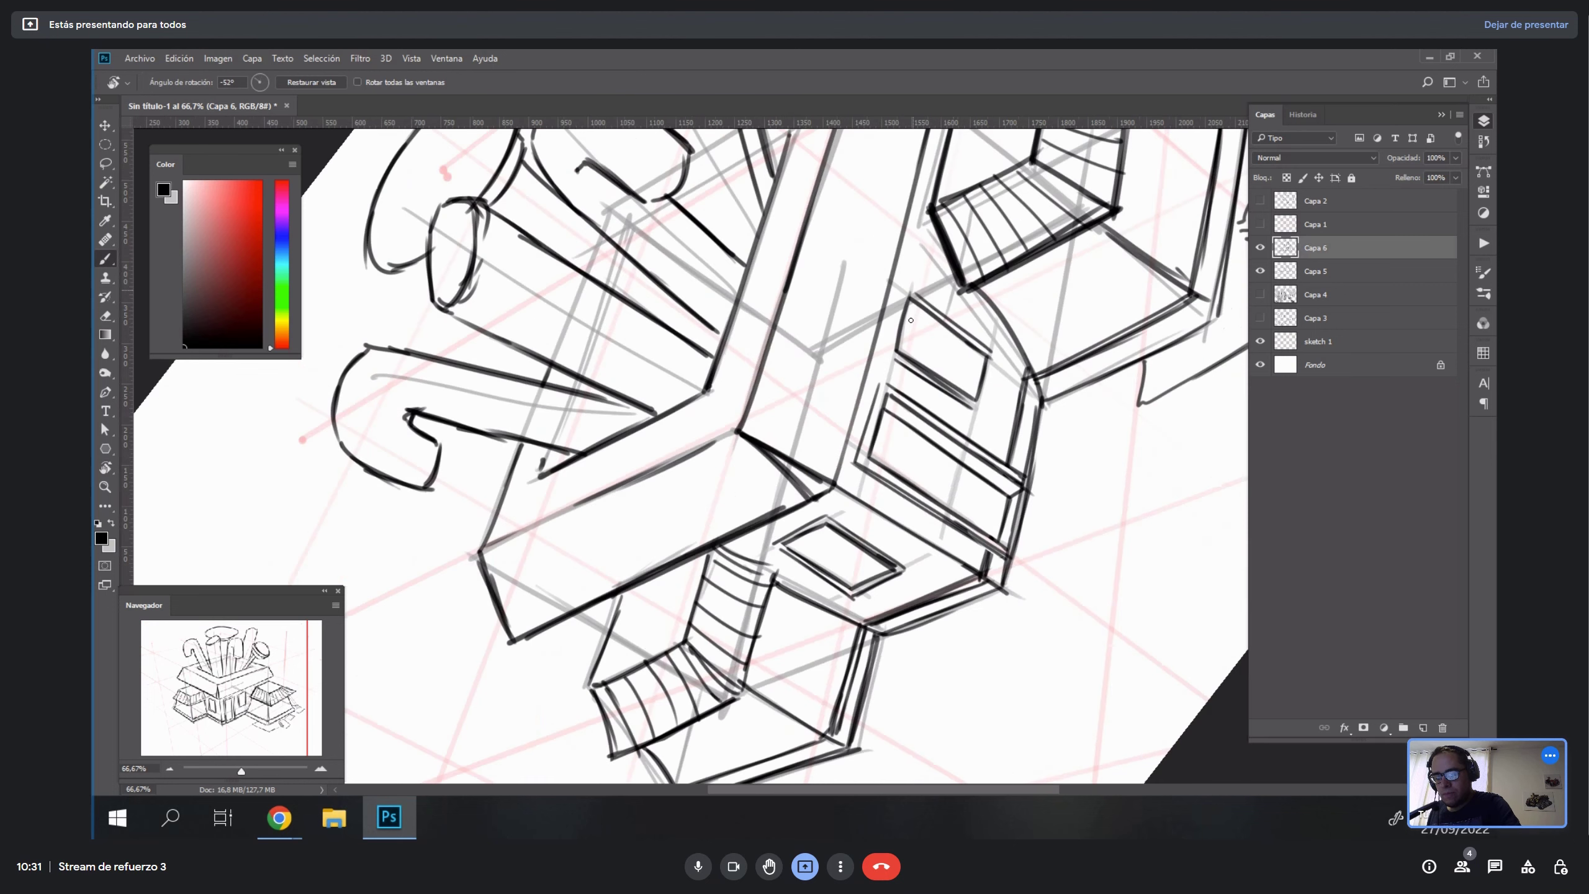
{"action": "left_click_drag", "start_coordinate": [905, 292], "coordinate": [884, 362]}
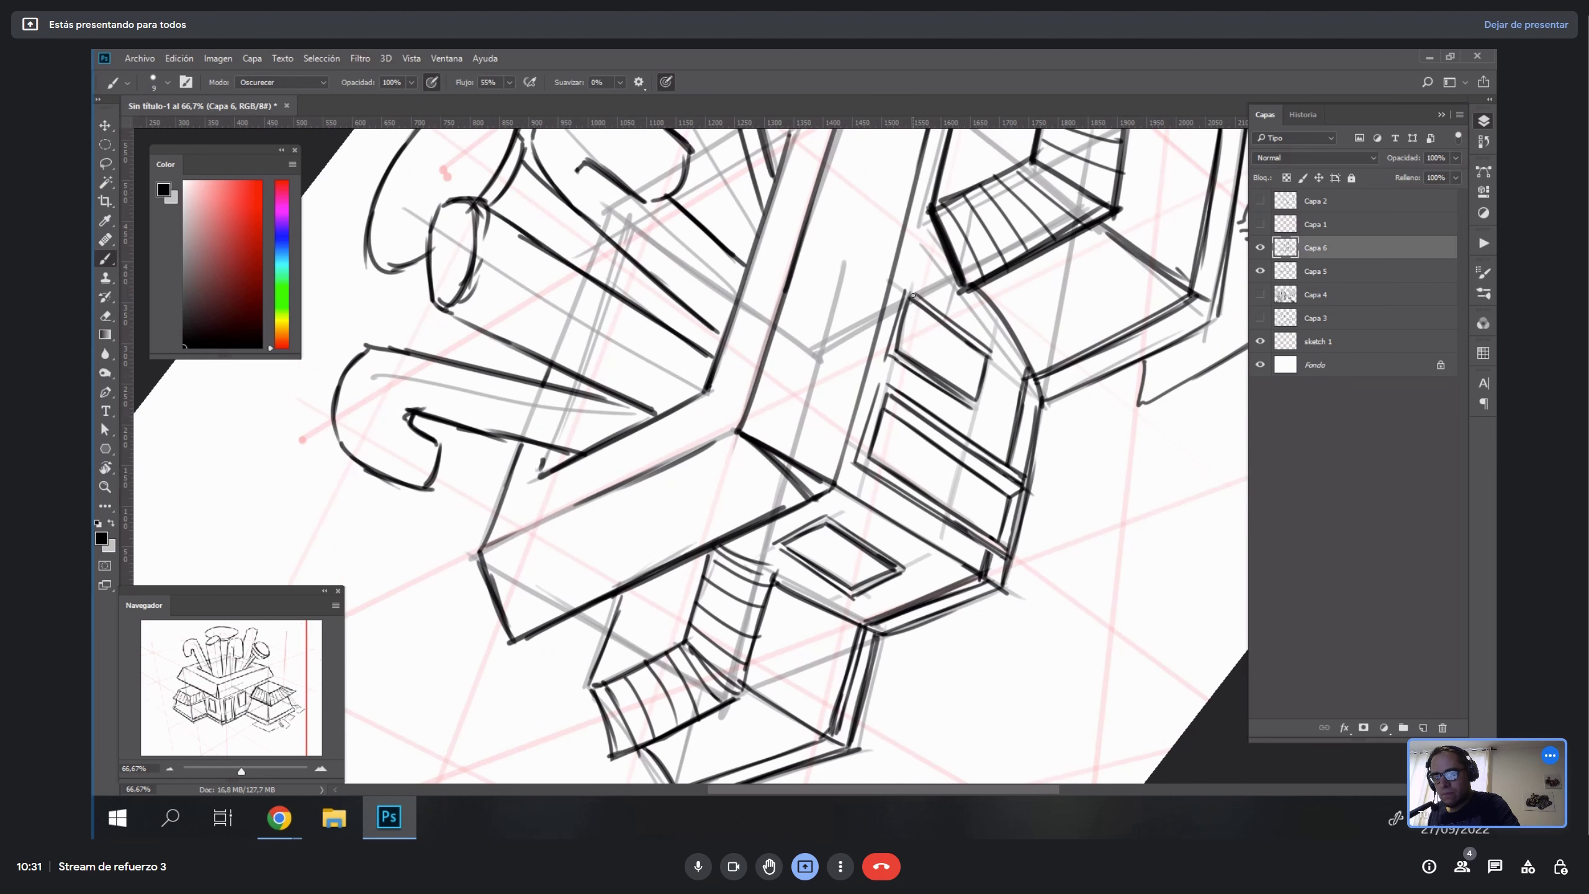
{"action": "mouse_move", "coordinate": [973, 392]}
{"action": "left_mouse_down"}
{"action": "mouse_move", "coordinate": [982, 357]}
{"action": "mouse_move", "coordinate": [972, 398]}
{"action": "left_mouse_up"}
{"action": "key", "text": "ctrl+z"}
{"action": "key", "text": "ctrl+z"}
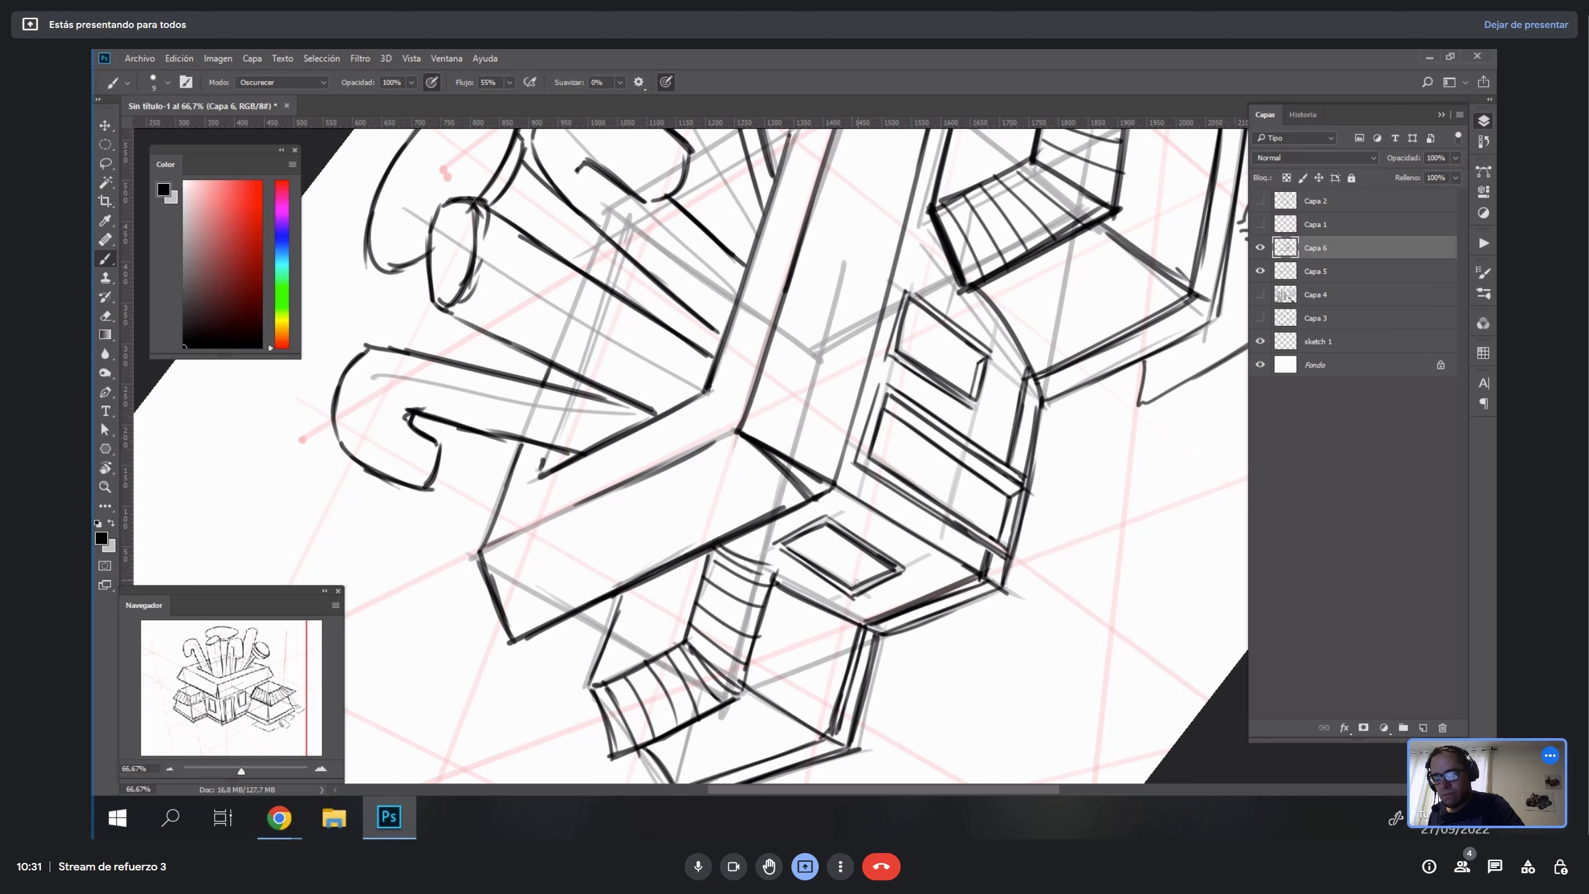
Ink inner recess lines inside the left-wall window and the window beside the door, undoing the failed strokes.
{"action": "key", "text": "r"}
{"action": "left_click_drag", "start_coordinate": [860, 585], "coordinate": [811, 583]}
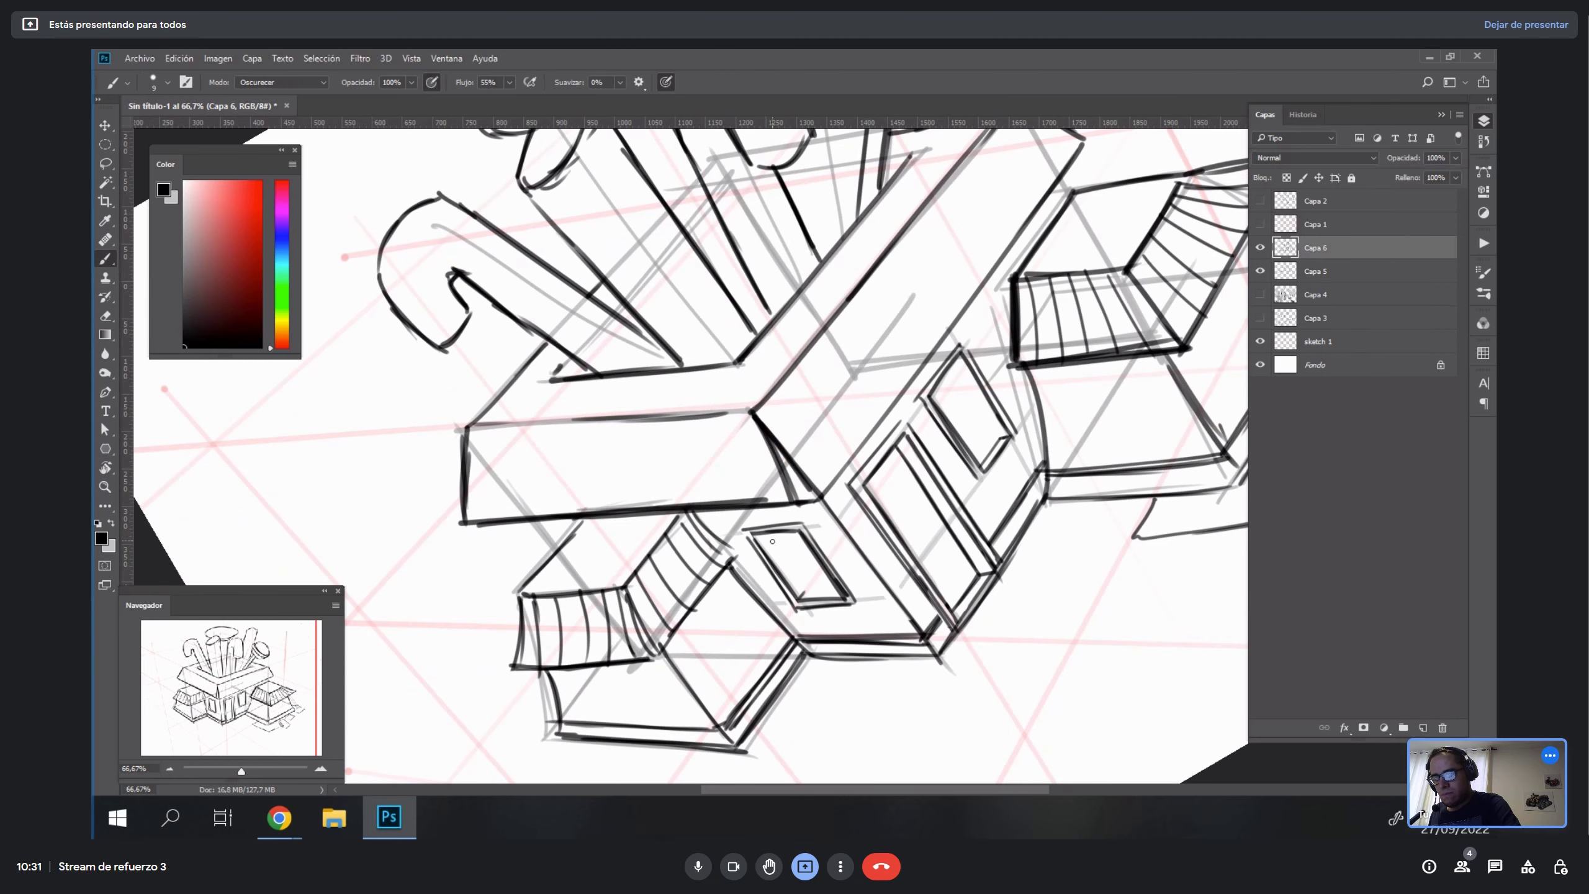
{"action": "mouse_move", "coordinate": [763, 534]}
{"action": "left_mouse_down"}
{"action": "mouse_move", "coordinate": [804, 596]}
{"action": "mouse_move", "coordinate": [795, 573]}
{"action": "mouse_move", "coordinate": [800, 592]}
{"action": "mouse_move", "coordinate": [679, 528]}
{"action": "left_mouse_up"}
{"action": "key", "text": "ctrl+z"}
{"action": "key", "text": "ctrl+z"}
{"action": "key", "text": "r"}
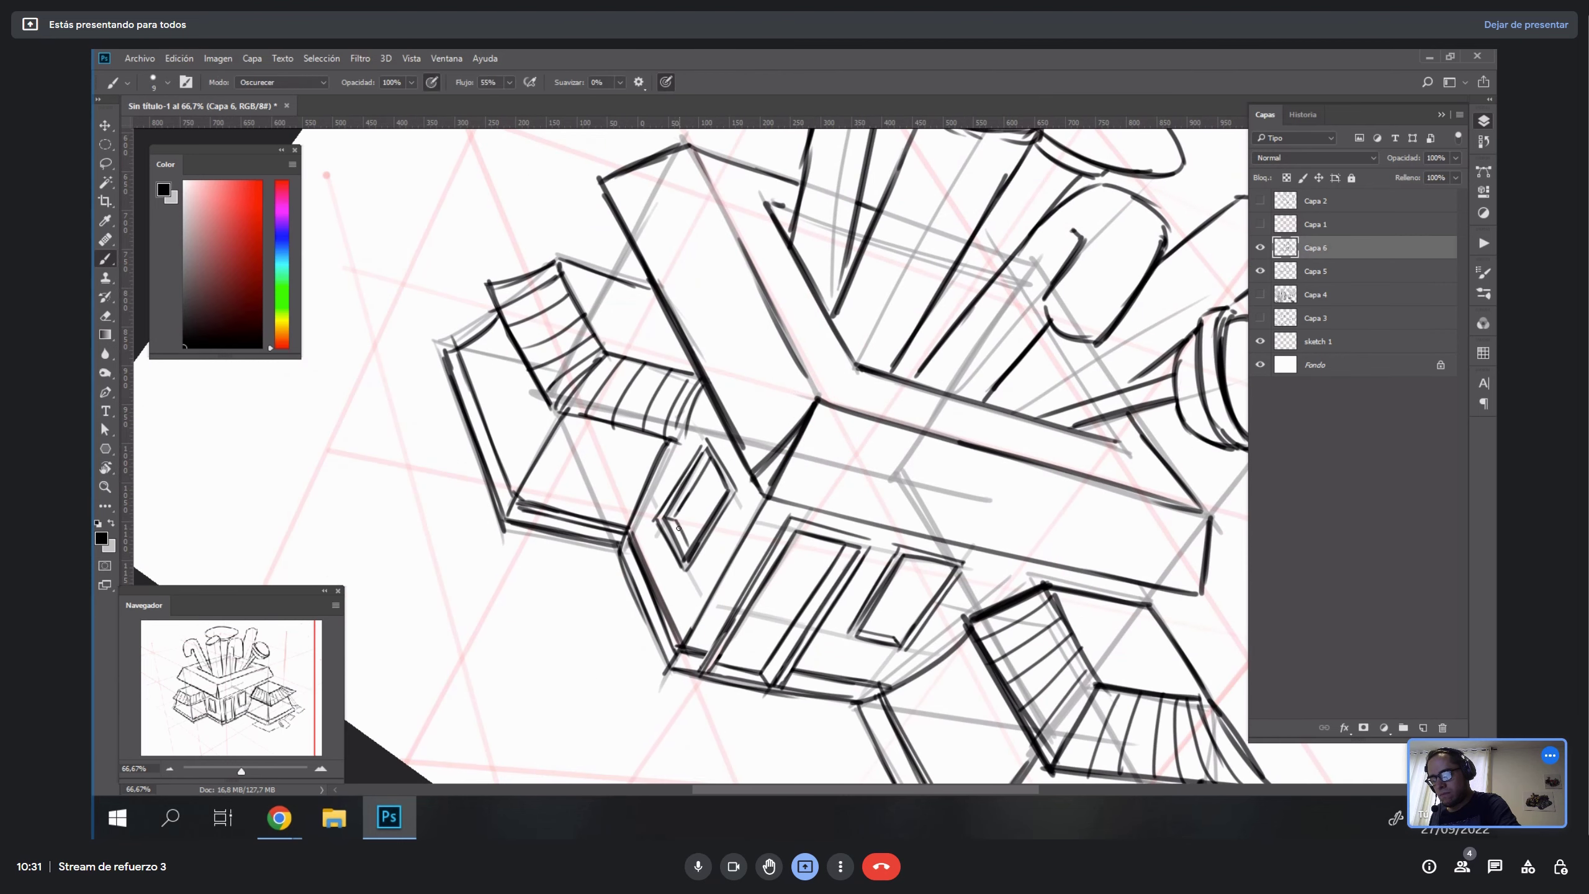
{"action": "mouse_move", "coordinate": [897, 637]}
{"action": "left_mouse_down"}
{"action": "mouse_move", "coordinate": [941, 572]}
{"action": "mouse_move", "coordinate": [904, 622]}
{"action": "mouse_move", "coordinate": [924, 568]}
{"action": "left_mouse_up"}
{"action": "key", "text": "ctrl+z"}
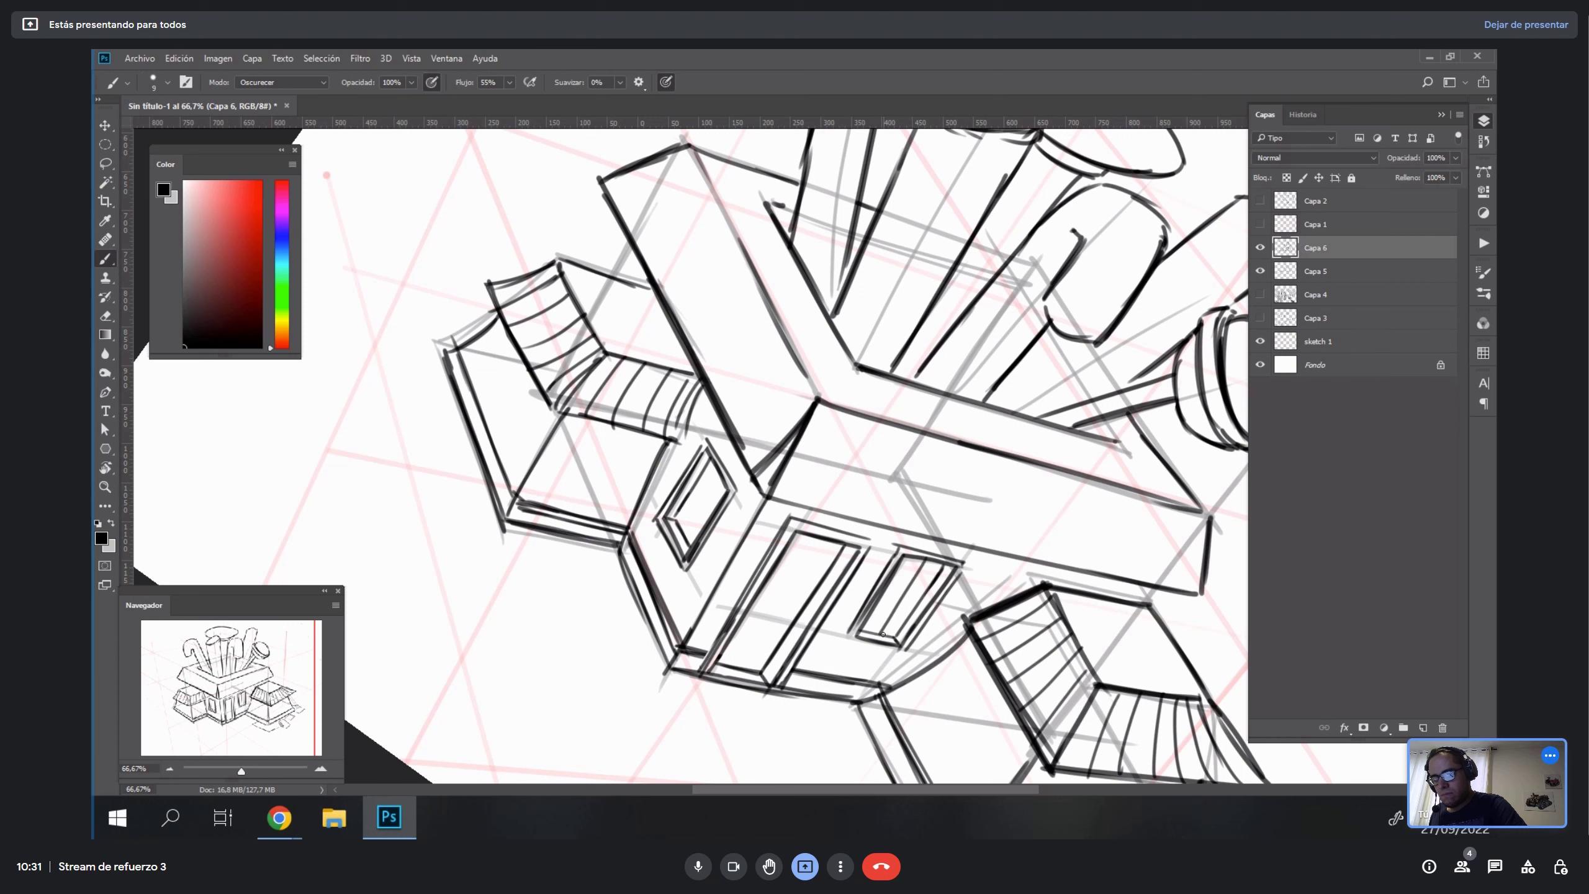
Add inner pane lines to the two windows of the central building in black.
{"action": "left_click_drag", "start_coordinate": [887, 625], "coordinate": [930, 560]}
{"action": "left_click_drag", "start_coordinate": [682, 535], "coordinate": [718, 477]}
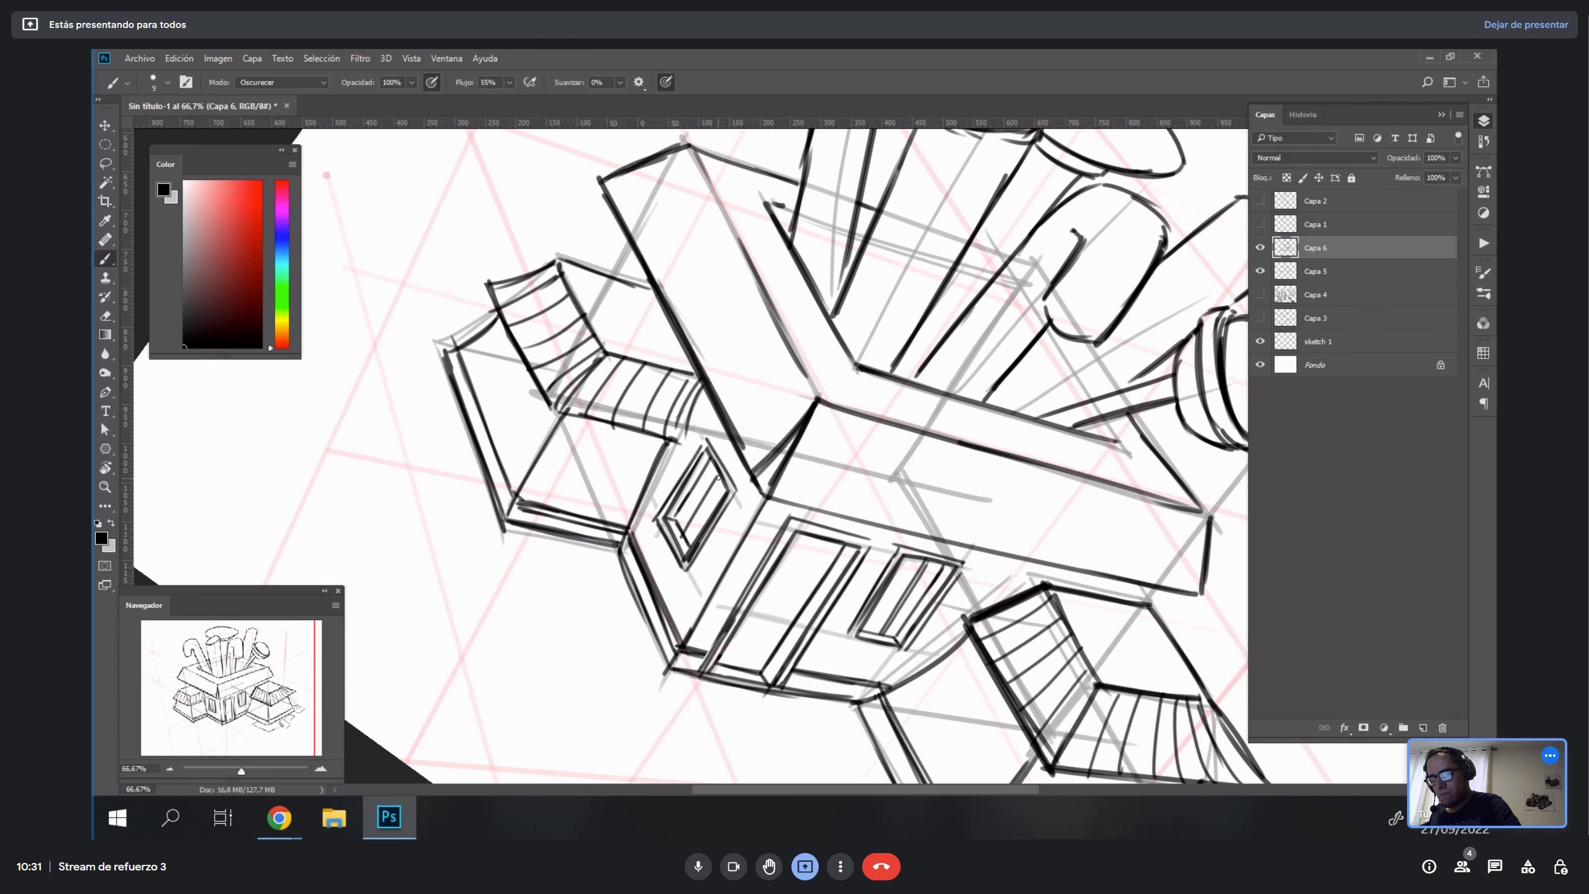
{"action": "key", "text": "ctrl+z"}
{"action": "left_click_drag", "start_coordinate": [683, 535], "coordinate": [719, 476]}
{"action": "left_click_drag", "start_coordinate": [686, 540], "coordinate": [721, 485]}
{"action": "key", "text": "Escape"}
Switch to light grey and sketch curved vertical guide lines on the right-hand wall of the right annex.
{"action": "key", "text": "z"}
{"action": "left_click", "coordinate": [939, 507], "text": "alt"}
{"action": "left_click", "coordinate": [938, 507], "text": "alt"}
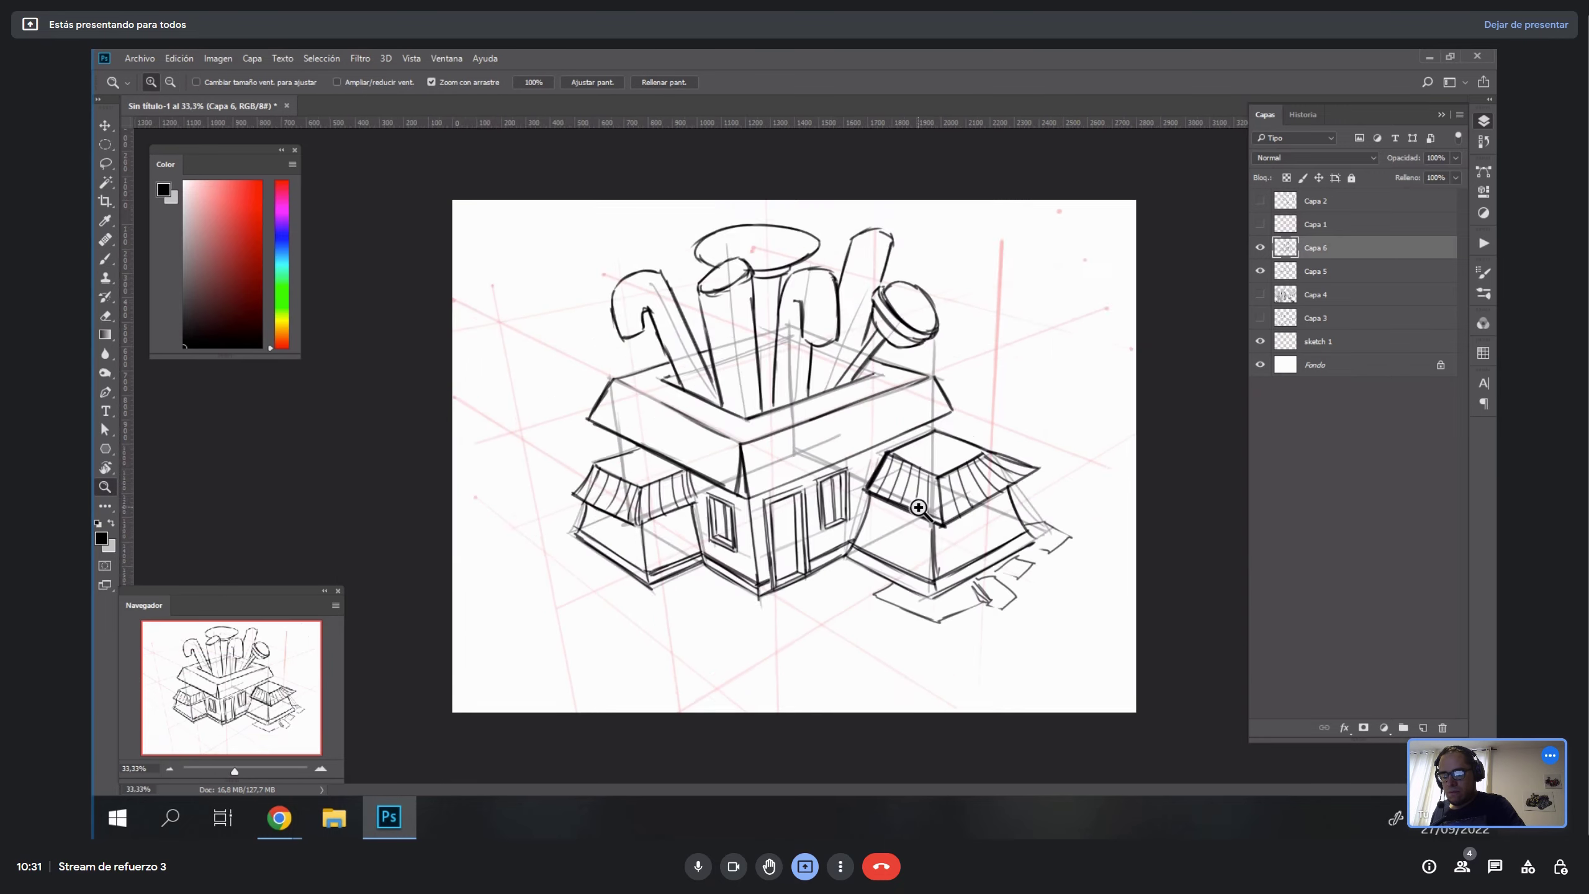
{"action": "left_click", "coordinate": [910, 507]}
{"action": "left_click", "coordinate": [909, 507]}
{"action": "key", "text": "b"}
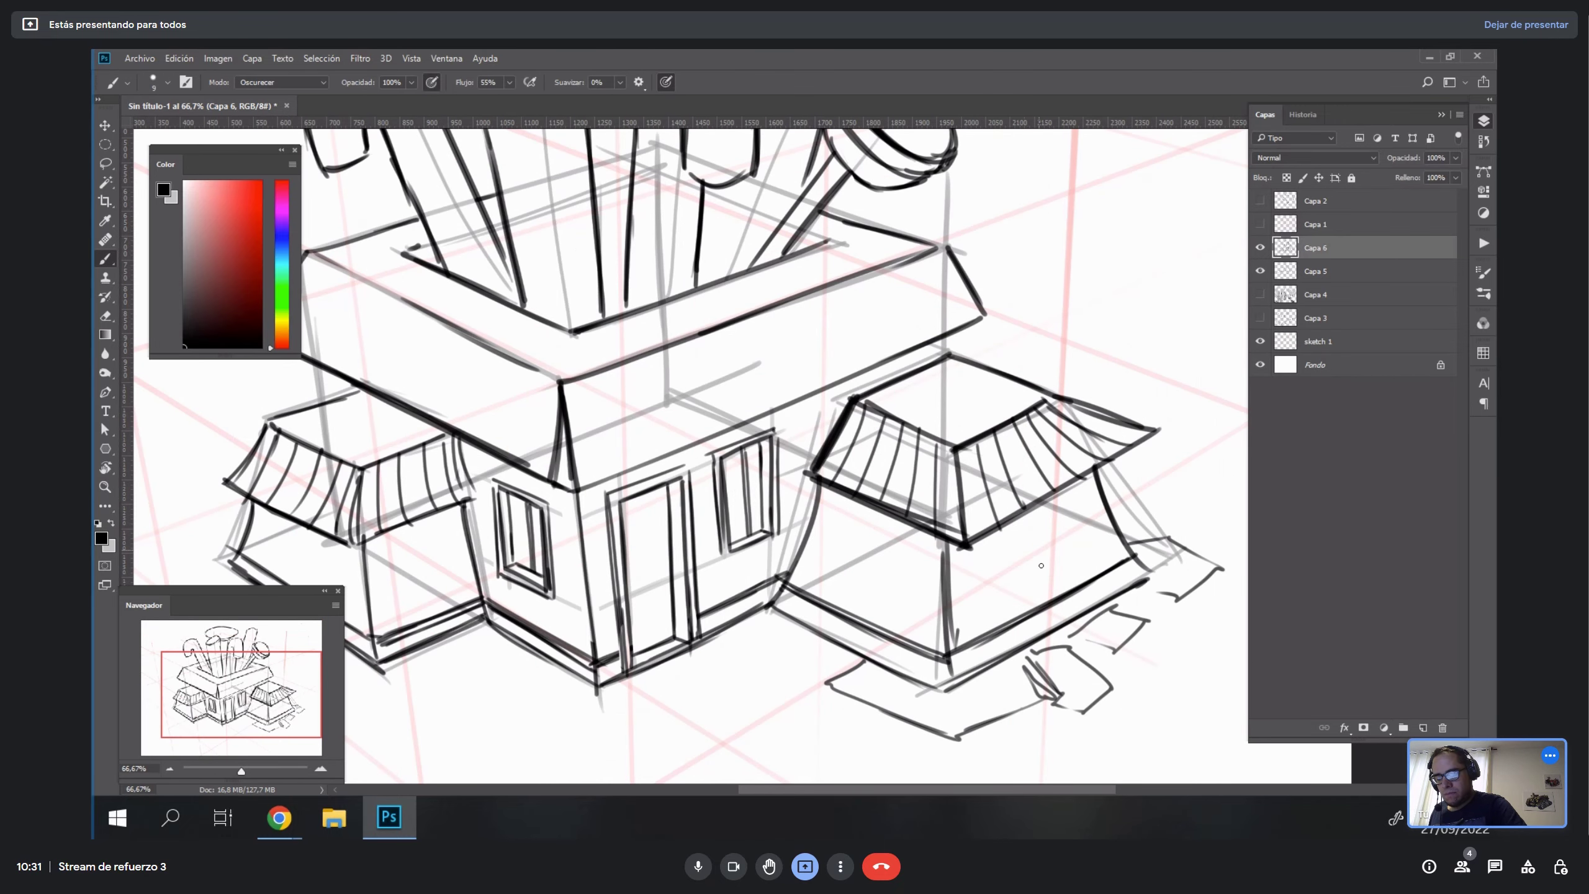
{"action": "key", "text": "x"}
{"action": "left_click_drag", "start_coordinate": [1002, 545], "coordinate": [1027, 625]}
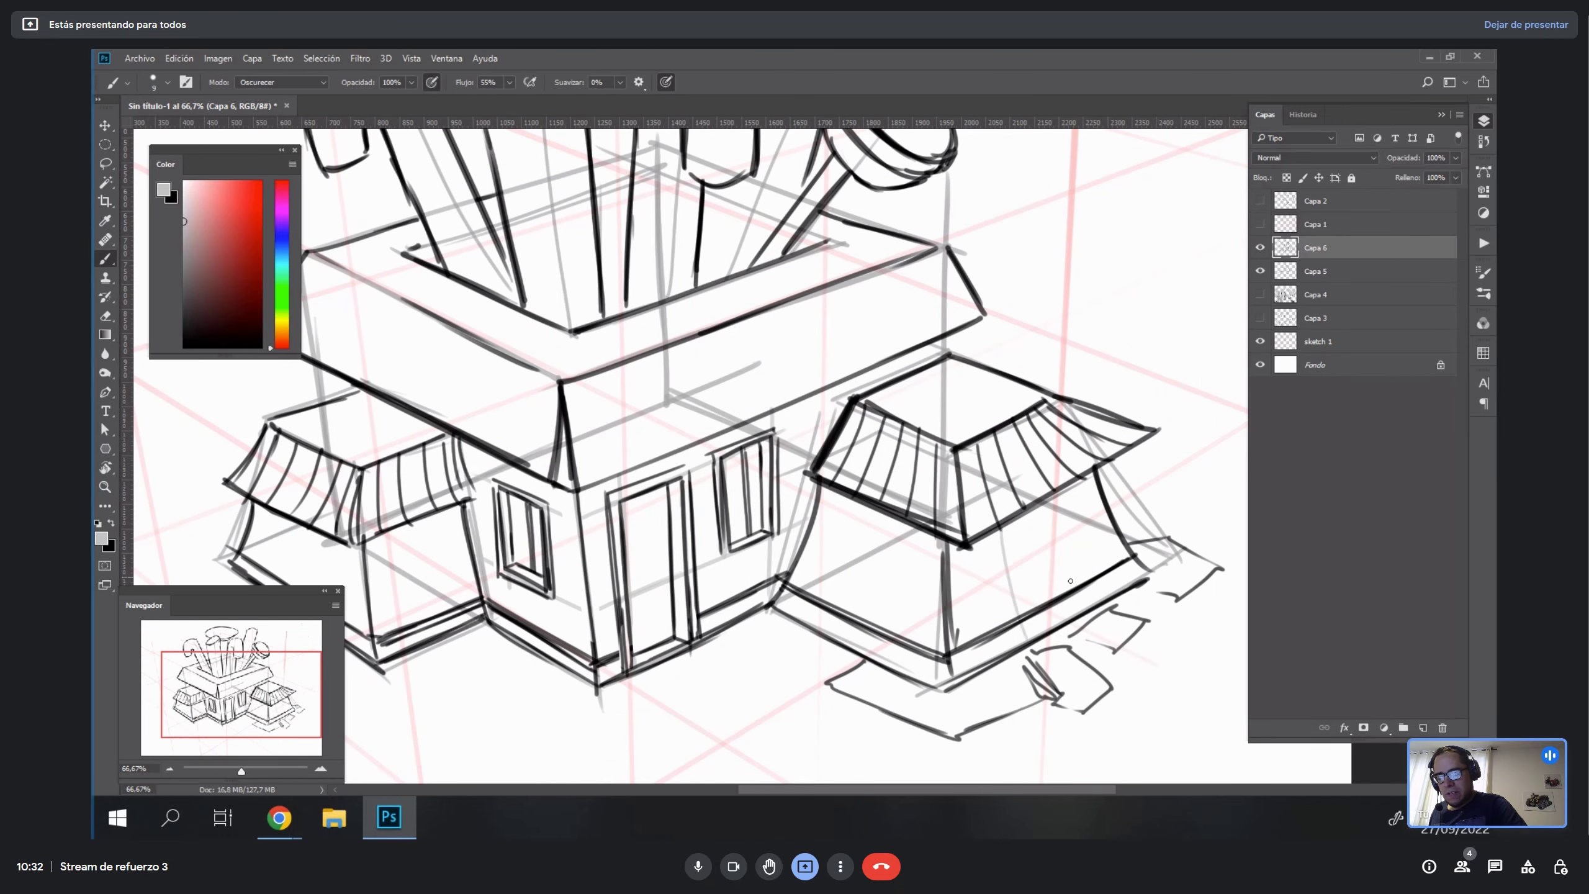
{"action": "left_click_drag", "start_coordinate": [1052, 497], "coordinate": [1087, 591]}
{"action": "left_click_drag", "start_coordinate": [1056, 512], "coordinate": [1090, 614]}
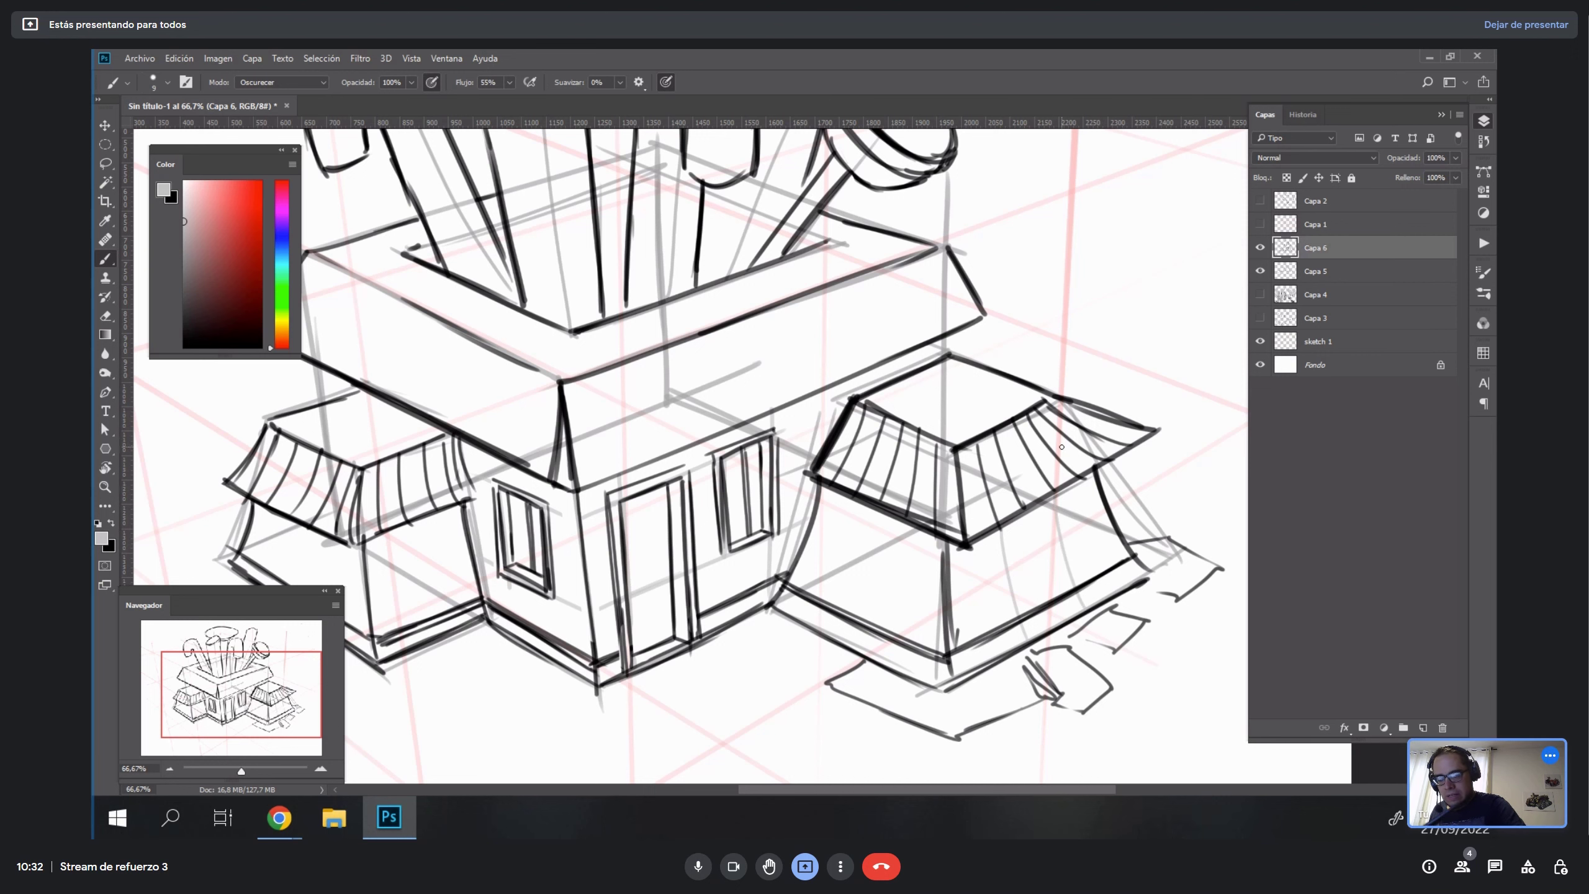
Sketch light grey curved vertical guides on both walls of the left annex, redoing the first stroke.
{"action": "mouse_move", "coordinate": [674, 557]}
{"action": "left_mouse_down"}
{"action": "mouse_move", "coordinate": [944, 523]}
{"action": "mouse_move", "coordinate": [1068, 468]}
{"action": "left_mouse_up"}
{"action": "left_click_drag", "start_coordinate": [680, 444], "coordinate": [674, 490]}
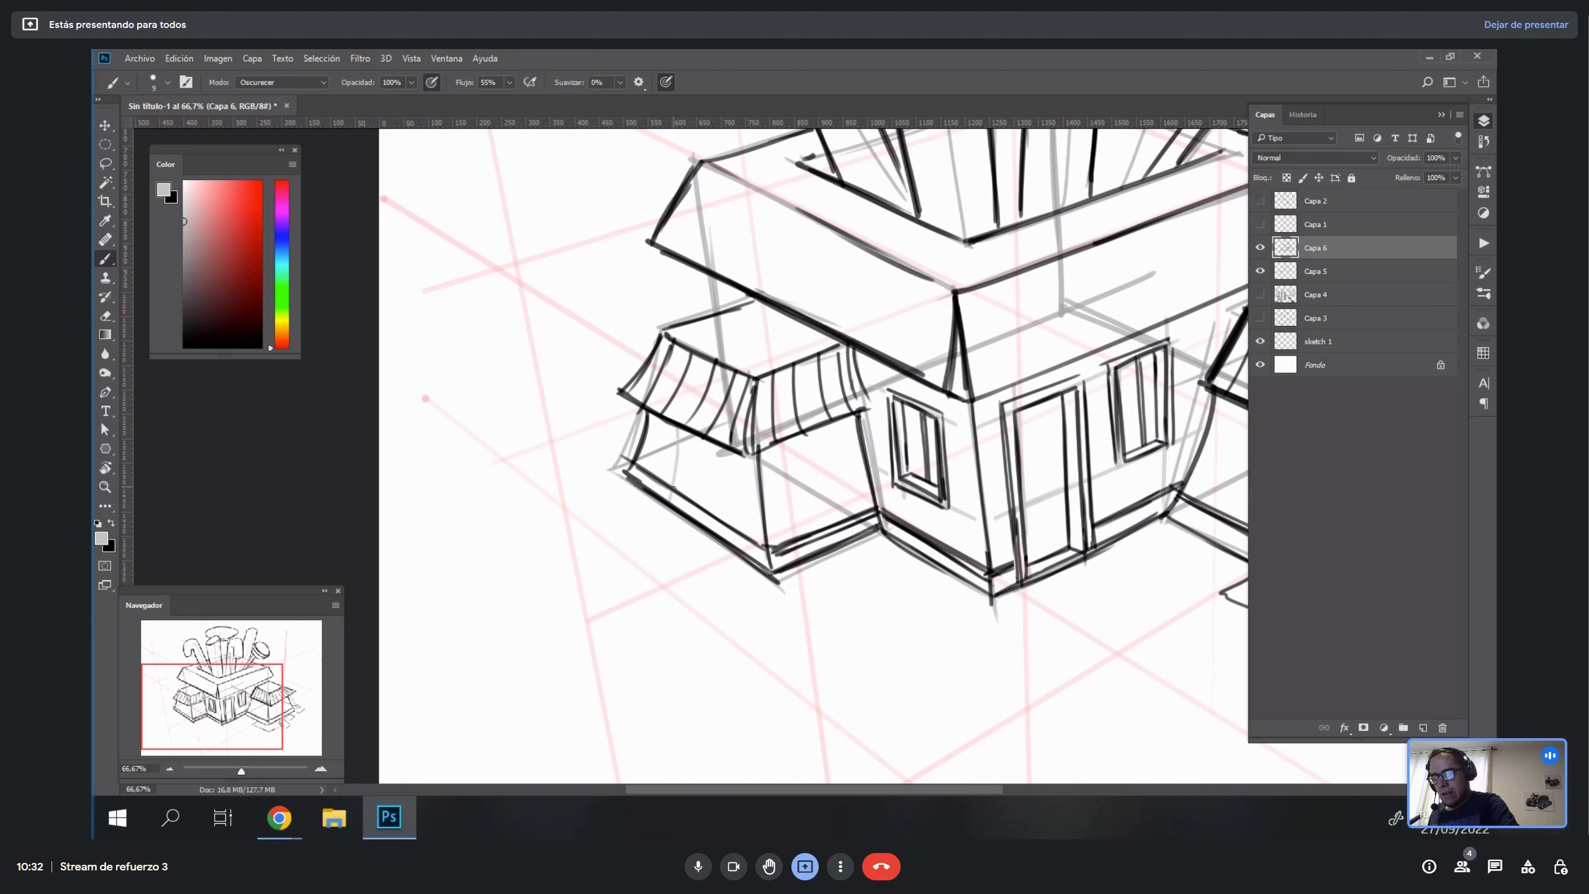
{"action": "key", "text": "ctrl+z"}
{"action": "left_click_drag", "start_coordinate": [680, 429], "coordinate": [661, 514]}
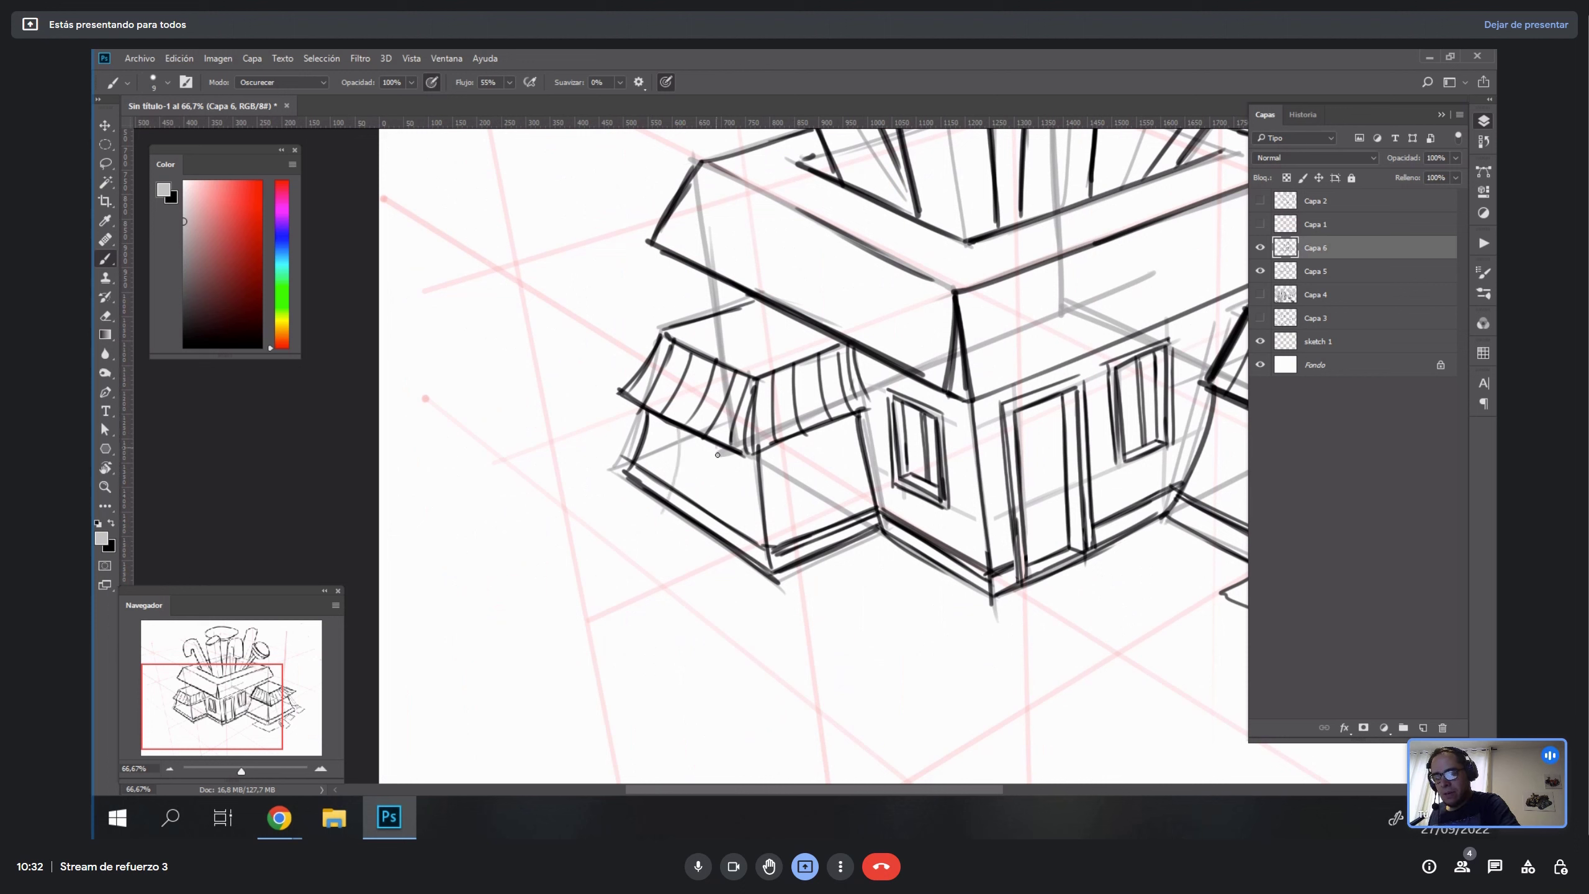
{"action": "left_click_drag", "start_coordinate": [719, 452], "coordinate": [706, 537]}
{"action": "left_click_drag", "start_coordinate": [792, 445], "coordinate": [808, 532]}
{"action": "left_click_drag", "start_coordinate": [829, 429], "coordinate": [845, 509]}
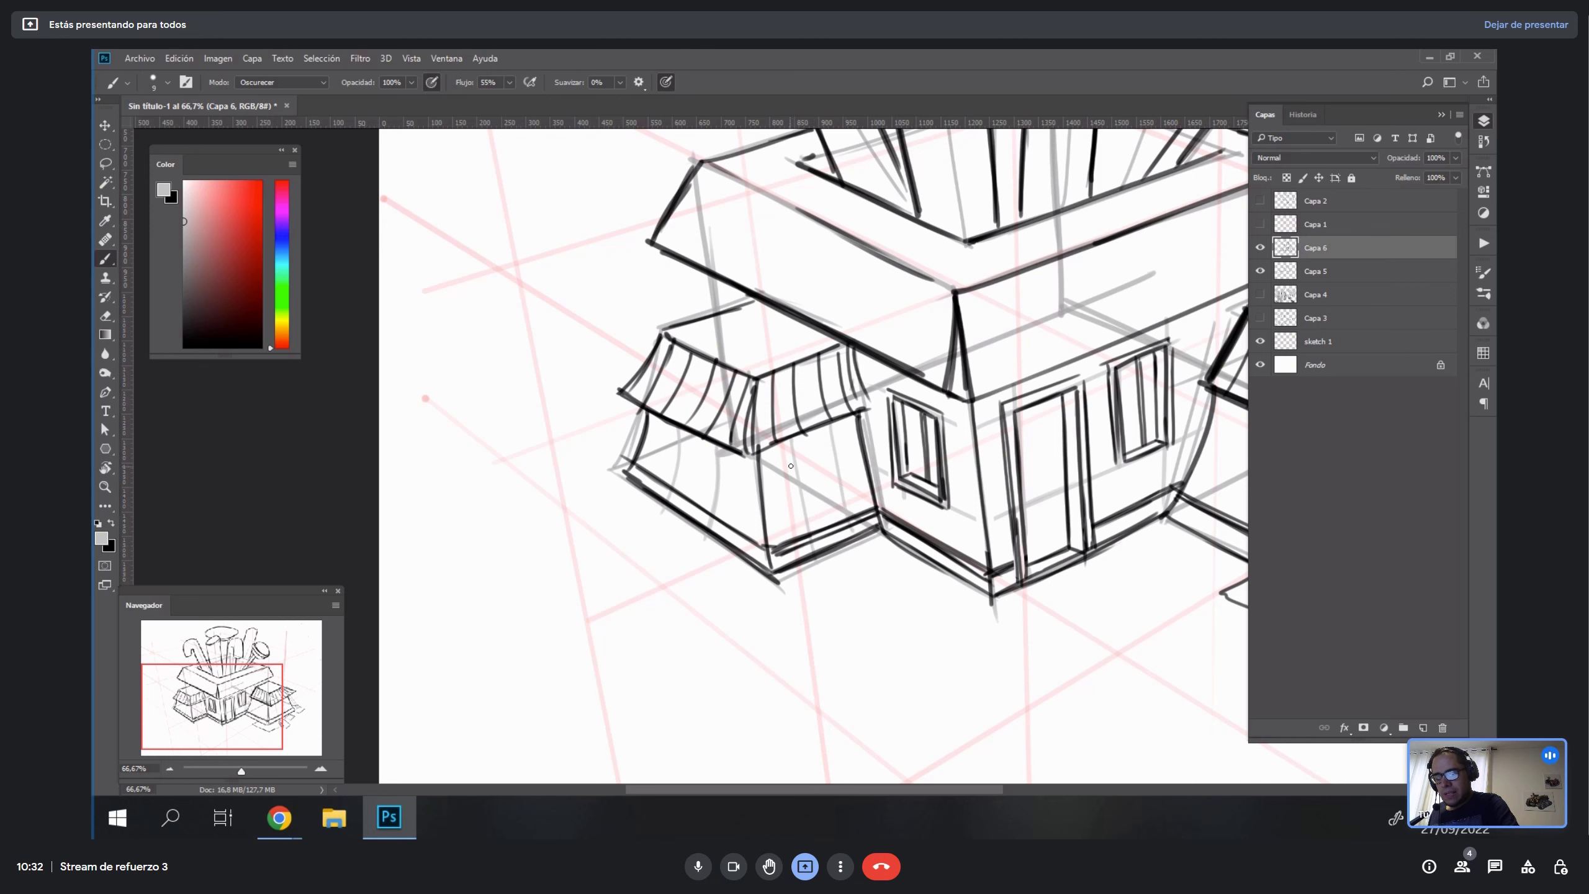
{"action": "left_click_drag", "start_coordinate": [784, 438], "coordinate": [805, 532]}
Sketch light grey curved vertical guides on the left-hand wall of the right annex.
{"action": "left_click_drag", "start_coordinate": [1071, 592], "coordinate": [709, 645]}
{"action": "left_click_drag", "start_coordinate": [1045, 431], "coordinate": [1026, 437]}
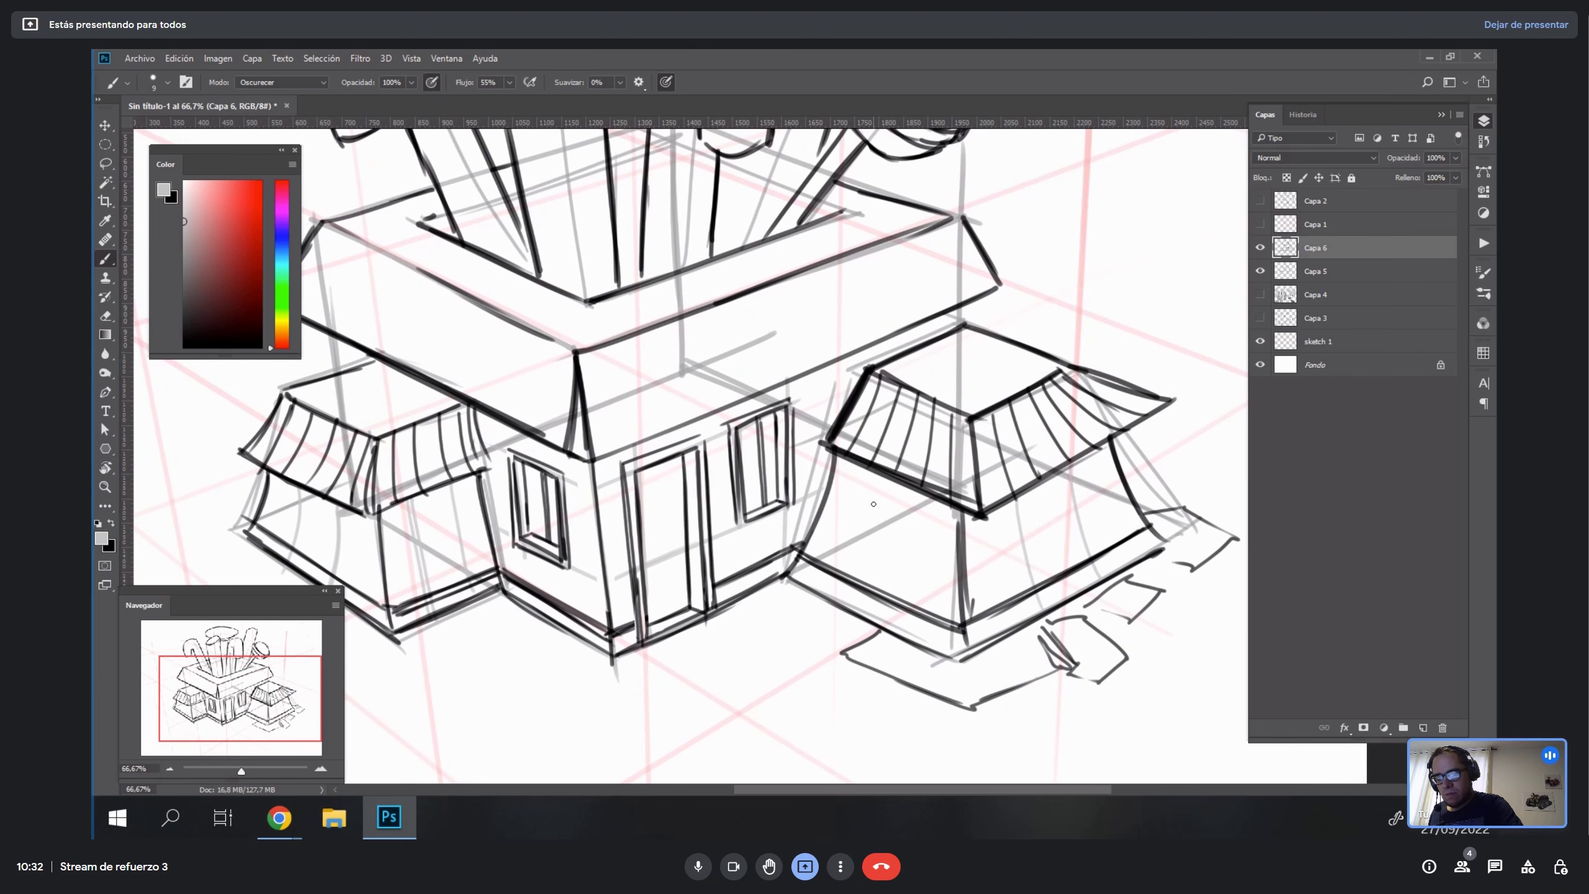
{"action": "left_click_drag", "start_coordinate": [920, 509], "coordinate": [905, 629]}
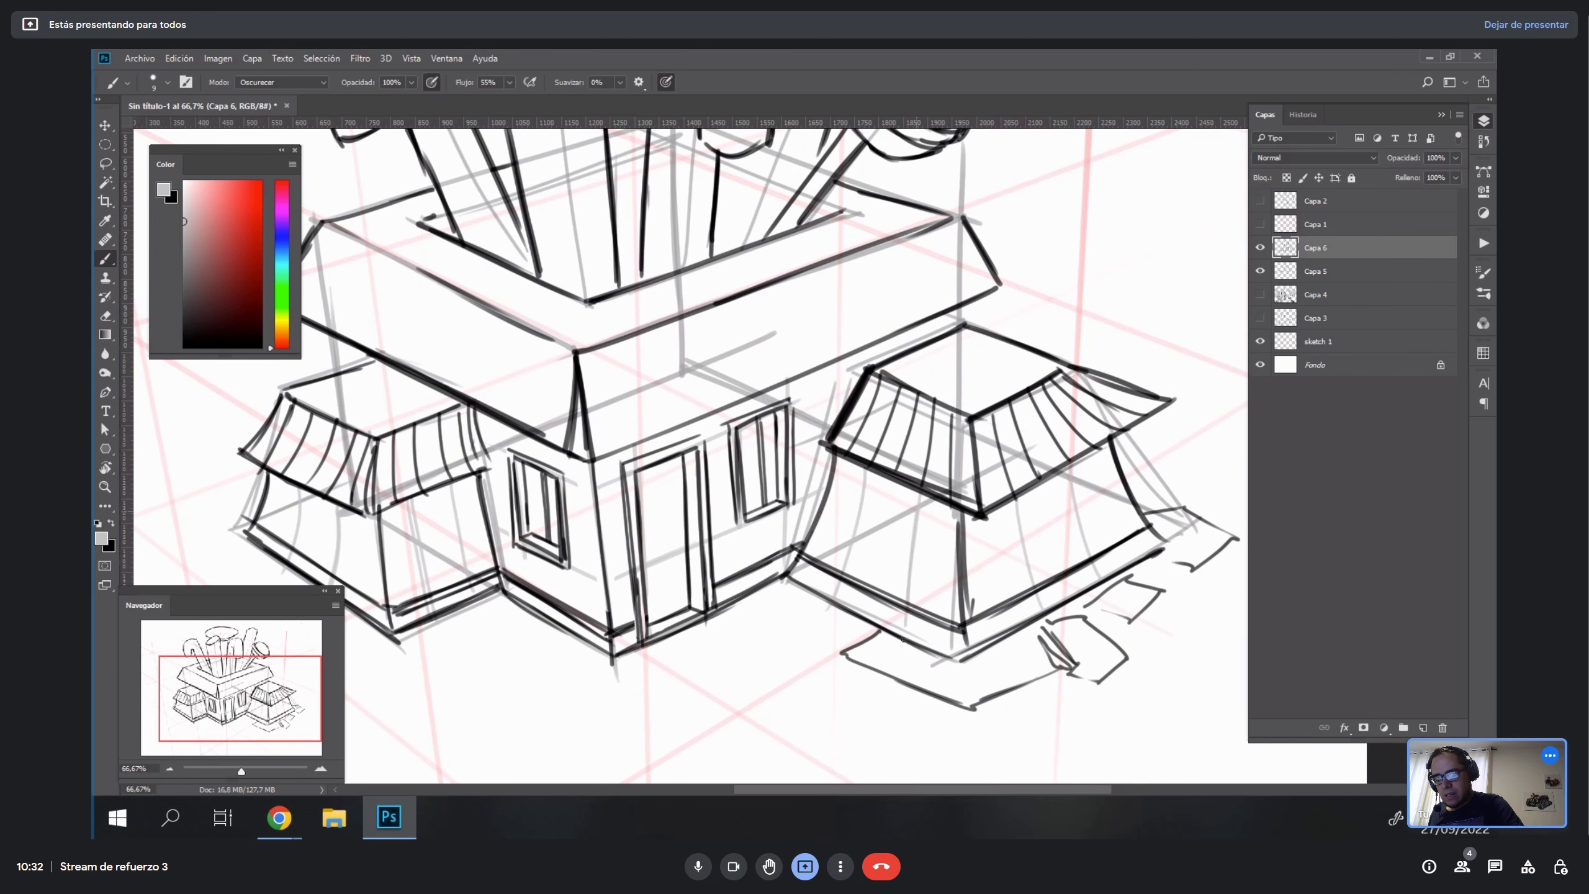
Sketch light grey horizontal perspective guides across both walls of the left annex to mark the window heights.
{"action": "left_click_drag", "start_coordinate": [478, 468], "coordinate": [670, 487]}
{"action": "mouse_move", "coordinate": [528, 565]}
{"action": "left_mouse_down"}
{"action": "mouse_move", "coordinate": [495, 547]}
{"action": "mouse_move", "coordinate": [567, 585]}
{"action": "left_mouse_up"}
{"action": "left_click_drag", "start_coordinate": [493, 543], "coordinate": [572, 589]}
{"action": "key", "text": "r"}
{"action": "left_click_drag", "start_coordinate": [721, 587], "coordinate": [840, 596]}
{"action": "key", "text": "r"}
{"action": "mouse_move", "coordinate": [1029, 492]}
{"action": "left_mouse_down"}
{"action": "mouse_move", "coordinate": [1047, 454]}
{"action": "mouse_move", "coordinate": [1012, 453]}
{"action": "left_mouse_up"}
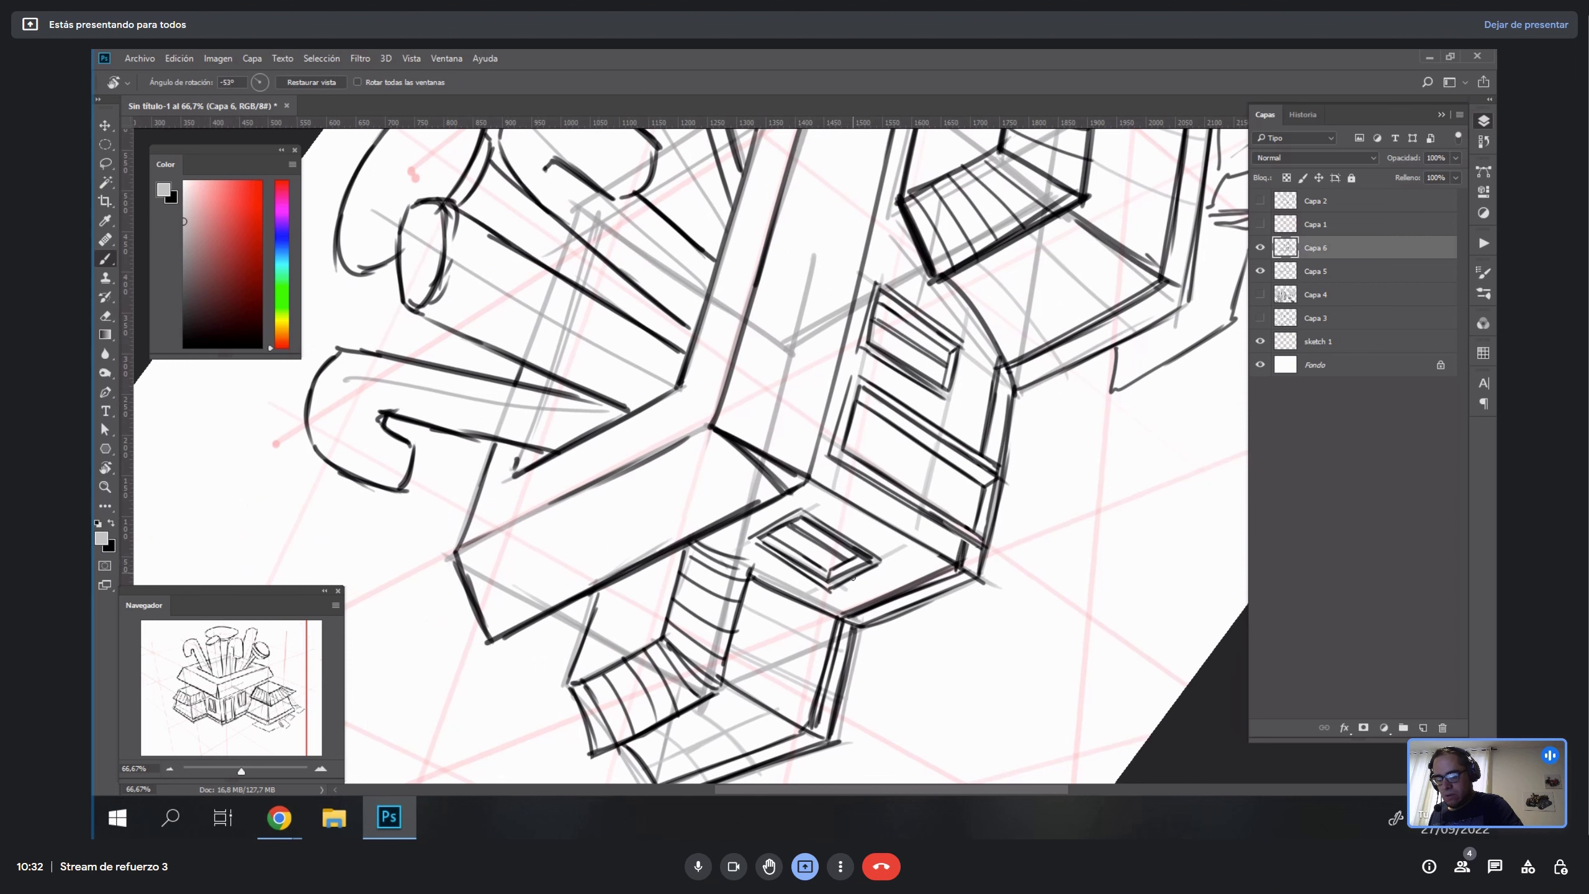
{"action": "left_click_drag", "start_coordinate": [804, 619], "coordinate": [791, 678]}
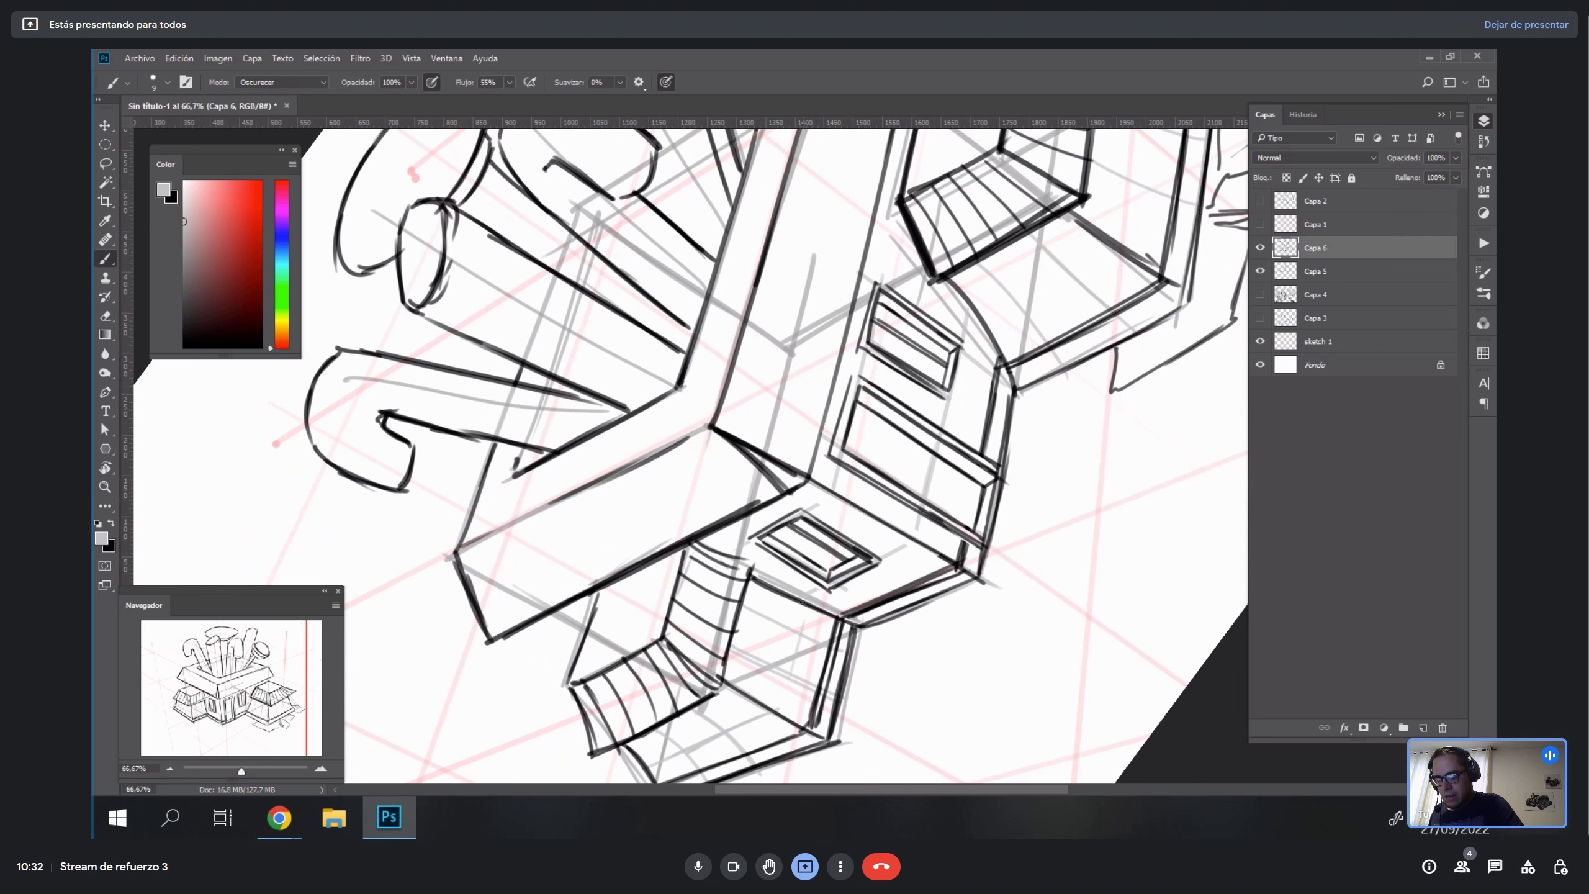
{"action": "left_click_drag", "start_coordinate": [802, 603], "coordinate": [775, 720]}
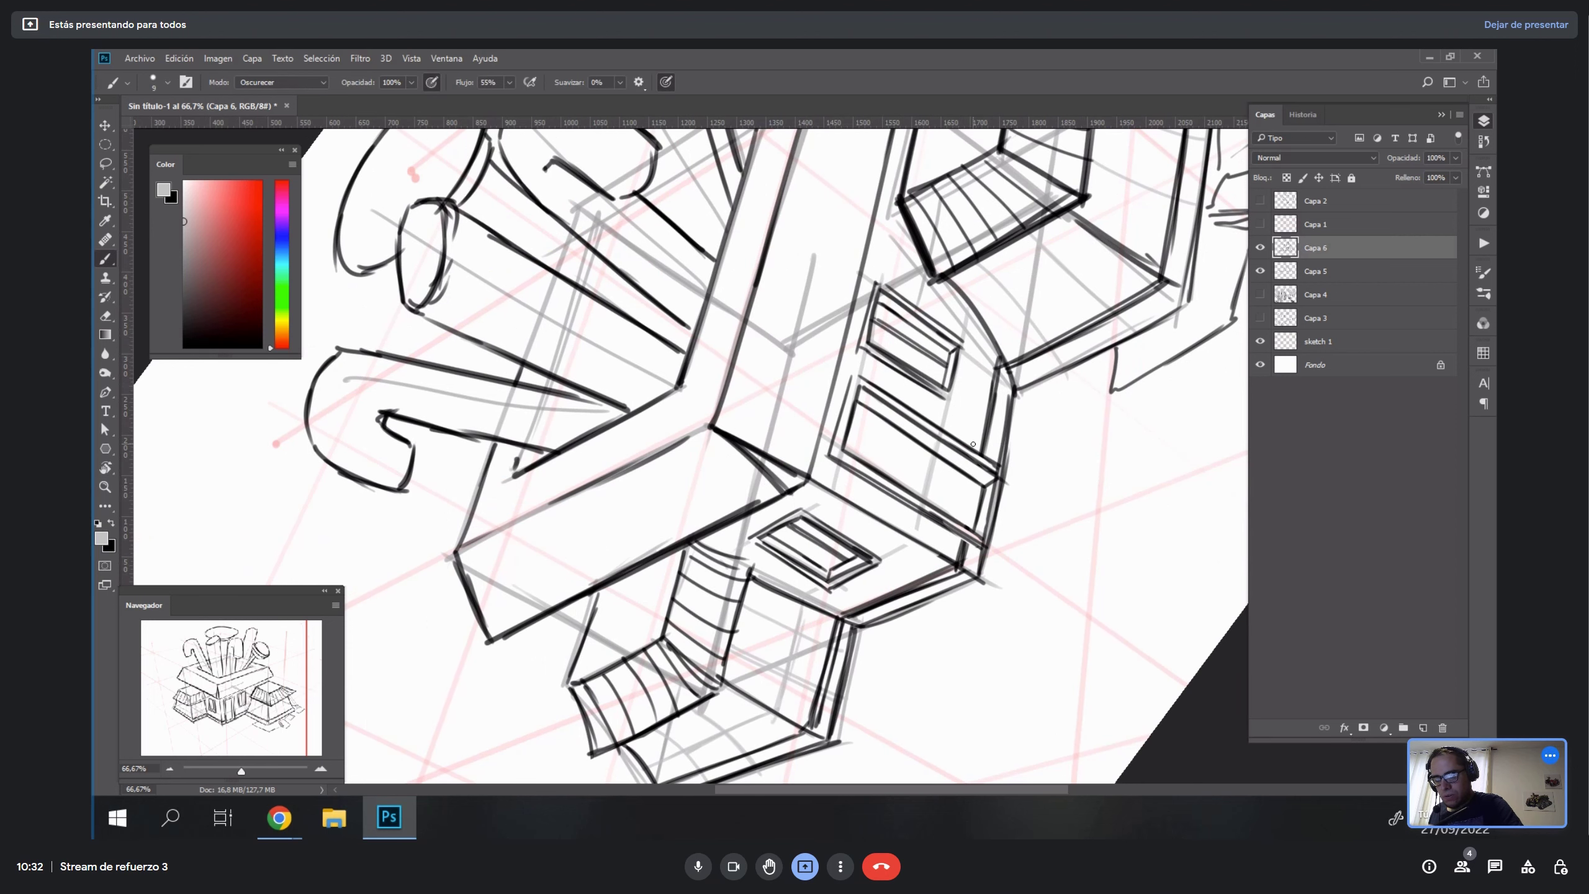
Sketch light grey horizontal perspective guides across the walls of the right annex, redoing strokes that miss.
{"action": "key", "text": "space"}
{"action": "mouse_move", "coordinate": [1108, 363]}
{"action": "left_mouse_down"}
{"action": "mouse_move", "coordinate": [1038, 507]}
{"action": "mouse_move", "coordinate": [1000, 453]}
{"action": "left_mouse_up"}
{"action": "key", "text": "r"}
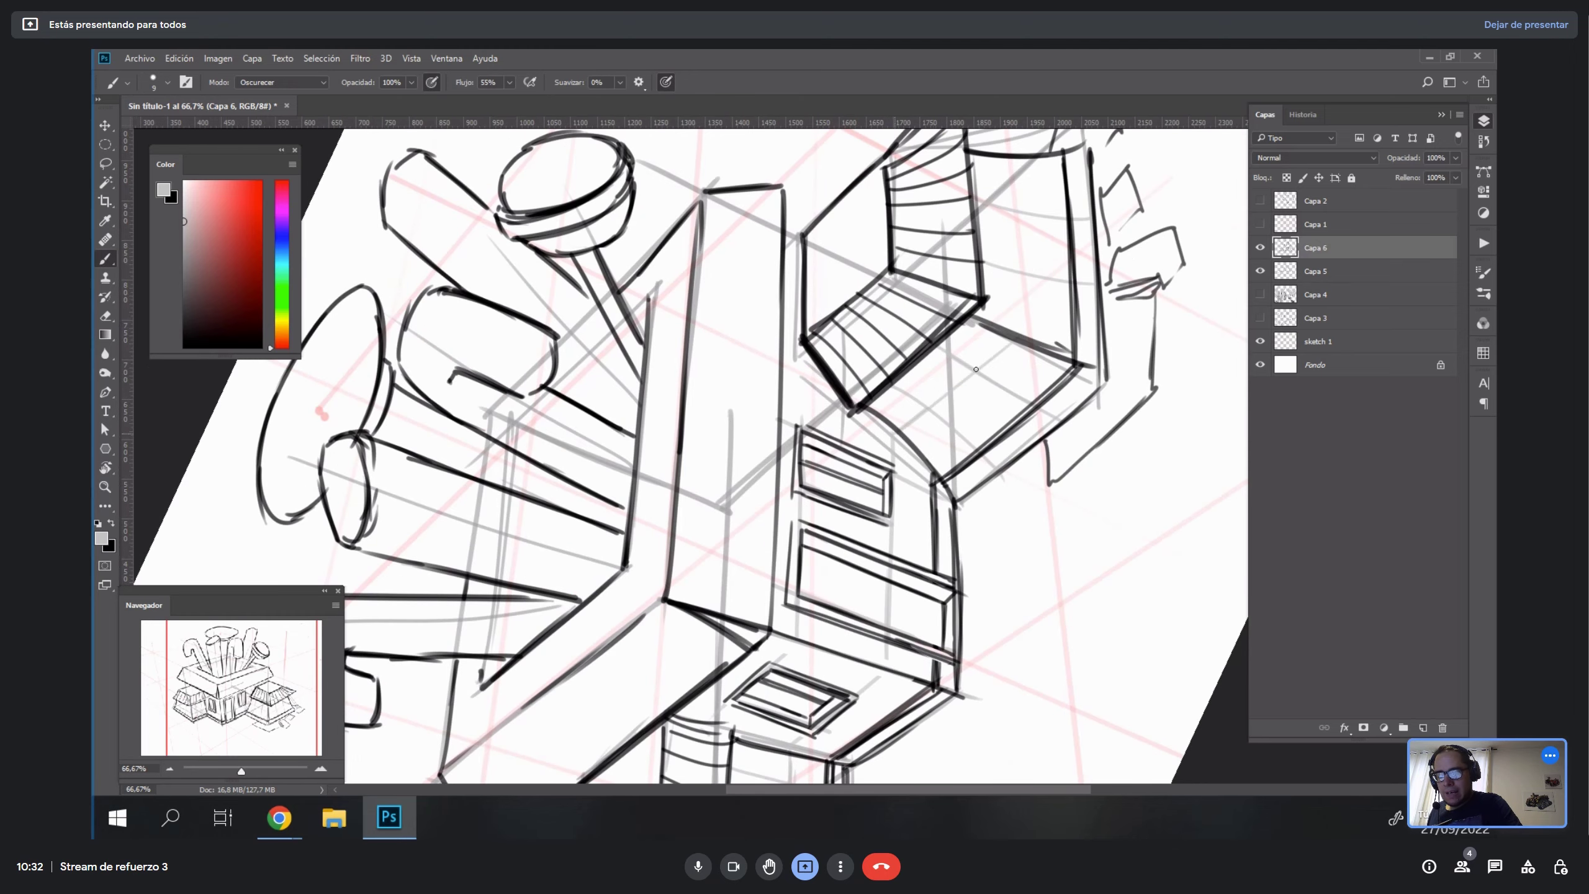
{"action": "key", "text": "r"}
{"action": "mouse_move", "coordinate": [975, 369]}
{"action": "left_mouse_down"}
{"action": "mouse_move", "coordinate": [906, 535]}
{"action": "mouse_move", "coordinate": [992, 401]}
{"action": "left_mouse_up"}
{"action": "key", "text": "ctrl+z"}
{"action": "left_click_drag", "start_coordinate": [910, 529], "coordinate": [978, 403]}
{"action": "key", "text": "ctrl+z"}
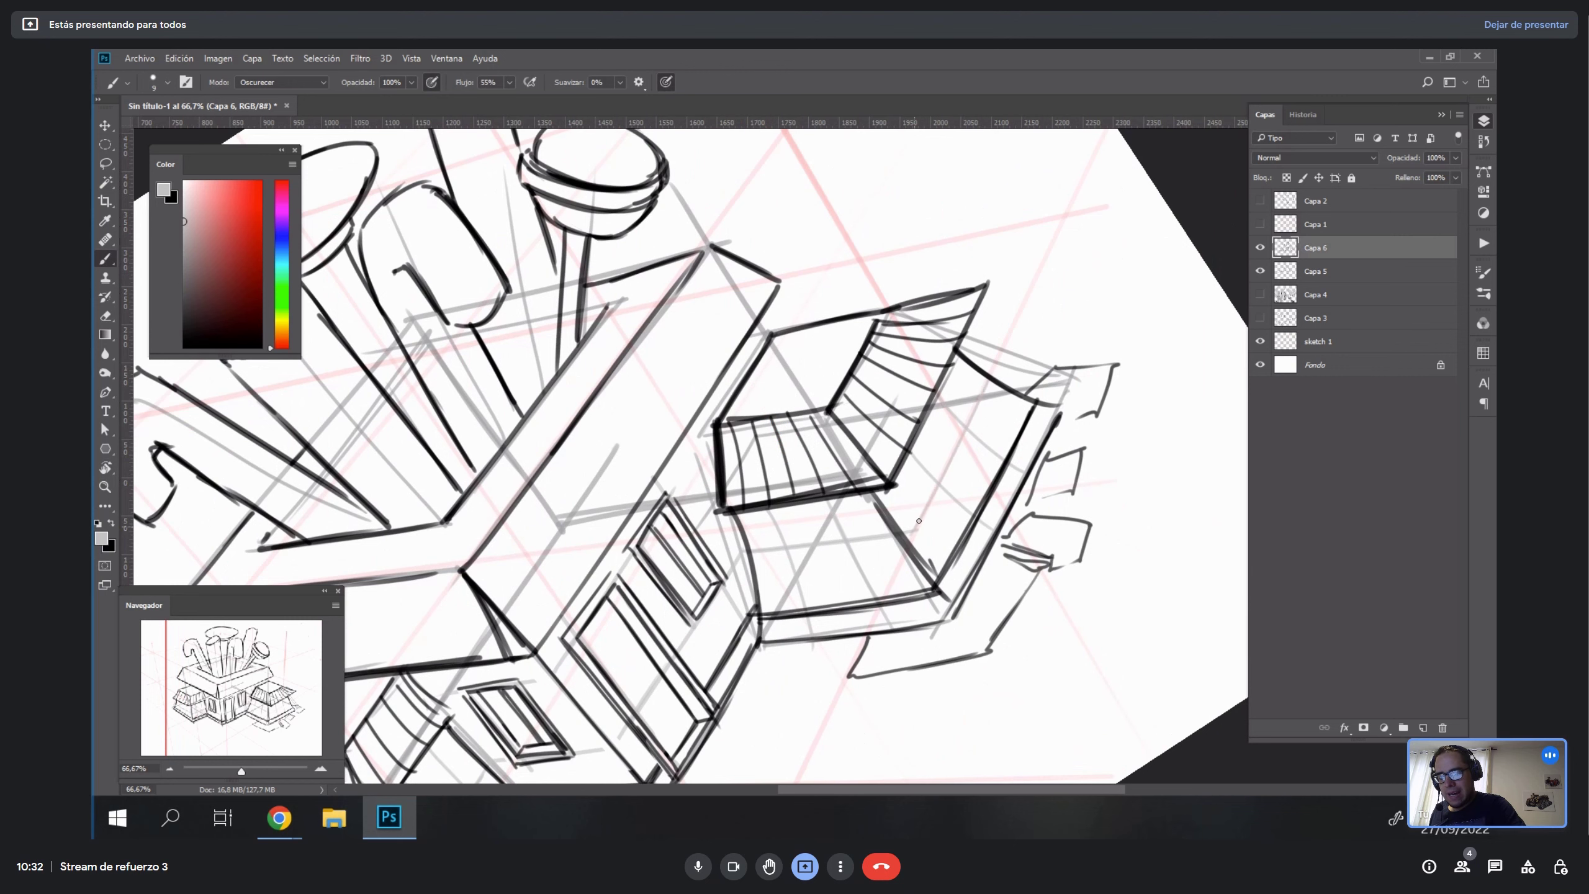
{"action": "left_click_drag", "start_coordinate": [912, 529], "coordinate": [977, 404]}
{"action": "key", "text": "Escape"}
Switch to black and outline a window under the awning on each wall of the left annex.
{"action": "left_click_drag", "start_coordinate": [725, 503], "coordinate": [1021, 497]}
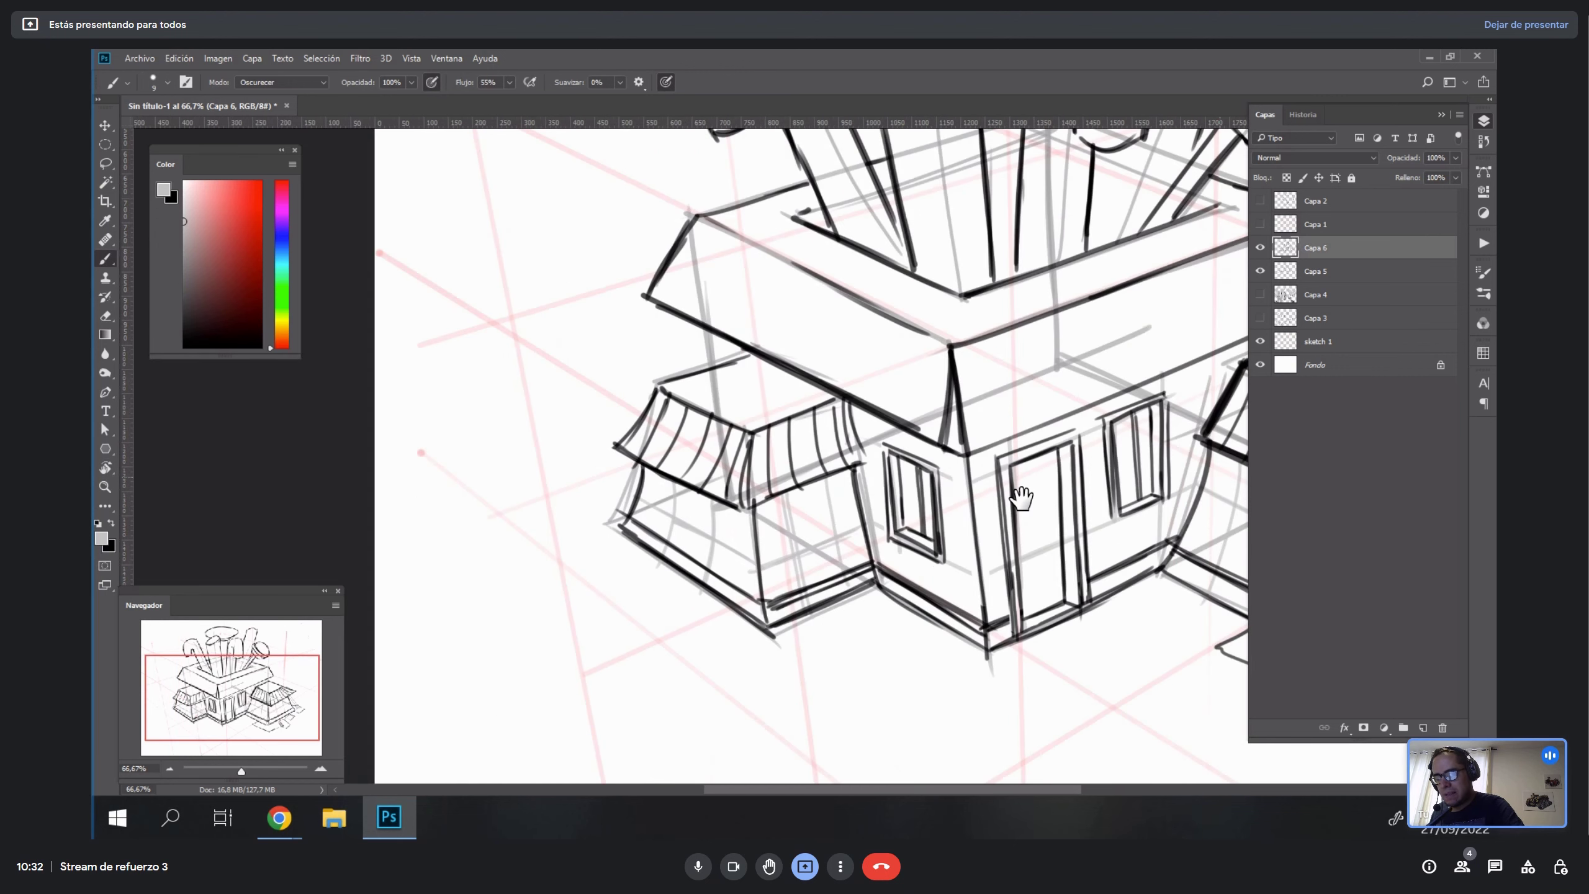
{"action": "key", "text": "x"}
{"action": "mouse_move", "coordinate": [823, 472]}
{"action": "left_mouse_down"}
{"action": "mouse_move", "coordinate": [820, 499]}
{"action": "mouse_move", "coordinate": [861, 530]}
{"action": "mouse_move", "coordinate": [818, 509]}
{"action": "left_mouse_up"}
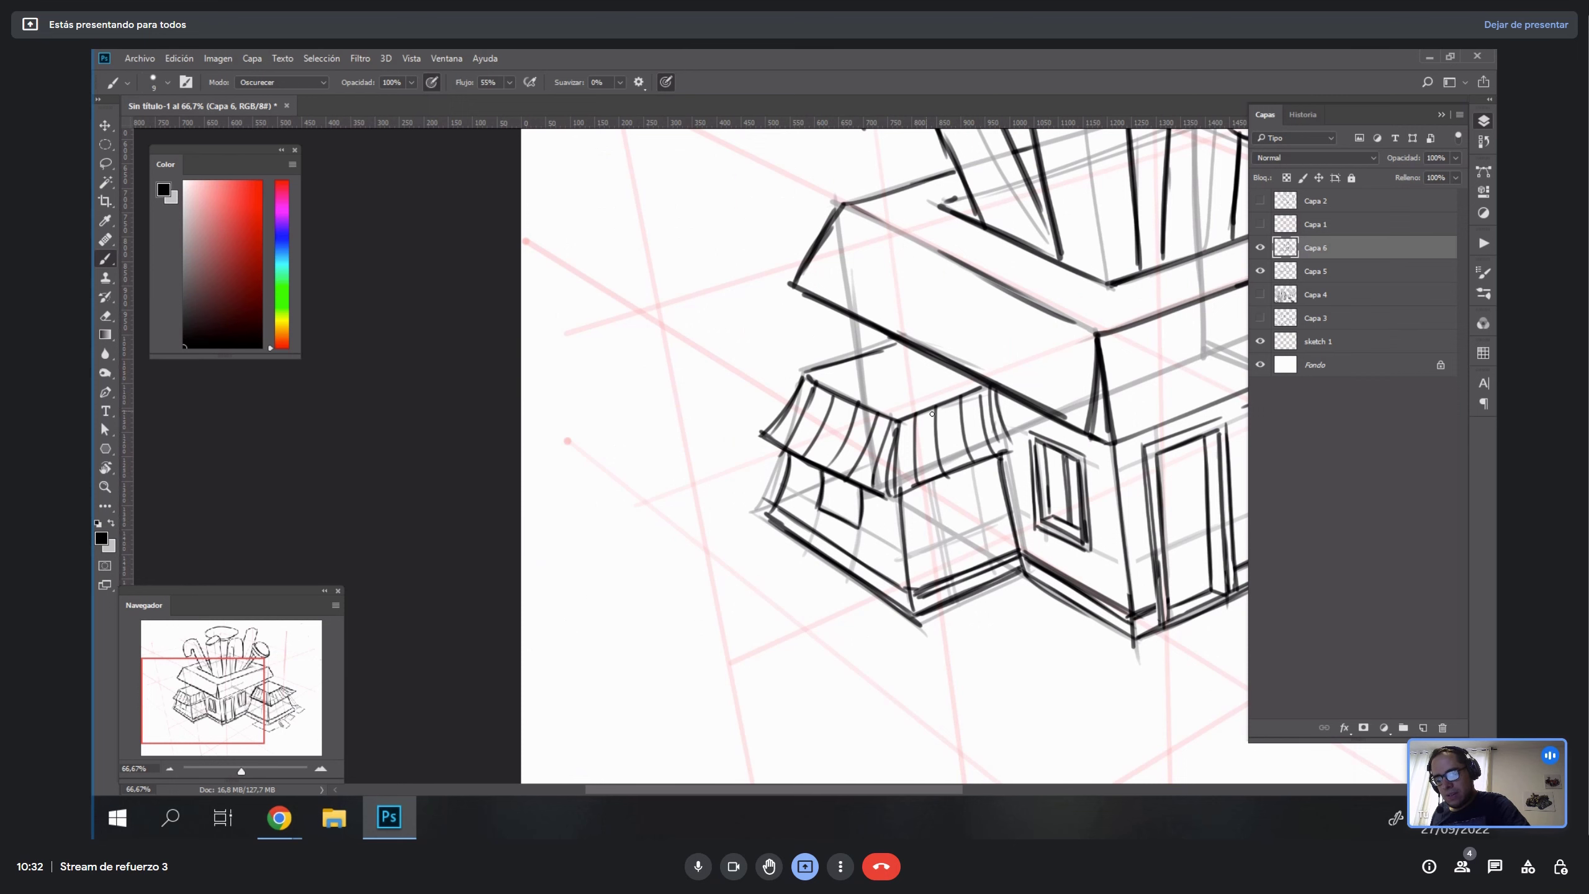
{"action": "mouse_move", "coordinate": [844, 368]}
{"action": "left_mouse_down"}
{"action": "mouse_move", "coordinate": [915, 473]}
{"action": "mouse_move", "coordinate": [941, 551]}
{"action": "left_mouse_up"}
{"action": "key", "text": "ctrl+z"}
{"action": "key", "text": "ctrl+z"}
{"action": "left_click_drag", "start_coordinate": [934, 479], "coordinate": [941, 544]}
{"action": "mouse_move", "coordinate": [974, 462]}
{"action": "left_mouse_down"}
{"action": "mouse_move", "coordinate": [980, 528]}
{"action": "mouse_move", "coordinate": [976, 378]}
{"action": "mouse_move", "coordinate": [960, 416]}
{"action": "left_mouse_up"}
Add a second frame line to the small window on the left annex's left-hand wall, undoing stray strokes.
{"action": "key", "text": "r"}
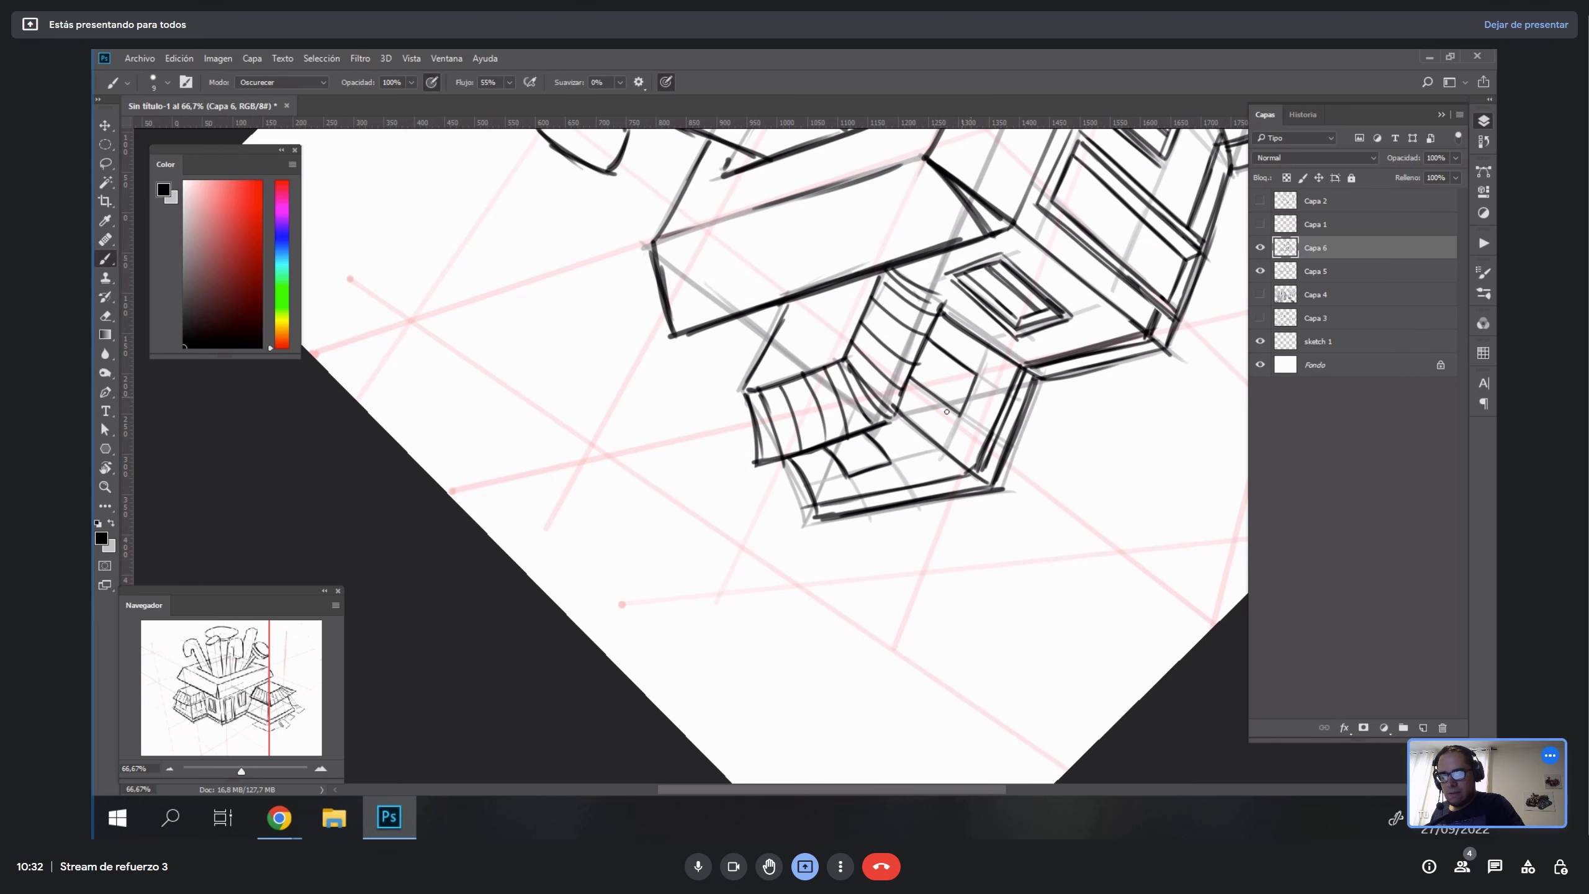
{"action": "mouse_move", "coordinate": [839, 442]}
{"action": "left_mouse_down"}
{"action": "mouse_move", "coordinate": [851, 469]}
{"action": "mouse_move", "coordinate": [876, 395]}
{"action": "left_mouse_up"}
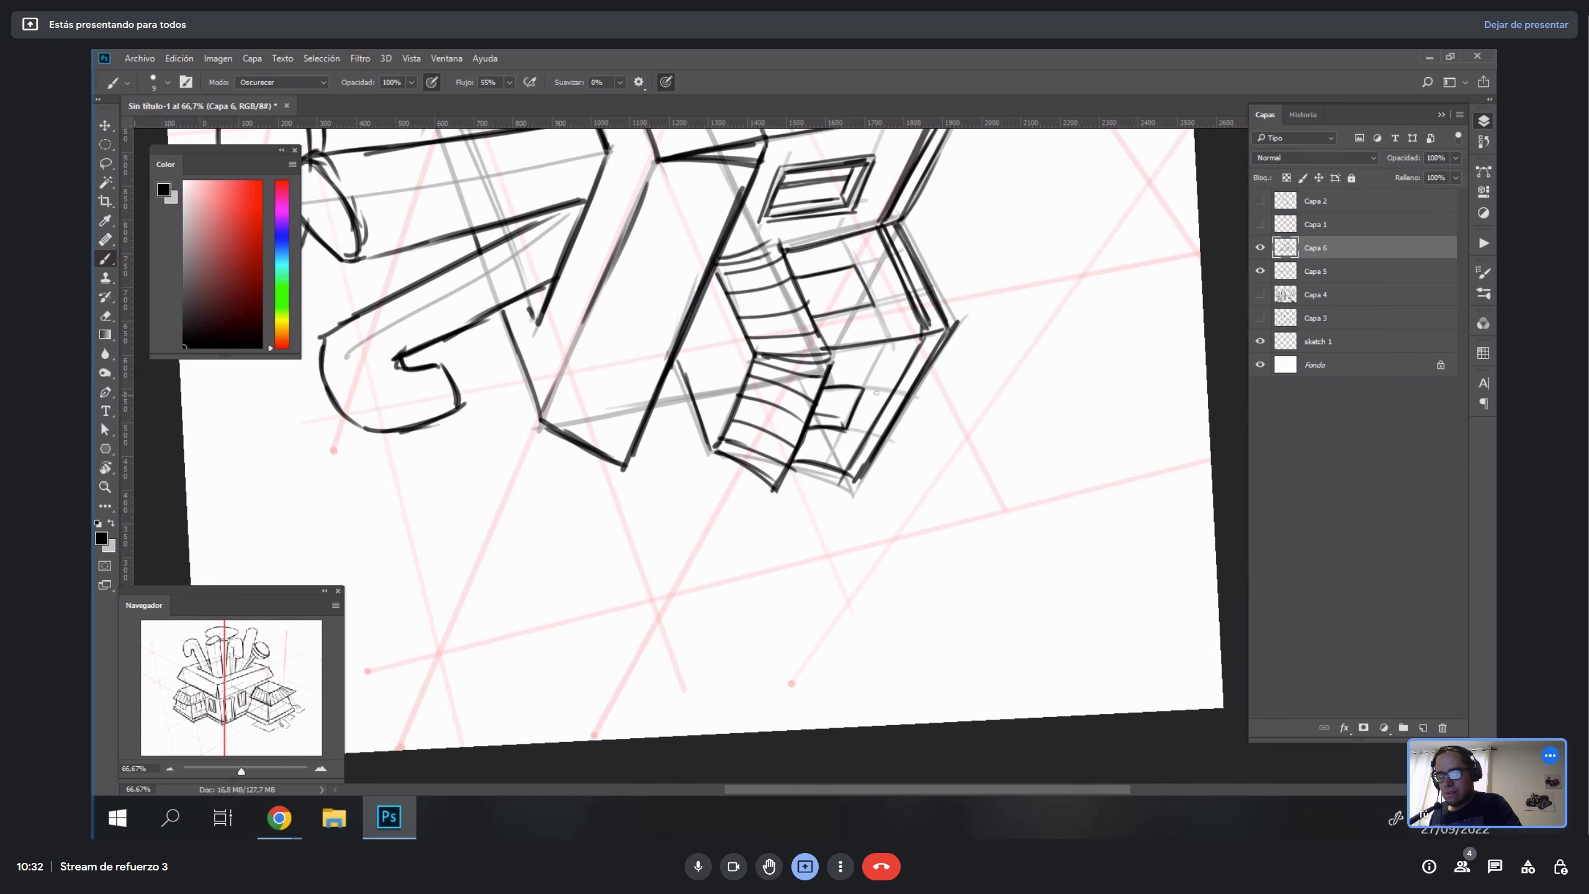
{"action": "mouse_move", "coordinate": [975, 351]}
{"action": "left_mouse_down"}
{"action": "mouse_move", "coordinate": [1022, 415]}
{"action": "mouse_move", "coordinate": [933, 454]}
{"action": "left_mouse_up"}
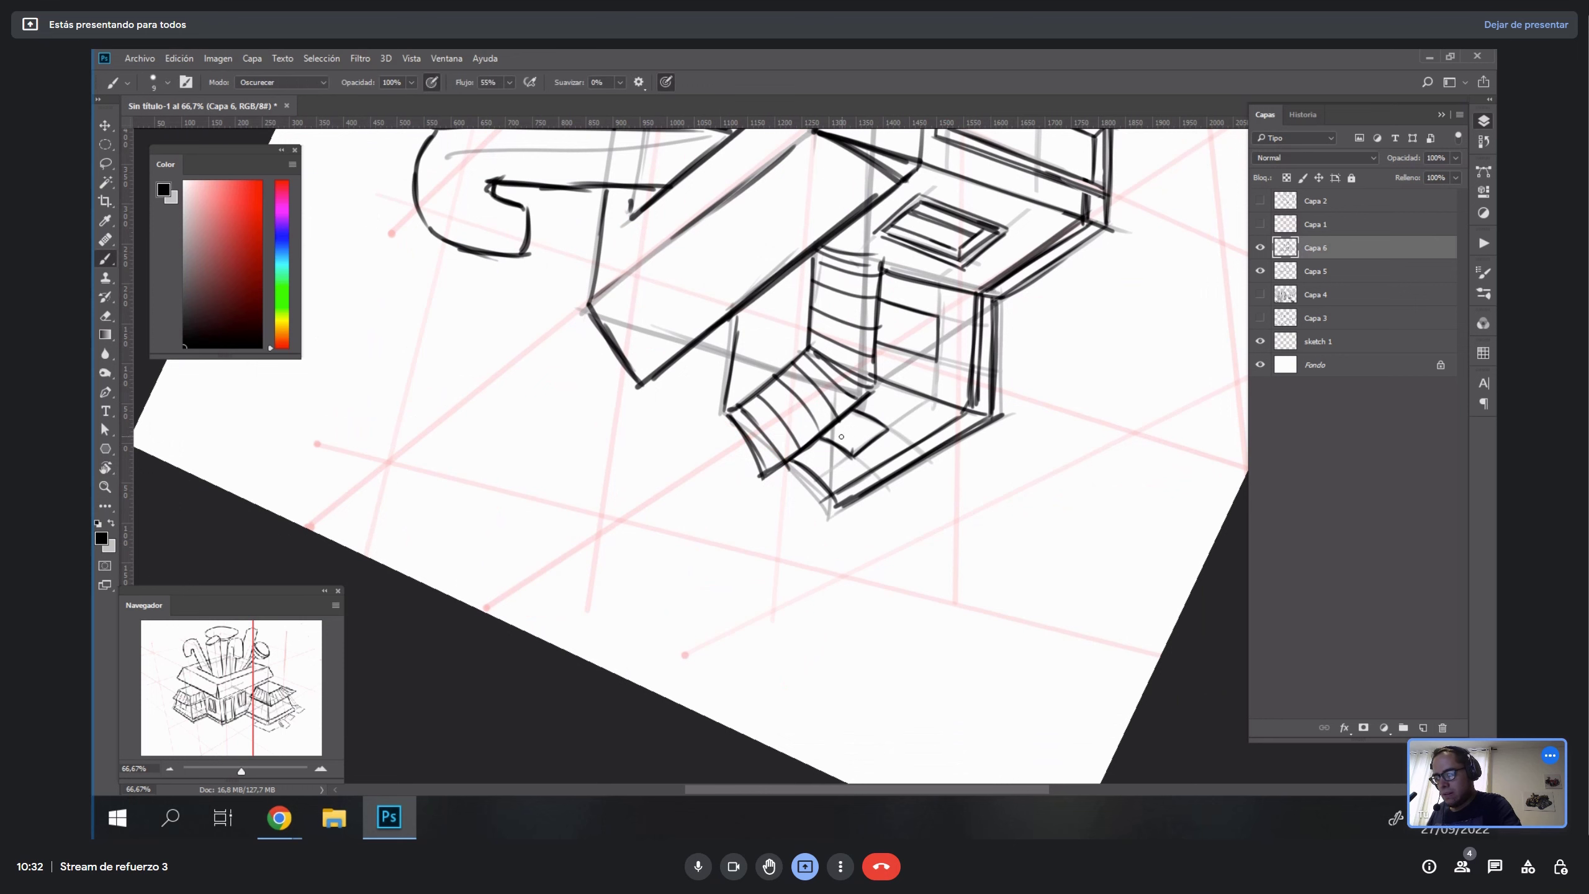
{"action": "mouse_move", "coordinate": [827, 432]}
{"action": "left_mouse_down"}
{"action": "mouse_move", "coordinate": [870, 466]}
{"action": "mouse_move", "coordinate": [966, 360]}
{"action": "left_mouse_up"}
{"action": "key", "text": "ctrl+z"}
{"action": "key", "text": "ctrl+z"}
{"action": "key", "text": "ctrl+z"}
{"action": "key", "text": "r"}
{"action": "key", "text": "b"}
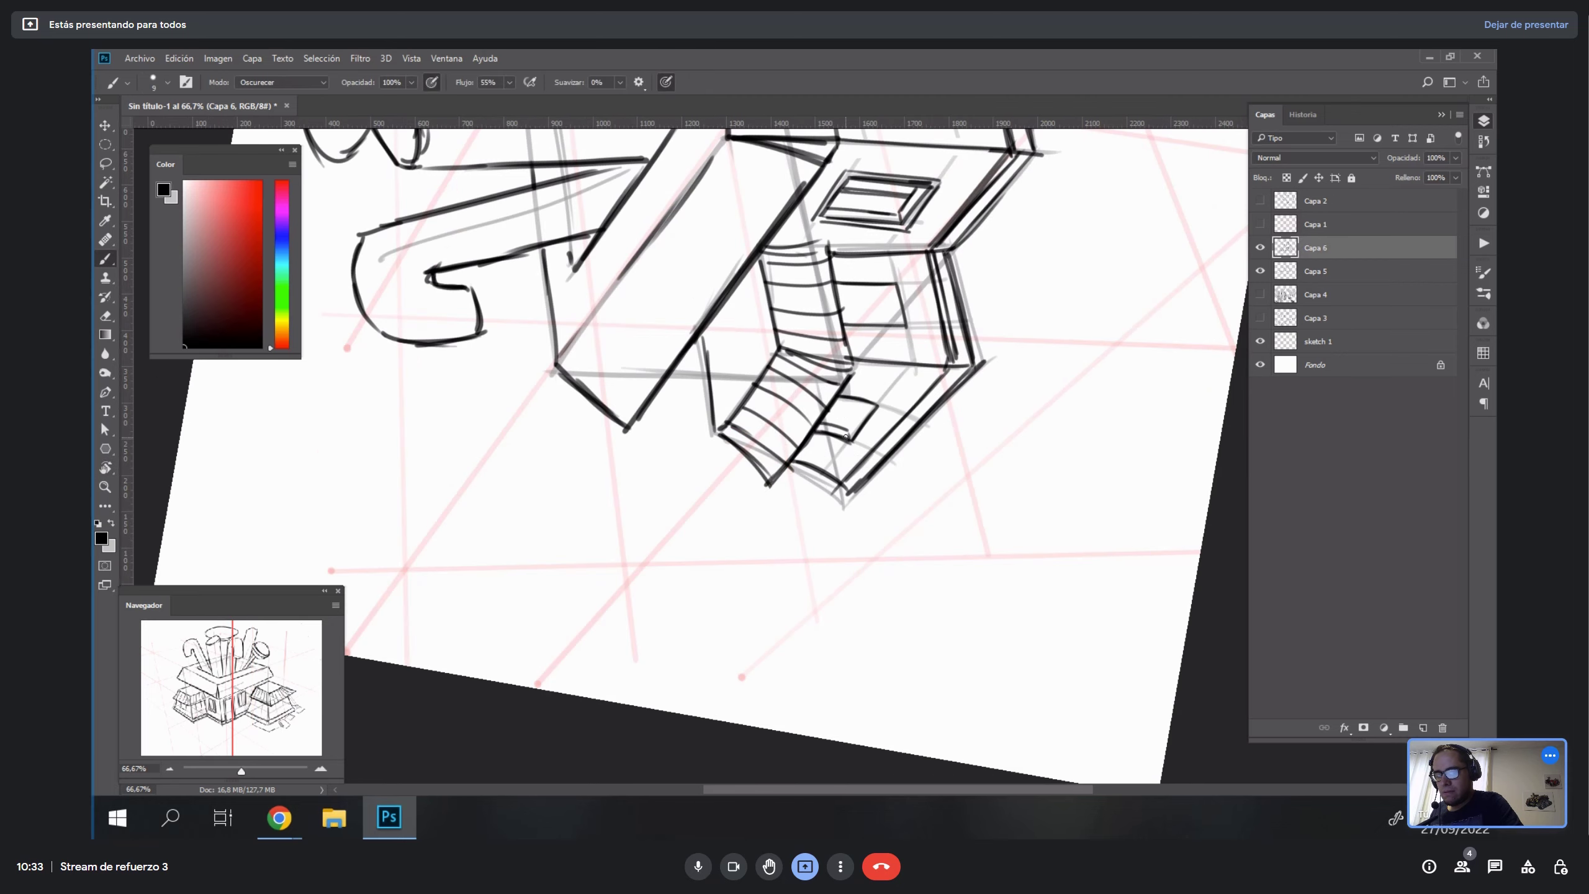
{"action": "scroll", "coordinate": [852, 424], "scroll_direction": "up", "scroll_amount": 3}
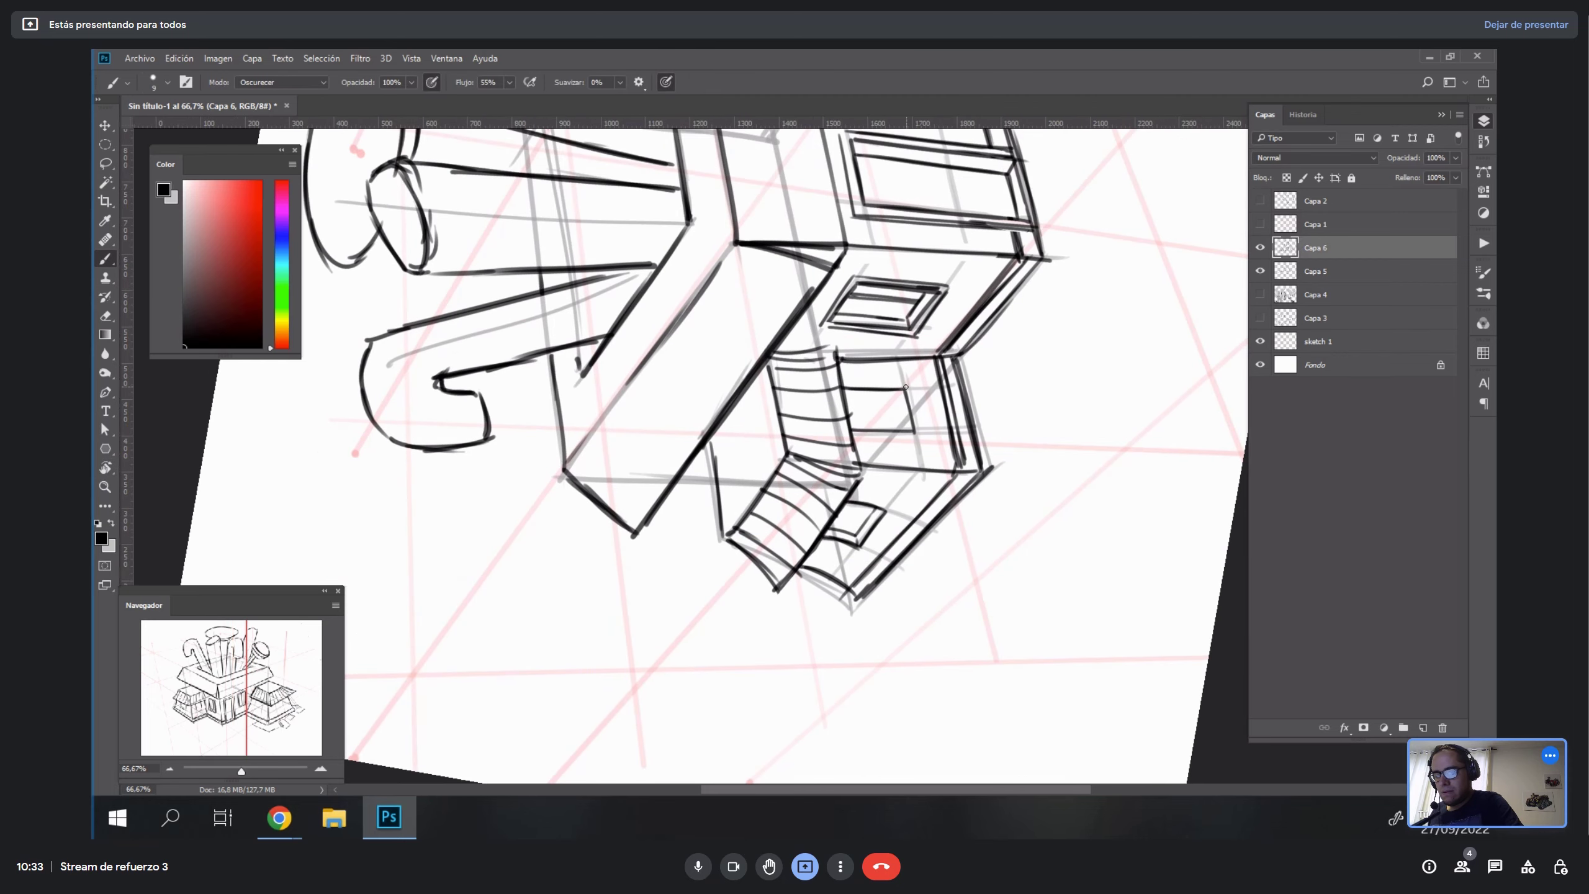
Draw the inner frames and corner depth lines of both left annex windows.
{"action": "key", "text": "r"}
{"action": "left_click_drag", "start_coordinate": [942, 448], "coordinate": [1039, 294]}
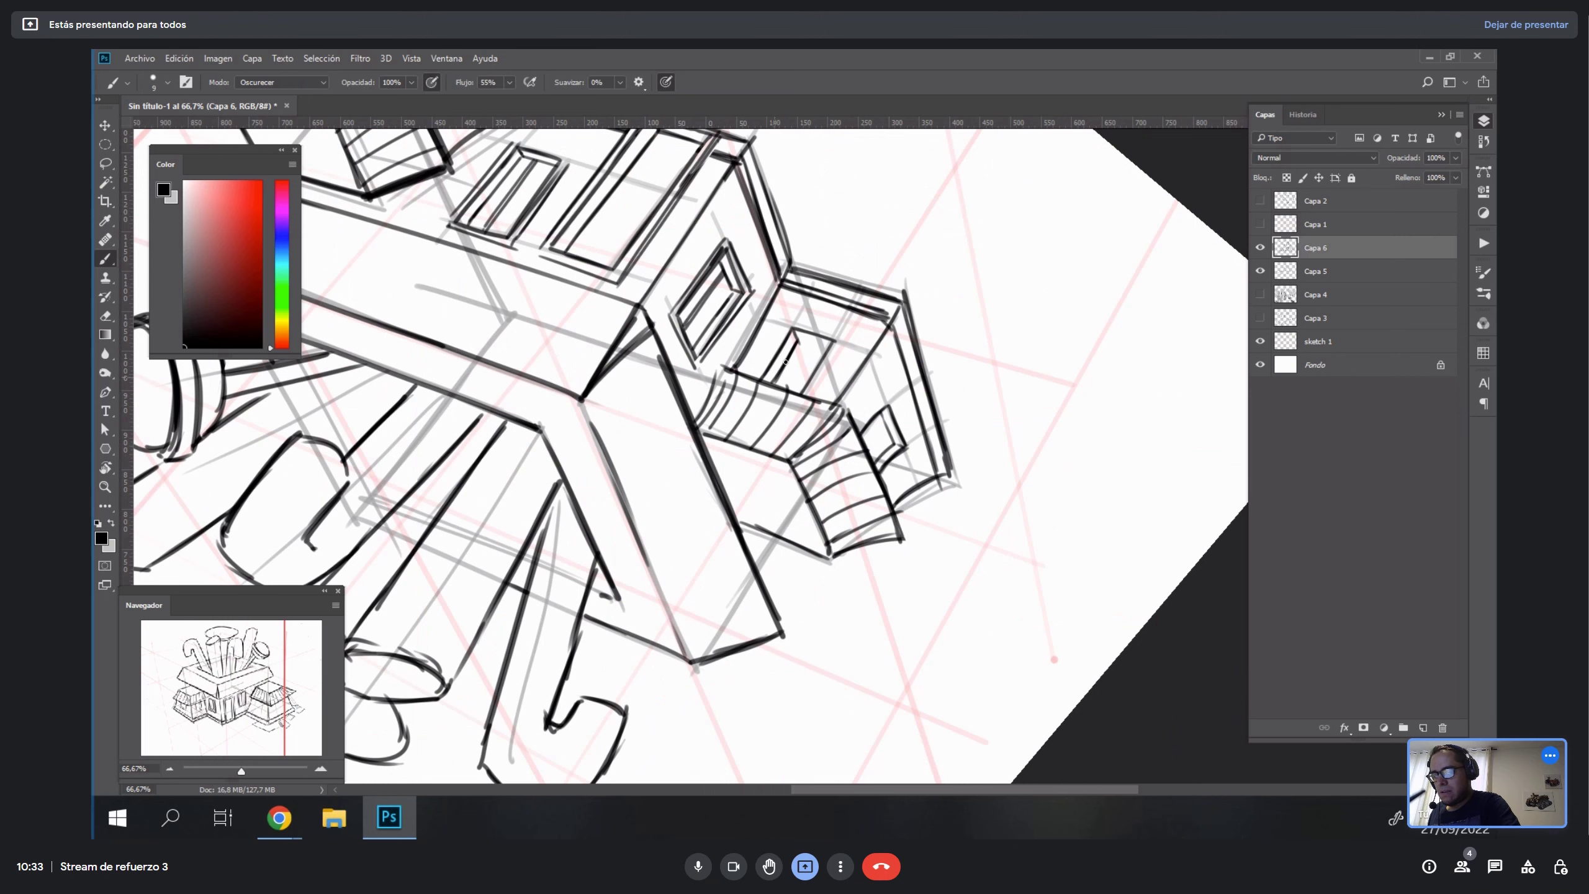
{"action": "key", "text": "r"}
{"action": "mouse_move", "coordinate": [796, 343]}
{"action": "left_mouse_down"}
{"action": "mouse_move", "coordinate": [1003, 462]}
{"action": "mouse_move", "coordinate": [882, 375]}
{"action": "left_mouse_up"}
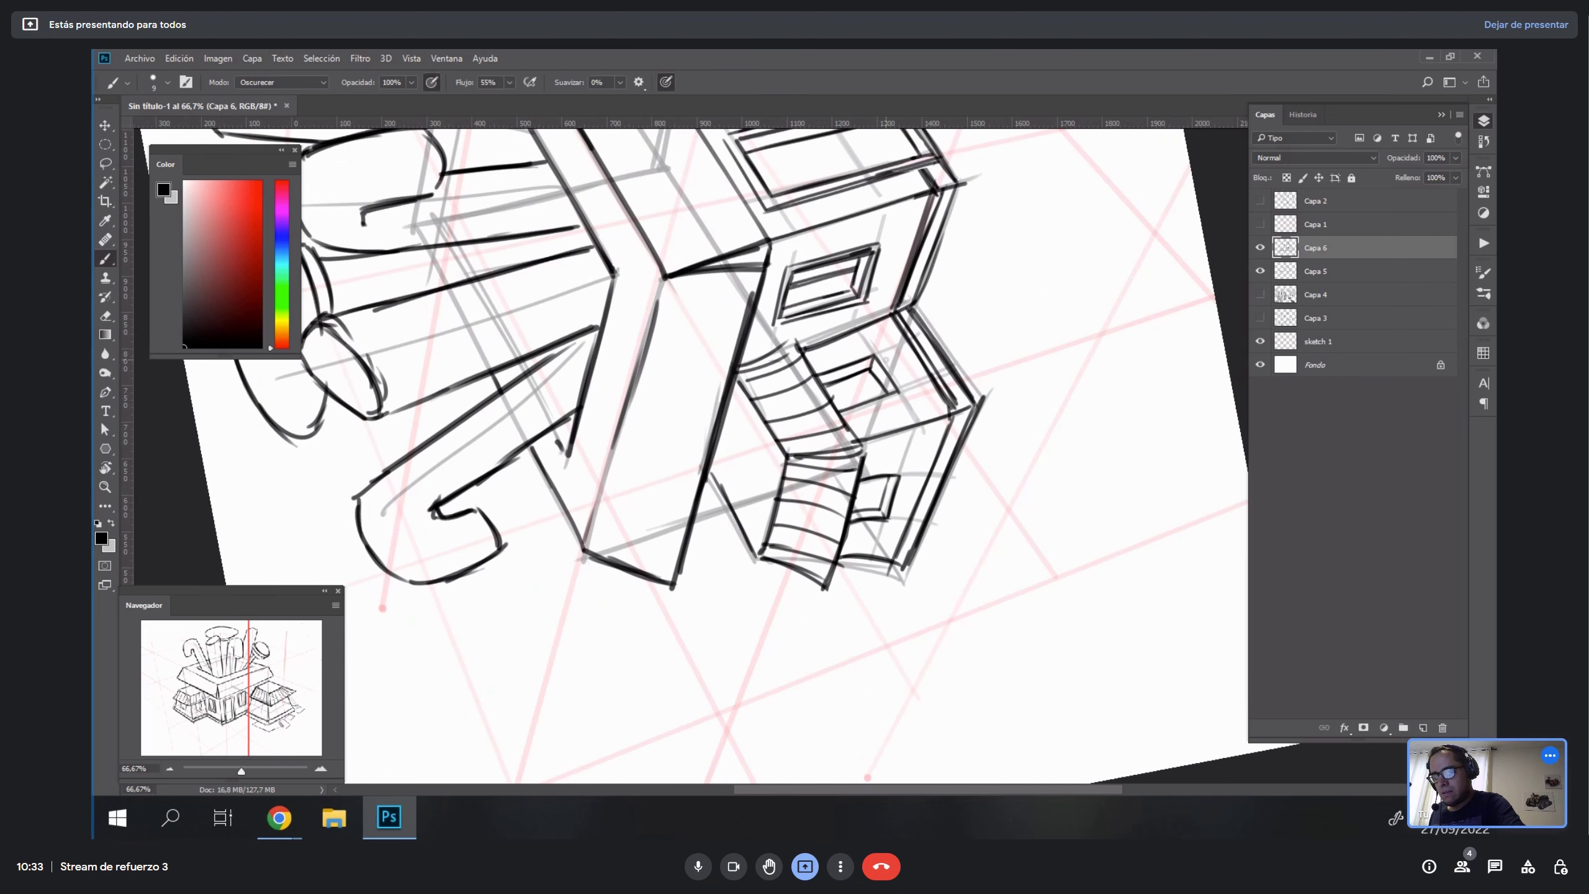
{"action": "key", "text": "r"}
{"action": "mouse_move", "coordinate": [1012, 358]}
{"action": "left_mouse_down"}
{"action": "mouse_move", "coordinate": [975, 234]}
{"action": "mouse_move", "coordinate": [950, 217]}
{"action": "left_mouse_up"}
{"action": "left_click_drag", "start_coordinate": [800, 322], "coordinate": [758, 377]}
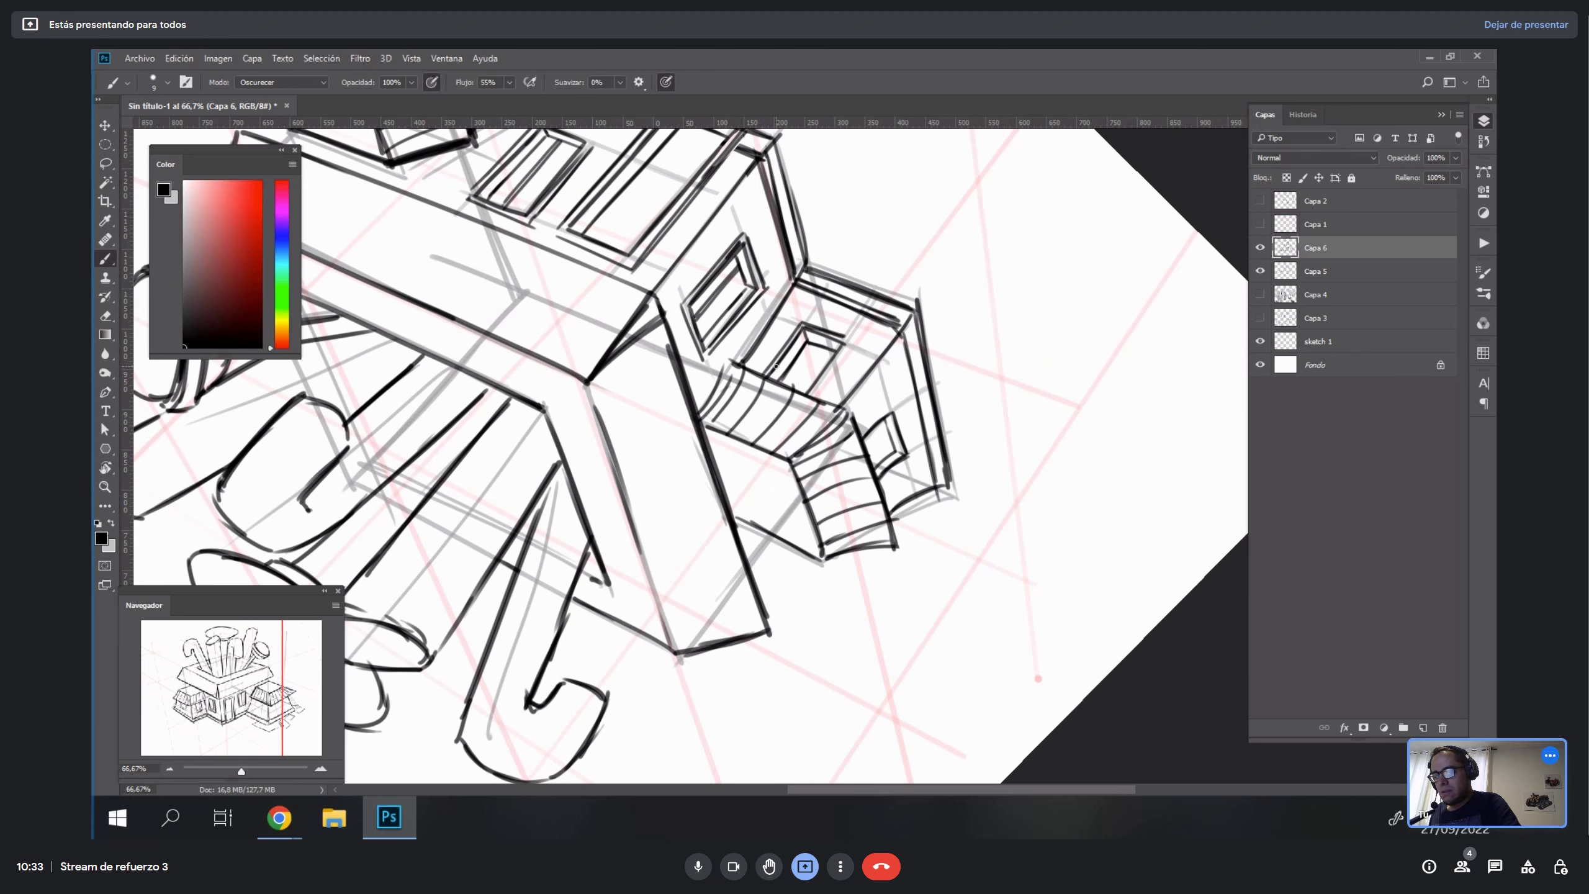
{"action": "mouse_move", "coordinate": [848, 345]}
{"action": "left_mouse_down"}
{"action": "mouse_move", "coordinate": [810, 397]}
{"action": "mouse_move", "coordinate": [849, 344]}
{"action": "left_mouse_up"}
{"action": "mouse_move", "coordinate": [896, 407]}
{"action": "left_mouse_down"}
{"action": "mouse_move", "coordinate": [914, 463]}
{"action": "mouse_move", "coordinate": [869, 341]}
{"action": "left_mouse_up"}
Refine the pane lines inside the left annex windows, undoing the strokes that miss.
{"action": "key", "text": "r"}
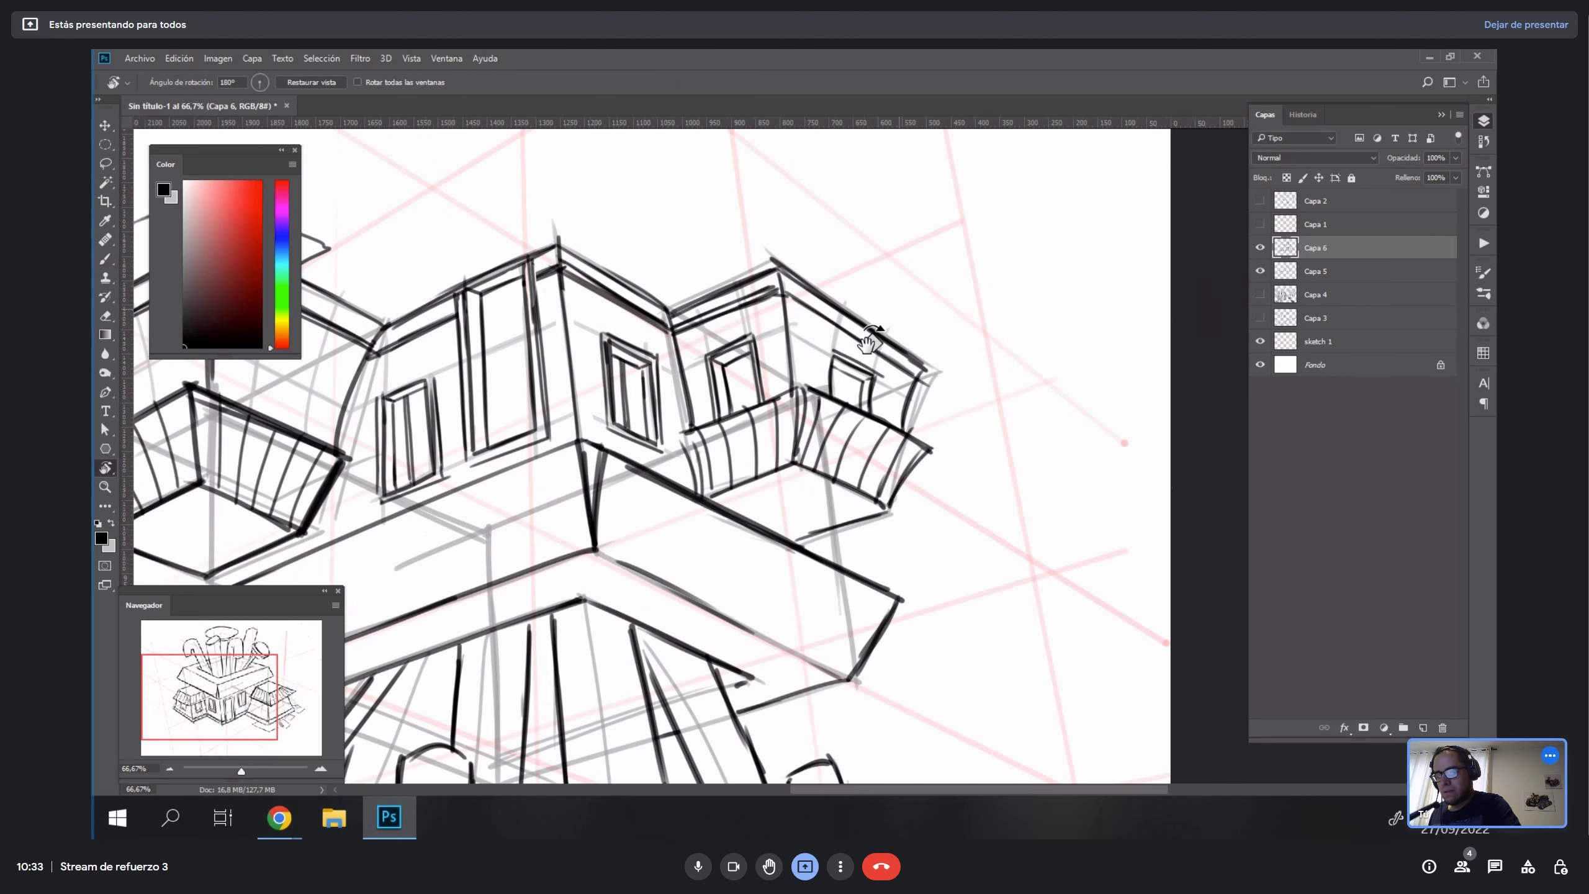
{"action": "key", "text": "b"}
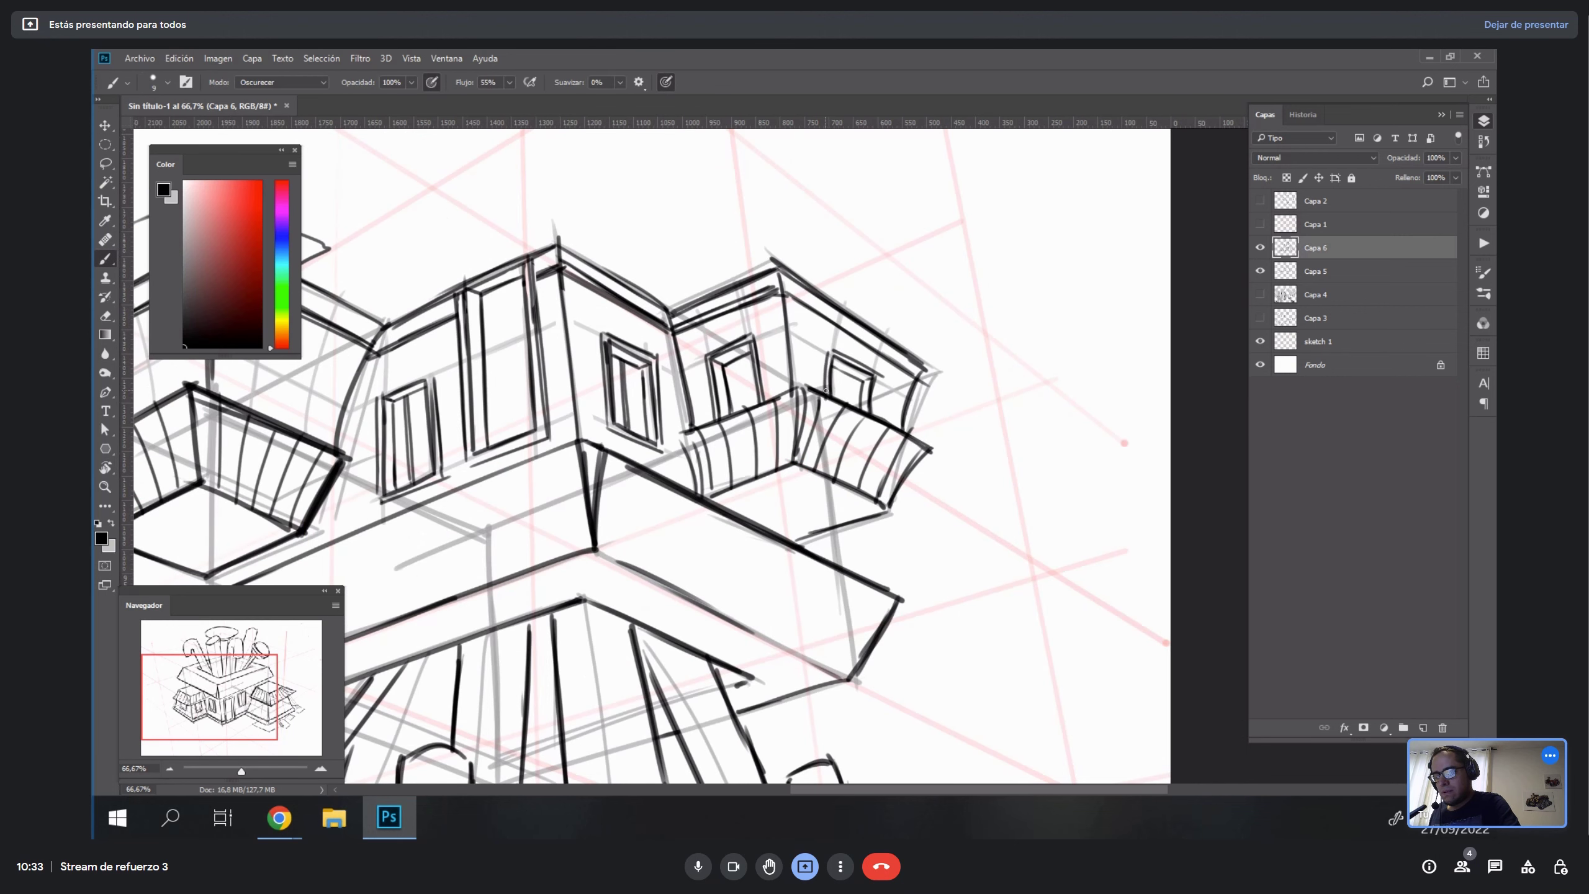
{"action": "mouse_move", "coordinate": [881, 378]}
{"action": "left_mouse_down"}
{"action": "mouse_move", "coordinate": [878, 413]}
{"action": "mouse_move", "coordinate": [846, 405]}
{"action": "left_mouse_up"}
{"action": "key", "text": "ctrl+z"}
{"action": "left_click_drag", "start_coordinate": [733, 363], "coordinate": [743, 407]}
{"action": "key", "text": "ctrl+z"}
{"action": "key", "text": "Escape"}
Outline a black window under the awning on each wall of the right annex, following the grey guides.
{"action": "mouse_move", "coordinate": [1054, 463]}
{"action": "left_mouse_down"}
{"action": "mouse_move", "coordinate": [616, 458]}
{"action": "mouse_move", "coordinate": [964, 461]}
{"action": "left_mouse_up"}
{"action": "left_click_drag", "start_coordinate": [1007, 542], "coordinate": [957, 483]}
{"action": "key", "text": "r"}
{"action": "left_click_drag", "start_coordinate": [1020, 441], "coordinate": [1001, 555]}
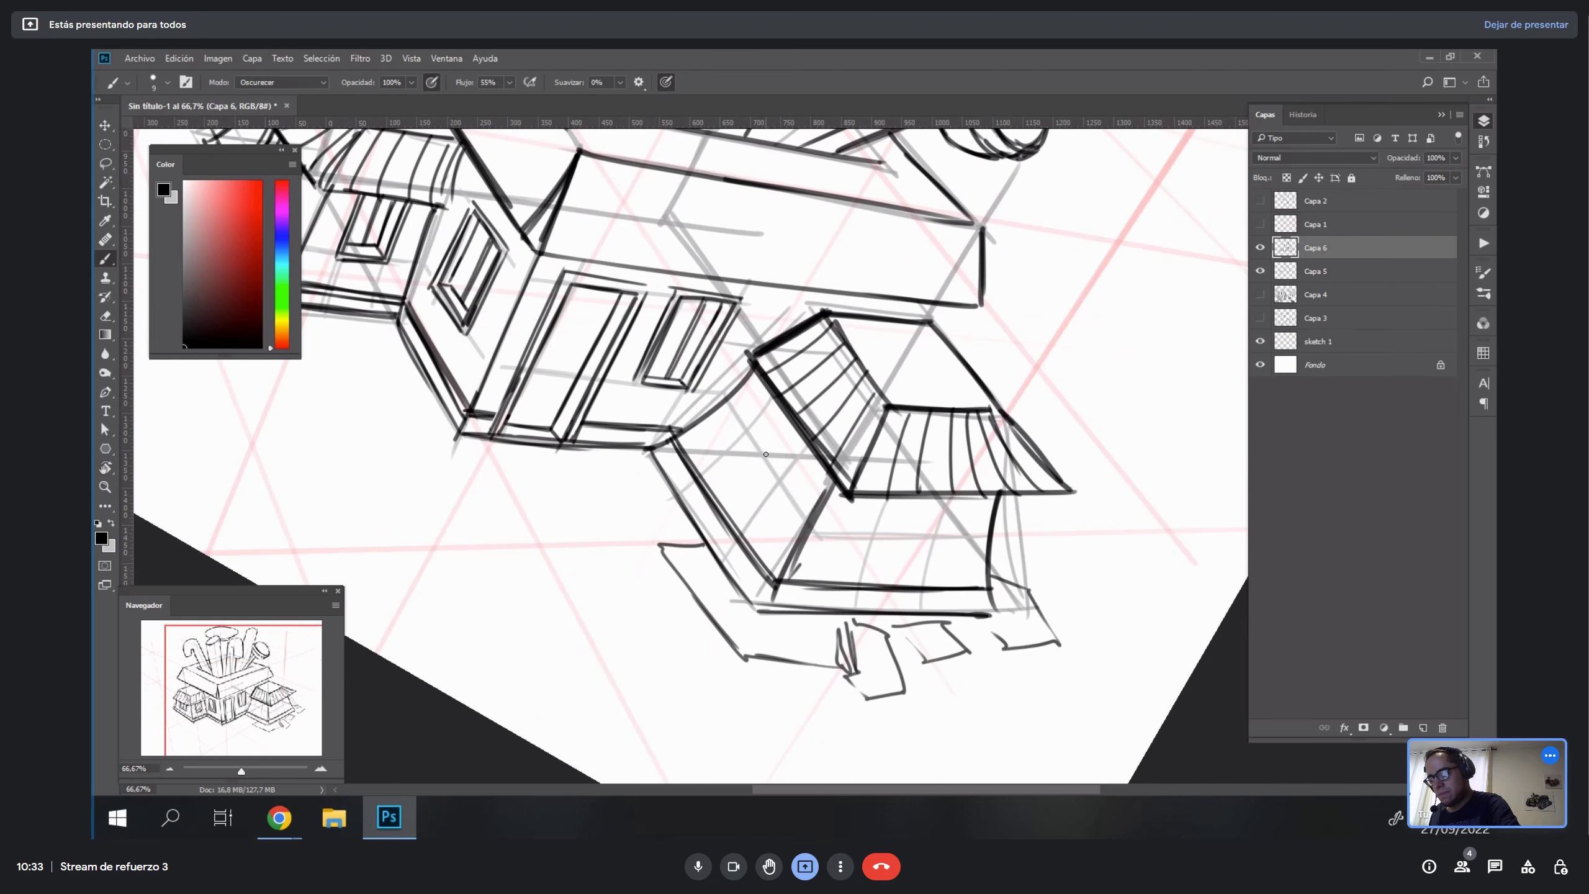
{"action": "mouse_move", "coordinate": [744, 436]}
{"action": "left_mouse_down"}
{"action": "mouse_move", "coordinate": [775, 483]}
{"action": "mouse_move", "coordinate": [772, 396]}
{"action": "left_mouse_up"}
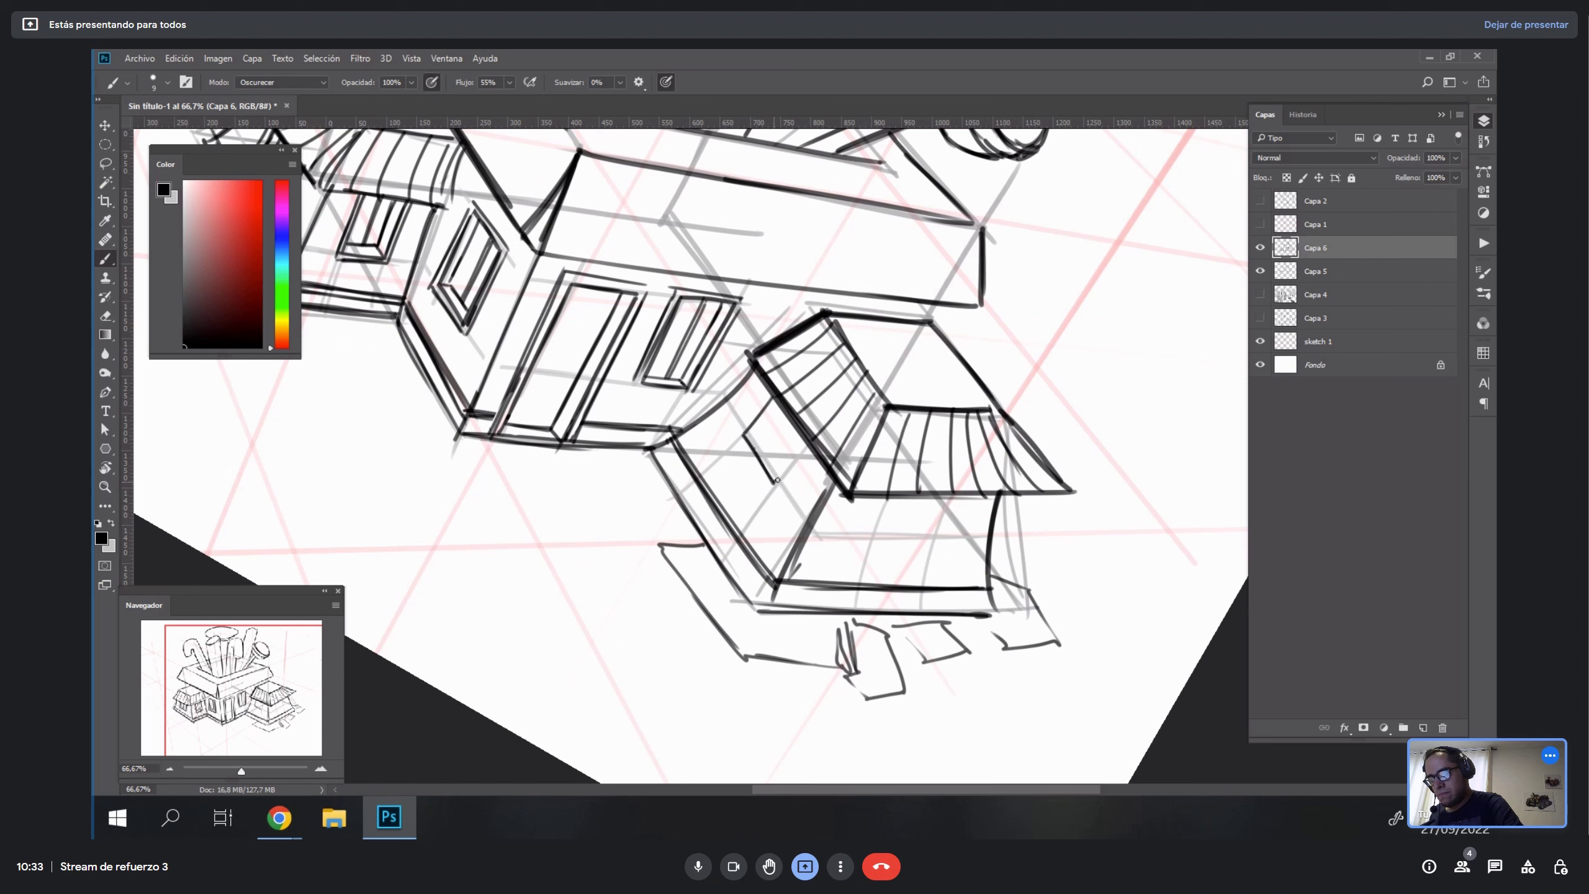
{"action": "left_click_drag", "start_coordinate": [776, 482], "coordinate": [809, 444]}
{"action": "mouse_move", "coordinate": [874, 535]}
{"action": "left_mouse_down"}
{"action": "mouse_move", "coordinate": [943, 505]}
{"action": "mouse_move", "coordinate": [1037, 523]}
{"action": "mouse_move", "coordinate": [977, 649]}
{"action": "left_mouse_up"}
{"action": "key", "text": "ctrl+z"}
{"action": "key", "text": "r"}
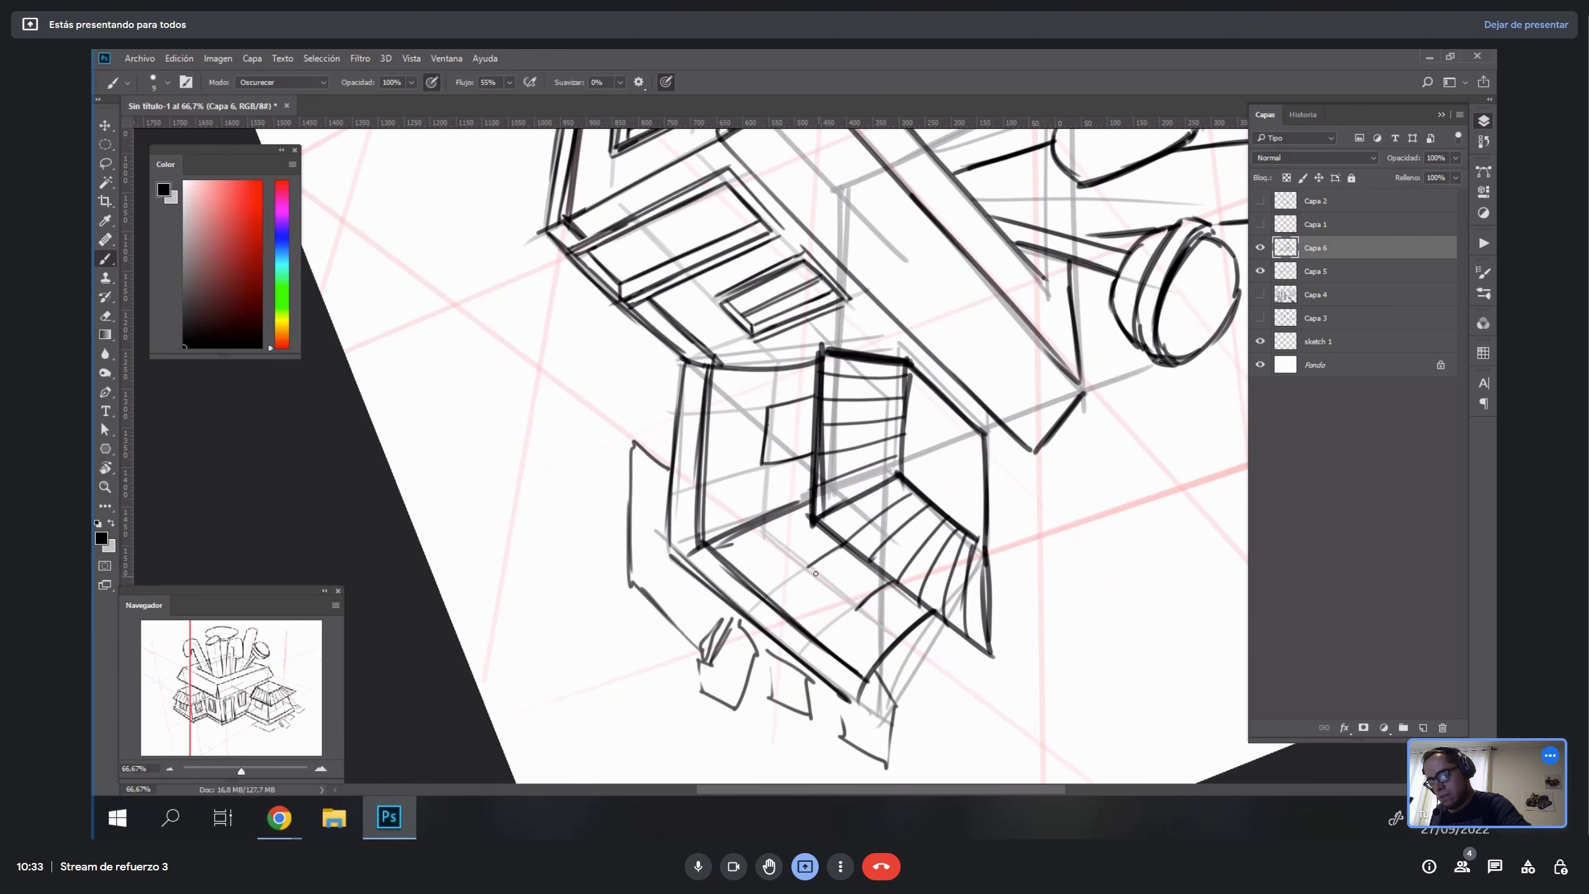
{"action": "key", "text": "r"}
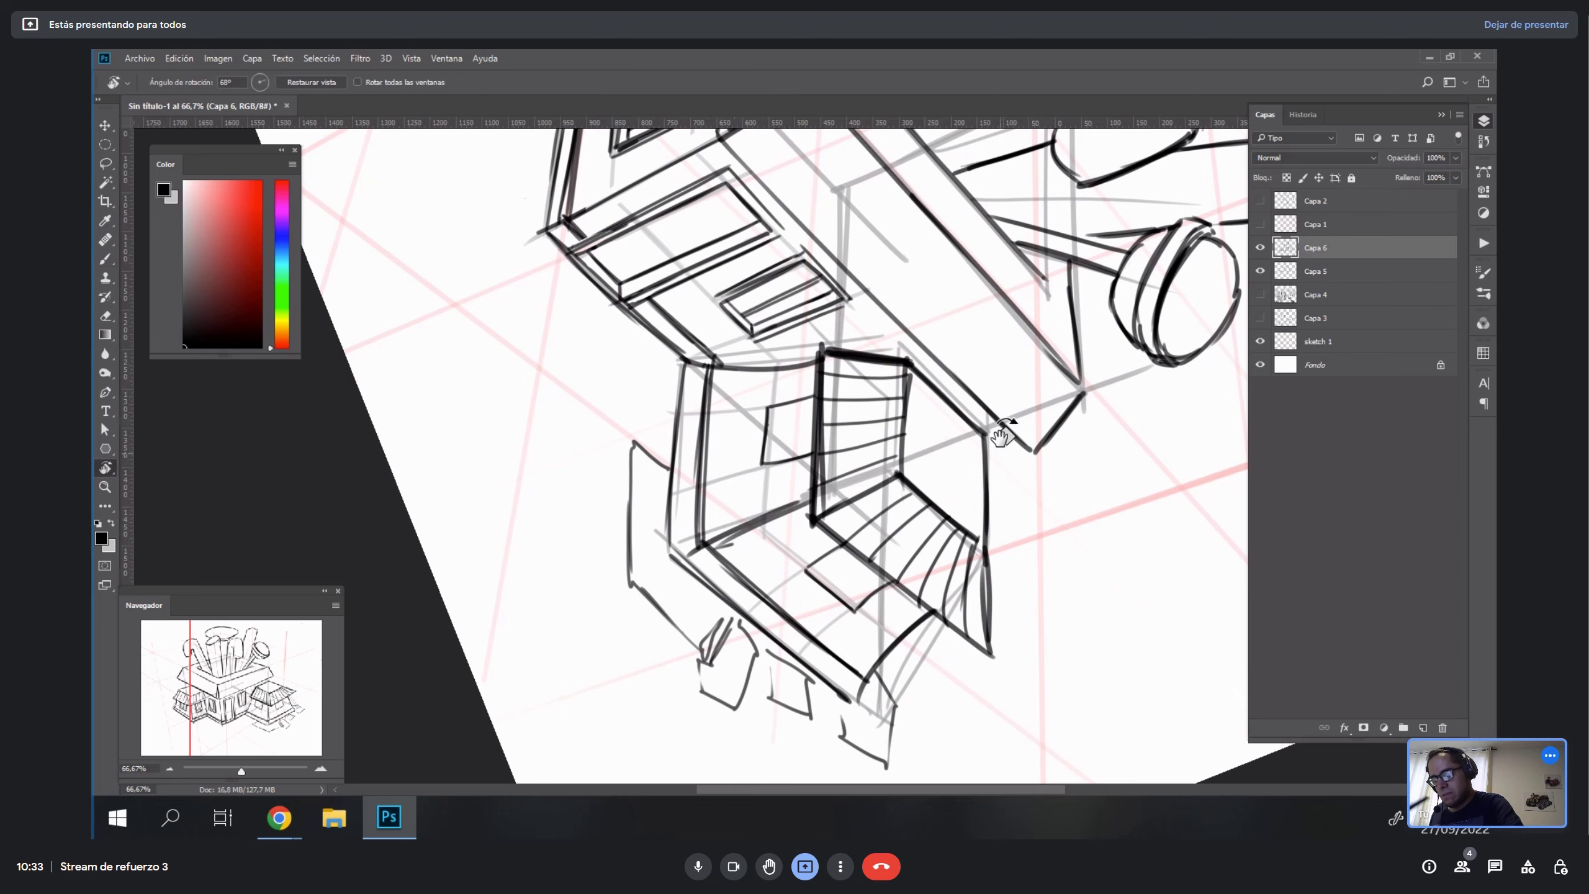
{"action": "key", "text": "Escape"}
Add second frame lines along the sides and sills of both right annex windows.
{"action": "mouse_move", "coordinate": [736, 421]}
{"action": "left_mouse_down"}
{"action": "mouse_move", "coordinate": [736, 469]}
{"action": "mouse_move", "coordinate": [803, 448]}
{"action": "mouse_move", "coordinate": [803, 496]}
{"action": "left_mouse_up"}
{"action": "key", "text": "ctrl+z"}
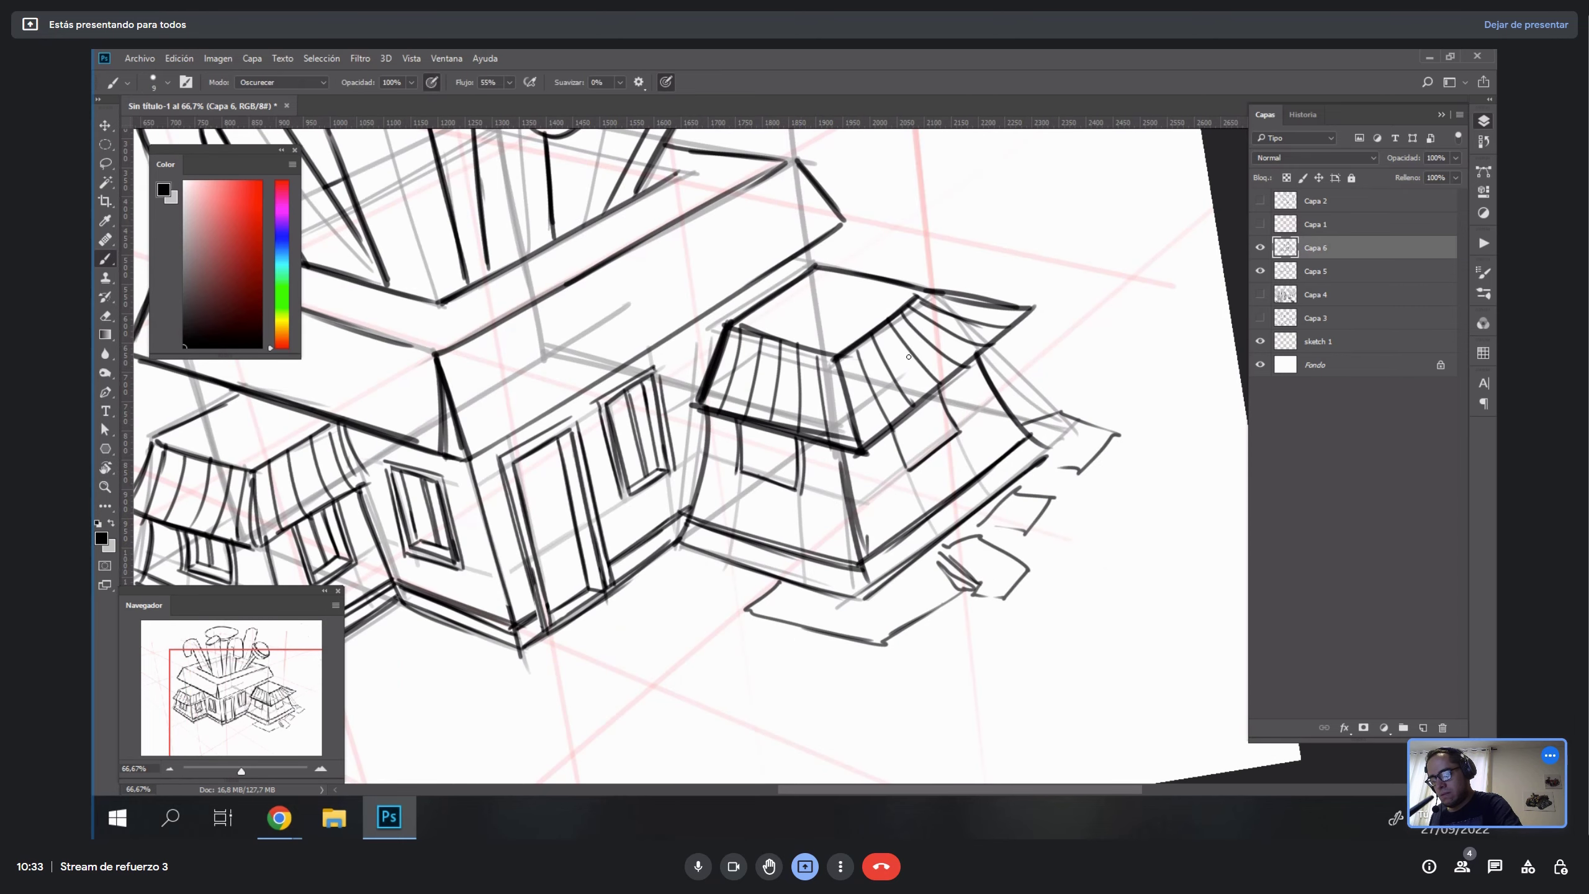
{"action": "key", "text": "r"}
{"action": "left_click_drag", "start_coordinate": [966, 454], "coordinate": [920, 582]}
{"action": "left_click_drag", "start_coordinate": [743, 432], "coordinate": [771, 487]}
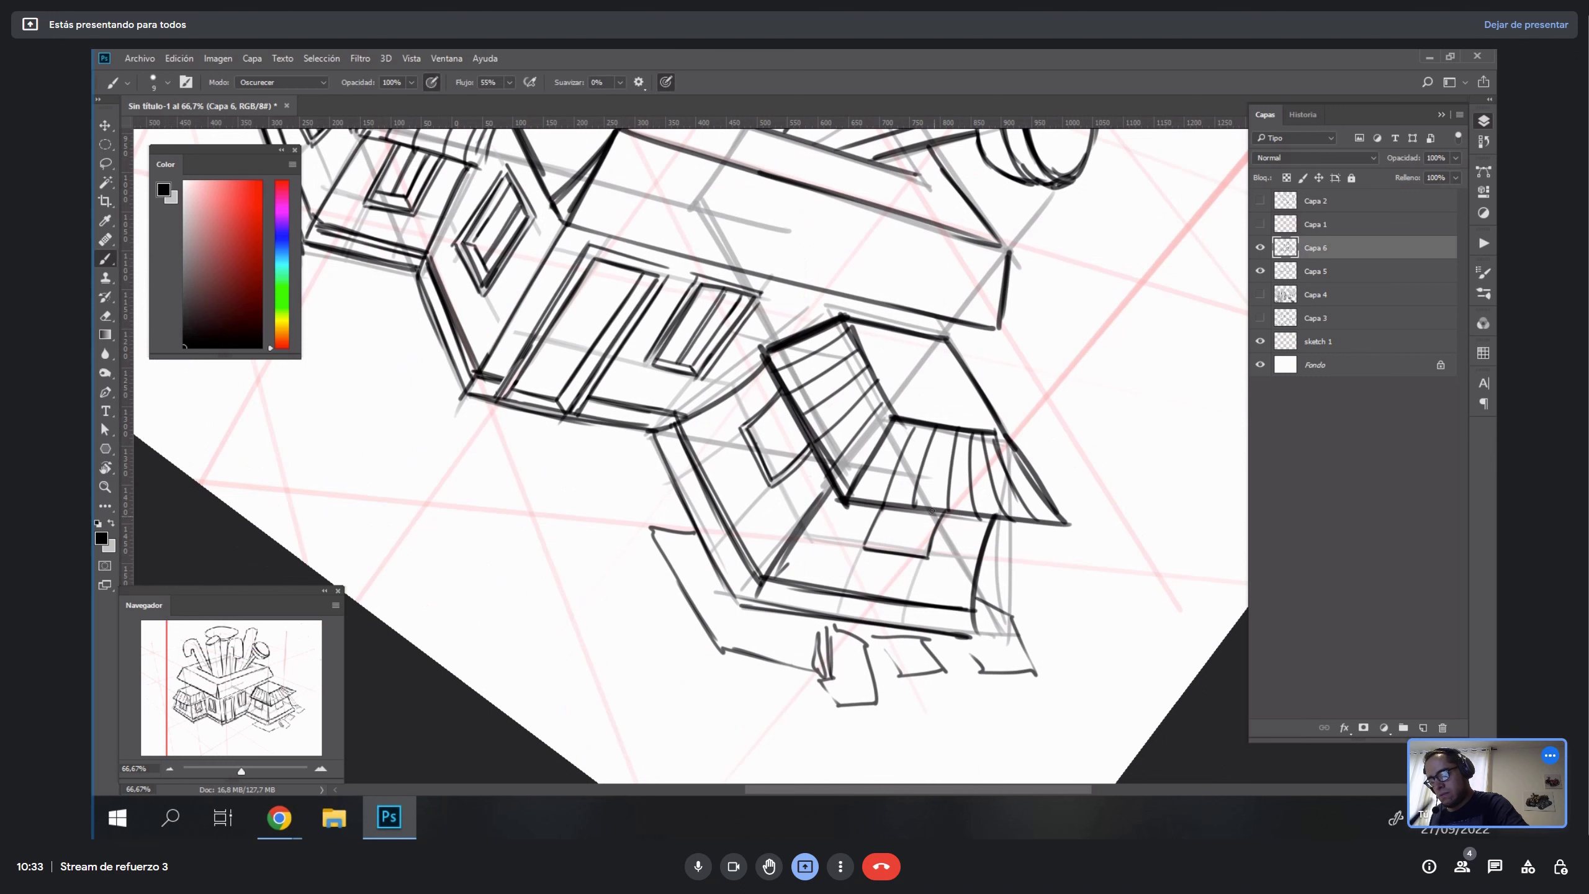
{"action": "left_click_drag", "start_coordinate": [874, 509], "coordinate": [859, 552]}
{"action": "left_click_drag", "start_coordinate": [944, 515], "coordinate": [931, 559]}
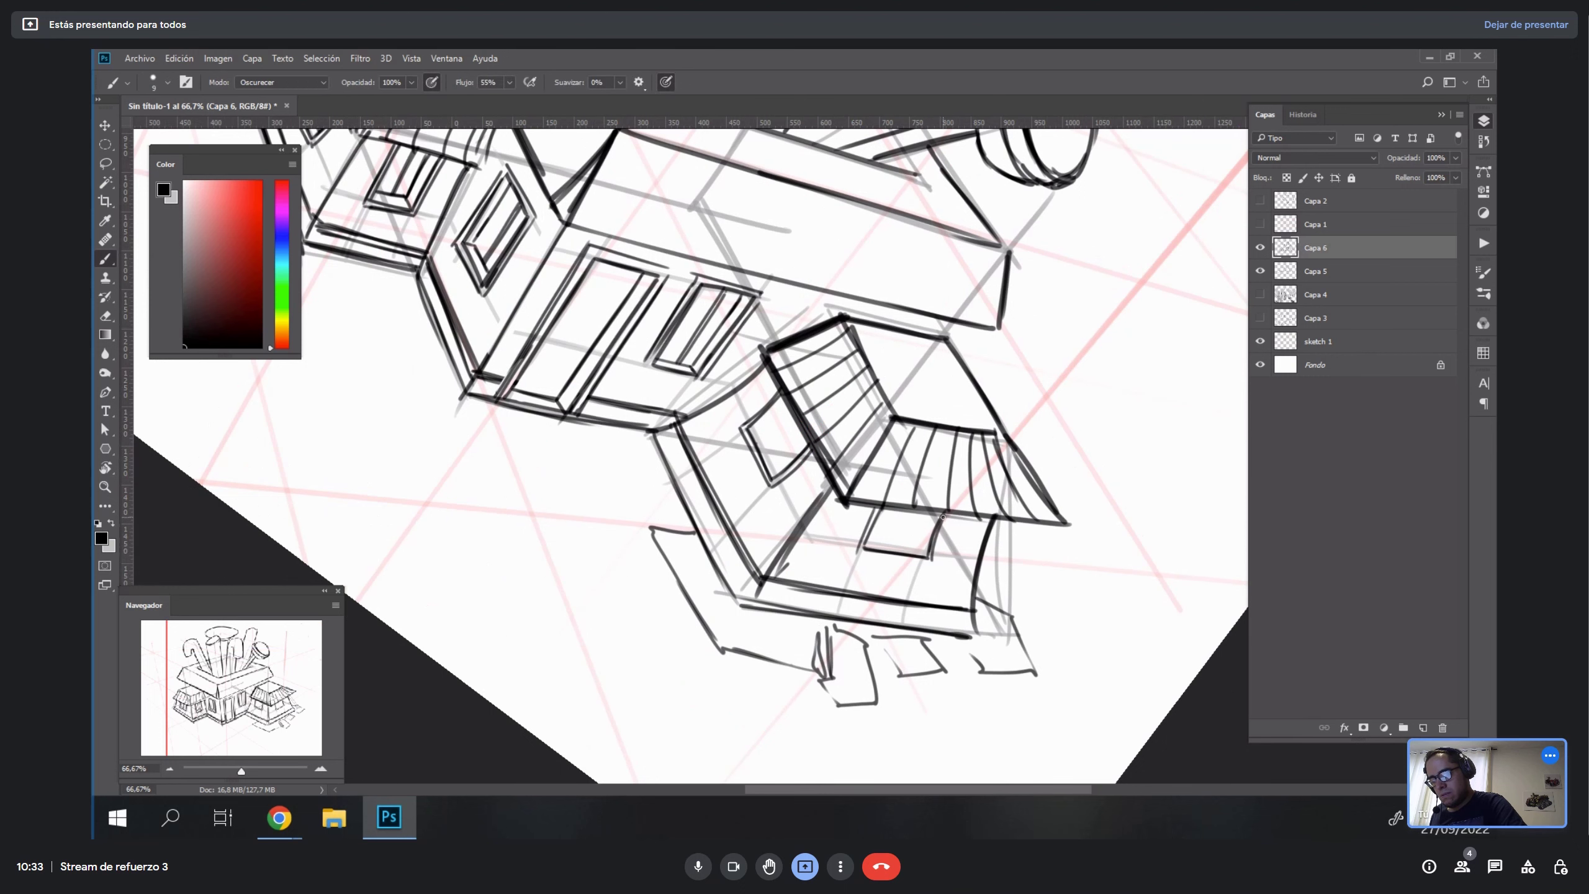
{"action": "key", "text": "r"}
{"action": "mouse_move", "coordinate": [1039, 539]}
{"action": "left_mouse_down"}
{"action": "mouse_move", "coordinate": [806, 582]}
{"action": "mouse_move", "coordinate": [862, 626]}
{"action": "left_mouse_up"}
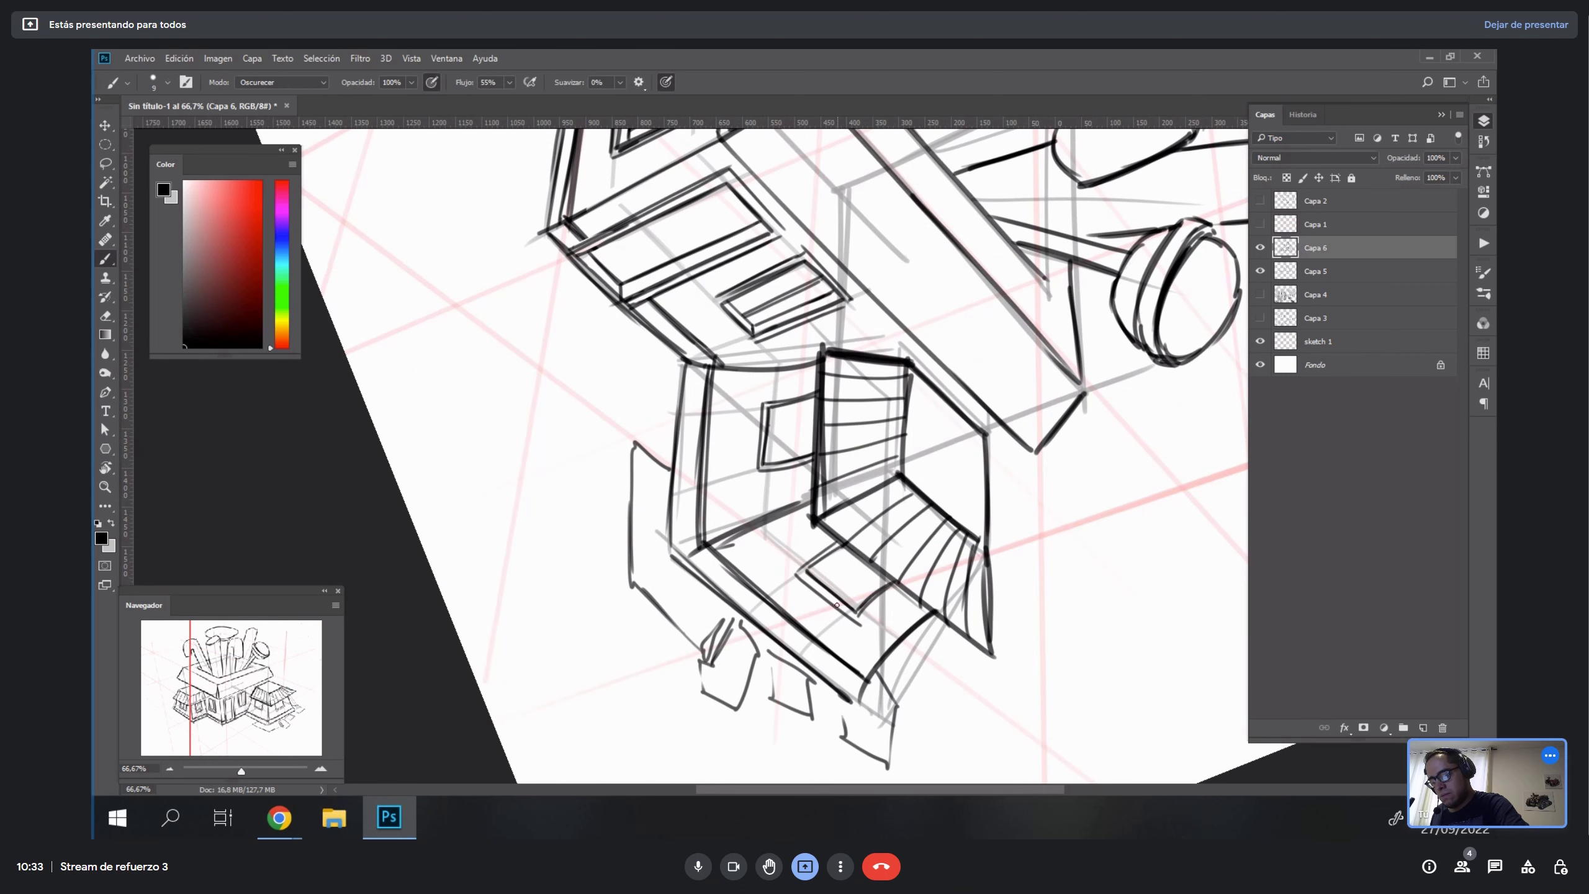
Redraw the inner frame lines of both right annex windows, undoing the strokes that miss.
{"action": "key", "text": "ctrl+alt+z"}
{"action": "key", "text": "ctrl+alt+z"}
{"action": "left_click_drag", "start_coordinate": [806, 576], "coordinate": [854, 610]}
{"action": "mouse_move", "coordinate": [769, 407]}
{"action": "left_mouse_down"}
{"action": "mouse_move", "coordinate": [772, 461]}
{"action": "mouse_move", "coordinate": [939, 335]}
{"action": "mouse_move", "coordinate": [756, 440]}
{"action": "left_mouse_up"}
{"action": "key", "text": "r"}
{"action": "mouse_move", "coordinate": [936, 521]}
{"action": "left_mouse_down"}
{"action": "mouse_move", "coordinate": [1004, 291]}
{"action": "mouse_move", "coordinate": [933, 275]}
{"action": "left_mouse_up"}
{"action": "key", "text": "ctrl+z"}
{"action": "key", "text": "r"}
{"action": "left_click_drag", "start_coordinate": [904, 342], "coordinate": [896, 400]}
{"action": "key", "text": "ctrl+z"}
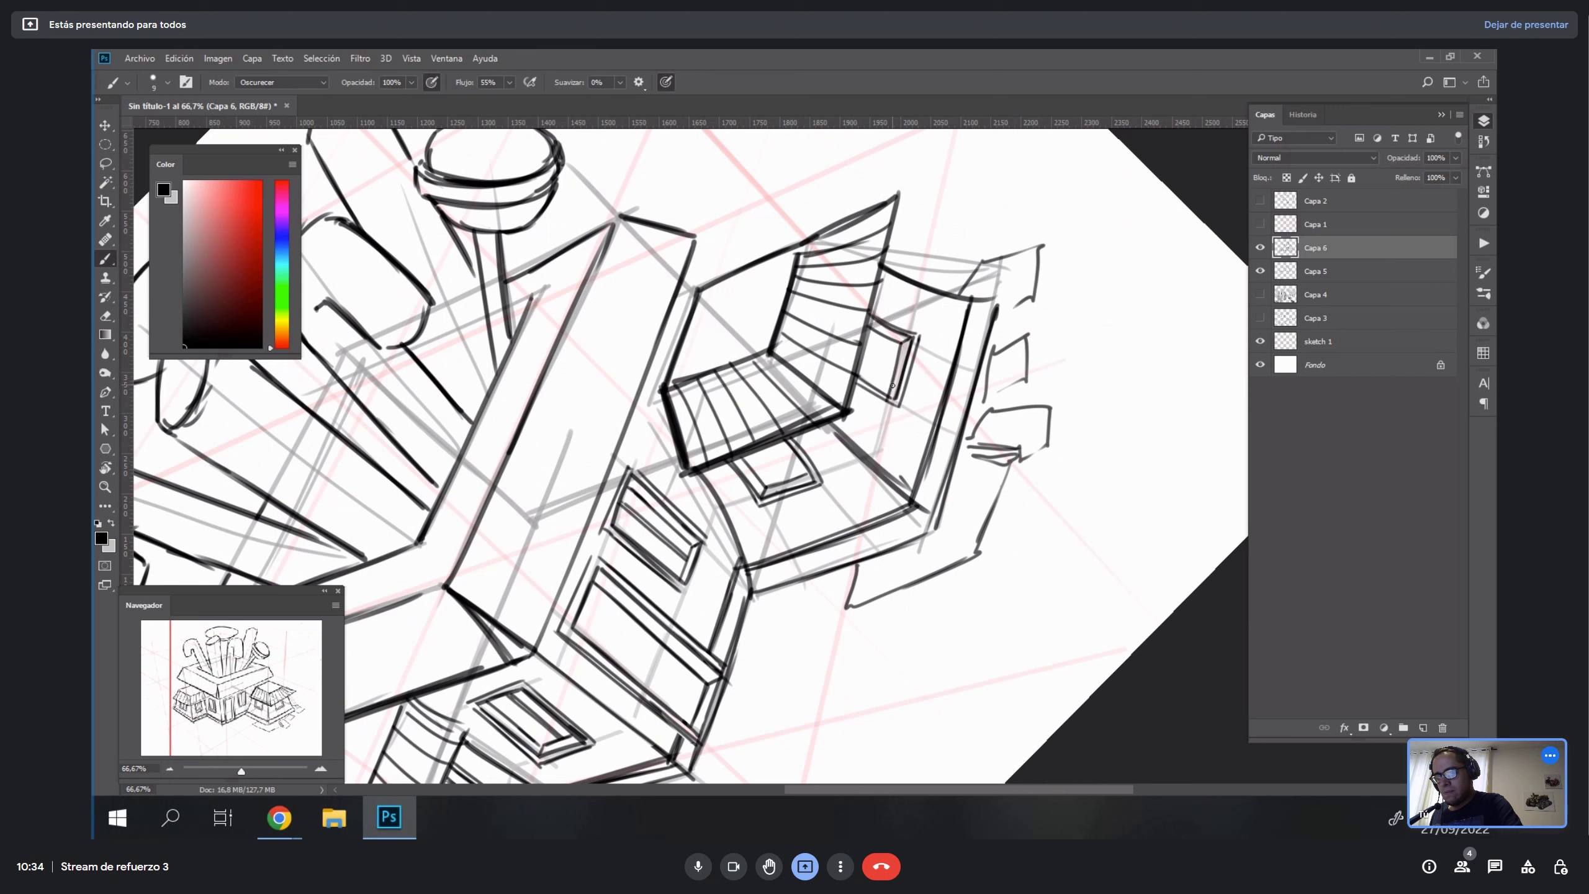
Refine the inner edge and corner lines of the right annex windows, undoing the misplaced strokes.
{"action": "key", "text": "ctrl+z"}
{"action": "left_click_drag", "start_coordinate": [905, 342], "coordinate": [893, 385]}
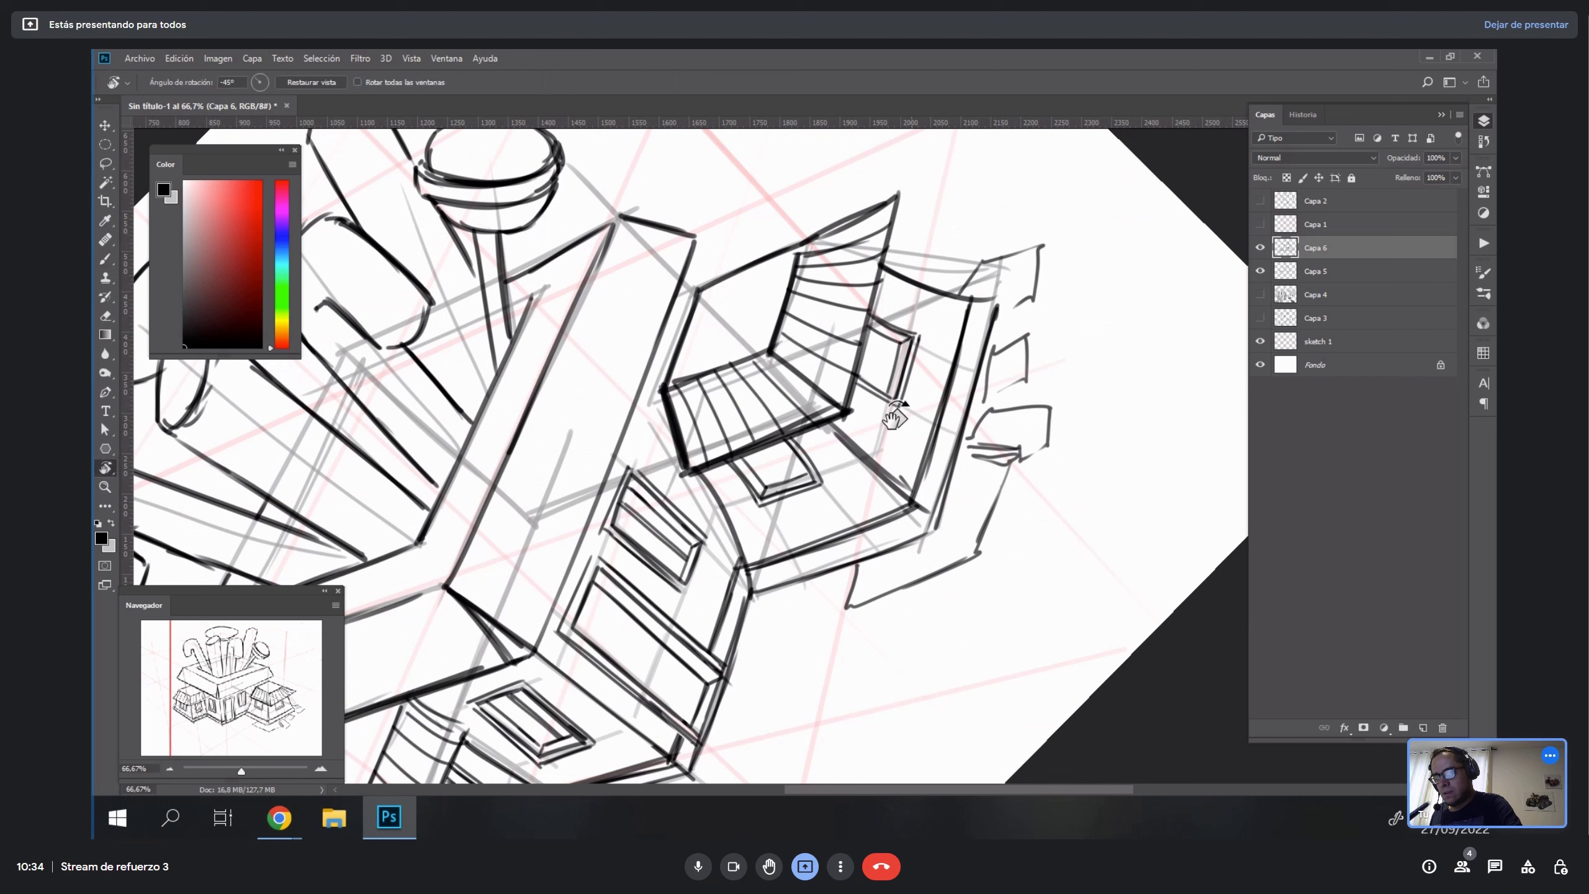
{"action": "left_click_drag", "start_coordinate": [762, 451], "coordinate": [783, 482]}
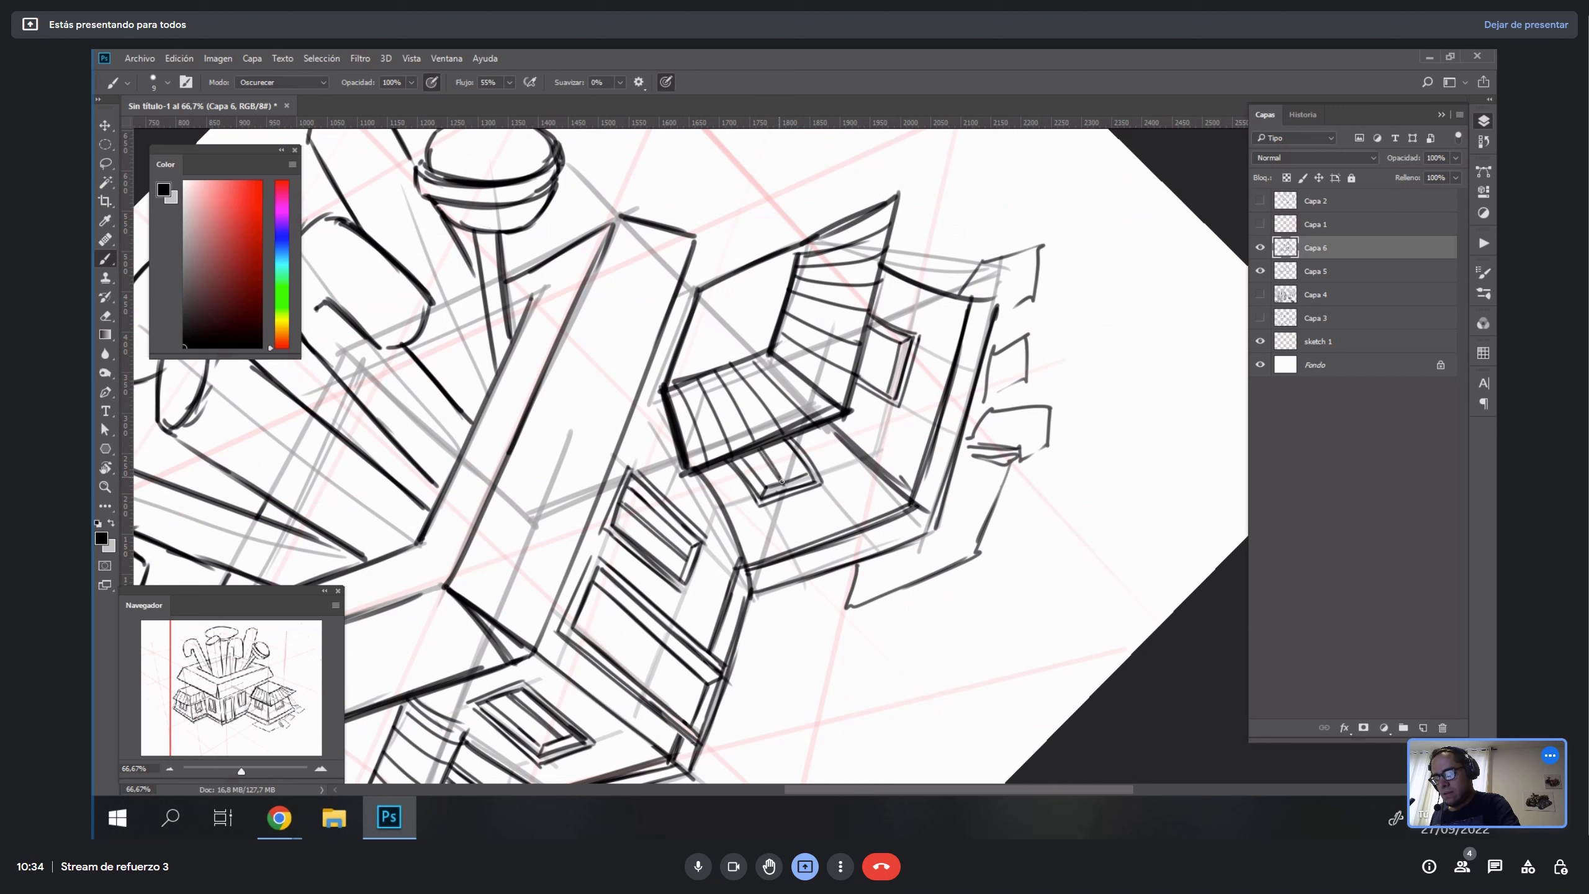
{"action": "left_click_drag", "start_coordinate": [866, 343], "coordinate": [897, 359]}
{"action": "key", "text": "ctrl+z"}
{"action": "key", "text": "ctrl+z"}
{"action": "key", "text": "ctrl+z"}
{"action": "key", "text": "ctrl+z"}
{"action": "key", "text": "Escape"}
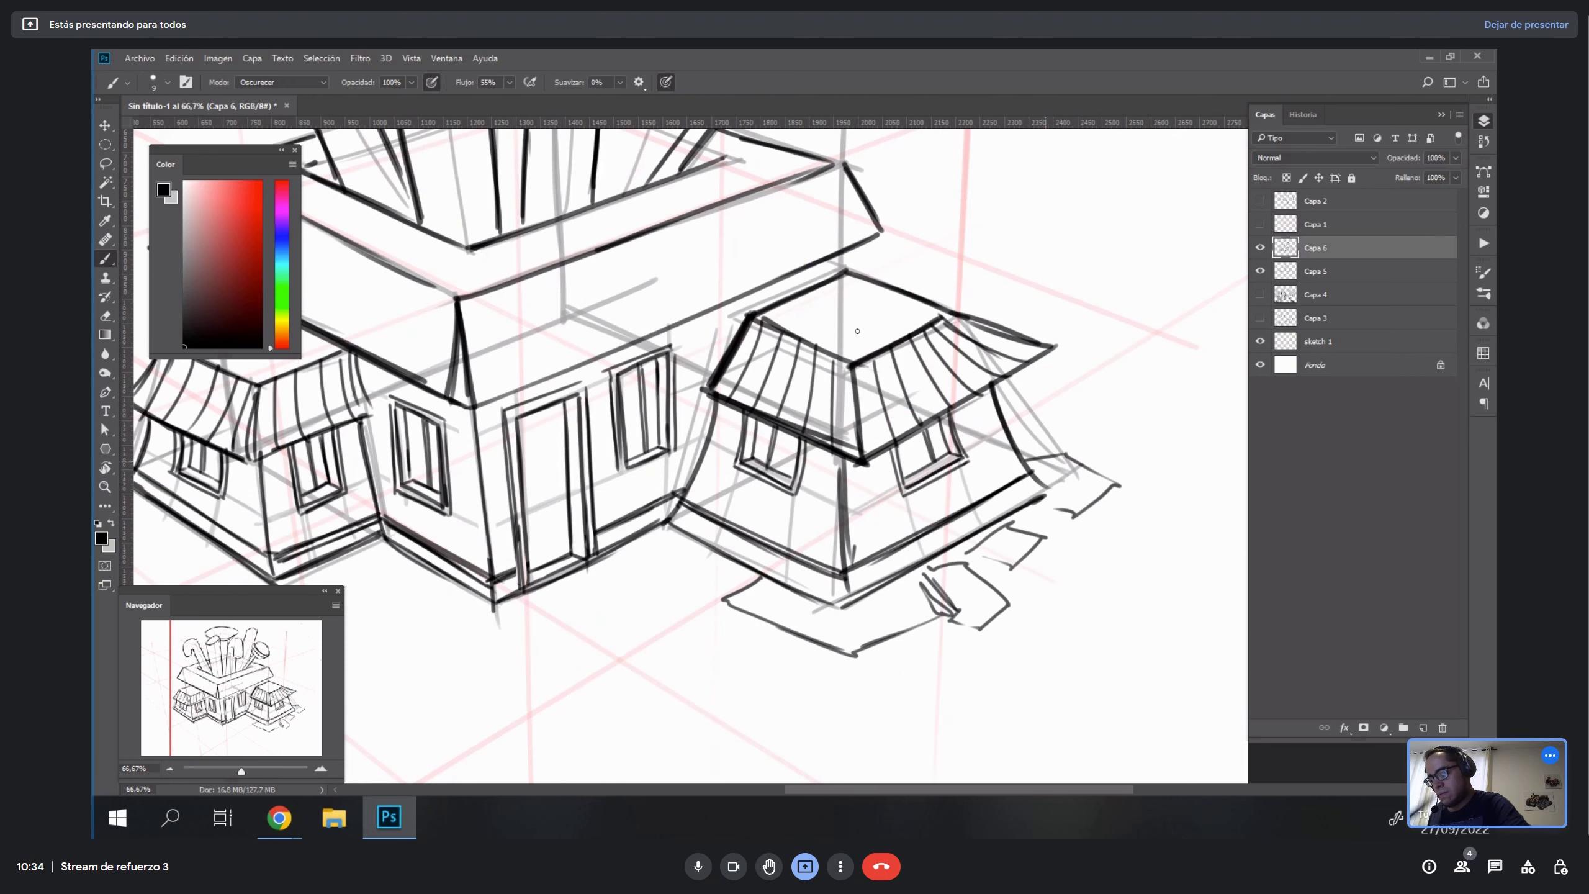
Draw evenly spaced slanted stripe lines across the left face of the main roof awning, redoing the uneven ones.
{"action": "left_click_drag", "start_coordinate": [776, 288], "coordinate": [939, 515]}
{"action": "key", "text": "ctrl+alt+space"}
{"action": "left_click", "coordinate": [938, 515], "text": "alt"}
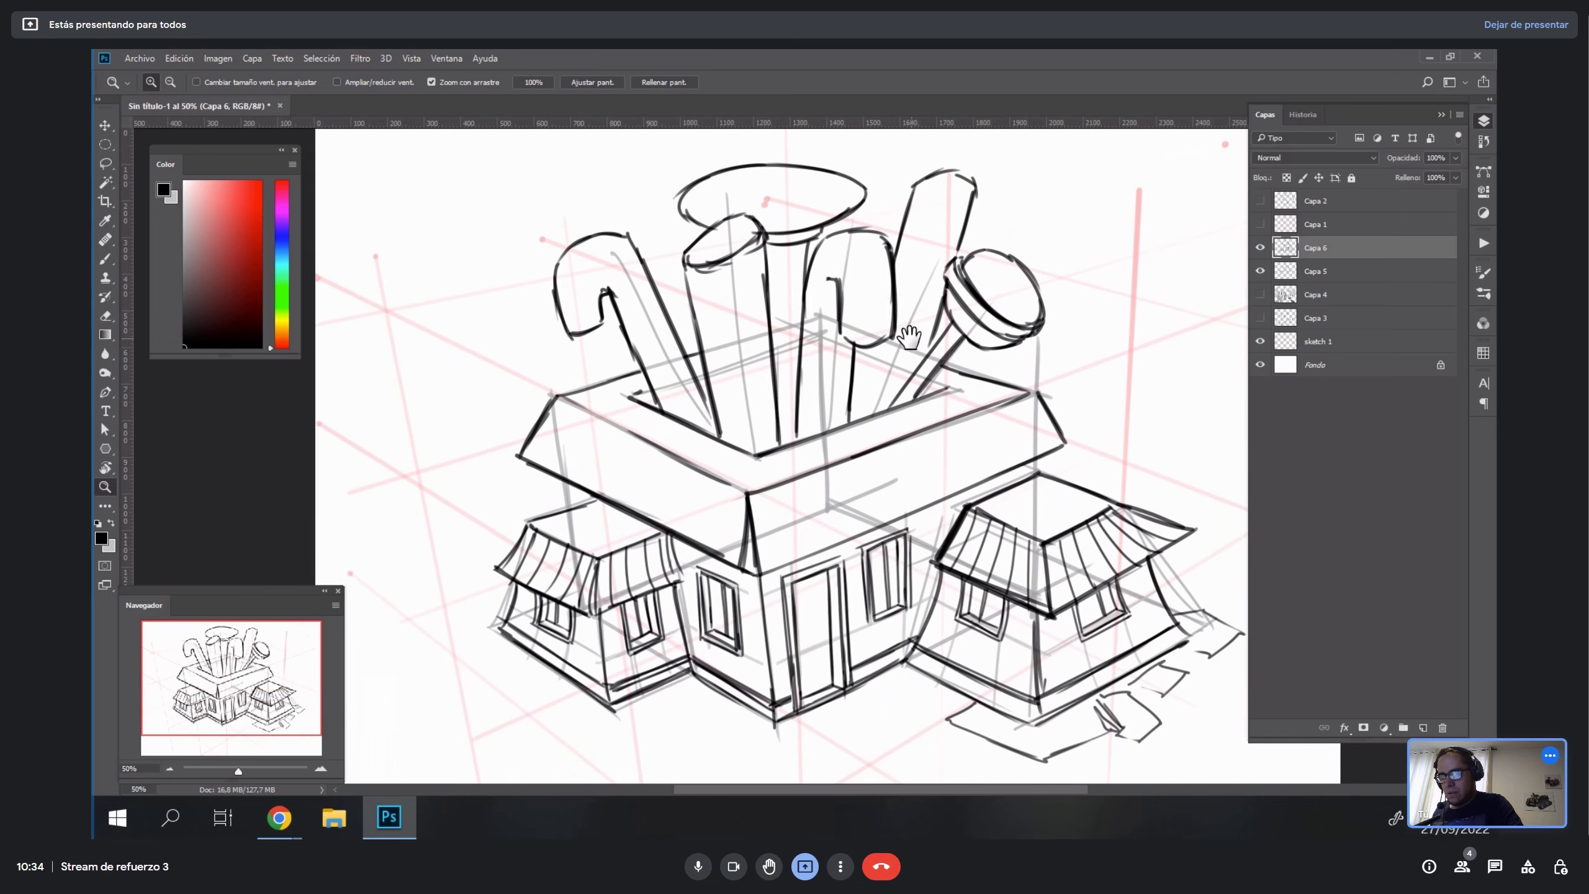
{"action": "key", "text": "b"}
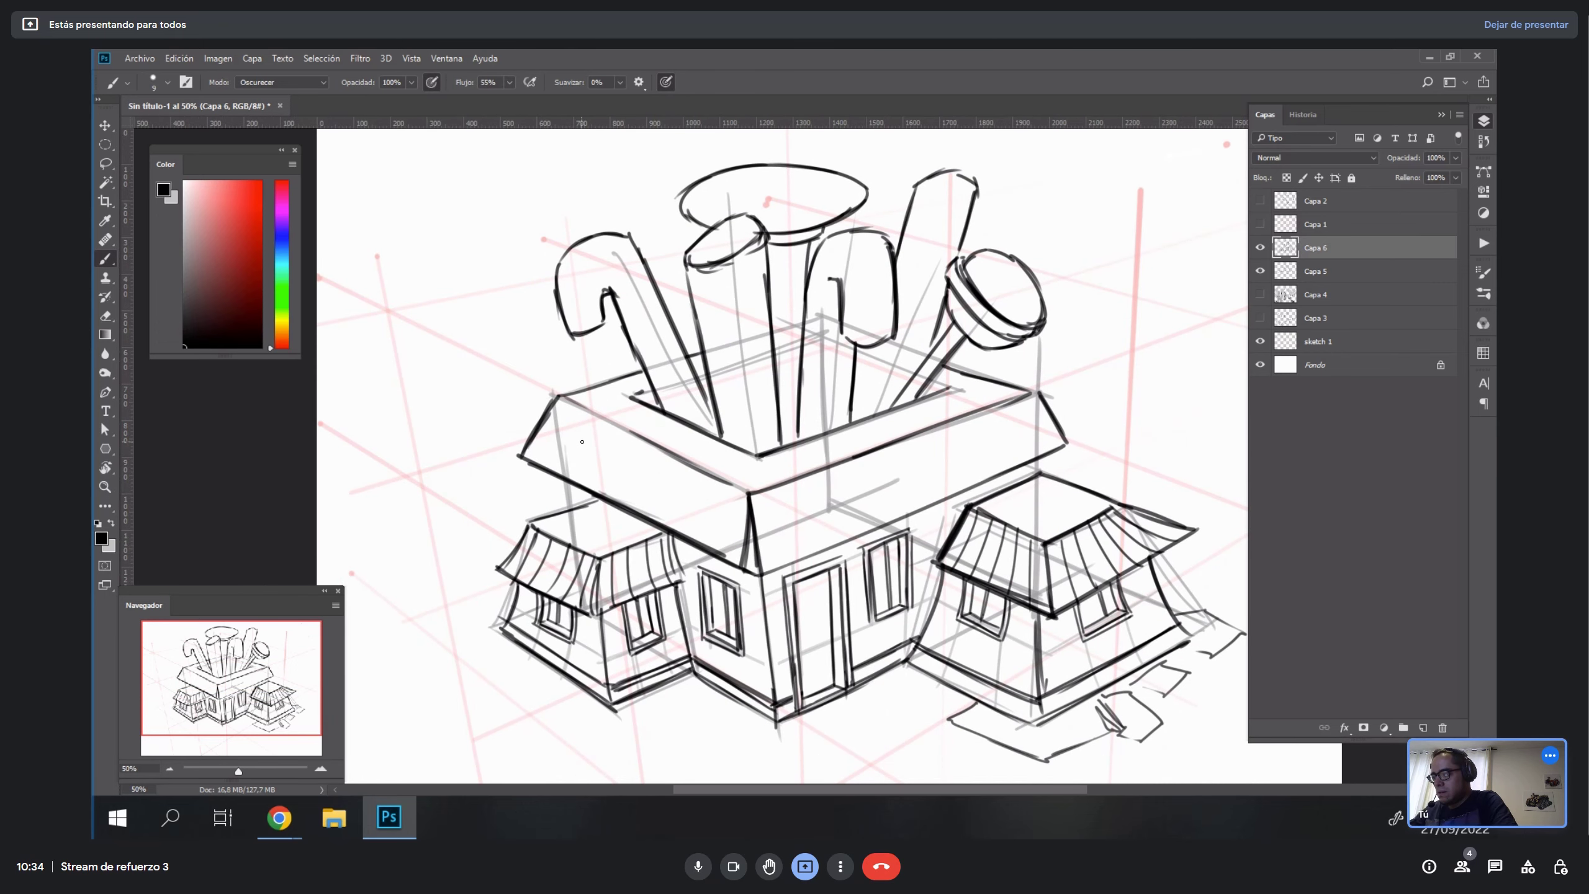
{"action": "left_click_drag", "start_coordinate": [576, 412], "coordinate": [543, 461]}
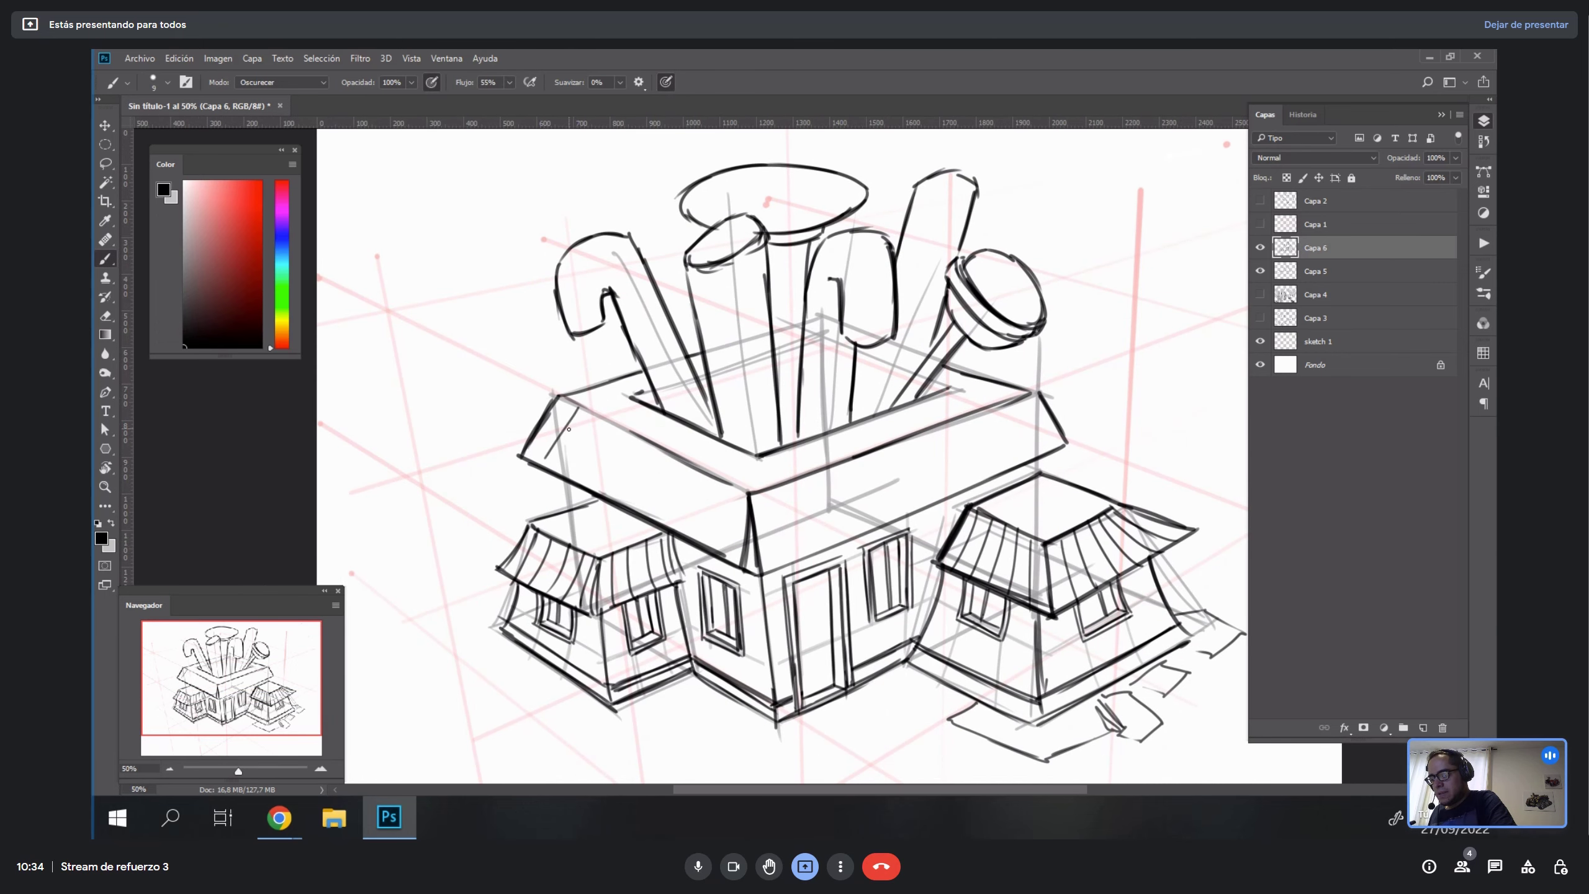
{"action": "key", "text": "ctrl+z"}
{"action": "left_click_drag", "start_coordinate": [578, 406], "coordinate": [540, 465]}
{"action": "mouse_move", "coordinate": [603, 419]}
{"action": "left_mouse_down"}
{"action": "mouse_move", "coordinate": [563, 474]}
{"action": "mouse_move", "coordinate": [587, 495]}
{"action": "mouse_move", "coordinate": [620, 492]}
{"action": "mouse_move", "coordinate": [669, 464]}
{"action": "mouse_move", "coordinate": [637, 517]}
{"action": "left_mouse_up"}
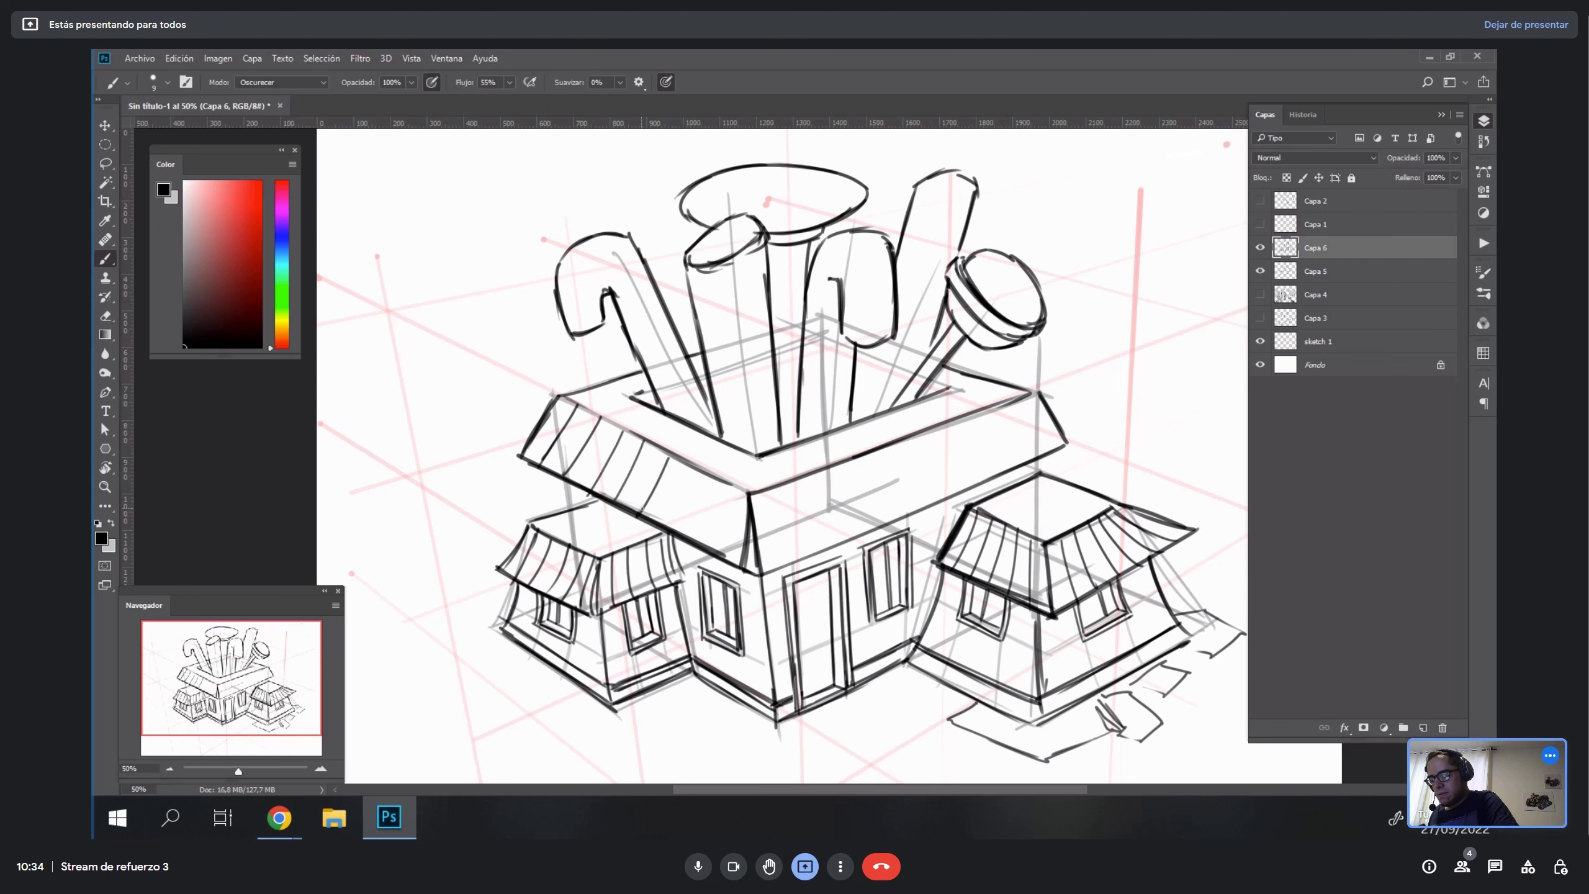
{"action": "key", "text": "ctrl+z"}
{"action": "key", "text": "ctrl+z"}
{"action": "mouse_move", "coordinate": [651, 442]}
{"action": "left_mouse_down"}
{"action": "mouse_move", "coordinate": [615, 502]}
{"action": "mouse_move", "coordinate": [709, 549]}
{"action": "left_mouse_up"}
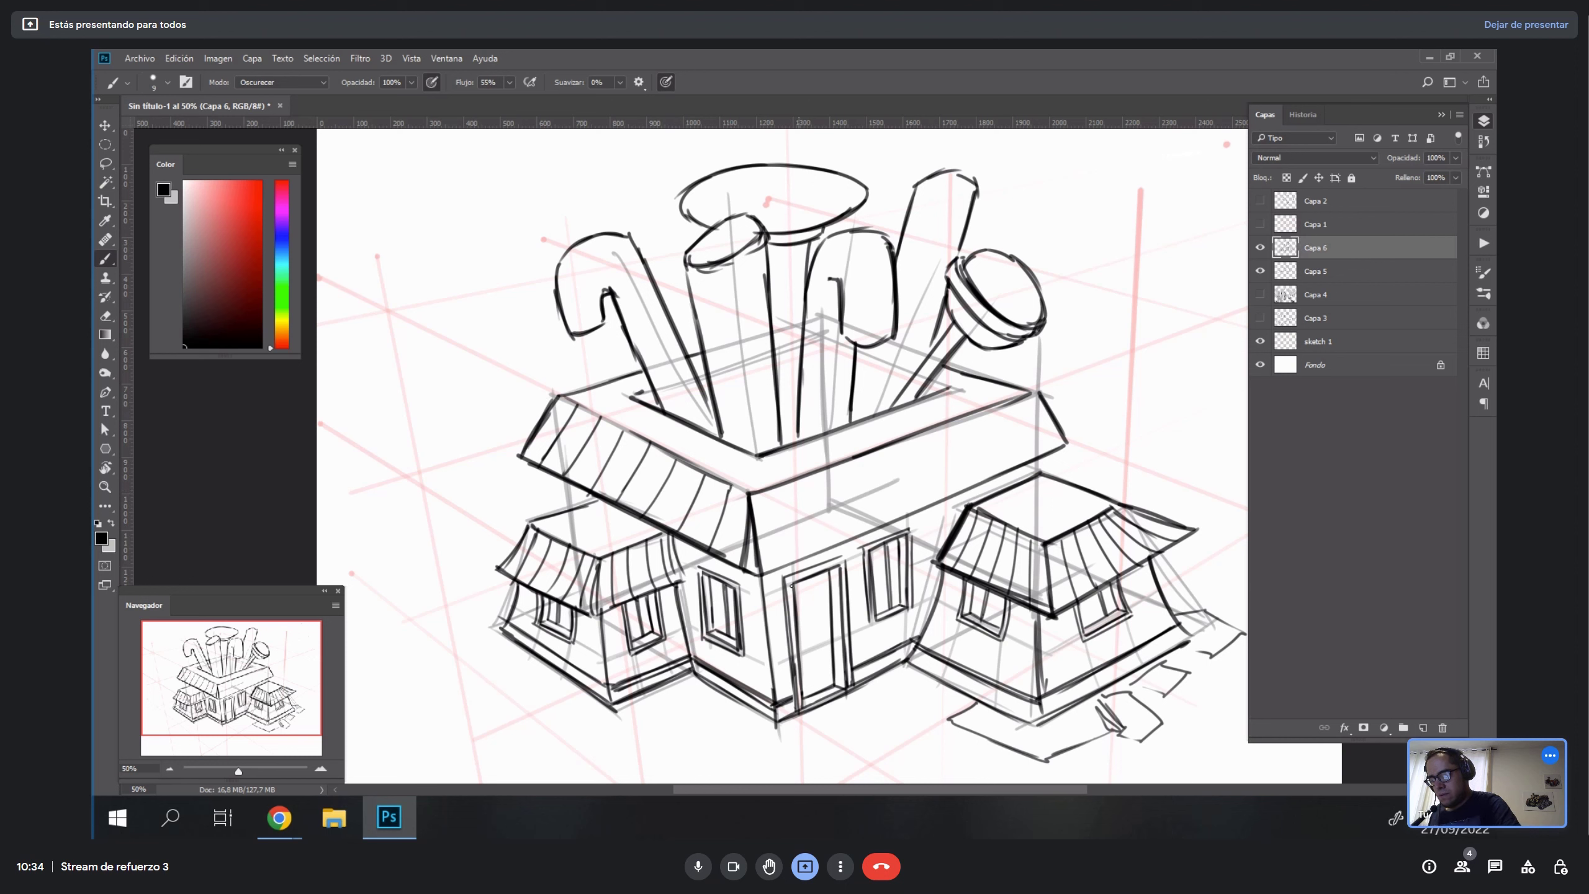
Draw curved stripe lines along the right face of the main roof awning, from the front corner to the far end.
{"action": "left_click_drag", "start_coordinate": [775, 491], "coordinate": [789, 549]}
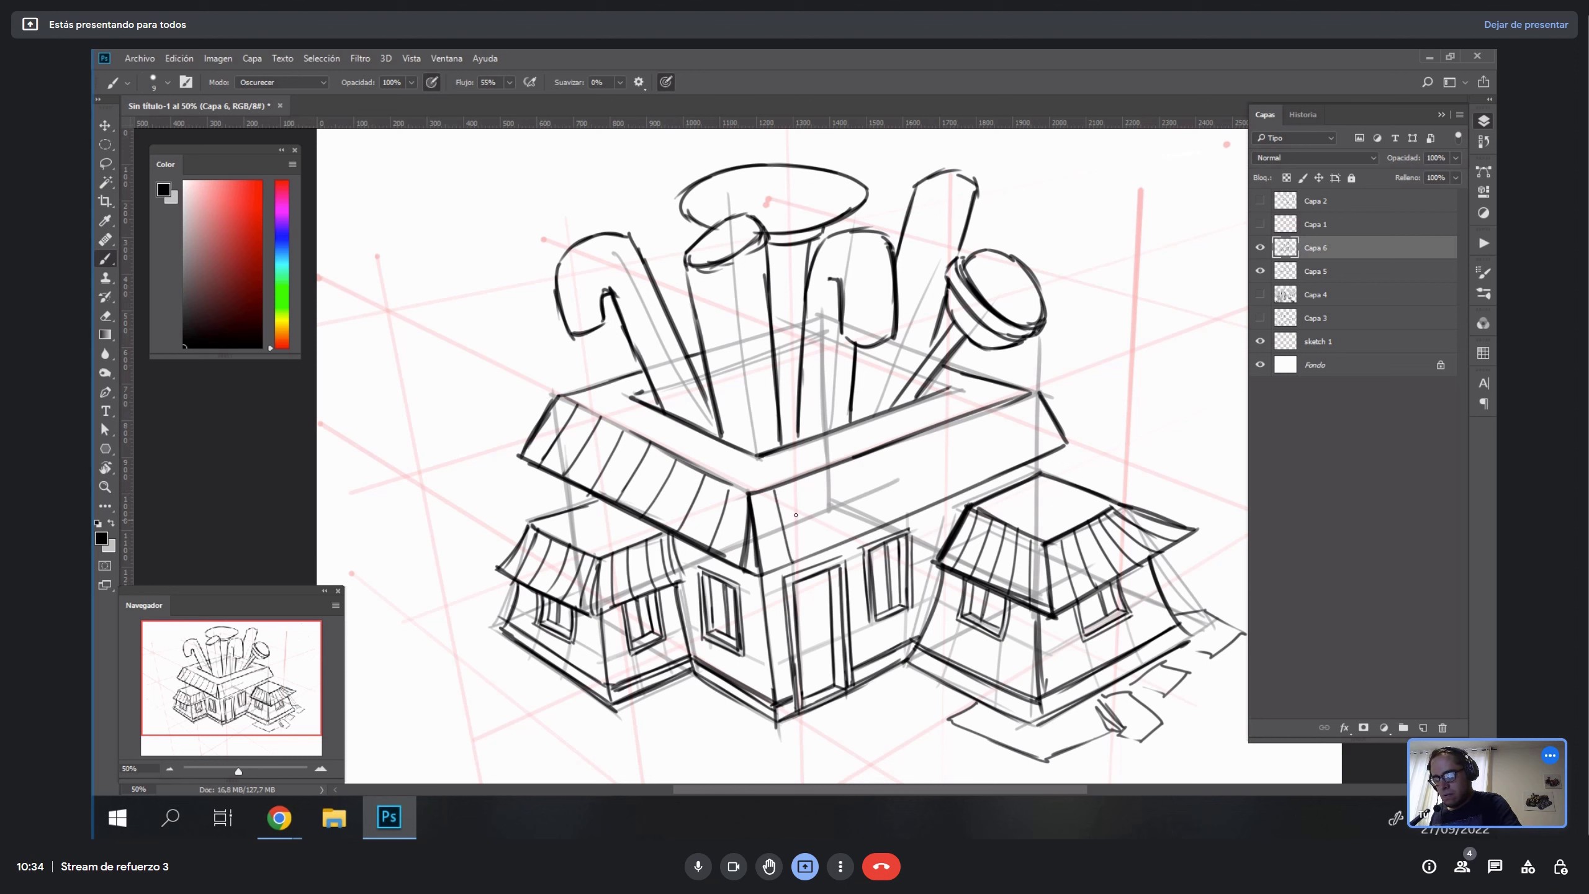
{"action": "left_click_drag", "start_coordinate": [800, 488], "coordinate": [818, 545]}
{"action": "left_click_drag", "start_coordinate": [826, 469], "coordinate": [857, 544]}
{"action": "key", "text": "ctrl+z"}
{"action": "key", "text": "ctrl+z"}
{"action": "left_click_drag", "start_coordinate": [858, 463], "coordinate": [885, 528]}
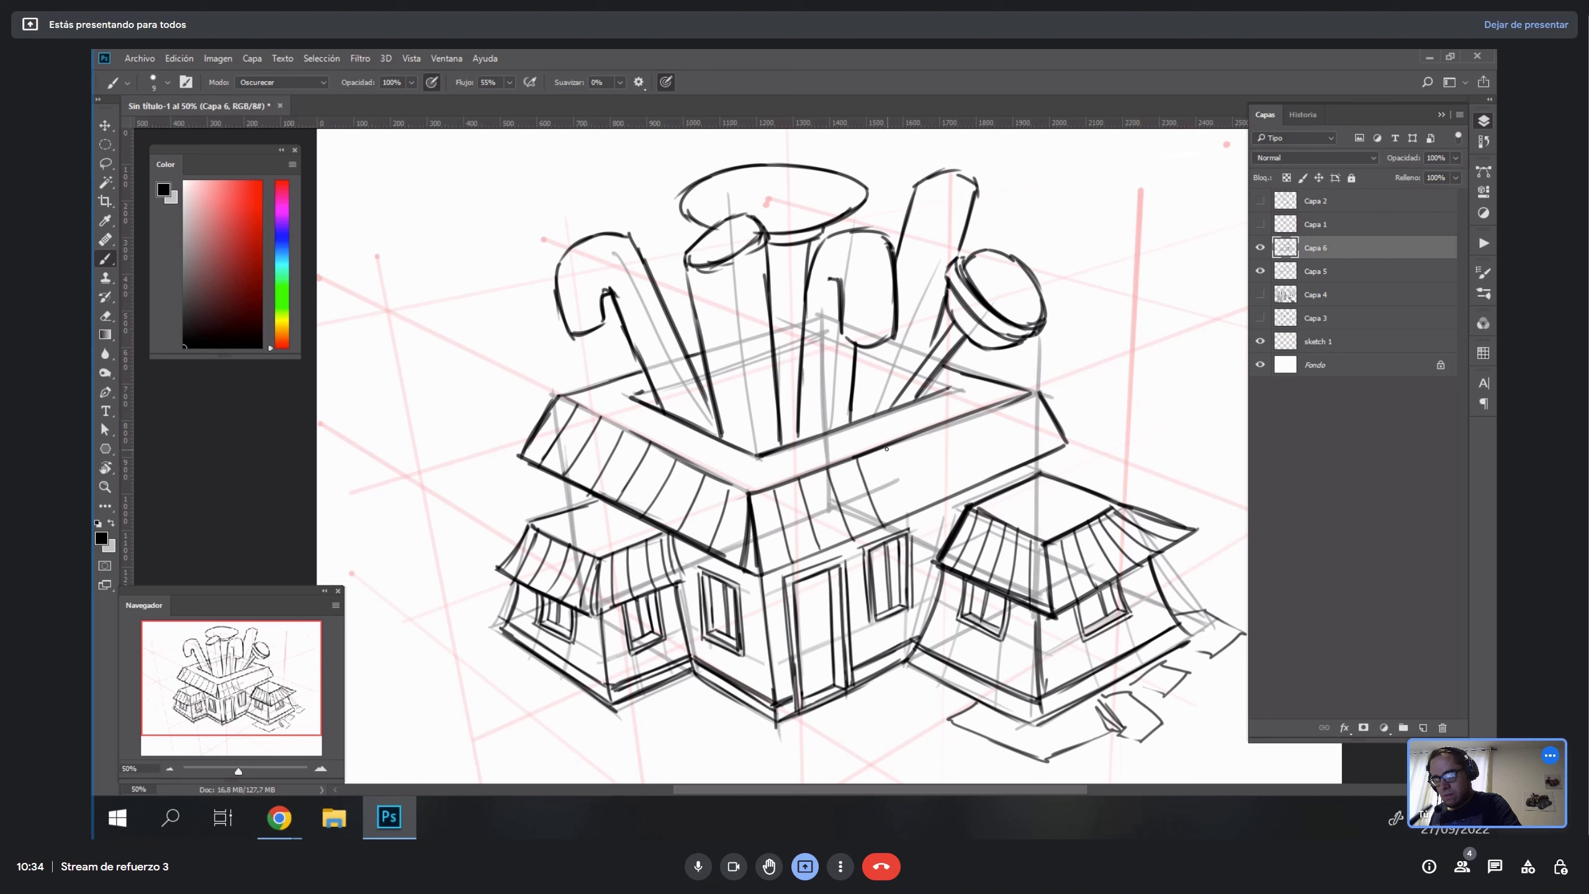
{"action": "left_click_drag", "start_coordinate": [886, 448], "coordinate": [915, 508]}
{"action": "left_click_drag", "start_coordinate": [919, 434], "coordinate": [952, 501]}
{"action": "key", "text": "ctrl+z"}
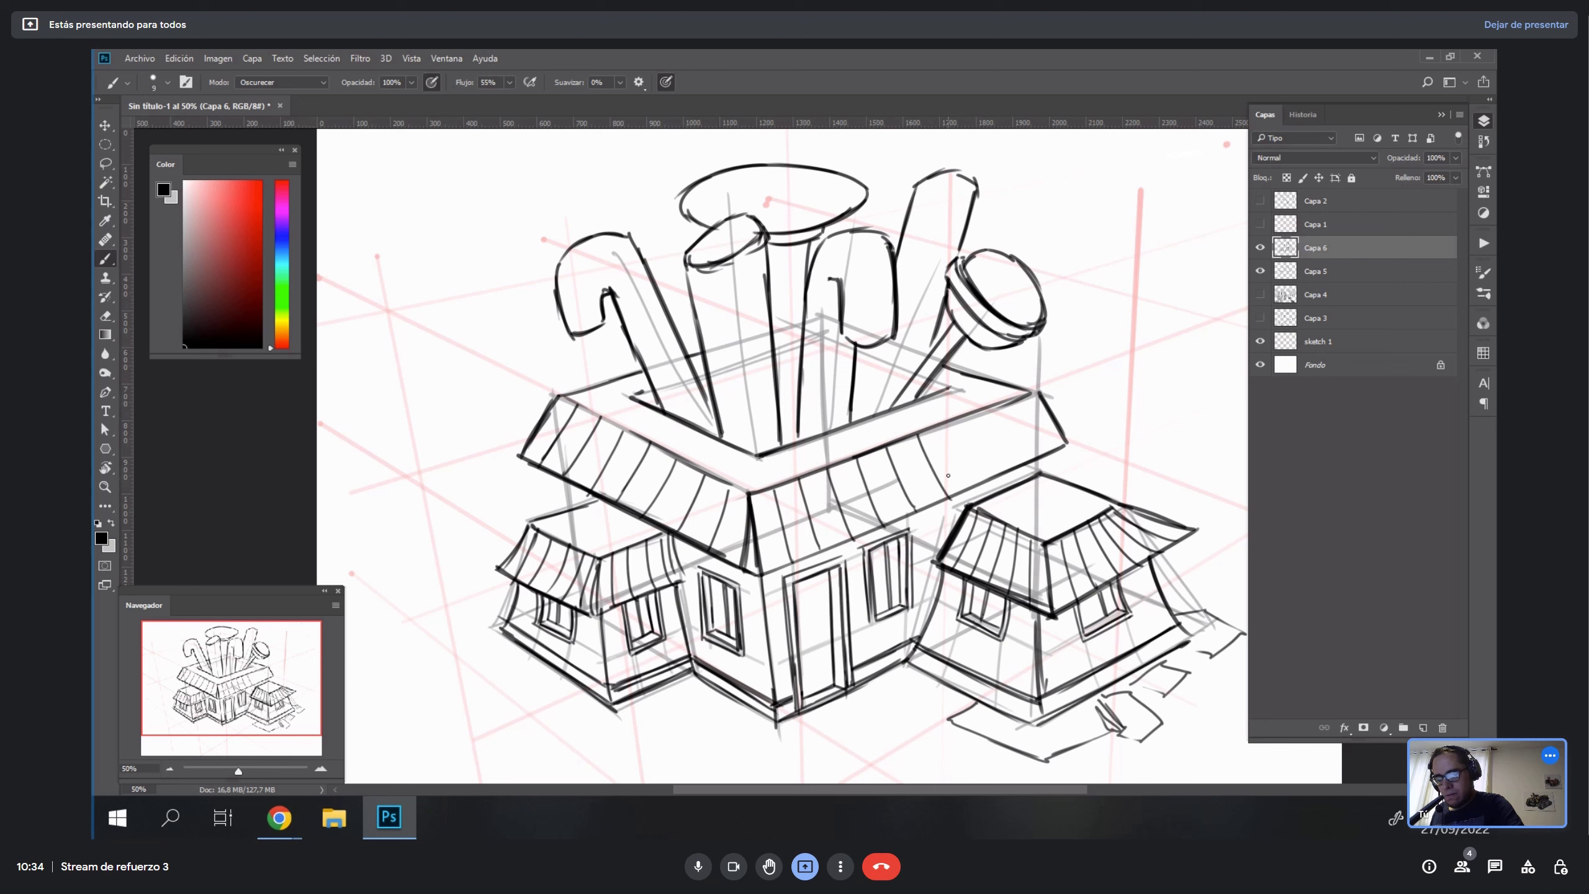
{"action": "left_click_drag", "start_coordinate": [951, 425], "coordinate": [979, 486]}
{"action": "left_click_drag", "start_coordinate": [977, 416], "coordinate": [1009, 473]}
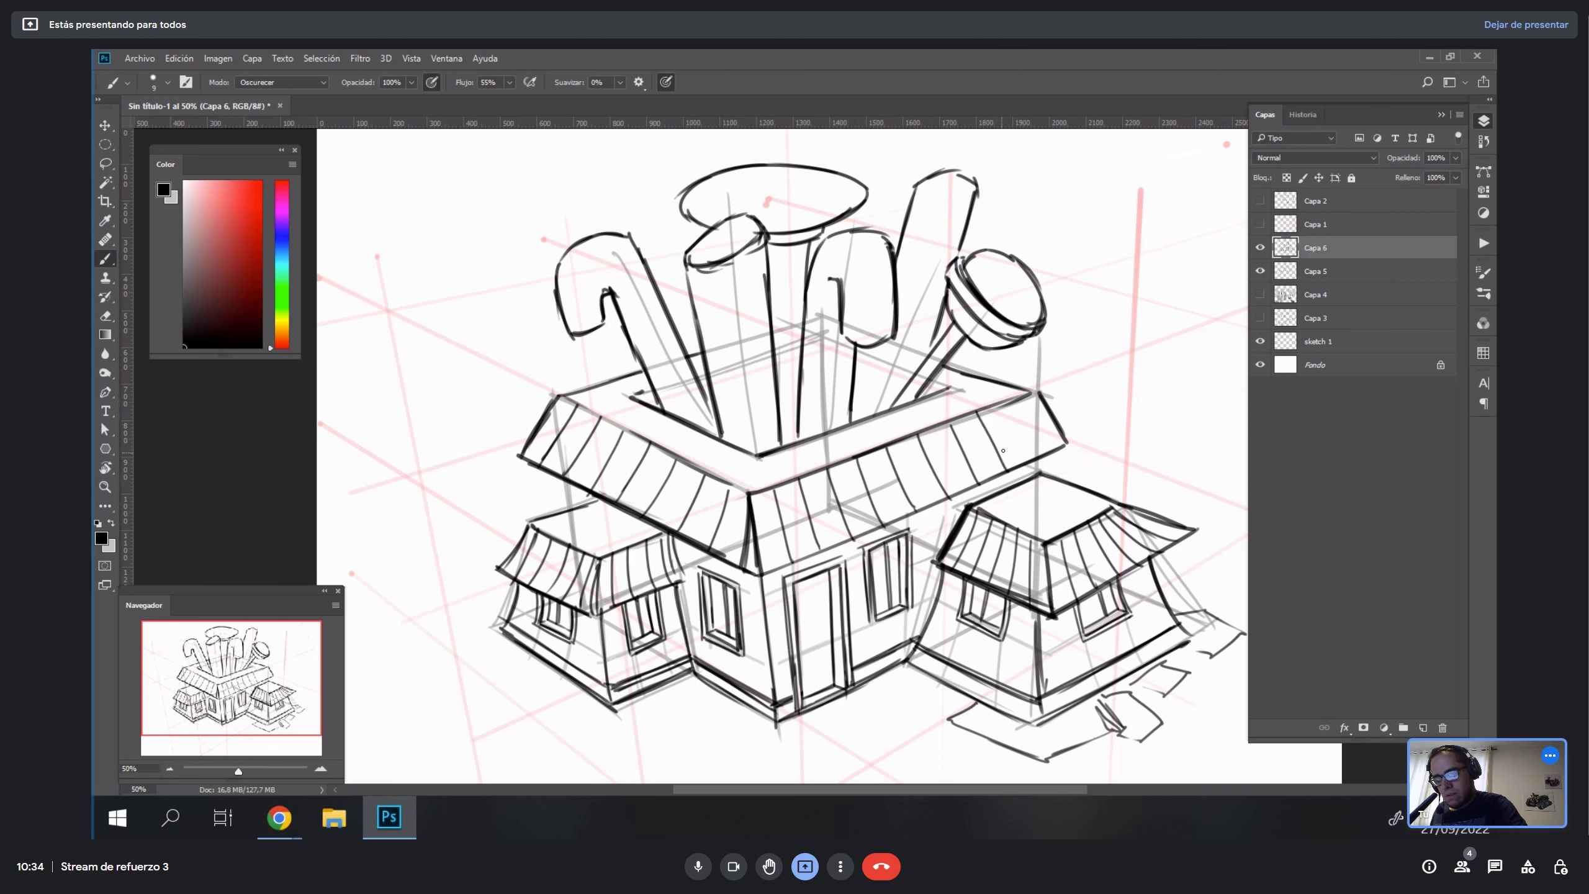
{"action": "left_click_drag", "start_coordinate": [1003, 405], "coordinate": [1037, 464]}
{"action": "key", "text": "ctrl+z"}
{"action": "left_click_drag", "start_coordinate": [1003, 404], "coordinate": [1034, 462]}
{"action": "left_click_drag", "start_coordinate": [1025, 398], "coordinate": [1051, 451]}
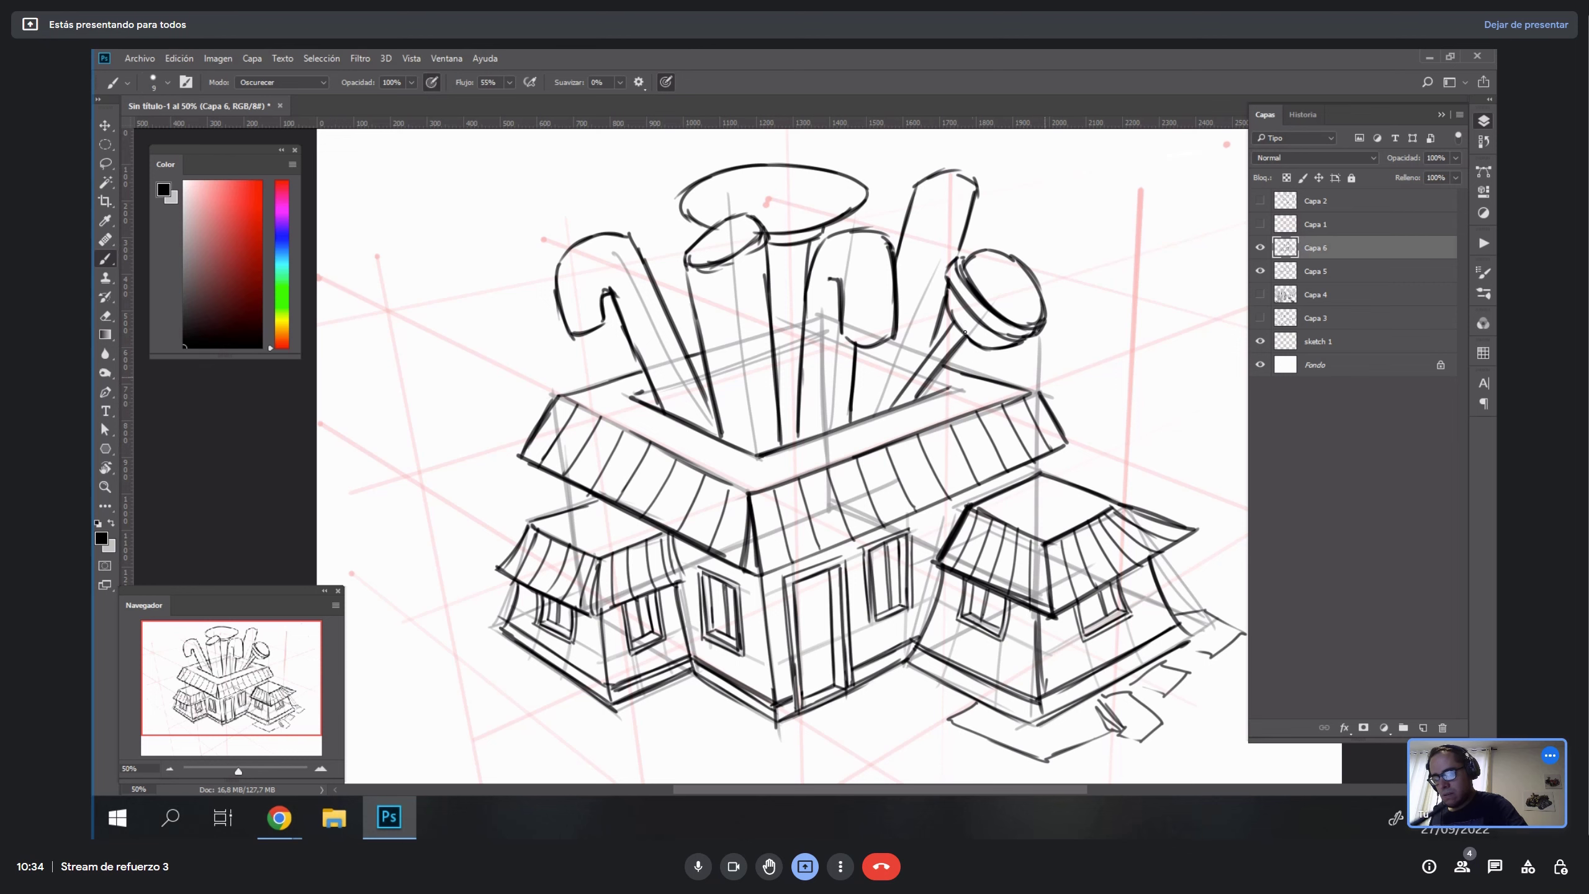
{"action": "key", "text": "r"}
{"action": "mouse_move", "coordinate": [1033, 391]}
{"action": "left_mouse_down"}
{"action": "mouse_move", "coordinate": [982, 288]}
{"action": "mouse_move", "coordinate": [920, 232]}
{"action": "left_mouse_up"}
{"action": "key", "text": "b"}
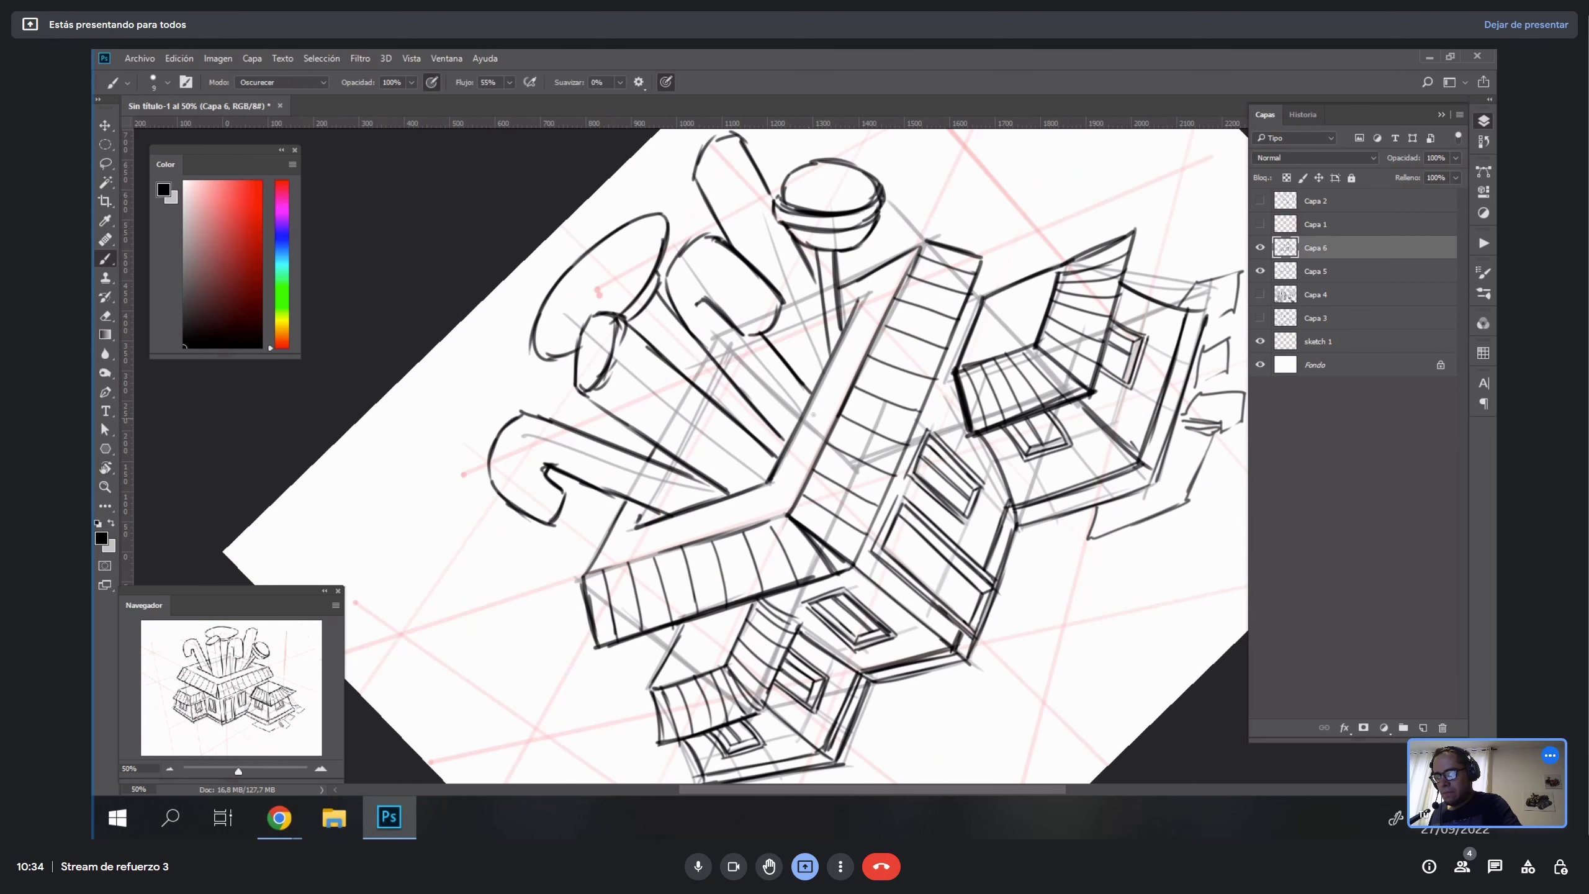
{"action": "key", "text": "Escape"}
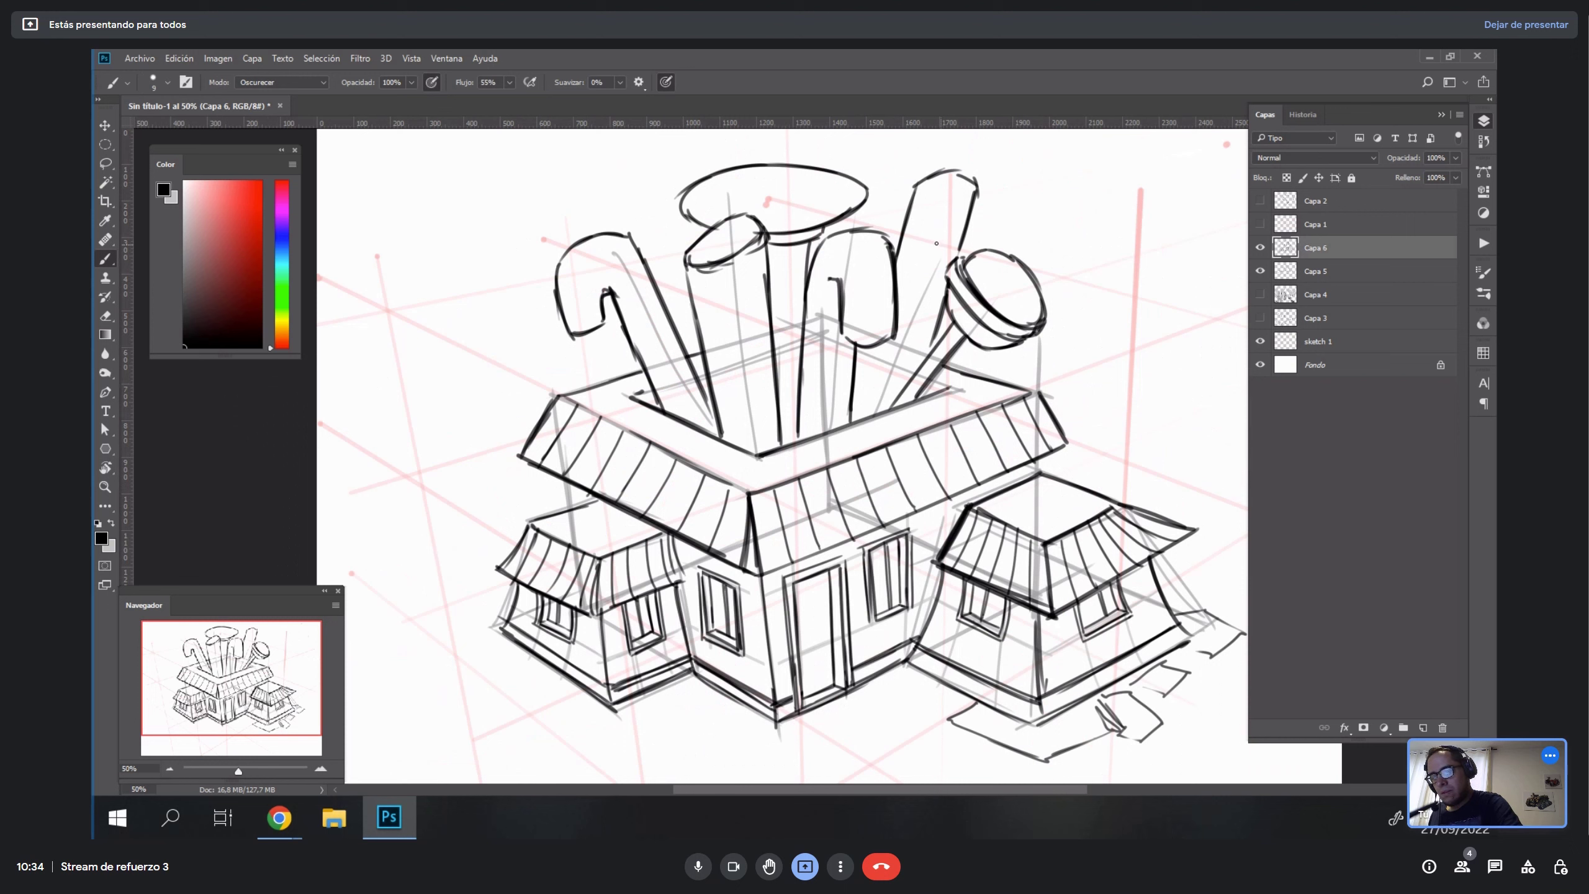
Draw curved stripe bands along the stem and hook of the front candy cane on the roof.
{"action": "left_click_drag", "start_coordinate": [853, 342], "coordinate": [885, 315]}
{"action": "key", "text": "ctrl+z"}
{"action": "key", "text": "ctrl+z"}
{"action": "mouse_move", "coordinate": [800, 417]}
{"action": "left_mouse_down"}
{"action": "mouse_move", "coordinate": [847, 400]}
{"action": "mouse_move", "coordinate": [842, 282]}
{"action": "mouse_move", "coordinate": [822, 284]}
{"action": "mouse_move", "coordinate": [876, 243]}
{"action": "left_mouse_up"}
{"action": "left_click_drag", "start_coordinate": [847, 298], "coordinate": [892, 265]}
{"action": "left_click_drag", "start_coordinate": [845, 344], "coordinate": [878, 303]}
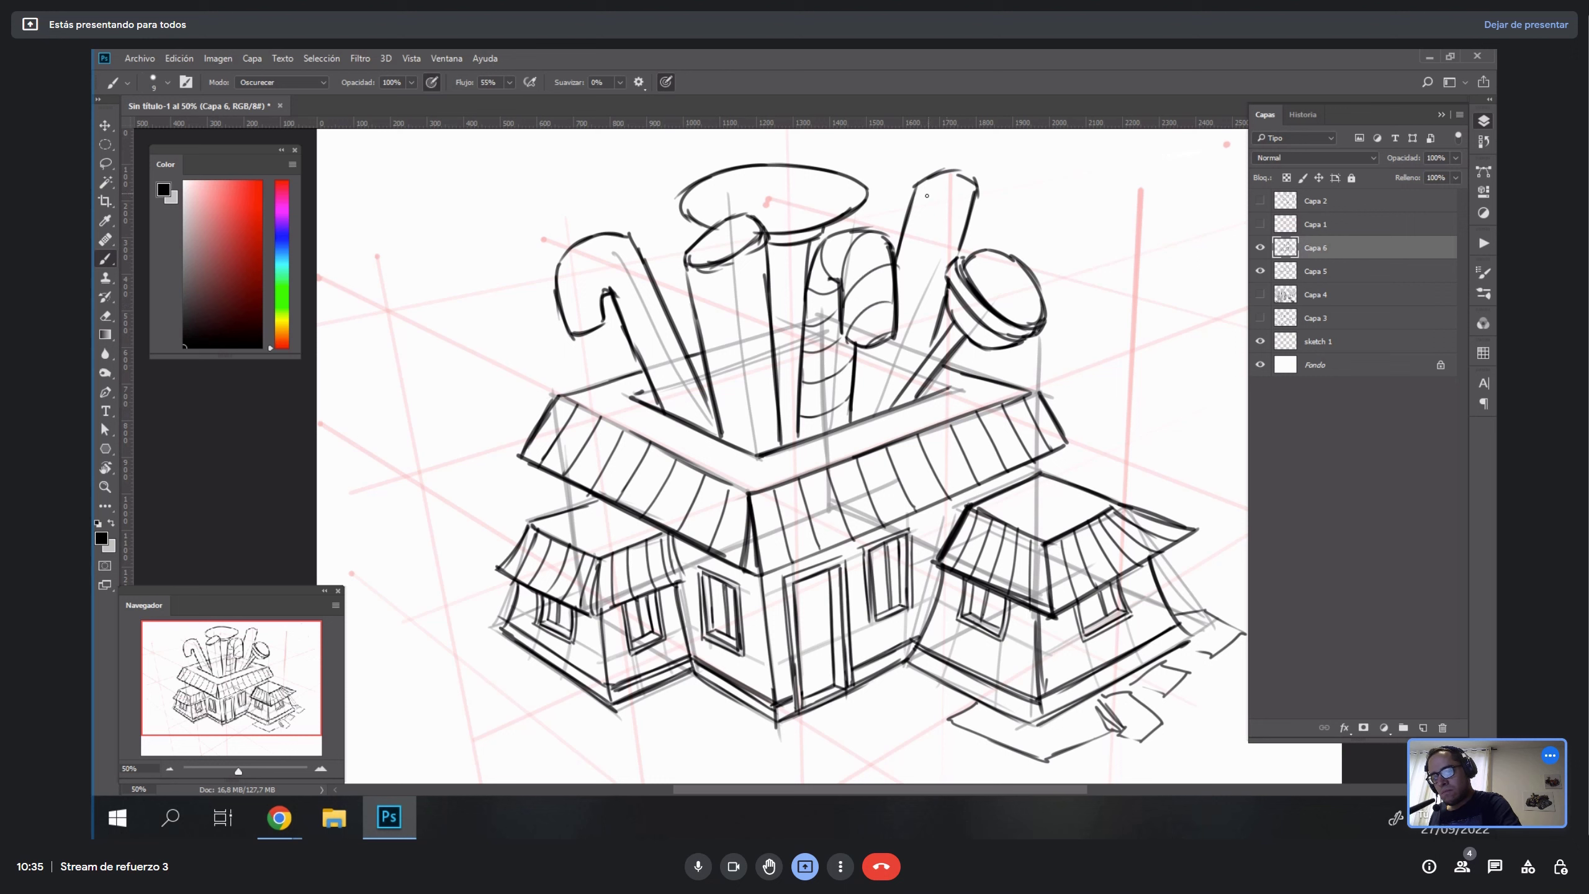
Draw diagonal spiral stripes on the tall stick behind the front candy cane, continuing them down its lower part.
{"action": "left_click_drag", "start_coordinate": [916, 199], "coordinate": [953, 181]}
{"action": "left_click_drag", "start_coordinate": [898, 244], "coordinate": [968, 182]}
{"action": "left_click_drag", "start_coordinate": [901, 255], "coordinate": [968, 188]}
{"action": "left_click_drag", "start_coordinate": [895, 289], "coordinate": [960, 231]}
{"action": "left_click_drag", "start_coordinate": [898, 293], "coordinate": [958, 230]}
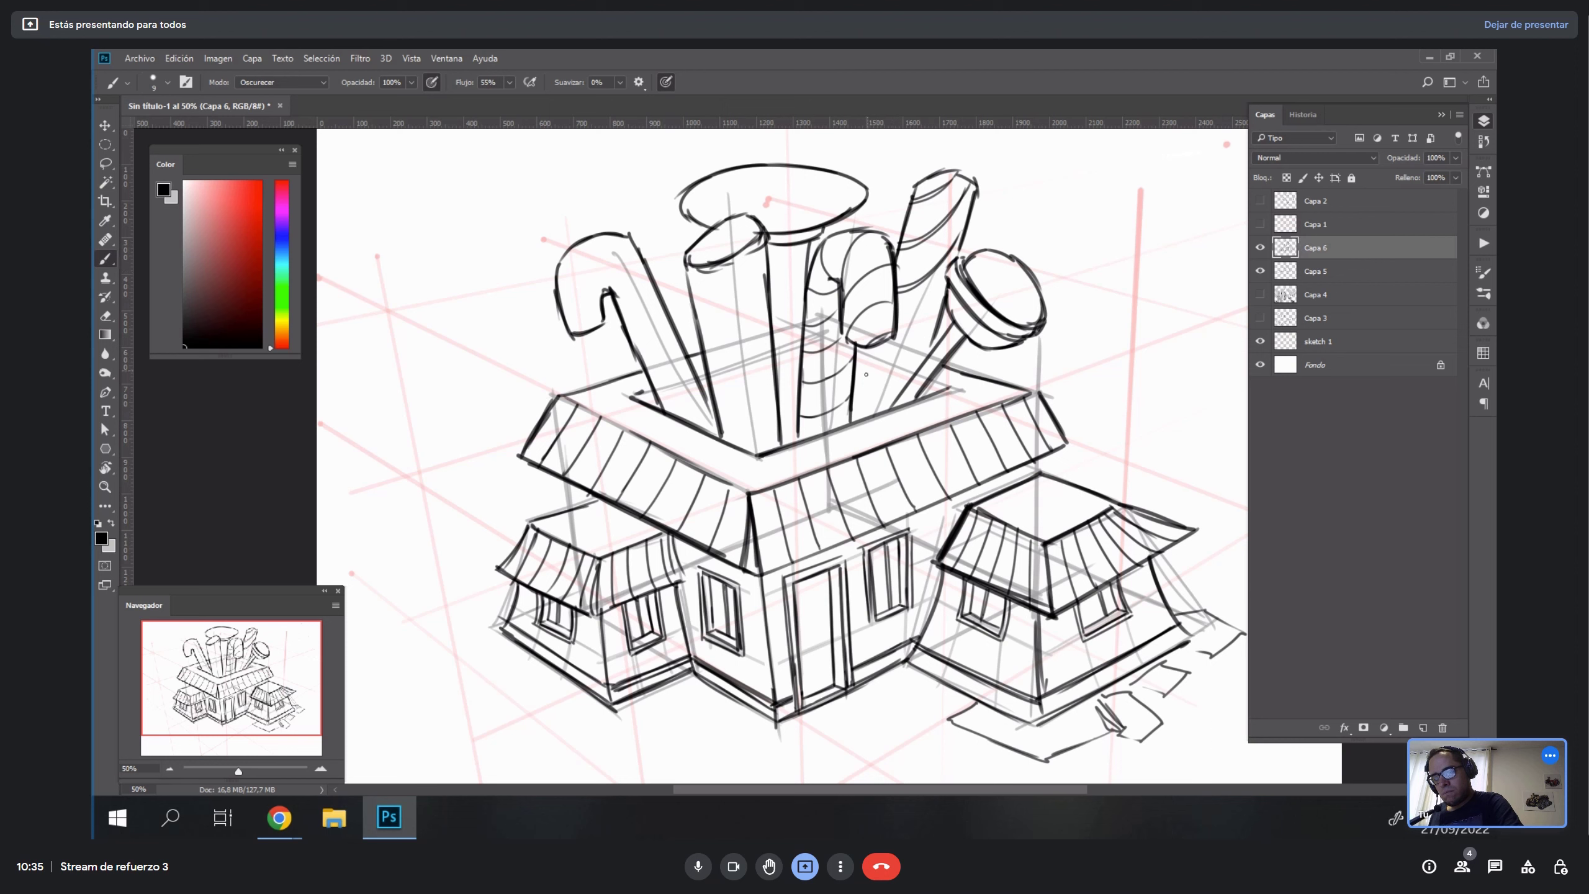
{"action": "mouse_move", "coordinate": [870, 350]}
{"action": "left_mouse_down"}
{"action": "mouse_move", "coordinate": [855, 419]}
{"action": "mouse_move", "coordinate": [869, 358]}
{"action": "mouse_move", "coordinate": [945, 288]}
{"action": "left_mouse_up"}
{"action": "left_click_drag", "start_coordinate": [899, 339], "coordinate": [944, 303]}
{"action": "left_click_drag", "start_coordinate": [870, 375], "coordinate": [936, 343]}
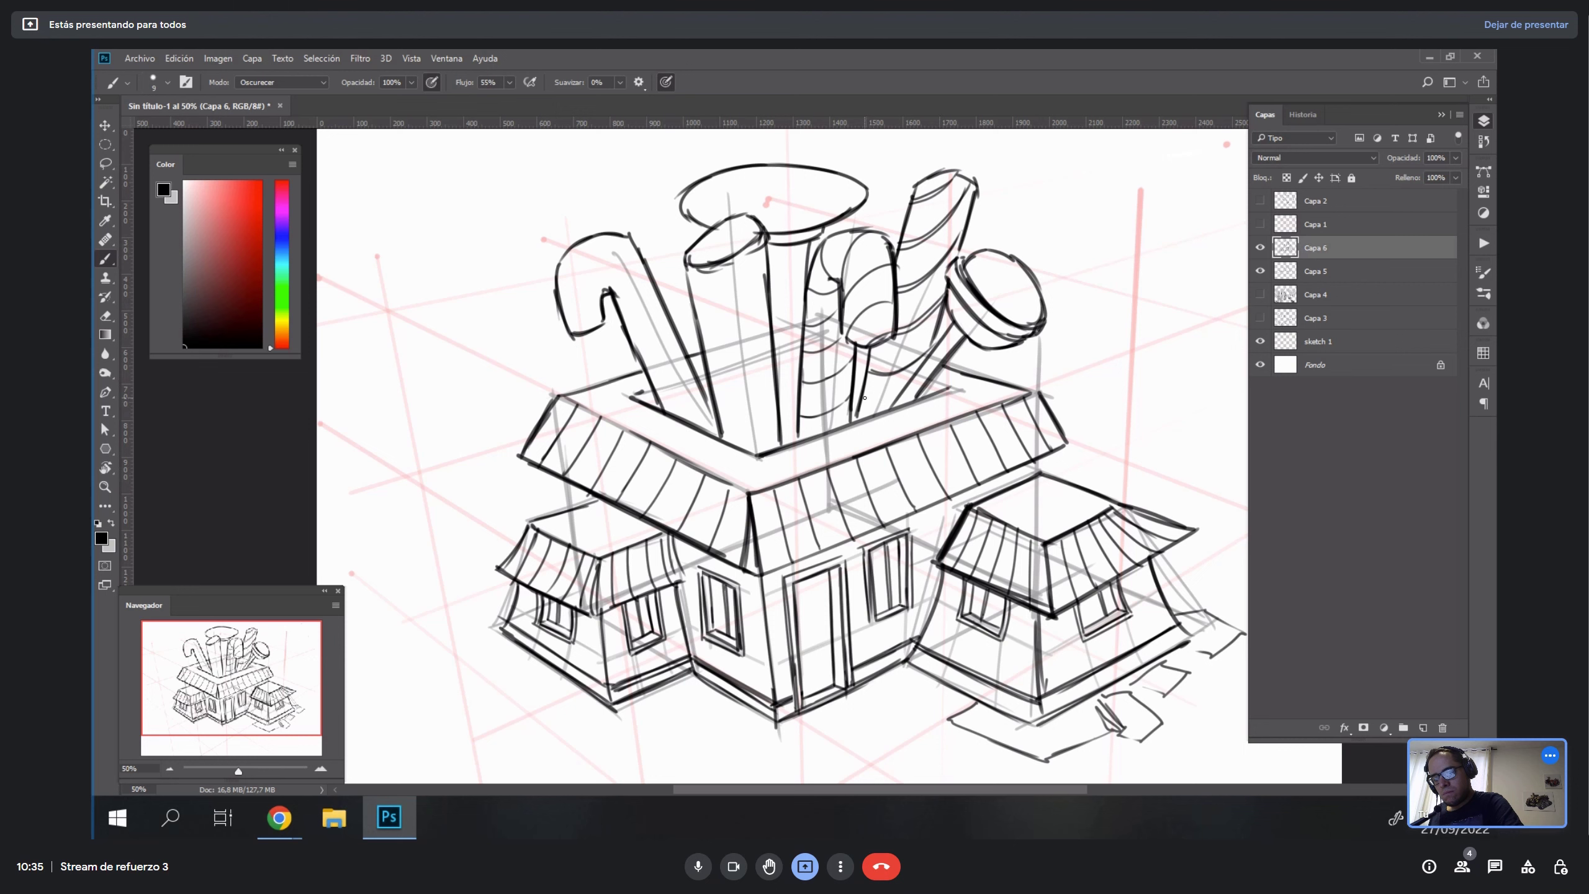
{"action": "left_click_drag", "start_coordinate": [865, 399], "coordinate": [907, 385]}
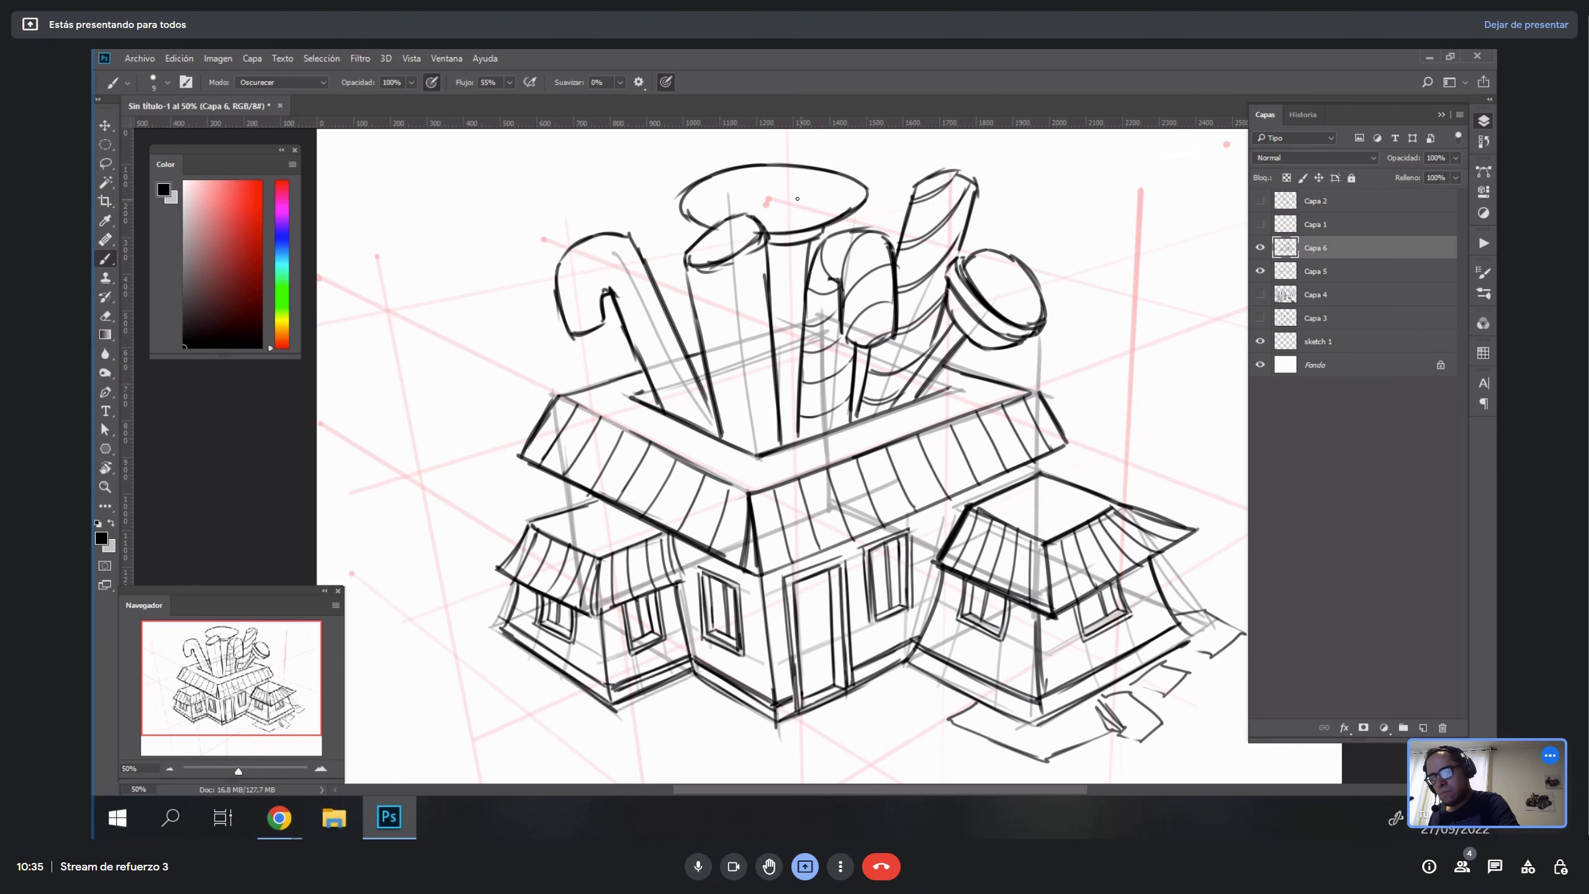
Draw curved cross bands down the thick cylinder between the left candy cane and the disc's stem.
{"action": "key", "text": "r"}
{"action": "mouse_move", "coordinate": [1057, 404]}
{"action": "left_mouse_down"}
{"action": "mouse_move", "coordinate": [1061, 470]}
{"action": "mouse_move", "coordinate": [734, 718]}
{"action": "left_mouse_up"}
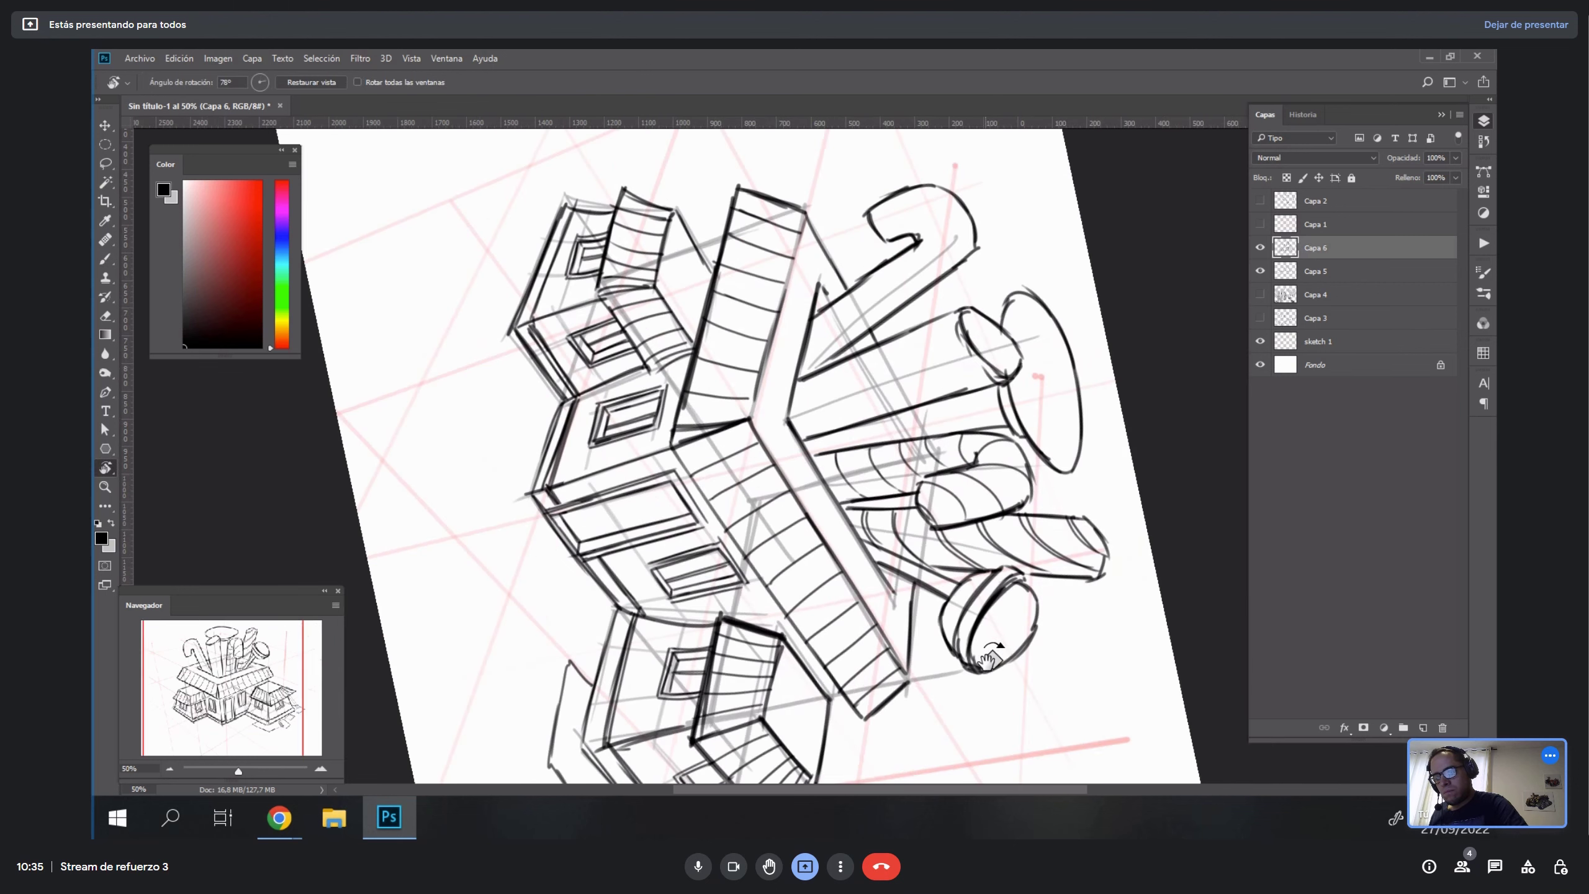
{"action": "key", "text": "b"}
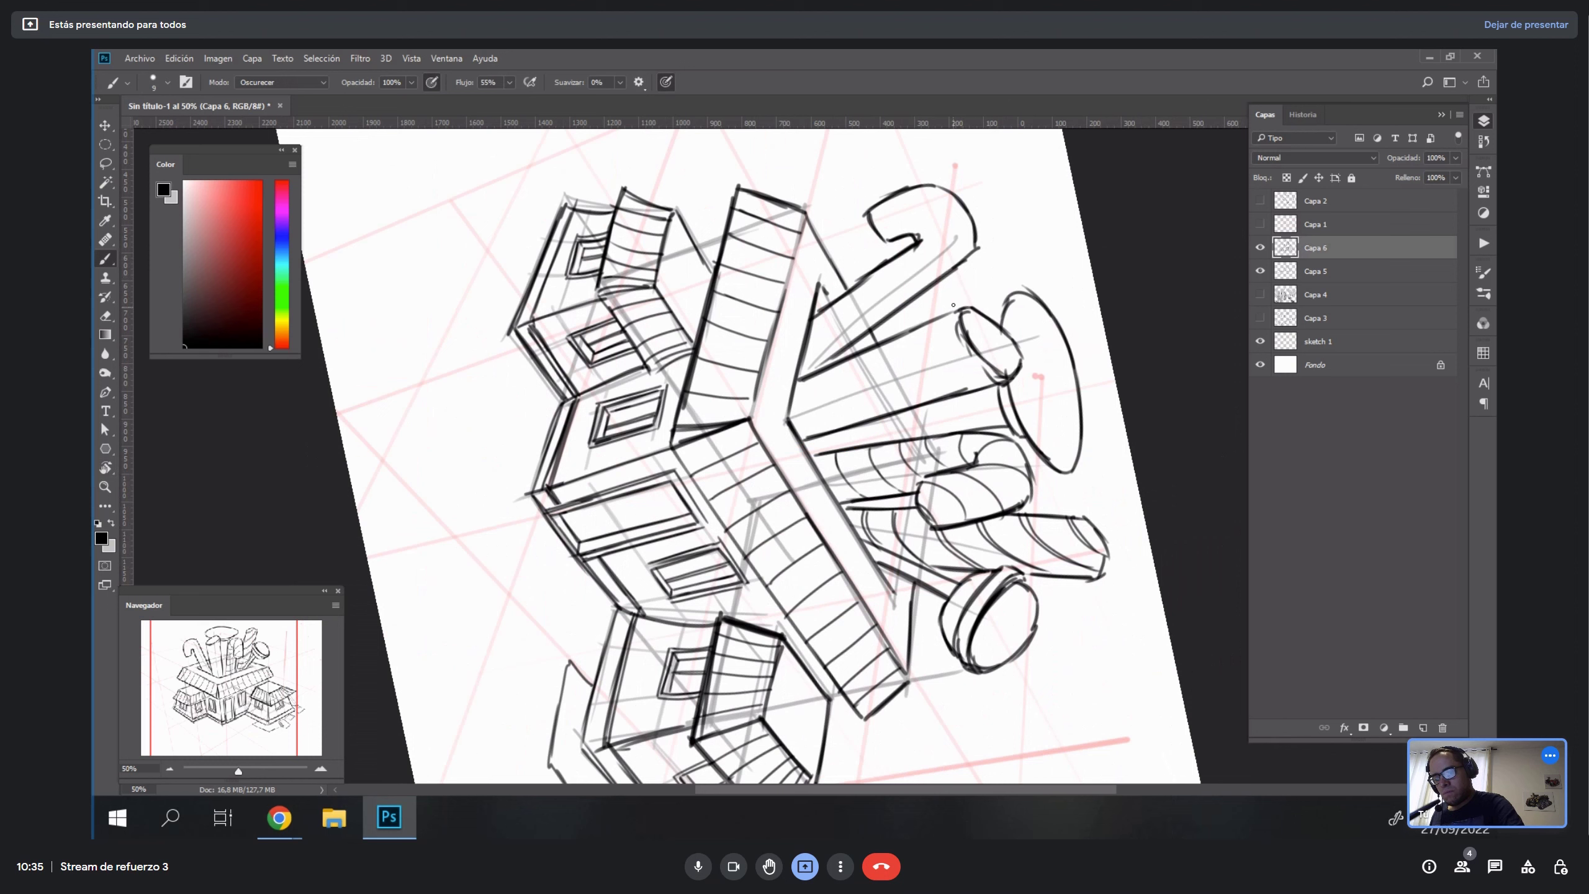
{"action": "left_click_drag", "start_coordinate": [926, 327], "coordinate": [971, 386]}
{"action": "key", "text": "ctrl+z"}
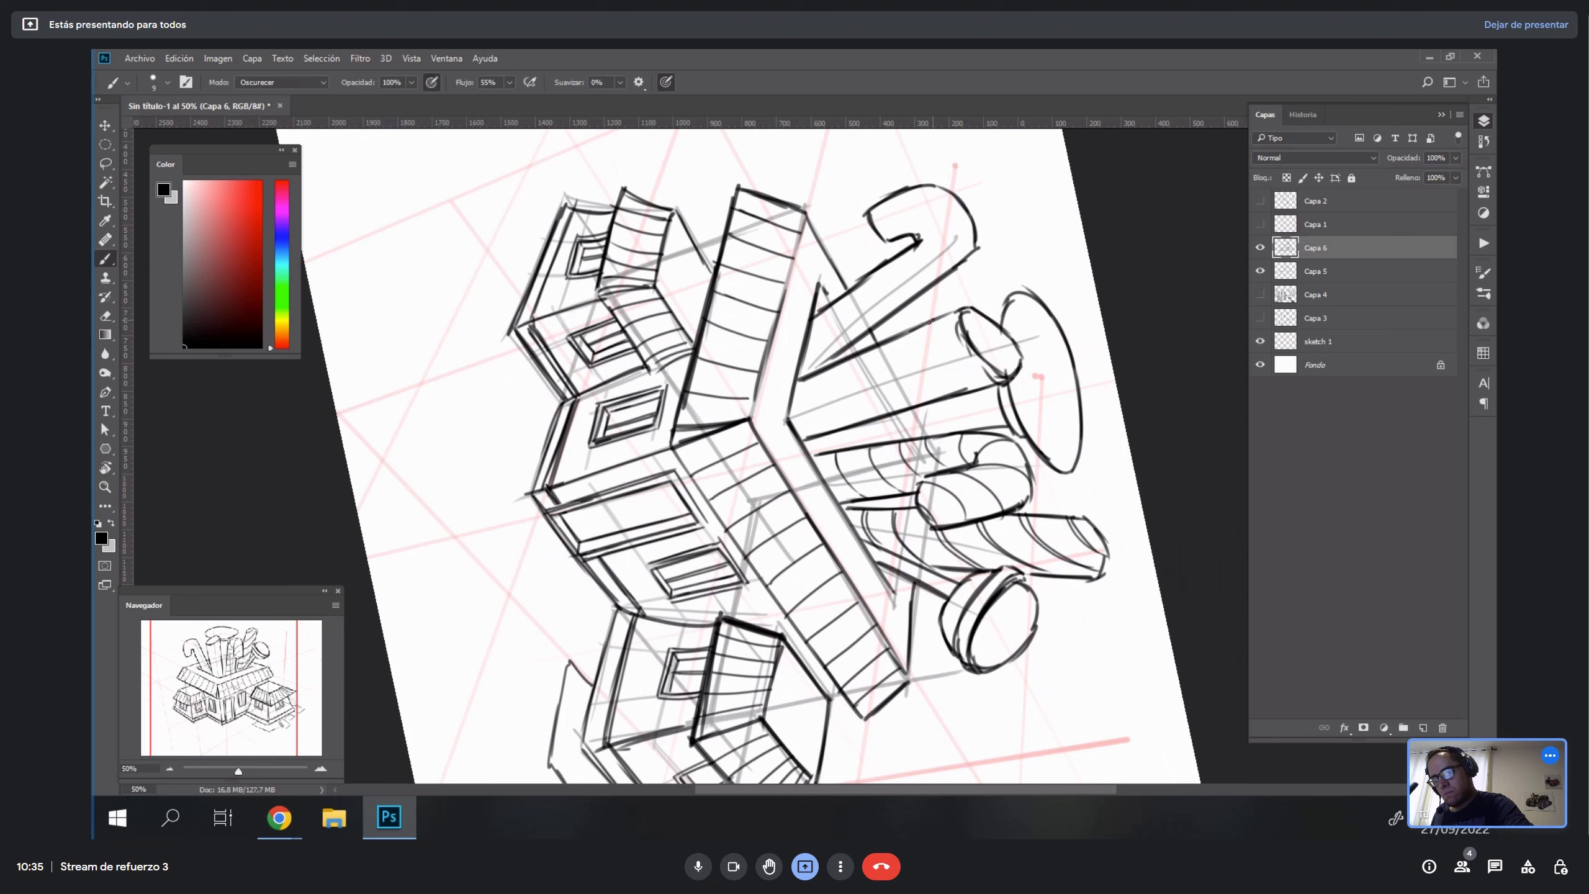
{"action": "mouse_move", "coordinate": [931, 320]}
{"action": "left_mouse_down"}
{"action": "mouse_move", "coordinate": [926, 342]}
{"action": "mouse_move", "coordinate": [962, 389]}
{"action": "left_mouse_up"}
{"action": "mouse_move", "coordinate": [897, 338]}
{"action": "left_mouse_down"}
{"action": "mouse_move", "coordinate": [899, 389]}
{"action": "mouse_move", "coordinate": [923, 404]}
{"action": "left_mouse_up"}
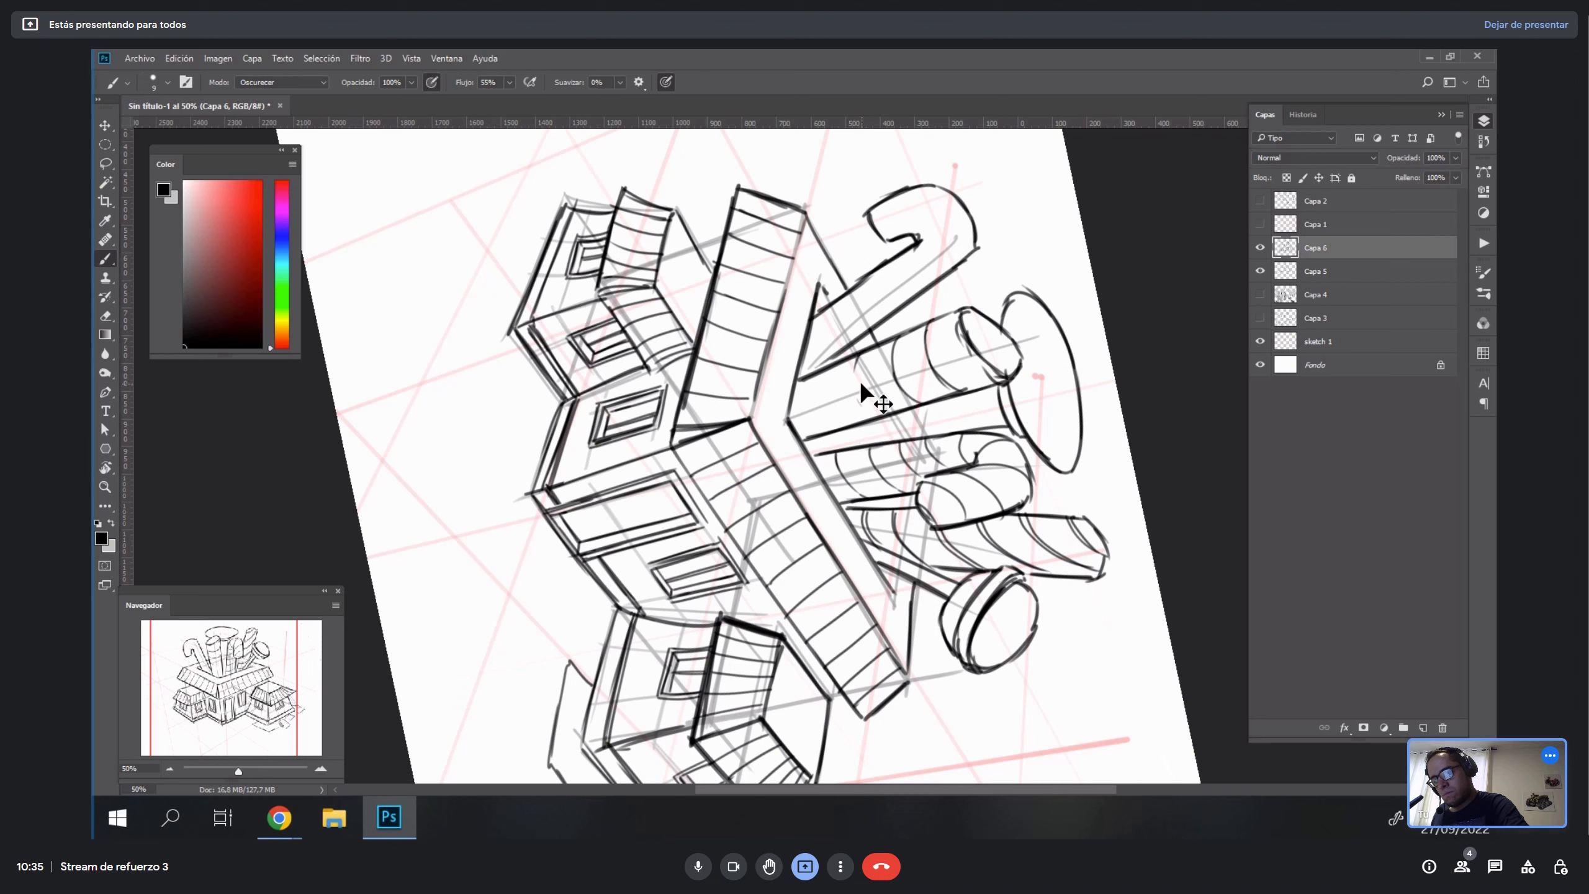
{"action": "left_click_drag", "start_coordinate": [865, 357], "coordinate": [862, 403]}
{"action": "left_click_drag", "start_coordinate": [820, 369], "coordinate": [816, 418]}
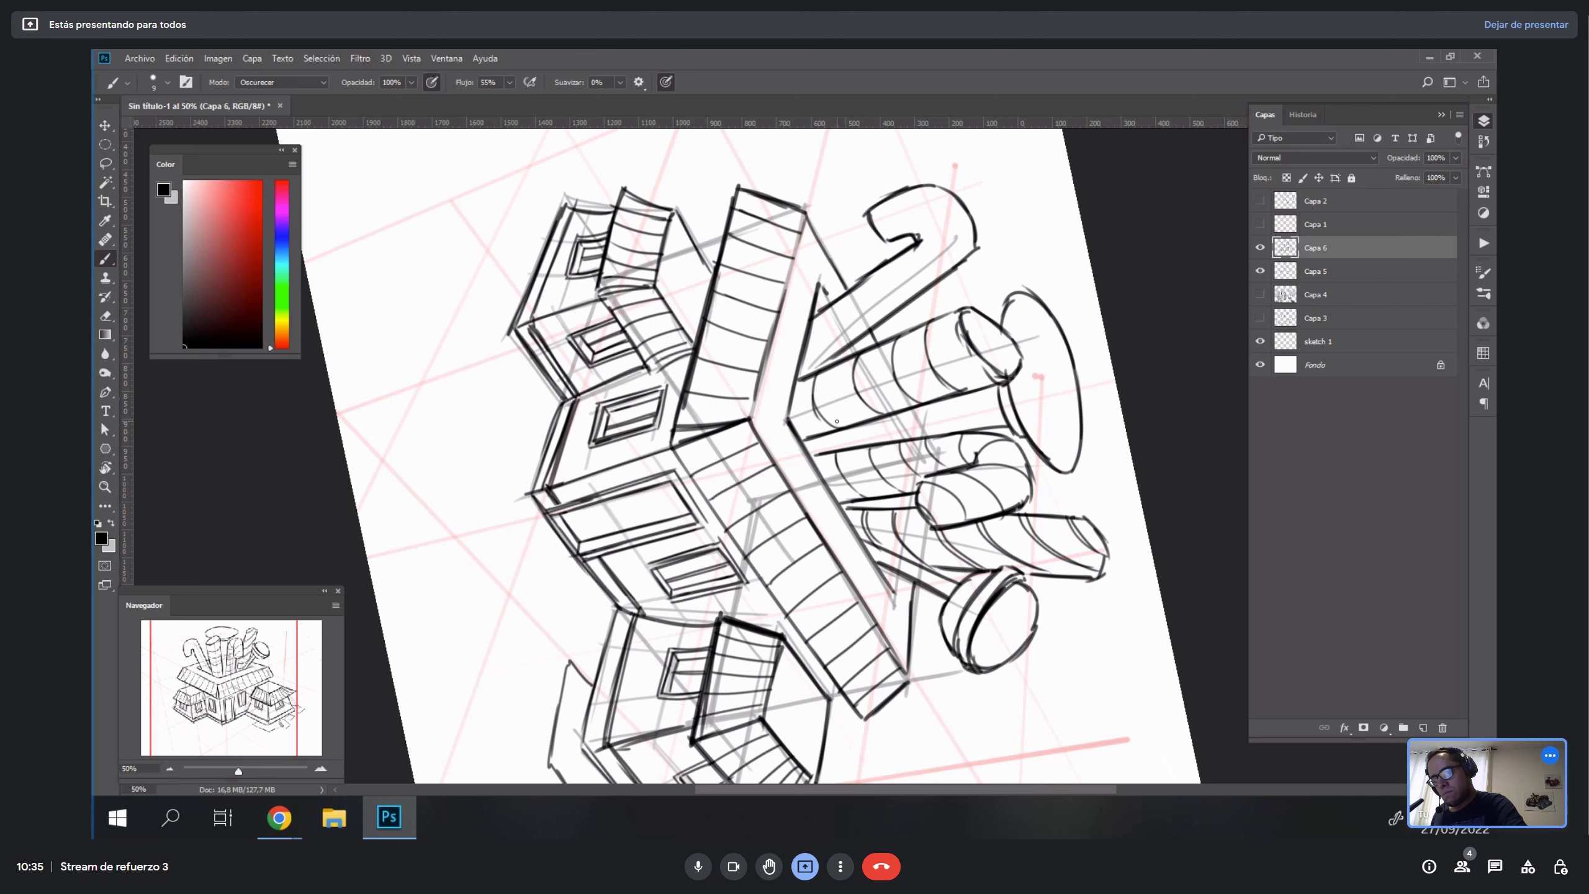
{"action": "key", "text": "Escape"}
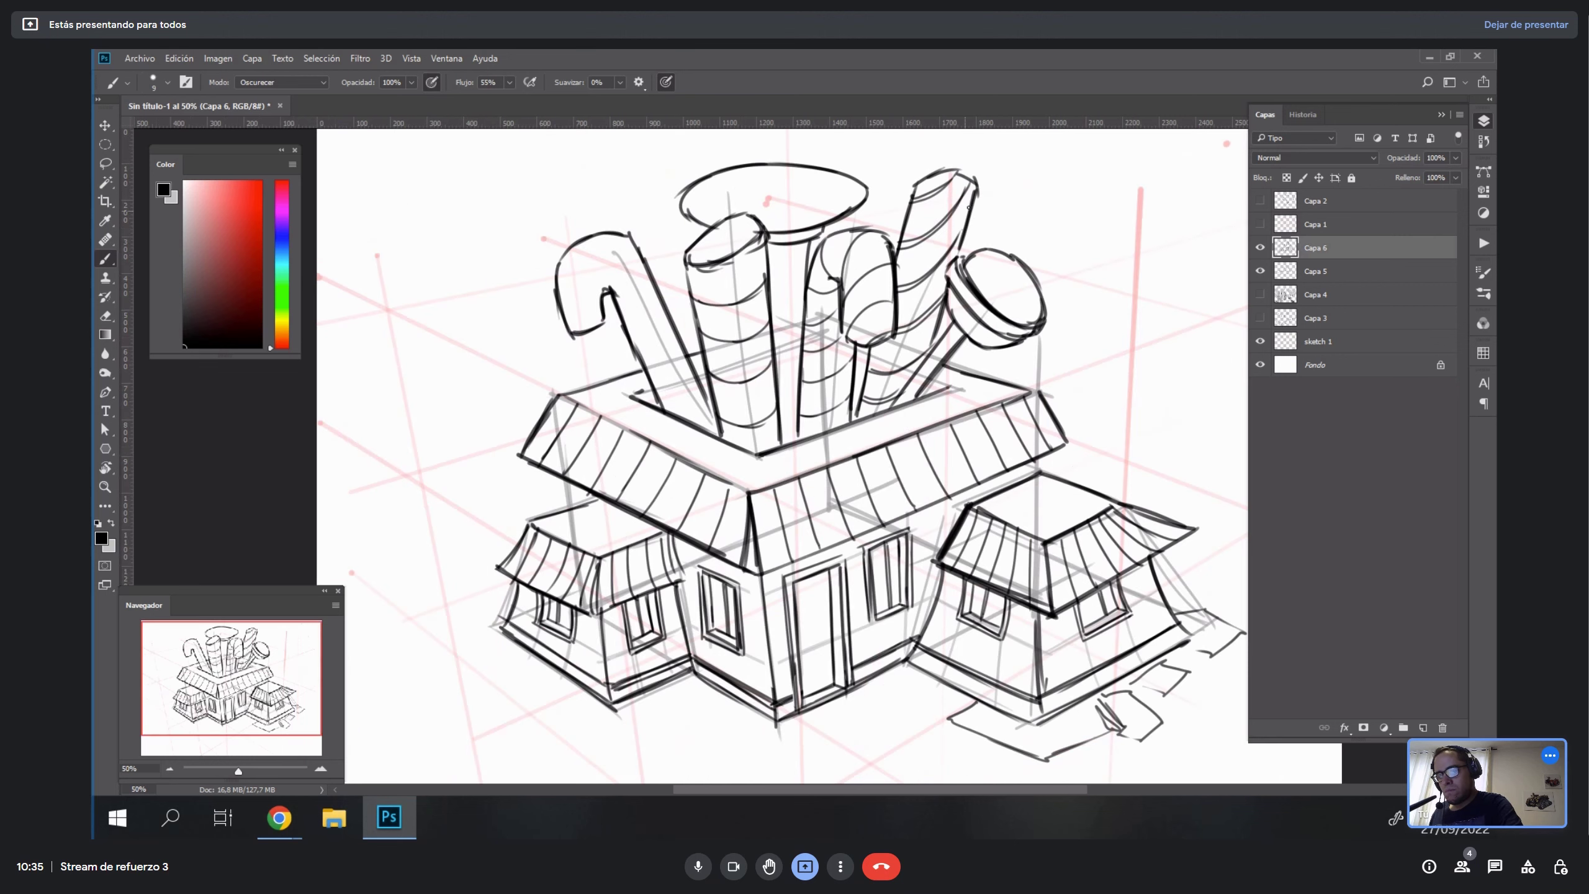
Draw curved stripe bands along the stem and hook of the left candy cane, undoing the stray stroke.
{"action": "key", "text": "r"}
{"action": "key", "text": "b"}
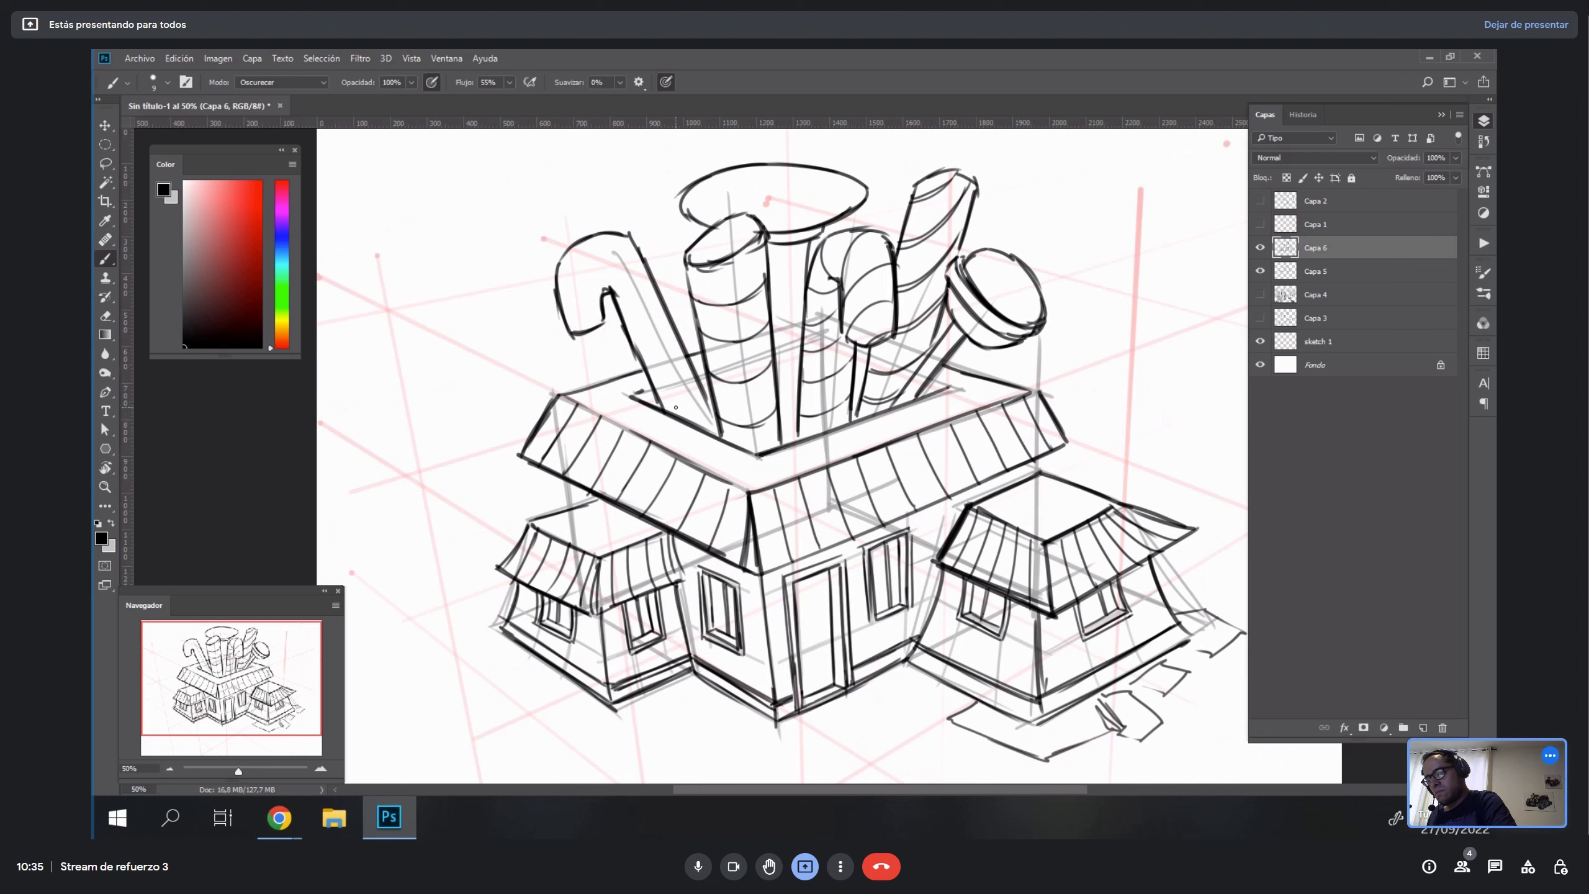
{"action": "left_click_drag", "start_coordinate": [661, 408], "coordinate": [688, 363]}
{"action": "mouse_move", "coordinate": [688, 419]}
{"action": "left_mouse_down"}
{"action": "mouse_move", "coordinate": [708, 399]}
{"action": "mouse_move", "coordinate": [648, 285]}
{"action": "mouse_move", "coordinate": [583, 245]}
{"action": "left_mouse_up"}
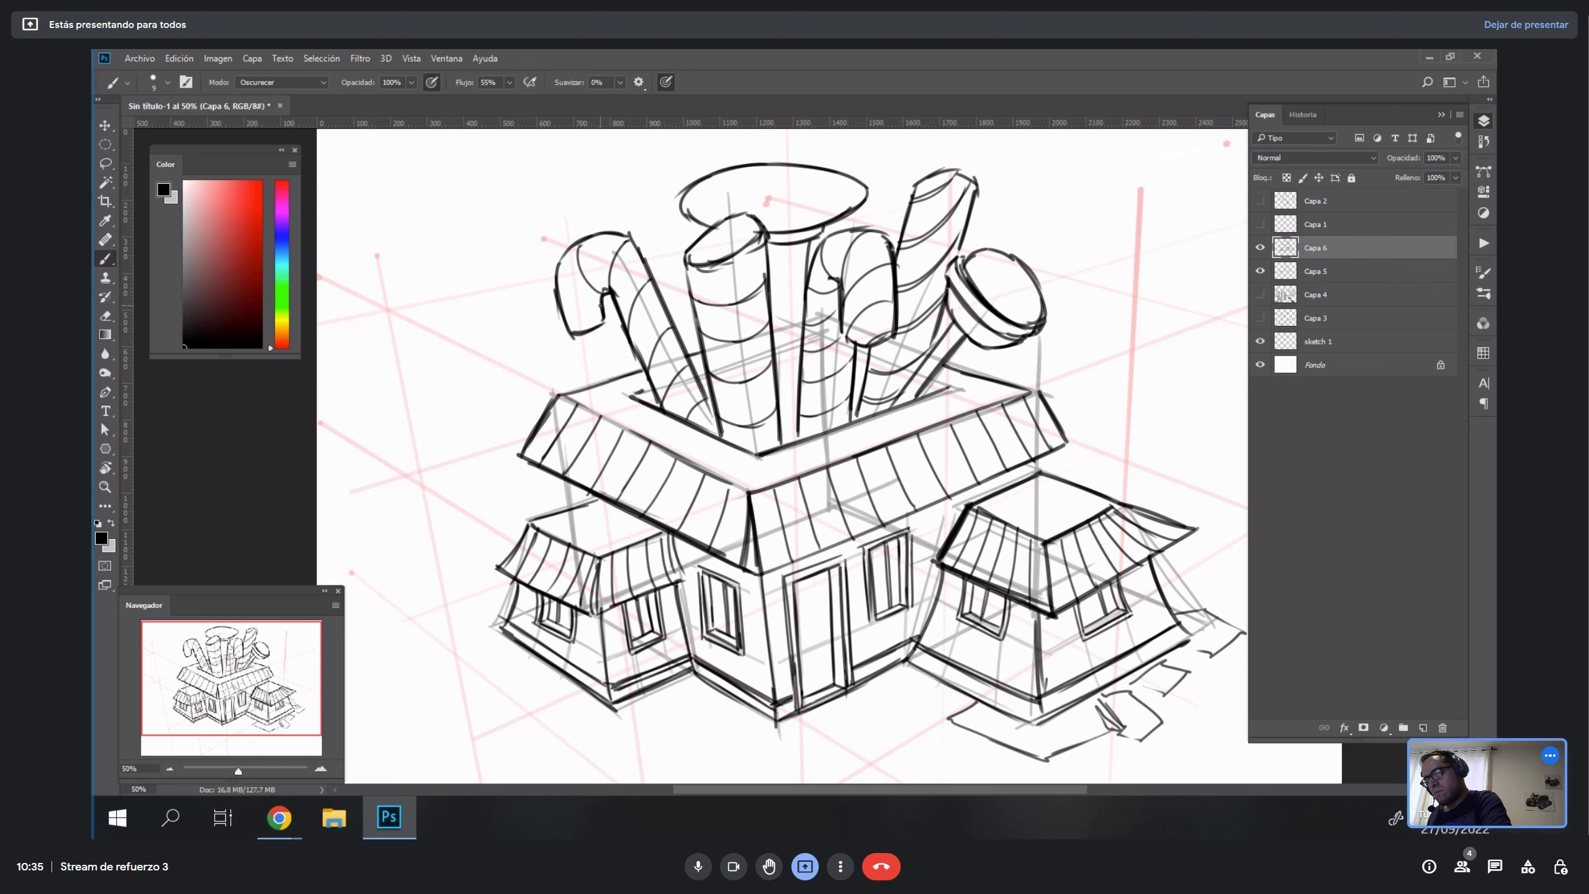
{"action": "mouse_move", "coordinate": [602, 305]}
{"action": "left_mouse_down"}
{"action": "mouse_move", "coordinate": [559, 276]}
{"action": "mouse_move", "coordinate": [590, 310]}
{"action": "left_mouse_up"}
{"action": "key", "text": "ctrl+z"}
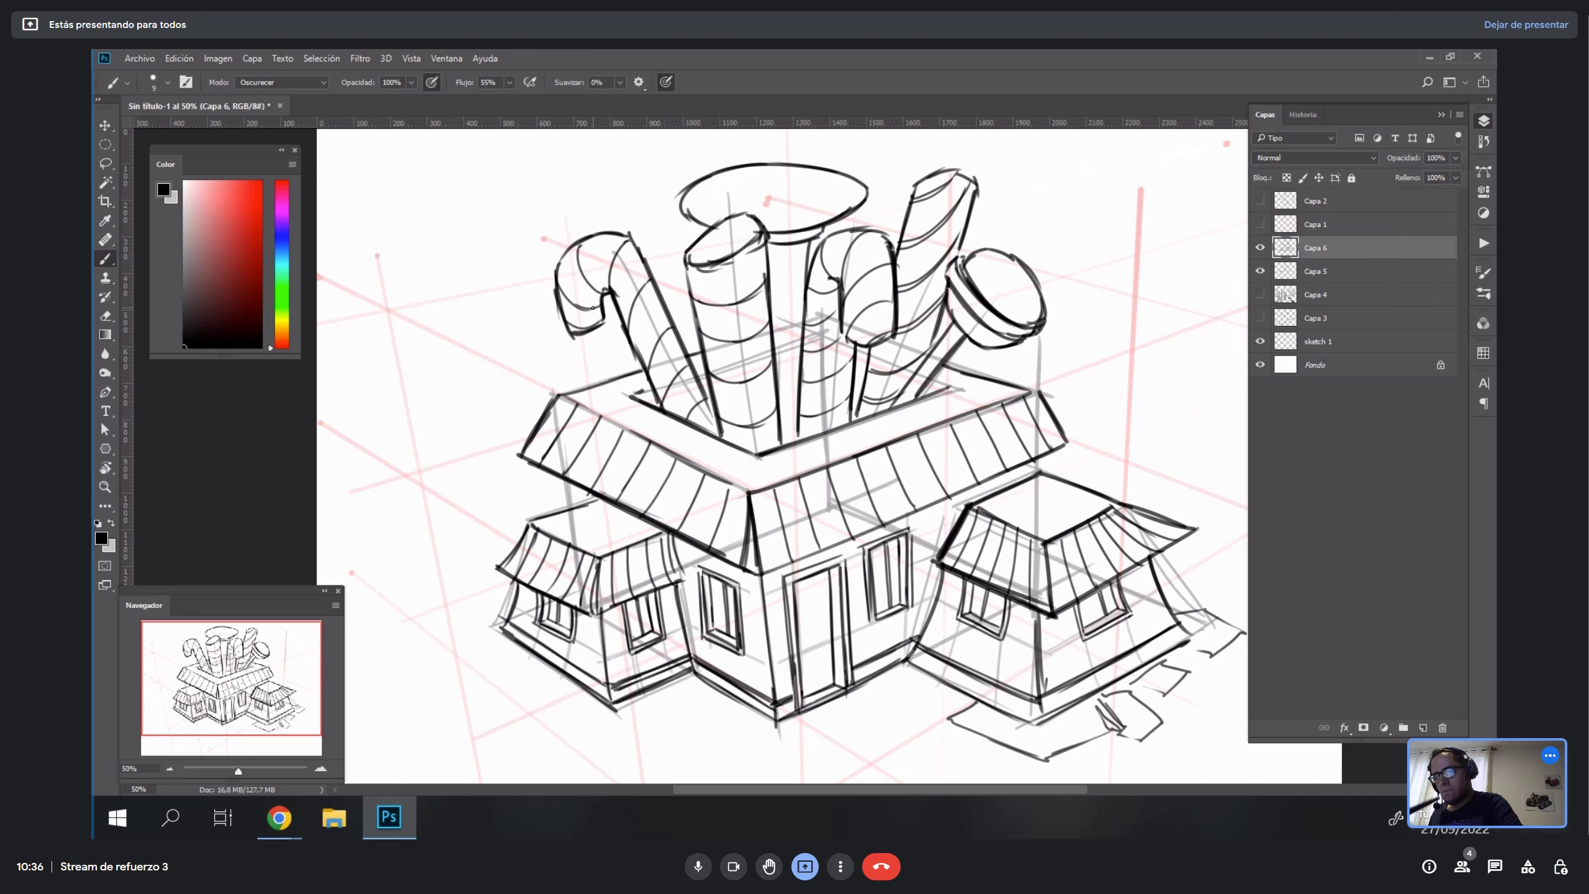
Draw curved cross bands down the narrow stem that holds the large disc.
{"action": "key", "text": "r"}
{"action": "left_click_drag", "start_coordinate": [1068, 295], "coordinate": [832, 751]}
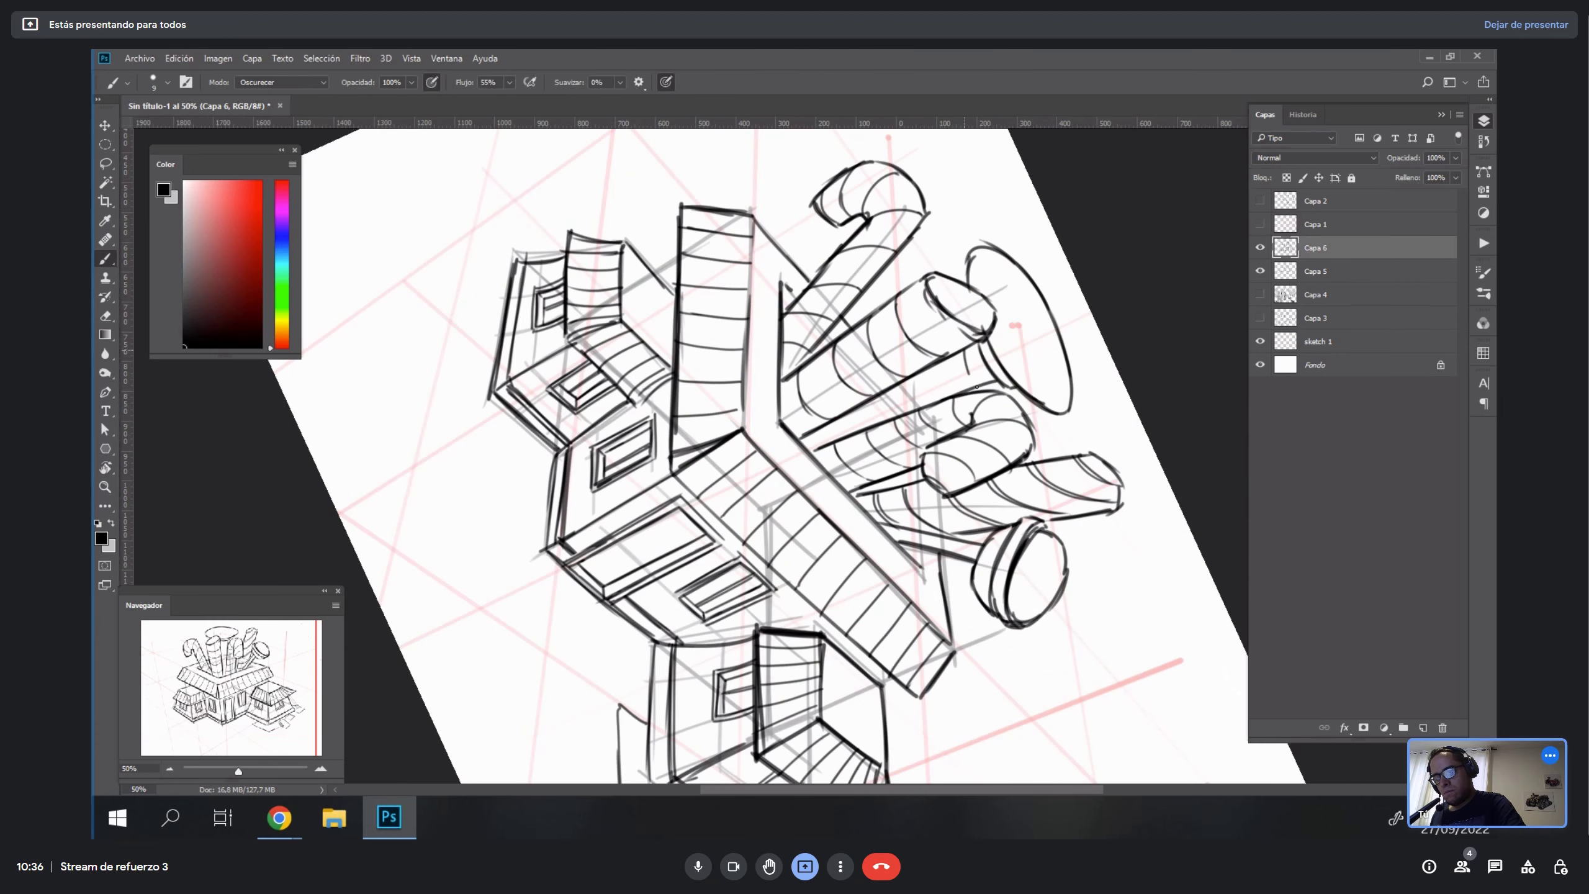
{"action": "mouse_move", "coordinate": [964, 358]}
{"action": "left_mouse_down"}
{"action": "mouse_move", "coordinate": [968, 378]}
{"action": "mouse_move", "coordinate": [908, 403]}
{"action": "mouse_move", "coordinate": [905, 421]}
{"action": "mouse_move", "coordinate": [937, 427]}
{"action": "mouse_move", "coordinate": [903, 417]}
{"action": "mouse_move", "coordinate": [810, 453]}
{"action": "left_mouse_up"}
{"action": "key", "text": "ctrl+z"}
{"action": "key", "text": "Escape"}
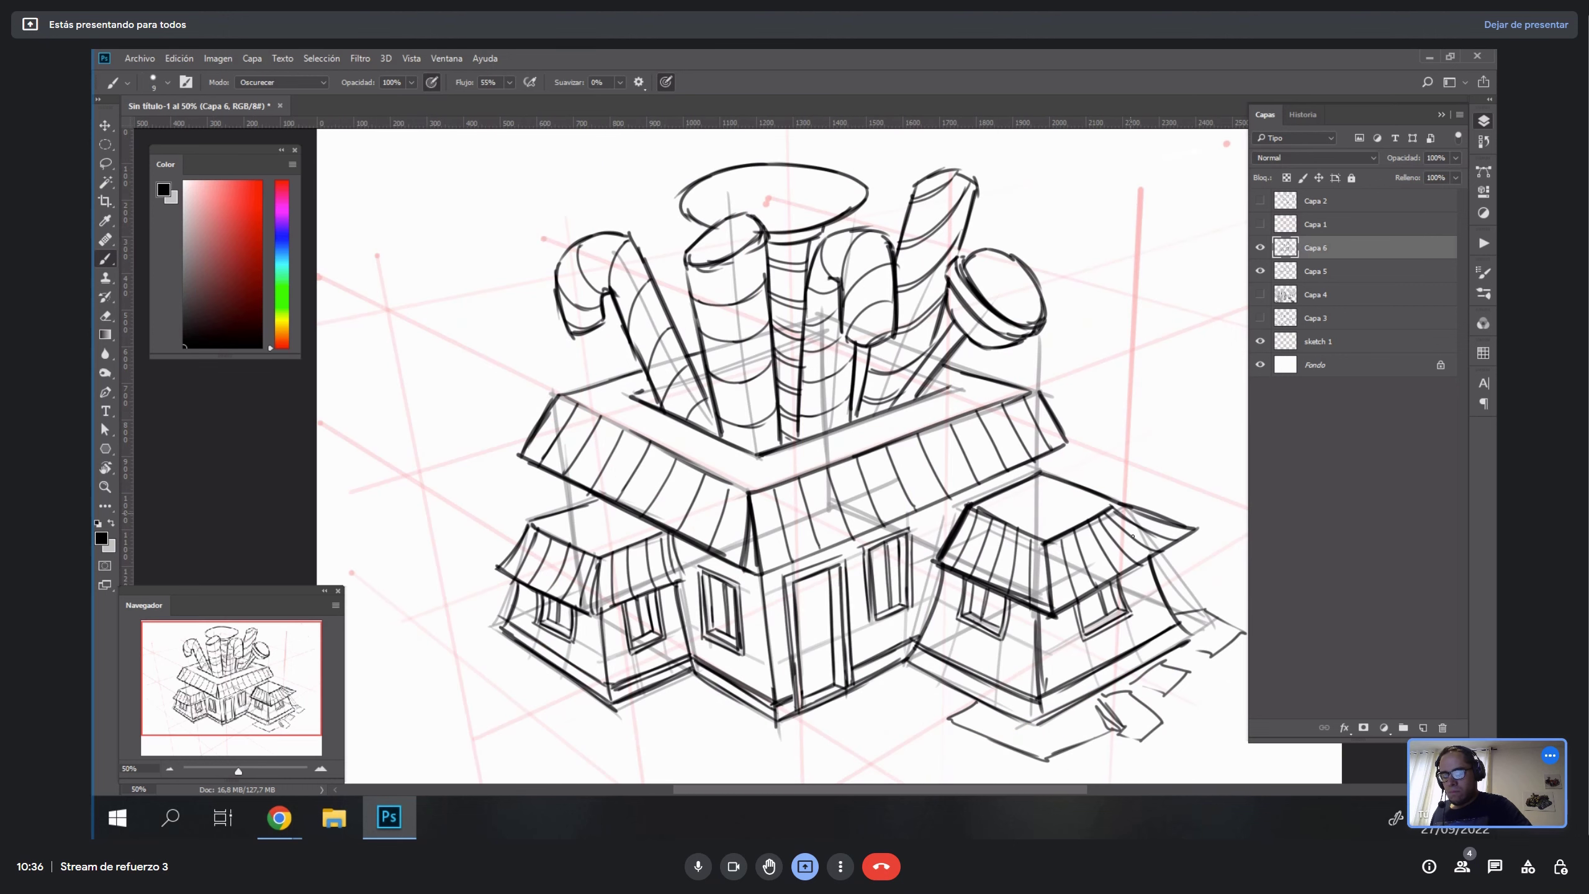
Add a new layer above the line drawing and rename layer Capa 6 as linea.
{"action": "key", "text": "v"}
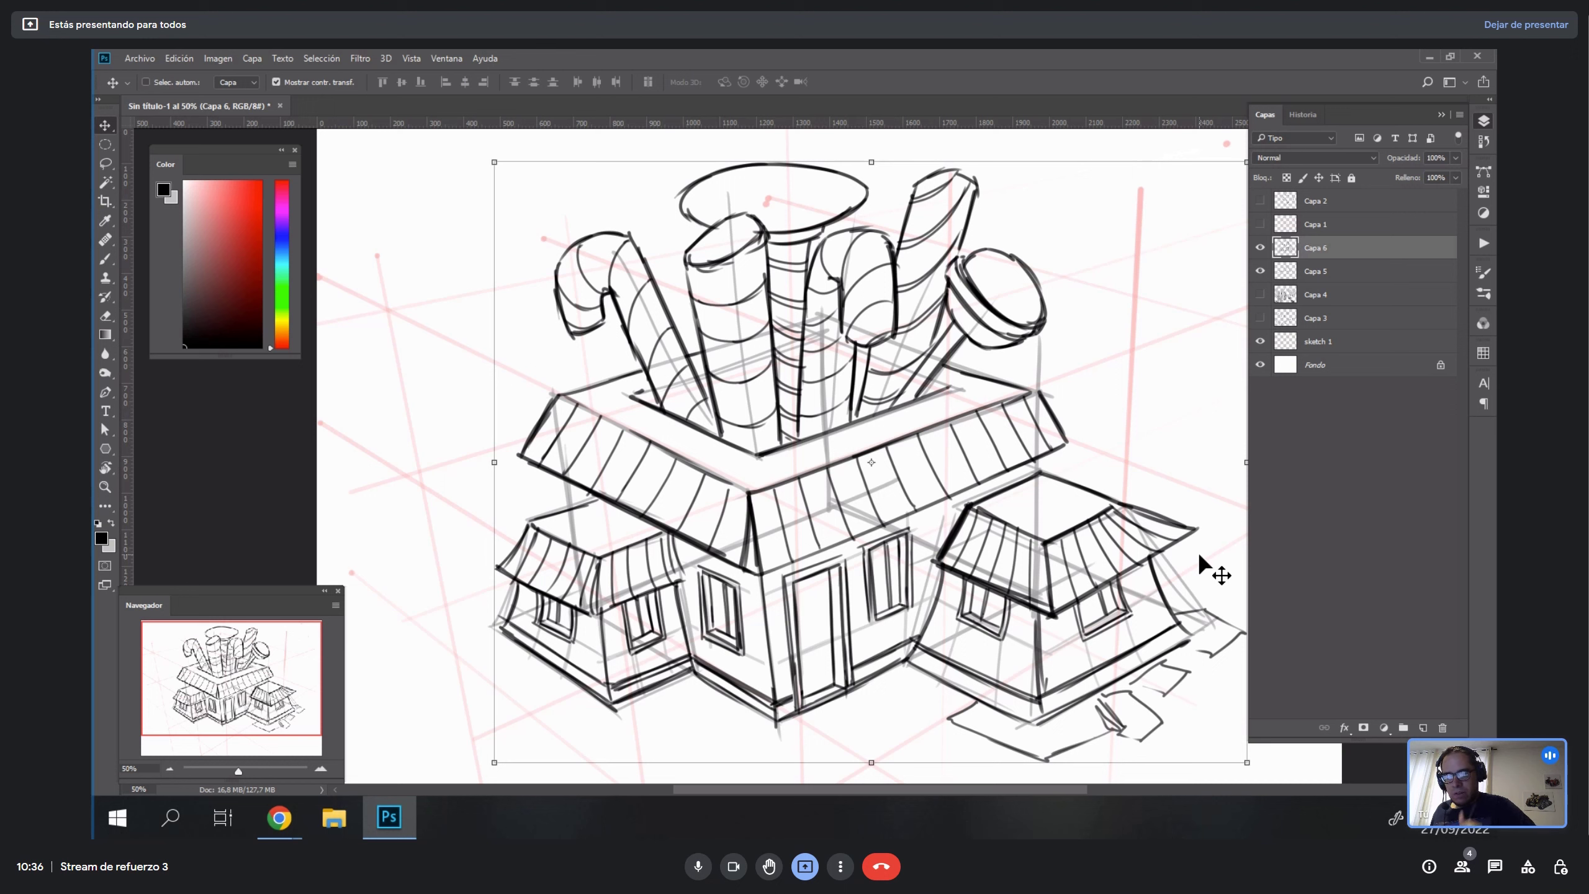
{"action": "left_click", "coordinate": [1423, 727]}
{"action": "left_click", "coordinate": [1317, 271]}
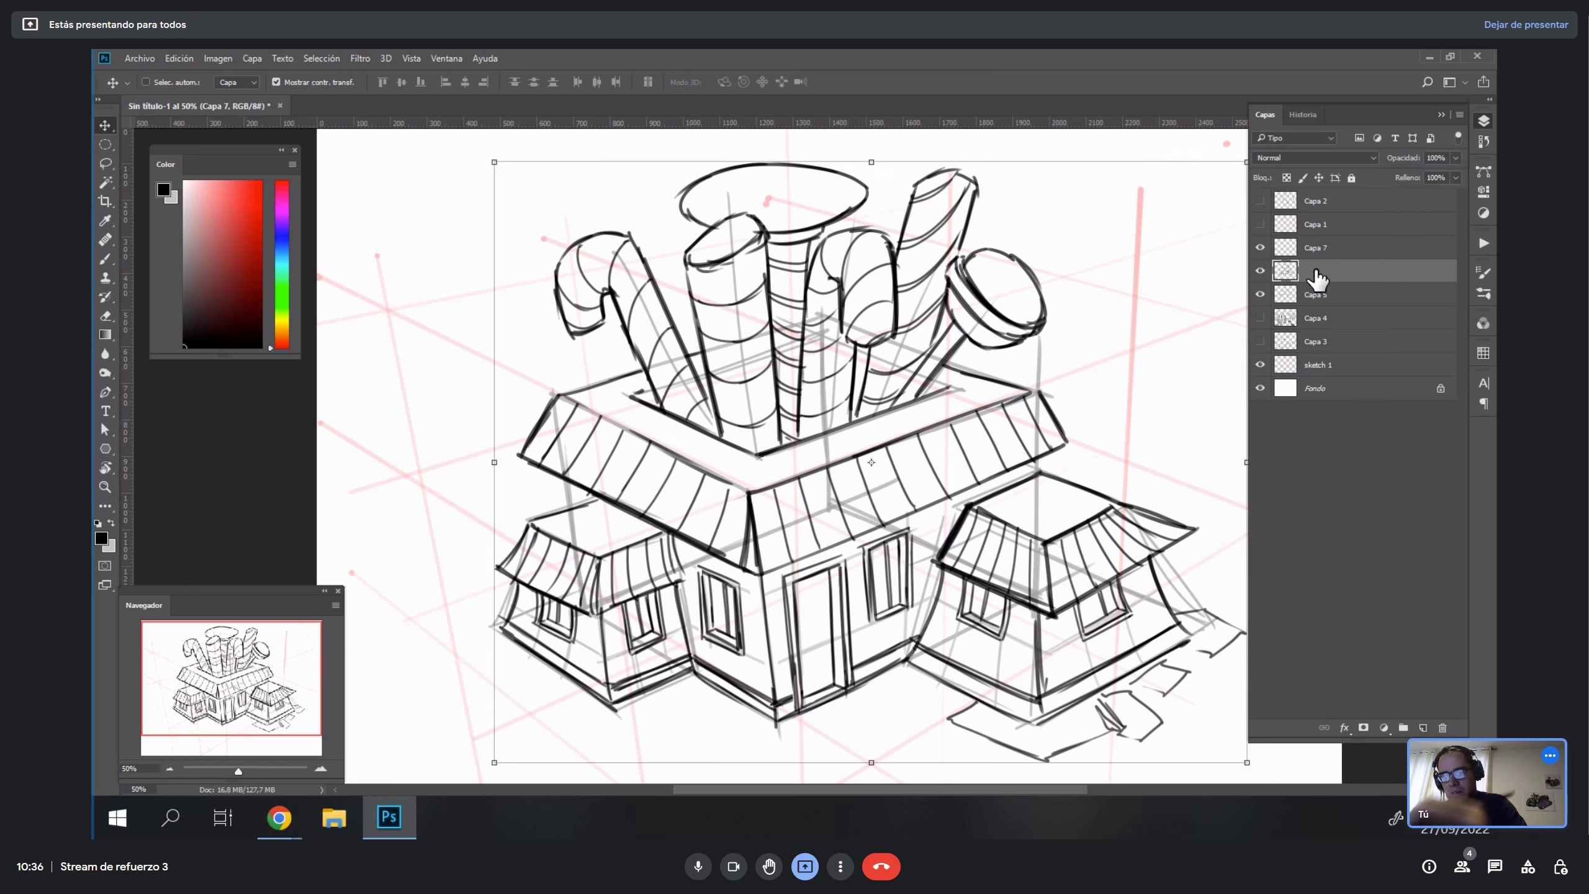
{"action": "double_click", "coordinate": [1323, 270]}
{"action": "type", "text": "linea"}
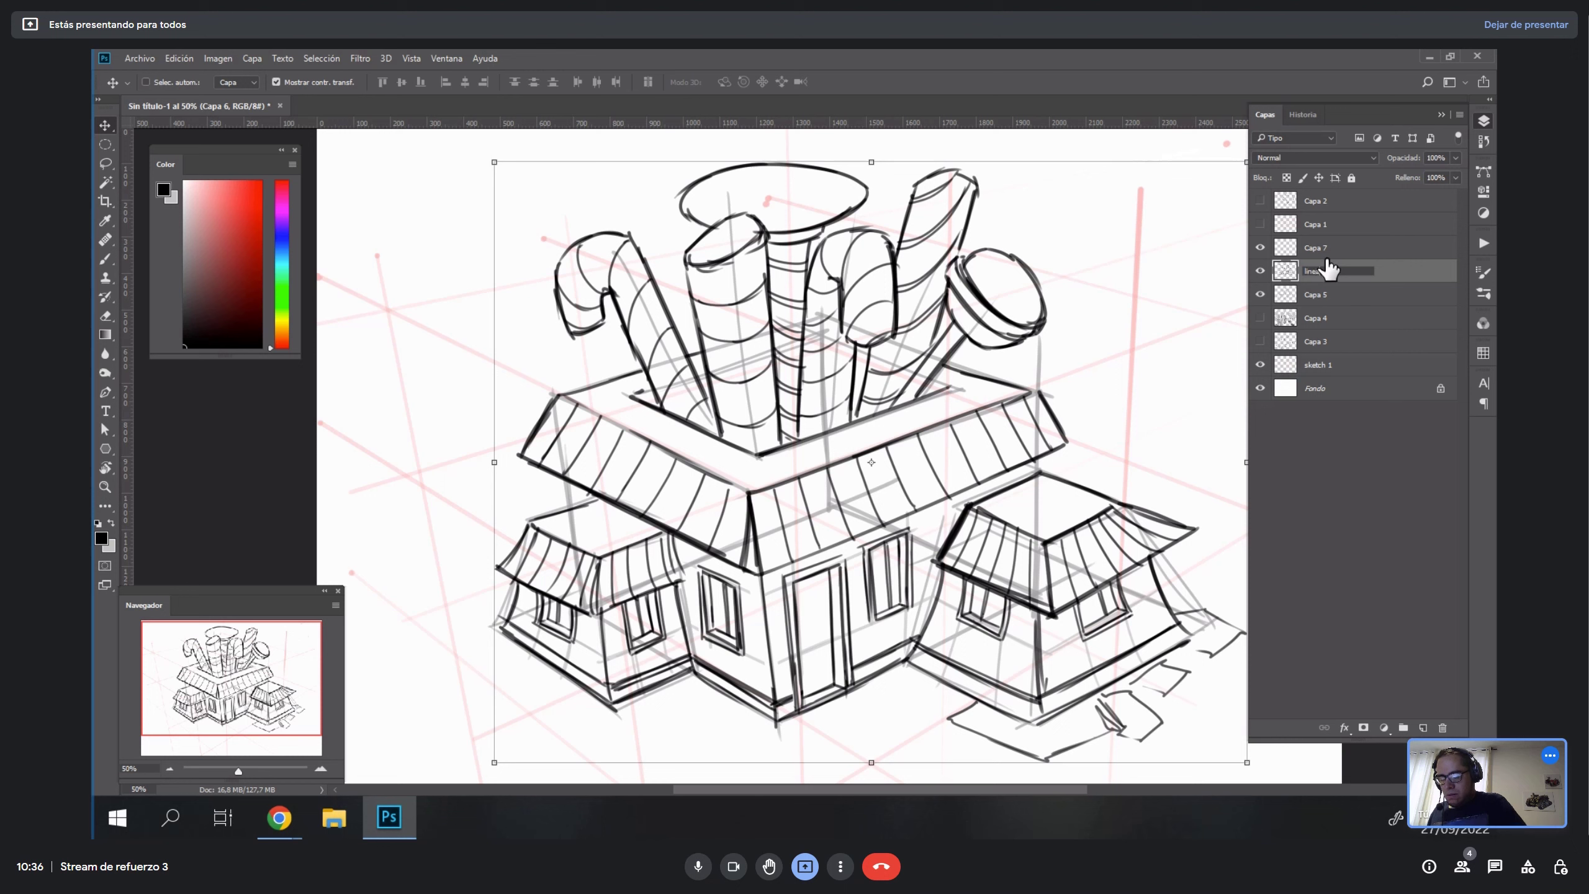
{"action": "key", "text": "Return"}
Rename layer Capa 7 as sombra.
{"action": "left_click", "coordinate": [1313, 248]}
{"action": "double_click", "coordinate": [1317, 247]}
{"action": "type", "text": "som"}
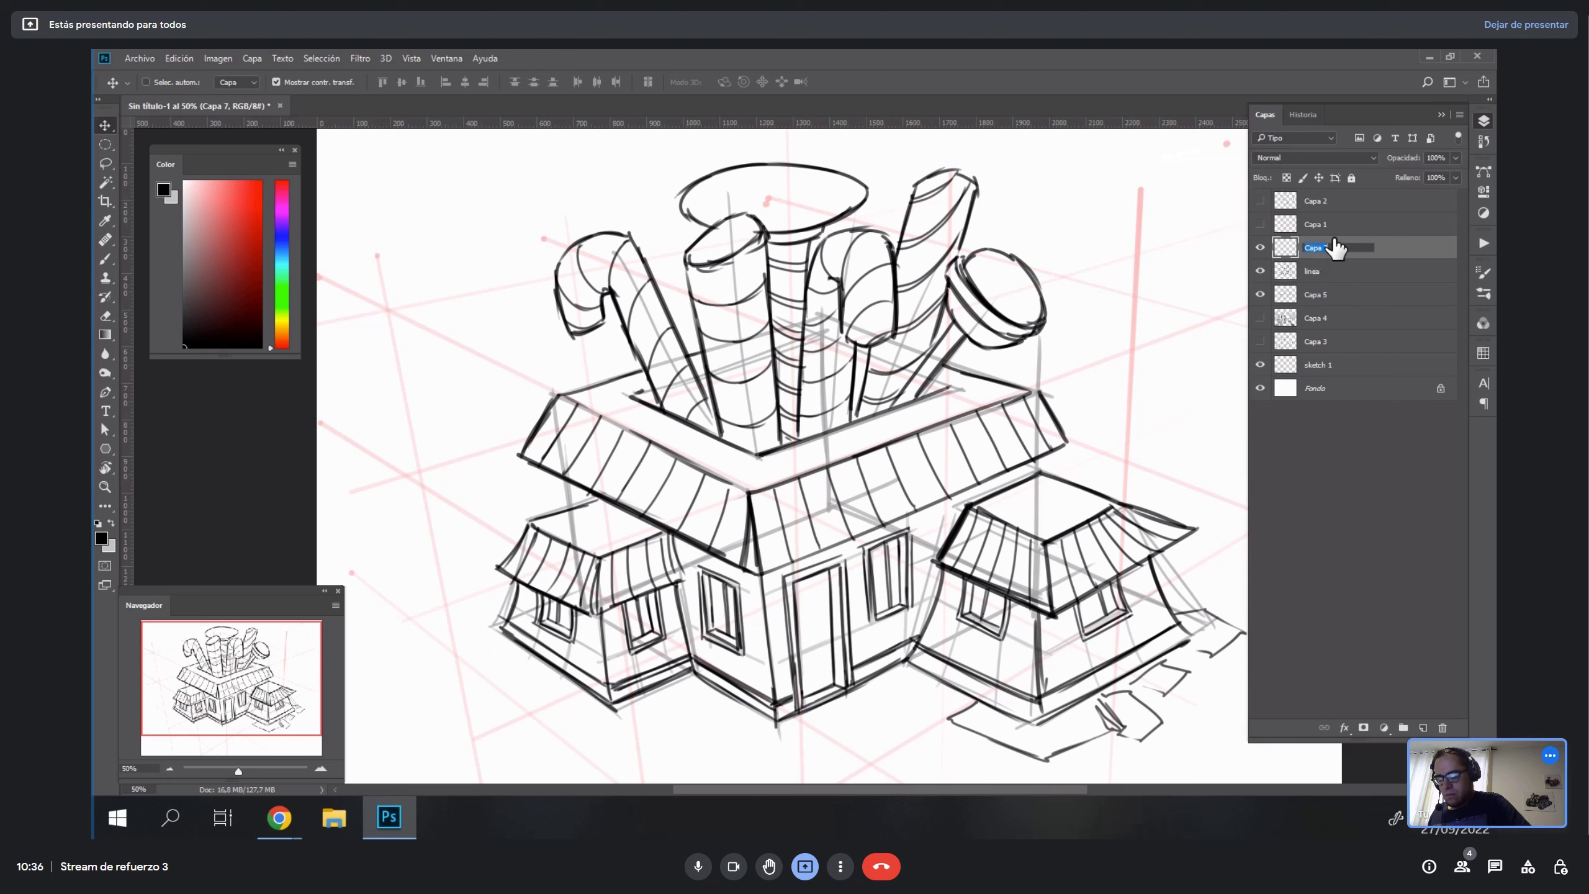
{"action": "type", "text": "bra"}
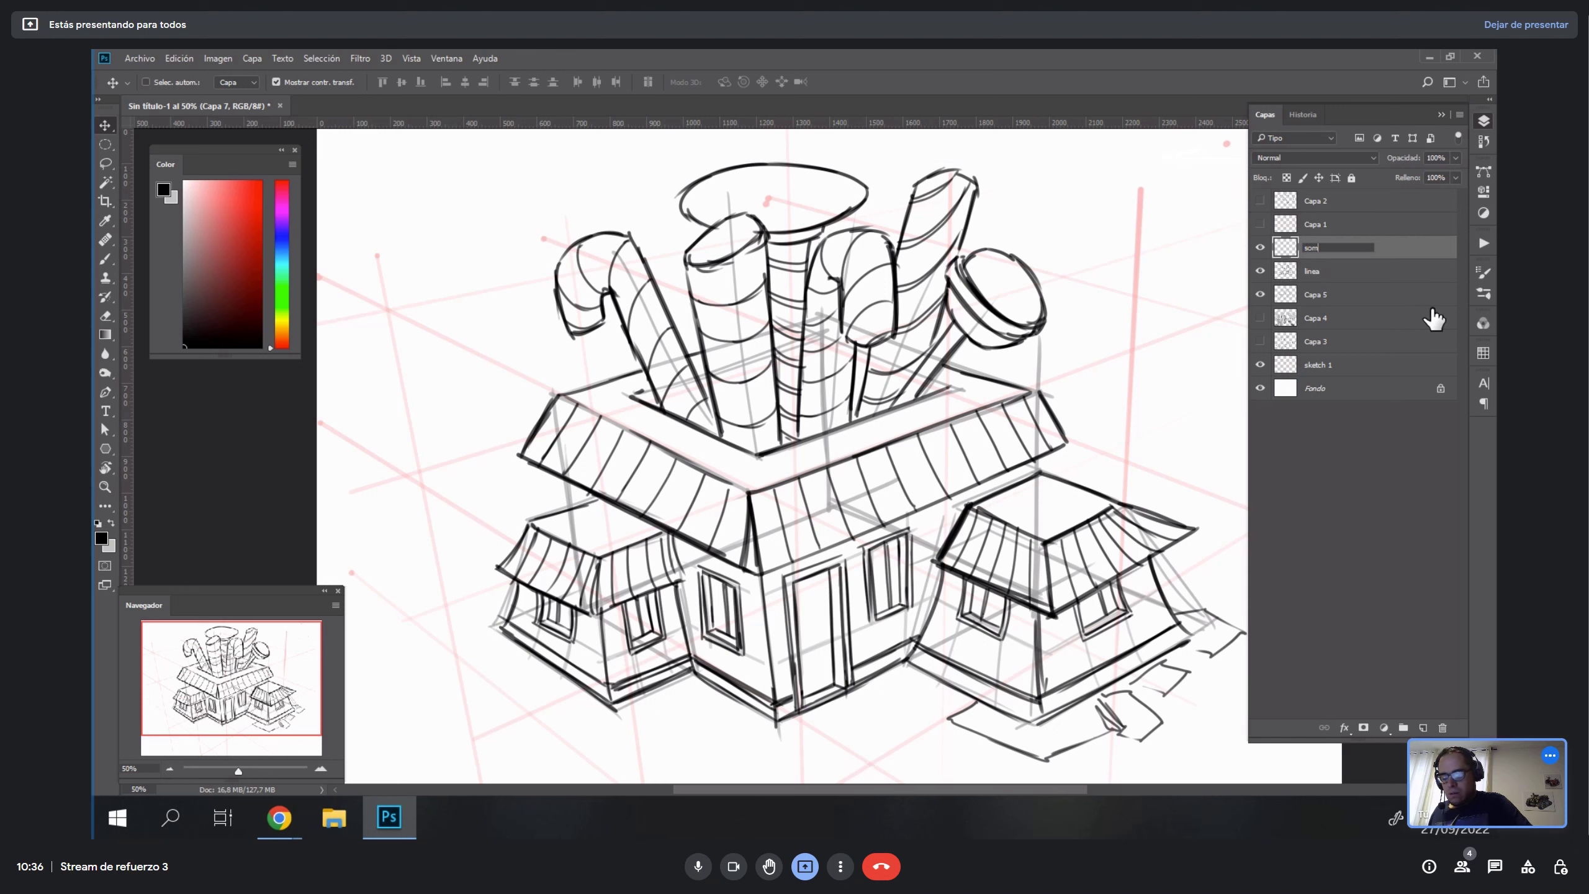
{"action": "key", "text": "Return"}
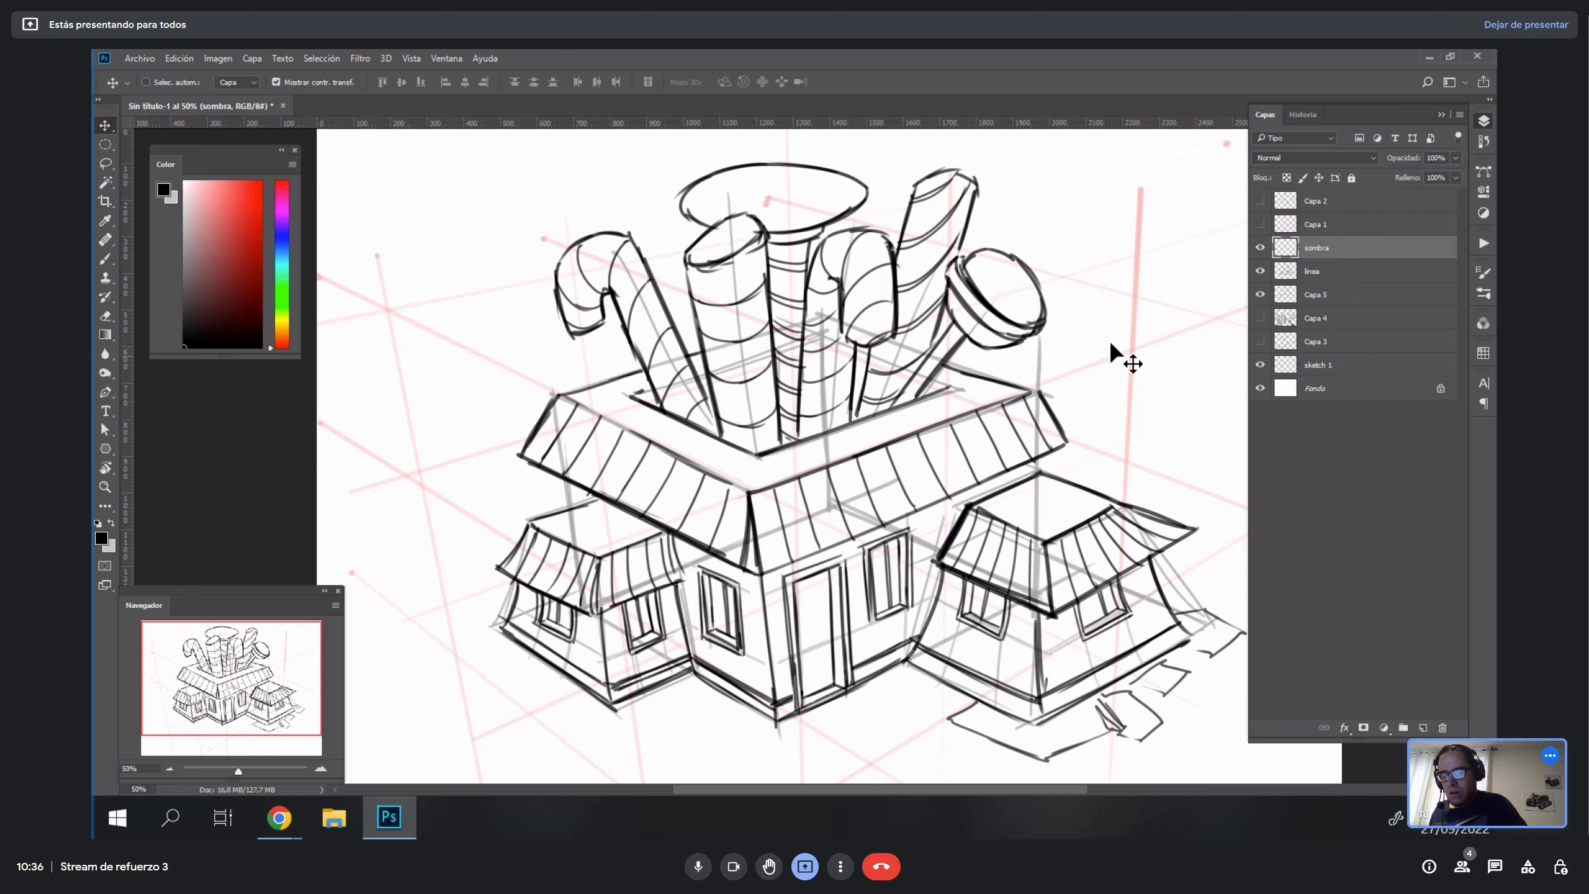
On the sombra layer, shade the left side of the thick cylinder in light grey with the Brush.
{"action": "left_click", "coordinate": [1334, 271]}
{"action": "key", "text": "b"}
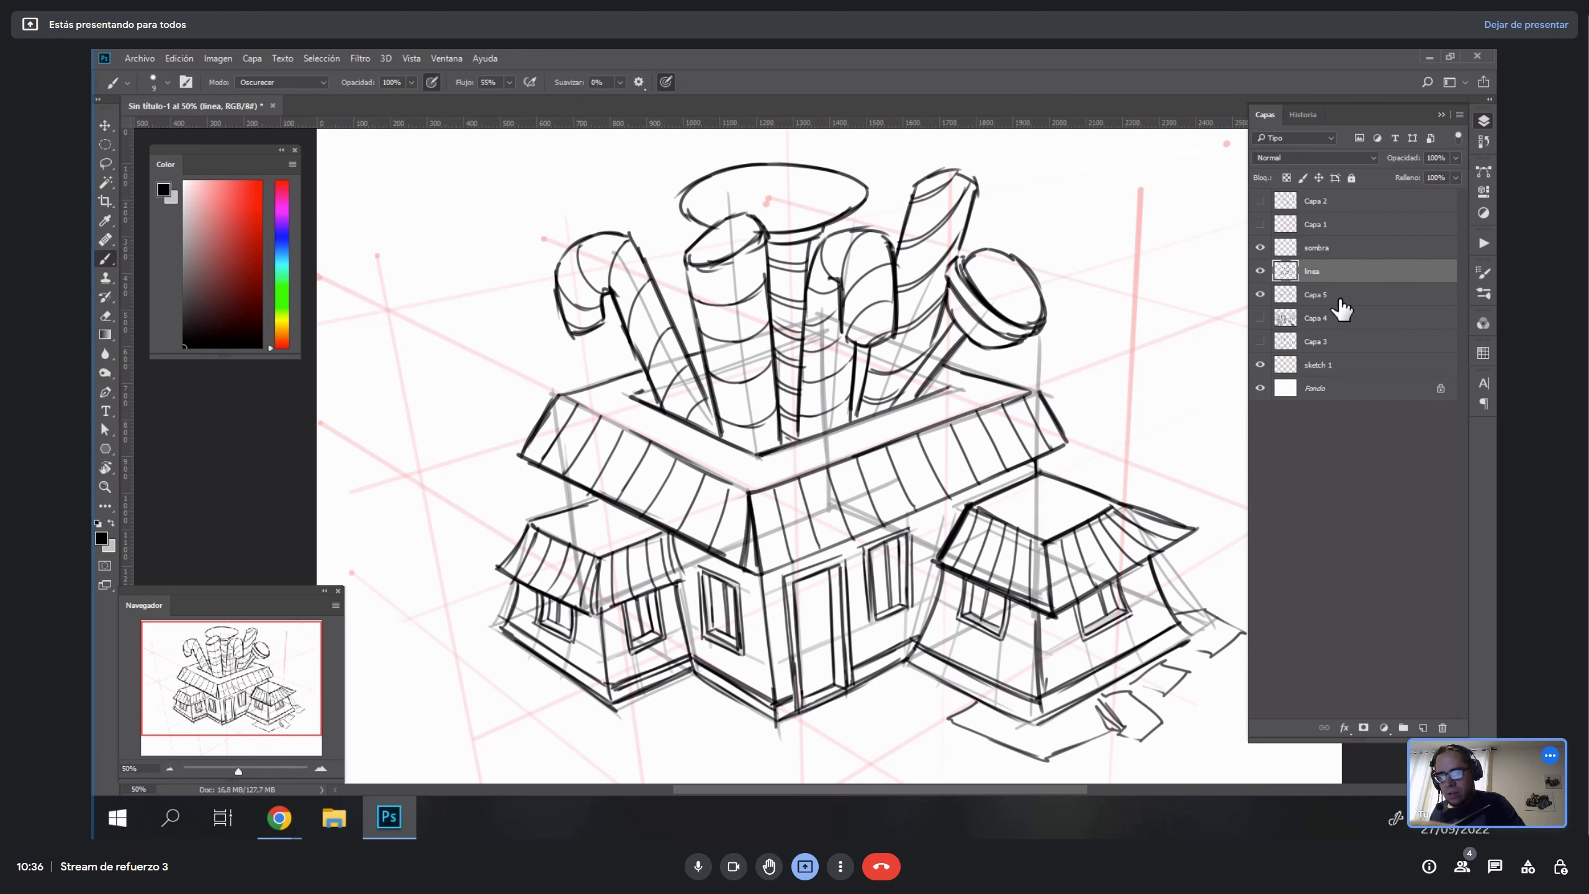
{"action": "left_click", "coordinate": [1286, 253]}
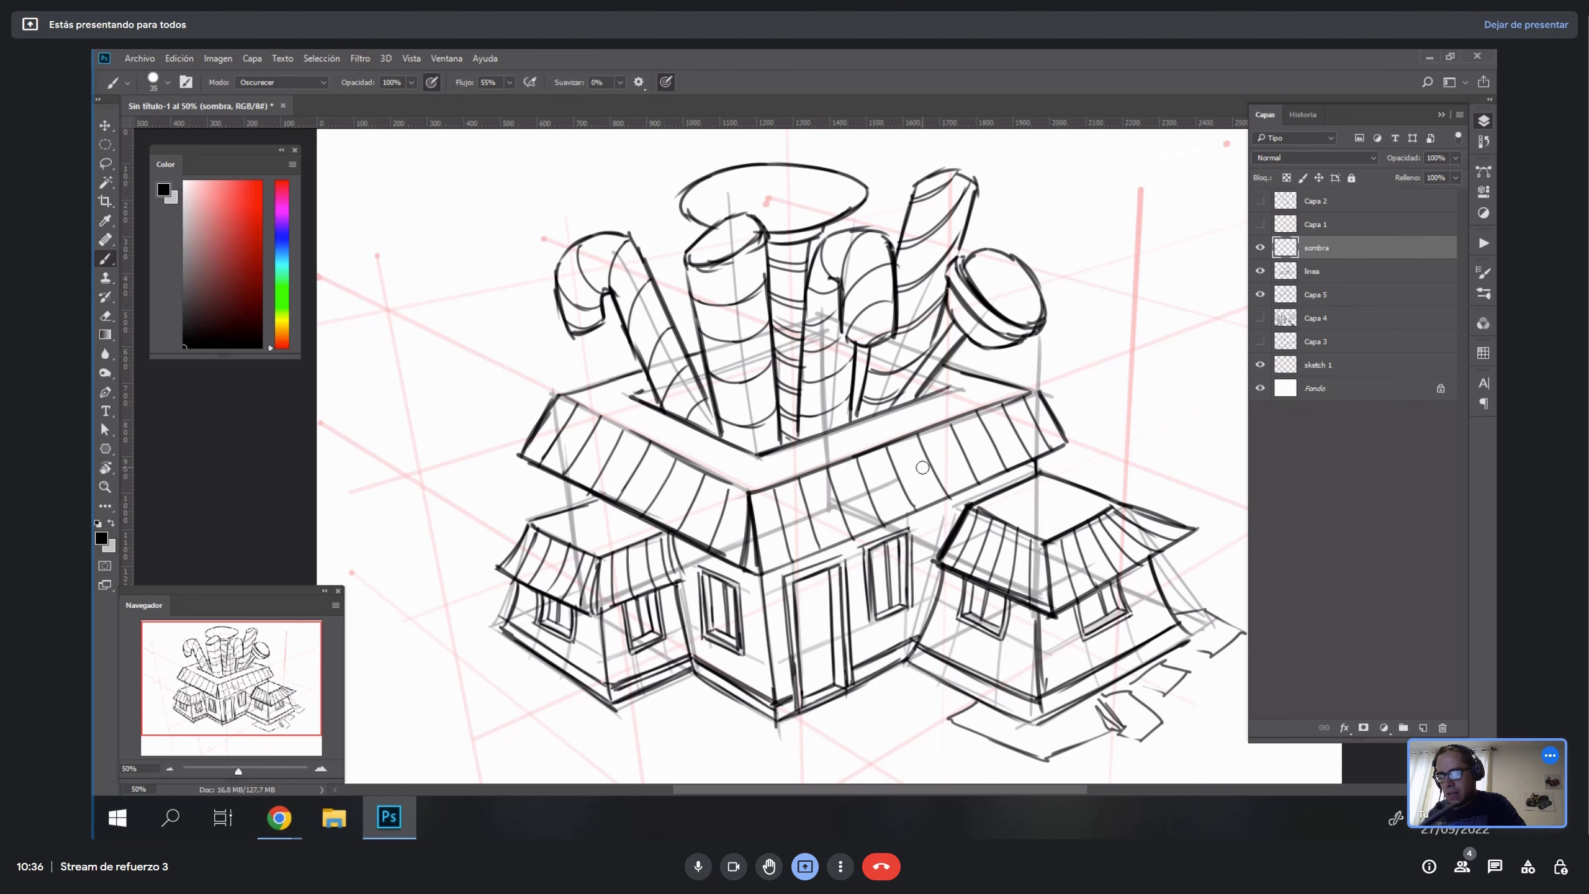
{"action": "left_click_drag", "start_coordinate": [919, 523], "coordinate": [1006, 478]}
{"action": "key", "text": "x"}
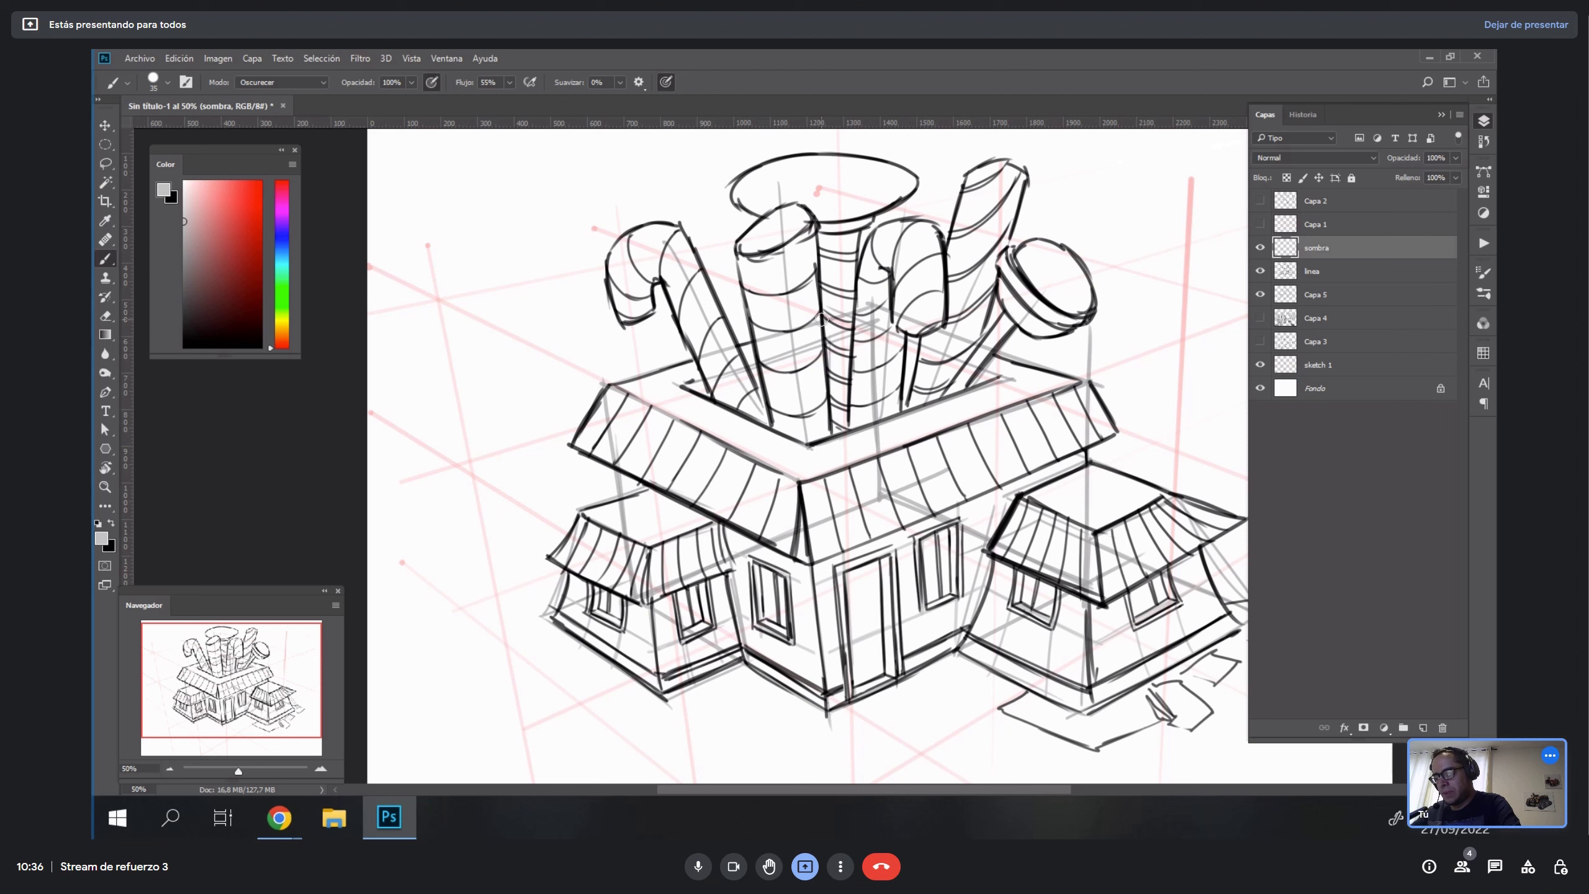
{"action": "left_click_drag", "start_coordinate": [763, 323], "coordinate": [776, 417]}
{"action": "mouse_move", "coordinate": [750, 262]}
{"action": "left_mouse_down"}
{"action": "mouse_move", "coordinate": [780, 405]}
{"action": "mouse_move", "coordinate": [777, 315]}
{"action": "mouse_move", "coordinate": [781, 413]}
{"action": "left_mouse_up"}
{"action": "left_click_drag", "start_coordinate": [769, 297], "coordinate": [794, 430]}
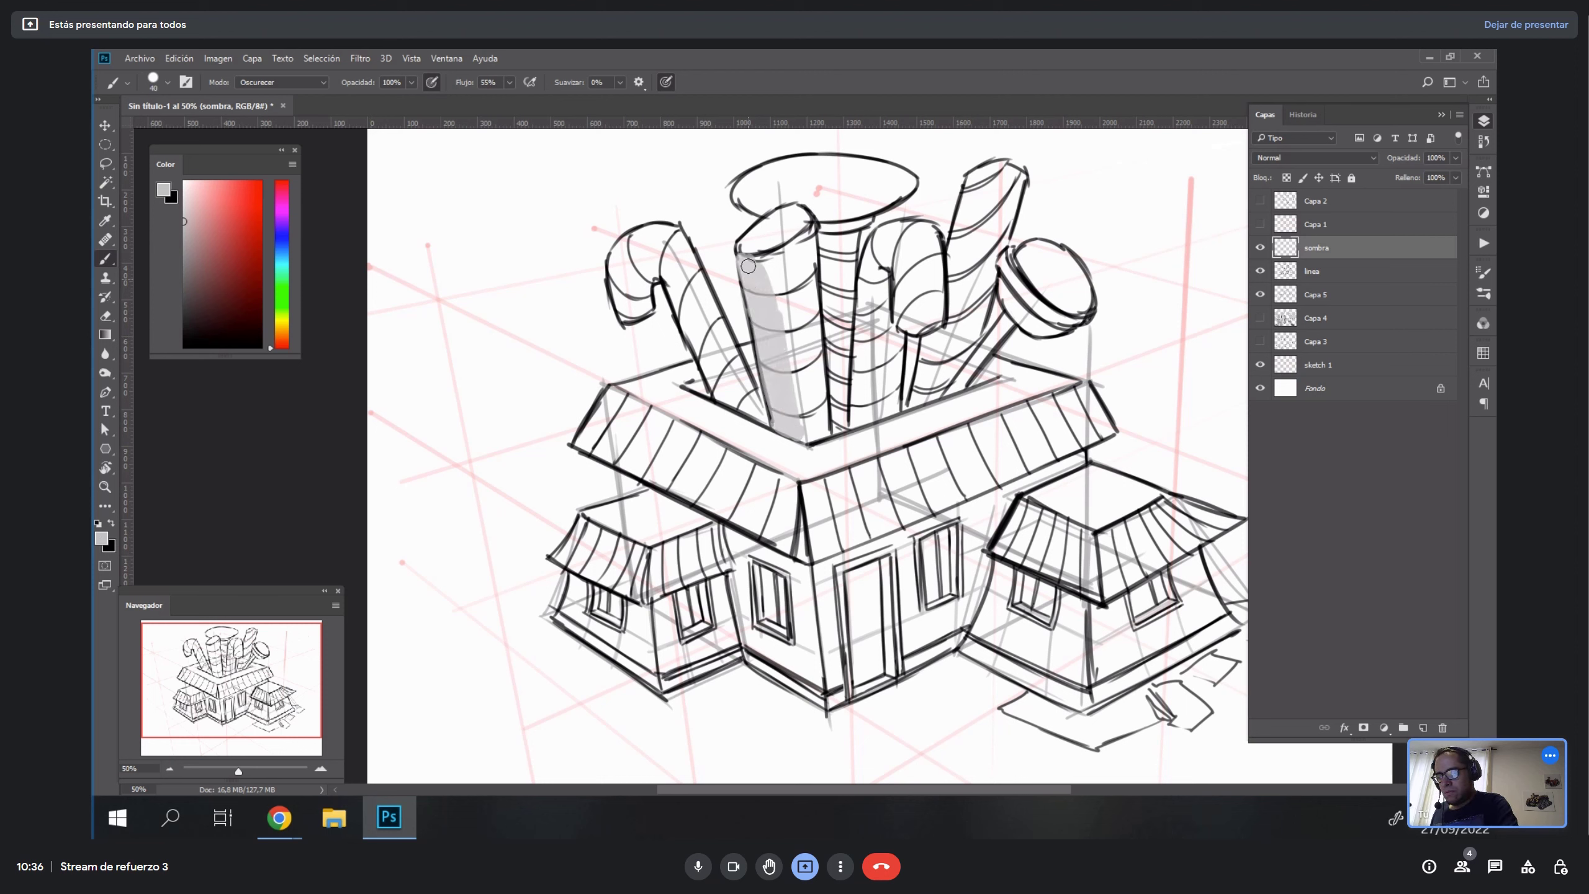
{"action": "left_click_drag", "start_coordinate": [775, 263], "coordinate": [784, 349]}
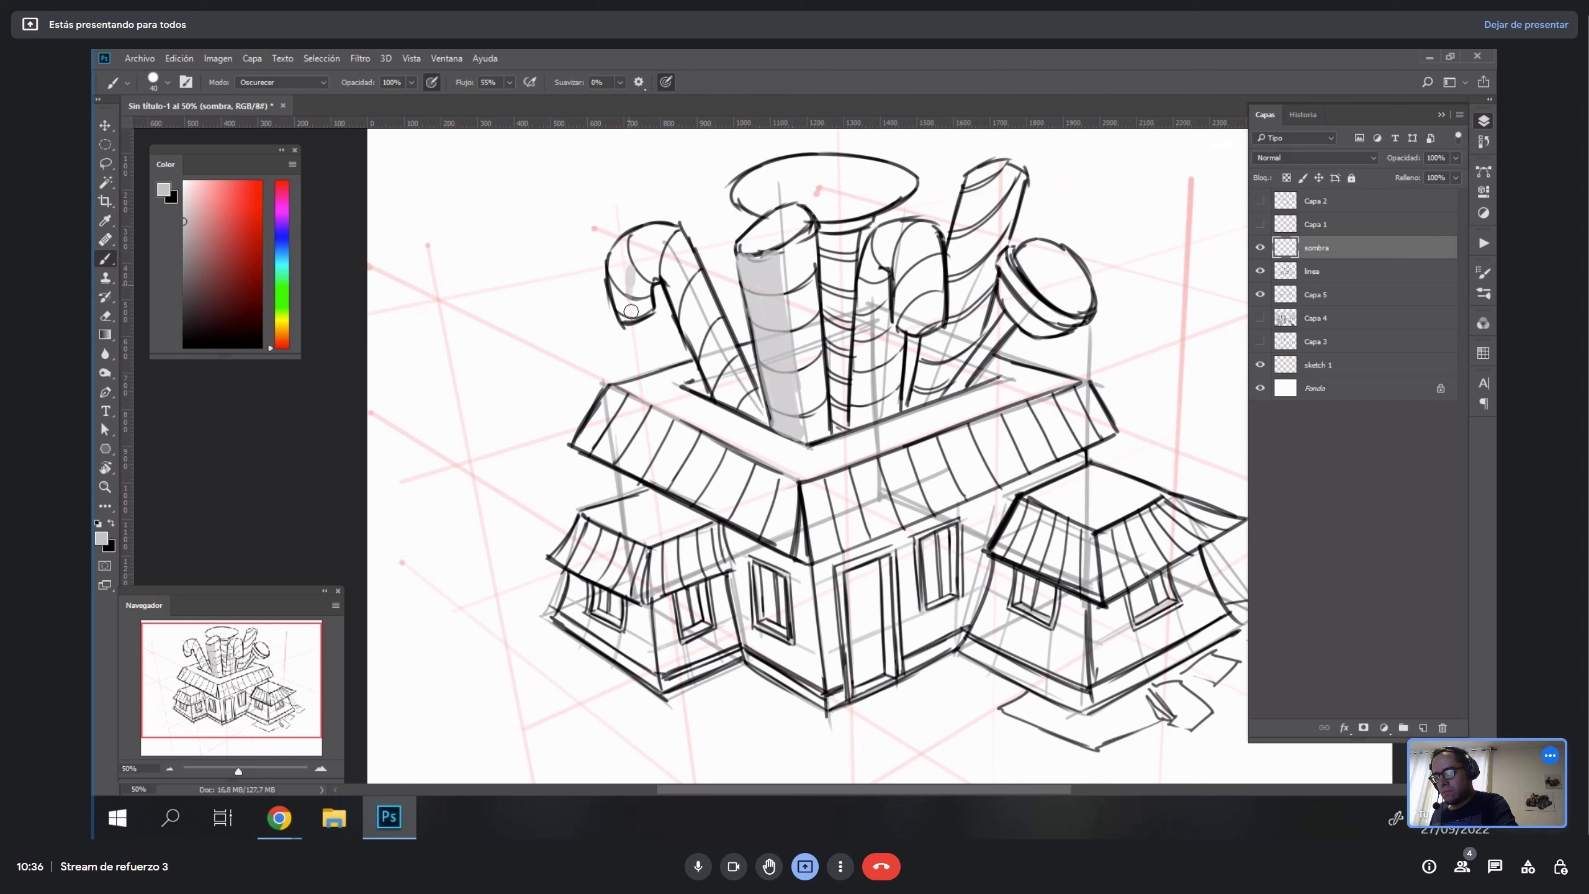
Shade the hook and stem of the left candy cane and the base of the thick cylinder in light grey.
{"action": "mouse_move", "coordinate": [630, 311]}
{"action": "left_mouse_down"}
{"action": "mouse_move", "coordinate": [641, 266]}
{"action": "mouse_move", "coordinate": [656, 259]}
{"action": "mouse_move", "coordinate": [700, 343]}
{"action": "left_mouse_up"}
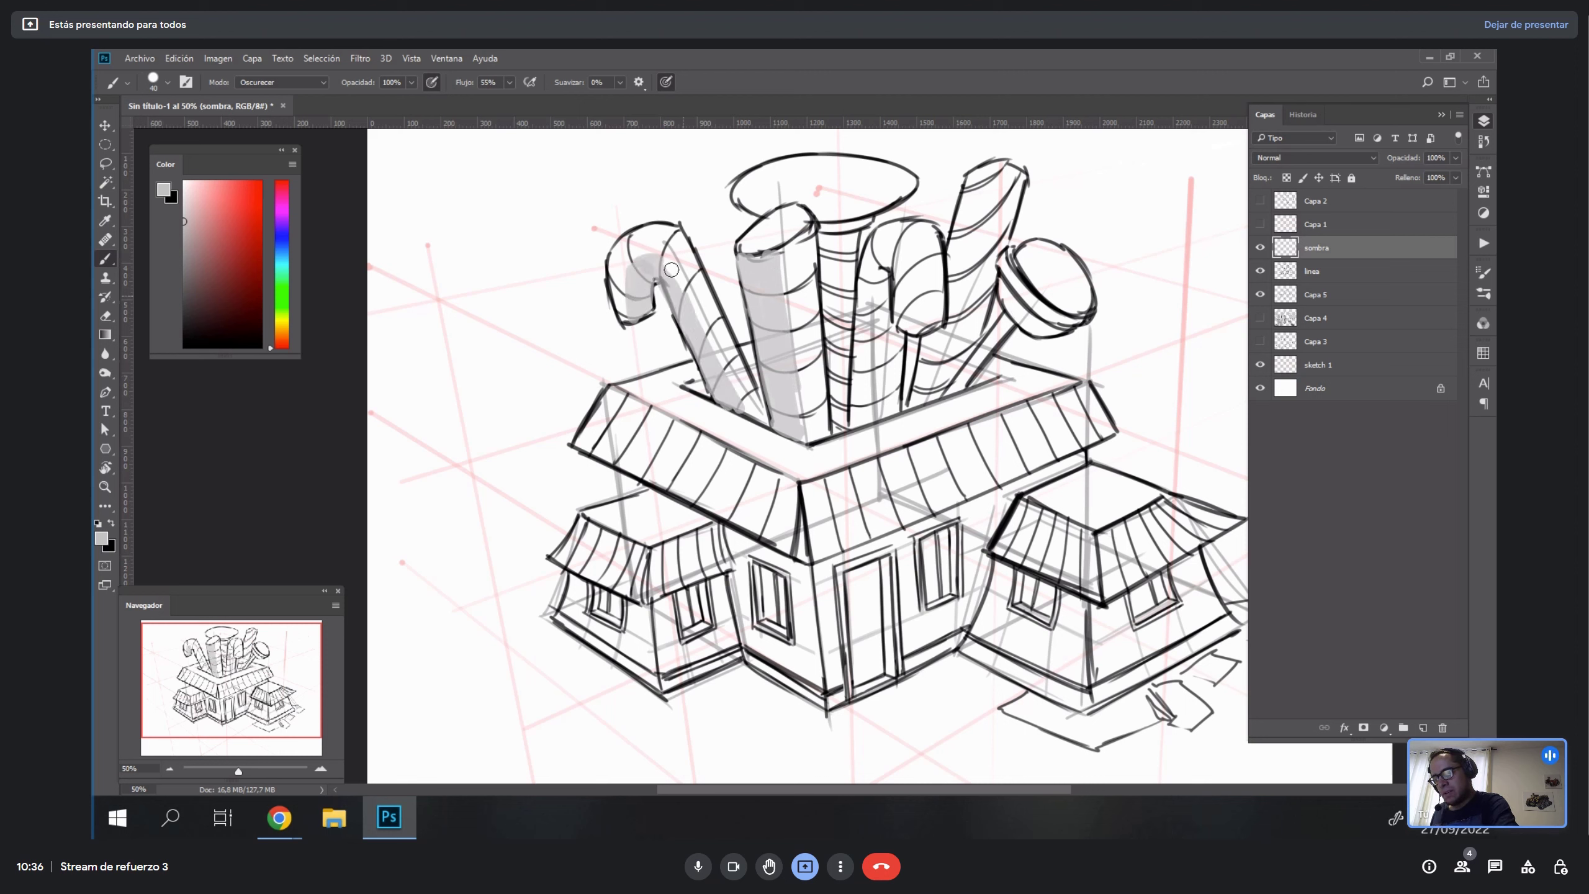
{"action": "left_click_drag", "start_coordinate": [672, 272], "coordinate": [655, 272]}
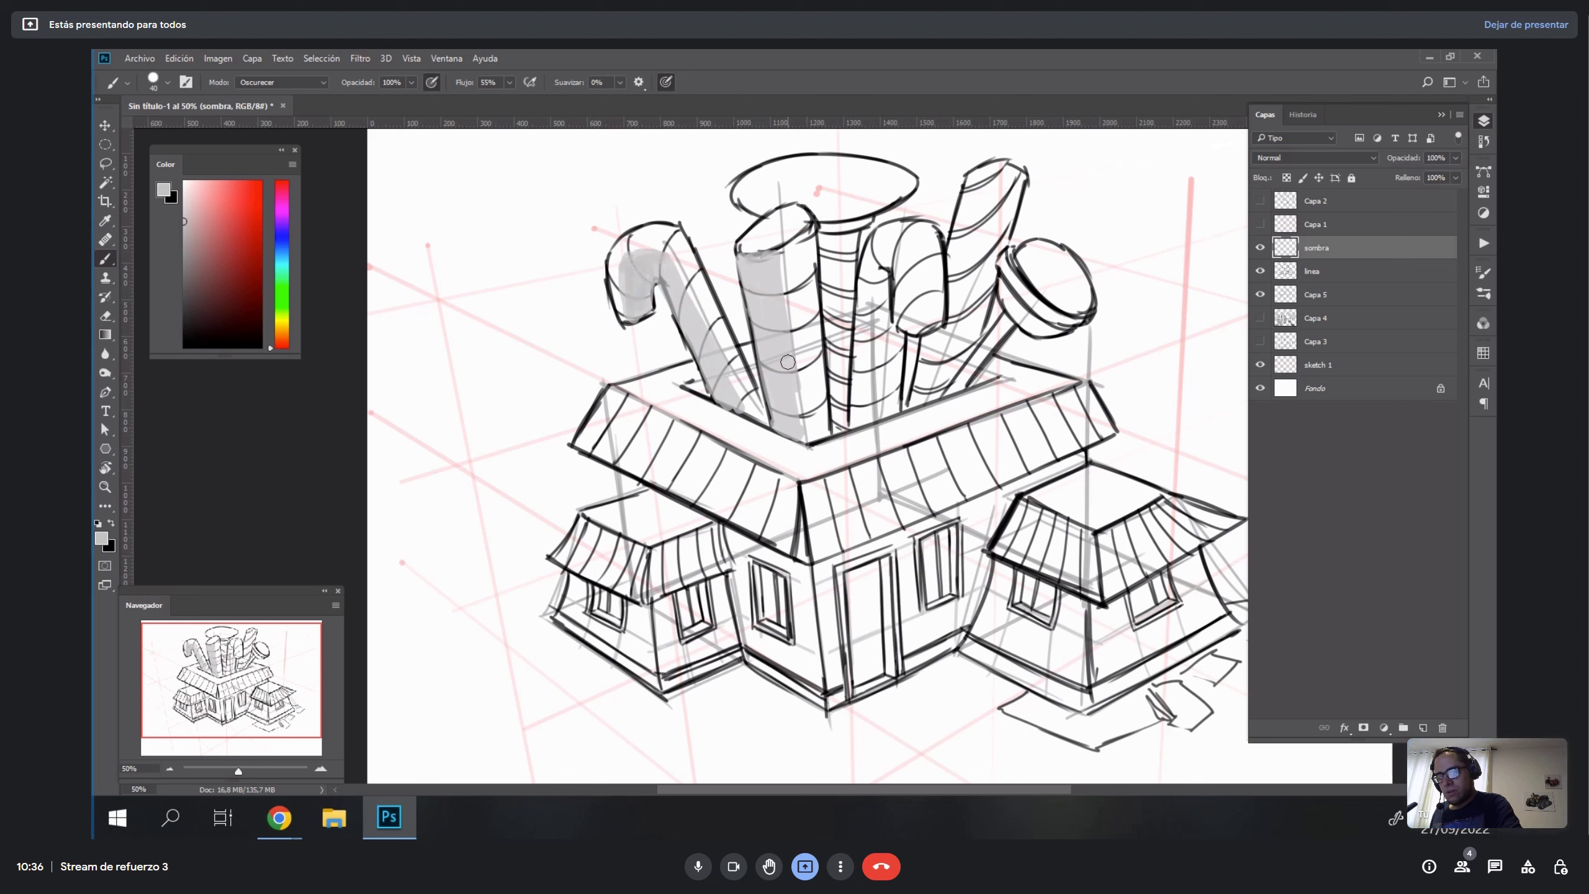
{"action": "left_click_drag", "start_coordinate": [801, 393], "coordinate": [818, 435]}
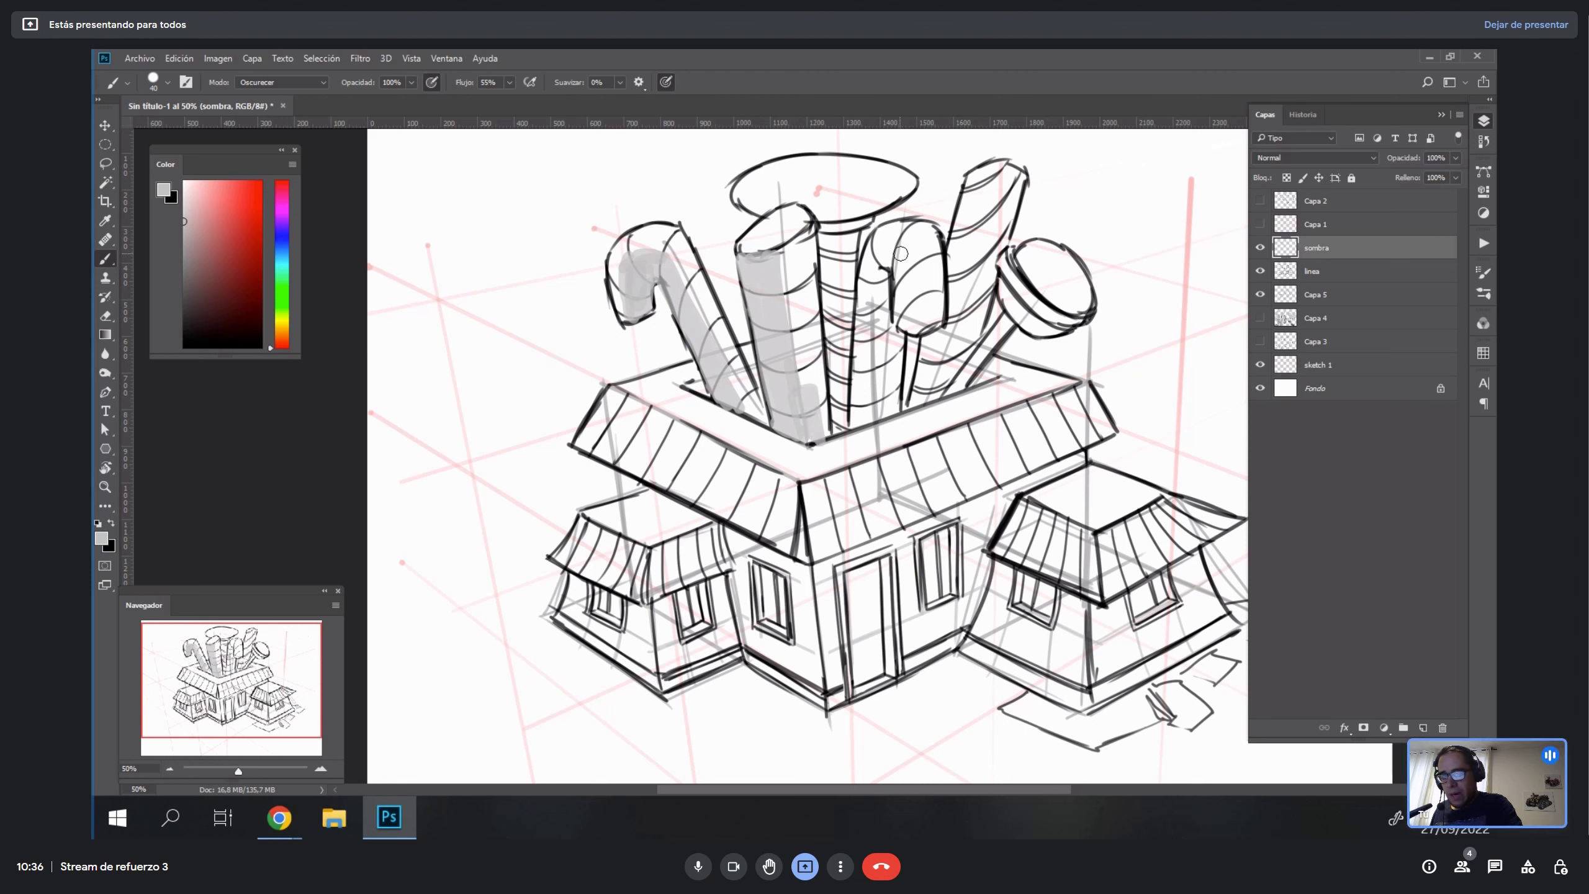
Shade the hook and stem of the front candy cane in light grey with a larger brush.
{"action": "key", "text": "bracketright"}
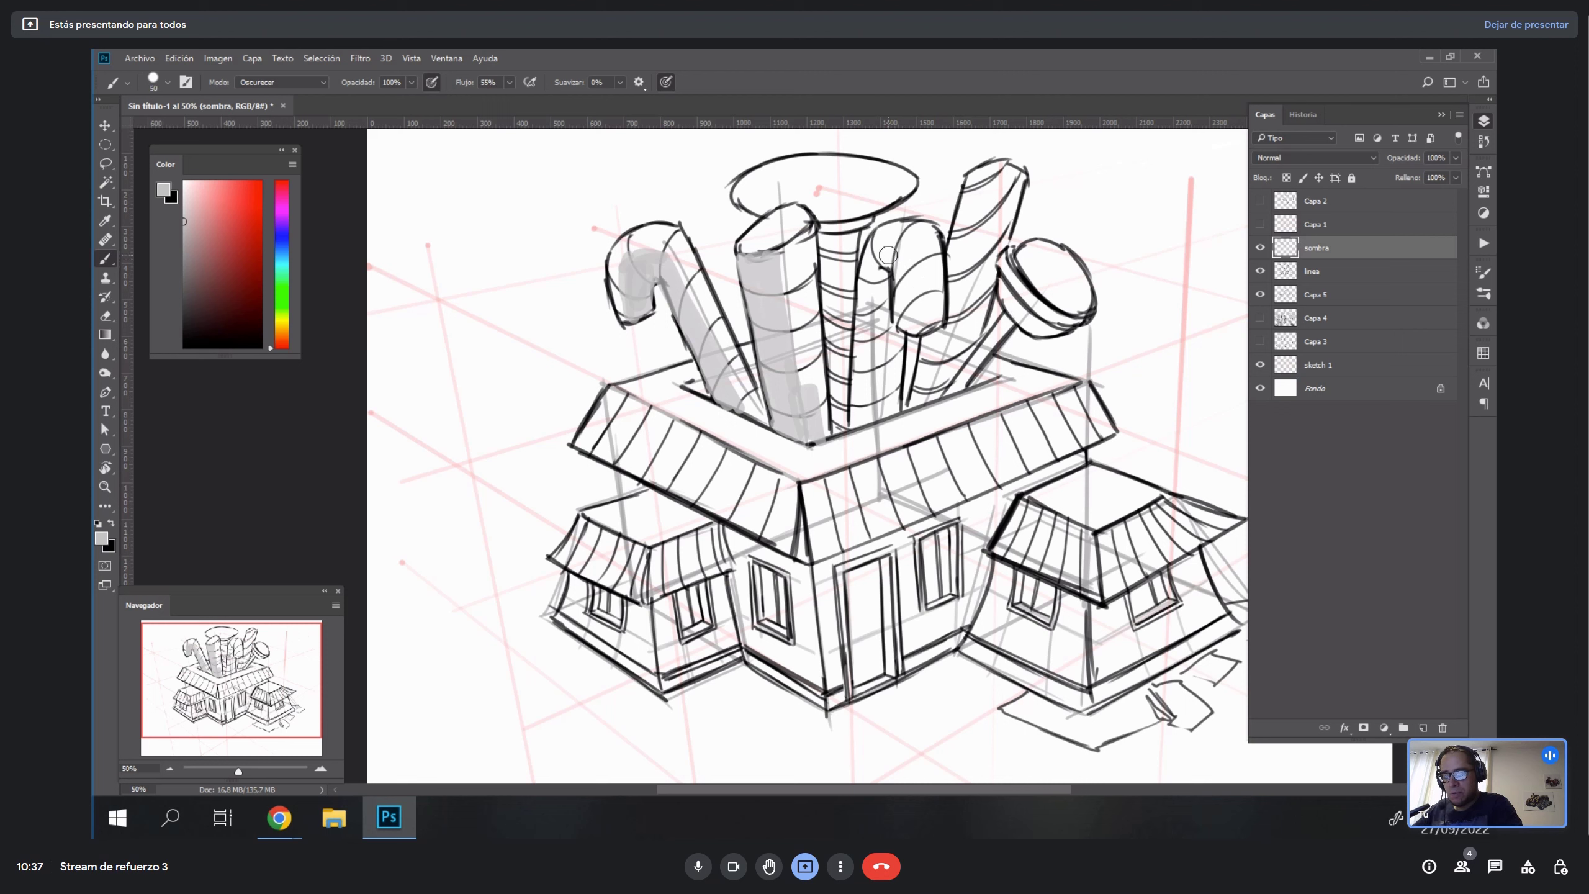
{"action": "mouse_move", "coordinate": [902, 315]}
{"action": "left_mouse_down"}
{"action": "mouse_move", "coordinate": [914, 295]}
{"action": "mouse_move", "coordinate": [917, 315]}
{"action": "left_mouse_up"}
{"action": "mouse_move", "coordinate": [872, 267]}
{"action": "left_mouse_down"}
{"action": "mouse_move", "coordinate": [859, 400]}
{"action": "mouse_move", "coordinate": [872, 316]}
{"action": "mouse_move", "coordinate": [879, 376]}
{"action": "mouse_move", "coordinate": [888, 332]}
{"action": "left_mouse_up"}
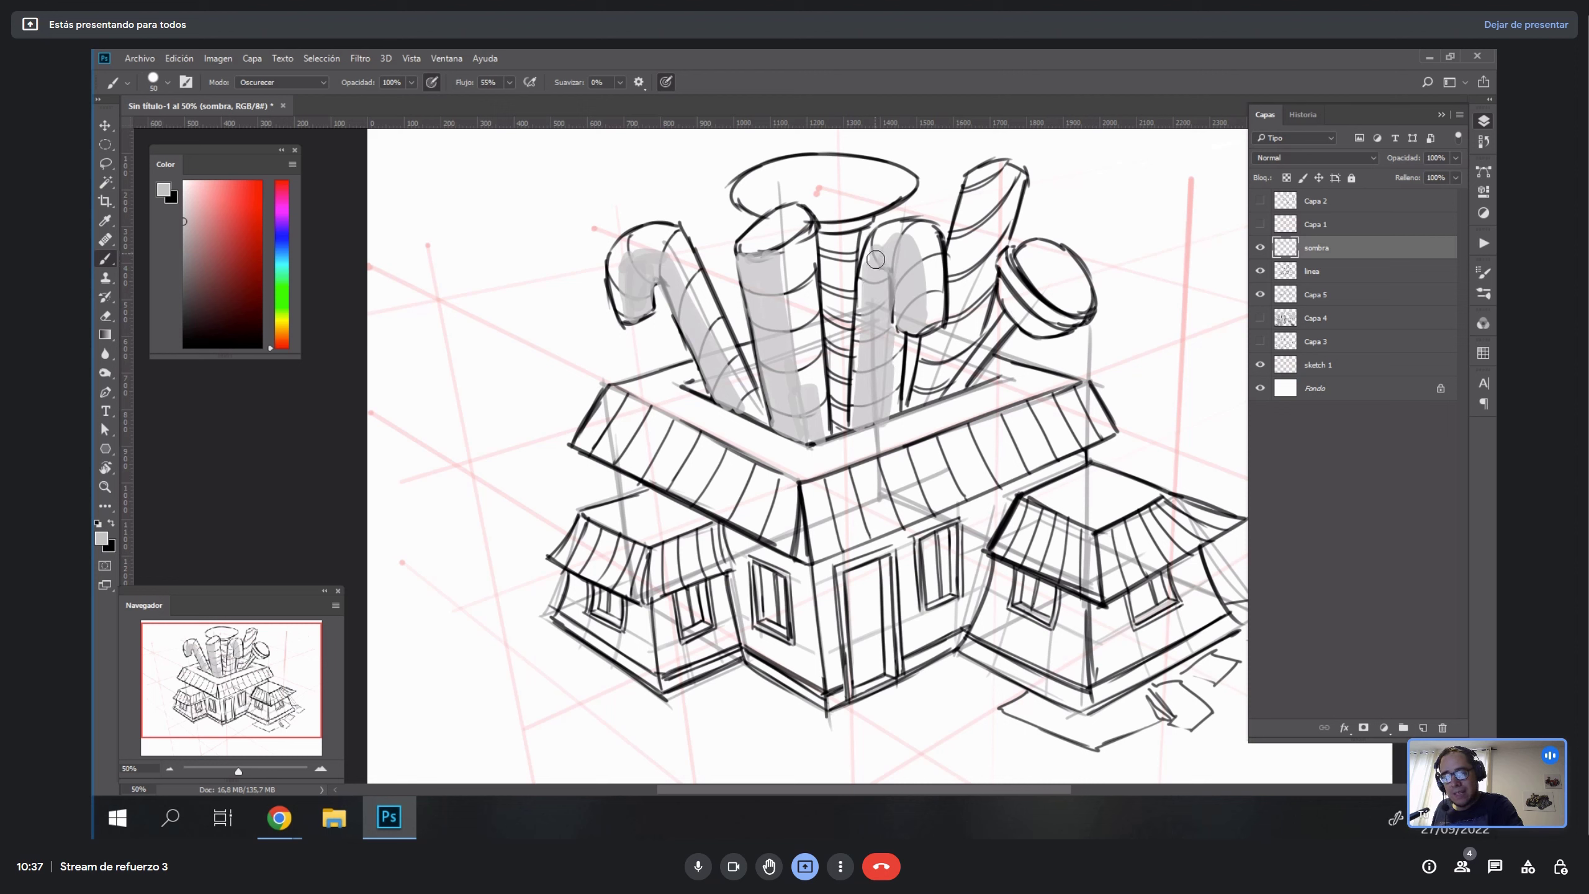
Shade the tilted striped stick and the stem of the round-headed candy in light grey, redoing the stray stem stroke.
{"action": "mouse_move", "coordinate": [971, 180]}
{"action": "left_mouse_down"}
{"action": "mouse_move", "coordinate": [948, 253]}
{"action": "mouse_move", "coordinate": [989, 175]}
{"action": "mouse_move", "coordinate": [928, 353]}
{"action": "left_mouse_up"}
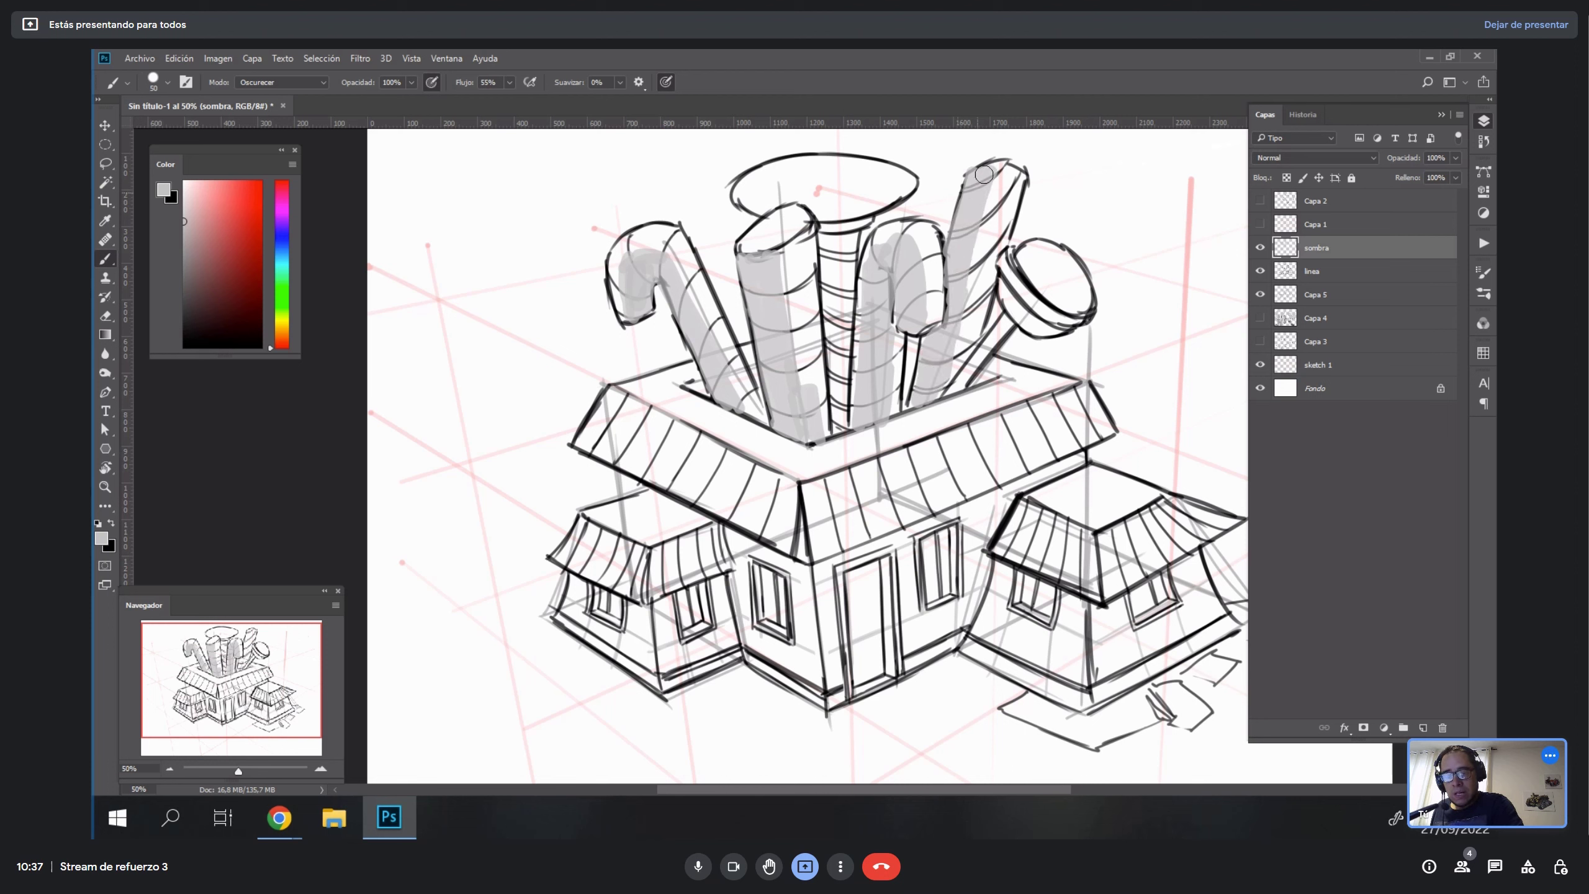
{"action": "left_click_drag", "start_coordinate": [977, 373], "coordinate": [1001, 313]}
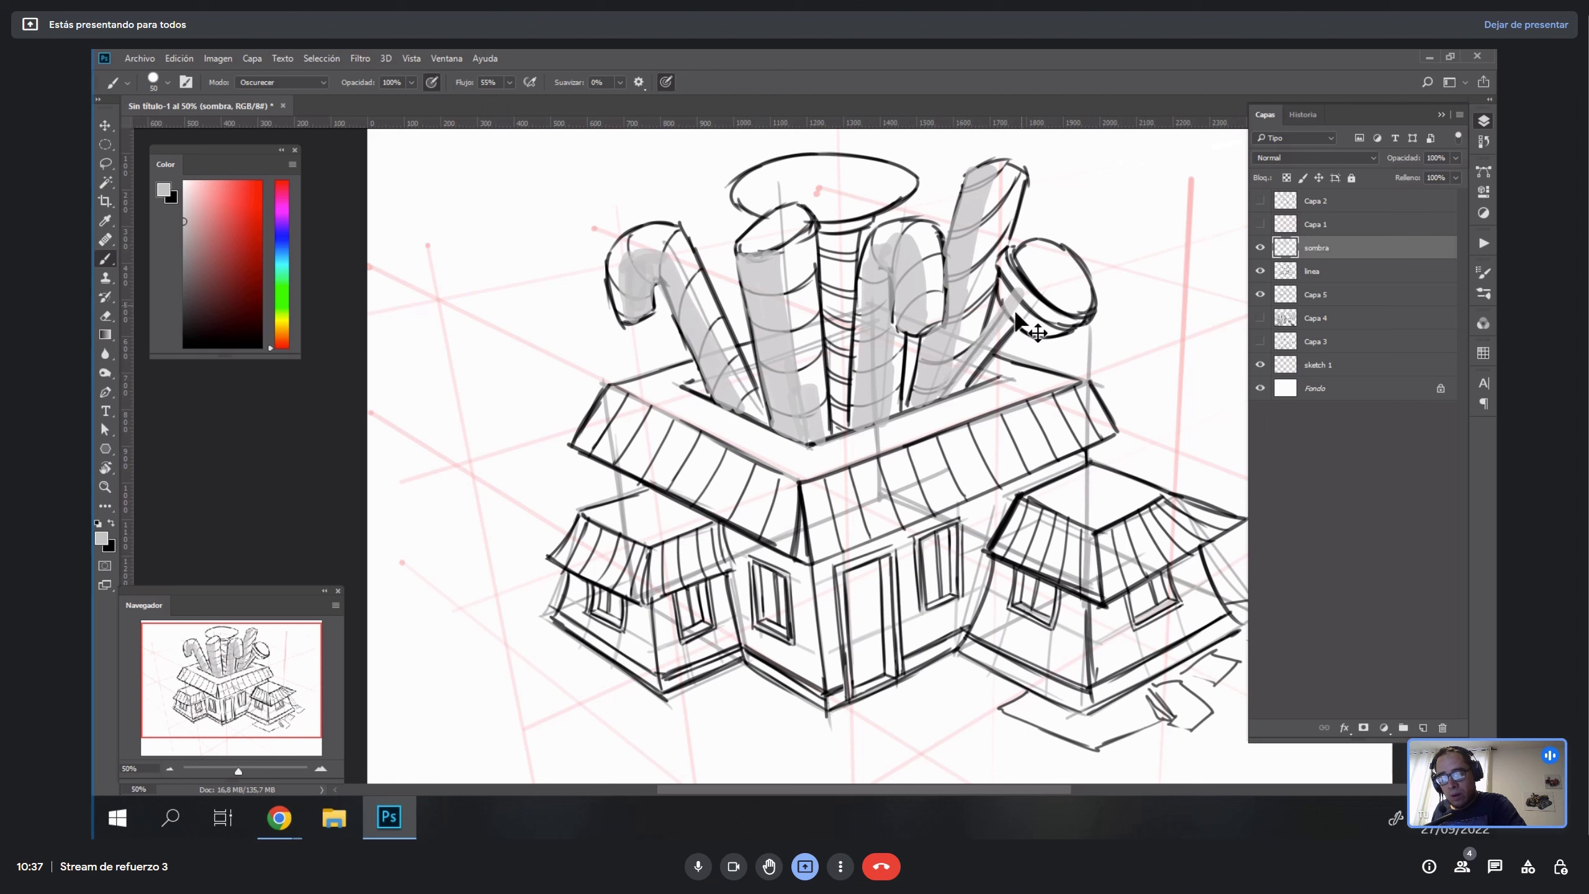
{"action": "key", "text": "ctrl+z"}
{"action": "left_click_drag", "start_coordinate": [946, 392], "coordinate": [997, 313]}
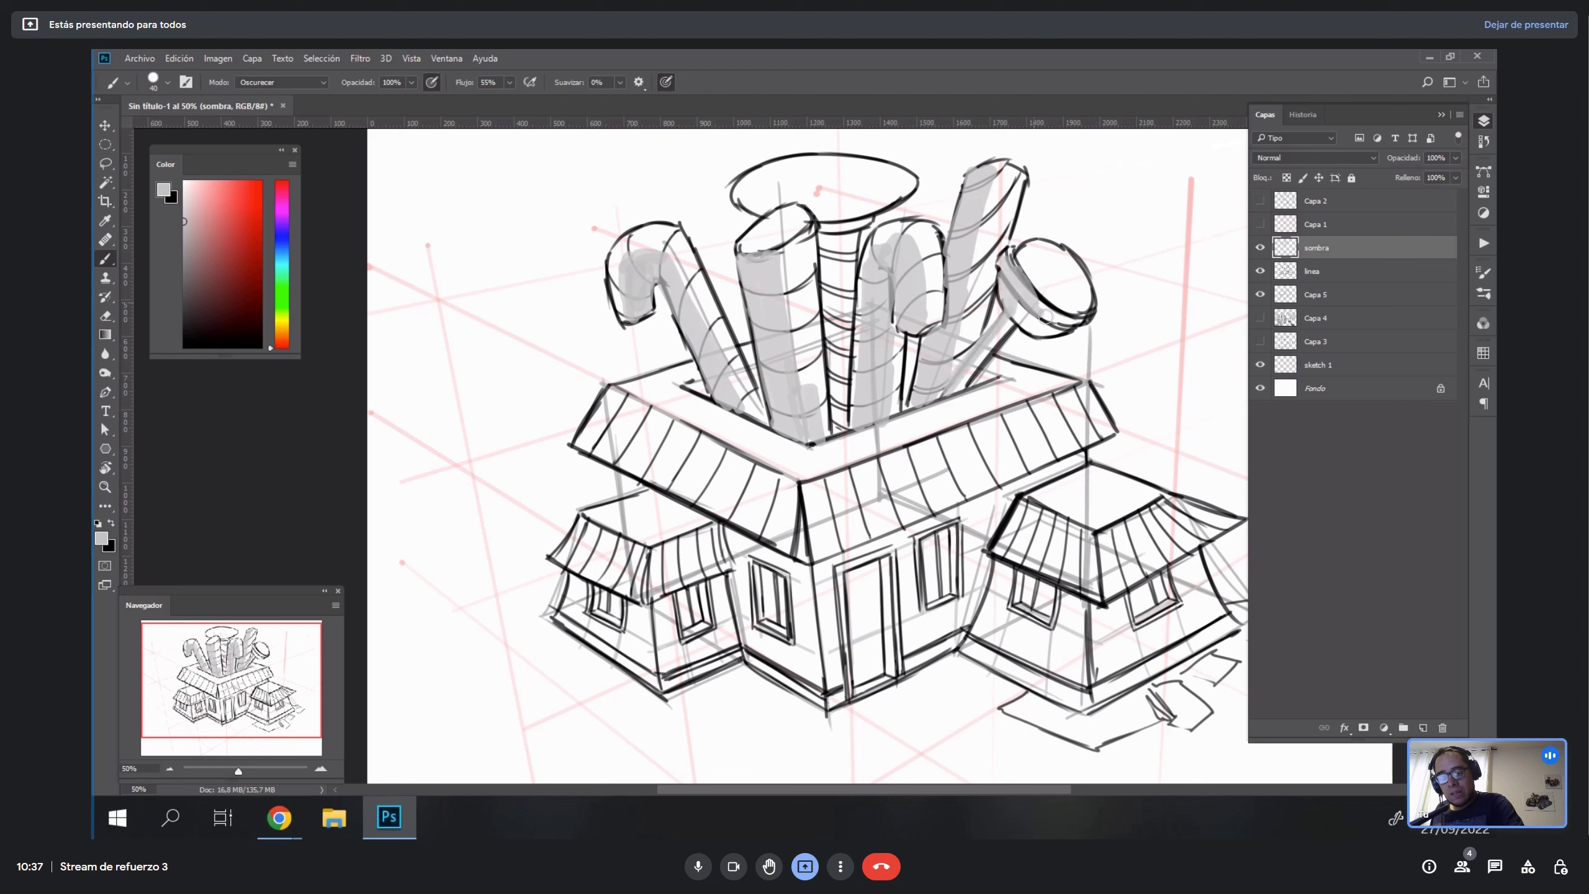
Hide the sombra layer and examine the whole line drawing without its shading.
{"action": "left_click", "coordinate": [1260, 248]}
{"action": "key", "text": "z"}
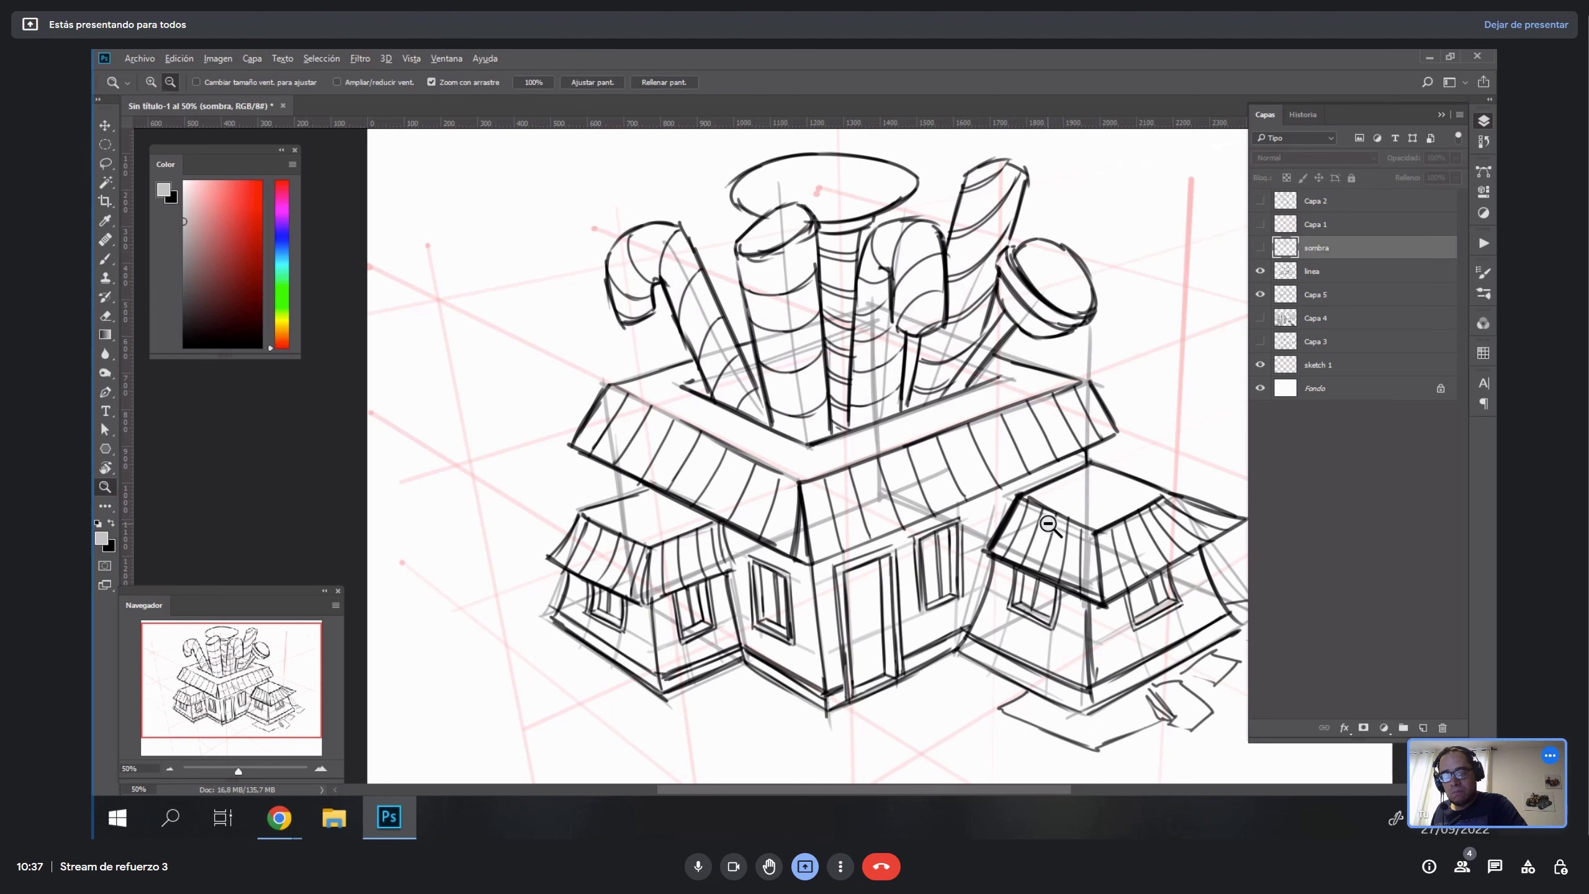
{"action": "left_click", "coordinate": [928, 492], "text": "alt"}
{"action": "left_click", "coordinate": [927, 491], "text": "alt"}
{"action": "left_click", "coordinate": [924, 477]}
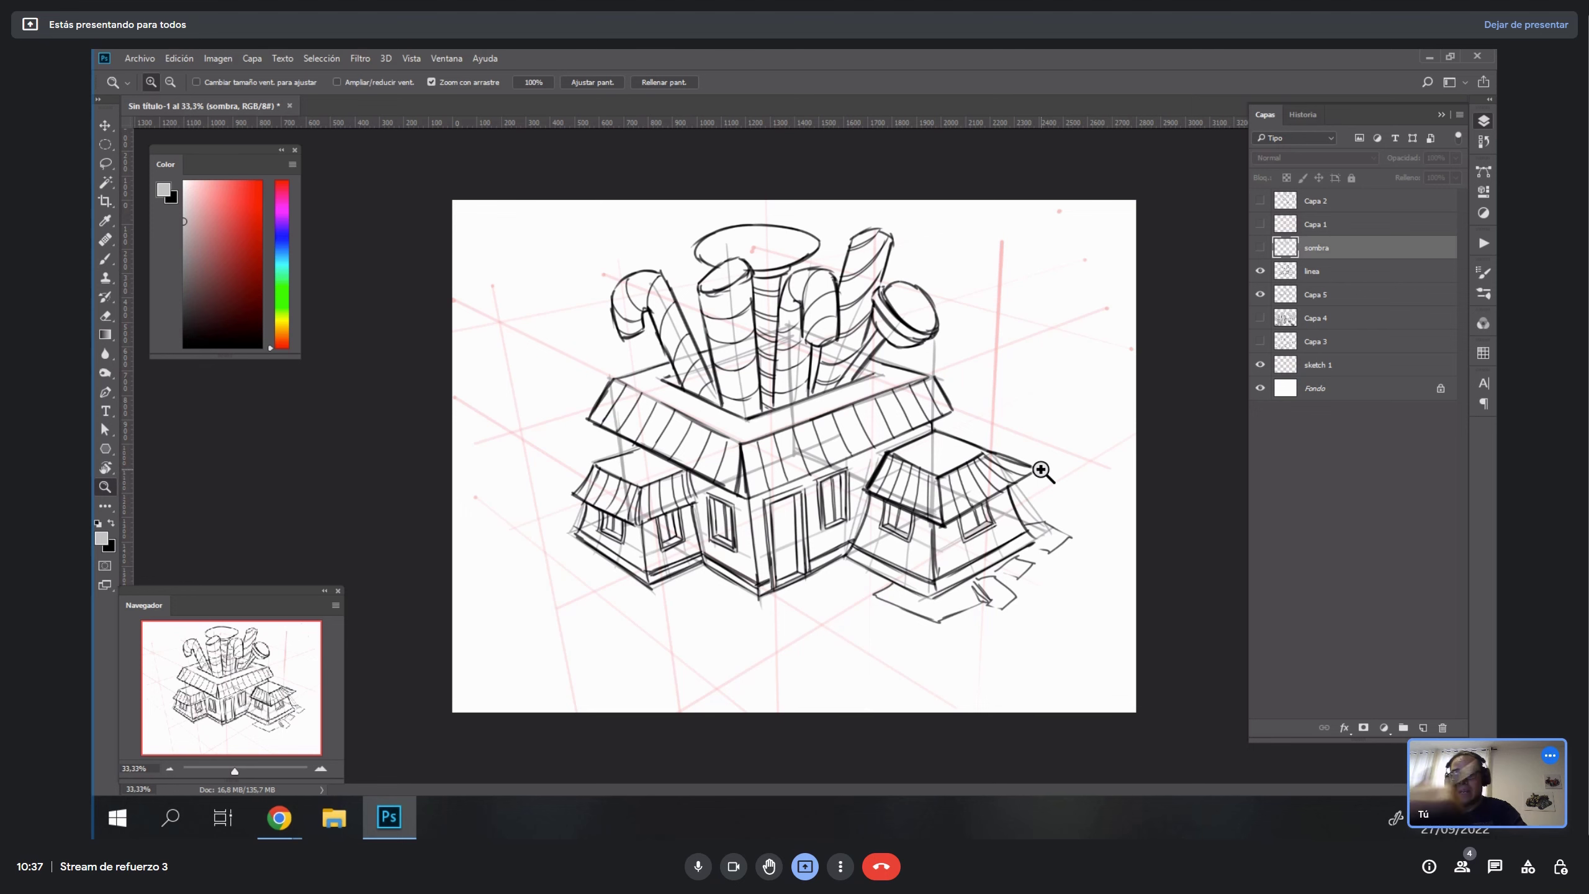
Check the layers' contents by toggling their visibility, leaving Capa 5 and Capa 4 hidden and linea, sombra and sketch 1 shown.
{"action": "left_click", "coordinate": [1260, 270]}
{"action": "left_click", "coordinate": [1260, 294]}
{"action": "left_click", "coordinate": [1260, 318]}
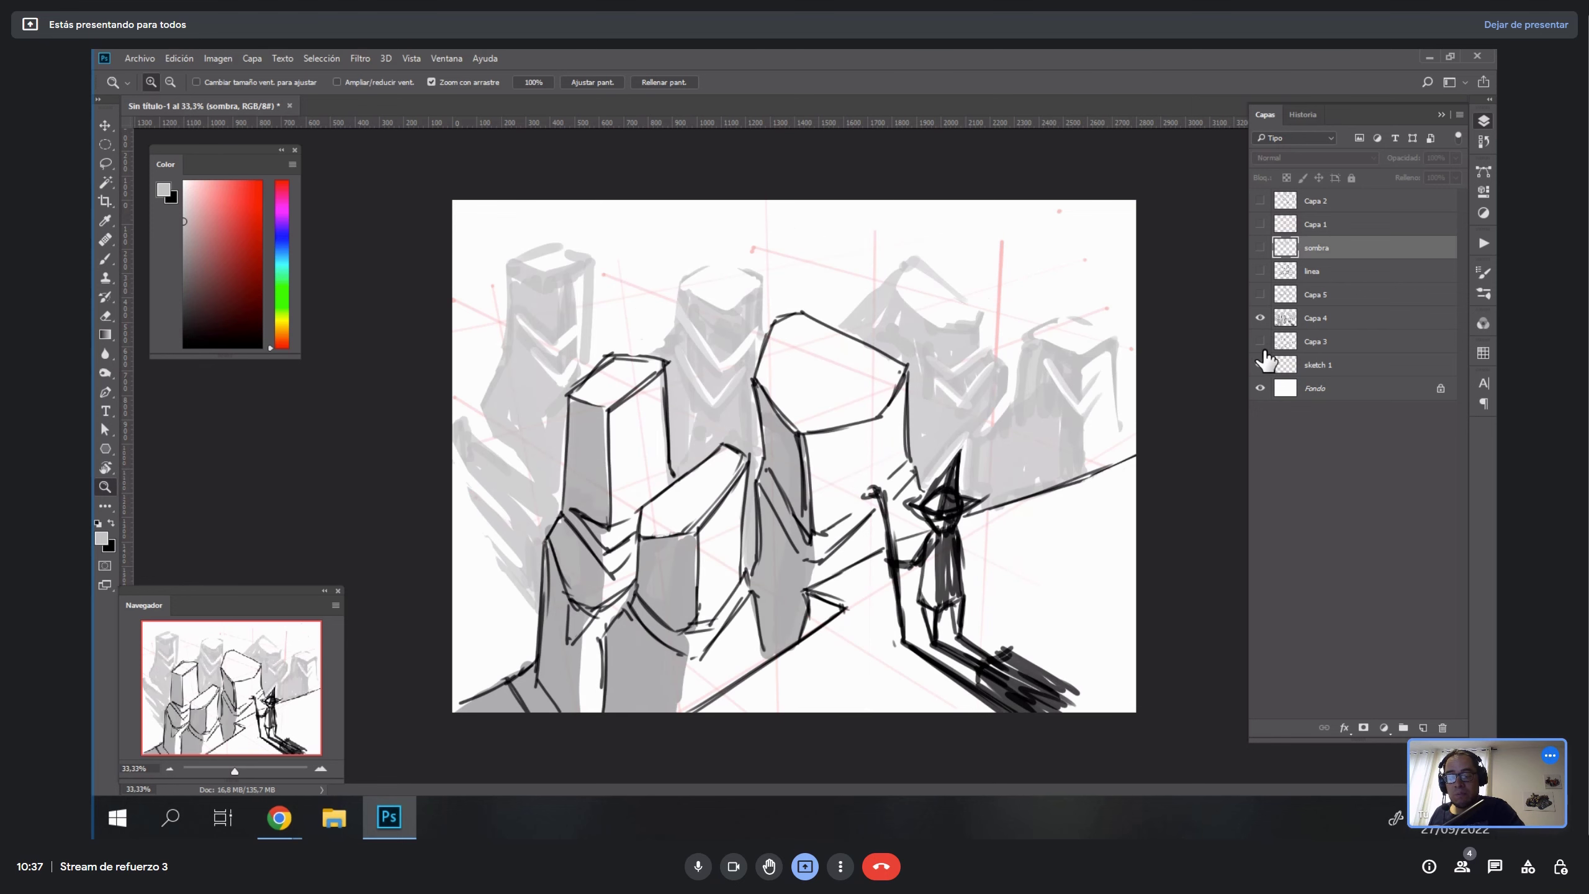
{"action": "left_click", "coordinate": [1260, 364]}
{"action": "left_click", "coordinate": [1260, 318]}
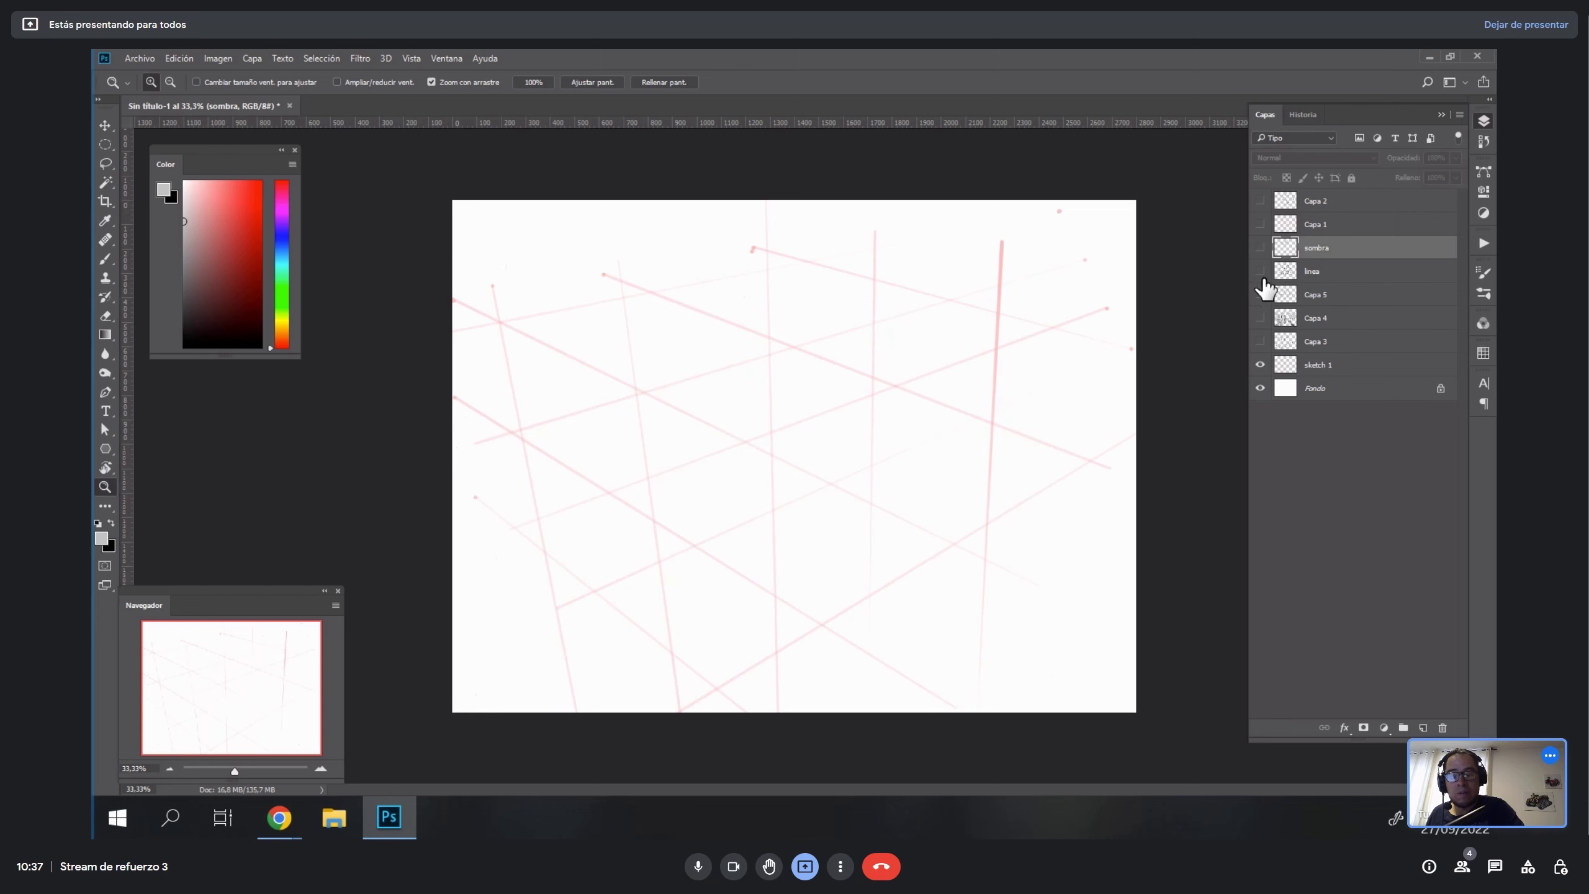
{"action": "left_click", "coordinate": [1260, 271]}
{"action": "left_click", "coordinate": [1259, 247]}
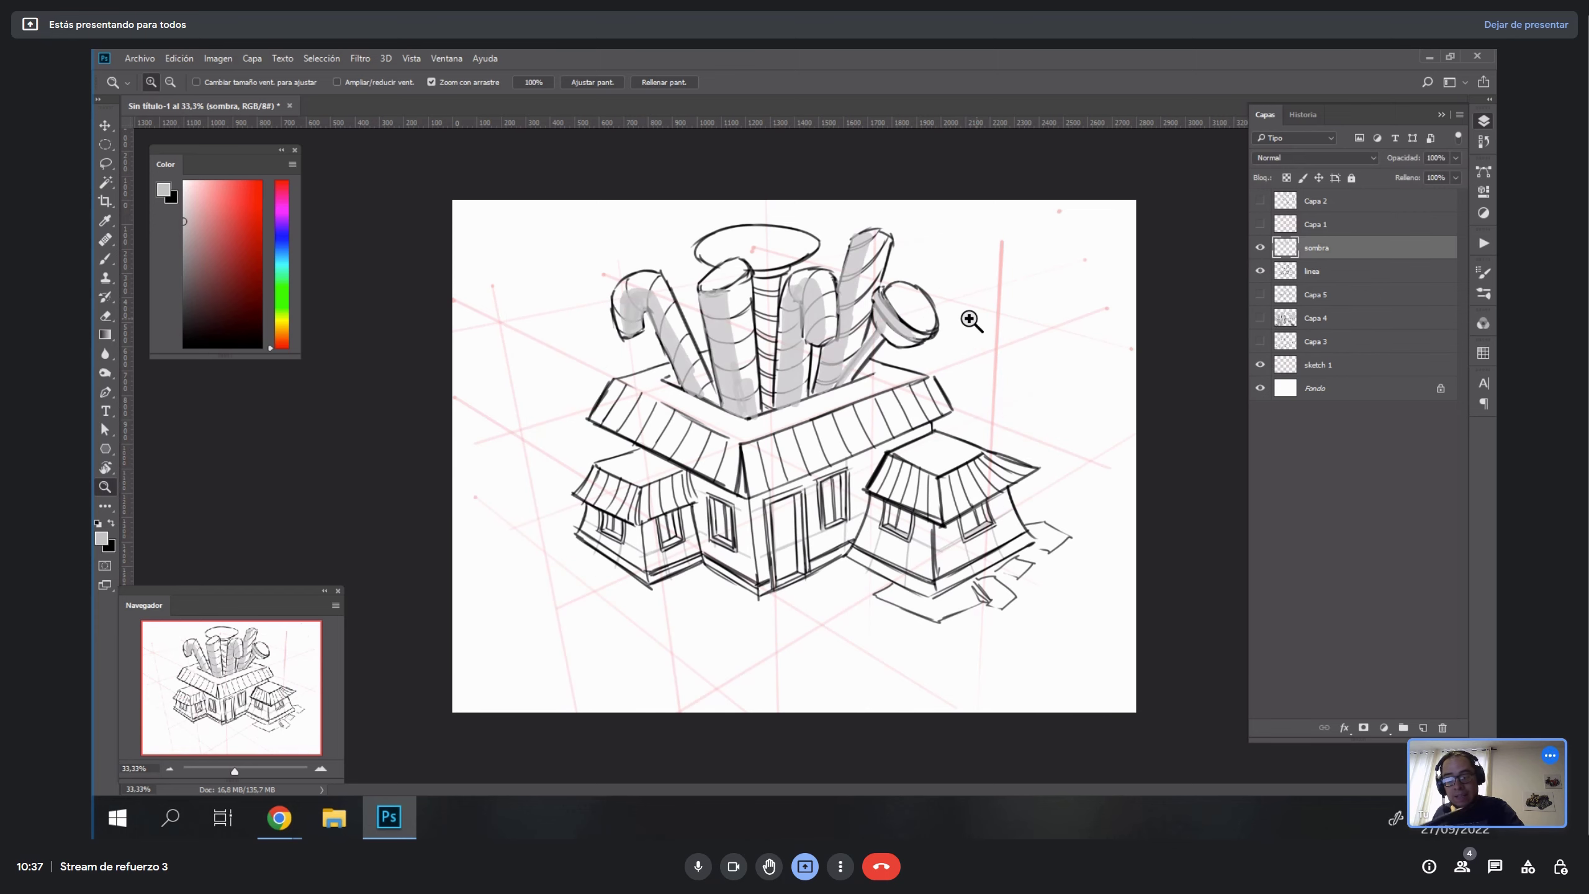
Shade the head of the round-headed candy and the narrow stem under the large disc in light grey.
{"action": "left_click", "coordinate": [883, 325]}
{"action": "key", "text": "b"}
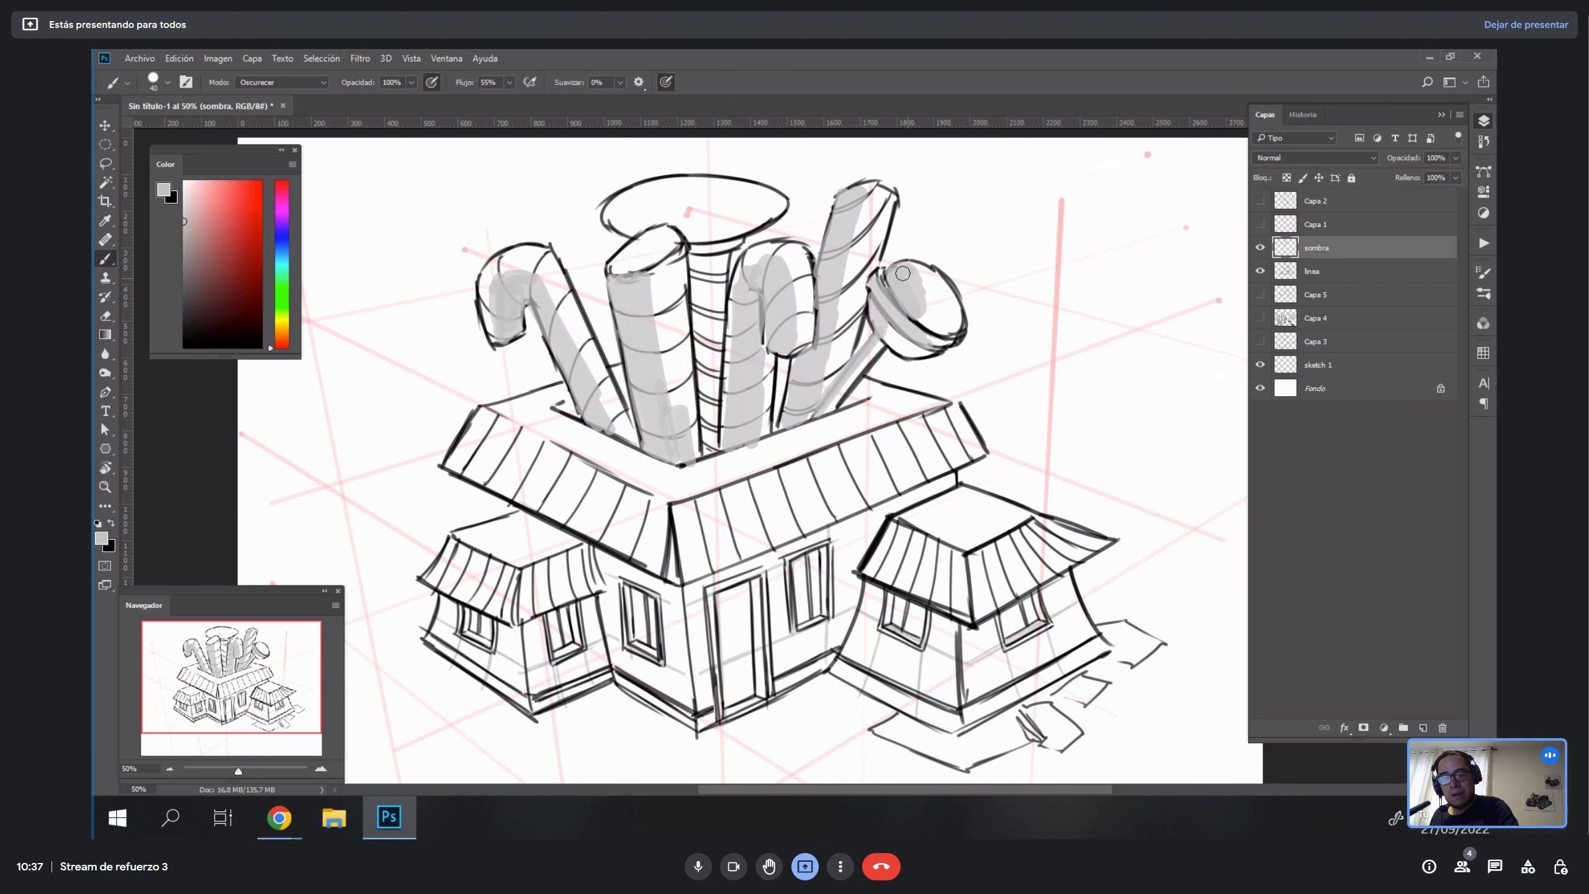
{"action": "key", "text": "r"}
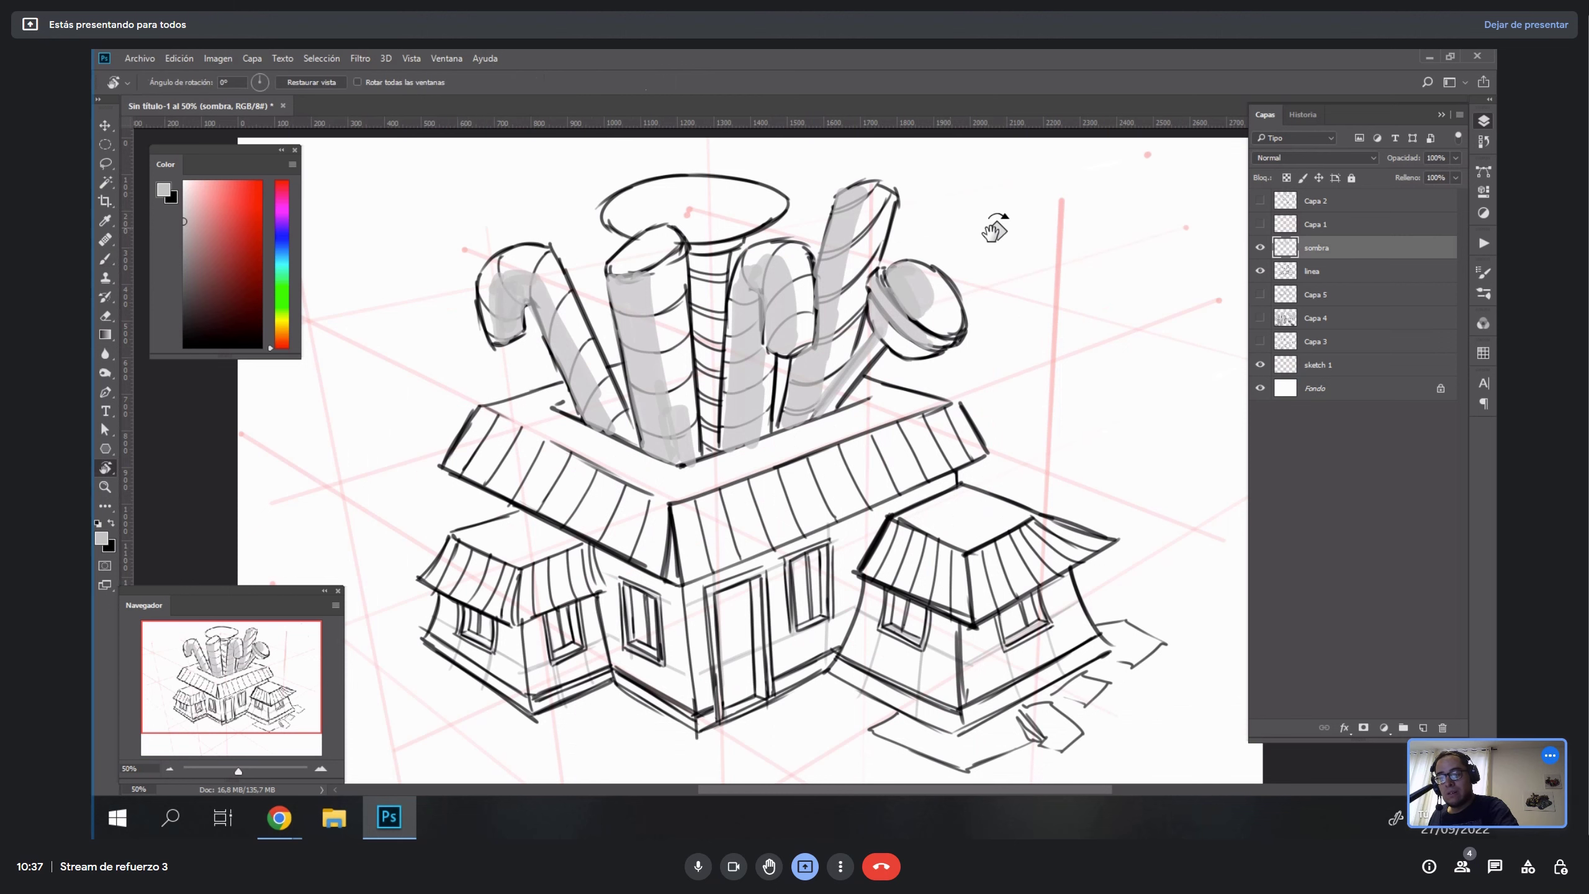
{"action": "left_click_drag", "start_coordinate": [996, 220], "coordinate": [998, 323]}
{"action": "mouse_move", "coordinate": [756, 244]}
{"action": "left_mouse_down"}
{"action": "mouse_move", "coordinate": [727, 391]}
{"action": "mouse_move", "coordinate": [770, 229]}
{"action": "mouse_move", "coordinate": [725, 400]}
{"action": "mouse_move", "coordinate": [770, 288]}
{"action": "mouse_move", "coordinate": [753, 338]}
{"action": "left_mouse_up"}
{"action": "key", "text": "ctrl+z"}
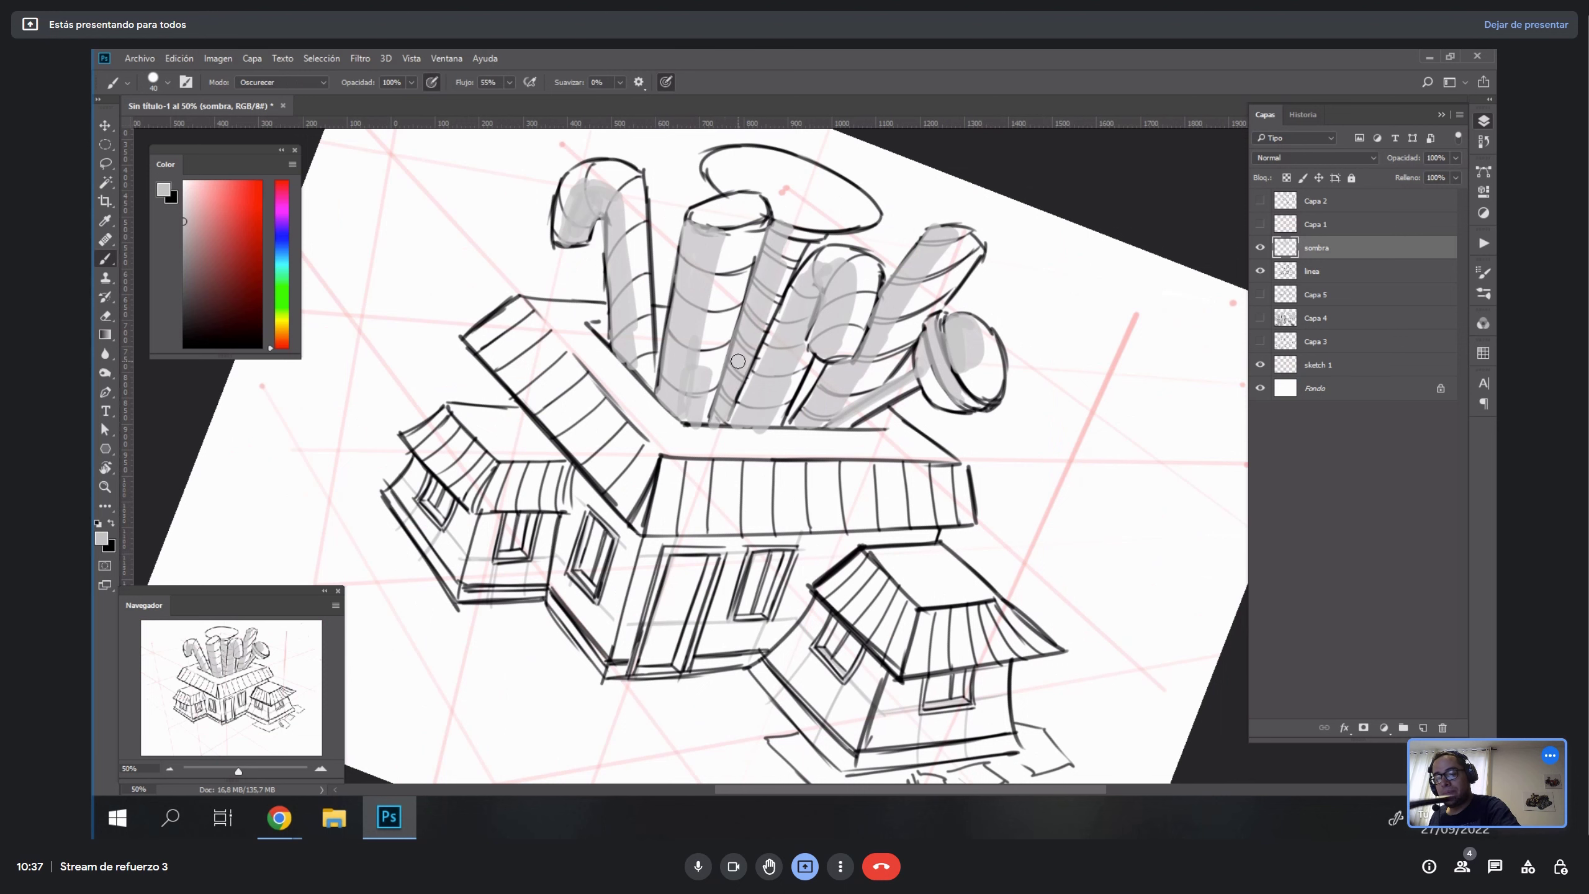
Reset the canvas rotation and set the sombra layer's blending mode to Multiplicar.
{"action": "key", "text": "Escape"}
{"action": "left_click", "coordinate": [1306, 158]}
{"action": "left_click", "coordinate": [1290, 206]}
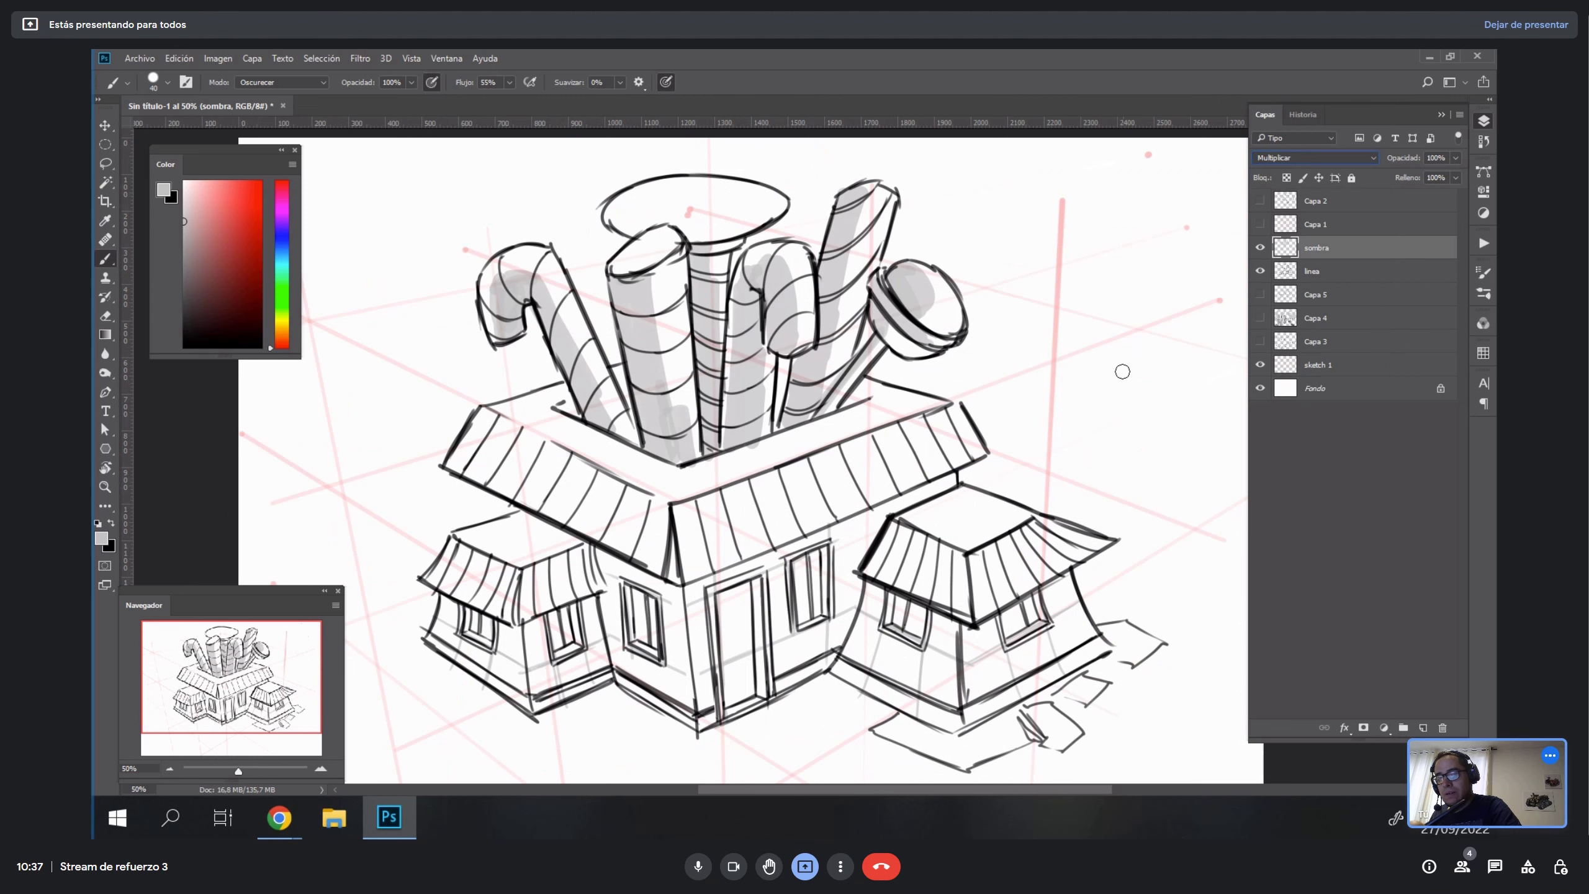
Fill the face of the large disc with light grey shading on the sombra layer.
{"action": "scroll", "coordinate": [1095, 426], "scroll_direction": "up", "scroll_amount": 5}
{"action": "key", "text": "e"}
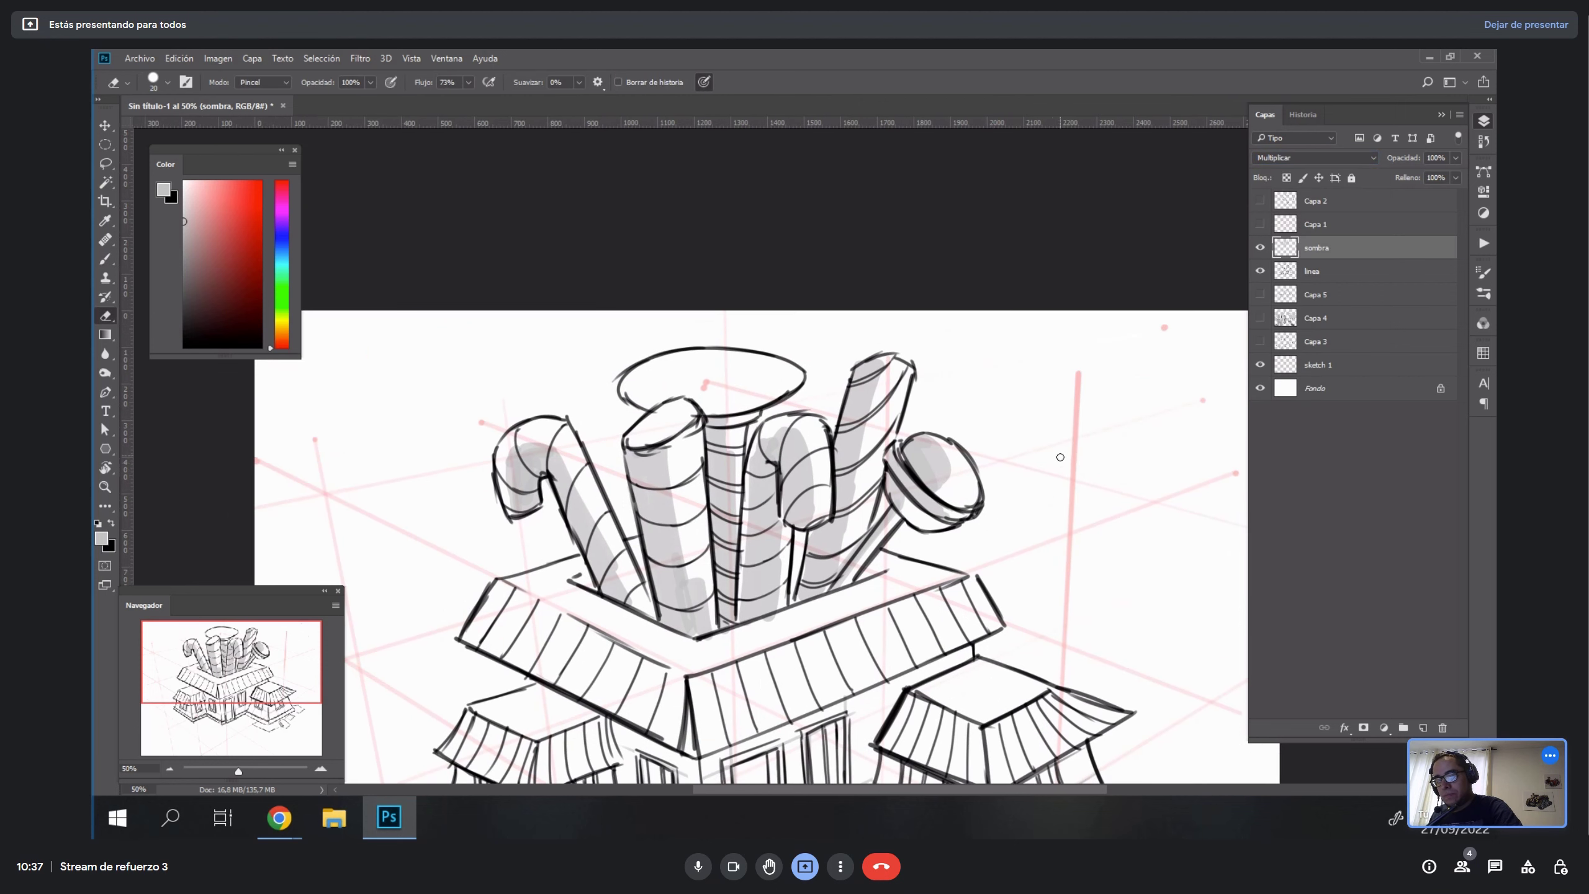
{"action": "key", "text": "r"}
{"action": "mouse_move", "coordinate": [1035, 401]}
{"action": "left_mouse_down"}
{"action": "mouse_move", "coordinate": [1057, 660]}
{"action": "mouse_move", "coordinate": [1023, 700]}
{"action": "left_mouse_up"}
{"action": "key", "text": "b"}
{"action": "left_click_drag", "start_coordinate": [833, 331], "coordinate": [813, 304]}
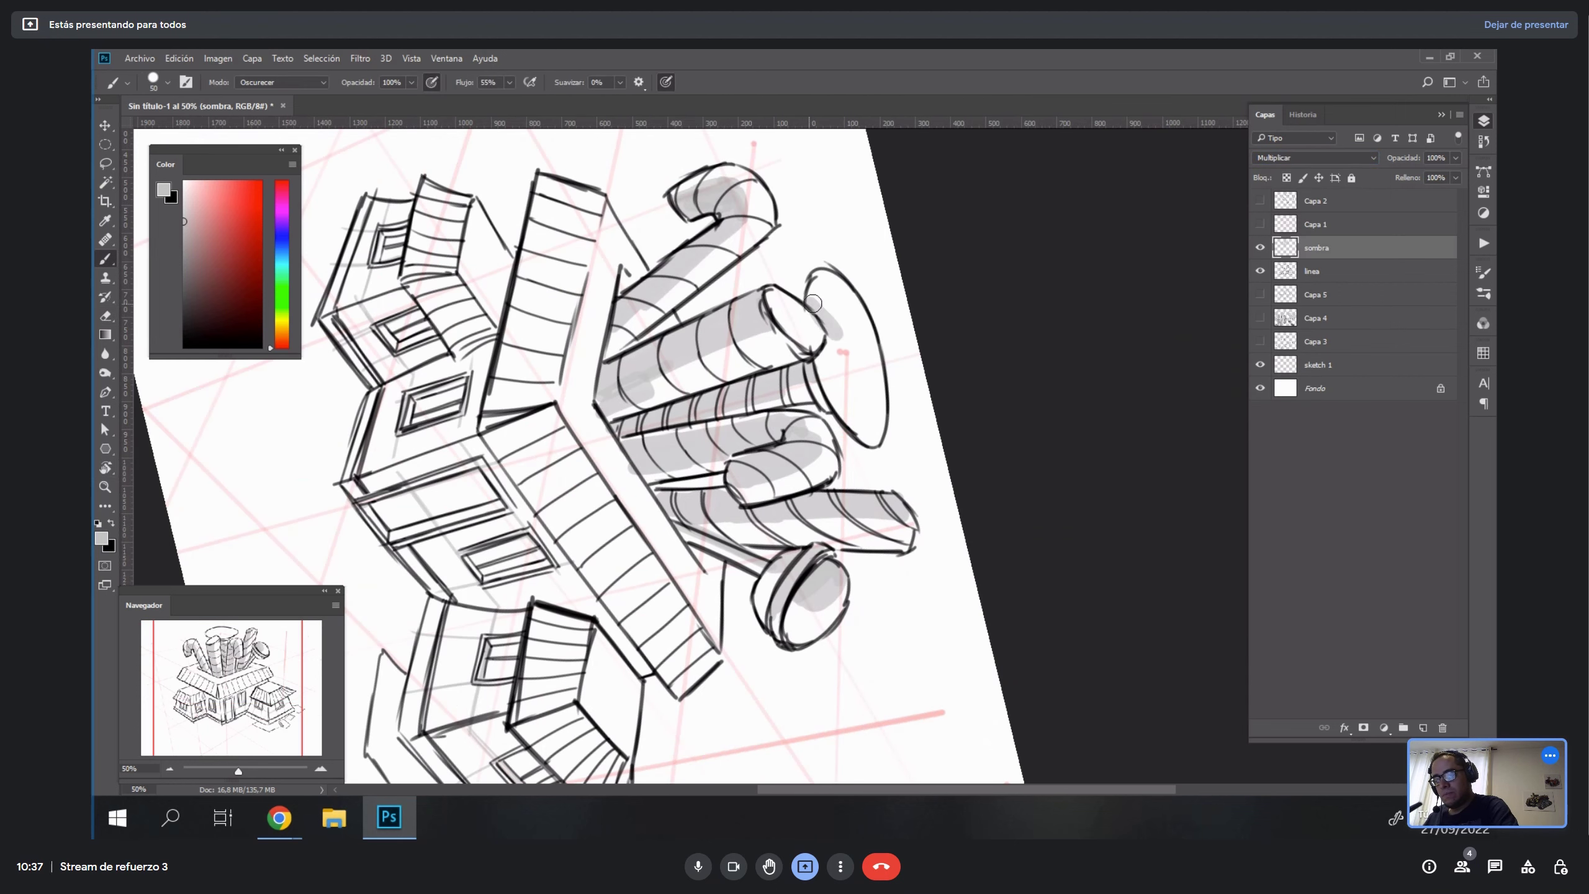
{"action": "mouse_move", "coordinate": [823, 361]}
{"action": "left_mouse_down"}
{"action": "mouse_move", "coordinate": [847, 410]}
{"action": "mouse_move", "coordinate": [835, 290]}
{"action": "mouse_move", "coordinate": [812, 296]}
{"action": "mouse_move", "coordinate": [832, 287]}
{"action": "mouse_move", "coordinate": [862, 400]}
{"action": "left_mouse_up"}
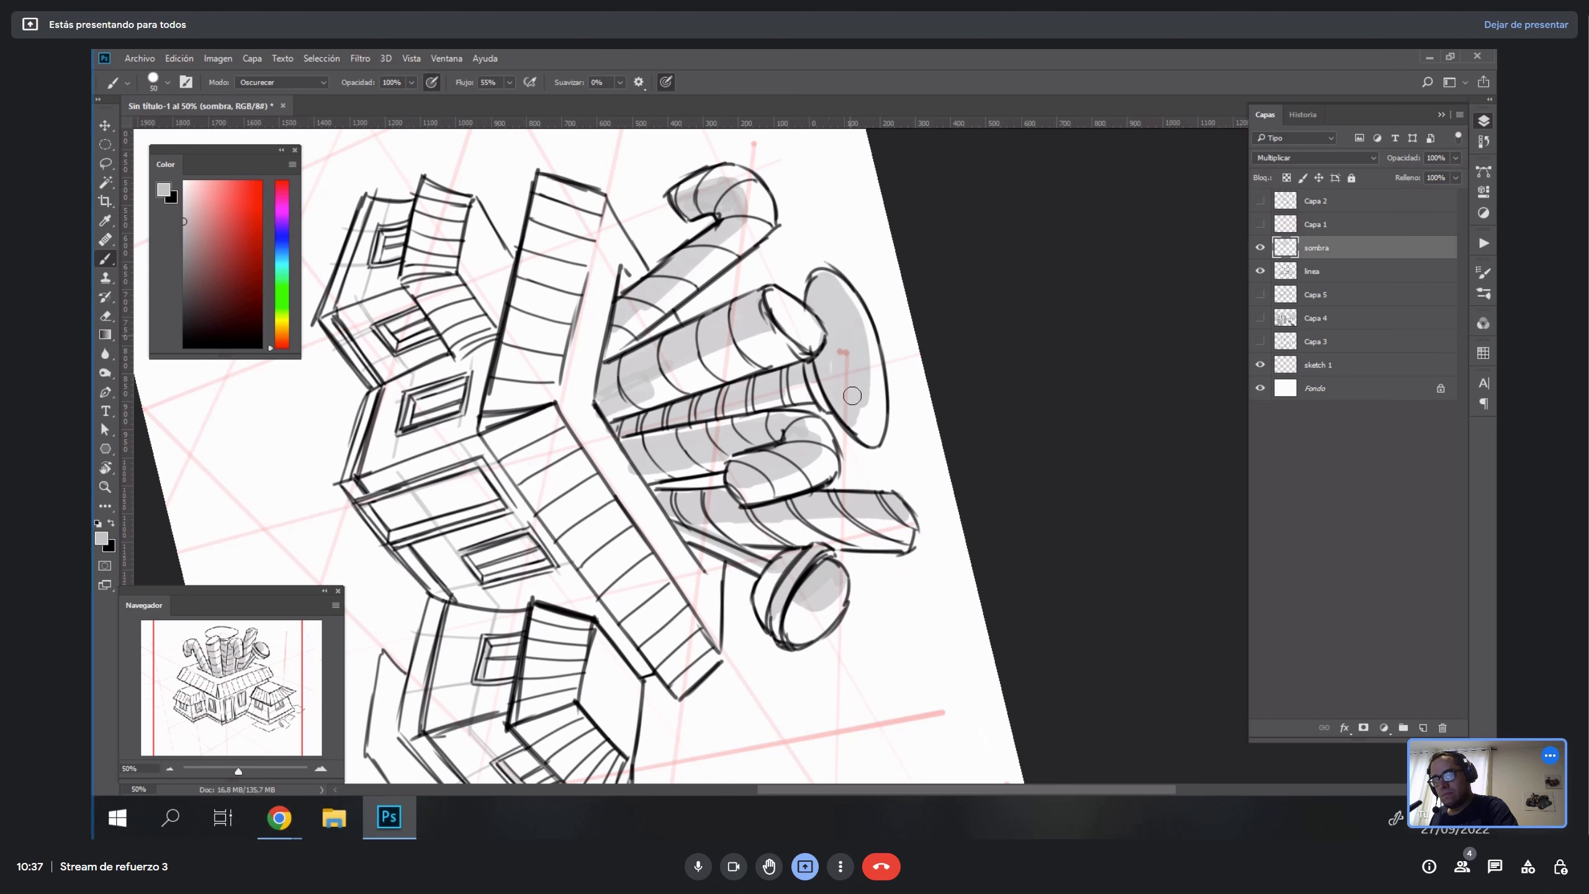
Darken the sombra layer's shading with Curves, bending the RGB curve to input 108 and output 68.
{"action": "key", "text": "Escape"}
{"action": "left_click_drag", "start_coordinate": [788, 557], "coordinate": [916, 414]}
{"action": "key", "text": "r"}
{"action": "left_click_drag", "start_coordinate": [947, 543], "coordinate": [896, 235]}
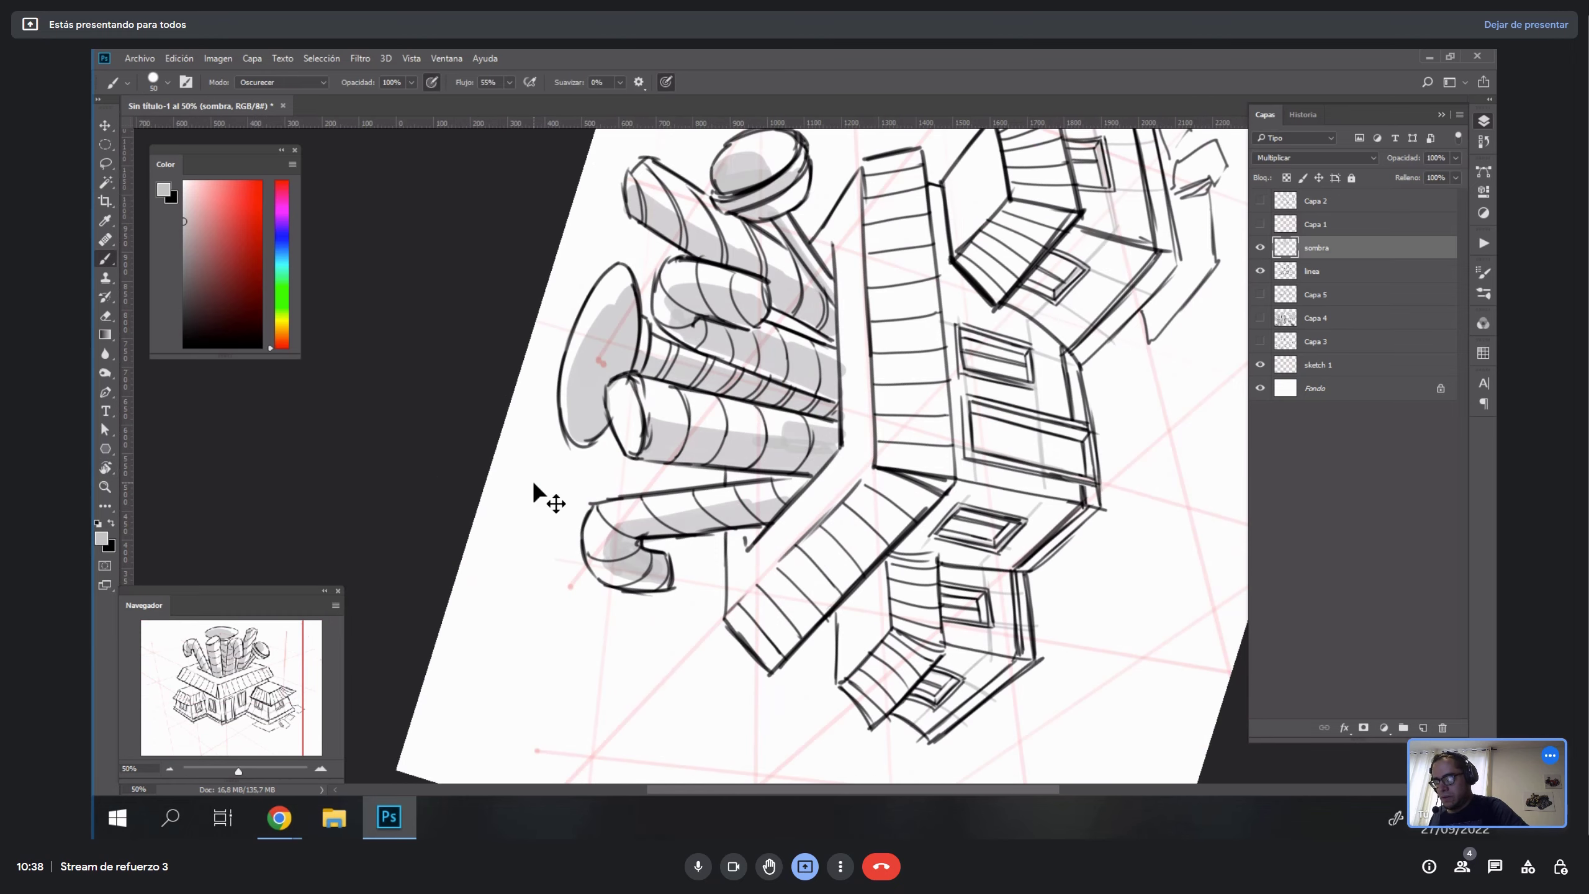
{"action": "key", "text": "ctrl+m"}
{"action": "left_click_drag", "start_coordinate": [593, 309], "coordinate": [601, 334]}
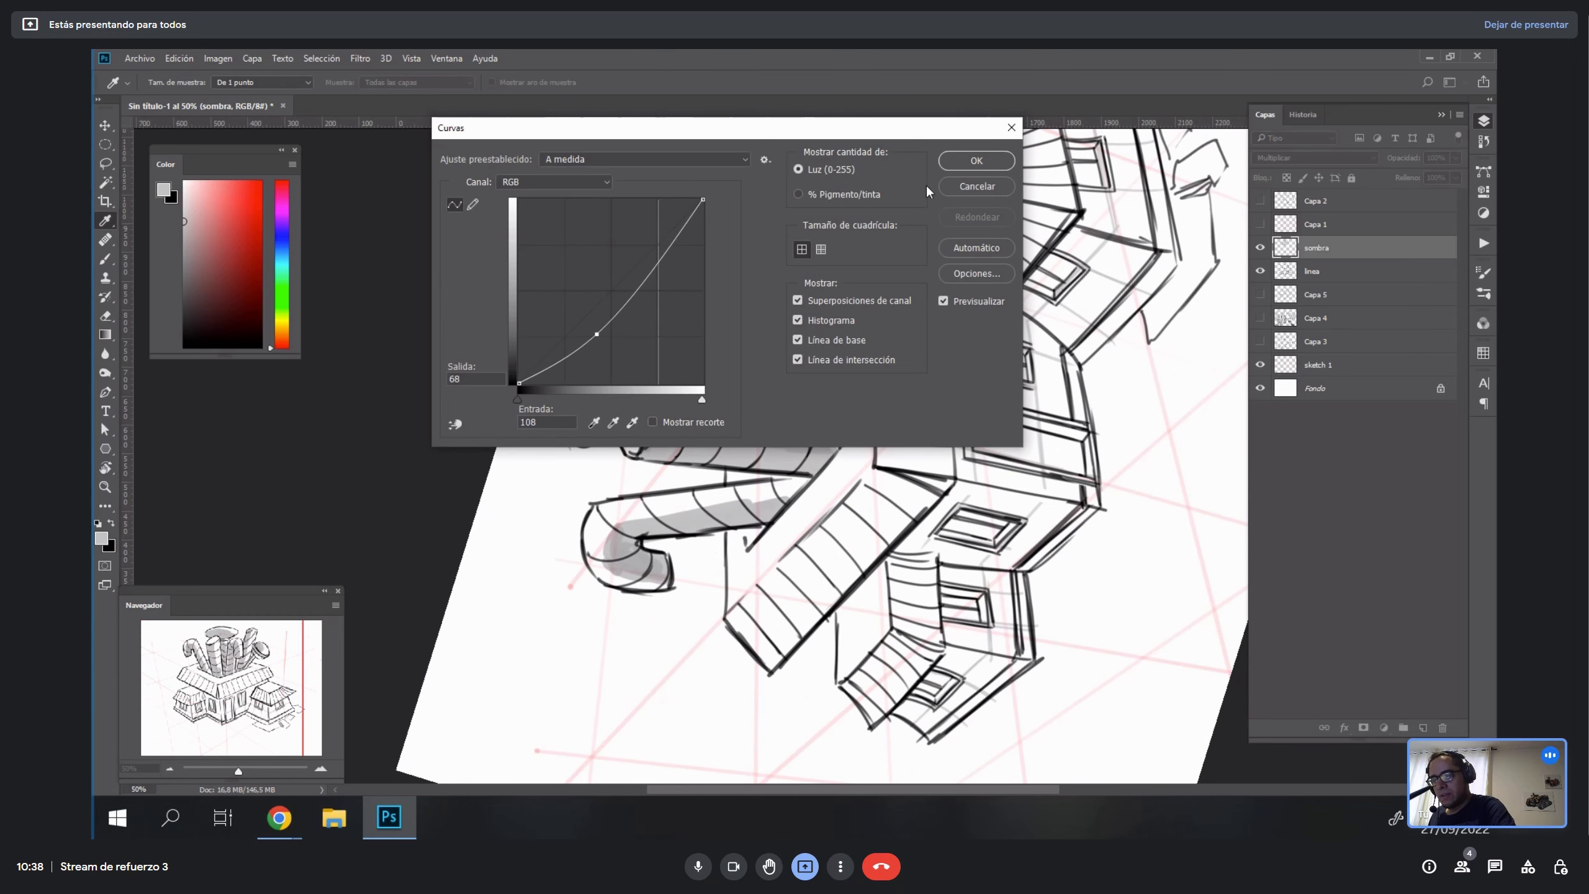
{"action": "key", "text": "Return"}
Sample the grey from the disc and paint the candies' cast shadow on the flat roof rim beside the left candy cane.
{"action": "left_click", "coordinate": [590, 386], "text": "alt"}
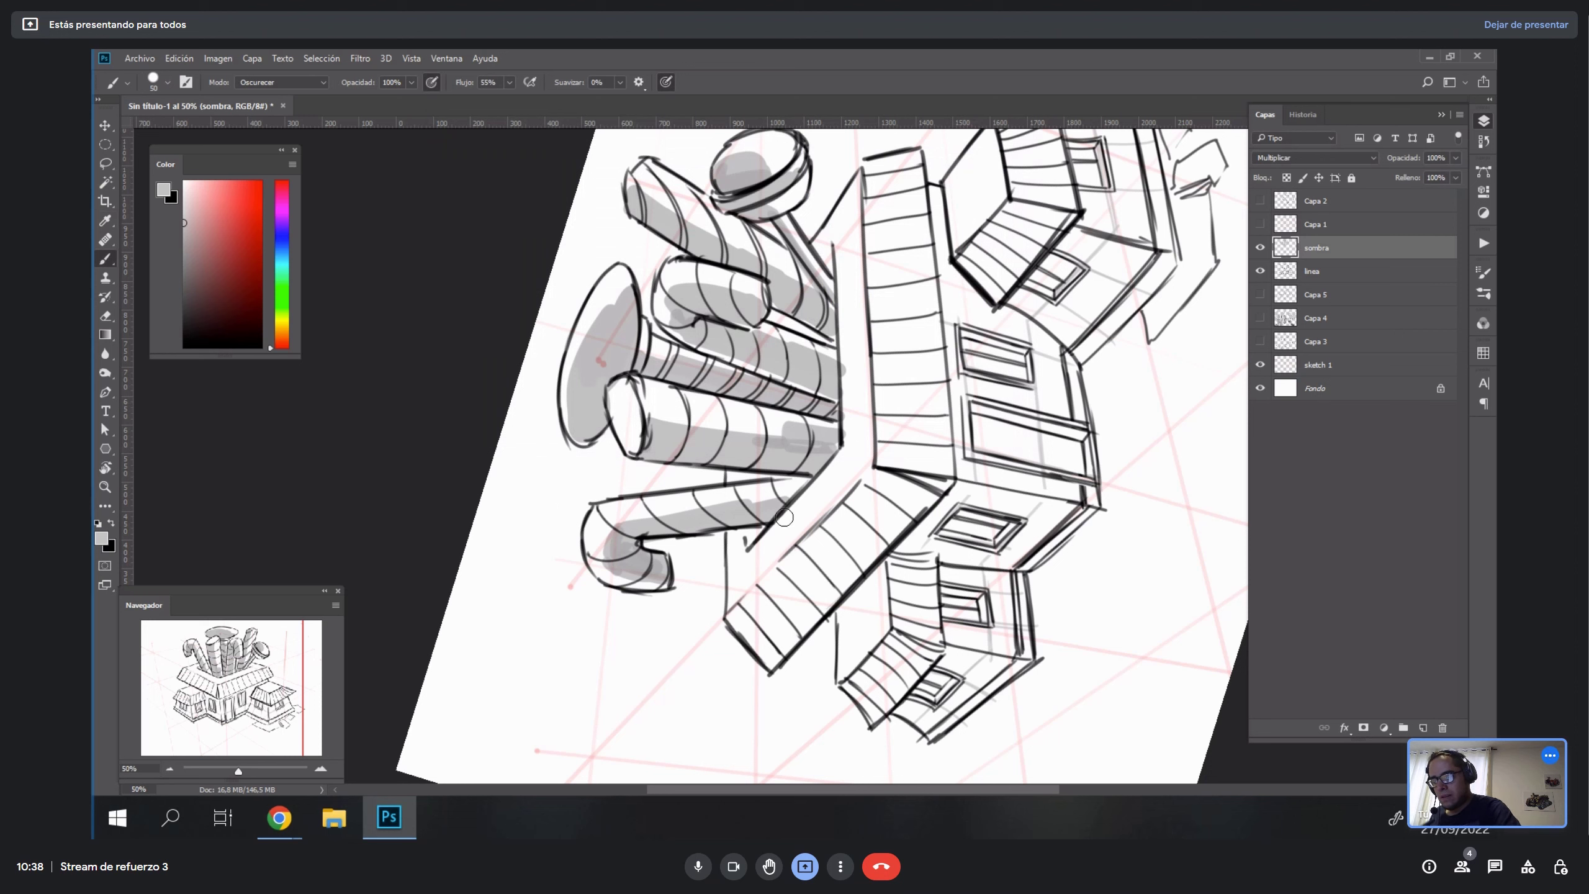
{"action": "left_click_drag", "start_coordinate": [772, 537], "coordinate": [756, 583]}
{"action": "mouse_move", "coordinate": [805, 499]}
{"action": "left_mouse_down"}
{"action": "mouse_move", "coordinate": [787, 542]}
{"action": "mouse_move", "coordinate": [831, 469]}
{"action": "left_mouse_up"}
{"action": "key", "text": "Escape"}
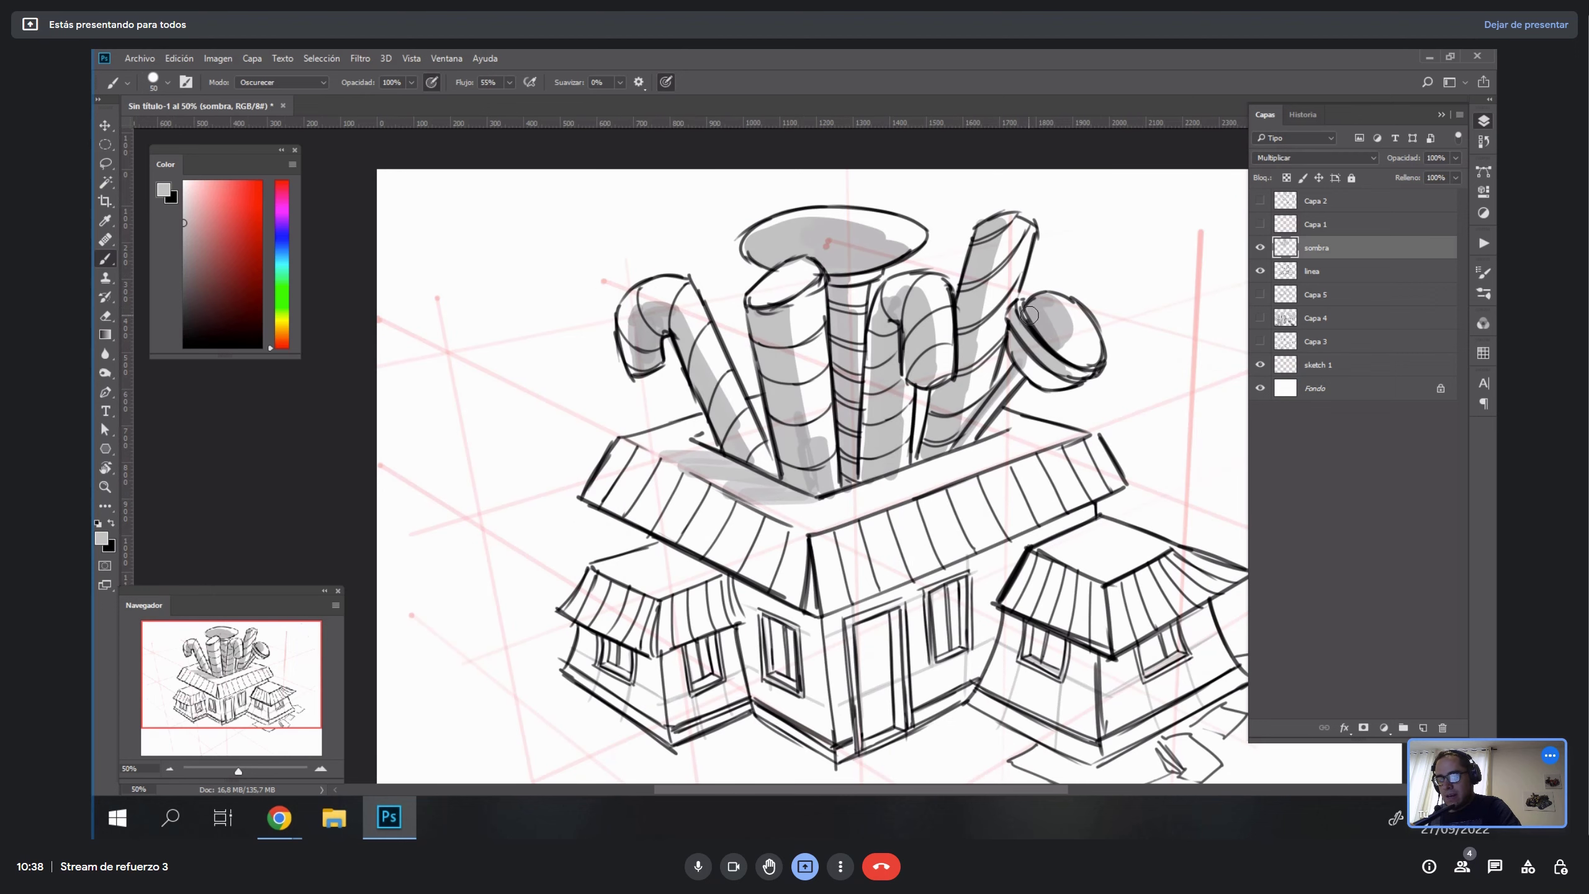
Paint a grey cast shadow on the roof rim at the base of the round-headed candy's stem.
{"action": "key", "text": "r"}
{"action": "mouse_move", "coordinate": [1063, 426]}
{"action": "left_mouse_down"}
{"action": "mouse_move", "coordinate": [1053, 253]}
{"action": "mouse_move", "coordinate": [1002, 220]}
{"action": "left_mouse_up"}
{"action": "left_click_drag", "start_coordinate": [911, 349], "coordinate": [901, 427]}
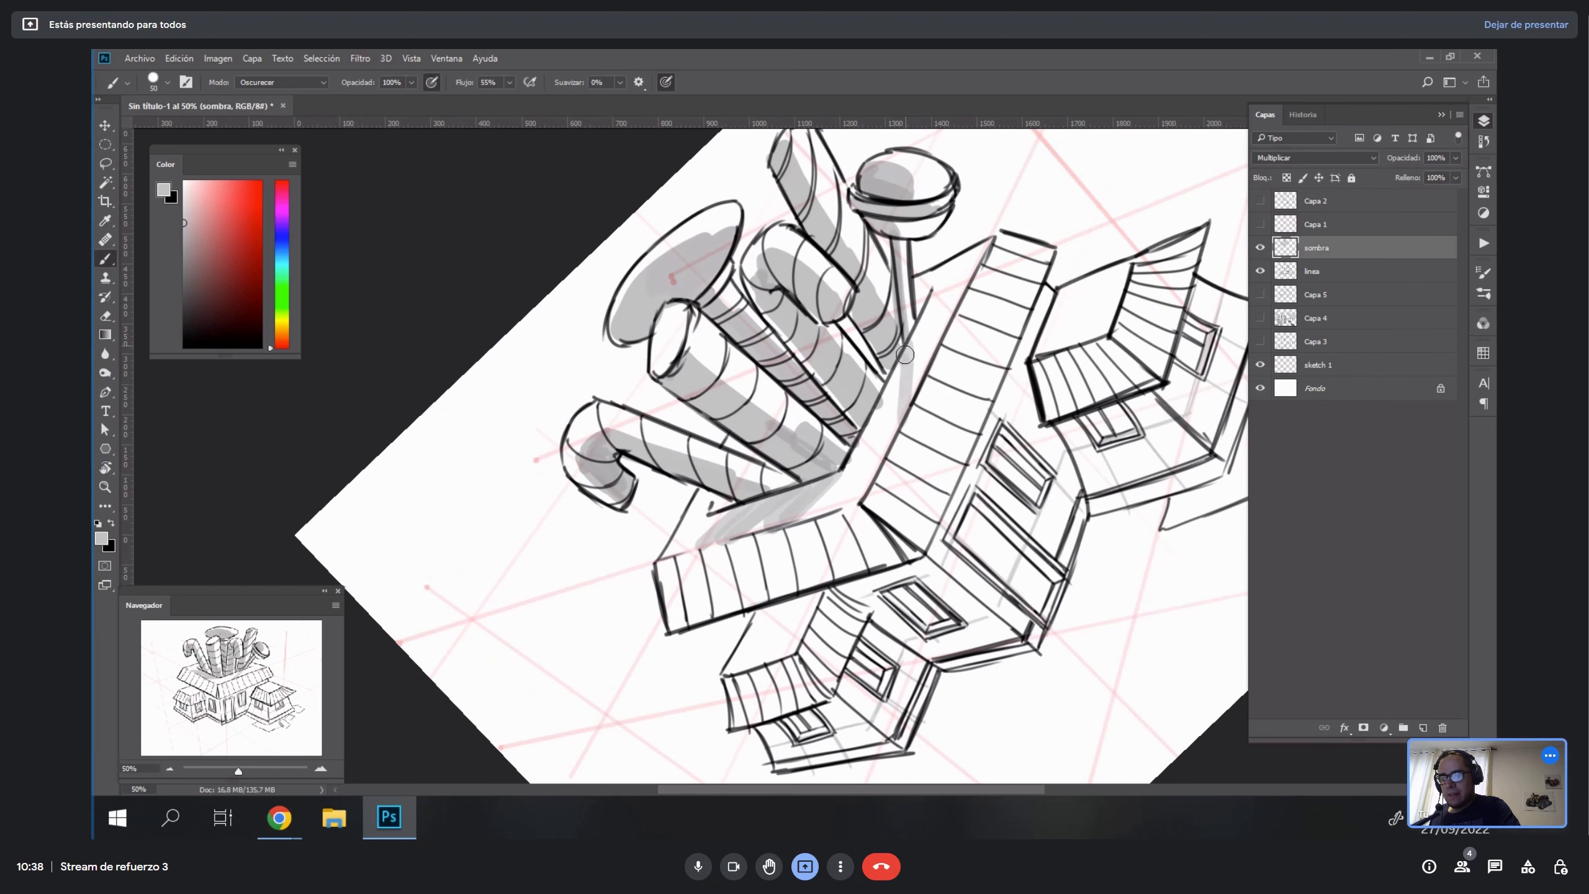
{"action": "left_click_drag", "start_coordinate": [905, 355], "coordinate": [898, 411]}
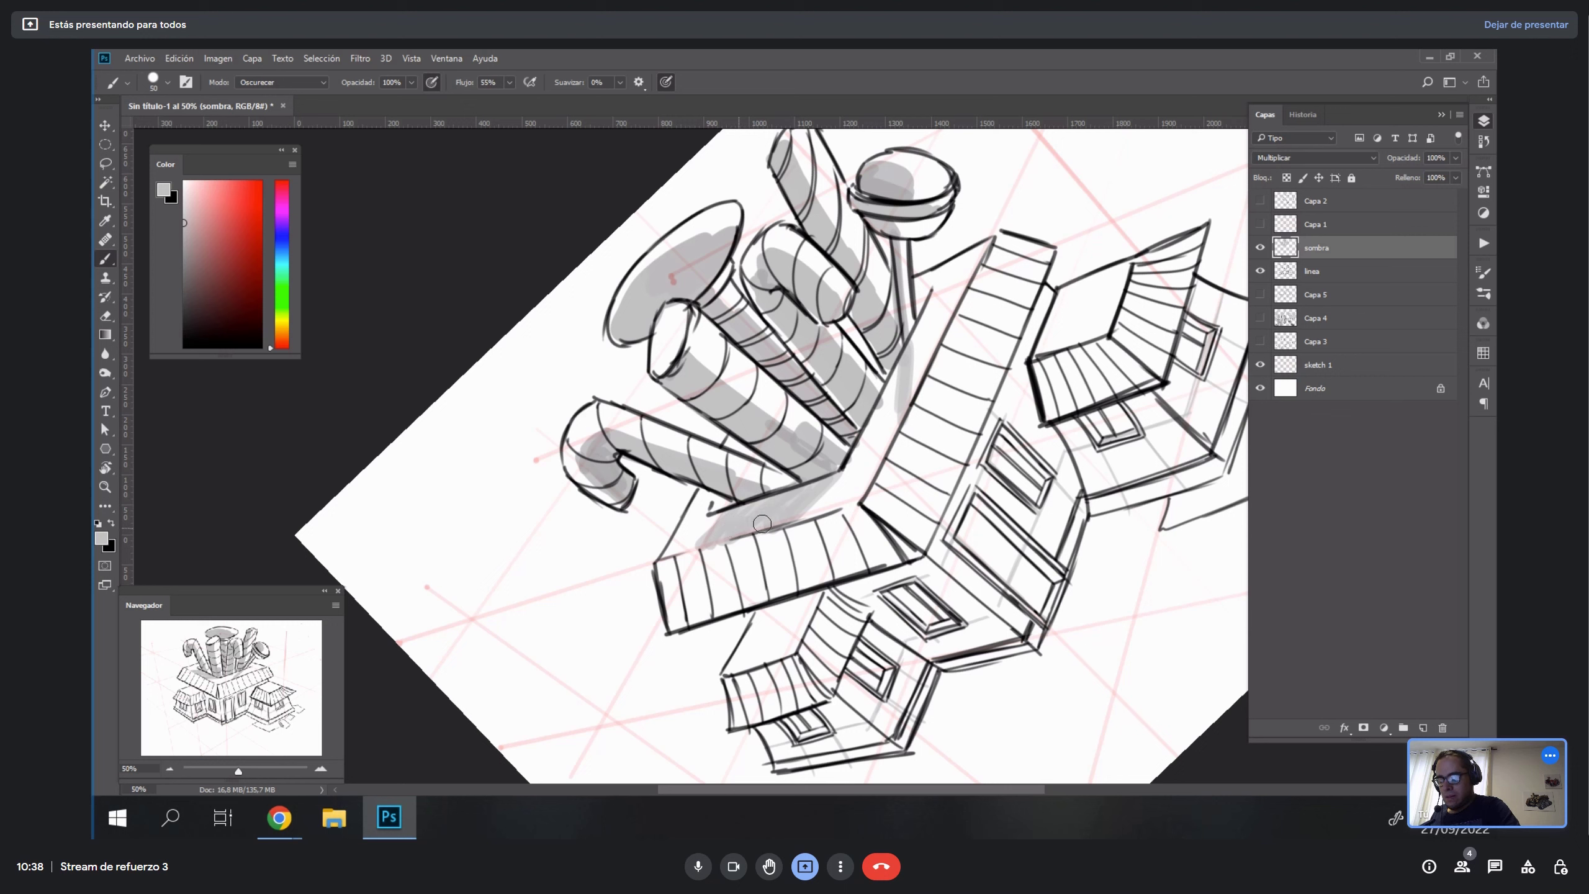
Select the cast-shadow strip on the flat roof rim with the polygonal lasso and brush it with an even grey.
{"action": "key", "text": "l"}
{"action": "left_click", "coordinate": [726, 514]}
{"action": "left_click", "coordinate": [700, 551]}
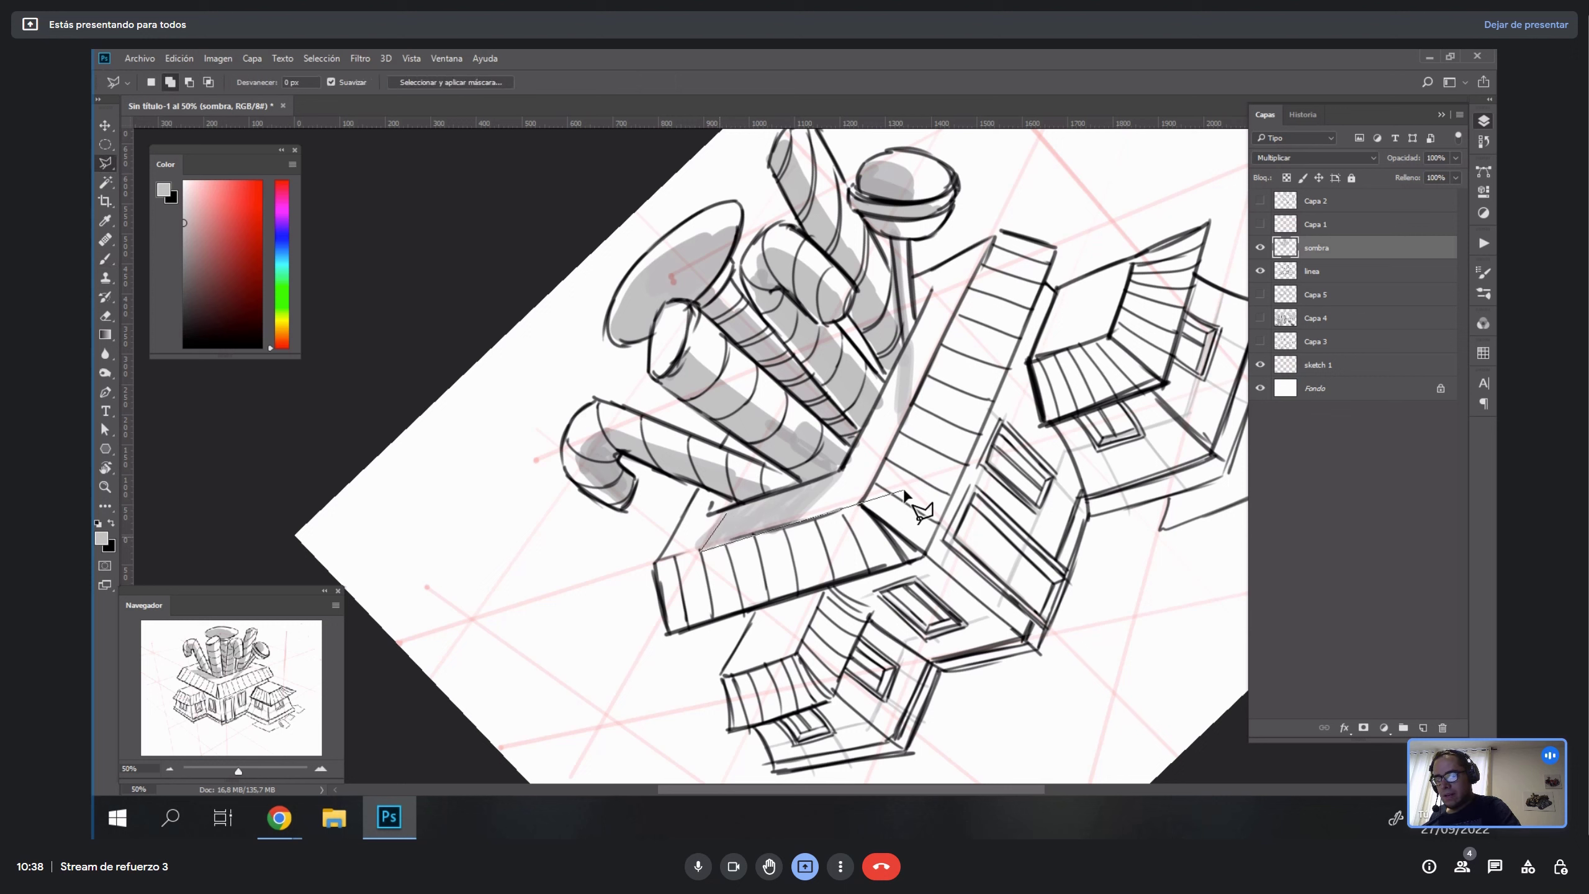
{"action": "left_click", "coordinate": [858, 505]}
{"action": "left_click", "coordinate": [913, 400]}
{"action": "left_click", "coordinate": [916, 324]}
{"action": "left_click", "coordinate": [841, 476]}
{"action": "left_click", "coordinate": [729, 513]}
{"action": "left_click", "coordinate": [699, 549]}
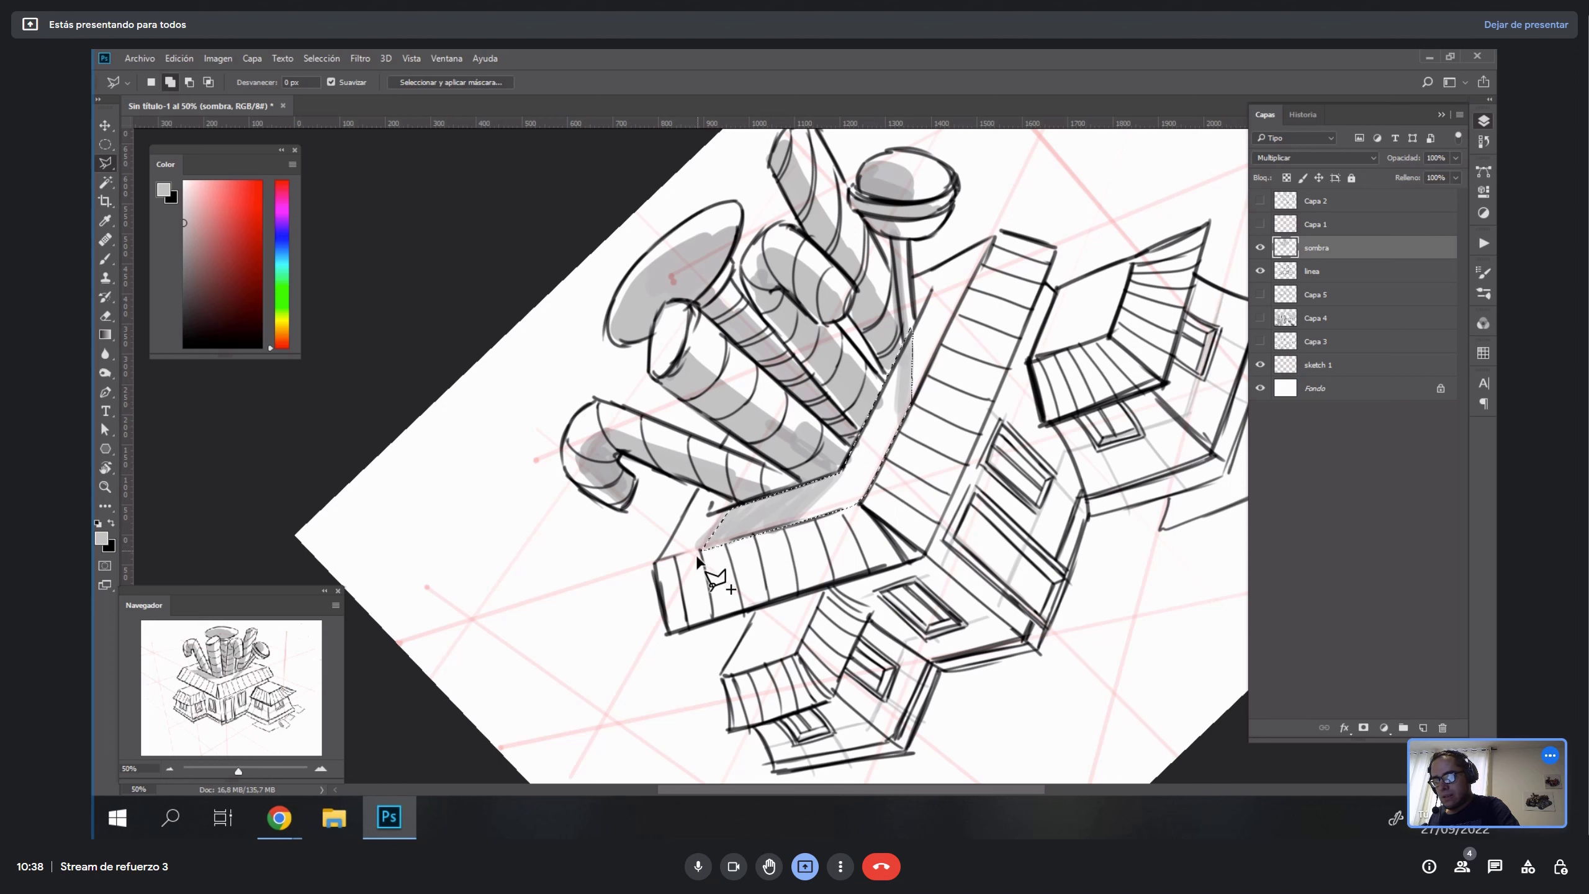
{"action": "left_click", "coordinate": [686, 627]}
{"action": "left_click", "coordinate": [757, 612]}
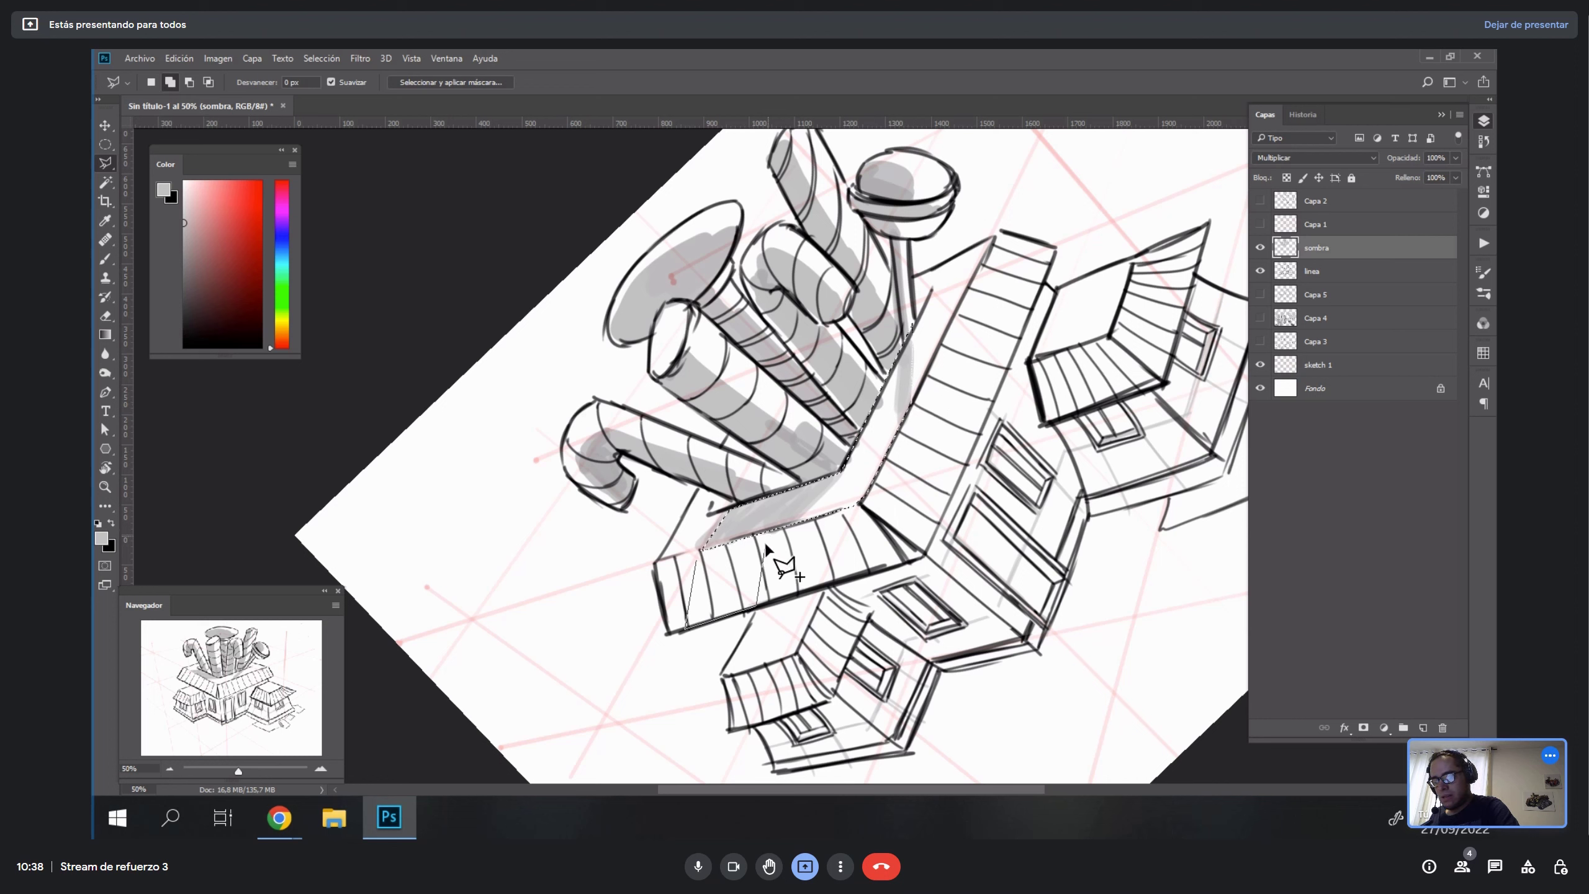
{"action": "key", "text": "Escape"}
{"action": "key", "text": "b"}
{"action": "key", "text": "b"}
{"action": "mouse_move", "coordinate": [872, 488]}
{"action": "left_mouse_down"}
{"action": "mouse_move", "coordinate": [854, 455]}
{"action": "mouse_move", "coordinate": [905, 347]}
{"action": "mouse_move", "coordinate": [903, 388]}
{"action": "mouse_move", "coordinate": [846, 483]}
{"action": "left_mouse_up"}
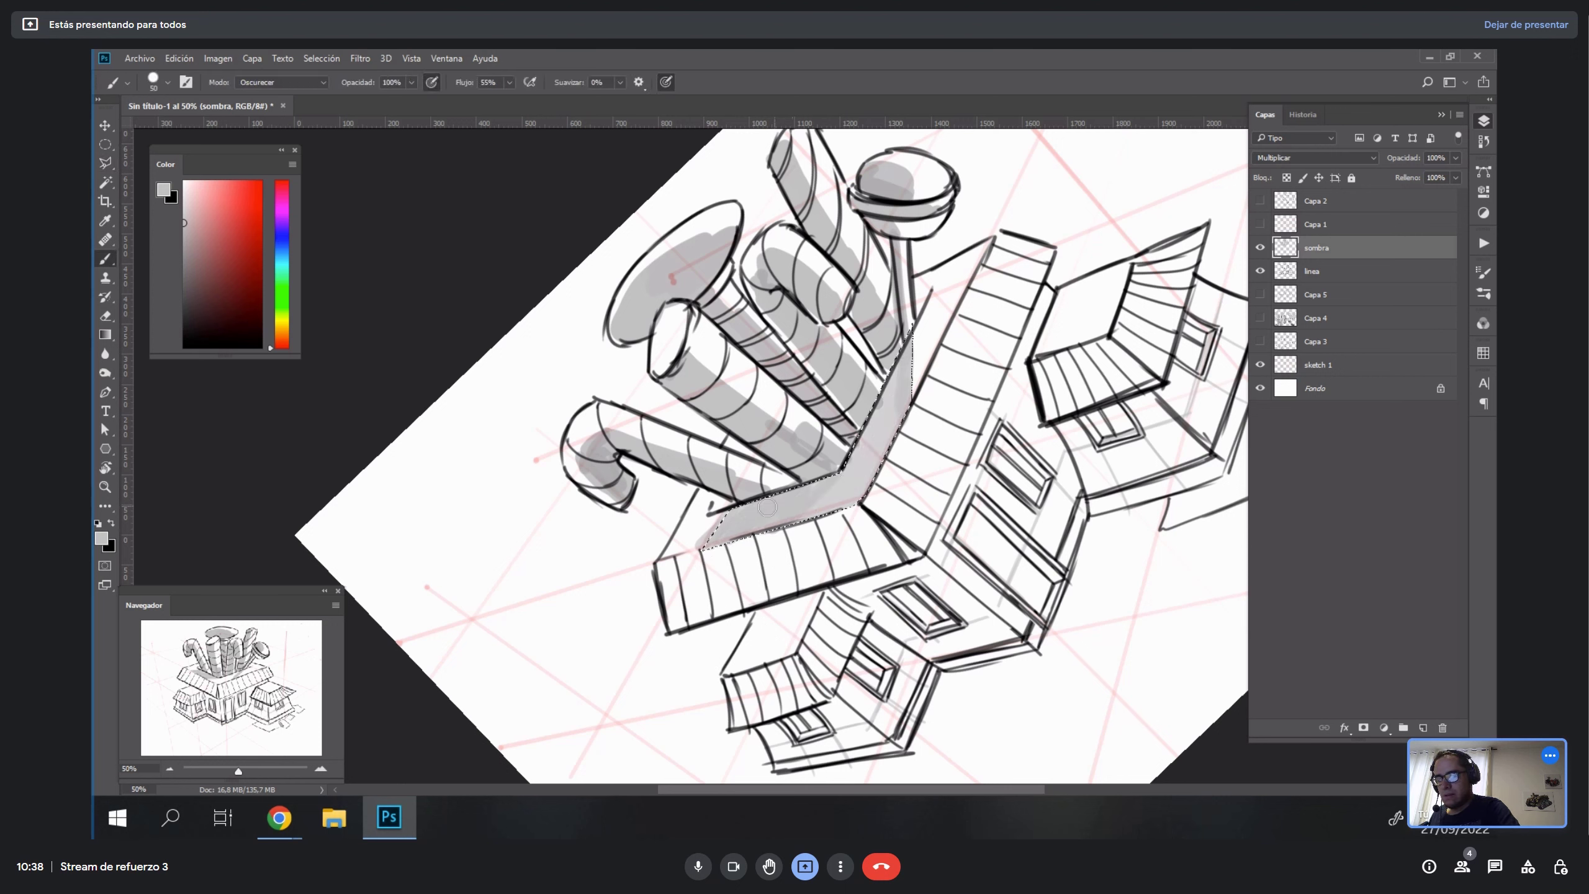
Outline both striped slopes of the main roof's awning with a polygonal selection.
{"action": "key", "text": "l"}
{"action": "left_click", "coordinate": [700, 549]}
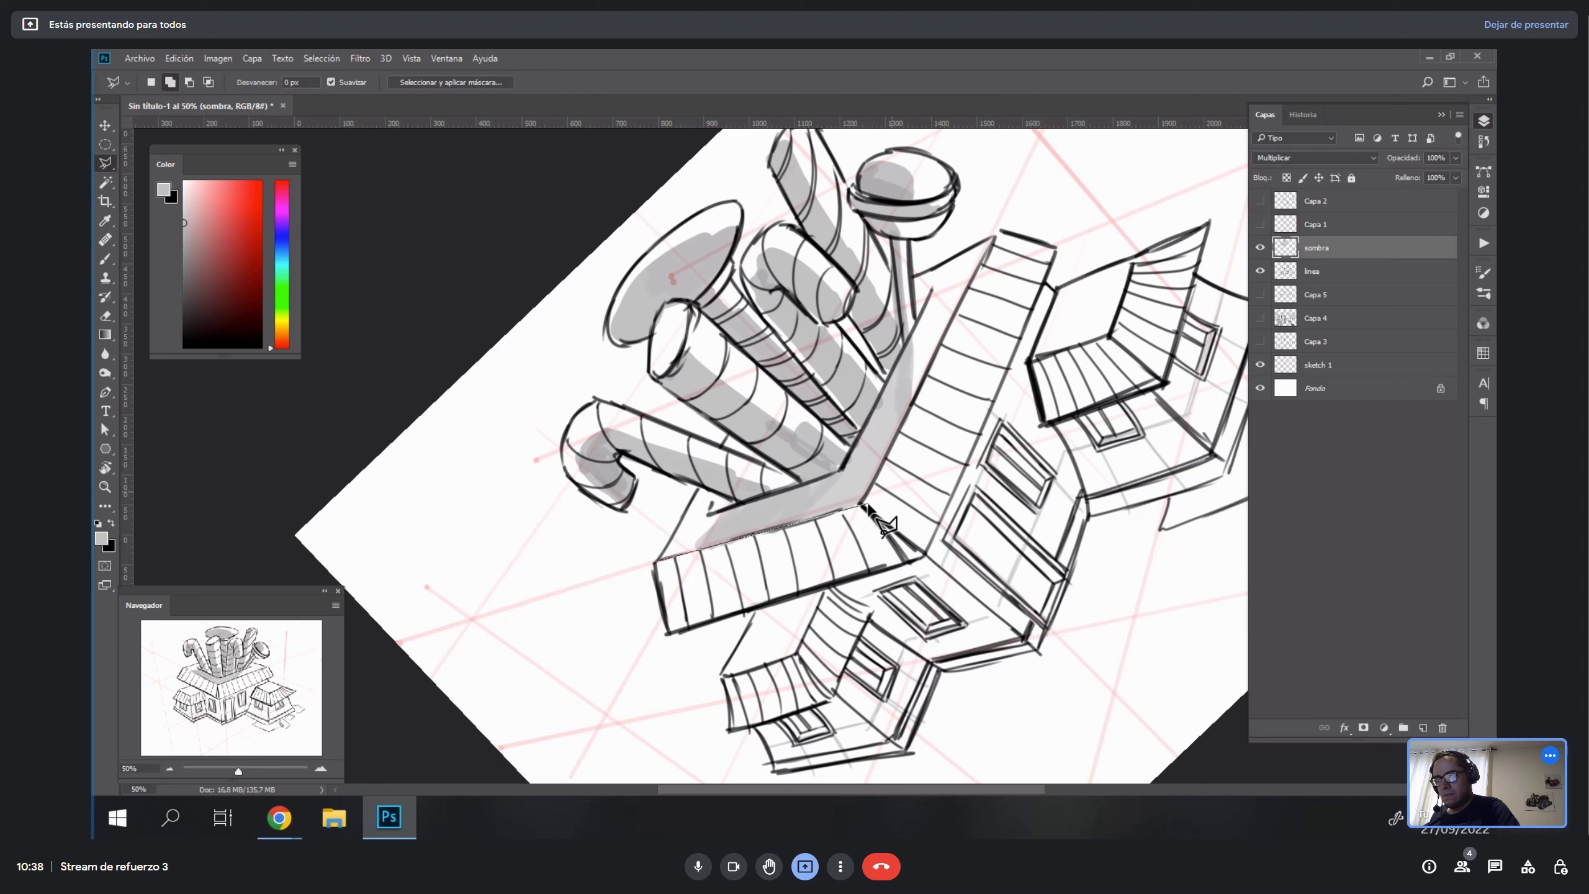
{"action": "left_click", "coordinate": [865, 505]}
{"action": "left_click", "coordinate": [995, 237]}
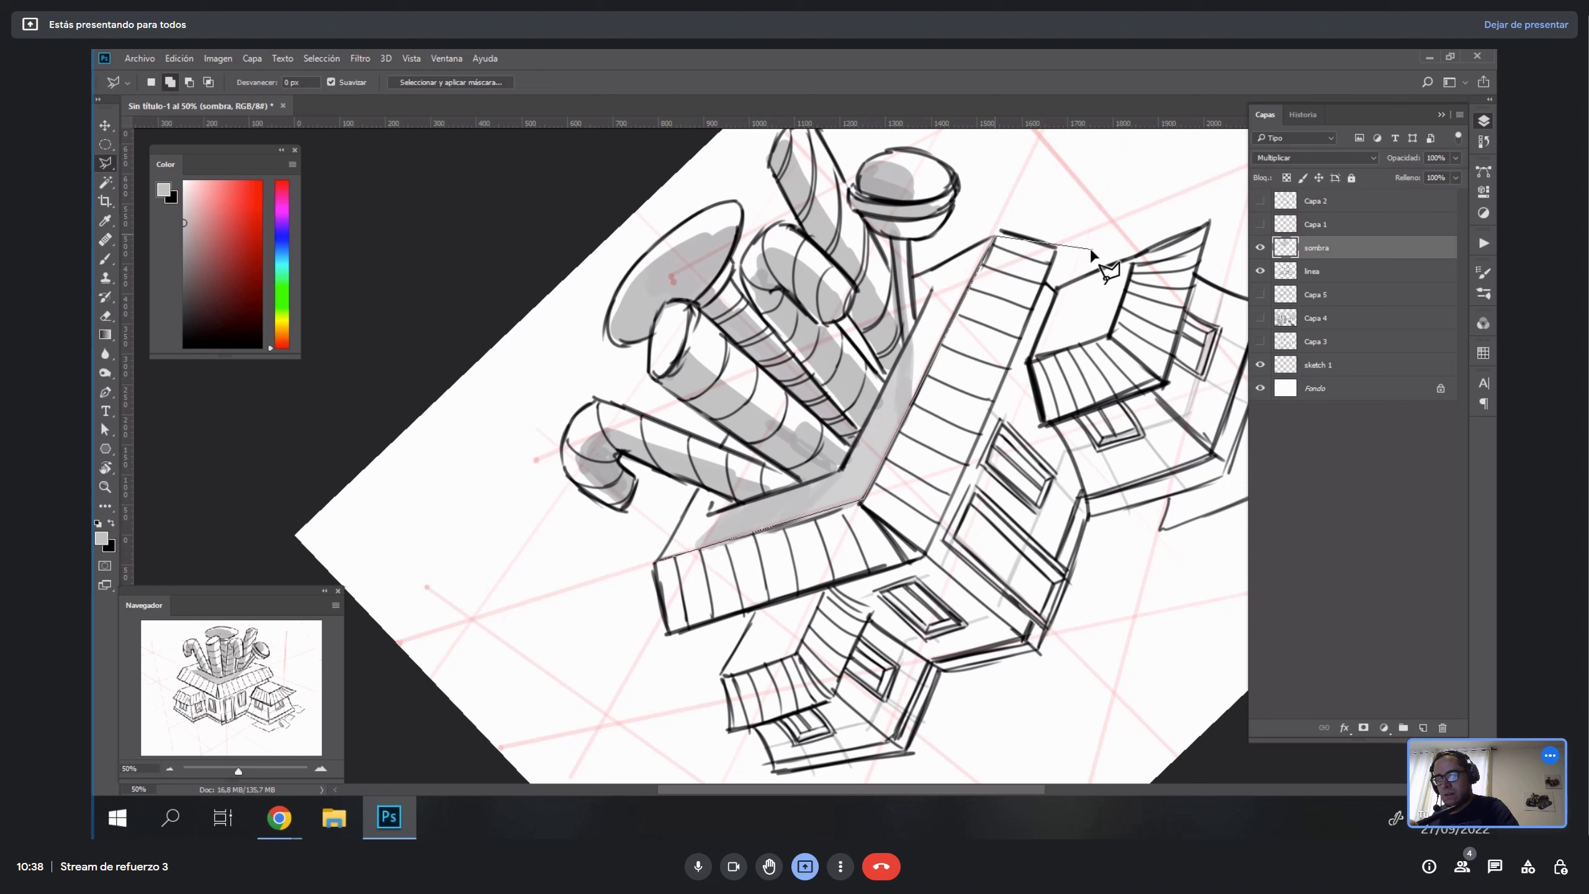
{"action": "left_click", "coordinate": [1001, 231]}
{"action": "left_click", "coordinate": [1056, 248]}
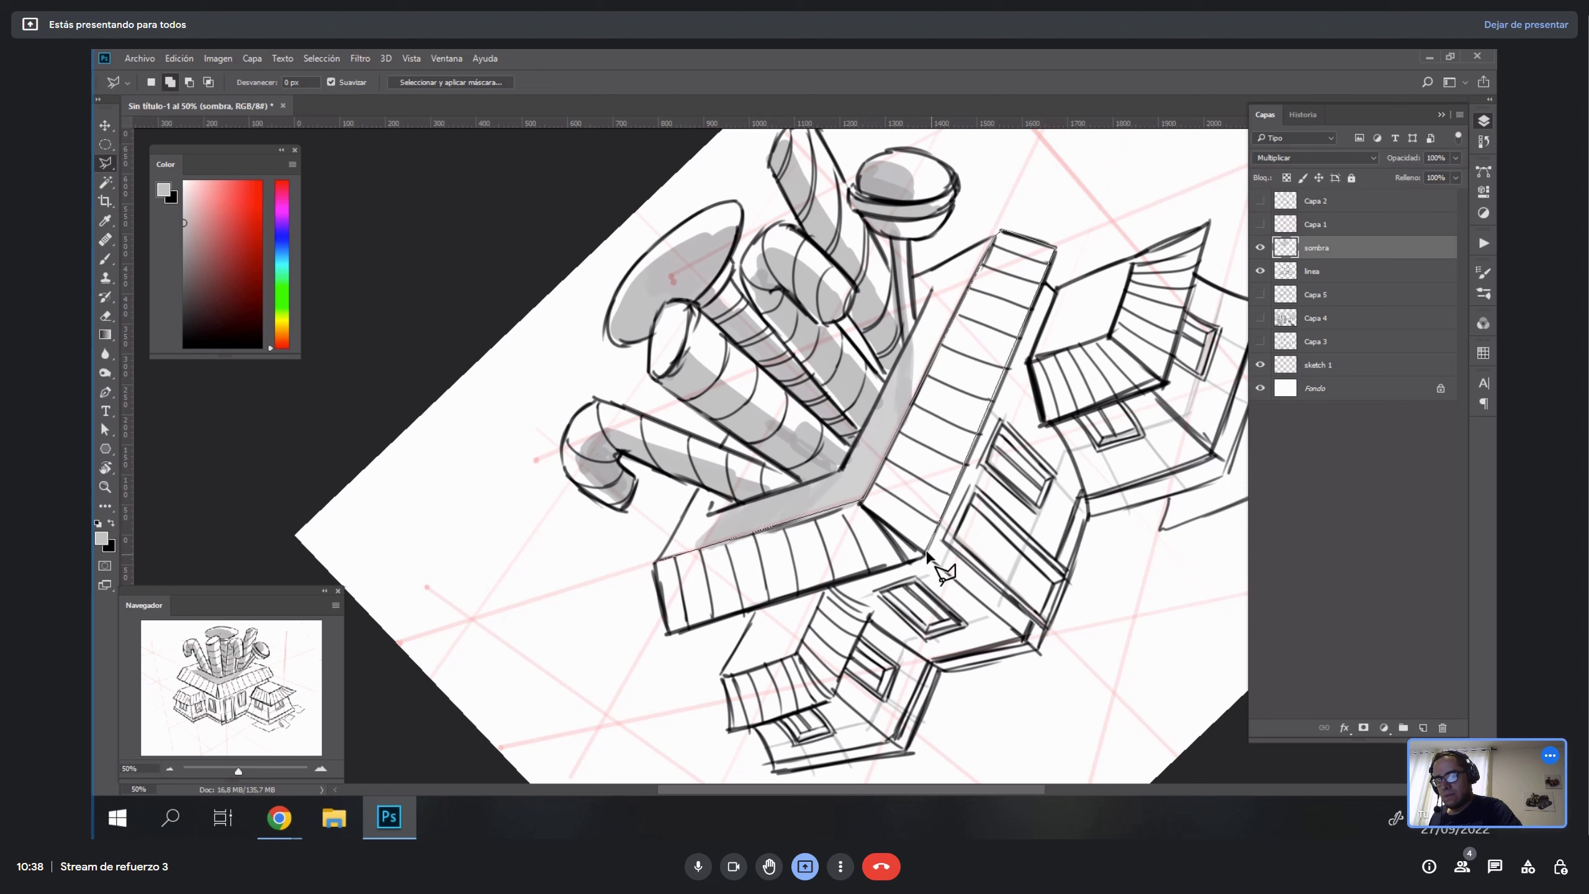
{"action": "left_click", "coordinate": [927, 553]}
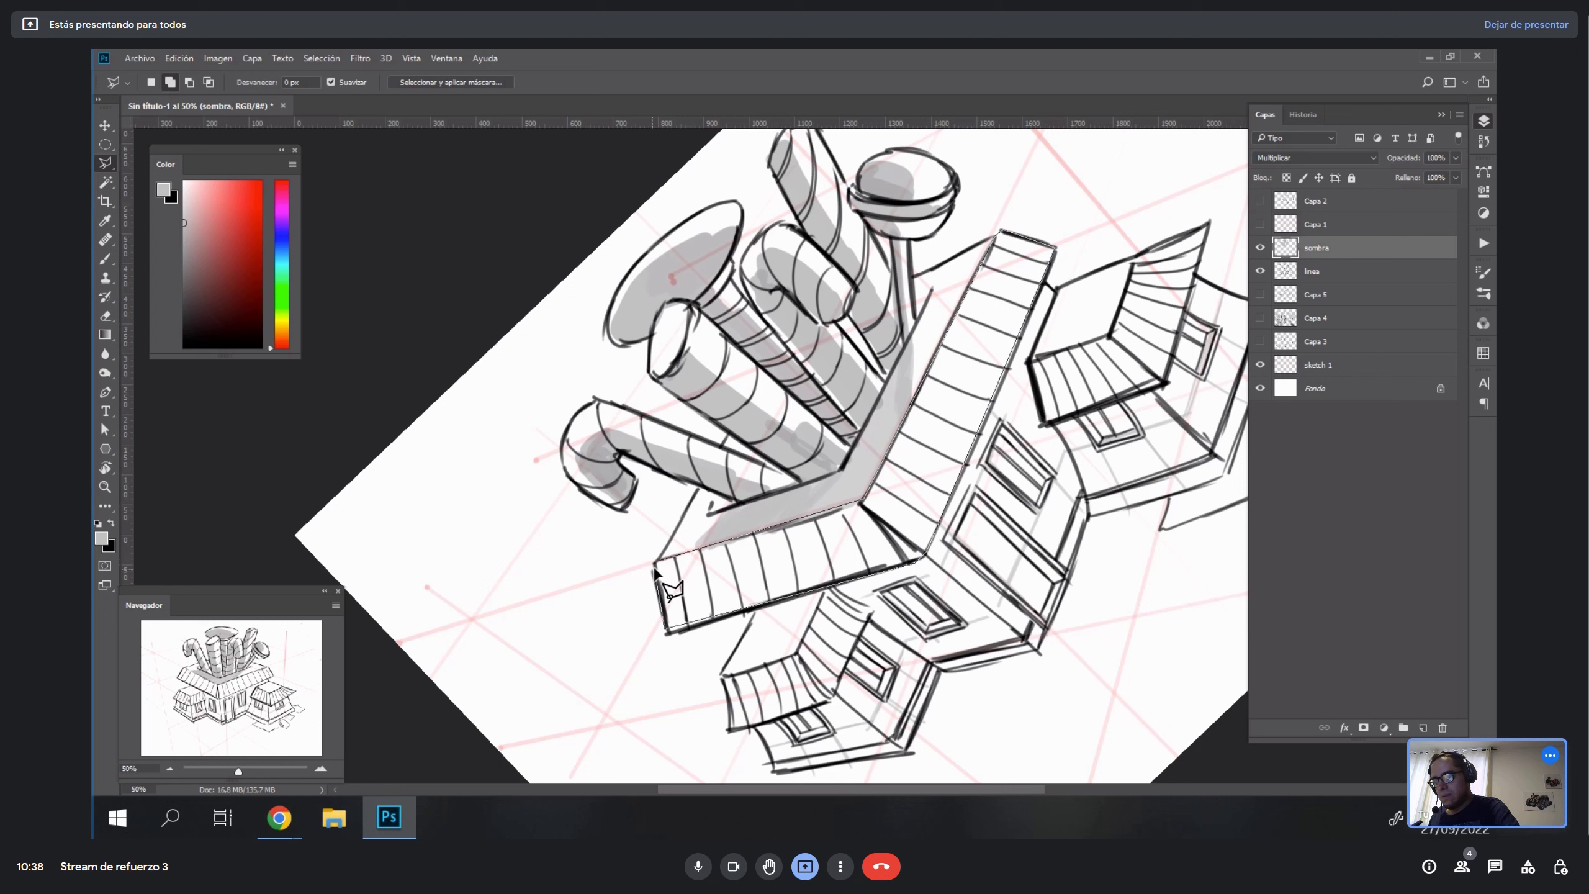
{"action": "left_click", "coordinate": [654, 567]}
{"action": "left_click", "coordinate": [665, 630]}
{"action": "left_click", "coordinate": [914, 575]}
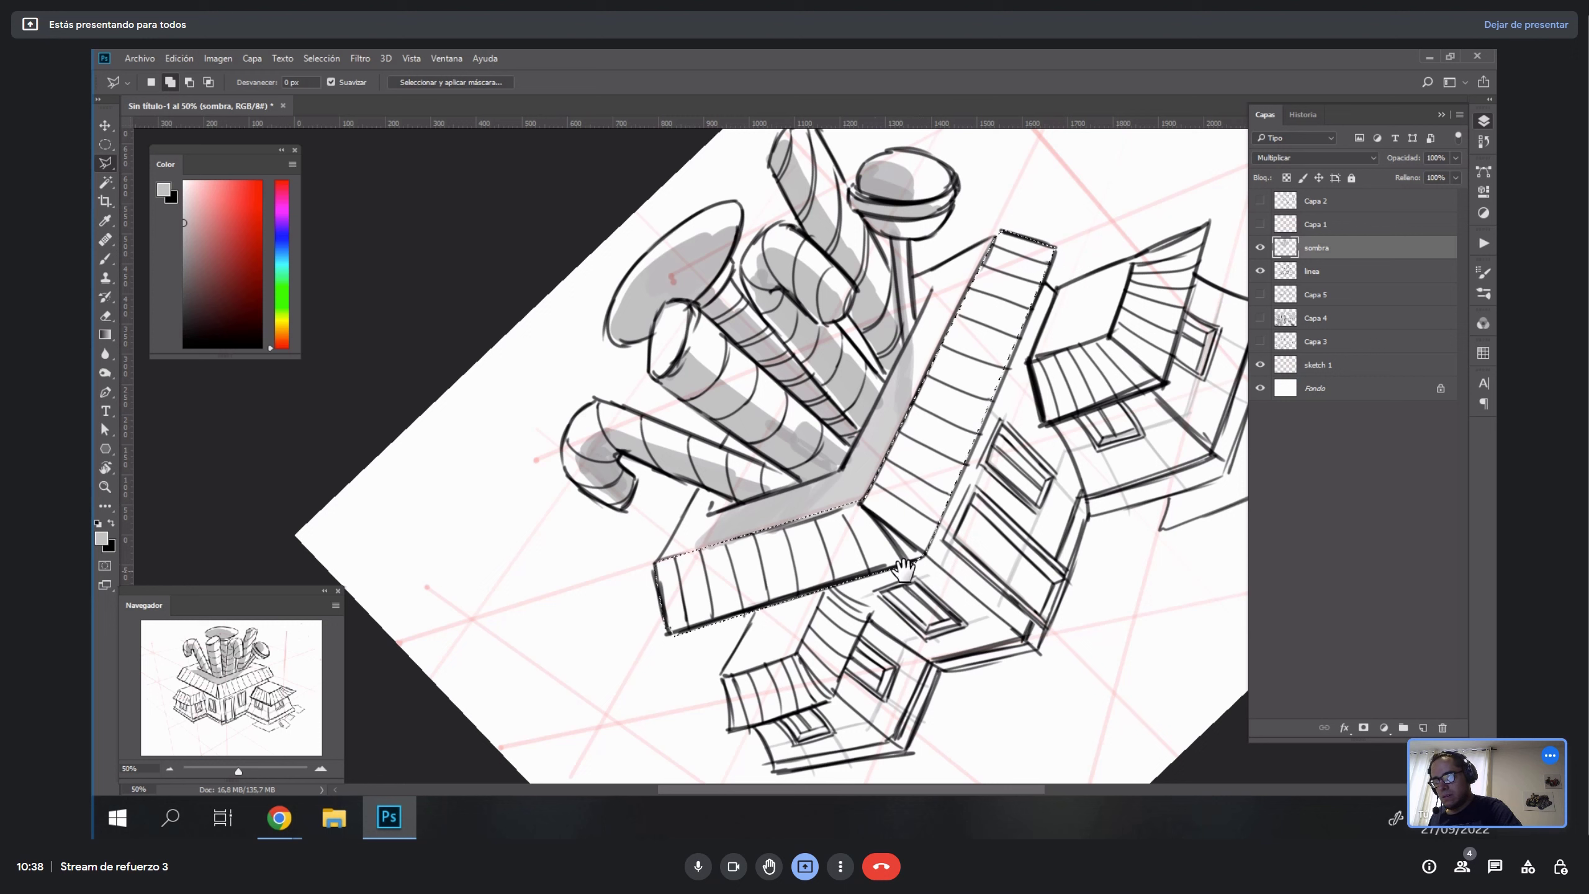
Add the main building's side wall and the whole left annex with its awning to the selection.
{"action": "left_click_drag", "start_coordinate": [903, 570], "coordinate": [962, 413]}
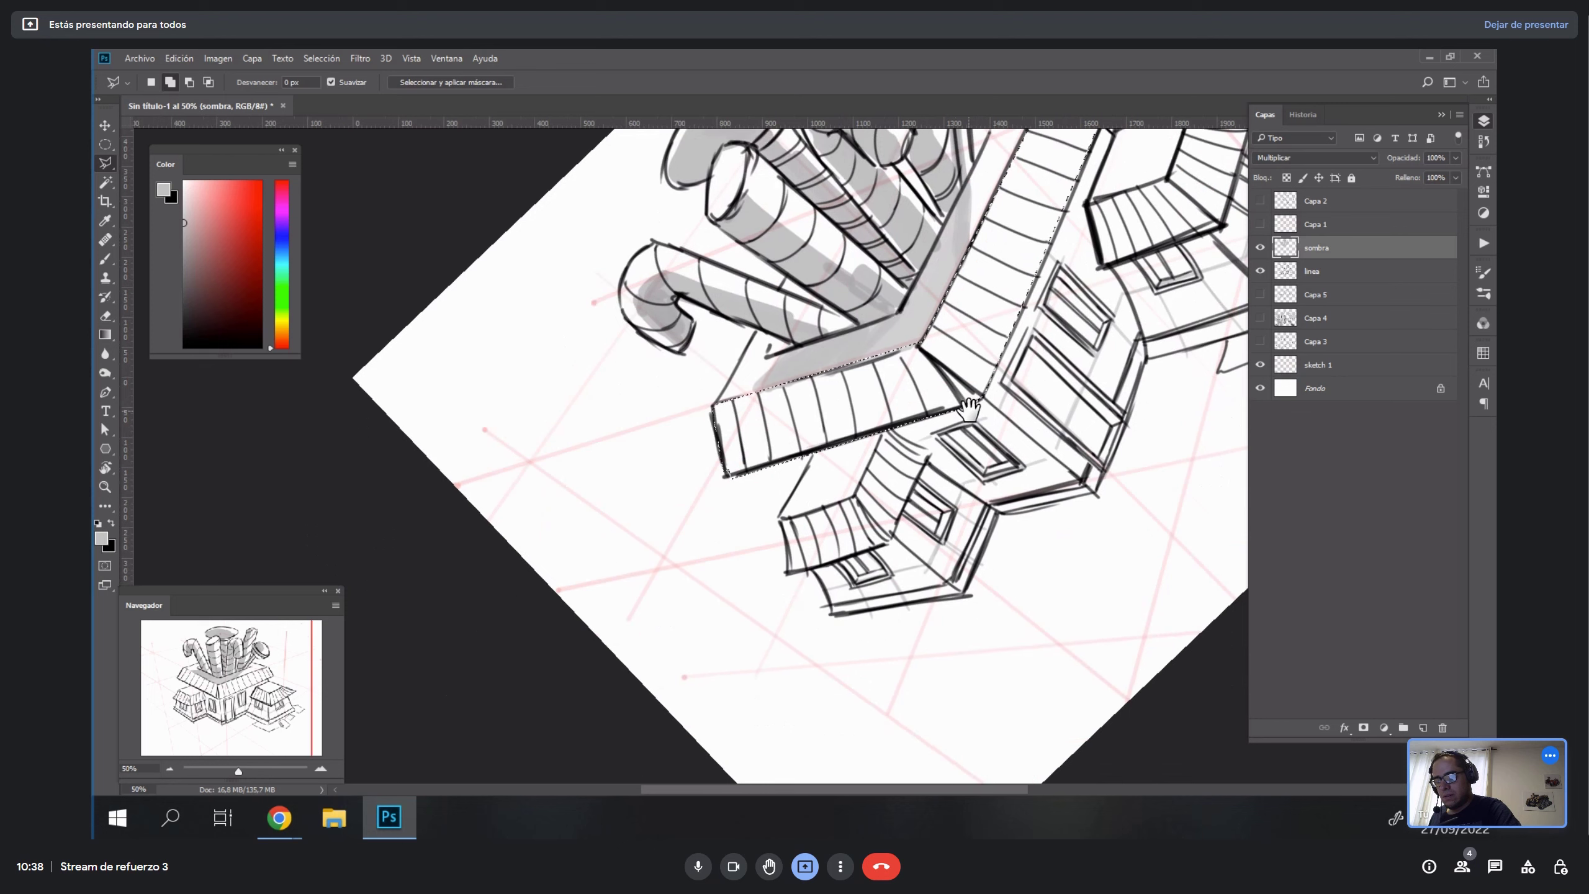
{"action": "left_click", "coordinate": [1100, 496]}
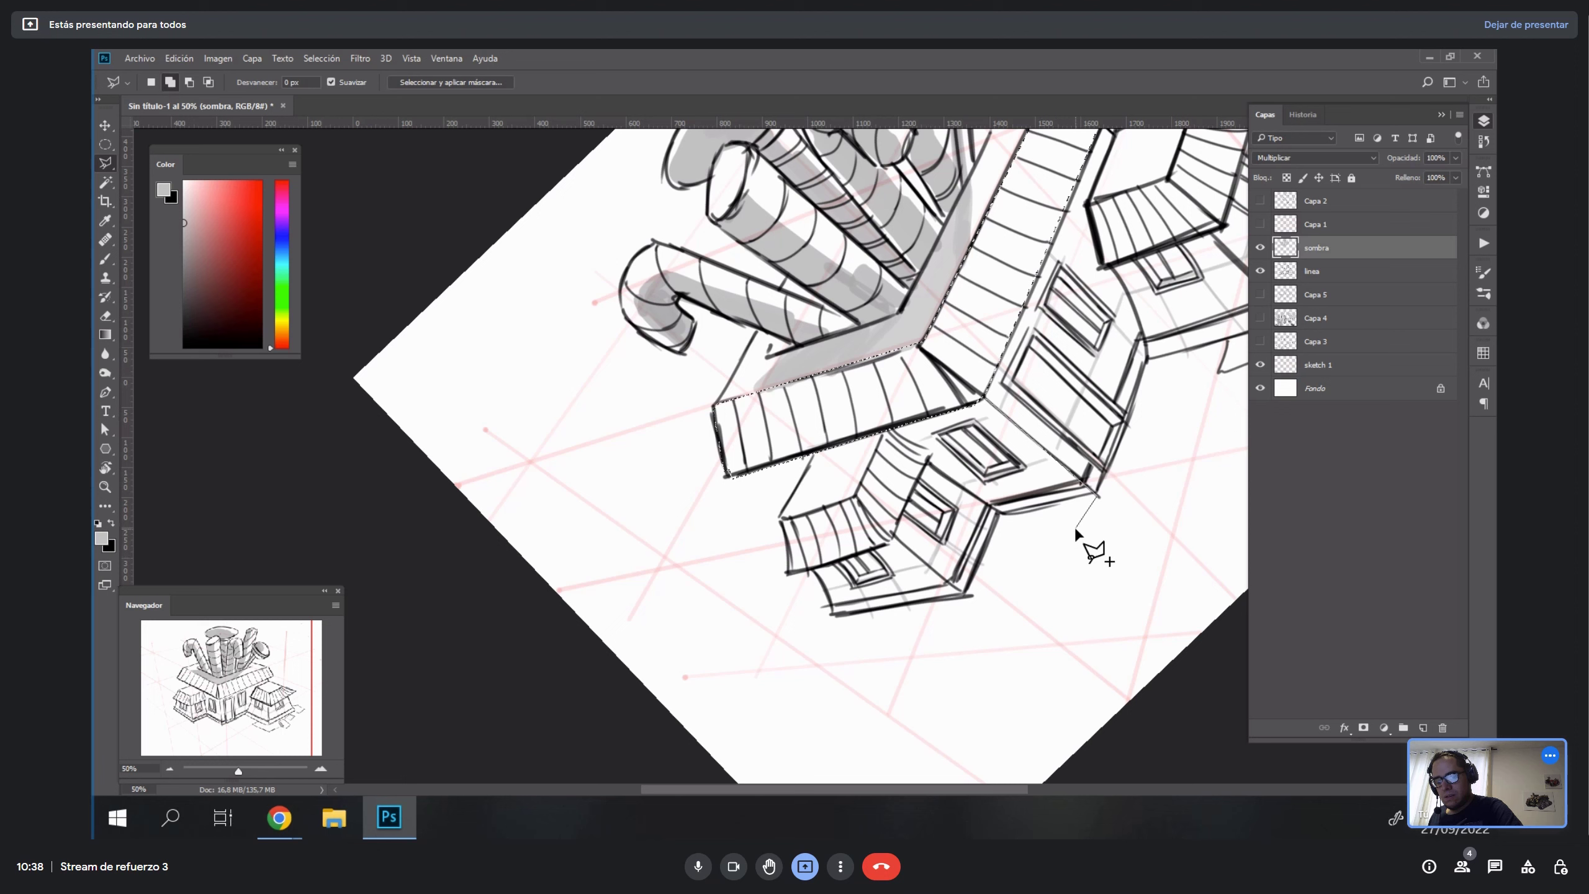
{"action": "left_click", "coordinate": [968, 598]}
{"action": "left_click", "coordinate": [831, 610]}
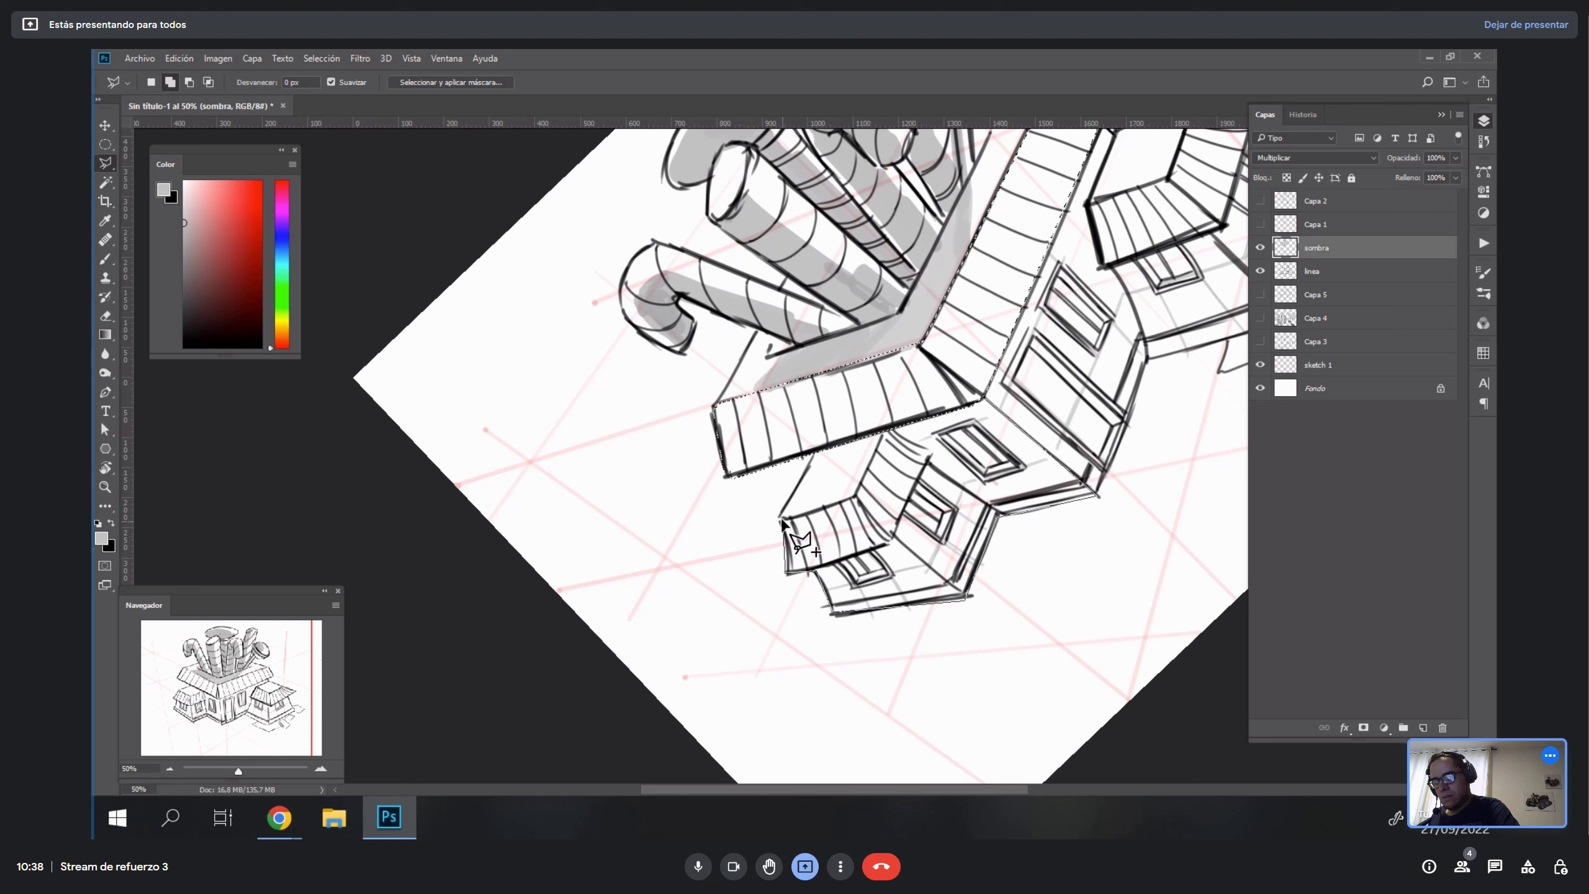
{"action": "left_click_drag", "start_coordinate": [1106, 476], "coordinate": [829, 642]}
{"action": "left_click", "coordinate": [814, 368]}
{"action": "left_click", "coordinate": [821, 445]}
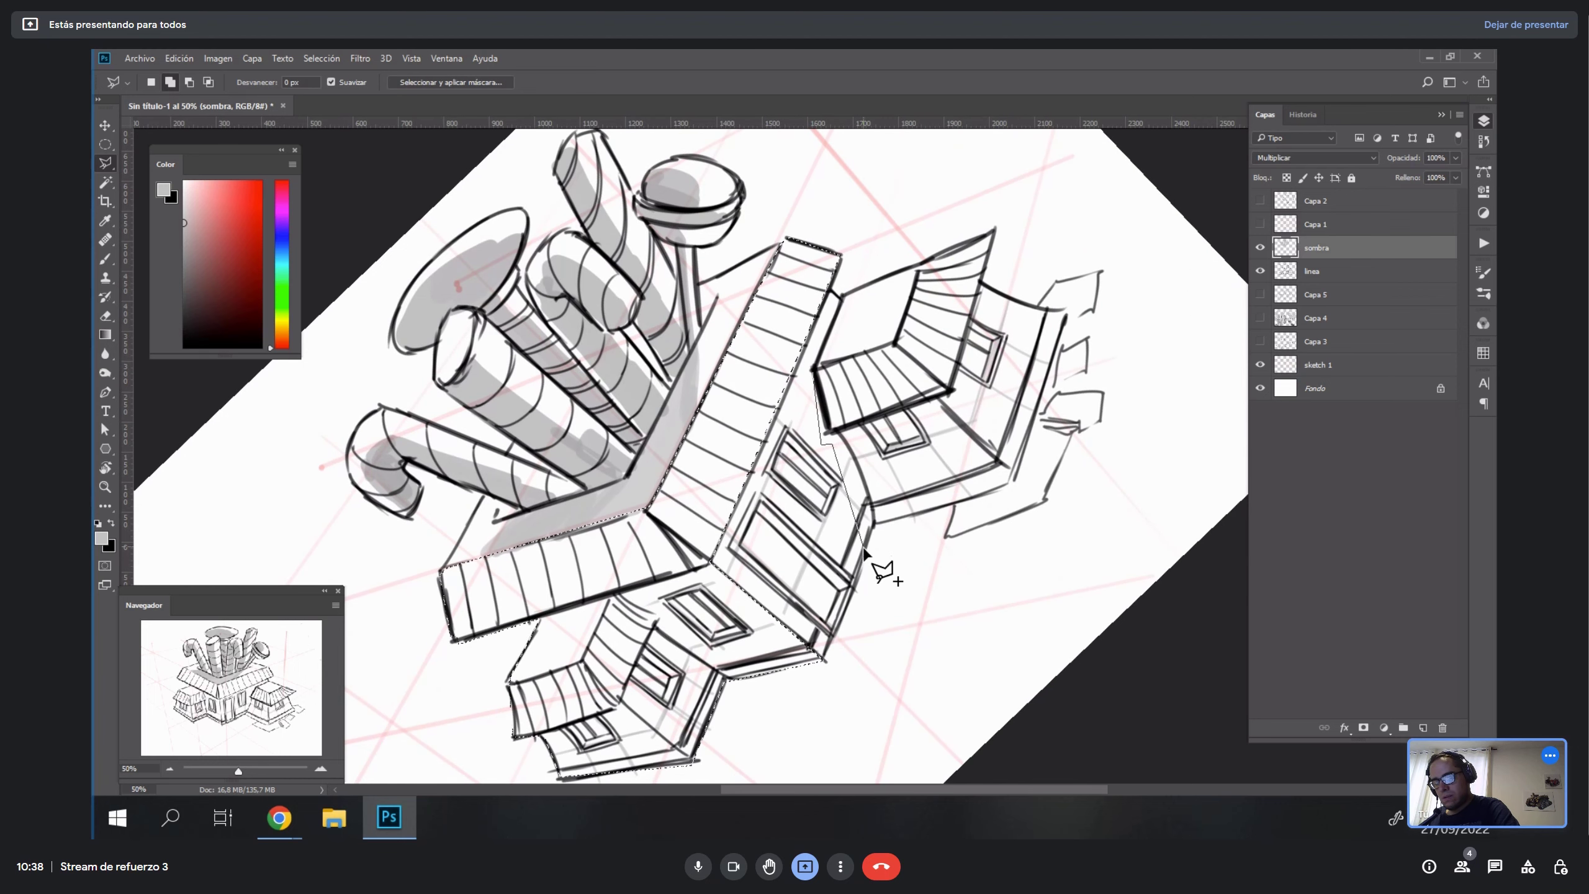
Add the right annex's side wall, its striped awning and the wall strip beneath that awning to the selection.
{"action": "left_click", "coordinate": [867, 525]}
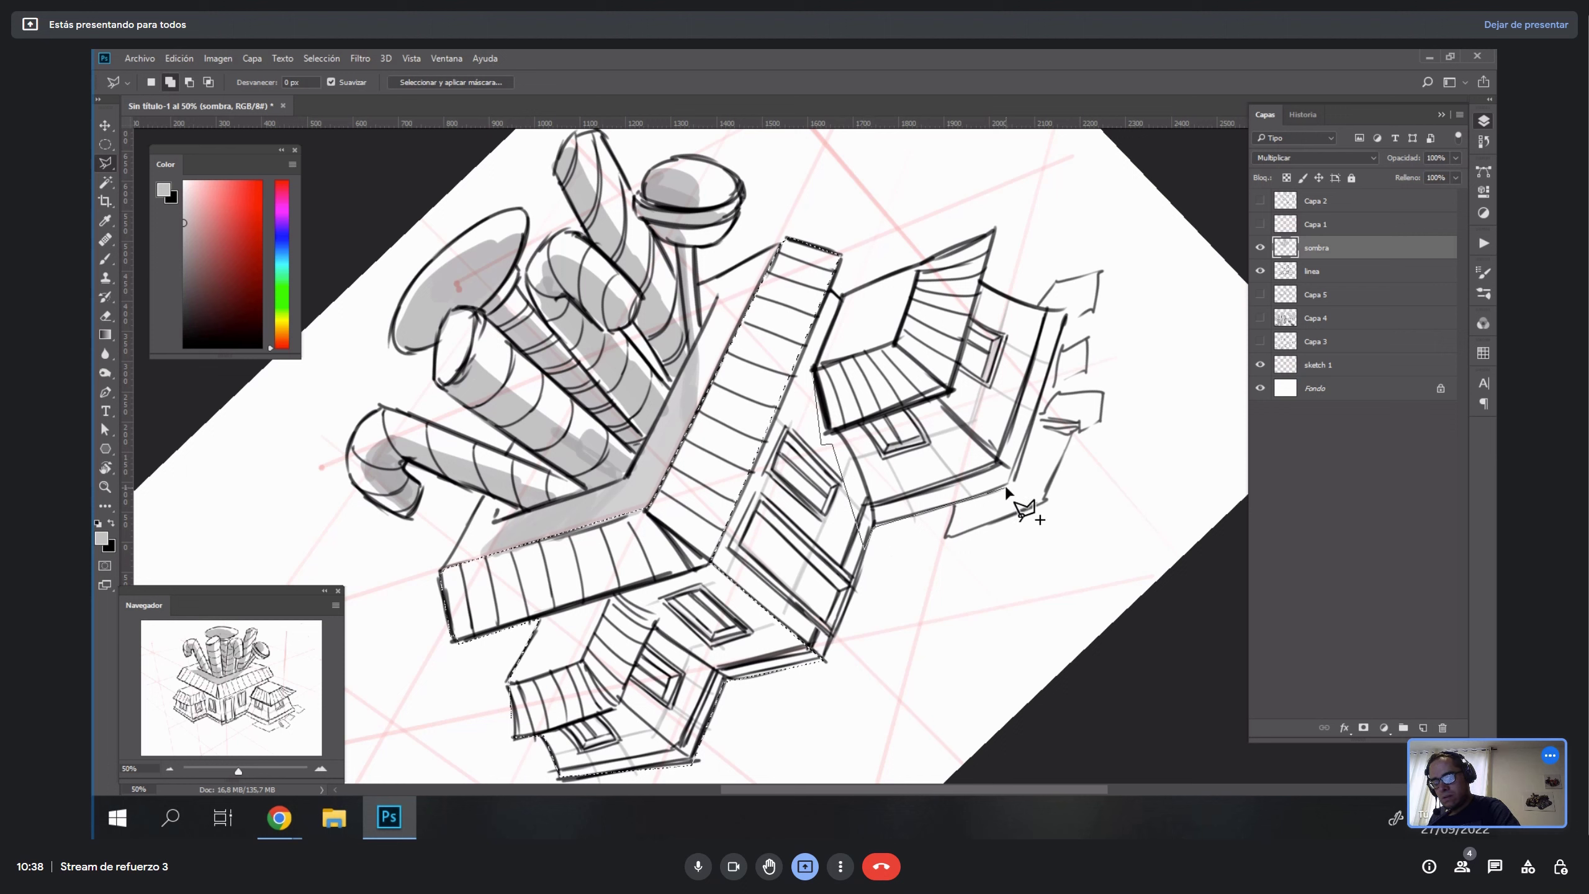
{"action": "left_click", "coordinate": [1015, 480]}
{"action": "left_click", "coordinate": [955, 414]}
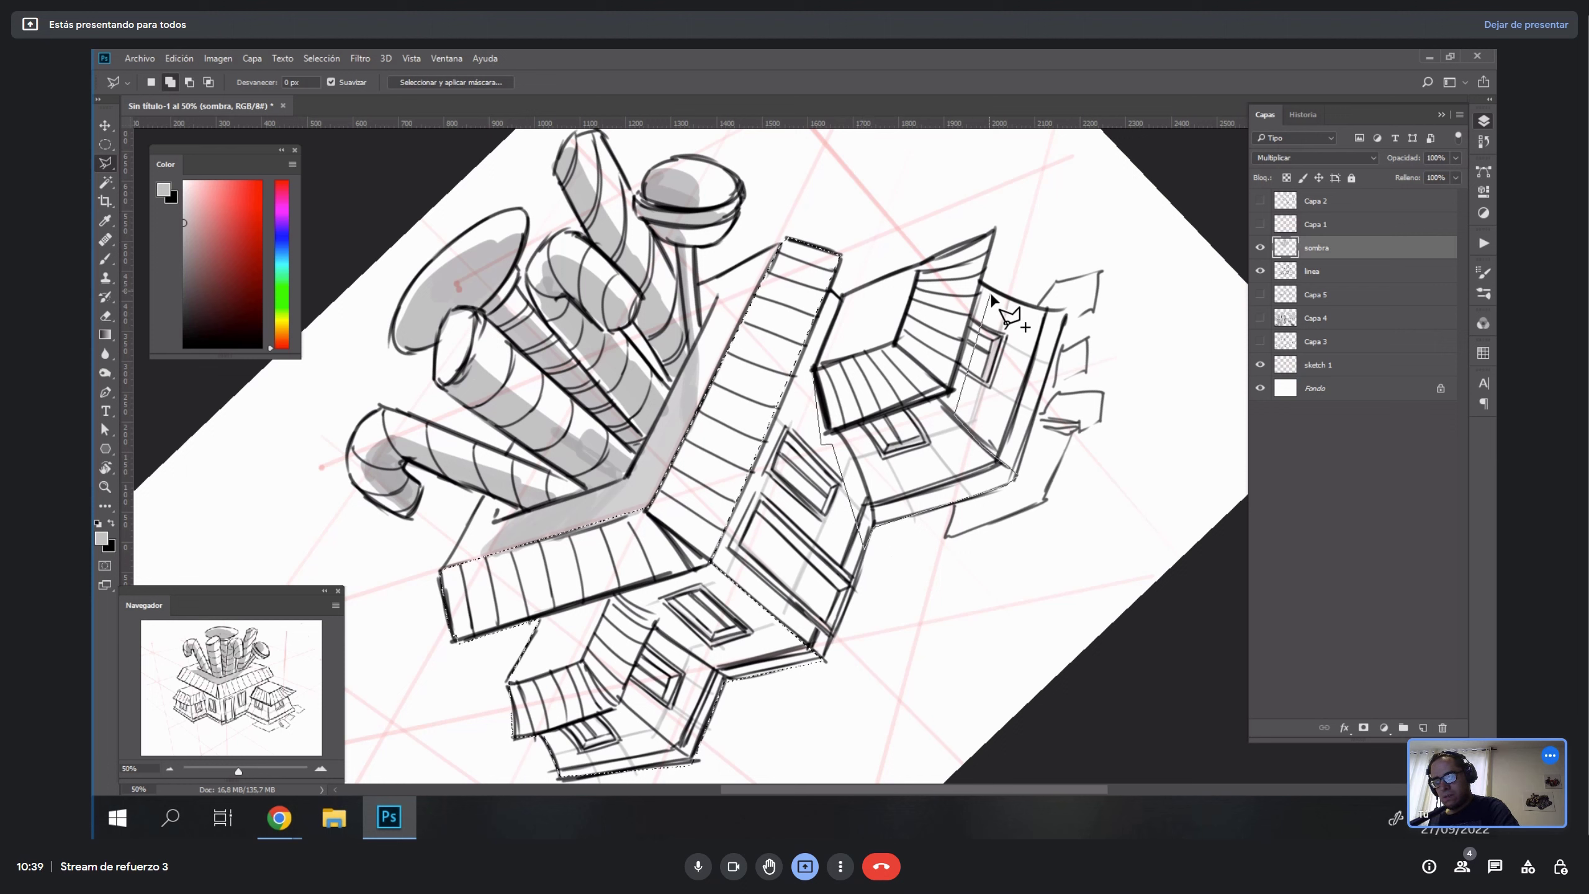
{"action": "left_click", "coordinate": [994, 289]}
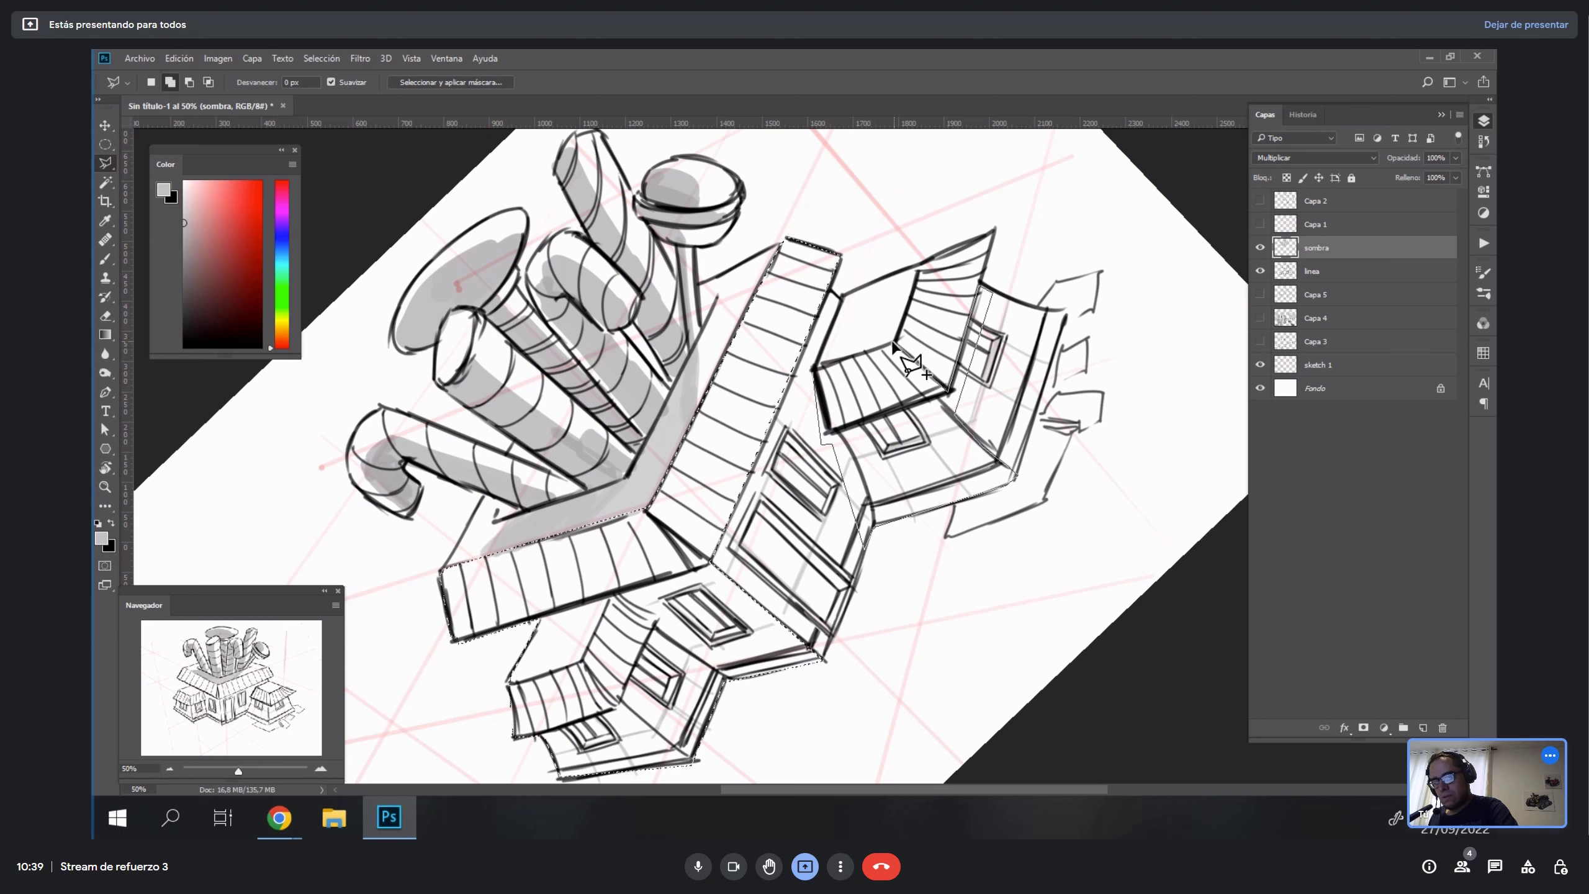
{"action": "left_click", "coordinate": [951, 390]}
{"action": "left_click", "coordinate": [895, 341]}
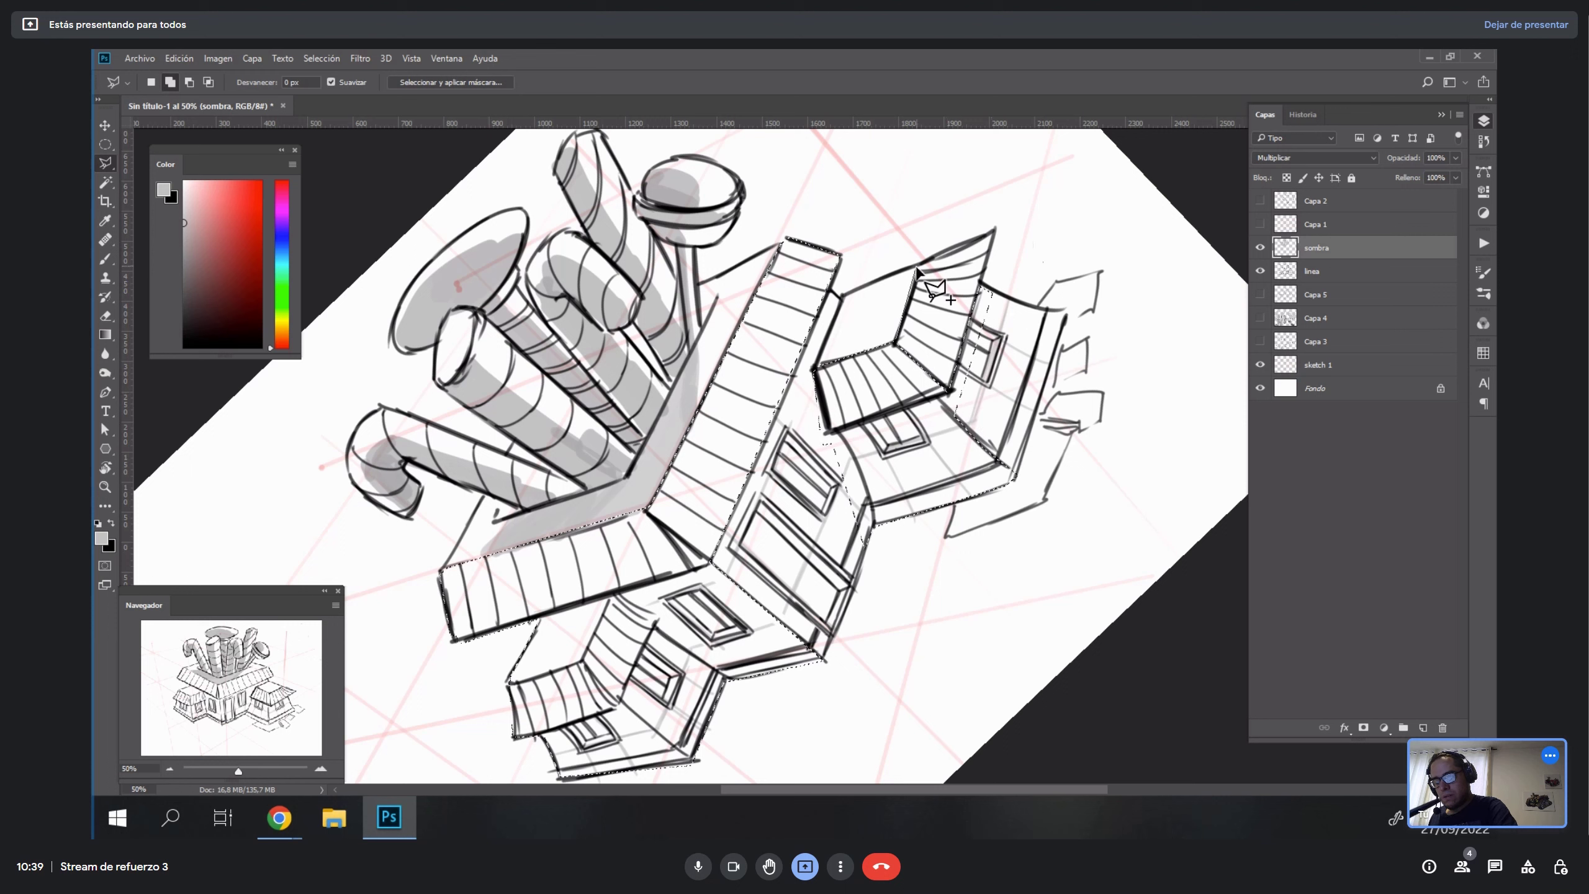
{"action": "left_click", "coordinate": [919, 269]}
{"action": "left_click", "coordinate": [996, 229]}
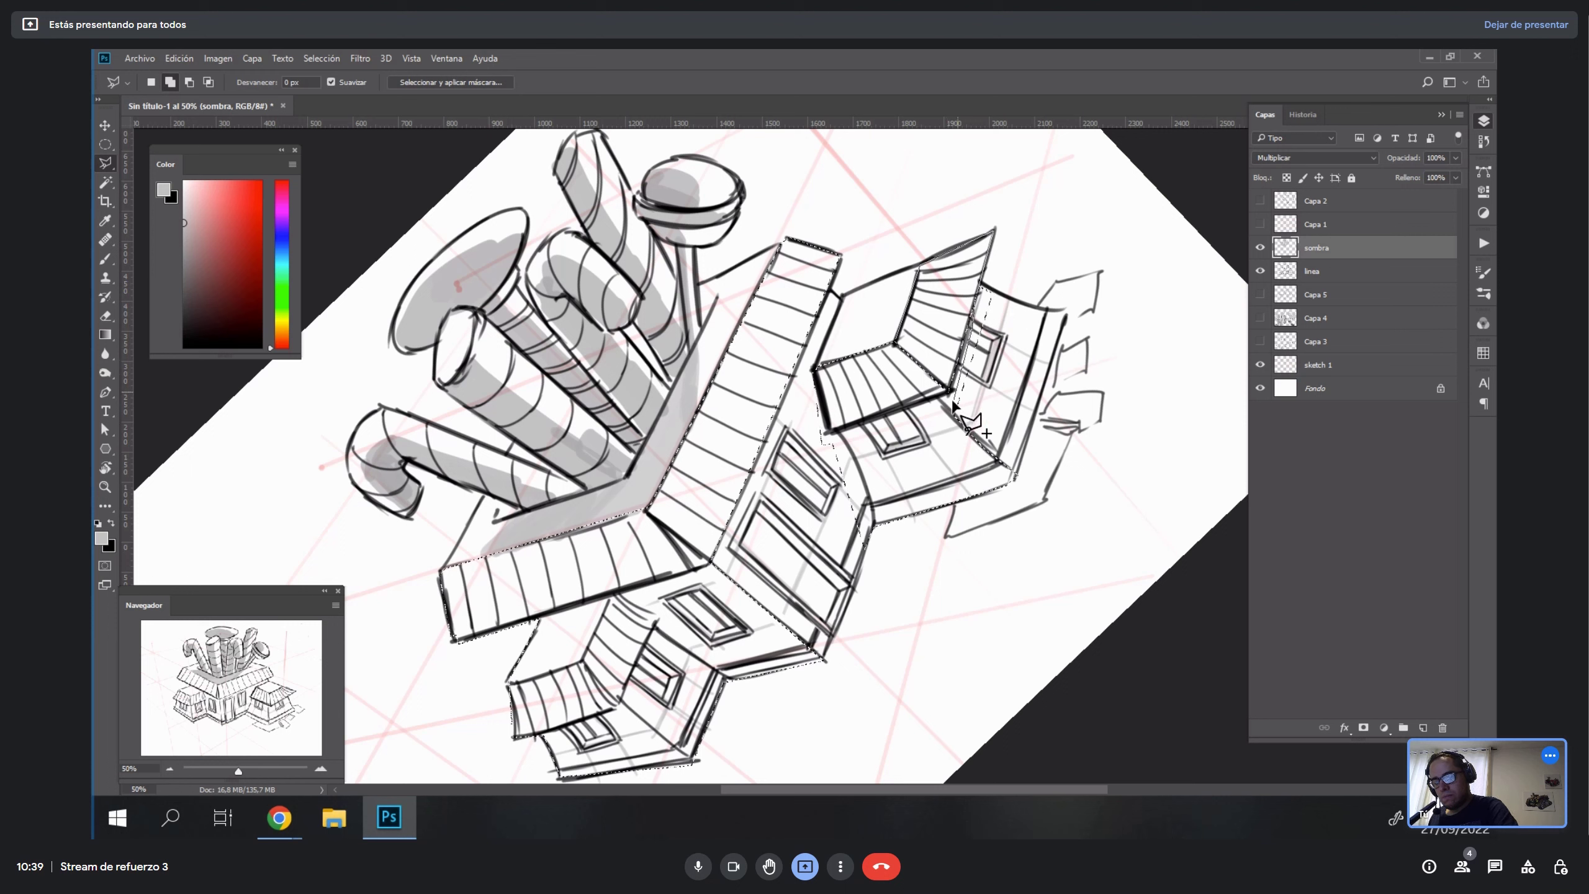
{"action": "left_click", "coordinate": [893, 452]}
Add the narrow shadow strip on the front wall directly beneath the main awning to the selection.
{"action": "key", "text": "g"}
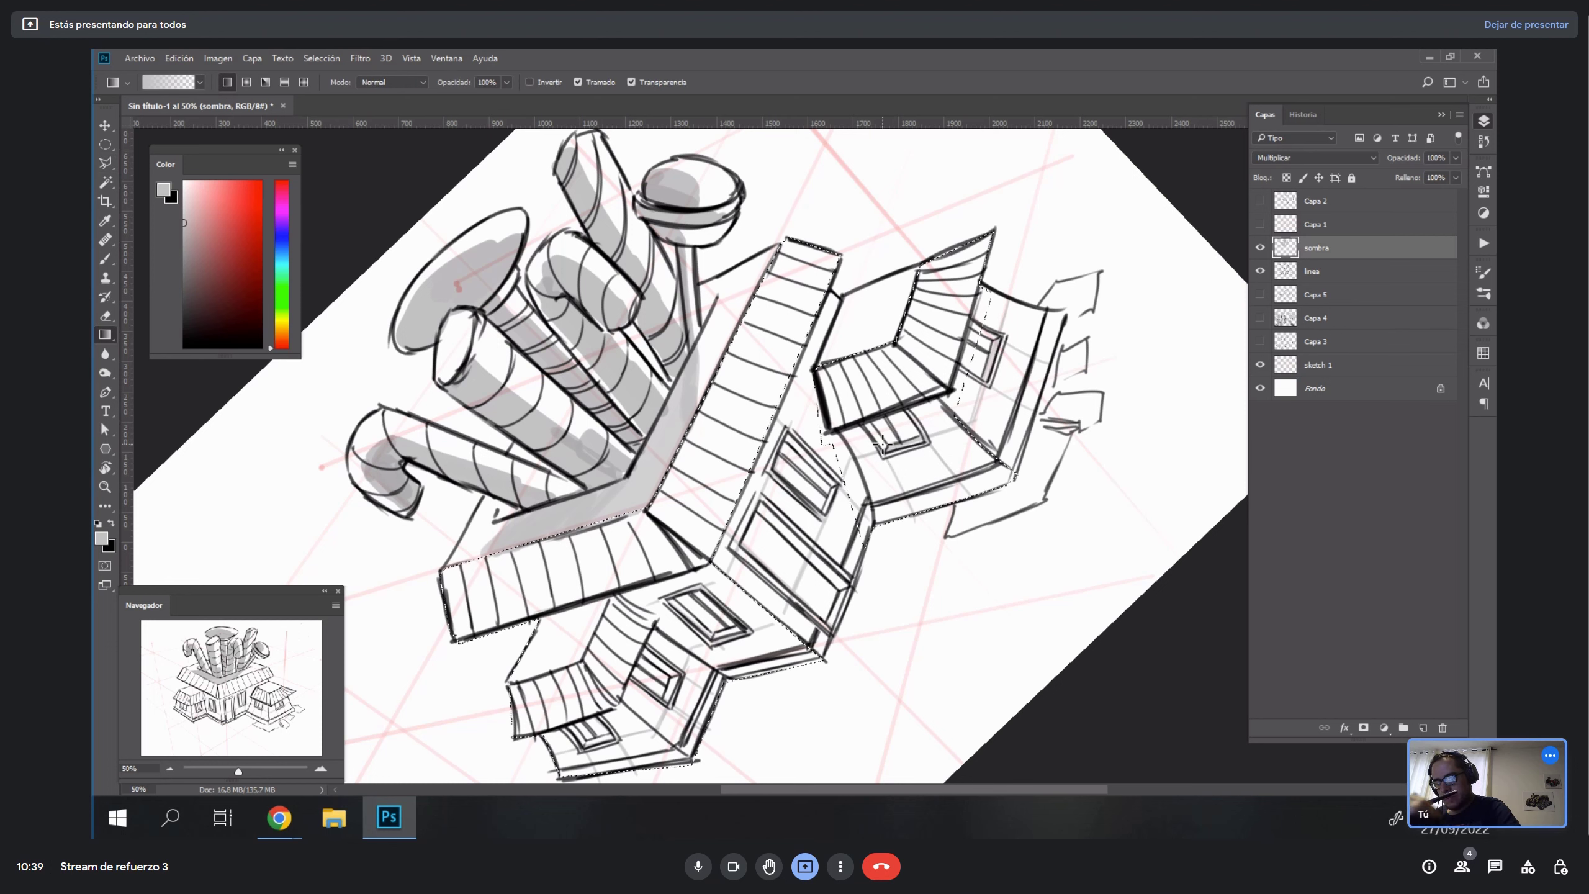
{"action": "key", "text": "l"}
{"action": "left_click", "coordinate": [838, 294]}
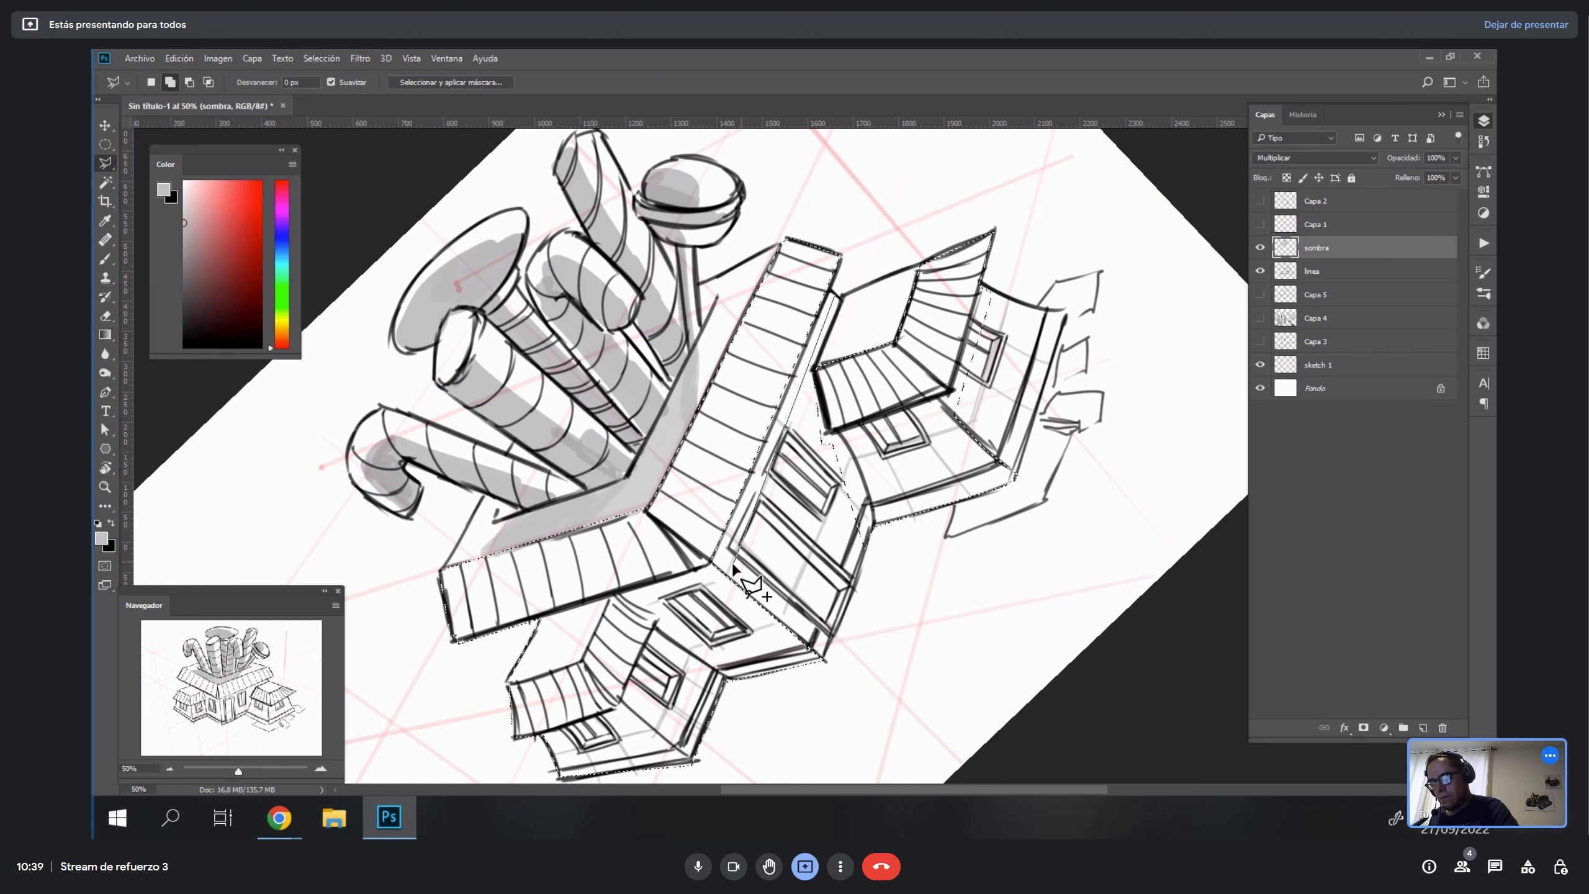
{"action": "left_click", "coordinate": [722, 581]}
{"action": "left_click", "coordinate": [698, 589]}
{"action": "left_click", "coordinate": [711, 562]}
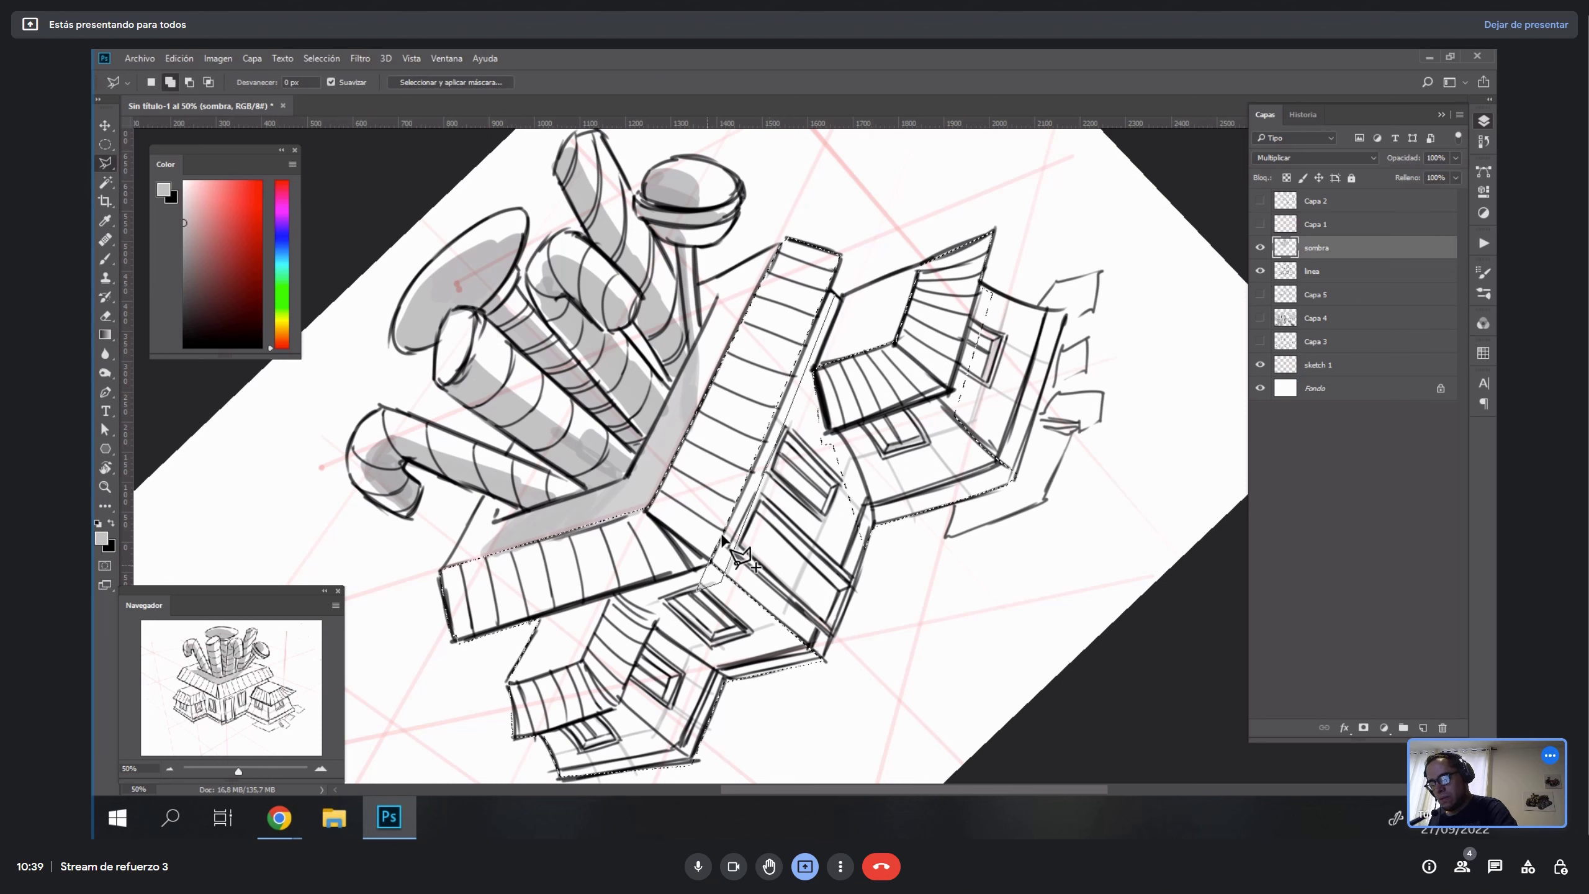
{"action": "left_click", "coordinate": [828, 295]}
Fill the selected walls and awnings with a grey gradient on the sombra layer, and deselect.
{"action": "scroll", "coordinate": [820, 507], "scroll_direction": "down", "scroll_amount": 3}
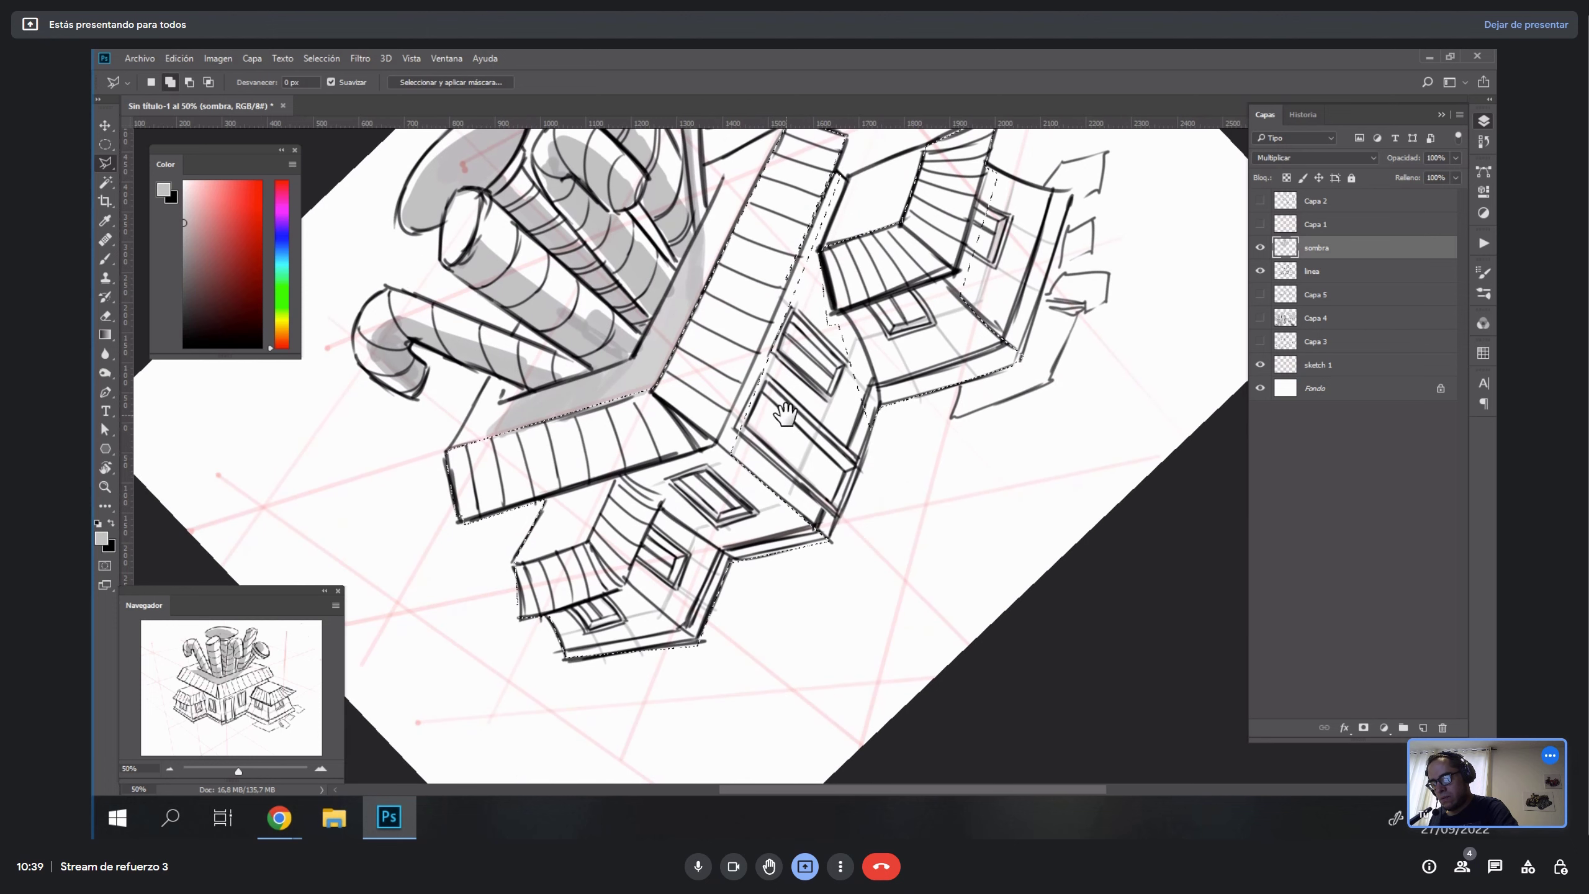
{"action": "key", "text": "z"}
{"action": "left_click", "coordinate": [823, 518], "text": "alt"}
{"action": "key", "text": "g"}
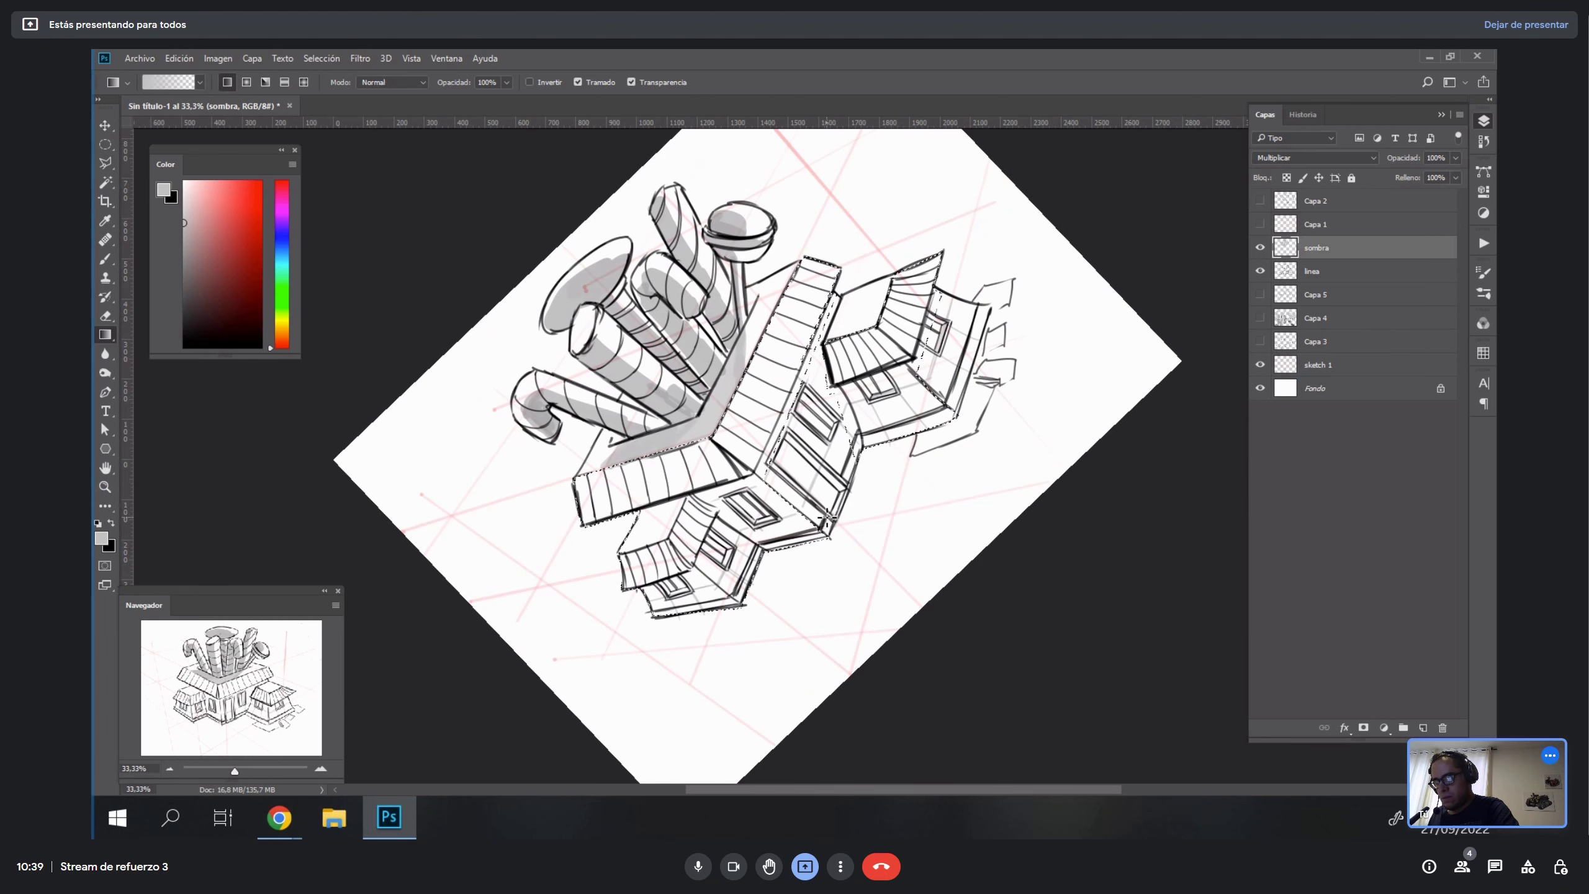
{"action": "mouse_move", "coordinate": [826, 458]}
{"action": "left_mouse_down"}
{"action": "mouse_move", "coordinate": [890, 667]}
{"action": "mouse_move", "coordinate": [973, 756]}
{"action": "left_mouse_up"}
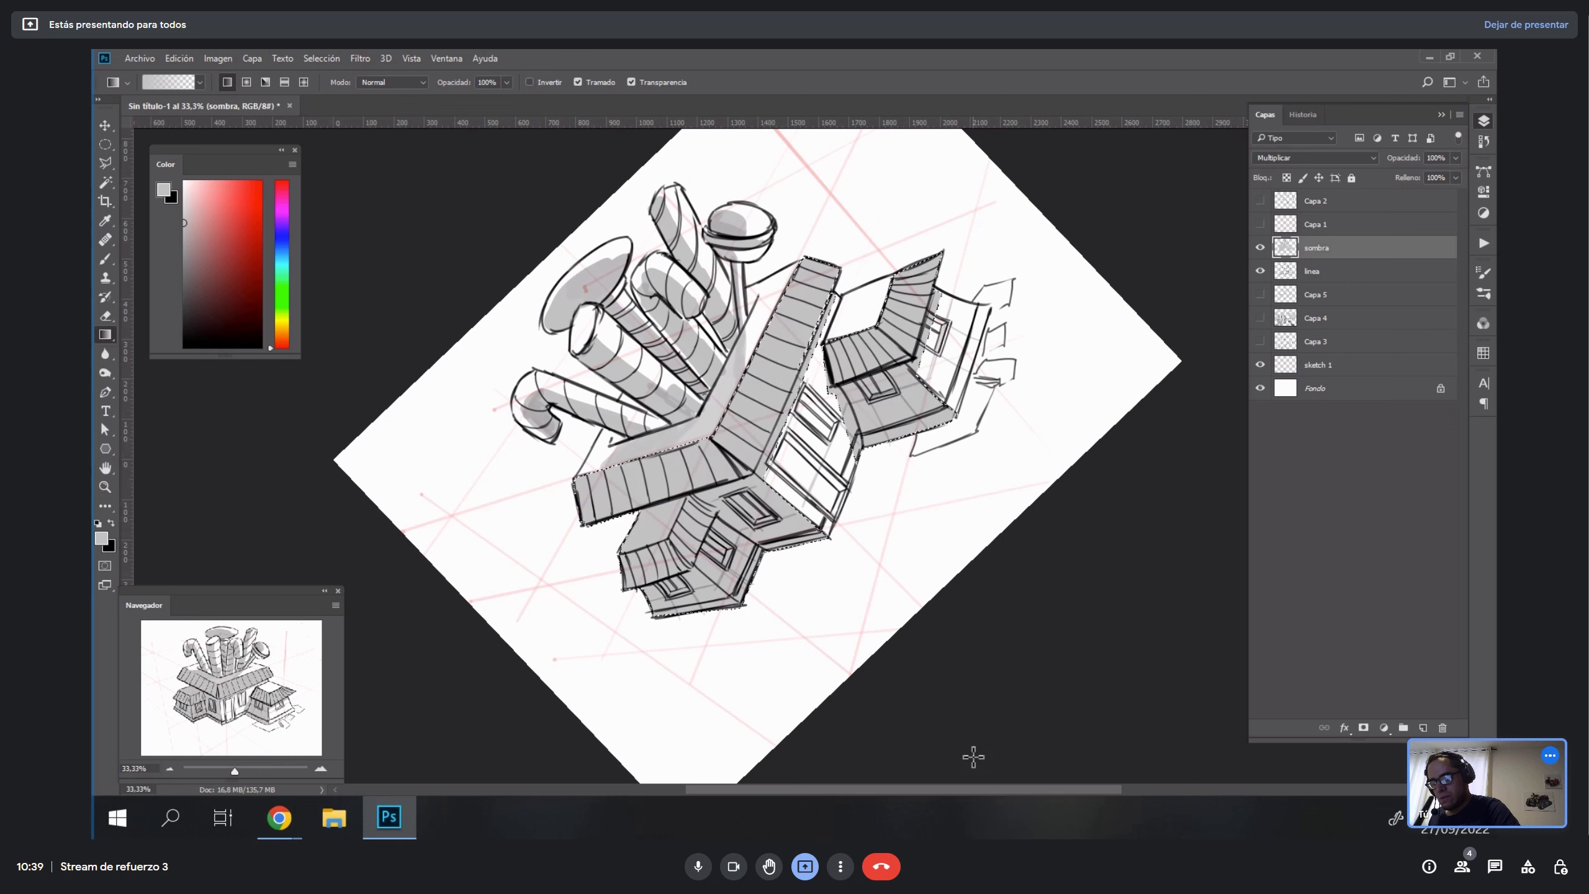
{"action": "key", "text": "ctrl+d"}
Outline the right annex's cast shadow on the ground up to the main building's corner with a polygonal selection.
{"action": "key", "text": "l"}
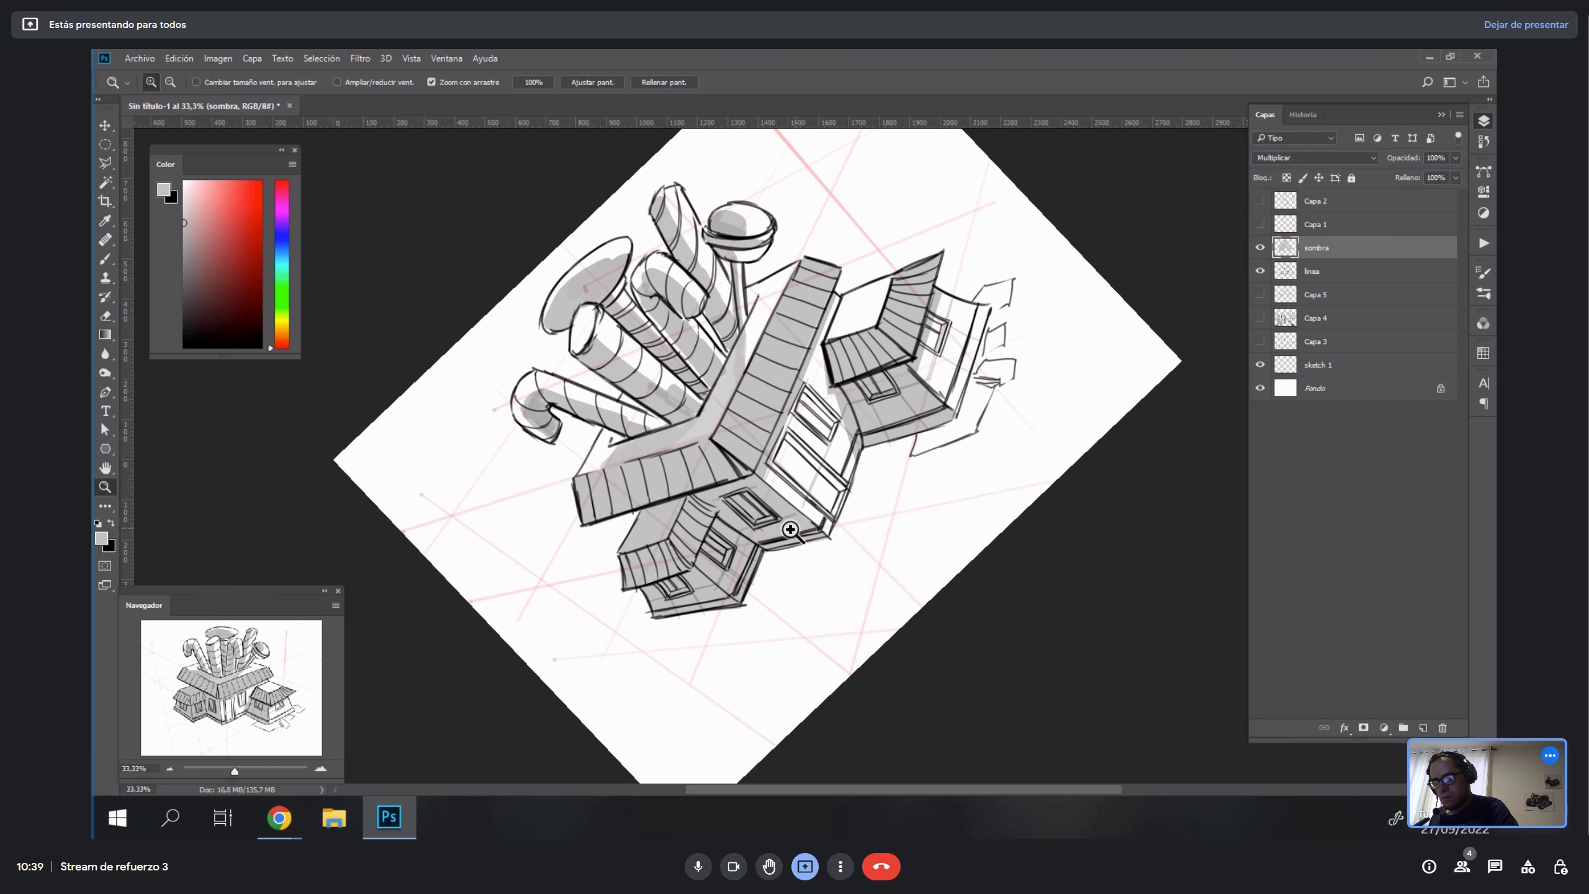
{"action": "left_click", "coordinate": [756, 475]}
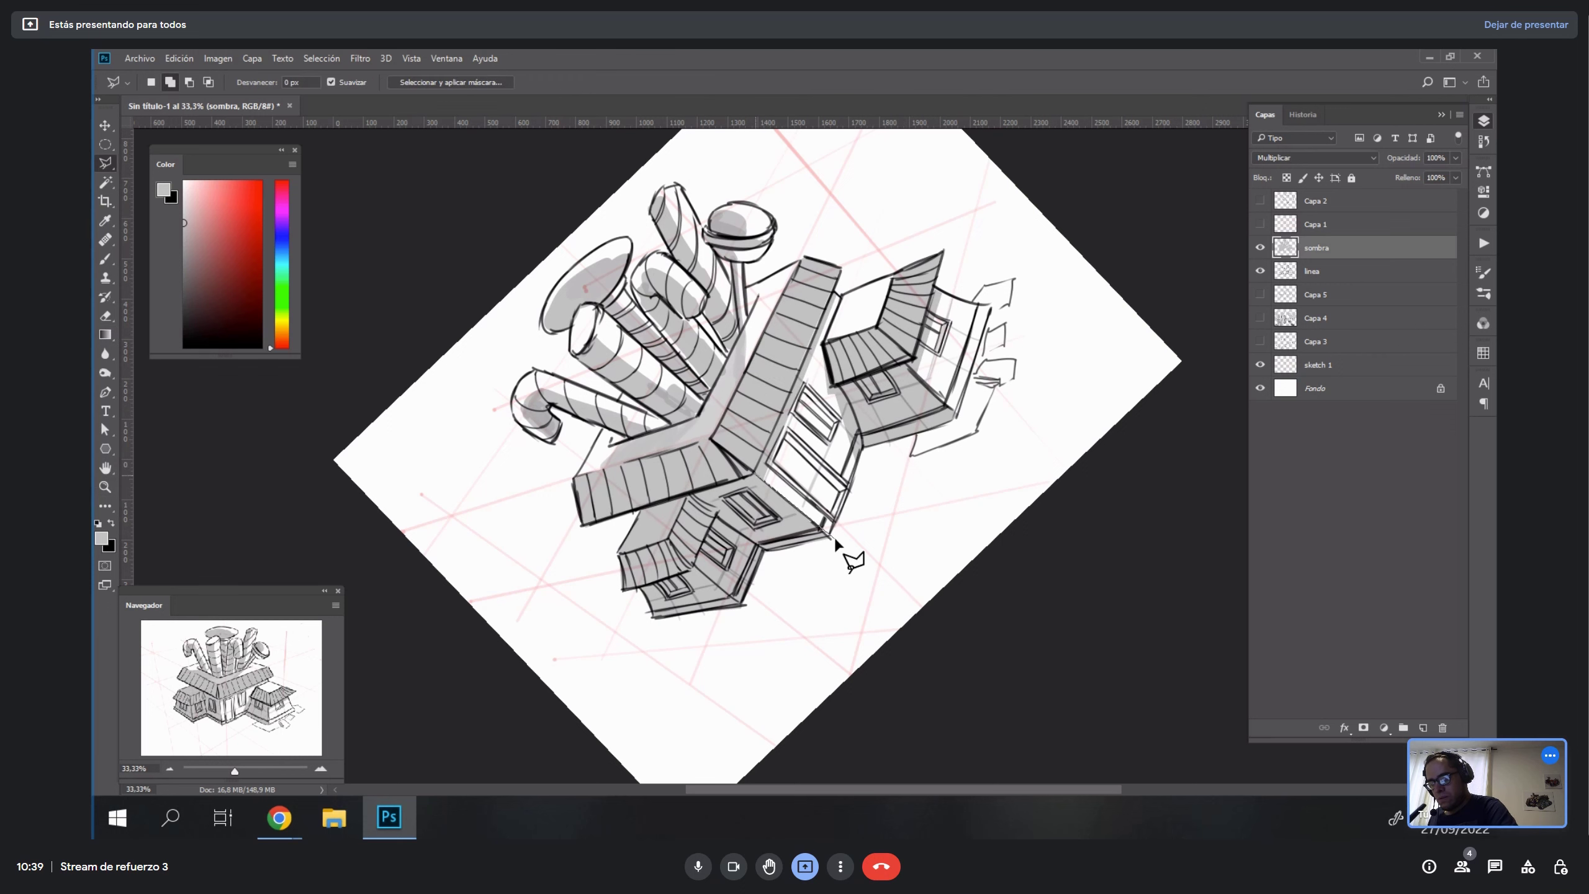
{"action": "left_click", "coordinate": [830, 536]}
{"action": "key", "text": "Escape"}
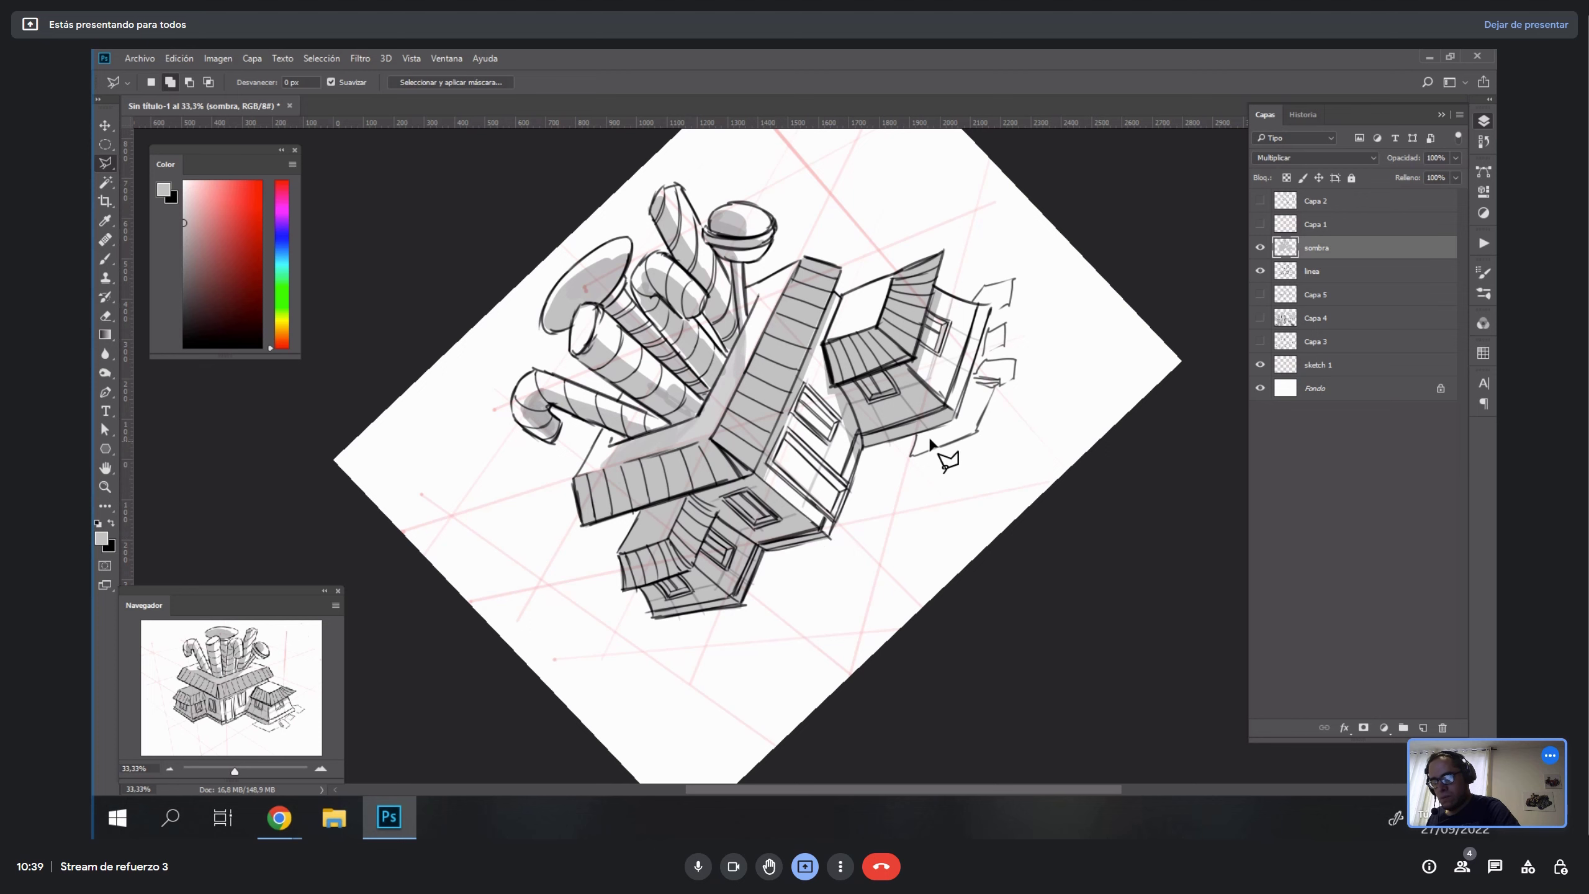
{"action": "left_click", "coordinate": [988, 325]}
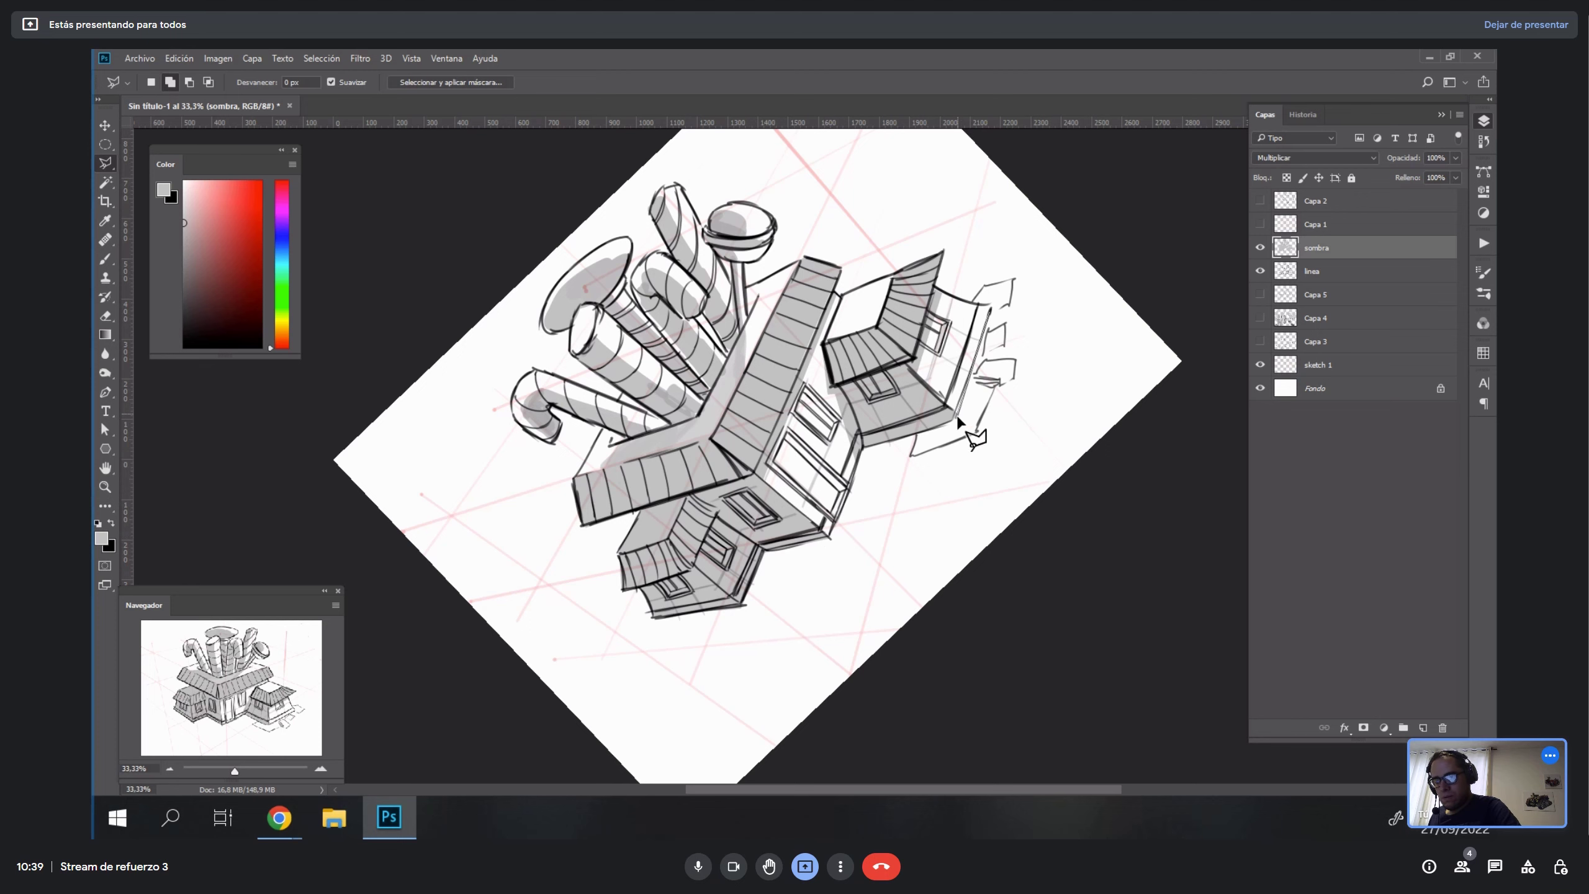
{"action": "left_click", "coordinate": [917, 493]}
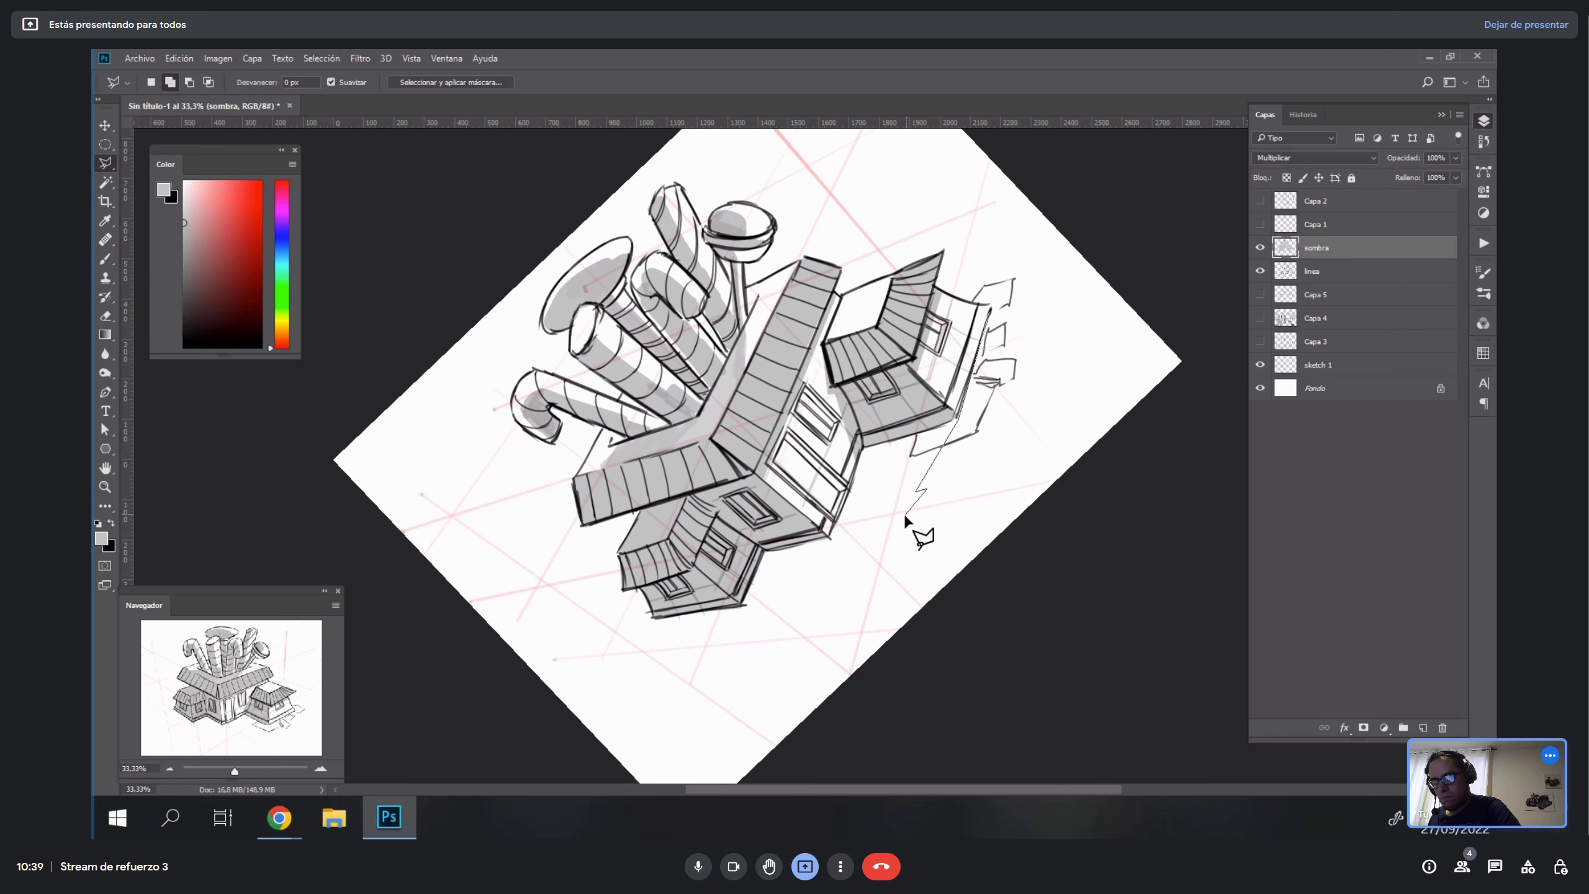
{"action": "left_click", "coordinate": [907, 516]}
{"action": "left_click", "coordinate": [833, 527]}
{"action": "left_click", "coordinate": [861, 446]}
{"action": "left_click", "coordinate": [865, 446]}
Add the ground shadow in front of the left annex and the main building's side wall to the selection.
{"action": "left_click", "coordinate": [780, 640]}
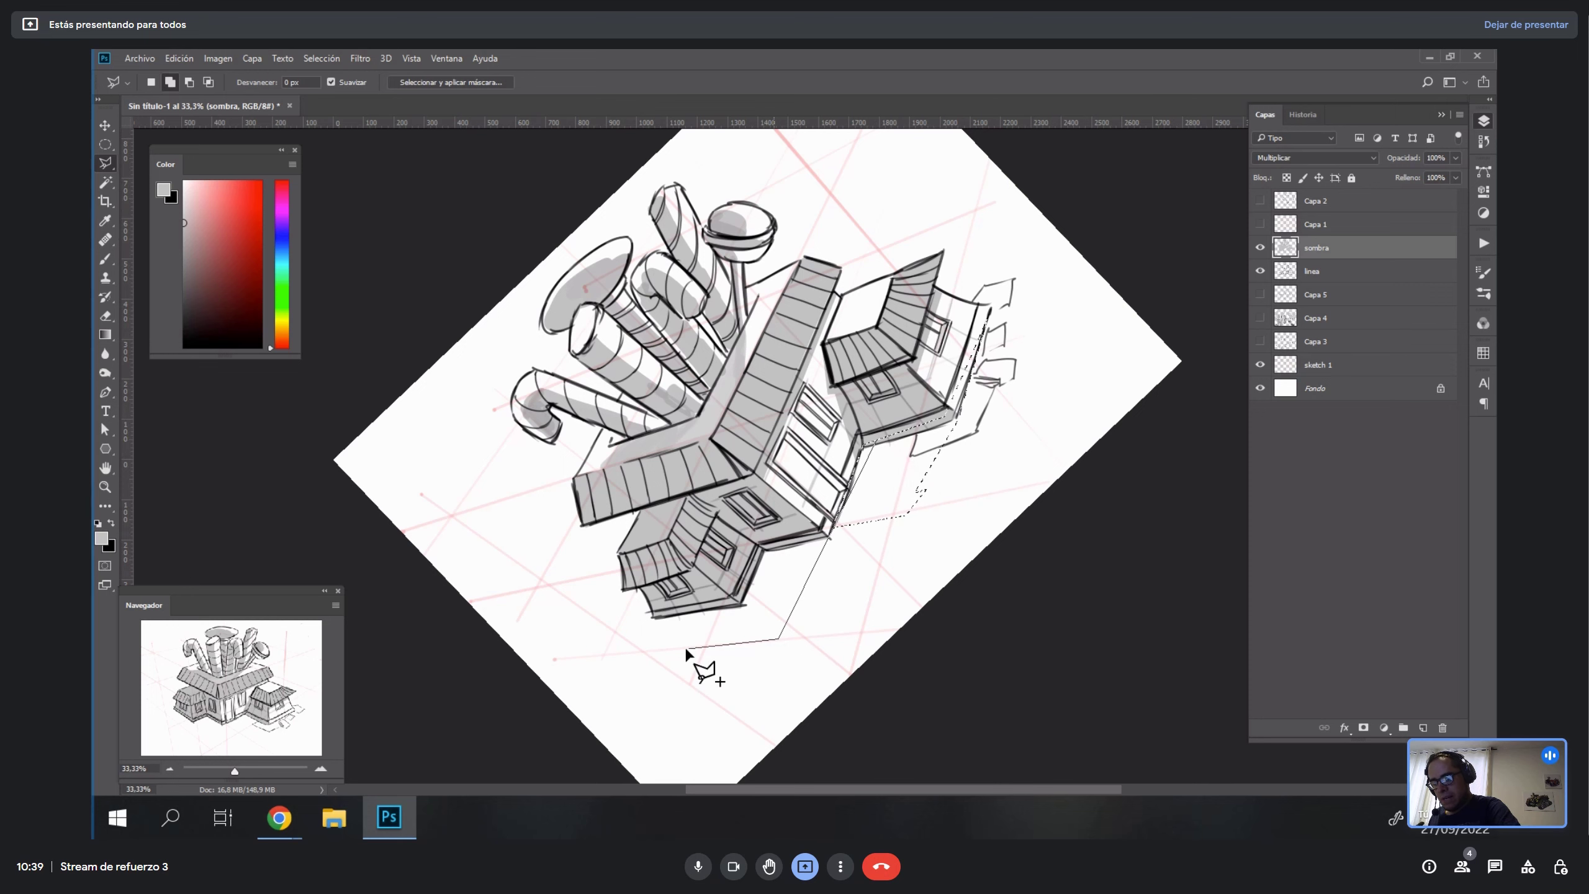
{"action": "left_click", "coordinate": [629, 647]}
{"action": "left_click", "coordinate": [645, 591]}
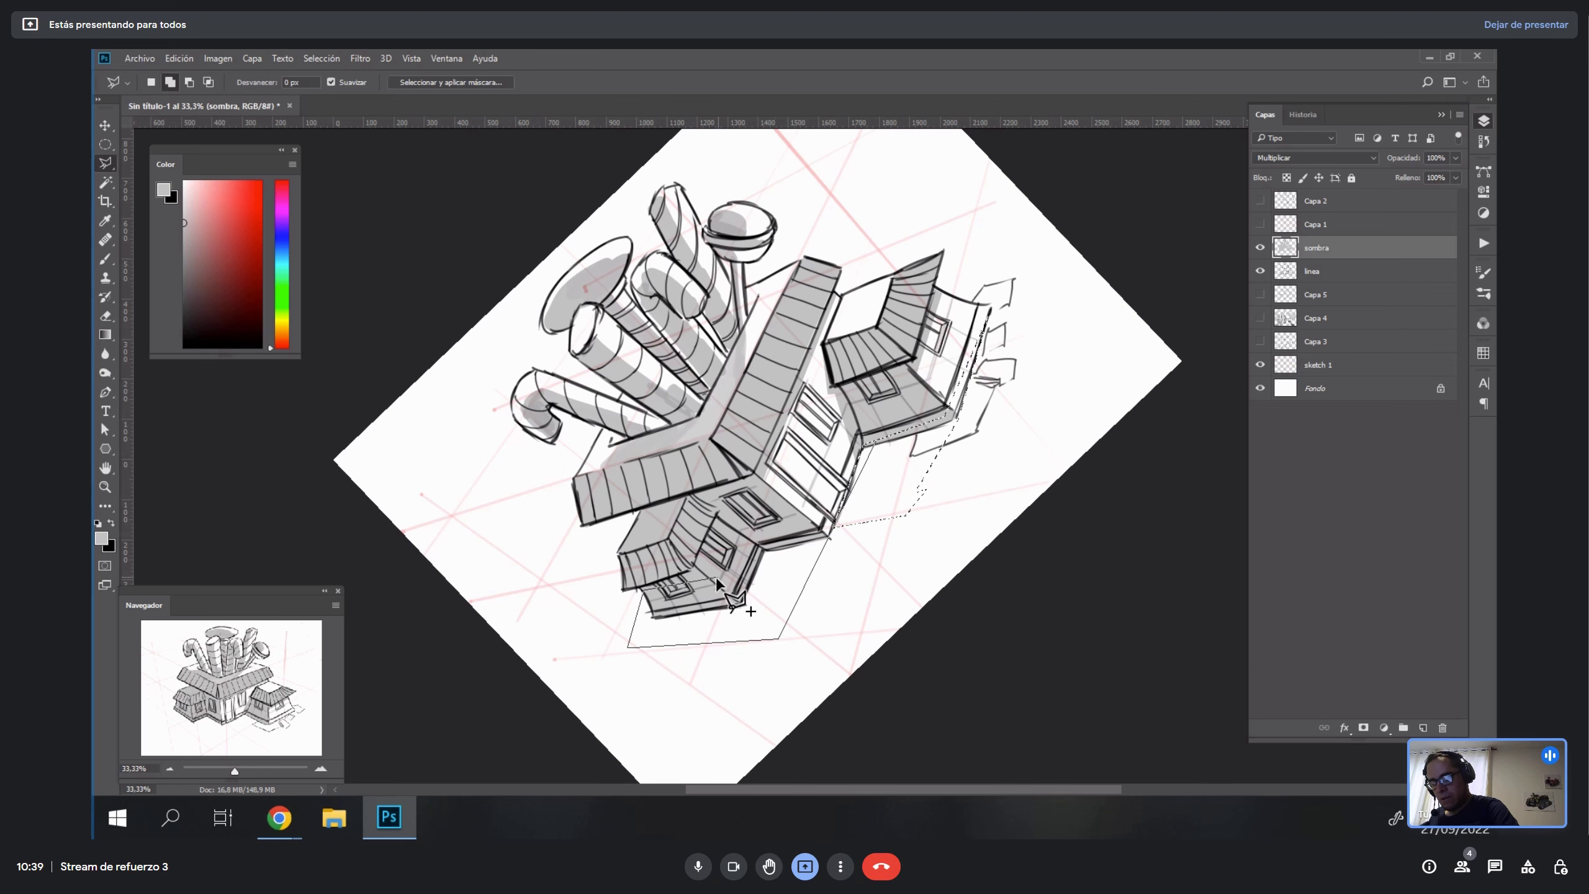
{"action": "left_click", "coordinate": [654, 618]}
{"action": "left_click", "coordinate": [748, 605]}
{"action": "left_click", "coordinate": [766, 550]}
{"action": "left_click", "coordinate": [833, 533]}
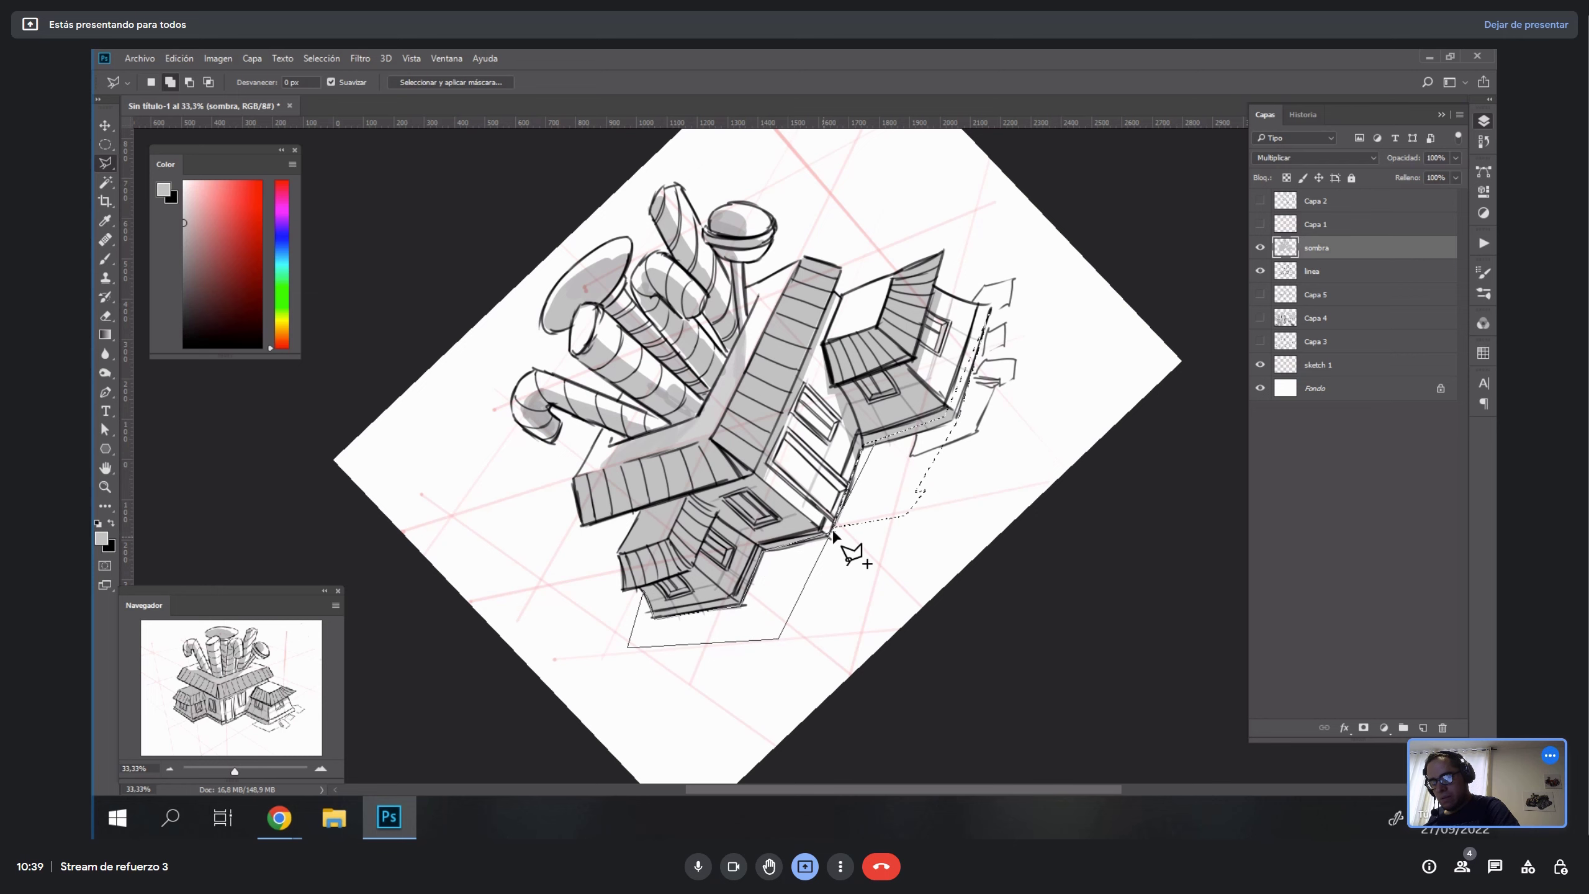
{"action": "left_click", "coordinate": [862, 447]}
Close the left annex's ground shadow outline and add the main roof's cast shadow beyond it to the selection.
{"action": "left_click", "coordinate": [638, 623]}
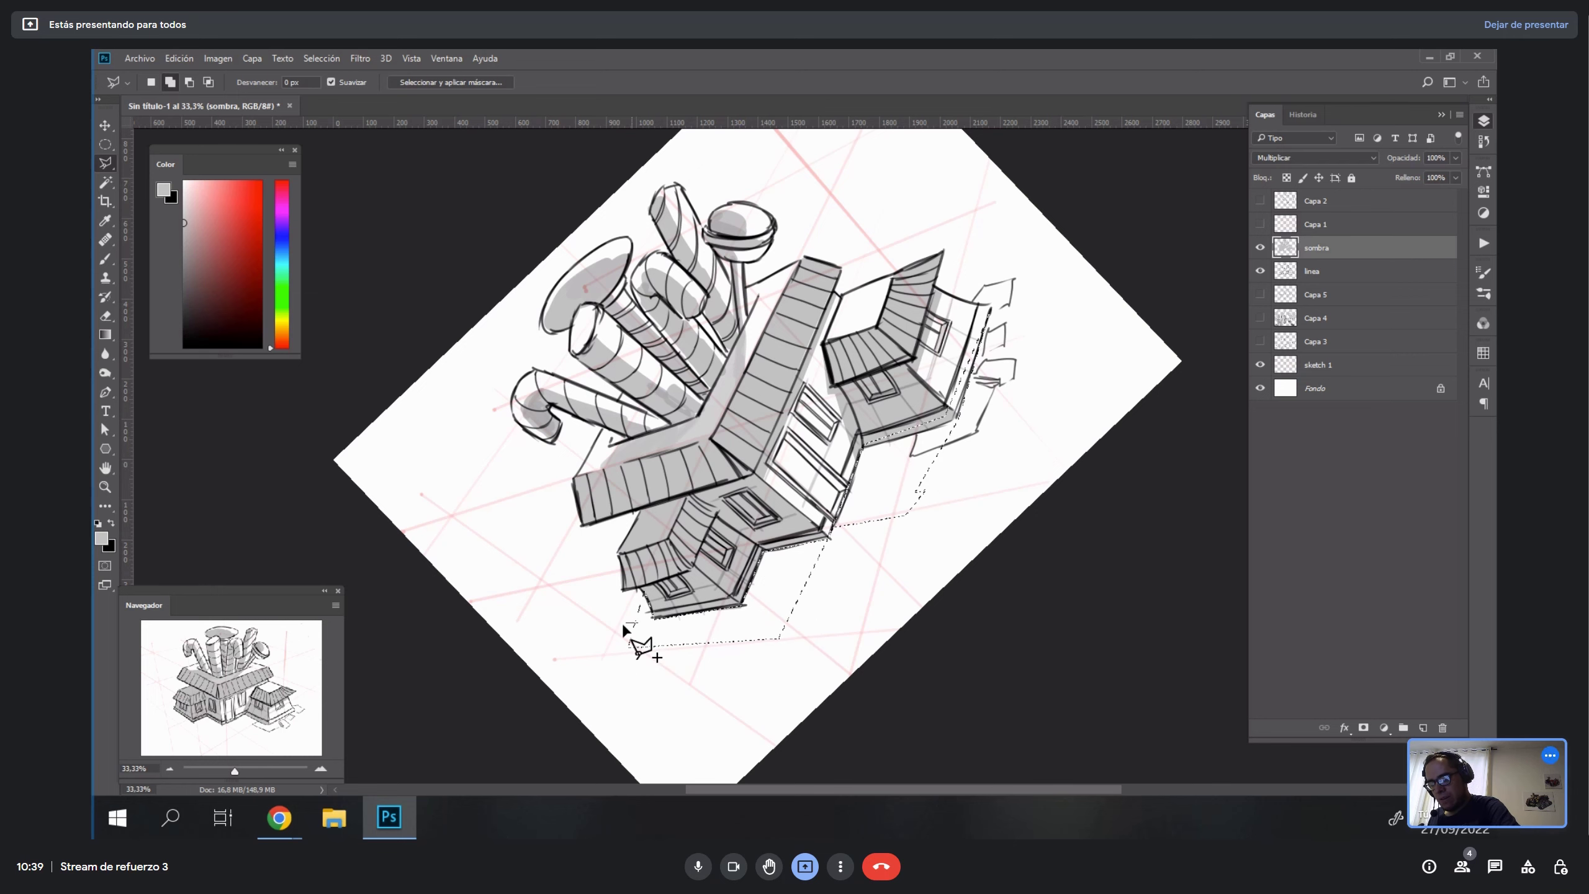
{"action": "left_click", "coordinate": [617, 628]}
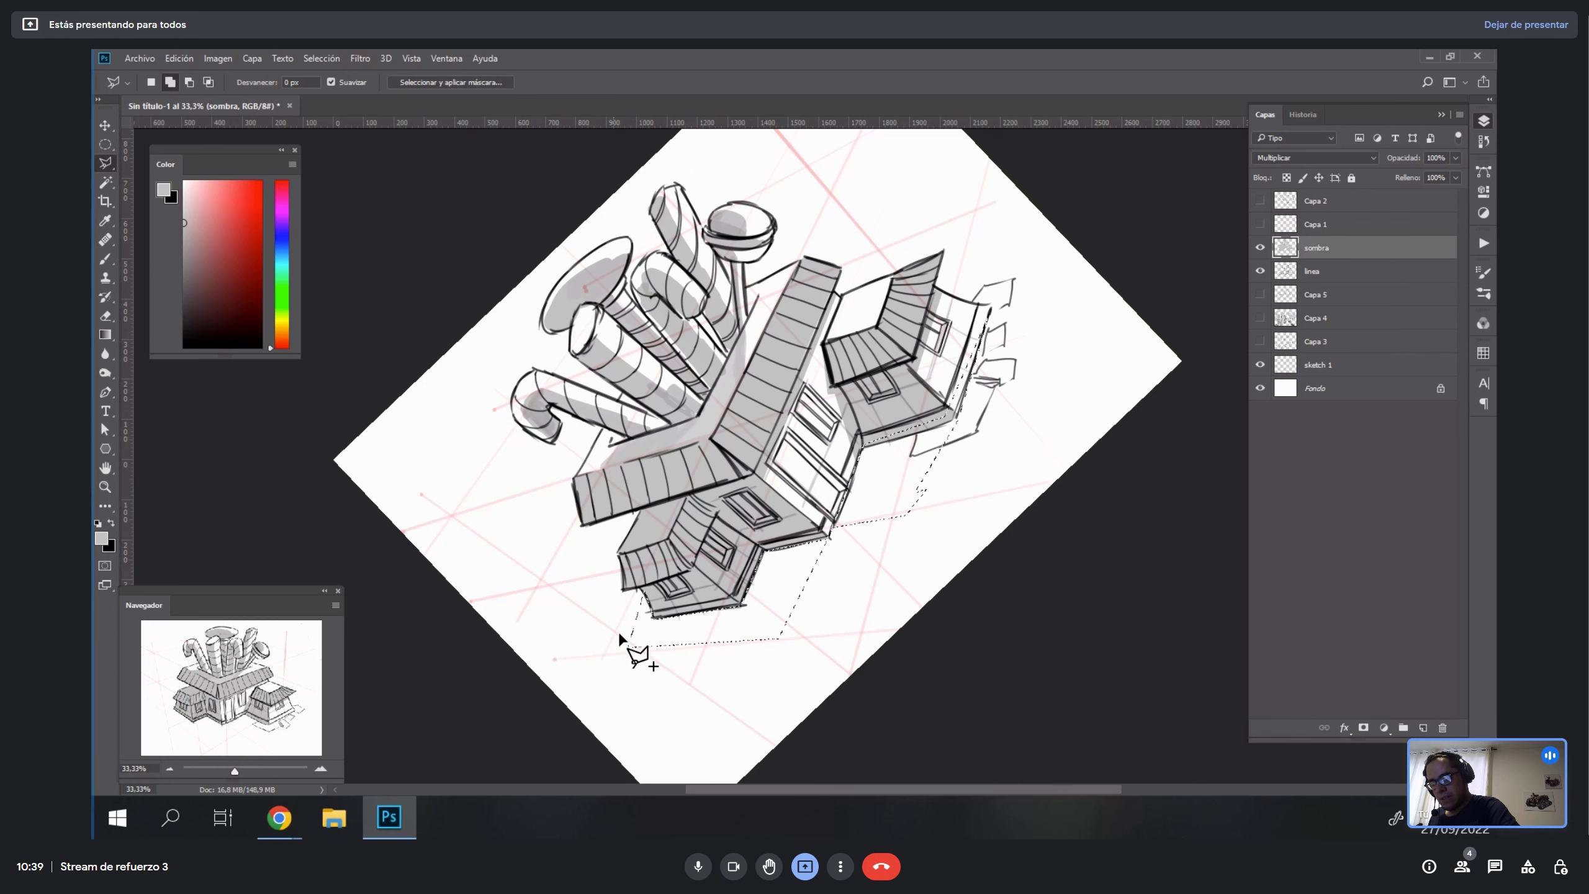
{"action": "left_click", "coordinate": [778, 668]}
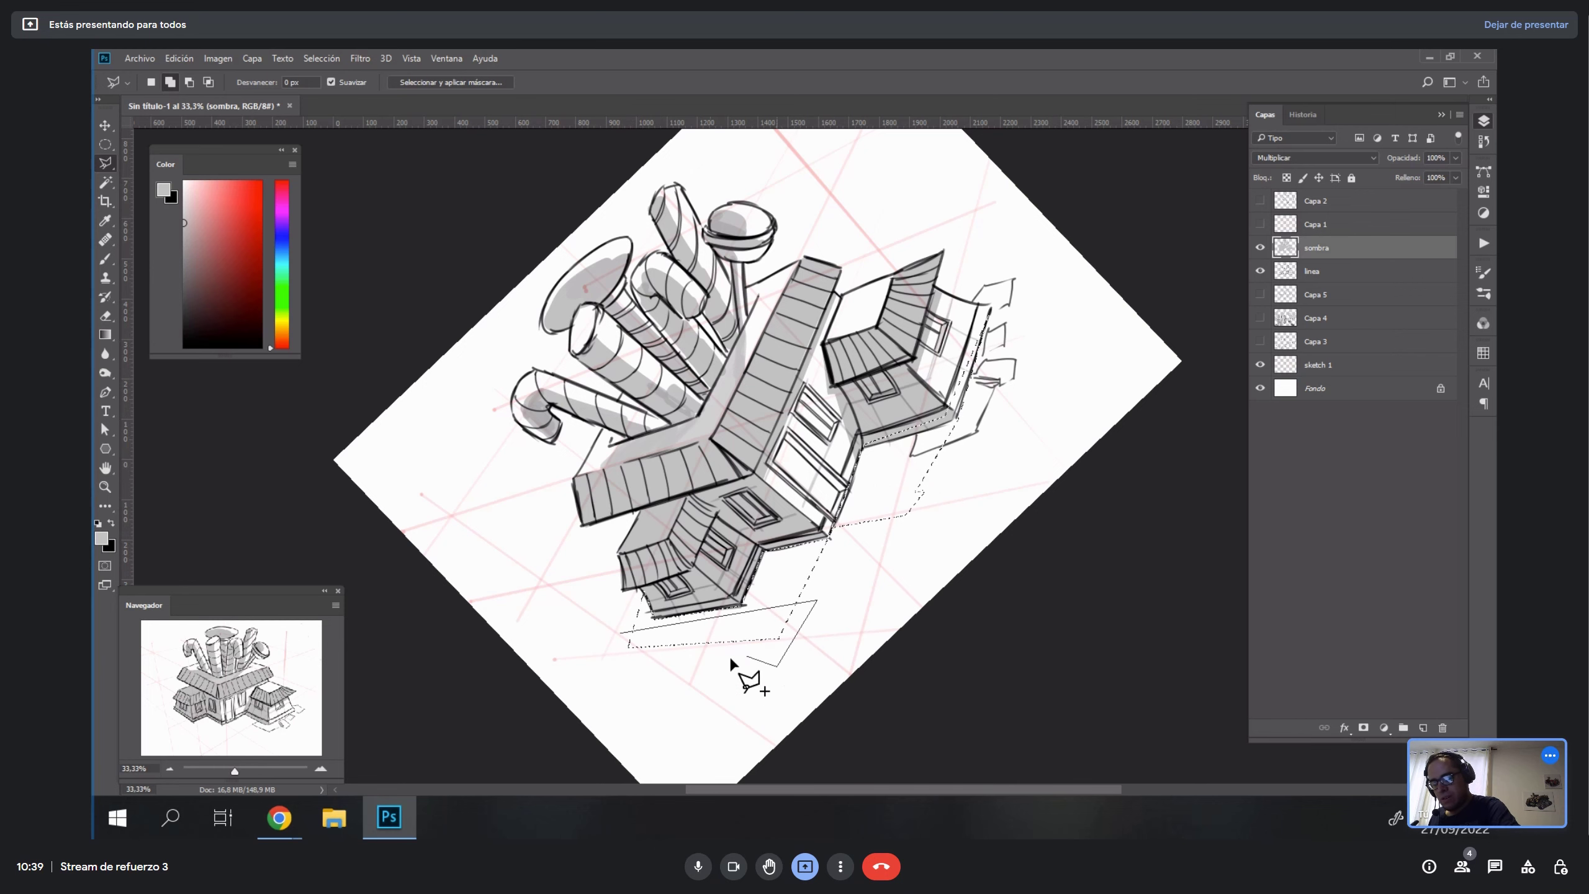
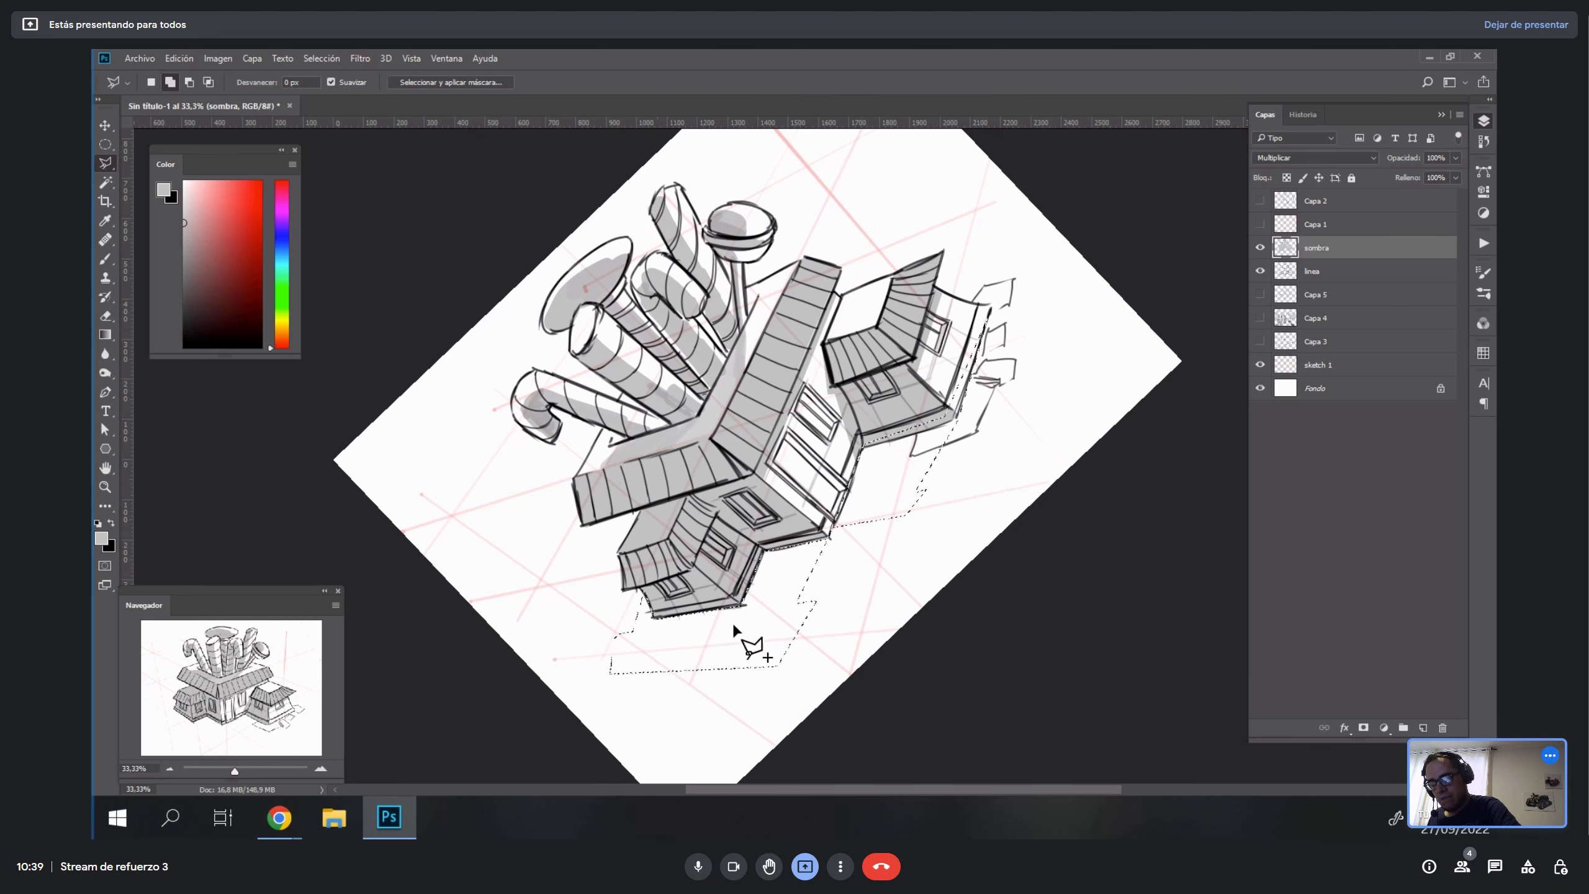
{"action": "left_click", "coordinate": [817, 603]}
{"action": "left_click", "coordinate": [612, 634]}
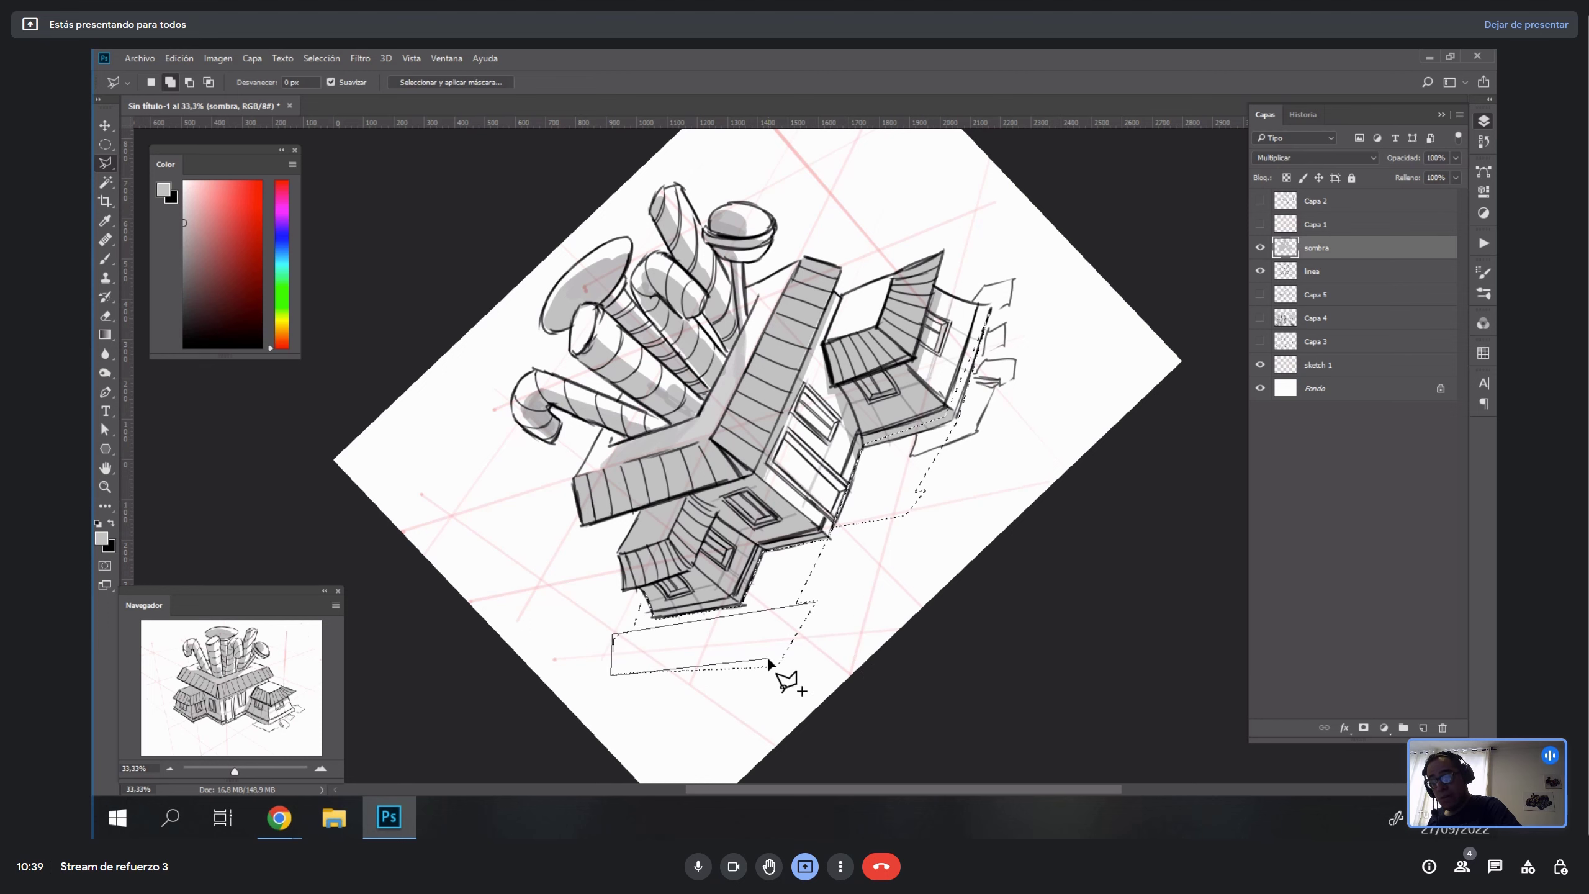
Add two long straight candy shadows, stretching from the roof's ground shadow to the canvas edge, to the selection.
{"action": "left_click", "coordinate": [651, 650]}
{"action": "left_click", "coordinate": [603, 748]}
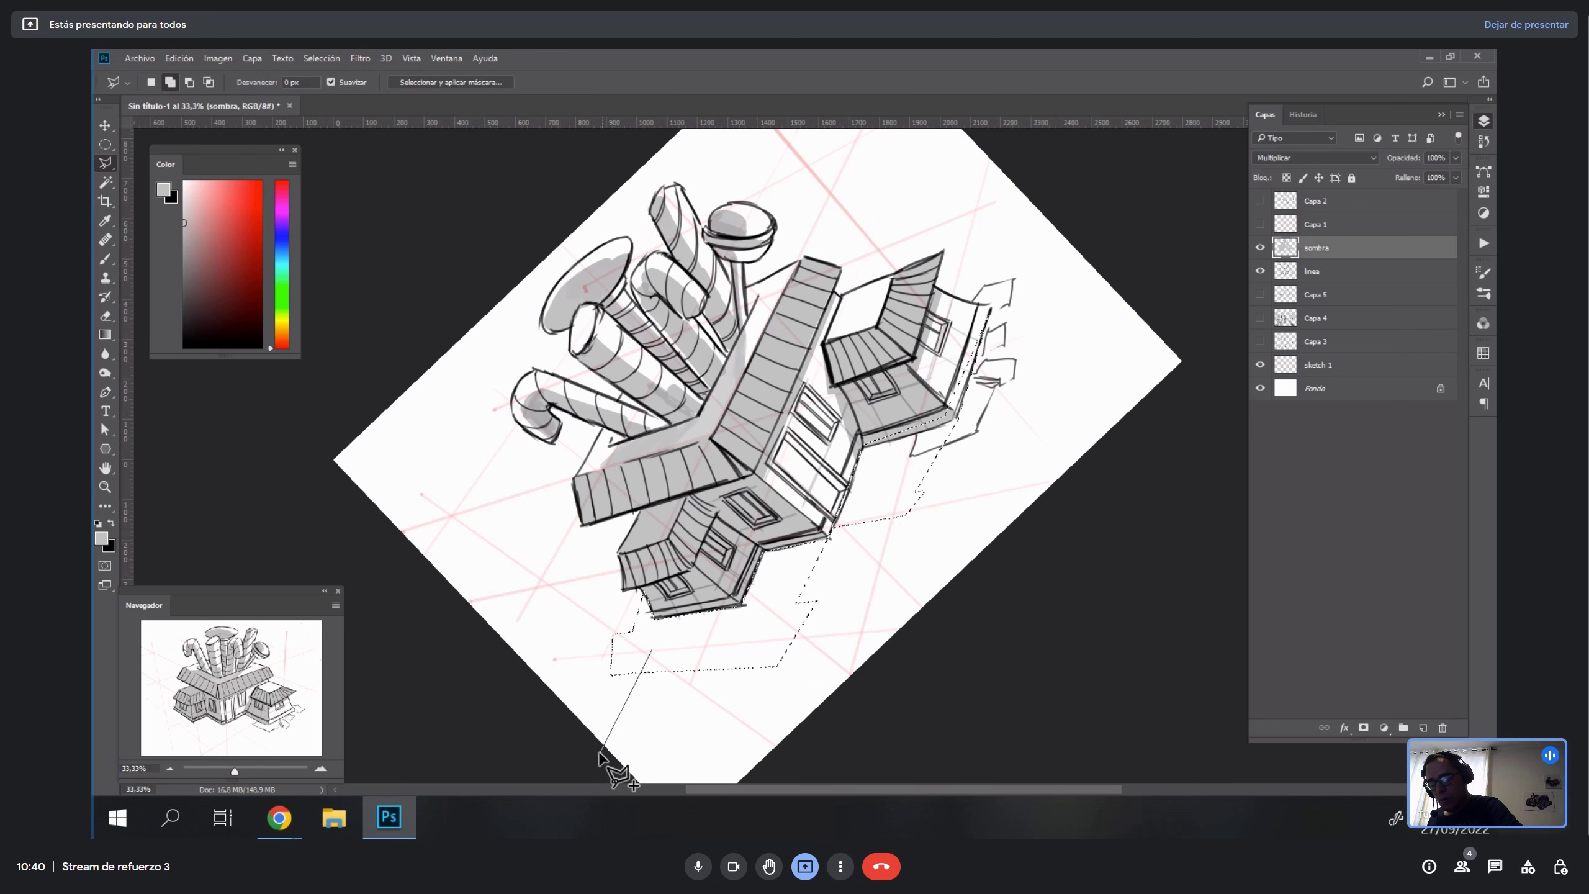
{"action": "left_click", "coordinate": [622, 765]}
{"action": "left_click", "coordinate": [674, 660]}
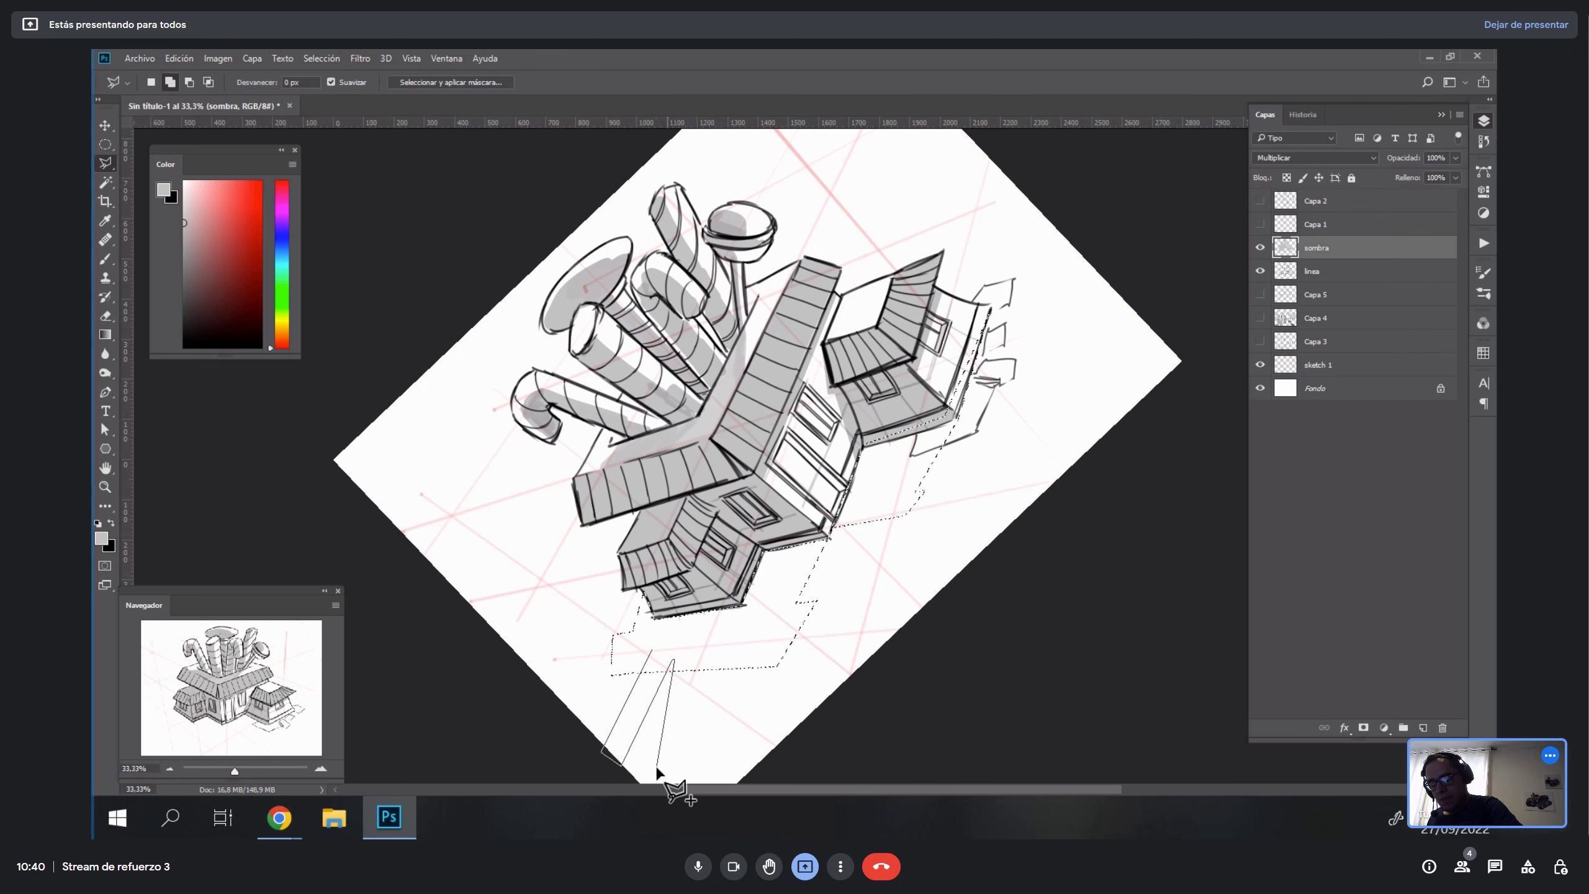
{"action": "left_click_drag", "start_coordinate": [680, 741], "coordinate": [706, 568]}
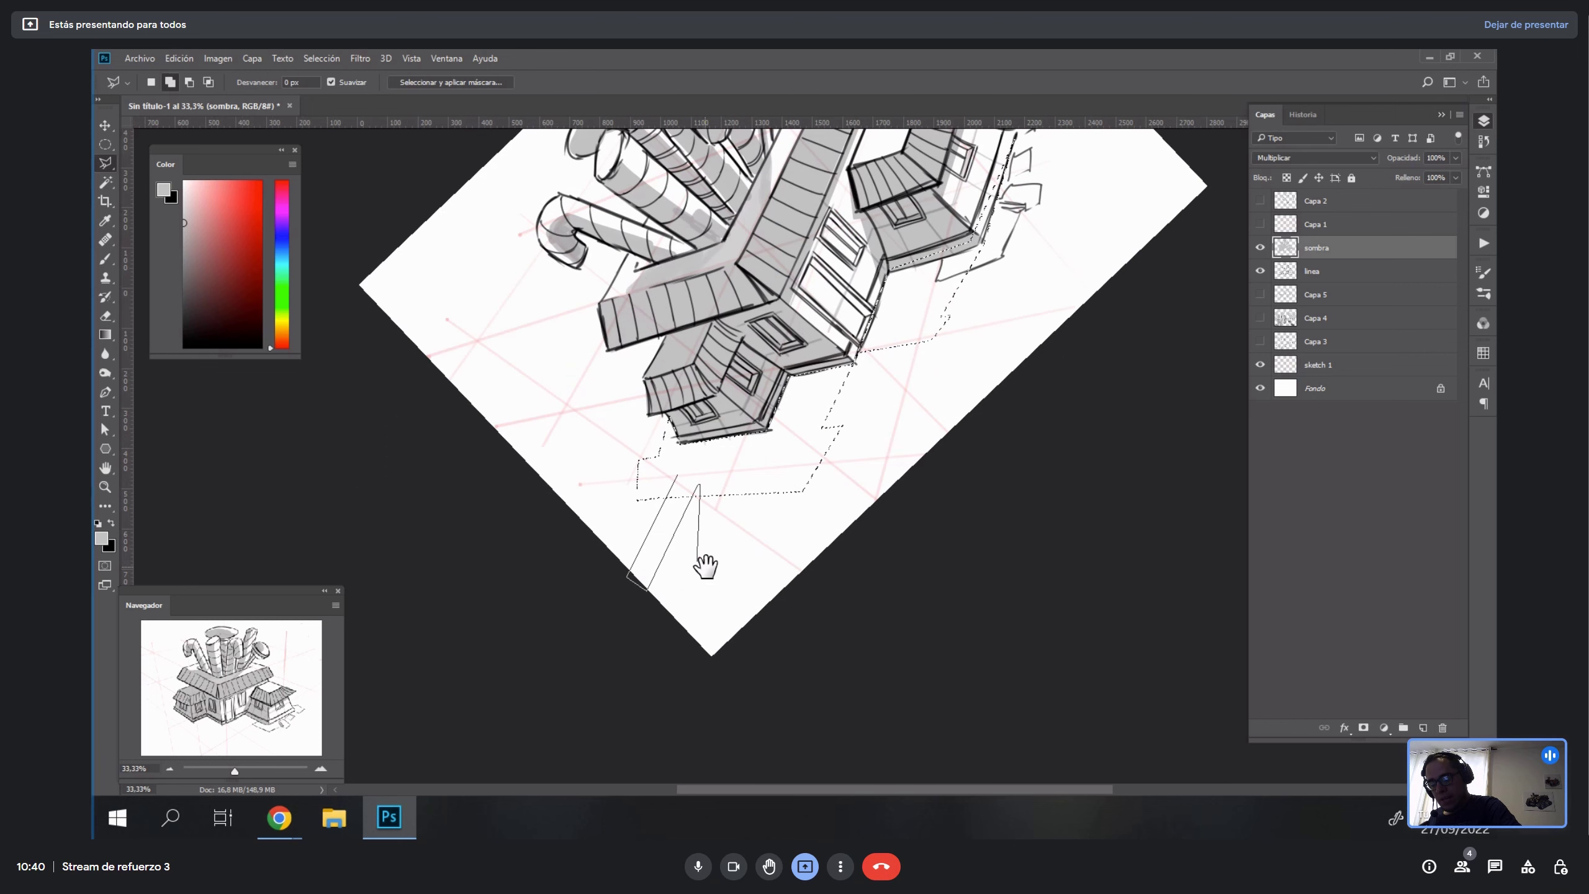
{"action": "left_click", "coordinate": [688, 651]}
{"action": "left_click", "coordinate": [717, 490]}
{"action": "left_click_drag", "start_coordinate": [748, 487], "coordinate": [734, 579]}
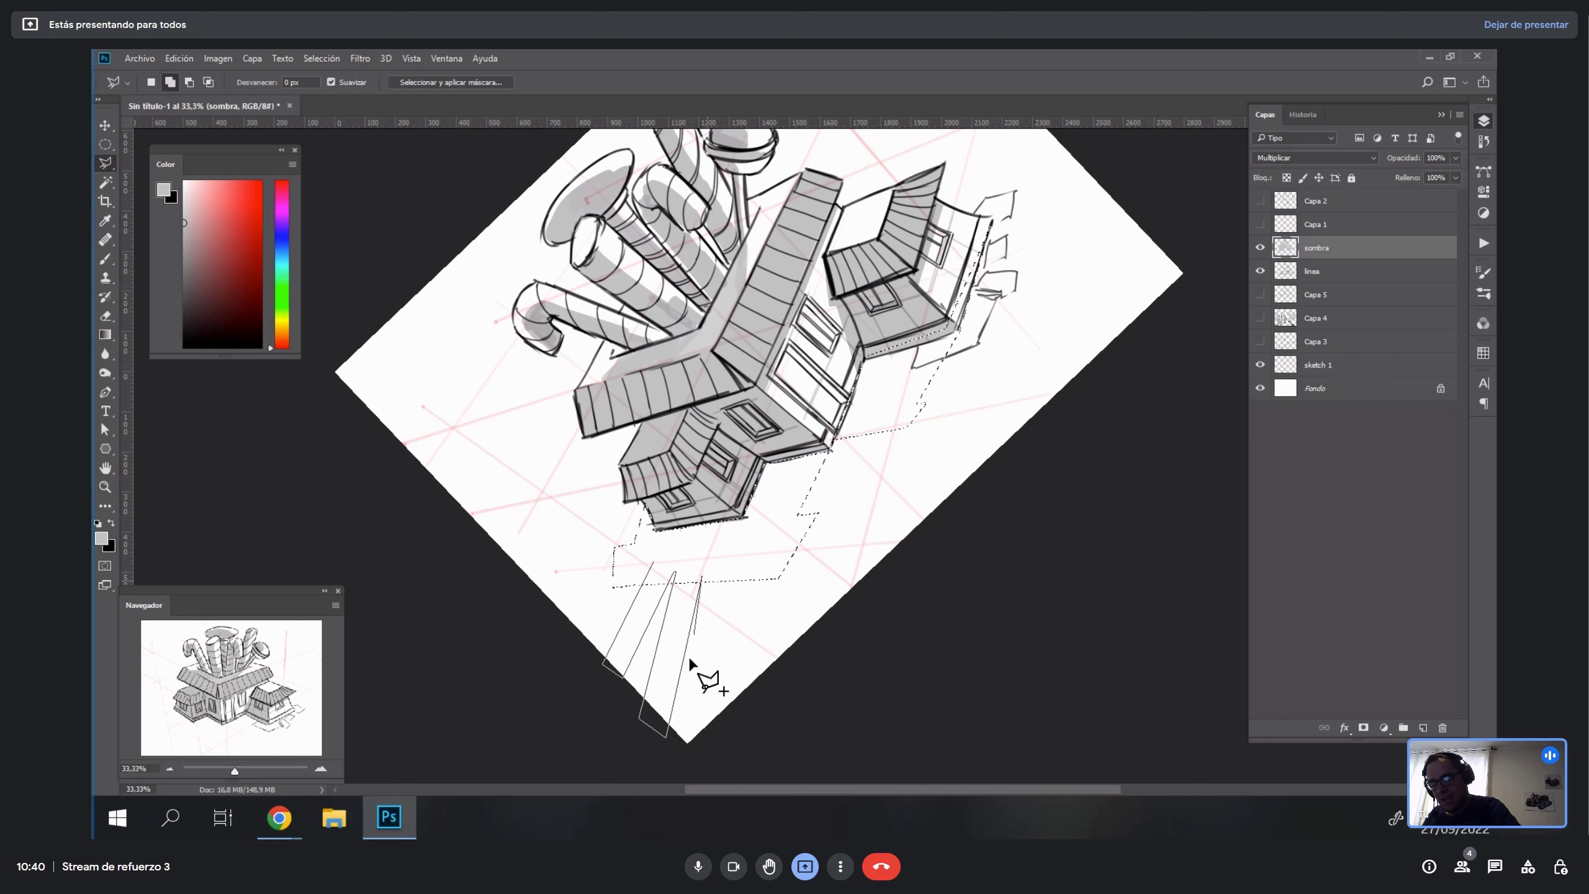
{"action": "left_click", "coordinate": [682, 750]}
{"action": "double_click", "coordinate": [710, 576]}
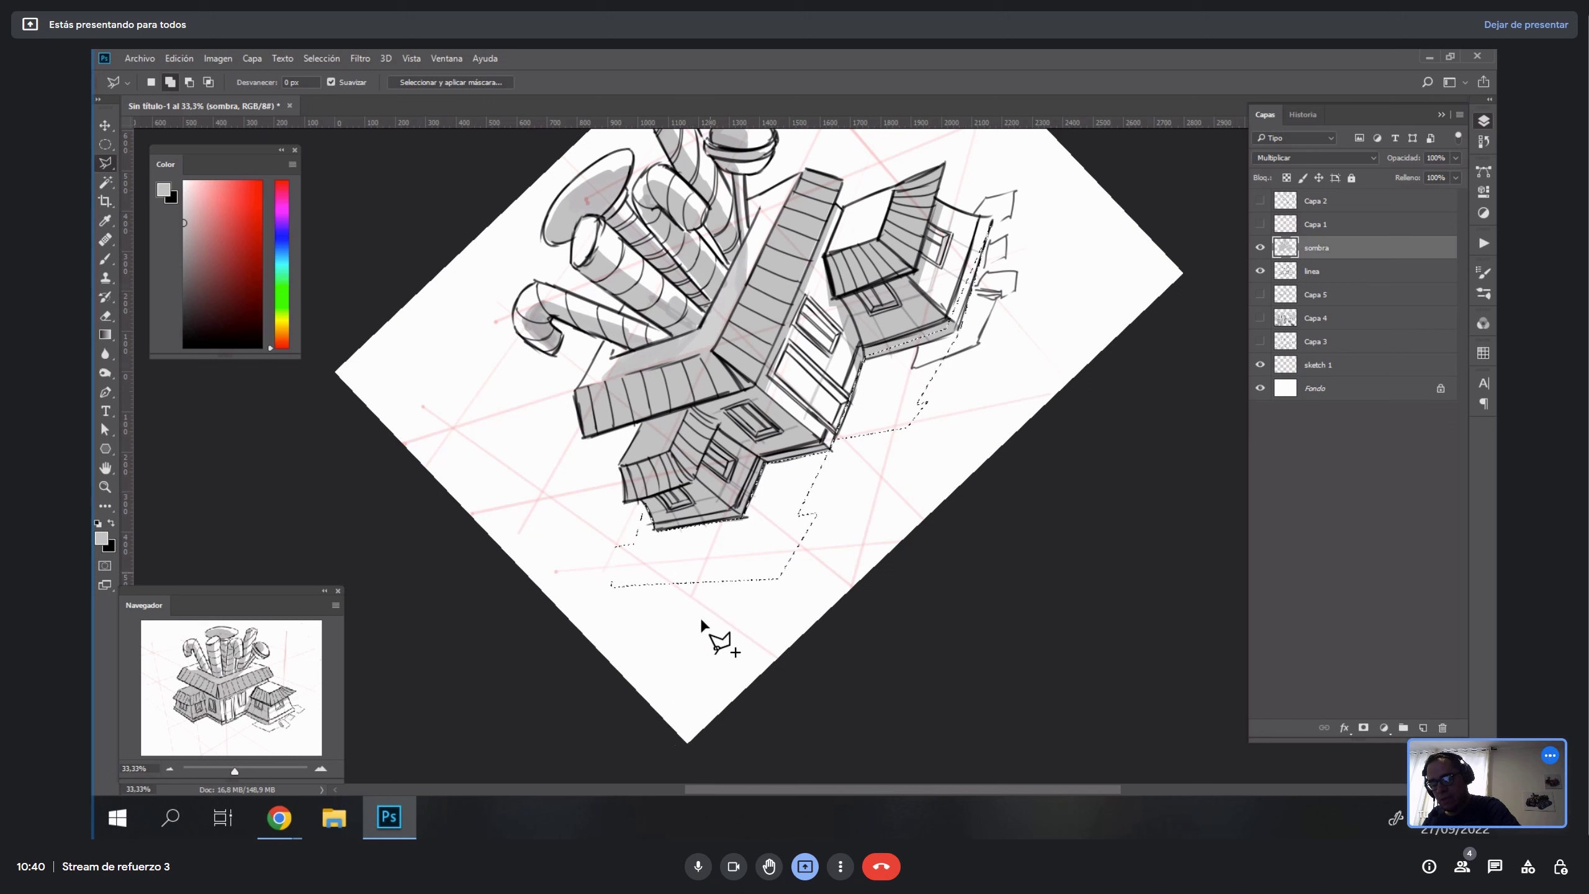
Add a third candy shadow with a widened, hooked end beside the two straight ones to the selection.
{"action": "left_click", "coordinate": [710, 581]}
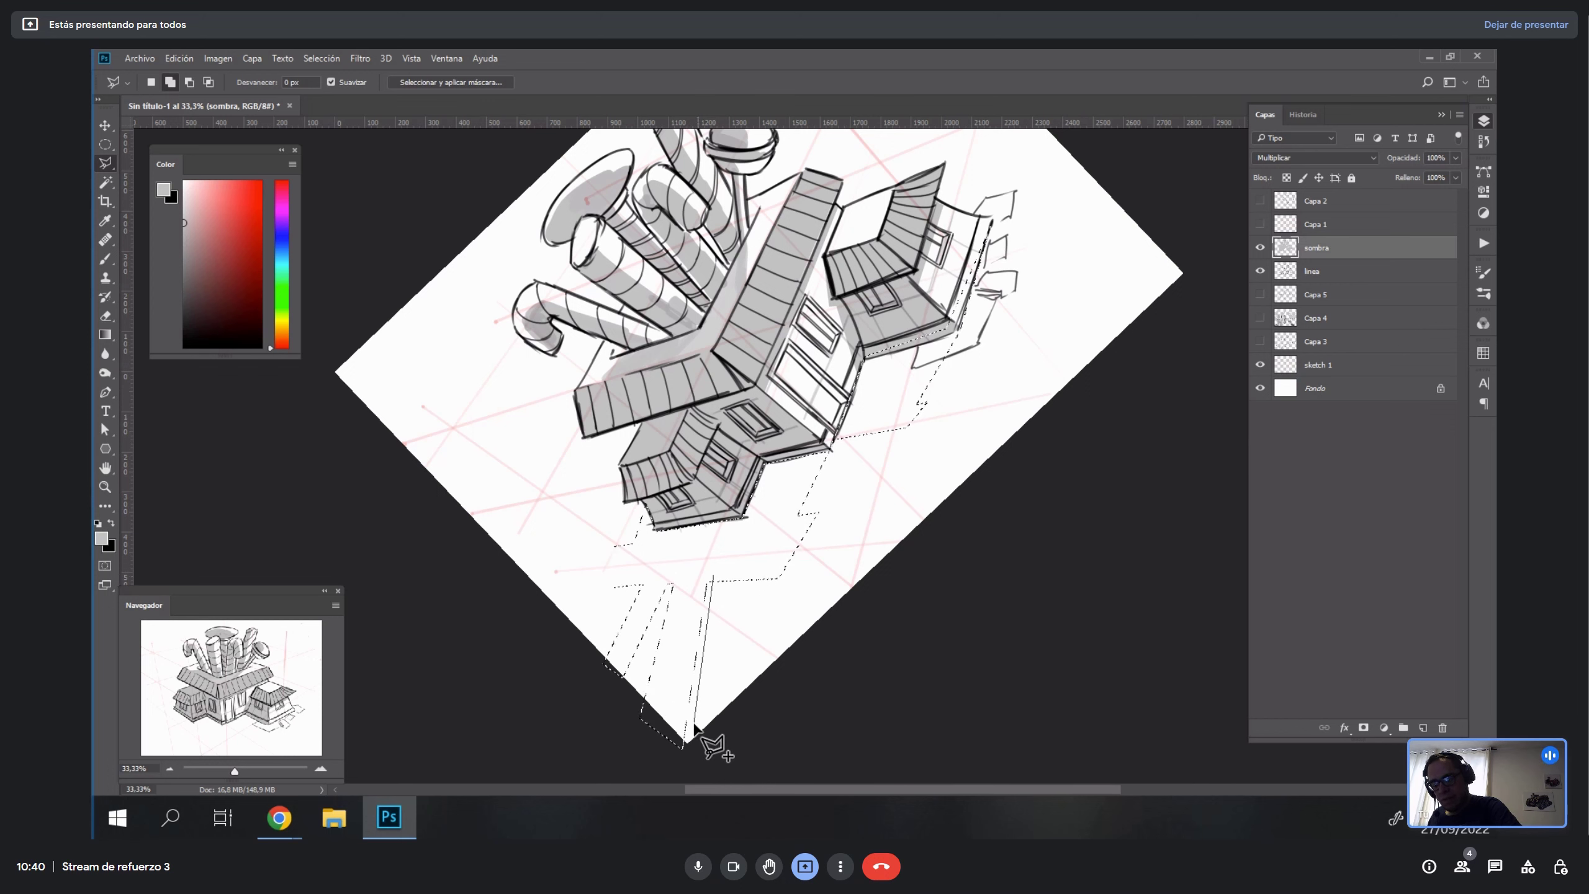
{"action": "left_click", "coordinate": [694, 728]}
{"action": "left_click", "coordinate": [714, 736]}
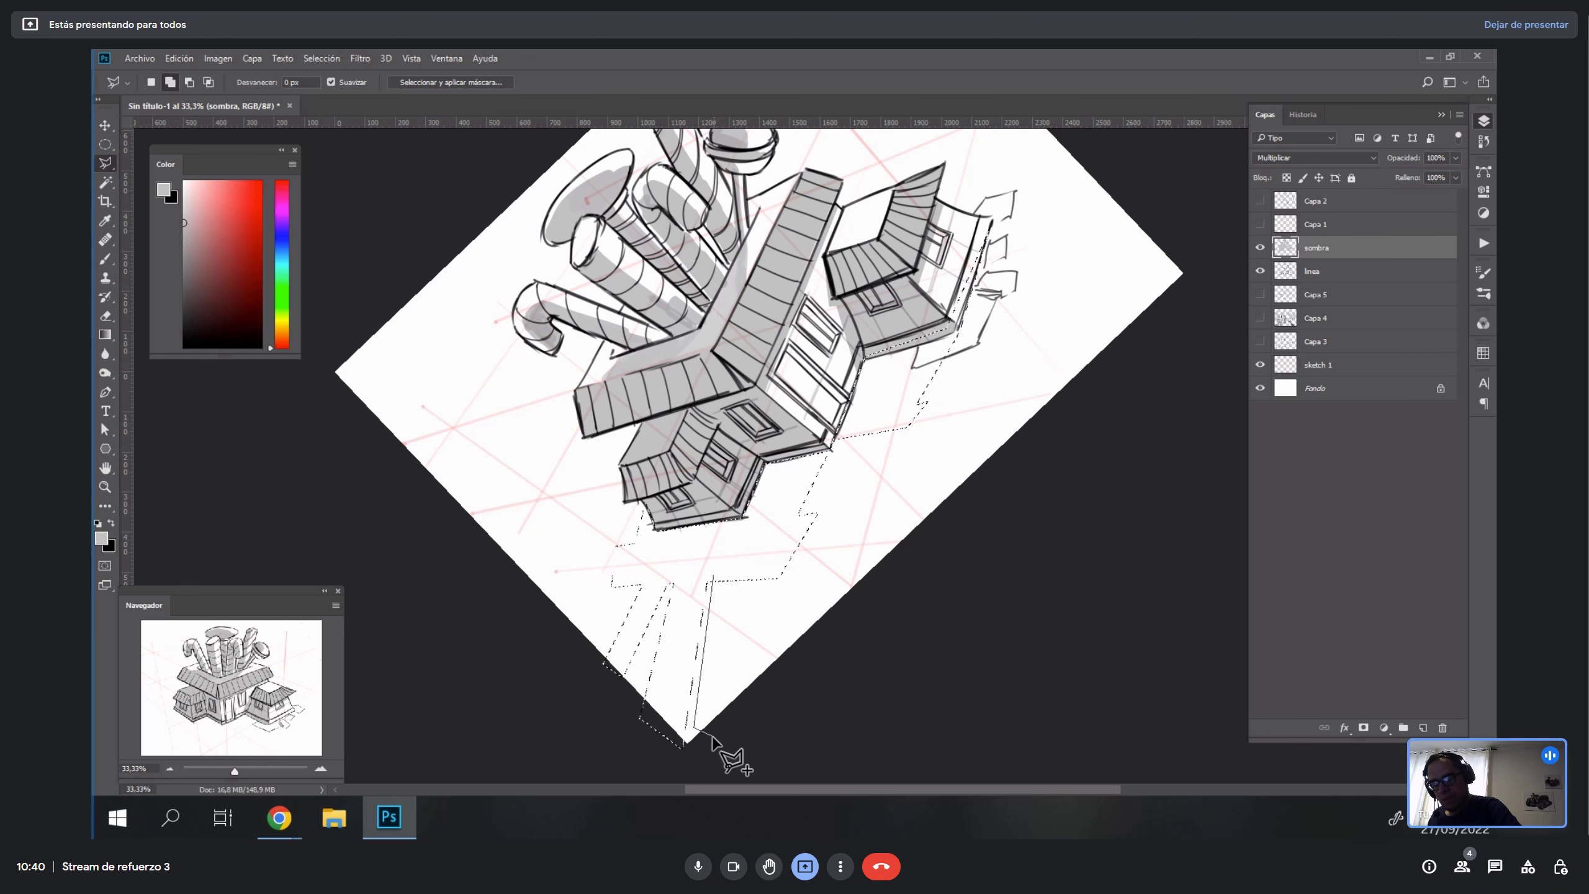
{"action": "left_click", "coordinate": [750, 704]}
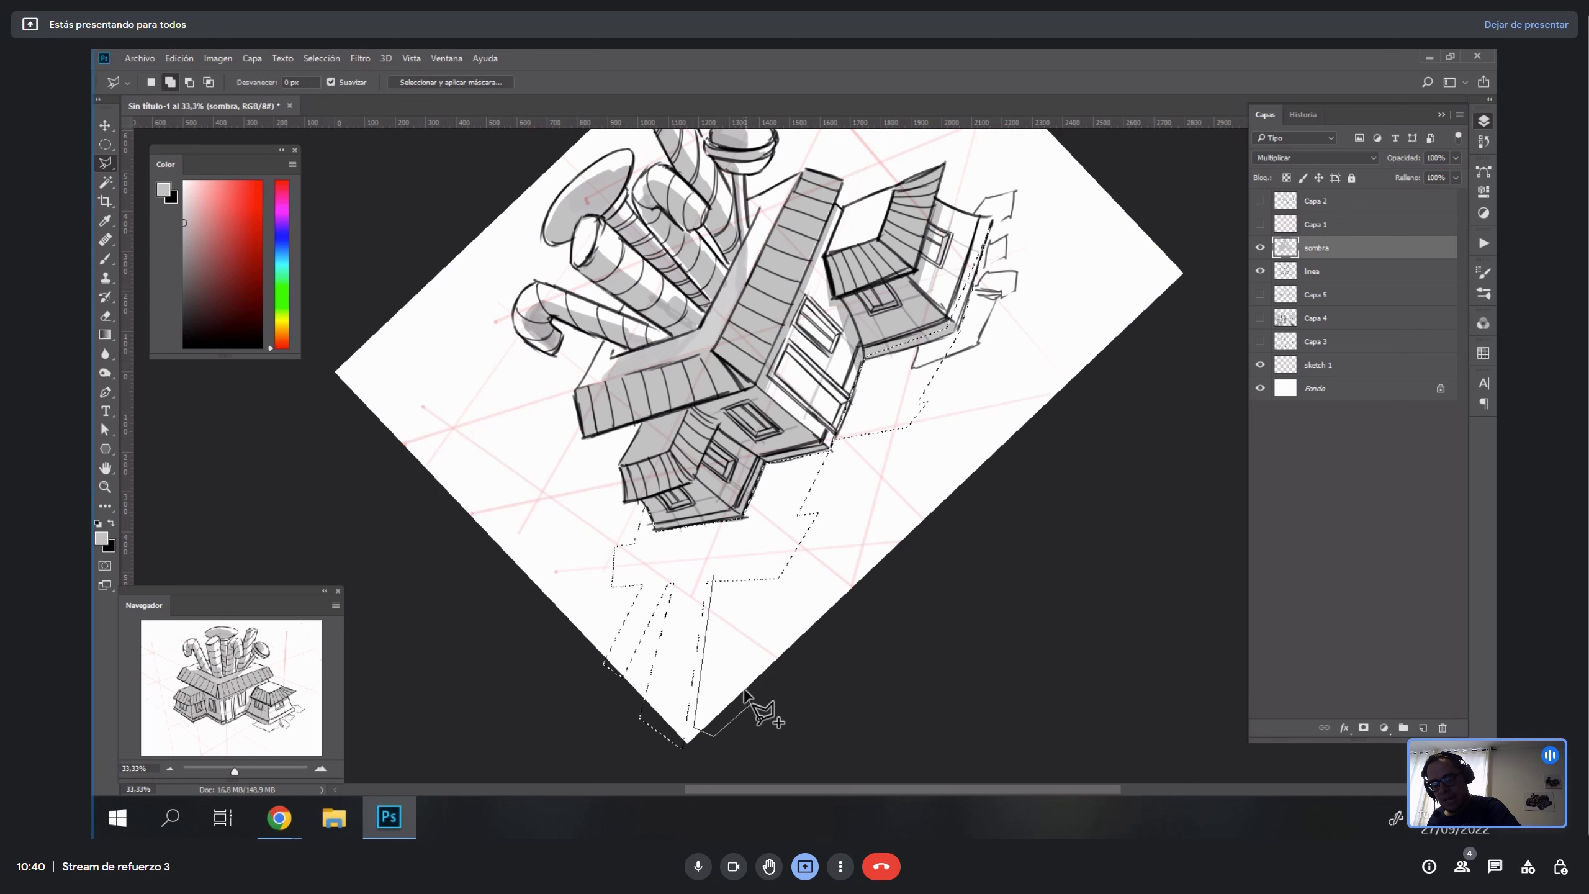
{"action": "left_click", "coordinate": [747, 672]}
{"action": "left_click", "coordinate": [735, 671]}
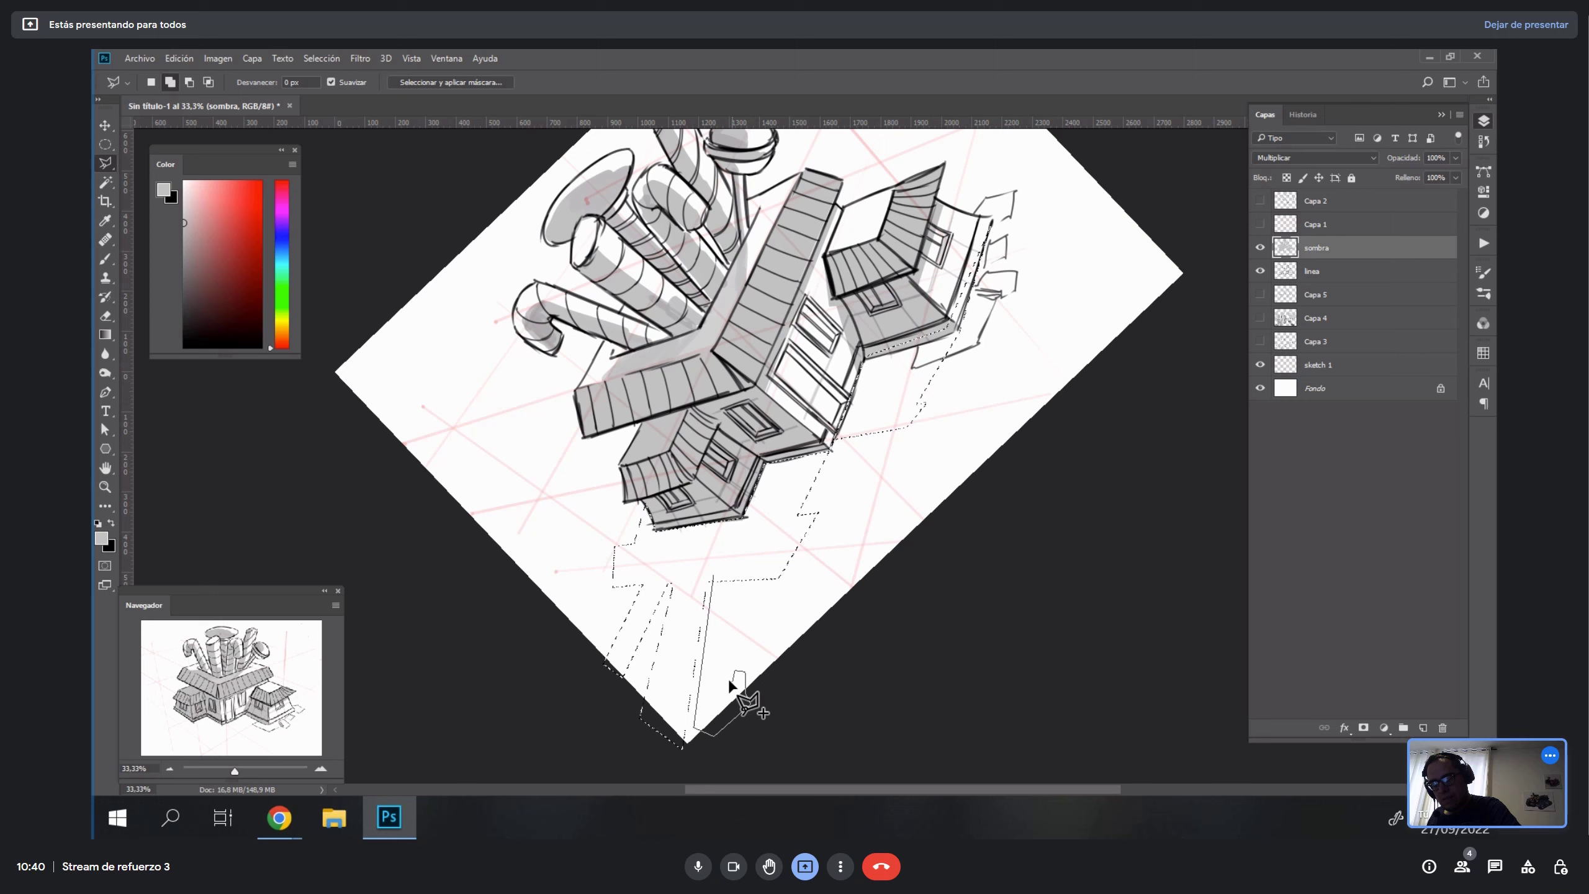
{"action": "left_click", "coordinate": [739, 576]}
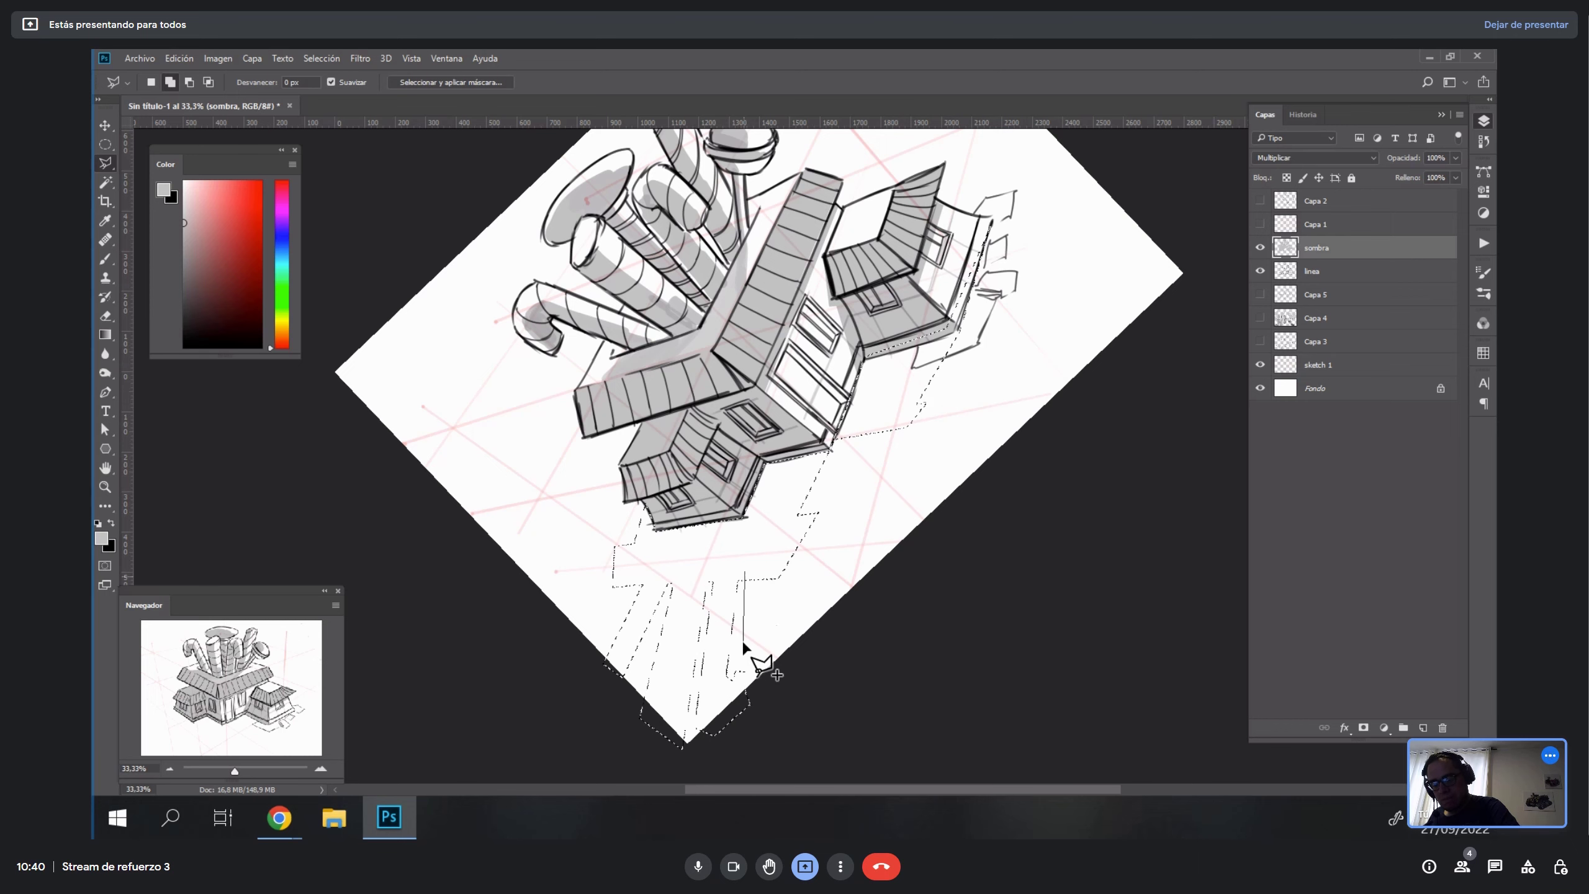
Add a lollipop-shaped shadow, a narrow stem with a rounded head, joined to the roof's ground shadow to the selection.
{"action": "left_click", "coordinate": [737, 683]}
{"action": "left_click", "coordinate": [779, 671]}
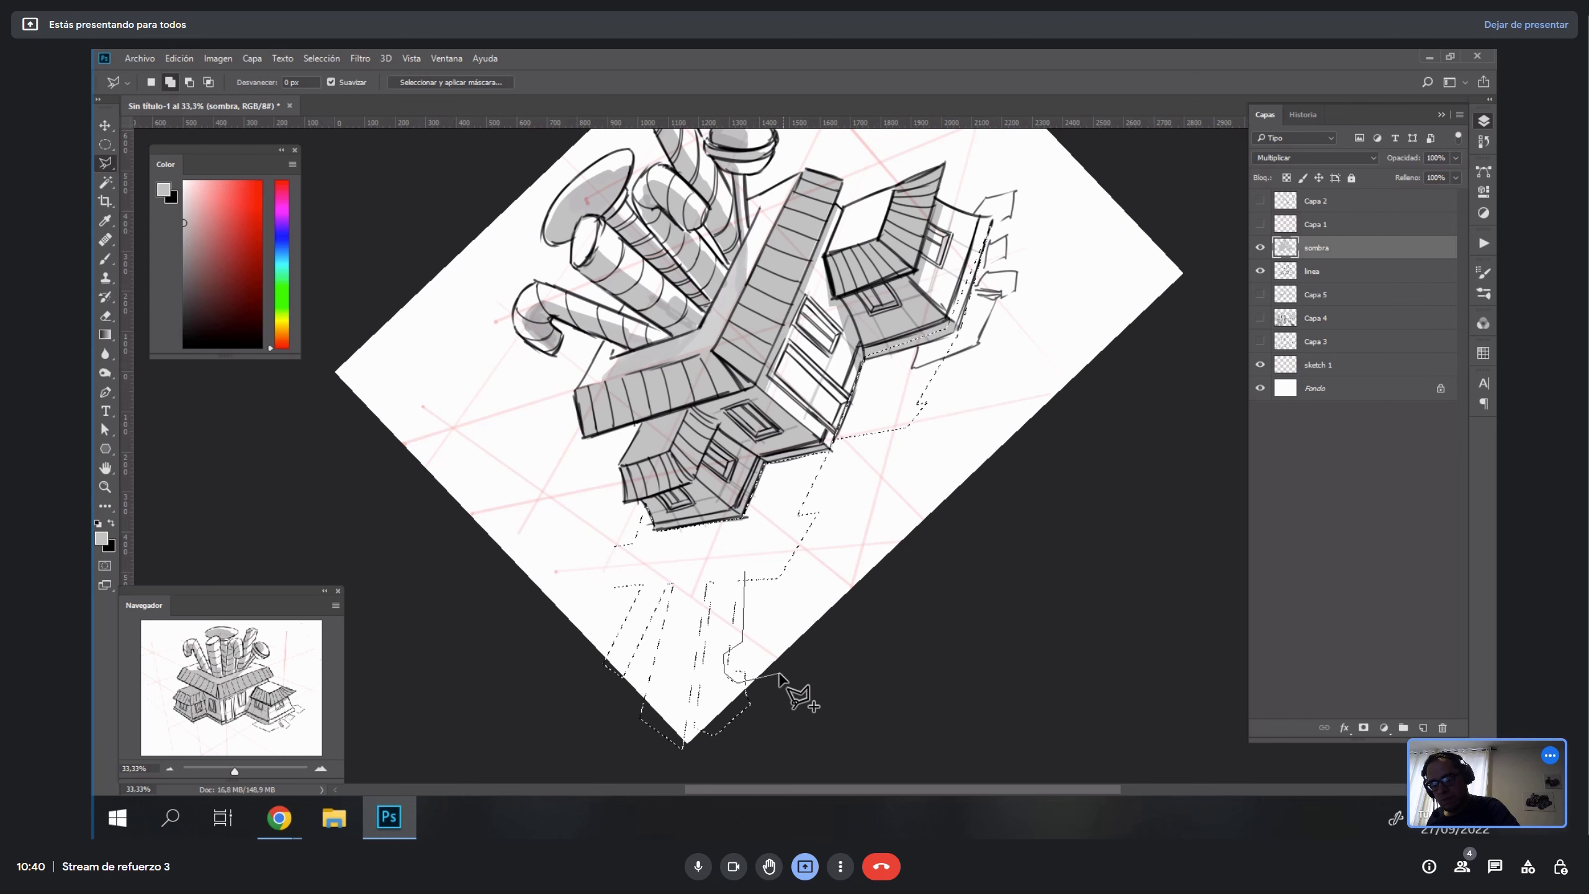
{"action": "left_click", "coordinate": [794, 653]}
{"action": "left_click", "coordinate": [792, 636]}
{"action": "left_click", "coordinate": [784, 670]}
{"action": "left_click", "coordinate": [795, 652]}
{"action": "left_click", "coordinate": [792, 636]}
{"action": "left_click", "coordinate": [765, 637]}
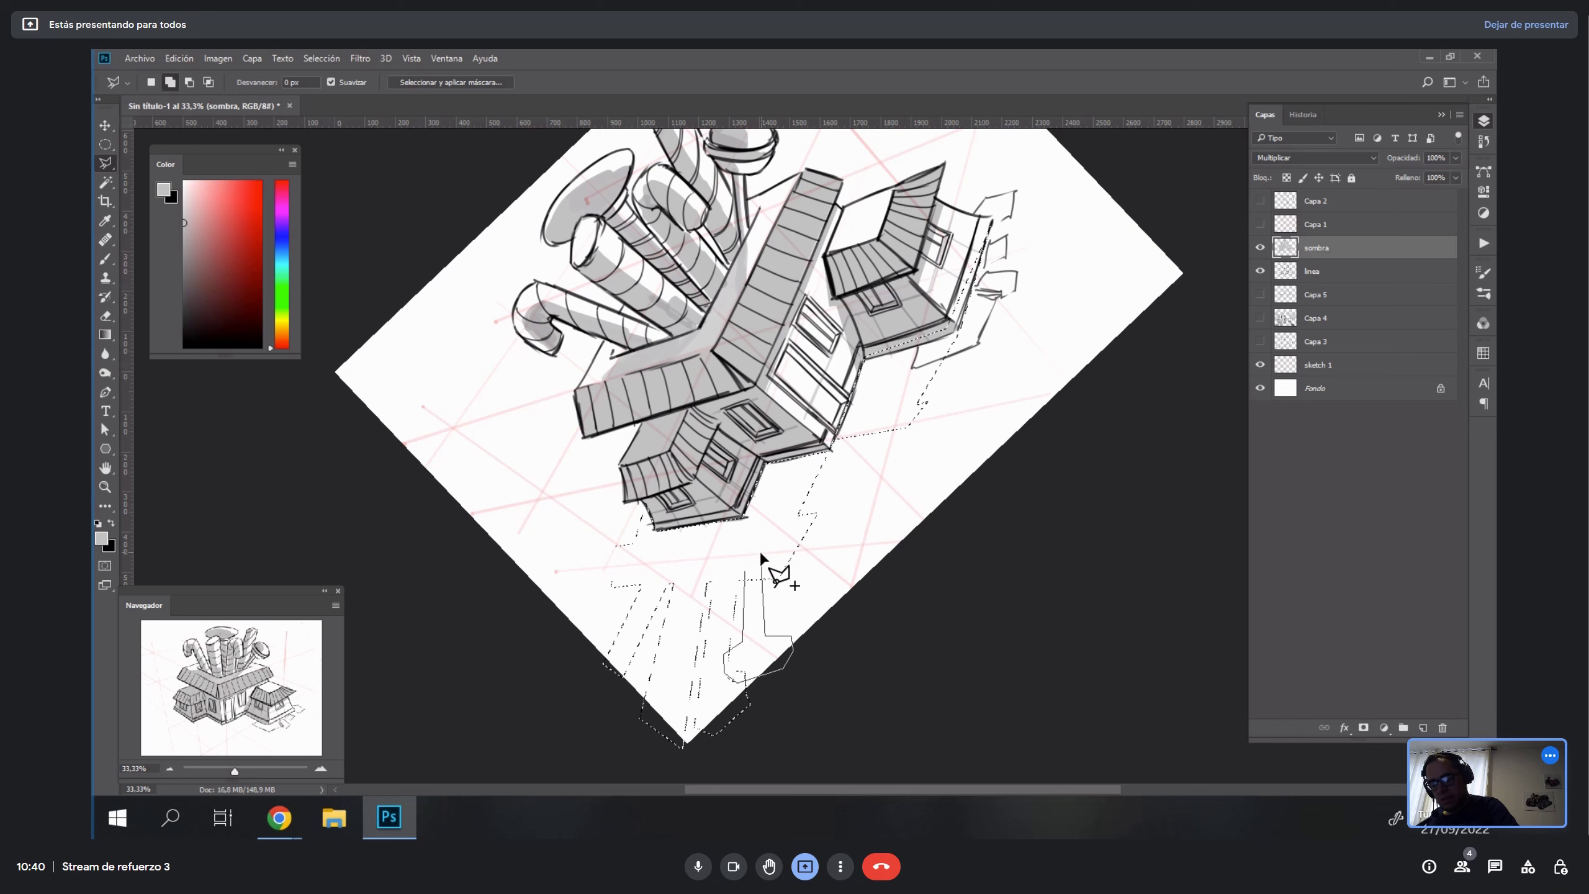
{"action": "double_click", "coordinate": [763, 555]}
Add a narrow strip alongside the first straight candy shadow to the selection and restore the unrotated view.
{"action": "key", "text": "Escape"}
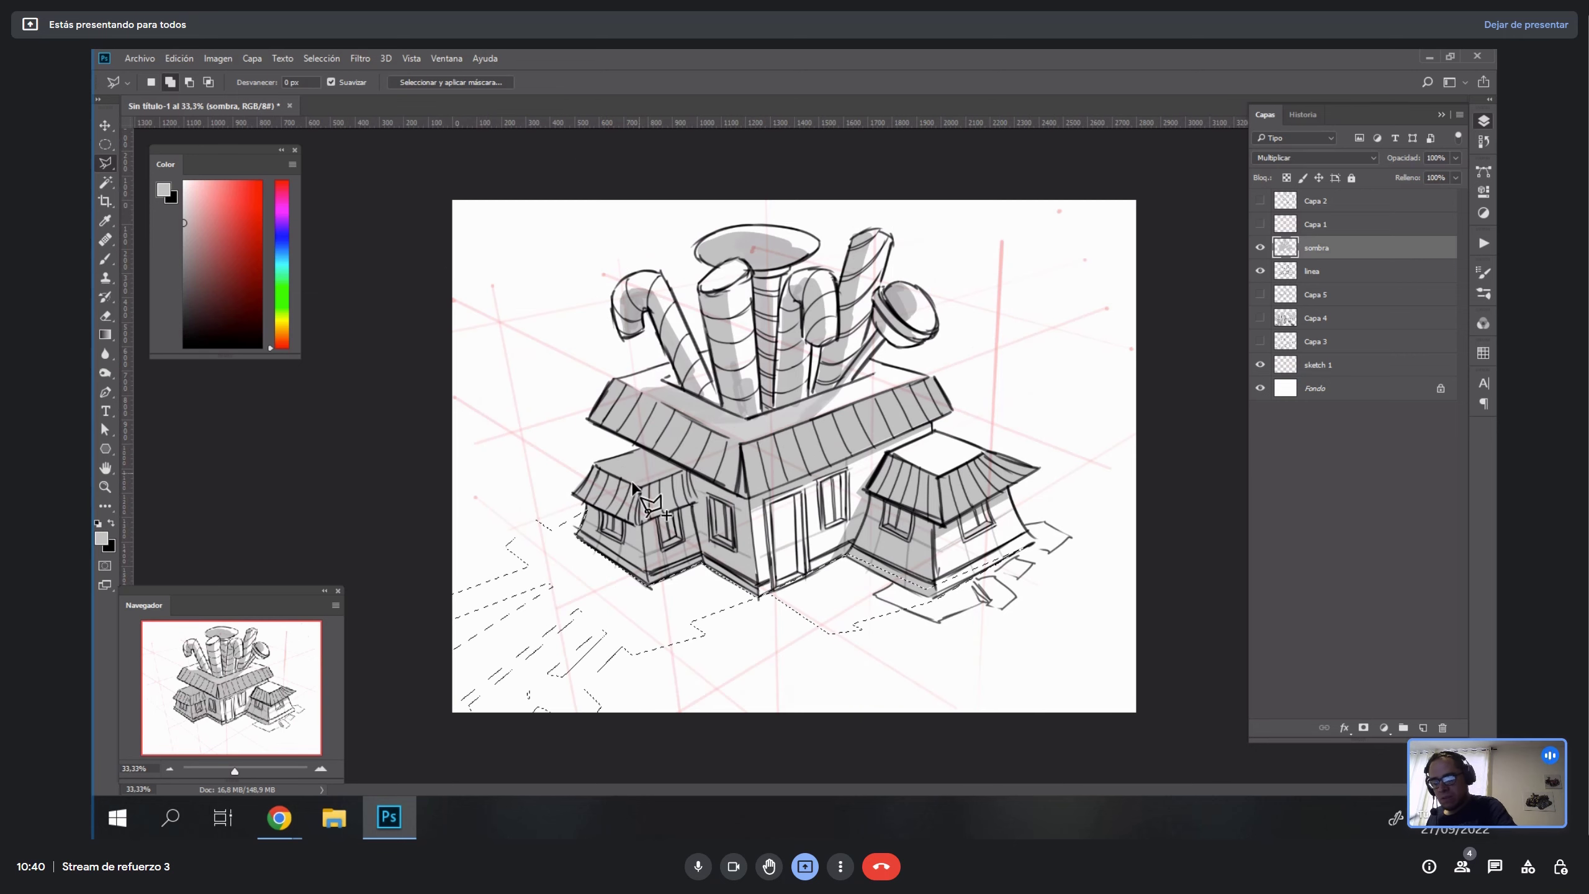
{"action": "key", "text": "r"}
{"action": "mouse_move", "coordinate": [628, 541]}
{"action": "left_mouse_down"}
{"action": "mouse_move", "coordinate": [642, 572]}
{"action": "mouse_move", "coordinate": [786, 664]}
{"action": "mouse_move", "coordinate": [815, 527]}
{"action": "left_mouse_up"}
{"action": "left_click", "coordinate": [783, 571]}
{"action": "left_click", "coordinate": [771, 710]}
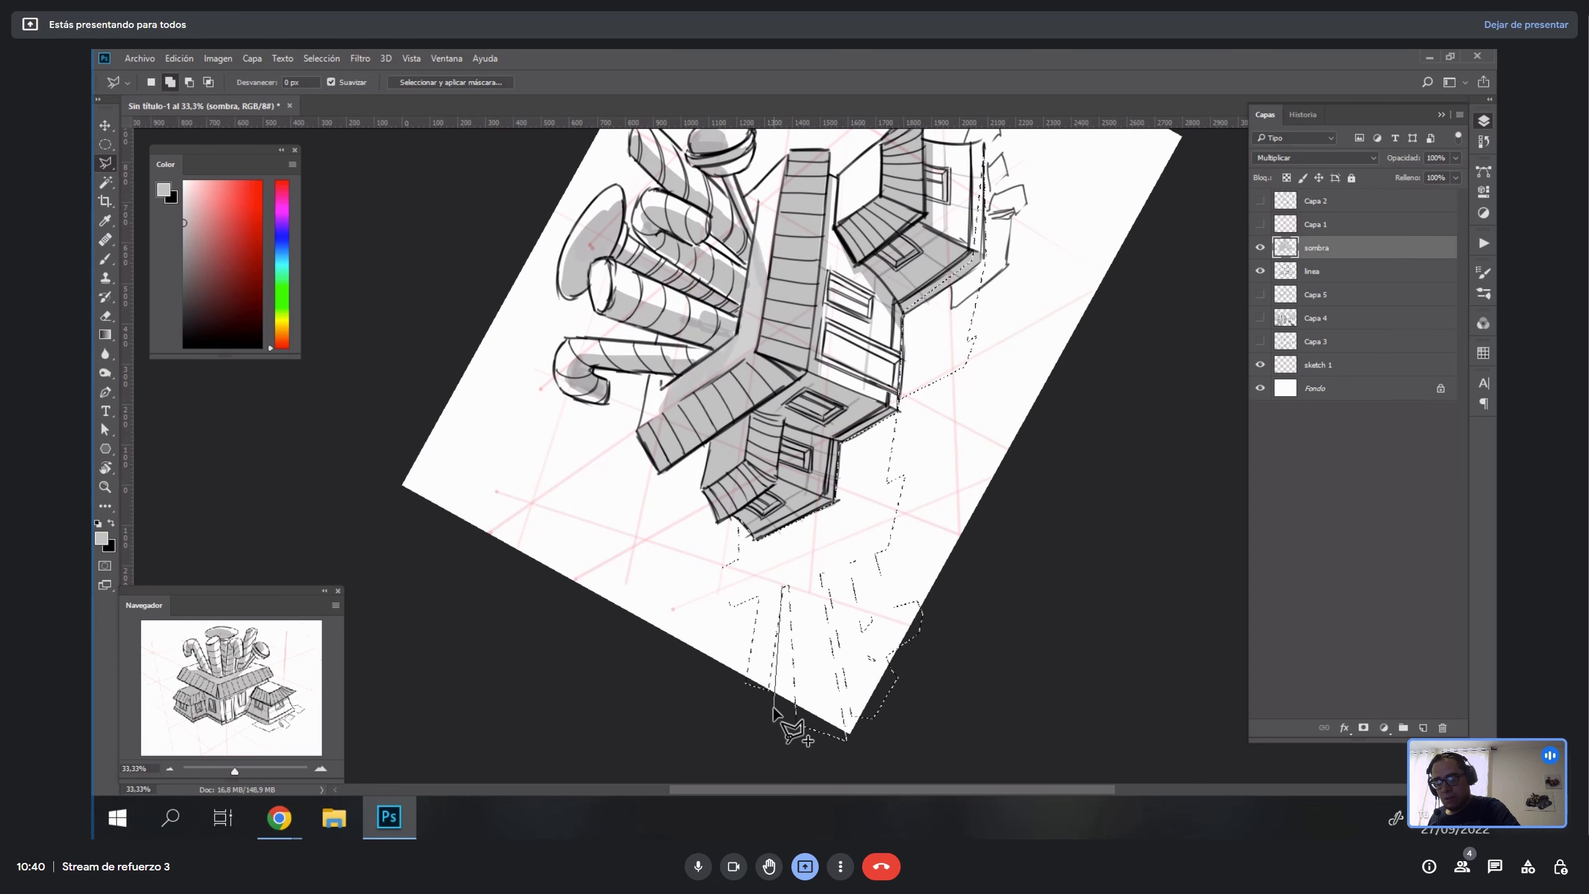
{"action": "left_click", "coordinate": [750, 690]}
{"action": "left_click", "coordinate": [767, 579]}
{"action": "double_click", "coordinate": [779, 573]}
{"action": "key", "text": "r"}
{"action": "key", "text": "Escape"}
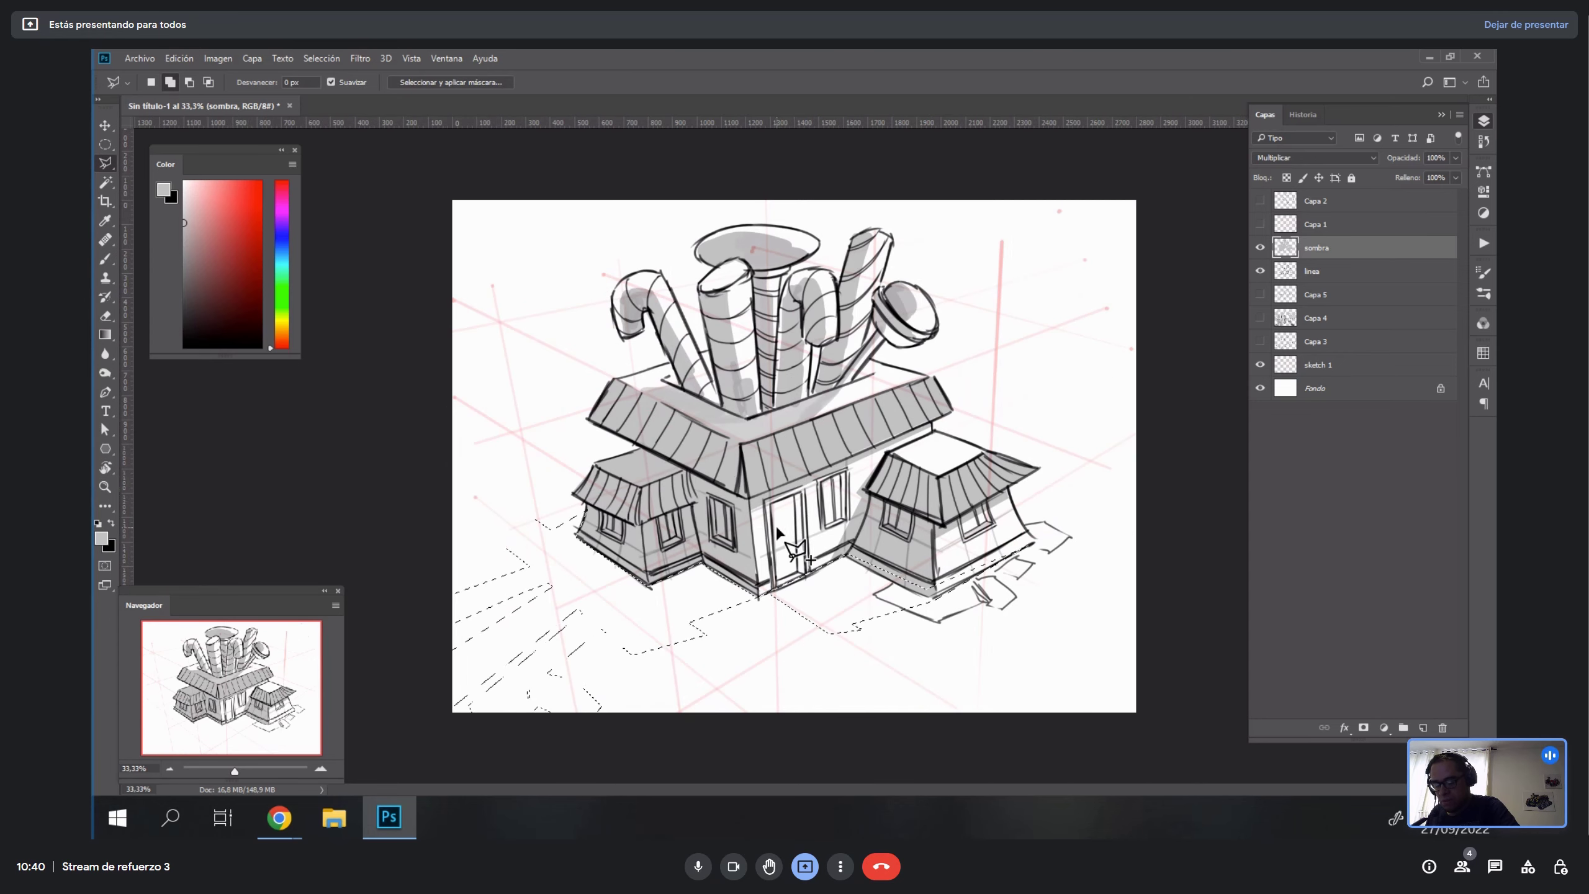
Fill the selected ground shadows with dark grey on the sombra layer and deselect.
{"action": "key", "text": "g"}
{"action": "left_click_drag", "start_coordinate": [217, 289], "coordinate": [160, 265]}
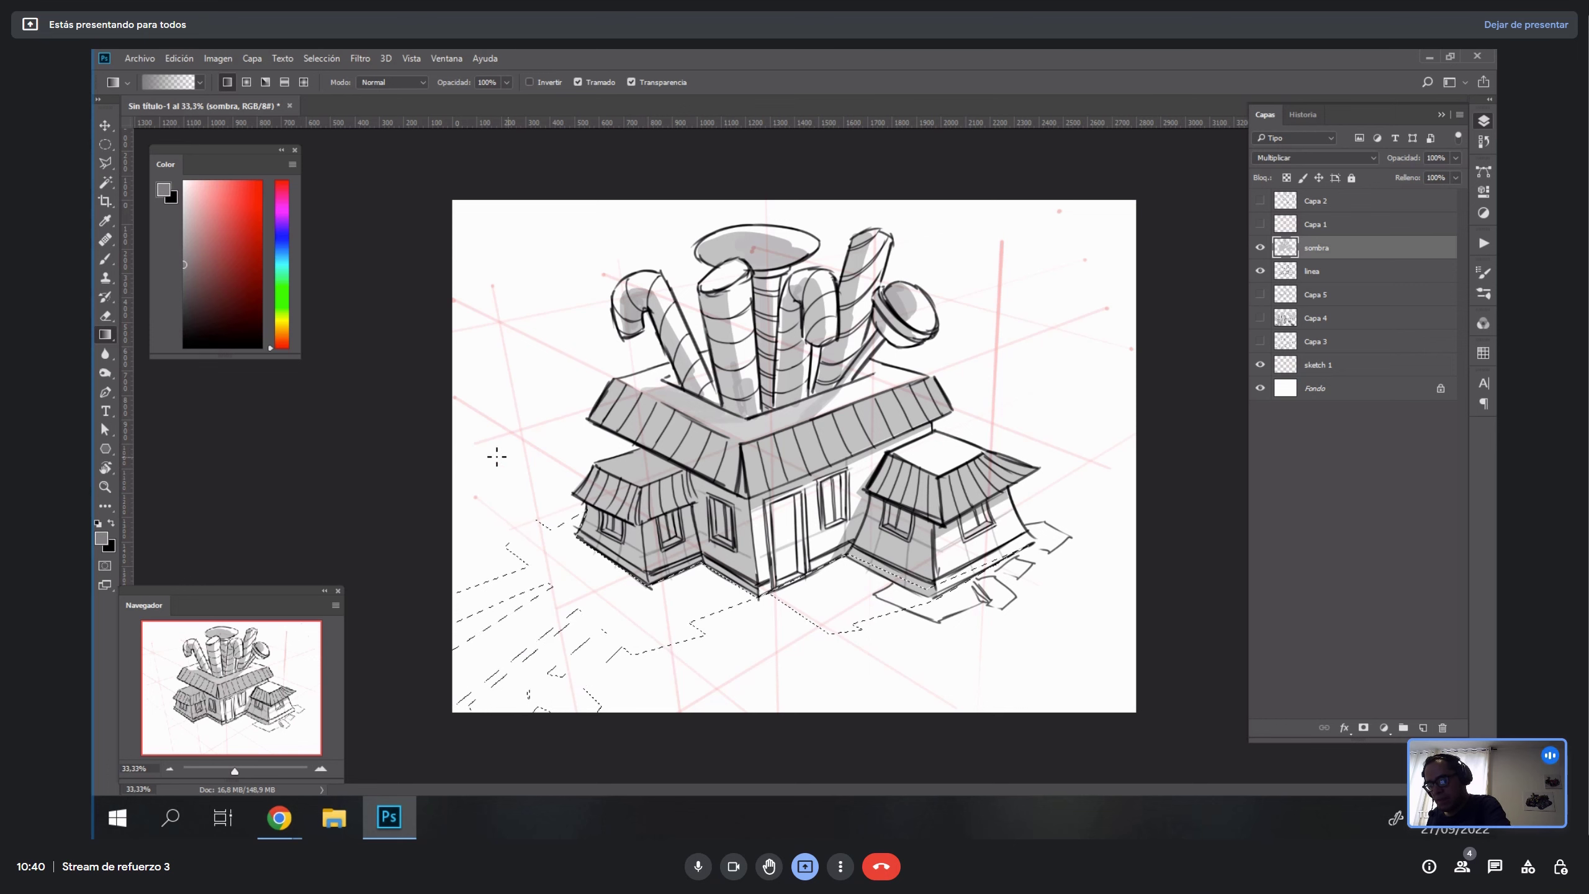
{"action": "left_click_drag", "start_coordinate": [496, 455], "coordinate": [370, 337]}
{"action": "key", "text": "ctrl+z"}
{"action": "left_click", "coordinate": [184, 289]}
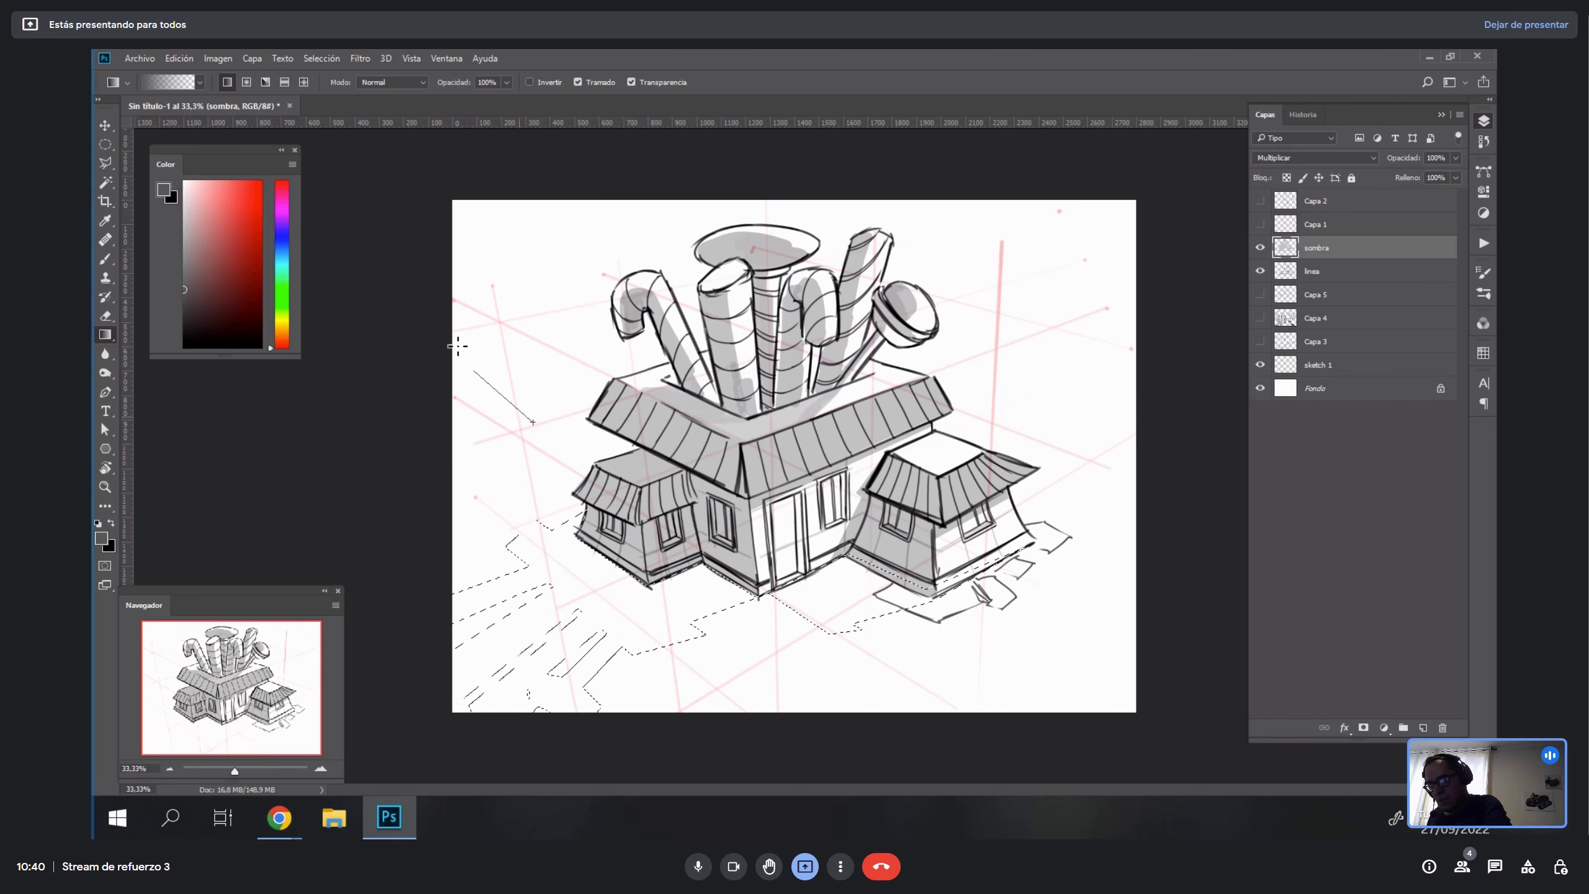
{"action": "key", "text": "alt+BackSpace"}
{"action": "key", "text": "ctrl+d"}
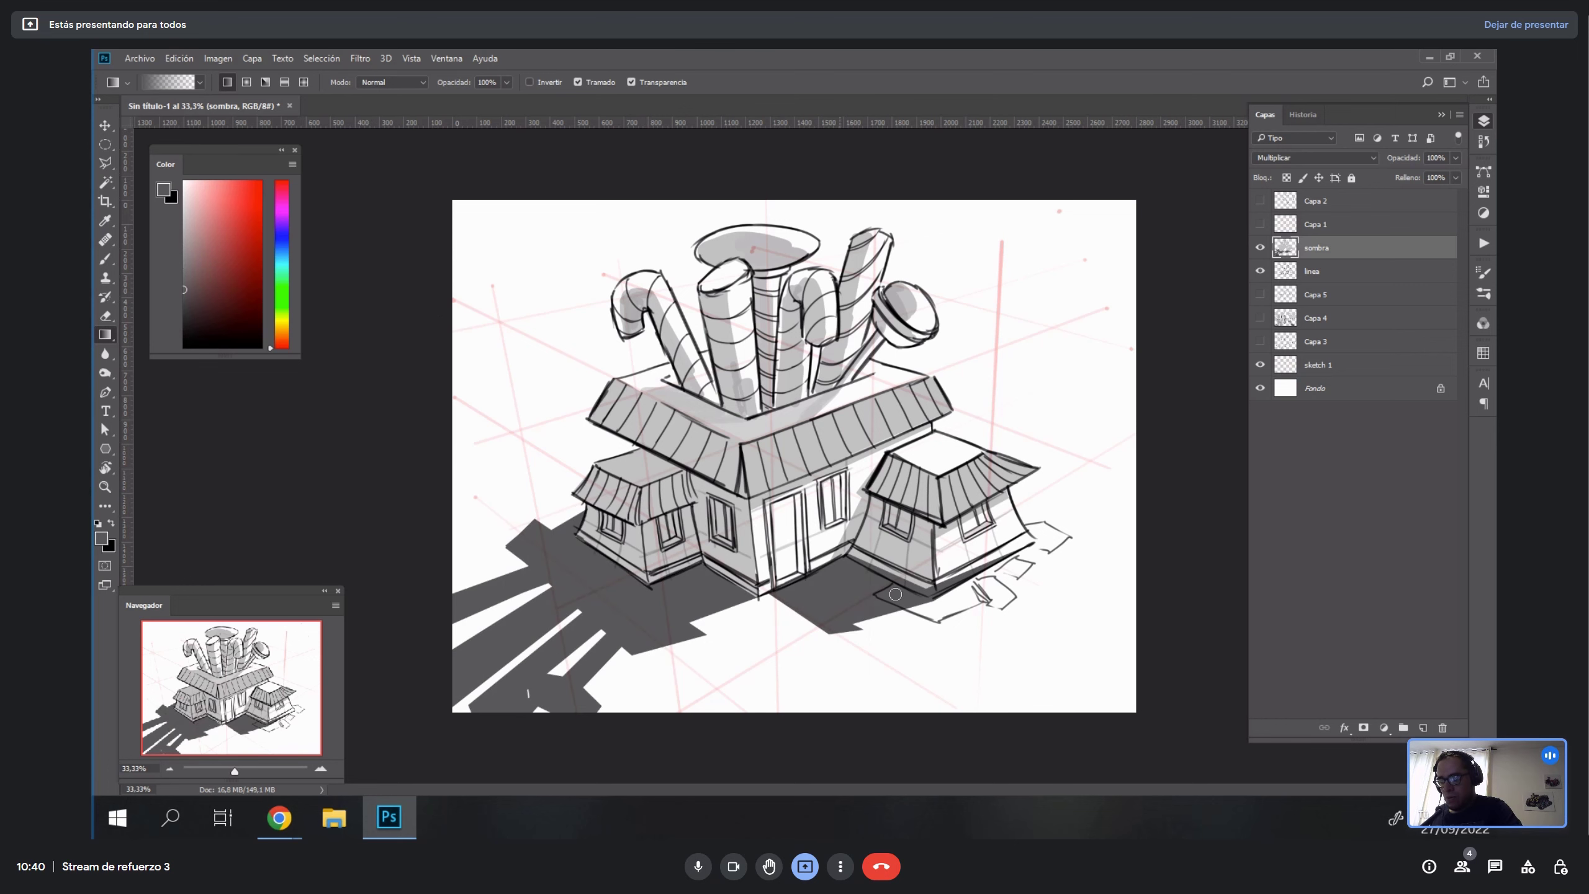
Sketch a small front view of the shop with awning, walls and rooftop candies in the empty area beside the drawing.
{"action": "key", "text": "b"}
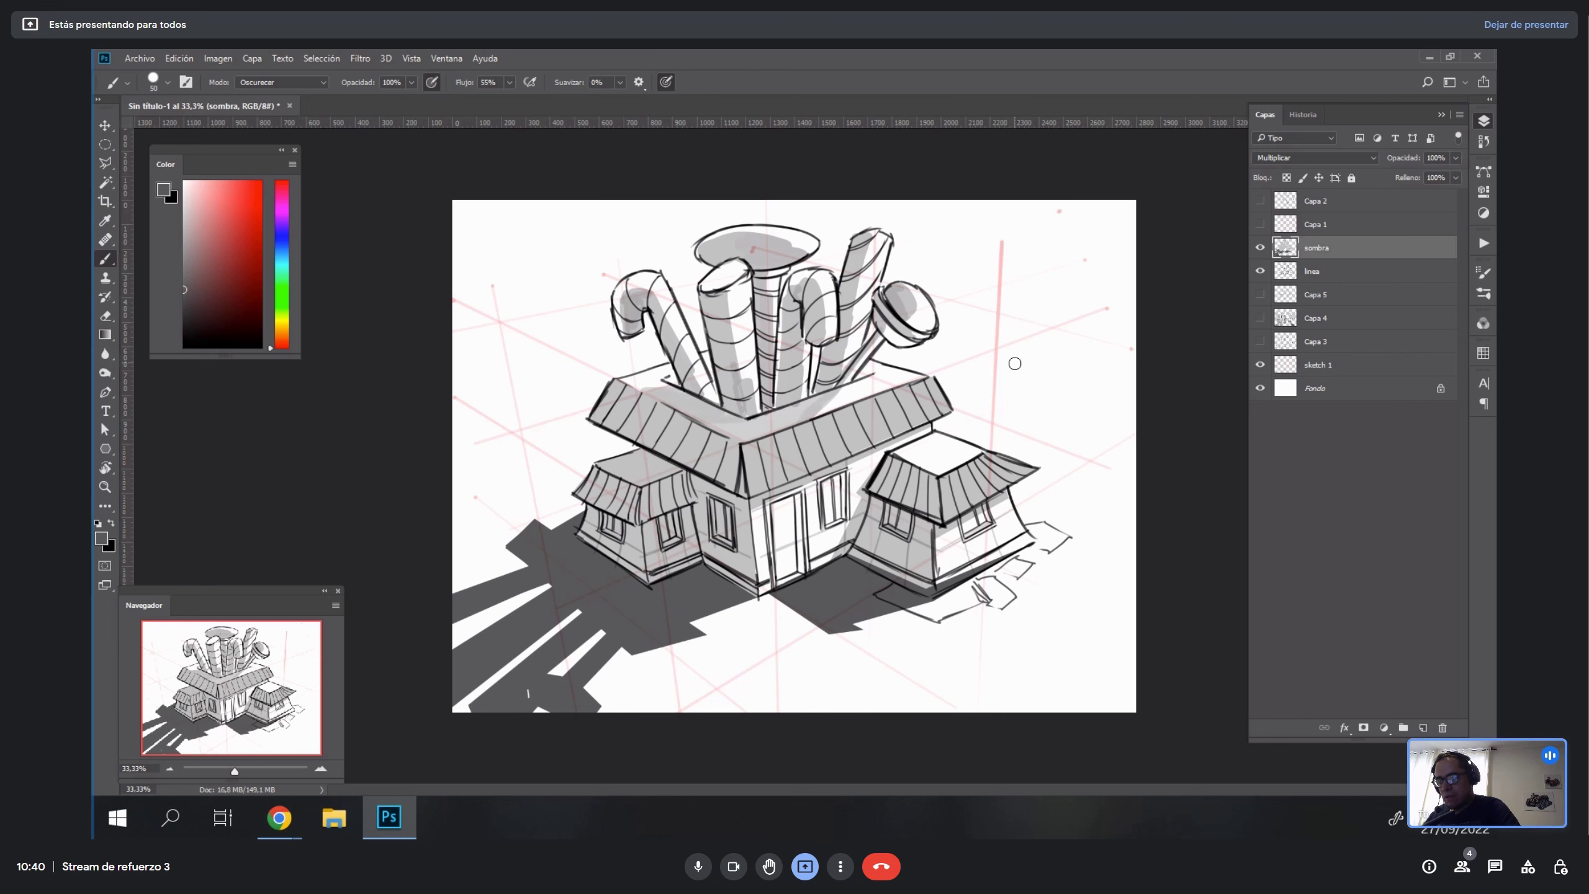
{"action": "mouse_move", "coordinate": [997, 360]}
{"action": "left_mouse_down"}
{"action": "mouse_move", "coordinate": [1018, 305]}
{"action": "mouse_move", "coordinate": [1117, 289]}
{"action": "mouse_move", "coordinate": [1120, 365]}
{"action": "mouse_move", "coordinate": [996, 360]}
{"action": "left_mouse_up"}
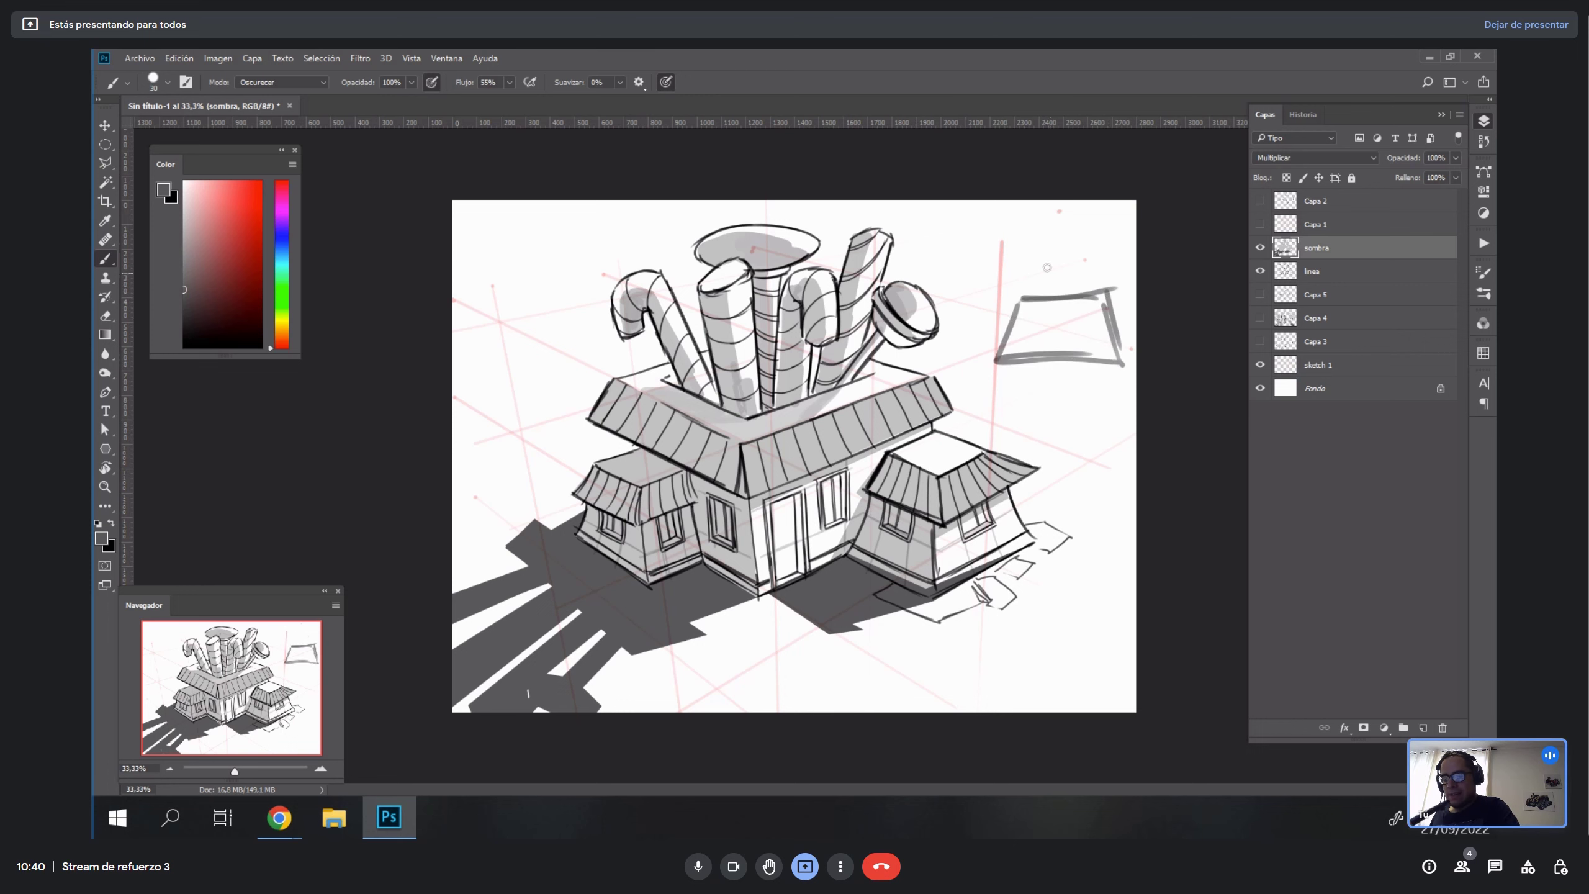
{"action": "left_click_drag", "start_coordinate": [1053, 219], "coordinate": [1053, 302]}
{"action": "left_click_drag", "start_coordinate": [1066, 218], "coordinate": [1063, 299]}
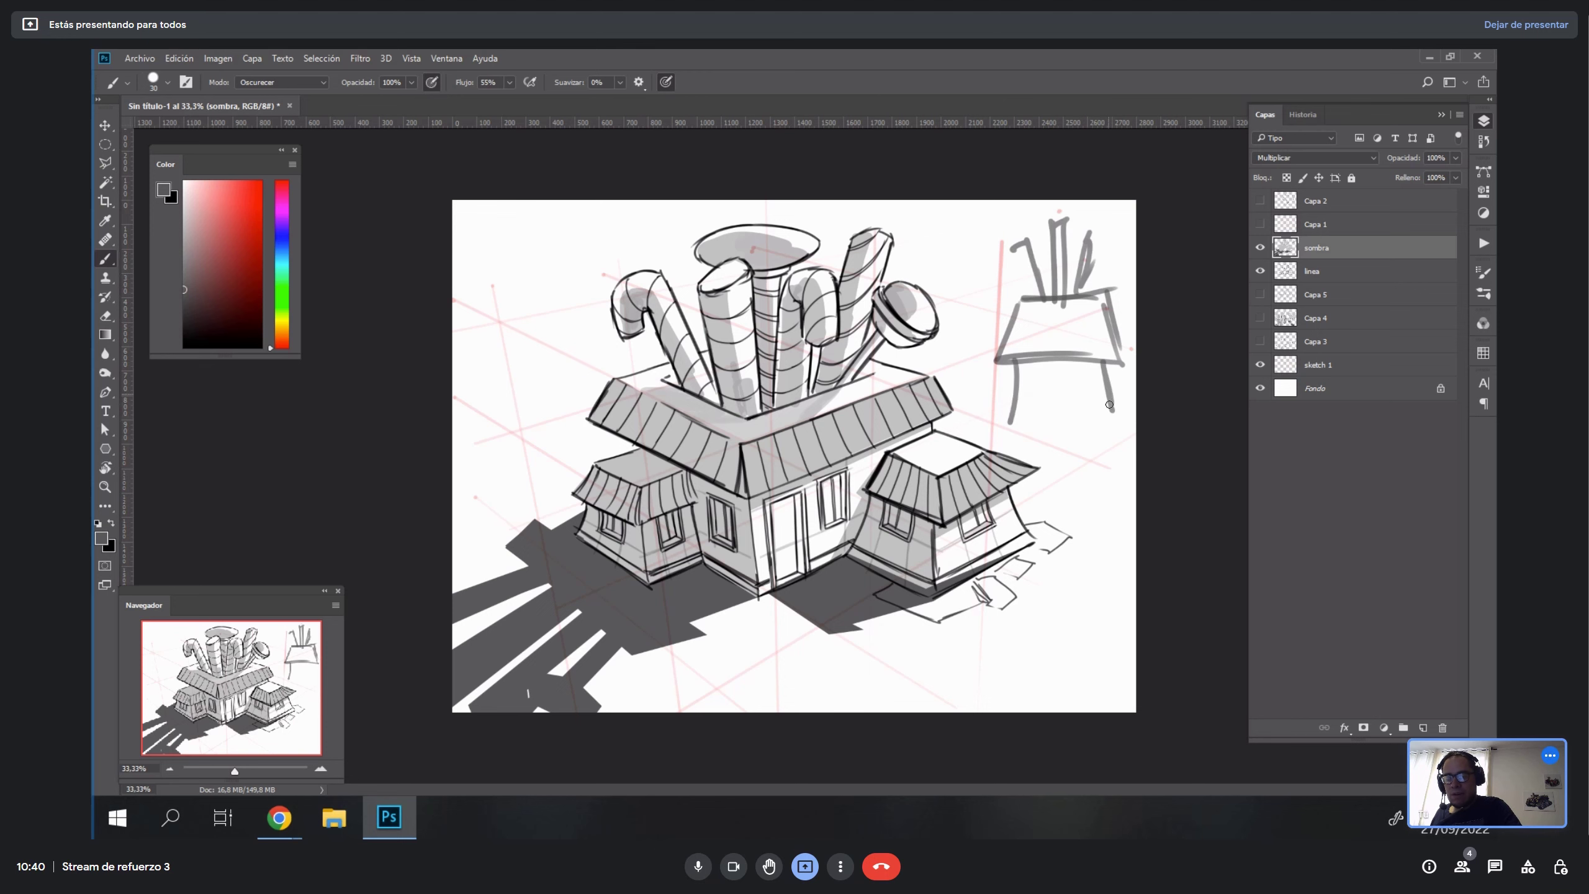
{"action": "left_click_drag", "start_coordinate": [1109, 404], "coordinate": [1009, 407]}
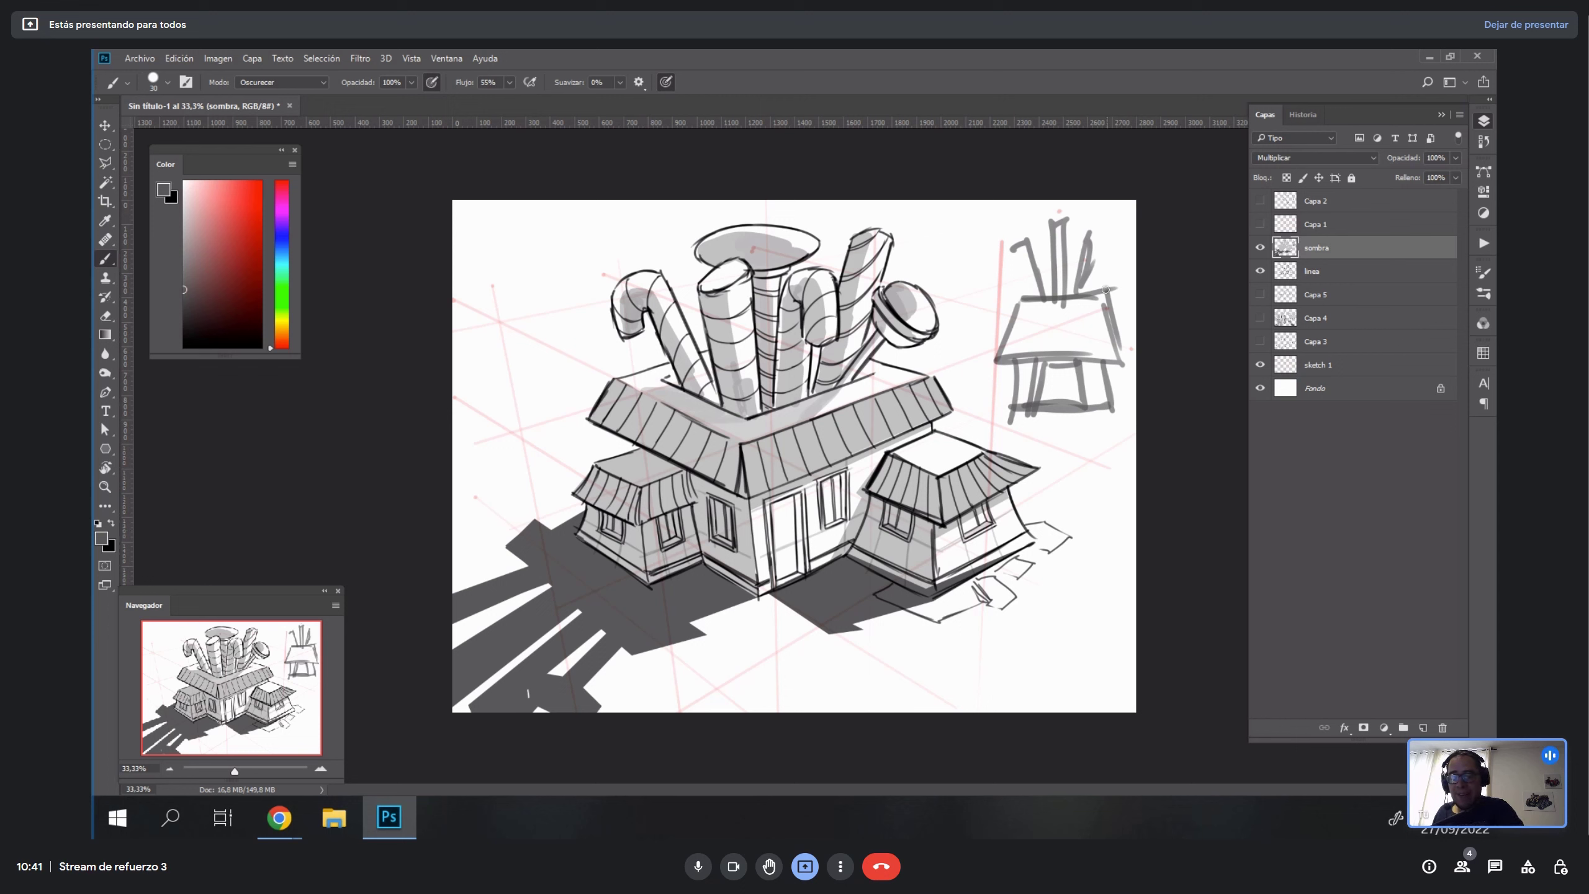
Undo all strokes of the small front-view sketch.
{"action": "key", "text": "ctrl+z"}
{"action": "key", "text": "ctrl+z"}
{"action": "key", "text": "ctrl+z"}
{"action": "key", "text": "ctrl+z"}
{"action": "key", "text": "ctrl+z"}
{"action": "key", "text": "ctrl+z"}
{"action": "key", "text": "ctrl+z"}
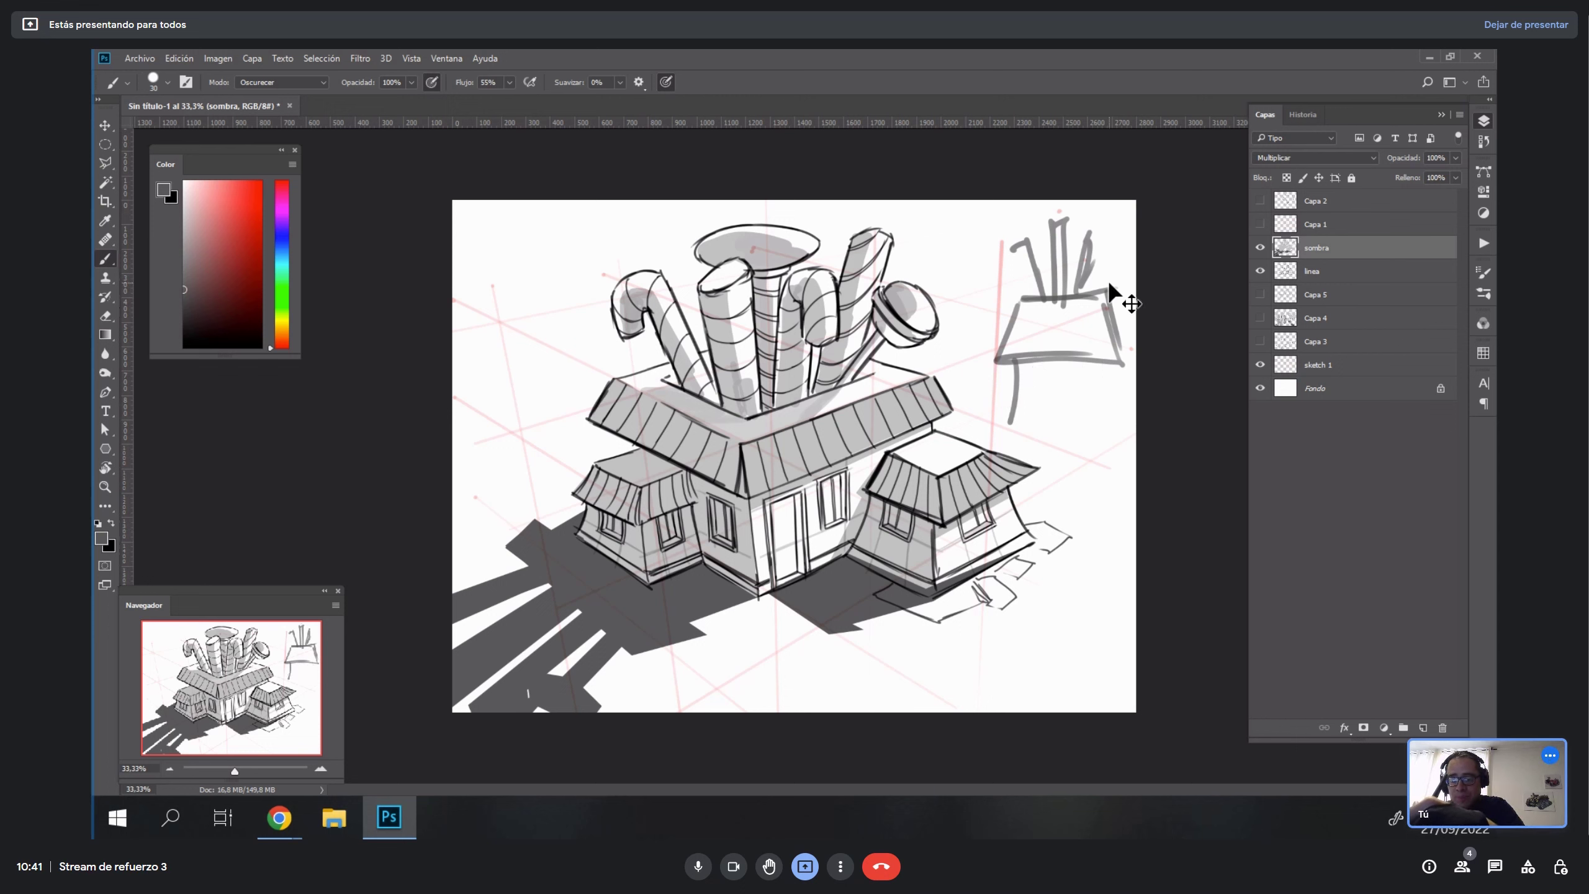
{"action": "key", "text": "ctrl+z"}
{"action": "key", "text": "ctrl+z"}
{"action": "key", "text": "ctrl+z"}
{"action": "key", "text": "ctrl+z"}
{"action": "key", "text": "ctrl+z"}
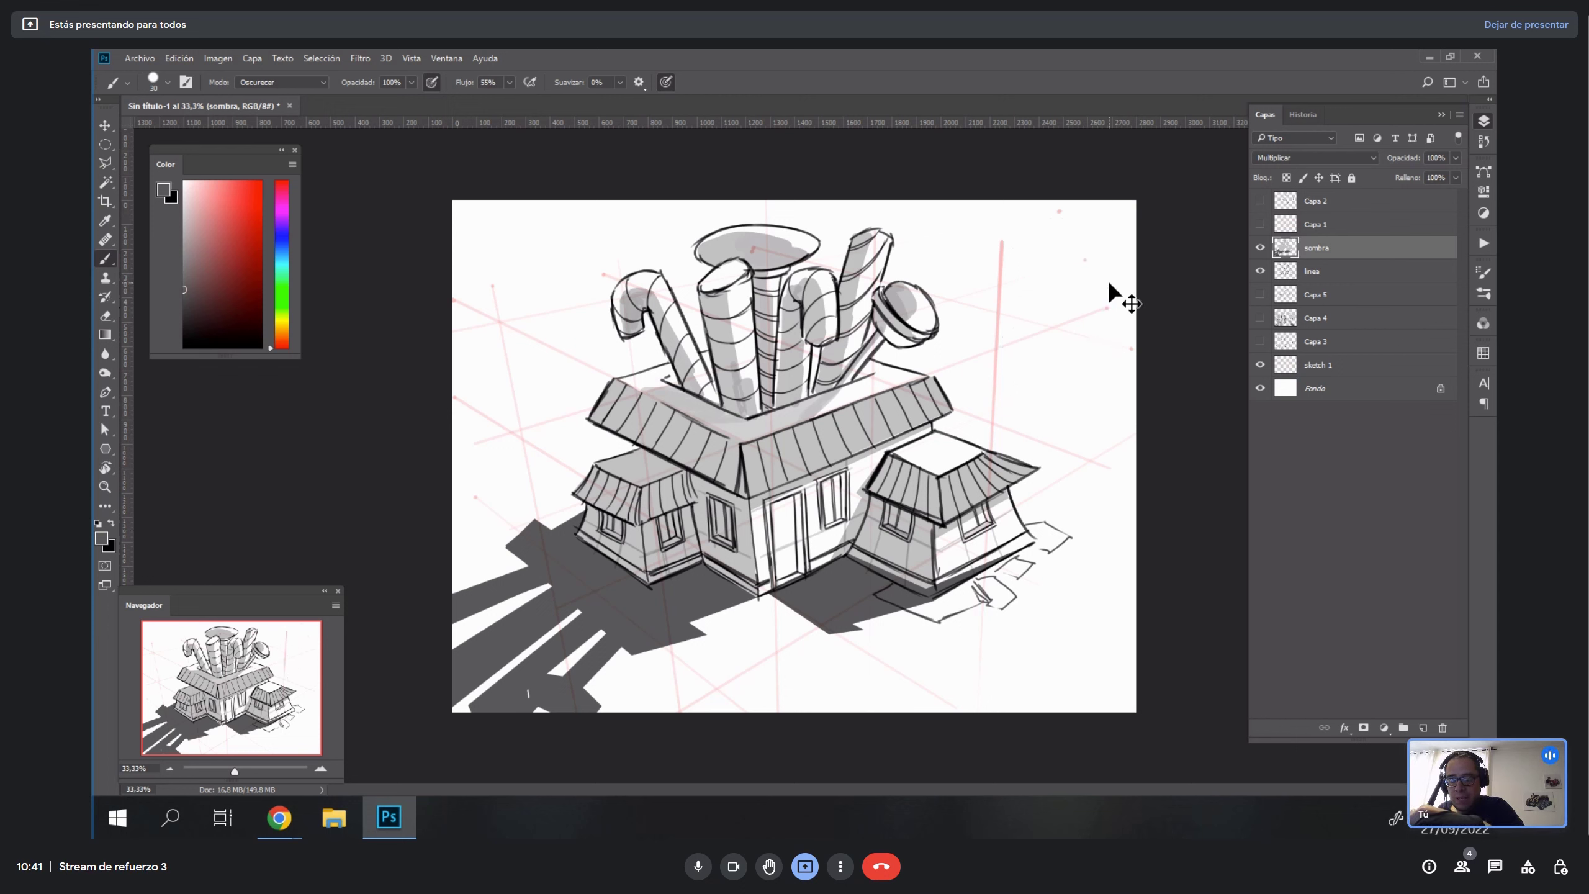
Set the Brush blending mode to Normal.
{"action": "key", "text": "r"}
{"action": "left_click_drag", "start_coordinate": [965, 559], "coordinate": [874, 596]}
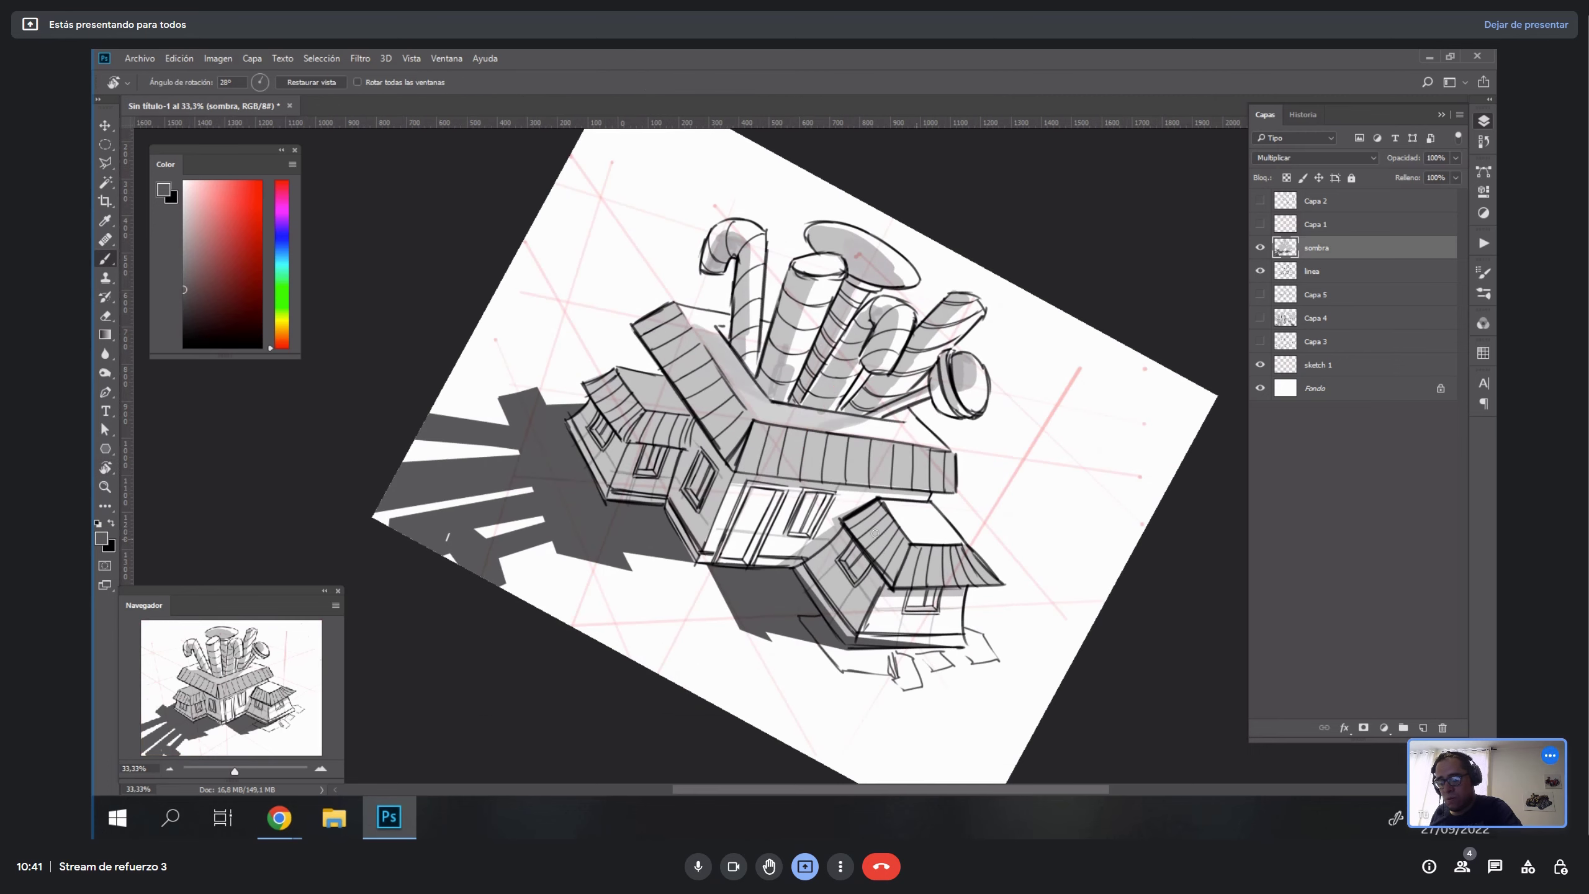
{"action": "left_click", "coordinate": [823, 600], "text": "alt"}
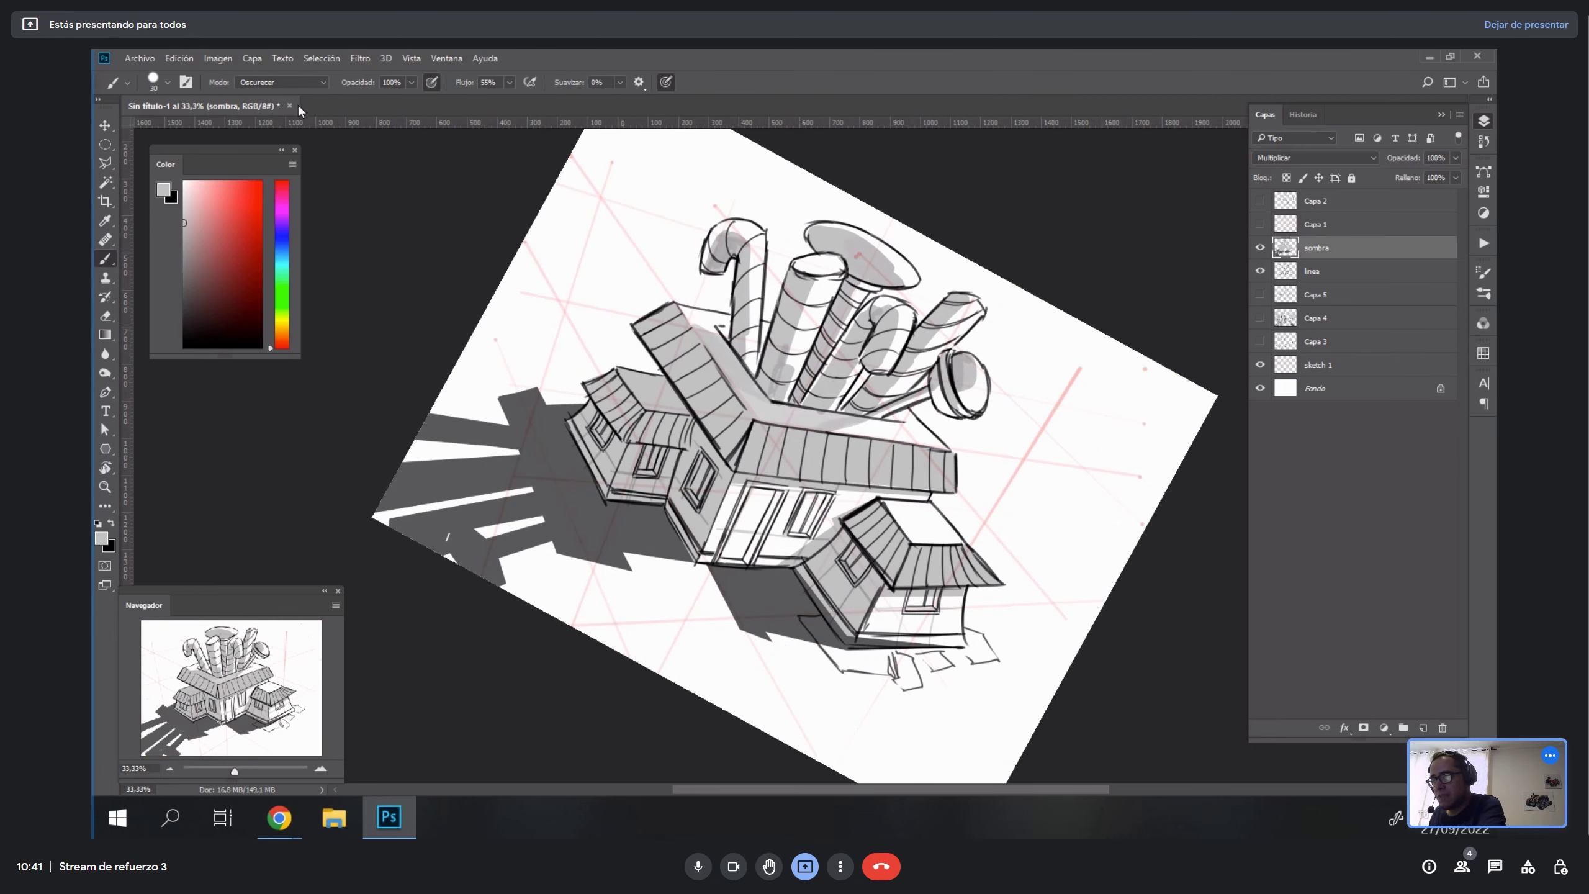
{"action": "left_click", "coordinate": [290, 82]}
{"action": "left_click", "coordinate": [285, 97]}
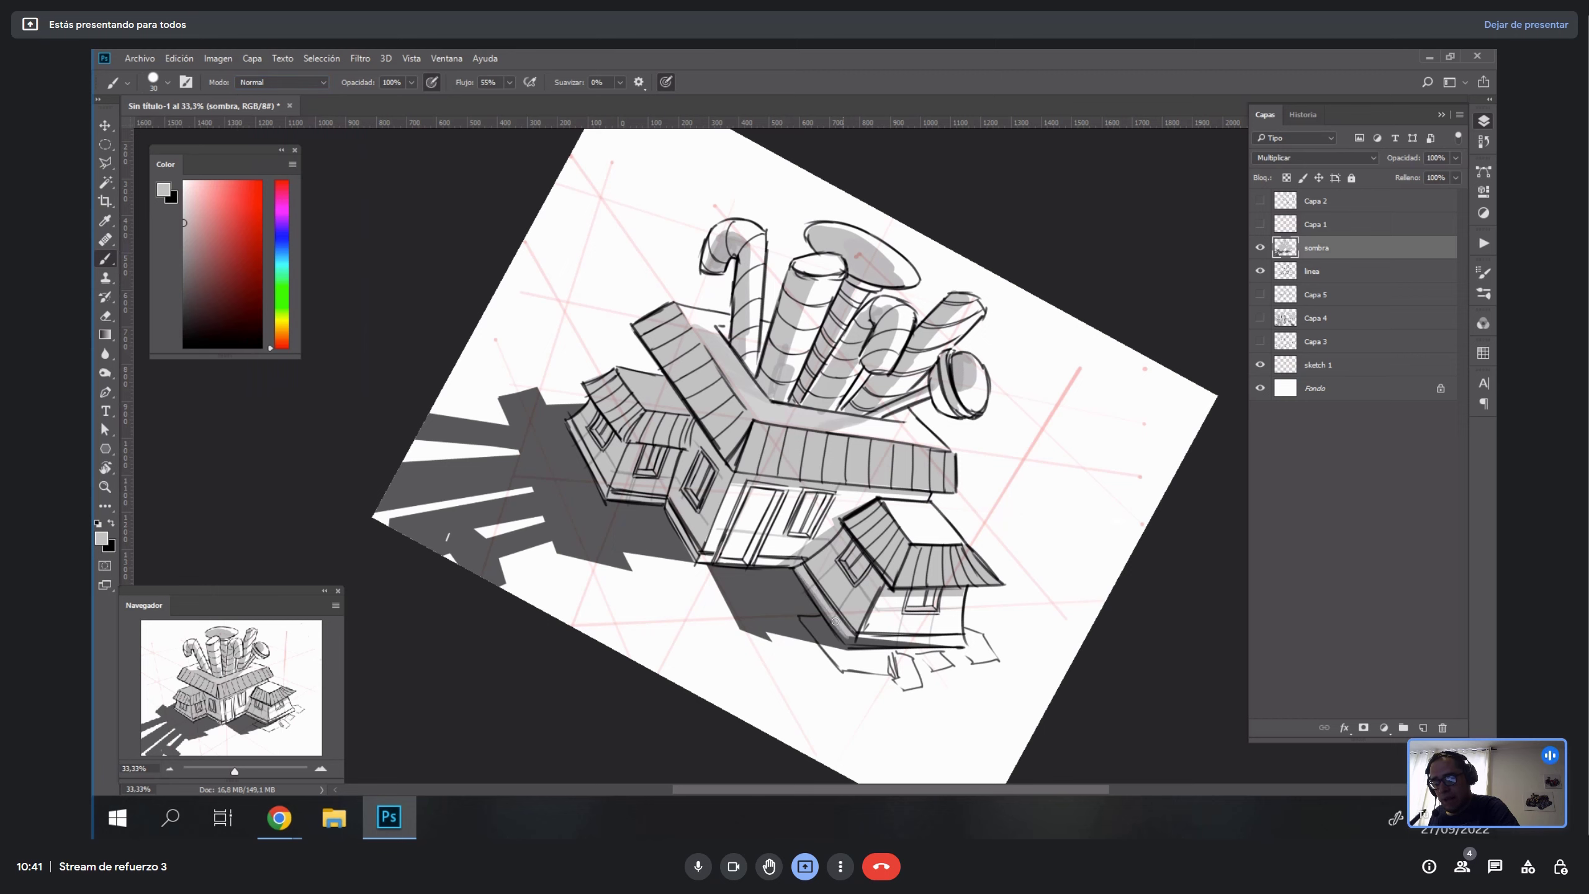
{"action": "key", "text": "Escape"}
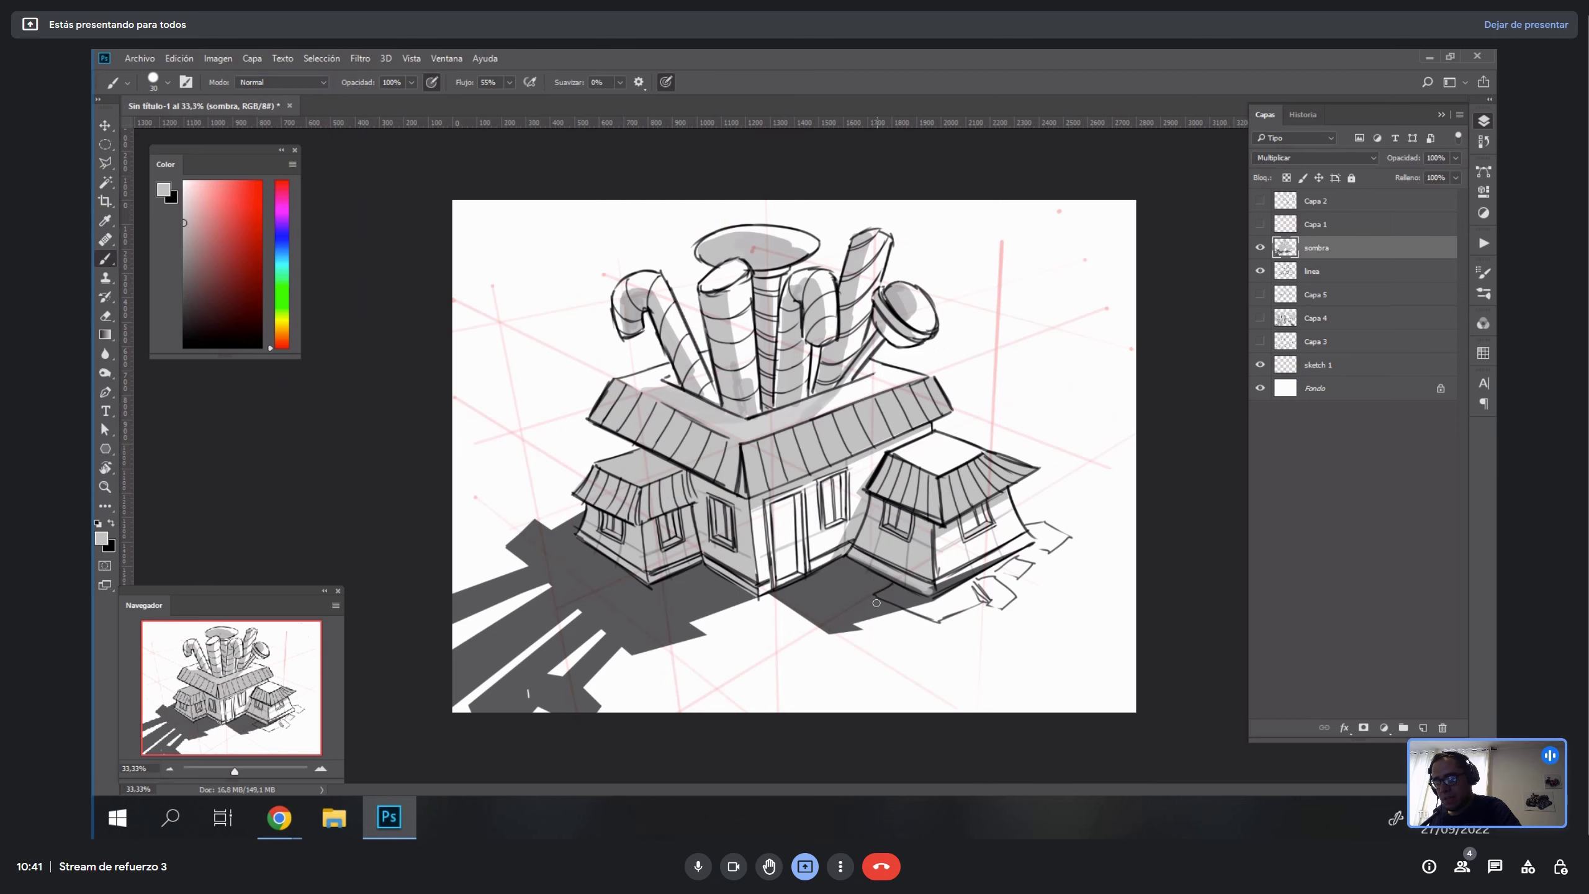
Paint a dark grey shadow band on the main building's front wall, directly under the awning's lower edge.
{"action": "left_click", "coordinate": [849, 579], "text": "alt"}
{"action": "key", "text": "r"}
{"action": "left_click_drag", "start_coordinate": [989, 516], "coordinate": [936, 601]}
{"action": "key", "text": "z"}
{"action": "left_click", "coordinate": [725, 475]}
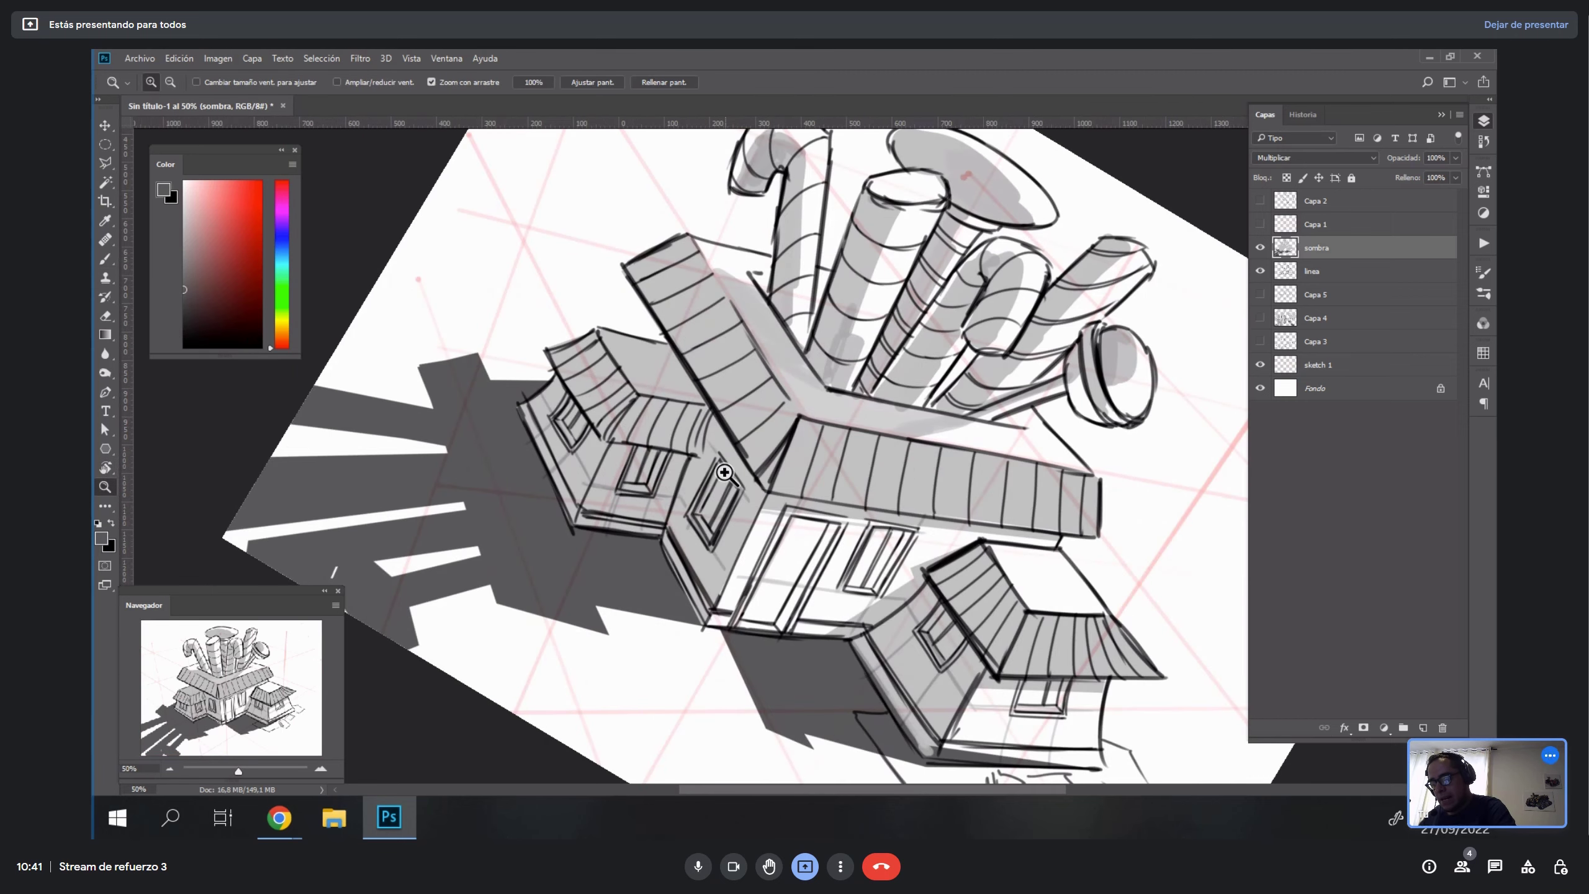
{"action": "key", "text": "b"}
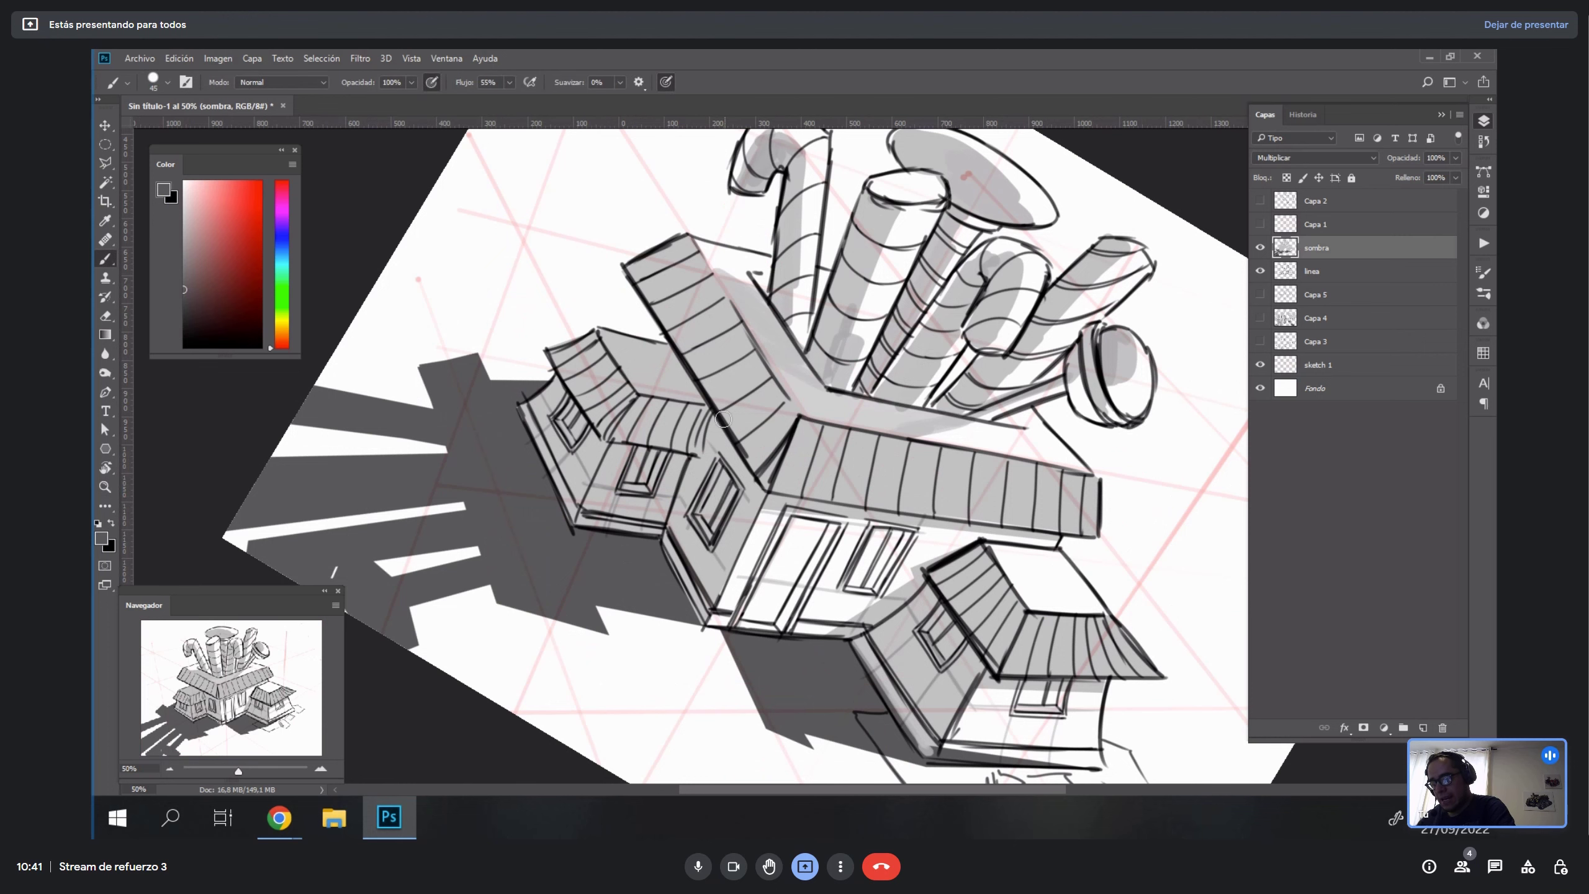
{"action": "mouse_move", "coordinate": [707, 416]}
{"action": "left_mouse_down"}
{"action": "mouse_move", "coordinate": [756, 493]}
{"action": "mouse_move", "coordinate": [821, 495]}
{"action": "mouse_move", "coordinate": [892, 350]}
{"action": "left_mouse_up"}
{"action": "key", "text": "r"}
{"action": "key", "text": "b"}
{"action": "left_click_drag", "start_coordinate": [836, 470], "coordinate": [930, 259]}
{"action": "key", "text": "ctrl+z"}
{"action": "left_click_drag", "start_coordinate": [851, 429], "coordinate": [950, 230]}
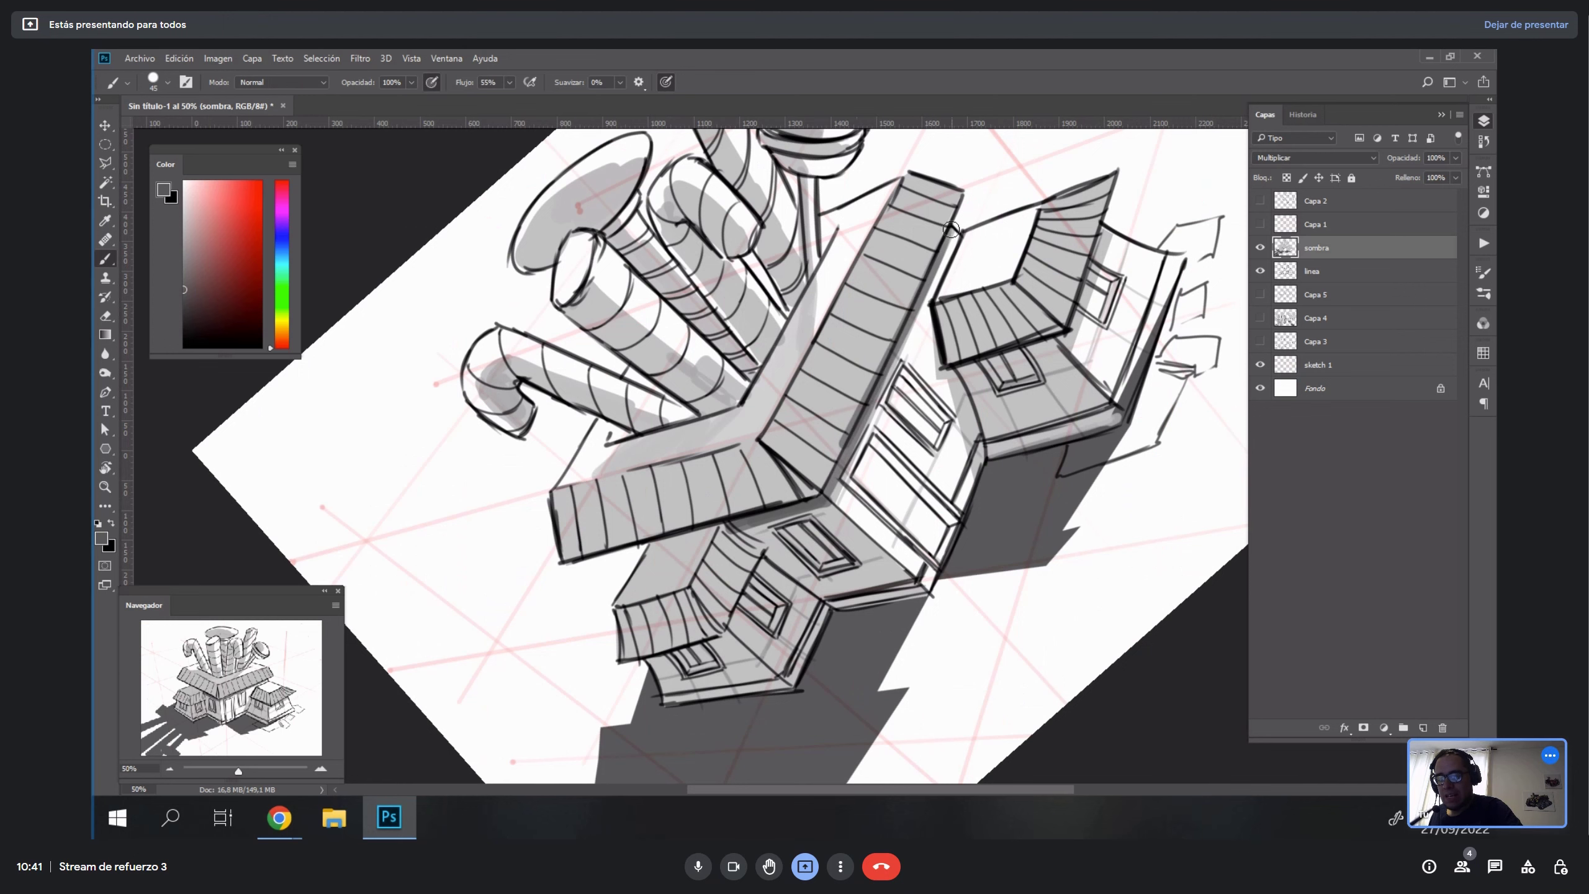
Paint a dark grey core shadow down the thin striped pole holding up the large round rooftop candy.
{"action": "key", "text": "r"}
{"action": "mouse_move", "coordinate": [790, 385]}
{"action": "left_mouse_down"}
{"action": "mouse_move", "coordinate": [750, 349]}
{"action": "mouse_move", "coordinate": [767, 373]}
{"action": "left_mouse_up"}
{"action": "key", "text": "b"}
{"action": "key", "text": "ctrl+z"}
{"action": "left_click_drag", "start_coordinate": [660, 210], "coordinate": [764, 366]}
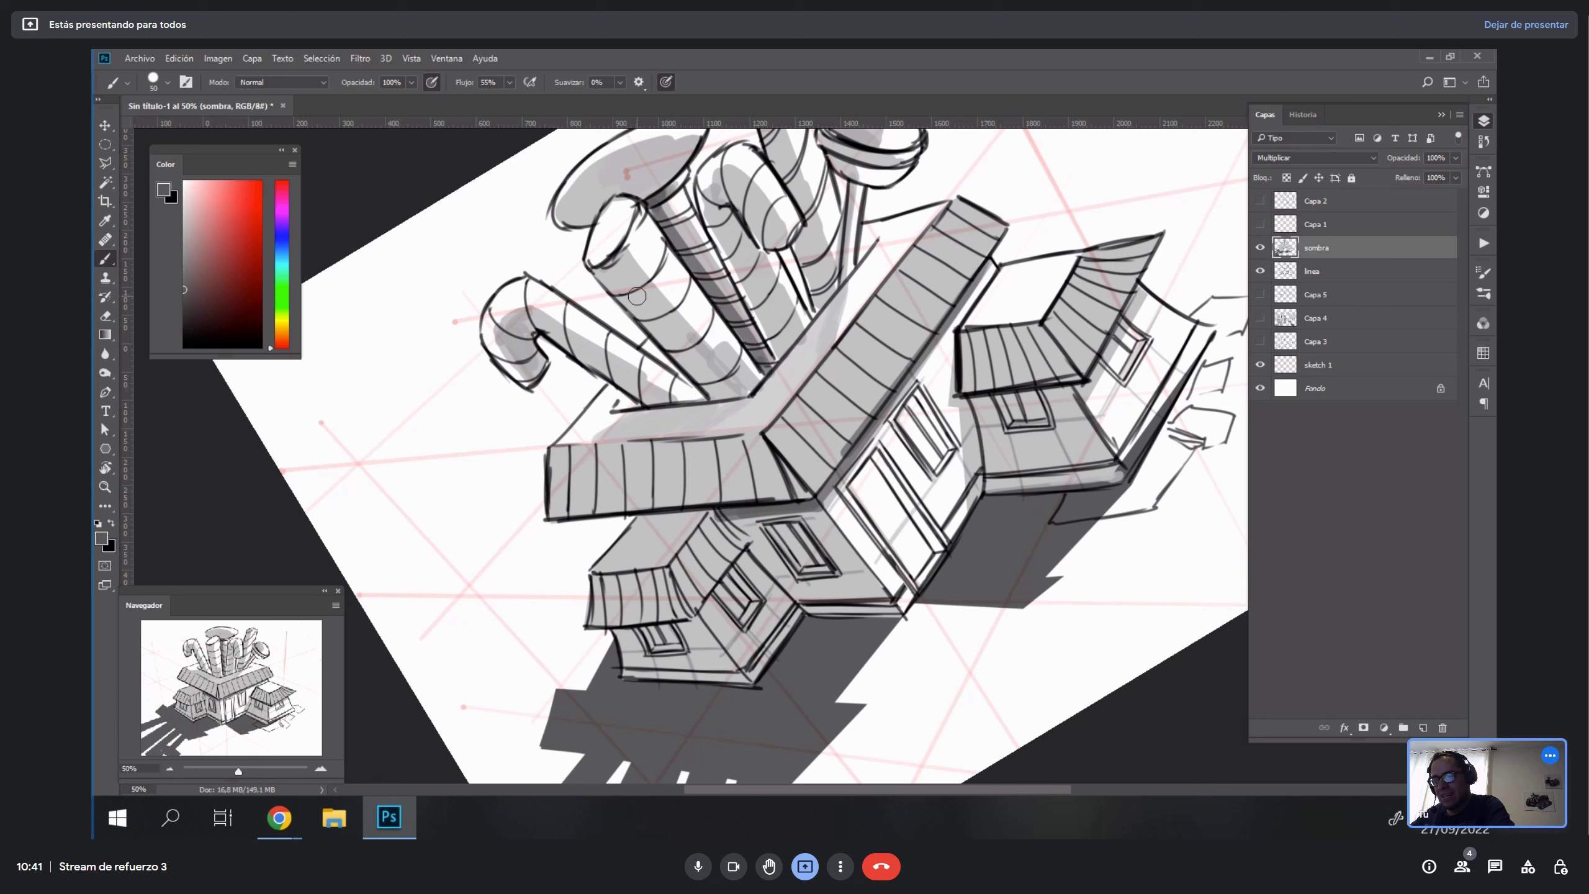
Paint a dark grey core shadow along the thick striped candy cylinder with a slightly larger brush.
{"action": "key", "text": "]"}
{"action": "left_click_drag", "start_coordinate": [619, 273], "coordinate": [723, 402]}
{"action": "key", "text": "ctrl+z"}
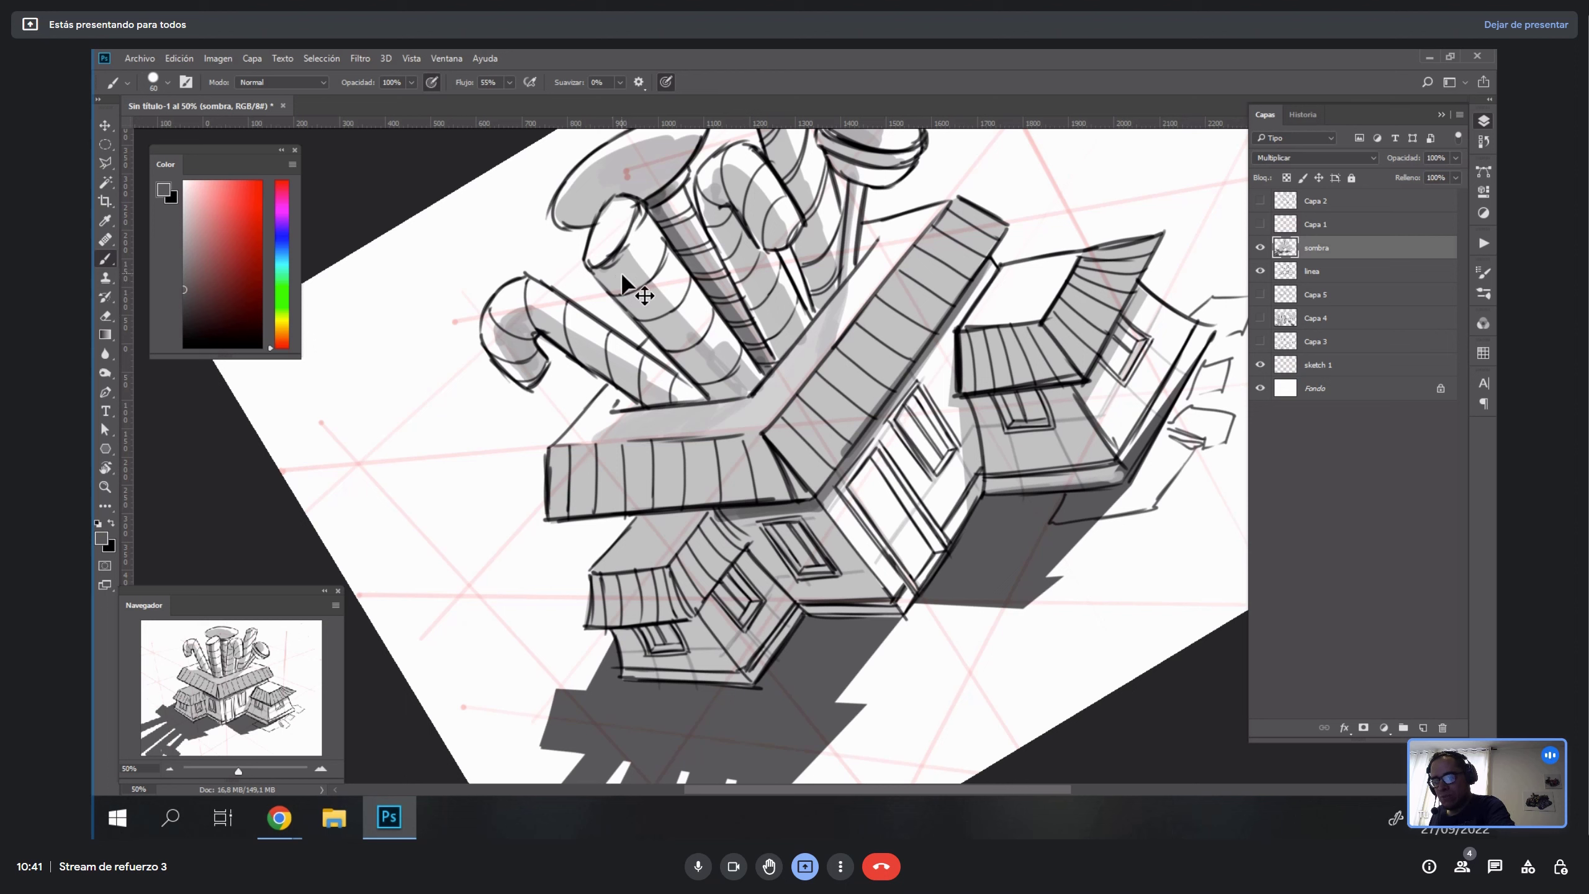
{"action": "left_click_drag", "start_coordinate": [613, 272], "coordinate": [719, 389]}
{"action": "key", "text": "x"}
{"action": "left_click", "coordinate": [740, 404], "text": "alt"}
{"action": "key", "text": "x"}
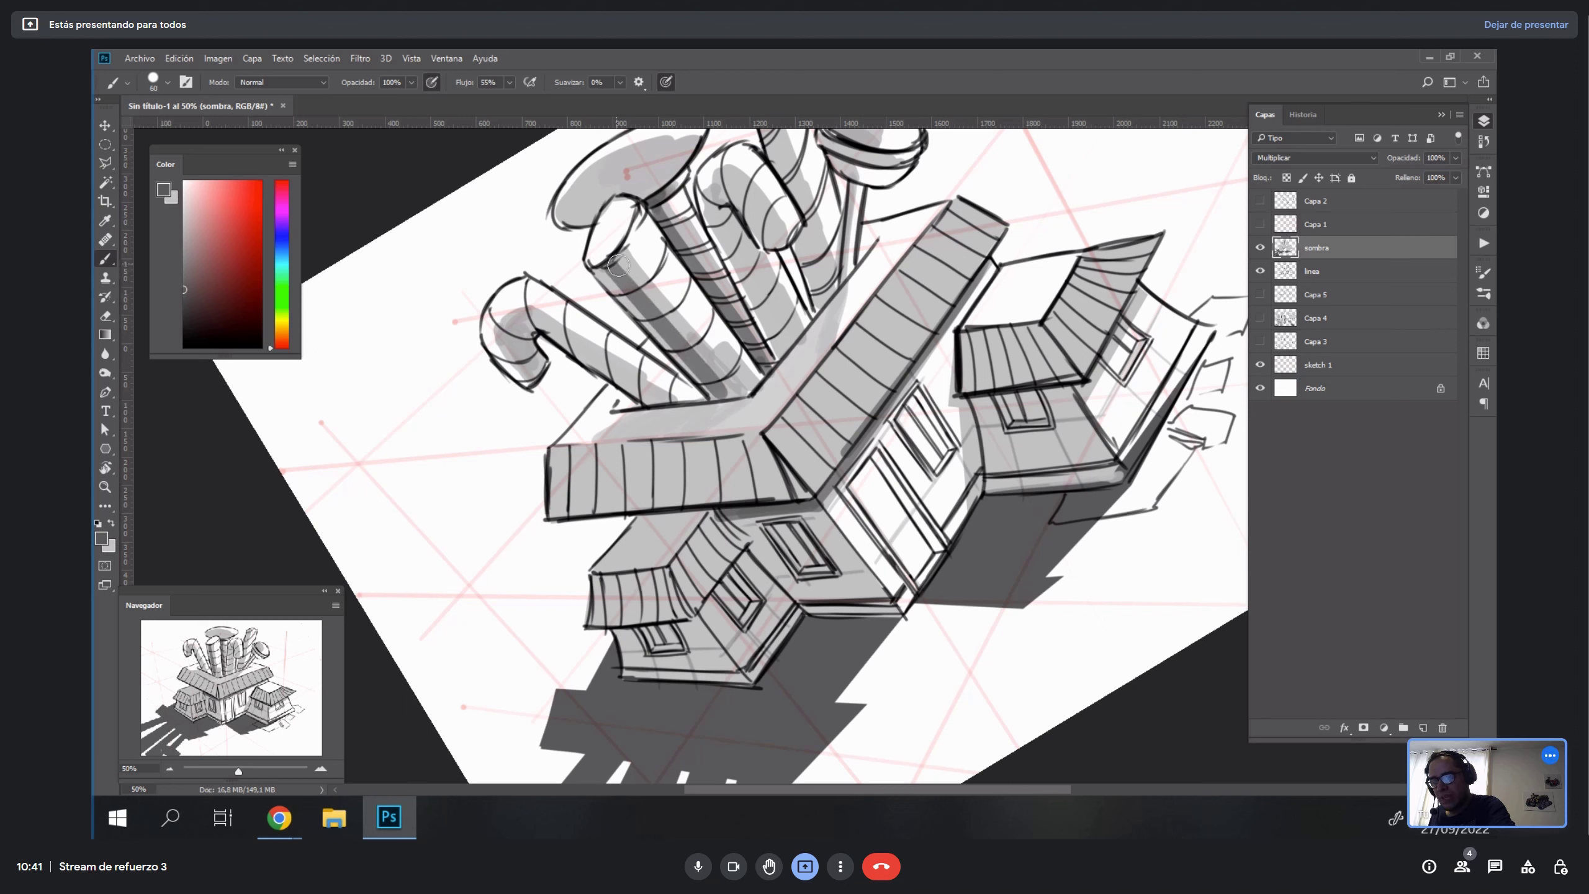
{"action": "left_click_drag", "start_coordinate": [617, 267], "coordinate": [718, 389]}
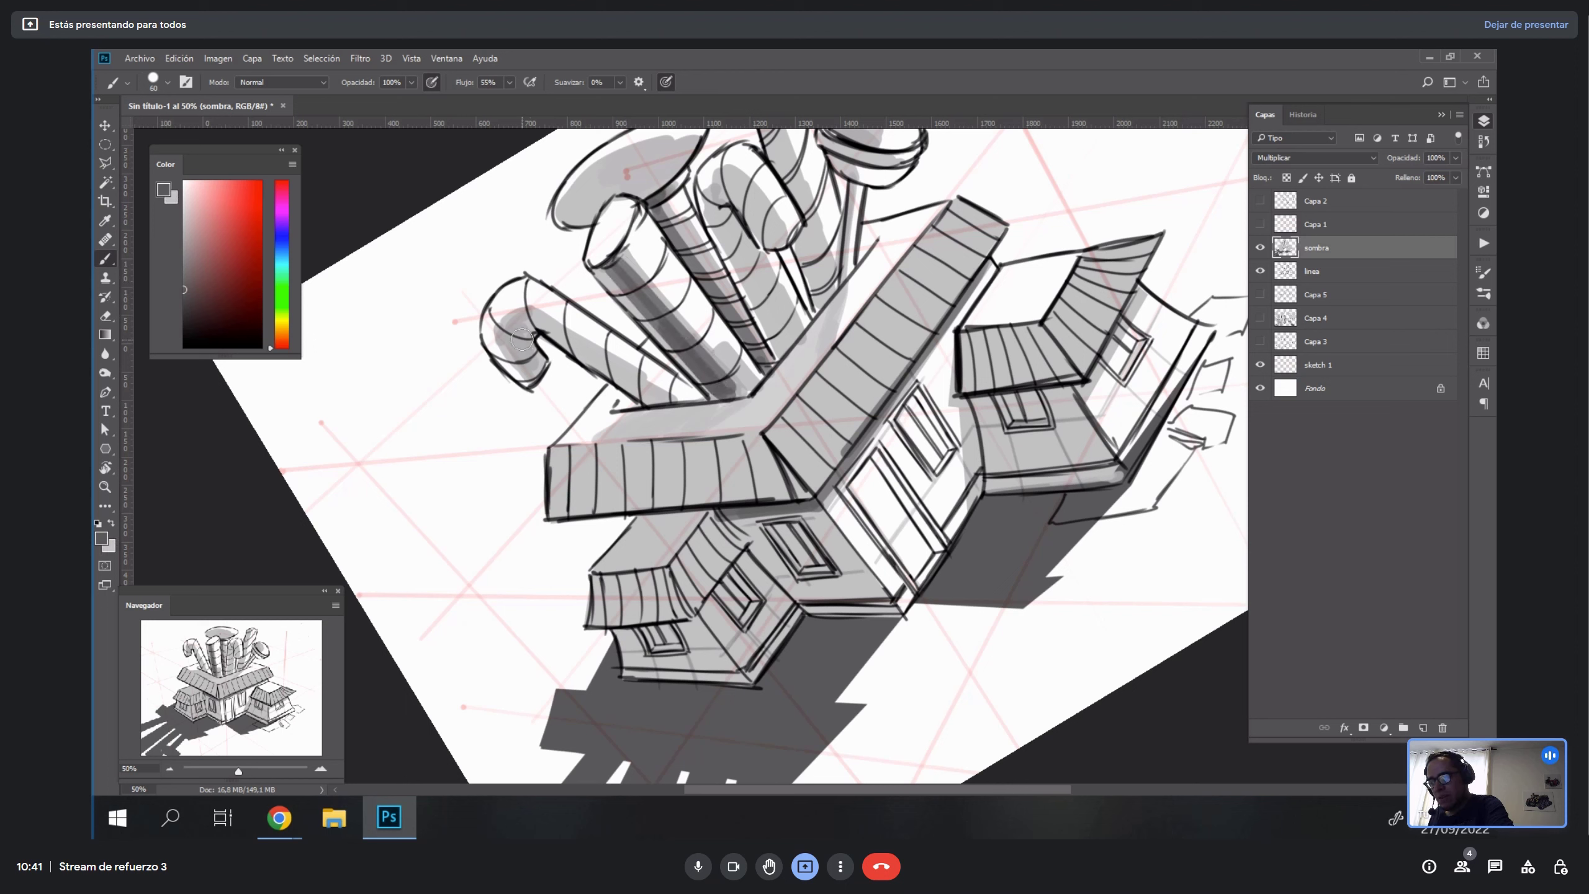
Shade the left candy cane's stem with a dark core stroke, softened with the sampled light grey.
{"action": "mouse_move", "coordinate": [523, 340]}
{"action": "left_mouse_down"}
{"action": "mouse_move", "coordinate": [524, 357]}
{"action": "mouse_move", "coordinate": [508, 307]}
{"action": "mouse_move", "coordinate": [654, 400]}
{"action": "left_mouse_up"}
{"action": "key", "text": "ctrl+z"}
{"action": "key", "text": "ctrl+z"}
{"action": "left_click_drag", "start_coordinate": [543, 326], "coordinate": [644, 395]}
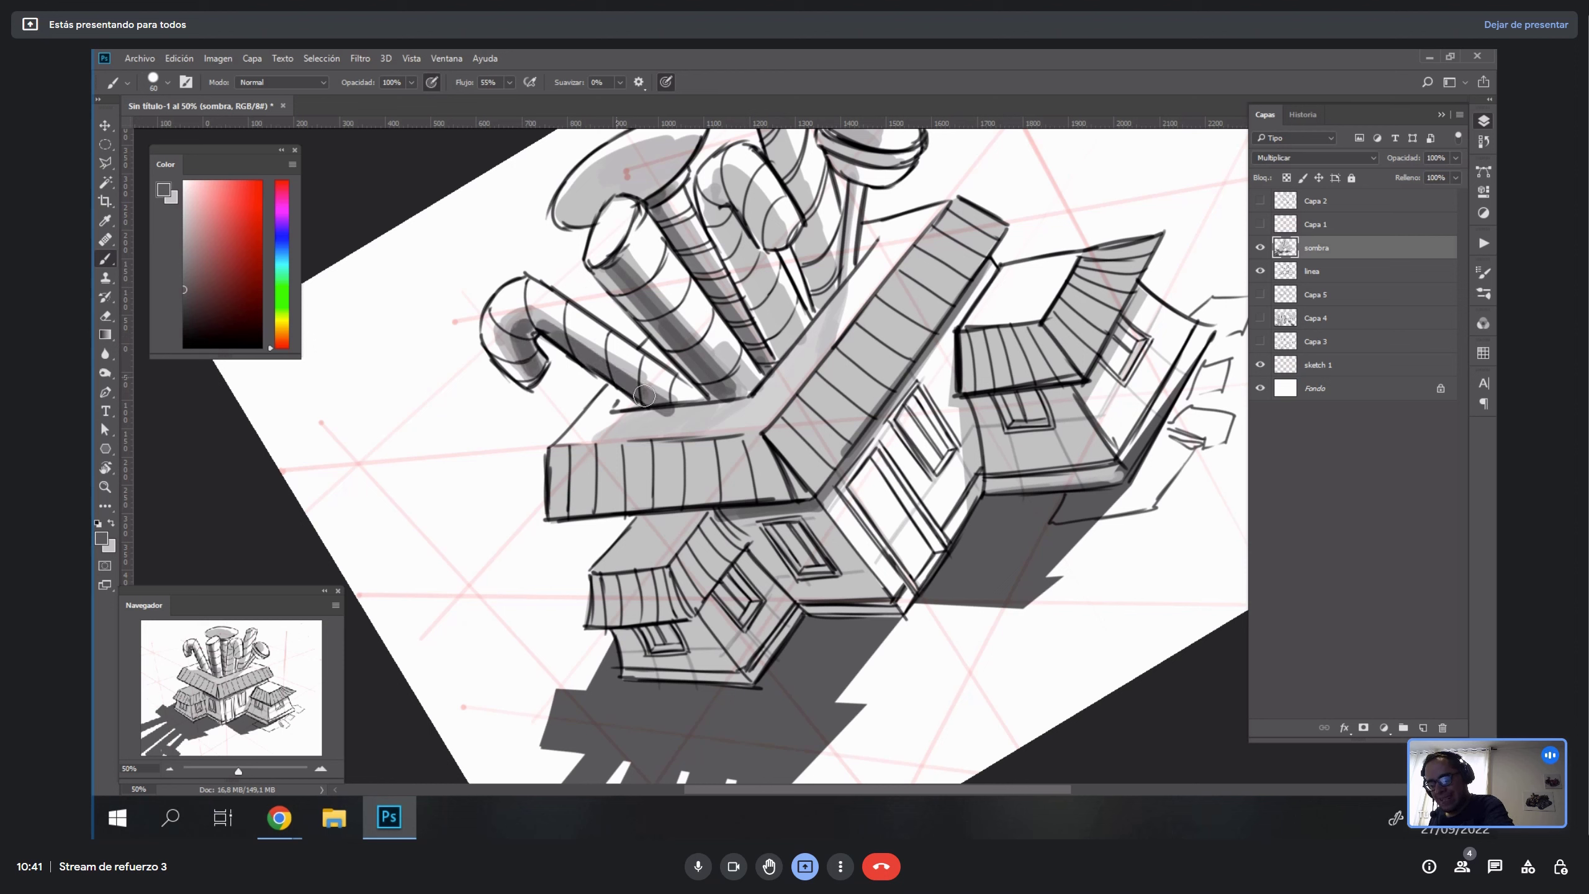
{"action": "left_click", "coordinate": [565, 343], "text": "alt"}
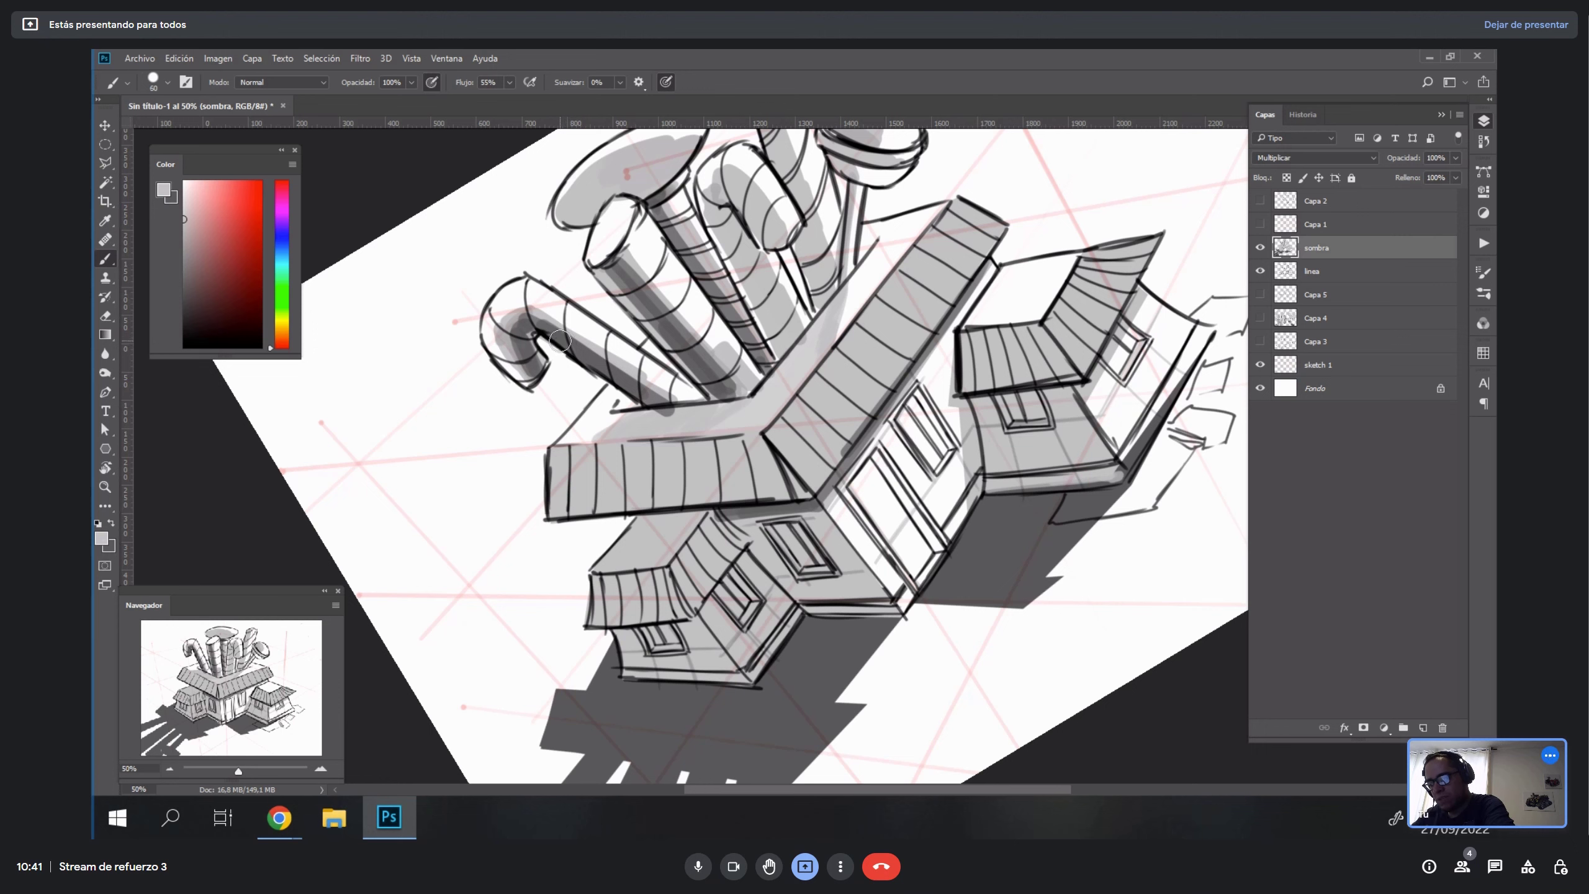
{"action": "left_click_drag", "start_coordinate": [559, 340], "coordinate": [653, 412]}
{"action": "left_click", "coordinate": [622, 373], "text": "alt"}
{"action": "left_click_drag", "start_coordinate": [554, 341], "coordinate": [632, 386]}
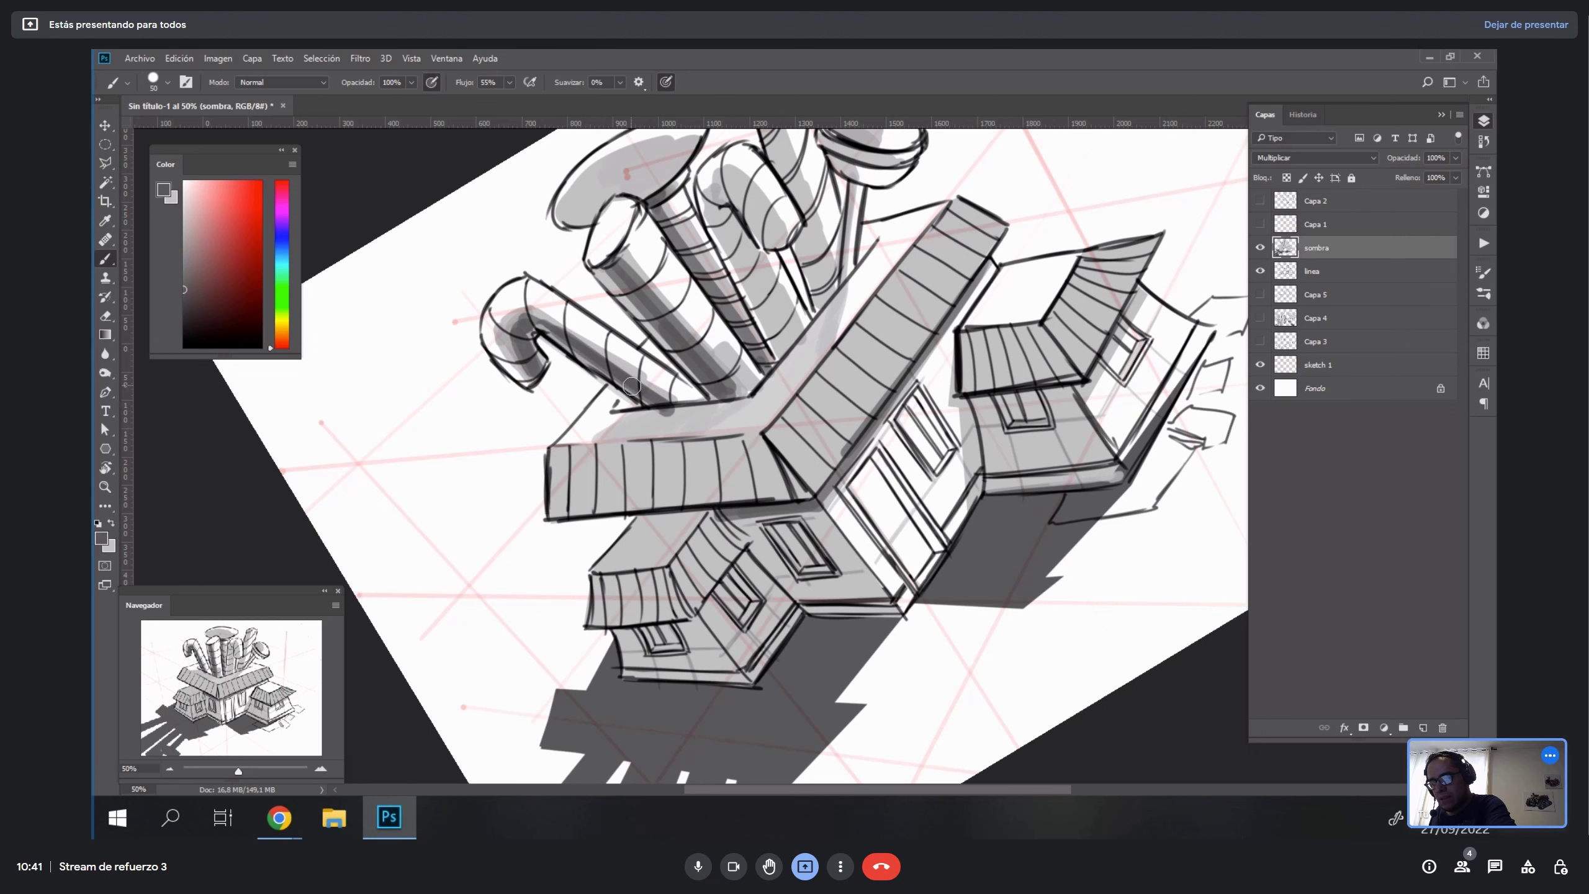
Paint a dark grey cast shadow on the roof surface at the base of the left candy cane.
{"action": "key", "text": "r"}
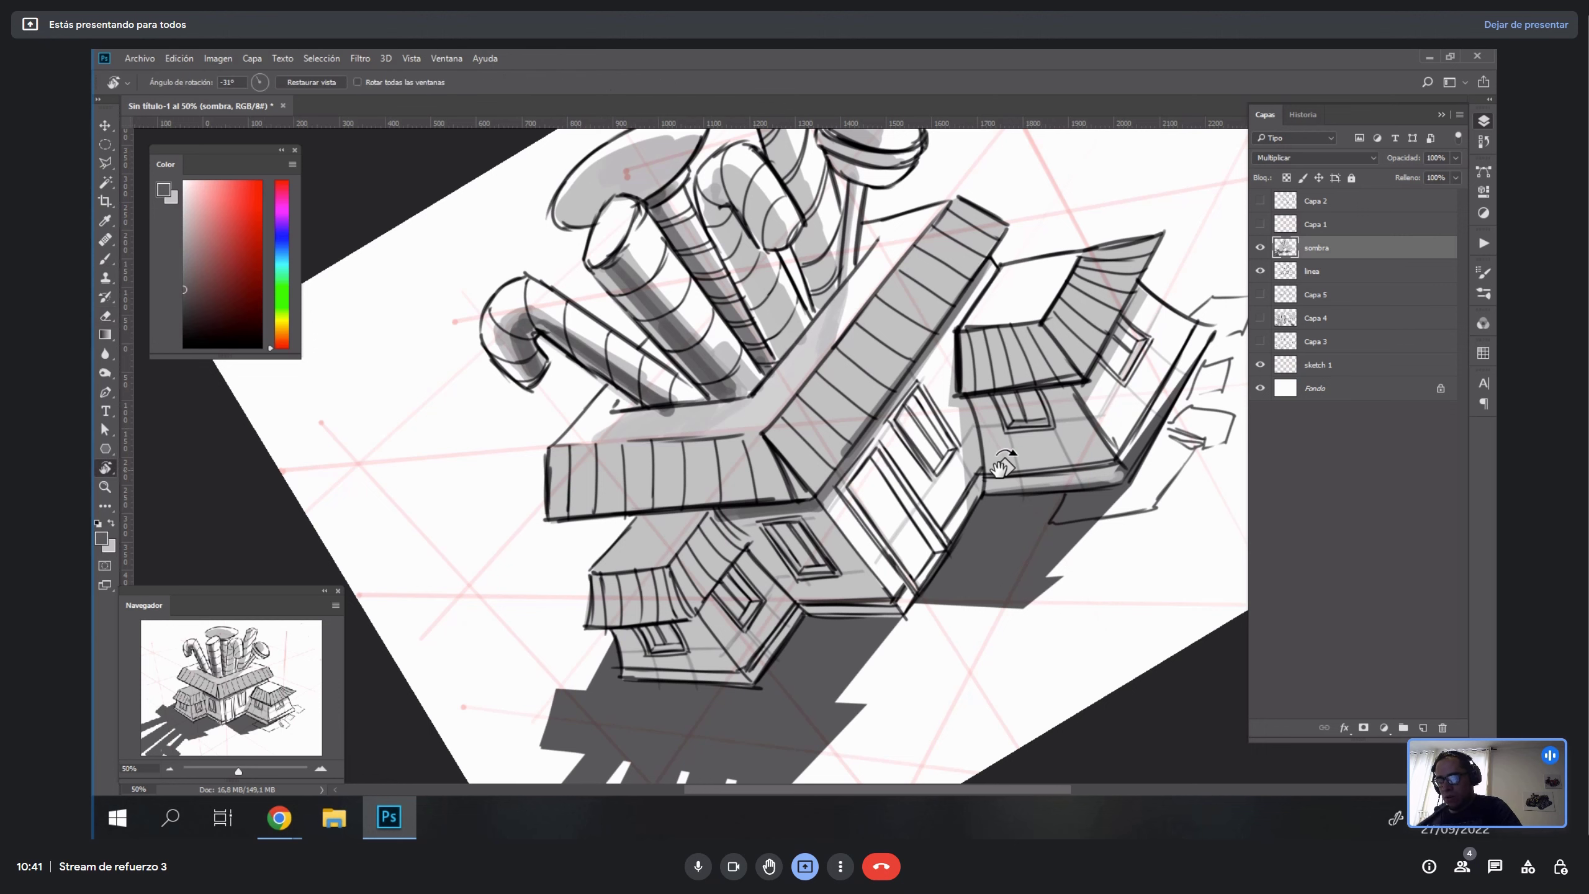
{"action": "left_click_drag", "start_coordinate": [864, 375], "coordinate": [841, 388]}
{"action": "key", "text": "b"}
{"action": "left_click", "coordinate": [645, 518], "text": "alt"}
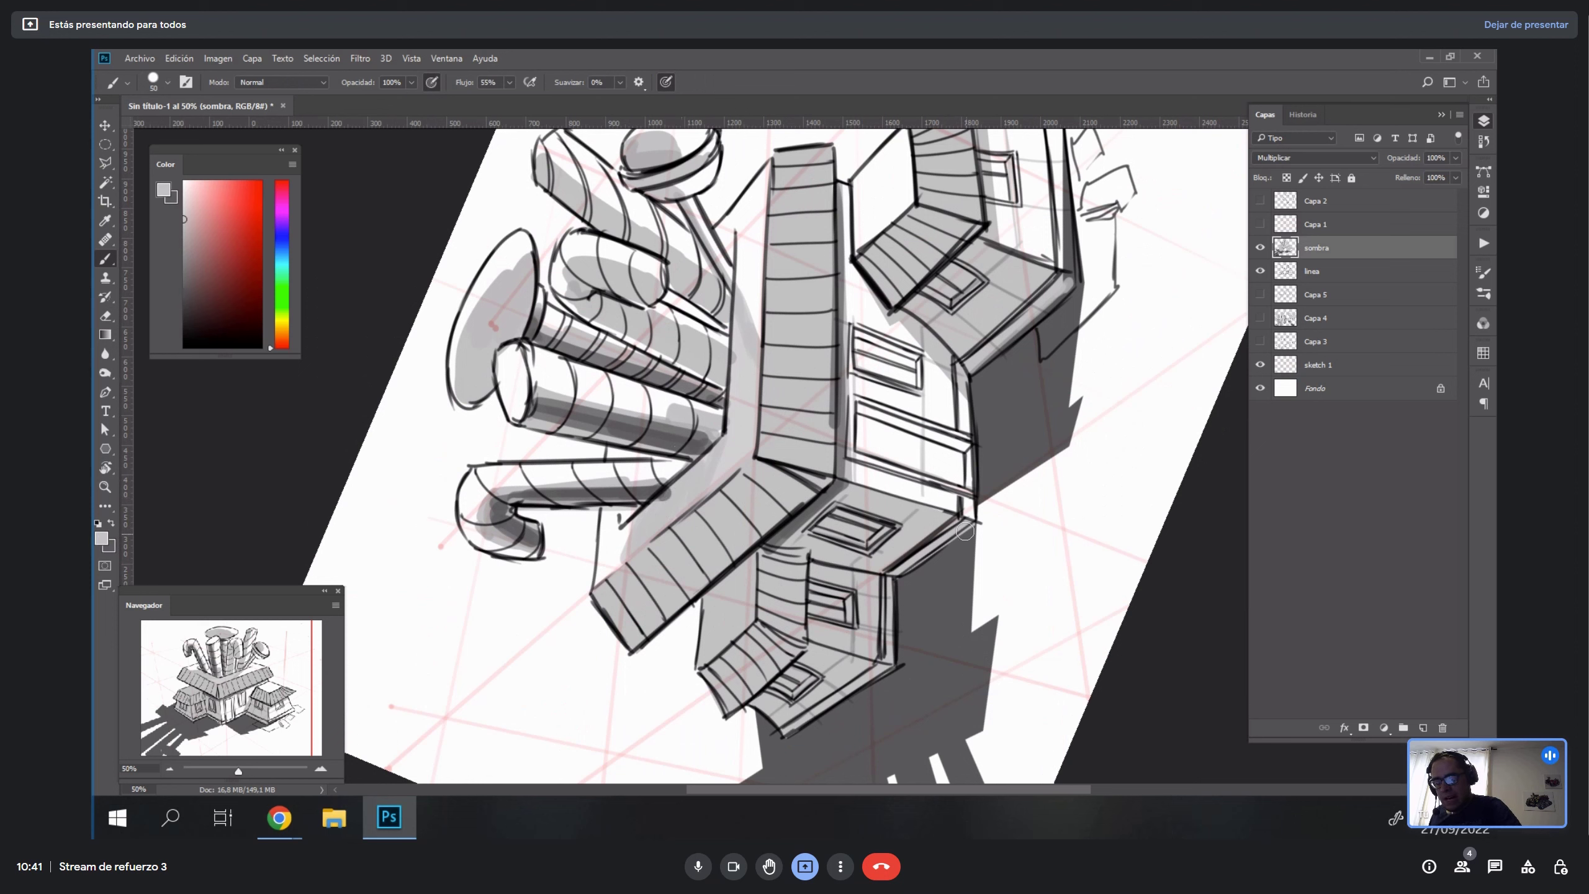
{"action": "left_click", "coordinate": [651, 511], "text": "alt"}
{"action": "mouse_move", "coordinate": [650, 539]}
{"action": "left_mouse_down"}
{"action": "mouse_move", "coordinate": [679, 479]}
{"action": "mouse_move", "coordinate": [656, 512]}
{"action": "left_mouse_up"}
{"action": "key", "text": "Escape"}
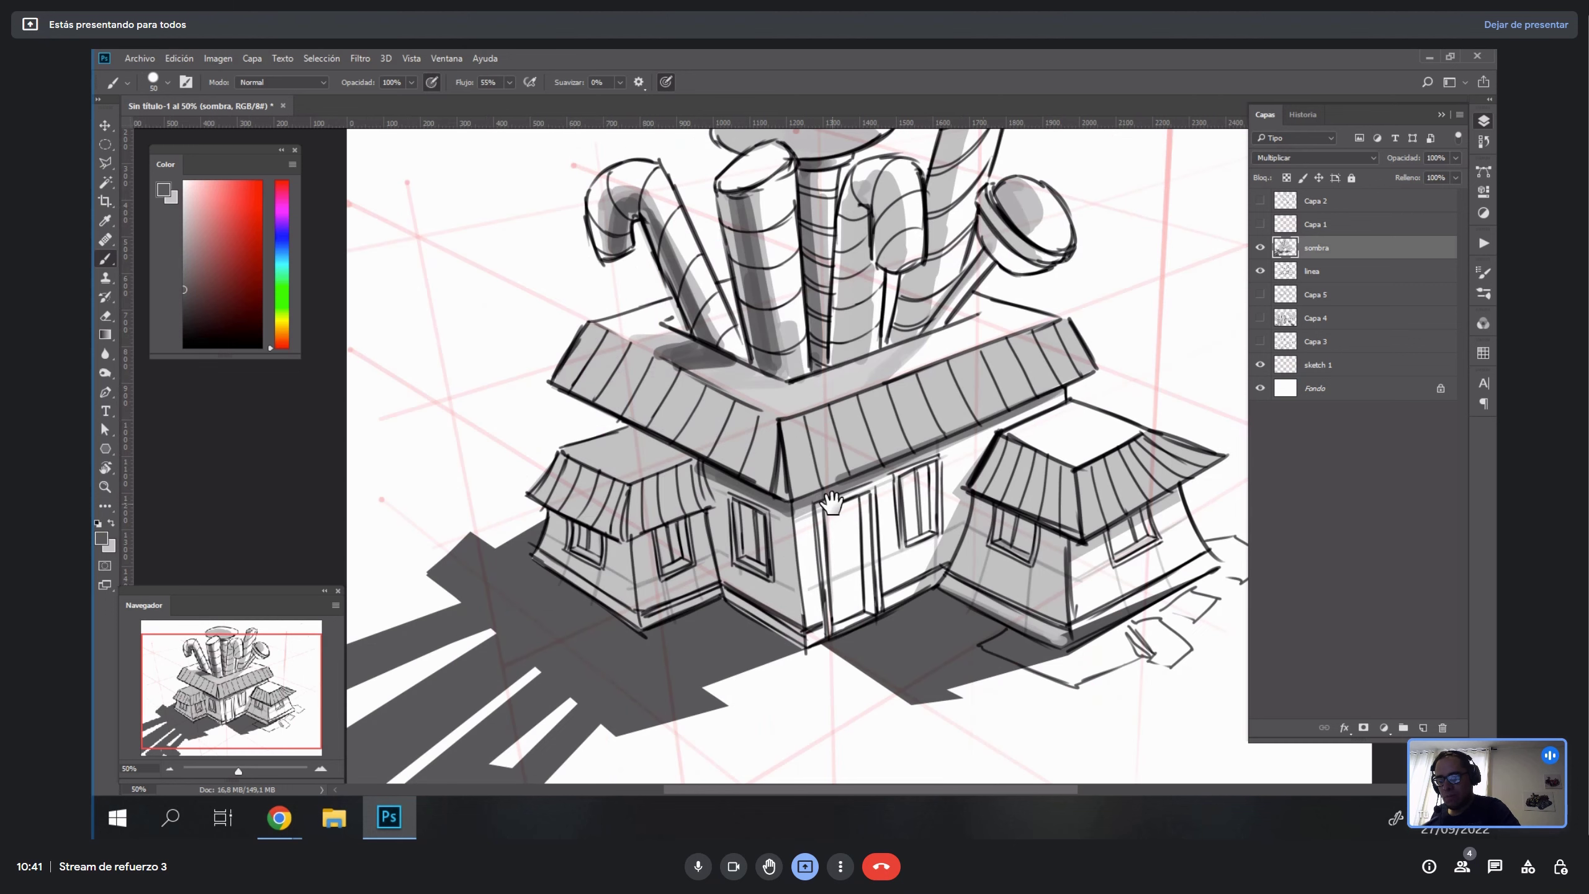
Extend the candies' dark cast shadow across the left part of the roof and down over the left awning.
{"action": "left_click_drag", "start_coordinate": [711, 435], "coordinate": [818, 387]}
{"action": "mouse_move", "coordinate": [698, 315]}
{"action": "left_mouse_down"}
{"action": "mouse_move", "coordinate": [772, 385]}
{"action": "mouse_move", "coordinate": [785, 491]}
{"action": "mouse_move", "coordinate": [1081, 531]}
{"action": "left_mouse_up"}
{"action": "key", "text": "ctrl+z"}
{"action": "key", "text": "r"}
{"action": "left_click_drag", "start_coordinate": [1013, 475], "coordinate": [725, 326]}
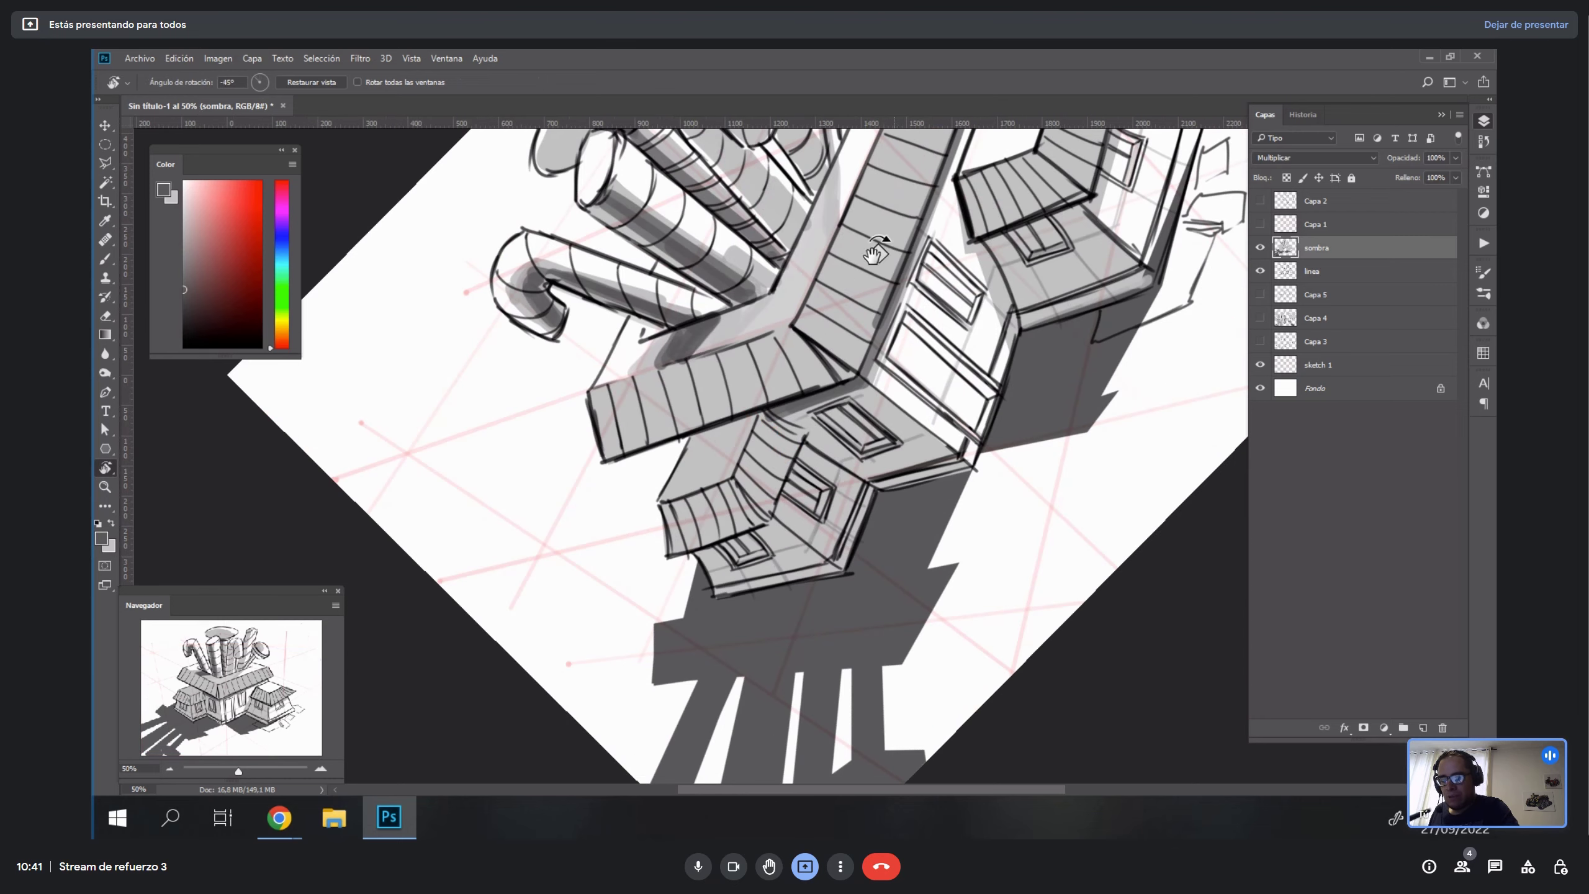
{"action": "key", "text": "b"}
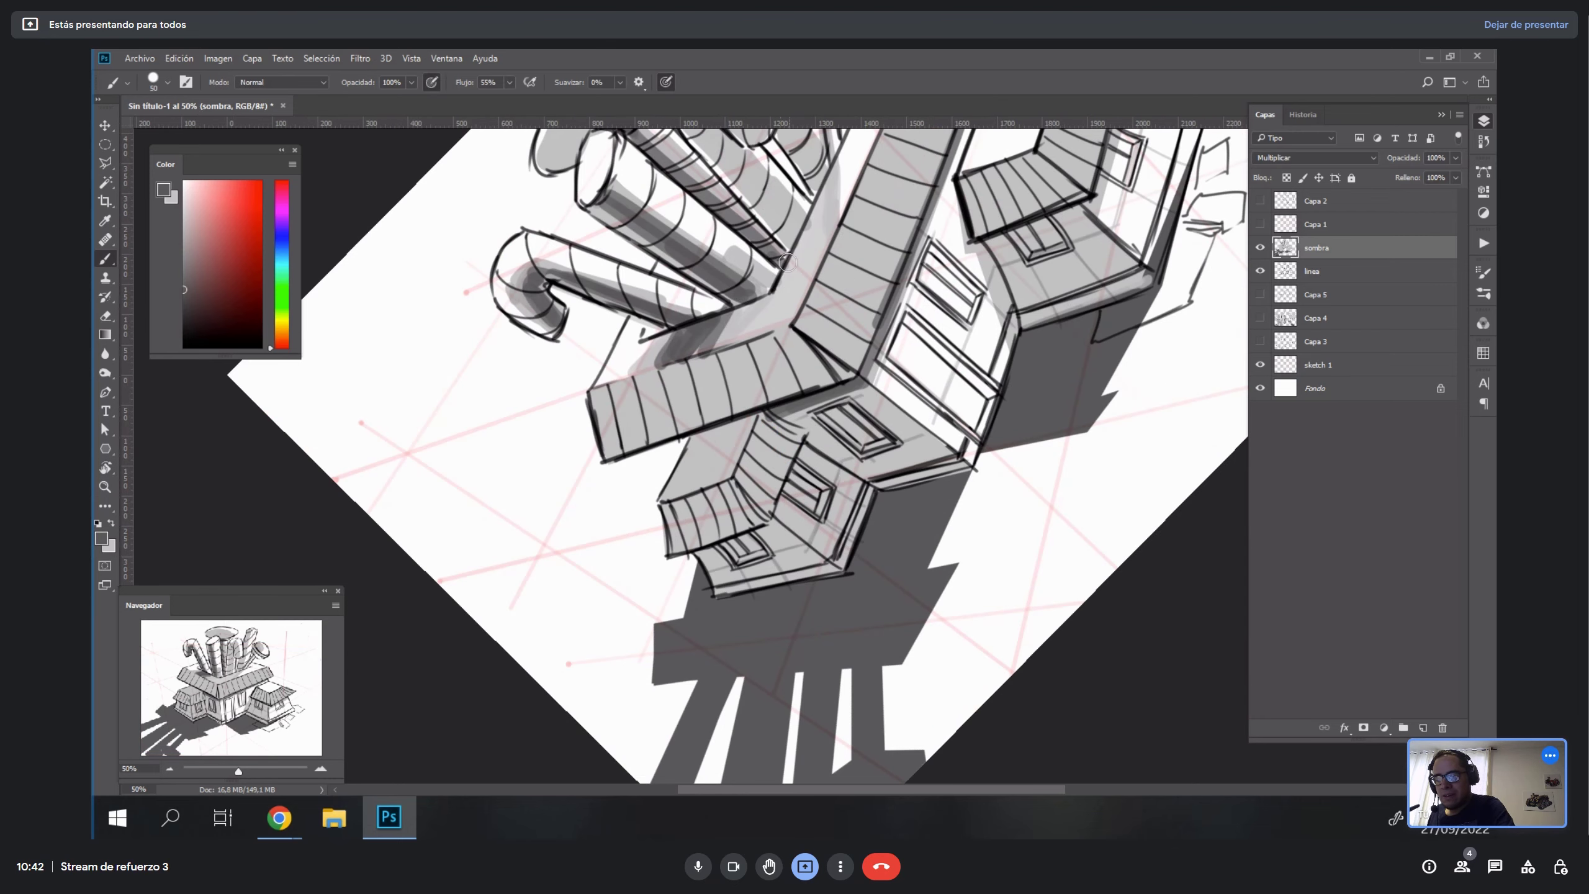
{"action": "mouse_move", "coordinate": [759, 311]}
{"action": "left_mouse_down"}
{"action": "mouse_move", "coordinate": [662, 366]}
{"action": "mouse_move", "coordinate": [694, 420]}
{"action": "left_mouse_up"}
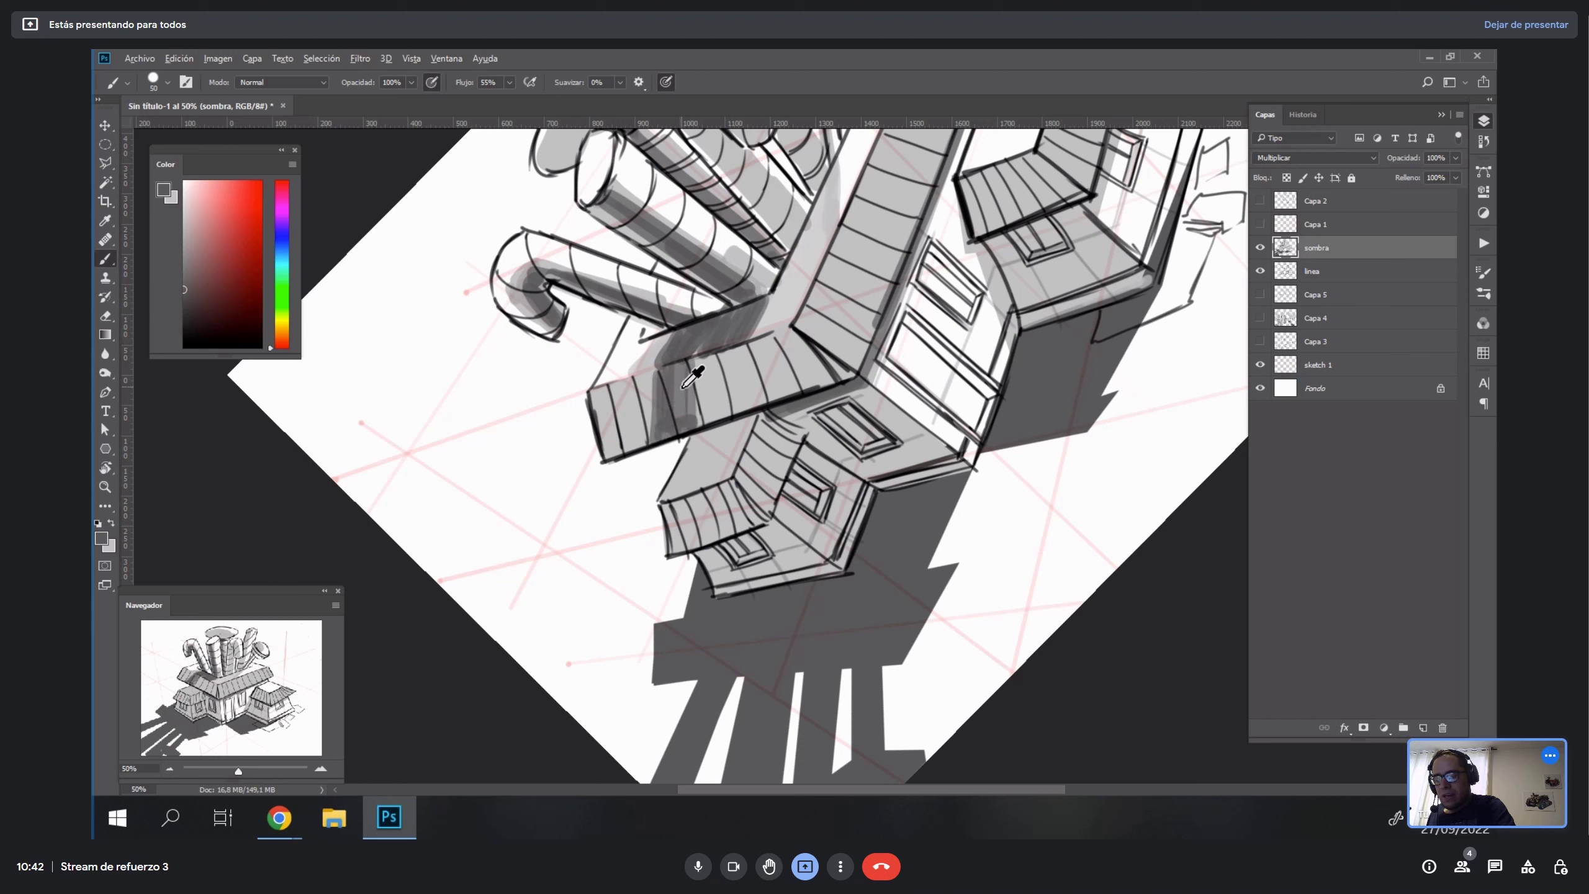
Darken the left awning of the main roof with a sampled mid grey.
{"action": "left_click", "coordinate": [685, 383], "text": "alt"}
{"action": "mouse_move", "coordinate": [691, 357]}
{"action": "left_mouse_down"}
{"action": "mouse_move", "coordinate": [680, 372]}
{"action": "mouse_move", "coordinate": [671, 358]}
{"action": "mouse_move", "coordinate": [703, 359]}
{"action": "mouse_move", "coordinate": [707, 414]}
{"action": "mouse_move", "coordinate": [610, 451]}
{"action": "mouse_move", "coordinate": [629, 387]}
{"action": "mouse_move", "coordinate": [650, 427]}
{"action": "mouse_move", "coordinate": [601, 446]}
{"action": "left_mouse_up"}
{"action": "key", "text": "r"}
{"action": "mouse_move", "coordinate": [657, 420]}
{"action": "left_mouse_down"}
{"action": "mouse_move", "coordinate": [1016, 396]}
{"action": "mouse_move", "coordinate": [865, 449]}
{"action": "mouse_move", "coordinate": [851, 416]}
{"action": "mouse_move", "coordinate": [872, 377]}
{"action": "mouse_move", "coordinate": [891, 381]}
{"action": "mouse_move", "coordinate": [907, 468]}
{"action": "mouse_move", "coordinate": [876, 456]}
{"action": "left_mouse_up"}
{"action": "left_click", "coordinate": [875, 318], "text": "alt"}
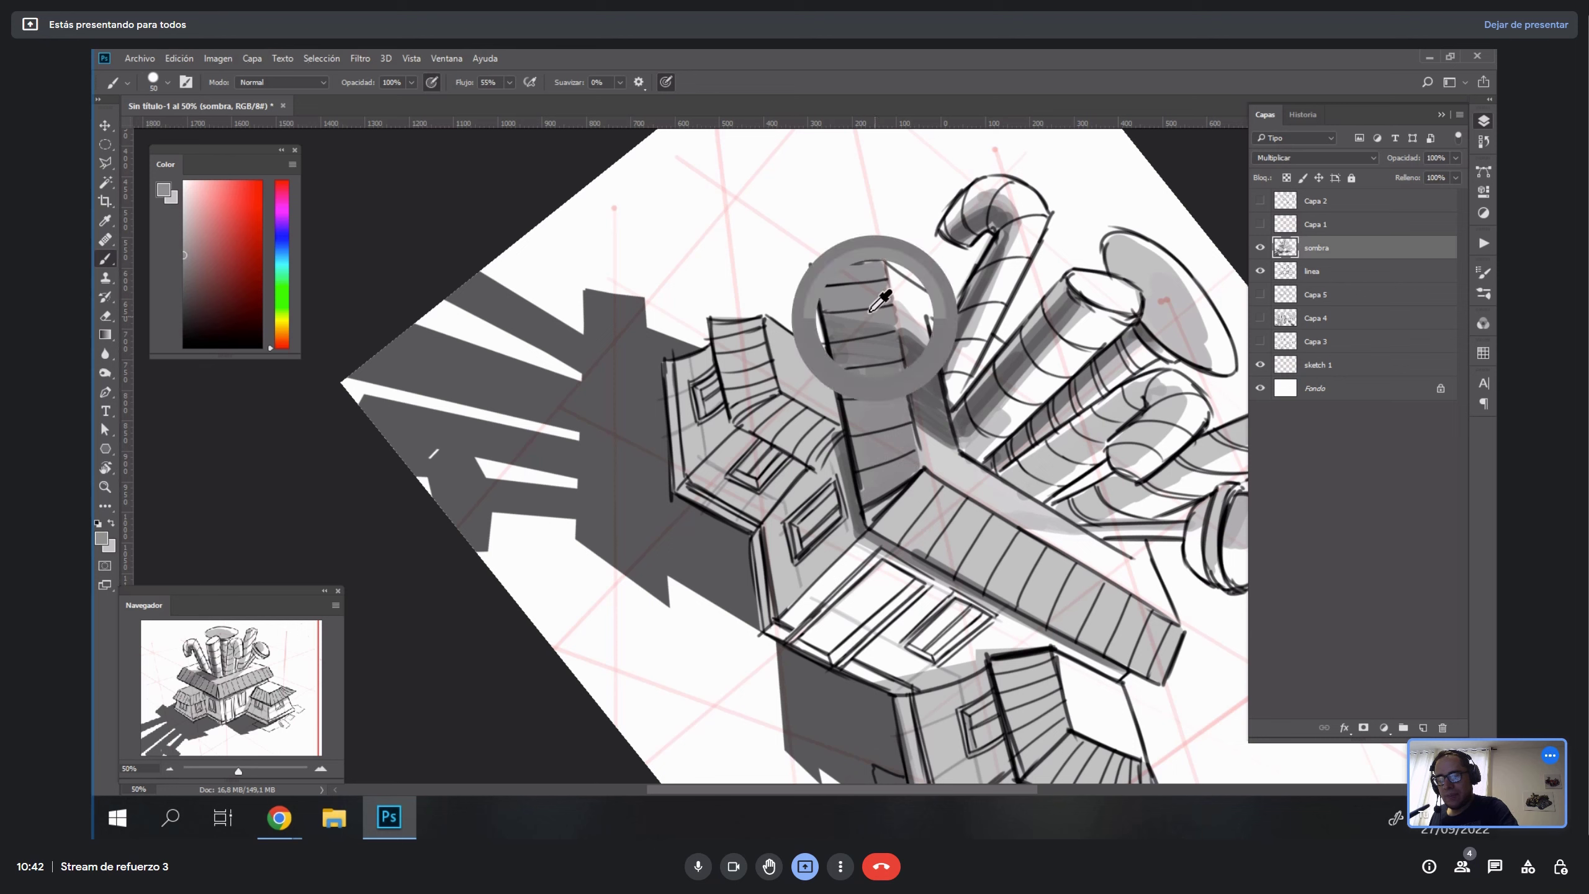
{"action": "mouse_move", "coordinate": [847, 326]}
{"action": "left_mouse_down"}
{"action": "mouse_move", "coordinate": [860, 382]}
{"action": "mouse_move", "coordinate": [883, 355]}
{"action": "left_mouse_up"}
Fill the roof strip between the candy bases and the front awning with dark grey cast shadow.
{"action": "key", "text": "r"}
{"action": "left_click_drag", "start_coordinate": [891, 429], "coordinate": [699, 352]}
{"action": "left_click", "coordinate": [701, 347], "text": "alt"}
{"action": "left_click", "coordinate": [696, 335]}
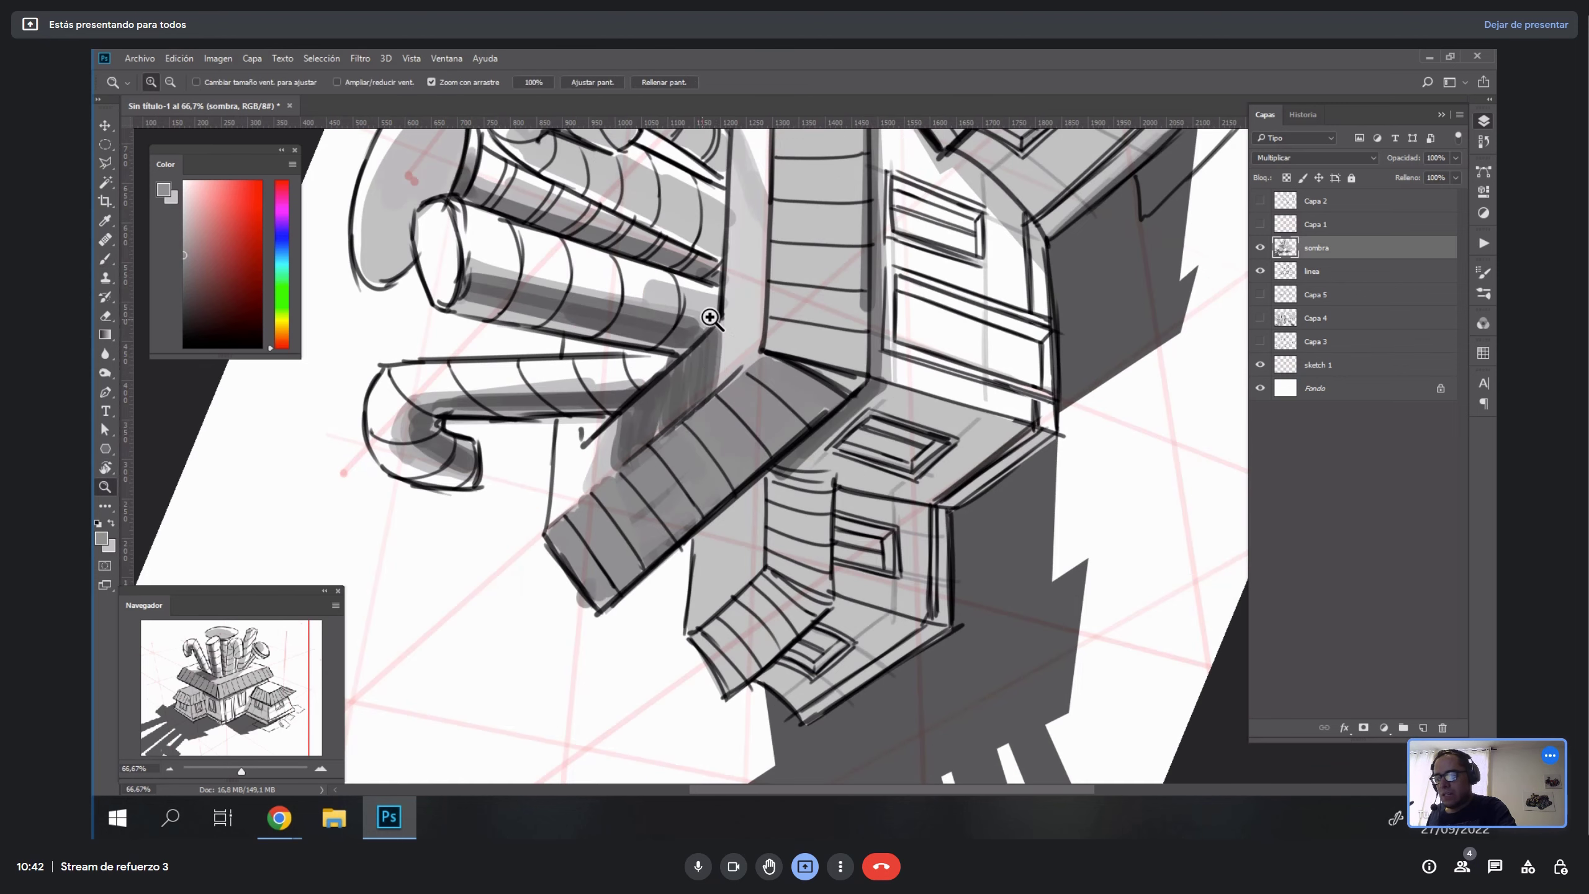
{"action": "left_click_drag", "start_coordinate": [698, 361], "coordinate": [697, 523]}
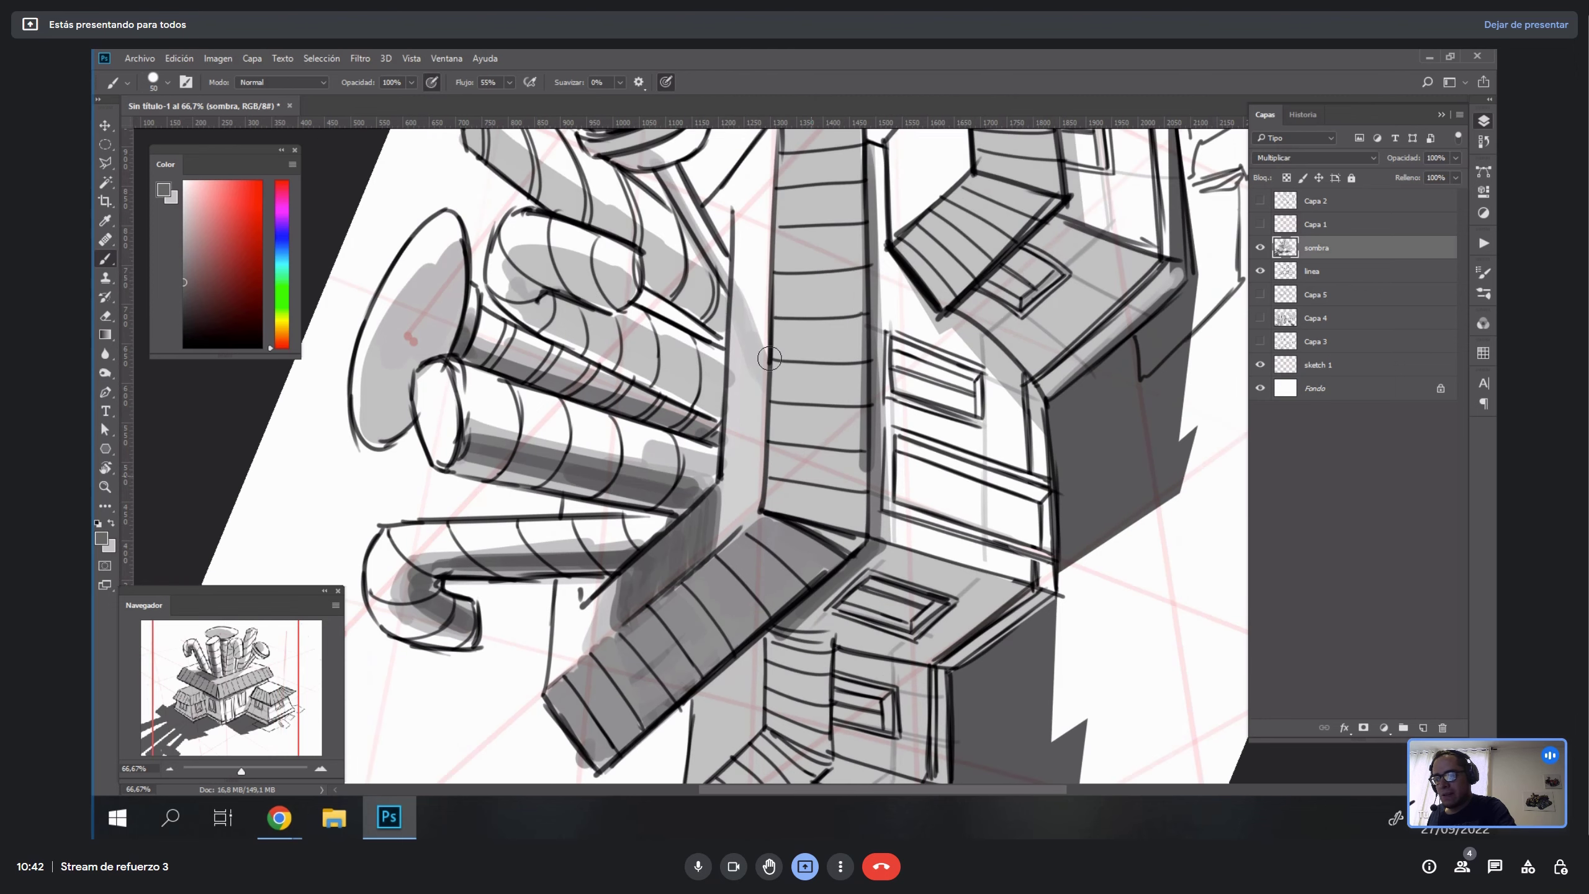
{"action": "left_click_drag", "start_coordinate": [733, 263], "coordinate": [773, 465]}
{"action": "mouse_move", "coordinate": [732, 319]}
{"action": "left_mouse_down"}
{"action": "mouse_move", "coordinate": [745, 445]}
{"action": "mouse_move", "coordinate": [735, 360]}
{"action": "mouse_move", "coordinate": [721, 525]}
{"action": "mouse_move", "coordinate": [749, 461]}
{"action": "mouse_move", "coordinate": [740, 433]}
{"action": "mouse_move", "coordinate": [708, 495]}
{"action": "mouse_move", "coordinate": [730, 441]}
{"action": "mouse_move", "coordinate": [705, 483]}
{"action": "mouse_move", "coordinate": [706, 451]}
{"action": "mouse_move", "coordinate": [675, 514]}
{"action": "mouse_move", "coordinate": [710, 466]}
{"action": "mouse_move", "coordinate": [680, 506]}
{"action": "mouse_move", "coordinate": [695, 445]}
{"action": "mouse_move", "coordinate": [681, 506]}
{"action": "left_mouse_up"}
{"action": "mouse_move", "coordinate": [708, 427]}
{"action": "left_mouse_down"}
{"action": "mouse_move", "coordinate": [686, 432]}
{"action": "mouse_move", "coordinate": [718, 434]}
{"action": "left_mouse_up"}
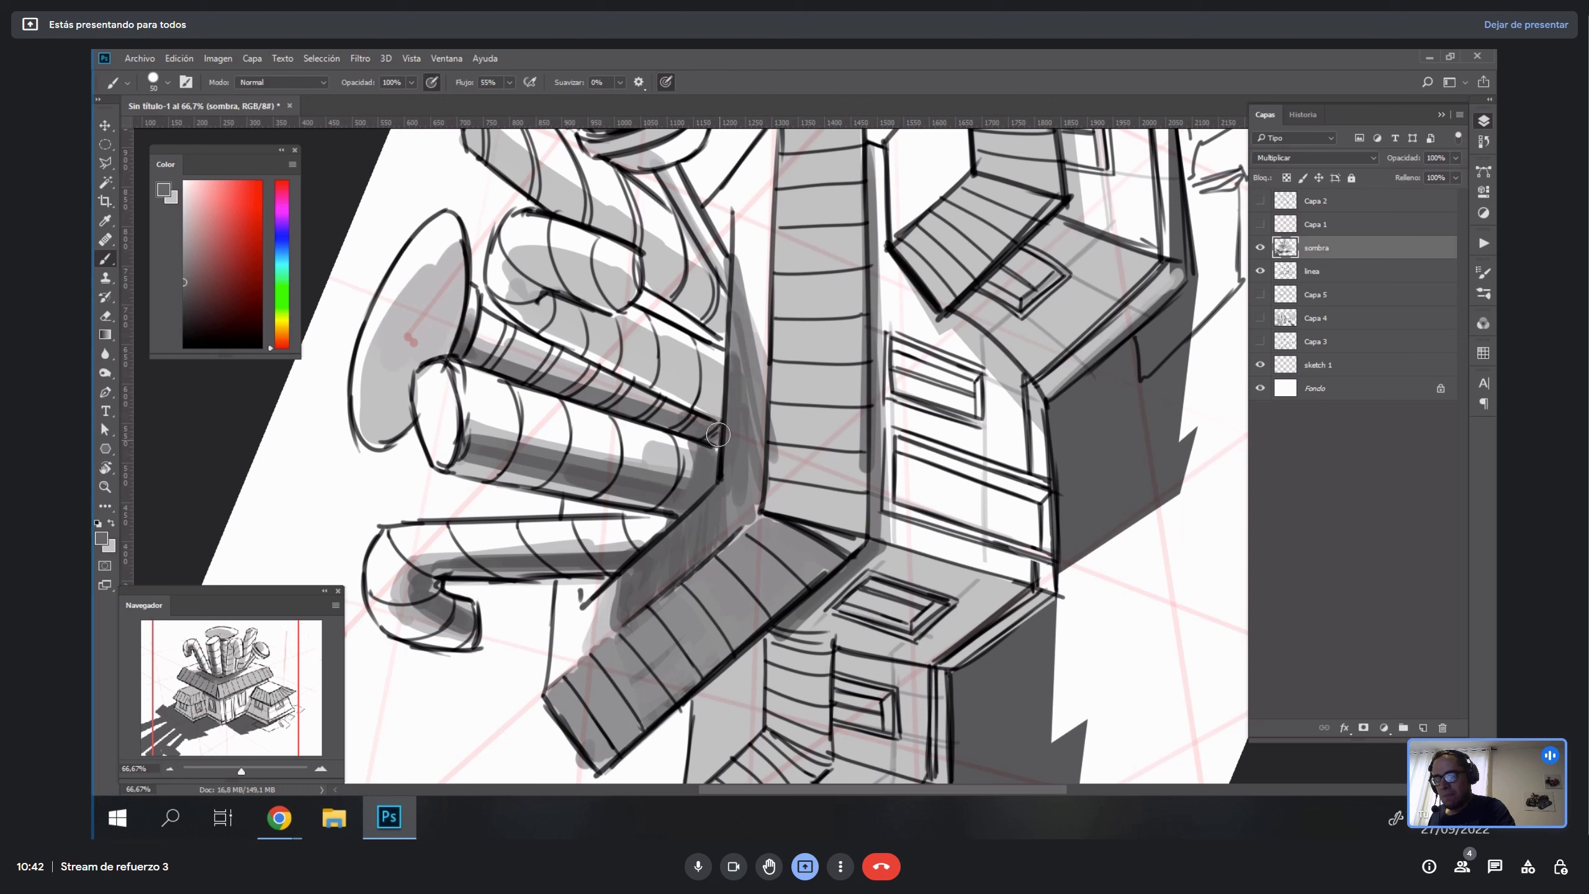
{"action": "mouse_move", "coordinate": [679, 383]}
{"action": "left_mouse_down"}
{"action": "mouse_move", "coordinate": [701, 358]}
{"action": "mouse_move", "coordinate": [711, 396]}
{"action": "mouse_move", "coordinate": [683, 406]}
{"action": "mouse_move", "coordinate": [697, 340]}
{"action": "mouse_move", "coordinate": [719, 382]}
{"action": "left_mouse_up"}
{"action": "key", "text": "Escape"}
{"action": "scroll", "coordinate": [897, 359], "scroll_direction": "up", "scroll_amount": 4}
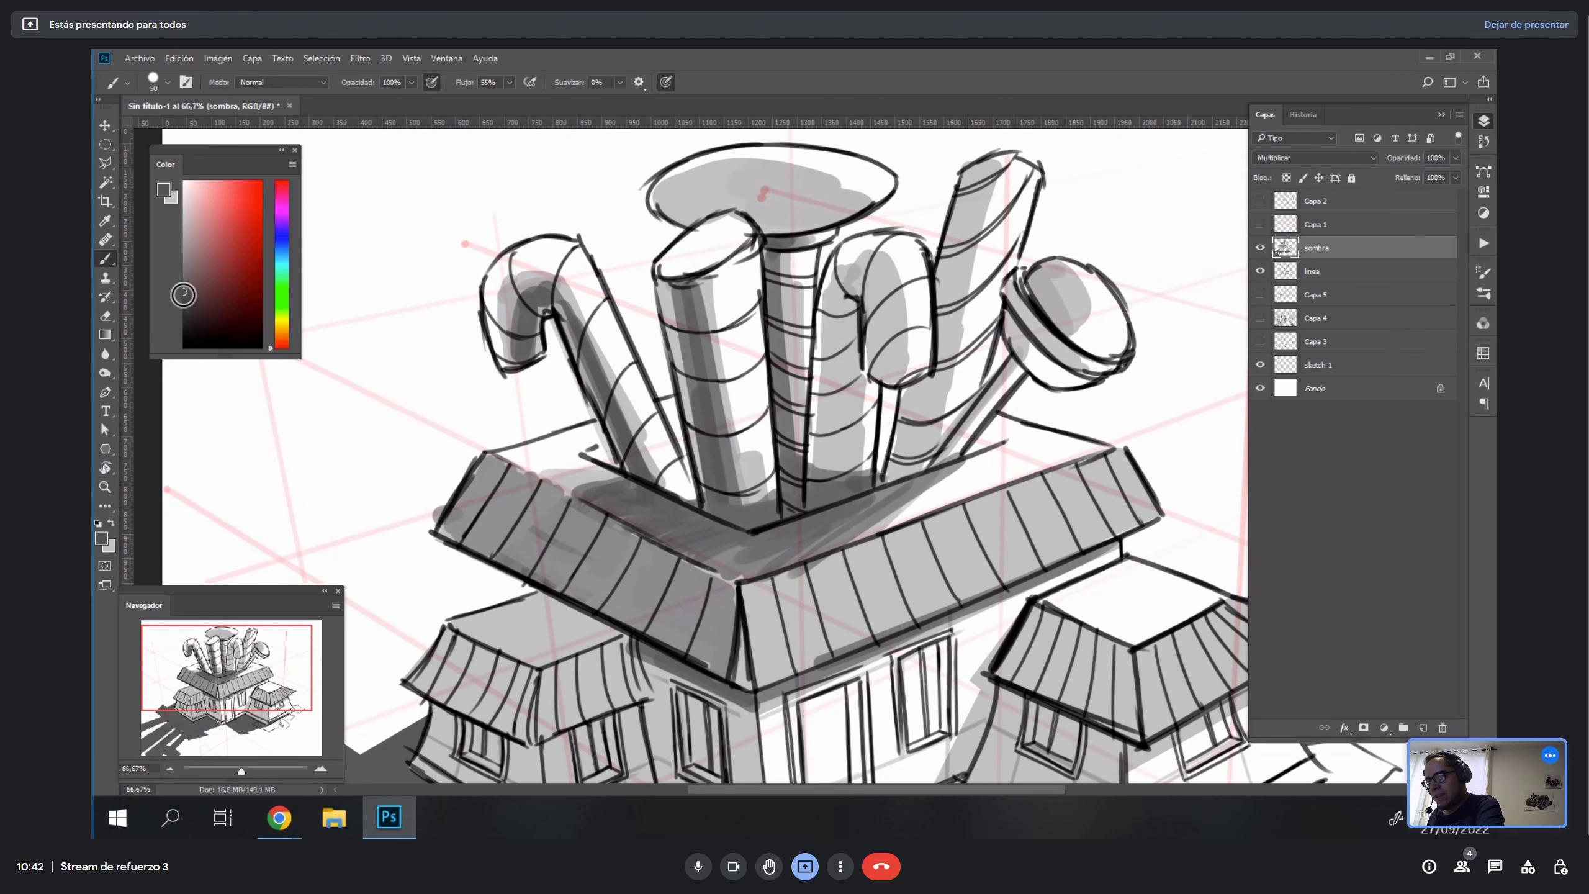
Paint a dark grey core shadow along the tall slanted striped stick beside the lollipop.
{"action": "mouse_move", "coordinate": [913, 394]}
{"action": "left_mouse_down"}
{"action": "mouse_move", "coordinate": [904, 466]}
{"action": "mouse_move", "coordinate": [912, 416]}
{"action": "left_mouse_up"}
{"action": "key", "text": "ctrl+z"}
{"action": "key", "text": "ctrl+z"}
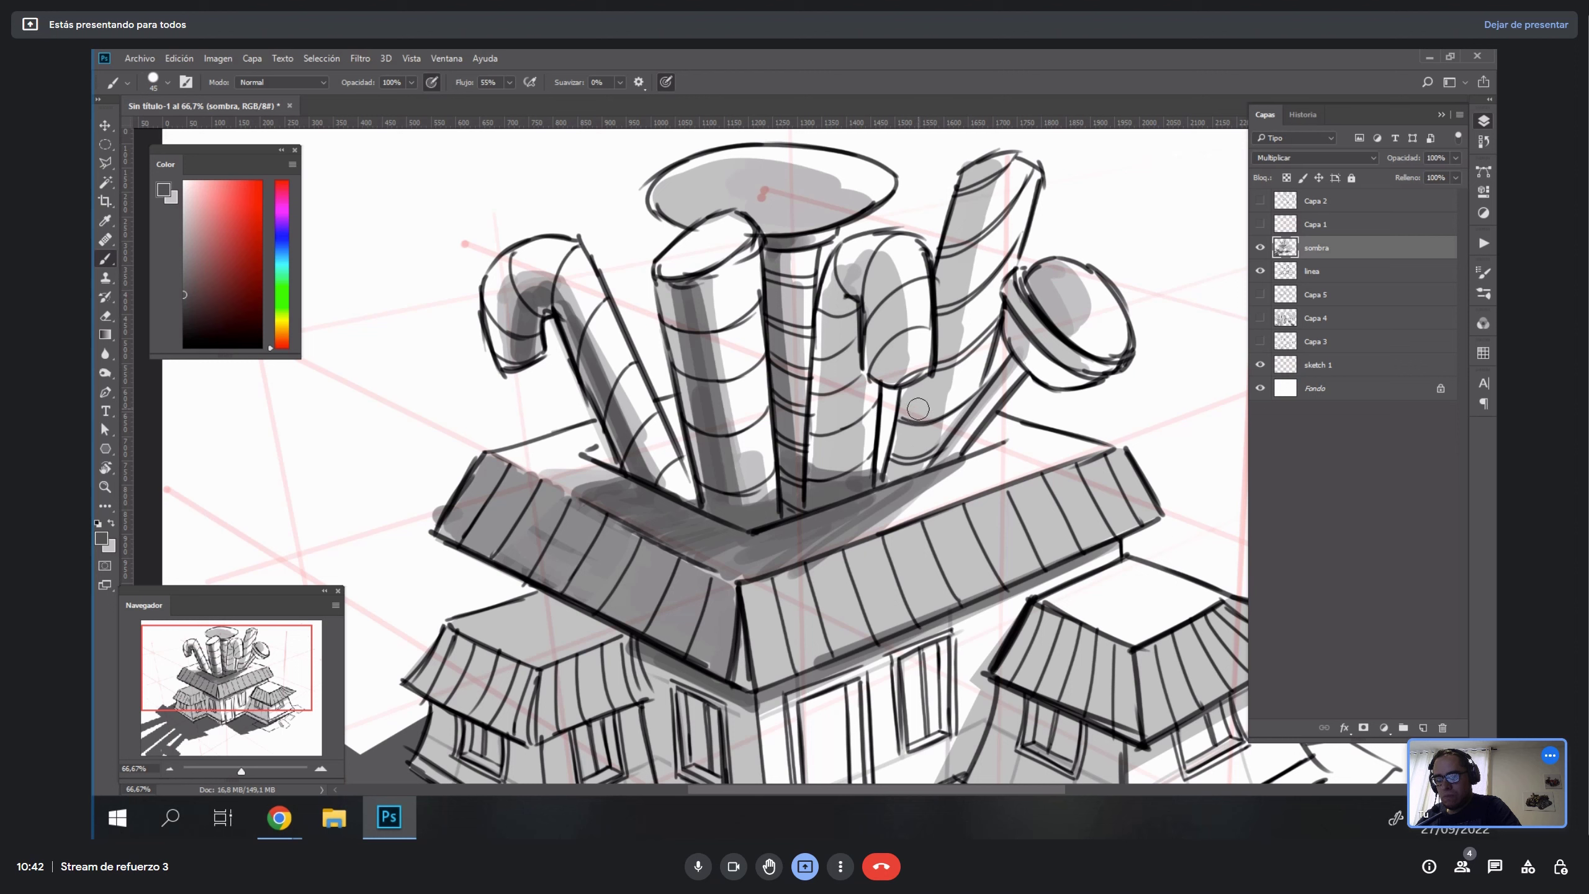
{"action": "mouse_move", "coordinate": [917, 404]}
{"action": "left_mouse_down"}
{"action": "mouse_move", "coordinate": [907, 466]}
{"action": "mouse_move", "coordinate": [911, 391]}
{"action": "mouse_move", "coordinate": [935, 375]}
{"action": "mouse_move", "coordinate": [917, 461]}
{"action": "left_mouse_up"}
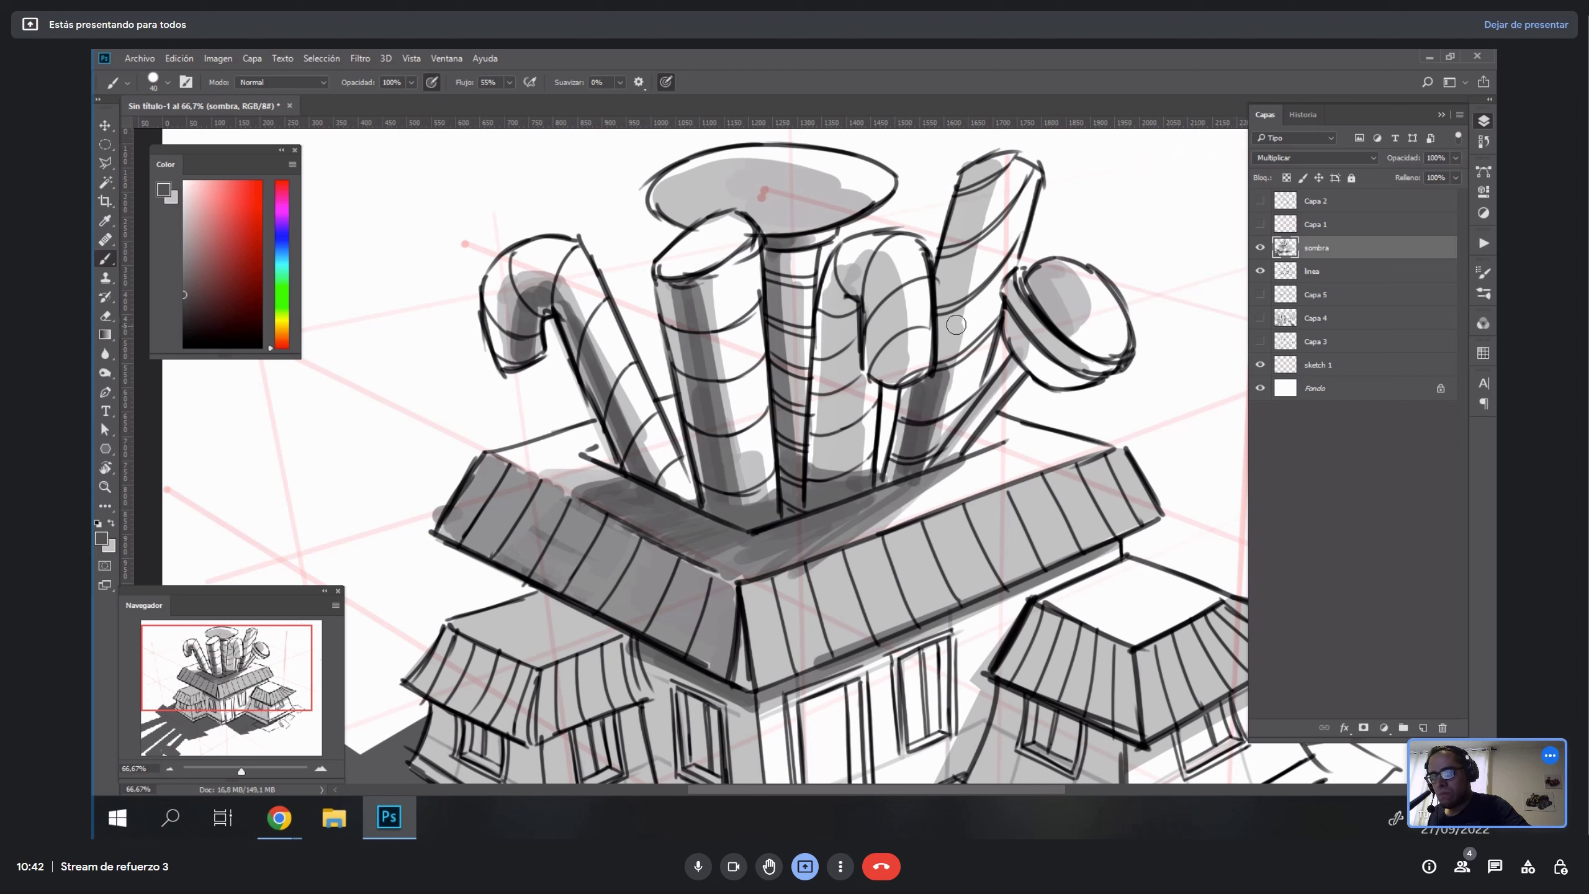
{"action": "mouse_move", "coordinate": [956, 324]}
{"action": "left_mouse_down"}
{"action": "mouse_move", "coordinate": [955, 253]}
{"action": "mouse_move", "coordinate": [937, 332]}
{"action": "mouse_move", "coordinate": [977, 221]}
{"action": "mouse_move", "coordinate": [945, 361]}
{"action": "mouse_move", "coordinate": [961, 313]}
{"action": "left_mouse_up"}
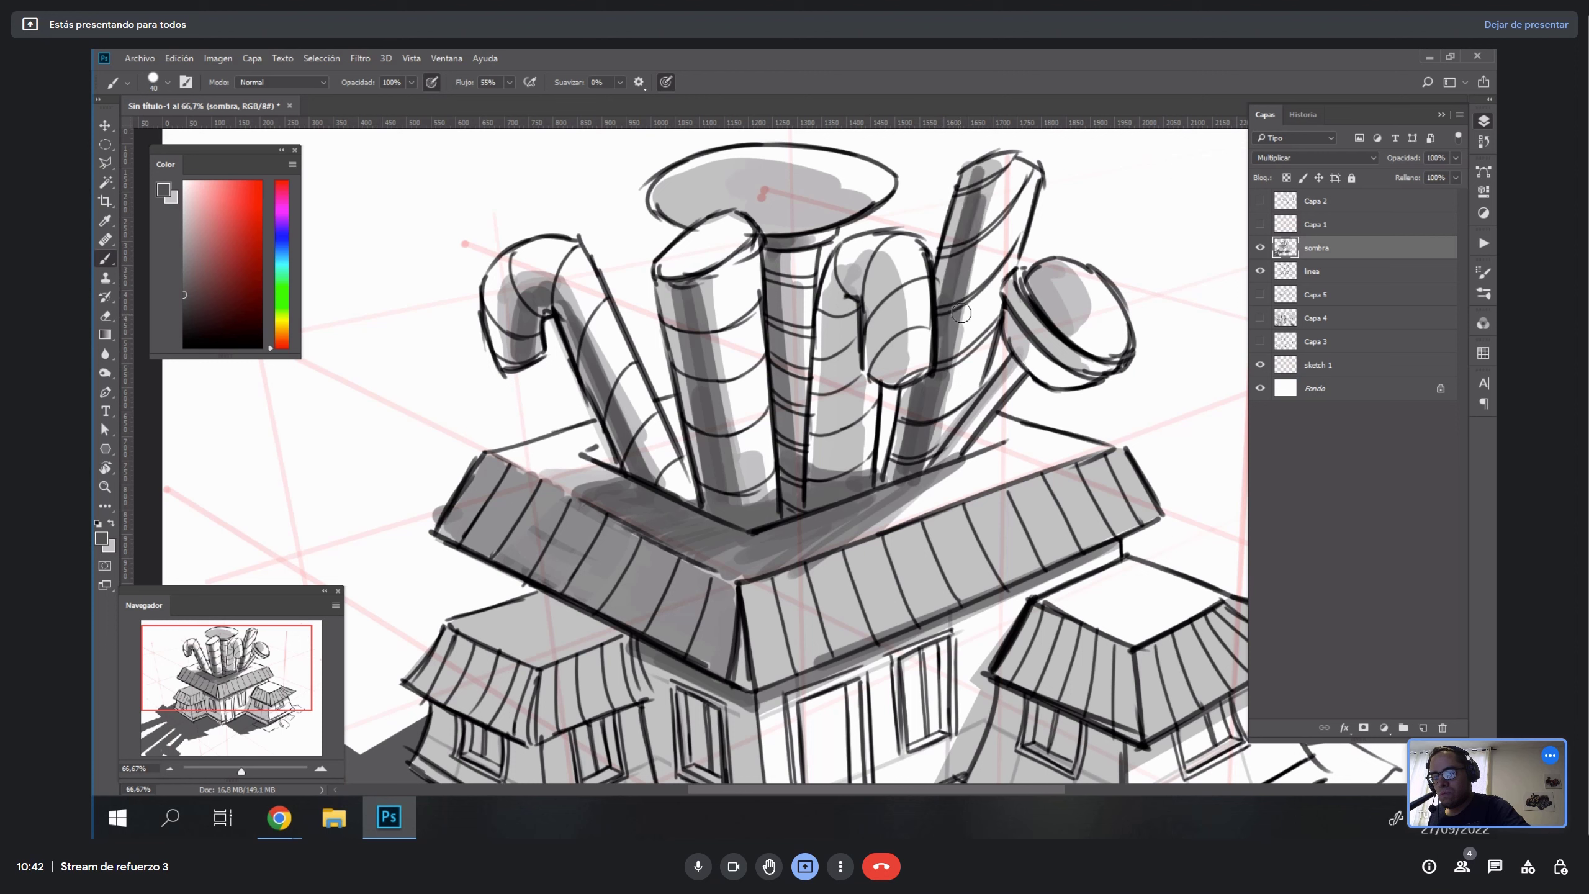
Blend the slanted striped stick's shading by alternating light and dark grey strokes along its length.
{"action": "key", "text": "x"}
{"action": "mouse_move", "coordinate": [990, 189]}
{"action": "left_mouse_down"}
{"action": "mouse_move", "coordinate": [933, 454]}
{"action": "mouse_move", "coordinate": [1009, 171]}
{"action": "mouse_move", "coordinate": [963, 368]}
{"action": "left_mouse_up"}
{"action": "key", "text": "x"}
{"action": "left_click_drag", "start_coordinate": [981, 196], "coordinate": [924, 439]}
{"action": "mouse_move", "coordinate": [971, 236]}
{"action": "left_mouse_down"}
{"action": "mouse_move", "coordinate": [927, 462]}
{"action": "mouse_move", "coordinate": [991, 179]}
{"action": "left_mouse_up"}
{"action": "mouse_move", "coordinate": [945, 430]}
{"action": "left_mouse_down"}
{"action": "mouse_move", "coordinate": [992, 164]}
{"action": "mouse_move", "coordinate": [978, 187]}
{"action": "left_mouse_up"}
{"action": "key", "text": "x"}
{"action": "key", "text": "x"}
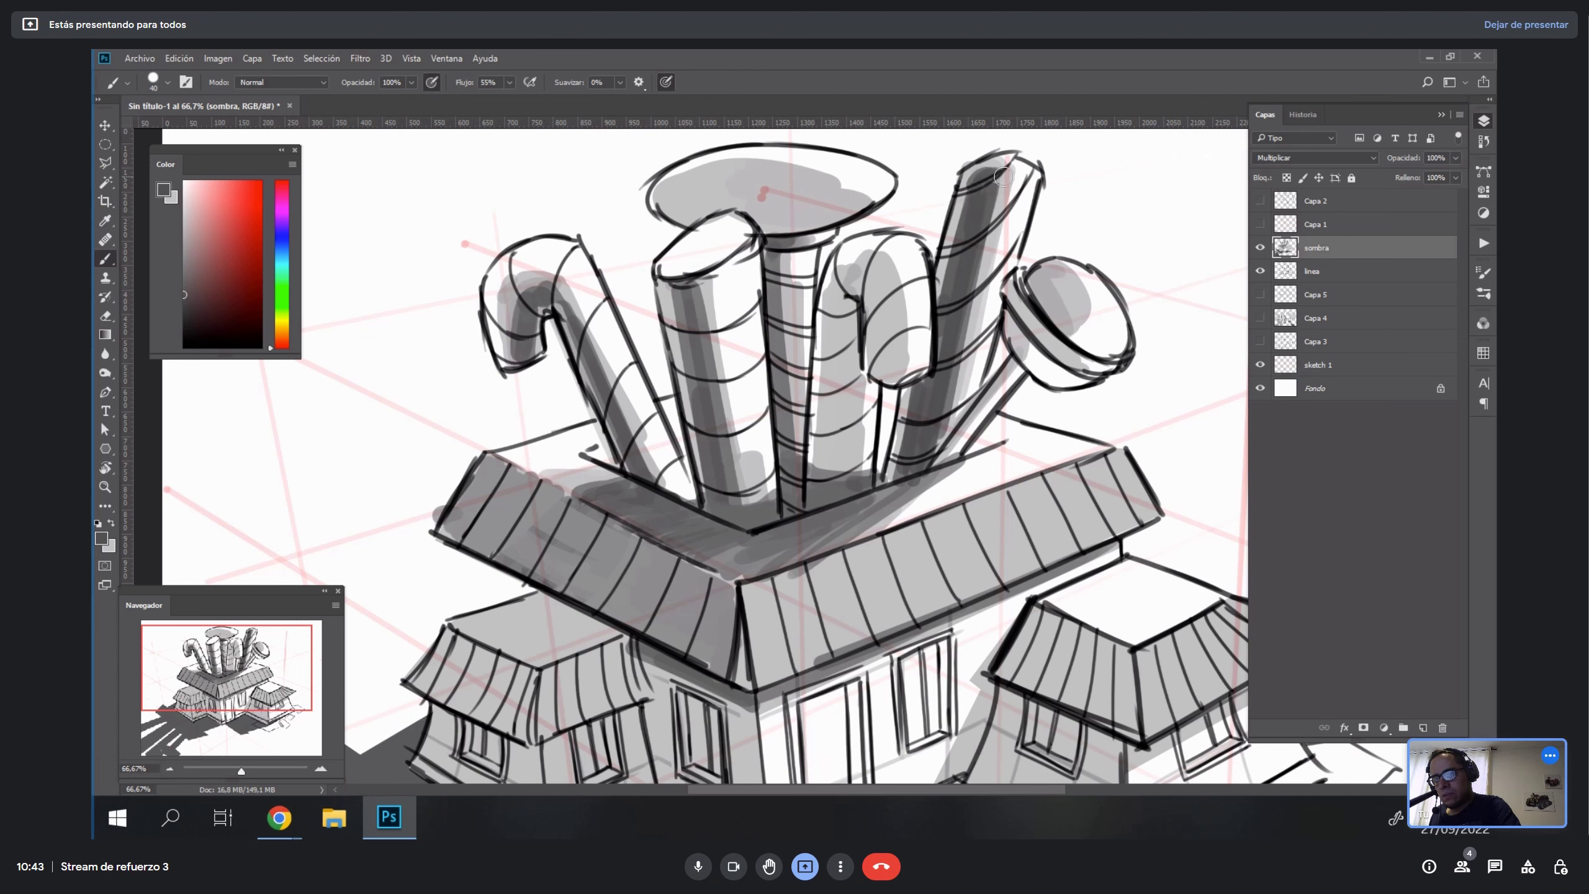
{"action": "left_click", "coordinate": [970, 191], "text": "alt"}
{"action": "left_click", "coordinate": [994, 182], "text": "alt"}
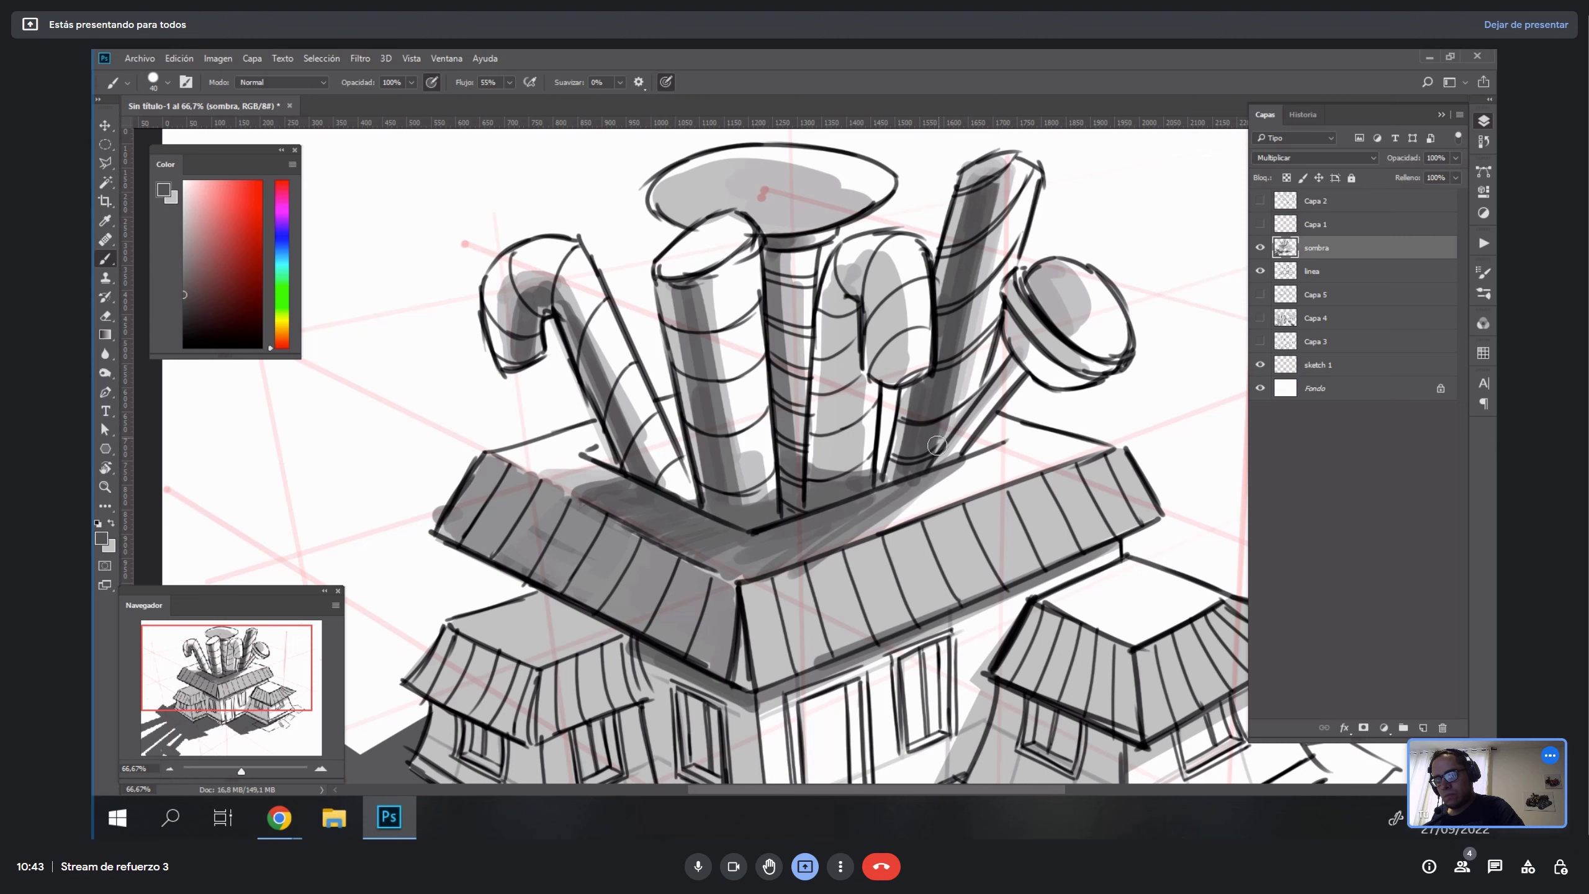
Touch up the roof shadow around the bases of the slanted stick and lollipop with sampled greys.
{"action": "key", "text": "r"}
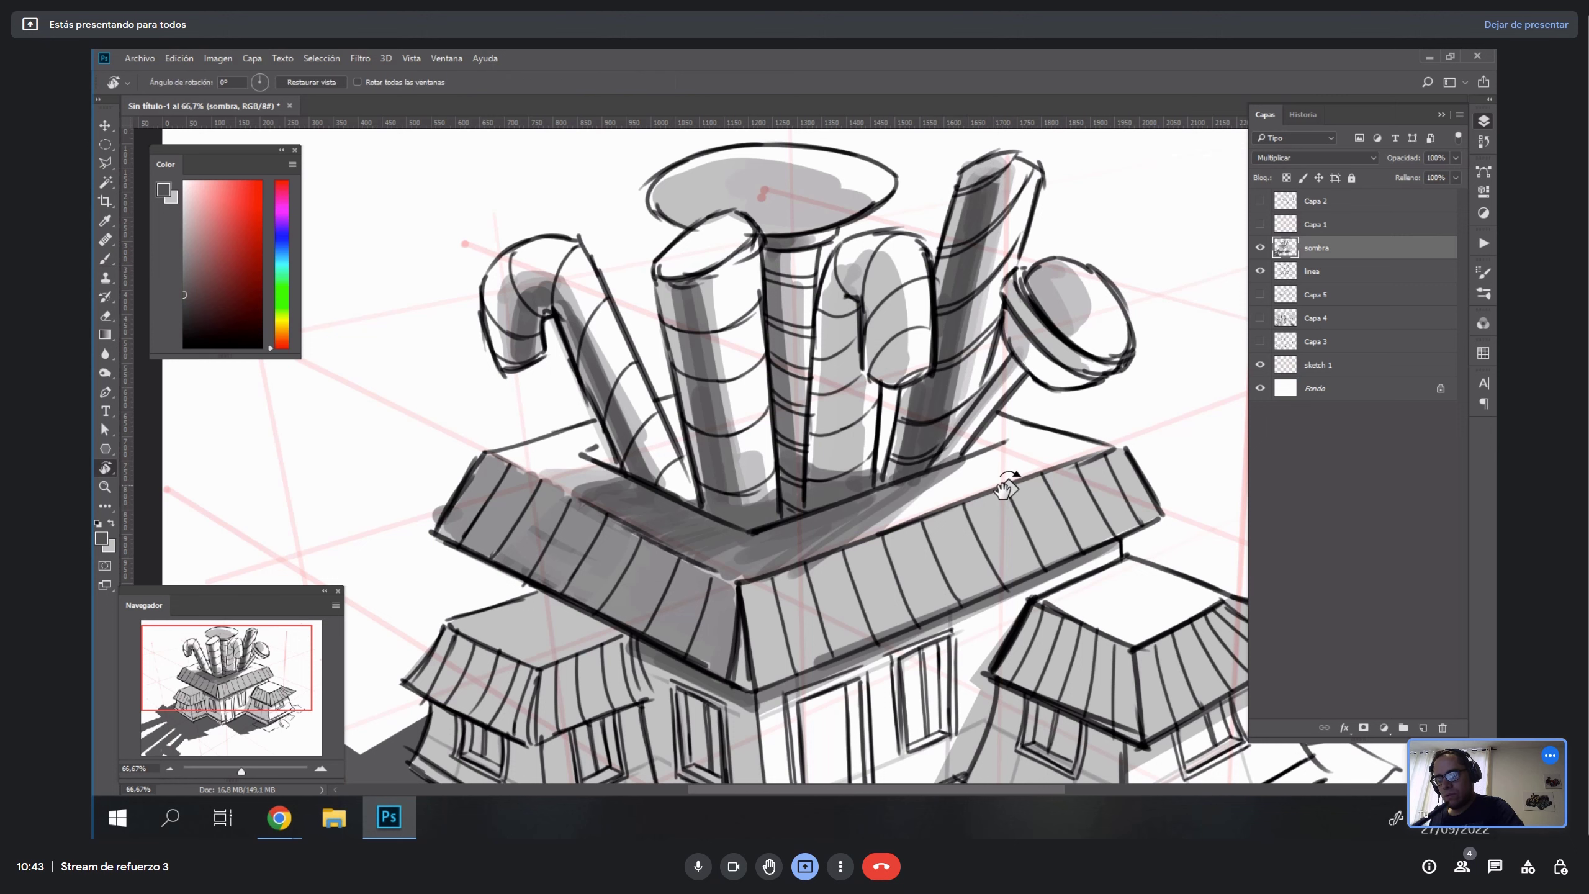
{"action": "mouse_move", "coordinate": [1008, 482]}
{"action": "left_mouse_down"}
{"action": "mouse_move", "coordinate": [960, 343]}
{"action": "mouse_move", "coordinate": [880, 438]}
{"action": "left_mouse_up"}
{"action": "left_click", "coordinate": [912, 376], "text": "alt"}
{"action": "left_click", "coordinate": [889, 436], "text": "alt"}
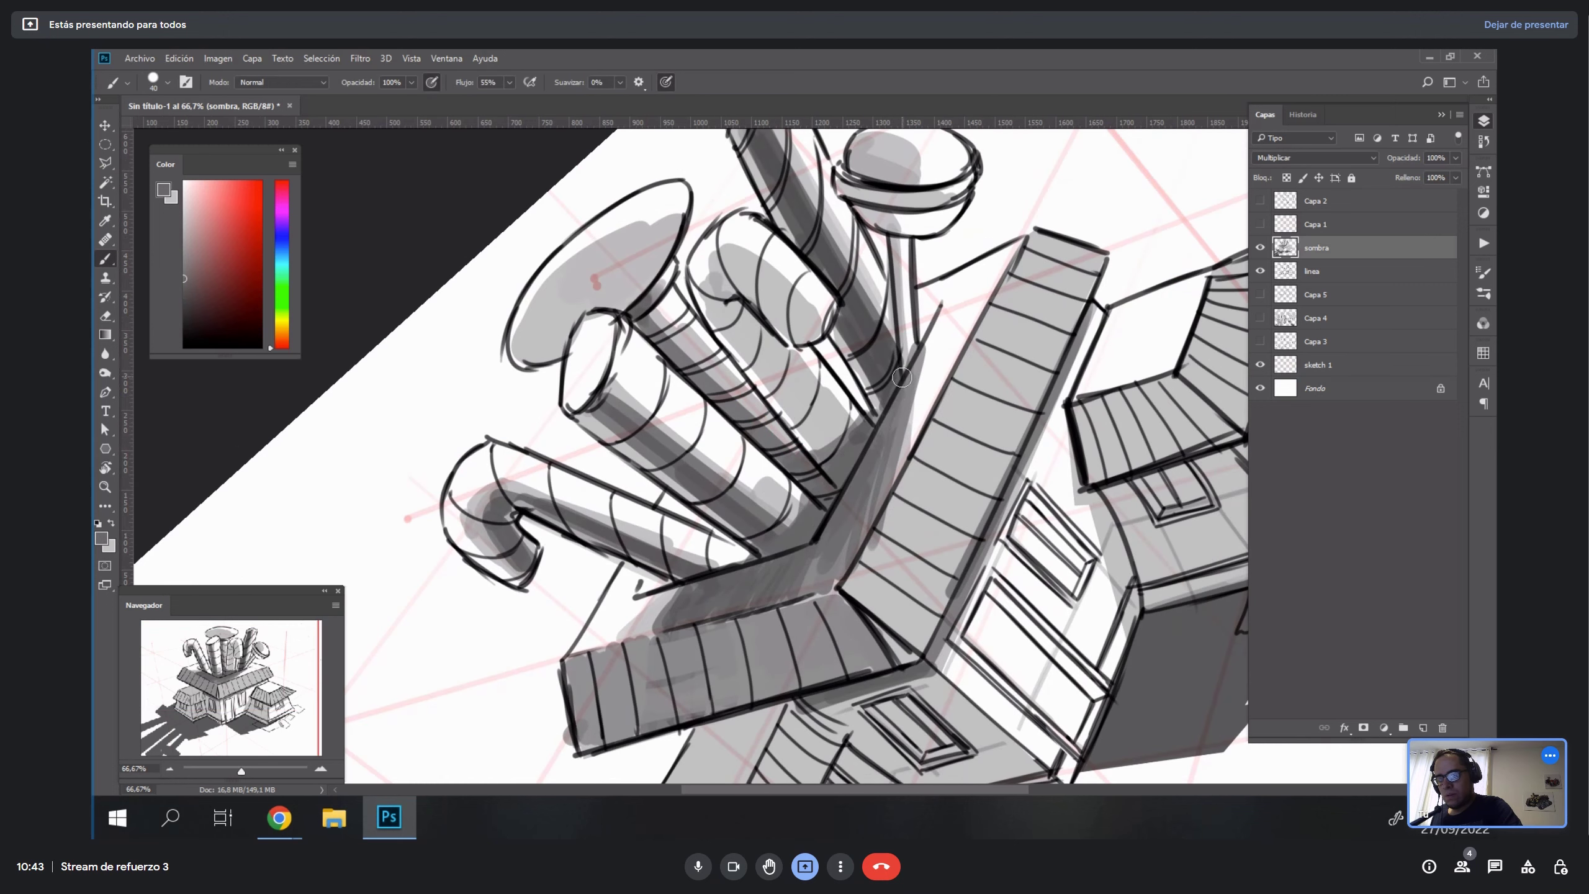
{"action": "left_click", "coordinate": [819, 550], "text": "alt"}
{"action": "left_click_drag", "start_coordinate": [979, 322], "coordinate": [975, 462]}
{"action": "key", "text": "Escape"}
Add a dark grey core shadow to the lollipop's rounded head and shade its rim.
{"action": "left_click", "coordinate": [890, 296], "text": "alt"}
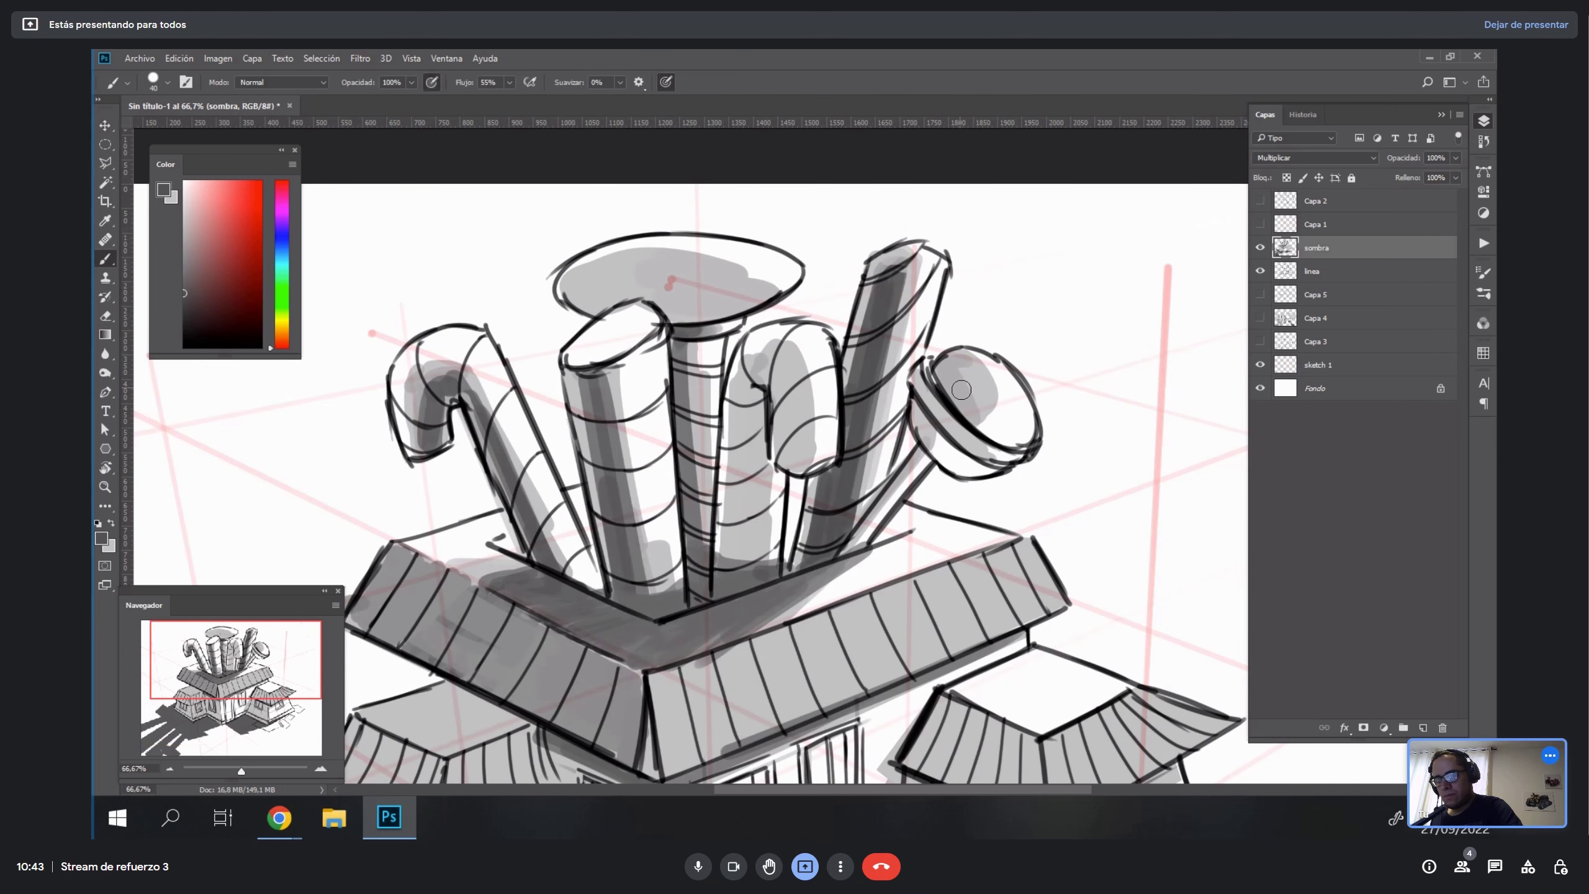
{"action": "mouse_move", "coordinate": [948, 391]}
{"action": "left_mouse_down"}
{"action": "mouse_move", "coordinate": [917, 380]}
{"action": "mouse_move", "coordinate": [947, 424]}
{"action": "left_mouse_up"}
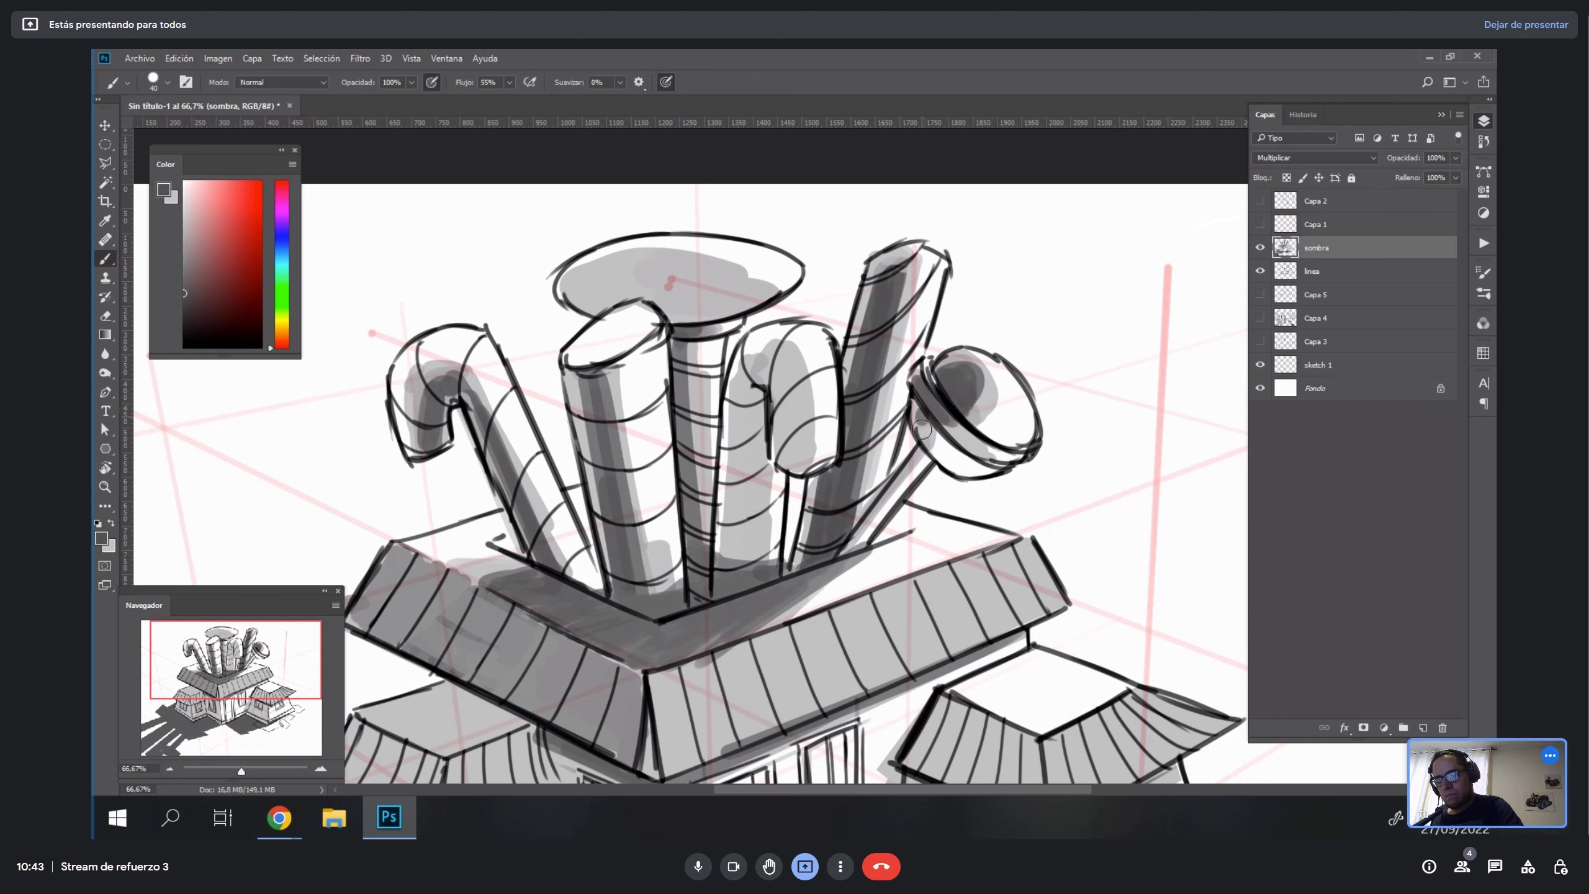
{"action": "left_click", "coordinate": [985, 380], "text": "alt"}
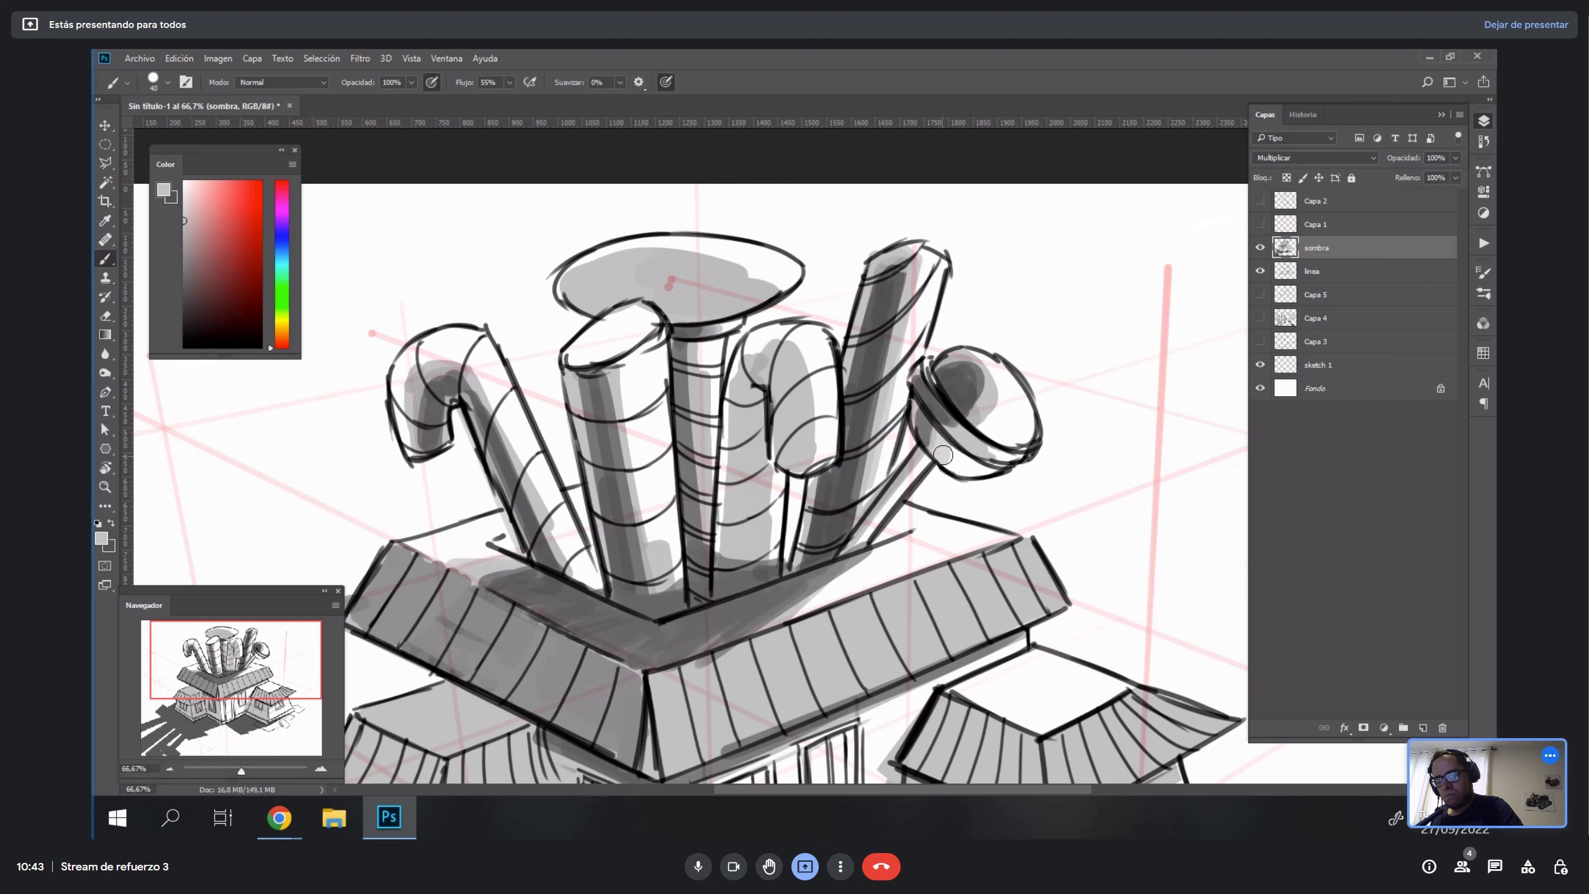
{"action": "key", "text": "x"}
{"action": "mouse_move", "coordinate": [933, 426]}
{"action": "left_mouse_down"}
{"action": "mouse_move", "coordinate": [936, 450]}
{"action": "mouse_move", "coordinate": [997, 380]}
{"action": "mouse_move", "coordinate": [931, 346]}
{"action": "left_mouse_up"}
Shade the lollipop's rim and the underside of its head with light and dark grey strokes.
{"action": "key", "text": "r"}
{"action": "left_click", "coordinate": [901, 356], "text": "alt"}
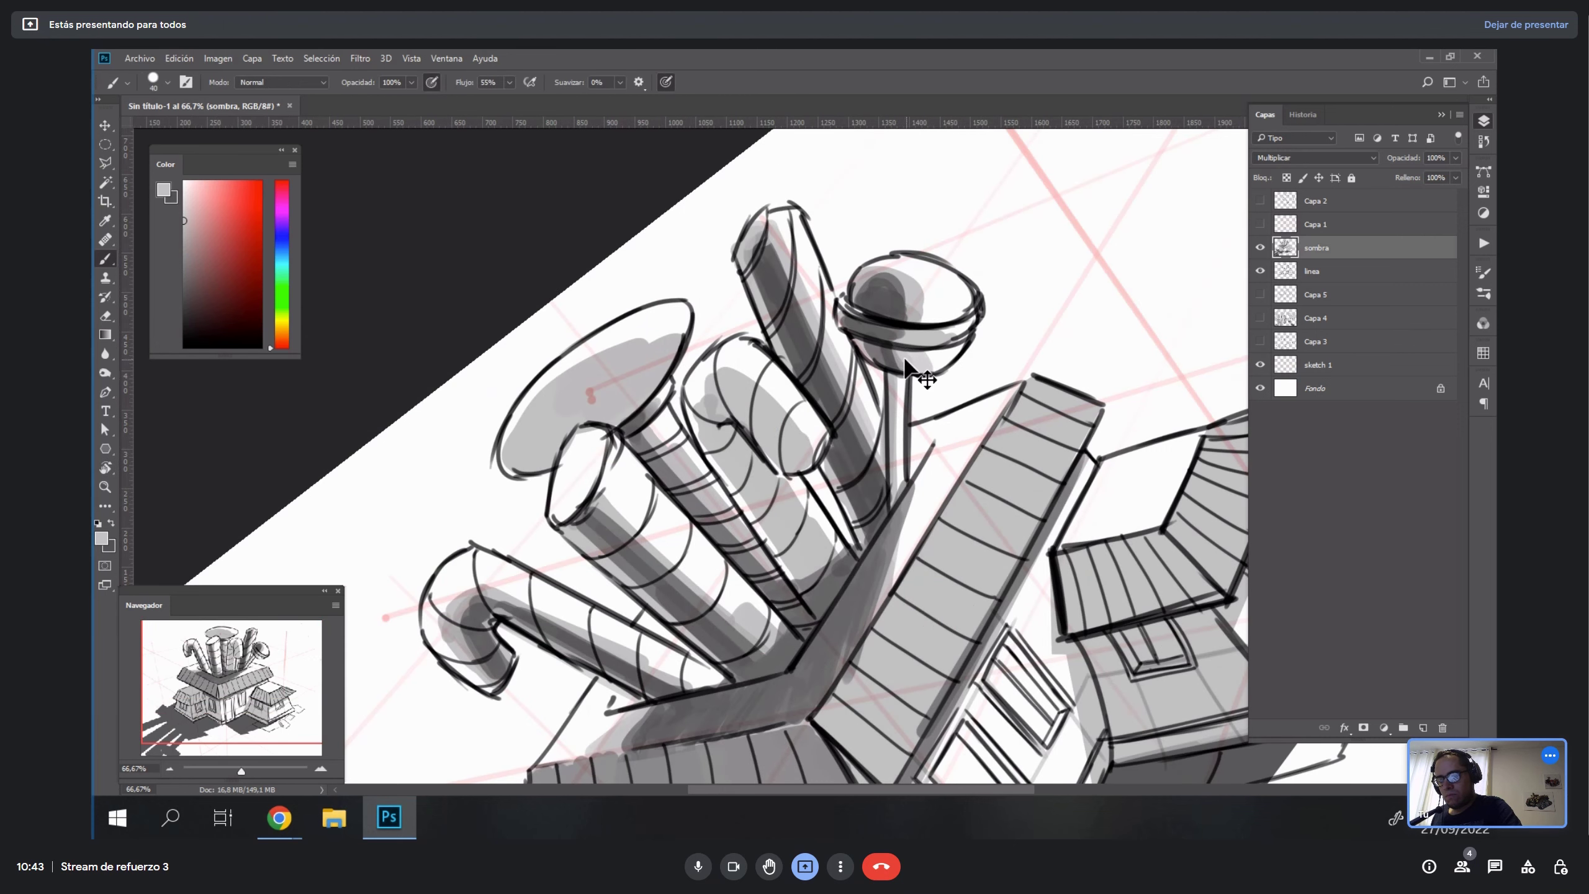
{"action": "left_click", "coordinate": [905, 368], "text": "alt"}
{"action": "left_click", "coordinate": [909, 342], "text": "alt"}
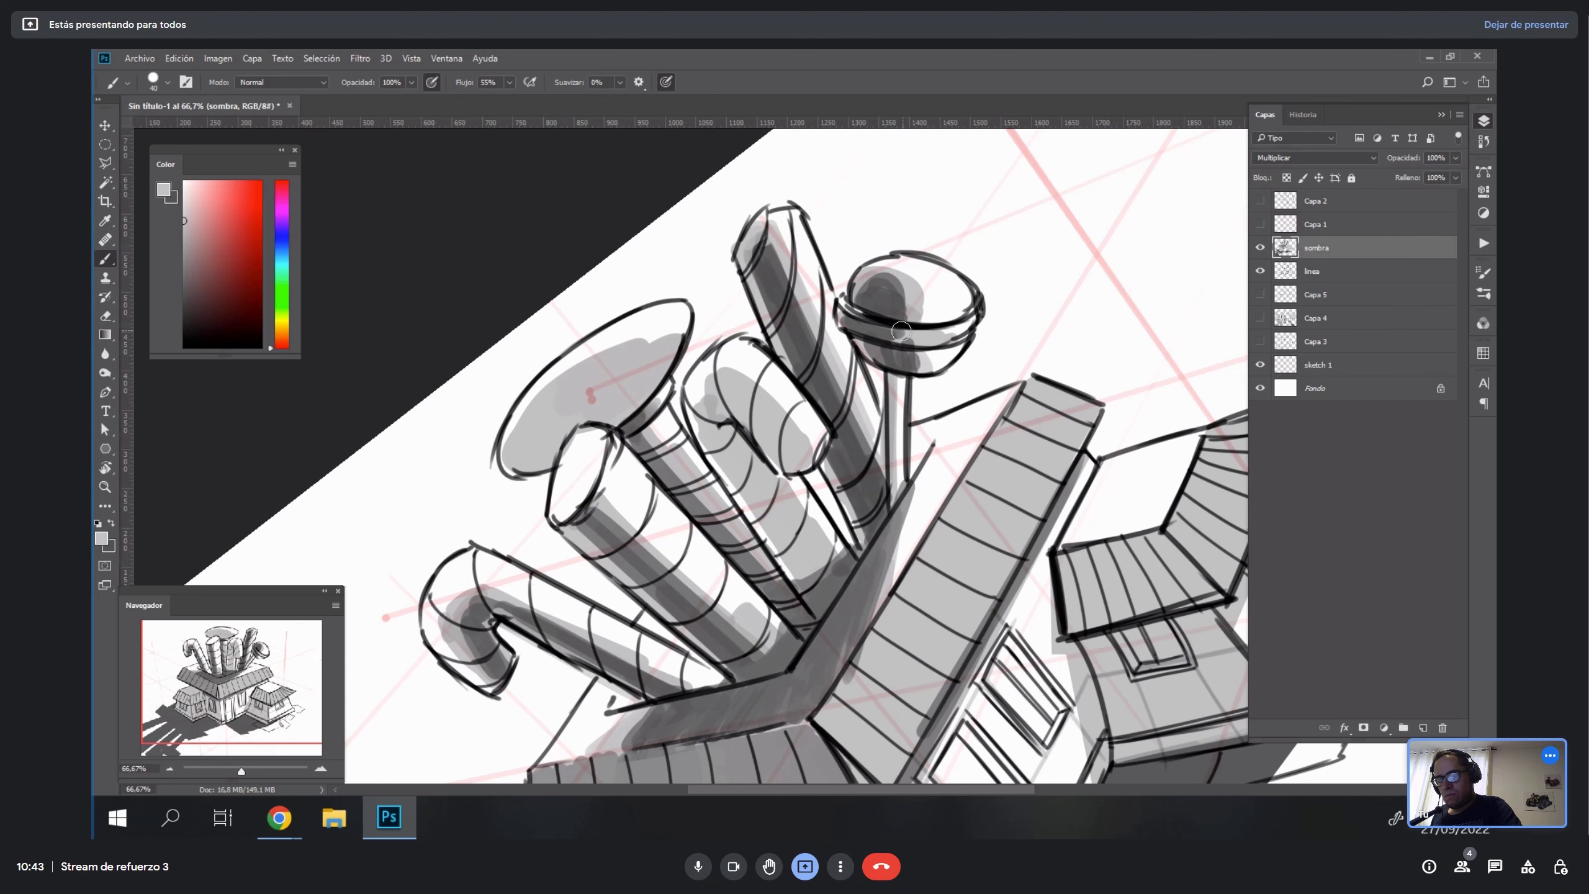
{"action": "key", "text": "r"}
{"action": "left_click_drag", "start_coordinate": [1022, 309], "coordinate": [969, 588]}
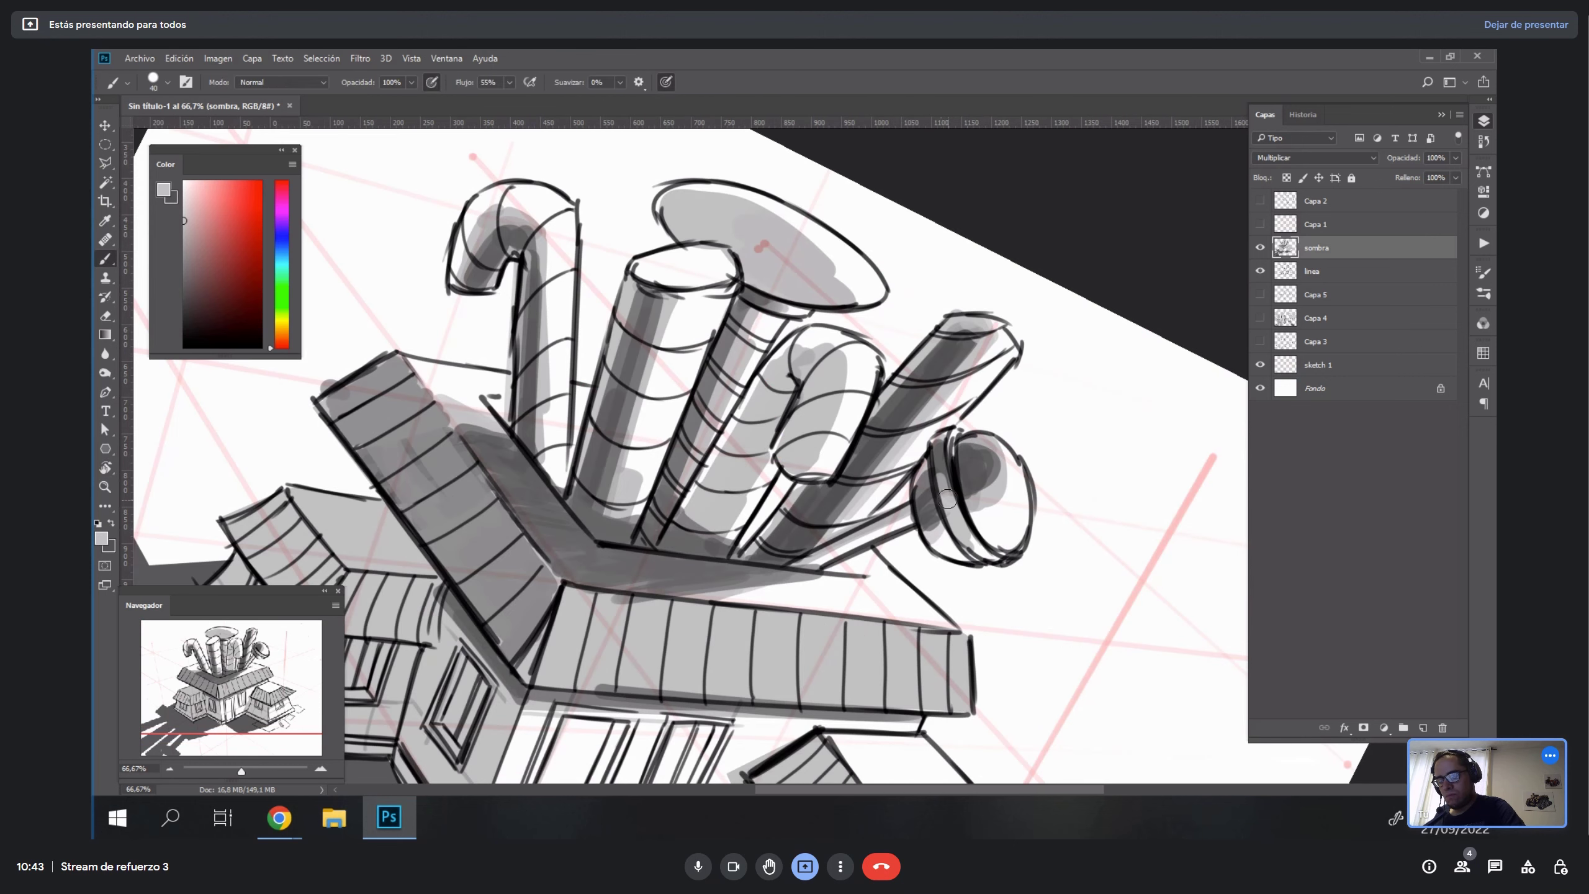
{"action": "left_click_drag", "start_coordinate": [947, 499], "coordinate": [990, 564]}
{"action": "key", "text": "x"}
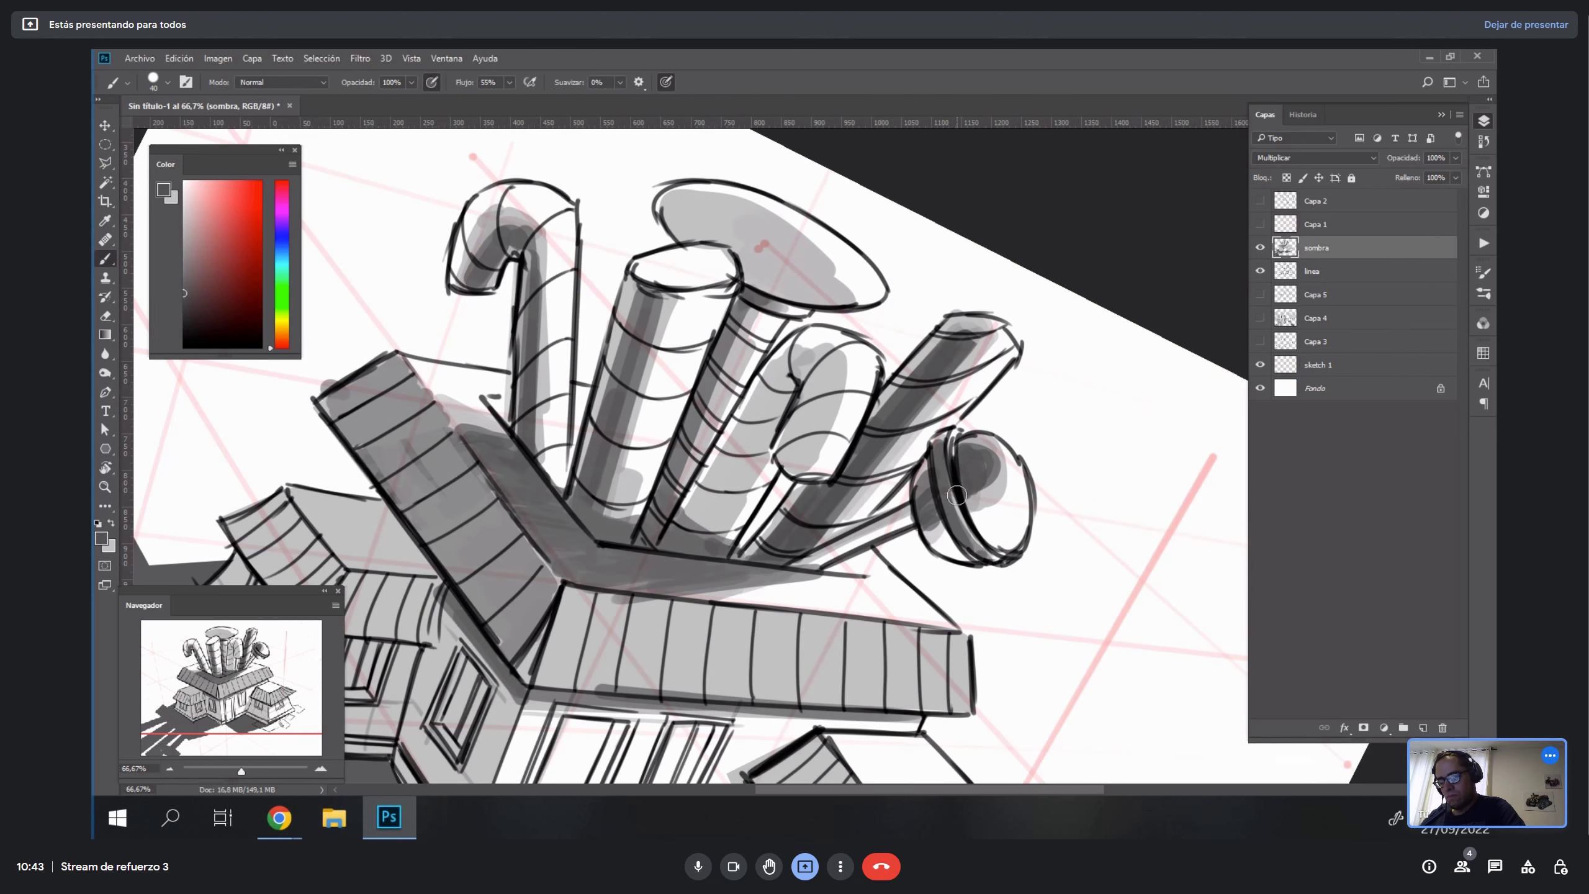
{"action": "key", "text": "x"}
{"action": "left_click_drag", "start_coordinate": [952, 478], "coordinate": [982, 547]}
{"action": "key", "text": "x"}
{"action": "key", "text": "Escape"}
Shade the underside of the large disc candy with dark grey and blend it into the light grey.
{"action": "key", "text": "r"}
{"action": "mouse_move", "coordinate": [1001, 282]}
{"action": "left_mouse_down"}
{"action": "mouse_move", "coordinate": [992, 689]}
{"action": "mouse_move", "coordinate": [1002, 680]}
{"action": "left_mouse_up"}
{"action": "mouse_move", "coordinate": [958, 362]}
{"action": "left_mouse_down"}
{"action": "mouse_move", "coordinate": [977, 257]}
{"action": "mouse_move", "coordinate": [985, 389]}
{"action": "mouse_move", "coordinate": [964, 437]}
{"action": "mouse_move", "coordinate": [995, 364]}
{"action": "mouse_move", "coordinate": [979, 408]}
{"action": "mouse_move", "coordinate": [1002, 263]}
{"action": "left_mouse_up"}
{"action": "left_click", "coordinate": [980, 394], "text": "alt"}
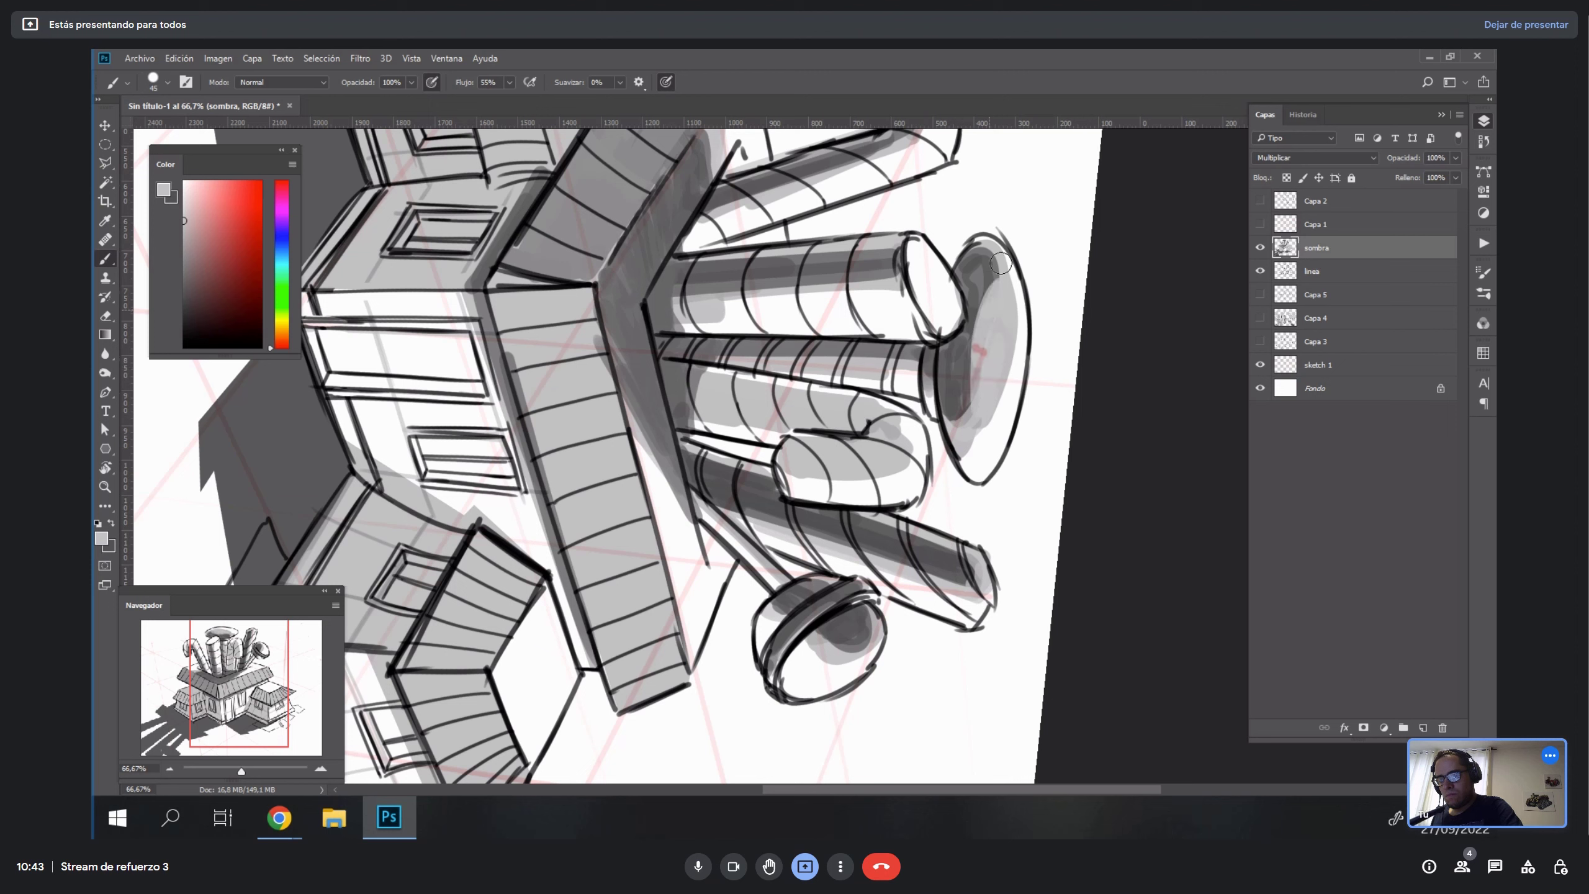
{"action": "left_click_drag", "start_coordinate": [999, 356], "coordinate": [974, 456]}
{"action": "mouse_move", "coordinate": [974, 455]}
{"action": "left_mouse_down"}
{"action": "mouse_move", "coordinate": [1009, 380]}
{"action": "mouse_move", "coordinate": [1010, 305]}
{"action": "left_mouse_up"}
{"action": "key", "text": "x"}
{"action": "left_click_drag", "start_coordinate": [952, 406], "coordinate": [977, 476]}
{"action": "left_click_drag", "start_coordinate": [977, 476], "coordinate": [975, 442]}
{"action": "key", "text": "x"}
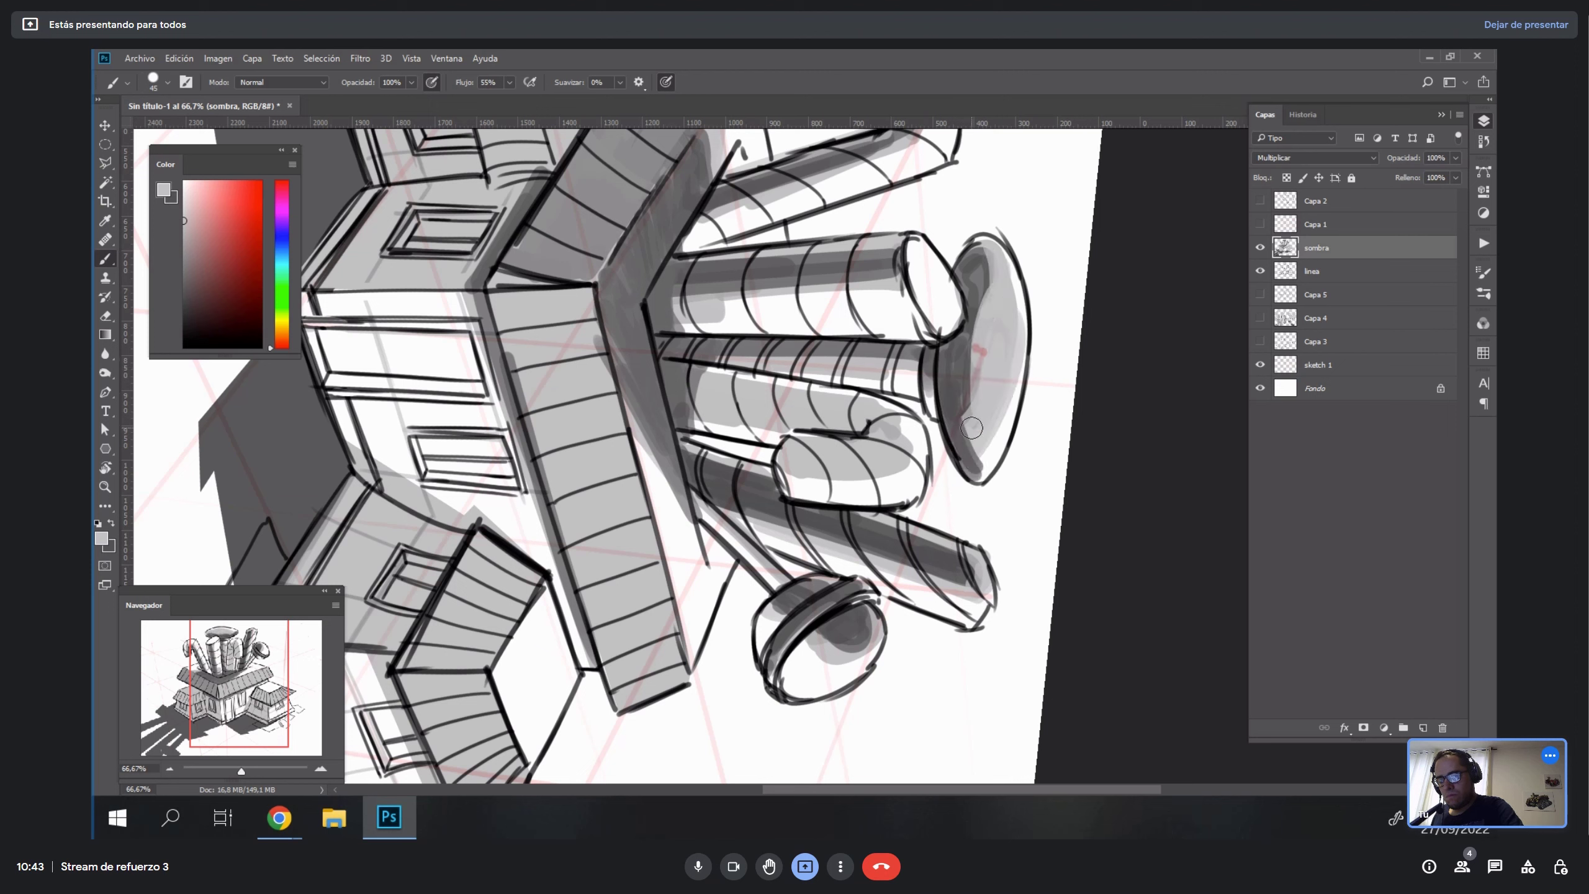
{"action": "mouse_move", "coordinate": [972, 369]}
{"action": "left_mouse_down"}
{"action": "mouse_move", "coordinate": [977, 445]}
{"action": "mouse_move", "coordinate": [984, 283]}
{"action": "left_mouse_up"}
{"action": "left_click_drag", "start_coordinate": [971, 413], "coordinate": [983, 308]}
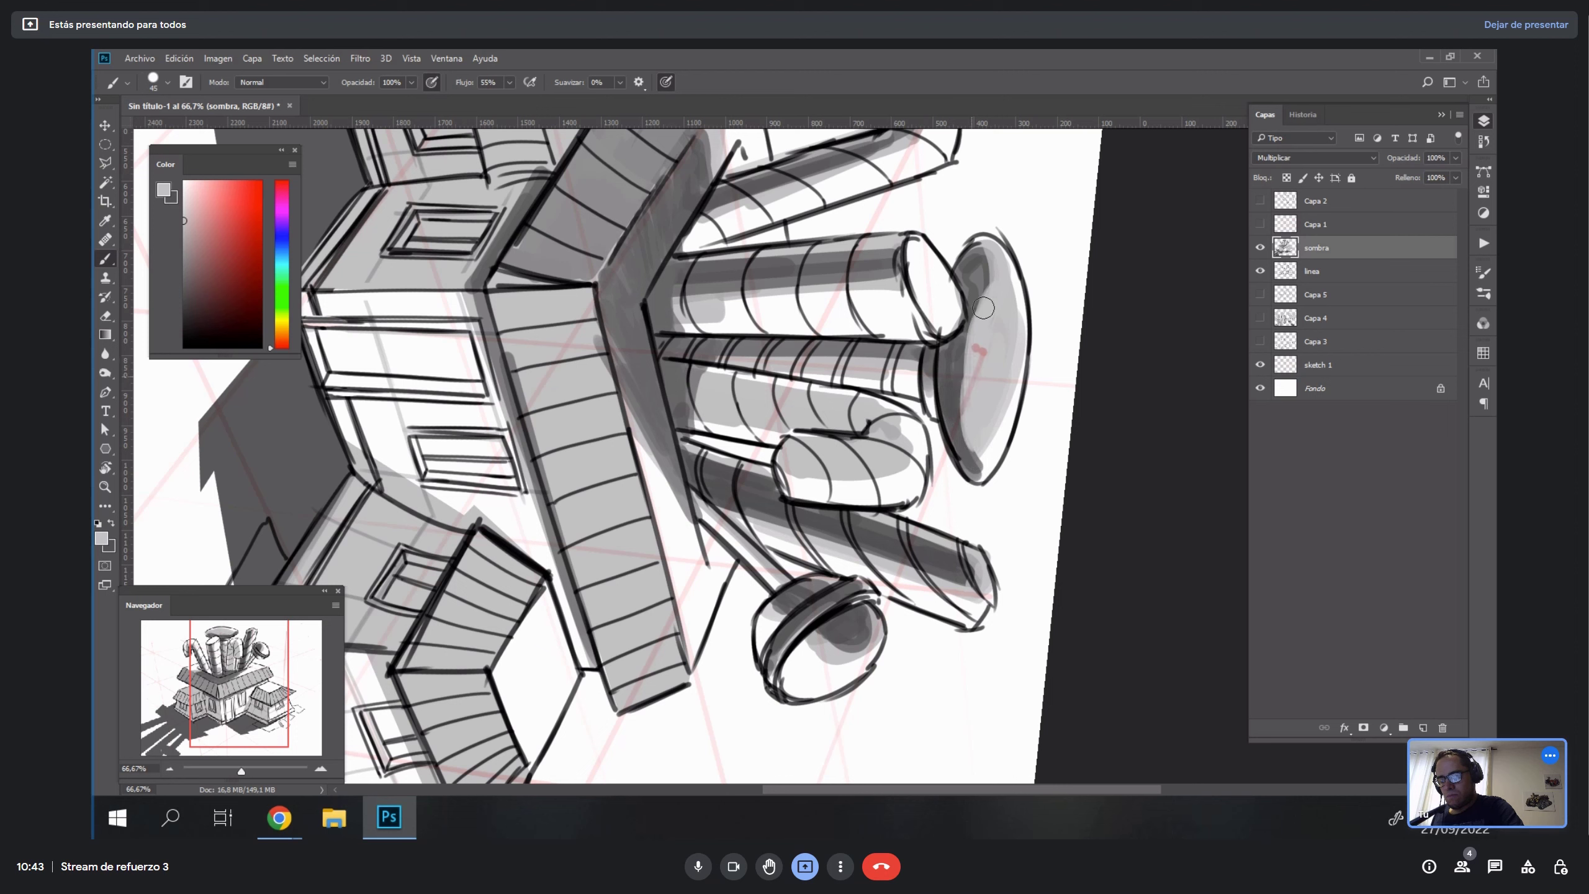
{"action": "left_click_drag", "start_coordinate": [967, 391], "coordinate": [972, 428]}
{"action": "key", "text": "e"}
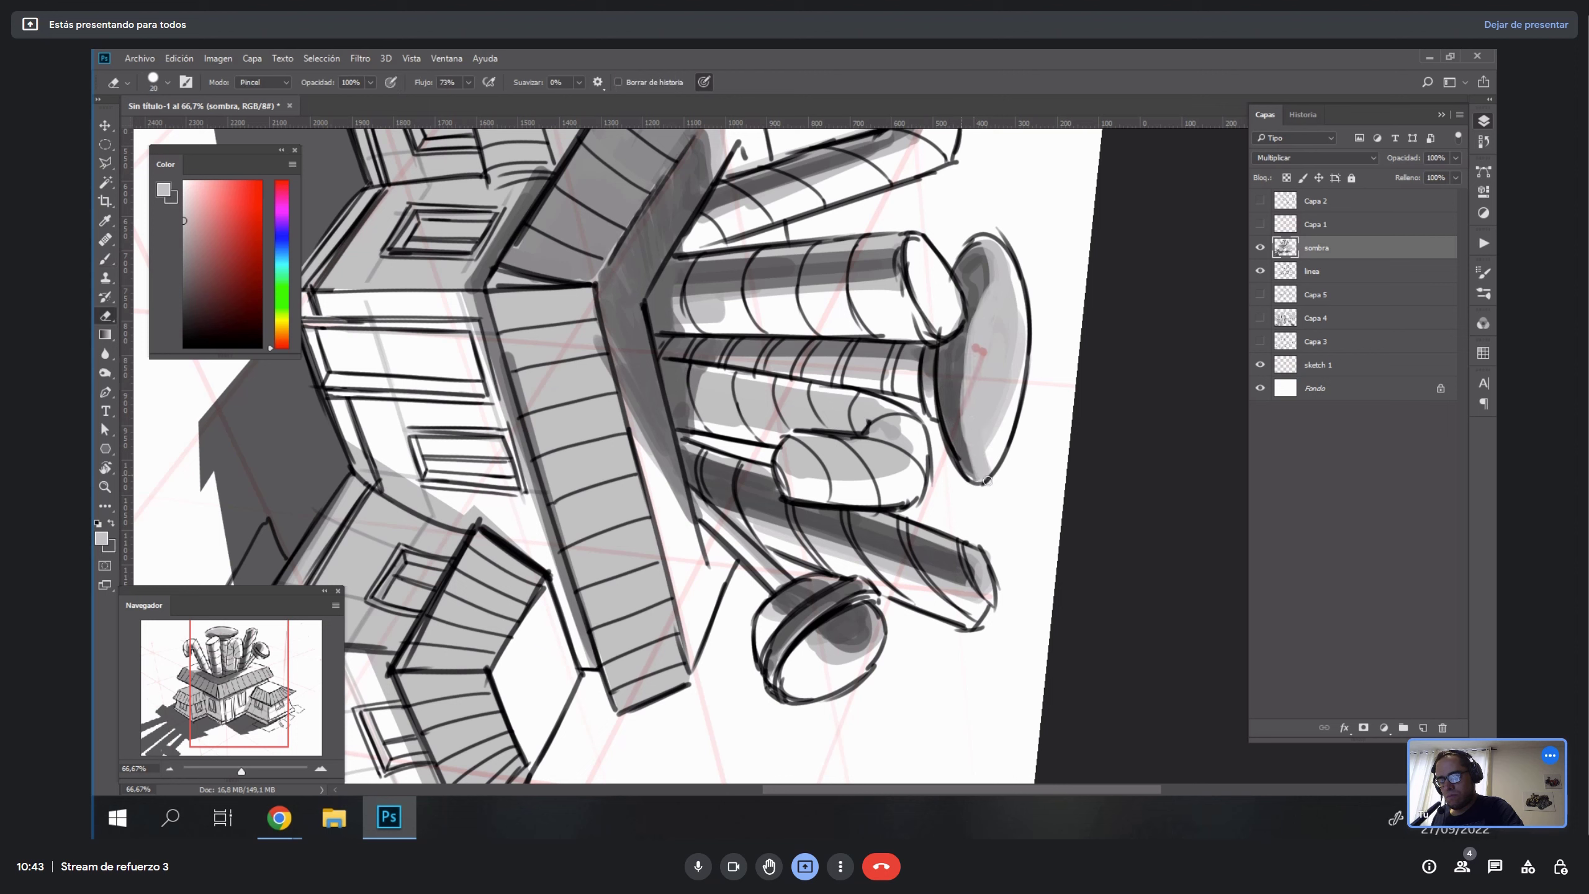
{"action": "key", "text": "b"}
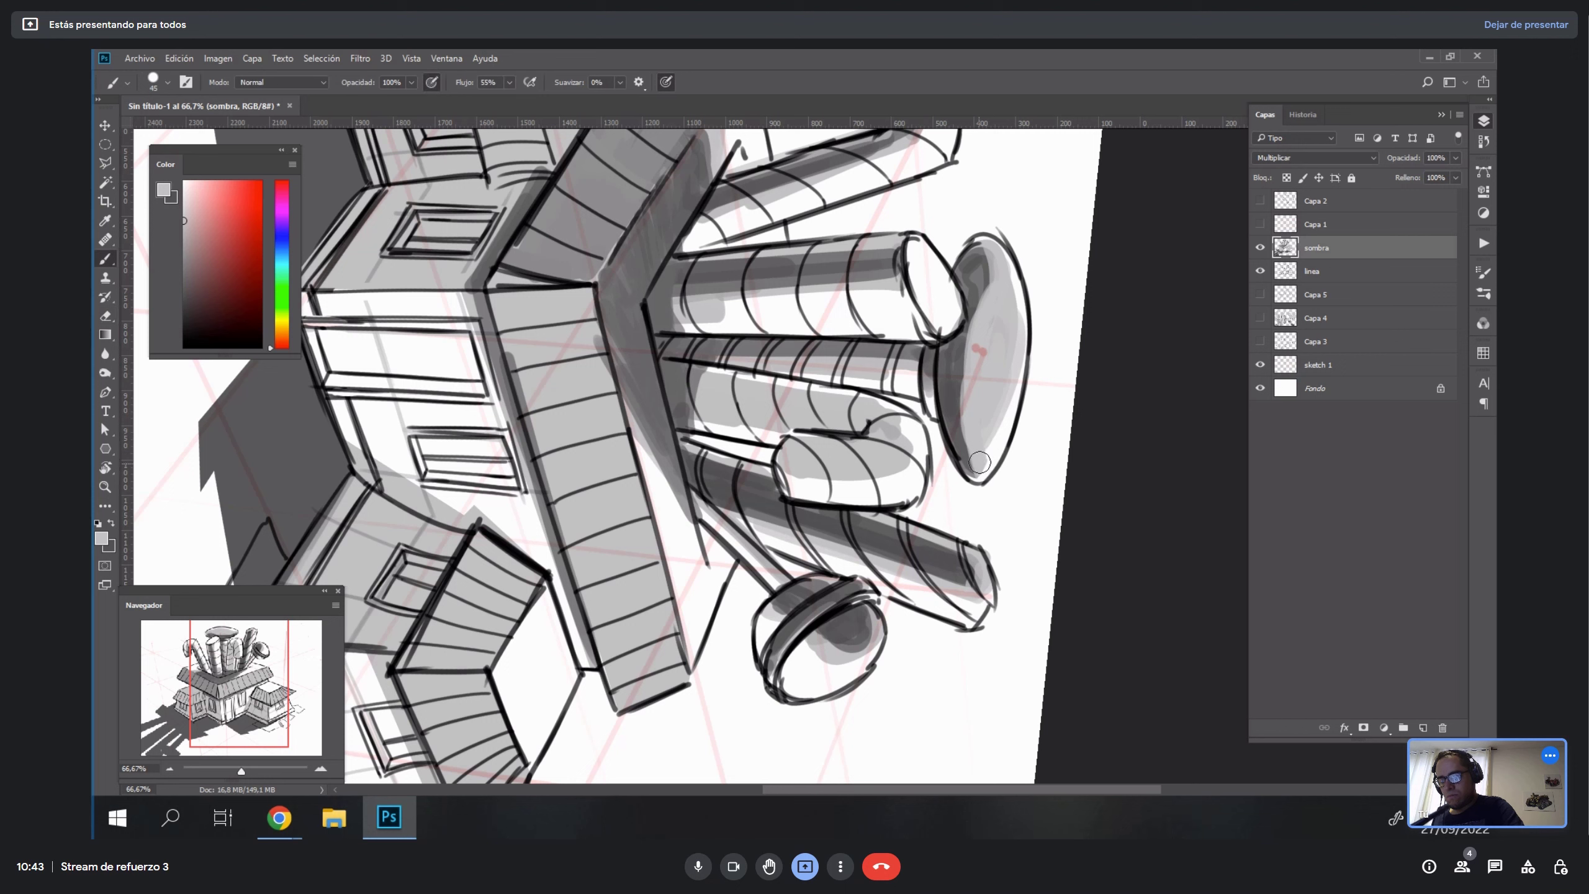
{"action": "key", "text": "x"}
{"action": "left_click_drag", "start_coordinate": [1003, 442], "coordinate": [1019, 300]}
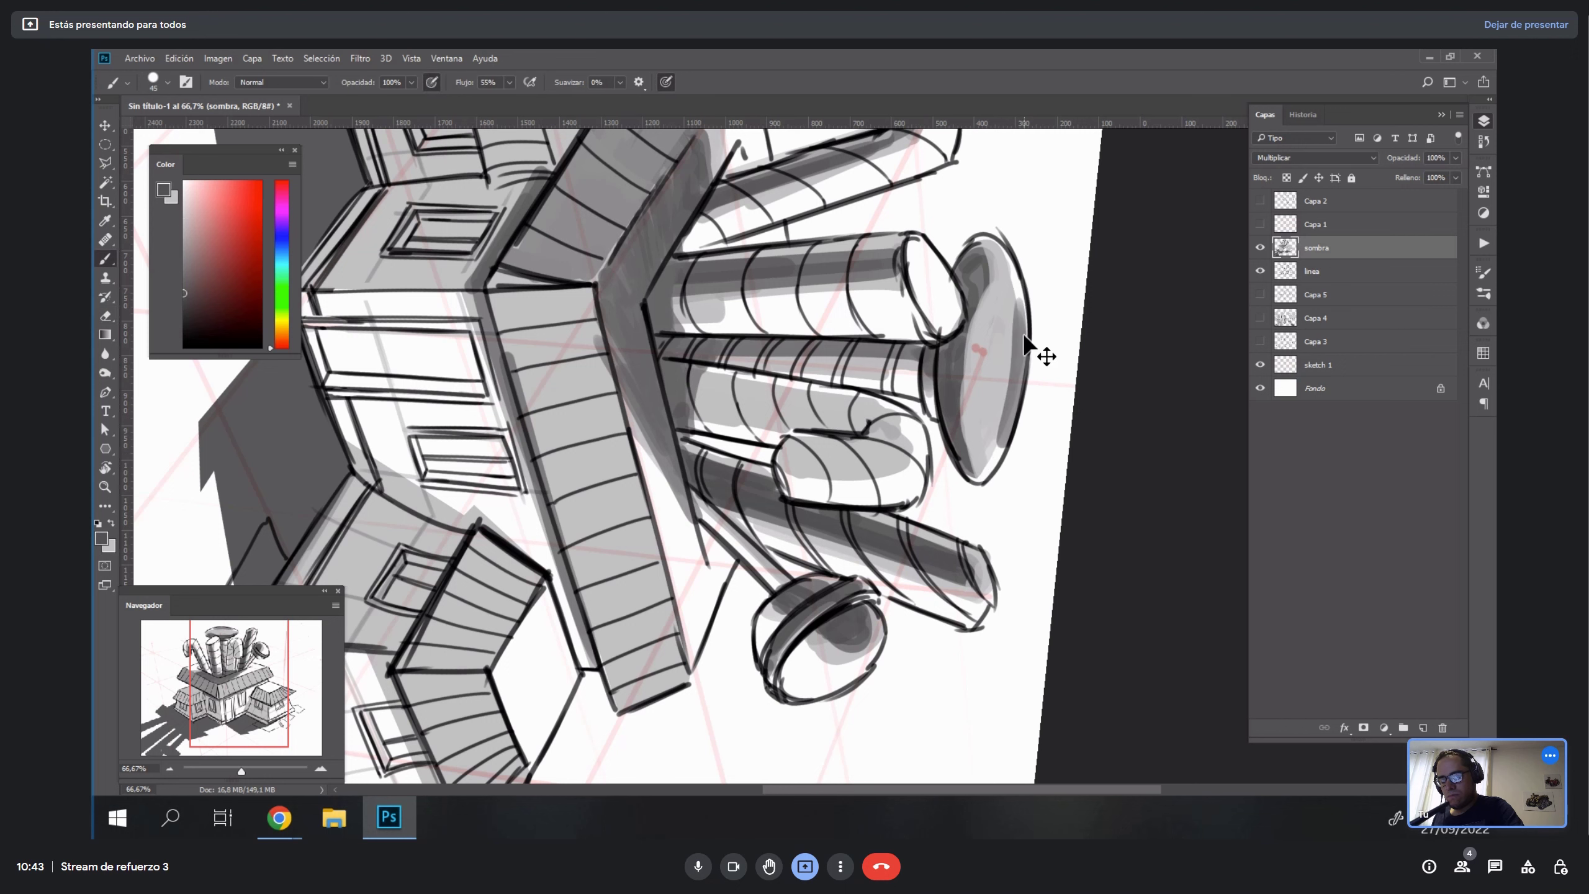
{"action": "key", "text": "ctrl+z"}
Erase a thin highlight along the upper edge of the large disc candy.
{"action": "key", "text": "e"}
{"action": "left_click_drag", "start_coordinate": [1011, 419], "coordinate": [1024, 323]}
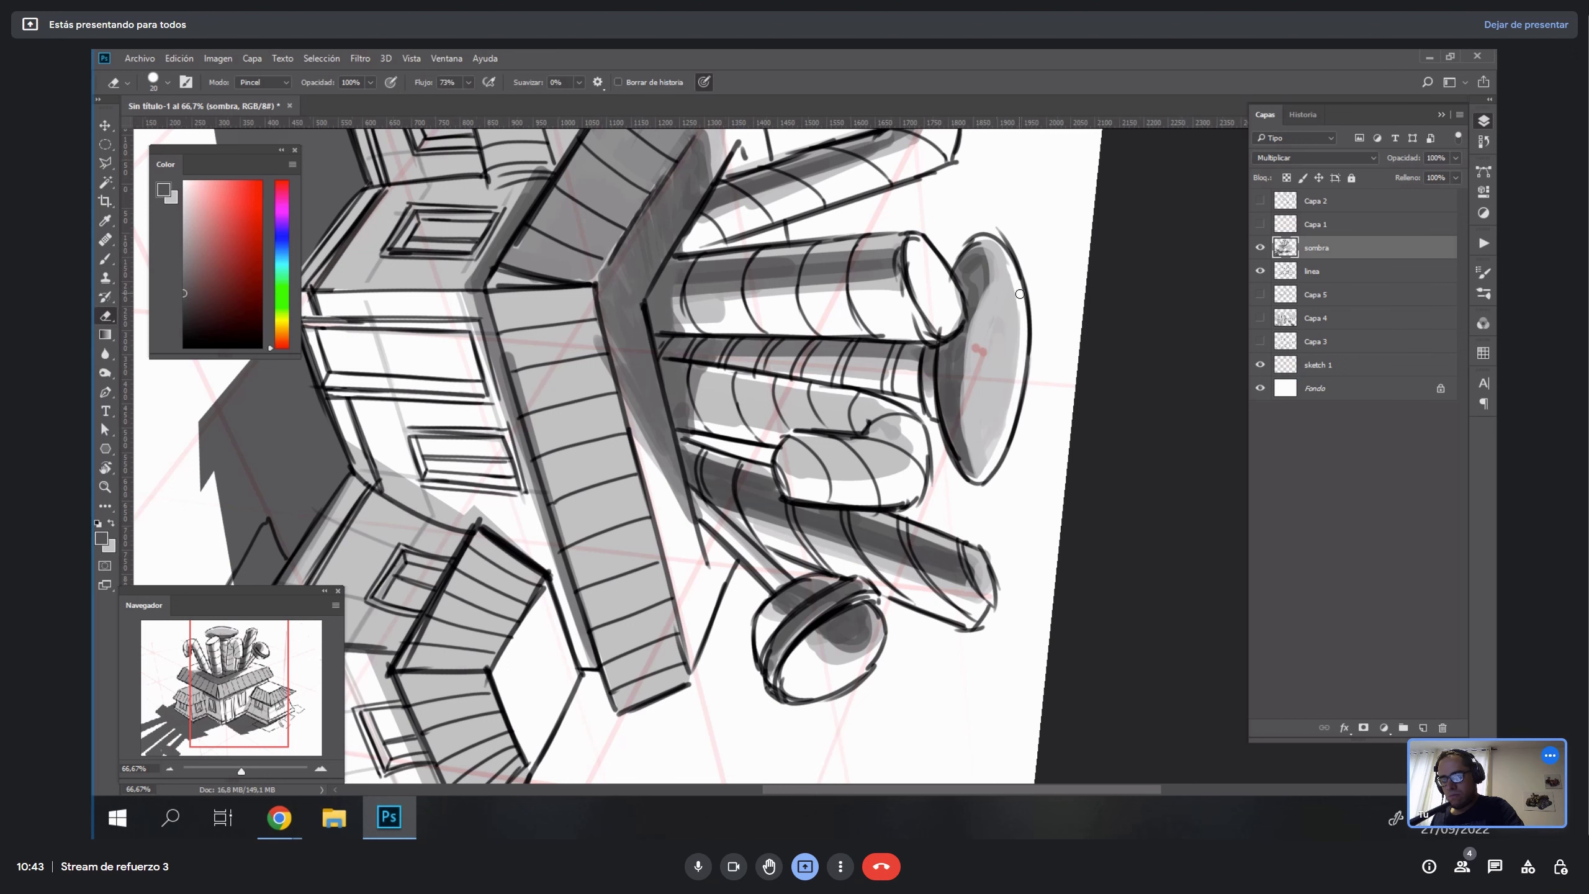
{"action": "key", "text": "Escape"}
{"action": "key", "text": "b"}
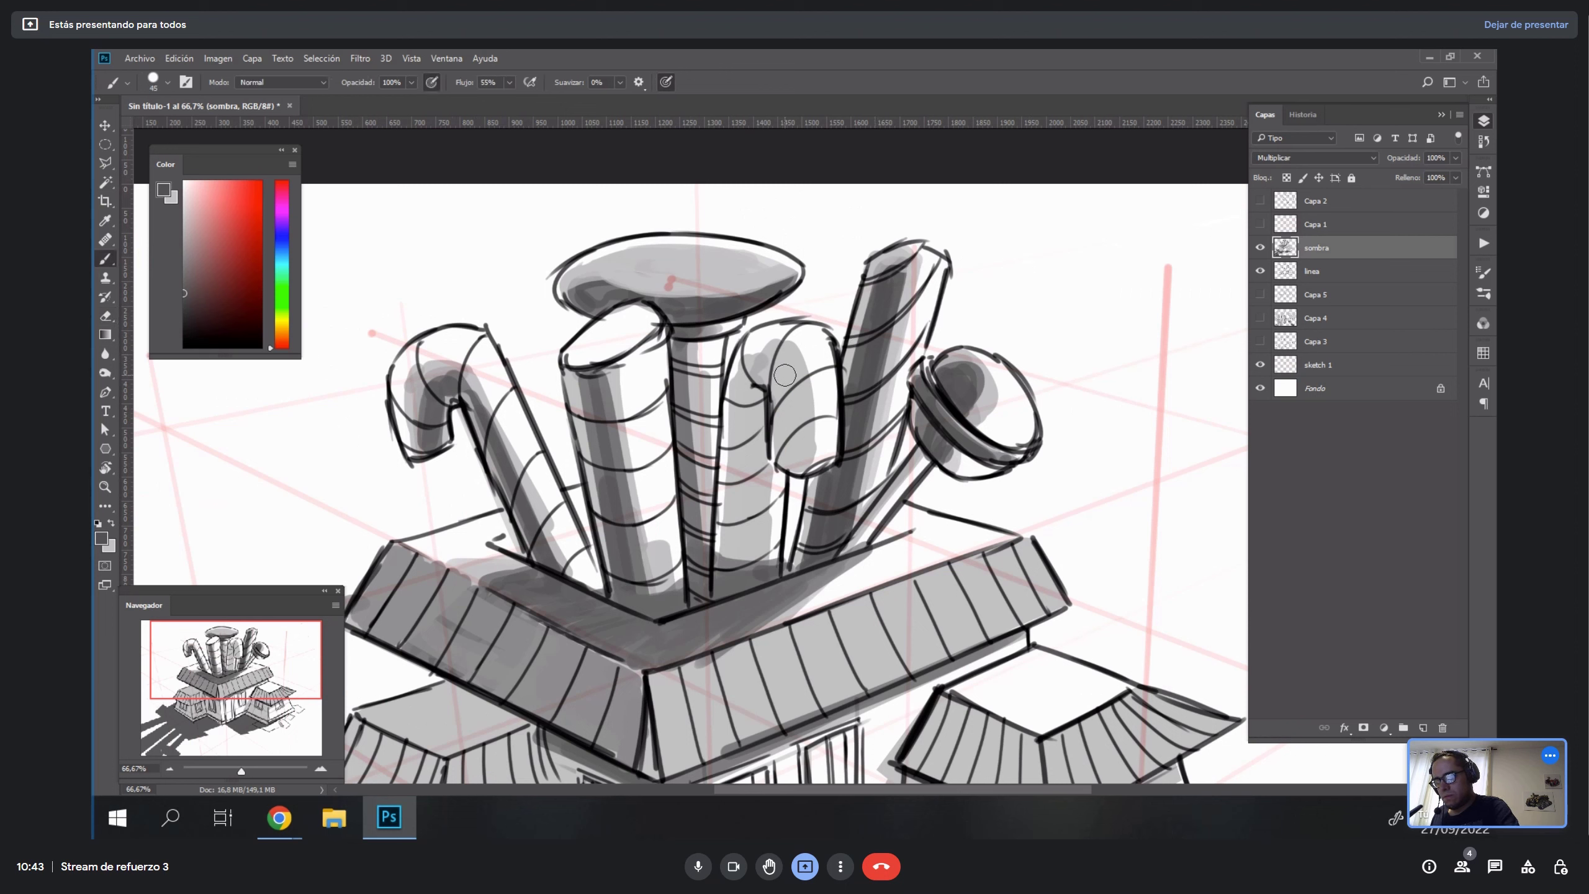
Paint a dark grey core shadow inside the front candy cane's hook and down its stem.
{"action": "mouse_move", "coordinate": [785, 375]}
{"action": "left_mouse_down"}
{"action": "mouse_move", "coordinate": [785, 459]}
{"action": "mouse_move", "coordinate": [785, 376]}
{"action": "left_mouse_up"}
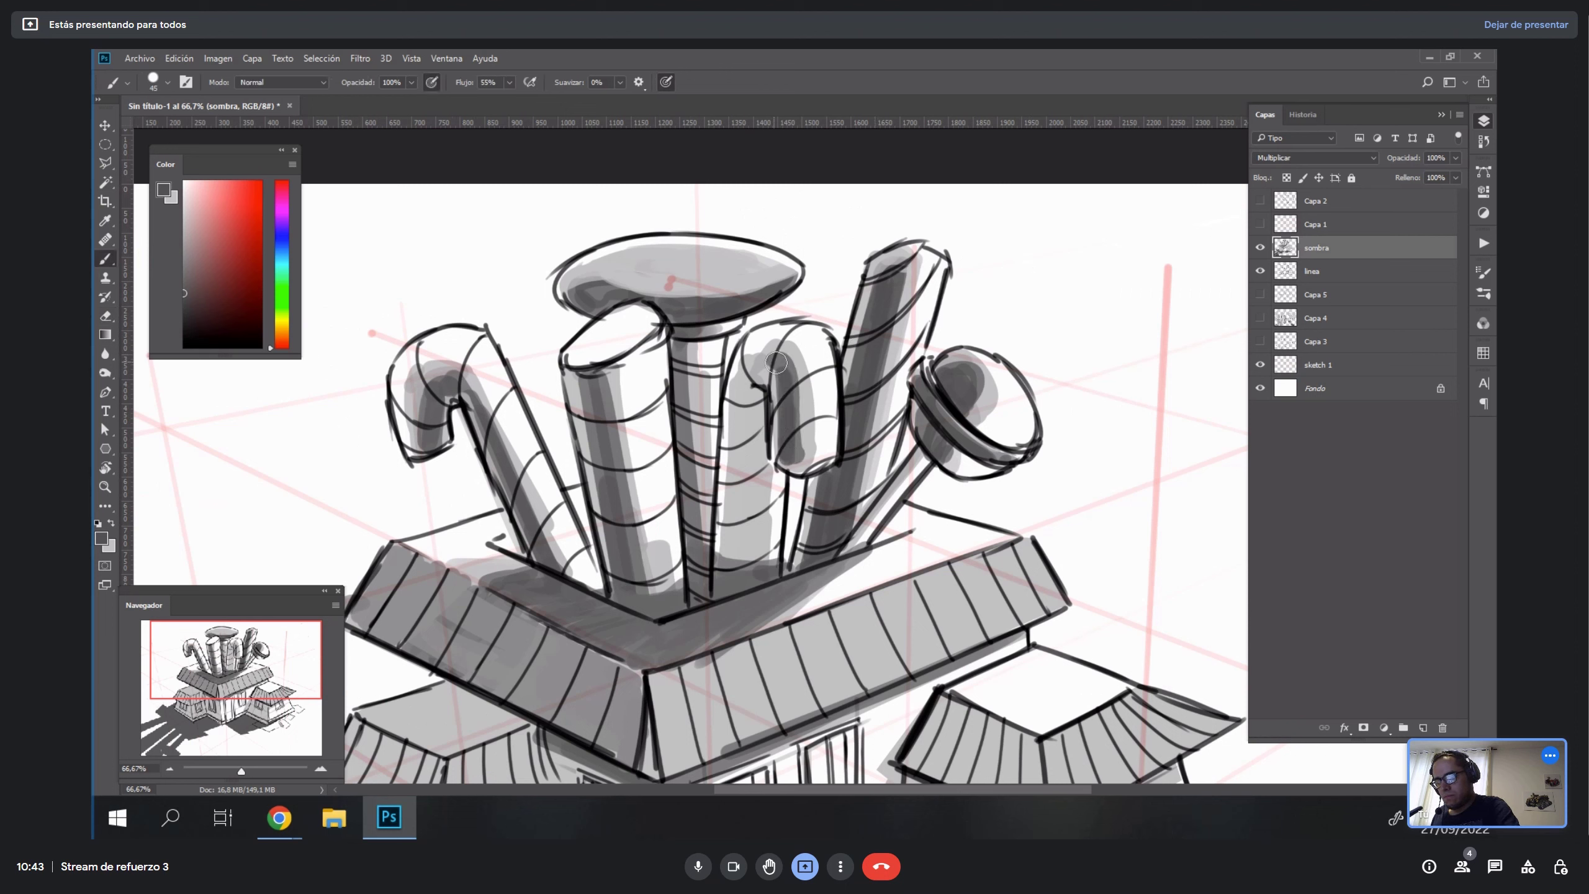
{"action": "left_click", "coordinate": [762, 362], "text": "alt"}
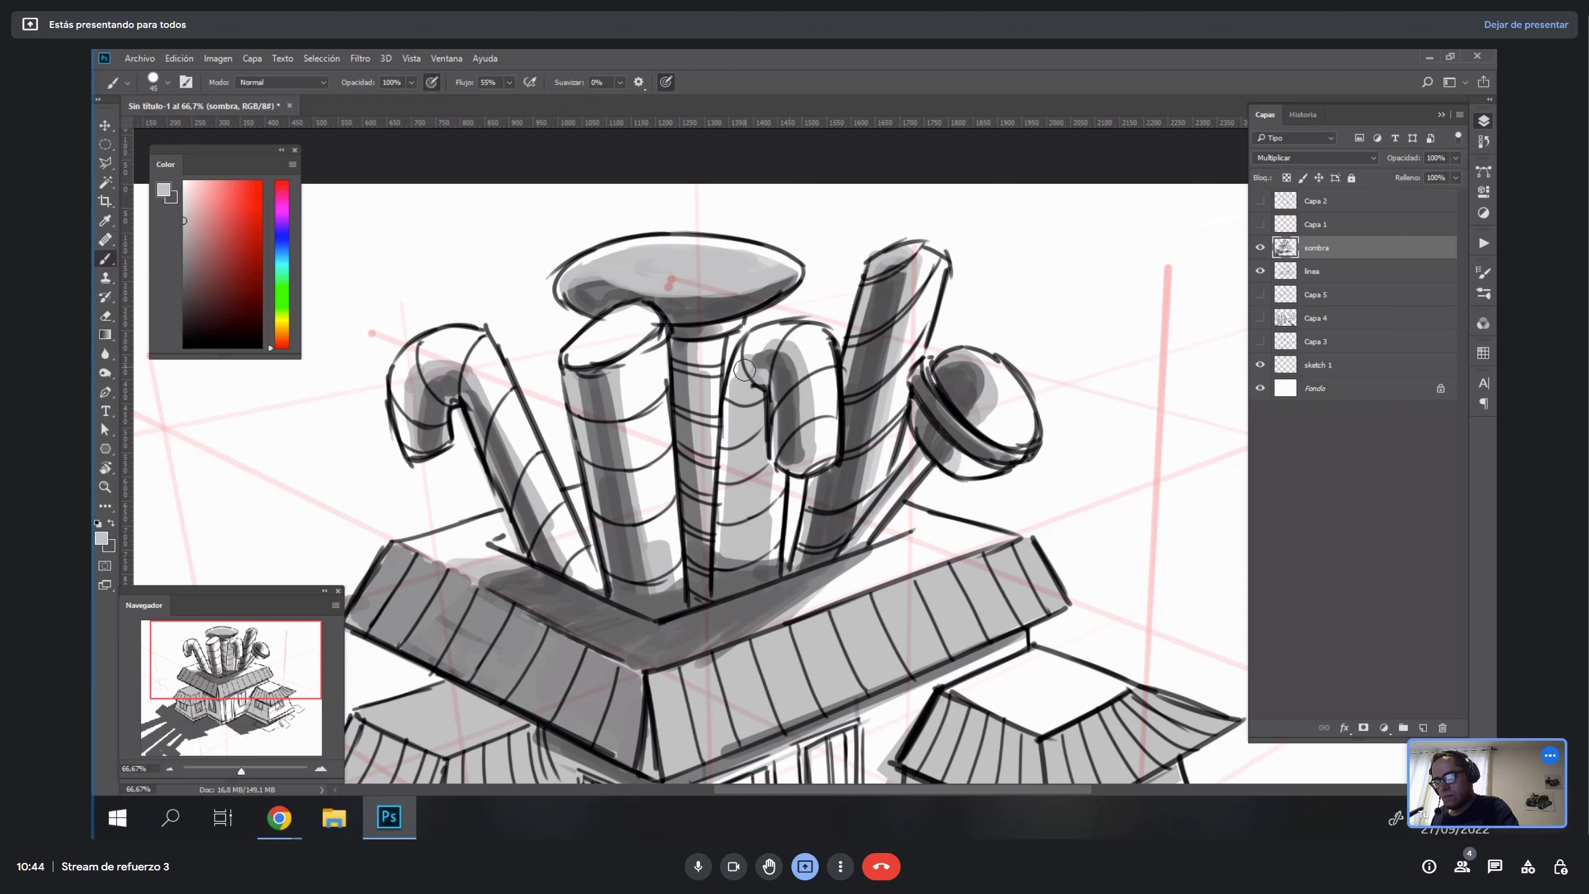
{"action": "left_click", "coordinate": [764, 363], "text": "alt"}
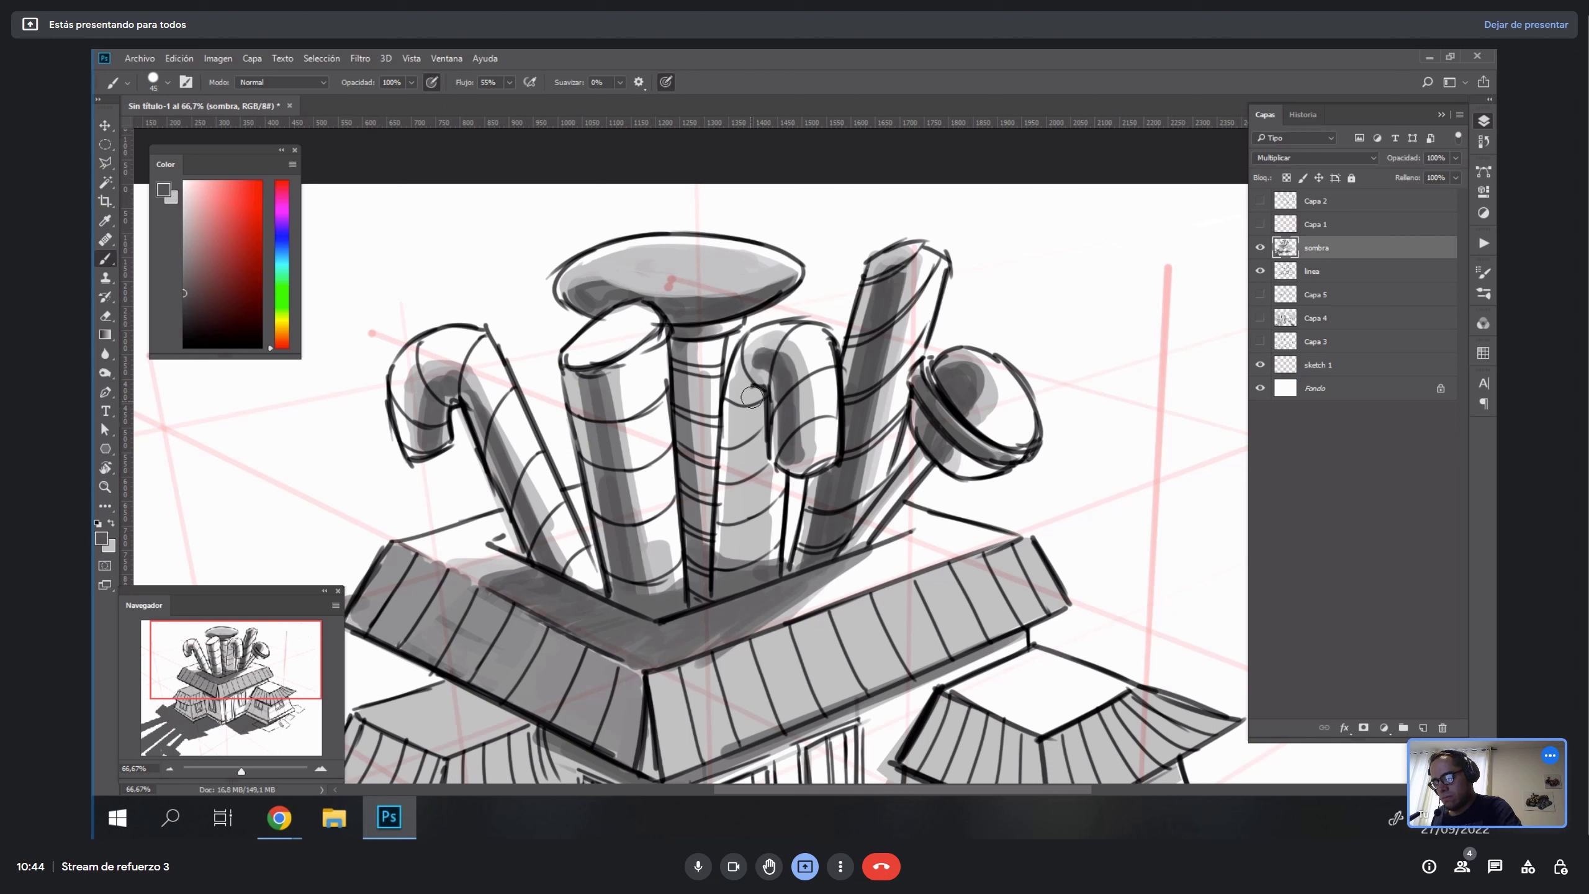
{"action": "mouse_move", "coordinate": [742, 379]}
{"action": "left_mouse_down"}
{"action": "mouse_move", "coordinate": [738, 567]}
{"action": "mouse_move", "coordinate": [741, 554]}
{"action": "left_mouse_up"}
{"action": "left_click_drag", "start_coordinate": [744, 456], "coordinate": [738, 533]}
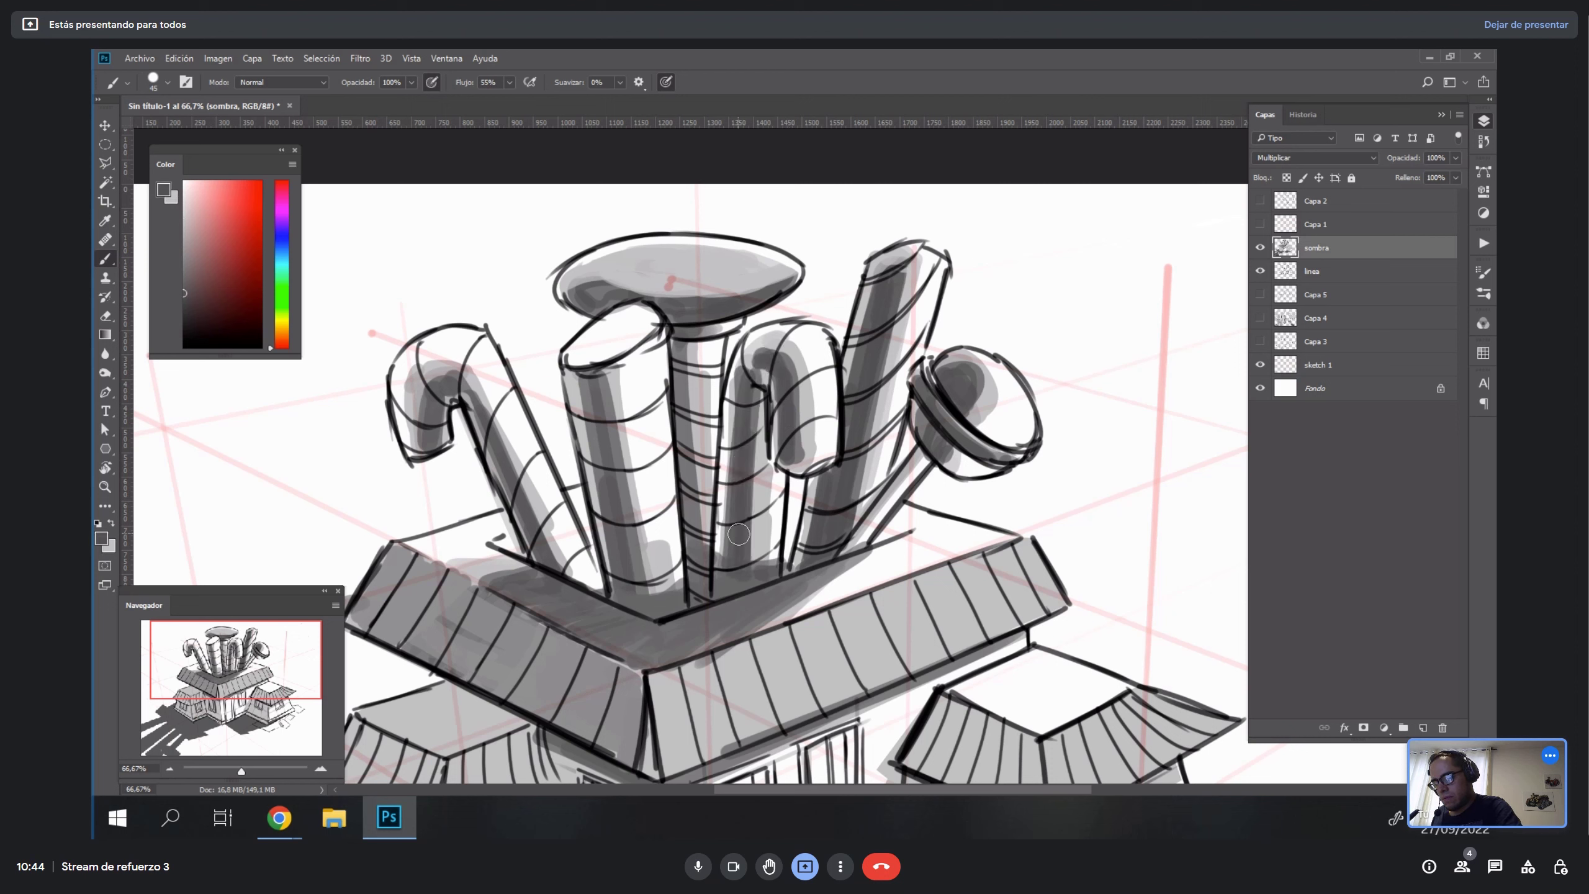
Blend the shading on the front candy cane's hook using sampled greys.
{"action": "left_click", "coordinate": [749, 377], "text": "alt"}
{"action": "left_click", "coordinate": [759, 370], "text": "alt"}
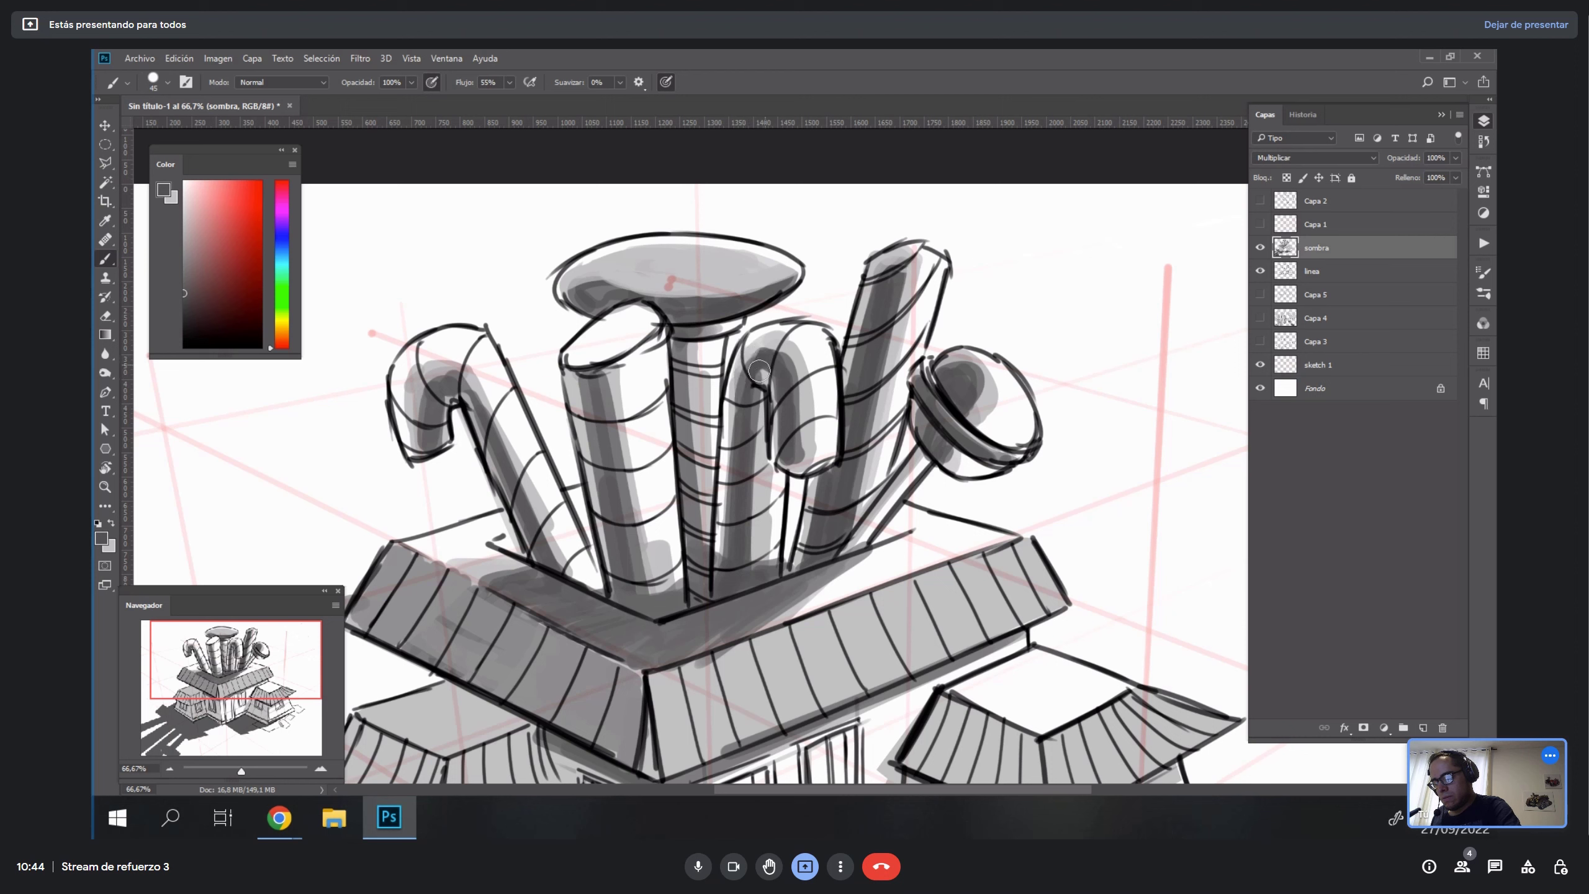
{"action": "left_click", "coordinate": [776, 378], "text": "alt"}
{"action": "key", "text": "ctrl+z"}
{"action": "key", "text": "x"}
{"action": "mouse_move", "coordinate": [798, 369]}
{"action": "left_mouse_down"}
{"action": "mouse_move", "coordinate": [807, 453]}
{"action": "mouse_move", "coordinate": [792, 453]}
{"action": "left_mouse_up"}
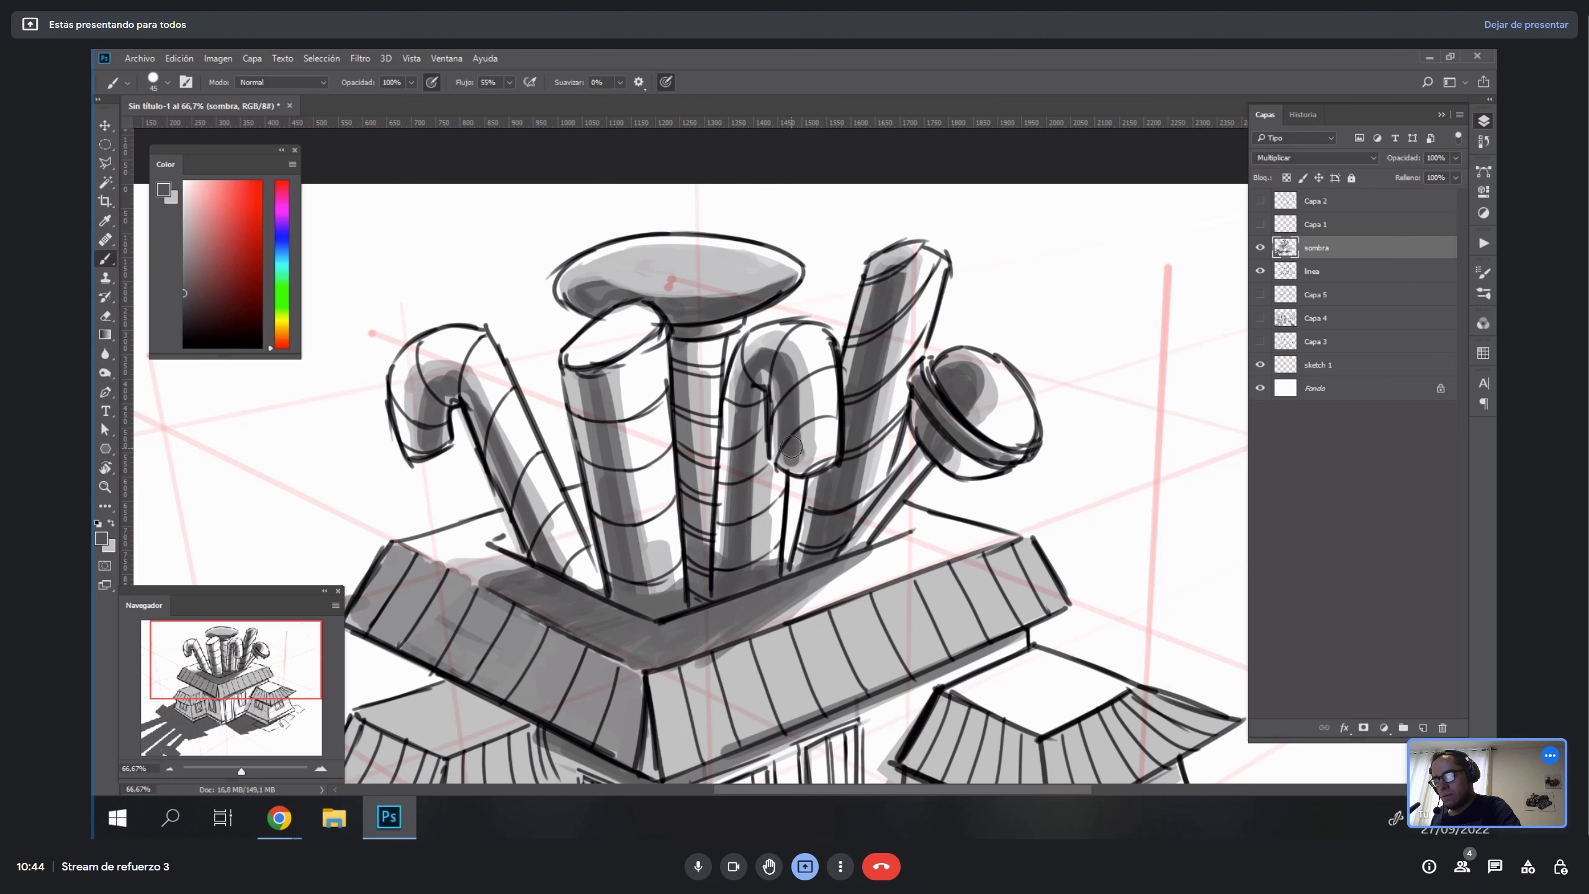
{"action": "left_click", "coordinate": [801, 419], "text": "alt"}
{"action": "mouse_move", "coordinate": [802, 386]}
{"action": "left_mouse_down"}
{"action": "mouse_move", "coordinate": [801, 455]}
{"action": "mouse_move", "coordinate": [833, 450]}
{"action": "left_mouse_up"}
Widen the light grey shading on the thick striped cylinder and reinforce its dark grey core shadow.
{"action": "key", "text": "r"}
{"action": "key", "text": "x"}
{"action": "left_click_drag", "start_coordinate": [688, 302], "coordinate": [622, 482]}
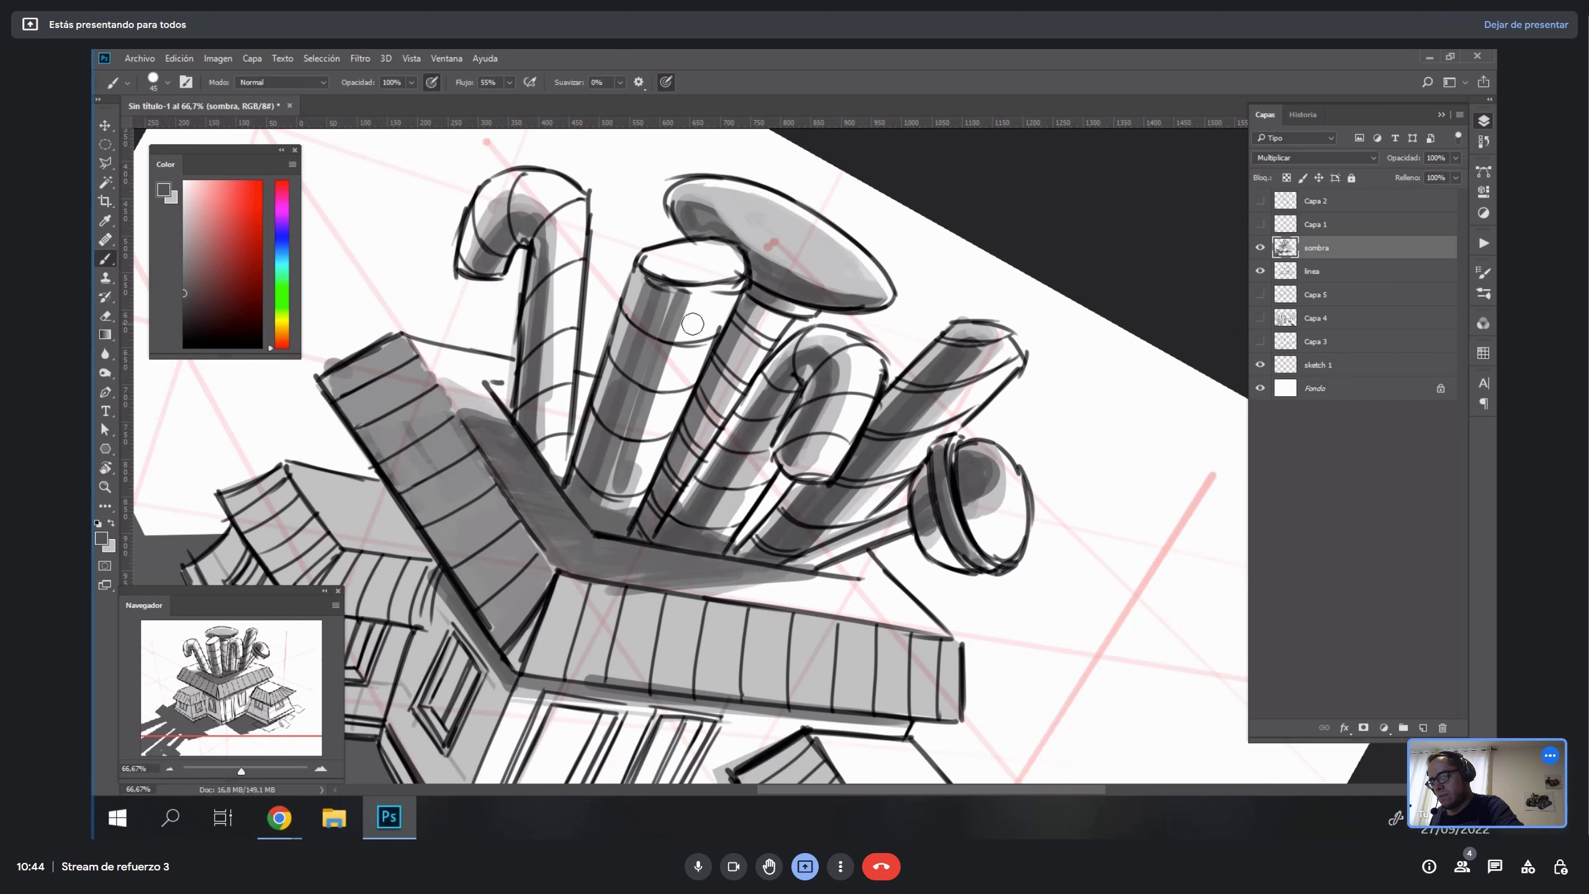
{"action": "key", "text": "ctrl+z"}
{"action": "key", "text": "x"}
{"action": "mouse_move", "coordinate": [683, 303]}
{"action": "left_mouse_down"}
{"action": "mouse_move", "coordinate": [633, 477]}
{"action": "mouse_move", "coordinate": [689, 316]}
{"action": "mouse_move", "coordinate": [618, 484]}
{"action": "left_mouse_up"}
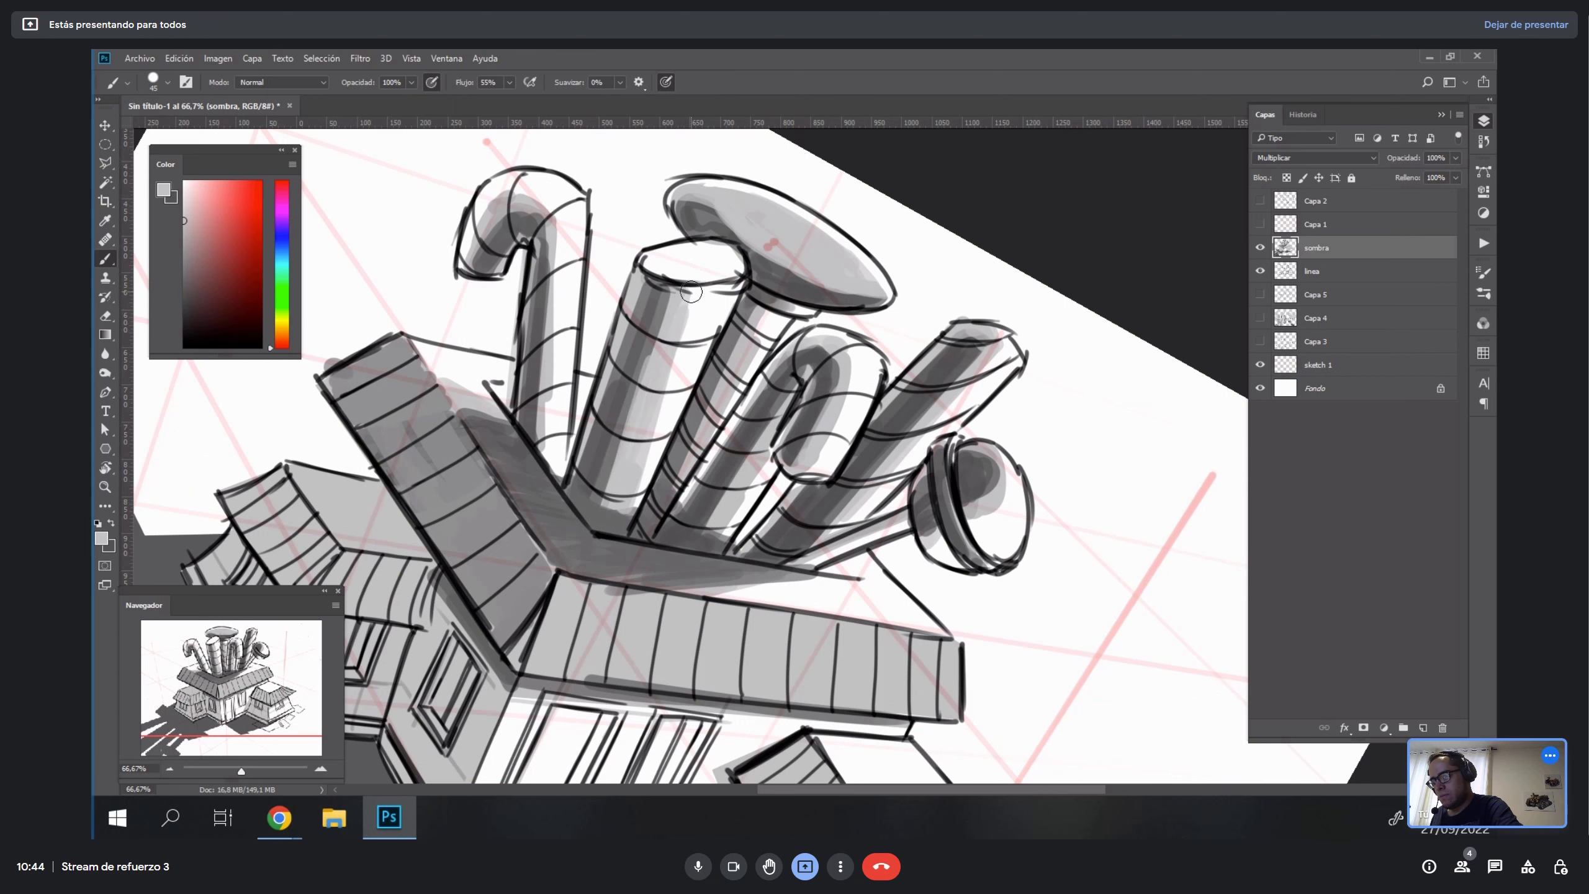
{"action": "mouse_move", "coordinate": [691, 291]}
{"action": "left_mouse_down"}
{"action": "mouse_move", "coordinate": [629, 479]}
{"action": "mouse_move", "coordinate": [649, 356]}
{"action": "mouse_move", "coordinate": [601, 493]}
{"action": "left_mouse_up"}
{"action": "key", "text": "x"}
{"action": "left_click_drag", "start_coordinate": [650, 350], "coordinate": [600, 510]}
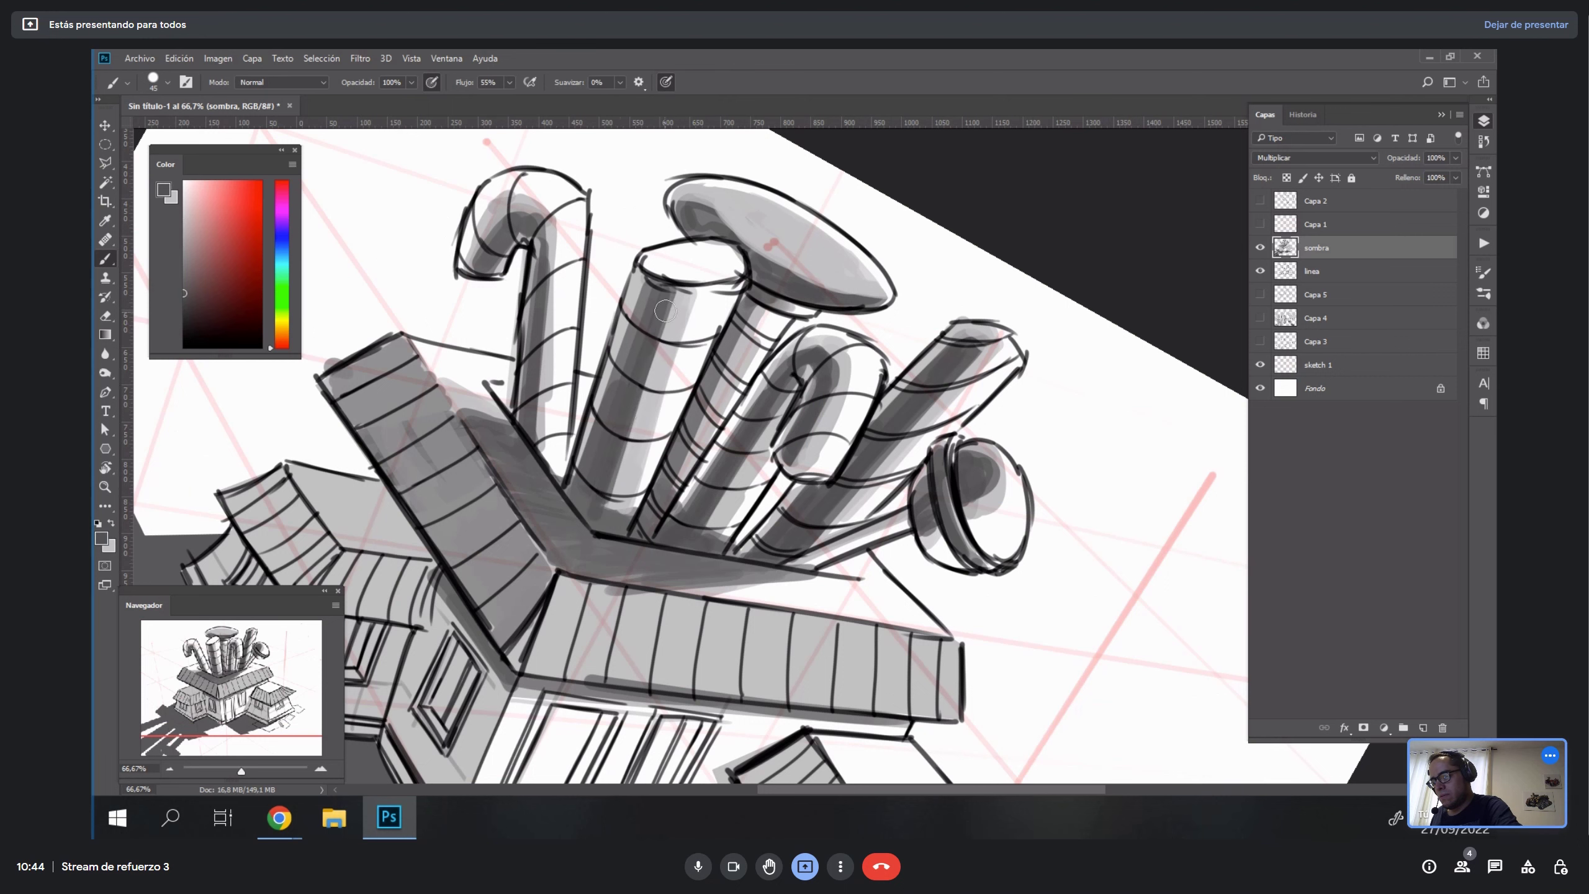
{"action": "left_click_drag", "start_coordinate": [665, 311], "coordinate": [599, 514]}
{"action": "key", "text": "Escape"}
Shade the leftmost candy cane's stem and hook with a dark grey core shadow and light grey transitions.
{"action": "key", "text": "r"}
{"action": "left_click_drag", "start_coordinate": [846, 474], "coordinate": [674, 315]}
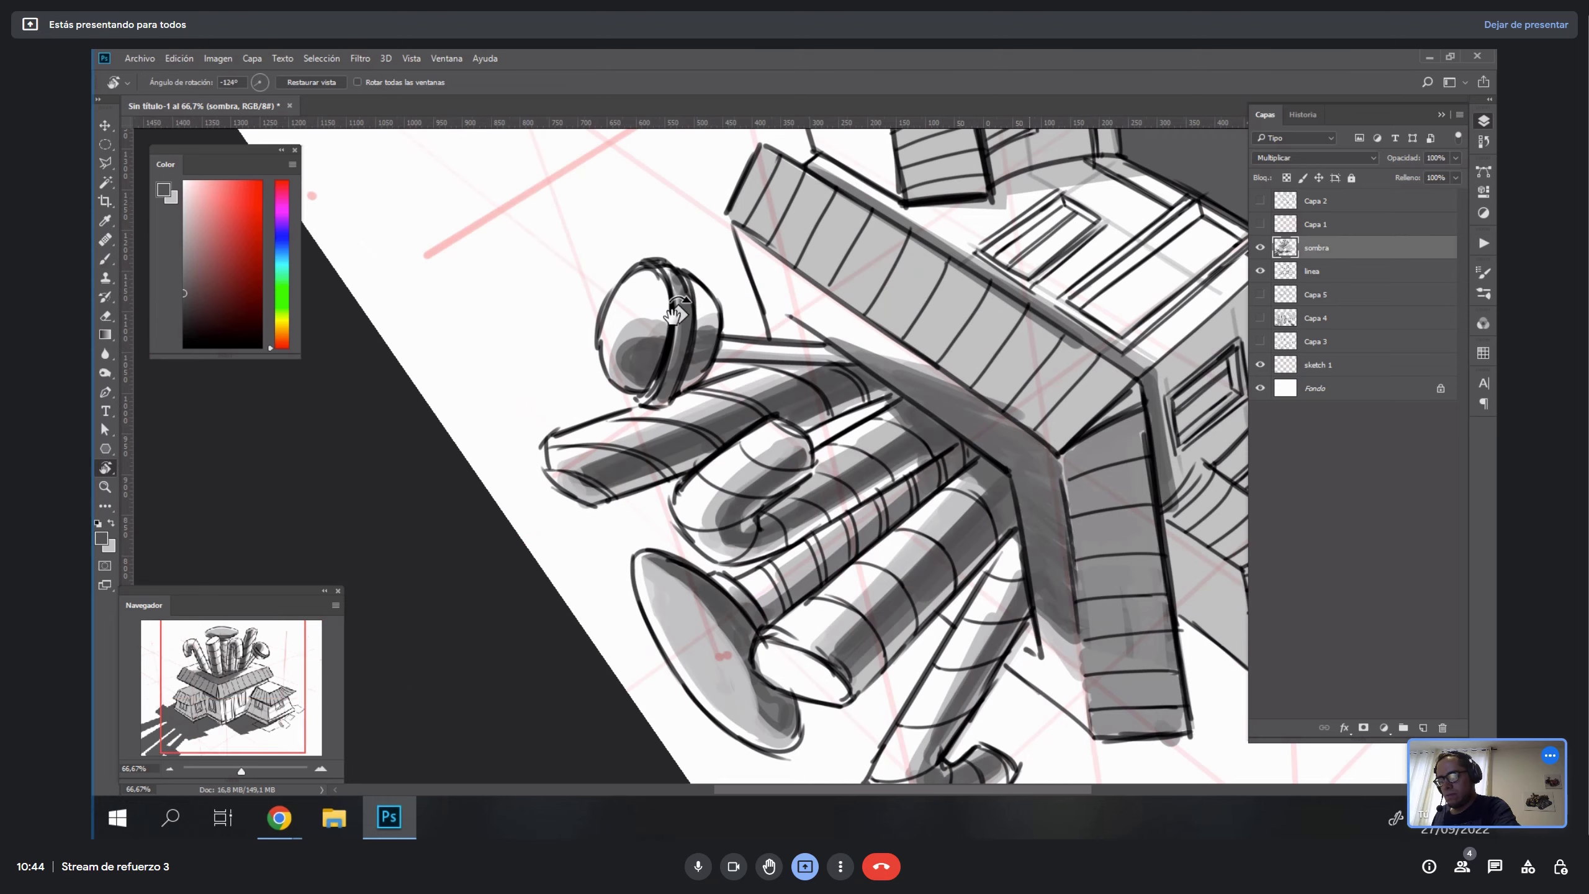
{"action": "scroll", "coordinate": [672, 313], "scroll_direction": "down", "scroll_amount": 5}
{"action": "key", "text": "b"}
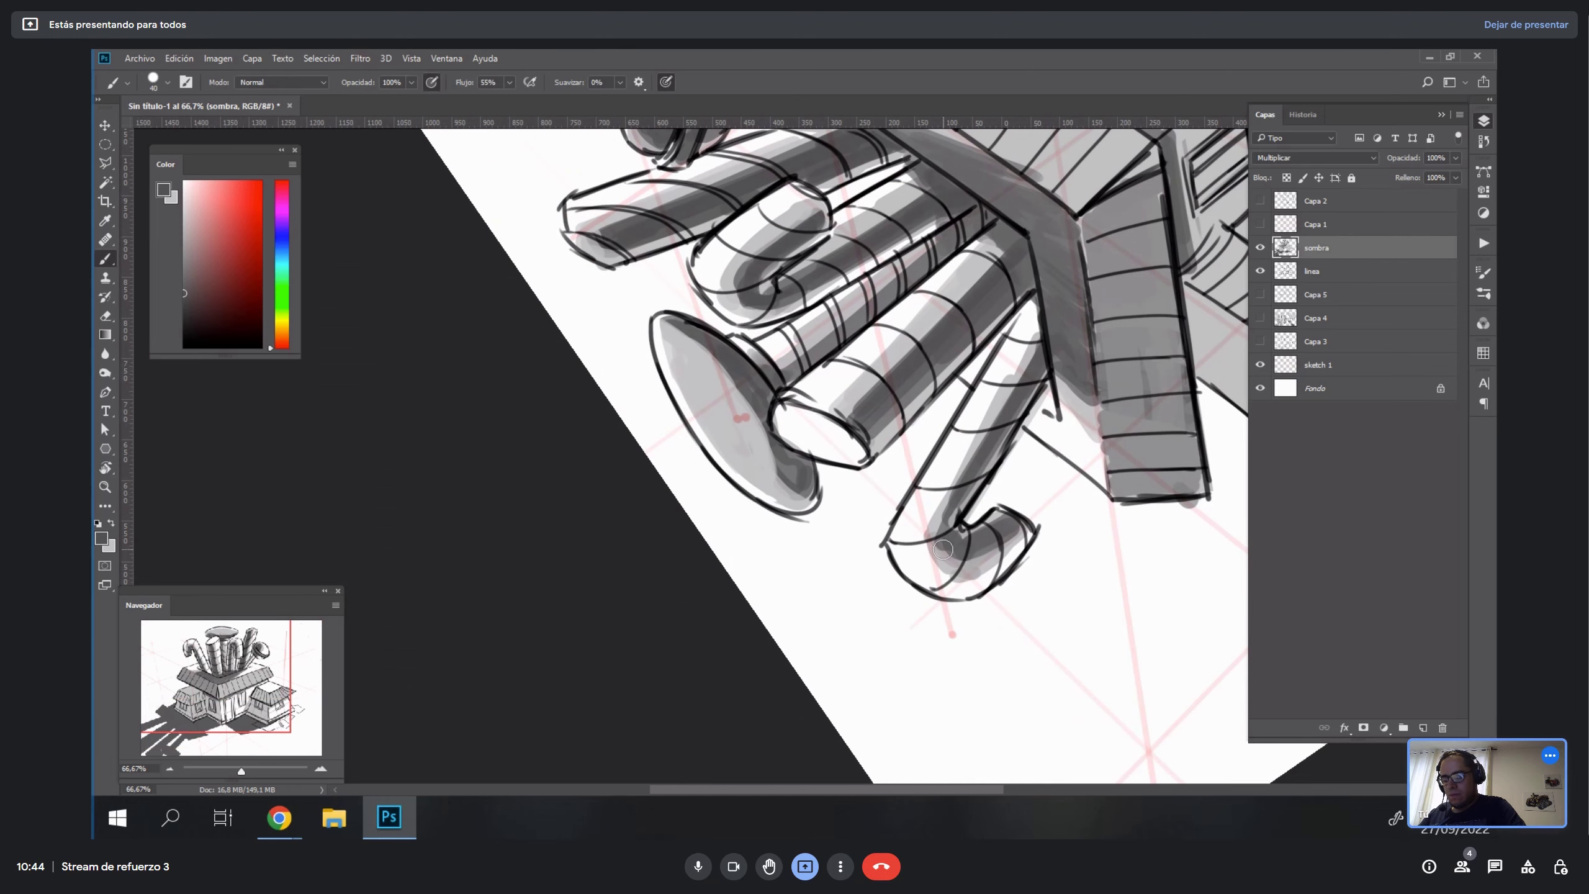
{"action": "mouse_move", "coordinate": [942, 549]}
{"action": "left_mouse_down"}
{"action": "mouse_move", "coordinate": [944, 563]}
{"action": "mouse_move", "coordinate": [991, 387]}
{"action": "left_mouse_up"}
{"action": "left_click", "coordinate": [941, 560], "text": "alt"}
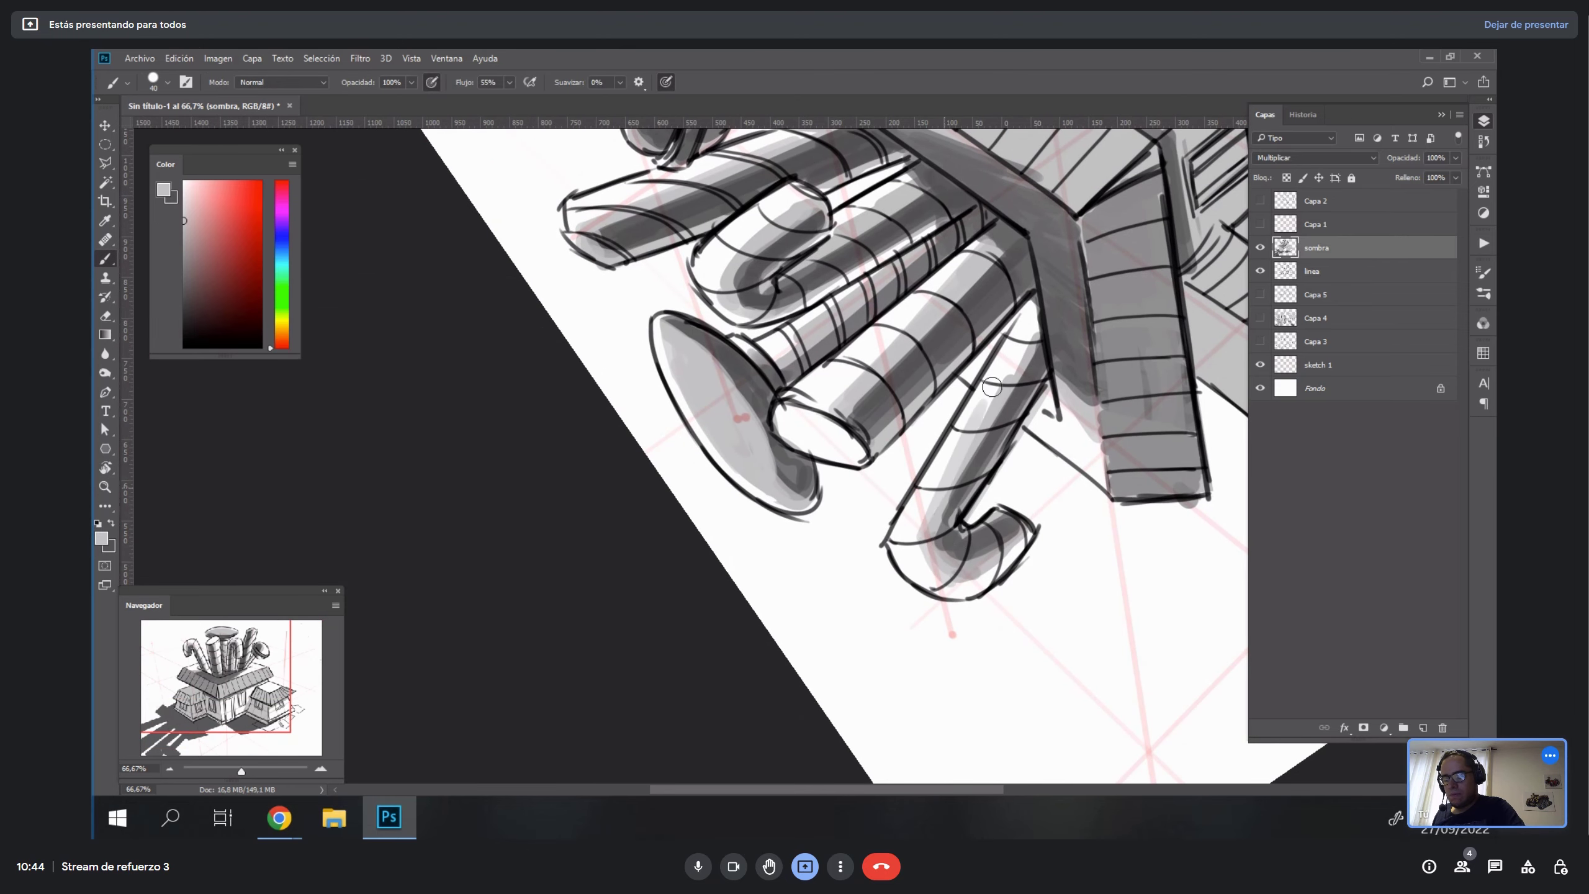
{"action": "left_click_drag", "start_coordinate": [945, 498], "coordinate": [1028, 333]}
{"action": "mouse_move", "coordinate": [995, 578]}
{"action": "left_mouse_down"}
{"action": "mouse_move", "coordinate": [1001, 556]}
{"action": "mouse_move", "coordinate": [948, 534]}
{"action": "left_mouse_up"}
{"action": "left_click", "coordinate": [947, 521], "text": "alt"}
{"action": "key", "text": "Escape"}
Outline the outer window of the left annex with a polygonal lasso selection.
{"action": "key", "text": "z"}
{"action": "left_click", "coordinate": [970, 579], "text": "alt"}
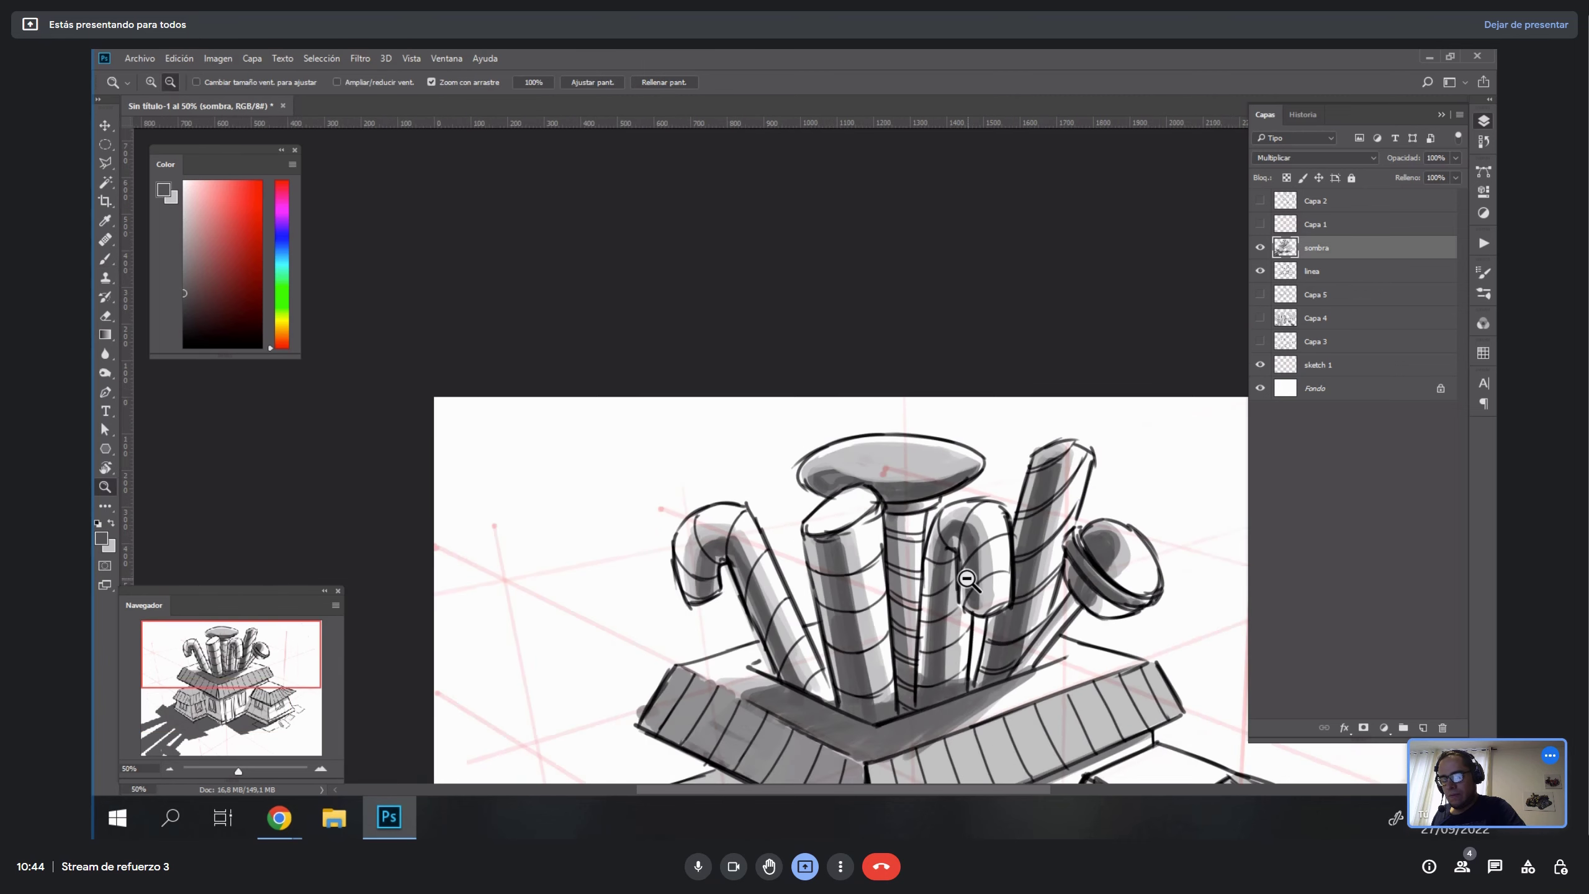
{"action": "left_click", "coordinate": [976, 576], "text": "alt"}
{"action": "left_click", "coordinate": [772, 534]}
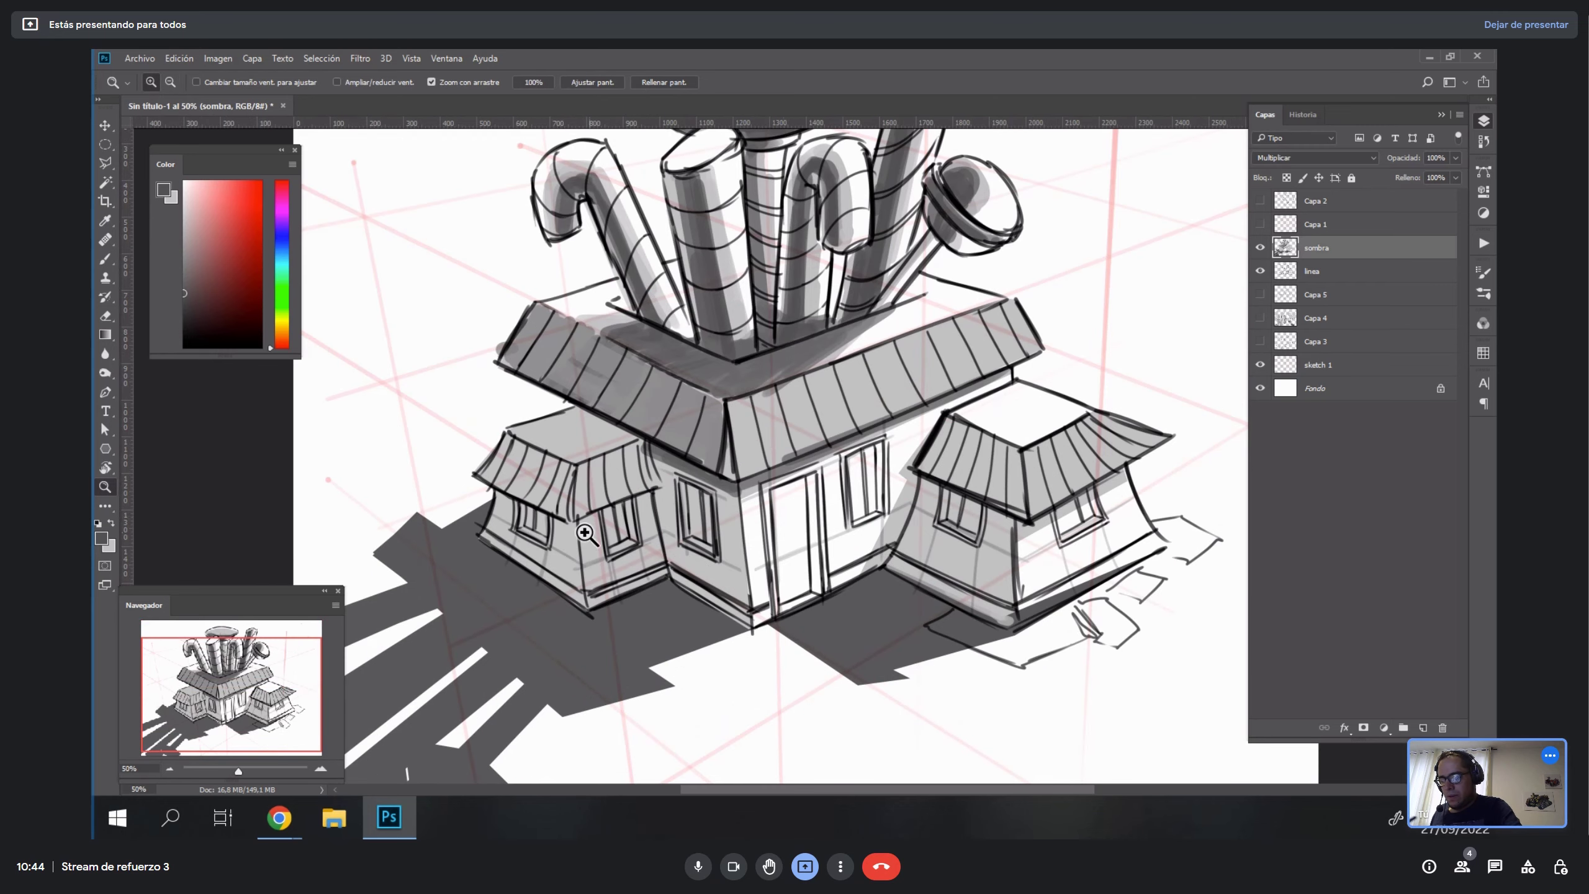
{"action": "left_click", "coordinate": [551, 524]}
{"action": "left_click_drag", "start_coordinate": [691, 532], "coordinate": [975, 515]}
{"action": "left_click", "coordinate": [976, 514]}
{"action": "key", "text": "l"}
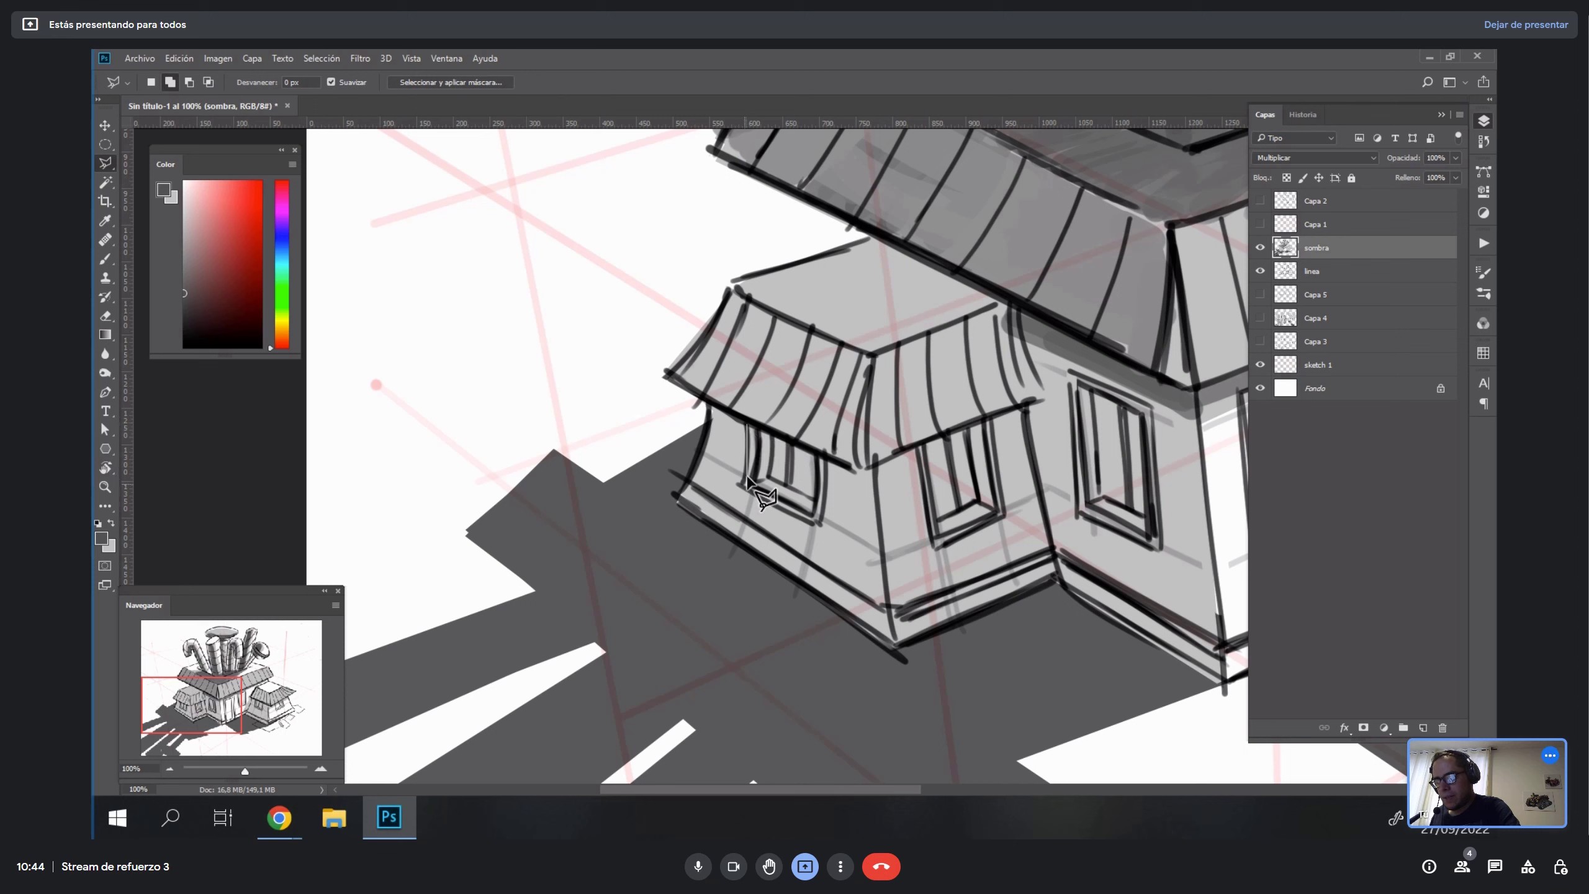
{"action": "left_click", "coordinate": [762, 432]}
{"action": "left_click", "coordinate": [755, 486]}
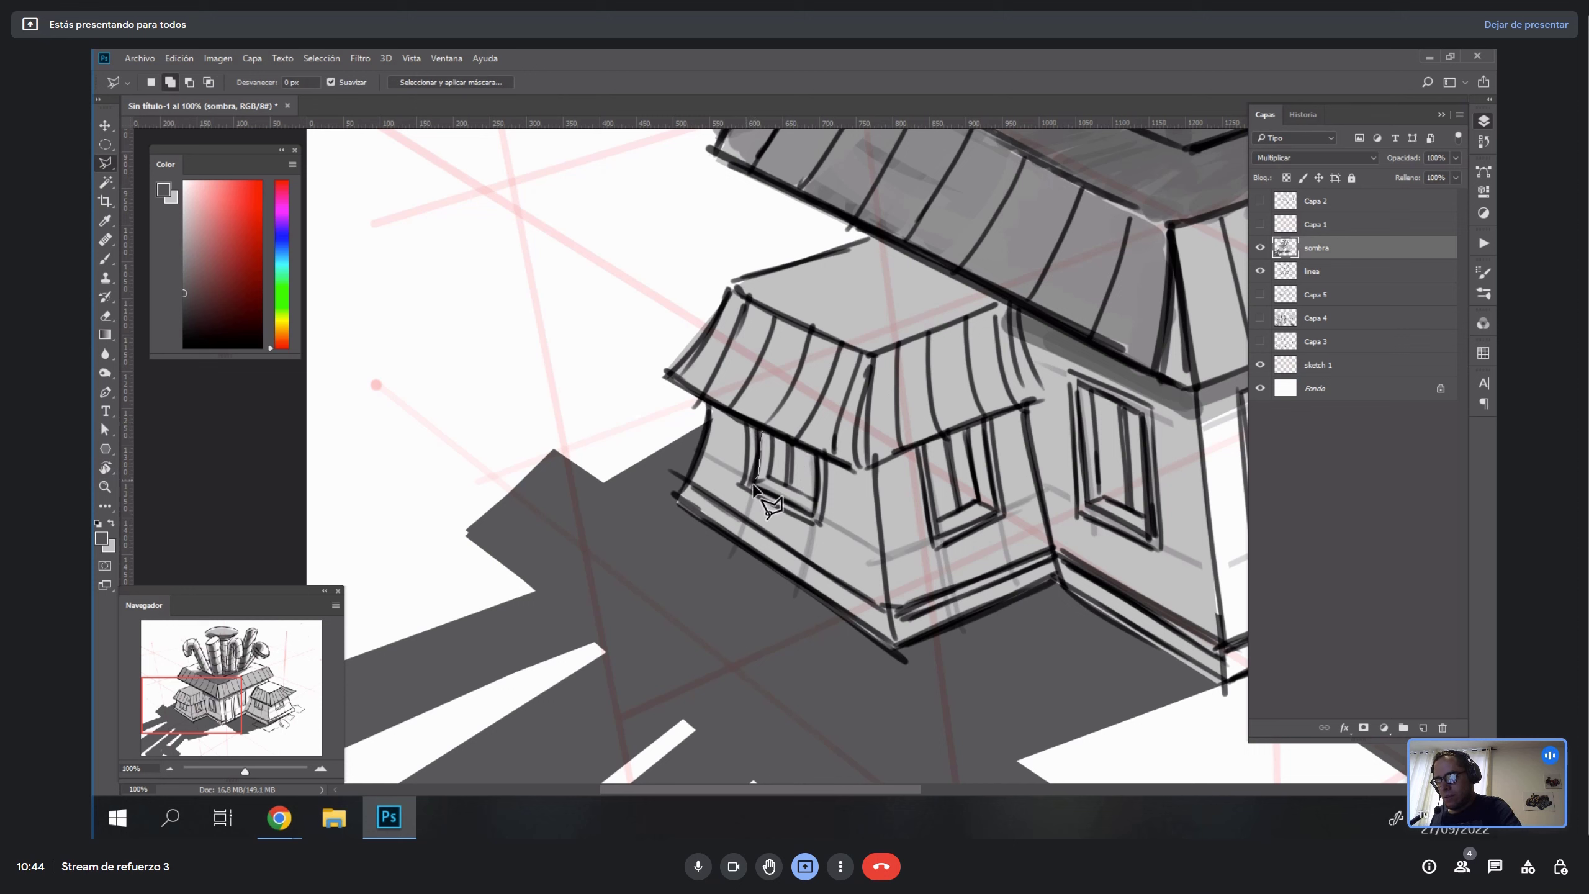
{"action": "left_click", "coordinate": [814, 515]}
{"action": "left_click", "coordinate": [819, 455]}
{"action": "left_click", "coordinate": [760, 432]}
Add the left annex's front window to the selection with the polygonal lasso.
{"action": "left_click", "coordinate": [926, 446]}
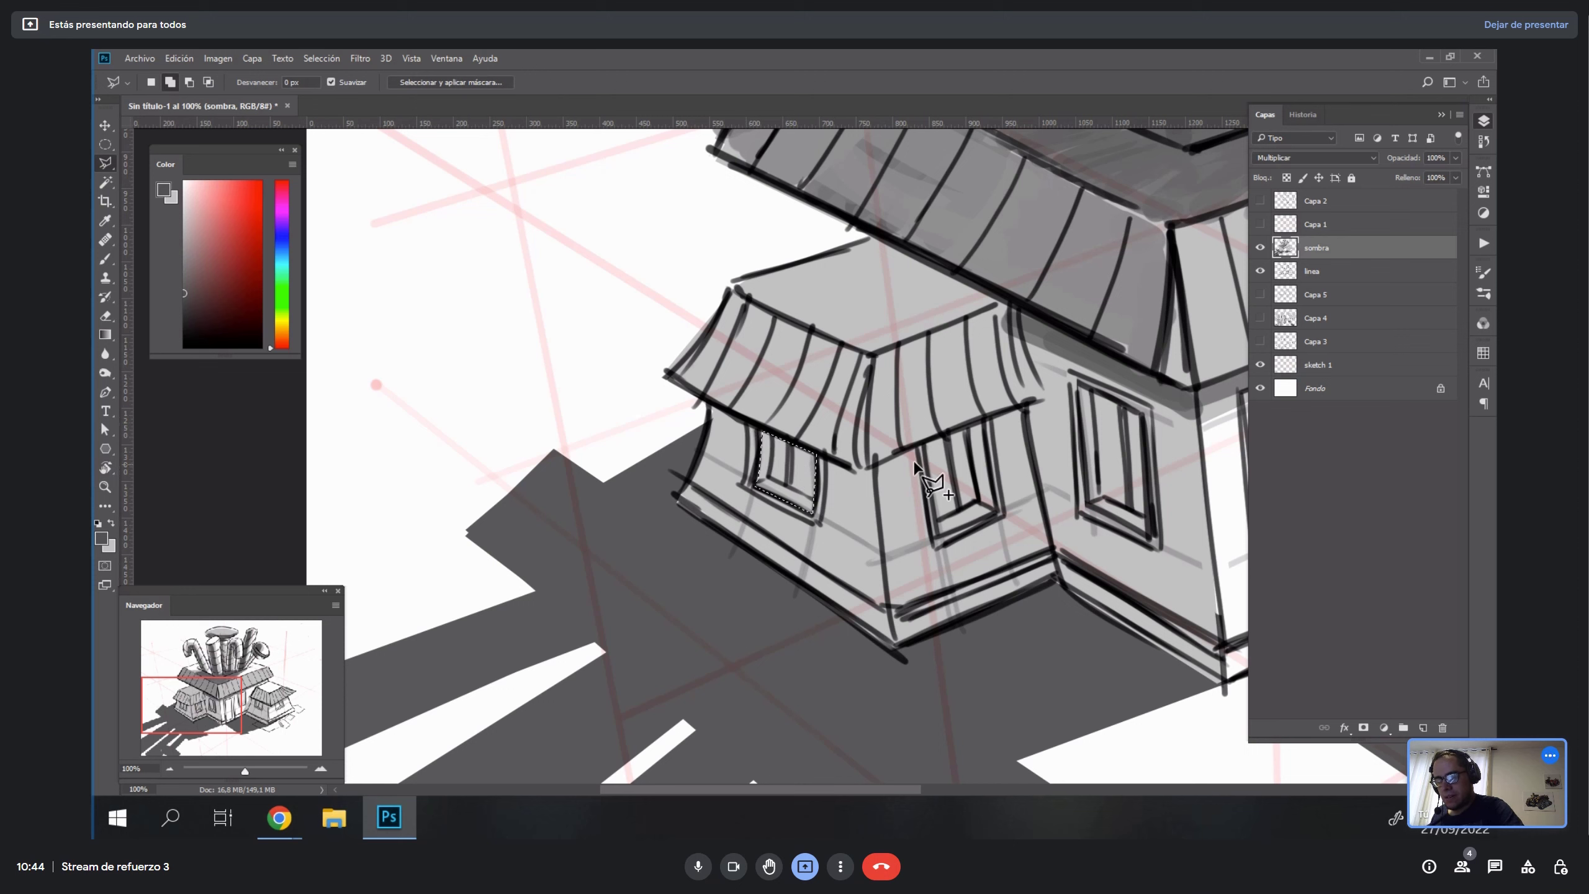
{"action": "left_click", "coordinate": [939, 520]}
{"action": "left_click", "coordinate": [978, 503]}
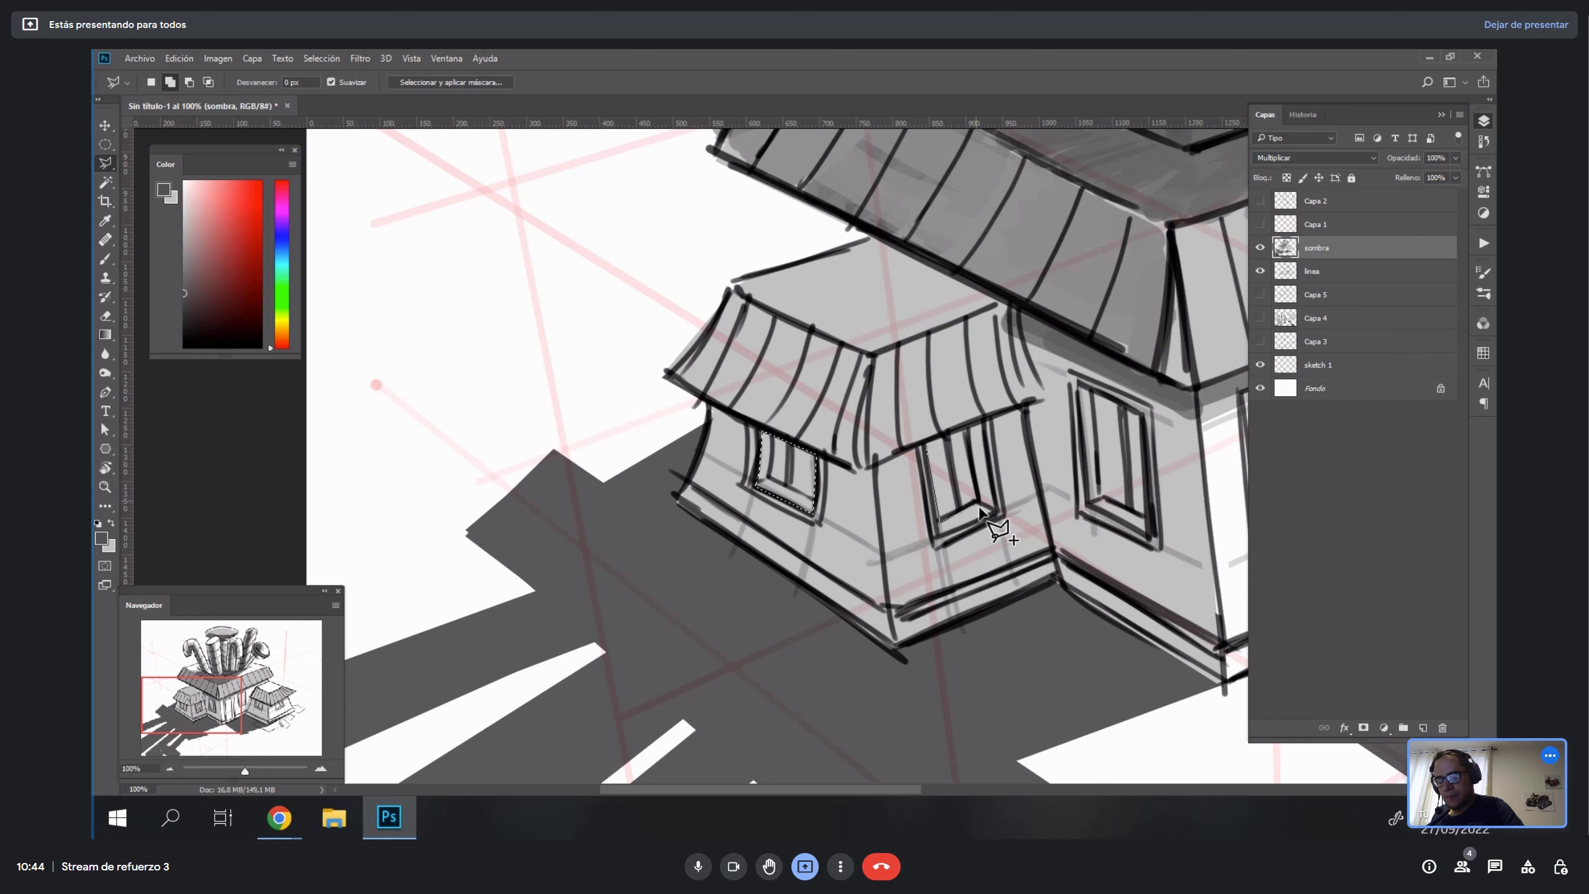
{"action": "left_click", "coordinate": [1000, 513]}
{"action": "left_click", "coordinate": [986, 422]}
{"action": "left_click", "coordinate": [926, 446]}
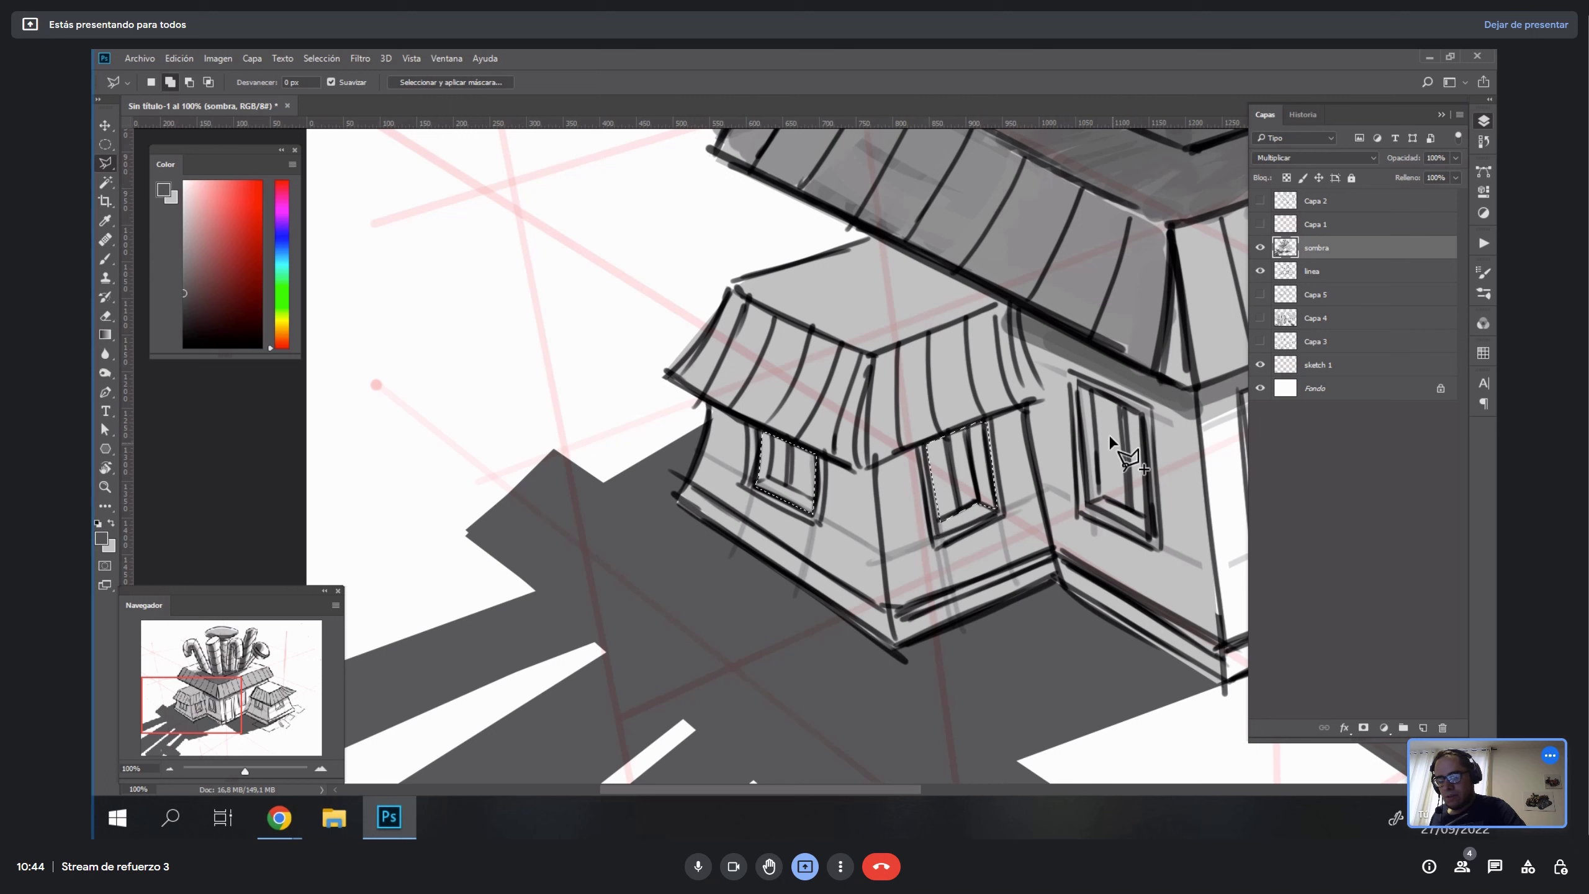
Add the main building's window beside the left annex to the selection.
{"action": "left_click", "coordinate": [1078, 387]}
{"action": "left_click", "coordinate": [1088, 503]}
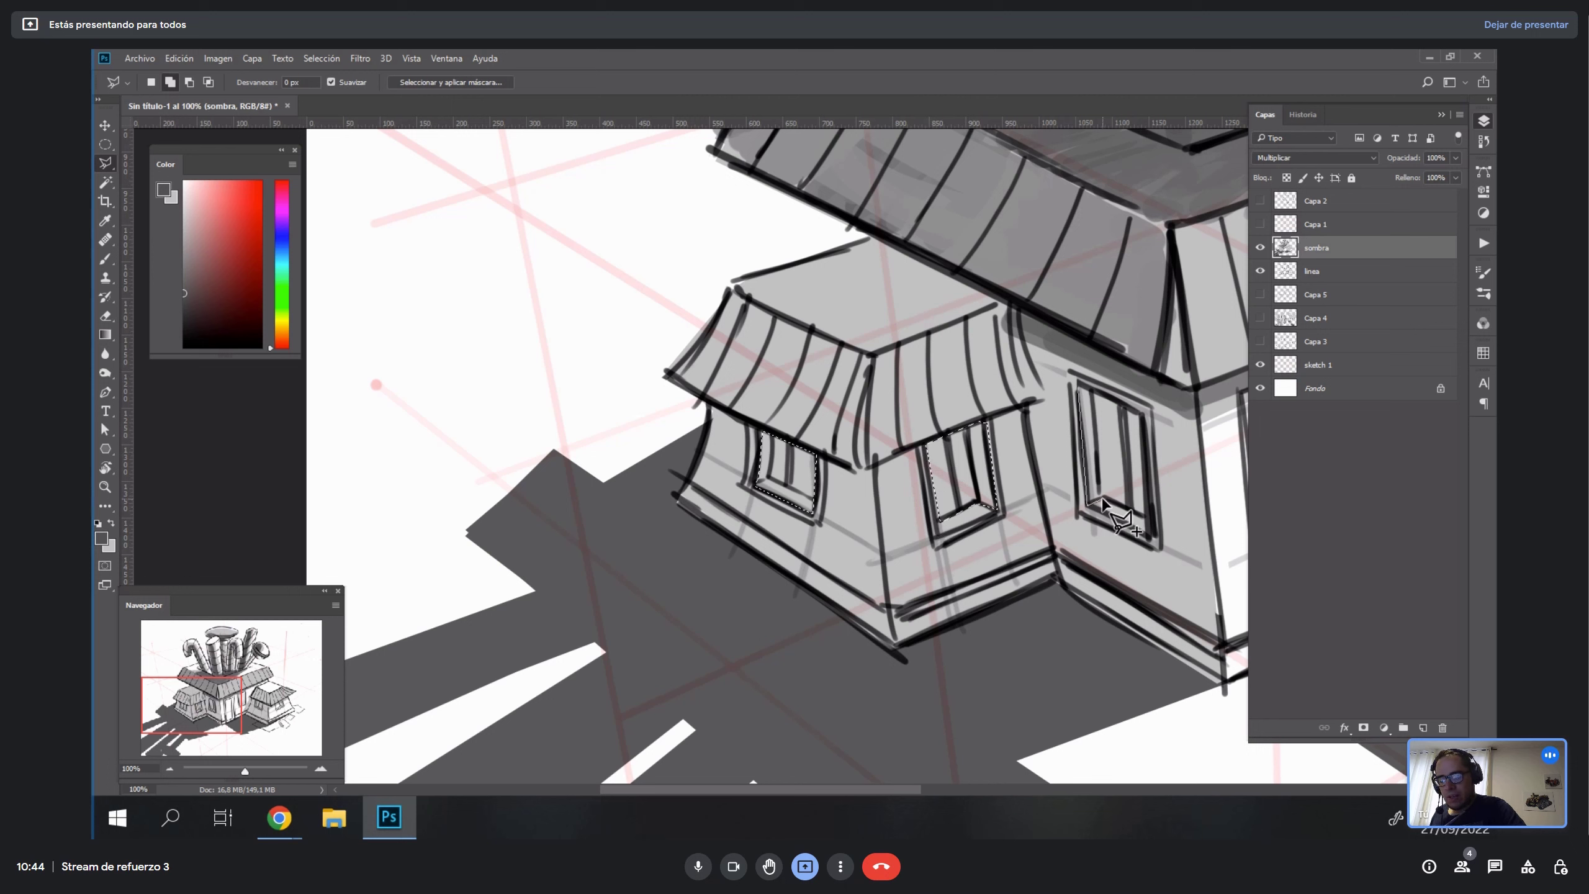
{"action": "left_click", "coordinate": [1143, 514]}
{"action": "left_click", "coordinate": [1147, 408]}
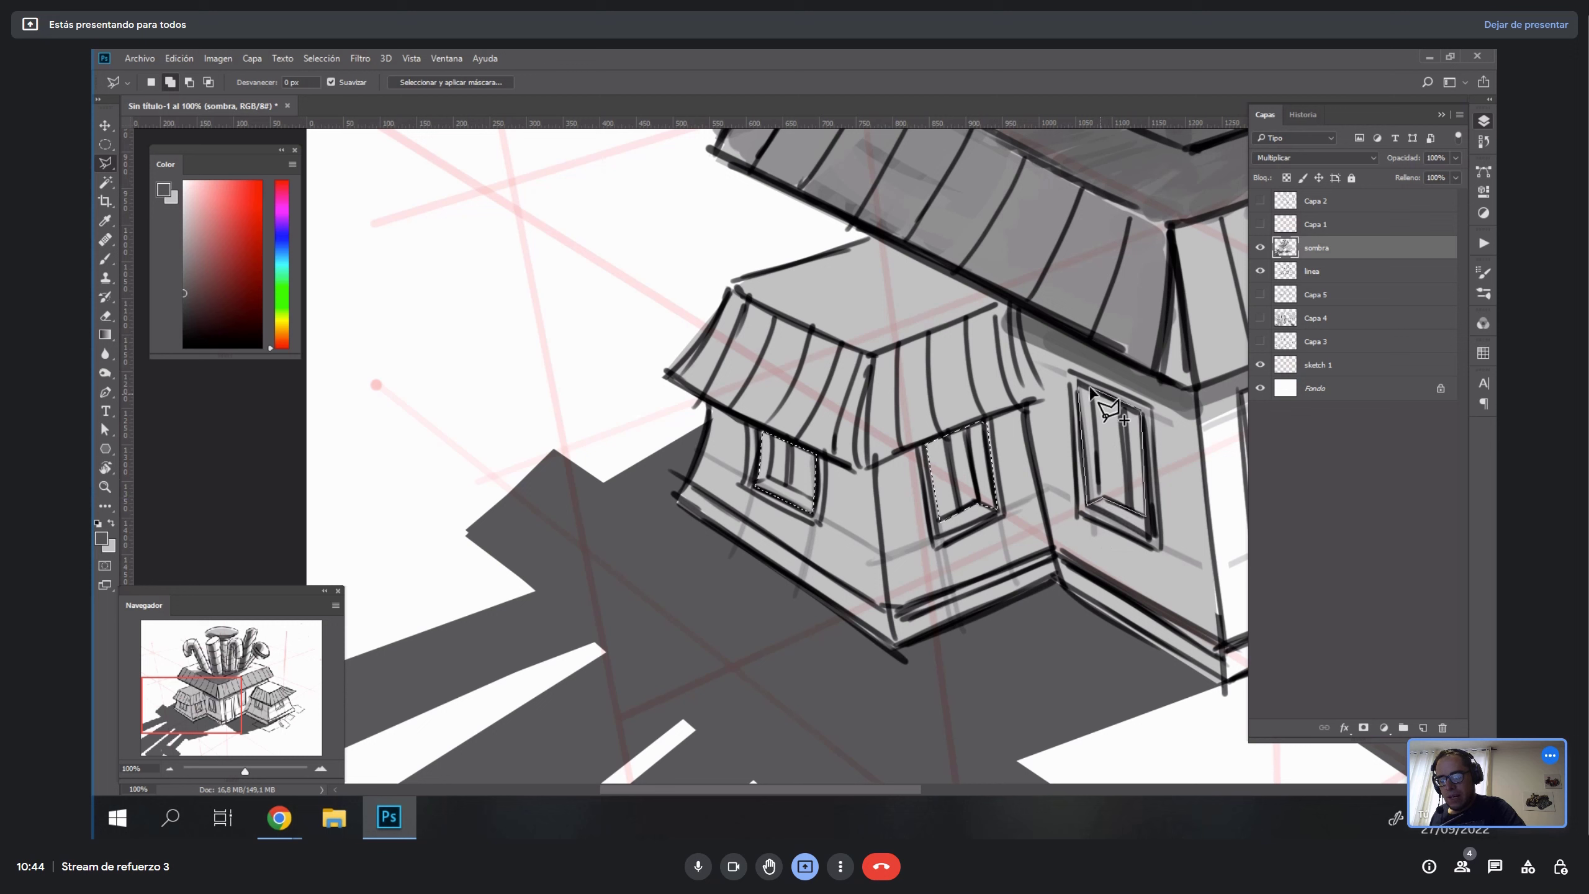
{"action": "left_click", "coordinate": [1077, 387]}
Paint the three selected windows dark grey and clear the selection.
{"action": "key", "text": "b"}
{"action": "left_click_drag", "start_coordinate": [769, 438], "coordinate": [810, 510]}
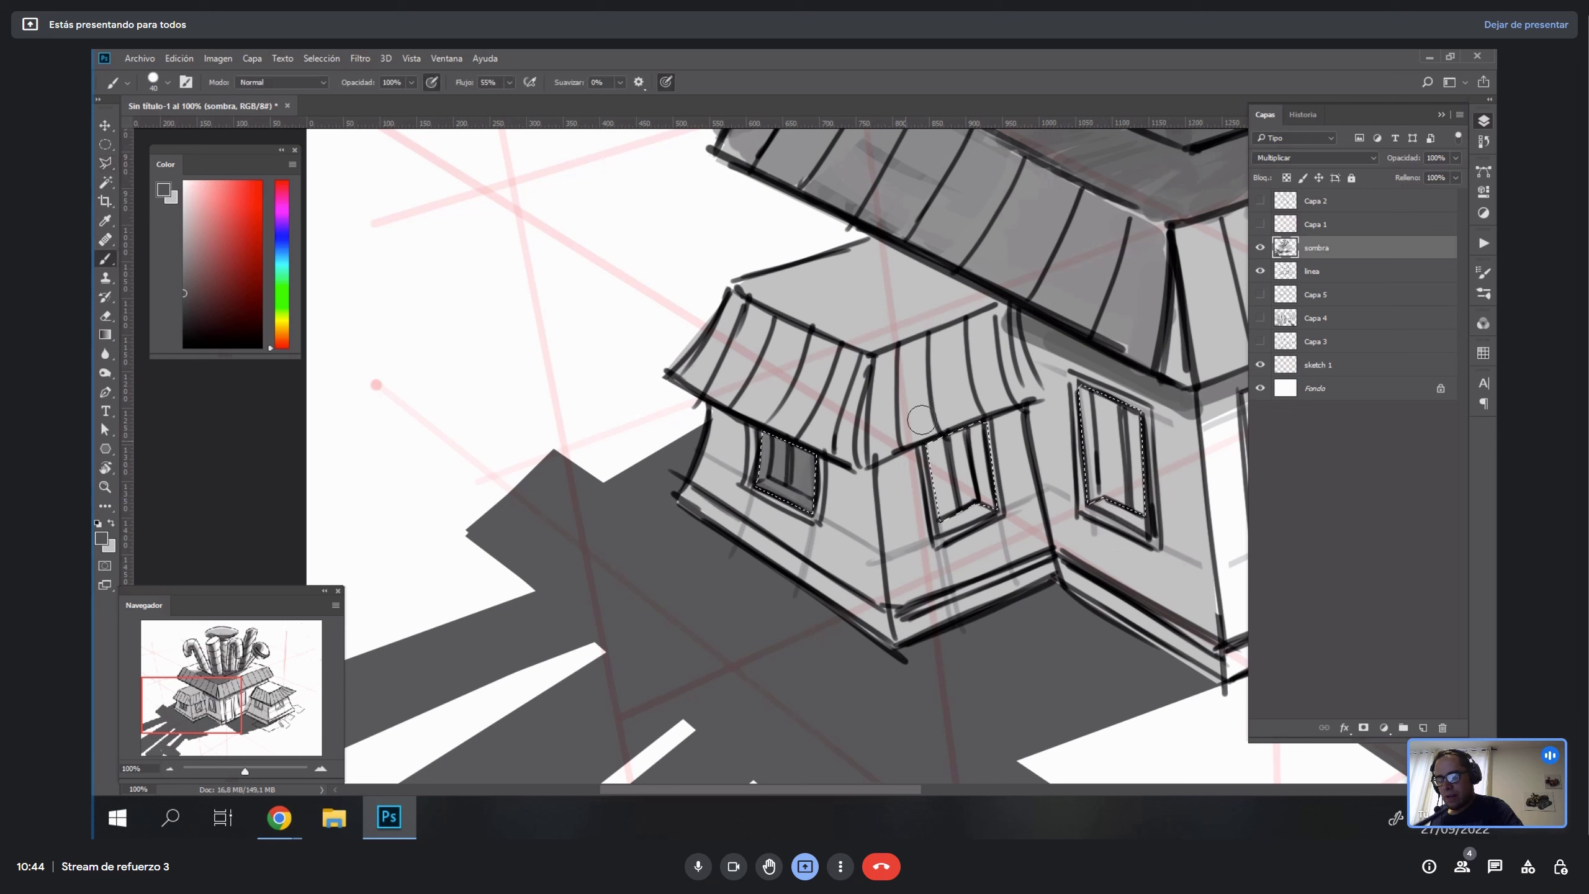
{"action": "mouse_move", "coordinate": [935, 435]}
{"action": "left_mouse_down"}
{"action": "mouse_move", "coordinate": [957, 513]}
{"action": "mouse_move", "coordinate": [983, 507]}
{"action": "left_mouse_up"}
{"action": "mouse_move", "coordinate": [1093, 407]}
{"action": "left_mouse_down"}
{"action": "mouse_move", "coordinate": [1120, 494]}
{"action": "mouse_move", "coordinate": [1142, 425]}
{"action": "left_mouse_up"}
{"action": "key", "text": "ctrl+d"}
{"action": "mouse_move", "coordinate": [946, 582]}
{"action": "left_mouse_down"}
{"action": "mouse_move", "coordinate": [841, 589]}
{"action": "mouse_move", "coordinate": [631, 550]}
{"action": "left_mouse_up"}
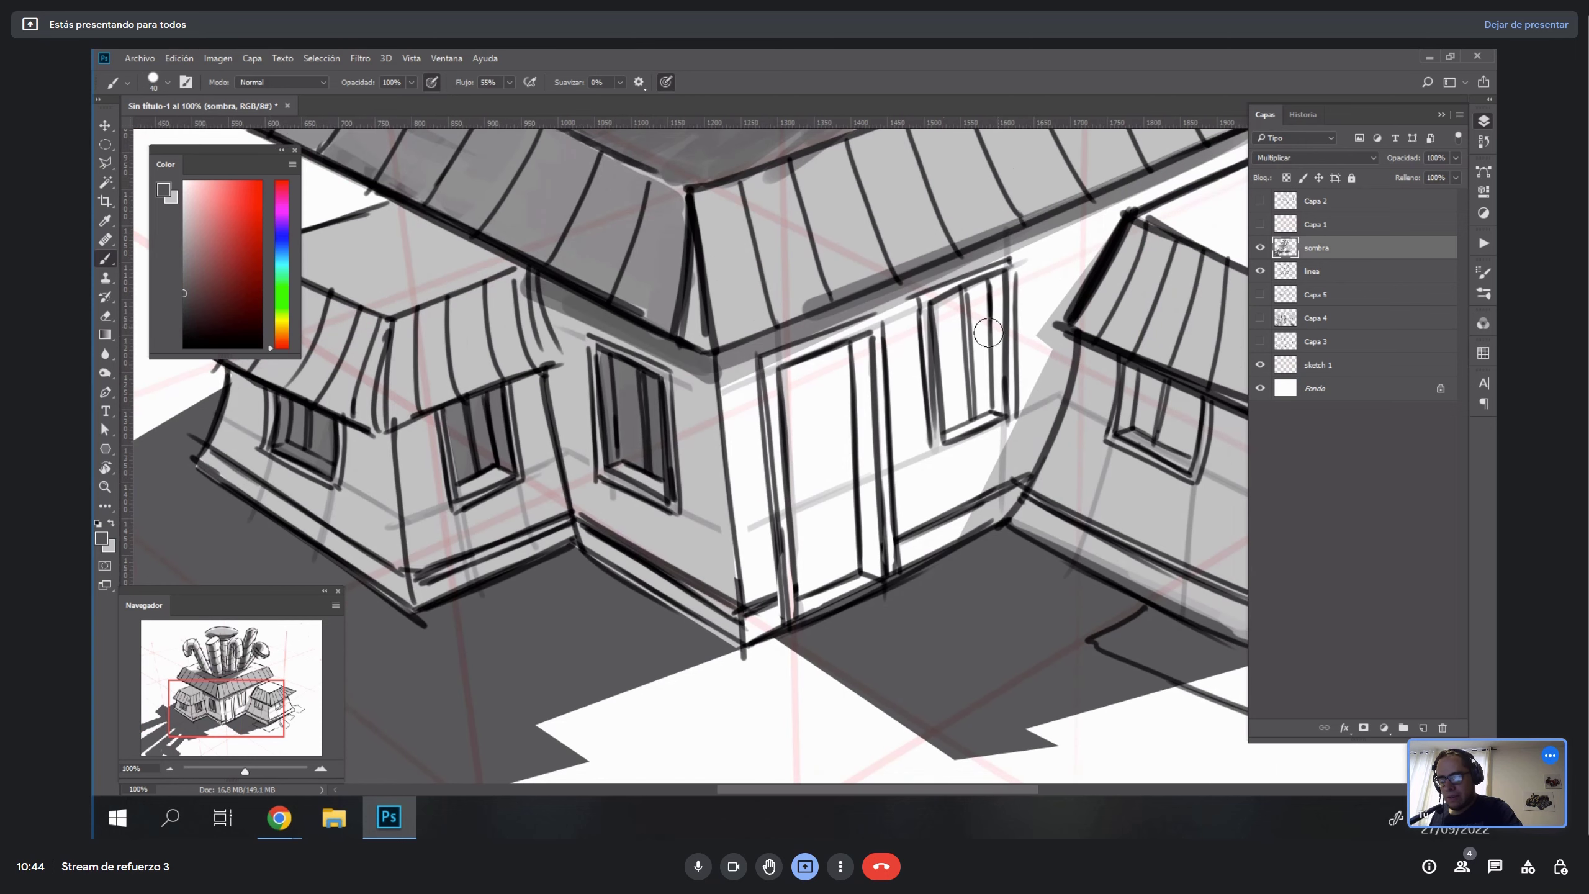
Outline the recessed top and inner side strip of the main building's front window with a polygonal lasso selection.
{"action": "key", "text": "l"}
{"action": "left_click", "coordinate": [938, 305]}
{"action": "left_click", "coordinate": [987, 291]}
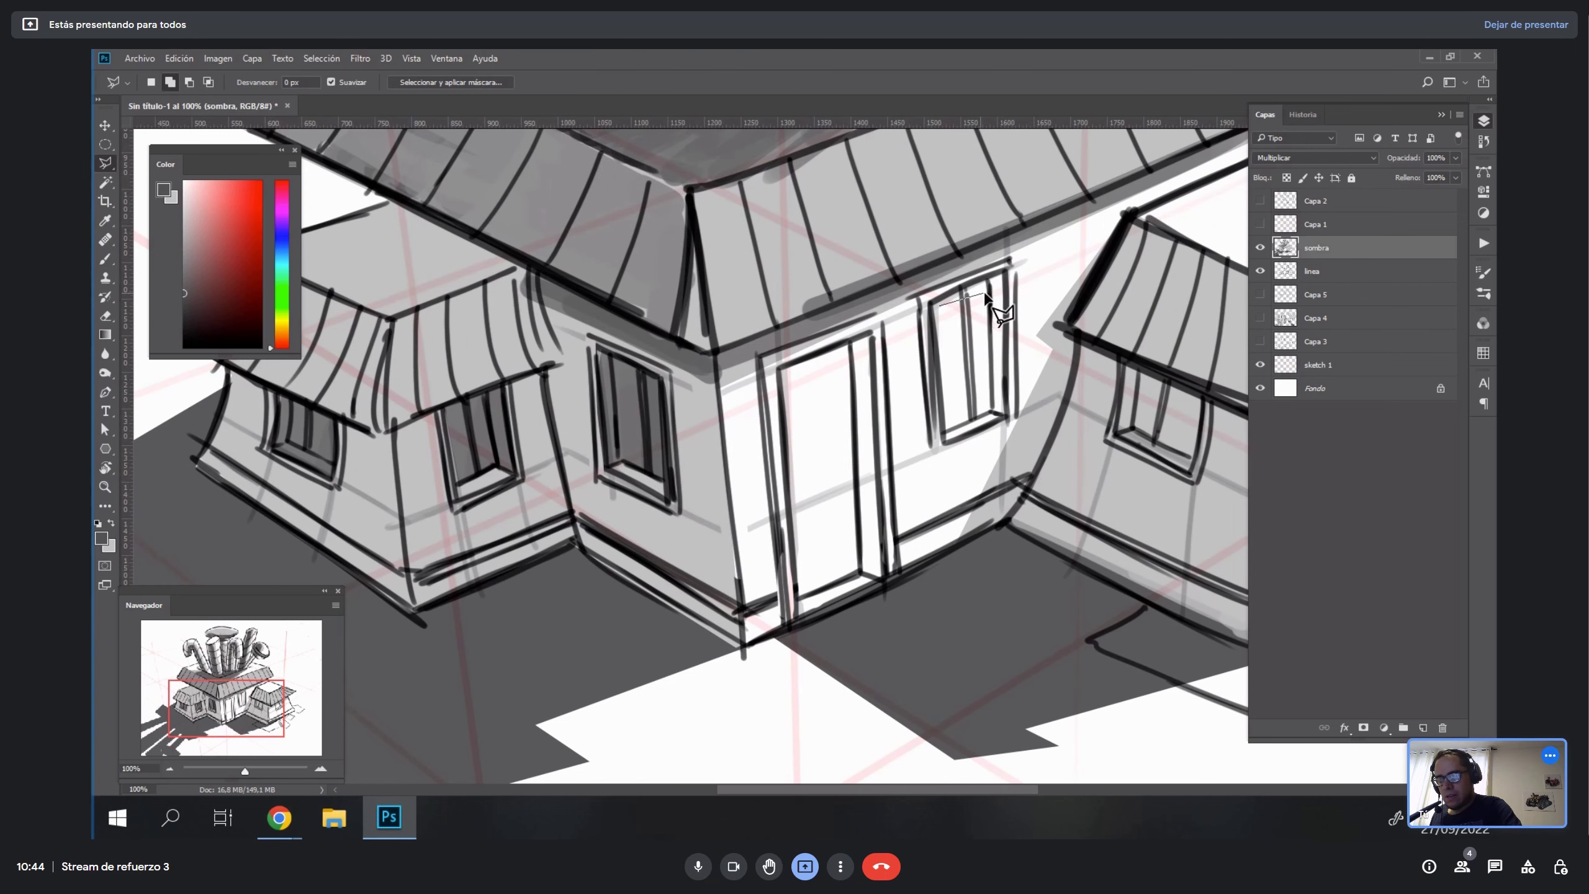
{"action": "left_click", "coordinate": [1006, 416]}
{"action": "left_click", "coordinate": [1006, 271]}
{"action": "left_click", "coordinate": [932, 304]}
{"action": "left_click", "coordinate": [938, 306]}
Add the door's recessed top and inner side strip to the selection with the polygonal lasso.
{"action": "left_click", "coordinate": [786, 374]}
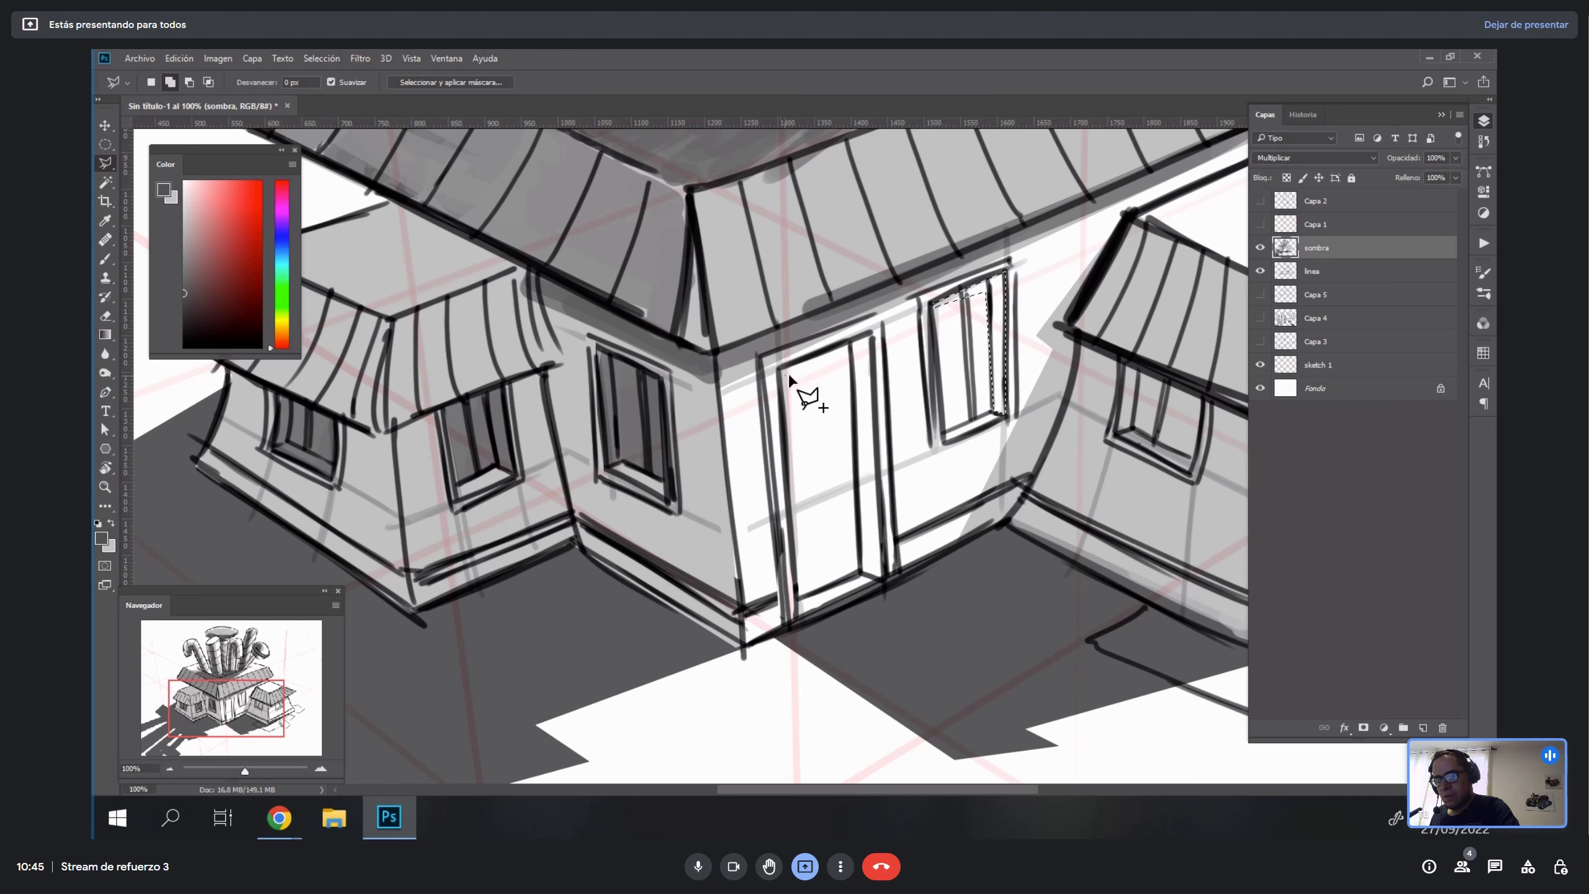
{"action": "left_click", "coordinate": [851, 360]}
{"action": "left_click", "coordinate": [862, 571]}
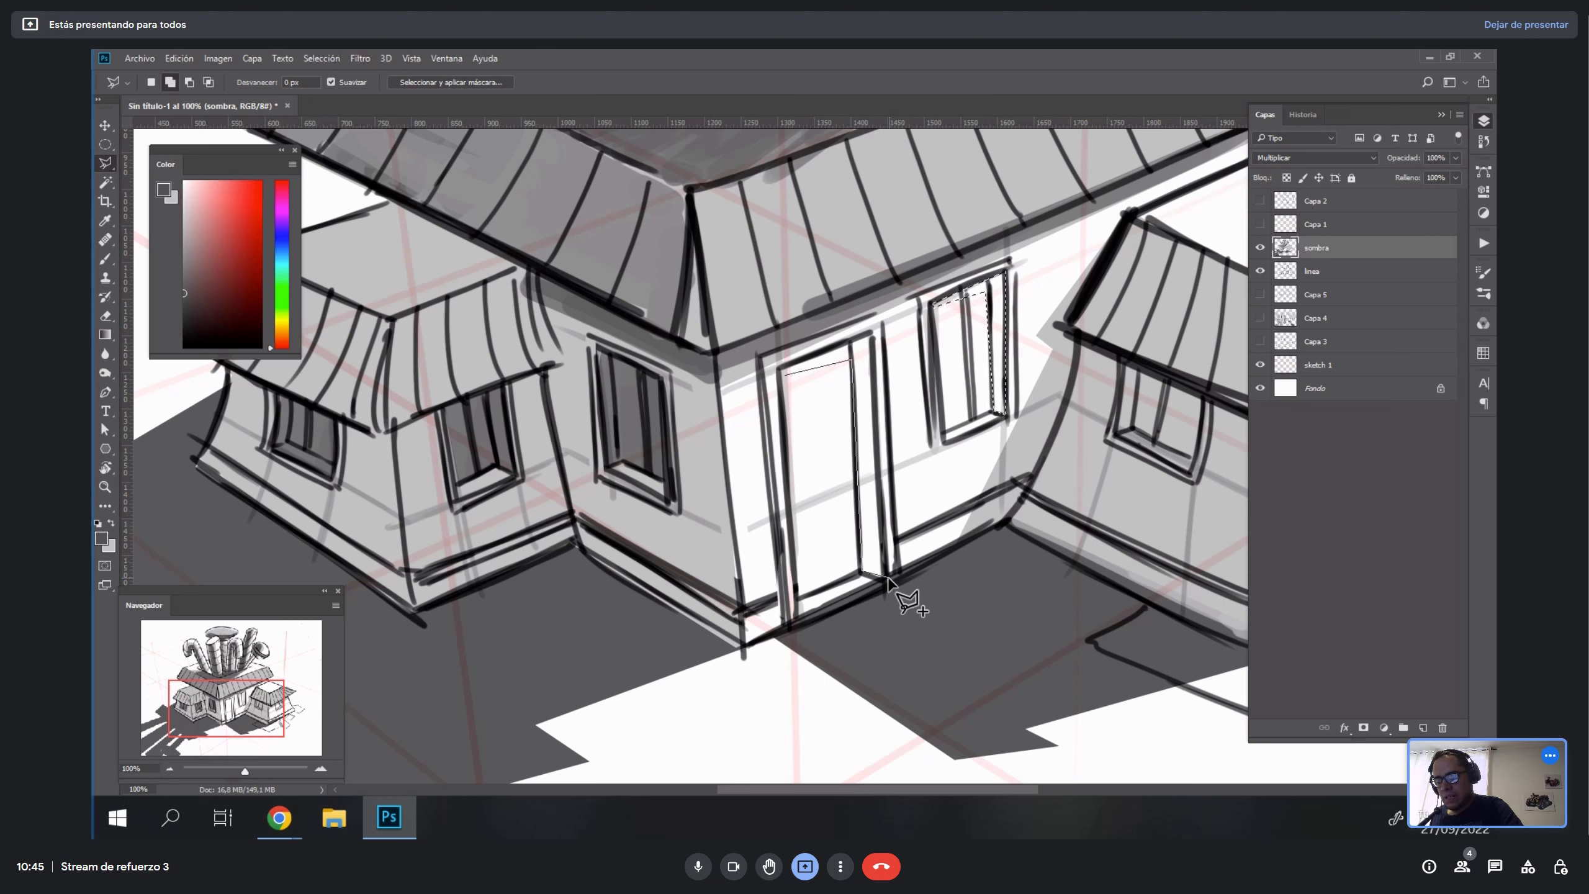
{"action": "left_click", "coordinate": [884, 578]}
{"action": "left_click", "coordinate": [872, 333]}
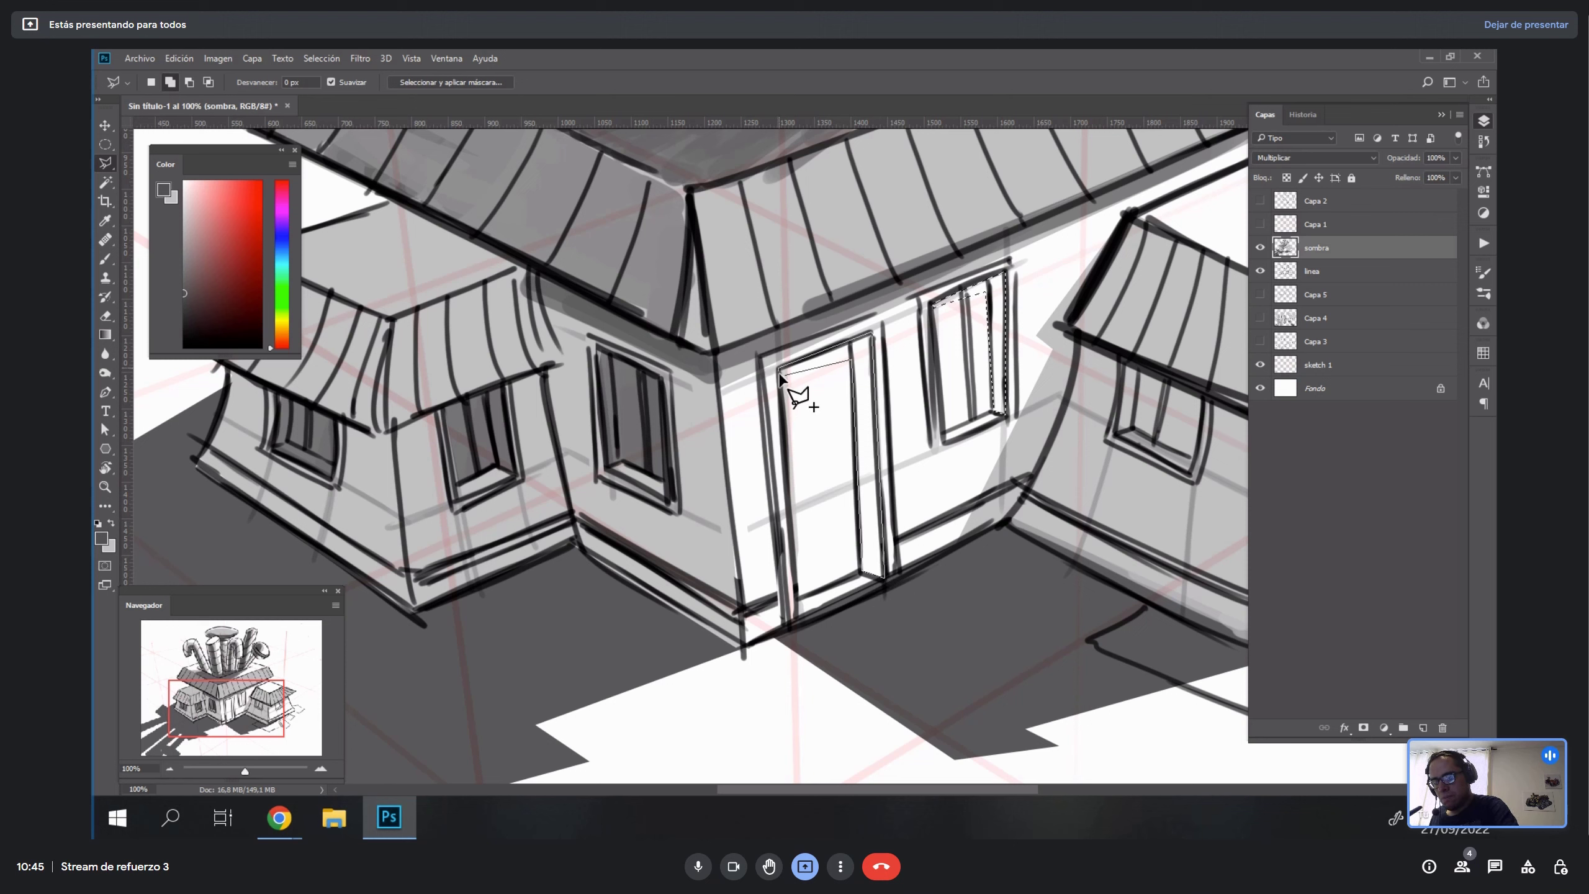
{"action": "left_click", "coordinate": [780, 372]}
Paint the selected window and door recesses dark grey and clear the selection.
{"action": "key", "text": "b"}
{"action": "mouse_move", "coordinate": [867, 366]}
{"action": "left_mouse_down"}
{"action": "mouse_move", "coordinate": [871, 573]}
{"action": "mouse_move", "coordinate": [862, 416]}
{"action": "left_mouse_up"}
{"action": "left_click_drag", "start_coordinate": [1001, 277], "coordinate": [1003, 417]}
{"action": "left_click_drag", "start_coordinate": [1001, 410], "coordinate": [993, 285]}
{"action": "key", "text": "ctrl+d"}
Sample a mid grey from the drawing and darken the flat top of the left annex's roof.
{"action": "mouse_move", "coordinate": [695, 356]}
{"action": "left_mouse_down"}
{"action": "mouse_move", "coordinate": [1060, 521]}
{"action": "mouse_move", "coordinate": [1070, 510]}
{"action": "mouse_move", "coordinate": [929, 328]}
{"action": "left_mouse_up"}
{"action": "key", "text": "r"}
{"action": "key", "text": "Escape"}
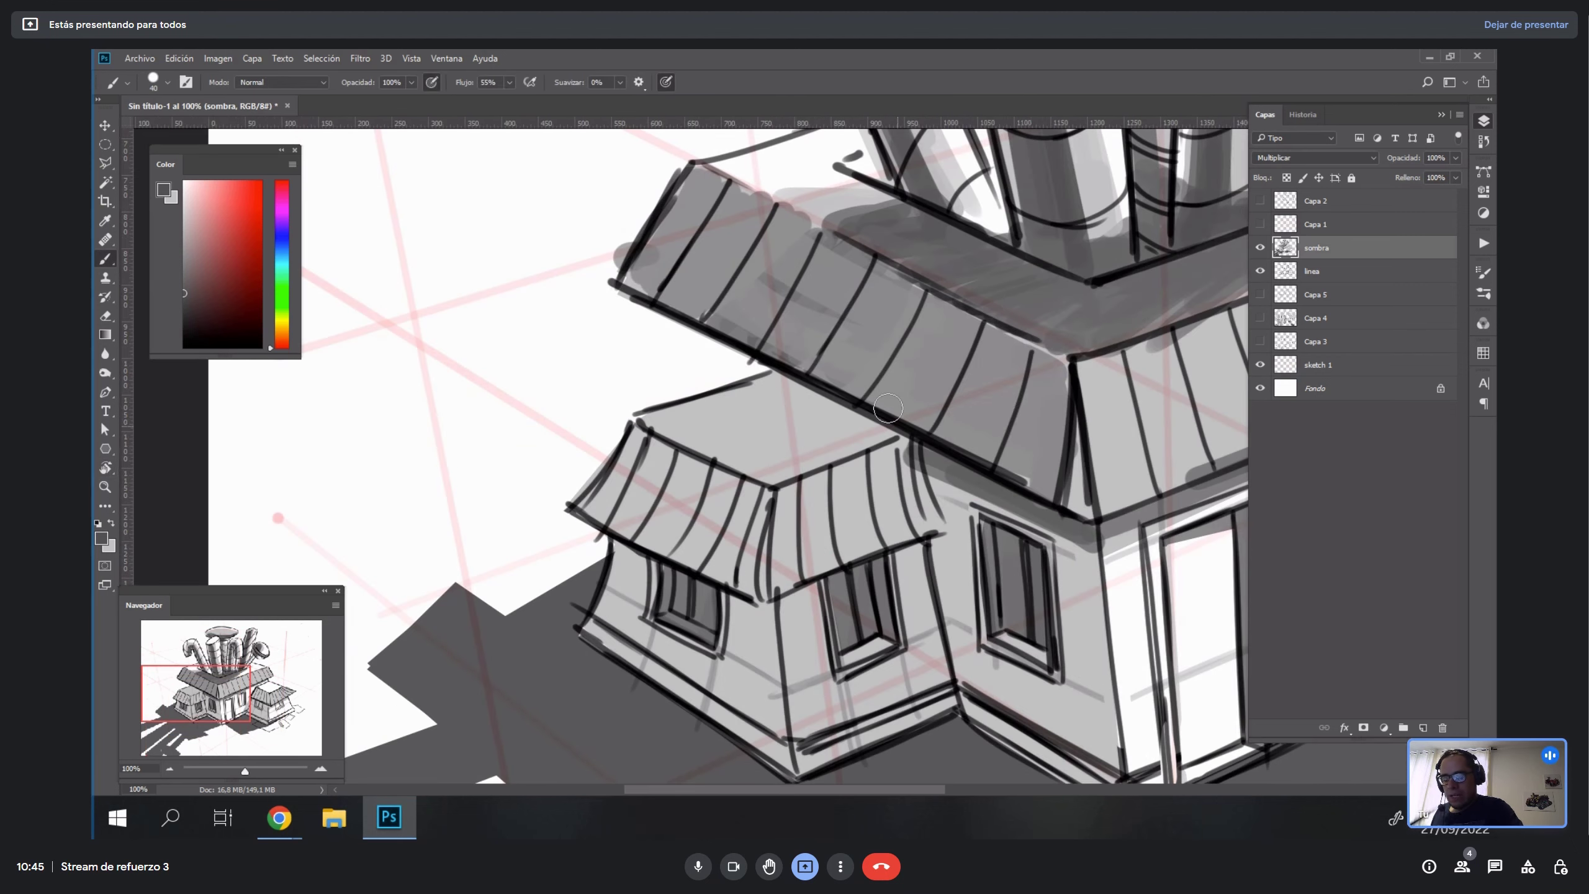
{"action": "key", "text": "r"}
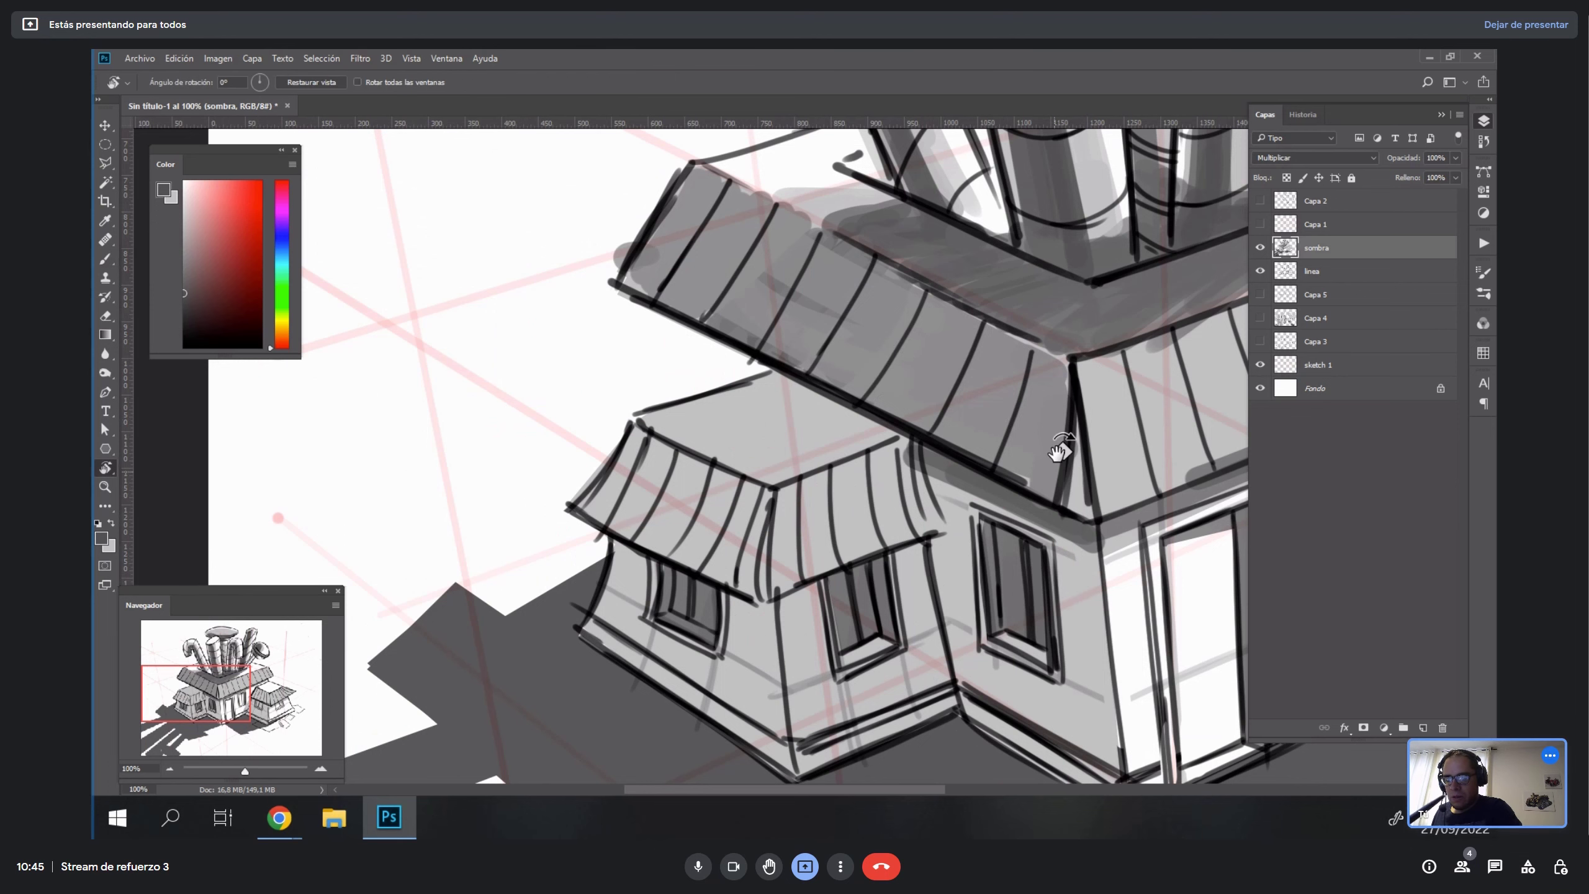
{"action": "left_click_drag", "start_coordinate": [1062, 449], "coordinate": [985, 283]}
{"action": "left_click", "coordinate": [783, 333], "text": "alt"}
{"action": "mouse_move", "coordinate": [729, 422]}
{"action": "left_mouse_down"}
{"action": "mouse_move", "coordinate": [693, 475]}
{"action": "mouse_move", "coordinate": [722, 448]}
{"action": "mouse_move", "coordinate": [692, 495]}
{"action": "mouse_move", "coordinate": [748, 419]}
{"action": "mouse_move", "coordinate": [710, 476]}
{"action": "mouse_move", "coordinate": [721, 508]}
{"action": "mouse_move", "coordinate": [827, 414]}
{"action": "mouse_move", "coordinate": [685, 519]}
{"action": "left_mouse_up"}
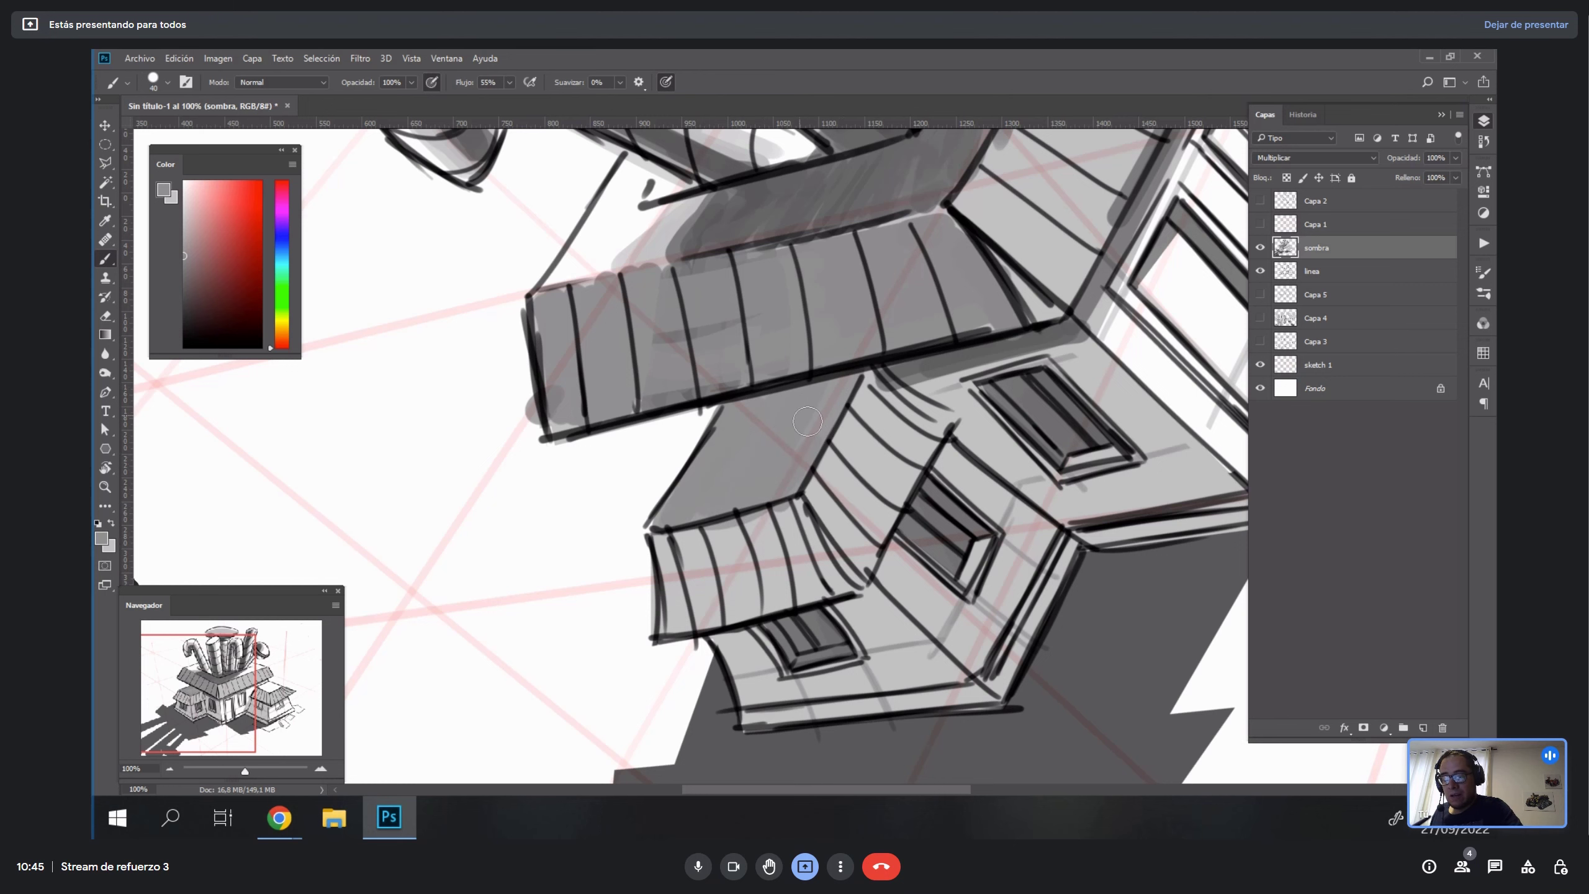
Sample a near-black tone and paint a dark shadow along the underside of the left annex's awning.
{"action": "key", "text": "Escape"}
{"action": "key", "text": "z"}
{"action": "left_click_drag", "start_coordinate": [1043, 408], "coordinate": [957, 289]}
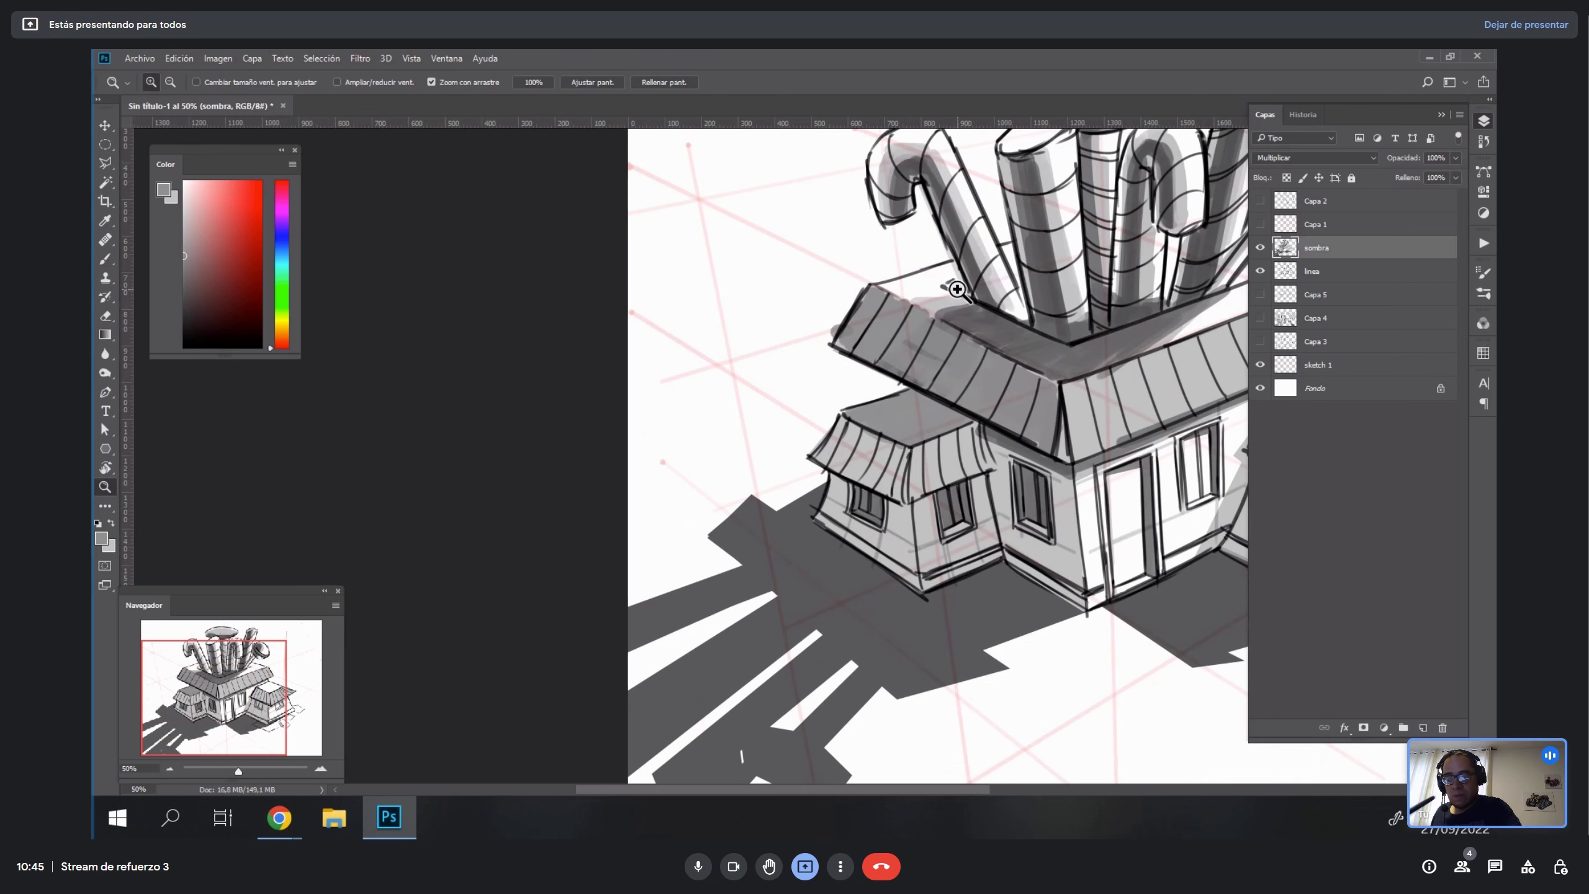
{"action": "left_click", "coordinate": [989, 398]}
{"action": "key", "text": "r"}
{"action": "left_click_drag", "start_coordinate": [1057, 401], "coordinate": [1035, 456]}
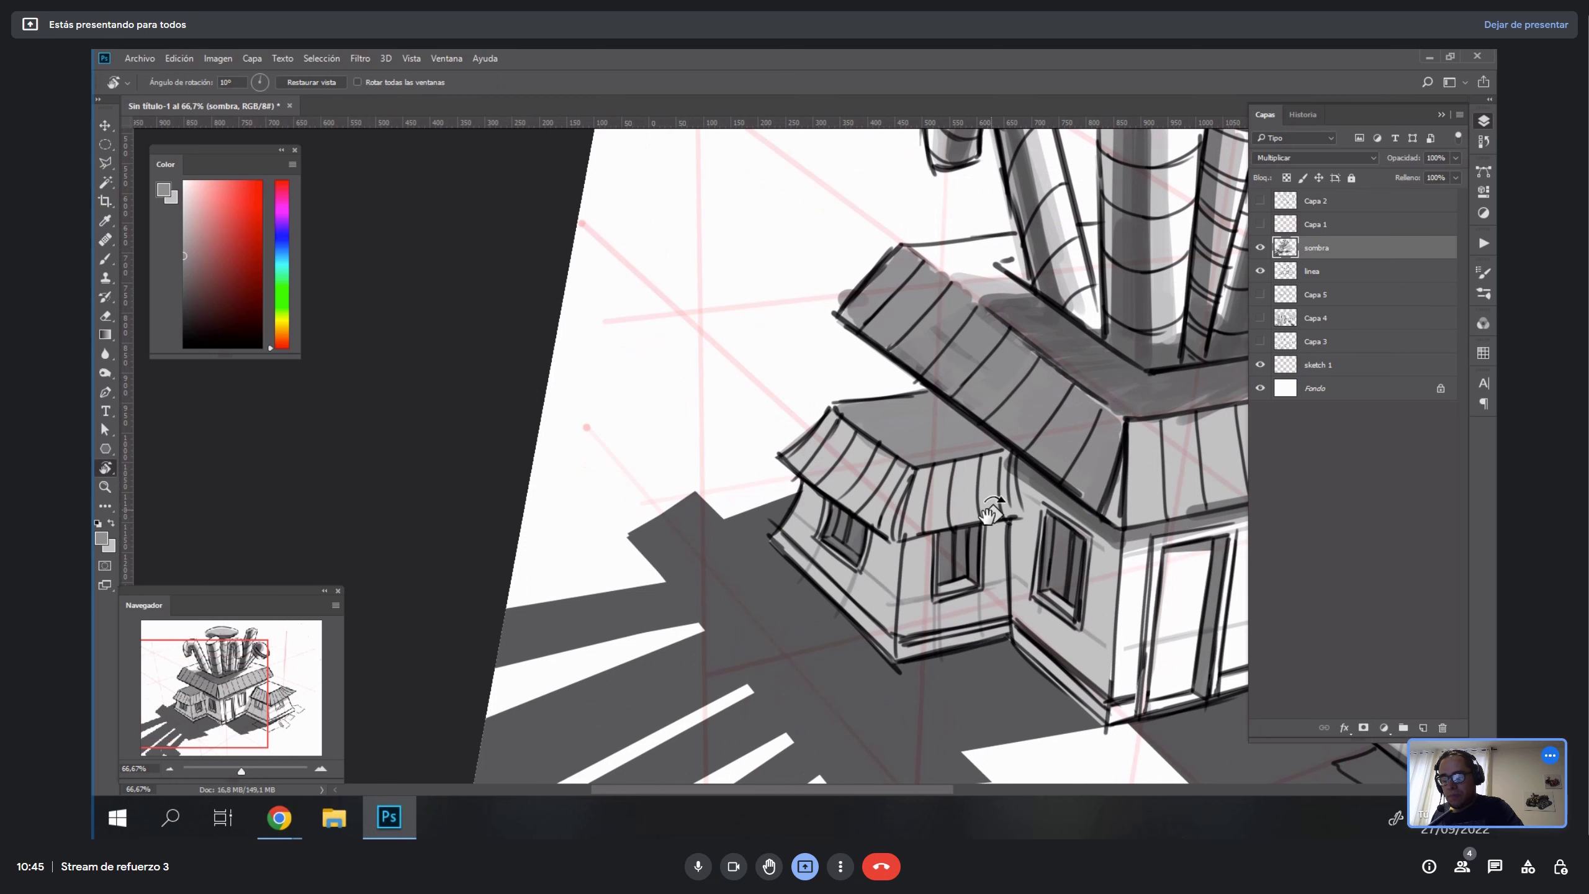
{"action": "key", "text": "b"}
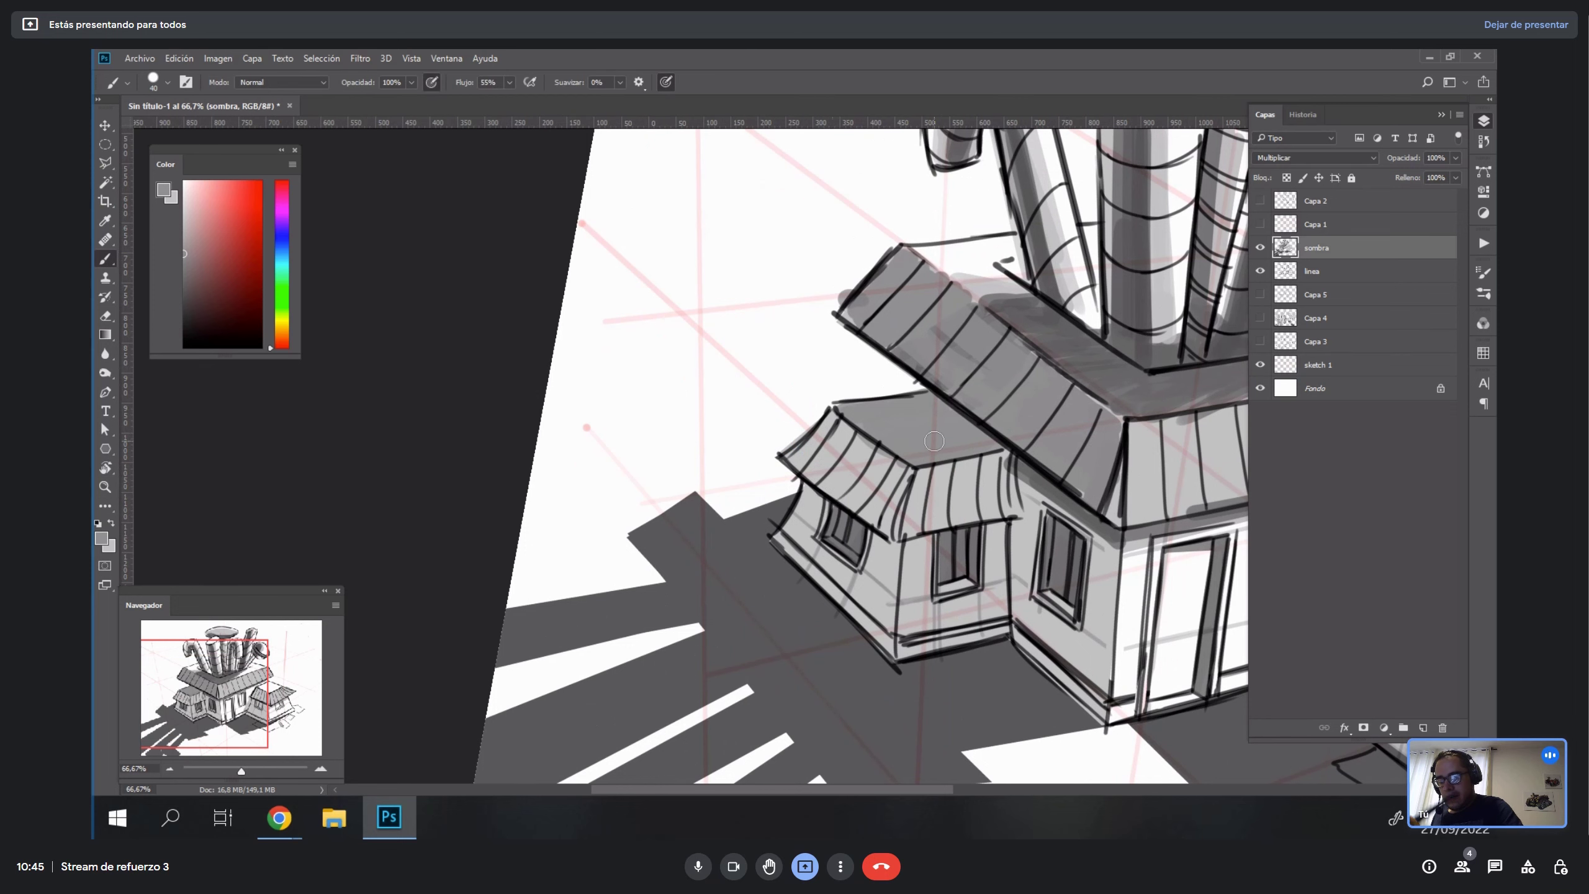
{"action": "left_click", "coordinate": [1063, 490], "text": "alt"}
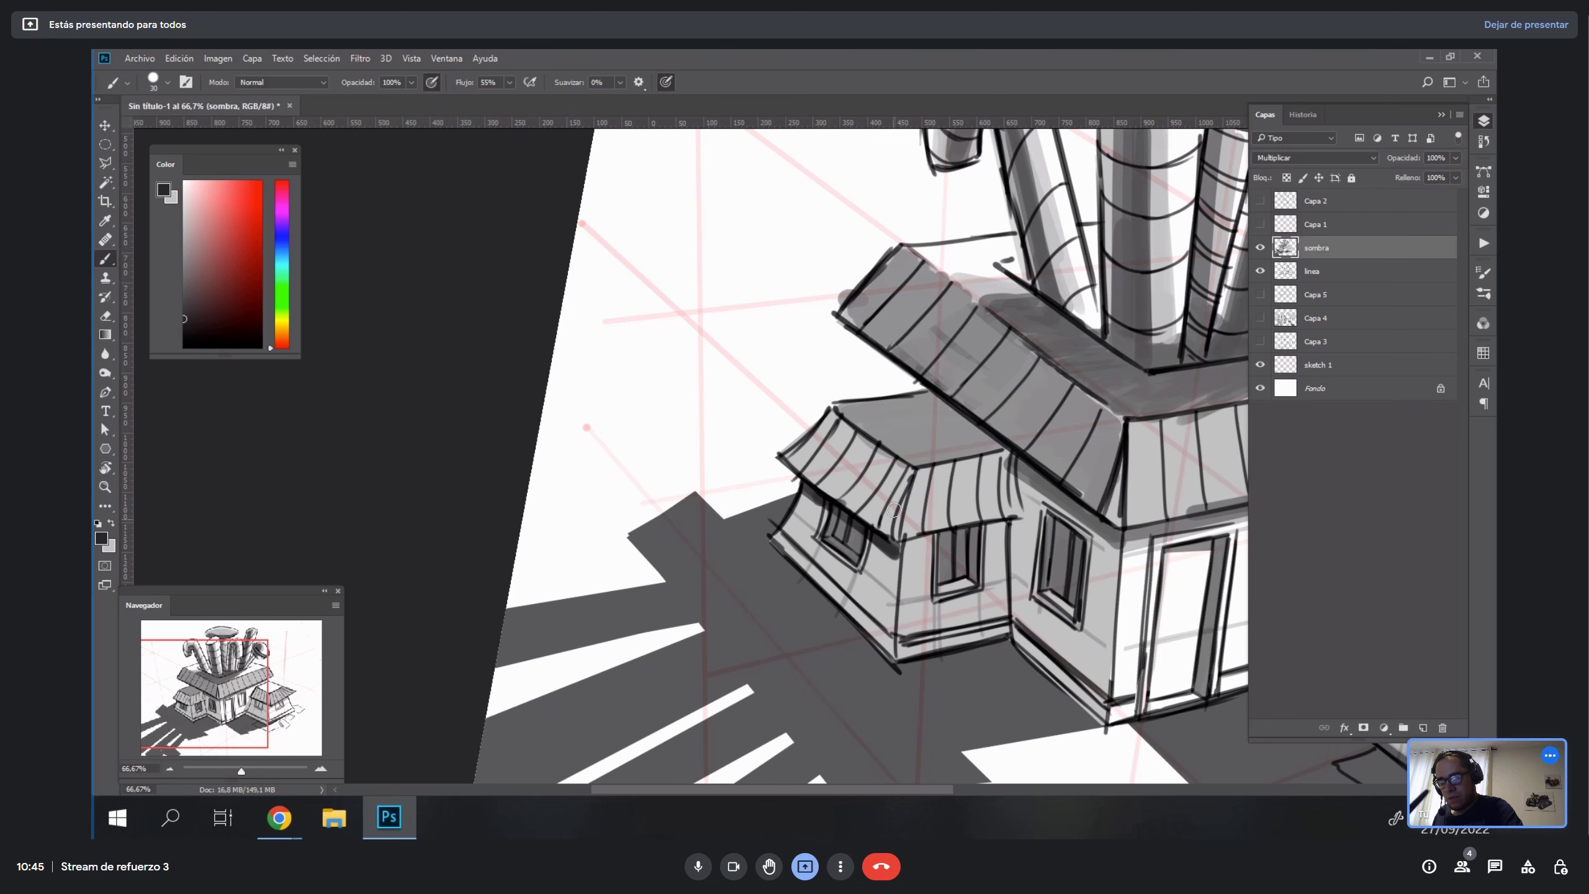
{"action": "key", "text": "r"}
{"action": "mouse_move", "coordinate": [894, 511]}
{"action": "left_mouse_down"}
{"action": "mouse_move", "coordinate": [1070, 355]}
{"action": "mouse_move", "coordinate": [952, 287]}
{"action": "mouse_move", "coordinate": [918, 398]}
{"action": "mouse_move", "coordinate": [944, 291]}
{"action": "left_mouse_up"}
{"action": "key", "text": "ctrl+z"}
{"action": "mouse_move", "coordinate": [927, 387]}
{"action": "left_mouse_down"}
{"action": "mouse_move", "coordinate": [945, 297]}
{"action": "mouse_move", "coordinate": [927, 375]}
{"action": "left_mouse_up"}
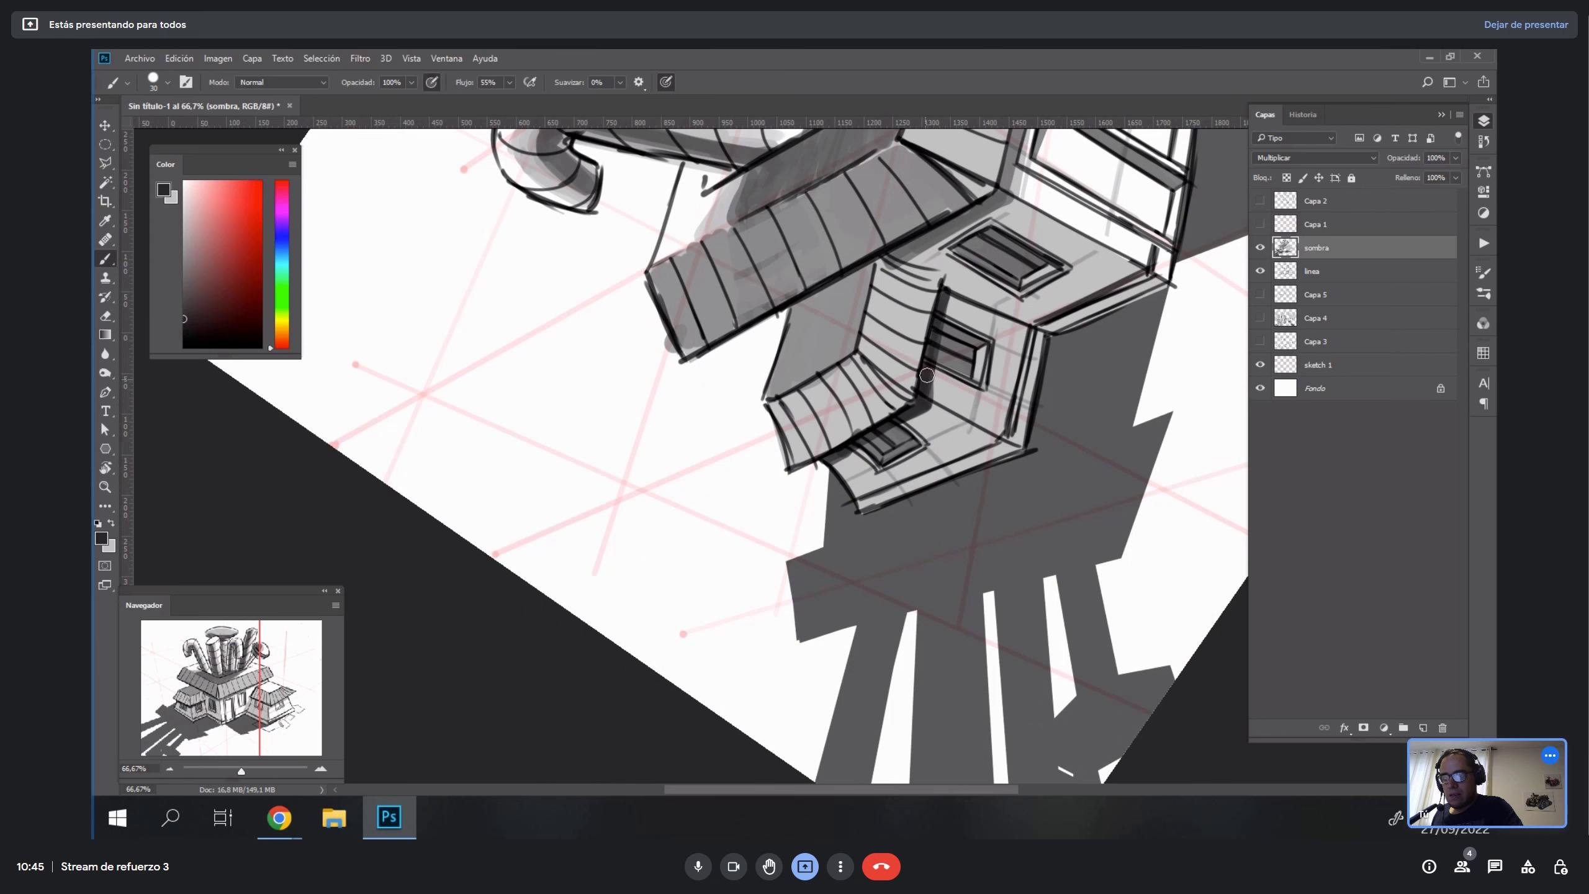
{"action": "key", "text": "r"}
{"action": "key", "text": "Escape"}
Set the brush mode to Darken (Oscurecer) and shade the left annex's walls with the grey sampled from its roof top.
{"action": "left_click", "coordinate": [282, 82]}
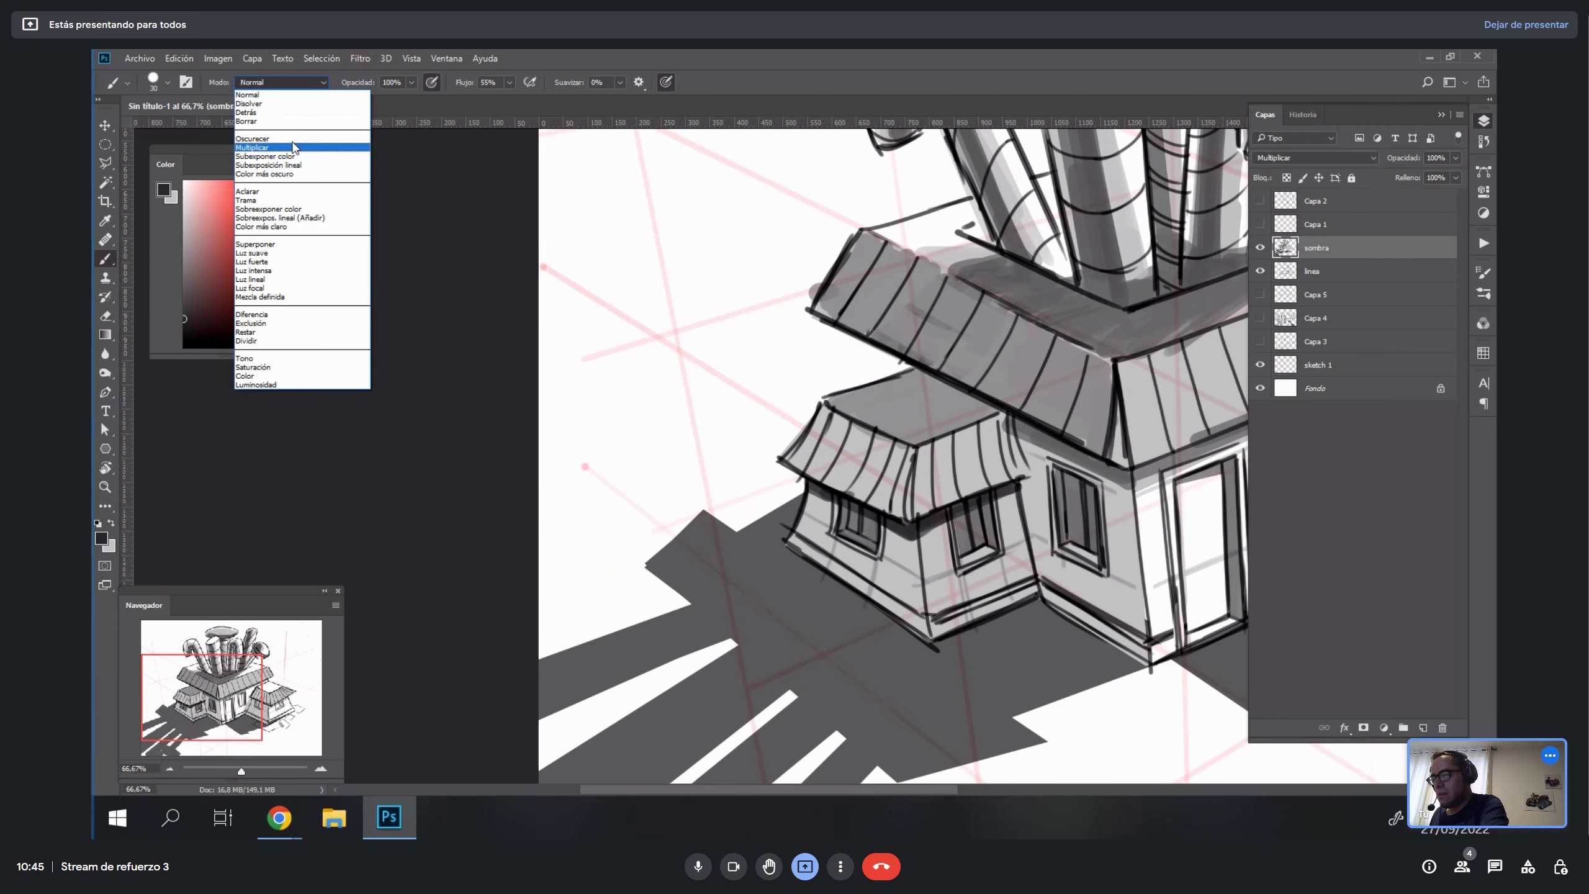
{"action": "left_click", "coordinate": [298, 133]}
{"action": "left_click", "coordinate": [946, 407], "text": "alt"}
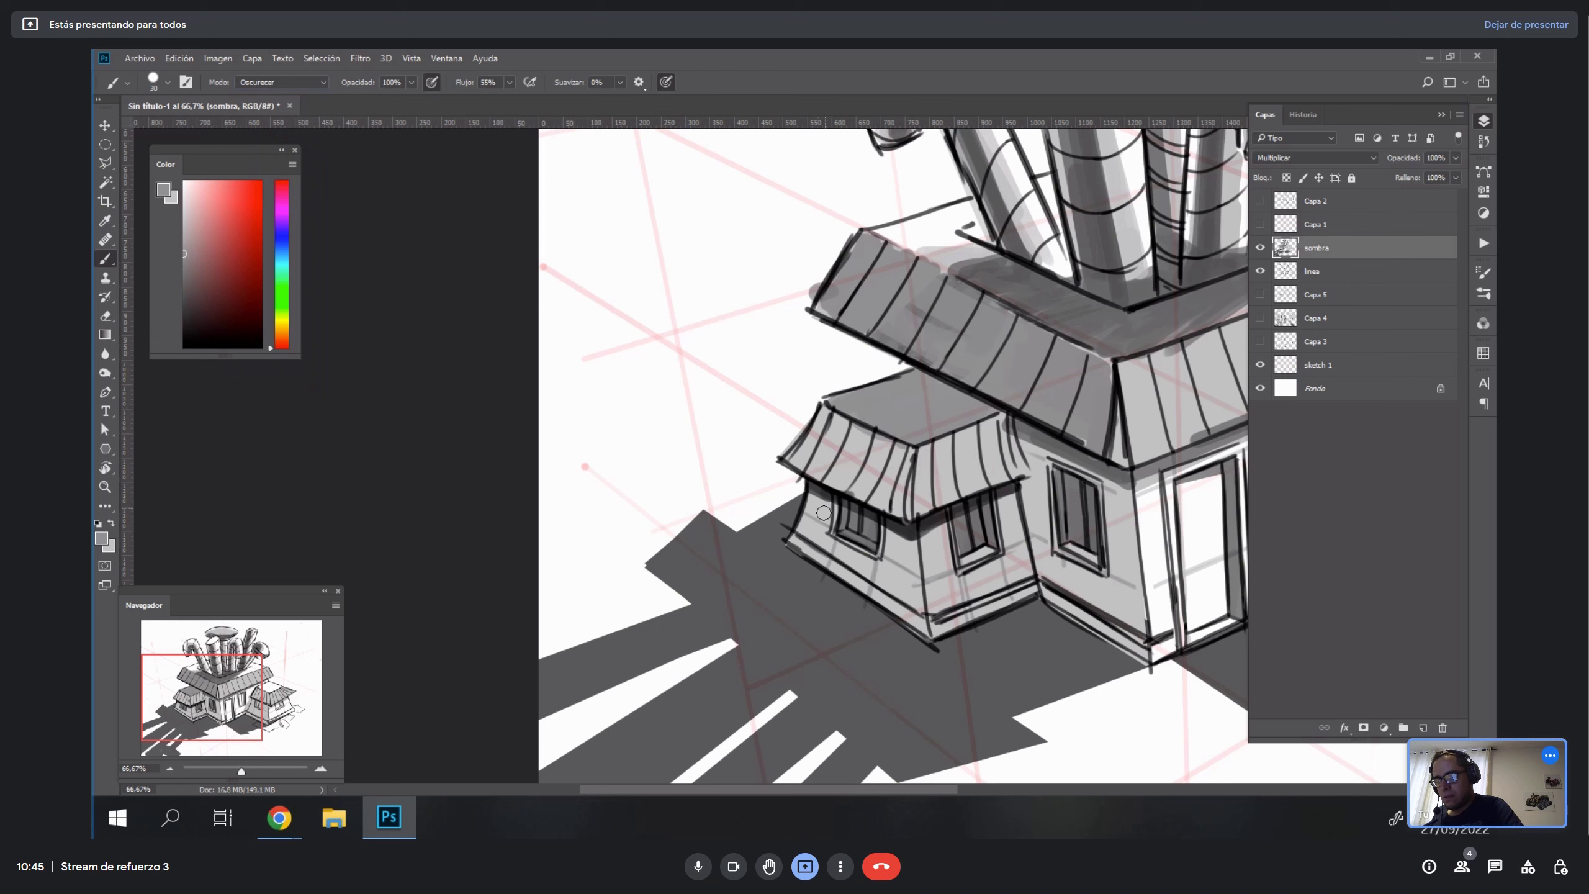
{"action": "mouse_move", "coordinate": [818, 514]}
{"action": "left_mouse_down"}
{"action": "mouse_move", "coordinate": [835, 567]}
{"action": "mouse_move", "coordinate": [900, 607]}
{"action": "mouse_move", "coordinate": [873, 575]}
{"action": "mouse_move", "coordinate": [921, 599]}
{"action": "left_mouse_up"}
{"action": "key", "text": "bracketright"}
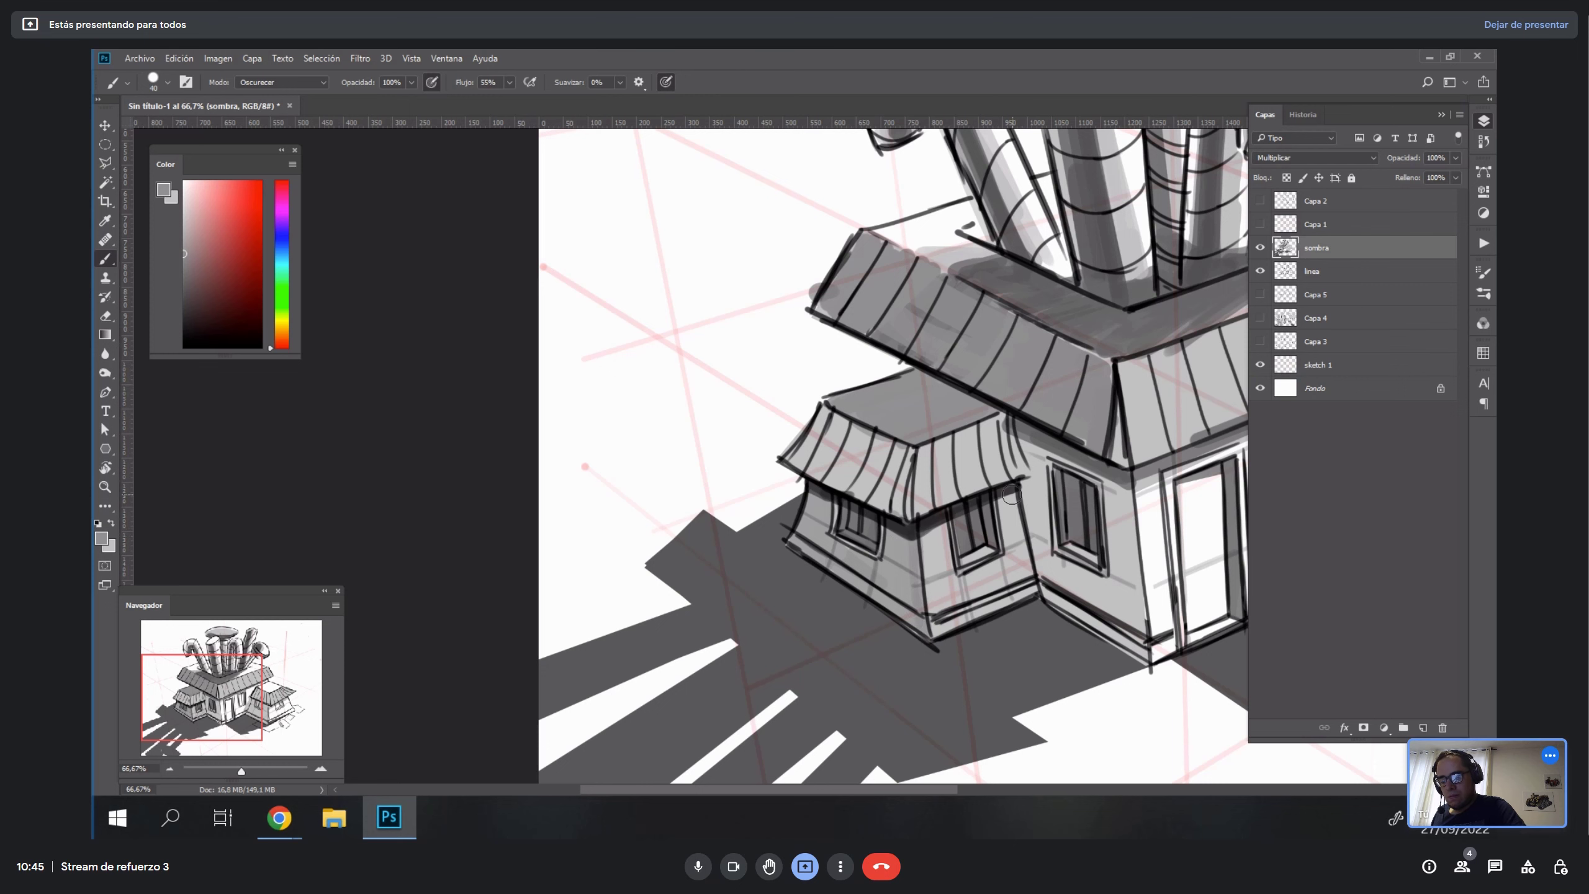
{"action": "left_click_drag", "start_coordinate": [1011, 495], "coordinate": [1018, 519]}
{"action": "mouse_move", "coordinate": [1030, 457]}
{"action": "left_mouse_down"}
{"action": "mouse_move", "coordinate": [1045, 585]}
{"action": "mouse_move", "coordinate": [1047, 539]}
{"action": "mouse_move", "coordinate": [885, 517]}
{"action": "left_mouse_up"}
Shade the lower part of the main building's left wall grey and clean up its front corner with the eraser.
{"action": "key", "text": "space"}
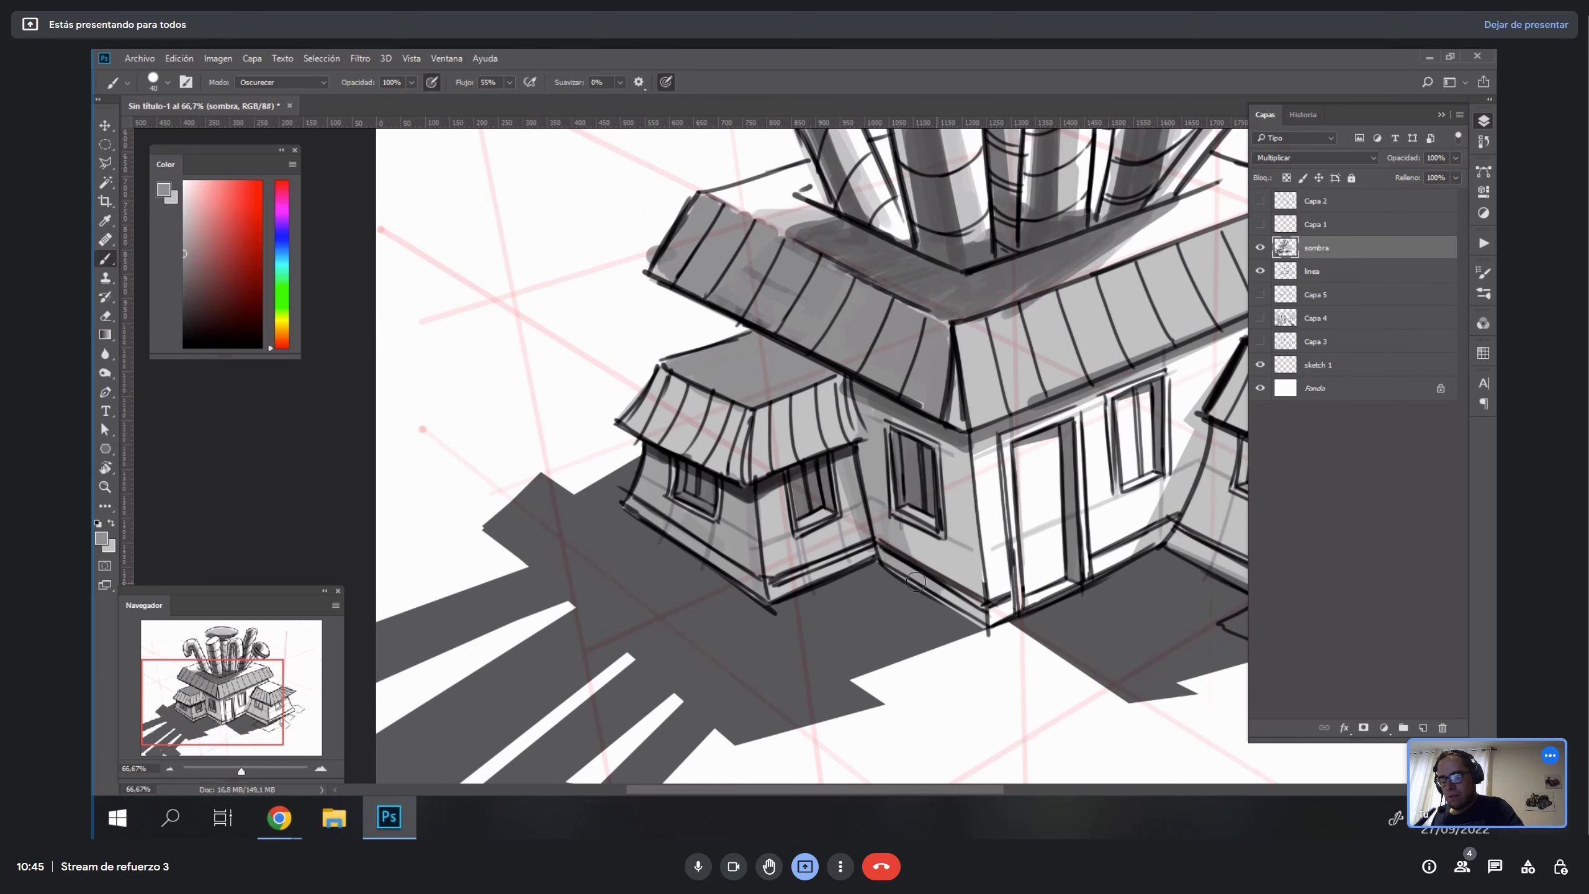
{"action": "mouse_move", "coordinate": [916, 582]}
{"action": "left_mouse_down"}
{"action": "mouse_move", "coordinate": [932, 529]}
{"action": "mouse_move", "coordinate": [960, 532]}
{"action": "mouse_move", "coordinate": [951, 432]}
{"action": "mouse_move", "coordinate": [979, 599]}
{"action": "left_mouse_up"}
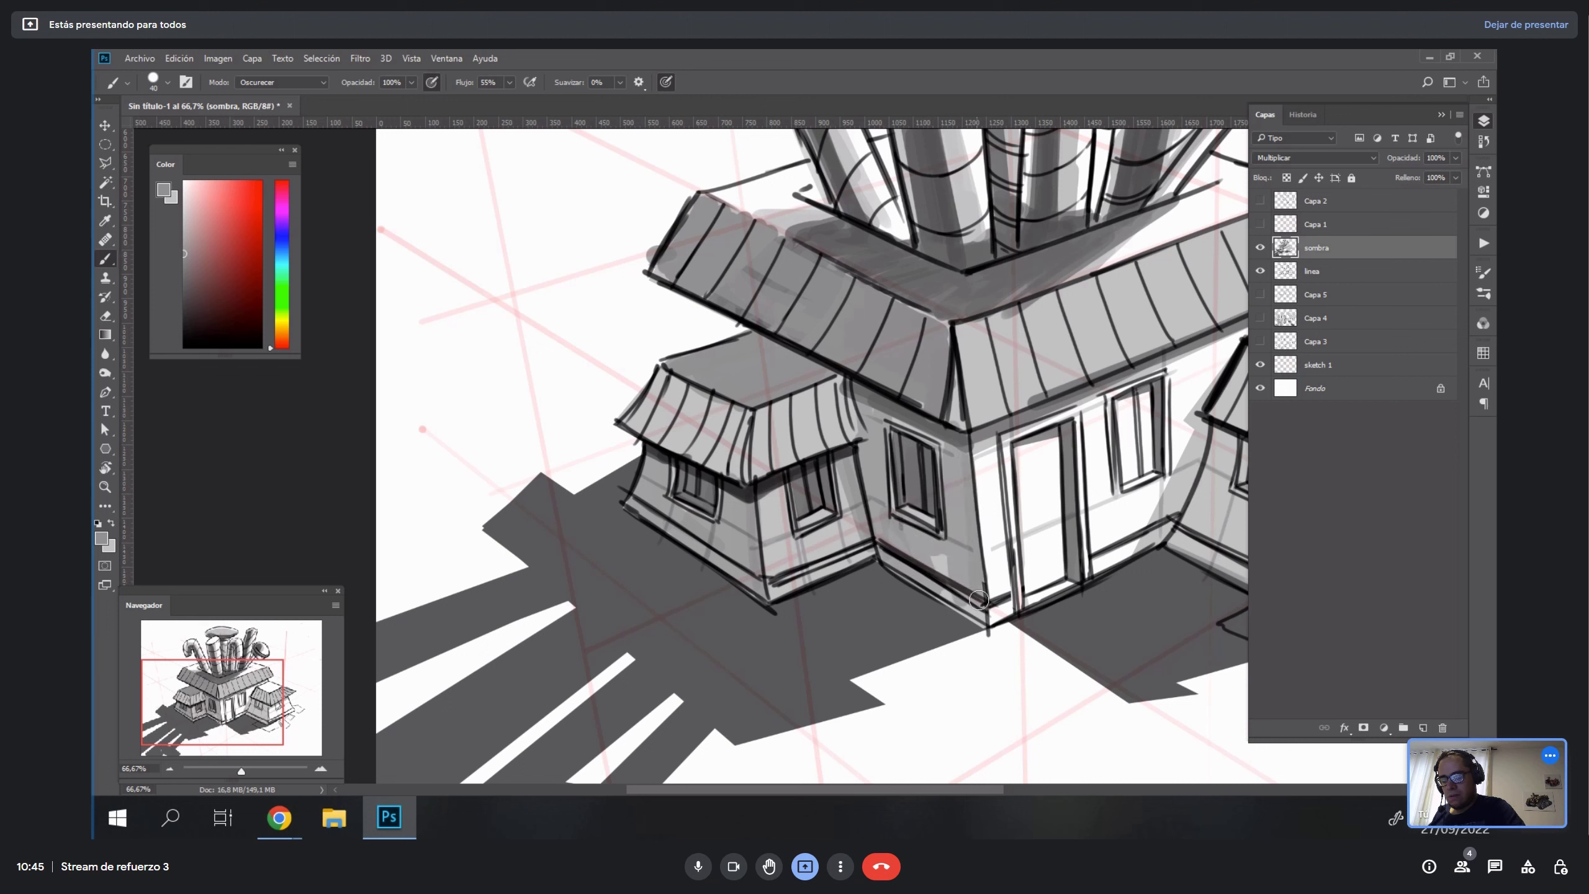
{"action": "left_click", "coordinate": [938, 585], "text": "alt"}
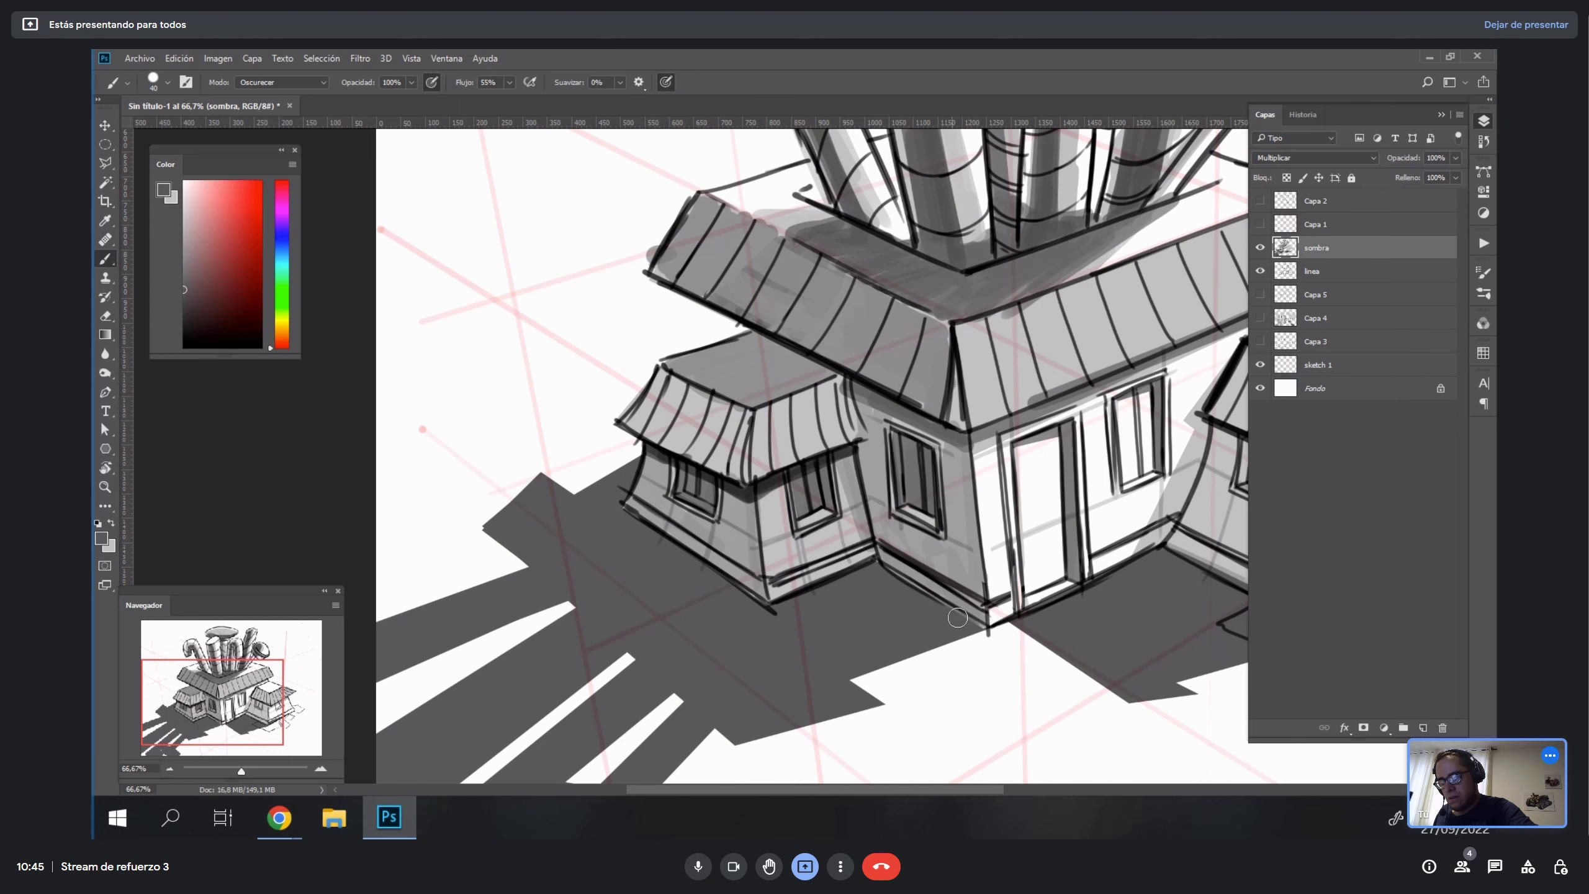
{"action": "key", "text": "e"}
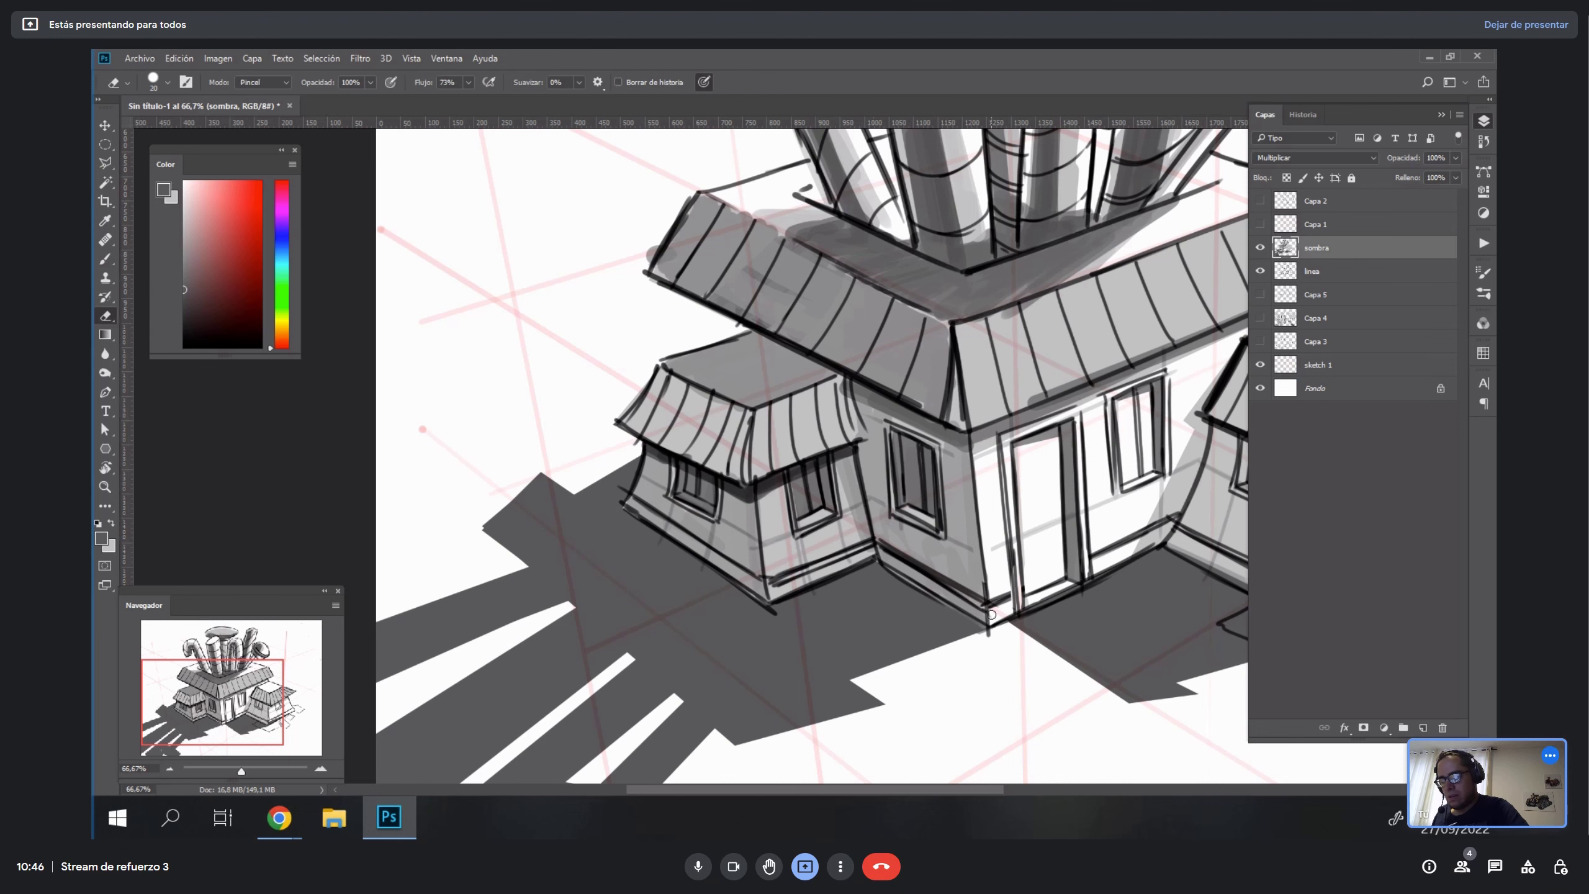
{"action": "key", "text": "b"}
Pick a slightly darker grey and deepen the shading on the left annex's walls and the main building's left wall.
{"action": "key", "text": "z"}
{"action": "left_click", "coordinate": [1084, 591], "text": "alt"}
{"action": "left_click", "coordinate": [1084, 592], "text": "alt"}
{"action": "left_click", "coordinate": [1083, 591], "text": "alt"}
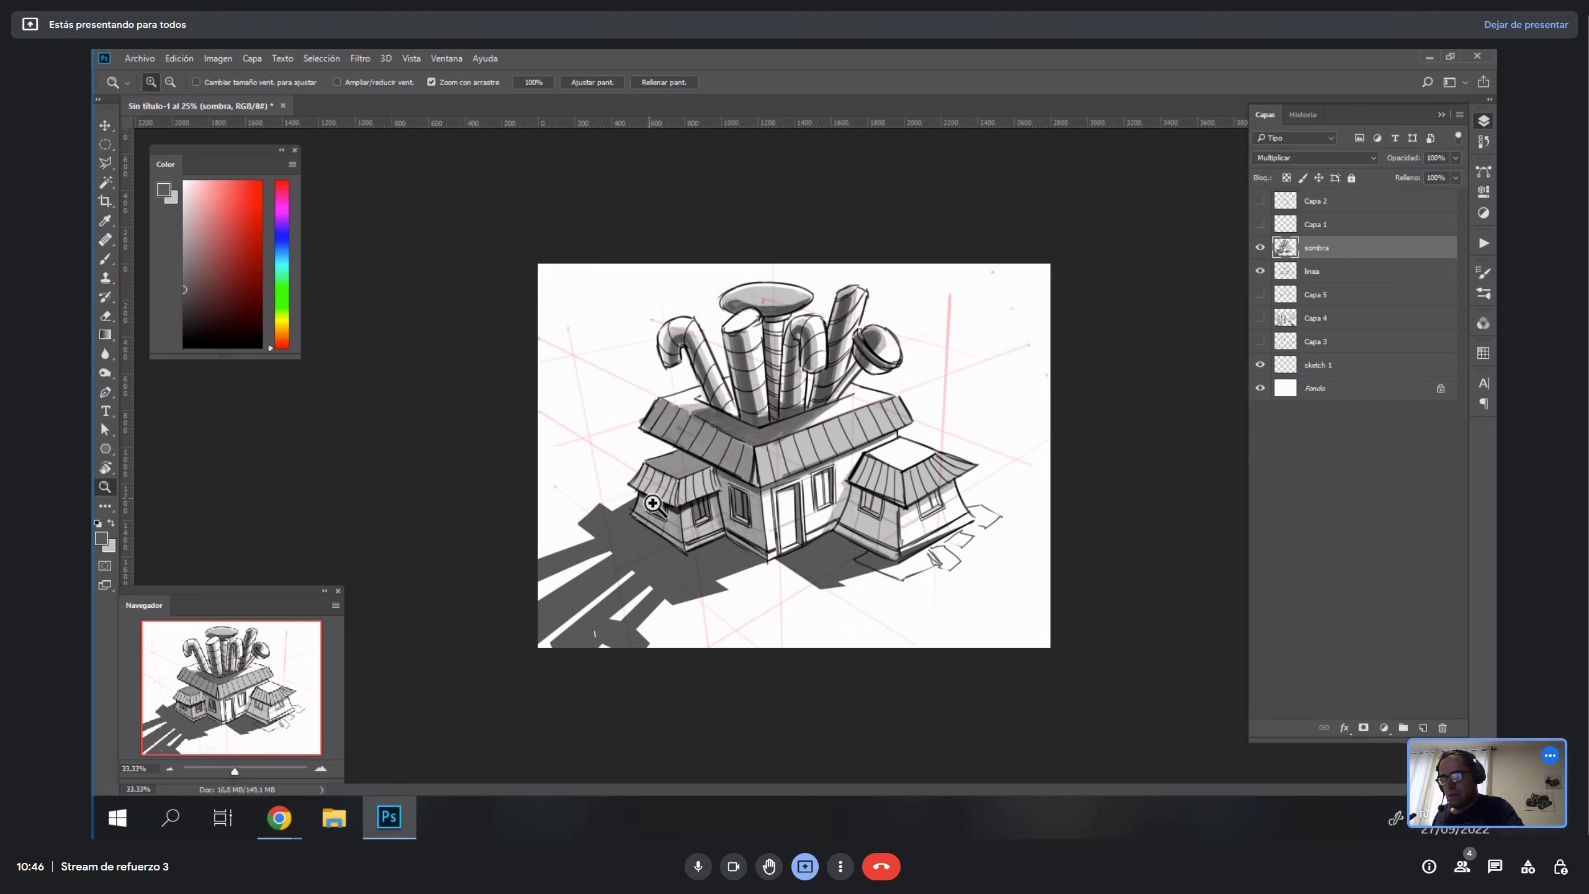
{"action": "left_click", "coordinate": [652, 503]}
{"action": "left_click", "coordinate": [652, 502]}
{"action": "left_click", "coordinate": [652, 503]}
{"action": "key", "text": "b"}
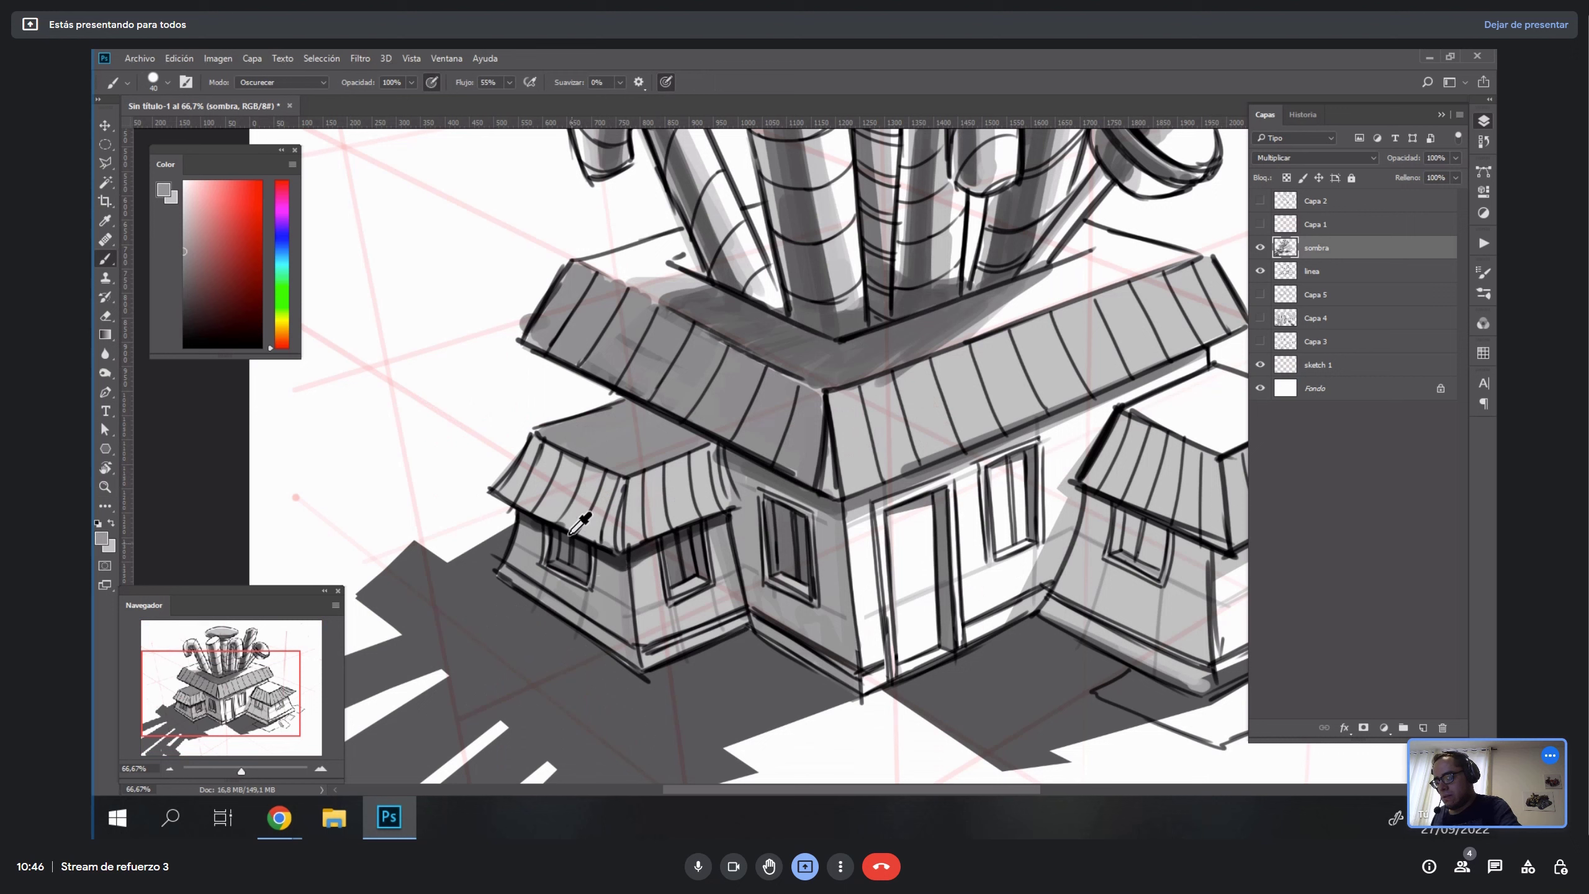
{"action": "left_click", "coordinate": [183, 263]}
{"action": "mouse_move", "coordinate": [536, 542]}
{"action": "left_mouse_down"}
{"action": "mouse_move", "coordinate": [512, 585]}
{"action": "mouse_move", "coordinate": [549, 602]}
{"action": "mouse_move", "coordinate": [602, 566]}
{"action": "mouse_move", "coordinate": [616, 654]}
{"action": "mouse_move", "coordinate": [633, 580]}
{"action": "left_mouse_up"}
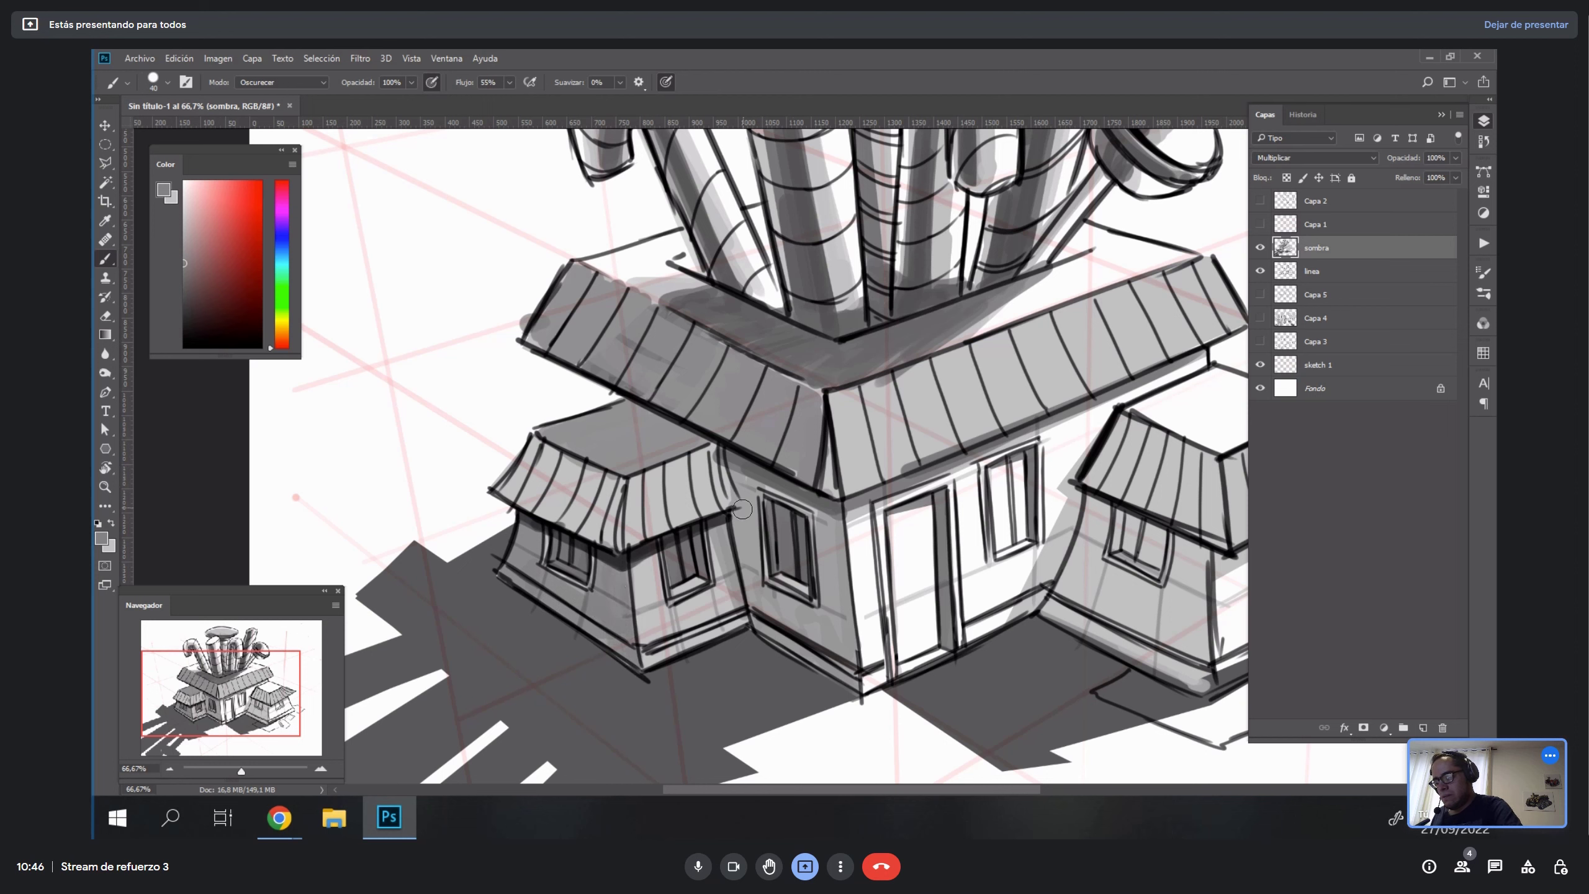
{"action": "left_click_drag", "start_coordinate": [742, 509], "coordinate": [744, 513]}
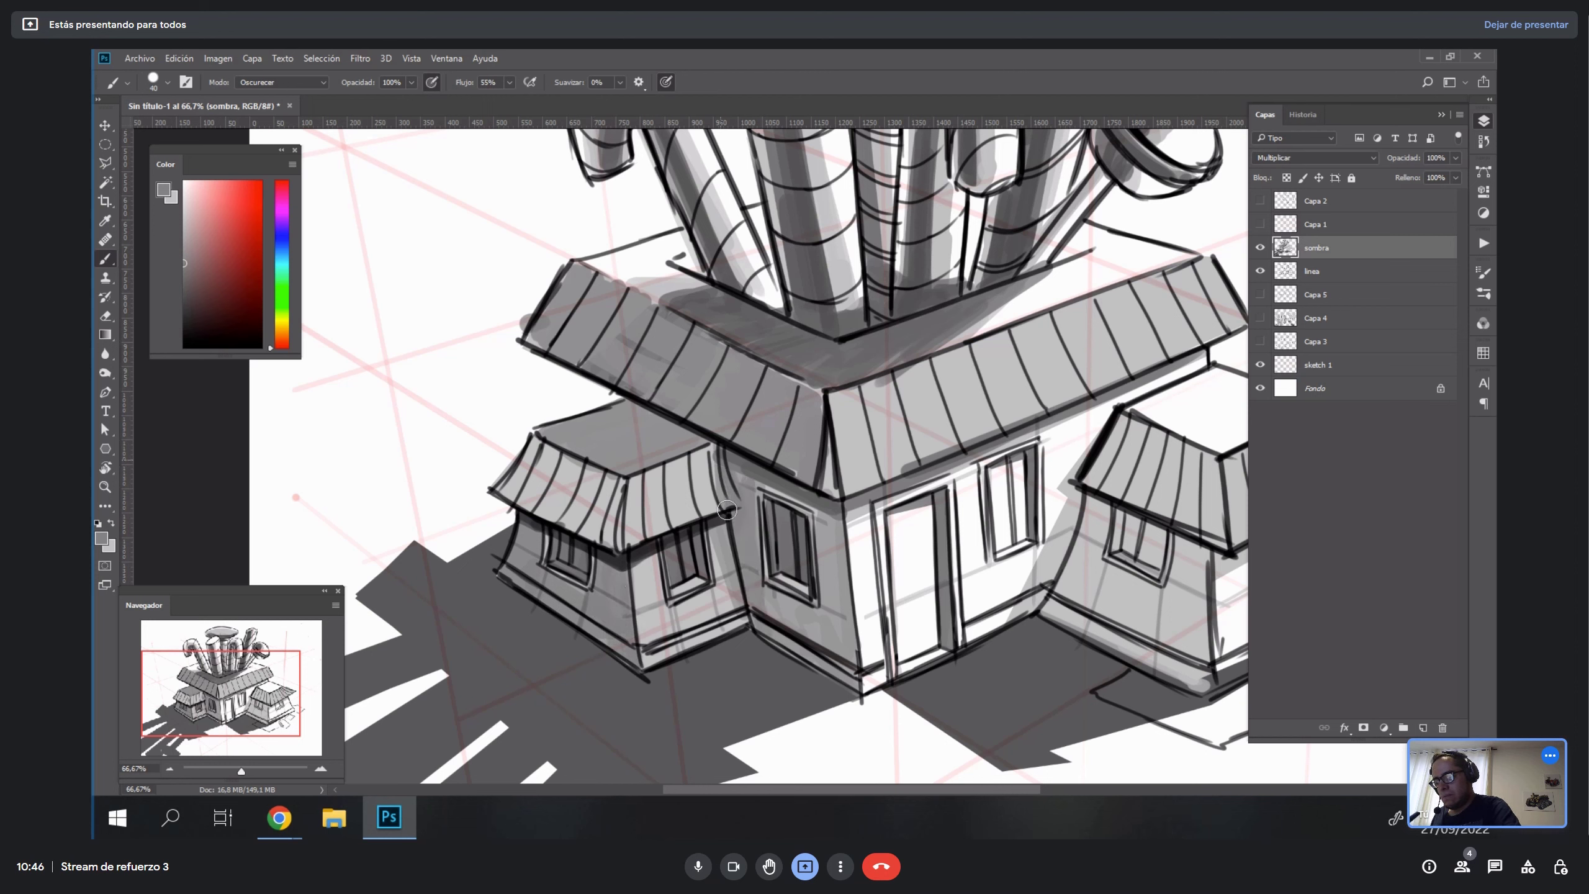
{"action": "mouse_move", "coordinate": [764, 474]}
{"action": "left_mouse_down"}
{"action": "mouse_move", "coordinate": [829, 541]}
{"action": "mouse_move", "coordinate": [831, 644]}
{"action": "mouse_move", "coordinate": [844, 632]}
{"action": "mouse_move", "coordinate": [801, 620]}
{"action": "left_mouse_up"}
Shade the right annex's left wall, the adjoining shadow on the main wall, and the annex's left awning face in grey.
{"action": "key", "text": "z"}
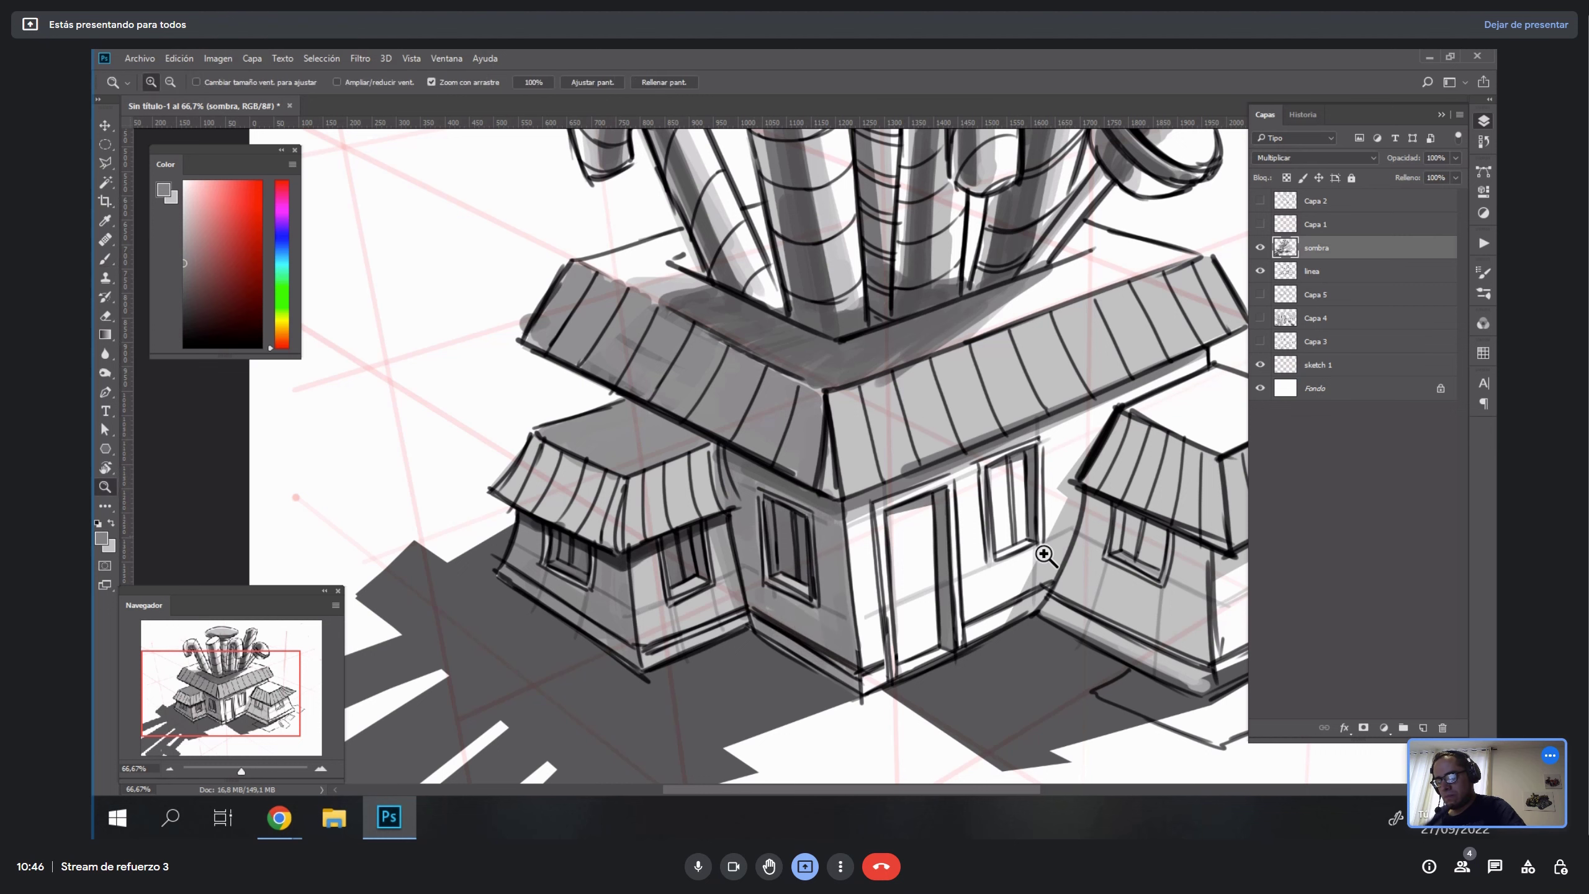
{"action": "left_click", "coordinate": [1063, 563], "text": "alt"}
{"action": "left_click_drag", "start_coordinate": [1077, 561], "coordinate": [919, 536]}
{"action": "key", "text": "b"}
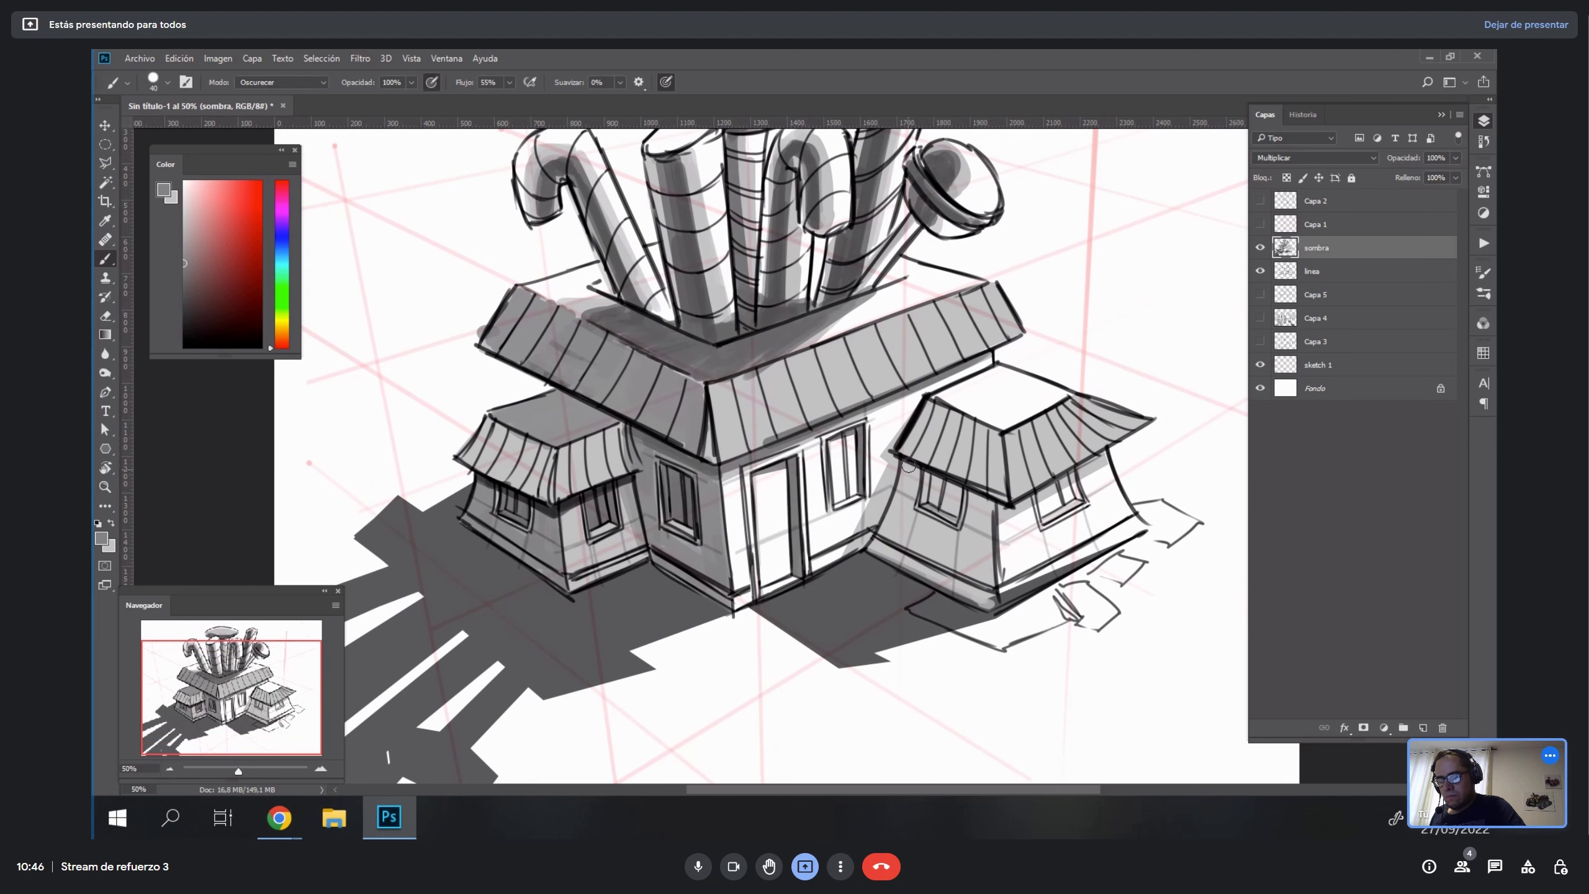
{"action": "mouse_move", "coordinate": [908, 466]}
{"action": "left_mouse_down"}
{"action": "mouse_move", "coordinate": [914, 556]}
{"action": "mouse_move", "coordinate": [966, 593]}
{"action": "left_mouse_up"}
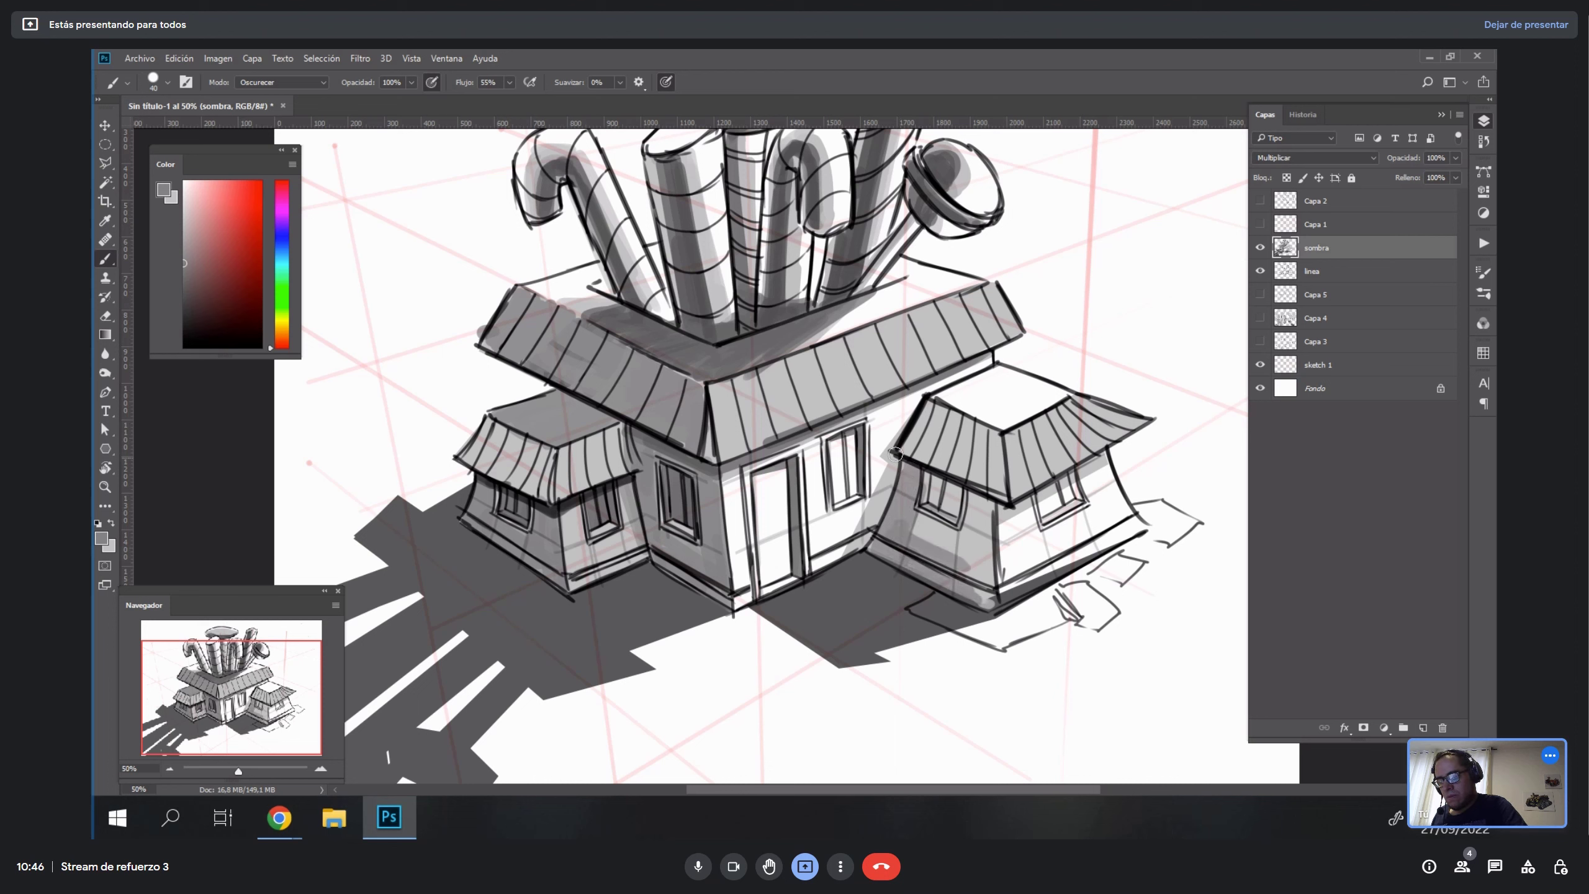
{"action": "left_click_drag", "start_coordinate": [895, 455], "coordinate": [856, 549]}
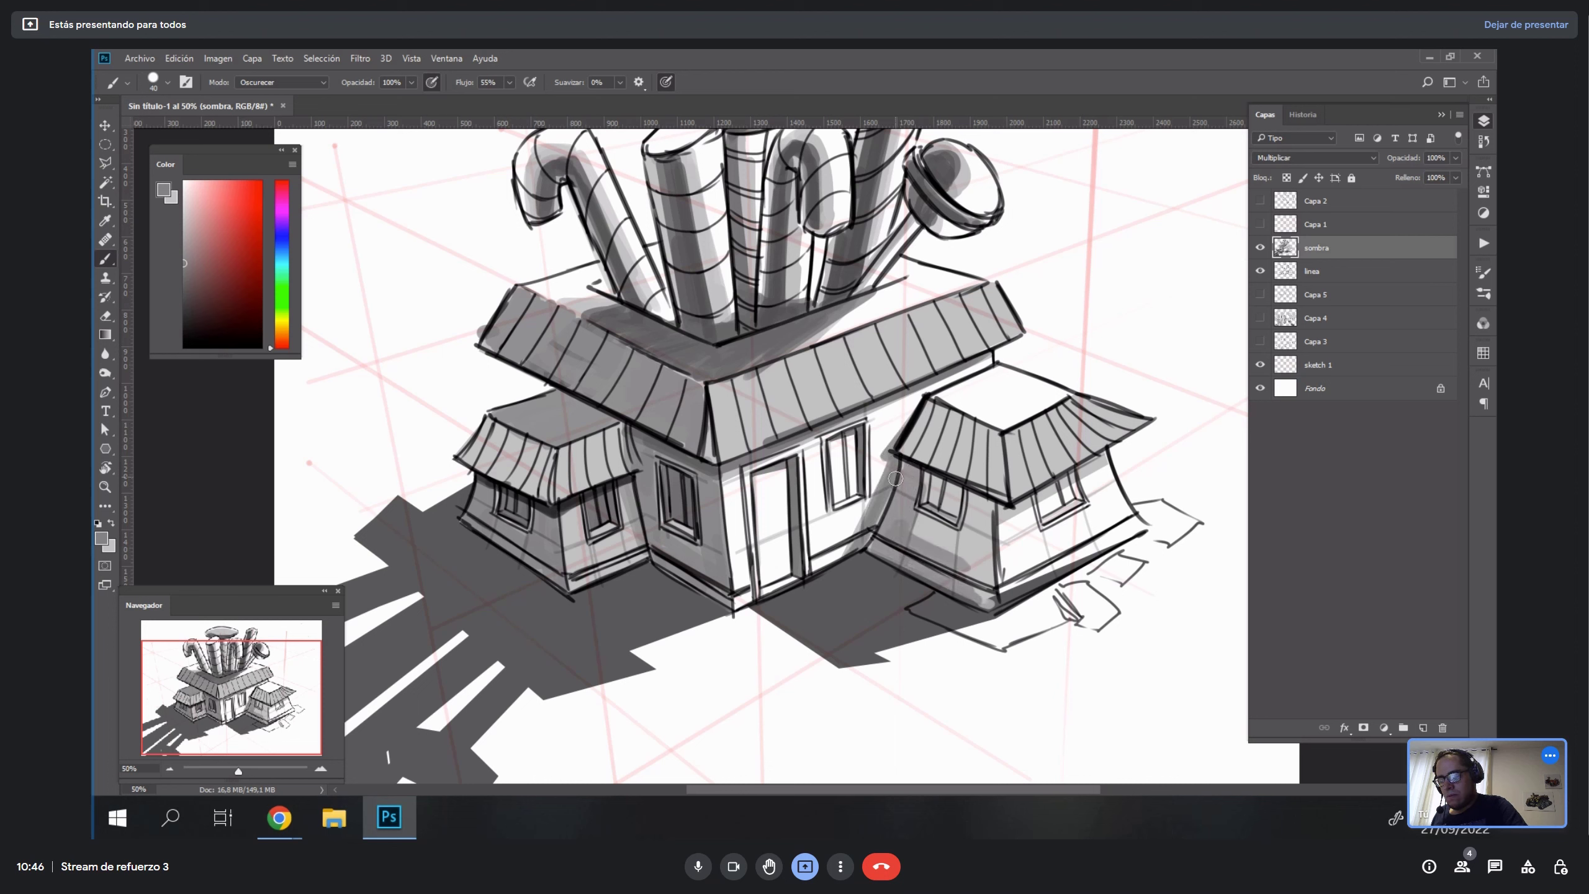
{"action": "mouse_move", "coordinate": [950, 500]}
{"action": "left_mouse_down"}
{"action": "mouse_move", "coordinate": [939, 544]}
{"action": "mouse_move", "coordinate": [925, 516]}
{"action": "mouse_move", "coordinate": [993, 512]}
{"action": "left_mouse_up"}
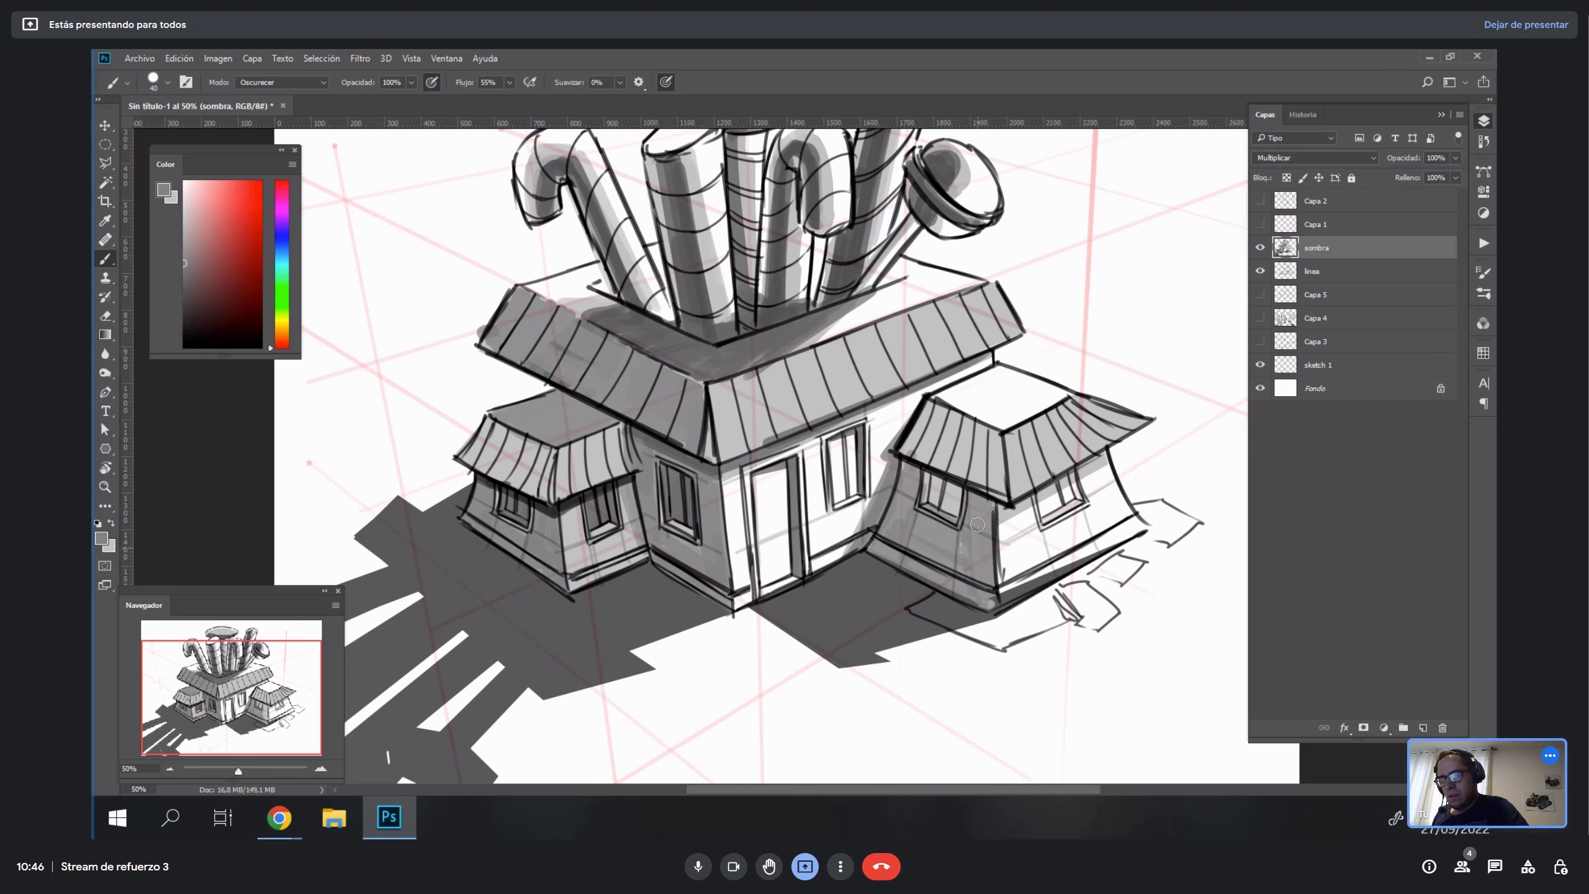
{"action": "left_click", "coordinate": [912, 492], "text": "alt"}
{"action": "mouse_move", "coordinate": [921, 422]}
{"action": "left_mouse_down"}
{"action": "mouse_move", "coordinate": [920, 466]}
{"action": "mouse_move", "coordinate": [944, 469]}
{"action": "mouse_move", "coordinate": [946, 411]}
{"action": "mouse_move", "coordinate": [971, 424]}
{"action": "mouse_move", "coordinate": [956, 444]}
{"action": "mouse_move", "coordinate": [1004, 471]}
{"action": "left_mouse_up"}
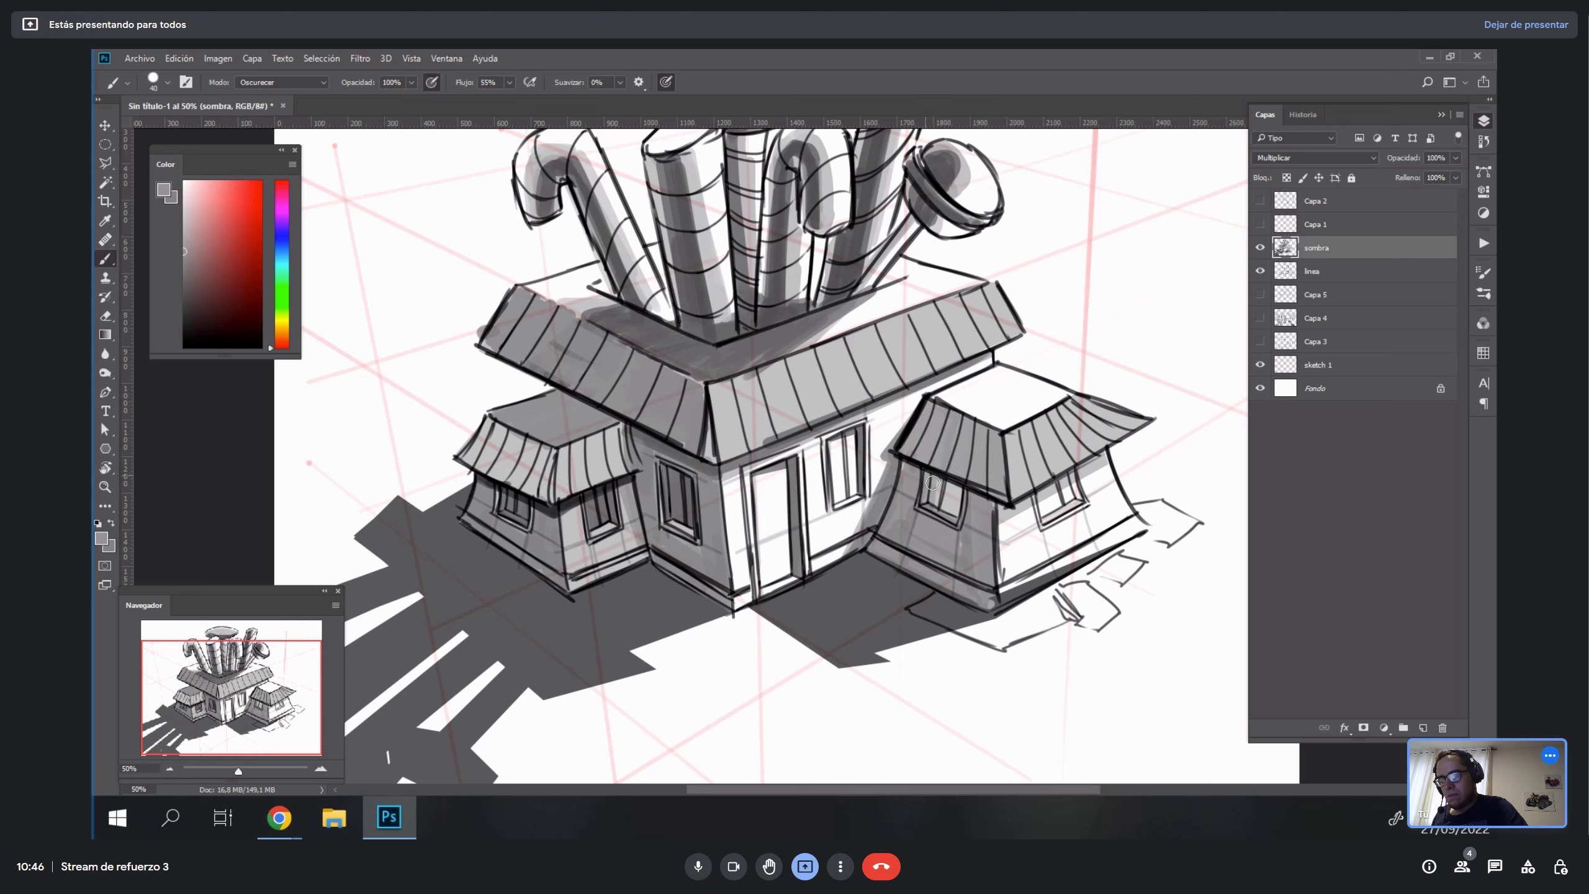
Sample a near-black tone and paint a dark shadow beneath the left side of the main building's awning.
{"action": "left_click", "coordinate": [584, 495], "text": "alt"}
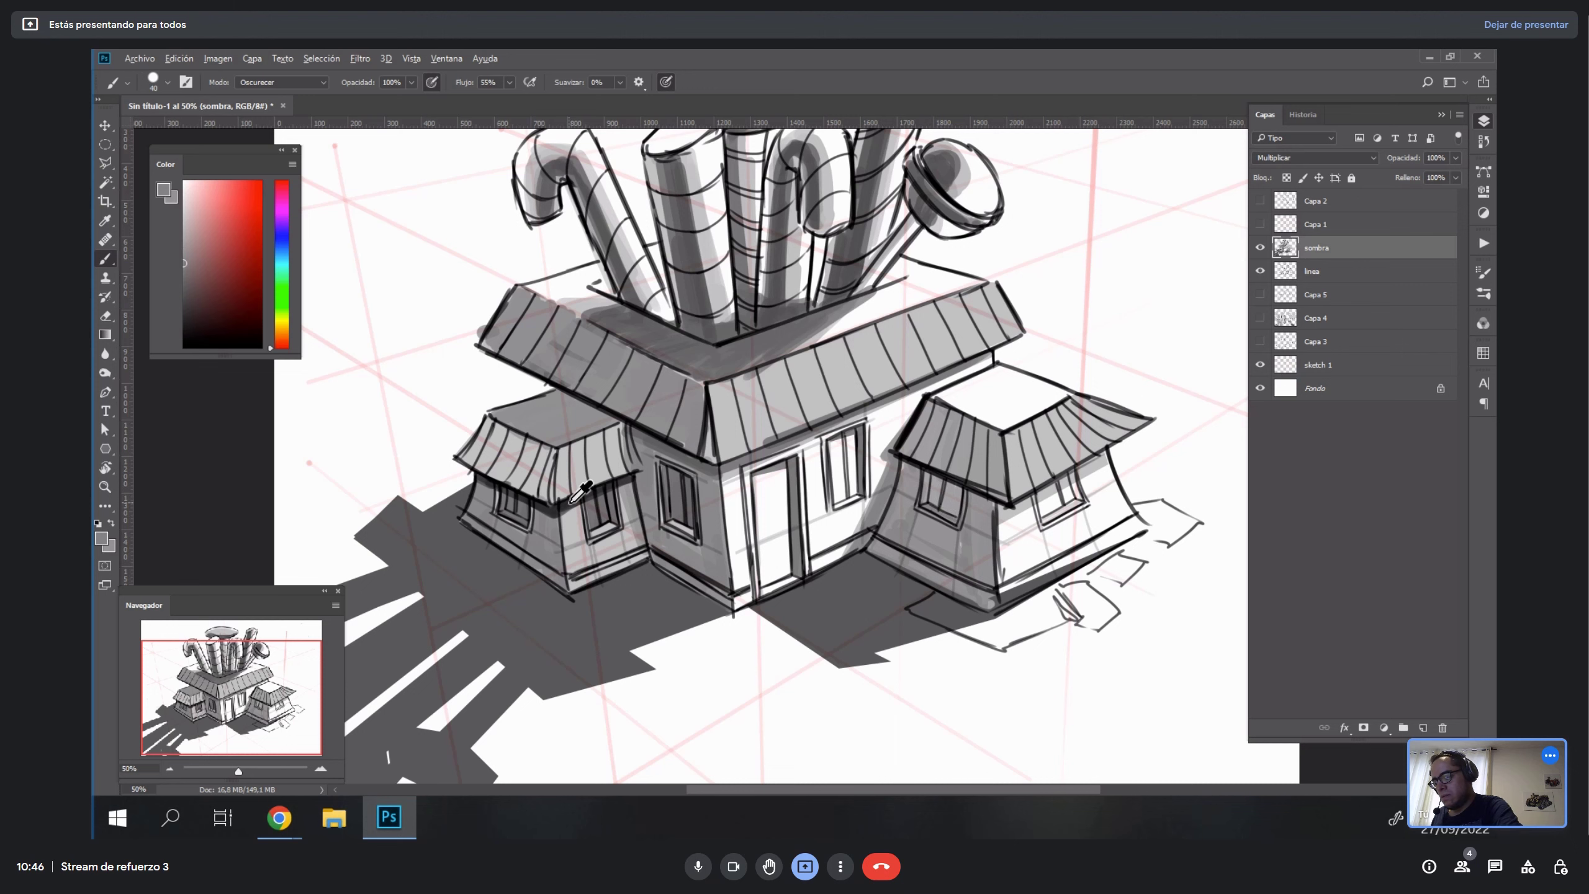
{"action": "left_click", "coordinate": [570, 502], "text": "alt"}
{"action": "key", "text": "r"}
{"action": "left_click_drag", "start_coordinate": [1075, 438], "coordinate": [964, 535]}
{"action": "left_click_drag", "start_coordinate": [685, 325], "coordinate": [721, 408]}
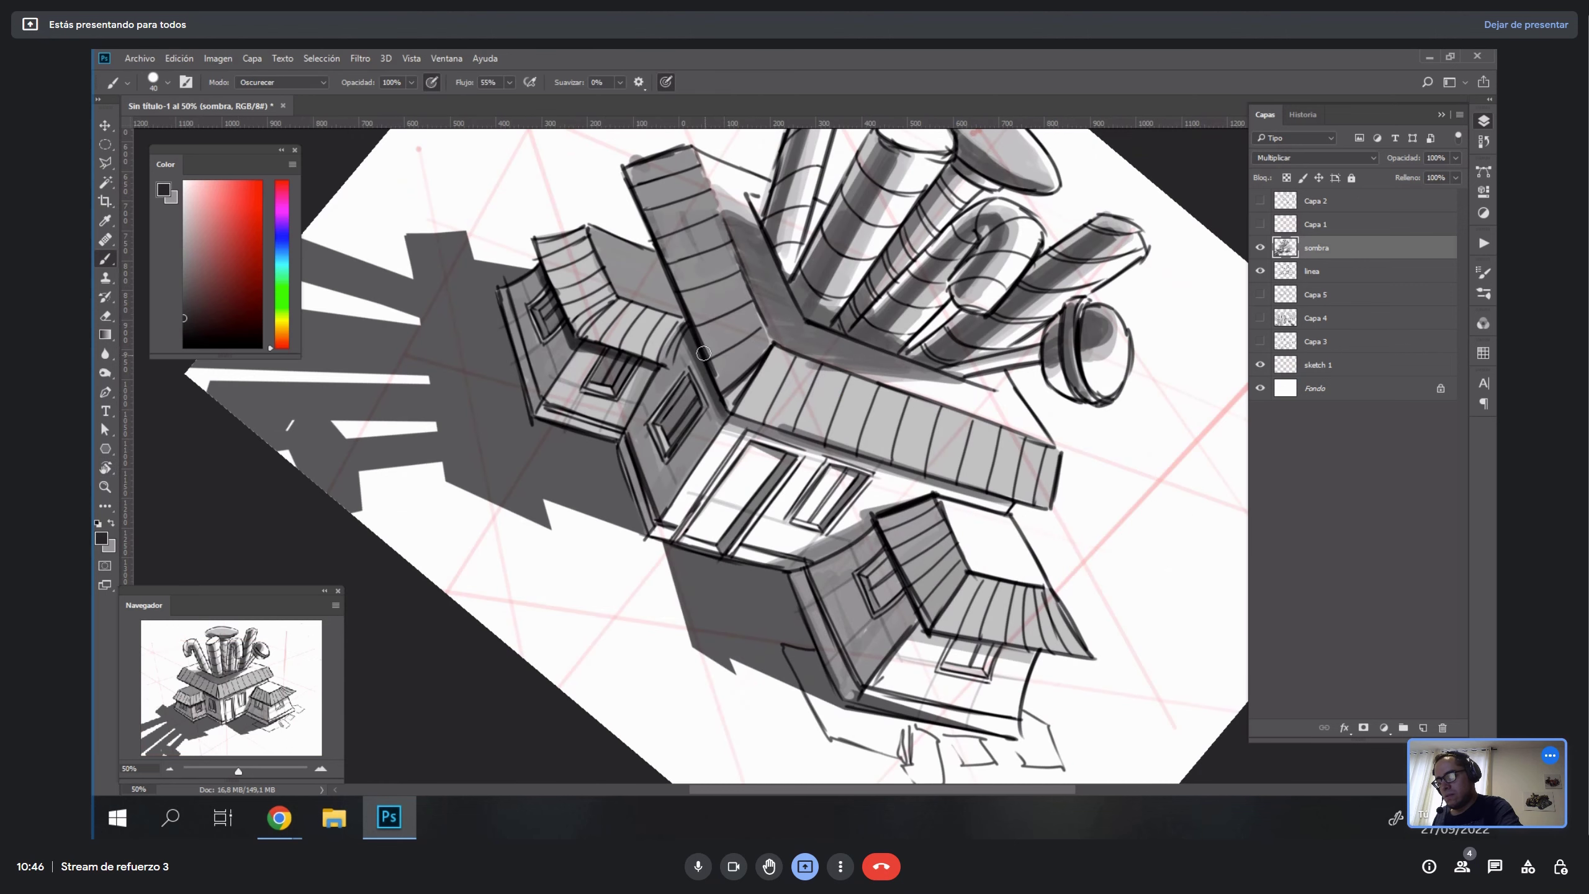
{"action": "left_click_drag", "start_coordinate": [668, 266], "coordinate": [685, 317]}
Paint a near-black shadow along the underside of the main awning's front side, redoing the first stroke, and sample a light grey.
{"action": "key", "text": "r"}
{"action": "left_click_drag", "start_coordinate": [1090, 456], "coordinate": [1013, 632]}
{"action": "left_click_drag", "start_coordinate": [772, 387], "coordinate": [898, 584]}
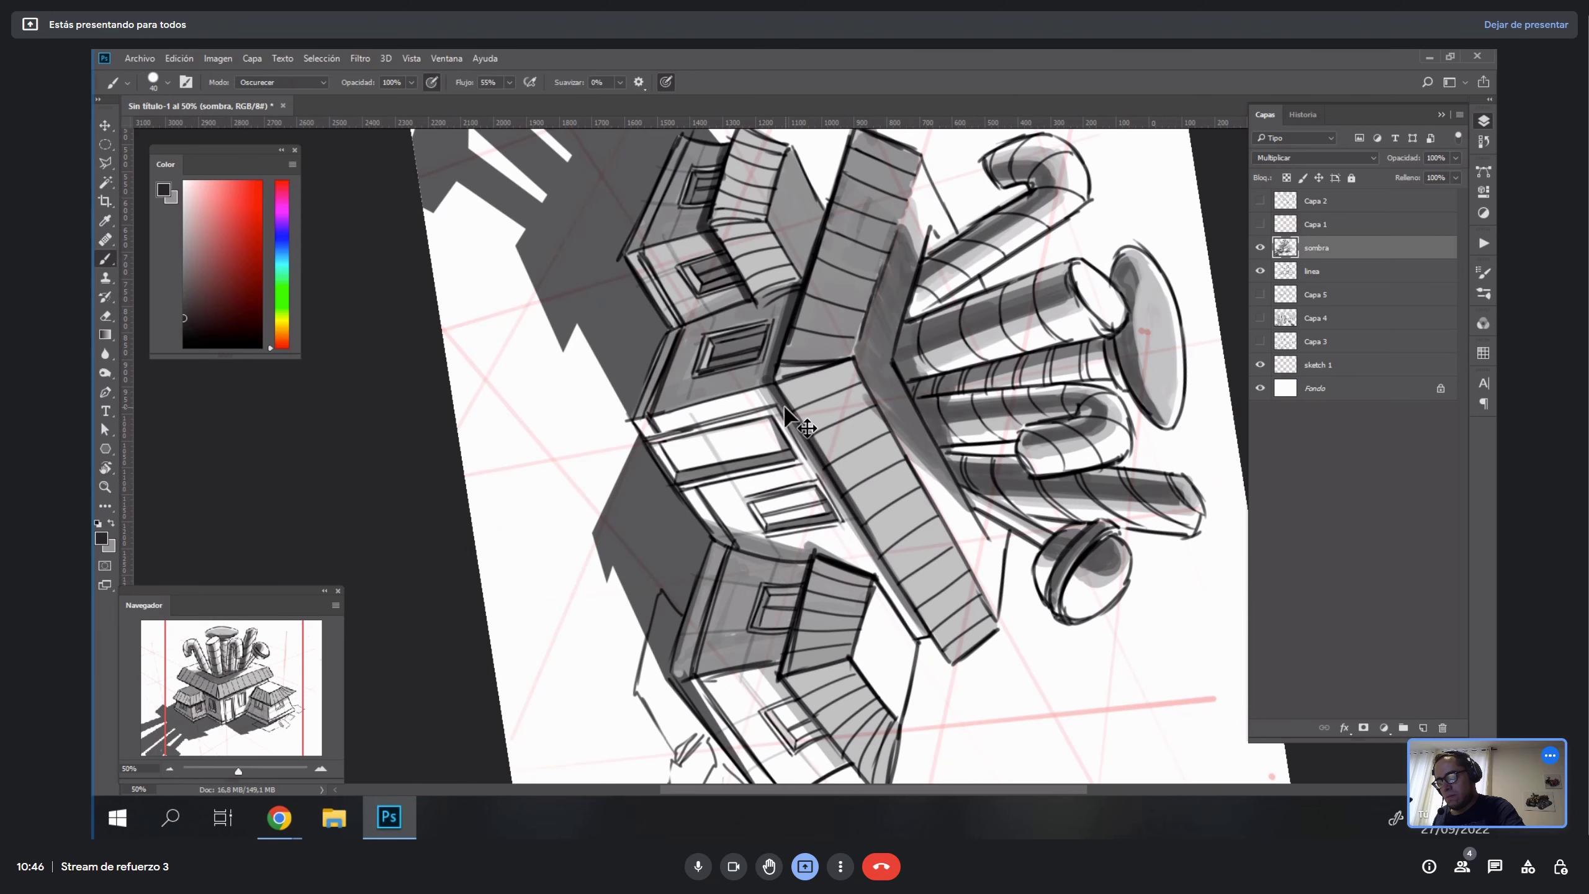
{"action": "key", "text": "ctrl+z"}
{"action": "left_click_drag", "start_coordinate": [803, 427], "coordinate": [931, 642]}
{"action": "left_click", "coordinate": [802, 417], "text": "alt"}
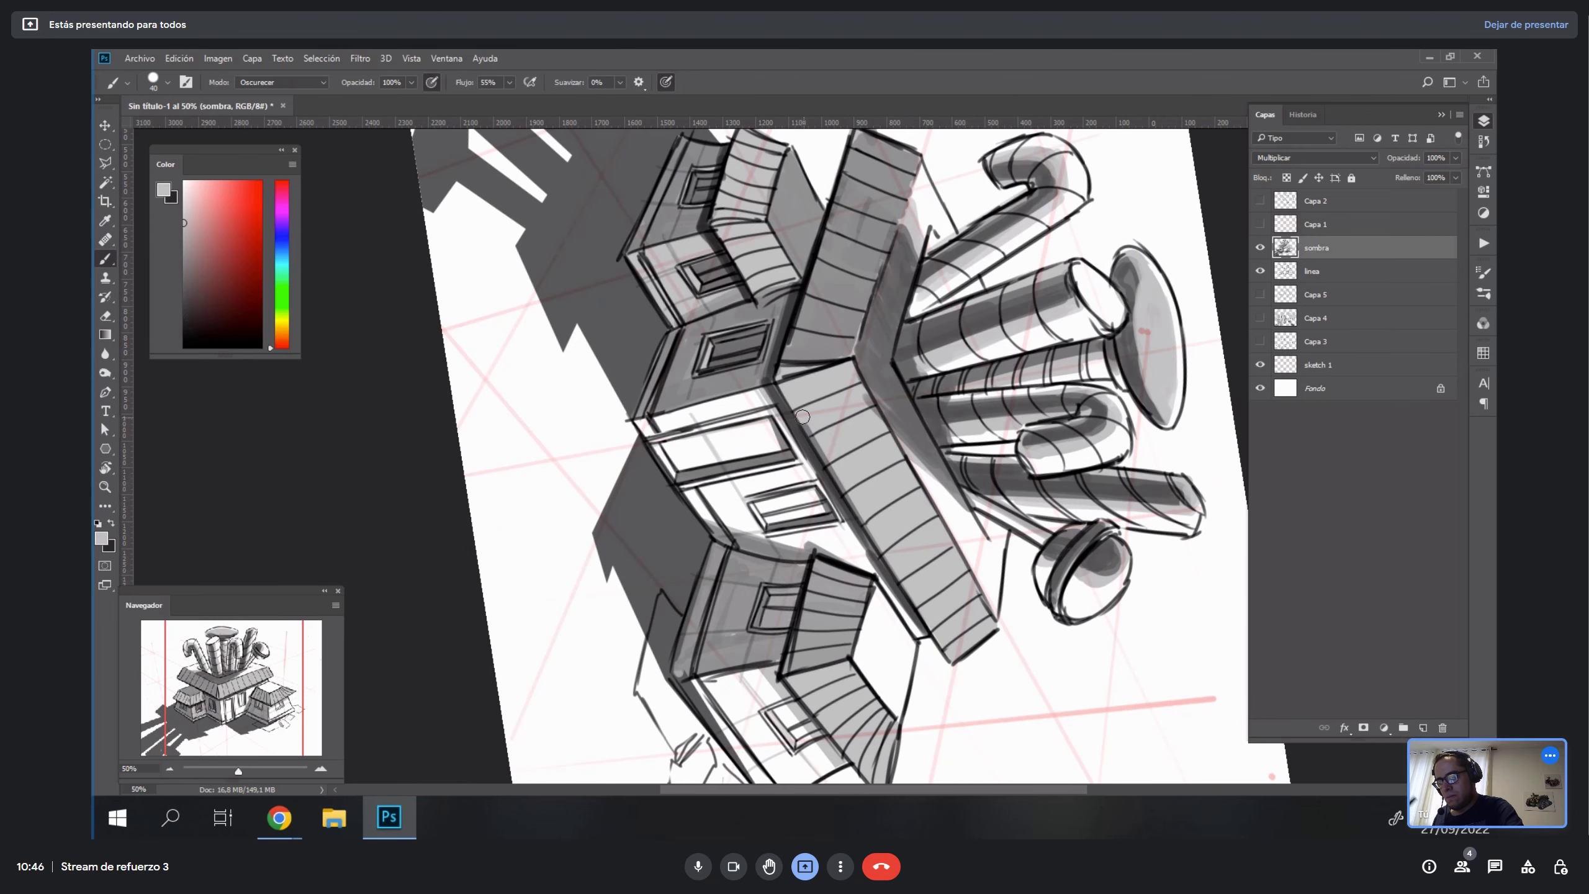
Sample a dark grey and paint a shadow beneath the left side of the right annex's awning.
{"action": "key", "text": "Escape"}
{"action": "key", "text": "r"}
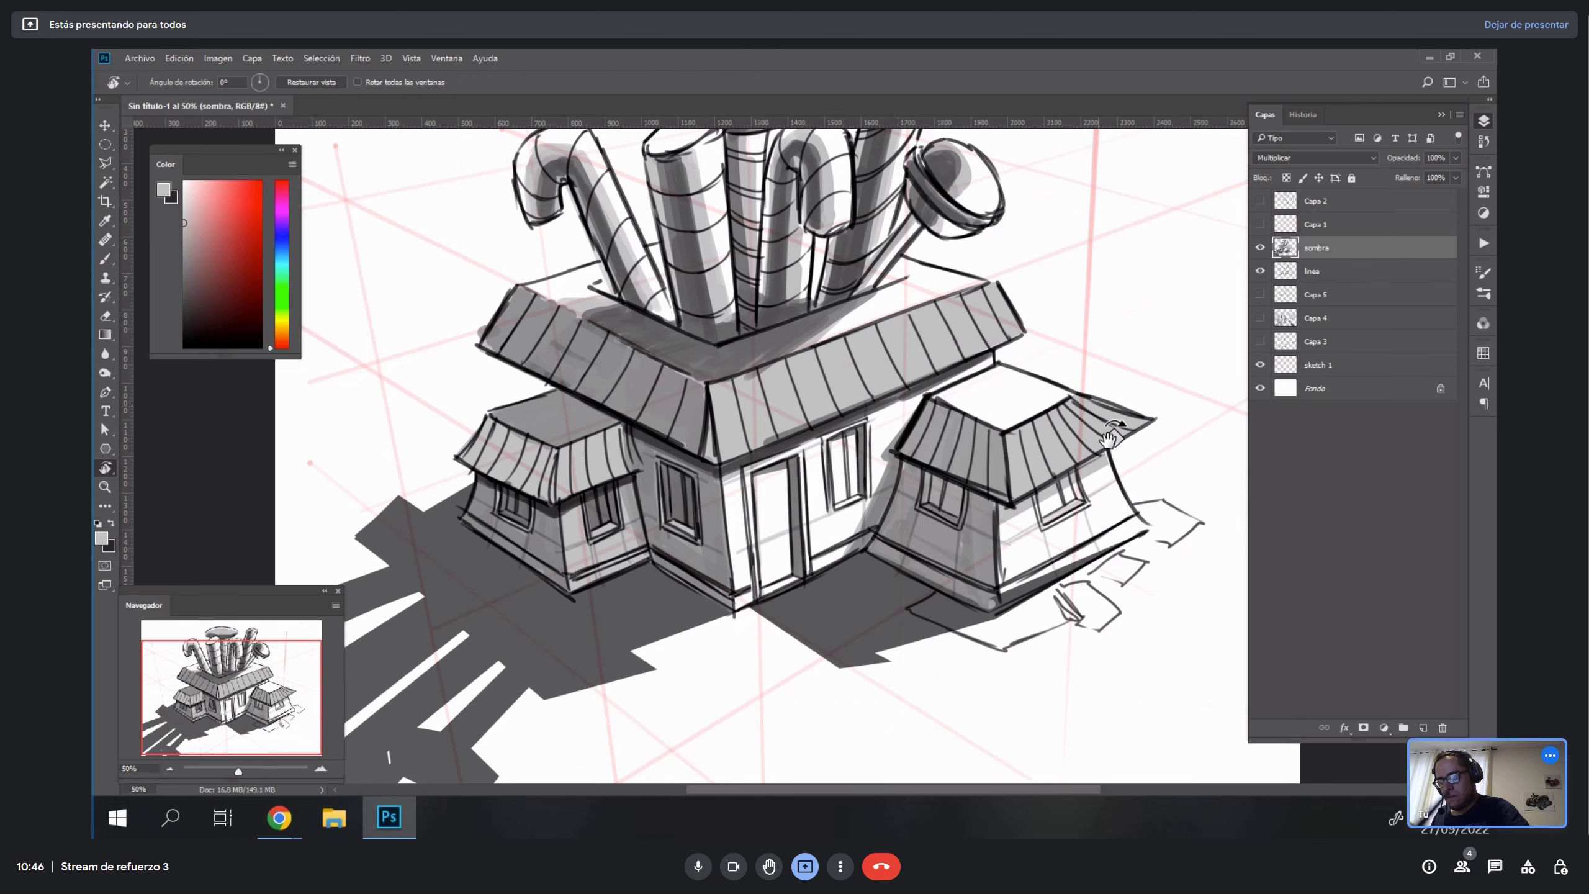
{"action": "left_click_drag", "start_coordinate": [1120, 401], "coordinate": [1105, 586]}
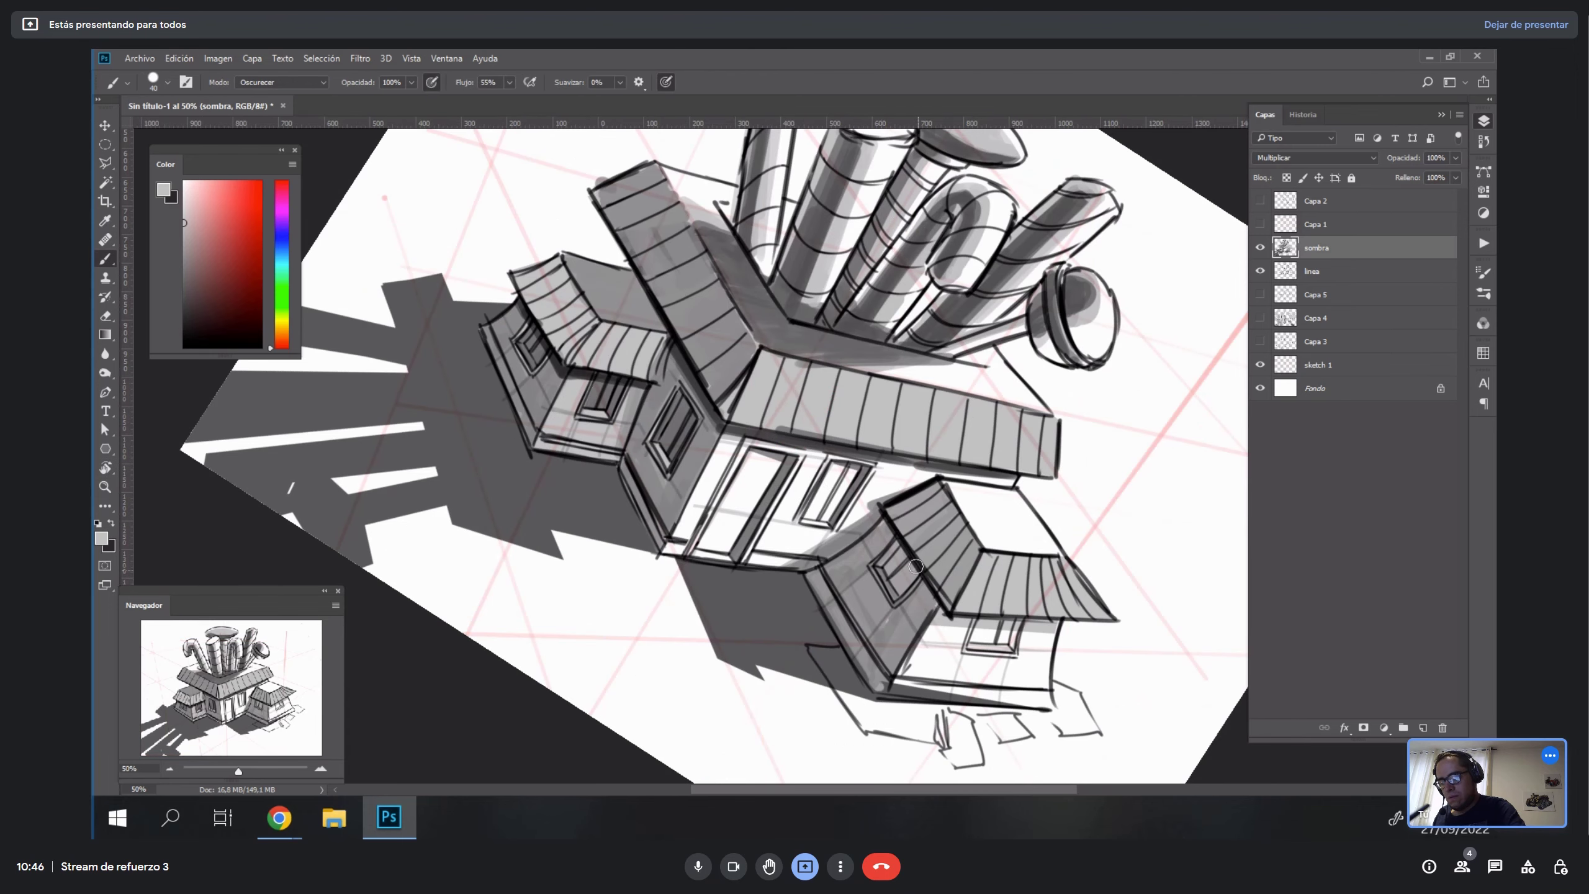
{"action": "left_click", "coordinate": [841, 442], "text": "alt"}
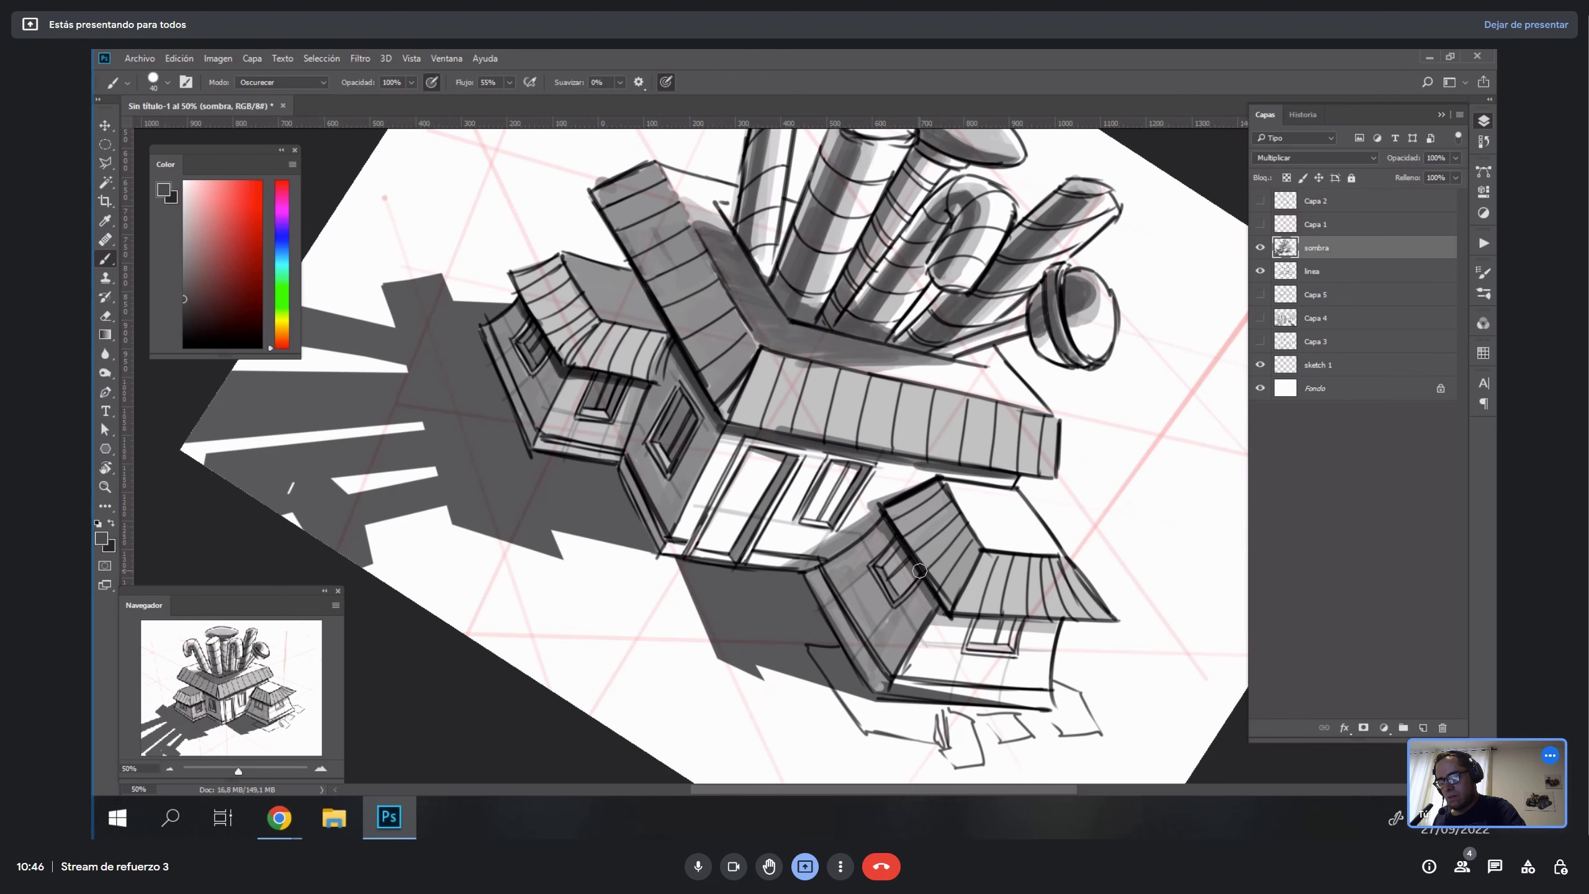
{"action": "left_click_drag", "start_coordinate": [883, 527], "coordinate": [903, 553]}
Deepen the dark grey shadow under the right annex's awning around its left window, redoing the first stroke.
{"action": "key", "text": "r"}
{"action": "left_click_drag", "start_coordinate": [1037, 583], "coordinate": [1028, 247]}
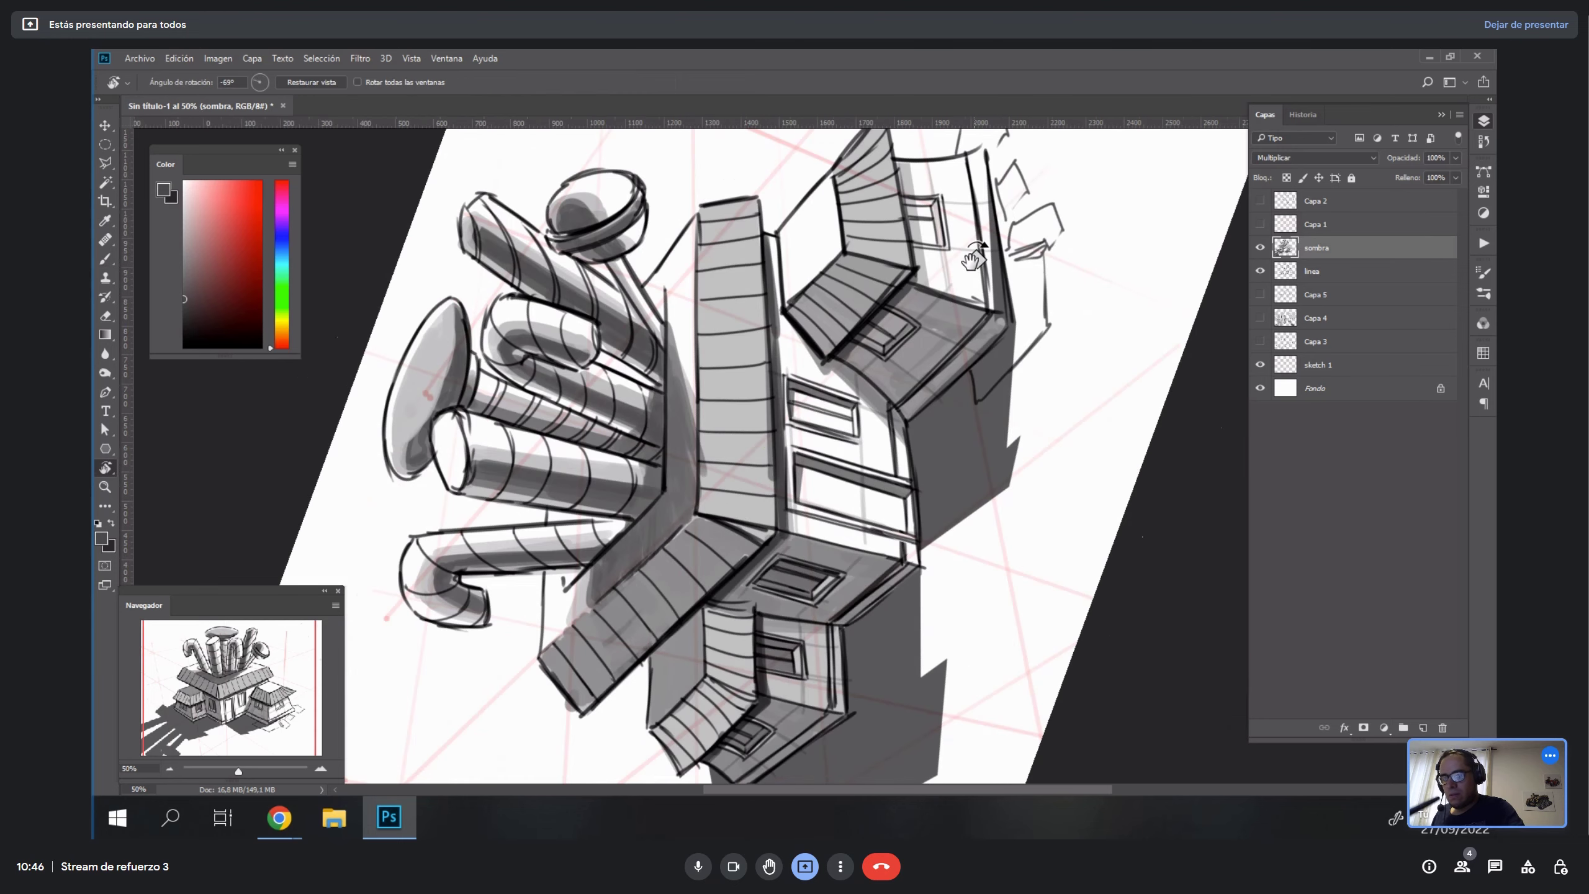
{"action": "key", "text": "b"}
{"action": "key", "text": "r"}
{"action": "mouse_move", "coordinate": [1111, 279]}
{"action": "left_mouse_down"}
{"action": "mouse_move", "coordinate": [907, 505]}
{"action": "mouse_move", "coordinate": [965, 397]}
{"action": "mouse_move", "coordinate": [917, 504]}
{"action": "left_mouse_up"}
{"action": "key", "text": "b"}
{"action": "key", "text": "e"}
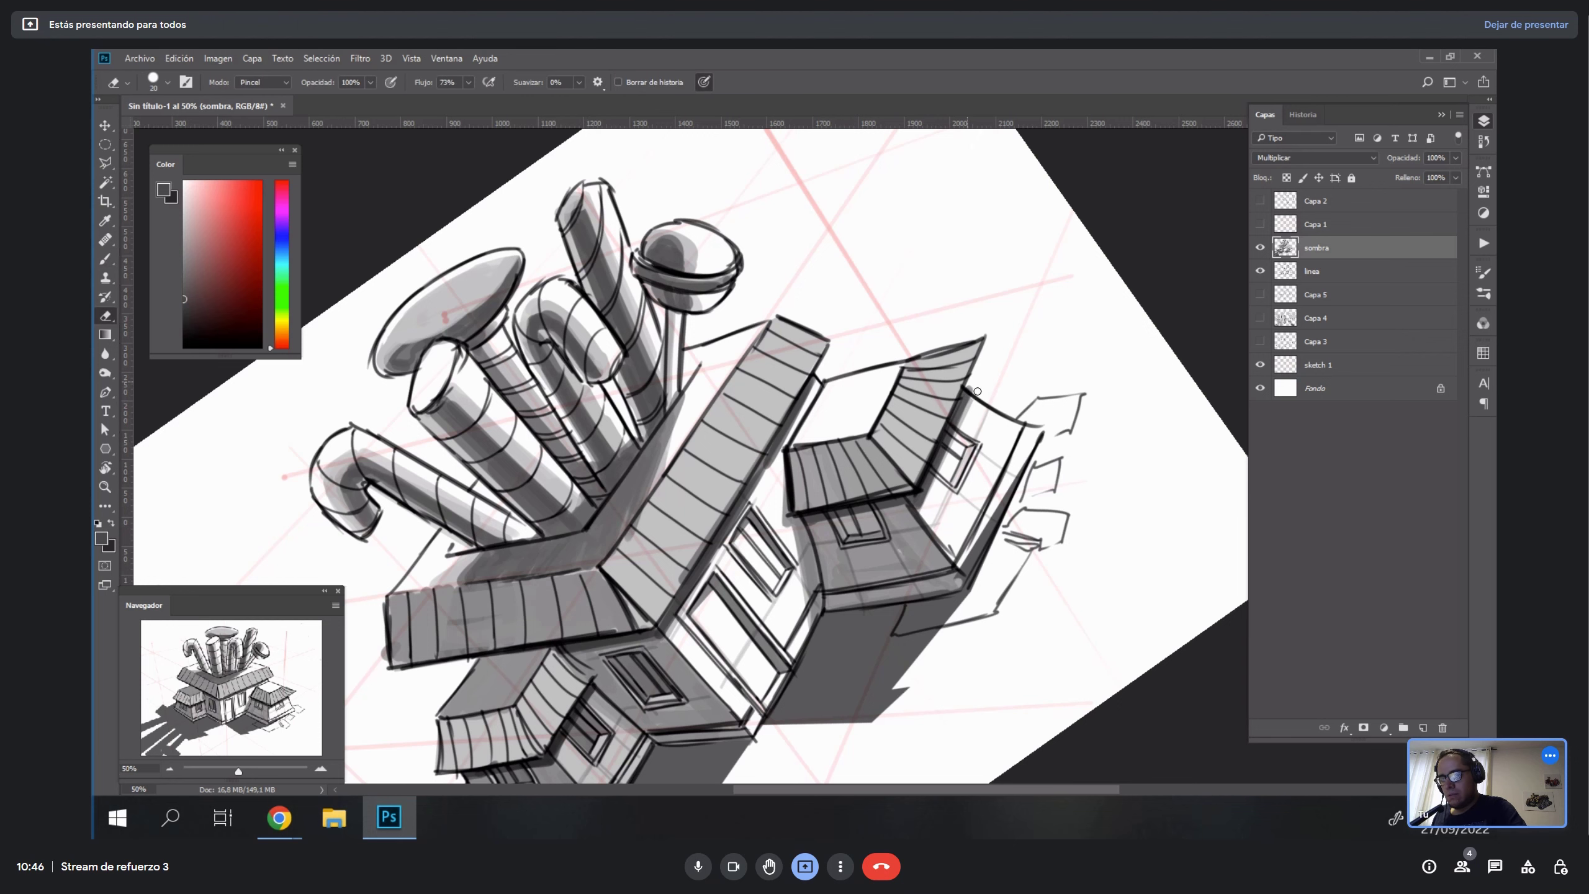
{"action": "key", "text": "r"}
{"action": "mouse_move", "coordinate": [1003, 312]}
{"action": "left_mouse_down"}
{"action": "mouse_move", "coordinate": [1026, 386]}
{"action": "mouse_move", "coordinate": [976, 597]}
{"action": "left_mouse_up"}
{"action": "key", "text": "b"}
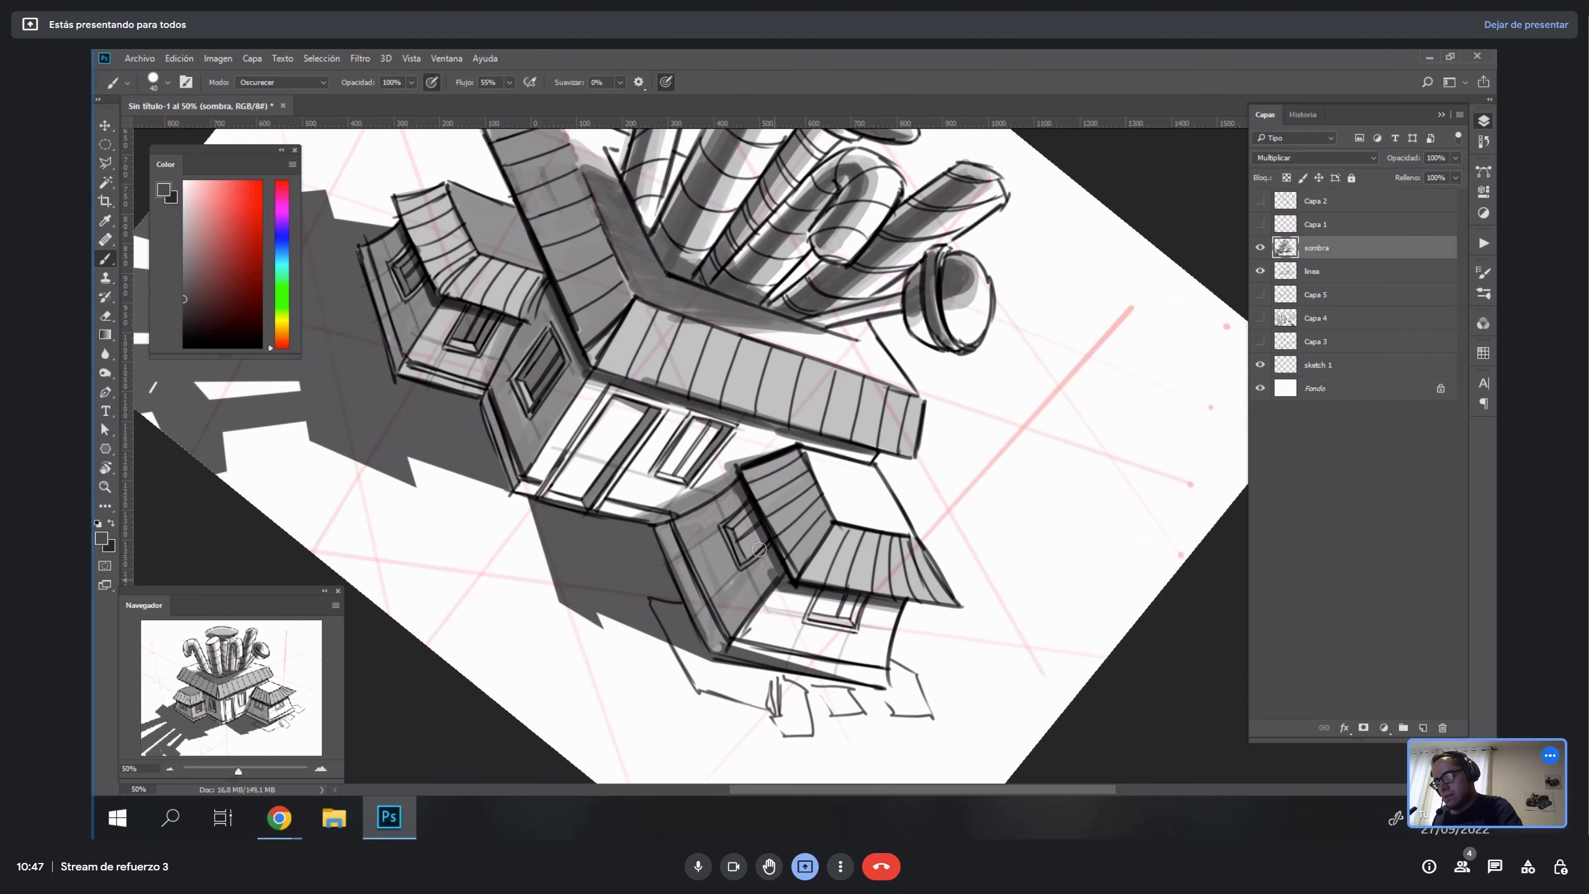
{"action": "mouse_move", "coordinate": [759, 549]}
{"action": "left_mouse_down"}
{"action": "mouse_move", "coordinate": [736, 488]}
{"action": "mouse_move", "coordinate": [770, 568]}
{"action": "left_mouse_up"}
{"action": "key", "text": "ctrl+z"}
{"action": "left_click_drag", "start_coordinate": [741, 503], "coordinate": [771, 571]}
Sample a mid grey and shade the window on the right annex's front wall.
{"action": "key", "text": "Escape"}
{"action": "scroll", "coordinate": [938, 575], "scroll_direction": "up", "scroll_amount": 1}
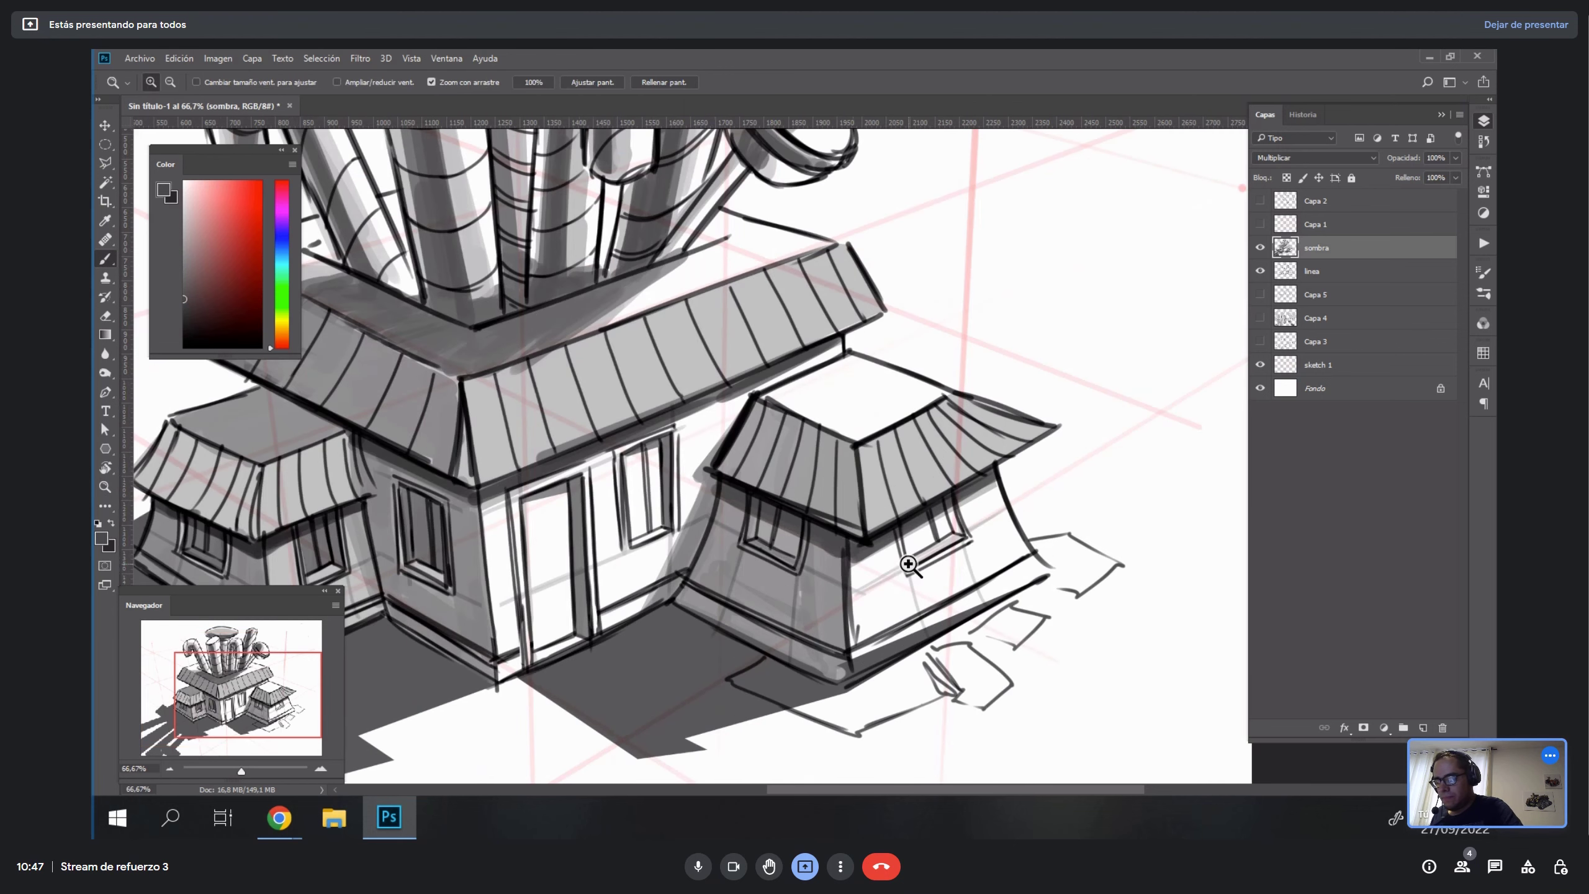
{"action": "left_click", "coordinate": [420, 522], "text": "alt"}
{"action": "left_click_drag", "start_coordinate": [949, 502], "coordinate": [949, 499]}
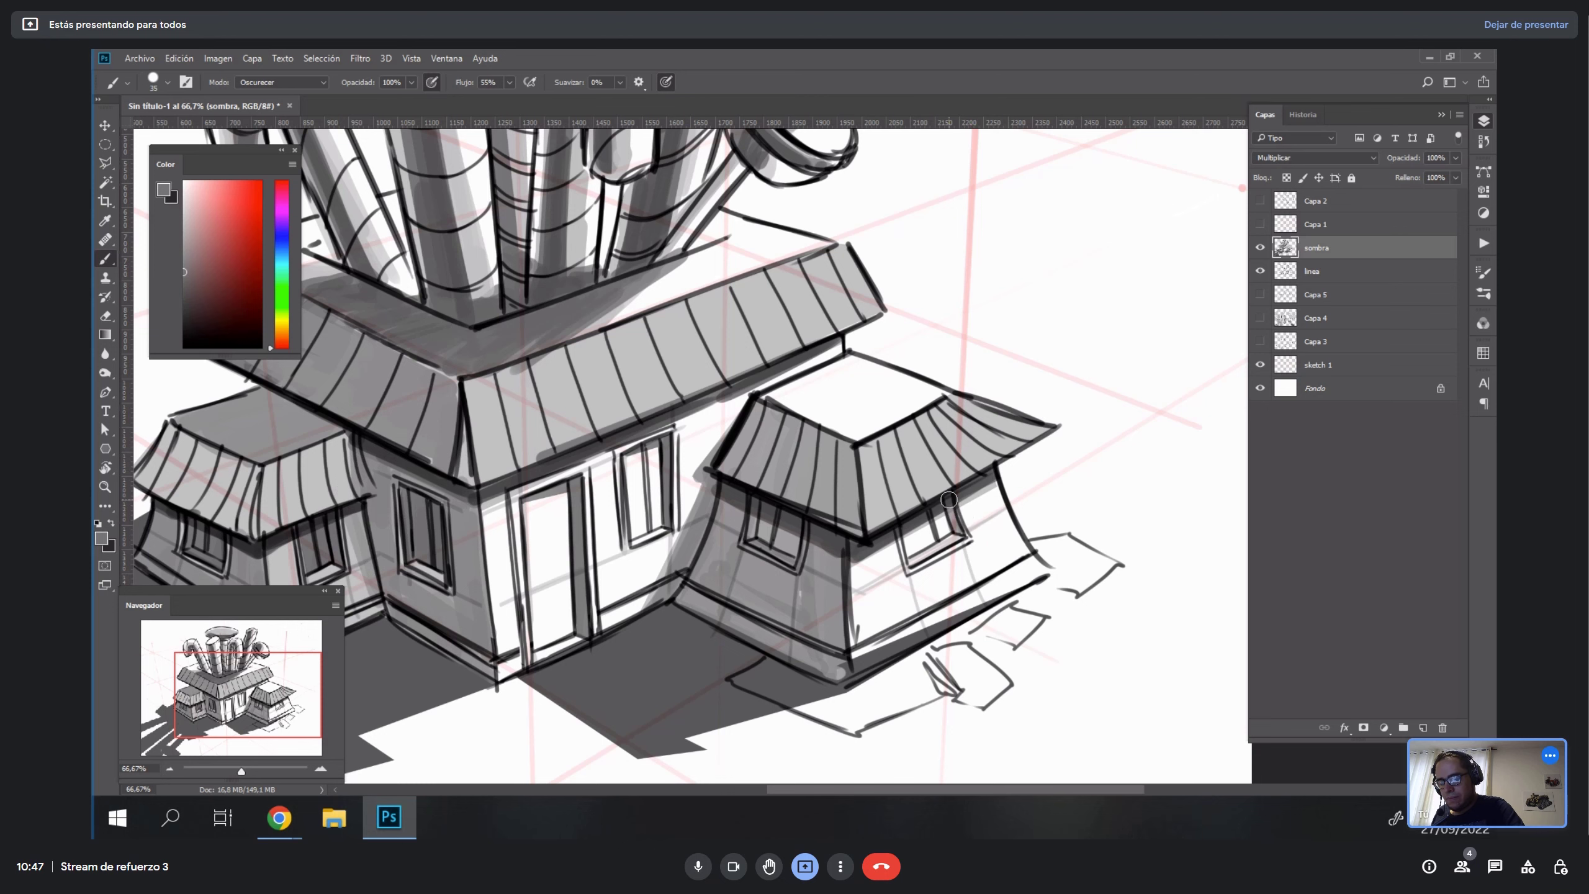
Examine the shading and cast shadows across the whole drawing.
{"action": "key", "text": "z"}
{"action": "left_click", "coordinate": [911, 648], "text": "alt"}
{"action": "left_click", "coordinate": [876, 640], "text": "alt"}
{"action": "left_click", "coordinate": [863, 636], "text": "alt"}
{"action": "left_click", "coordinate": [833, 567]}
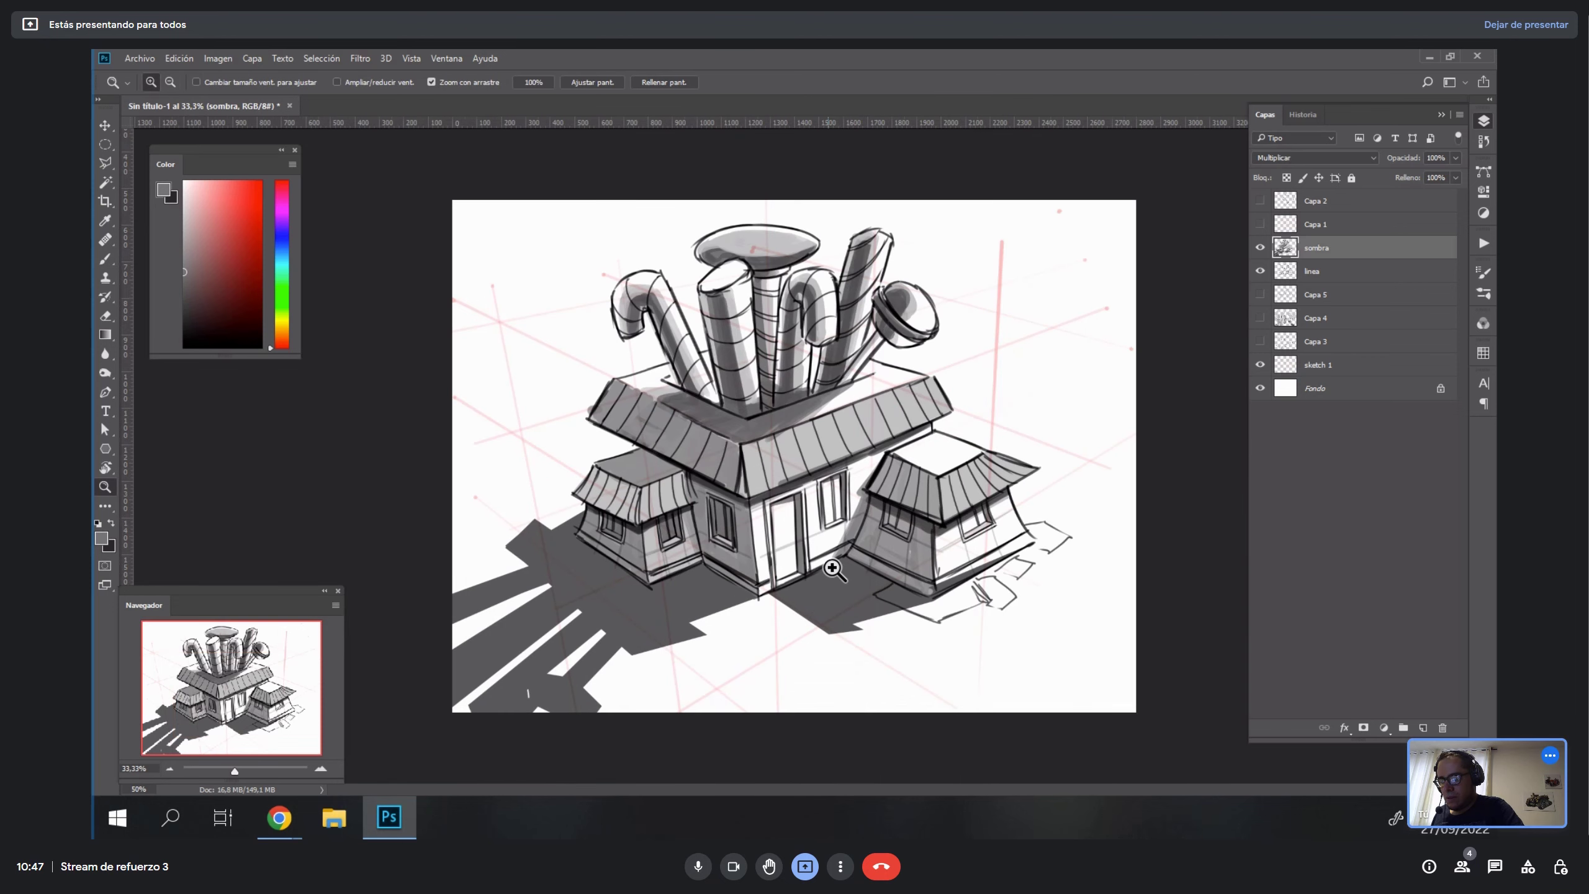
{"action": "left_click", "coordinate": [832, 569]}
{"action": "scroll", "coordinate": [985, 433], "scroll_direction": "down", "scroll_amount": 1}
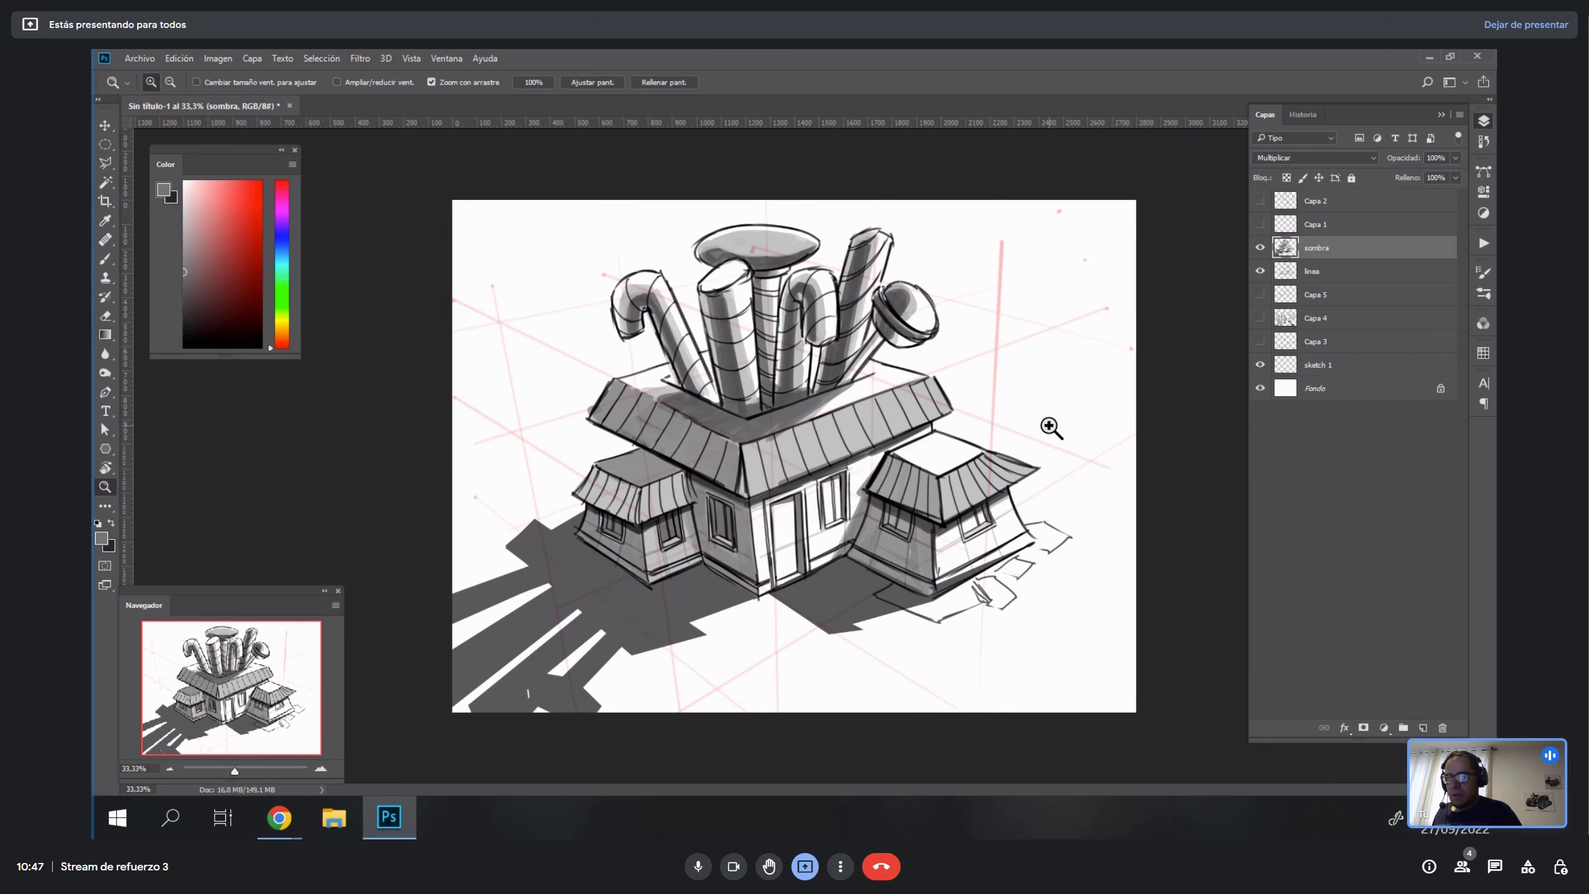
{"action": "key", "text": "r"}
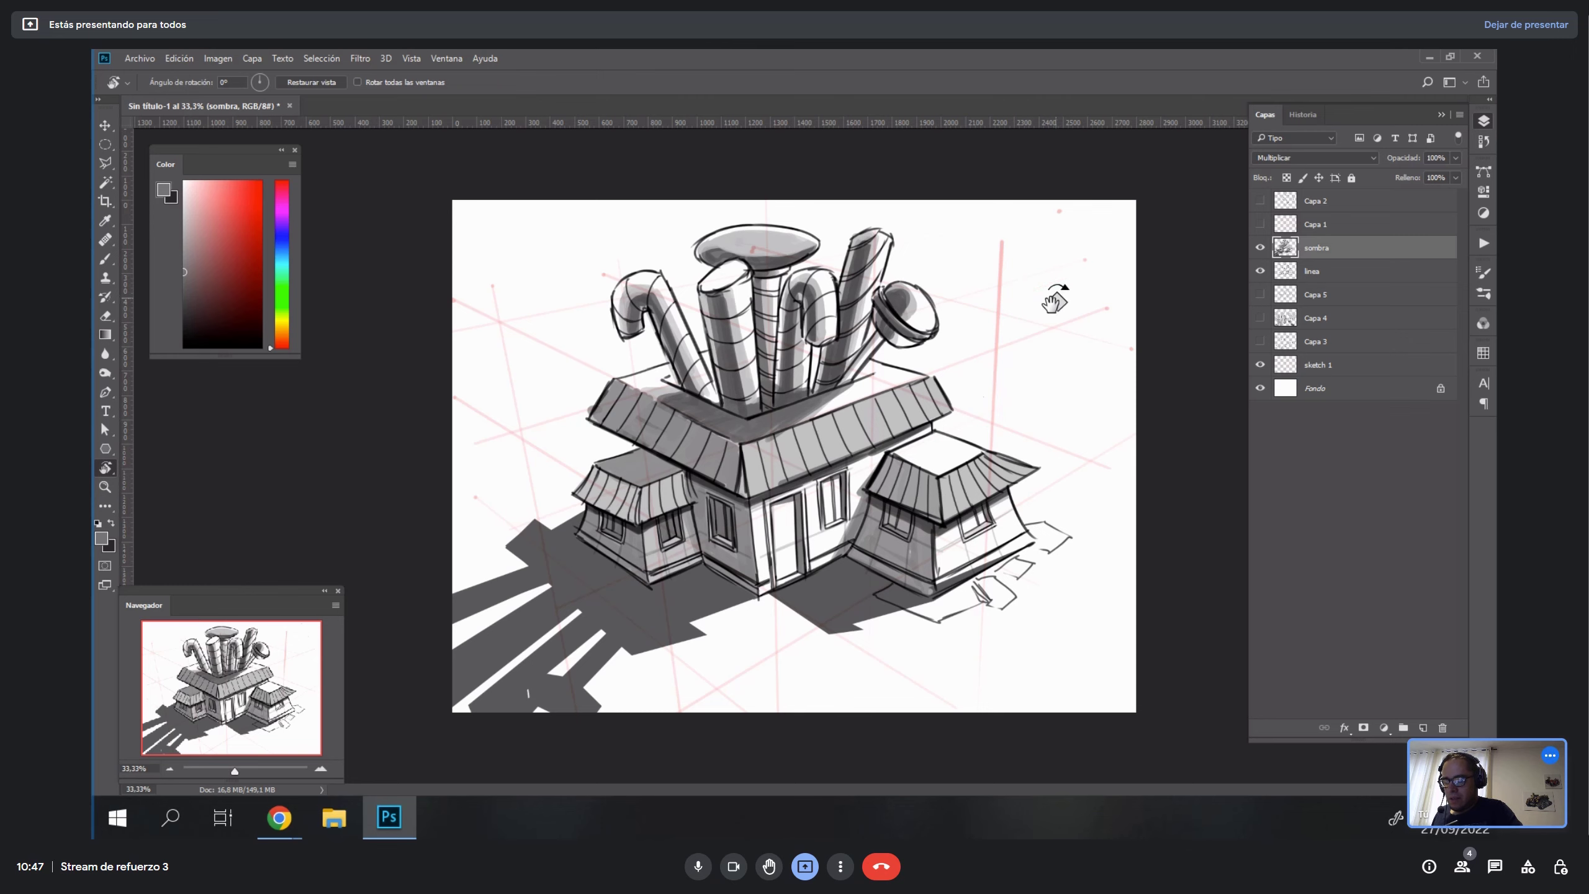
{"action": "key", "text": "z"}
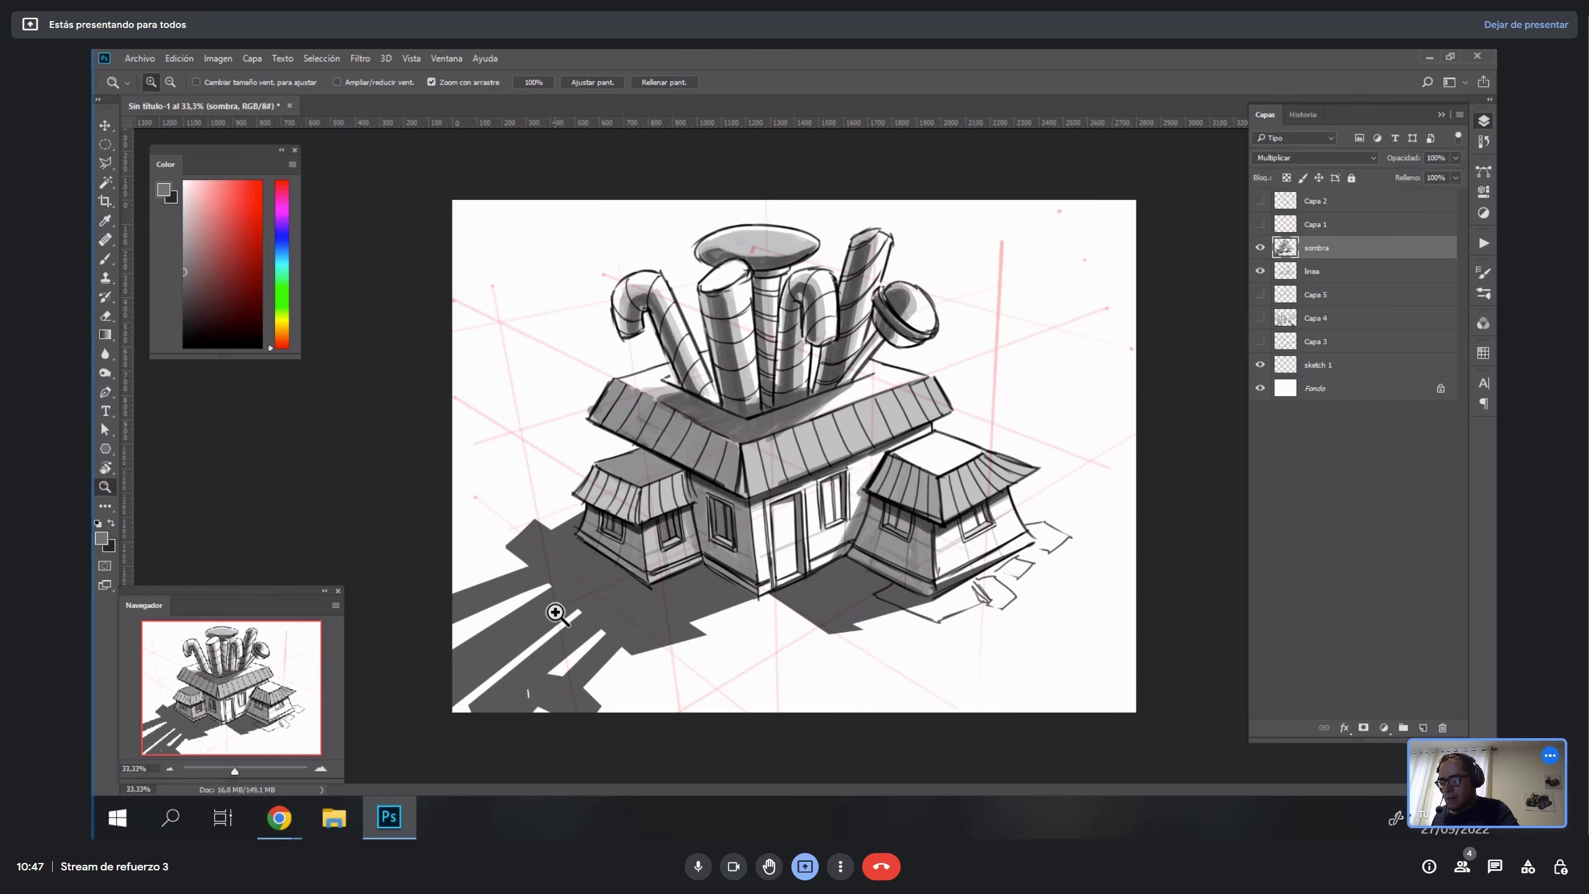
Paint dark grey strokes along the edges of the candies' cast shadow bands, narrowing the light gaps on the ground.
{"action": "left_click", "coordinate": [712, 582]}
{"action": "key", "text": "r"}
{"action": "mouse_move", "coordinate": [711, 582]}
{"action": "left_mouse_down"}
{"action": "mouse_move", "coordinate": [832, 482]}
{"action": "mouse_move", "coordinate": [1042, 607]}
{"action": "mouse_move", "coordinate": [957, 355]}
{"action": "mouse_move", "coordinate": [1057, 532]}
{"action": "left_mouse_up"}
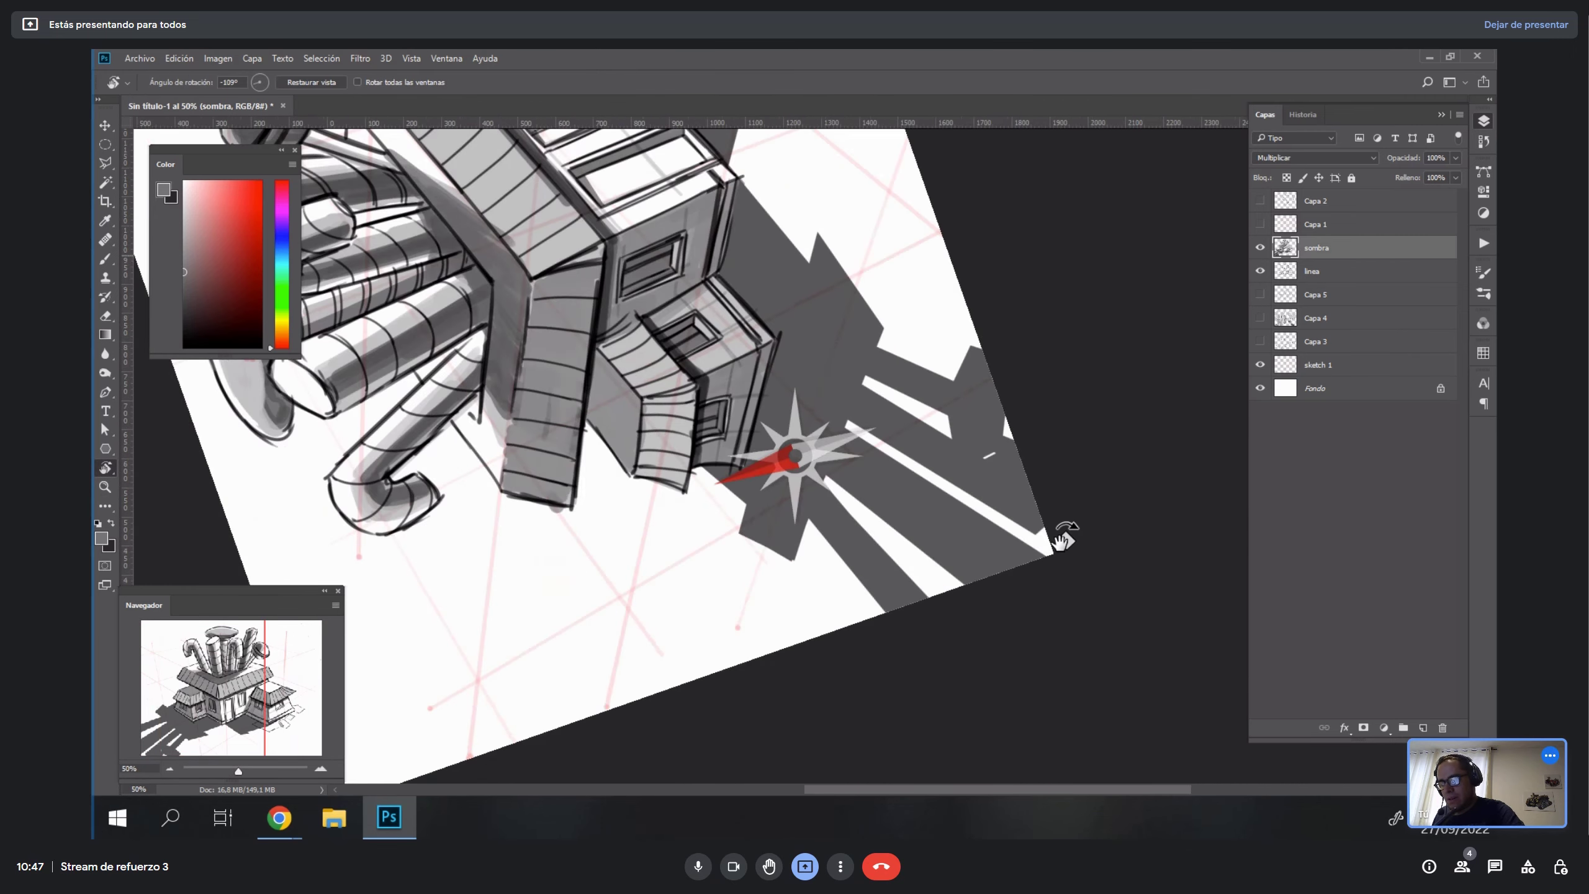
{"action": "key", "text": "b"}
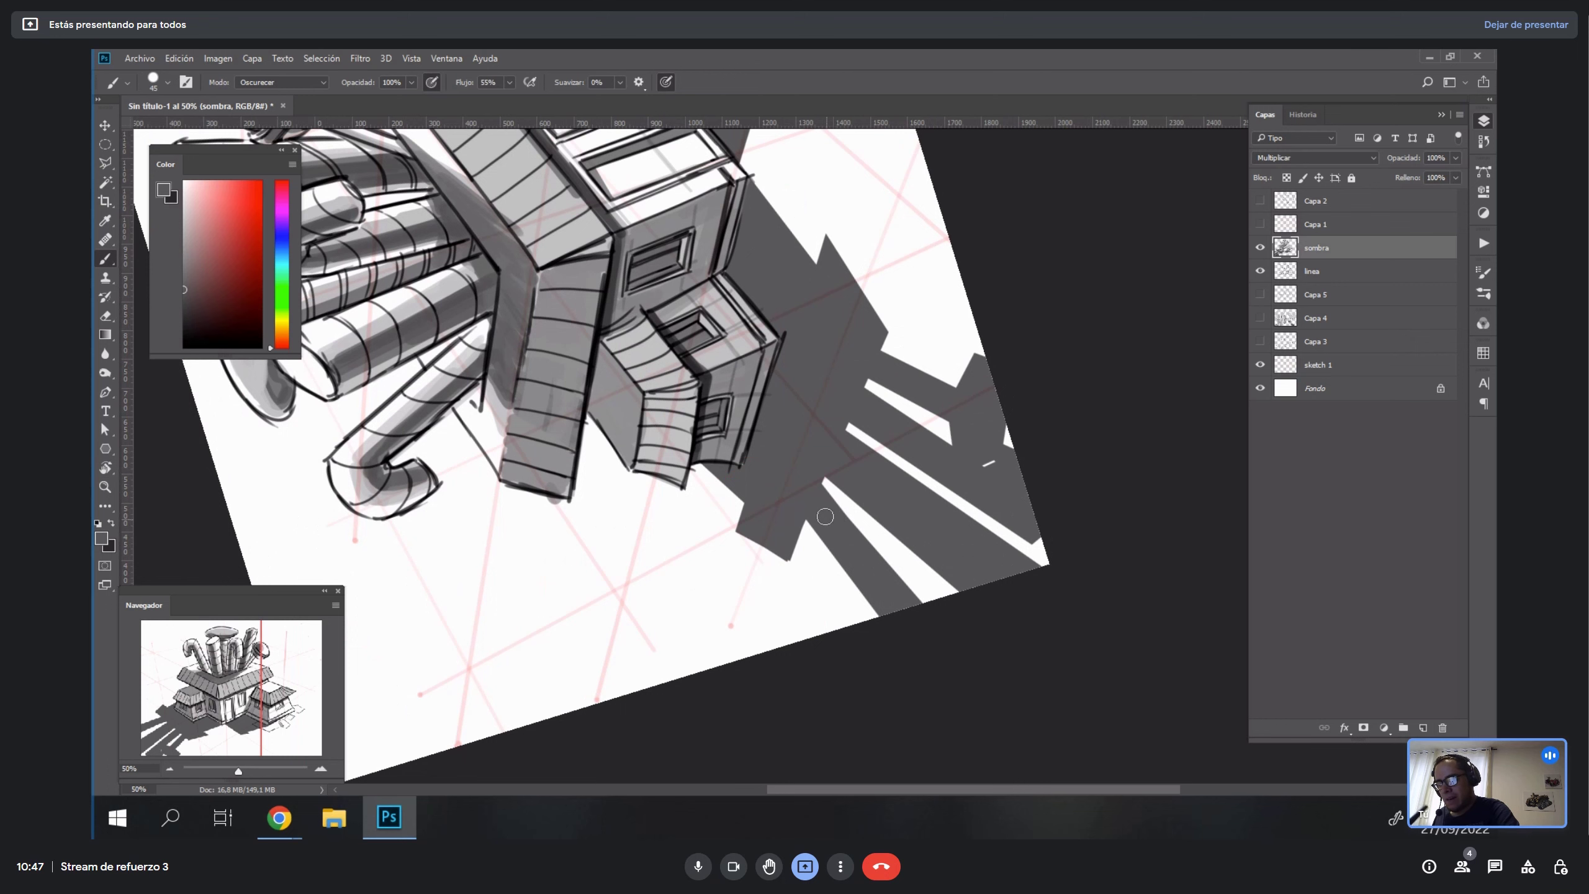
{"action": "mouse_move", "coordinate": [824, 516]}
{"action": "left_mouse_down"}
{"action": "mouse_move", "coordinate": [884, 648]}
{"action": "mouse_move", "coordinate": [822, 526]}
{"action": "left_mouse_up"}
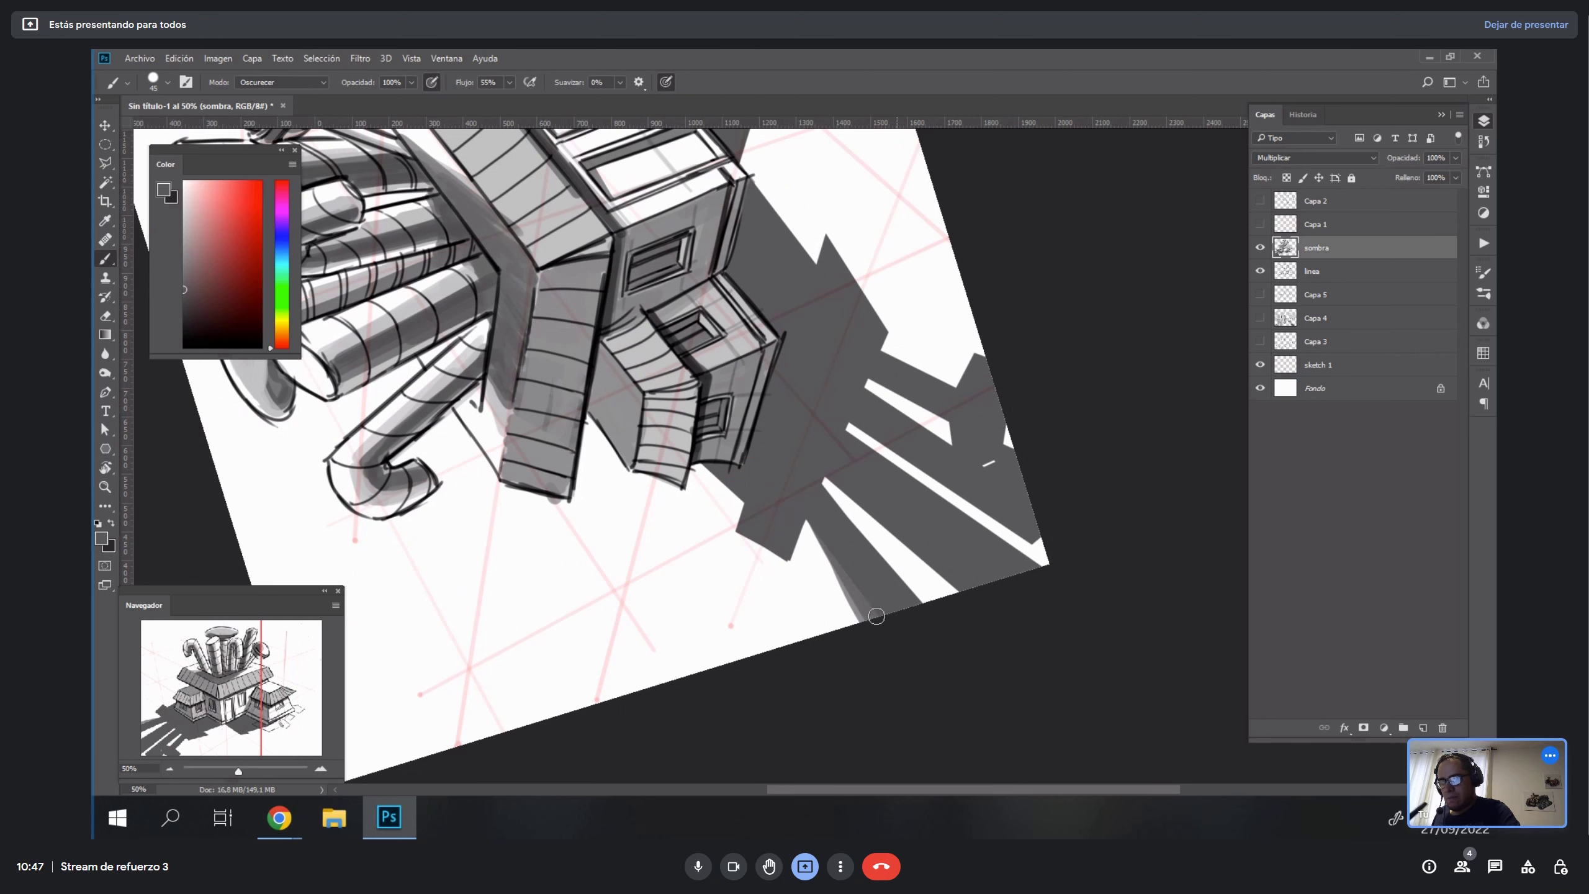
{"action": "left_click_drag", "start_coordinate": [815, 451], "coordinate": [947, 596]}
{"action": "key", "text": "r"}
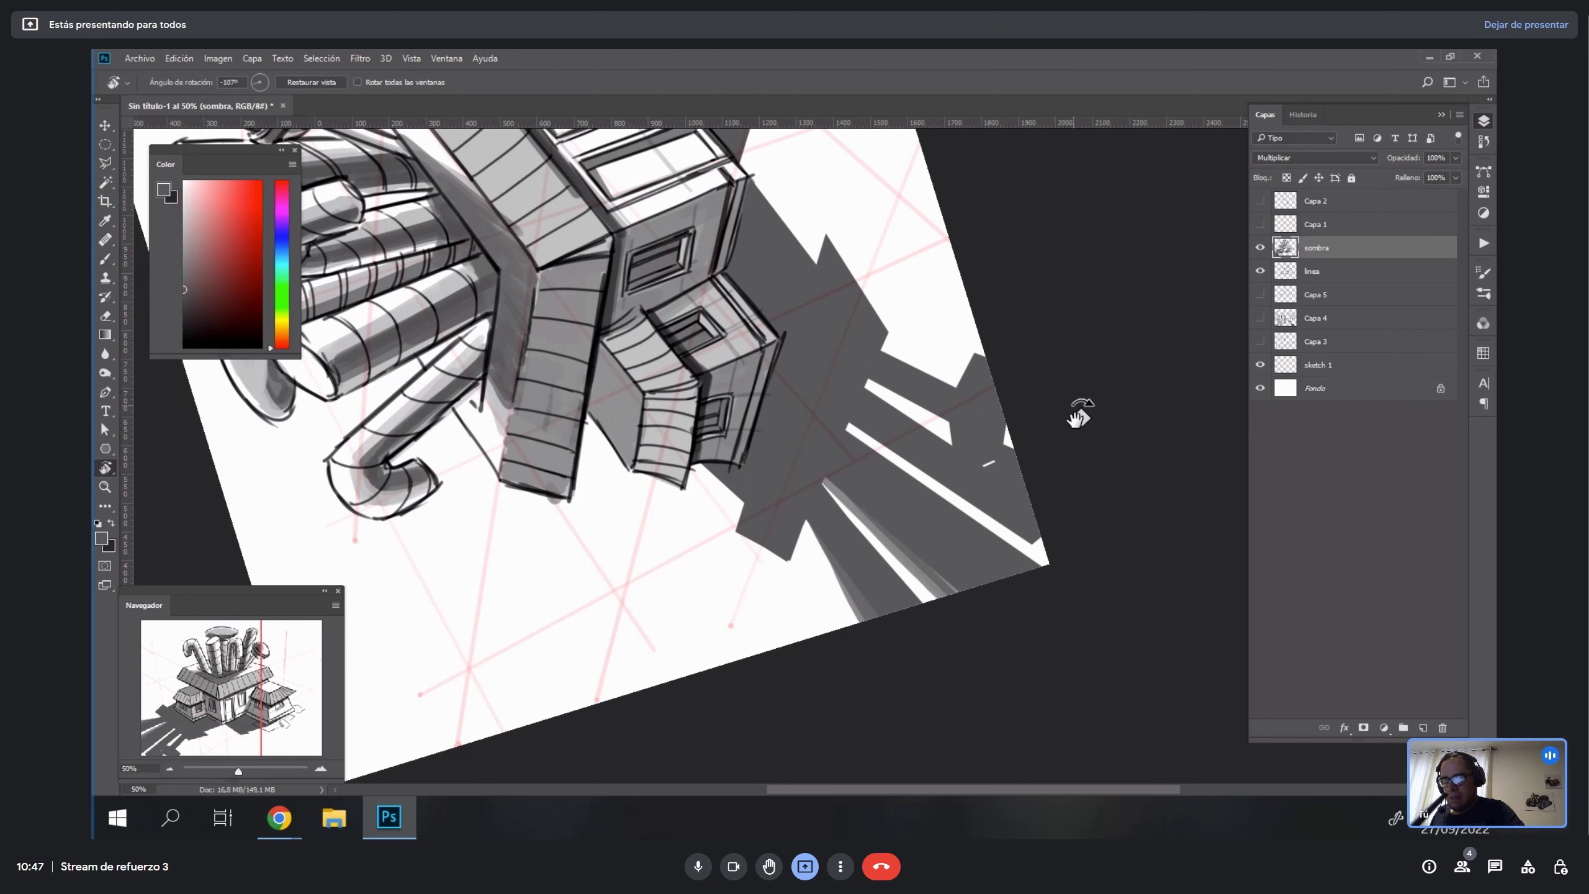
{"action": "left_click_drag", "start_coordinate": [1080, 413], "coordinate": [1039, 620]}
{"action": "key", "text": "b"}
{"action": "mouse_move", "coordinate": [922, 593]}
{"action": "left_mouse_down"}
{"action": "mouse_move", "coordinate": [898, 536]}
{"action": "mouse_move", "coordinate": [951, 562]}
{"action": "left_mouse_up"}
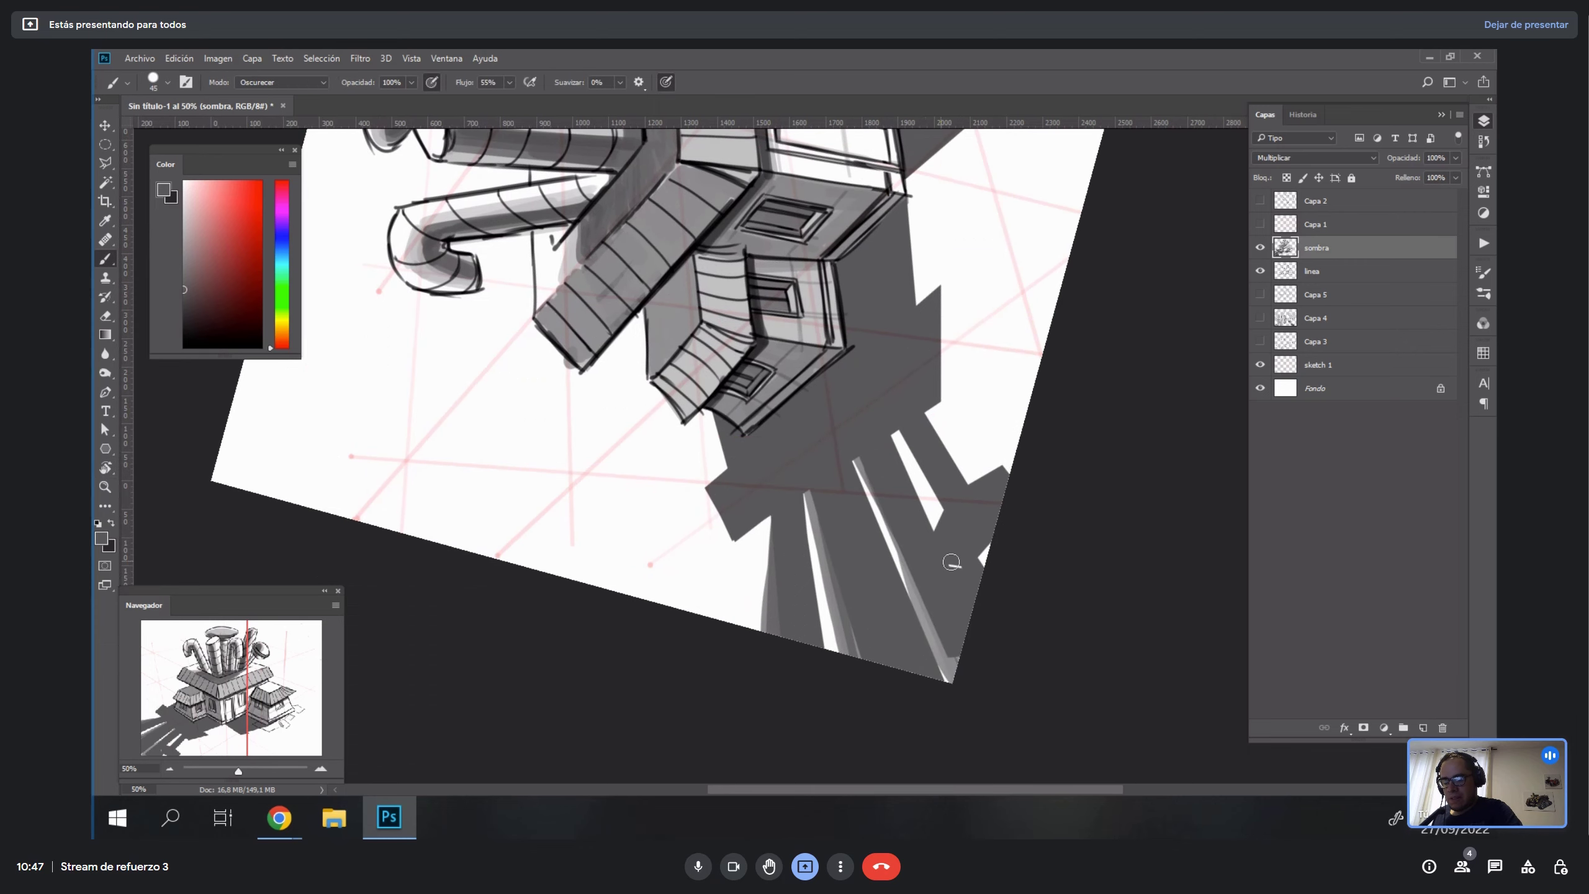
Widen the outer edge of the ground shadow in front of the left annex and erase the overspill.
{"action": "left_click_drag", "start_coordinate": [958, 477], "coordinate": [1032, 742]}
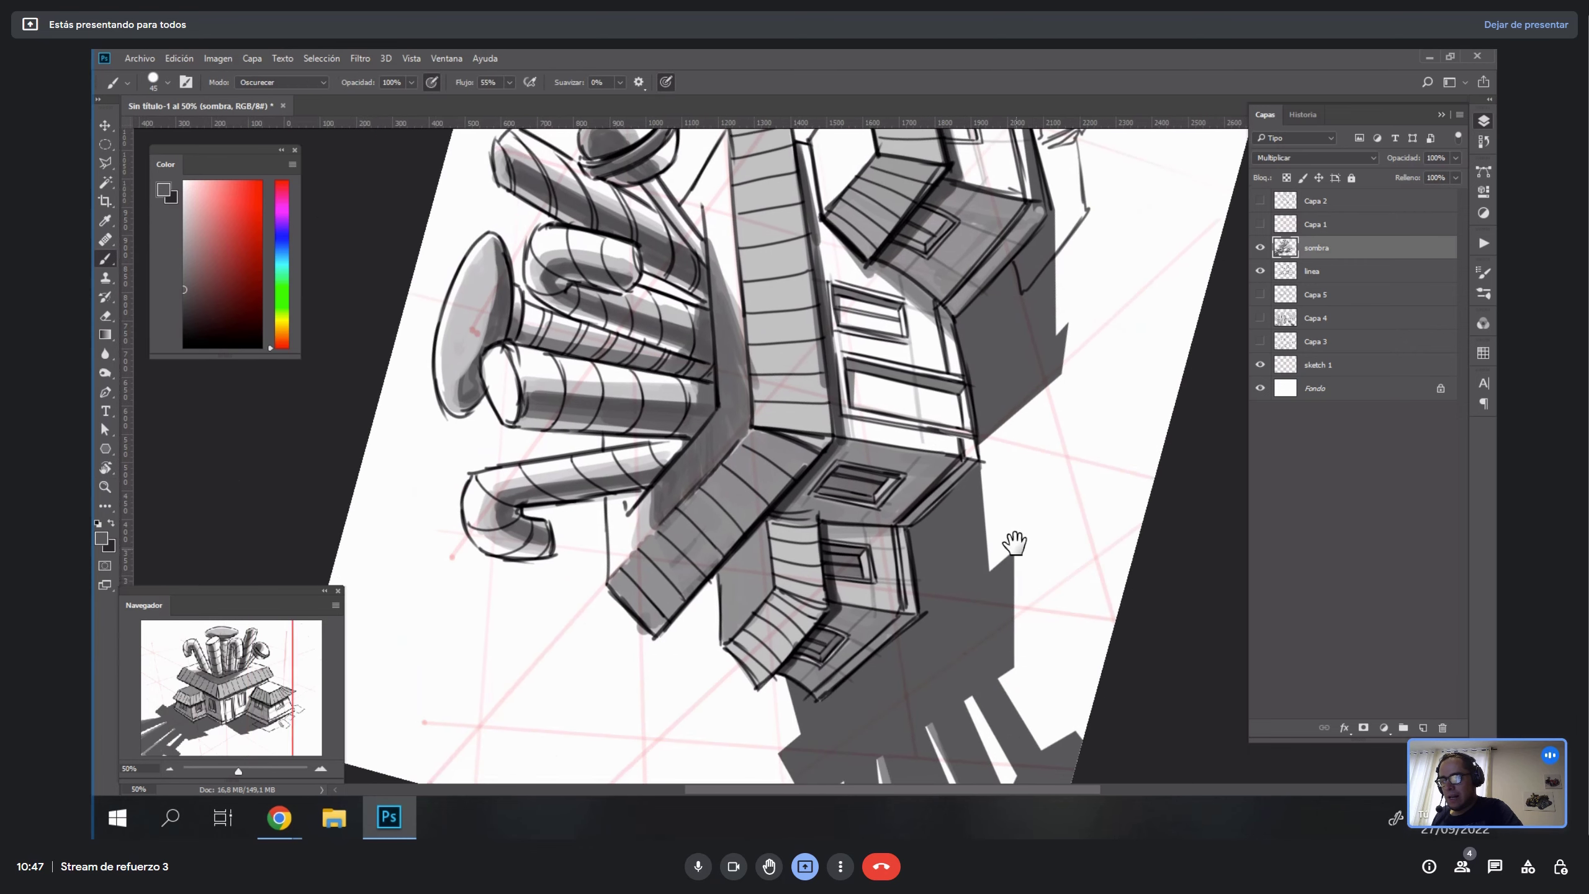
{"action": "left_click_drag", "start_coordinate": [1014, 542], "coordinate": [1016, 419]}
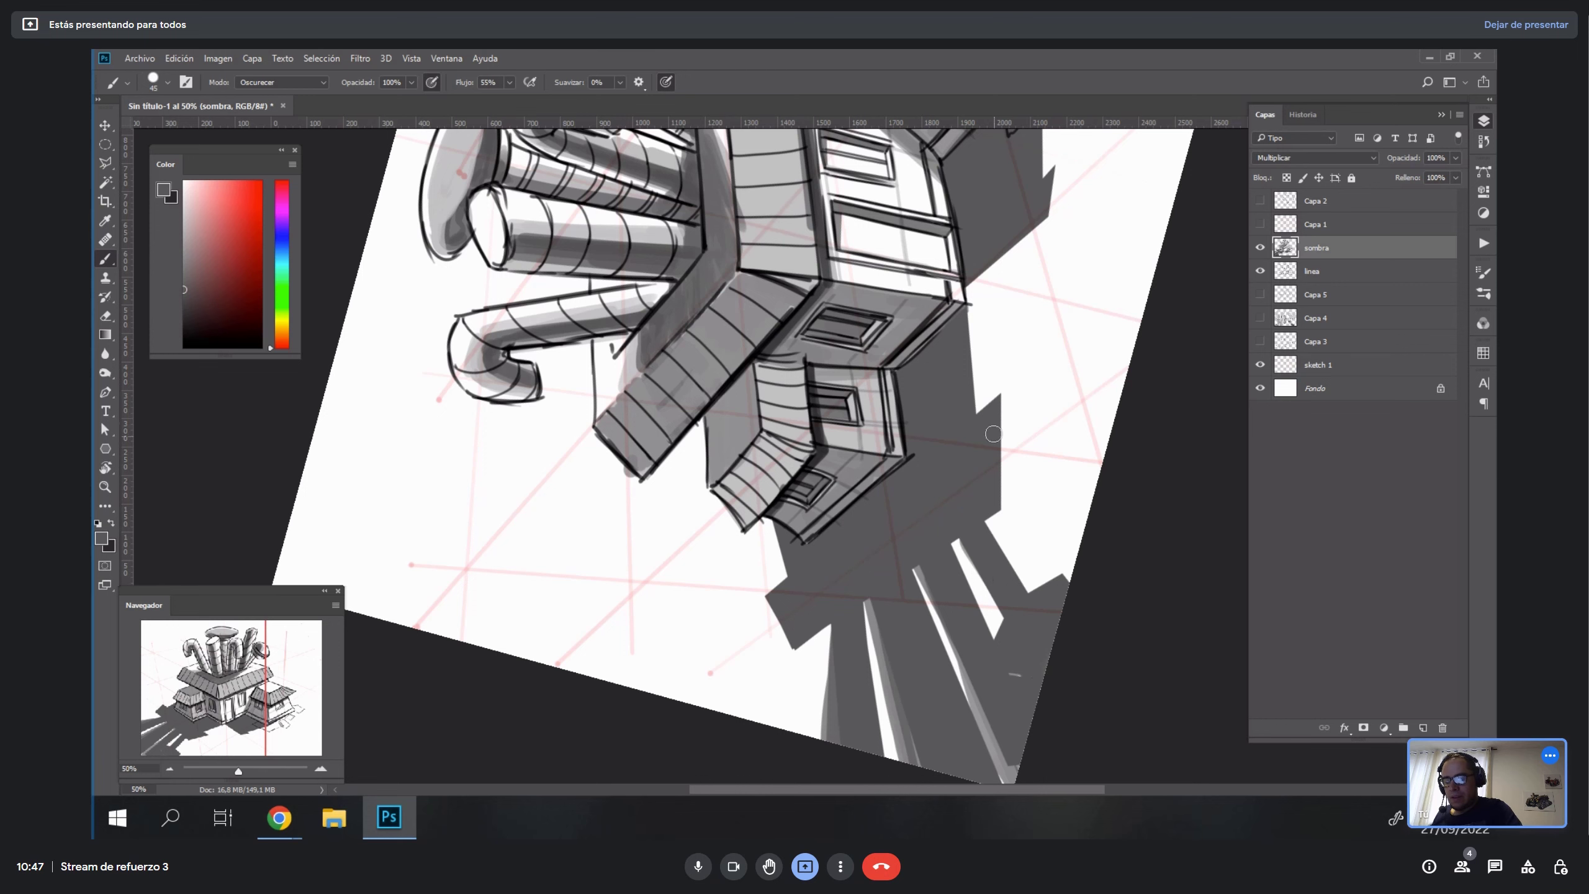
{"action": "left_click_drag", "start_coordinate": [998, 397], "coordinate": [1001, 508]}
{"action": "left_click_drag", "start_coordinate": [968, 306], "coordinate": [980, 408]}
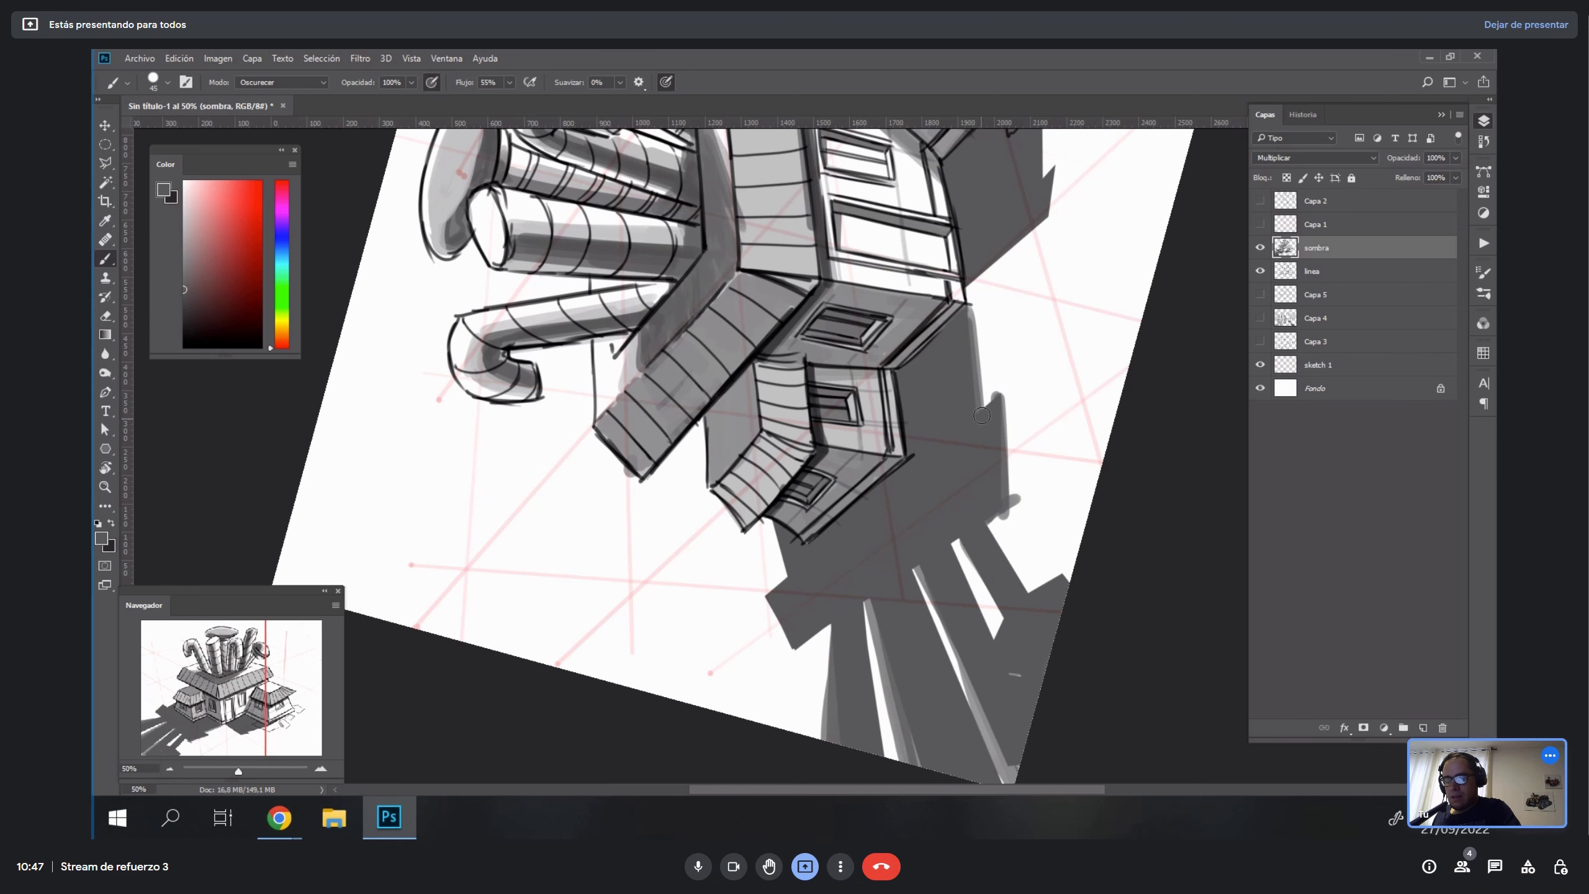
{"action": "key", "text": "e"}
{"action": "left_click_drag", "start_coordinate": [974, 307], "coordinate": [986, 409]}
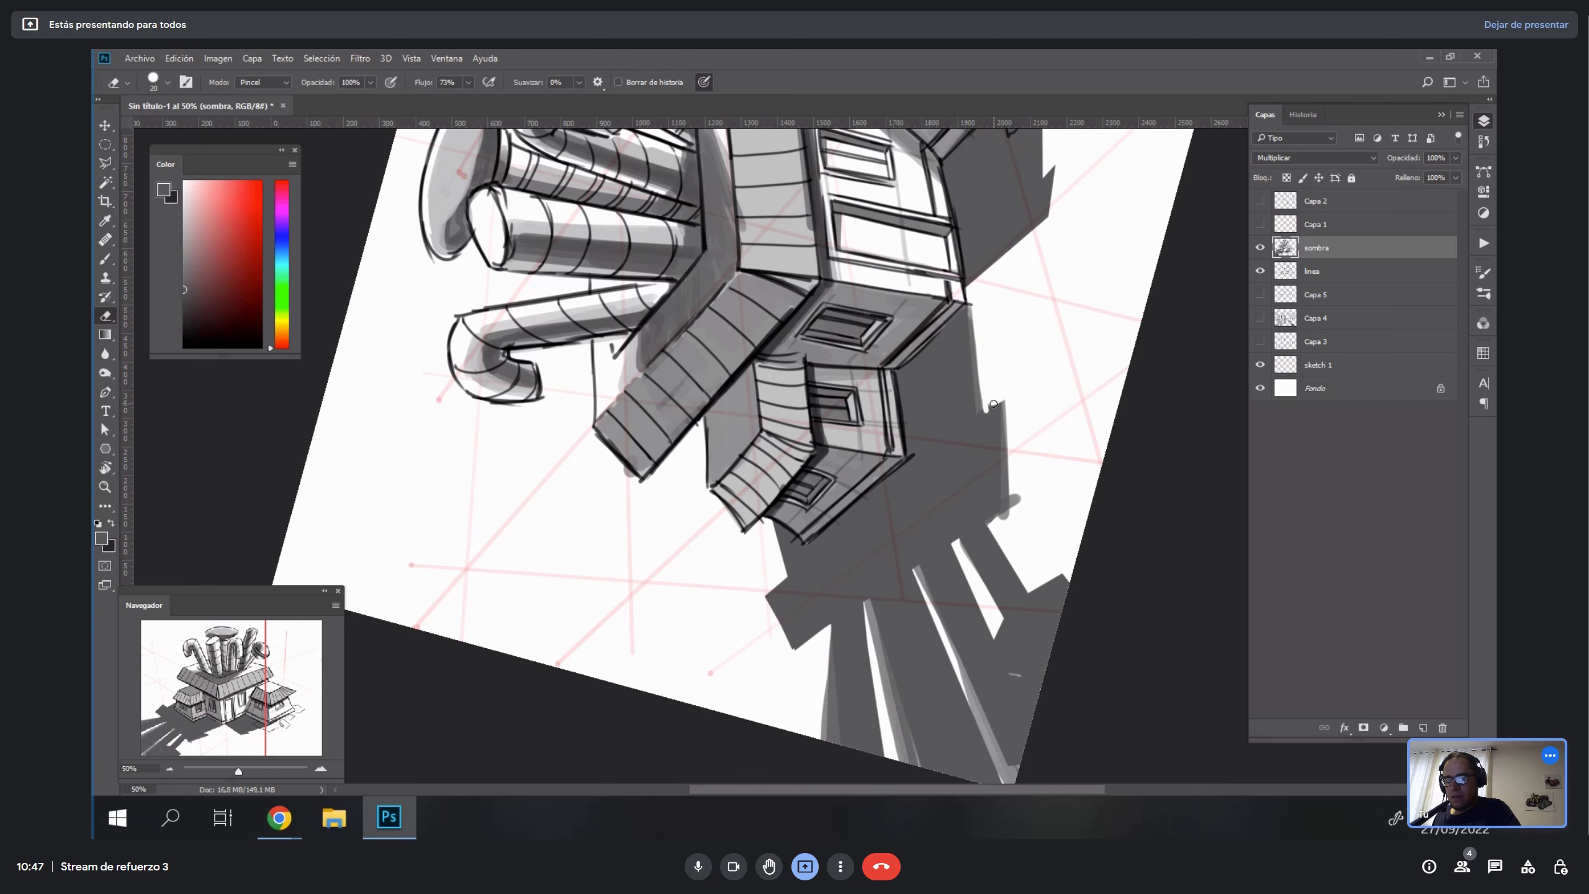
Clean up the outer corner of the left ground shadow and the edge of the right annex's cast shadow with the Eraser.
{"action": "key", "text": "b"}
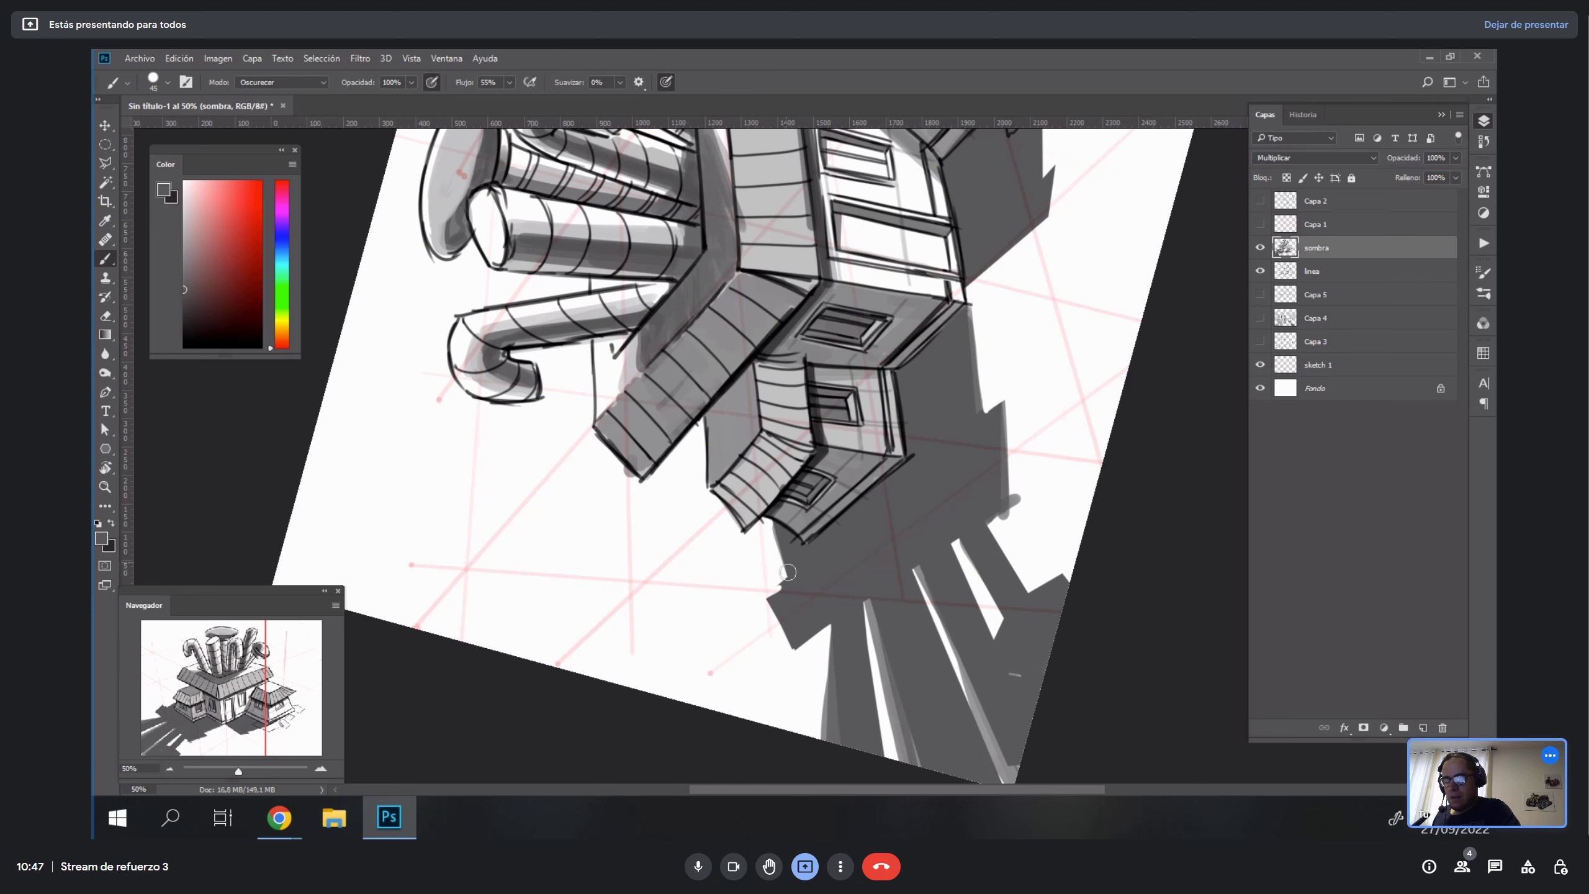
{"action": "key", "text": "e"}
{"action": "mouse_move", "coordinate": [771, 598]}
{"action": "left_mouse_down"}
{"action": "mouse_move", "coordinate": [798, 645]}
{"action": "mouse_move", "coordinate": [760, 594]}
{"action": "left_mouse_up"}
{"action": "key", "text": "r"}
{"action": "left_click_drag", "start_coordinate": [1006, 561], "coordinate": [1030, 448]}
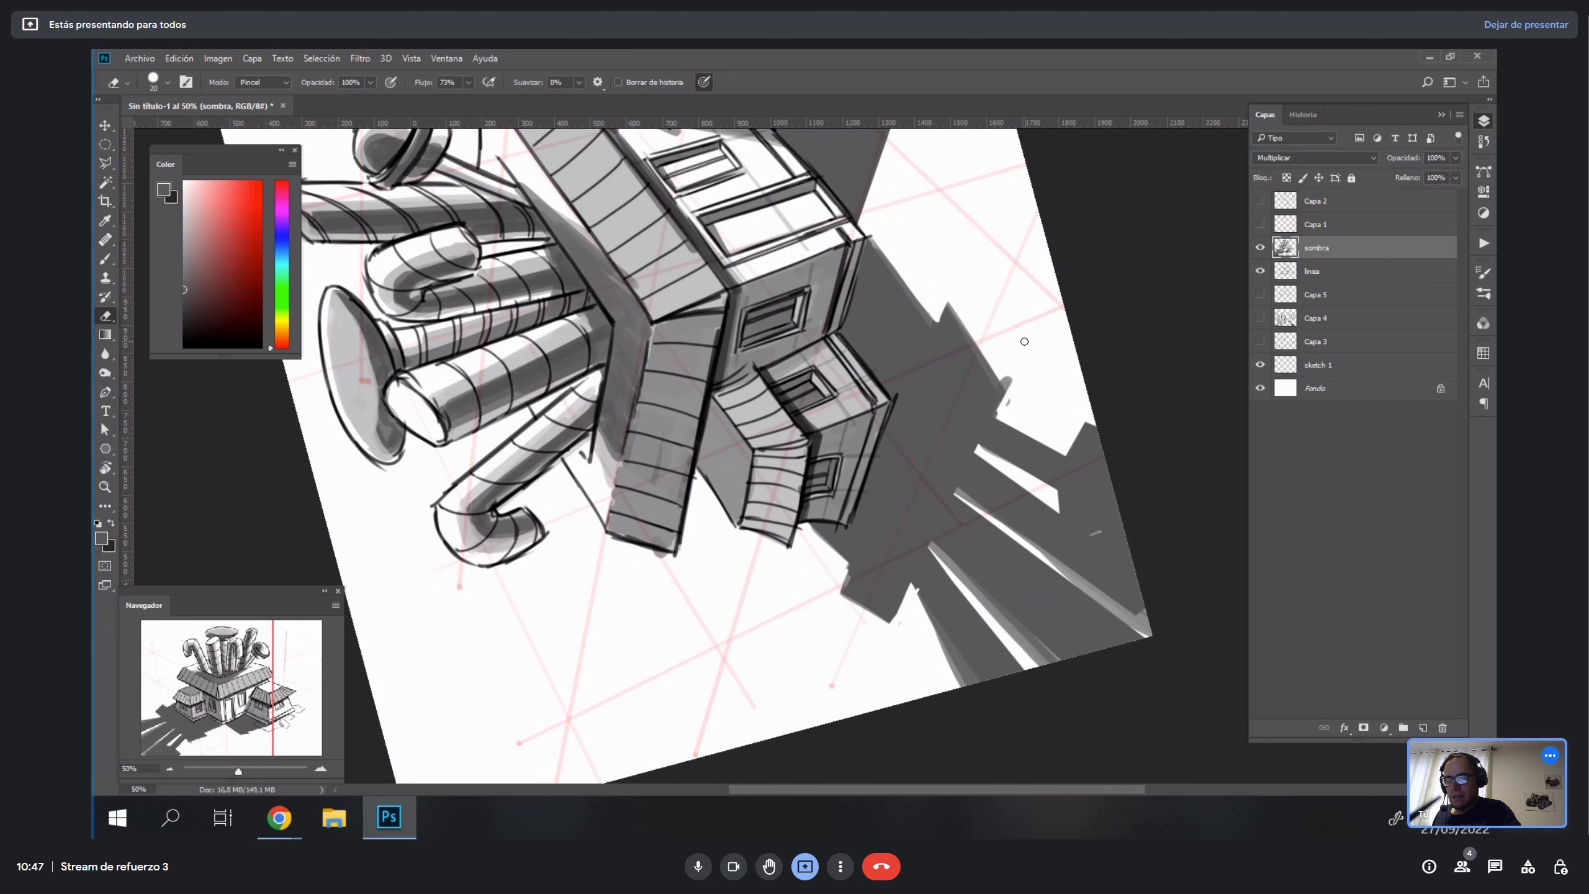
{"action": "mouse_move", "coordinate": [1012, 203]}
{"action": "left_mouse_down"}
{"action": "mouse_move", "coordinate": [1021, 497]}
{"action": "mouse_move", "coordinate": [1018, 471]}
{"action": "left_mouse_up"}
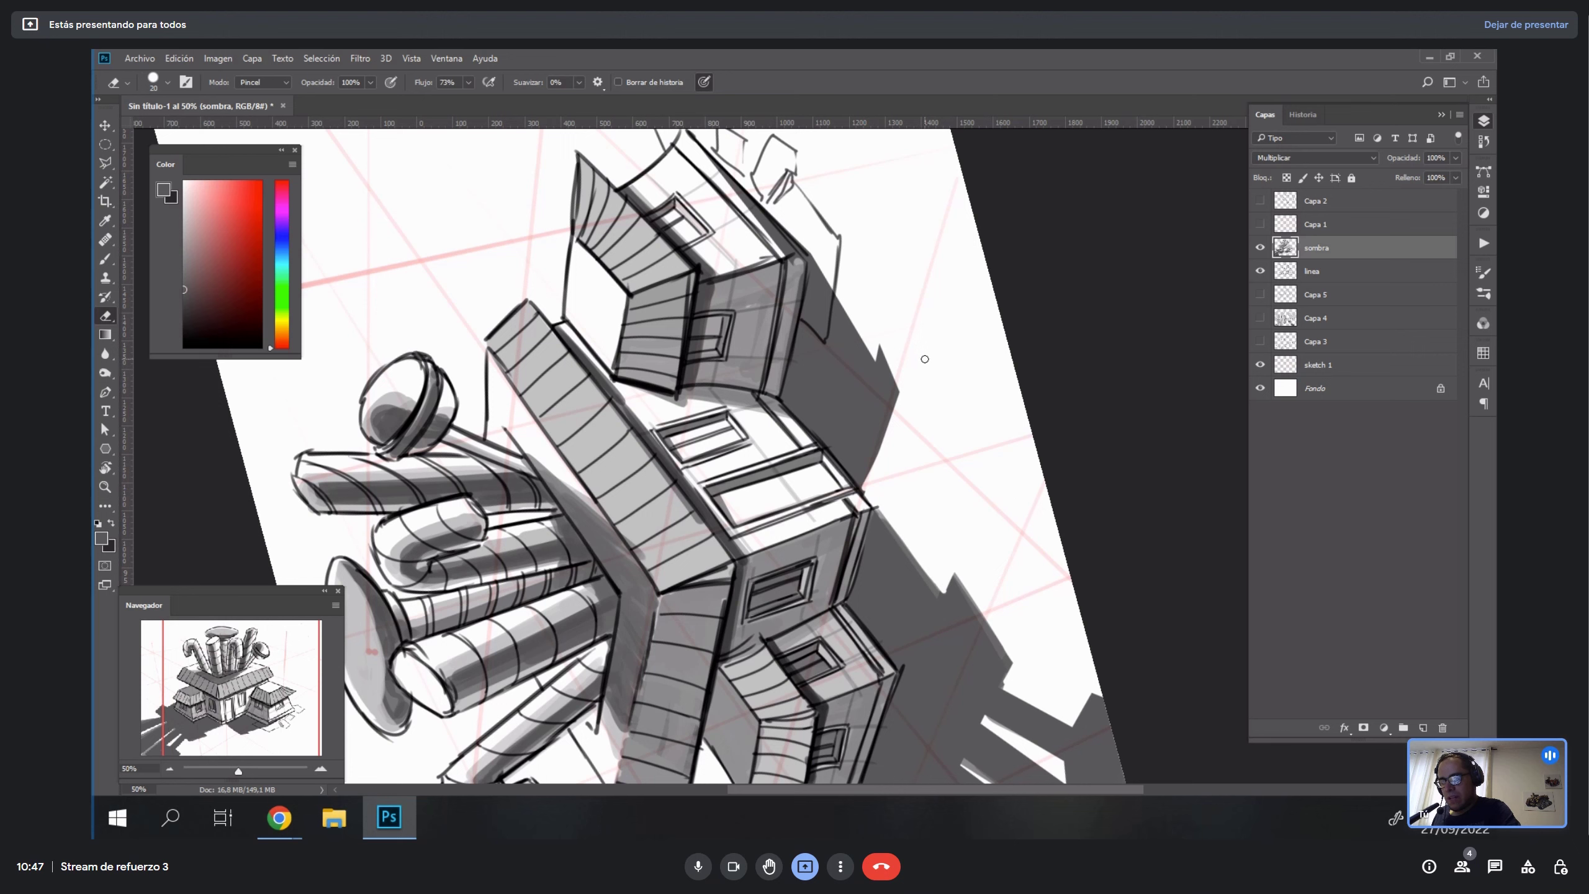
{"action": "mouse_move", "coordinate": [867, 486]}
{"action": "left_mouse_down"}
{"action": "mouse_move", "coordinate": [899, 391]}
{"action": "mouse_move", "coordinate": [884, 339]}
{"action": "left_mouse_up"}
{"action": "key", "text": "Escape"}
{"action": "key", "text": "z"}
{"action": "left_click", "coordinate": [929, 497], "text": "alt"}
{"action": "left_click", "coordinate": [930, 497], "text": "alt"}
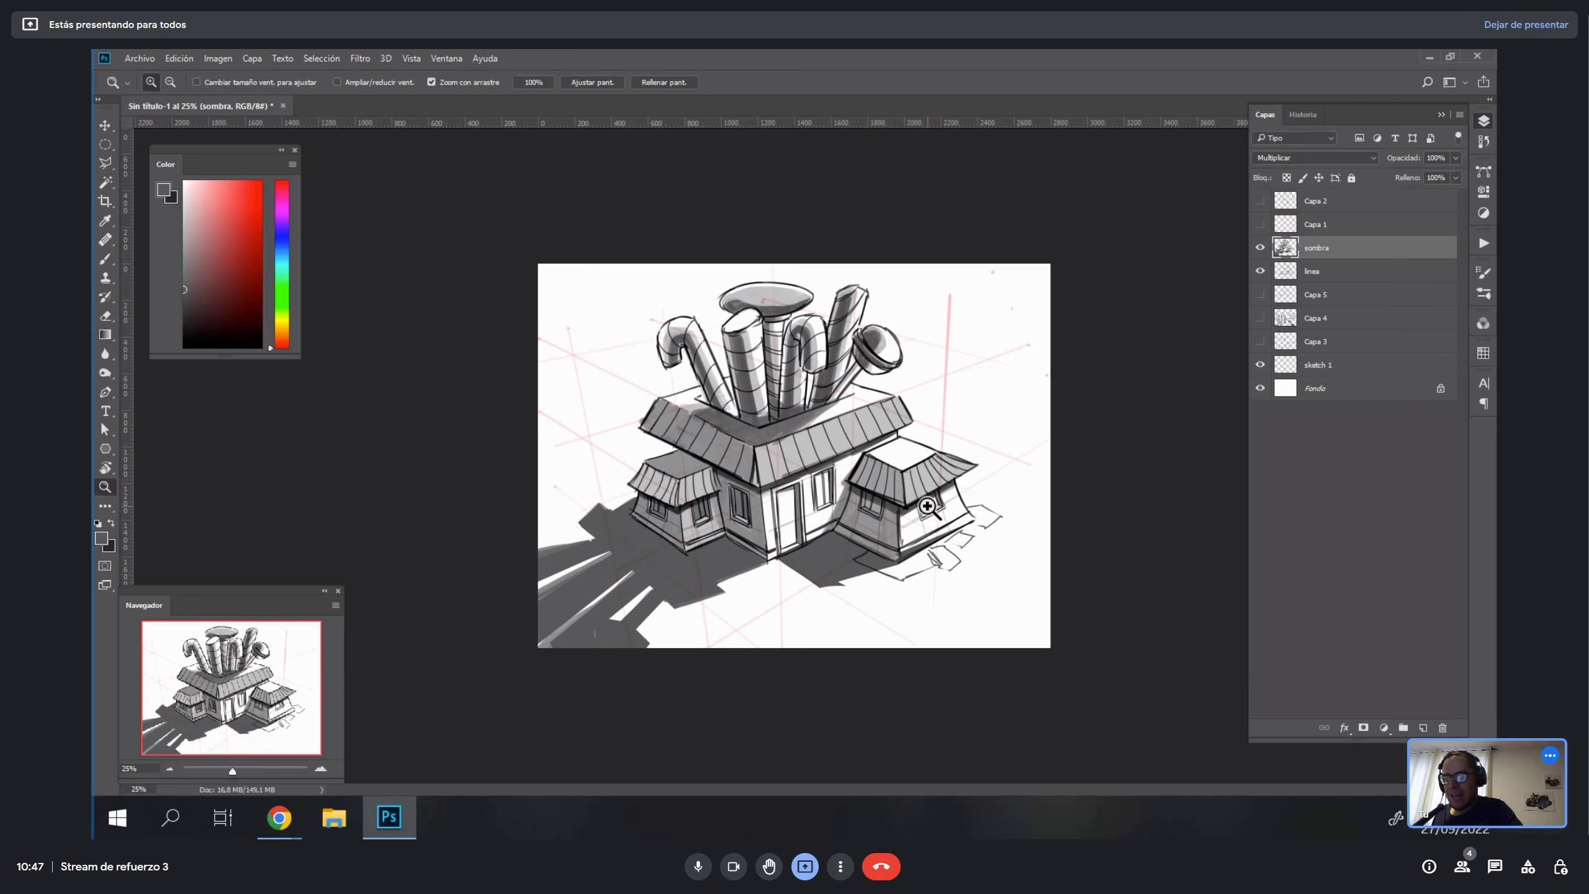
{"action": "left_click", "coordinate": [905, 491]}
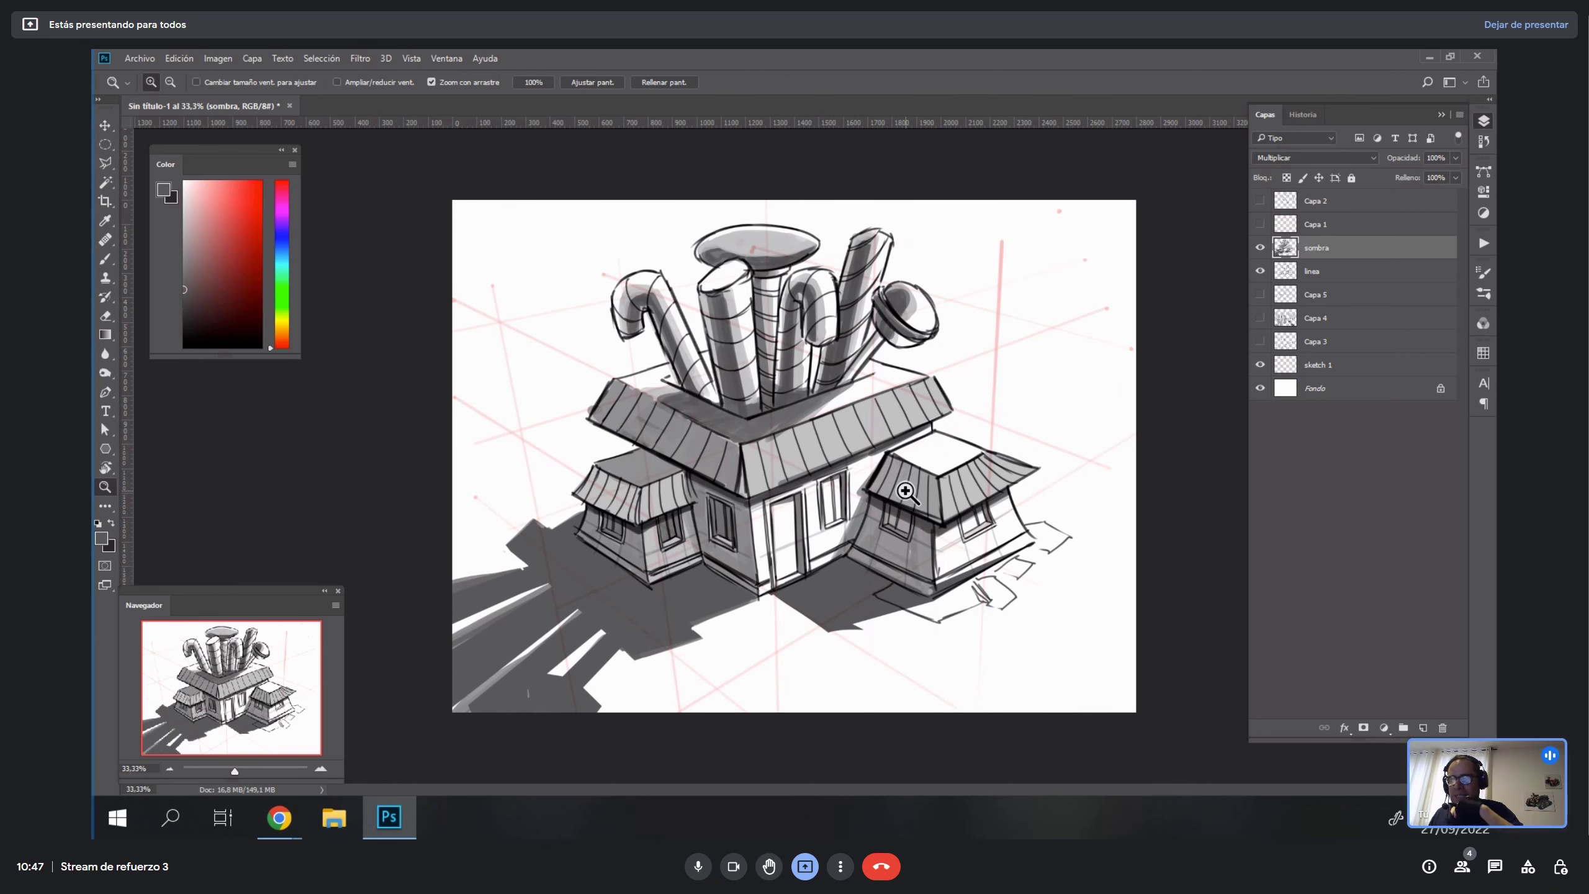
Paint dark grey candy shadows across the left side of the main awning and onto the left annex's roof.
{"action": "left_click", "coordinate": [657, 416]}
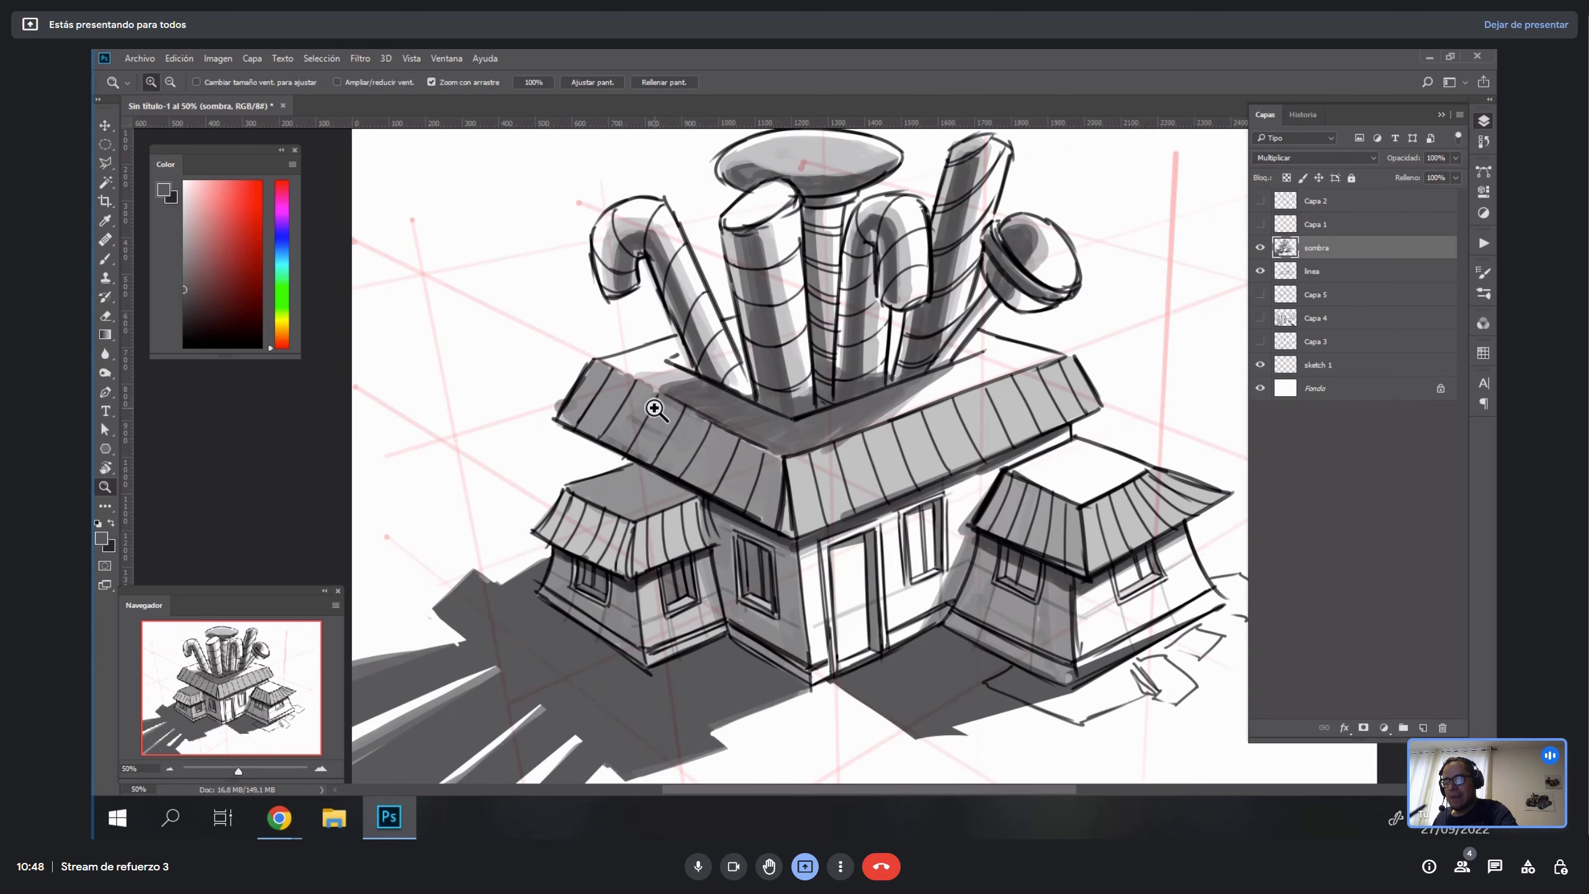
{"action": "key", "text": "r"}
{"action": "left_click_drag", "start_coordinate": [656, 411], "coordinate": [715, 538]}
{"action": "key", "text": "z"}
{"action": "left_click", "coordinate": [715, 538]}
{"action": "key", "text": "b"}
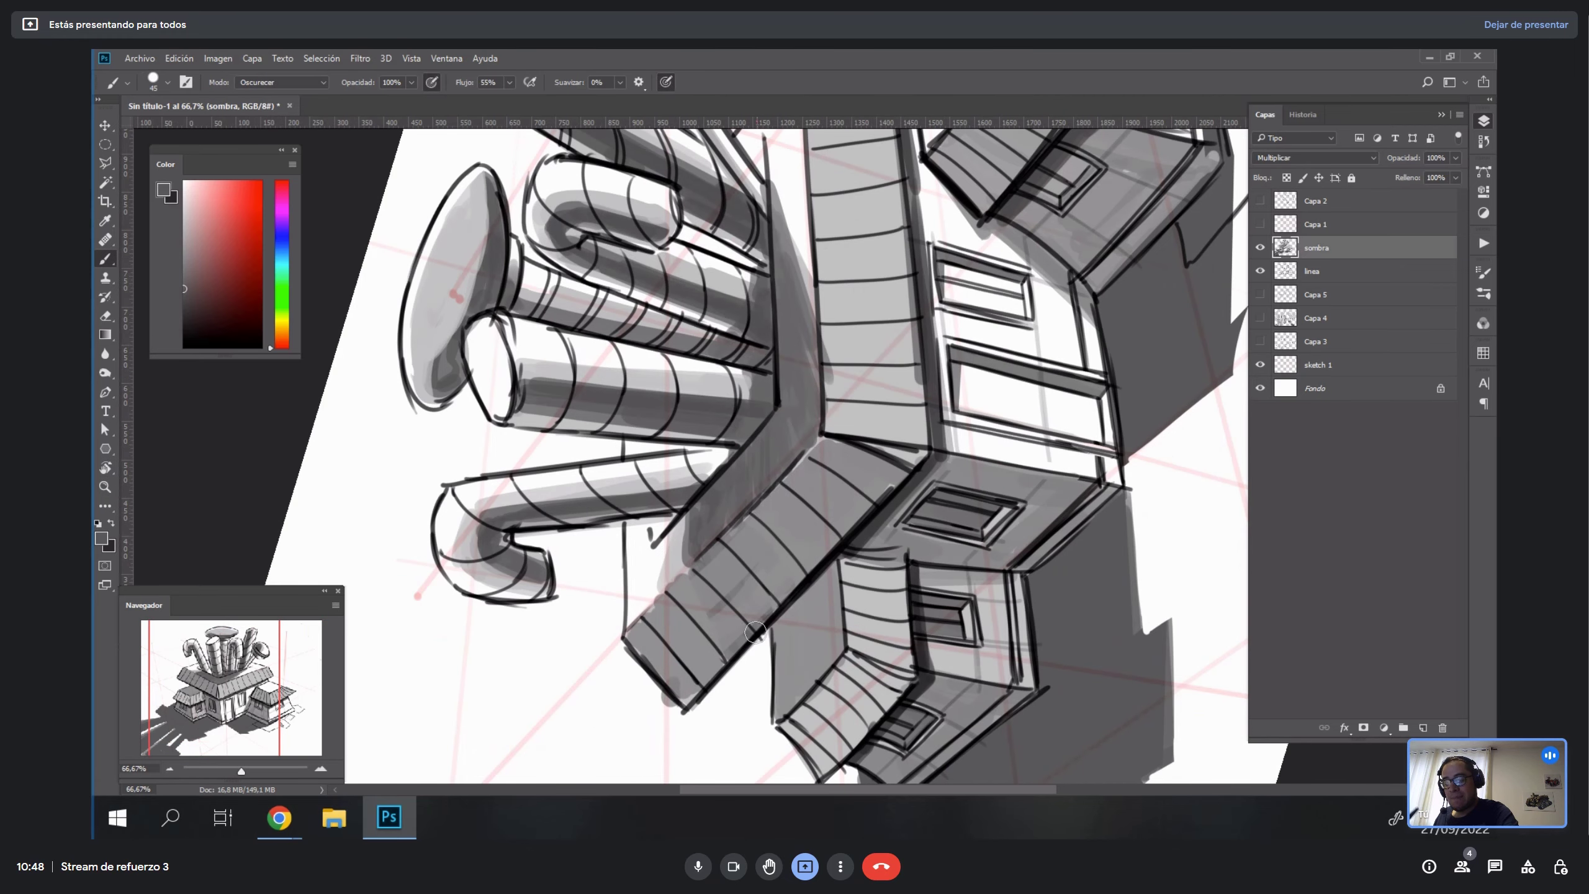
{"action": "mouse_move", "coordinate": [733, 648]}
{"action": "left_mouse_down"}
{"action": "mouse_move", "coordinate": [713, 540]}
{"action": "mouse_move", "coordinate": [757, 585]}
{"action": "mouse_move", "coordinate": [747, 570]}
{"action": "mouse_move", "coordinate": [769, 548]}
{"action": "mouse_move", "coordinate": [752, 489]}
{"action": "mouse_move", "coordinate": [773, 560]}
{"action": "mouse_move", "coordinate": [775, 502]}
{"action": "left_mouse_up"}
{"action": "key", "text": "x"}
{"action": "left_click", "coordinate": [733, 584], "text": "alt"}
{"action": "mouse_move", "coordinate": [793, 603]}
{"action": "left_mouse_down"}
{"action": "mouse_move", "coordinate": [808, 646]}
{"action": "mouse_move", "coordinate": [806, 572]}
{"action": "left_mouse_up"}
{"action": "mouse_move", "coordinate": [795, 514]}
{"action": "left_mouse_down"}
{"action": "mouse_move", "coordinate": [827, 654]}
{"action": "mouse_move", "coordinate": [838, 576]}
{"action": "mouse_move", "coordinate": [813, 663]}
{"action": "left_mouse_up"}
{"action": "mouse_move", "coordinate": [745, 519]}
{"action": "left_mouse_down"}
{"action": "mouse_move", "coordinate": [731, 619]}
{"action": "mouse_move", "coordinate": [746, 601]}
{"action": "left_mouse_up"}
{"action": "key", "text": "Escape"}
Add another grey stroke to the shadow on the main awning's left side and sample the surrounding grey.
{"action": "key", "text": "r"}
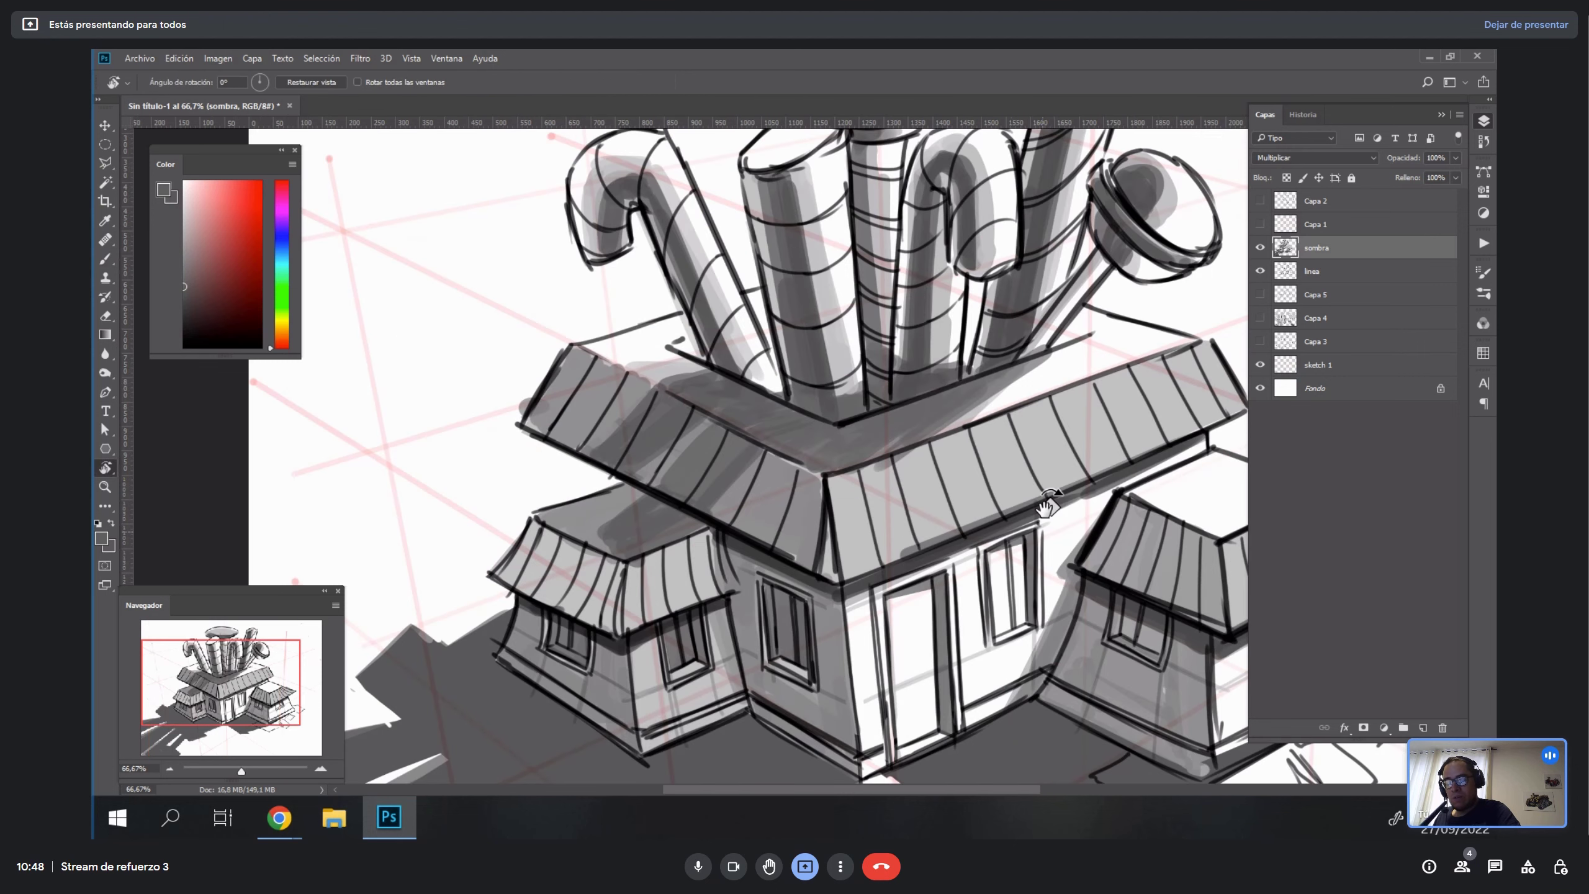
{"action": "left_click_drag", "start_coordinate": [1046, 508], "coordinate": [988, 326]}
{"action": "mouse_move", "coordinate": [776, 481]}
{"action": "left_mouse_down"}
{"action": "mouse_move", "coordinate": [773, 542]}
{"action": "mouse_move", "coordinate": [835, 402]}
{"action": "mouse_move", "coordinate": [809, 478]}
{"action": "mouse_move", "coordinate": [819, 510]}
{"action": "mouse_move", "coordinate": [800, 463]}
{"action": "mouse_move", "coordinate": [808, 448]}
{"action": "mouse_move", "coordinate": [856, 474]}
{"action": "left_mouse_up"}
{"action": "left_click", "coordinate": [790, 444], "text": "alt"}
{"action": "key", "text": "Escape"}
Hide the sombra layer to examine the bare line art of the whole shop, and show the layer again.
{"action": "left_click", "coordinate": [1260, 248]}
{"action": "key", "text": "z"}
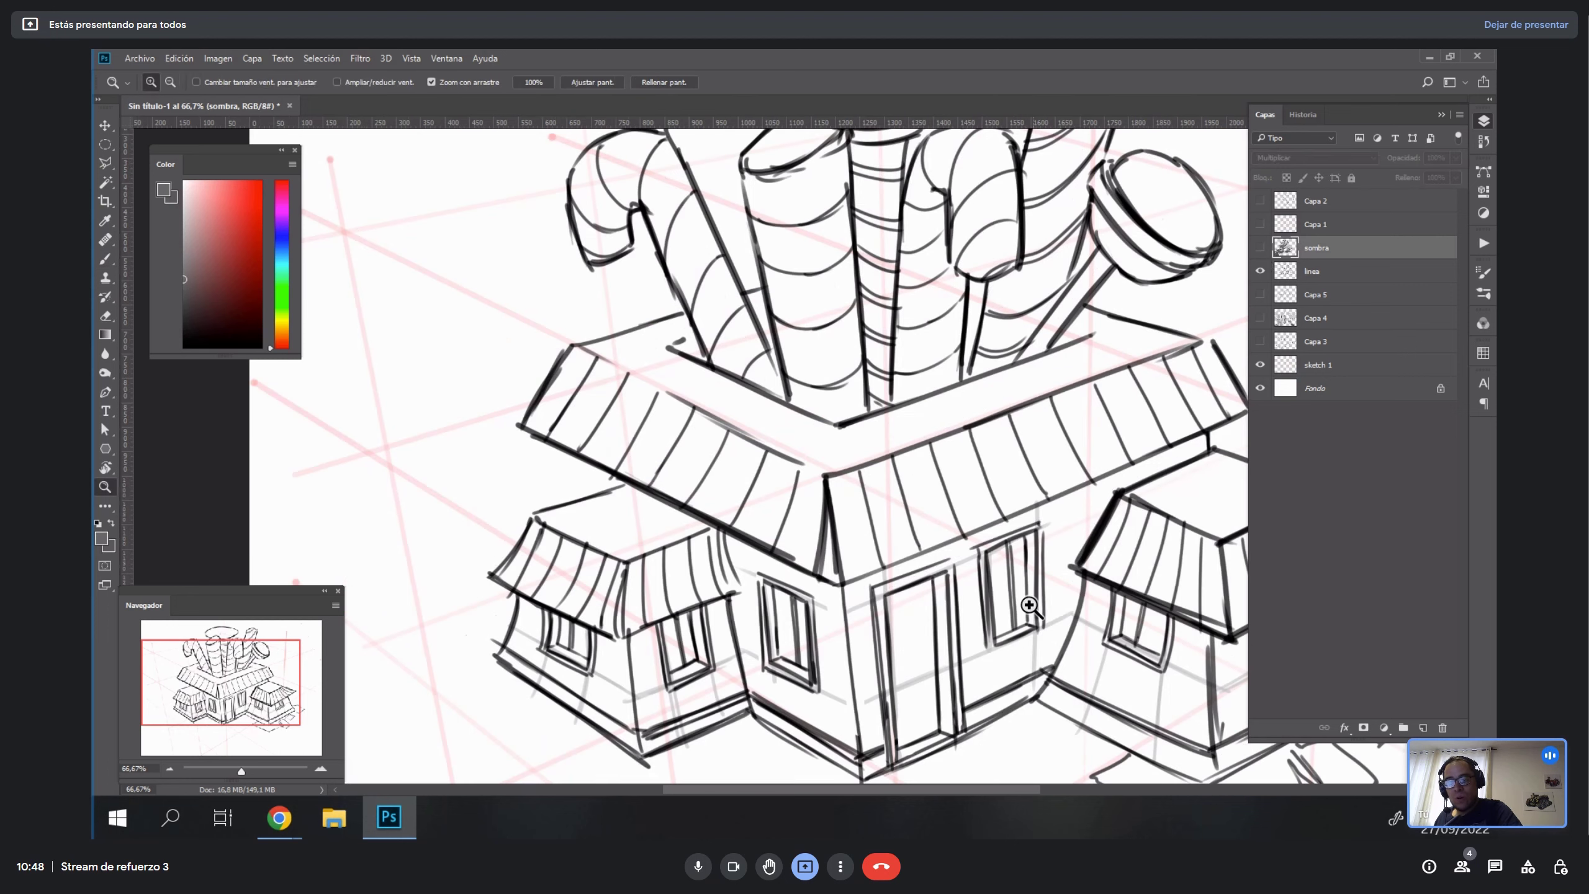
{"action": "left_click", "coordinate": [1031, 605], "text": "alt"}
{"action": "left_click", "coordinate": [1032, 604], "text": "alt"}
{"action": "left_click", "coordinate": [1038, 607], "text": "alt"}
{"action": "left_click", "coordinate": [841, 520]}
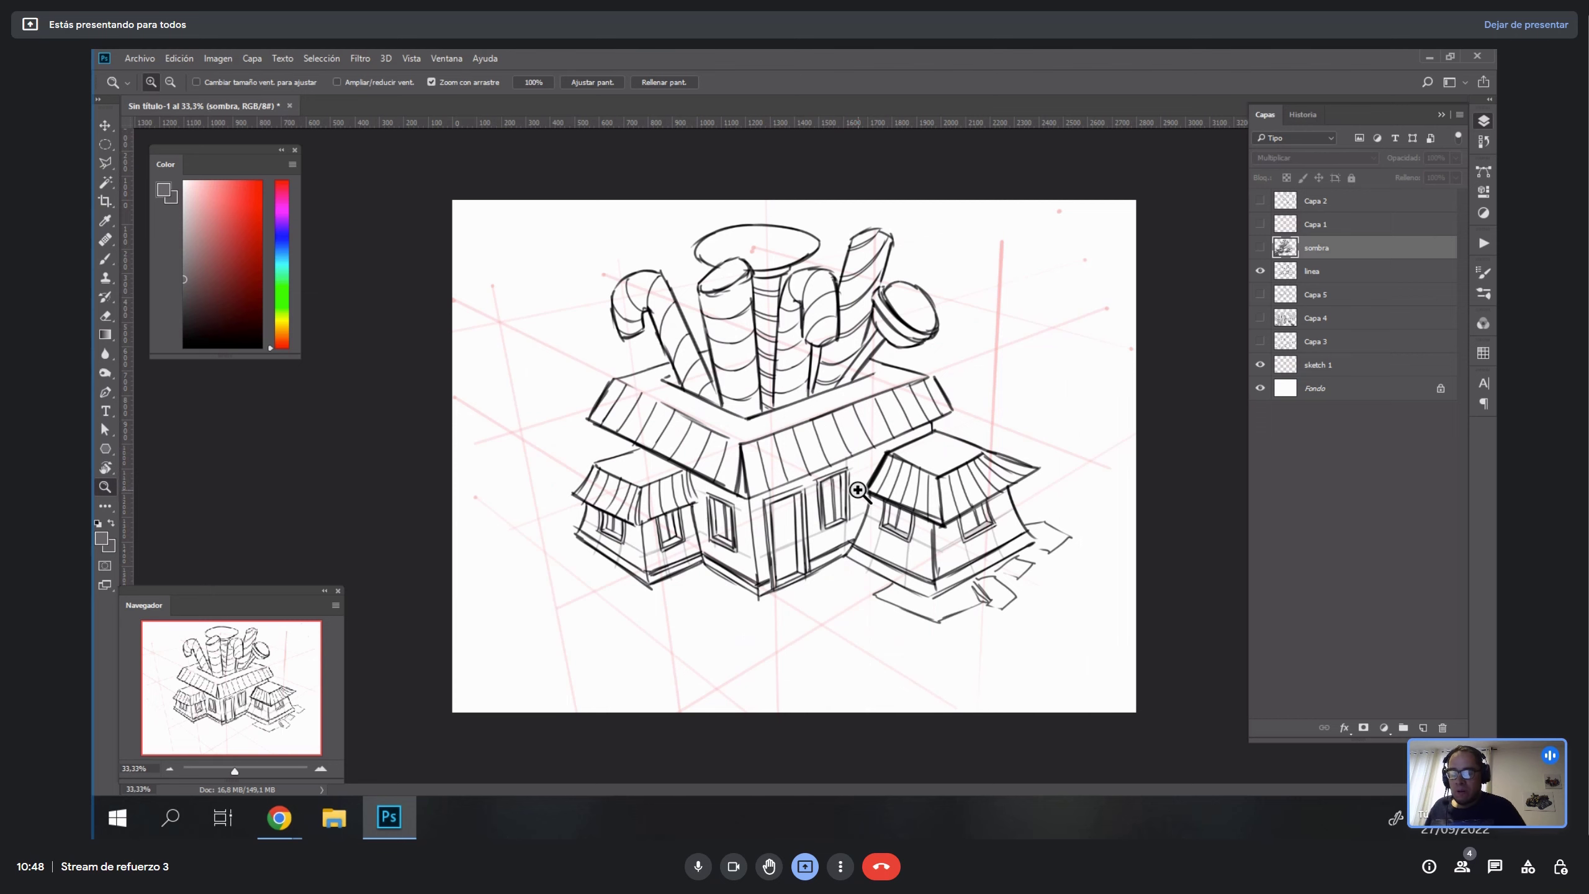
{"action": "left_click", "coordinate": [1259, 247]}
{"action": "left_click", "coordinate": [788, 492]}
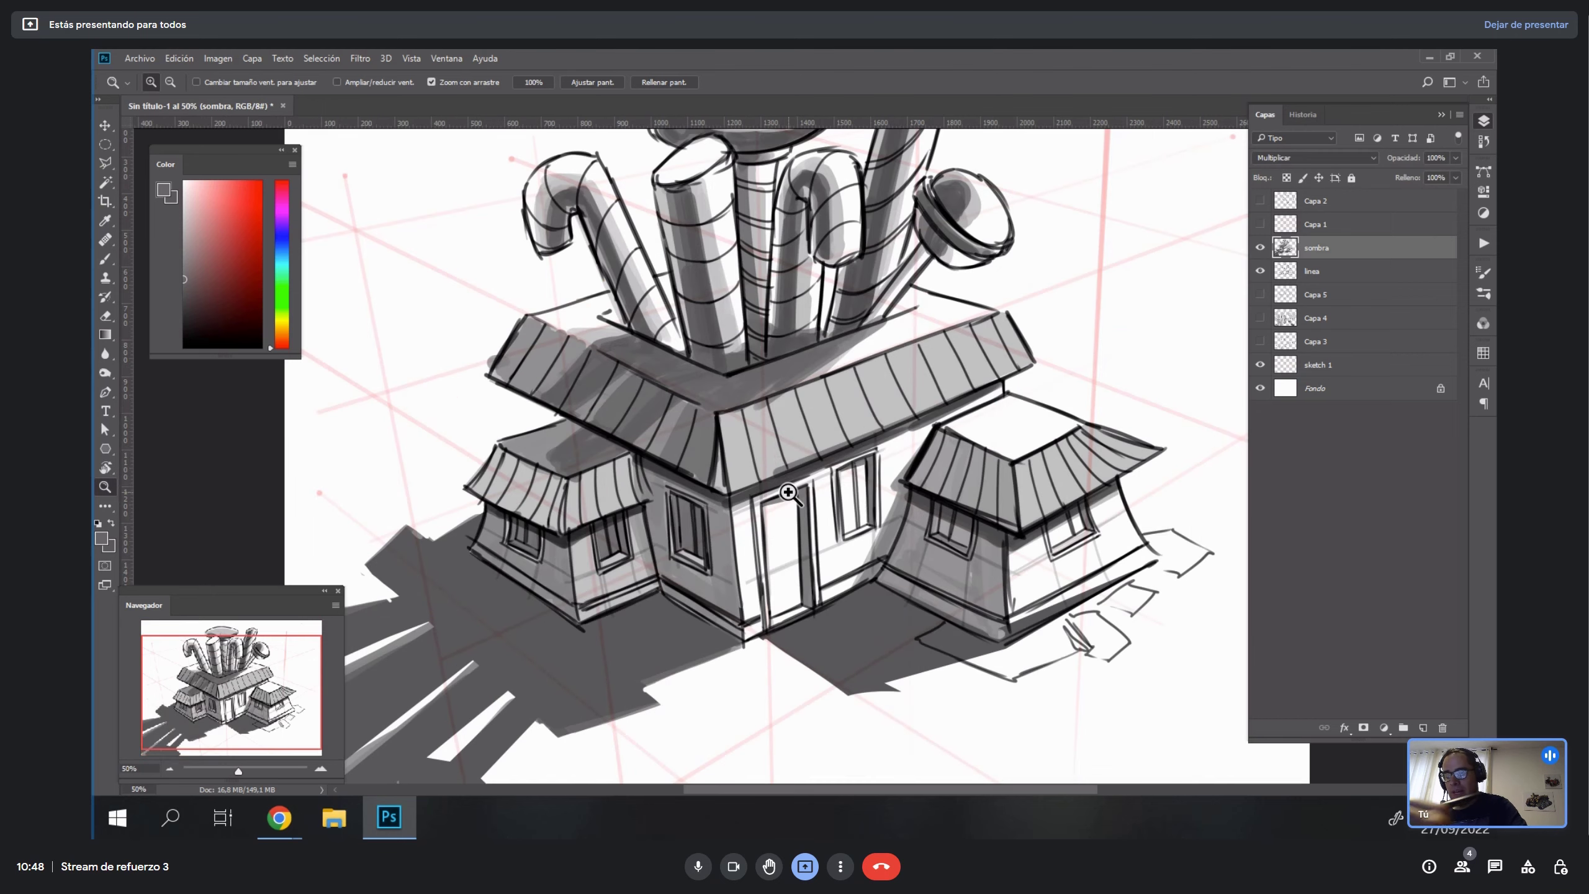
Sample the dark grey and paint shadow strokes across the left annex's awning.
{"action": "key", "text": "r"}
{"action": "mouse_move", "coordinate": [1001, 476]}
{"action": "left_mouse_down"}
{"action": "mouse_move", "coordinate": [929, 277]}
{"action": "mouse_move", "coordinate": [888, 254]}
{"action": "left_mouse_up"}
{"action": "mouse_move", "coordinate": [966, 553]}
{"action": "left_mouse_down"}
{"action": "mouse_move", "coordinate": [1053, 455]}
{"action": "mouse_move", "coordinate": [1148, 401]}
{"action": "left_mouse_up"}
{"action": "key", "text": "b"}
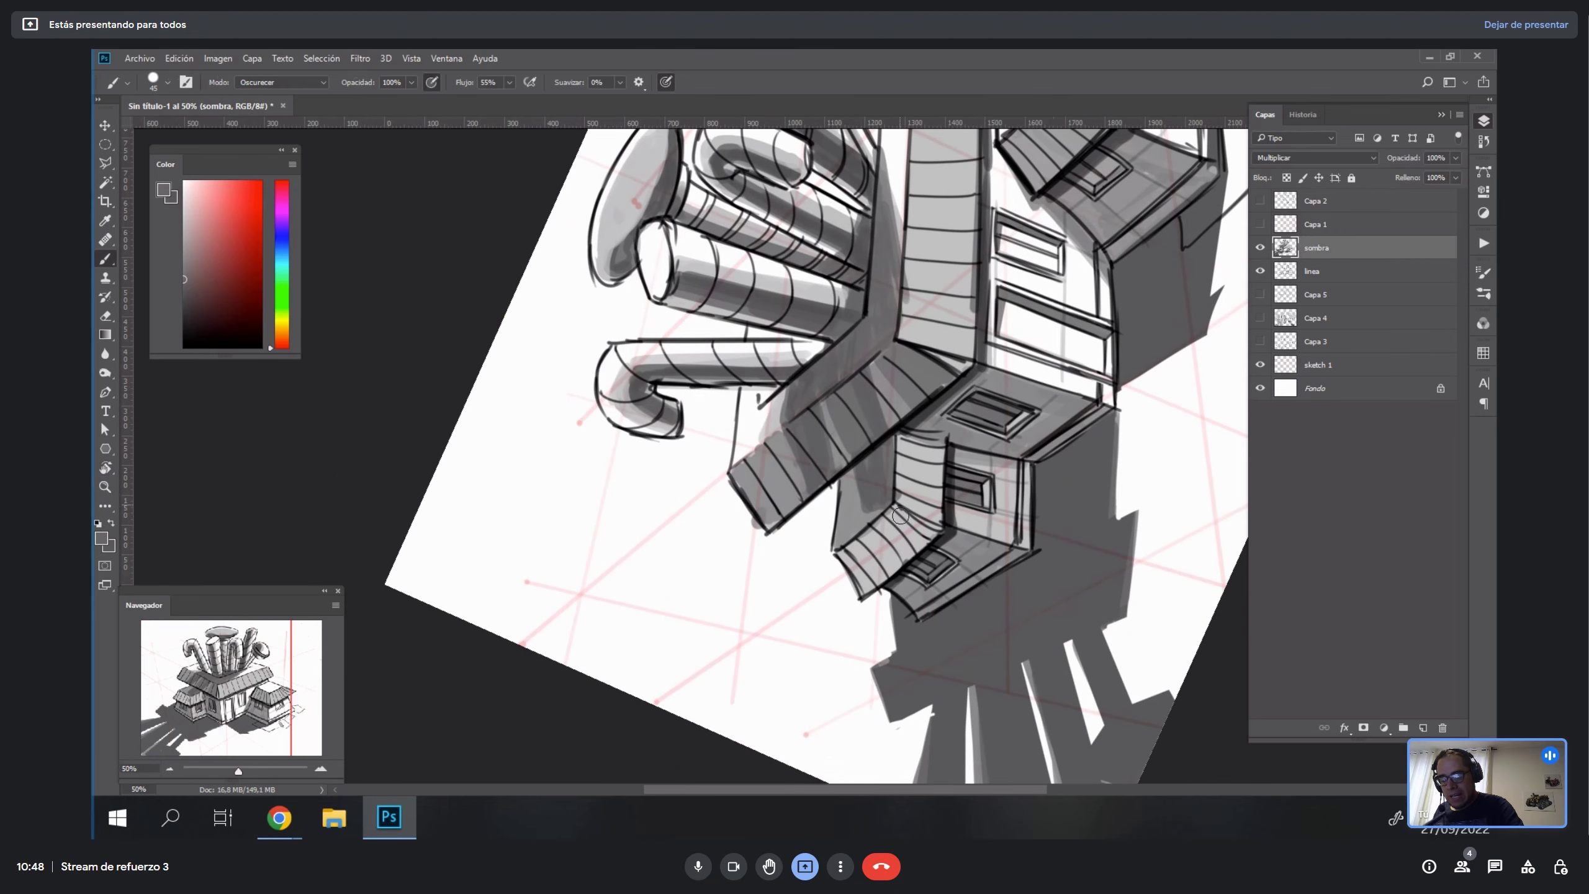
{"action": "left_click", "coordinate": [880, 495], "text": "alt"}
{"action": "left_click_drag", "start_coordinate": [875, 521], "coordinate": [907, 550]}
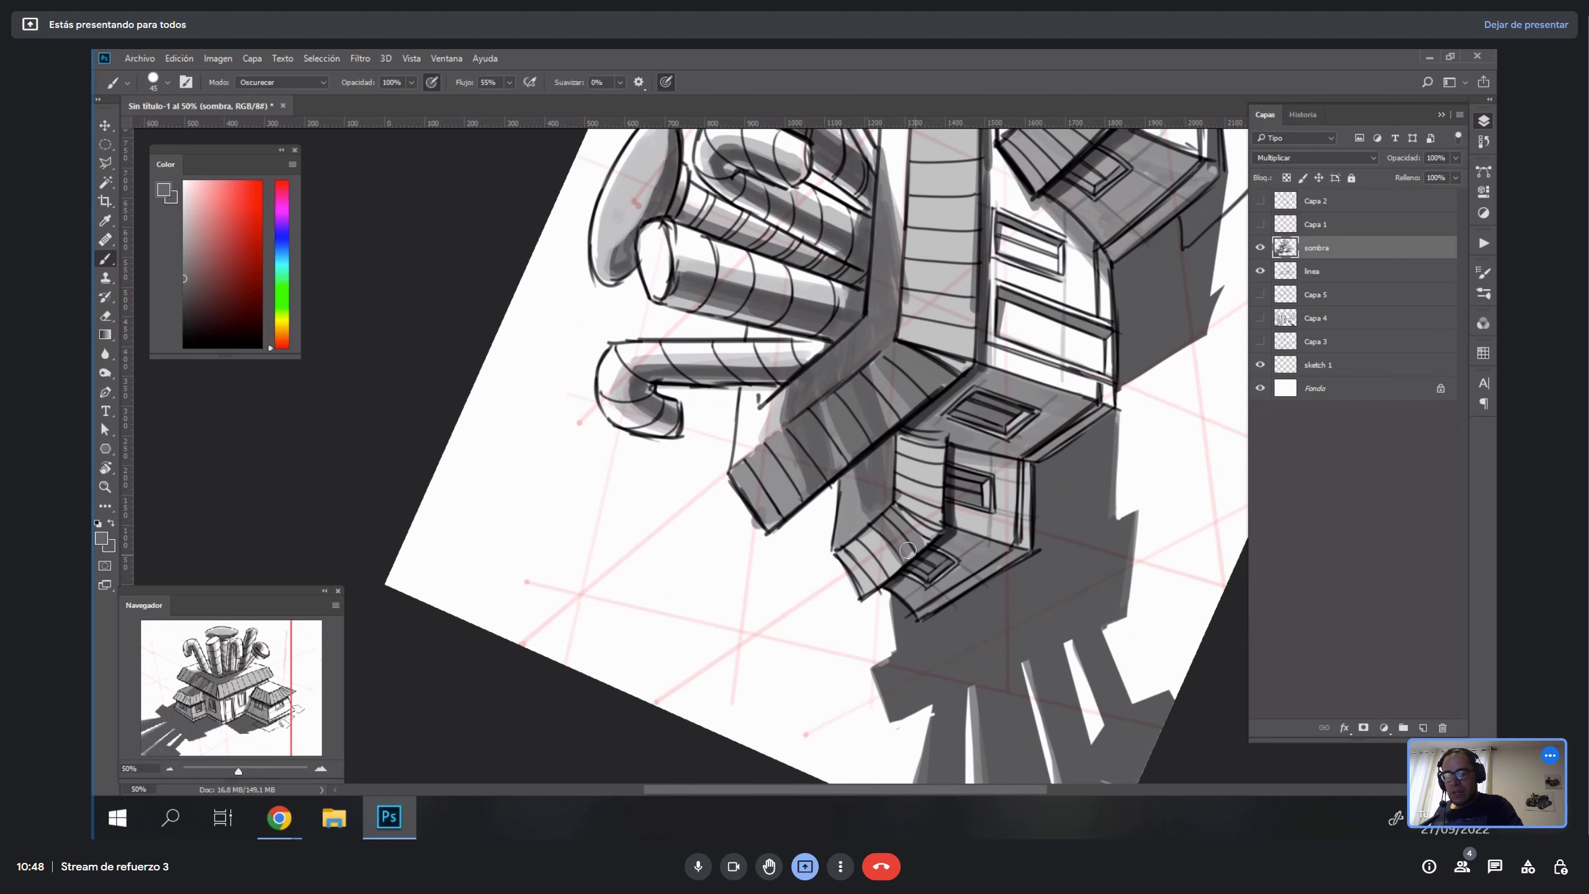
{"action": "left_click_drag", "start_coordinate": [892, 492], "coordinate": [917, 544]}
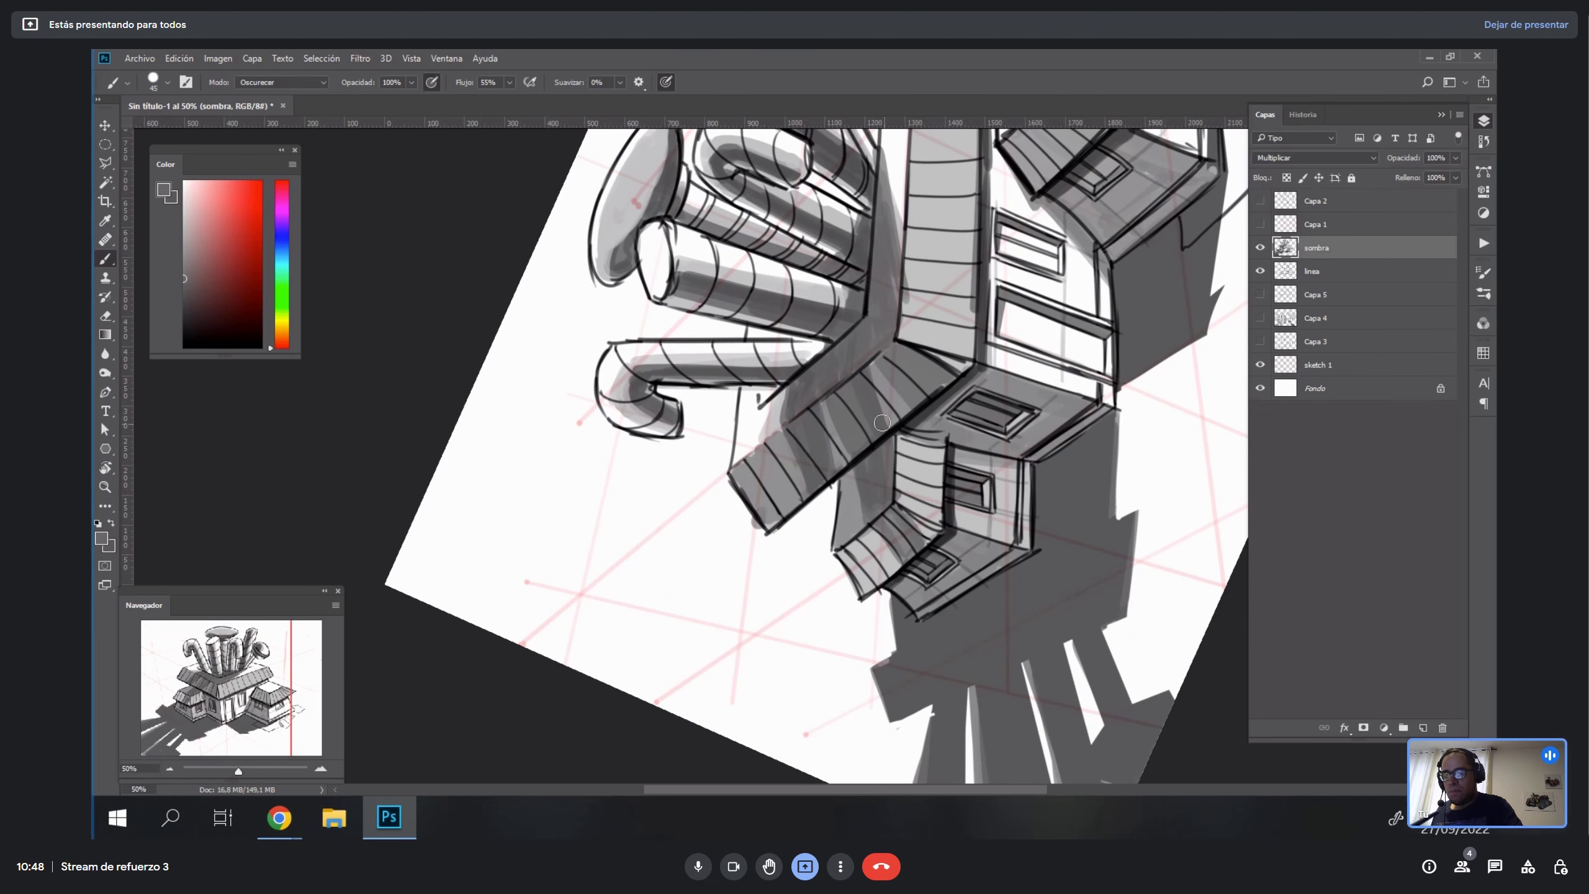
{"action": "key", "text": "Escape"}
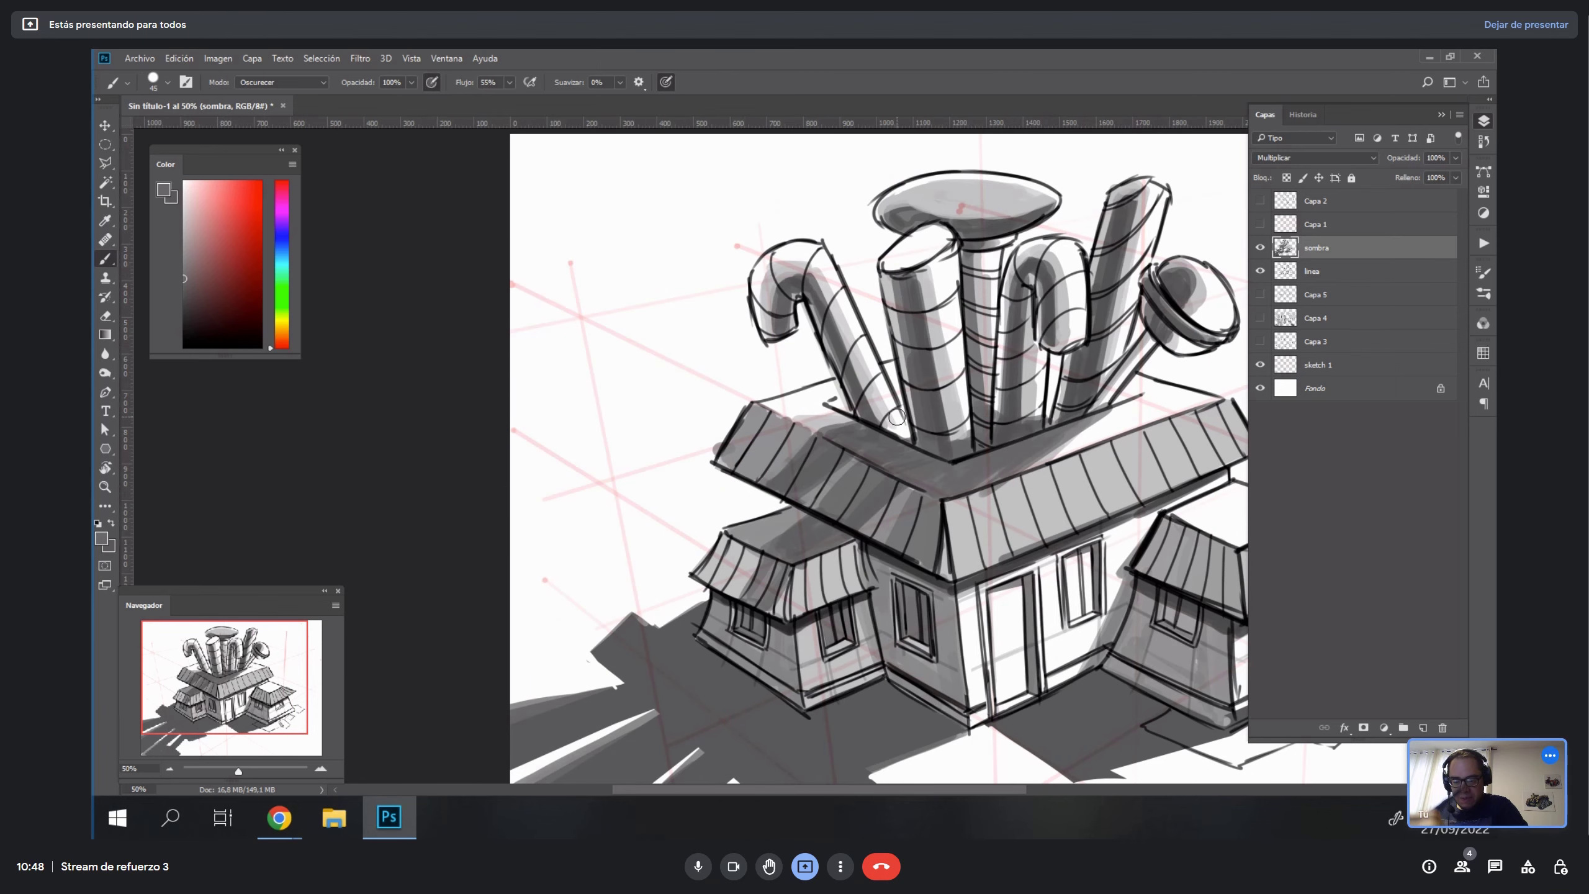
Set the brush's blending mode to Normal.
{"action": "key", "text": "r"}
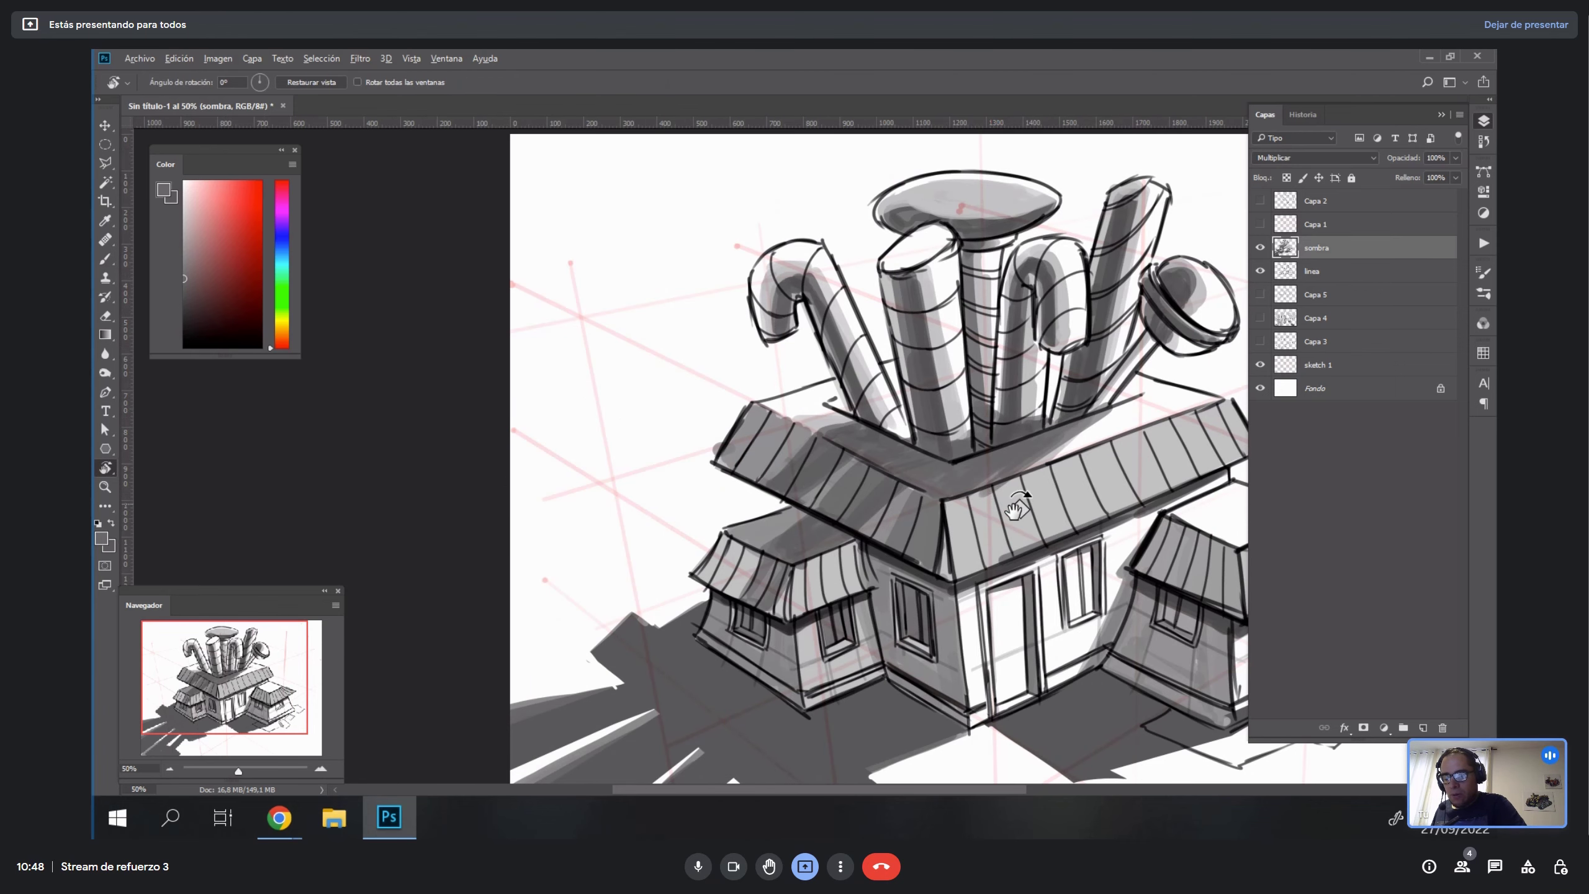
{"action": "key", "text": "b"}
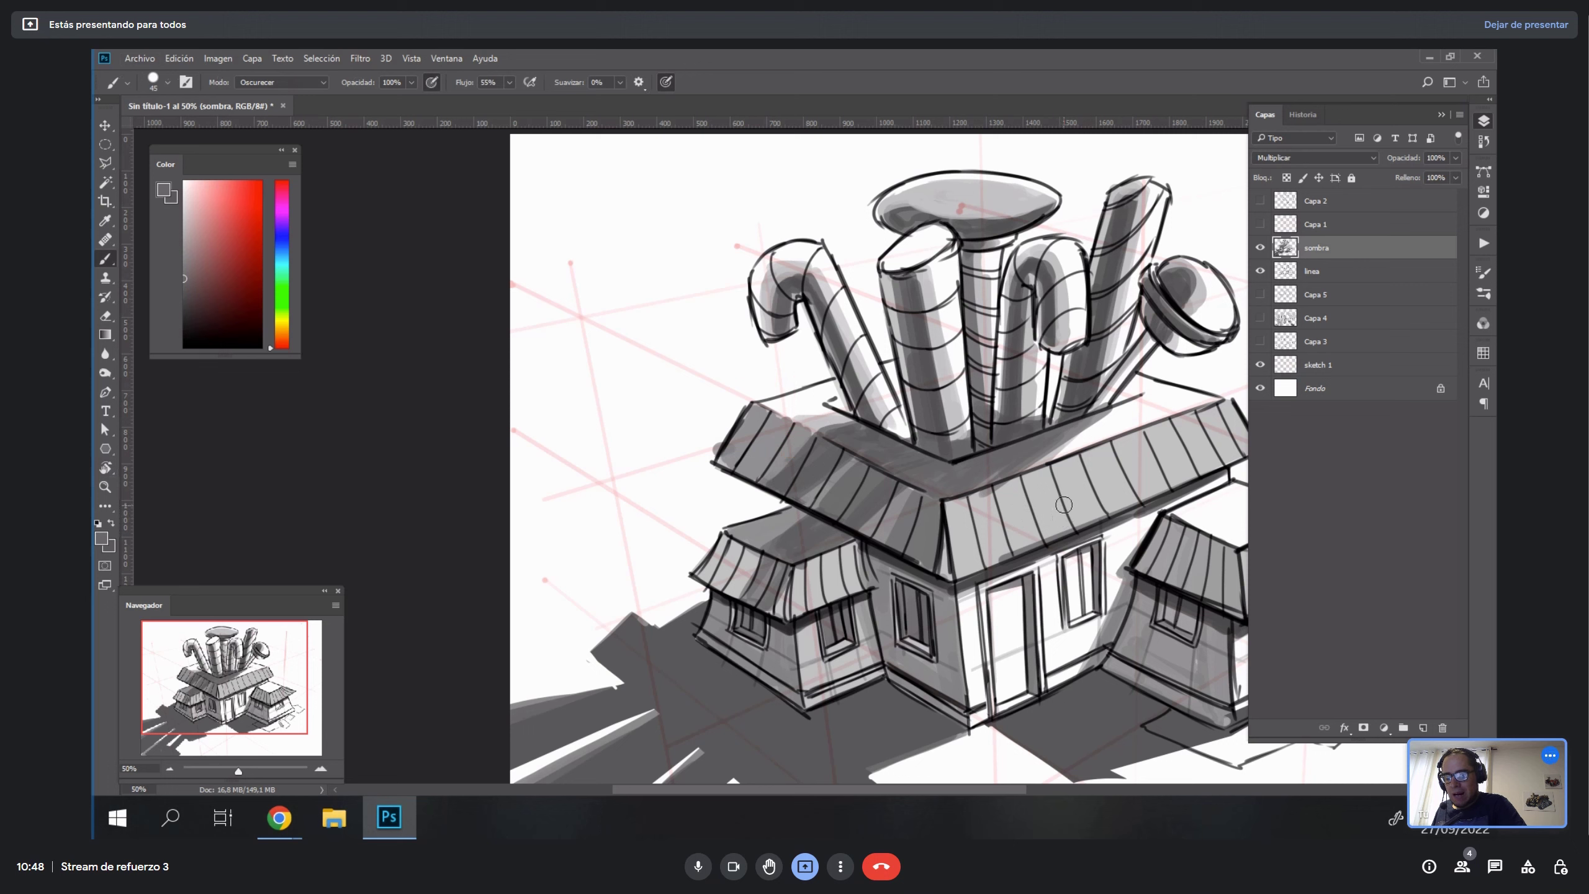
{"action": "left_click", "coordinate": [285, 82]}
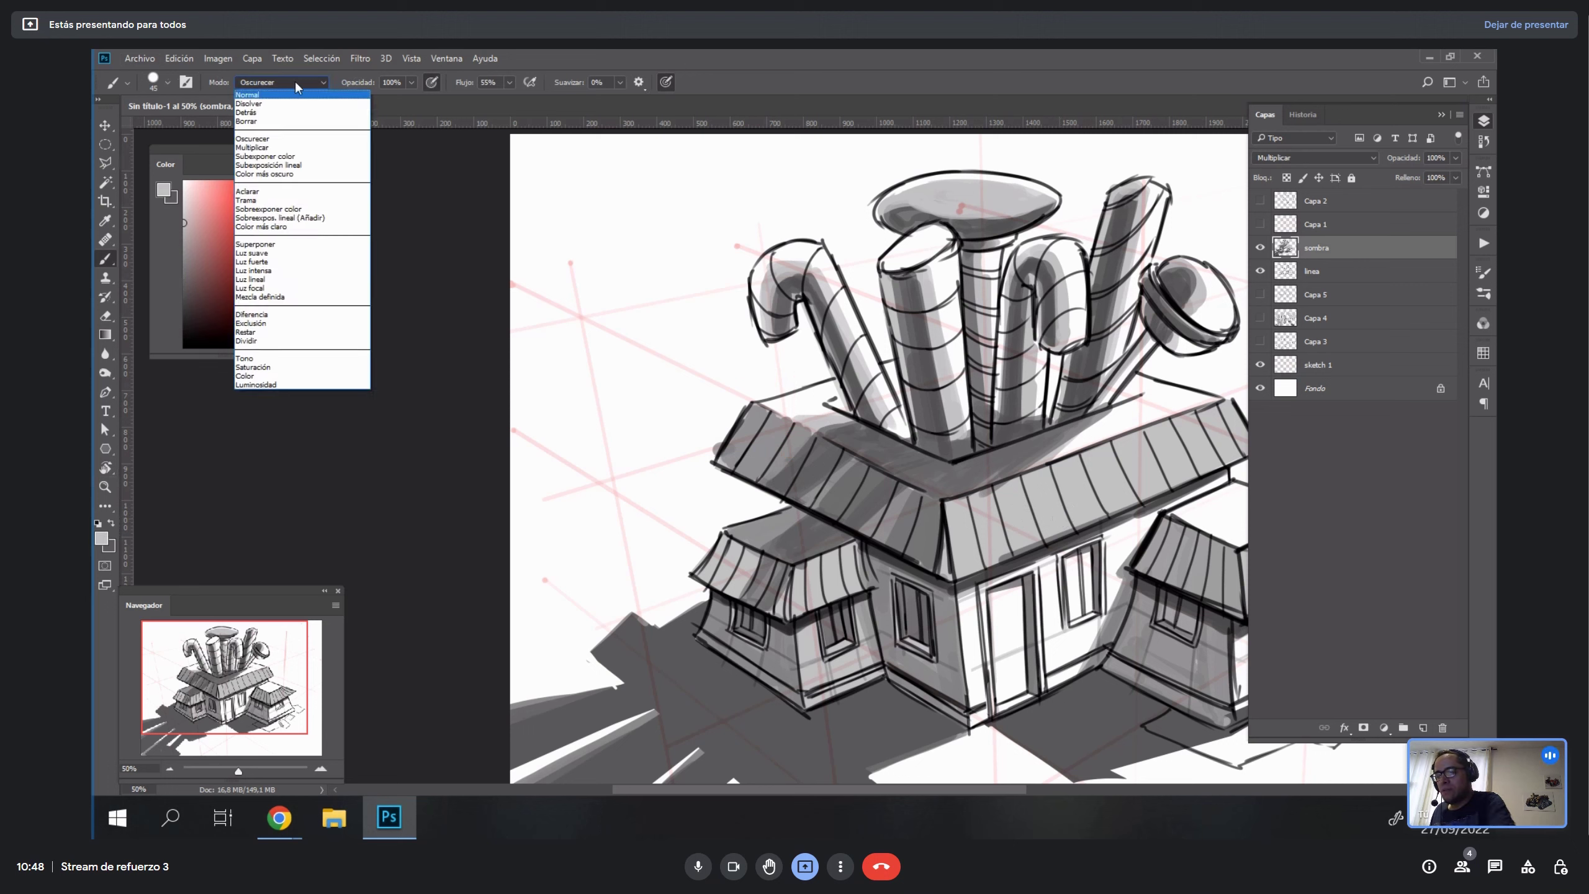
{"action": "key", "text": "Return"}
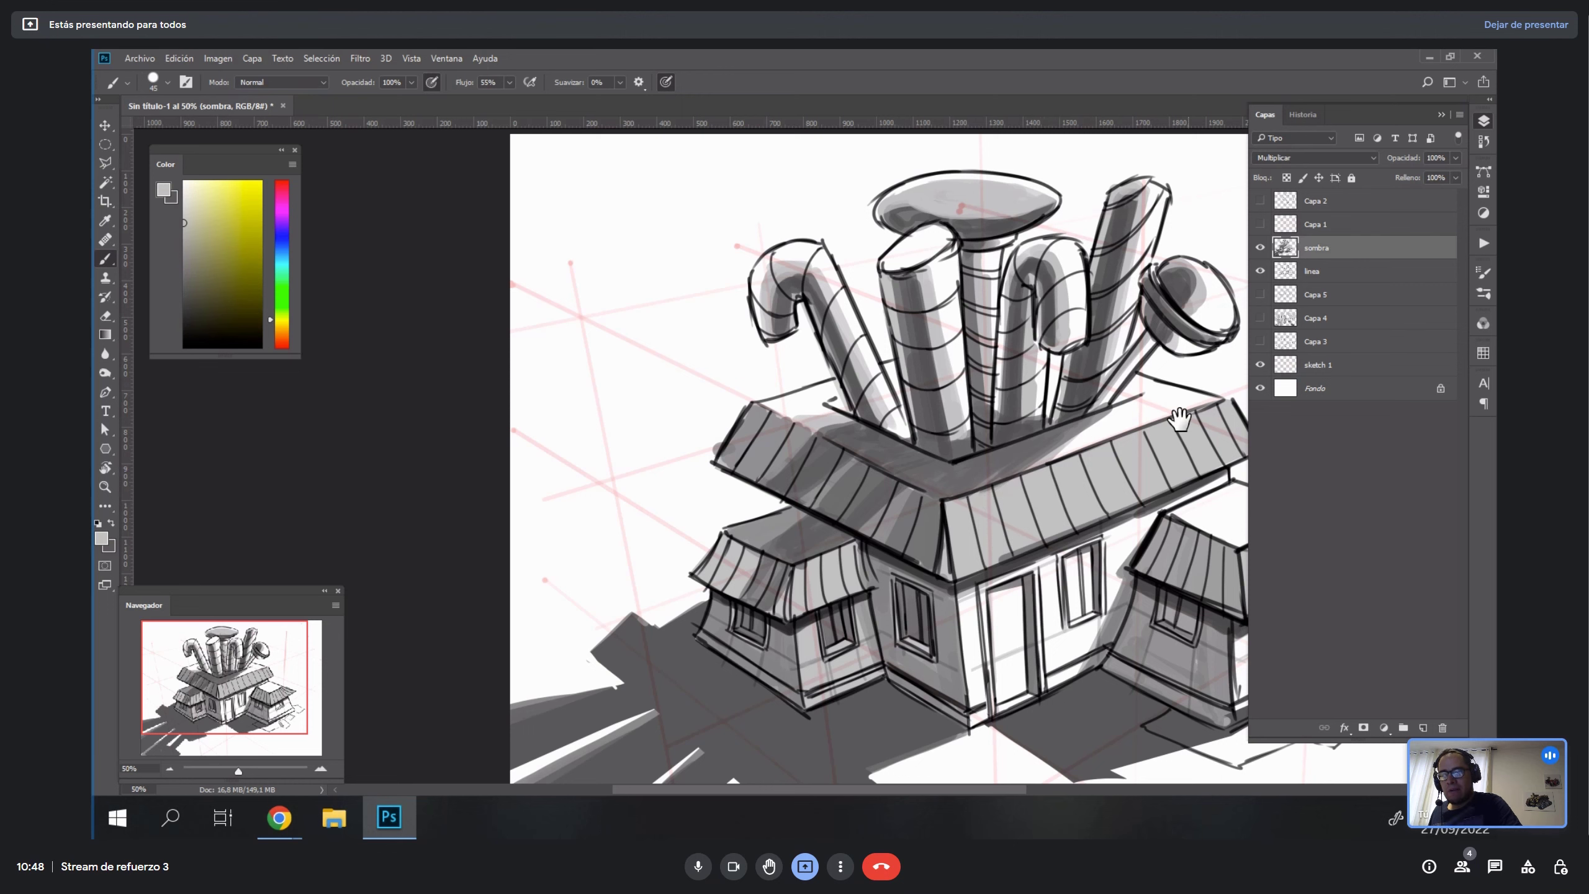
Select the linea layer and set the brush to black with 82% flow.
{"action": "left_click_drag", "start_coordinate": [1179, 420], "coordinate": [1005, 457]}
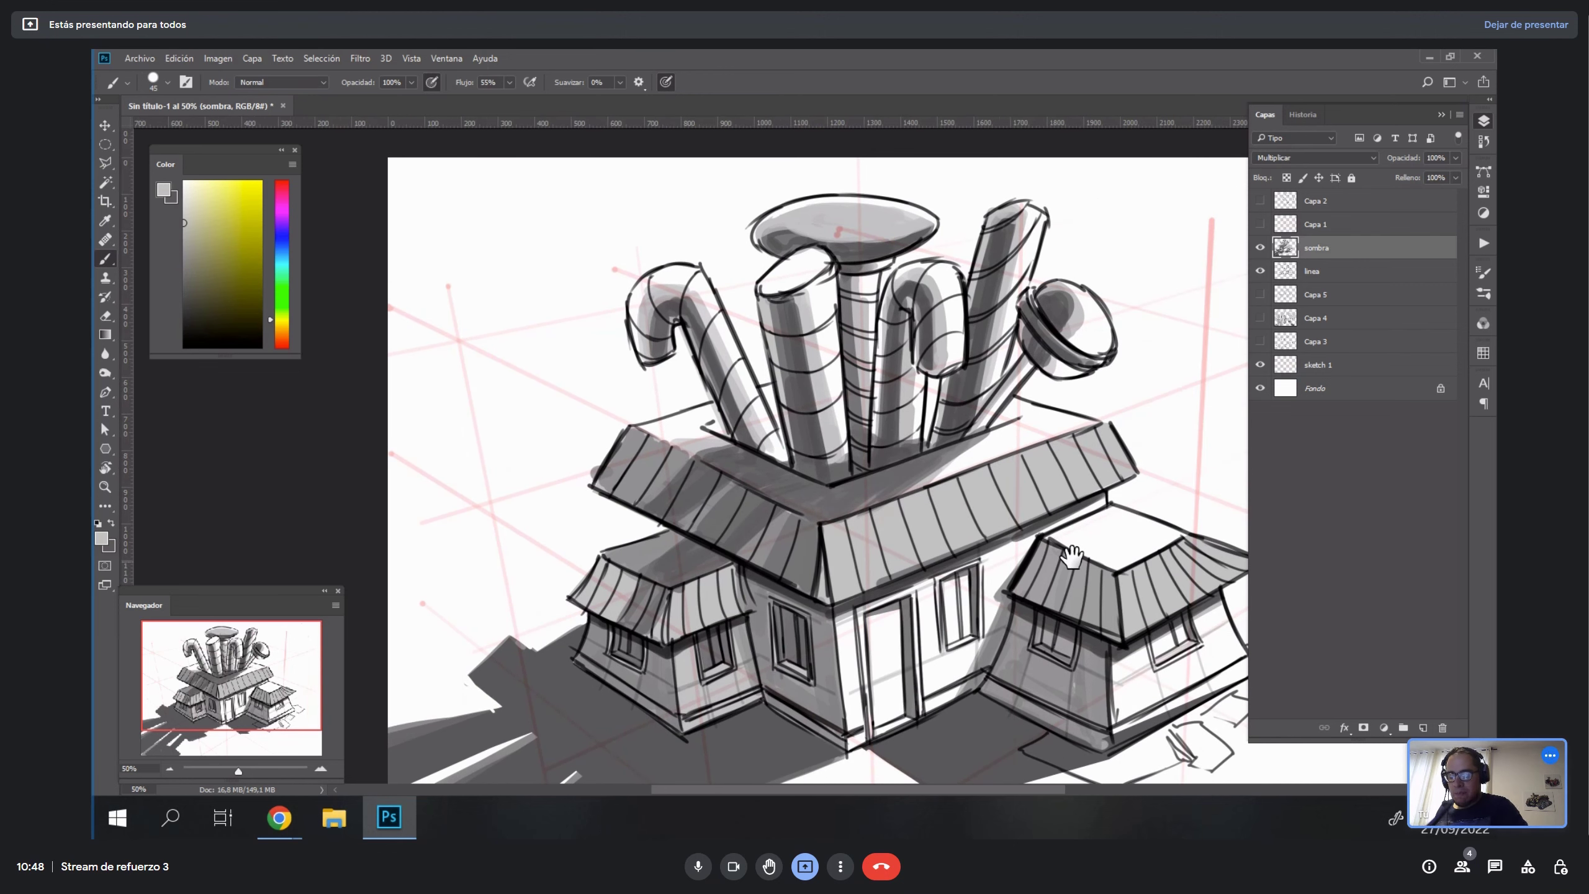
{"action": "left_click_drag", "start_coordinate": [1065, 553], "coordinate": [1018, 443]}
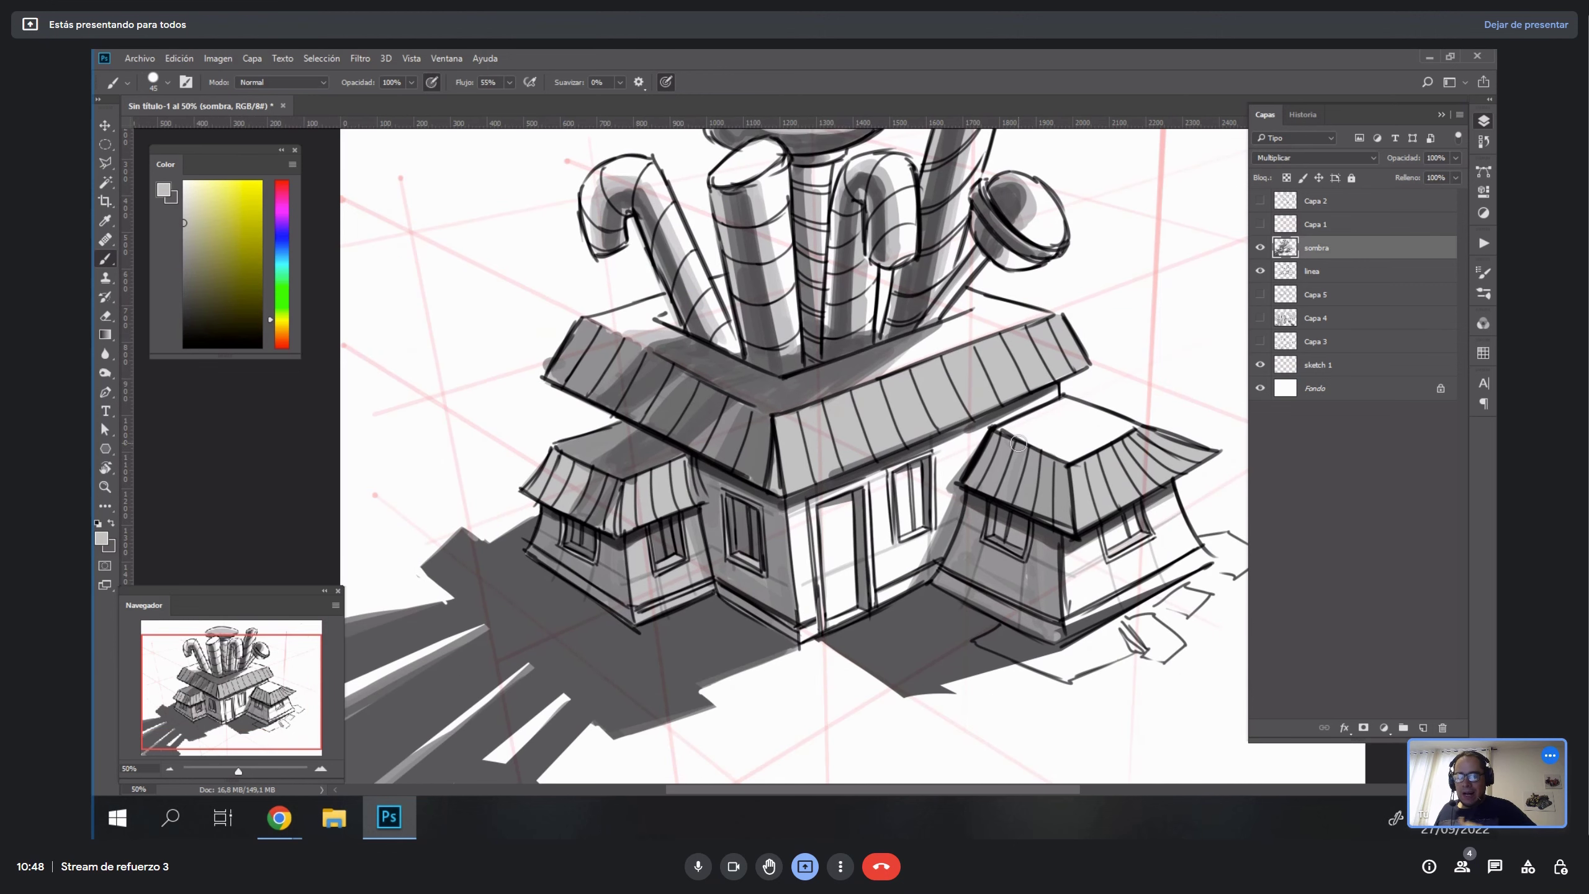
{"action": "key", "text": "z"}
{"action": "left_click", "coordinate": [1080, 341]}
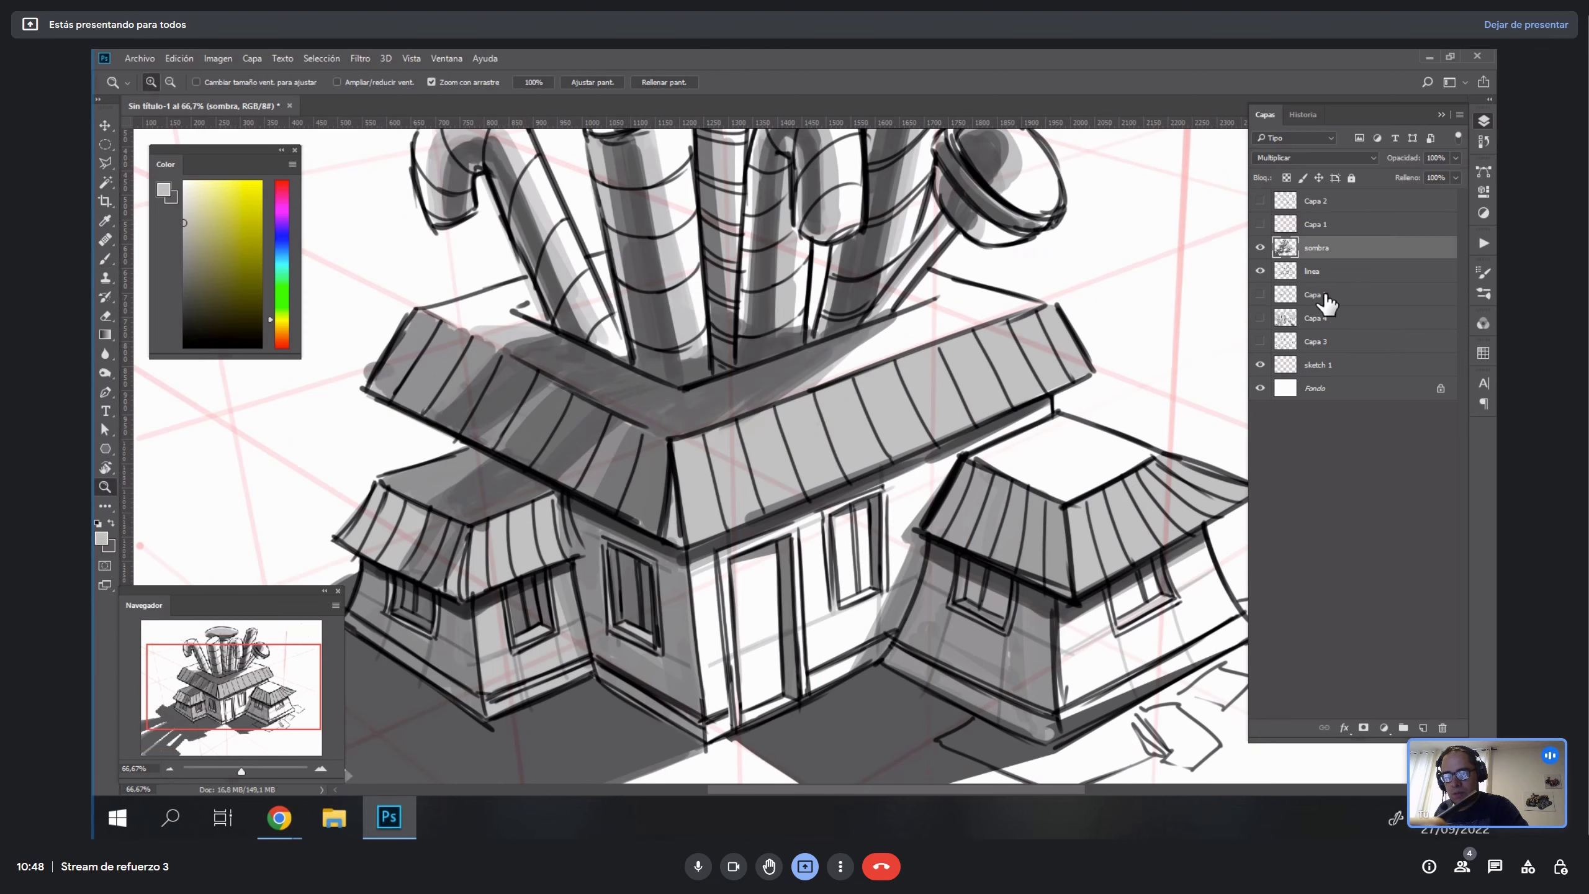
{"action": "left_click", "coordinate": [1325, 270]}
{"action": "key", "text": "r"}
{"action": "left_click_drag", "start_coordinate": [1149, 322], "coordinate": [1134, 497]}
{"action": "key", "text": "z"}
{"action": "left_click", "coordinate": [1113, 478]}
{"action": "key", "text": "b"}
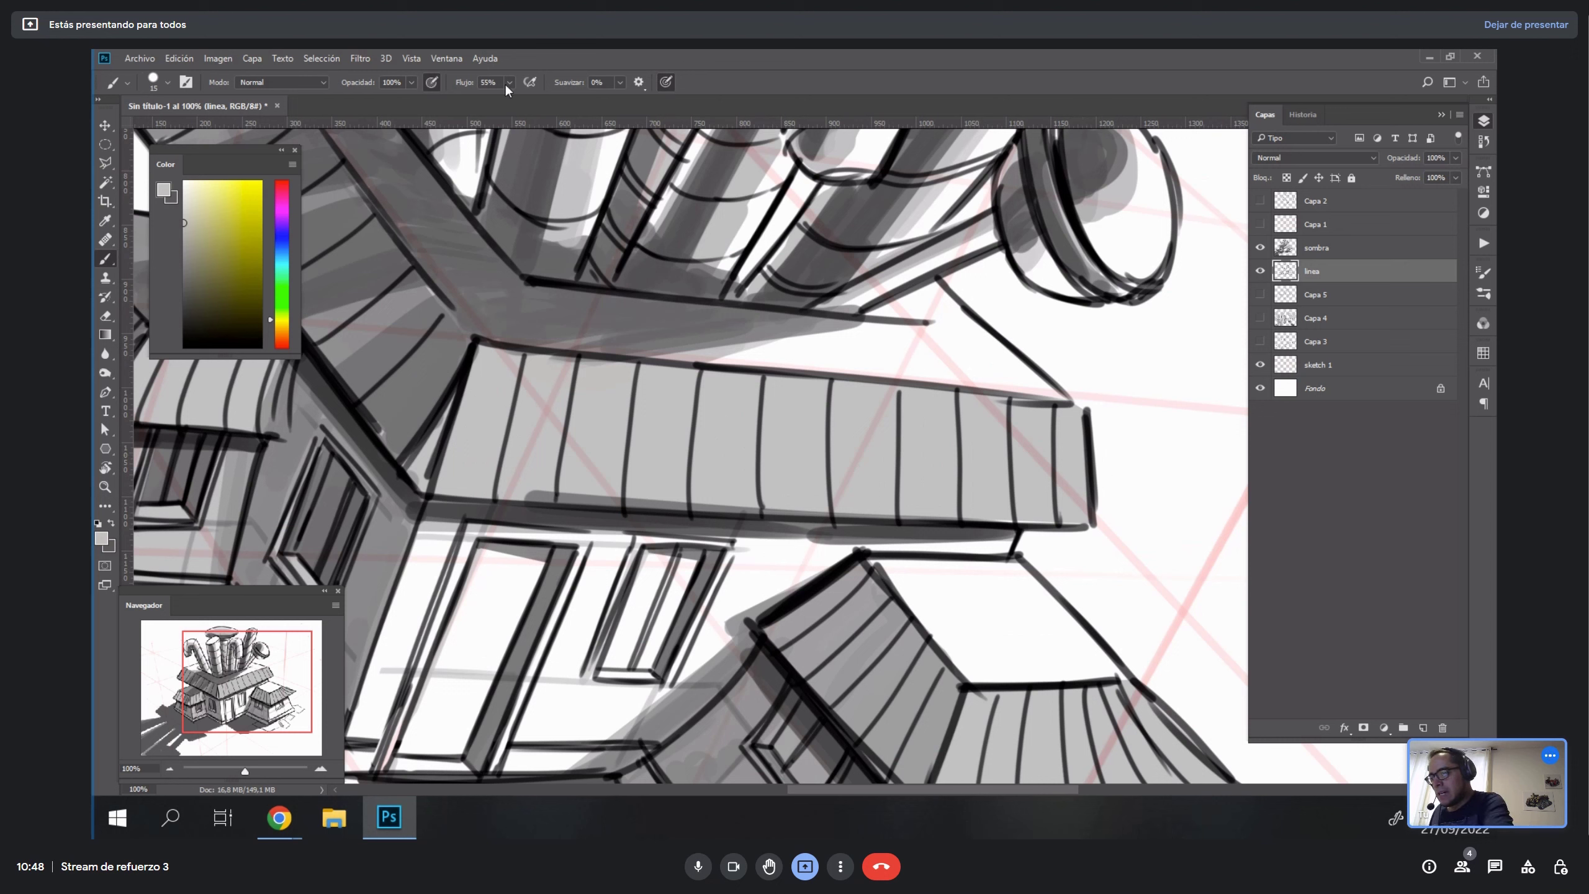
{"action": "left_click", "coordinate": [528, 100]}
{"action": "key", "text": "d"}
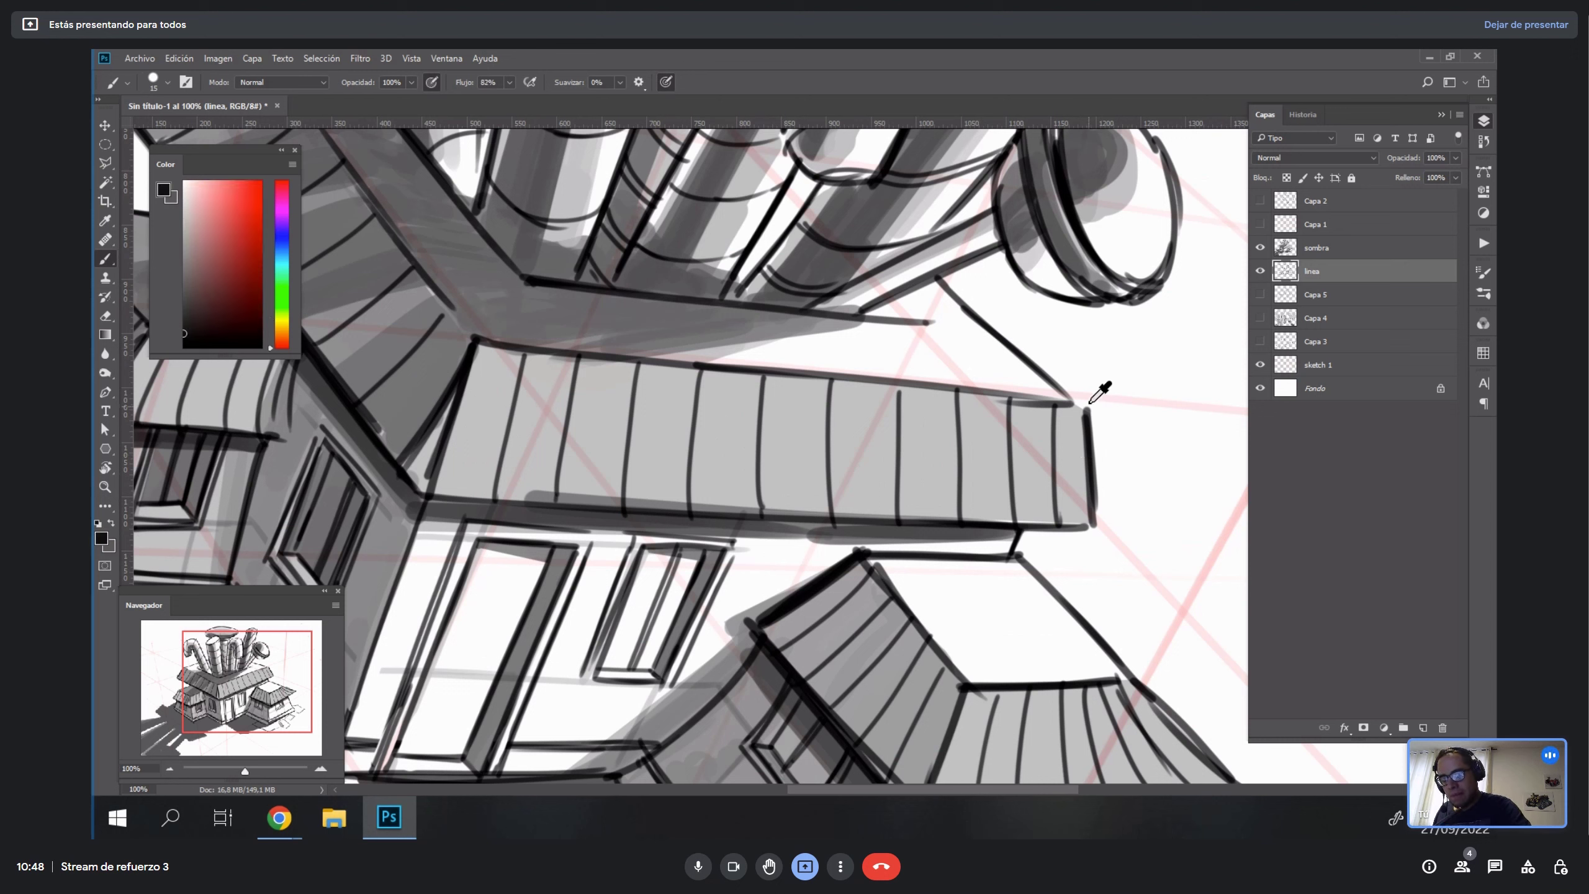
Join the roof line to the main awning's upper right corner and redraw the awning's right end line flaring outward.
{"action": "mouse_move", "coordinate": [1087, 408]}
{"action": "left_mouse_down"}
{"action": "mouse_move", "coordinate": [1105, 506]}
{"action": "mouse_move", "coordinate": [1083, 401]}
{"action": "mouse_move", "coordinate": [1091, 416]}
{"action": "left_mouse_up"}
{"action": "key", "text": "ctrl+z"}
{"action": "key", "text": "ctrl+z"}
{"action": "key", "text": "ctrl+z"}
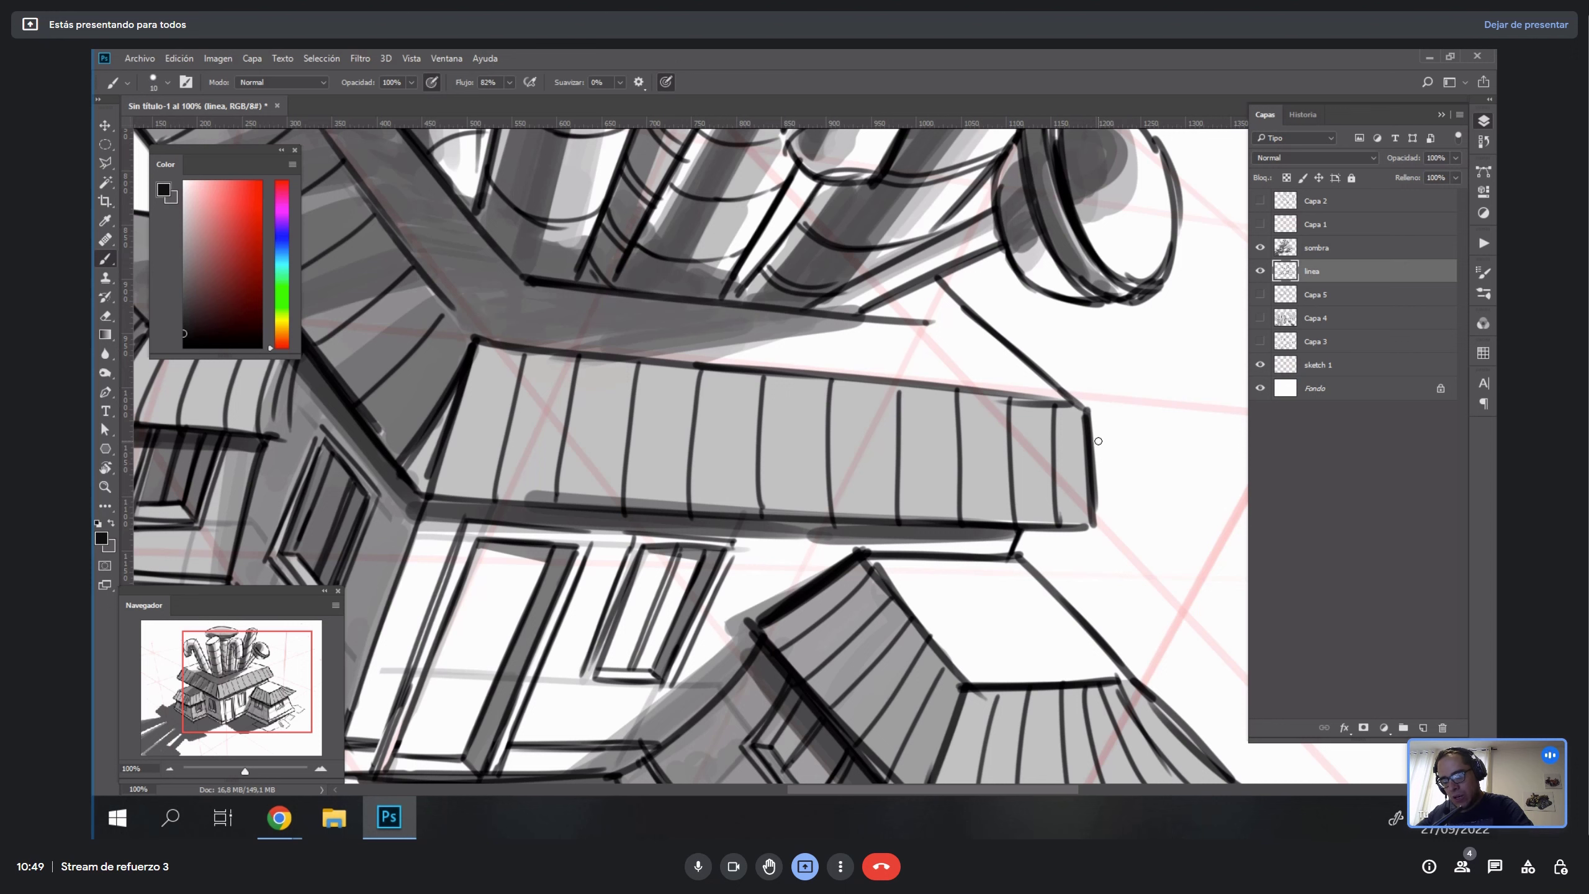
{"action": "key", "text": "r"}
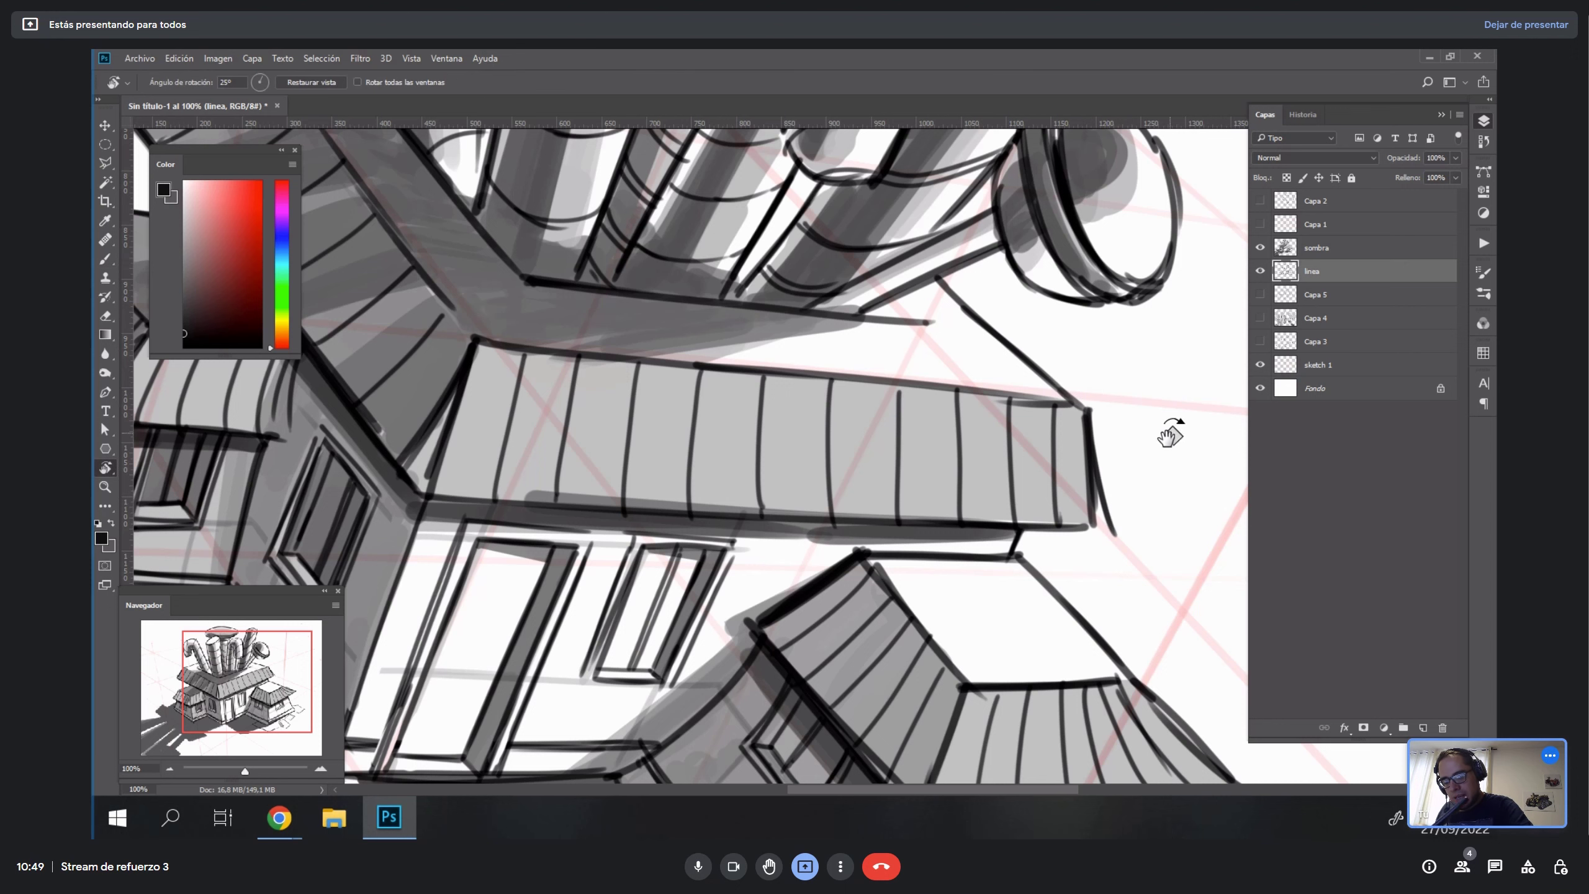
{"action": "left_click_drag", "start_coordinate": [1171, 429], "coordinate": [952, 340]}
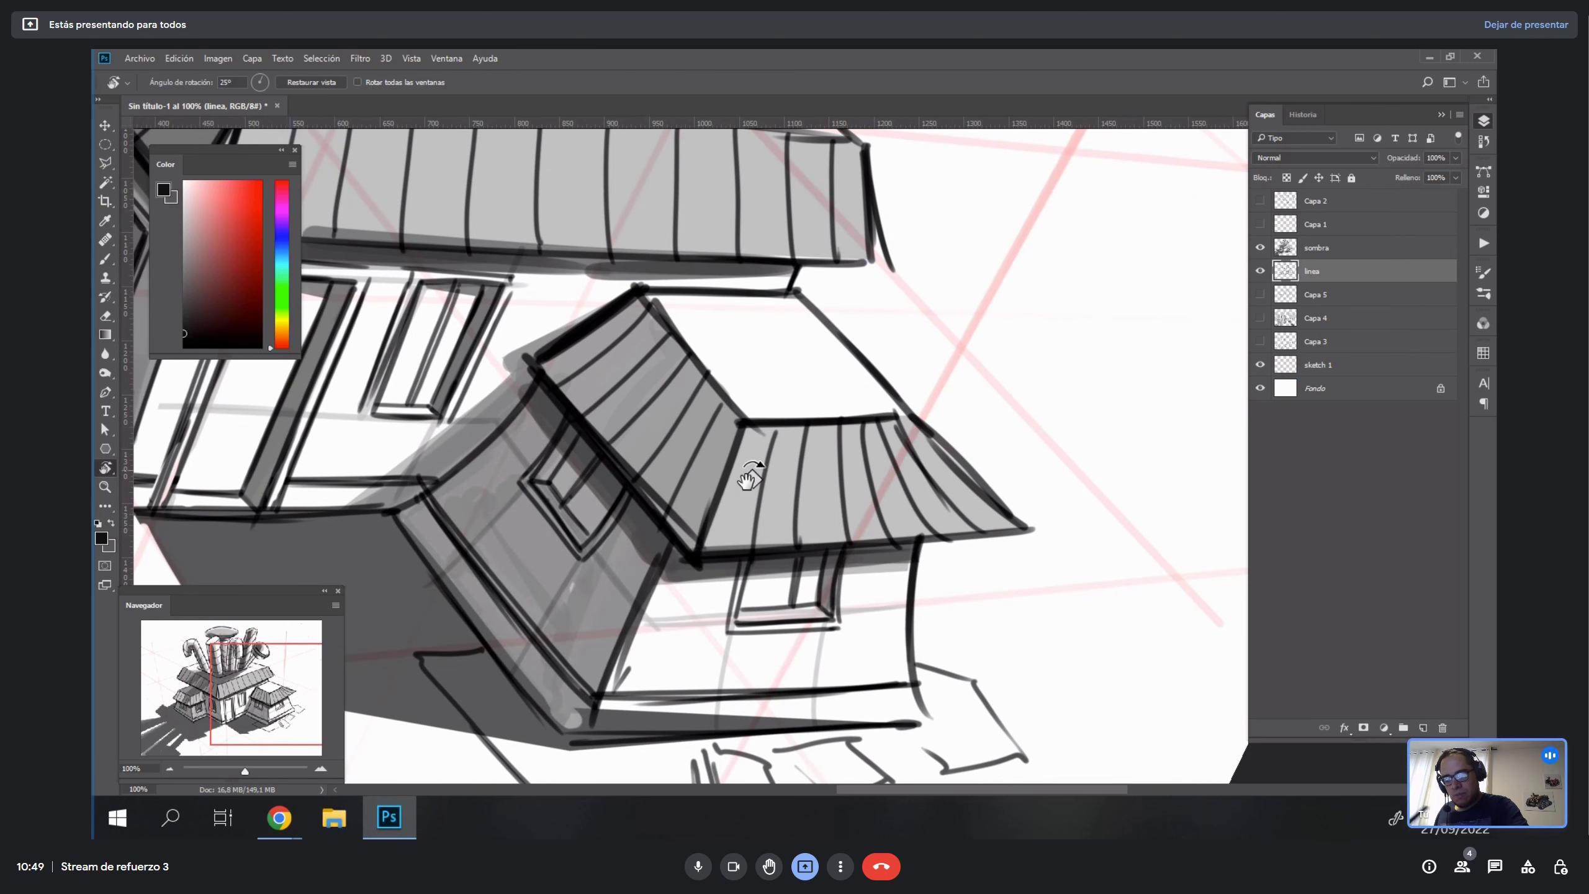
{"action": "mouse_move", "coordinate": [937, 312]}
{"action": "left_mouse_down"}
{"action": "mouse_move", "coordinate": [1039, 326]}
{"action": "mouse_move", "coordinate": [1089, 625]}
{"action": "mouse_move", "coordinate": [846, 486]}
{"action": "left_mouse_up"}
{"action": "key", "text": "b"}
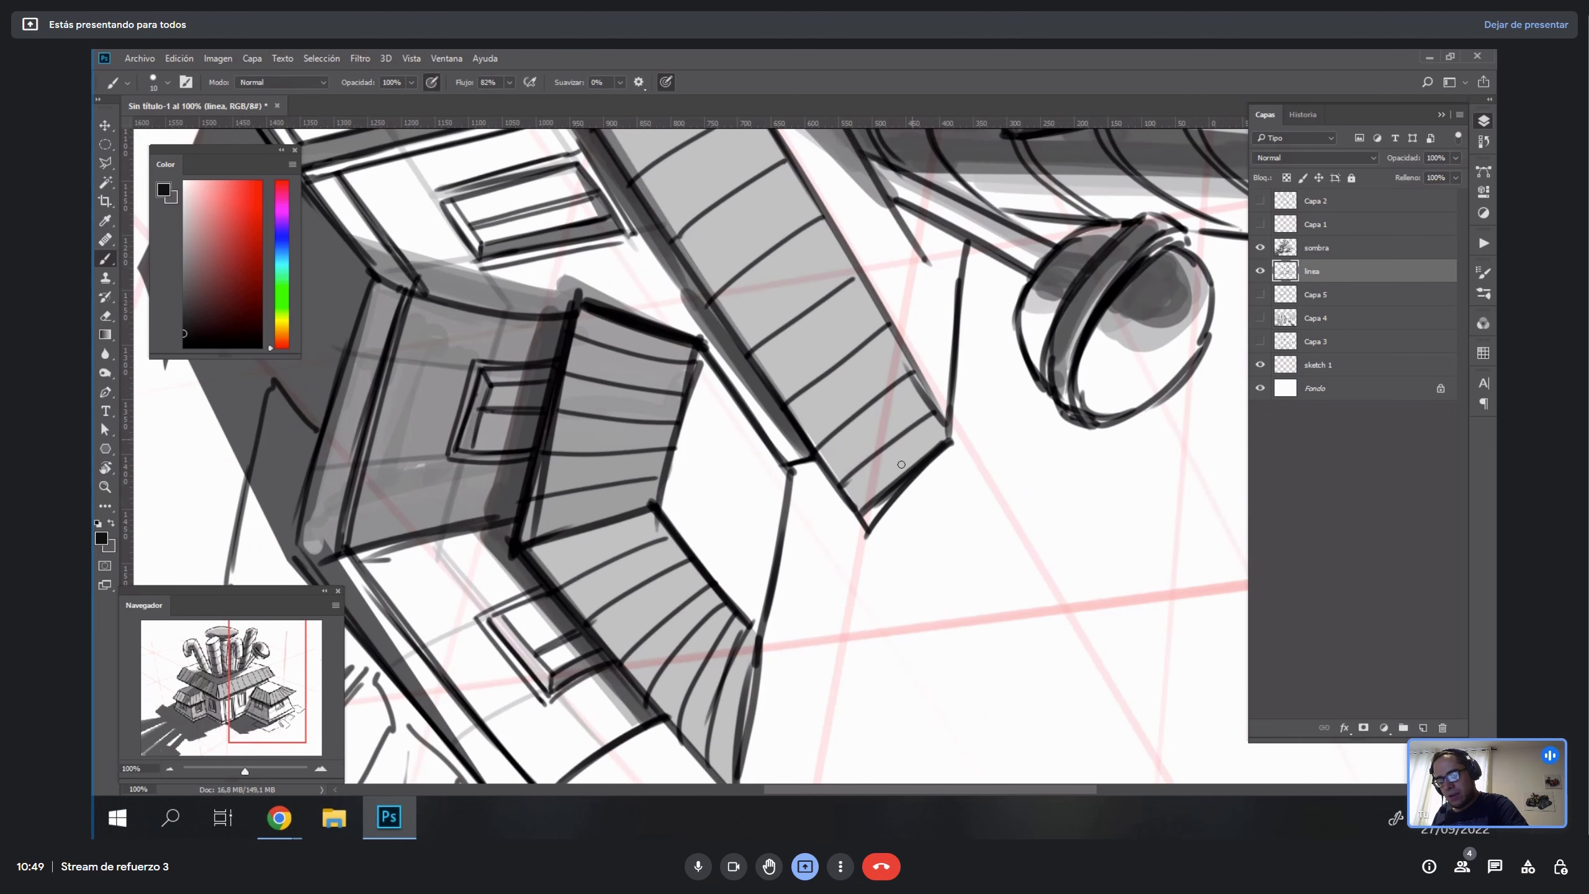
Erase the old right end line of the main awning and extend its lower edge to a pointed corner.
{"action": "key", "text": "e"}
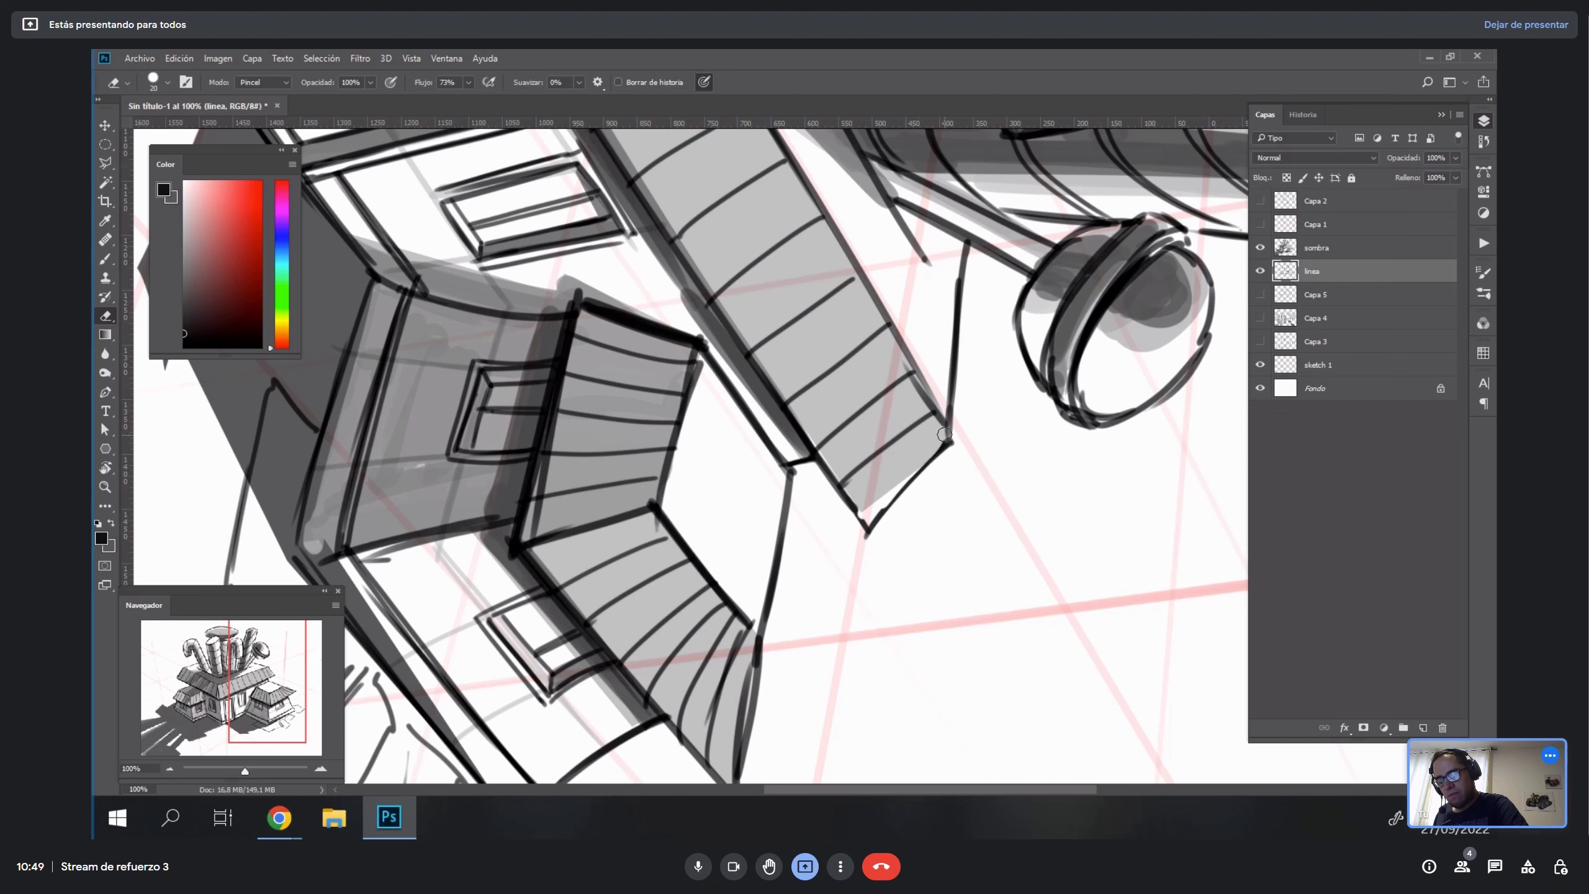
{"action": "key", "text": "b"}
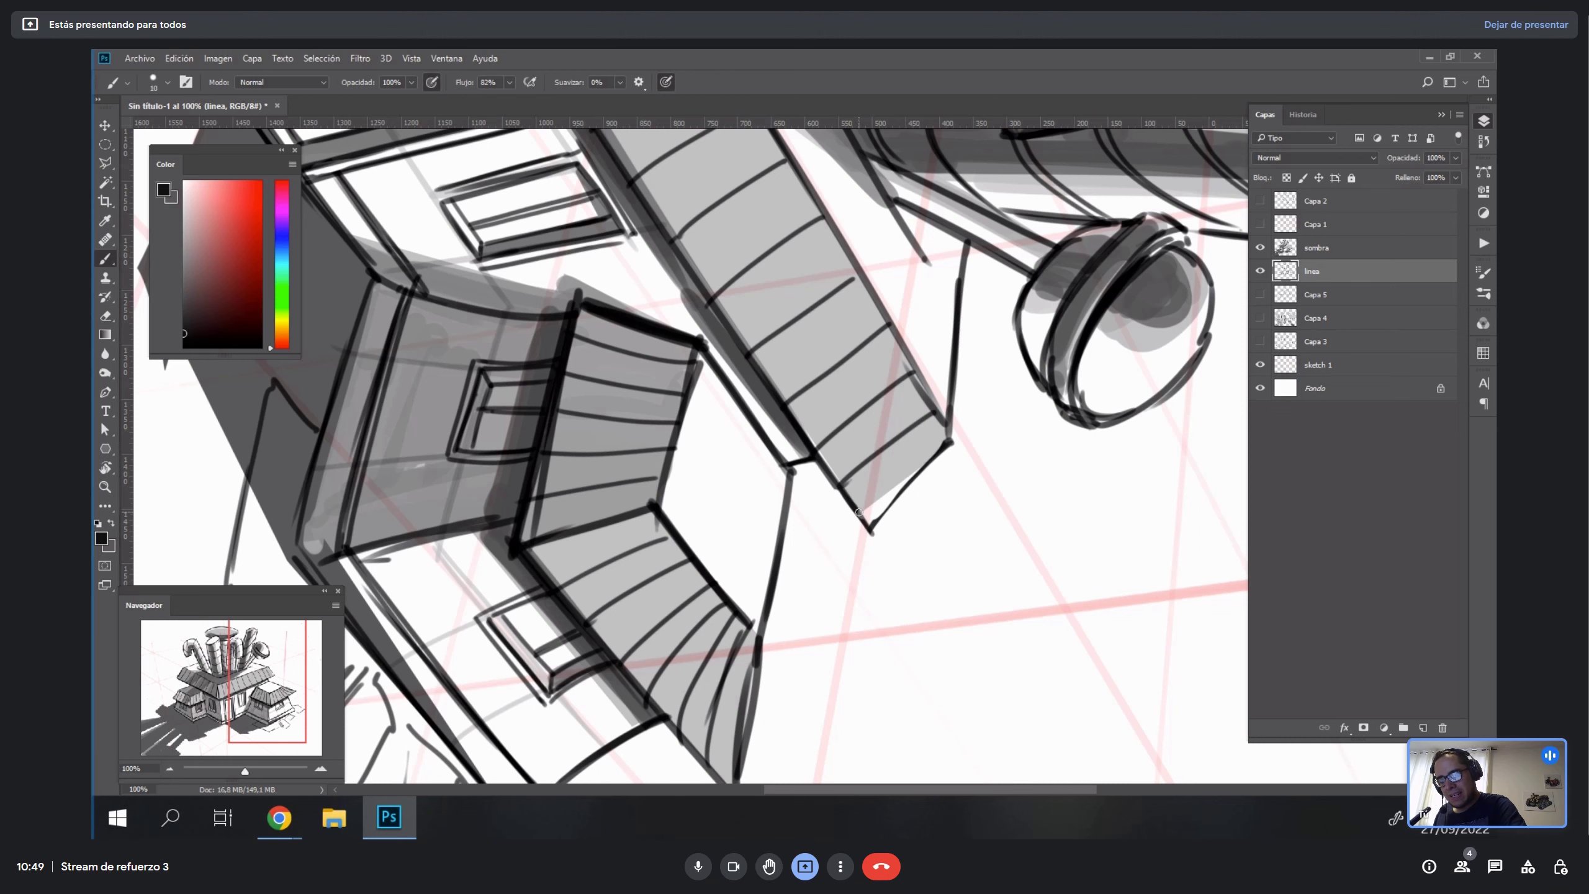
{"action": "key", "text": "r"}
{"action": "left_click_drag", "start_coordinate": [1011, 451], "coordinate": [912, 430]}
{"action": "key", "text": "b"}
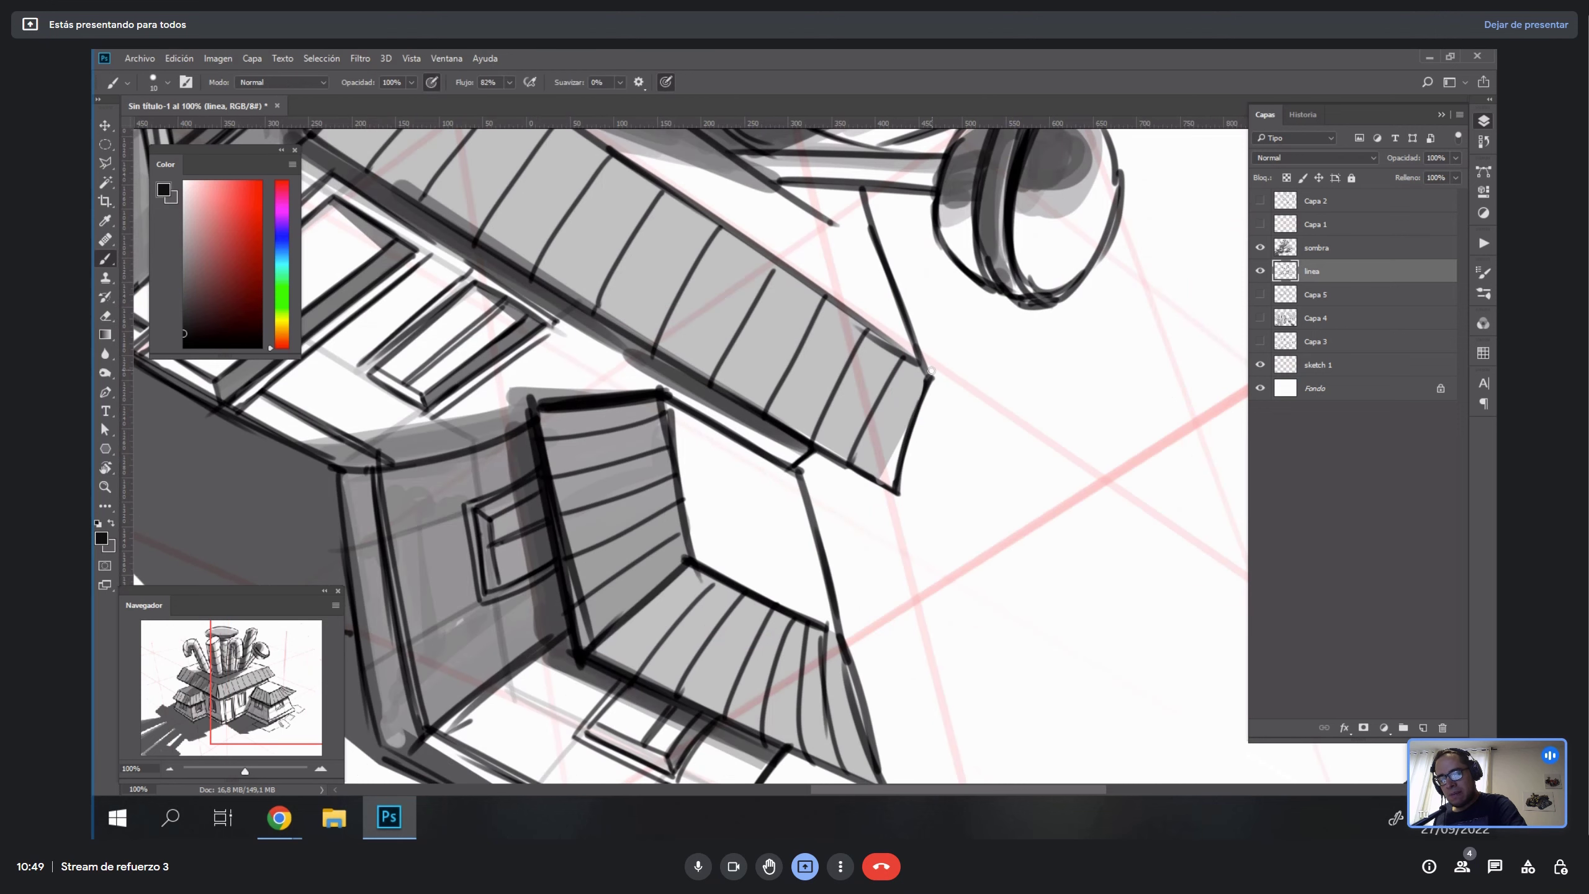
{"action": "left_click_drag", "start_coordinate": [1001, 469], "coordinate": [1054, 394]}
{"action": "key", "text": "ctrl+z"}
{"action": "key", "text": "Escape"}
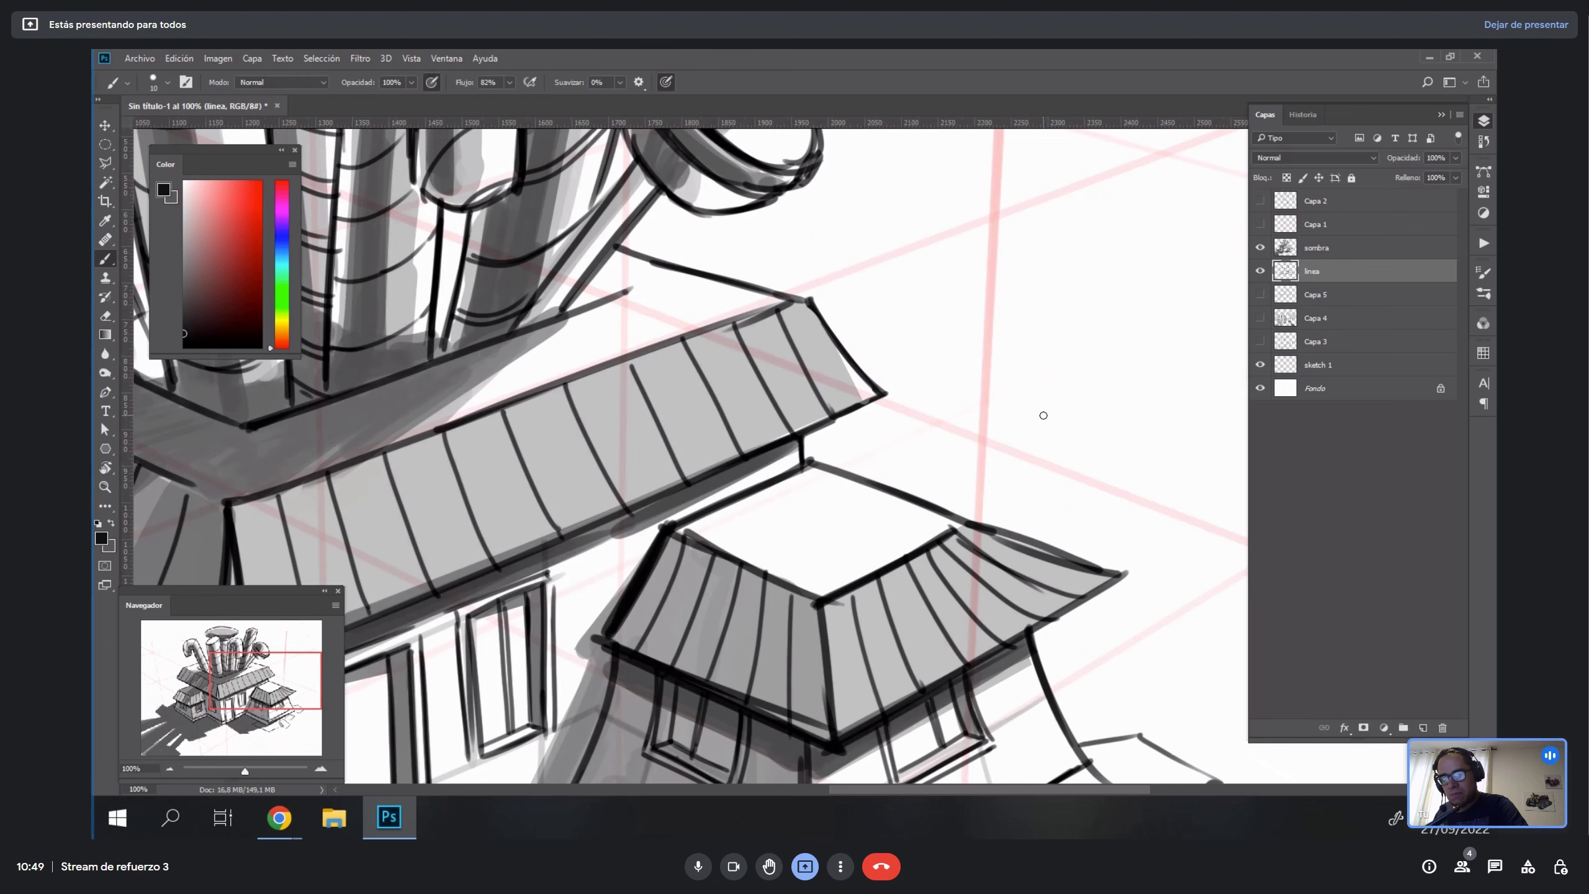
Erase the main awning's left end line and redraw it as a curve flaring outward.
{"action": "mouse_move", "coordinate": [505, 482]}
{"action": "left_mouse_down"}
{"action": "mouse_move", "coordinate": [1045, 525]}
{"action": "mouse_move", "coordinate": [1157, 501]}
{"action": "left_mouse_up"}
{"action": "key", "text": "r"}
{"action": "left_click_drag", "start_coordinate": [1134, 440], "coordinate": [875, 244]}
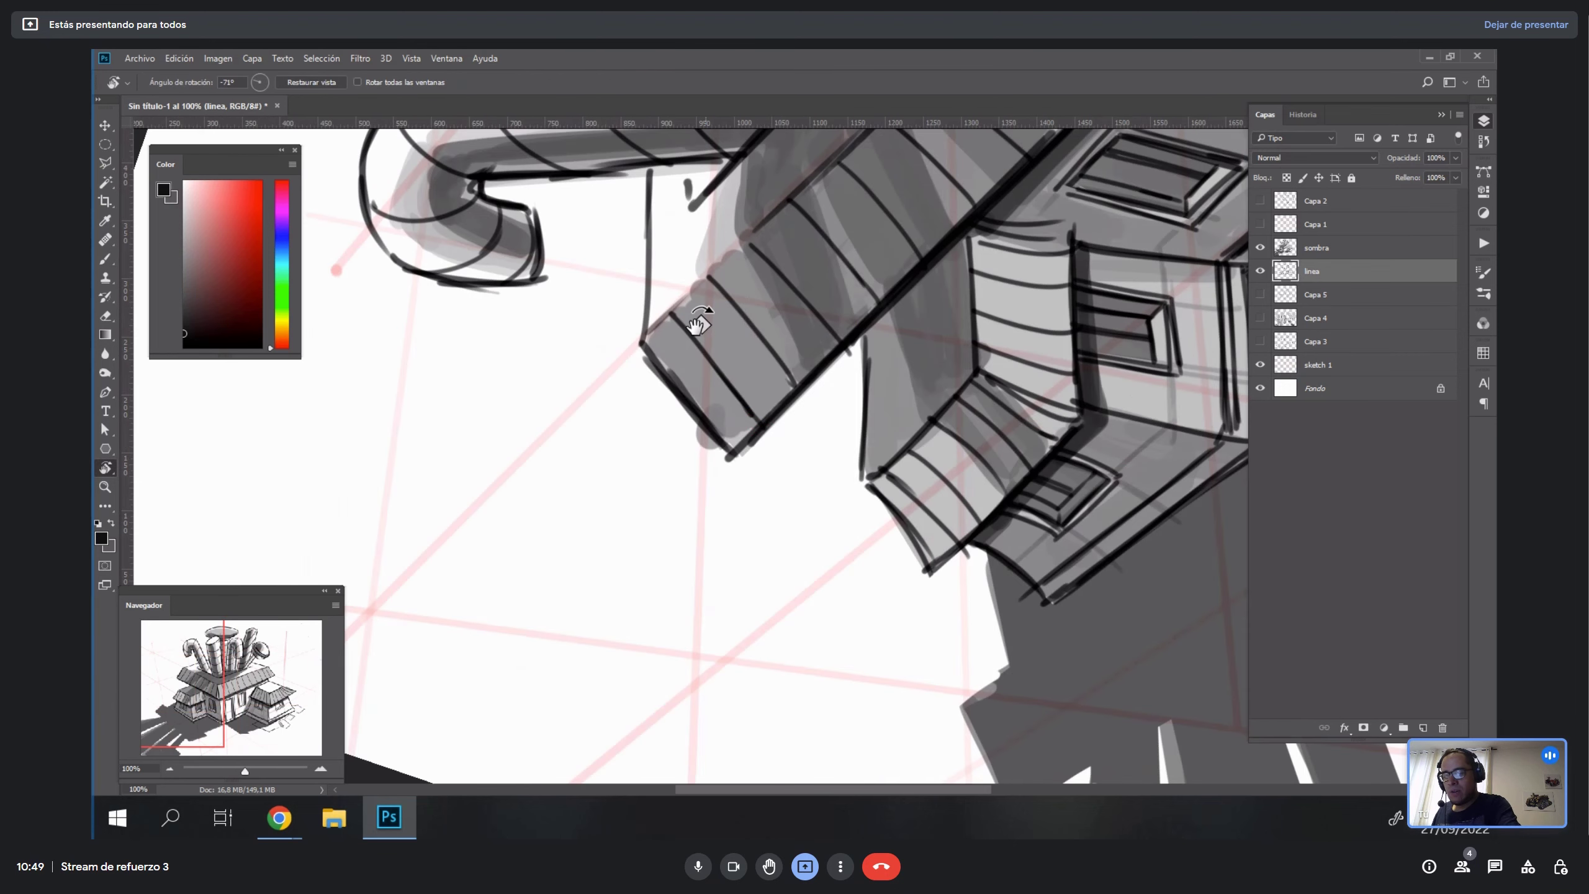
{"action": "key", "text": "e"}
{"action": "left_click_drag", "start_coordinate": [657, 358], "coordinate": [724, 422]}
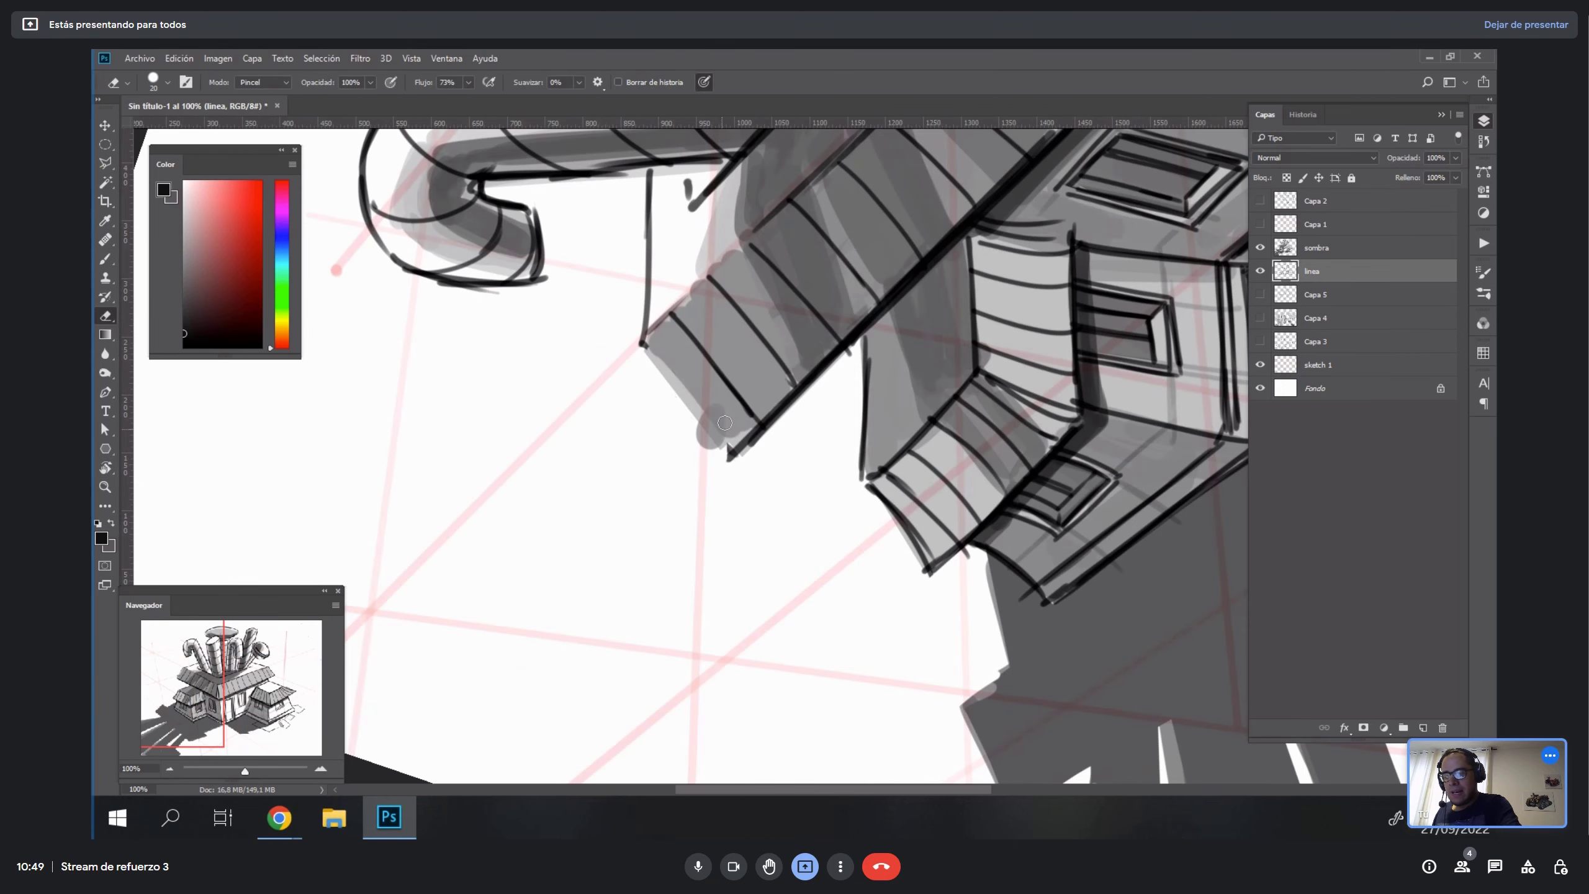
{"action": "key", "text": "b"}
{"action": "mouse_move", "coordinate": [642, 346]}
{"action": "left_mouse_down"}
{"action": "mouse_move", "coordinate": [701, 455]}
{"action": "mouse_move", "coordinate": [697, 482]}
{"action": "left_mouse_up"}
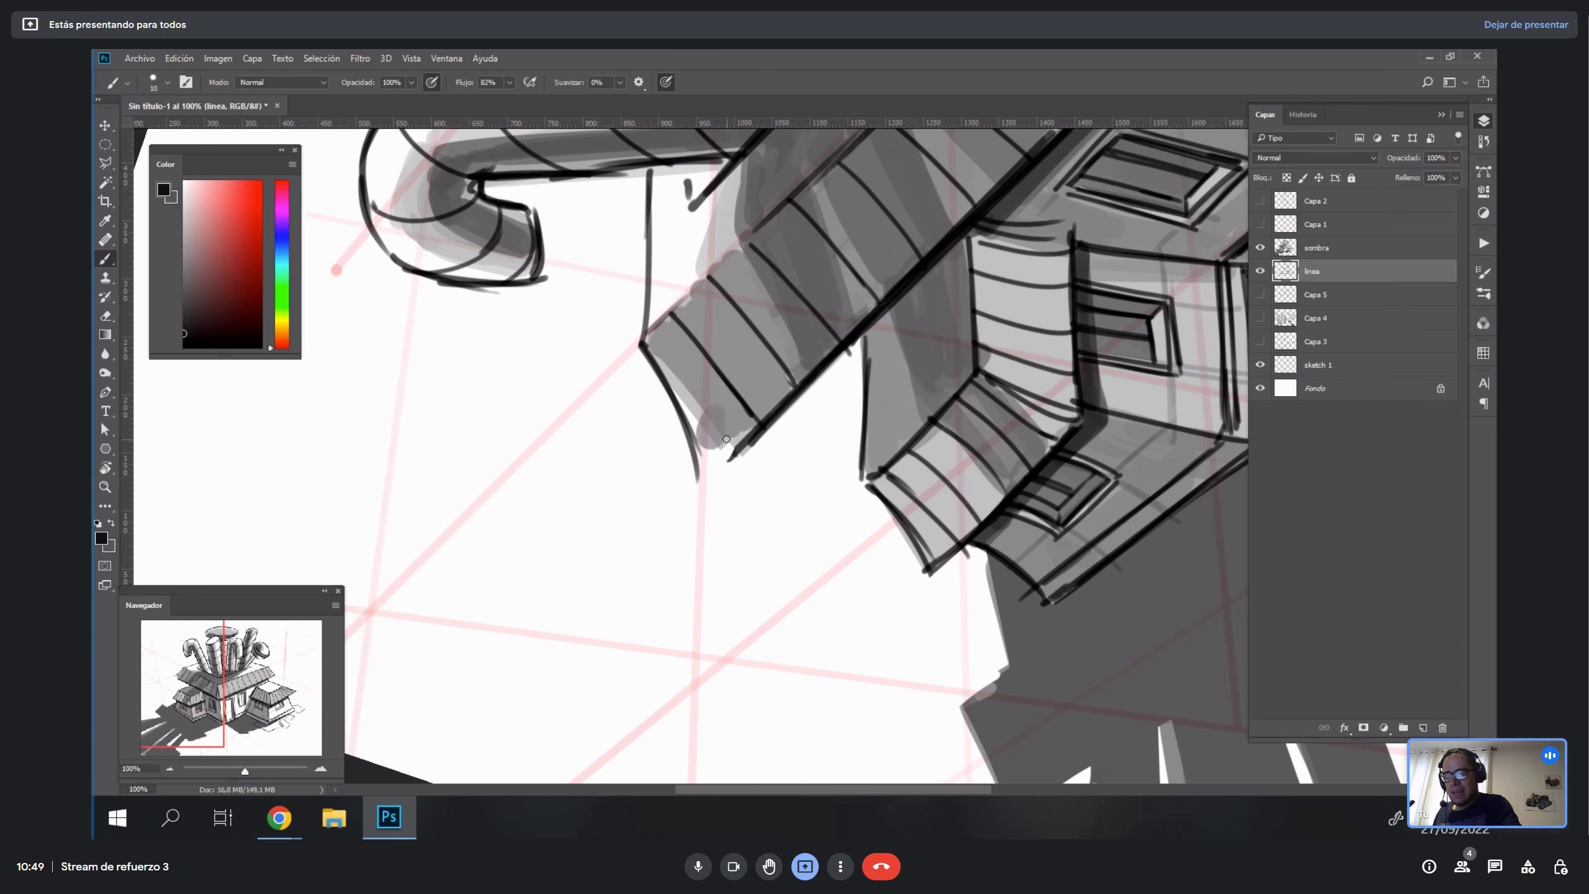
{"action": "key", "text": "ctrl+z"}
{"action": "left_click_drag", "start_coordinate": [650, 352], "coordinate": [708, 491]}
Extend the main awning's lower left edge to meet the curved end line in a pointed corner.
{"action": "key", "text": "r"}
{"action": "mouse_move", "coordinate": [969, 372]}
{"action": "left_mouse_down"}
{"action": "mouse_move", "coordinate": [944, 313]}
{"action": "mouse_move", "coordinate": [916, 302]}
{"action": "left_mouse_up"}
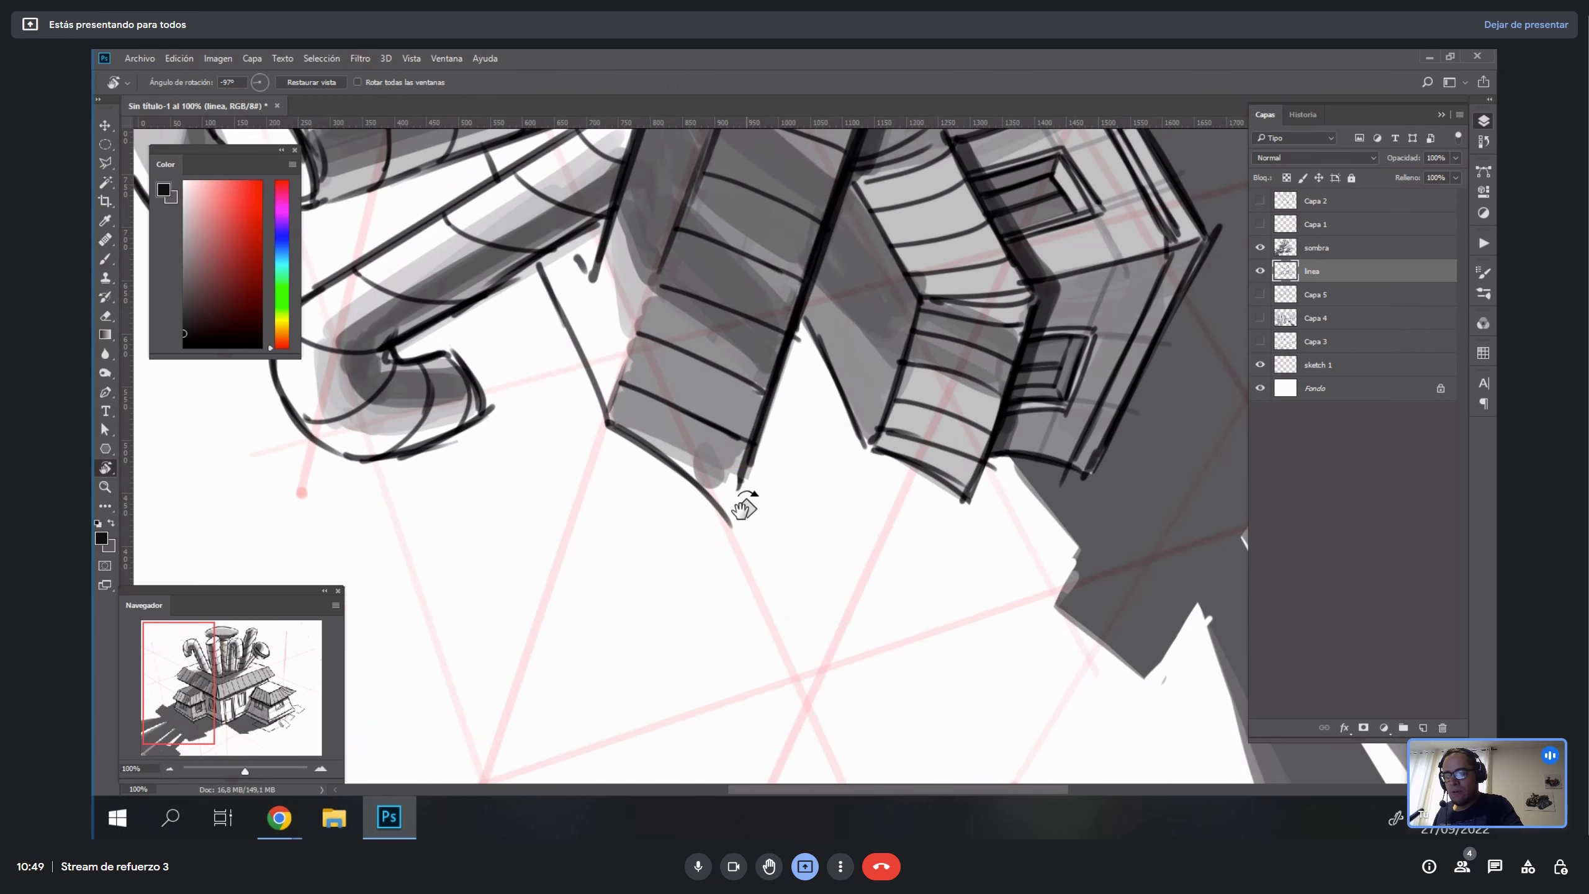
{"action": "key", "text": "b"}
{"action": "left_click_drag", "start_coordinate": [751, 441], "coordinate": [728, 533]}
{"action": "key", "text": "ctrl+z"}
{"action": "left_click_drag", "start_coordinate": [757, 435], "coordinate": [729, 522]}
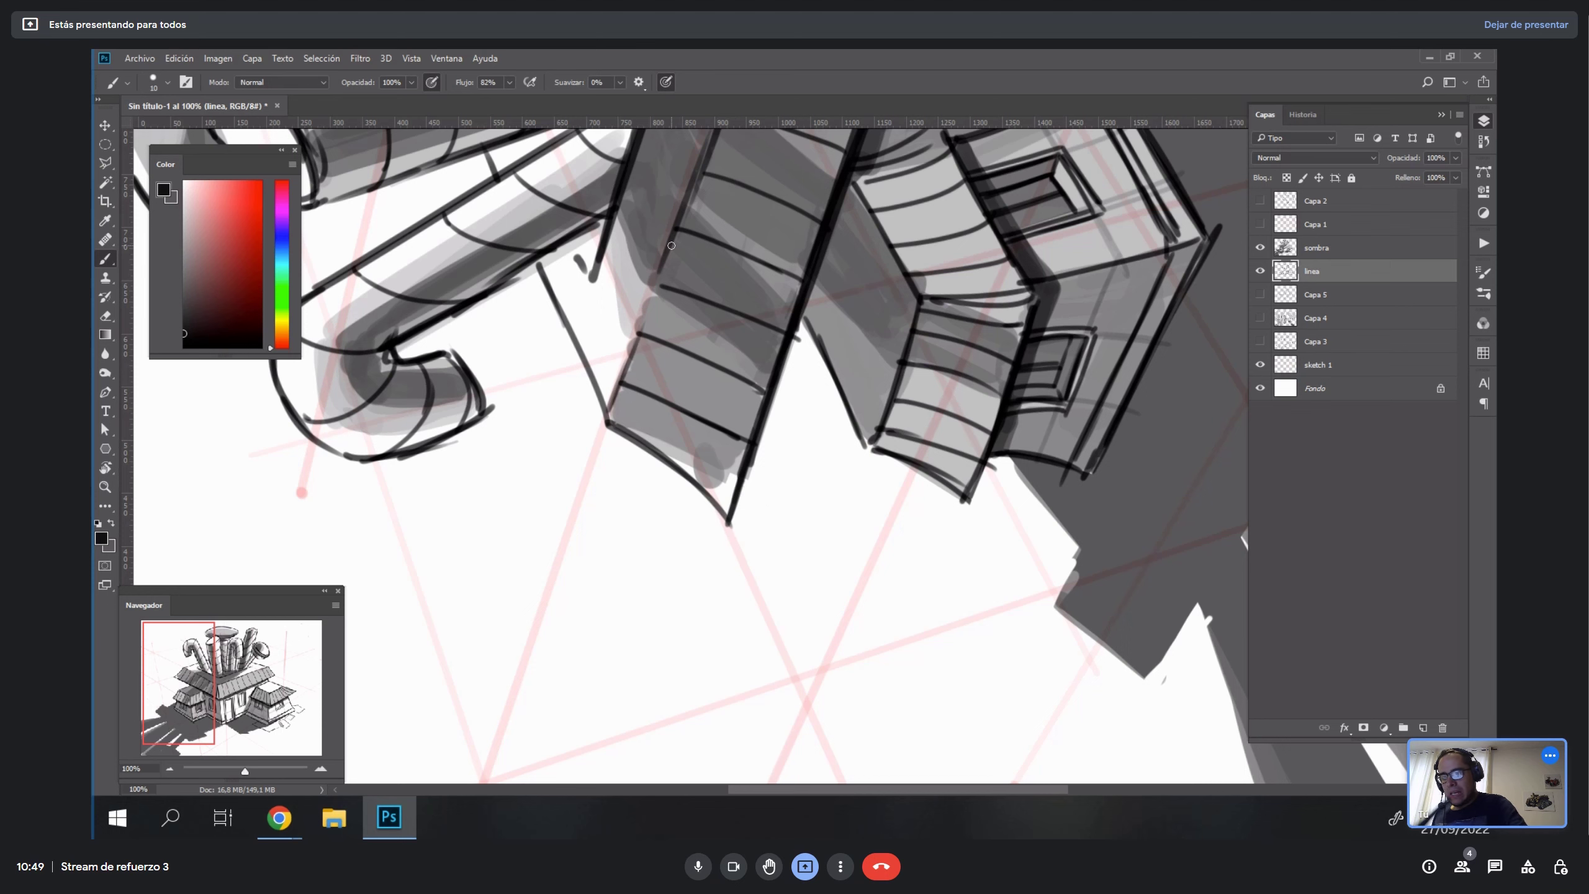
Erase the outer end line of the left annex's awning and redraw it as a flared curve with a pointed corner.
{"action": "key", "text": "e"}
{"action": "left_click_drag", "start_coordinate": [972, 485], "coordinate": [960, 518]}
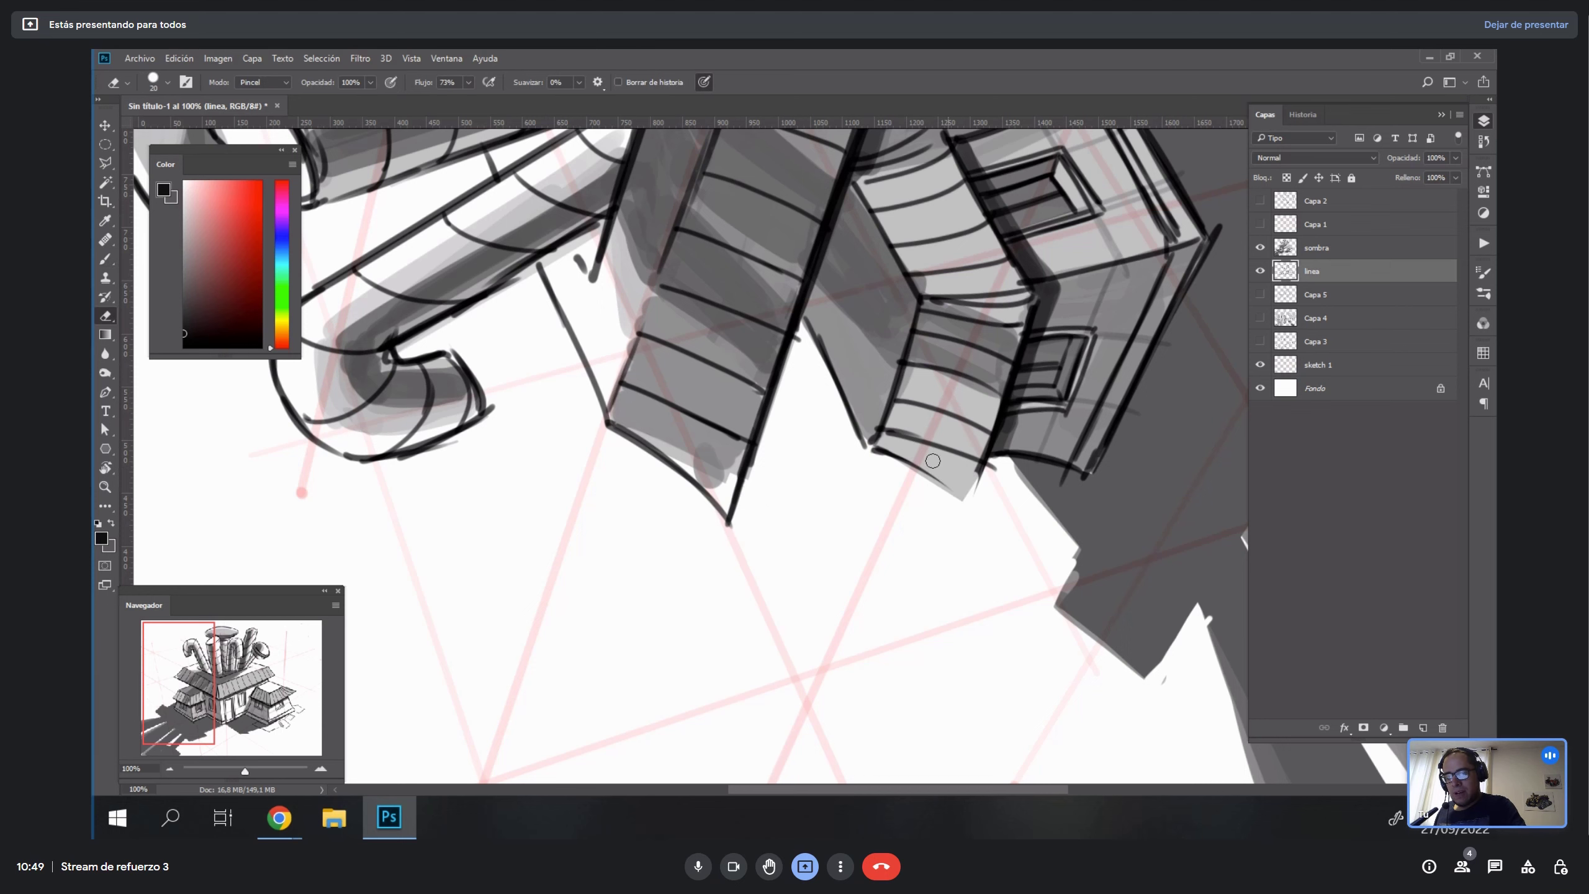
{"action": "mouse_move", "coordinate": [890, 453]}
{"action": "left_mouse_down"}
{"action": "mouse_move", "coordinate": [931, 476]}
{"action": "mouse_move", "coordinate": [951, 514]}
{"action": "left_mouse_up"}
{"action": "key", "text": "b"}
{"action": "key", "text": "ctrl+z"}
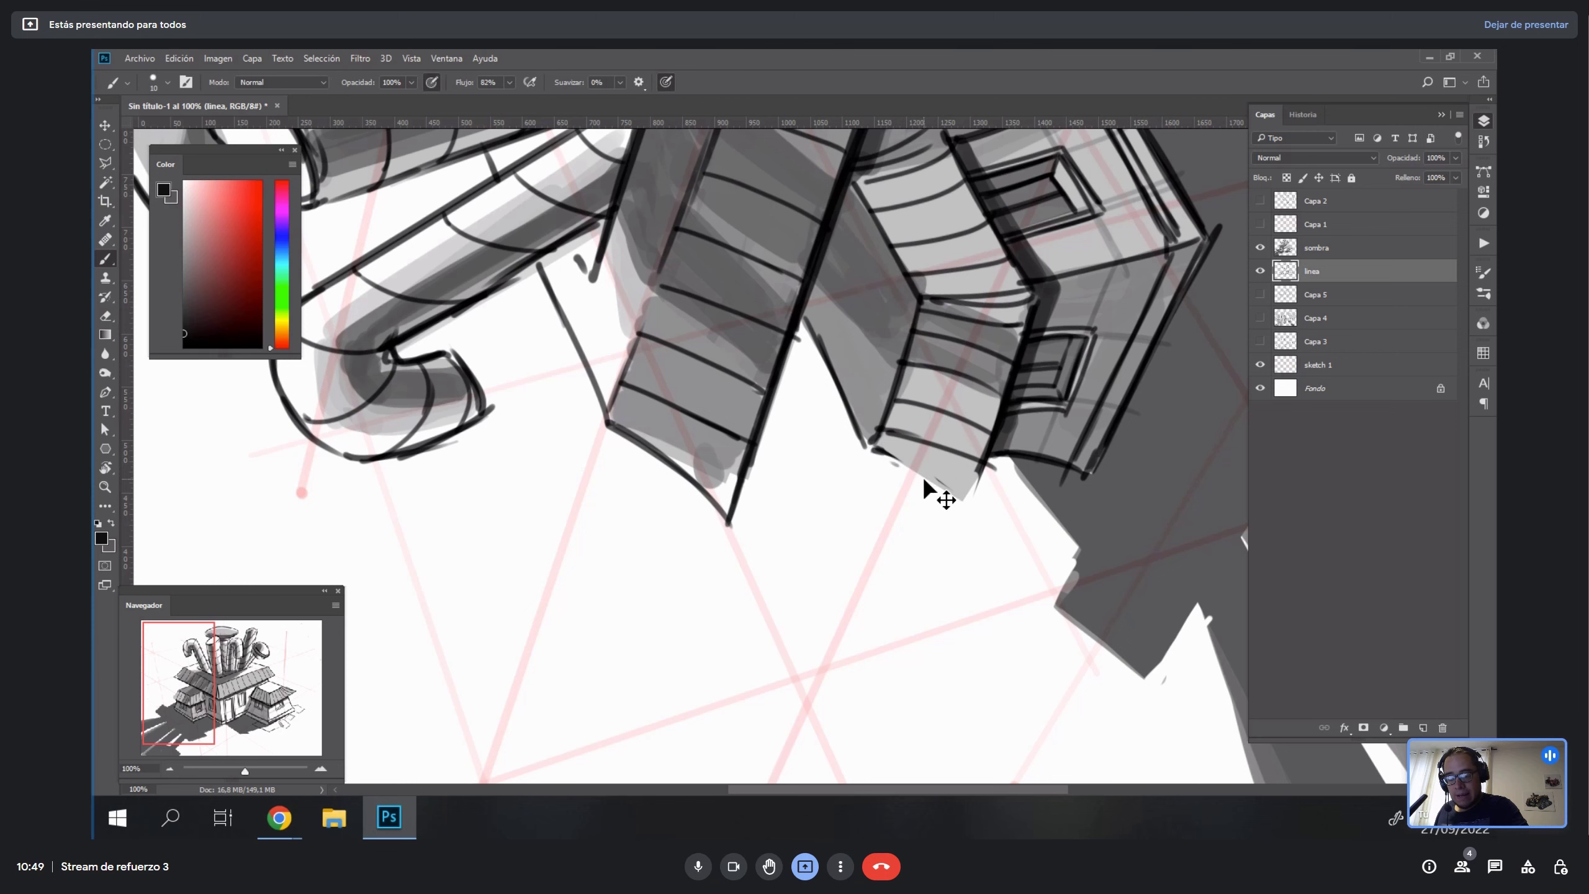
{"action": "left_click_drag", "start_coordinate": [875, 449], "coordinate": [958, 519]}
{"action": "left_click_drag", "start_coordinate": [923, 469], "coordinate": [959, 530]}
{"action": "left_click_drag", "start_coordinate": [982, 468], "coordinate": [963, 520]}
{"action": "left_click_drag", "start_coordinate": [1073, 296], "coordinate": [1058, 548]}
{"action": "key", "text": "e"}
{"action": "left_click_drag", "start_coordinate": [1117, 363], "coordinate": [1016, 246]}
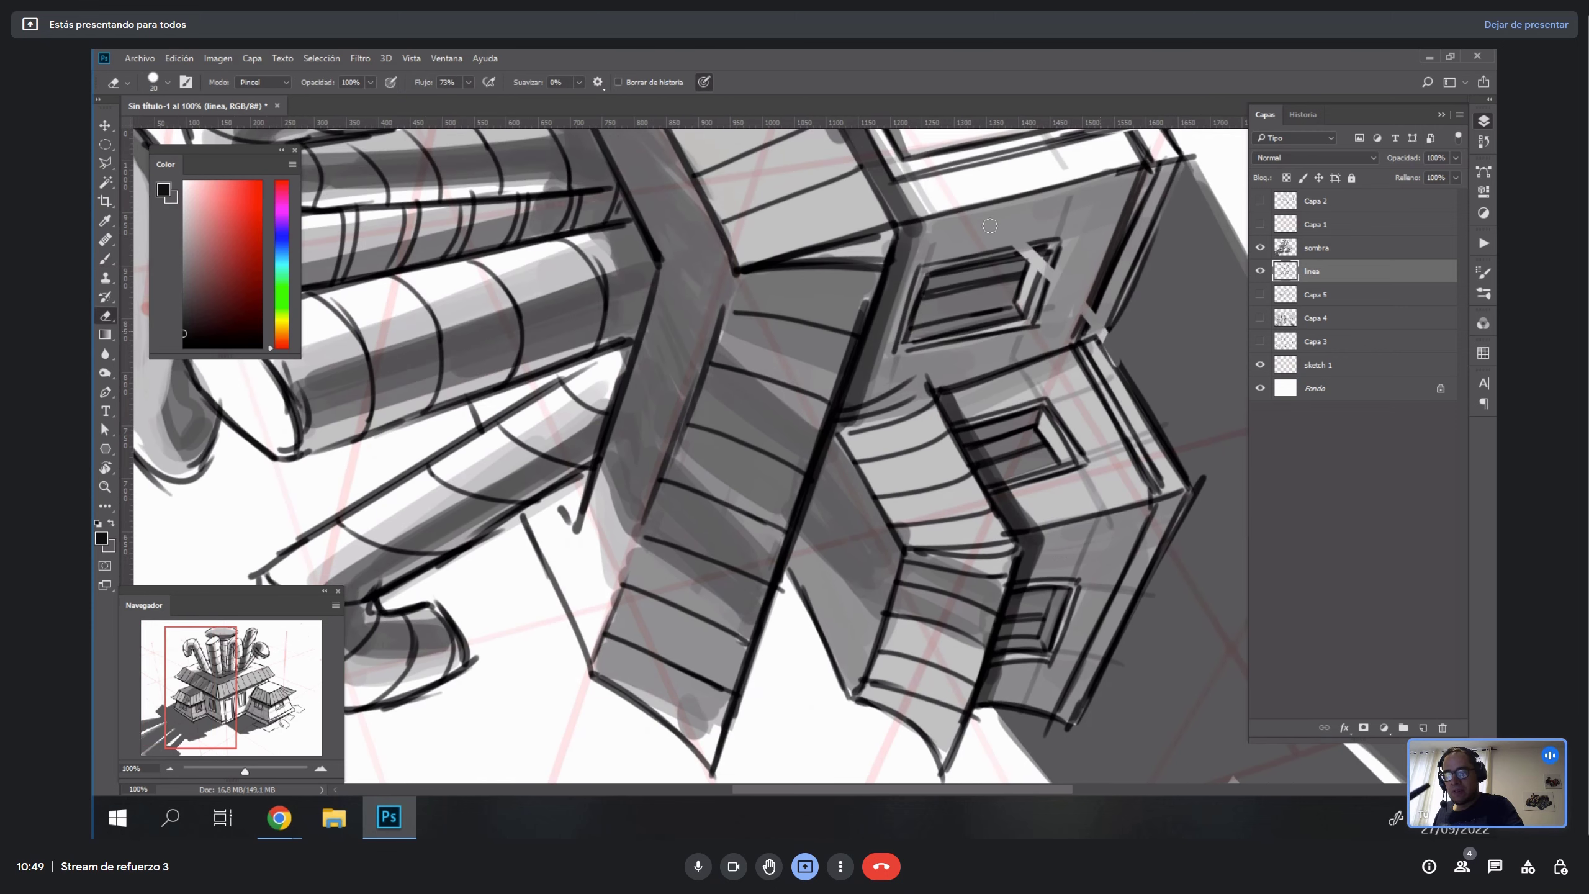
{"action": "key", "text": "ctrl+z"}
Erase the outer end line of the right annex's awning.
{"action": "left_click_drag", "start_coordinate": [1045, 537], "coordinate": [996, 678]}
{"action": "left_click_drag", "start_coordinate": [1126, 157], "coordinate": [1029, 554]}
{"action": "key", "text": "Escape"}
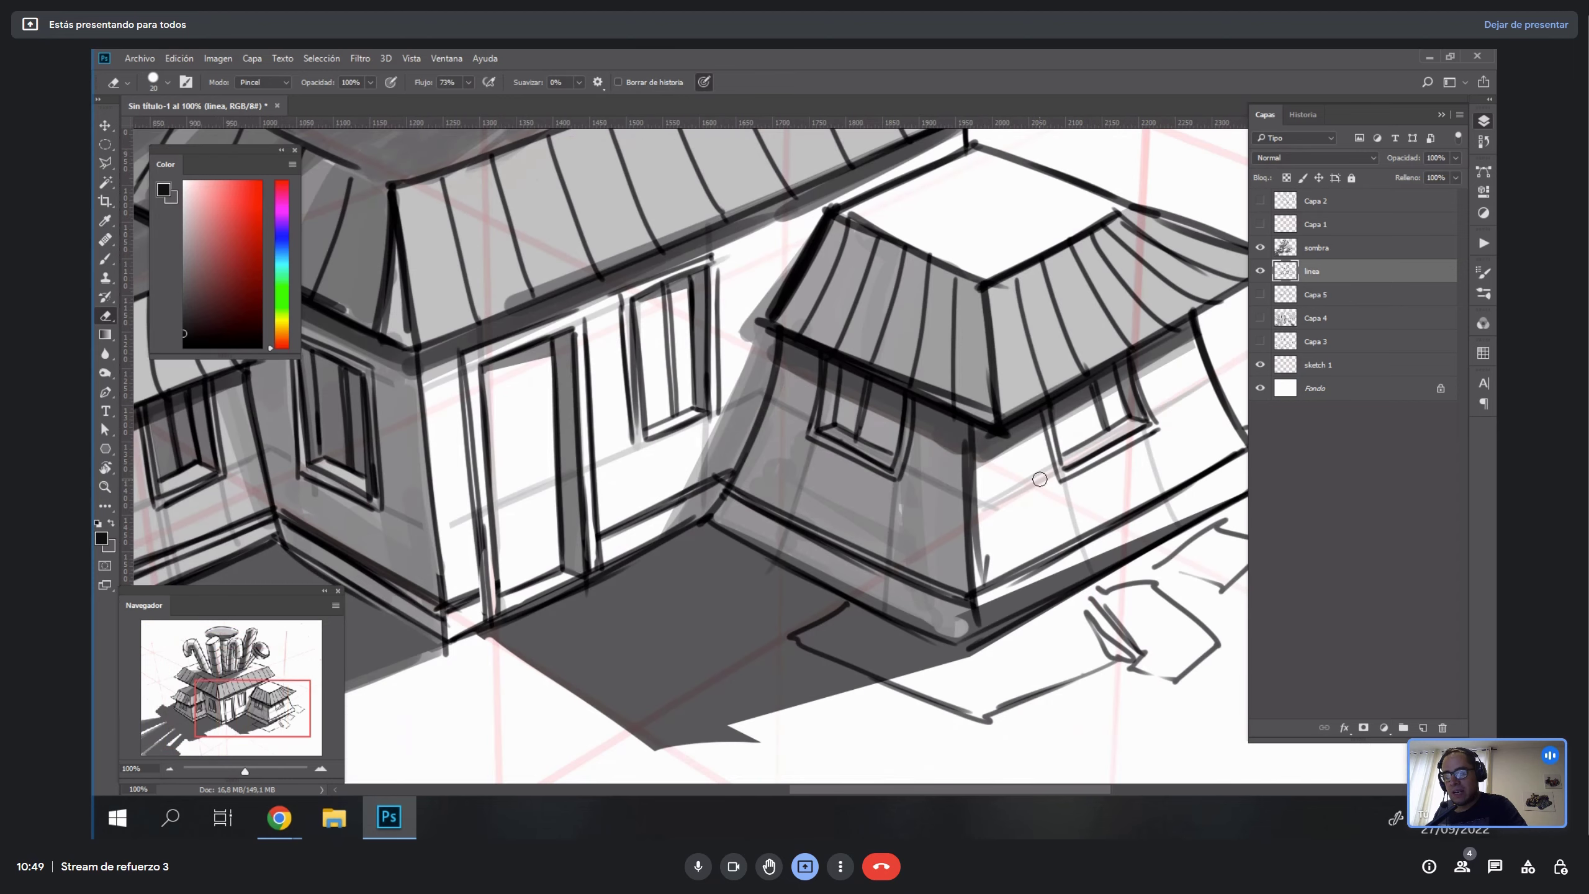
{"action": "left_click_drag", "start_coordinate": [1094, 424], "coordinate": [997, 537]}
{"action": "left_click_drag", "start_coordinate": [1177, 308], "coordinate": [1056, 490]}
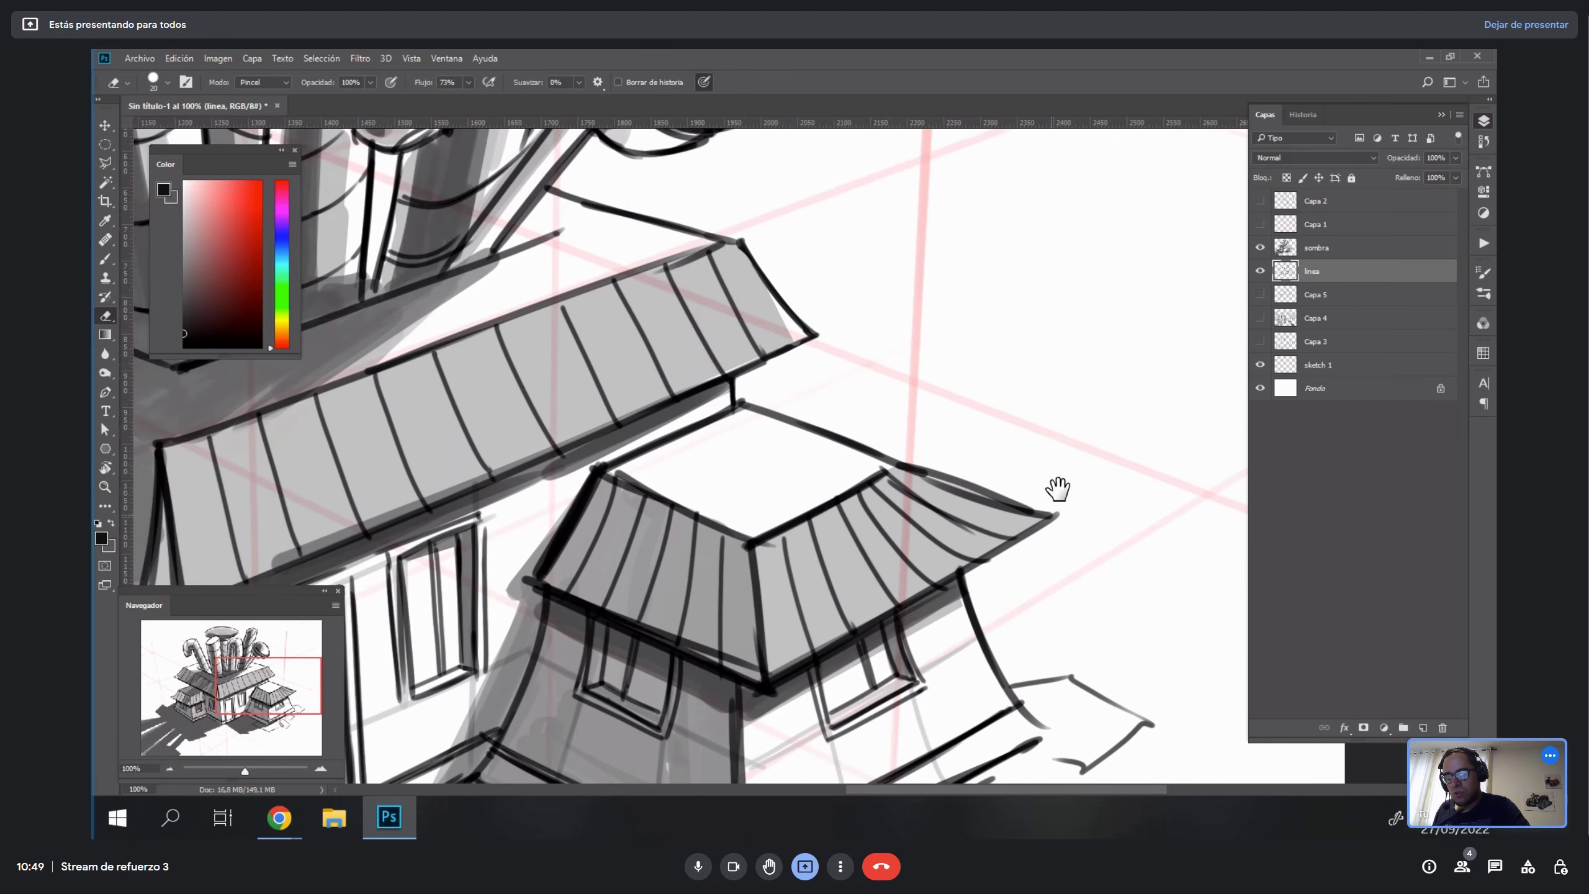
{"action": "key", "text": "r"}
{"action": "left_click_drag", "start_coordinate": [1059, 402], "coordinate": [1094, 615]}
{"action": "key", "text": "e"}
{"action": "left_click_drag", "start_coordinate": [877, 530], "coordinate": [941, 660]}
{"action": "left_click_drag", "start_coordinate": [893, 565], "coordinate": [961, 684]}
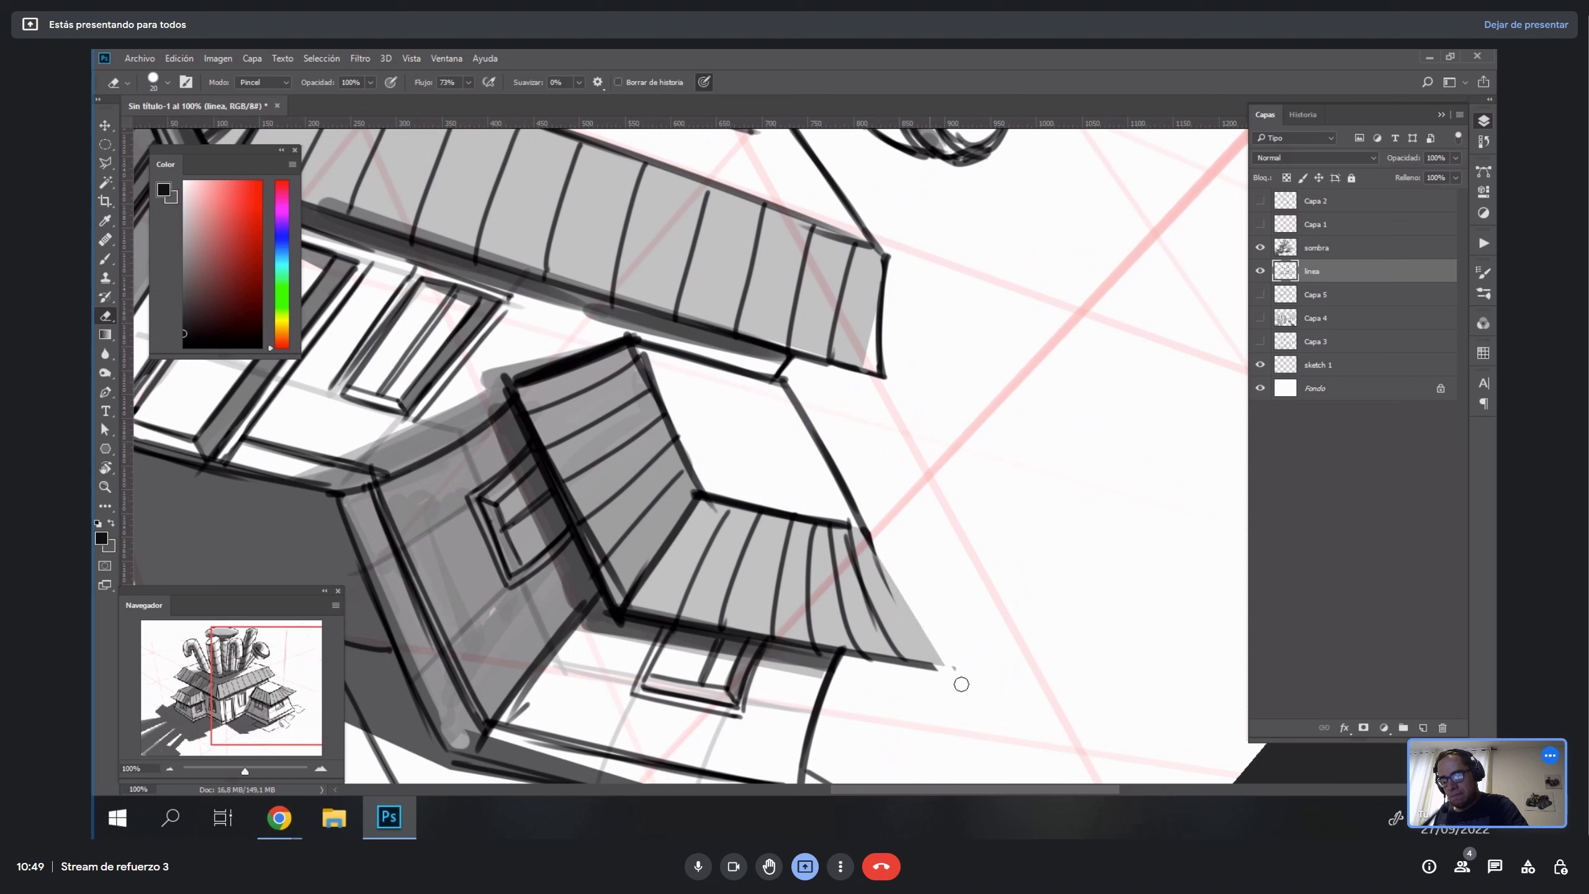
Redraw the right annex awning's outer end as a flared curve, replacing its last two slat lines with curves that follow the flare.
{"action": "key", "text": "b"}
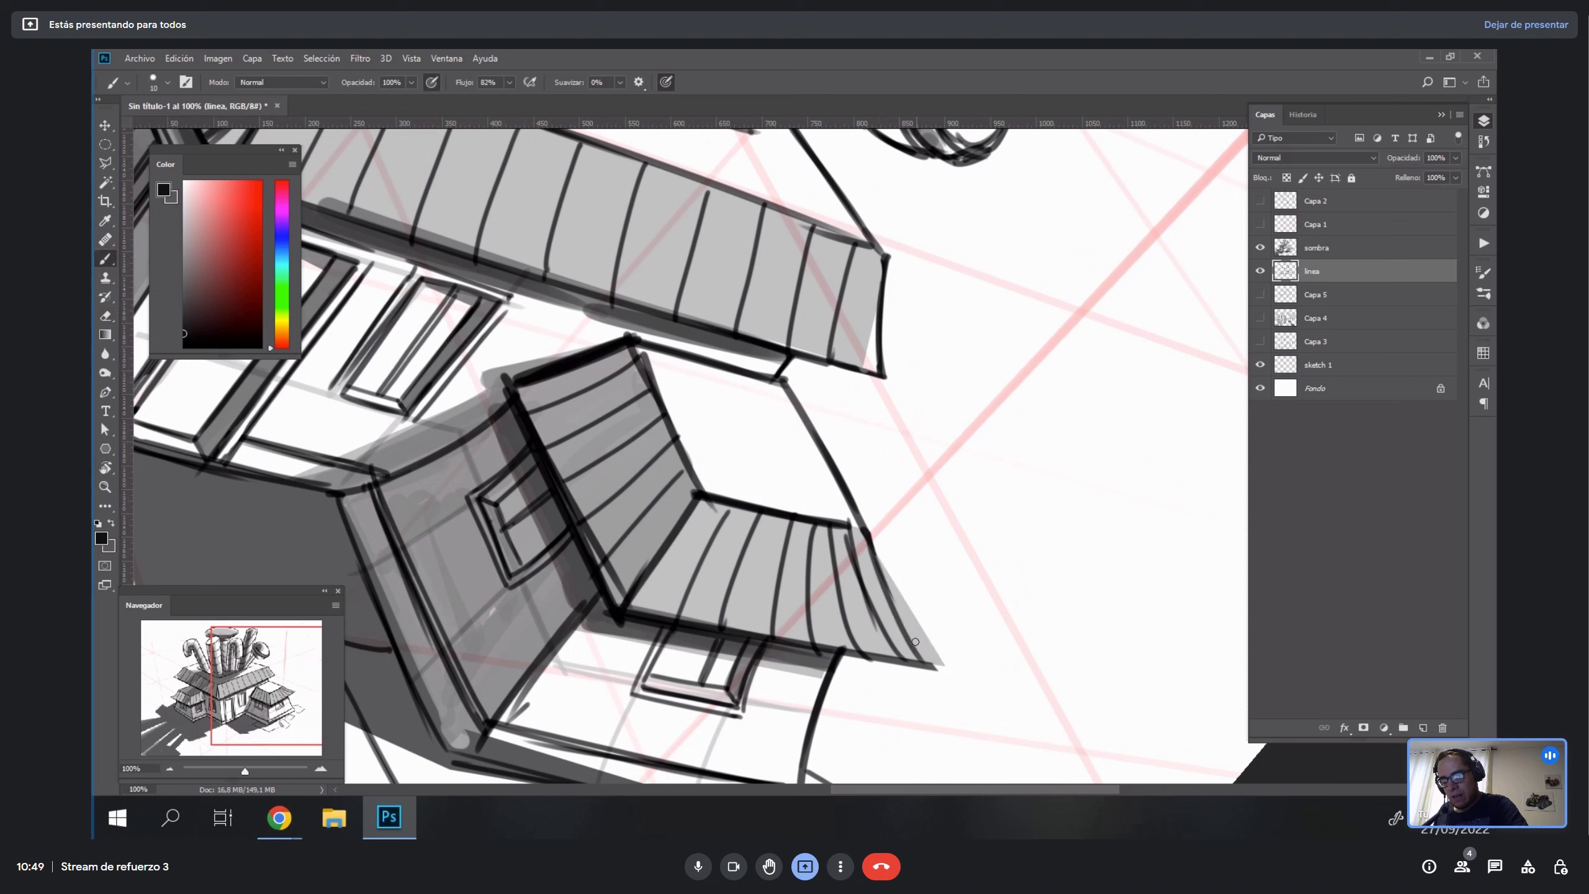
{"action": "key", "text": "e"}
{"action": "mouse_move", "coordinate": [861, 565]}
{"action": "left_mouse_down"}
{"action": "mouse_move", "coordinate": [879, 638]}
{"action": "mouse_move", "coordinate": [848, 546]}
{"action": "mouse_move", "coordinate": [895, 653]}
{"action": "mouse_move", "coordinate": [832, 540]}
{"action": "left_mouse_up"}
{"action": "key", "text": "b"}
{"action": "key", "text": "ctrl+z"}
{"action": "key", "text": "e"}
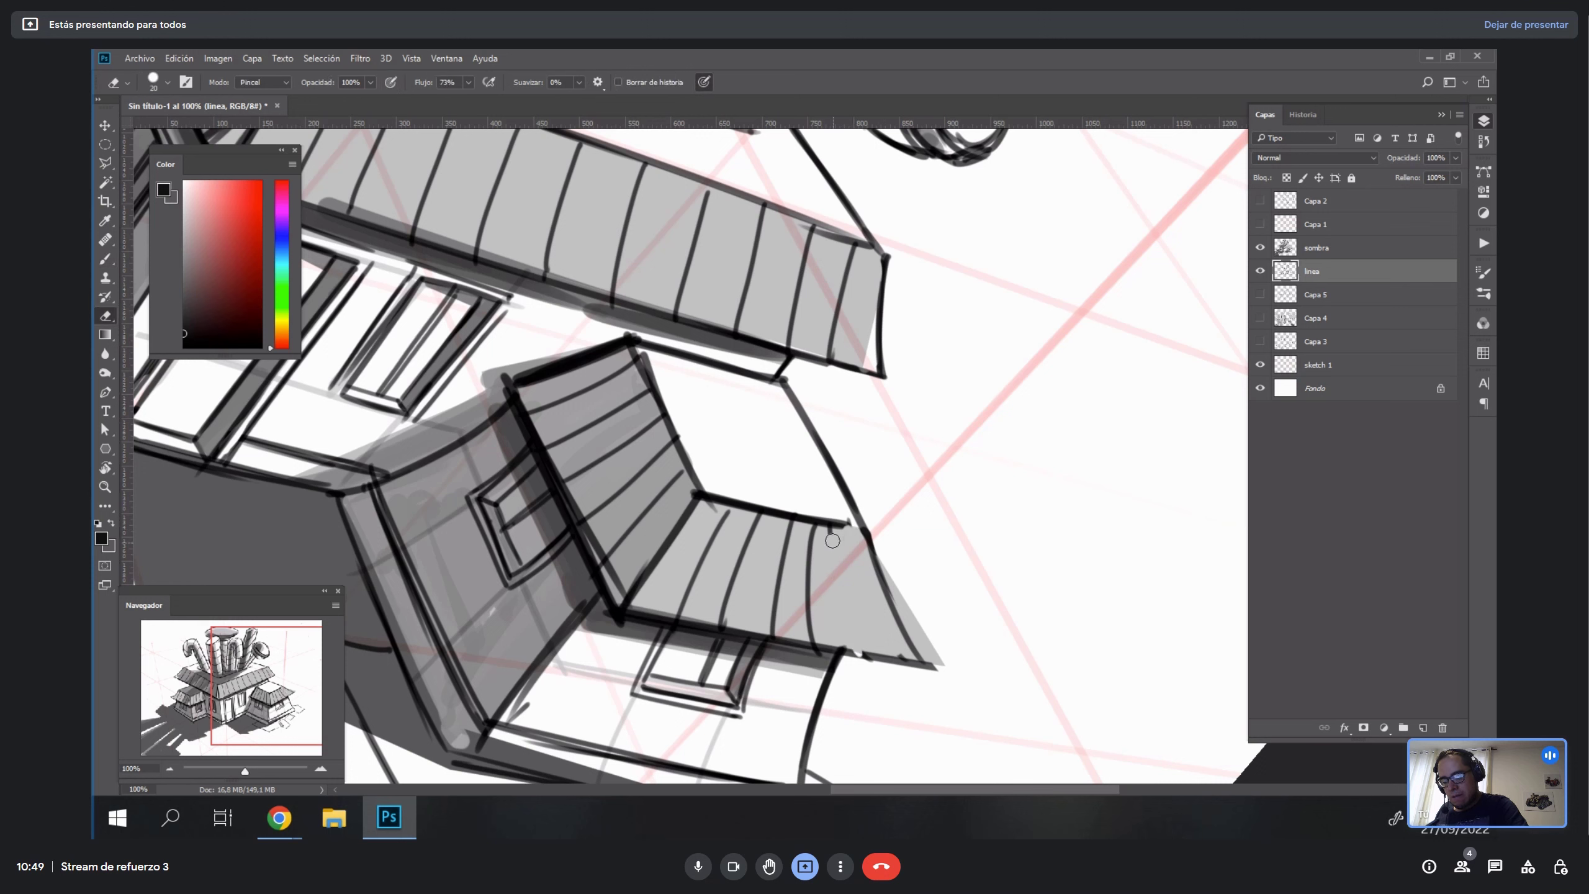
{"action": "key", "text": "b"}
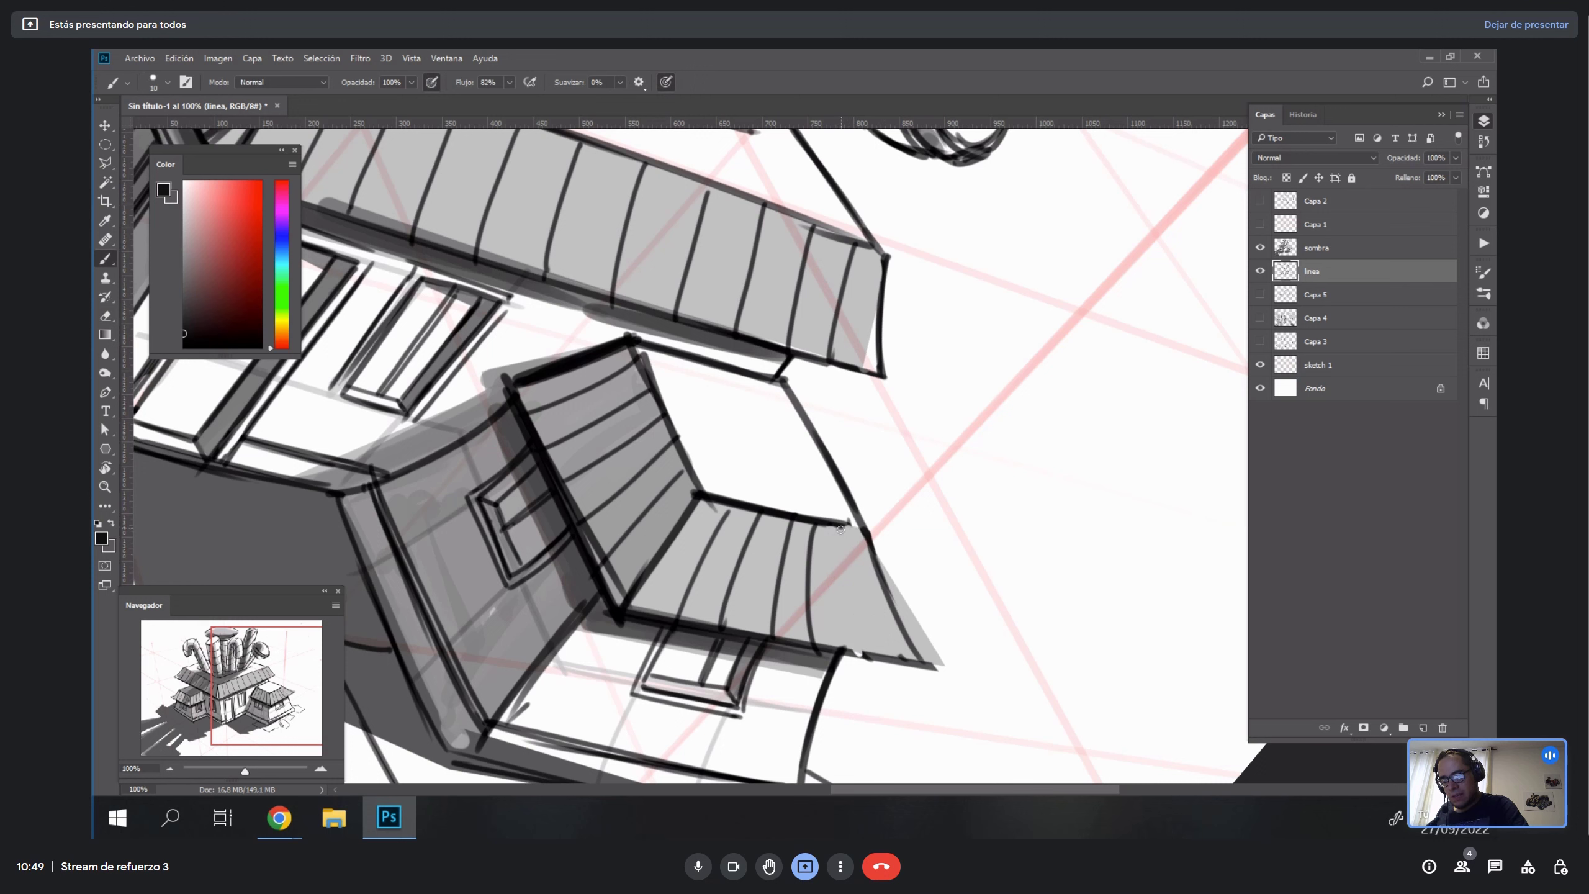
{"action": "left_click_drag", "start_coordinate": [841, 525], "coordinate": [837, 602]}
{"action": "left_click_drag", "start_coordinate": [861, 532], "coordinate": [883, 656]}
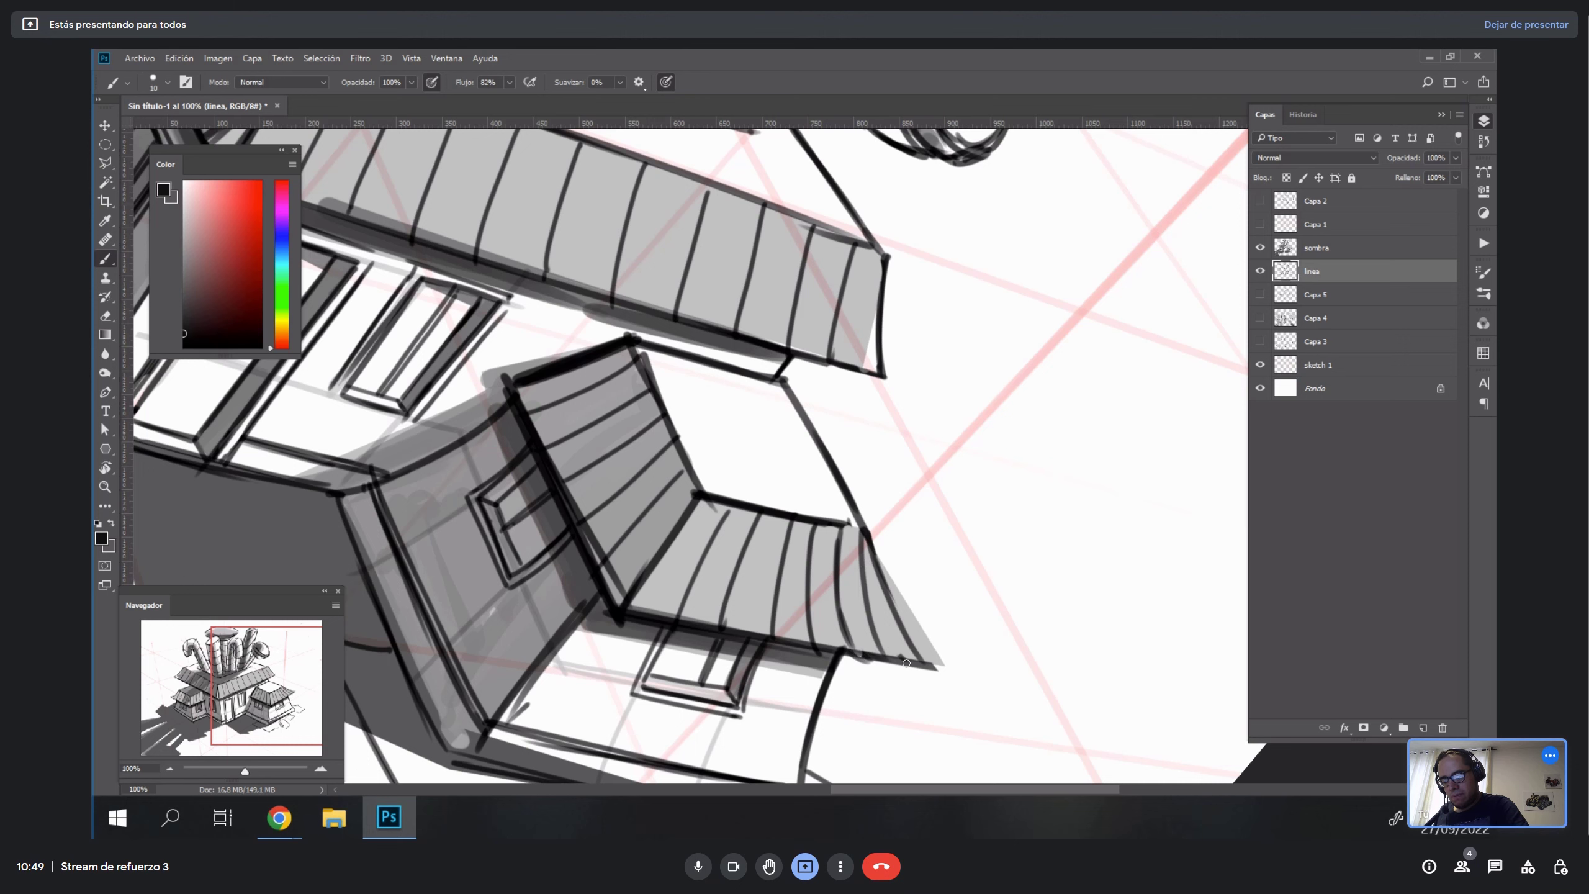
Draw a short line closing the right corner of the roof ledge behind the main awning, beside the round lollipop.
{"action": "left_click_drag", "start_coordinate": [917, 359], "coordinate": [967, 543]}
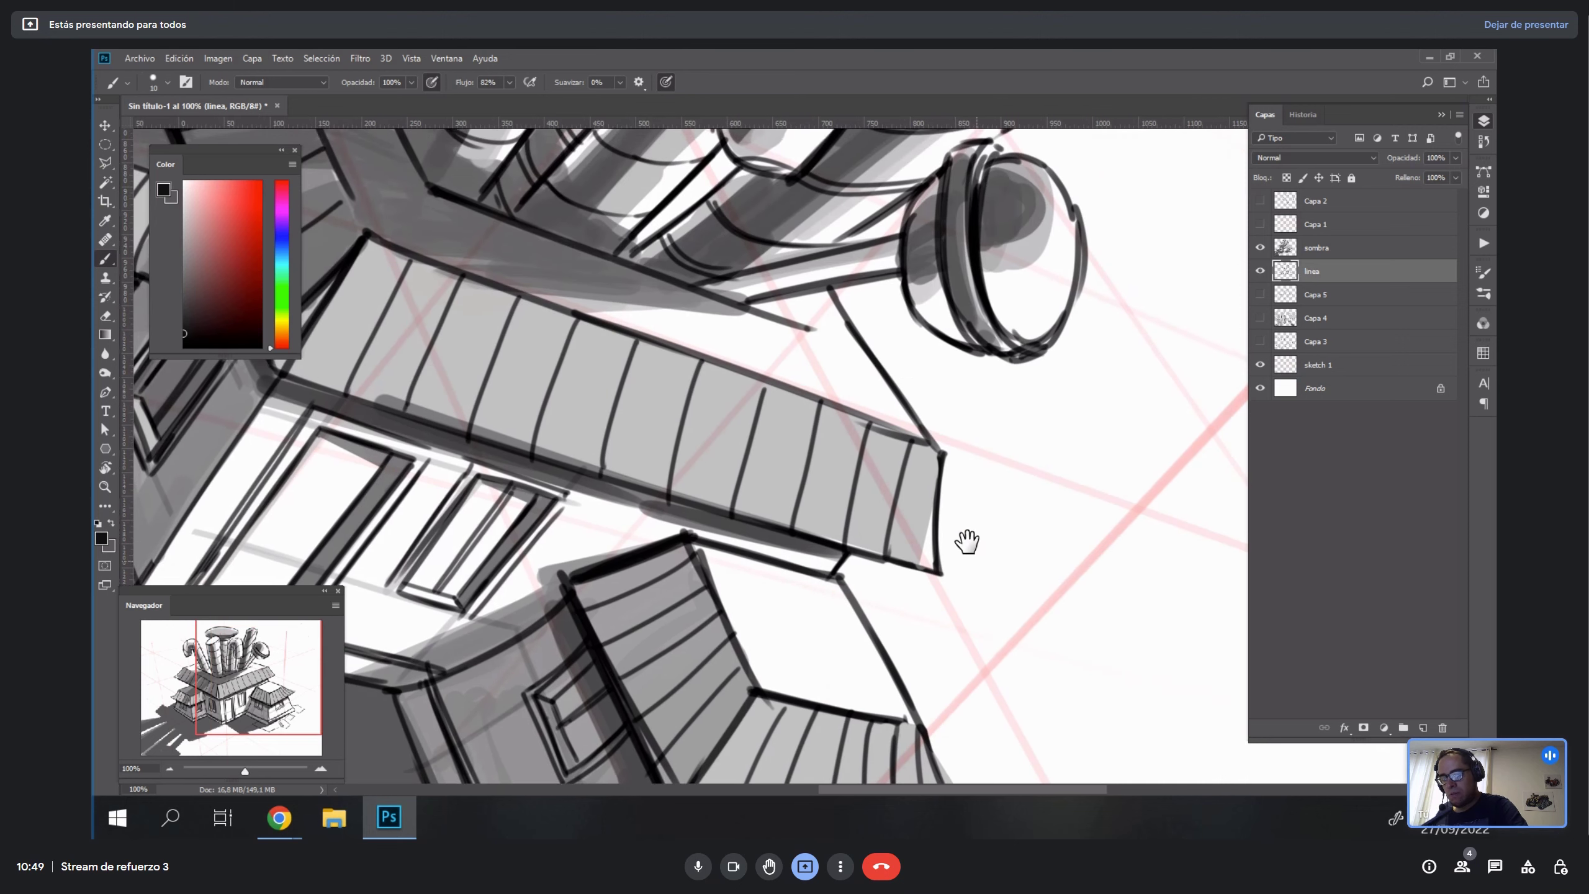
{"action": "key", "text": "Escape"}
{"action": "key", "text": "r"}
{"action": "left_click_drag", "start_coordinate": [896, 283], "coordinate": [995, 468]}
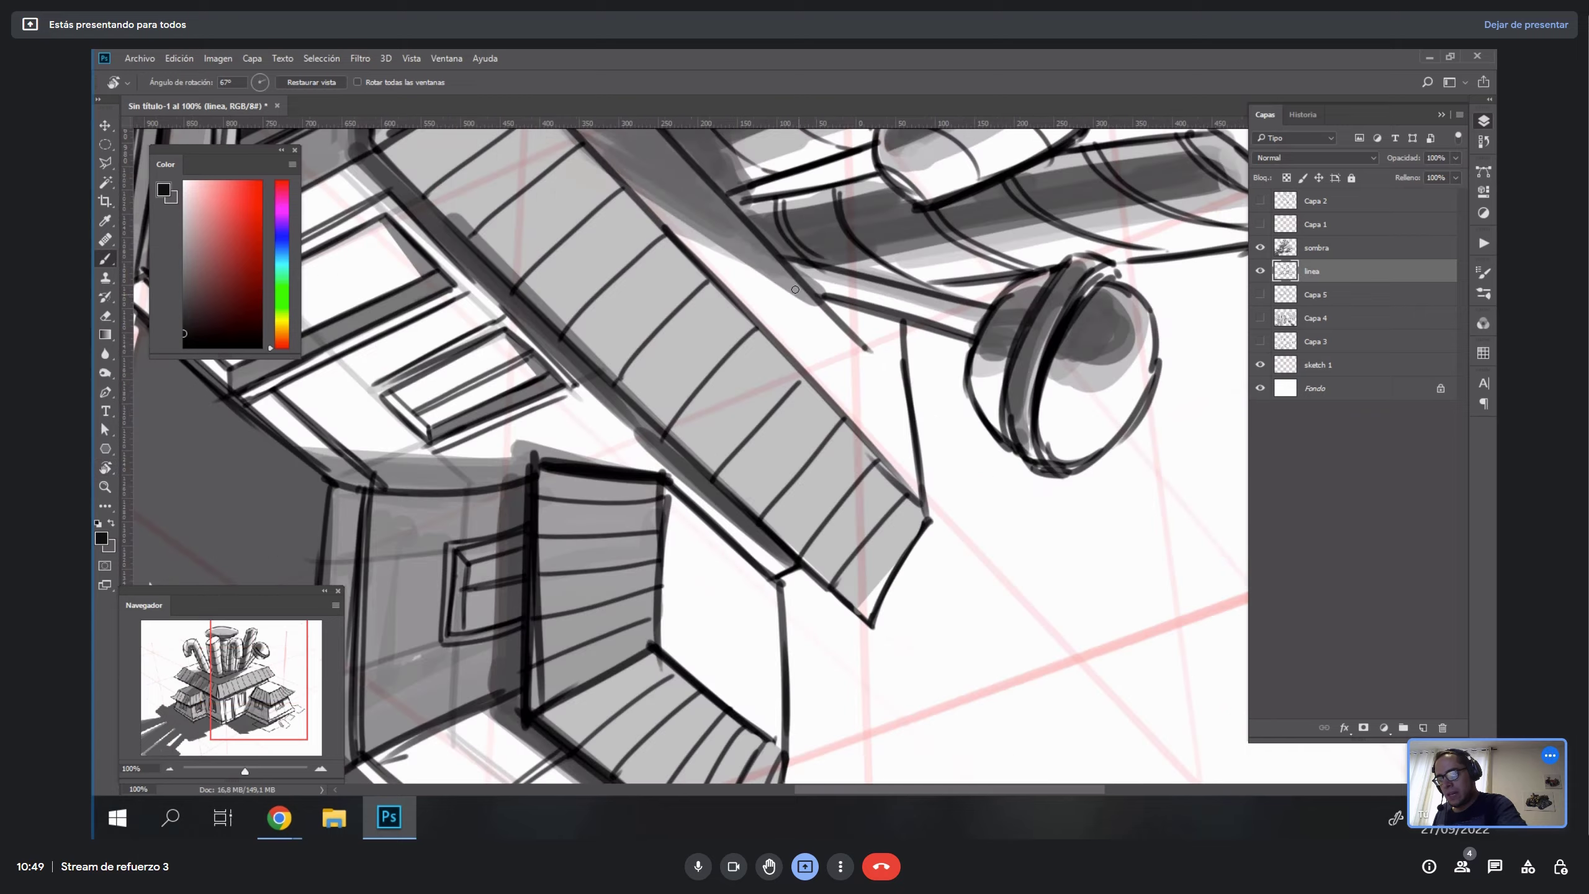
{"action": "key", "text": "ctrl+z"}
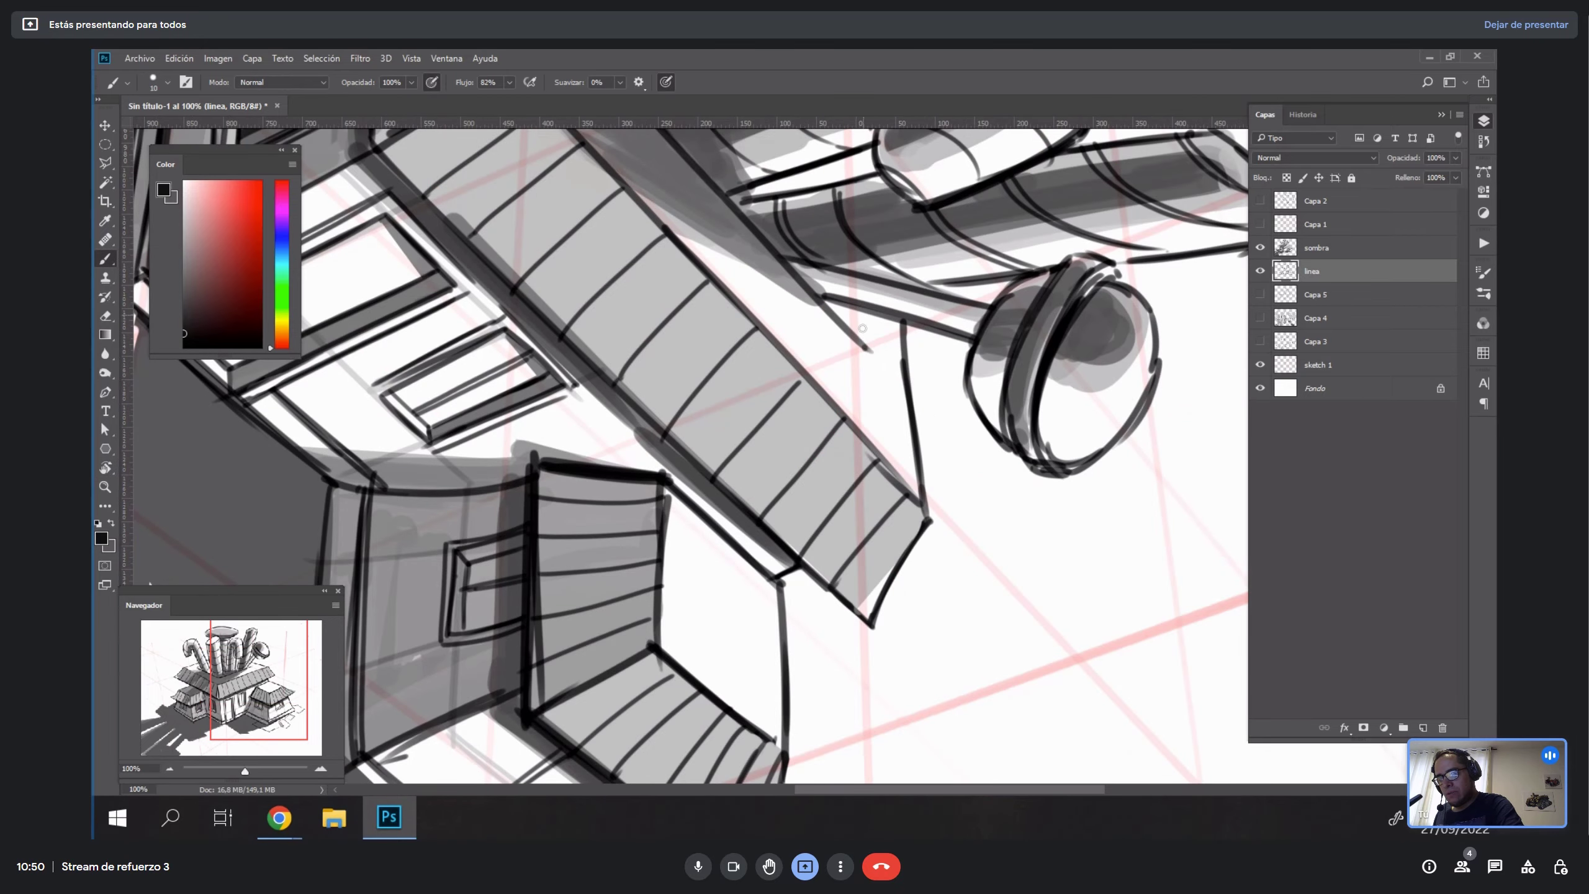
{"action": "key", "text": "ctrl+z"}
{"action": "left_click_drag", "start_coordinate": [862, 329], "coordinate": [864, 343]}
Close the left corner of the roof ledge with a short line and add the ledge's second line in the gap between the two left candies.
{"action": "key", "text": "space"}
{"action": "left_click_drag", "start_coordinate": [870, 252], "coordinate": [1004, 596]}
{"action": "key", "text": "r"}
{"action": "key", "text": "Escape"}
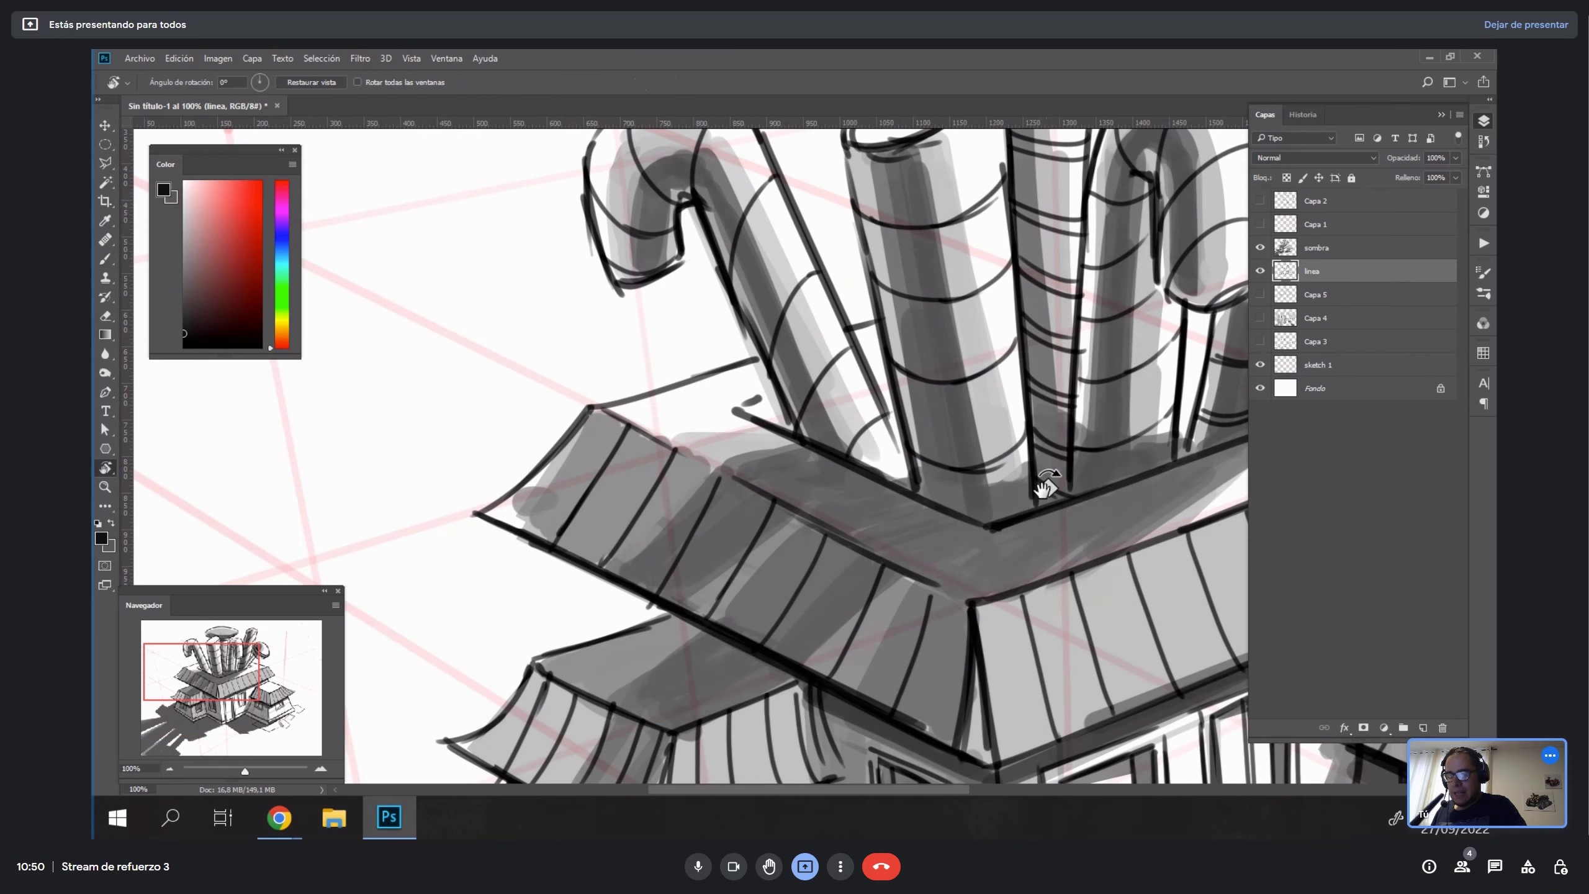
{"action": "mouse_move", "coordinate": [1046, 485]}
{"action": "left_mouse_down"}
{"action": "mouse_move", "coordinate": [734, 463]}
{"action": "mouse_move", "coordinate": [727, 484]}
{"action": "left_mouse_up"}
{"action": "key", "text": "b"}
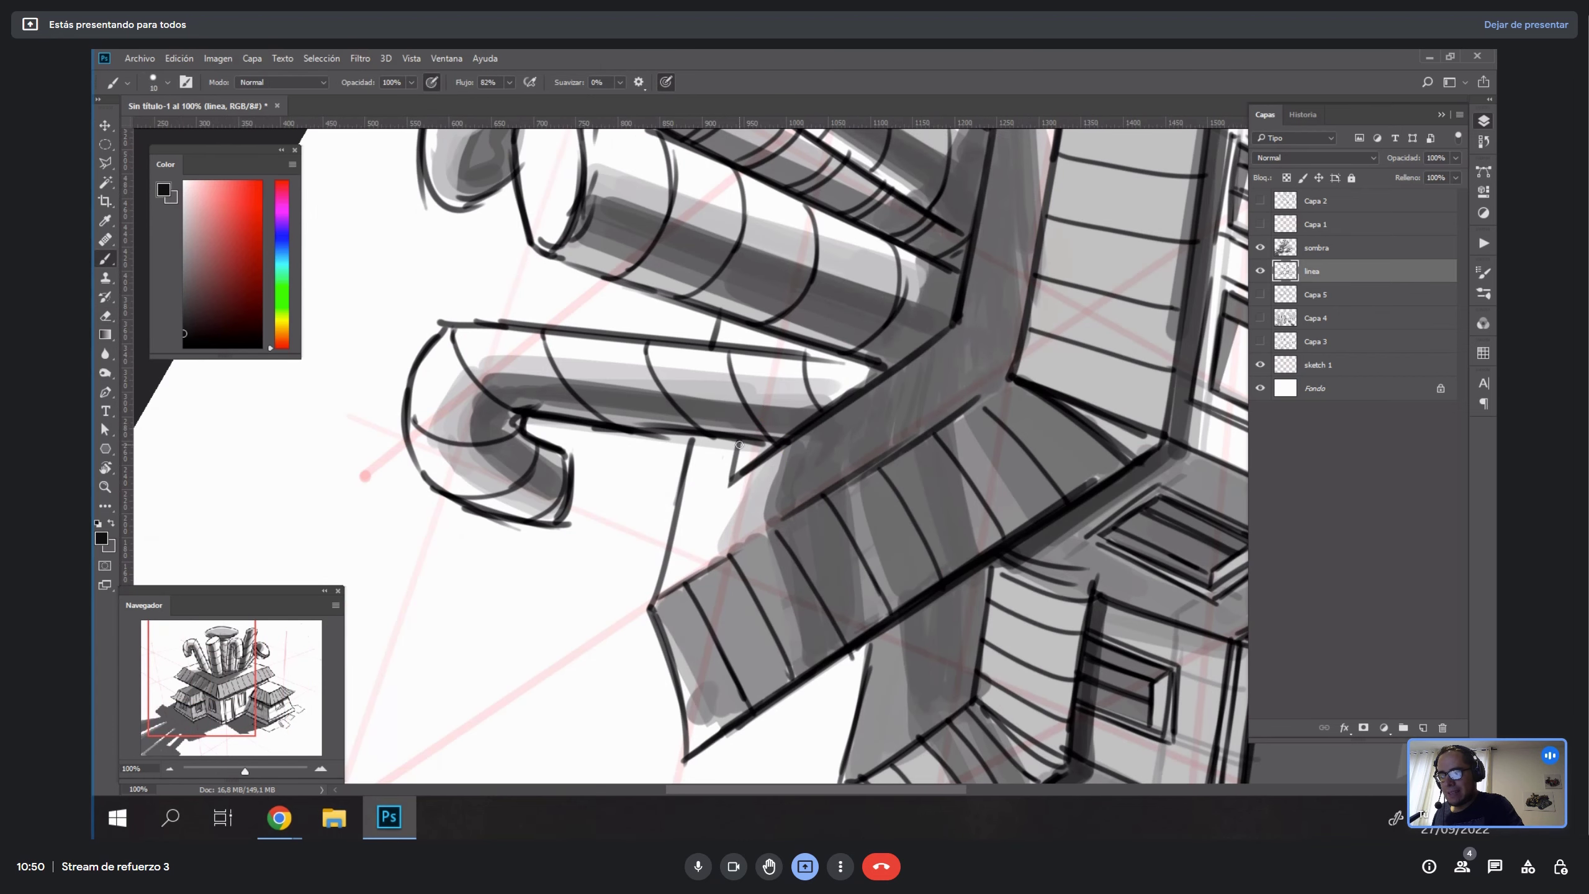
{"action": "left_click_drag", "start_coordinate": [864, 410], "coordinate": [839, 557]}
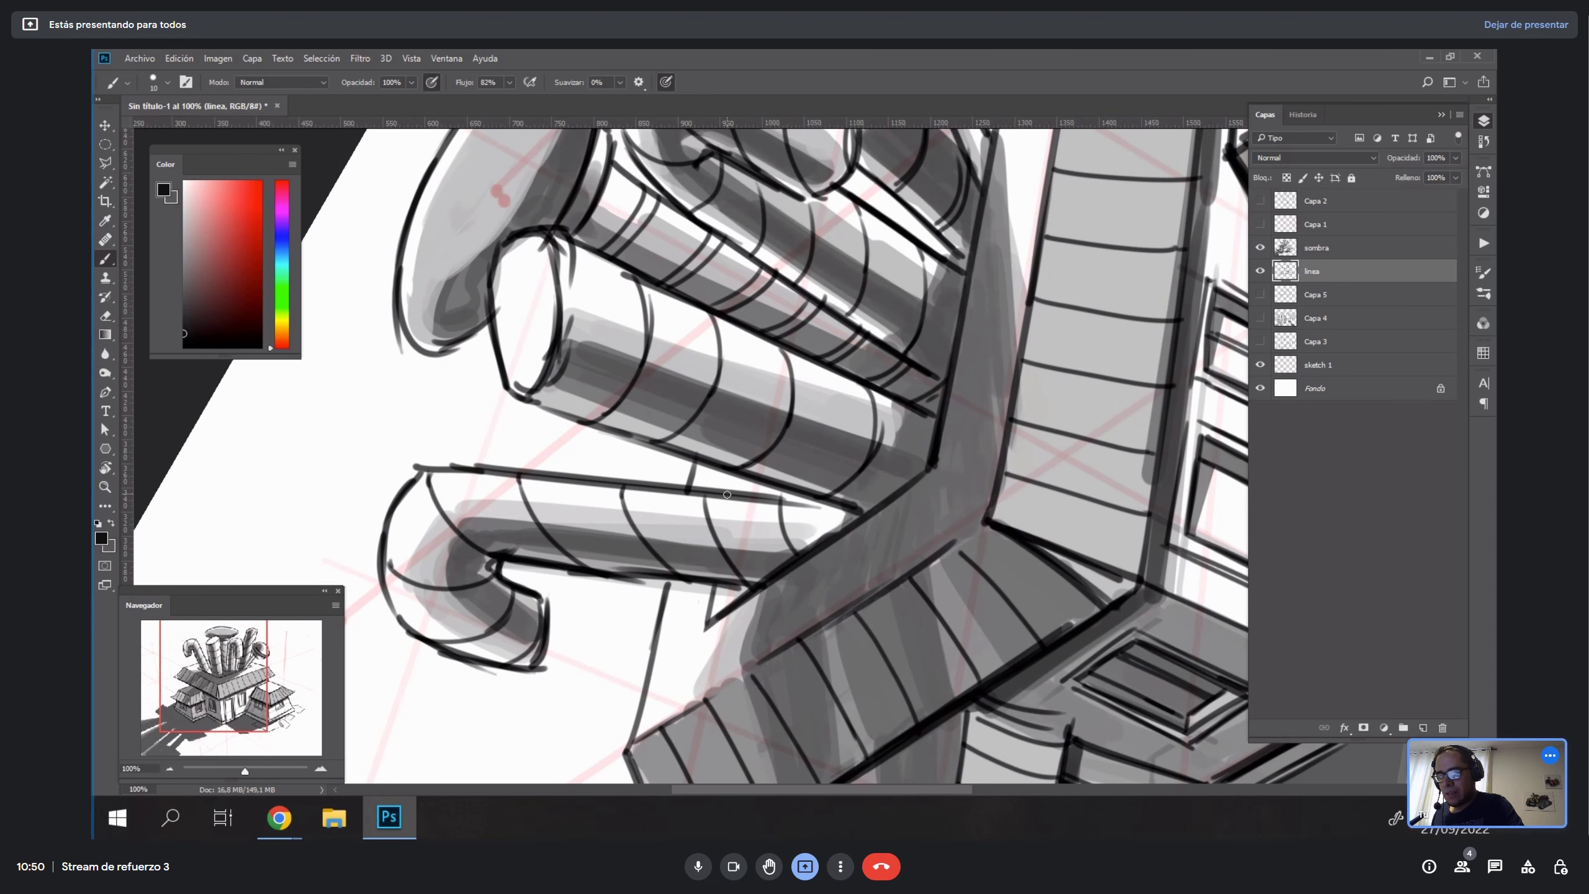
{"action": "left_click_drag", "start_coordinate": [732, 473], "coordinate": [729, 491]}
Shade the roof ledge's left corner and the gap between the two left candies in dark grey on the sombra layer.
{"action": "left_click_drag", "start_coordinate": [867, 309], "coordinate": [840, 558]}
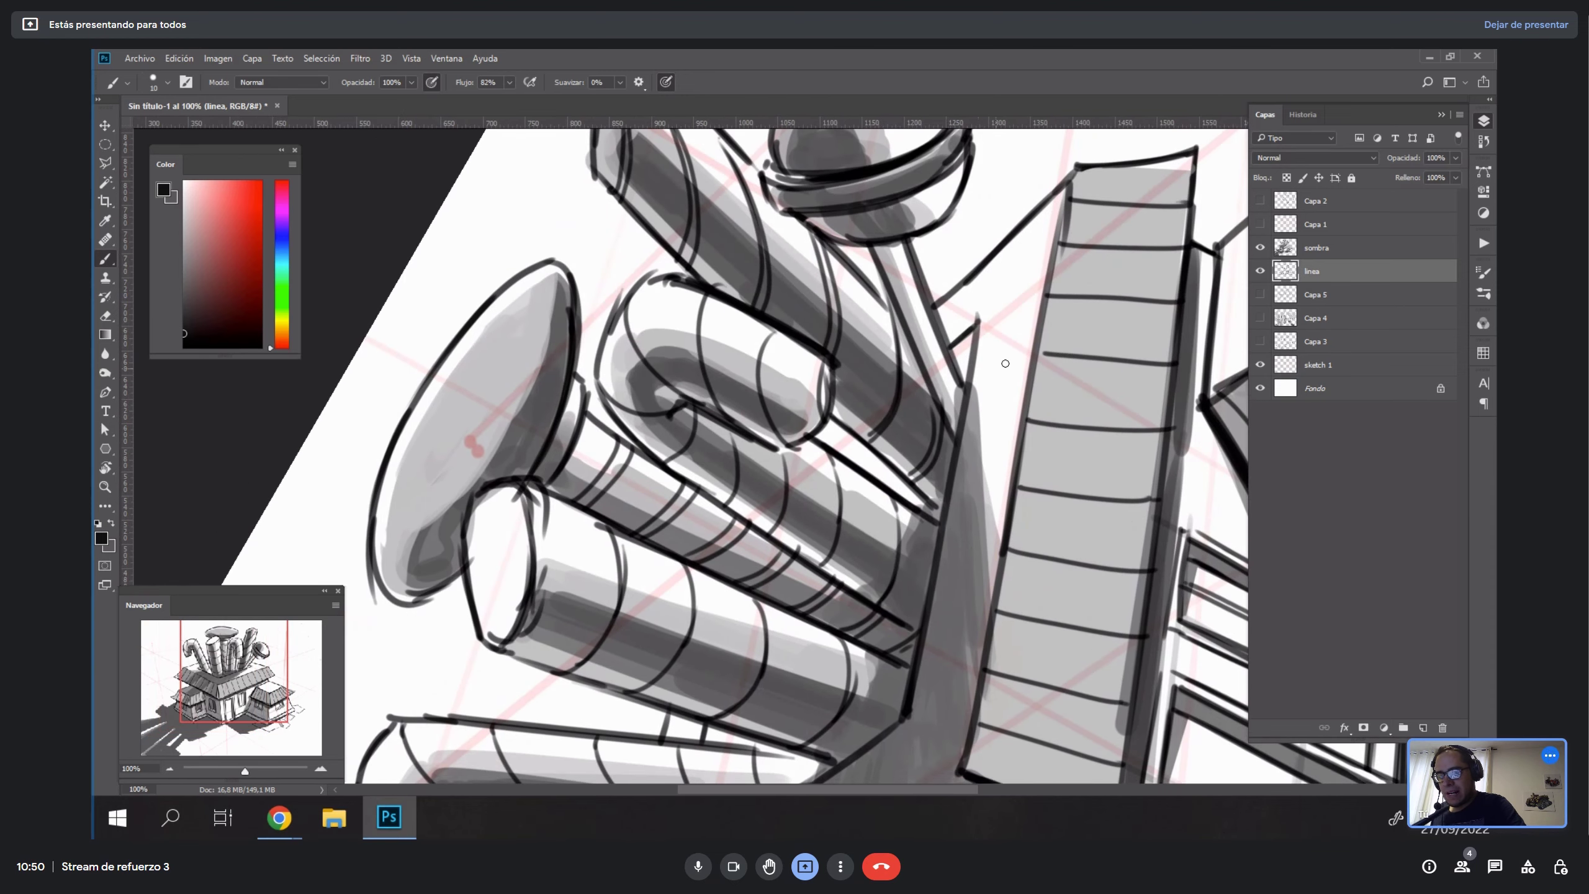
{"action": "key", "text": "r"}
{"action": "left_click_drag", "start_coordinate": [1004, 365], "coordinate": [998, 301]}
{"action": "key", "text": "b"}
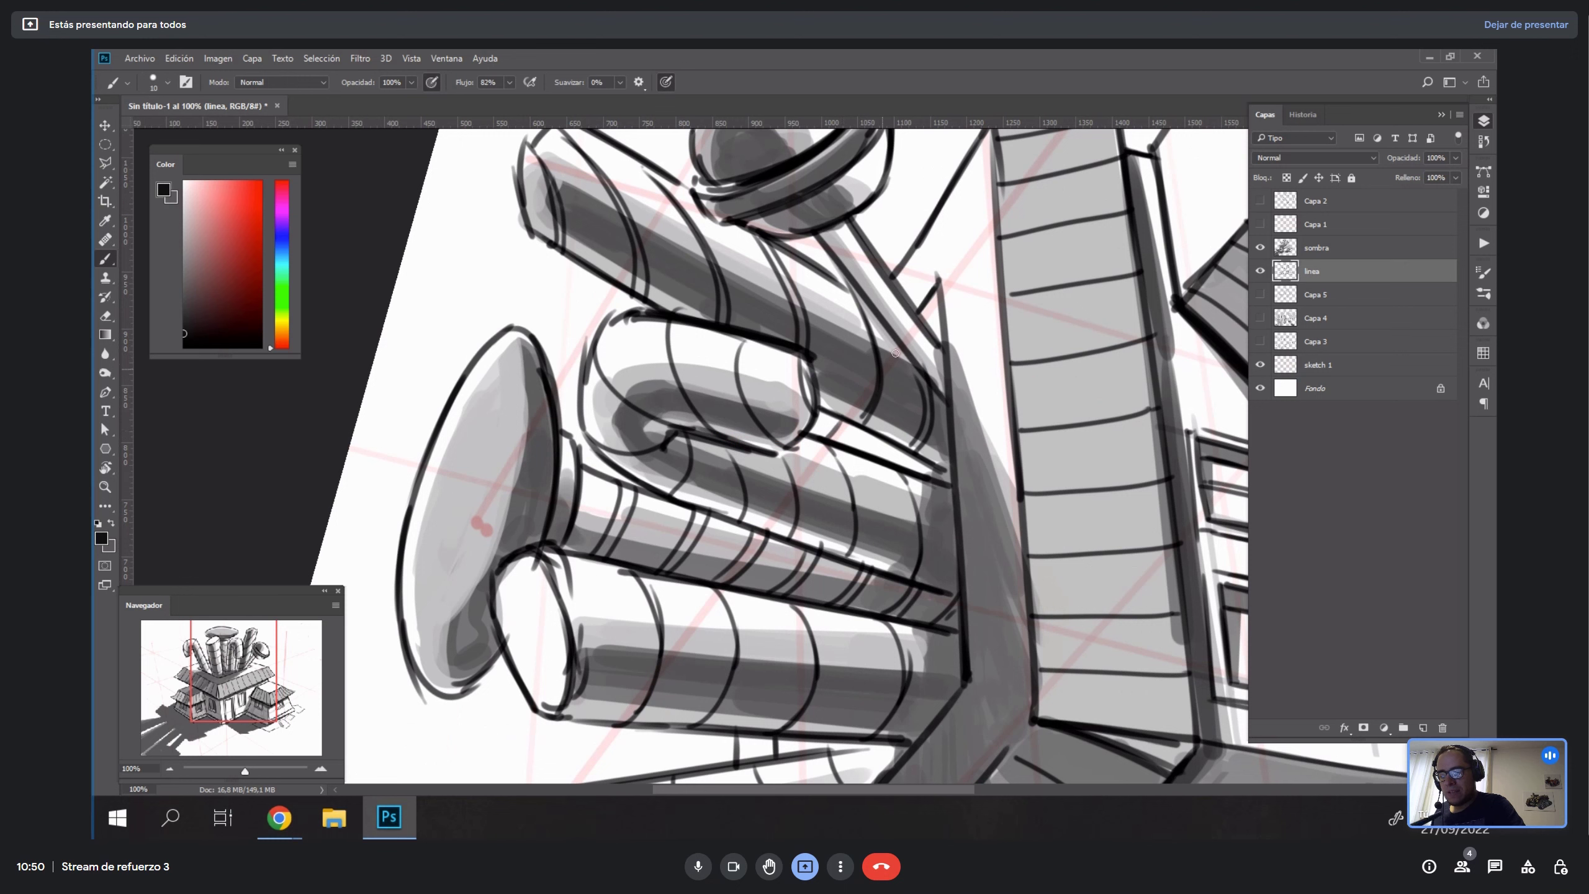
{"action": "scroll", "coordinate": [829, 435], "scroll_direction": "down", "scroll_amount": 5}
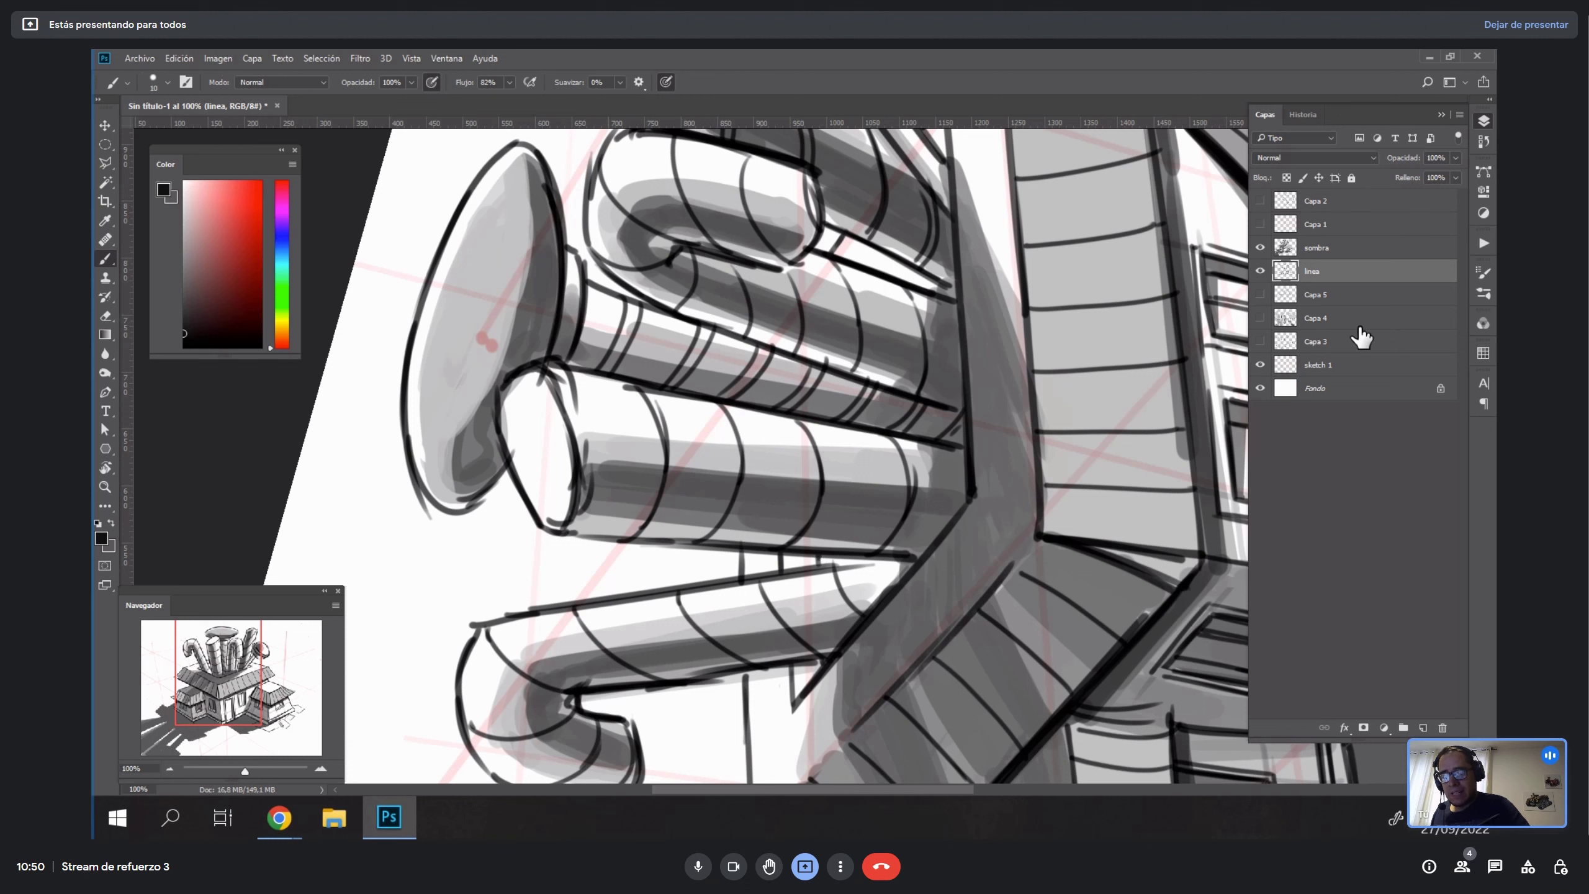
{"action": "left_click", "coordinate": [1323, 248]}
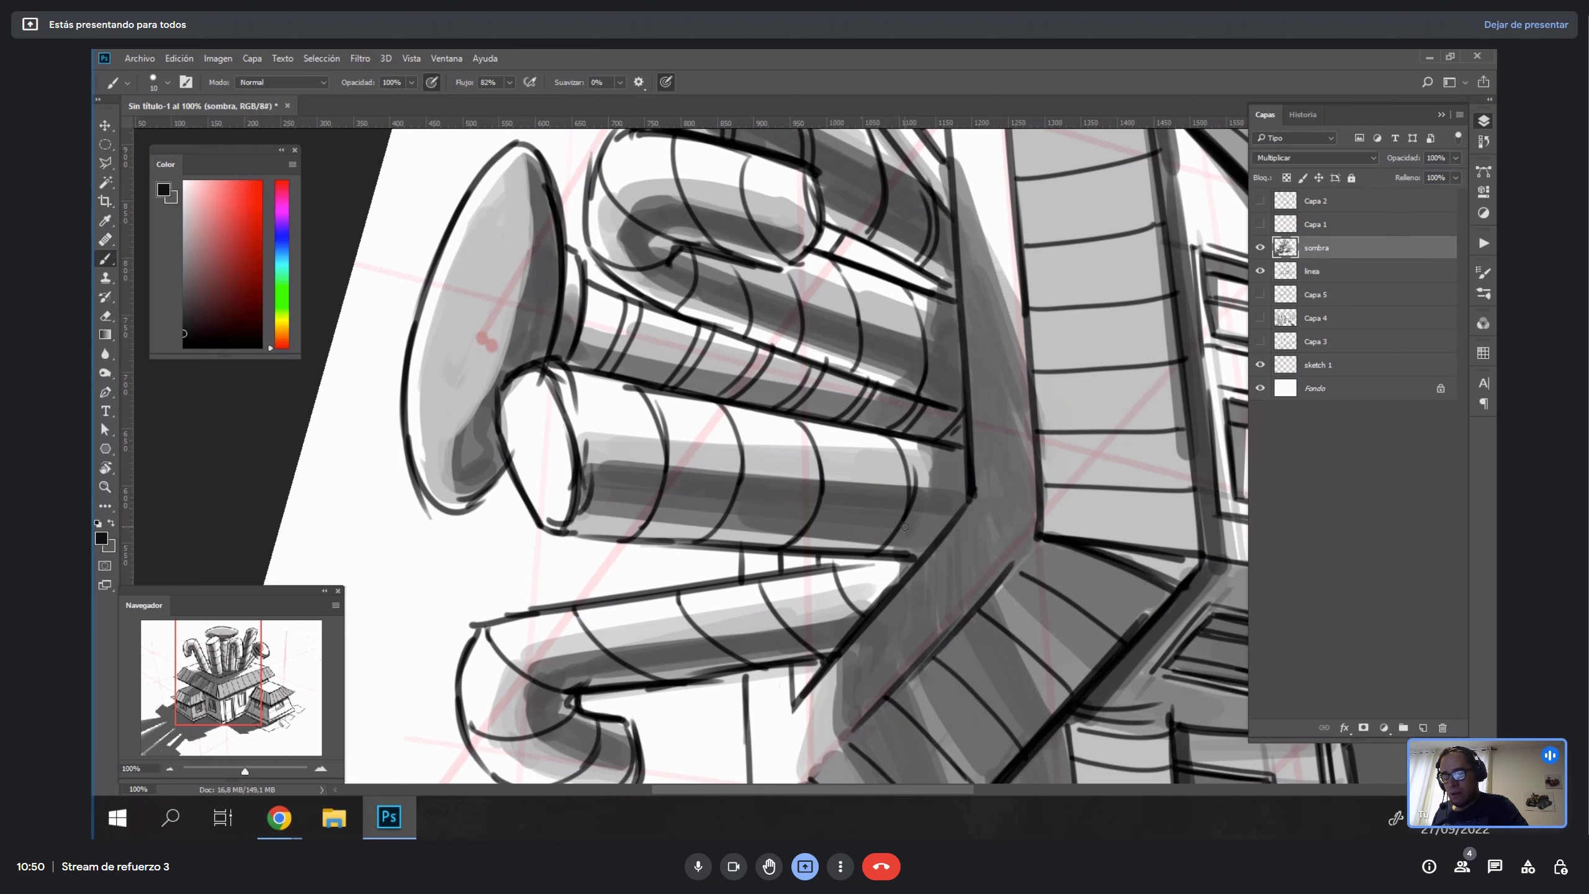
{"action": "left_click", "coordinate": [940, 418], "text": "alt"}
{"action": "key", "text": "bracketright"}
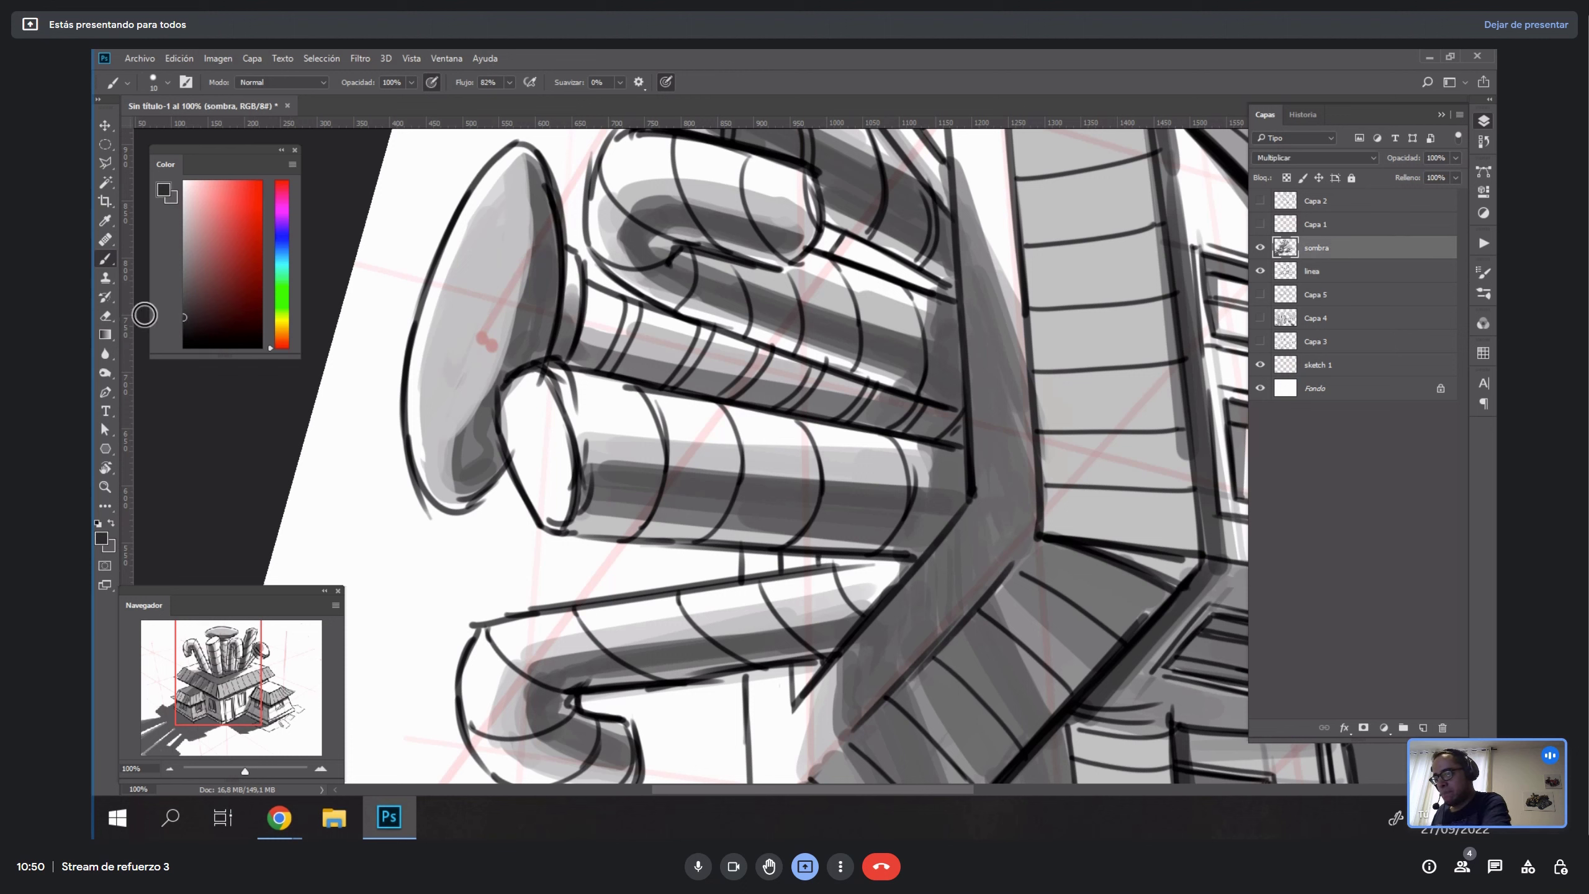
{"action": "left_click_drag", "start_coordinate": [822, 565], "coordinate": [882, 562]}
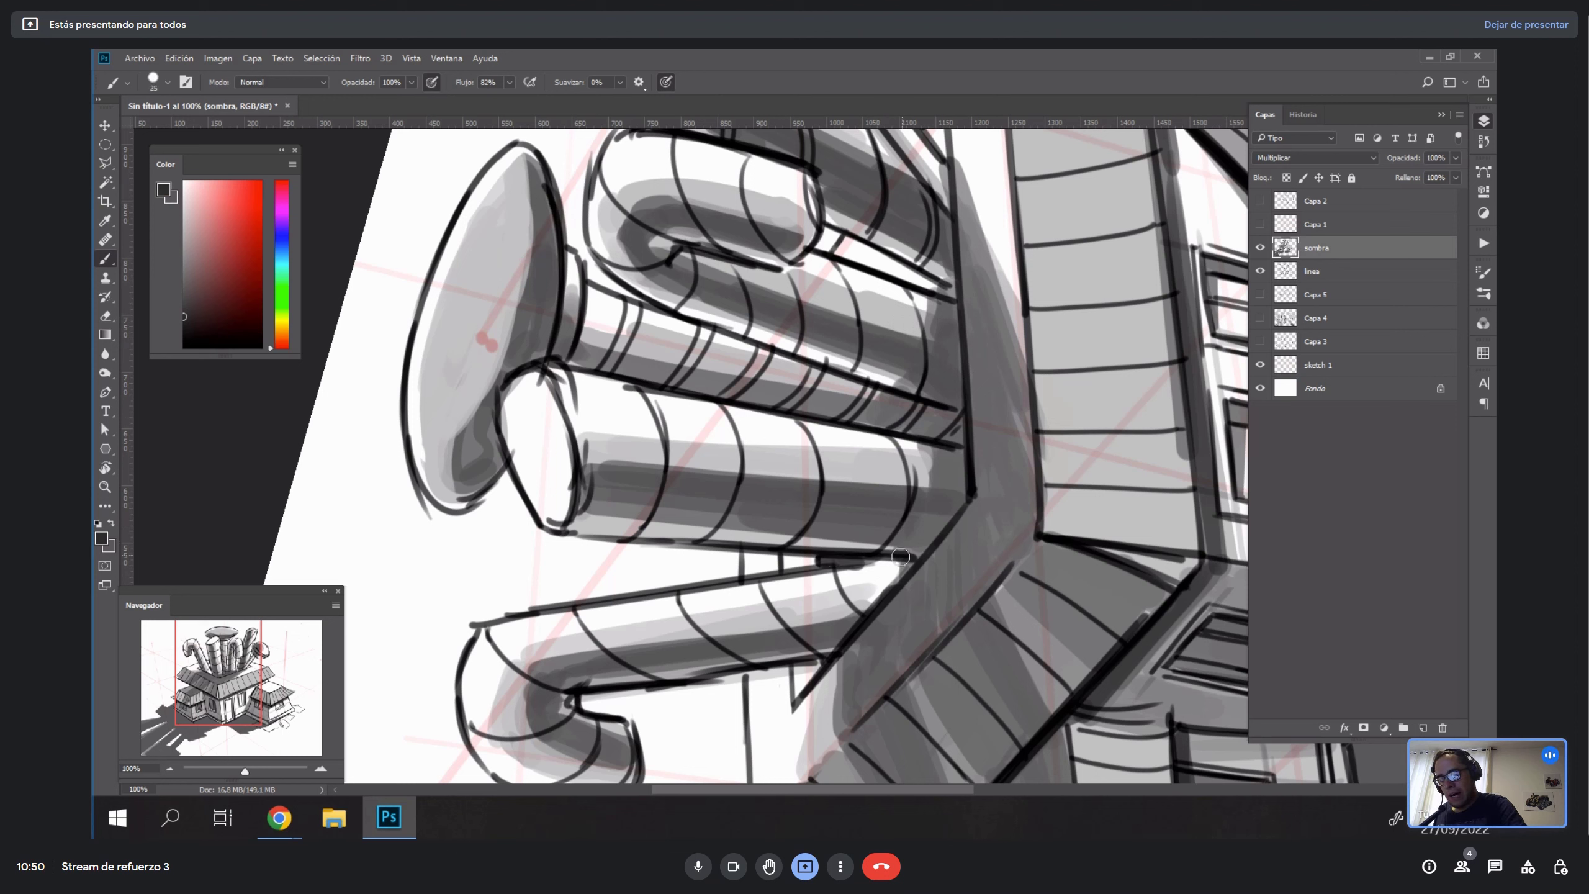
{"action": "left_click_drag", "start_coordinate": [793, 679], "coordinate": [805, 671]}
{"action": "left_click_drag", "start_coordinate": [786, 568], "coordinate": [814, 561]}
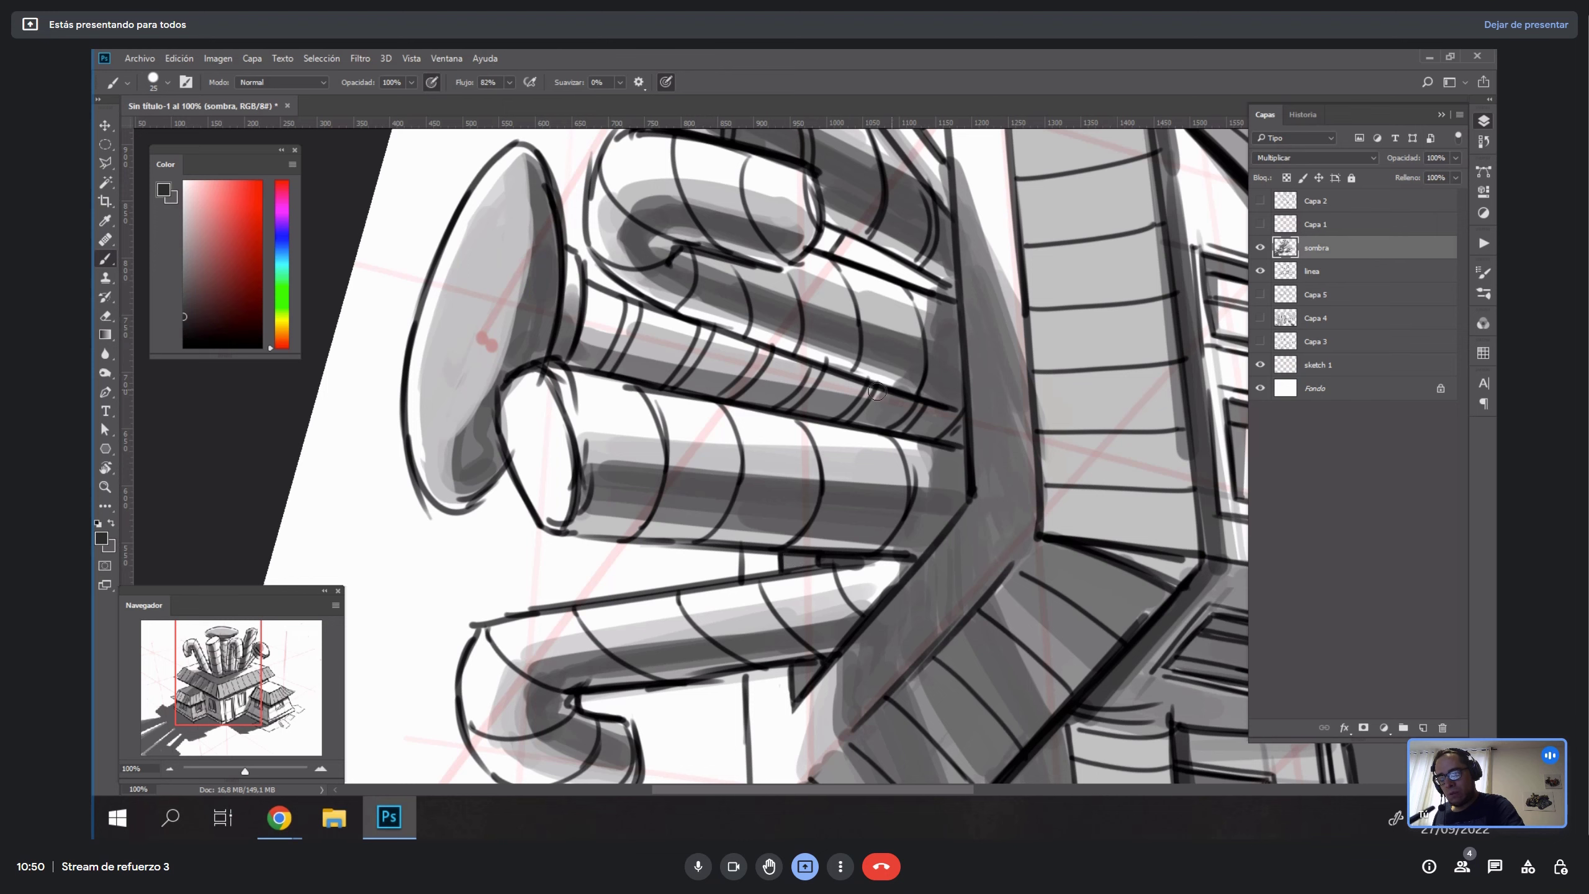
{"action": "key", "text": "Escape"}
{"action": "left_click_drag", "start_coordinate": [1134, 495], "coordinate": [1062, 493]}
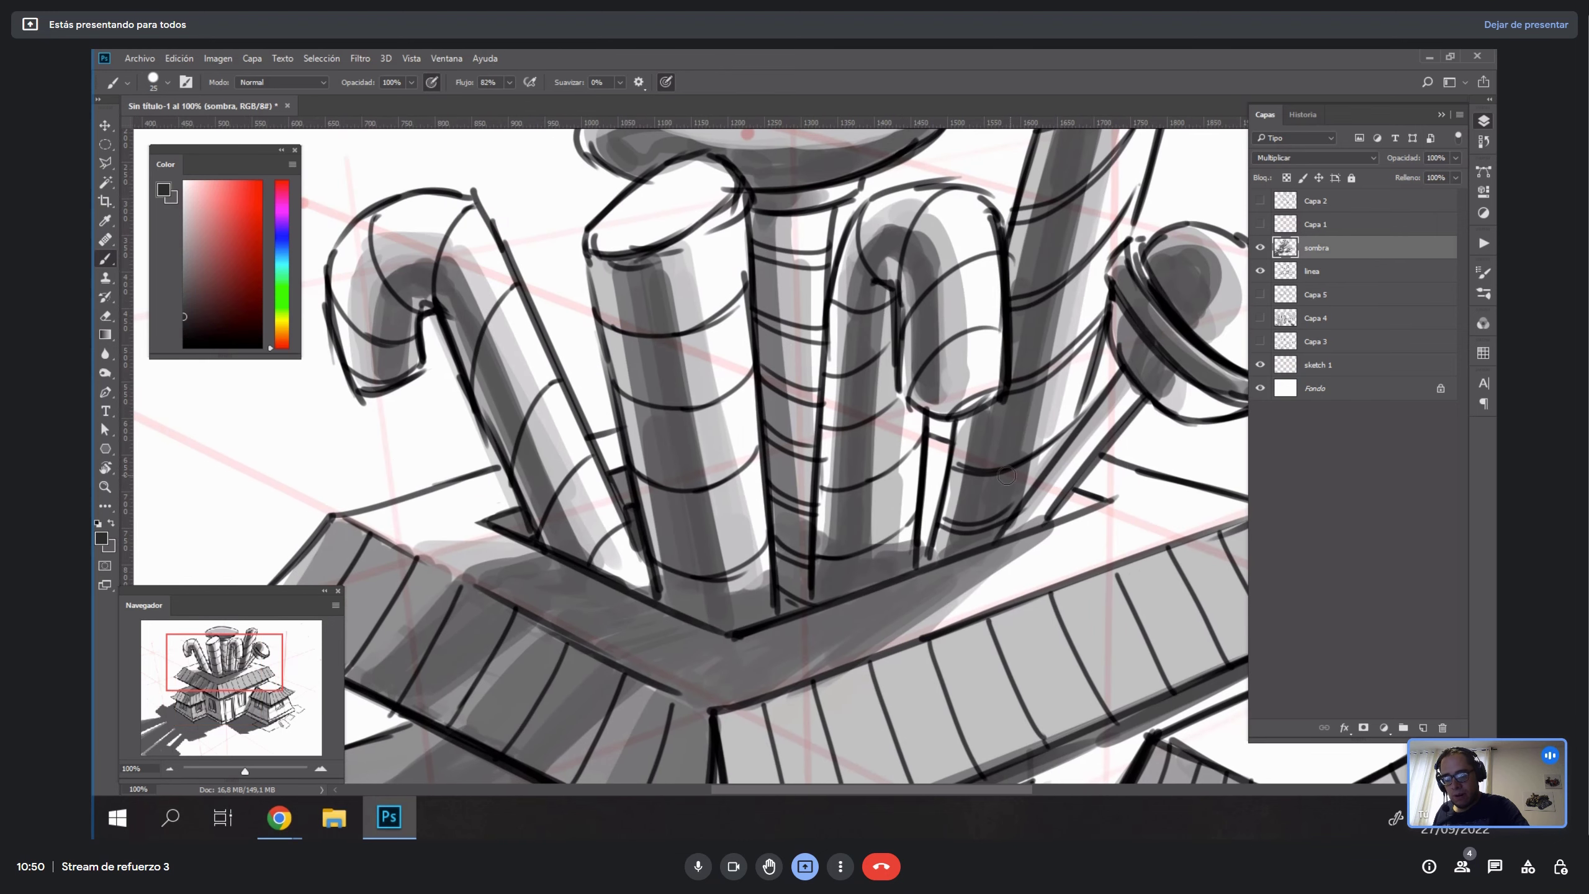
Paint the narrow gap between the right hooked cane and the neighbouring striped tube with very dark grey.
{"action": "left_click_drag", "start_coordinate": [933, 448], "coordinate": [923, 545]}
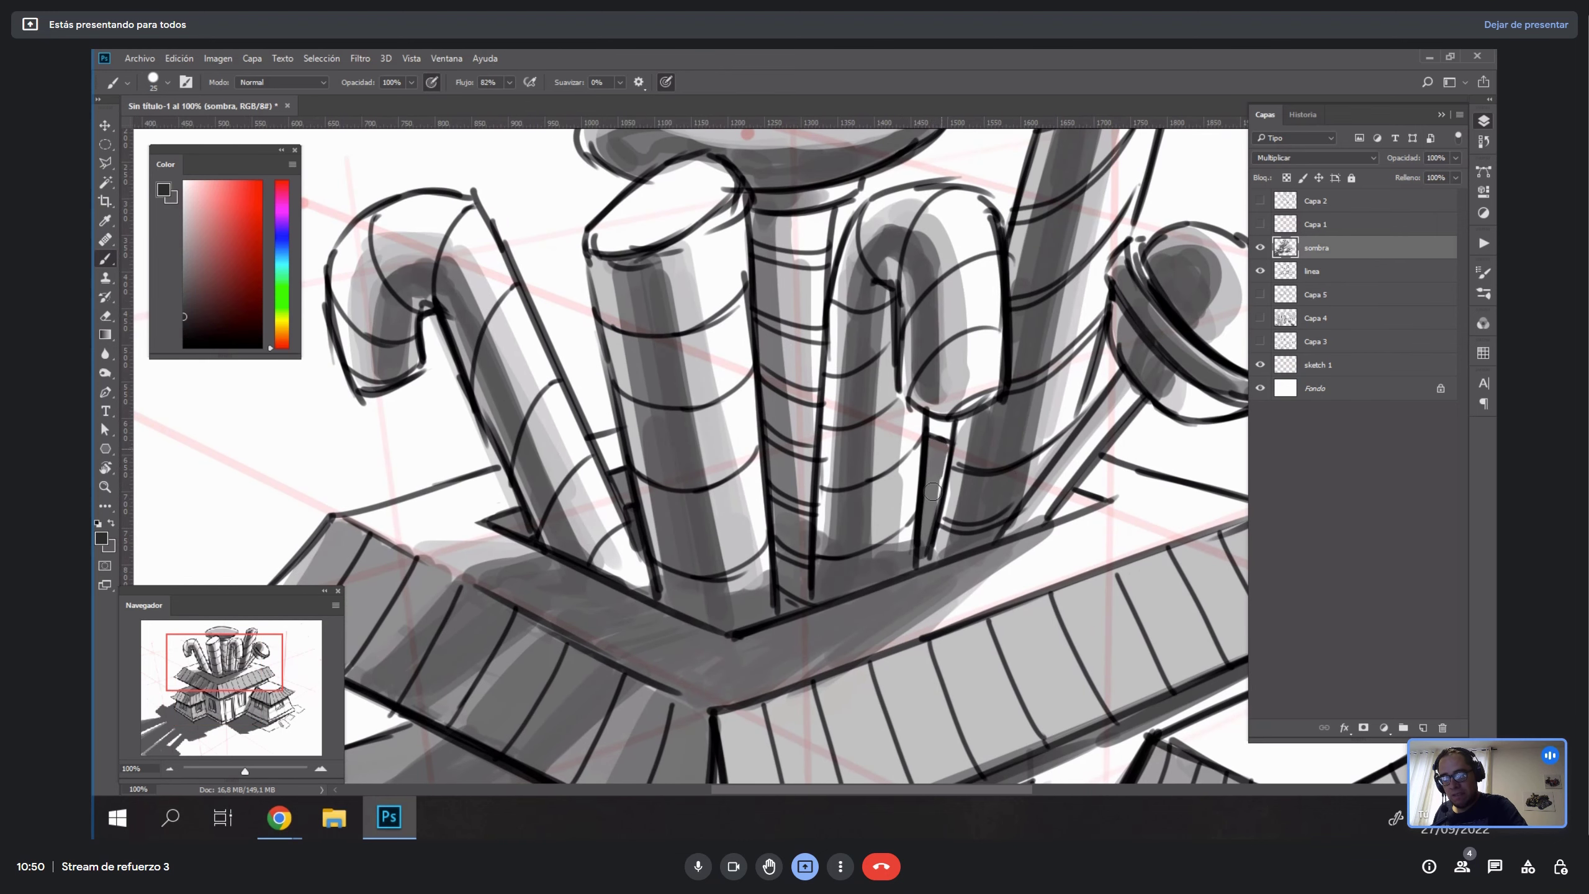
{"action": "left_click_drag", "start_coordinate": [943, 451], "coordinate": [931, 522]}
{"action": "left_click_drag", "start_coordinate": [930, 454], "coordinate": [924, 564]}
Deepen the dark shadow at the foot of the wide front tube inside the roof opening.
{"action": "mouse_move", "coordinate": [1066, 507]}
{"action": "left_mouse_down"}
{"action": "mouse_move", "coordinate": [1090, 498]}
{"action": "mouse_move", "coordinate": [1058, 510]}
{"action": "mouse_move", "coordinate": [1078, 504]}
{"action": "mouse_move", "coordinate": [891, 707]}
{"action": "left_mouse_up"}
{"action": "key", "text": "r"}
{"action": "left_click_drag", "start_coordinate": [607, 421], "coordinate": [643, 517]}
{"action": "mouse_move", "coordinate": [618, 419]}
{"action": "left_mouse_down"}
{"action": "mouse_move", "coordinate": [655, 508]}
{"action": "mouse_move", "coordinate": [605, 427]}
{"action": "mouse_move", "coordinate": [647, 518]}
{"action": "mouse_move", "coordinate": [609, 415]}
{"action": "mouse_move", "coordinate": [664, 504]}
{"action": "left_mouse_up"}
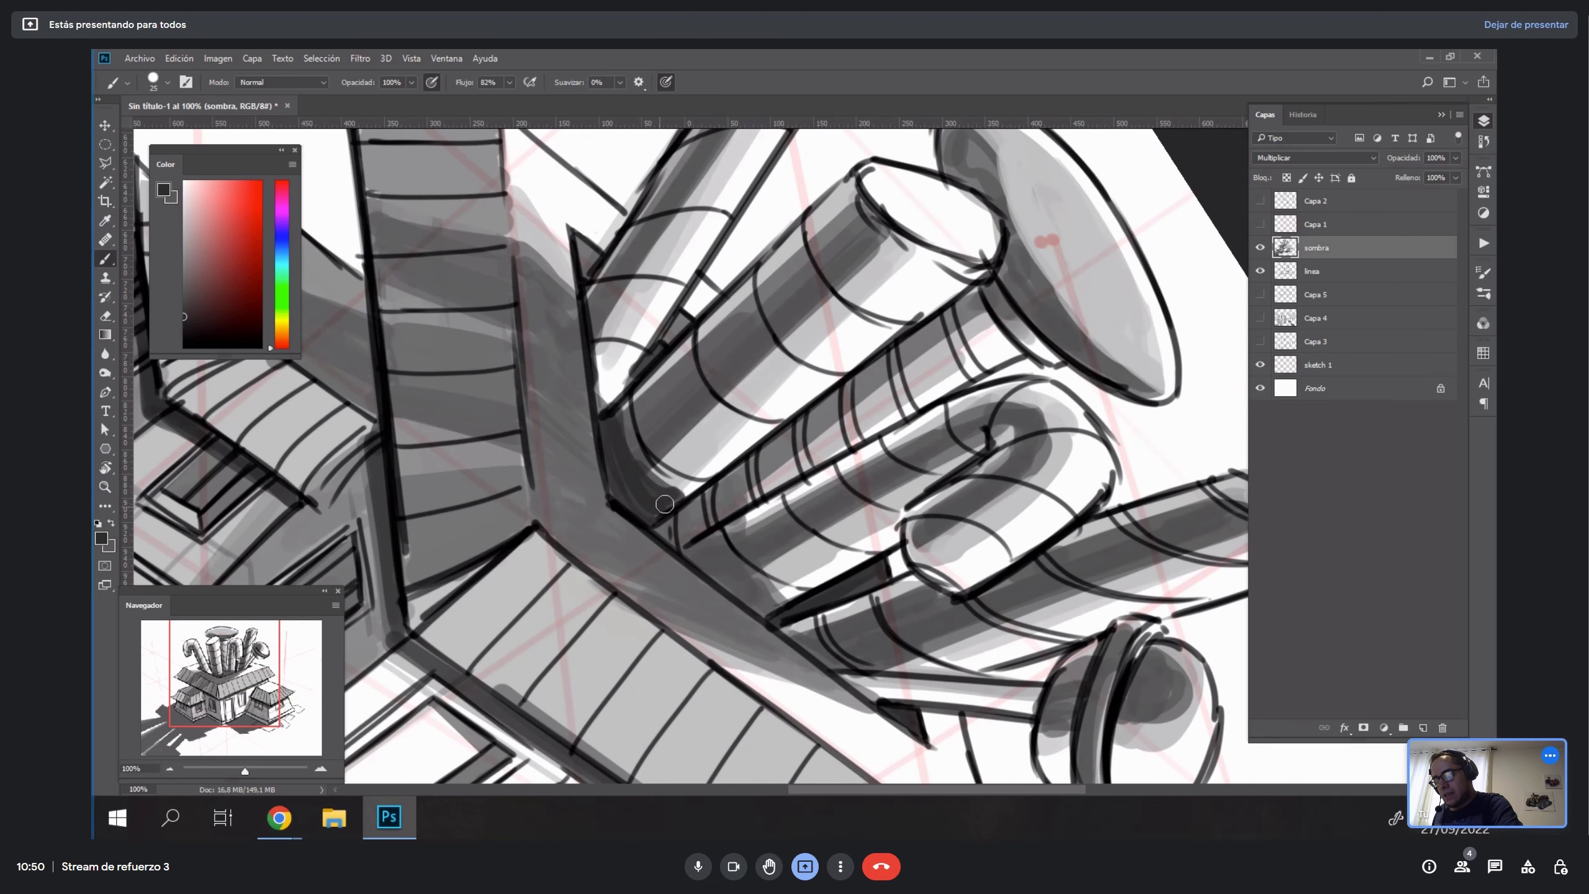
Touch up the lower edge and far end of the long right-hand roof slope with light grey sampled from it.
{"action": "left_click", "coordinate": [879, 620], "text": "alt"}
{"action": "left_click_drag", "start_coordinate": [901, 604], "coordinate": [859, 446]}
{"action": "left_click", "coordinate": [583, 495], "text": "alt"}
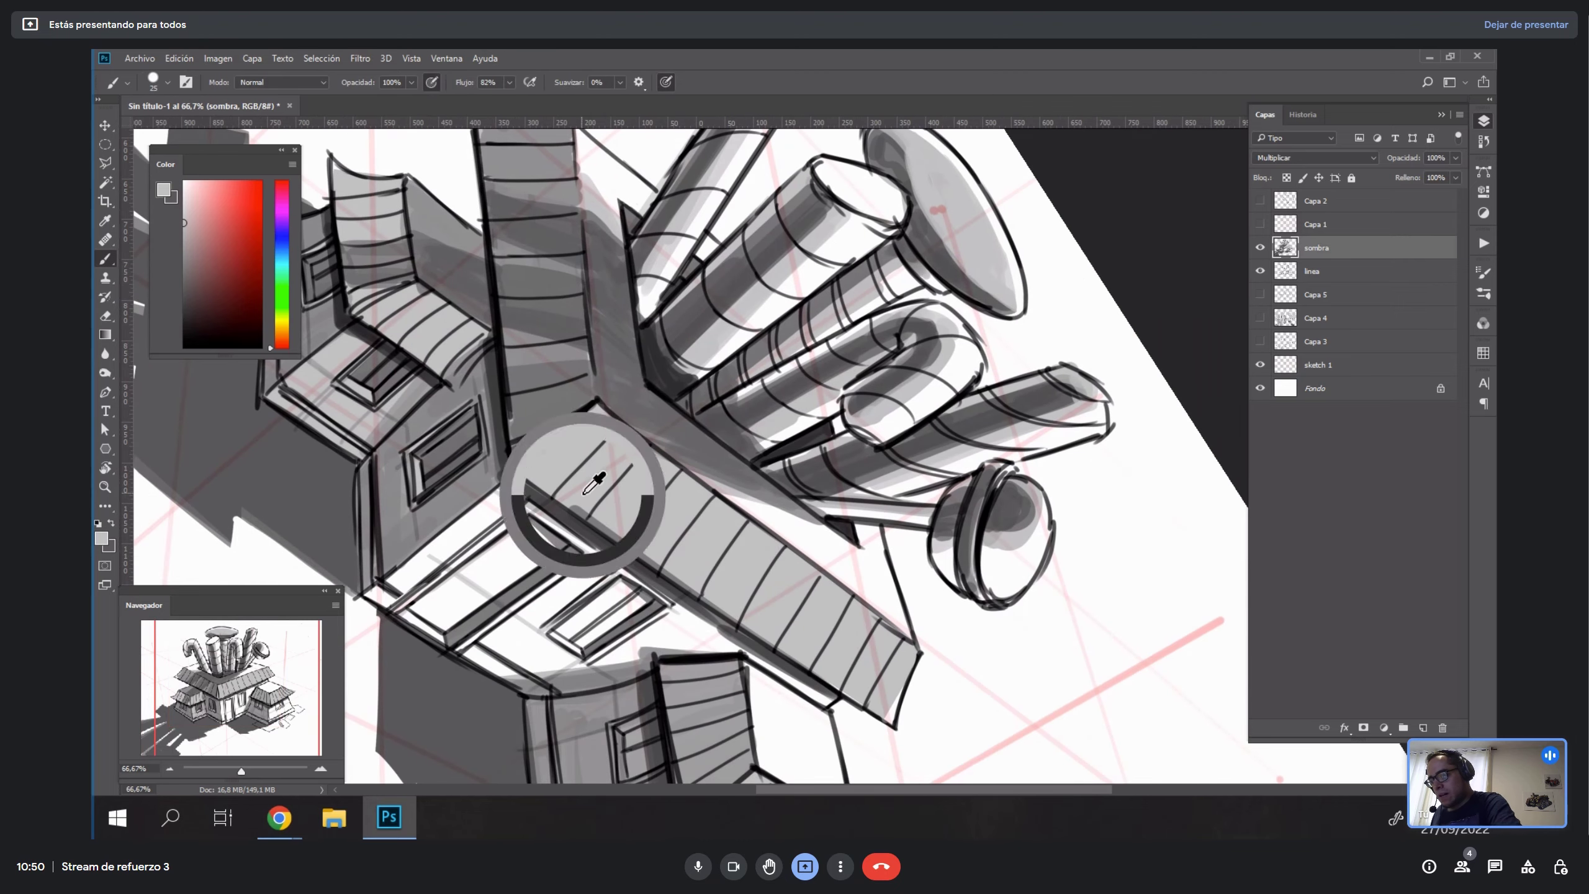
{"action": "left_click", "coordinate": [310, 84]}
{"action": "left_click", "coordinate": [638, 555]}
{"action": "left_click_drag", "start_coordinate": [571, 510], "coordinate": [716, 604]}
{"action": "left_click_drag", "start_coordinate": [640, 553], "coordinate": [733, 613]}
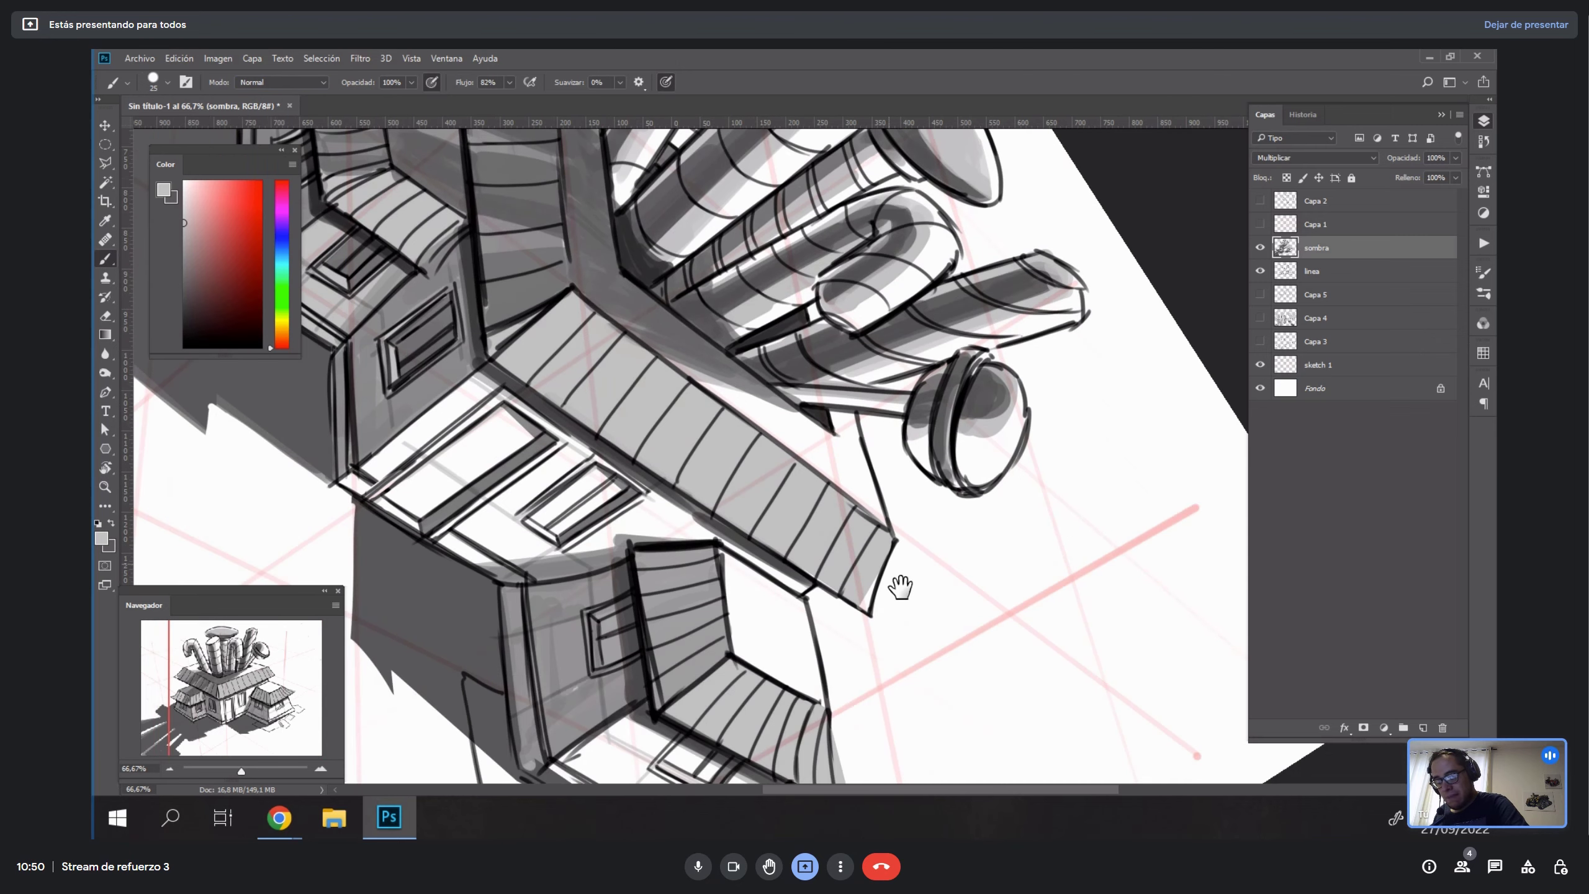
{"action": "key", "text": "ctrl+plus"}
{"action": "left_click", "coordinate": [819, 559], "text": "alt"}
{"action": "left_click_drag", "start_coordinate": [767, 561], "coordinate": [812, 582]}
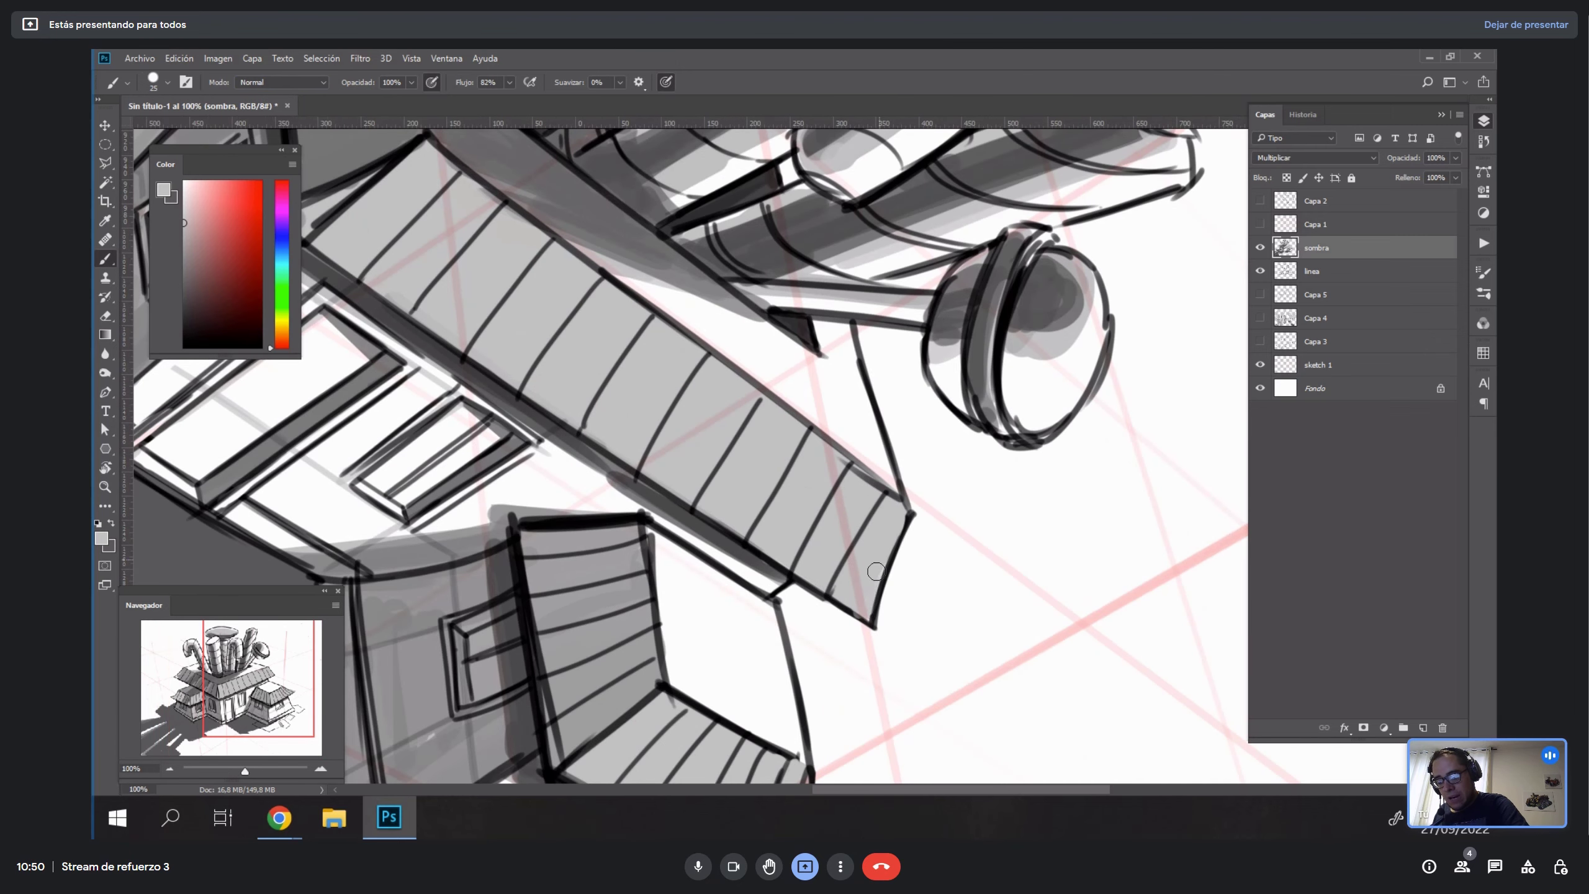
Erase the grey that spills past the outer edge of the small right house's roof.
{"action": "left_click_drag", "start_coordinate": [868, 565], "coordinate": [959, 250]}
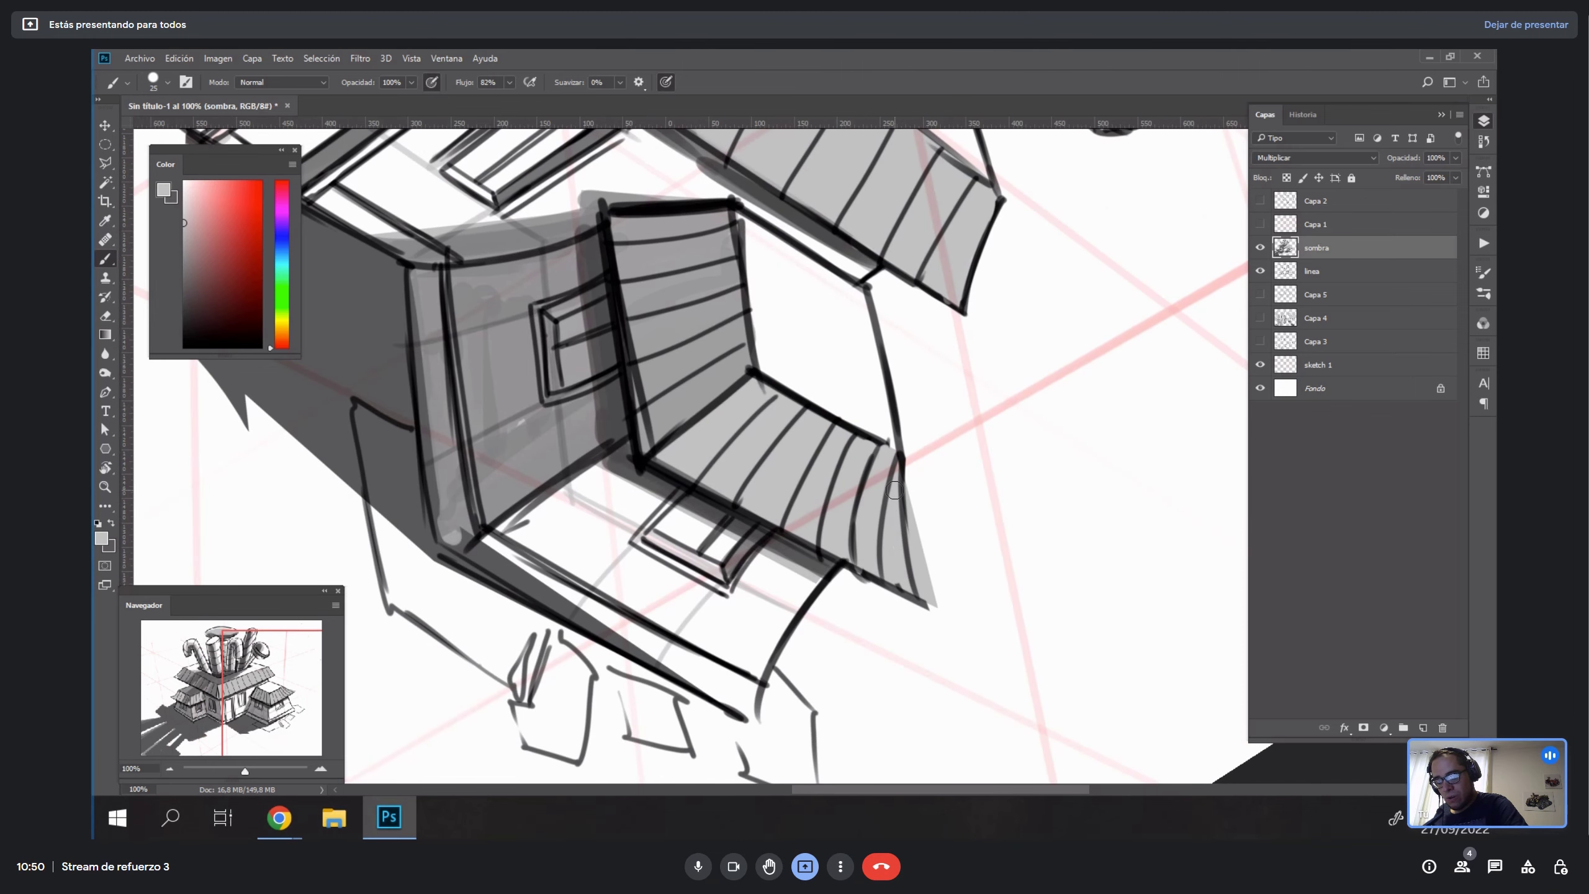
{"action": "key", "text": "e"}
{"action": "left_click_drag", "start_coordinate": [913, 506], "coordinate": [940, 619]}
{"action": "left_click_drag", "start_coordinate": [918, 561], "coordinate": [913, 447]}
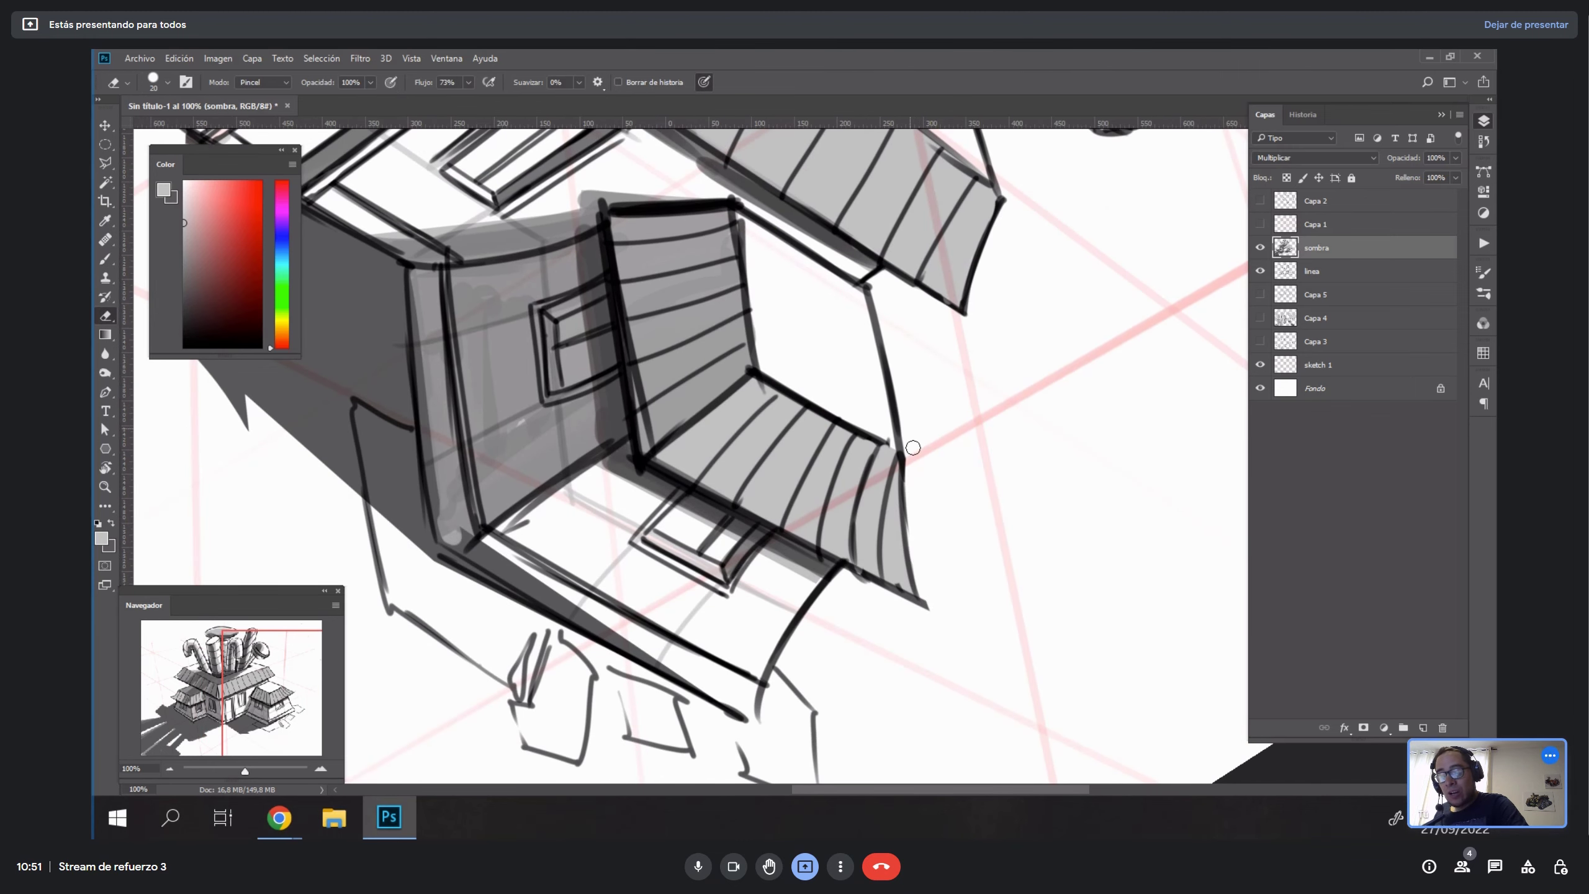
Fill the unpainted outer end of the main roof's left slope with a sampled medium grey.
{"action": "key", "text": "Escape"}
{"action": "left_click_drag", "start_coordinate": [818, 470], "coordinate": [1219, 576]}
{"action": "left_click_drag", "start_coordinate": [369, 379], "coordinate": [947, 489]}
{"action": "key", "text": "r"}
{"action": "left_click_drag", "start_coordinate": [1058, 388], "coordinate": [894, 200]}
{"action": "key", "text": "b"}
{"action": "left_click", "coordinate": [762, 518], "text": "alt"}
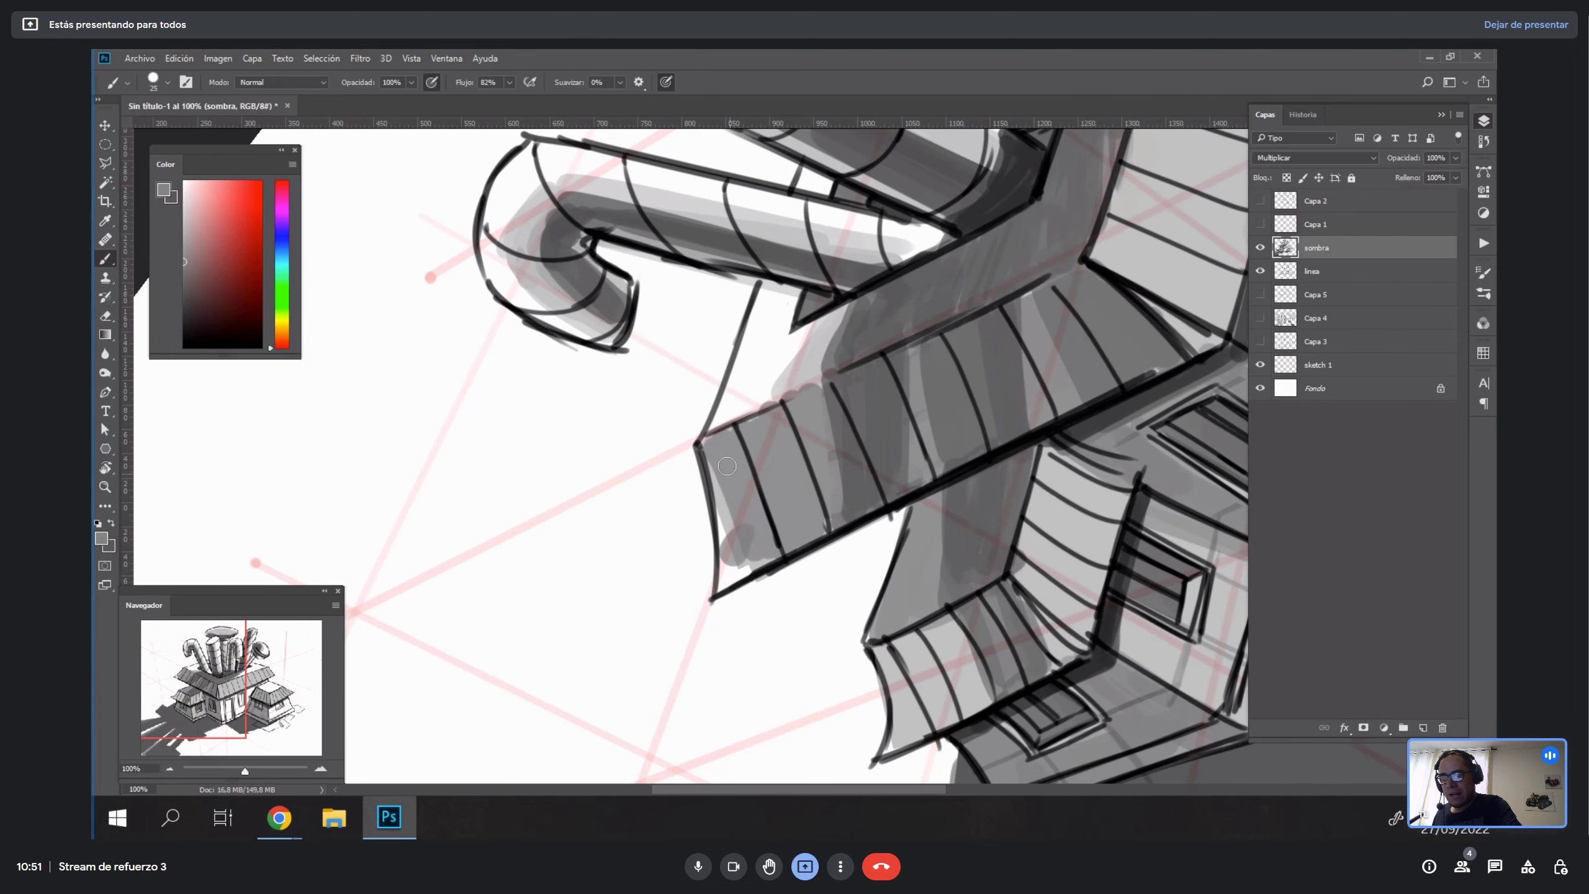
{"action": "mouse_move", "coordinate": [719, 467]}
{"action": "left_mouse_down"}
{"action": "mouse_move", "coordinate": [735, 554]}
{"action": "mouse_move", "coordinate": [723, 586]}
{"action": "left_mouse_up"}
Touch up the shading near the upper edge of the main roof's left slope with greys sampled from the drawing.
{"action": "mouse_move", "coordinate": [727, 523]}
{"action": "left_mouse_down"}
{"action": "mouse_move", "coordinate": [734, 556]}
{"action": "mouse_move", "coordinate": [758, 555]}
{"action": "mouse_move", "coordinate": [730, 585]}
{"action": "mouse_move", "coordinate": [768, 548]}
{"action": "mouse_move", "coordinate": [722, 440]}
{"action": "mouse_move", "coordinate": [724, 528]}
{"action": "mouse_move", "coordinate": [732, 442]}
{"action": "mouse_move", "coordinate": [1143, 465]}
{"action": "left_mouse_up"}
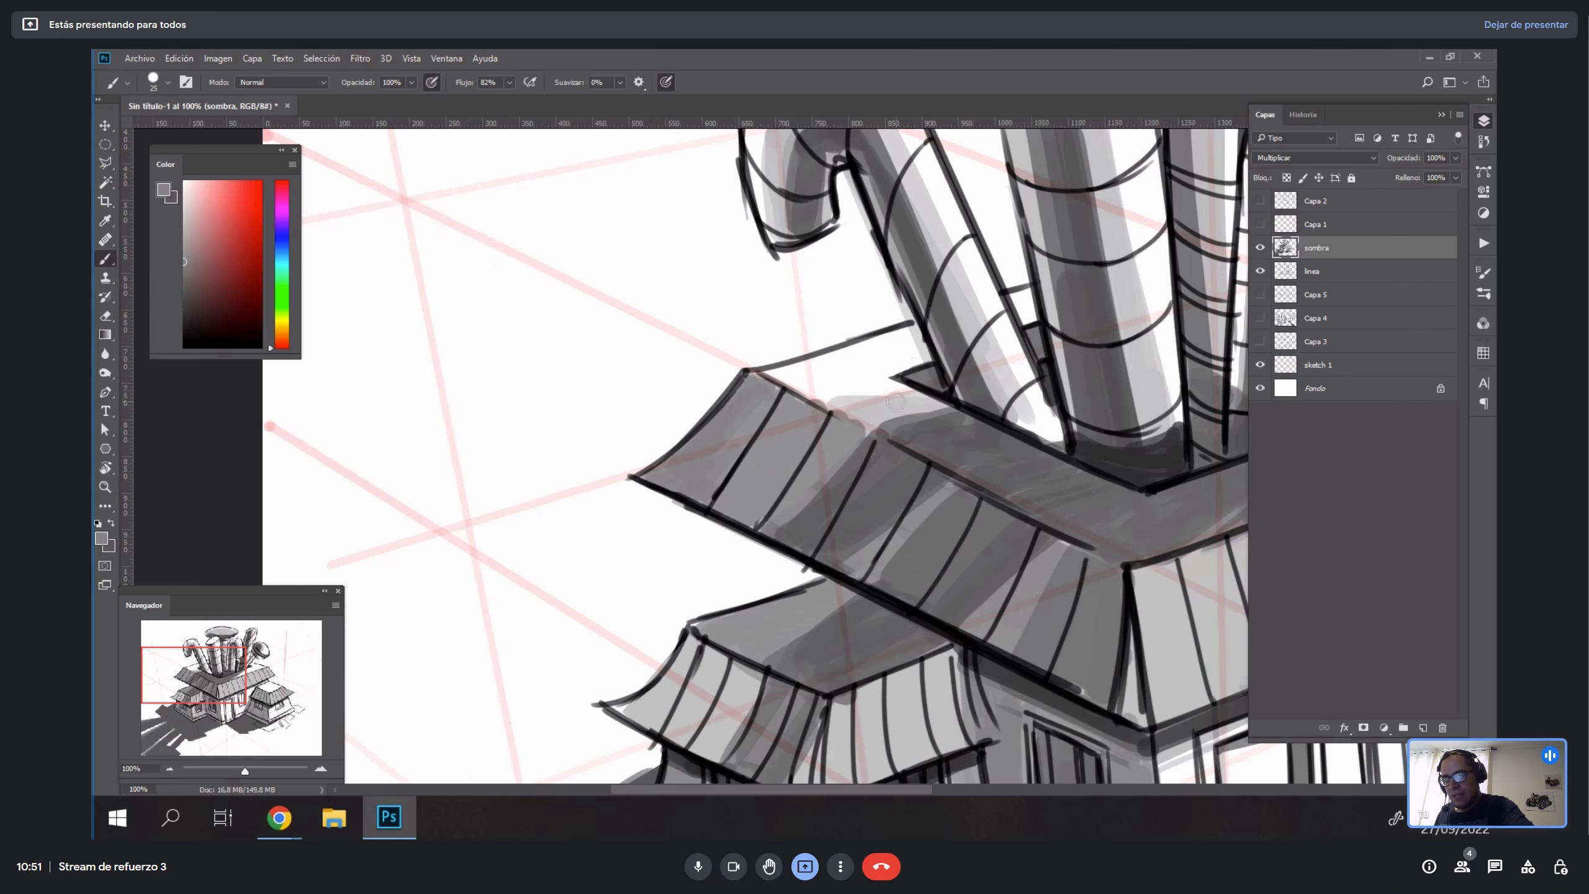
{"action": "left_click", "coordinate": [870, 414], "text": "alt"}
{"action": "key", "text": "r"}
{"action": "mouse_move", "coordinate": [1090, 381]}
{"action": "left_mouse_down"}
{"action": "mouse_move", "coordinate": [1092, 346]}
{"action": "mouse_move", "coordinate": [876, 232]}
{"action": "left_mouse_up"}
{"action": "left_click", "coordinate": [787, 345], "text": "alt"}
{"action": "left_click_drag", "start_coordinate": [767, 405], "coordinate": [782, 366]}
{"action": "left_click", "coordinate": [719, 445], "text": "alt"}
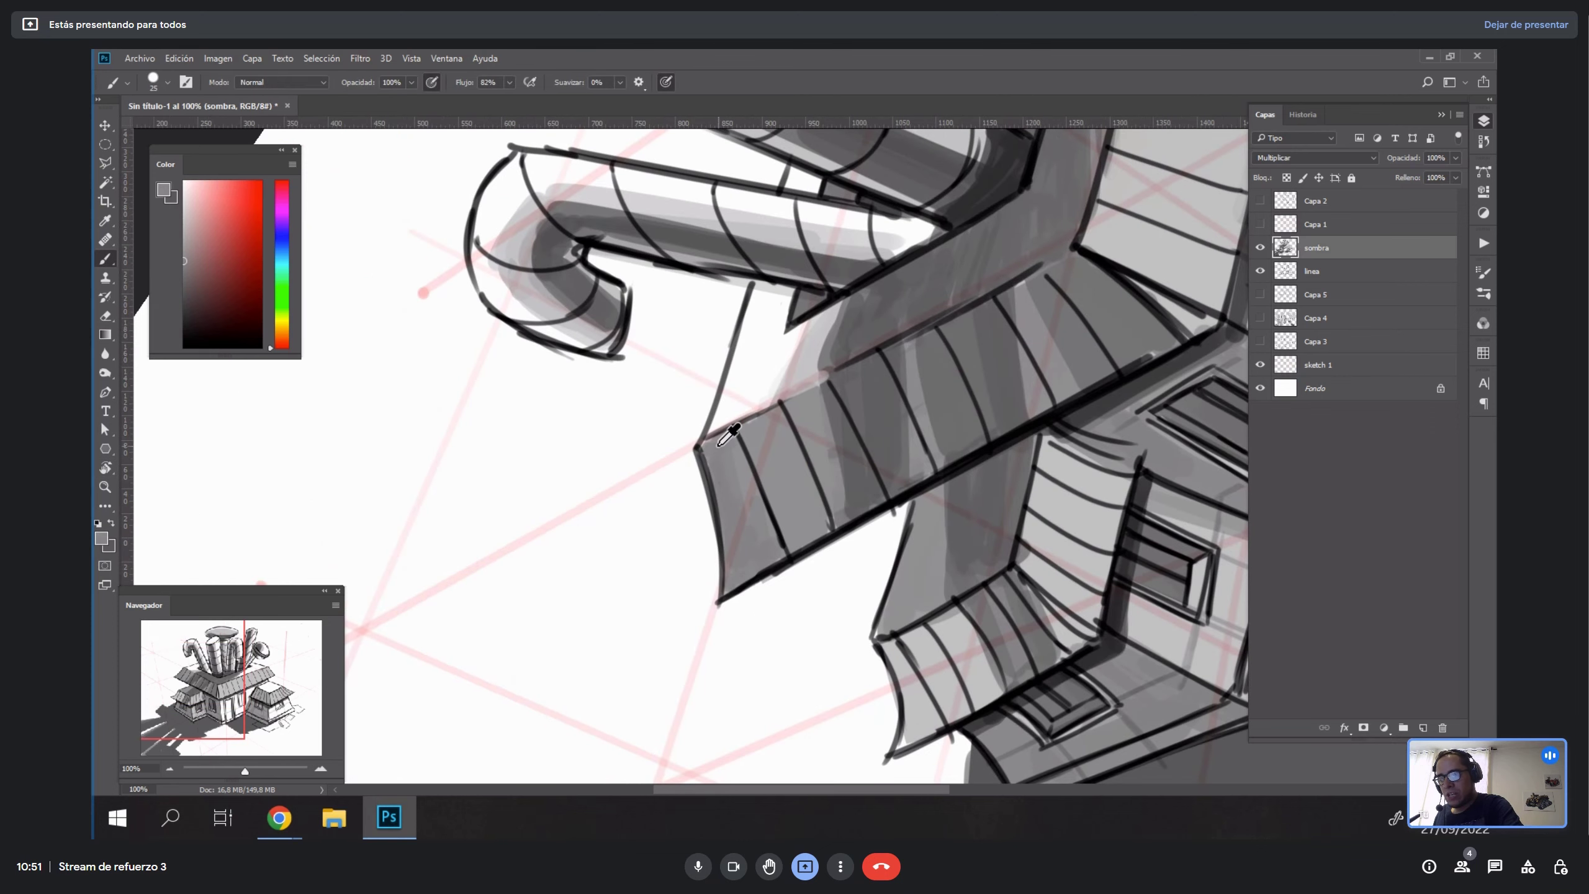
Examine the shading of the whole building for areas that still need cleaning up.
{"action": "key", "text": "Escape"}
{"action": "key", "text": "z"}
{"action": "left_click", "coordinate": [1075, 524], "text": "alt"}
{"action": "left_click", "coordinate": [1075, 525], "text": "alt"}
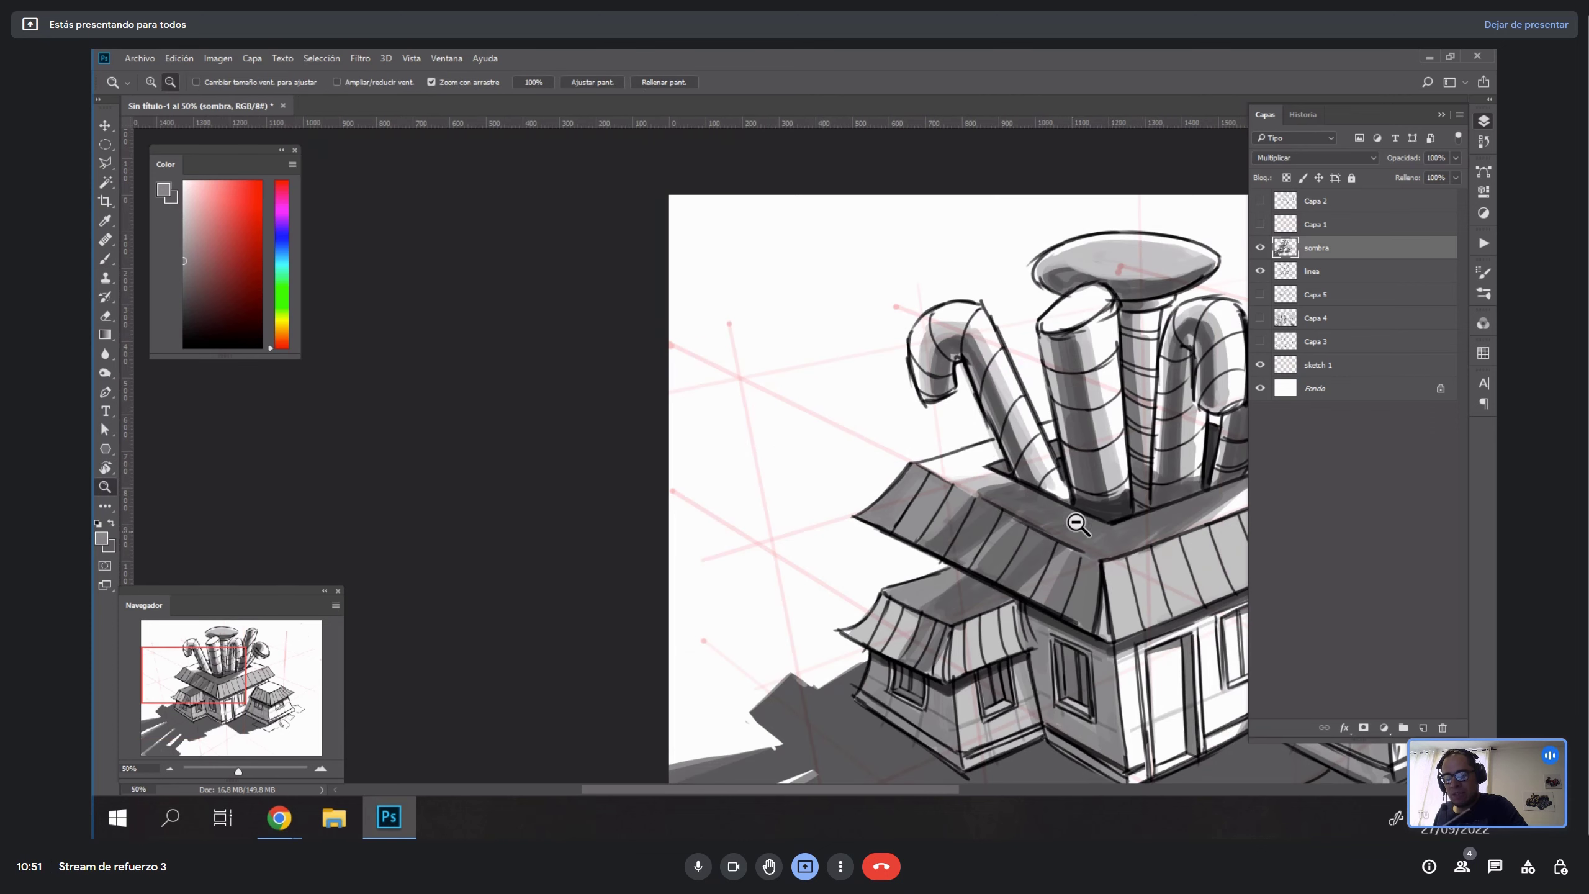
{"action": "left_click_drag", "start_coordinate": [1098, 563], "coordinate": [799, 397]}
{"action": "left_click", "coordinate": [1108, 557], "text": "alt"}
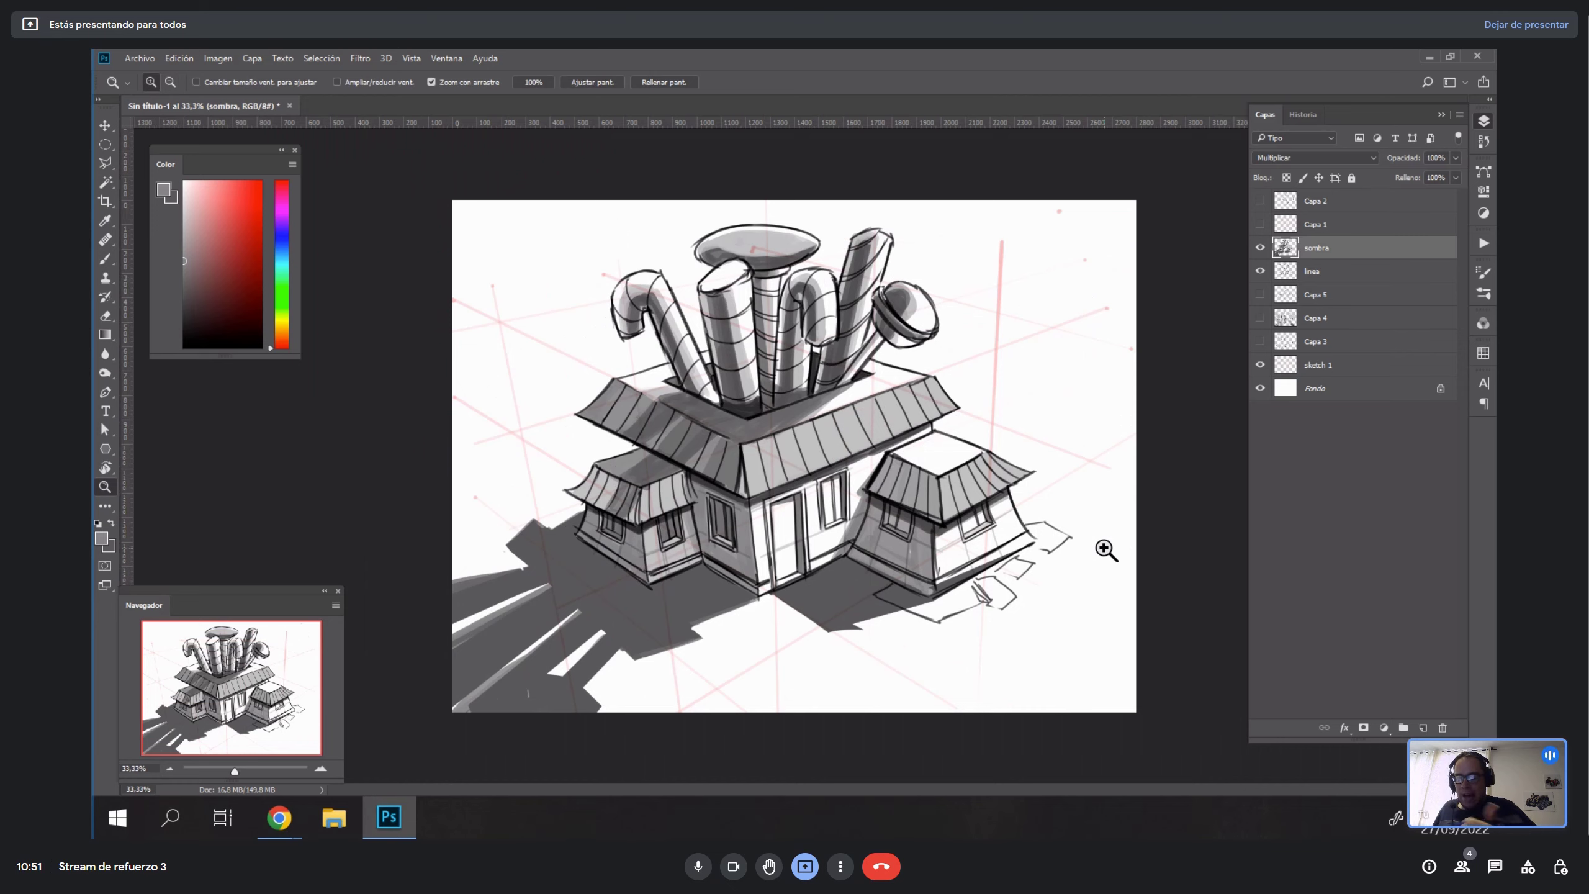
{"action": "left_click", "coordinate": [946, 470]}
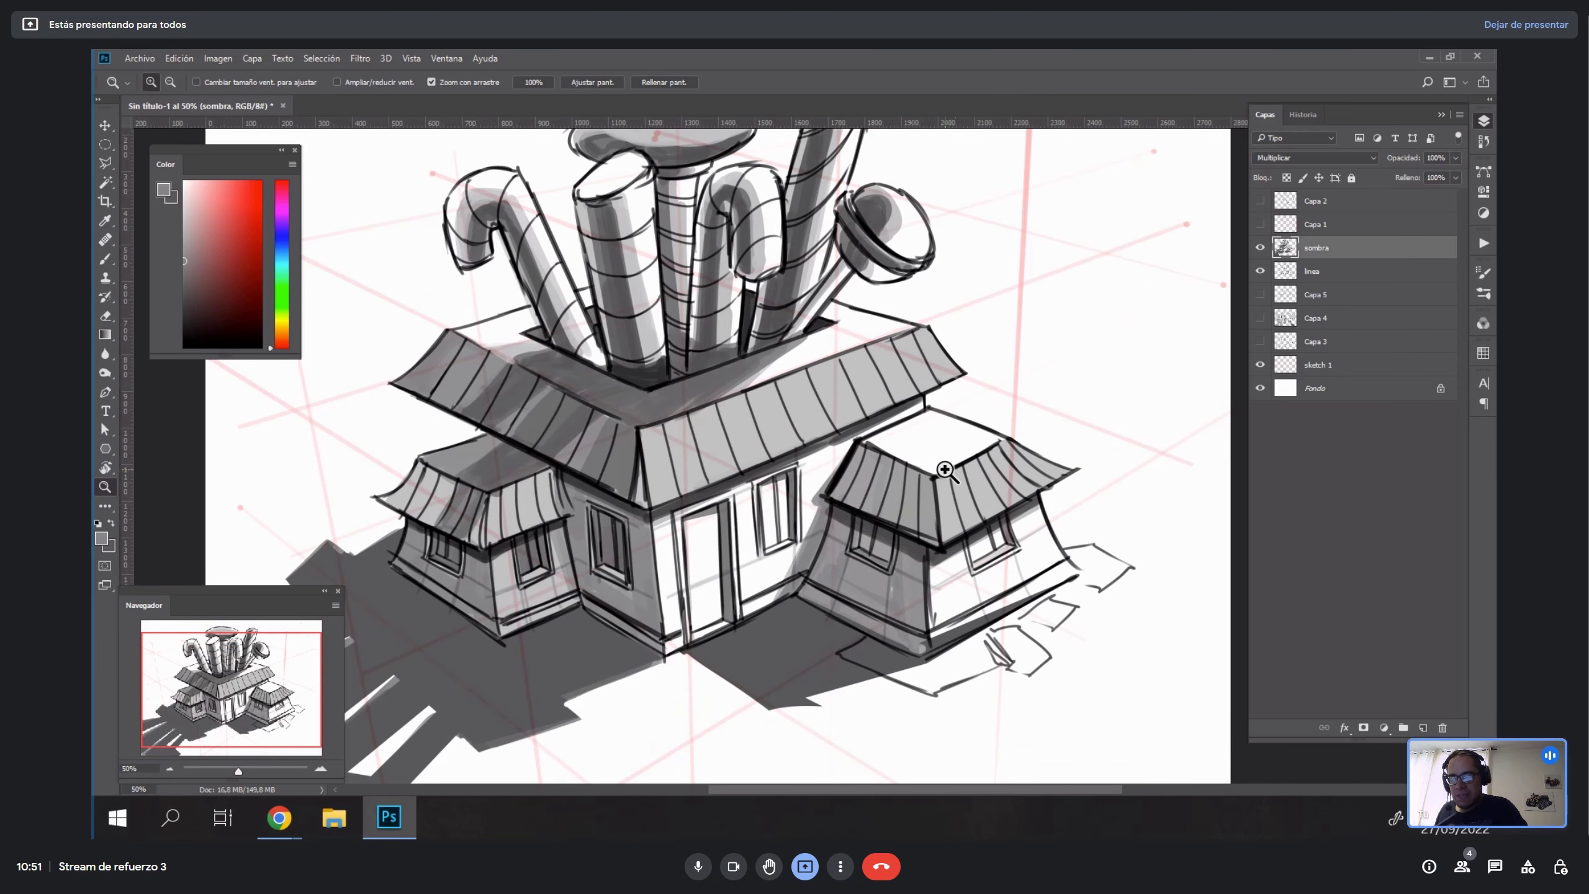
{"action": "left_click", "coordinate": [946, 470]}
{"action": "key", "text": "b"}
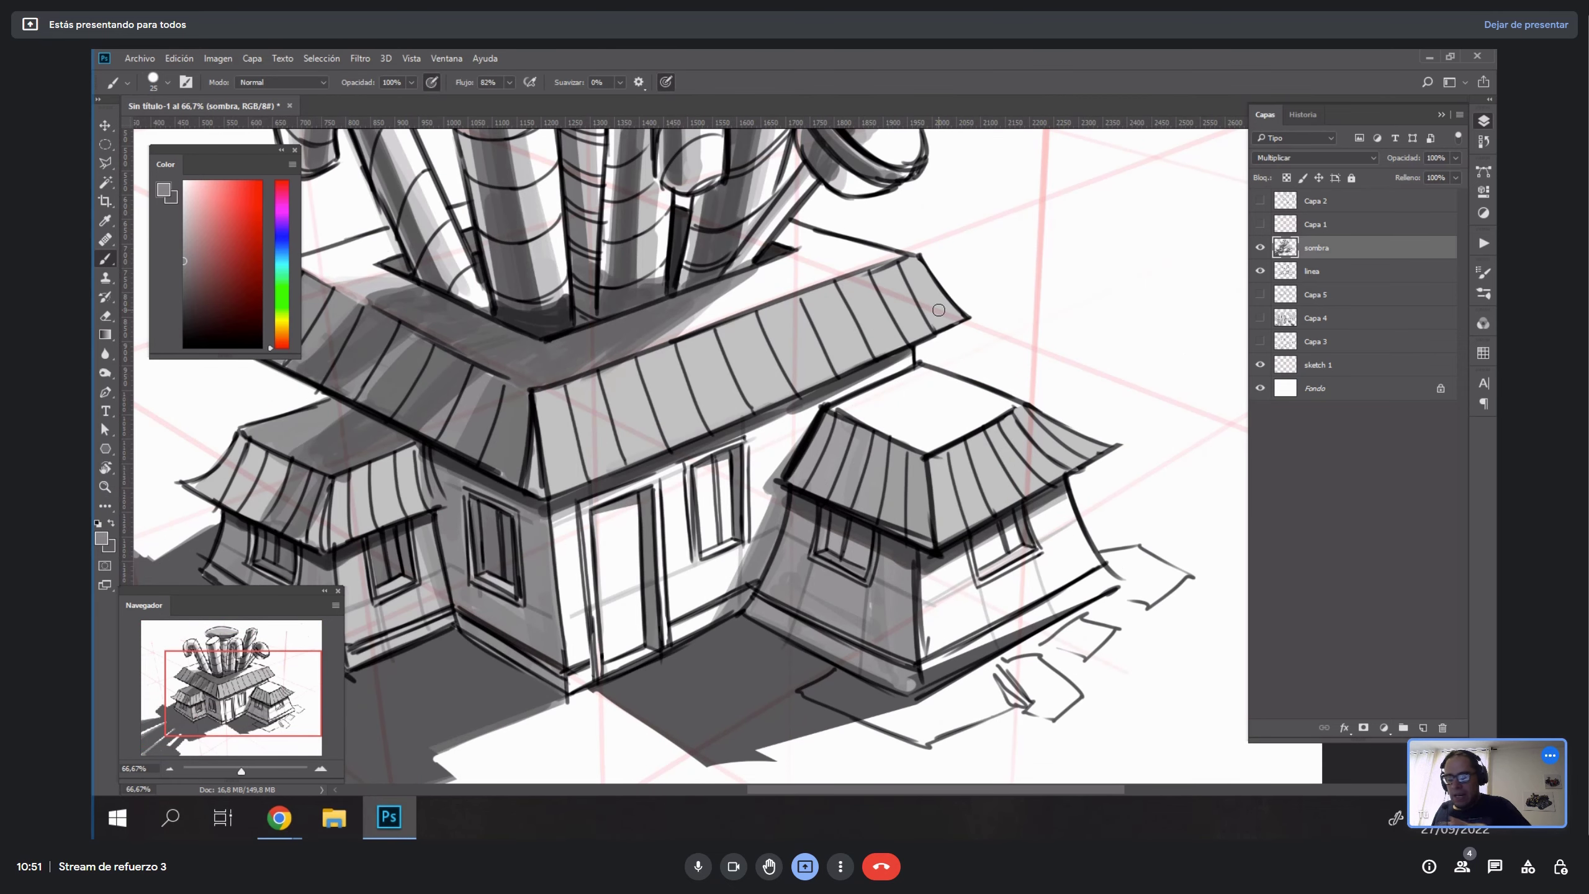
Erase the dark shadow spilling along the front base of the small right house and sample the grey beside it.
{"action": "key", "text": "z"}
{"action": "left_click", "coordinate": [1096, 551], "text": "alt"}
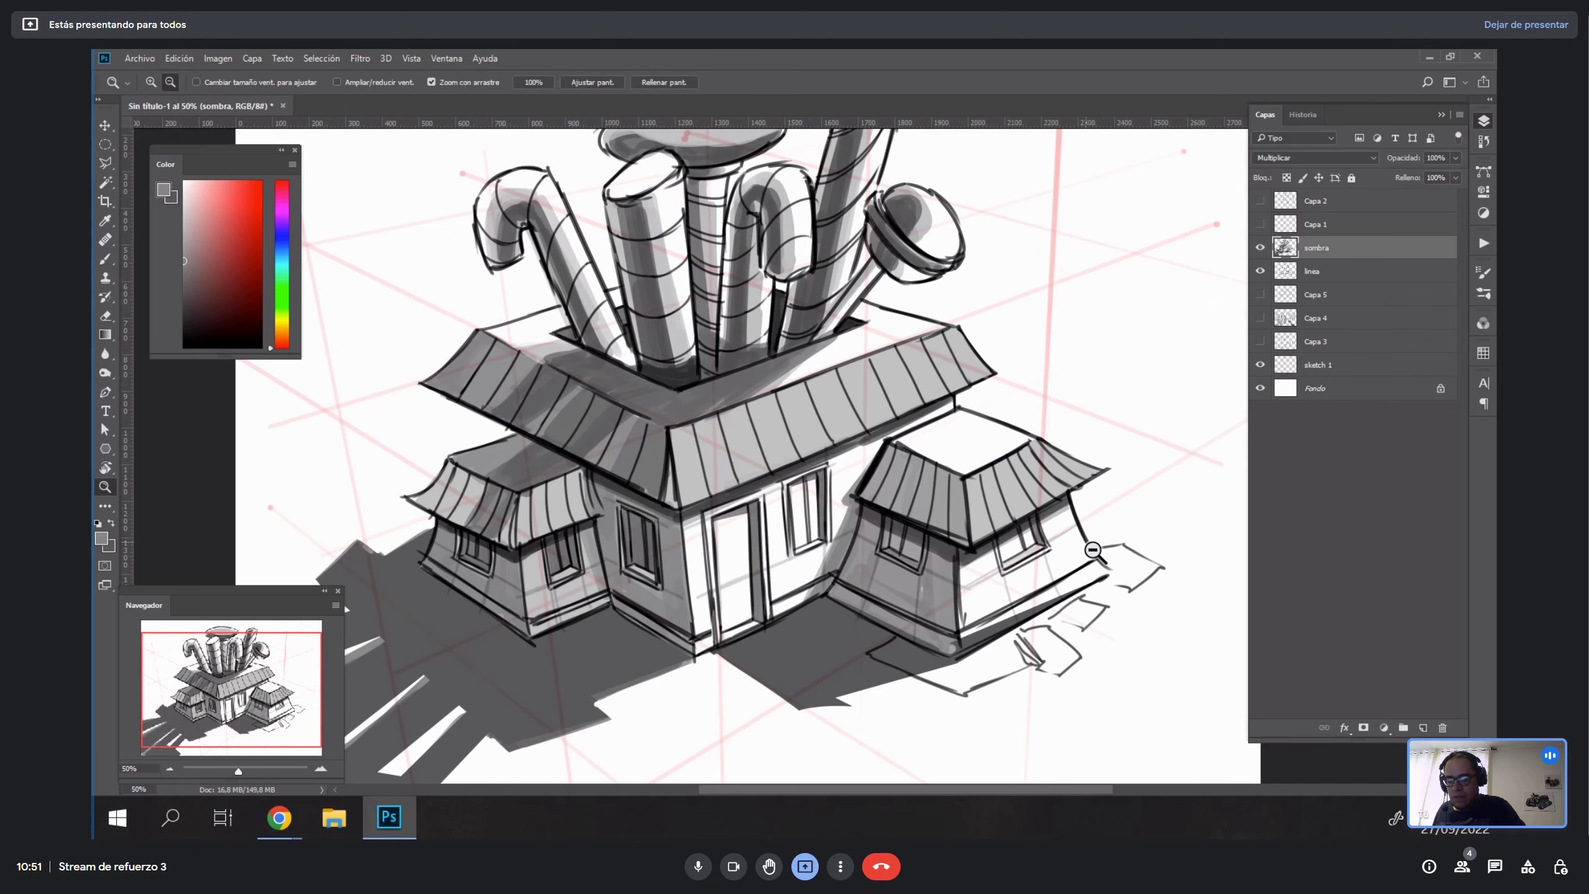
{"action": "left_click", "coordinate": [1120, 584]}
{"action": "key", "text": "r"}
{"action": "left_click_drag", "start_coordinate": [1119, 584], "coordinate": [1401, 315]}
{"action": "key", "text": "e"}
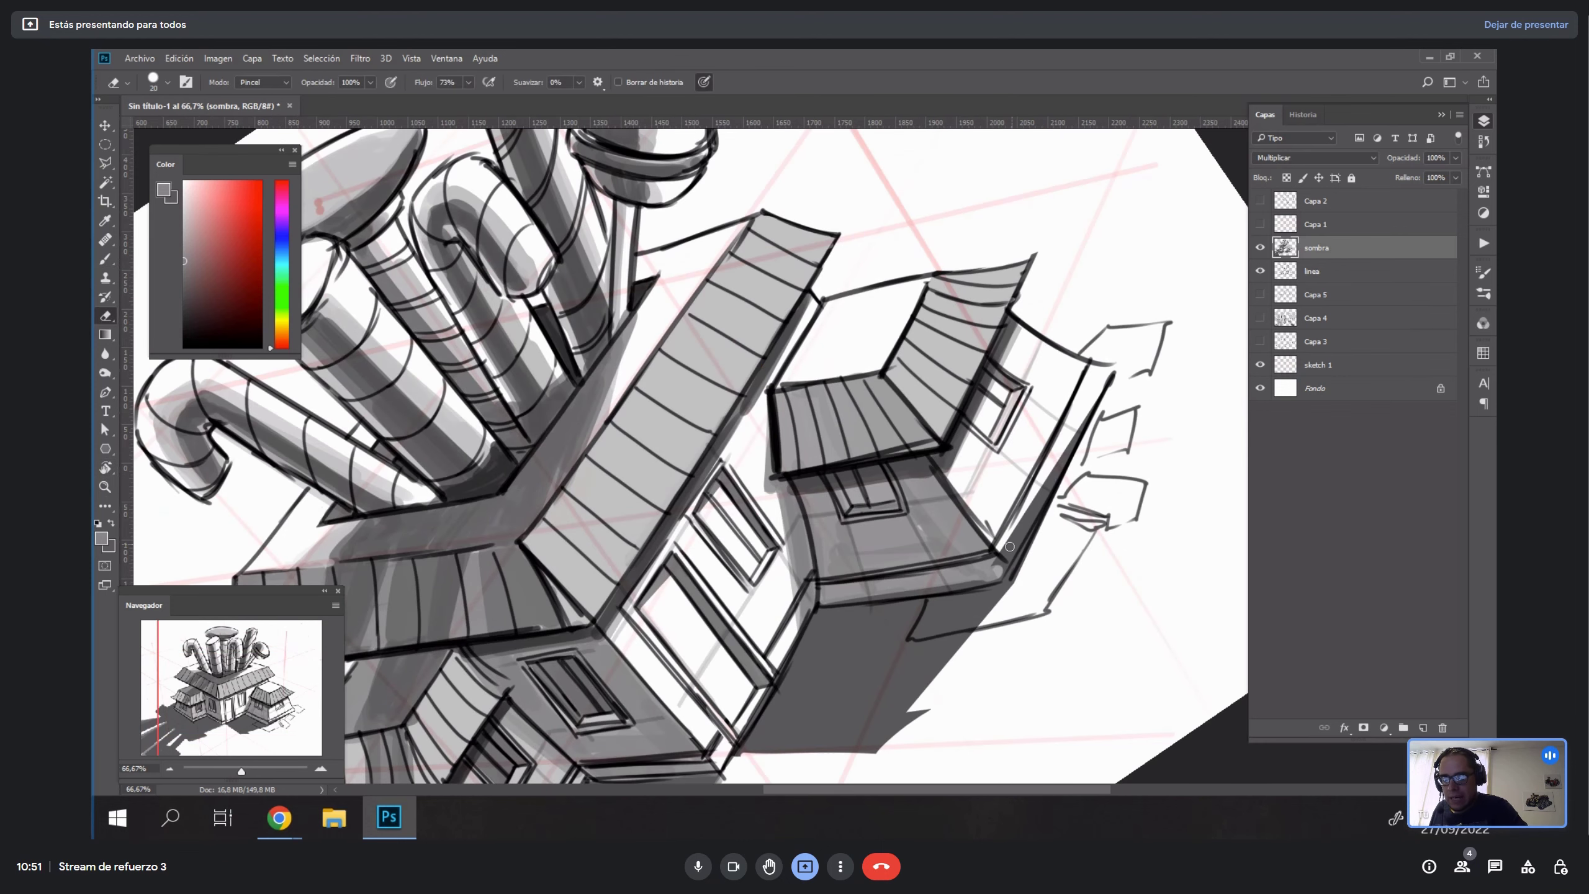
{"action": "left_click_drag", "start_coordinate": [1075, 439], "coordinate": [1009, 555]}
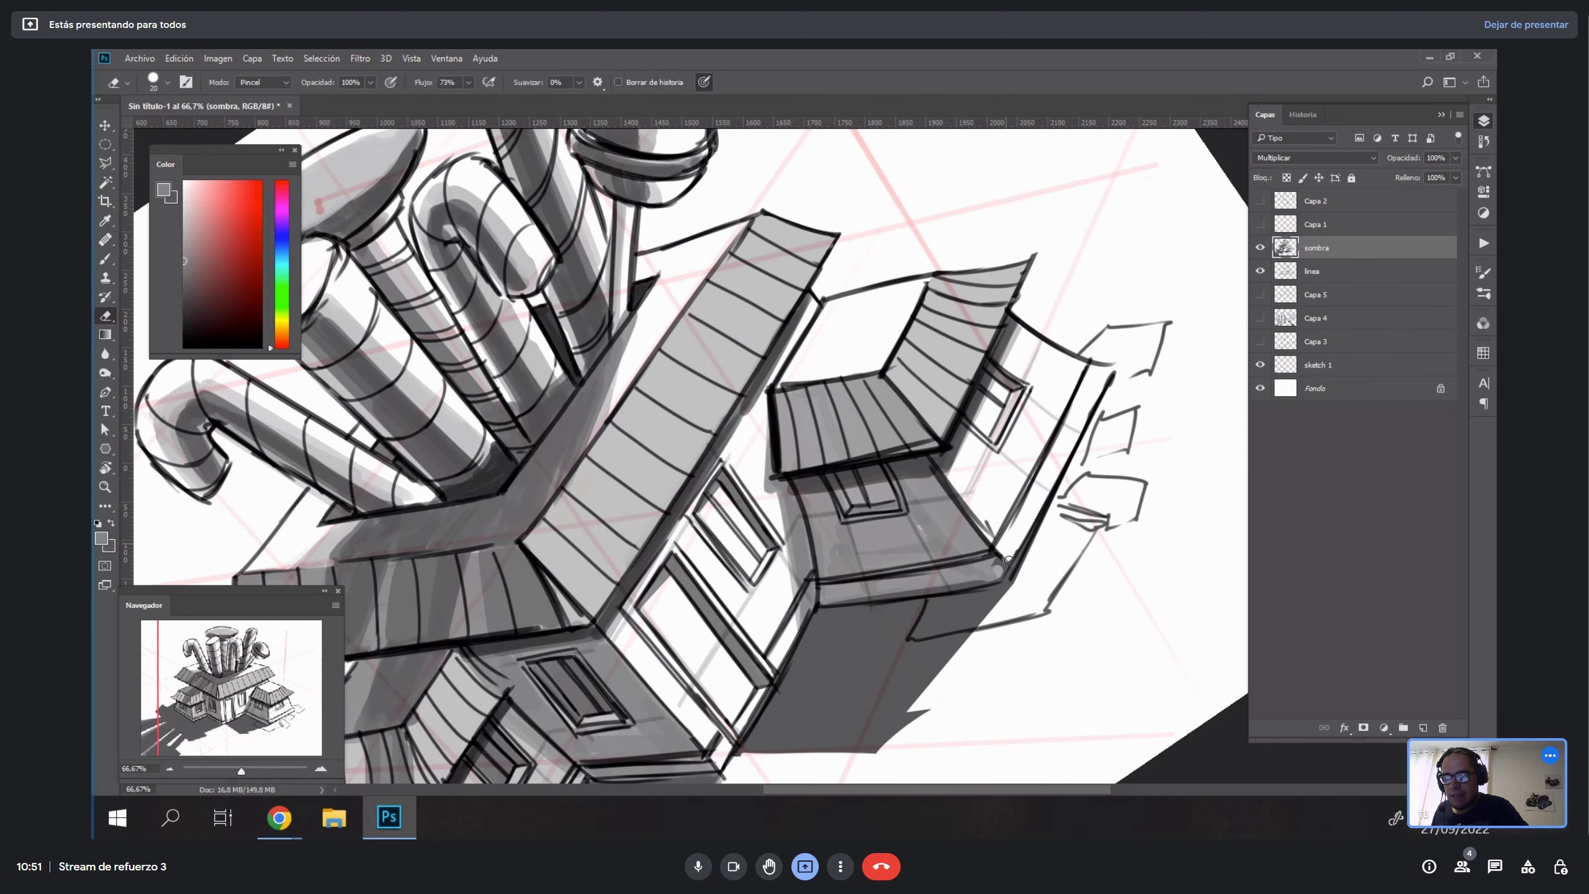
{"action": "key", "text": "b"}
{"action": "left_click", "coordinate": [1006, 583], "text": "alt"}
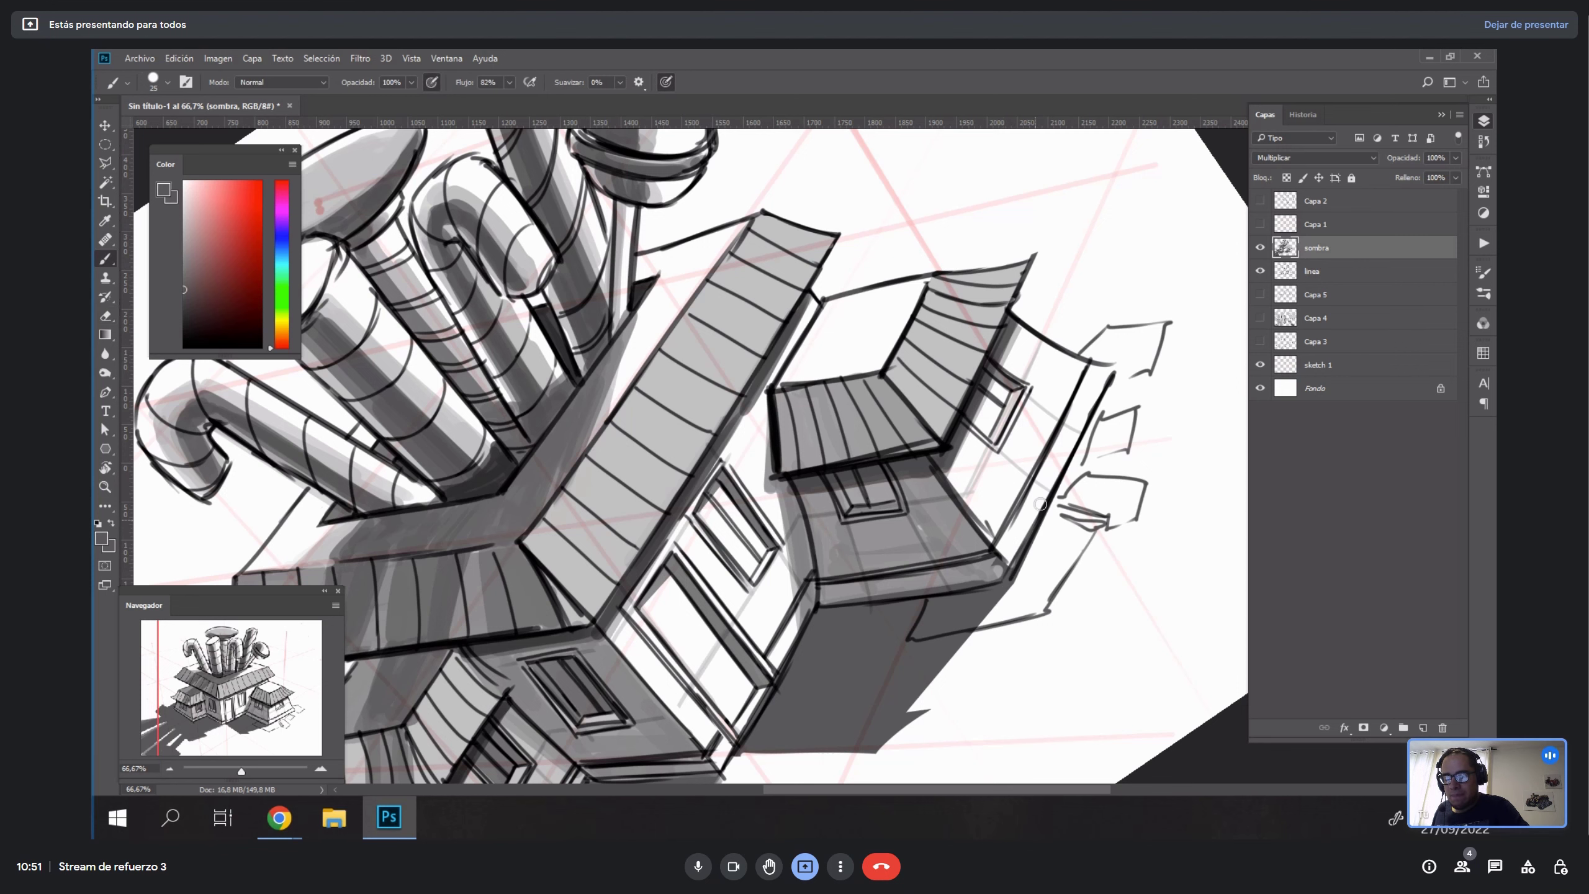
Shade the outer end of the small left house's roof with a sampled grey and a larger brush.
{"action": "key", "text": "z"}
{"action": "key", "text": "Escape"}
{"action": "left_click", "coordinate": [993, 607], "text": "alt"}
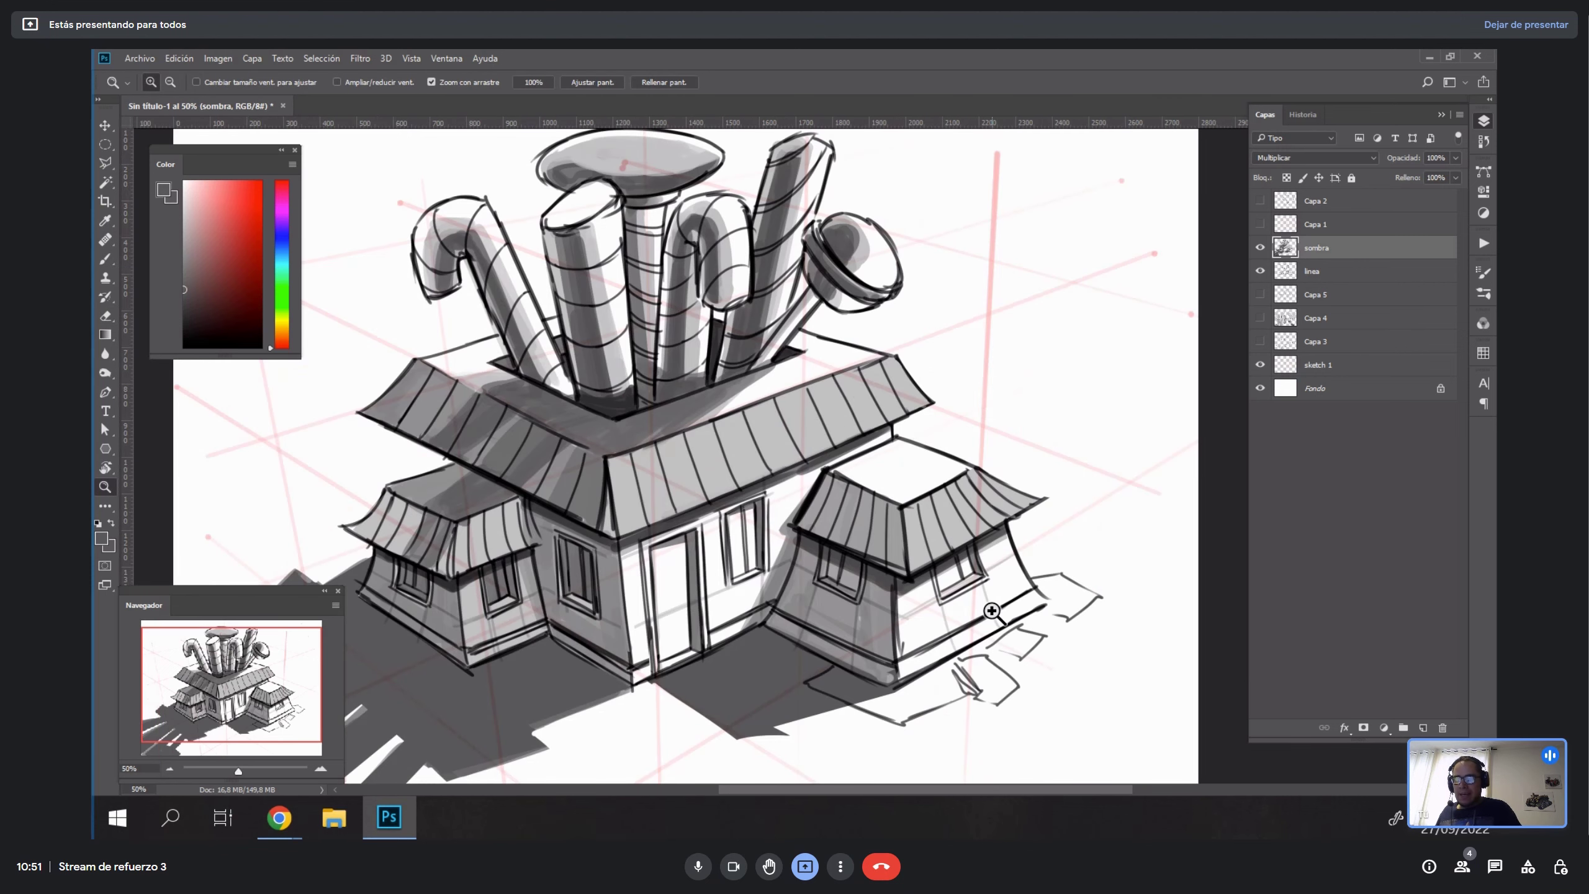
{"action": "key", "text": "r"}
{"action": "left_click_drag", "start_coordinate": [967, 444], "coordinate": [915, 250]}
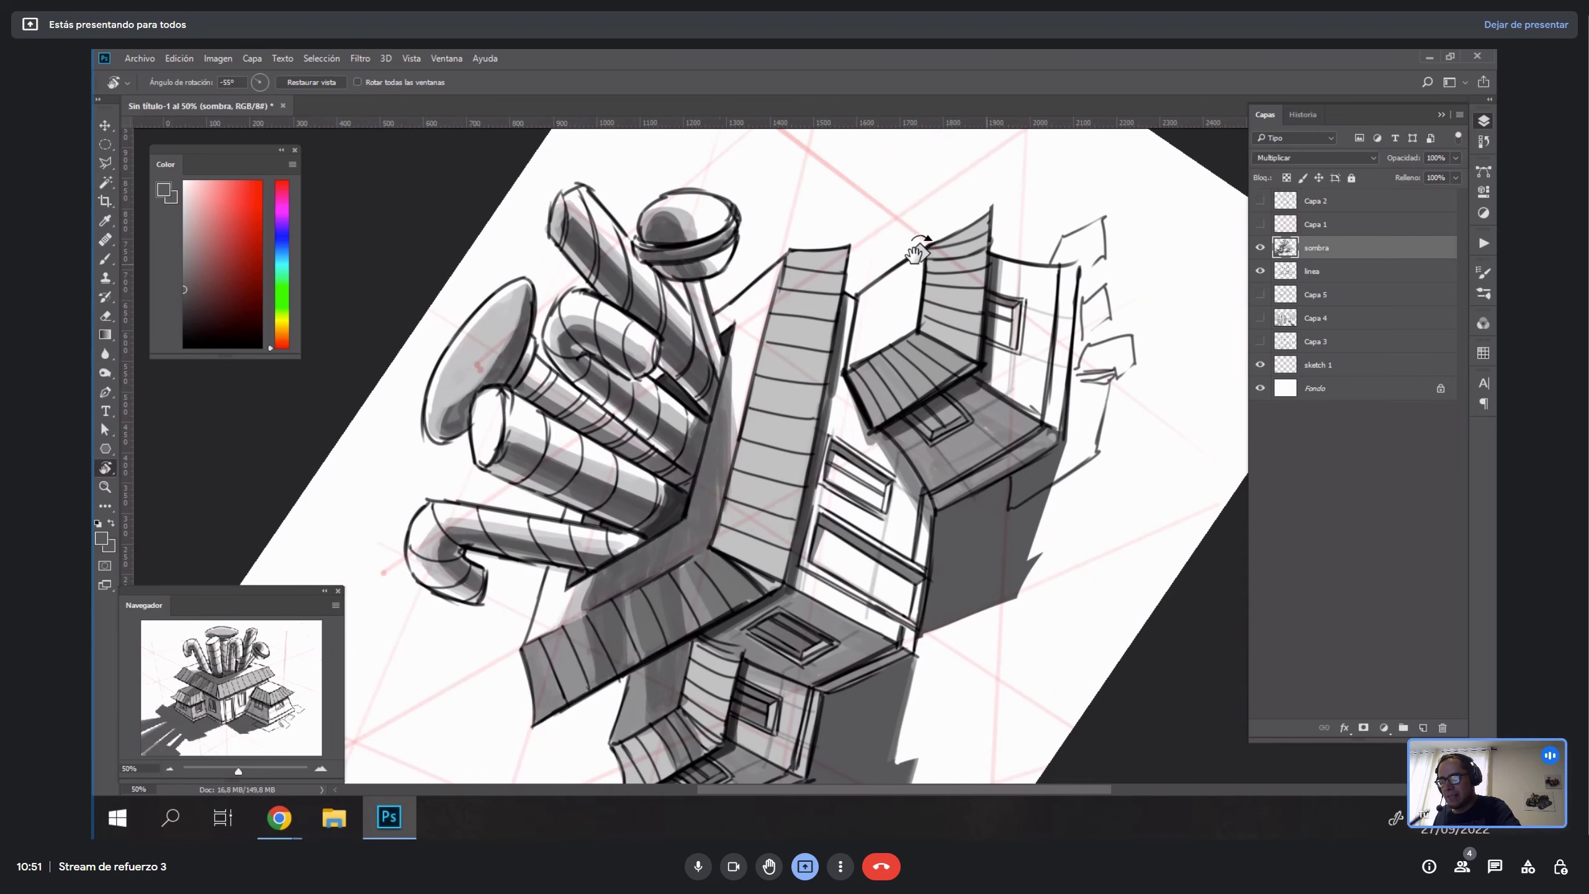
{"action": "key", "text": "b"}
{"action": "left_click_drag", "start_coordinate": [752, 630], "coordinate": [886, 448]}
{"action": "left_click", "coordinate": [792, 487], "text": "alt"}
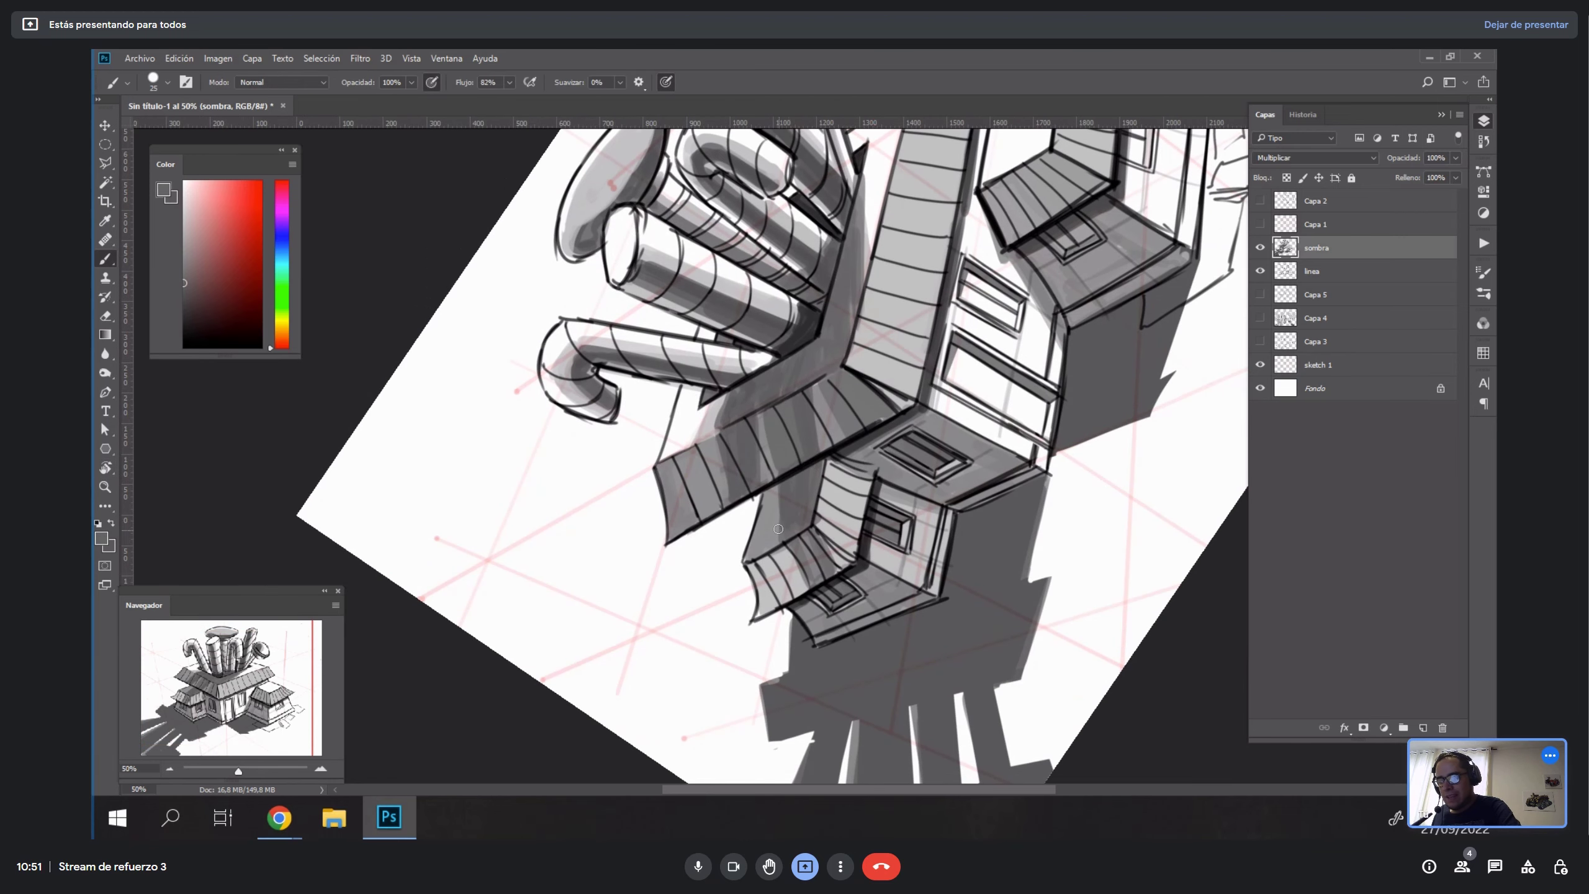
{"action": "key", "text": "bracketright"}
{"action": "key", "text": "bracketright"}
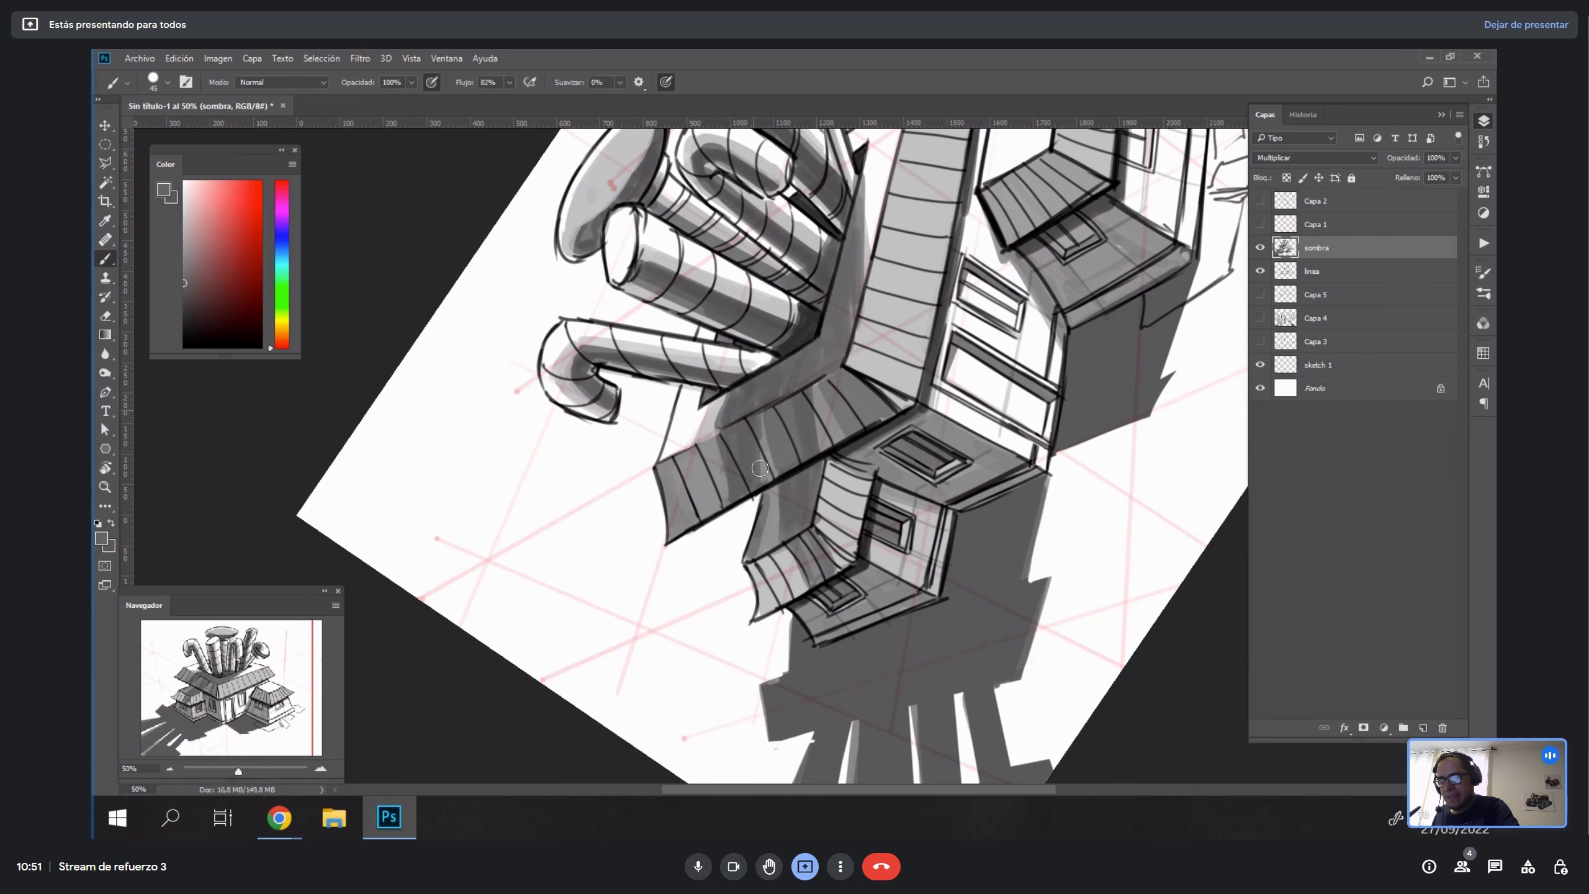
{"action": "left_click_drag", "start_coordinate": [759, 577], "coordinate": [759, 611]}
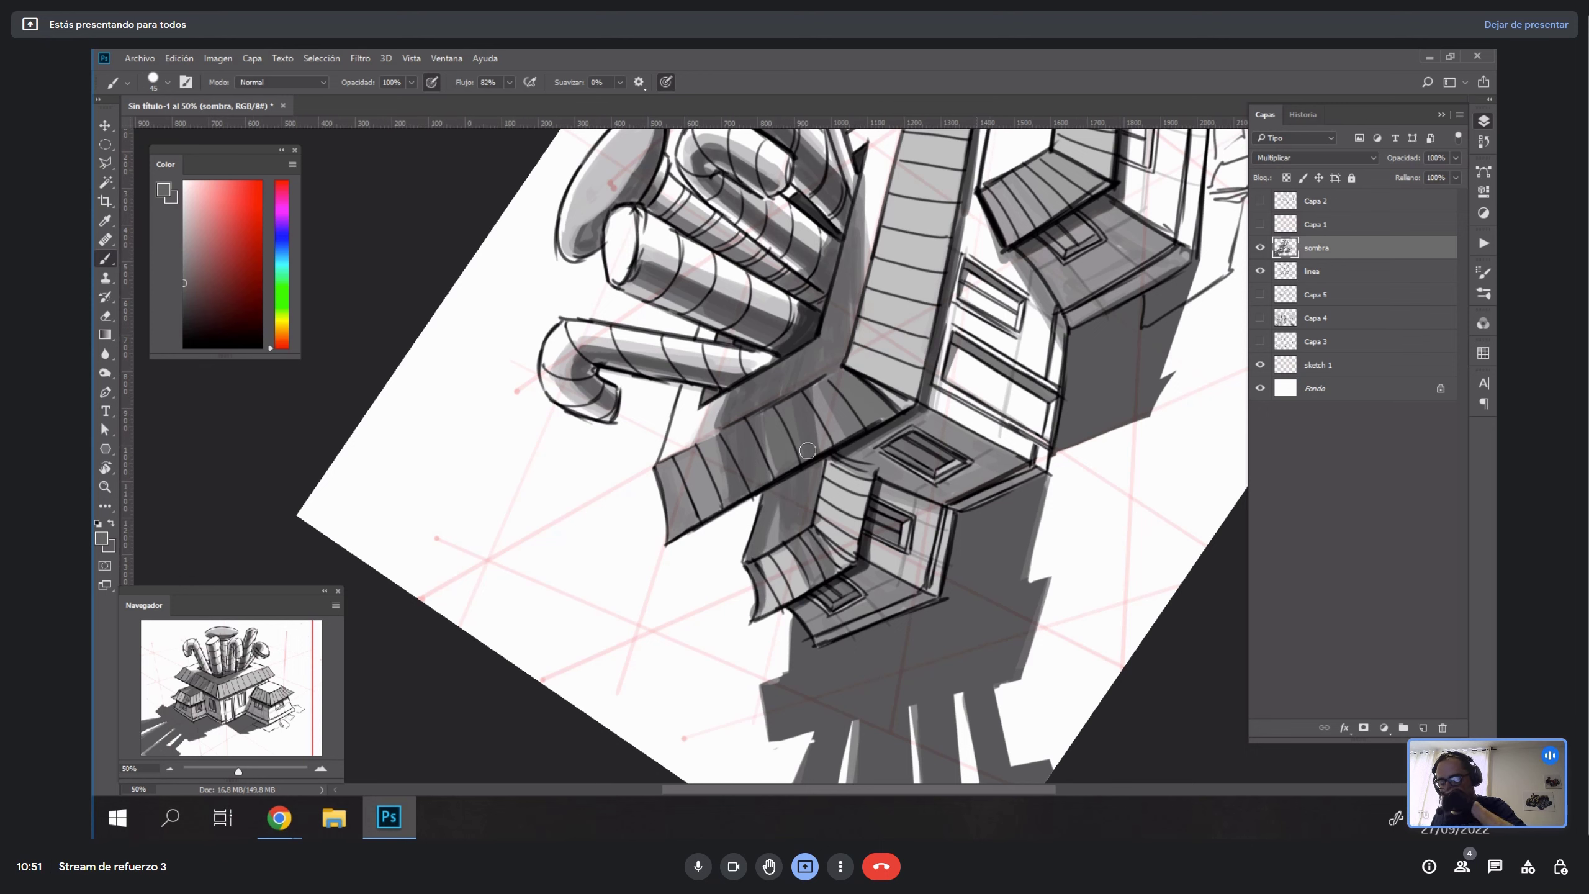
Erase the stray grey outside the outer edge of the small left house's roof.
{"action": "key", "text": "Escape"}
{"action": "left_click", "coordinate": [630, 516], "text": "ctrl"}
{"action": "key", "text": "r"}
{"action": "left_click_drag", "start_coordinate": [939, 518], "coordinate": [844, 291]}
{"action": "key", "text": "b"}
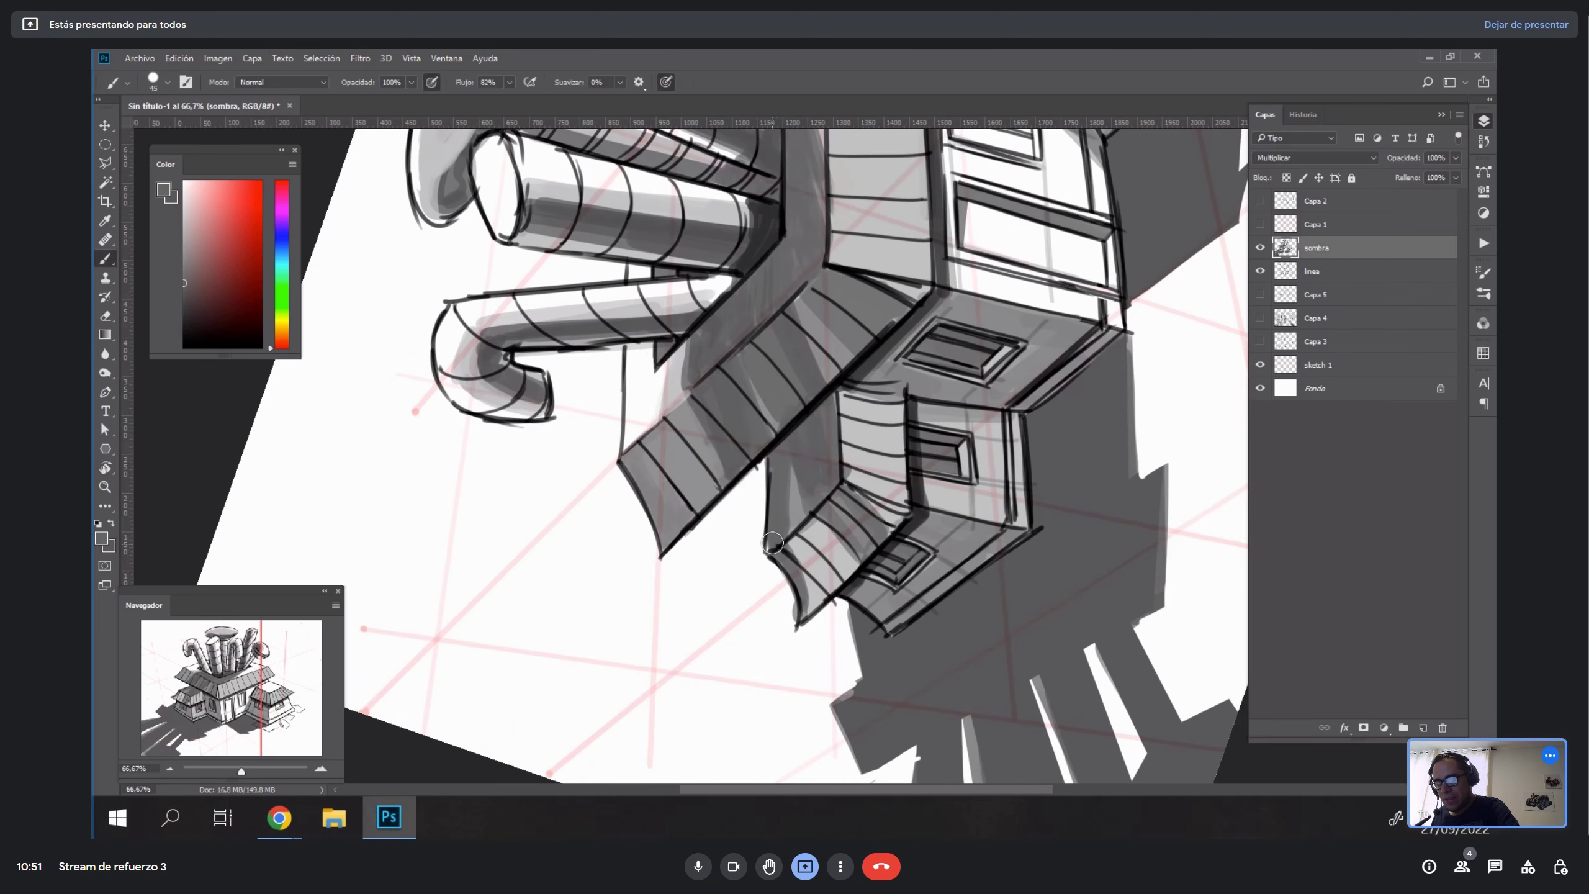
{"action": "key", "text": "e"}
{"action": "left_click_drag", "start_coordinate": [793, 615], "coordinate": [794, 599]}
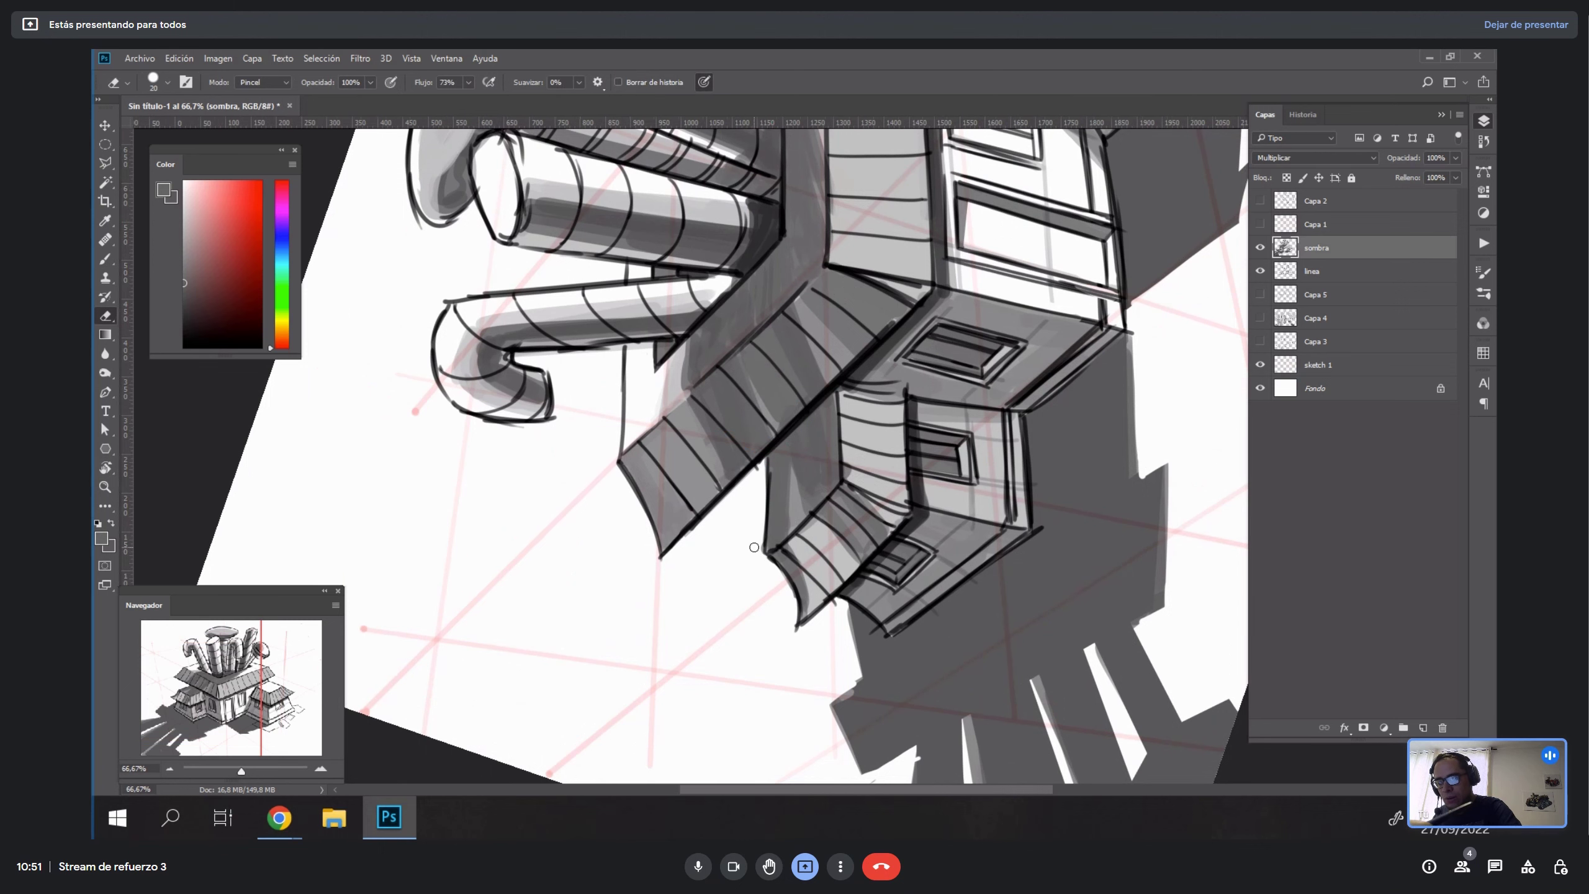
Create a new layer directly above the sombra layer for painting with the brush.
{"action": "key", "text": "Escape"}
{"action": "left_click_drag", "start_coordinate": [1113, 421], "coordinate": [768, 526]}
{"action": "key", "text": "b"}
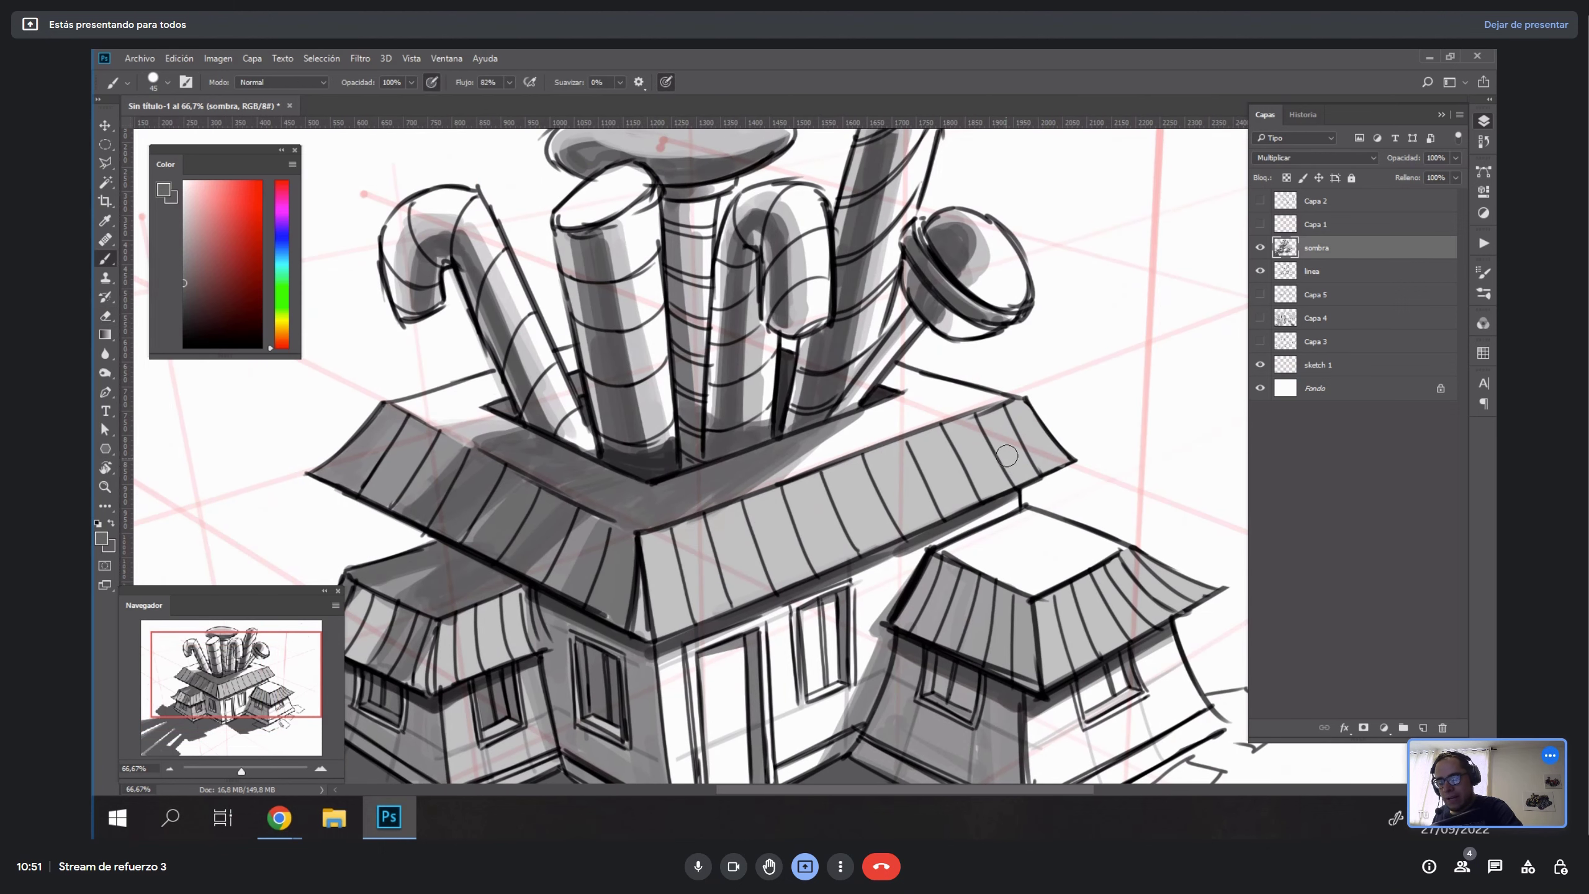
{"action": "left_click", "coordinate": [1423, 726]}
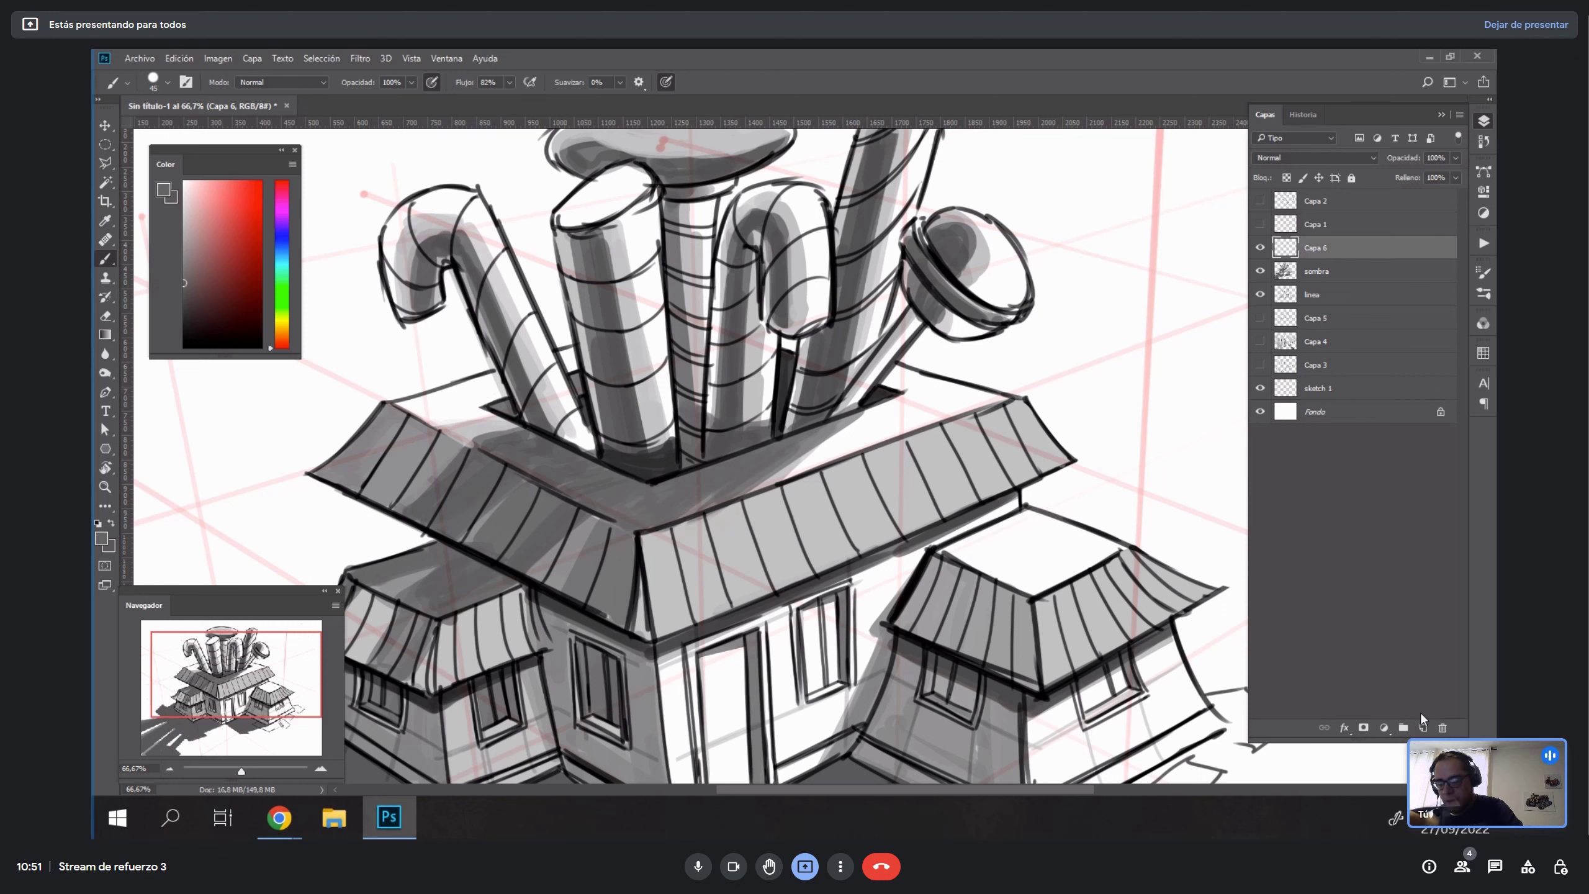
Paint alternating stripes in sampled medium grey across the long right-hand slope of the main roof.
{"action": "left_click", "coordinate": [624, 555], "text": "alt"}
{"action": "mouse_move", "coordinate": [647, 536]}
{"action": "left_mouse_down"}
{"action": "mouse_move", "coordinate": [667, 543]}
{"action": "mouse_move", "coordinate": [685, 615]}
{"action": "mouse_move", "coordinate": [663, 629]}
{"action": "mouse_move", "coordinate": [653, 616]}
{"action": "left_mouse_up"}
{"action": "mouse_move", "coordinate": [713, 521]}
{"action": "left_mouse_down"}
{"action": "mouse_move", "coordinate": [732, 600]}
{"action": "mouse_move", "coordinate": [744, 510]}
{"action": "mouse_move", "coordinate": [760, 595]}
{"action": "mouse_move", "coordinate": [744, 577]}
{"action": "left_mouse_up"}
{"action": "mouse_move", "coordinate": [721, 525]}
{"action": "left_mouse_down"}
{"action": "mouse_move", "coordinate": [742, 602]}
{"action": "mouse_move", "coordinate": [736, 520]}
{"action": "mouse_move", "coordinate": [753, 601]}
{"action": "left_mouse_up"}
{"action": "mouse_move", "coordinate": [802, 501]}
{"action": "left_mouse_down"}
{"action": "mouse_move", "coordinate": [813, 570]}
{"action": "mouse_move", "coordinate": [816, 492]}
{"action": "mouse_move", "coordinate": [841, 561]}
{"action": "mouse_move", "coordinate": [804, 479]}
{"action": "mouse_move", "coordinate": [813, 576]}
{"action": "left_mouse_up"}
{"action": "mouse_move", "coordinate": [910, 535]}
{"action": "left_mouse_down"}
{"action": "mouse_move", "coordinate": [876, 460]}
{"action": "mouse_move", "coordinate": [913, 523]}
{"action": "mouse_move", "coordinate": [969, 432]}
{"action": "mouse_move", "coordinate": [991, 484]}
{"action": "mouse_move", "coordinate": [957, 419]}
{"action": "mouse_move", "coordinate": [1008, 483]}
{"action": "left_mouse_up"}
{"action": "mouse_move", "coordinate": [1019, 411]}
{"action": "left_mouse_down"}
{"action": "mouse_move", "coordinate": [1052, 469]}
{"action": "mouse_move", "coordinate": [1026, 410]}
{"action": "mouse_move", "coordinate": [1058, 456]}
{"action": "left_mouse_up"}
Paint alternating medium-grey stripes across the left slope of the main roof.
{"action": "key", "text": "r"}
{"action": "left_click_drag", "start_coordinate": [1001, 516], "coordinate": [942, 356]}
{"action": "key", "text": "space"}
{"action": "left_click_drag", "start_coordinate": [929, 573], "coordinate": [1012, 363]}
{"action": "key", "text": "b"}
{"action": "mouse_move", "coordinate": [825, 433]}
{"action": "left_mouse_down"}
{"action": "mouse_move", "coordinate": [864, 498]}
{"action": "mouse_move", "coordinate": [801, 442]}
{"action": "mouse_move", "coordinate": [822, 485]}
{"action": "left_mouse_up"}
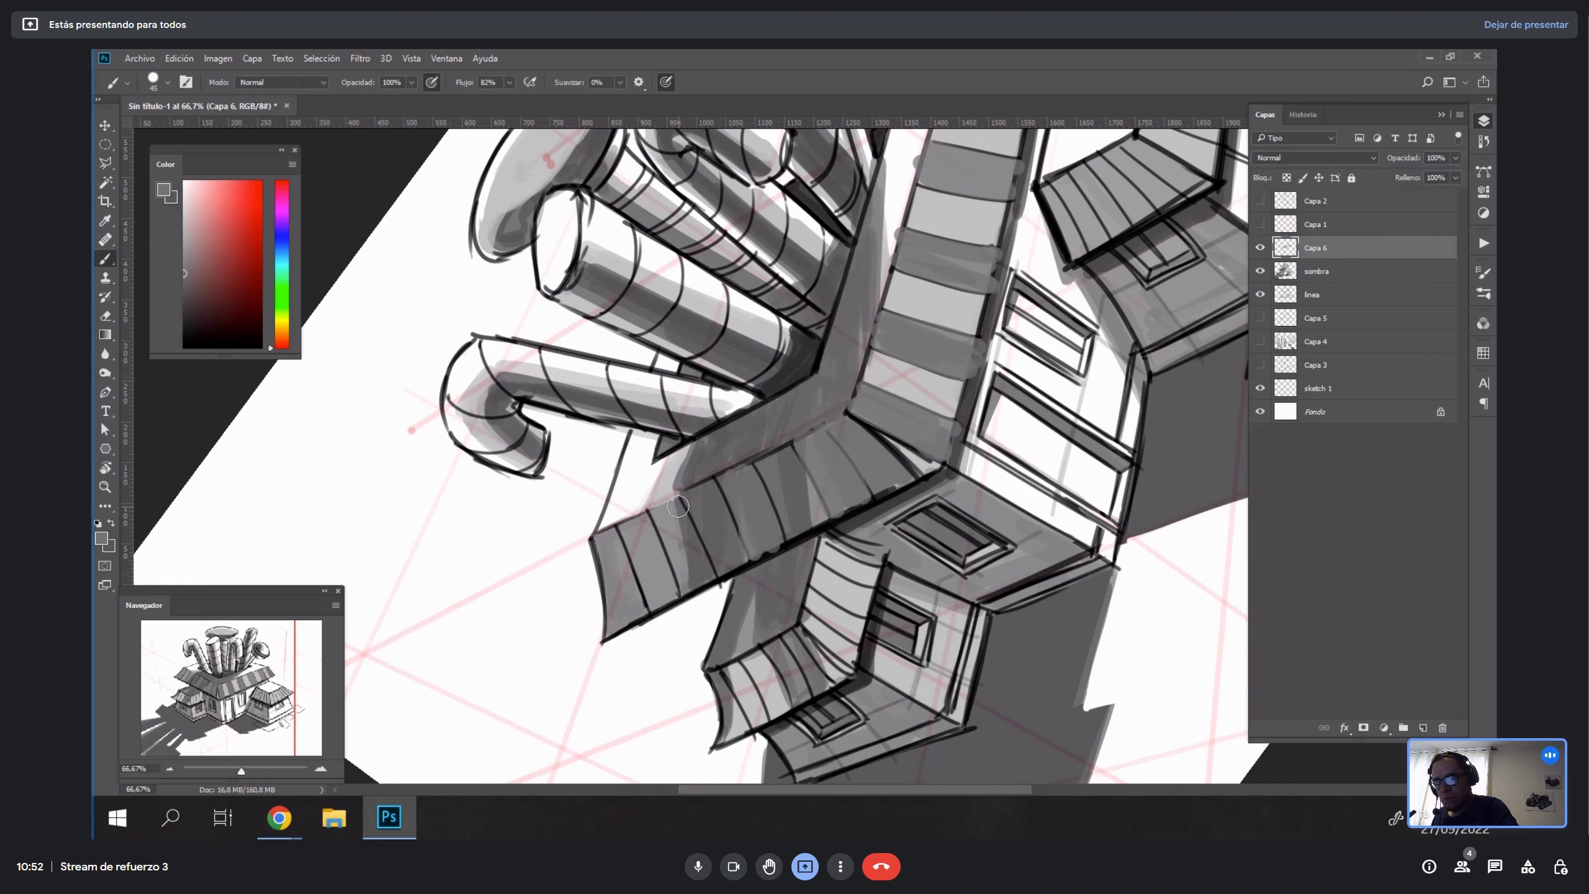
{"action": "mouse_move", "coordinate": [678, 506]}
{"action": "left_mouse_down"}
{"action": "mouse_move", "coordinate": [688, 567]}
{"action": "mouse_move", "coordinate": [666, 582]}
{"action": "mouse_move", "coordinate": [638, 511]}
{"action": "mouse_move", "coordinate": [606, 544]}
{"action": "mouse_move", "coordinate": [618, 626]}
{"action": "mouse_move", "coordinate": [643, 623]}
{"action": "left_mouse_up"}
Paint alternating grey stripes on the small left house's roof with a smaller brush, hiding the sombra layer.
{"action": "key", "text": "space"}
{"action": "left_click_drag", "start_coordinate": [865, 669], "coordinate": [854, 546]}
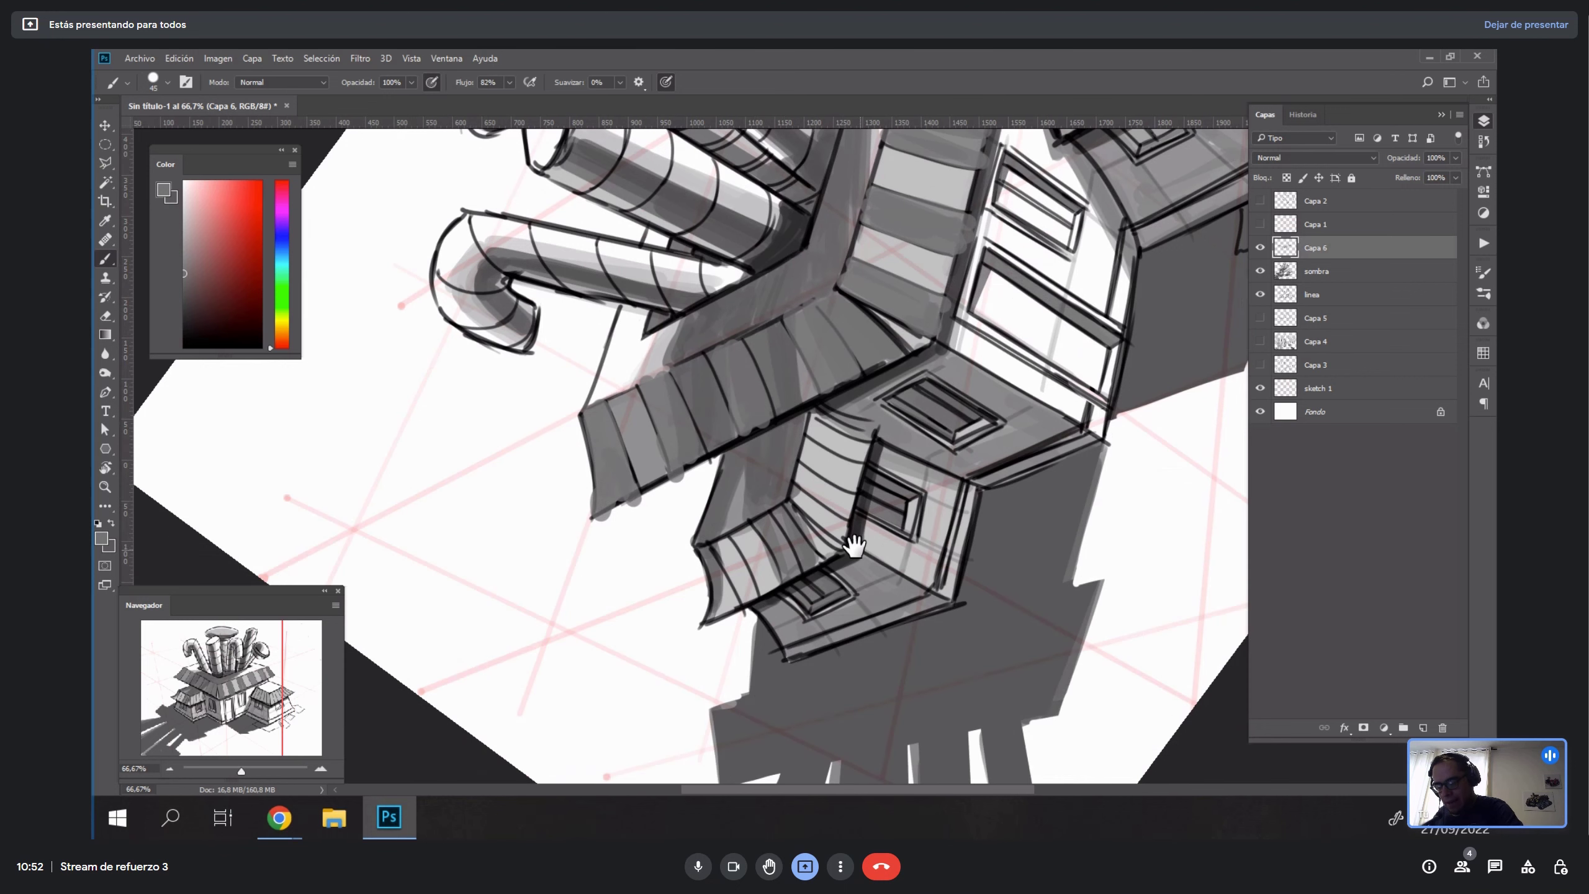
{"action": "key", "text": "bracketleft"}
{"action": "left_click_drag", "start_coordinate": [723, 591], "coordinate": [729, 608]}
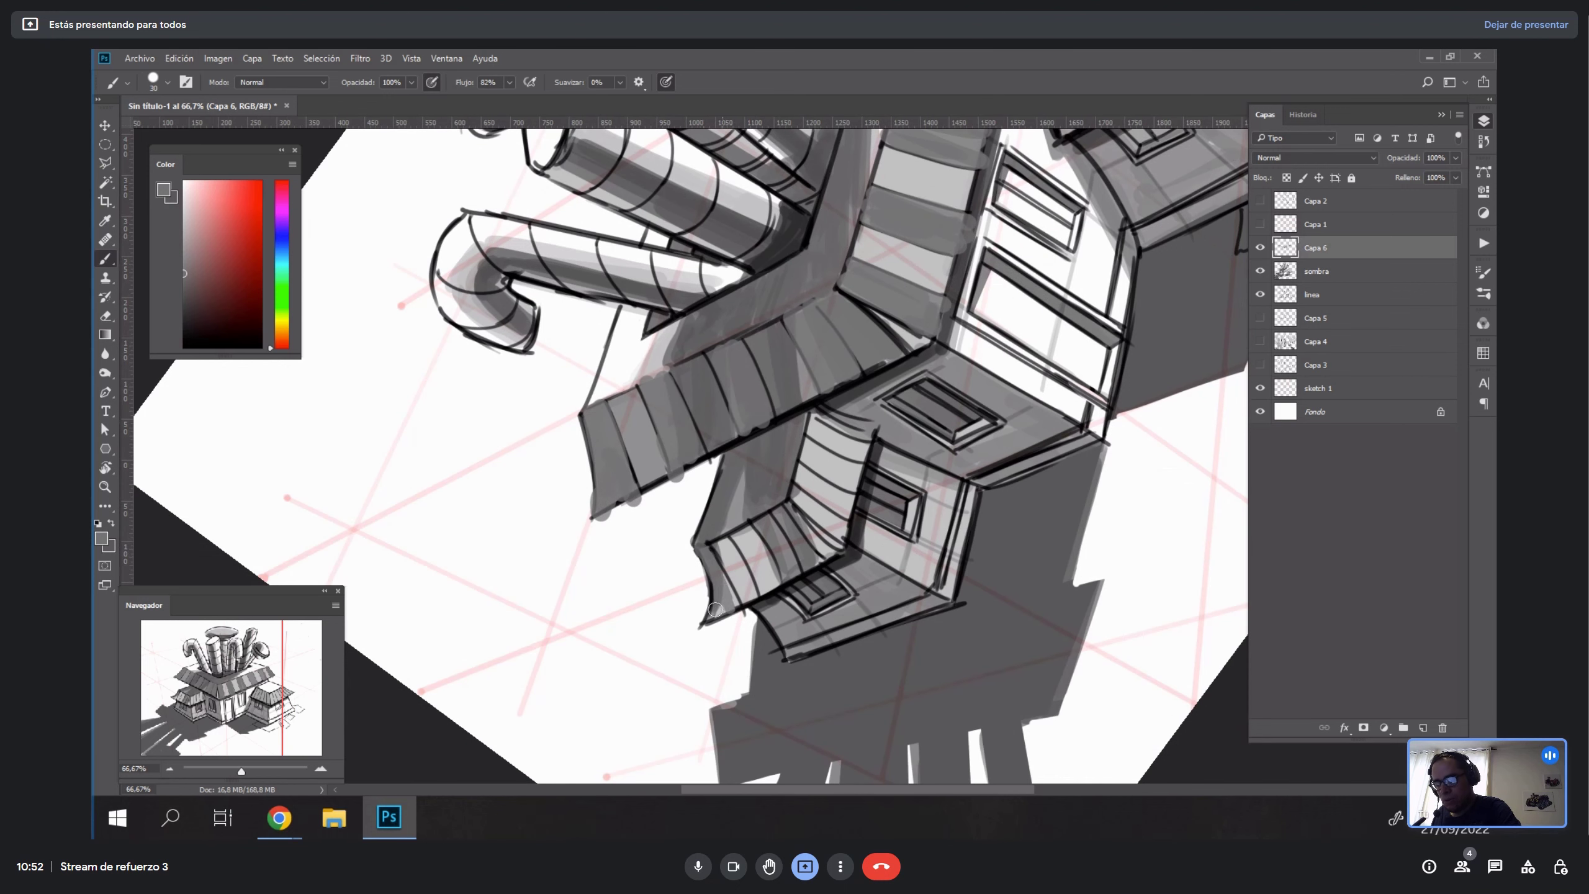
{"action": "mouse_move", "coordinate": [764, 525]}
{"action": "left_mouse_down"}
{"action": "mouse_move", "coordinate": [744, 563]}
{"action": "mouse_move", "coordinate": [767, 566]}
{"action": "left_mouse_up"}
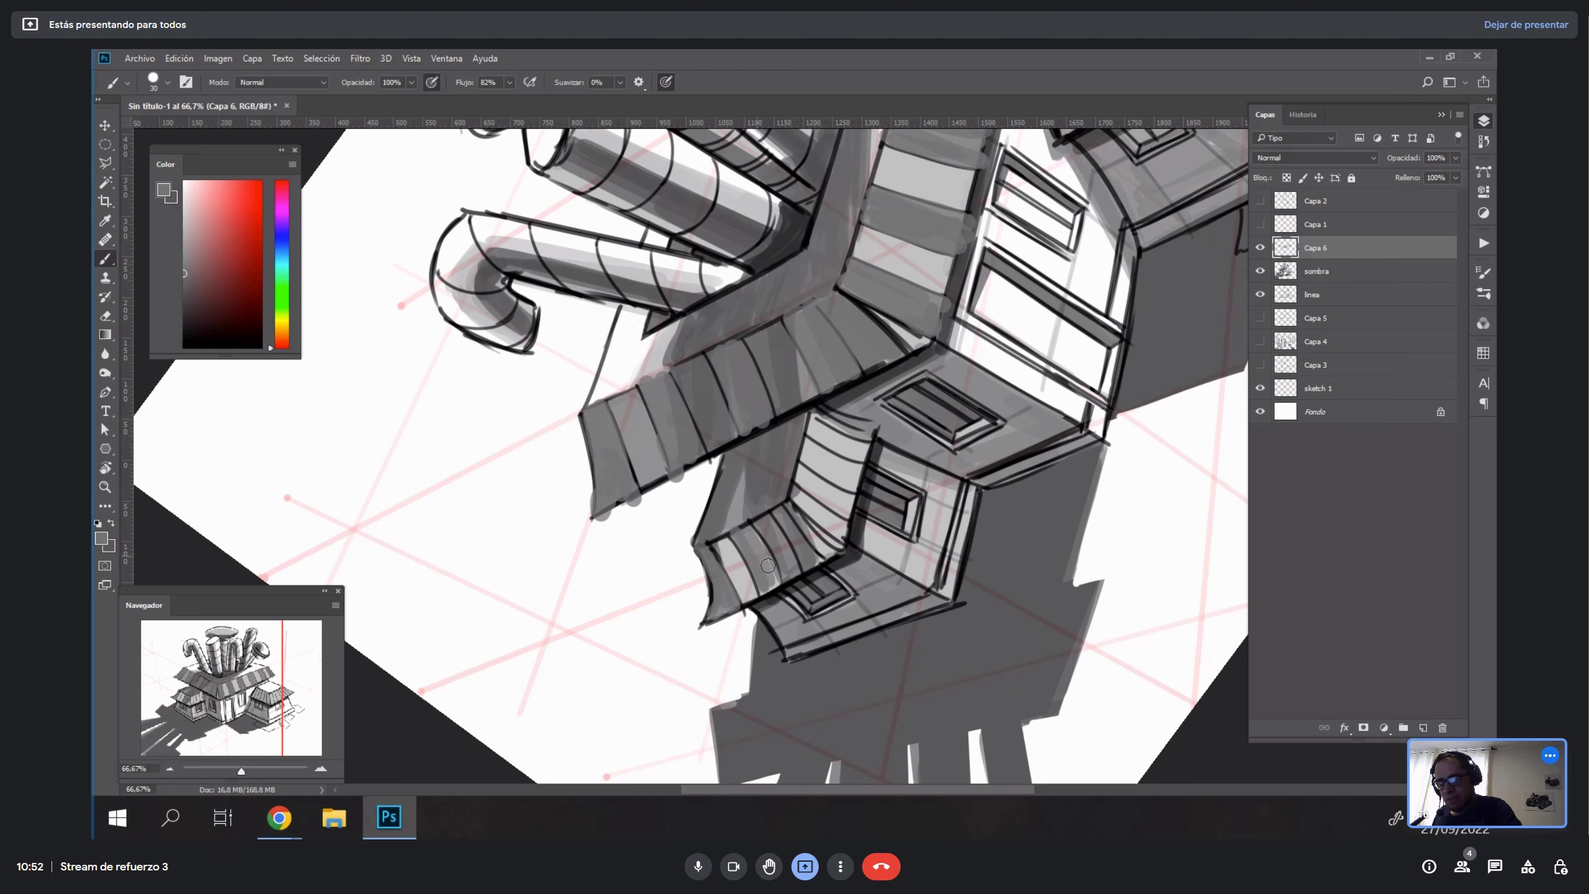
{"action": "left_click", "coordinate": [1260, 271]}
{"action": "left_click_drag", "start_coordinate": [785, 517], "coordinate": [789, 531]}
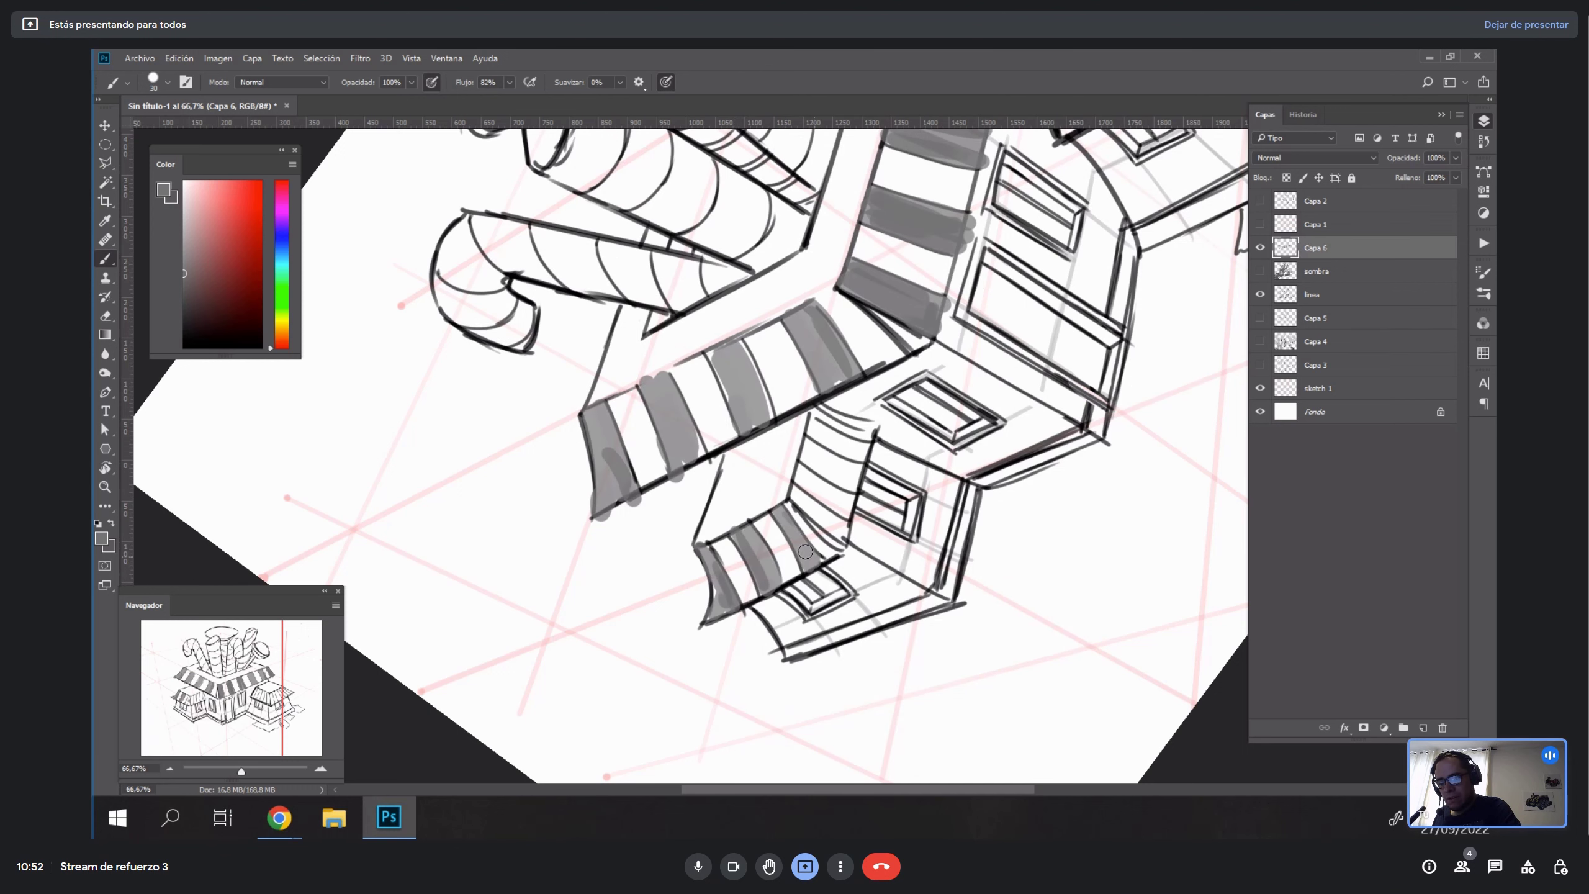
Sample a lighter grey from the main roof's left slope and even out the stripes there.
{"action": "key", "text": "r"}
{"action": "left_click_drag", "start_coordinate": [991, 400], "coordinate": [1002, 529]}
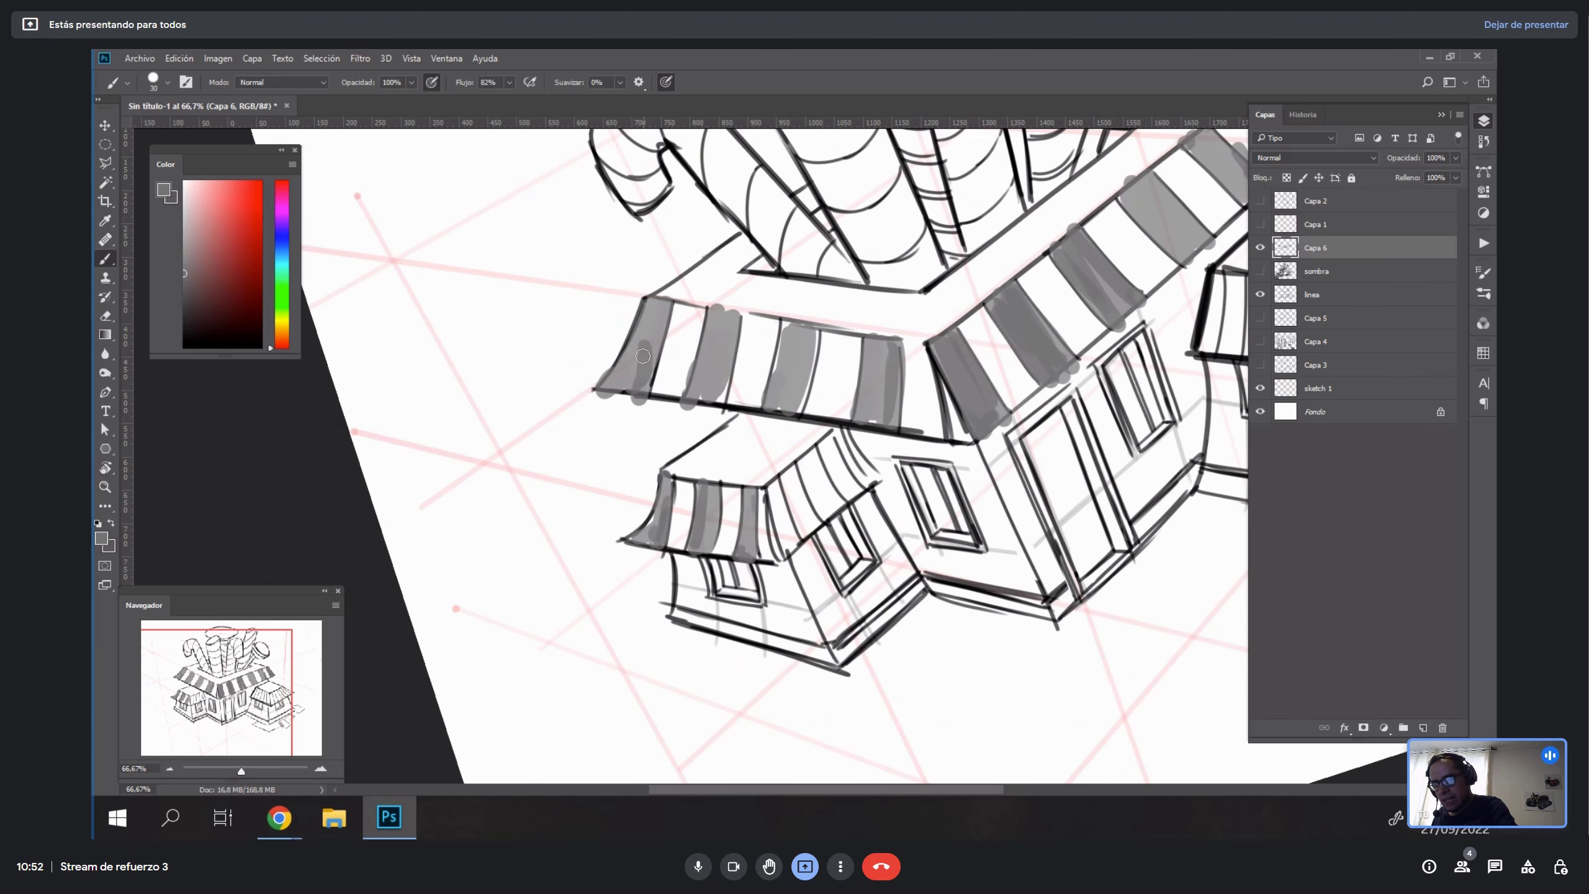
{"action": "left_click", "coordinate": [650, 338], "text": "alt"}
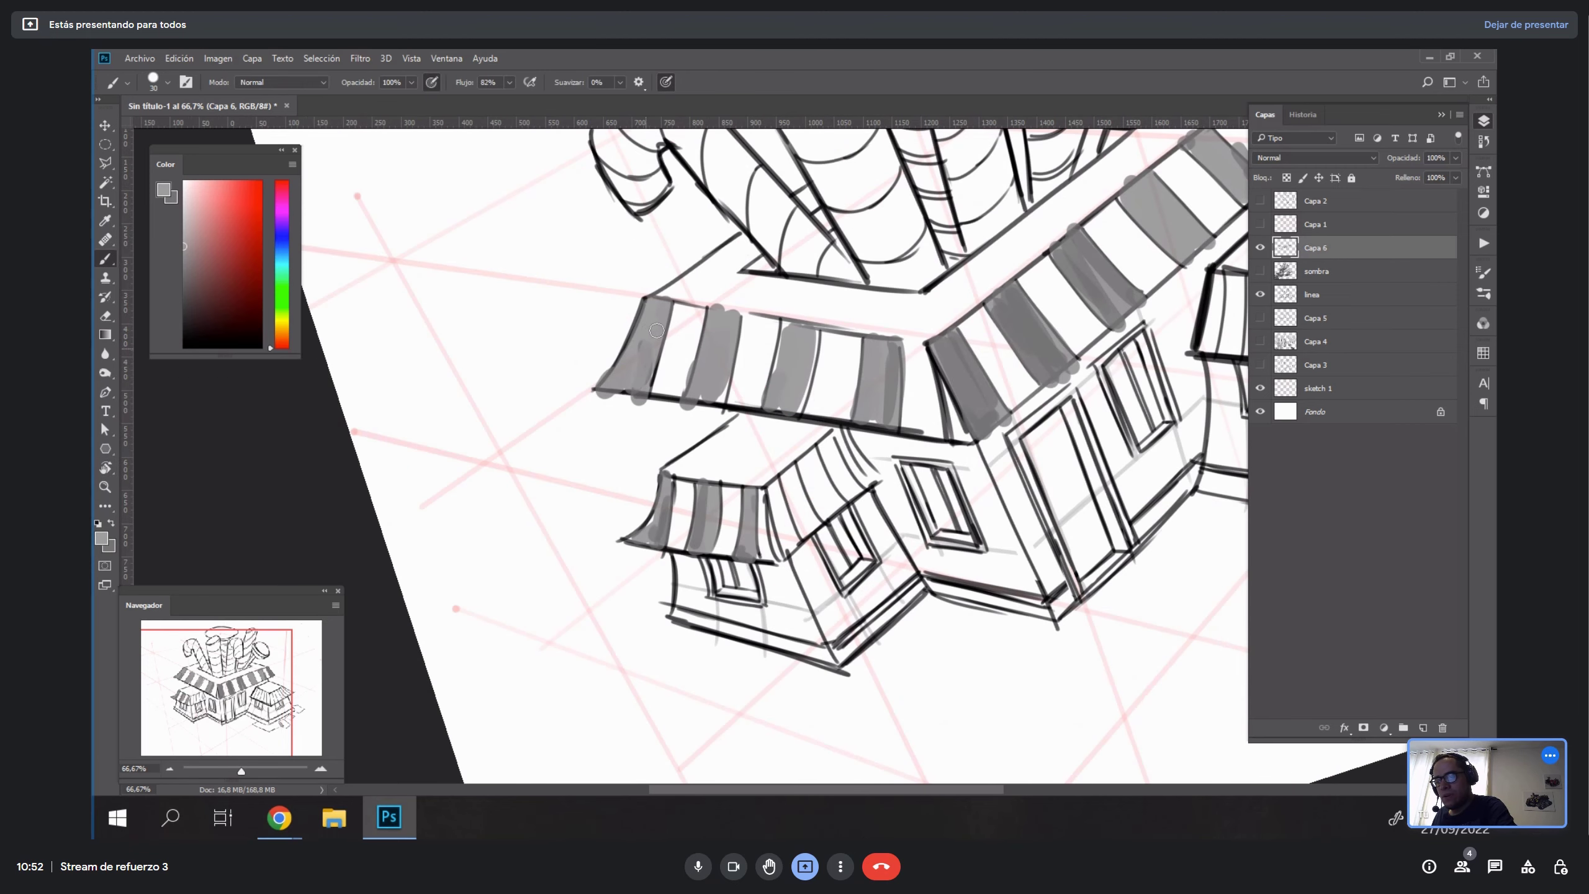
{"action": "mouse_move", "coordinate": [712, 398]}
{"action": "left_mouse_down"}
{"action": "mouse_move", "coordinate": [730, 377]}
{"action": "mouse_move", "coordinate": [768, 393]}
{"action": "left_mouse_up"}
Paint alternating grey stripes on the right-hand face of the small left house's roof.
{"action": "left_click_drag", "start_coordinate": [772, 490], "coordinate": [784, 551]}
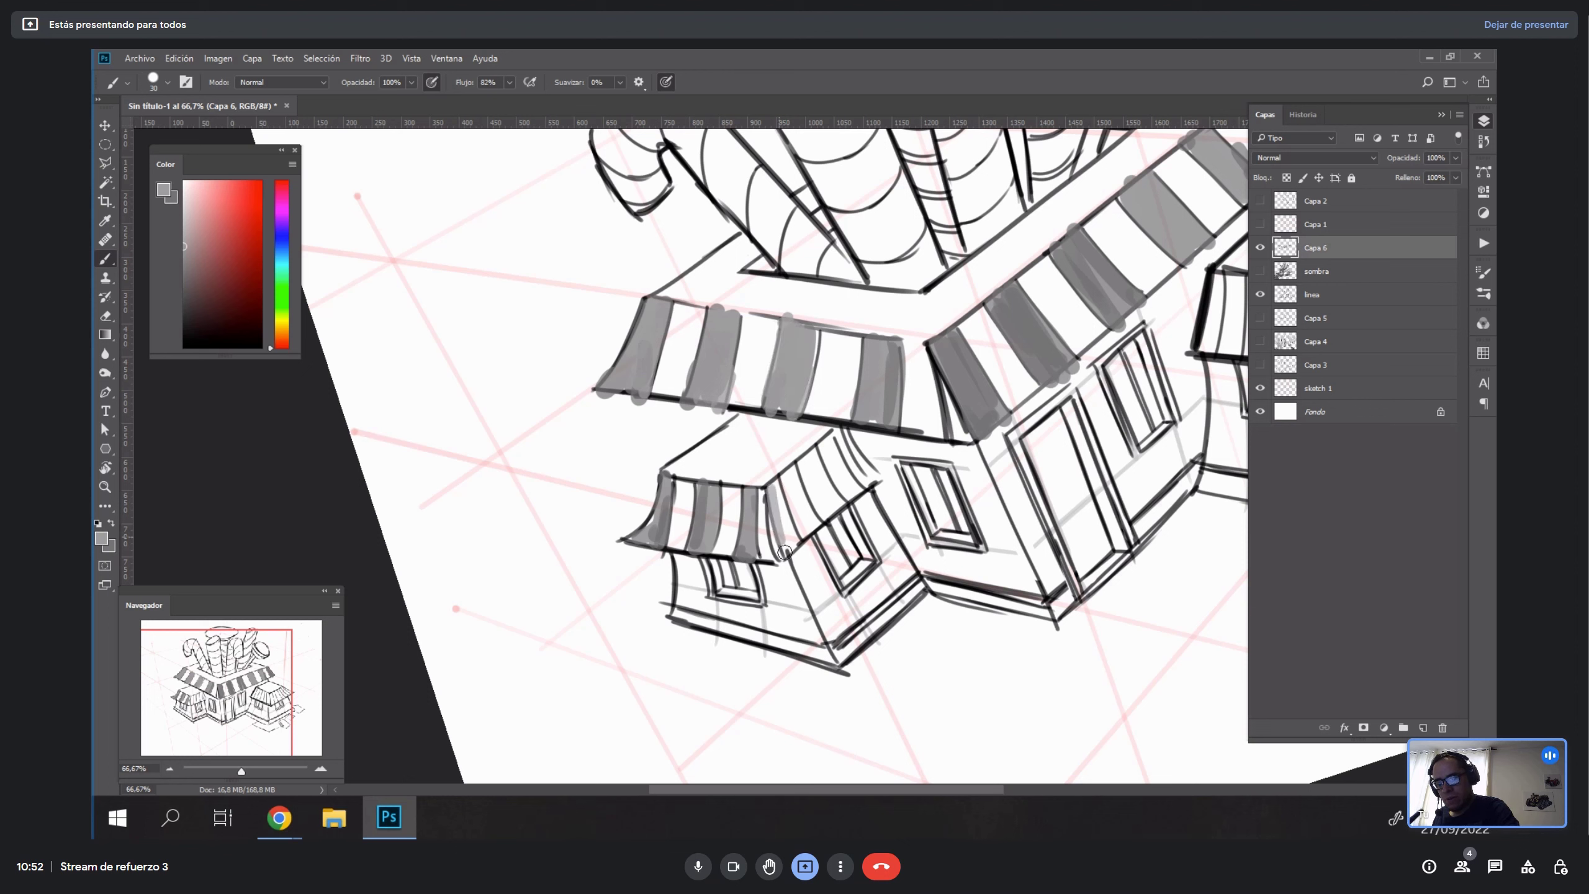
{"action": "mouse_move", "coordinate": [774, 483]}
{"action": "left_mouse_down"}
{"action": "mouse_move", "coordinate": [795, 547]}
{"action": "mouse_move", "coordinate": [775, 493]}
{"action": "mouse_move", "coordinate": [776, 515]}
{"action": "mouse_move", "coordinate": [813, 507]}
{"action": "mouse_move", "coordinate": [826, 475]}
{"action": "mouse_move", "coordinate": [839, 496]}
{"action": "left_mouse_up"}
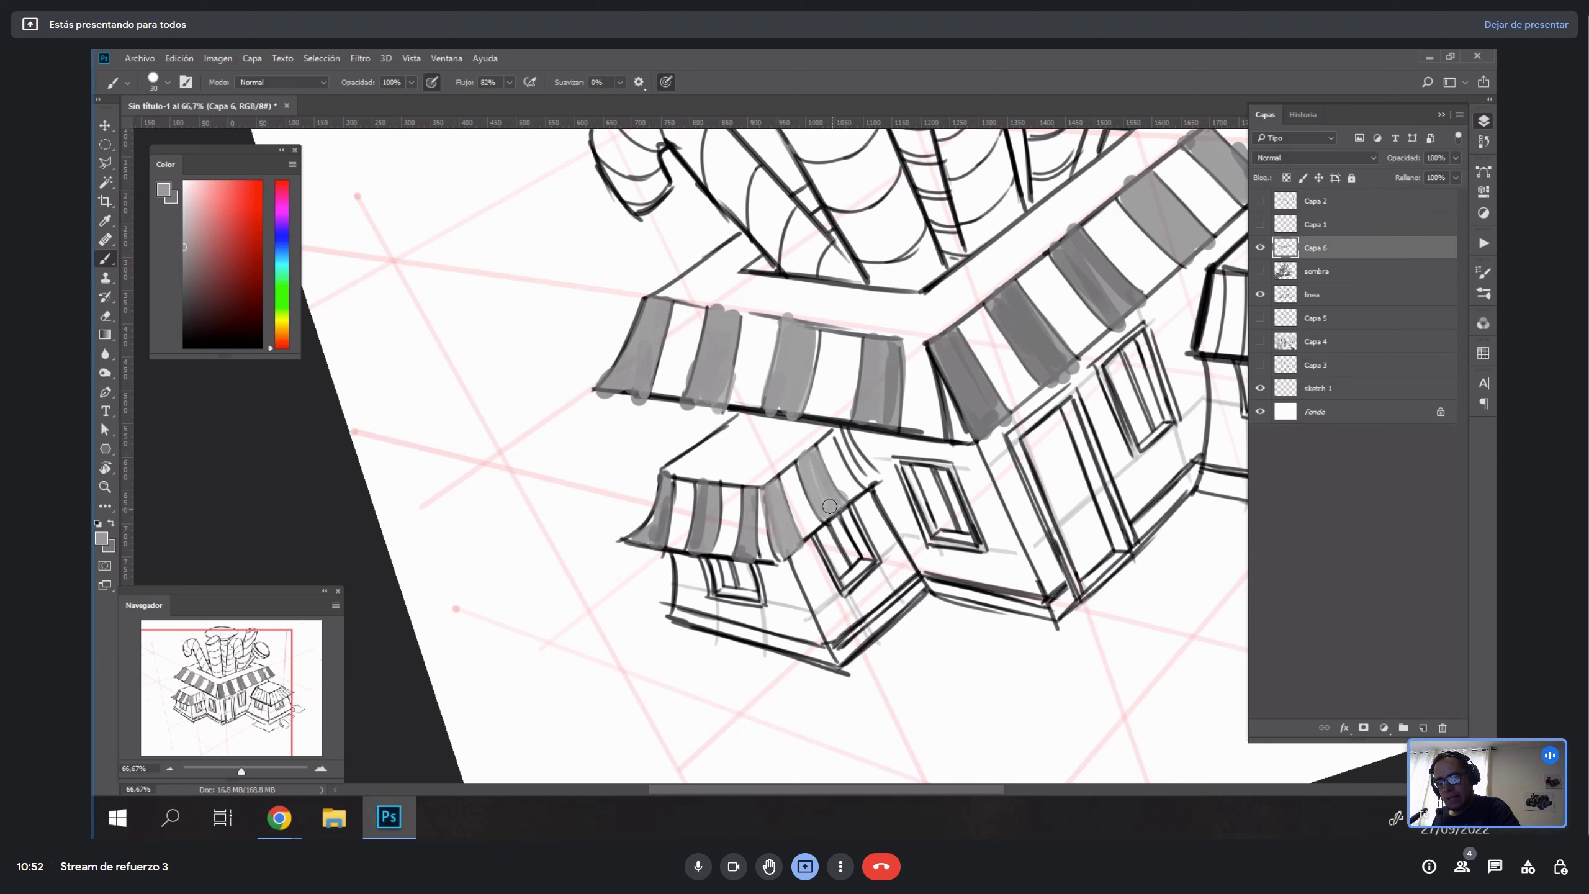
{"action": "left_click_drag", "start_coordinate": [840, 437], "coordinate": [868, 476]}
Paint alternating grey stripes on the left-hand face of the small right house's roof.
{"action": "left_click_drag", "start_coordinate": [1104, 532], "coordinate": [884, 629]}
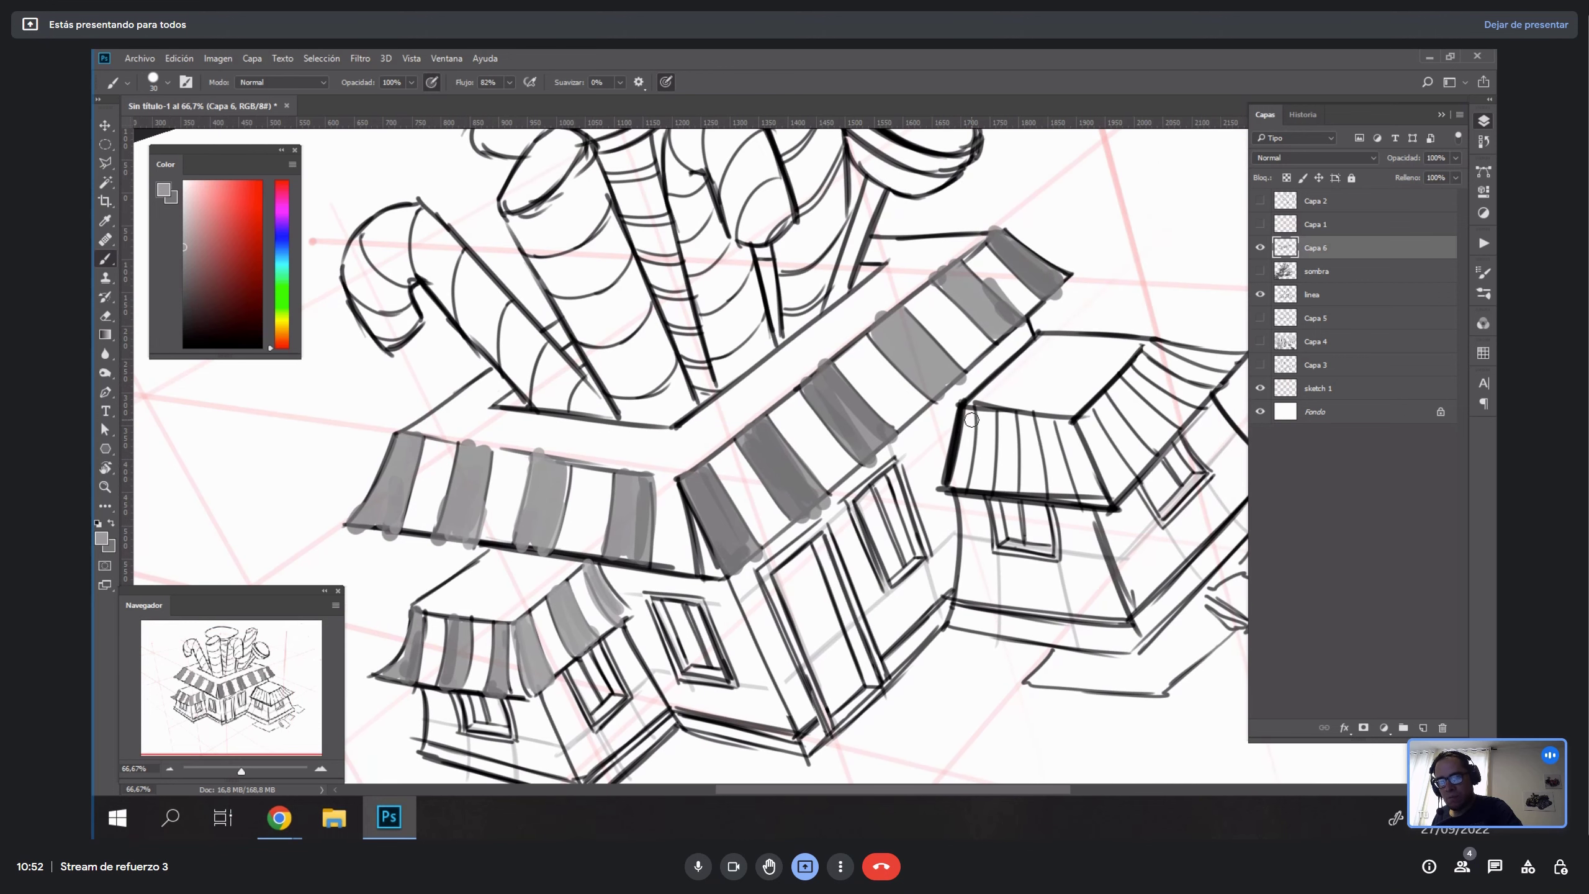
{"action": "left_click_drag", "start_coordinate": [970, 416], "coordinate": [956, 486]}
{"action": "left_click_drag", "start_coordinate": [969, 415], "coordinate": [953, 485]}
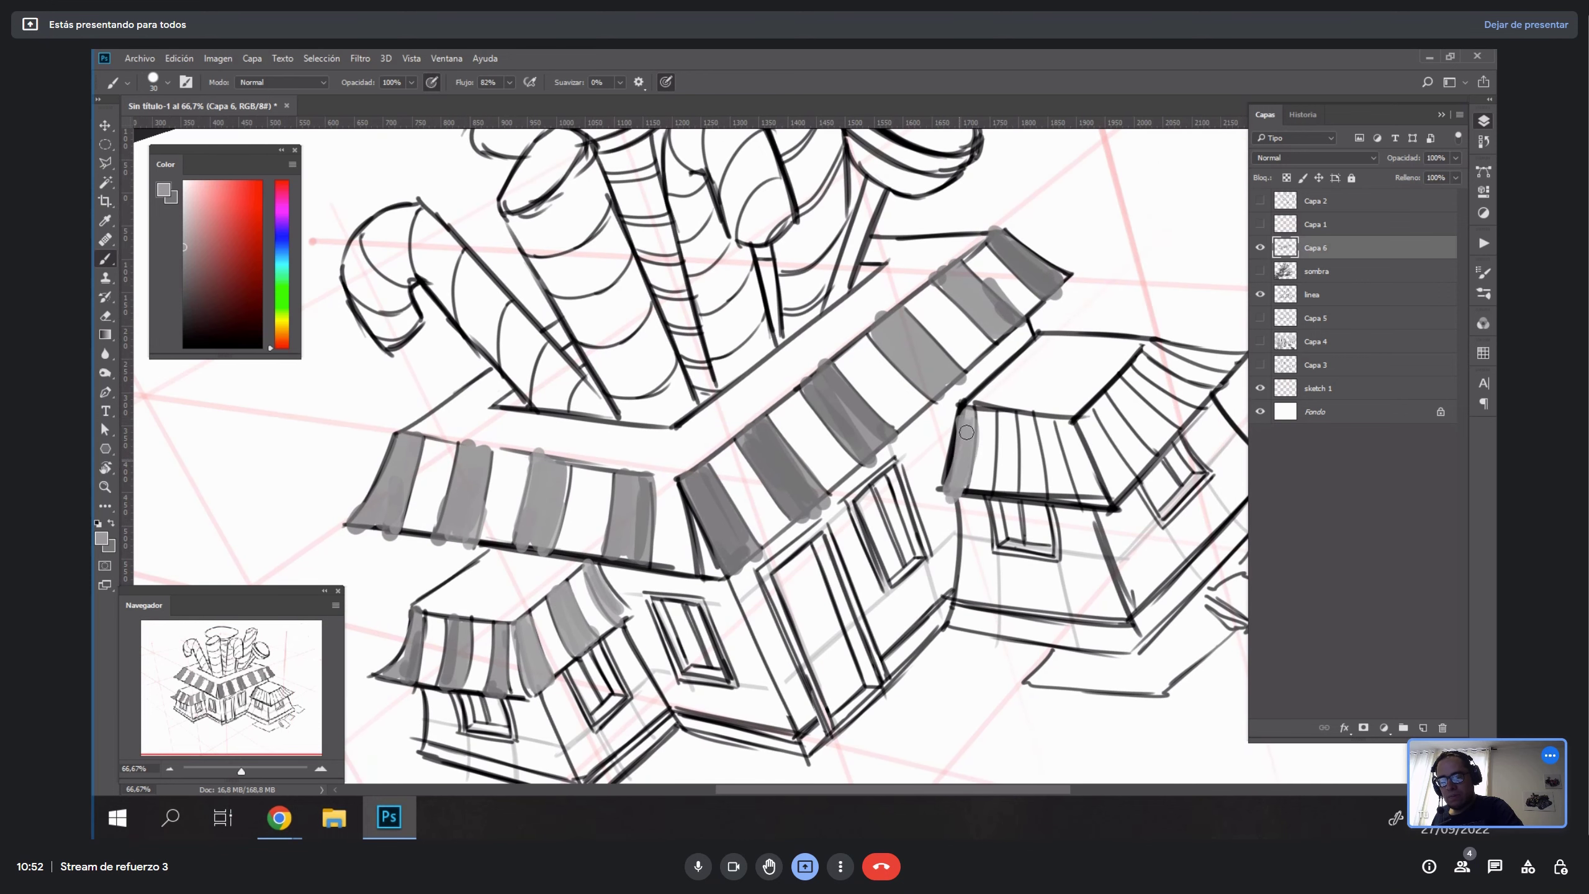
{"action": "mouse_move", "coordinate": [1002, 427]}
{"action": "left_mouse_down"}
{"action": "mouse_move", "coordinate": [1000, 498]}
{"action": "mouse_move", "coordinate": [1008, 418]}
{"action": "mouse_move", "coordinate": [1064, 498]}
{"action": "left_mouse_up"}
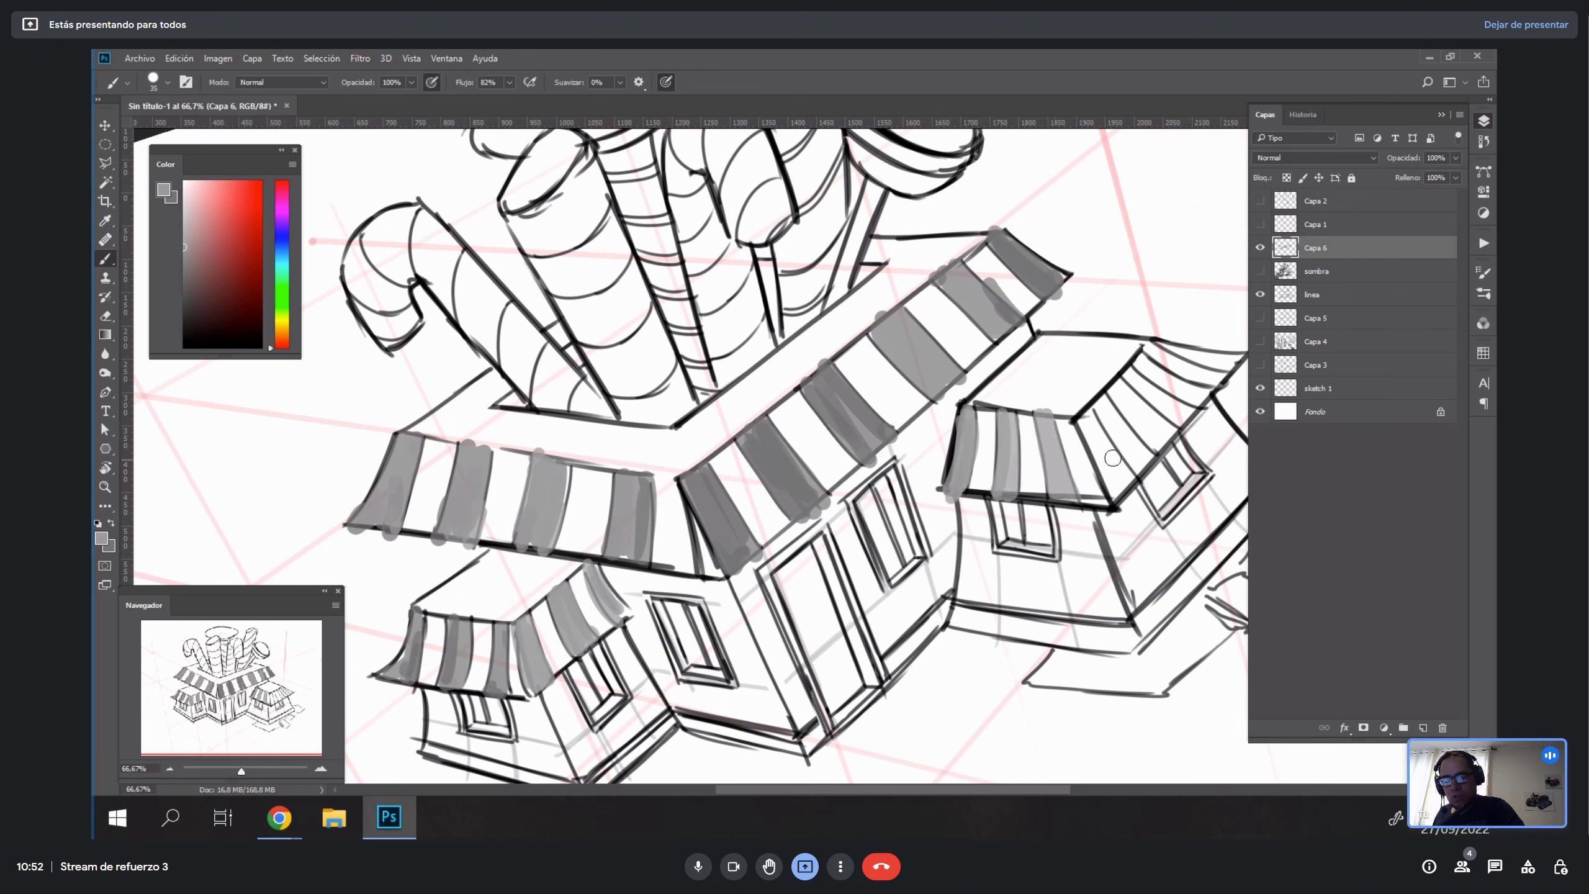
Paint alternating grey stripes across the right-hand face of the small right house's roof.
{"action": "mouse_move", "coordinate": [1084, 418]}
{"action": "left_mouse_down"}
{"action": "mouse_move", "coordinate": [1106, 492]}
{"action": "mouse_move", "coordinate": [1120, 469]}
{"action": "mouse_move", "coordinate": [1128, 480]}
{"action": "left_mouse_up"}
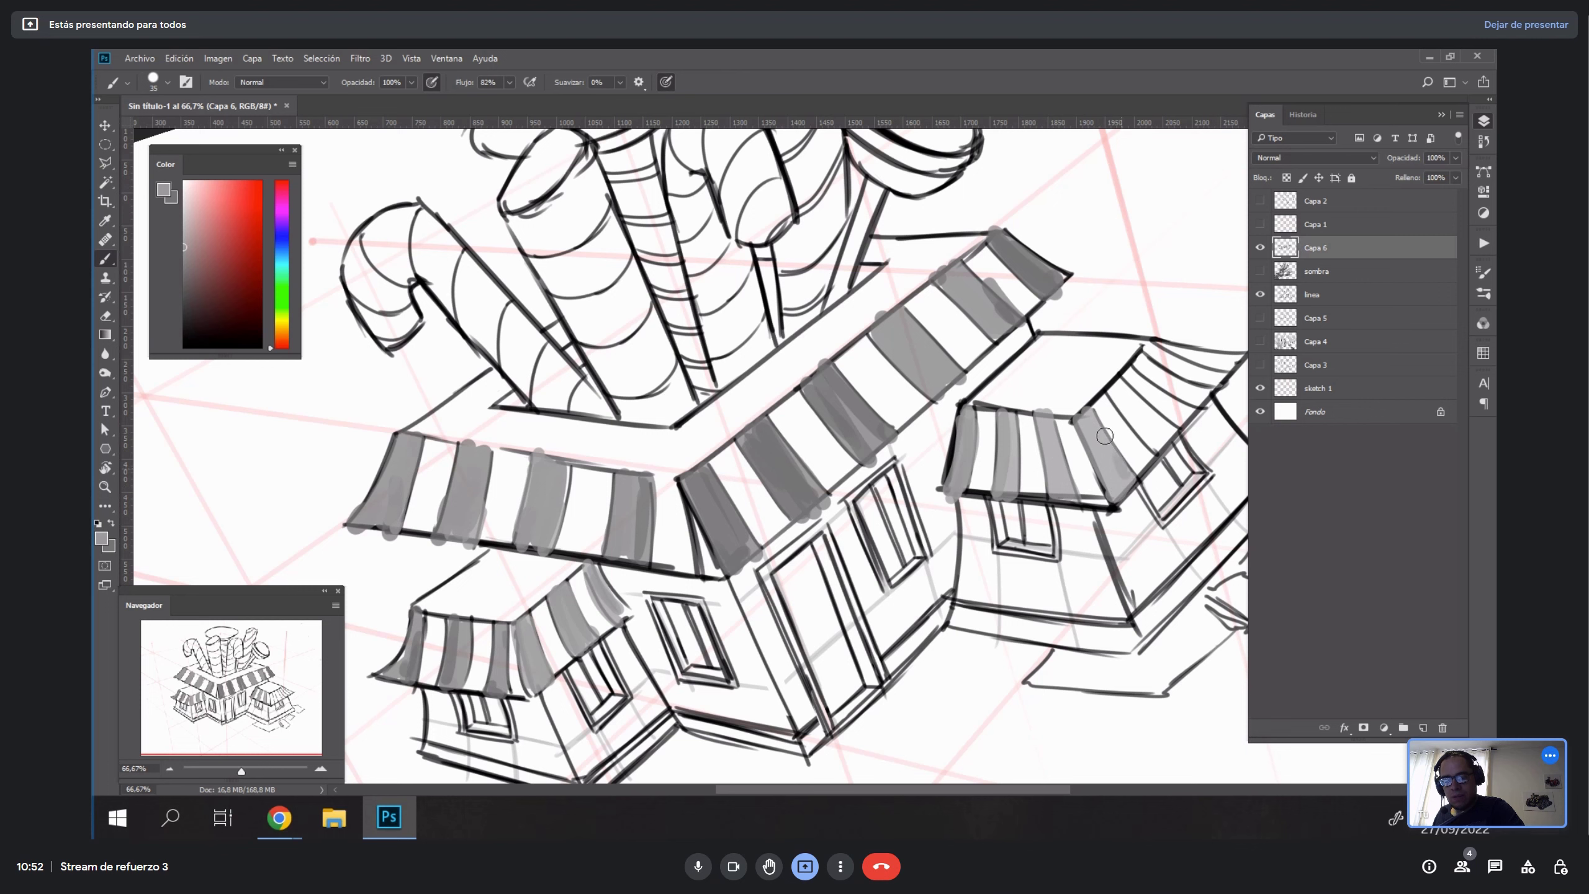
{"action": "key", "text": "r"}
{"action": "mouse_move", "coordinate": [1174, 407]}
{"action": "left_mouse_down"}
{"action": "mouse_move", "coordinate": [1007, 550]}
{"action": "mouse_move", "coordinate": [886, 446]}
{"action": "left_mouse_up"}
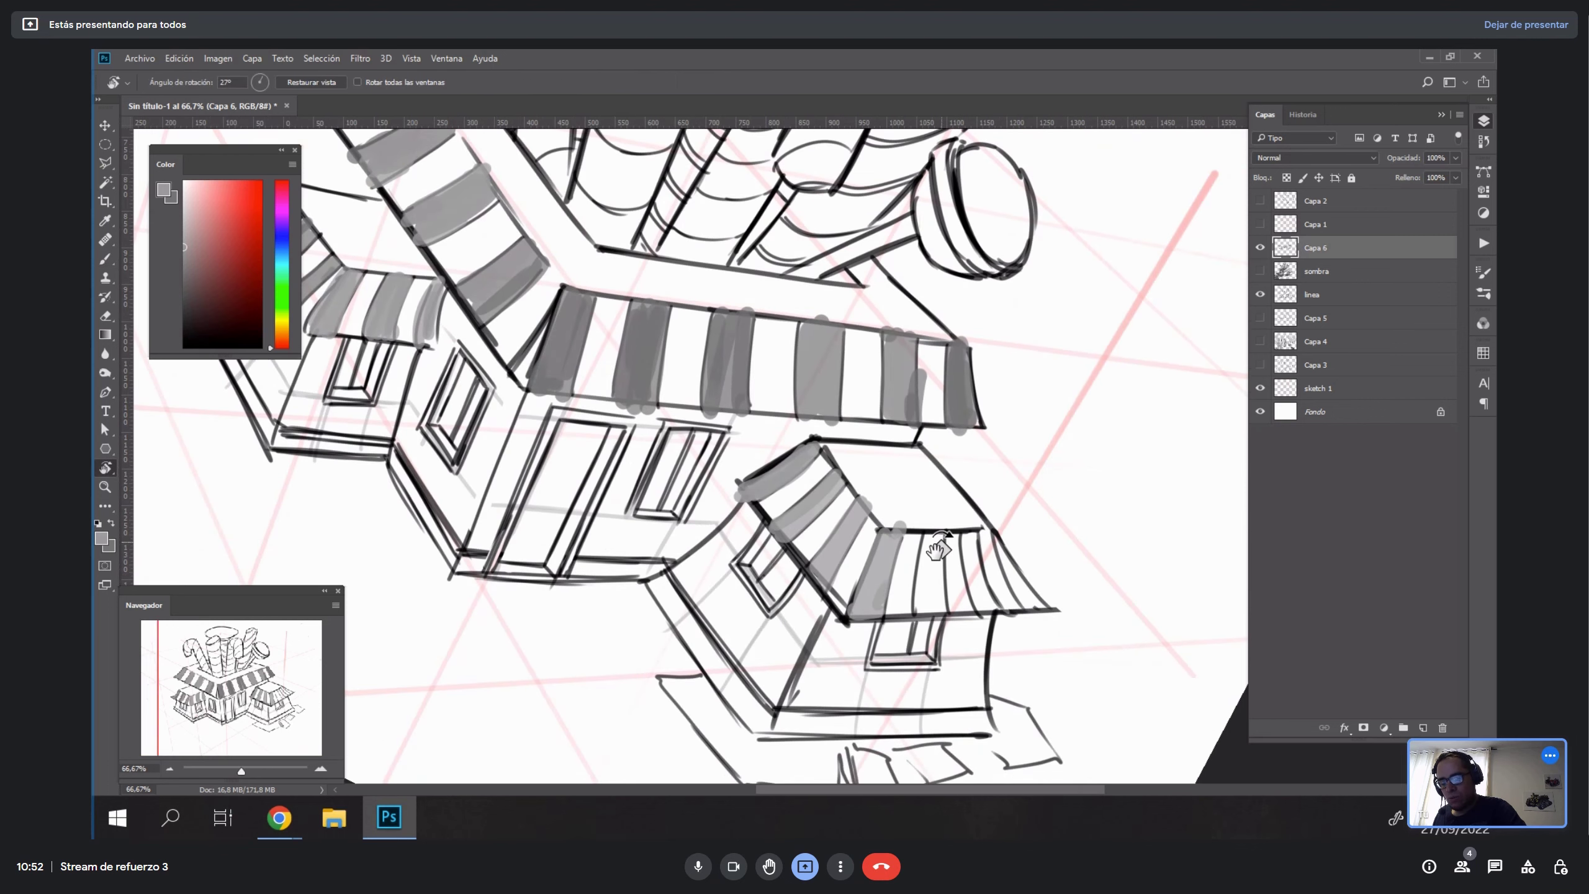
{"action": "key", "text": "b"}
{"action": "mouse_move", "coordinate": [926, 542]}
{"action": "left_mouse_down"}
{"action": "mouse_move", "coordinate": [935, 617]}
{"action": "mouse_move", "coordinate": [942, 544]}
{"action": "mouse_move", "coordinate": [933, 601]}
{"action": "mouse_move", "coordinate": [931, 561]}
{"action": "mouse_move", "coordinate": [980, 608]}
{"action": "mouse_move", "coordinate": [971, 543]}
{"action": "mouse_move", "coordinate": [1003, 556]}
{"action": "mouse_move", "coordinate": [973, 601]}
{"action": "mouse_move", "coordinate": [1005, 567]}
{"action": "mouse_move", "coordinate": [1027, 595]}
{"action": "left_mouse_up"}
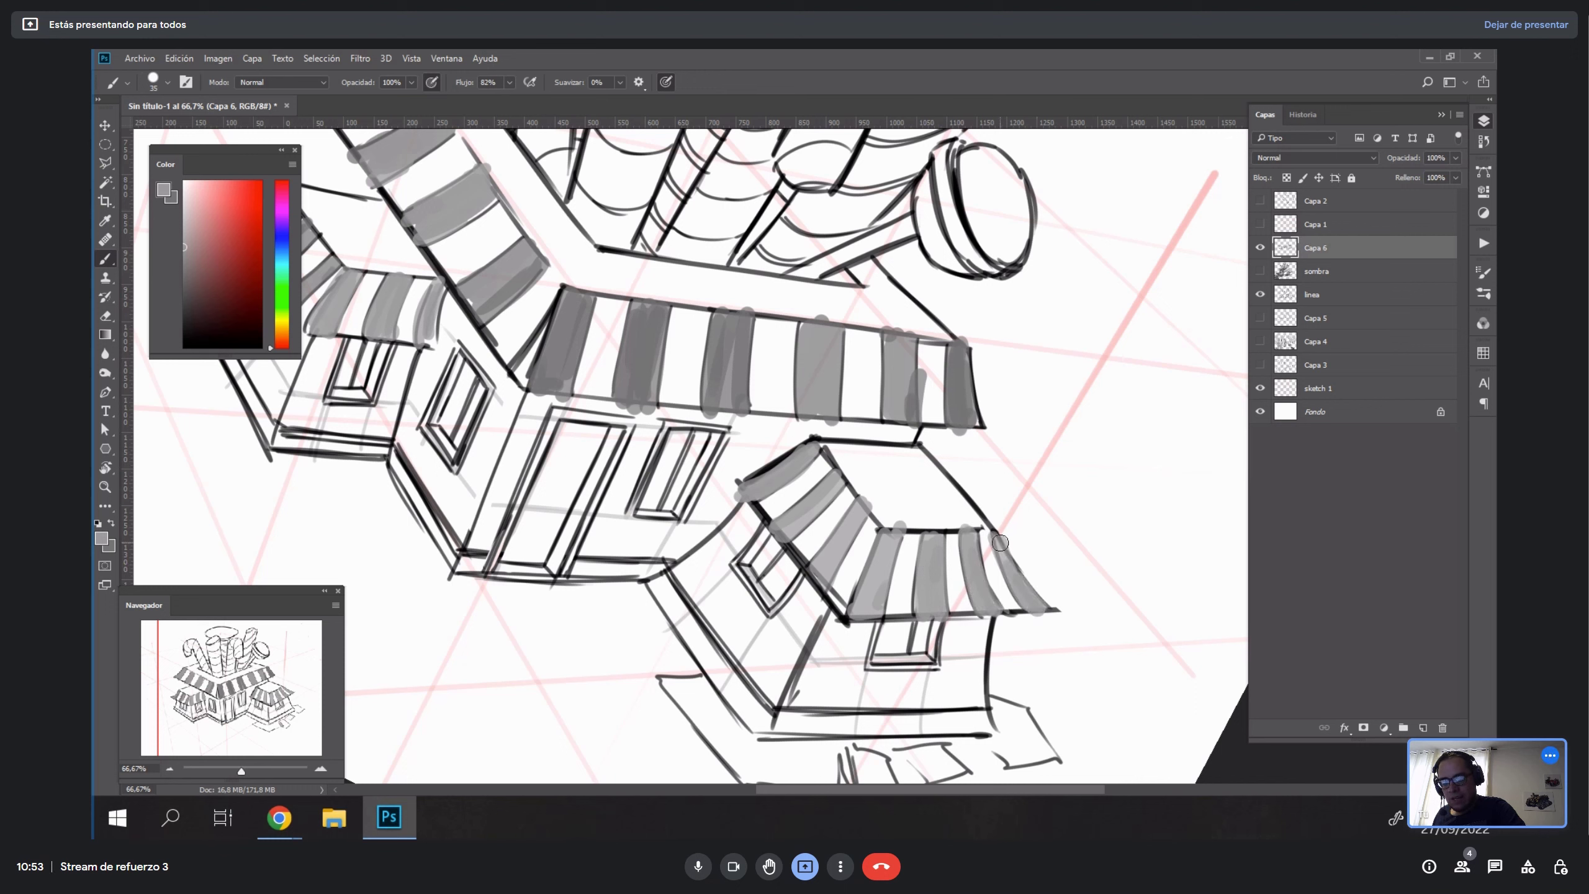
Fill in and even out the grey of the two outermost stripes on the main roof's right slope.
{"action": "key", "text": "r"}
{"action": "left_click_drag", "start_coordinate": [1011, 461], "coordinate": [778, 711]}
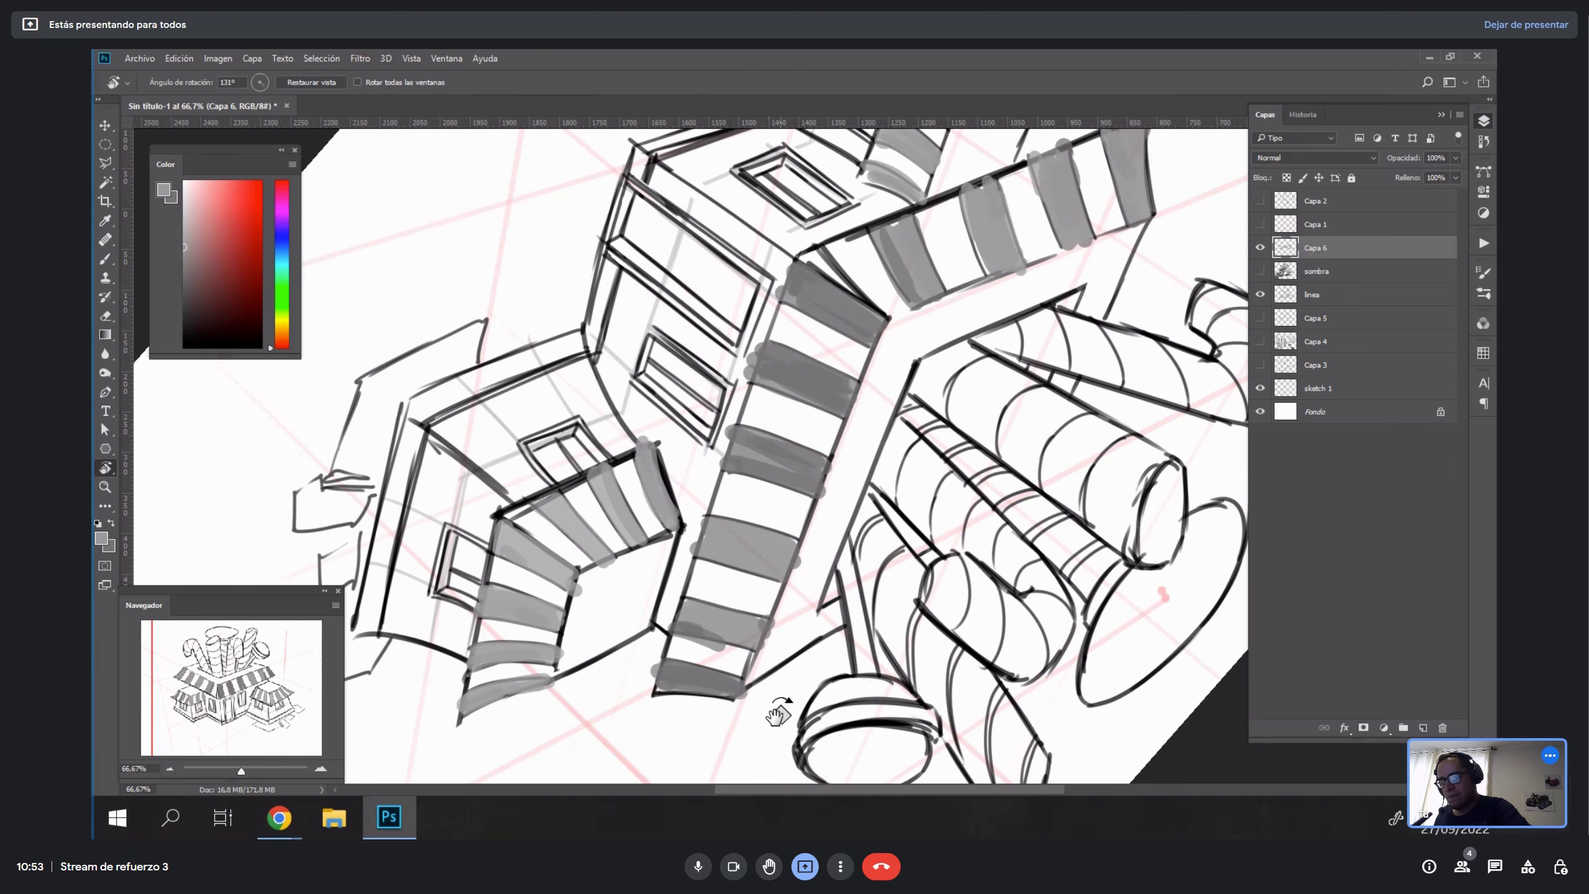
{"action": "key", "text": "b"}
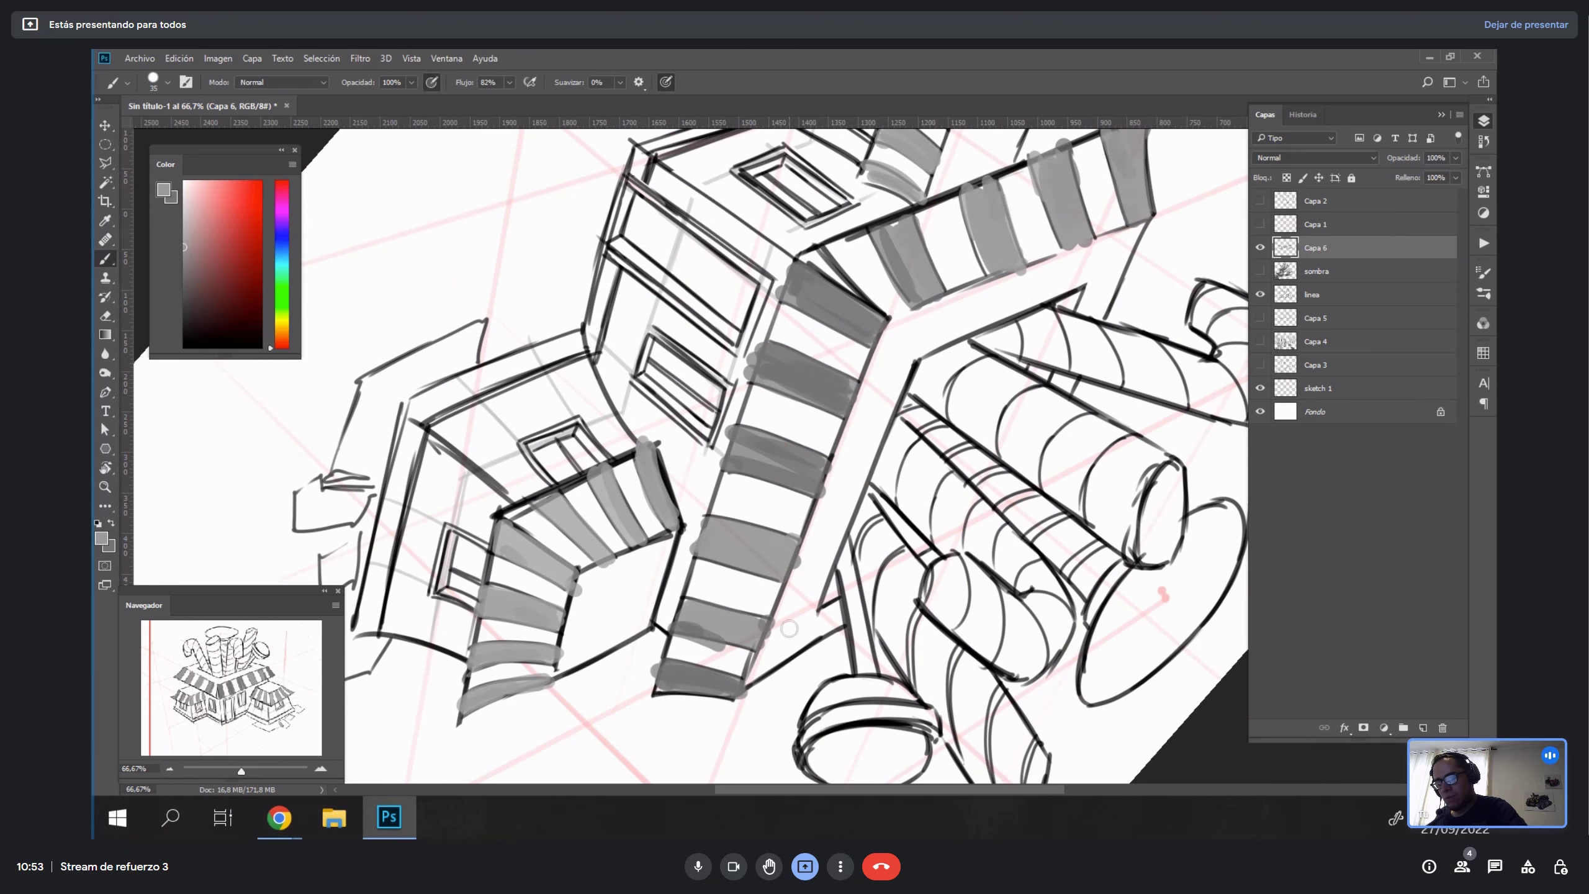
{"action": "left_click_drag", "start_coordinate": [757, 619], "coordinate": [710, 579]}
{"action": "left_click_drag", "start_coordinate": [657, 589], "coordinate": [694, 582]}
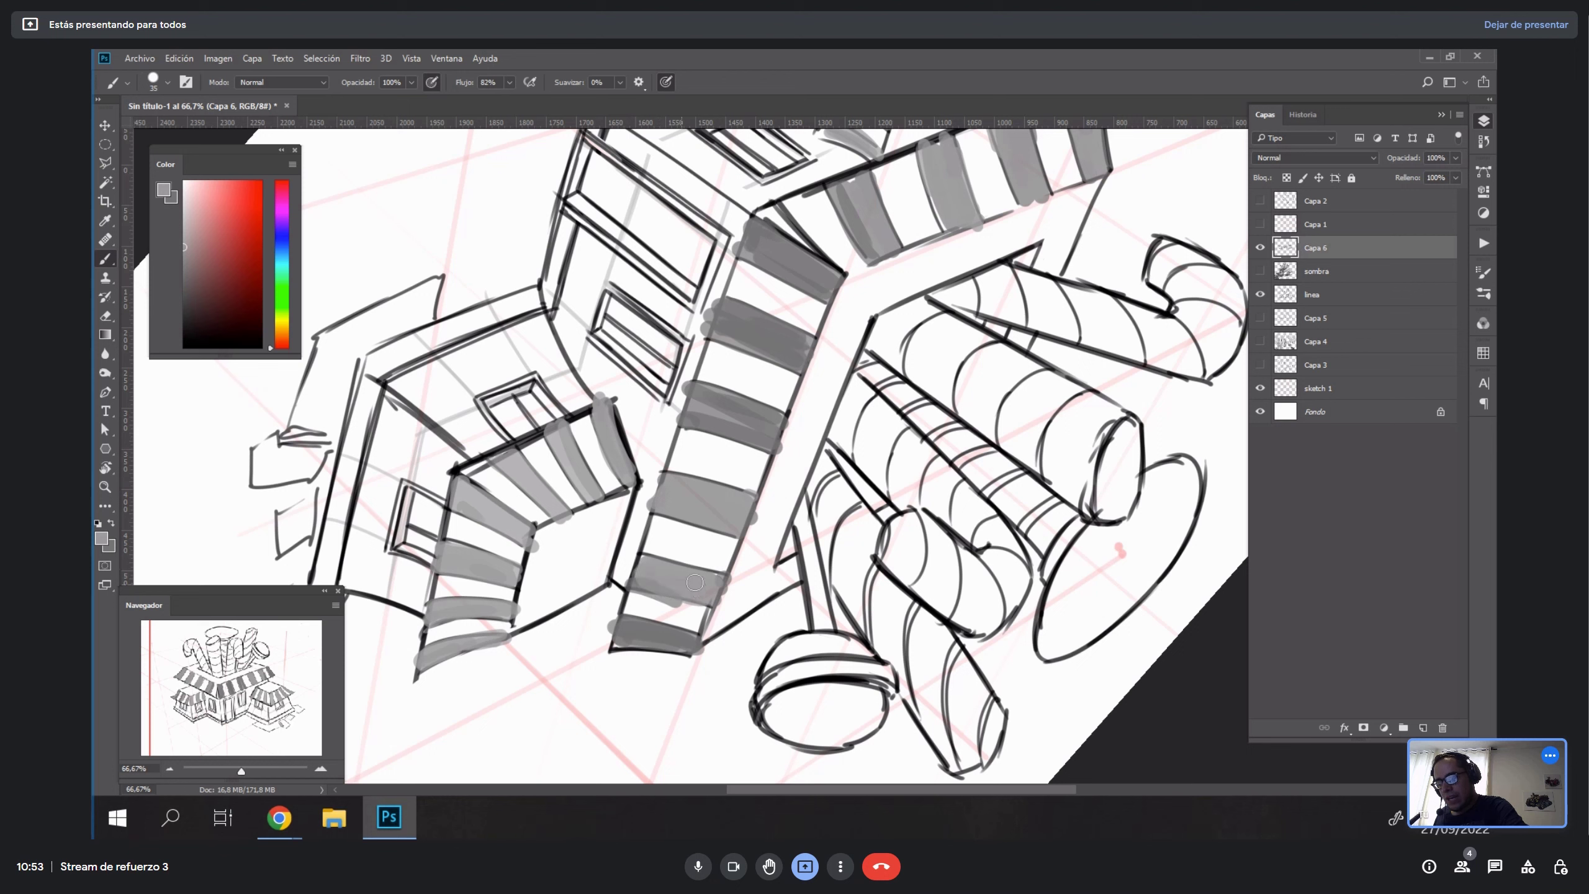
{"action": "mouse_move", "coordinate": [625, 629]}
{"action": "left_mouse_down"}
{"action": "mouse_move", "coordinate": [670, 637]}
{"action": "mouse_move", "coordinate": [632, 648]}
{"action": "left_mouse_up"}
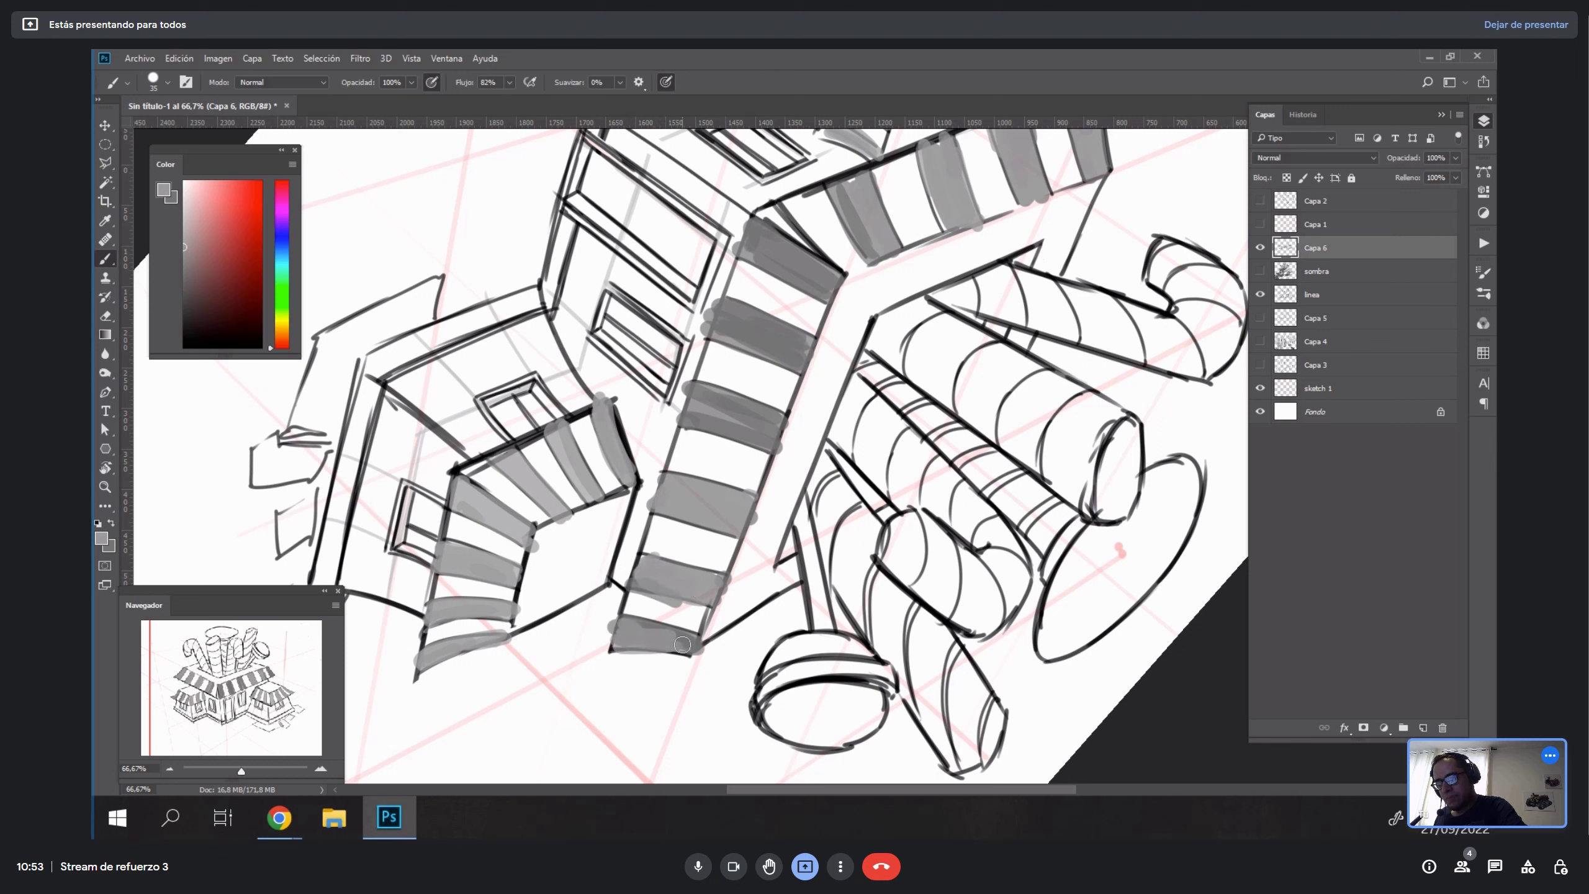
Erase the grey overspill along the edges of the main roof's right slope.
{"action": "key", "text": "e"}
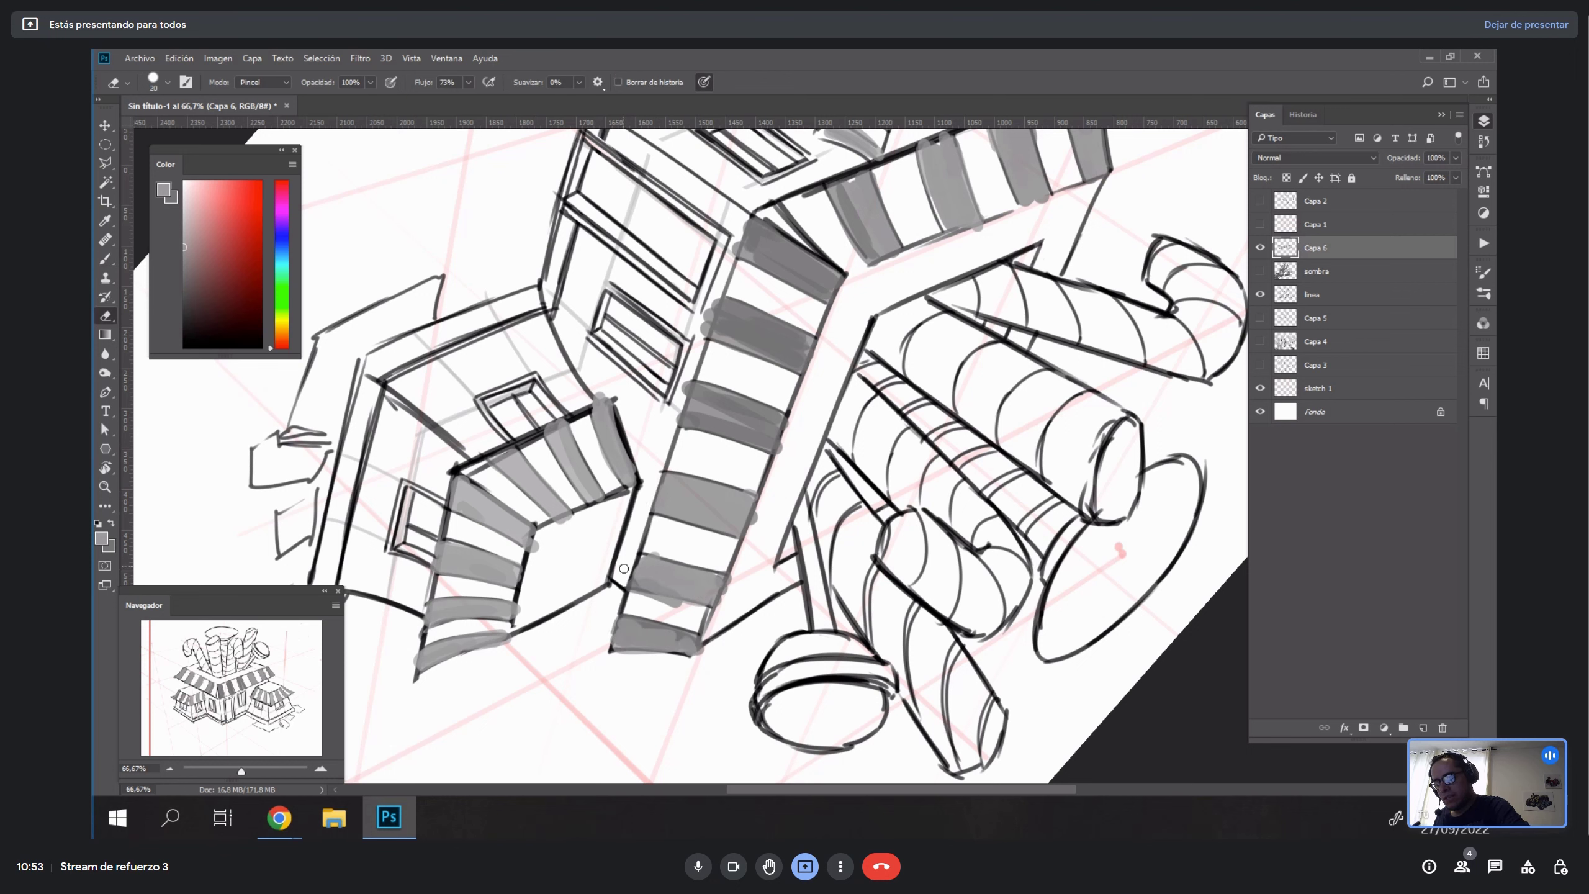
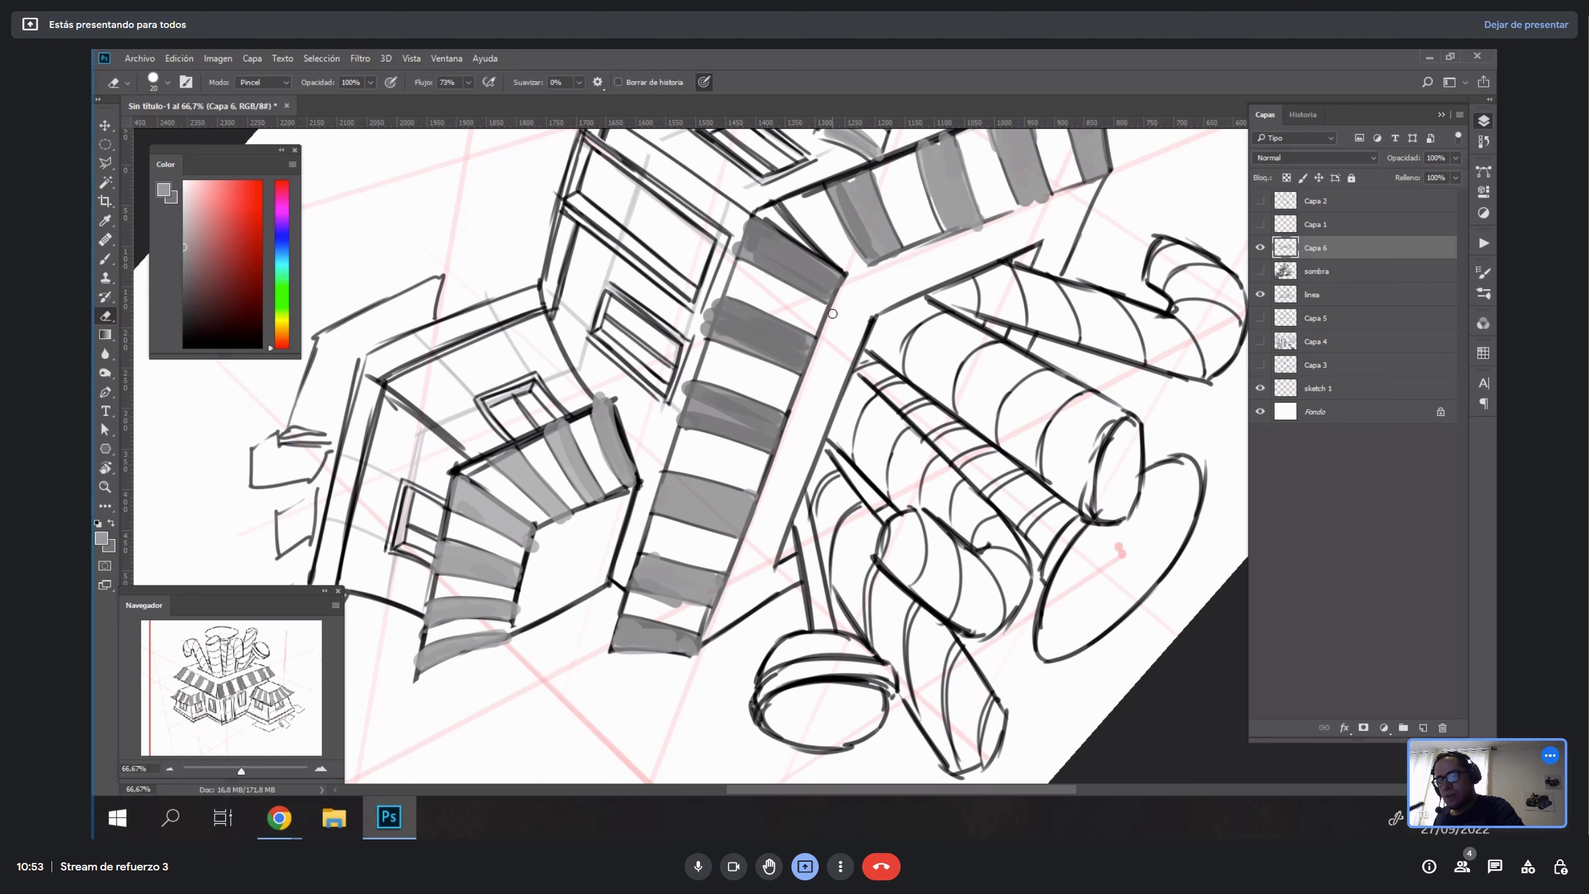
{"action": "left_click_drag", "start_coordinate": [699, 348], "coordinate": [710, 317]}
{"action": "key", "text": "Escape"}
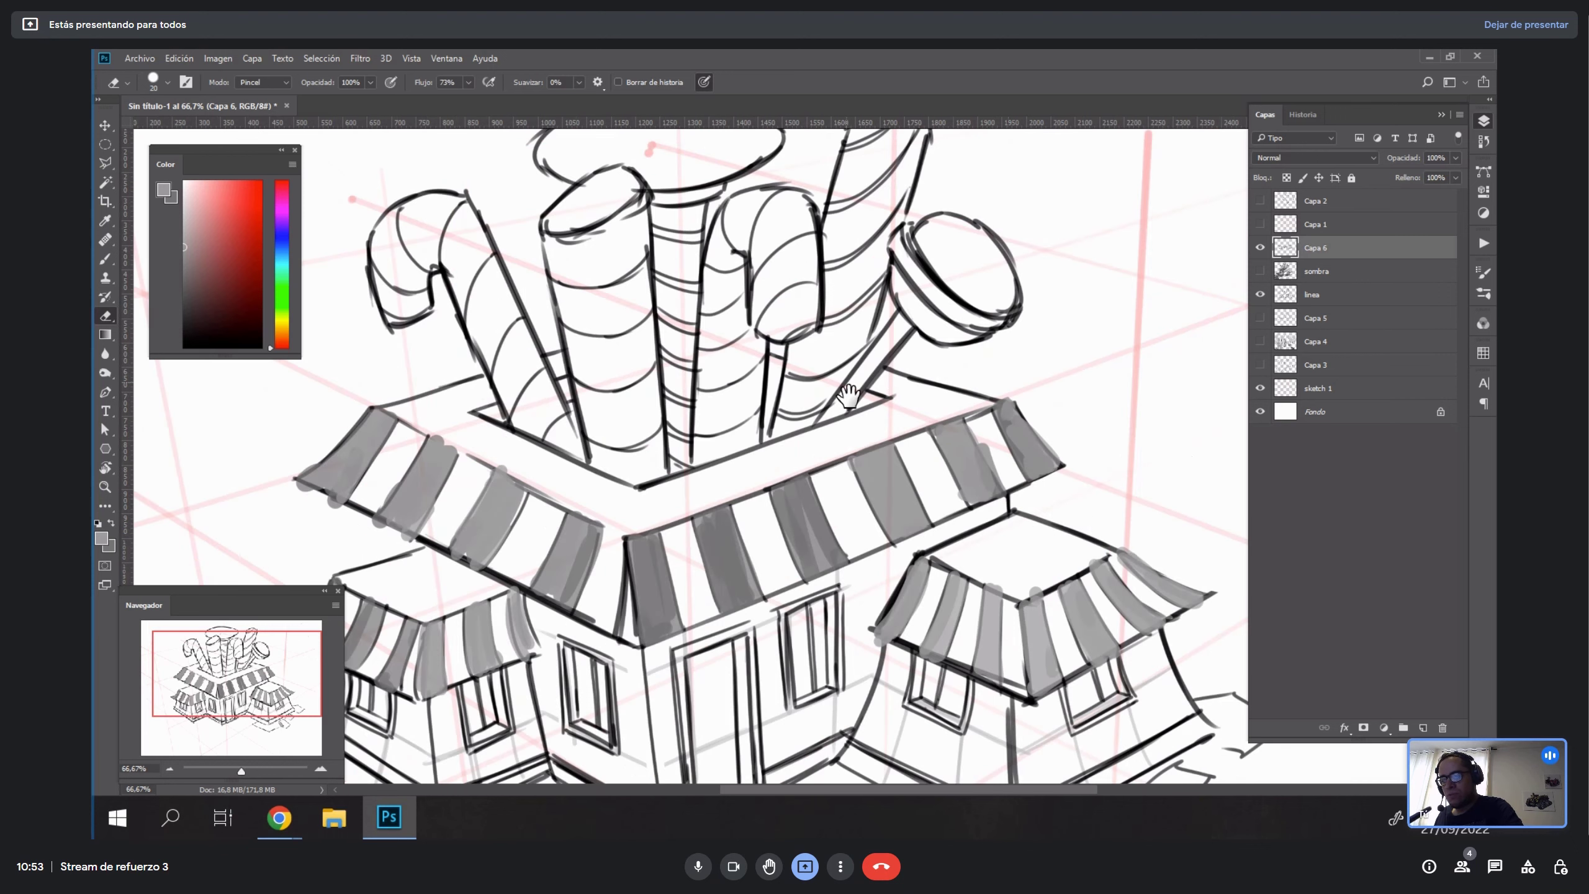
Touch up the lower ends of the stripes on the main roof's left slope with the brush and eraser.
{"action": "left_click_drag", "start_coordinate": [852, 359], "coordinate": [1021, 387]}
{"action": "key", "text": "b"}
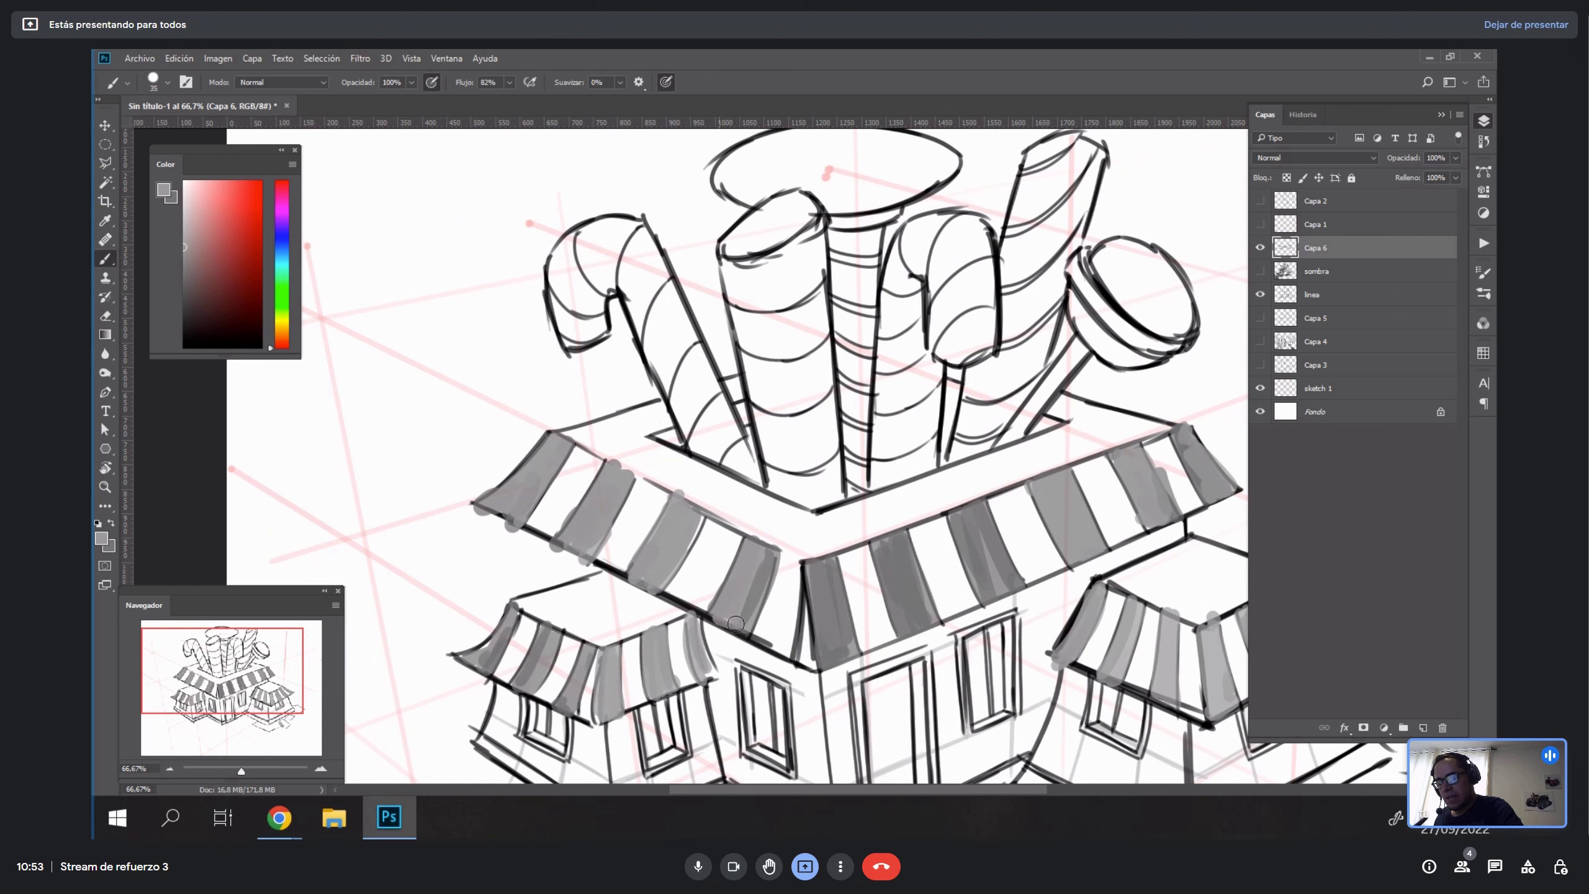
{"action": "key", "text": "e"}
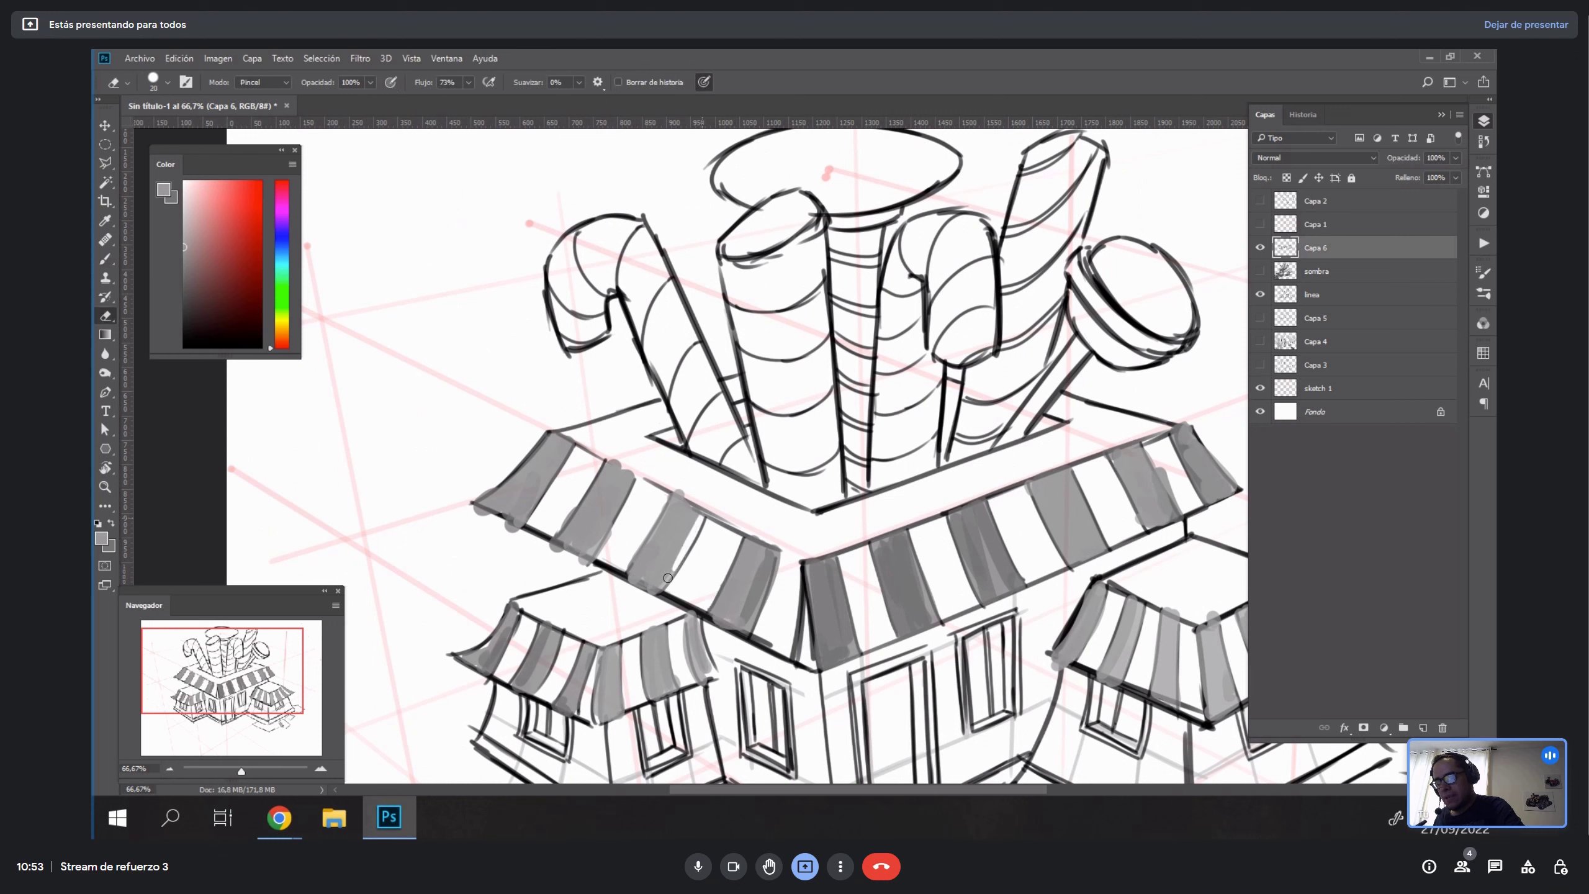
{"action": "key", "text": "b"}
Select the areas above and below the main roof's left slope with the Polygonal Lasso, clear the stripe overspill there and deselect.
{"action": "key", "text": "l"}
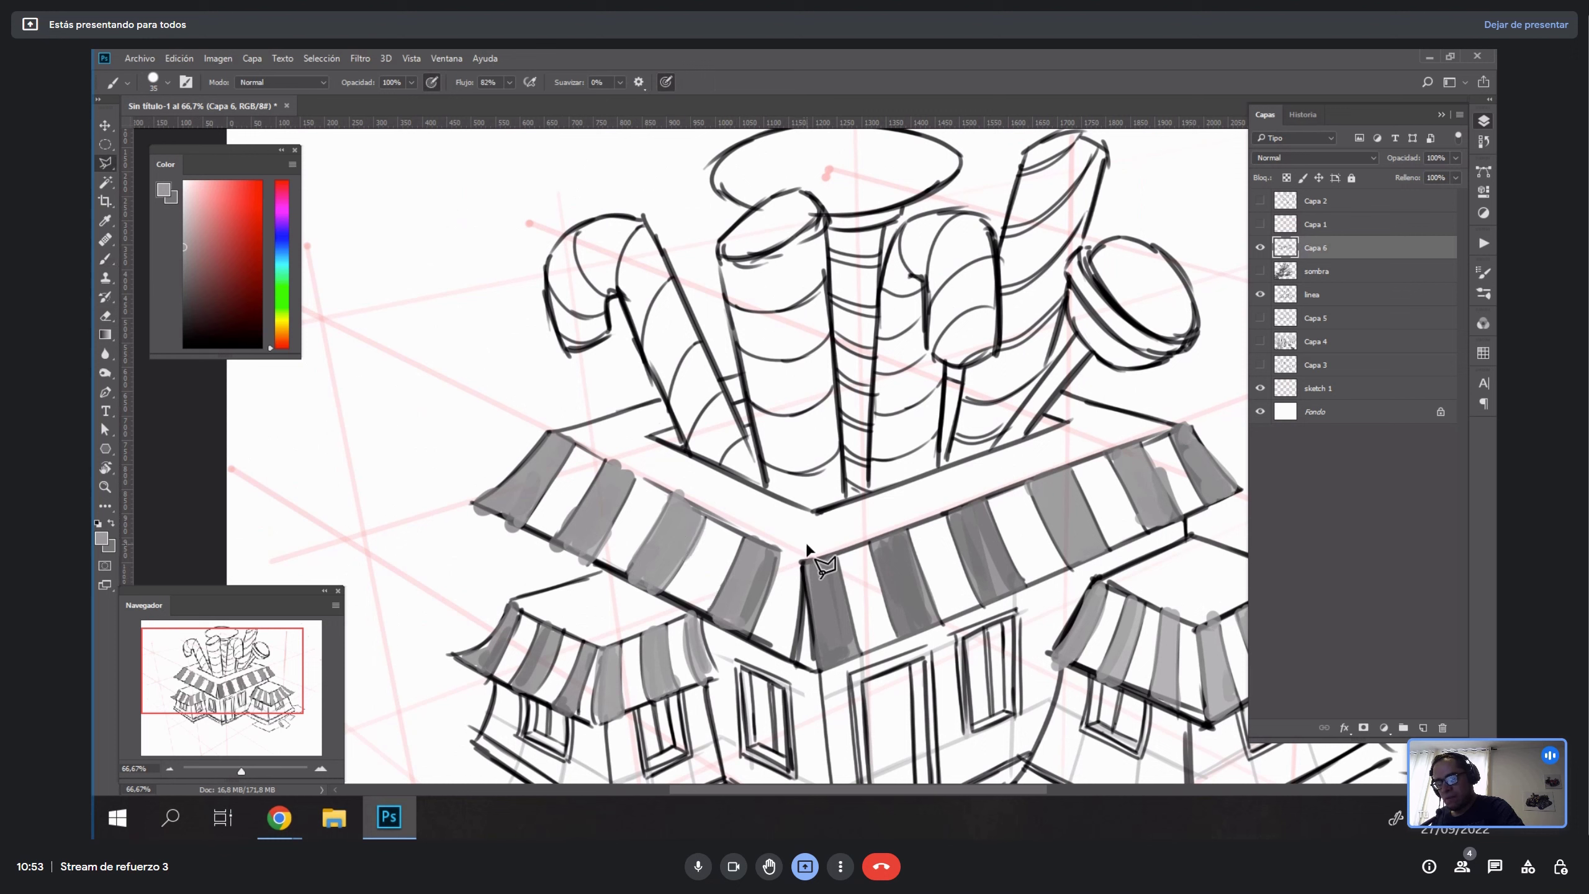
{"action": "left_click", "coordinate": [611, 463]}
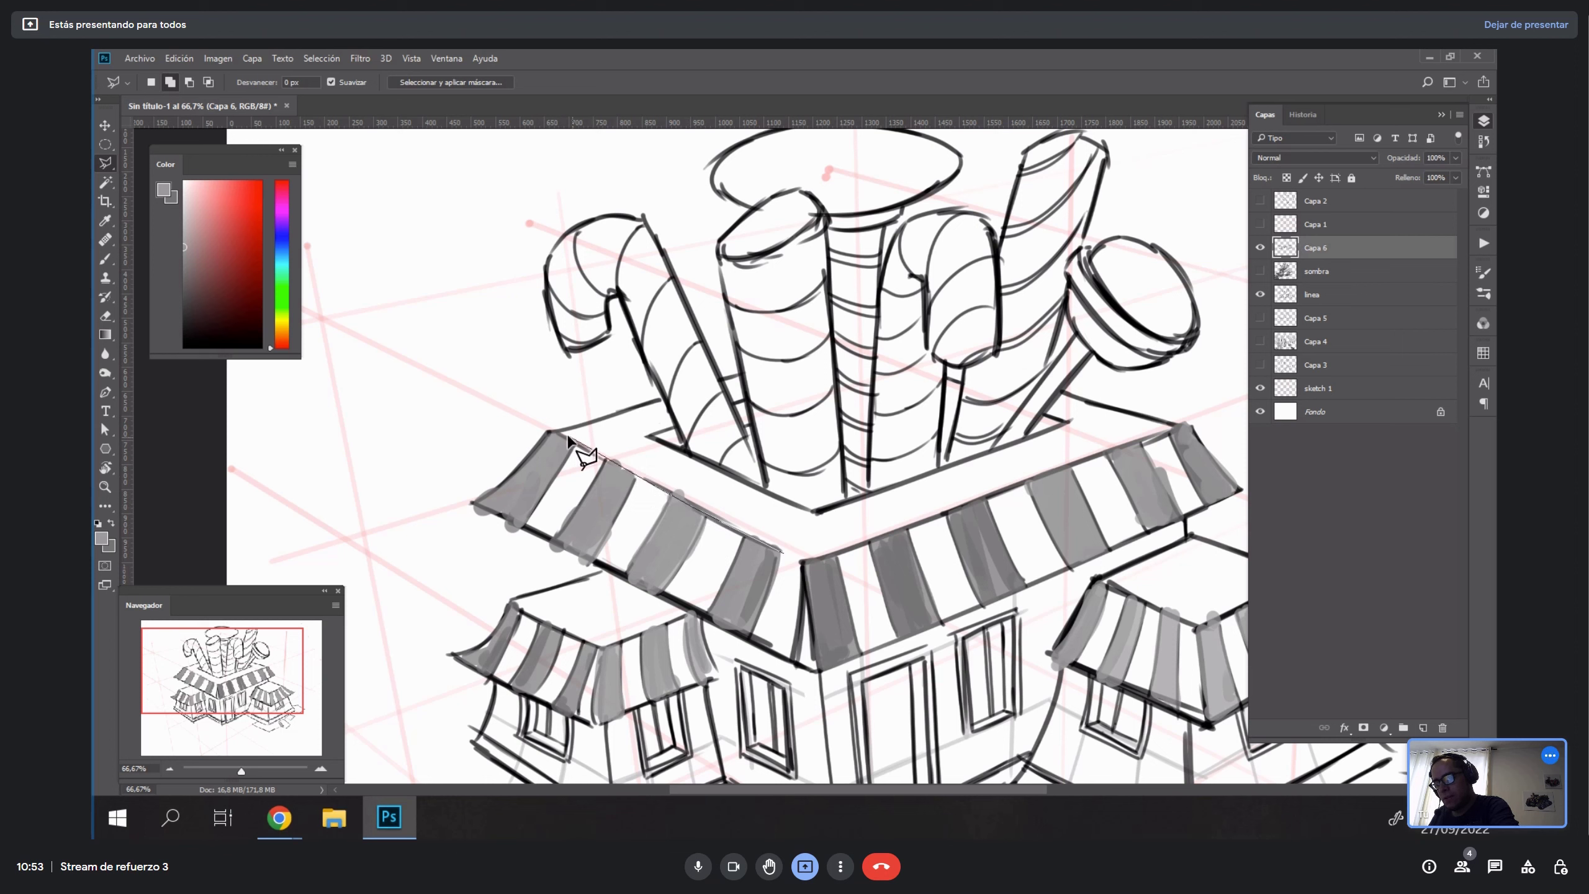
{"action": "left_click", "coordinate": [587, 394]}
{"action": "left_click", "coordinate": [777, 497]}
{"action": "left_click", "coordinate": [794, 565]}
{"action": "double_click", "coordinate": [786, 582]}
{"action": "left_click", "coordinate": [472, 503]}
{"action": "left_click", "coordinate": [453, 494]}
{"action": "left_click", "coordinate": [430, 513]}
{"action": "left_click", "coordinate": [469, 552]}
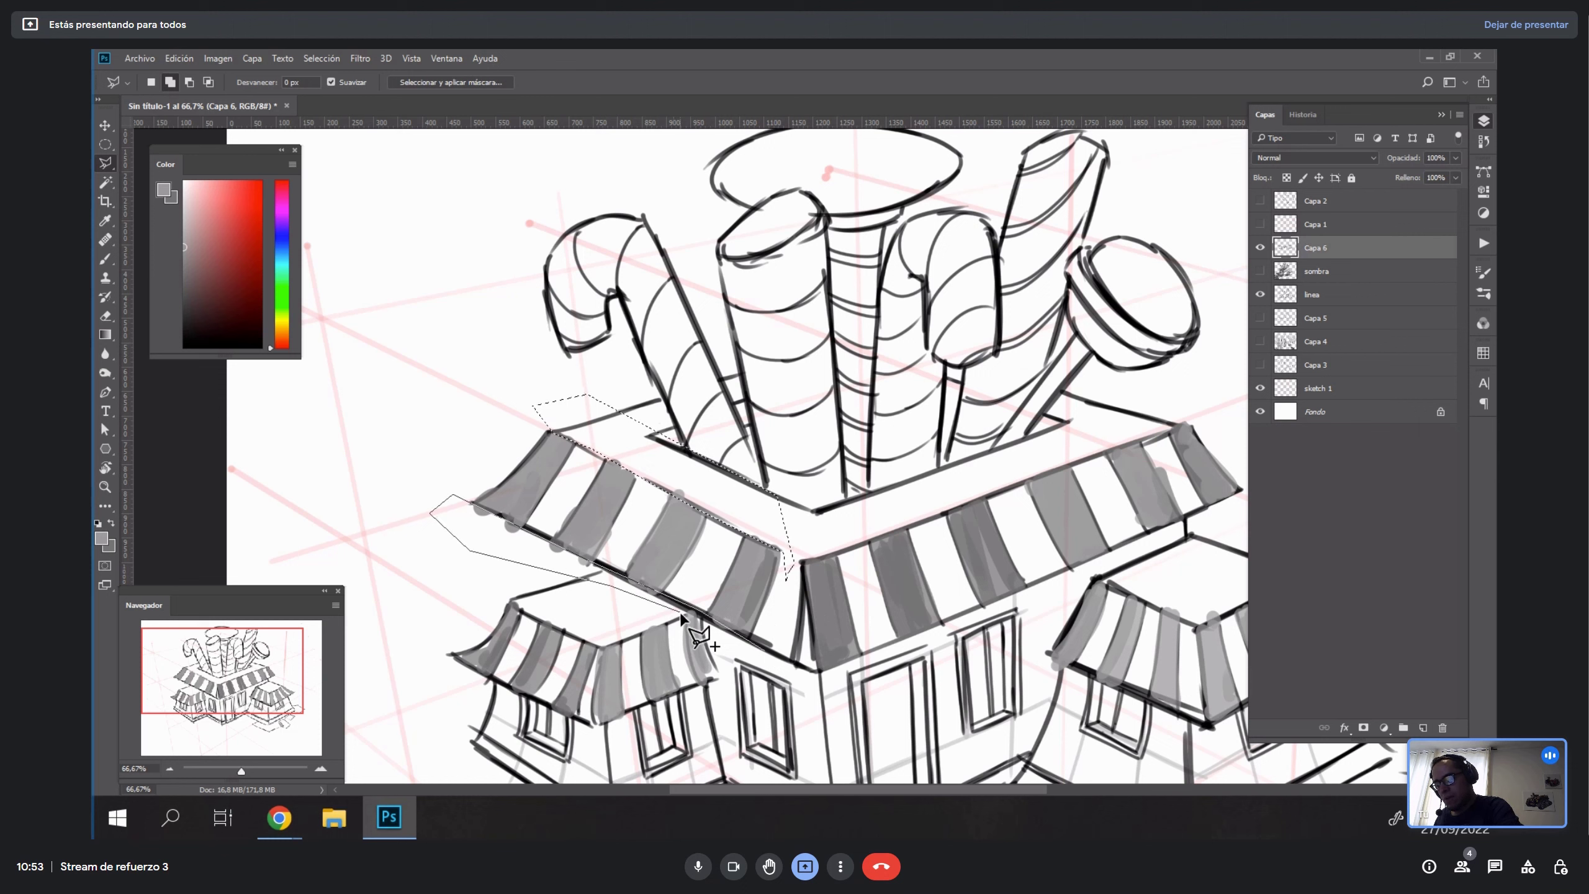
{"action": "double_click", "coordinate": [775, 666]}
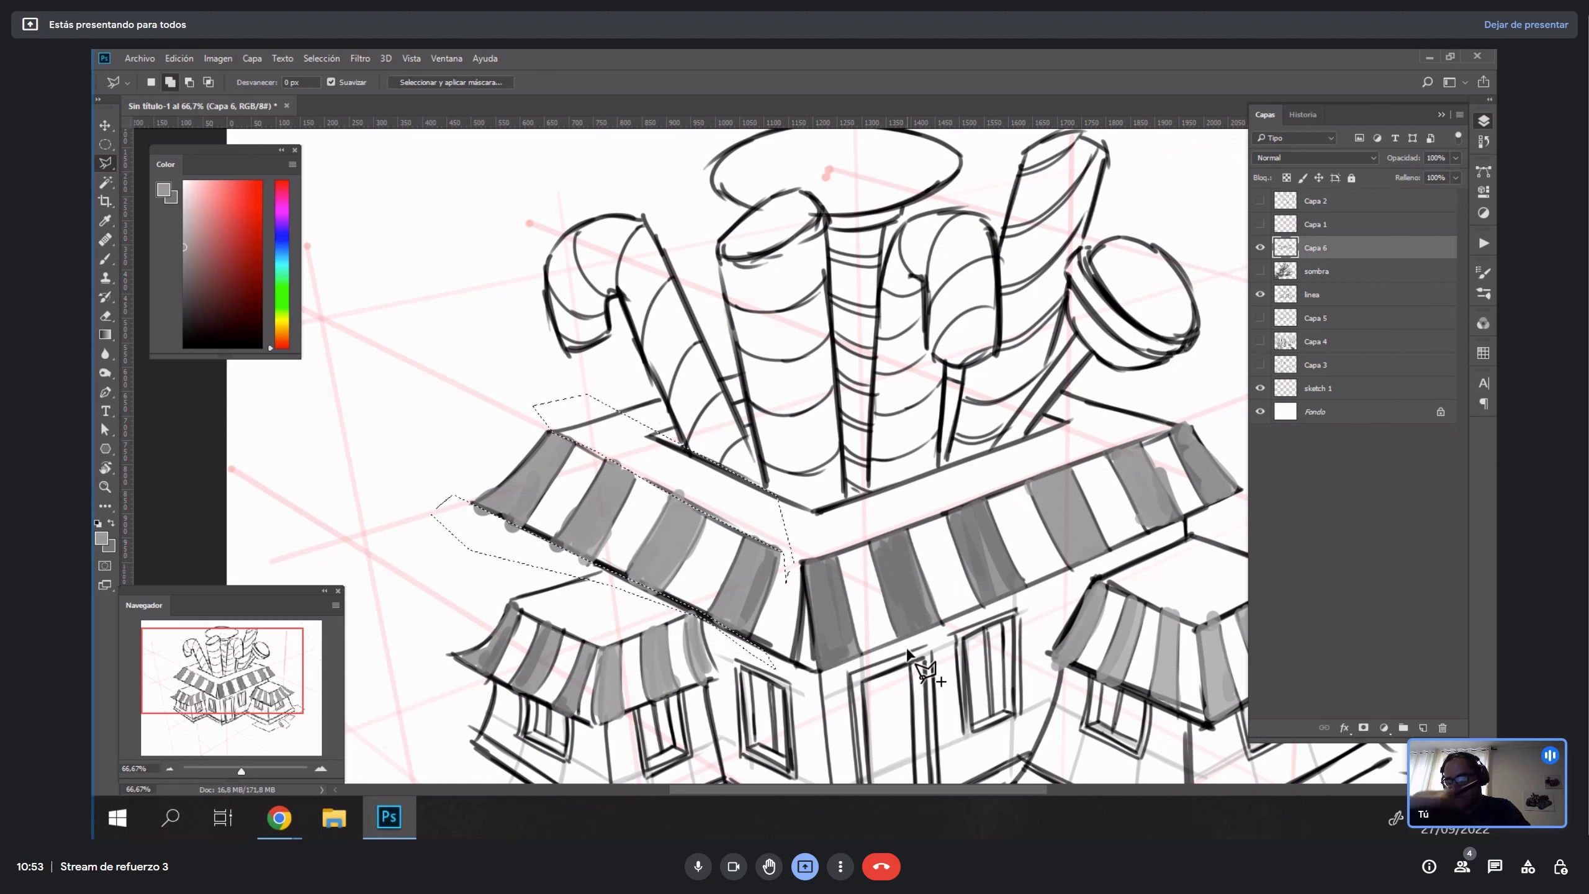
{"action": "key", "text": "ctrl+d"}
Erase the grey overspill around the edges of the small right house's roof.
{"action": "left_click_drag", "start_coordinate": [1046, 513], "coordinate": [769, 463]}
{"action": "key", "text": "r"}
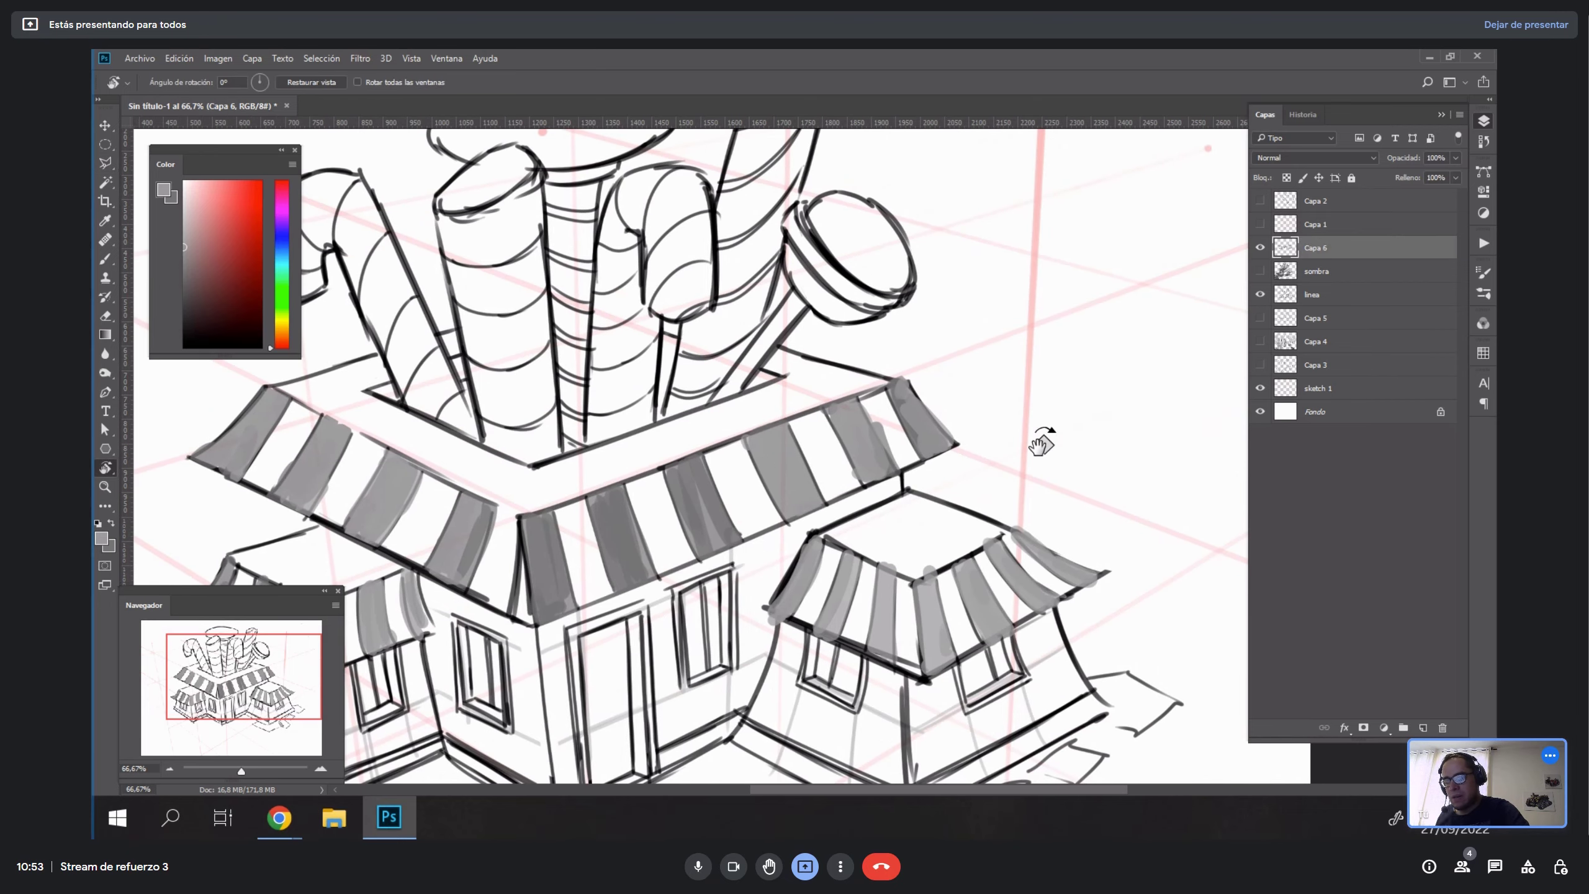
{"action": "left_click_drag", "start_coordinate": [1042, 444], "coordinate": [901, 632]}
{"action": "key", "text": "e"}
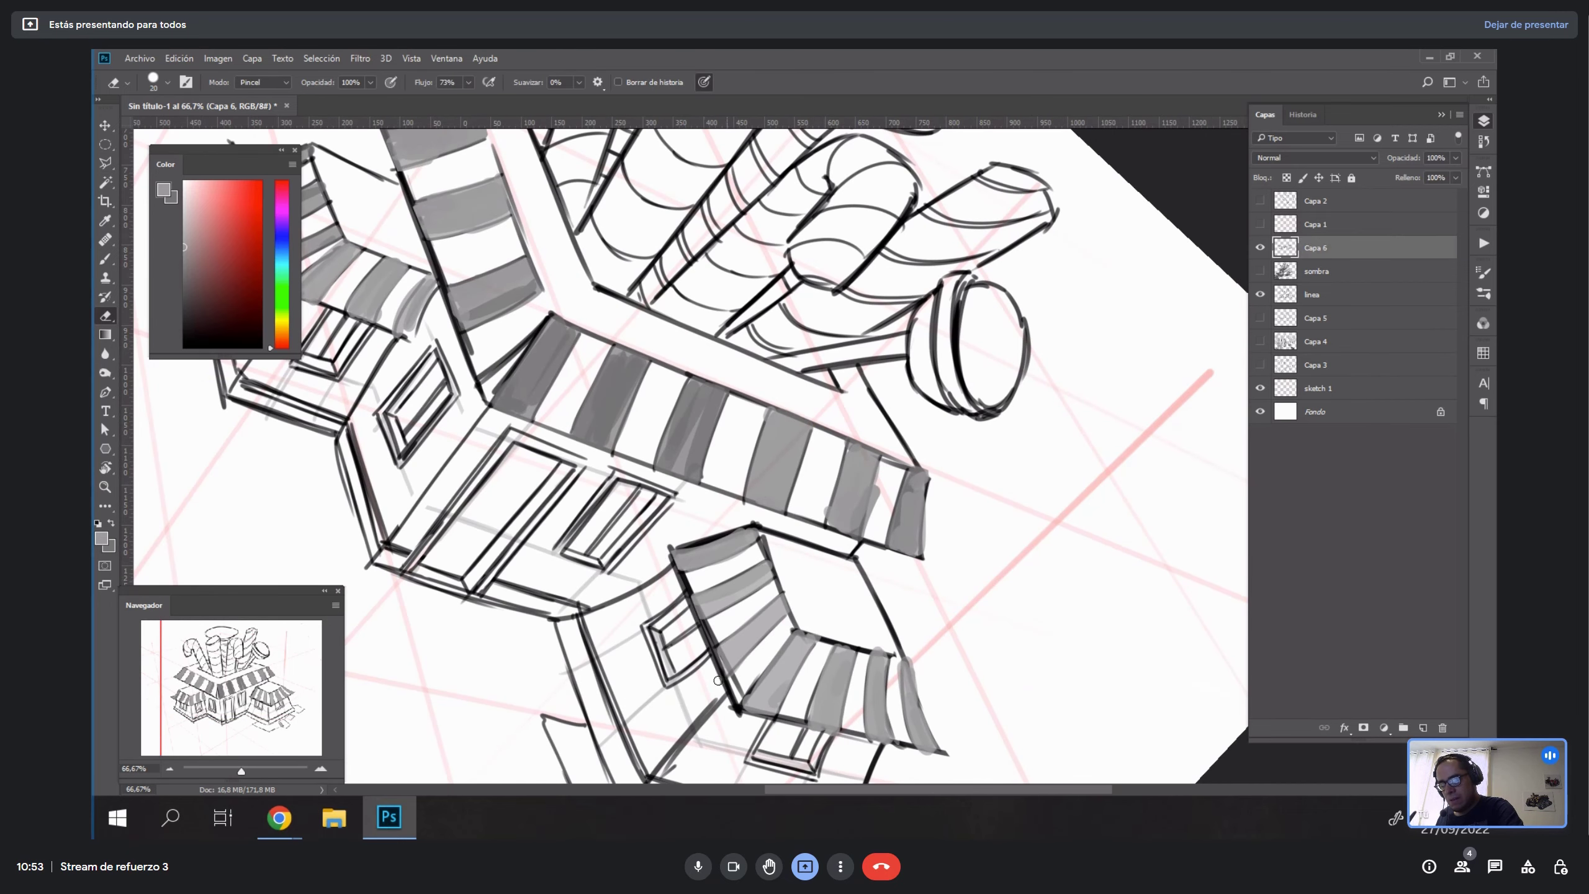
{"action": "left_click_drag", "start_coordinate": [919, 581], "coordinate": [1054, 465]}
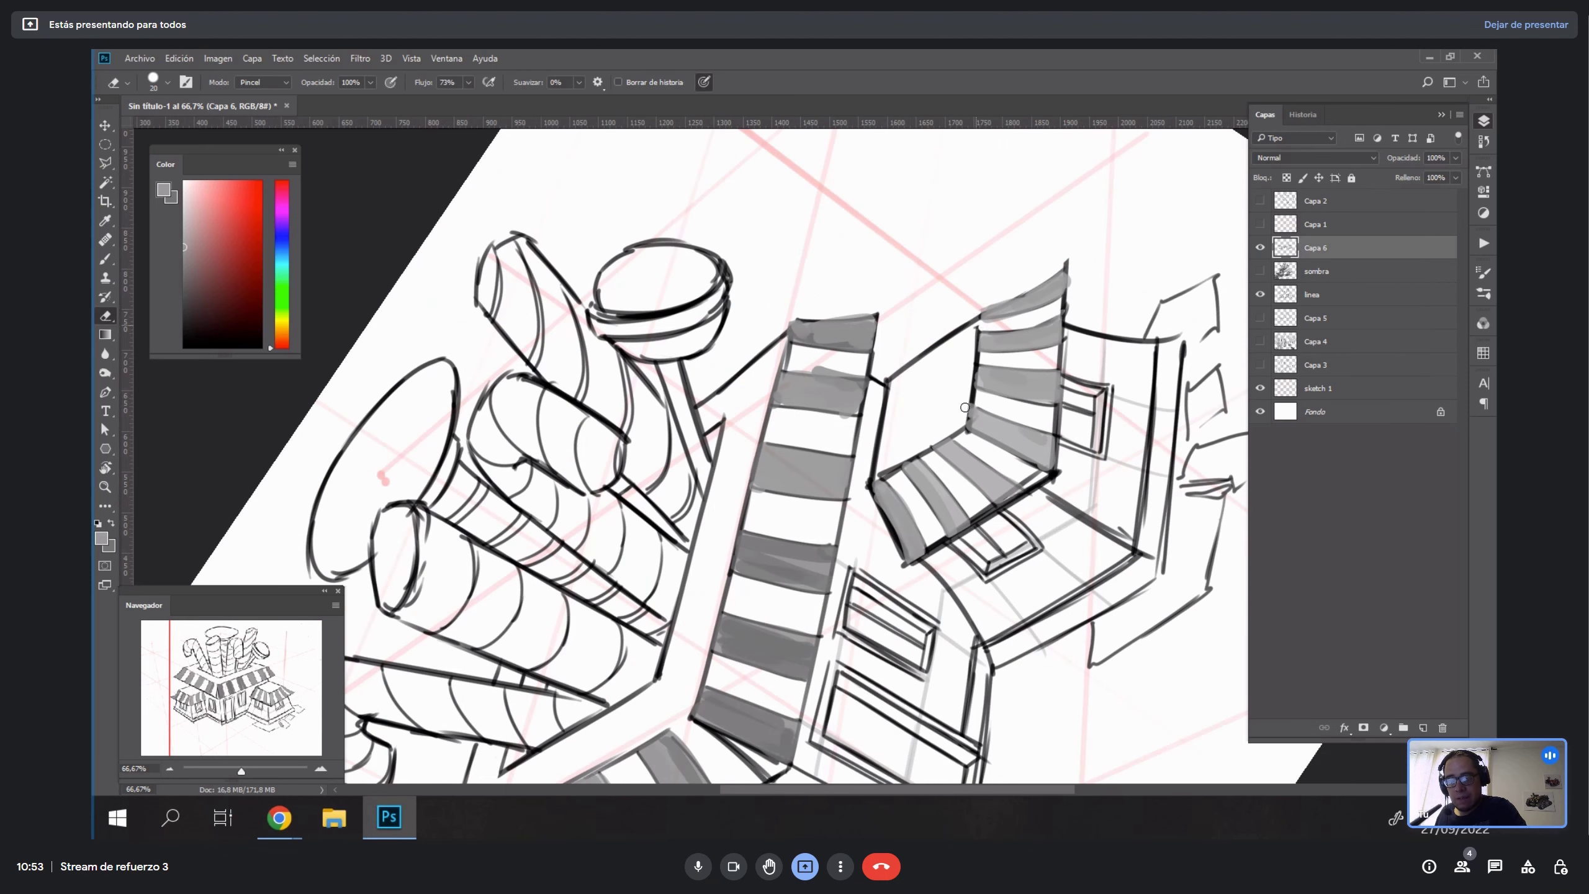
{"action": "left_click_drag", "start_coordinate": [969, 381], "coordinate": [891, 436]}
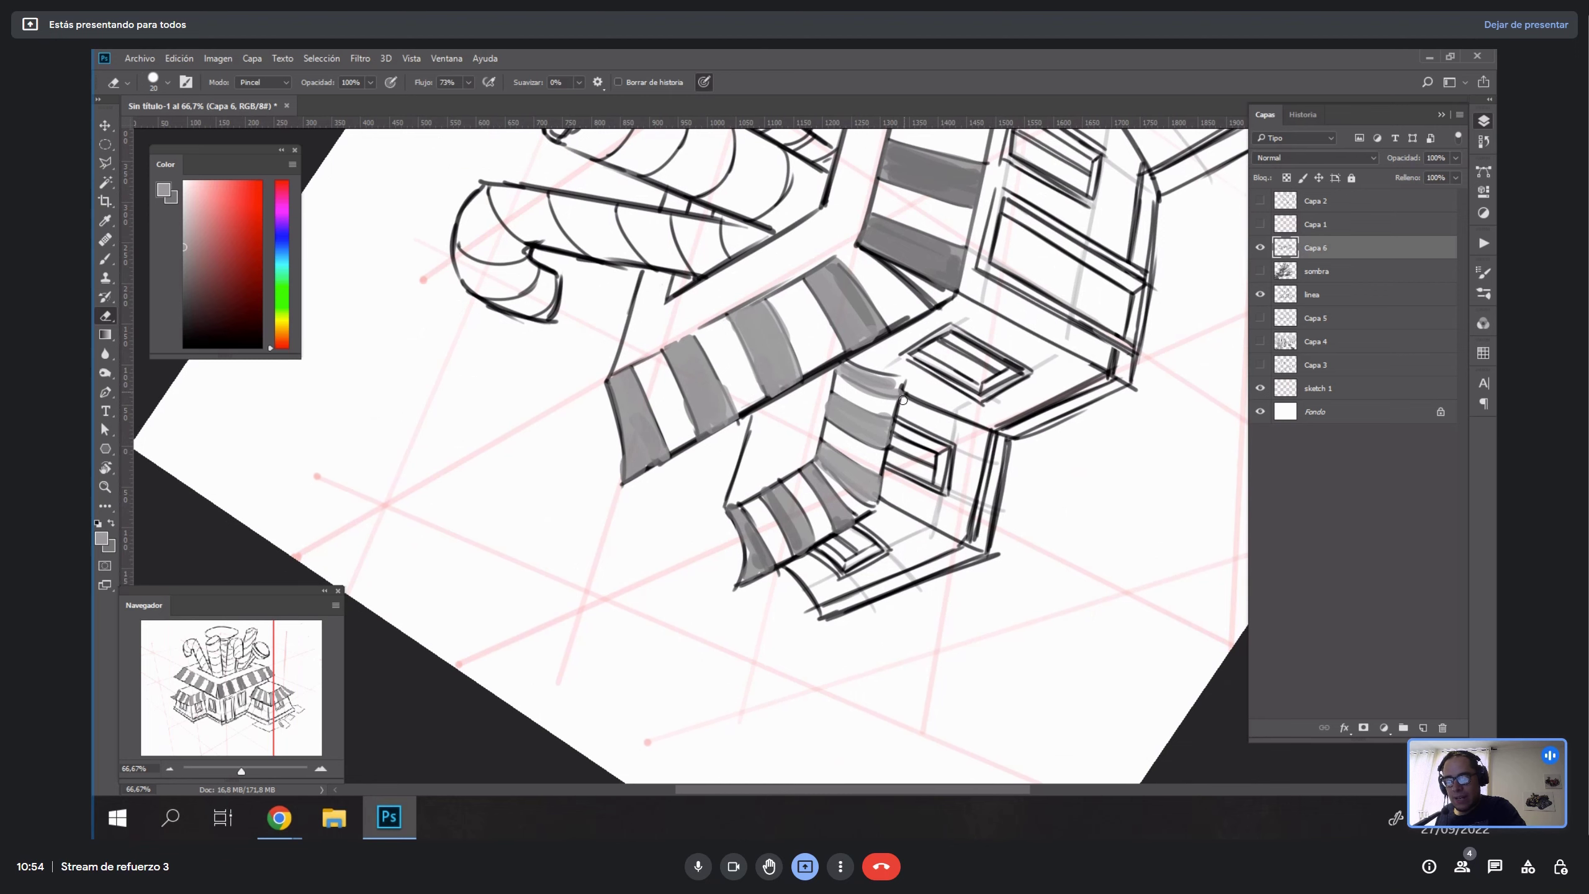
Touch up the stripe edges on the small left house's roof, alternating between the brush and the eraser.
{"action": "left_click_drag", "start_coordinate": [902, 384], "coordinate": [877, 477]}
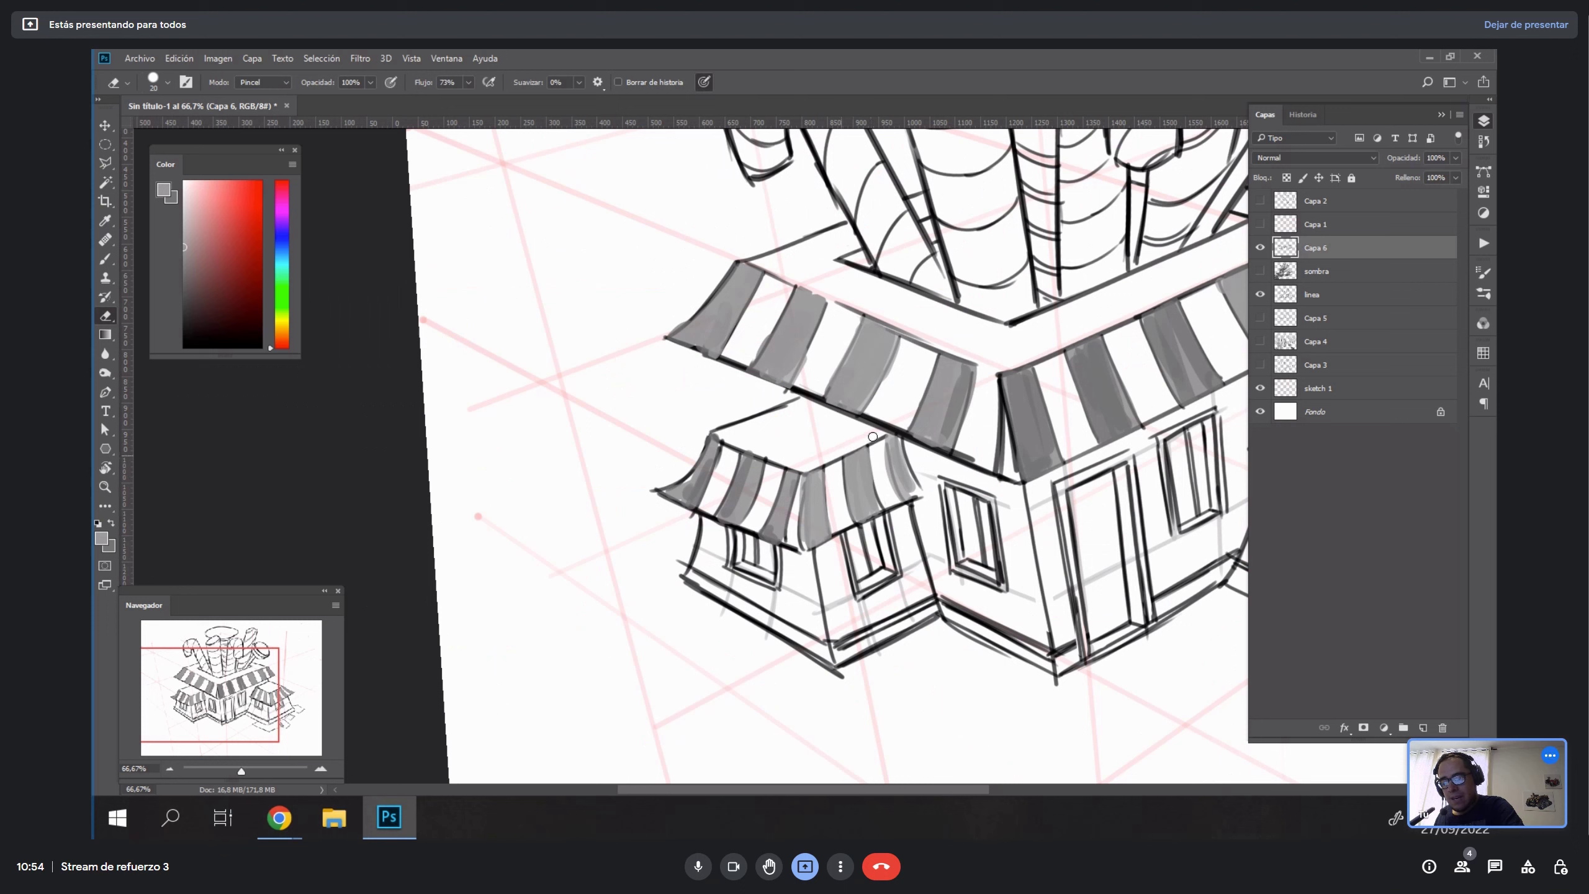
{"action": "key", "text": "b"}
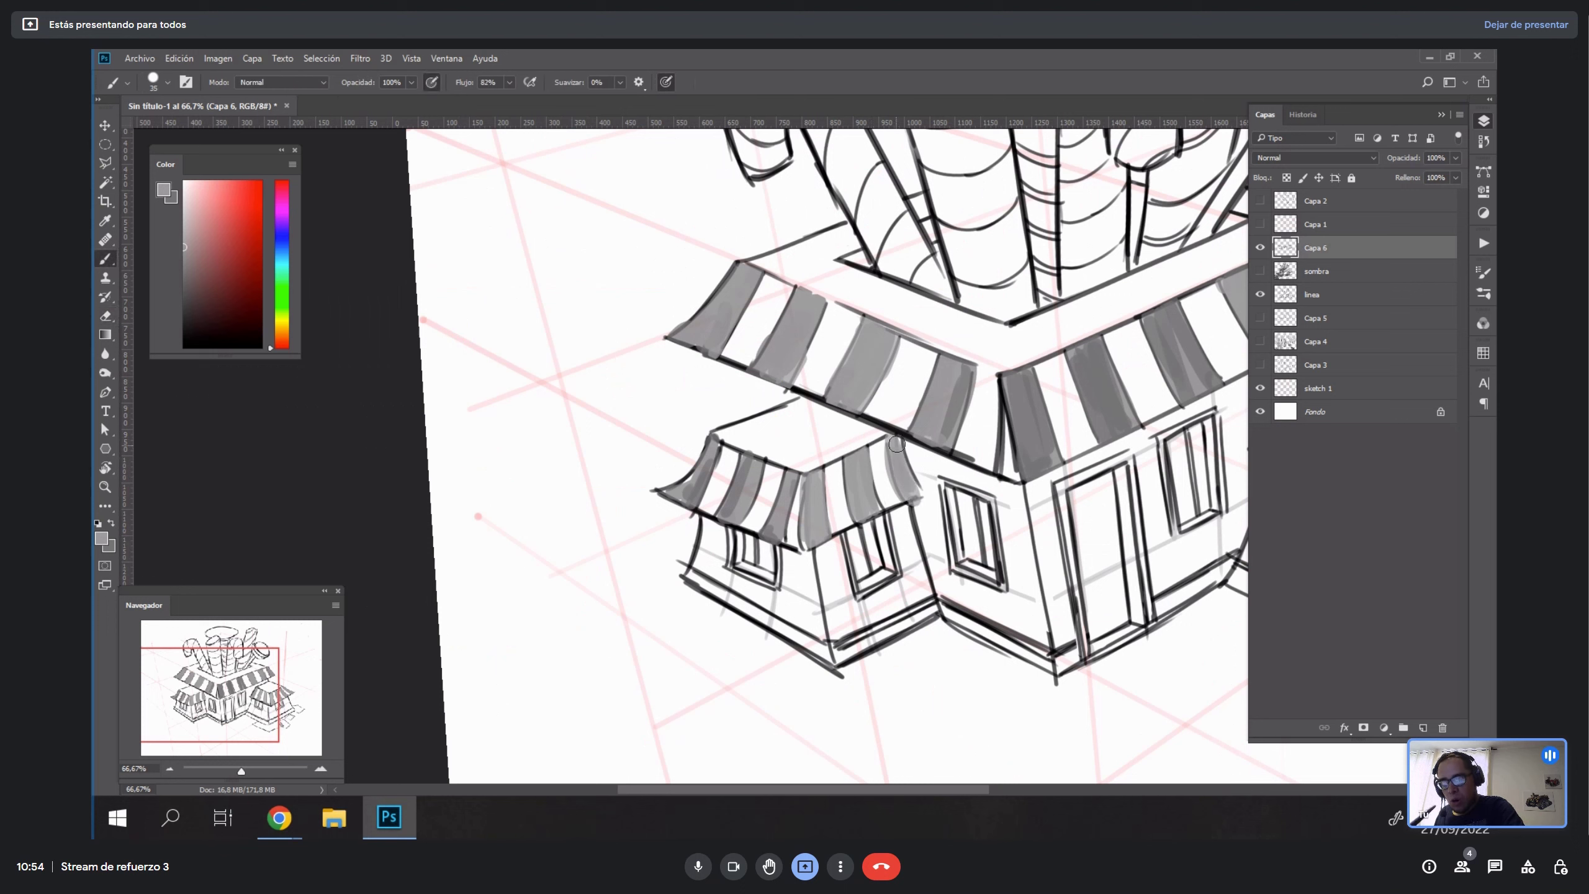
{"action": "key", "text": "e"}
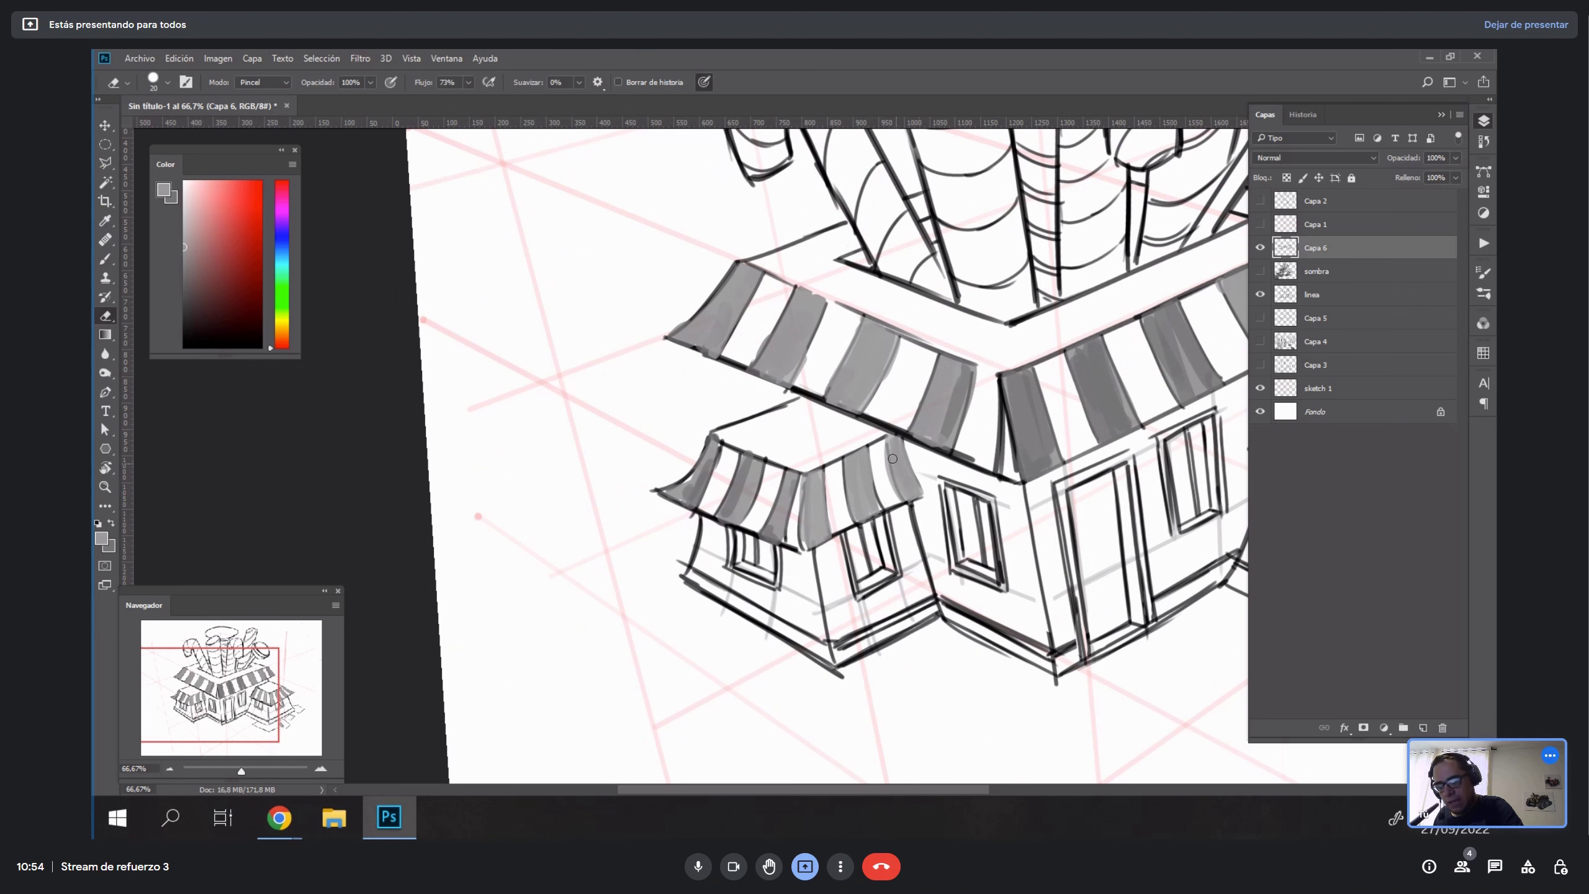
{"action": "key", "text": "b"}
{"action": "left_click_drag", "start_coordinate": [675, 498], "coordinate": [659, 494]}
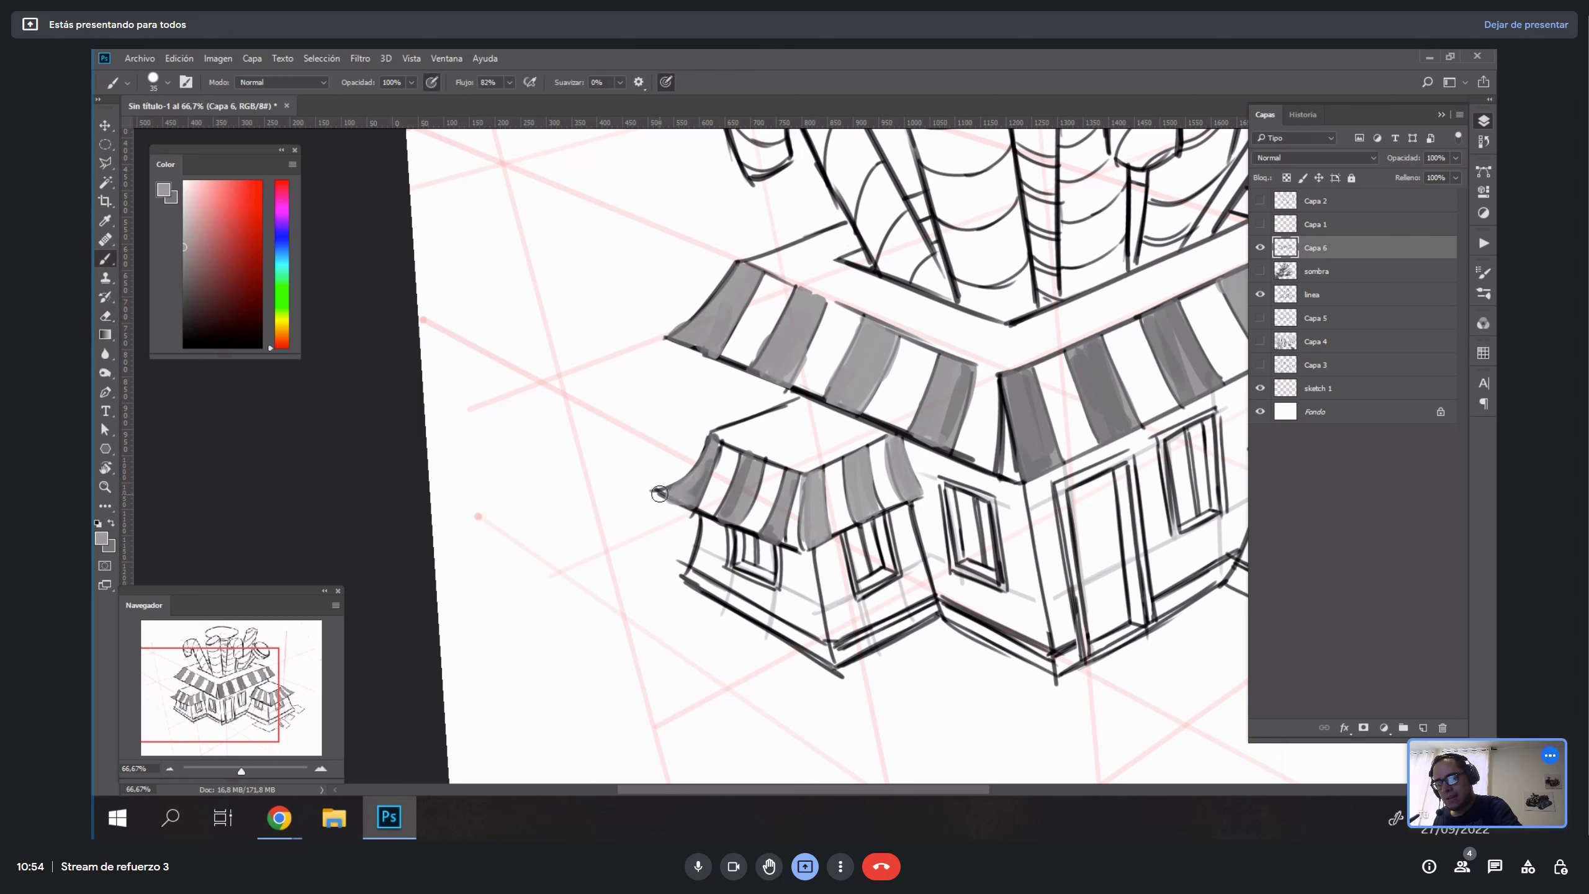
{"action": "key", "text": "e"}
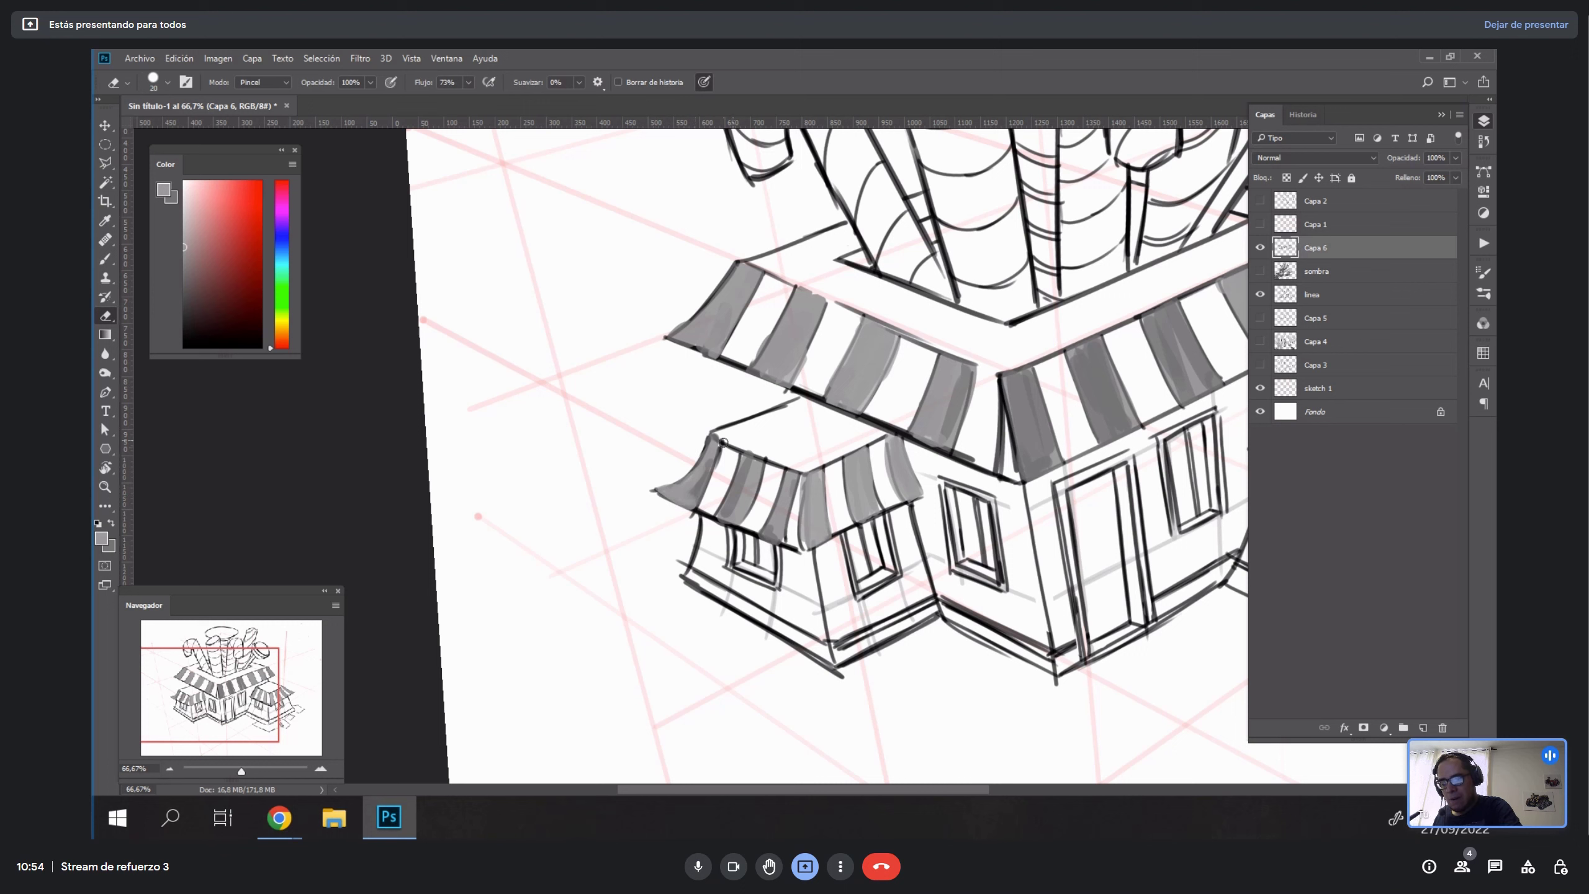
{"action": "key", "text": "b"}
{"action": "key", "text": "e"}
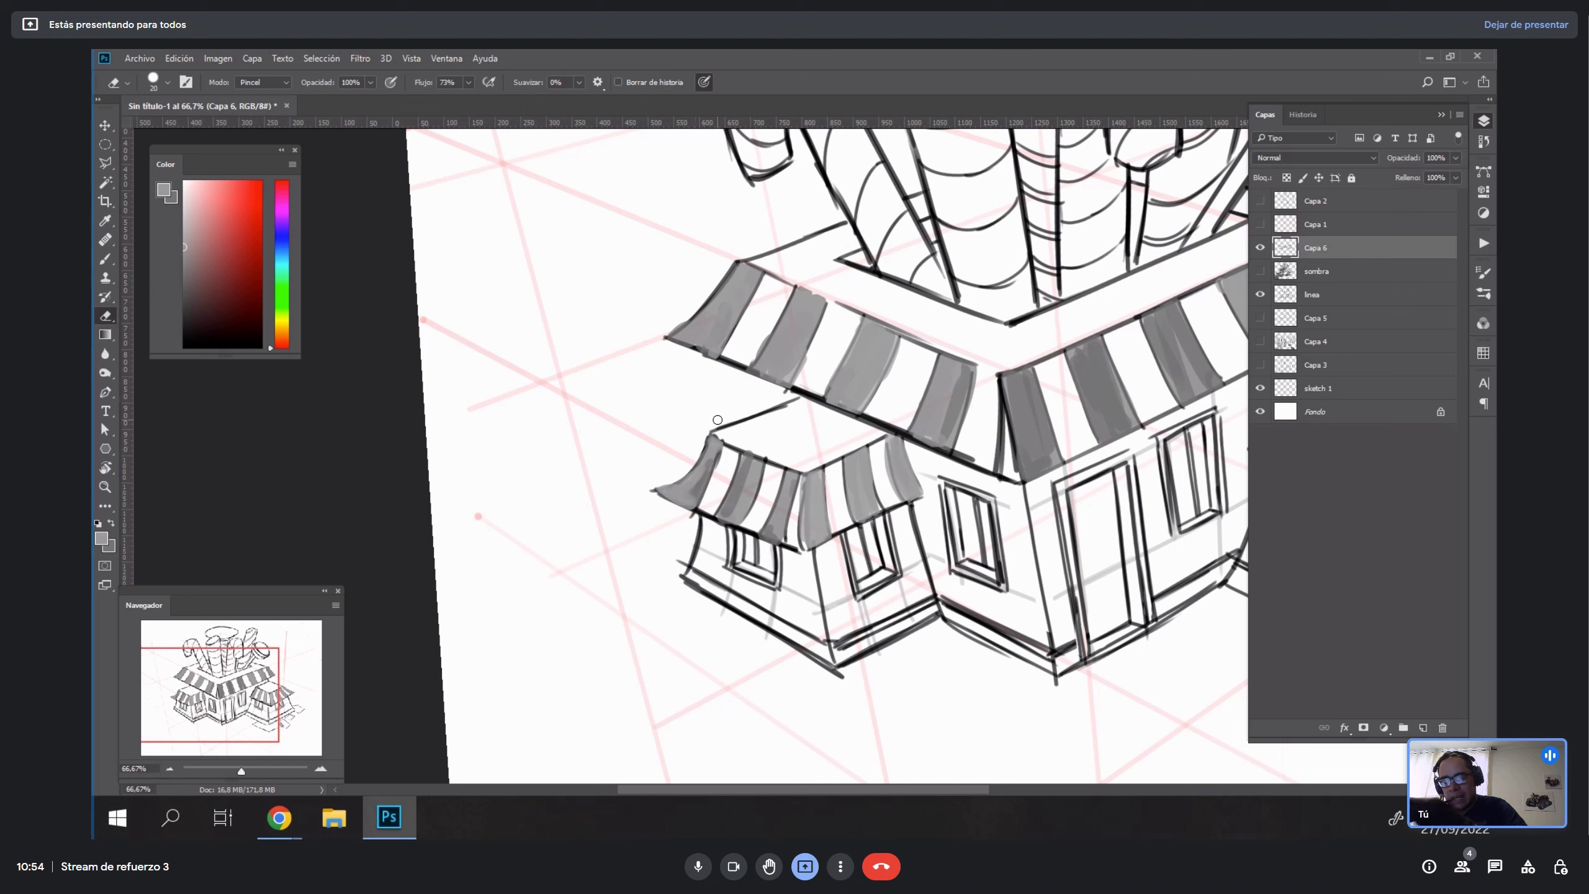
{"action": "key", "text": "b"}
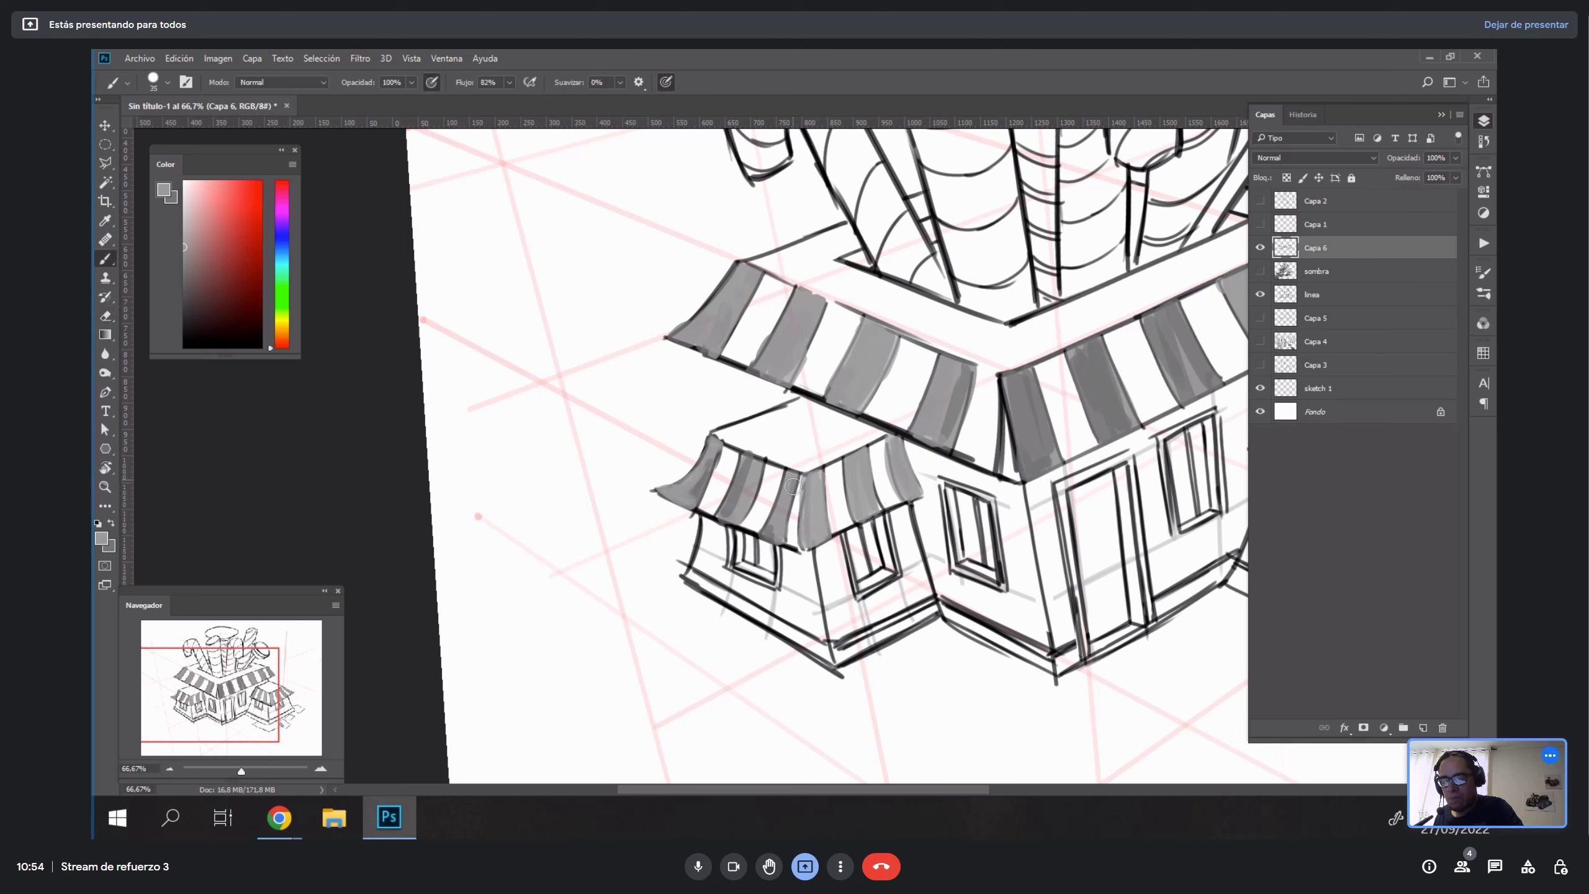
{"action": "key", "text": "e"}
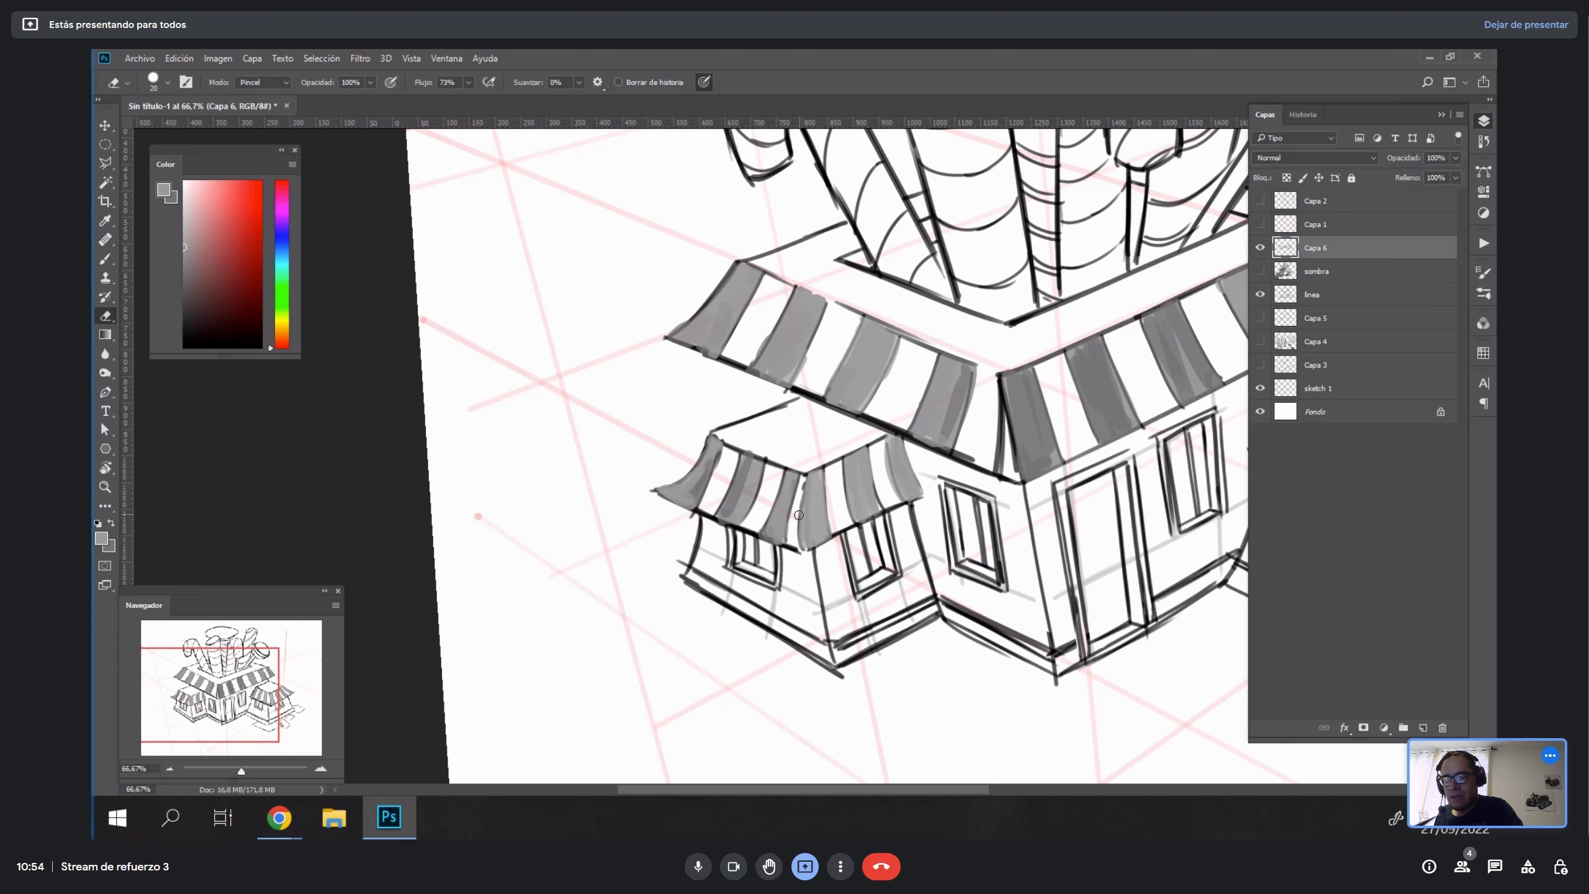
Sample a lighter grey from the main roof's stripes and paint alternating bands on the left candy cane.
{"action": "left_click_drag", "start_coordinate": [936, 421], "coordinate": [866, 726]}
{"action": "left_click_drag", "start_coordinate": [1078, 445], "coordinate": [984, 421]}
{"action": "key", "text": "b"}
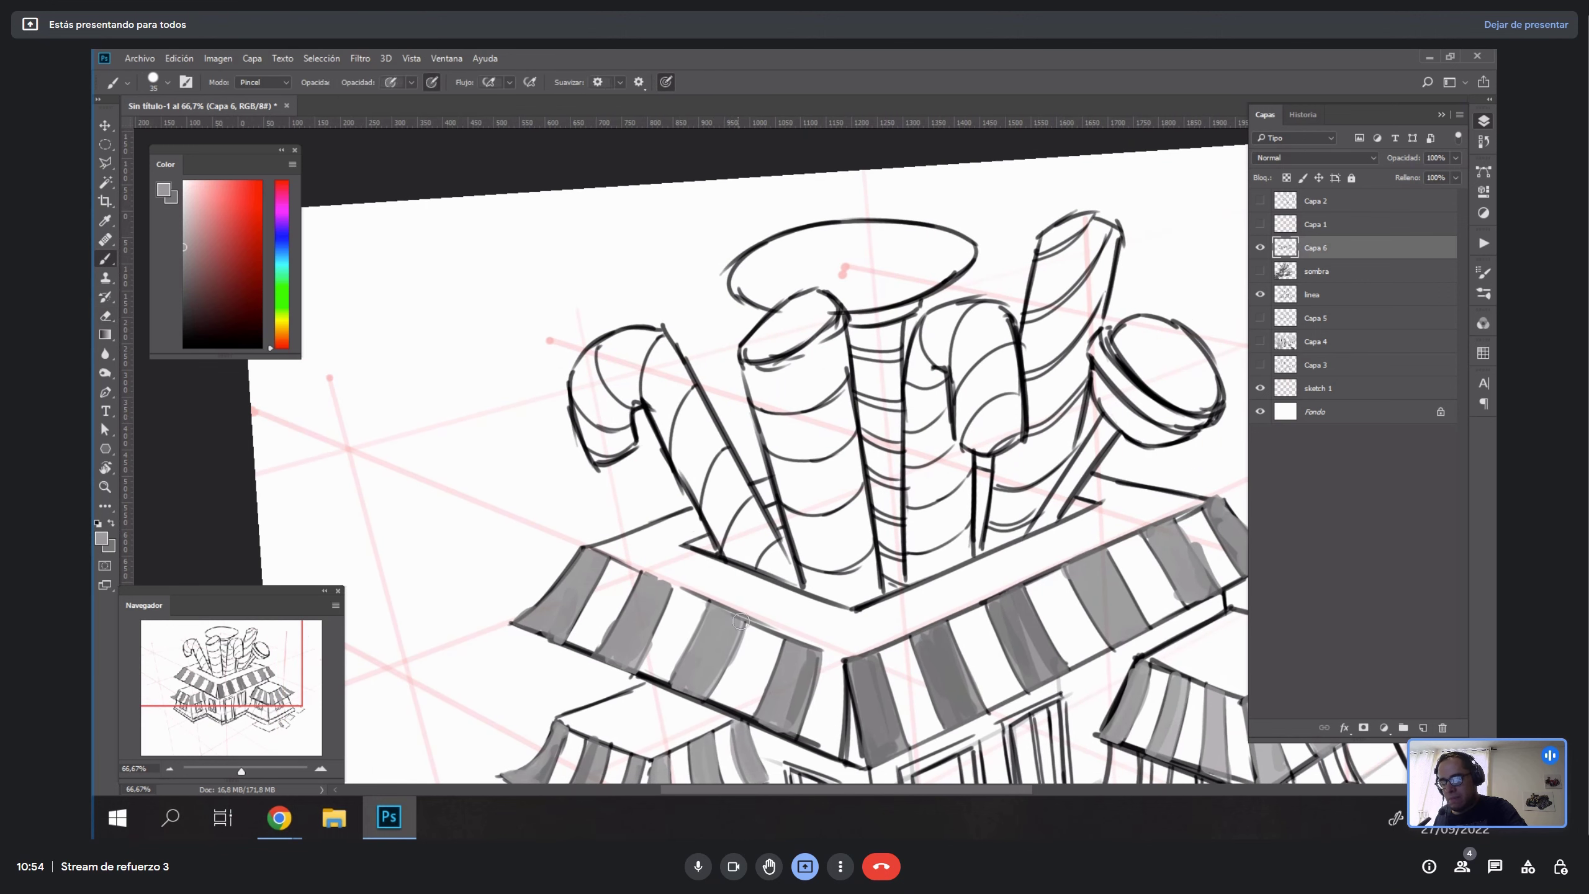
{"action": "left_click", "coordinate": [715, 637], "text": "alt"}
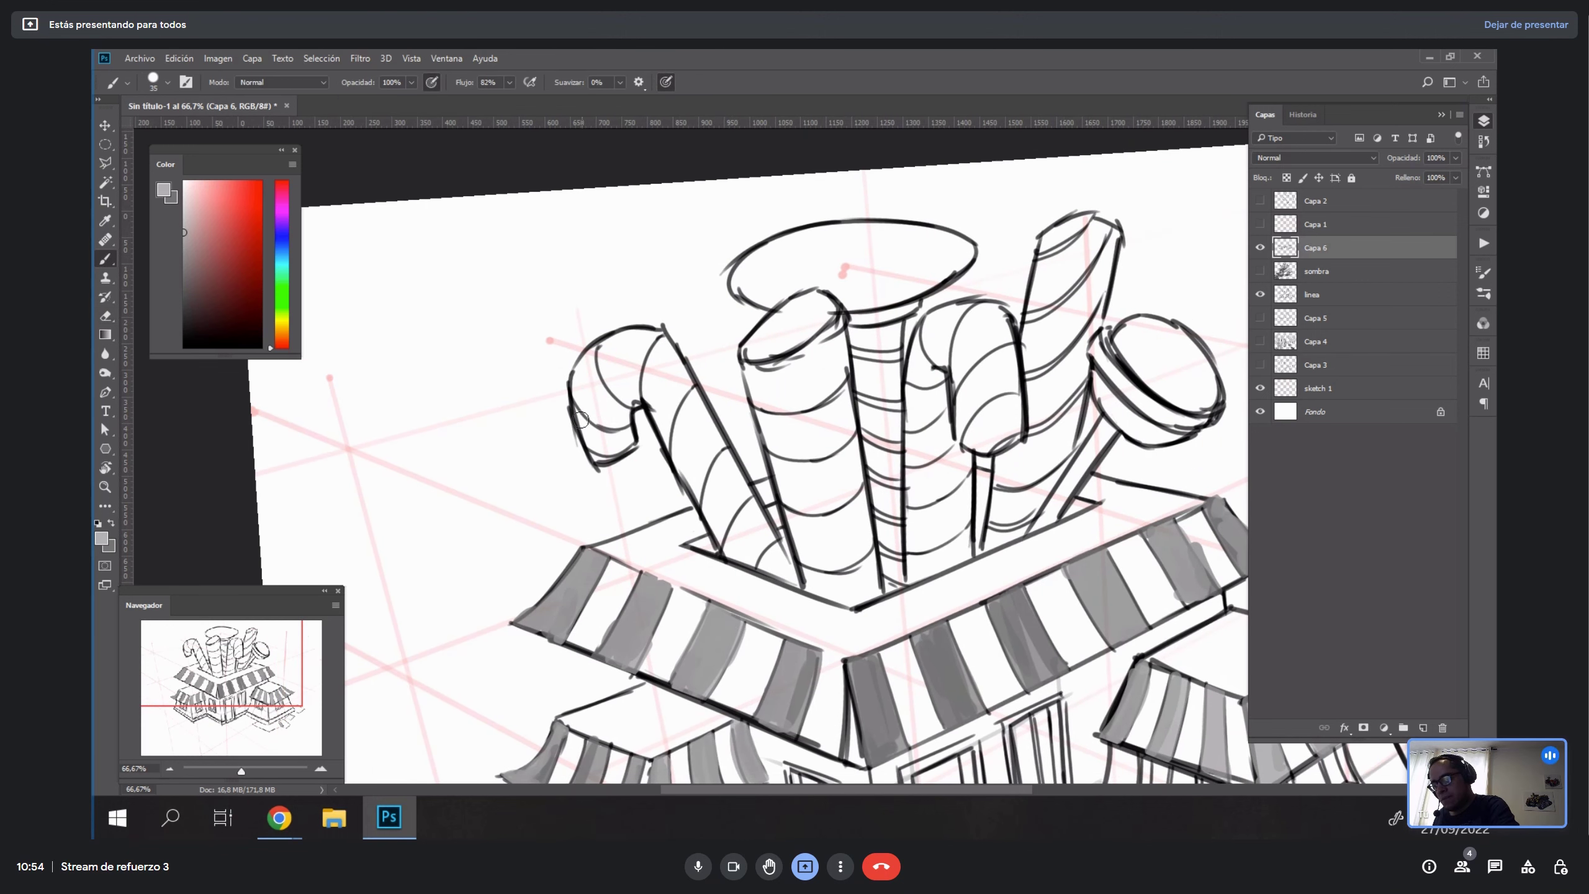
{"action": "mouse_move", "coordinate": [581, 421]}
{"action": "left_mouse_down"}
{"action": "mouse_move", "coordinate": [588, 441]}
{"action": "mouse_move", "coordinate": [626, 433]}
{"action": "left_mouse_up"}
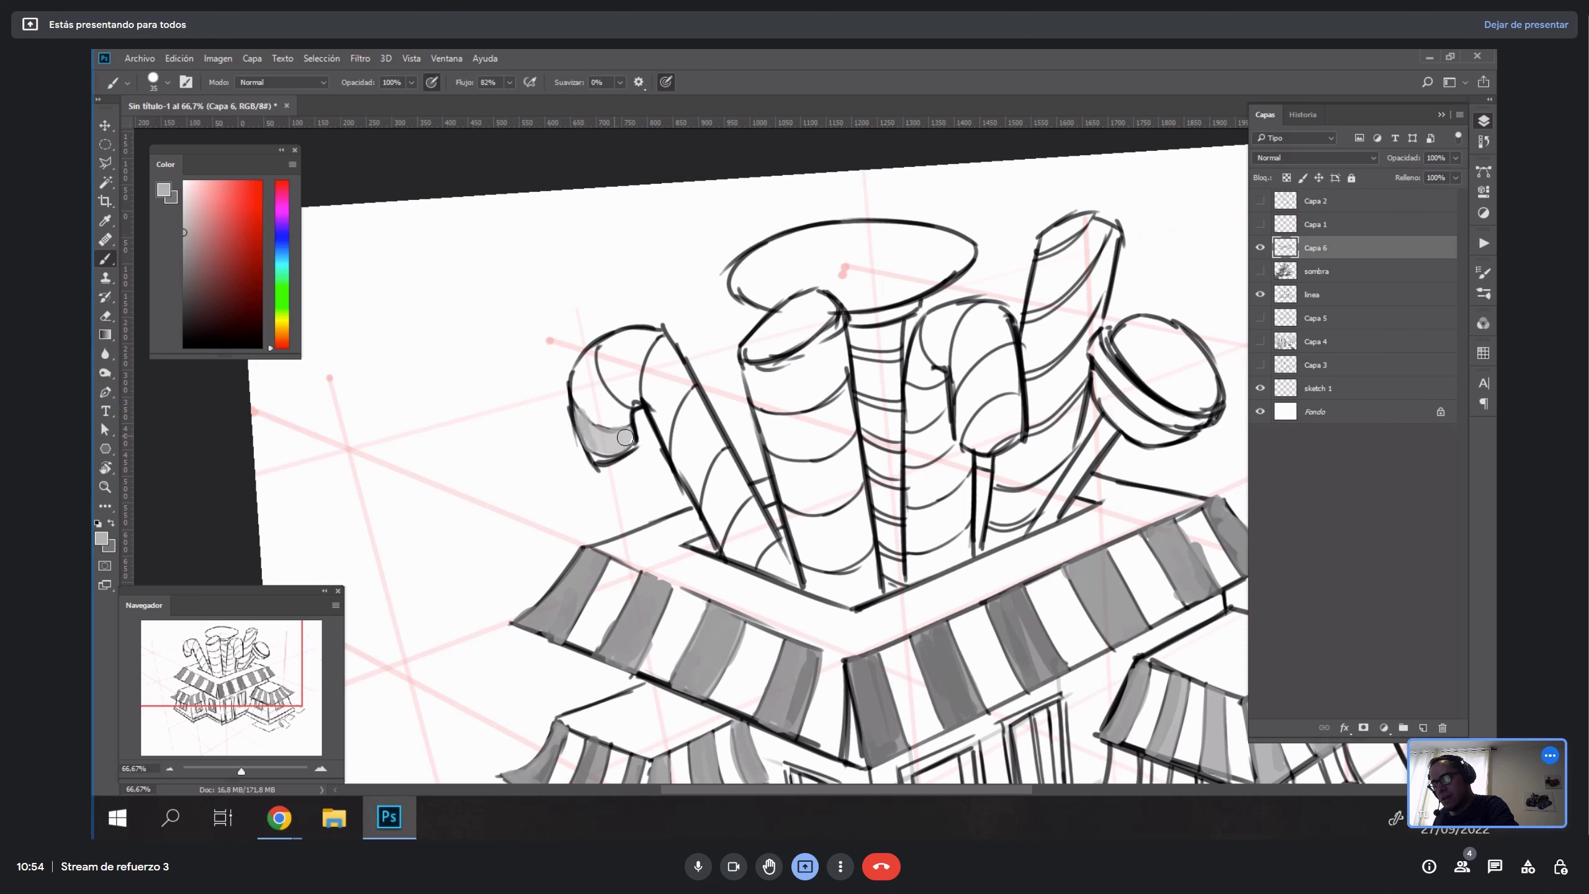
{"action": "mouse_move", "coordinate": [601, 351]}
{"action": "left_mouse_down"}
{"action": "mouse_move", "coordinate": [625, 394]}
{"action": "mouse_move", "coordinate": [603, 355]}
{"action": "mouse_move", "coordinate": [631, 396]}
{"action": "mouse_move", "coordinate": [646, 337]}
{"action": "mouse_move", "coordinate": [607, 351]}
{"action": "left_mouse_up"}
{"action": "mouse_move", "coordinate": [694, 400]}
{"action": "left_mouse_down"}
{"action": "mouse_move", "coordinate": [677, 454]}
{"action": "mouse_move", "coordinate": [696, 402]}
{"action": "mouse_move", "coordinate": [695, 495]}
{"action": "mouse_move", "coordinate": [712, 446]}
{"action": "mouse_move", "coordinate": [698, 494]}
{"action": "mouse_move", "coordinate": [694, 394]}
{"action": "mouse_move", "coordinate": [688, 470]}
{"action": "mouse_move", "coordinate": [702, 436]}
{"action": "left_mouse_up"}
{"action": "mouse_move", "coordinate": [754, 506]}
{"action": "left_mouse_down"}
{"action": "mouse_move", "coordinate": [730, 553]}
{"action": "mouse_move", "coordinate": [762, 524]}
{"action": "left_mouse_up"}
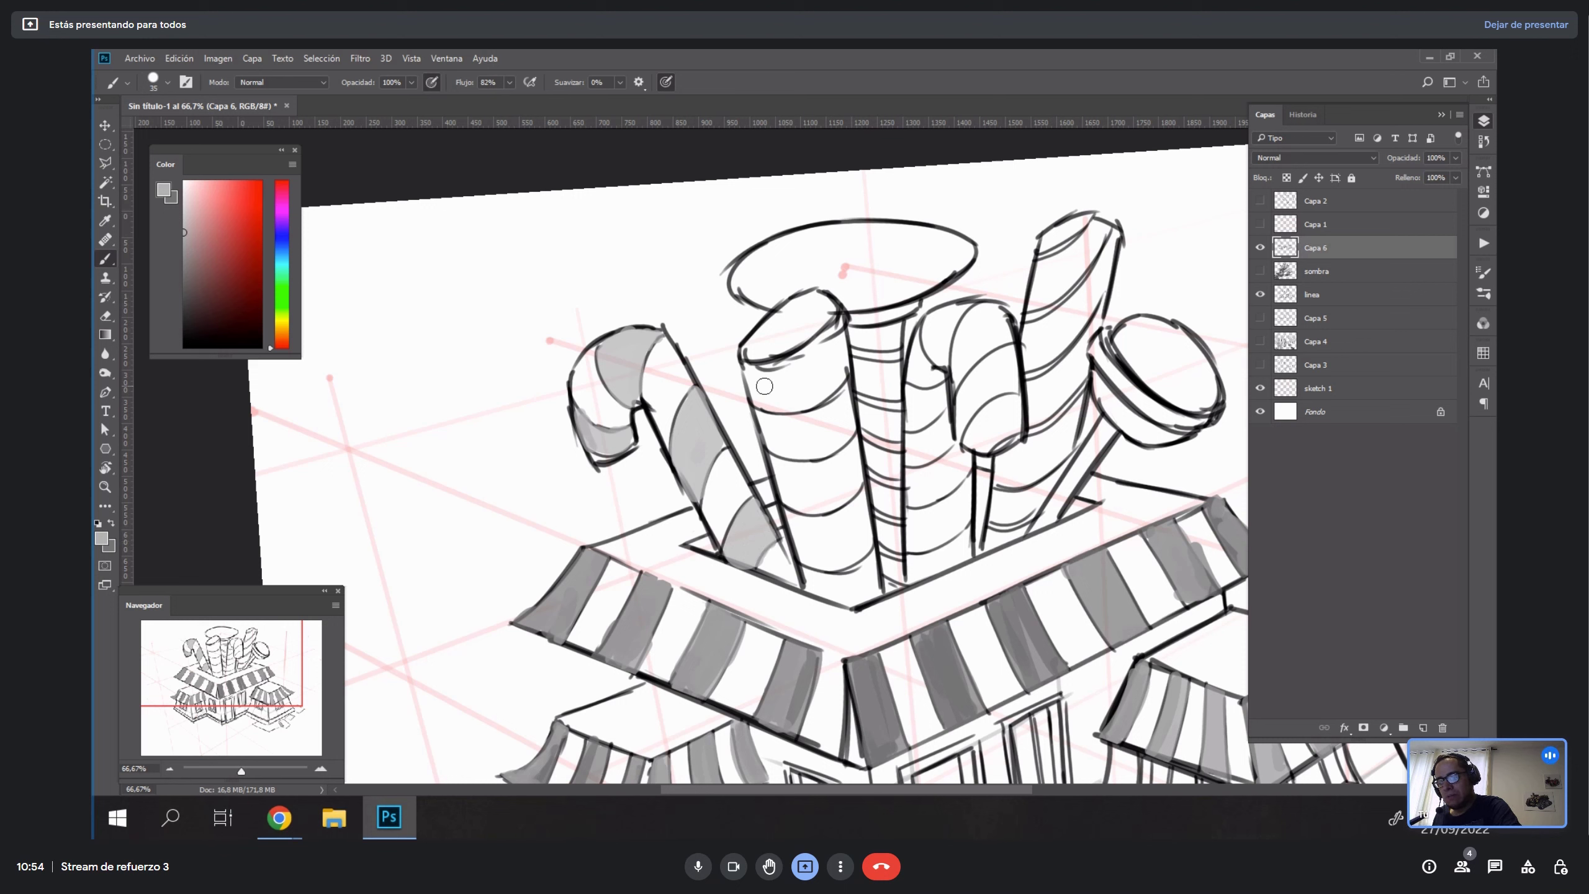
Paint the top band of the thick candy stick grey and cover its end face with a lighter grey.
{"action": "mouse_move", "coordinate": [762, 404]}
{"action": "left_mouse_down"}
{"action": "mouse_move", "coordinate": [775, 375]}
{"action": "mouse_move", "coordinate": [793, 382]}
{"action": "mouse_move", "coordinate": [835, 346]}
{"action": "mouse_move", "coordinate": [782, 308]}
{"action": "mouse_move", "coordinate": [757, 353]}
{"action": "left_mouse_up"}
{"action": "key", "text": "x"}
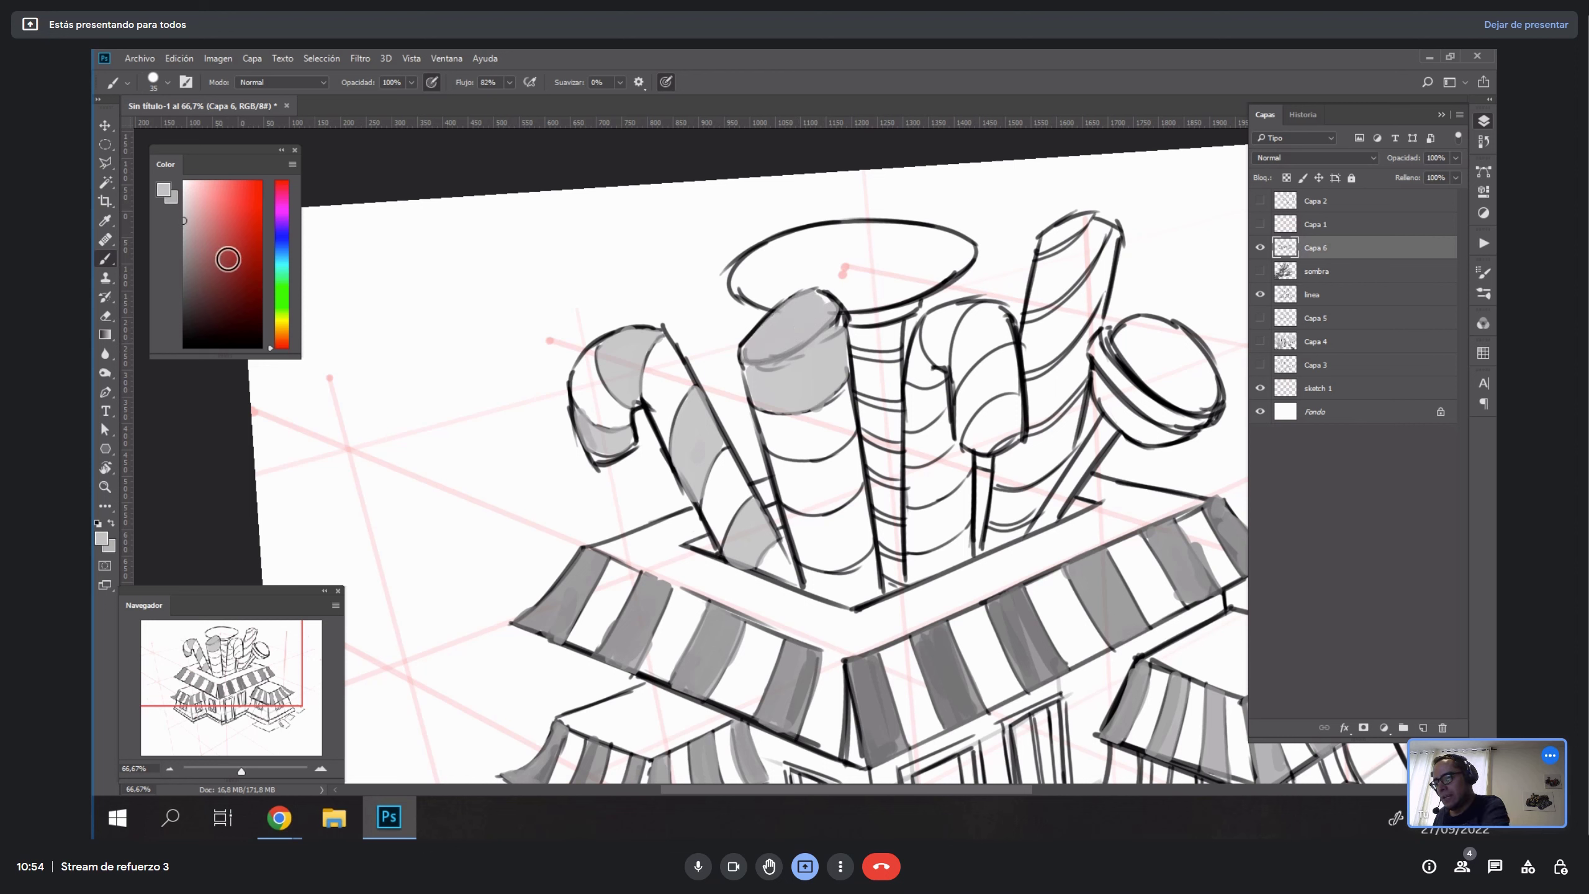
{"action": "mouse_move", "coordinate": [195, 234]}
{"action": "left_mouse_down"}
{"action": "mouse_move", "coordinate": [173, 217]}
{"action": "mouse_move", "coordinate": [183, 204]}
{"action": "left_mouse_up"}
{"action": "mouse_move", "coordinate": [817, 325]}
{"action": "left_mouse_down"}
{"action": "mouse_move", "coordinate": [776, 307]}
{"action": "mouse_move", "coordinate": [741, 358]}
{"action": "left_mouse_up"}
Adjust the sampled grey and paint the middle and bottom bands of the thick candy stick.
{"action": "key", "text": "x"}
{"action": "mouse_move", "coordinate": [777, 466]}
{"action": "left_mouse_down"}
{"action": "mouse_move", "coordinate": [805, 497]}
{"action": "mouse_move", "coordinate": [812, 471]}
{"action": "mouse_move", "coordinate": [786, 501]}
{"action": "mouse_move", "coordinate": [807, 491]}
{"action": "mouse_move", "coordinate": [764, 473]}
{"action": "left_mouse_up"}
{"action": "key", "text": "ctrl+z"}
{"action": "left_click", "coordinate": [813, 402], "text": "alt"}
{"action": "key", "text": "ctrl+z"}
{"action": "left_click_drag", "start_coordinate": [187, 228], "coordinate": [178, 229]}
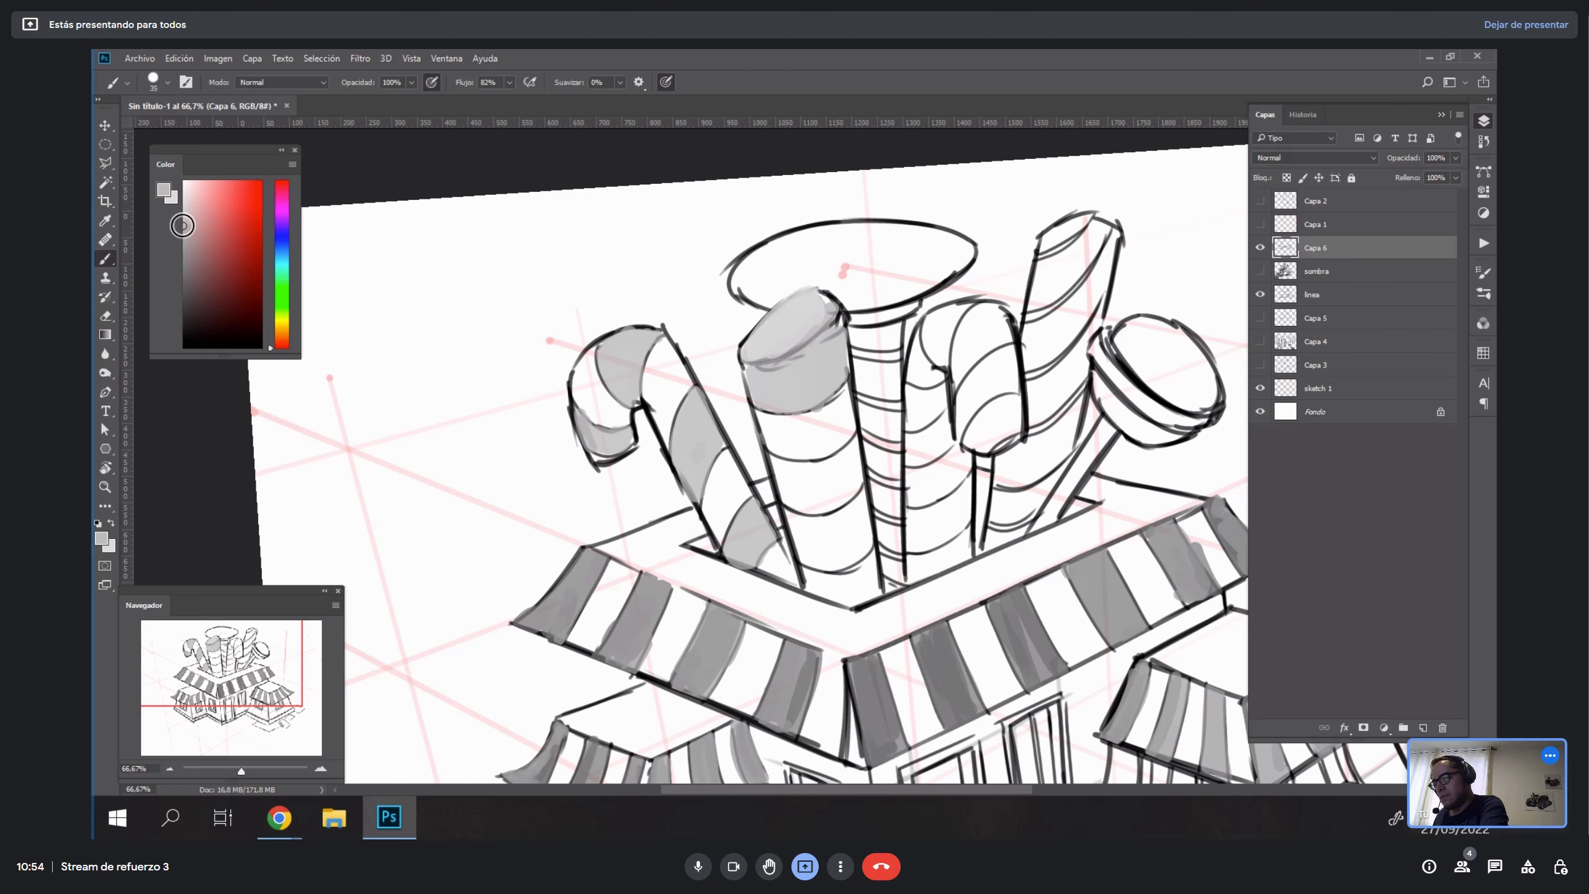
{"action": "mouse_move", "coordinate": [786, 494]}
{"action": "left_mouse_down"}
{"action": "mouse_move", "coordinate": [771, 465]}
{"action": "mouse_move", "coordinate": [804, 504]}
{"action": "mouse_move", "coordinate": [854, 478]}
{"action": "mouse_move", "coordinate": [787, 469]}
{"action": "mouse_move", "coordinate": [813, 508]}
{"action": "mouse_move", "coordinate": [851, 463]}
{"action": "mouse_move", "coordinate": [840, 511]}
{"action": "mouse_move", "coordinate": [782, 466]}
{"action": "mouse_move", "coordinate": [854, 481]}
{"action": "mouse_move", "coordinate": [897, 432]}
{"action": "mouse_move", "coordinate": [880, 355]}
{"action": "mouse_move", "coordinate": [825, 490]}
{"action": "mouse_move", "coordinate": [825, 513]}
{"action": "mouse_move", "coordinate": [854, 466]}
{"action": "mouse_move", "coordinate": [835, 515]}
{"action": "mouse_move", "coordinate": [860, 481]}
{"action": "mouse_move", "coordinate": [863, 504]}
{"action": "left_mouse_up"}
Clean up the shading on the thick candy stick and the left candy cane with the eraser and sampled greys.
{"action": "key", "text": "e"}
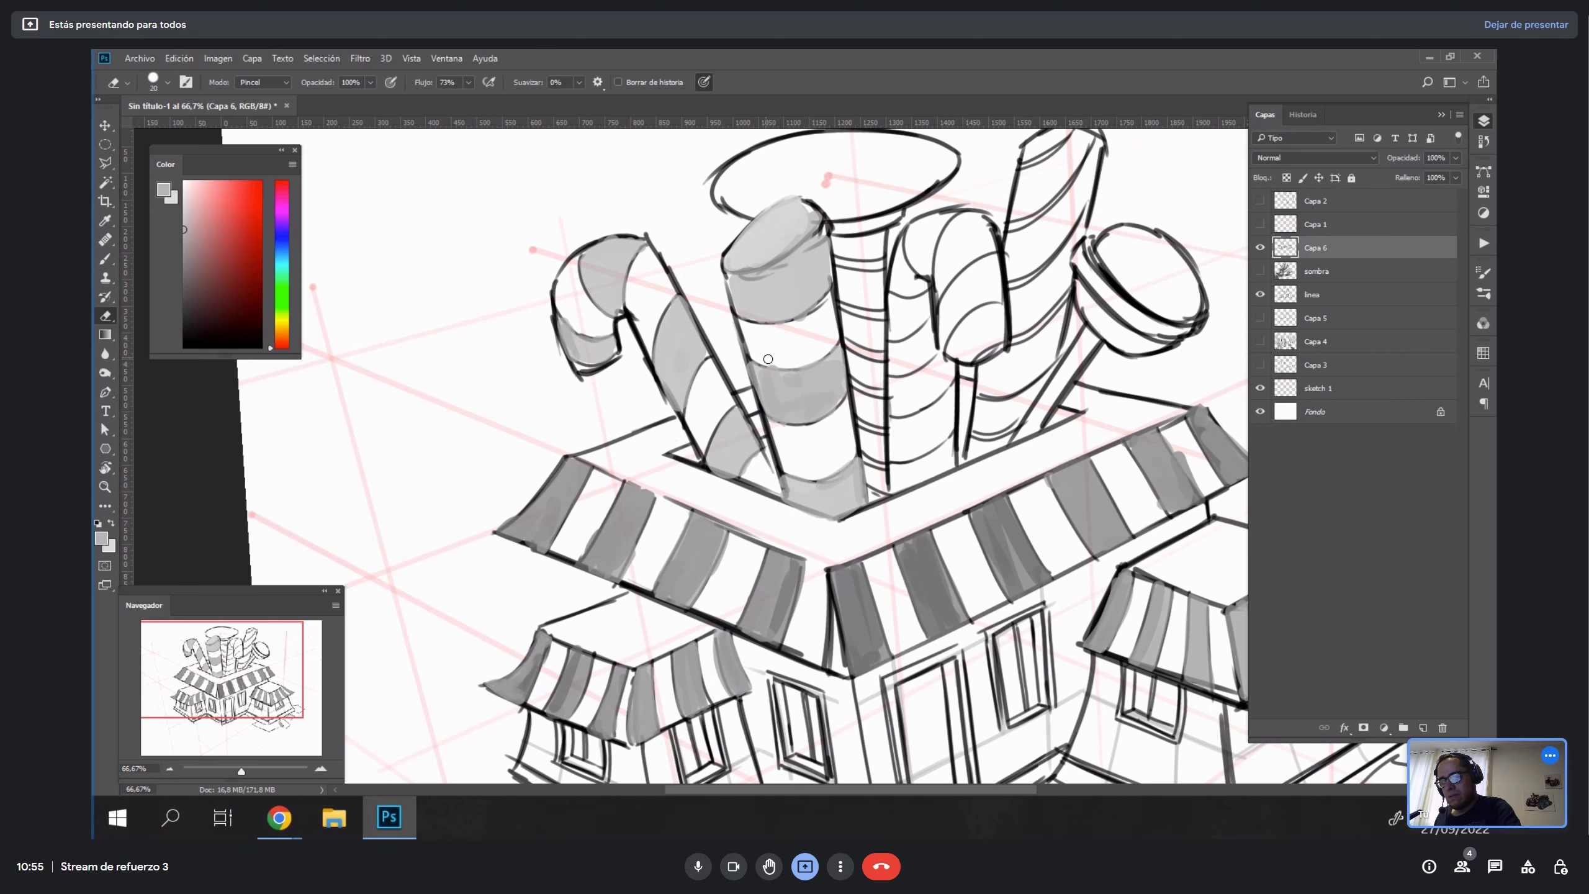
{"action": "mouse_move", "coordinate": [1028, 451]}
{"action": "left_mouse_down"}
{"action": "mouse_move", "coordinate": [907, 557]}
{"action": "mouse_move", "coordinate": [904, 528]}
{"action": "left_mouse_up"}
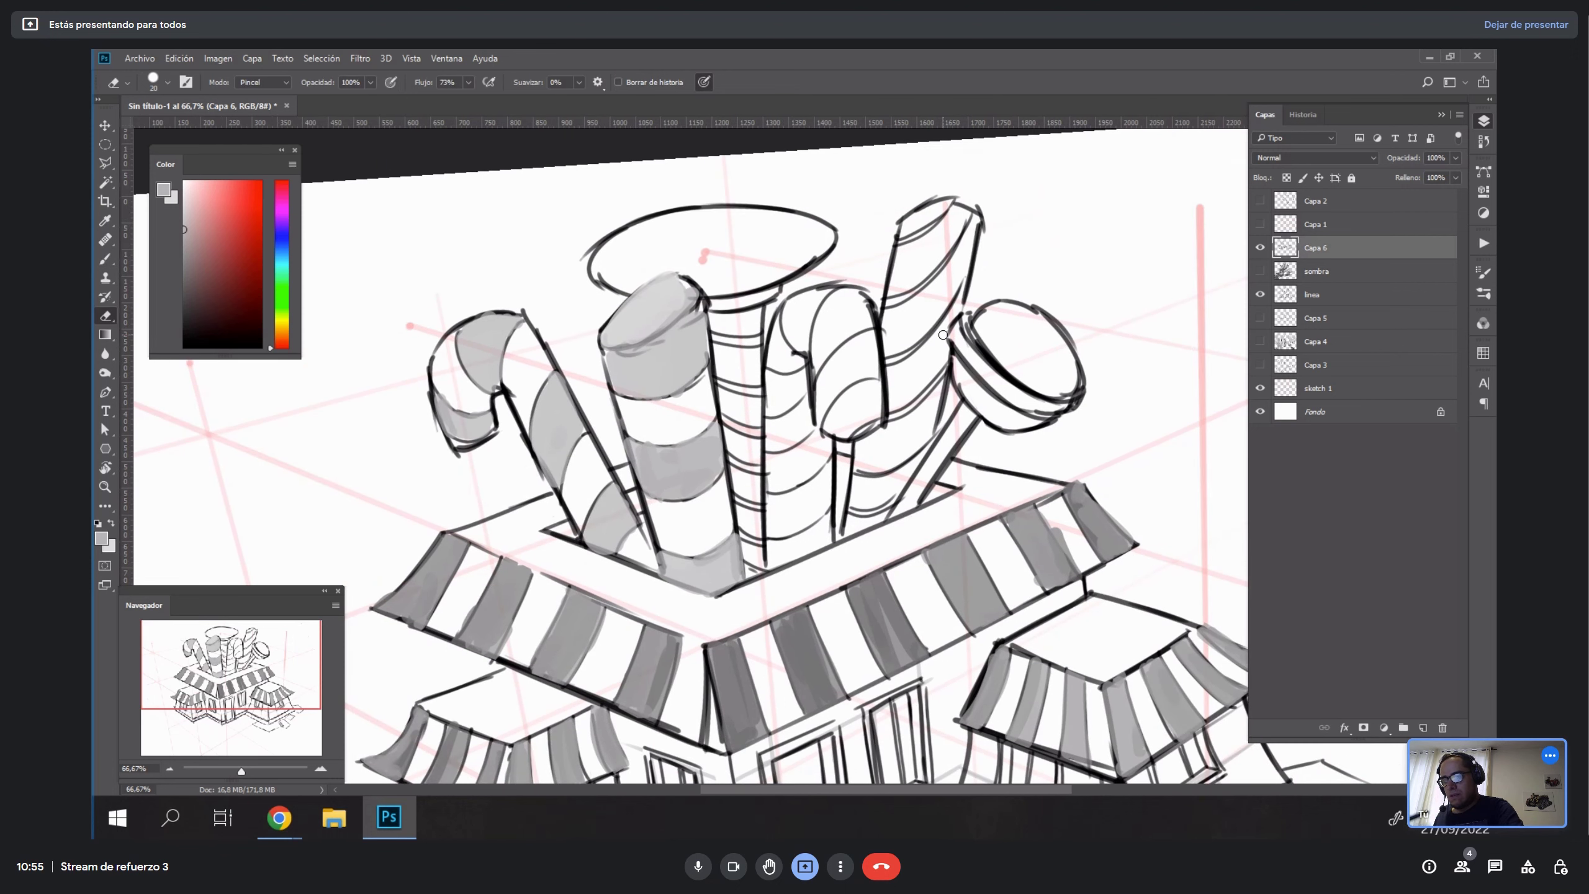
{"action": "key", "text": "b"}
{"action": "left_click", "coordinate": [677, 281], "text": "alt"}
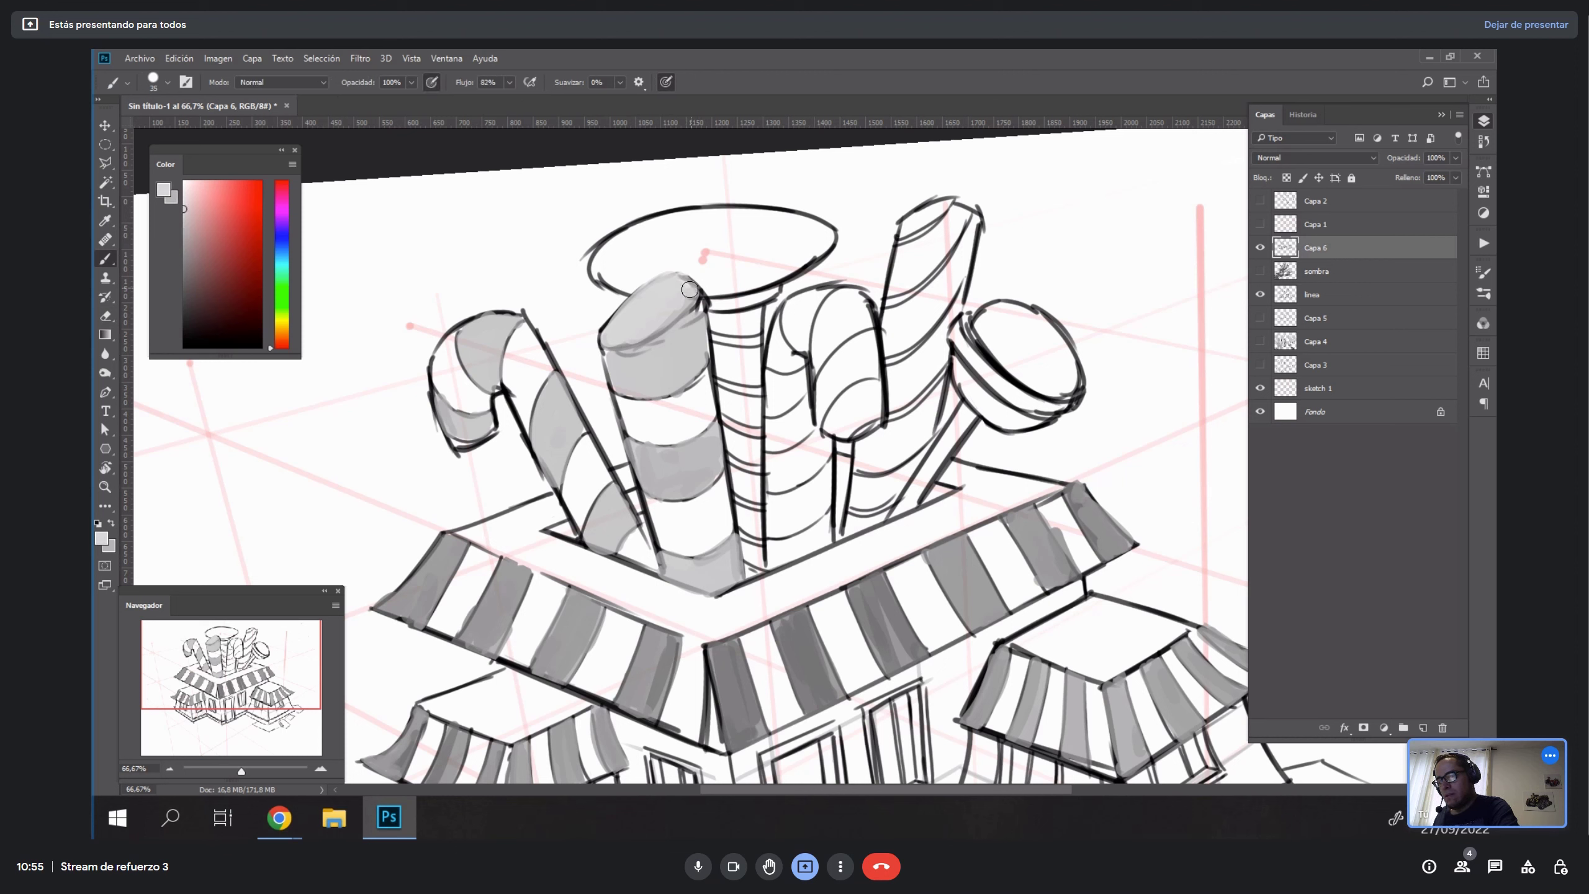
{"action": "key", "text": "e"}
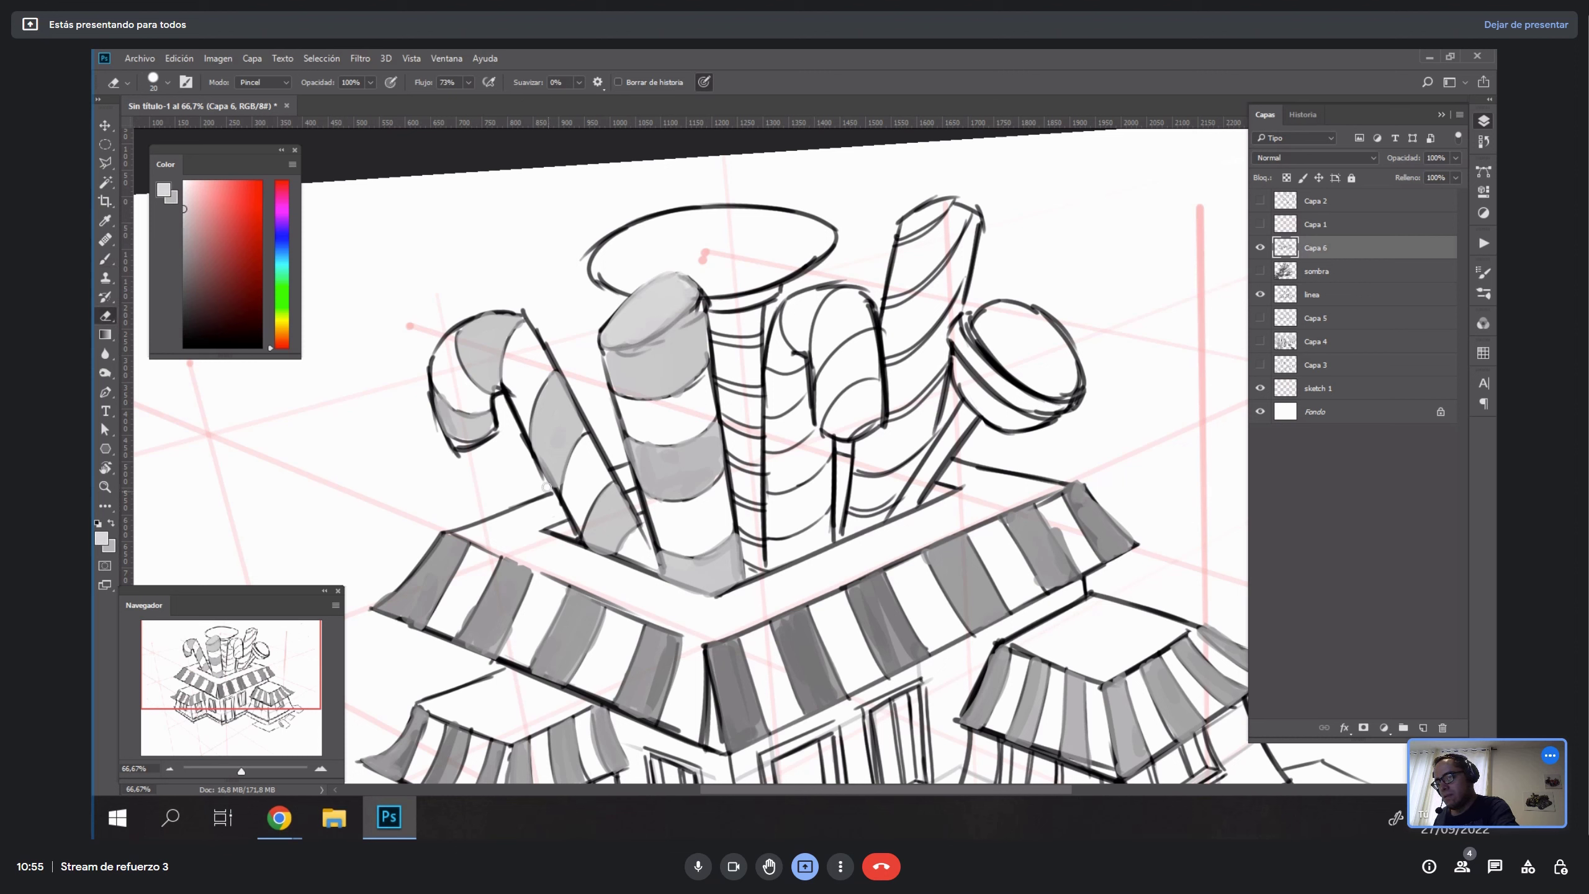
{"action": "key", "text": "b"}
{"action": "left_click", "coordinate": [498, 381], "text": "alt"}
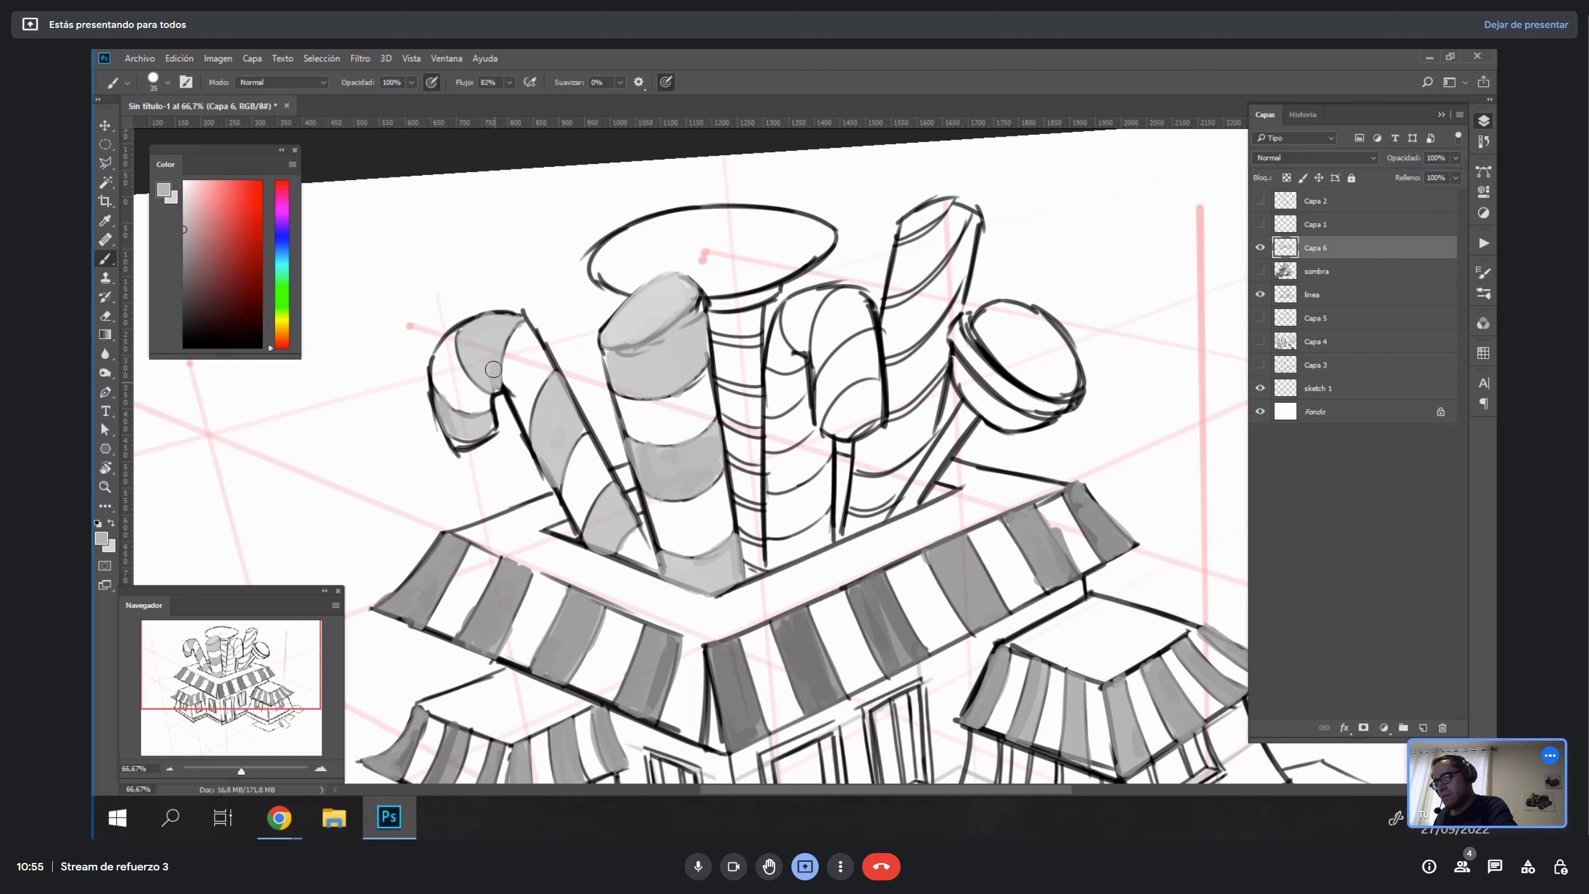
{"action": "left_click", "coordinate": [492, 372], "text": "alt"}
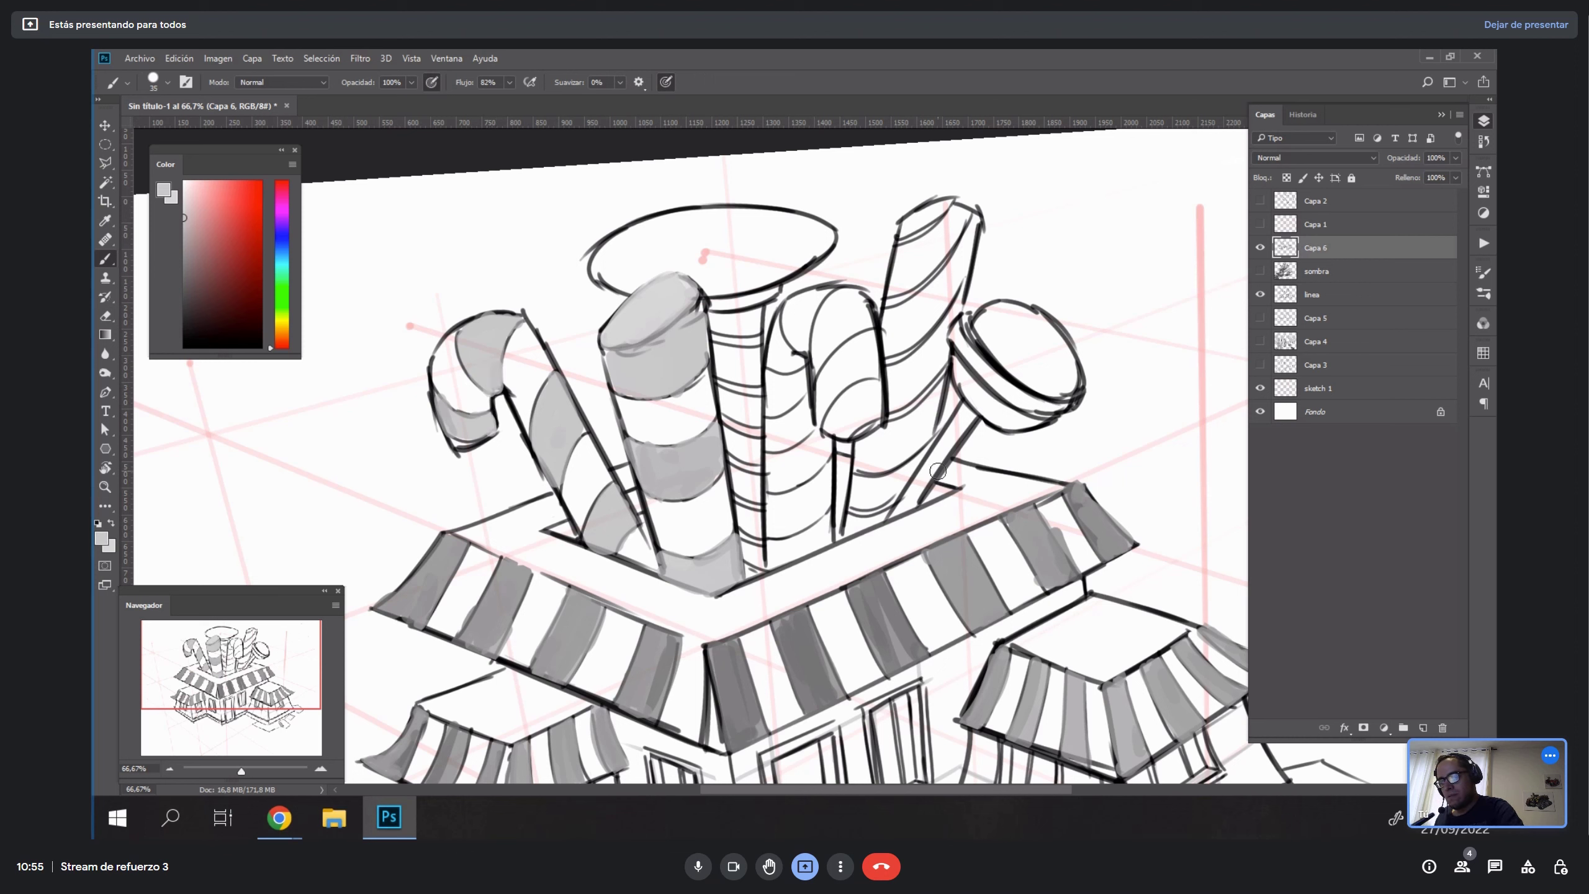
Sample the thick stick's grey and paint alternating bands along the middle candy cane, from its hook down to its base.
{"action": "left_click", "coordinate": [712, 452], "text": "alt"}
{"action": "mouse_move", "coordinate": [777, 465]}
{"action": "left_mouse_down"}
{"action": "mouse_move", "coordinate": [770, 432]}
{"action": "mouse_move", "coordinate": [808, 406]}
{"action": "mouse_move", "coordinate": [803, 427]}
{"action": "left_mouse_up"}
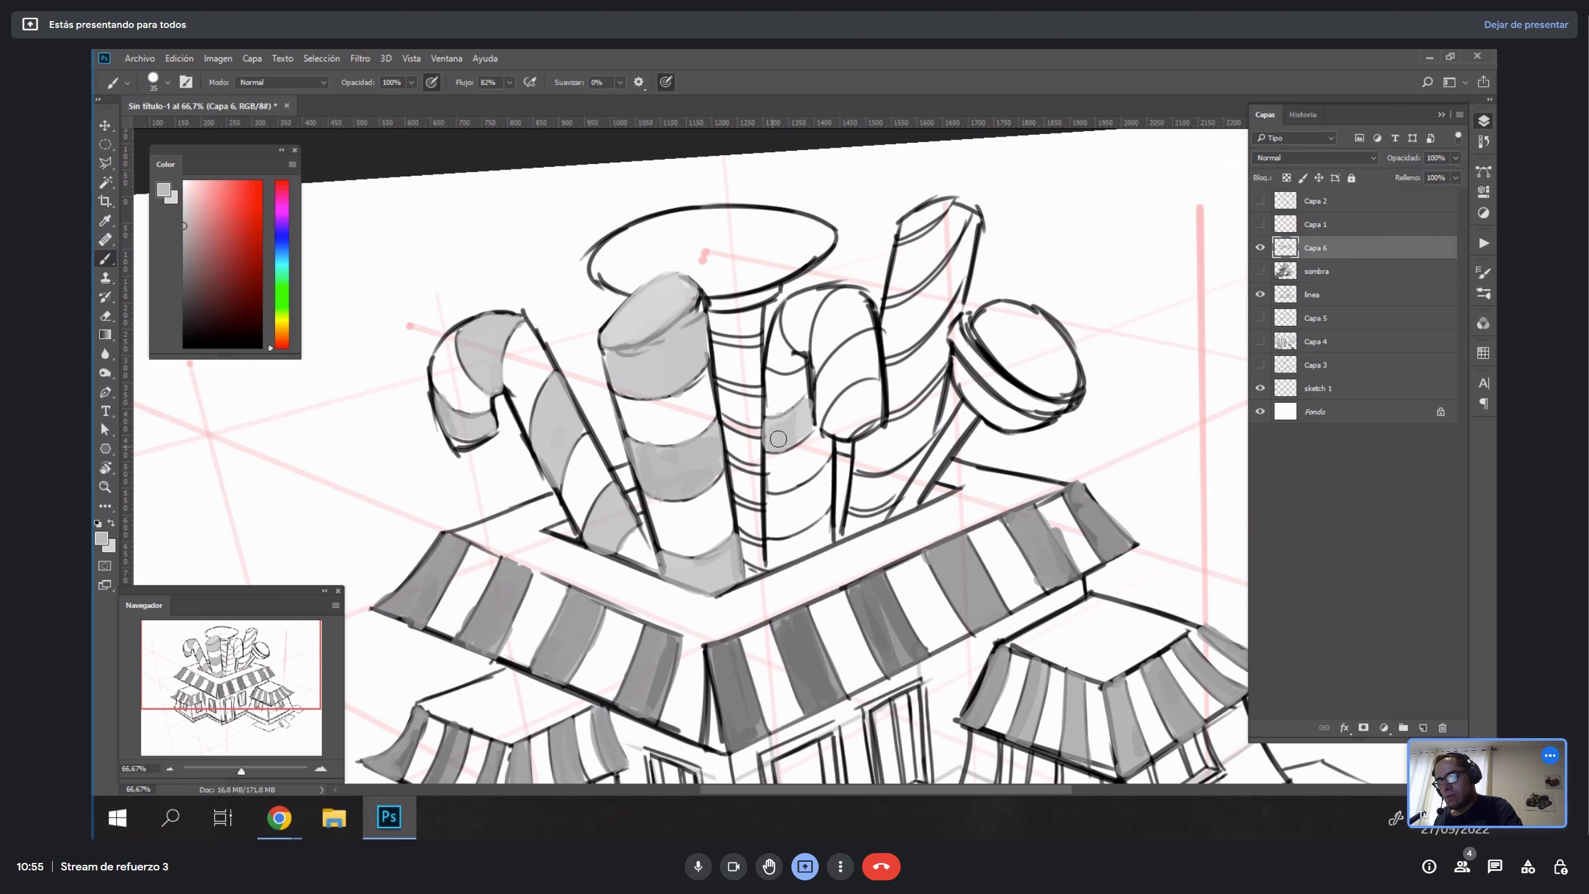
{"action": "key", "text": "ctrl+z"}
{"action": "key", "text": "ctrl+z"}
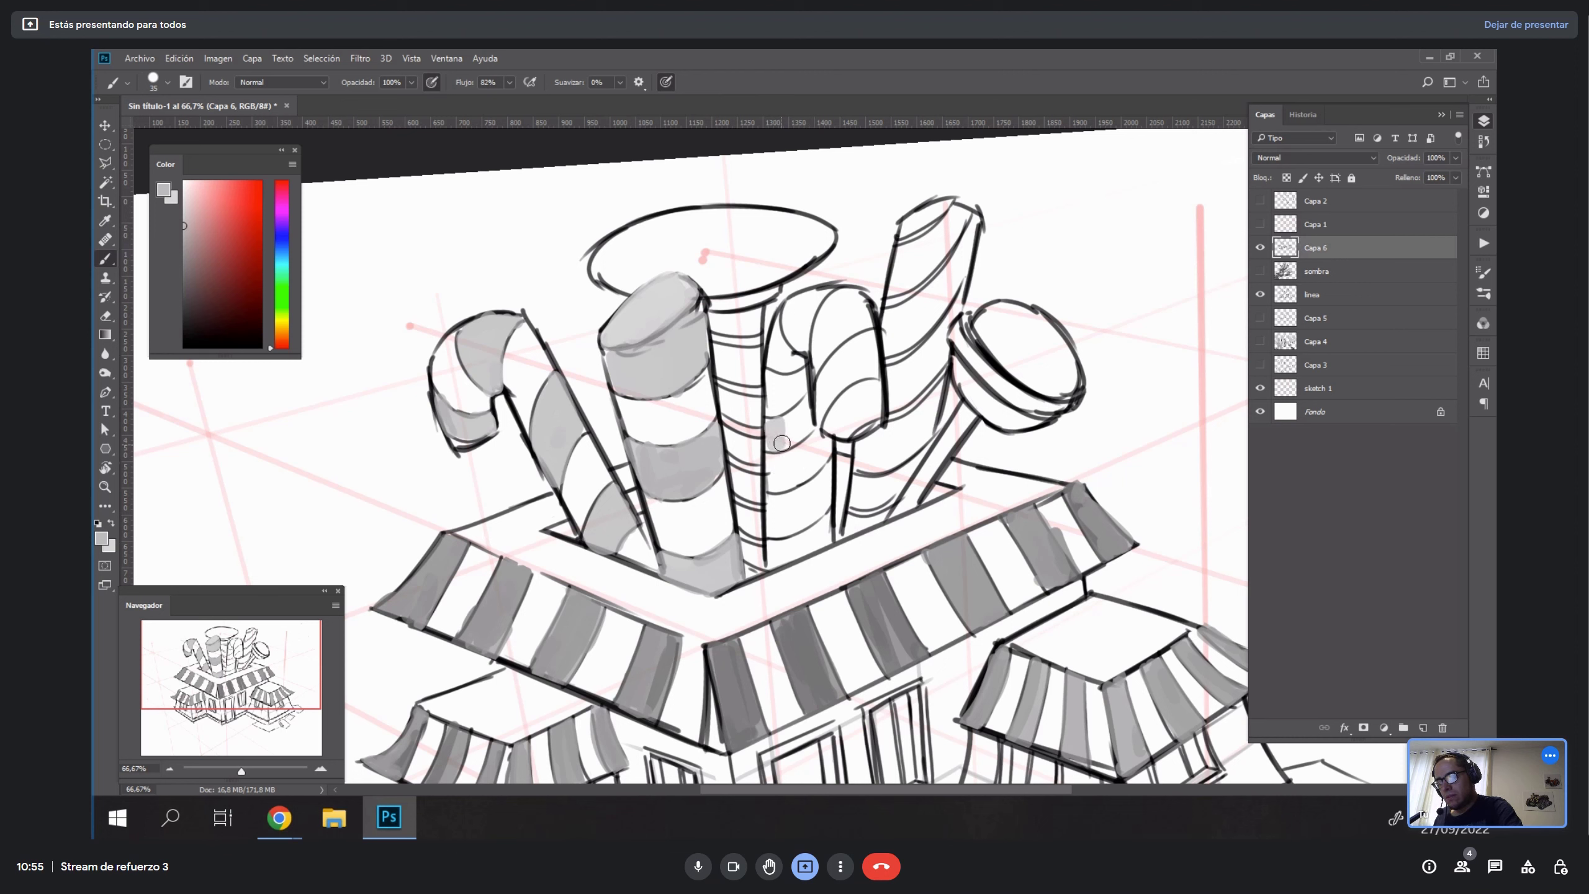
{"action": "mouse_move", "coordinate": [782, 443]}
{"action": "left_mouse_down"}
{"action": "mouse_move", "coordinate": [804, 405]}
{"action": "mouse_move", "coordinate": [792, 437]}
{"action": "left_mouse_up"}
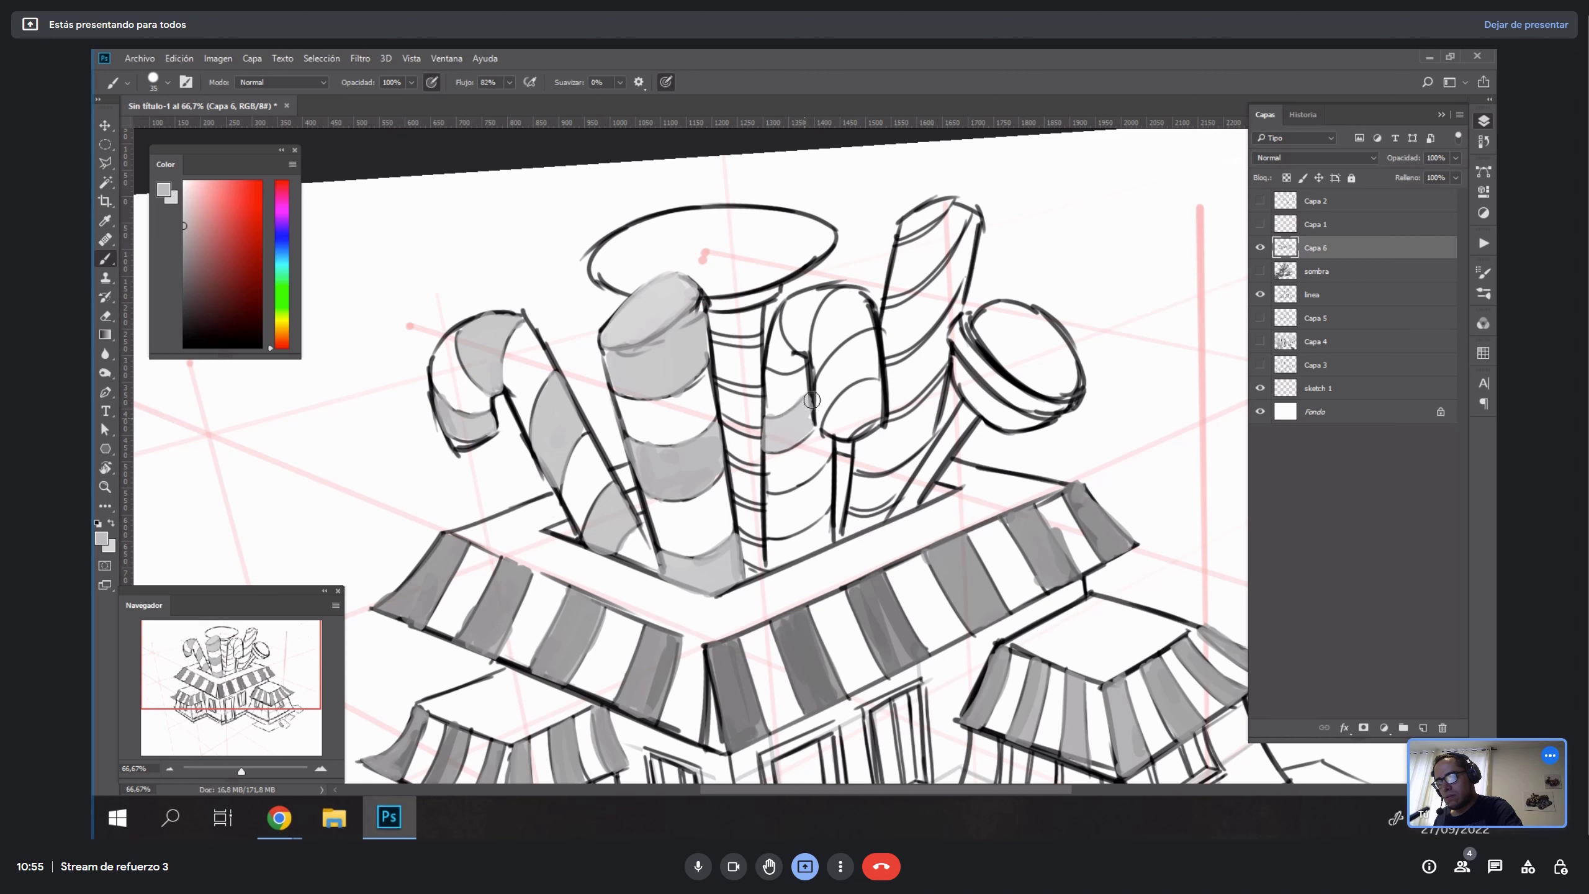
{"action": "mouse_move", "coordinate": [787, 322]}
{"action": "left_mouse_down"}
{"action": "mouse_move", "coordinate": [770, 363]}
{"action": "mouse_move", "coordinate": [798, 361]}
{"action": "left_mouse_up"}
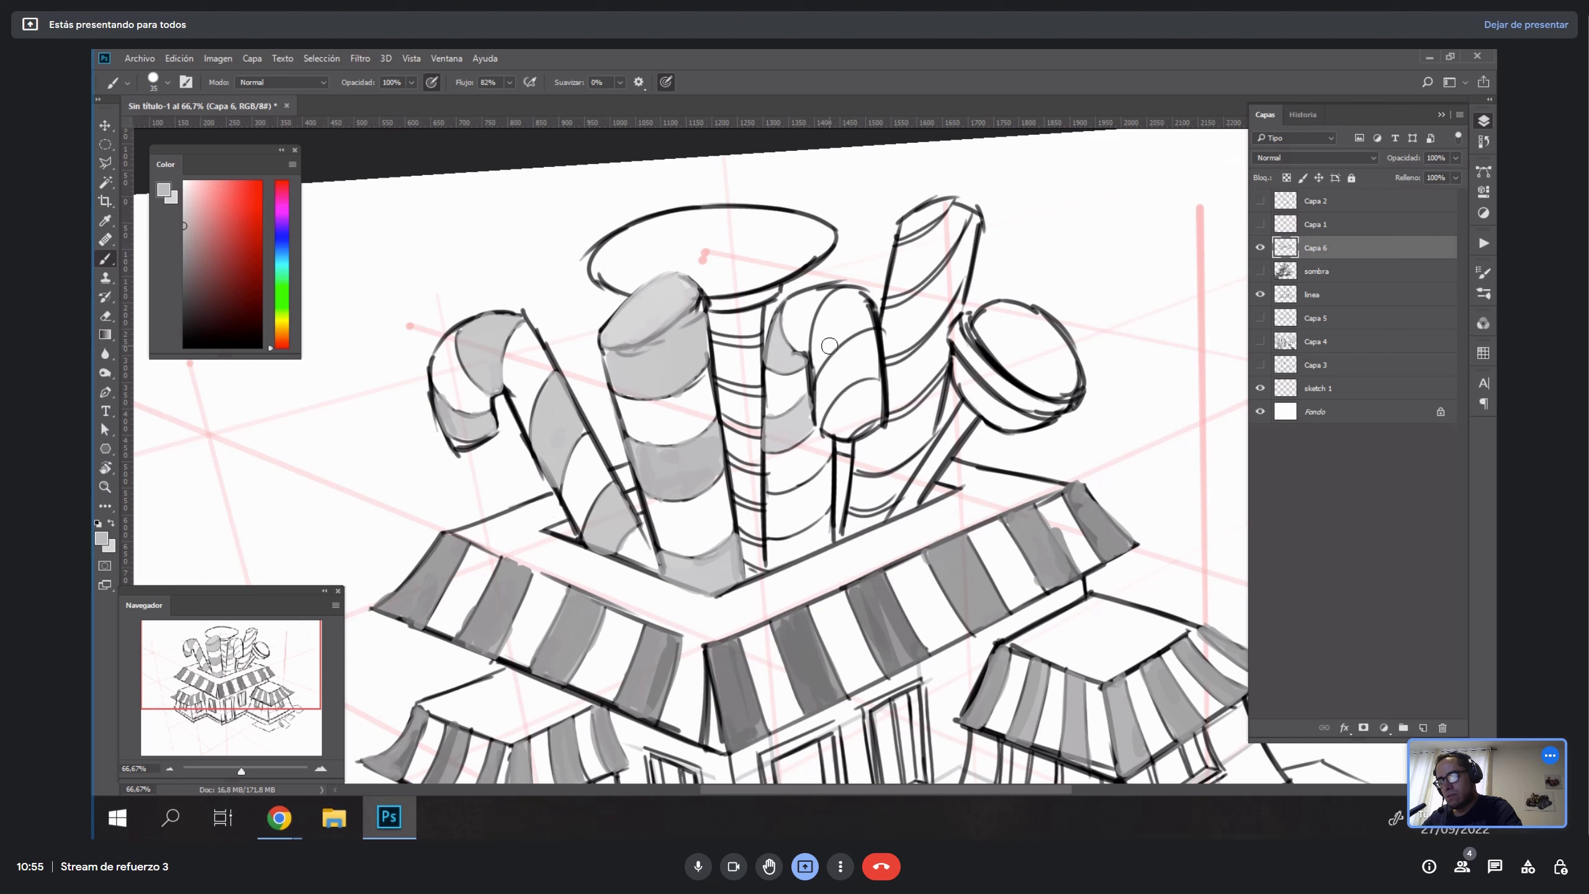
{"action": "mouse_move", "coordinate": [819, 351]}
{"action": "left_mouse_down"}
{"action": "mouse_move", "coordinate": [826, 313]}
{"action": "mouse_move", "coordinate": [813, 354]}
{"action": "mouse_move", "coordinate": [841, 338]}
{"action": "mouse_move", "coordinate": [832, 348]}
{"action": "mouse_move", "coordinate": [838, 316]}
{"action": "left_mouse_up"}
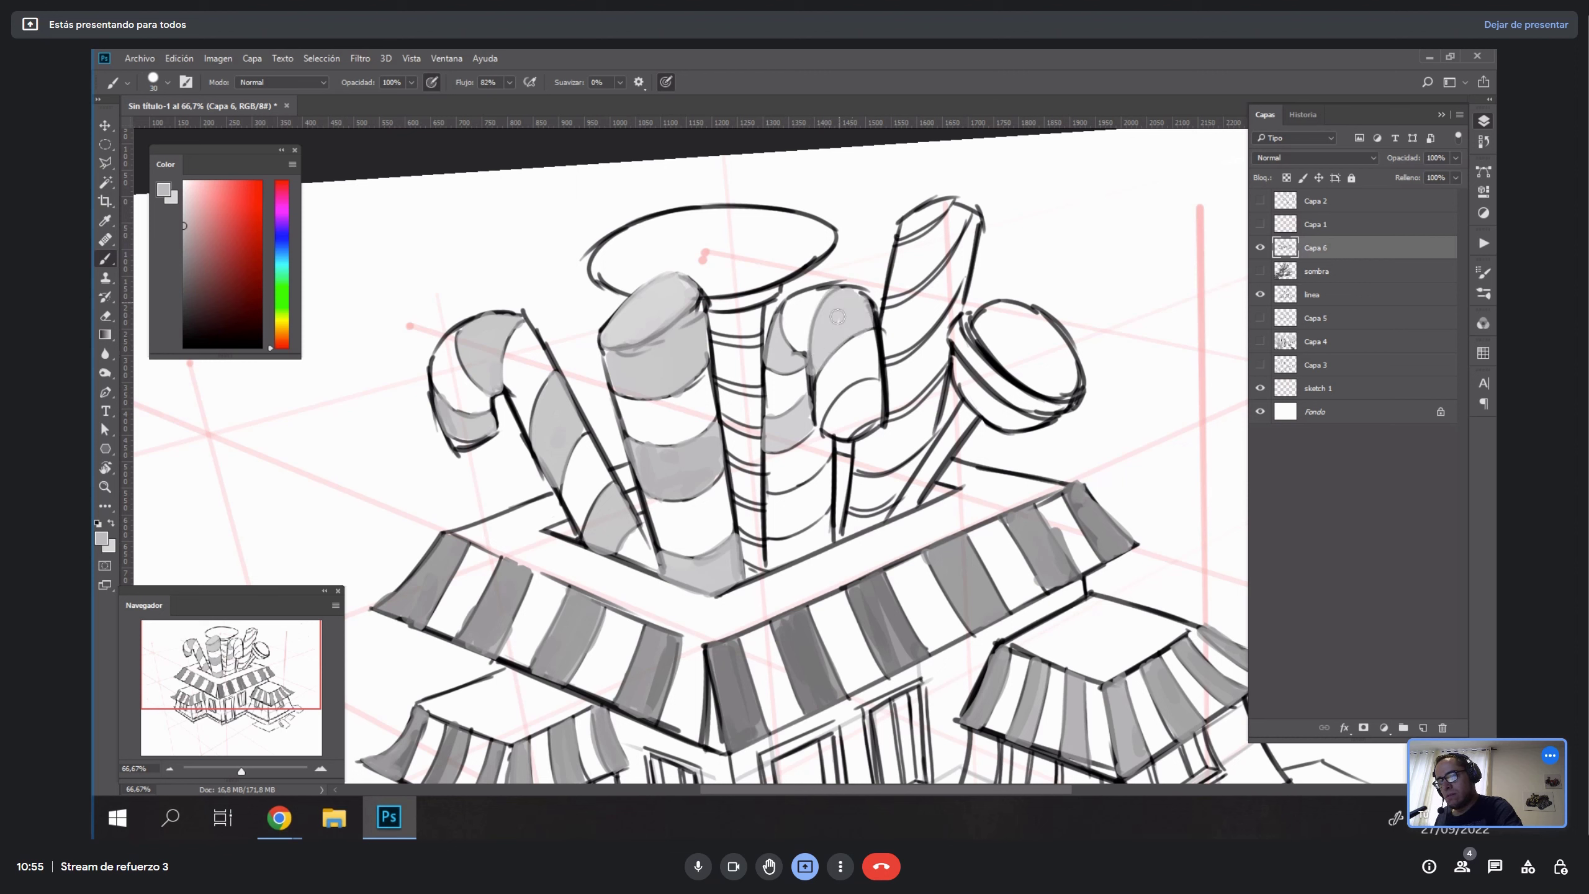
{"action": "mouse_move", "coordinate": [845, 410]}
{"action": "left_mouse_down"}
{"action": "mouse_move", "coordinate": [831, 425]}
{"action": "mouse_move", "coordinate": [857, 401]}
{"action": "mouse_move", "coordinate": [851, 432]}
{"action": "mouse_move", "coordinate": [875, 391]}
{"action": "left_mouse_up"}
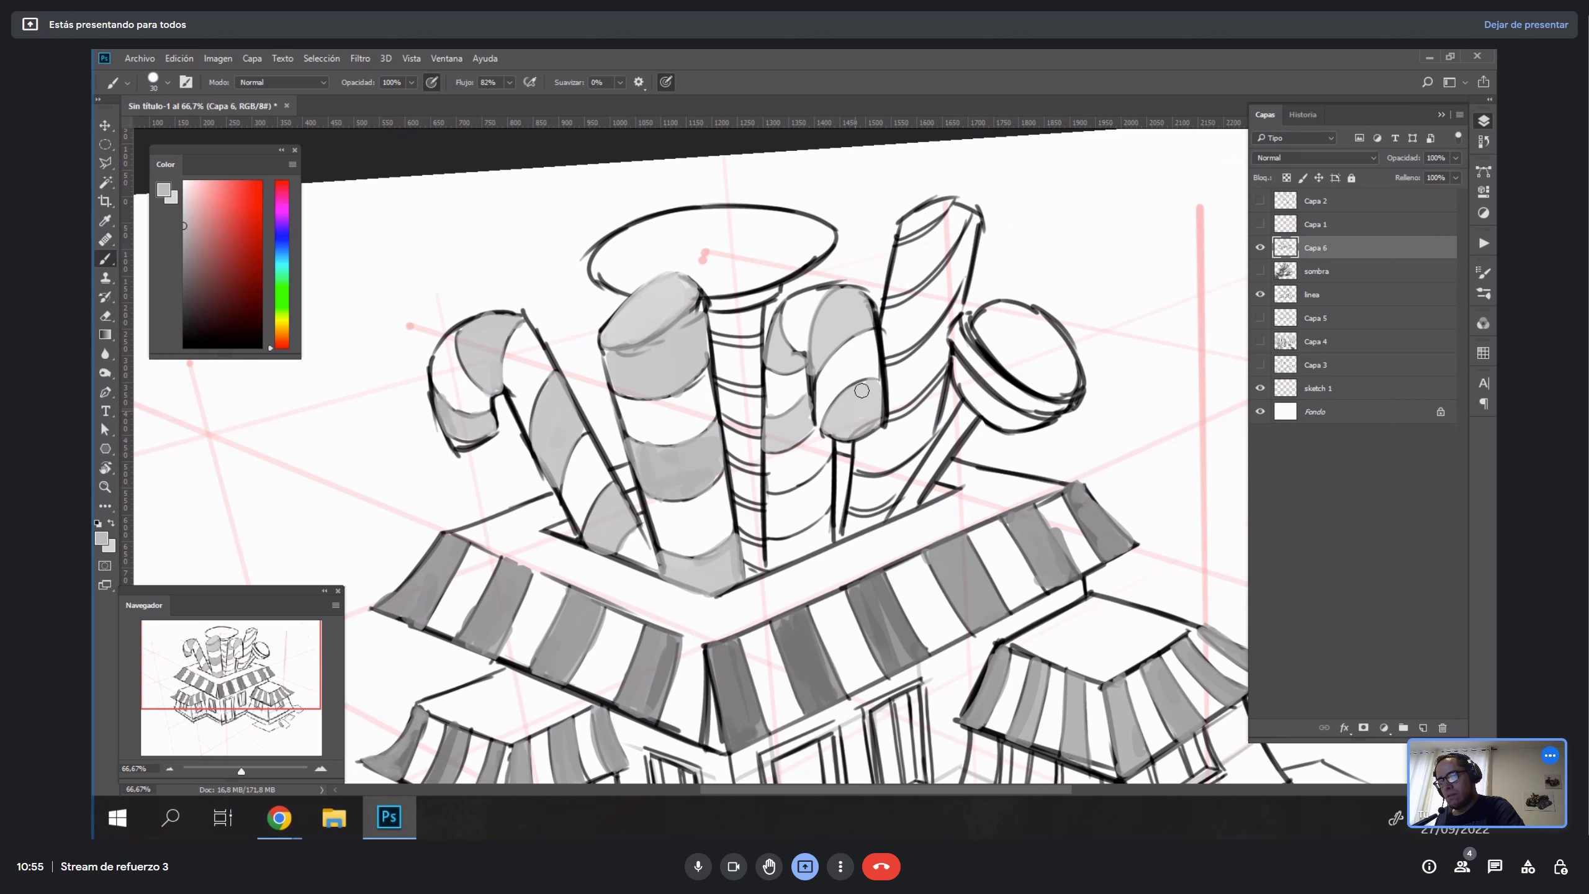
{"action": "mouse_move", "coordinate": [770, 495]}
{"action": "left_mouse_down"}
{"action": "mouse_move", "coordinate": [774, 529]}
{"action": "mouse_move", "coordinate": [799, 492]}
{"action": "mouse_move", "coordinate": [825, 510]}
{"action": "mouse_move", "coordinate": [779, 529]}
{"action": "mouse_move", "coordinate": [813, 510]}
{"action": "mouse_move", "coordinate": [786, 527]}
{"action": "mouse_move", "coordinate": [799, 507]}
{"action": "left_mouse_up"}
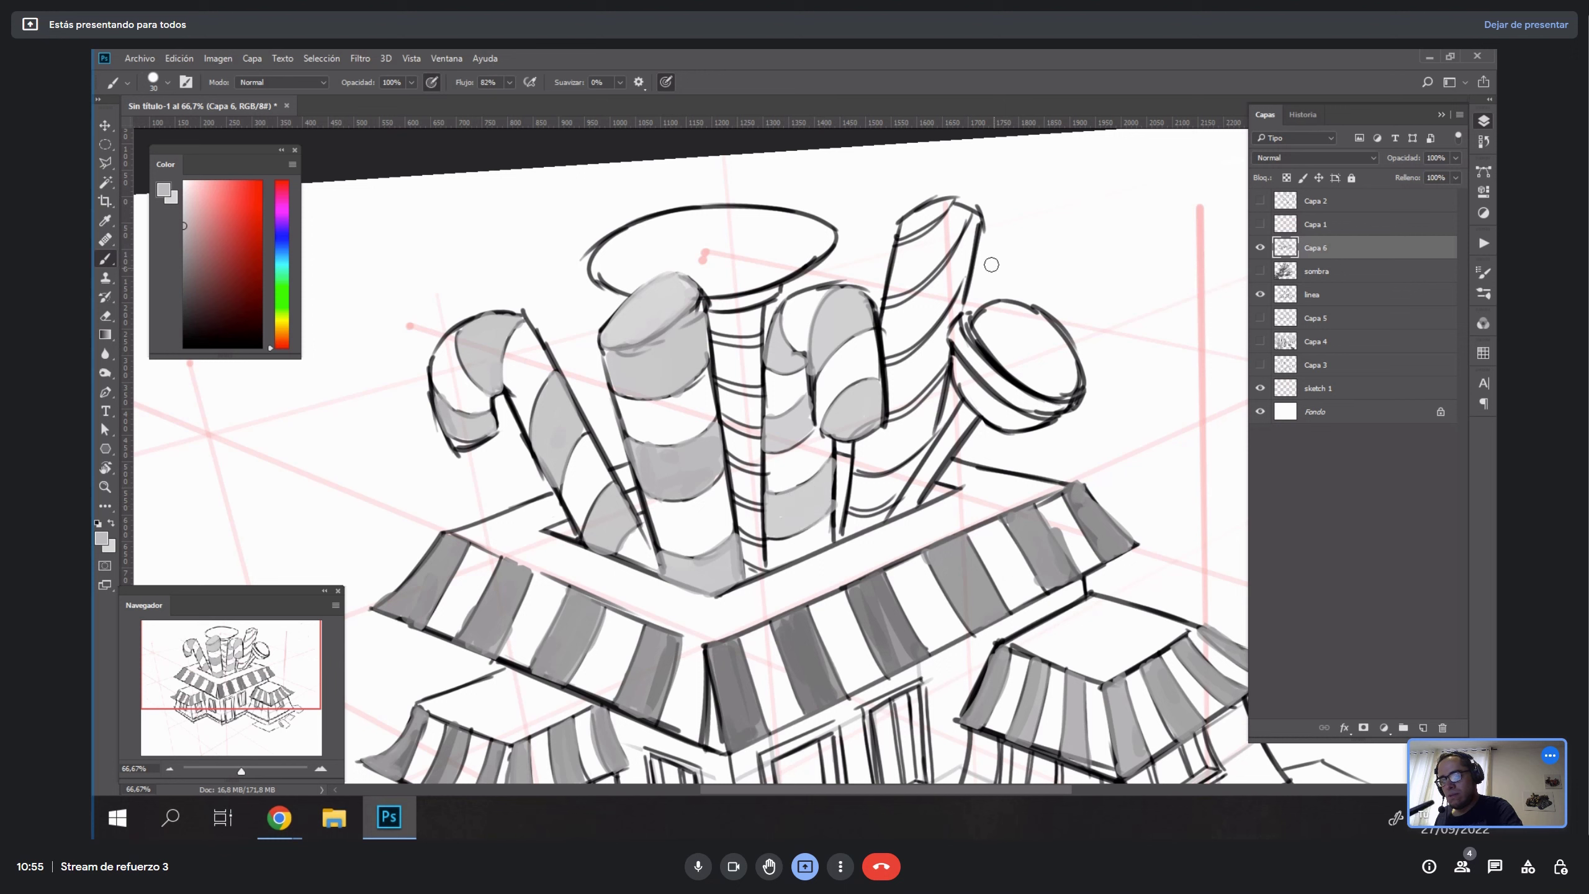
Paint alternating diagonal grey bands down the tall candy stick behind the tilted round lollipop.
{"action": "left_click_drag", "start_coordinate": [902, 234], "coordinate": [917, 222]}
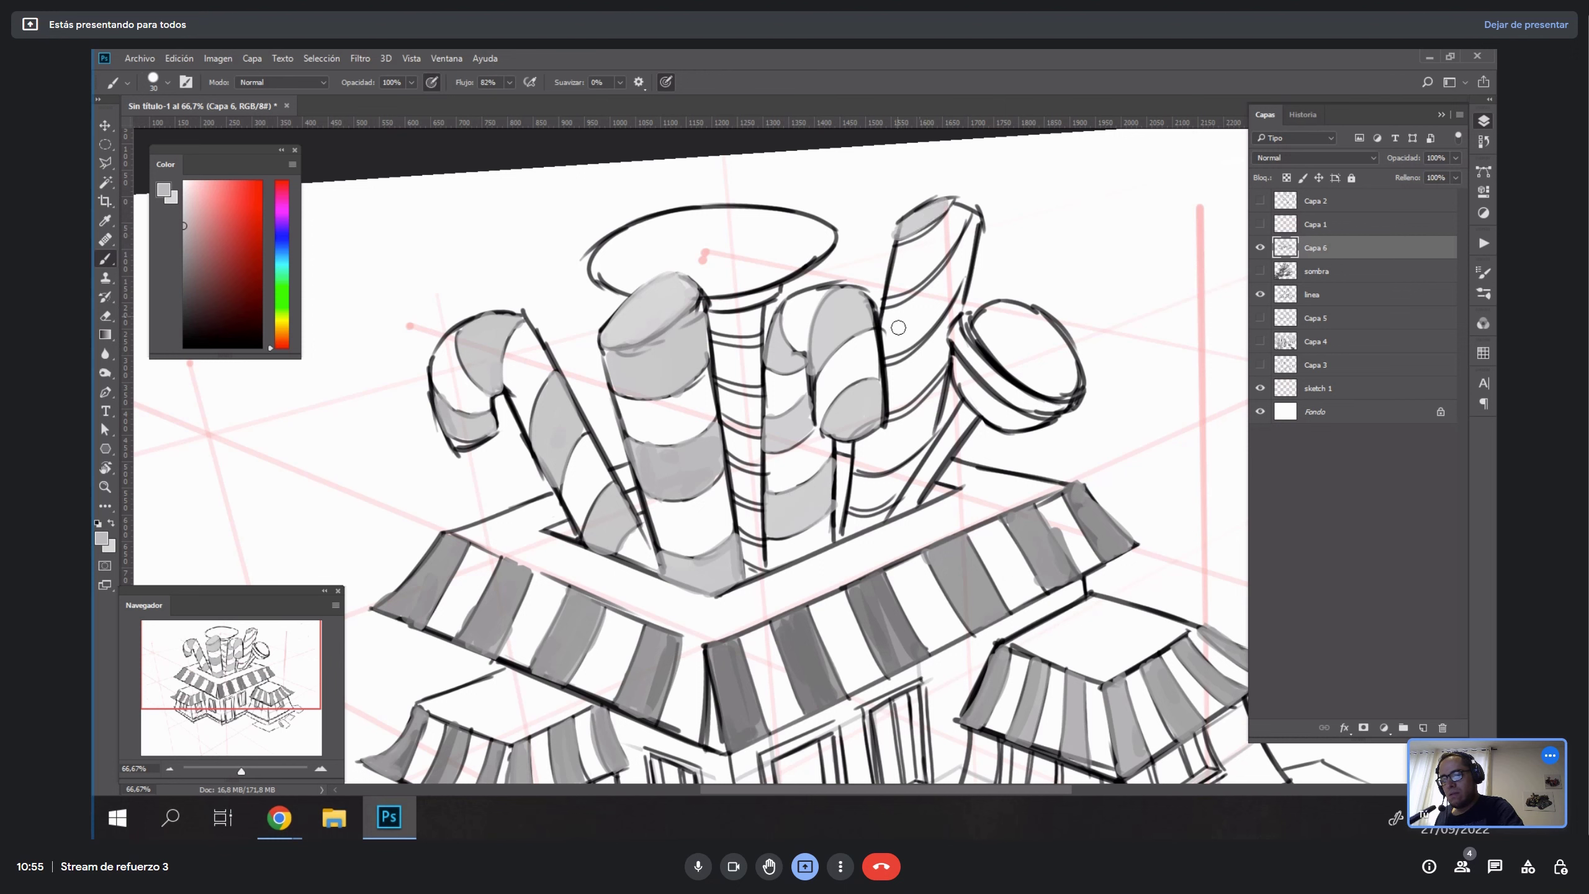
{"action": "mouse_move", "coordinate": [898, 327]}
{"action": "left_mouse_down"}
{"action": "mouse_move", "coordinate": [963, 249]}
{"action": "mouse_move", "coordinate": [887, 344]}
{"action": "mouse_move", "coordinate": [939, 306]}
{"action": "mouse_move", "coordinate": [931, 319]}
{"action": "mouse_move", "coordinate": [968, 225]}
{"action": "mouse_move", "coordinate": [960, 275]}
{"action": "left_mouse_up"}
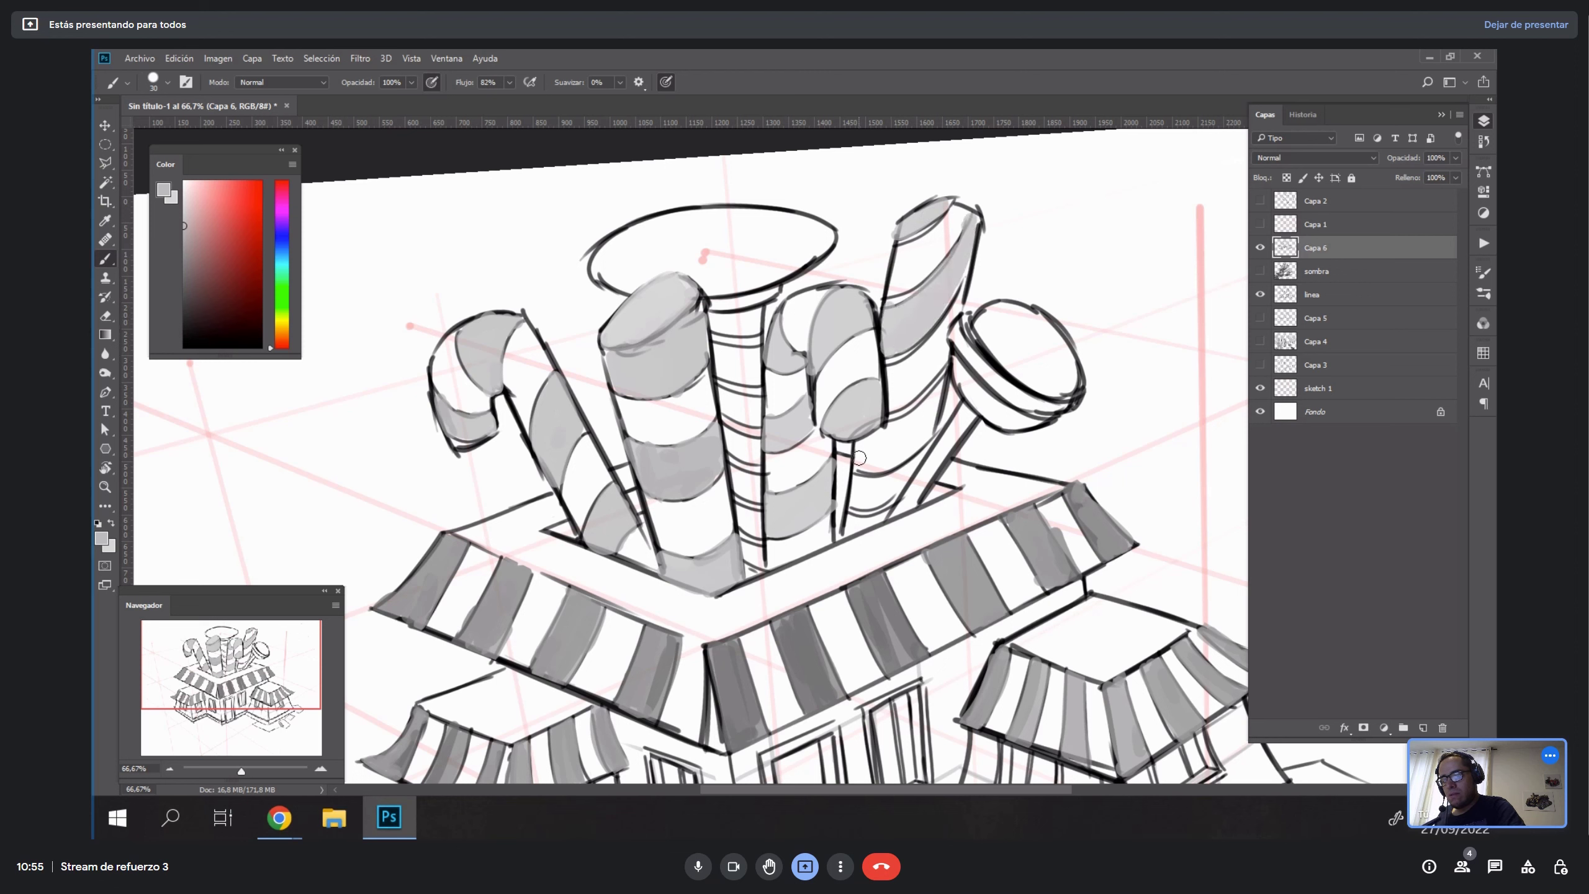
{"action": "mouse_move", "coordinate": [859, 458]}
{"action": "left_mouse_down"}
{"action": "mouse_move", "coordinate": [911, 420]}
{"action": "mouse_move", "coordinate": [878, 440]}
{"action": "mouse_move", "coordinate": [911, 441]}
{"action": "mouse_move", "coordinate": [884, 463]}
{"action": "mouse_move", "coordinate": [916, 445]}
{"action": "mouse_move", "coordinate": [875, 472]}
{"action": "mouse_move", "coordinate": [923, 410]}
{"action": "left_mouse_up"}
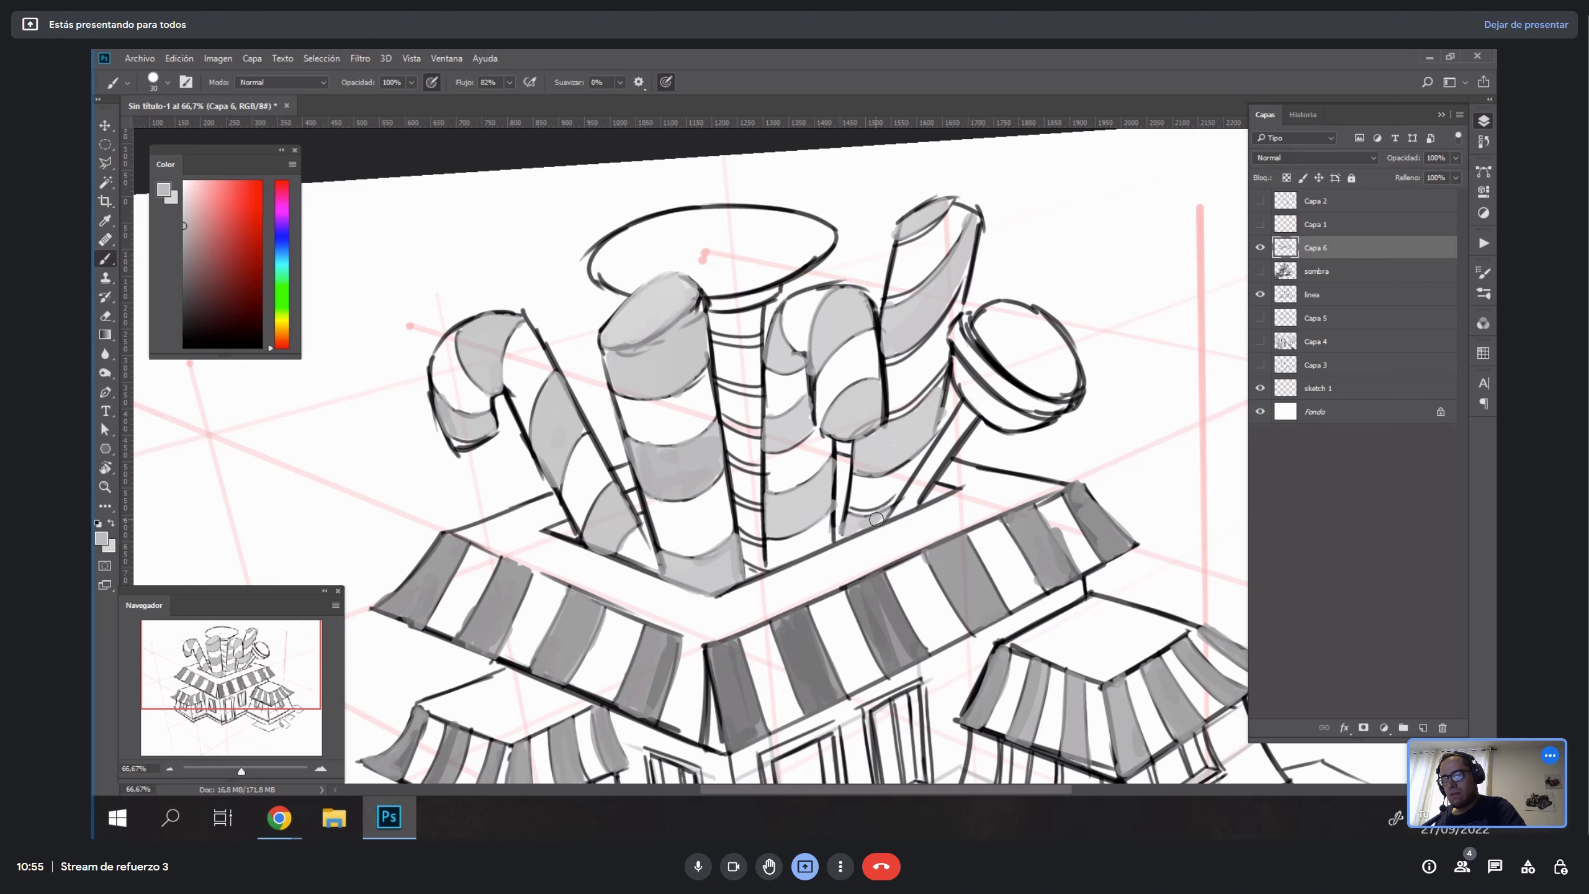
Paint alternating grey bands along the thin column beneath the large oval disc.
{"action": "key", "text": "r"}
{"action": "mouse_move", "coordinate": [1026, 370]}
{"action": "left_mouse_down"}
{"action": "mouse_move", "coordinate": [1030, 532]}
{"action": "mouse_move", "coordinate": [900, 657]}
{"action": "left_mouse_up"}
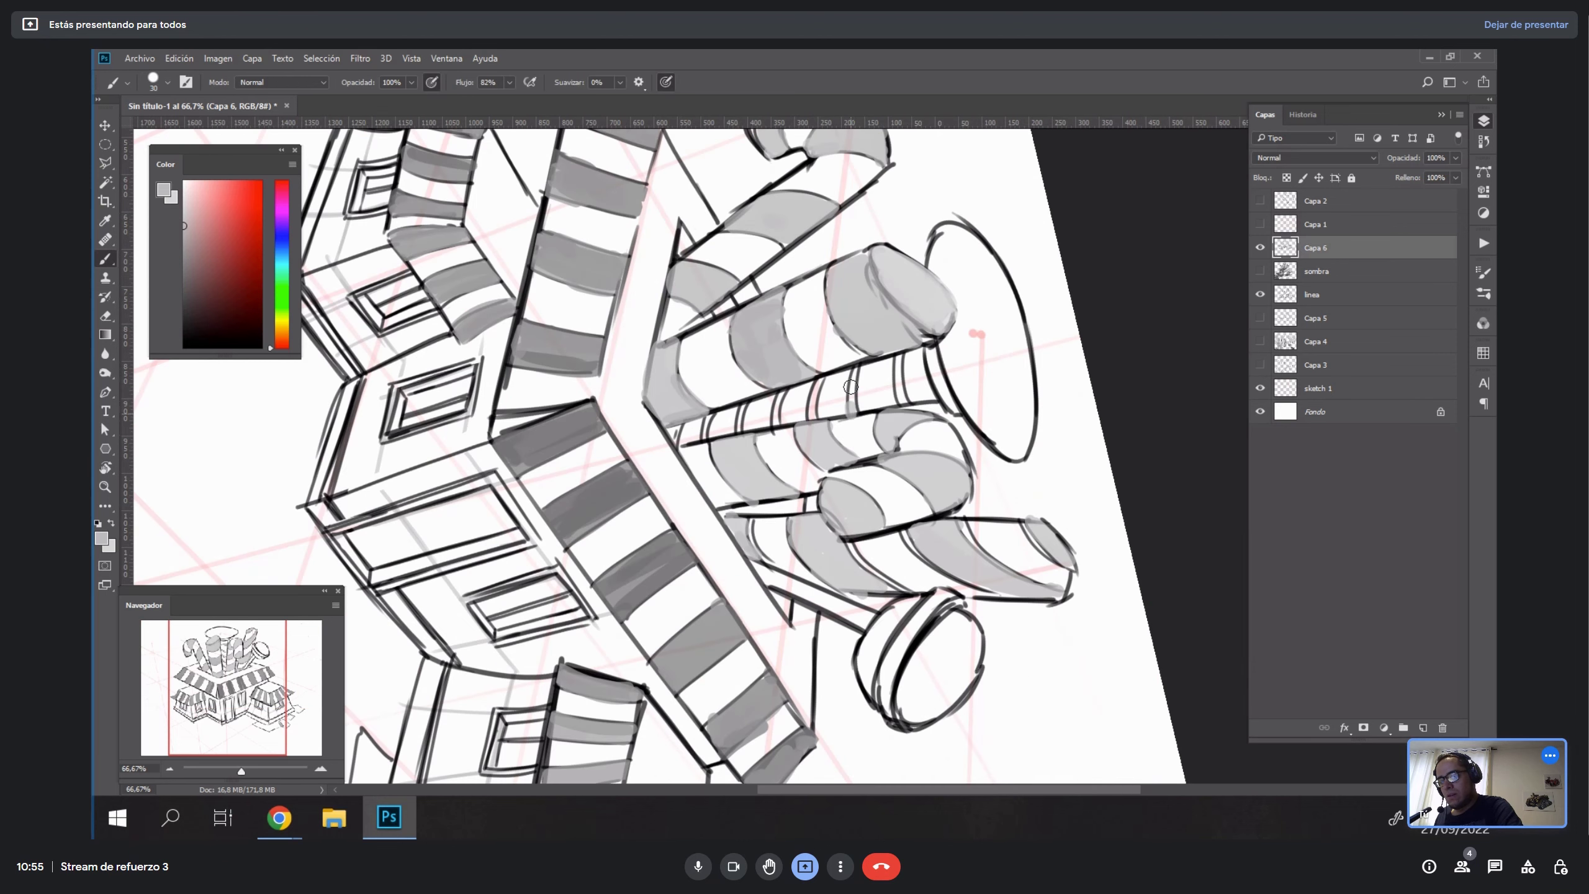
{"action": "mouse_move", "coordinate": [851, 387]}
{"action": "left_mouse_down"}
{"action": "mouse_move", "coordinate": [854, 371]}
{"action": "mouse_move", "coordinate": [900, 392]}
{"action": "left_mouse_up"}
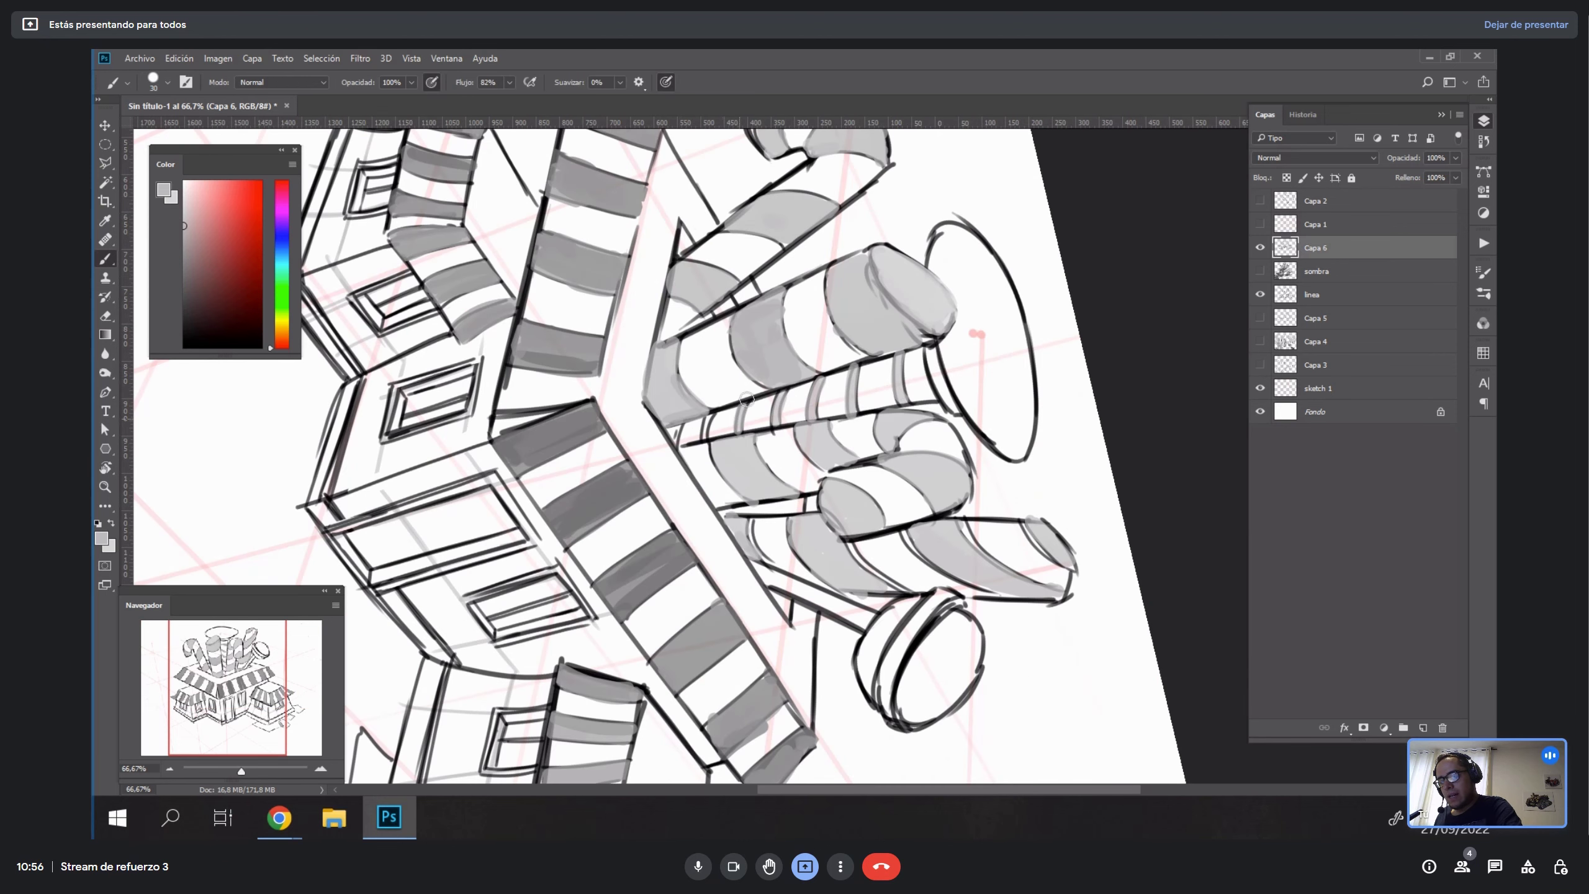
{"action": "mouse_move", "coordinate": [708, 413]}
{"action": "left_mouse_down"}
{"action": "mouse_move", "coordinate": [704, 437]}
{"action": "mouse_move", "coordinate": [677, 444]}
{"action": "left_mouse_up"}
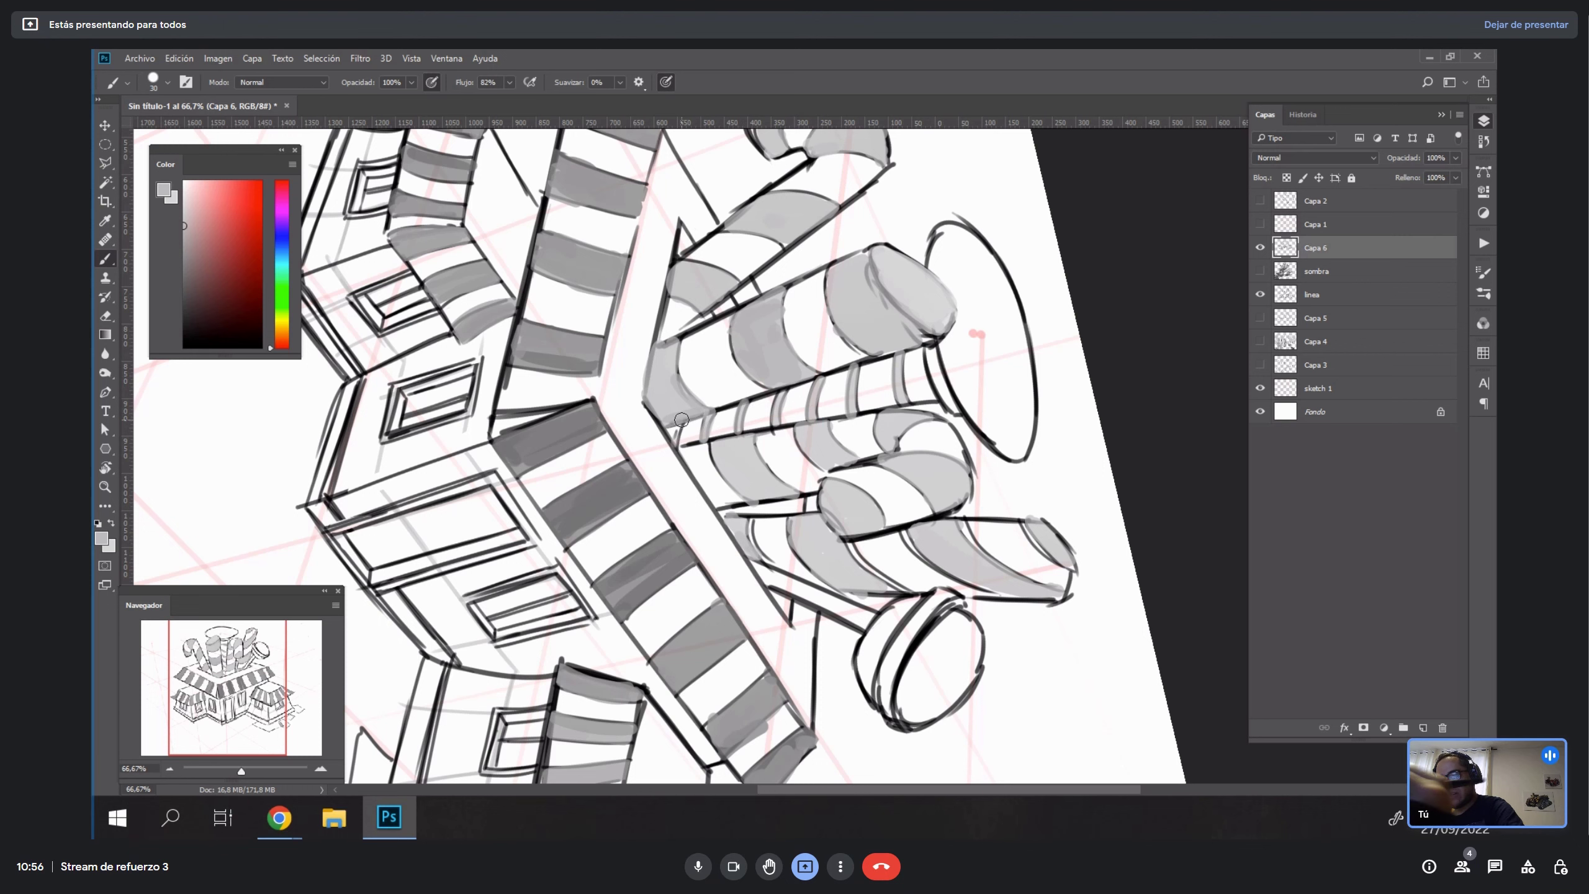
Hide the stripe layer Capa 6 and make the linea layer active for erasing.
{"action": "key", "text": "Escape"}
{"action": "left_click", "coordinate": [1258, 247]}
{"action": "left_click", "coordinate": [1259, 248]}
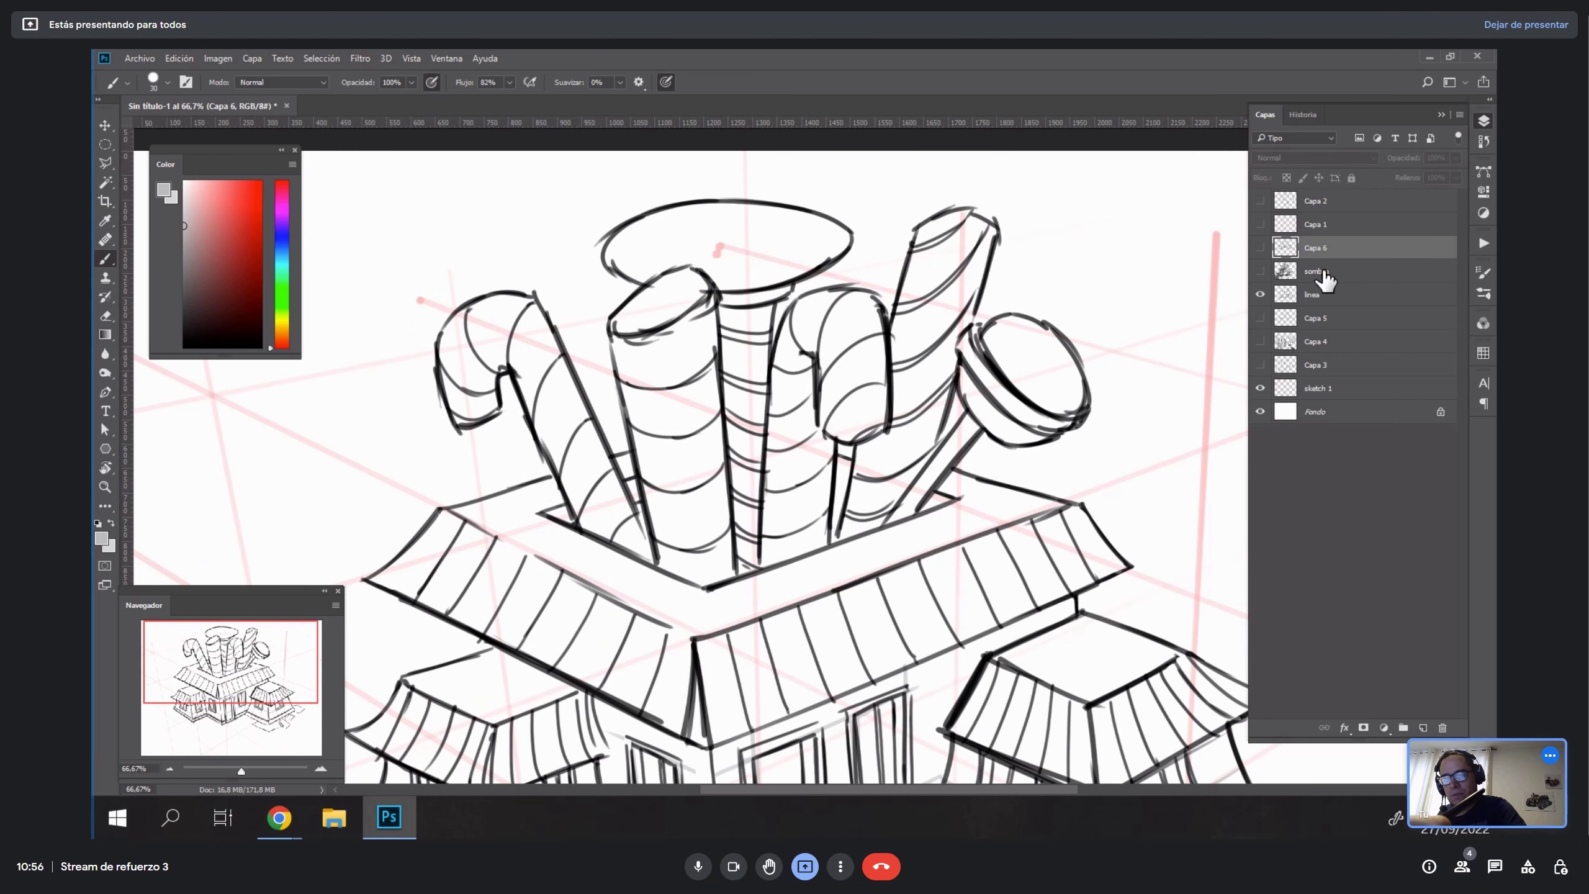
{"action": "left_click", "coordinate": [1334, 287]}
{"action": "key", "text": "e"}
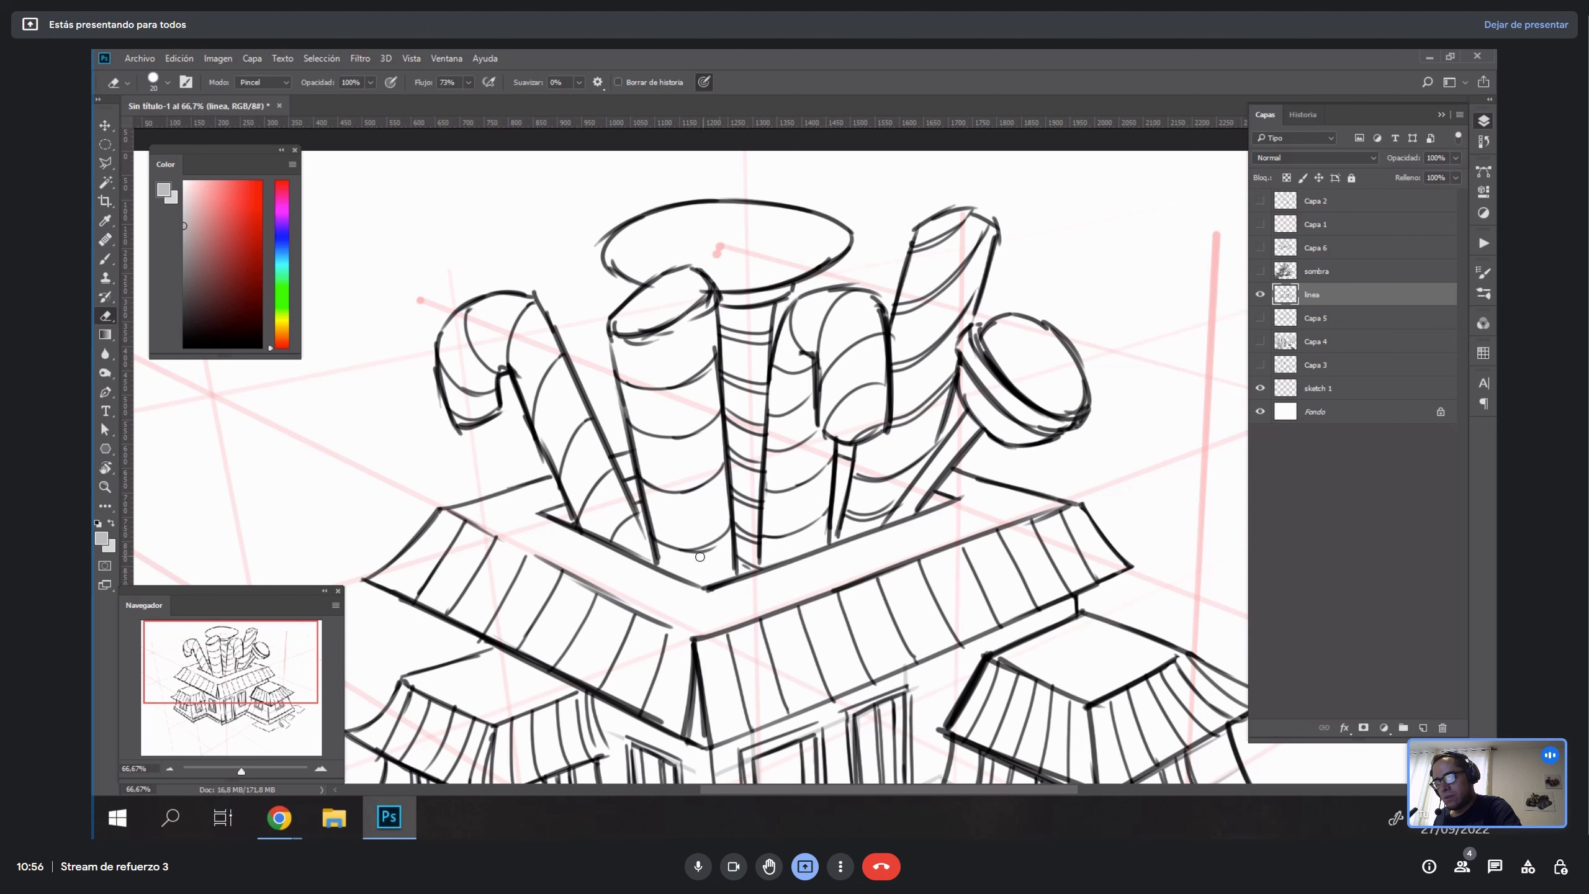
Erase the stray line ends around the top of the tall candy stick.
{"action": "key", "text": "r"}
{"action": "left_click_drag", "start_coordinate": [1012, 279], "coordinate": [939, 737]}
{"action": "key", "text": "b"}
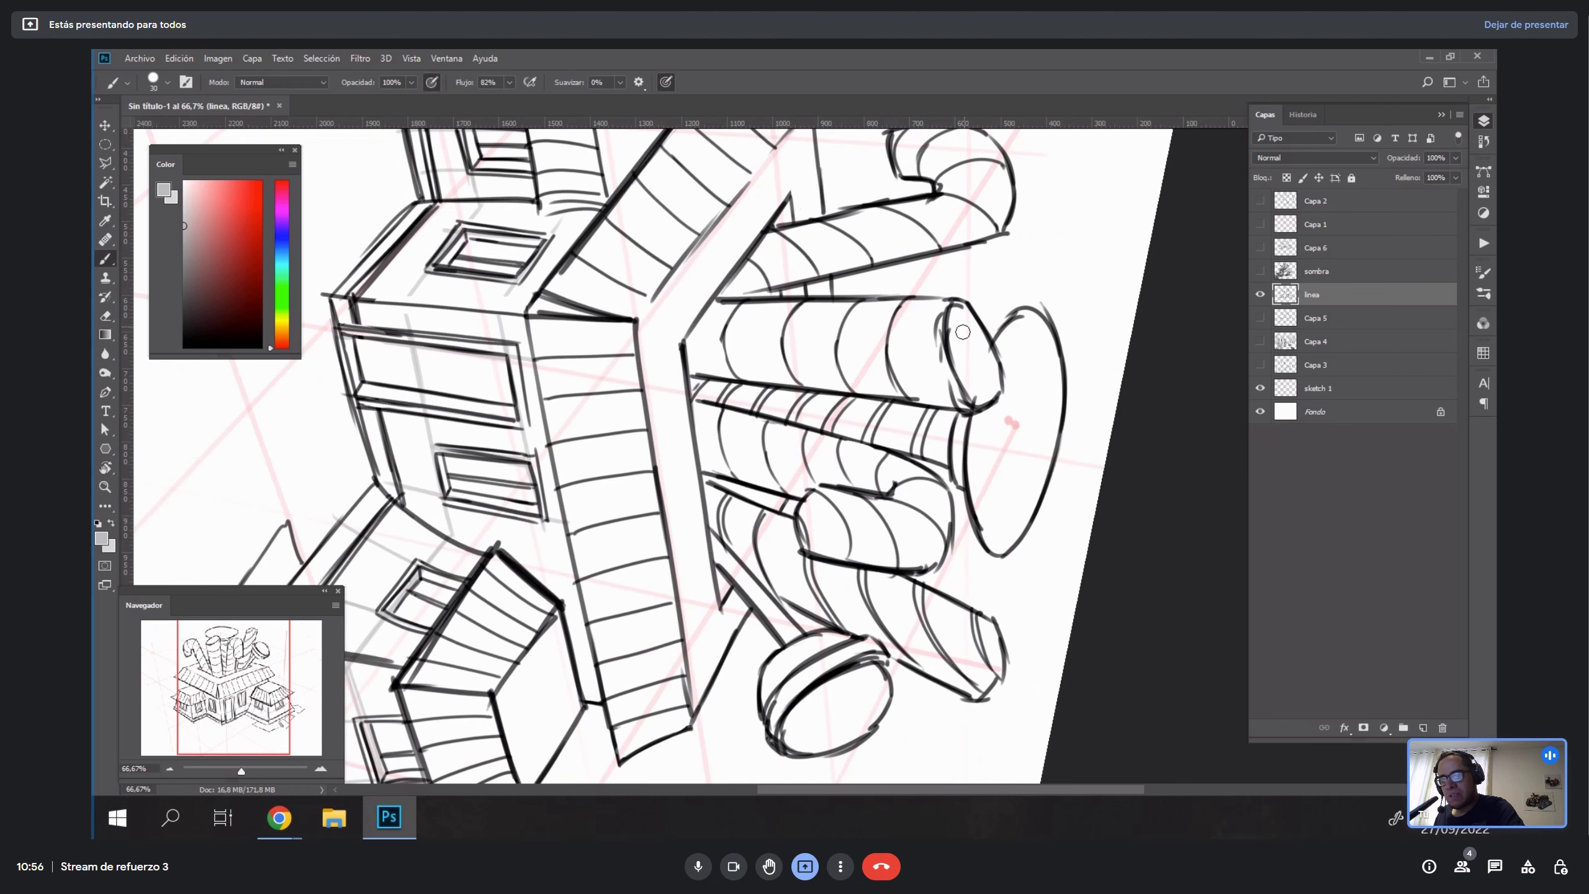
{"action": "key", "text": "e"}
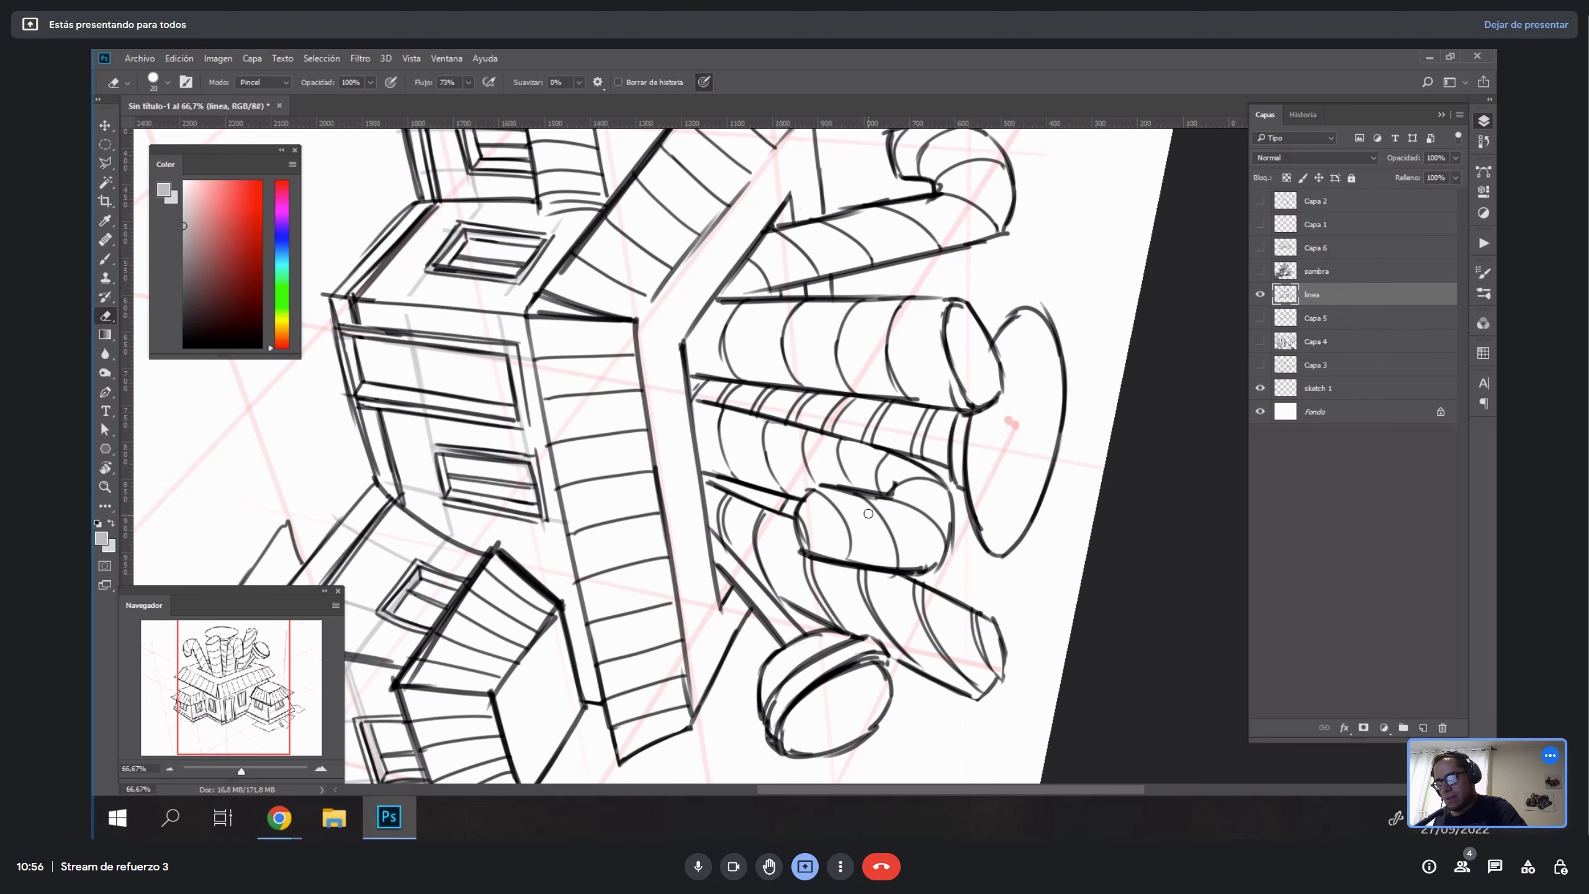
{"action": "key", "text": "Escape"}
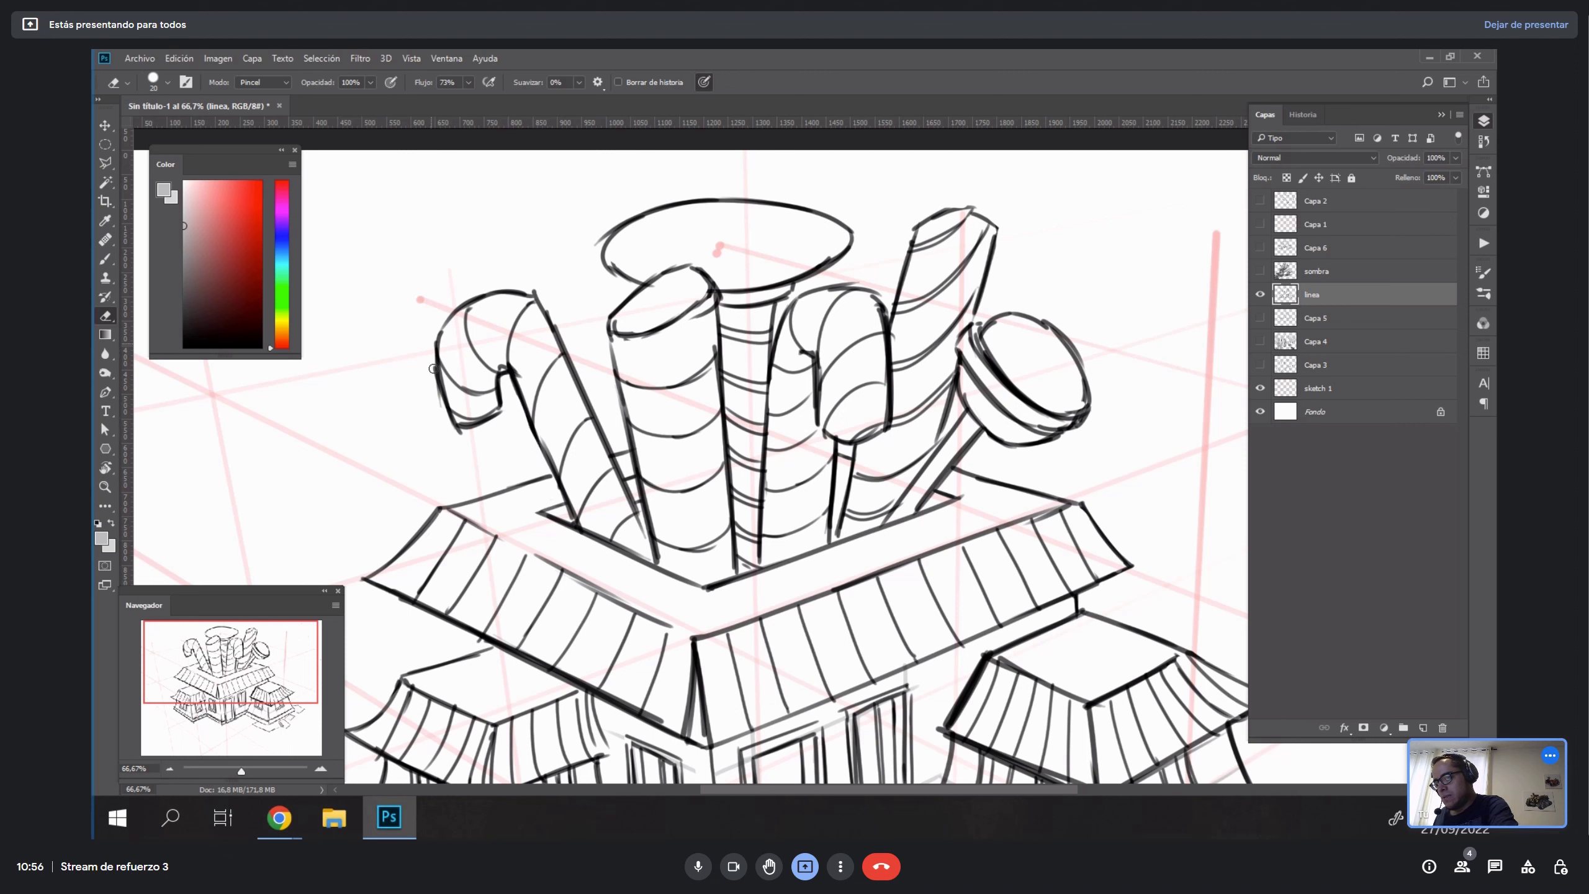
Trim the rough outline of the left candy cane along its hook, tip and upper bend with the eraser.
{"action": "left_click_drag", "start_coordinate": [432, 349], "coordinate": [456, 432]}
{"action": "key", "text": "ctrl+z"}
{"action": "mouse_move", "coordinate": [433, 376]}
{"action": "left_mouse_down"}
{"action": "mouse_move", "coordinate": [459, 437]}
{"action": "mouse_move", "coordinate": [501, 419]}
{"action": "mouse_move", "coordinate": [501, 371]}
{"action": "left_mouse_up"}
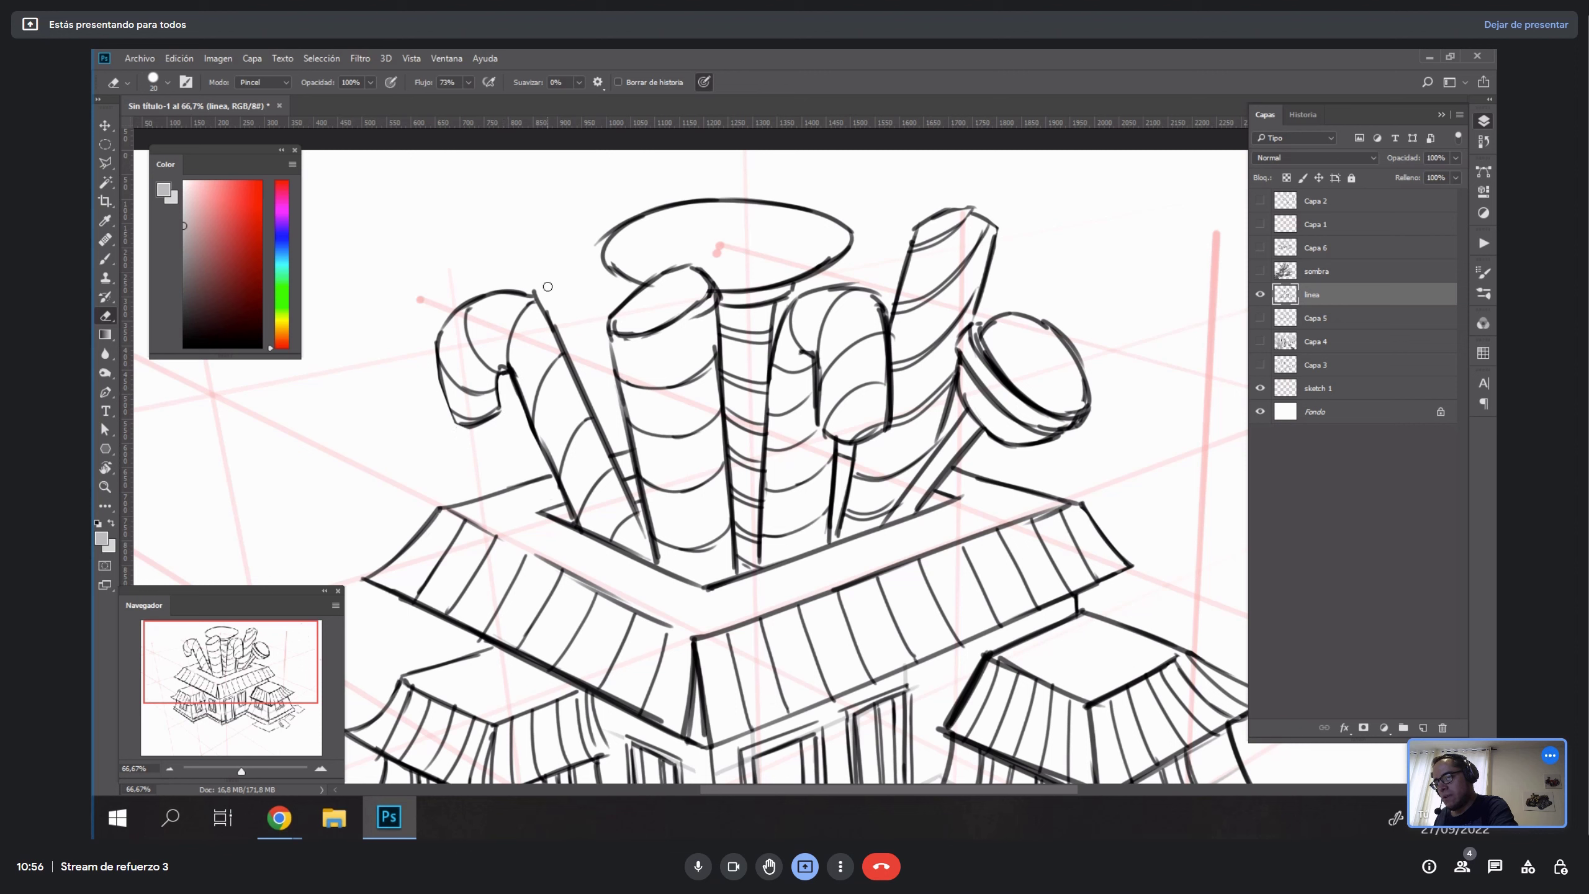
{"action": "left_click_drag", "start_coordinate": [537, 290], "coordinate": [550, 310]}
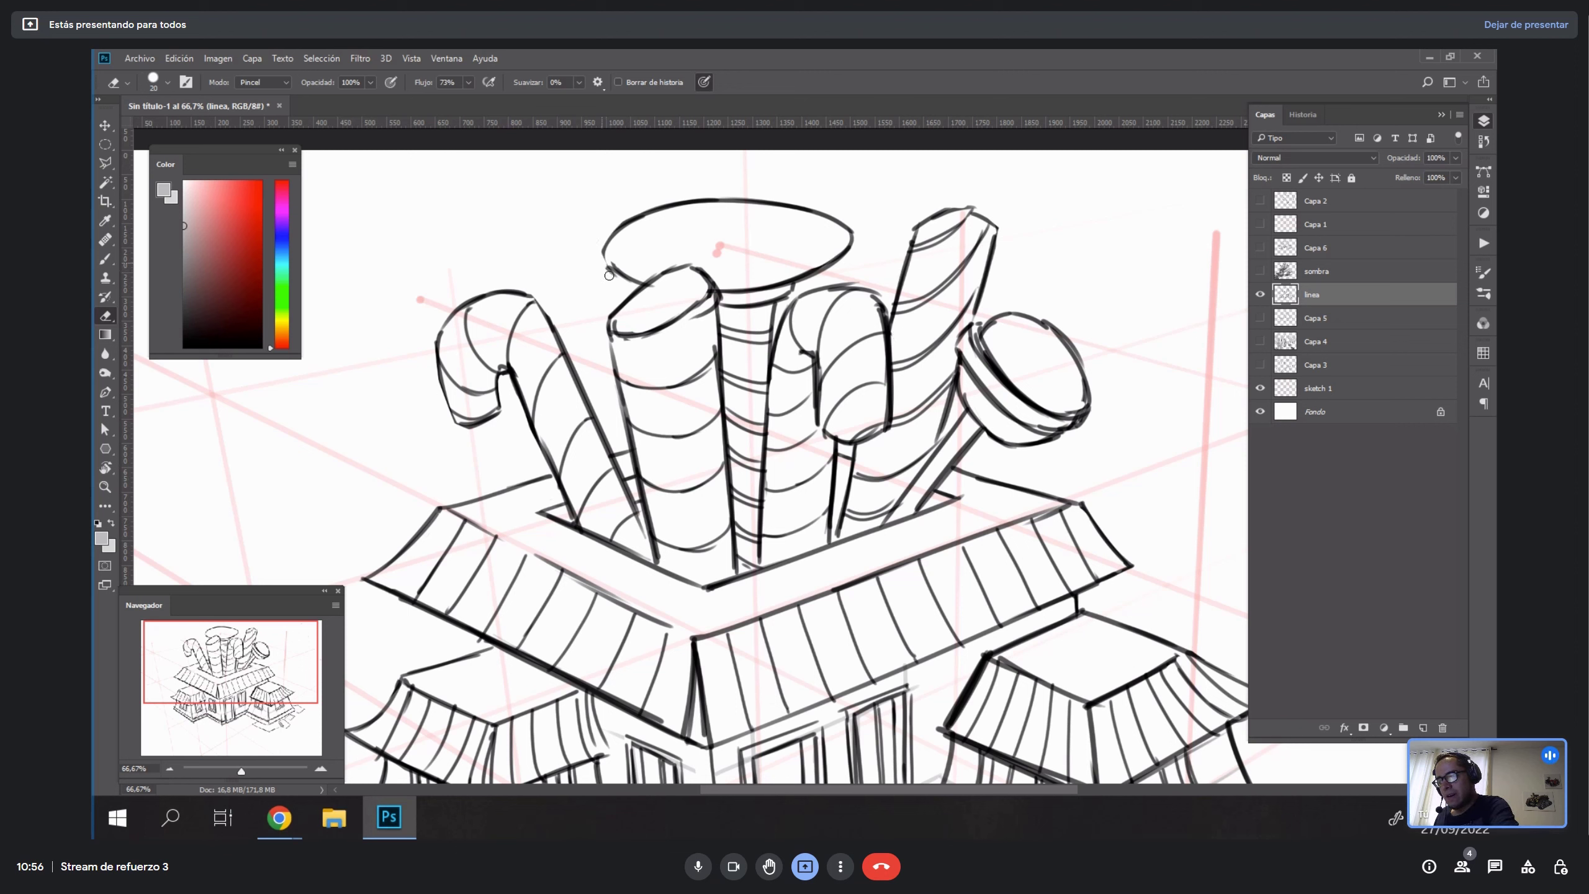
Reset the colours to black, redraw the left edge of the large oval disc with a smaller brush and erase the overshoot.
{"action": "key", "text": "b"}
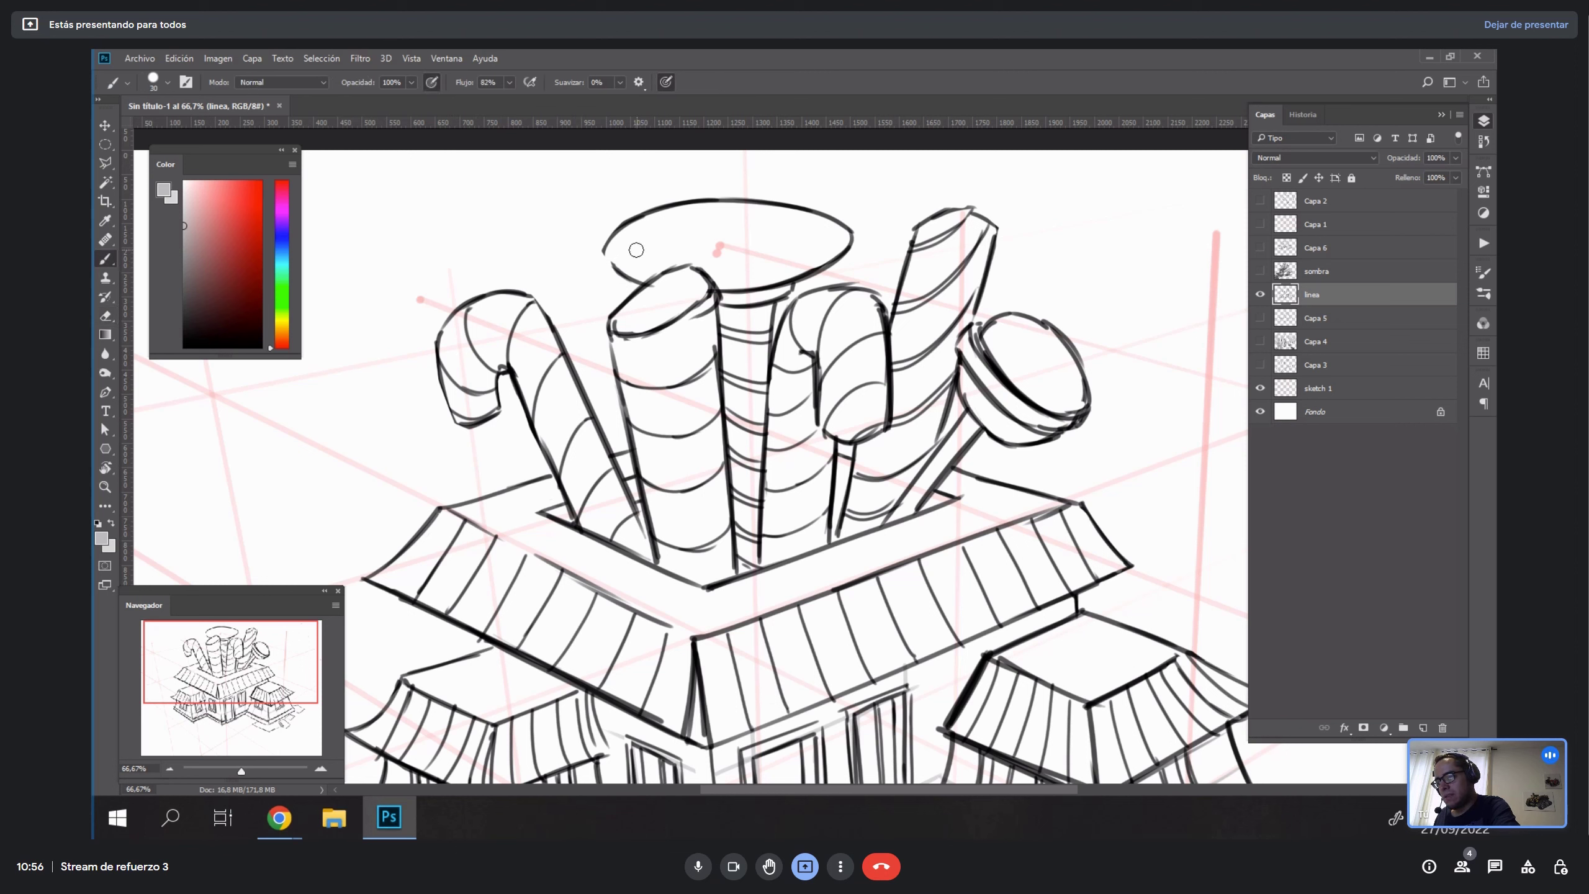
{"action": "key", "text": "x"}
{"action": "key", "text": "d"}
{"action": "key", "text": "bracketleft"}
{"action": "key", "text": "bracketleft"}
{"action": "key", "text": "bracketleft"}
{"action": "left_click_drag", "start_coordinate": [603, 251], "coordinate": [629, 274]}
{"action": "key", "text": "e"}
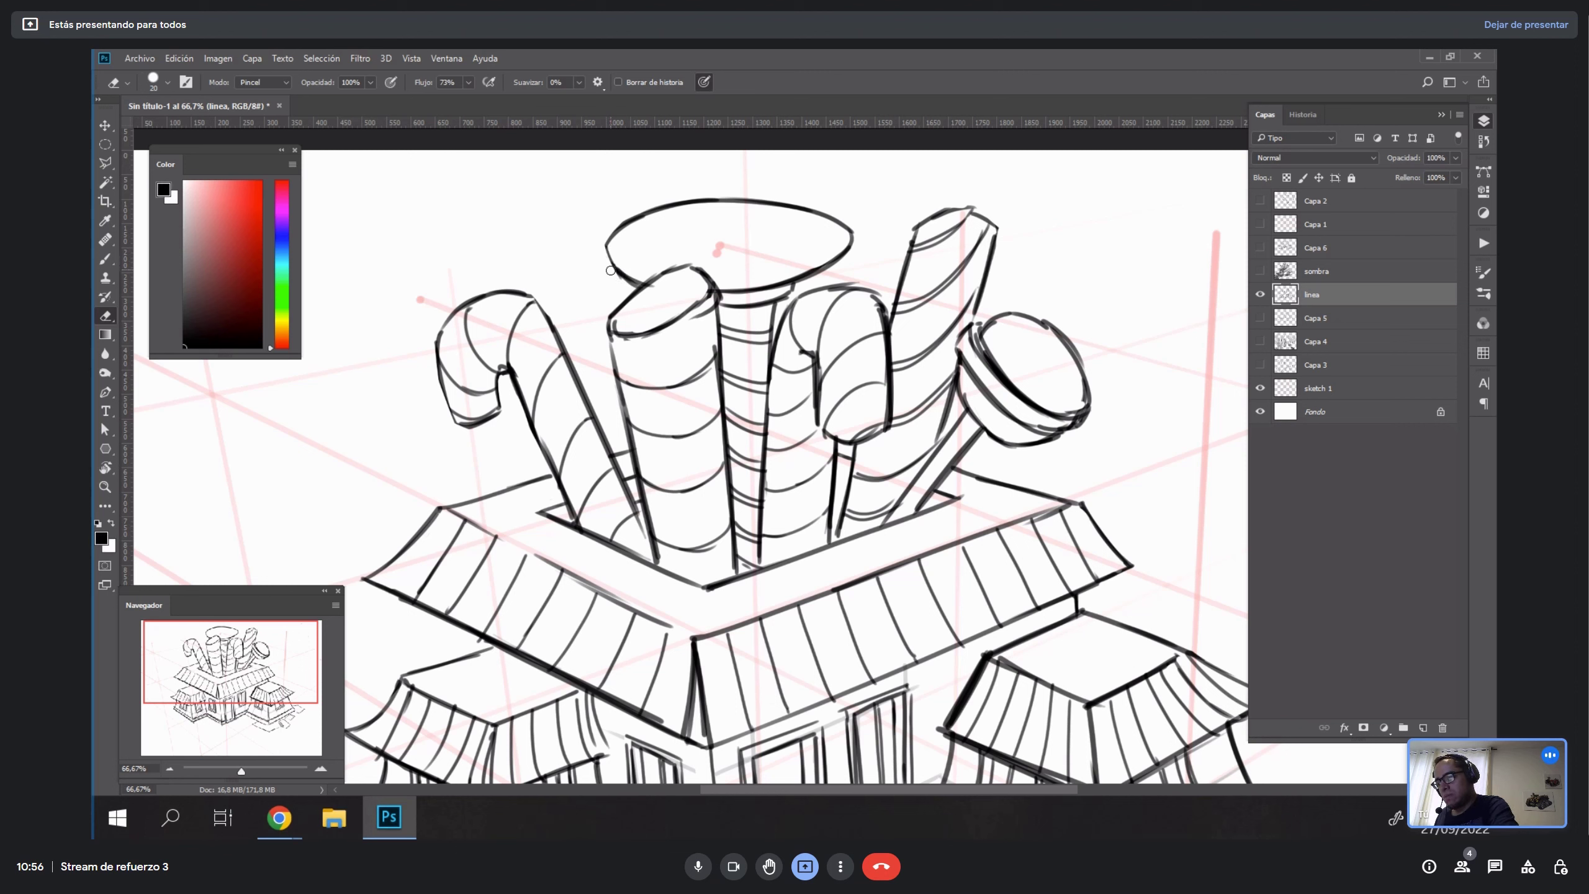
{"action": "key", "text": "r"}
{"action": "left_click_drag", "start_coordinate": [656, 290], "coordinate": [674, 280]}
{"action": "key", "text": "e"}
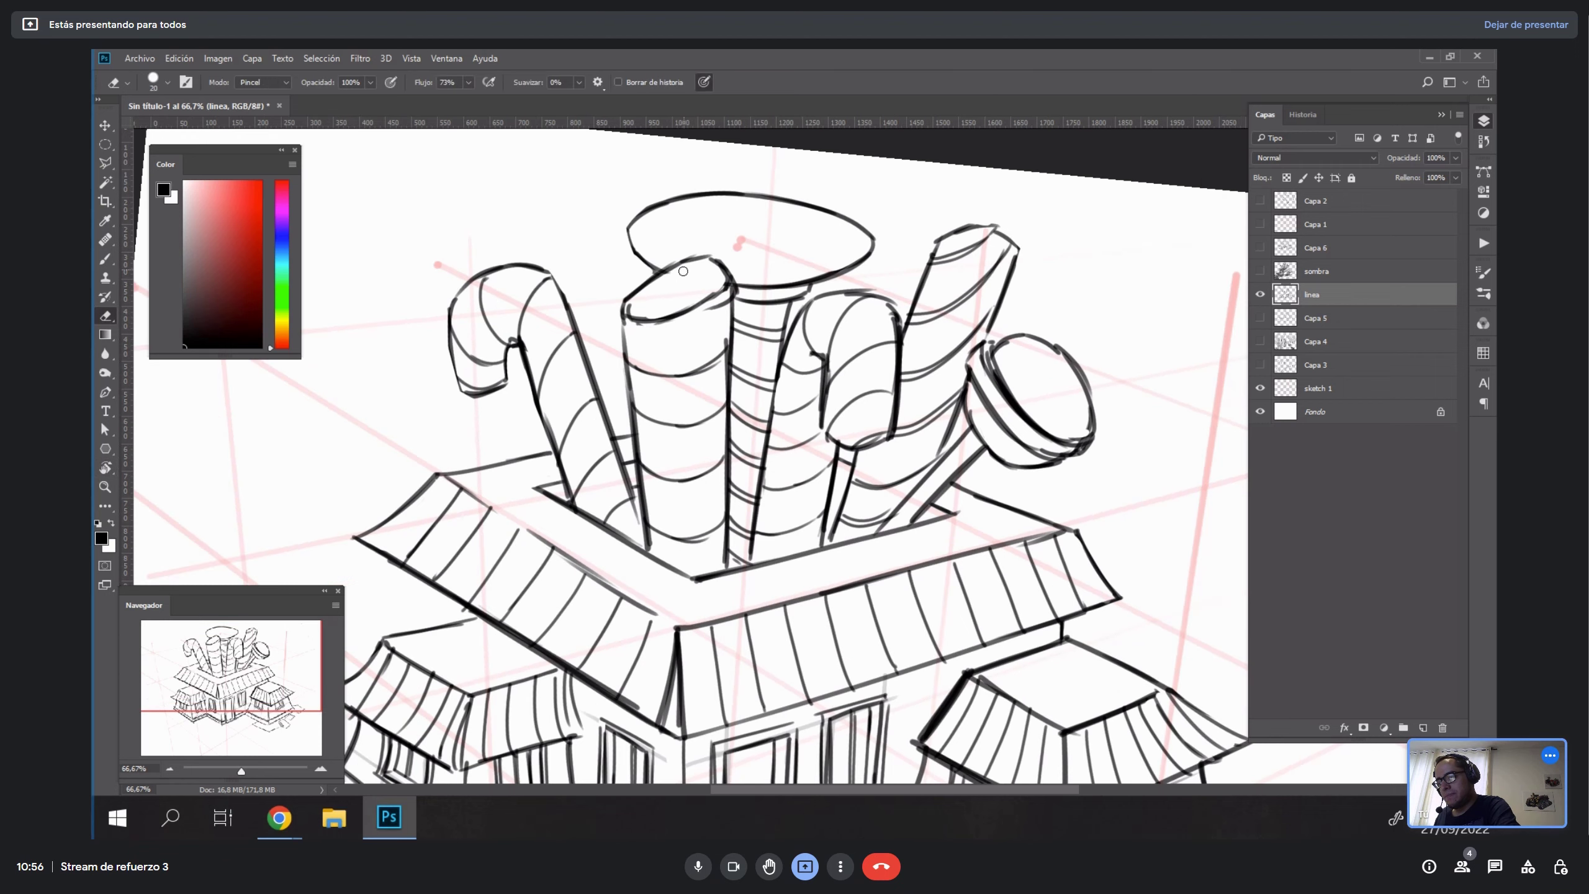
Erase the heavy doubled lines along the main roof's front corner ridge.
{"action": "key", "text": "Escape"}
{"action": "key", "text": "z"}
{"action": "left_click", "coordinate": [1010, 584], "text": "alt"}
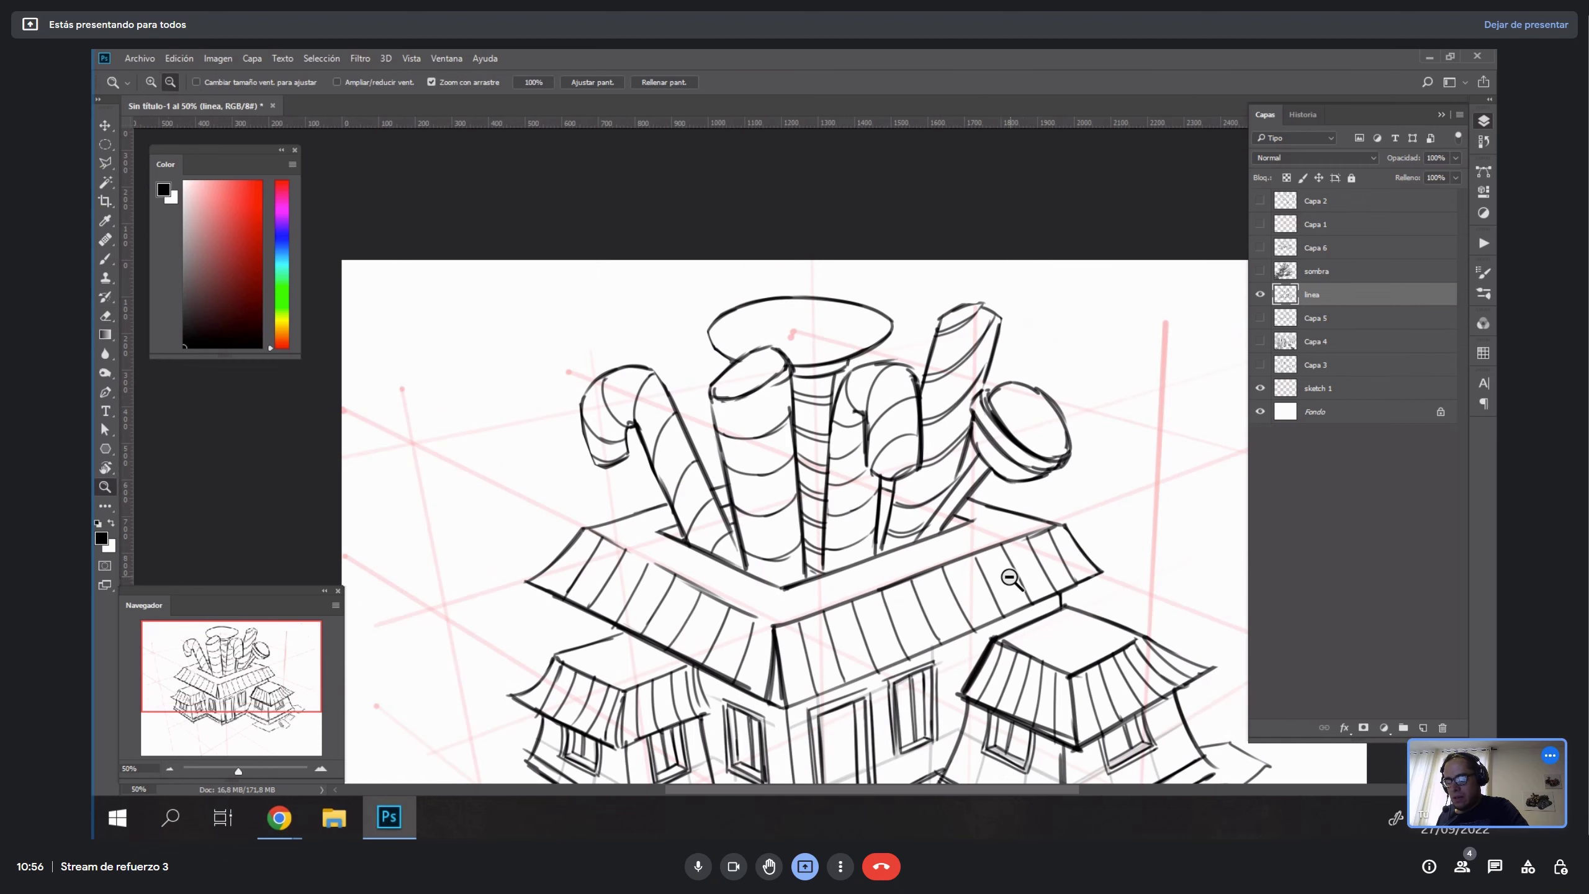
{"action": "double_click", "coordinate": [785, 697]}
{"action": "key", "text": "e"}
{"action": "left_click_drag", "start_coordinate": [767, 596], "coordinate": [776, 720]}
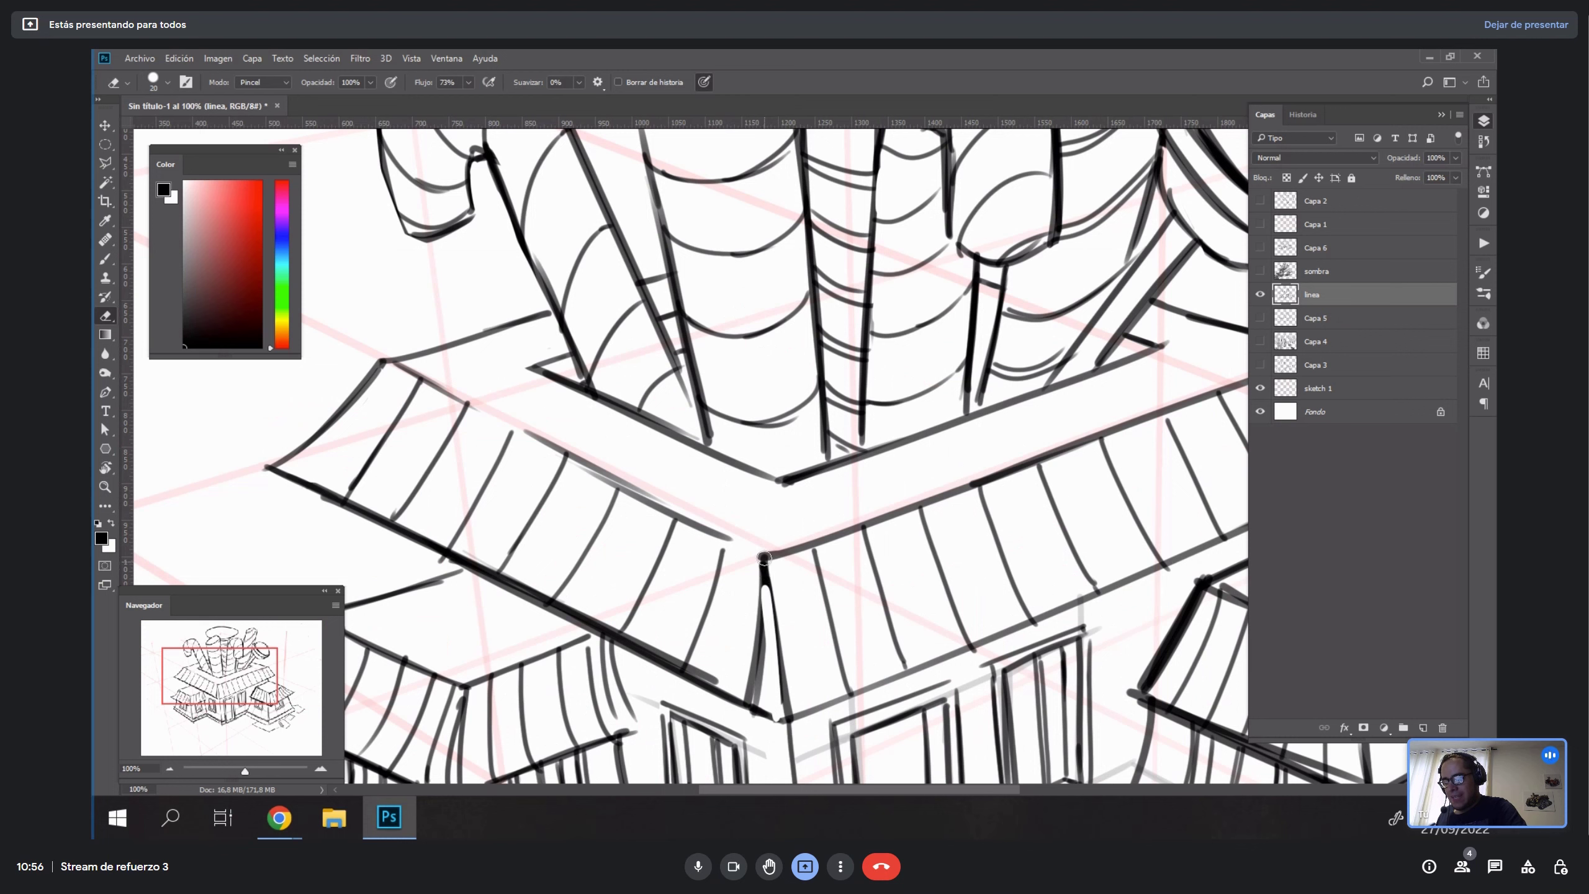
{"action": "left_click_drag", "start_coordinate": [766, 559], "coordinate": [756, 702]}
{"action": "mouse_move", "coordinate": [768, 578]}
{"action": "left_mouse_down"}
{"action": "mouse_move", "coordinate": [768, 721]}
{"action": "mouse_move", "coordinate": [746, 703]}
{"action": "mouse_move", "coordinate": [783, 717]}
{"action": "left_mouse_up"}
Thin the heavy lower edge of the main roof's left side, erasing the excess line thickness and overshoots.
{"action": "key", "text": "b"}
{"action": "key", "text": "r"}
{"action": "mouse_move", "coordinate": [985, 508]}
{"action": "left_mouse_down"}
{"action": "mouse_move", "coordinate": [901, 568]}
{"action": "mouse_move", "coordinate": [997, 468]}
{"action": "mouse_move", "coordinate": [710, 532]}
{"action": "mouse_move", "coordinate": [714, 550]}
{"action": "left_mouse_up"}
{"action": "key", "text": "b"}
{"action": "key", "text": "r"}
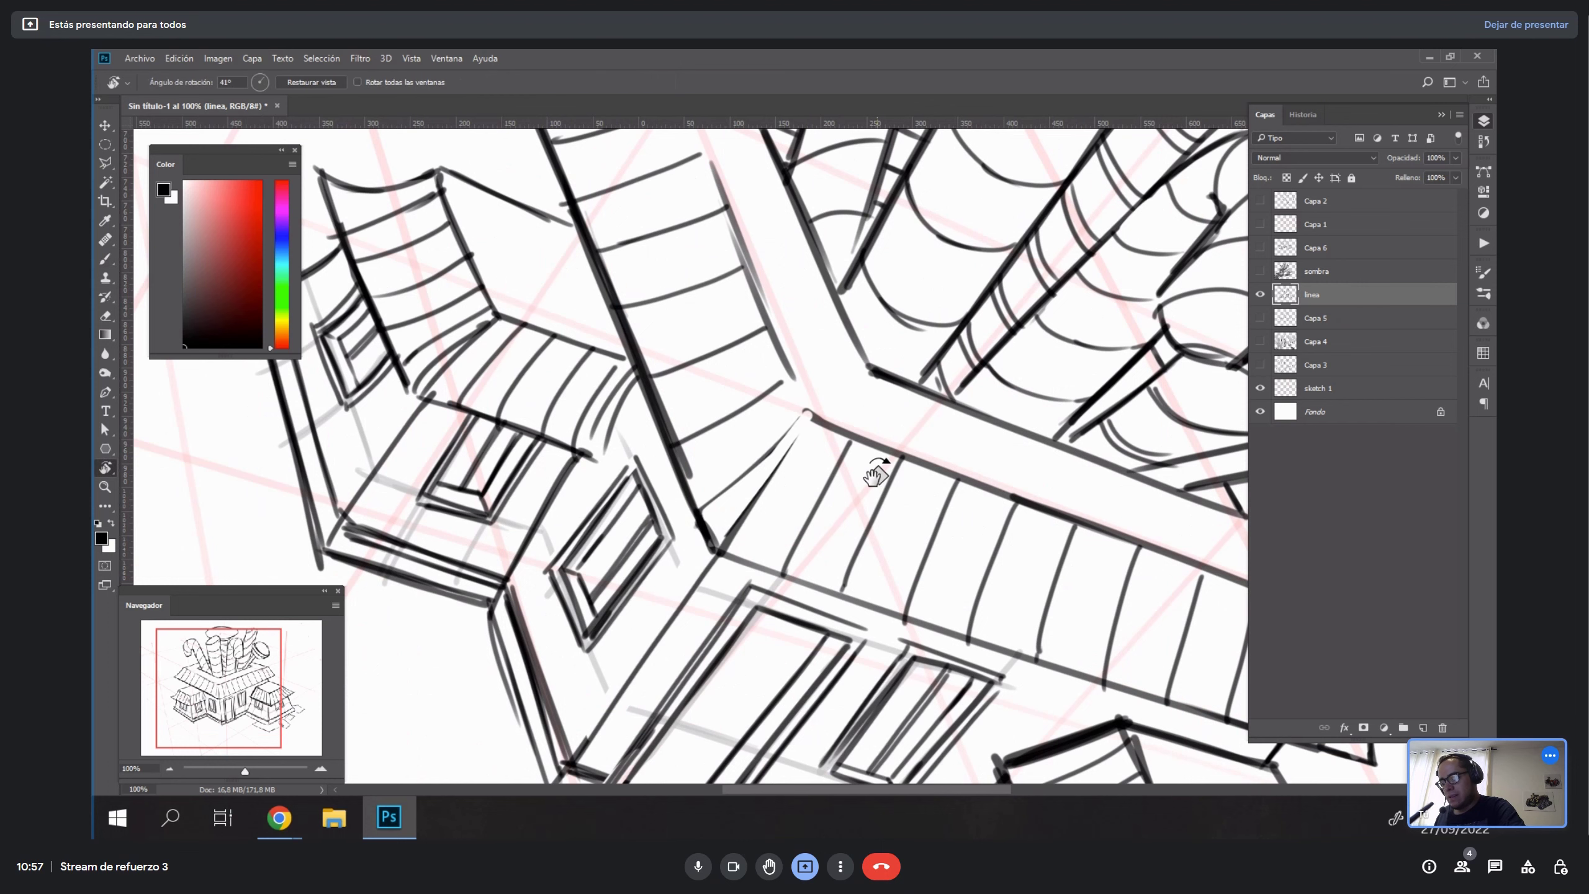
{"action": "key", "text": "e"}
{"action": "key", "text": "r"}
{"action": "left_click_drag", "start_coordinate": [894, 531], "coordinate": [1063, 345]}
{"action": "key", "text": "e"}
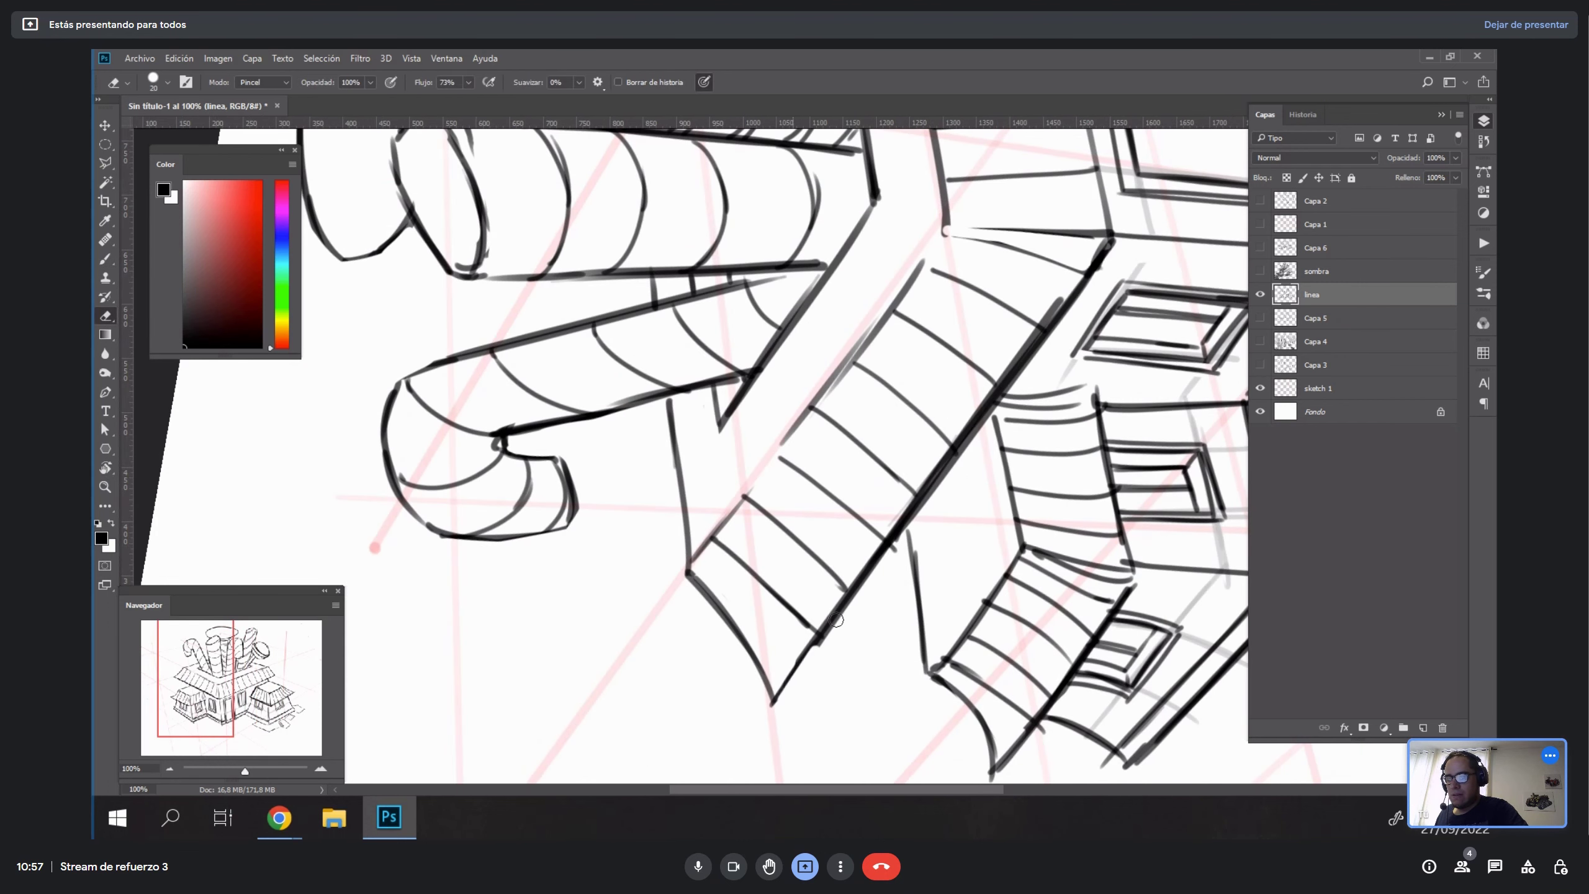
{"action": "mouse_move", "coordinate": [901, 542]}
{"action": "left_mouse_down"}
{"action": "mouse_move", "coordinate": [1120, 241]}
{"action": "mouse_move", "coordinate": [1046, 330]}
{"action": "mouse_move", "coordinate": [1096, 271]}
{"action": "mouse_move", "coordinate": [1017, 381]}
{"action": "mouse_move", "coordinate": [916, 582]}
{"action": "mouse_move", "coordinate": [911, 543]}
{"action": "mouse_move", "coordinate": [914, 587]}
{"action": "left_mouse_up"}
{"action": "key", "text": "b"}
{"action": "key", "text": "ctrl+z"}
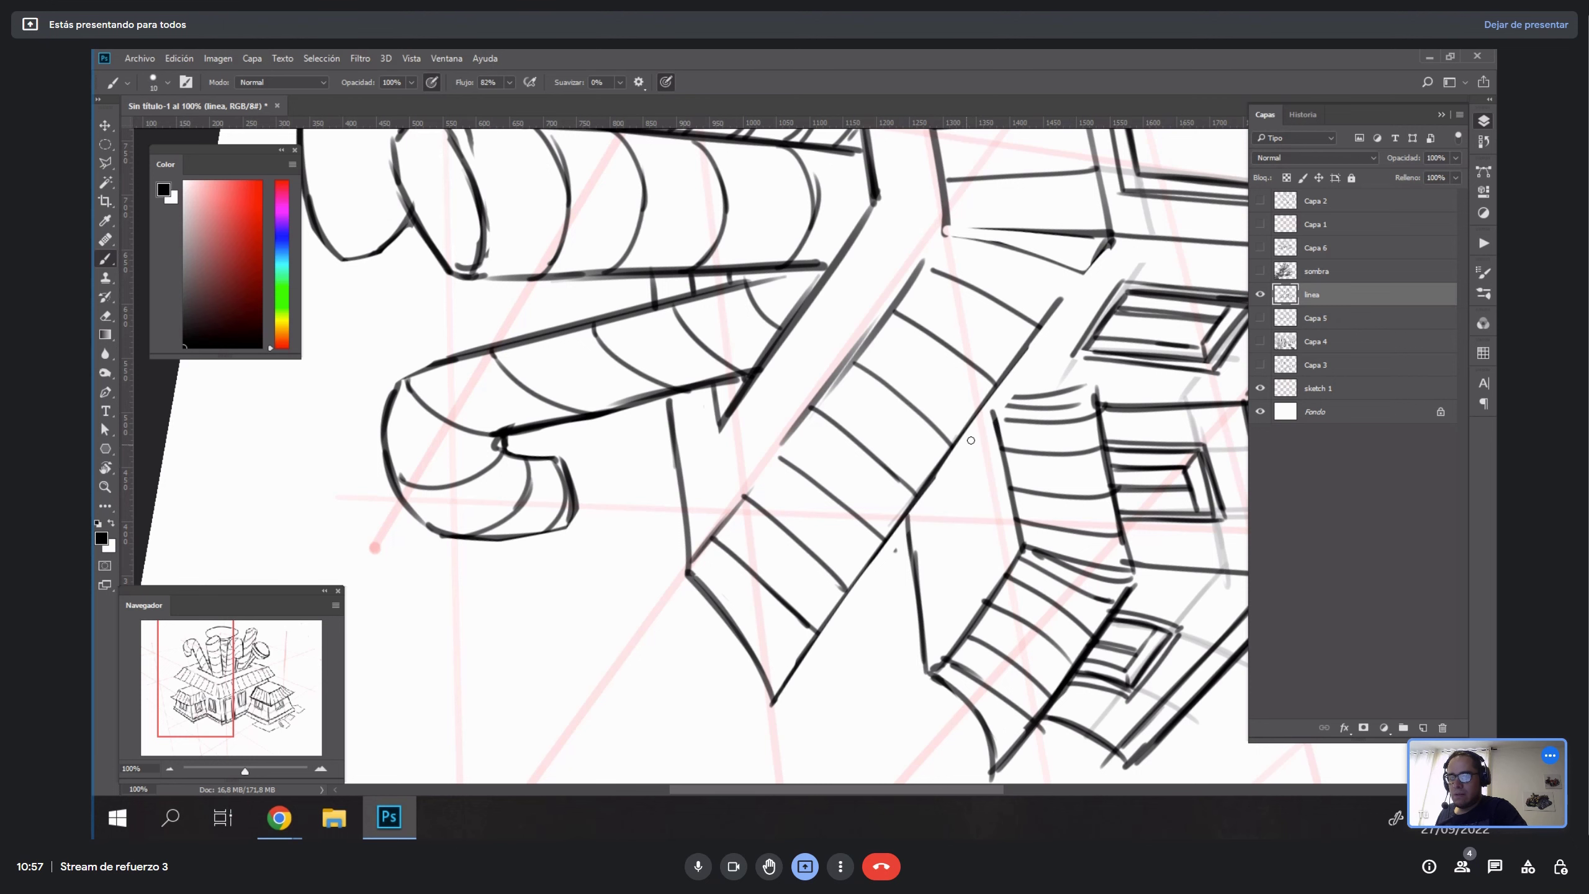
{"action": "left_click_drag", "start_coordinate": [989, 398], "coordinate": [1003, 436]}
Clean the right end of the small left house's roof and redraw its curved edge up to the main roof.
{"action": "key", "text": "r"}
{"action": "left_click_drag", "start_coordinate": [945, 312], "coordinate": [983, 543]}
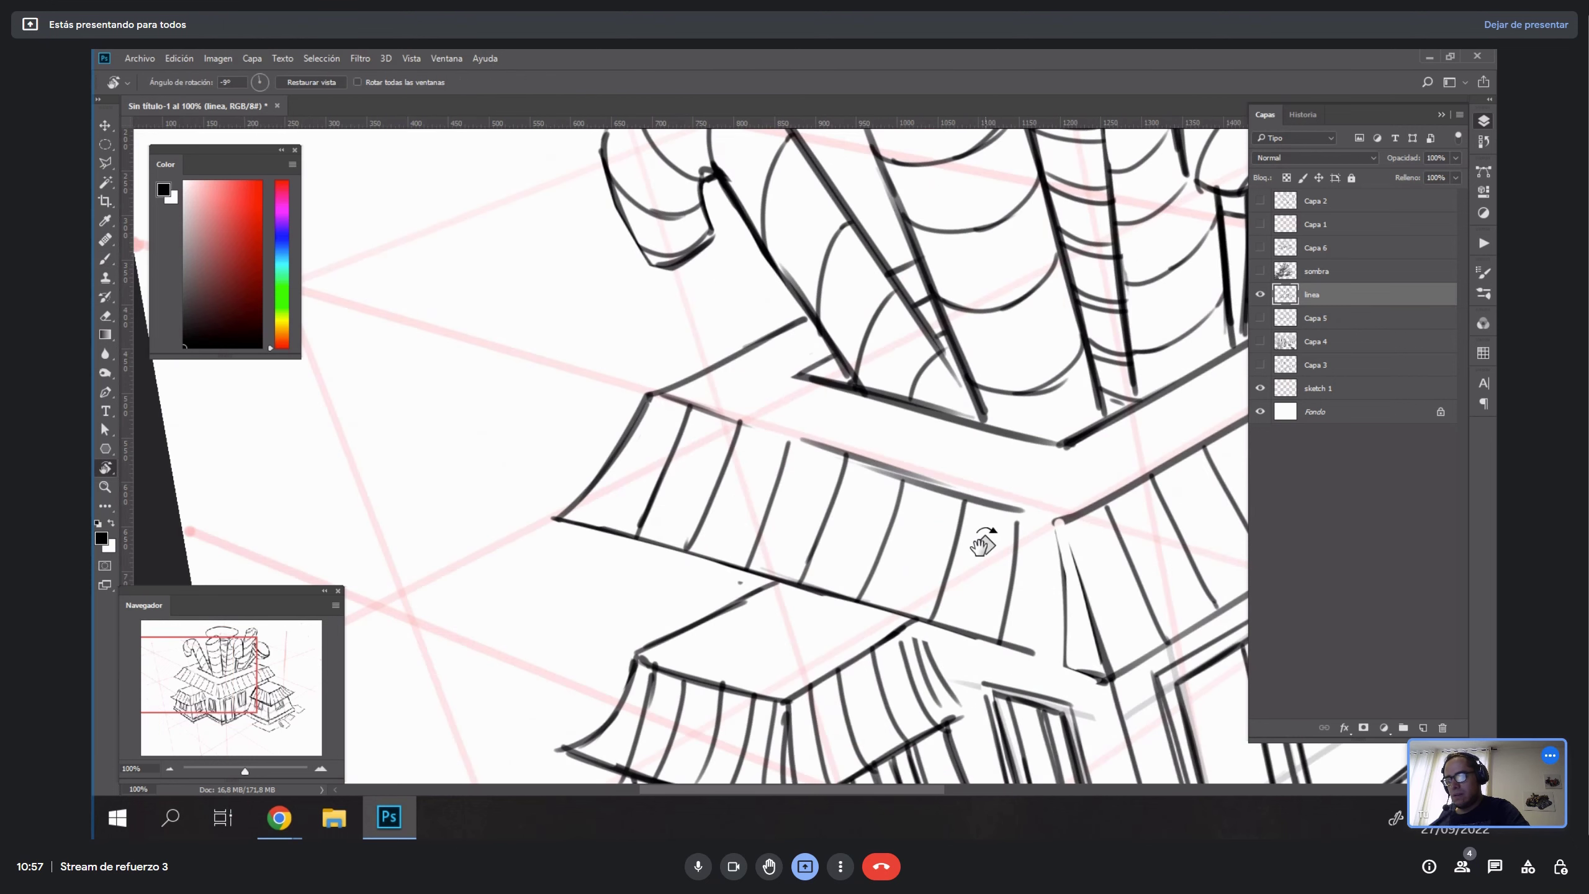
{"action": "left_click_drag", "start_coordinate": [951, 645], "coordinate": [857, 476]}
{"action": "key", "text": "b"}
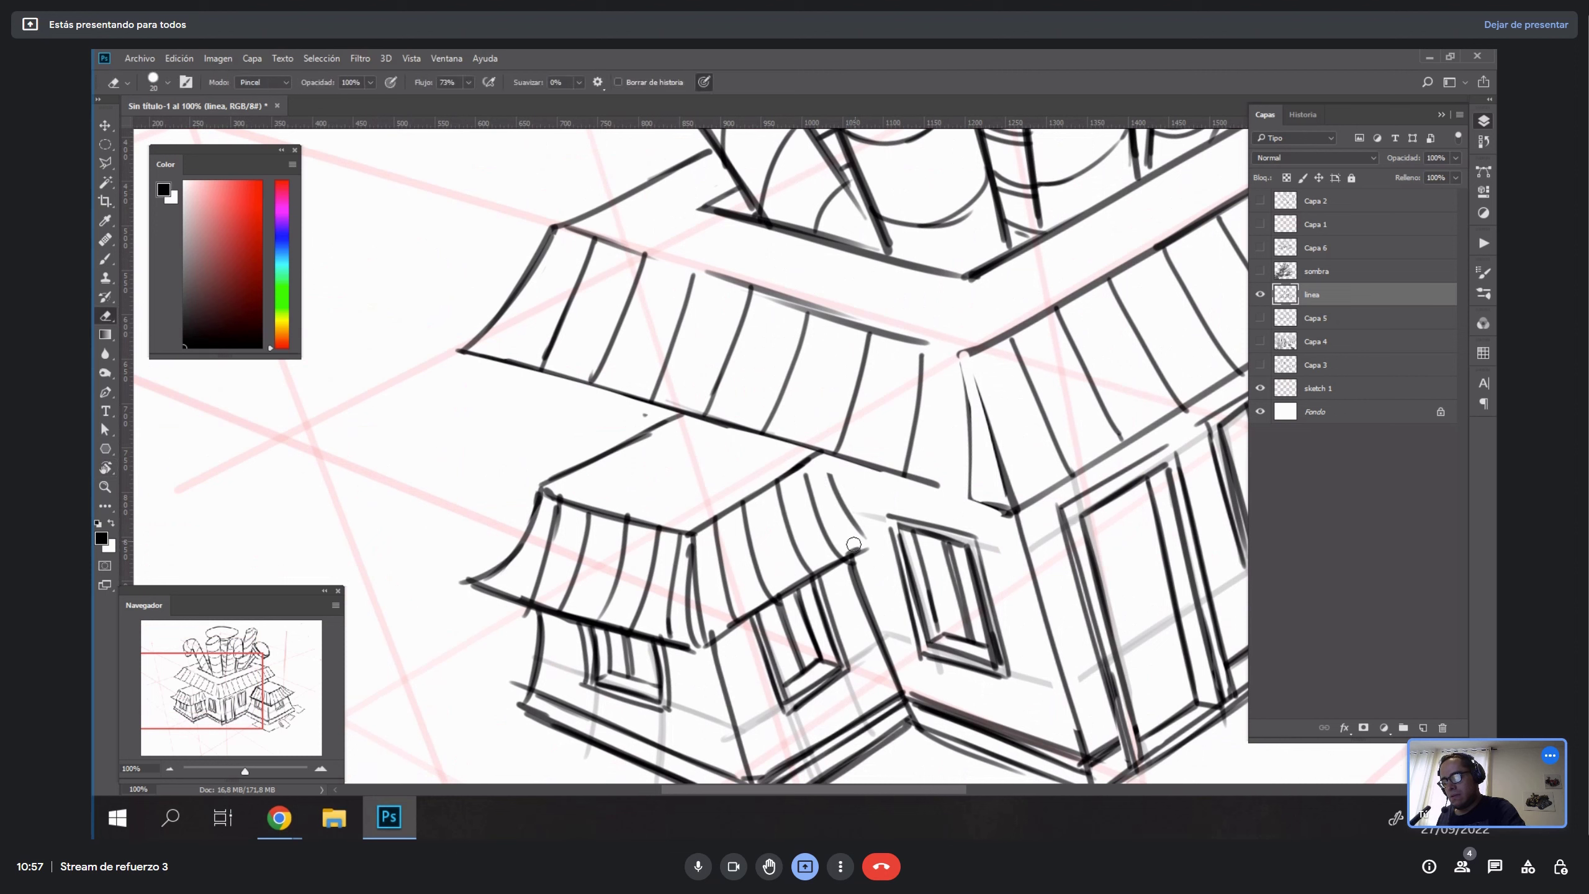
{"action": "left_click_drag", "start_coordinate": [853, 551], "coordinate": [876, 540]}
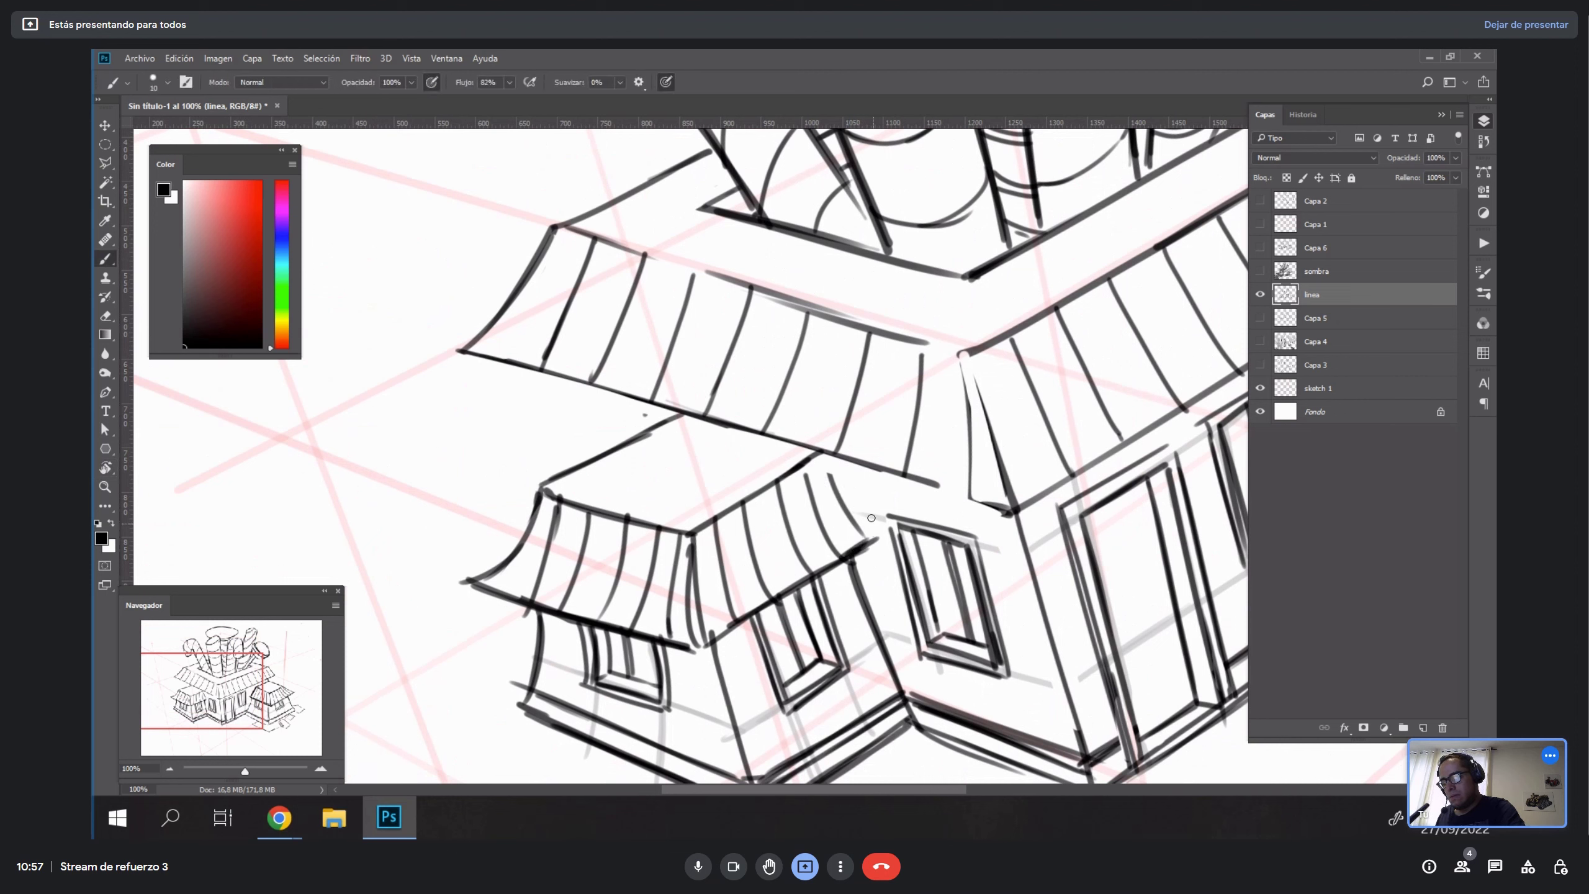
{"action": "key", "text": "e"}
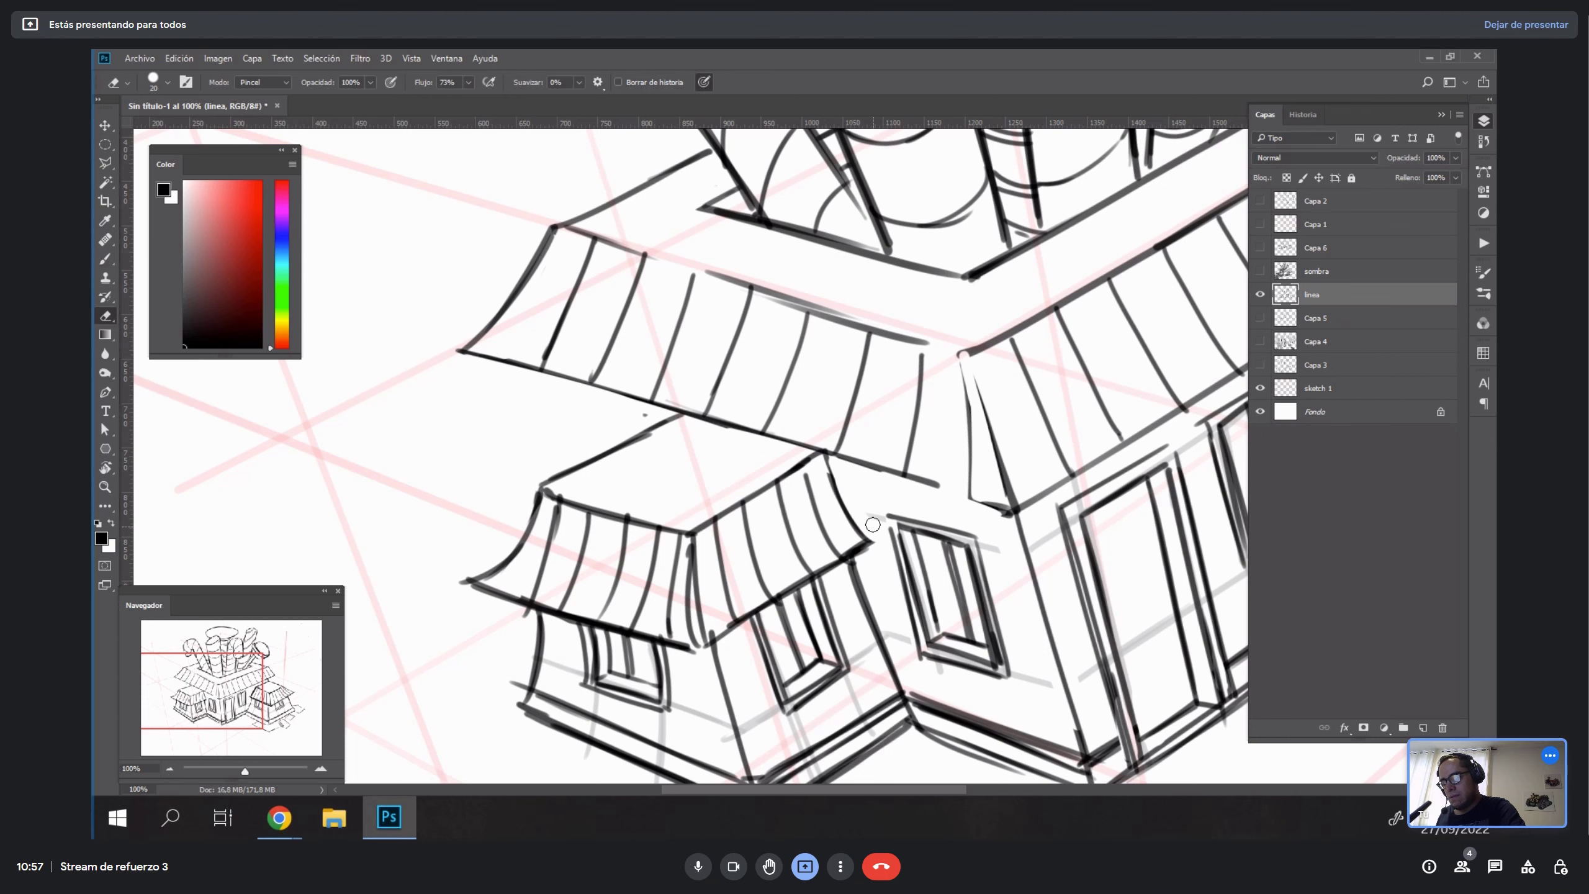
{"action": "key", "text": "b"}
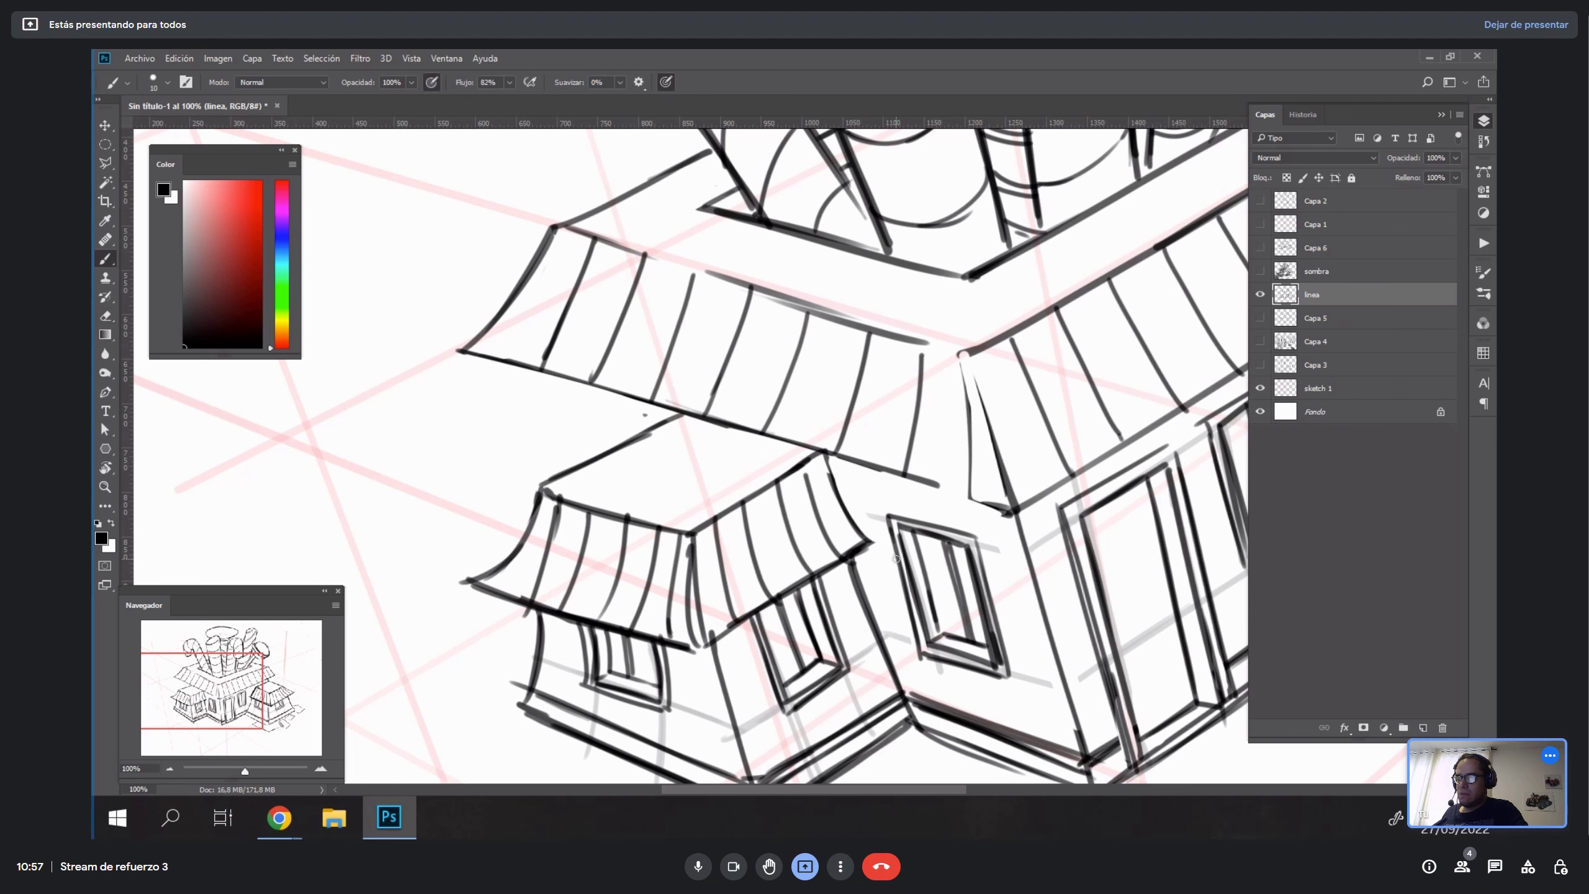
Erase the line overshoot at the outer eave of the small left house's roof.
{"action": "key", "text": "r"}
{"action": "mouse_move", "coordinate": [885, 585]}
{"action": "left_mouse_down"}
{"action": "mouse_move", "coordinate": [940, 369]}
{"action": "mouse_move", "coordinate": [892, 319]}
{"action": "left_mouse_up"}
{"action": "left_click_drag", "start_coordinate": [1043, 610], "coordinate": [986, 466]}
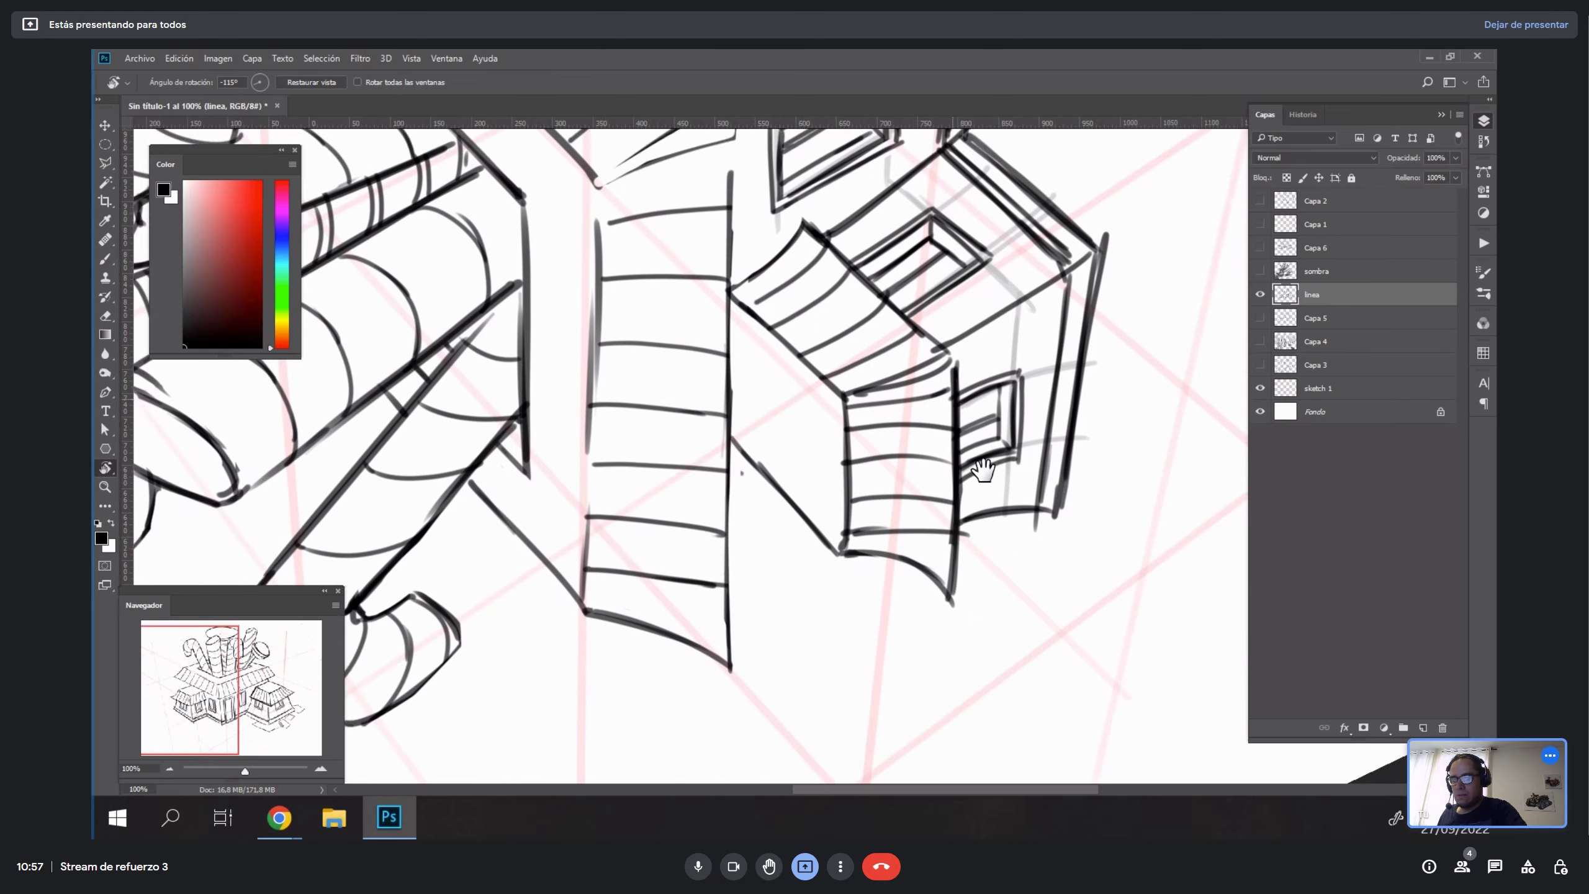
{"action": "key", "text": "e"}
{"action": "left_click_drag", "start_coordinate": [967, 529], "coordinate": [955, 614]}
{"action": "key", "text": "Escape"}
Redraw the missing stretch of the main roof's left lower edge so it meets the front corner.
{"action": "key", "text": "z"}
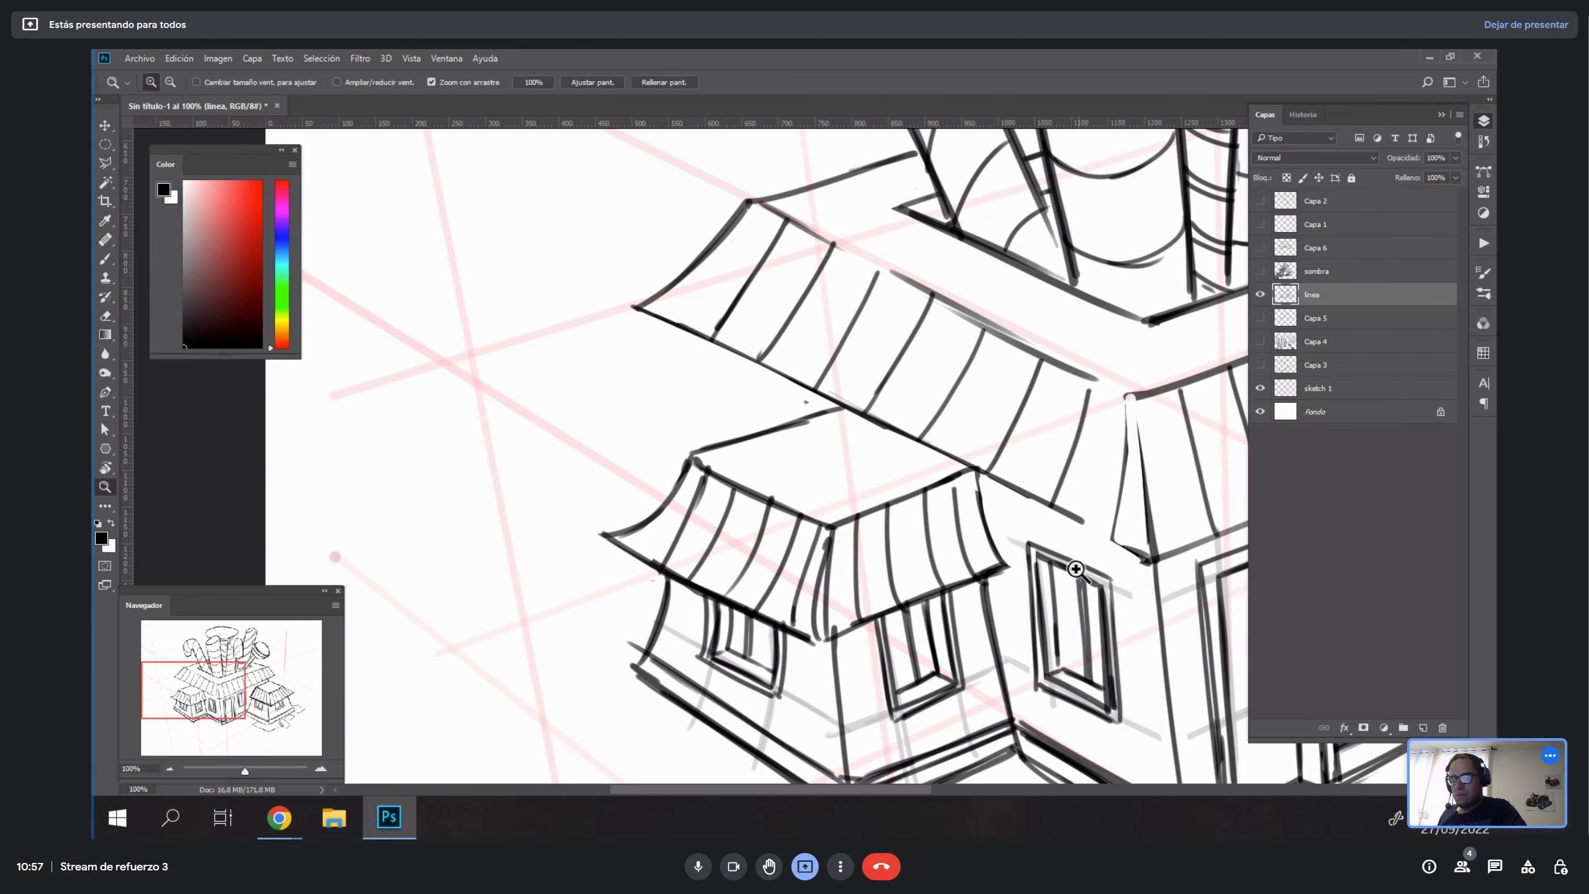
{"action": "left_click", "coordinate": [1061, 572], "text": "alt"}
{"action": "left_click", "coordinate": [1061, 572], "text": "alt"}
{"action": "left_click", "coordinate": [1062, 572], "text": "alt"}
{"action": "left_click", "coordinate": [734, 466]}
{"action": "left_click", "coordinate": [738, 462]}
{"action": "key", "text": "r"}
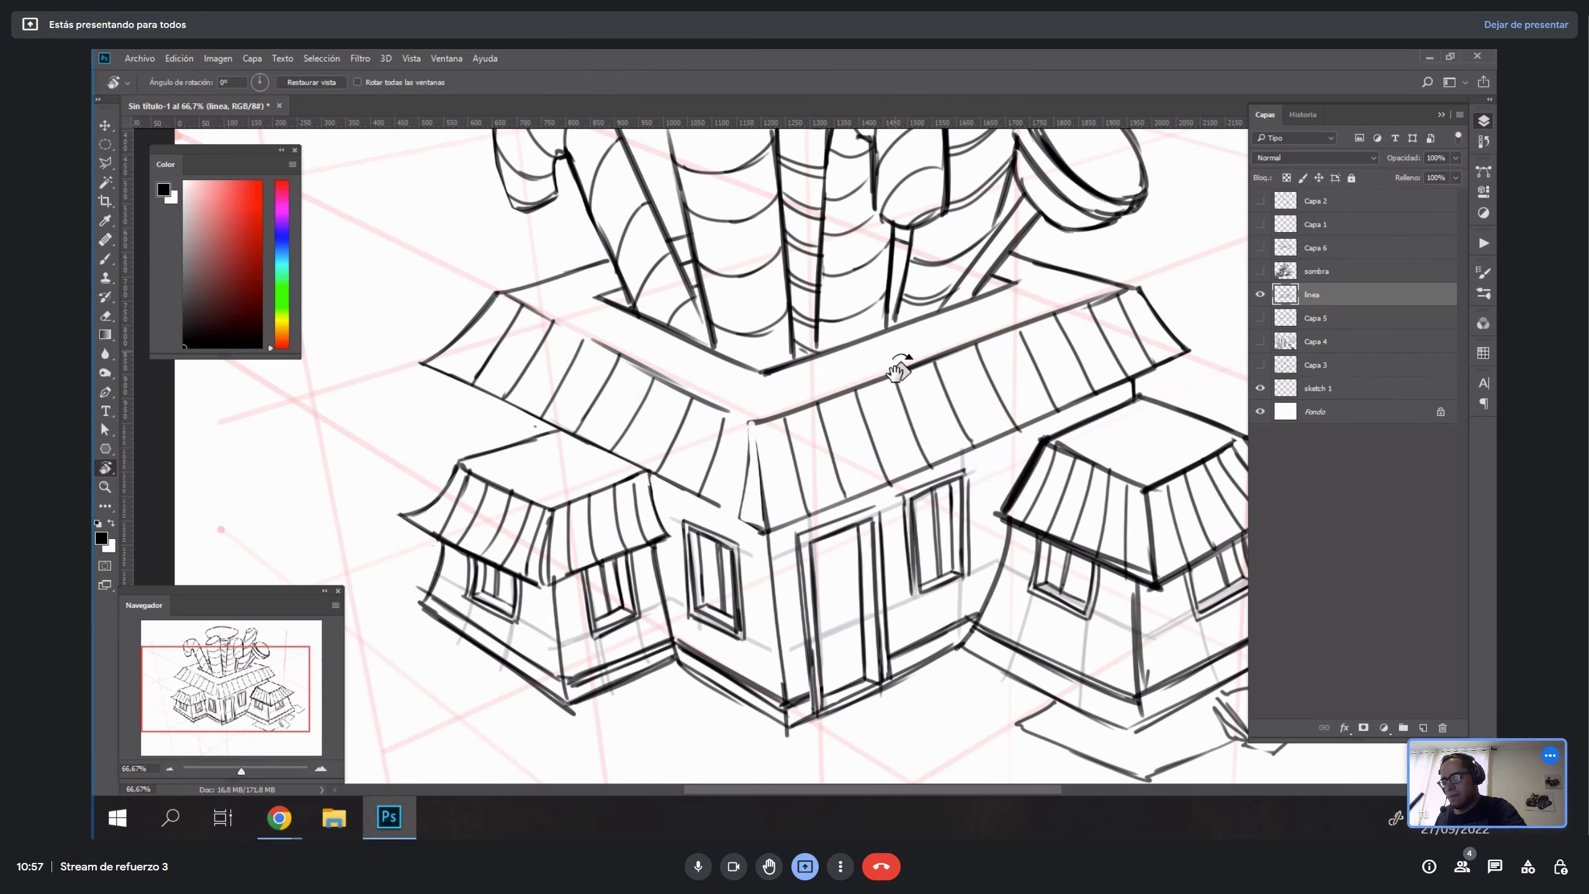
{"action": "left_click_drag", "start_coordinate": [897, 365], "coordinate": [904, 477]}
{"action": "key", "text": "b"}
{"action": "key", "text": "b"}
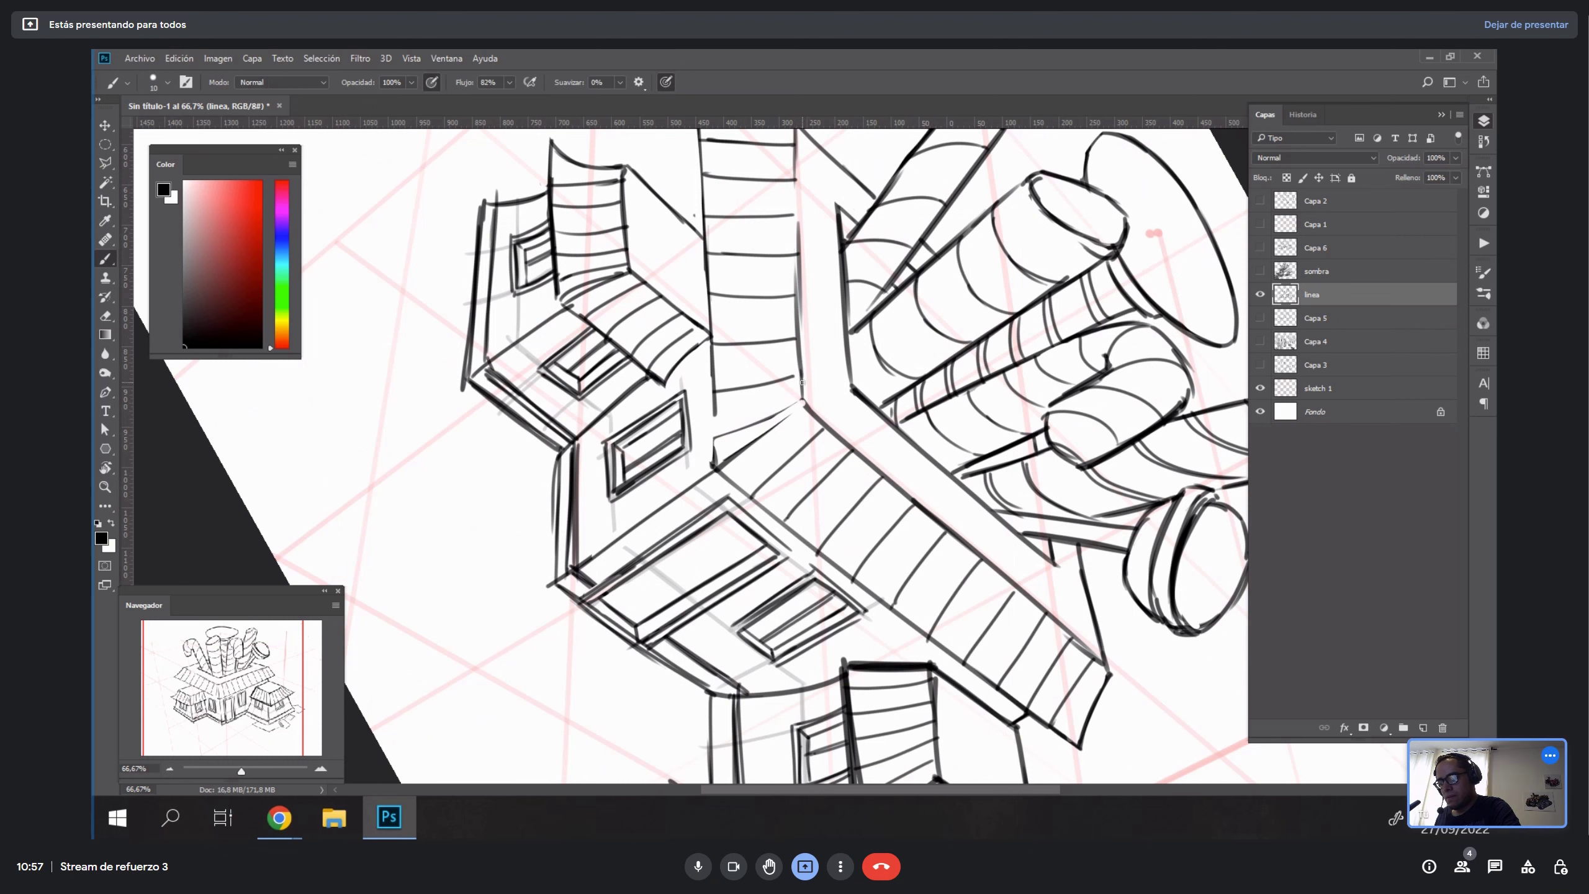
{"action": "left_click_drag", "start_coordinate": [714, 408], "coordinate": [713, 466]}
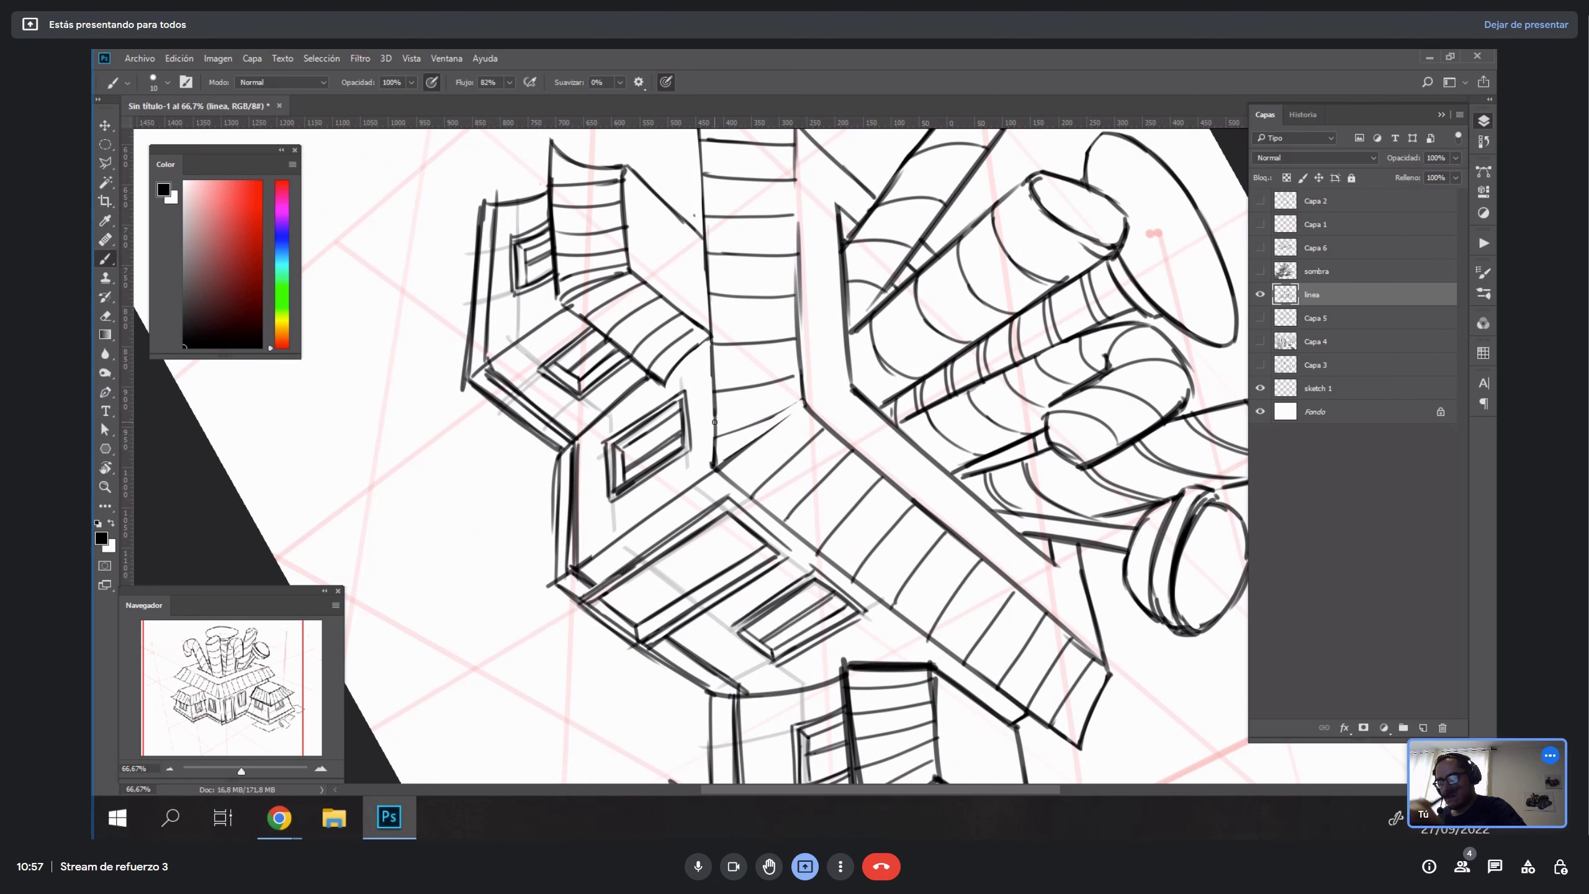
Clean and redraw the upper edge line of the main roof's left side with the eraser and black brush.
{"action": "key", "text": "Escape"}
{"action": "left_click_drag", "start_coordinate": [938, 416], "coordinate": [995, 533]}
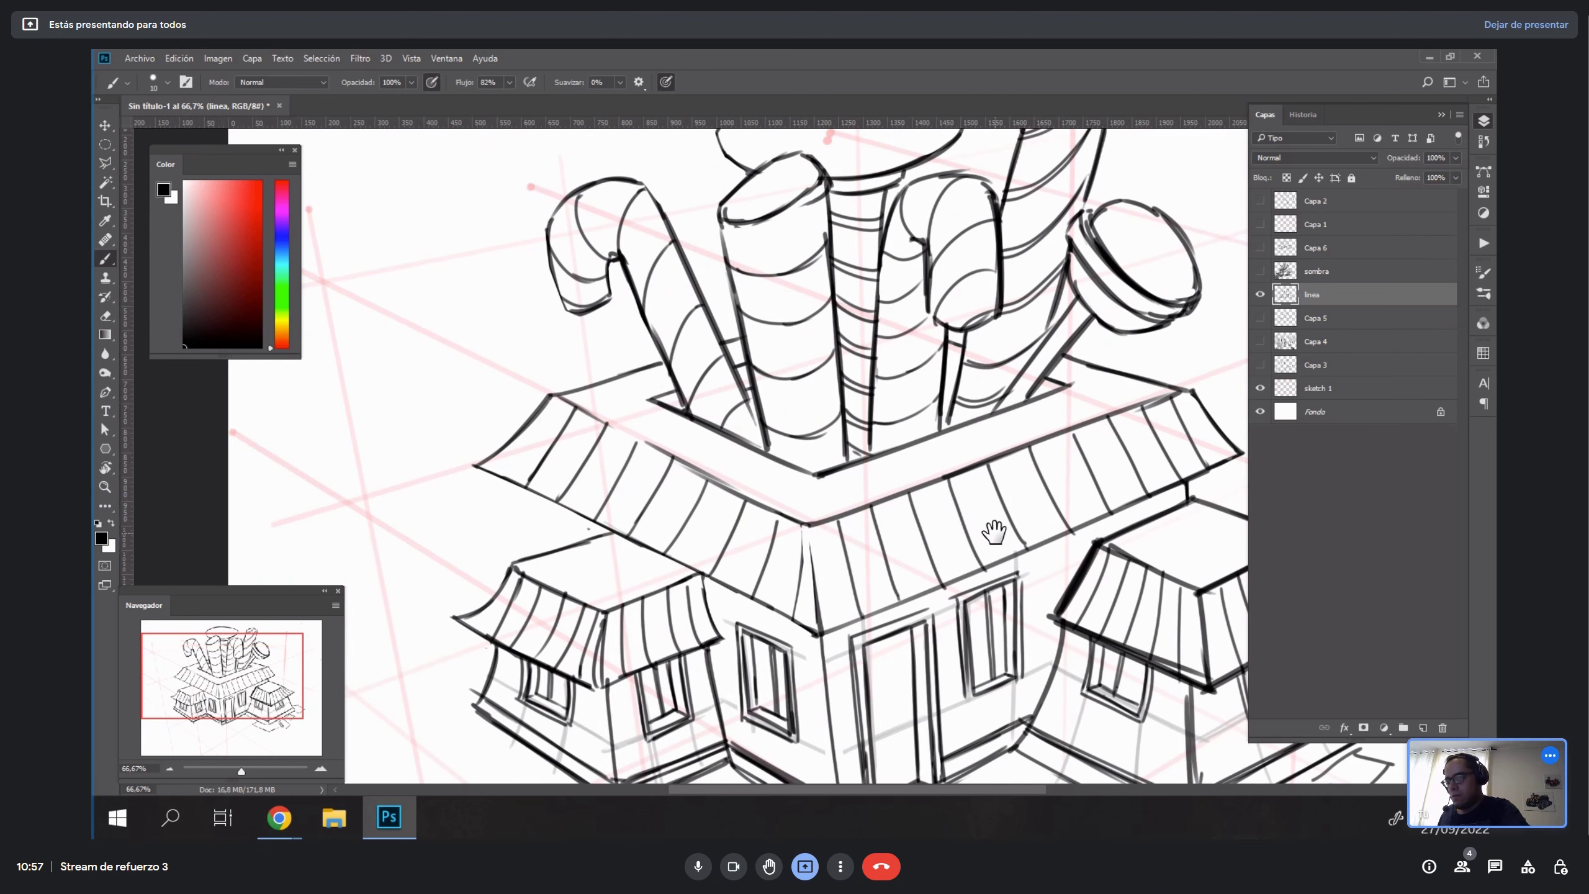
{"action": "left_click_drag", "start_coordinate": [602, 421], "coordinate": [684, 466]}
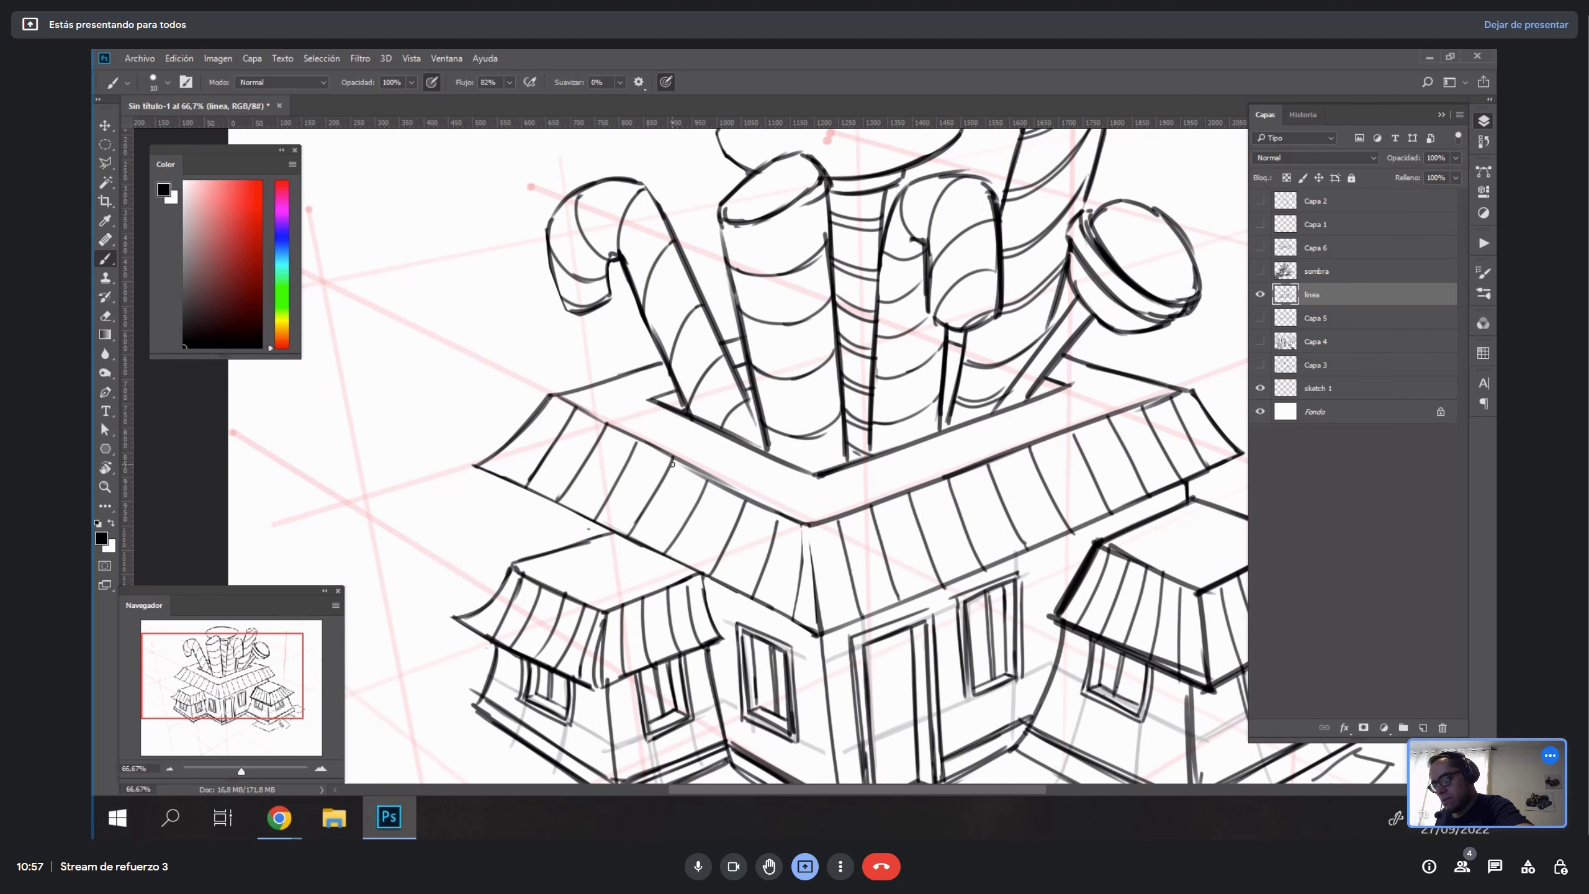
{"action": "key", "text": "r"}
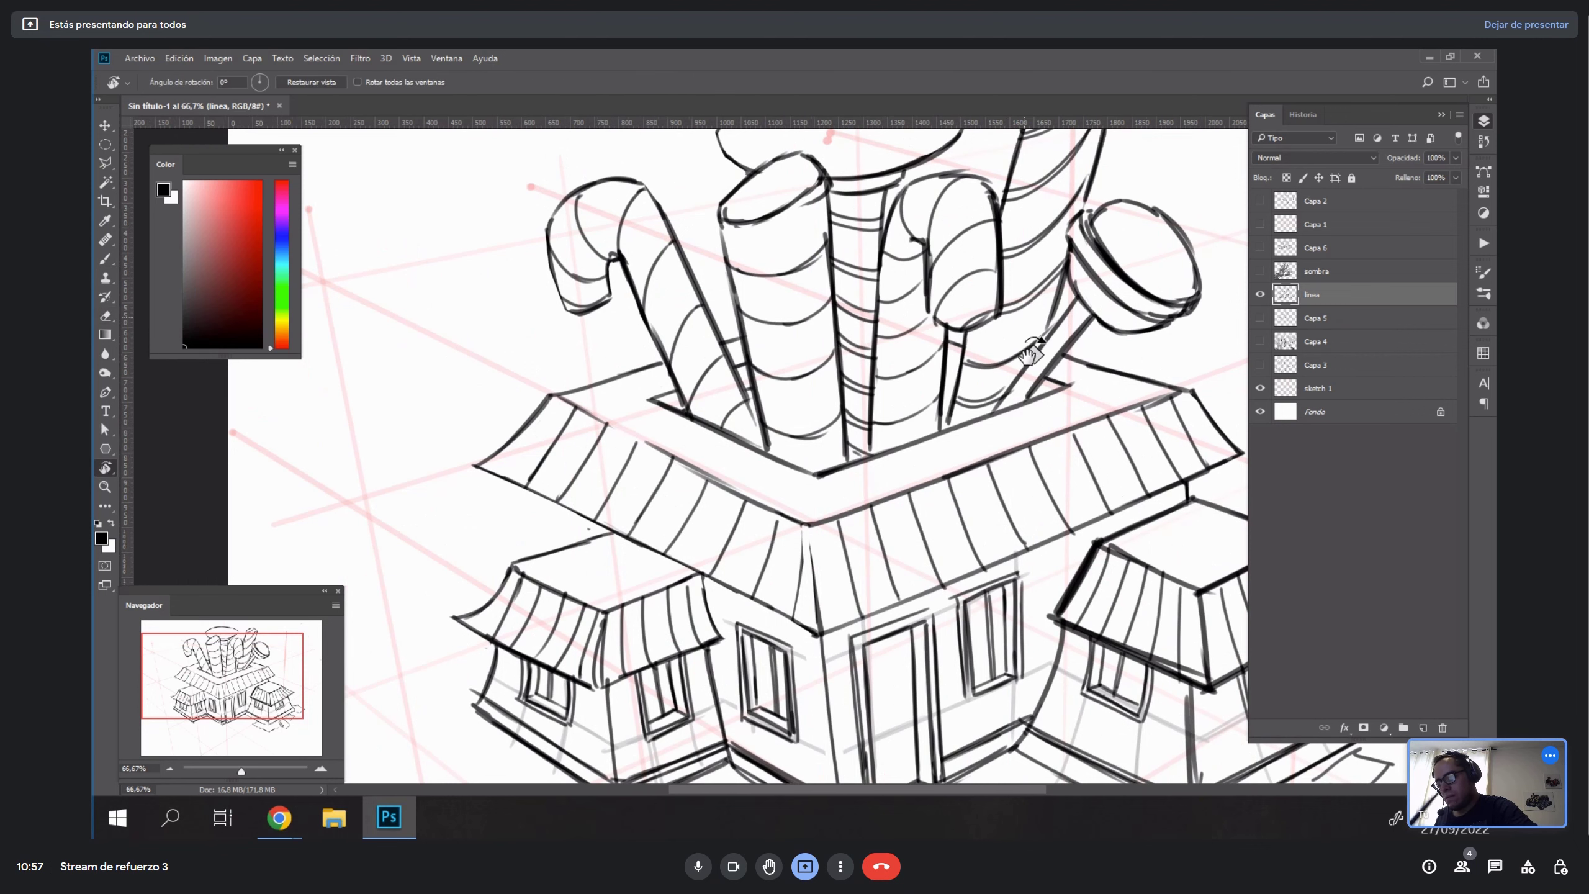
{"action": "left_click_drag", "start_coordinate": [1026, 355], "coordinate": [946, 662]}
{"action": "key", "text": "b"}
{"action": "key", "text": "e"}
{"action": "left_click_drag", "start_coordinate": [756, 403], "coordinate": [779, 314]}
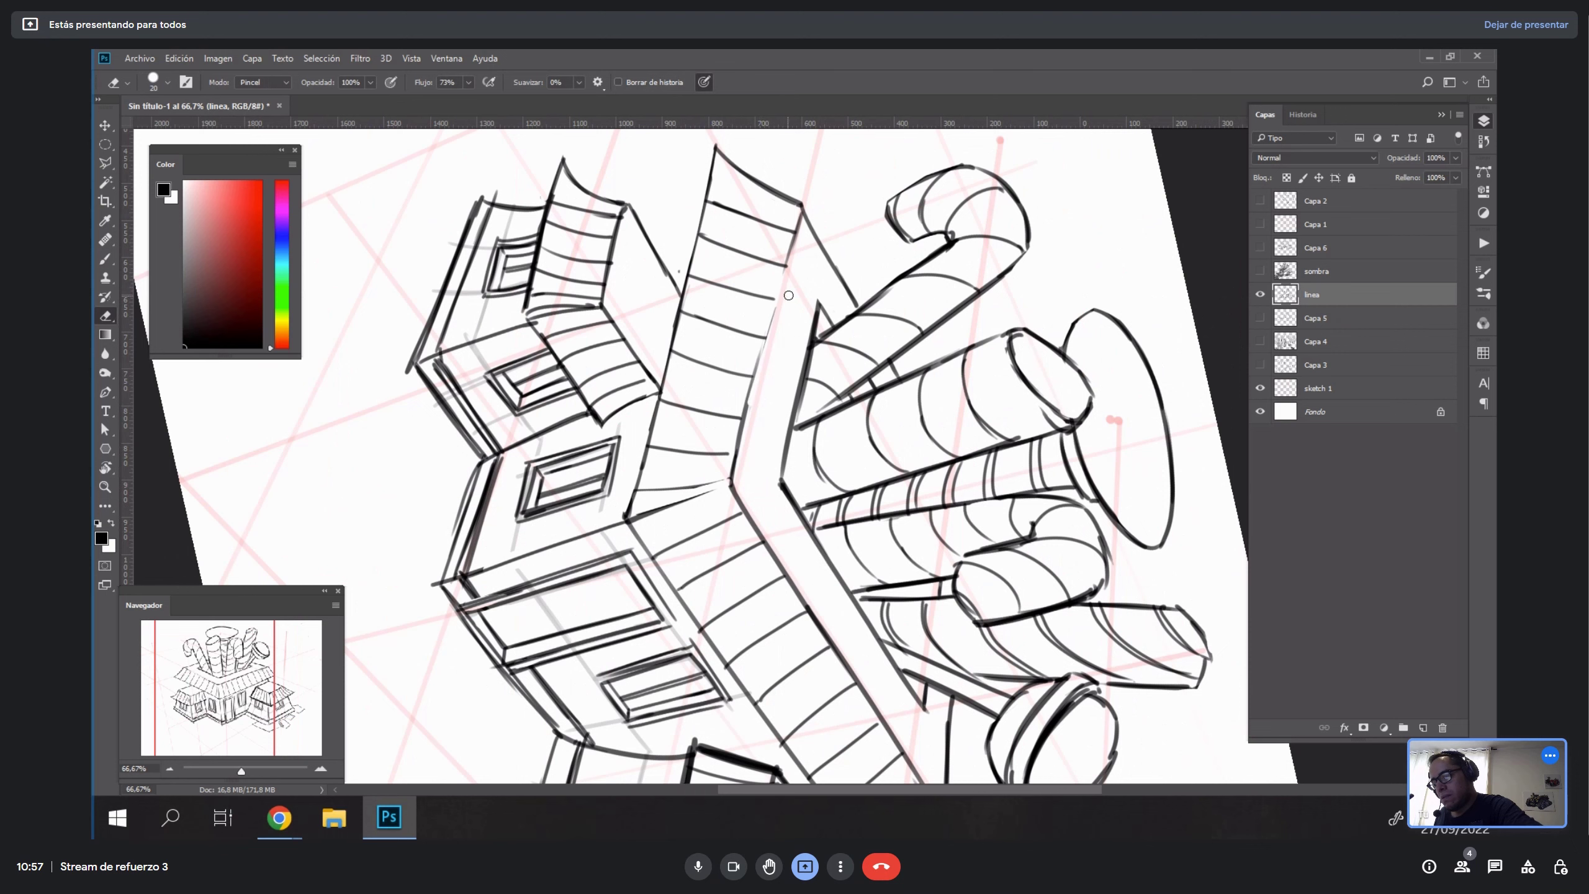
{"action": "key", "text": "b"}
{"action": "left_click_drag", "start_coordinate": [749, 400], "coordinate": [798, 226]}
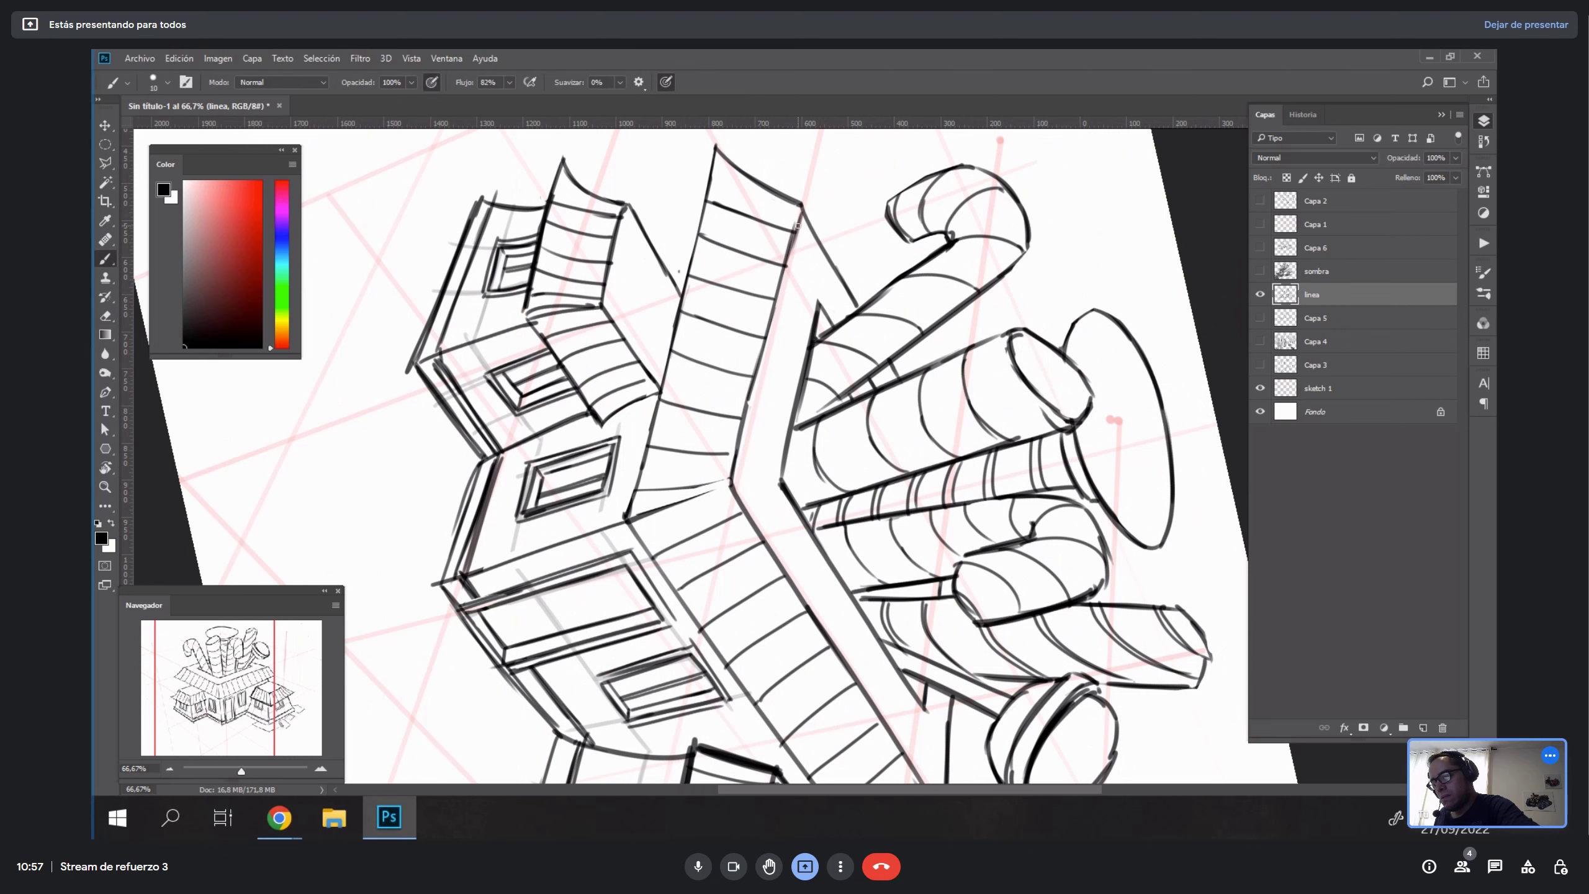
{"action": "key", "text": "Escape"}
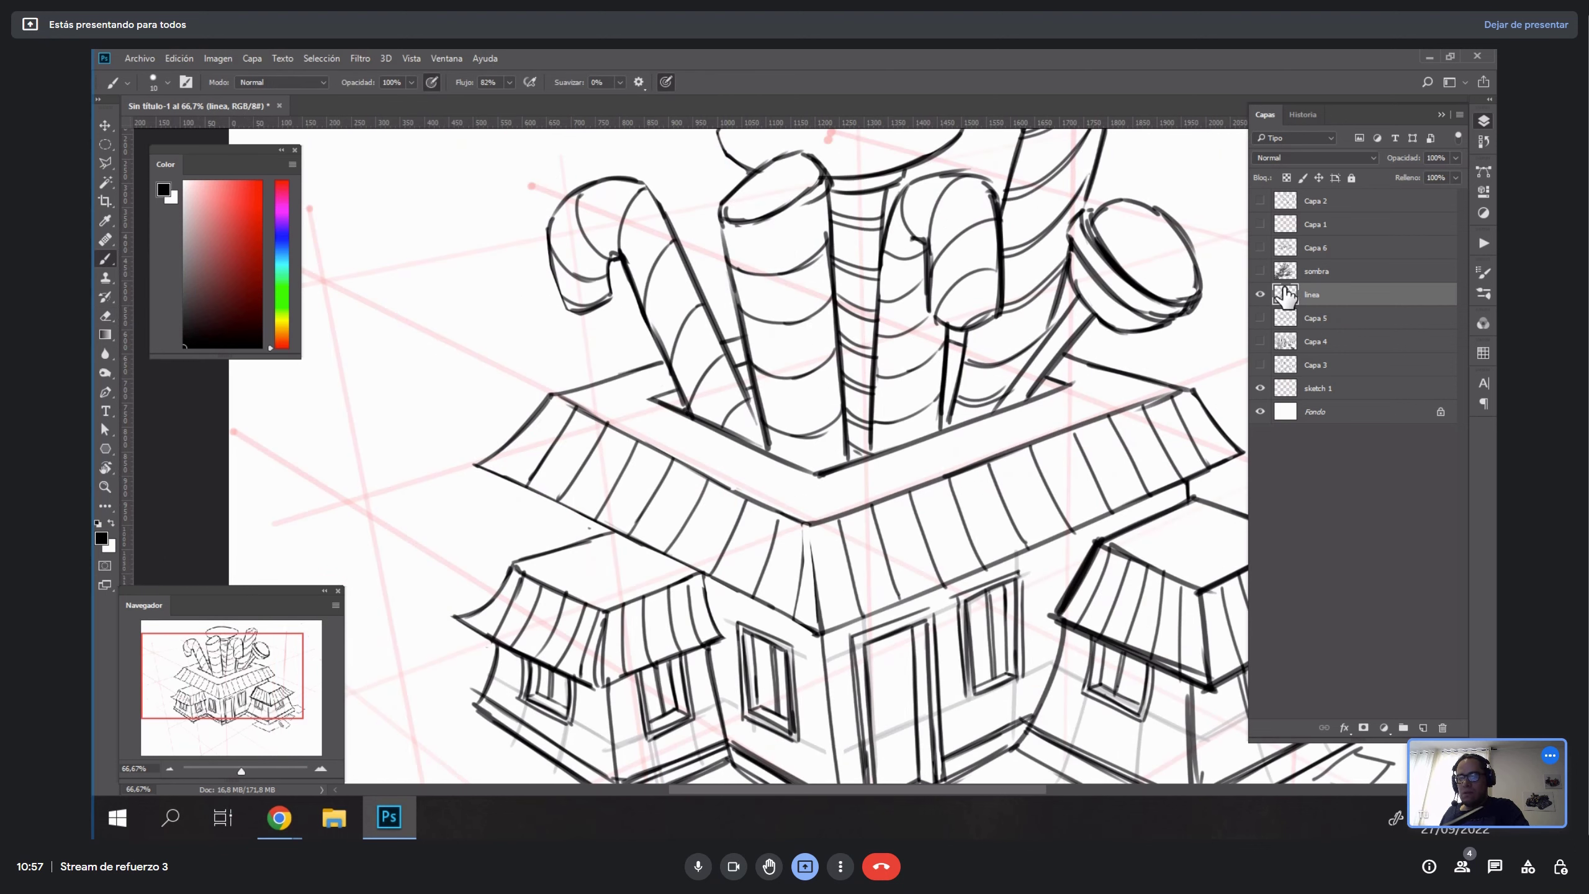
Show the sombra and Capa 6 layers again and rename Capa 6 as tono.
{"action": "left_click", "coordinate": [1260, 271]}
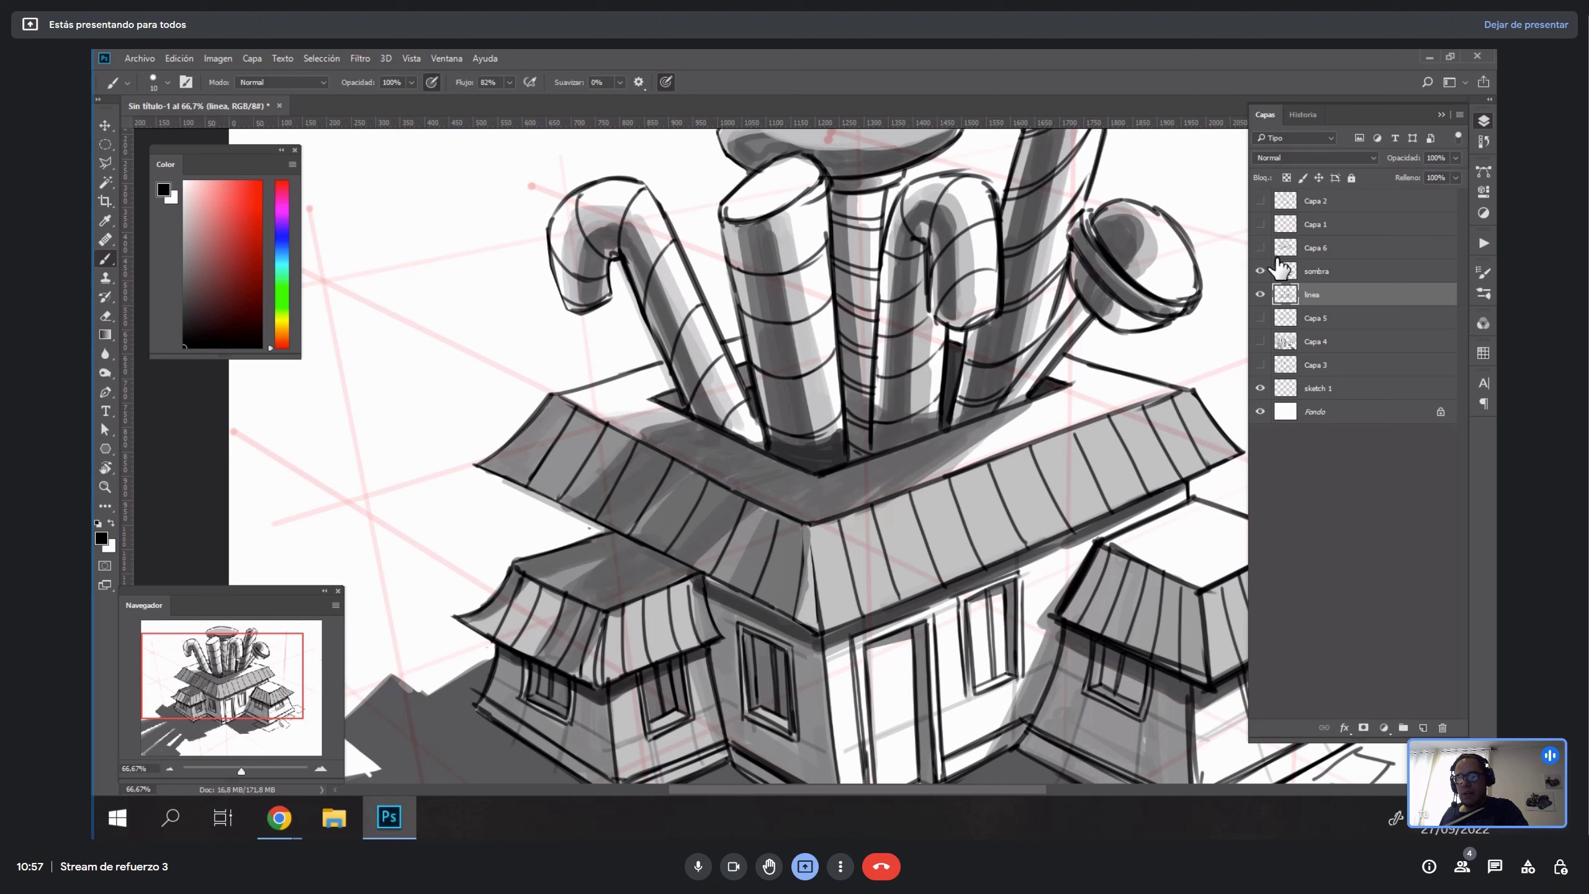
{"action": "left_click", "coordinate": [1259, 247]}
{"action": "double_click", "coordinate": [1319, 247]}
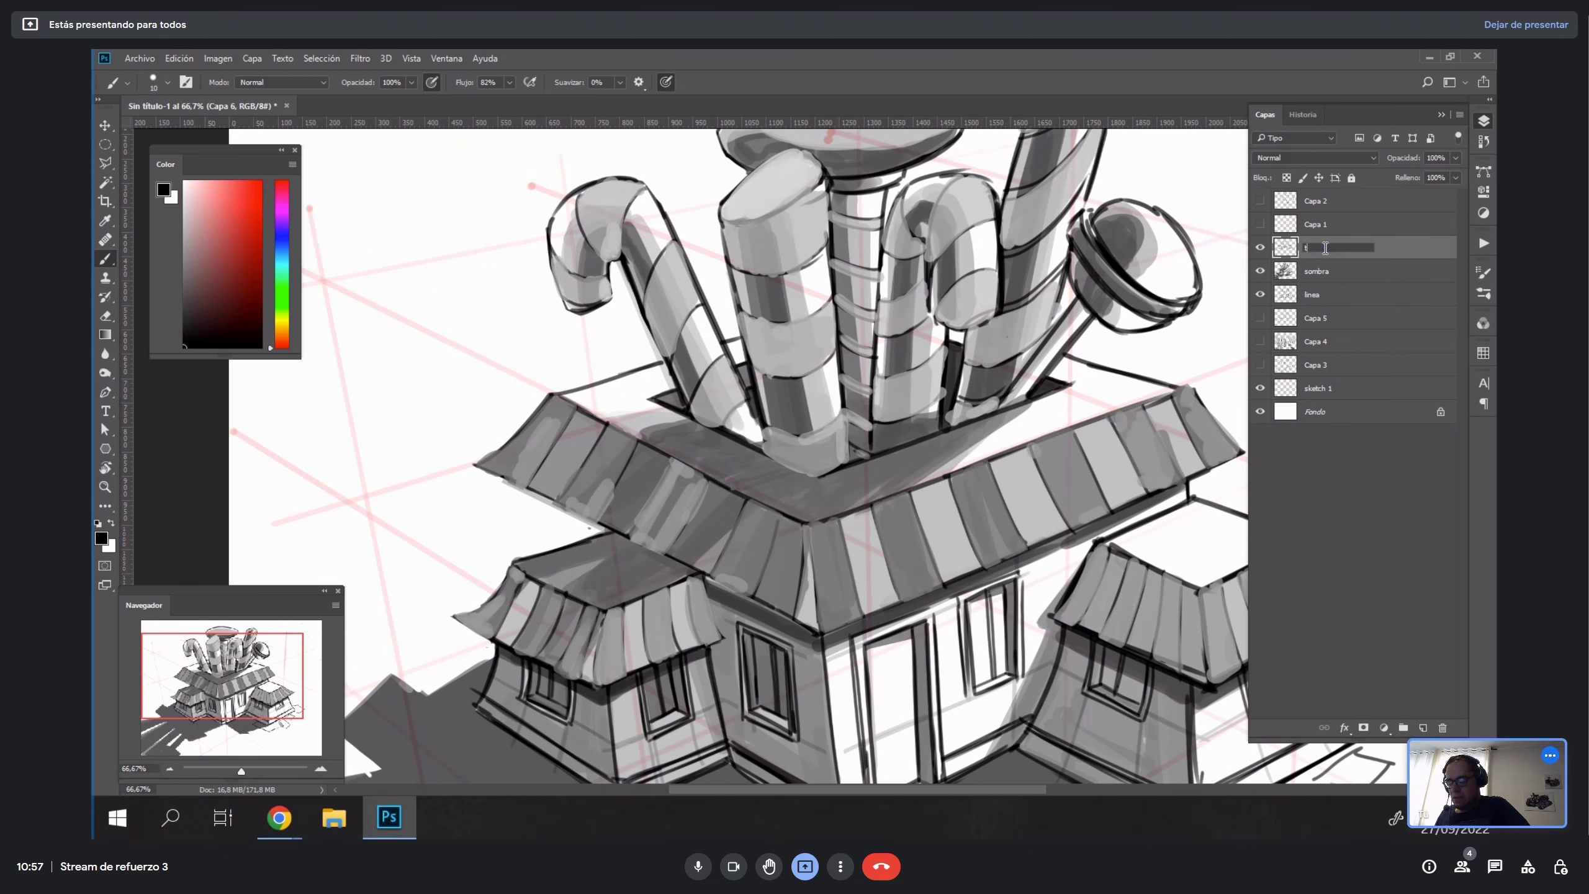
{"action": "type", "text": "tono"}
{"action": "key", "text": "Return"}
Set the tono layer's blend mode to Multiplicar.
{"action": "left_click", "coordinate": [1314, 158]}
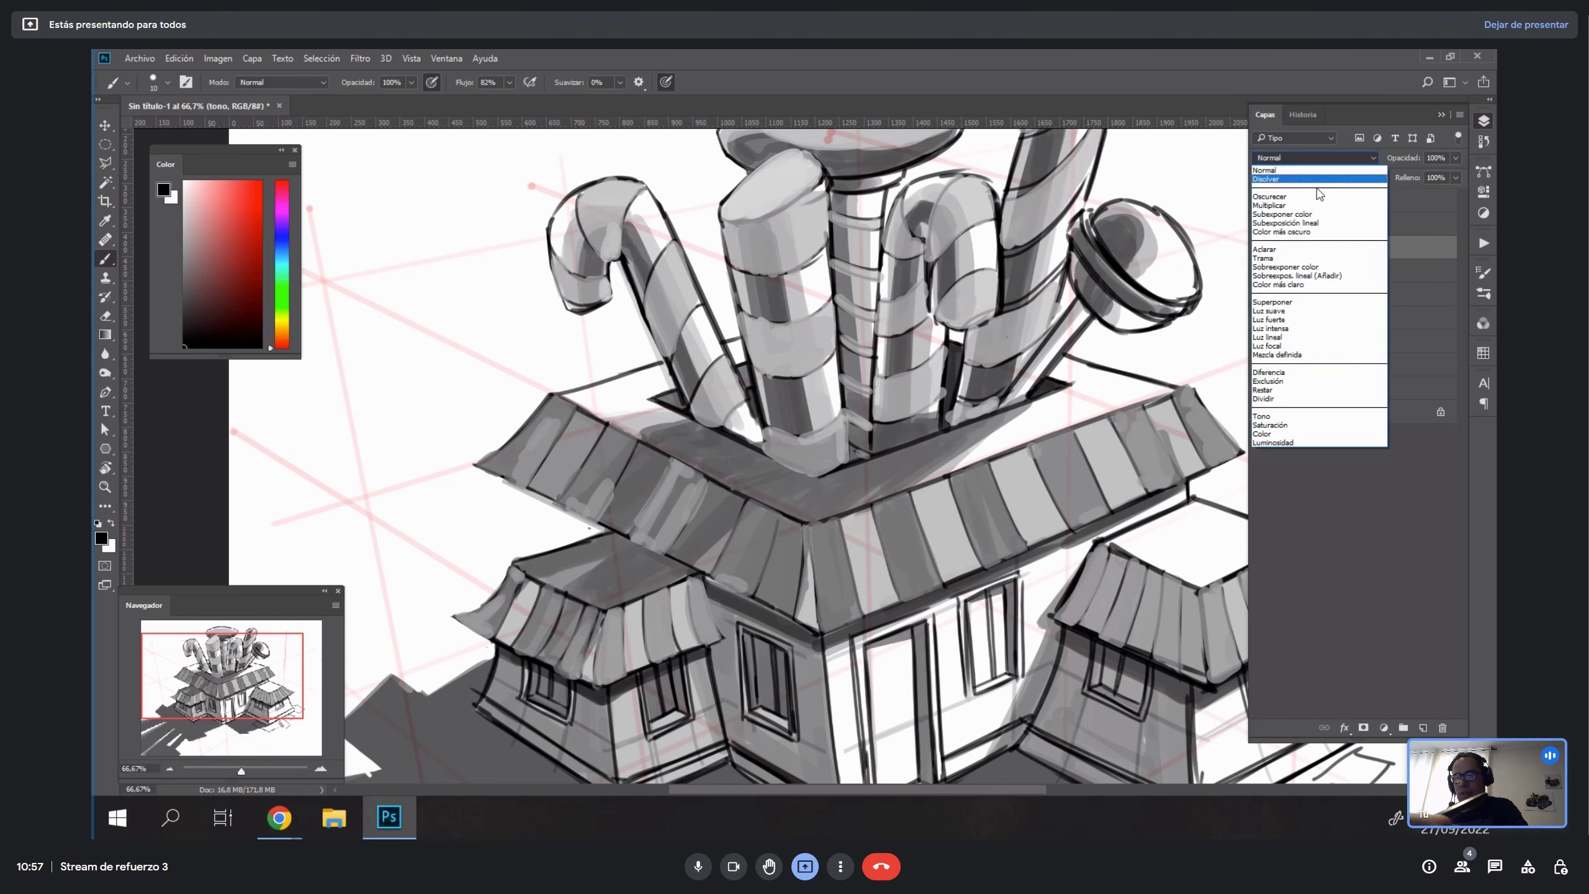
{"action": "left_click", "coordinate": [1297, 206]}
{"action": "key", "text": "z"}
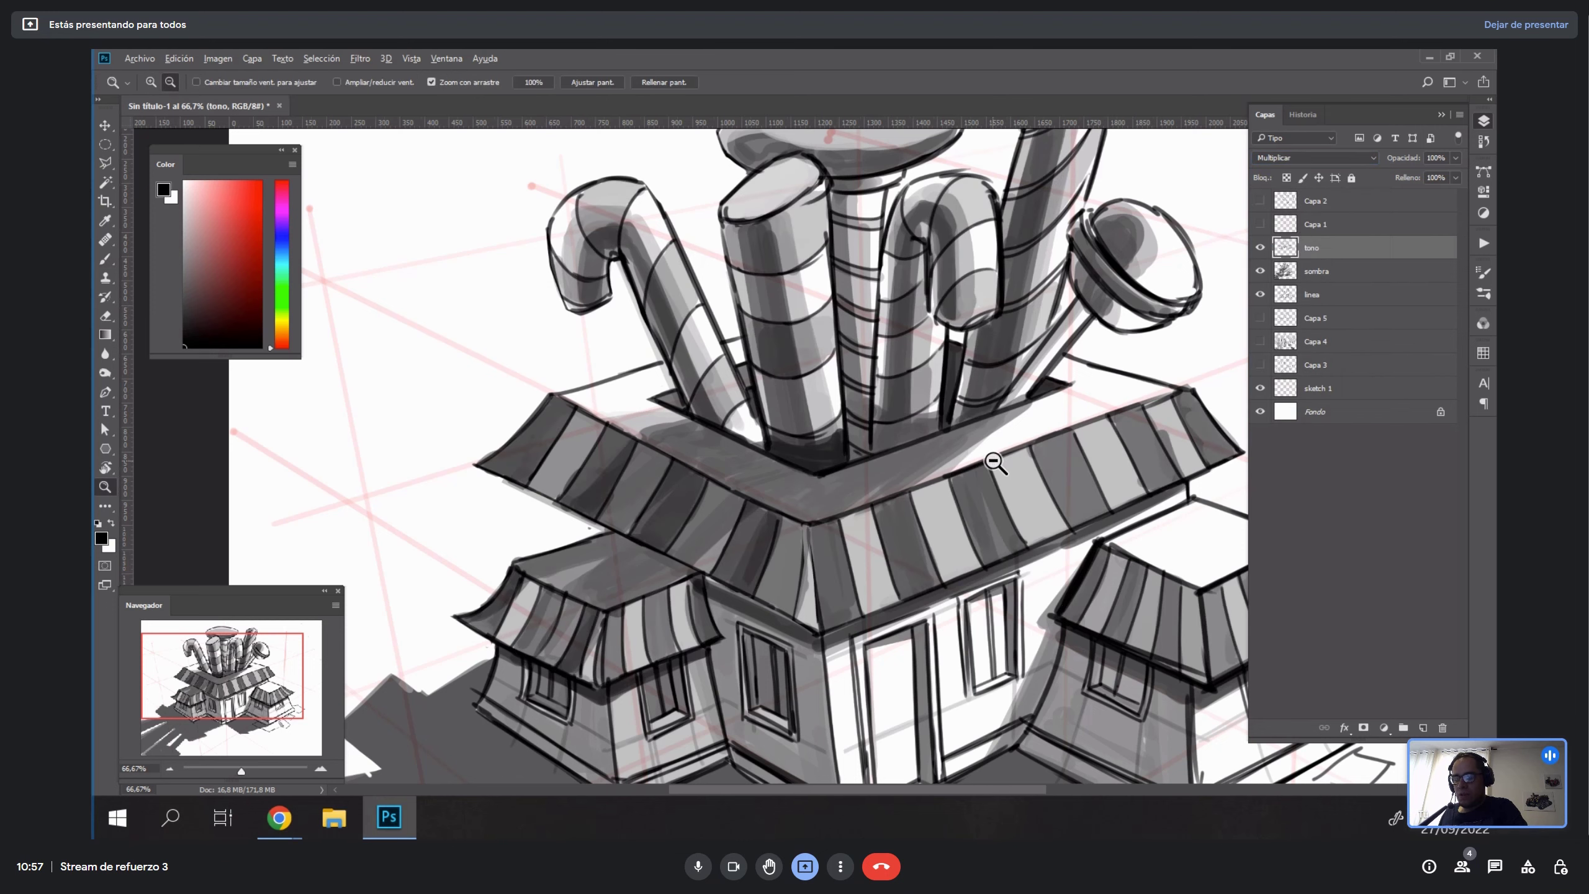
Raise the brush flow to 87% and draw a small vertical handle on the front door on the linea layer.
{"action": "key", "text": "ctrl+minus"}
{"action": "key", "text": "ctrl+minus"}
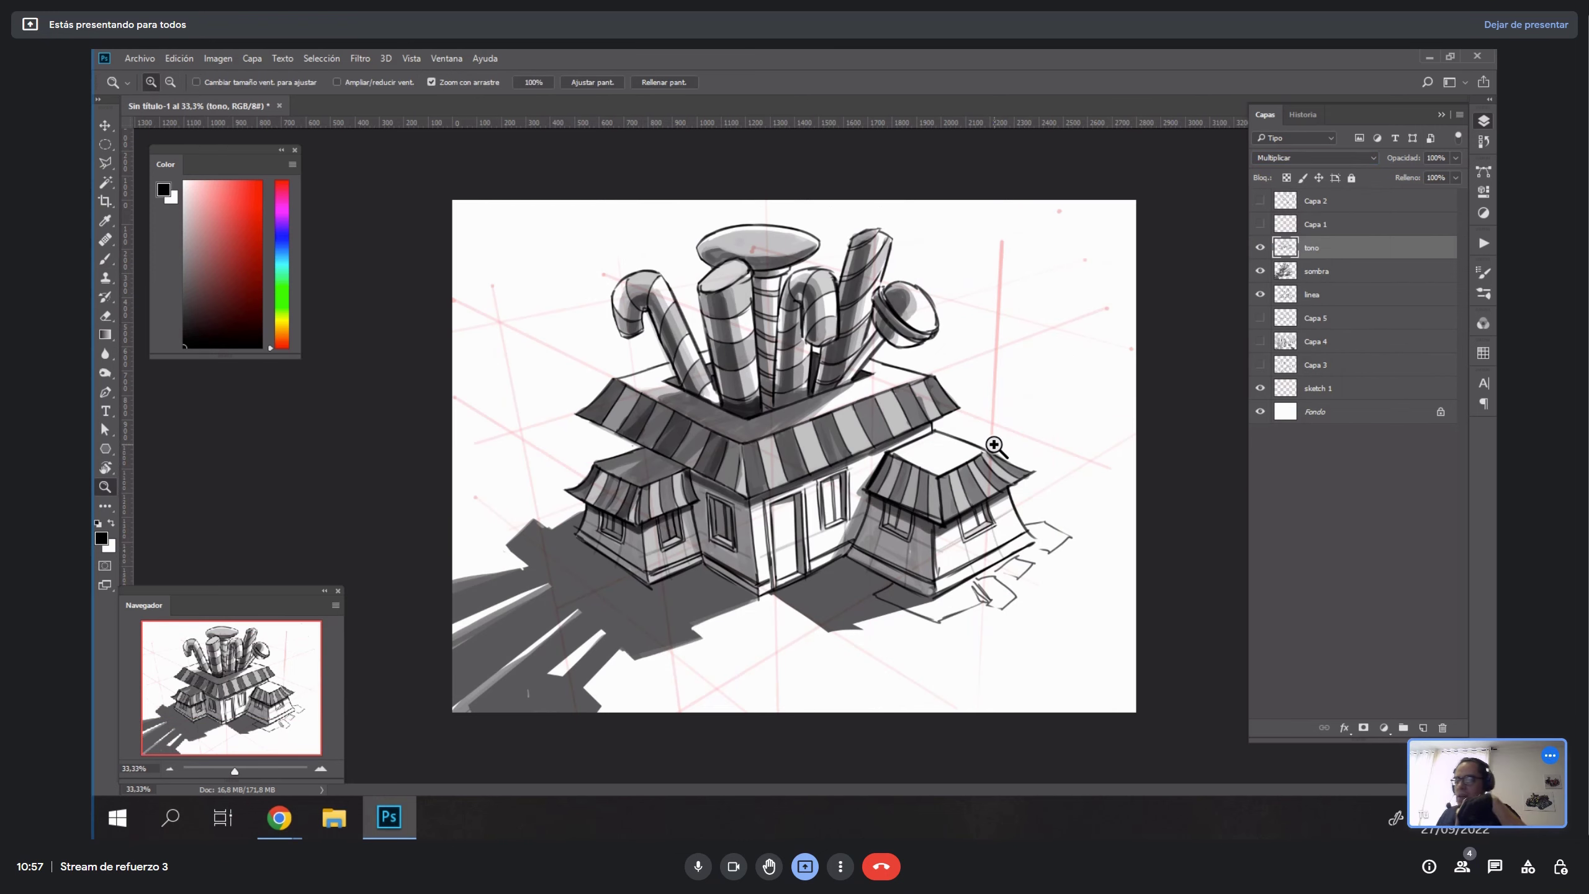
{"action": "left_click_drag", "start_coordinate": [838, 570], "coordinate": [1011, 556]}
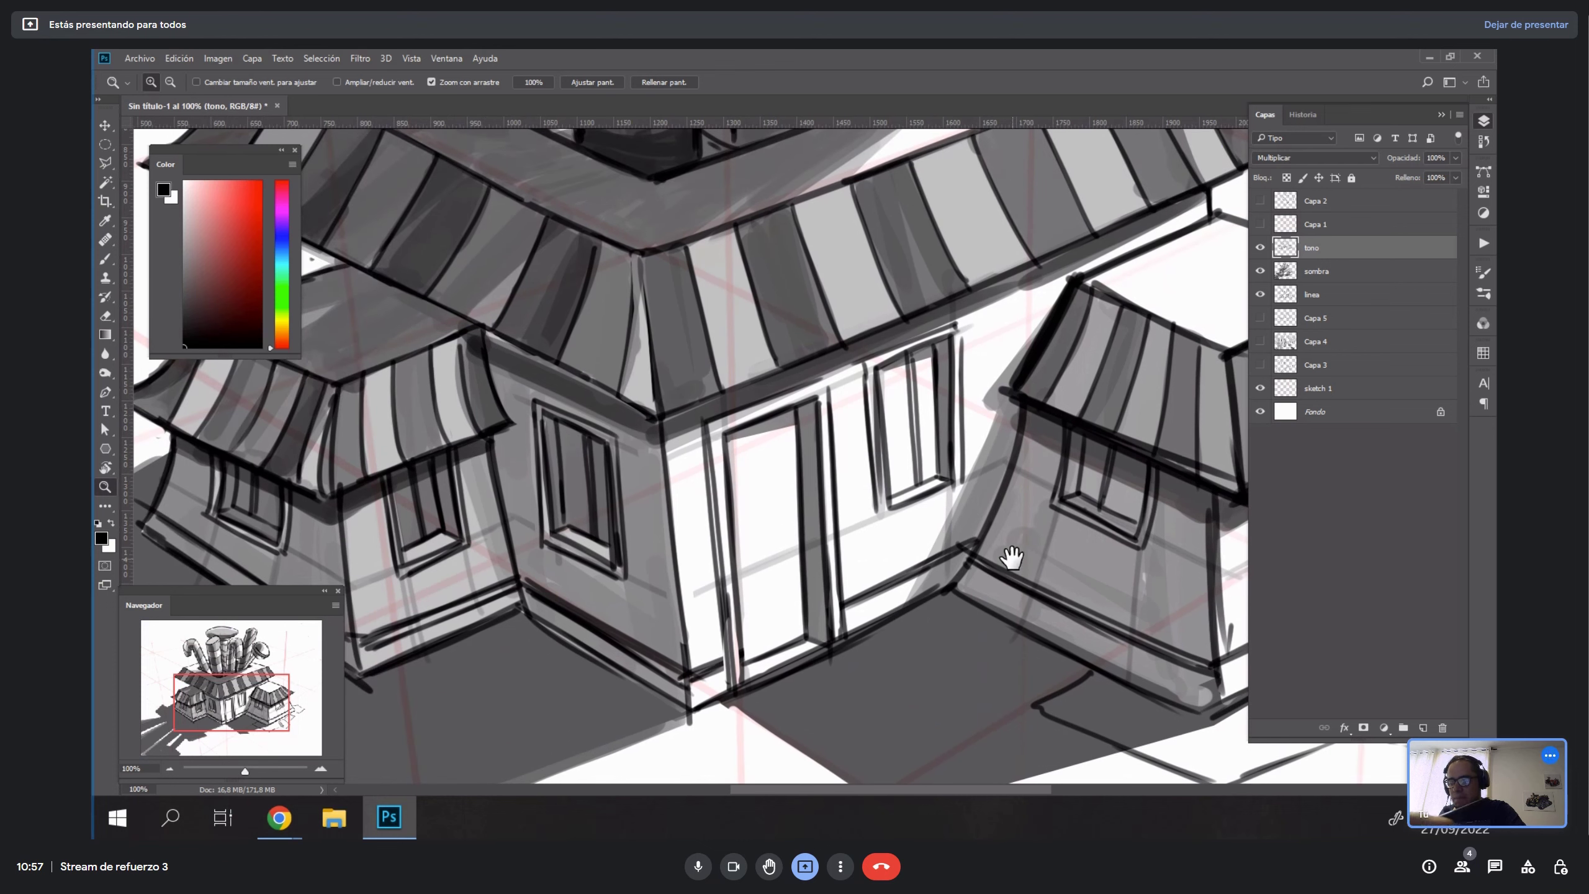
{"action": "left_click", "coordinate": [1340, 293]}
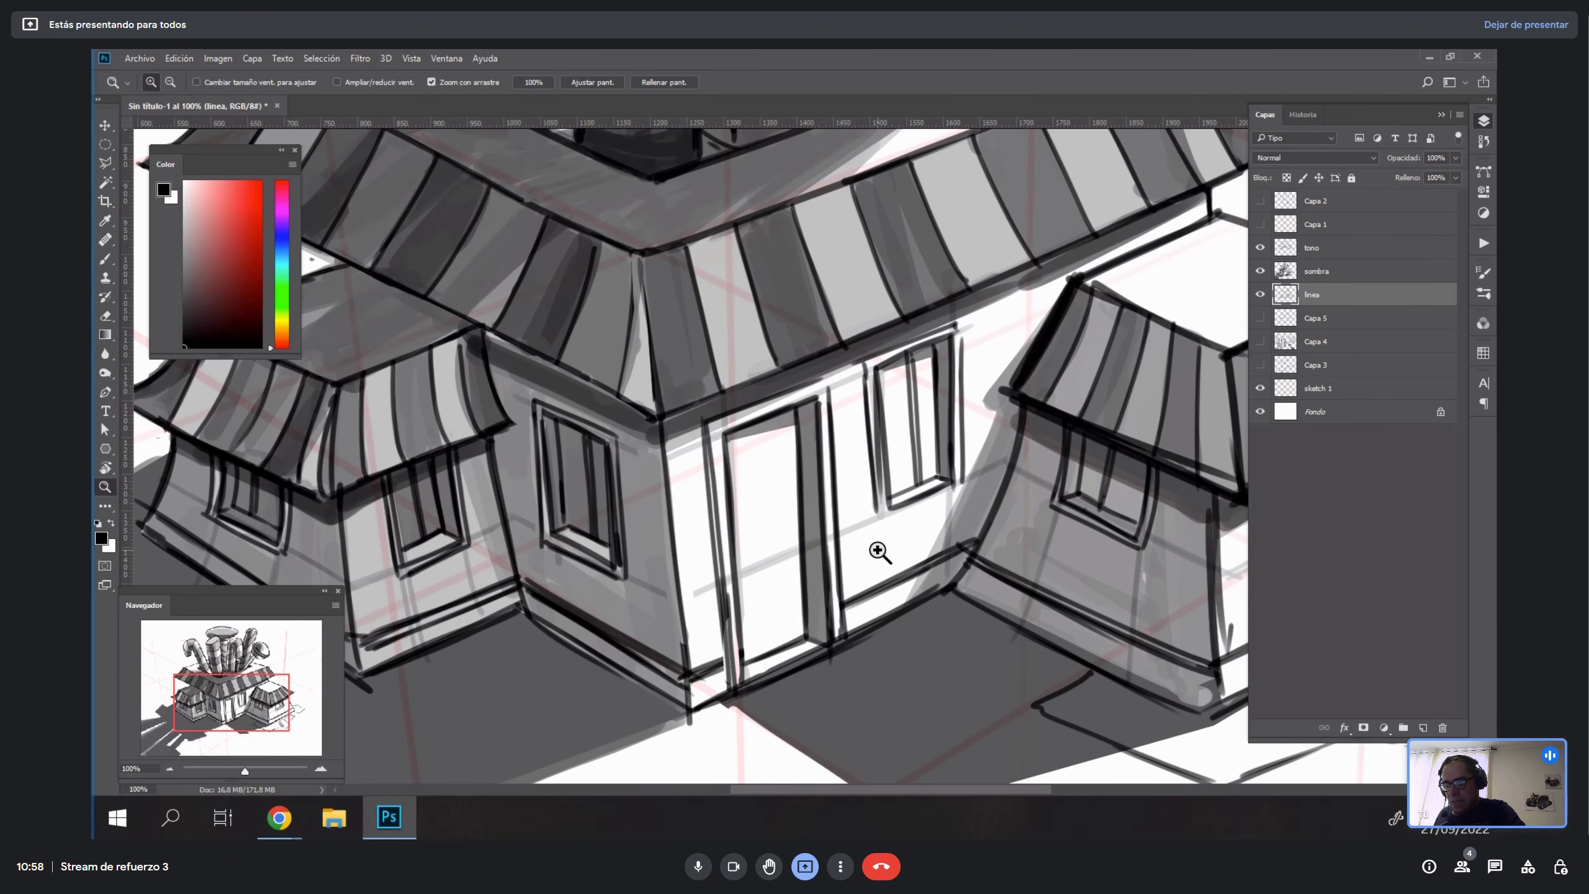
{"action": "key", "text": "b"}
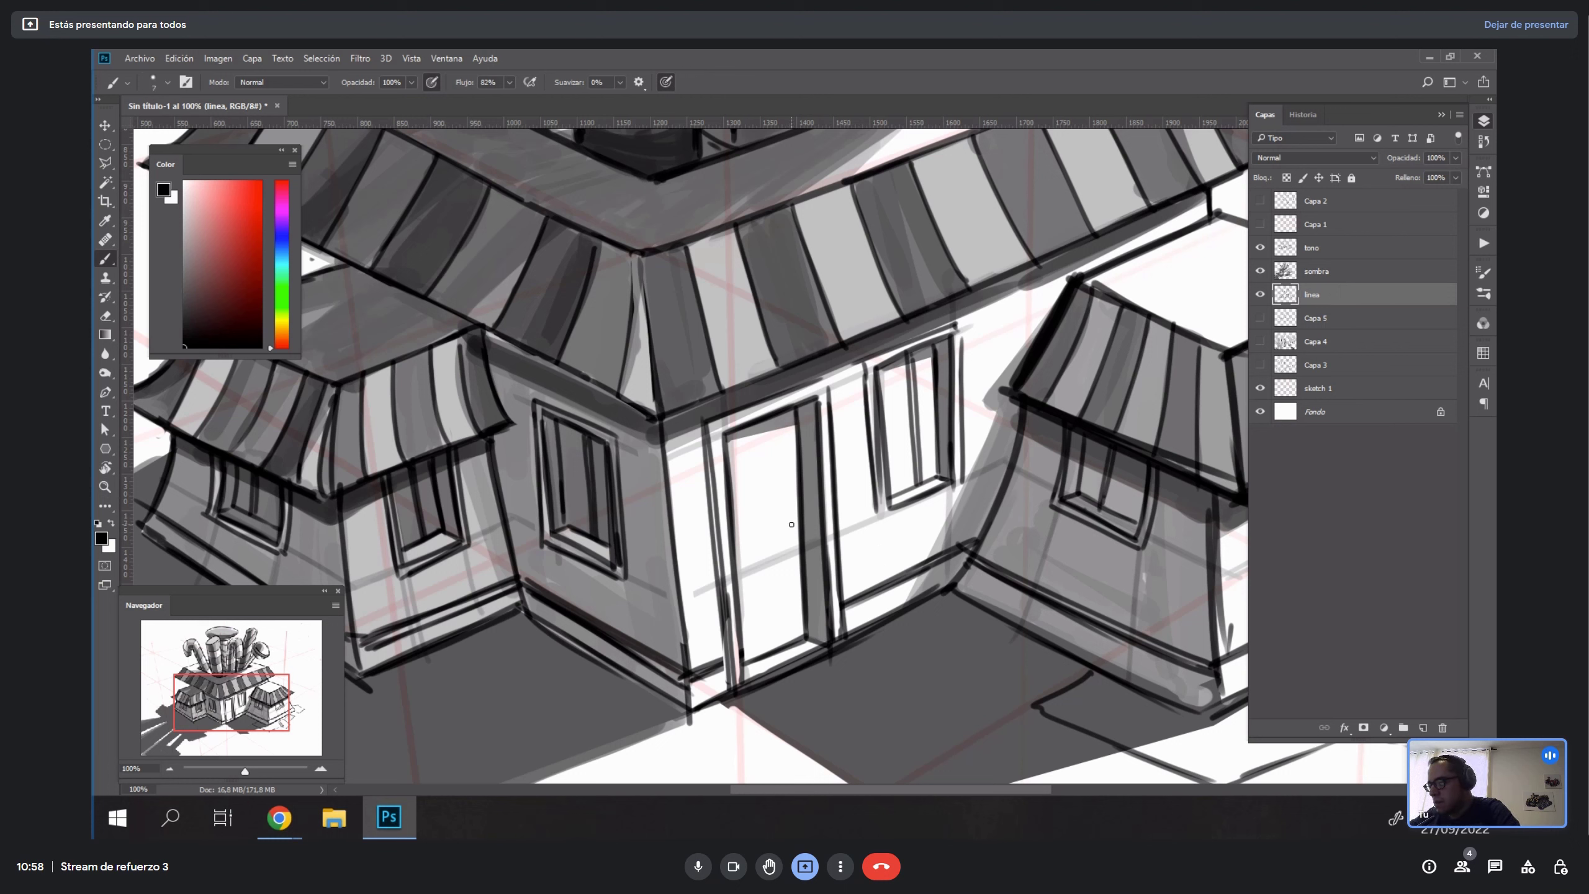
{"action": "left_click", "coordinate": [510, 83]}
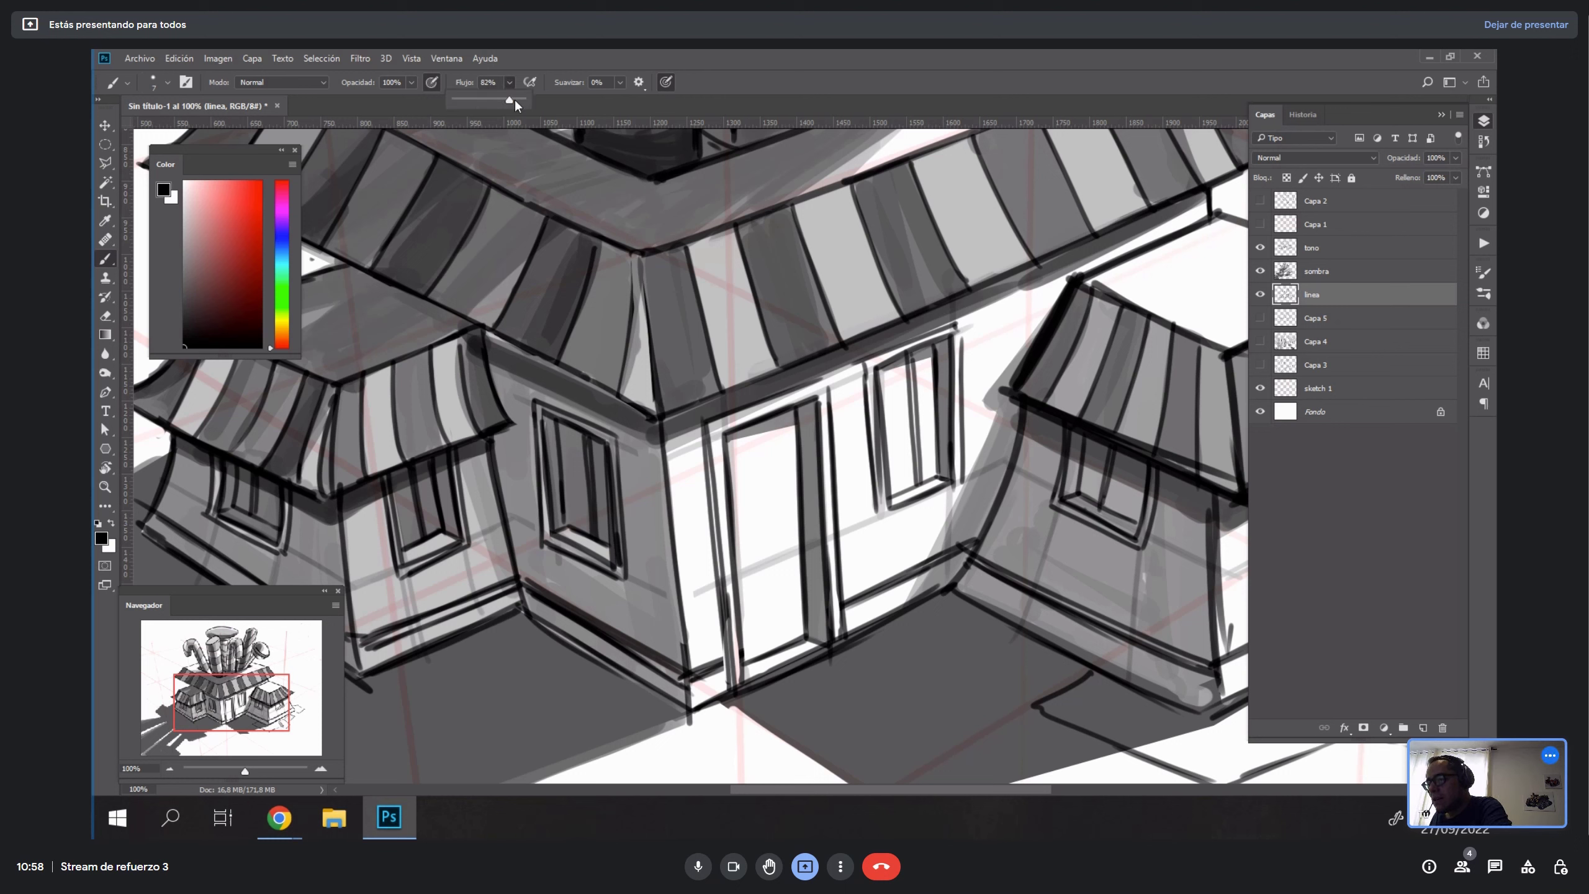
{"action": "left_click", "coordinate": [787, 521]}
{"action": "left_click_drag", "start_coordinate": [780, 529], "coordinate": [785, 544]}
{"action": "mouse_move", "coordinate": [789, 532]}
{"action": "left_mouse_down"}
{"action": "mouse_move", "coordinate": [787, 544]}
{"action": "mouse_move", "coordinate": [782, 518]}
{"action": "left_mouse_up"}
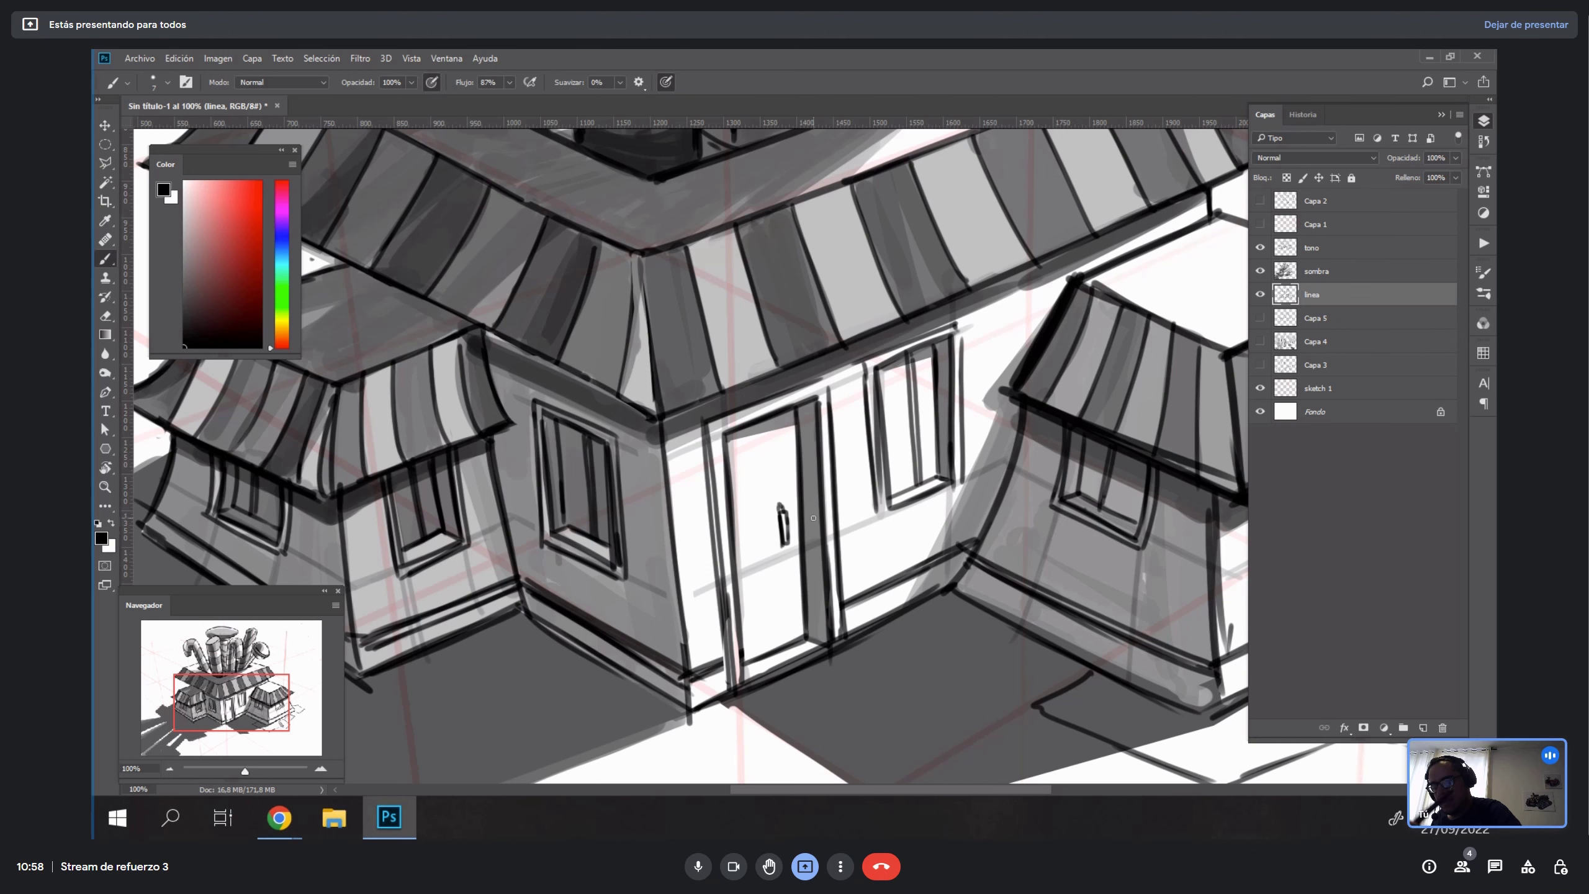
Add a new layer directly above linea and name it textura.
{"action": "mouse_move", "coordinate": [1095, 552]}
{"action": "left_mouse_down"}
{"action": "mouse_move", "coordinate": [765, 501]}
{"action": "mouse_move", "coordinate": [754, 483]}
{"action": "left_mouse_up"}
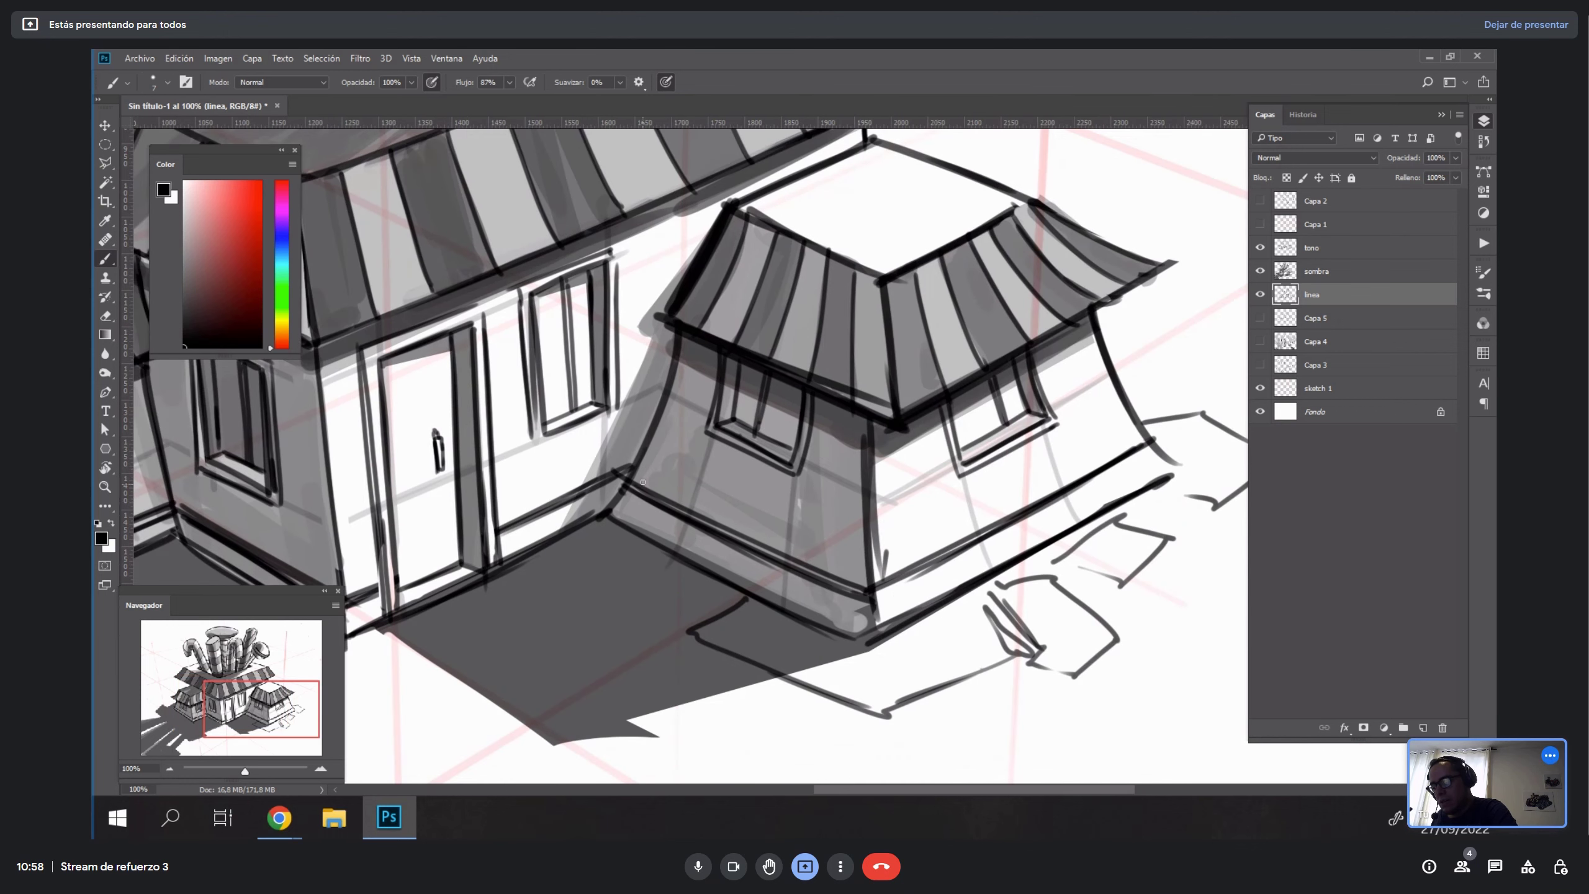
{"action": "left_click", "coordinate": [1426, 728]}
{"action": "double_click", "coordinate": [1319, 295]}
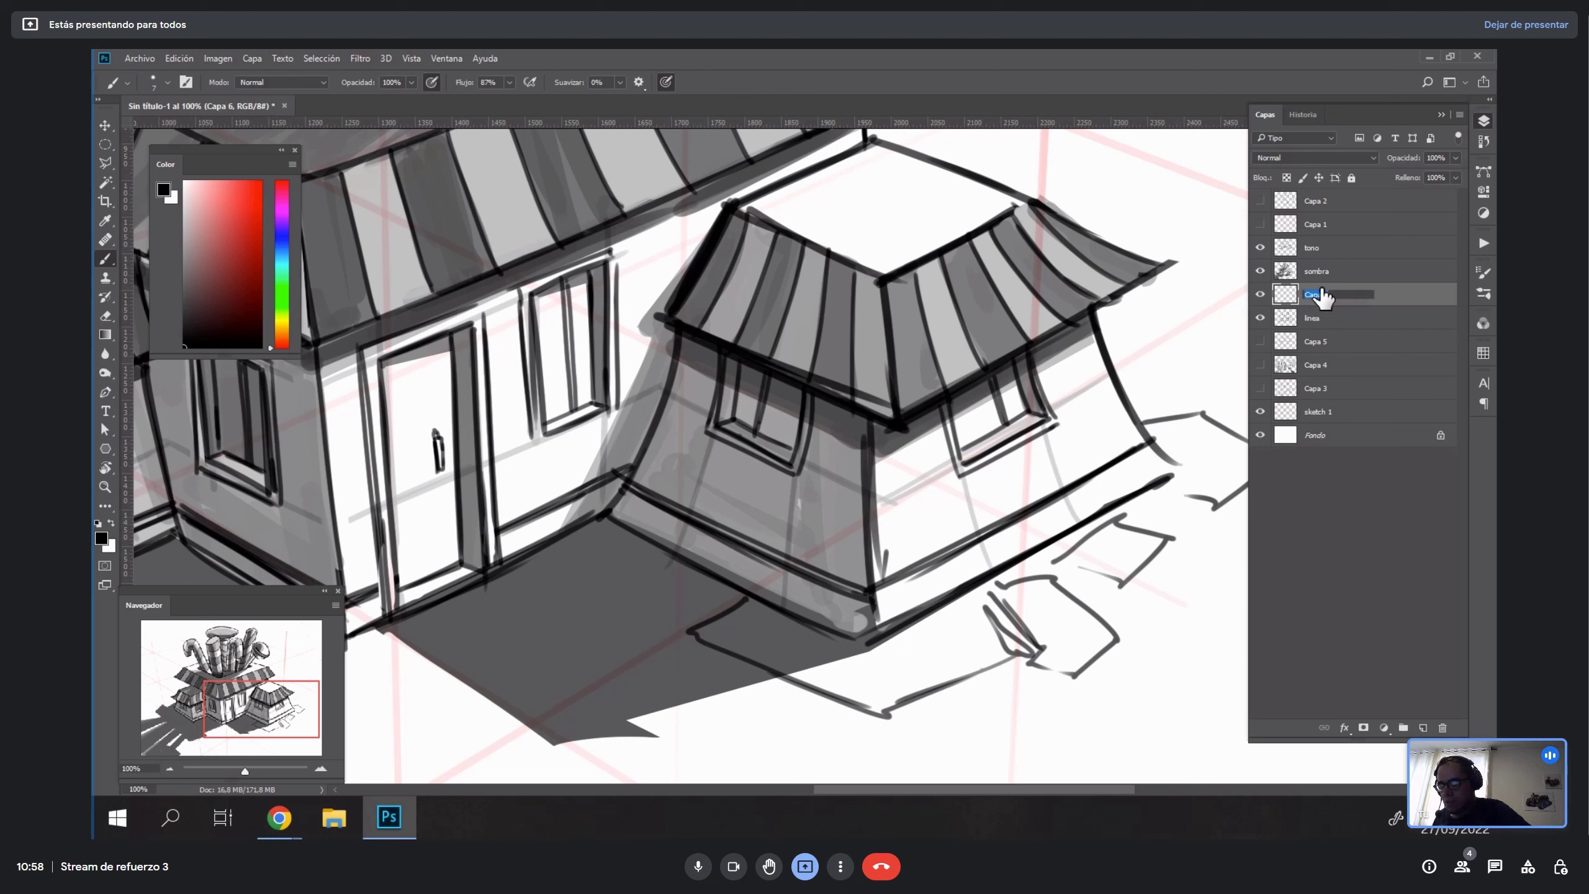
{"action": "type", "text": "textura"}
{"action": "key", "text": "Return"}
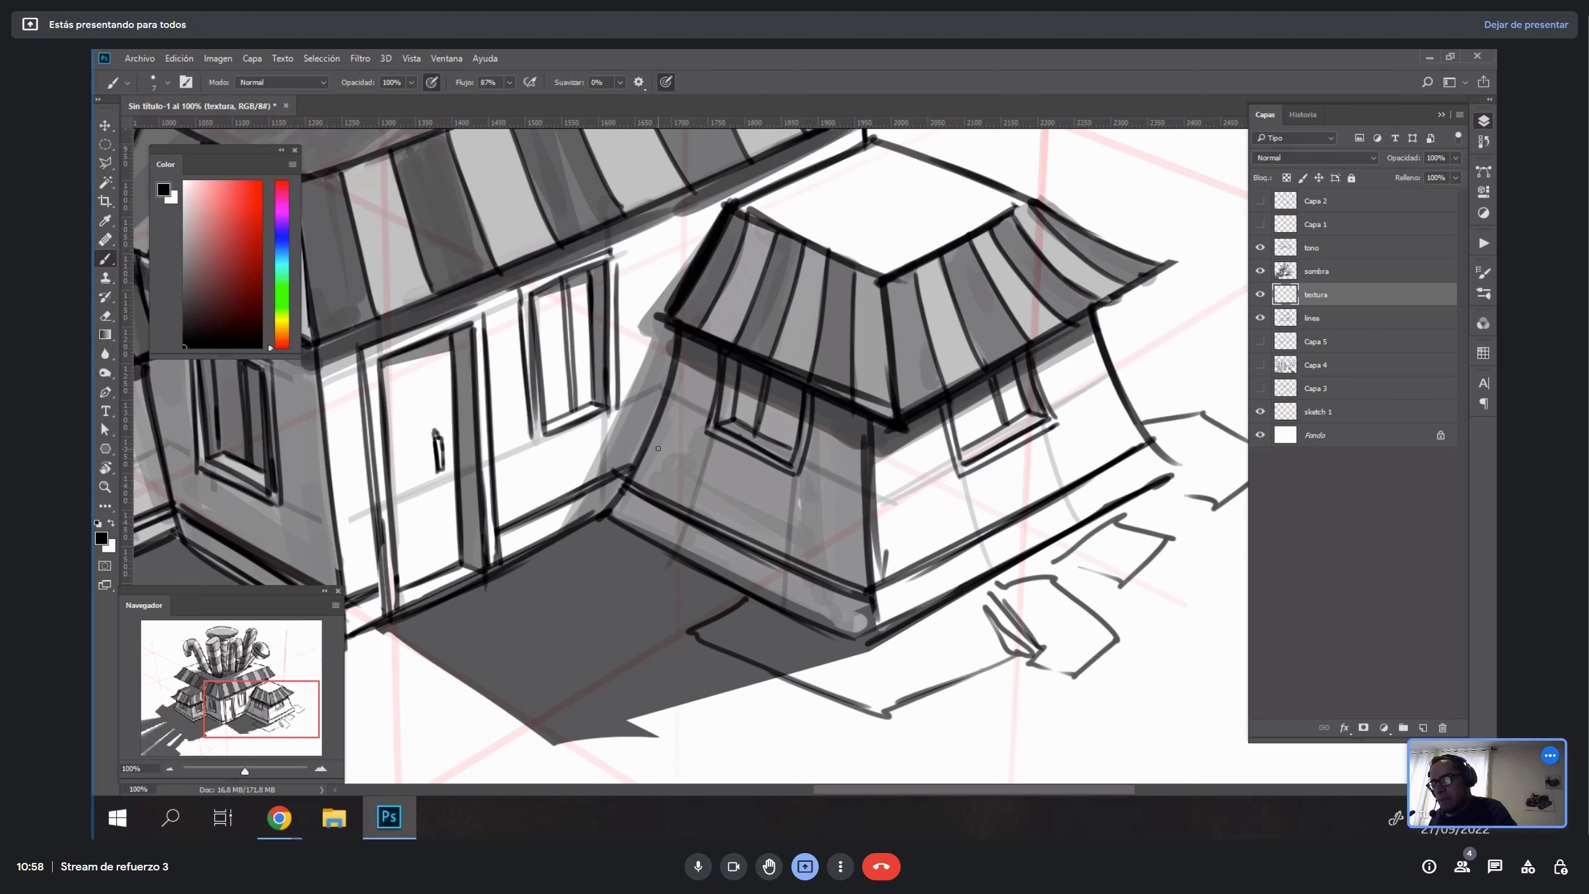
Hatch the base strip along the shaded wall of the right side building with closely spaced short strokes.
{"action": "left_click_drag", "start_coordinate": [659, 459], "coordinate": [782, 474]}
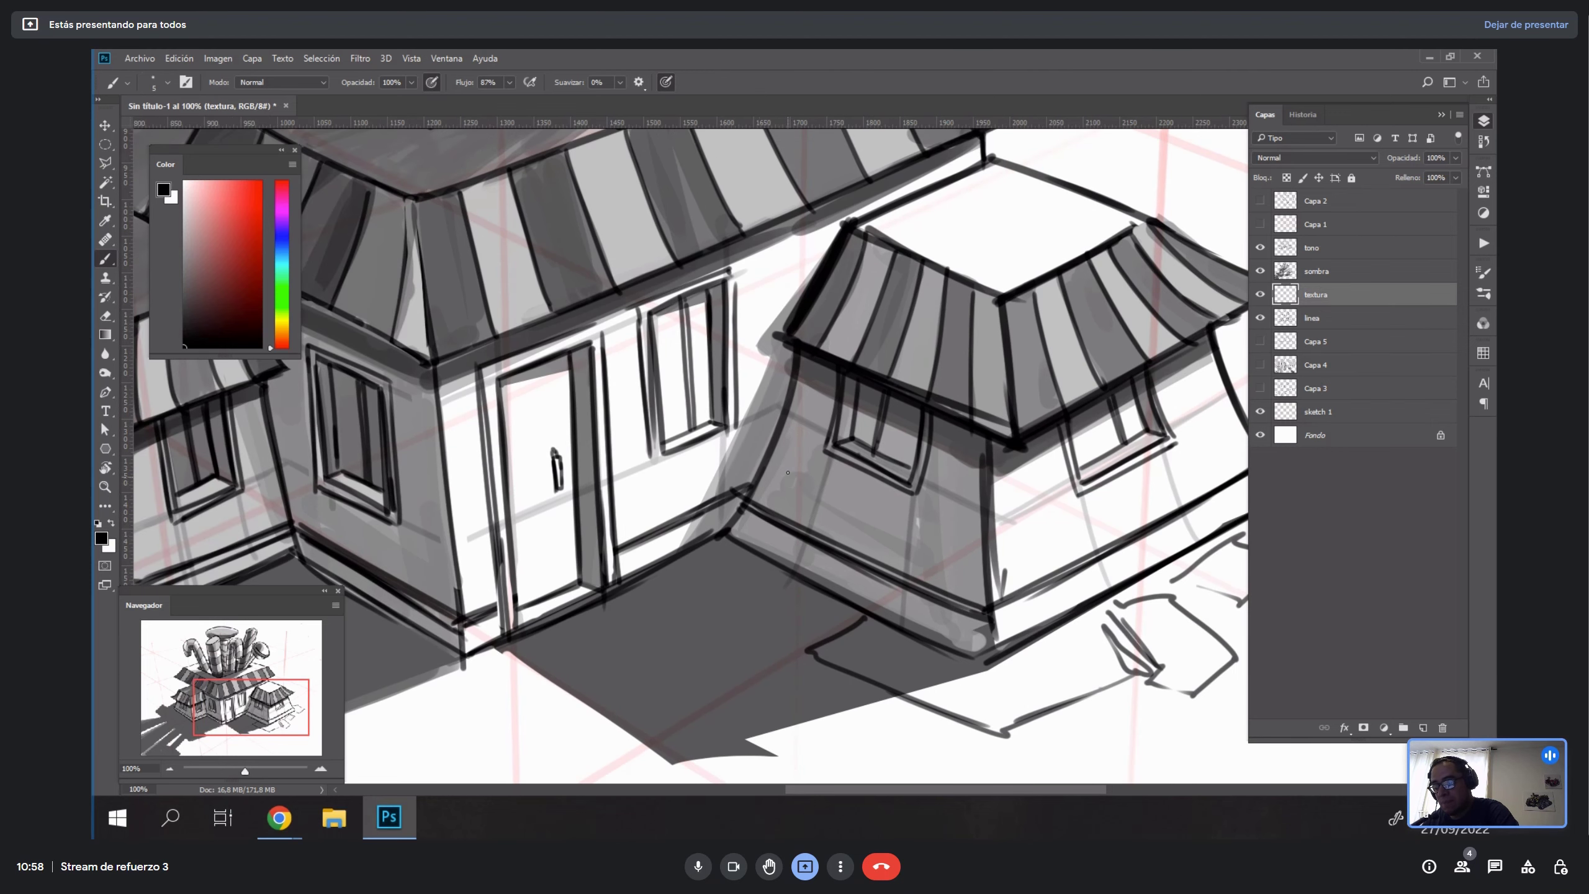
{"action": "mouse_move", "coordinate": [737, 535]}
{"action": "left_mouse_down"}
{"action": "mouse_move", "coordinate": [753, 513]}
{"action": "mouse_move", "coordinate": [798, 573]}
{"action": "mouse_move", "coordinate": [921, 628]}
{"action": "left_mouse_up"}
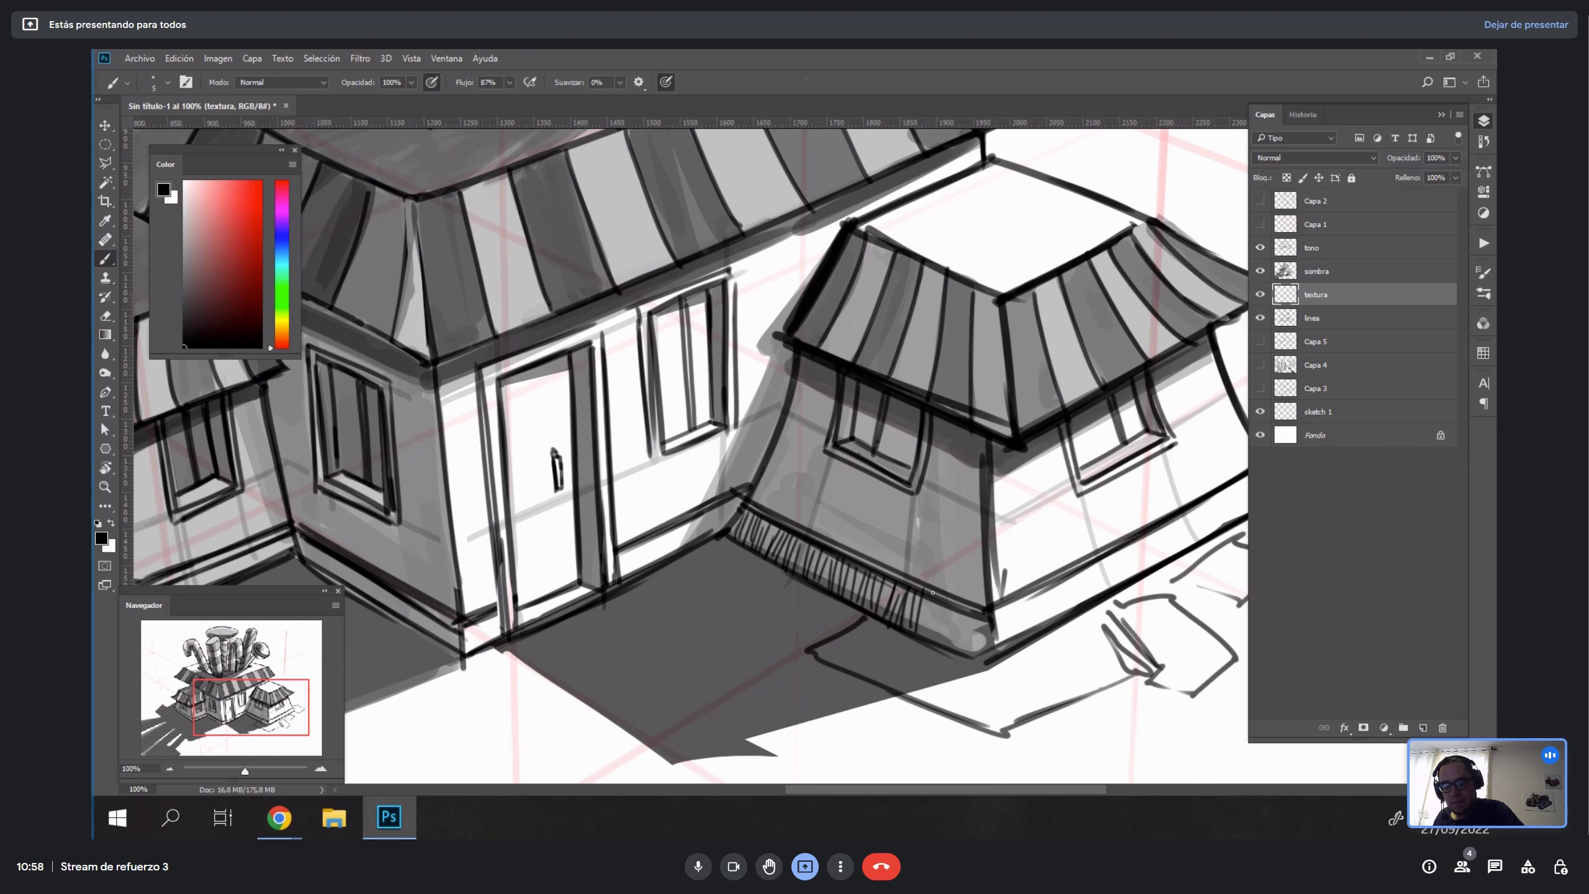
{"action": "mouse_move", "coordinate": [928, 599]}
{"action": "left_mouse_down"}
{"action": "mouse_move", "coordinate": [933, 646]}
{"action": "mouse_move", "coordinate": [957, 608]}
{"action": "mouse_move", "coordinate": [961, 642]}
{"action": "mouse_move", "coordinate": [975, 654]}
{"action": "left_mouse_up"}
{"action": "left_click_drag", "start_coordinate": [978, 619], "coordinate": [988, 657]}
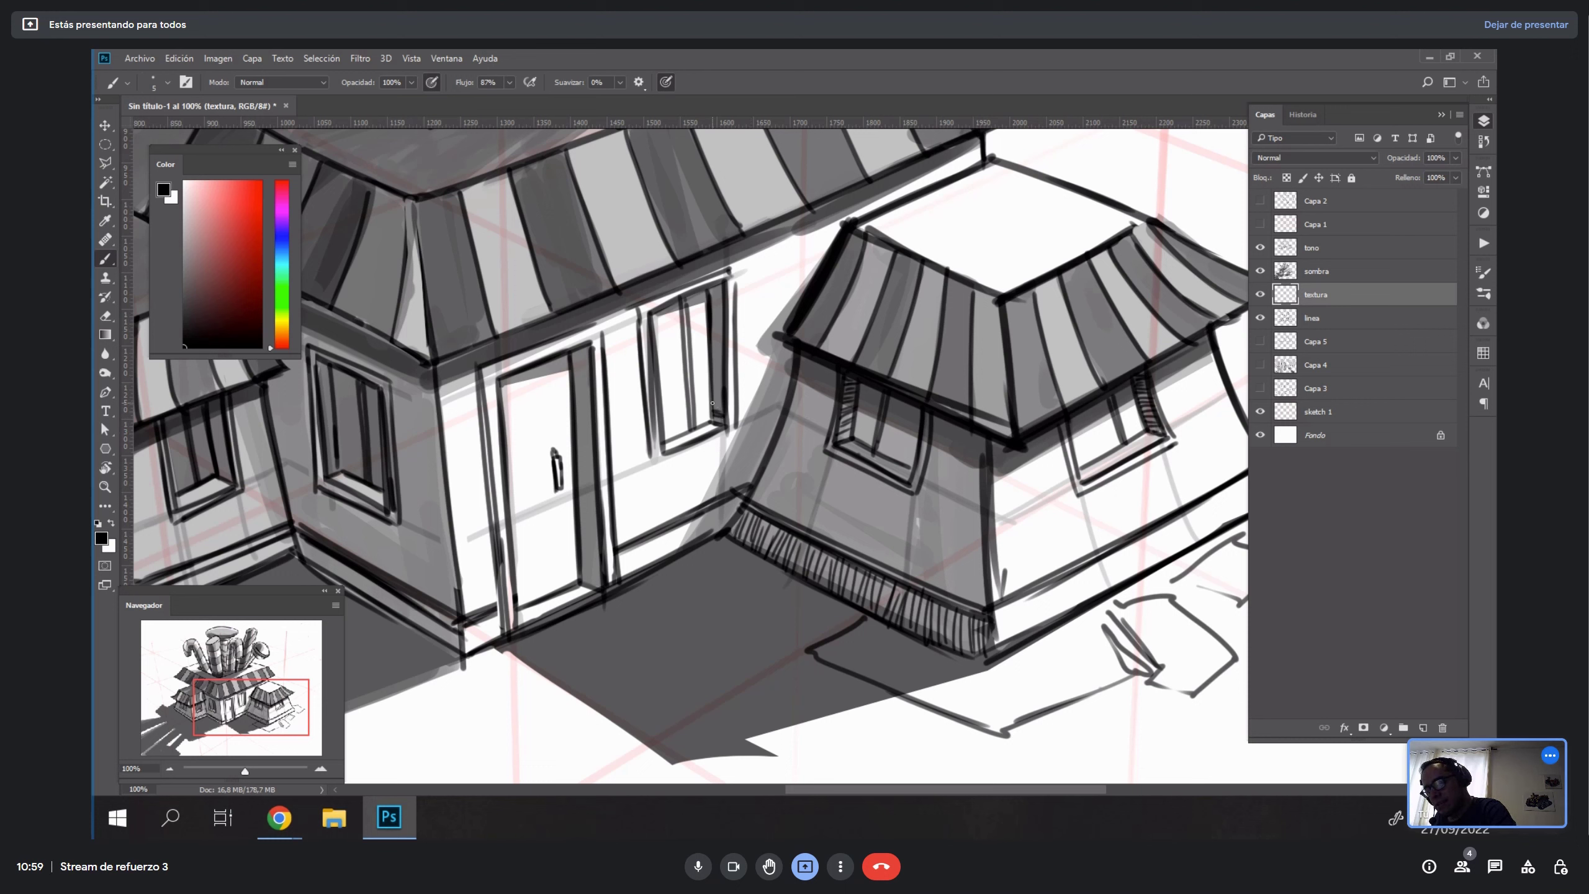
Hatch the inner side faces of the window beside the door and of the door frame on the textura layer.
{"action": "left_click_drag", "start_coordinate": [724, 374], "coordinate": [720, 292]}
{"action": "left_click_drag", "start_coordinate": [673, 481], "coordinate": [911, 430]}
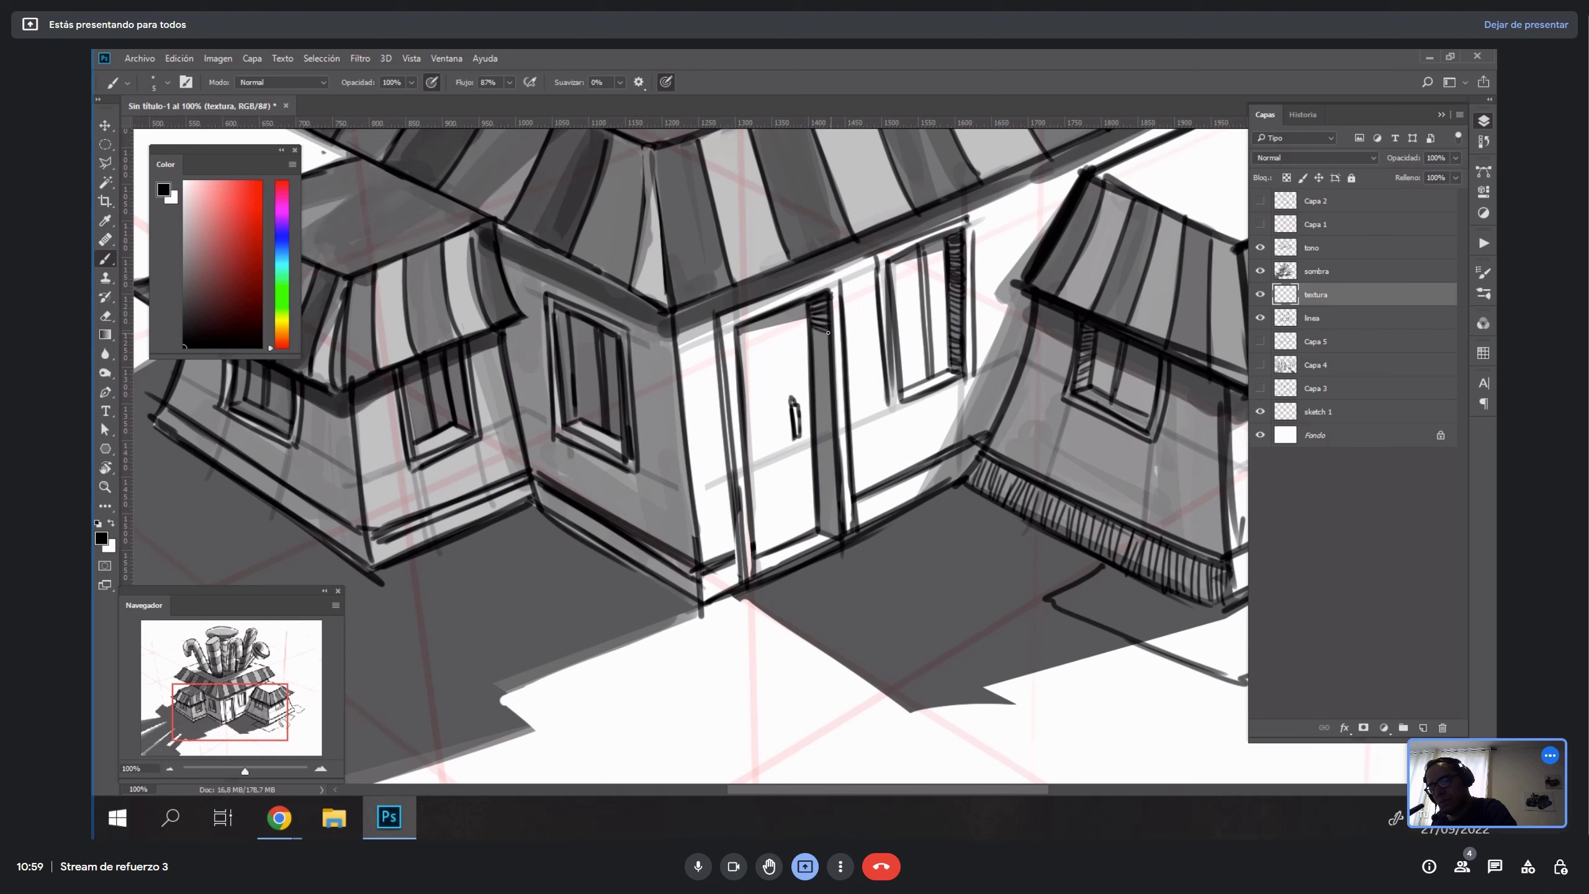
{"action": "left_click_drag", "start_coordinate": [817, 353], "coordinate": [832, 396]}
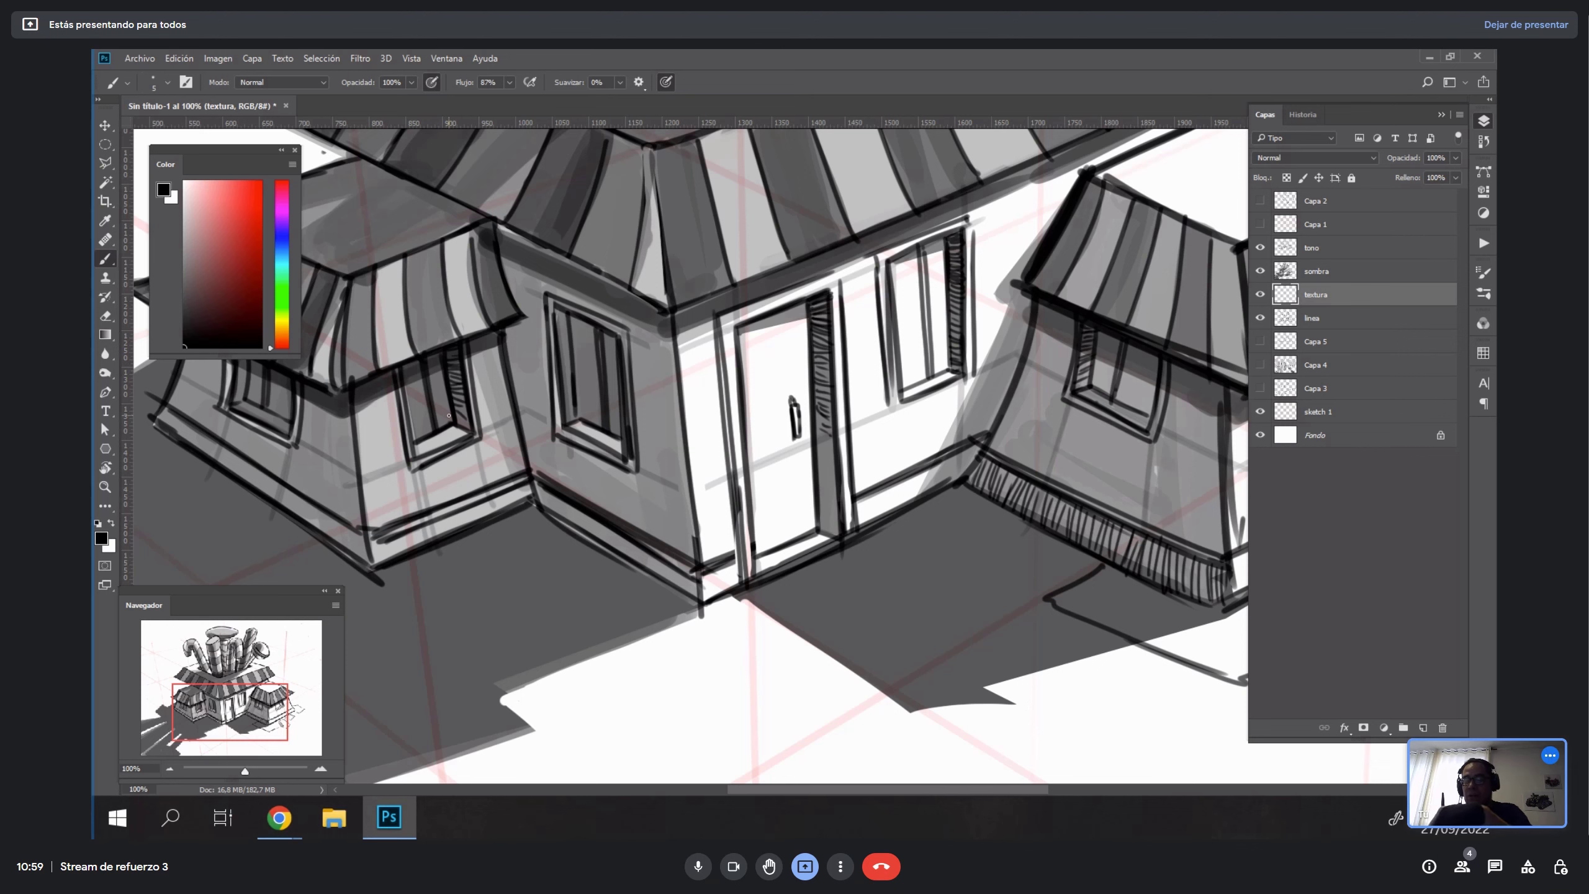
Hide the sombra and tono layers so only the line art and texture remain.
{"action": "key", "text": "z"}
{"action": "left_click", "coordinate": [1016, 511], "text": "alt"}
{"action": "left_click", "coordinate": [1016, 511], "text": "alt"}
{"action": "key", "text": "v"}
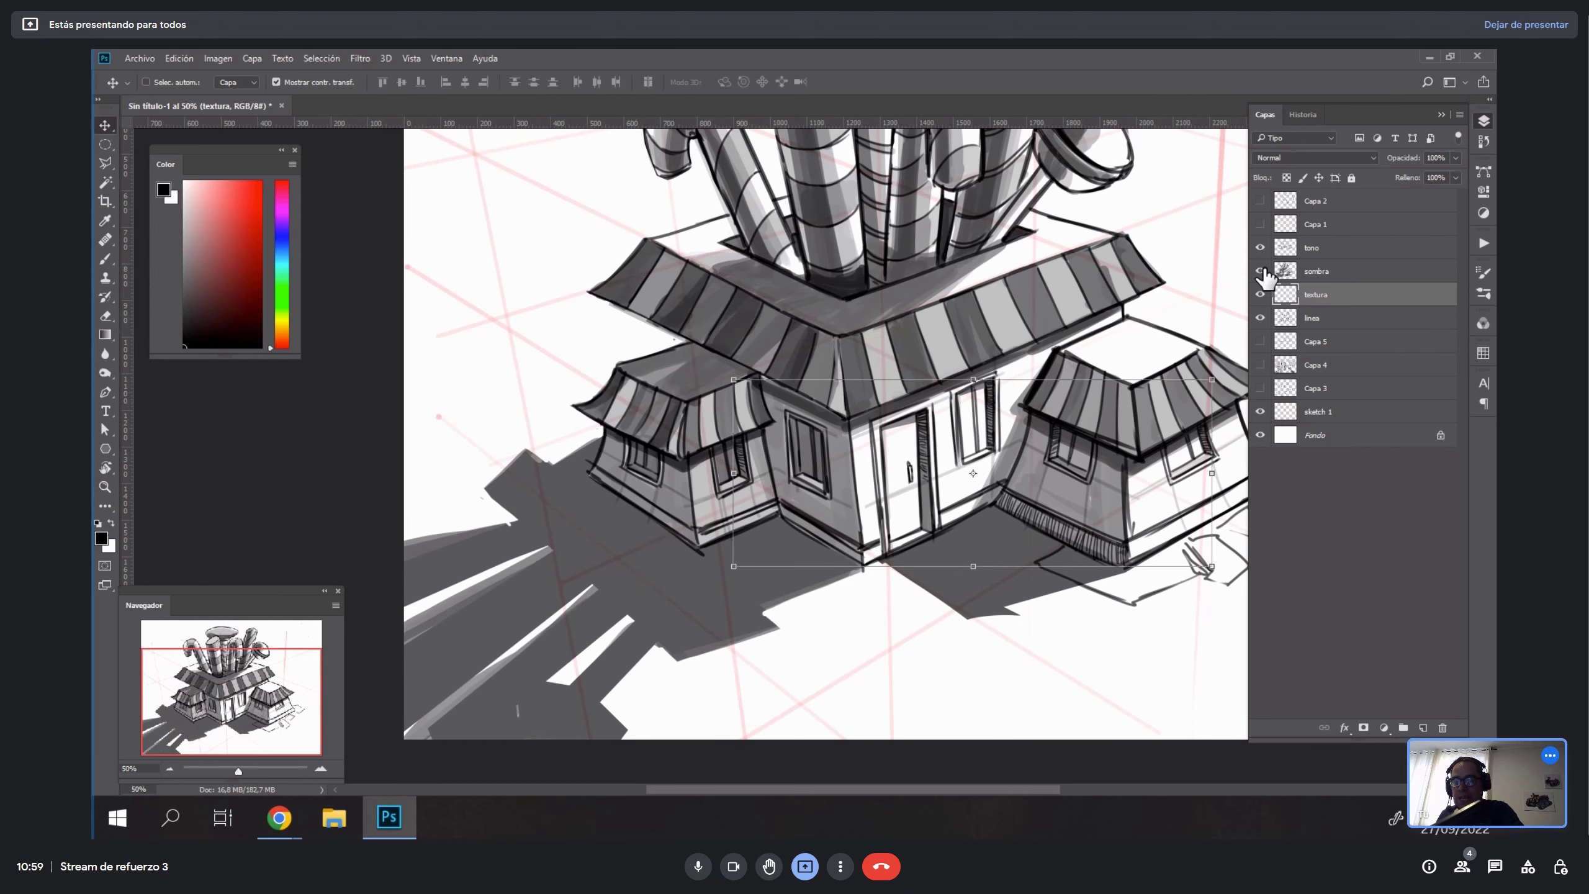
{"action": "left_click_drag", "start_coordinate": [1260, 271], "coordinate": [1260, 248]}
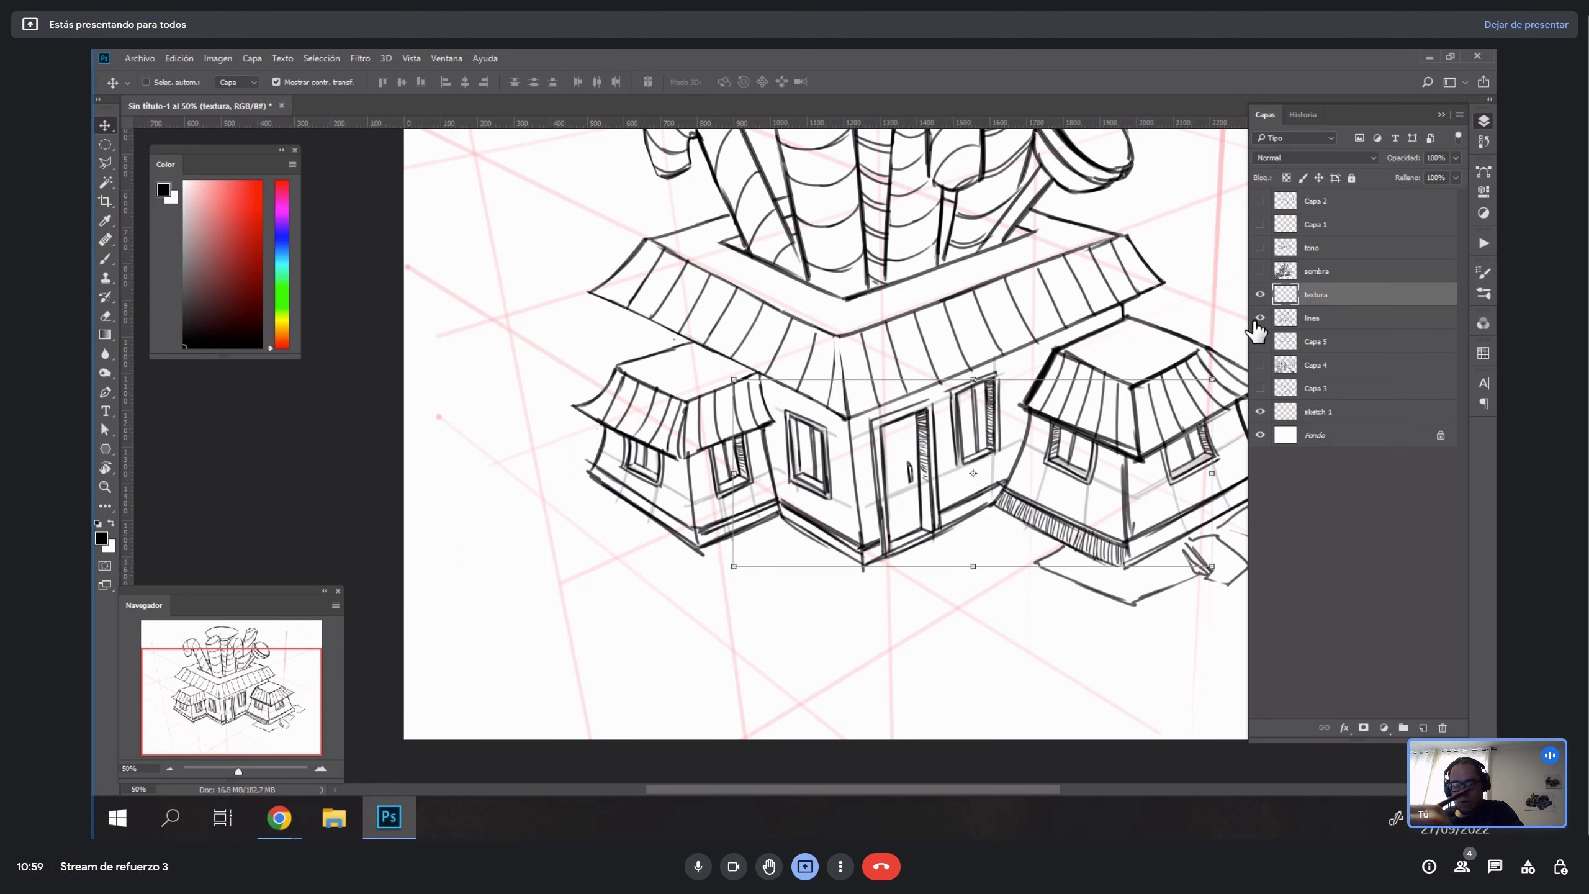
Thin the heavy left edge line of the right side building's roof with the eraser on the linea layer.
{"action": "key", "text": "z"}
{"action": "left_click", "coordinate": [1057, 381]}
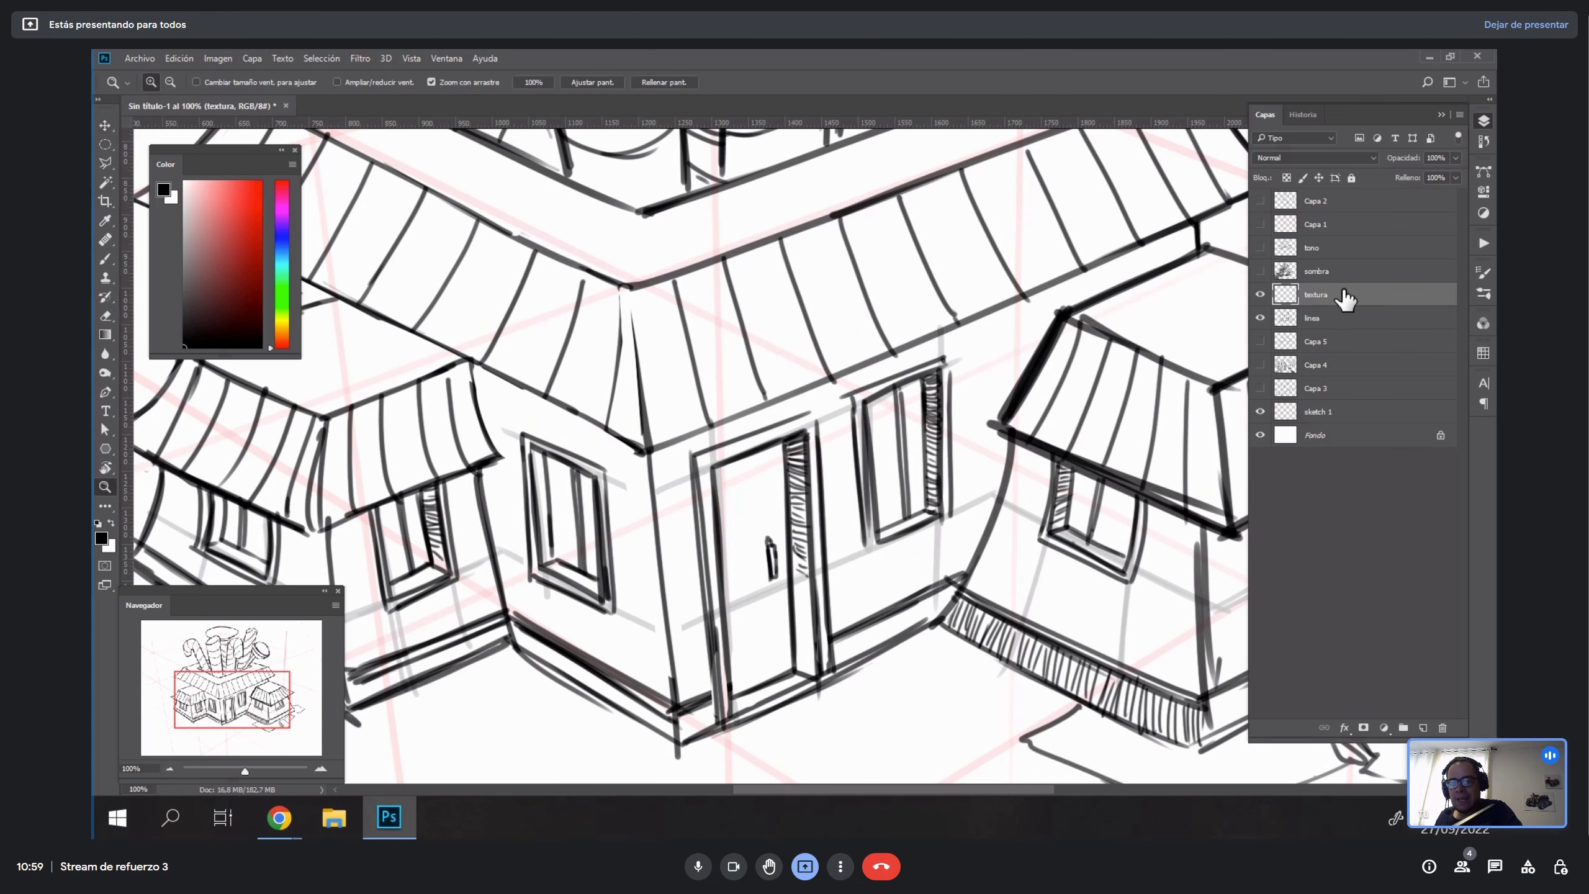
{"action": "left_click", "coordinate": [1313, 318]}
{"action": "key", "text": "e"}
{"action": "left_click_drag", "start_coordinate": [1060, 319], "coordinate": [1010, 416]}
{"action": "key", "text": "ctrl+z"}
{"action": "mouse_move", "coordinate": [1055, 315]}
{"action": "left_mouse_down"}
{"action": "mouse_move", "coordinate": [986, 427]}
{"action": "mouse_move", "coordinate": [999, 419]}
{"action": "left_mouse_up"}
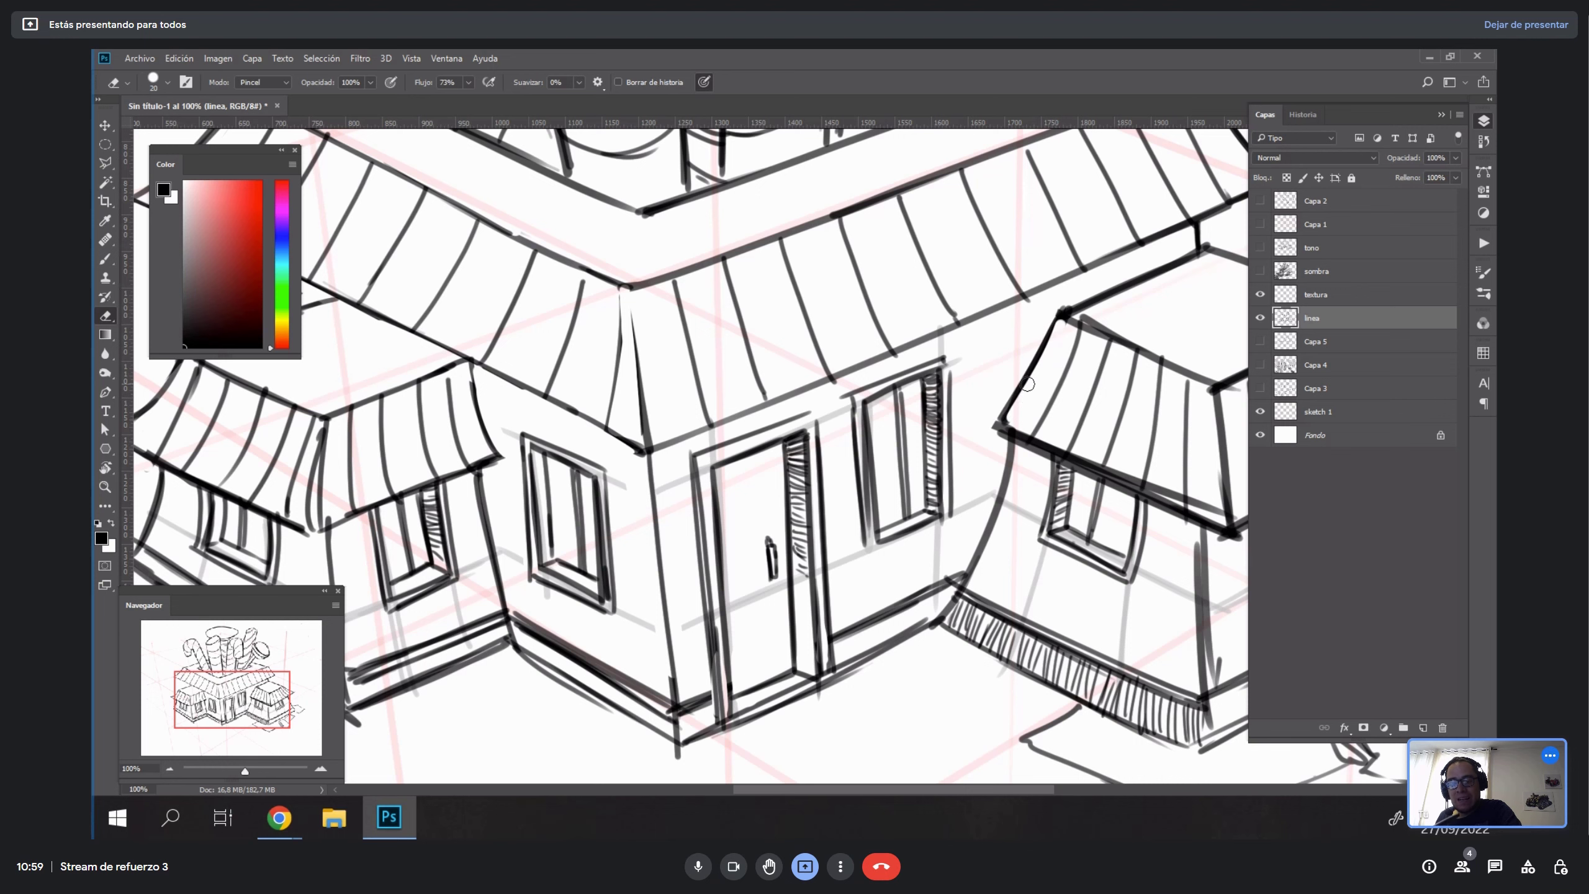
Clean the outline along the upper left edge of the right roof's flat top with the eraser, rotating the canvas as needed.
{"action": "left_click_drag", "start_coordinate": [1096, 431], "coordinate": [907, 555]}
{"action": "key", "text": "r"}
{"action": "left_click_drag", "start_coordinate": [1101, 373], "coordinate": [1029, 185]}
{"action": "key", "text": "e"}
{"action": "left_click_drag", "start_coordinate": [903, 276], "coordinate": [834, 400]}
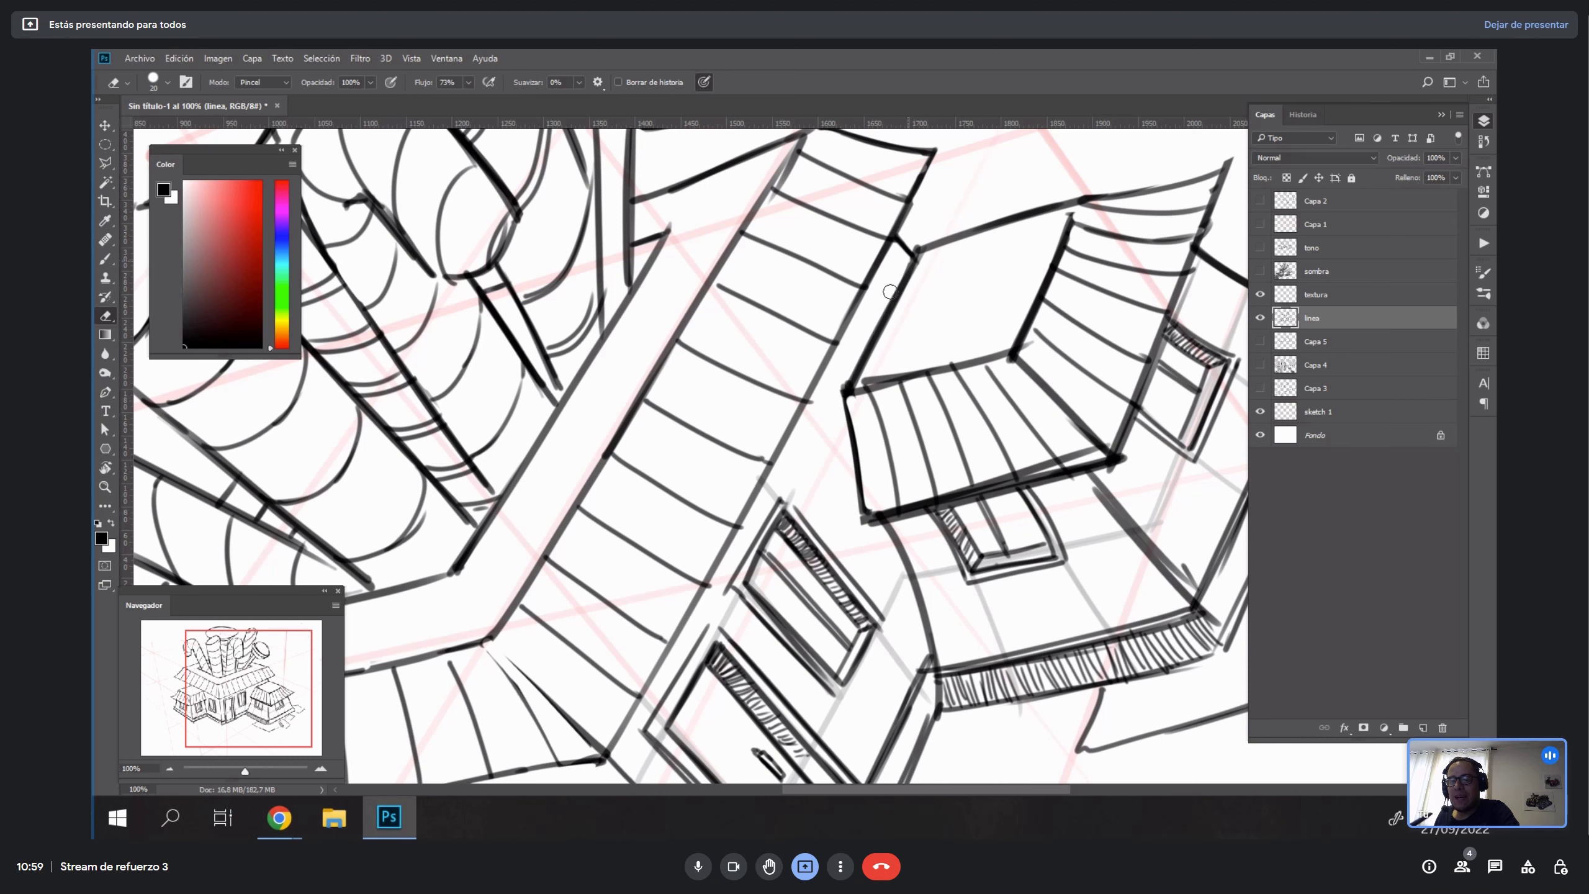
{"action": "key", "text": "r"}
{"action": "mouse_move", "coordinate": [1080, 303]}
{"action": "left_mouse_down"}
{"action": "mouse_move", "coordinate": [1080, 447]}
{"action": "mouse_move", "coordinate": [875, 545]}
{"action": "left_mouse_up"}
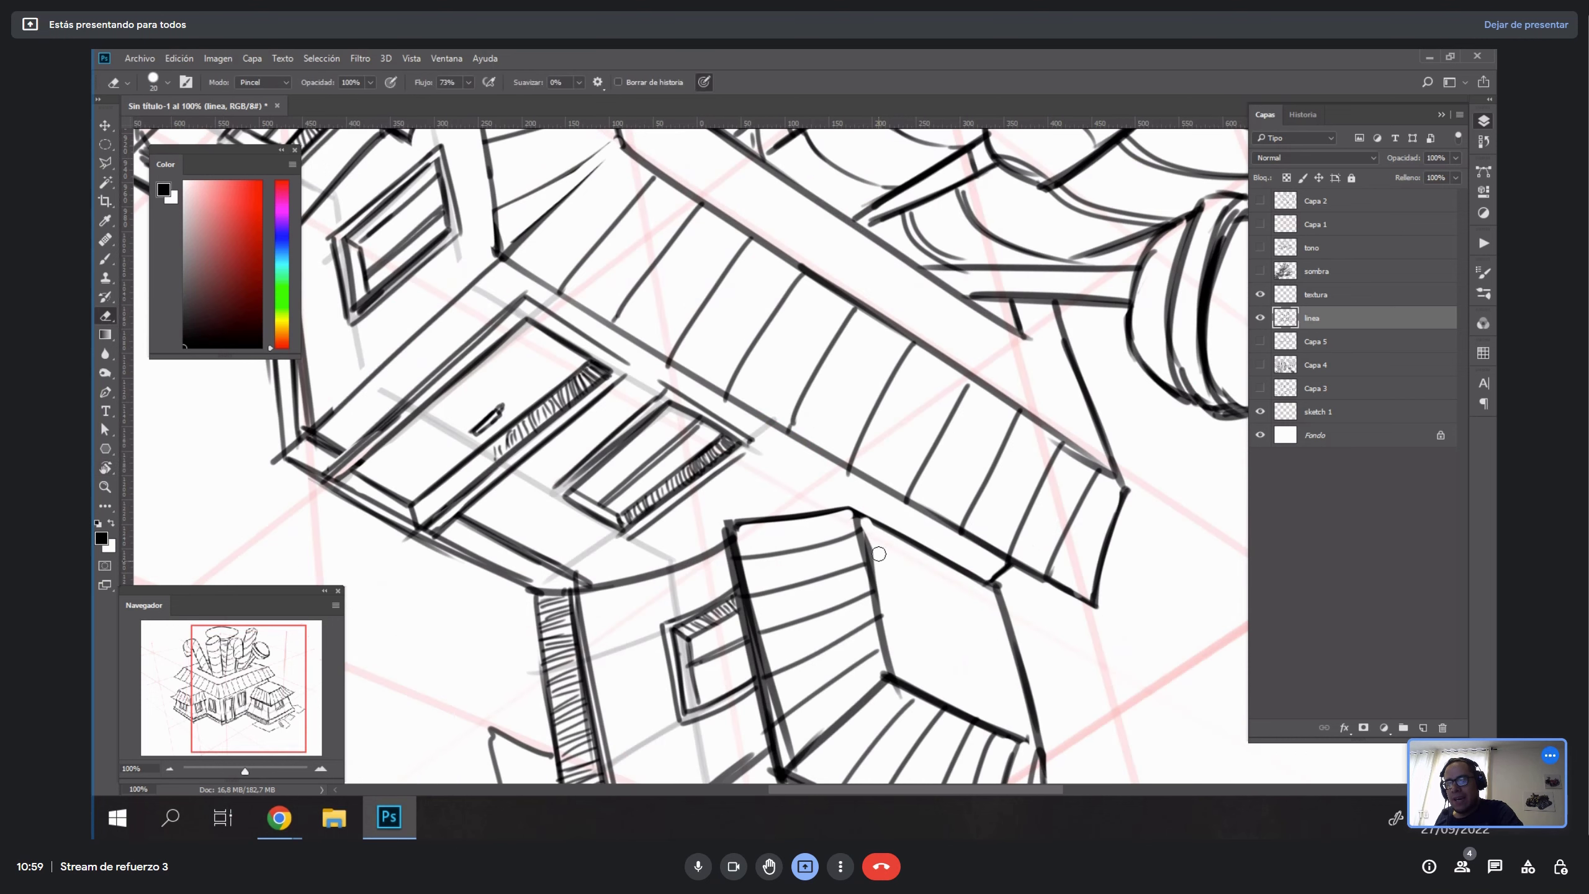
{"action": "left_click_drag", "start_coordinate": [816, 641], "coordinate": [955, 437]}
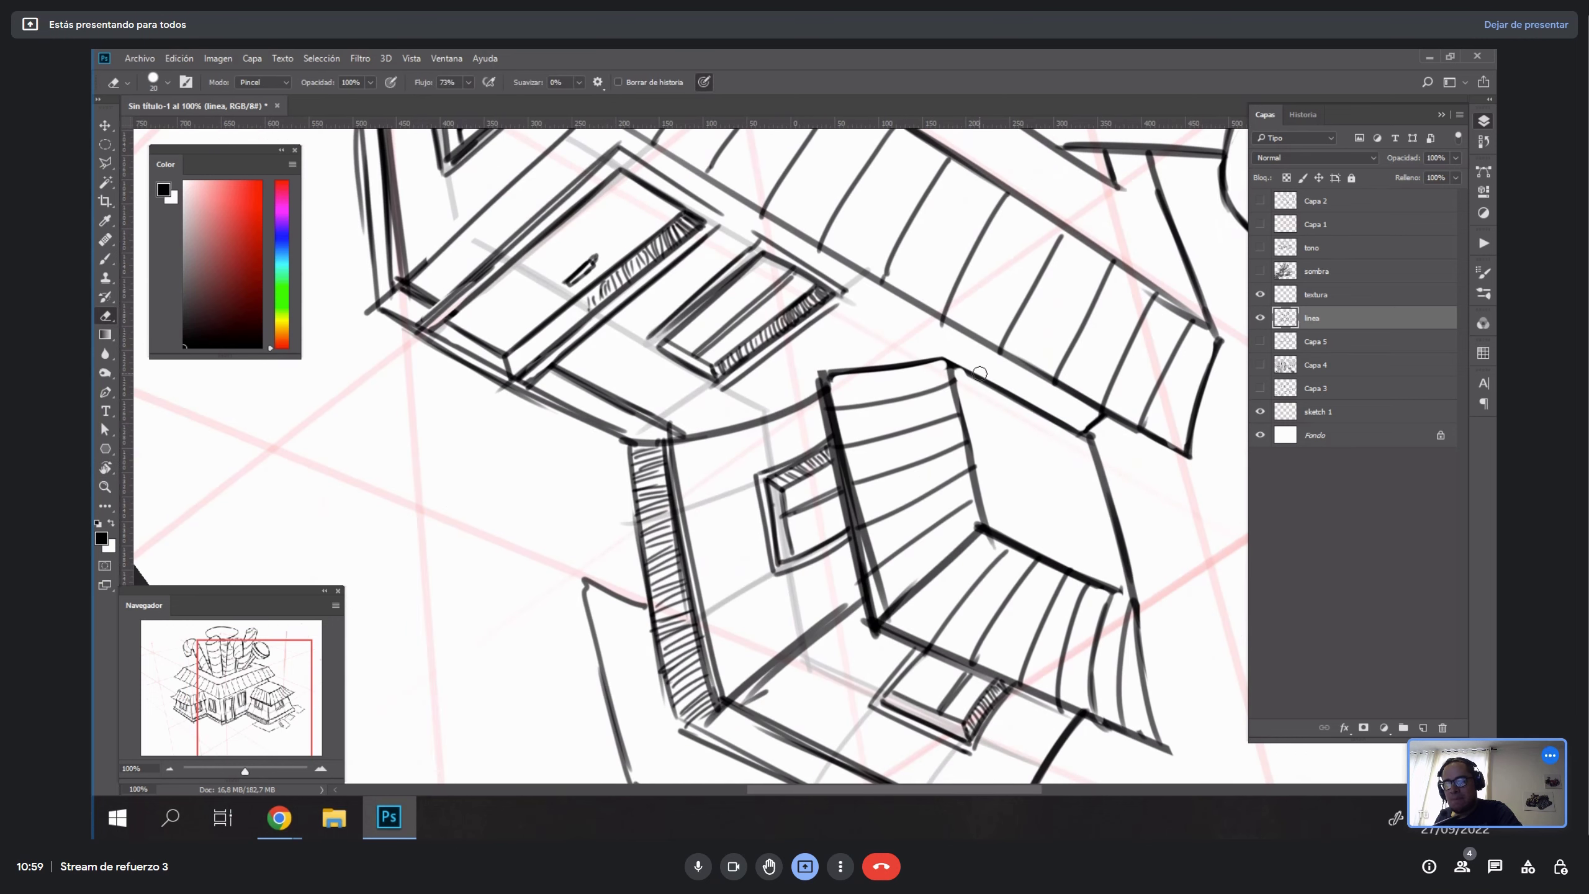
{"action": "key", "text": "Escape"}
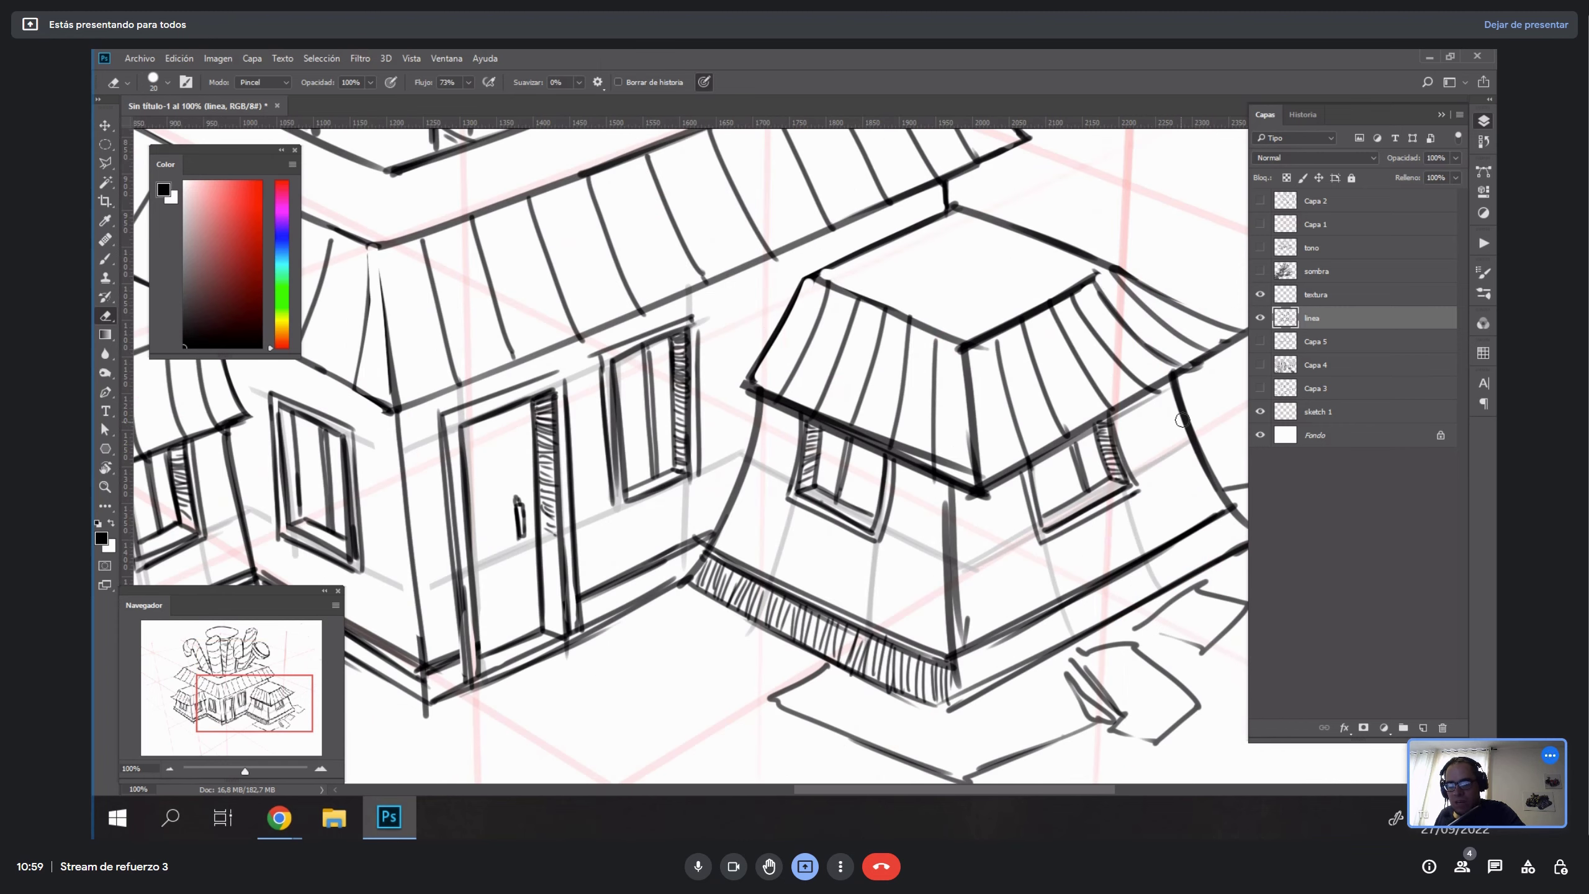
Show the sombra and tono layers again and hatch the shaded base strips of the main and left buildings on the textura layer.
{"action": "left_click", "coordinate": [1260, 271]}
{"action": "left_click", "coordinate": [1260, 248]}
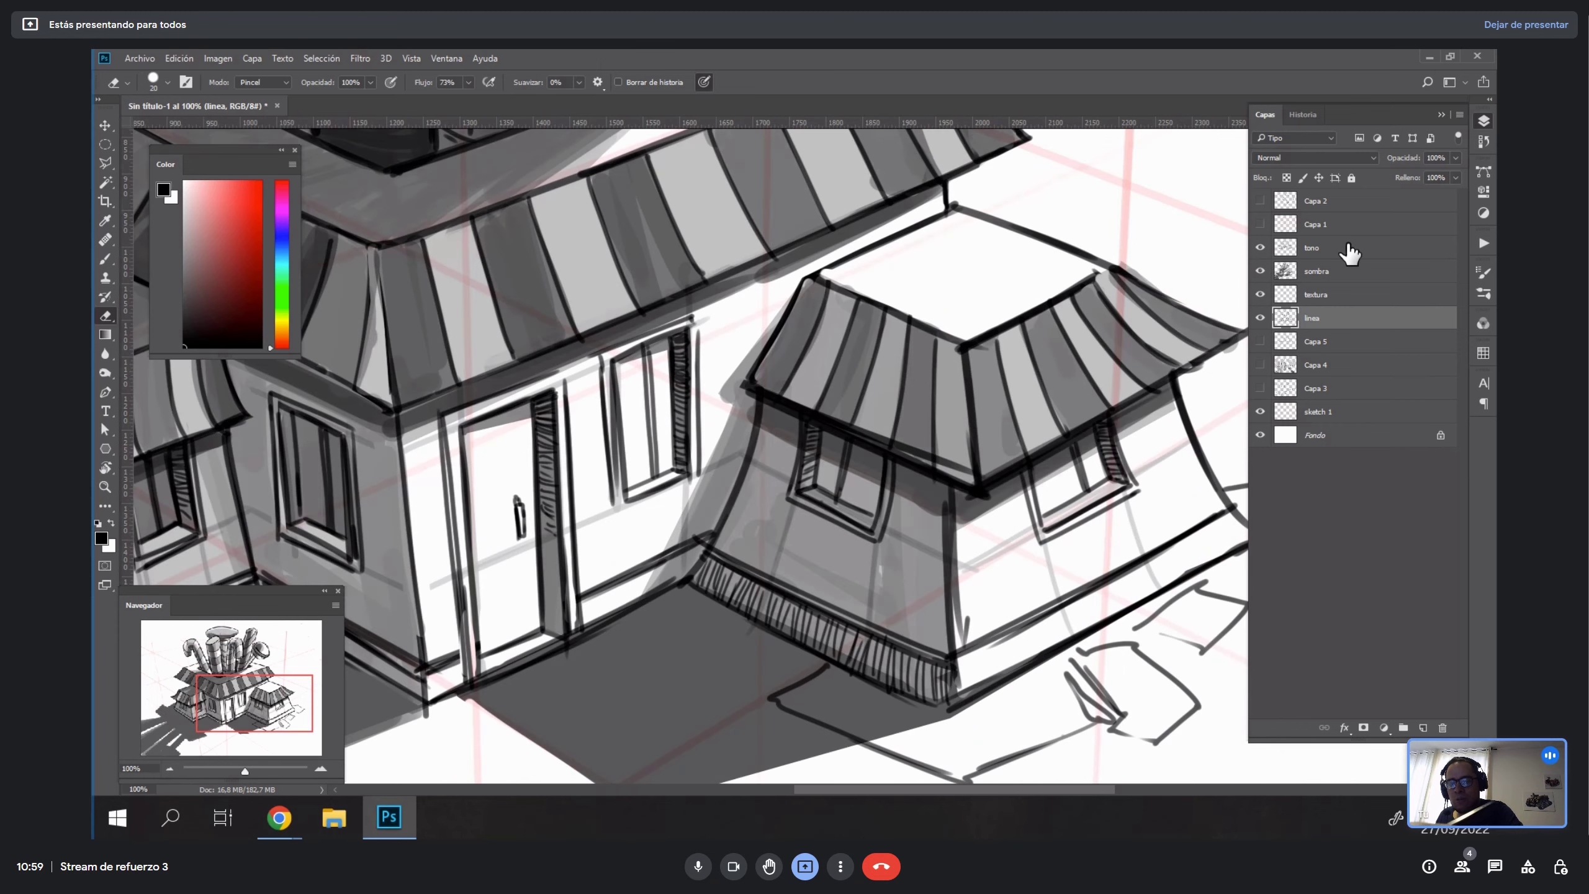
{"action": "left_click_drag", "start_coordinate": [763, 559], "coordinate": [1061, 515]}
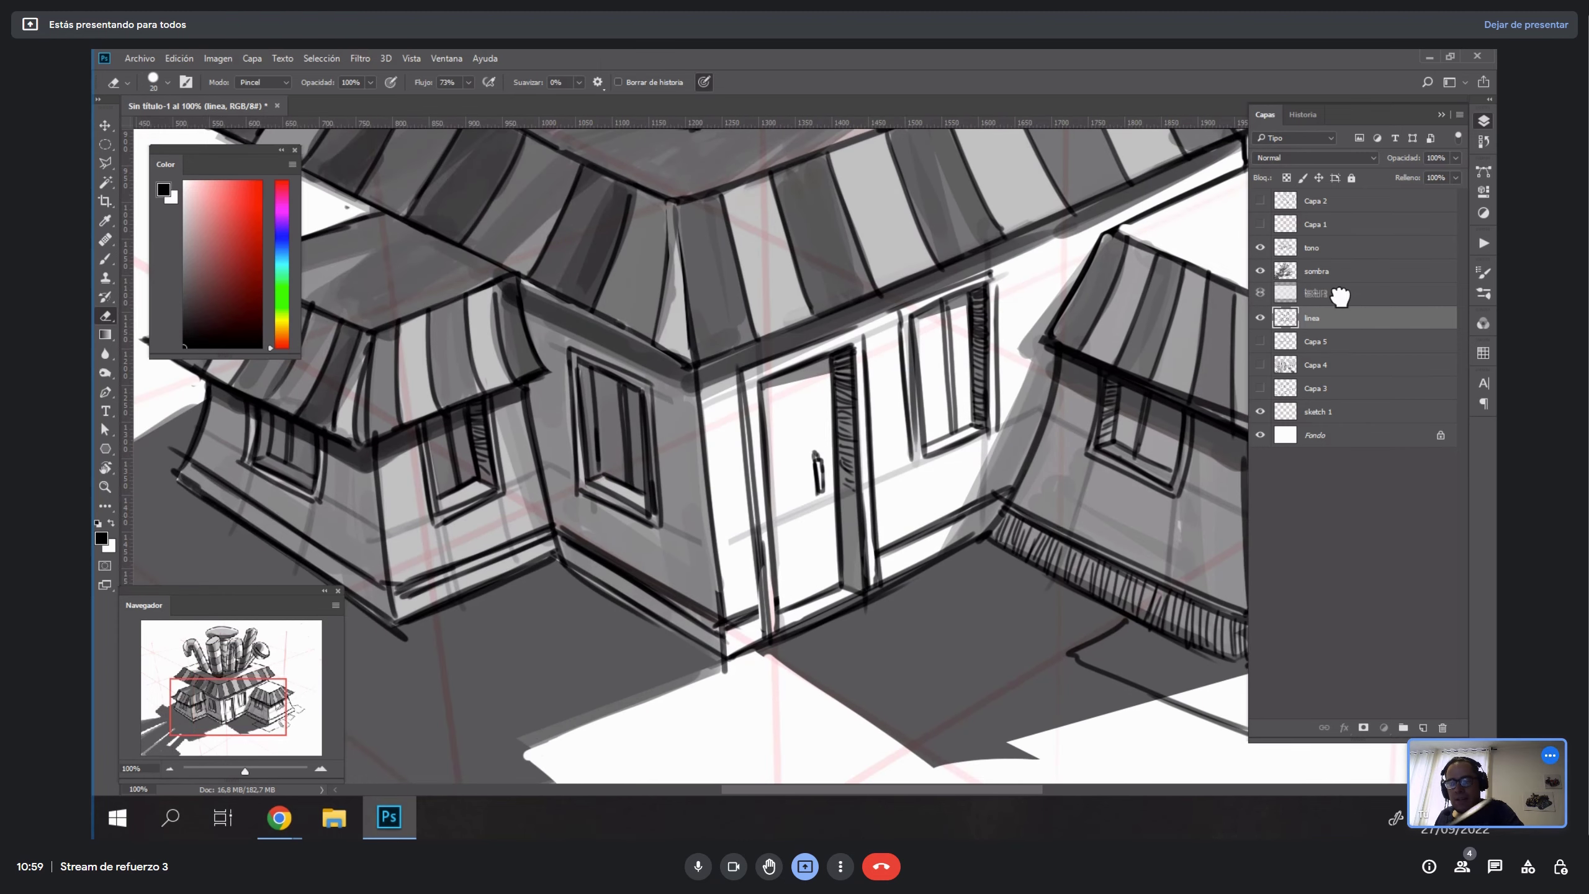
{"action": "left_click", "coordinate": [1320, 295]}
{"action": "left_click_drag", "start_coordinate": [581, 368], "coordinate": [864, 415]}
{"action": "key", "text": "b"}
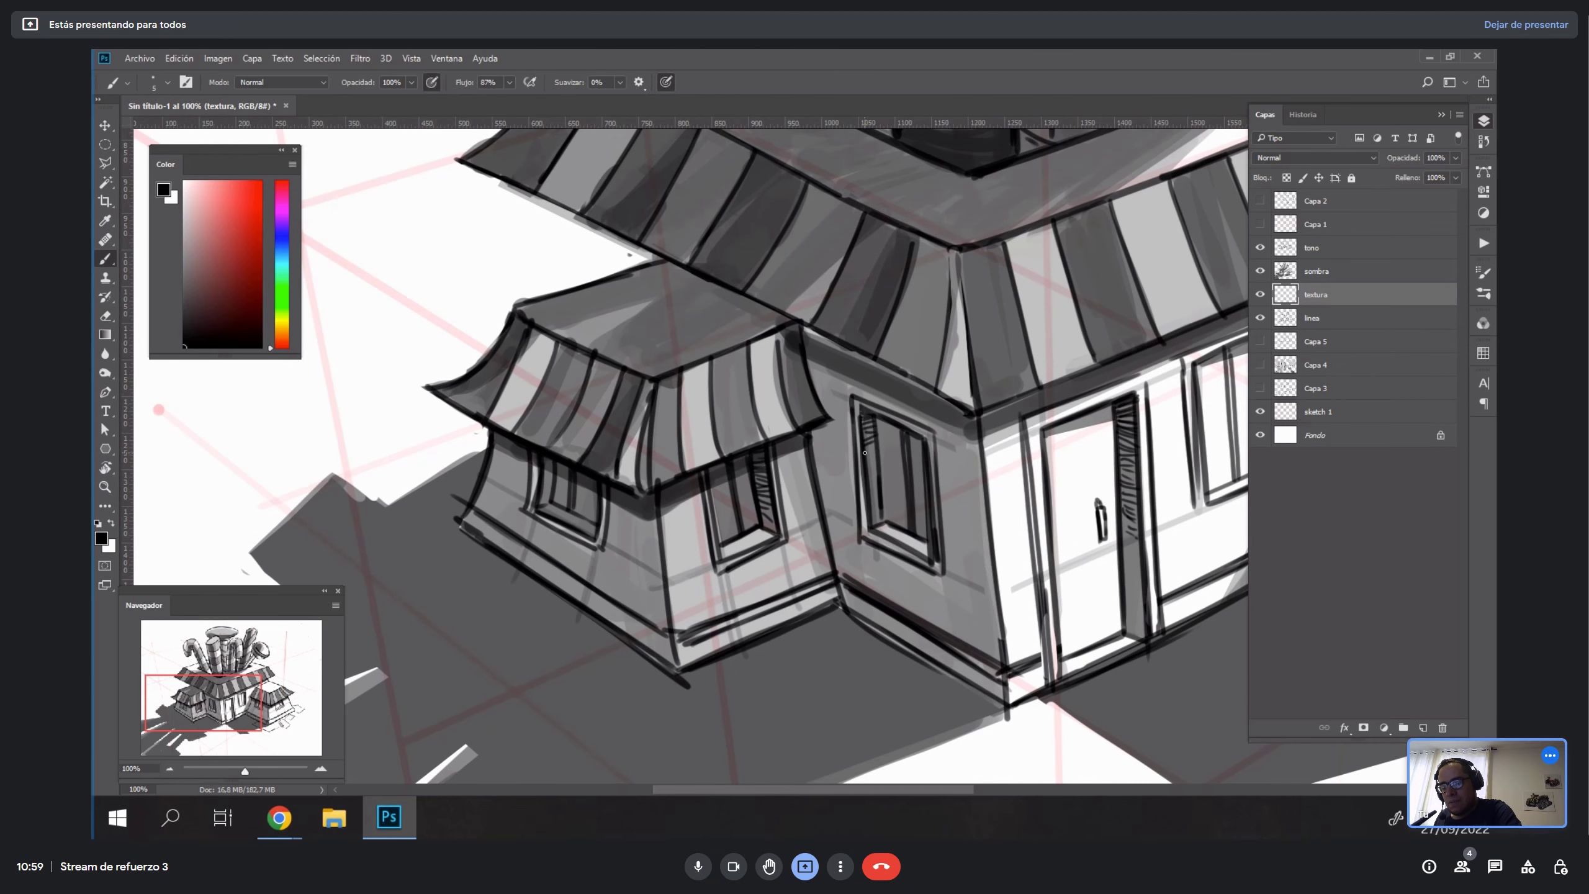
{"action": "mouse_move", "coordinate": [845, 580]}
{"action": "left_mouse_down"}
{"action": "mouse_move", "coordinate": [853, 616]}
{"action": "mouse_move", "coordinate": [905, 620]}
{"action": "mouse_move", "coordinate": [981, 686]}
{"action": "left_mouse_up"}
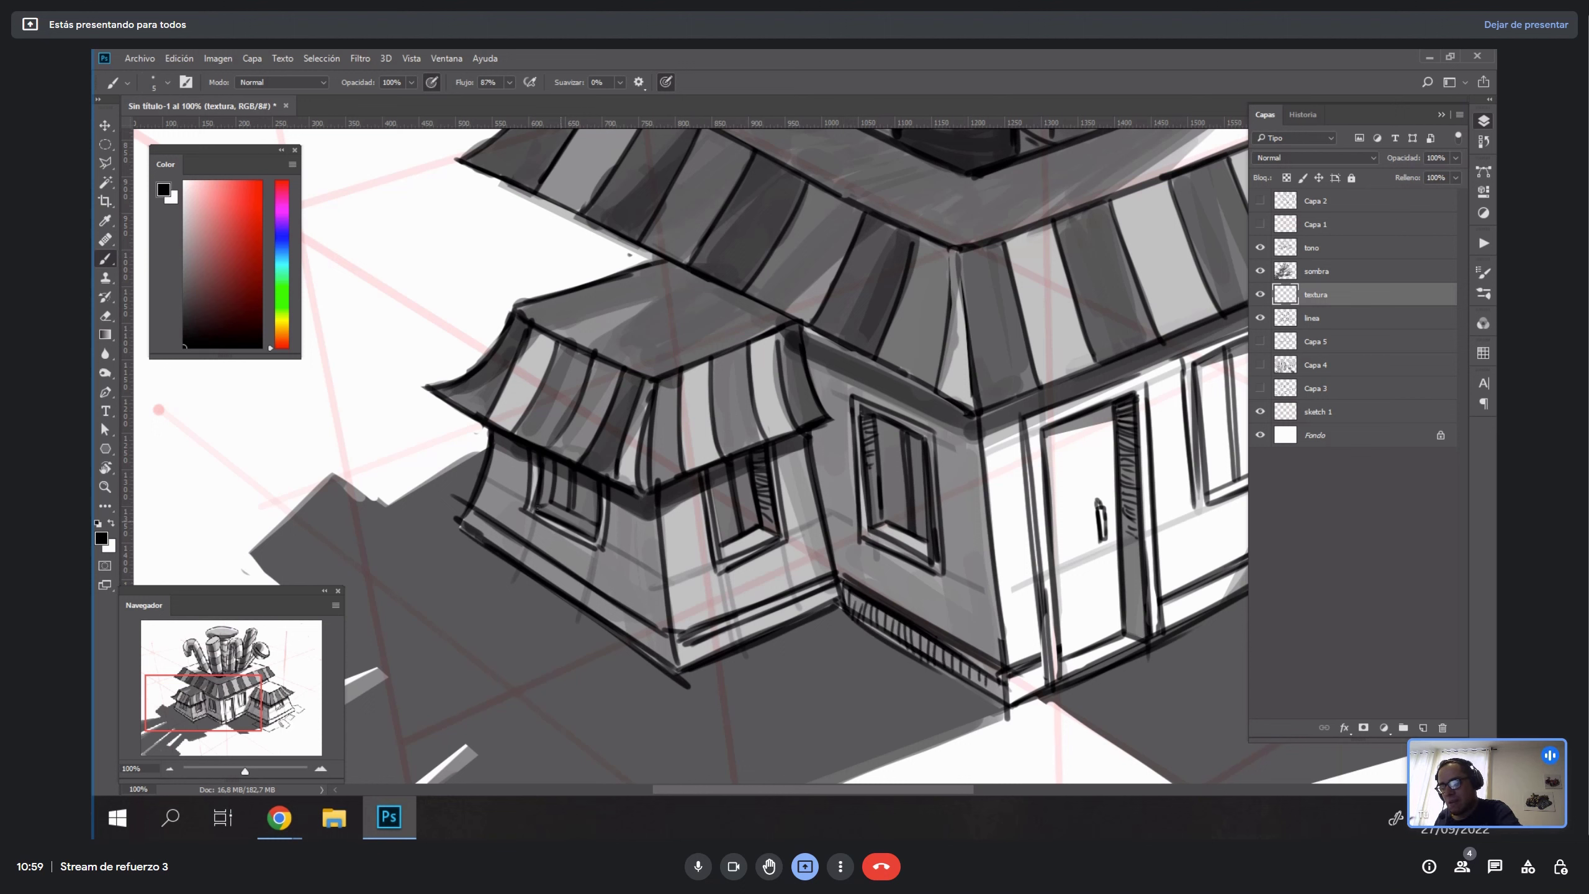
{"action": "mouse_move", "coordinate": [472, 512]}
{"action": "left_mouse_down"}
{"action": "mouse_move", "coordinate": [506, 545]}
{"action": "mouse_move", "coordinate": [490, 531]}
{"action": "mouse_move", "coordinate": [490, 544]}
{"action": "mouse_move", "coordinate": [512, 533]}
{"action": "mouse_move", "coordinate": [554, 588]}
{"action": "mouse_move", "coordinate": [655, 651]}
{"action": "left_mouse_up"}
Add short texture strokes on the main roof's flat top, near its front corner and along its right side.
{"action": "mouse_move", "coordinate": [1144, 675]}
{"action": "left_mouse_down"}
{"action": "mouse_move", "coordinate": [1025, 507]}
{"action": "mouse_move", "coordinate": [1043, 642]}
{"action": "mouse_move", "coordinate": [1025, 624]}
{"action": "mouse_move", "coordinate": [1061, 611]}
{"action": "left_mouse_up"}
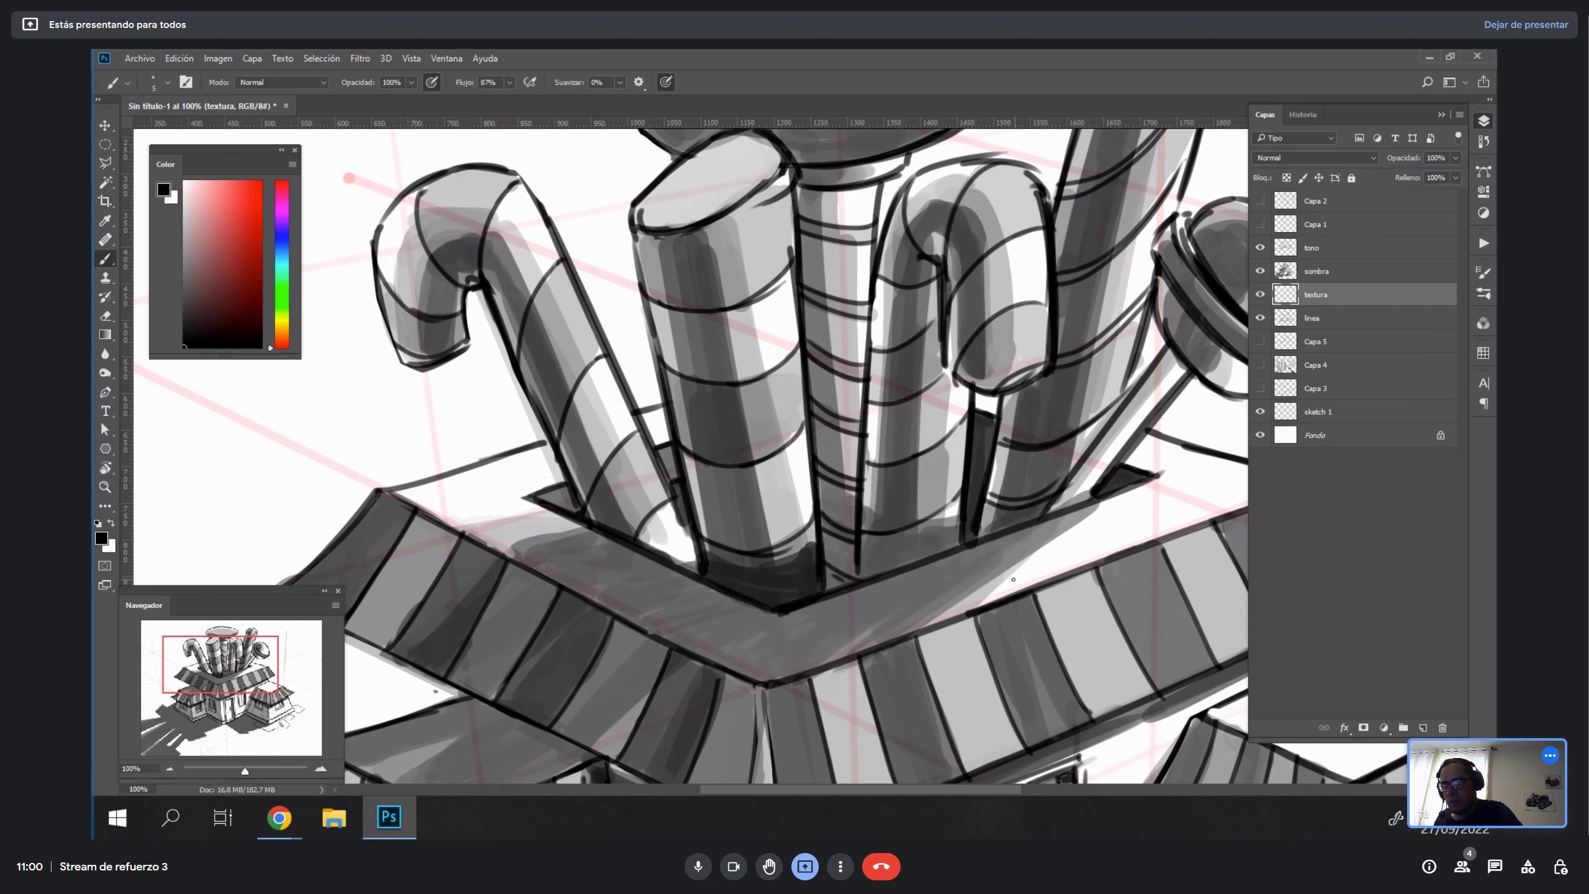
{"action": "left_click_drag", "start_coordinate": [792, 662], "coordinate": [798, 649]}
{"action": "left_click_drag", "start_coordinate": [804, 658], "coordinate": [852, 629]}
{"action": "left_click_drag", "start_coordinate": [1046, 596], "coordinate": [905, 498]}
{"action": "left_click_drag", "start_coordinate": [1141, 408], "coordinate": [1088, 473]}
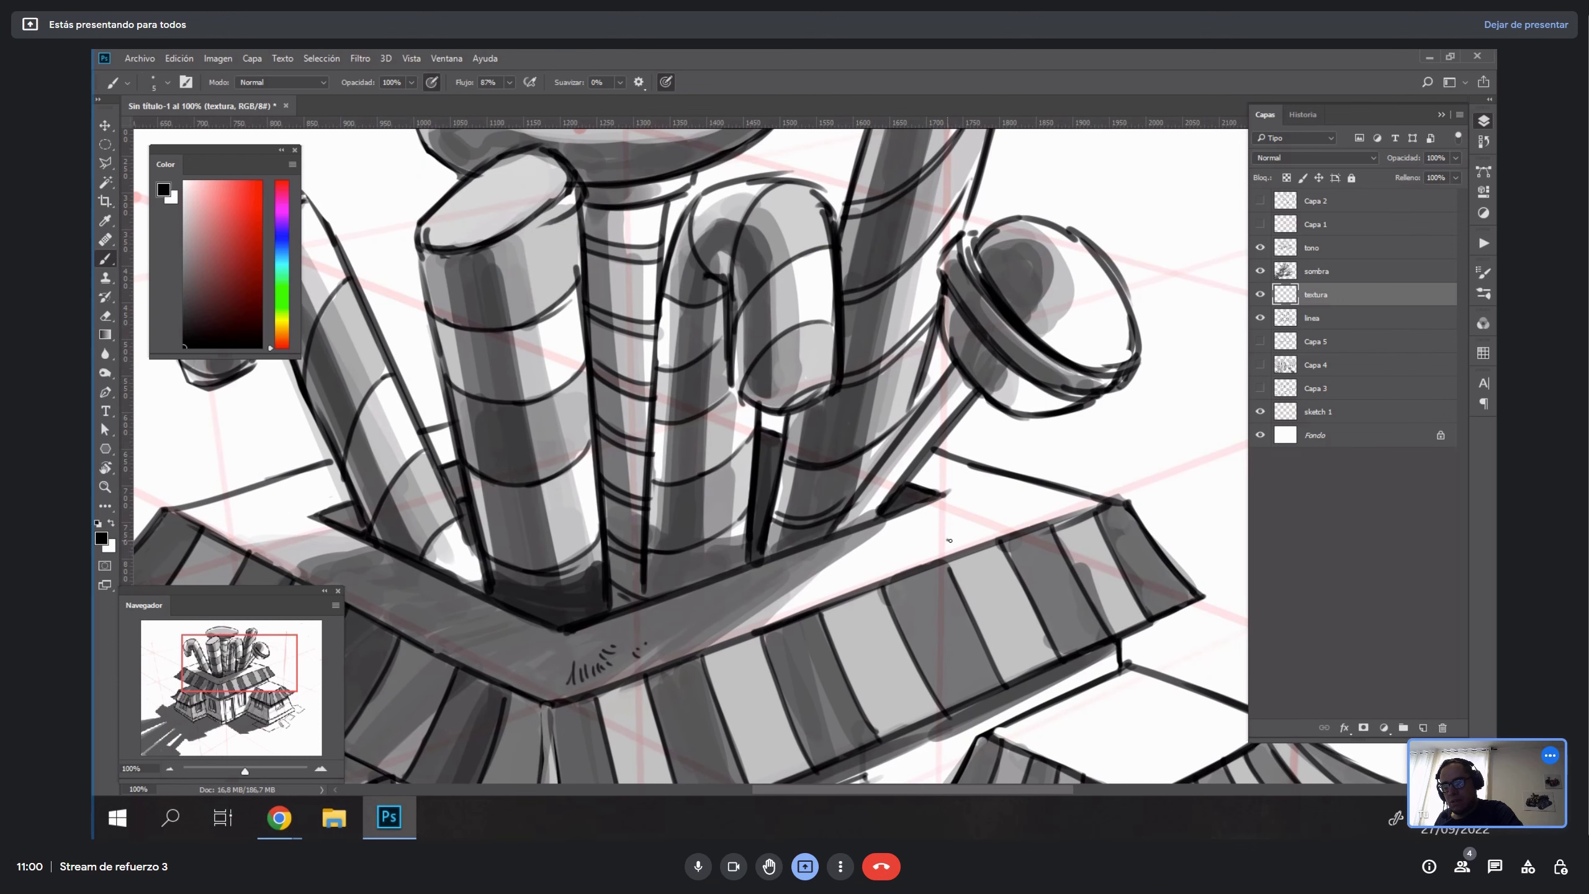
{"action": "left_click_drag", "start_coordinate": [949, 541], "coordinate": [979, 527]}
Add a few short texture strokes on the light face of the round lollipop.
{"action": "left_click_drag", "start_coordinate": [1082, 332], "coordinate": [1078, 355]}
{"action": "mouse_move", "coordinate": [1090, 338]}
{"action": "left_mouse_down"}
{"action": "mouse_move", "coordinate": [1086, 355]}
{"action": "mouse_move", "coordinate": [1101, 337]}
{"action": "left_mouse_up"}
{"action": "left_click_drag", "start_coordinate": [1101, 345], "coordinate": [1109, 329]}
Add small circles and dots as texture on the top of the large oval candy disc.
{"action": "left_click_drag", "start_coordinate": [1073, 279], "coordinate": [1048, 574]}
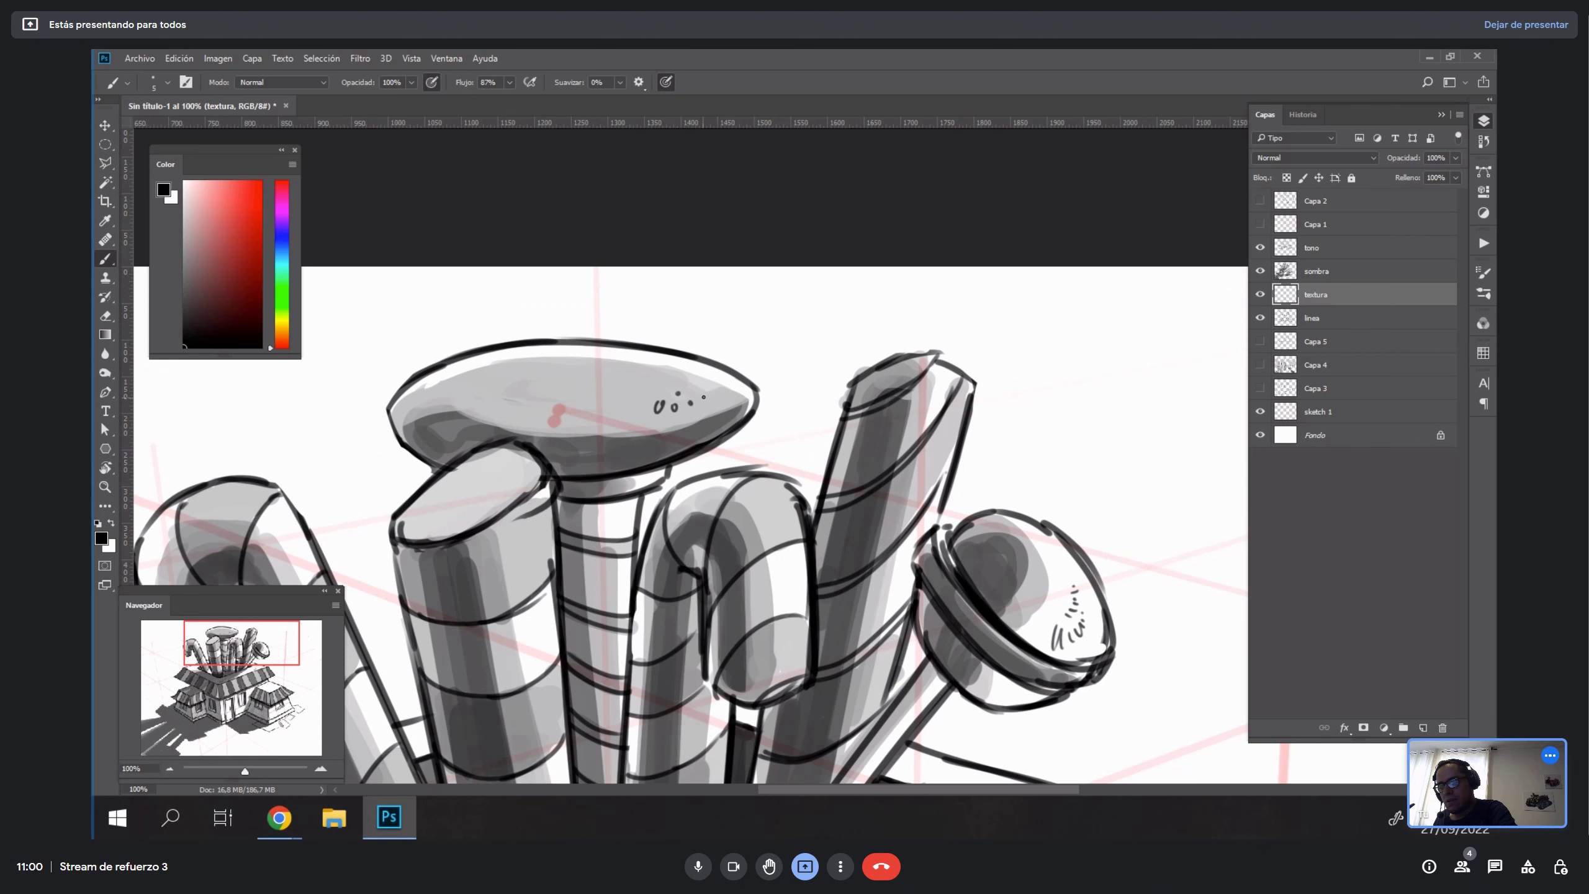
{"action": "left_click_drag", "start_coordinate": [474, 369], "coordinate": [470, 367]}
{"action": "left_click_drag", "start_coordinate": [488, 377], "coordinate": [485, 381]}
{"action": "left_click", "coordinate": [498, 374]}
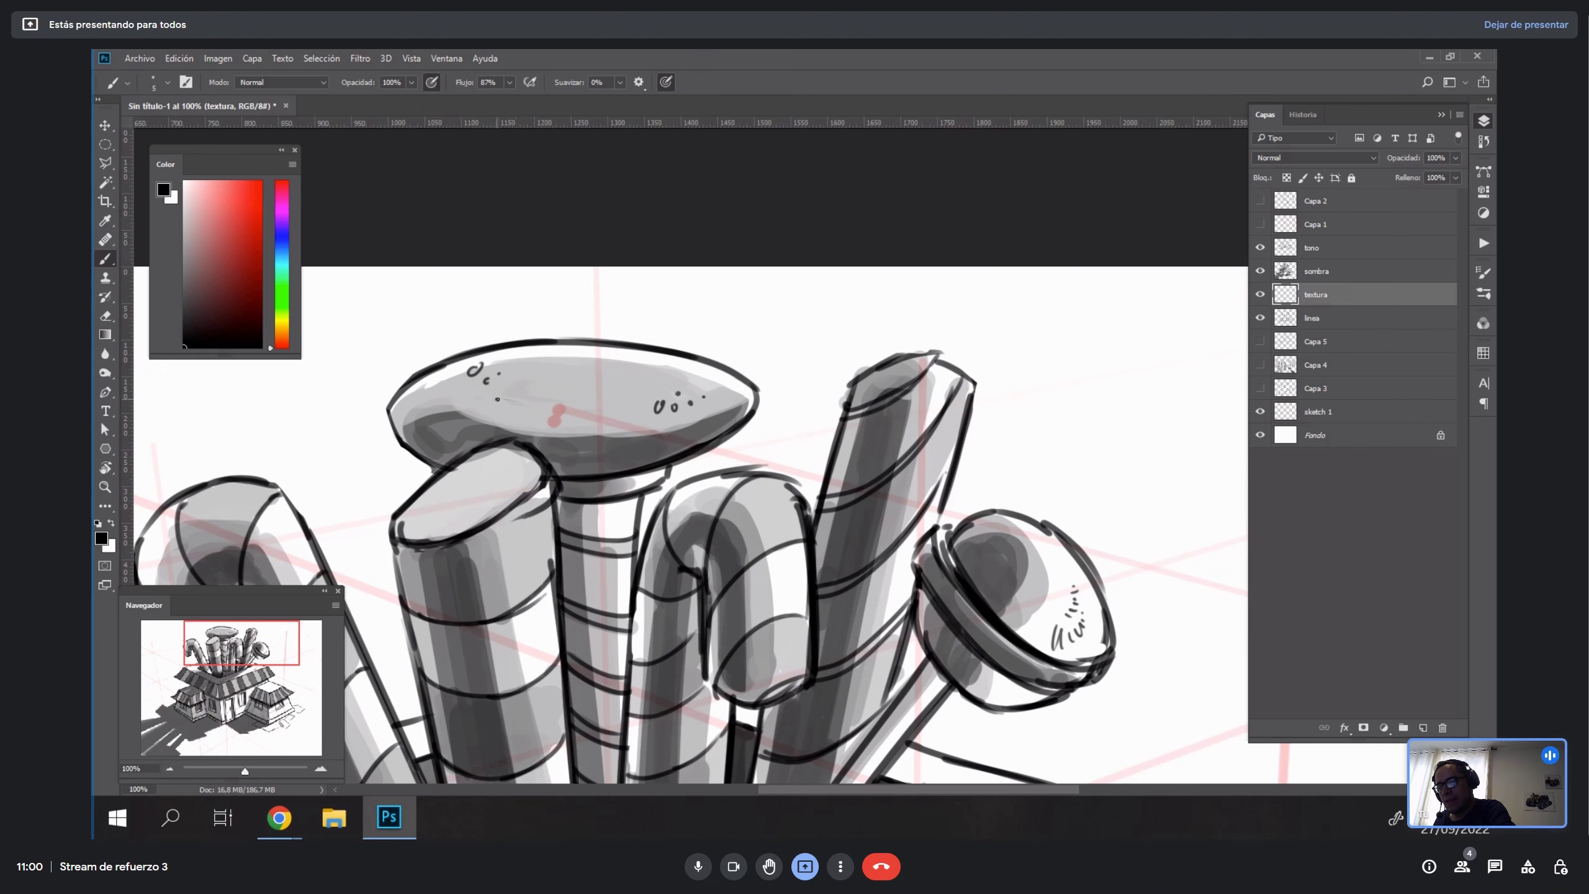
{"action": "left_click", "coordinate": [498, 398]}
{"action": "left_click", "coordinate": [512, 380]}
Add small circles and dots as texture on the thick striped candy stick and the left candy cane.
{"action": "left_click_drag", "start_coordinate": [775, 477], "coordinate": [1111, 403]}
{"action": "left_click_drag", "start_coordinate": [835, 482], "coordinate": [838, 484]}
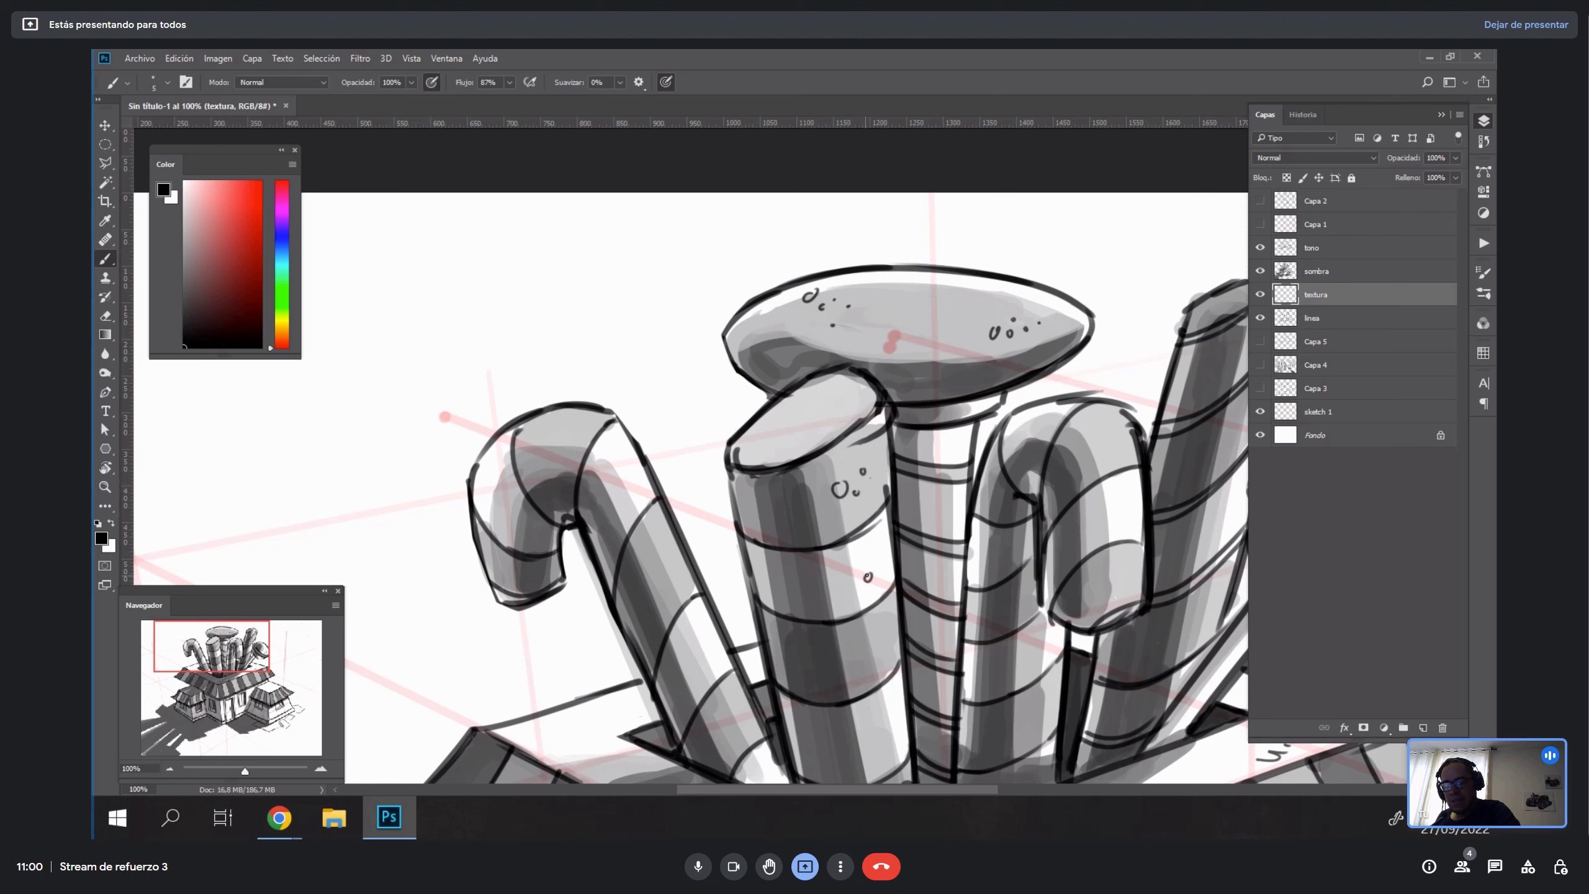
{"action": "left_click", "coordinate": [878, 566]}
{"action": "left_click", "coordinate": [874, 555]}
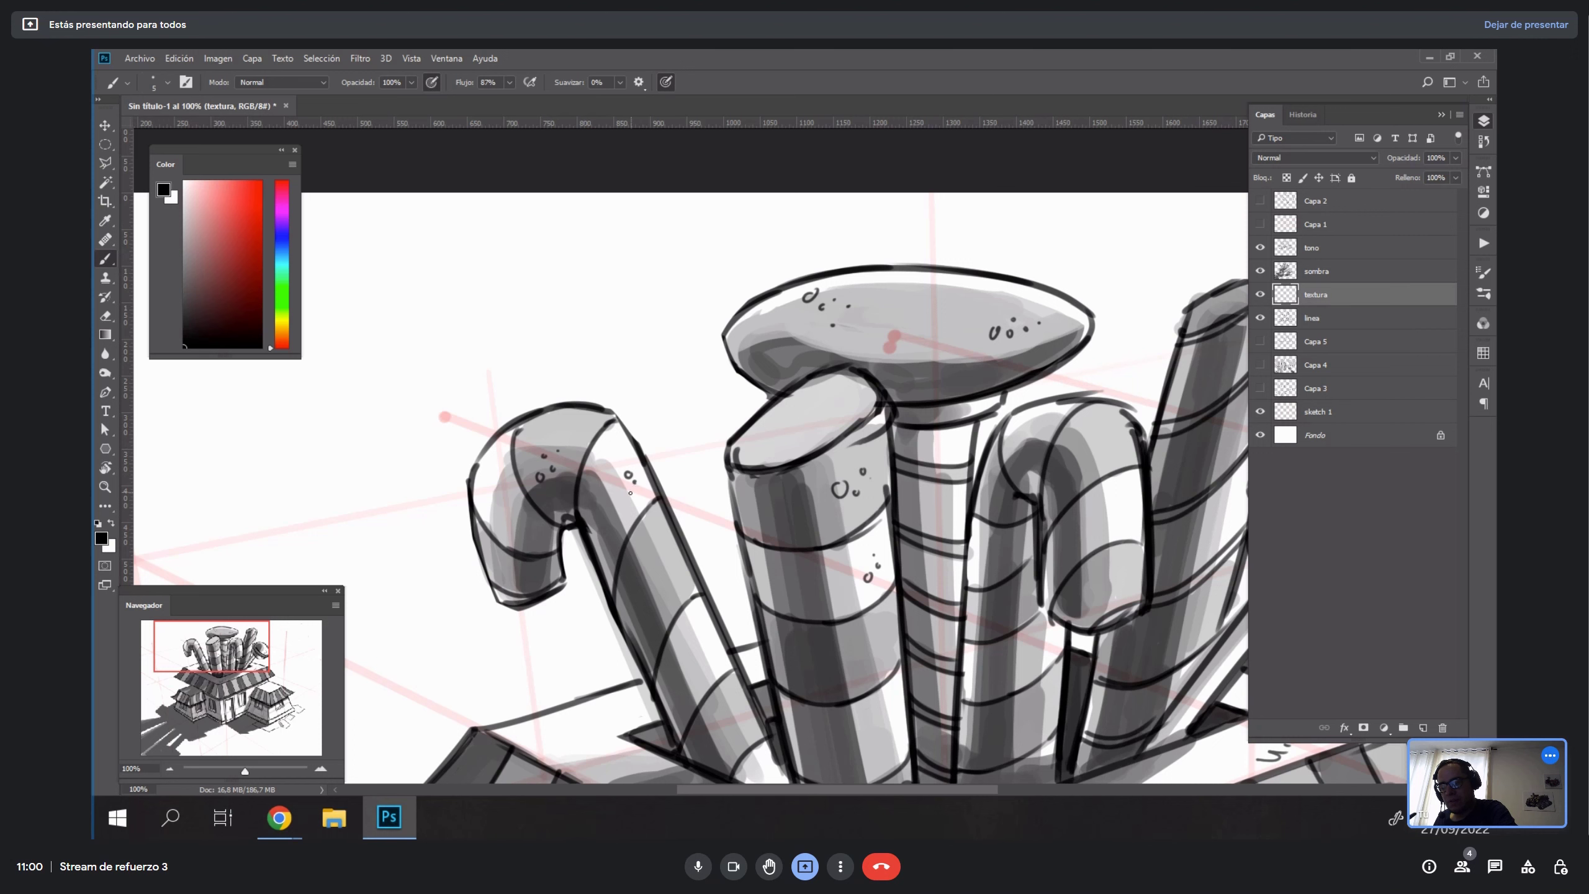
{"action": "left_click", "coordinate": [664, 562]}
{"action": "left_click", "coordinate": [677, 566]}
Add short texture strokes near the left corner of the main roof's flat top.
{"action": "left_click_drag", "start_coordinate": [794, 641], "coordinate": [1066, 384]}
{"action": "left_click", "coordinate": [822, 478]}
{"action": "left_click_drag", "start_coordinate": [814, 482], "coordinate": [827, 481]}
{"action": "left_click_drag", "start_coordinate": [822, 472], "coordinate": [828, 475]}
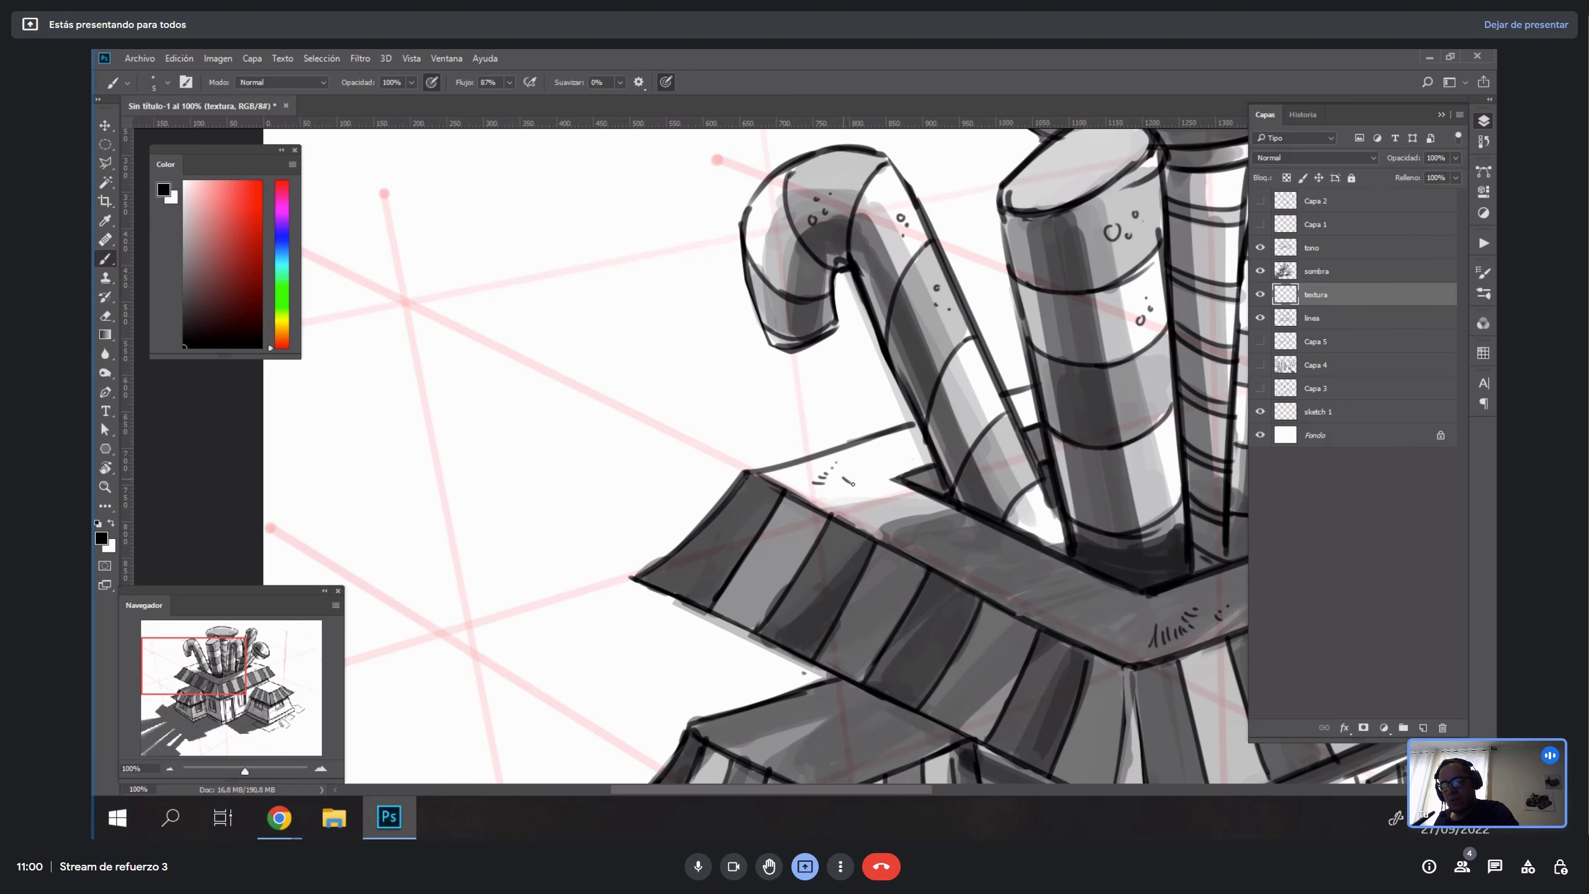
Add short texture strokes on the flat top of the right side building's roof.
{"action": "left_click_drag", "start_coordinate": [1045, 517], "coordinate": [454, 479]}
{"action": "left_click_drag", "start_coordinate": [1053, 651], "coordinate": [818, 430]}
{"action": "left_click_drag", "start_coordinate": [950, 442], "coordinate": [939, 457]}
{"action": "mouse_move", "coordinate": [954, 443]}
{"action": "left_mouse_down"}
{"action": "mouse_move", "coordinate": [952, 458]}
{"action": "mouse_move", "coordinate": [972, 443]}
{"action": "left_mouse_up"}
{"action": "left_click_drag", "start_coordinate": [976, 435], "coordinate": [977, 436]}
Hatch the base strip along the lit wall of the right side building with widely spaced short strokes.
{"action": "left_click_drag", "start_coordinate": [1084, 553], "coordinate": [976, 389]}
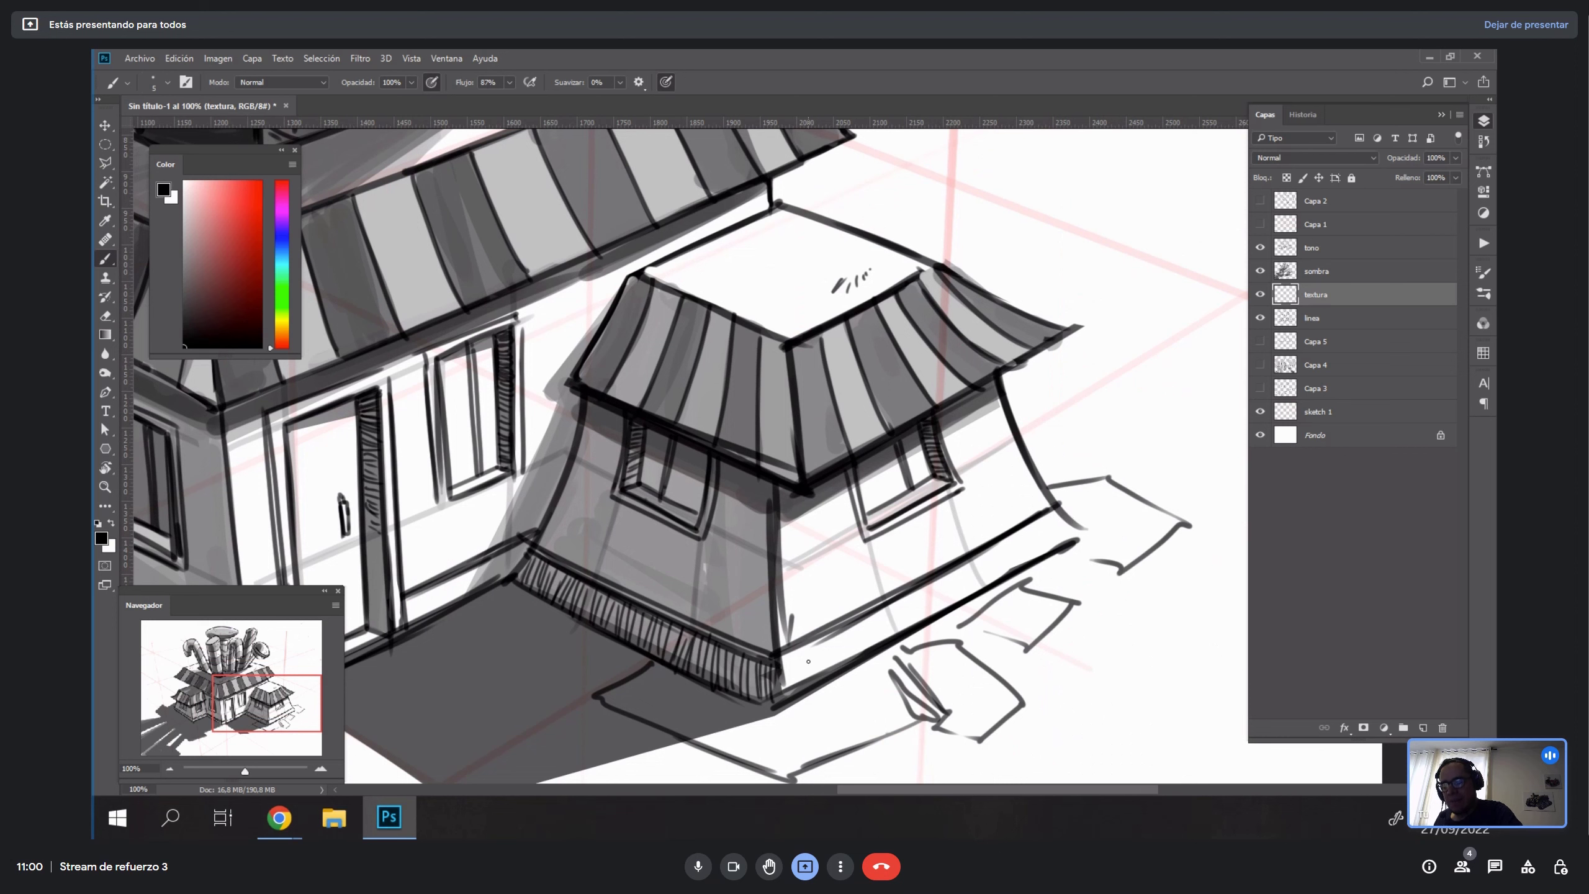
{"action": "left_click_drag", "start_coordinate": [793, 663], "coordinate": [791, 688]}
{"action": "mouse_move", "coordinate": [801, 651]}
{"action": "left_mouse_down"}
{"action": "mouse_move", "coordinate": [797, 684]}
{"action": "mouse_move", "coordinate": [815, 664]}
{"action": "left_mouse_up"}
{"action": "left_click_drag", "start_coordinate": [839, 632], "coordinate": [832, 669]}
{"action": "left_click_drag", "start_coordinate": [862, 617], "coordinate": [855, 650]}
{"action": "mouse_move", "coordinate": [877, 614]}
{"action": "left_mouse_down"}
{"action": "mouse_move", "coordinate": [875, 643]}
{"action": "mouse_move", "coordinate": [910, 622]}
{"action": "left_mouse_up"}
{"action": "mouse_move", "coordinate": [930, 587]}
{"action": "left_mouse_down"}
{"action": "mouse_move", "coordinate": [921, 615]}
{"action": "mouse_move", "coordinate": [943, 602]}
{"action": "left_mouse_up"}
{"action": "mouse_move", "coordinate": [965, 568]}
{"action": "left_mouse_down"}
{"action": "mouse_move", "coordinate": [957, 593]}
{"action": "mouse_move", "coordinate": [996, 575]}
{"action": "left_mouse_up"}
{"action": "mouse_move", "coordinate": [1014, 538]}
{"action": "left_mouse_down"}
{"action": "mouse_move", "coordinate": [1007, 557]}
{"action": "mouse_move", "coordinate": [1022, 557]}
{"action": "left_mouse_up"}
{"action": "left_click_drag", "start_coordinate": [1039, 528], "coordinate": [1042, 549]}
{"action": "left_click_drag", "start_coordinate": [1064, 513], "coordinate": [1055, 537]}
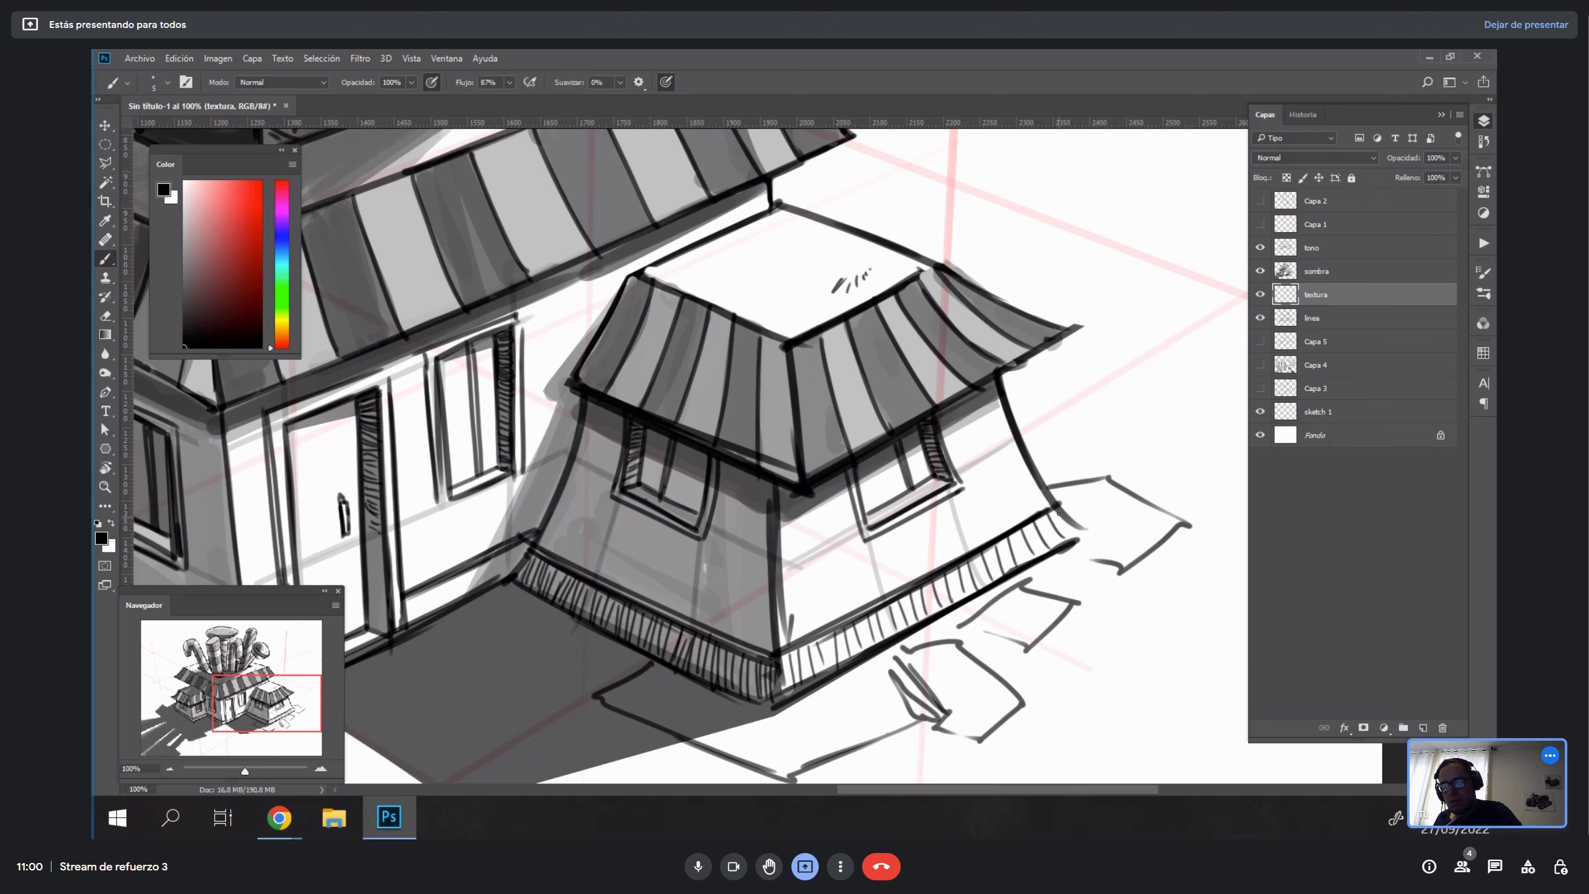
Hatch the base strips along the left side building and the main building's lit wall with widely spaced short strokes.
{"action": "left_click_drag", "start_coordinate": [829, 579], "coordinate": [1096, 525]}
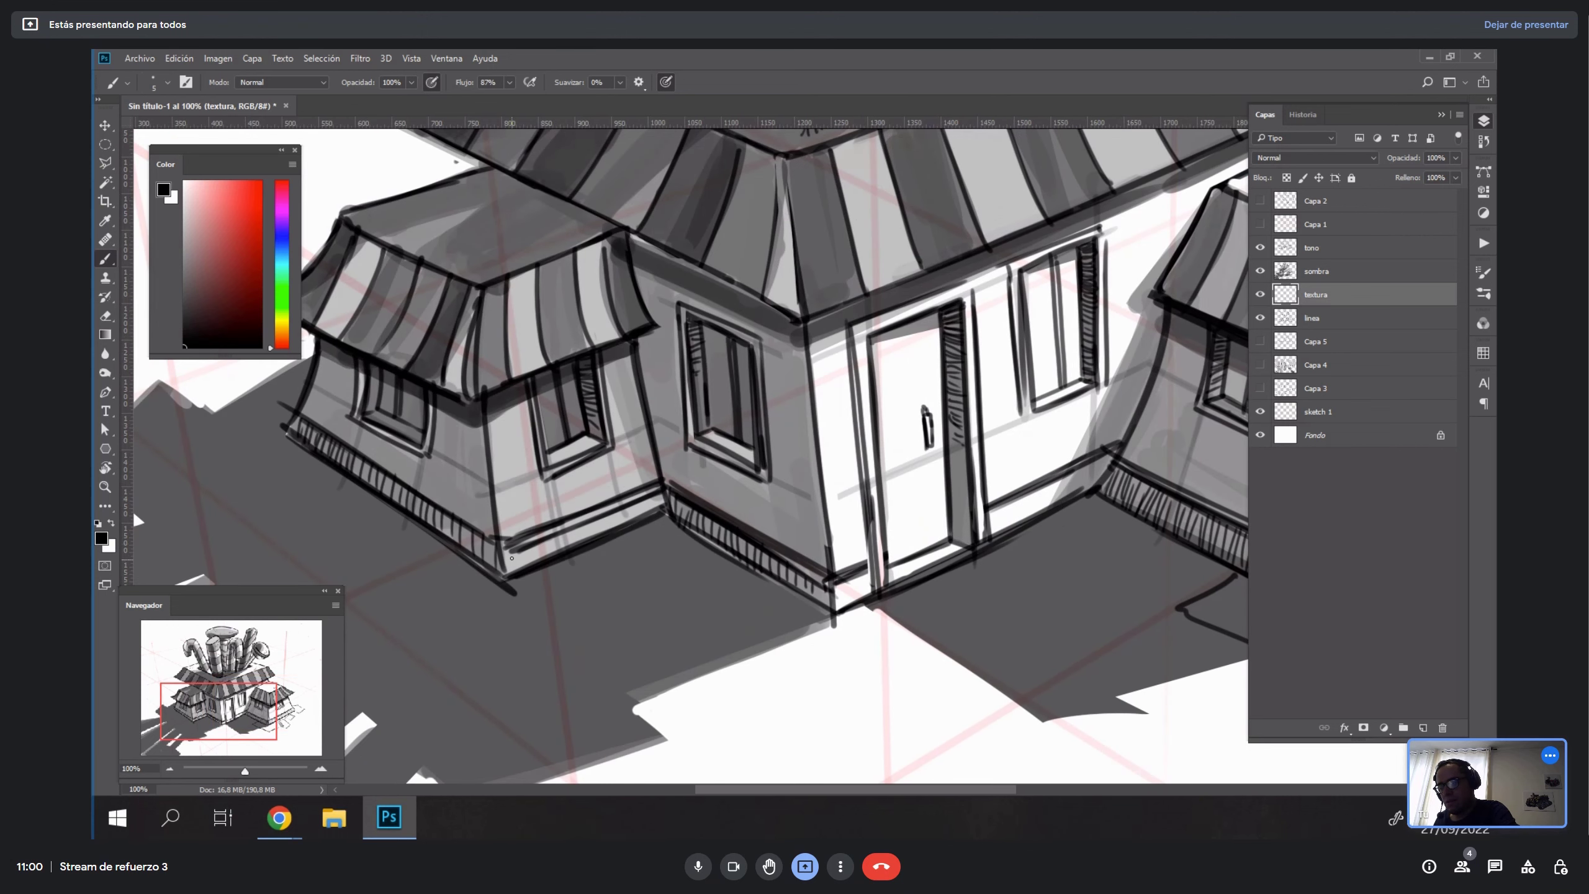
{"action": "mouse_move", "coordinate": [570, 523]}
{"action": "left_mouse_down"}
{"action": "mouse_move", "coordinate": [564, 545]}
{"action": "mouse_move", "coordinate": [599, 541]}
{"action": "left_mouse_up"}
{"action": "left_click_drag", "start_coordinate": [615, 506], "coordinate": [608, 533]}
{"action": "left_click_drag", "start_coordinate": [848, 580], "coordinate": [843, 604]}
{"action": "left_click_drag", "start_coordinate": [856, 571], "coordinate": [851, 602]}
{"action": "left_click_drag", "start_coordinate": [1004, 502], "coordinate": [997, 533]}
{"action": "mouse_move", "coordinate": [1011, 495]}
{"action": "left_mouse_down"}
{"action": "mouse_move", "coordinate": [1005, 531]}
{"action": "mouse_move", "coordinate": [1036, 514]}
{"action": "left_mouse_up"}
{"action": "left_click_drag", "start_coordinate": [1054, 482], "coordinate": [1051, 504]}
{"action": "left_click_drag", "start_coordinate": [1069, 469], "coordinate": [1076, 491]}
{"action": "left_click_drag", "start_coordinate": [1096, 457], "coordinate": [1087, 483]}
On the linea layer, erase parts of the ground stone outlines beside the right side building's lit wall.
{"action": "key", "text": "z"}
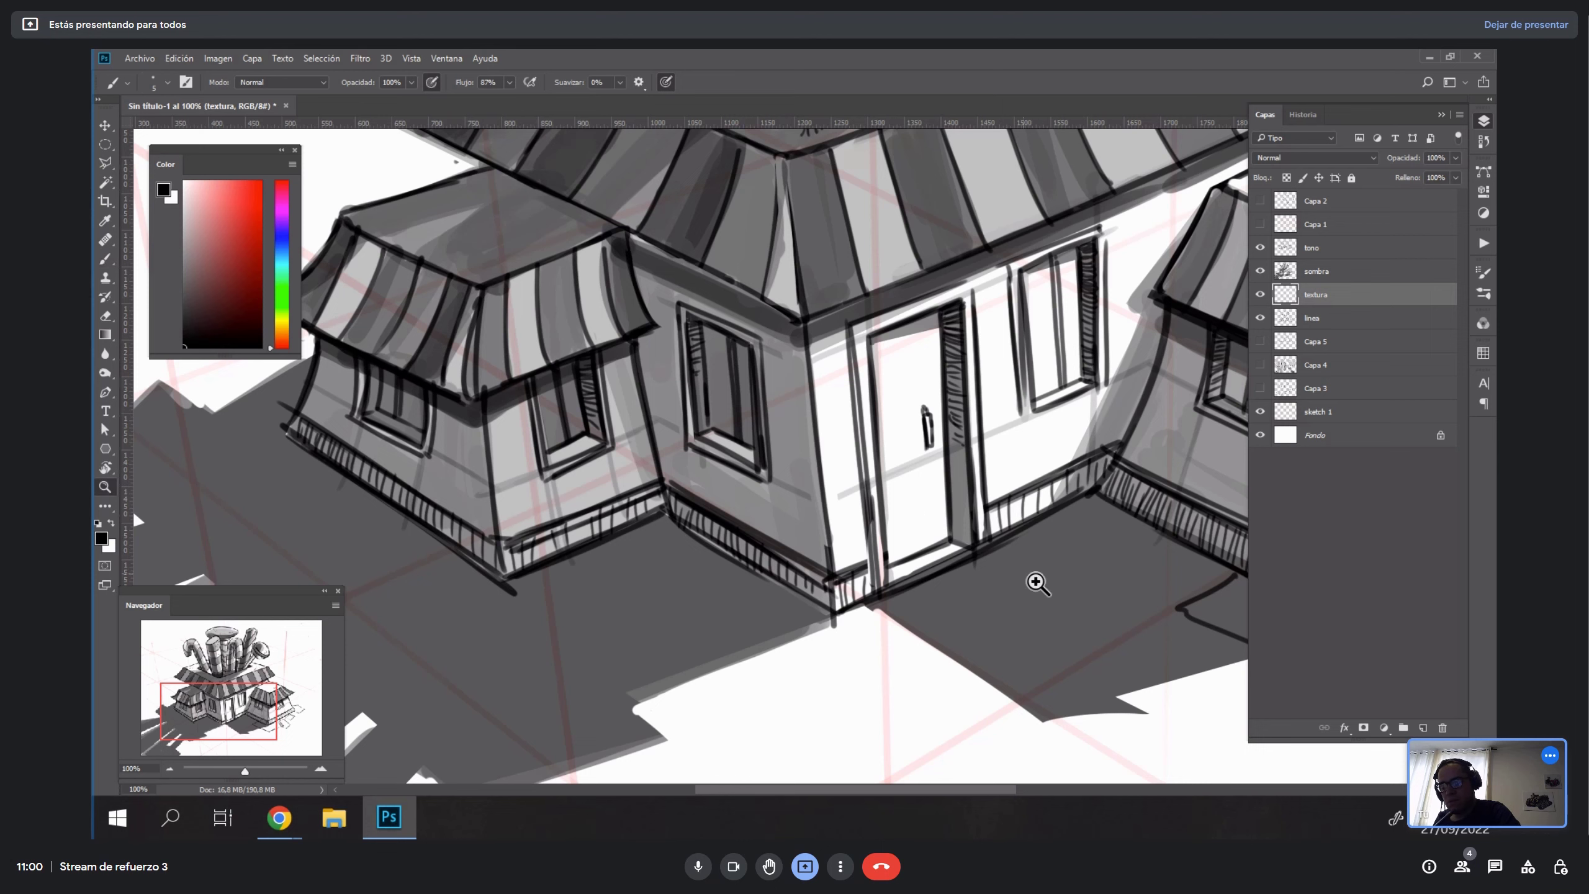
{"action": "left_click", "coordinate": [1036, 582], "text": "alt"}
{"action": "left_click", "coordinate": [1038, 581], "text": "alt"}
{"action": "left_click_drag", "start_coordinate": [1037, 580], "coordinate": [1024, 353]}
{"action": "key", "text": "r"}
{"action": "key", "text": "z"}
{"action": "left_click", "coordinate": [1017, 436]}
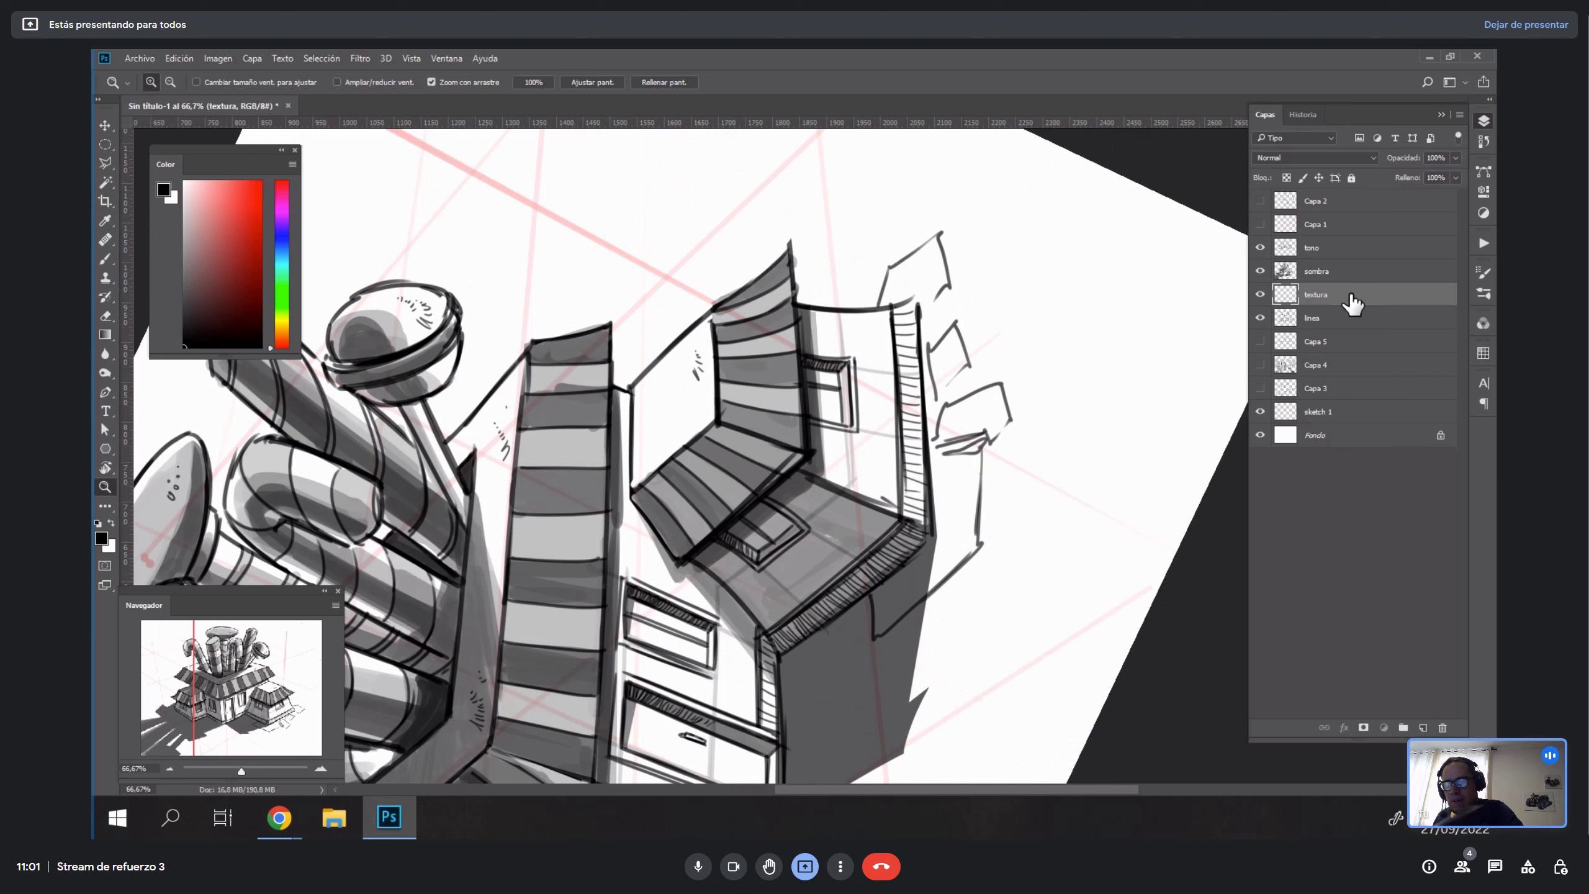
{"action": "left_click", "coordinate": [1350, 318]}
{"action": "key", "text": "e"}
{"action": "mouse_move", "coordinate": [955, 387]}
{"action": "left_mouse_down"}
{"action": "mouse_move", "coordinate": [958, 324]}
{"action": "mouse_move", "coordinate": [969, 353]}
{"action": "mouse_move", "coordinate": [932, 370]}
{"action": "mouse_move", "coordinate": [929, 343]}
{"action": "mouse_move", "coordinate": [932, 401]}
{"action": "left_mouse_up"}
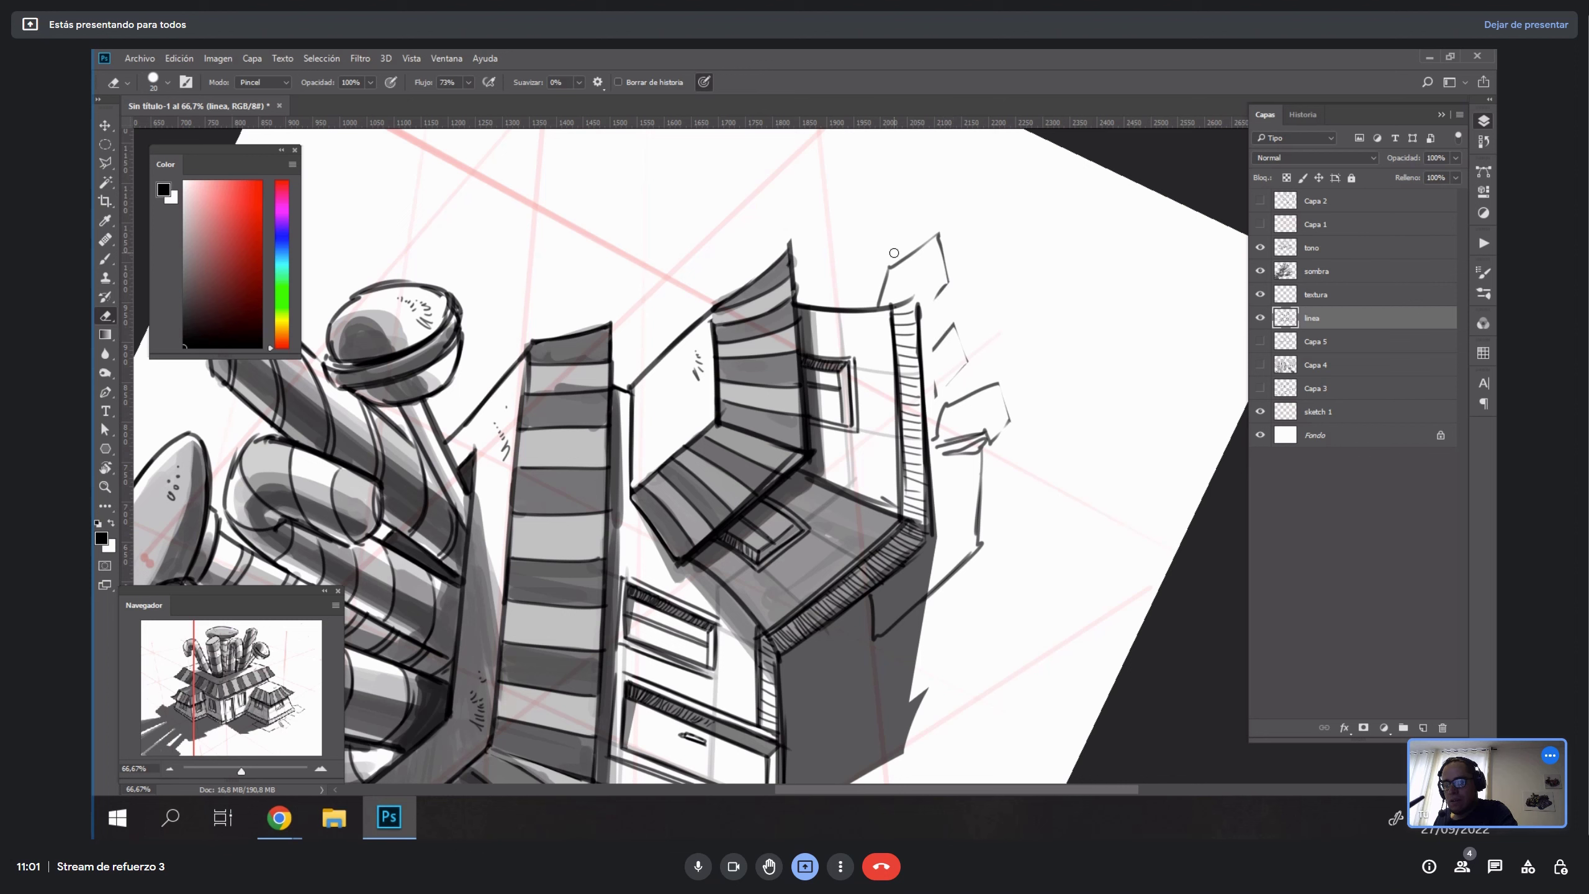
{"action": "left_click_drag", "start_coordinate": [895, 253], "coordinate": [883, 294]}
{"action": "left_click_drag", "start_coordinate": [981, 477], "coordinate": [975, 581]}
{"action": "key", "text": "ctrl+z"}
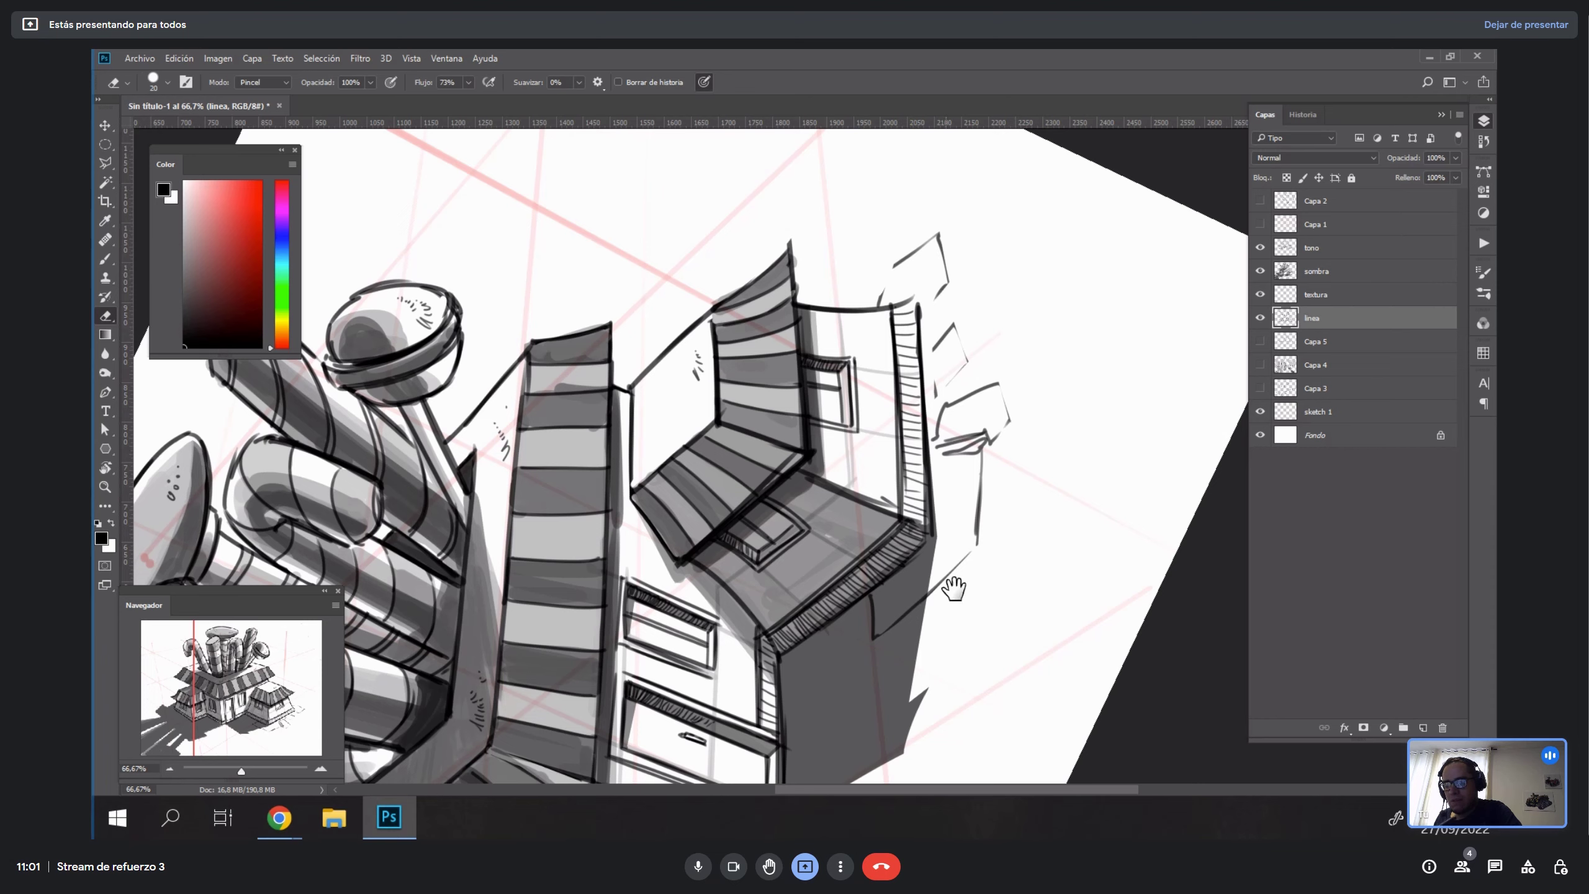
Sketch angular paving stone outlines with the brush on the shadowed ground around the left side building.
{"action": "mouse_move", "coordinate": [944, 601]}
{"action": "left_mouse_down"}
{"action": "mouse_move", "coordinate": [995, 459]}
{"action": "mouse_move", "coordinate": [959, 587]}
{"action": "left_mouse_up"}
{"action": "key", "text": "b"}
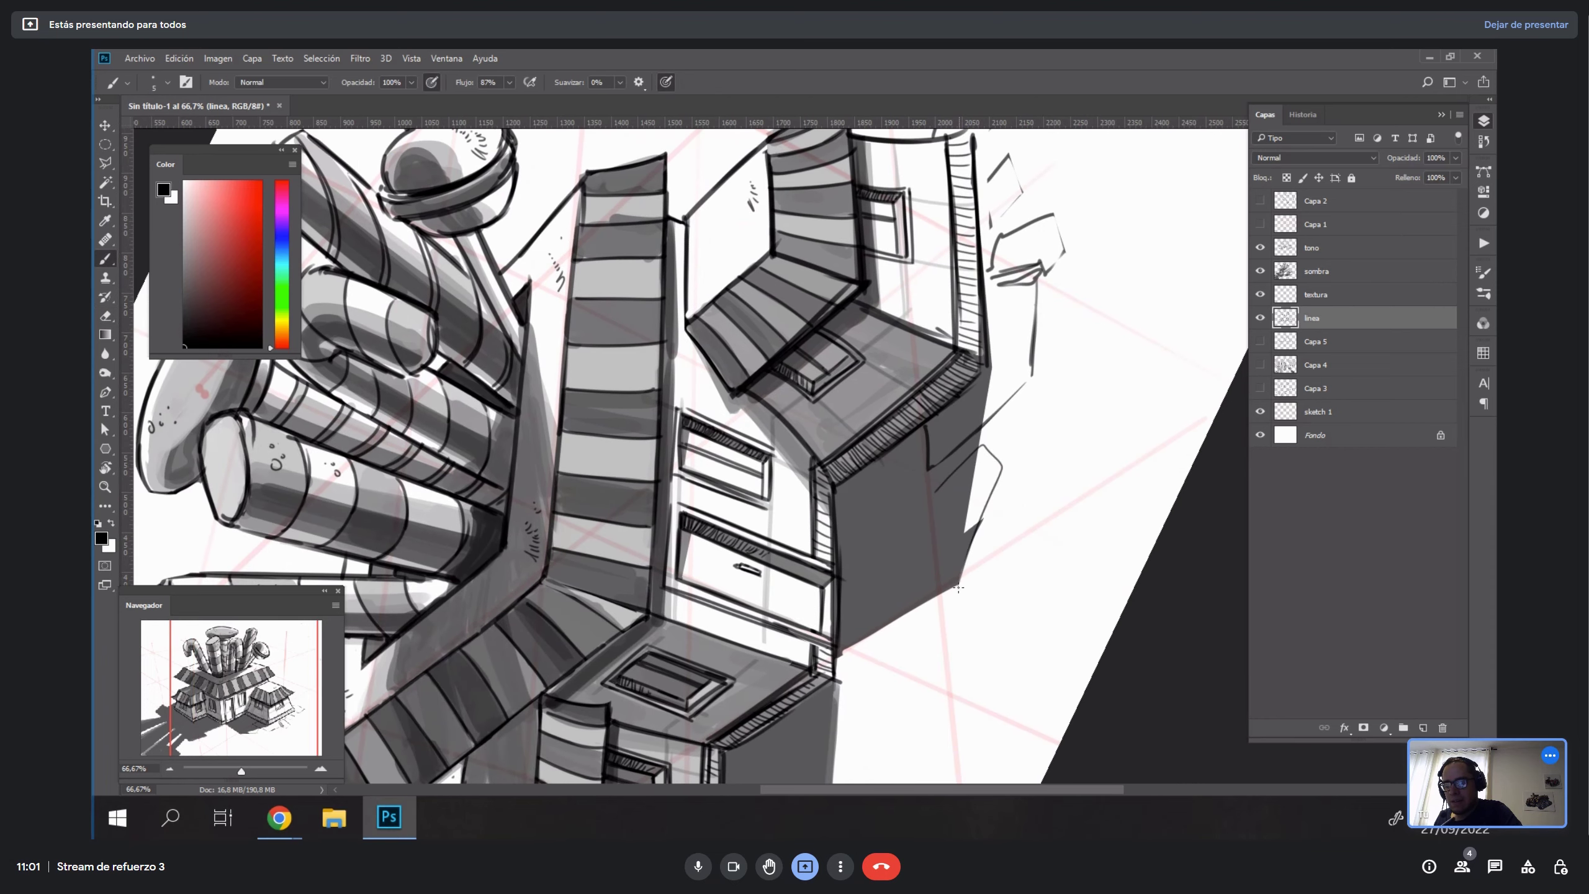
{"action": "key", "text": "ctrl+z"}
{"action": "left_click_drag", "start_coordinate": [932, 506], "coordinate": [968, 368]}
{"action": "left_click_drag", "start_coordinate": [811, 618], "coordinate": [975, 461]}
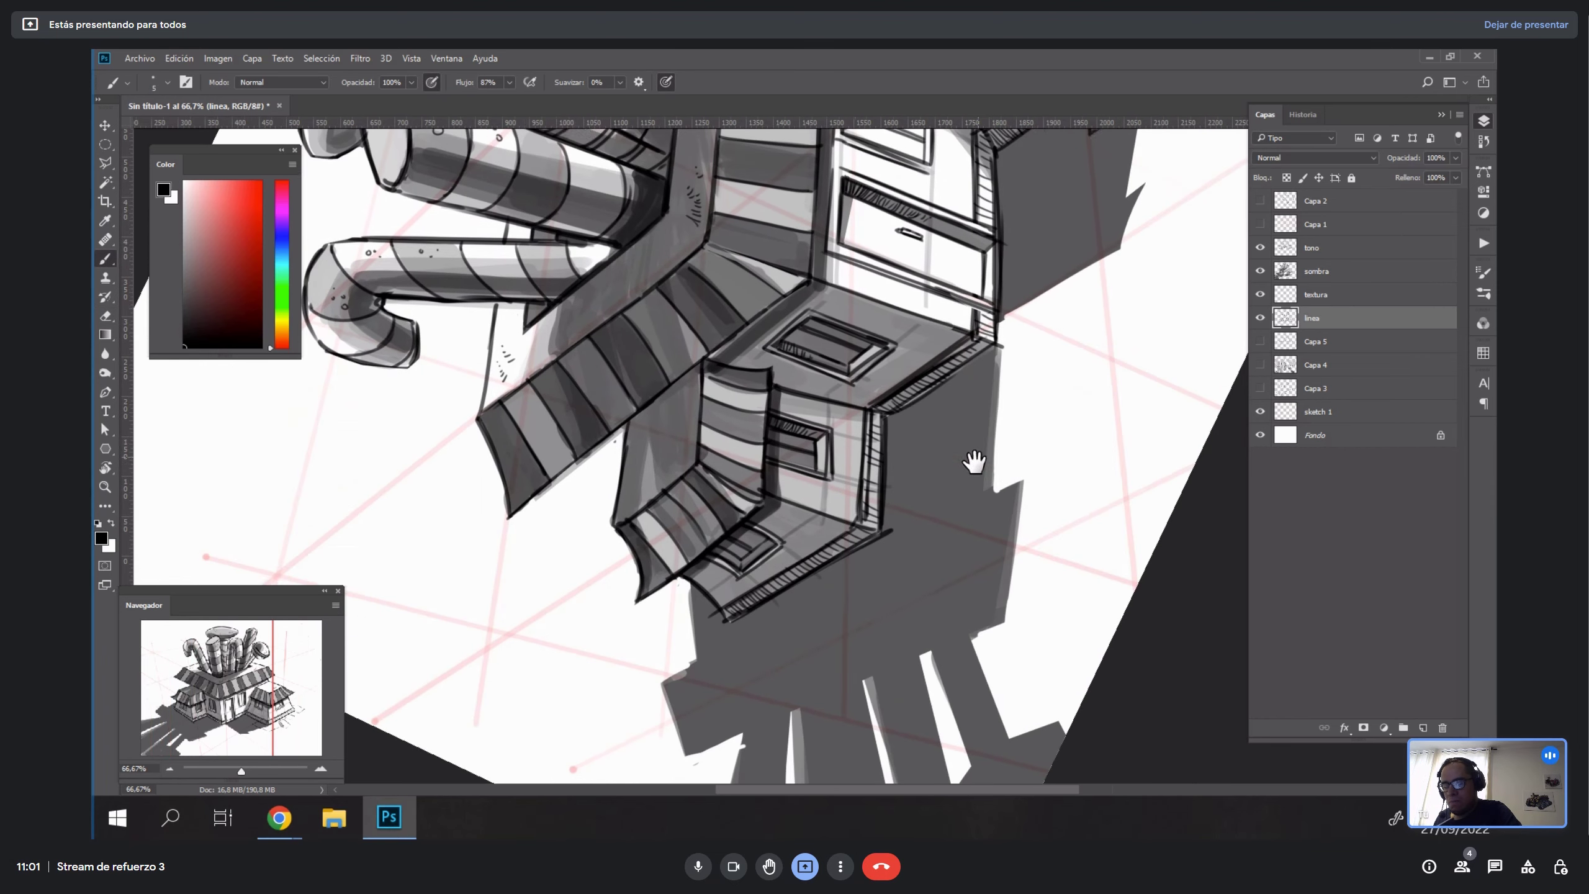
{"action": "mouse_move", "coordinate": [813, 607]}
{"action": "left_mouse_down"}
{"action": "mouse_move", "coordinate": [864, 599]}
{"action": "mouse_move", "coordinate": [931, 519]}
{"action": "left_mouse_up"}
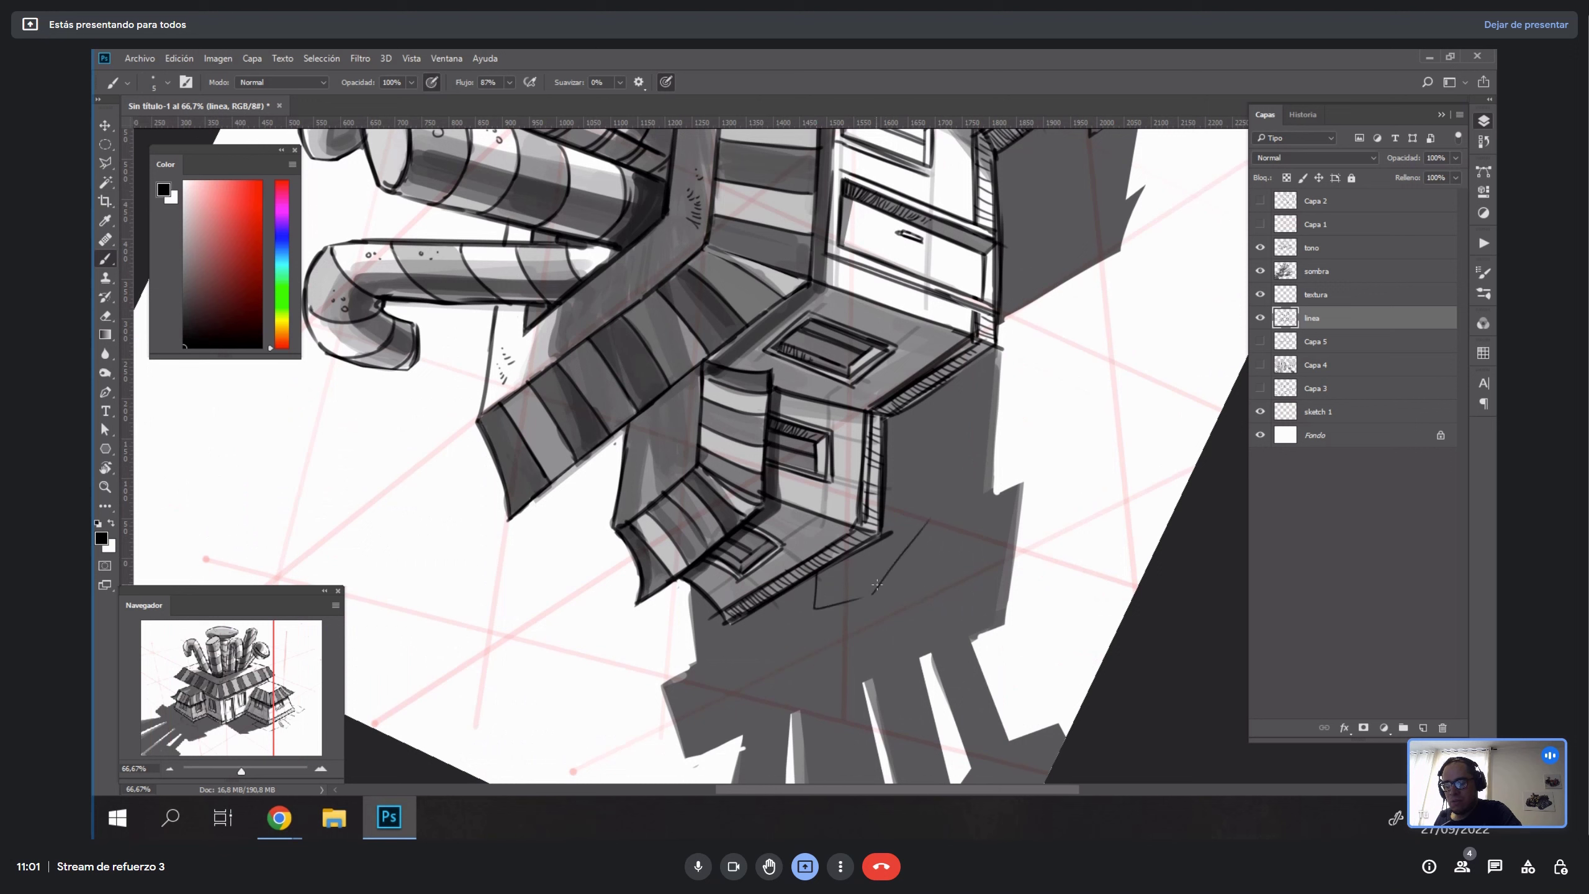
{"action": "mouse_move", "coordinate": [877, 587]}
{"action": "left_mouse_down"}
{"action": "mouse_move", "coordinate": [942, 501]}
{"action": "mouse_move", "coordinate": [929, 455]}
{"action": "mouse_move", "coordinate": [938, 500]}
{"action": "left_mouse_up"}
{"action": "mouse_move", "coordinate": [916, 445]}
{"action": "left_mouse_down"}
{"action": "mouse_move", "coordinate": [929, 394]}
{"action": "mouse_move", "coordinate": [932, 416]}
{"action": "mouse_move", "coordinate": [964, 397]}
{"action": "mouse_move", "coordinate": [952, 454]}
{"action": "mouse_move", "coordinate": [939, 453]}
{"action": "left_mouse_up"}
{"action": "left_click_drag", "start_coordinate": [860, 595], "coordinate": [1085, 428]}
{"action": "mouse_move", "coordinate": [938, 427]}
{"action": "left_mouse_down"}
{"action": "mouse_move", "coordinate": [899, 478]}
{"action": "mouse_move", "coordinate": [903, 522]}
{"action": "mouse_move", "coordinate": [978, 450]}
{"action": "left_mouse_up"}
{"action": "key", "text": "Escape"}
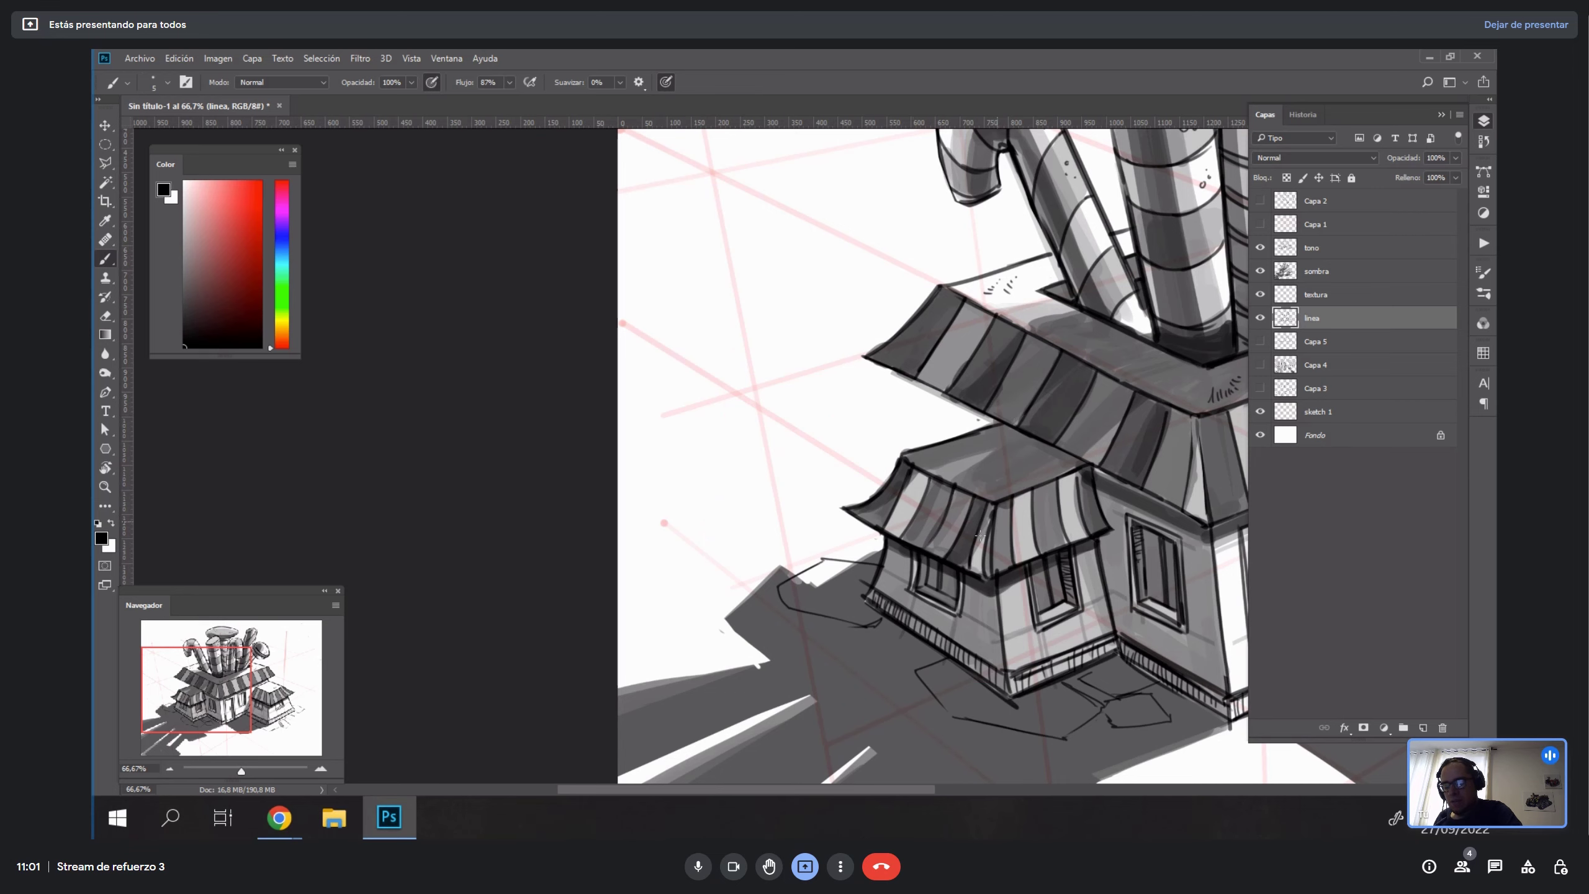
Sketch more angular paving stones in front of the door and along the base of the right side building.
{"action": "key", "text": "r"}
{"action": "mouse_move", "coordinate": [980, 537]}
{"action": "left_mouse_down"}
{"action": "mouse_move", "coordinate": [985, 447]}
{"action": "mouse_move", "coordinate": [1018, 432]}
{"action": "mouse_move", "coordinate": [1023, 449]}
{"action": "left_mouse_up"}
{"action": "left_click_drag", "start_coordinate": [1143, 333], "coordinate": [934, 643]}
{"action": "mouse_move", "coordinate": [980, 355]}
{"action": "left_mouse_down"}
{"action": "mouse_move", "coordinate": [1006, 333]}
{"action": "mouse_move", "coordinate": [1041, 399]}
{"action": "mouse_move", "coordinate": [991, 468]}
{"action": "left_mouse_up"}
{"action": "mouse_move", "coordinate": [984, 342]}
{"action": "left_mouse_down"}
{"action": "mouse_move", "coordinate": [1001, 288]}
{"action": "mouse_move", "coordinate": [976, 293]}
{"action": "mouse_move", "coordinate": [1009, 311]}
{"action": "mouse_move", "coordinate": [1049, 250]}
{"action": "left_mouse_up"}
{"action": "left_click_drag", "start_coordinate": [1052, 332], "coordinate": [876, 628]}
{"action": "mouse_move", "coordinate": [977, 421]}
{"action": "left_mouse_down"}
{"action": "mouse_move", "coordinate": [939, 471]}
{"action": "mouse_move", "coordinate": [944, 497]}
{"action": "mouse_move", "coordinate": [1023, 414]}
{"action": "mouse_move", "coordinate": [1001, 360]}
{"action": "mouse_move", "coordinate": [1006, 388]}
{"action": "left_mouse_up"}
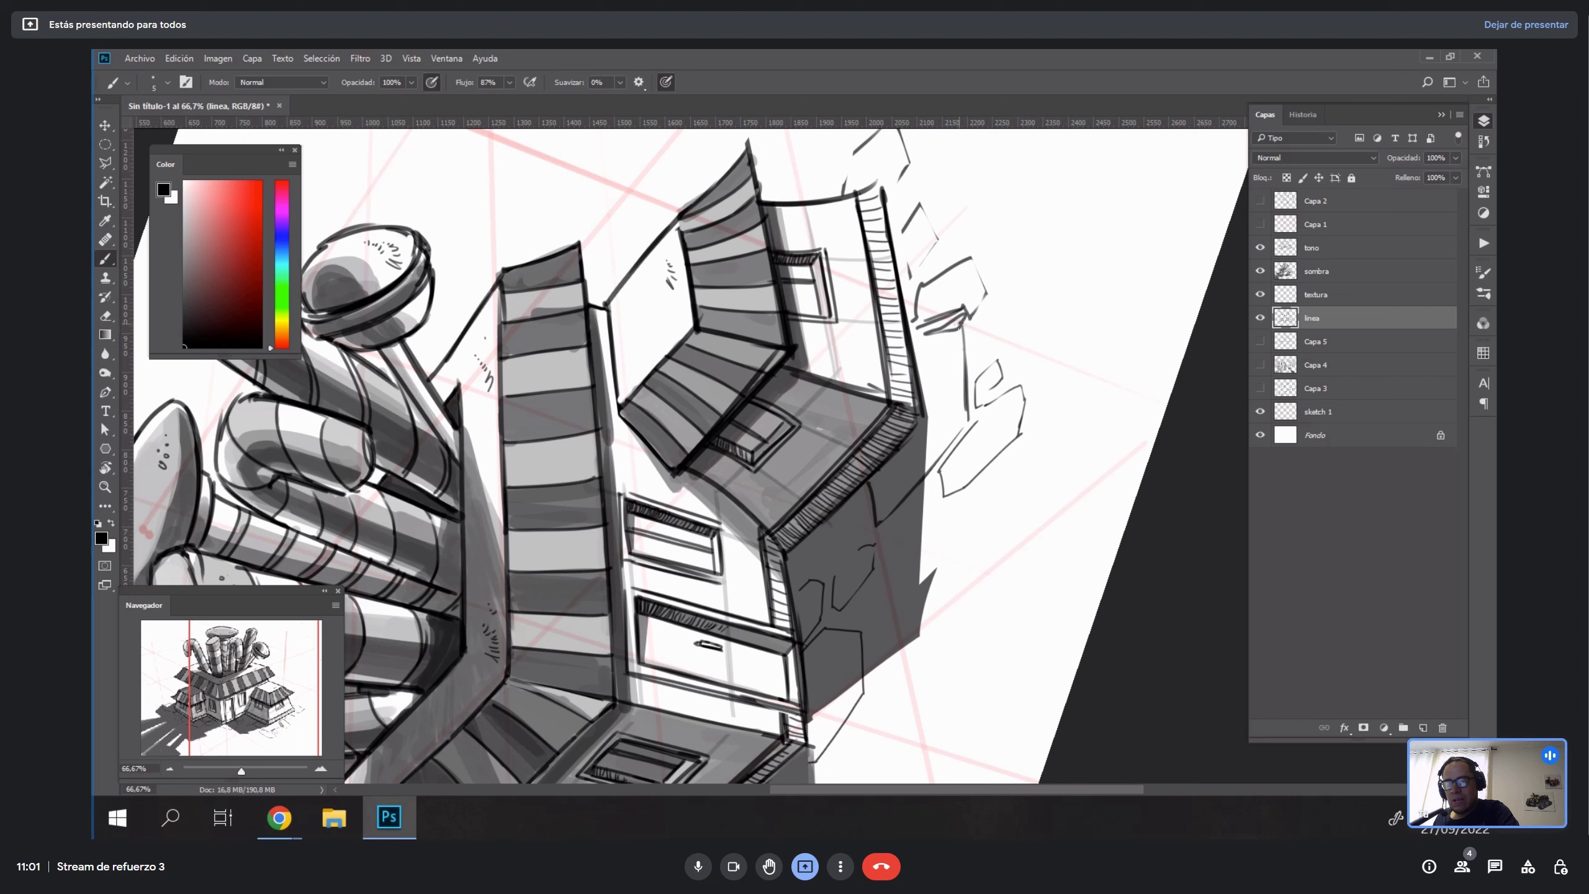
Erase the stray strokes on the stone beside the right side building's lit wall and reinforce the neighbouring stone outlines.
{"action": "key", "text": "e"}
{"action": "mouse_move", "coordinate": [932, 327]}
{"action": "left_mouse_down"}
{"action": "mouse_move", "coordinate": [973, 313]}
{"action": "mouse_move", "coordinate": [955, 332]}
{"action": "mouse_move", "coordinate": [980, 288]}
{"action": "left_mouse_up"}
{"action": "key", "text": "b"}
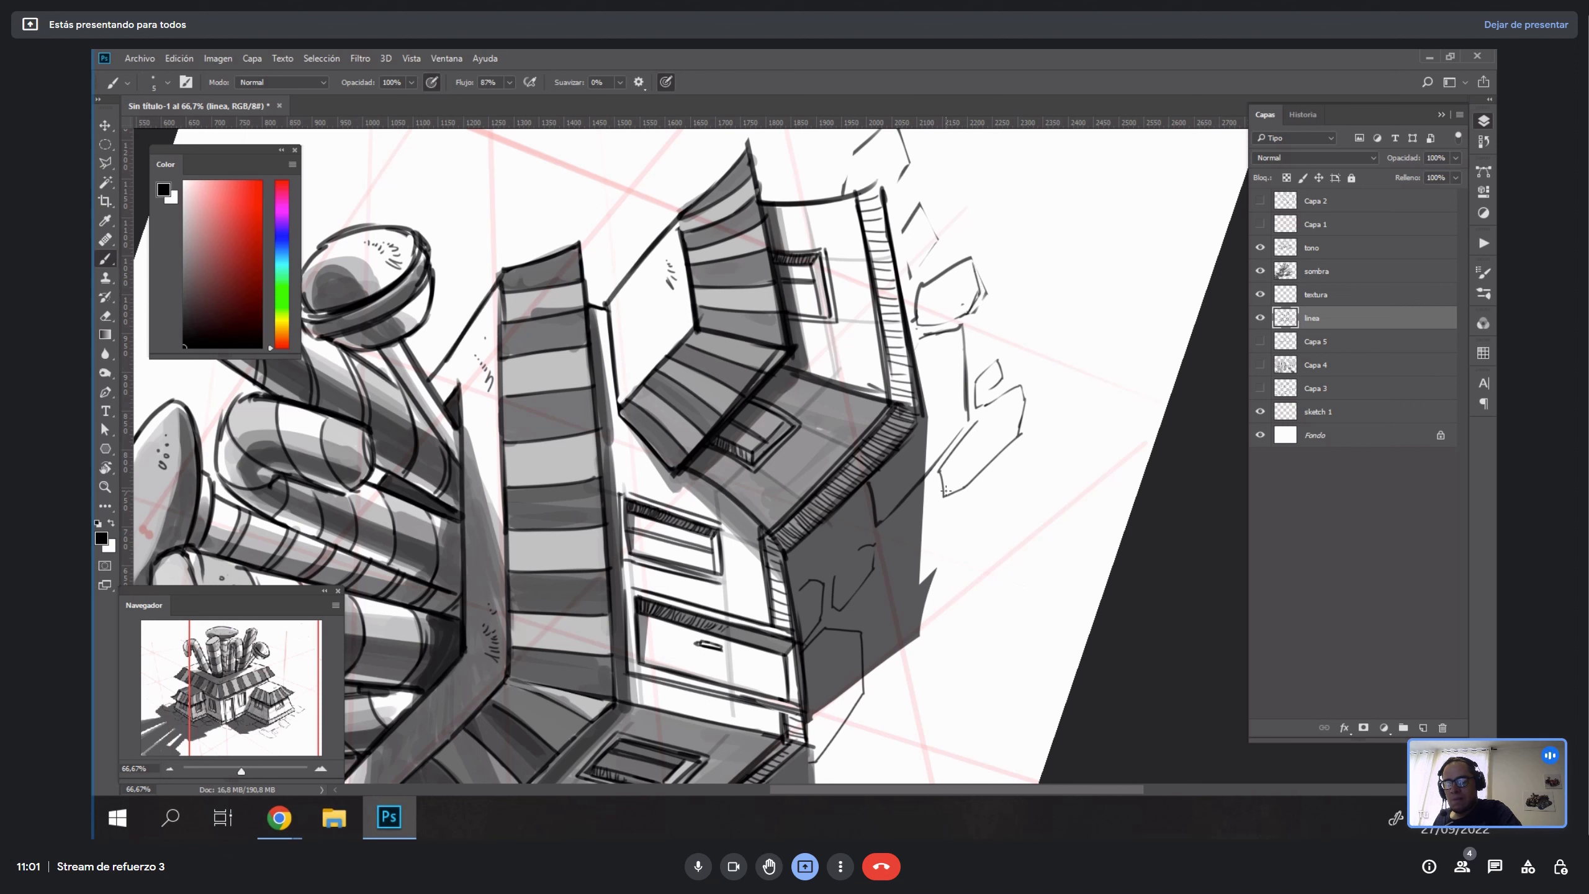
{"action": "mouse_move", "coordinate": [946, 491]}
{"action": "left_mouse_down"}
{"action": "mouse_move", "coordinate": [1018, 428]}
{"action": "mouse_move", "coordinate": [1020, 389]}
{"action": "mouse_move", "coordinate": [1029, 407]}
{"action": "mouse_move", "coordinate": [1008, 362]}
{"action": "mouse_move", "coordinate": [955, 425]}
{"action": "left_mouse_up"}
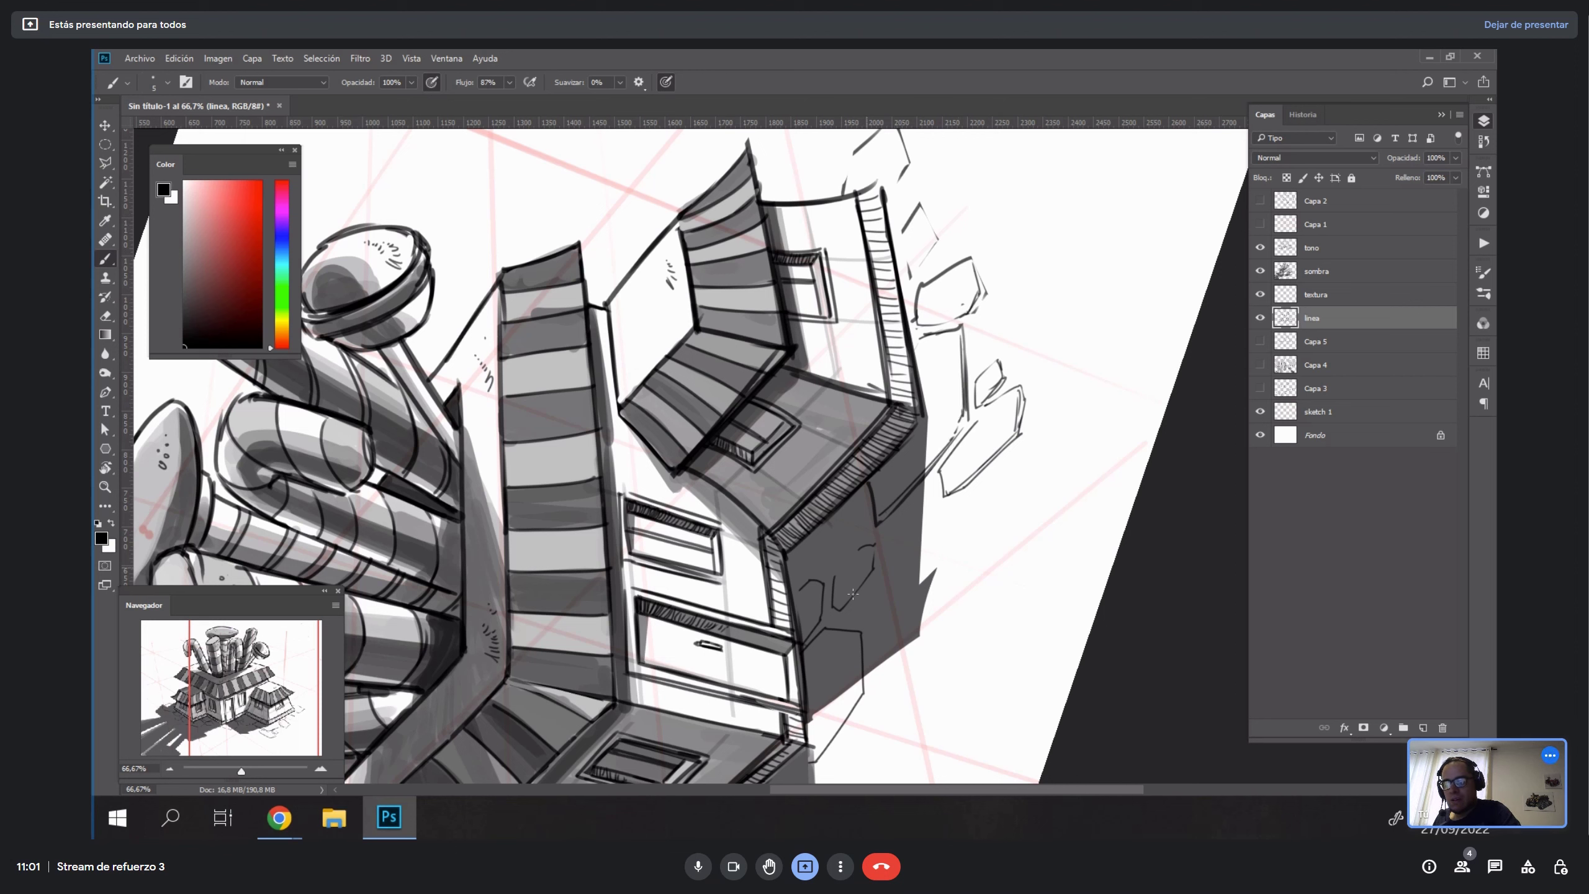
Reinforce the outlines of the paving stones in front of the door and around the left side building.
{"action": "left_click_drag", "start_coordinate": [841, 610], "coordinate": [865, 576]}
{"action": "mouse_move", "coordinate": [861, 635]}
{"action": "left_mouse_down"}
{"action": "mouse_move", "coordinate": [856, 691]}
{"action": "mouse_move", "coordinate": [931, 491]}
{"action": "left_mouse_up"}
{"action": "mouse_move", "coordinate": [858, 624]}
{"action": "left_mouse_down"}
{"action": "mouse_move", "coordinate": [986, 440]}
{"action": "mouse_move", "coordinate": [958, 541]}
{"action": "mouse_move", "coordinate": [912, 617]}
{"action": "mouse_move", "coordinate": [854, 675]}
{"action": "mouse_move", "coordinate": [865, 665]}
{"action": "mouse_move", "coordinate": [828, 647]}
{"action": "left_mouse_up"}
{"action": "left_click_drag", "start_coordinate": [747, 740], "coordinate": [788, 680]}
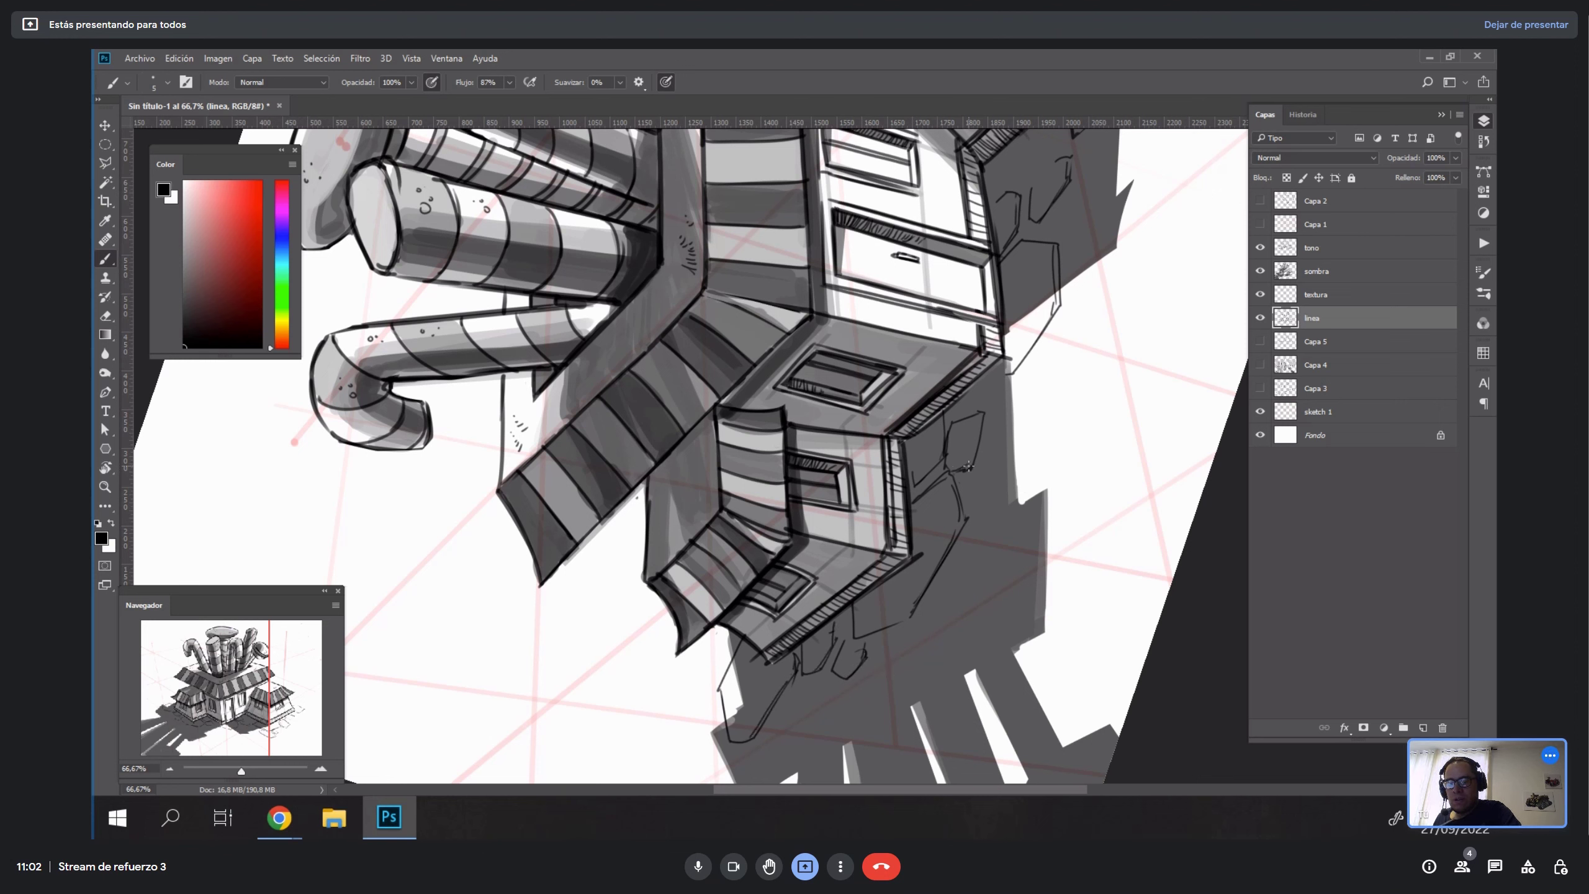
{"action": "left_click_drag", "start_coordinate": [969, 466], "coordinate": [982, 413]}
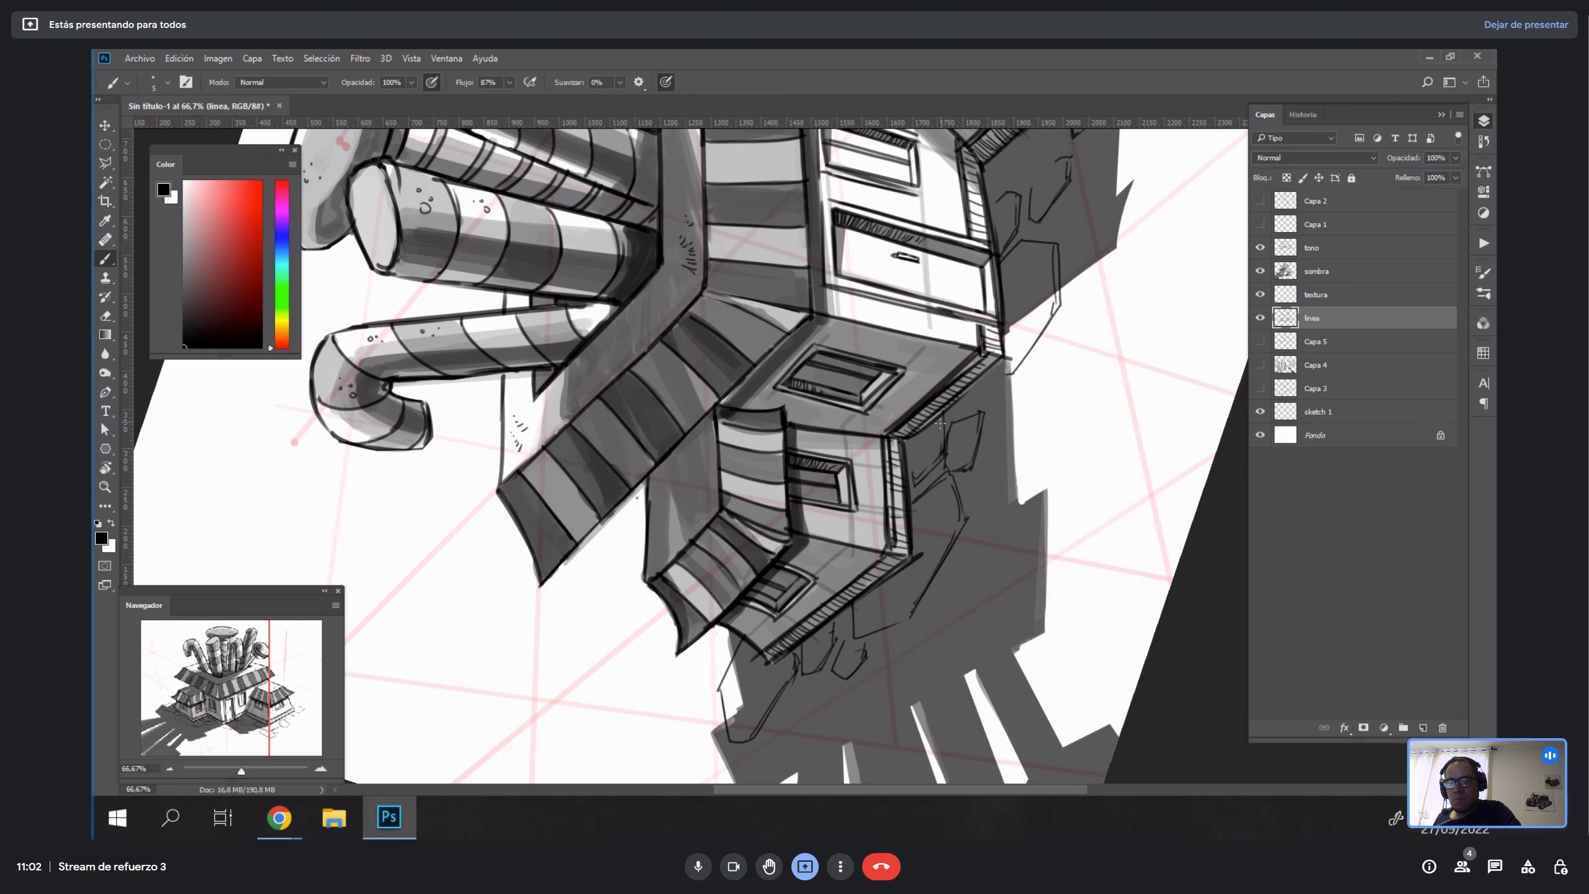
Extend the paving with further stone outlines at the far end of the right side building's lit wall.
{"action": "left_click_drag", "start_coordinate": [1106, 344], "coordinate": [1036, 549]}
{"action": "left_click_drag", "start_coordinate": [1086, 278], "coordinate": [991, 314]}
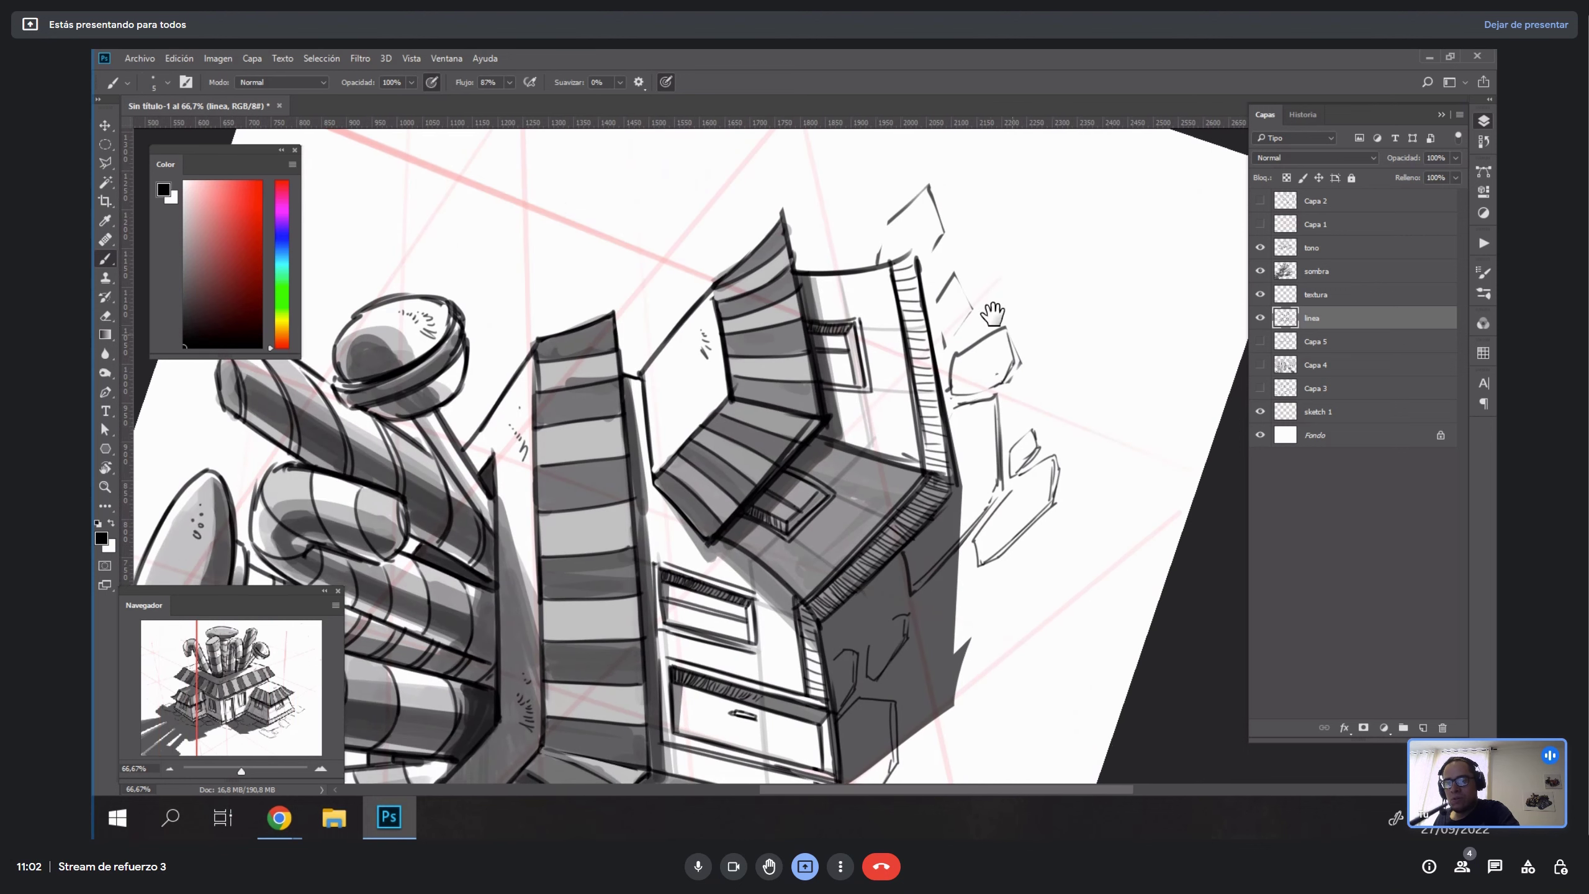
{"action": "mouse_move", "coordinate": [939, 236]}
{"action": "left_mouse_down"}
{"action": "mouse_move", "coordinate": [919, 283]}
{"action": "mouse_move", "coordinate": [984, 245]}
{"action": "mouse_move", "coordinate": [985, 223]}
{"action": "left_mouse_up"}
{"action": "left_click_drag", "start_coordinate": [956, 307], "coordinate": [1089, 267]}
Add small circles and dots as texture on the paving stones around the whole building.
{"action": "mouse_move", "coordinate": [1025, 394]}
{"action": "left_mouse_down"}
{"action": "mouse_move", "coordinate": [1013, 406]}
{"action": "mouse_move", "coordinate": [1042, 500]}
{"action": "mouse_move", "coordinate": [1000, 362]}
{"action": "mouse_move", "coordinate": [965, 378]}
{"action": "mouse_move", "coordinate": [966, 344]}
{"action": "left_mouse_up"}
{"action": "mouse_move", "coordinate": [958, 434]}
{"action": "left_mouse_down"}
{"action": "mouse_move", "coordinate": [991, 431]}
{"action": "mouse_move", "coordinate": [981, 469]}
{"action": "left_mouse_up"}
{"action": "left_click_drag", "start_coordinate": [981, 469], "coordinate": [986, 503]}
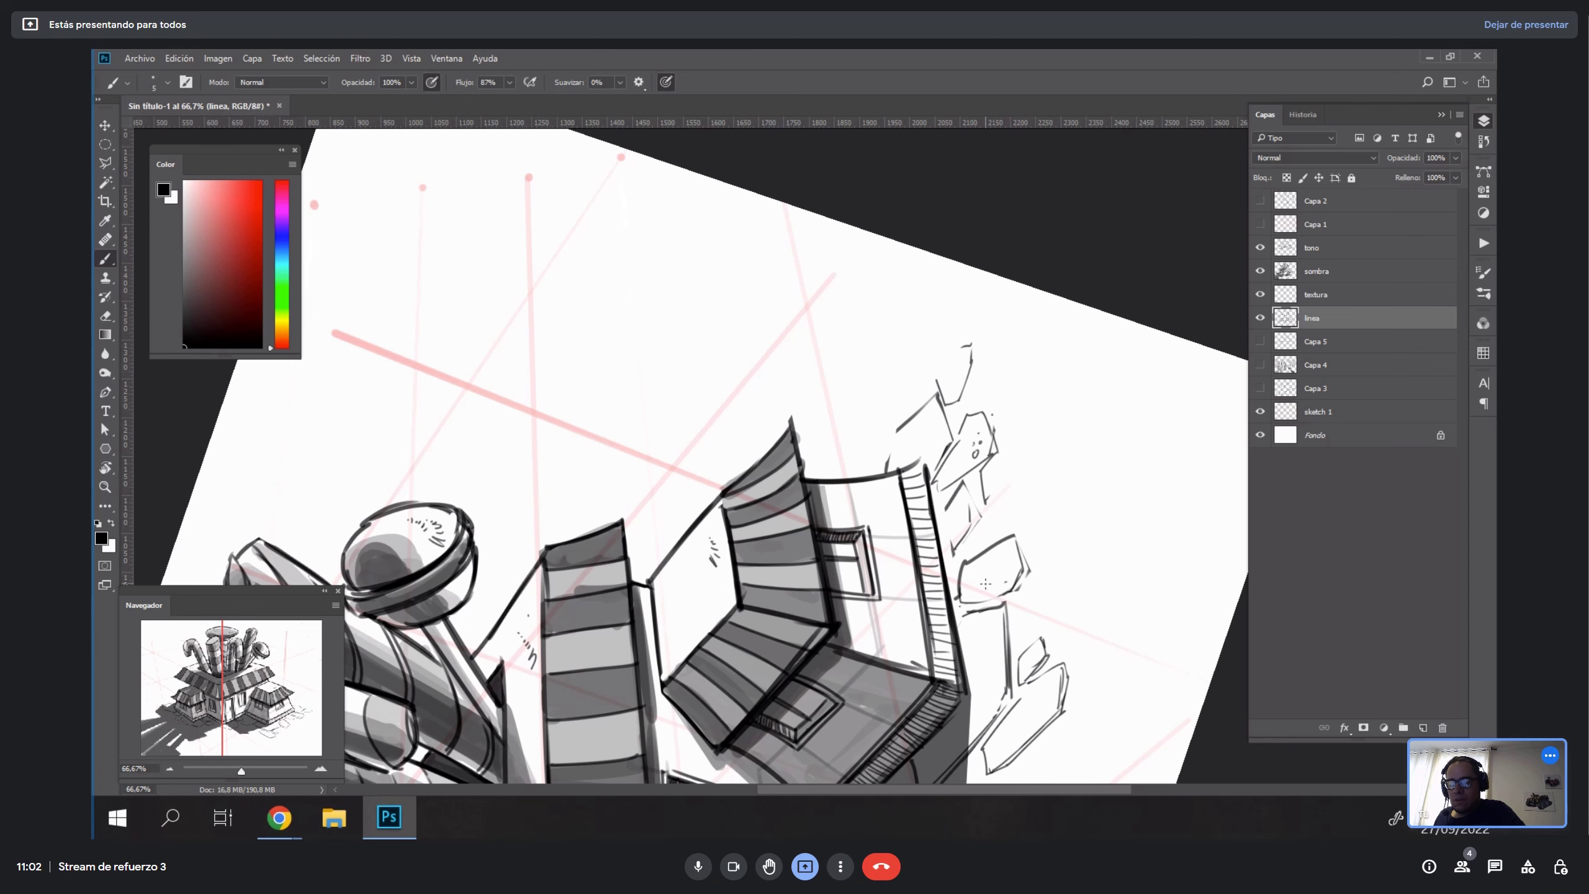
{"action": "mouse_move", "coordinate": [981, 705]}
{"action": "left_mouse_down"}
{"action": "mouse_move", "coordinate": [994, 373]}
{"action": "mouse_move", "coordinate": [1023, 408]}
{"action": "left_mouse_up"}
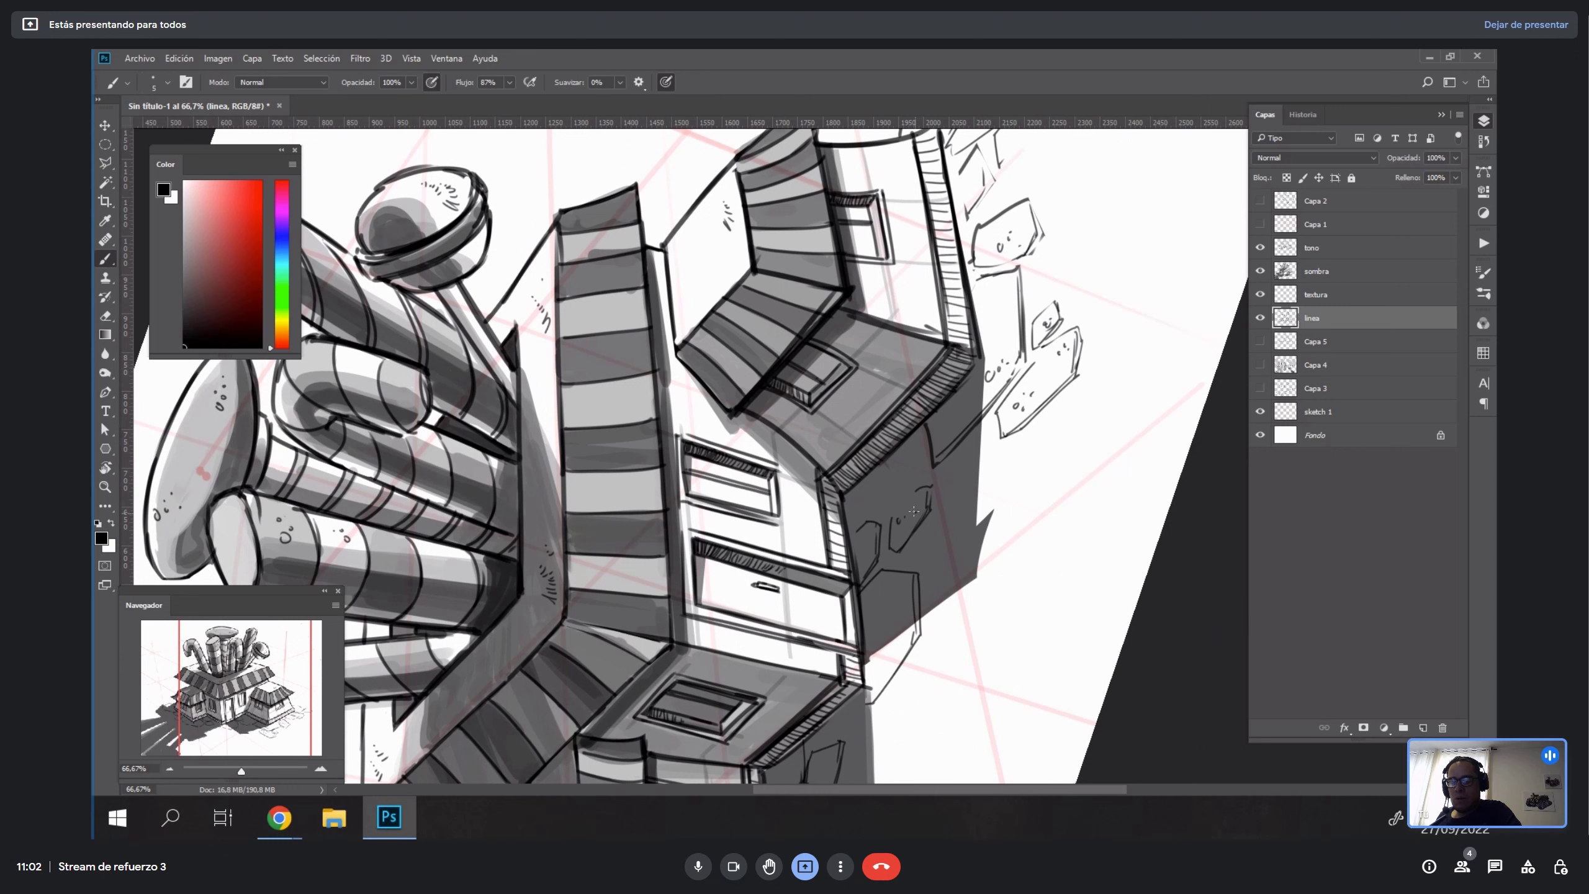
{"action": "mouse_move", "coordinate": [850, 491]}
{"action": "left_mouse_down"}
{"action": "mouse_move", "coordinate": [874, 508]}
{"action": "mouse_move", "coordinate": [918, 476]}
{"action": "left_mouse_up"}
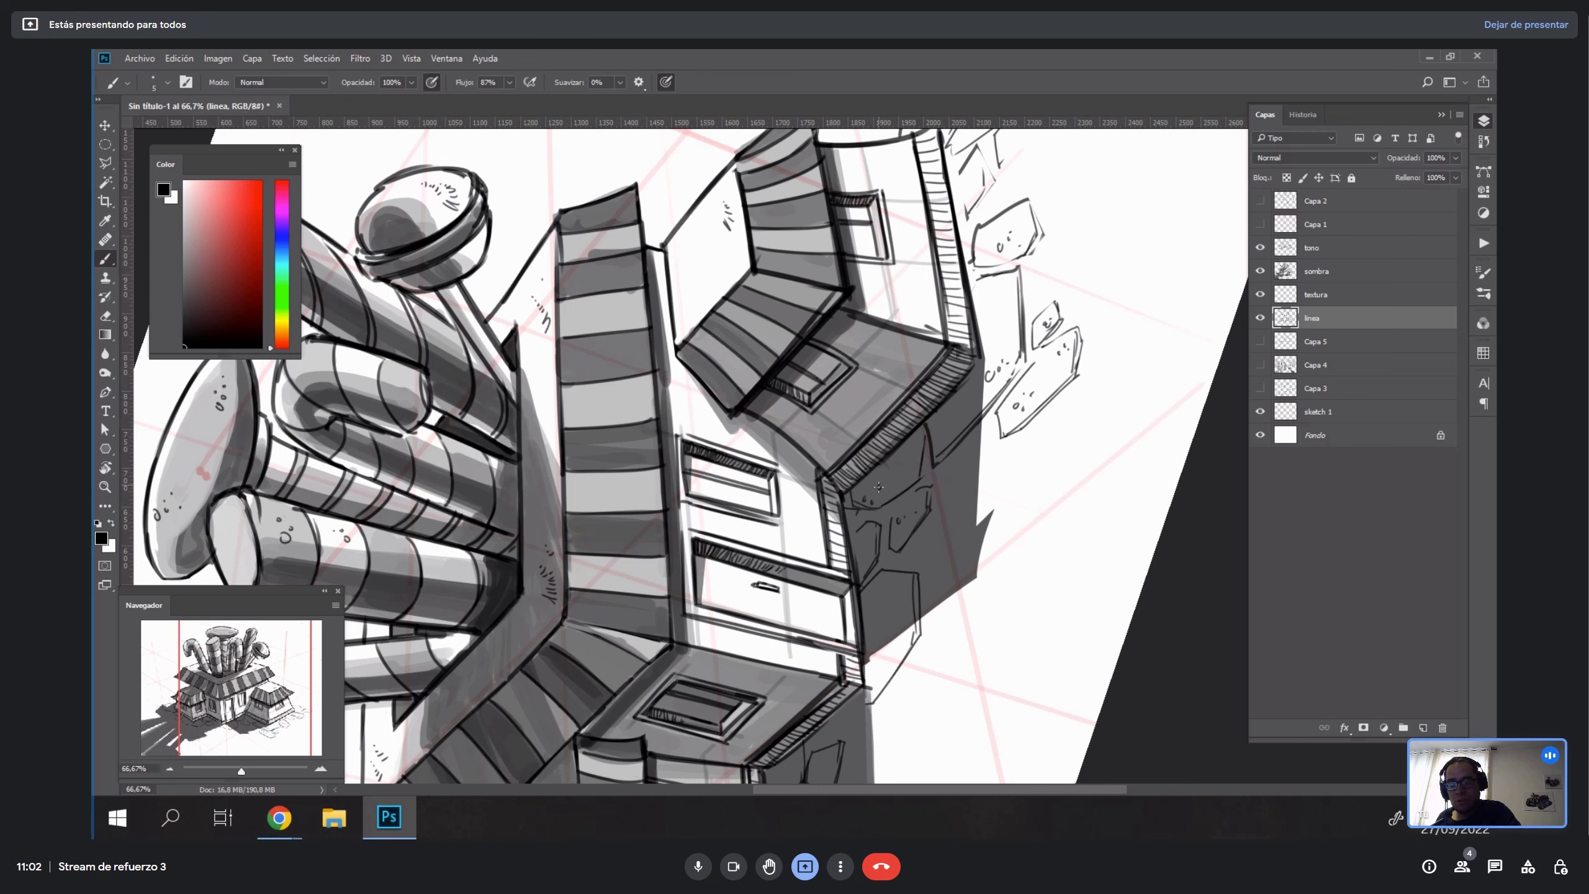
{"action": "mouse_move", "coordinate": [929, 568]}
{"action": "left_mouse_down"}
{"action": "mouse_move", "coordinate": [976, 342]}
{"action": "mouse_move", "coordinate": [977, 382]}
{"action": "mouse_move", "coordinate": [1029, 365]}
{"action": "mouse_move", "coordinate": [1006, 336]}
{"action": "mouse_move", "coordinate": [1014, 308]}
{"action": "mouse_move", "coordinate": [991, 360]}
{"action": "left_mouse_up"}
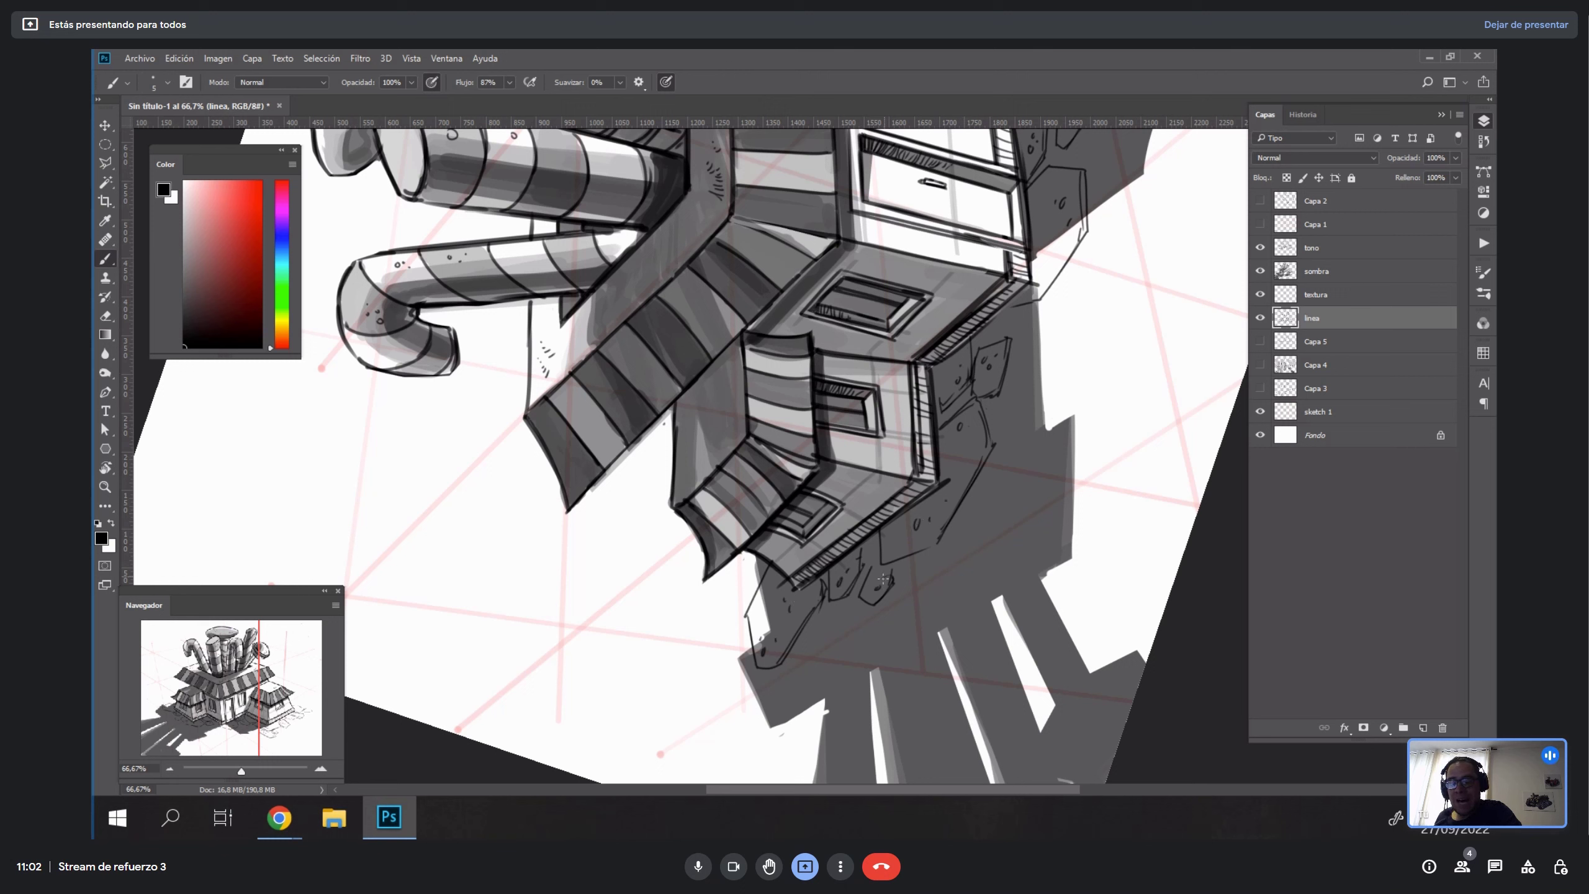
{"action": "left_click_drag", "start_coordinate": [884, 579], "coordinate": [745, 465]}
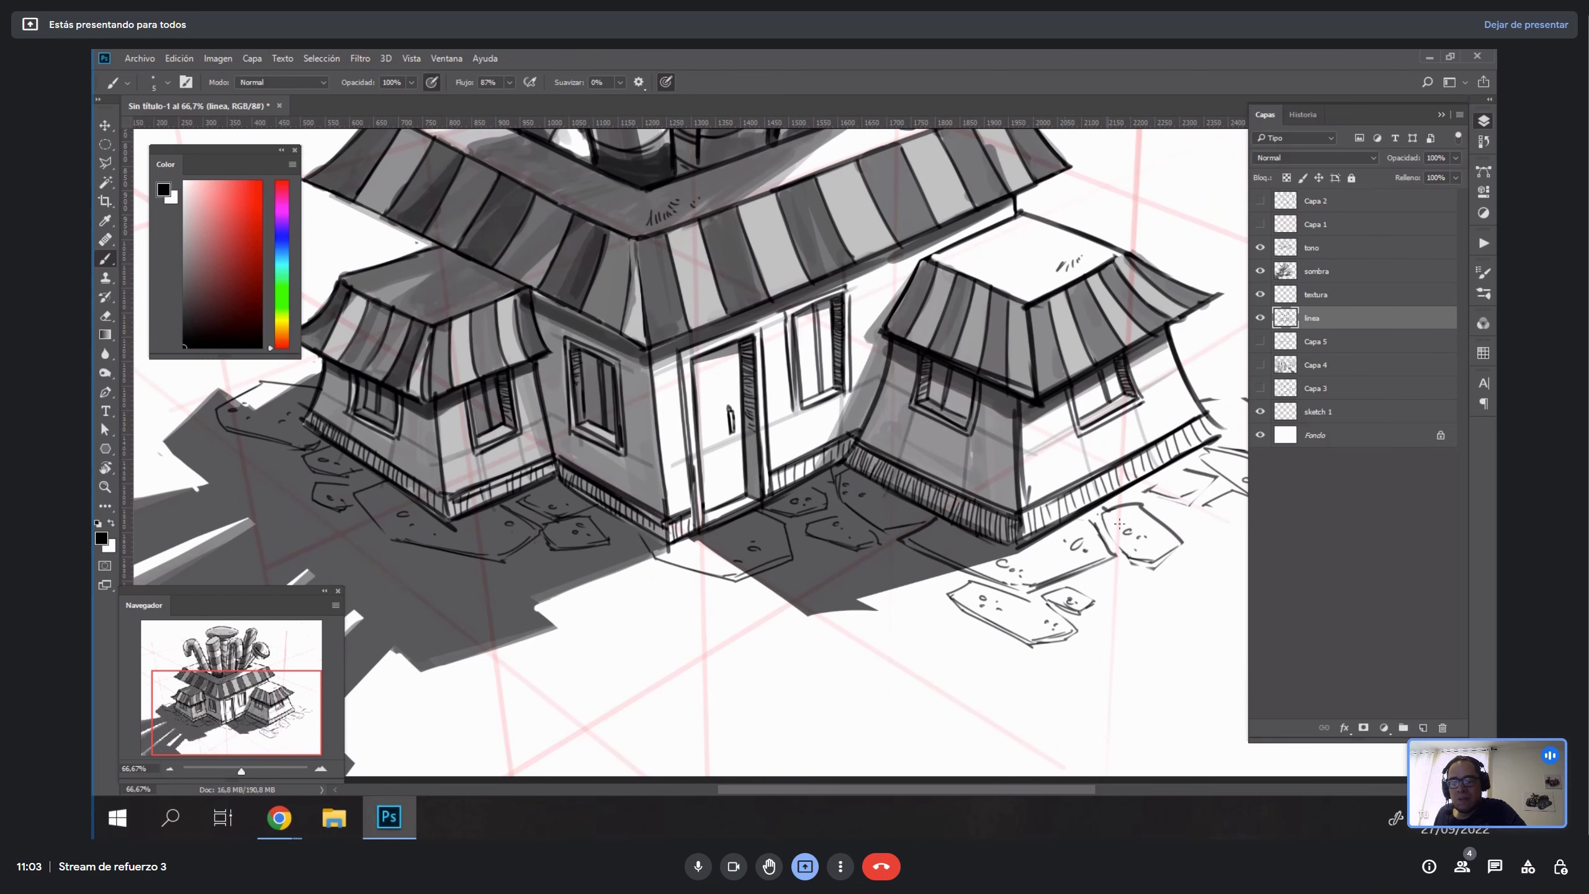
{"action": "left_click_drag", "start_coordinate": [1114, 622], "coordinate": [932, 644]}
{"action": "left_click_drag", "start_coordinate": [1055, 456], "coordinate": [1076, 457]}
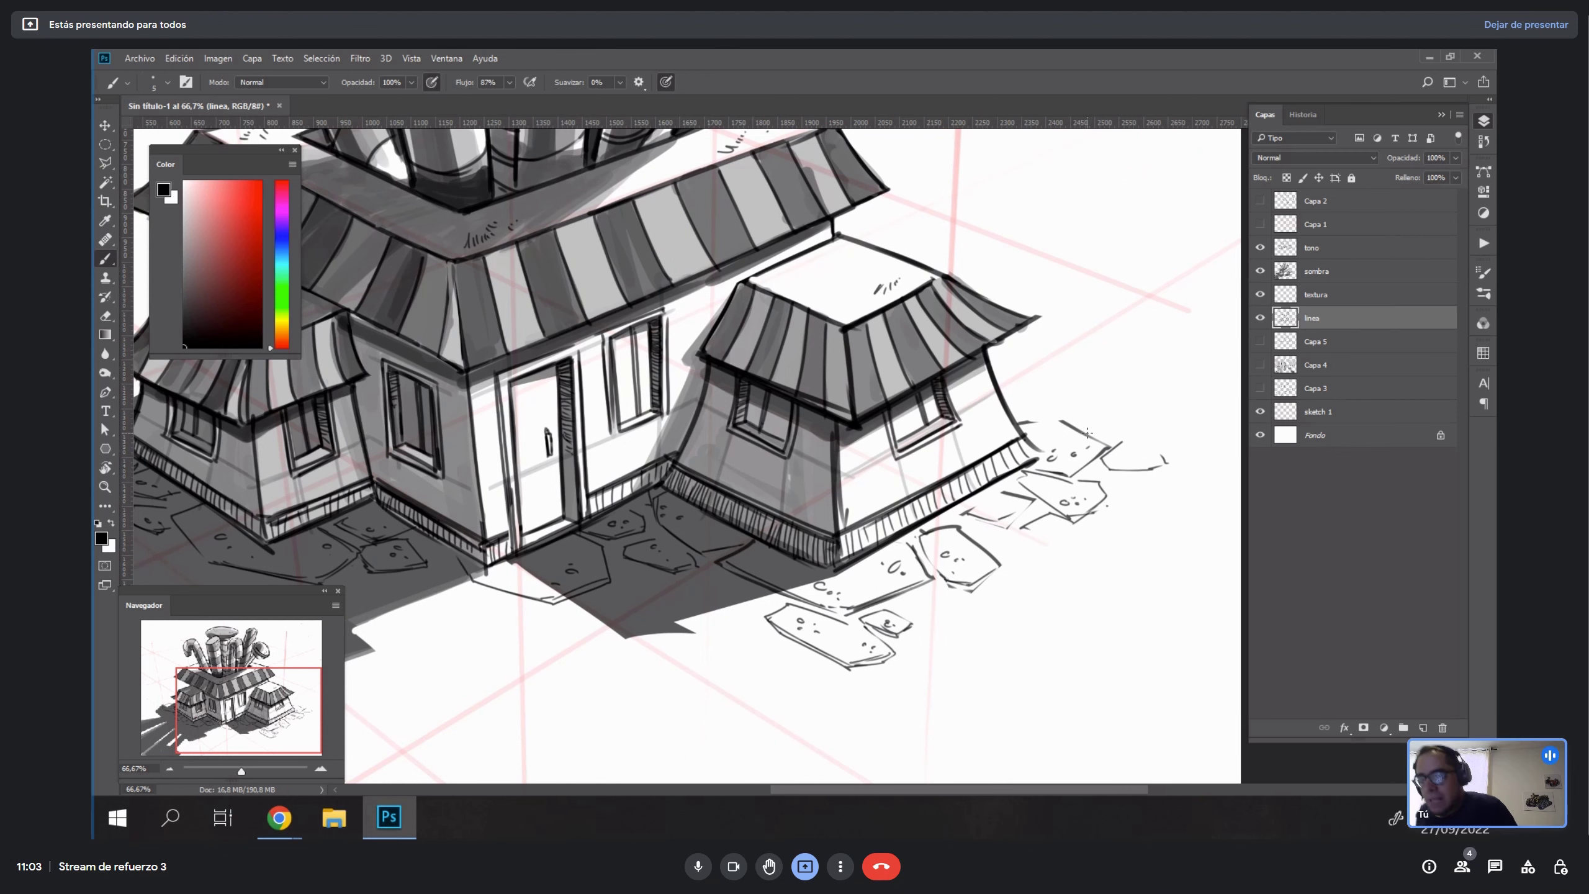
{"action": "left_click_drag", "start_coordinate": [935, 453], "coordinate": [986, 416]}
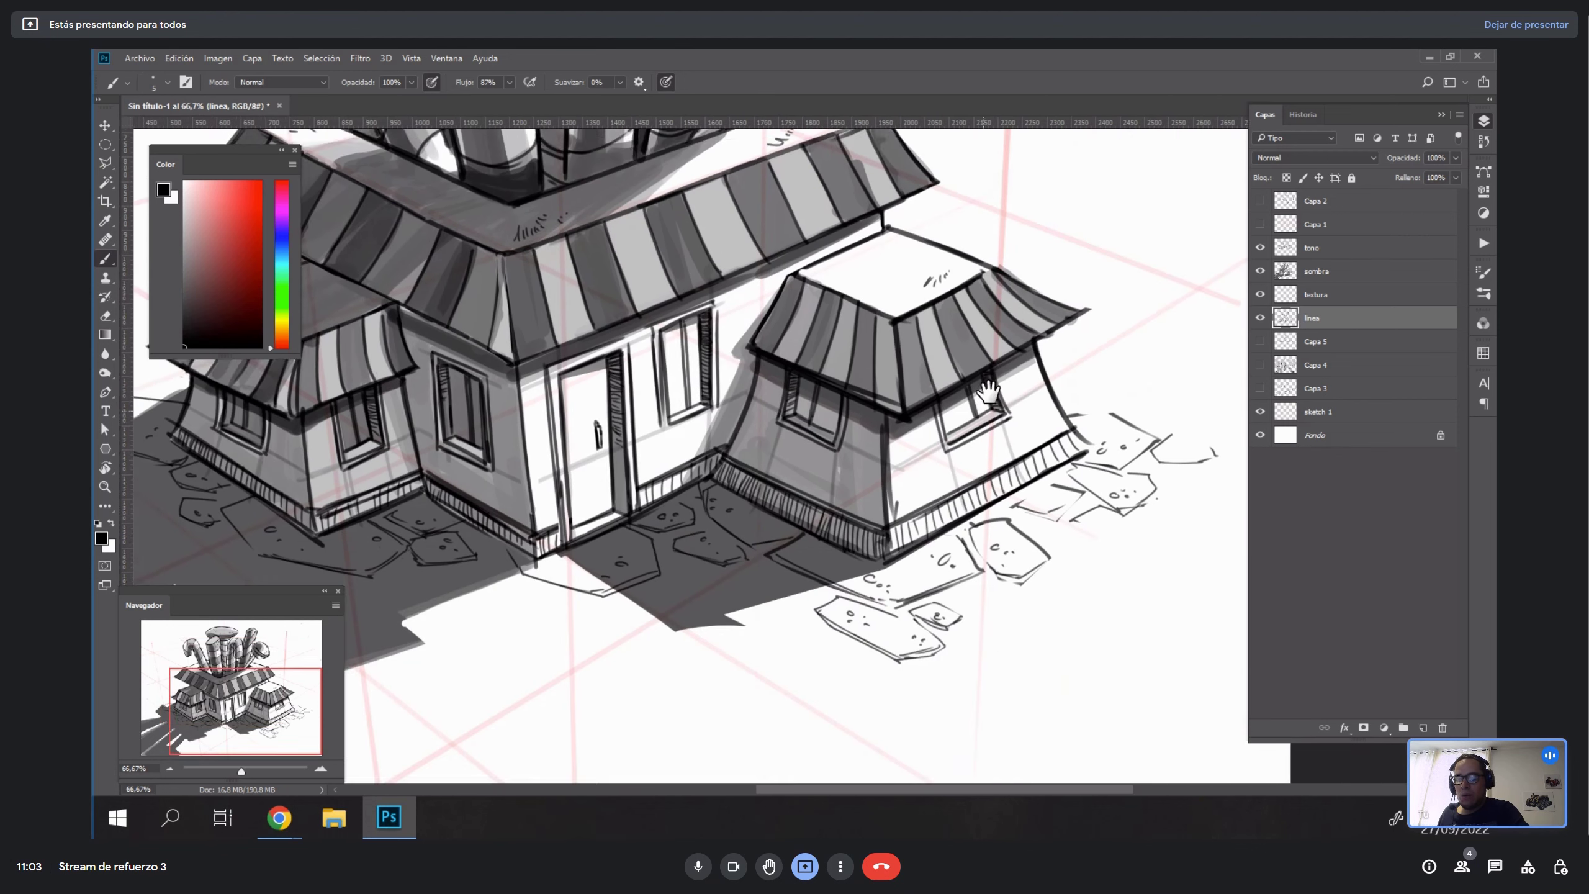
On the sombra layer, shade the edges of the stones by the right side building using a larger brush and the ground shadow's grey.
{"action": "left_click", "coordinate": [1339, 274]}
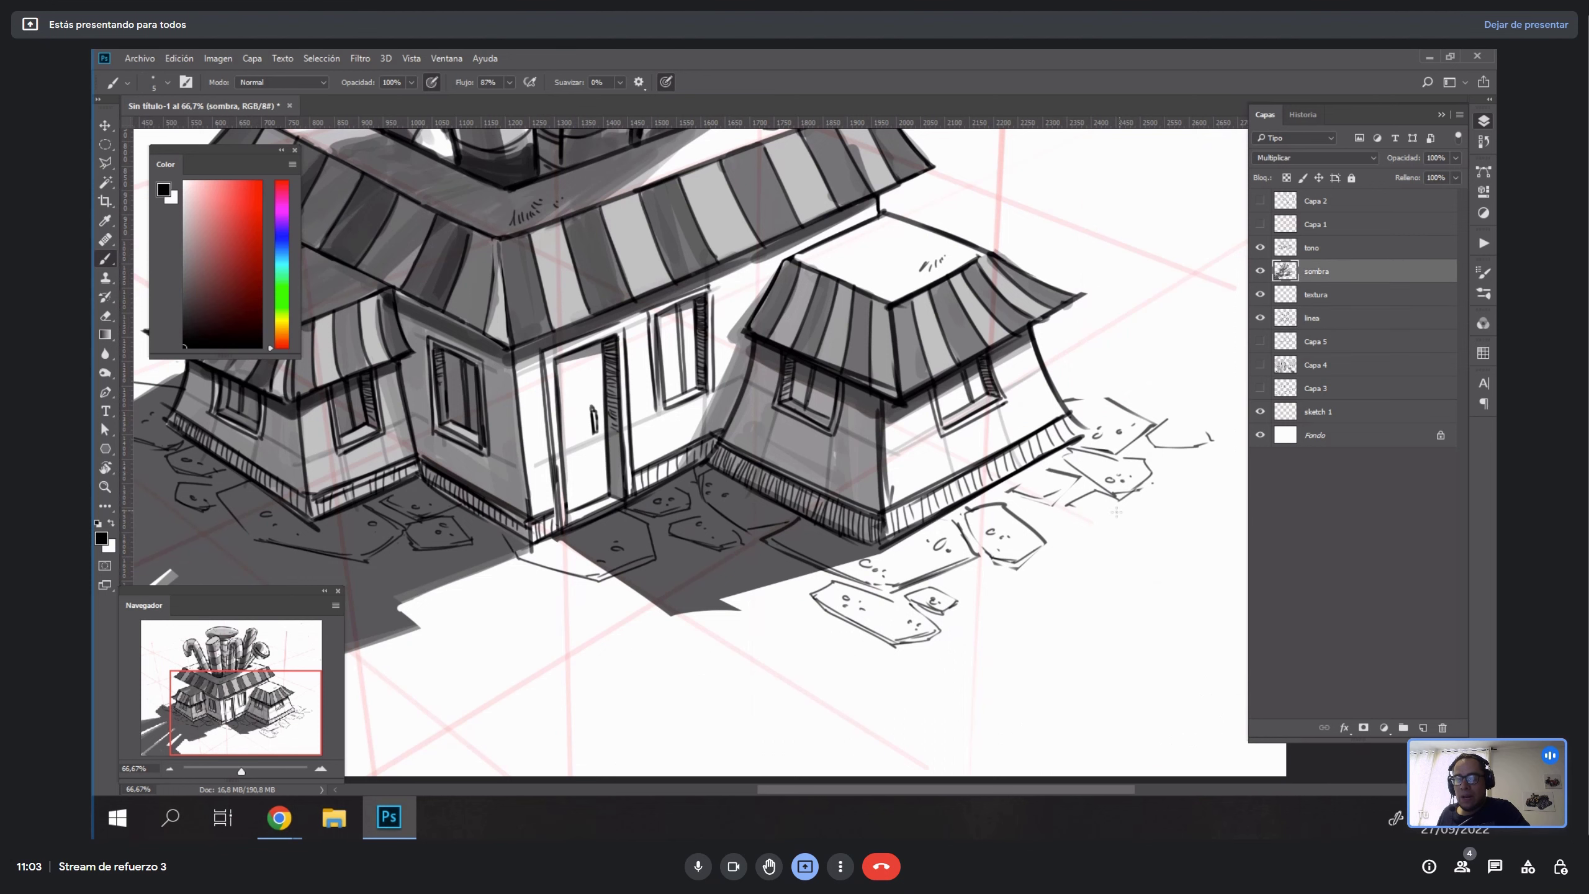
{"action": "key", "text": "r"}
{"action": "left_click_drag", "start_coordinate": [1114, 515], "coordinate": [1031, 346]}
{"action": "key", "text": "bracketright"}
{"action": "key", "text": "bracketright"}
{"action": "key", "text": "bracketright"}
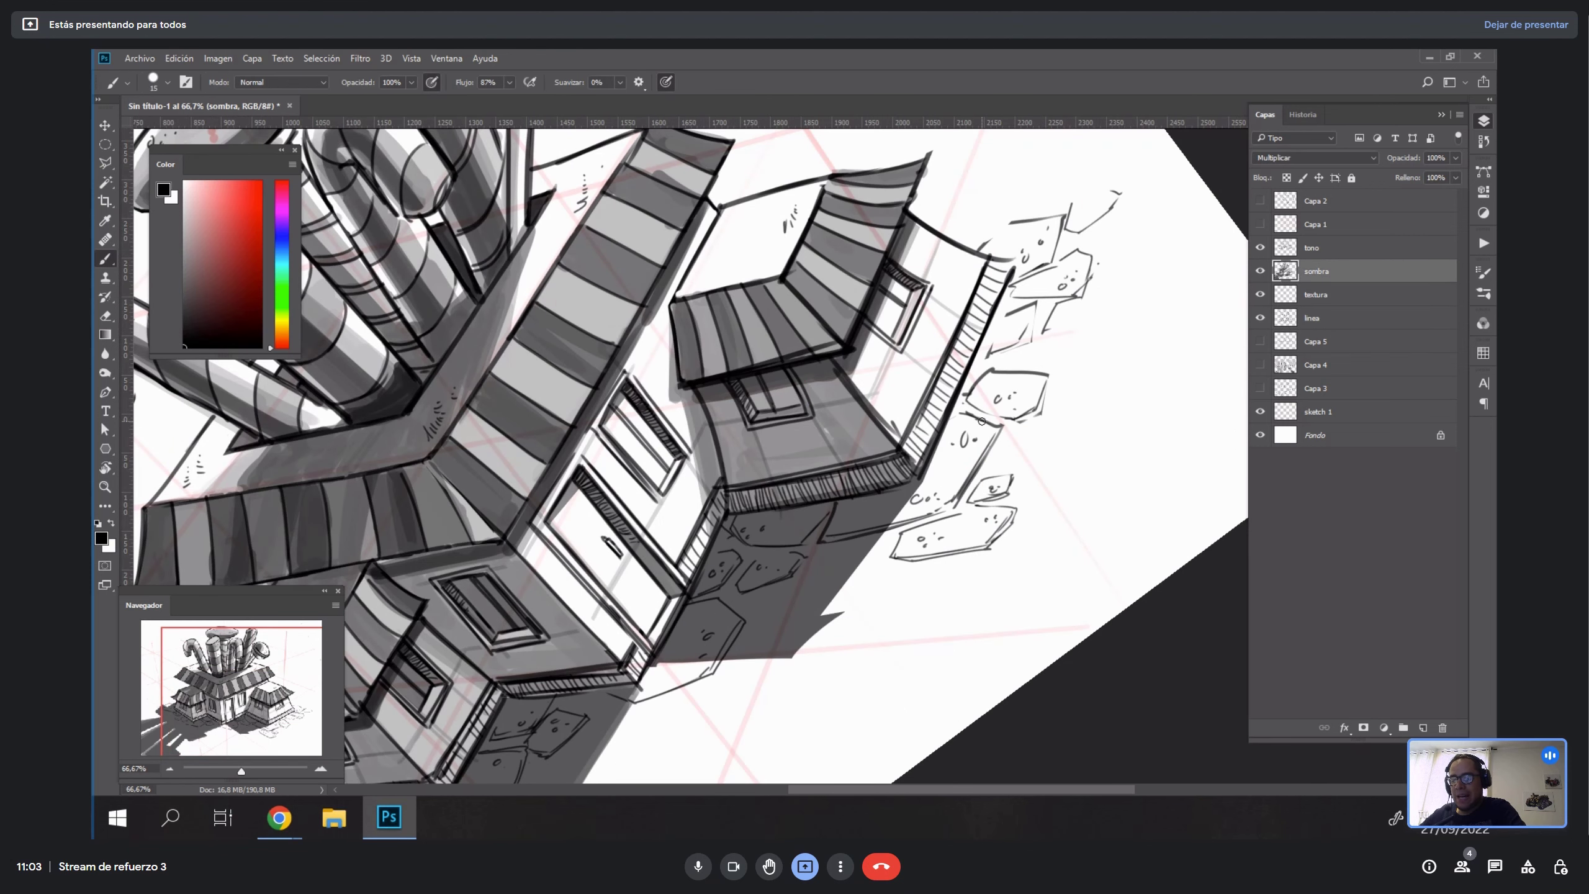
{"action": "left_click", "coordinate": [867, 542], "text": "alt"}
{"action": "left_click_drag", "start_coordinate": [948, 512], "coordinate": [1039, 408]}
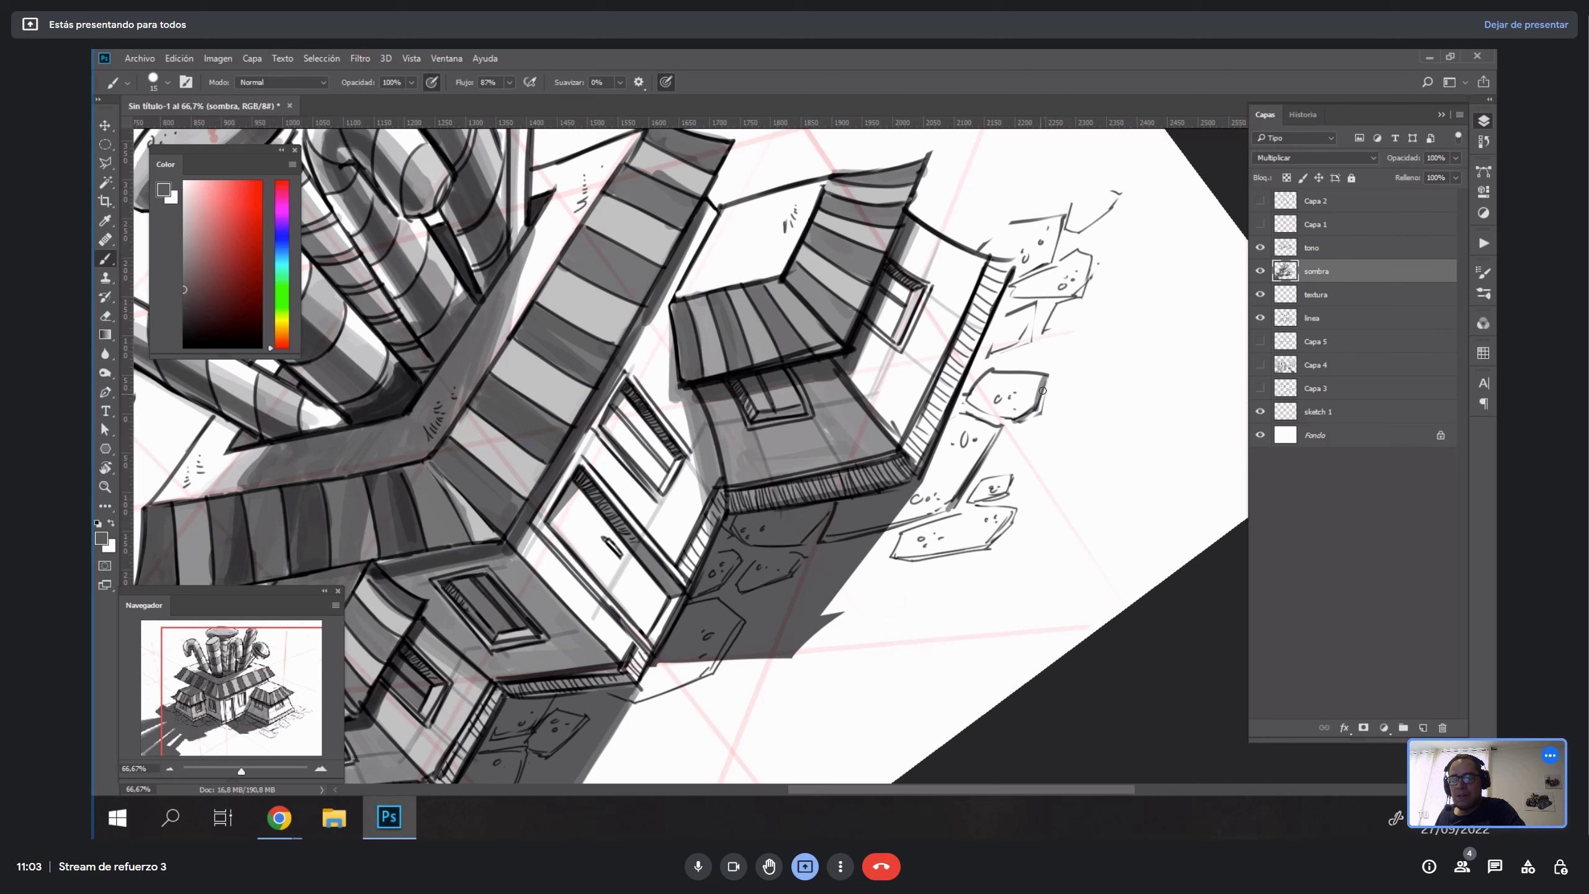
{"action": "mouse_move", "coordinate": [992, 355]}
{"action": "left_mouse_down"}
{"action": "mouse_move", "coordinate": [1027, 335]}
{"action": "mouse_move", "coordinate": [1034, 305]}
{"action": "left_mouse_up"}
Choose a lighter grey and shade the outer edges of the remaining lit paving stones around the right side building.
{"action": "left_click_drag", "start_coordinate": [186, 289], "coordinate": [170, 264]}
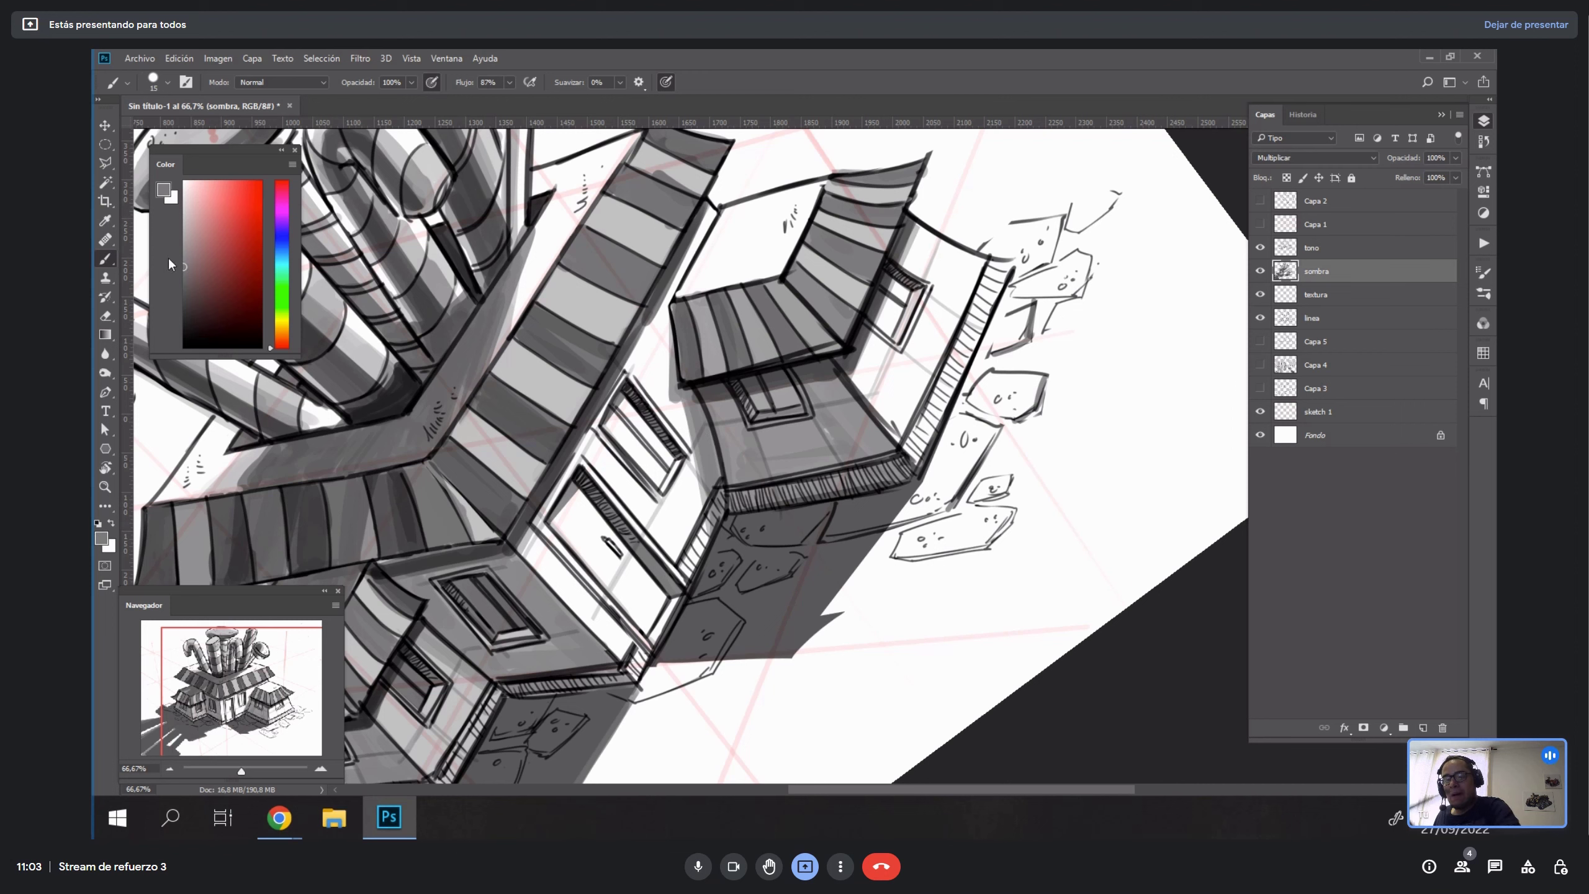
{"action": "mouse_move", "coordinate": [1054, 245]}
{"action": "left_mouse_down"}
{"action": "mouse_move", "coordinate": [1022, 272]}
{"action": "mouse_move", "coordinate": [1057, 218]}
{"action": "mouse_move", "coordinate": [1039, 265]}
{"action": "mouse_move", "coordinate": [1121, 195]}
{"action": "left_mouse_up"}
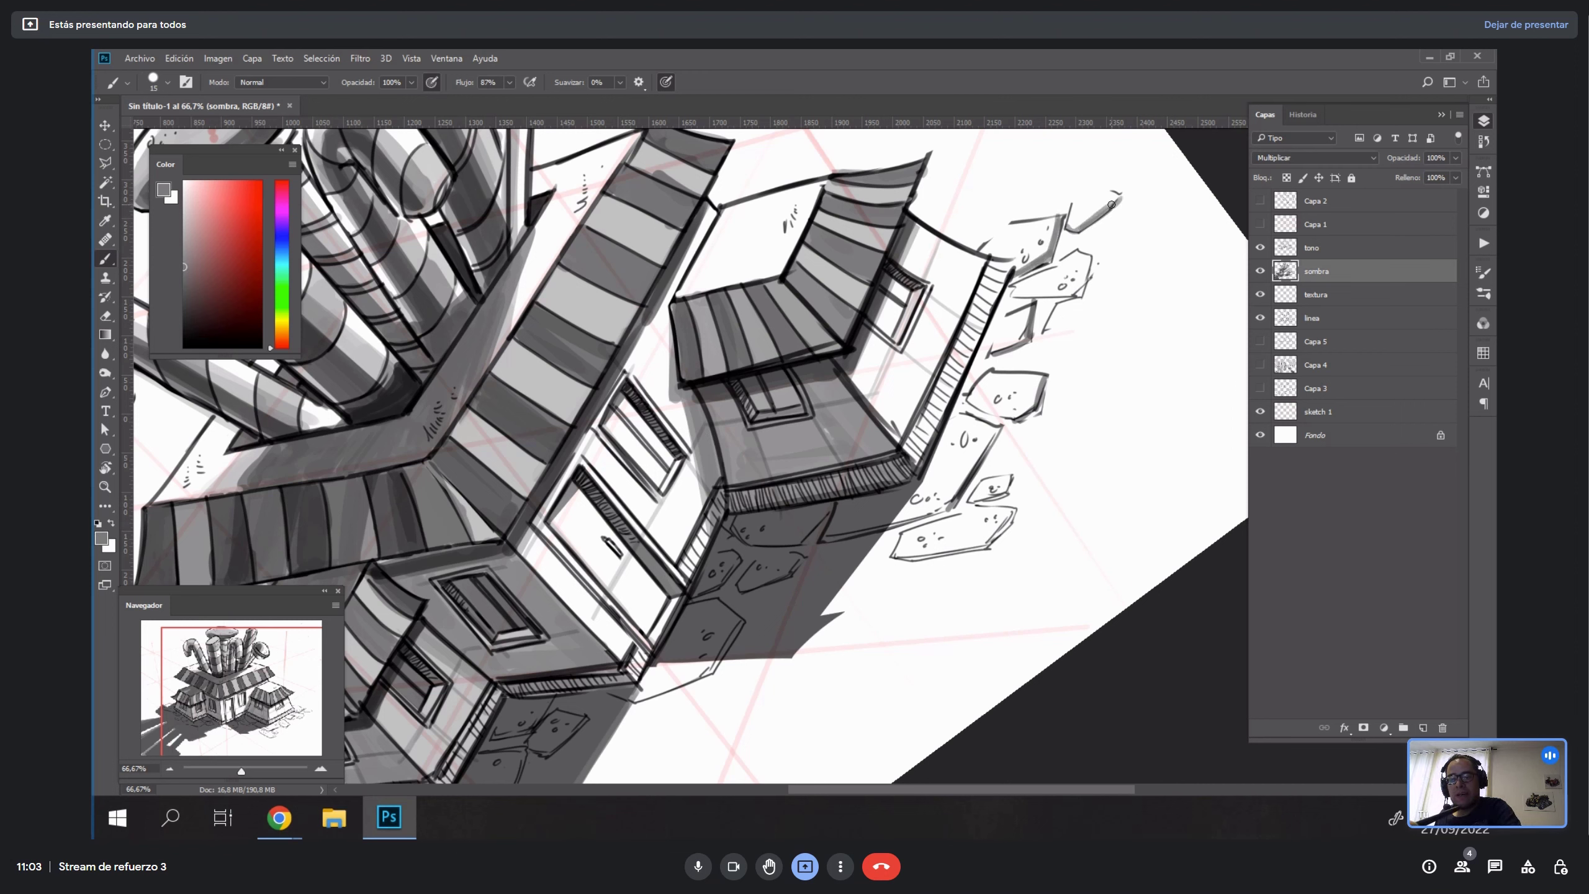
{"action": "mouse_move", "coordinate": [1011, 300]}
{"action": "left_mouse_down"}
{"action": "mouse_move", "coordinate": [1081, 289]}
{"action": "mouse_move", "coordinate": [1087, 265]}
{"action": "mouse_move", "coordinate": [1048, 337]}
{"action": "left_mouse_up"}
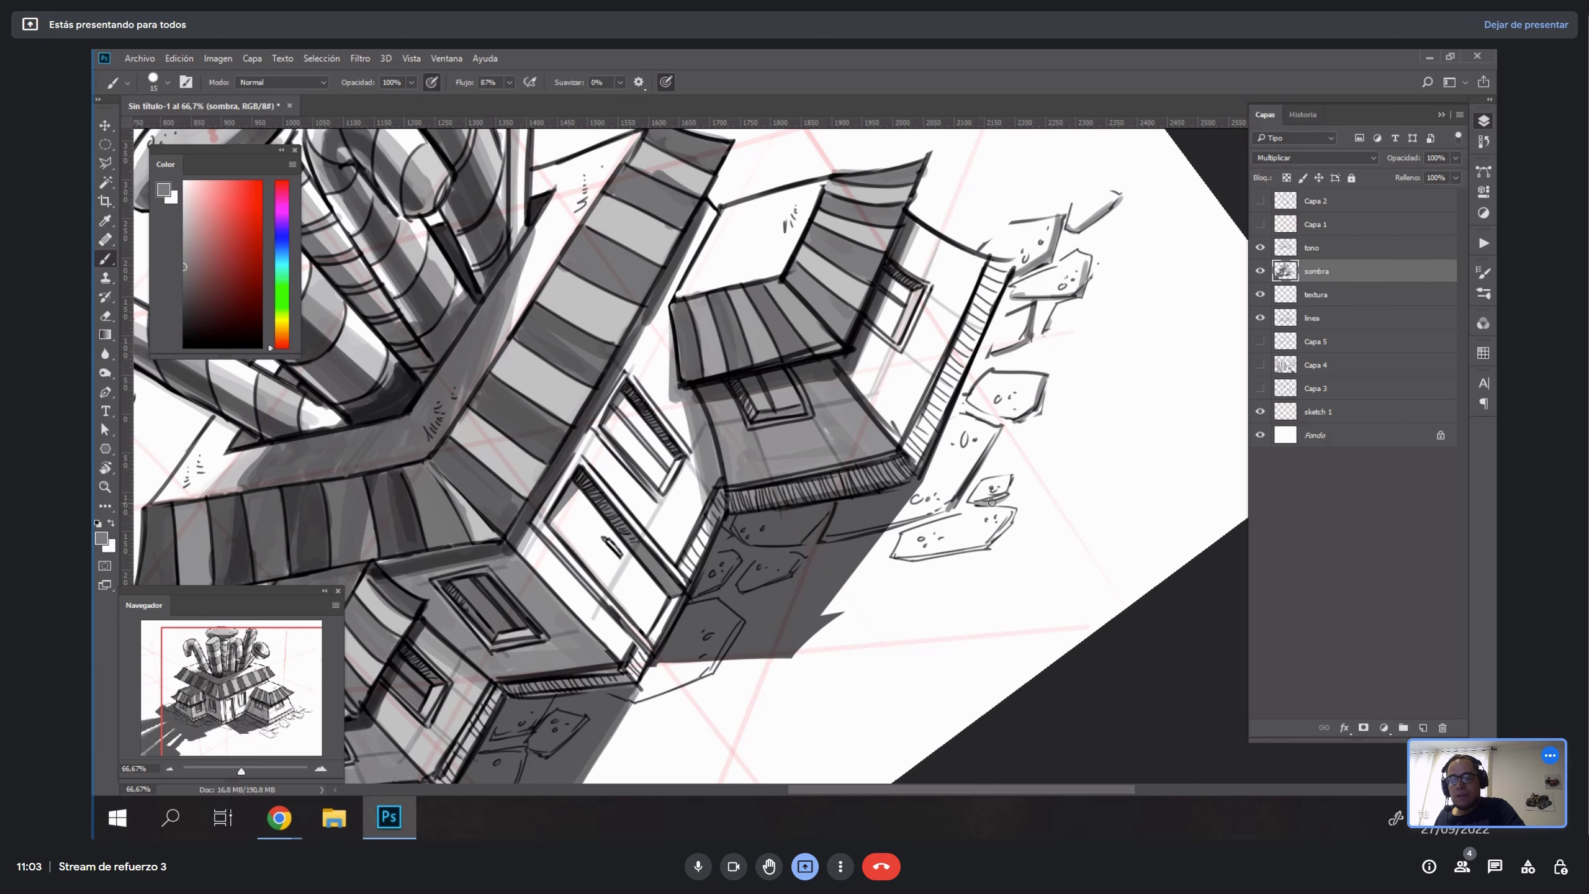
{"action": "key", "text": "r"}
{"action": "left_click_drag", "start_coordinate": [1124, 448], "coordinate": [881, 713]}
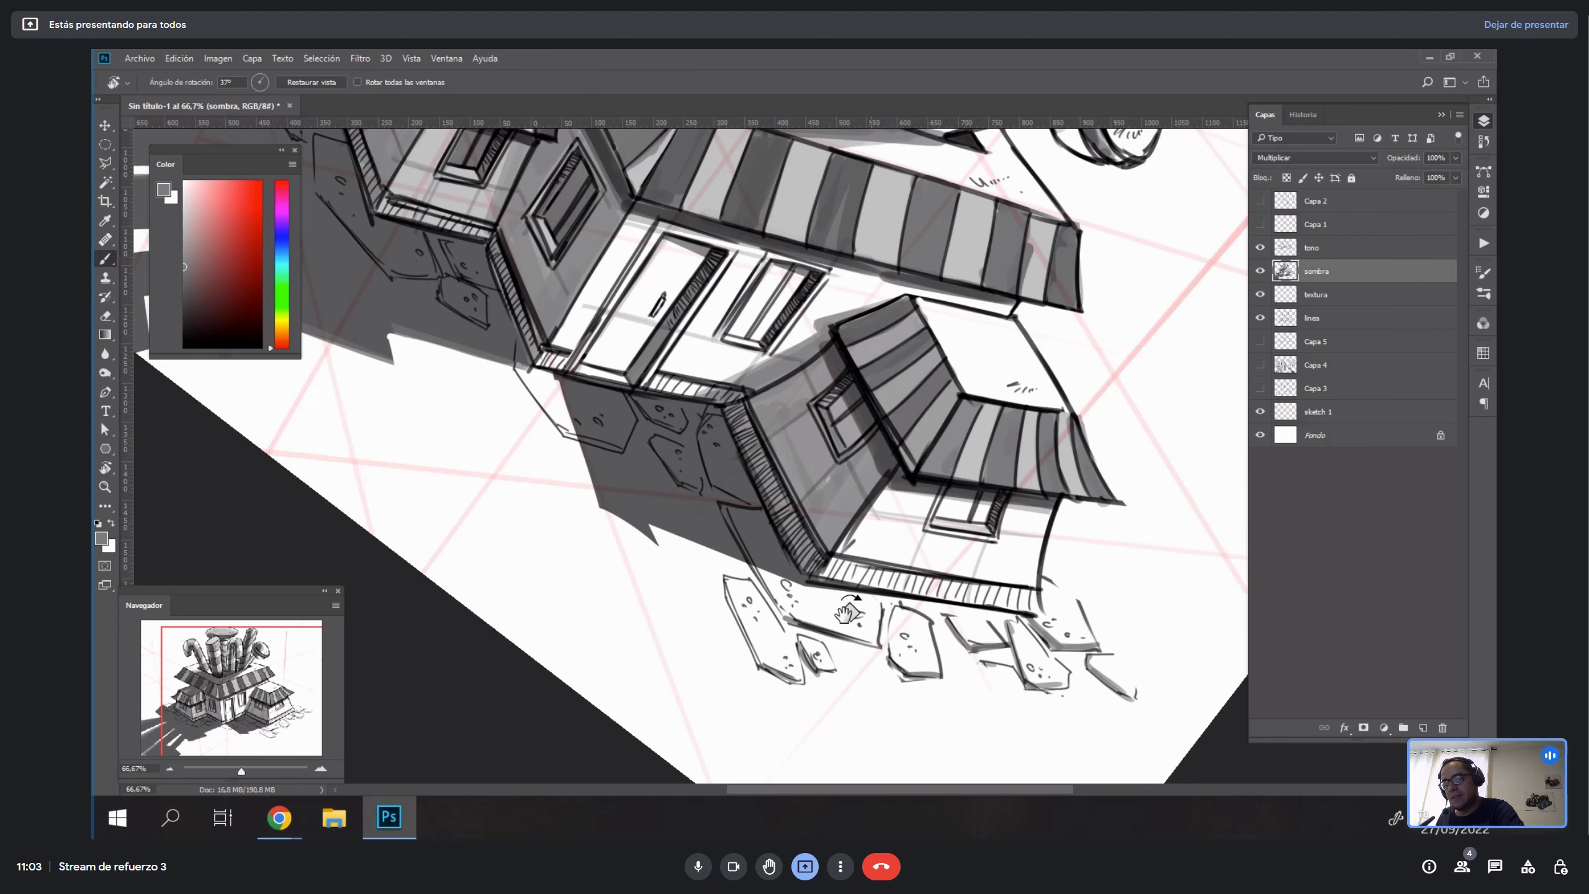
{"action": "key", "text": "b"}
{"action": "left_click_drag", "start_coordinate": [724, 585], "coordinate": [763, 676]}
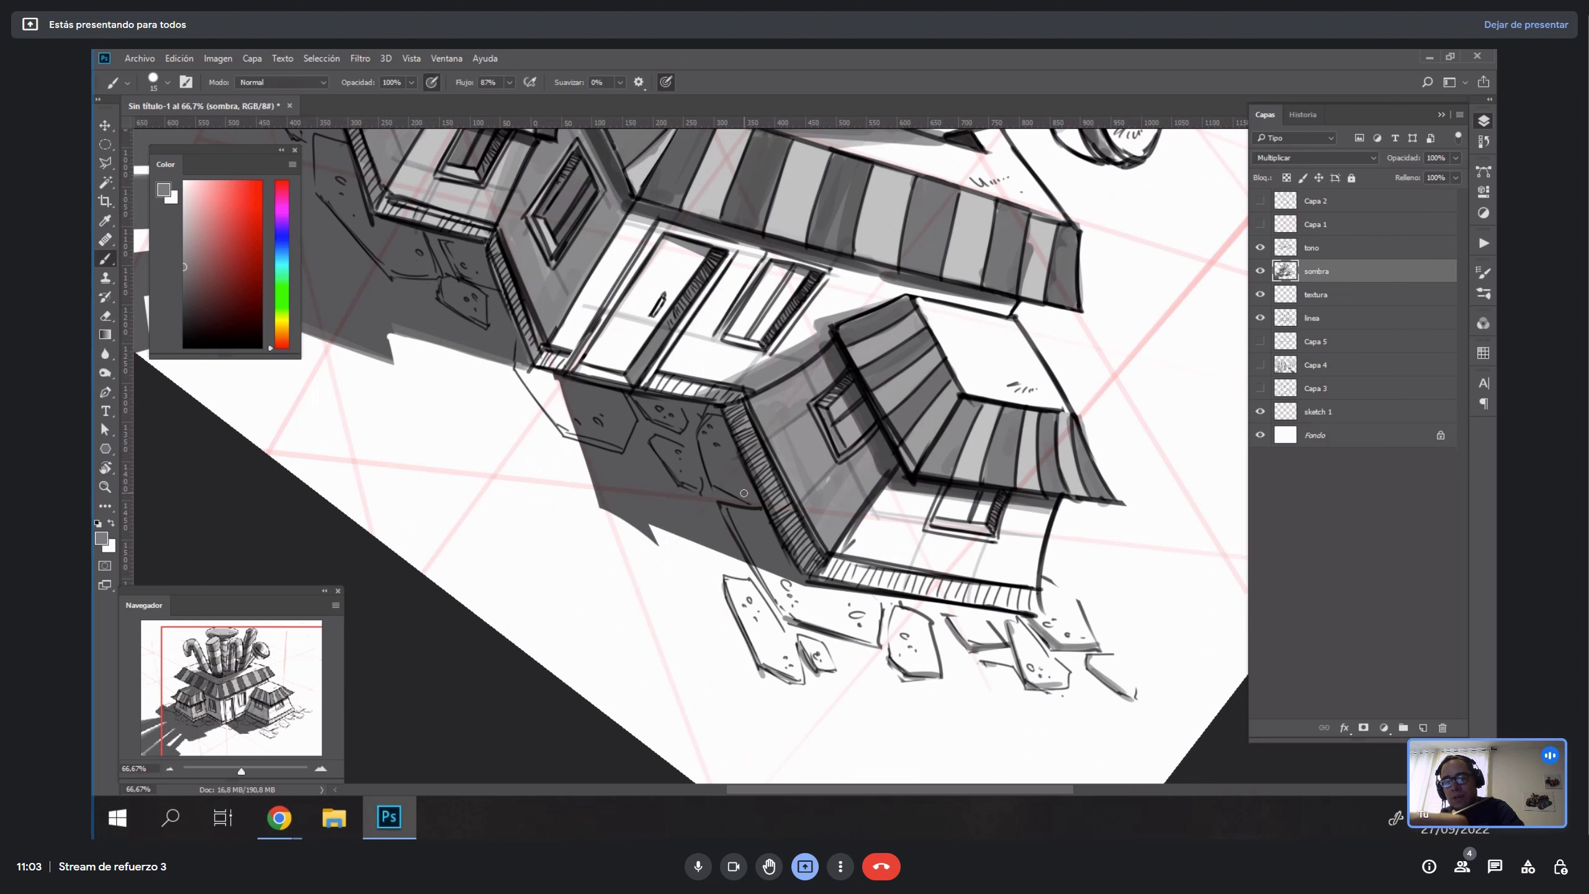
Sample the ground shadow's dark grey and shade the edges of the stones in front of the door and left side building.
{"action": "key", "text": "x"}
{"action": "left_click", "coordinate": [752, 538], "text": "alt"}
{"action": "left_click_drag", "start_coordinate": [597, 395], "coordinate": [646, 444]}
{"action": "mouse_move", "coordinate": [562, 416]}
{"action": "left_mouse_down"}
{"action": "mouse_move", "coordinate": [608, 483]}
{"action": "mouse_move", "coordinate": [607, 469]}
{"action": "left_mouse_up"}
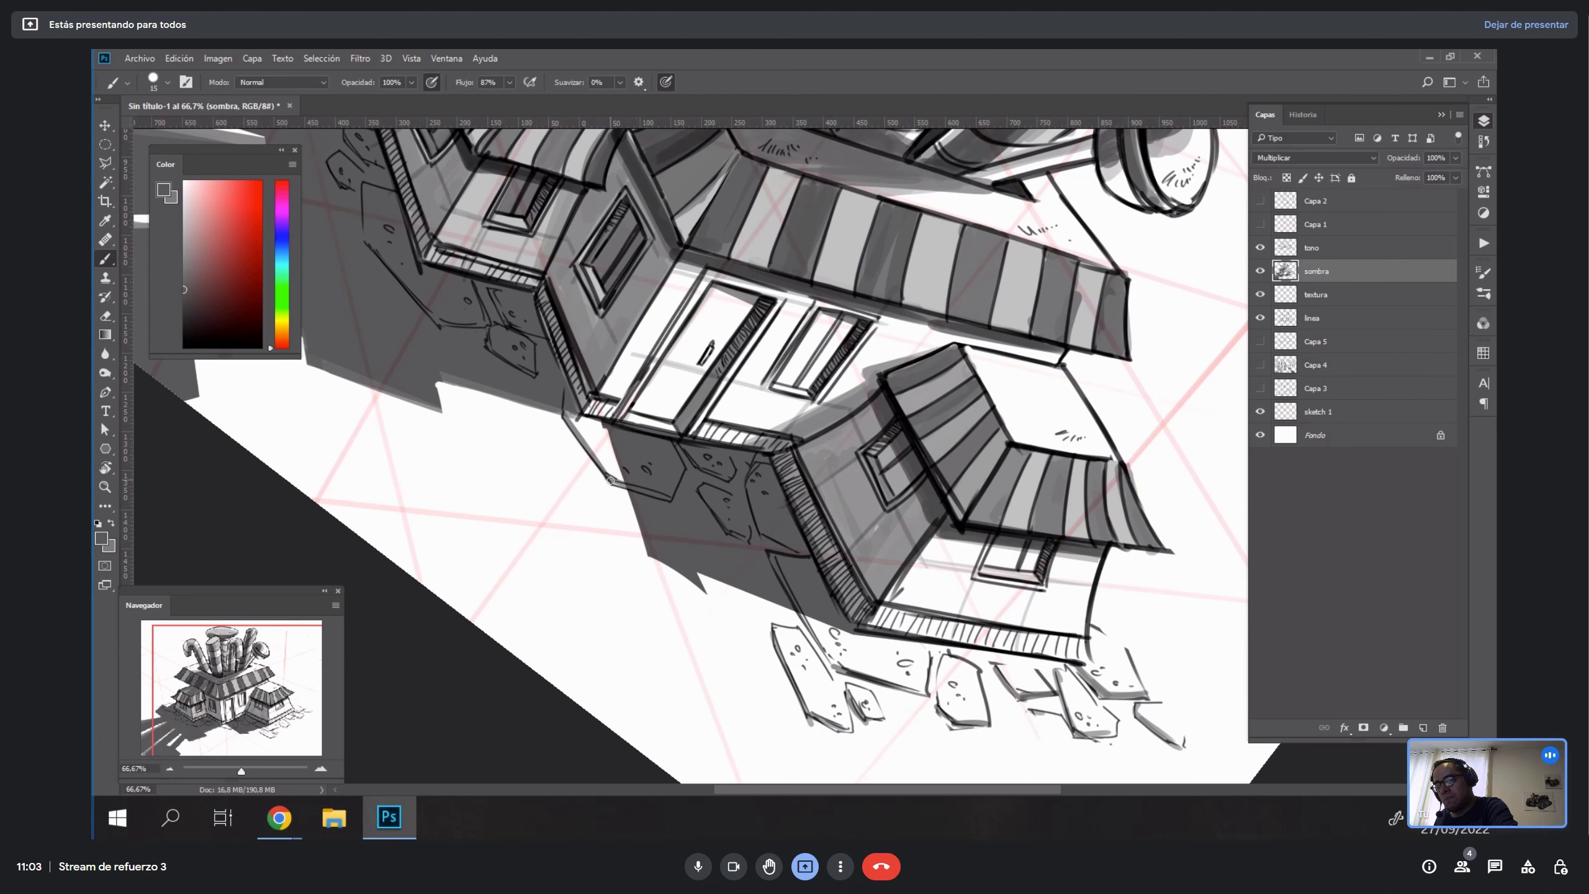
{"action": "left_click_drag", "start_coordinate": [470, 294], "coordinate": [782, 505]}
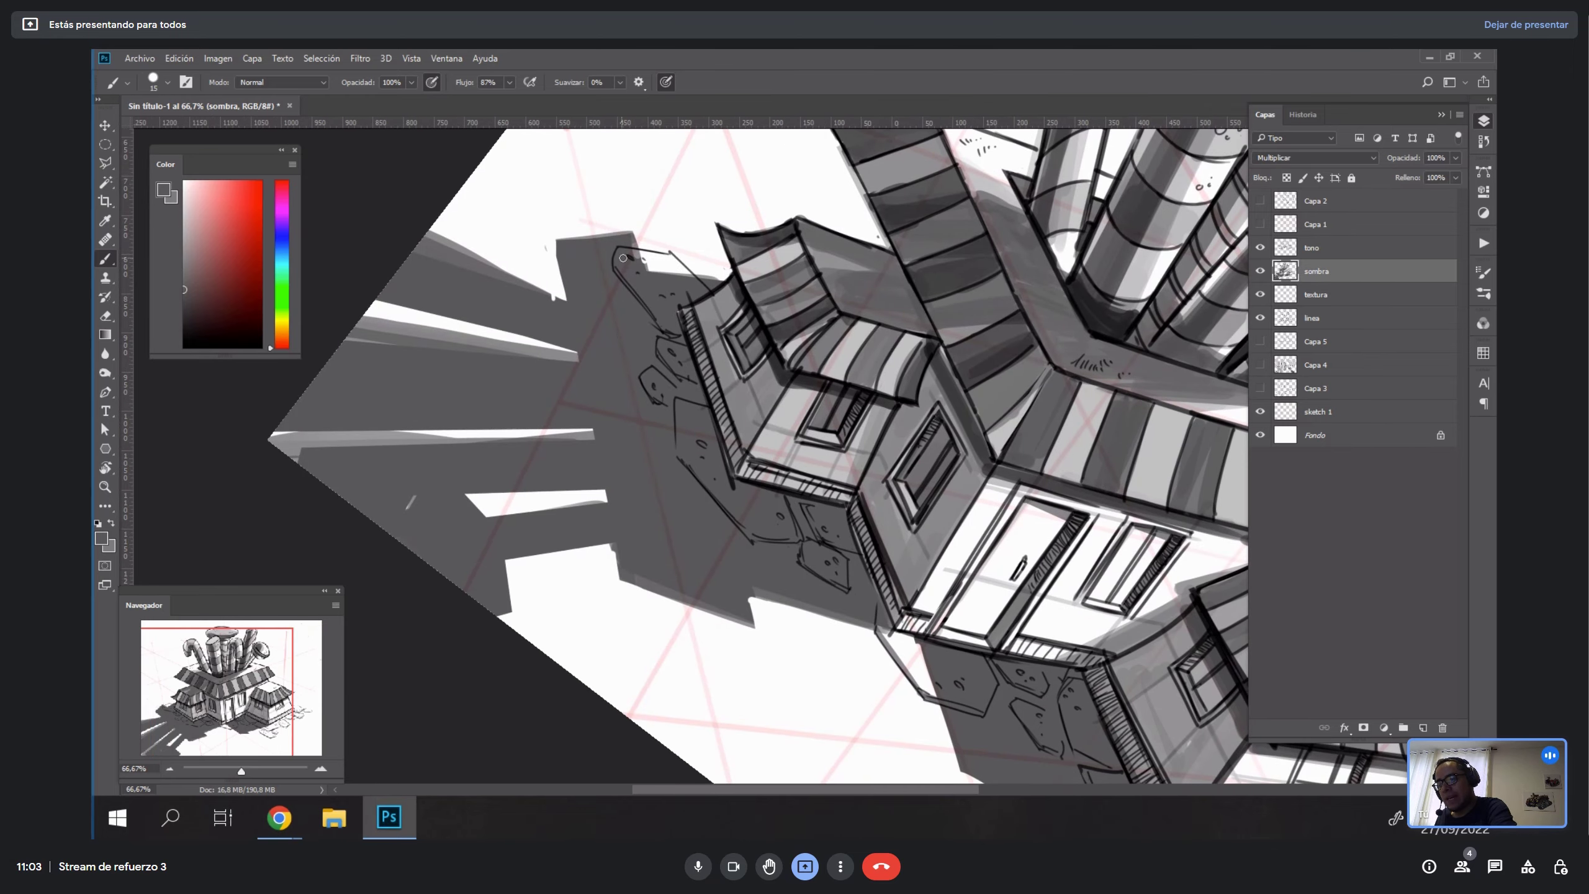
{"action": "key", "text": "Escape"}
Erase excess shading along the edges of the farthest paving stones beside the right side building's lit wall.
{"action": "left_click_drag", "start_coordinate": [867, 479], "coordinate": [388, 491]}
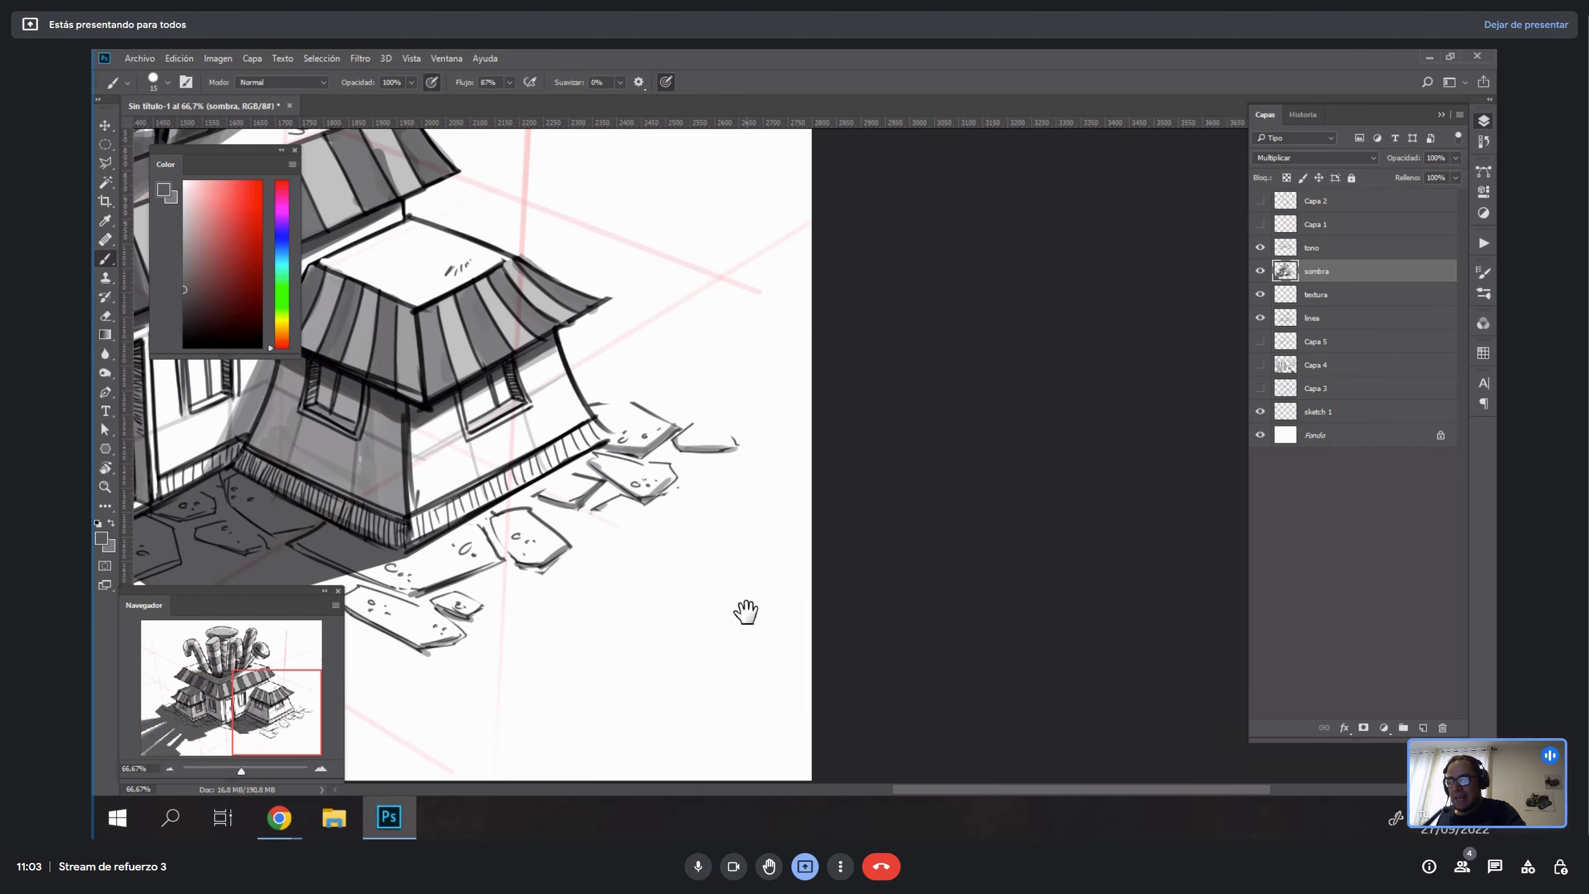
{"action": "left_click_drag", "start_coordinate": [745, 610], "coordinate": [1042, 521]}
{"action": "key", "text": "r"}
{"action": "left_click_drag", "start_coordinate": [1084, 445], "coordinate": [931, 223]}
{"action": "key", "text": "e"}
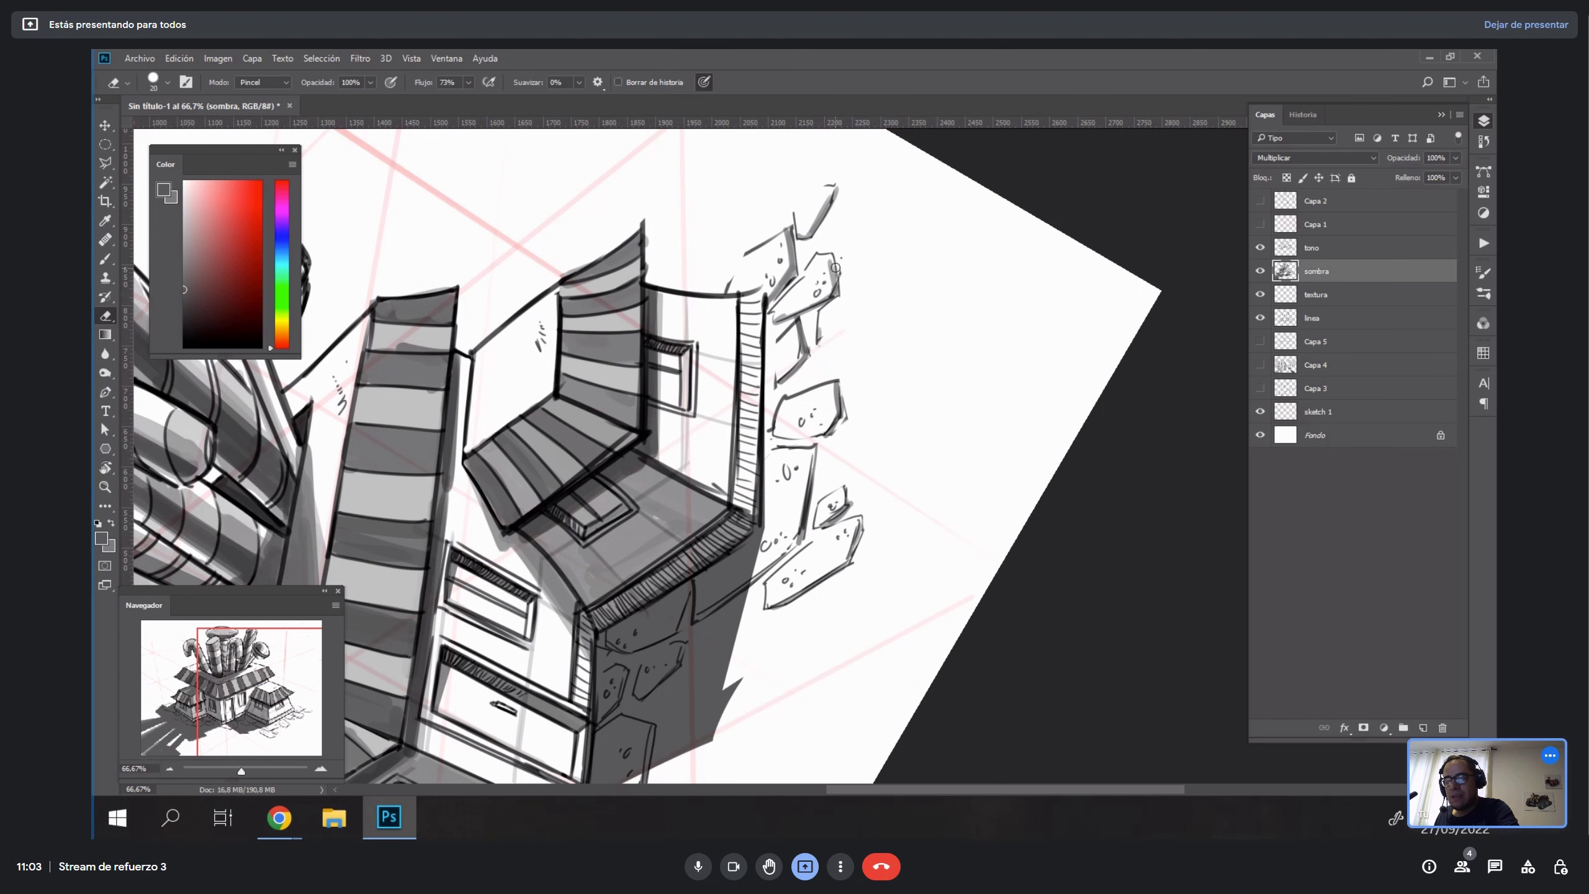
{"action": "left_click_drag", "start_coordinate": [835, 268], "coordinate": [841, 194]}
{"action": "key", "text": "Escape"}
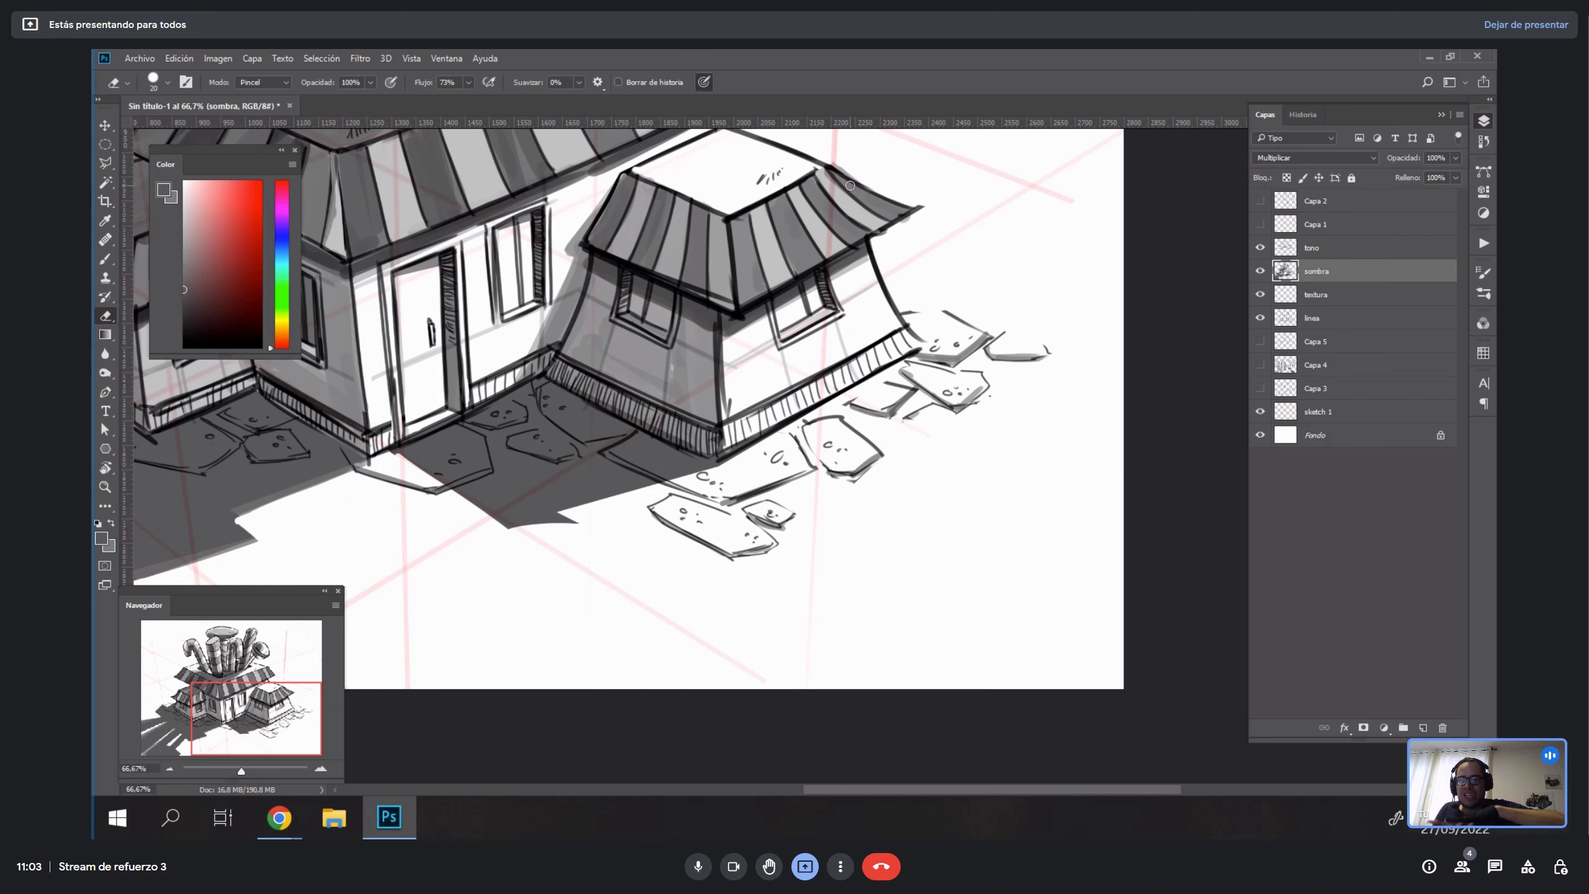
Sample a mid grey and dab specks on the large paving stone at the right side building's front corner.
{"action": "key", "text": "r"}
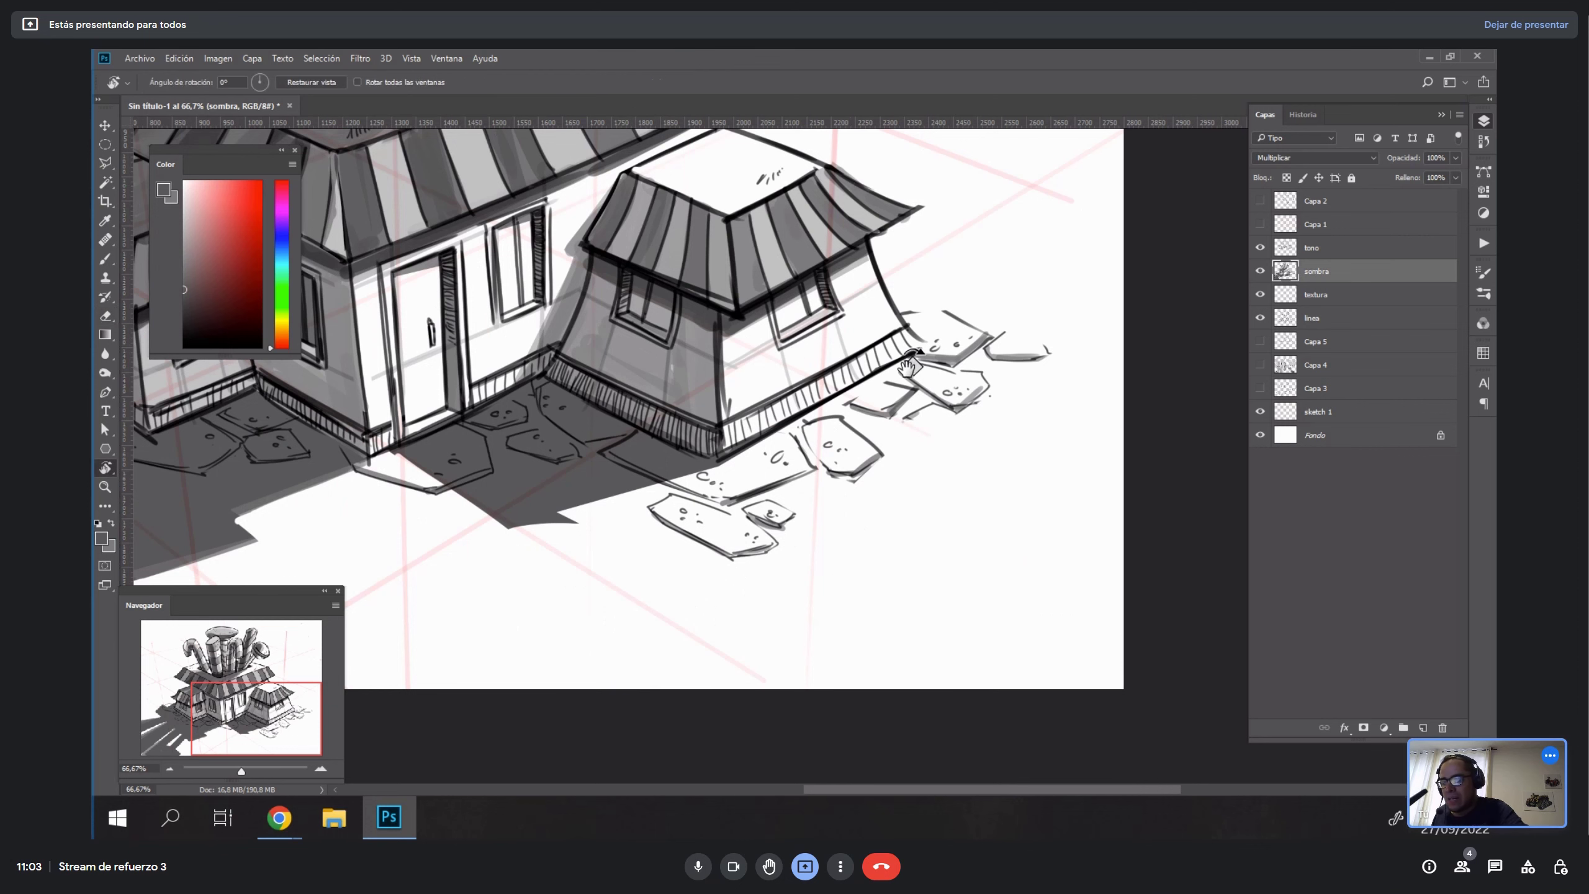
{"action": "left_click_drag", "start_coordinate": [988, 428], "coordinate": [948, 550]}
{"action": "key", "text": "b"}
{"action": "left_click", "coordinate": [715, 446], "text": "alt"}
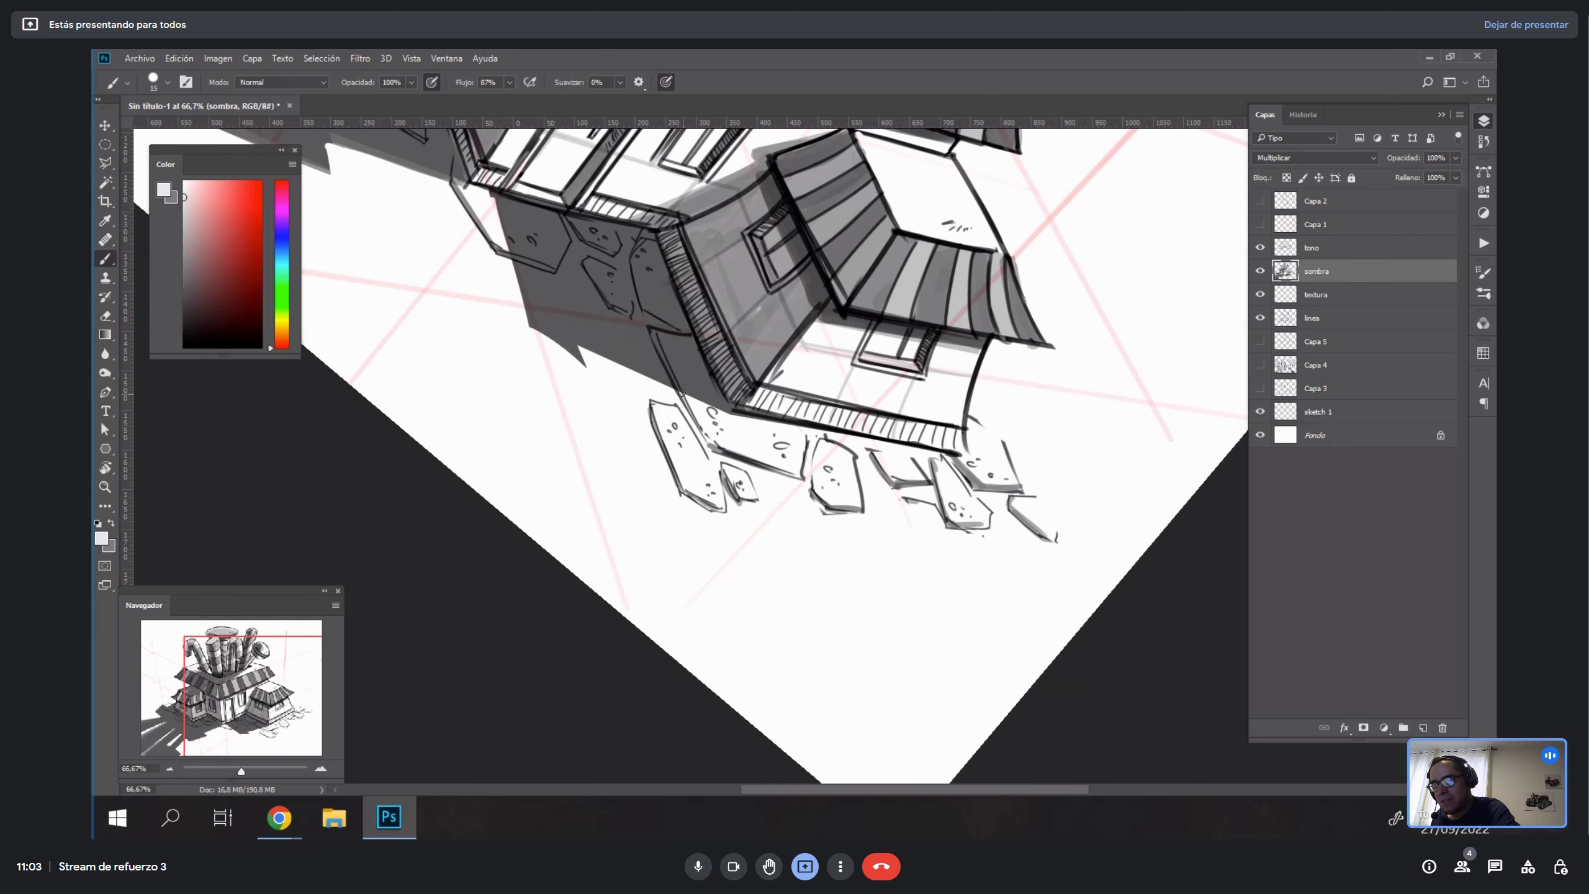
{"action": "left_click", "coordinate": [713, 447], "text": "alt"}
{"action": "mouse_move", "coordinate": [713, 443]}
{"action": "left_mouse_down"}
{"action": "mouse_move", "coordinate": [680, 390]}
{"action": "mouse_move", "coordinate": [712, 443]}
{"action": "left_mouse_up"}
{"action": "key", "text": "Escape"}
{"action": "key", "text": "r"}
{"action": "left_click_drag", "start_coordinate": [1016, 360], "coordinate": [798, 485]}
{"action": "key", "text": "bracketright"}
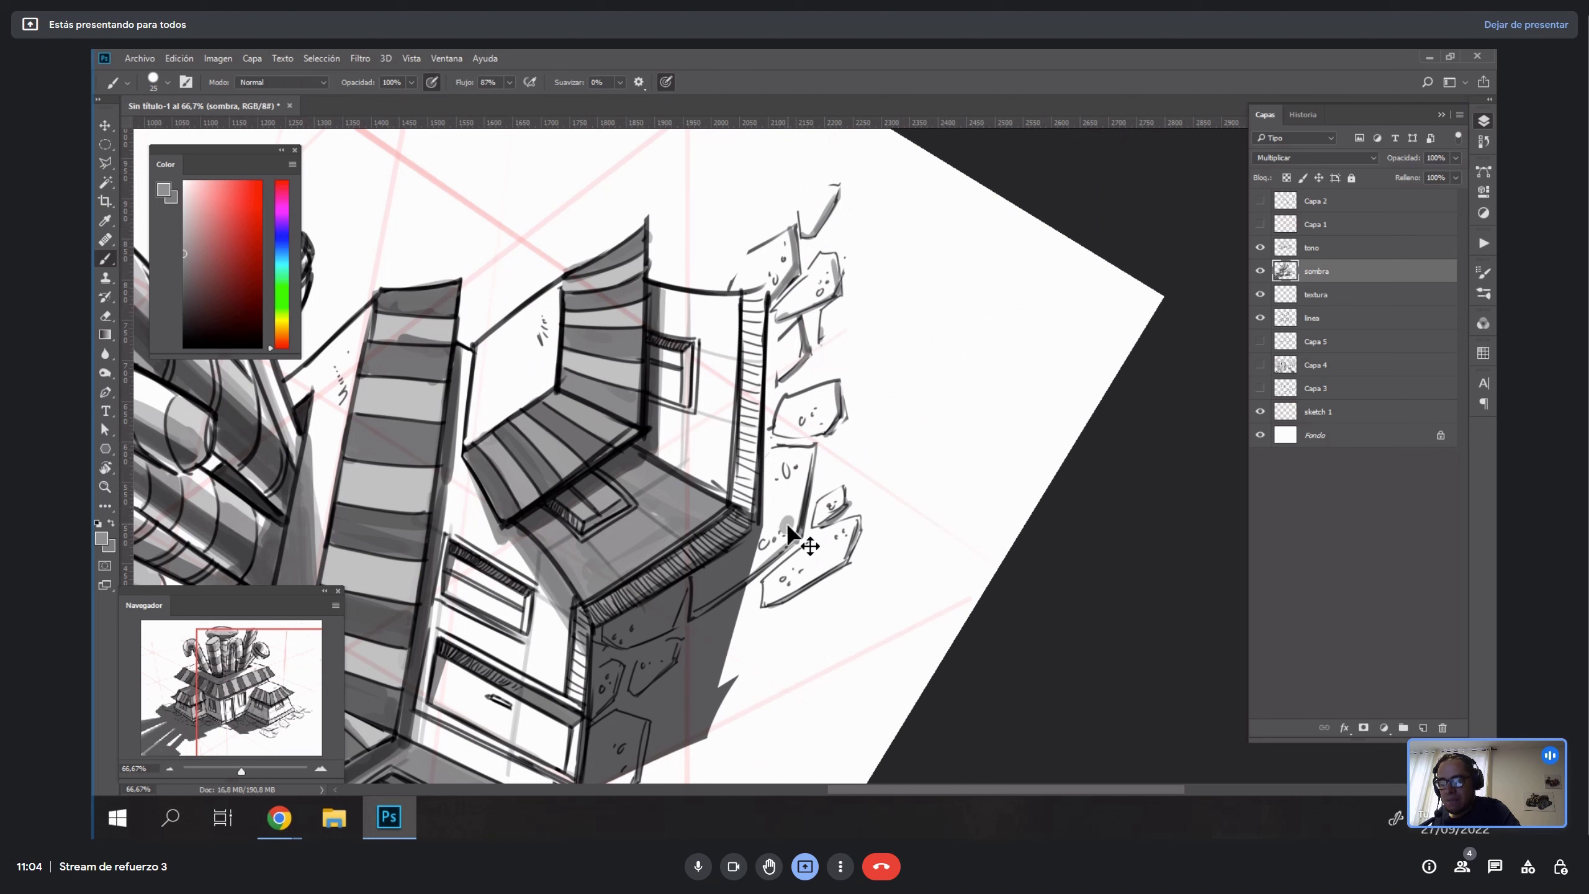
{"action": "key", "text": "ctrl+z"}
{"action": "left_click_drag", "start_coordinate": [781, 533], "coordinate": [784, 529]}
{"action": "left_click", "coordinate": [779, 520]}
{"action": "key", "text": "bracketleft"}
{"action": "left_click", "coordinate": [791, 509]}
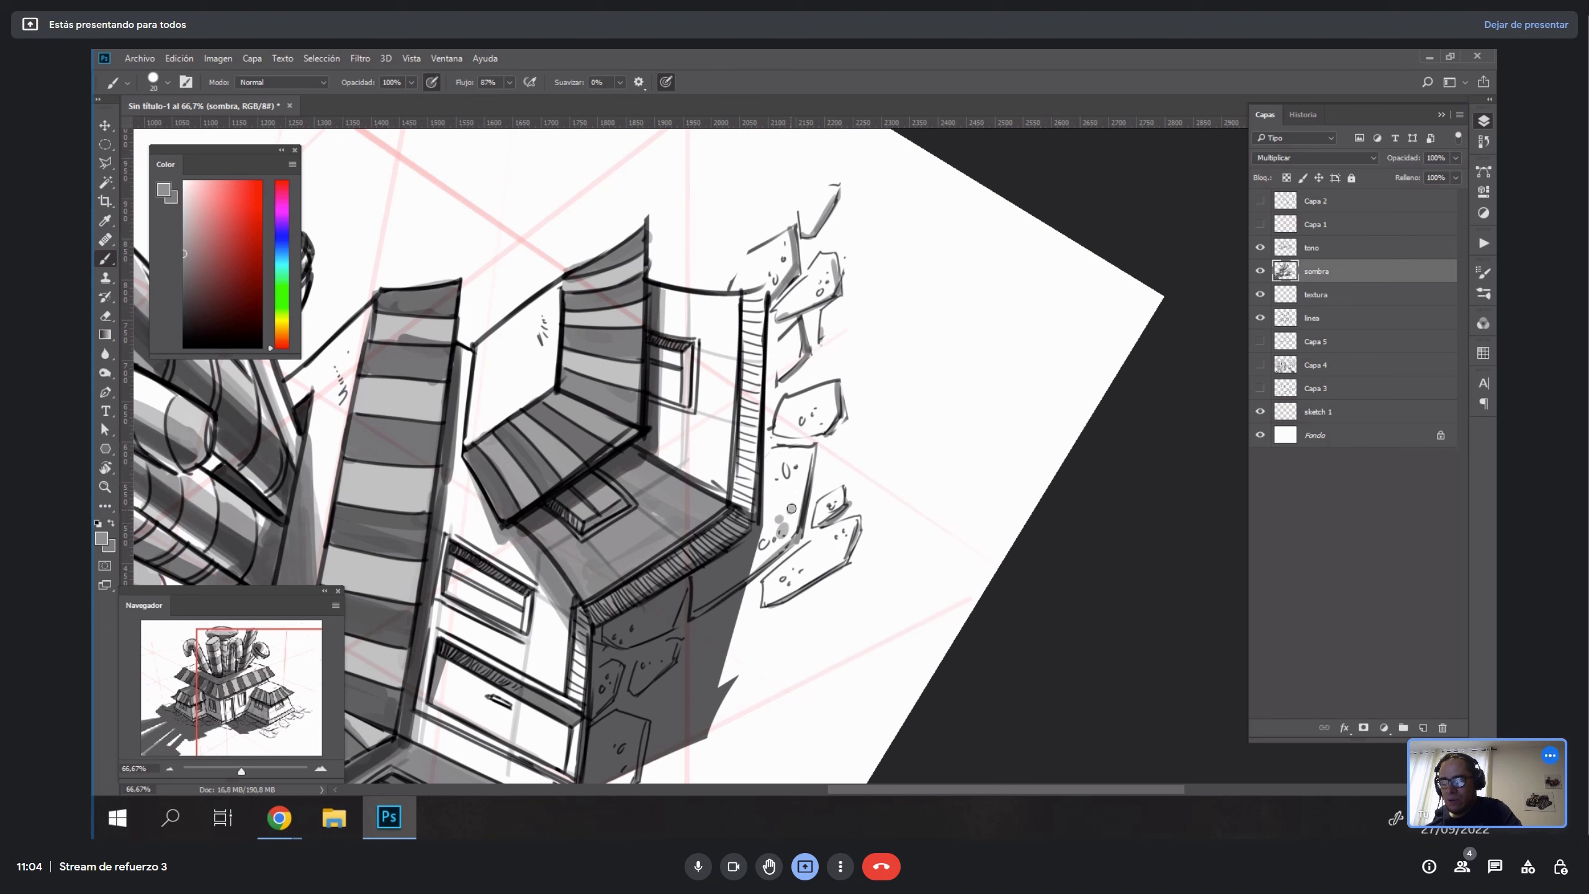
Dab grey specks on the remaining paving stones around the right side building, in front of the door and beside the left side building.
{"action": "left_click", "coordinate": [835, 556]}
{"action": "left_click", "coordinate": [820, 566]}
{"action": "left_click", "coordinate": [843, 521]}
{"action": "key", "text": "bracketleft"}
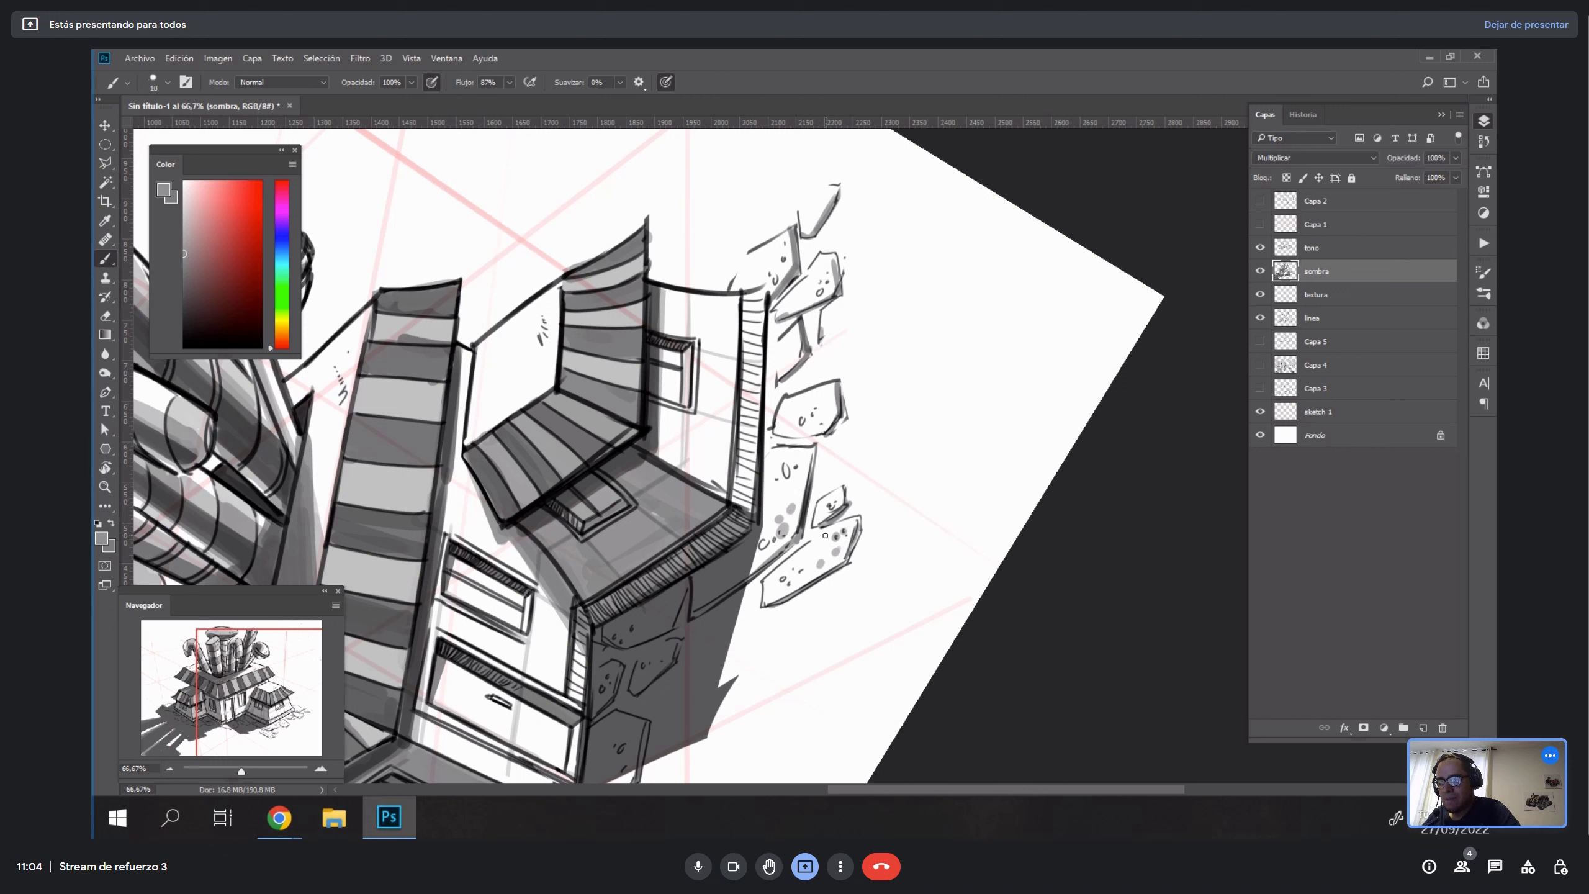
{"action": "left_click_drag", "start_coordinate": [822, 418], "coordinate": [821, 423]}
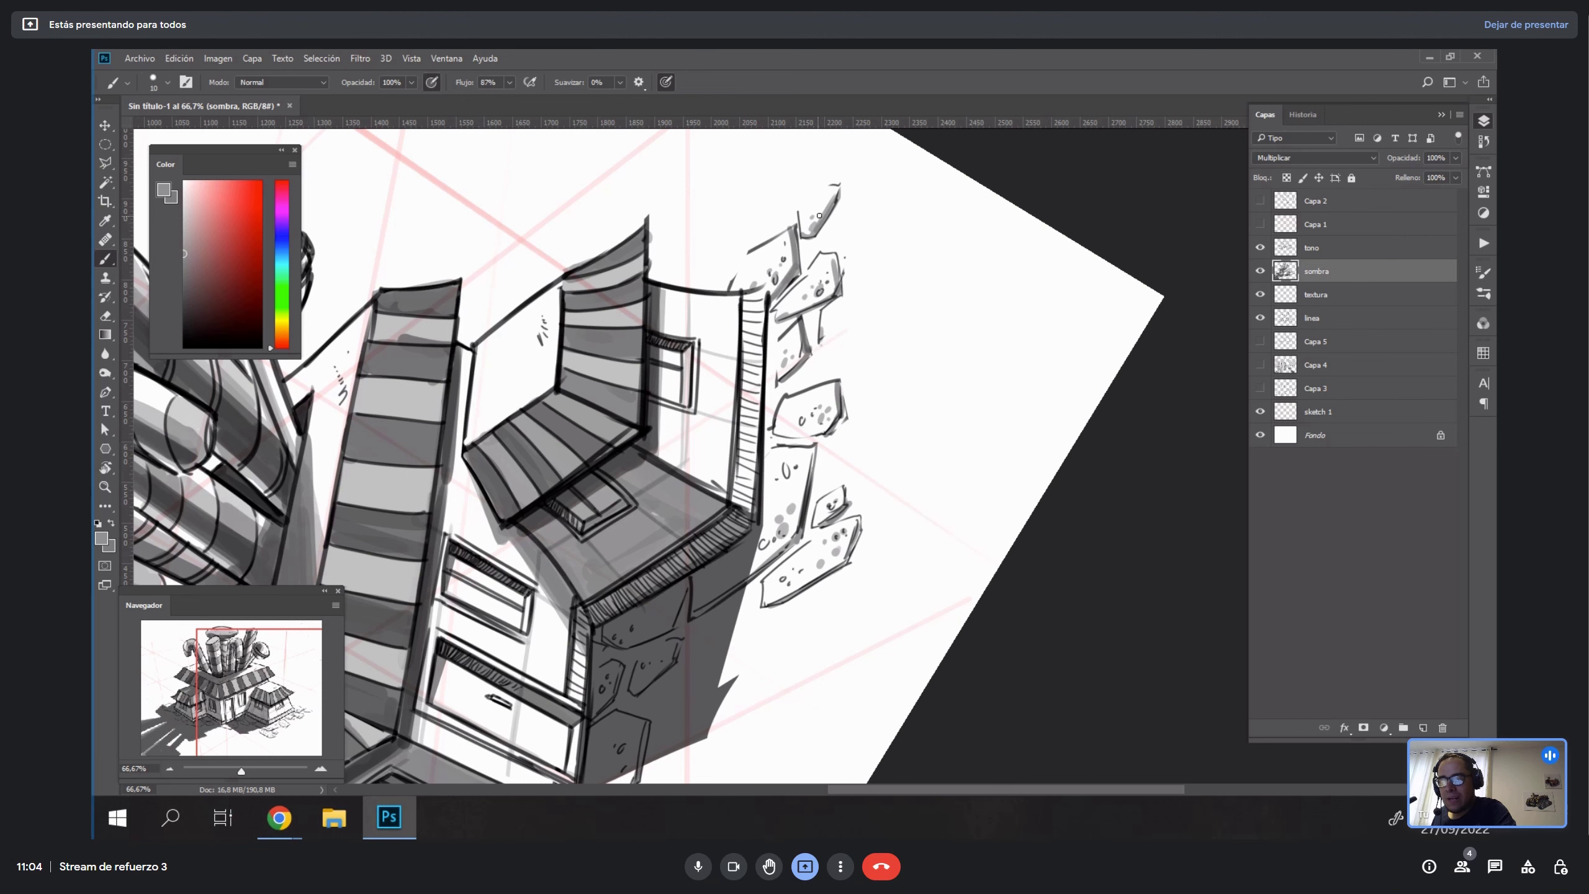
{"action": "left_click_drag", "start_coordinate": [611, 746], "coordinate": [811, 451]}
{"action": "left_click_drag", "start_coordinate": [811, 599], "coordinate": [1024, 254]}
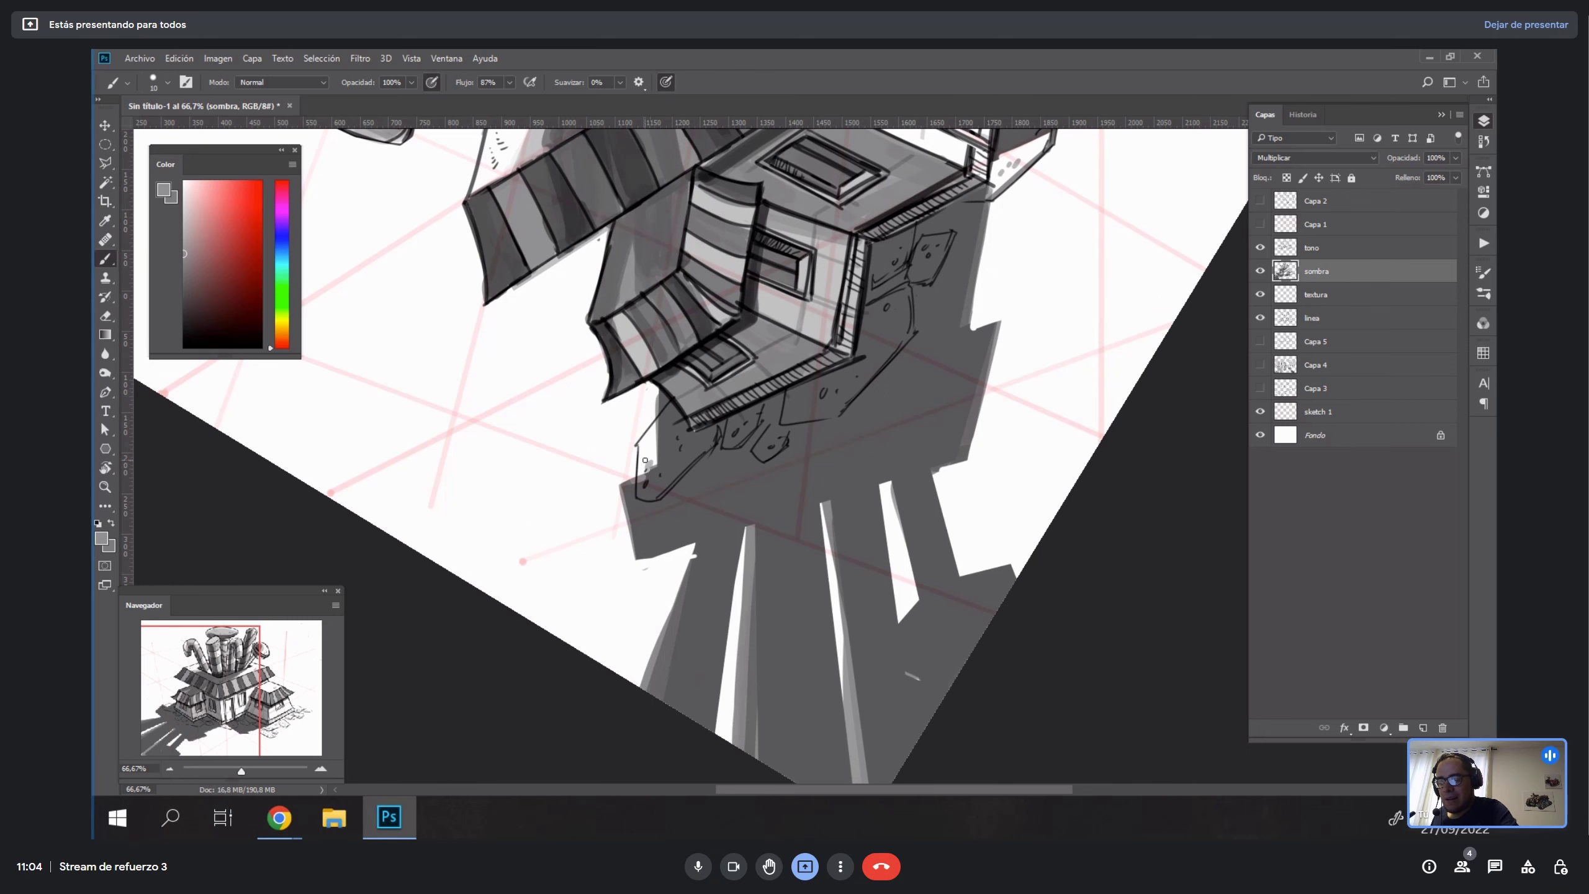
{"action": "left_click_drag", "start_coordinate": [1024, 275], "coordinate": [888, 764]}
{"action": "key", "text": "Escape"}
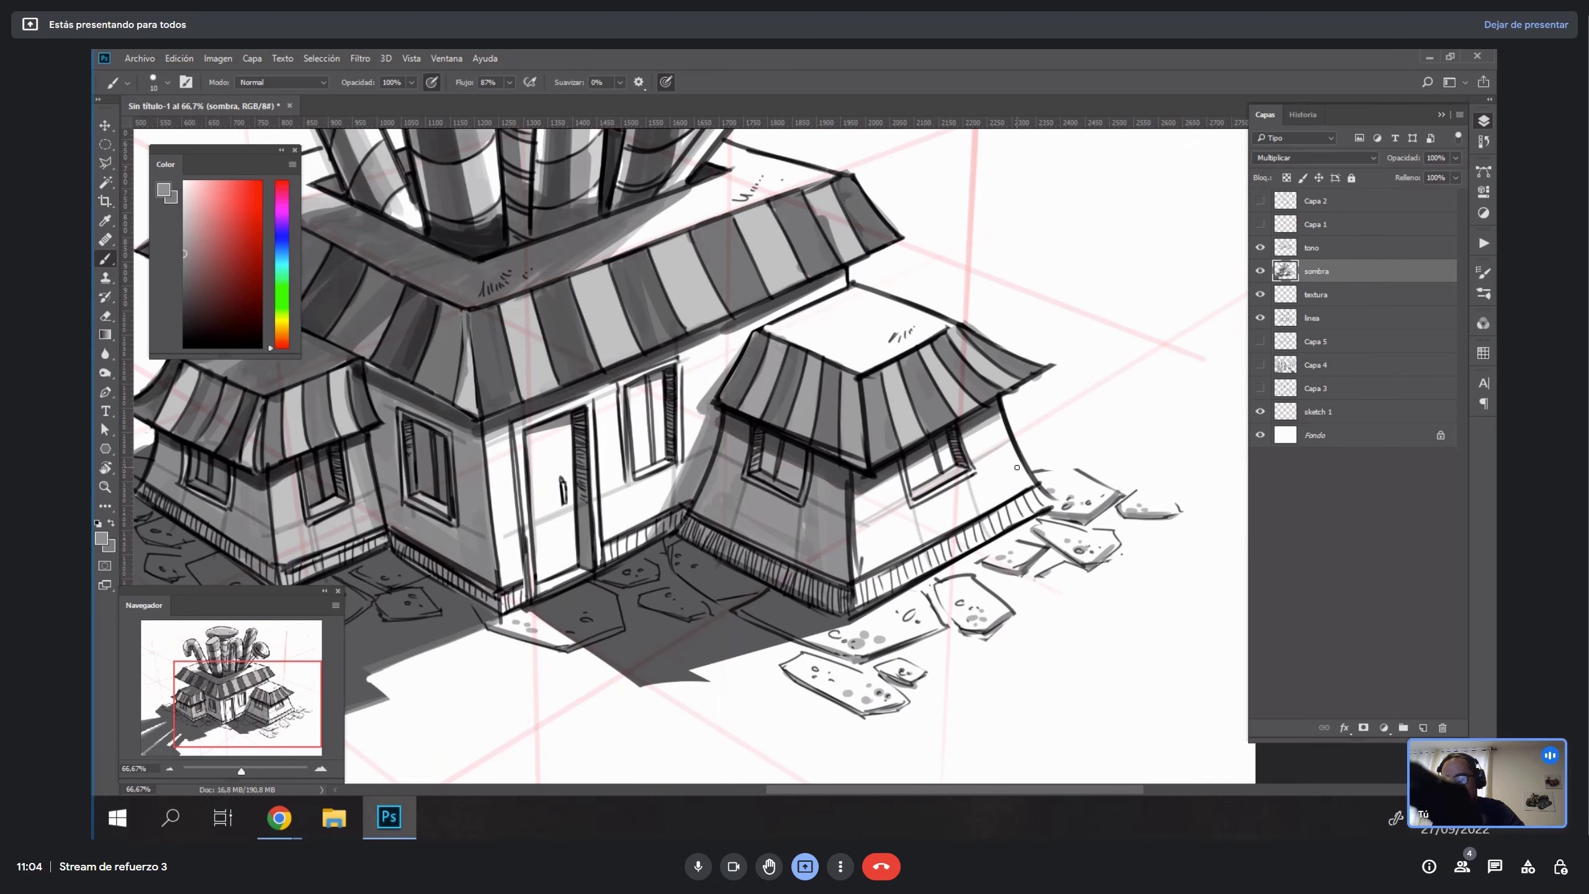
Set the opacity of the sketch 1 layer to 50%.
{"action": "key", "text": "z"}
{"action": "left_click", "coordinate": [1030, 462], "text": "alt"}
{"action": "left_click", "coordinate": [1029, 463], "text": "alt"}
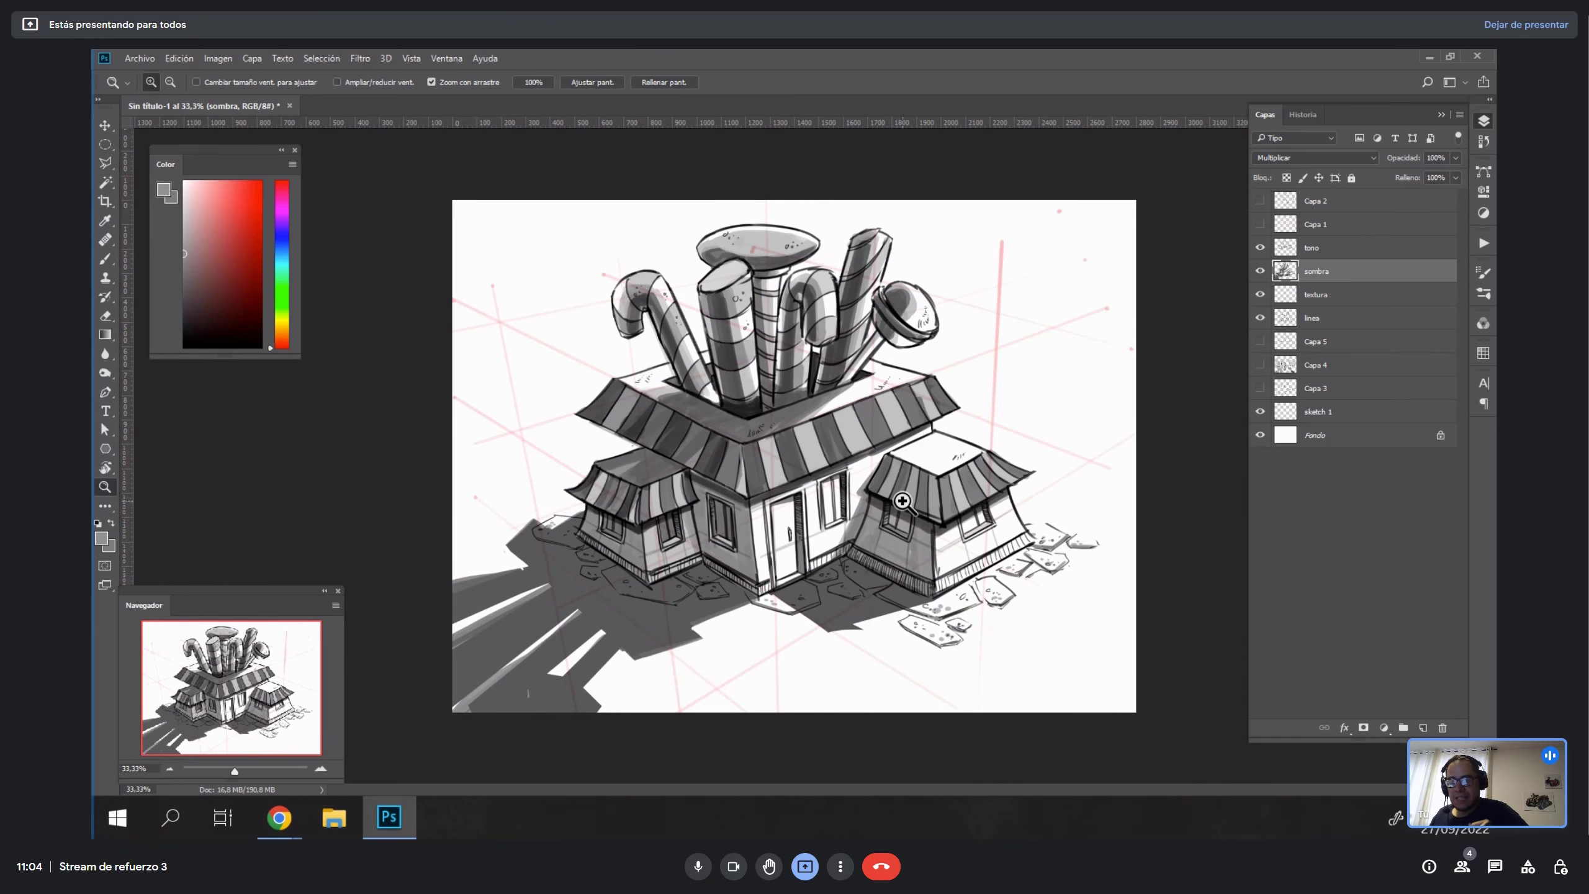
{"action": "left_click", "coordinate": [1348, 405]}
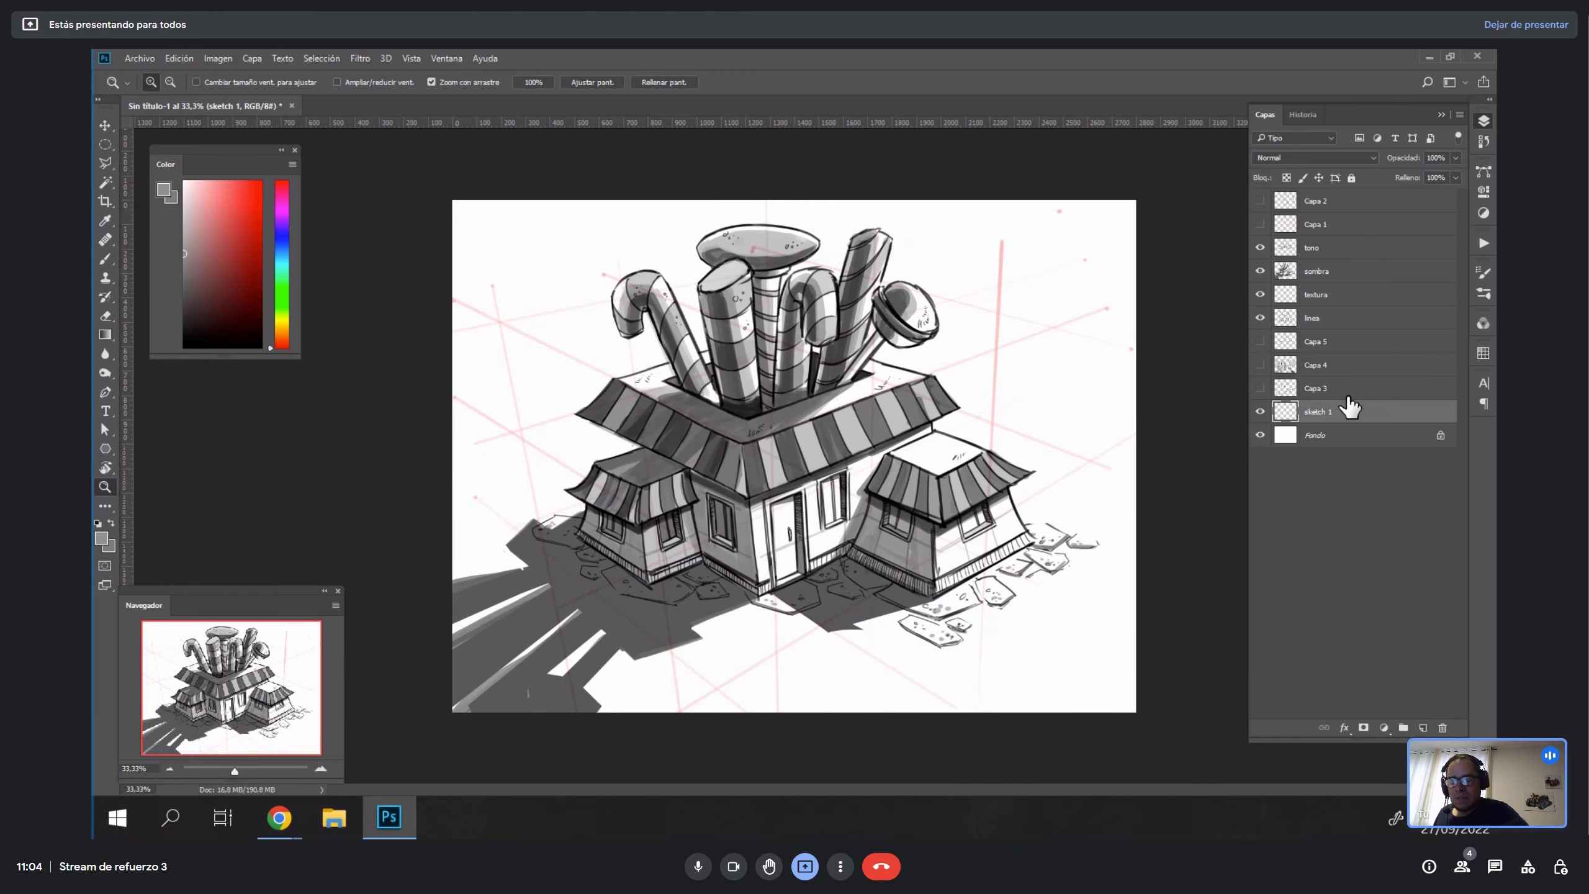
{"action": "key", "text": "v"}
{"action": "key", "text": "5"}
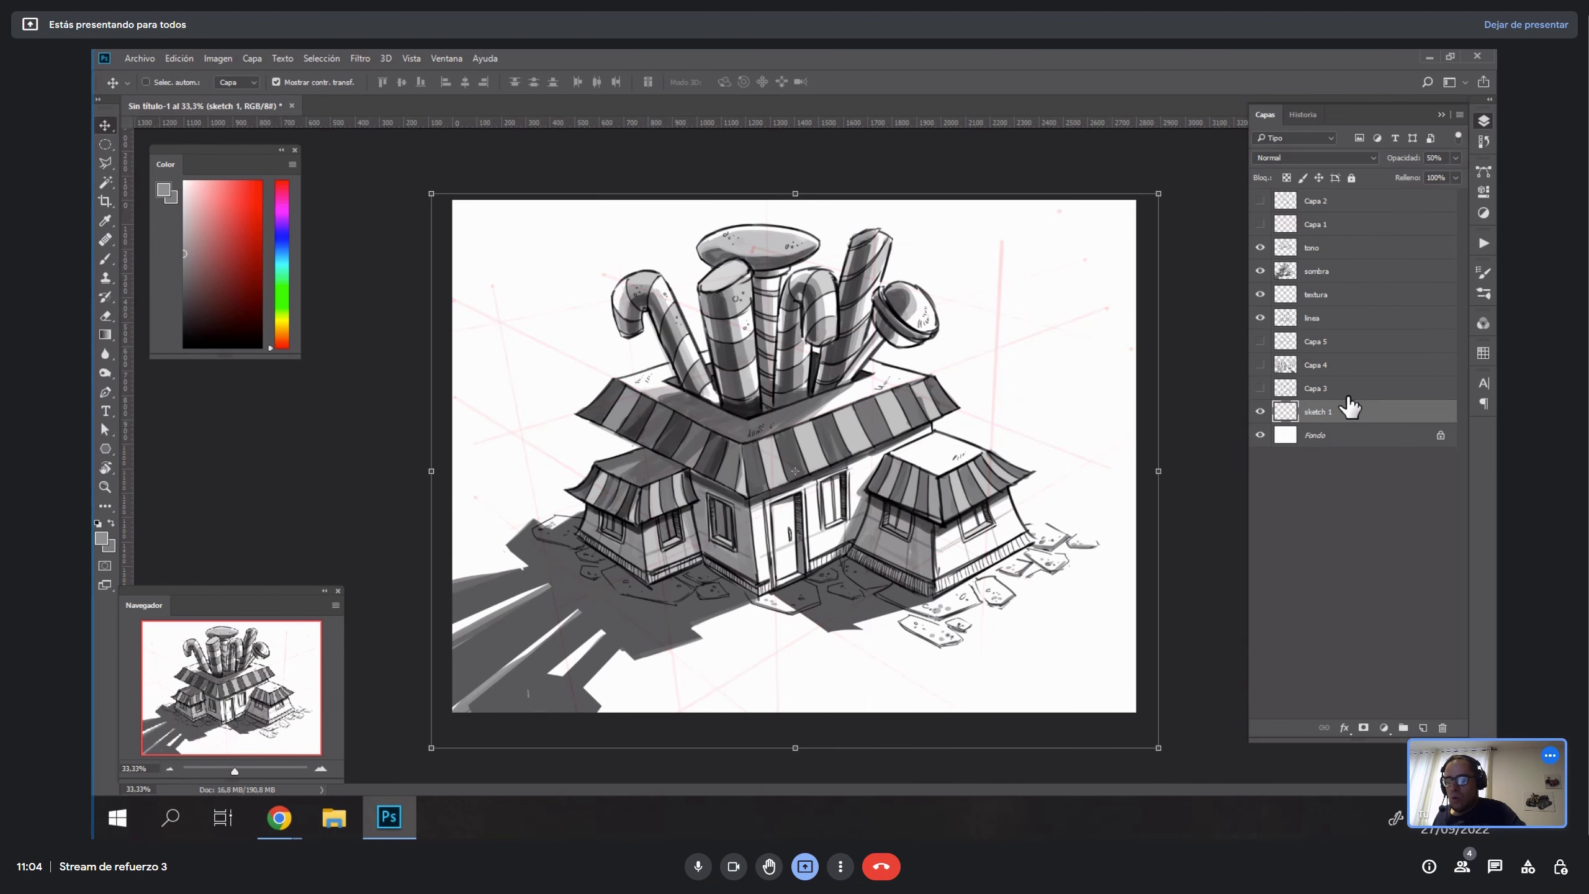
Examine the right side building and its paving stones up close, and the whole drawing from a distance.
{"action": "key", "text": "z"}
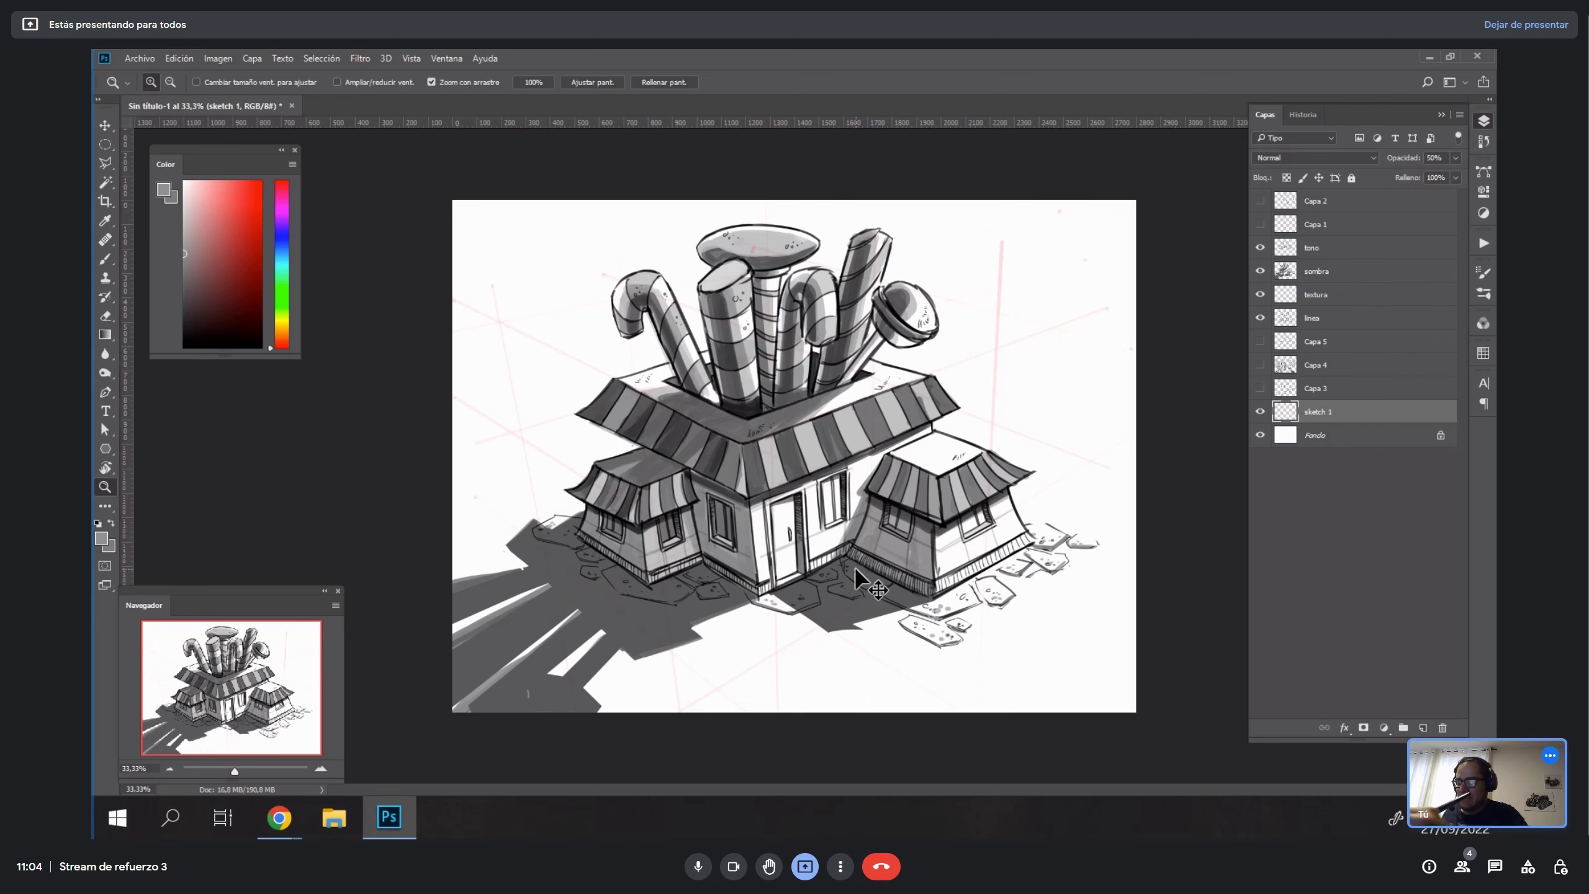
{"action": "left_click", "coordinate": [855, 570]}
{"action": "left_click_drag", "start_coordinate": [1080, 591], "coordinate": [971, 527]}
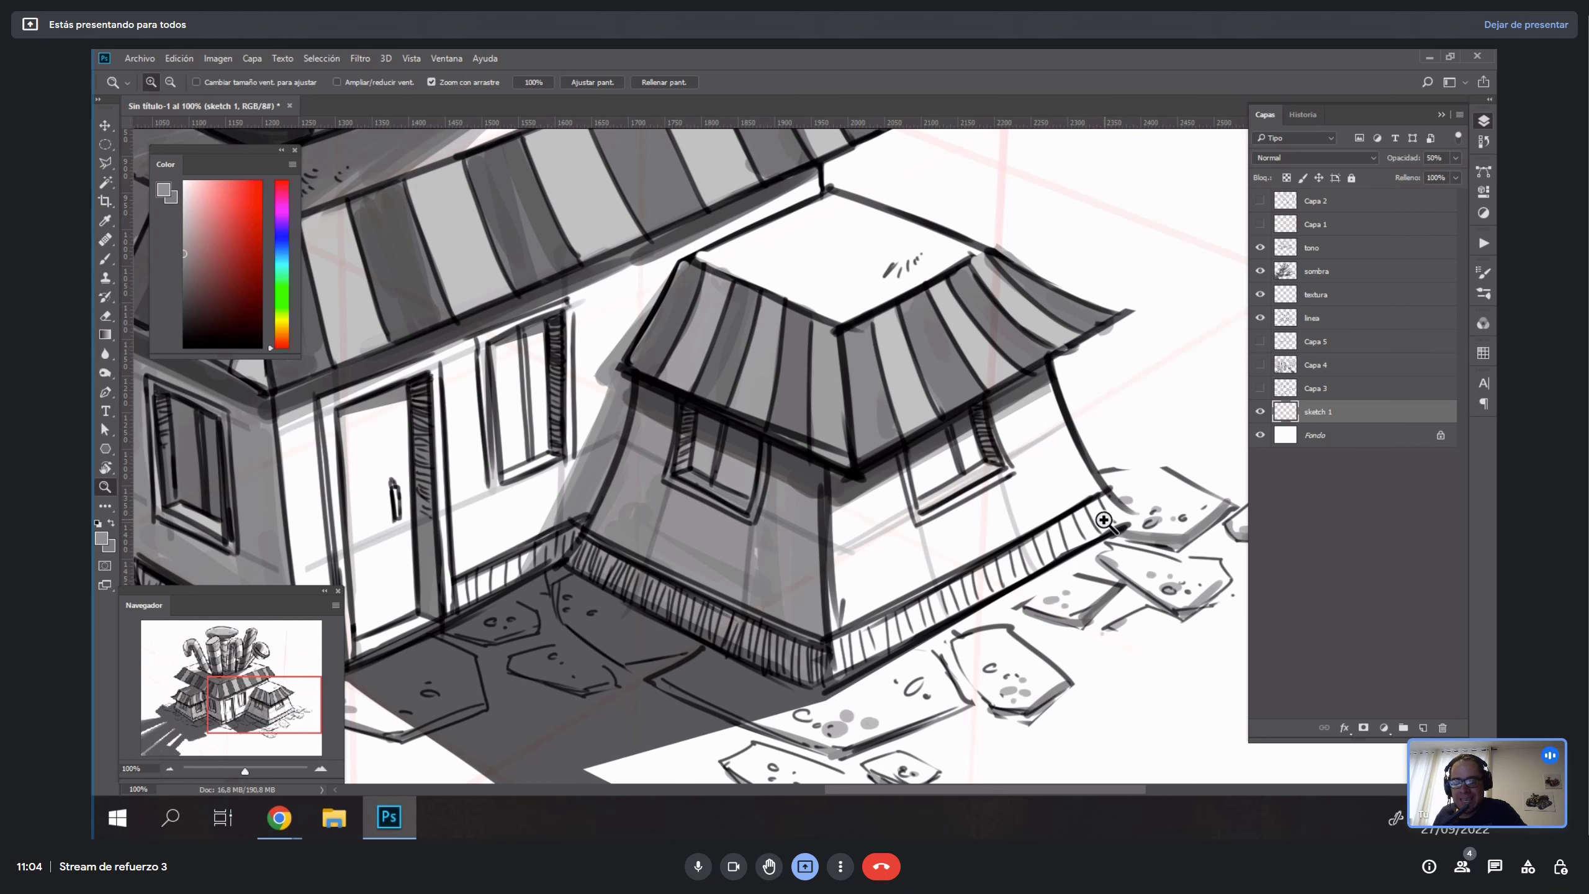
{"action": "left_click", "coordinate": [870, 532], "text": "alt"}
{"action": "left_click", "coordinate": [870, 532], "text": "alt"}
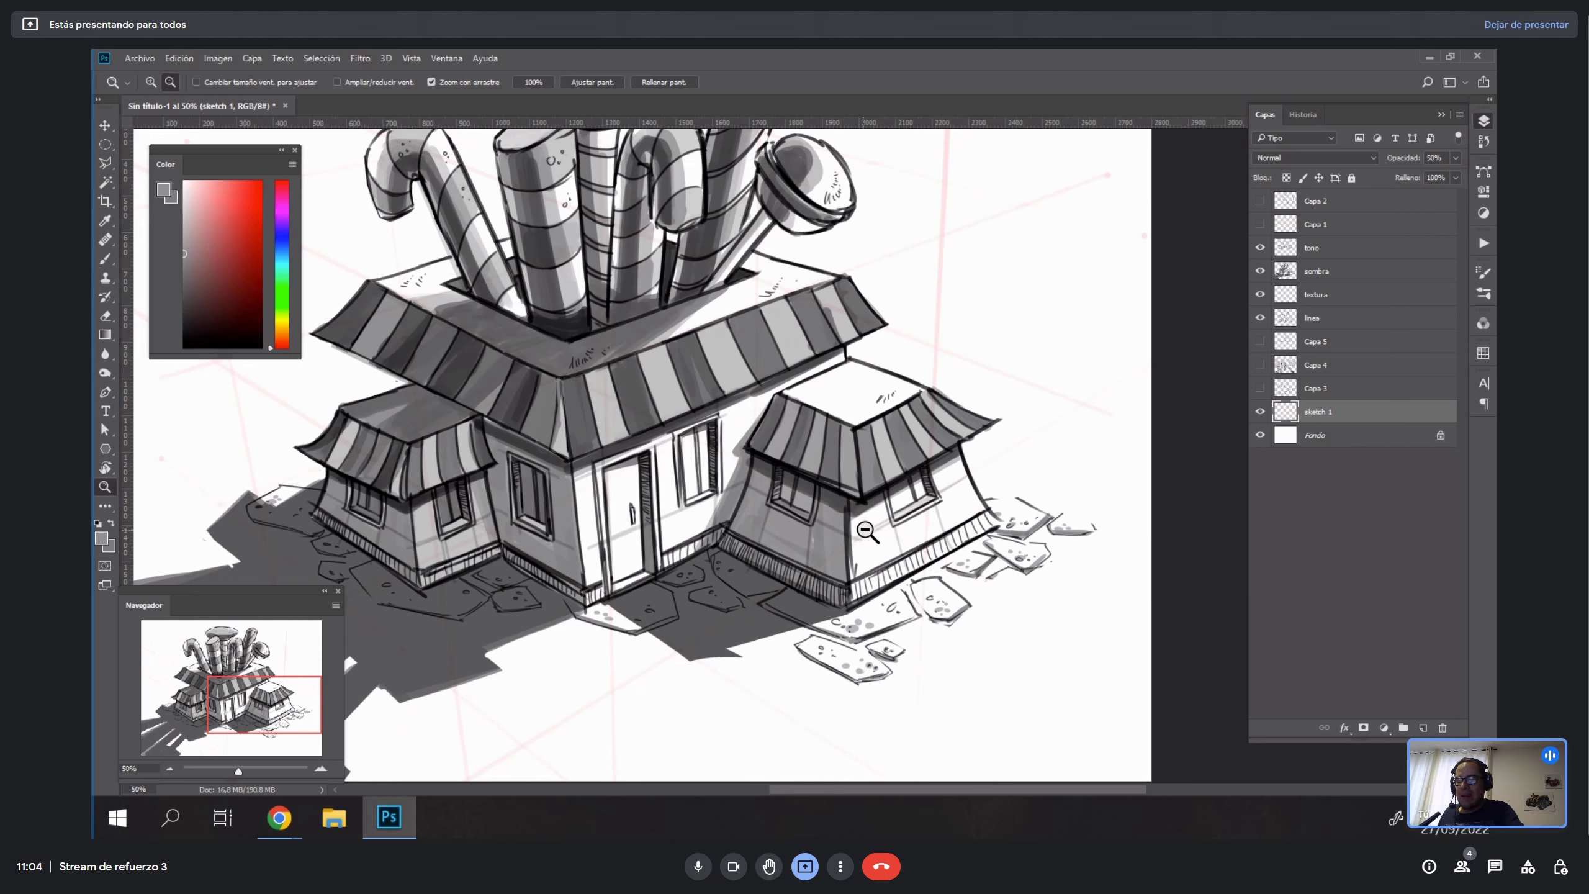
{"action": "left_click", "coordinate": [873, 527], "text": "alt"}
{"action": "left_click", "coordinate": [928, 541]}
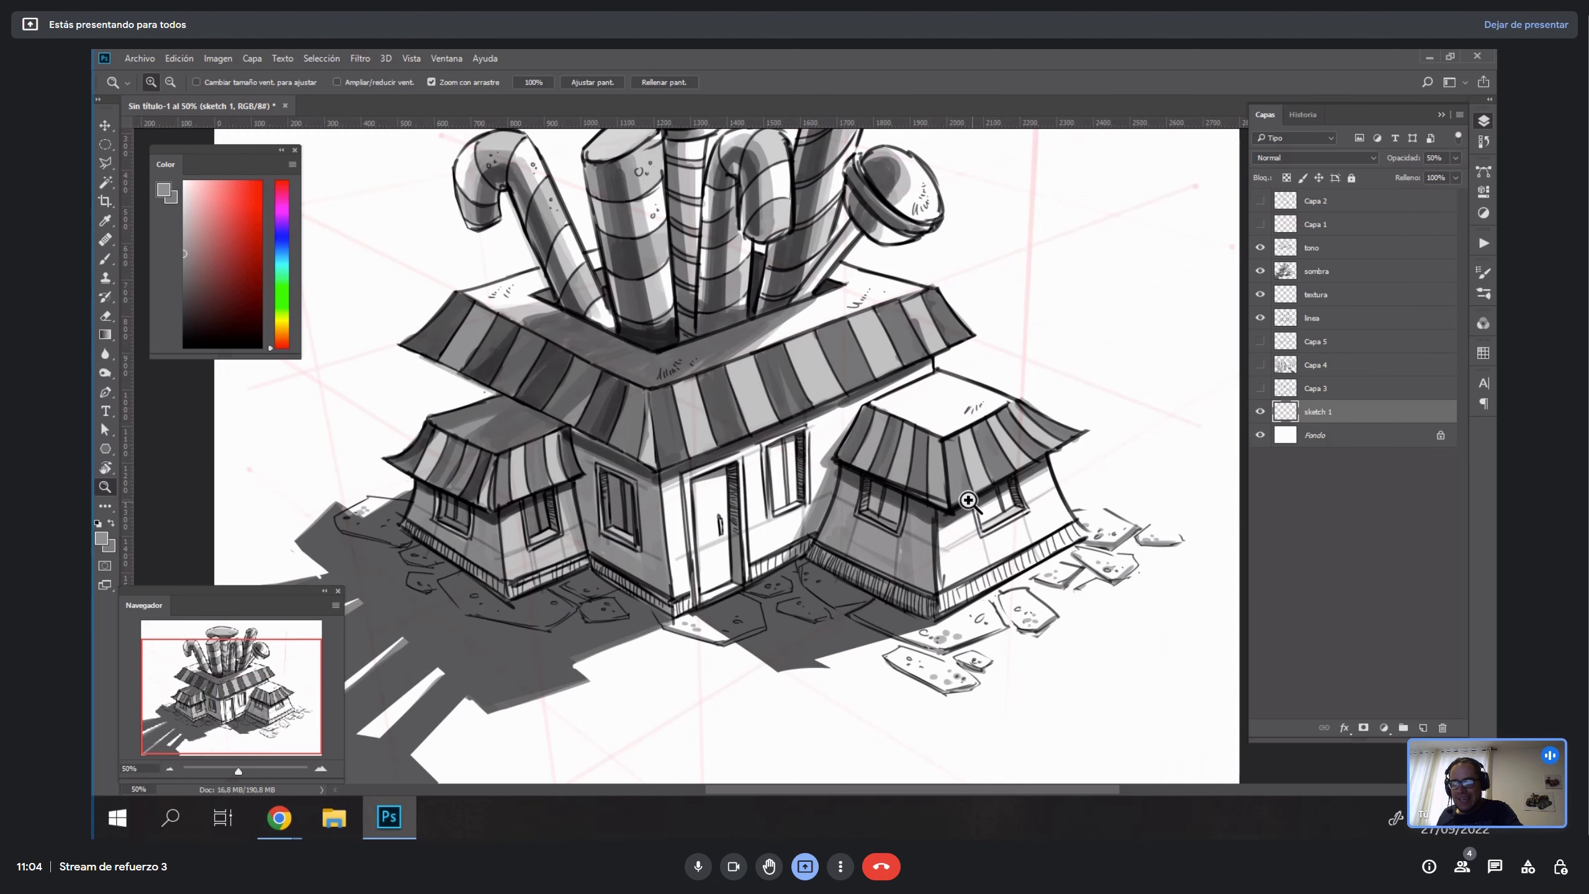
{"action": "left_click", "coordinate": [929, 513], "text": "alt"}
{"action": "left_click_drag", "start_coordinate": [907, 508], "coordinate": [916, 494]}
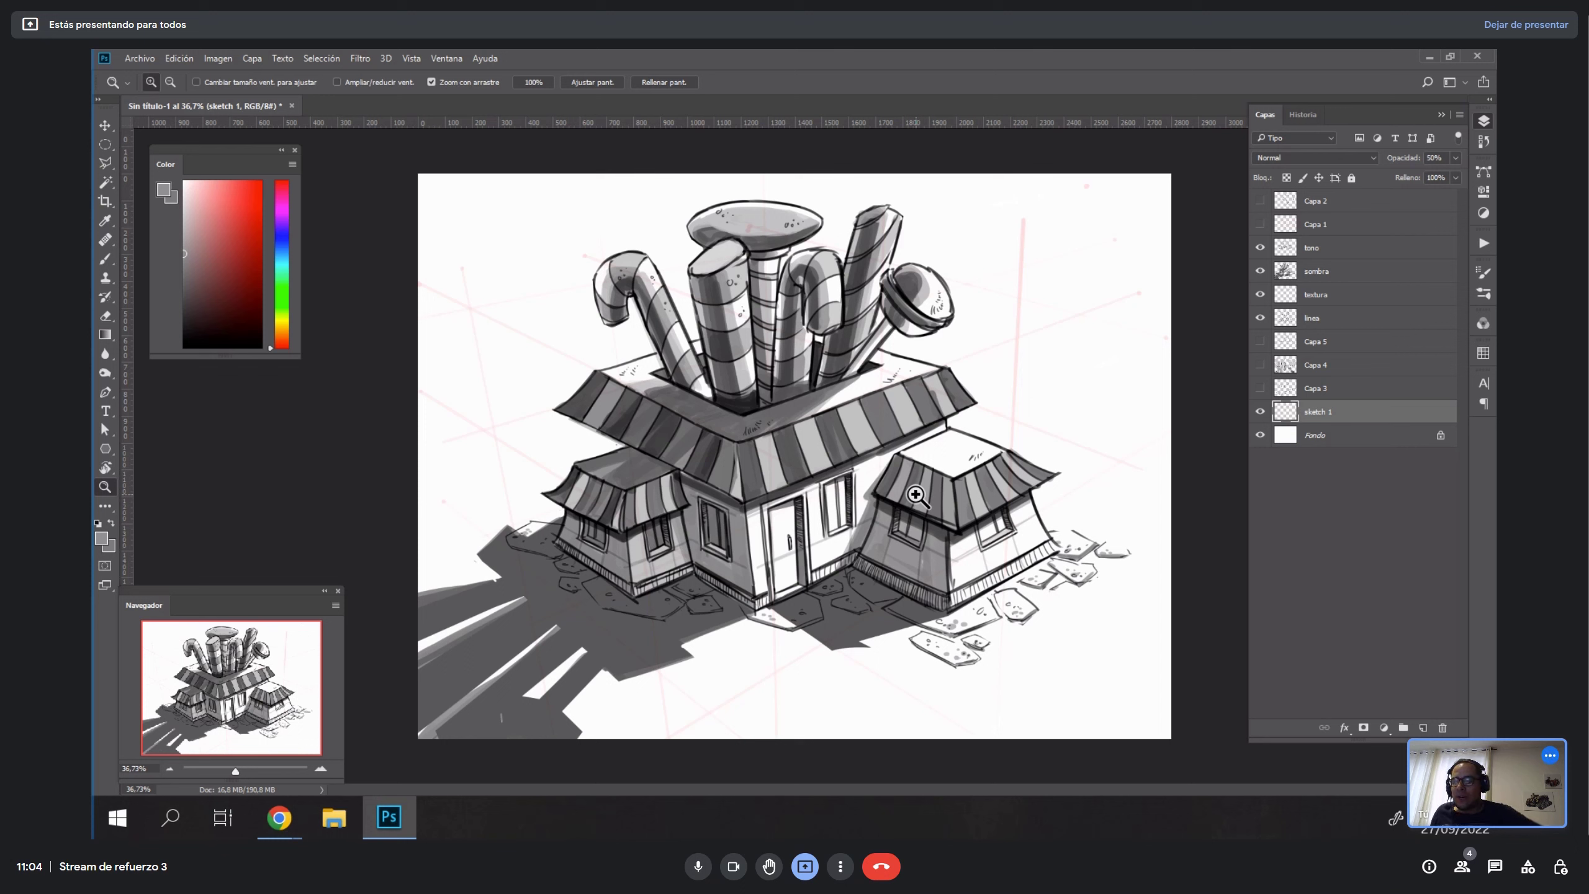
On the sombra layer, paint with the ground shadow's dark grey to widen and round the outermost shadow ray.
{"action": "key", "text": "r"}
{"action": "mouse_move", "coordinate": [964, 533]}
{"action": "left_mouse_down"}
{"action": "mouse_move", "coordinate": [979, 435]}
{"action": "mouse_move", "coordinate": [1035, 317]}
{"action": "left_mouse_up"}
{"action": "key", "text": "b"}
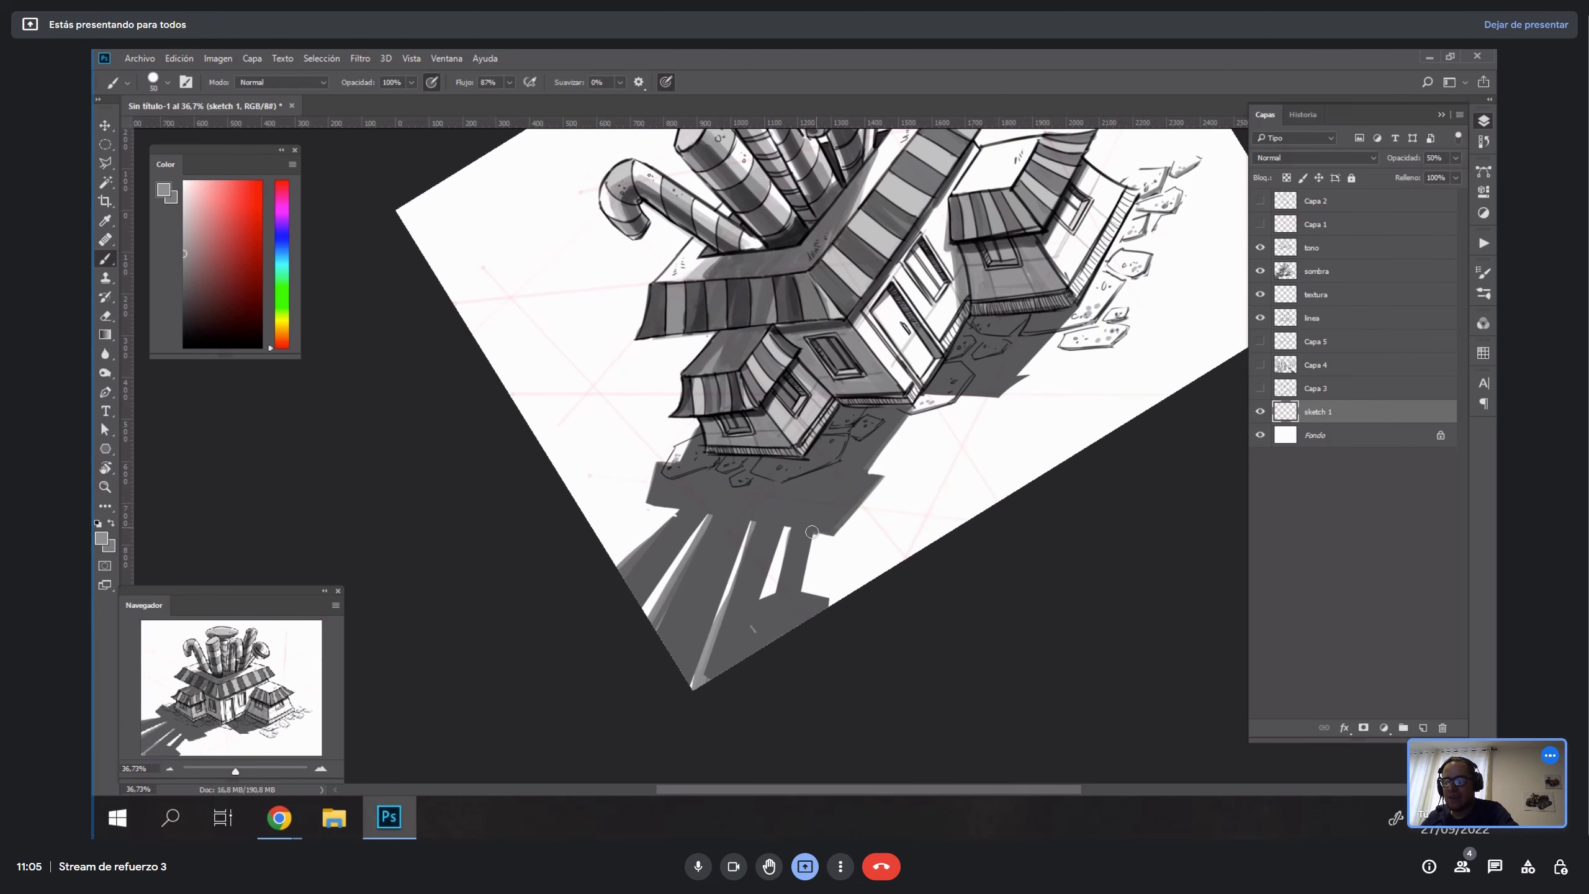
{"action": "left_click", "coordinate": [800, 556], "text": "alt"}
{"action": "left_click_drag", "start_coordinate": [796, 517], "coordinate": [772, 636]}
{"action": "key", "text": "ctrl+z"}
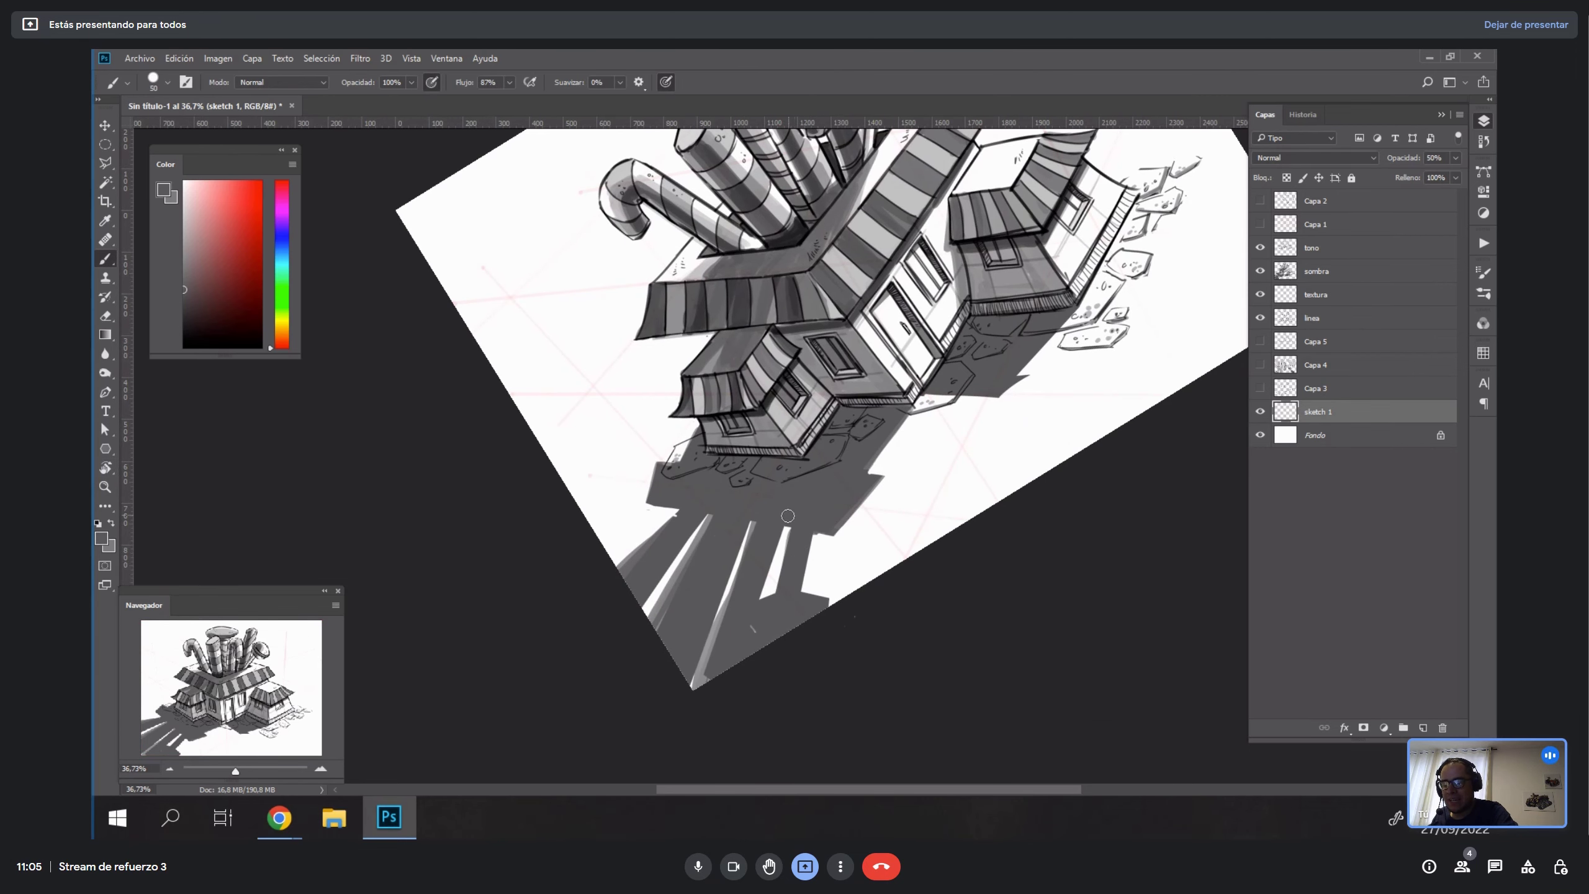
{"action": "left_click_drag", "start_coordinate": [788, 516], "coordinate": [765, 640]}
{"action": "key", "text": "ctrl+z"}
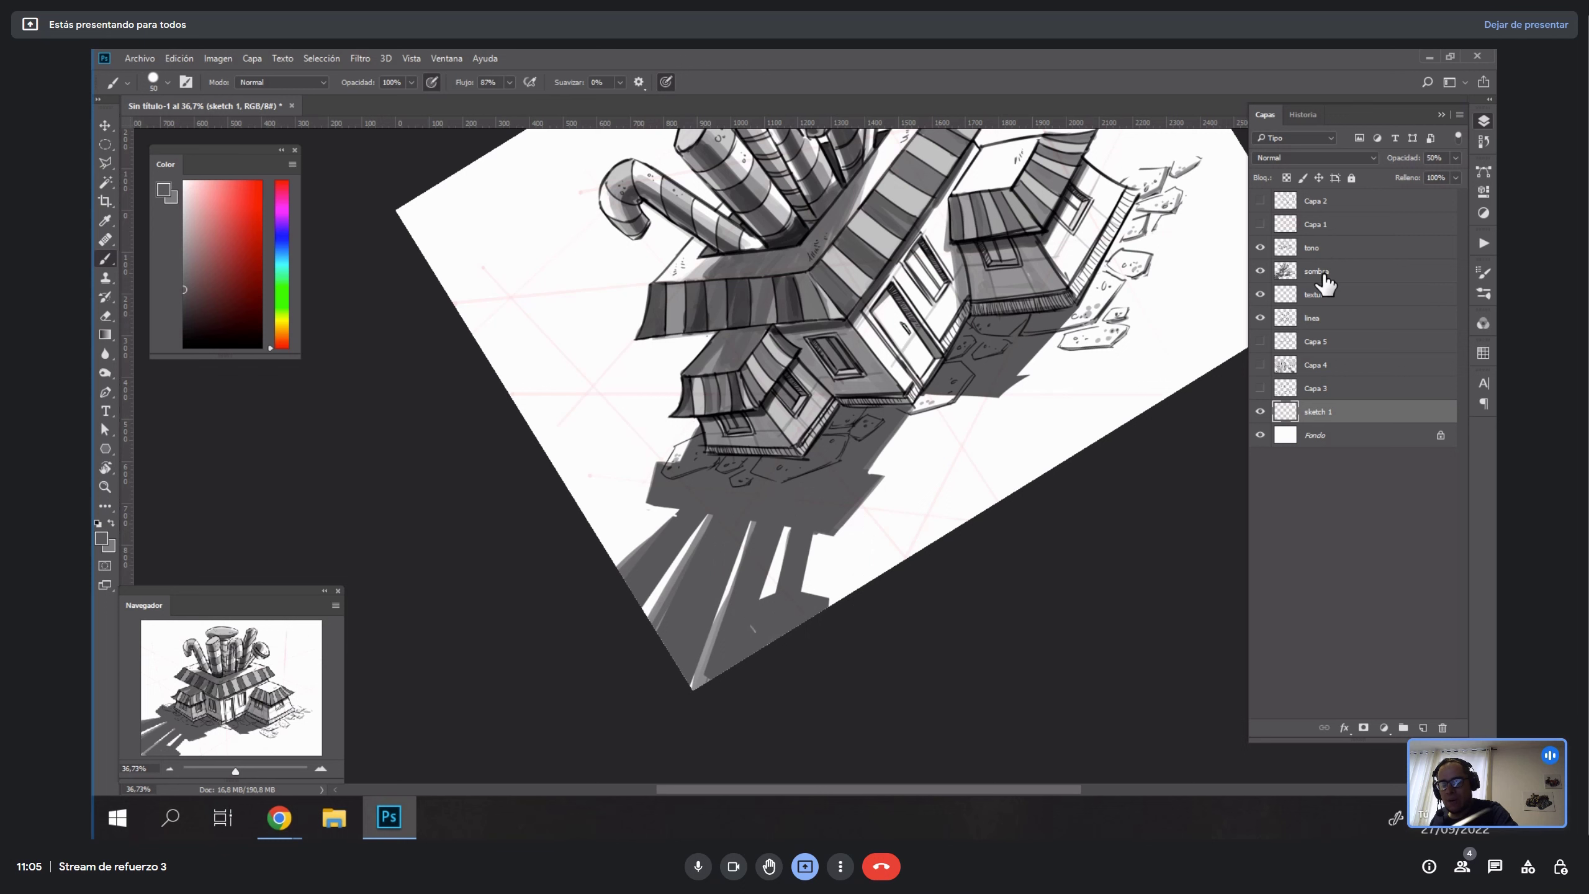
{"action": "left_click", "coordinate": [1322, 272]}
{"action": "mouse_move", "coordinate": [793, 521]}
{"action": "left_mouse_down"}
{"action": "mouse_move", "coordinate": [764, 623]}
{"action": "mouse_move", "coordinate": [749, 623]}
{"action": "left_mouse_up"}
{"action": "key", "text": "Escape"}
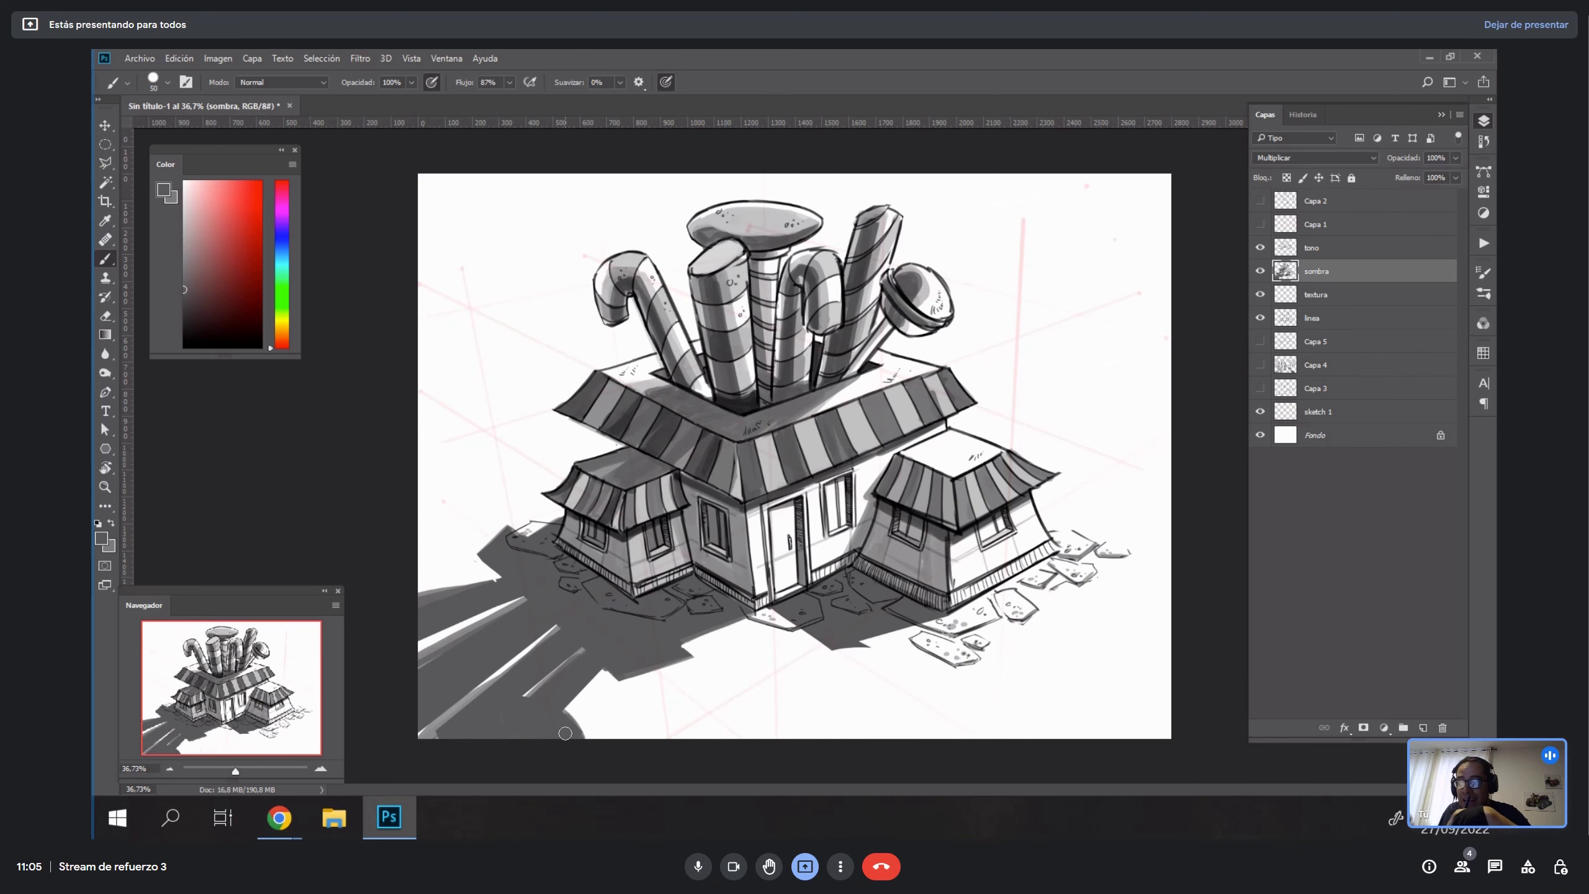
Trim the protruding corners of the ground shadow around the left side building with a larger eraser.
{"action": "key", "text": "r"}
{"action": "mouse_move", "coordinate": [591, 711]}
{"action": "left_mouse_down"}
{"action": "mouse_move", "coordinate": [786, 720]}
{"action": "mouse_move", "coordinate": [938, 648]}
{"action": "mouse_move", "coordinate": [1004, 469]}
{"action": "left_mouse_up"}
{"action": "key", "text": "space"}
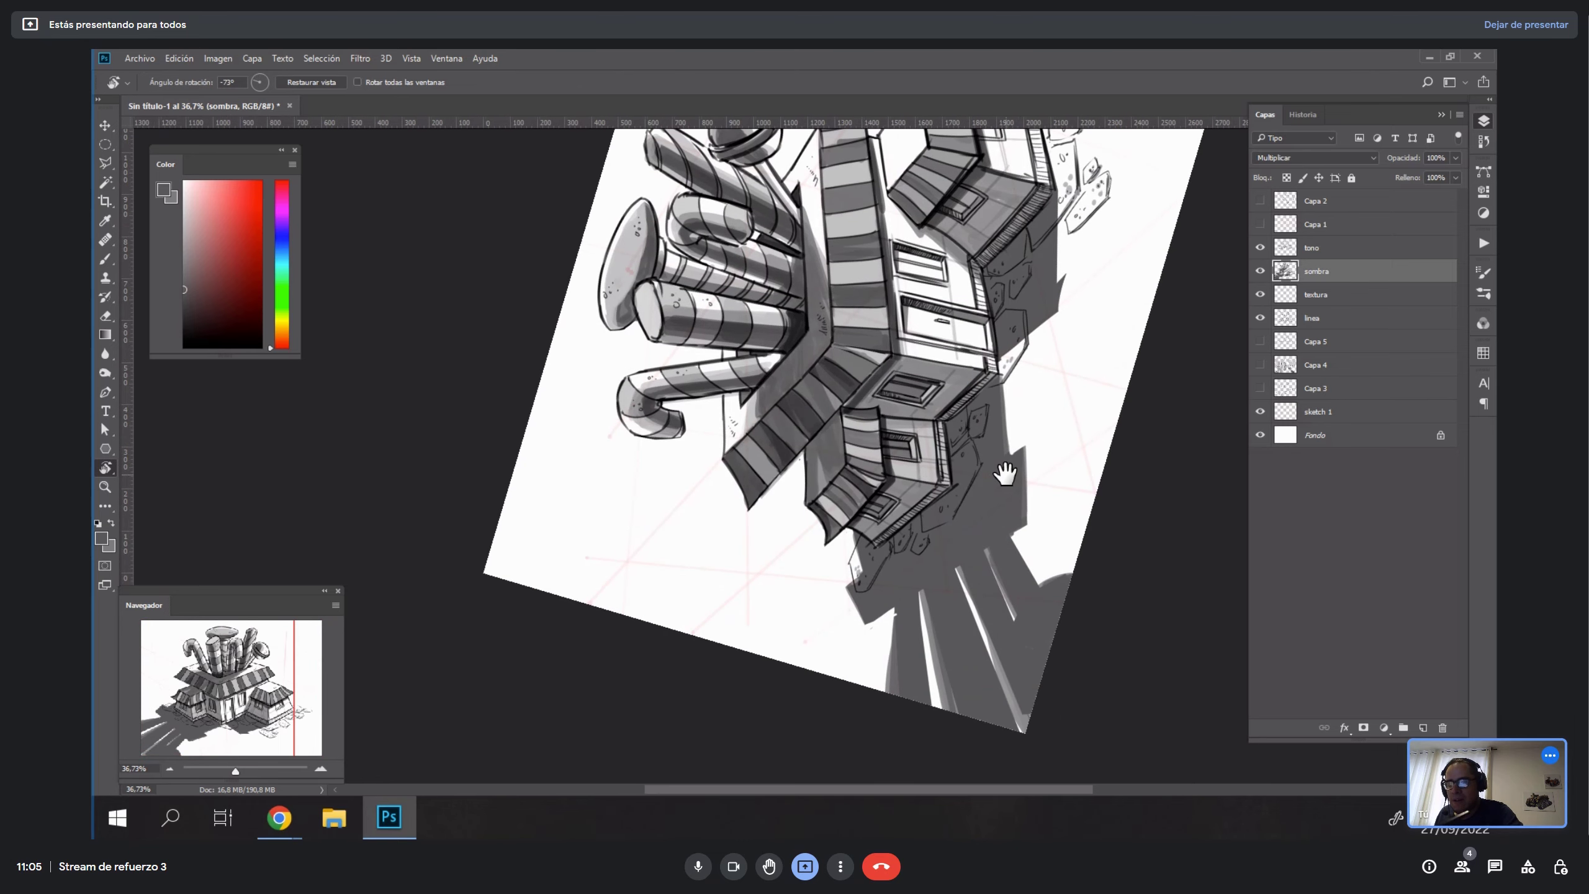
{"action": "key", "text": "e"}
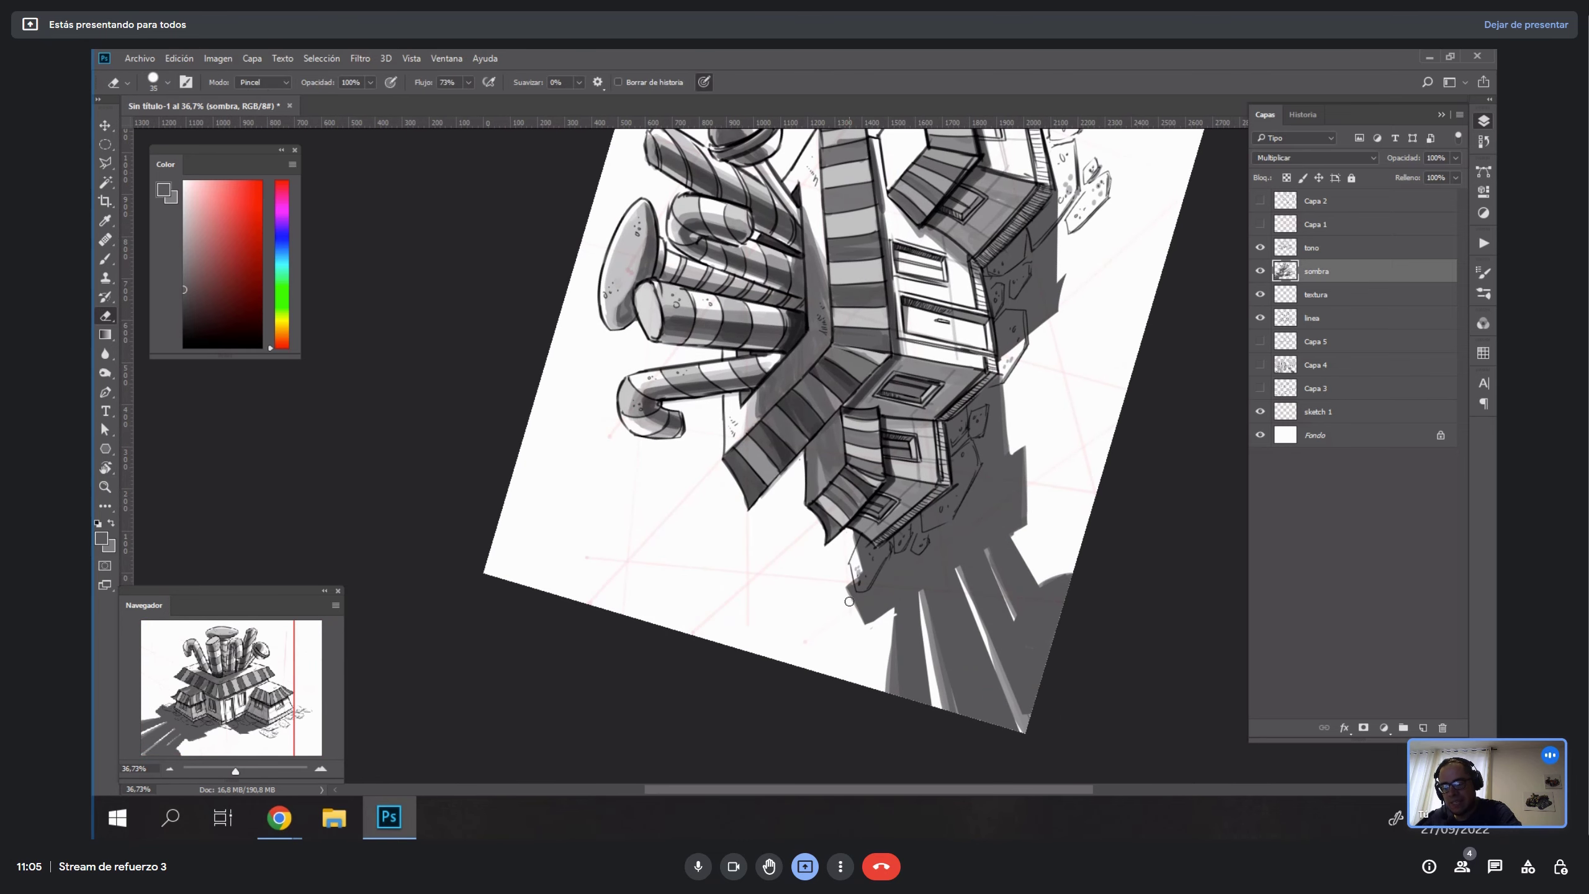
{"action": "left_click_drag", "start_coordinate": [843, 595], "coordinate": [873, 633]}
{"action": "key", "text": "ctrl+z"}
{"action": "key", "text": "bracketright"}
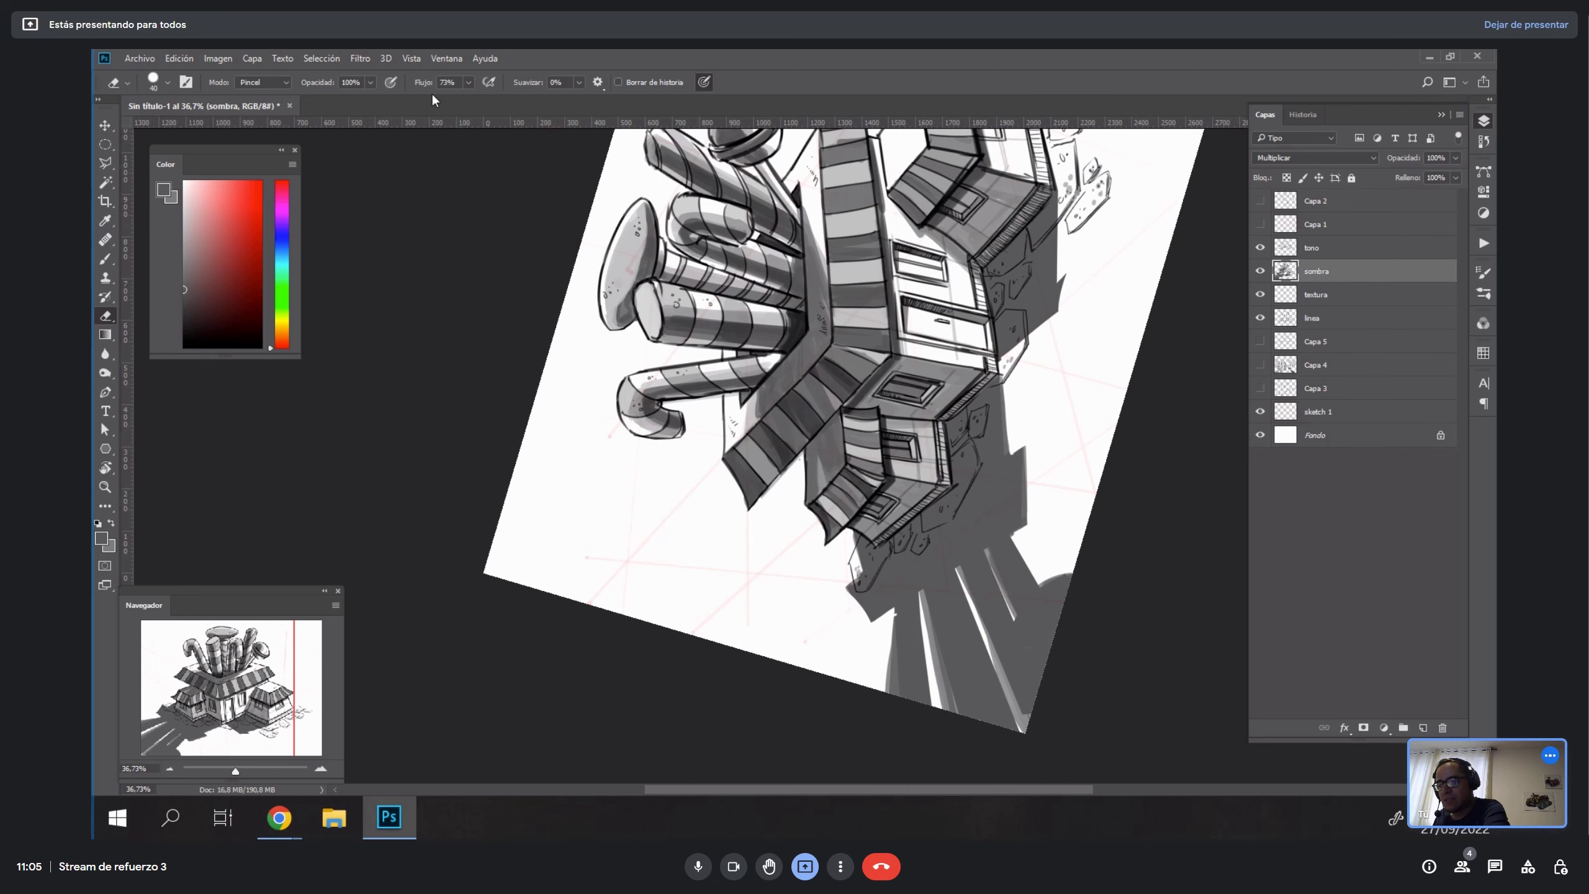
{"action": "left_click_drag", "start_coordinate": [841, 583], "coordinate": [866, 622]}
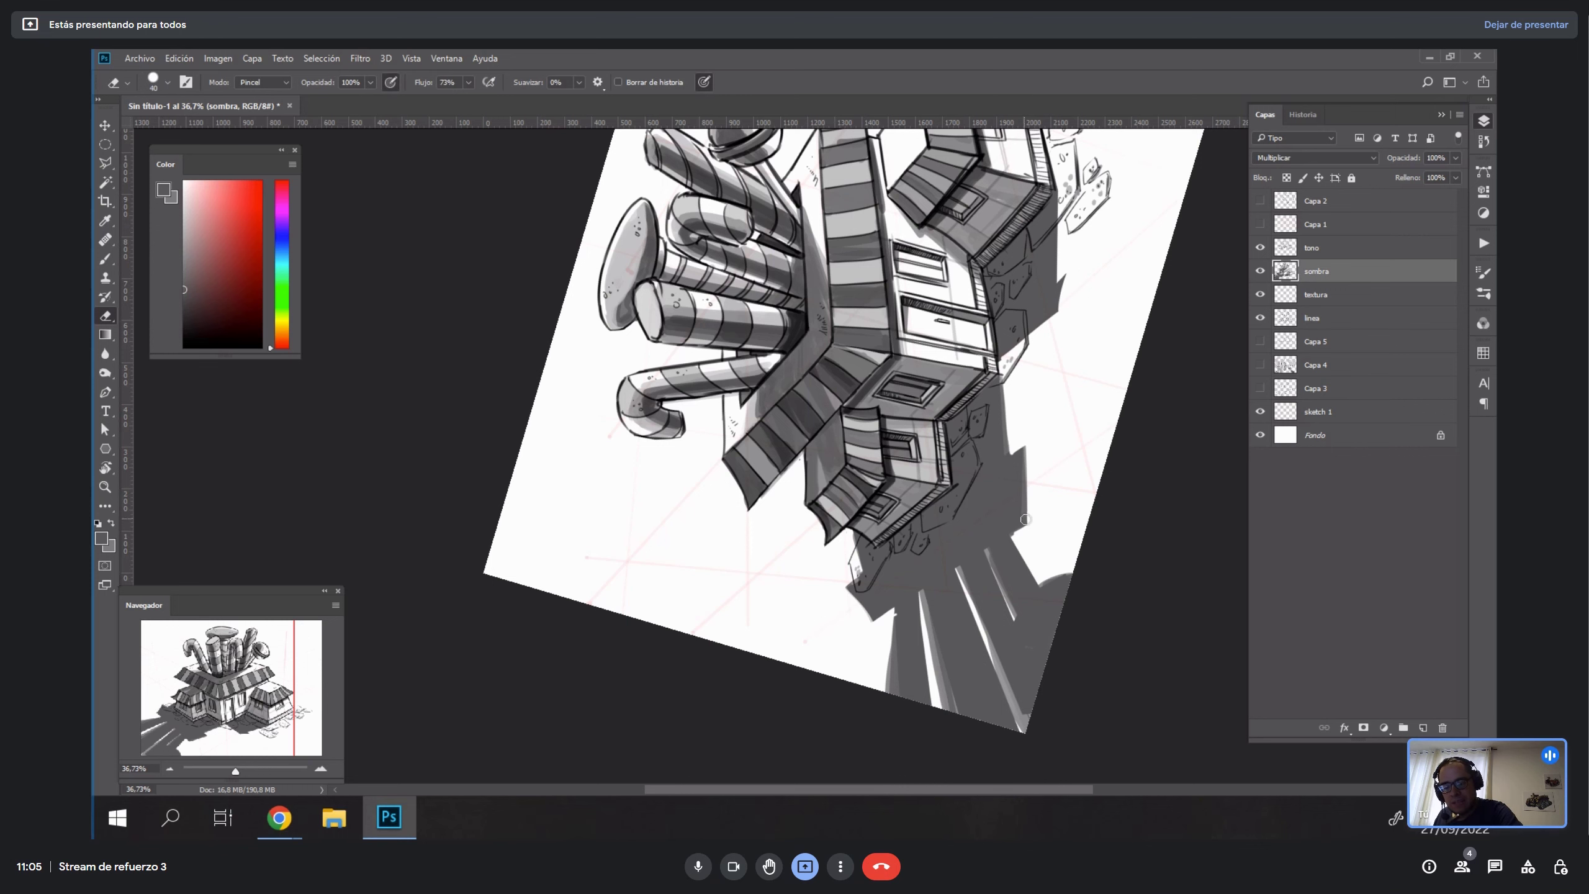
{"action": "mouse_move", "coordinate": [1024, 535]}
{"action": "left_mouse_down"}
{"action": "mouse_move", "coordinate": [1044, 407]}
{"action": "mouse_move", "coordinate": [1031, 483]}
{"action": "left_mouse_up"}
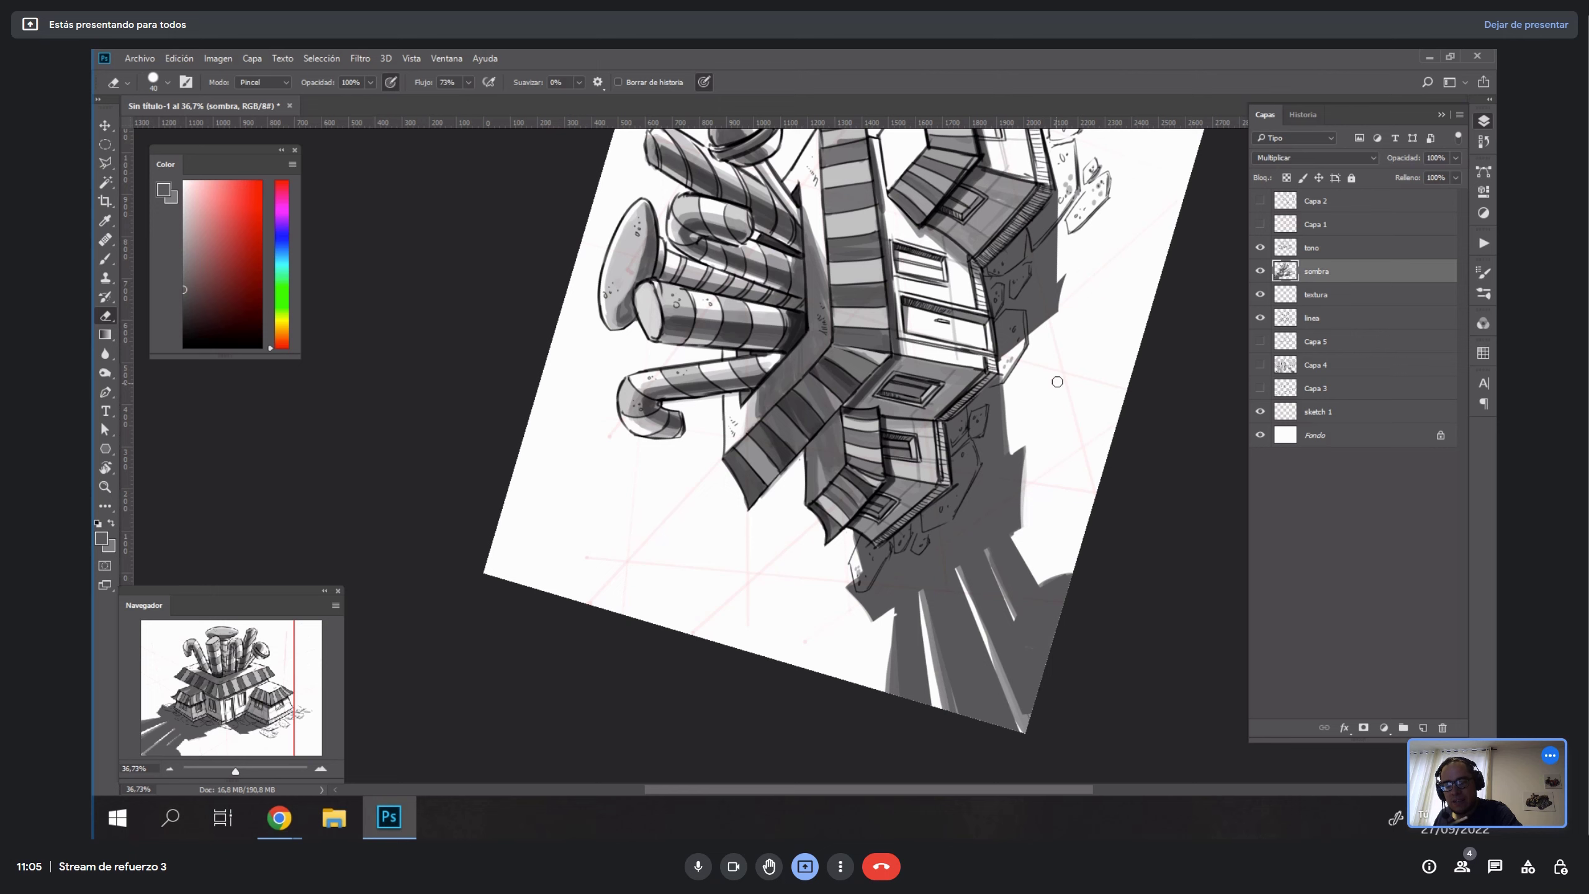
{"action": "left_click_drag", "start_coordinate": [1056, 321], "coordinate": [1074, 274]}
{"action": "key", "text": "ctrl+z"}
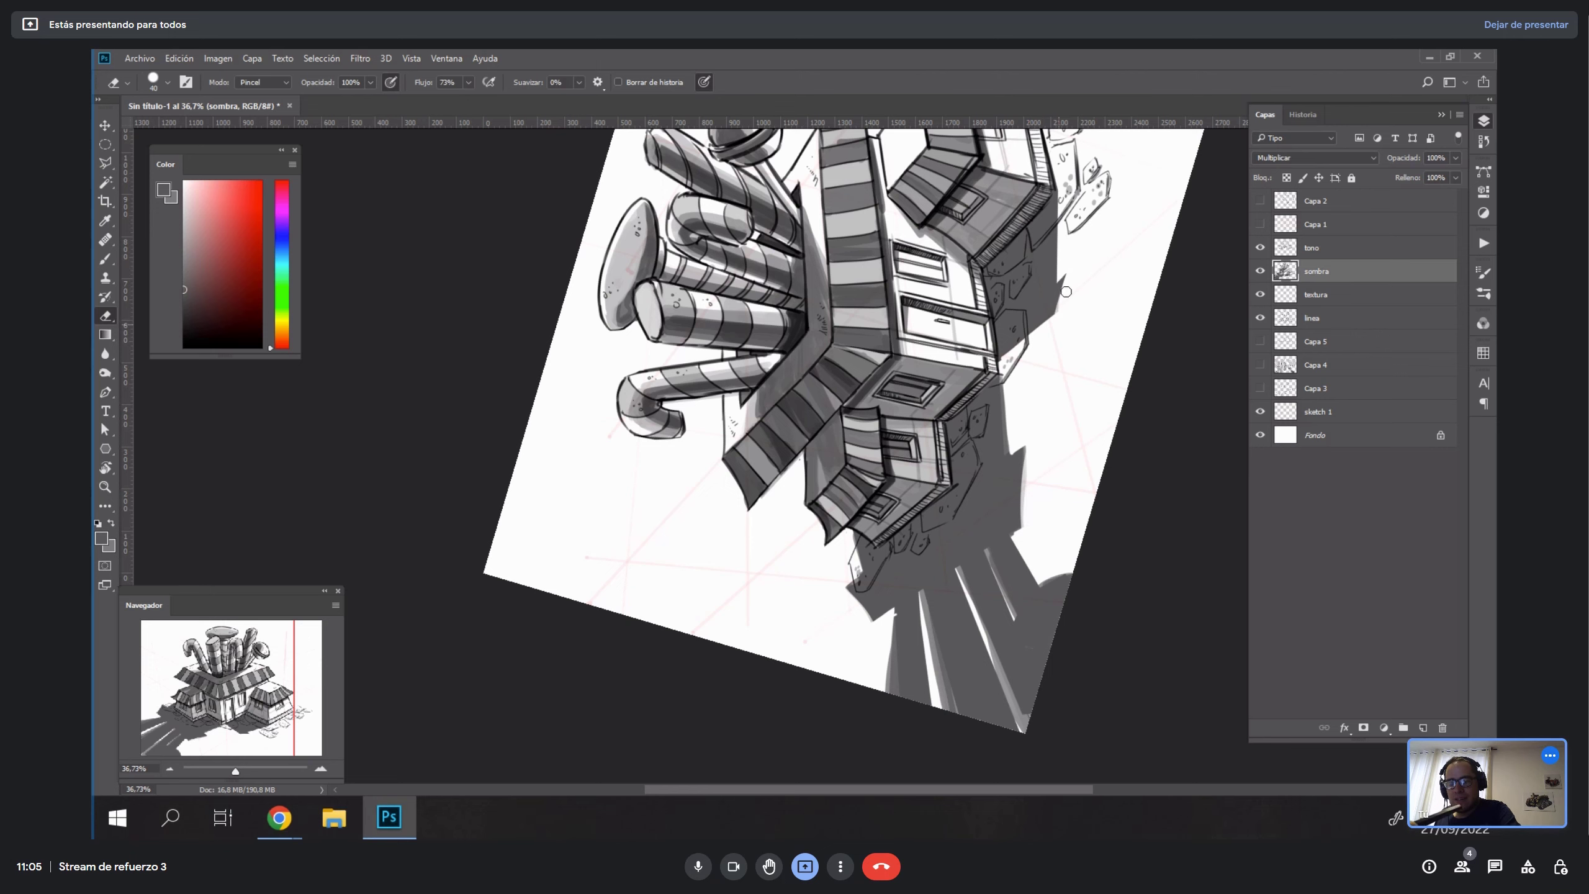
{"action": "key", "text": "Escape"}
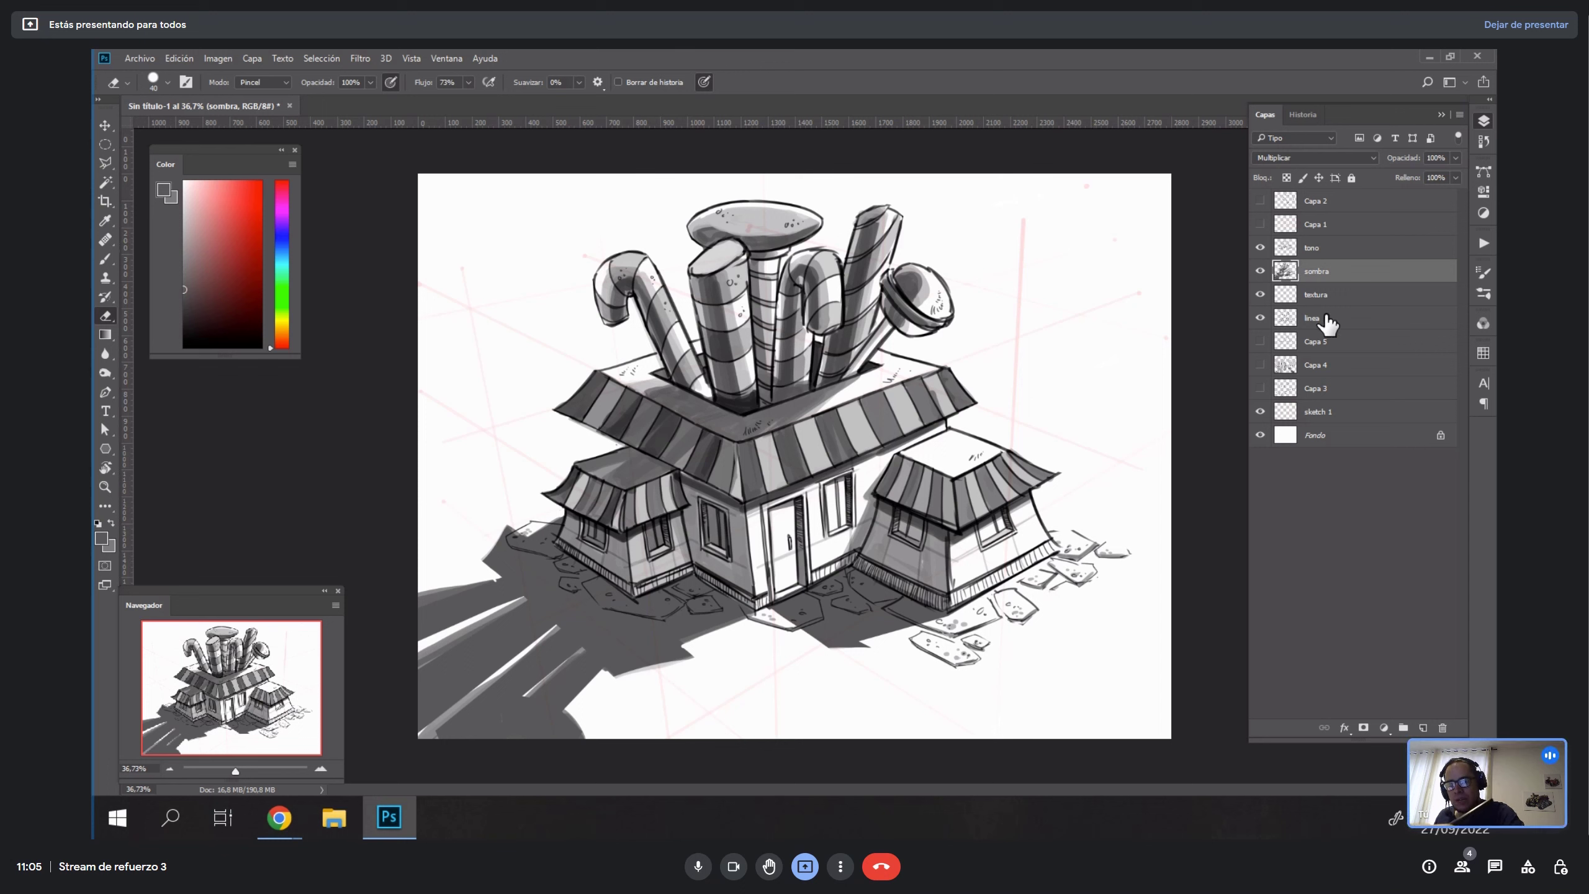
Group the four visible drawing layers from linea upward and name the group sletch_1.
{"action": "left_click", "coordinate": [1348, 317]}
{"action": "left_click", "coordinate": [1324, 252], "text": "shift"}
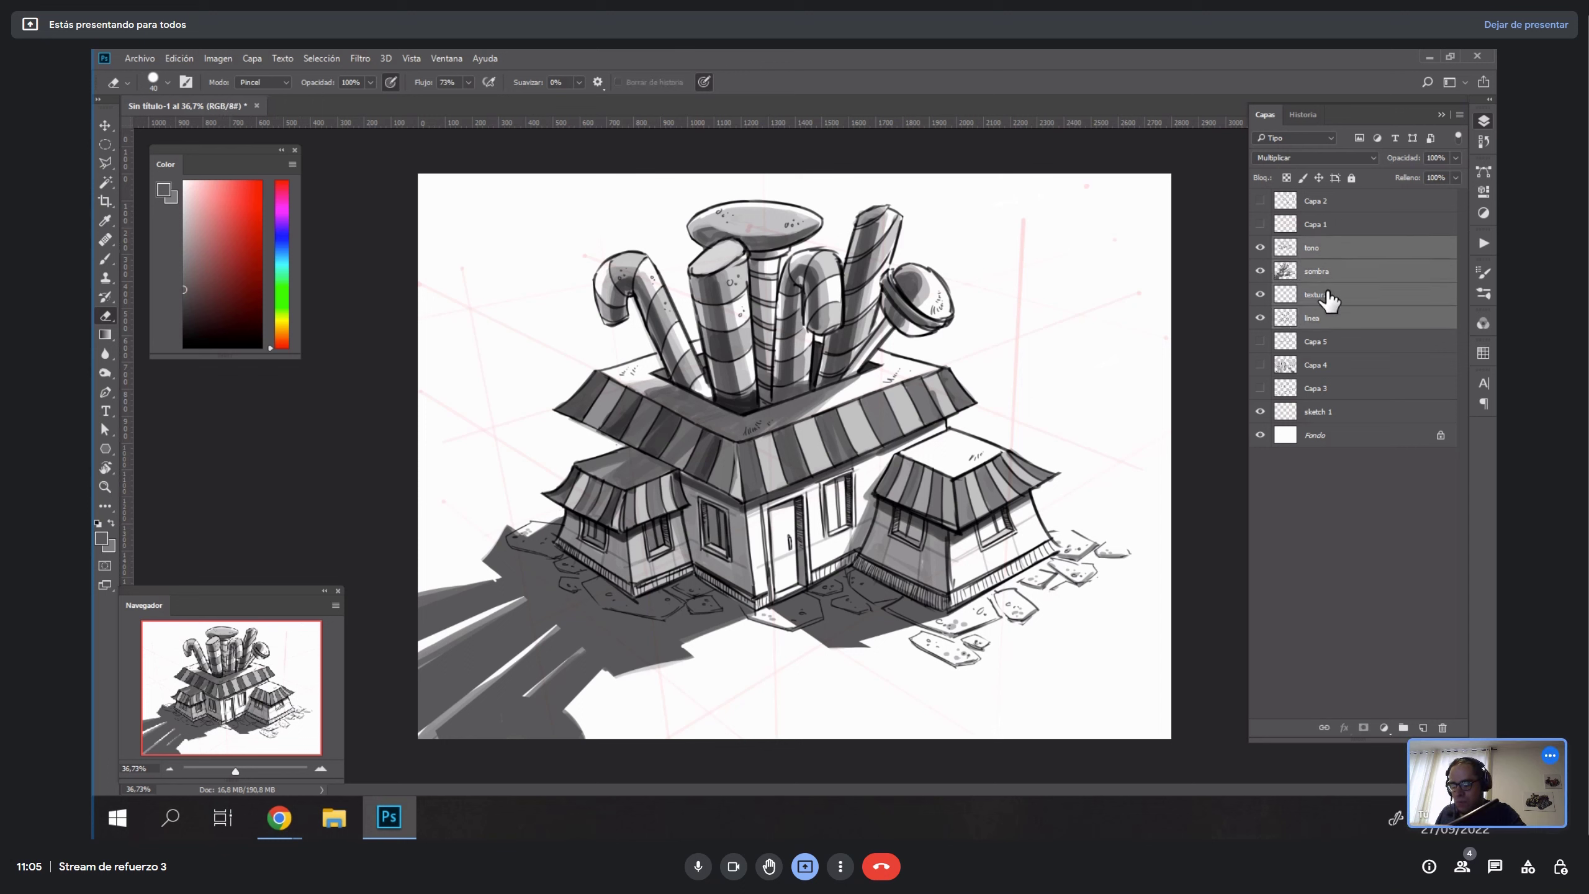
{"action": "key", "text": "ctrl+g"}
{"action": "double_click", "coordinate": [1325, 244]}
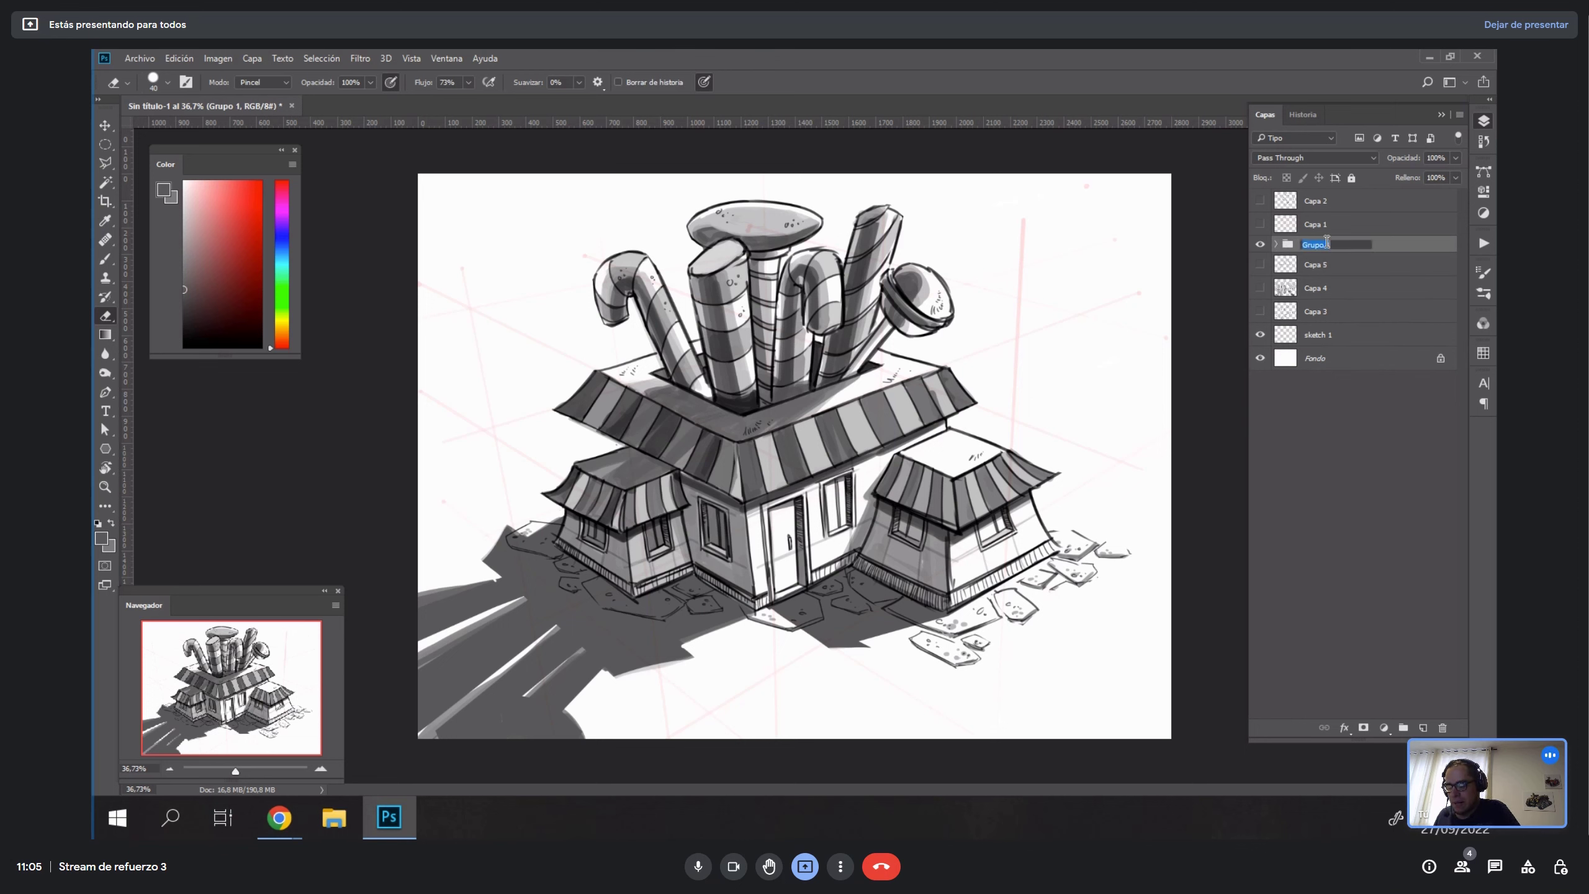
{"action": "type", "text": "sletch_1"}
{"action": "key", "text": "Return"}
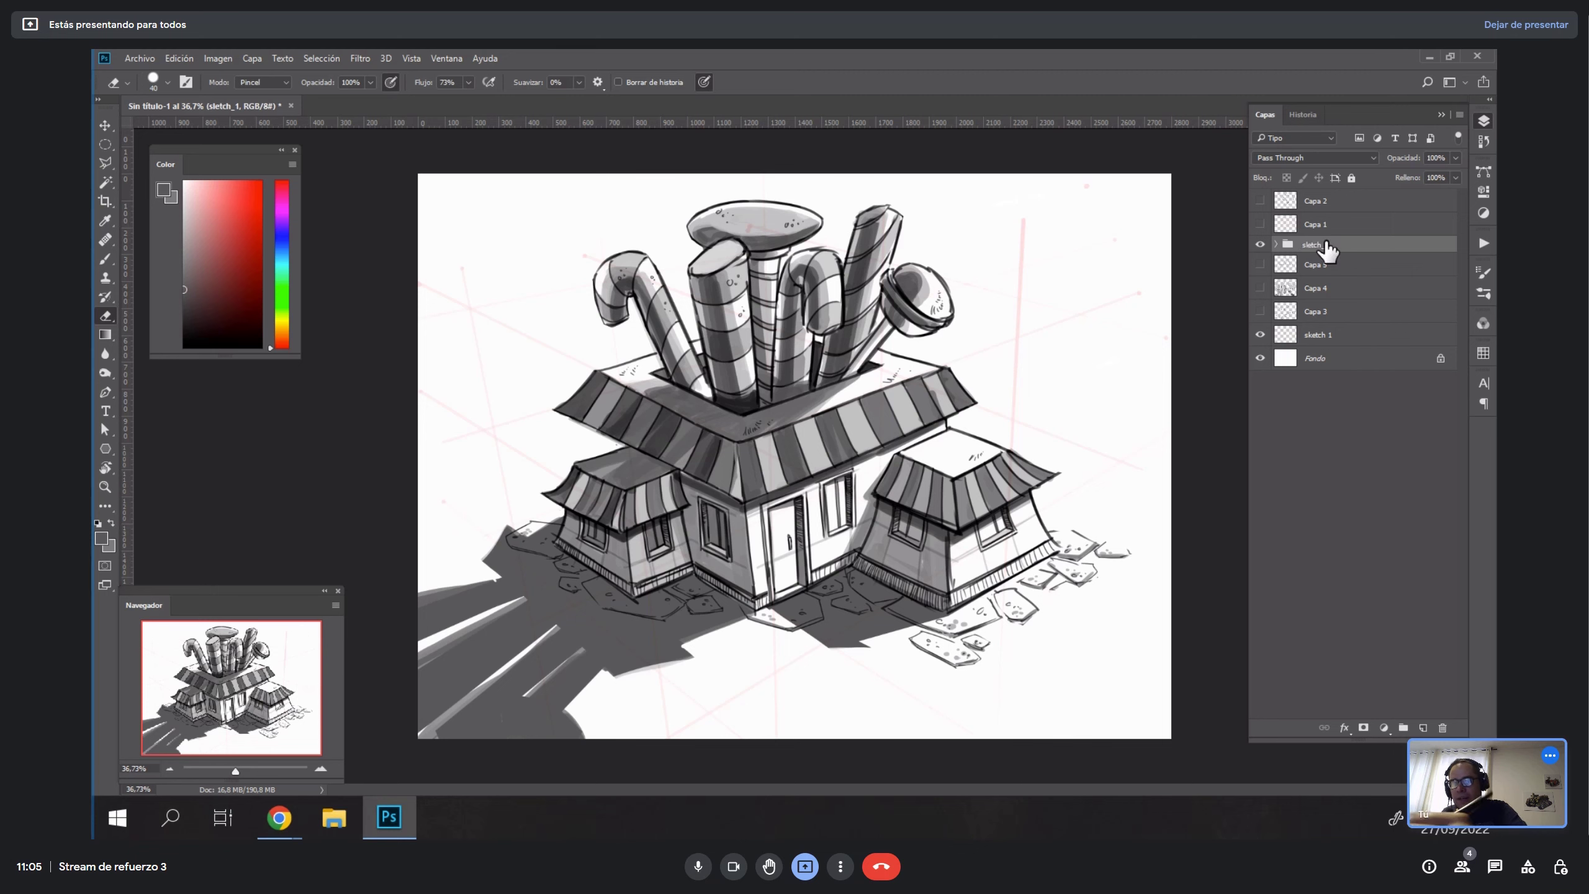
Hide the sletch_1 group and the sketch 1 layer, and add a new layer above the group.
{"action": "left_click", "coordinate": [1260, 244]}
{"action": "left_click", "coordinate": [1423, 727]}
{"action": "key", "text": "b"}
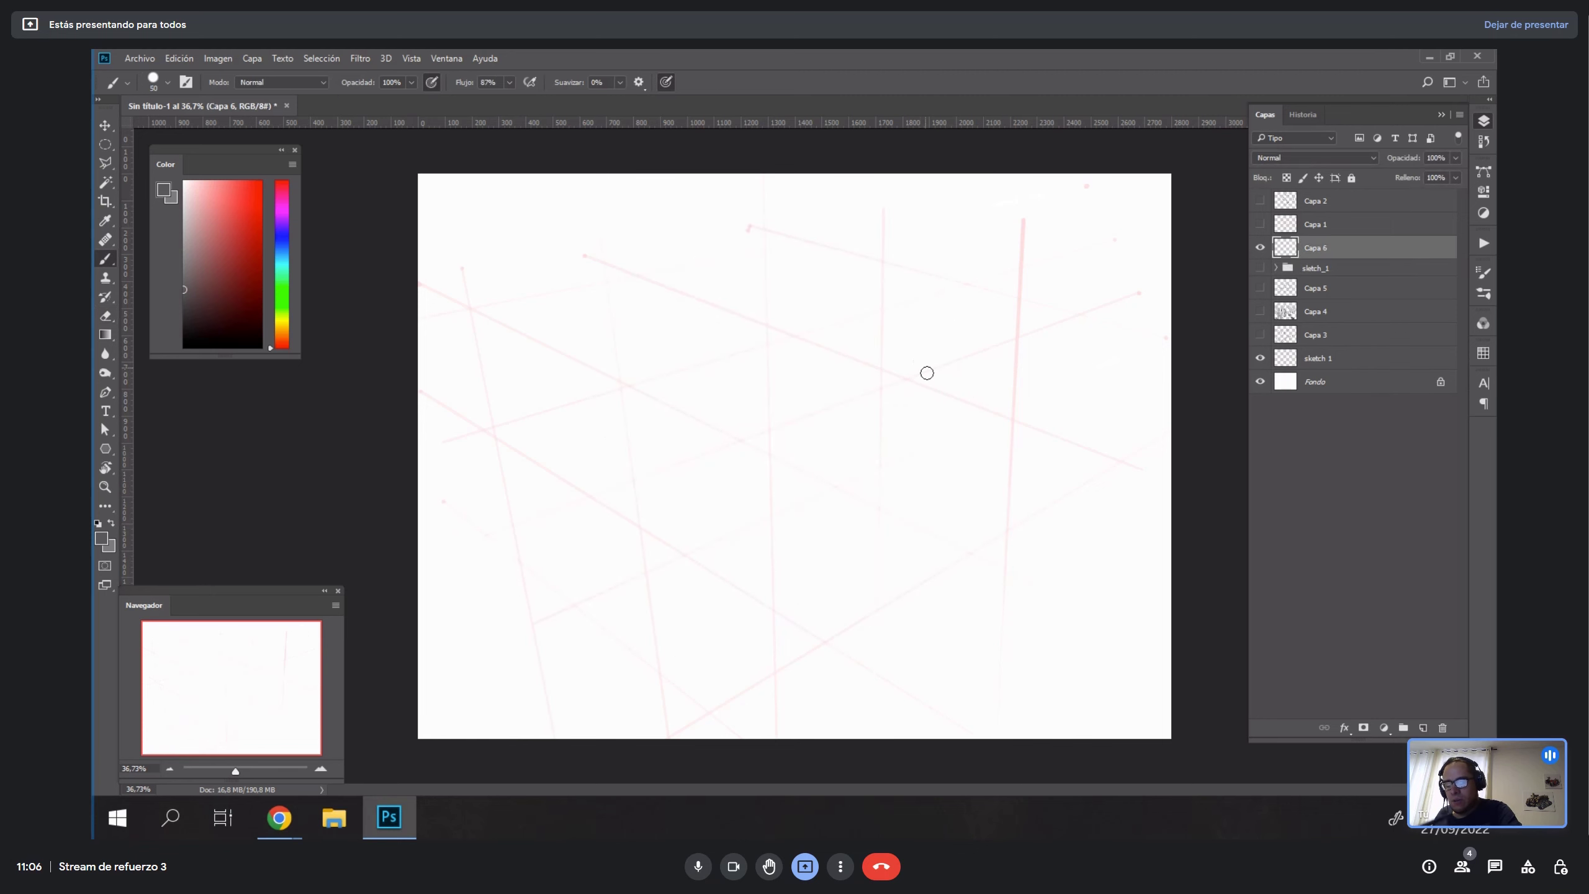
{"action": "key", "text": "x"}
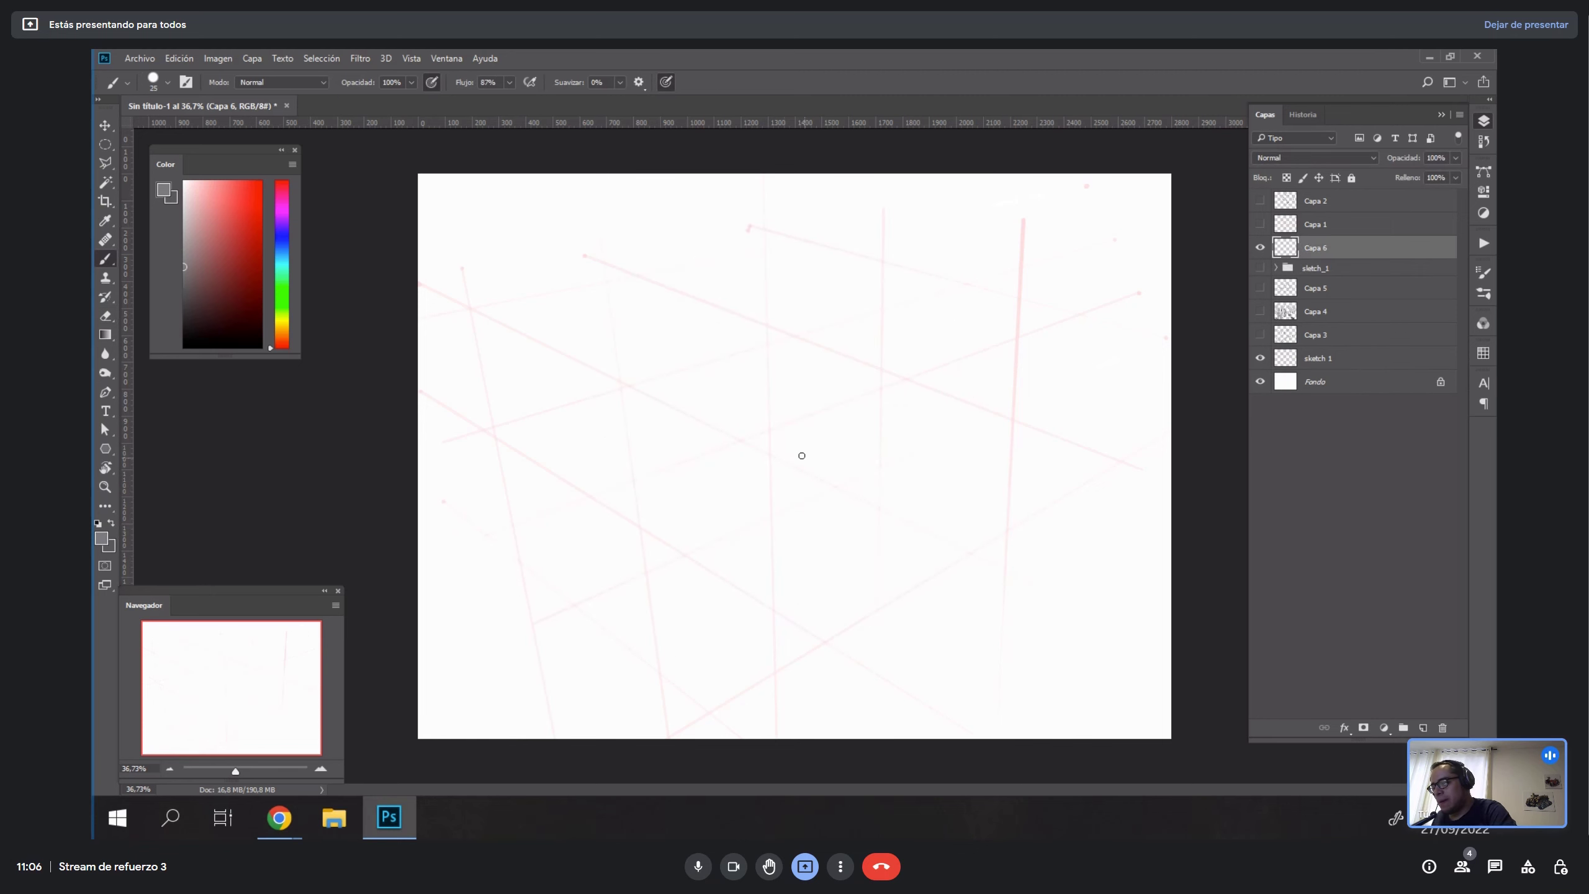
{"action": "left_click_drag", "start_coordinate": [624, 624], "coordinate": [621, 460]}
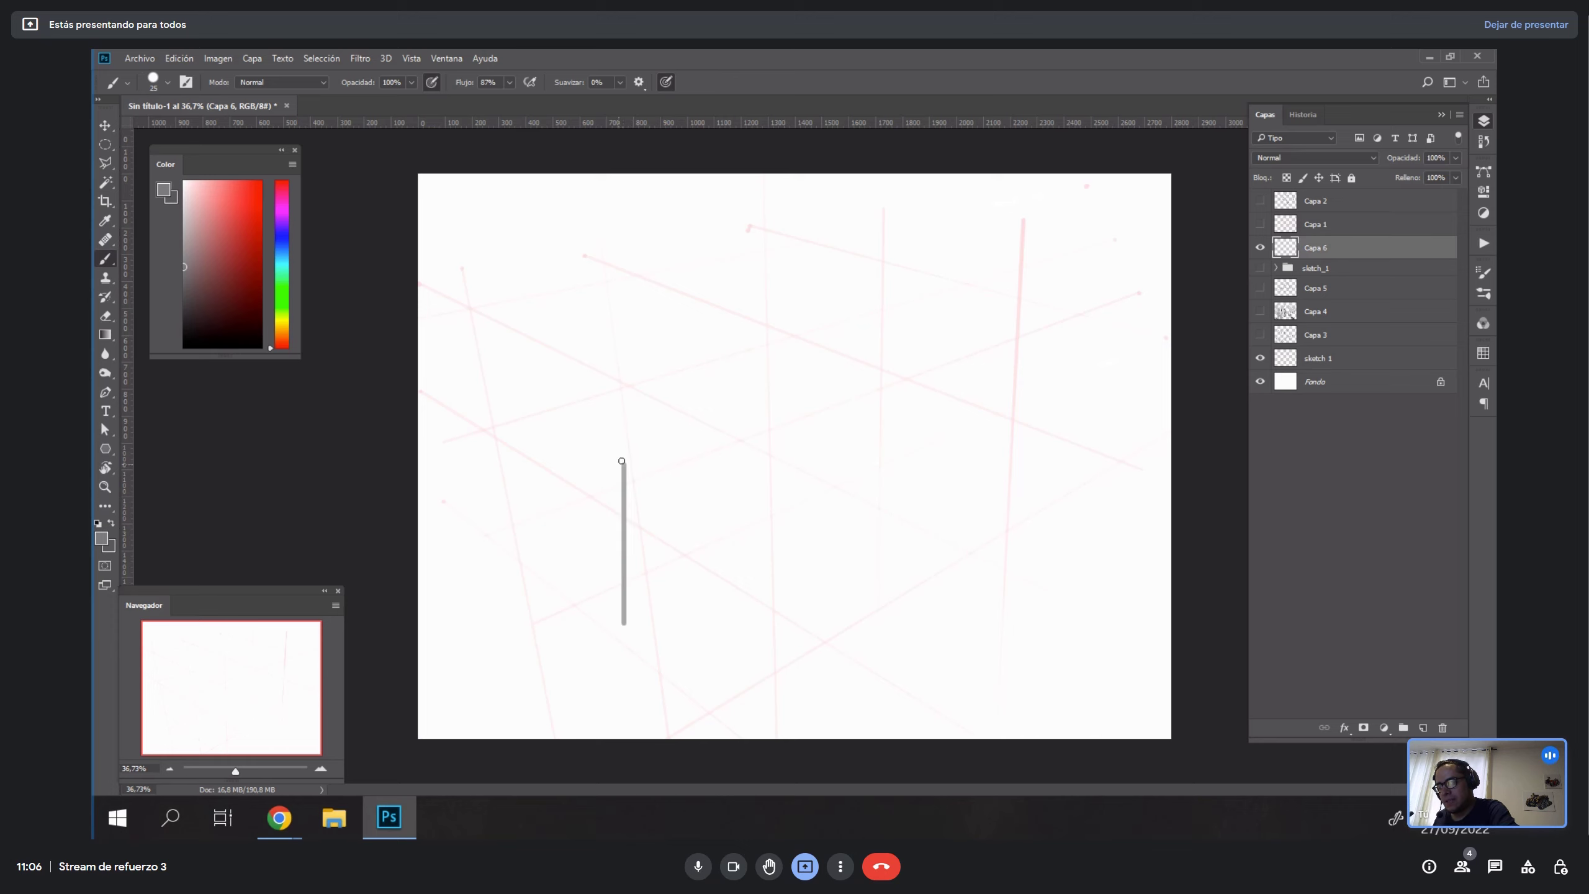
{"action": "left_click", "coordinate": [1260, 358]}
{"action": "key", "text": "ctrl+z"}
Draw a long, thin, near-black vertical line in the left part of the blank canvas using a smaller brush.
{"action": "key", "text": "bracketleft"}
{"action": "key", "text": "bracketleft"}
{"action": "key", "text": "bracketleft"}
{"action": "left_click_drag", "start_coordinate": [196, 308], "coordinate": [166, 332]}
{"action": "left_click_drag", "start_coordinate": [620, 627], "coordinate": [623, 402]}
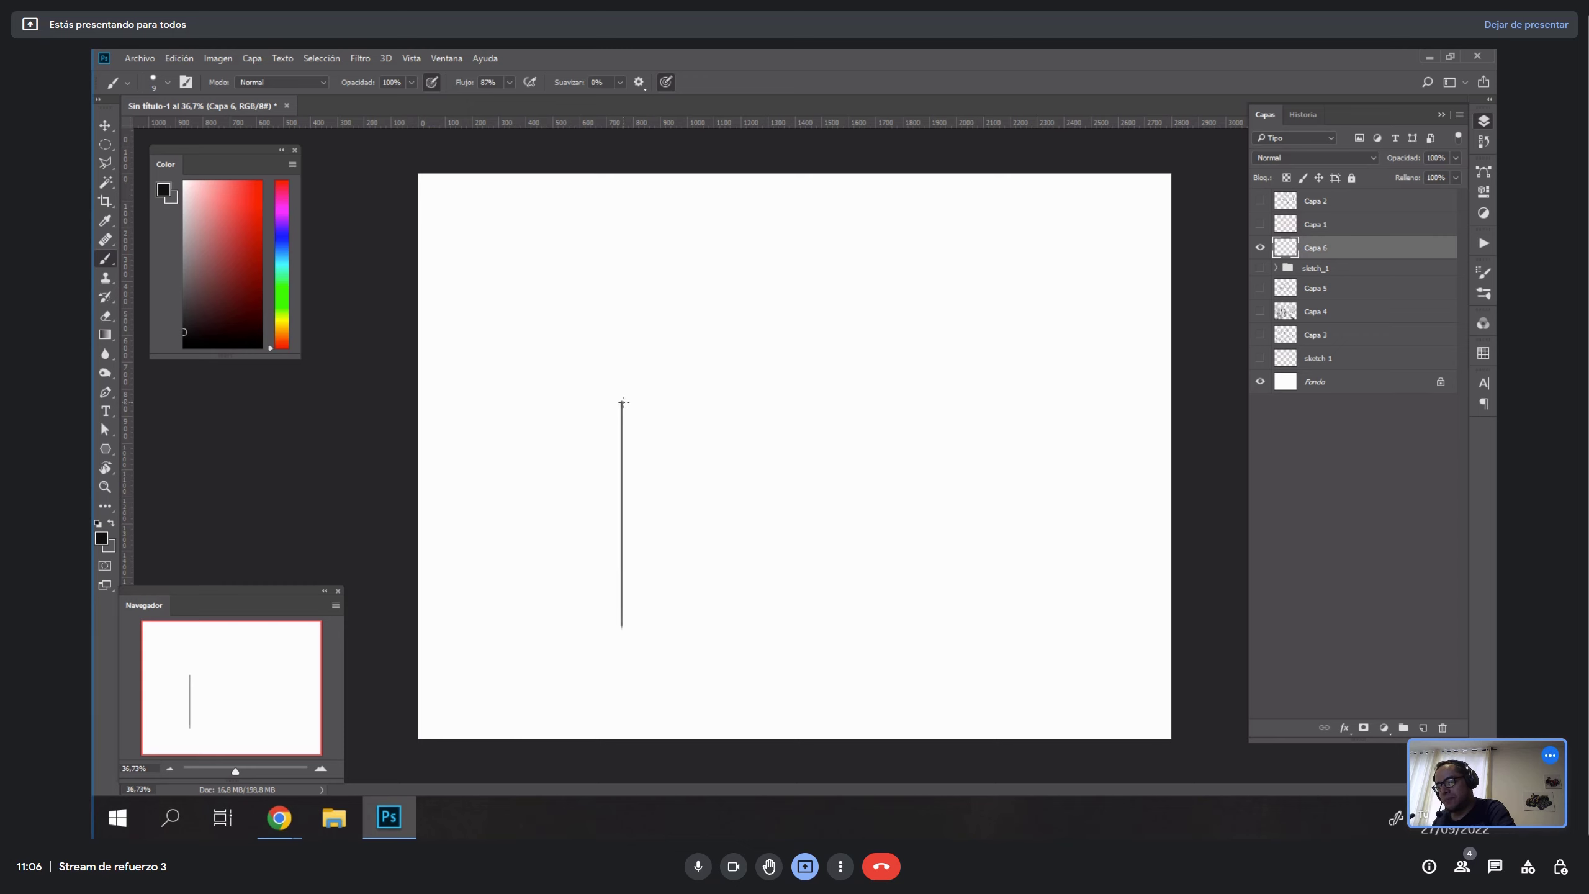
{"action": "key", "text": "ctrl+z"}
{"action": "left_click_drag", "start_coordinate": [618, 301], "coordinate": [622, 661]}
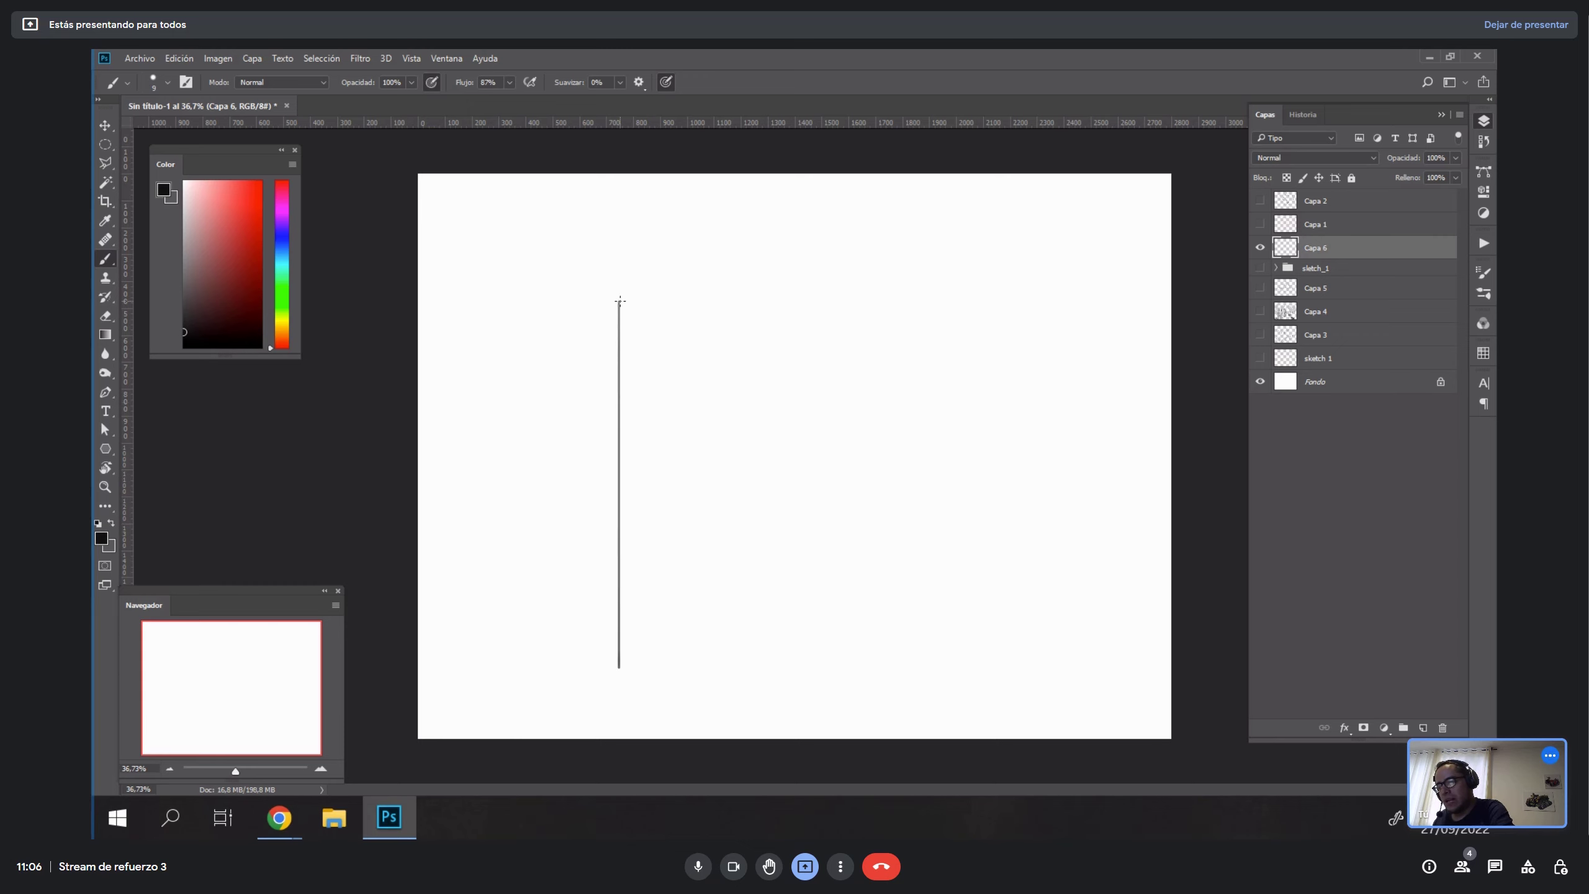
Close the vertical line into a tall rectangular frame and add two closely spaced horizontal lines just below its upper edge.
{"action": "mouse_move", "coordinate": [619, 301]}
{"action": "left_mouse_down"}
{"action": "mouse_move", "coordinate": [777, 287]}
{"action": "mouse_move", "coordinate": [778, 666]}
{"action": "left_mouse_up"}
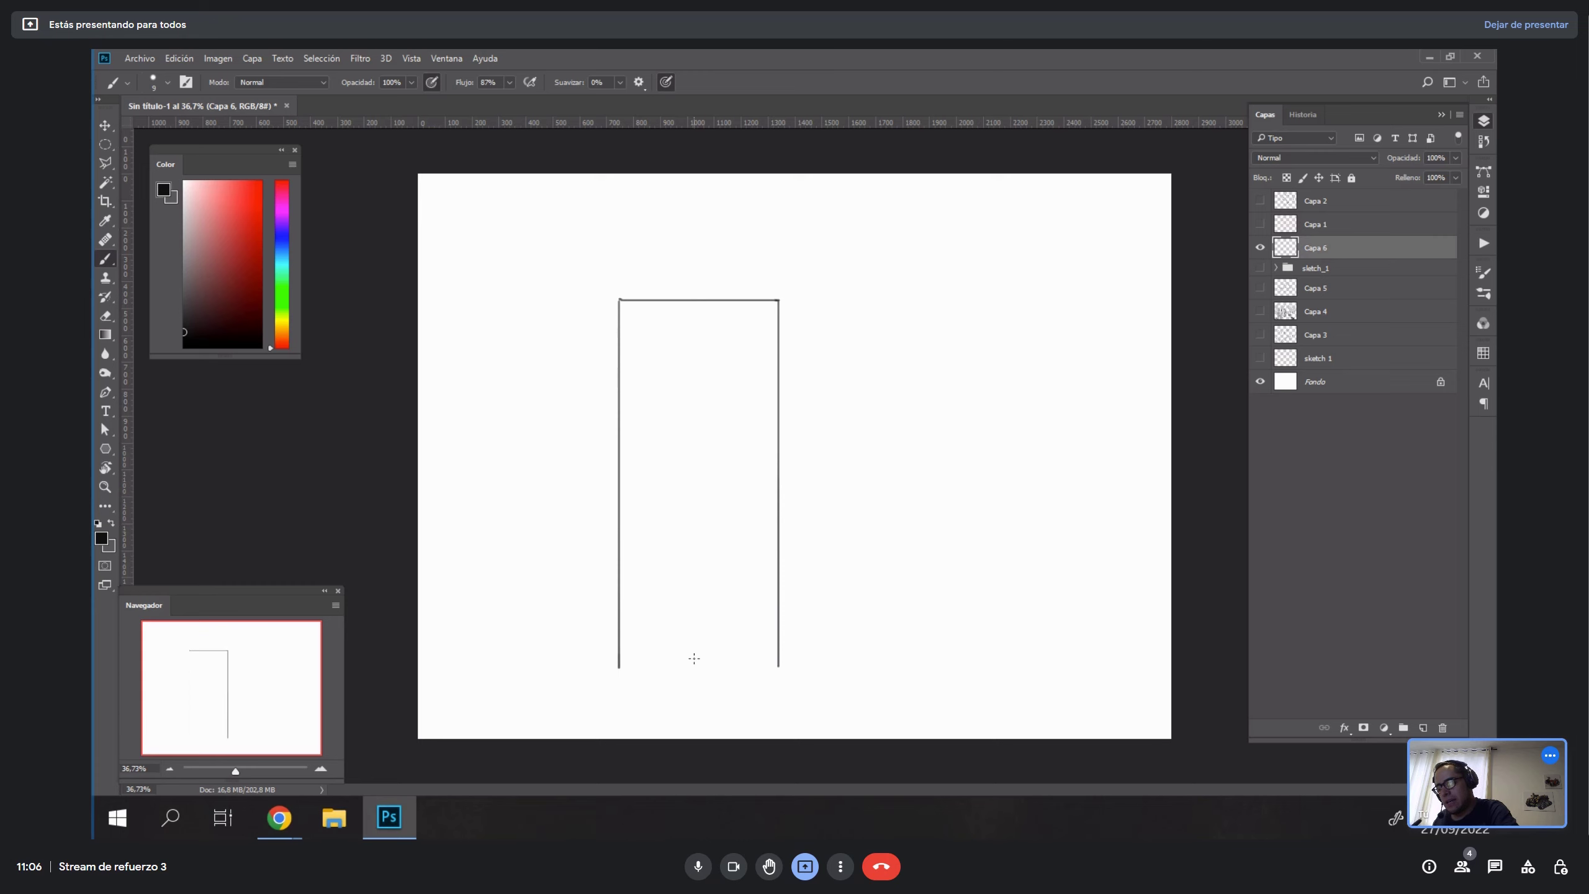
{"action": "left_click_drag", "start_coordinate": [618, 665], "coordinate": [799, 665]}
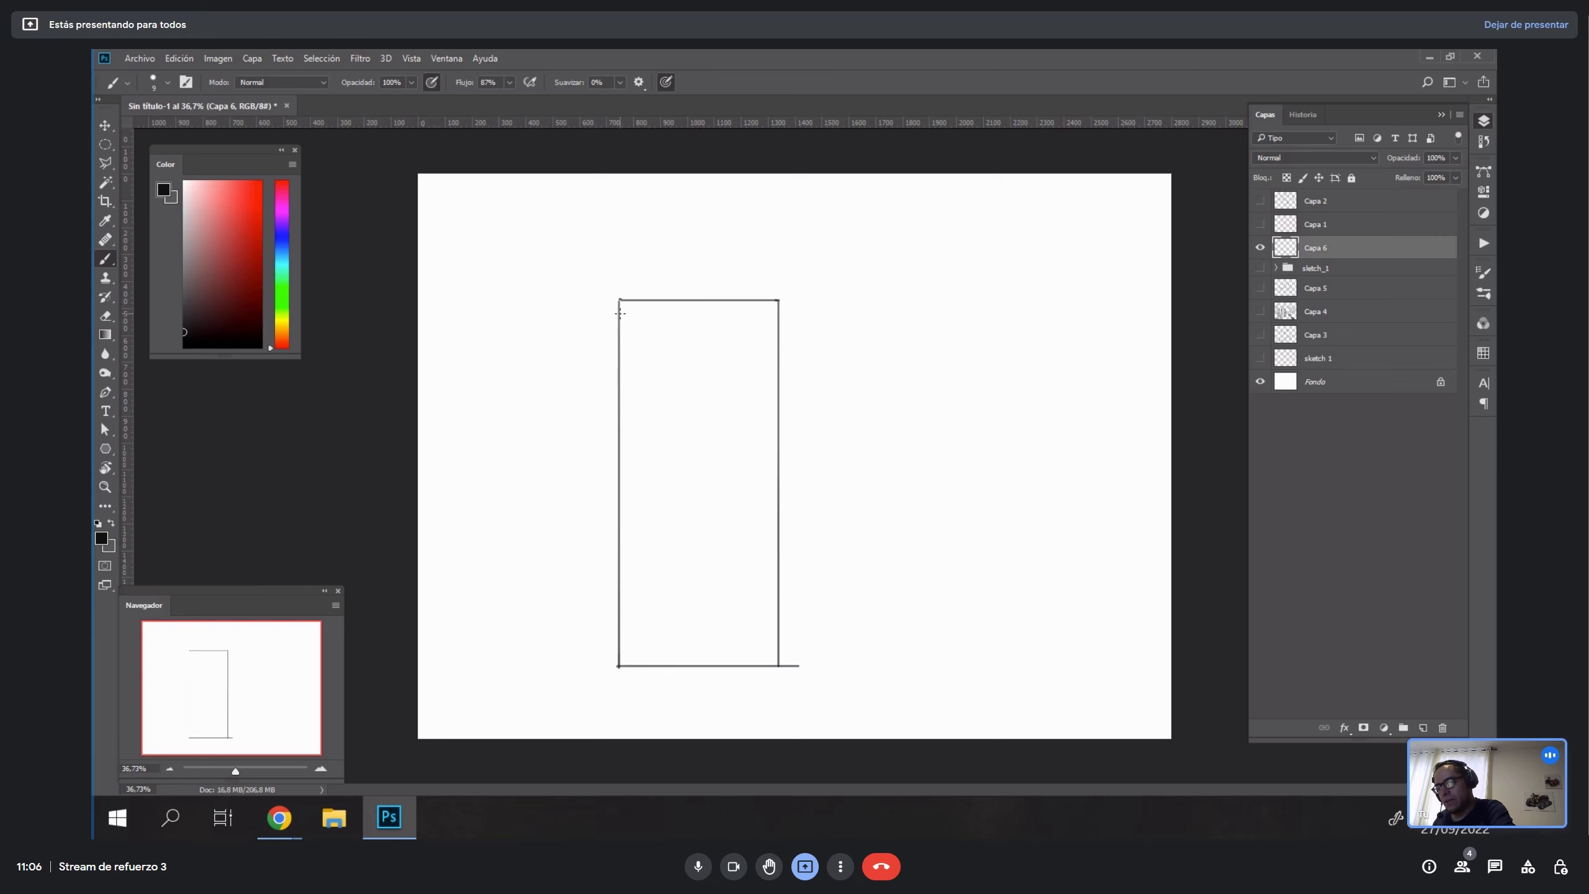
{"action": "mouse_move", "coordinate": [620, 313]}
{"action": "left_mouse_down"}
{"action": "mouse_move", "coordinate": [779, 314]}
{"action": "mouse_move", "coordinate": [619, 321]}
{"action": "left_mouse_up"}
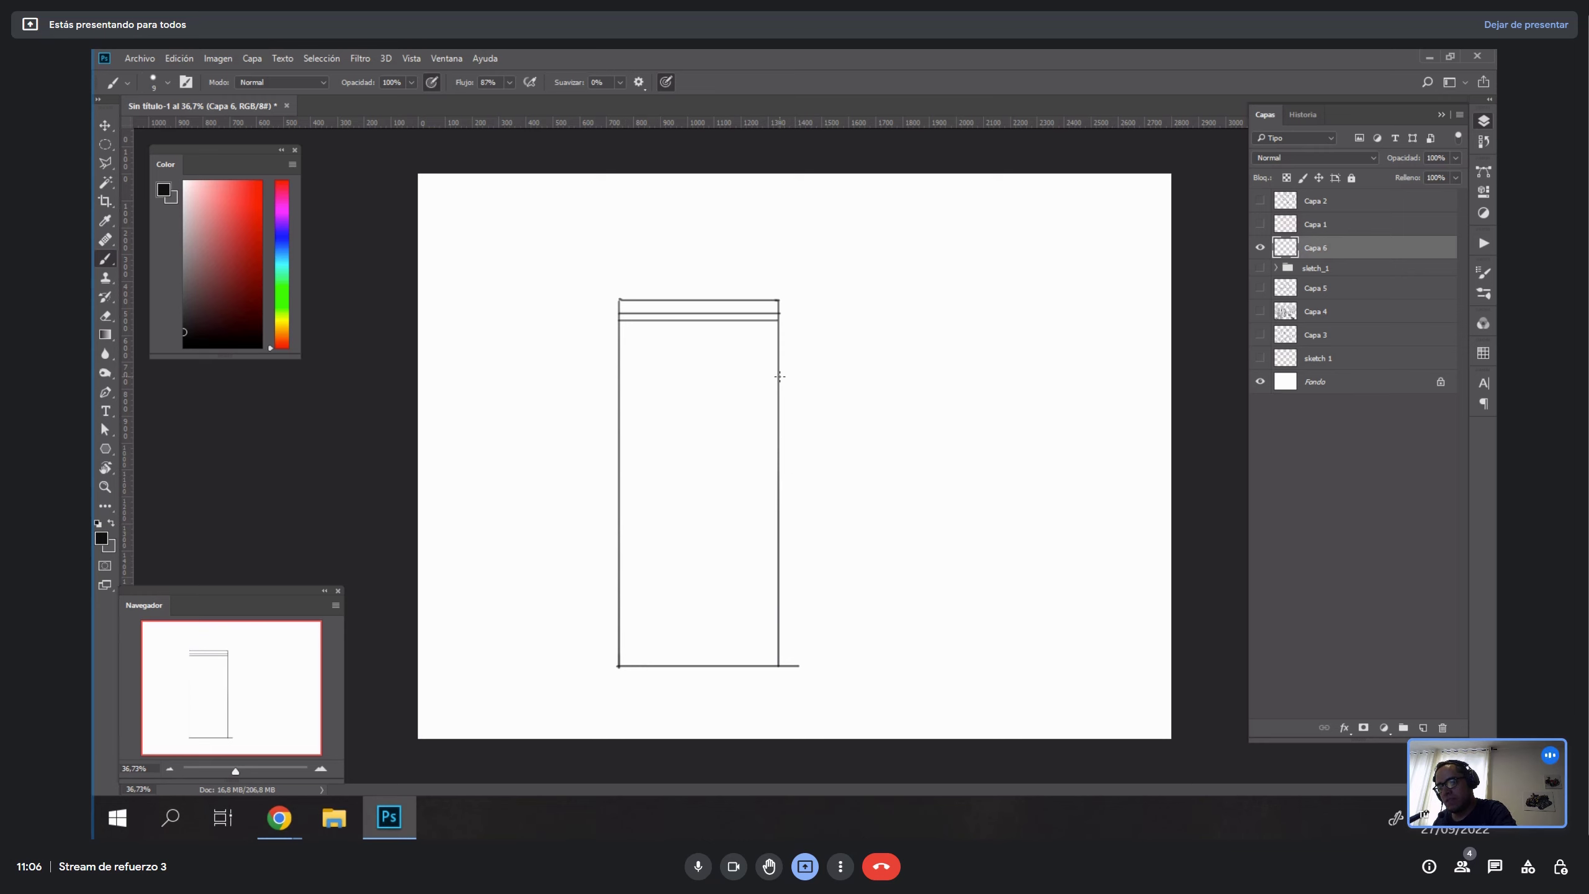
Select the pair of horizontal lines and place a copy of it about a quarter of the way down the frame.
{"action": "key", "text": "m"}
{"action": "mouse_move", "coordinate": [601, 311]}
{"action": "left_mouse_down"}
{"action": "mouse_move", "coordinate": [809, 340]}
{"action": "mouse_move", "coordinate": [622, 318]}
{"action": "mouse_move", "coordinate": [802, 327]}
{"action": "mouse_move", "coordinate": [767, 351]}
{"action": "mouse_move", "coordinate": [769, 390]}
{"action": "left_mouse_up"}
{"action": "key", "text": "ctrl+d"}
{"action": "key", "text": "shift+m"}
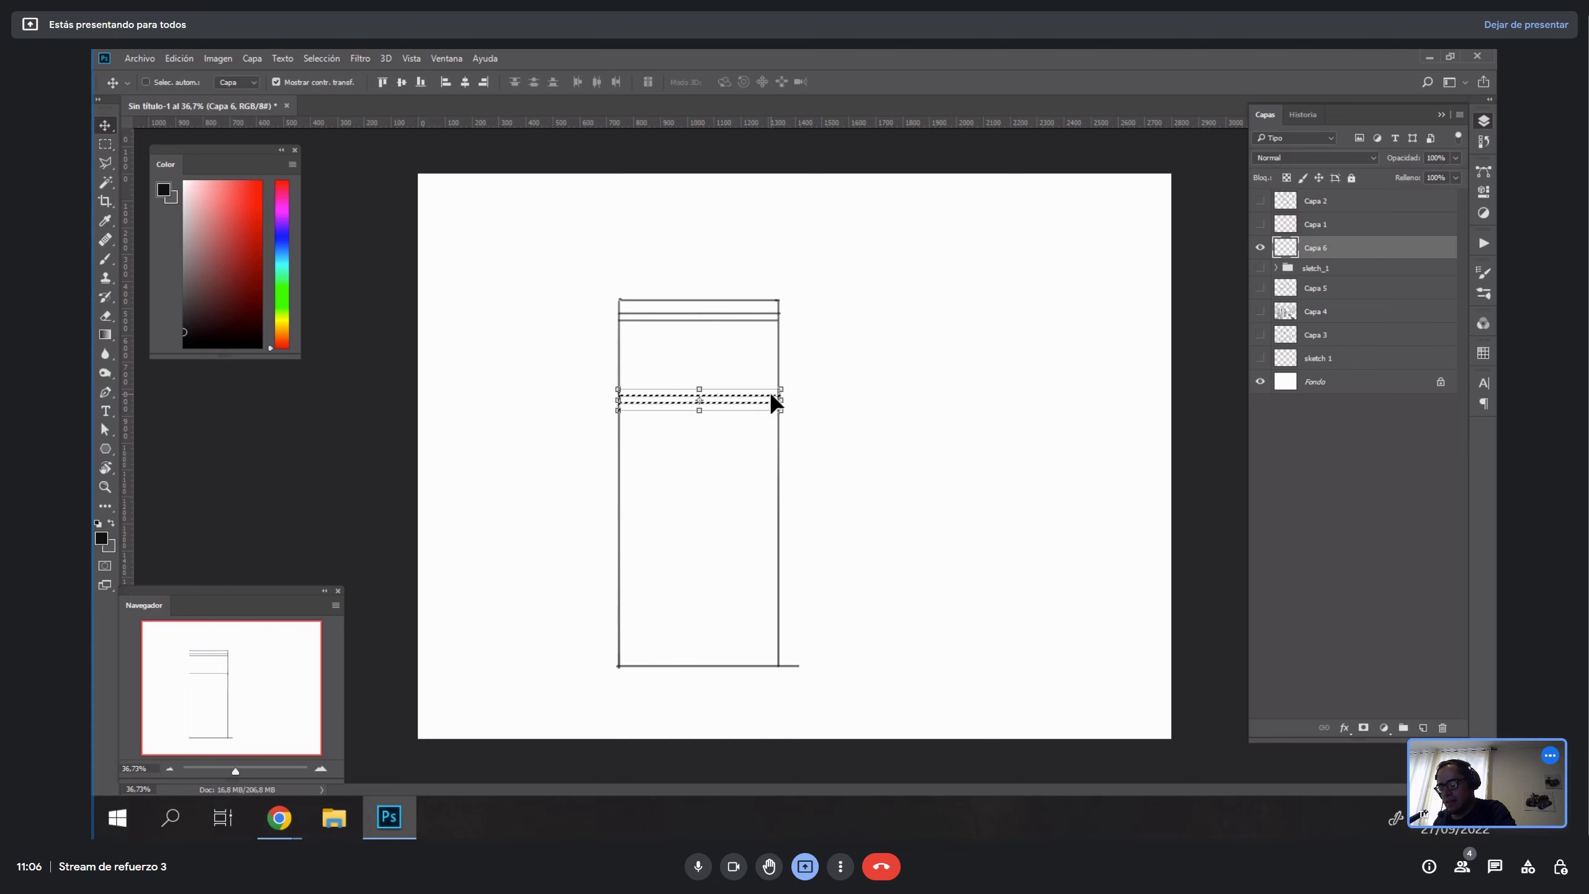
{"action": "key", "text": "ctrl+d"}
{"action": "key", "text": "v"}
{"action": "key", "text": "z"}
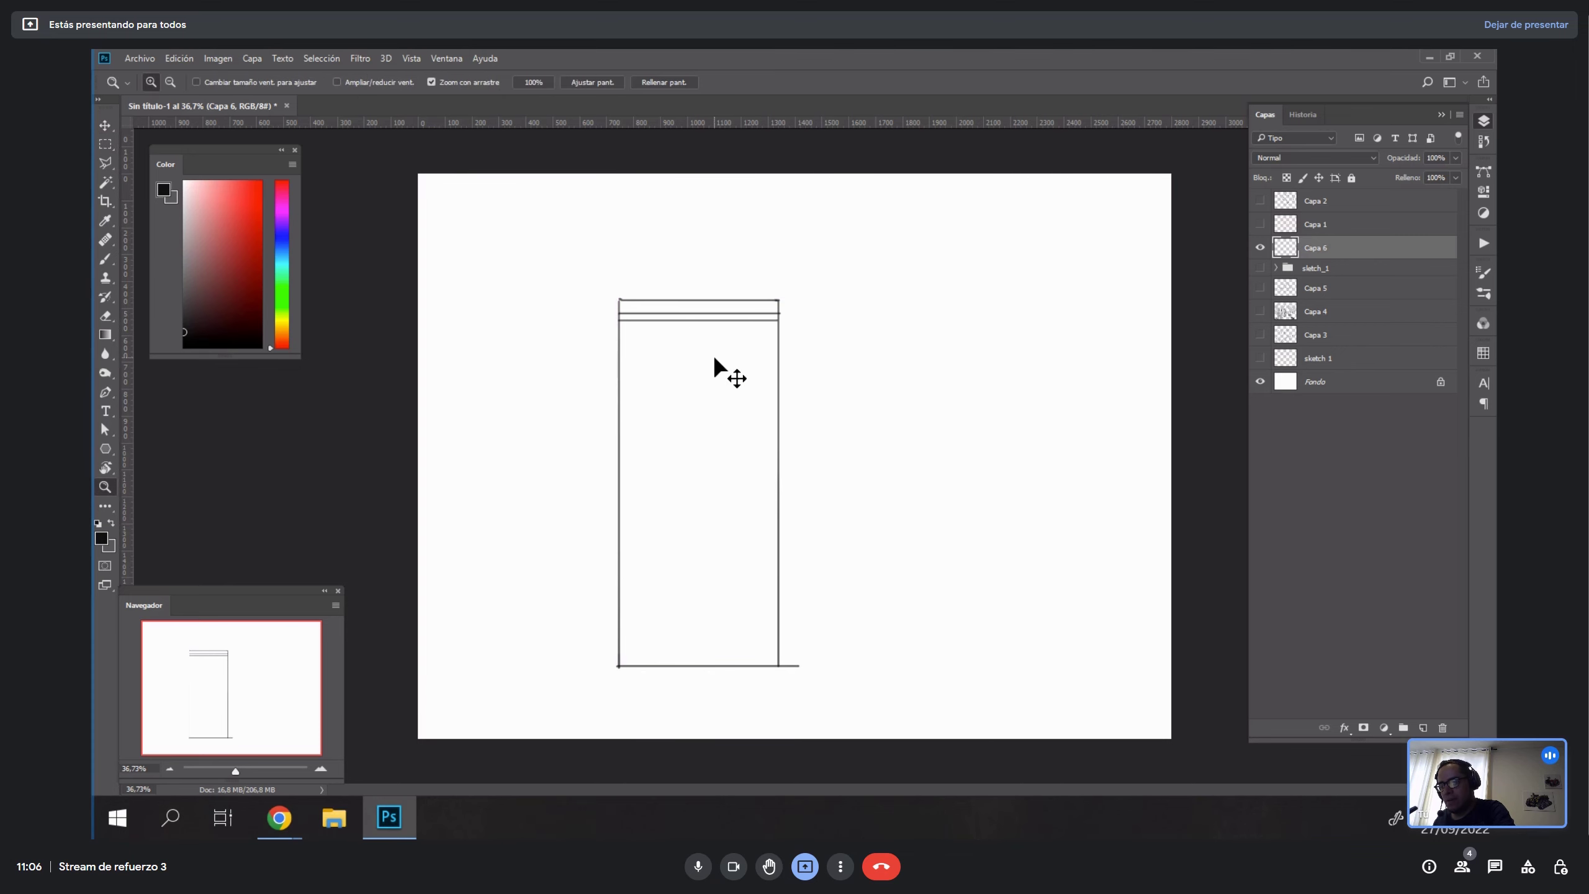
{"action": "key", "text": "ctrl+z"}
{"action": "key", "text": "ctrl+d"}
{"action": "left_click", "coordinate": [714, 353]}
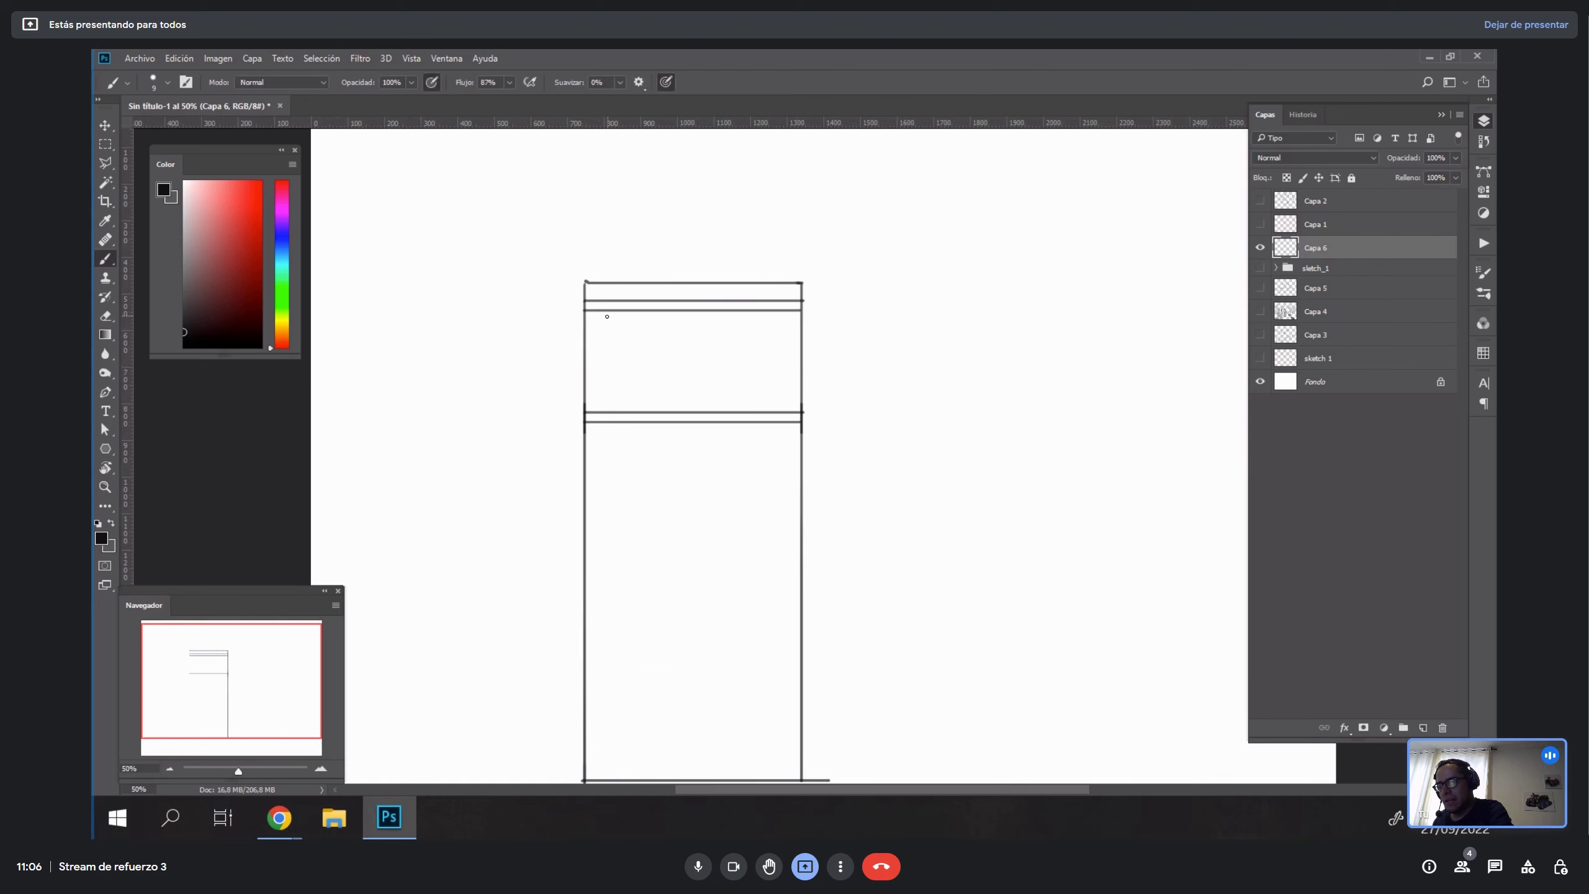
On a new layer, draw a short vertical line near the upper band's left side and duplicate it alongside to form a narrow pair.
{"action": "key", "text": "b"}
{"action": "key", "text": "ctrl+shift+alt+n"}
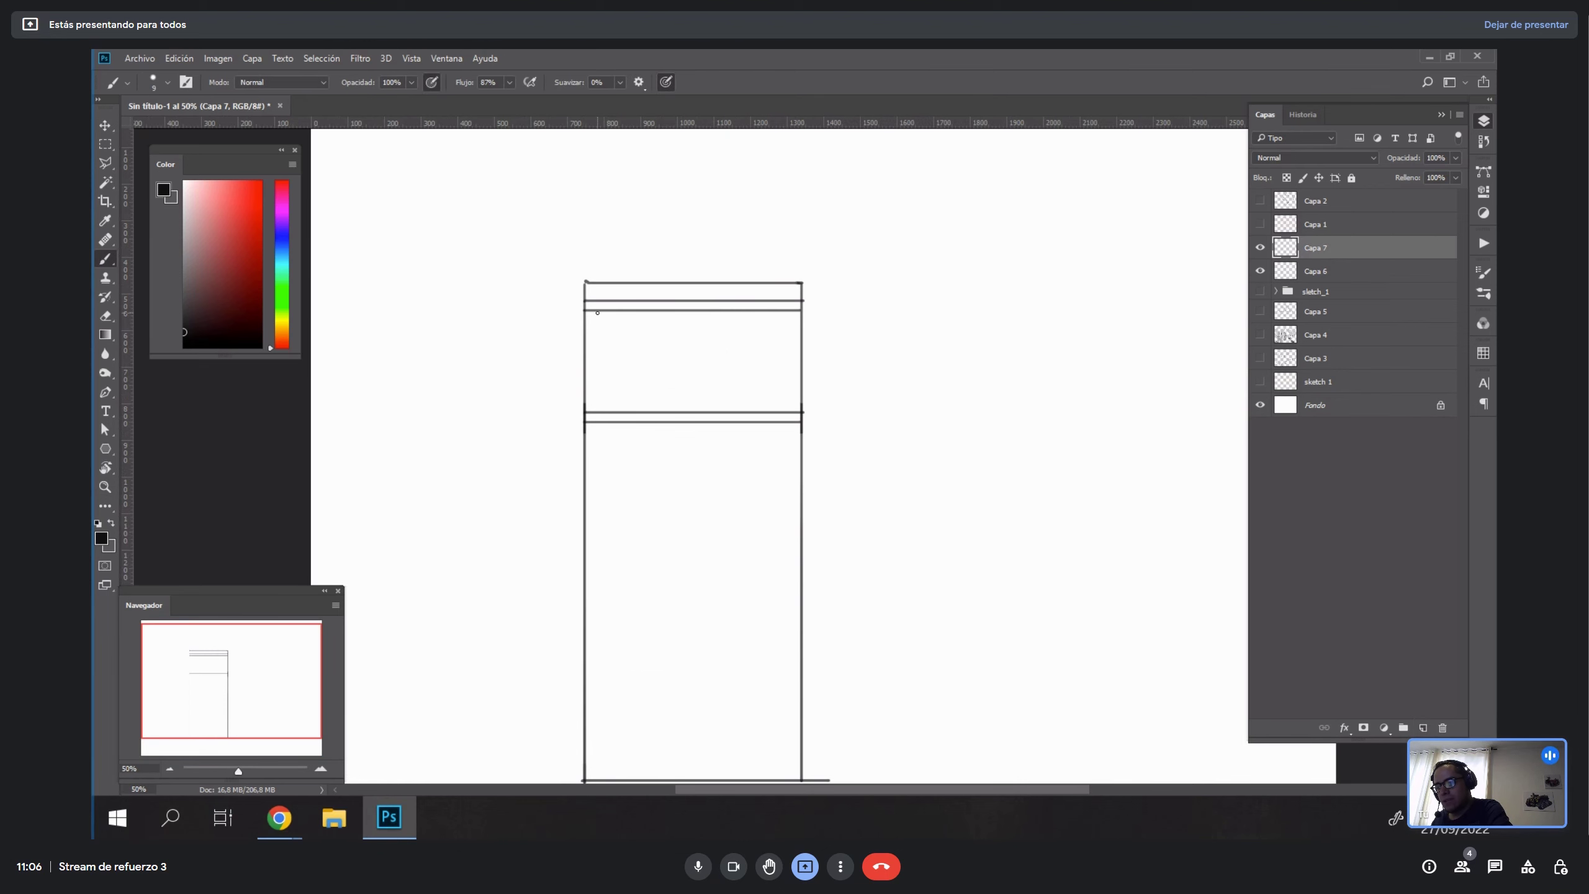
{"action": "left_click_drag", "start_coordinate": [599, 388], "coordinate": [599, 412]}
{"action": "left_click_drag", "start_coordinate": [605, 309], "coordinate": [605, 416]}
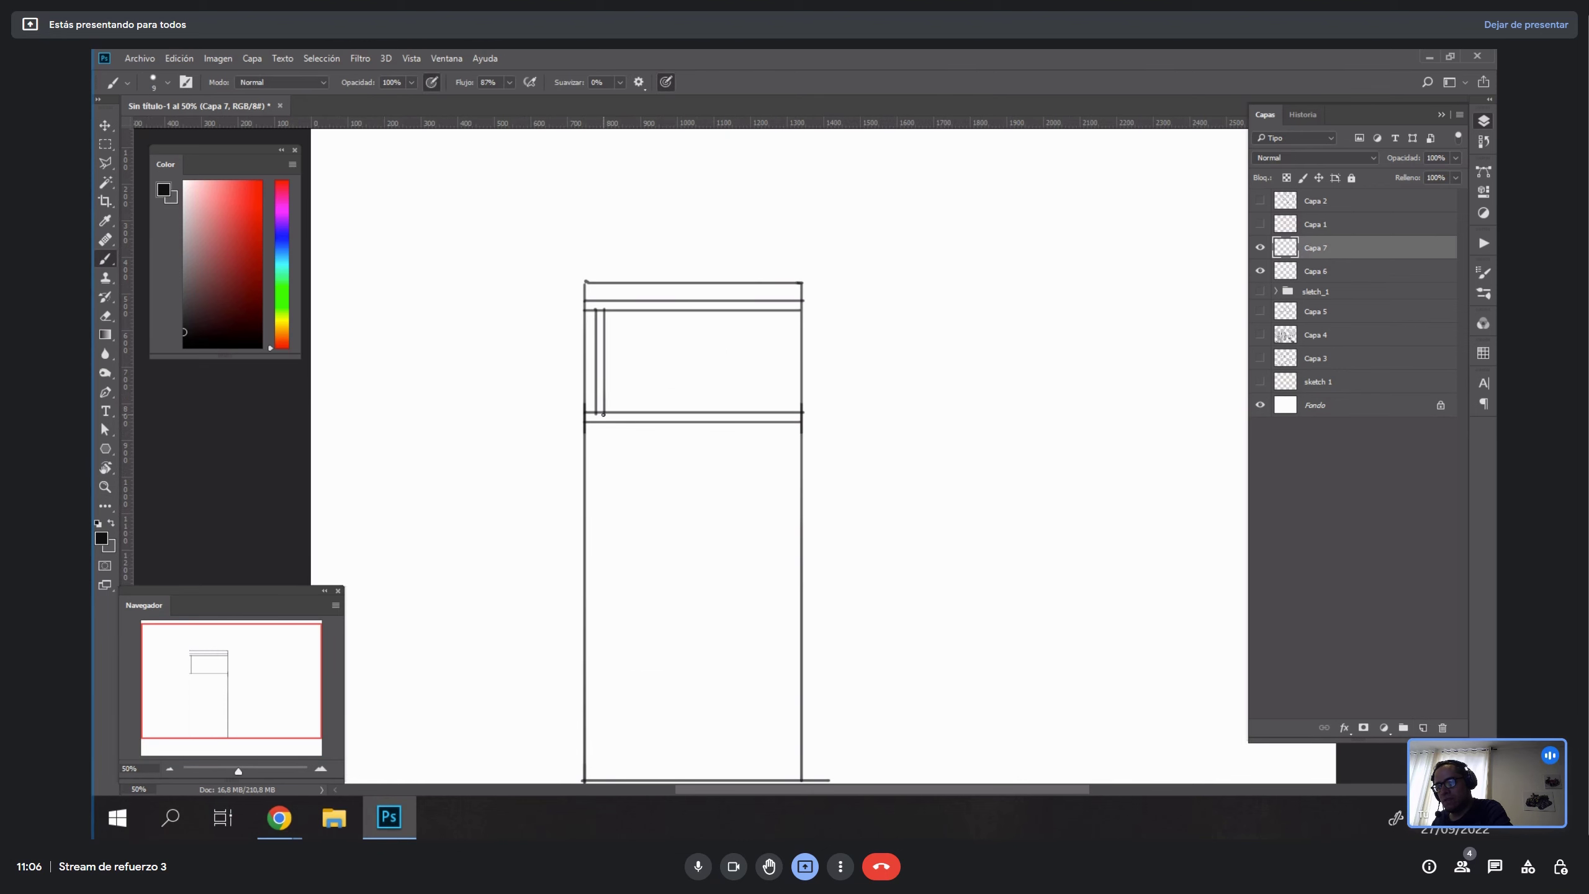
{"action": "key", "text": "ctrl+z"}
{"action": "key", "text": "v"}
{"action": "mouse_move", "coordinate": [661, 374]}
{"action": "left_mouse_down"}
{"action": "mouse_move", "coordinate": [603, 363]}
{"action": "mouse_move", "coordinate": [655, 388]}
{"action": "left_mouse_up"}
{"action": "left_click", "coordinate": [1307, 266], "text": "shift"}
{"action": "key", "text": "Return"}
{"action": "mouse_move", "coordinate": [655, 388]}
{"action": "left_mouse_down"}
{"action": "mouse_move", "coordinate": [696, 384]}
{"action": "mouse_move", "coordinate": [678, 386]}
{"action": "left_mouse_up"}
{"action": "left_click_drag", "start_coordinate": [681, 386], "coordinate": [705, 377]}
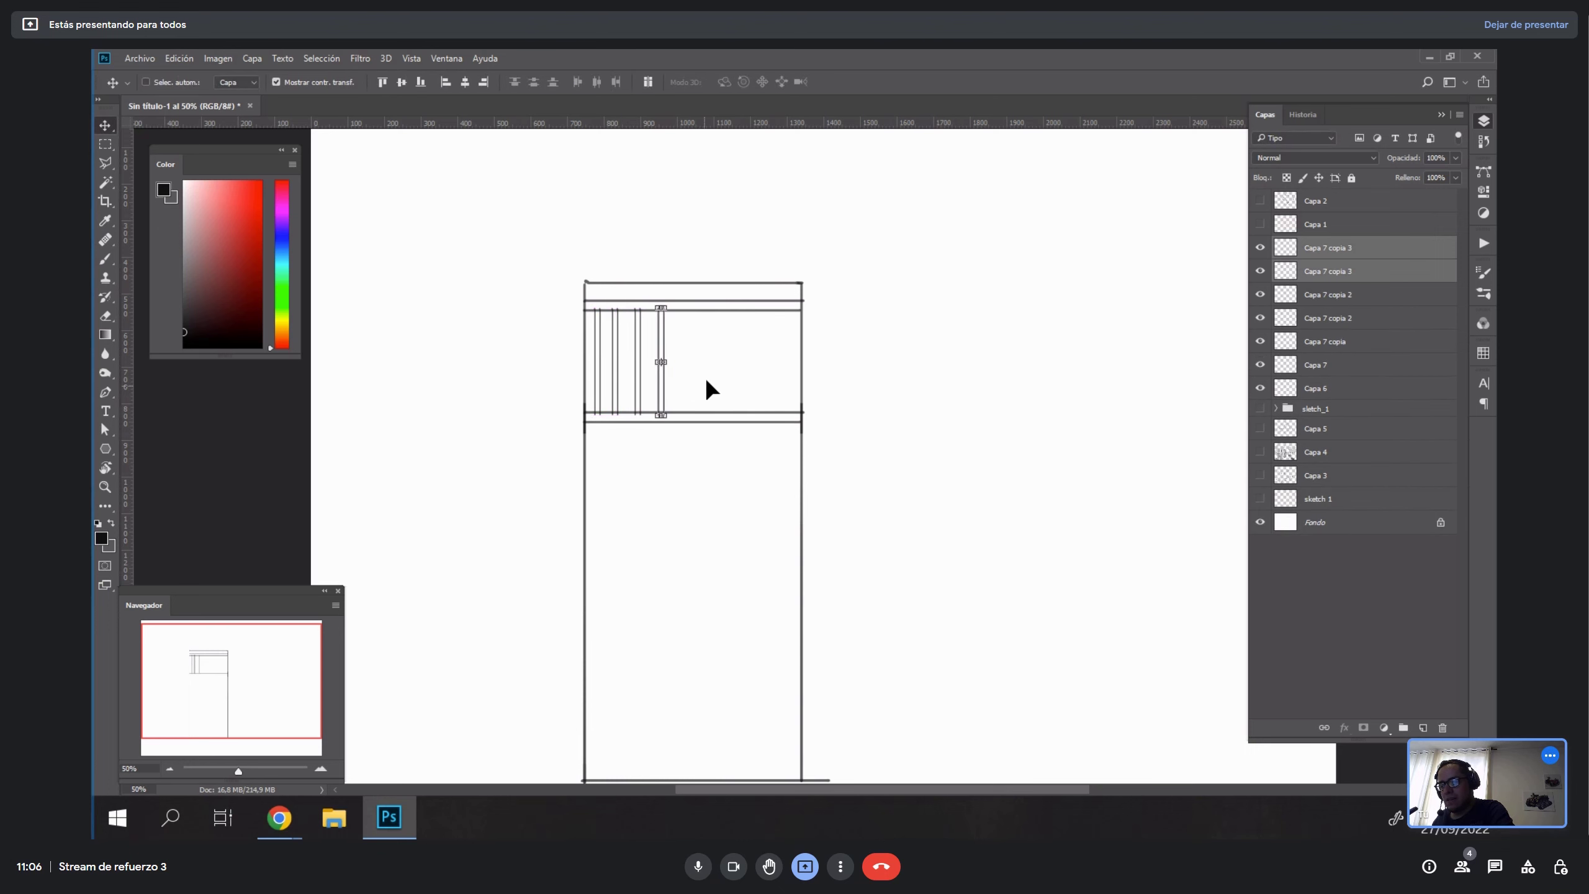
{"action": "key", "text": "ctrl+alt+z"}
{"action": "key", "text": "ctrl+alt+z"}
{"action": "key", "text": "ctrl+alt+z"}
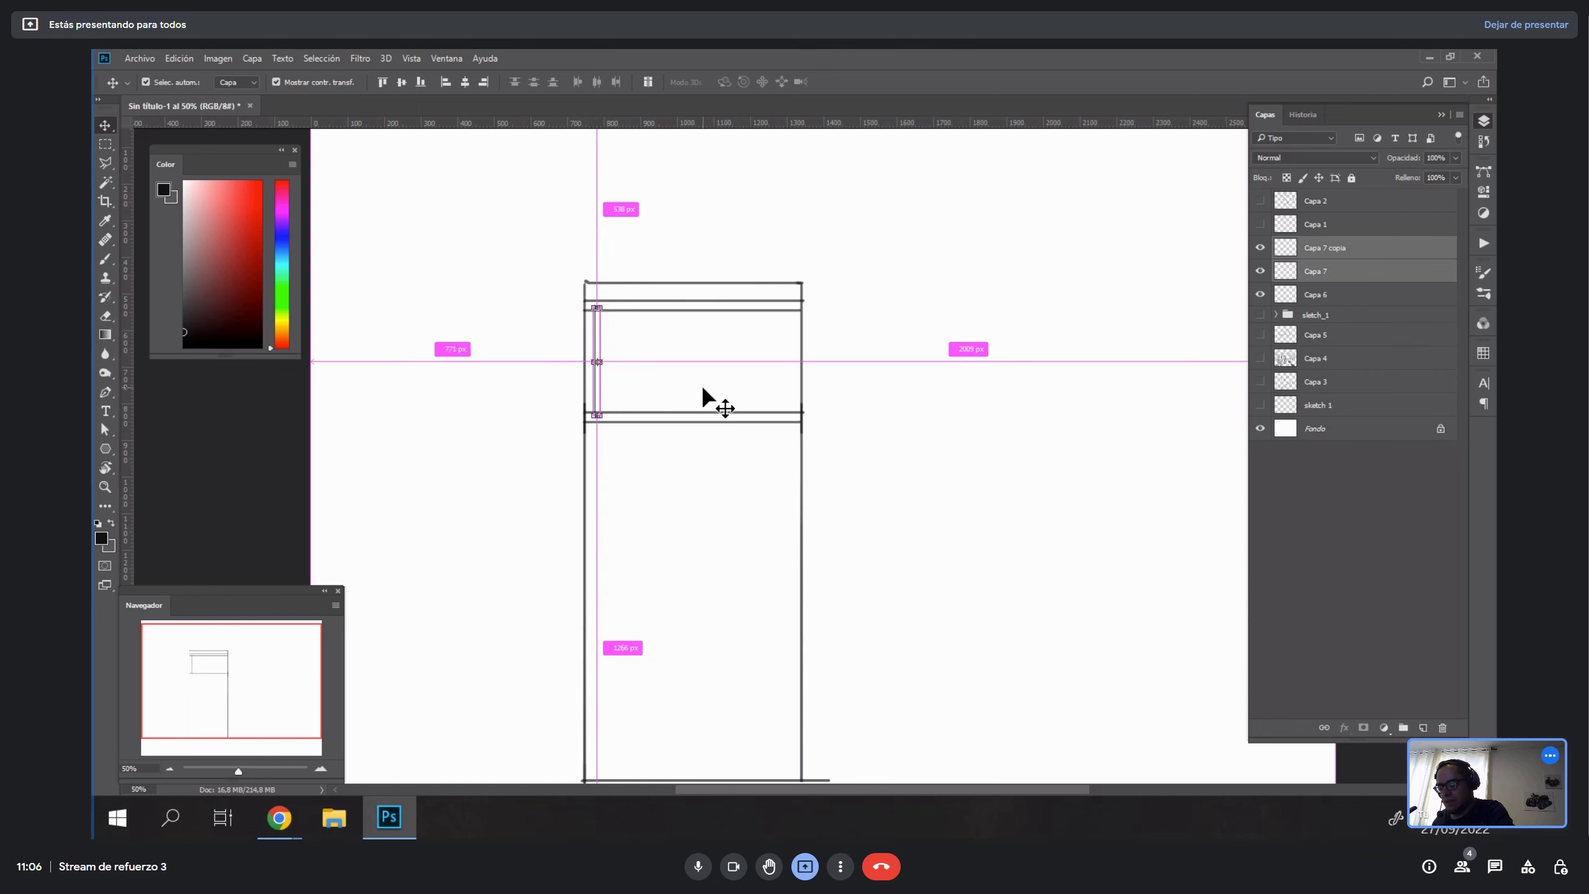
Merge the two vertical line layers and duplicate the pair repeatedly across the upper band to the frame's right side.
{"action": "key", "text": "ctrl+e"}
{"action": "left_click_drag", "start_coordinate": [652, 381], "coordinate": [697, 376]}
{"action": "left_click_drag", "start_coordinate": [694, 376], "coordinate": [722, 376]}
{"action": "left_click_drag", "start_coordinate": [721, 376], "coordinate": [746, 376]}
{"action": "left_click_drag", "start_coordinate": [745, 376], "coordinate": [794, 381]}
{"action": "left_click_drag", "start_coordinate": [783, 380], "coordinate": [811, 375]}
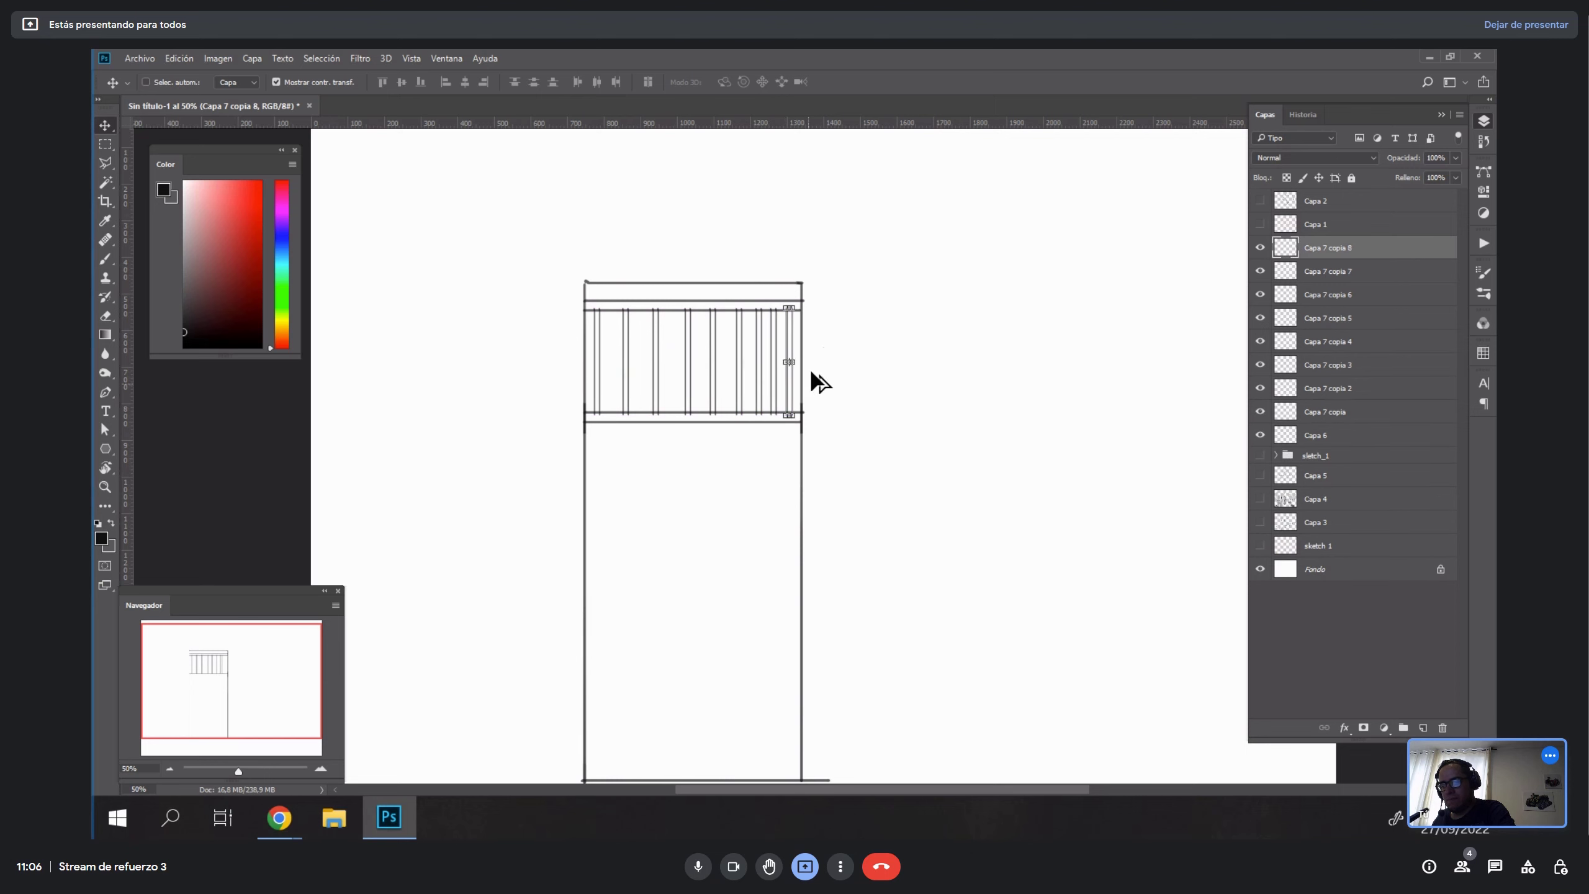
Select all the vertical pair layers, distribute them evenly across the band, and merge them into one layer.
{"action": "left_click", "coordinate": [1339, 413], "text": "shift"}
{"action": "left_click_drag", "start_coordinate": [877, 440], "coordinate": [894, 536]}
{"action": "key", "text": "ctrl+z"}
{"action": "left_click", "coordinate": [1351, 438], "text": "shift"}
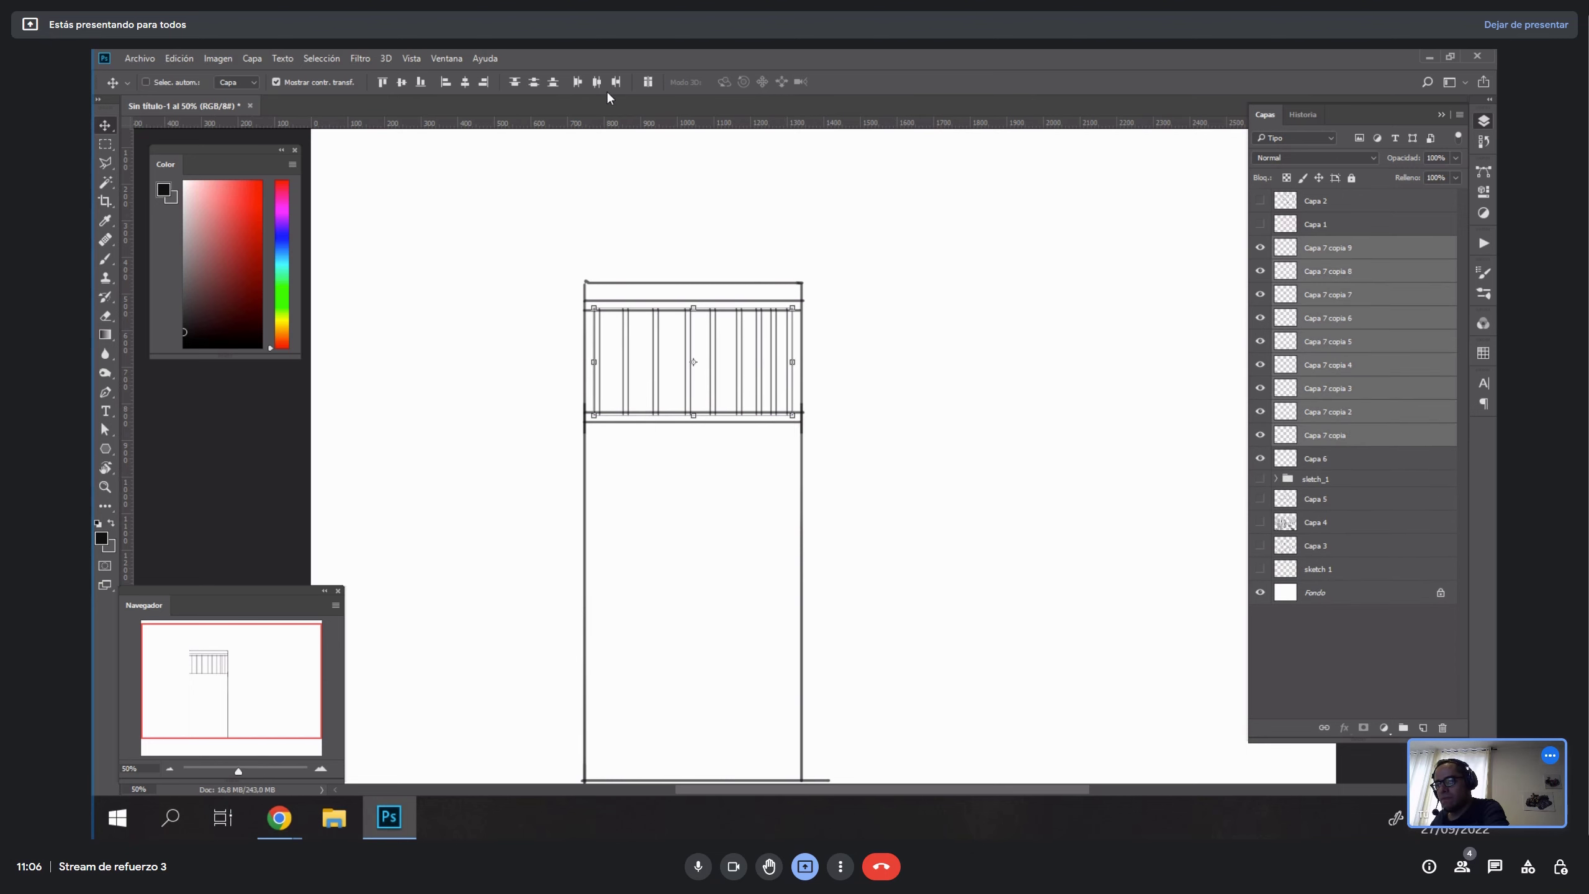
{"action": "left_click", "coordinate": [597, 82]}
{"action": "key", "text": "ctrl+e"}
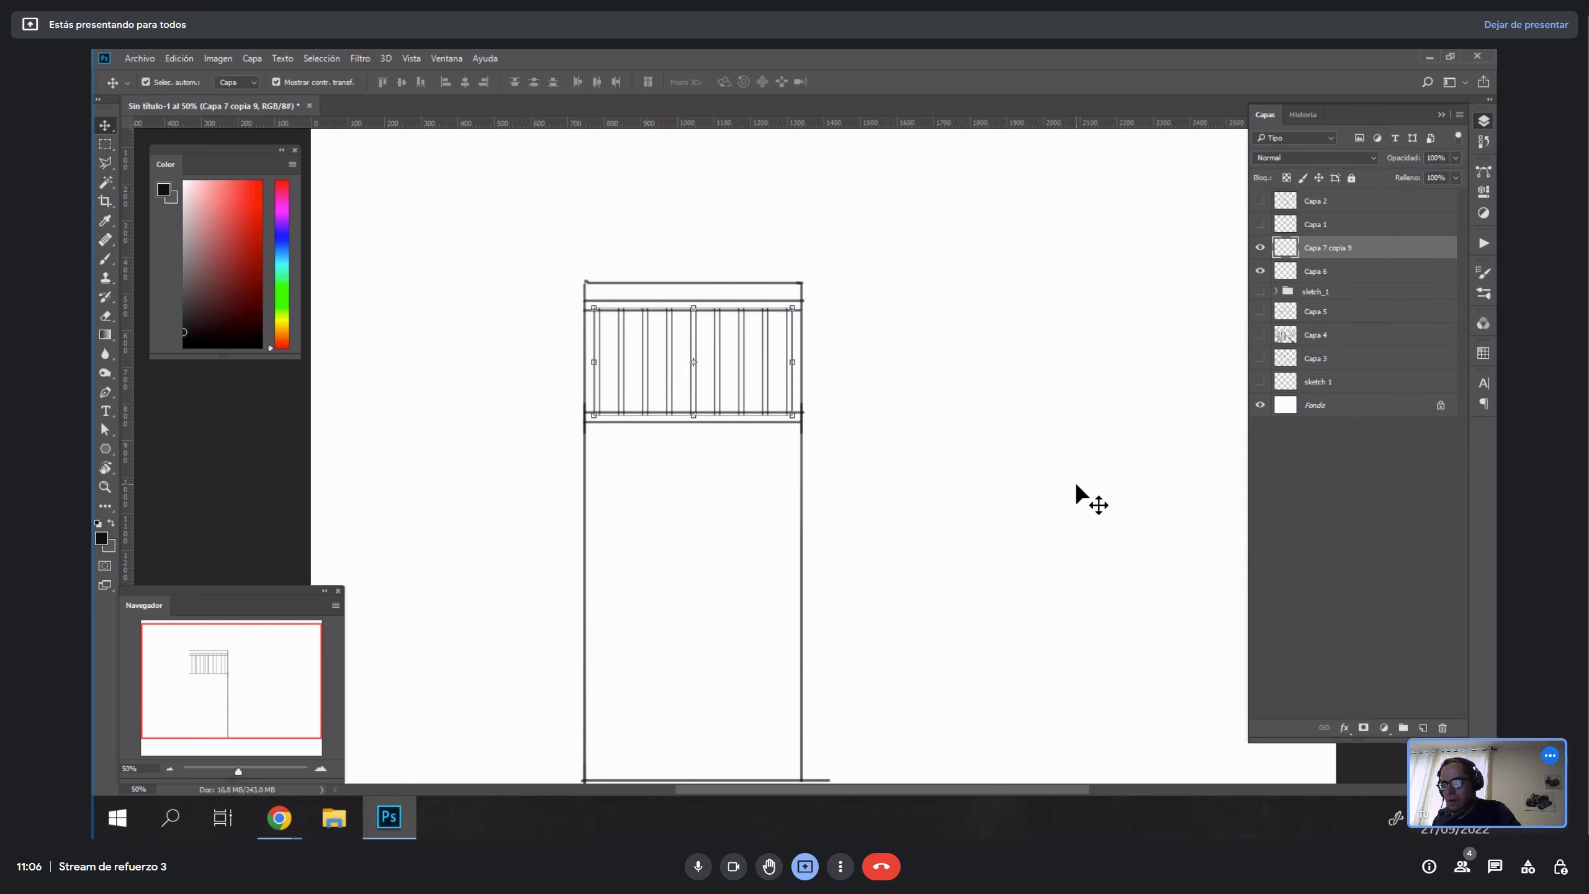
Trim the ends of the vertical pairs that overrun the band's upper and lower horizontal lines.
{"action": "key", "text": "z"}
{"action": "left_click", "coordinate": [712, 316]}
{"action": "key", "text": "m"}
{"action": "left_click_drag", "start_coordinate": [463, 255], "coordinate": [911, 306]}
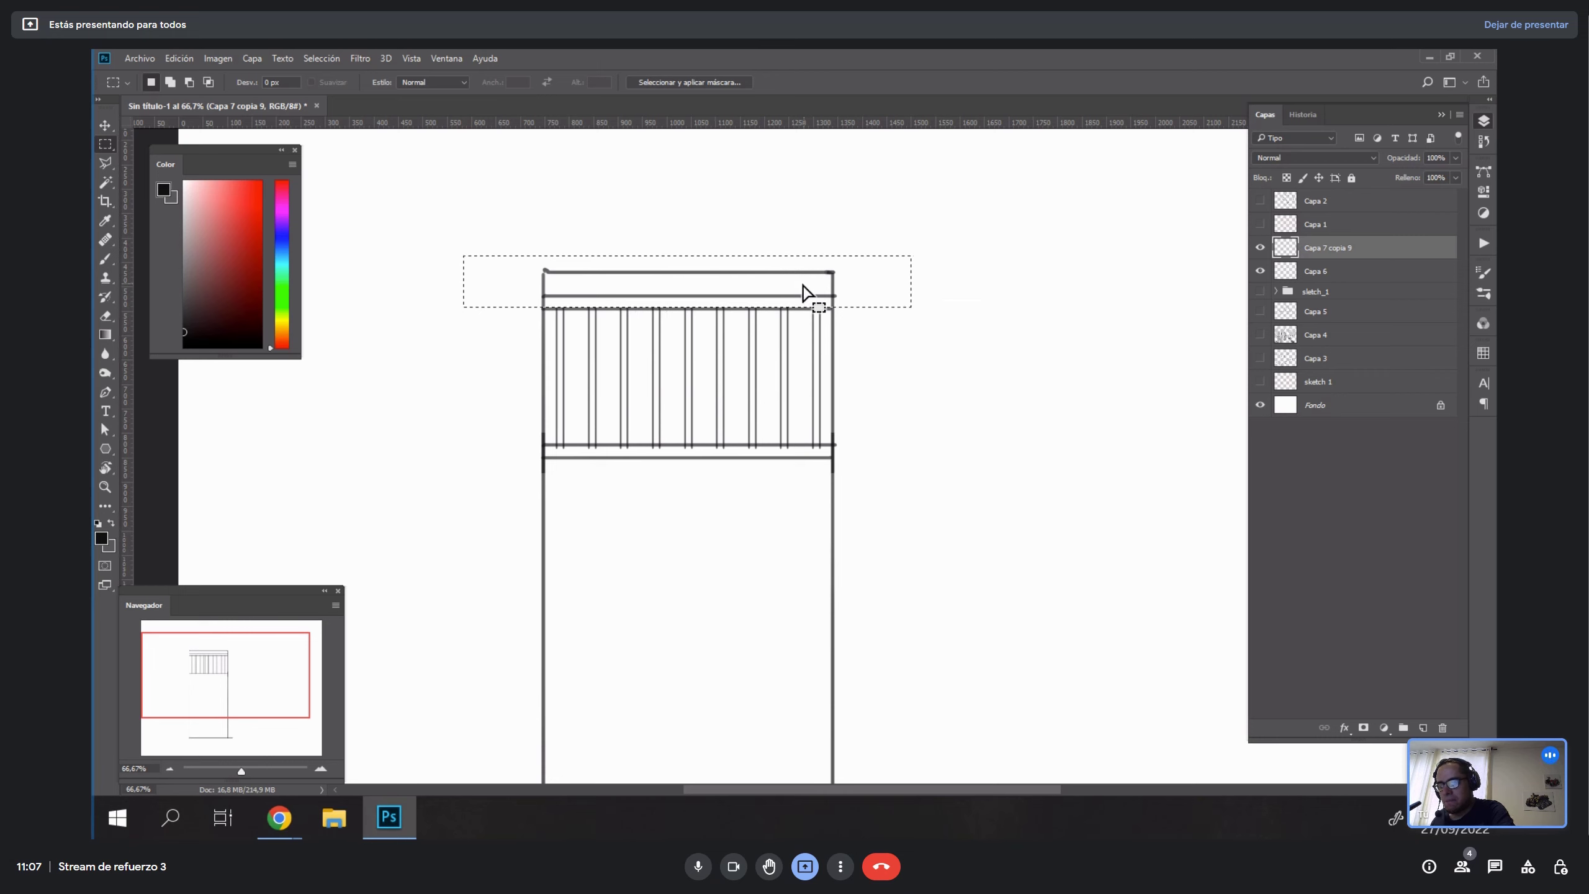
{"action": "left_click_drag", "start_coordinate": [802, 285], "coordinate": [817, 474]}
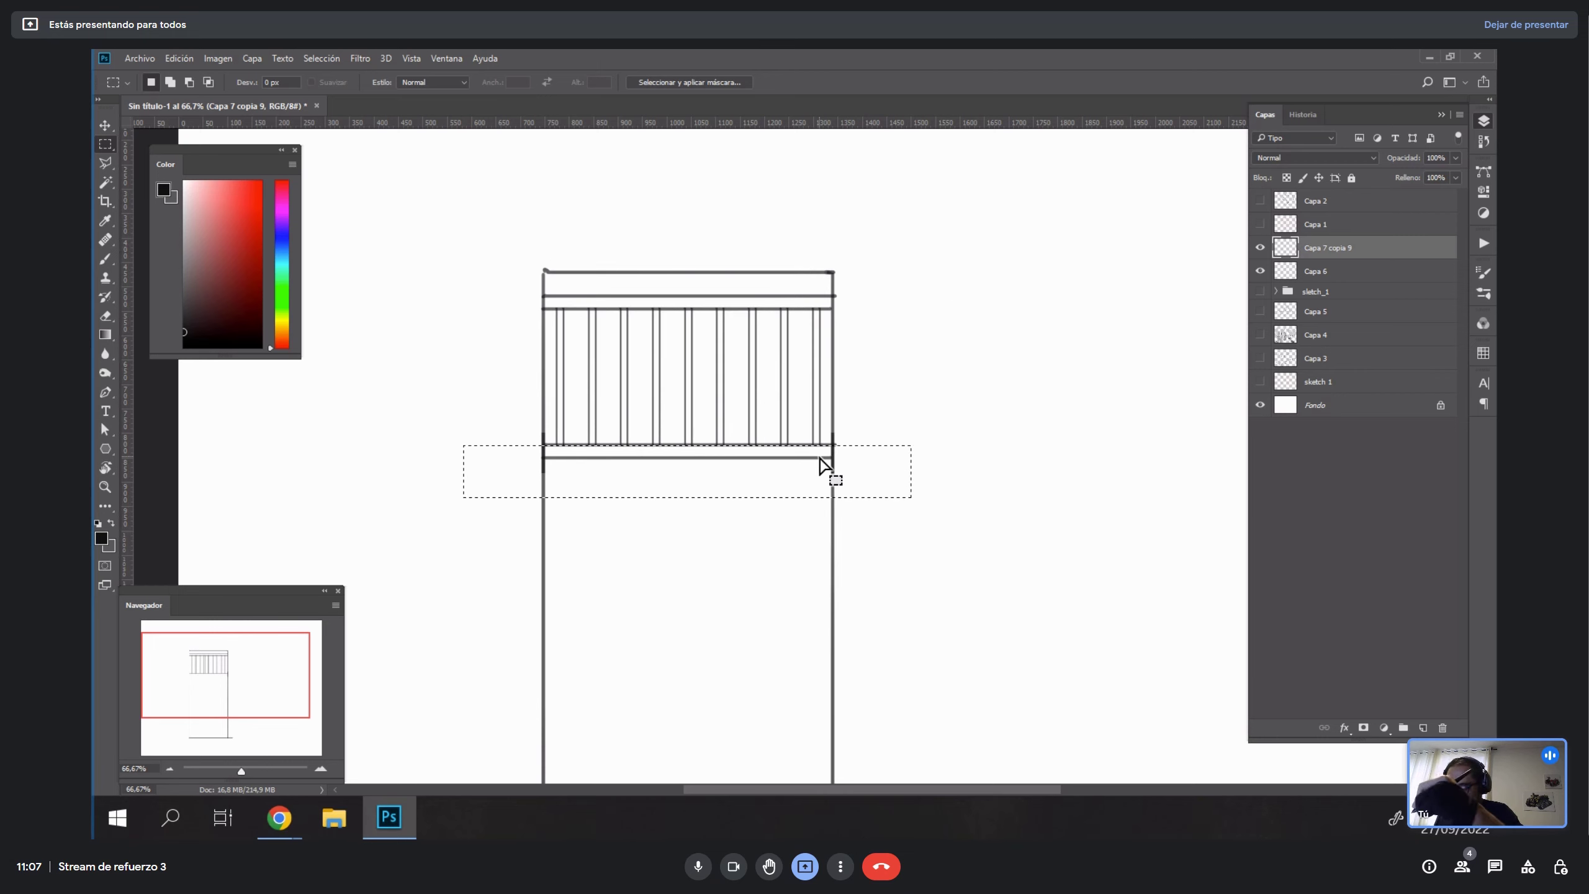
{"action": "key", "text": "ctrl+d"}
{"action": "key", "text": "v"}
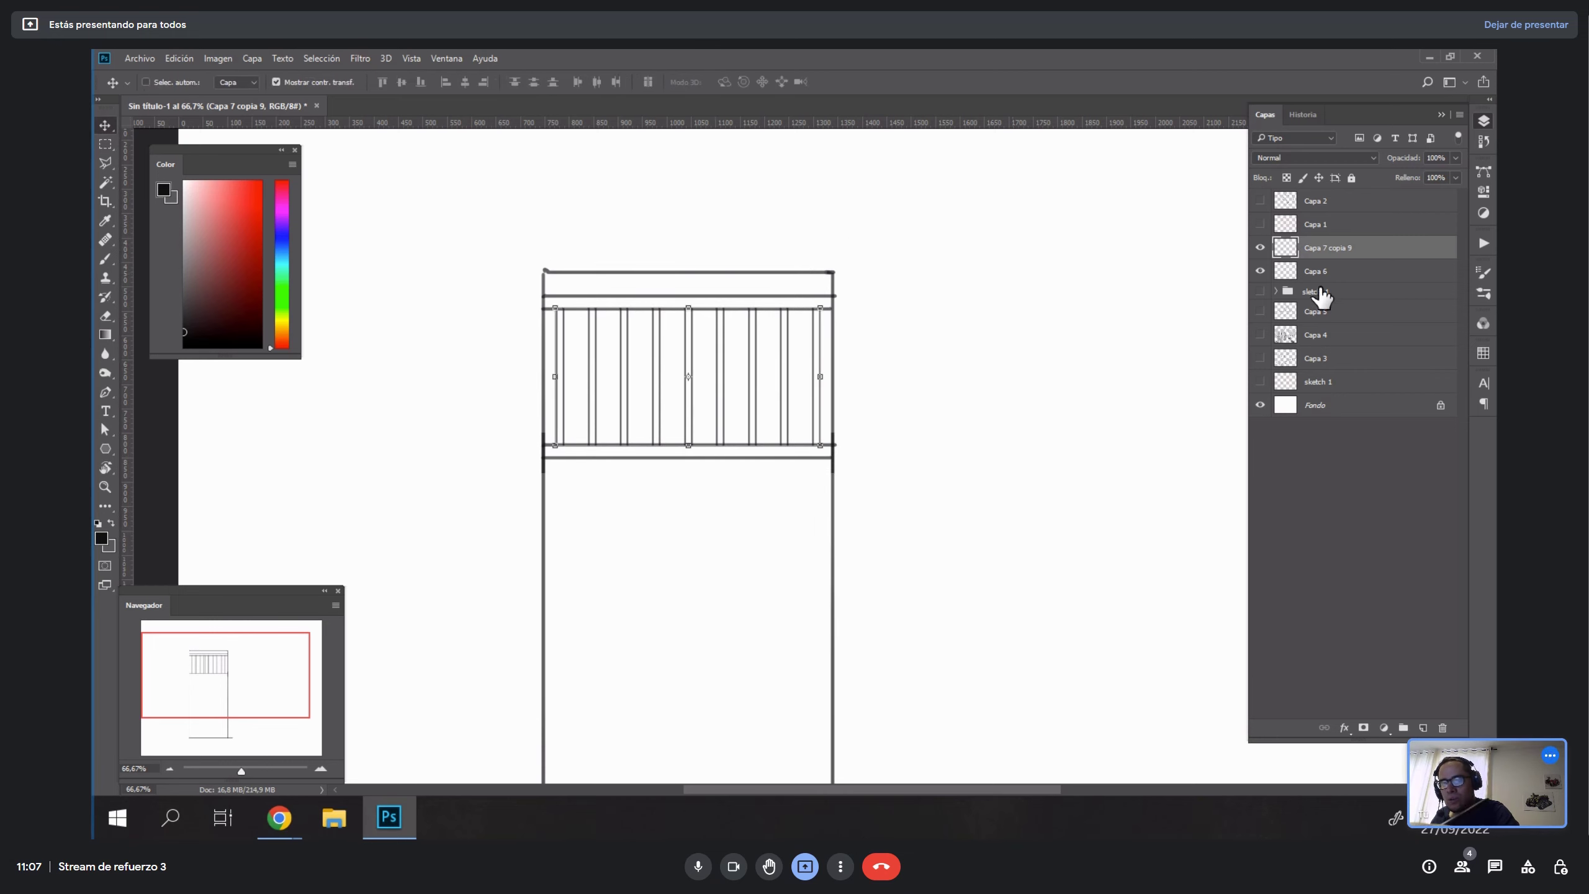
Erase part of the rough top edge of the frame on layer Capa 6.
{"action": "left_click", "coordinate": [1320, 271]}
{"action": "key", "text": "e"}
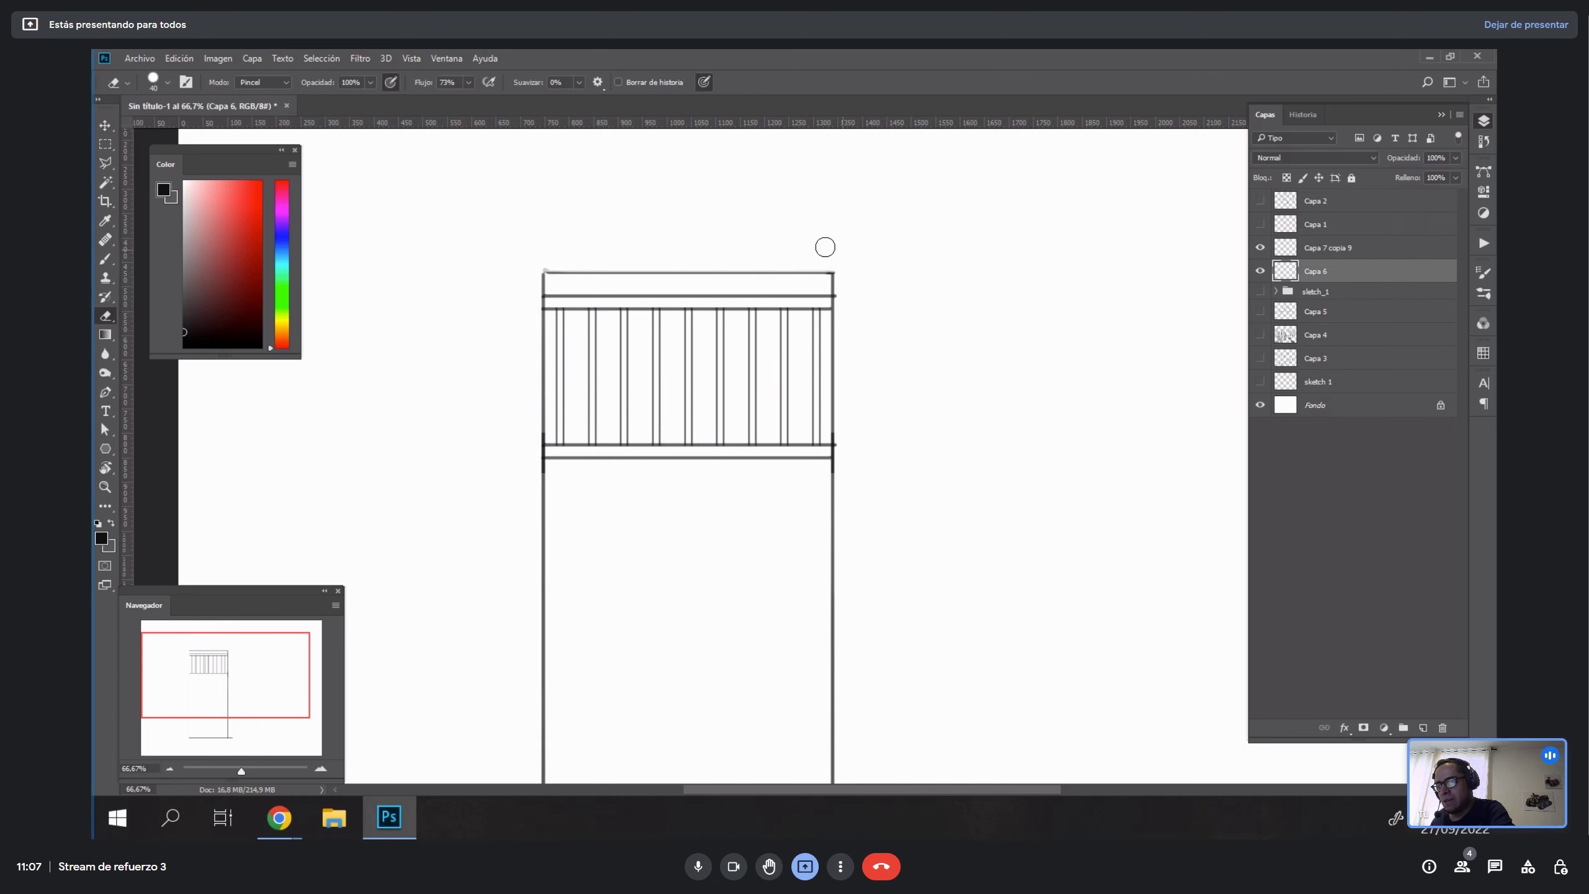
{"action": "key", "text": "m"}
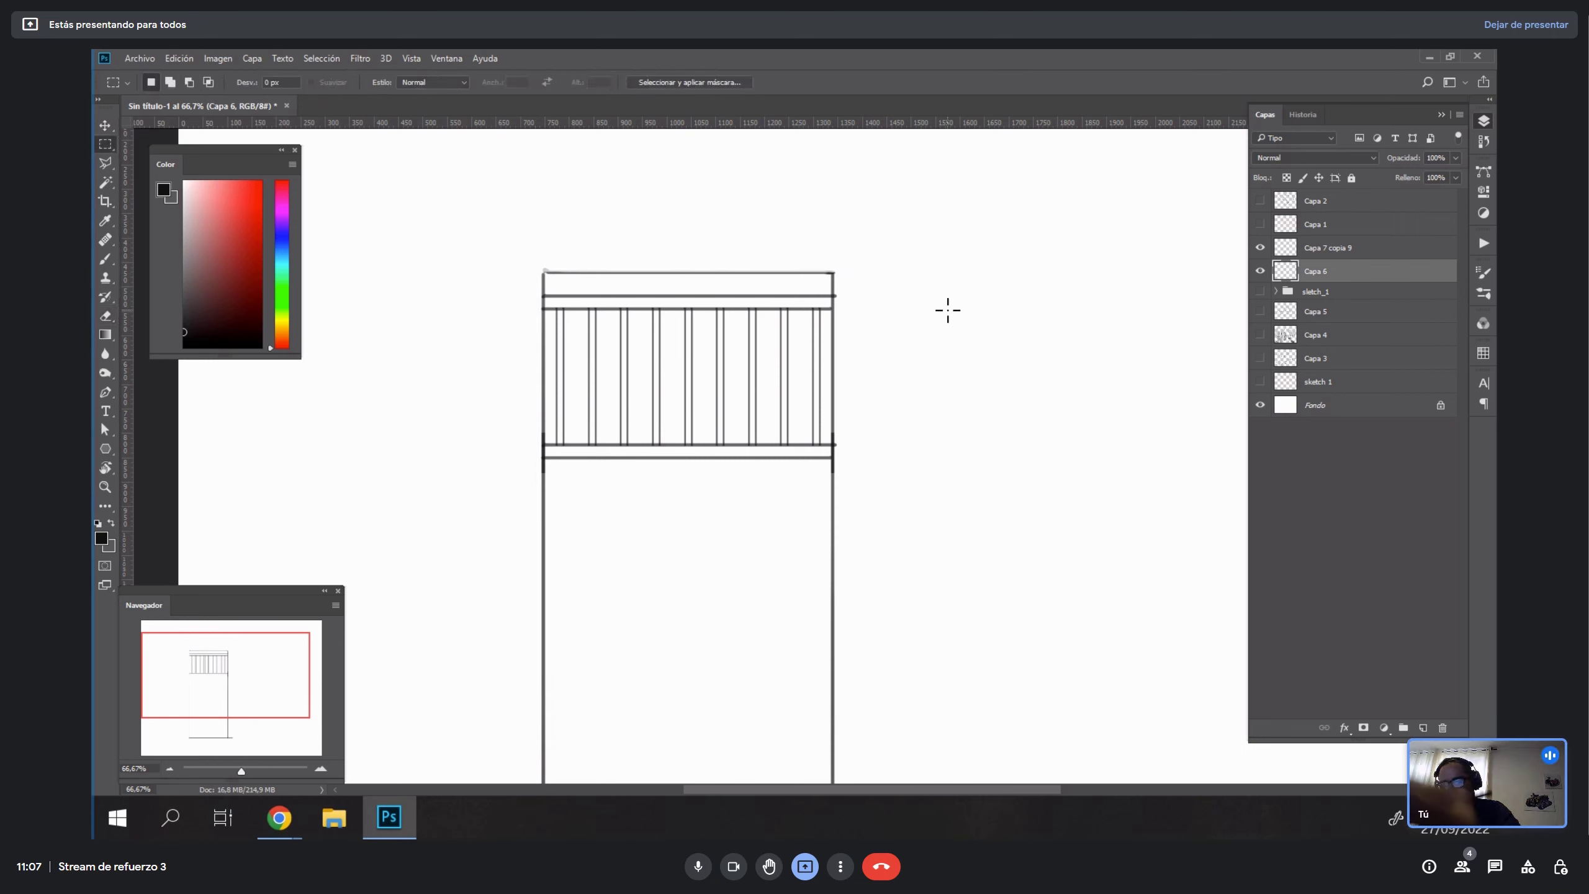
Merge the layer of vertical pairs with the frame layer Capa 6.
{"action": "left_click", "coordinate": [1326, 248]}
{"action": "left_click", "coordinate": [1260, 248]}
{"action": "left_click", "coordinate": [1260, 248]}
{"action": "left_click_drag", "start_coordinate": [1325, 275], "coordinate": [1327, 292]}
Copy the striped band downward until four identical floors fill the frame to its base, then clear the selection.
{"action": "mouse_move", "coordinate": [494, 286]}
{"action": "left_mouse_down"}
{"action": "mouse_move", "coordinate": [873, 504]}
{"action": "mouse_move", "coordinate": [510, 299]}
{"action": "mouse_move", "coordinate": [893, 487]}
{"action": "left_mouse_up"}
{"action": "key", "text": "ctrl+d"}
{"action": "key", "text": "m"}
{"action": "left_click_drag", "start_coordinate": [905, 527], "coordinate": [968, 335]}
{"action": "key", "text": "v"}
{"action": "left_click_drag", "start_coordinate": [875, 198], "coordinate": [872, 639]}
{"action": "left_click_drag", "start_coordinate": [1001, 649], "coordinate": [959, 472]}
{"action": "key", "text": "m"}
{"action": "left_click_drag", "start_coordinate": [516, 681], "coordinate": [992, 591]}
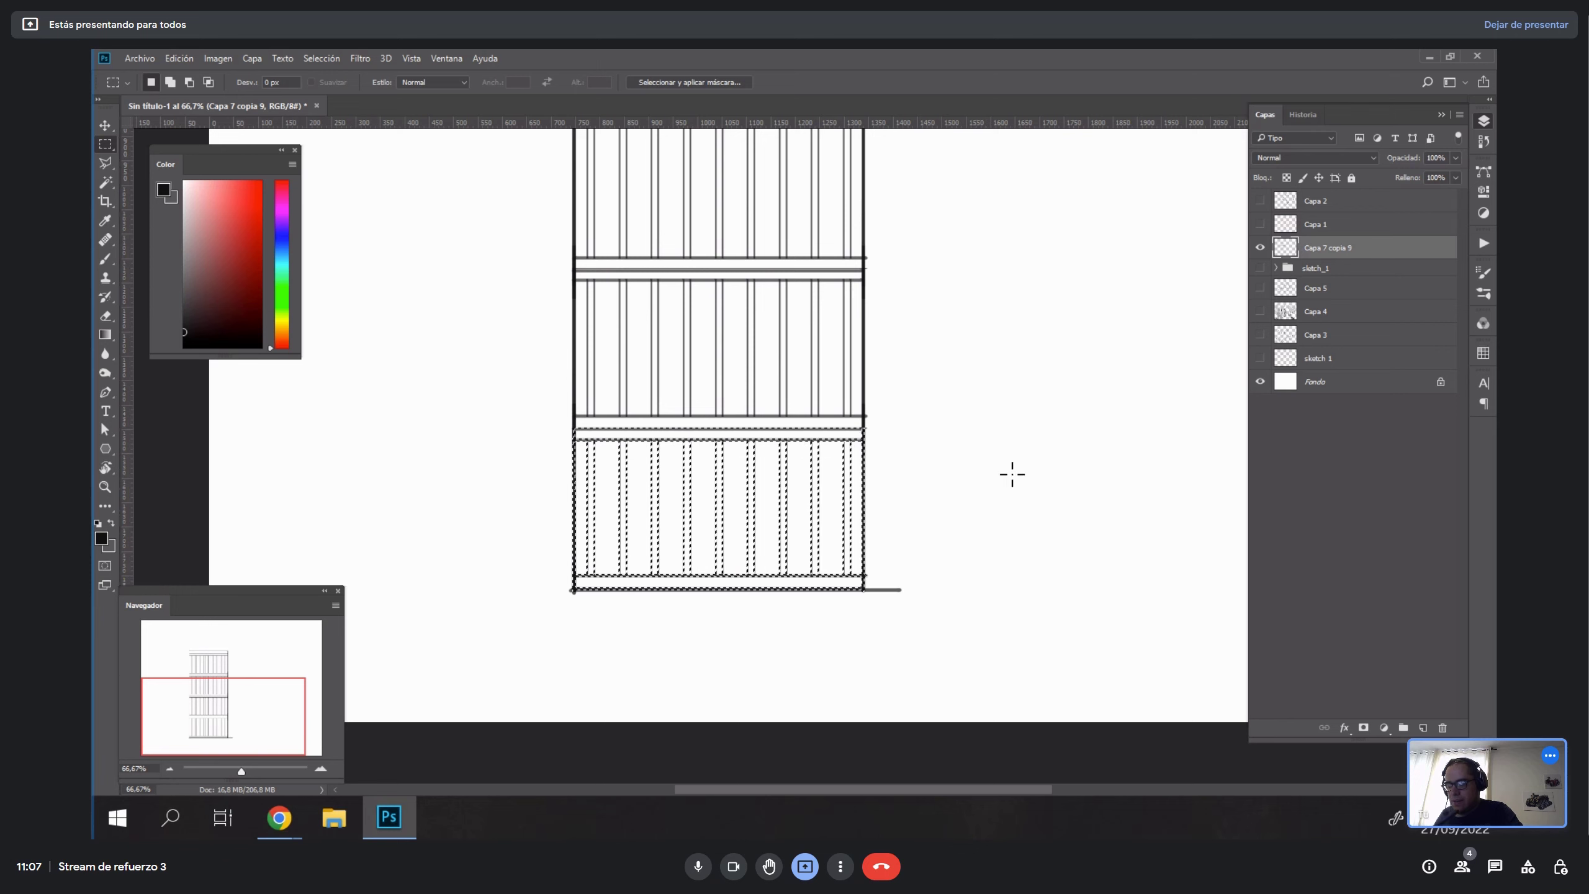
{"action": "key", "text": "ctrl+s"}
{"action": "key", "text": "Escape"}
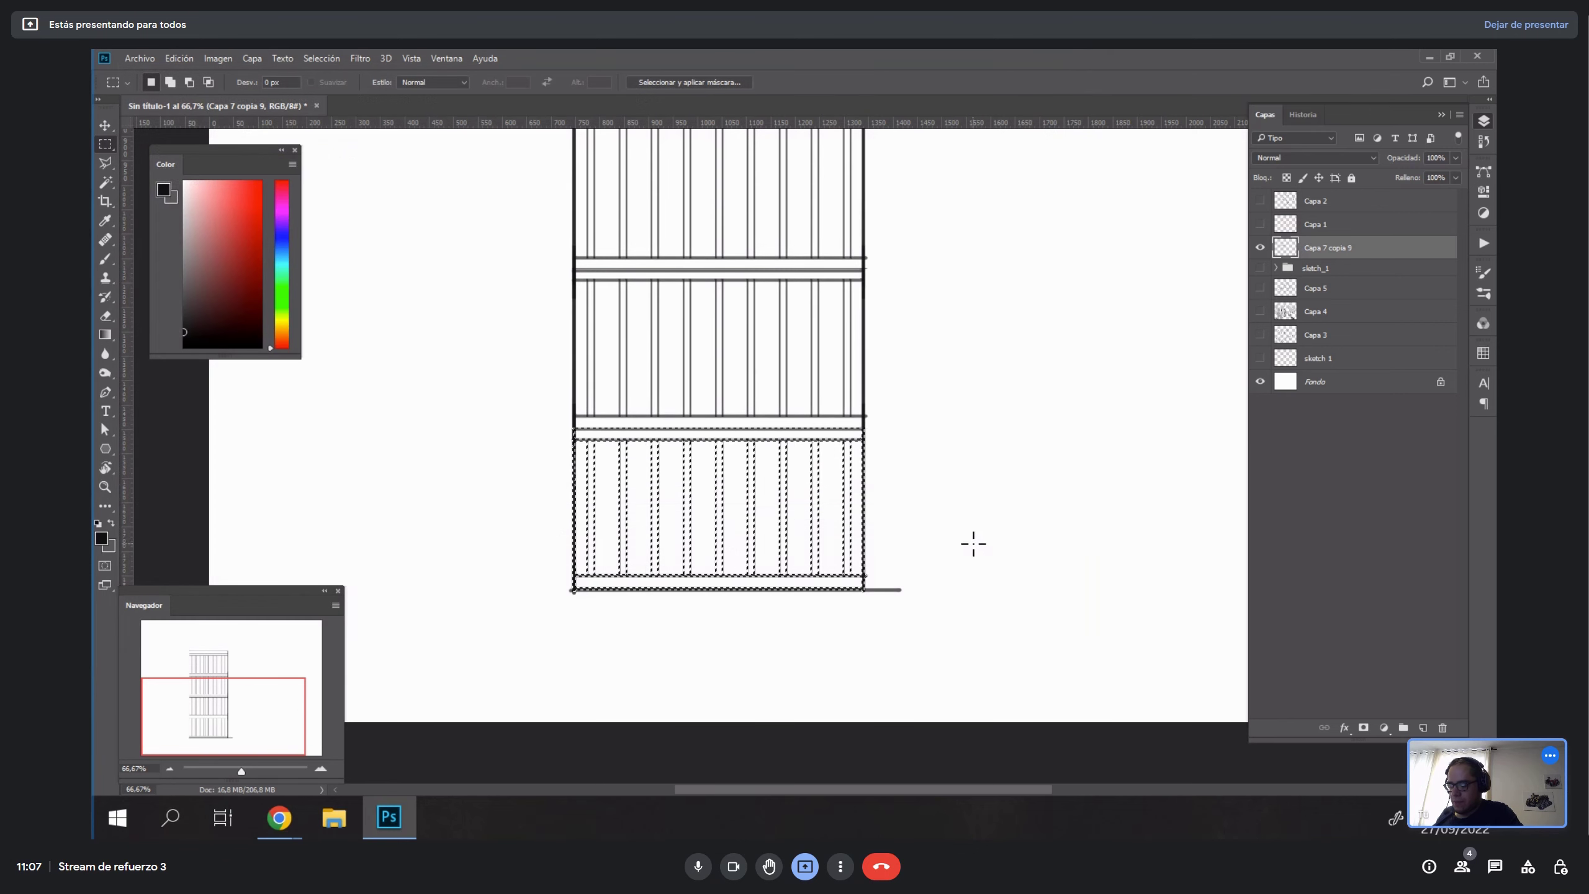
{"action": "key", "text": "ctrl+d"}
Place the finished facade in the left half of the canvas and a duplicate of it in the right half.
{"action": "key", "text": "z"}
{"action": "left_click", "coordinate": [954, 542], "text": "alt"}
{"action": "left_click", "coordinate": [957, 537], "text": "alt"}
{"action": "key", "text": "v"}
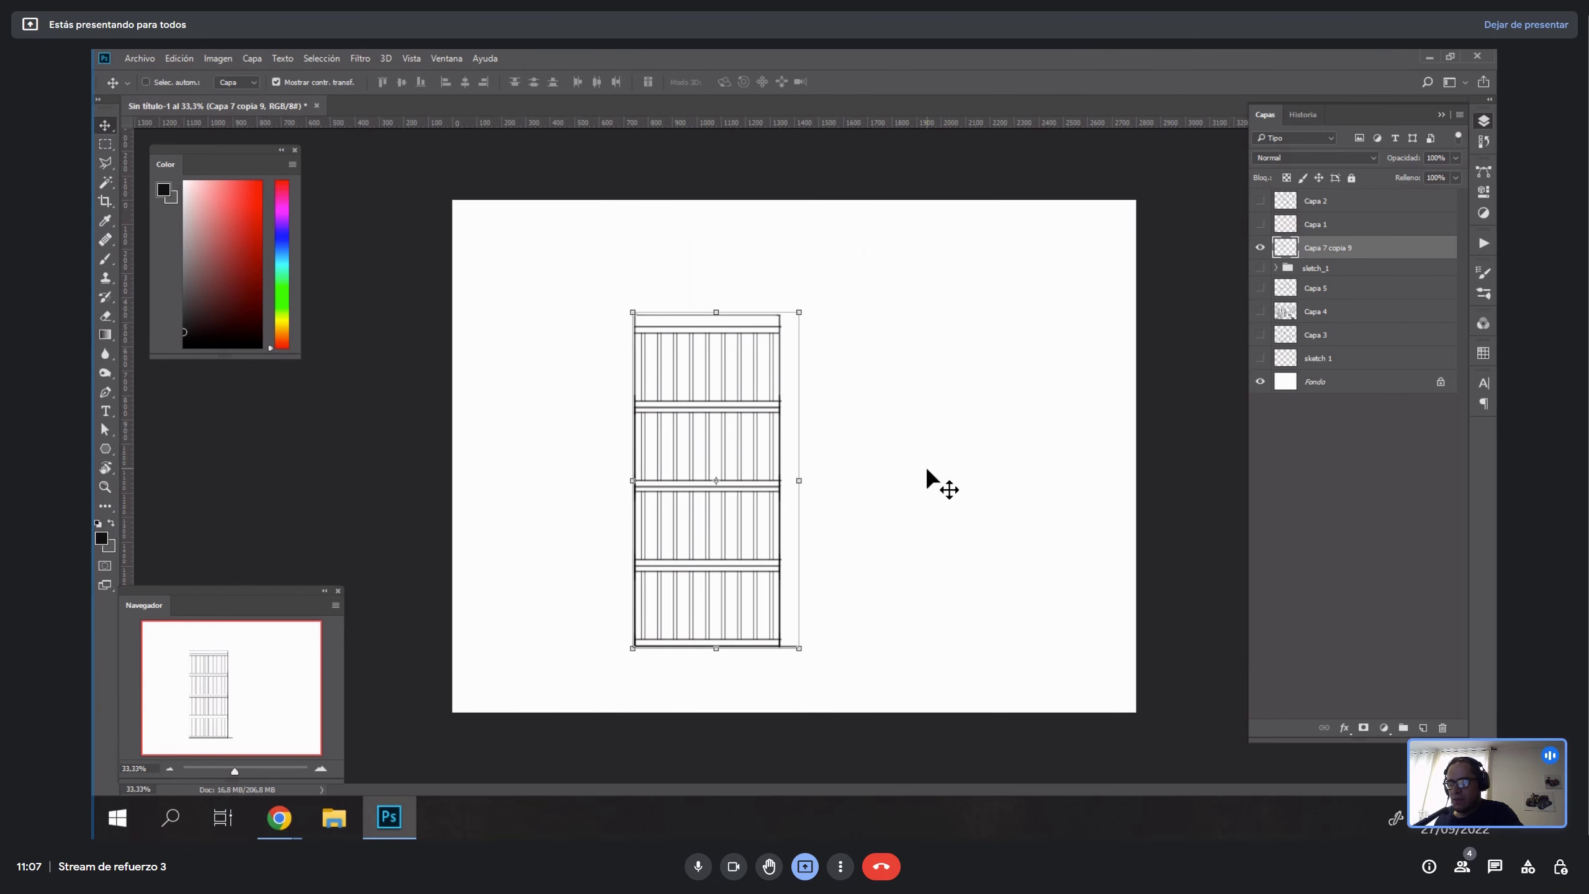
{"action": "left_click_drag", "start_coordinate": [772, 573], "coordinate": [932, 605]}
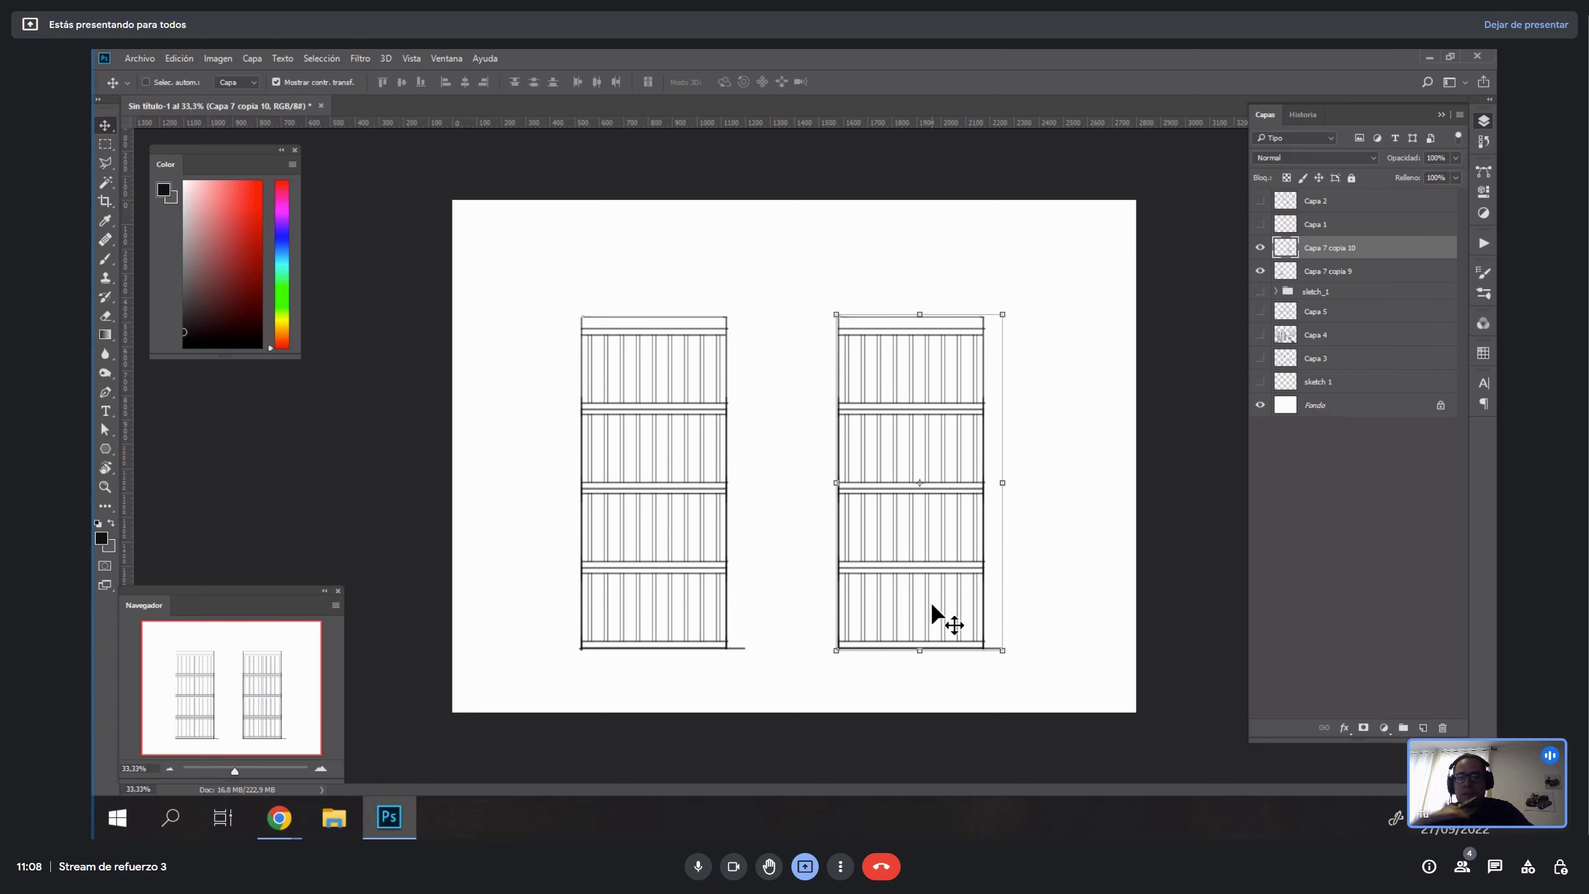
Delete an irregular freehand area from the upper right part of the duplicated facade.
{"action": "key", "text": "z"}
{"action": "left_click", "coordinate": [967, 400]}
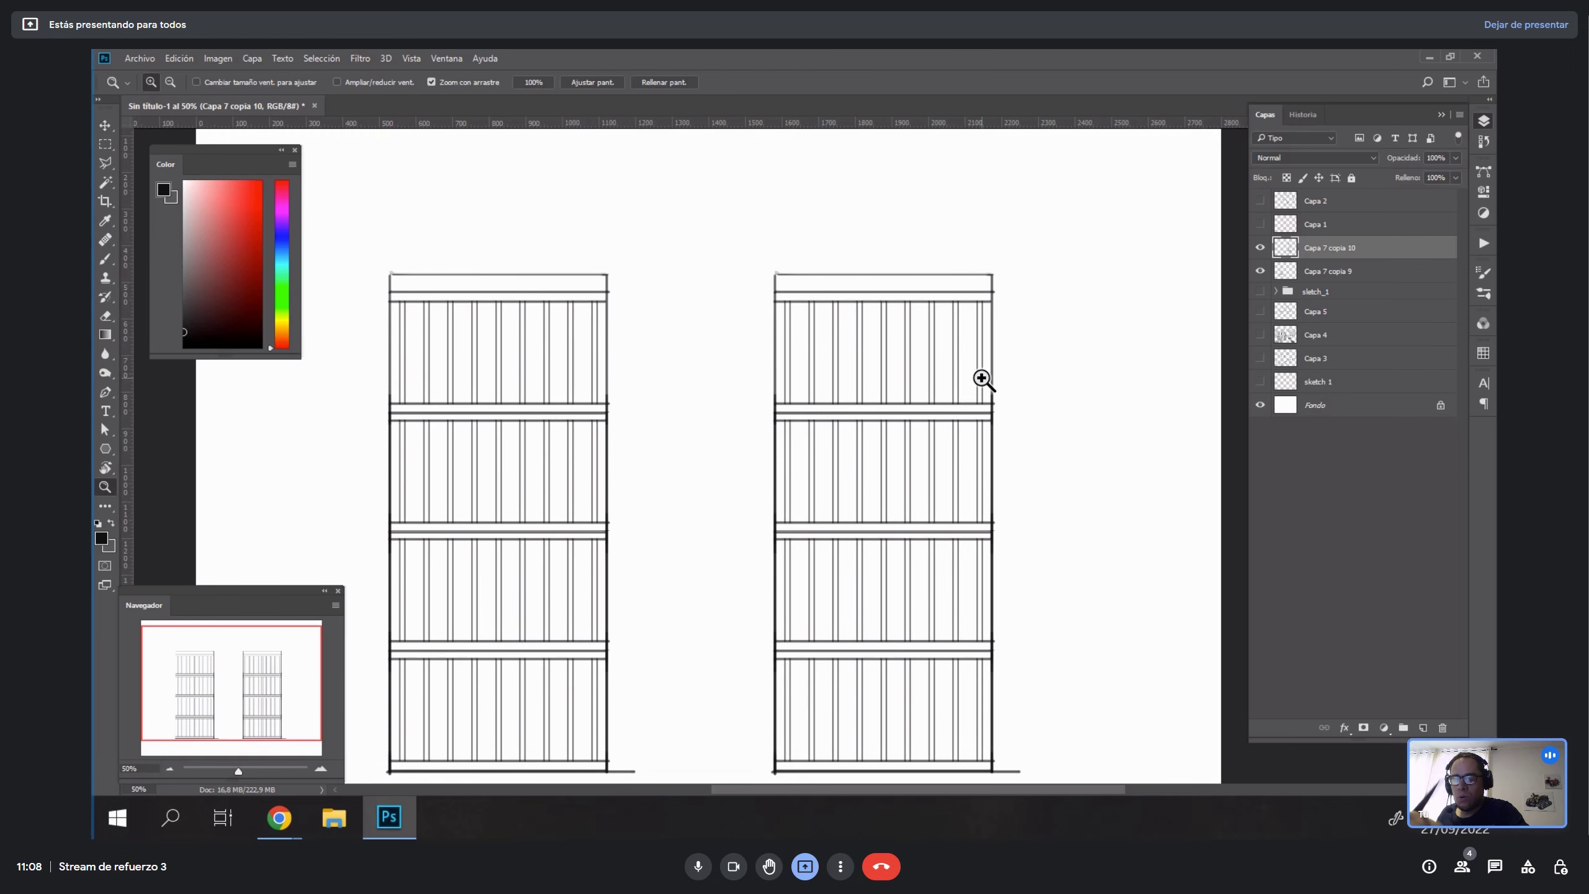
{"action": "key", "text": "l"}
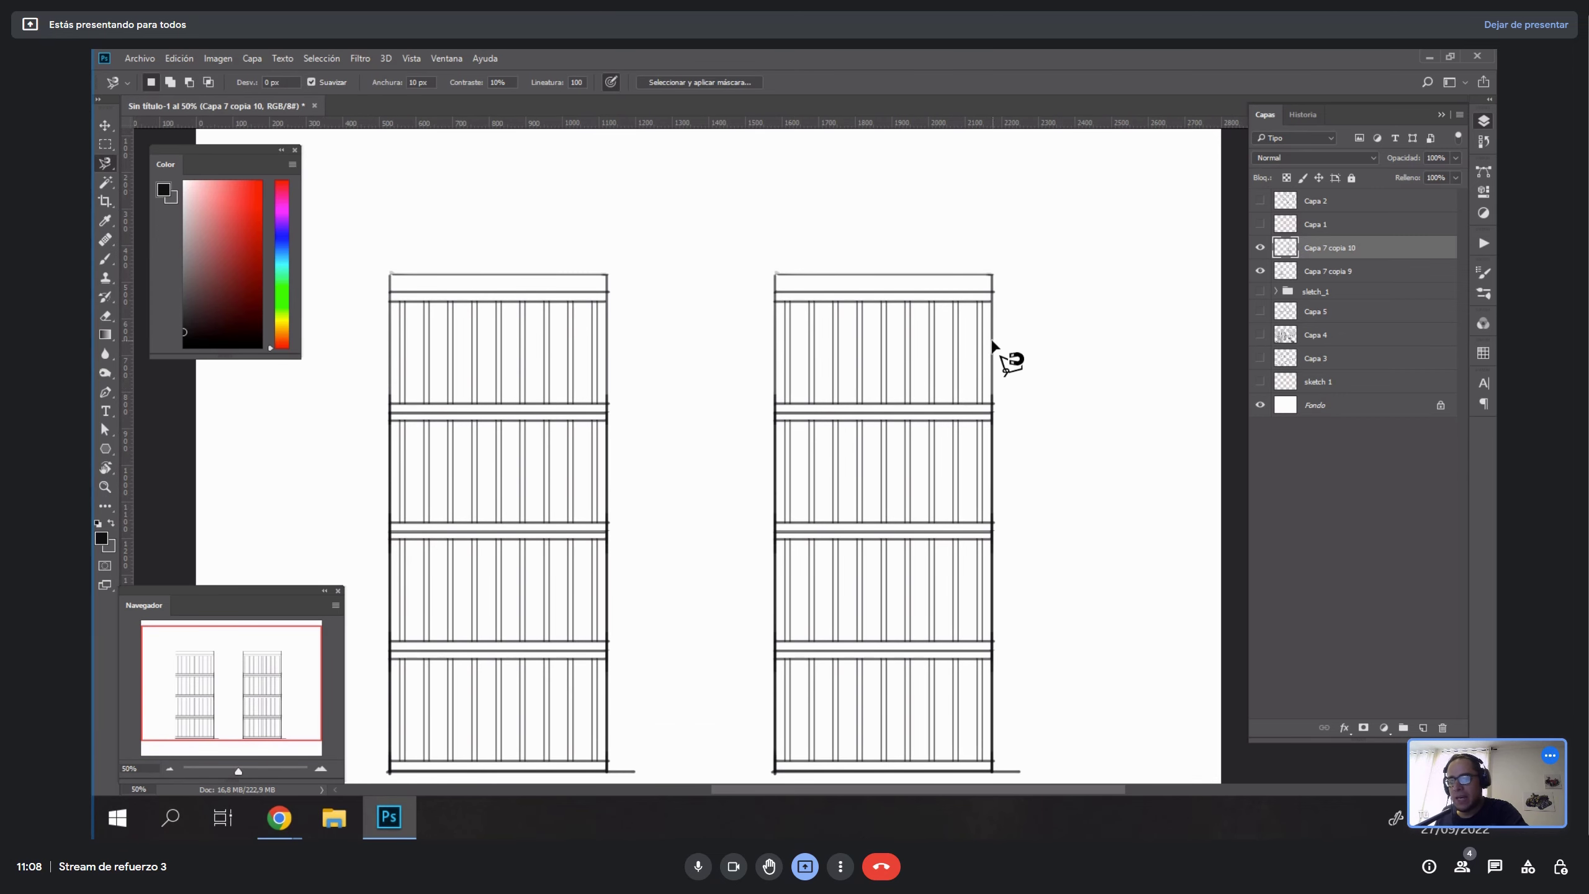
{"action": "left_click_drag", "start_coordinate": [793, 247], "coordinate": [830, 413]}
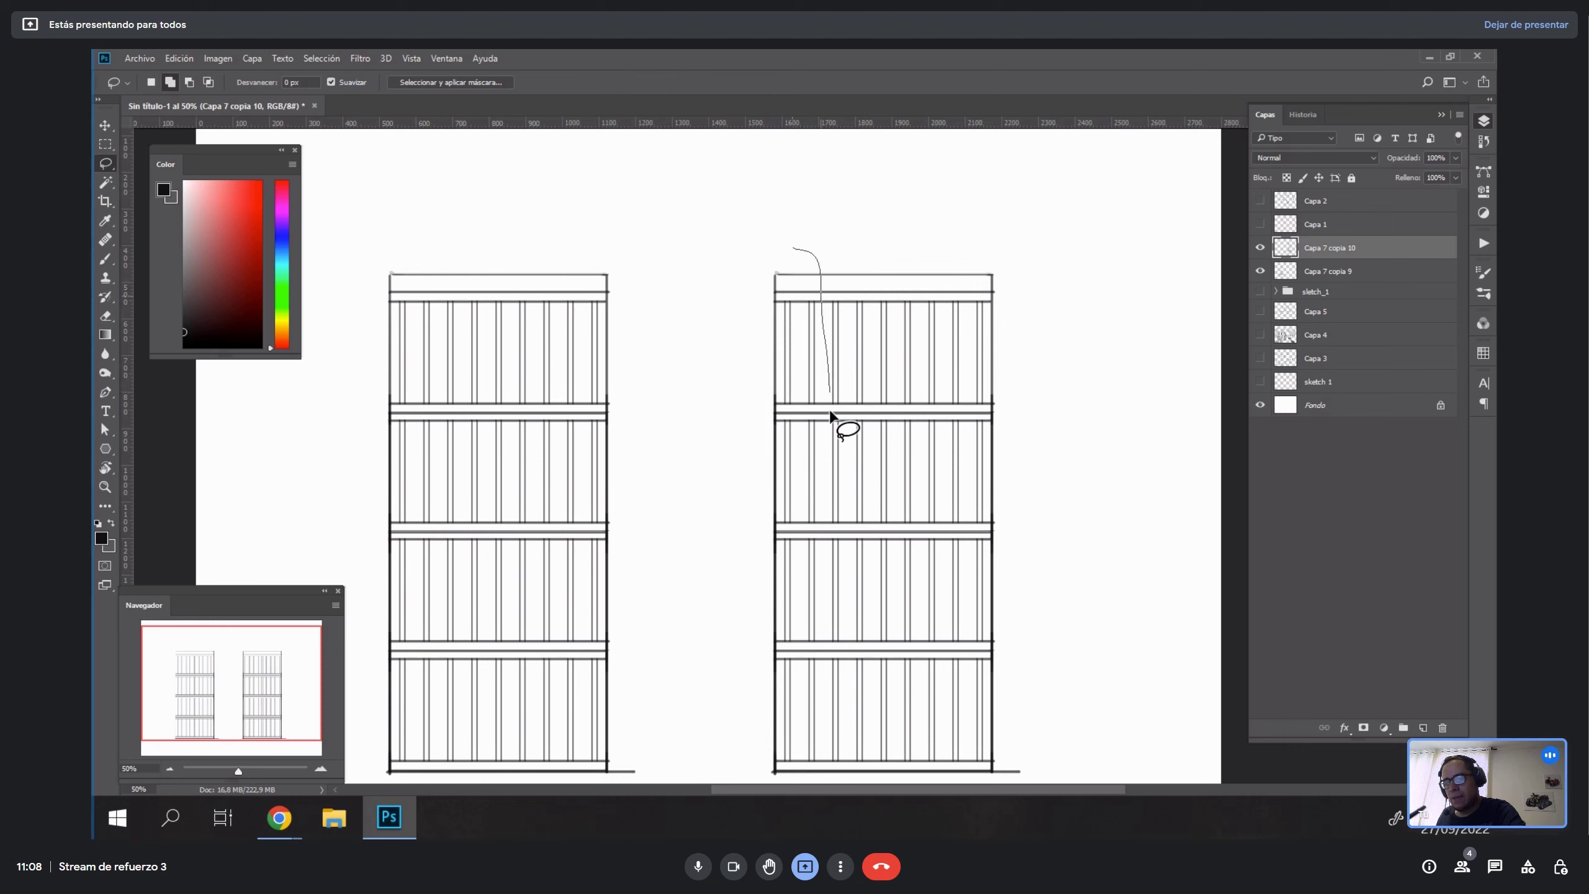
{"action": "mouse_move", "coordinate": [966, 481]}
{"action": "left_mouse_down"}
{"action": "mouse_move", "coordinate": [1042, 263]}
{"action": "mouse_move", "coordinate": [1007, 164]}
{"action": "left_mouse_up"}
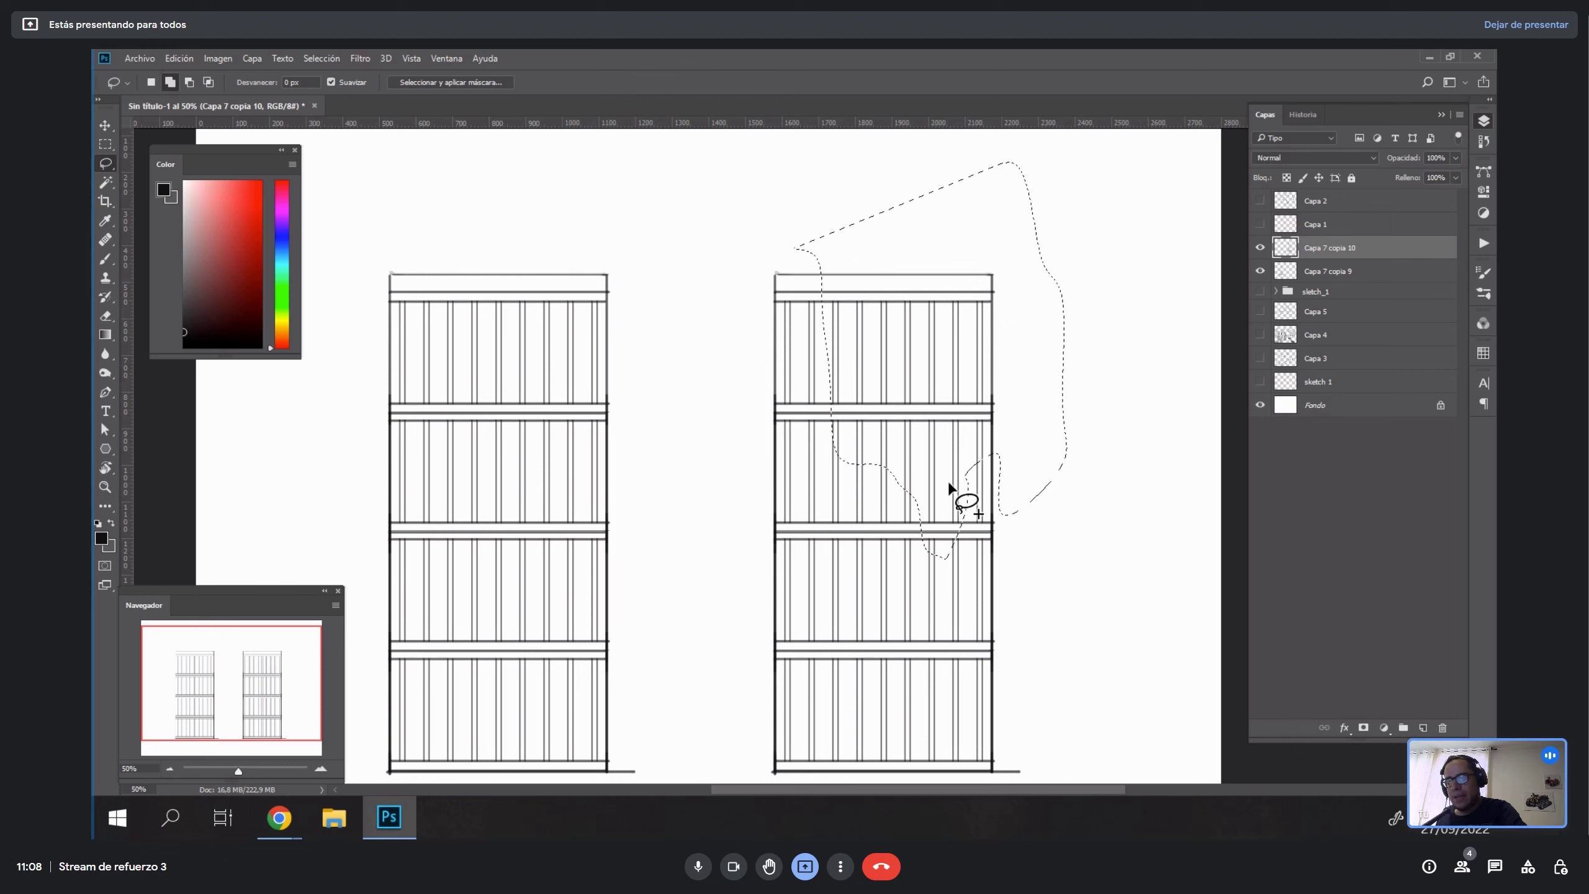
{"action": "key", "text": "Delete"}
{"action": "key", "text": "ctrl+d"}
Erase and delete an irregular freehand area along the upper left edge and top of the damaged facade.
{"action": "key", "text": "b"}
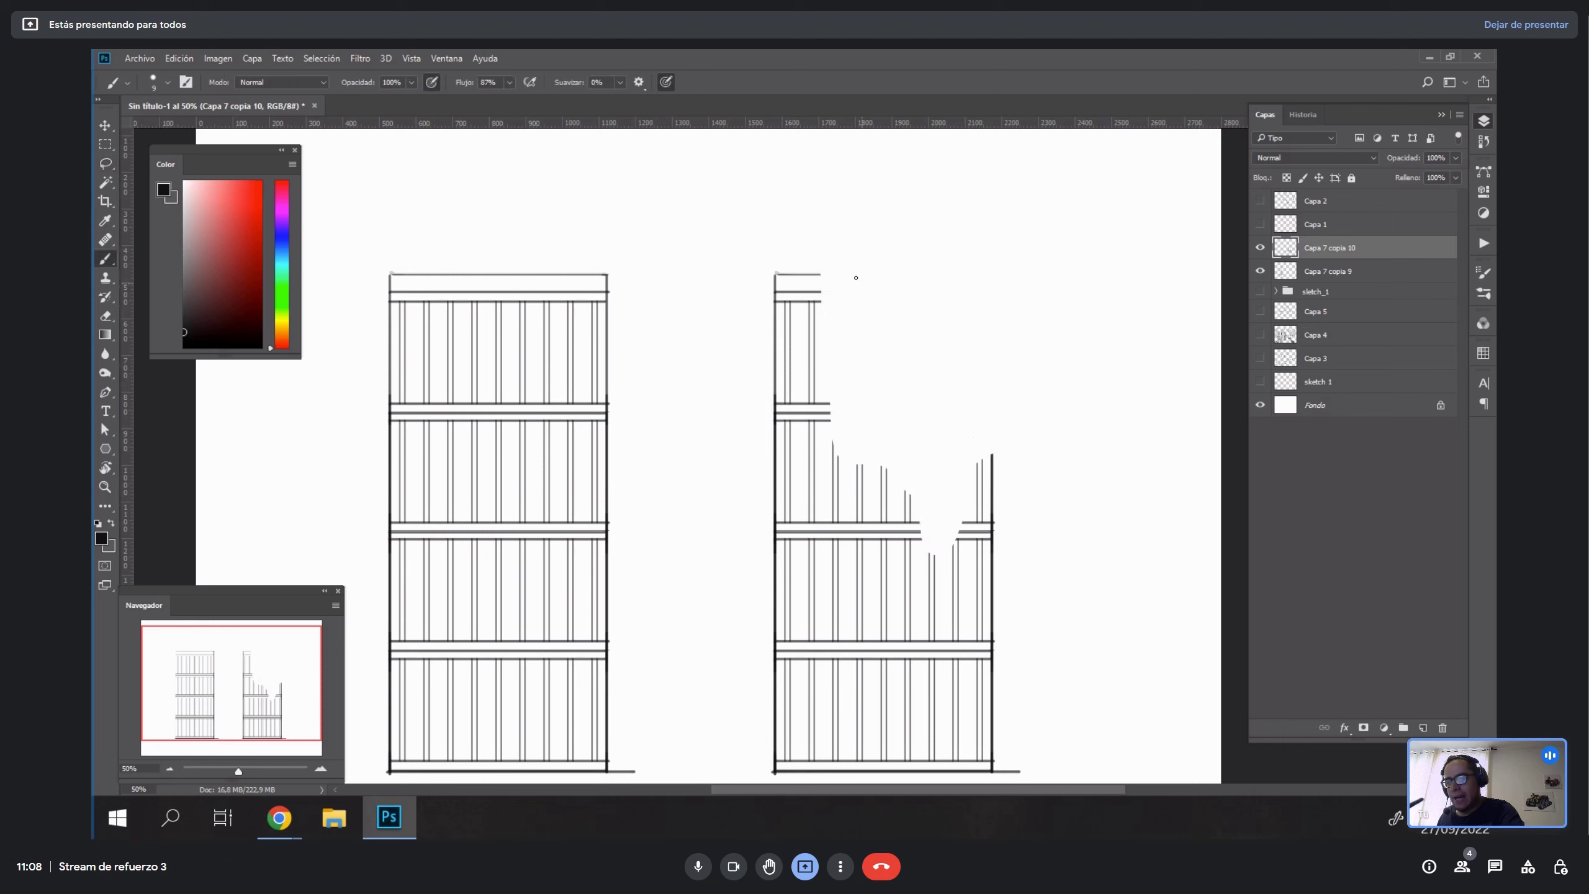
{"action": "left_click_drag", "start_coordinate": [824, 273], "coordinate": [820, 353]}
{"action": "key", "text": "ctrl+z"}
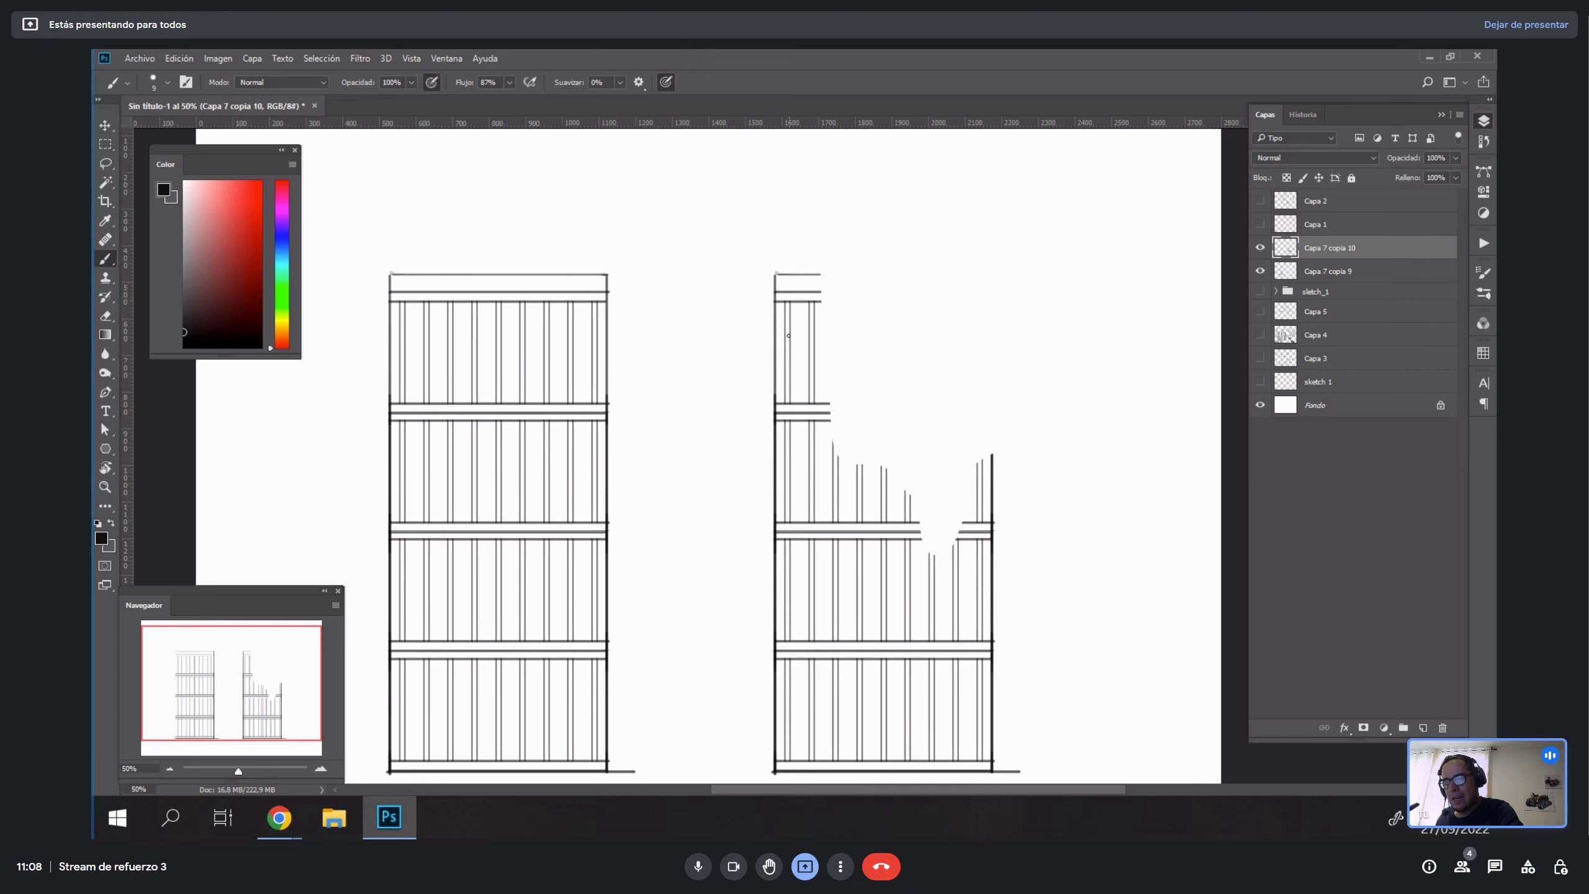
{"action": "key", "text": "e"}
{"action": "key", "text": "l"}
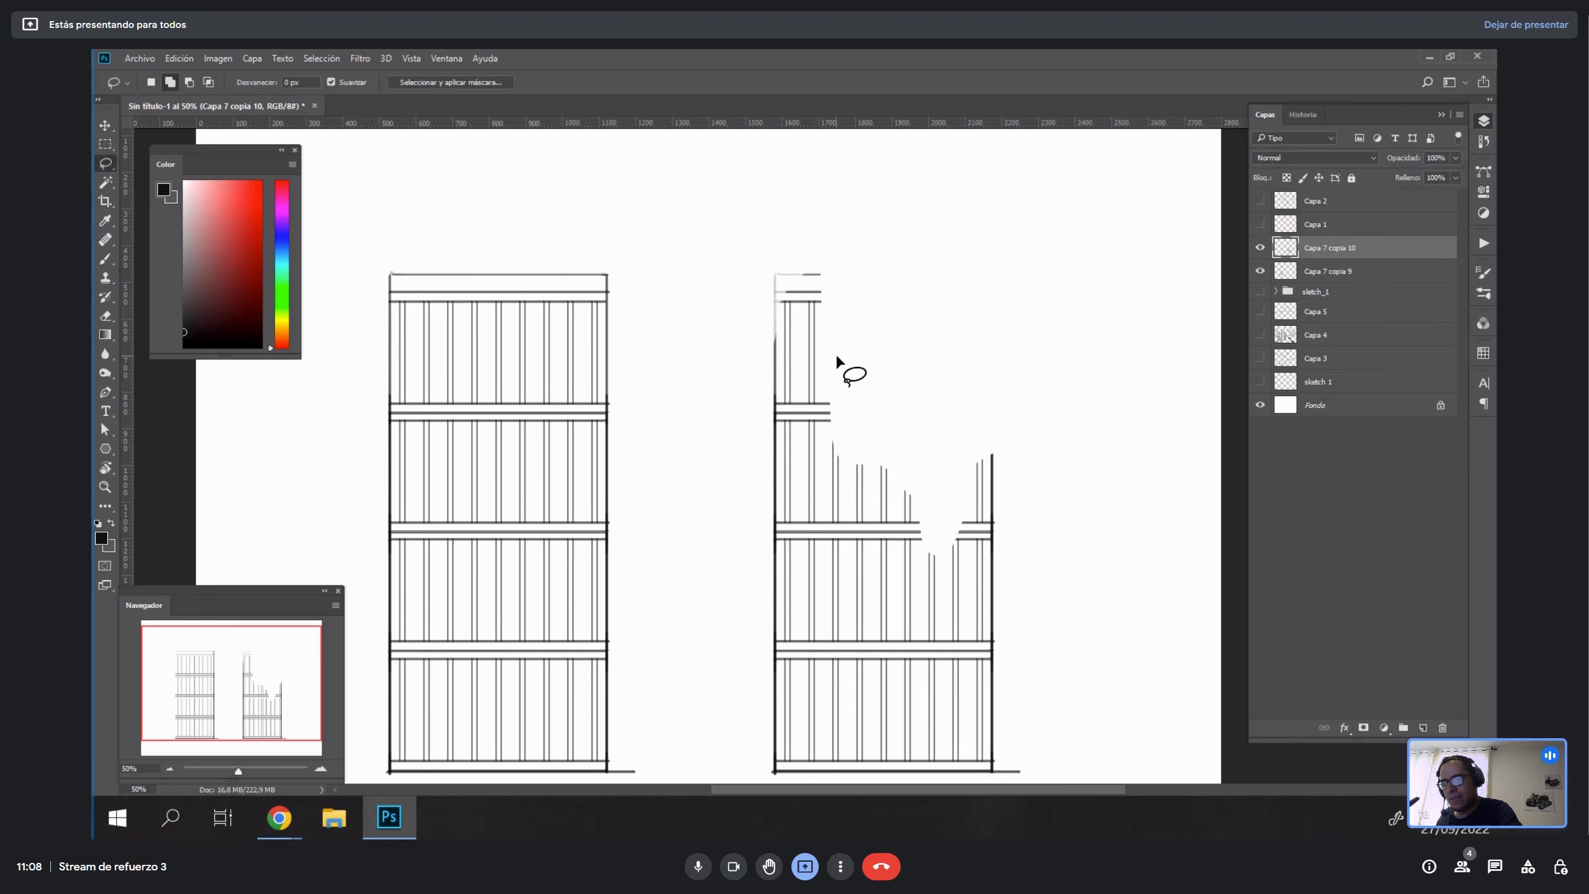
{"action": "mouse_move", "coordinate": [837, 352]}
{"action": "left_mouse_down"}
{"action": "mouse_move", "coordinate": [794, 302]}
{"action": "mouse_move", "coordinate": [773, 550]}
{"action": "mouse_move", "coordinate": [946, 276]}
{"action": "mouse_move", "coordinate": [957, 387]}
{"action": "left_mouse_up"}
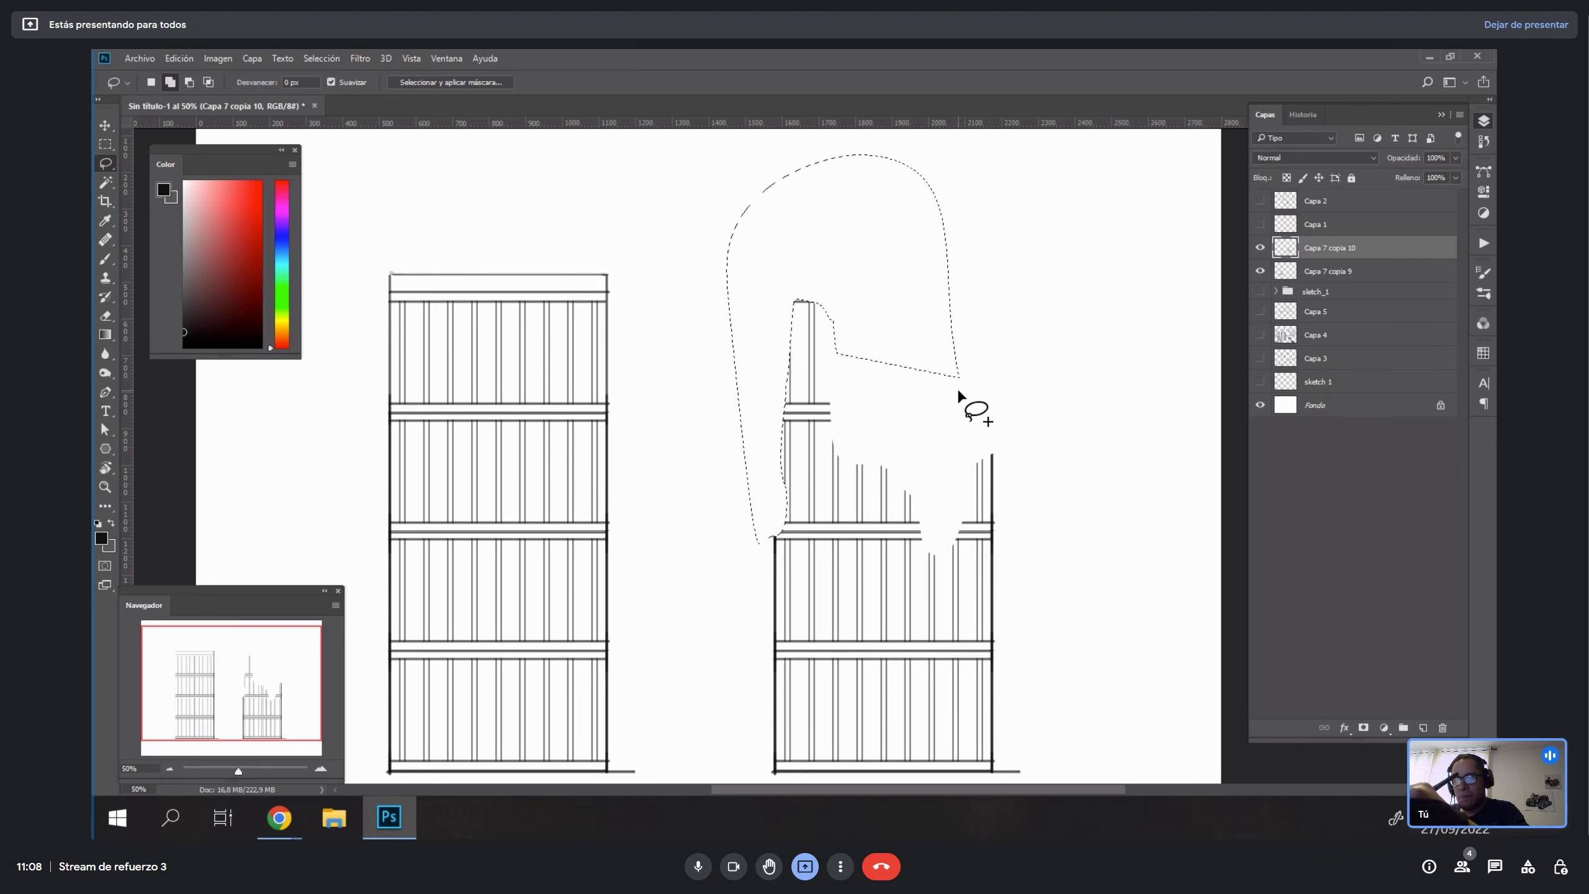
{"action": "key", "text": "Delete"}
{"action": "key", "text": "ctrl+d"}
Draw a jagged, broken outline along the cut edges of the damaged facade, from its left side to its right edge.
{"action": "key", "text": "b"}
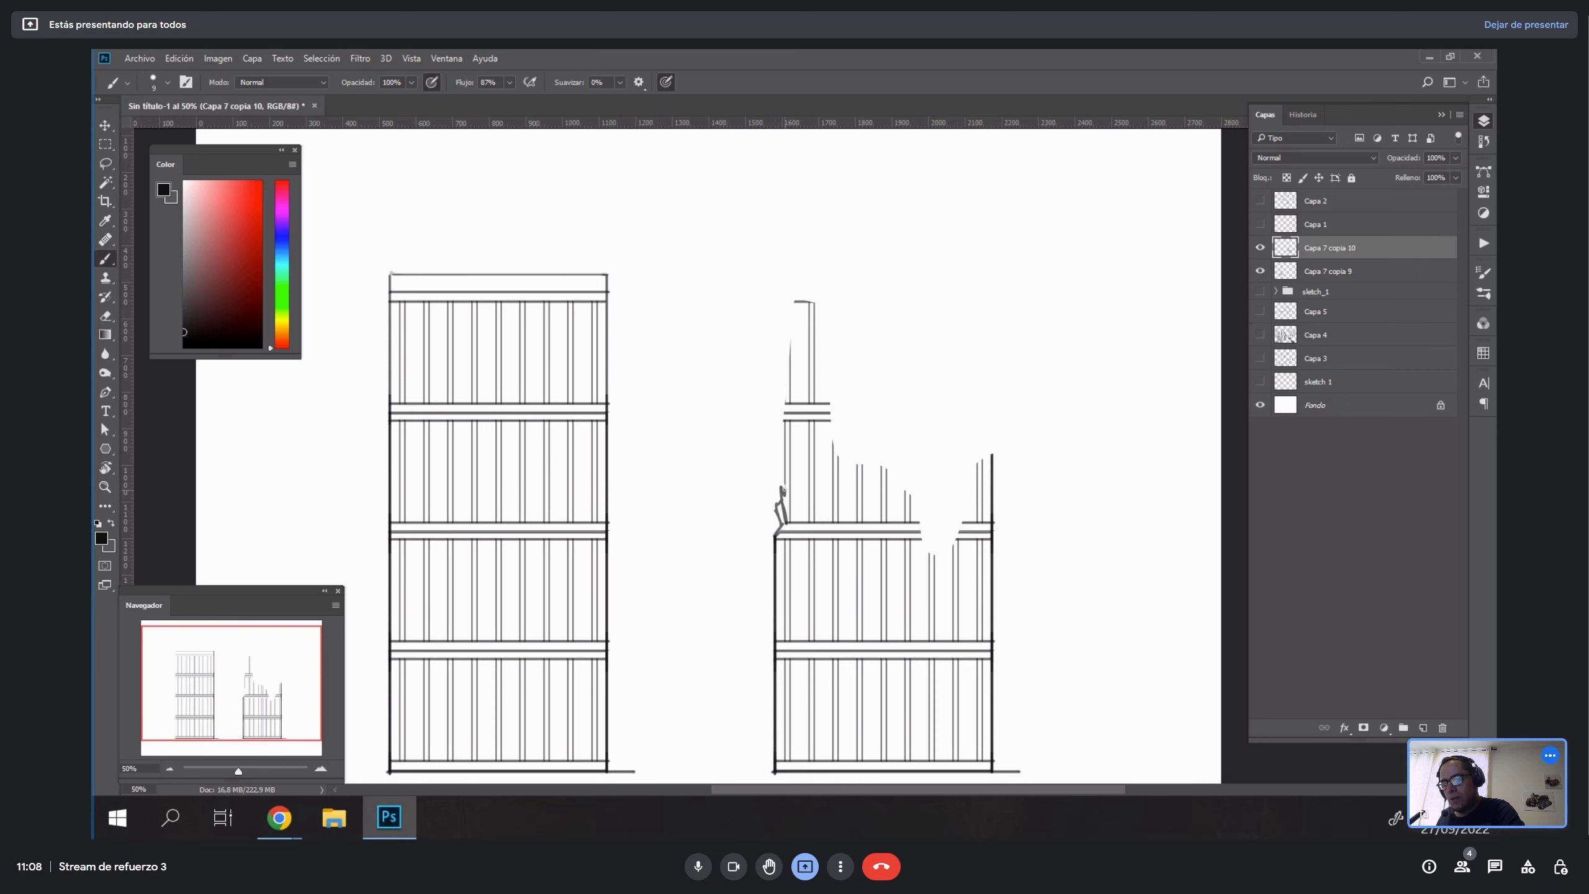
{"action": "left_click_drag", "start_coordinate": [779, 473], "coordinate": [787, 406]}
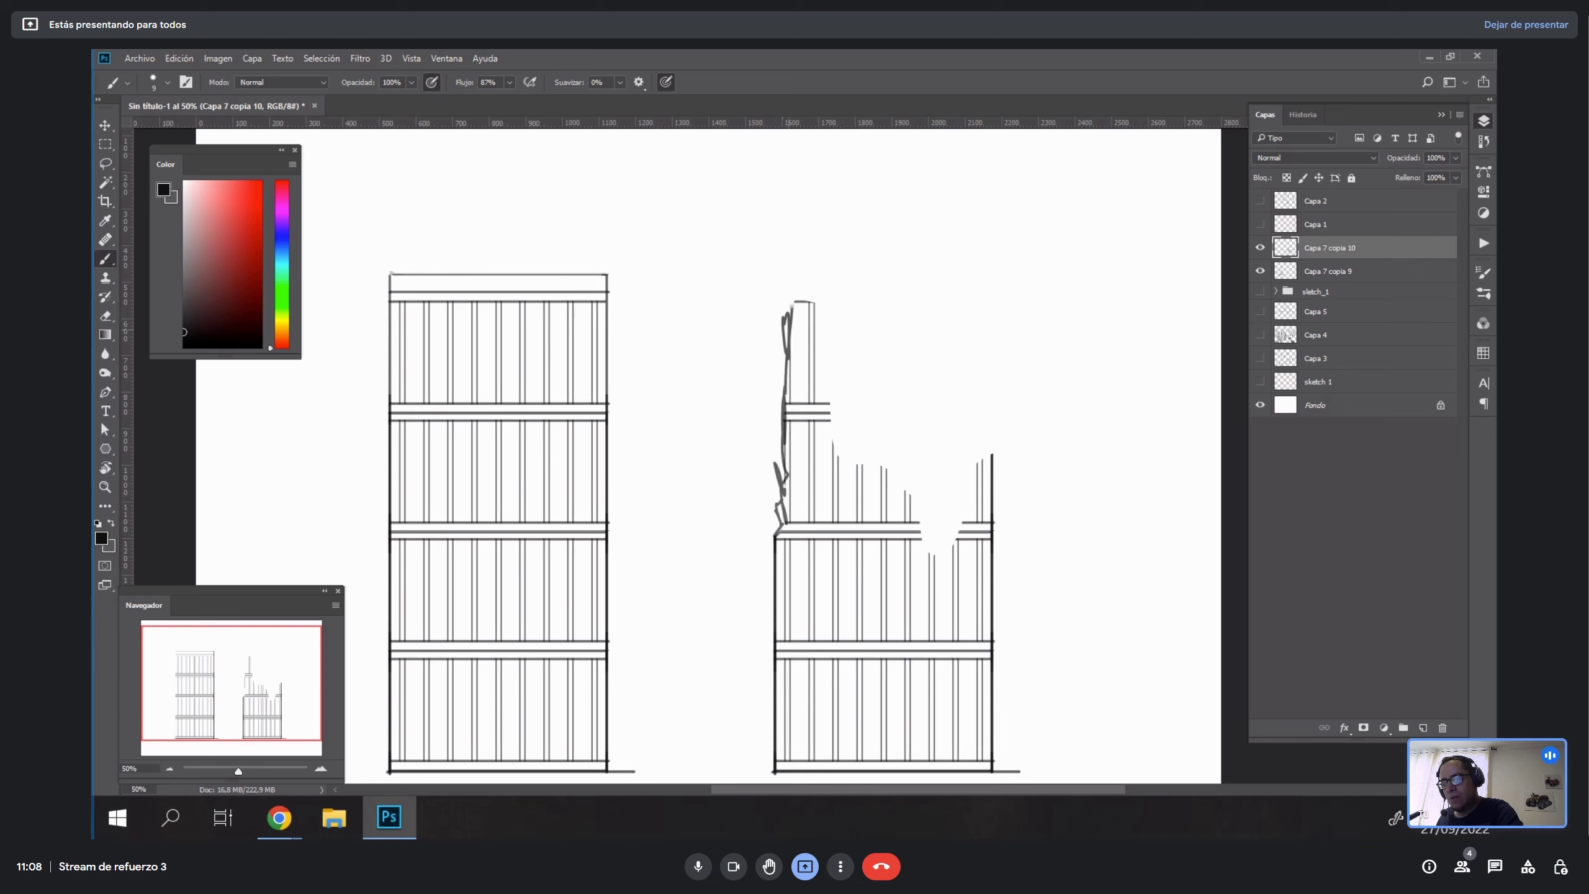
{"action": "left_click_drag", "start_coordinate": [810, 305], "coordinate": [818, 326]}
{"action": "mouse_move", "coordinate": [836, 403]}
{"action": "left_mouse_down"}
{"action": "mouse_move", "coordinate": [850, 448]}
{"action": "mouse_move", "coordinate": [881, 401]}
{"action": "left_mouse_up"}
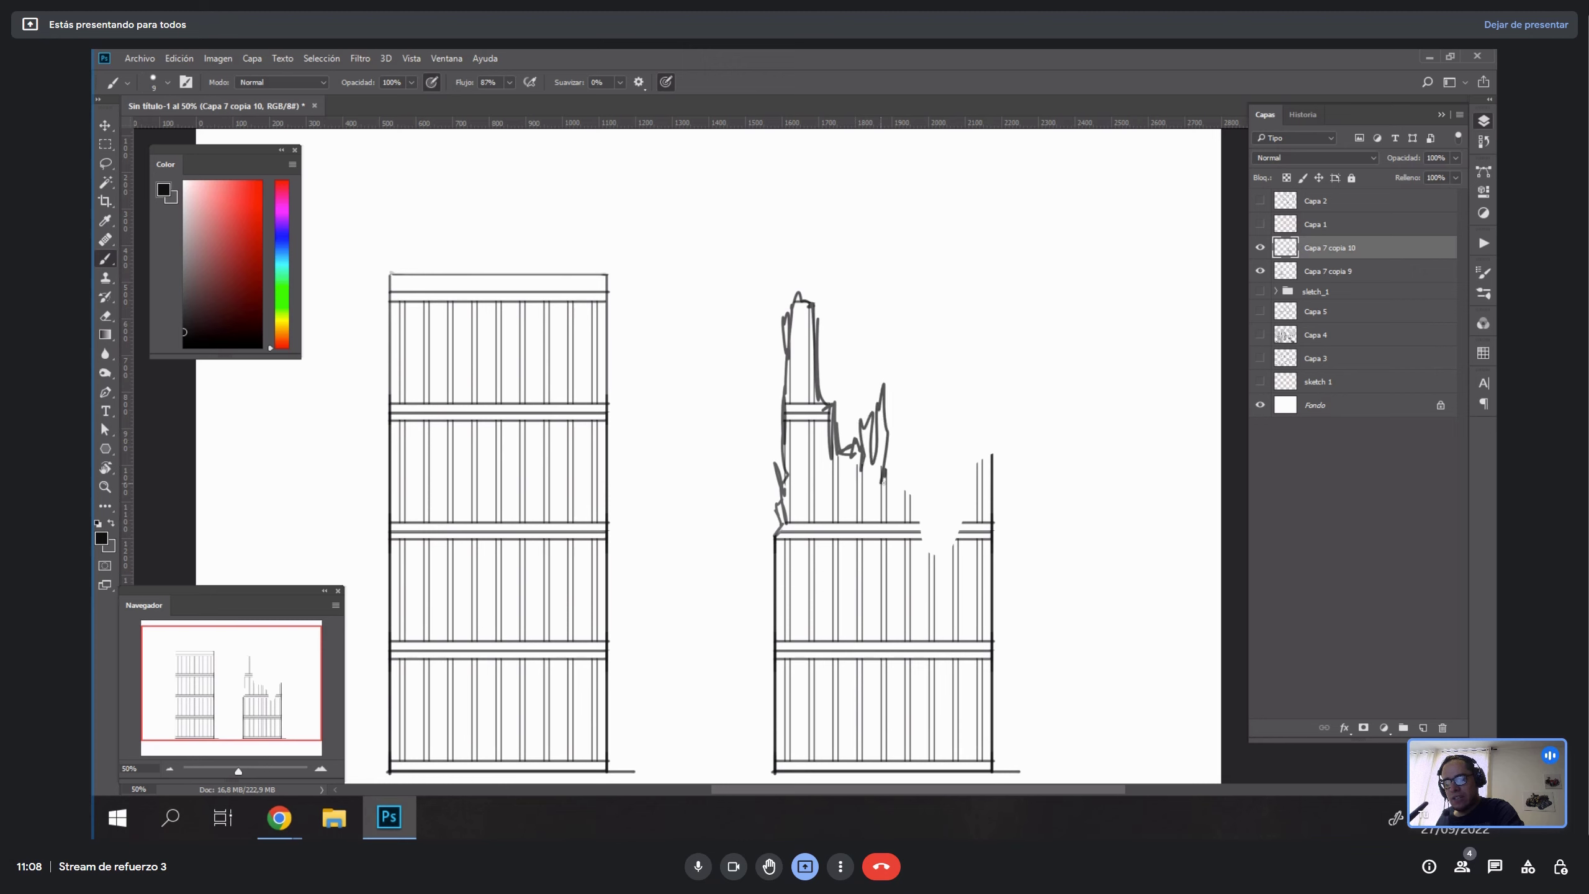
{"action": "mouse_move", "coordinate": [900, 479]}
{"action": "left_mouse_down"}
{"action": "mouse_move", "coordinate": [913, 536]}
{"action": "mouse_move", "coordinate": [940, 553]}
{"action": "mouse_move", "coordinate": [945, 525]}
{"action": "mouse_move", "coordinate": [962, 528]}
{"action": "mouse_move", "coordinate": [969, 475]}
{"action": "left_mouse_up"}
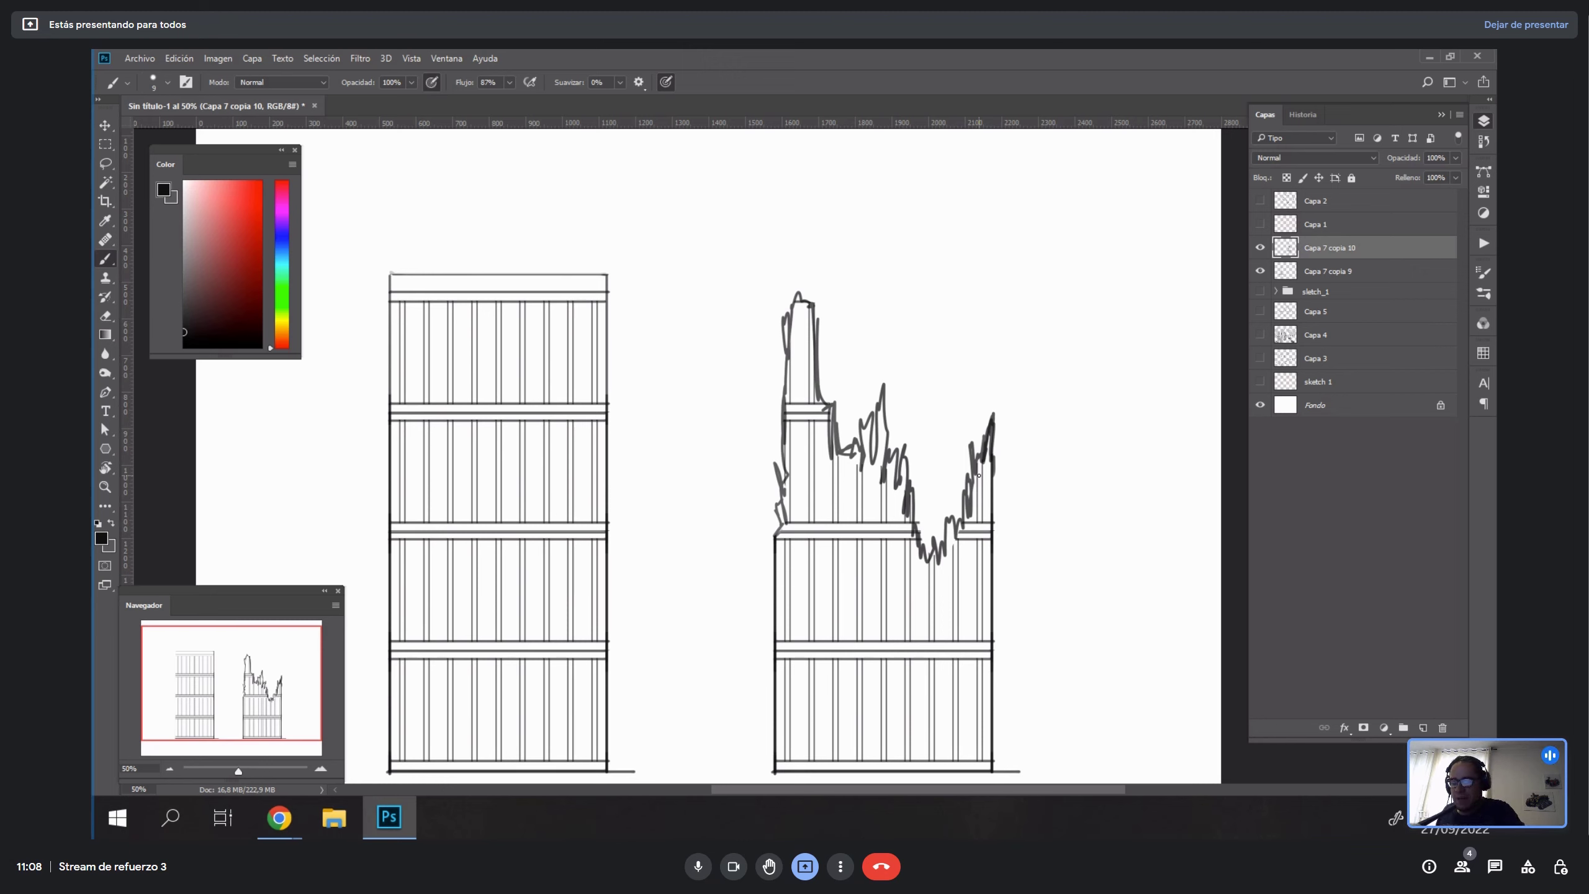
Place a duplicate of the intact facade at the middle of the canvas and hide the original and the damaged facade layers.
{"action": "left_click", "coordinate": [1260, 270]}
{"action": "left_click", "coordinate": [1327, 270]}
{"action": "key", "text": "v"}
{"action": "left_click_drag", "start_coordinate": [551, 517], "coordinate": [797, 548]}
{"action": "left_click", "coordinate": [1260, 247]}
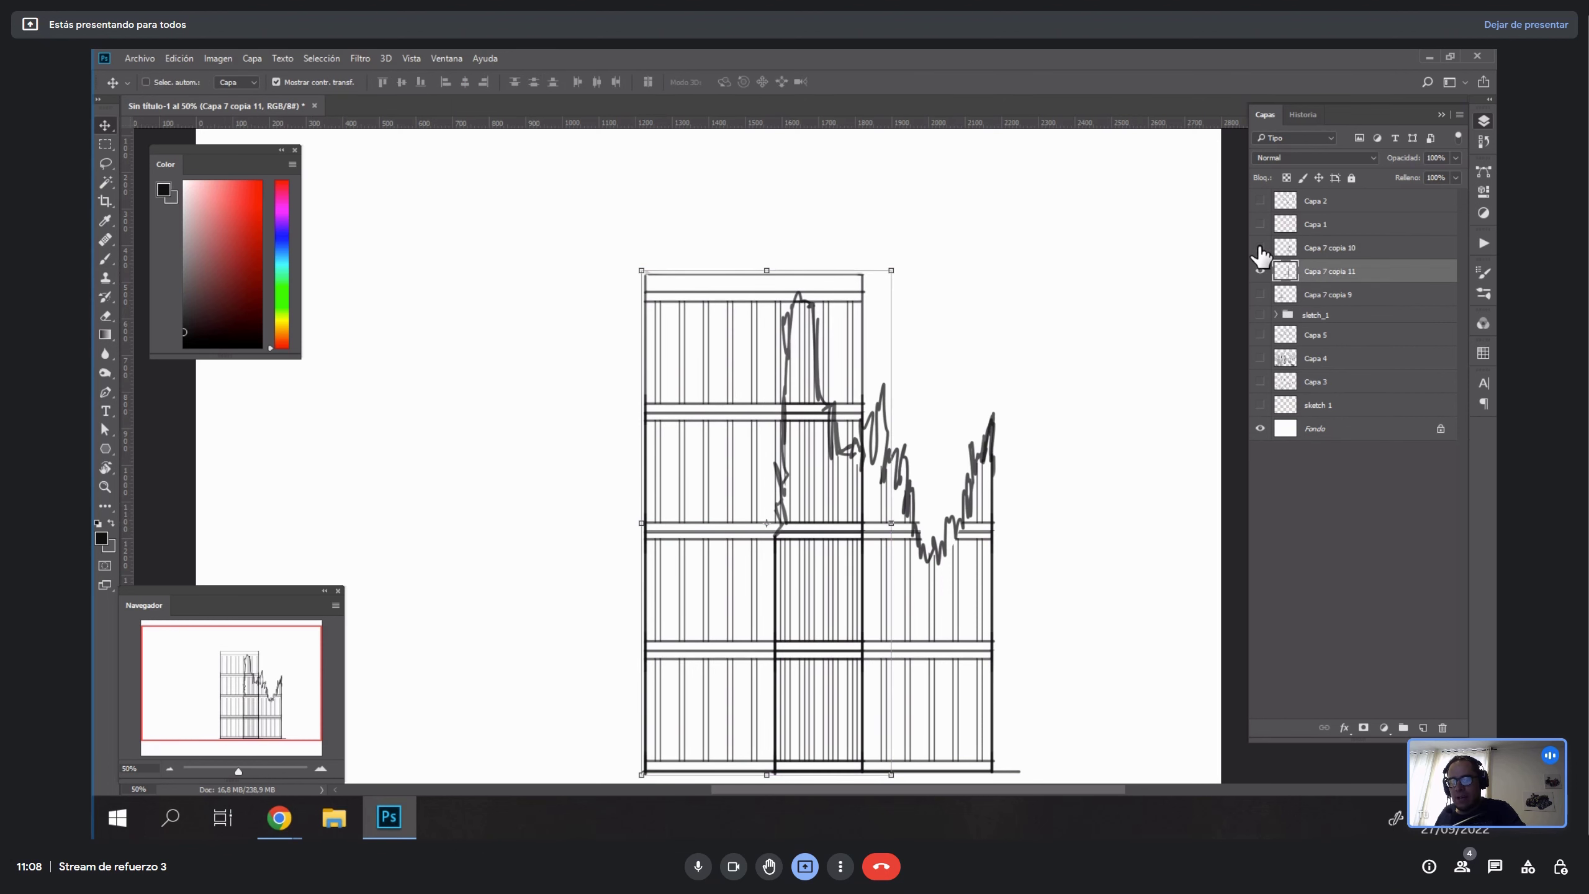
Show the original facade layer (Capa 7 copia 9) and move the new duplicate further to its right.
{"action": "left_click", "coordinate": [1260, 294]}
{"action": "left_click_drag", "start_coordinate": [975, 508], "coordinate": [1000, 472]}
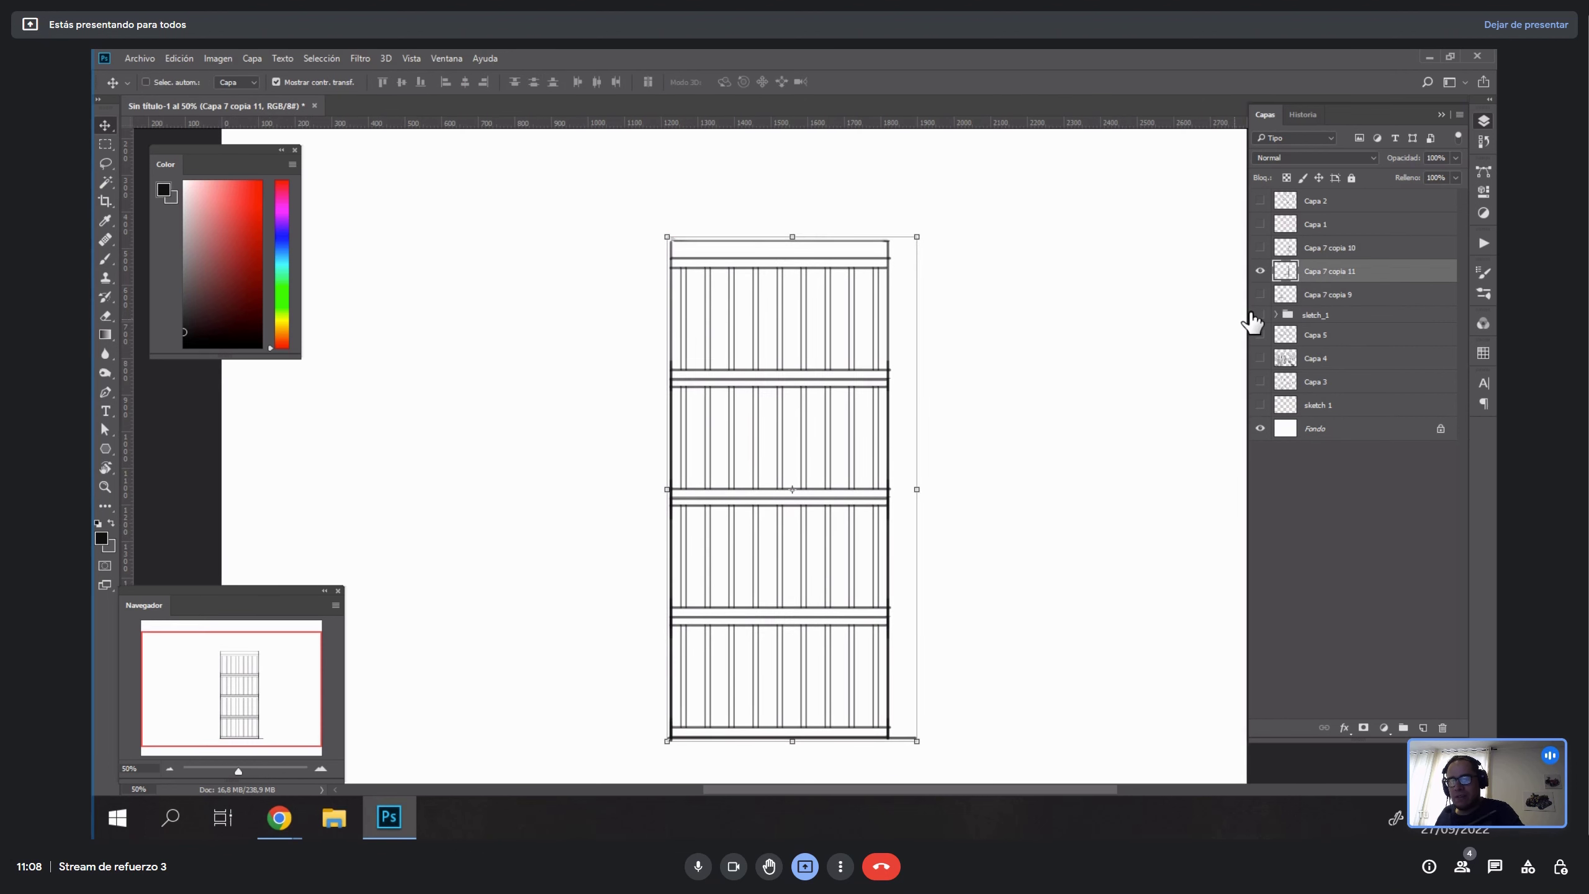
{"action": "left_click", "coordinate": [1260, 294]}
{"action": "left_click_drag", "start_coordinate": [832, 564], "coordinate": [952, 562]}
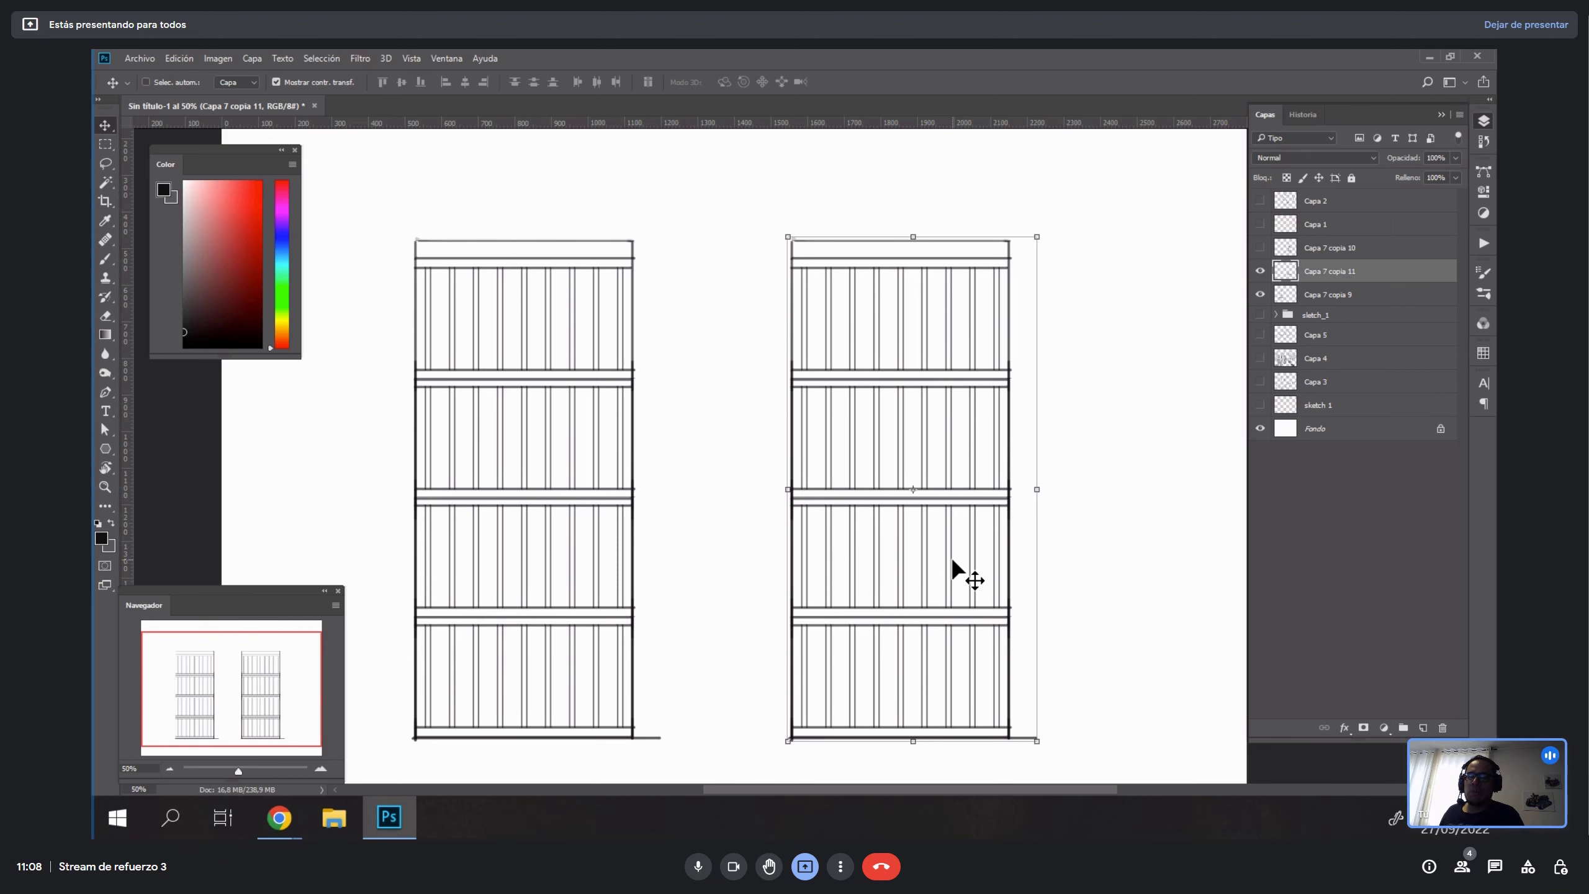
Rotate the duplicate facade 5.61° clockwise around a reference point placed near its base.
{"action": "left_click_drag", "start_coordinate": [913, 490], "coordinate": [917, 705]}
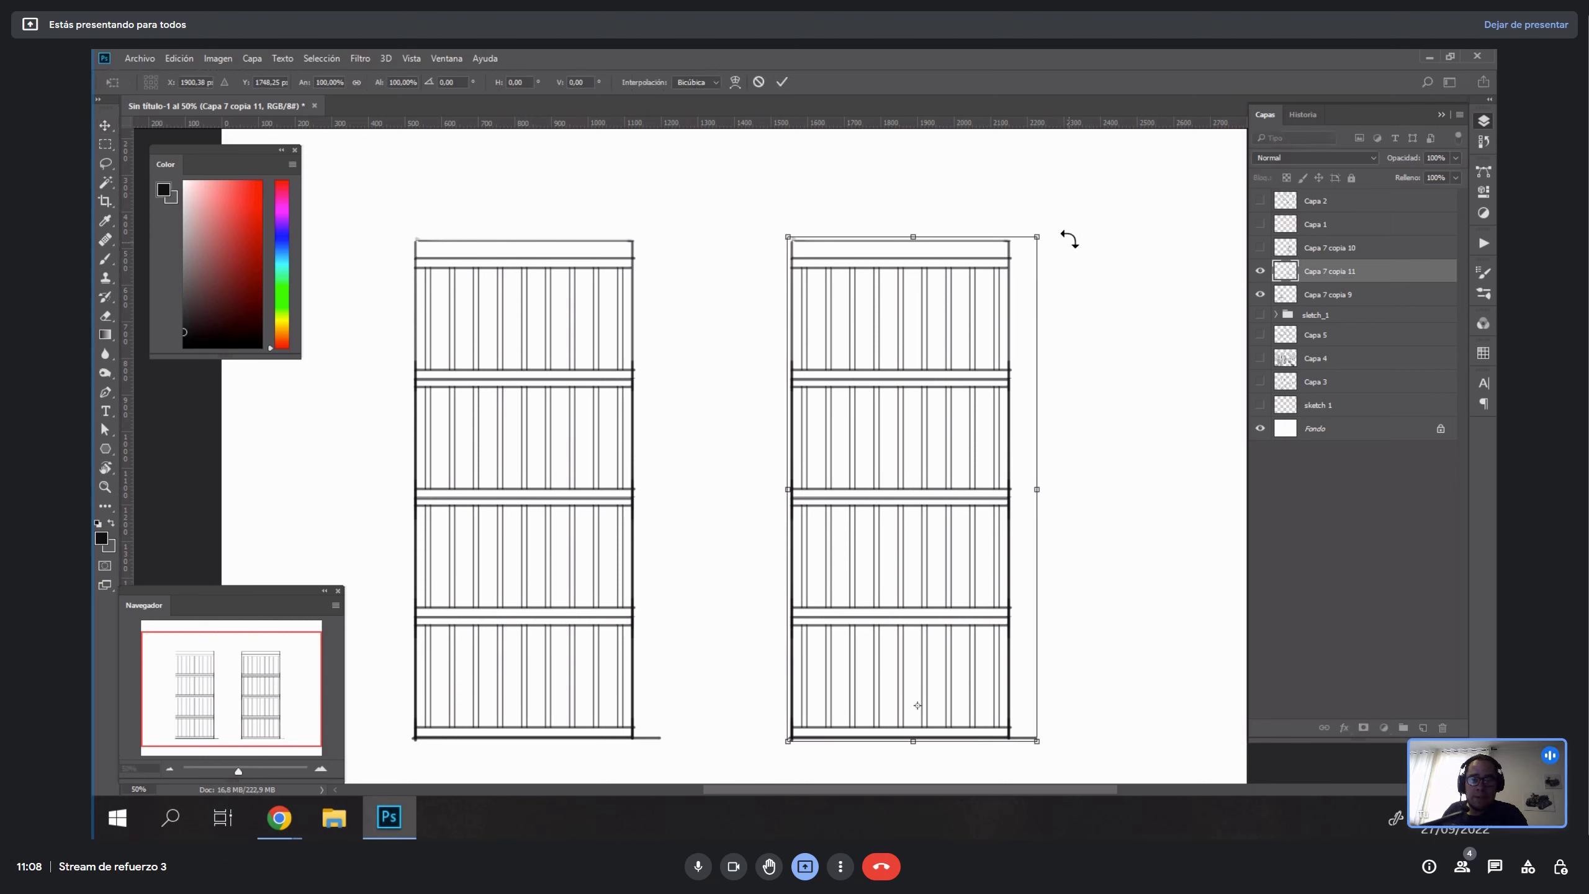
{"action": "left_click_drag", "start_coordinate": [1059, 221], "coordinate": [1105, 235]}
{"action": "left_click_drag", "start_coordinate": [999, 374], "coordinate": [998, 382]}
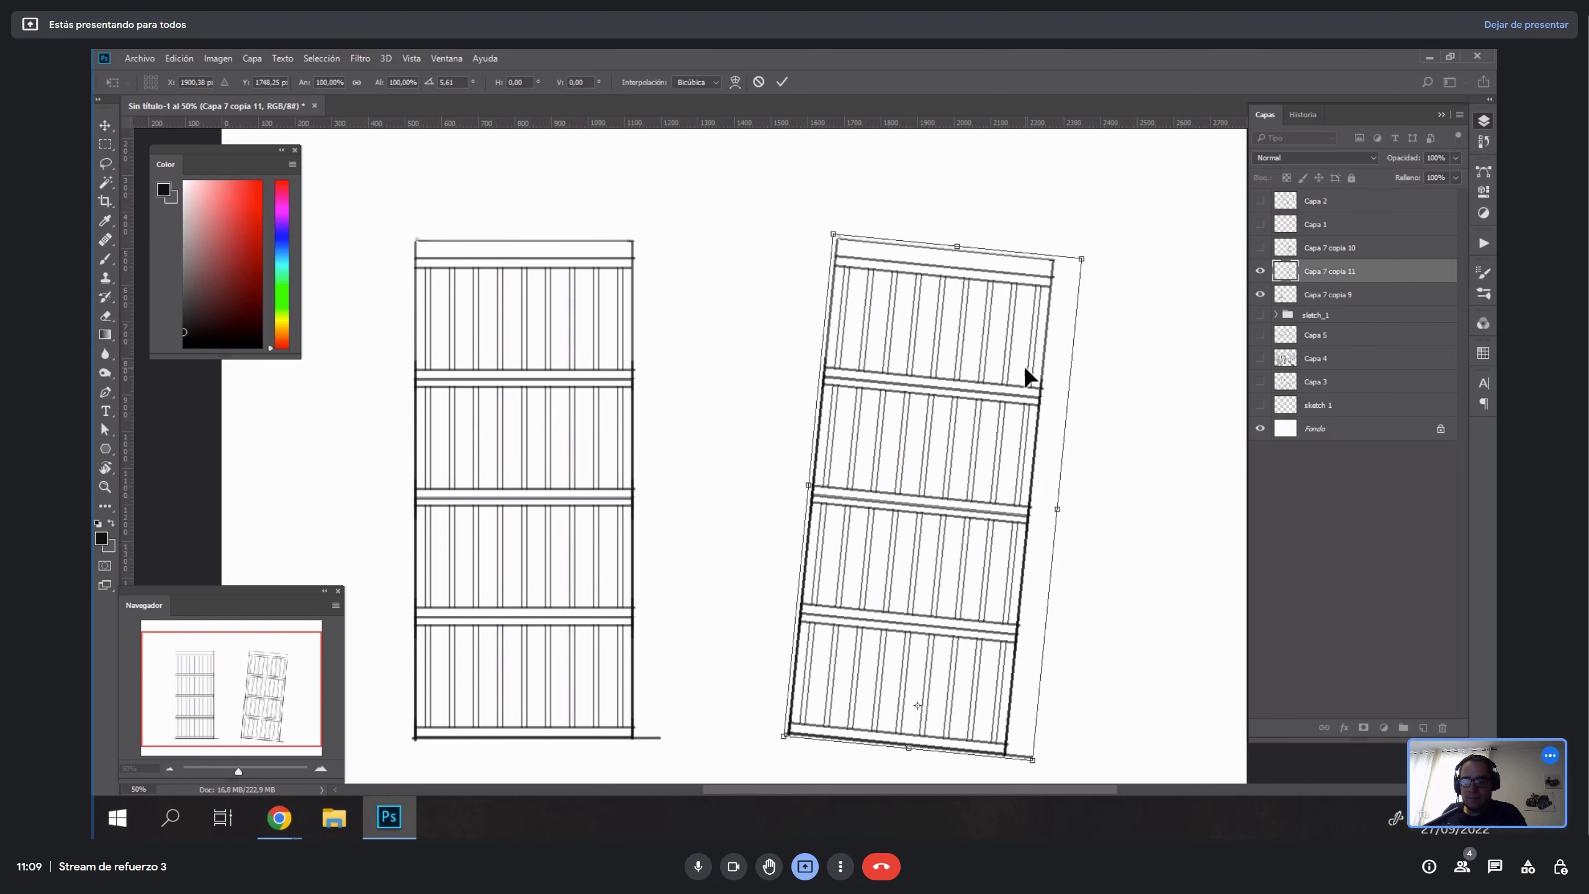
{"action": "key", "text": "Return"}
Select an irregular polygonal area over the upper part and right edge of the tilted facade.
{"action": "key", "text": "l"}
{"action": "key", "text": "shift+l"}
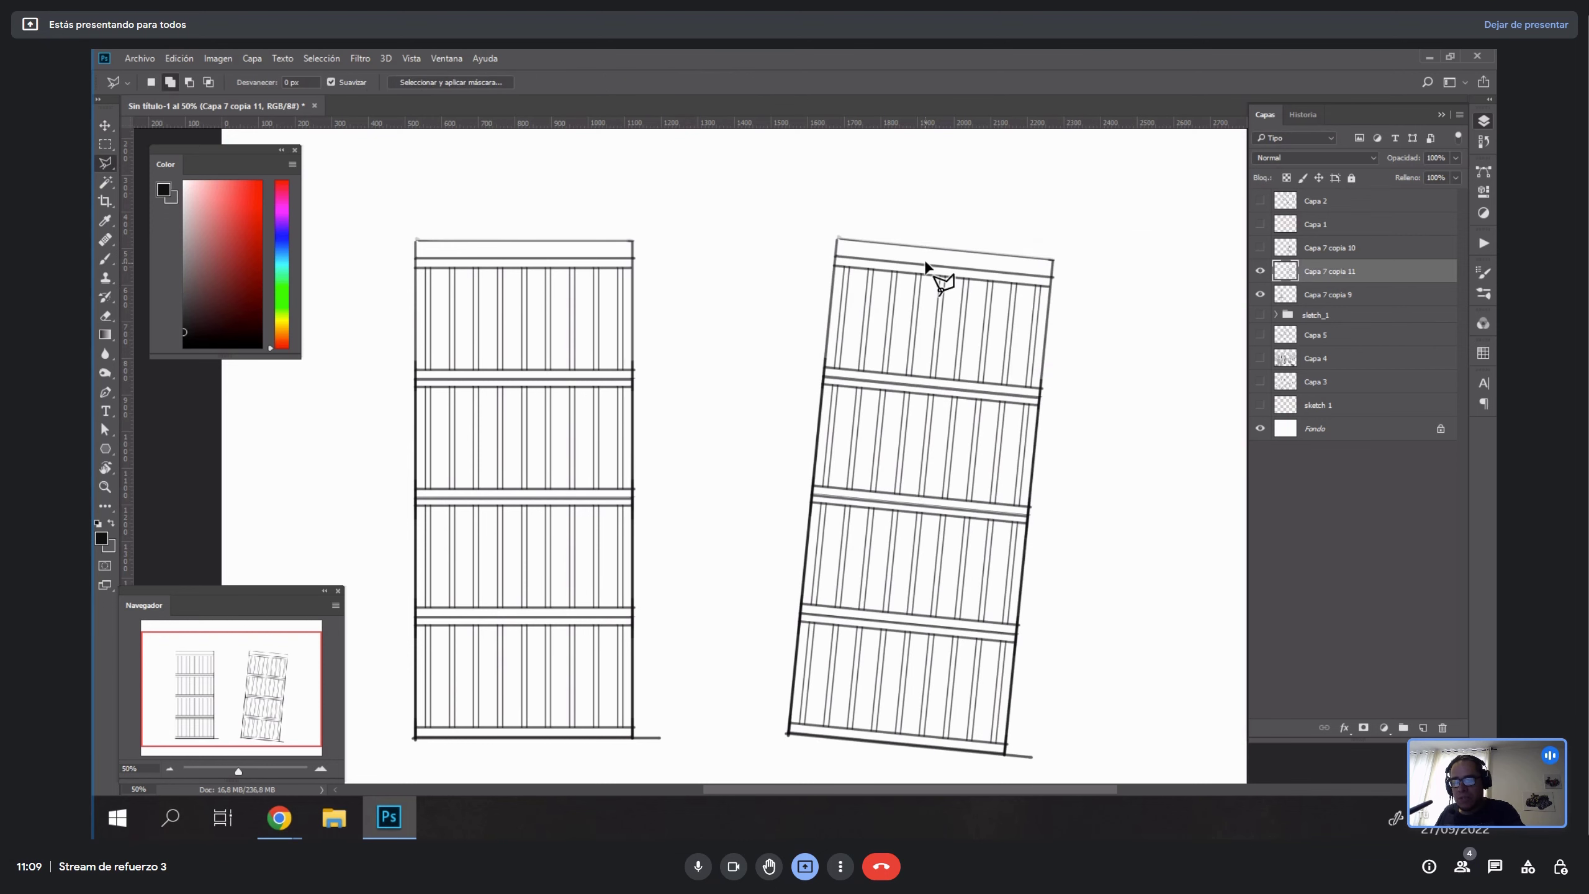
{"action": "left_click", "coordinate": [817, 306]}
{"action": "left_click", "coordinate": [821, 258]}
{"action": "left_click", "coordinate": [842, 249]}
{"action": "left_click", "coordinate": [856, 420]}
{"action": "left_click", "coordinate": [901, 431]}
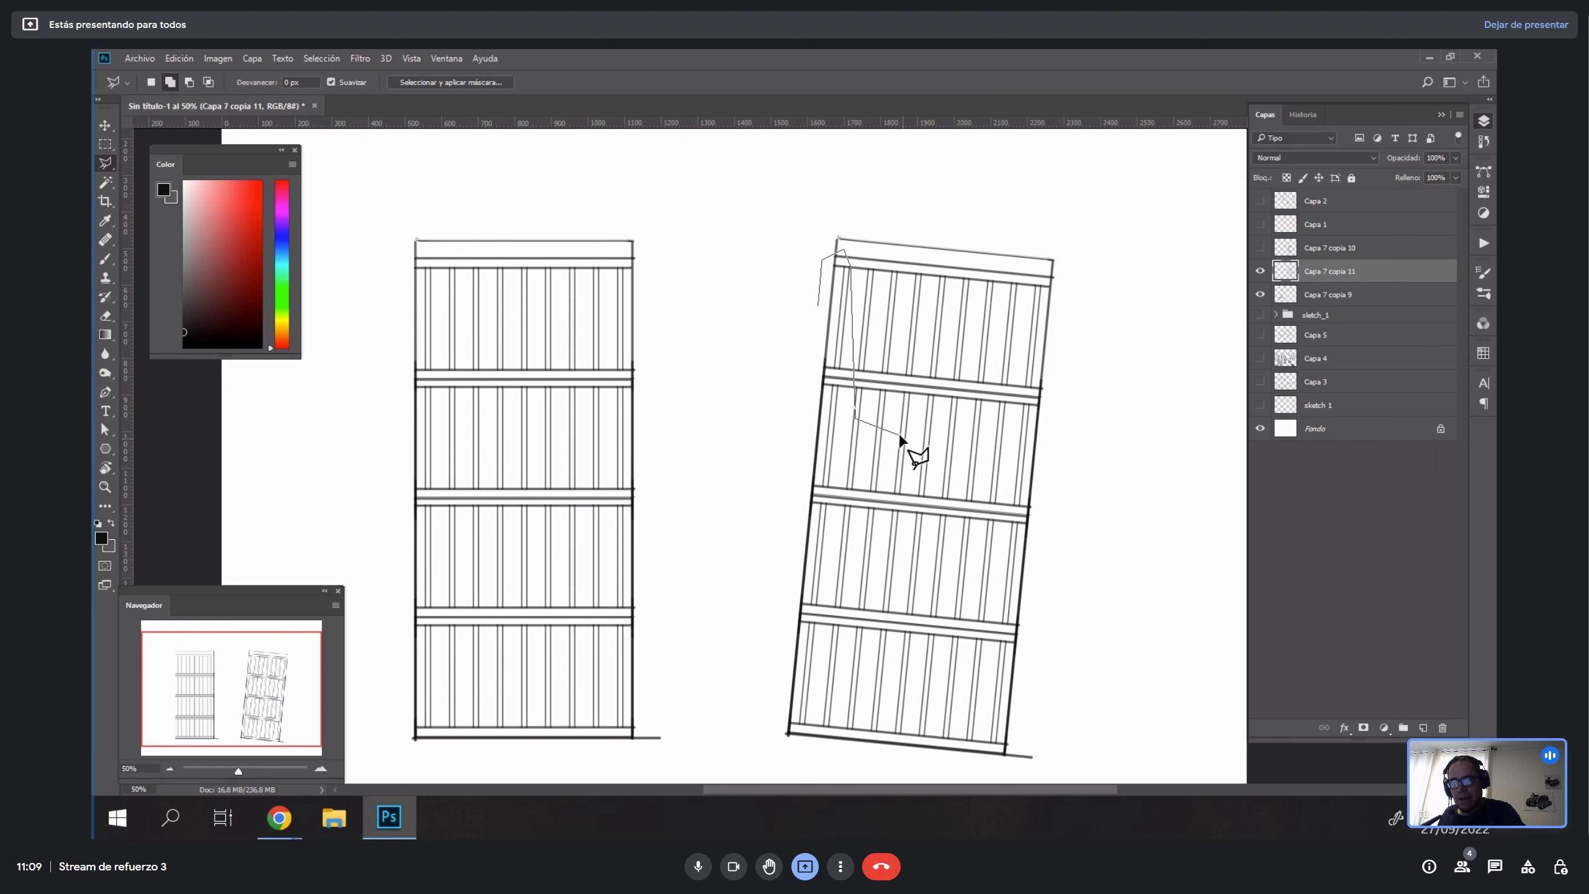
{"action": "left_click", "coordinate": [905, 503]}
{"action": "left_click", "coordinate": [936, 549]}
{"action": "left_click", "coordinate": [974, 518]}
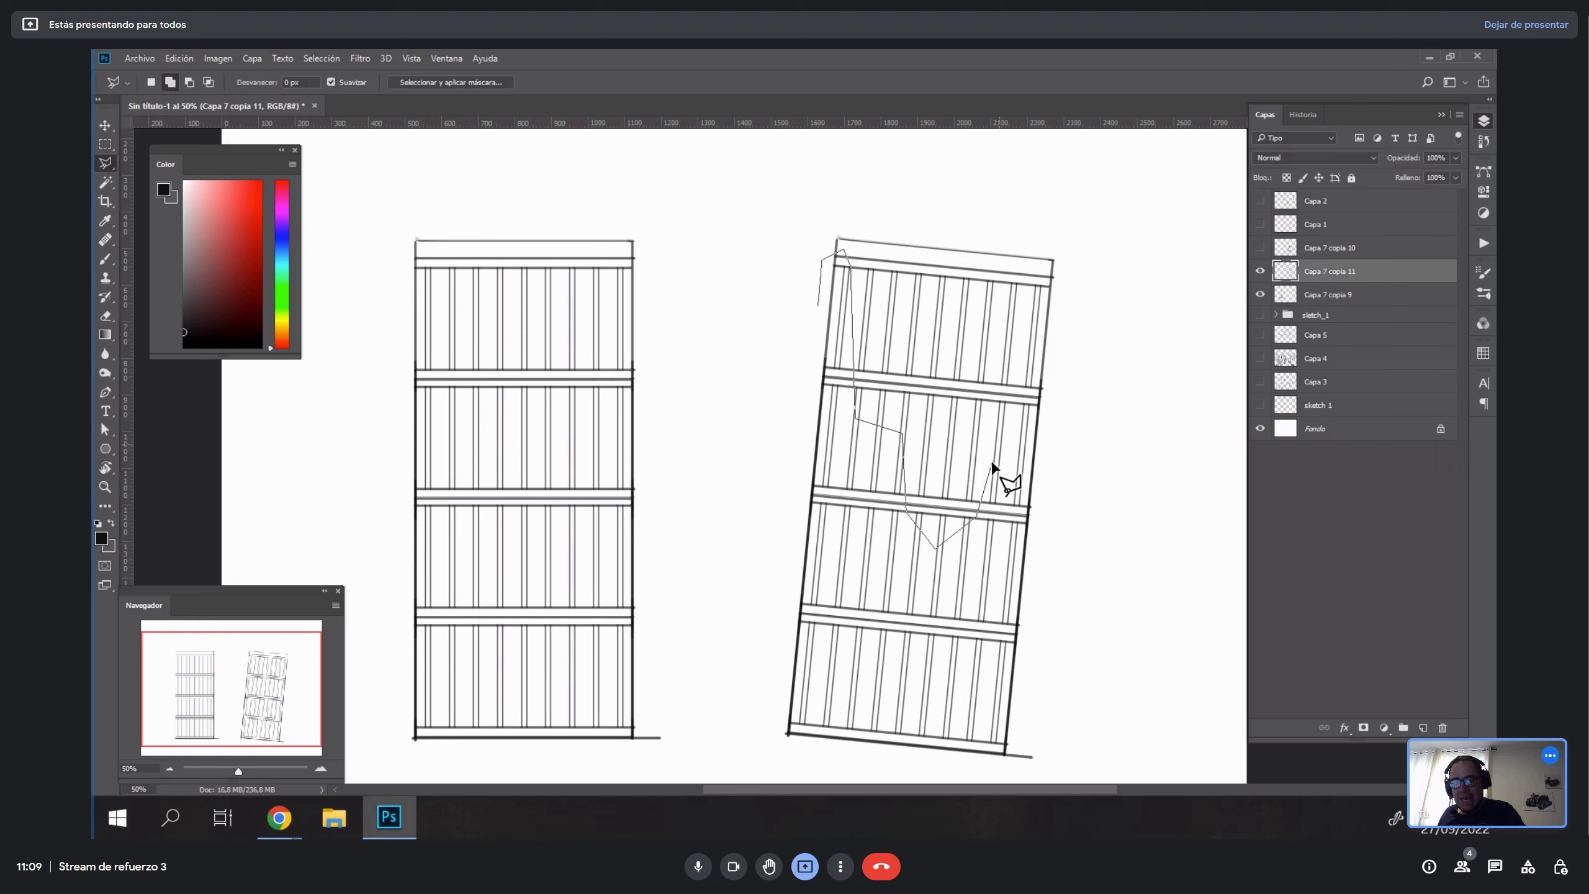
{"action": "left_click", "coordinate": [986, 471]}
{"action": "left_click", "coordinate": [1019, 459]}
{"action": "left_click", "coordinate": [1125, 213]}
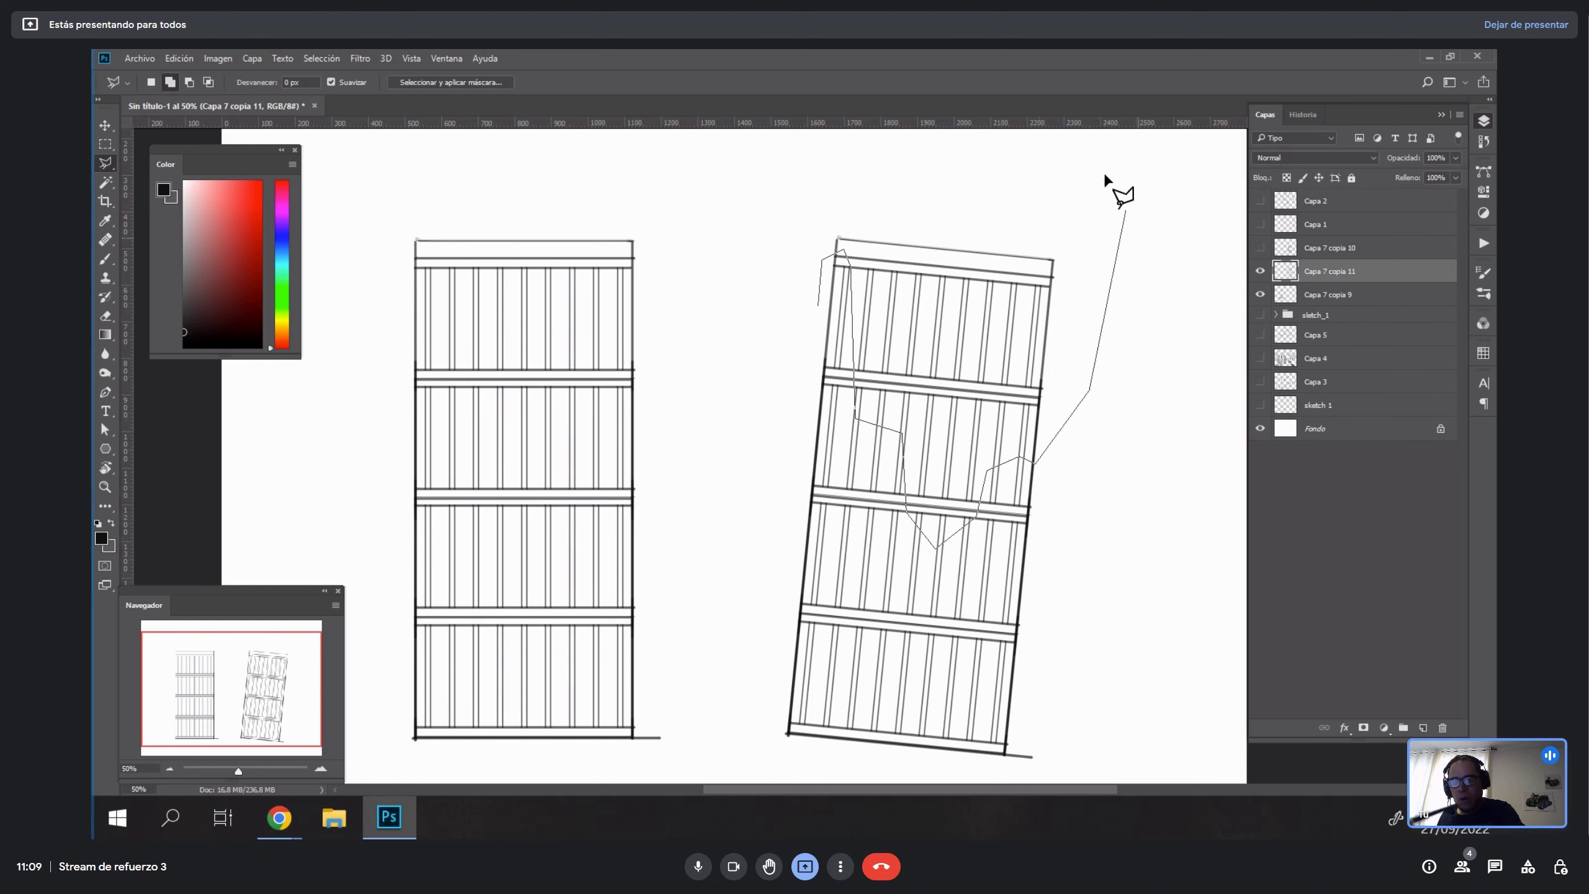
{"action": "left_click", "coordinate": [978, 138]}
{"action": "left_click", "coordinate": [839, 149]}
{"action": "double_click", "coordinate": [750, 271]}
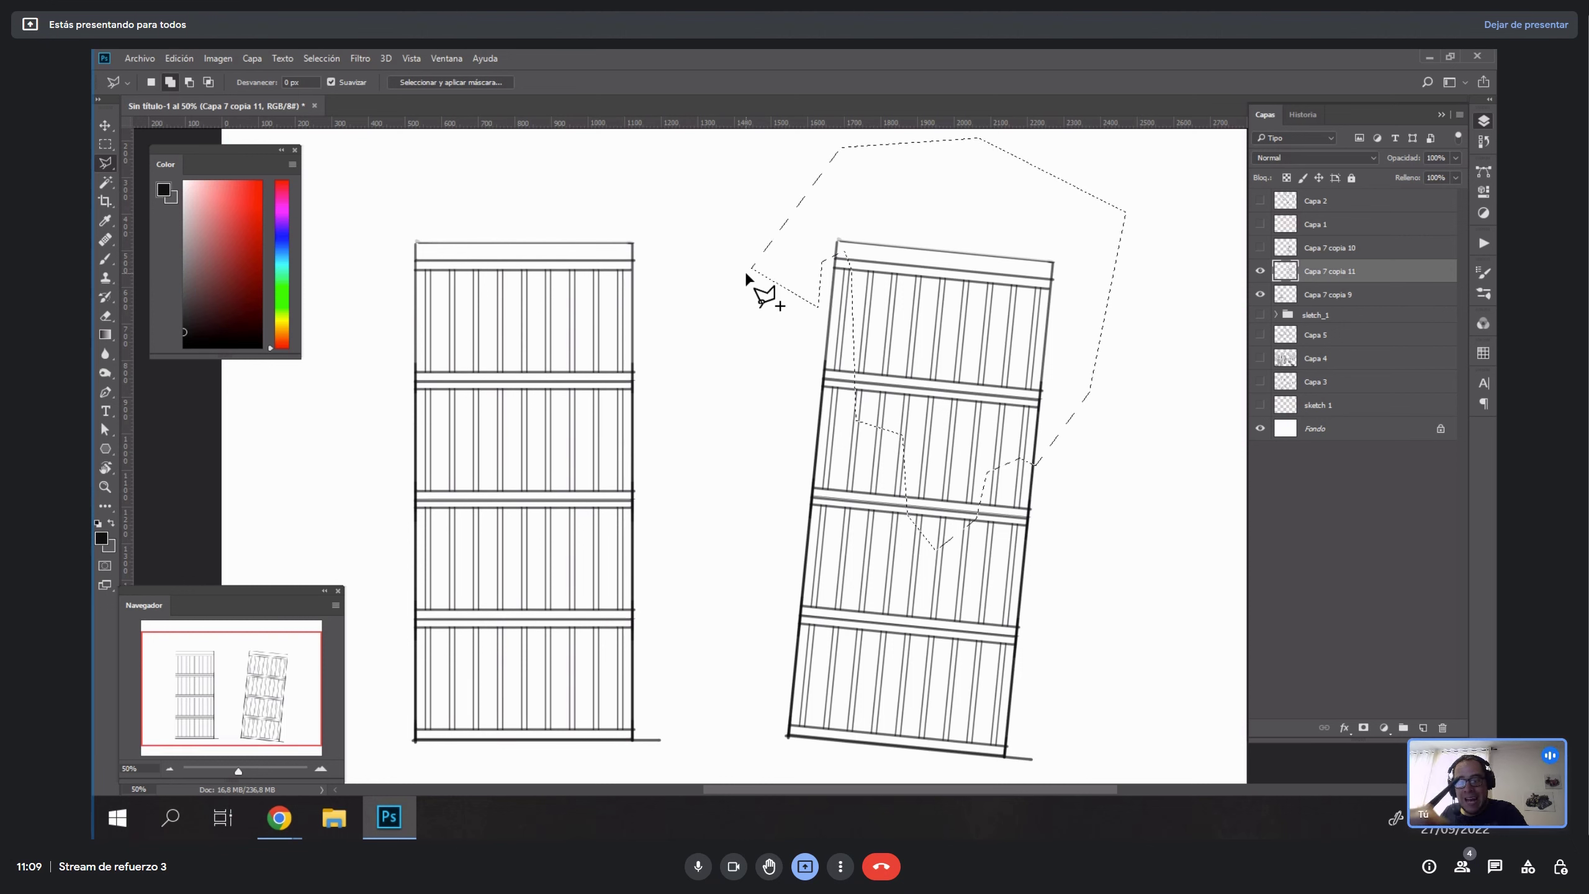
Subtract a jagged area around the facade's upper left corner from the selection, delete the selected lines and deselect.
{"action": "left_click", "coordinate": [853, 412], "text": "alt"}
{"action": "left_click", "coordinate": [870, 302]}
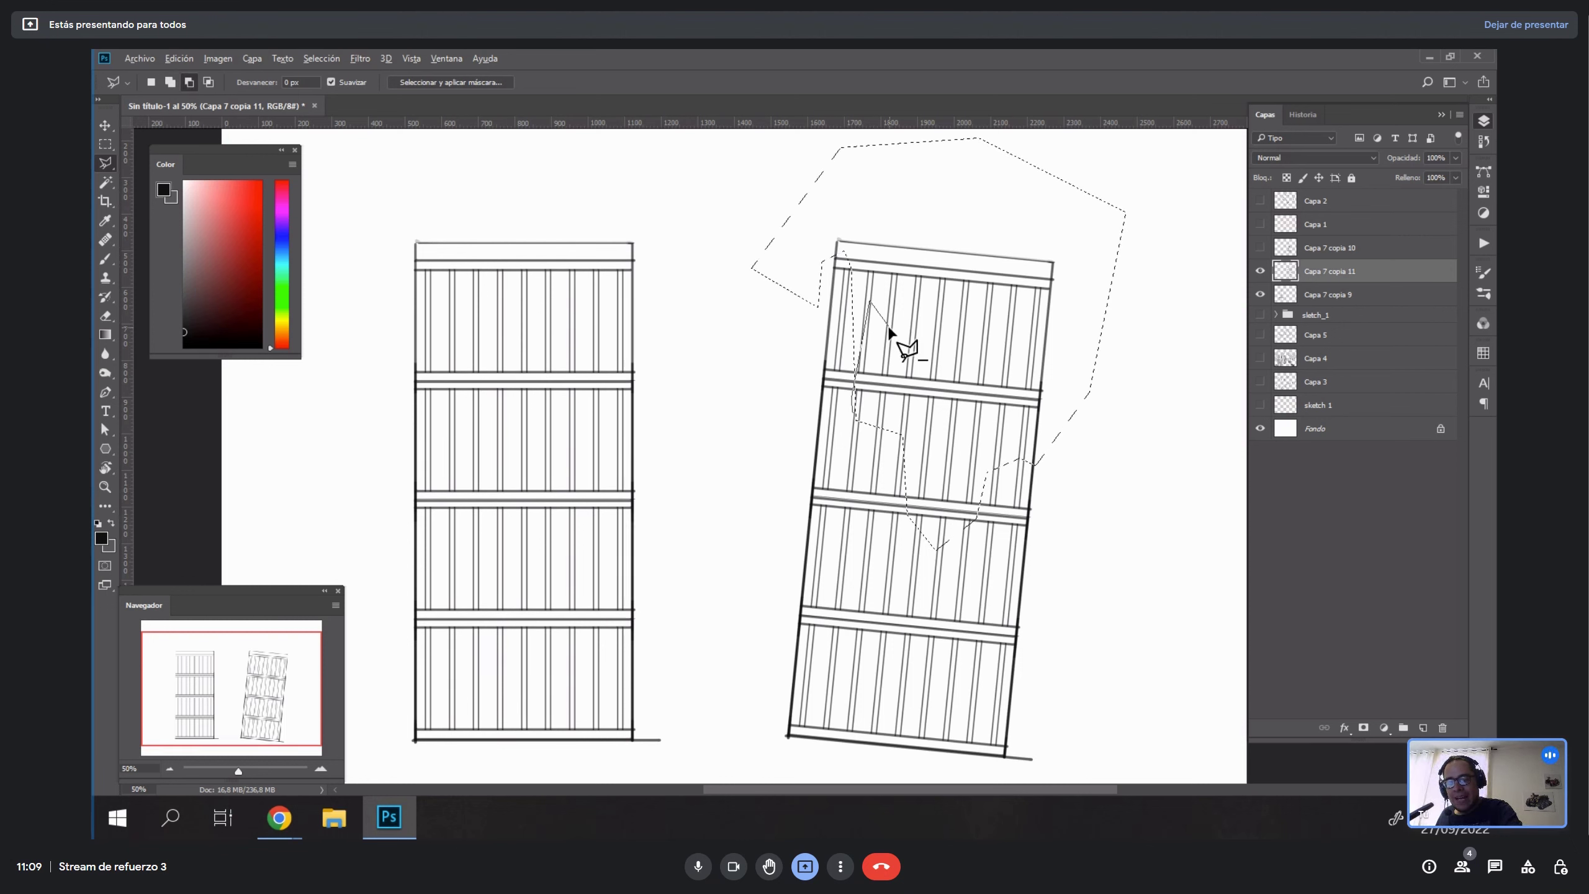
{"action": "left_click", "coordinate": [891, 327]}
{"action": "left_click", "coordinate": [918, 321]}
{"action": "left_click", "coordinate": [915, 279]}
{"action": "left_click", "coordinate": [936, 272]}
{"action": "left_click", "coordinate": [952, 279]}
{"action": "left_click", "coordinate": [975, 258]}
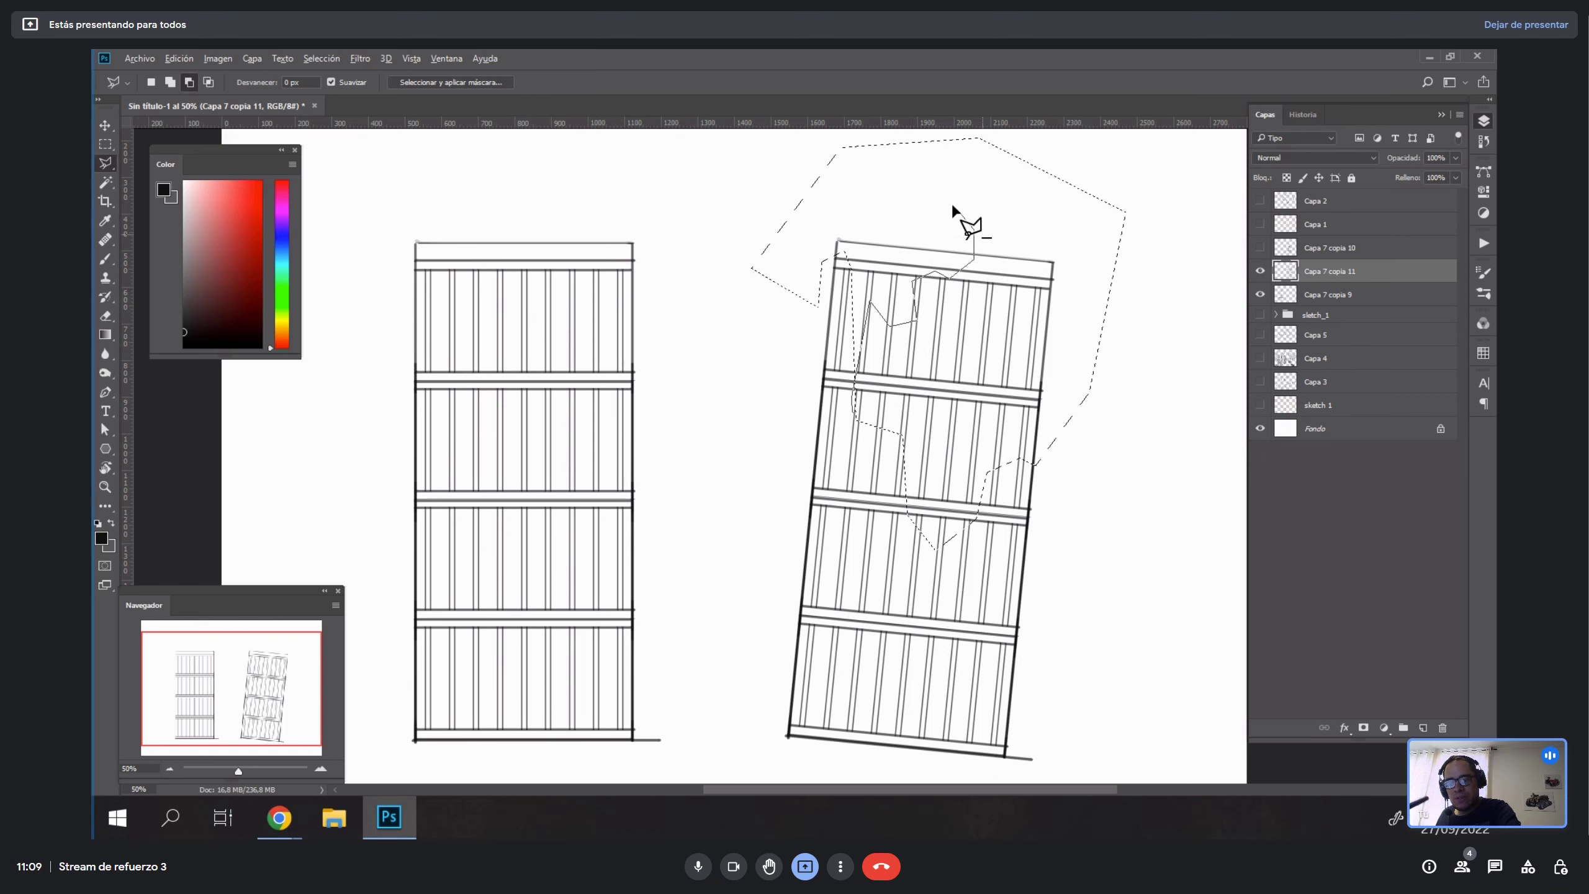
{"action": "left_click", "coordinate": [974, 228]}
{"action": "left_click", "coordinate": [925, 200]}
{"action": "left_click", "coordinate": [867, 194]}
{"action": "left_click", "coordinate": [826, 216]}
{"action": "double_click", "coordinate": [813, 238]}
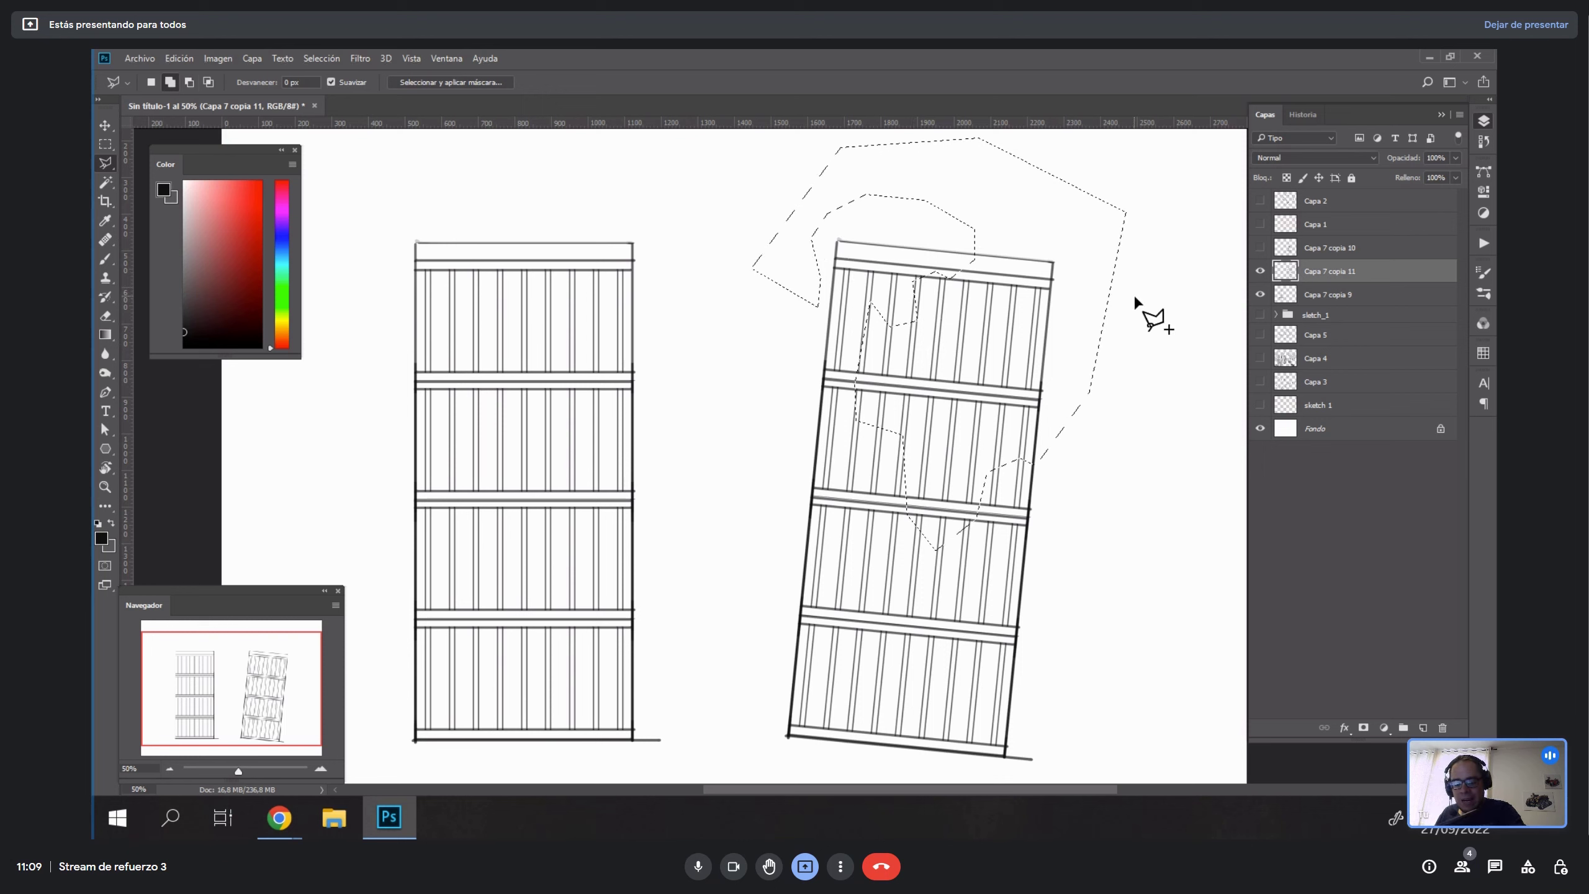
{"action": "key", "text": "Delete"}
{"action": "key", "text": "ctrl+d"}
Move the first damaged facade (Capa 7 copia 10) left, between the original and the tilted facade, and hide its layer again.
{"action": "key", "text": "b"}
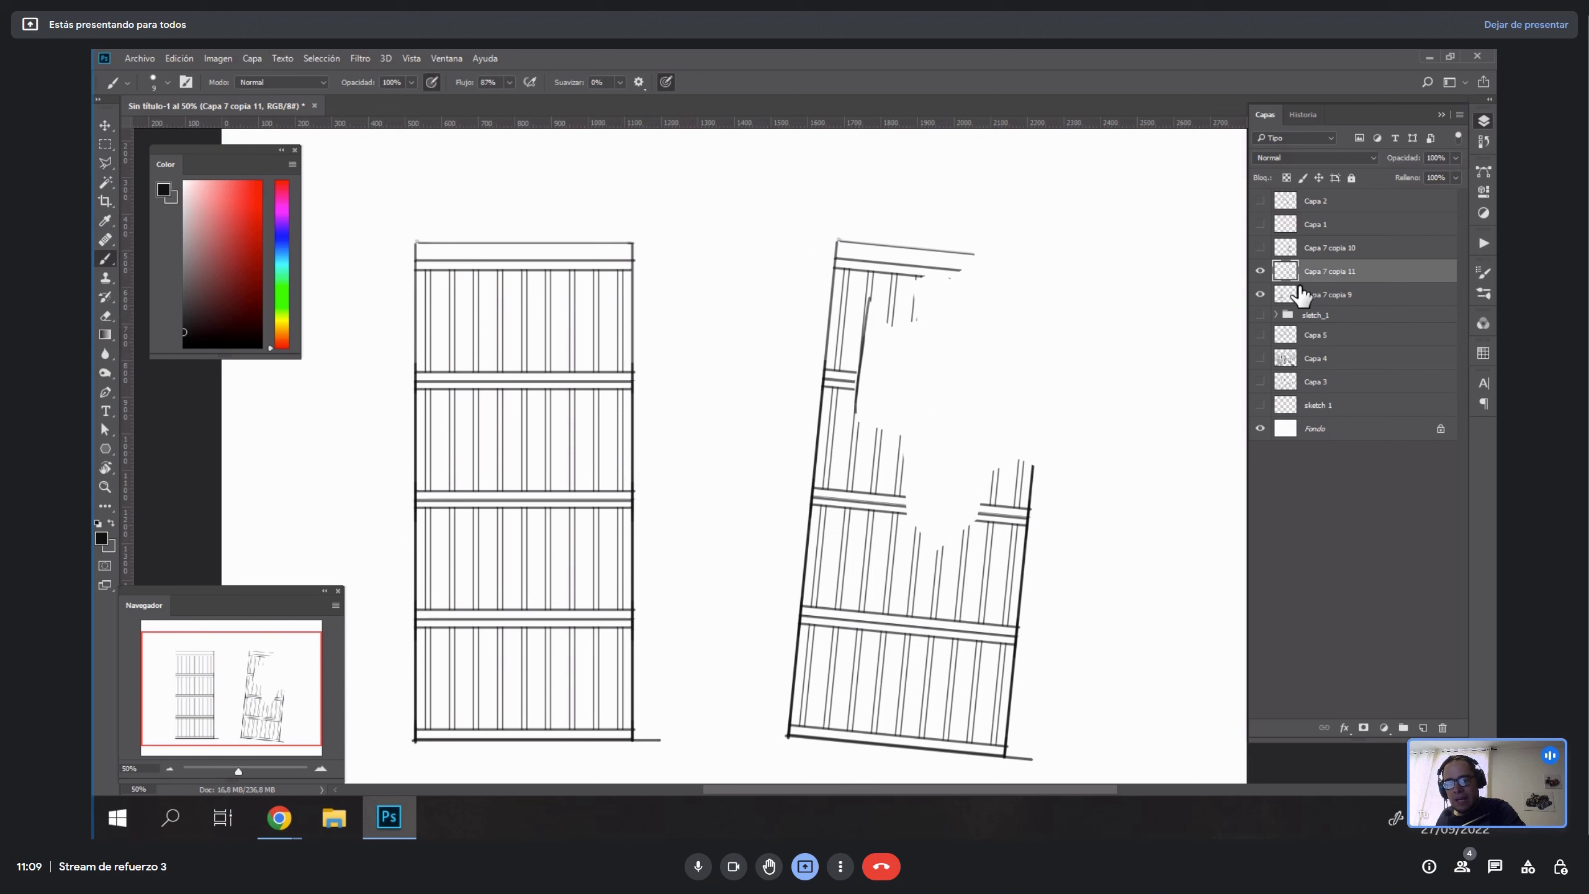
{"action": "left_click", "coordinate": [1260, 247]}
{"action": "left_click", "coordinate": [1314, 250]}
{"action": "key", "text": "v"}
{"action": "left_click_drag", "start_coordinate": [948, 525], "coordinate": [774, 549]}
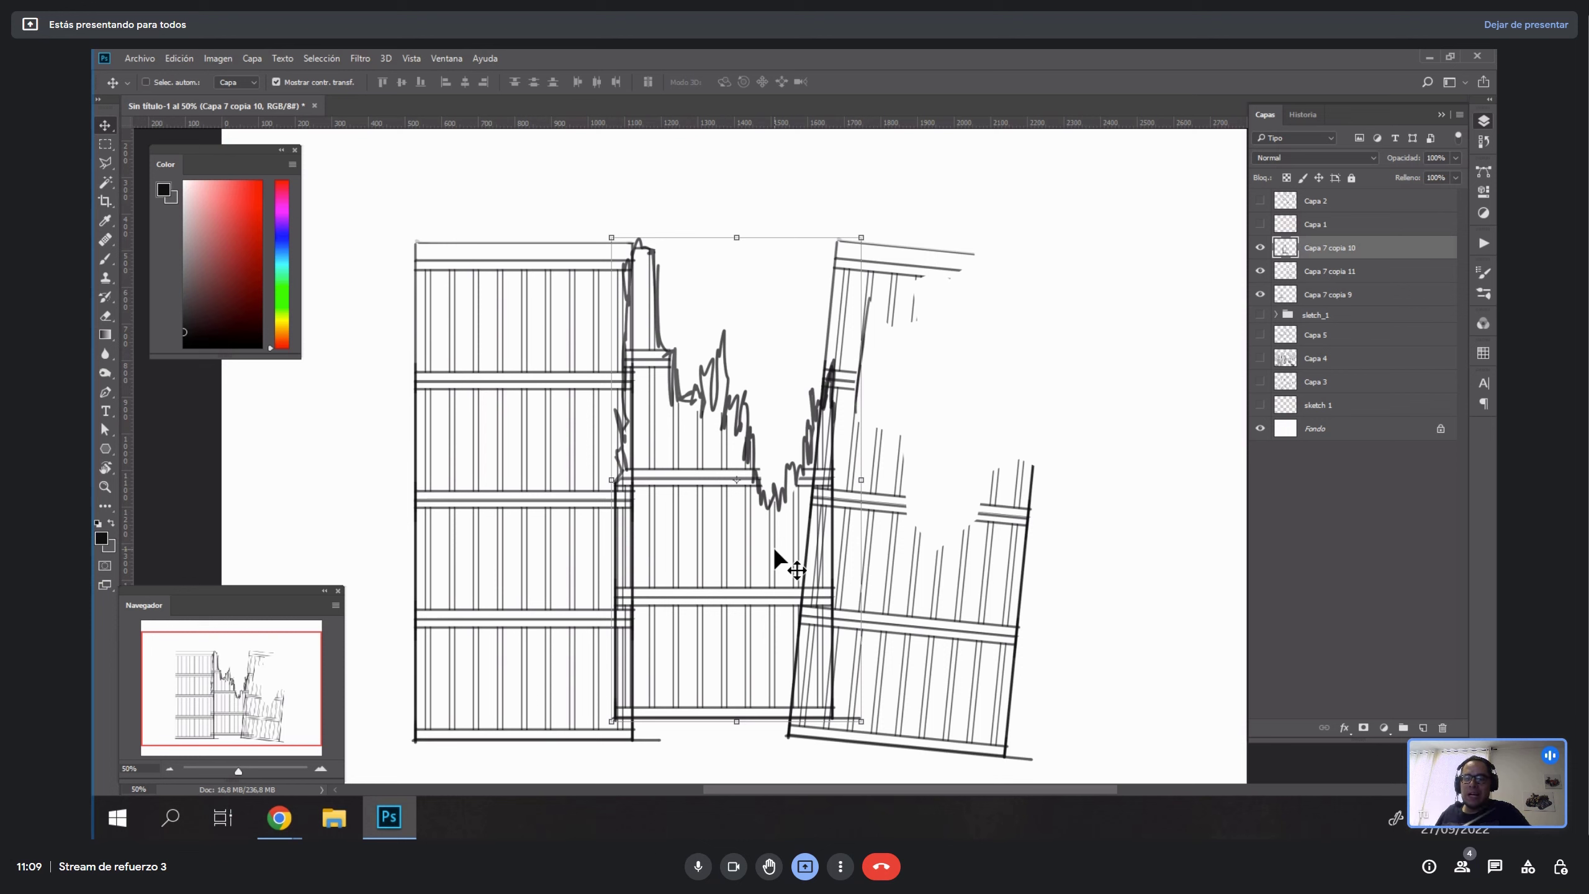
{"action": "left_click", "coordinate": [1260, 247]}
Outline the tilted facade's broken edges on layer Capa 7 copia 11 and draw jagged vertical splinters stepping down across the gap.
{"action": "key", "text": "b"}
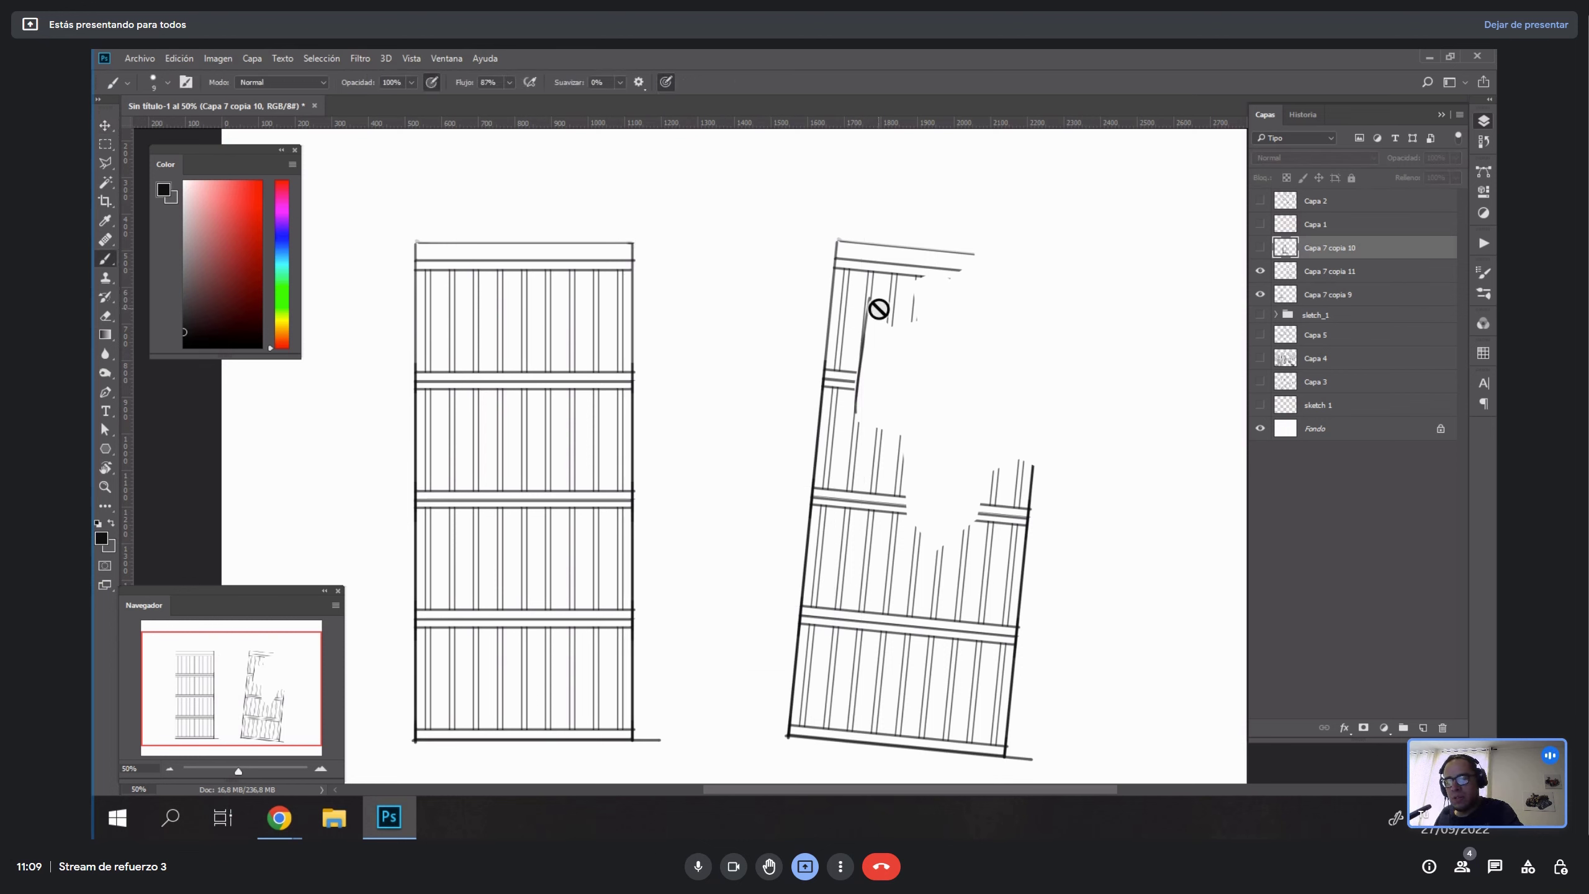
{"action": "left_click", "coordinate": [1320, 273]}
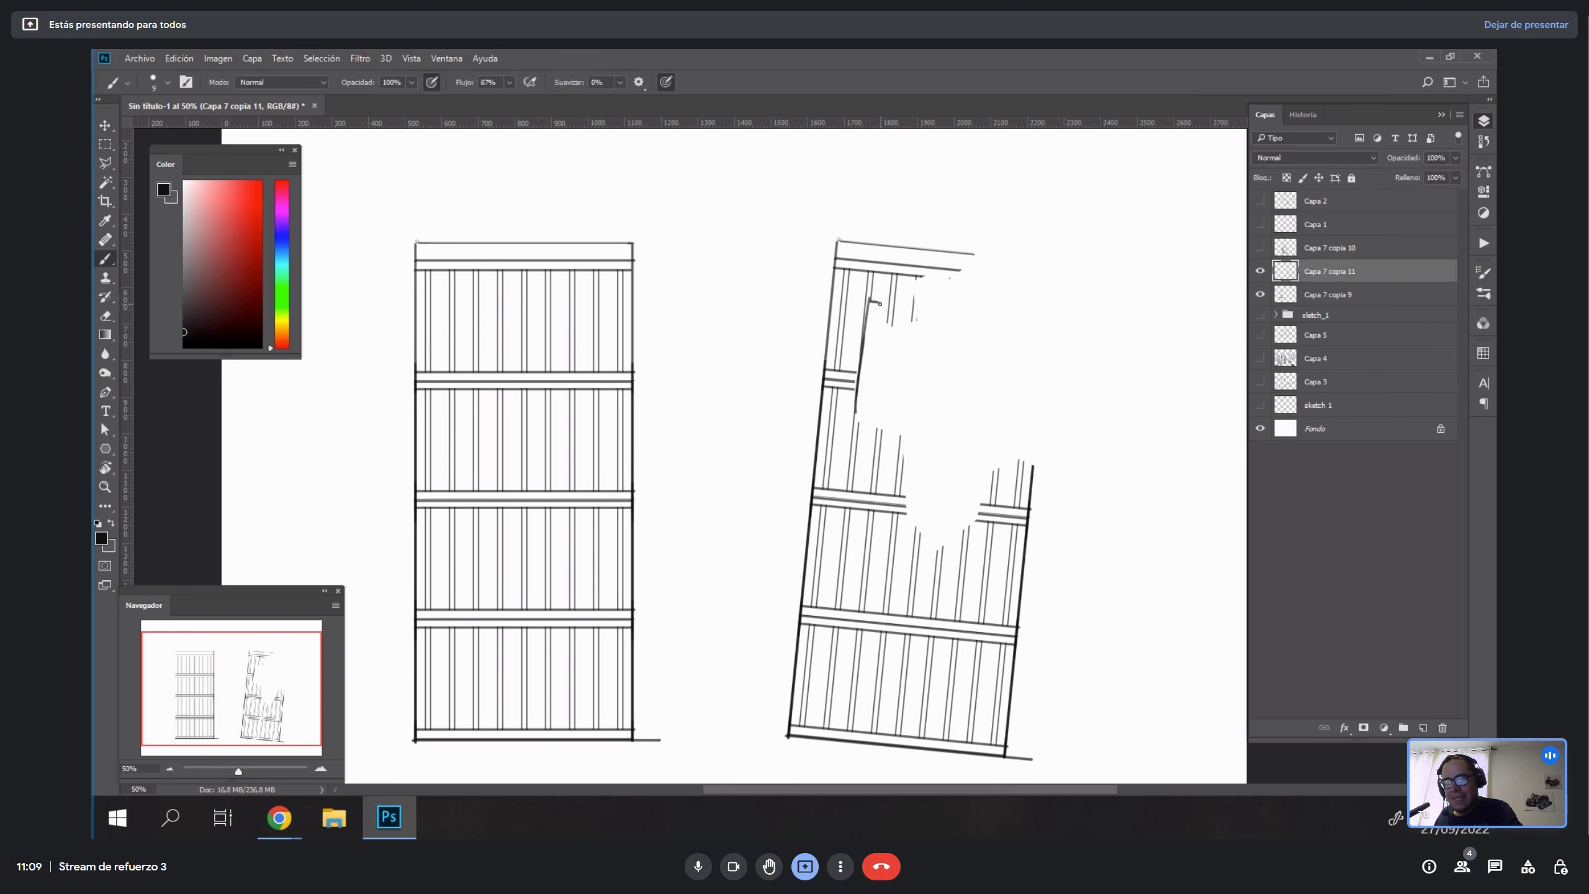
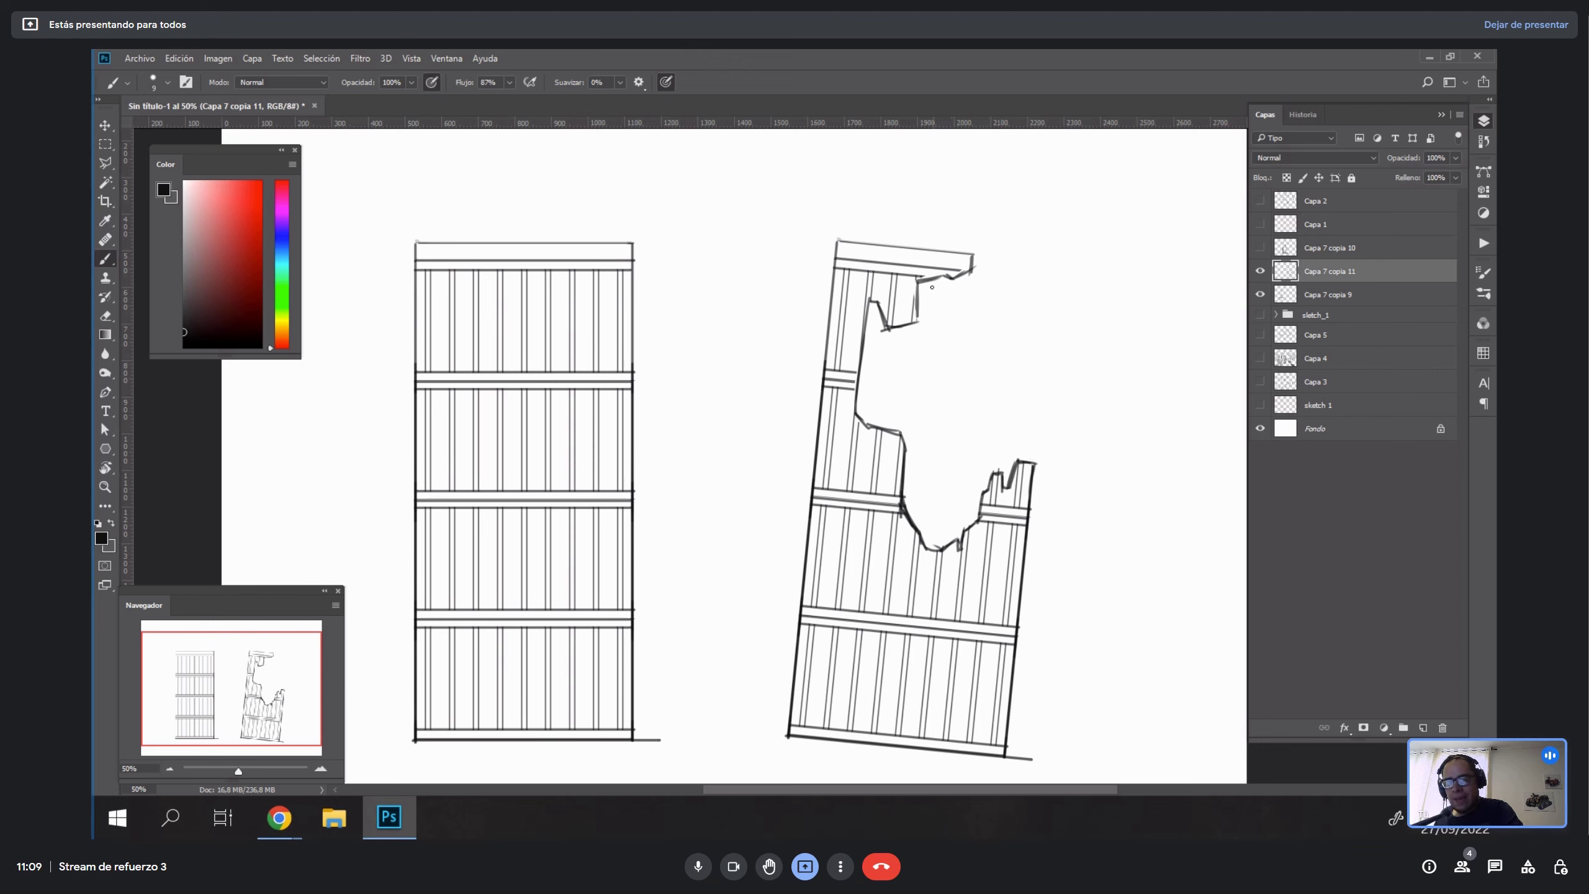
{"action": "left_click_drag", "start_coordinate": [941, 278], "coordinate": [932, 360]}
{"action": "mouse_move", "coordinate": [937, 286]}
{"action": "left_mouse_down"}
{"action": "mouse_move", "coordinate": [930, 361]}
{"action": "mouse_move", "coordinate": [931, 305]}
{"action": "mouse_move", "coordinate": [907, 399]}
{"action": "mouse_move", "coordinate": [943, 392]}
{"action": "mouse_move", "coordinate": [942, 448]}
{"action": "left_mouse_up"}
{"action": "mouse_move", "coordinate": [944, 394]}
{"action": "left_mouse_down"}
{"action": "mouse_move", "coordinate": [948, 448]}
{"action": "mouse_move", "coordinate": [961, 409]}
{"action": "mouse_move", "coordinate": [962, 494]}
{"action": "left_mouse_up"}
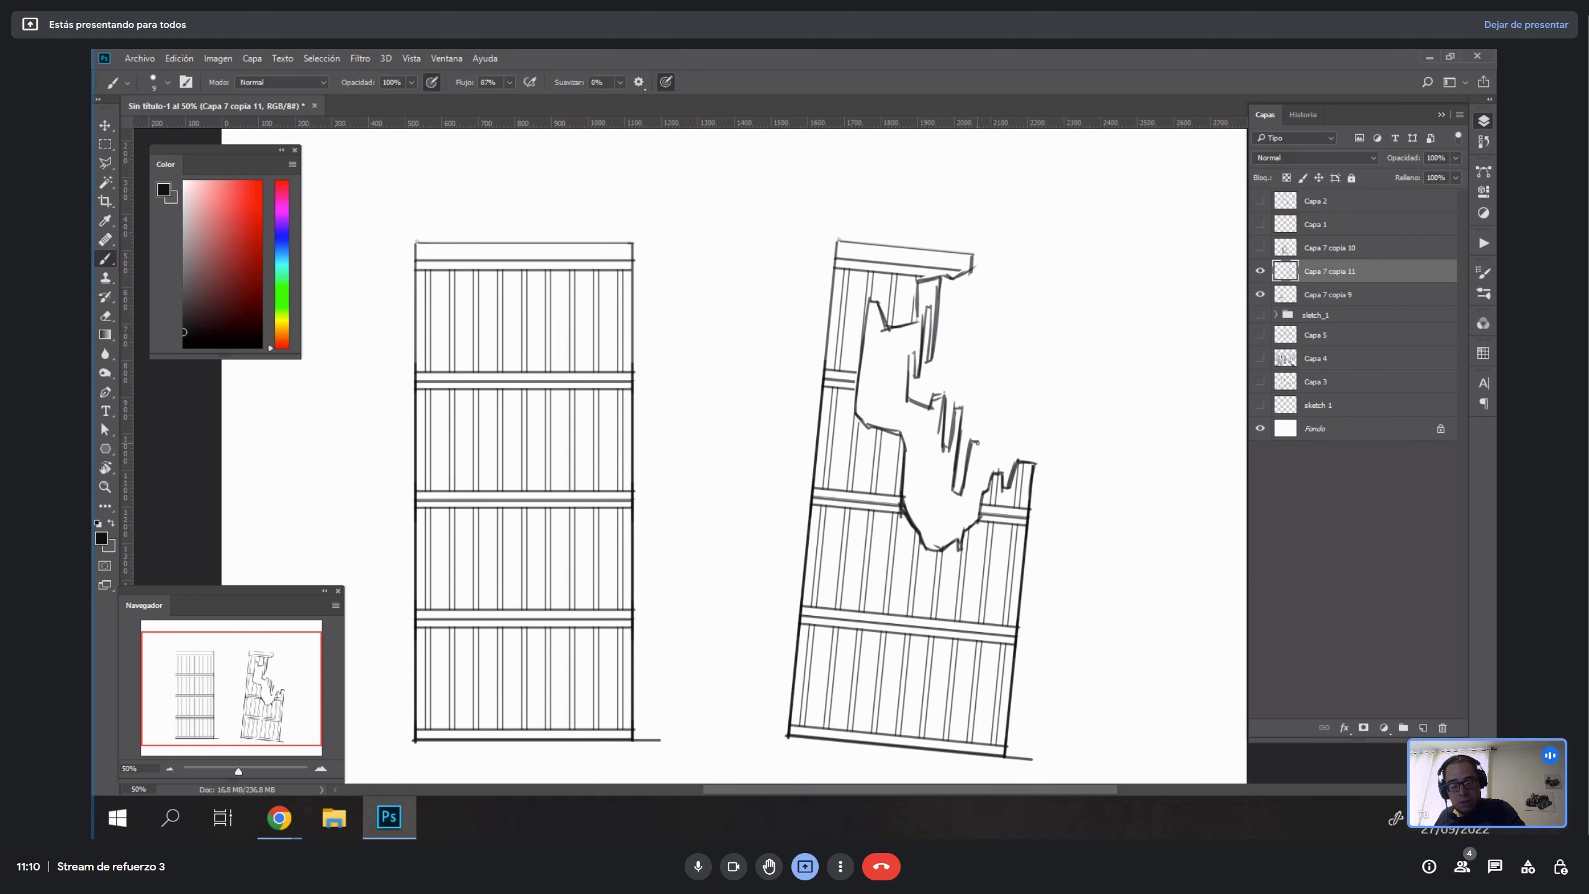
Draw short crossing strokes over the lower vertical splinters in the tilted facade's gap.
{"action": "key", "text": "r"}
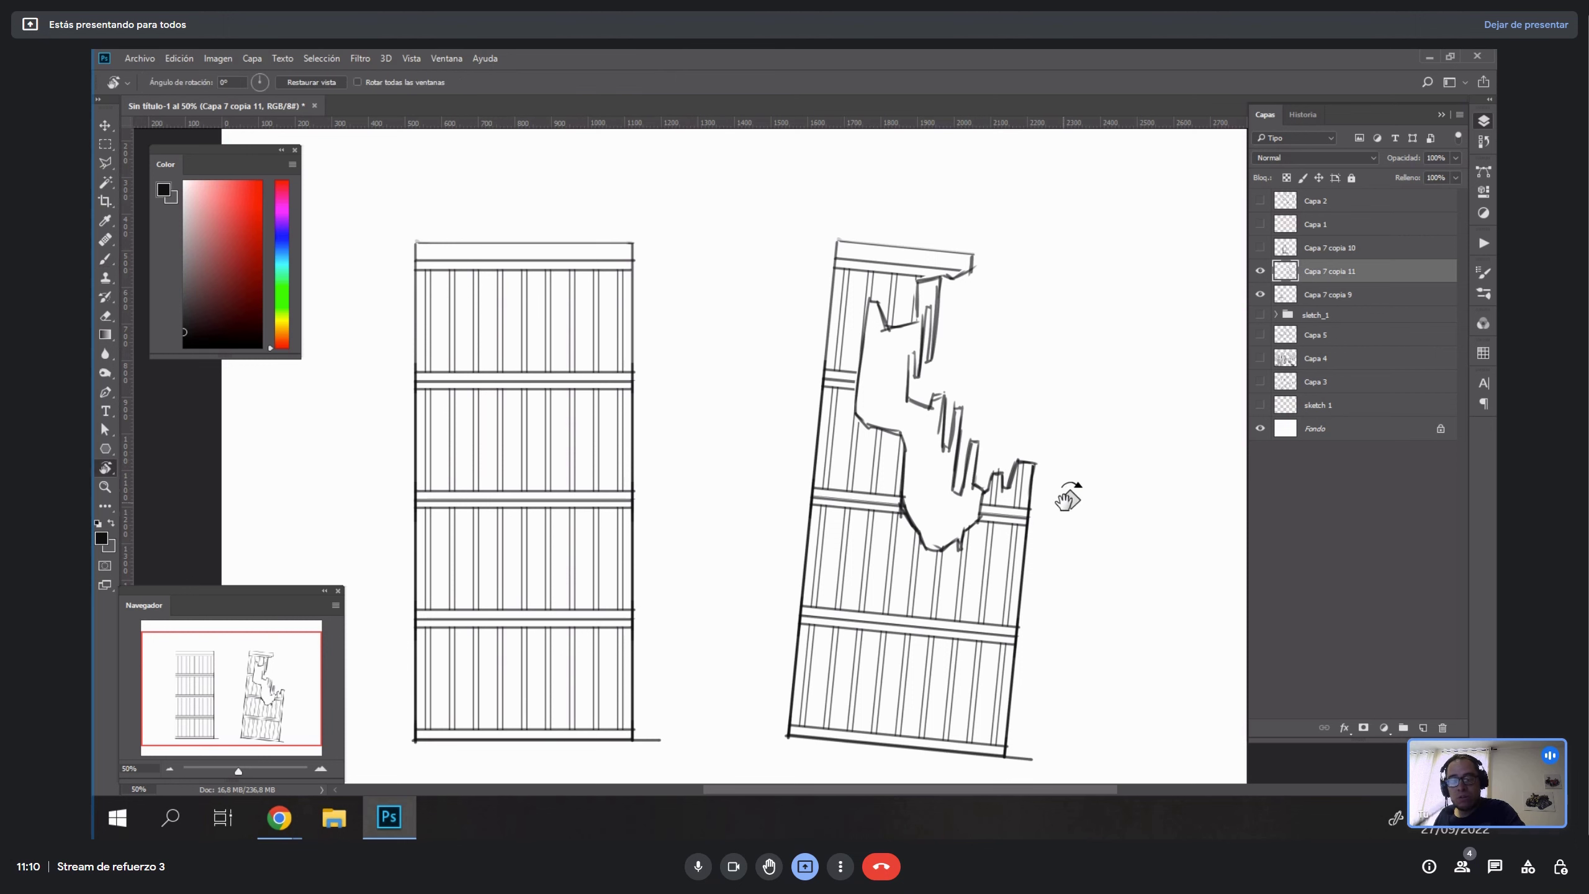
{"action": "left_click_drag", "start_coordinate": [1068, 497], "coordinate": [813, 313]}
{"action": "mouse_move", "coordinate": [890, 433]}
{"action": "left_mouse_down"}
{"action": "mouse_move", "coordinate": [958, 487]}
{"action": "mouse_move", "coordinate": [1036, 464]}
{"action": "mouse_move", "coordinate": [875, 282]}
{"action": "left_mouse_up"}
{"action": "key", "text": "Escape"}
{"action": "key", "text": "b"}
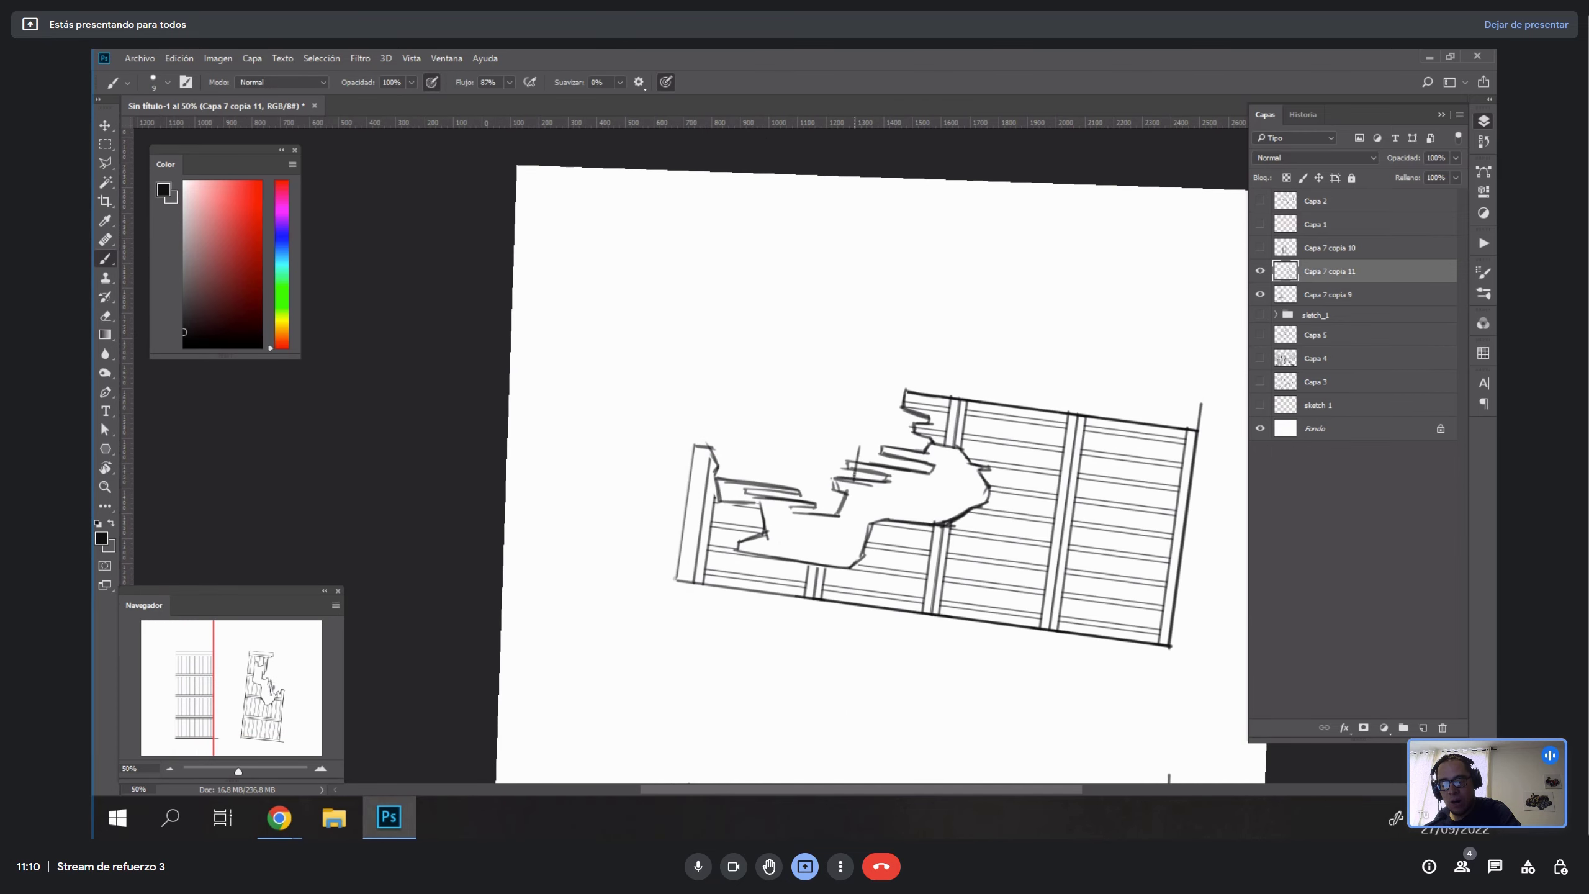
{"action": "mouse_move", "coordinate": [854, 483]}
{"action": "left_mouse_down"}
{"action": "mouse_move", "coordinate": [862, 449]}
{"action": "mouse_move", "coordinate": [877, 478]}
{"action": "mouse_move", "coordinate": [912, 474]}
{"action": "left_mouse_up"}
{"action": "key", "text": "Escape"}
{"action": "left_click_drag", "start_coordinate": [634, 476], "coordinate": [959, 404]}
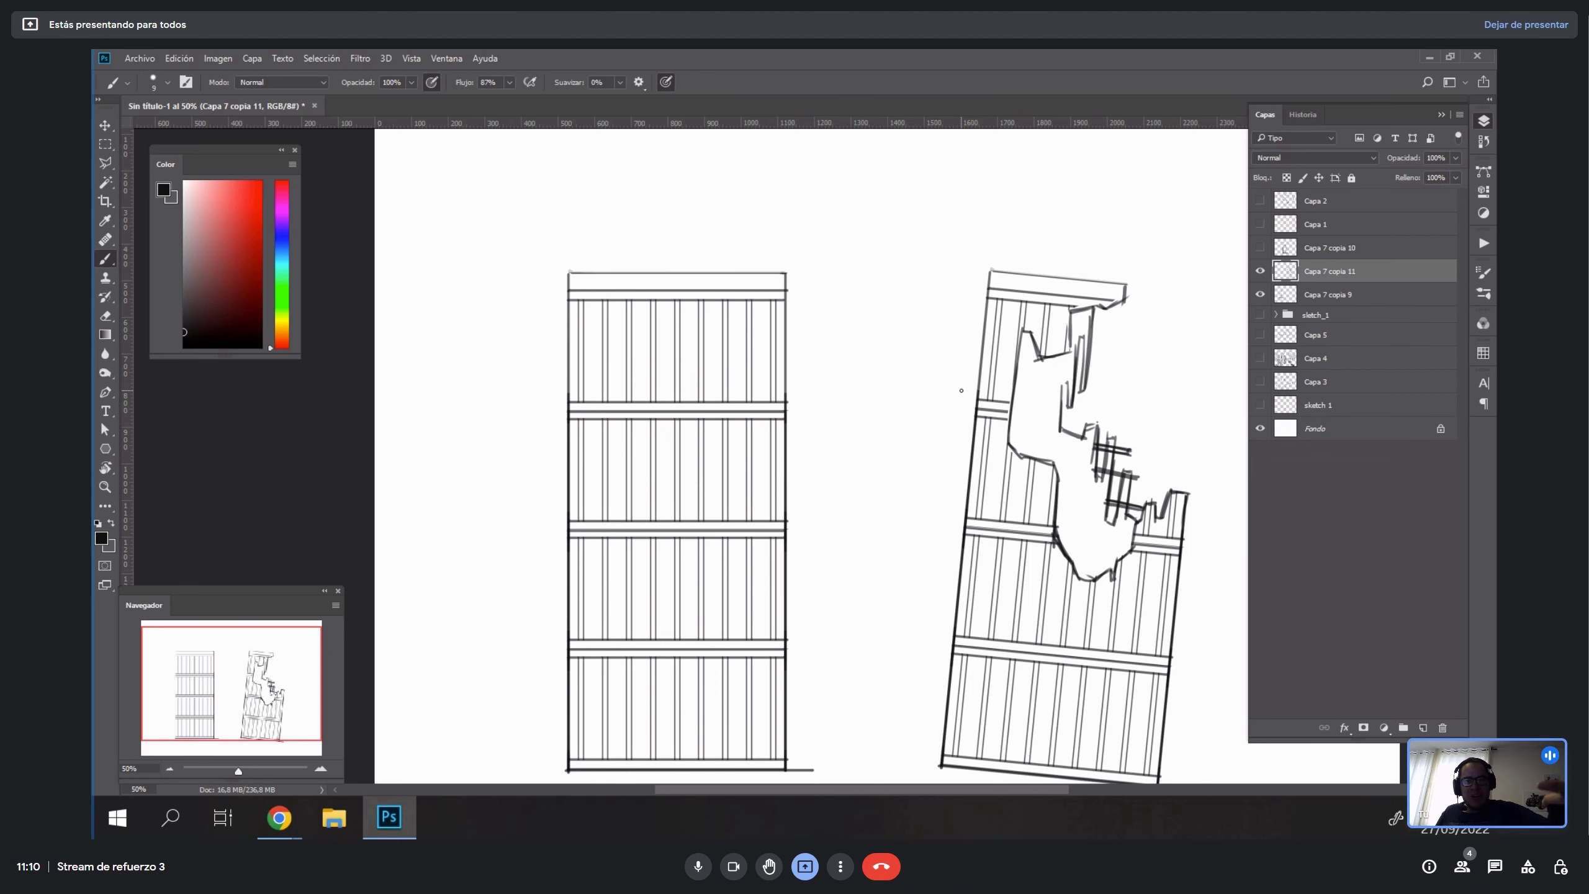
Add short crossing strokes over the upper vertical splinters hanging below the tilted facade's top fragment.
{"action": "key", "text": "r"}
{"action": "mouse_move", "coordinate": [1071, 351]}
{"action": "left_mouse_down"}
{"action": "mouse_move", "coordinate": [869, 249]}
{"action": "mouse_move", "coordinate": [810, 254]}
{"action": "left_mouse_up"}
{"action": "left_click_drag", "start_coordinate": [1020, 341], "coordinate": [1032, 550]}
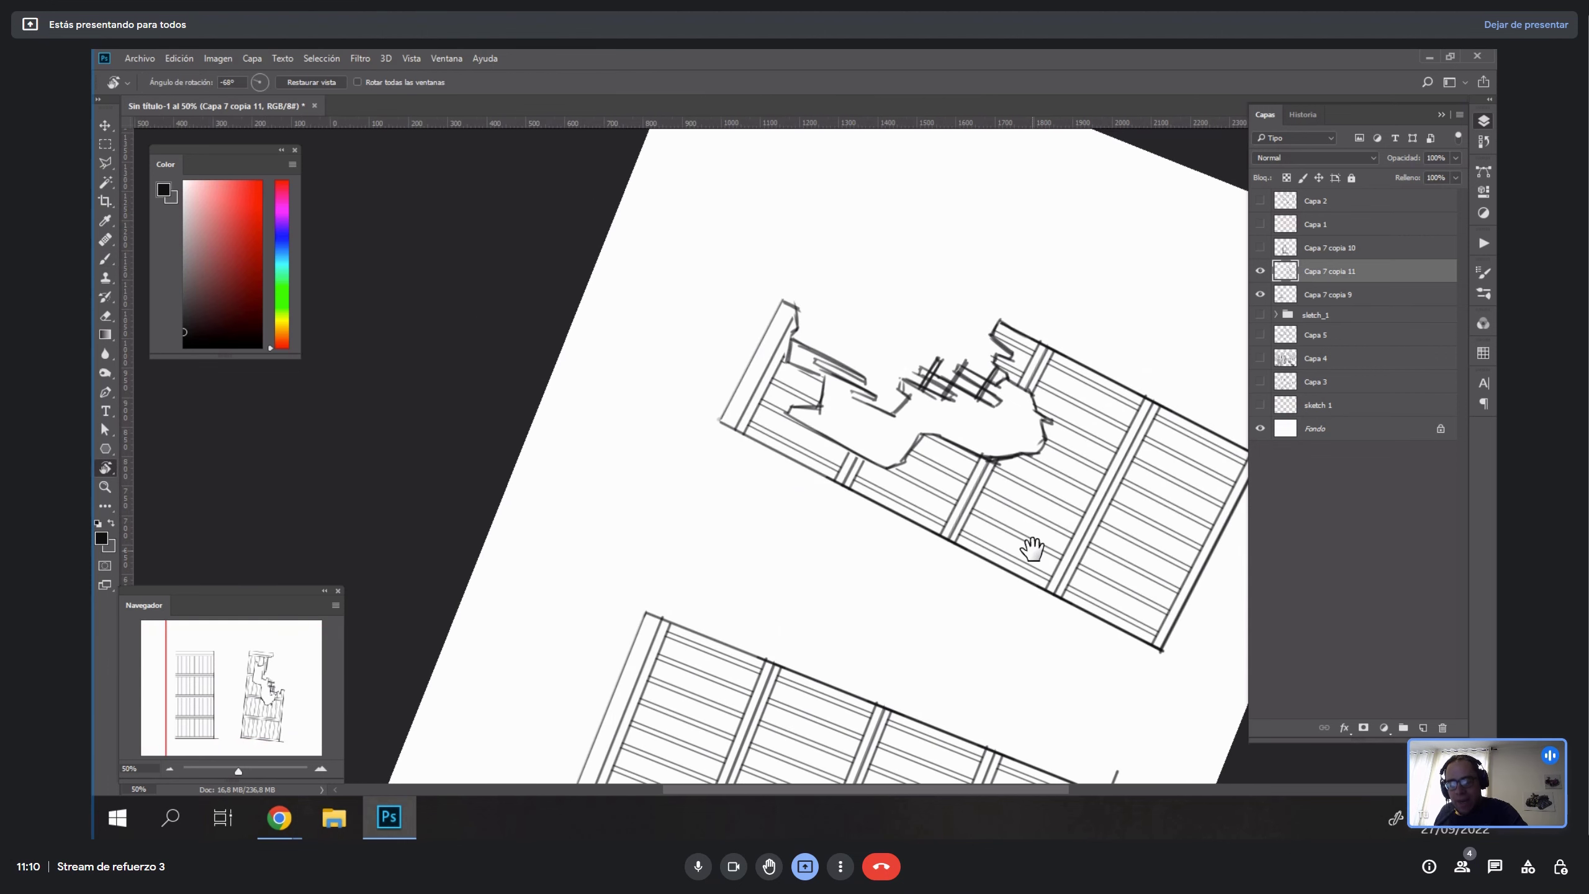
{"action": "key", "text": "z"}
{"action": "left_click", "coordinate": [884, 431]}
{"action": "key", "text": "b"}
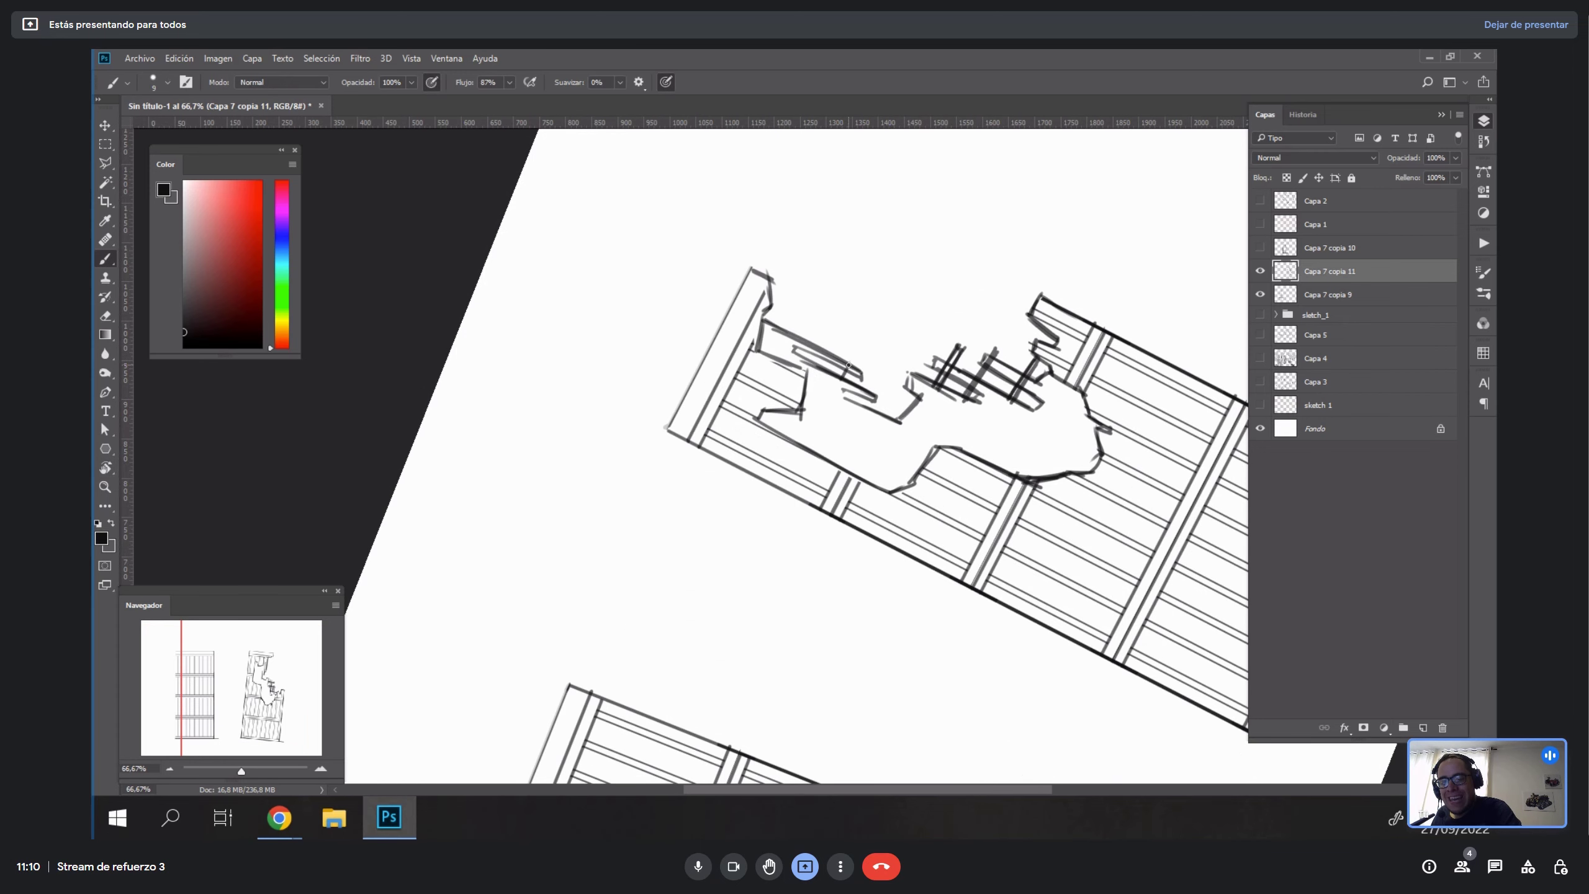
{"action": "mouse_move", "coordinate": [832, 343]}
{"action": "left_mouse_down"}
{"action": "mouse_move", "coordinate": [872, 414]}
{"action": "mouse_move", "coordinate": [873, 365]}
{"action": "mouse_move", "coordinate": [860, 409]}
{"action": "mouse_move", "coordinate": [888, 378]}
{"action": "left_mouse_up"}
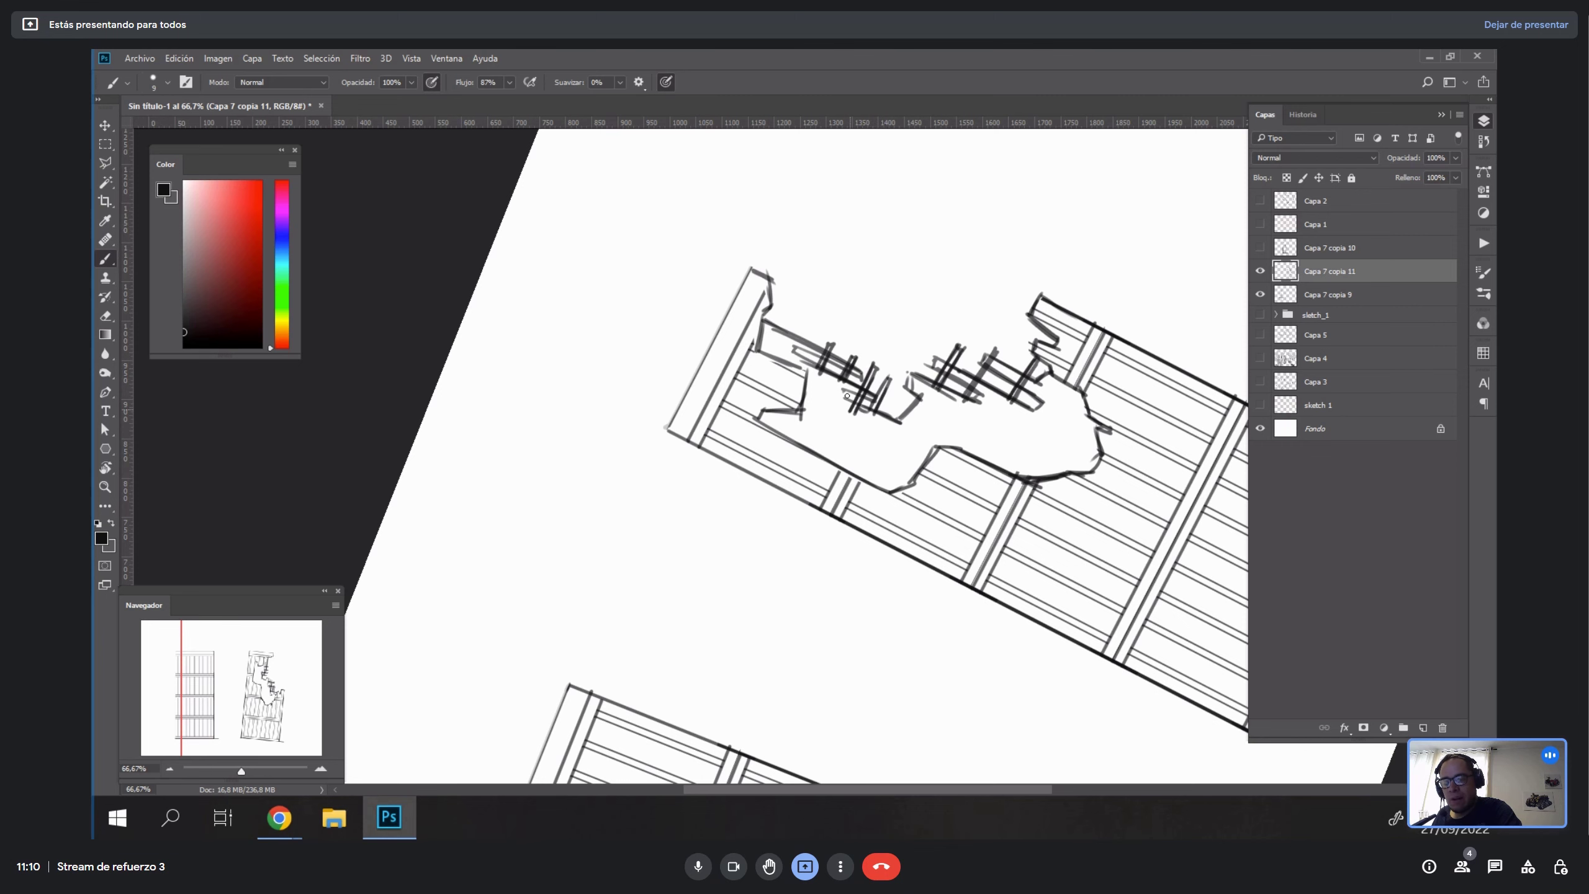
{"action": "key", "text": "Escape"}
{"action": "left_click_drag", "start_coordinate": [1018, 565], "coordinate": [990, 457]}
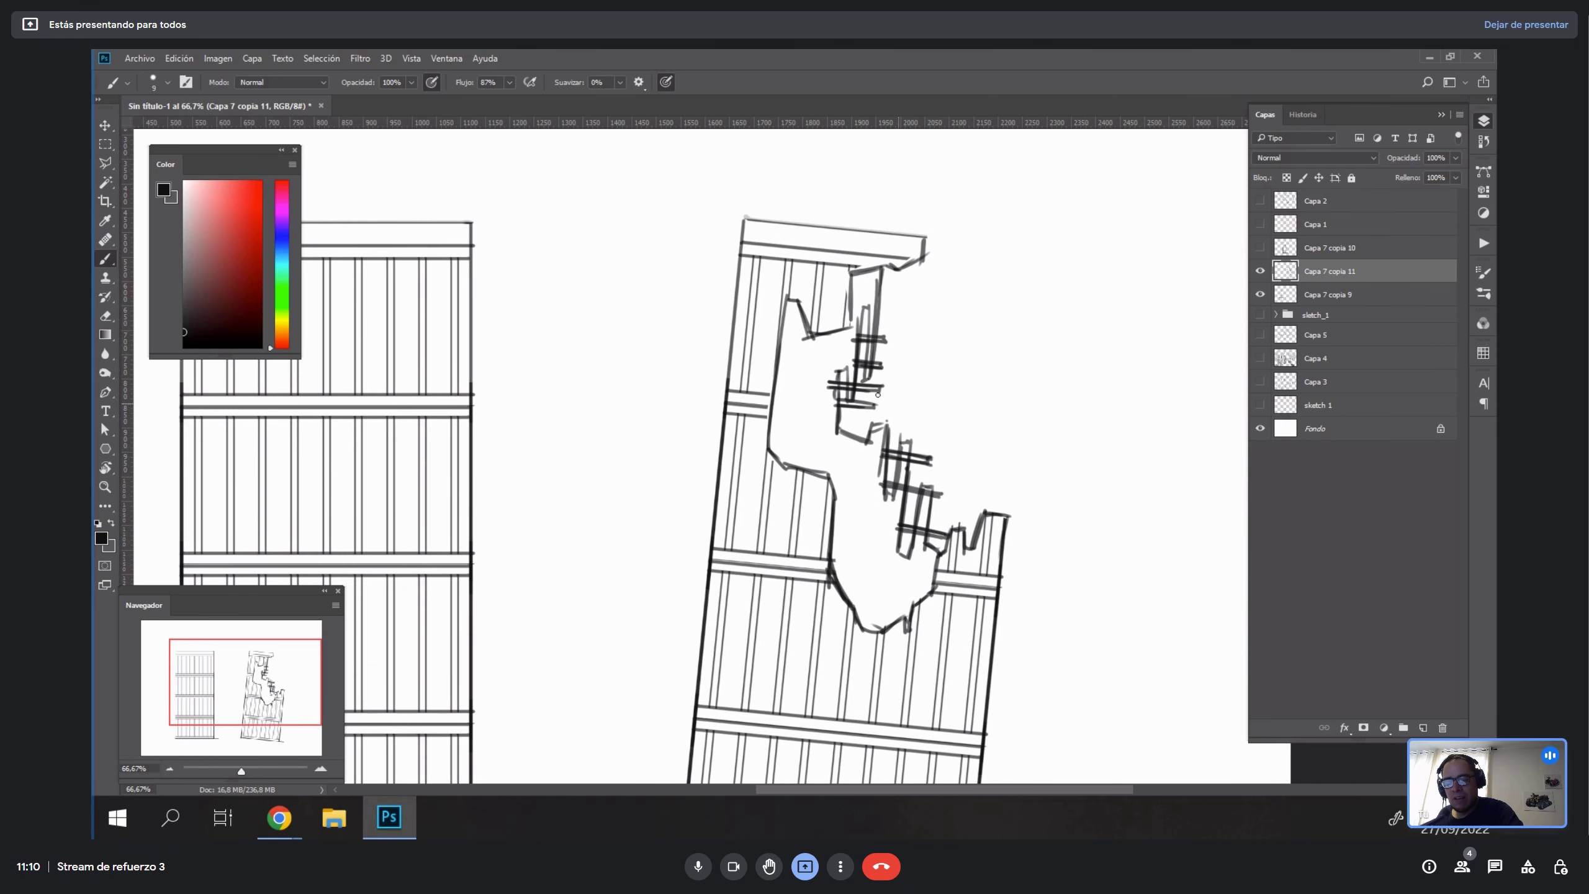
Select the gap in the tilted facade along its broken edges and splinters, fill it with dark grey on Capa 7 copia 11, and deselect.
{"action": "key", "text": "l"}
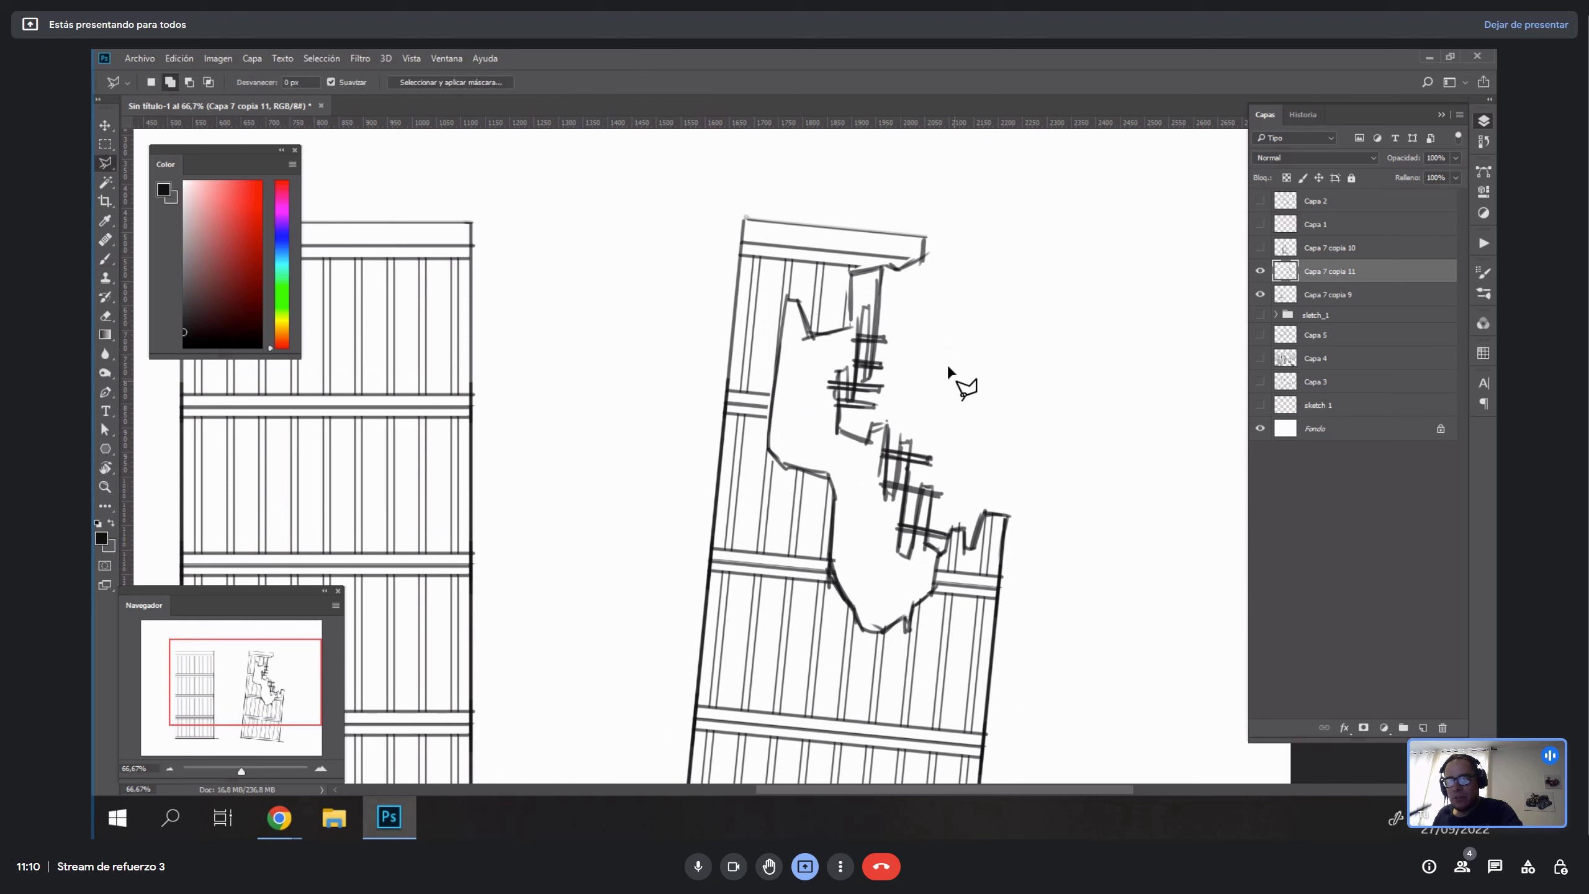
{"action": "left_click", "coordinate": [851, 328]}
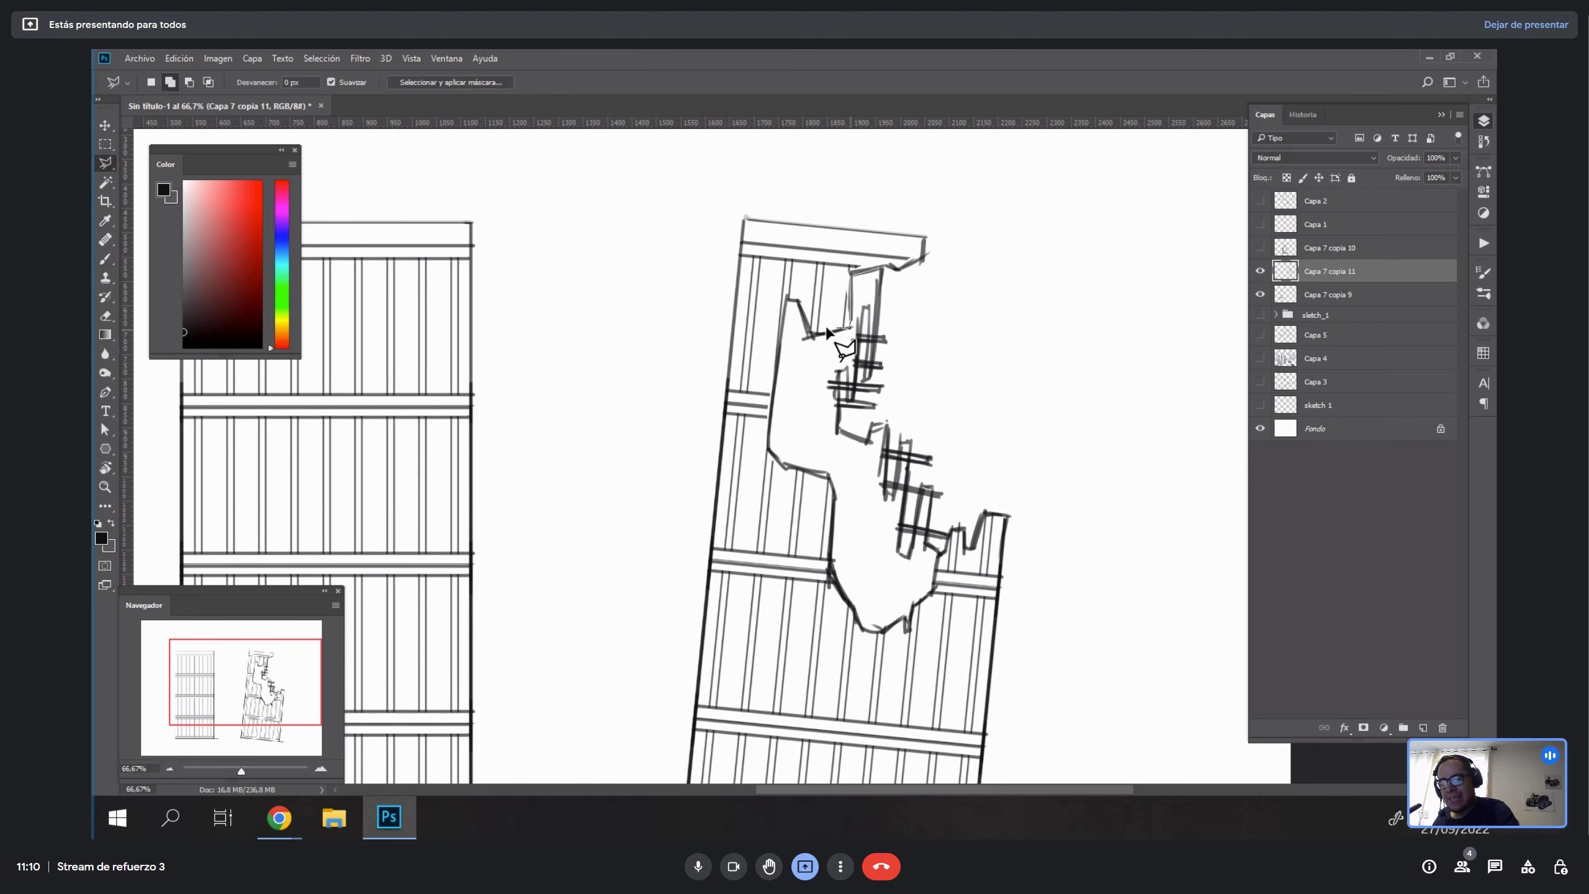
{"action": "left_click", "coordinate": [812, 337]}
{"action": "left_click", "coordinate": [791, 301]}
{"action": "left_click", "coordinate": [768, 448]}
{"action": "left_click", "coordinate": [783, 466]}
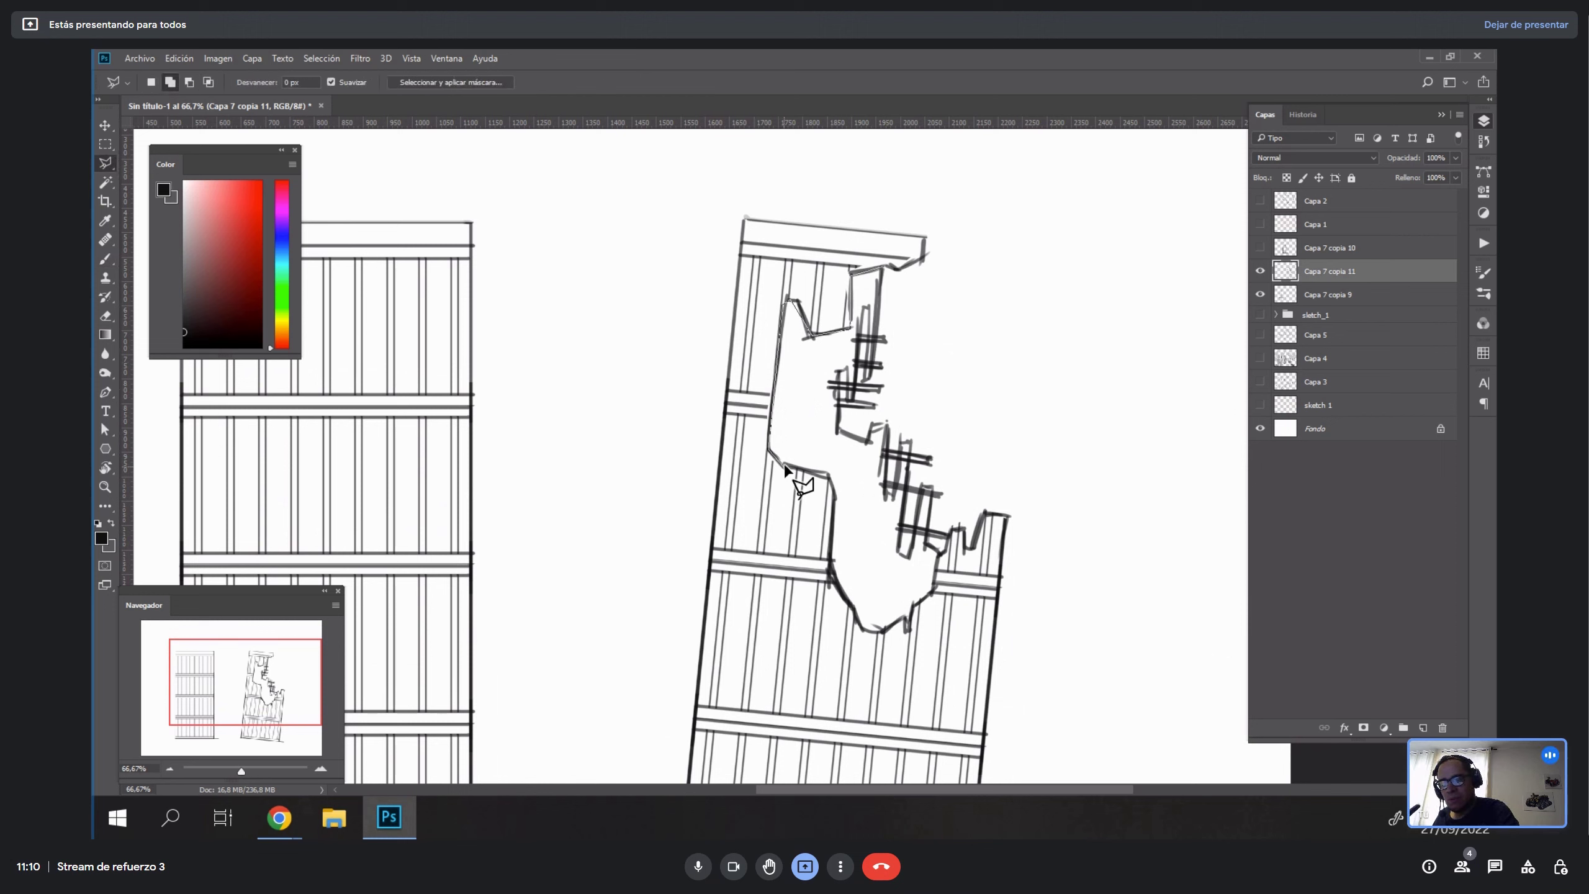
{"action": "left_click", "coordinate": [829, 475]}
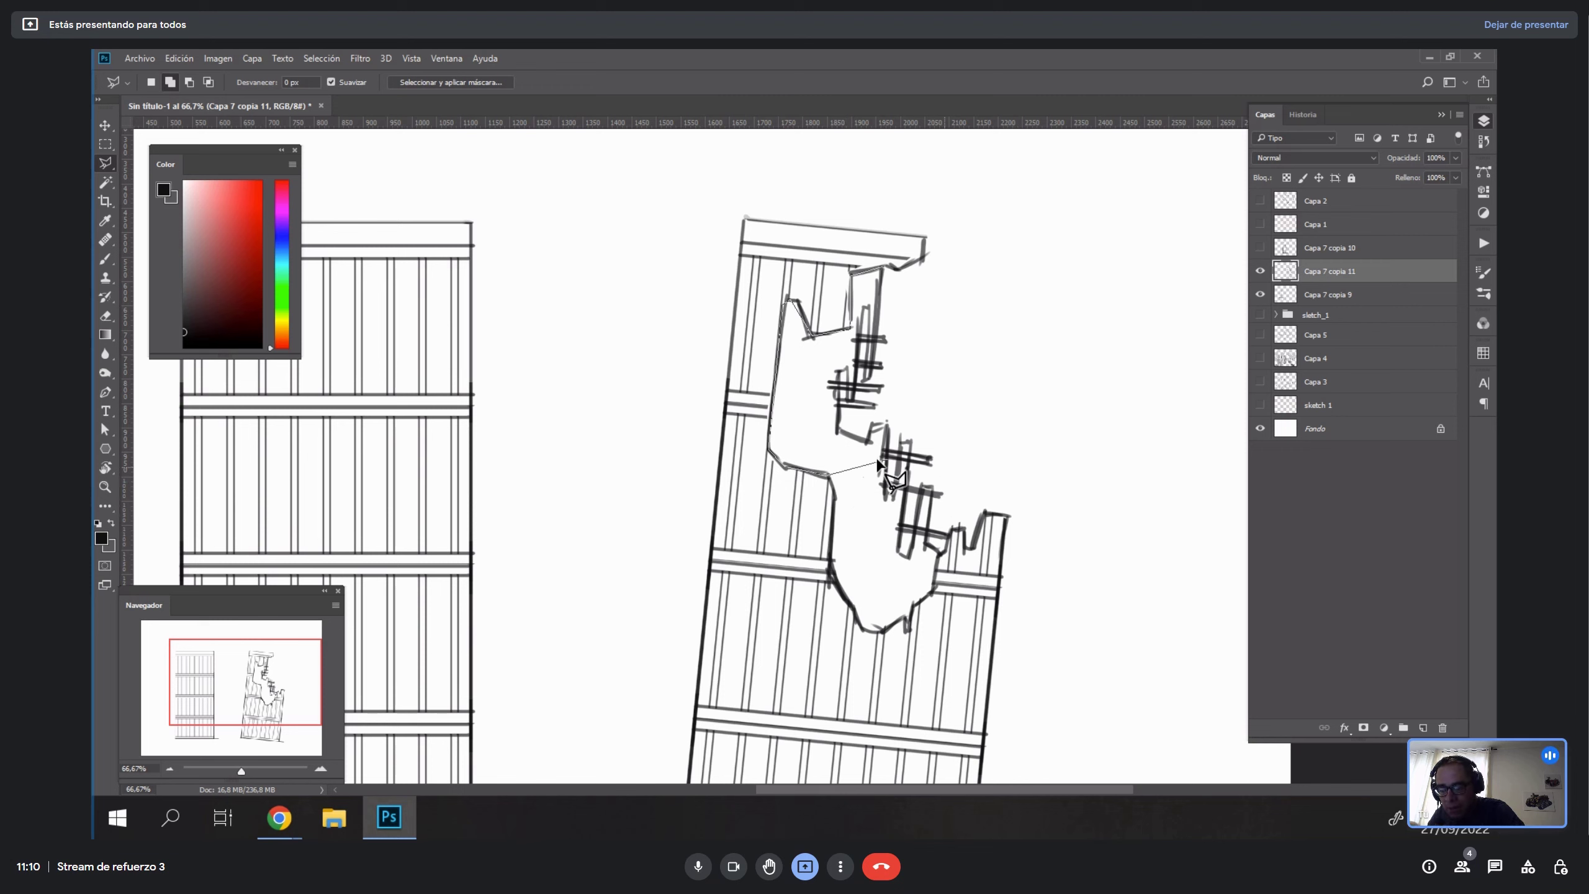
{"action": "left_click", "coordinate": [835, 499]}
{"action": "left_click", "coordinate": [830, 575]}
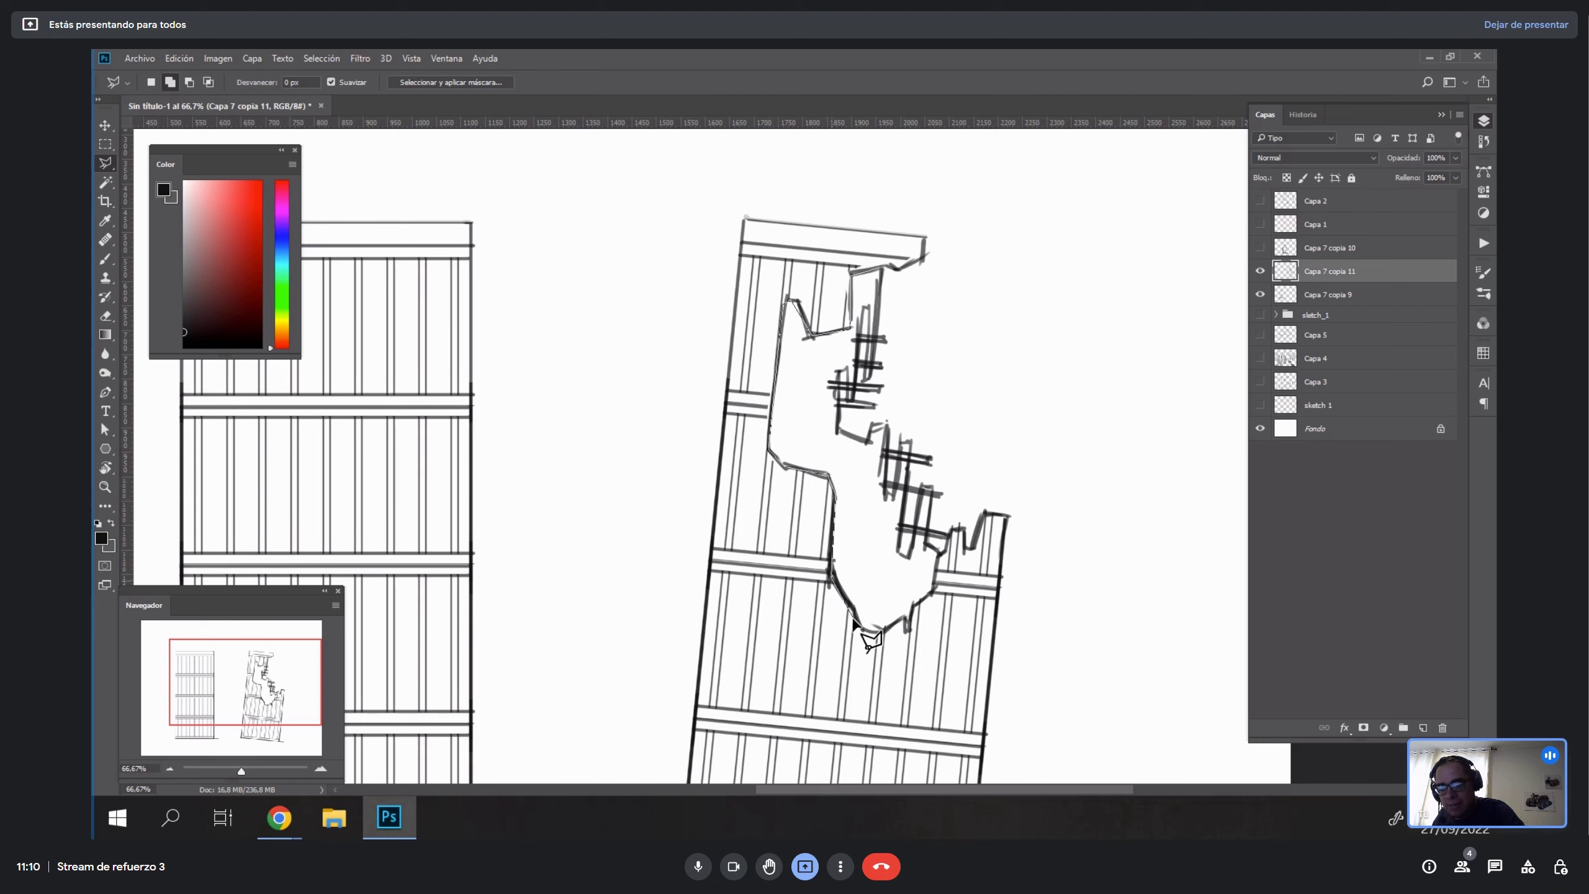
{"action": "left_click", "coordinate": [862, 627]}
{"action": "left_click", "coordinate": [881, 632]}
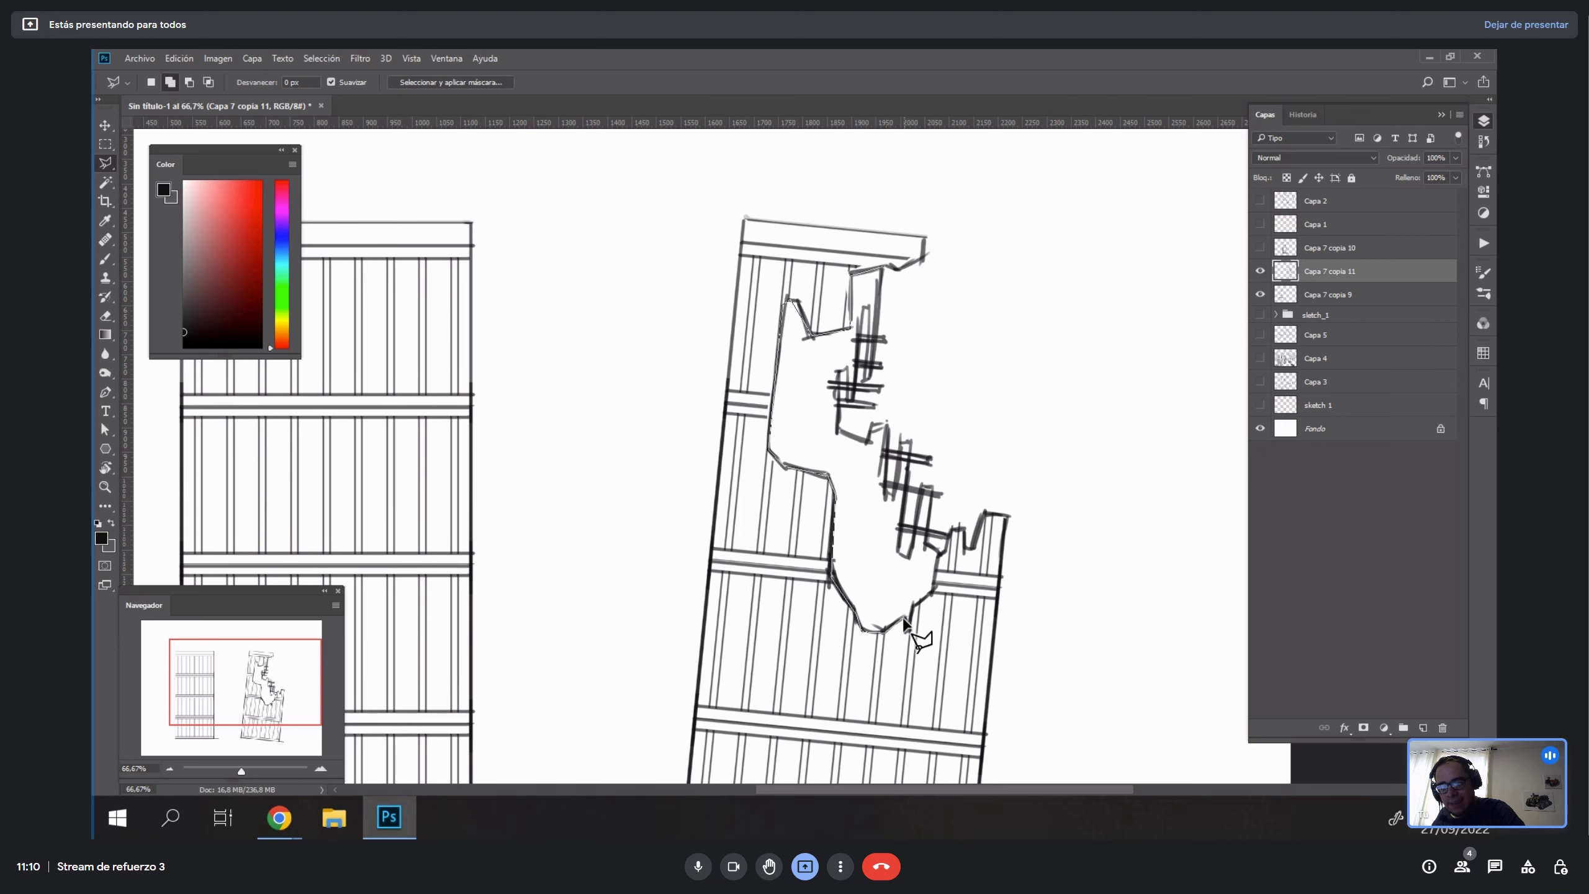
{"action": "left_click", "coordinate": [906, 630]}
{"action": "left_click", "coordinate": [914, 607]}
{"action": "left_click", "coordinate": [933, 593]}
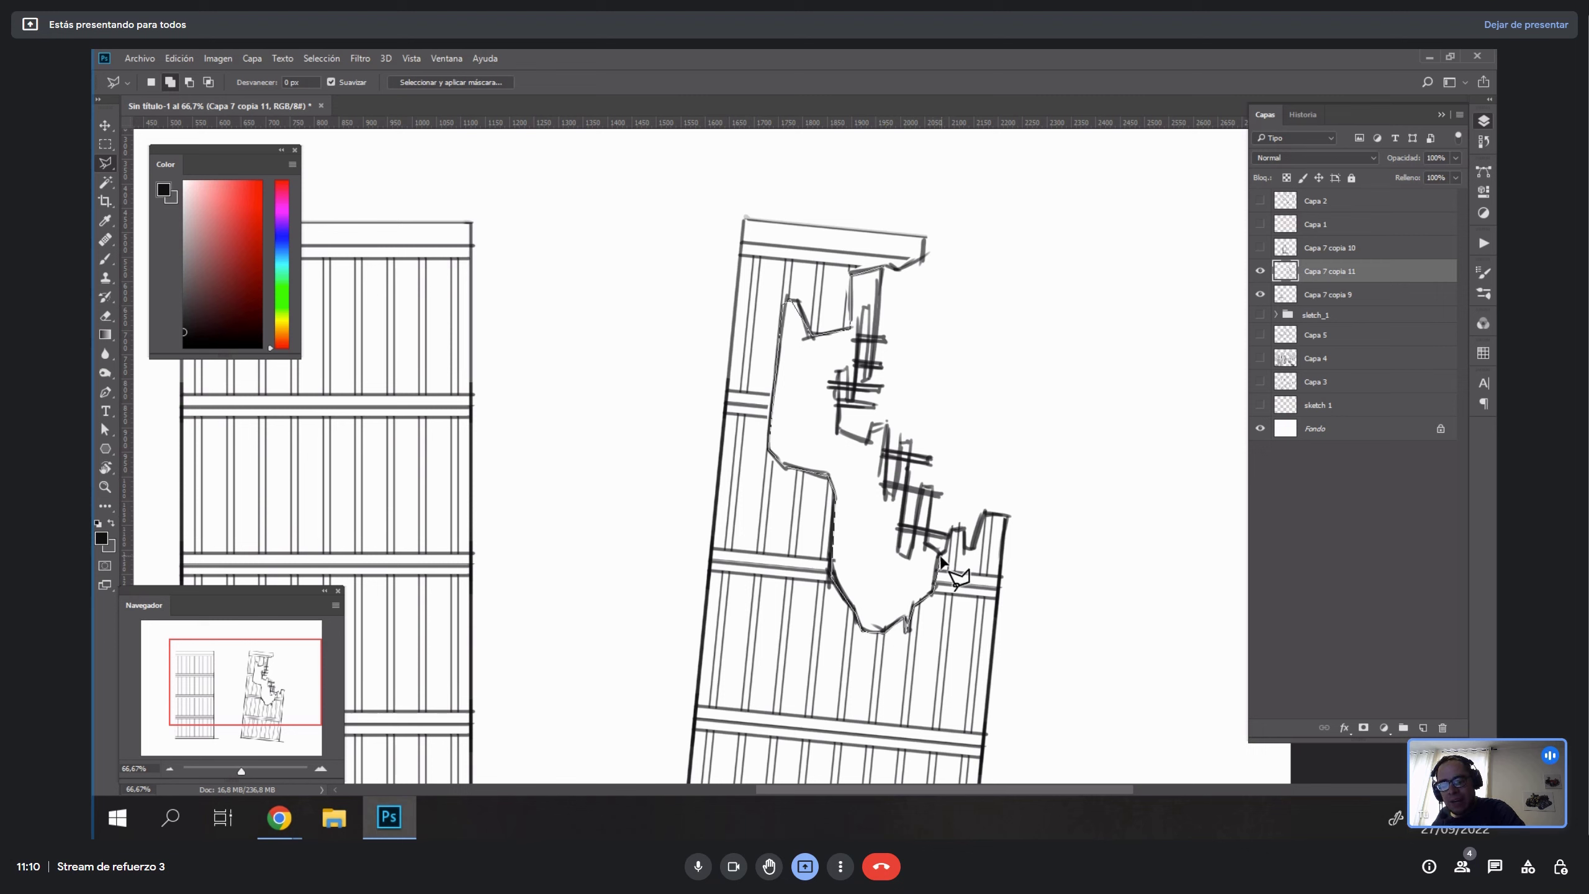
{"action": "left_click", "coordinate": [940, 554]}
{"action": "left_click", "coordinate": [926, 542]}
{"action": "left_click", "coordinate": [931, 494]}
{"action": "left_click", "coordinate": [920, 493]}
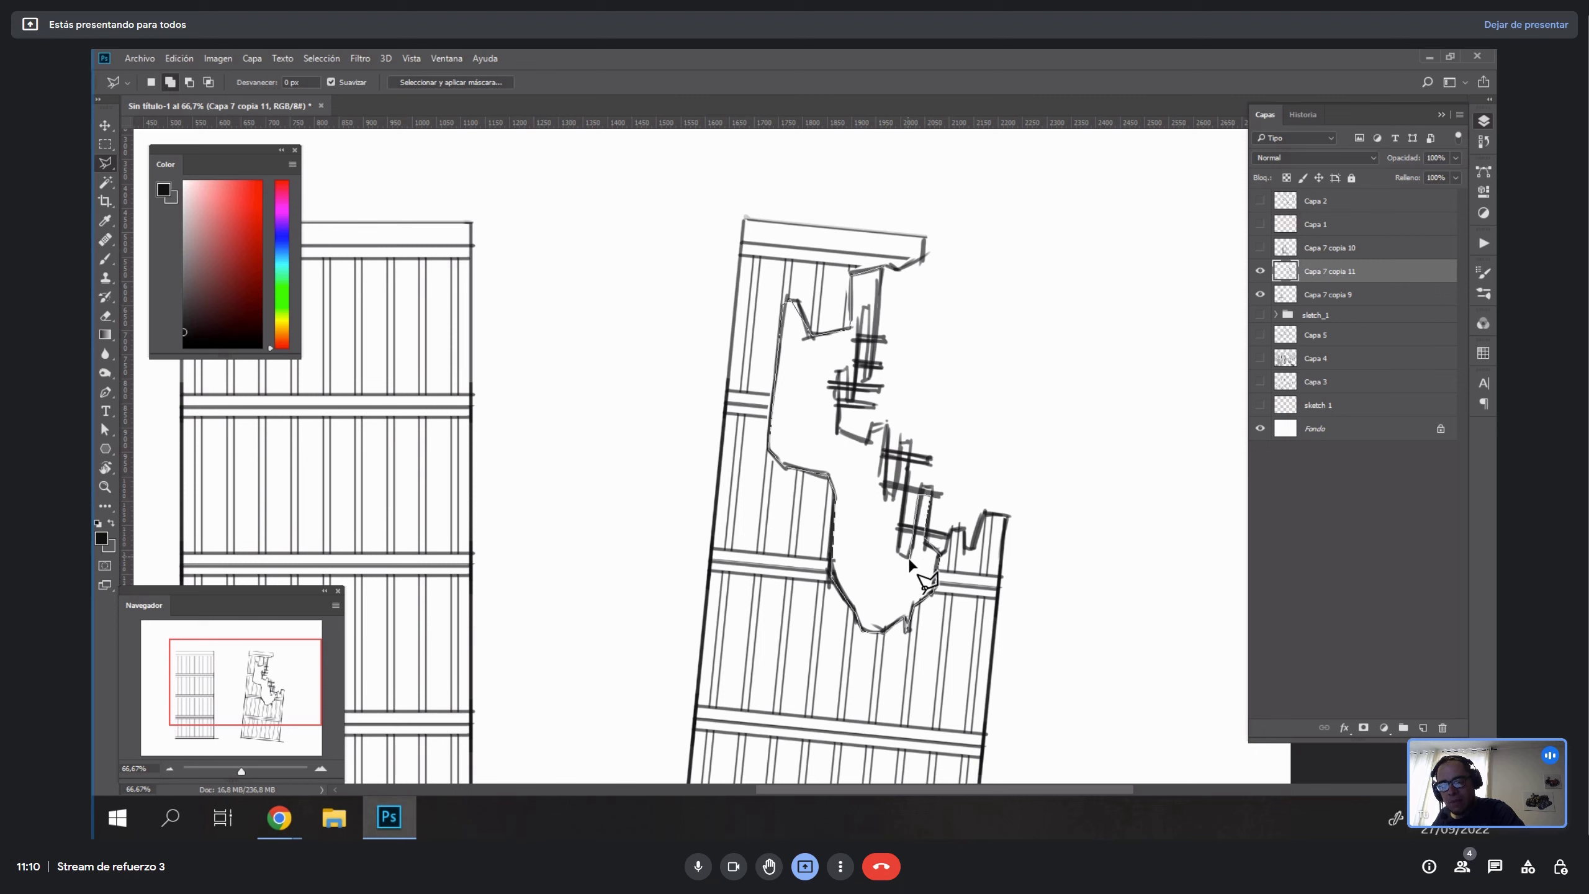
{"action": "left_click", "coordinate": [909, 559]}
{"action": "left_click", "coordinate": [897, 551]}
{"action": "left_click", "coordinate": [910, 442]}
{"action": "left_click", "coordinate": [900, 444]}
{"action": "left_click", "coordinate": [893, 498]}
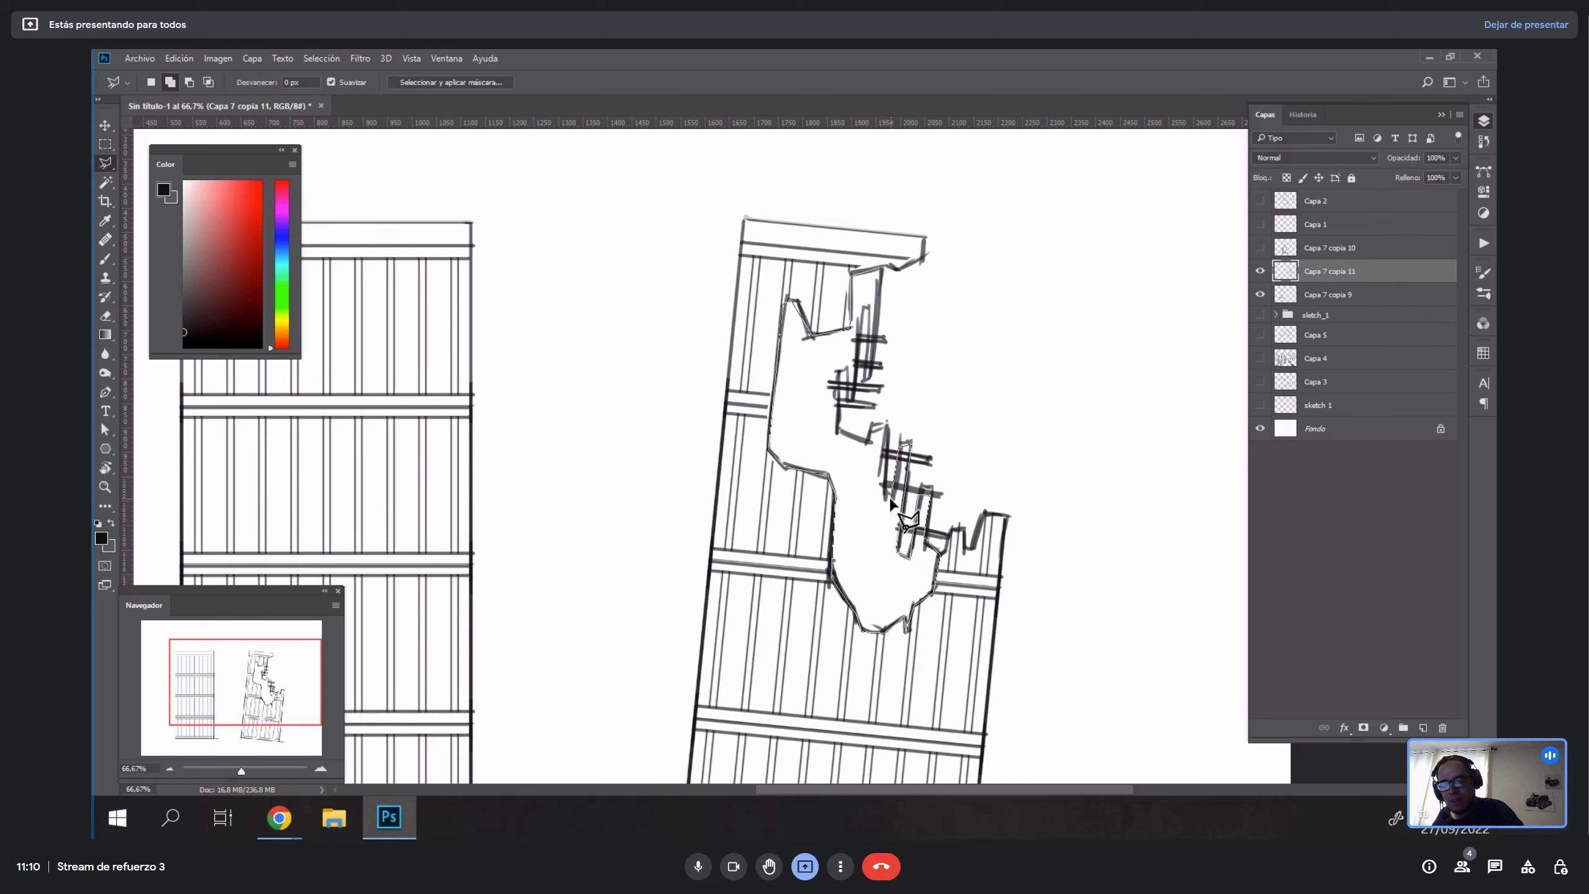
{"action": "left_click", "coordinate": [886, 495]}
{"action": "left_click", "coordinate": [887, 425]}
{"action": "left_click", "coordinate": [874, 426]}
{"action": "left_click", "coordinate": [866, 446]}
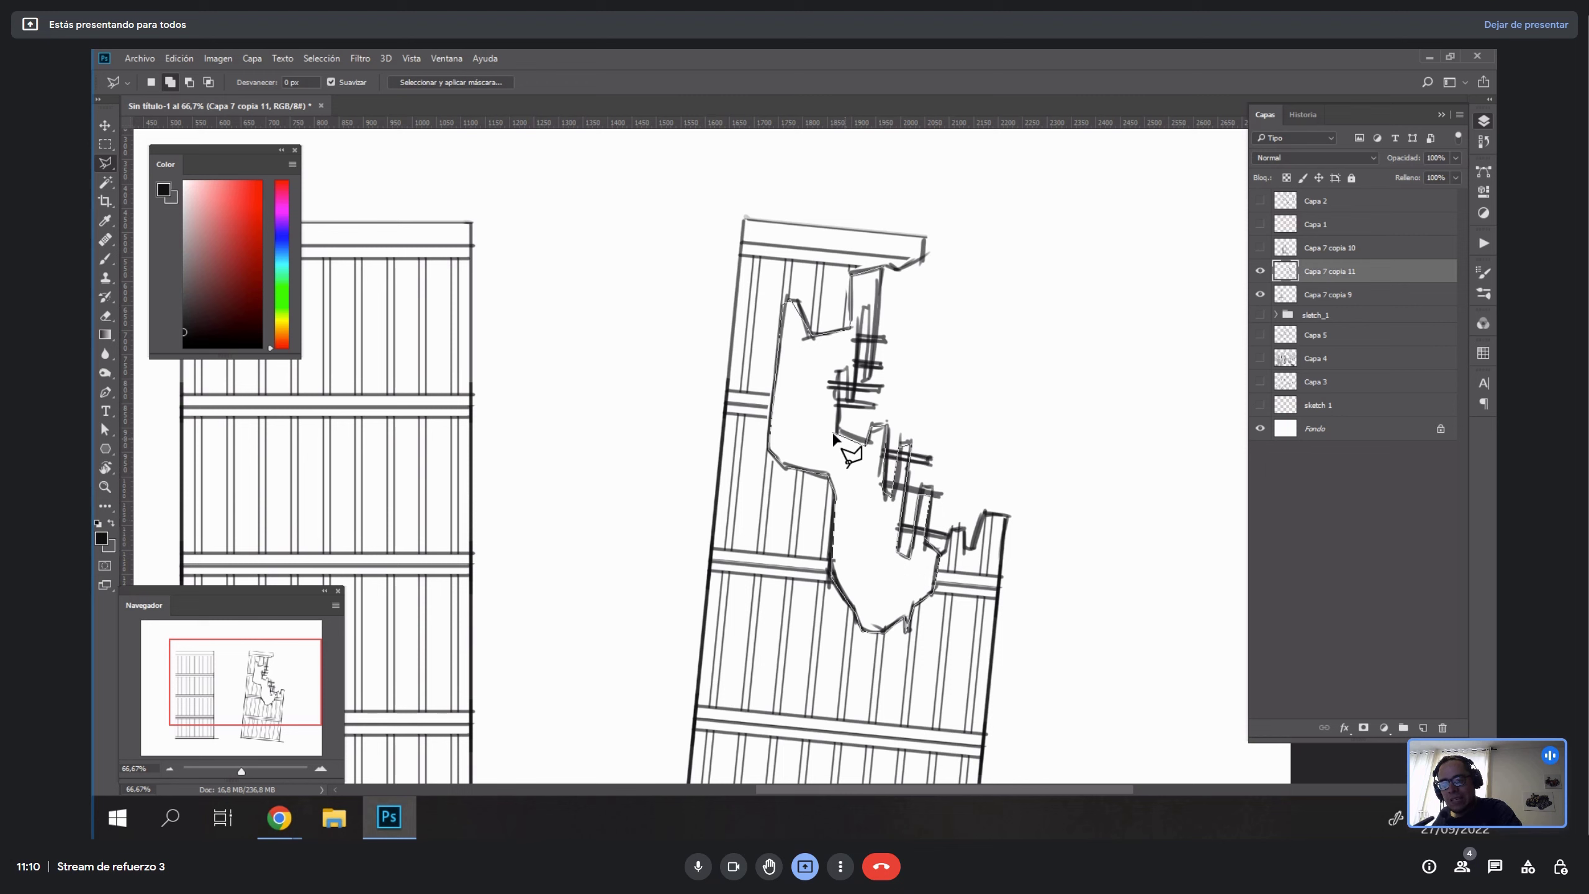
{"action": "left_click", "coordinate": [837, 433]}
{"action": "left_click", "coordinate": [840, 371]}
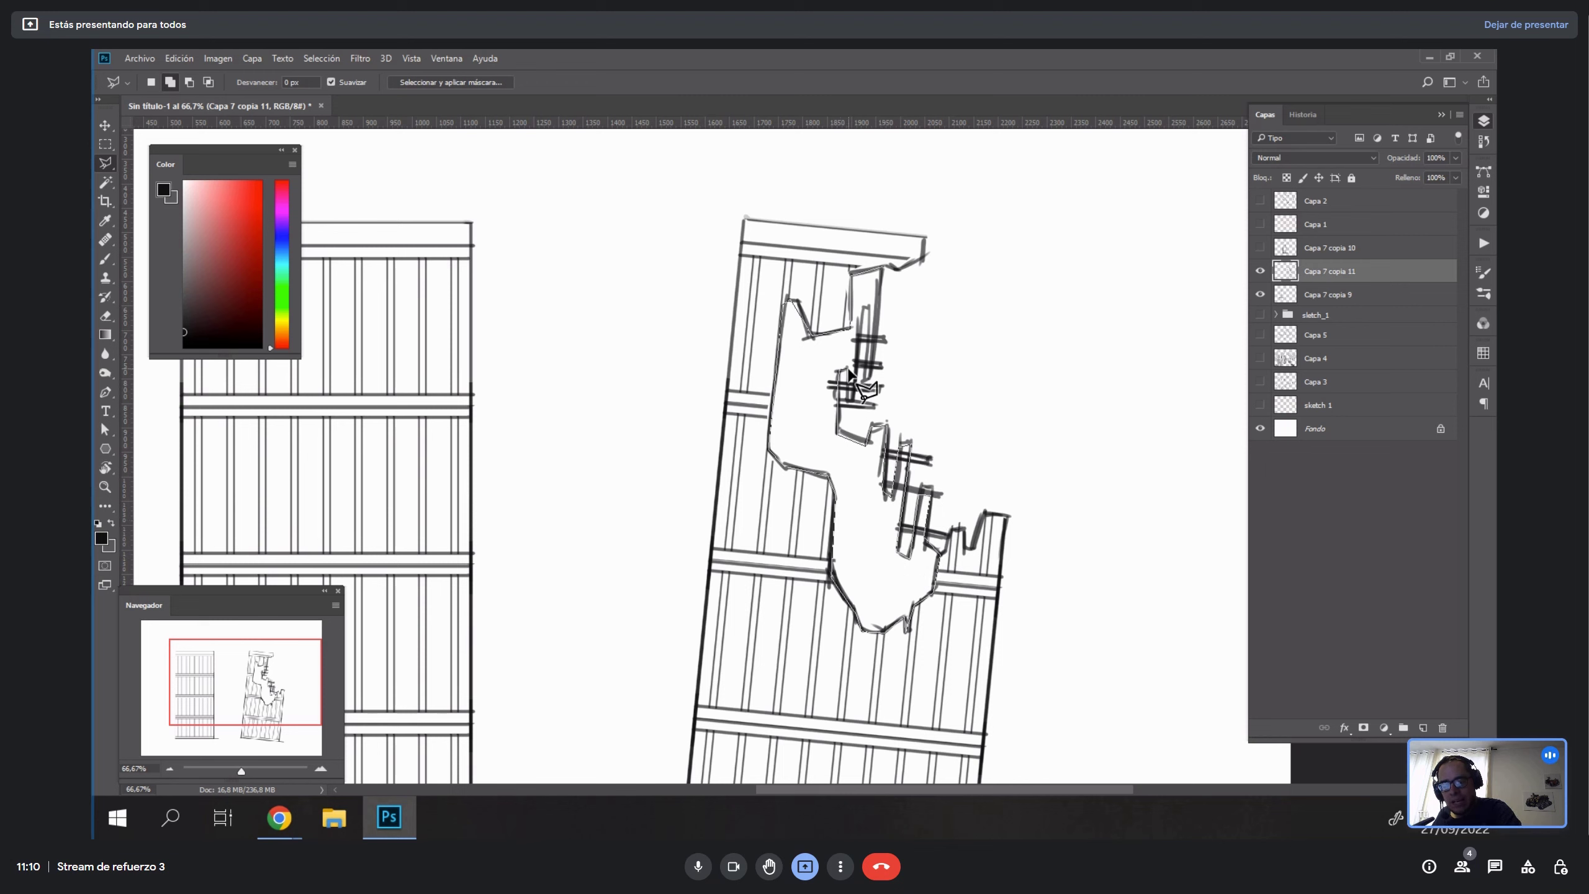
{"action": "left_click", "coordinate": [848, 368]}
{"action": "left_click", "coordinate": [849, 389]}
{"action": "left_click", "coordinate": [856, 386]}
{"action": "left_click", "coordinate": [858, 364]}
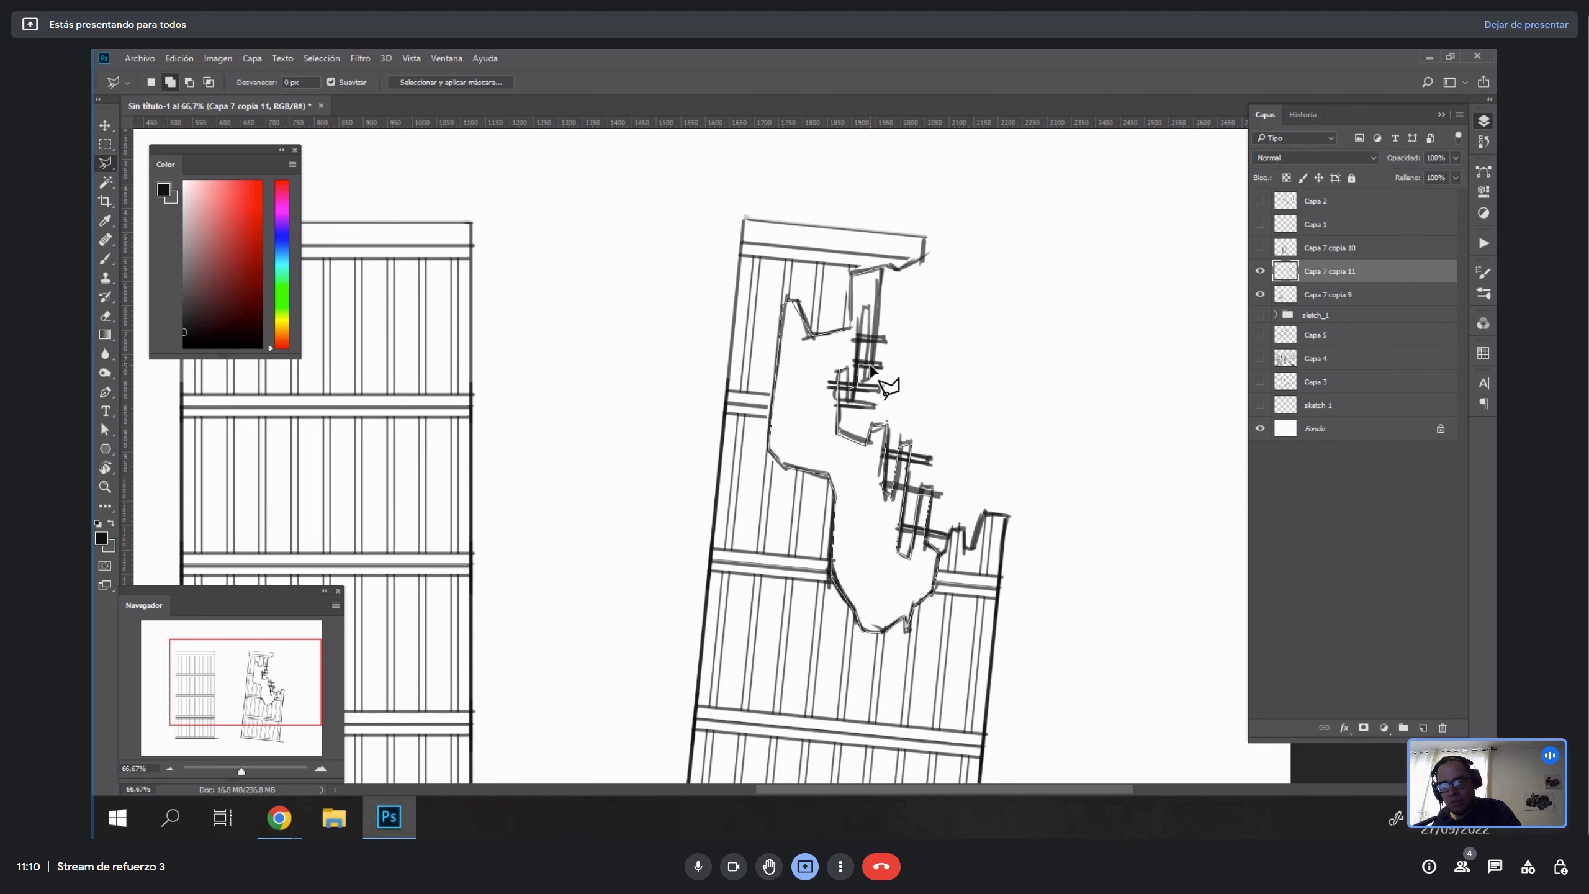
{"action": "left_click", "coordinate": [867, 366]}
{"action": "left_click", "coordinate": [864, 381]}
{"action": "left_click", "coordinate": [873, 378]}
{"action": "left_click", "coordinate": [885, 266]}
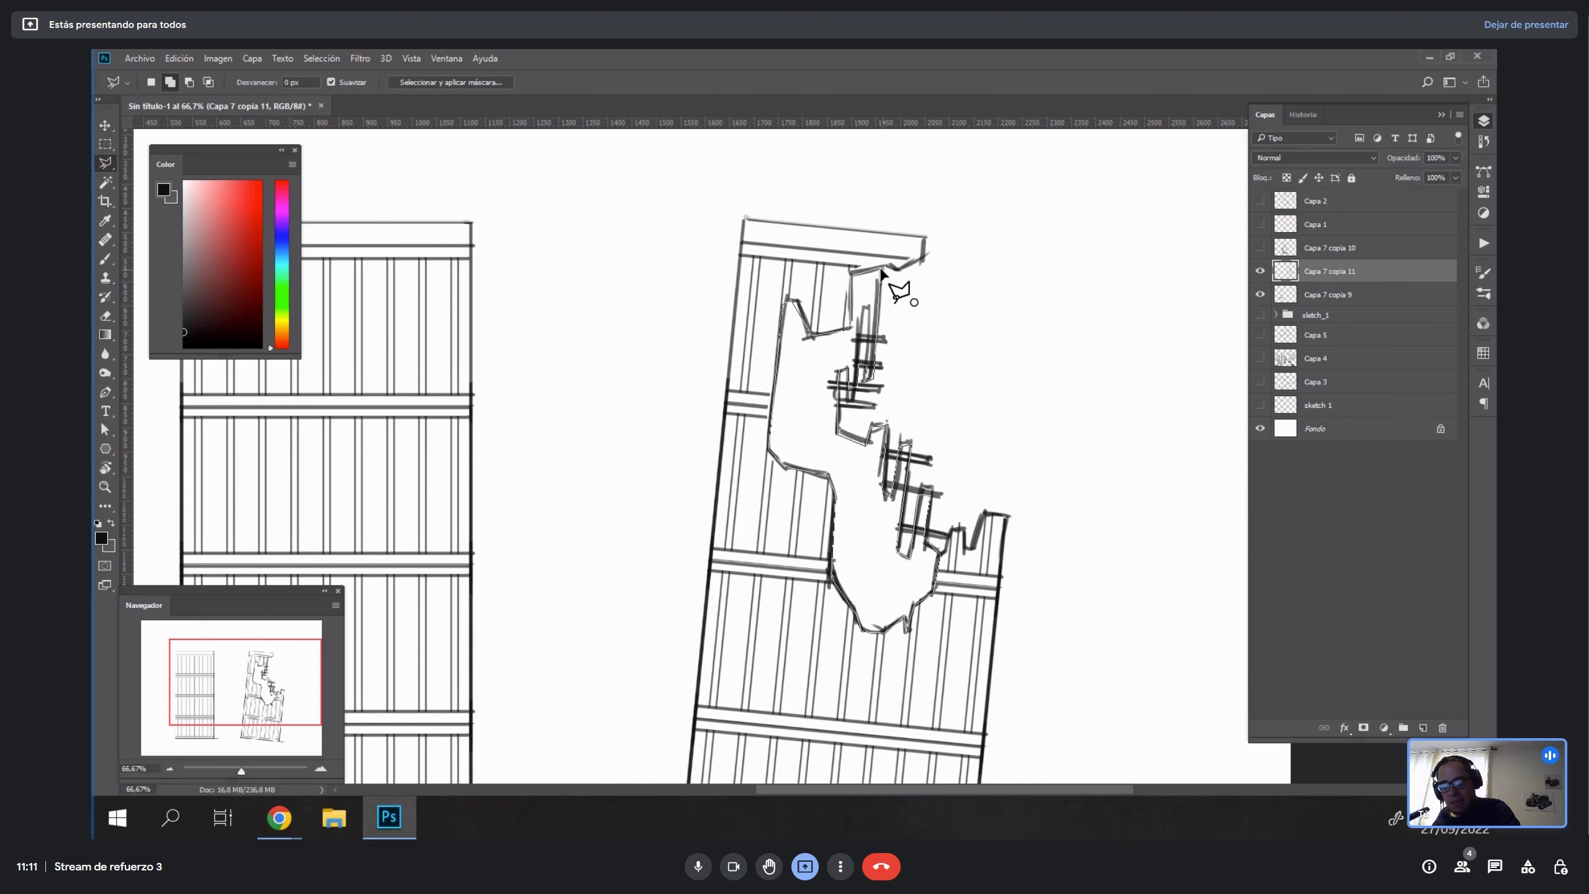
{"action": "key", "text": "g"}
{"action": "left_click", "coordinate": [378, 82]}
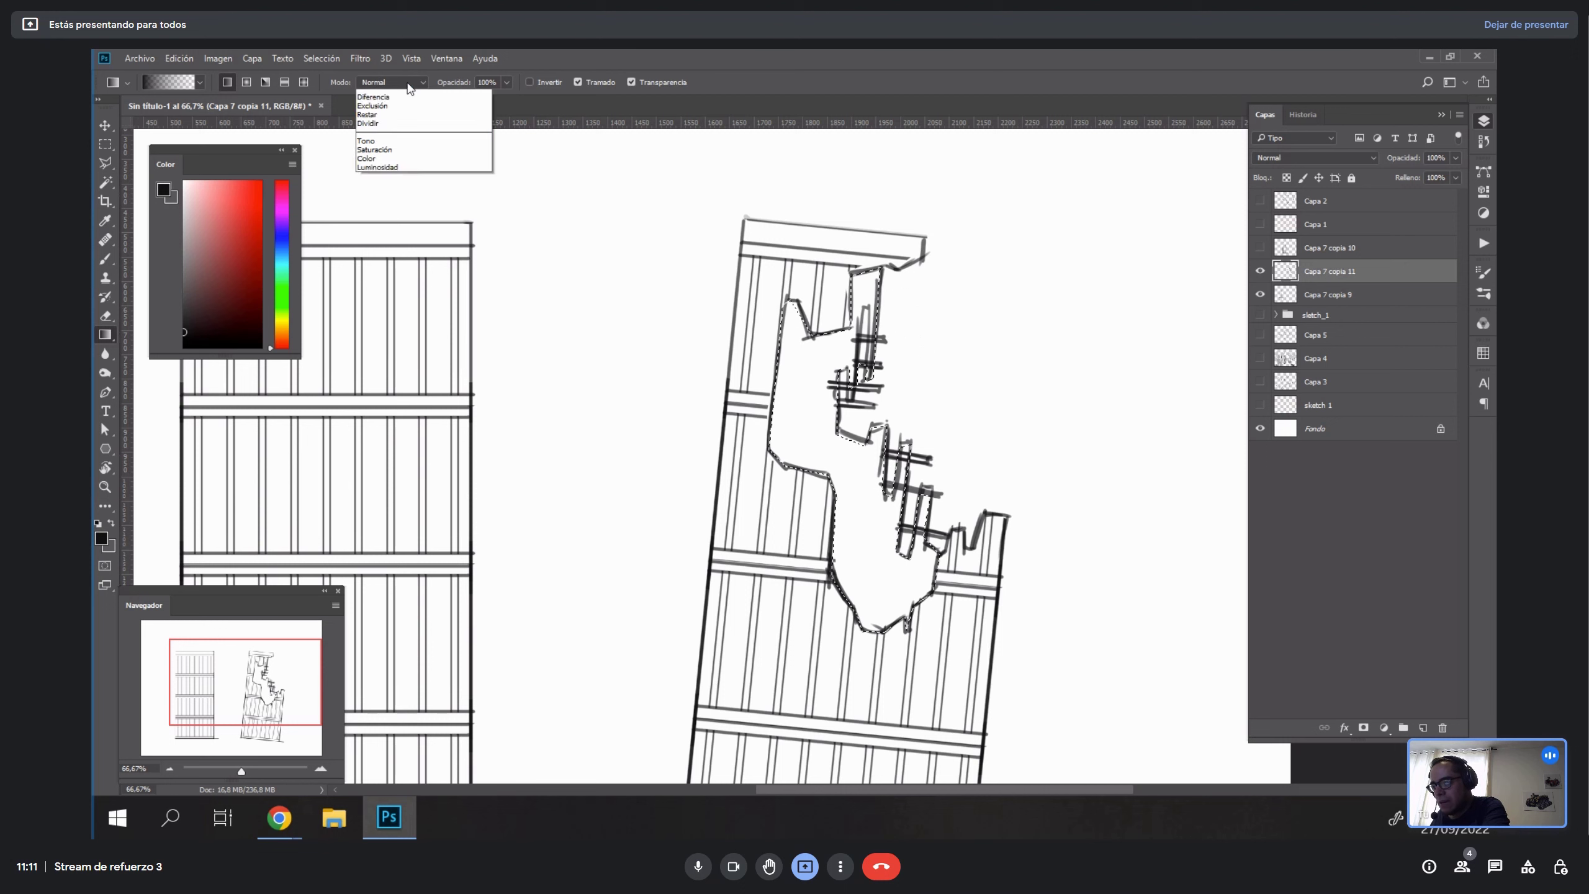
{"action": "left_click", "coordinate": [394, 130]}
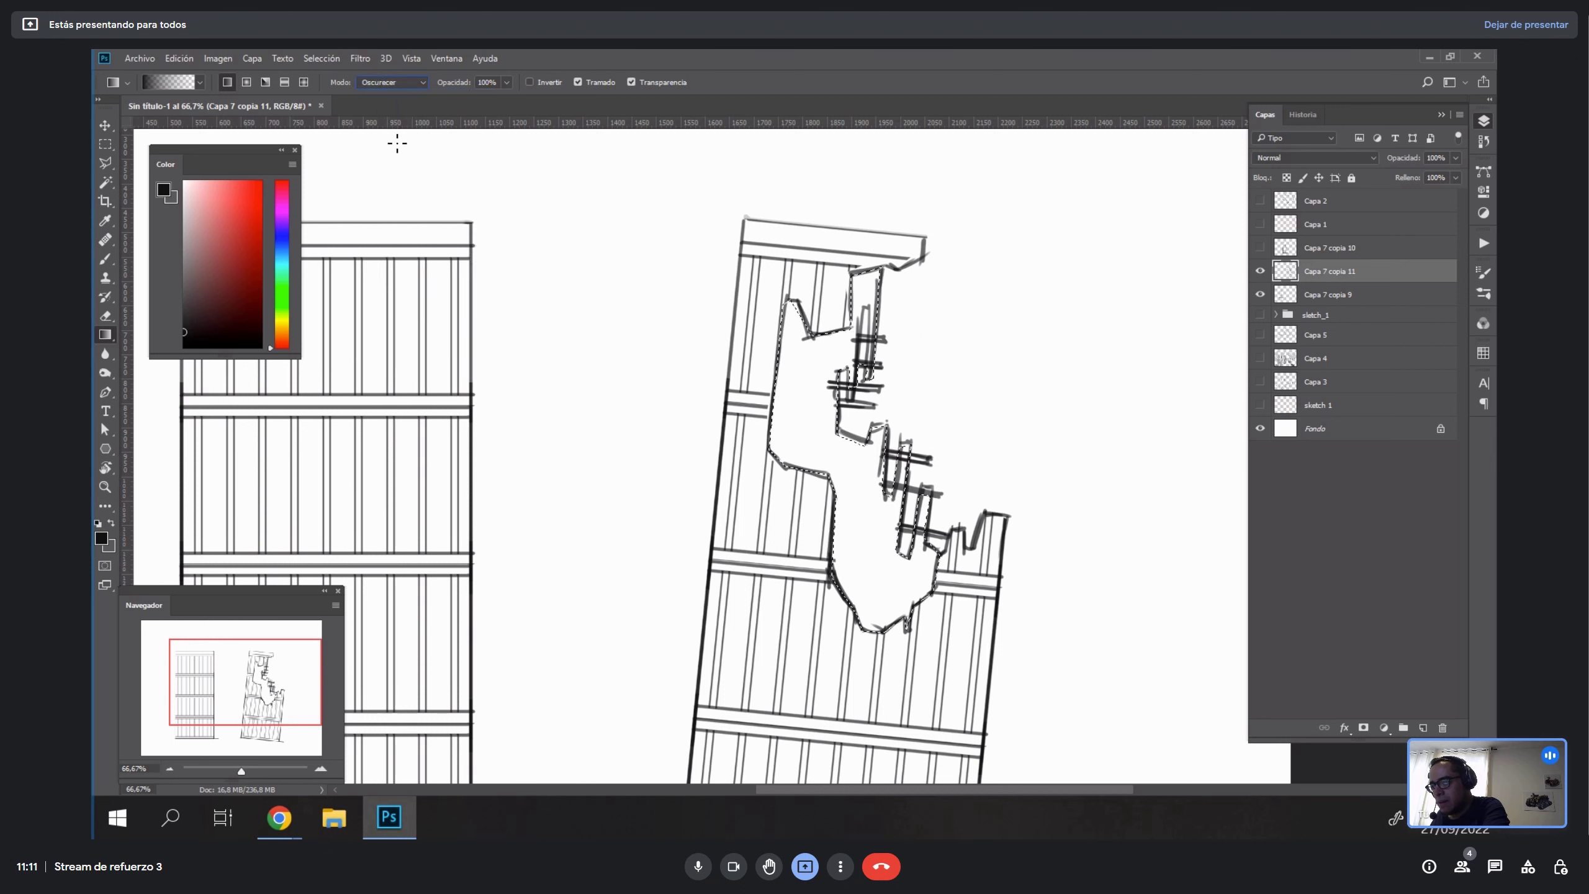
{"action": "left_click", "coordinate": [183, 276]}
{"action": "left_click", "coordinate": [183, 293]}
{"action": "key", "text": "alt+BackSpace"}
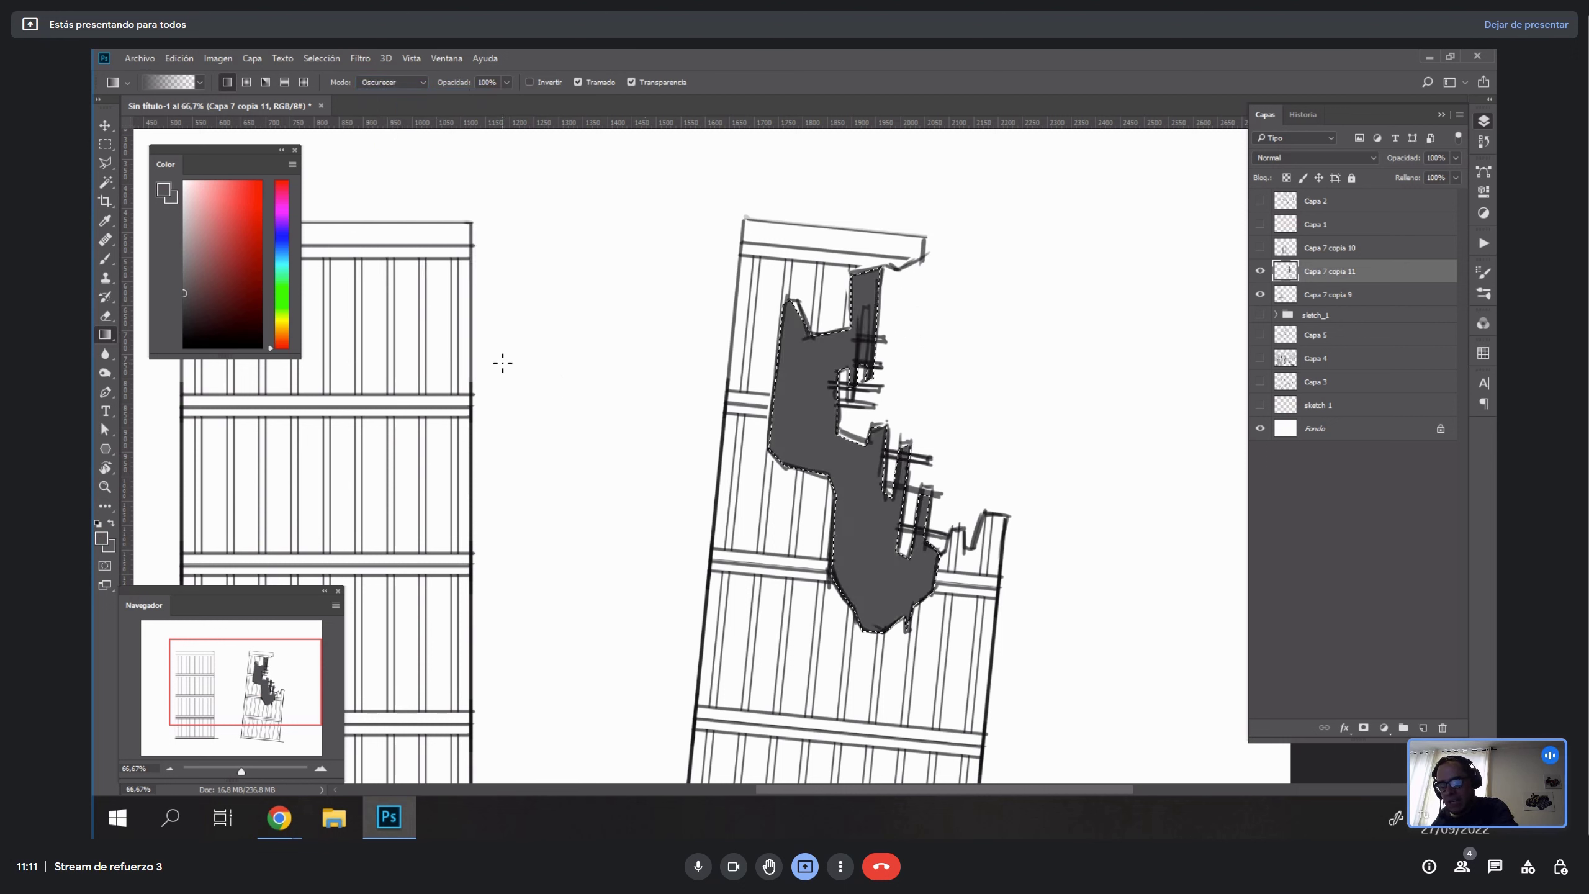
{"action": "key", "text": "ctrl+d"}
Set the brush's blending mode to Oscurecer and touch up the dark grey fill around the splinters.
{"action": "key", "text": "b"}
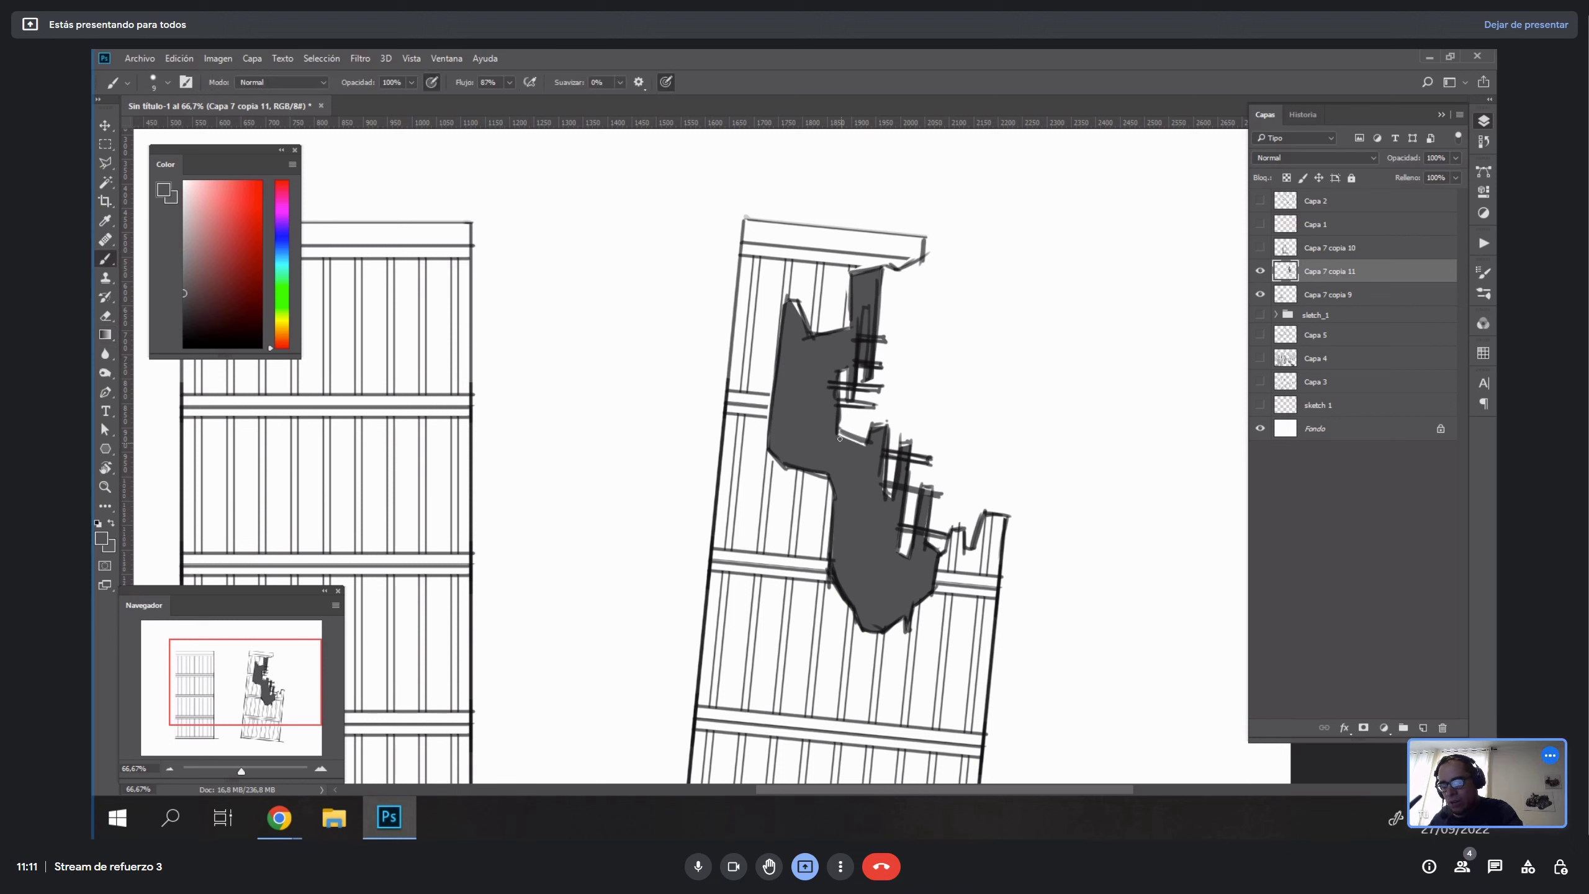
{"action": "left_click", "coordinate": [306, 82]}
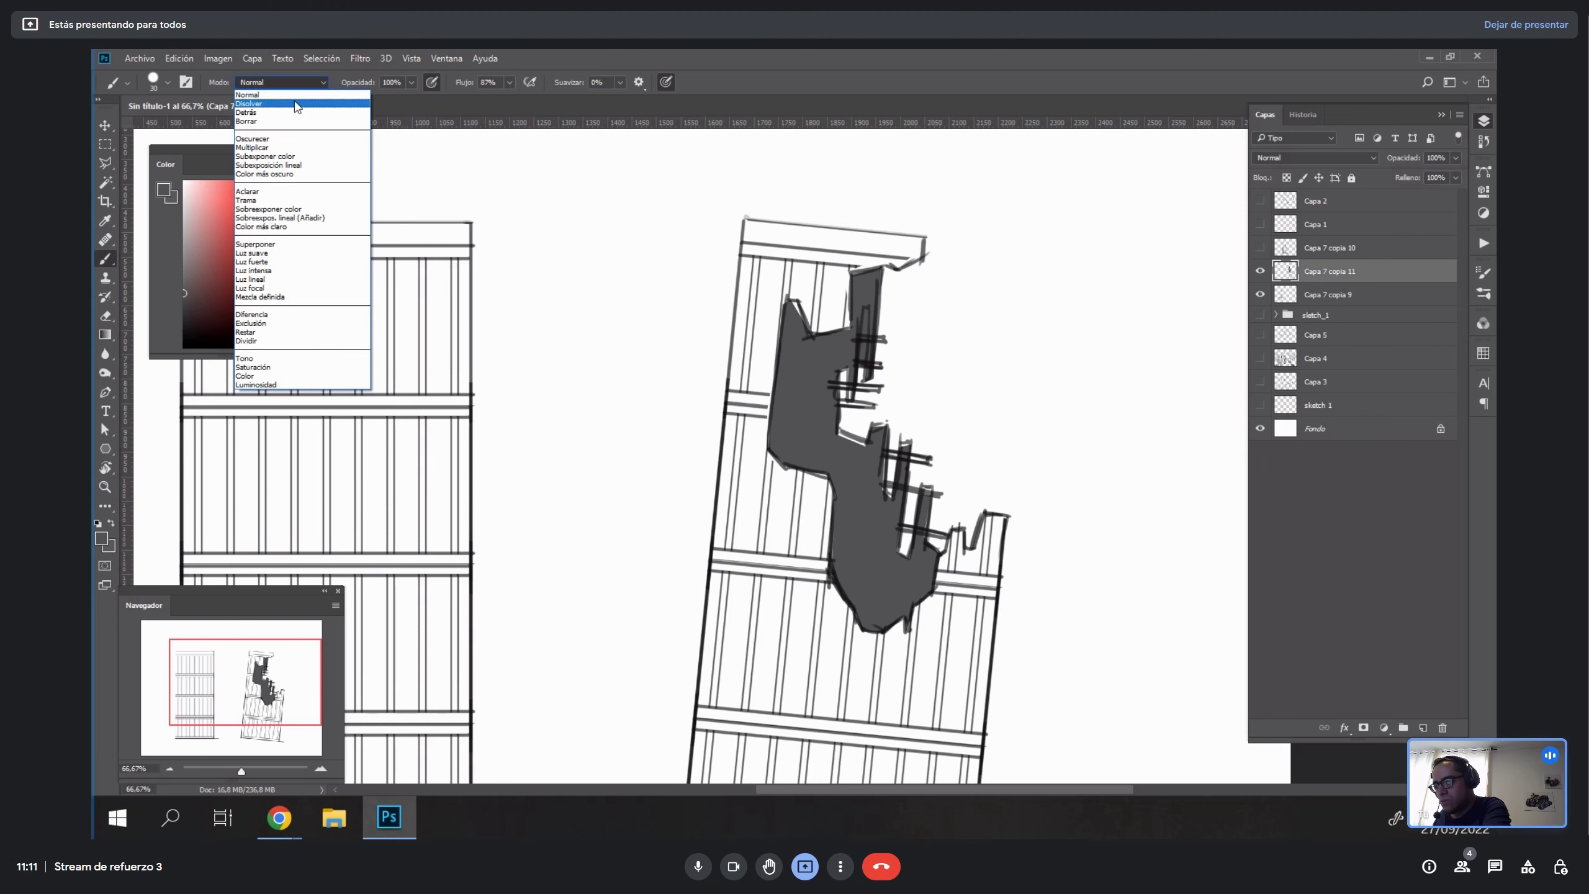
{"action": "left_click", "coordinate": [294, 139]}
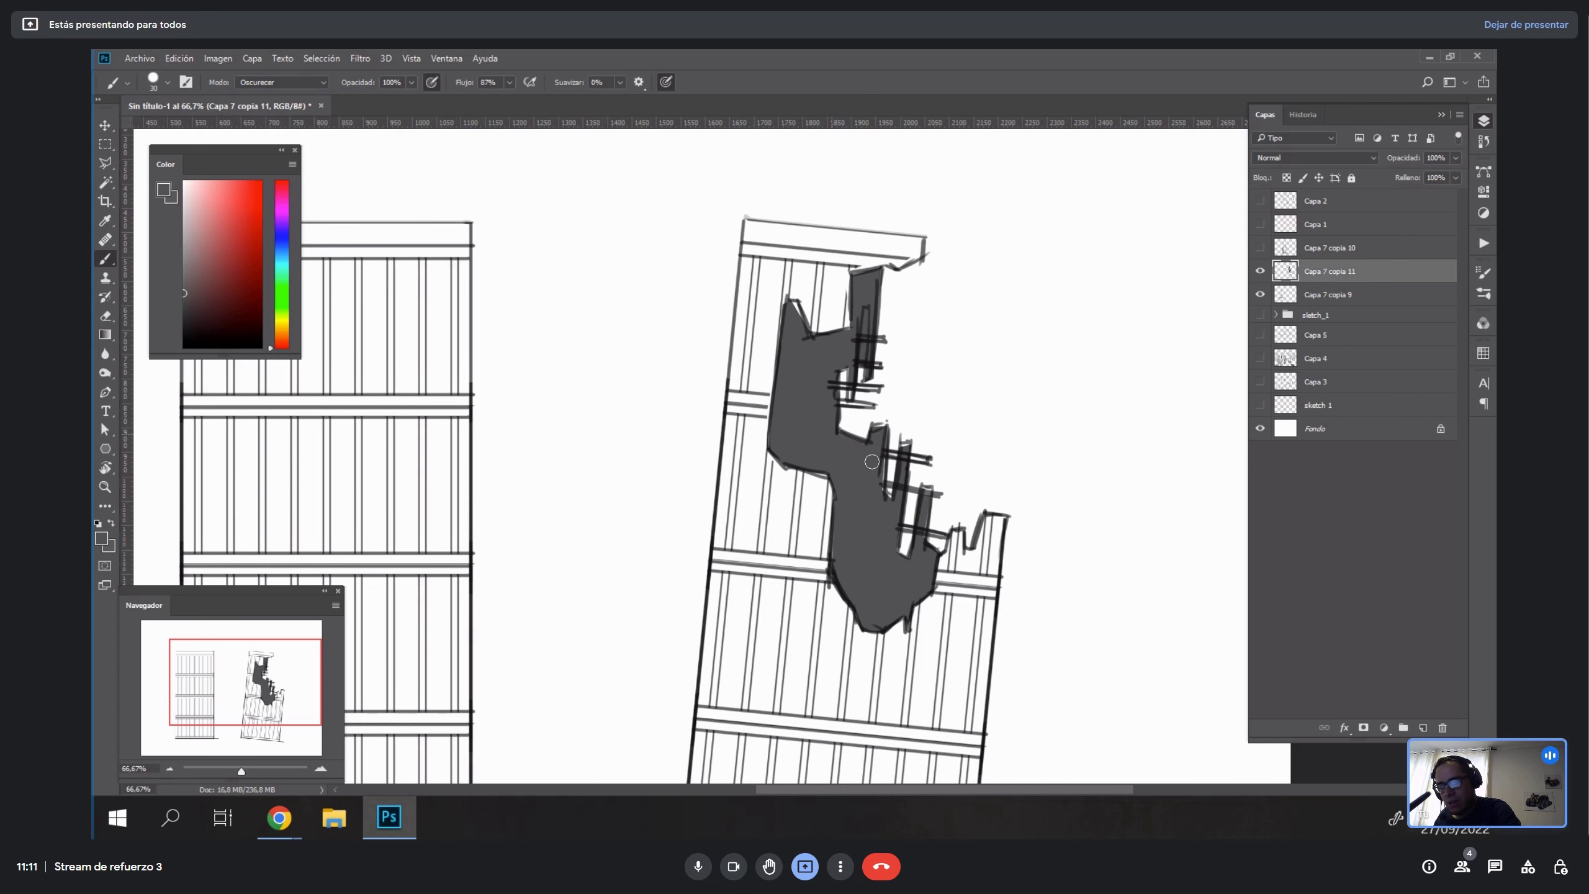
{"action": "key", "text": "r"}
{"action": "left_click_drag", "start_coordinate": [1018, 408], "coordinate": [866, 492]}
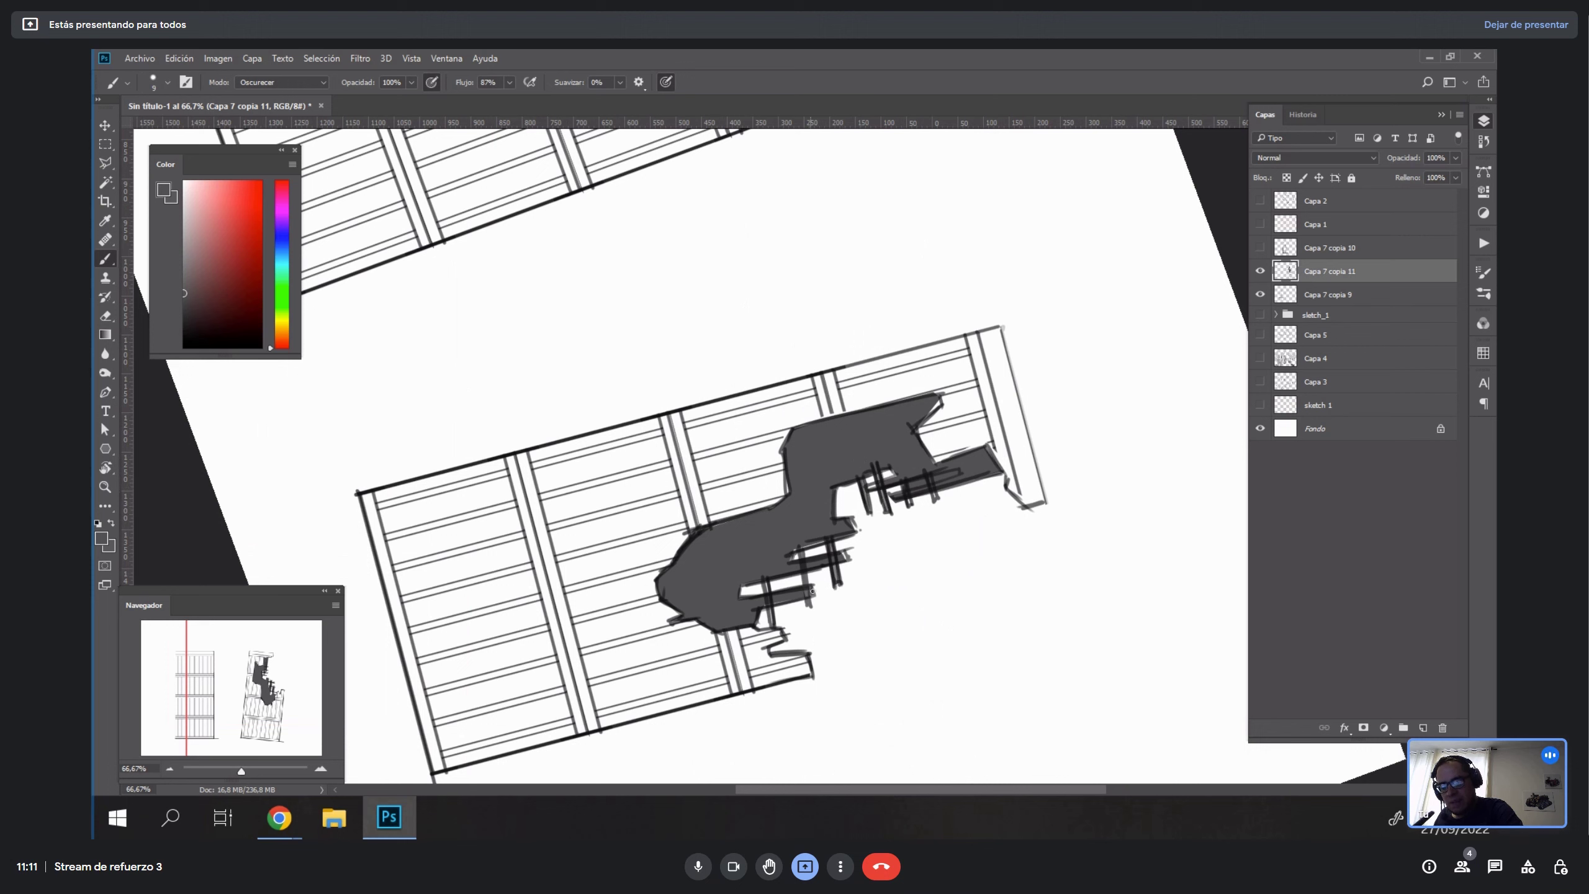
{"action": "key", "text": "Escape"}
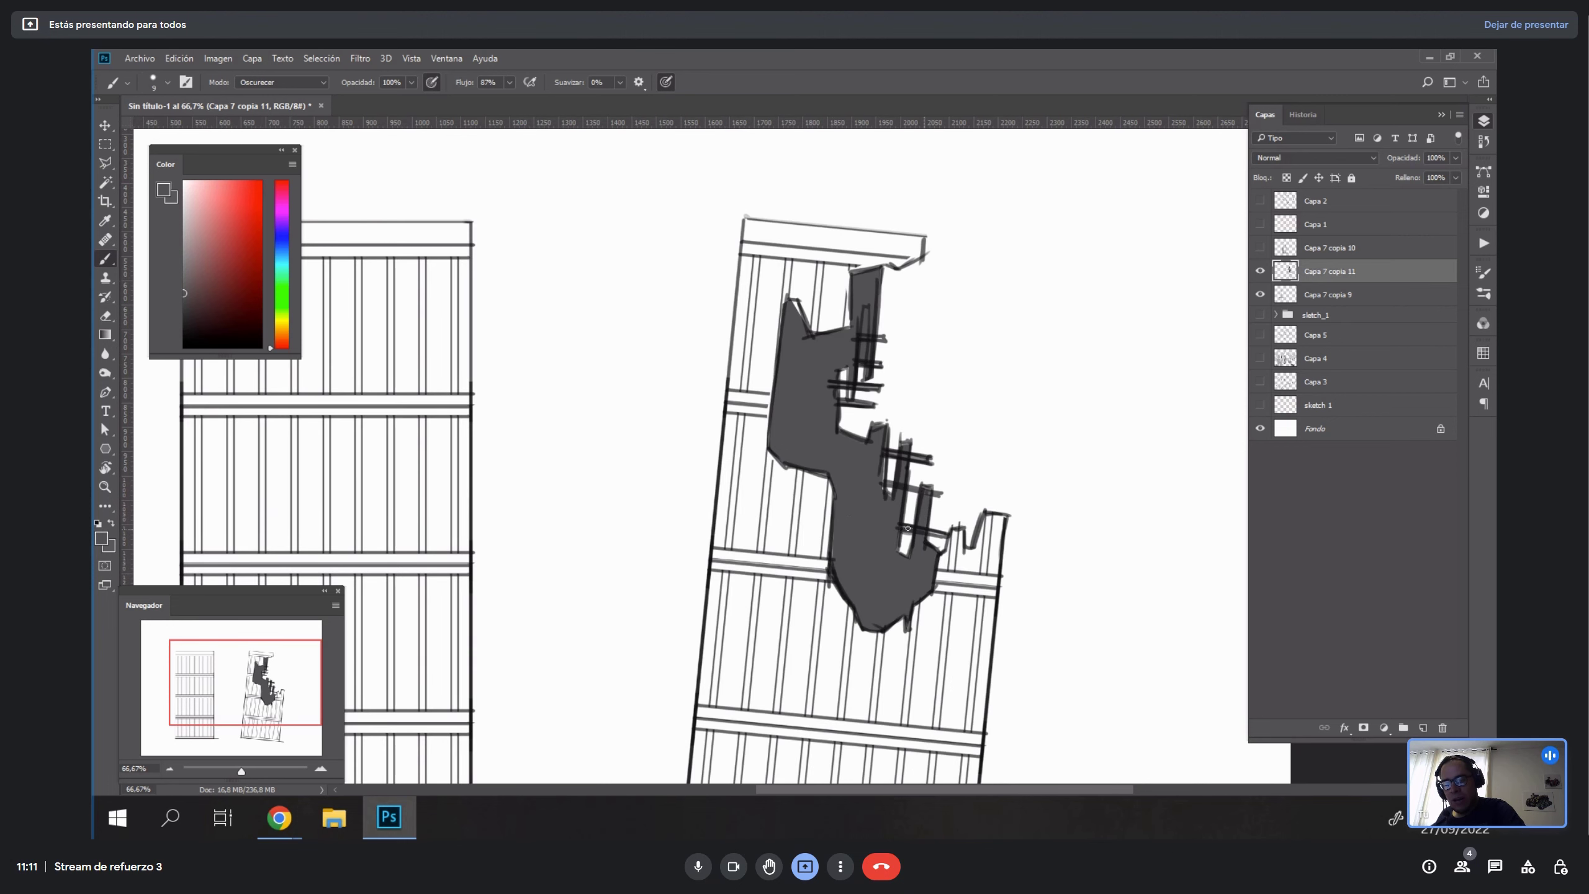
{"action": "key", "text": "r"}
{"action": "left_click_drag", "start_coordinate": [984, 526], "coordinate": [920, 352]}
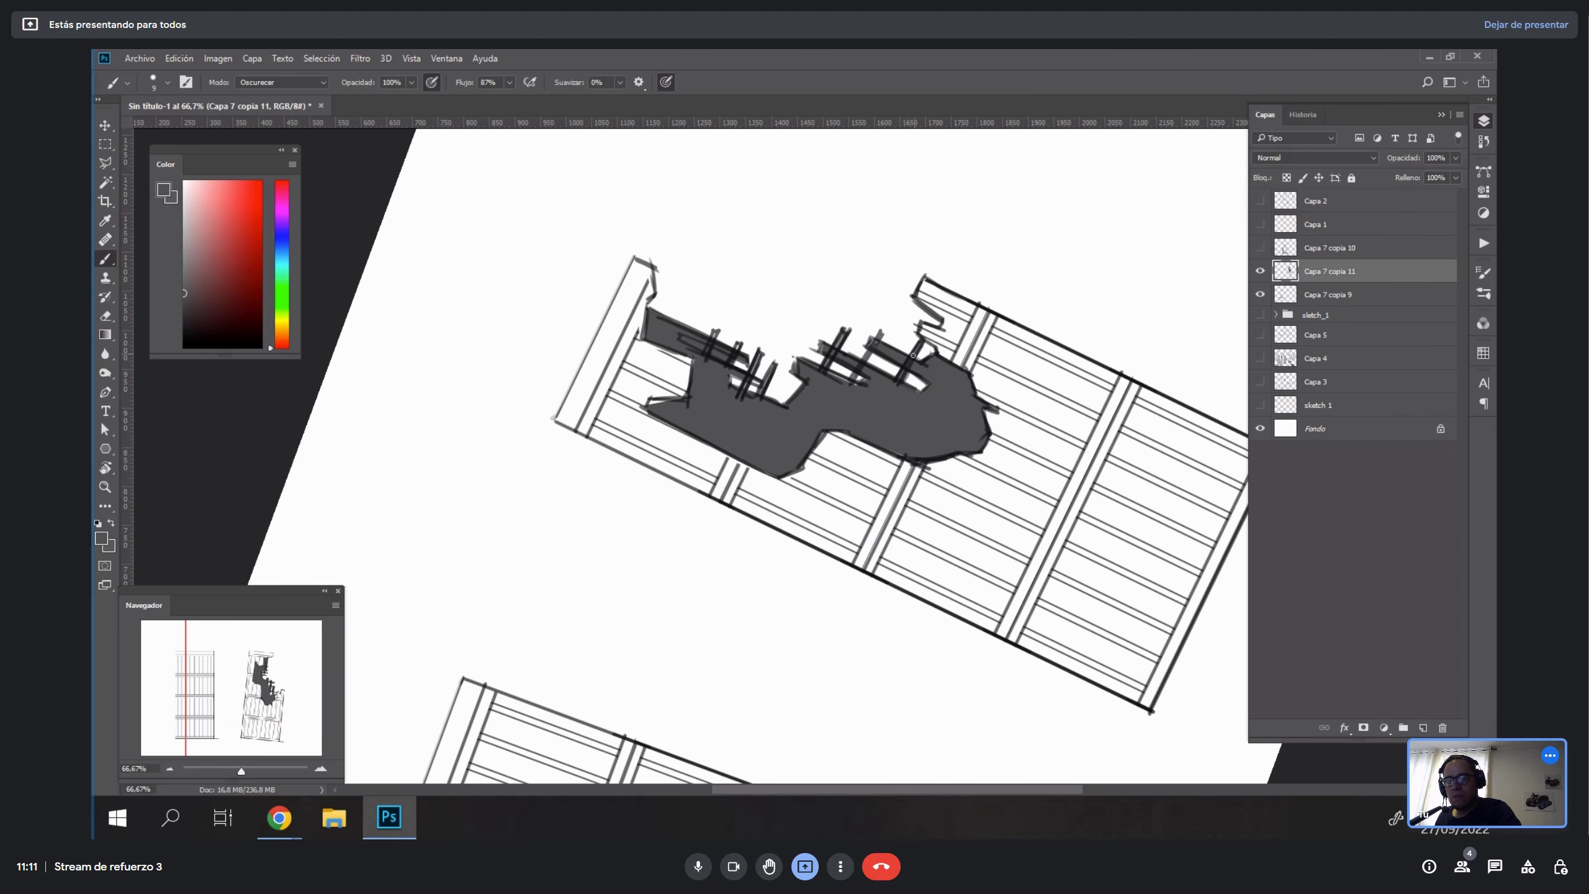
{"action": "key", "text": "Escape"}
Erase the grey between the vertical splinters hanging below the top fragment, using a smaller eraser.
{"action": "key", "text": "e"}
{"action": "scroll", "coordinate": [867, 293], "scroll_direction": "up", "scroll_amount": 1}
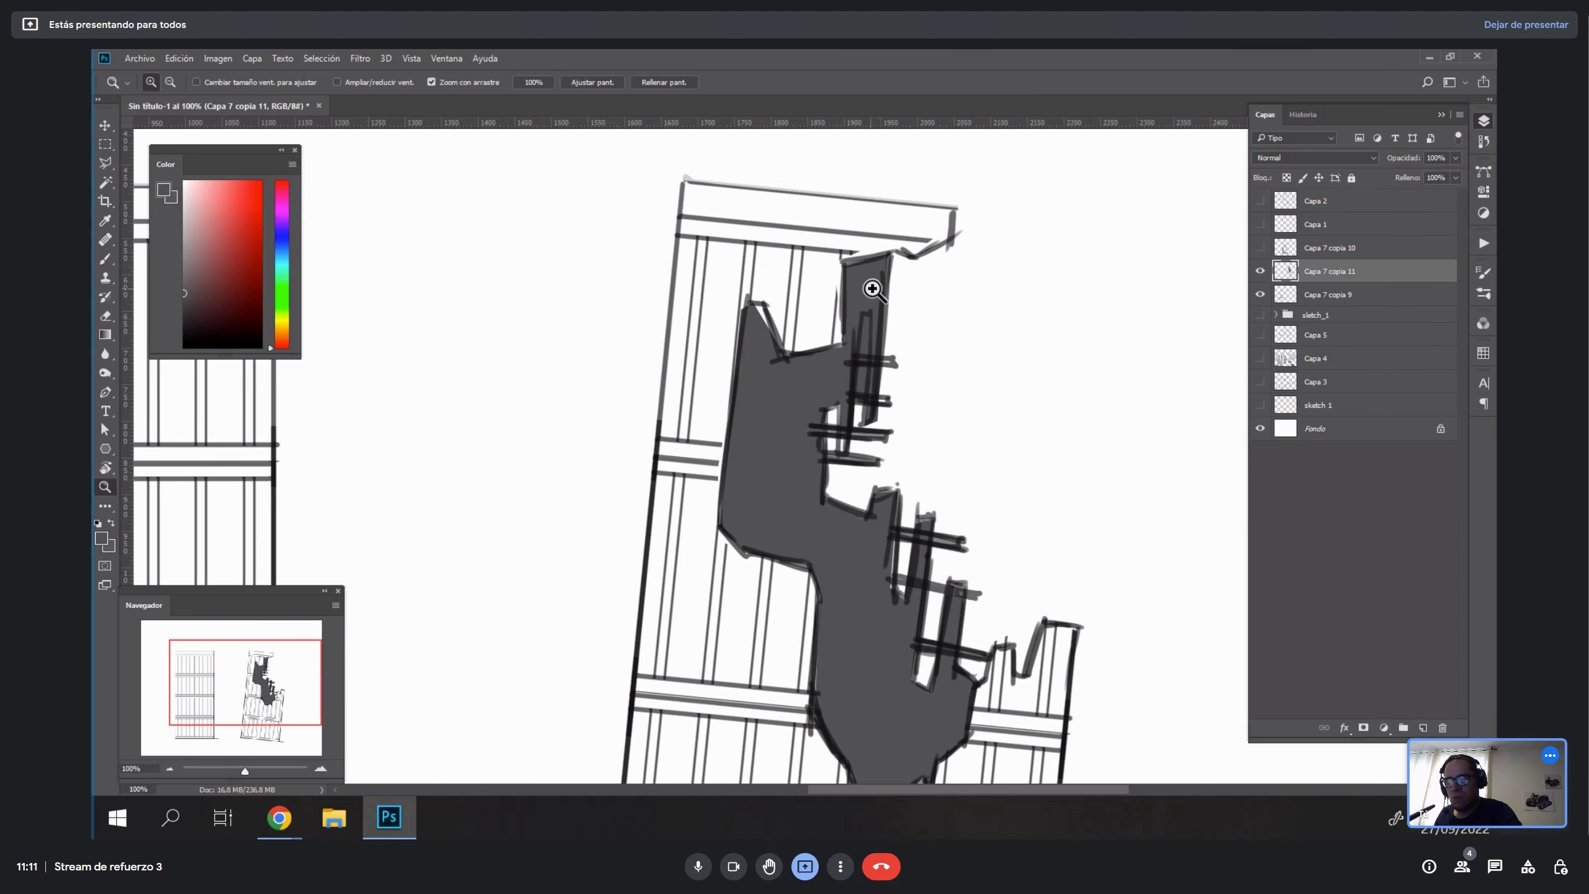
{"action": "left_click_drag", "start_coordinate": [867, 347], "coordinate": [866, 316]}
{"action": "key", "text": "ctrl+z"}
{"action": "key", "text": "bracketleft"}
{"action": "mouse_move", "coordinate": [862, 370]}
{"action": "left_mouse_down"}
{"action": "mouse_move", "coordinate": [861, 394]}
{"action": "mouse_move", "coordinate": [861, 379]}
{"action": "left_mouse_up"}
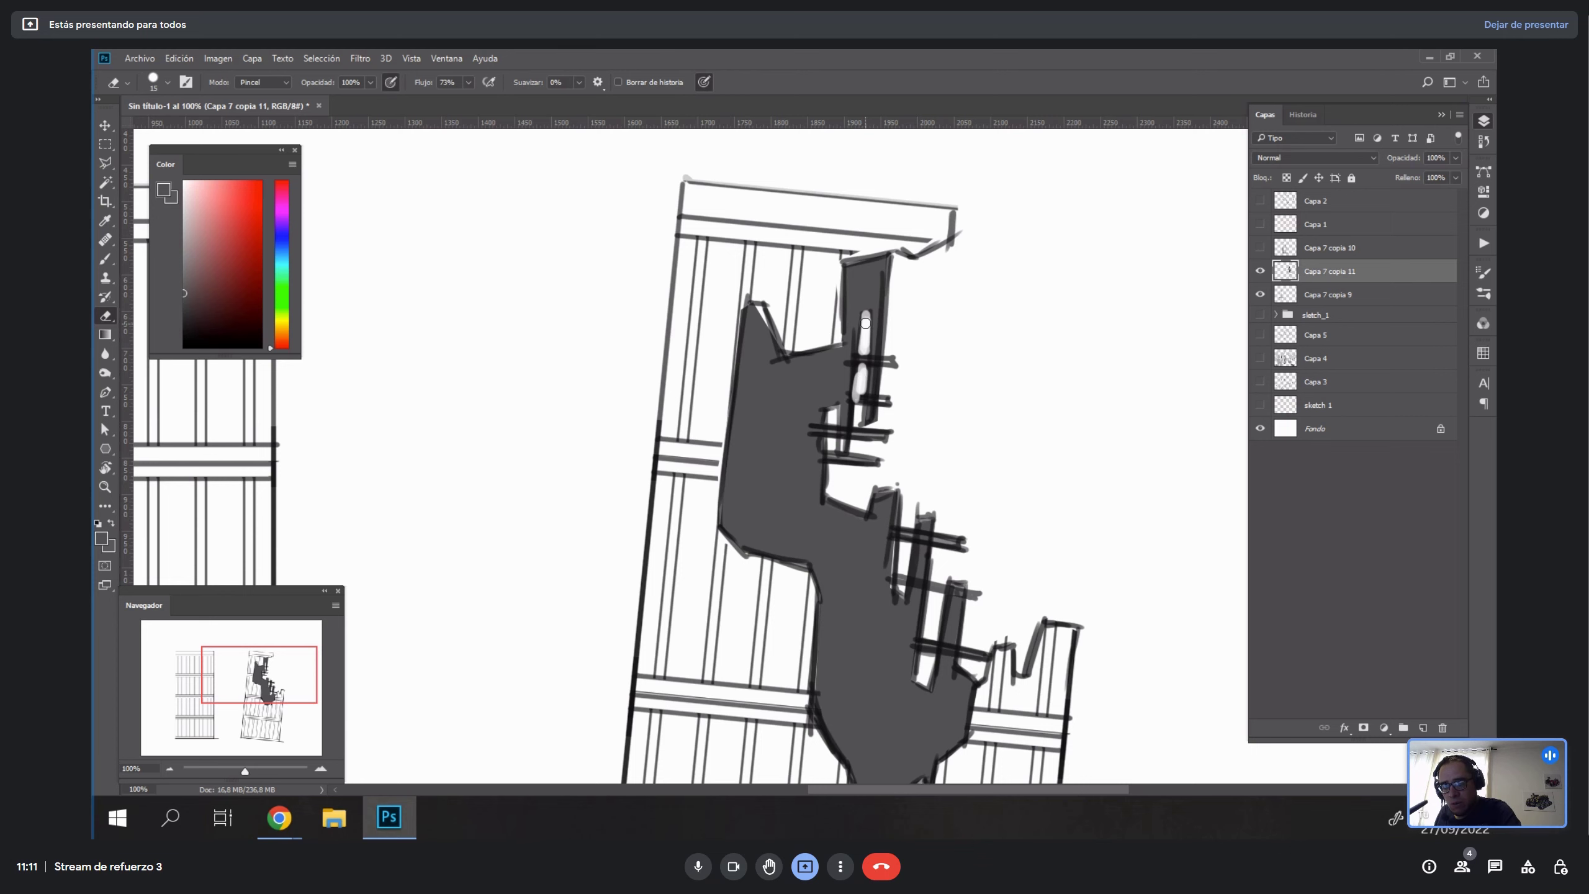
{"action": "key", "text": "b"}
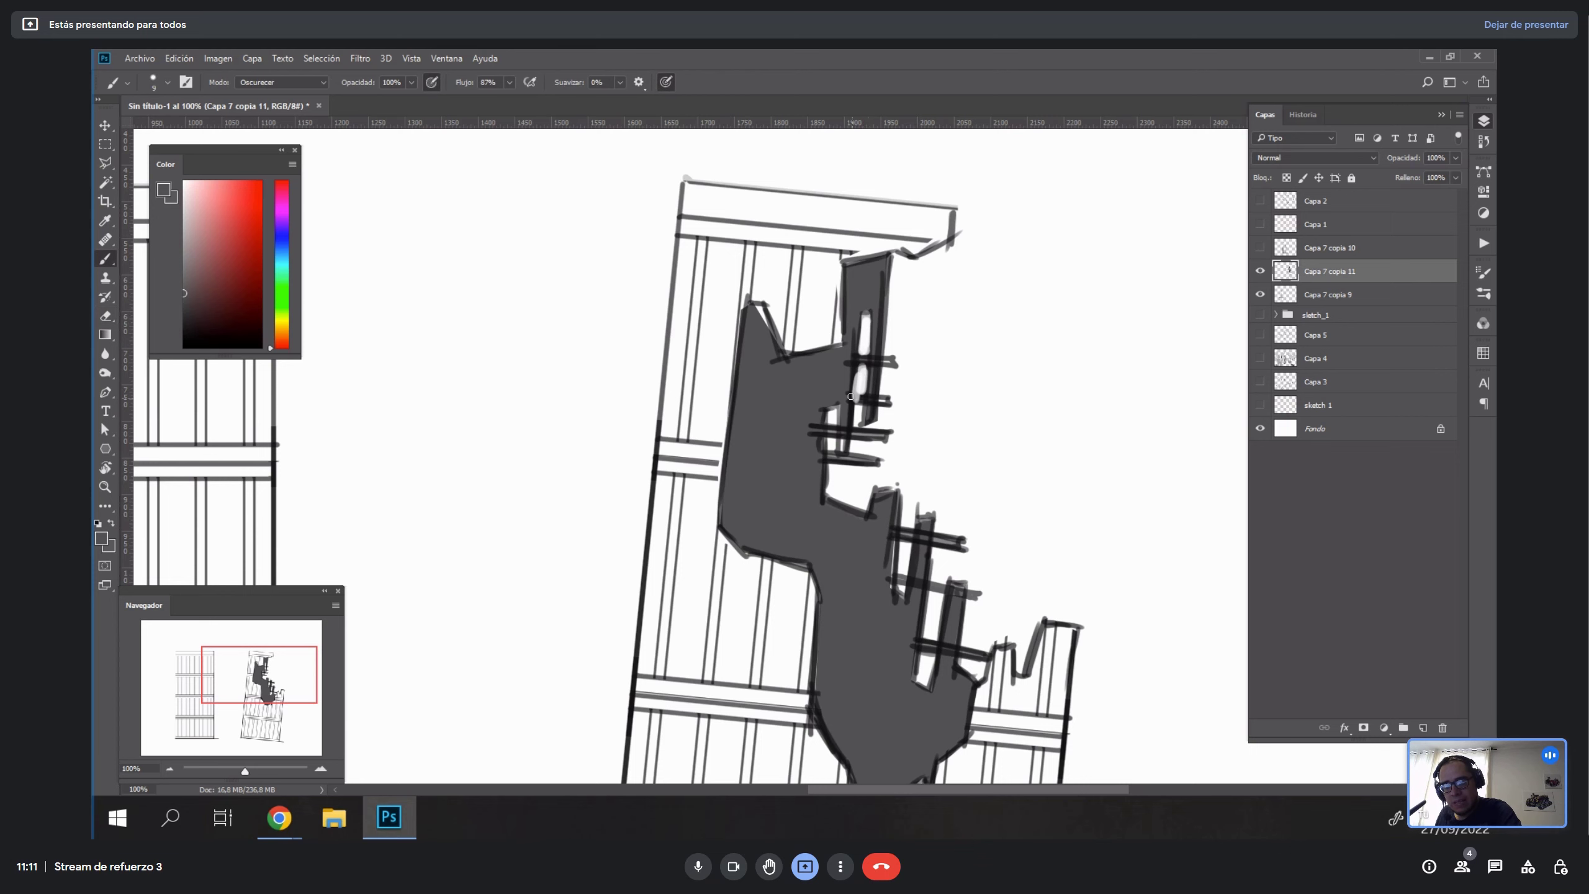
Select a jagged patch on the tilted facade's right edge, around the lowest intermediate band, and delete its linework.
{"action": "key", "text": "z"}
{"action": "left_click", "coordinate": [1006, 591], "text": "alt"}
{"action": "left_click", "coordinate": [1006, 582], "text": "alt"}
{"action": "left_click", "coordinate": [1006, 573], "text": "alt"}
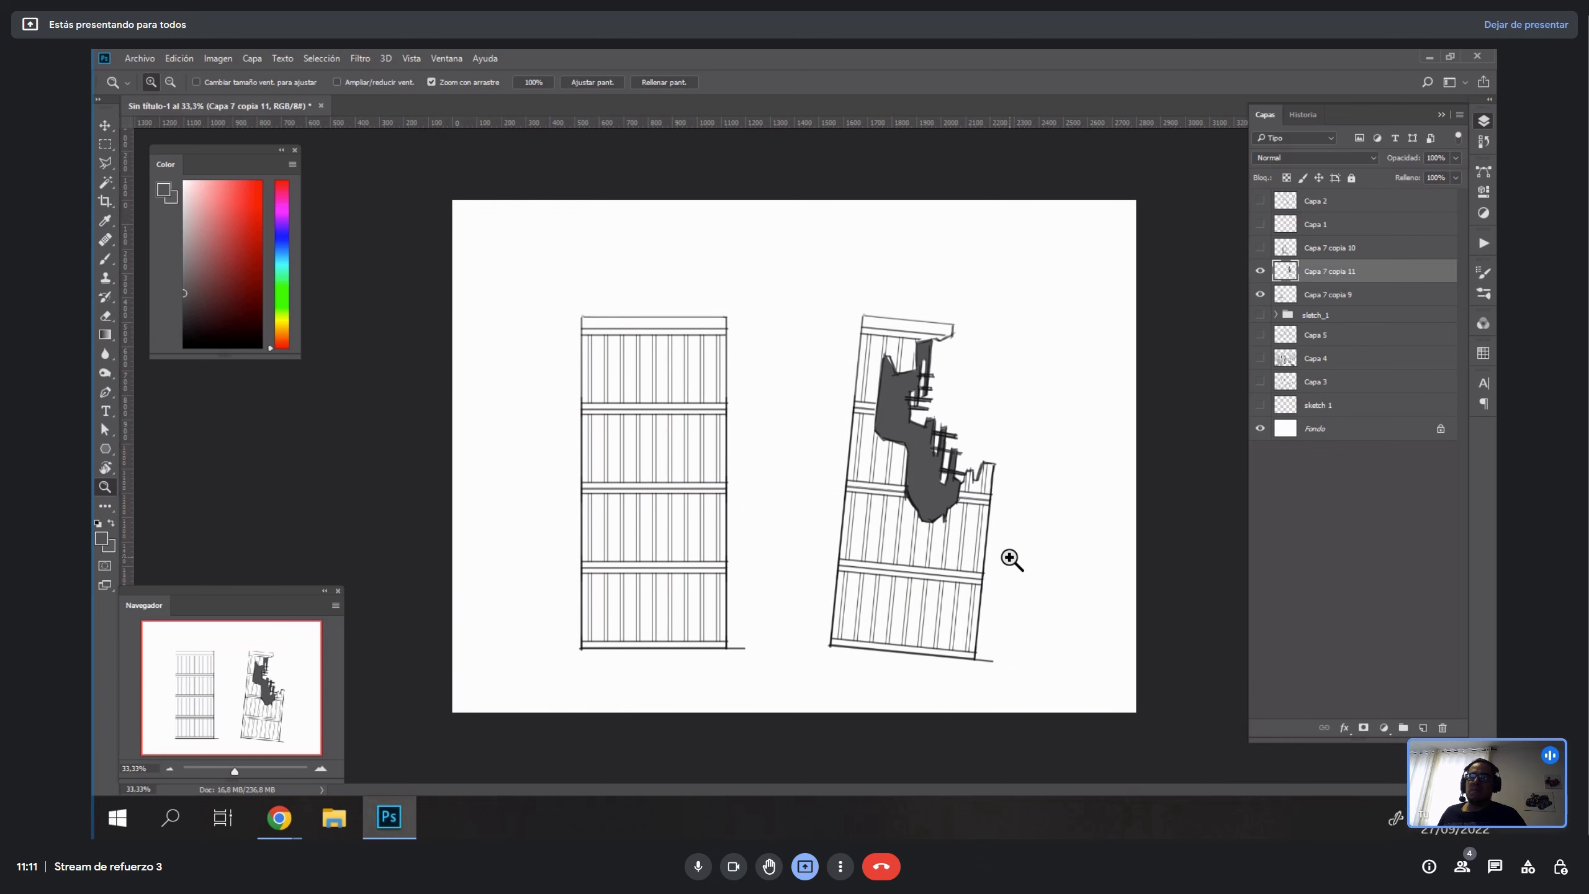
{"action": "left_click", "coordinate": [980, 582]}
{"action": "key", "text": "l"}
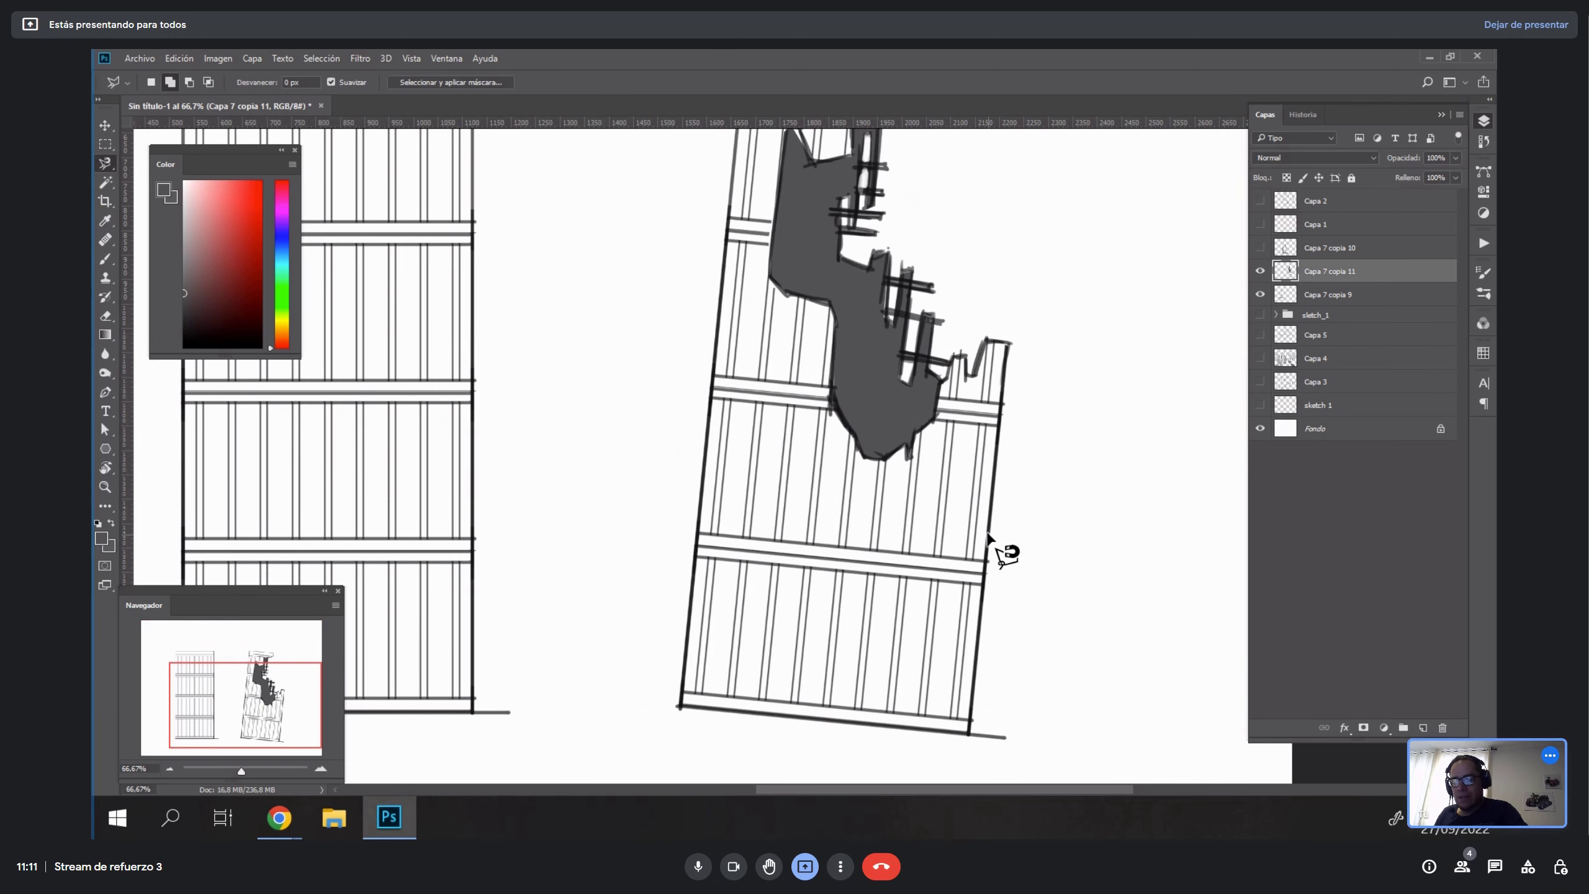
{"action": "key", "text": "shift+l"}
{"action": "left_click", "coordinate": [985, 532]}
{"action": "left_click", "coordinate": [973, 504]}
{"action": "left_click", "coordinate": [953, 503]}
{"action": "left_click", "coordinate": [942, 533]}
{"action": "left_click", "coordinate": [953, 551]}
{"action": "left_click", "coordinate": [887, 554]}
{"action": "left_click", "coordinate": [891, 577]}
{"action": "left_click", "coordinate": [938, 589]}
{"action": "left_click", "coordinate": [944, 610]}
{"action": "left_click", "coordinate": [961, 610]}
{"action": "left_click", "coordinate": [961, 634]}
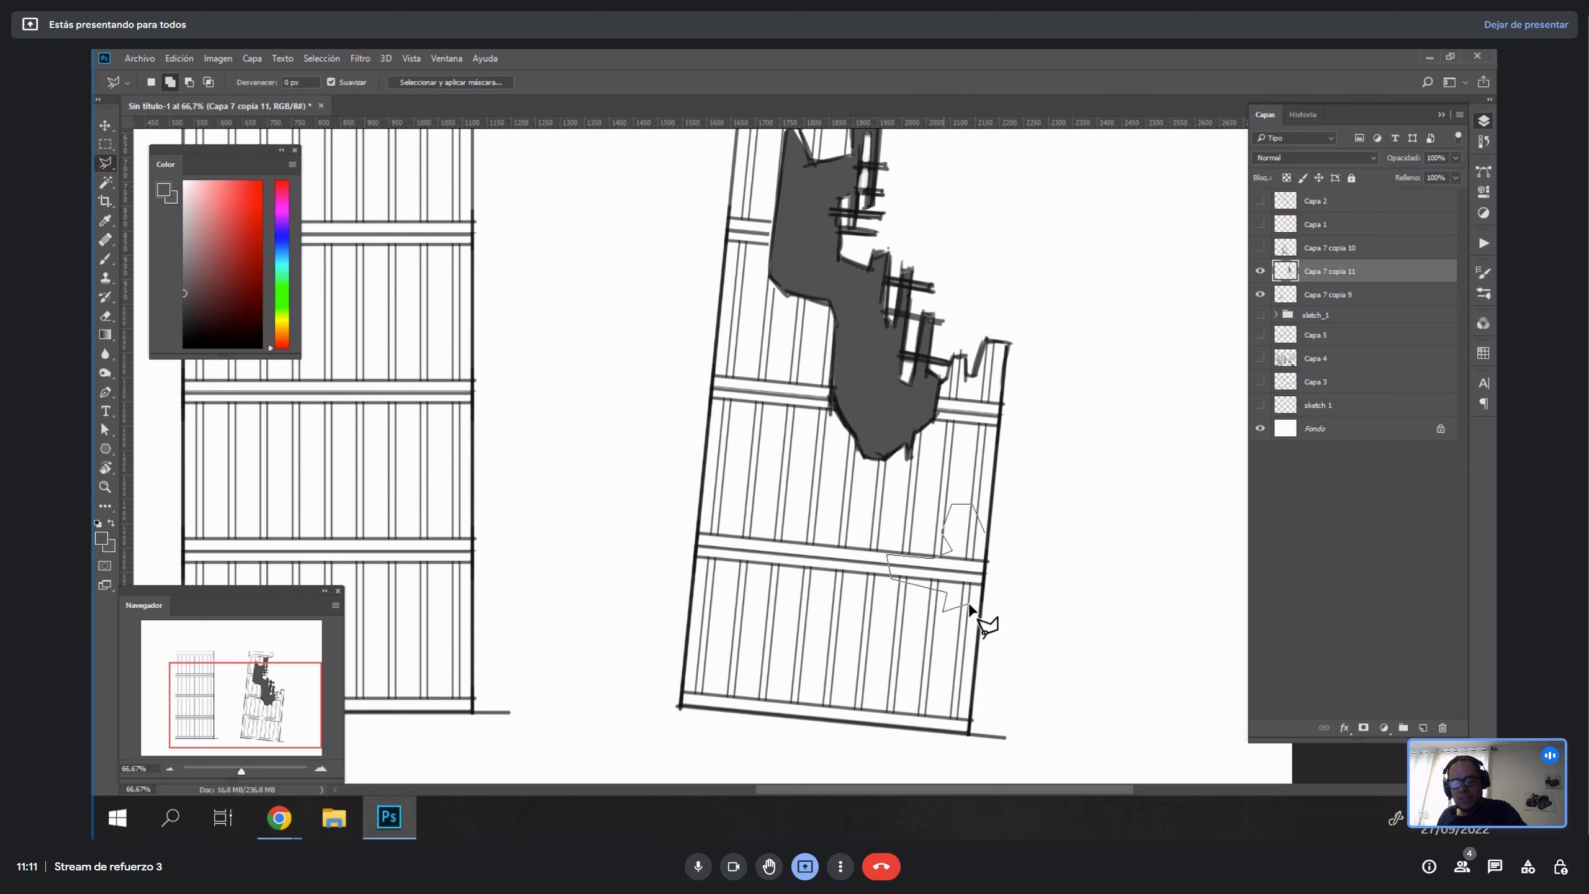
{"action": "left_click", "coordinate": [975, 628]}
{"action": "left_click", "coordinate": [988, 588]}
{"action": "left_click", "coordinate": [1000, 587]}
{"action": "left_click", "coordinate": [996, 546]}
{"action": "left_click", "coordinate": [985, 533]}
{"action": "left_click", "coordinate": [976, 516]}
{"action": "left_click", "coordinate": [980, 462]}
{"action": "left_click", "coordinate": [990, 523]}
{"action": "double_click", "coordinate": [1007, 536]}
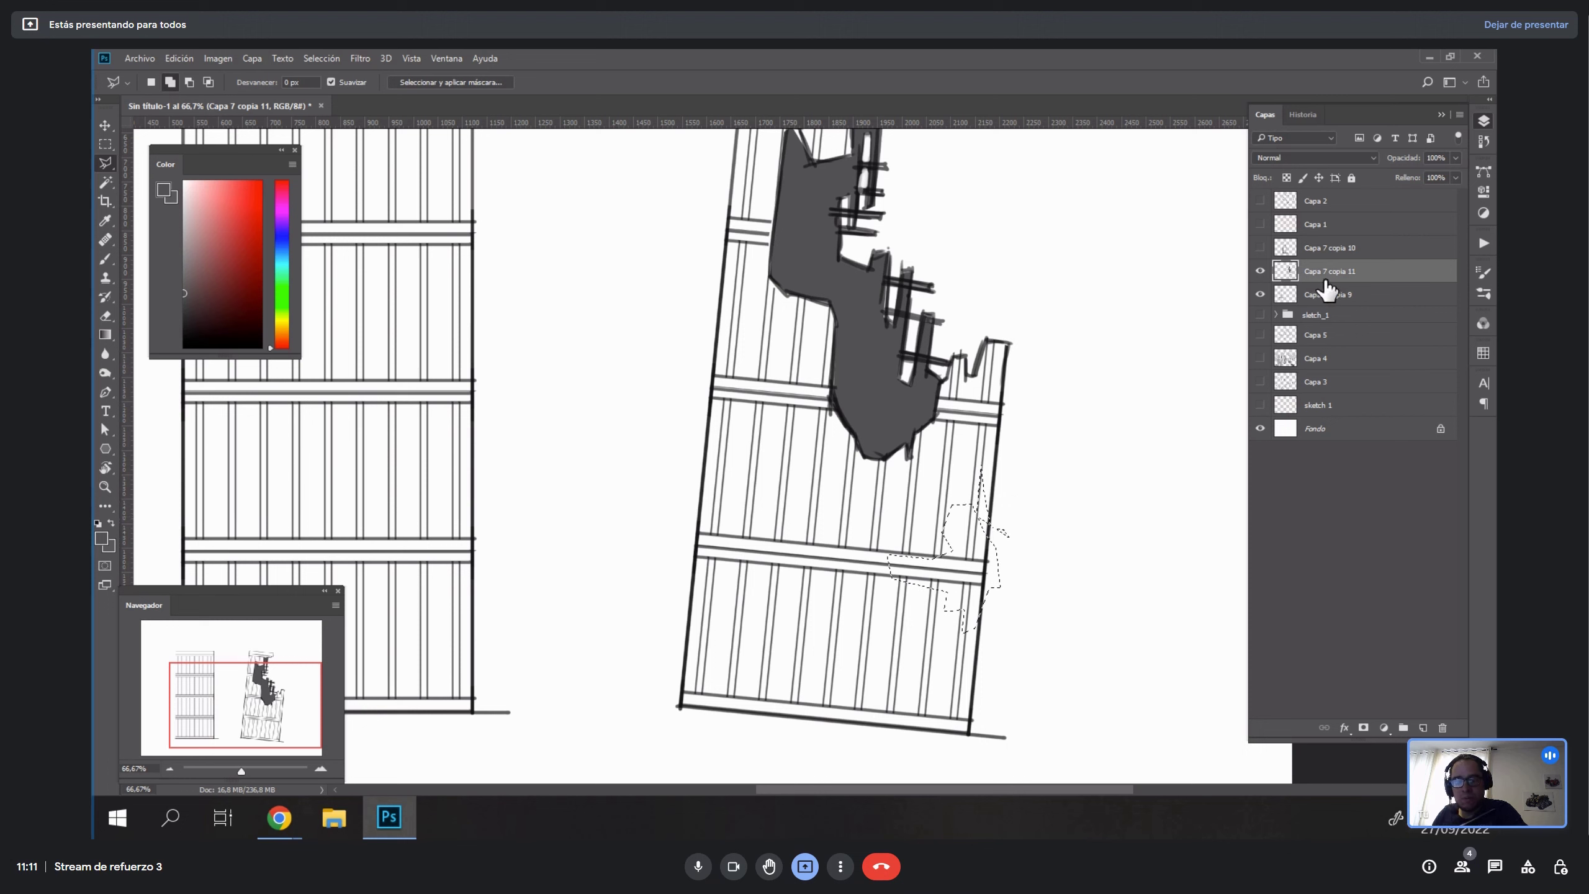
{"action": "key", "text": "Delete"}
Paint dark grey strokes along the inside of the jagged patch's selection to mark the broken edges, and deselect.
{"action": "key", "text": "ctrl+d"}
{"action": "key", "text": "b"}
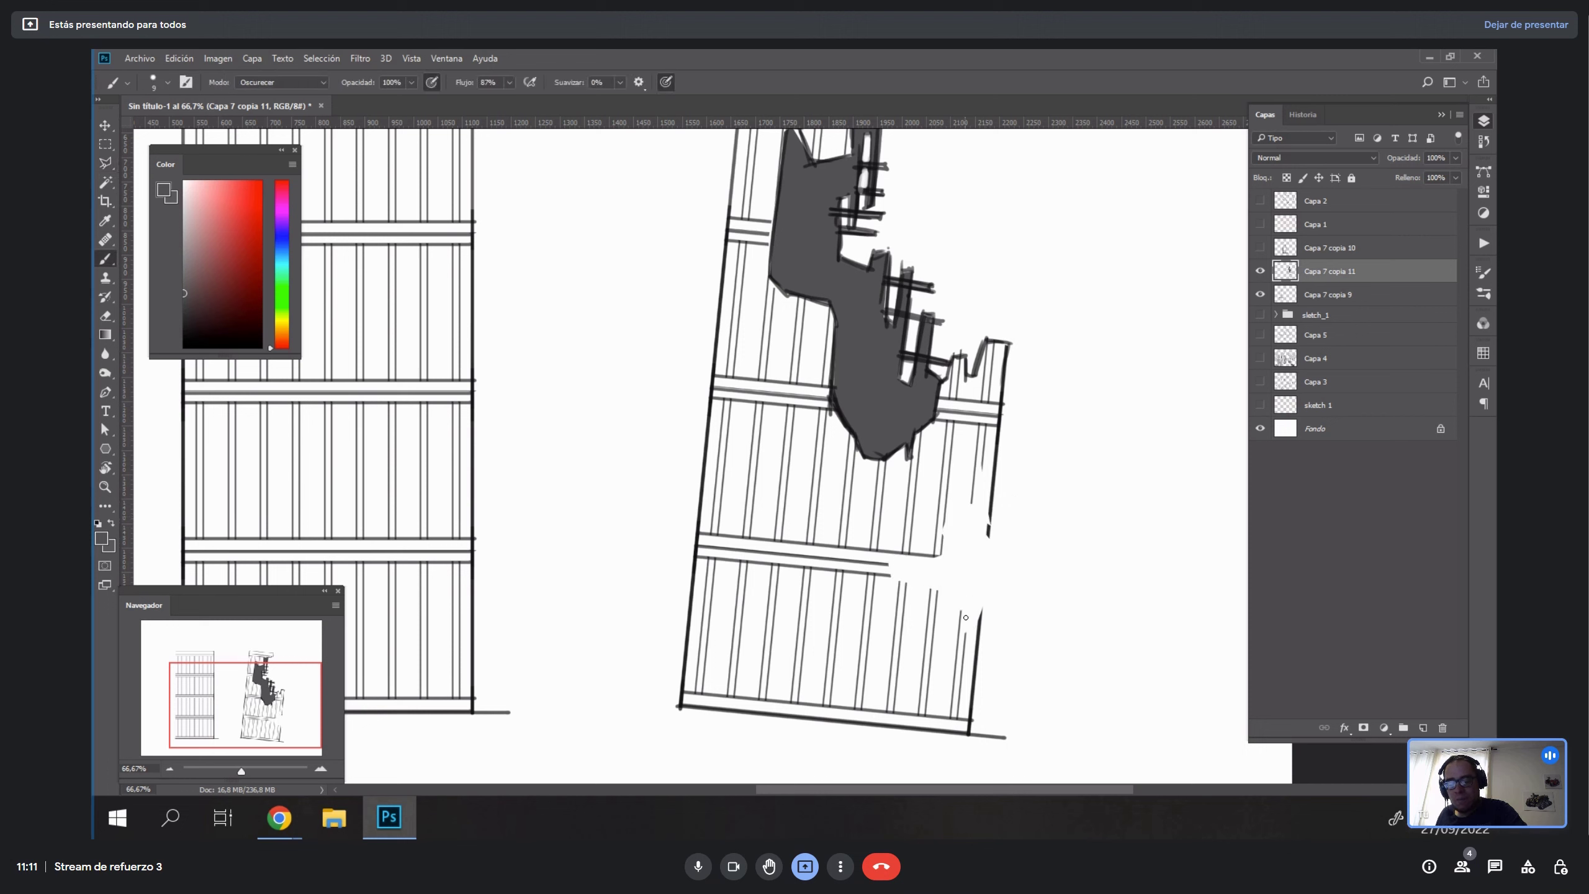
{"action": "key", "text": "ctrl+z"}
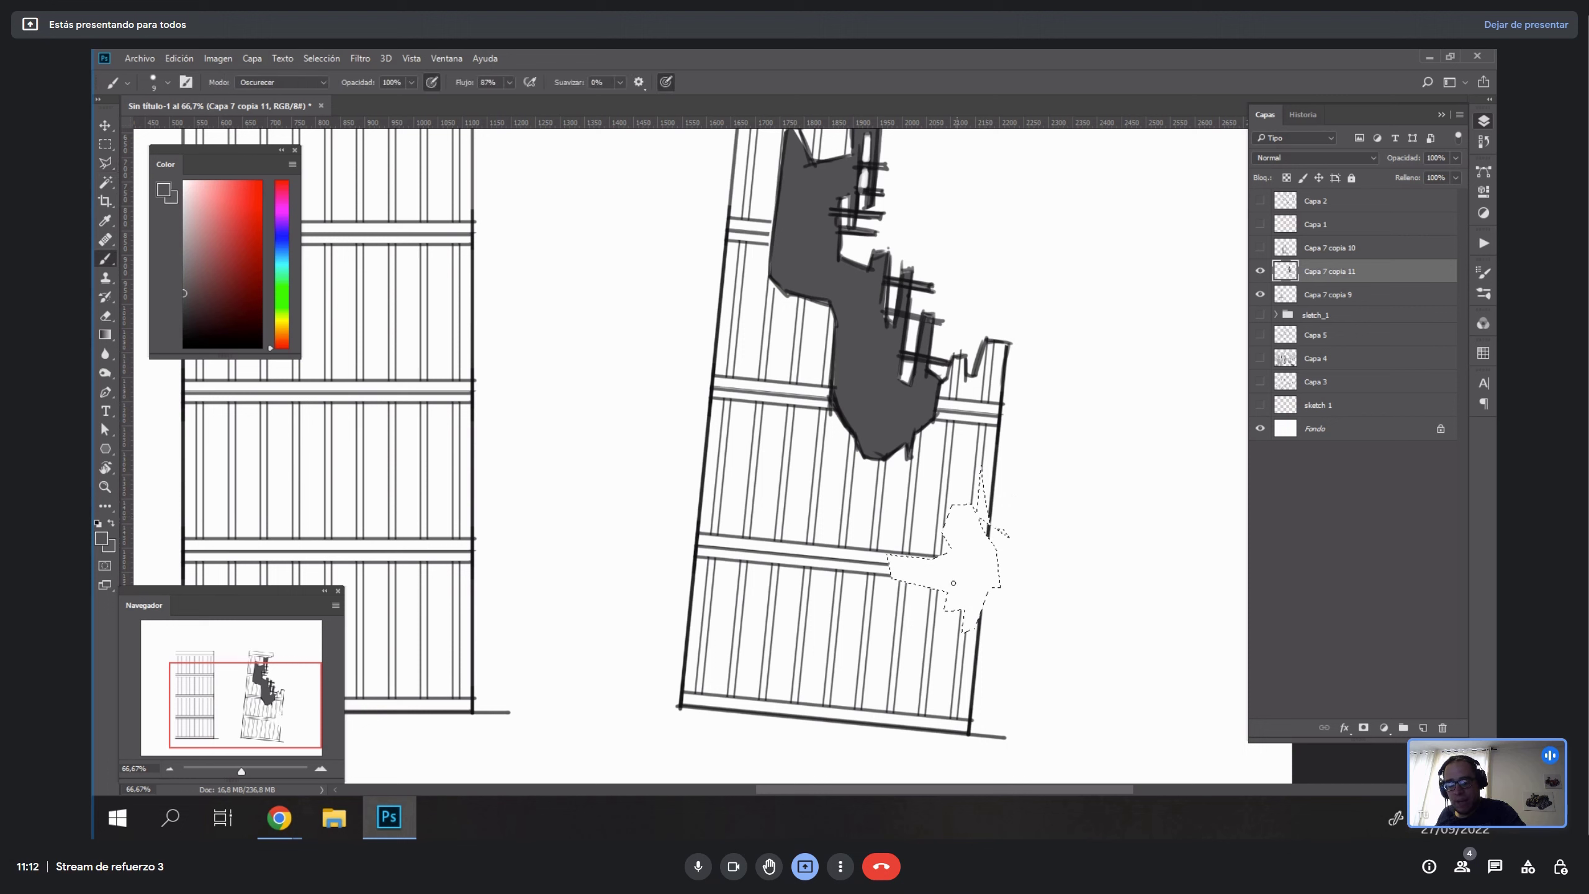
{"action": "mouse_move", "coordinate": [889, 556]}
{"action": "left_mouse_down"}
{"action": "mouse_move", "coordinate": [894, 577]}
{"action": "mouse_move", "coordinate": [946, 591]}
{"action": "mouse_move", "coordinate": [964, 631]}
{"action": "left_mouse_up"}
{"action": "mouse_move", "coordinate": [949, 538]}
{"action": "left_mouse_down"}
{"action": "mouse_move", "coordinate": [965, 500]}
{"action": "mouse_move", "coordinate": [980, 529]}
{"action": "left_mouse_up"}
{"action": "left_click_drag", "start_coordinate": [981, 468], "coordinate": [990, 524]}
{"action": "key", "text": "ctrl+d"}
Outline the new hole's broken edges in black and draw a small splinter inside it.
{"action": "key", "text": "d"}
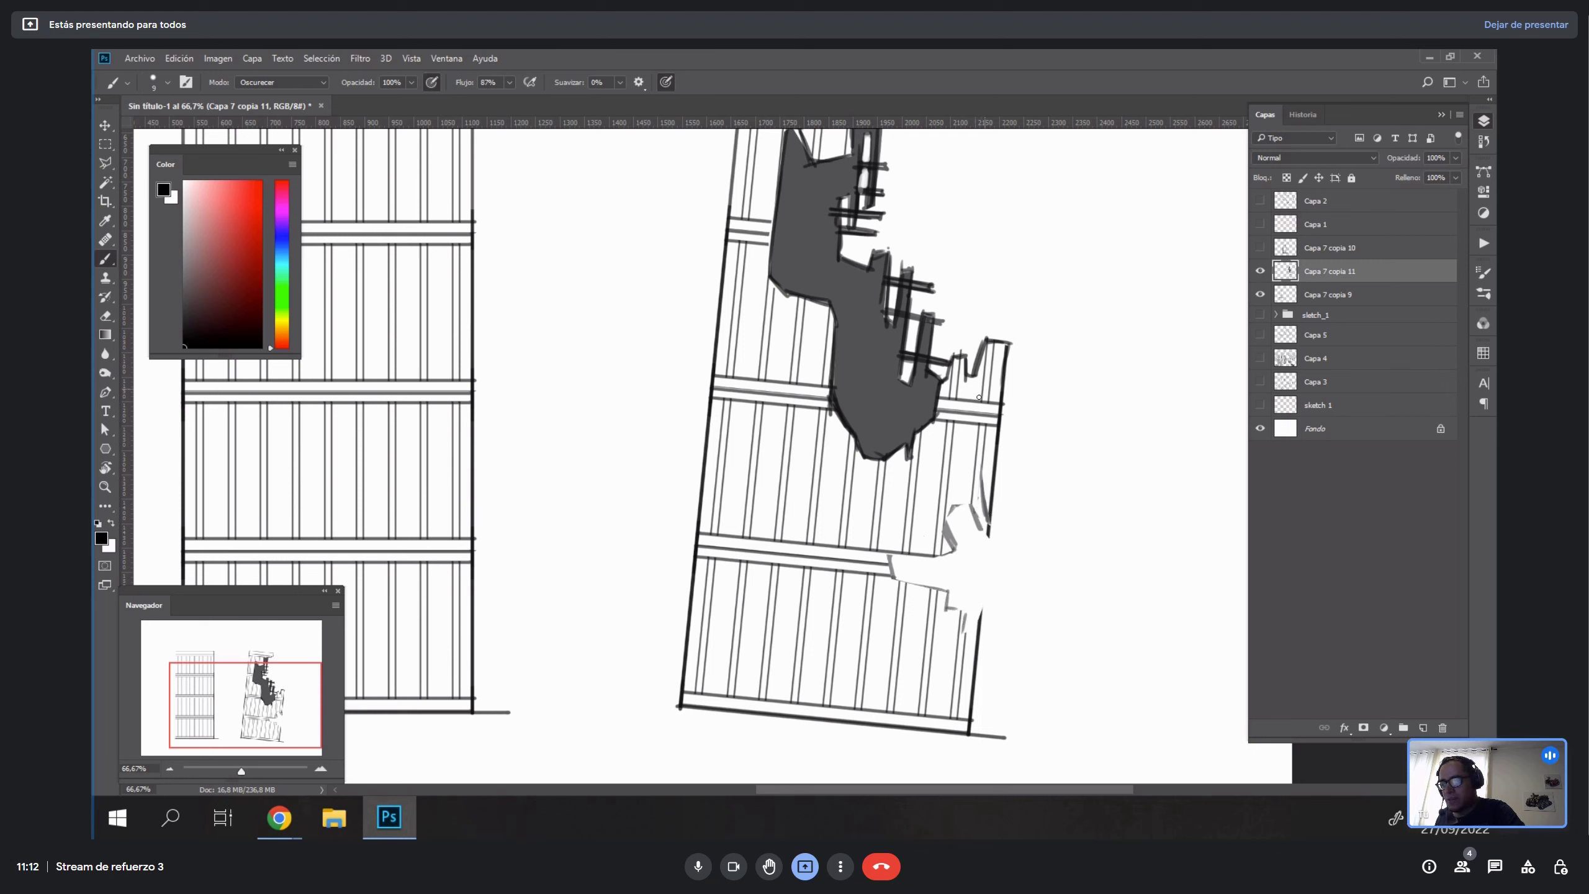
{"action": "mouse_move", "coordinate": [889, 554]}
{"action": "left_mouse_down"}
{"action": "mouse_move", "coordinate": [894, 579]}
{"action": "mouse_move", "coordinate": [945, 559]}
{"action": "mouse_move", "coordinate": [946, 525]}
{"action": "mouse_move", "coordinate": [979, 528]}
{"action": "left_mouse_up"}
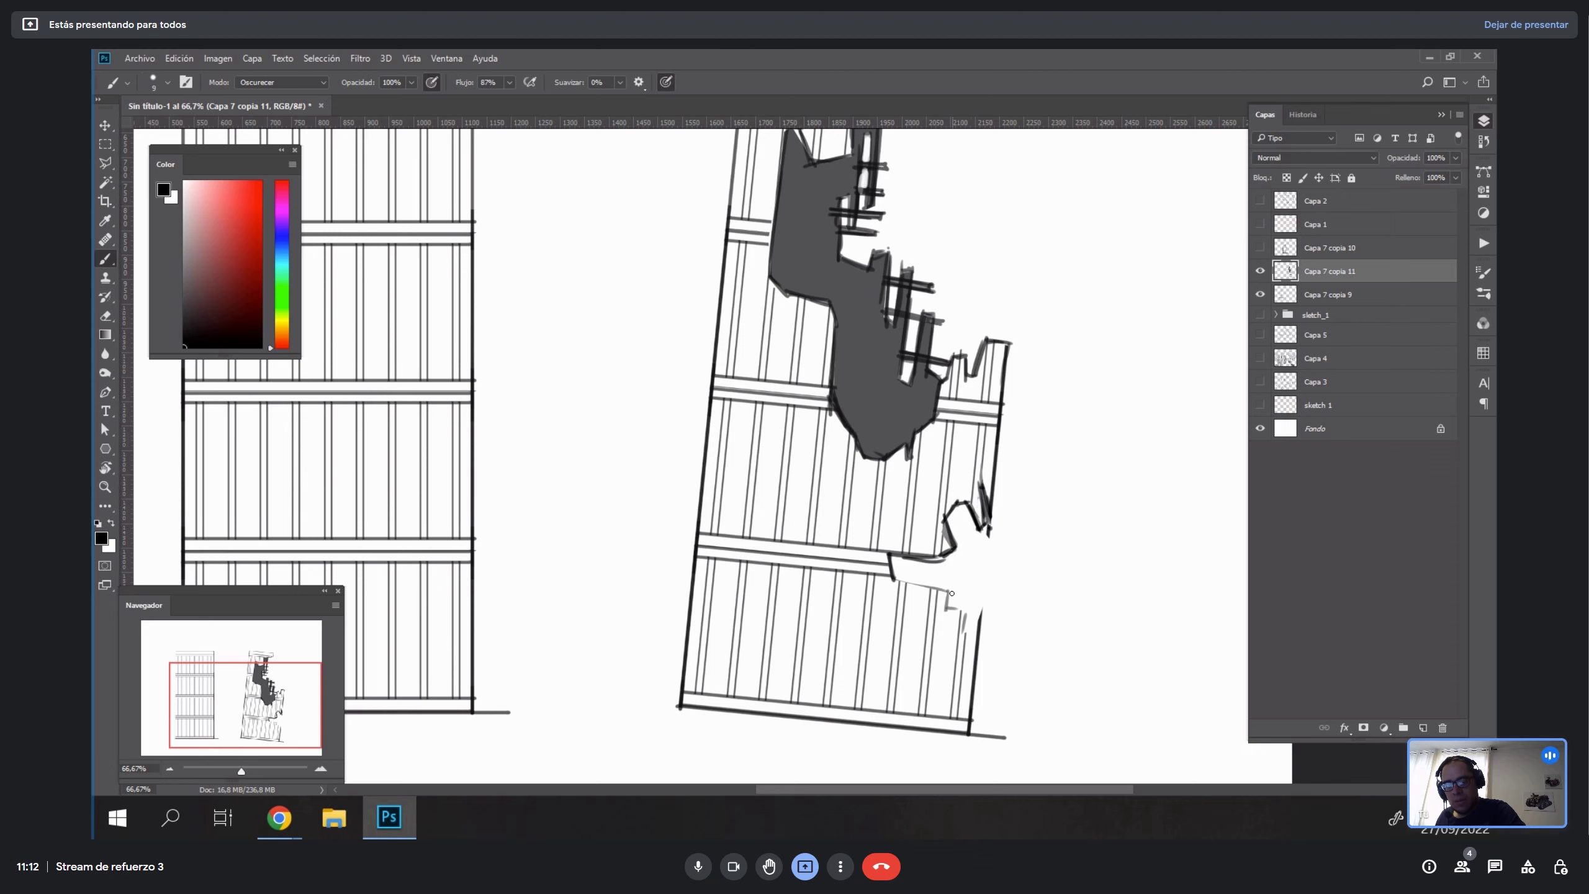
{"action": "left_click_drag", "start_coordinate": [965, 617], "coordinate": [962, 574]}
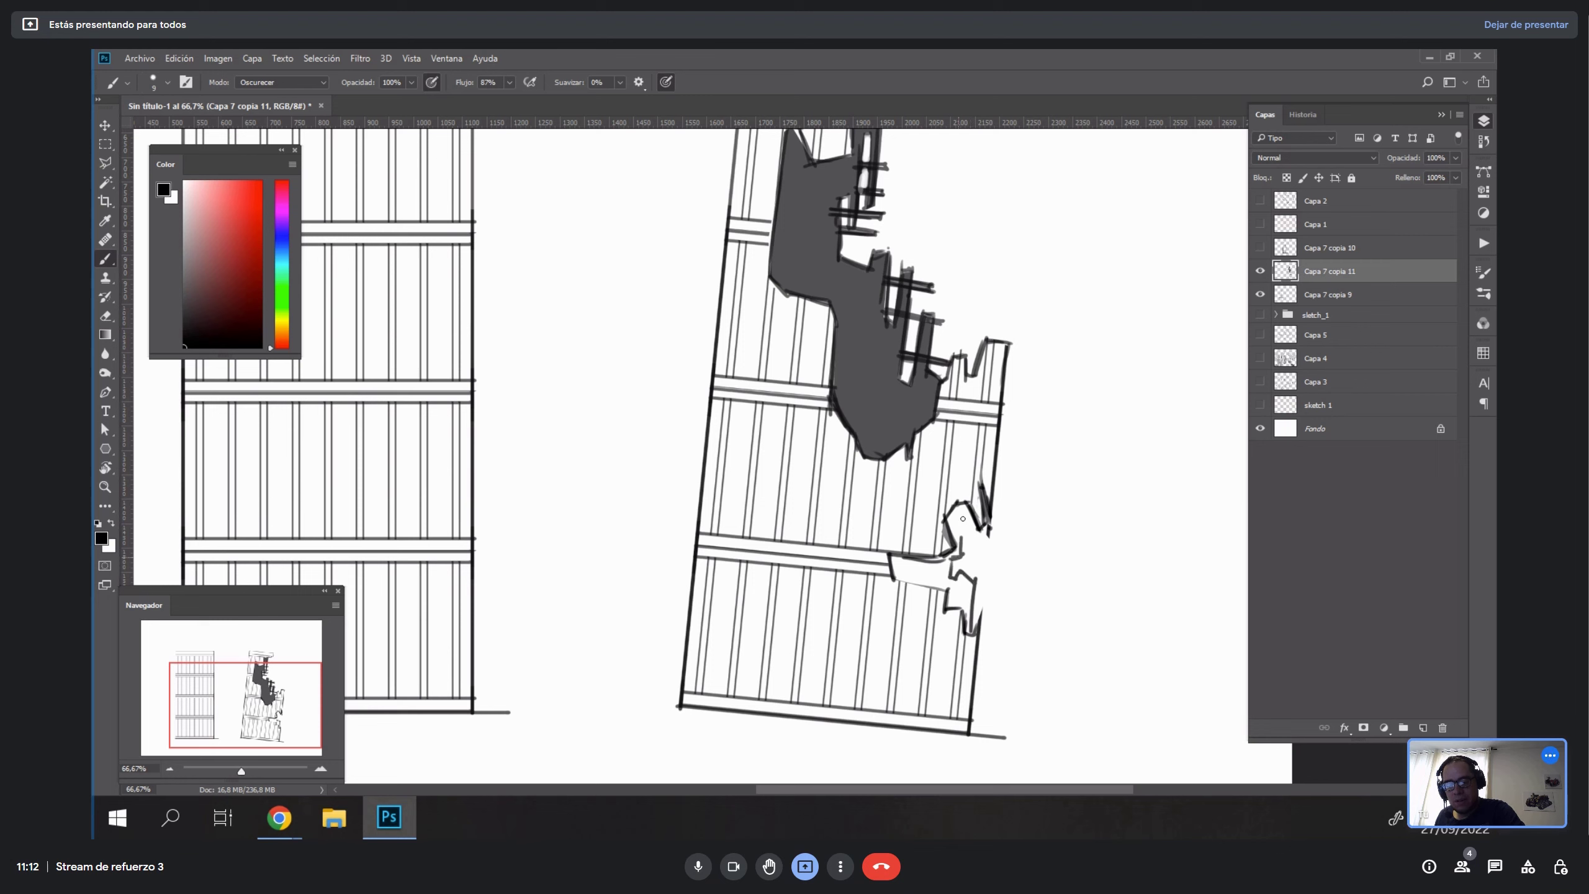
Fill the new hole at the tilted facade's right edge with dark grey using a larger brush.
{"action": "key", "text": "x"}
{"action": "key", "text": "bracketright"}
{"action": "key", "text": "bracketright"}
{"action": "key", "text": "bracketright"}
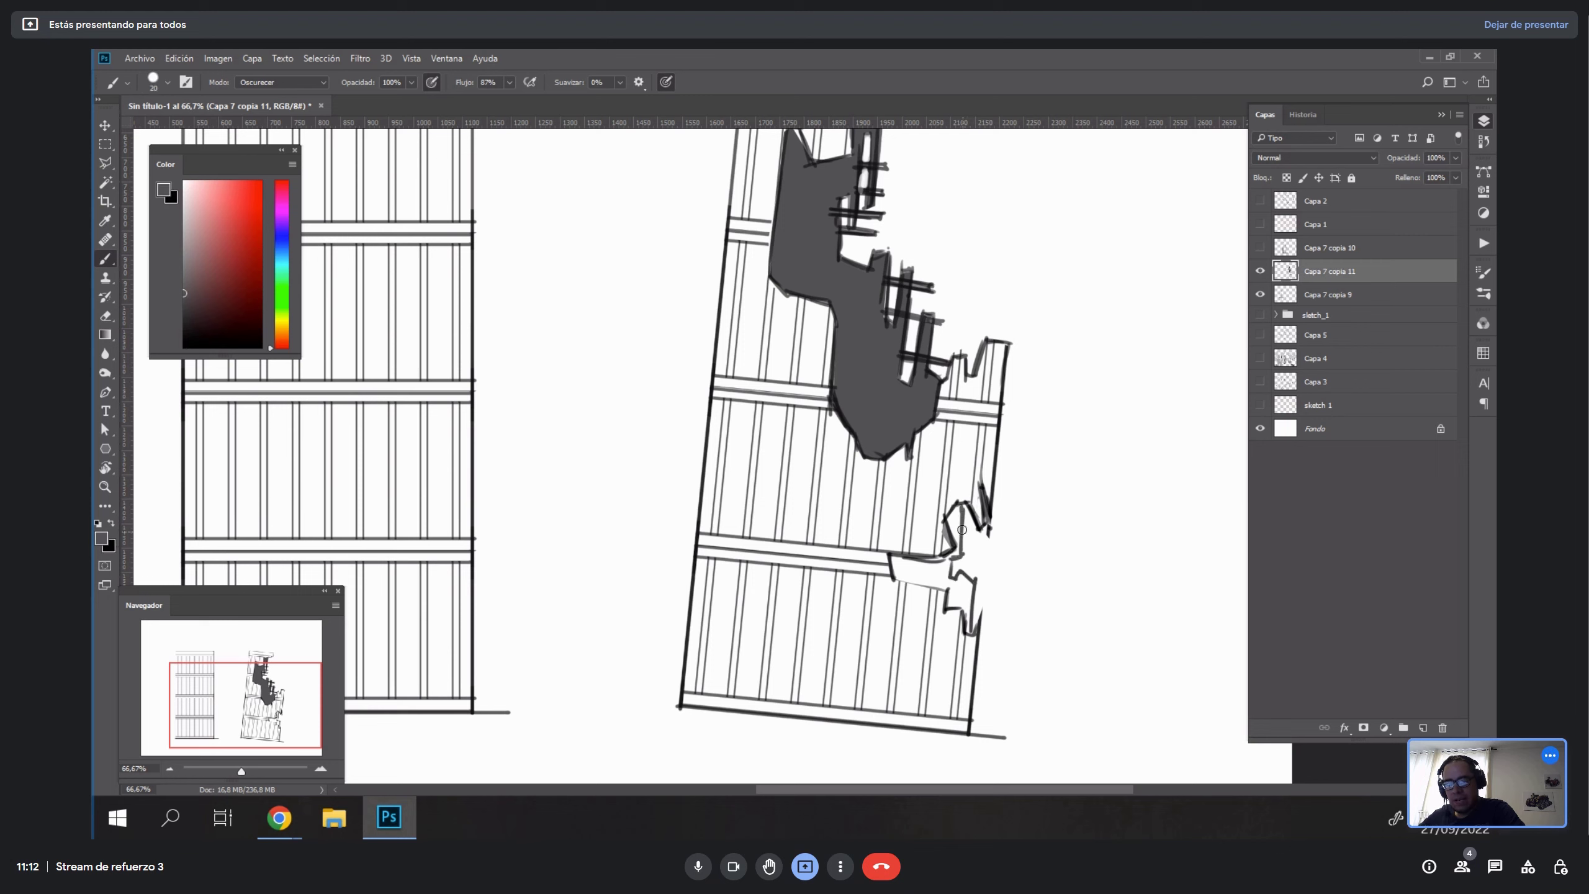
{"action": "mouse_move", "coordinate": [957, 508]}
{"action": "left_mouse_down"}
{"action": "mouse_move", "coordinate": [946, 575]}
{"action": "mouse_move", "coordinate": [934, 556]}
{"action": "mouse_move", "coordinate": [914, 586]}
{"action": "mouse_move", "coordinate": [892, 556]}
{"action": "mouse_move", "coordinate": [949, 580]}
{"action": "mouse_move", "coordinate": [892, 559]}
{"action": "mouse_move", "coordinate": [930, 561]}
{"action": "mouse_move", "coordinate": [945, 580]}
{"action": "mouse_move", "coordinate": [893, 577]}
{"action": "mouse_move", "coordinate": [958, 583]}
{"action": "left_mouse_up"}
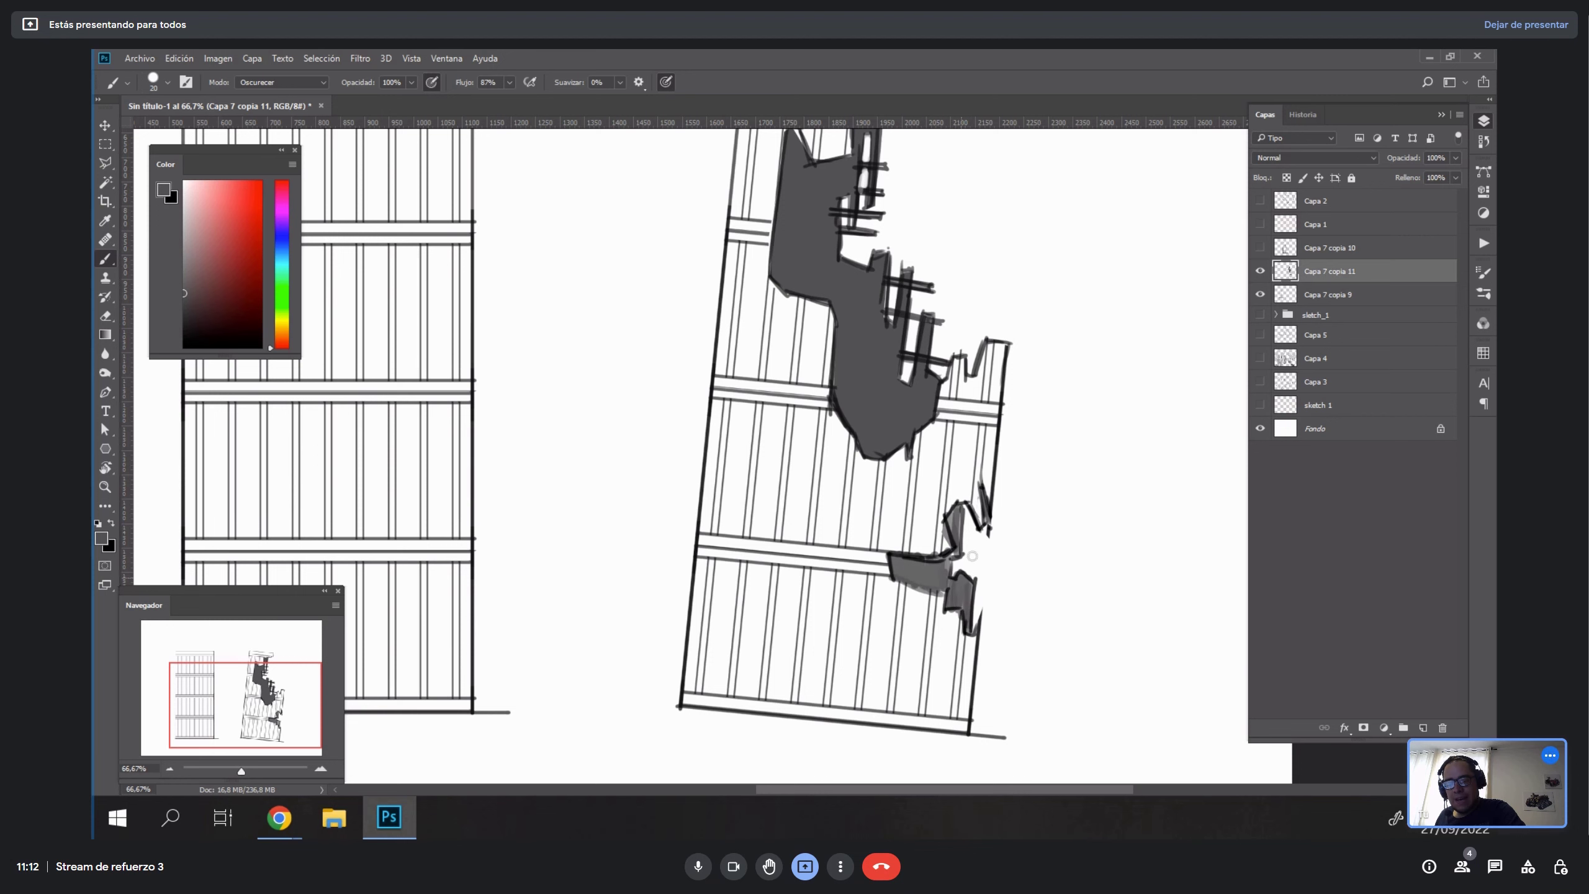
Draw black splinters with short crossbars over the grey hole at the tilted facade's right edge, using a smaller brush.
{"action": "key", "text": "z"}
{"action": "left_click", "coordinate": [982, 563], "text": "alt"}
{"action": "left_click", "coordinate": [982, 564], "text": "alt"}
{"action": "left_click", "coordinate": [986, 548]}
{"action": "left_click", "coordinate": [986, 546]}
{"action": "key", "text": "b"}
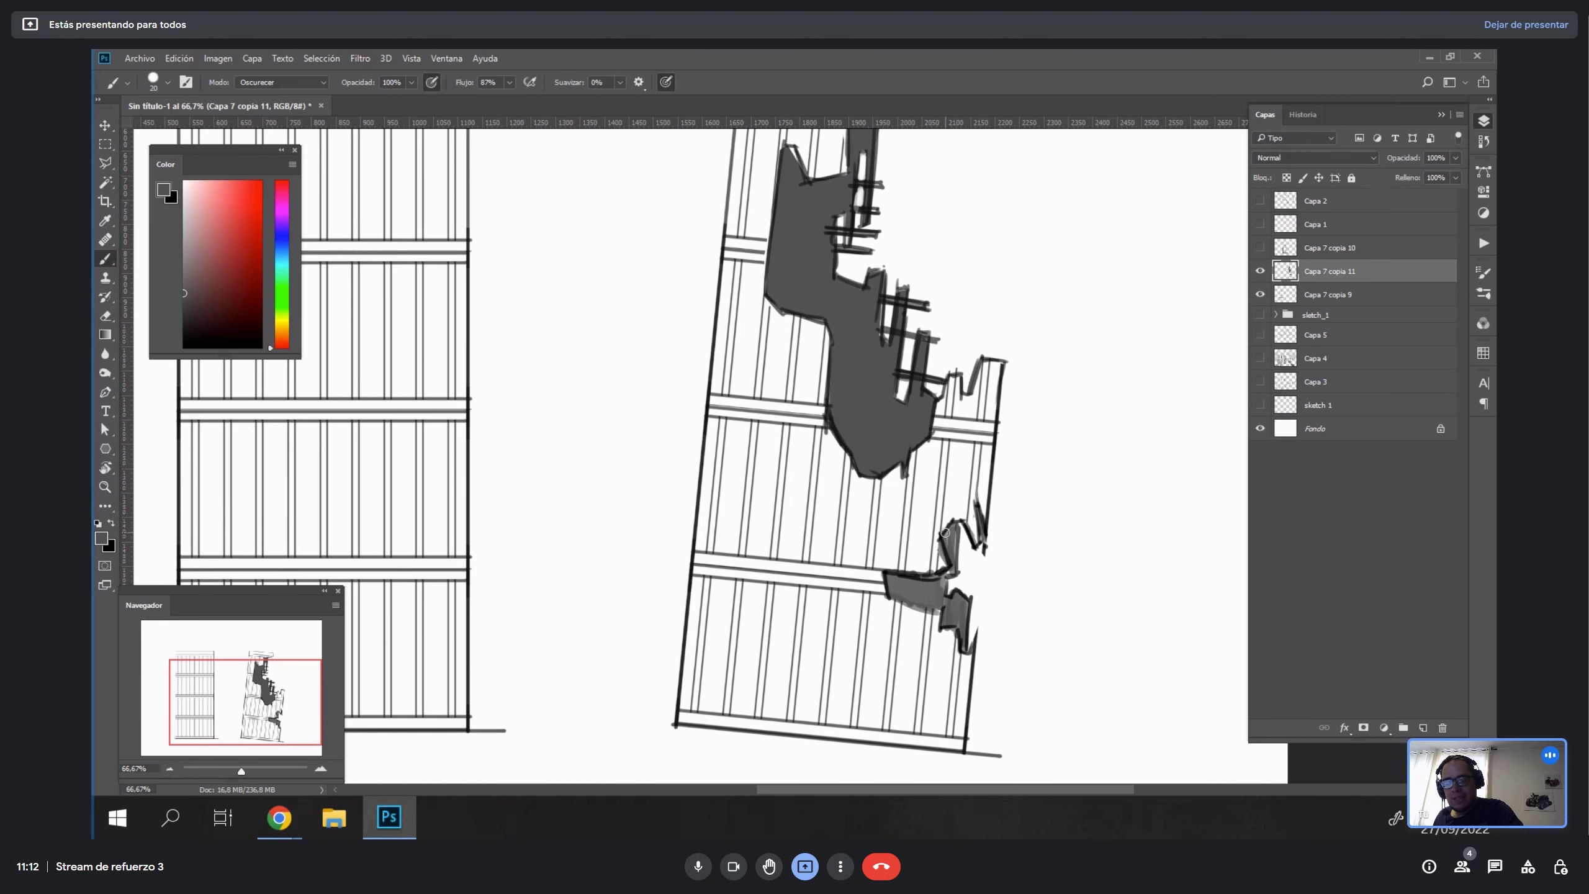
{"action": "key", "text": "d"}
{"action": "key", "text": "bracketleft"}
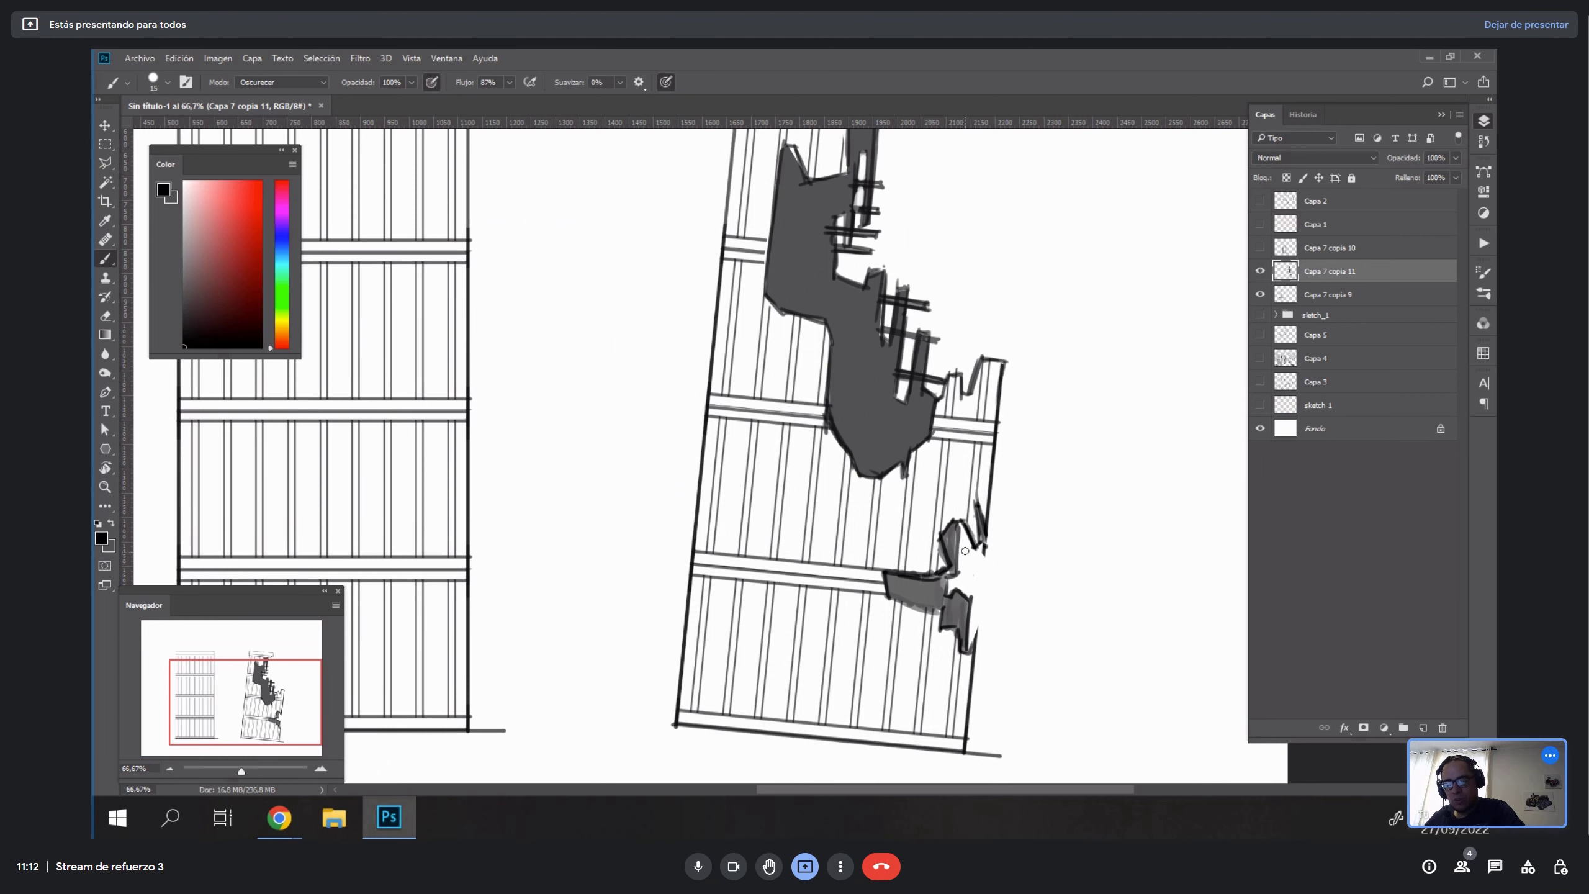
{"action": "mouse_move", "coordinate": [965, 550]}
{"action": "left_mouse_down"}
{"action": "mouse_move", "coordinate": [957, 612]}
{"action": "mouse_move", "coordinate": [980, 692]}
{"action": "mouse_move", "coordinate": [904, 633]}
{"action": "left_mouse_up"}
{"action": "key", "text": "r"}
{"action": "left_click_drag", "start_coordinate": [895, 611], "coordinate": [906, 619]}
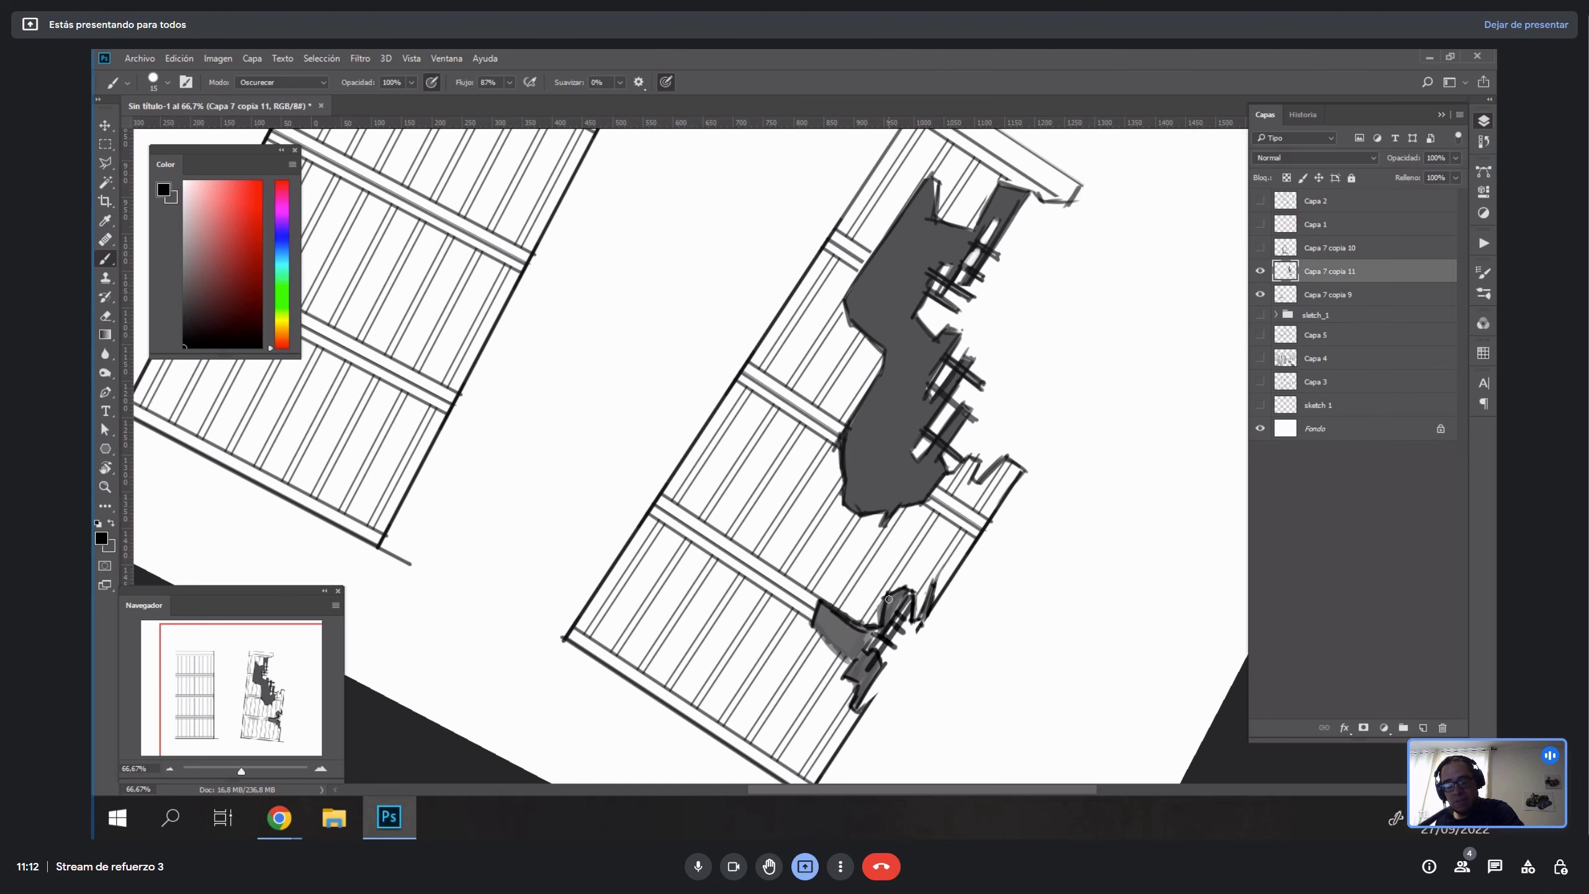
{"action": "key", "text": "Escape"}
{"action": "key", "text": "x"}
{"action": "key", "text": "z"}
{"action": "key", "text": "alt+x"}
{"action": "key", "text": "Escape"}
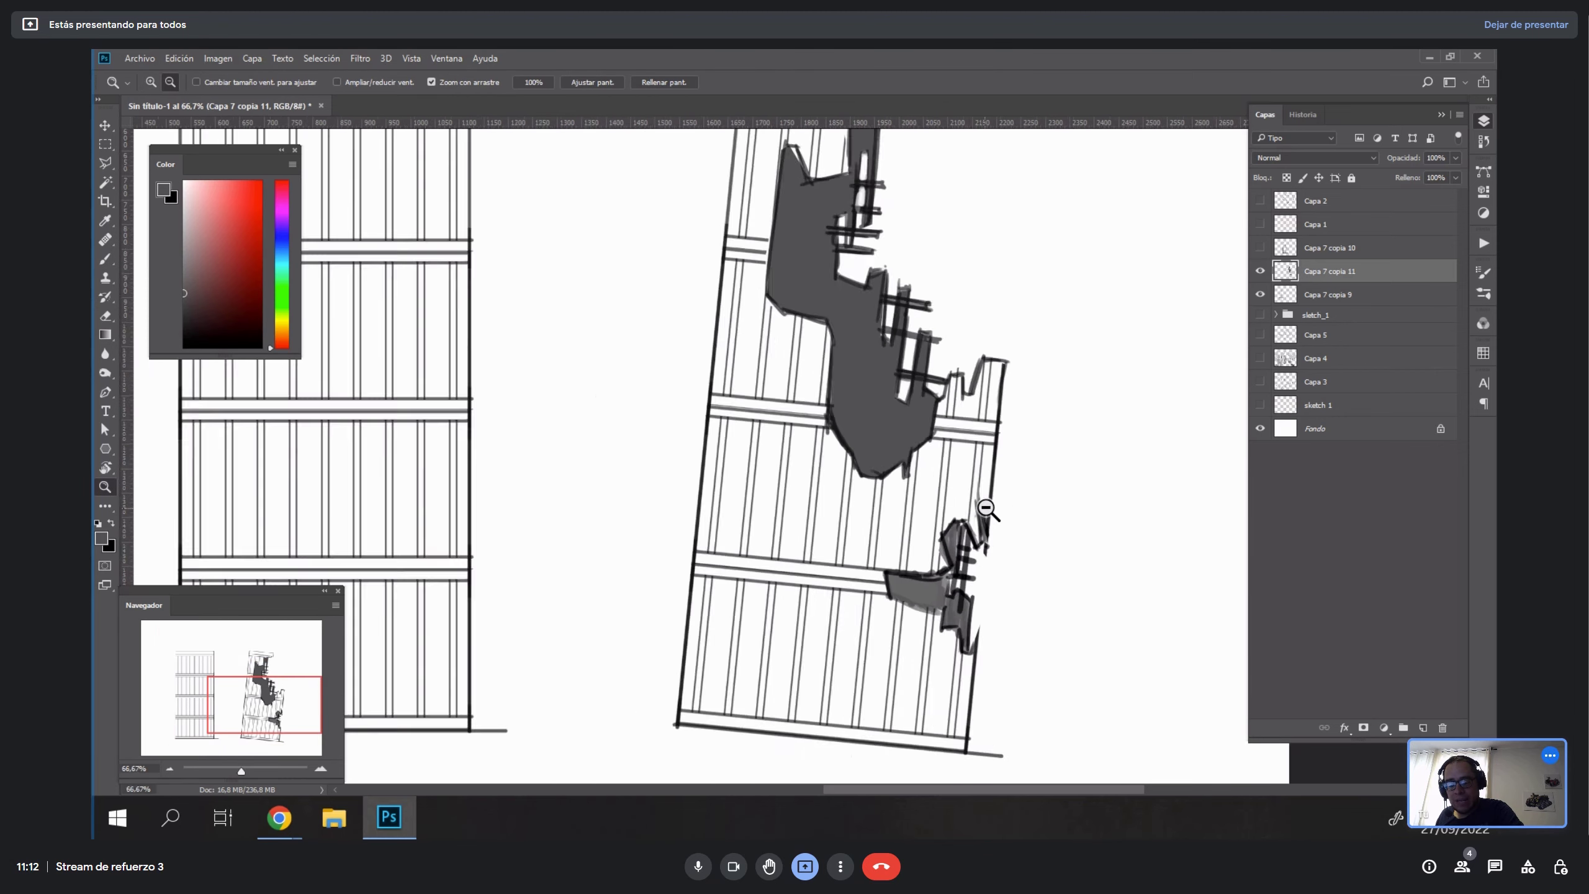
{"action": "left_click", "coordinate": [986, 515], "text": "alt"}
{"action": "key", "text": "b"}
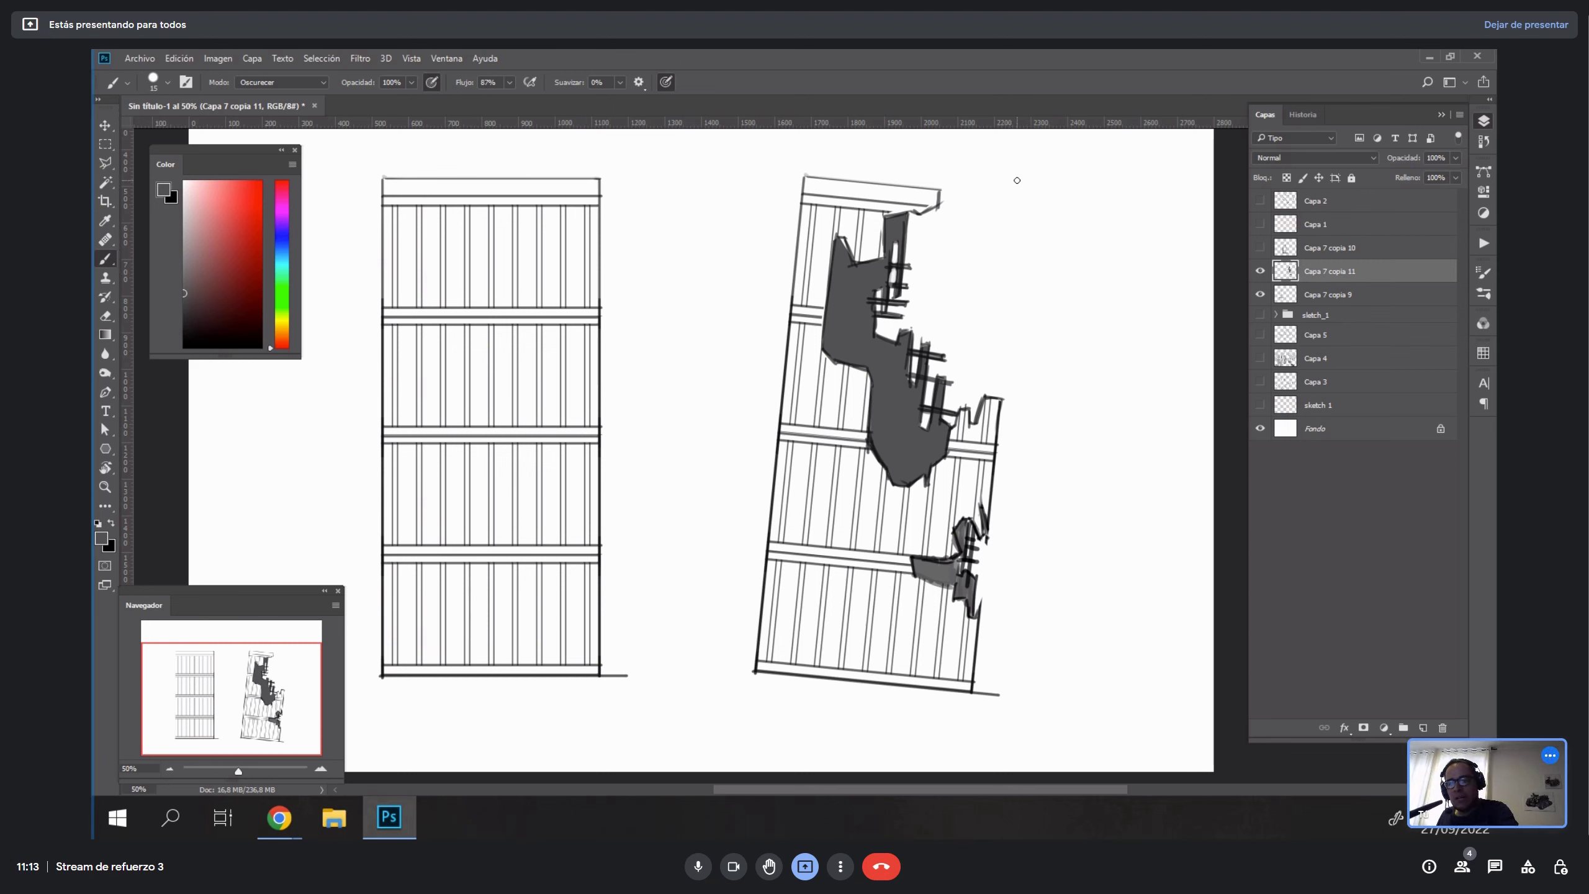
{"action": "mouse_move", "coordinate": [995, 174]}
{"action": "left_mouse_down"}
{"action": "mouse_move", "coordinate": [737, 181]}
{"action": "mouse_move", "coordinate": [1107, 338]}
{"action": "mouse_move", "coordinate": [964, 129]}
{"action": "left_mouse_up"}
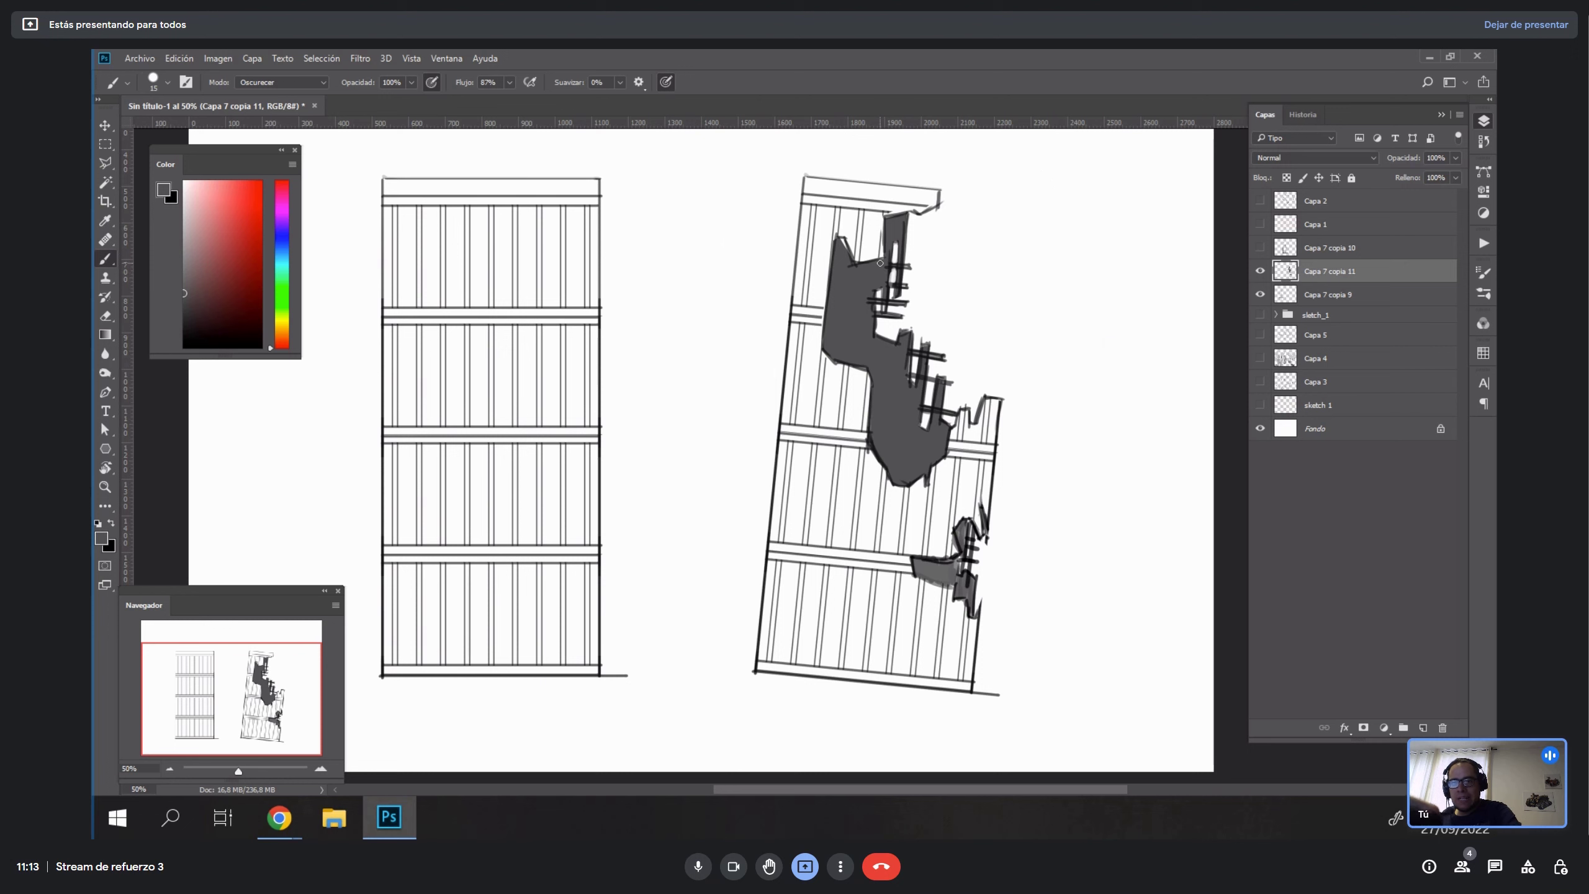
{"action": "left_click_drag", "start_coordinate": [862, 400], "coordinate": [1093, 481]}
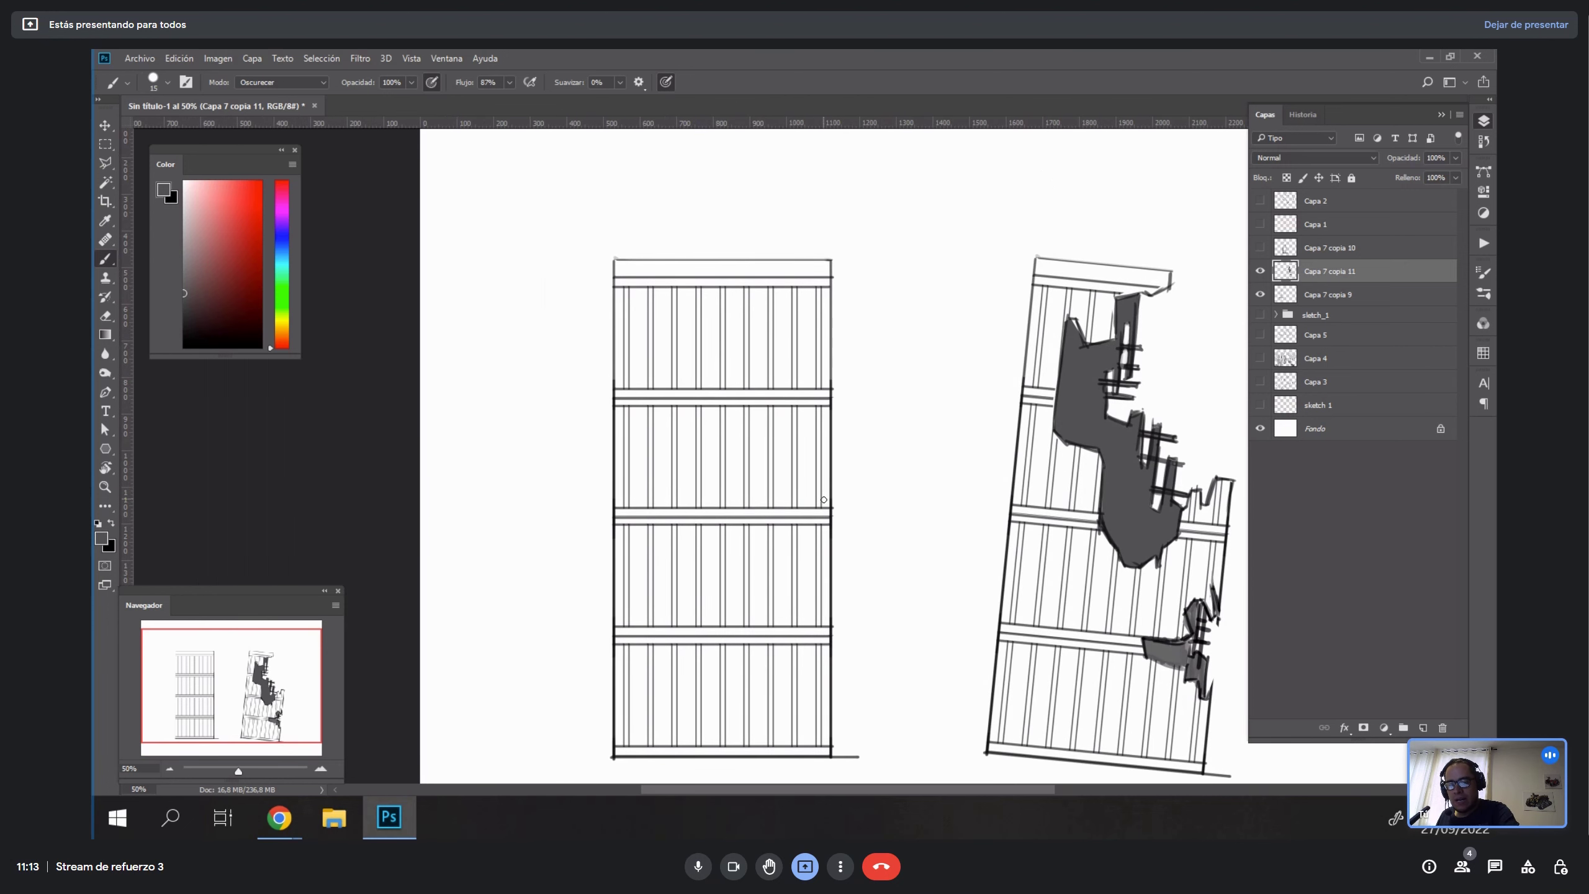
{"action": "mouse_move", "coordinate": [823, 499]}
{"action": "left_mouse_down"}
{"action": "mouse_move", "coordinate": [733, 458]}
{"action": "mouse_move", "coordinate": [681, 356]}
{"action": "mouse_move", "coordinate": [724, 415]}
{"action": "mouse_move", "coordinate": [813, 426]}
{"action": "mouse_move", "coordinate": [843, 383]}
{"action": "mouse_move", "coordinate": [823, 252]}
{"action": "mouse_move", "coordinate": [601, 251]}
{"action": "mouse_move", "coordinate": [606, 703]}
{"action": "left_mouse_up"}
{"action": "key", "text": "ctrl+z"}
{"action": "key", "text": "ctrl+z"}
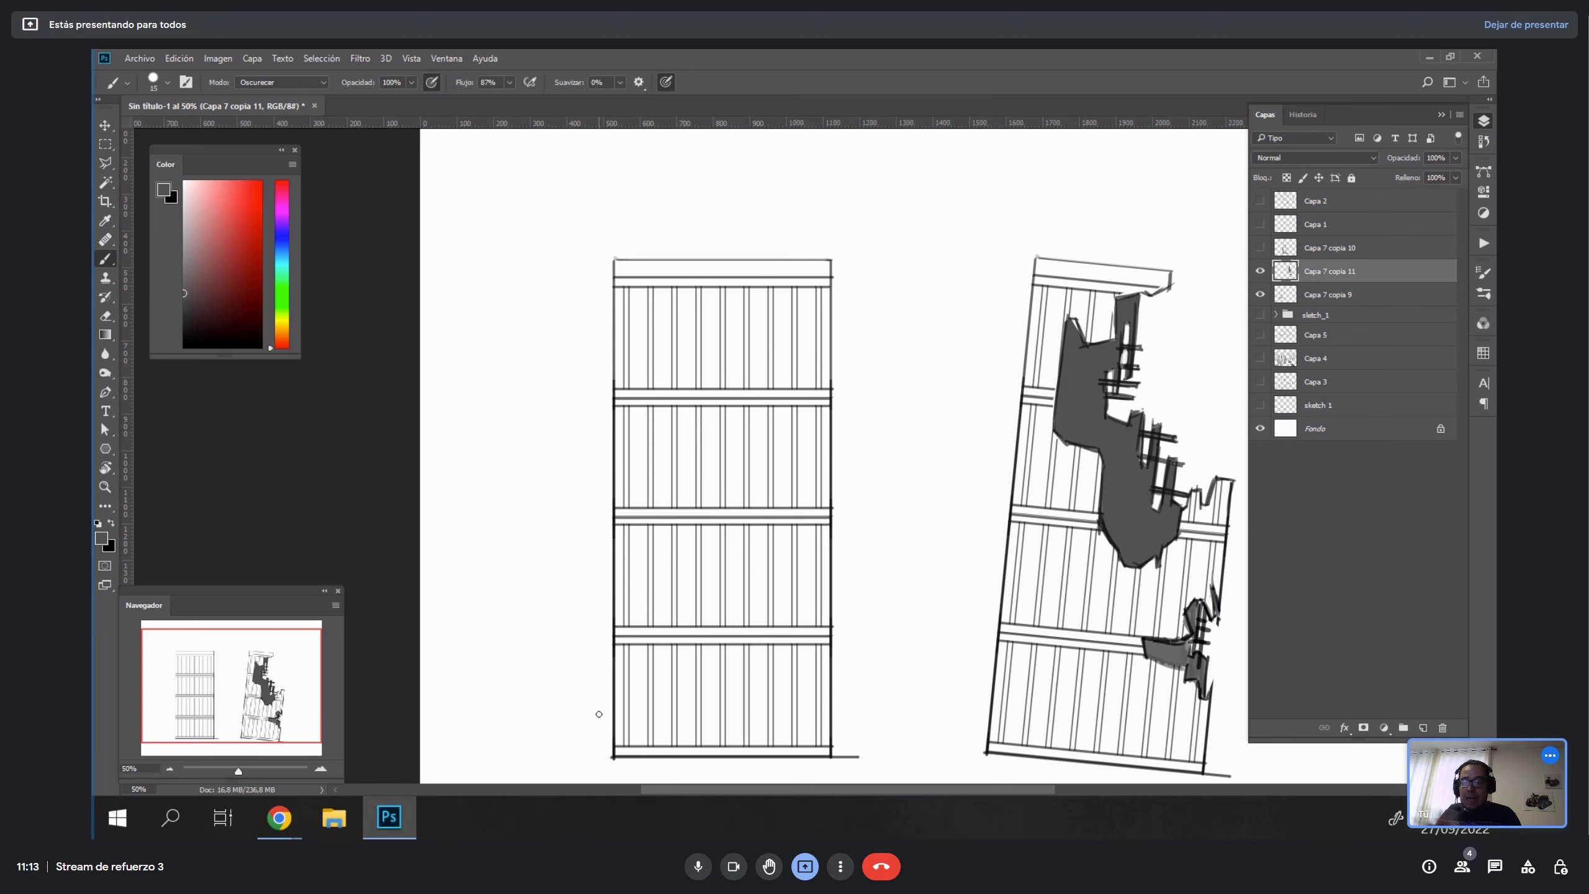
{"action": "left_click_drag", "start_coordinate": [971, 557], "coordinate": [901, 539]}
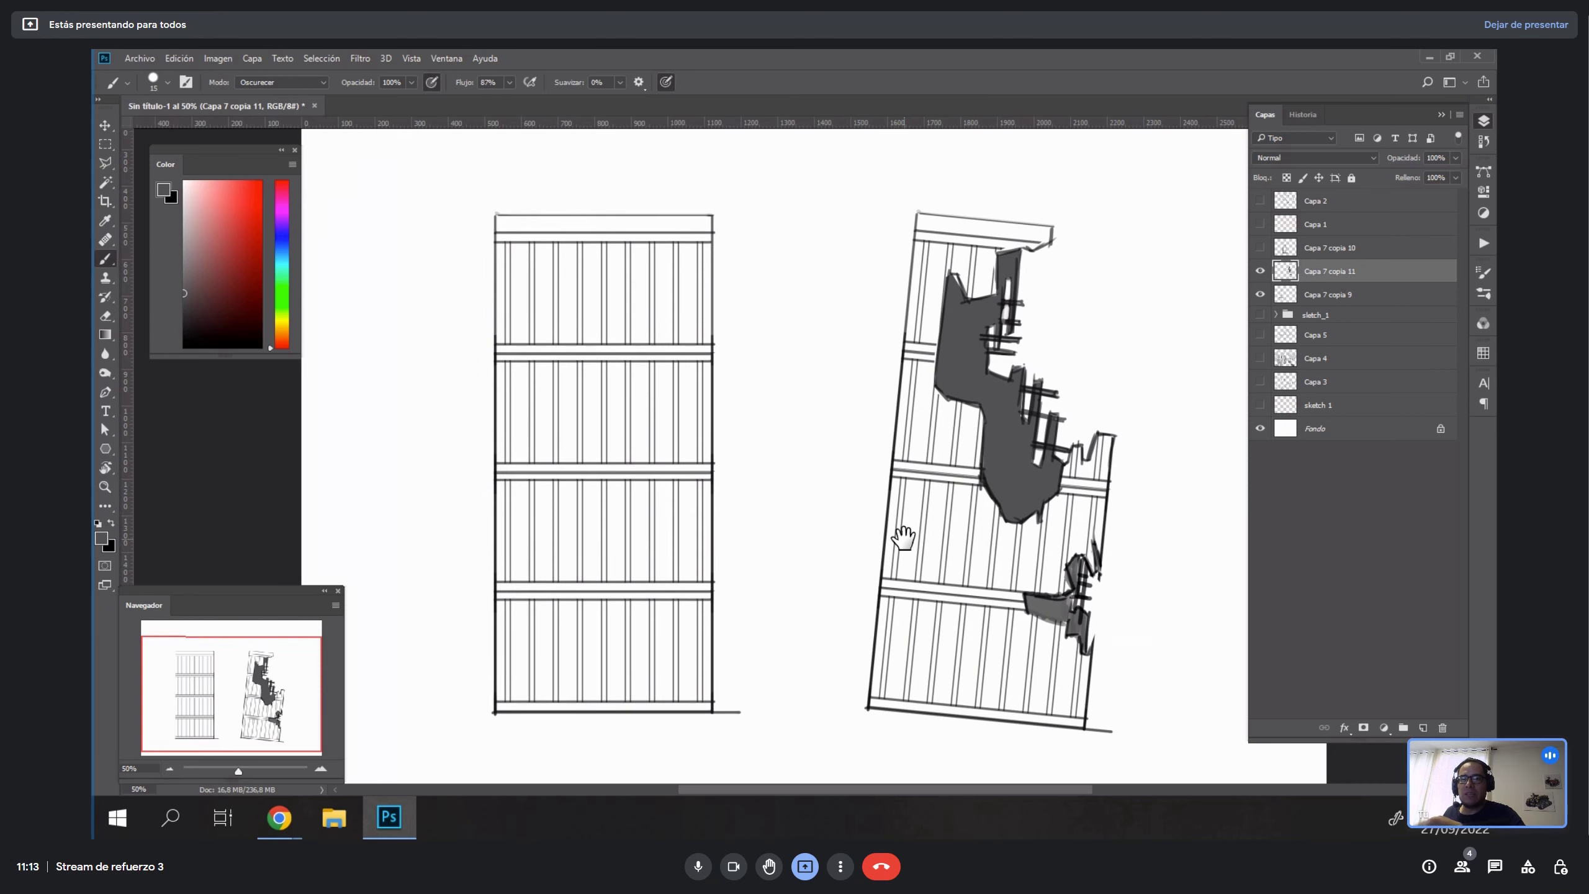
{"action": "left_click_drag", "start_coordinate": [1054, 386], "coordinate": [1041, 374]}
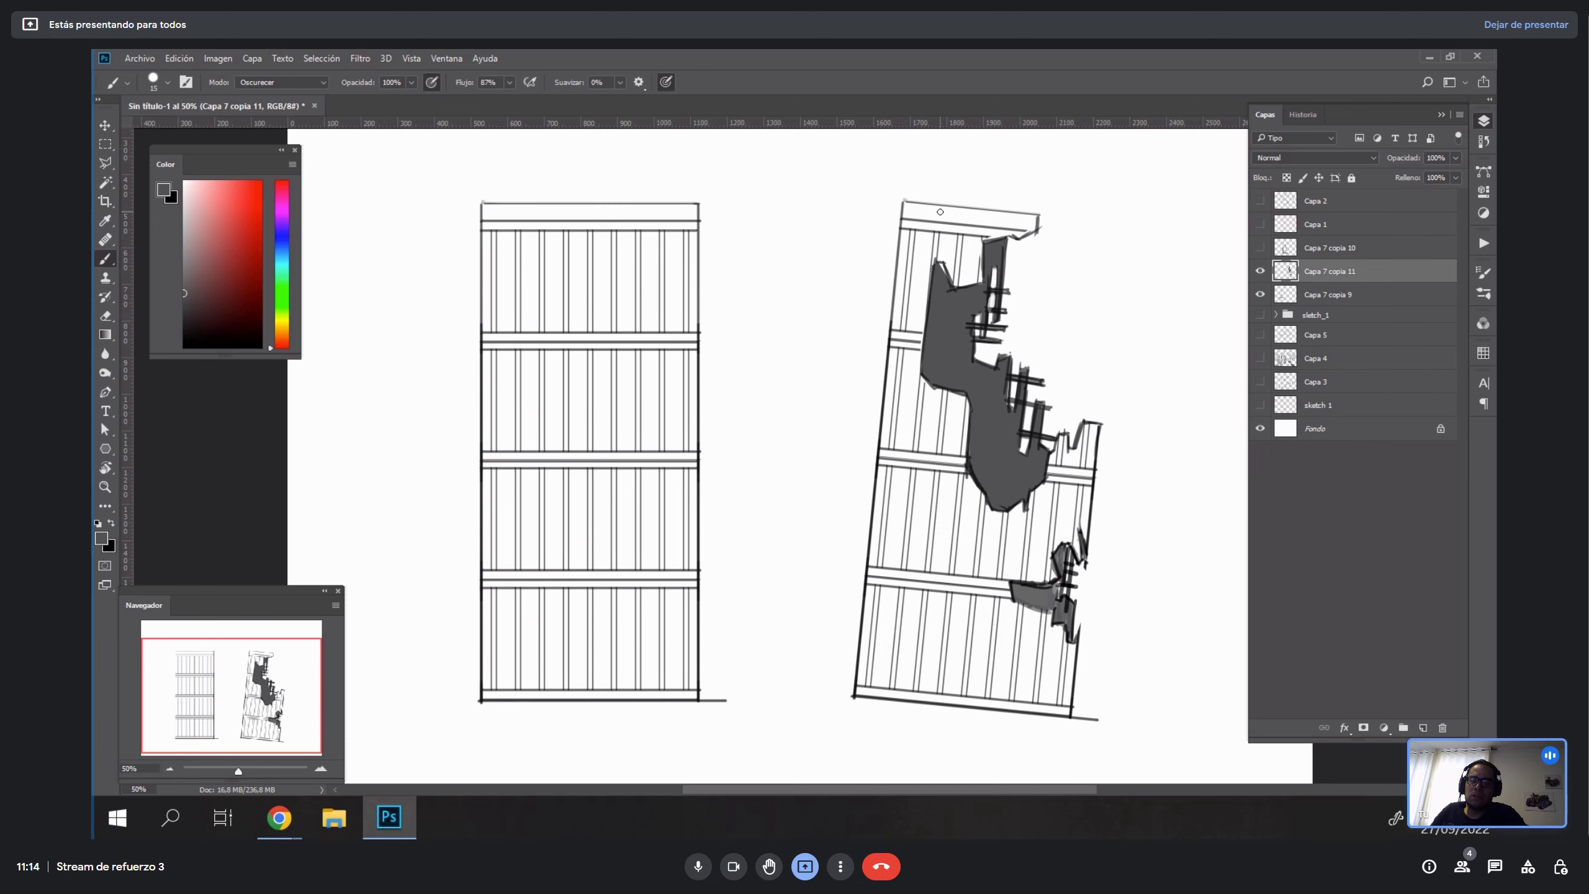
{"action": "key", "text": "z"}
{"action": "left_click", "coordinate": [1099, 462]}
{"action": "left_click", "coordinate": [1102, 464], "text": "alt"}
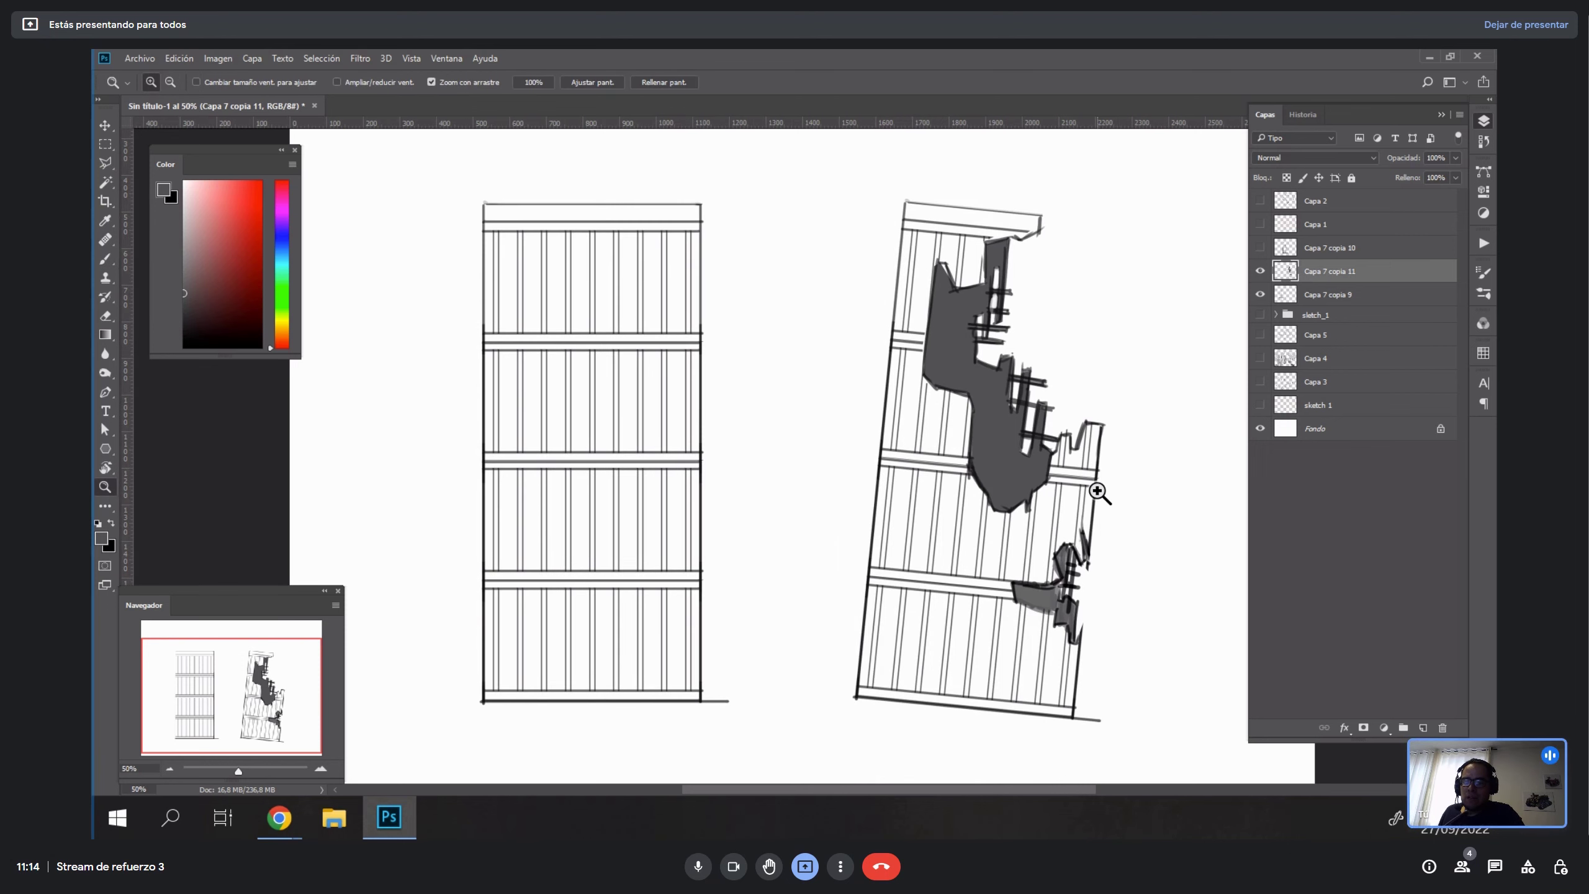
{"action": "left_click", "coordinate": [1046, 500], "text": "alt"}
{"action": "left_click", "coordinate": [1036, 514]}
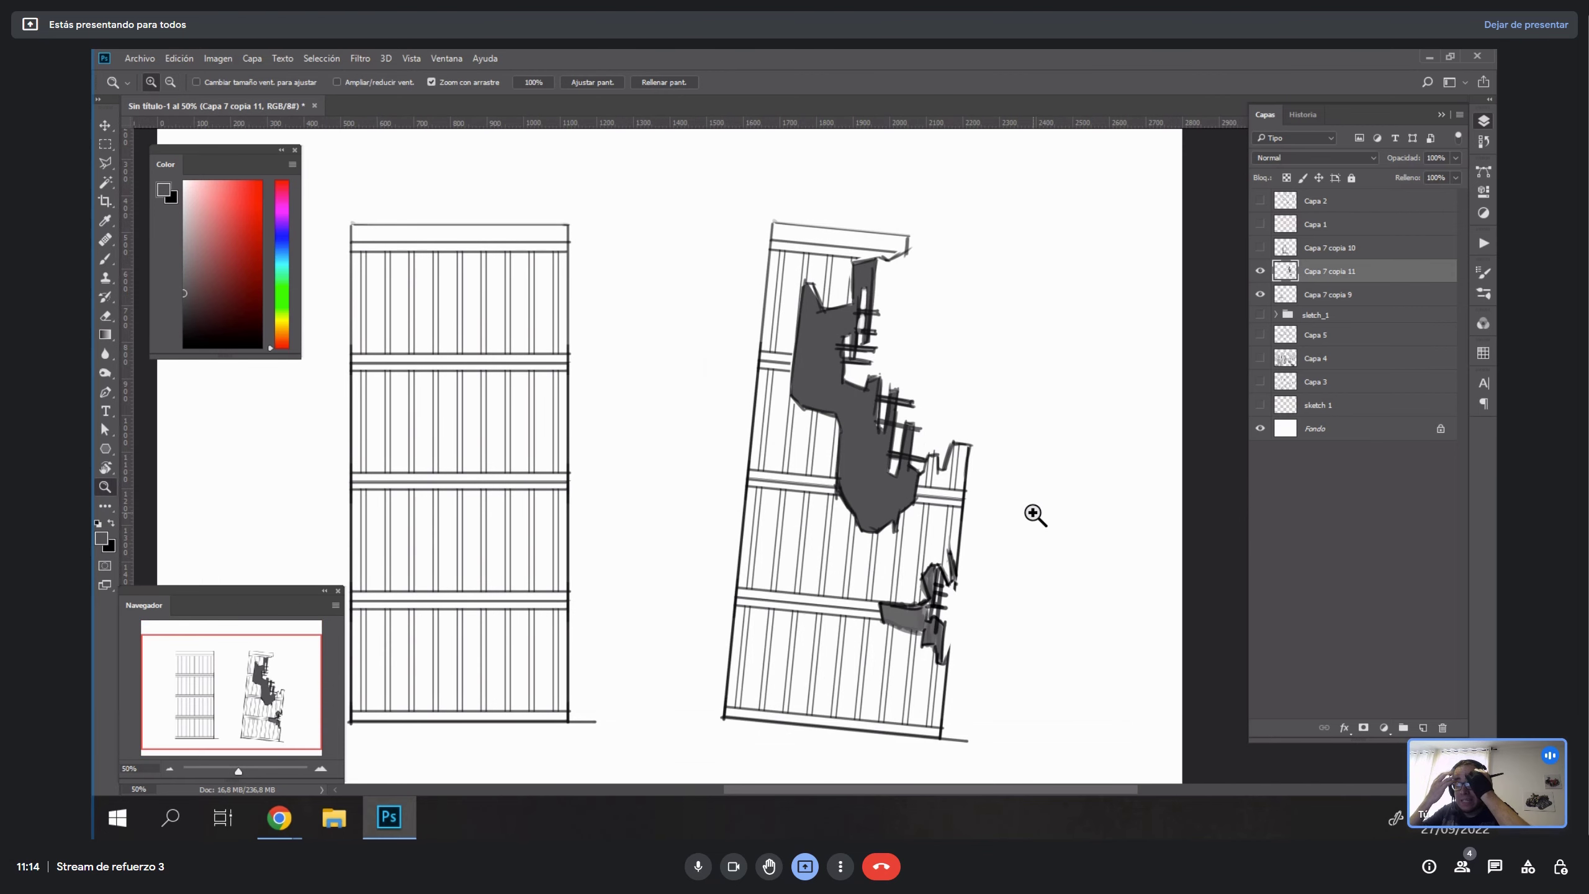
{"action": "left_click_drag", "start_coordinate": [822, 562], "coordinate": [932, 536]}
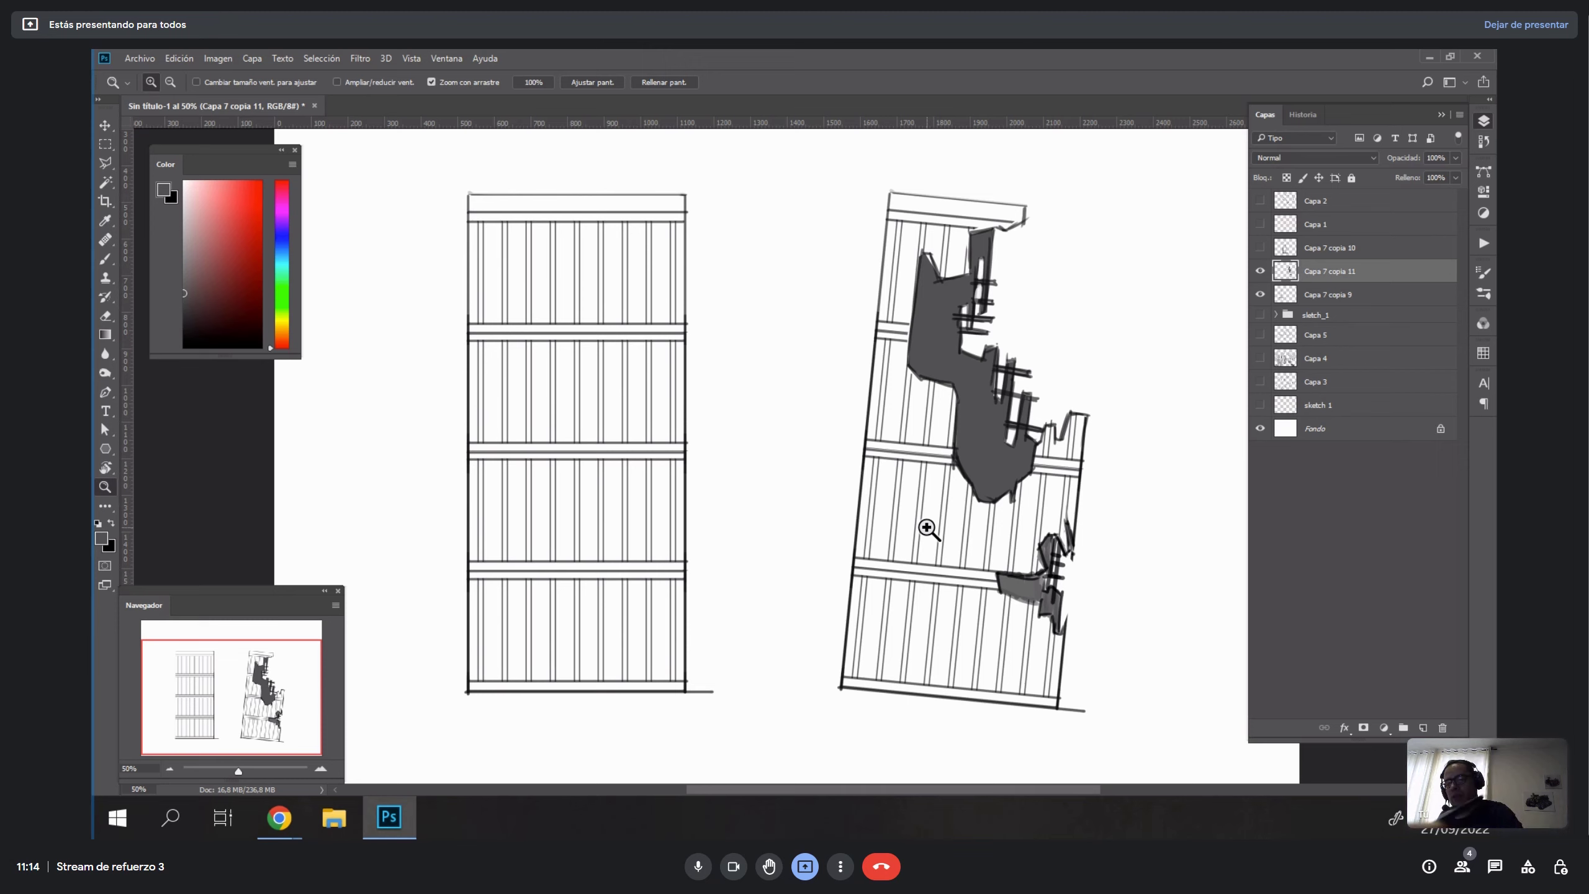
Show only the sketch 1 perspective lines over the background and add a new layer above Capa 7 copia 10.
{"action": "left_click_drag", "start_coordinate": [1260, 295], "coordinate": [1260, 272]}
{"action": "left_click", "coordinate": [1260, 405]}
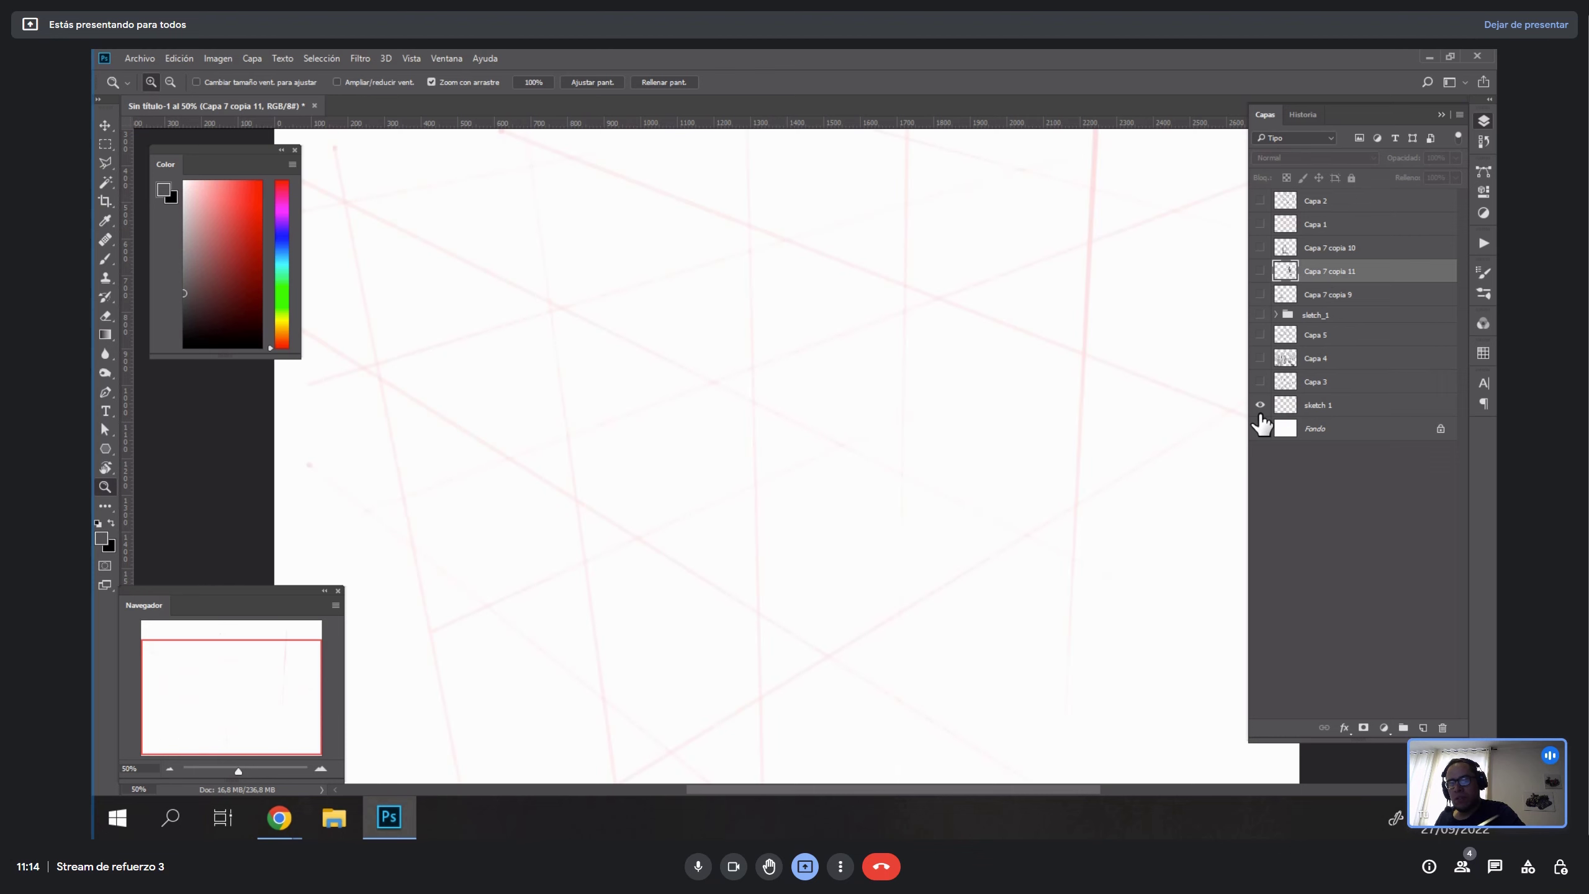
{"action": "left_click", "coordinate": [1423, 728]}
{"action": "left_click_drag", "start_coordinate": [1332, 276], "coordinate": [1314, 240]}
Sketch the outline of a long, low wall face in perspective along the pink guides on the new layer, with dark grey strokes.
{"action": "mouse_move", "coordinate": [970, 510]}
{"action": "left_mouse_down"}
{"action": "mouse_move", "coordinate": [930, 490]}
{"action": "mouse_move", "coordinate": [989, 518]}
{"action": "mouse_move", "coordinate": [1011, 498]}
{"action": "mouse_move", "coordinate": [972, 454]}
{"action": "mouse_move", "coordinate": [937, 459]}
{"action": "left_mouse_up"}
{"action": "key", "text": "b"}
{"action": "key", "text": "r"}
{"action": "key", "text": "b"}
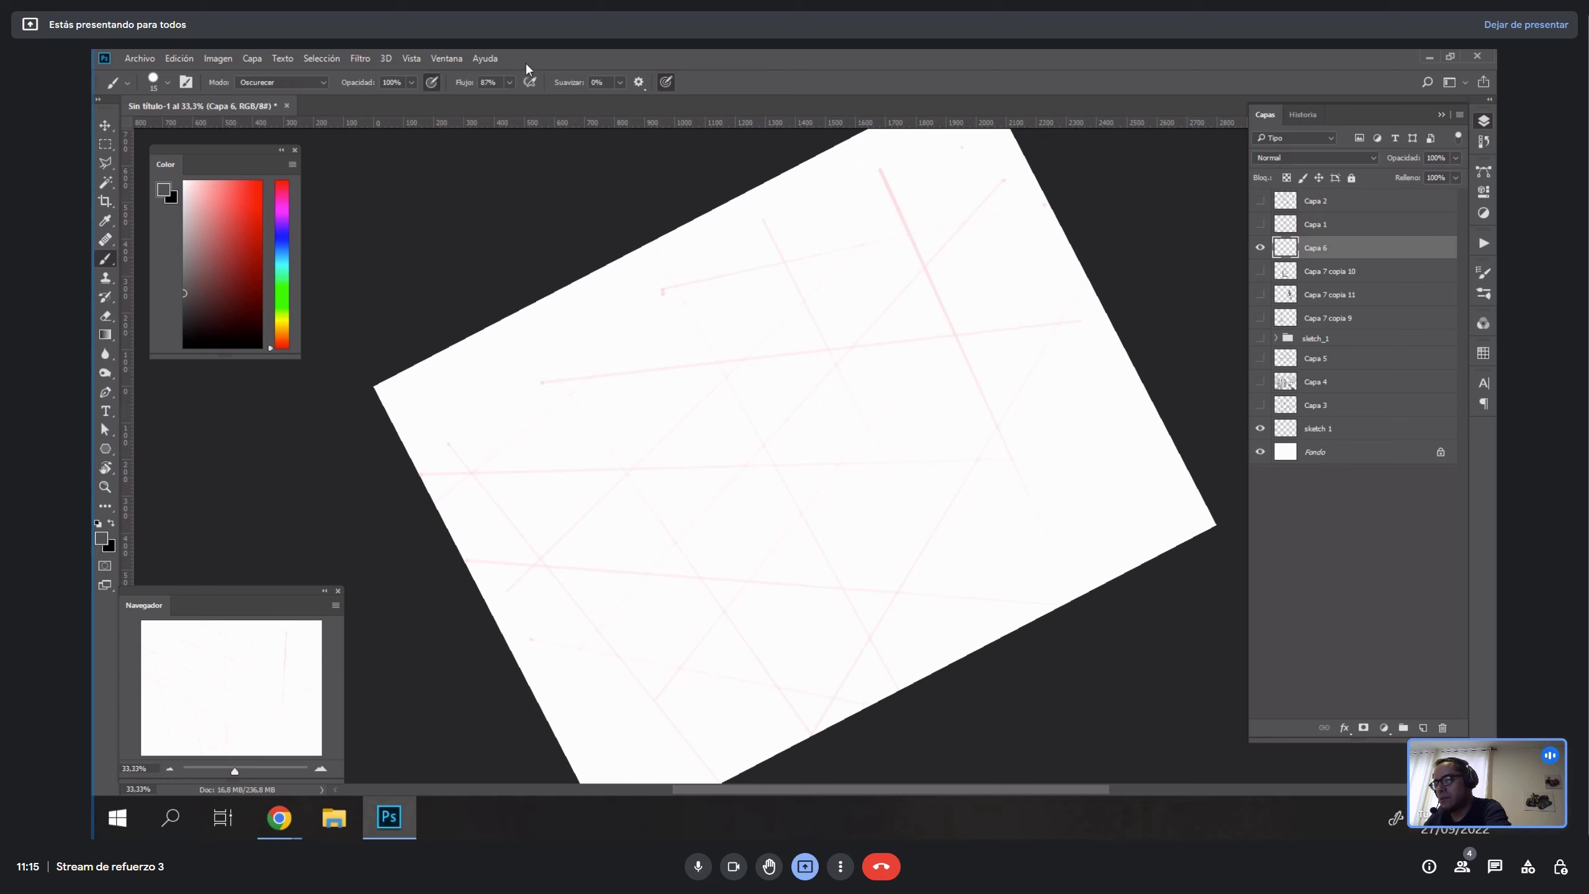
{"action": "mouse_move", "coordinate": [1031, 339]}
{"action": "left_mouse_down"}
{"action": "mouse_move", "coordinate": [876, 574]}
{"action": "mouse_move", "coordinate": [1029, 328]}
{"action": "mouse_move", "coordinate": [885, 557]}
{"action": "mouse_move", "coordinate": [887, 629]}
{"action": "left_mouse_up"}
{"action": "key", "text": "ctrl+z"}
{"action": "mouse_move", "coordinate": [1029, 328]}
{"action": "left_mouse_down"}
{"action": "mouse_move", "coordinate": [1055, 387]}
{"action": "mouse_move", "coordinate": [915, 646]}
{"action": "left_mouse_up"}
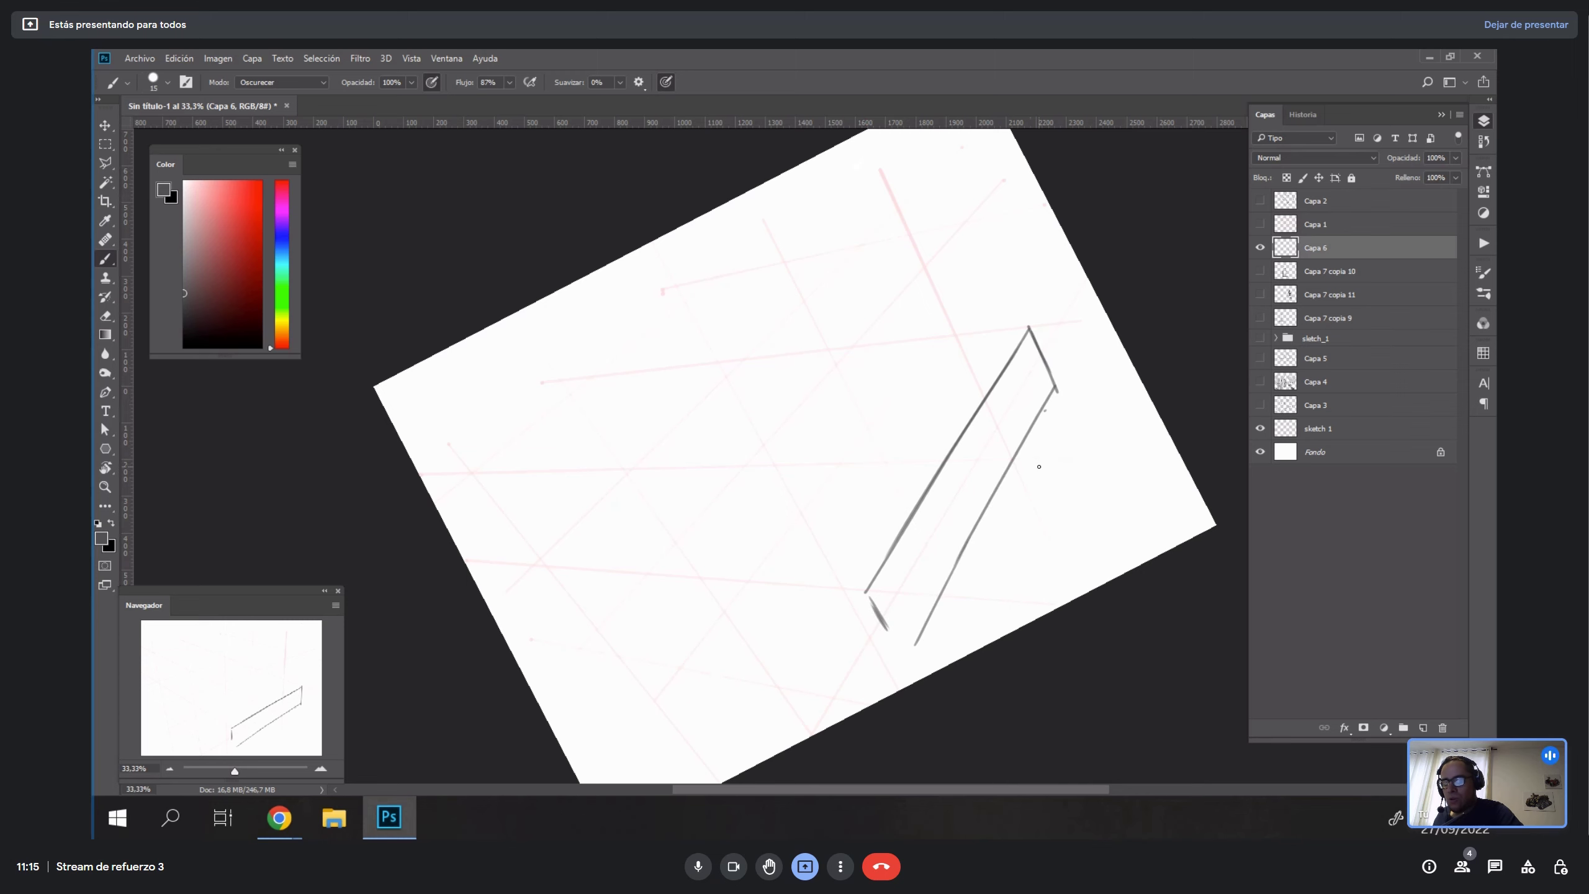
{"action": "key", "text": "Escape"}
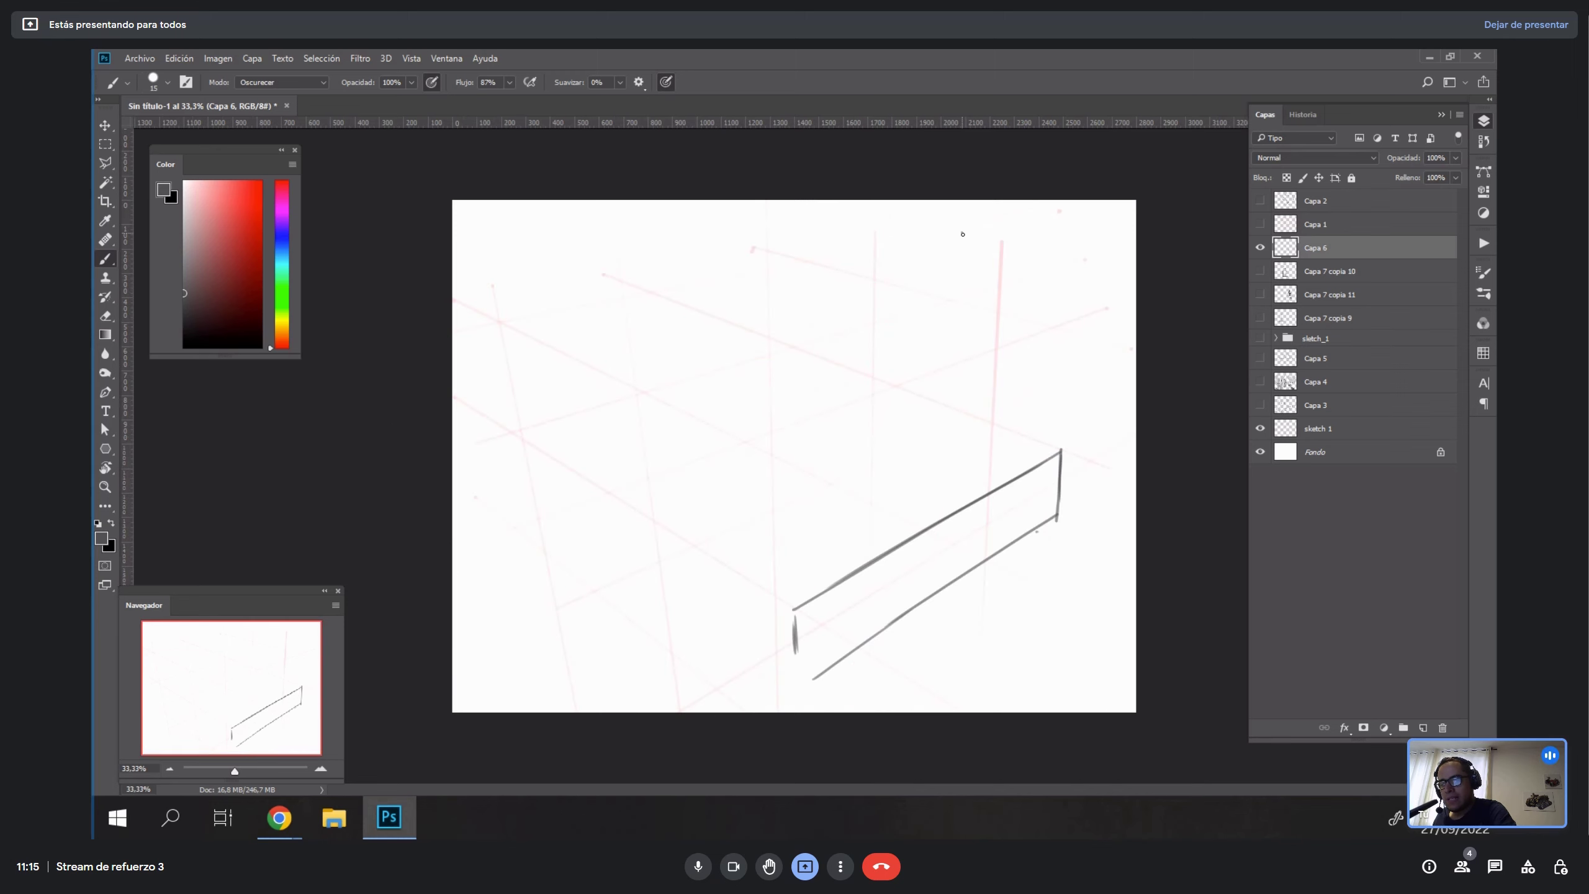
Handwrite the note "VOXEL CHIBI" in the upper right area of the canvas.
{"action": "left_click_drag", "start_coordinate": [962, 231], "coordinate": [1031, 237]}
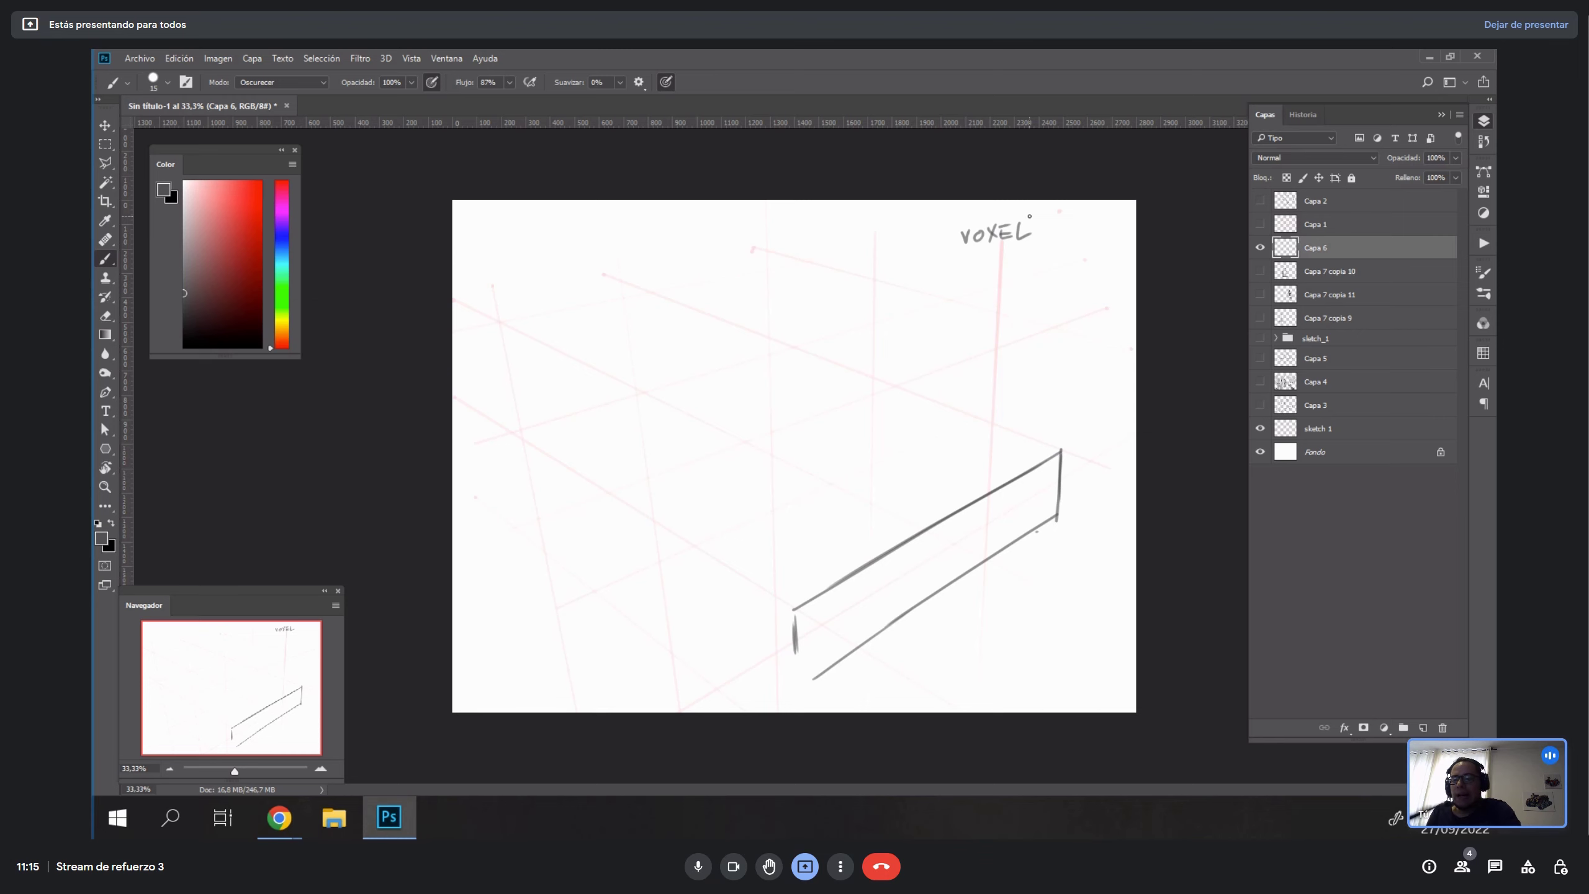
{"action": "mouse_move", "coordinate": [1021, 253]}
{"action": "left_mouse_down"}
{"action": "mouse_move", "coordinate": [1018, 267]}
{"action": "mouse_move", "coordinate": [1034, 261]}
{"action": "left_mouse_up"}
{"action": "left_click_drag", "start_coordinate": [1041, 262], "coordinate": [1058, 264]}
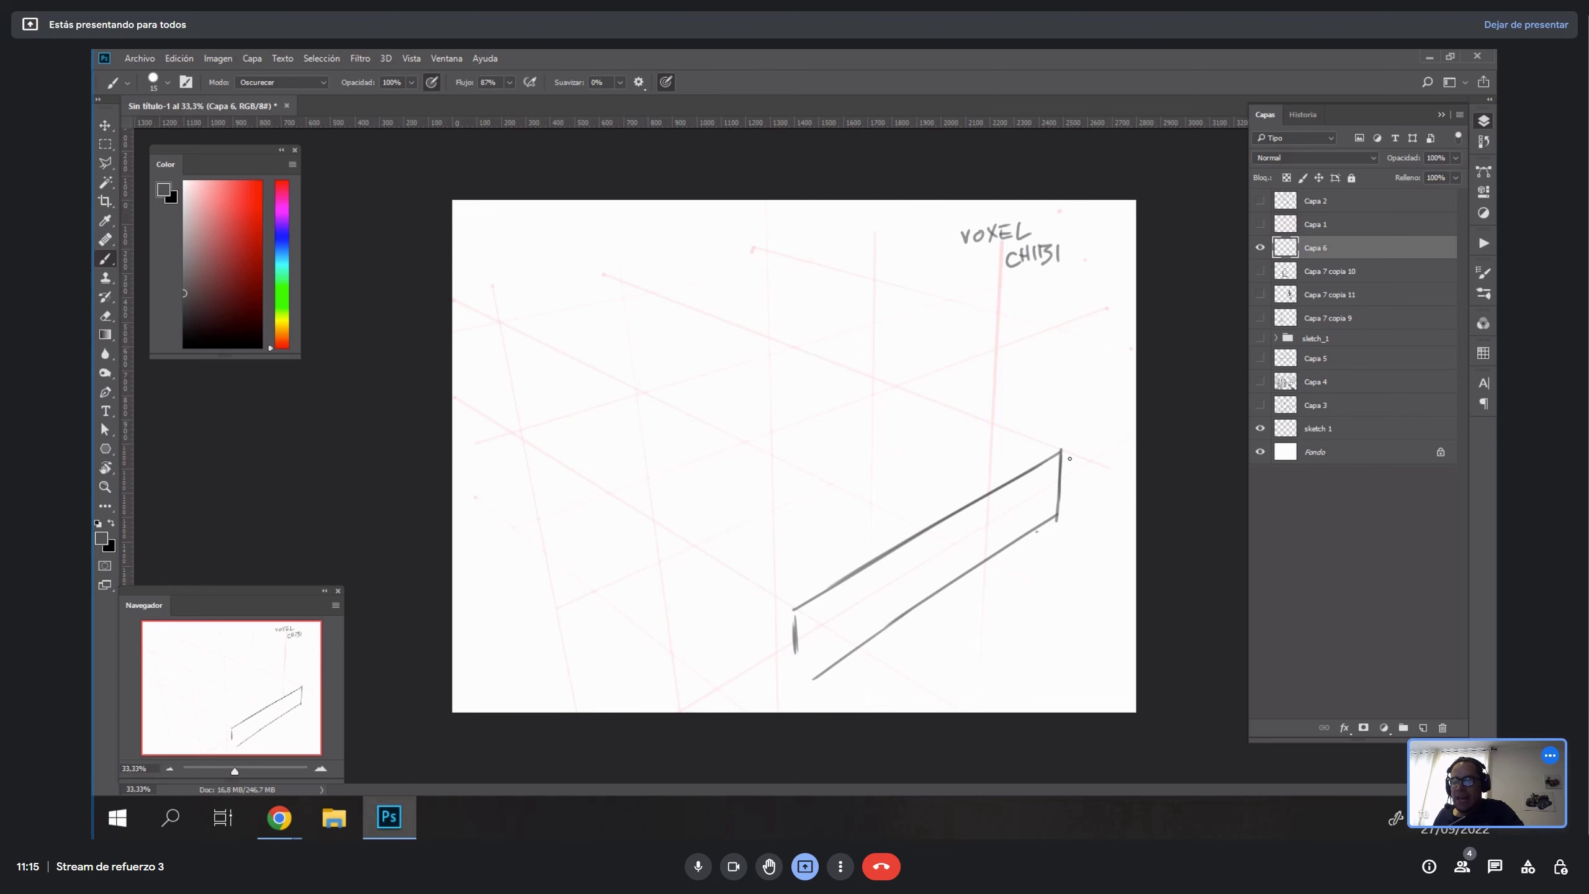
Draw a second receding edge from the wall outline's near upper corner and undo the extra stroke beside it.
{"action": "key", "text": "r"}
{"action": "left_click_drag", "start_coordinate": [1011, 589], "coordinate": [997, 241]}
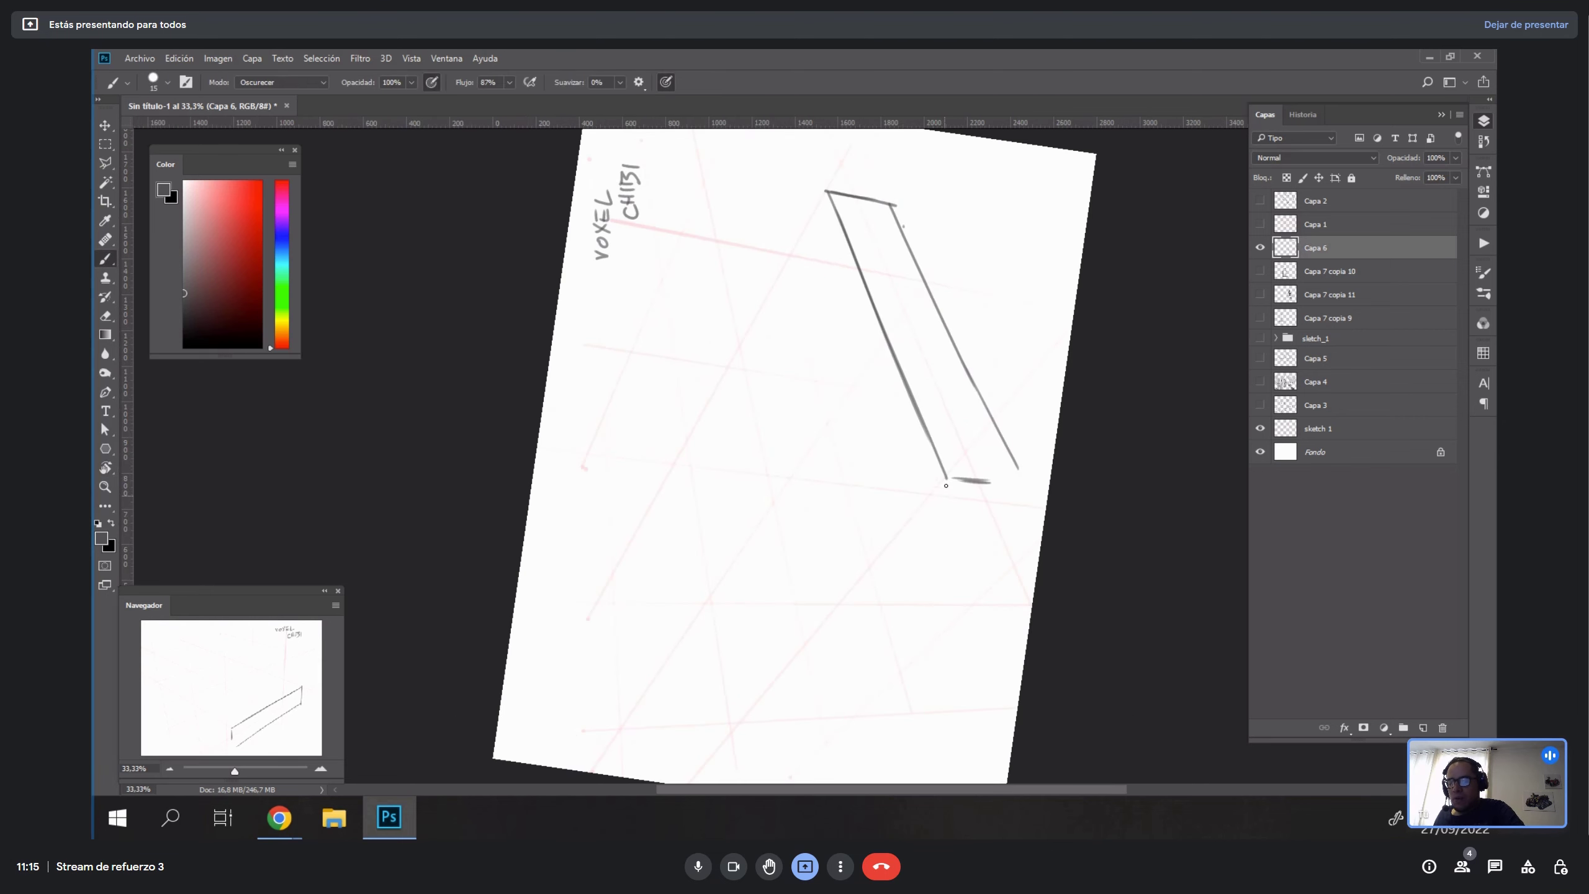
{"action": "left_click_drag", "start_coordinate": [946, 486], "coordinate": [833, 619]}
{"action": "mouse_move", "coordinate": [767, 296]}
{"action": "left_mouse_down"}
{"action": "mouse_move", "coordinate": [824, 205]}
{"action": "mouse_move", "coordinate": [713, 382]}
{"action": "left_mouse_up"}
{"action": "key", "text": "ctrl+z"}
{"action": "key", "text": "ctrl+z"}
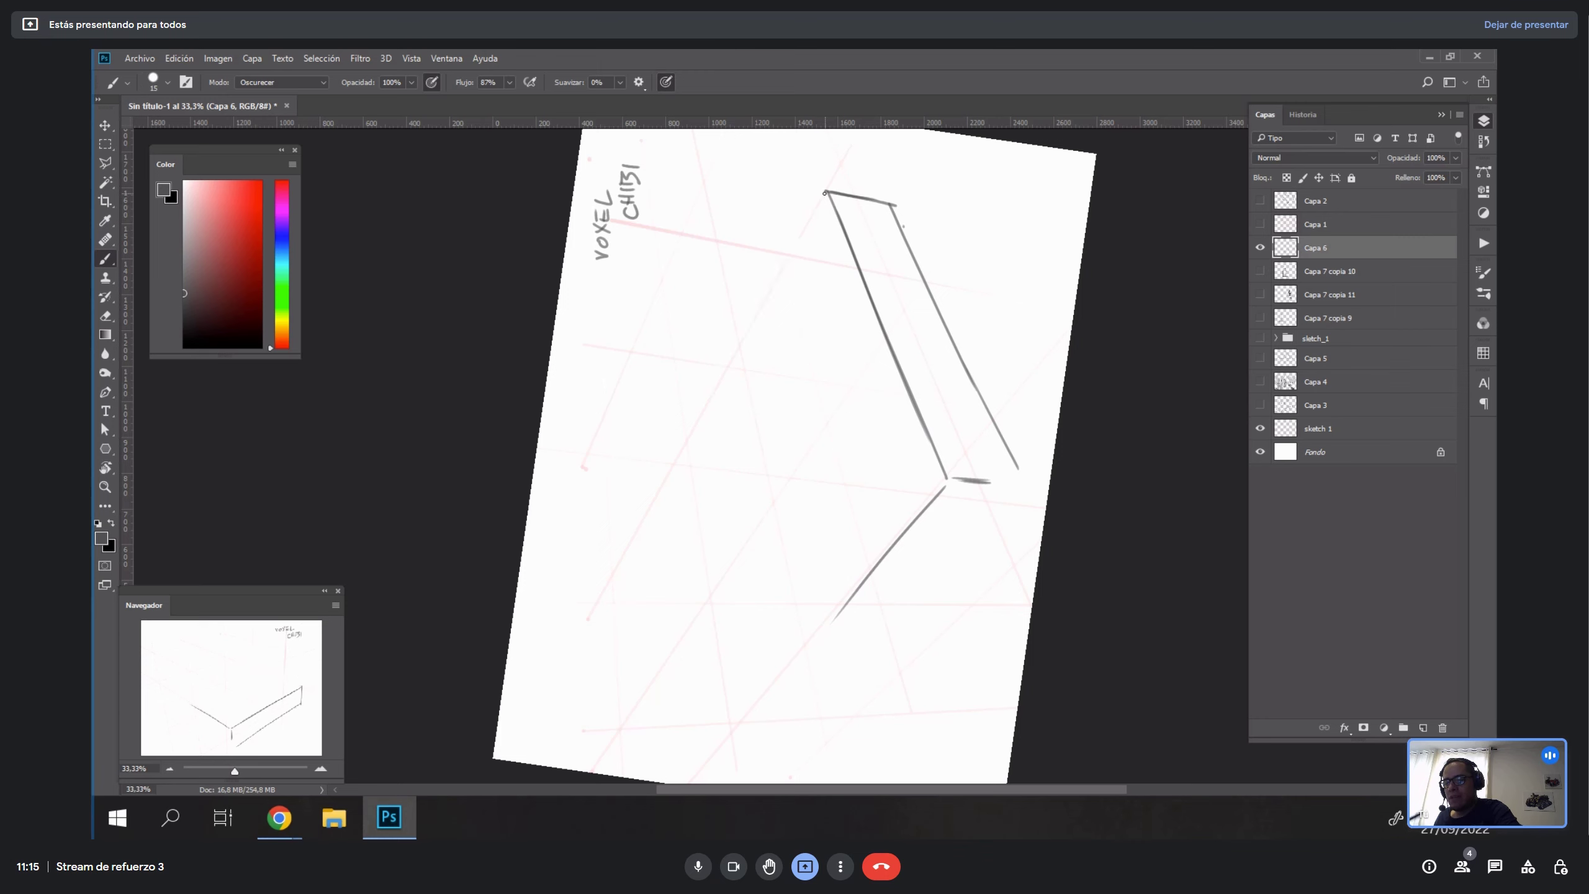